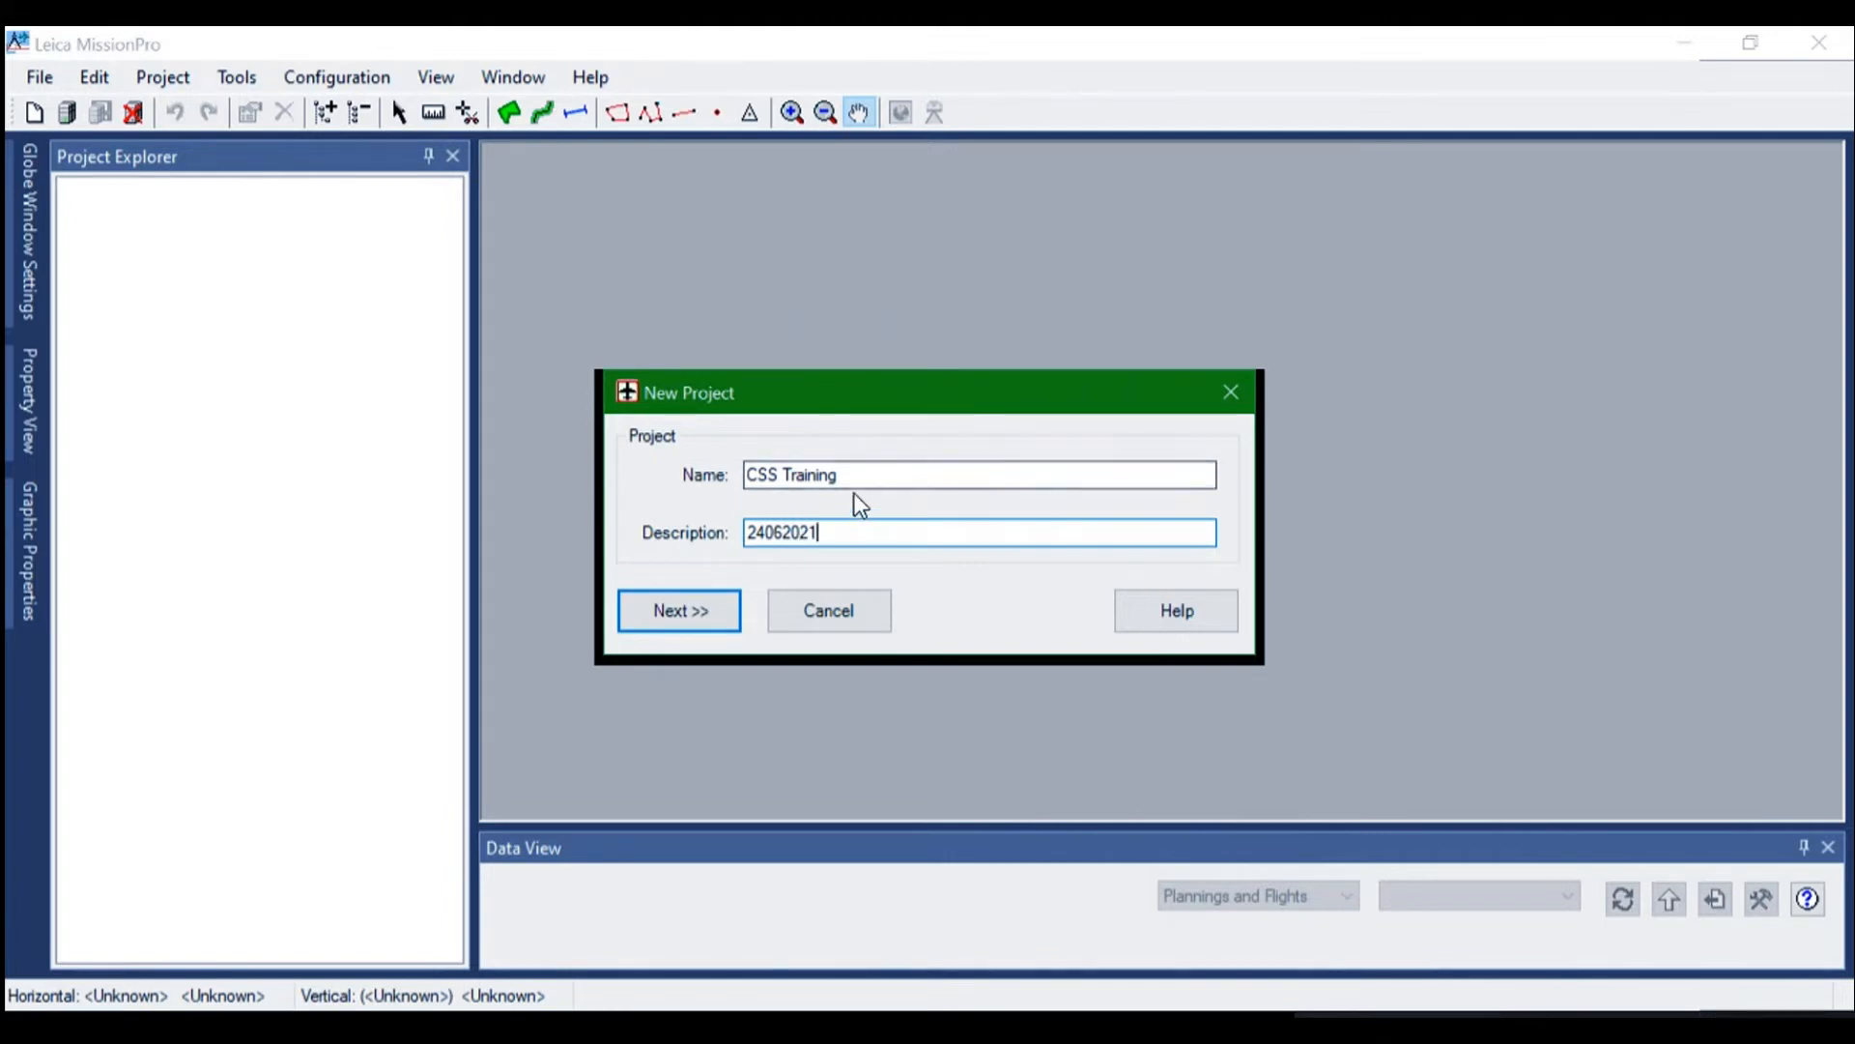
Reuse the project name CSS Training to name the new flight plan CSS Training Misalignment
{"action": "left_click_drag", "start_coordinate": [856, 475], "coordinate": [737, 486]}
{"action": "key", "text": "ctrl+c"}
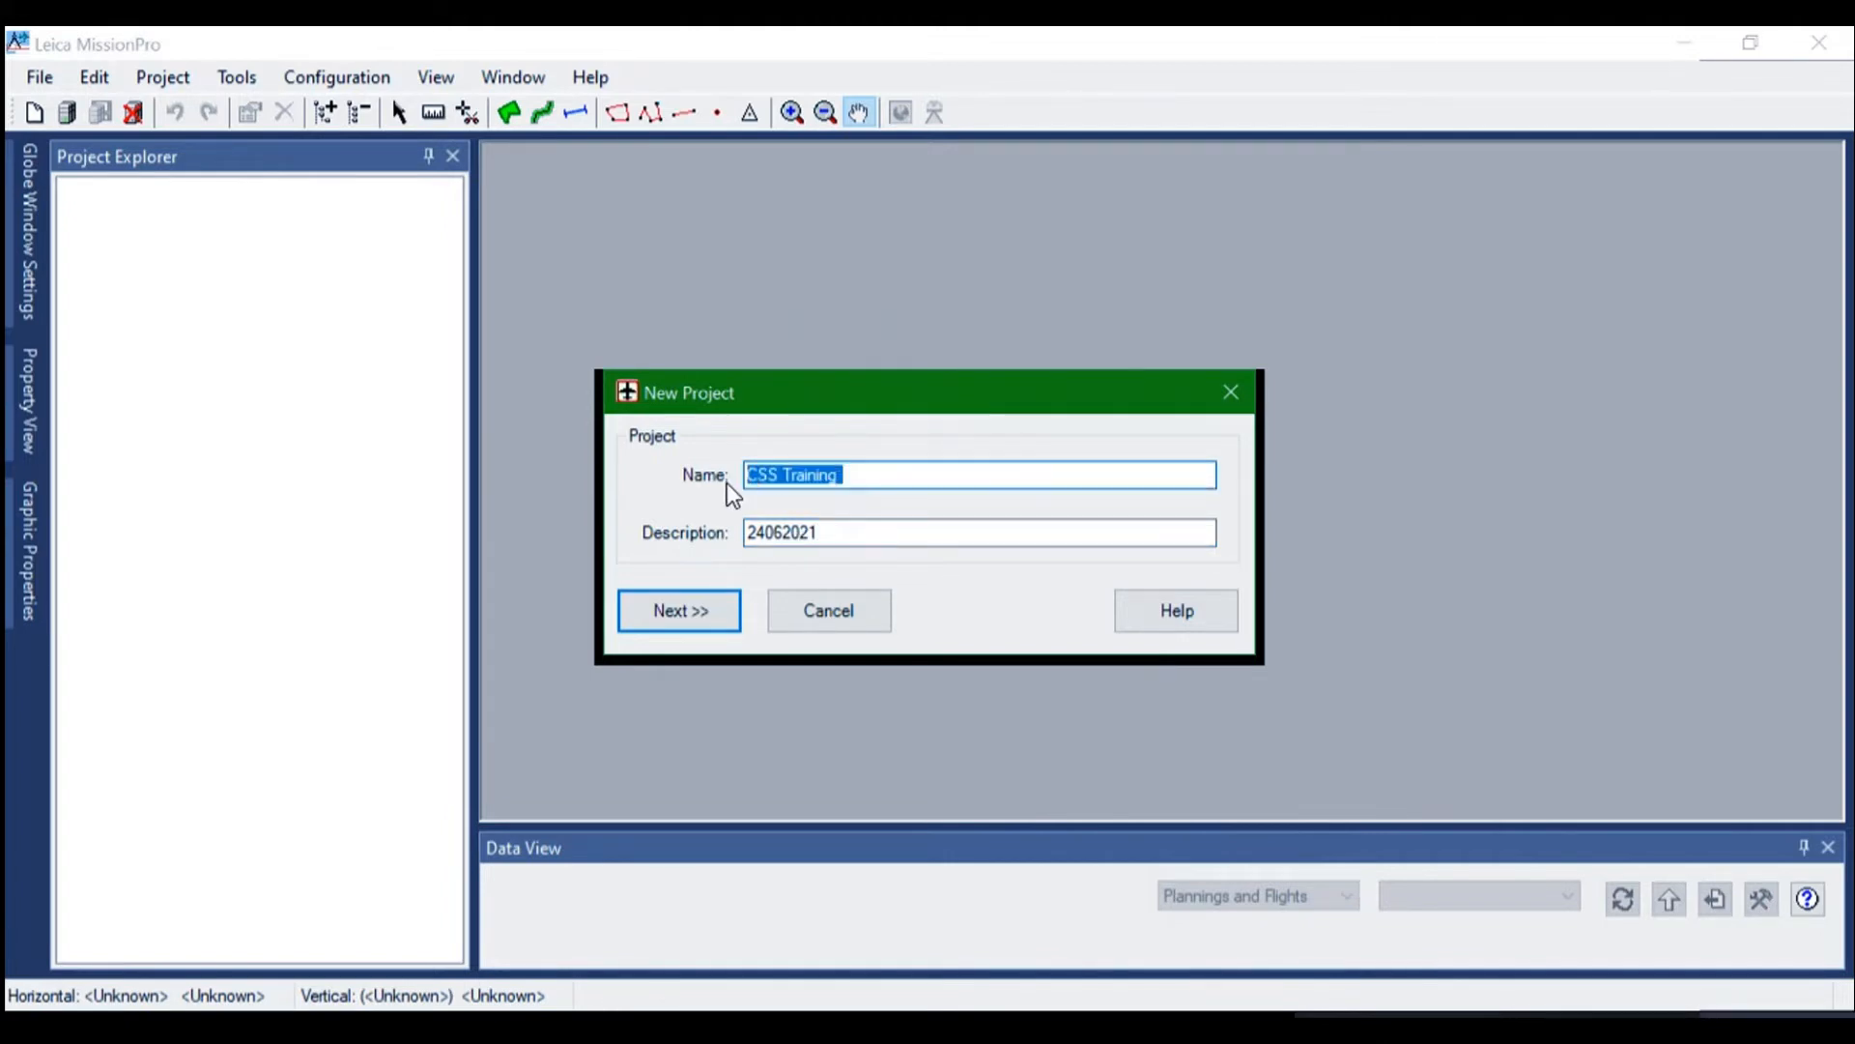
{"action": "left_click", "coordinate": [677, 620]}
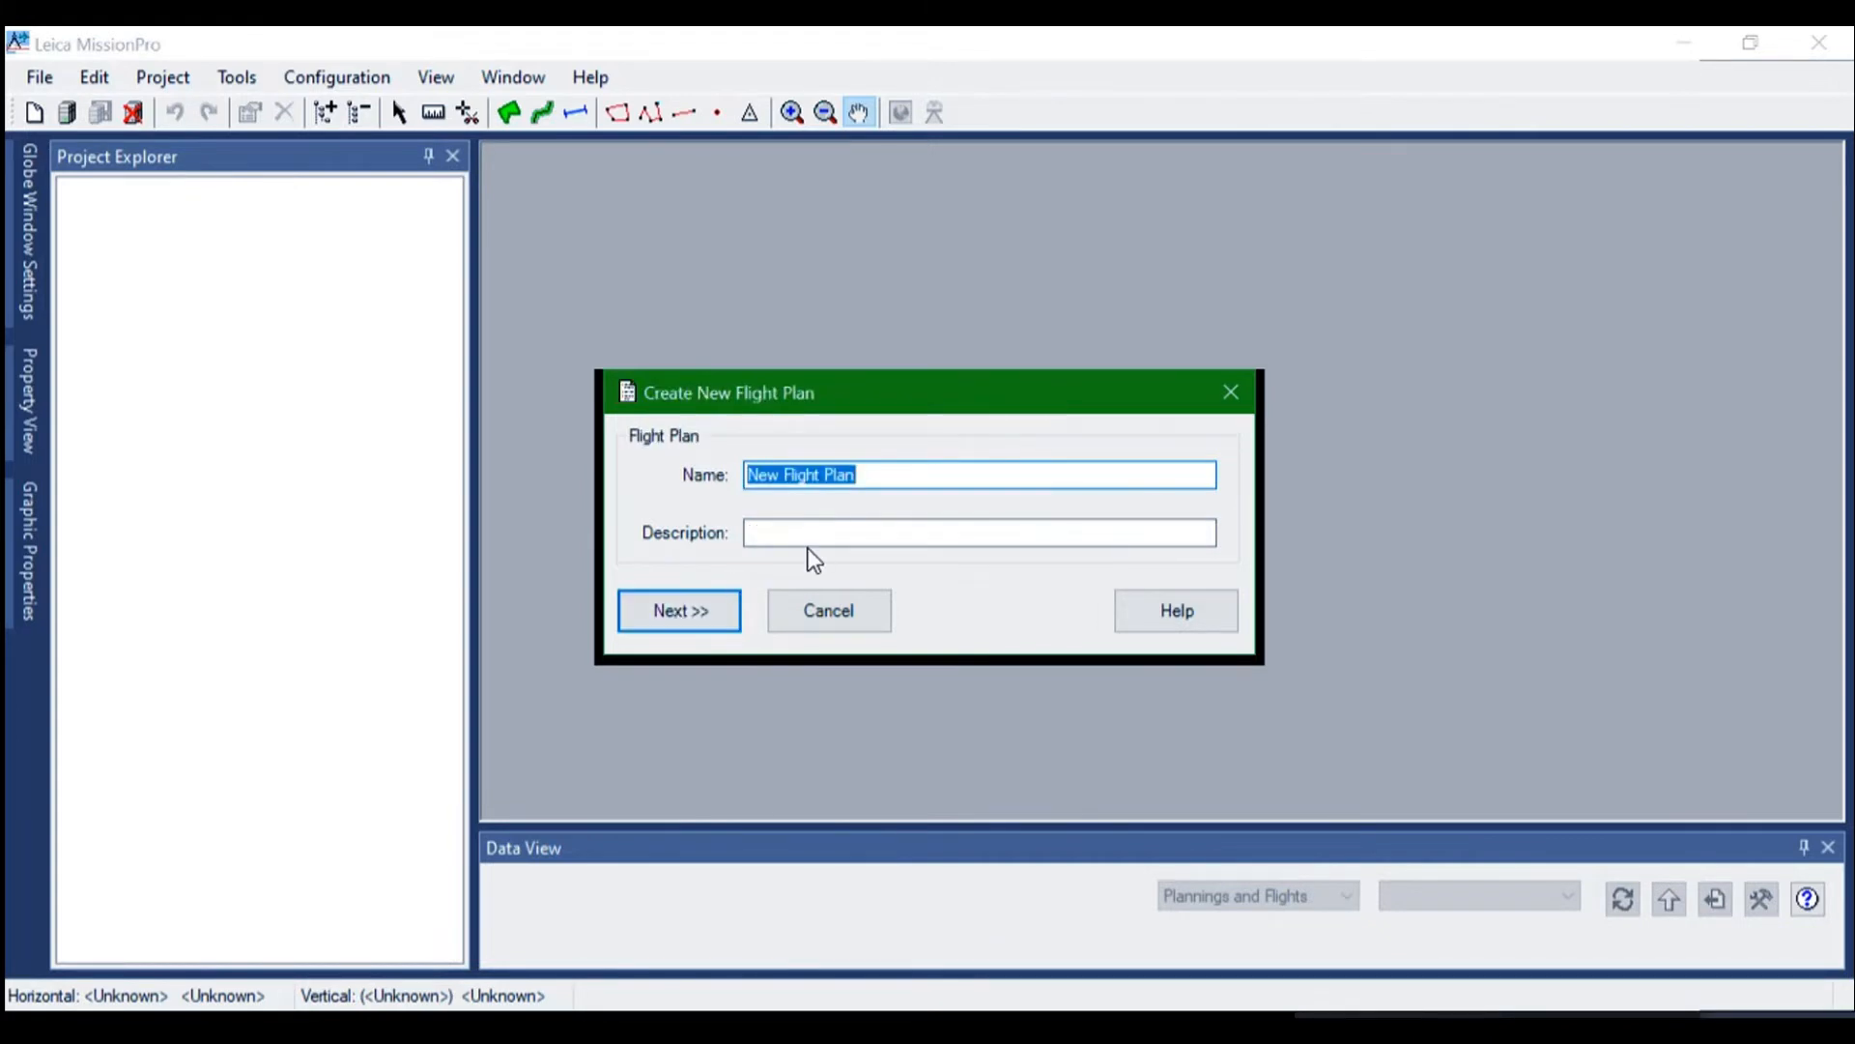
{"action": "key", "text": "ctrl+v"}
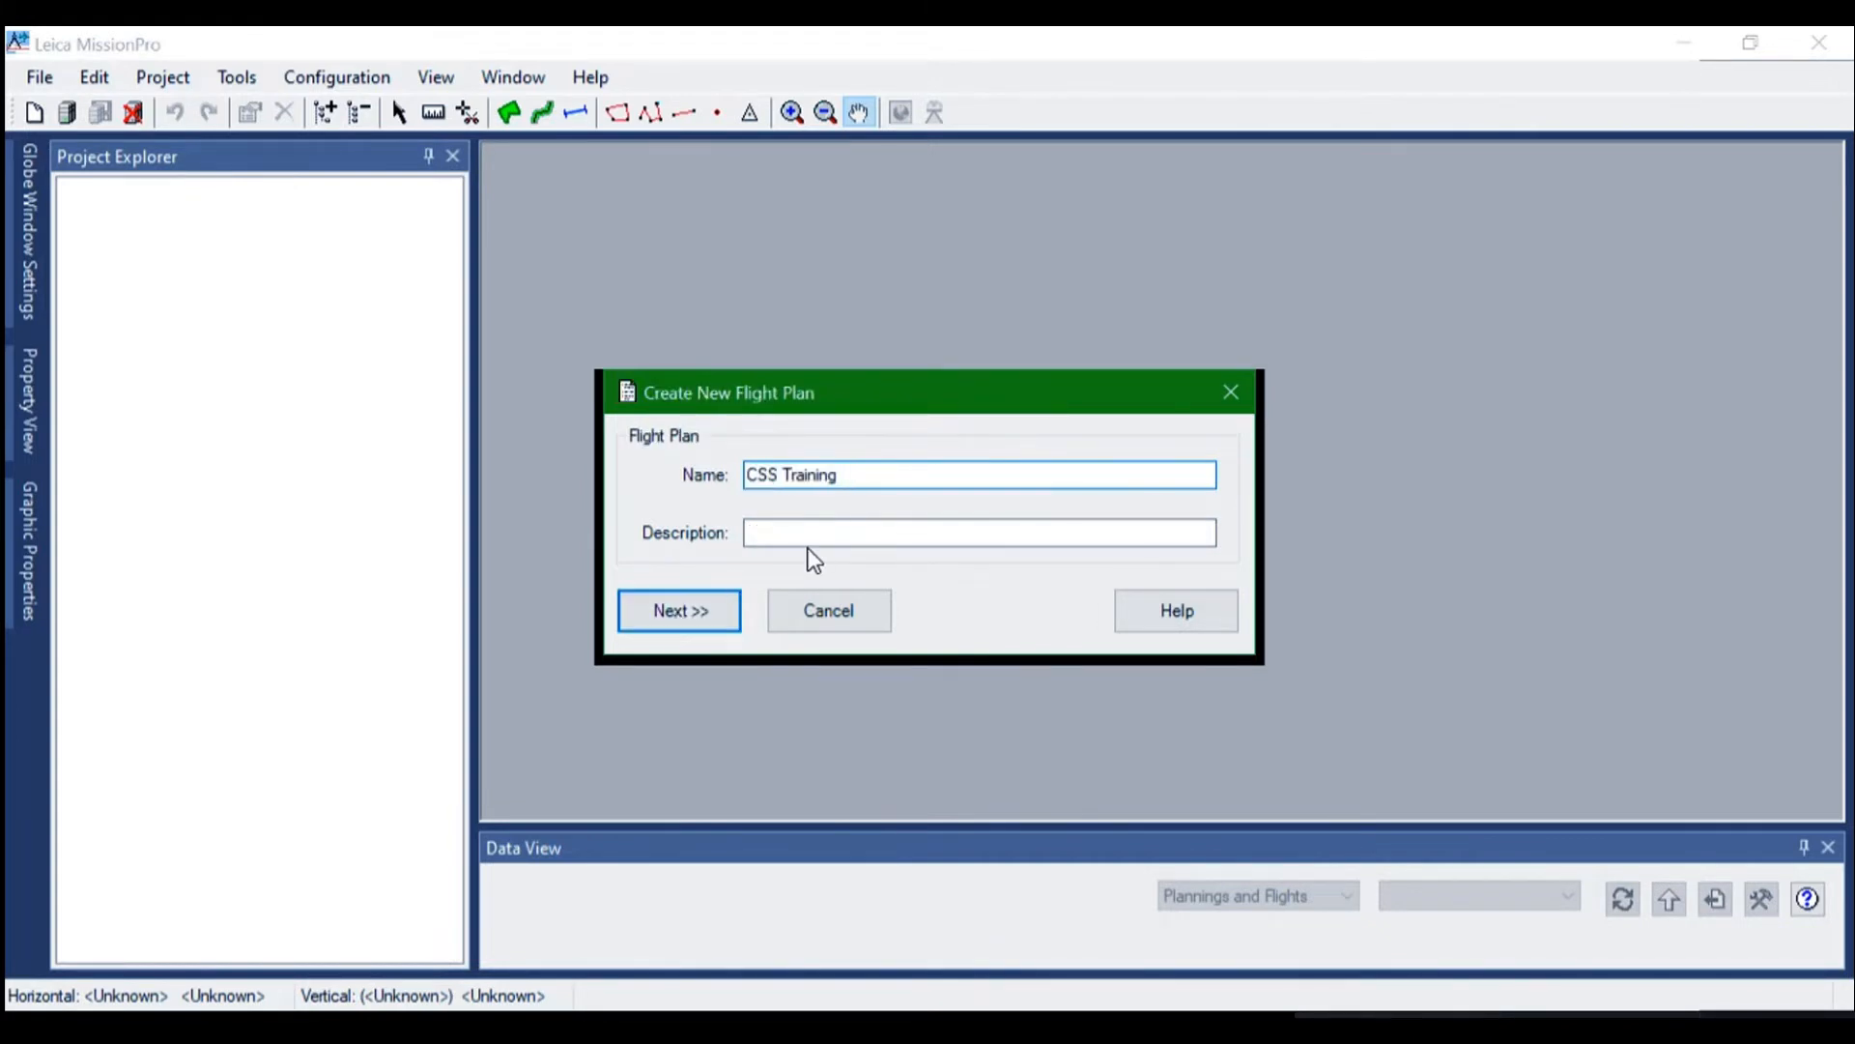
{"action": "type", "text": "Misalignment"}
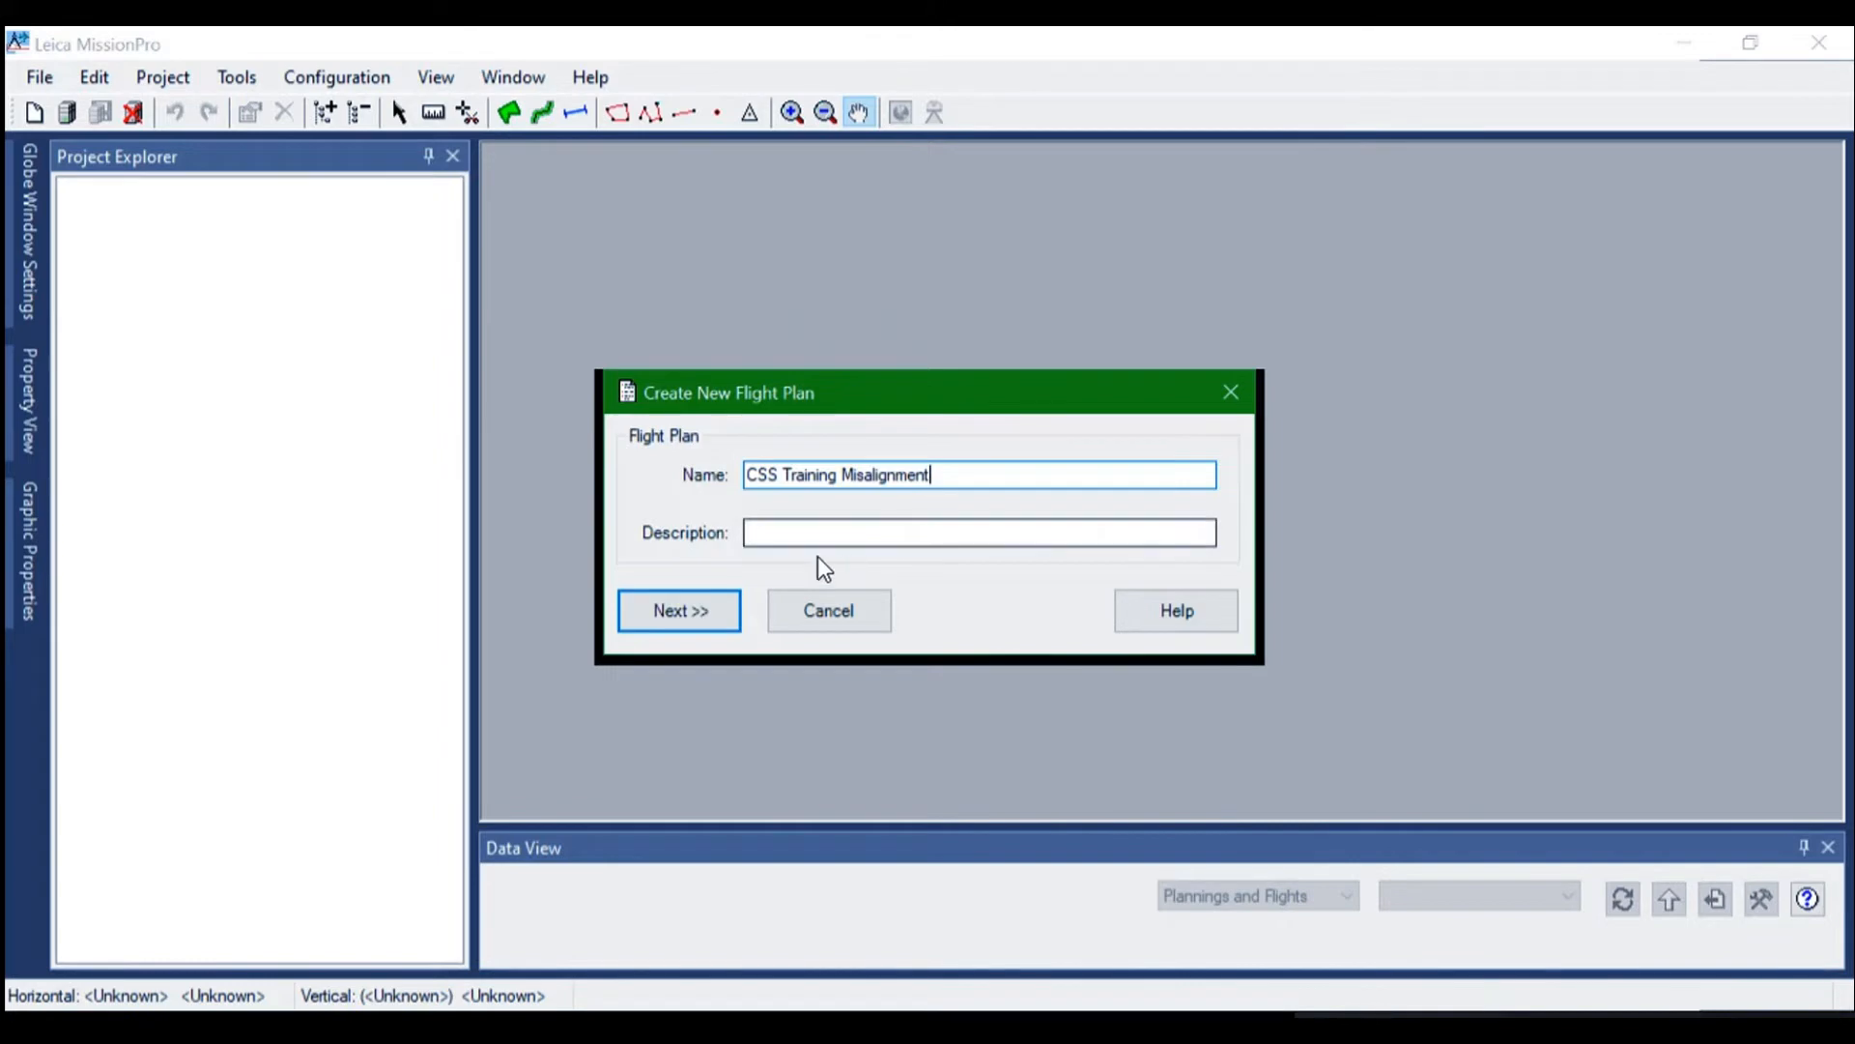
{"action": "left_click", "coordinate": [687, 616]}
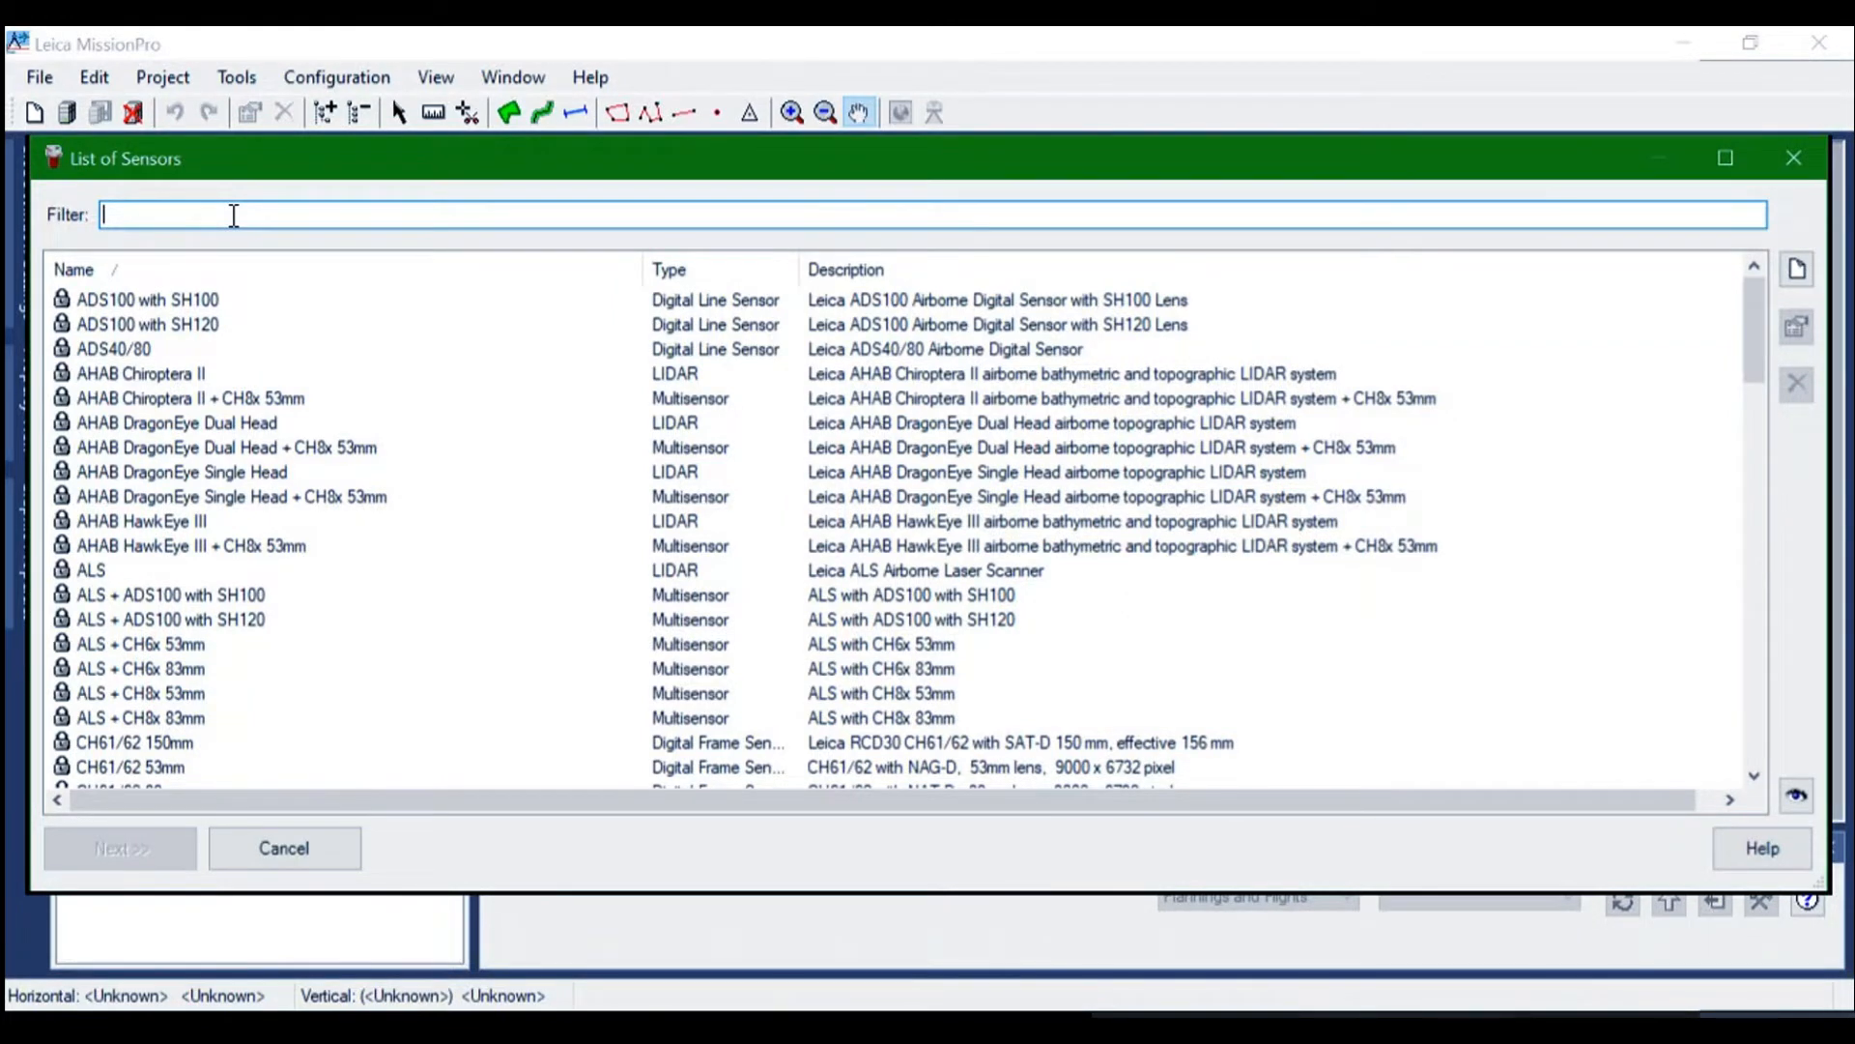
Filter the sensor list for "citymap" and choose the CityMapper-2S sensor for the flight plan
{"action": "type", "text": "cityma"}
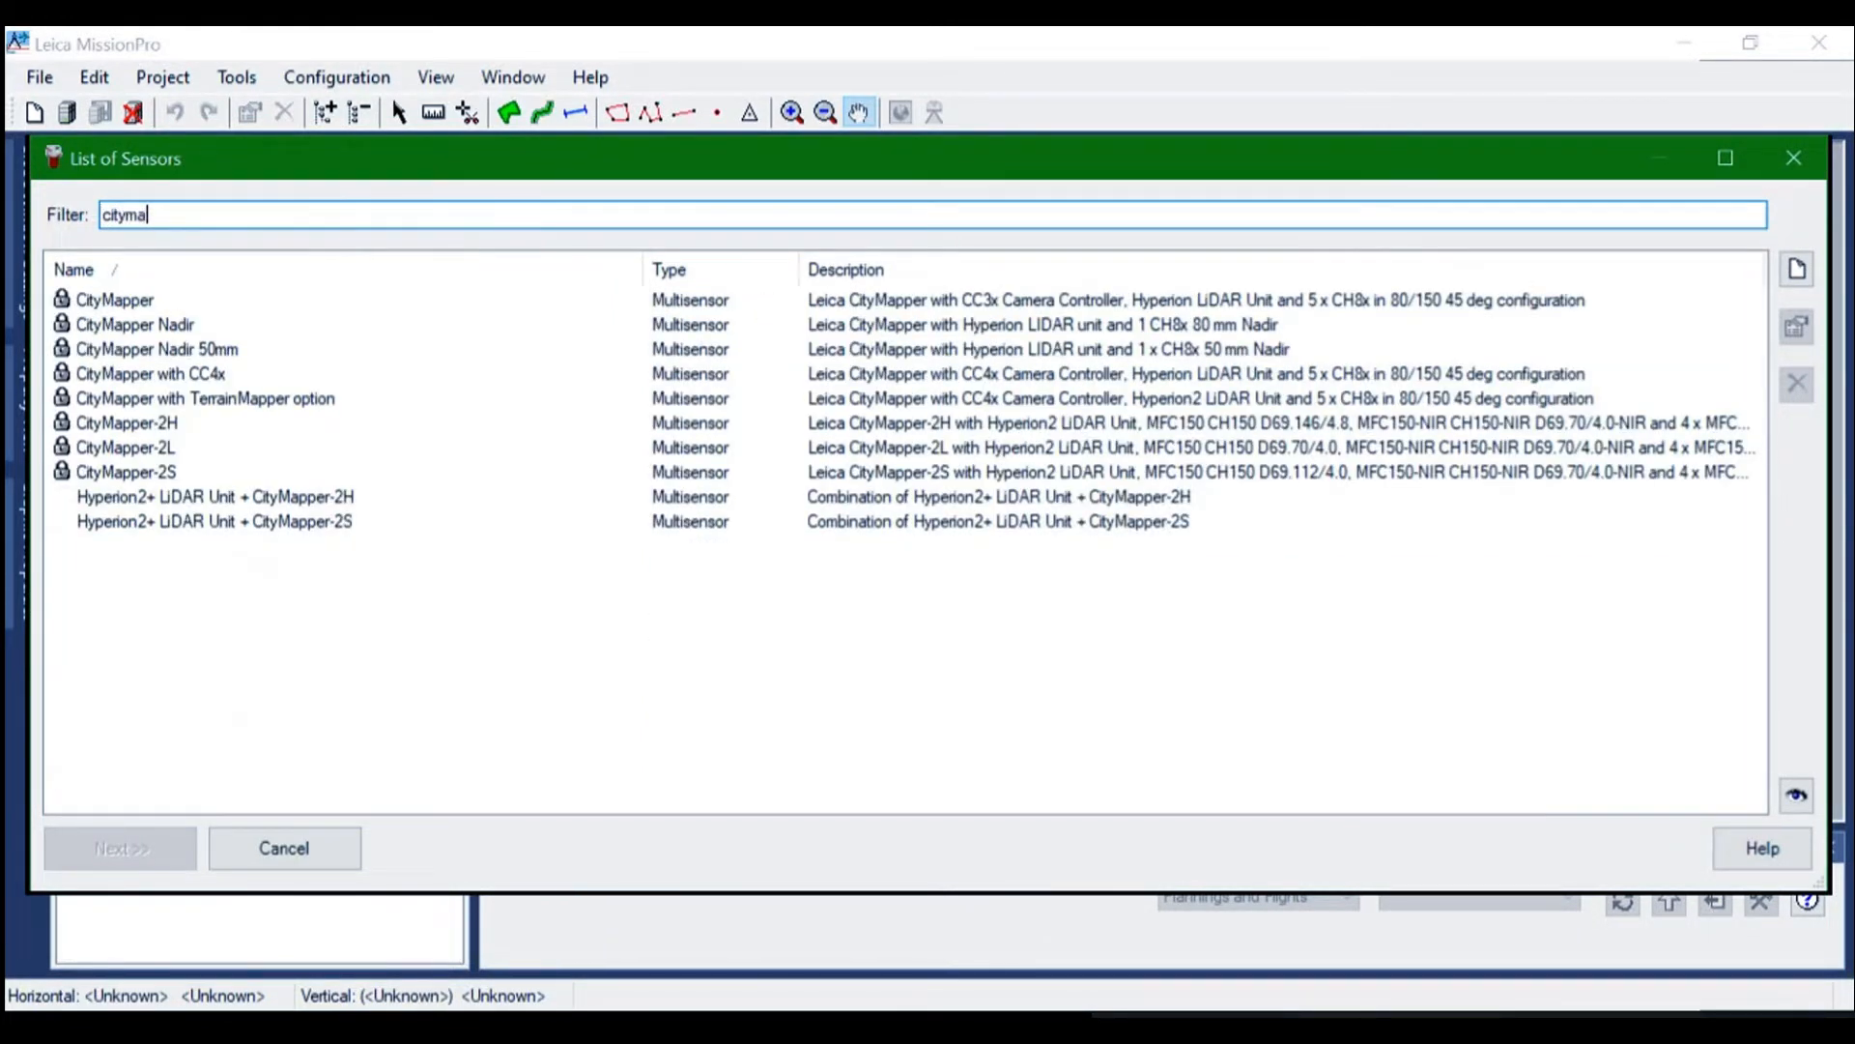
{"action": "type", "text": "p"}
{"action": "left_click", "coordinate": [166, 473]}
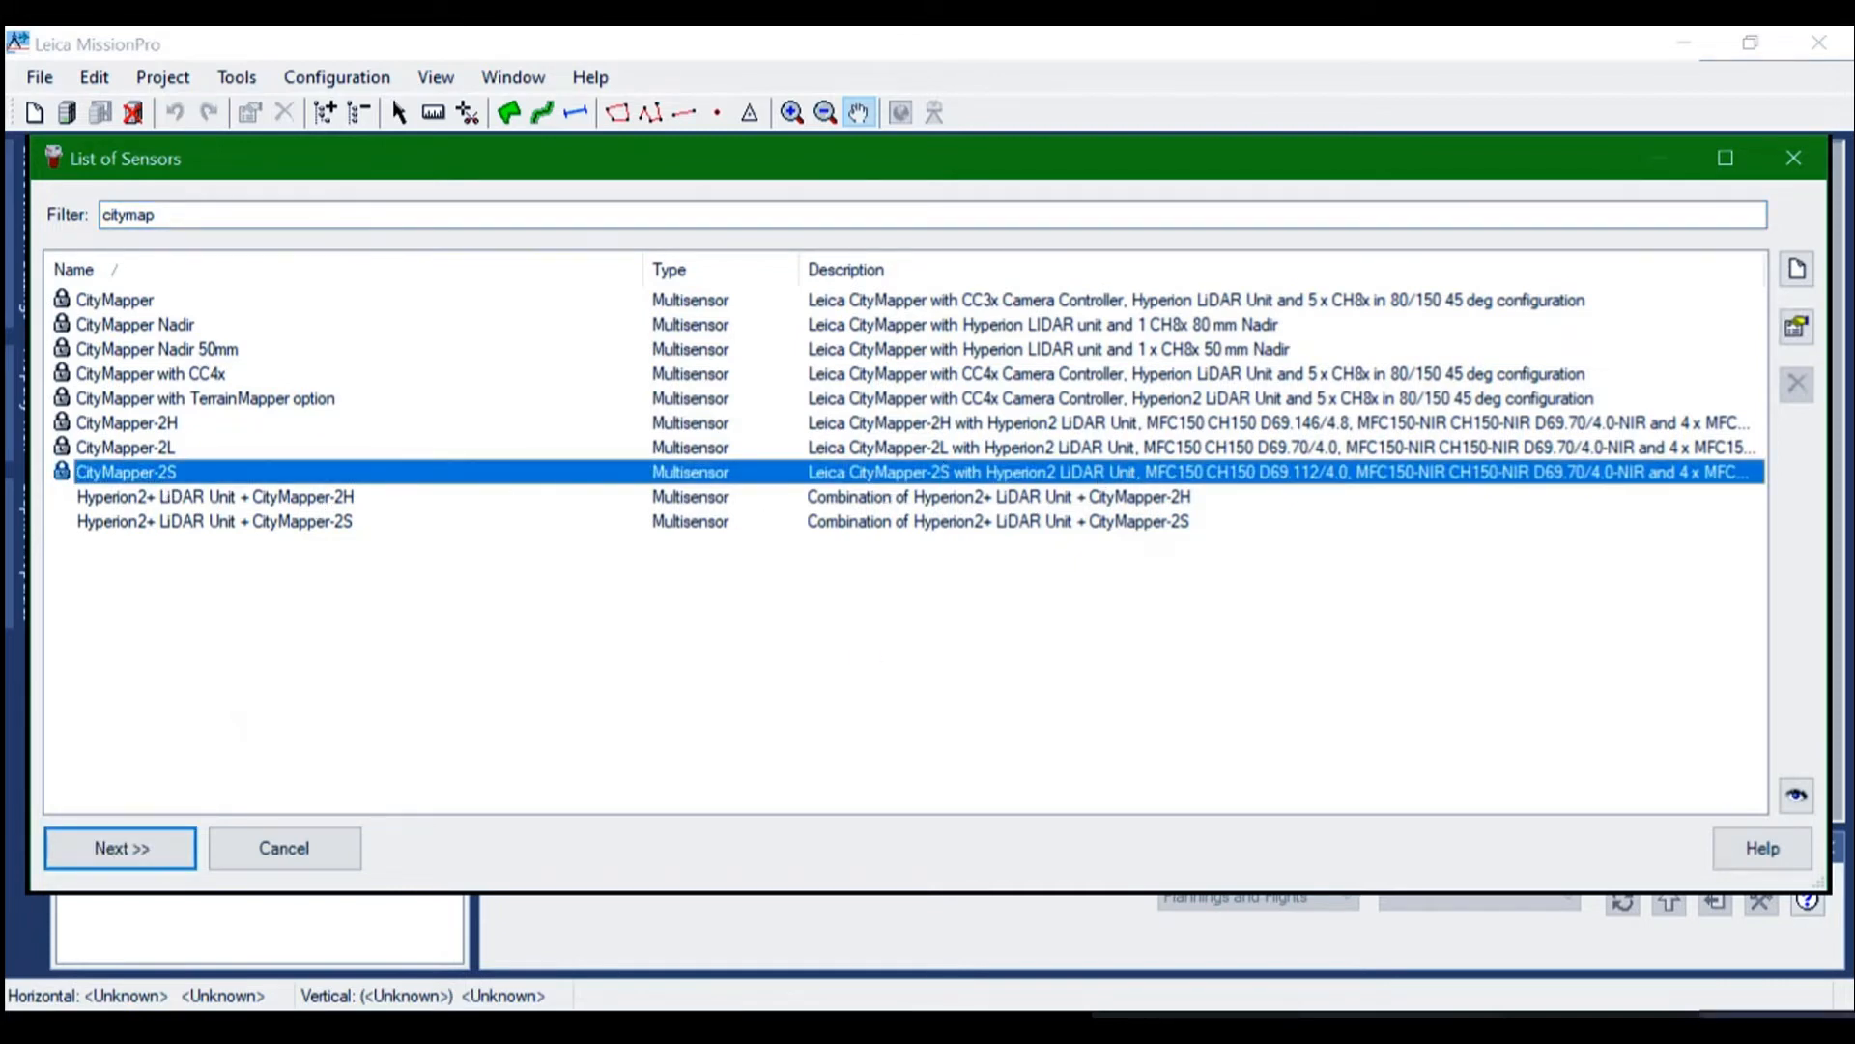
{"action": "left_click", "coordinate": [120, 847]}
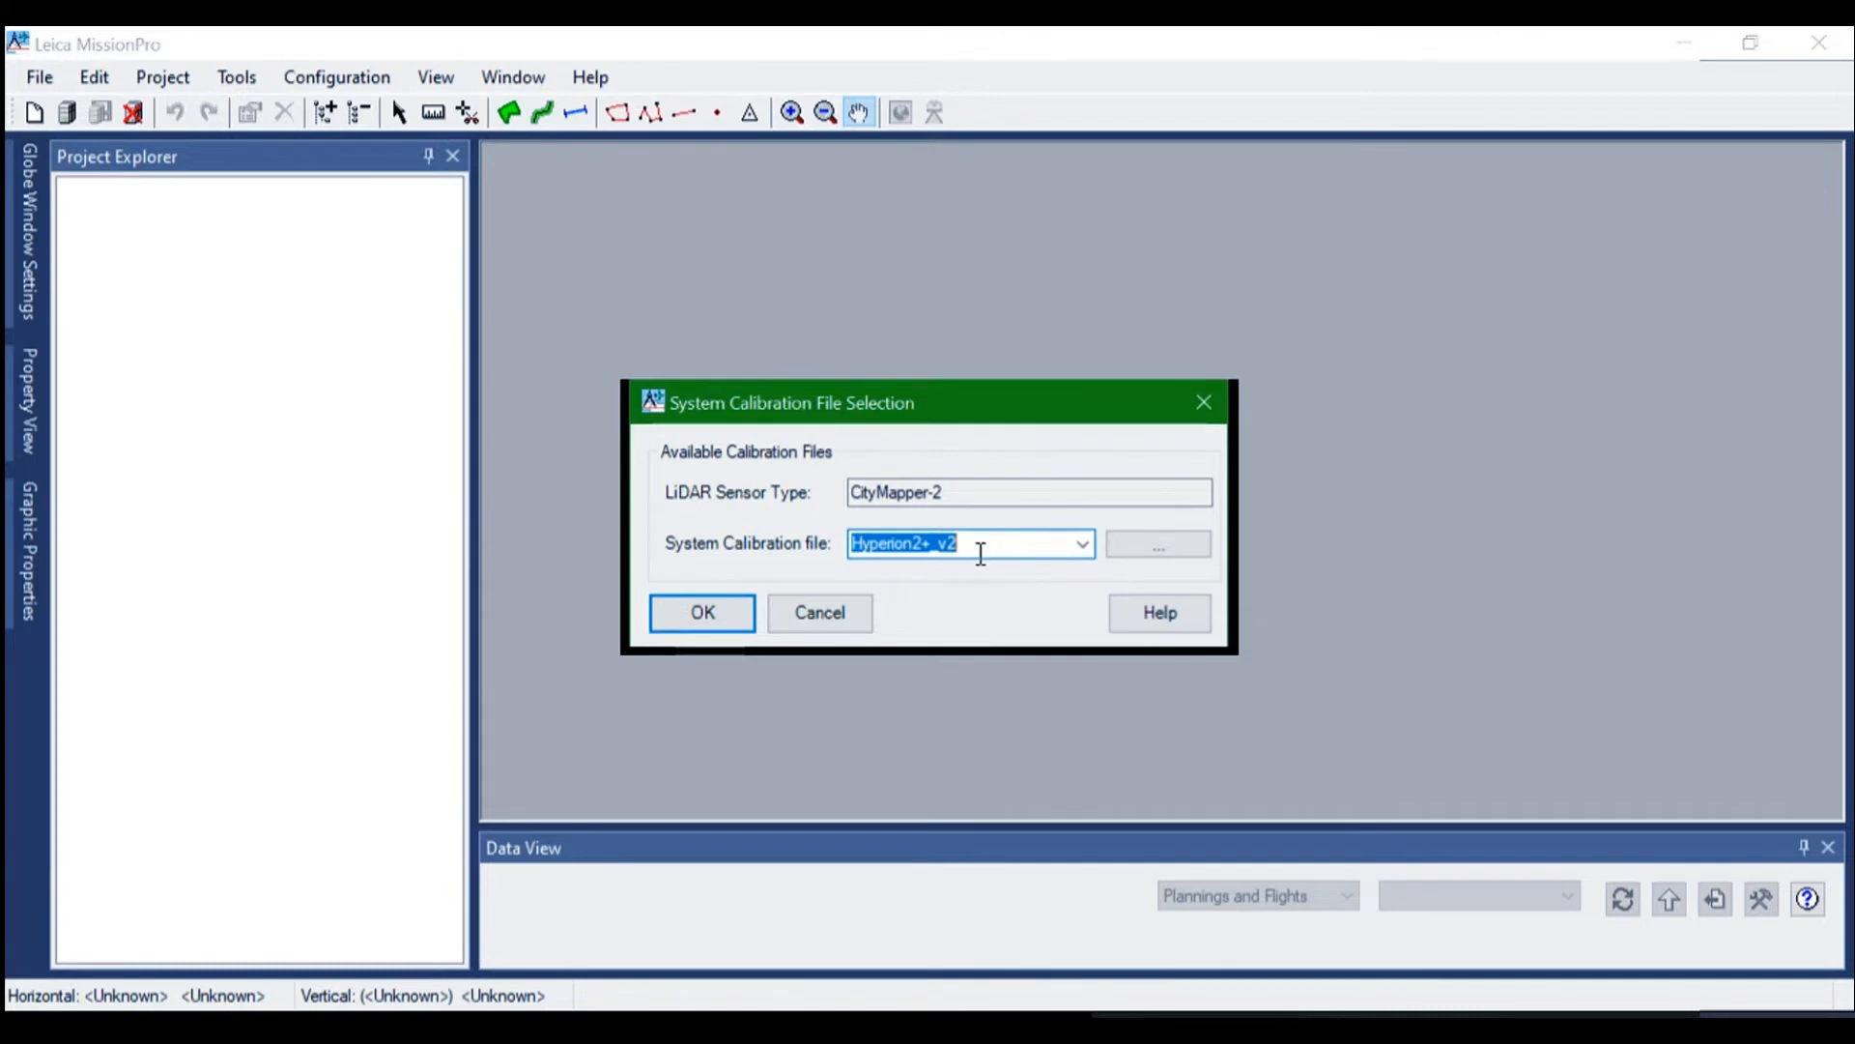
Check the available system calibration files, start browsing for another one and move the file dialog so it is fully in view
{"action": "left_click", "coordinate": [1086, 543]}
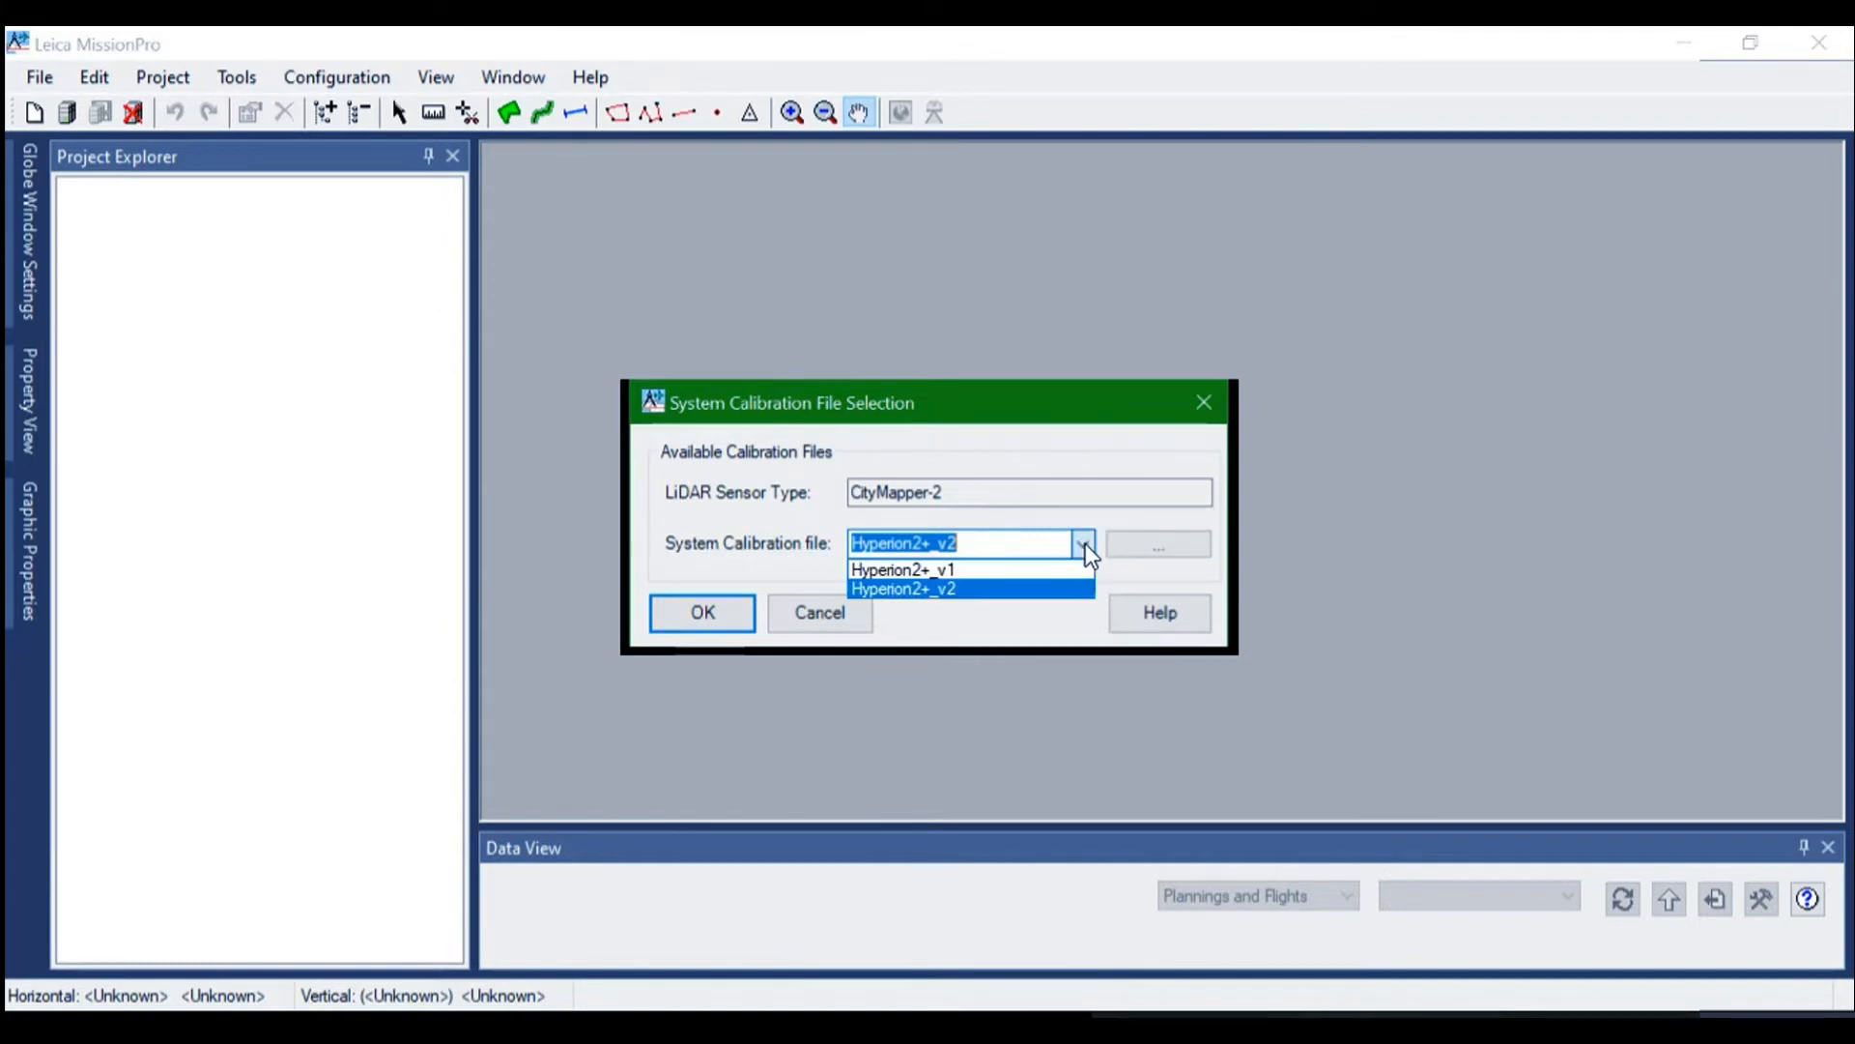
{"action": "left_click", "coordinate": [1161, 541]}
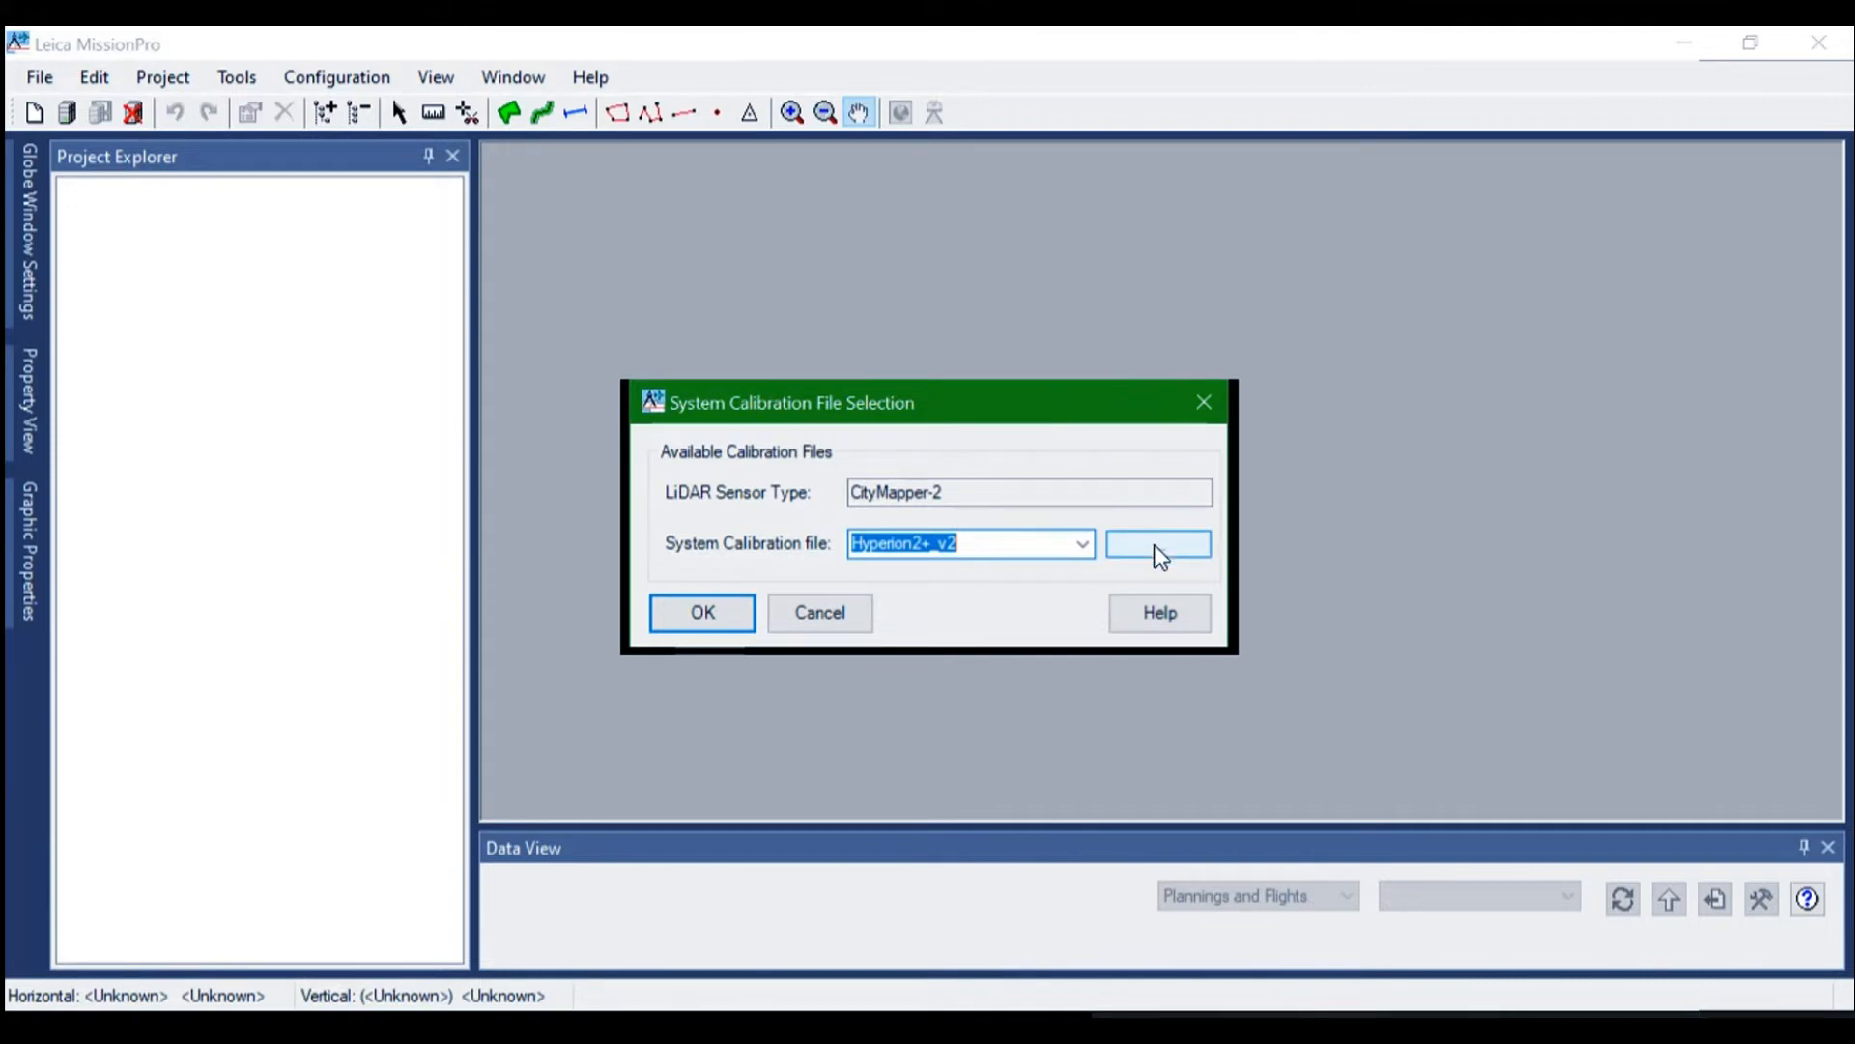
{"action": "left_click", "coordinate": [1154, 541]}
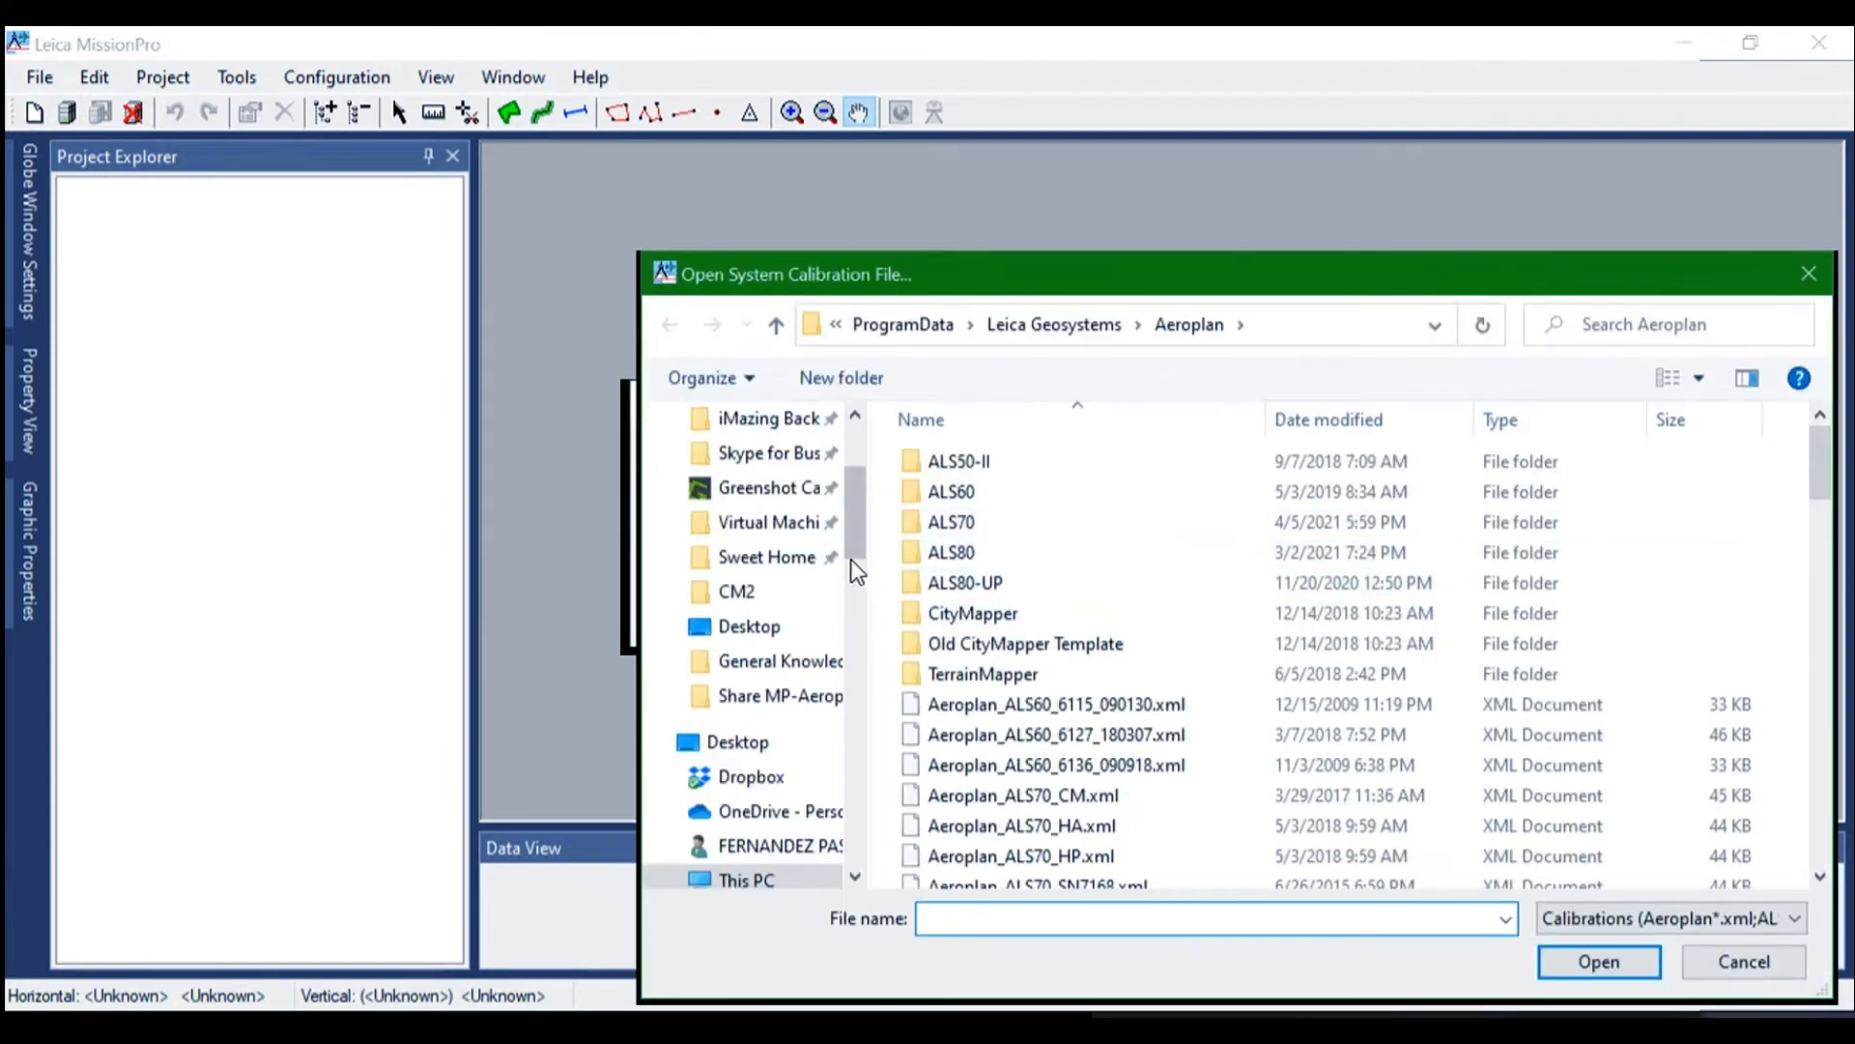
{"action": "scroll", "coordinate": [858, 536], "scroll_direction": "up", "scroll_amount": 2}
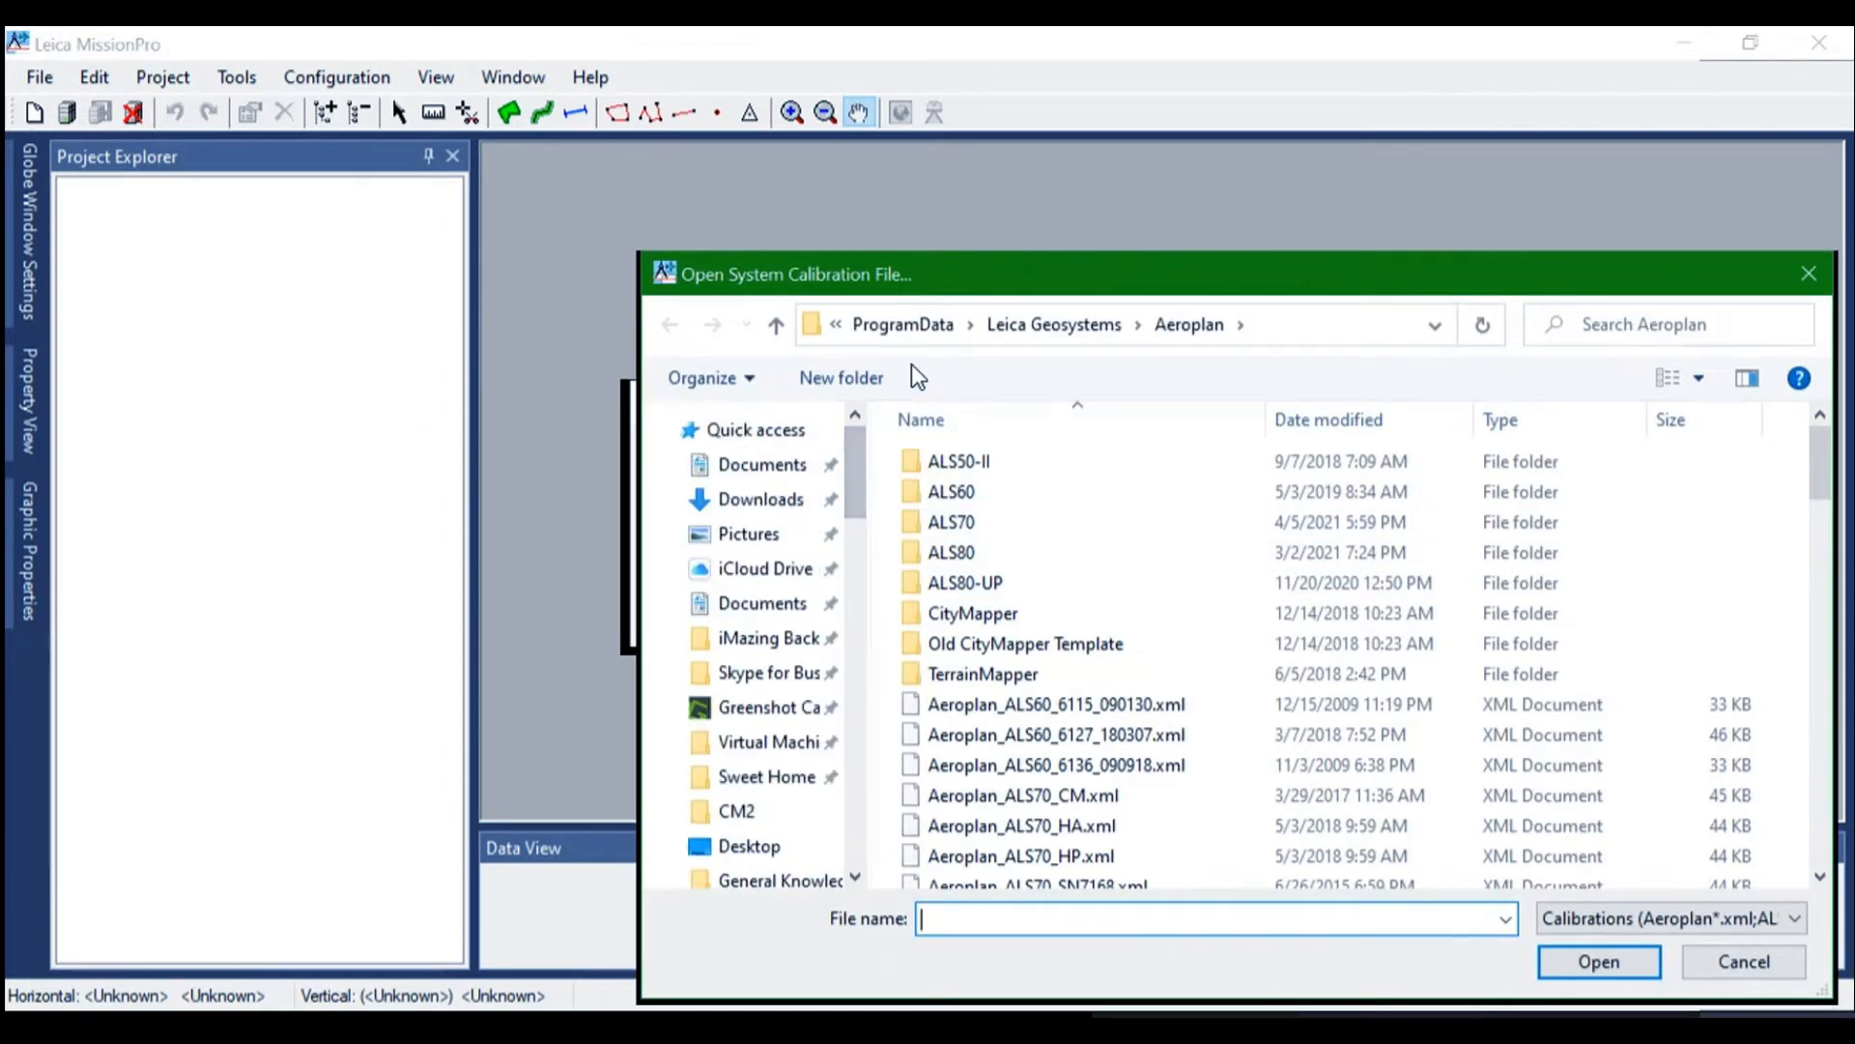
{"action": "left_click_drag", "start_coordinate": [975, 264], "coordinate": [978, 126]}
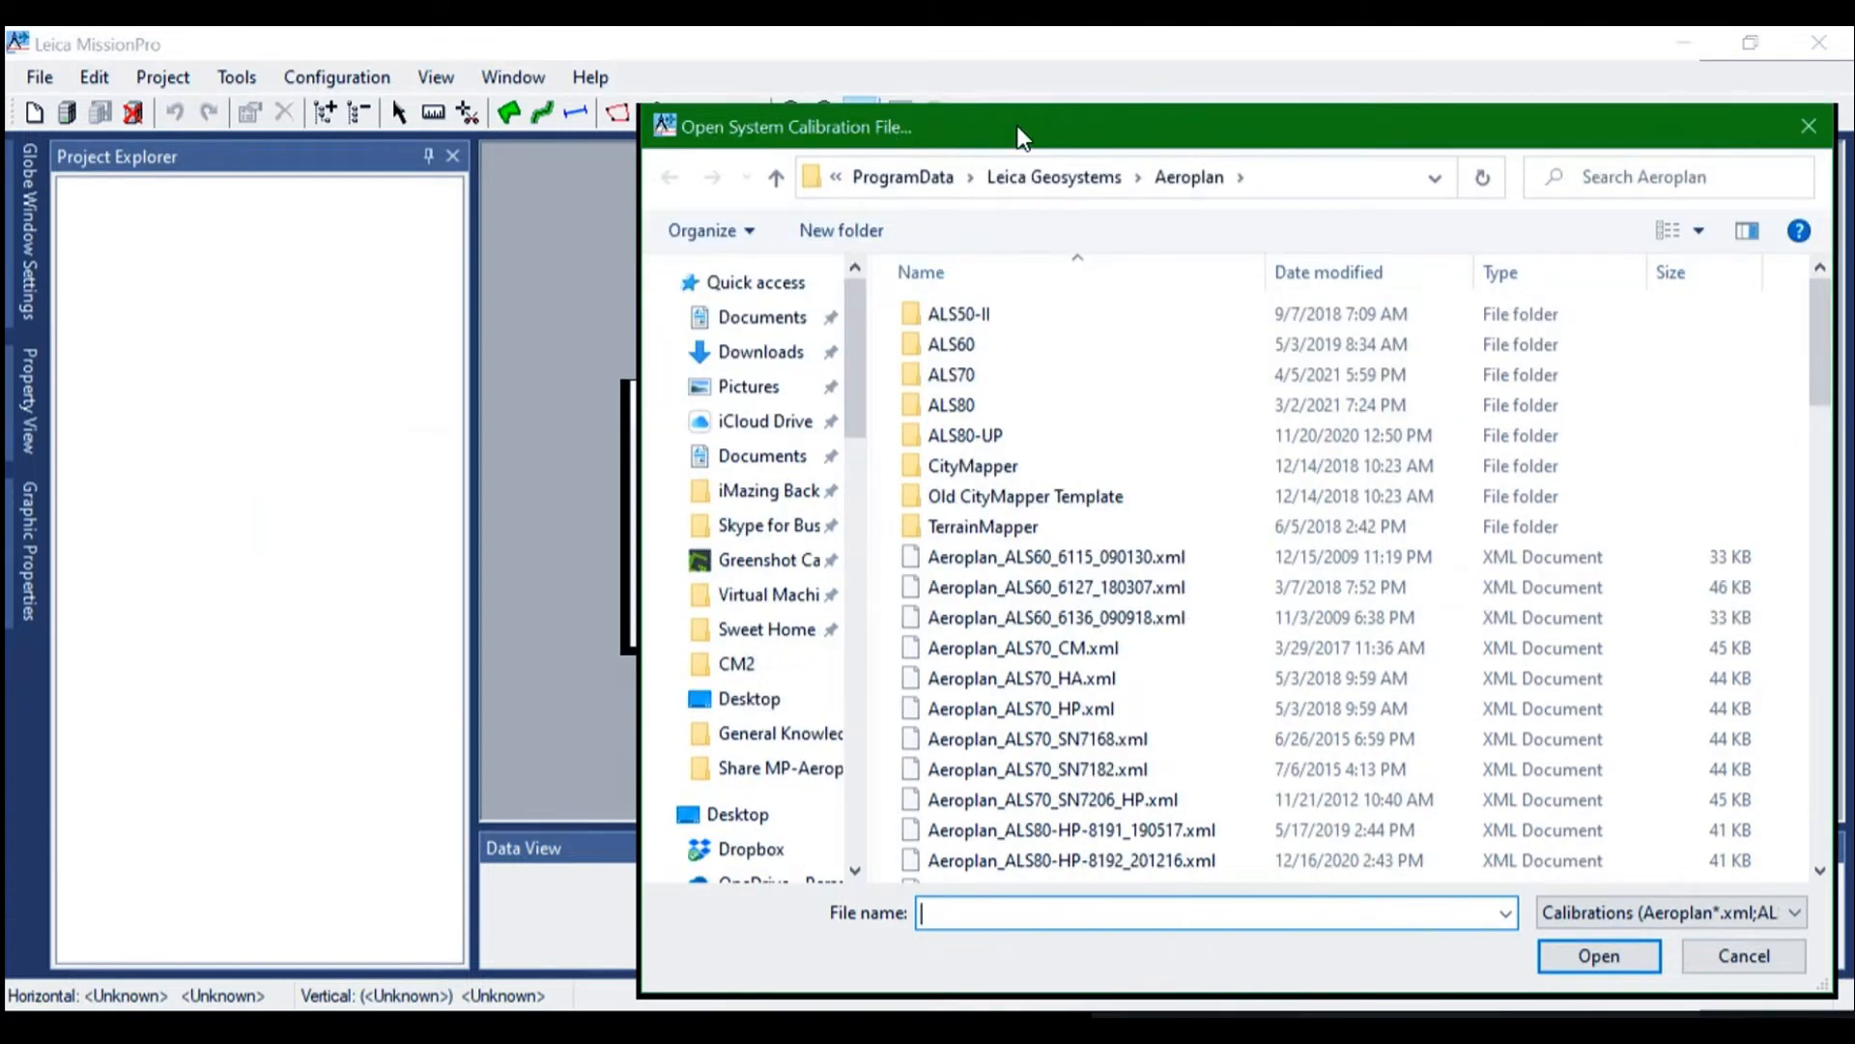
{"action": "left_click_drag", "start_coordinate": [1022, 138], "coordinate": [667, 71]}
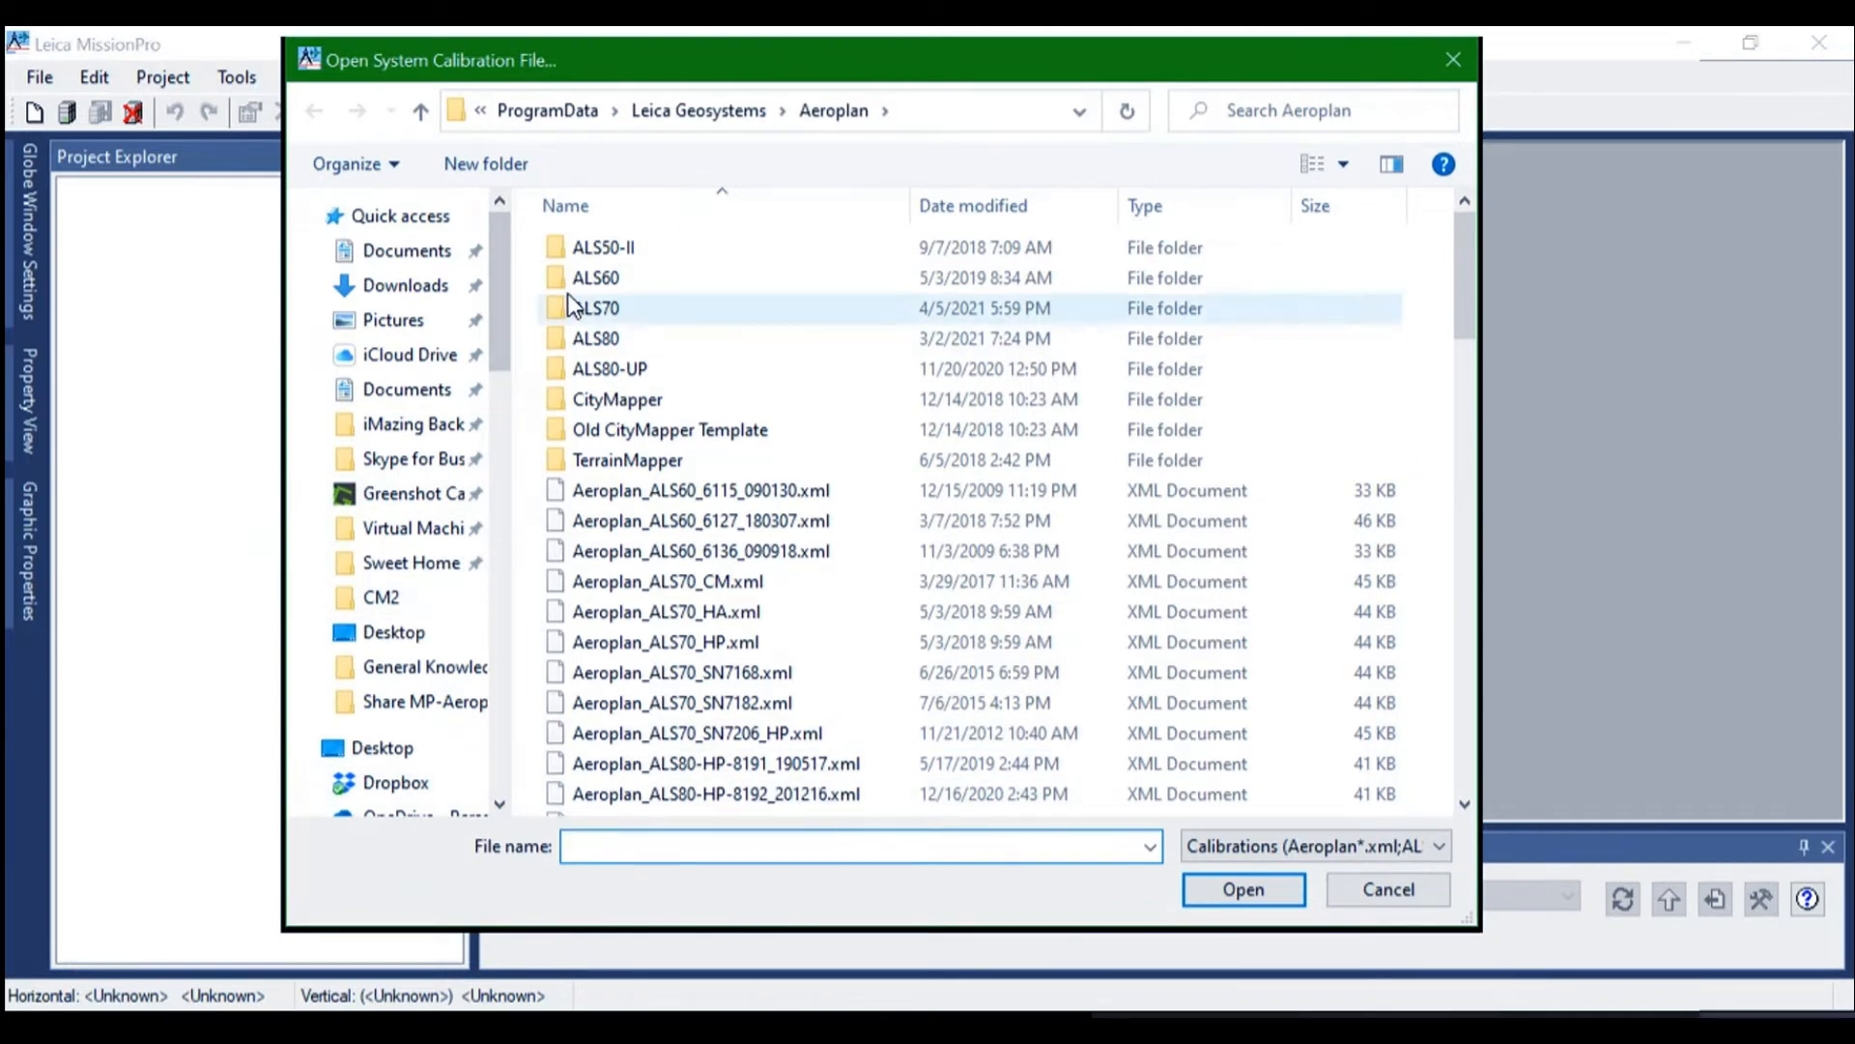
Browse on the local C: drive to the folder Program Files\Leica Geosystems\Leica MissionPro\Presets
{"action": "left_click_drag", "start_coordinate": [506, 324], "coordinate": [519, 396]}
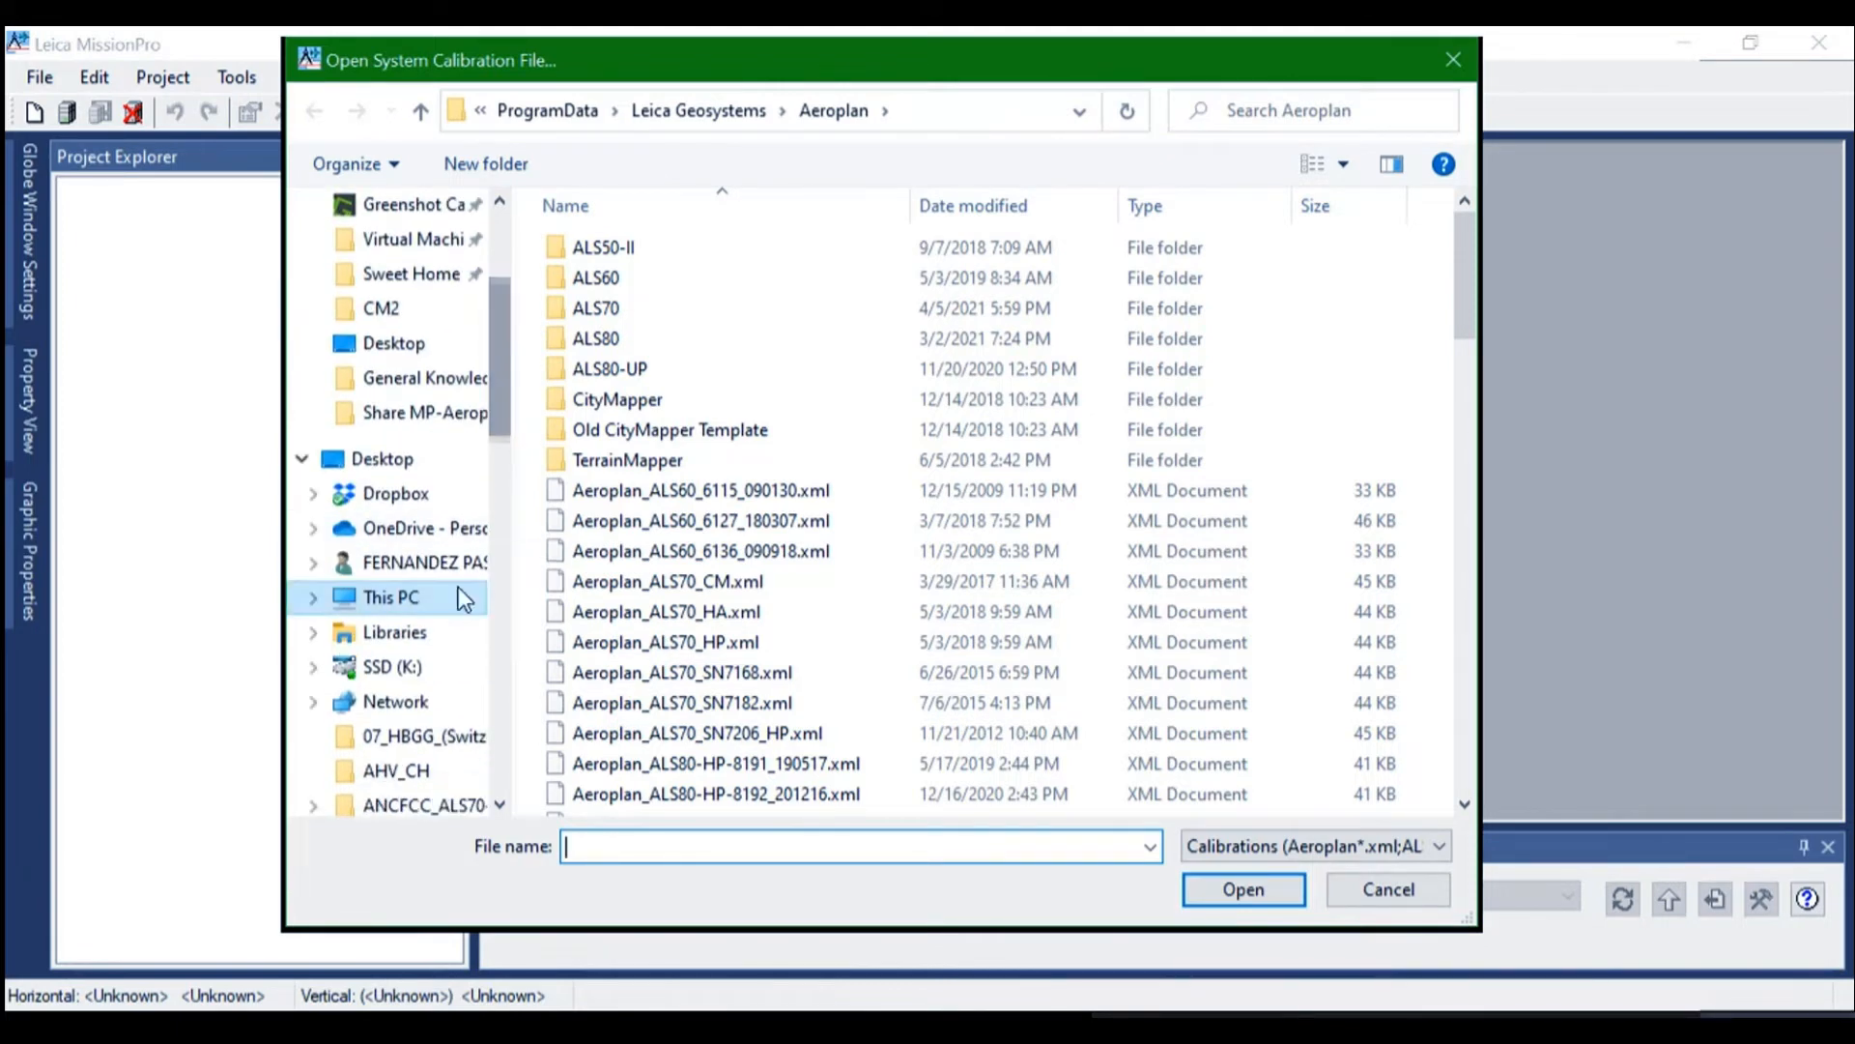
{"action": "left_click", "coordinate": [403, 597]}
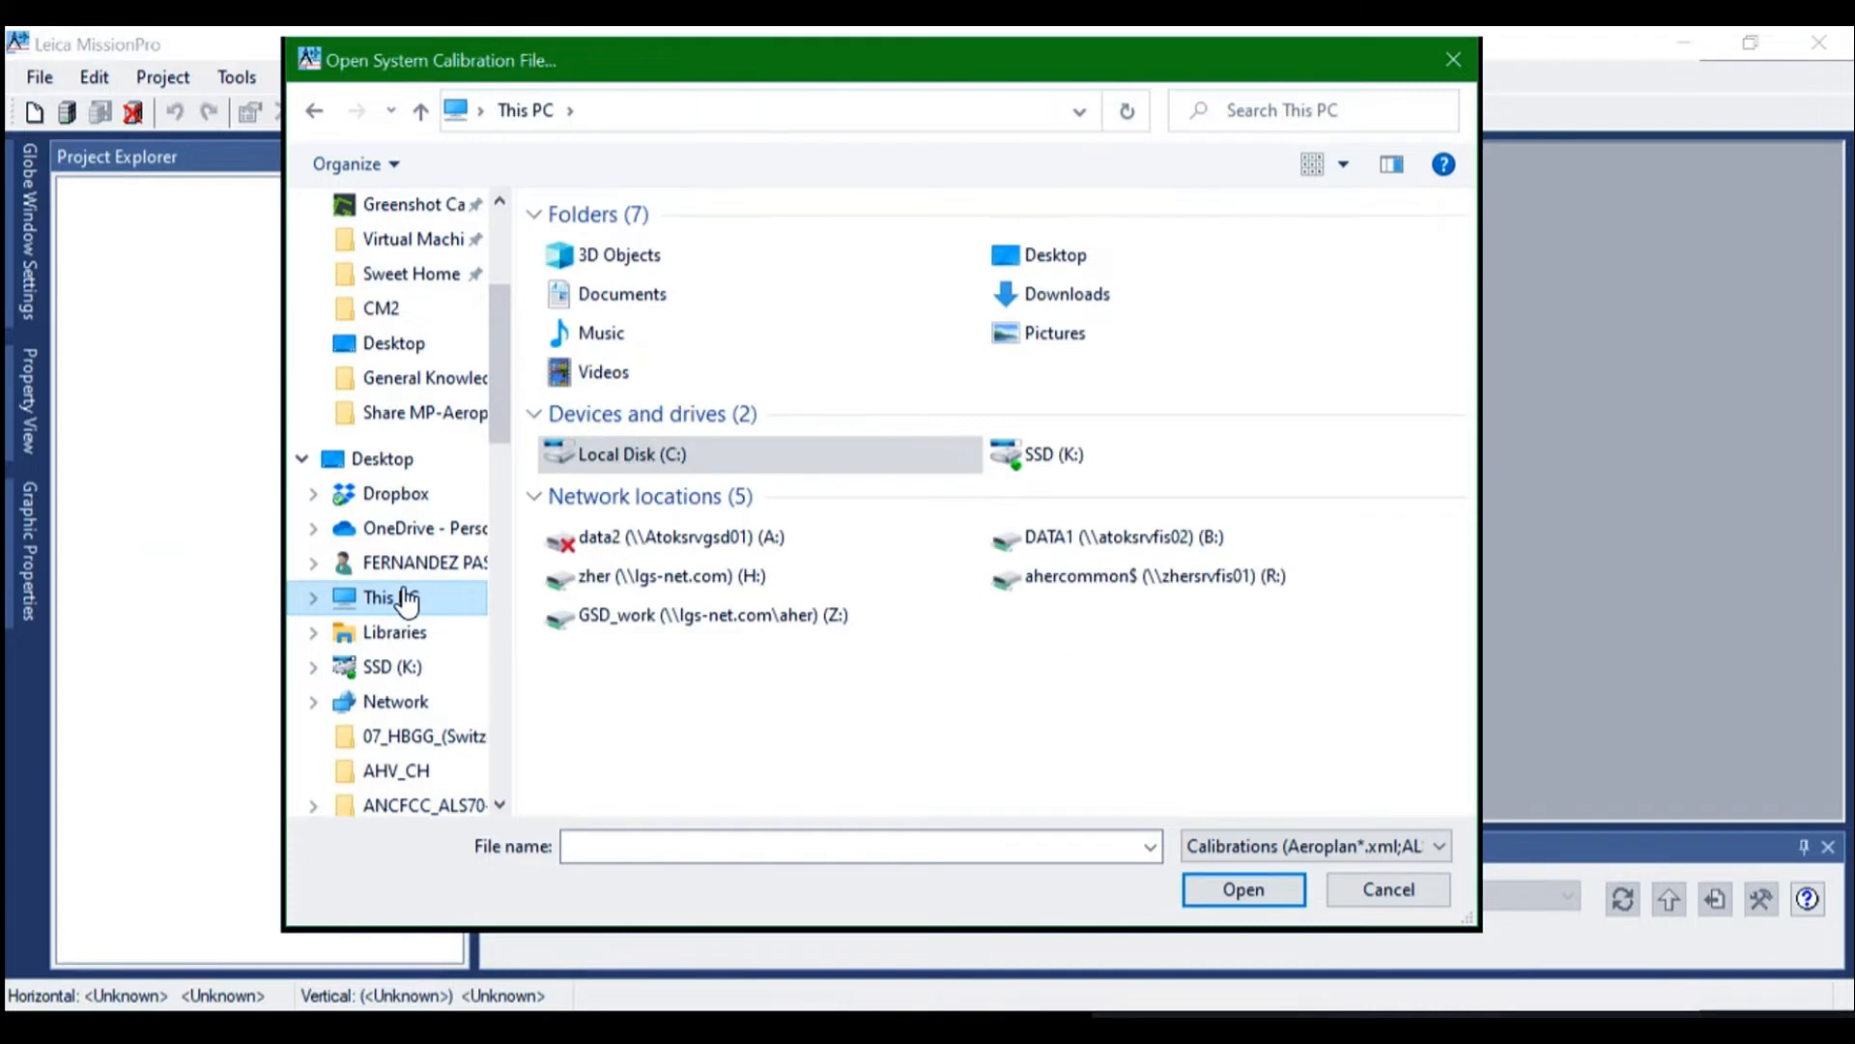
{"action": "left_click", "coordinate": [659, 447]}
{"action": "double_click", "coordinate": [659, 447]}
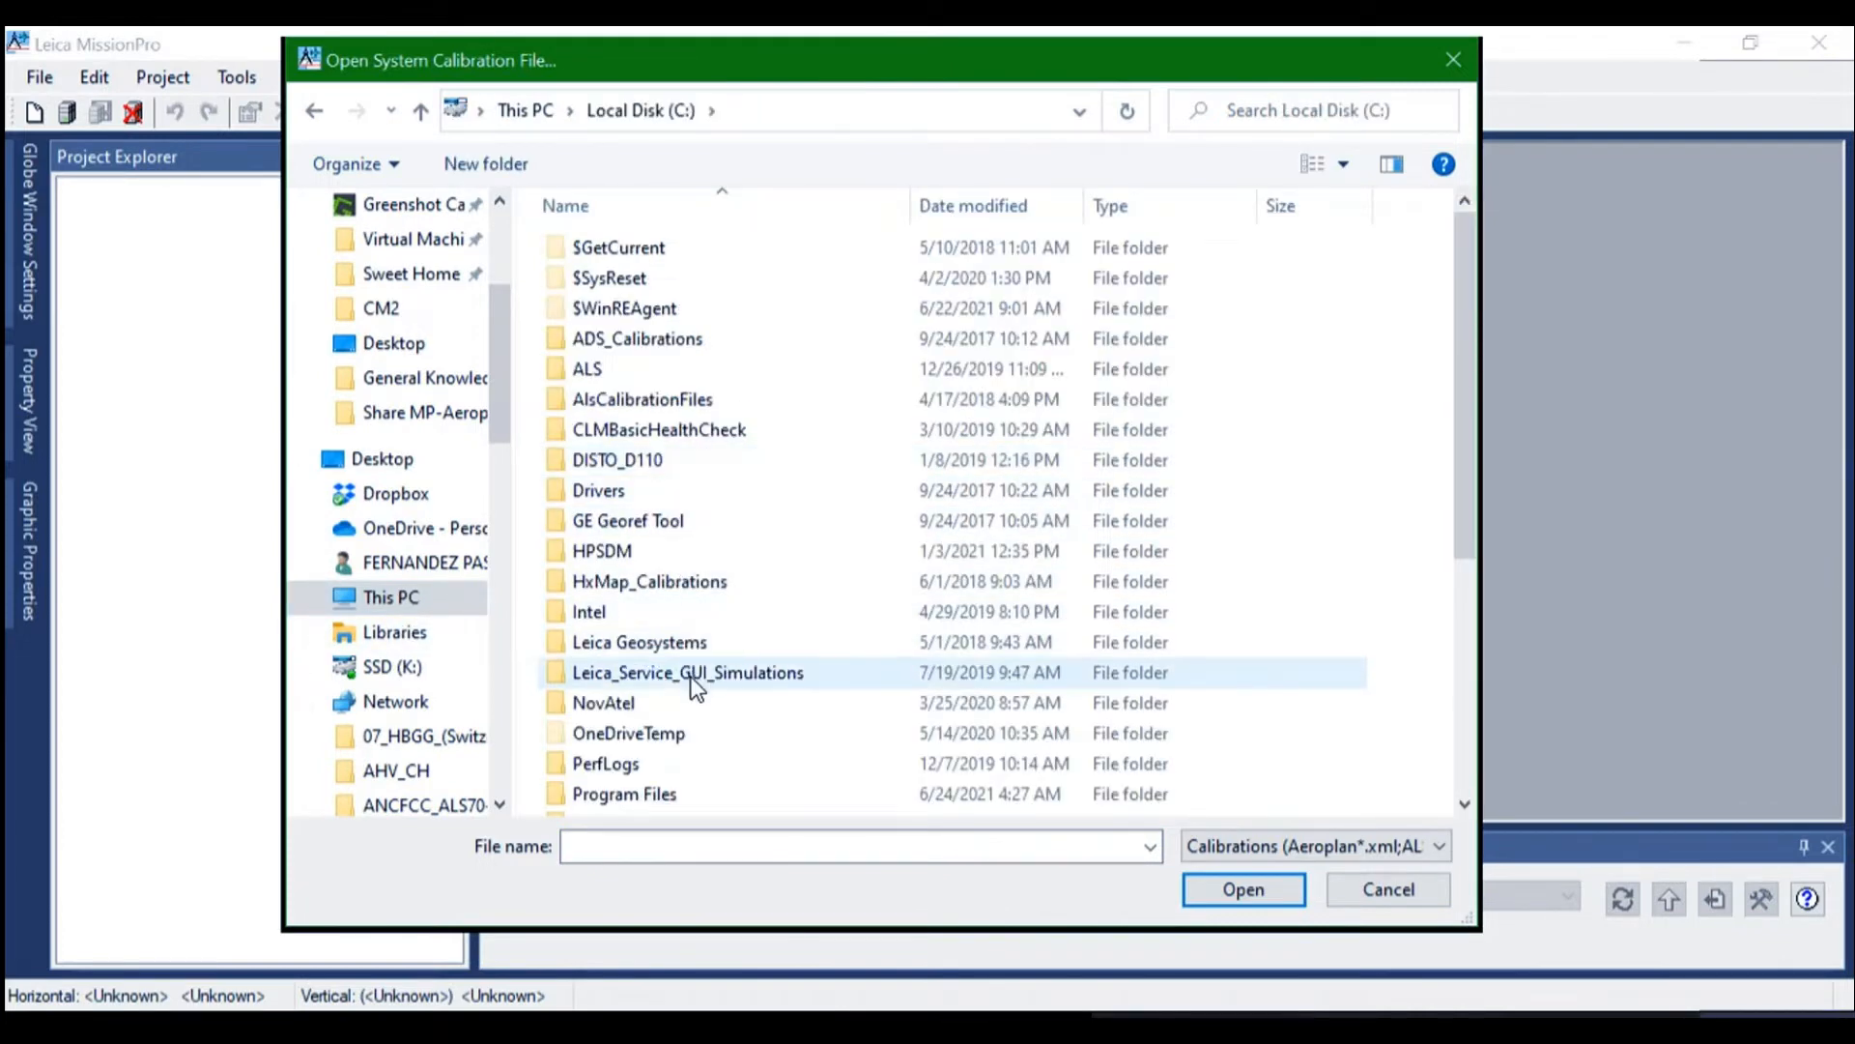
{"action": "scroll", "coordinate": [692, 675], "scroll_direction": "down", "scroll_amount": 2}
{"action": "double_click", "coordinate": [640, 617]}
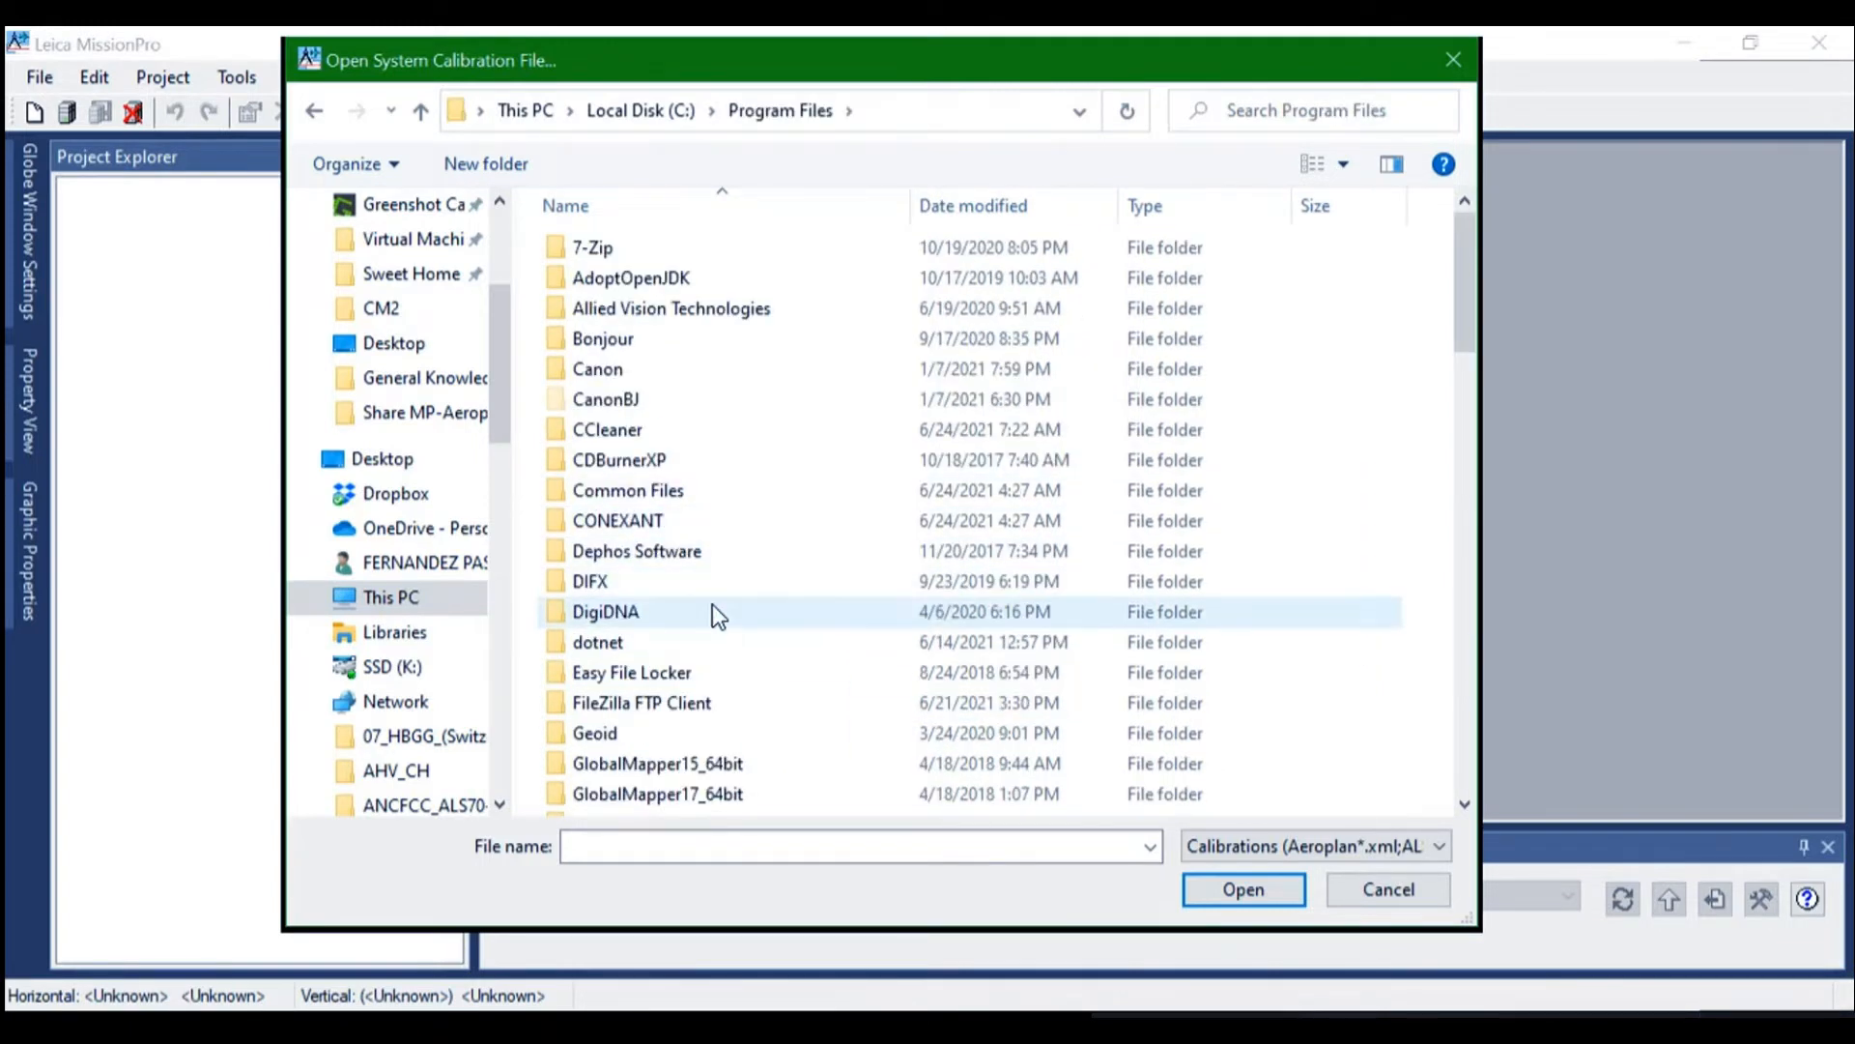
{"action": "scroll", "coordinate": [712, 605], "scroll_direction": "down", "scroll_amount": 5}
{"action": "scroll", "coordinate": [712, 606], "scroll_direction": "down", "scroll_amount": 1}
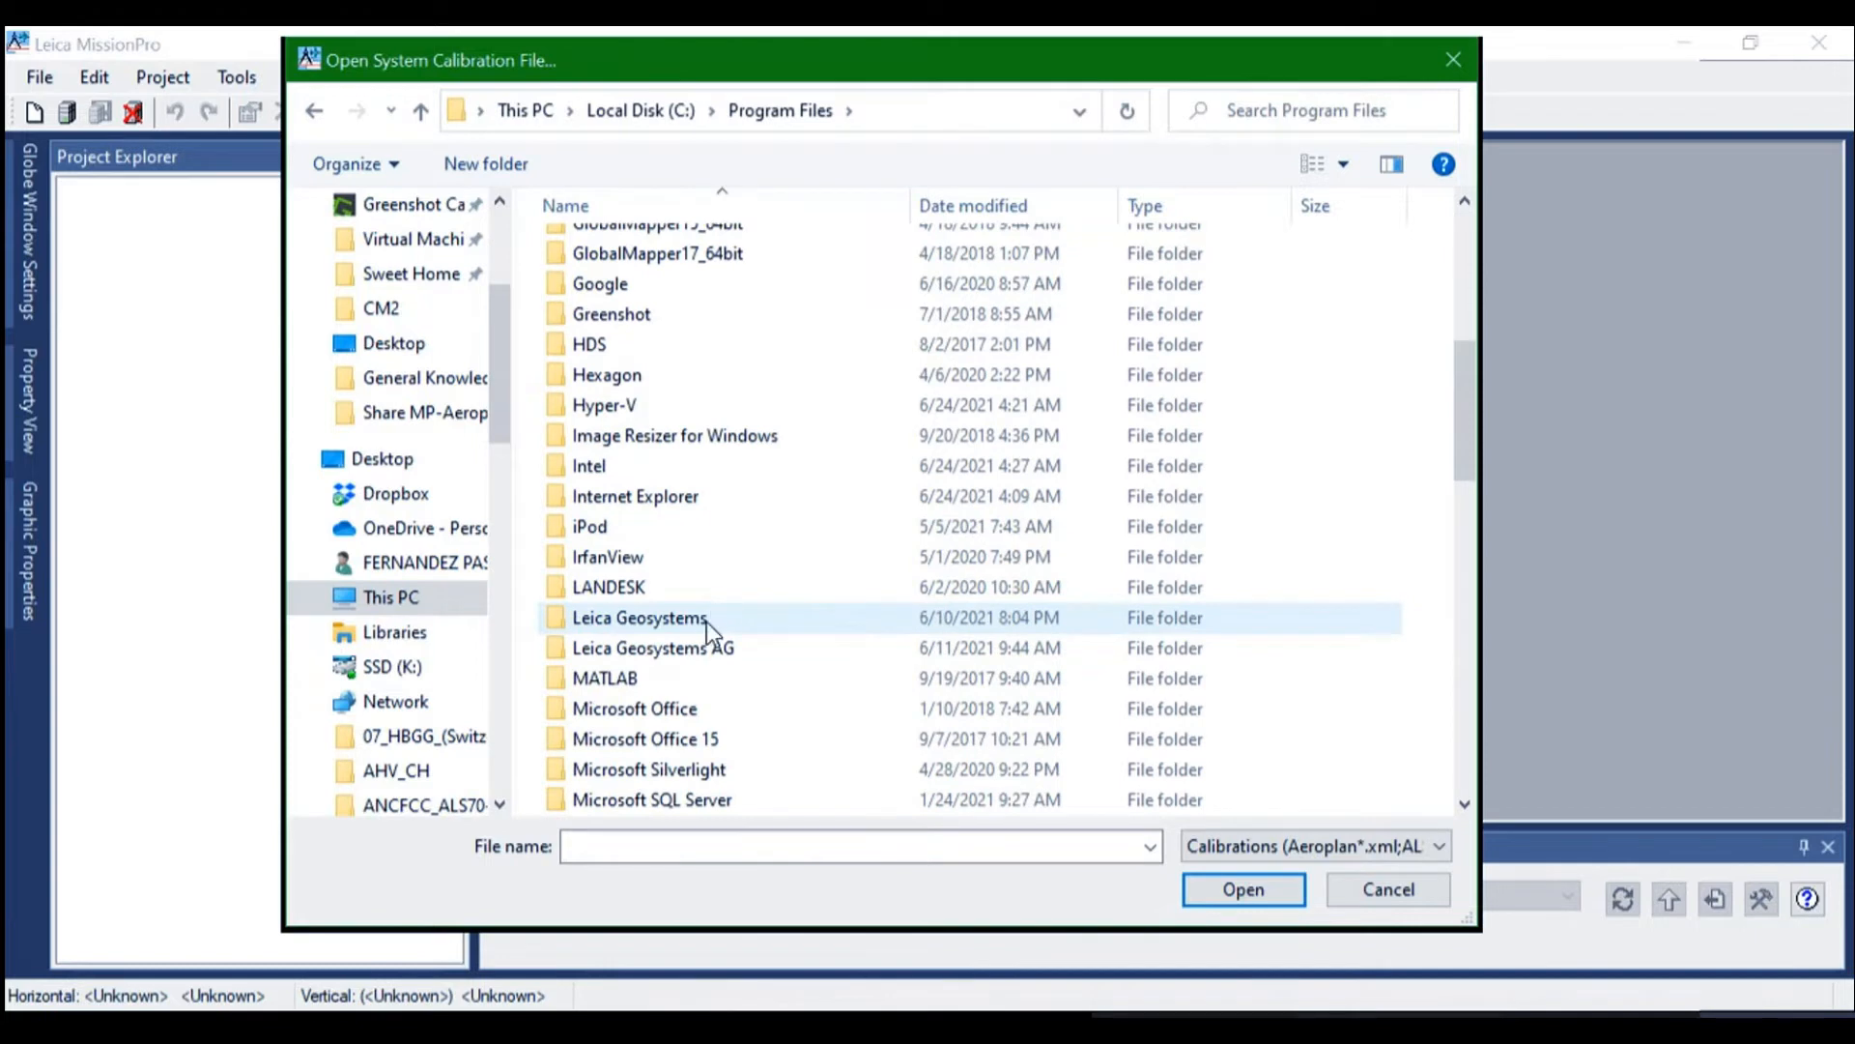
{"action": "left_click", "coordinate": [695, 618]}
{"action": "double_click", "coordinate": [694, 616]}
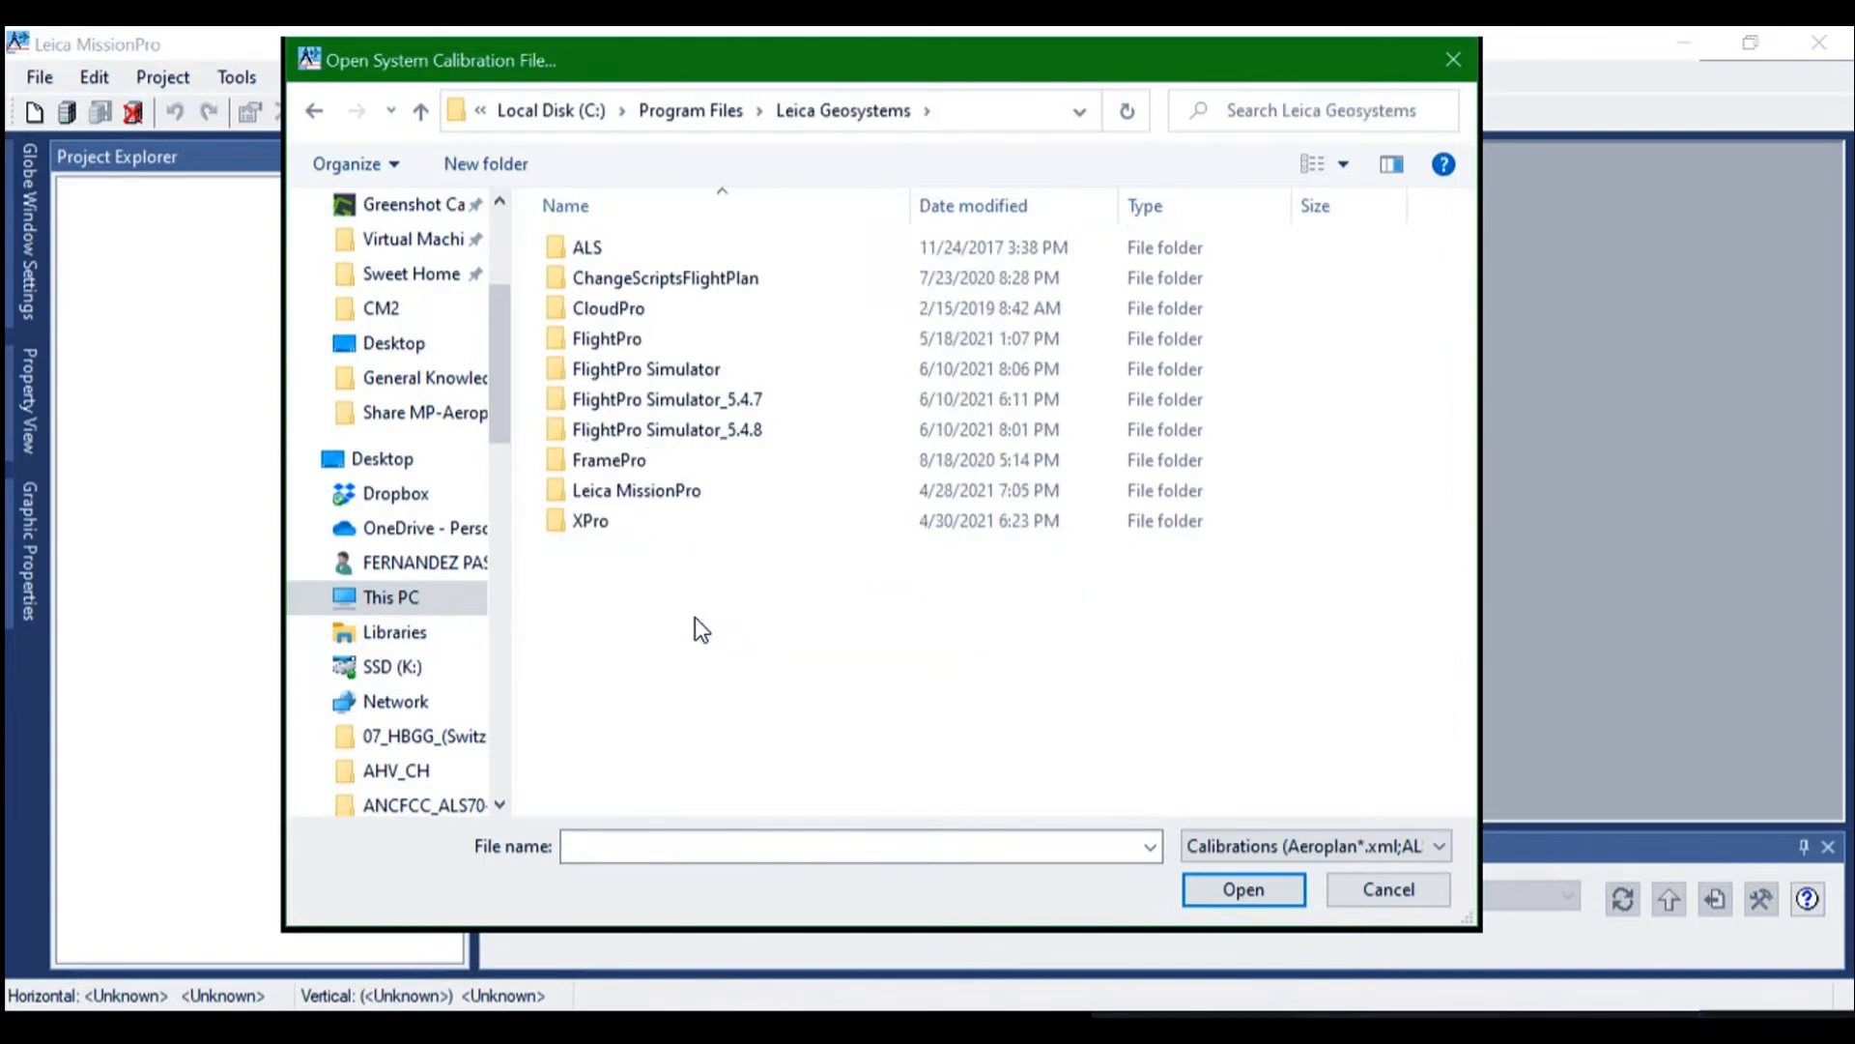
{"action": "double_click", "coordinate": [641, 490]}
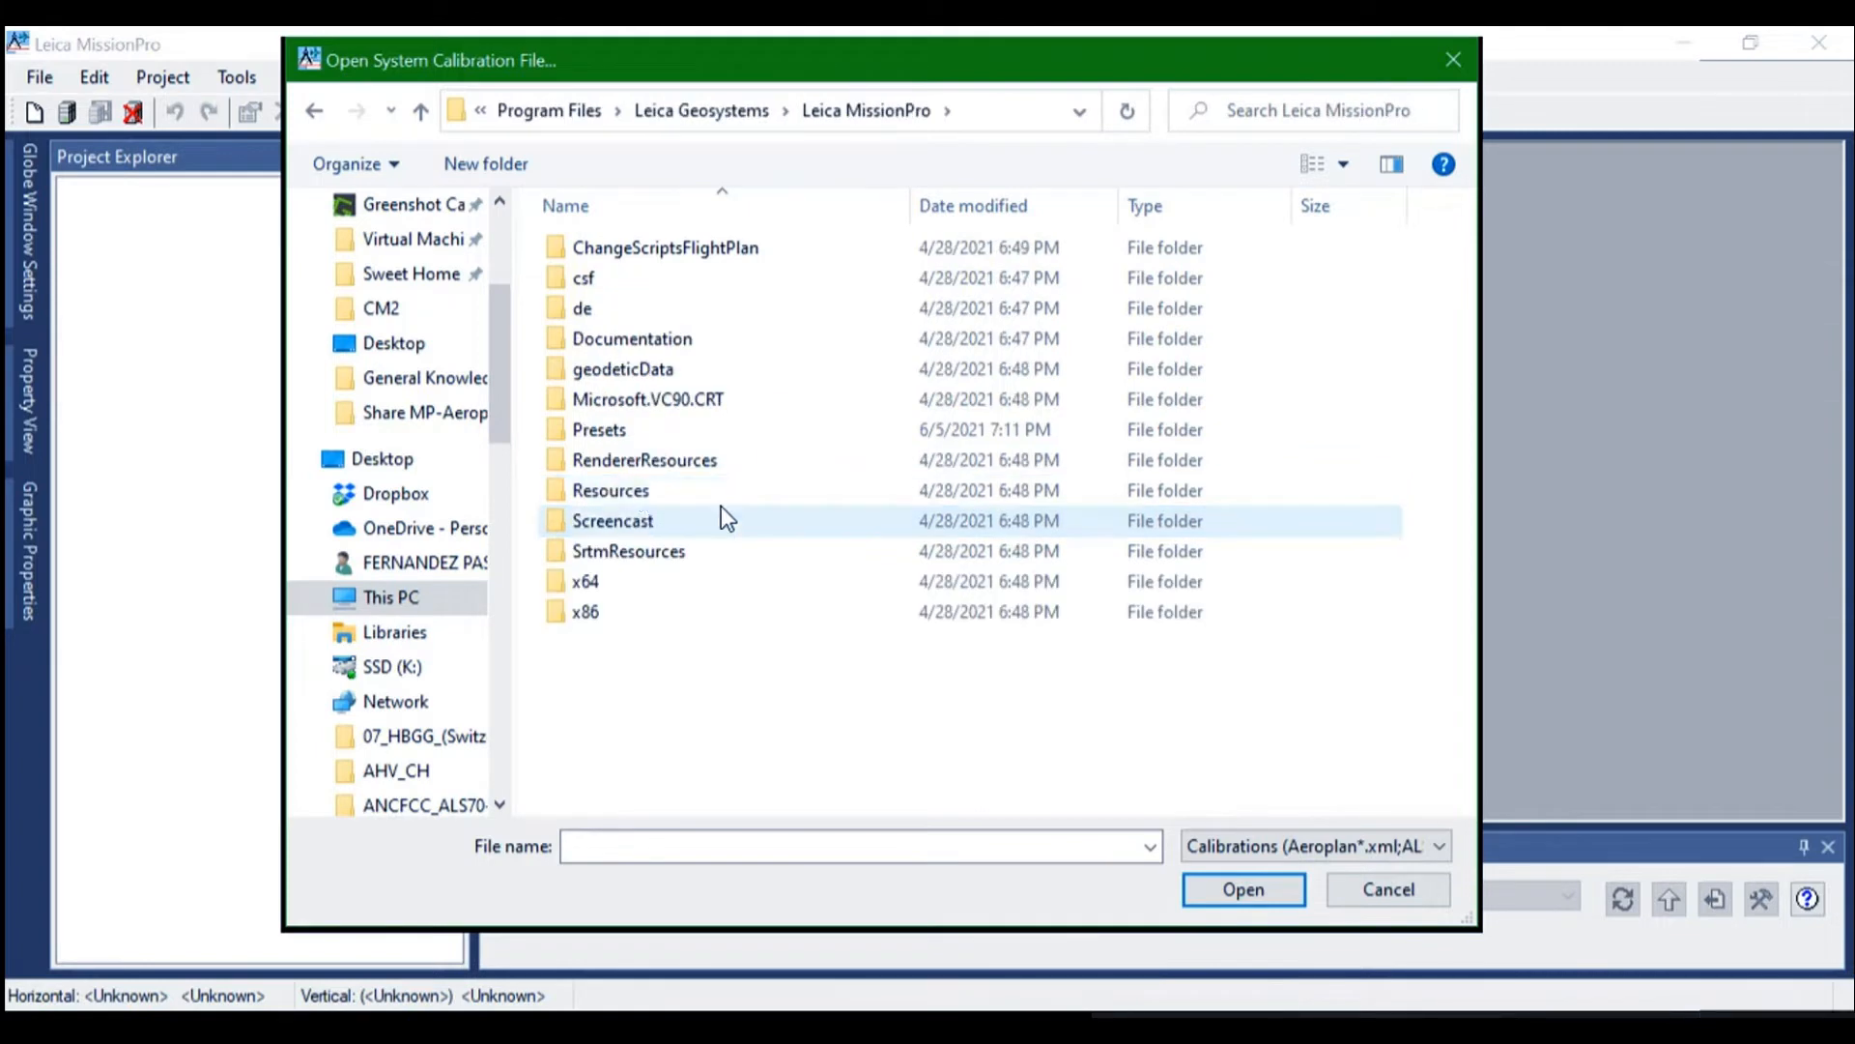
{"action": "left_click", "coordinate": [609, 431]}
{"action": "double_click", "coordinate": [607, 431]}
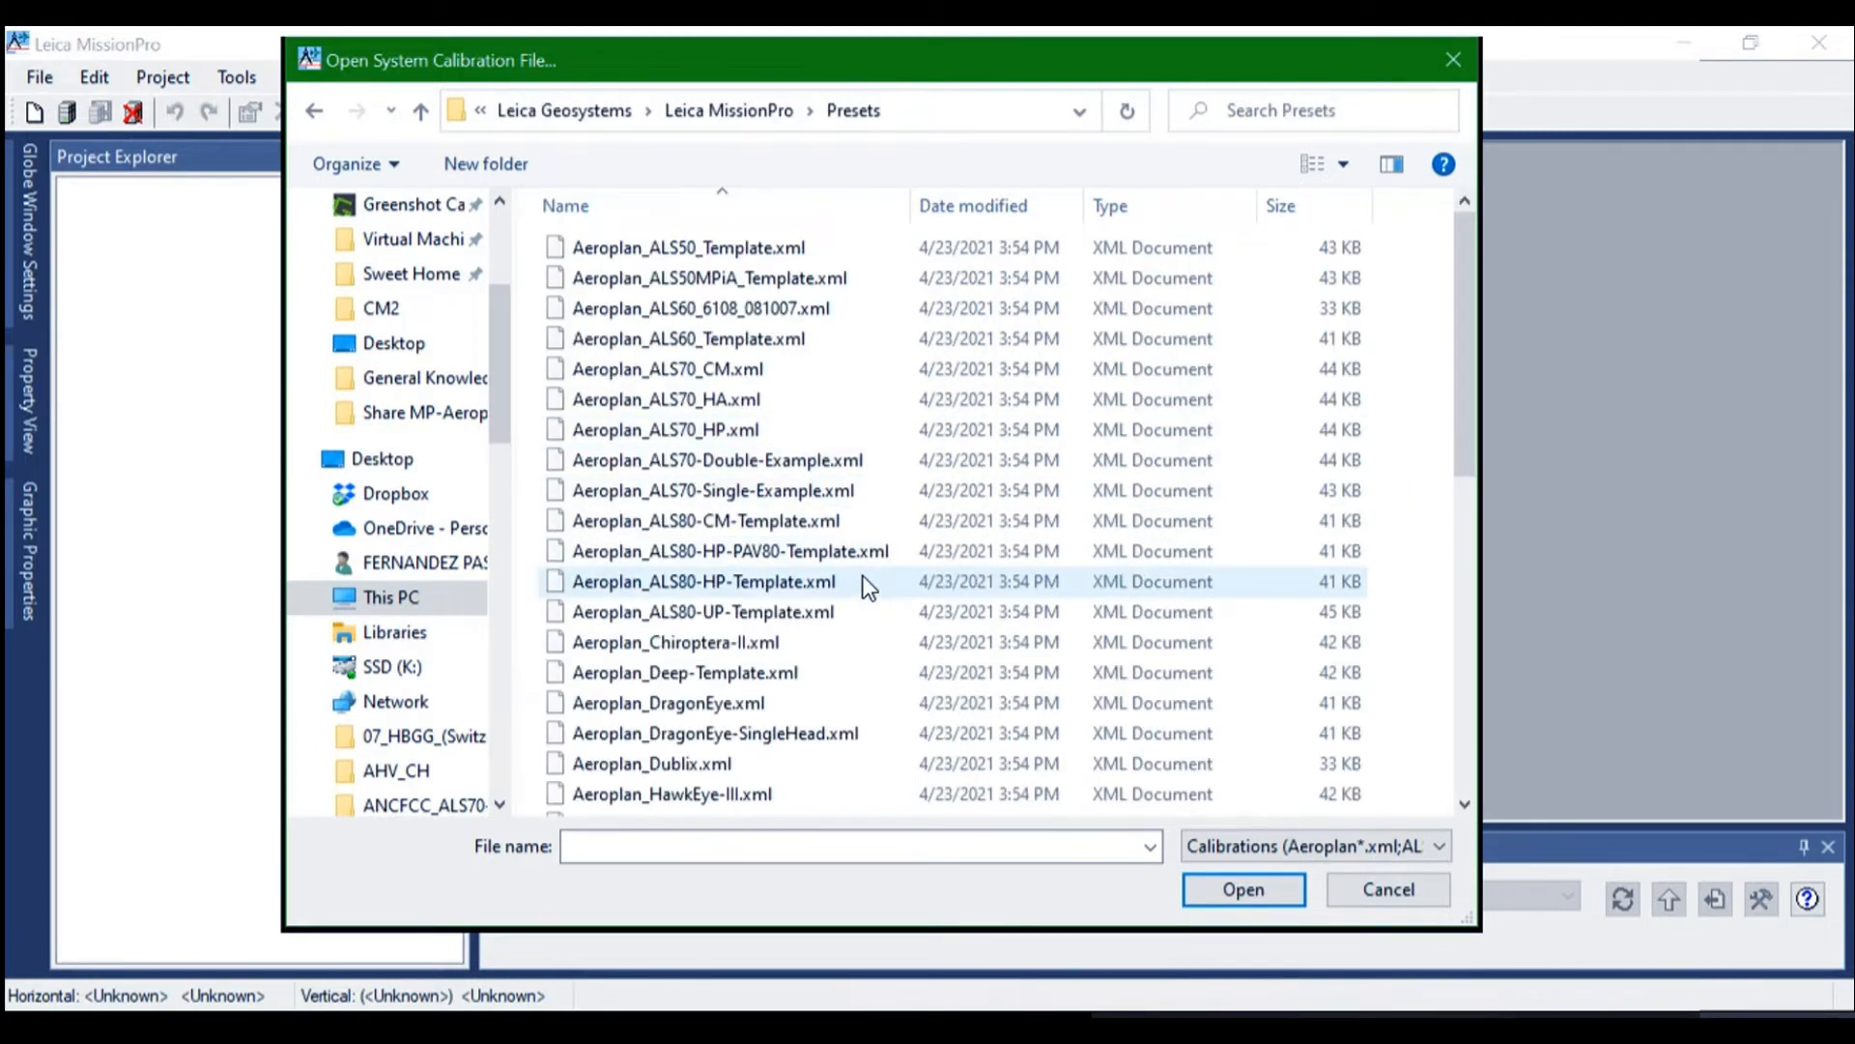
Open Aeroplan_Hyperion2+_v3.xml from the Presets folder as a system calibration file and confirm the calibration selection
{"action": "scroll", "coordinate": [862, 576], "scroll_direction": "down", "scroll_amount": 4}
{"action": "scroll", "coordinate": [820, 624], "scroll_direction": "up", "scroll_amount": 3}
{"action": "scroll", "coordinate": [820, 624], "scroll_direction": "up", "scroll_amount": 1}
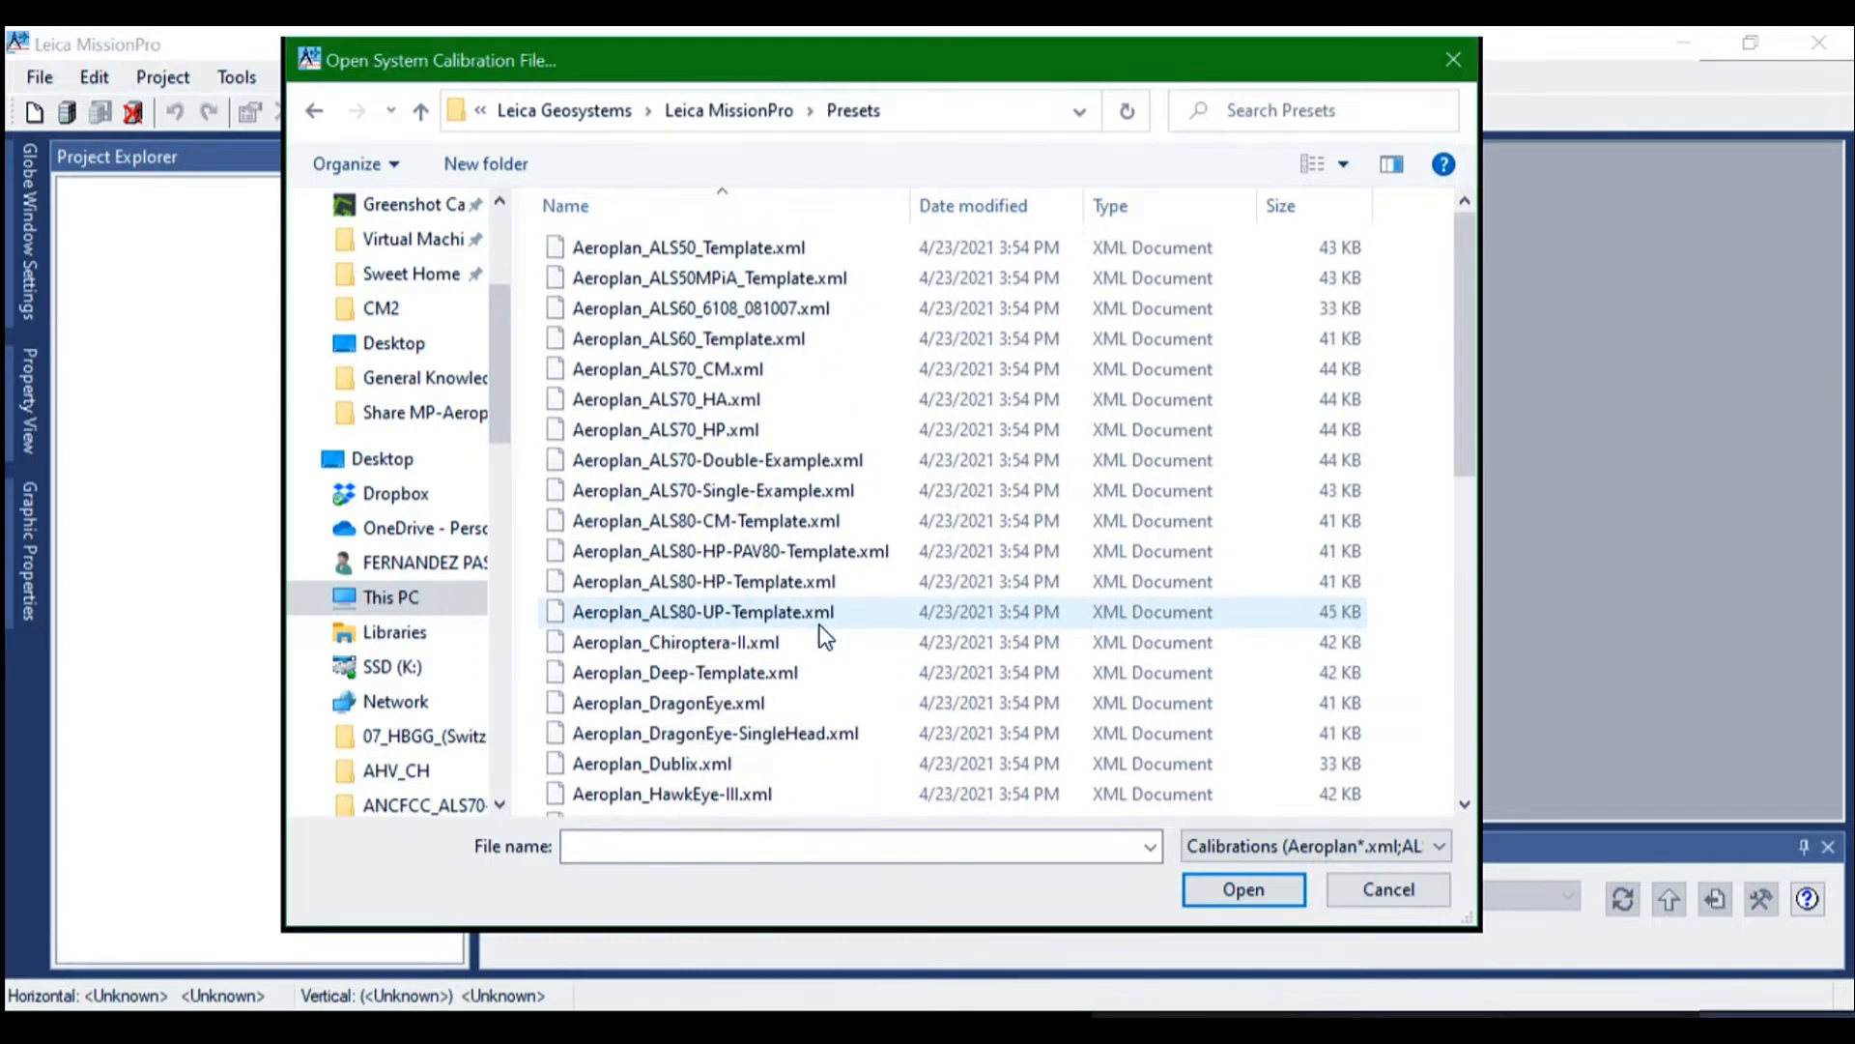
{"action": "scroll", "coordinate": [820, 625], "scroll_direction": "down", "scroll_amount": 4}
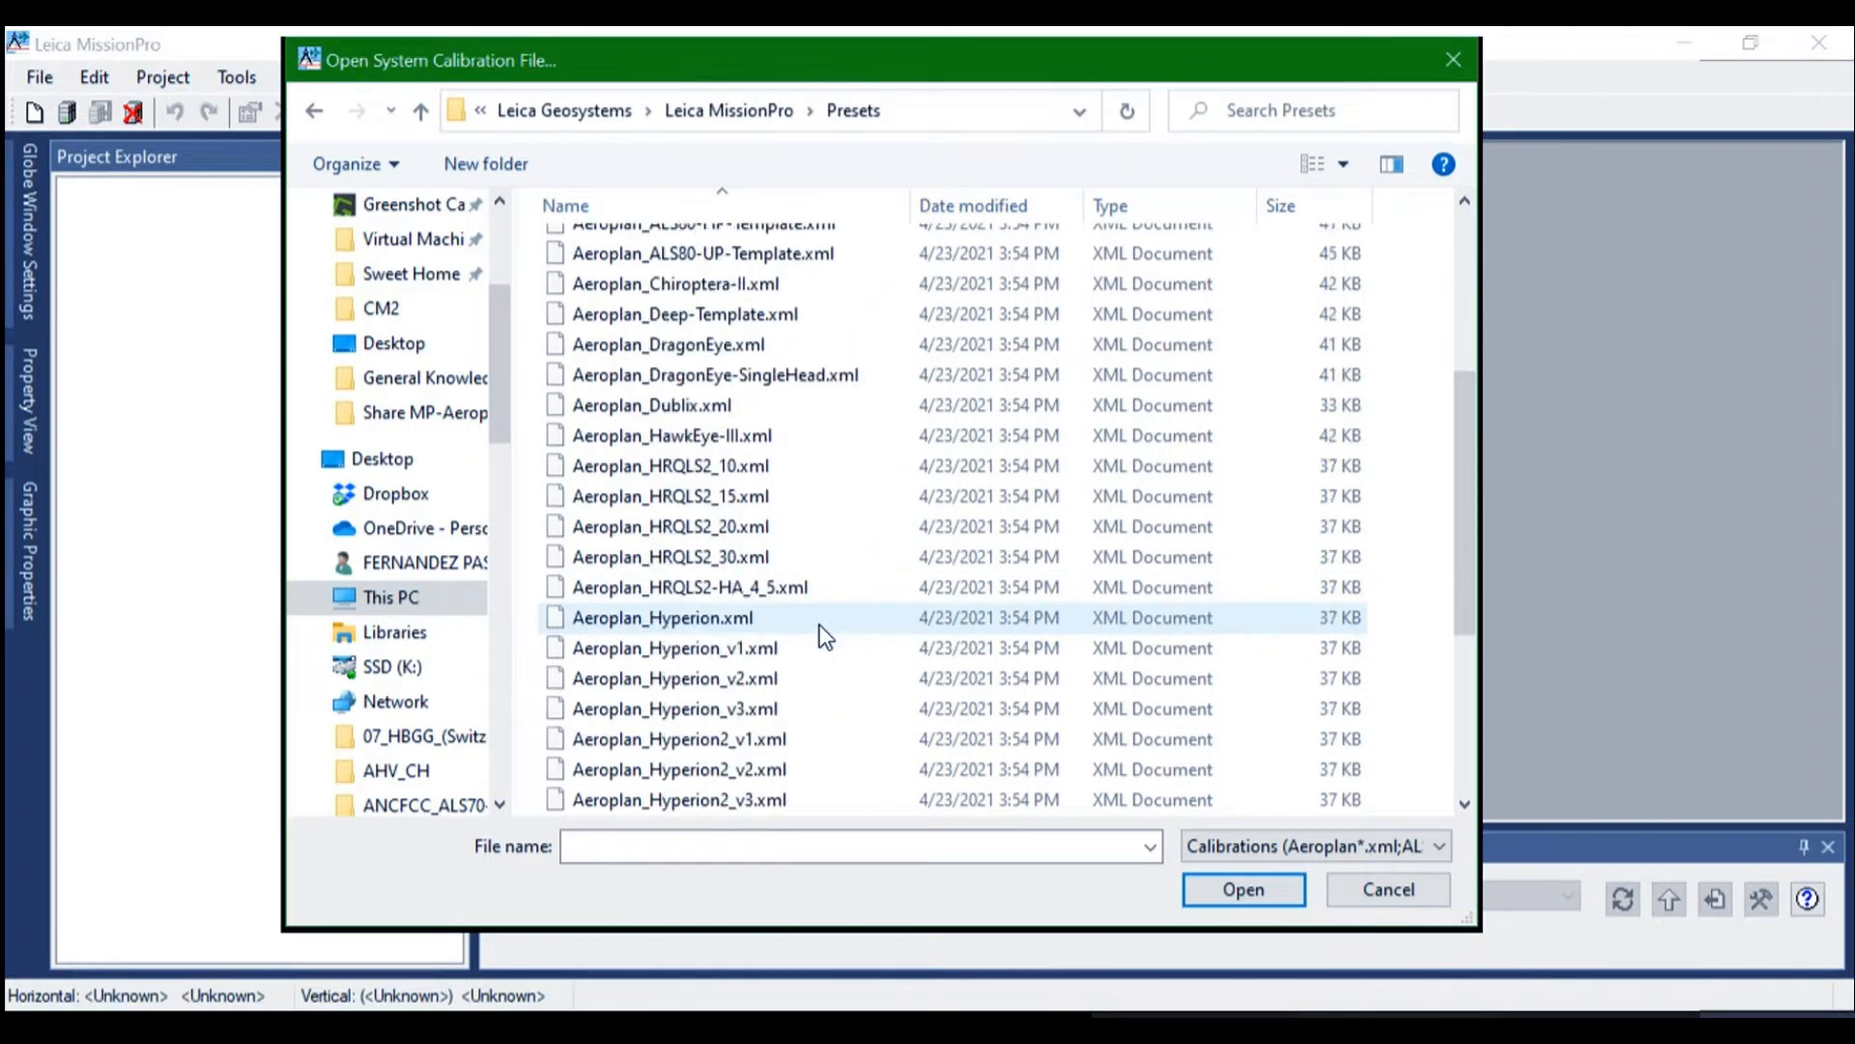
{"action": "scroll", "coordinate": [819, 624], "scroll_direction": "down", "scroll_amount": 4}
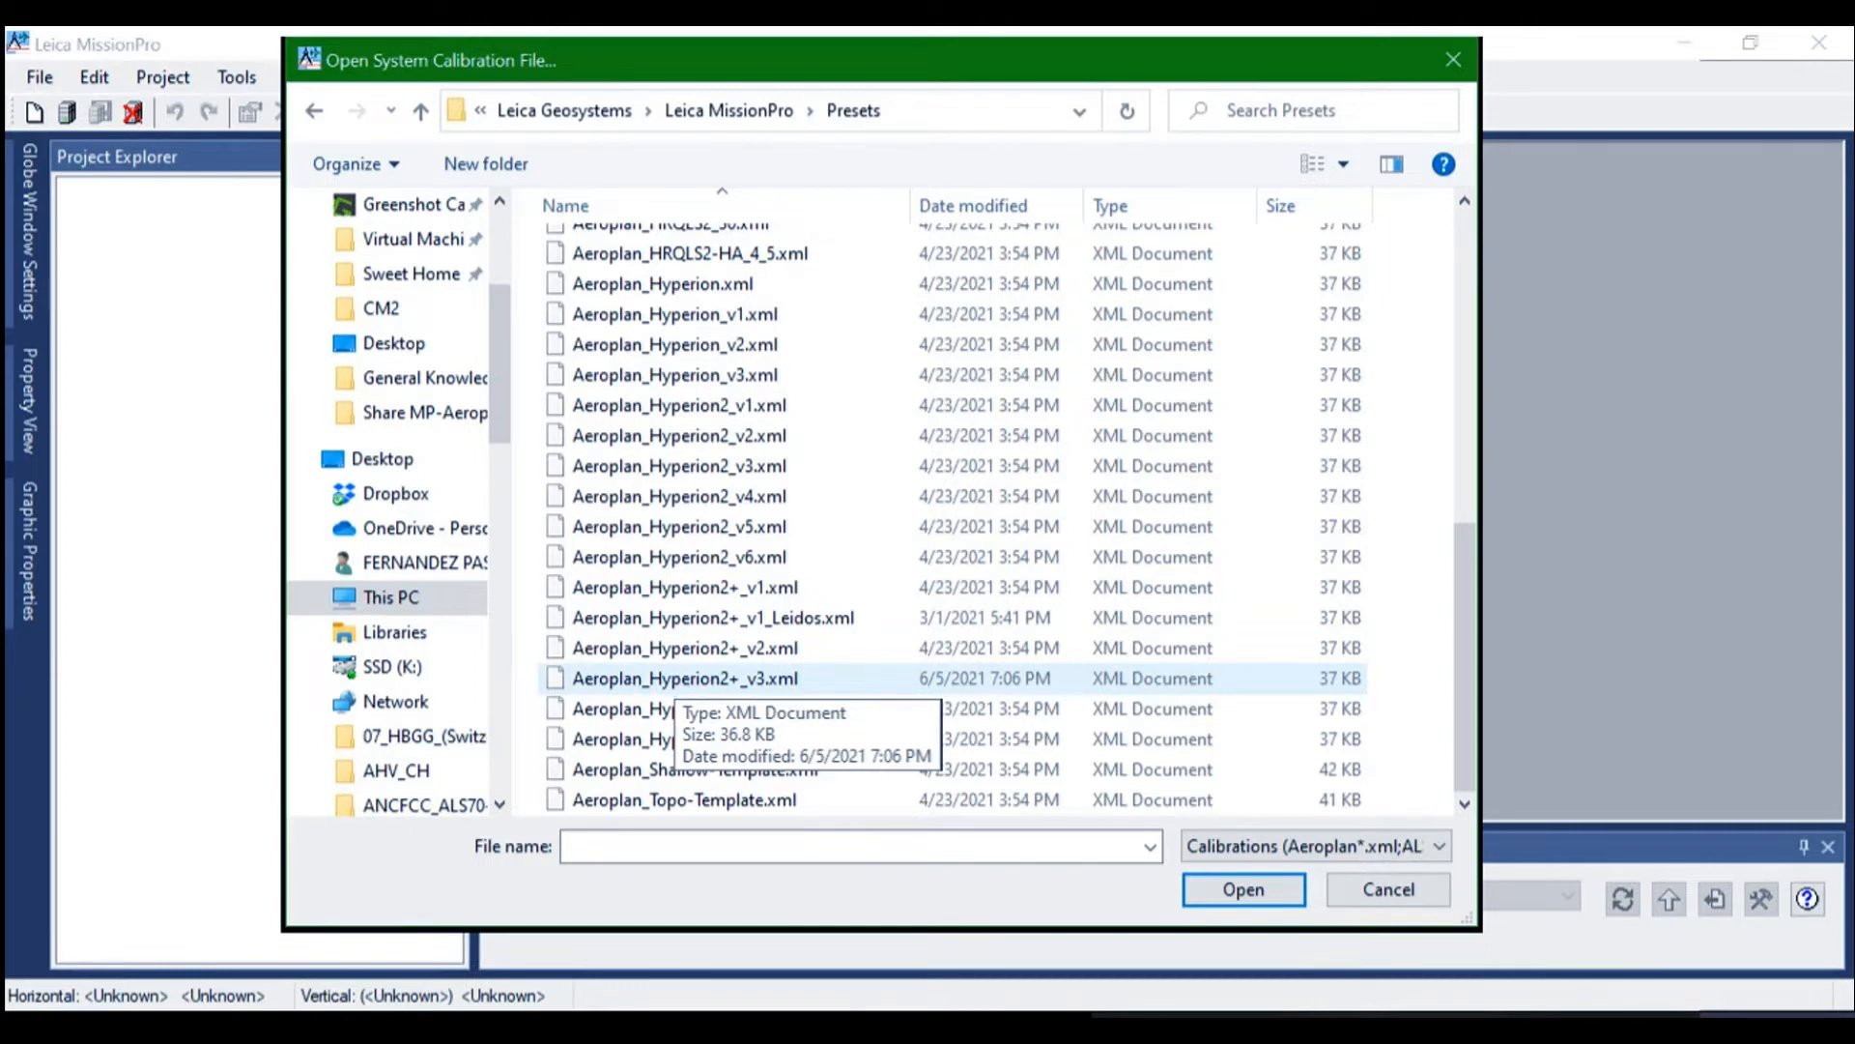
{"action": "left_click", "coordinate": [756, 680]}
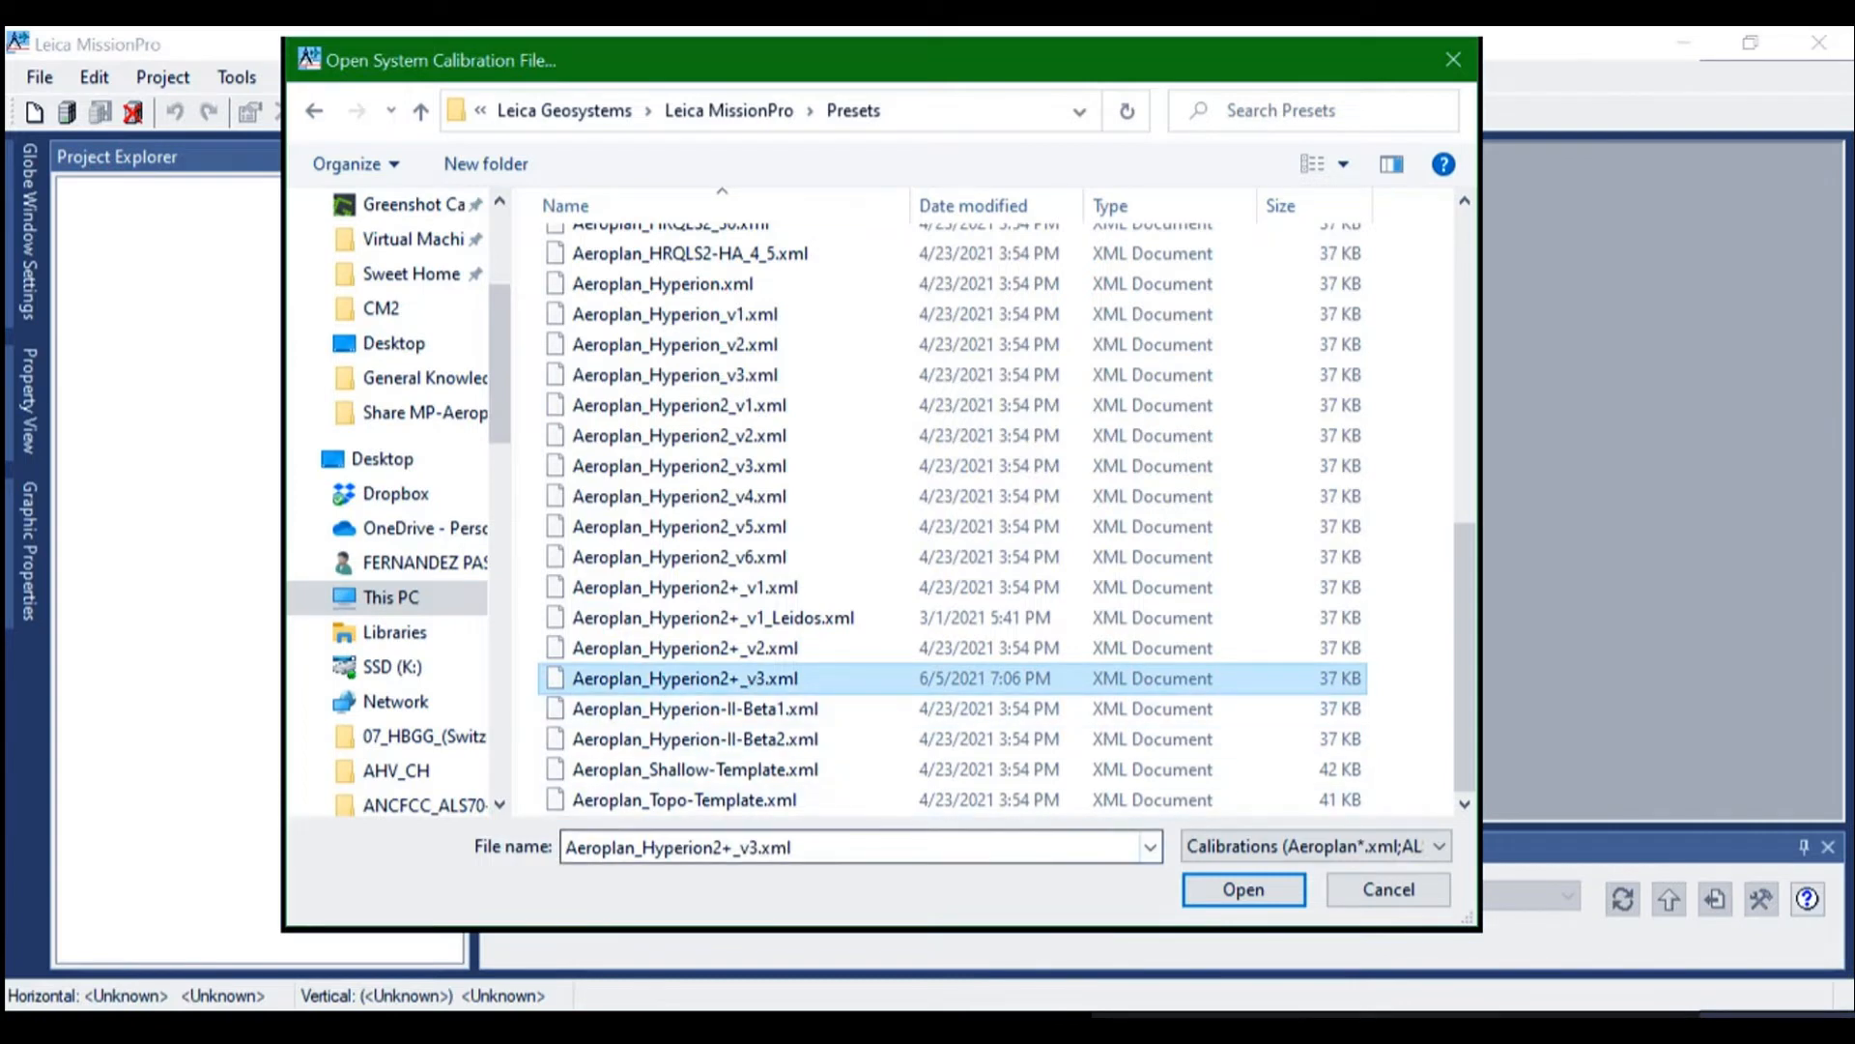
{"action": "key", "text": "Return"}
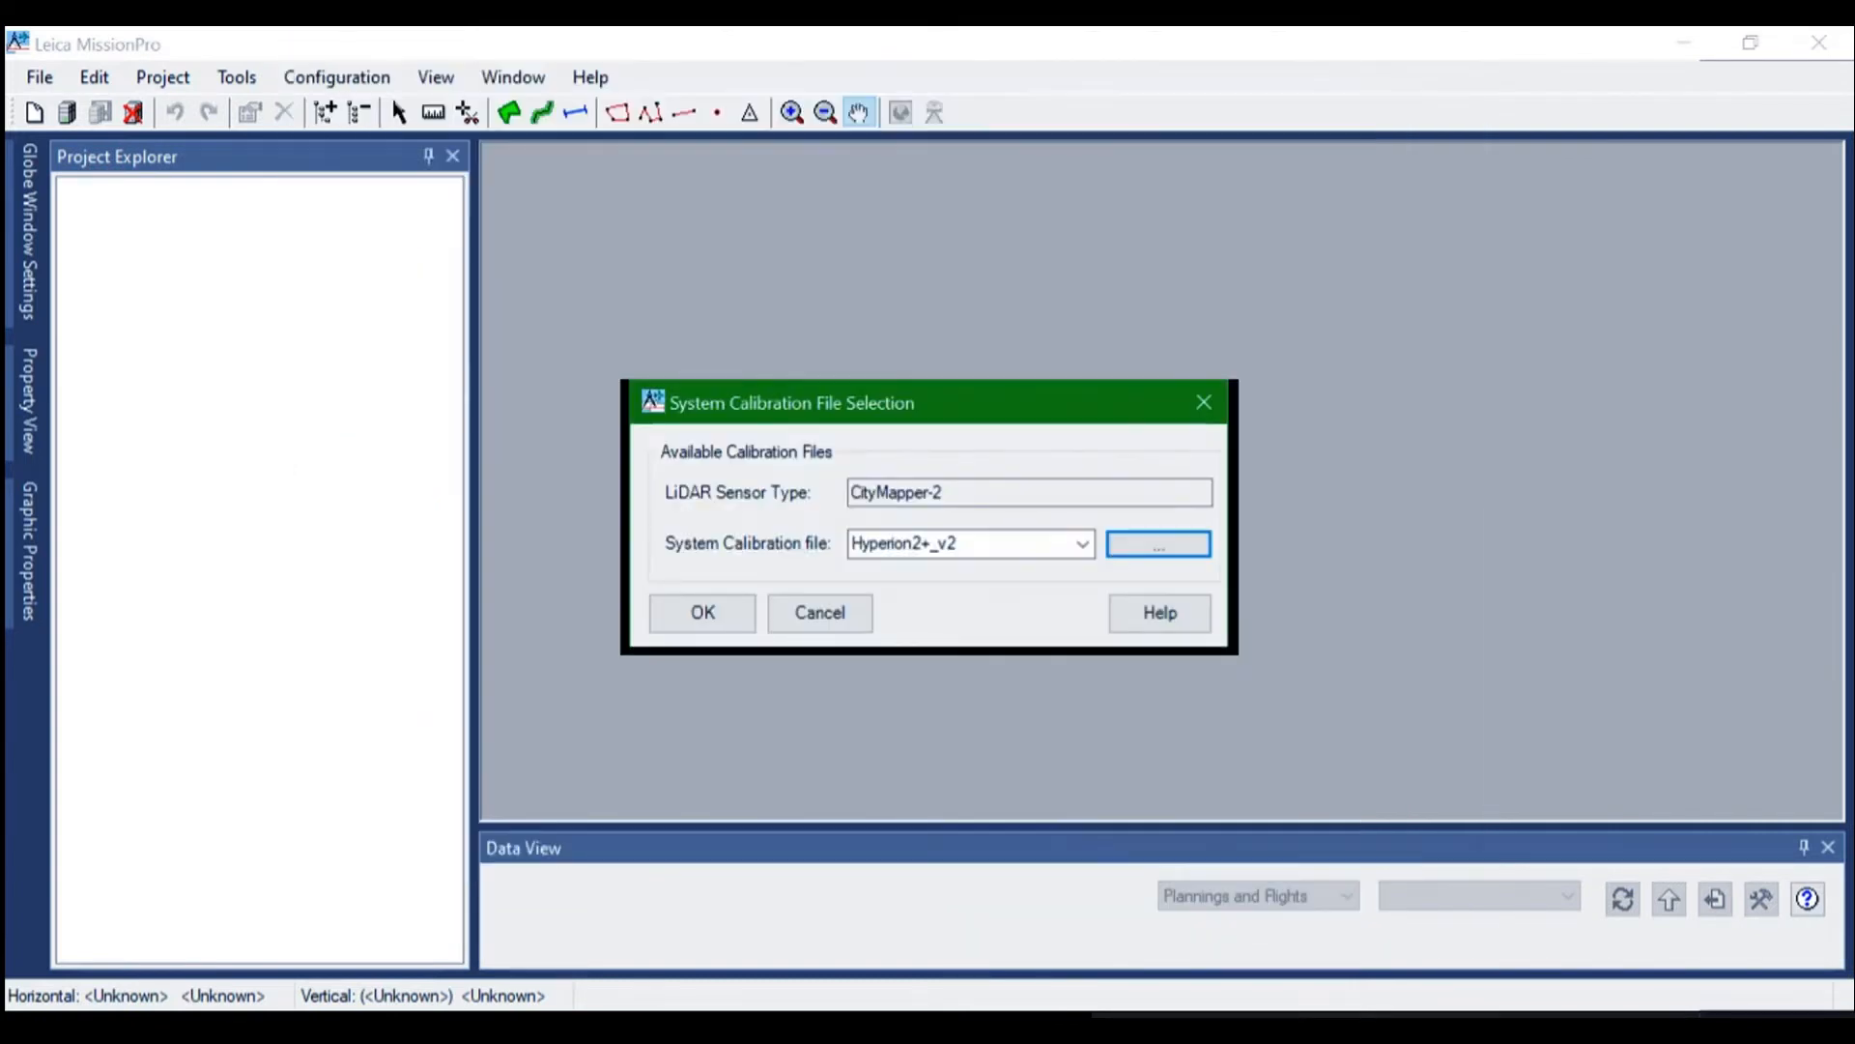
{"action": "left_click", "coordinate": [704, 607]}
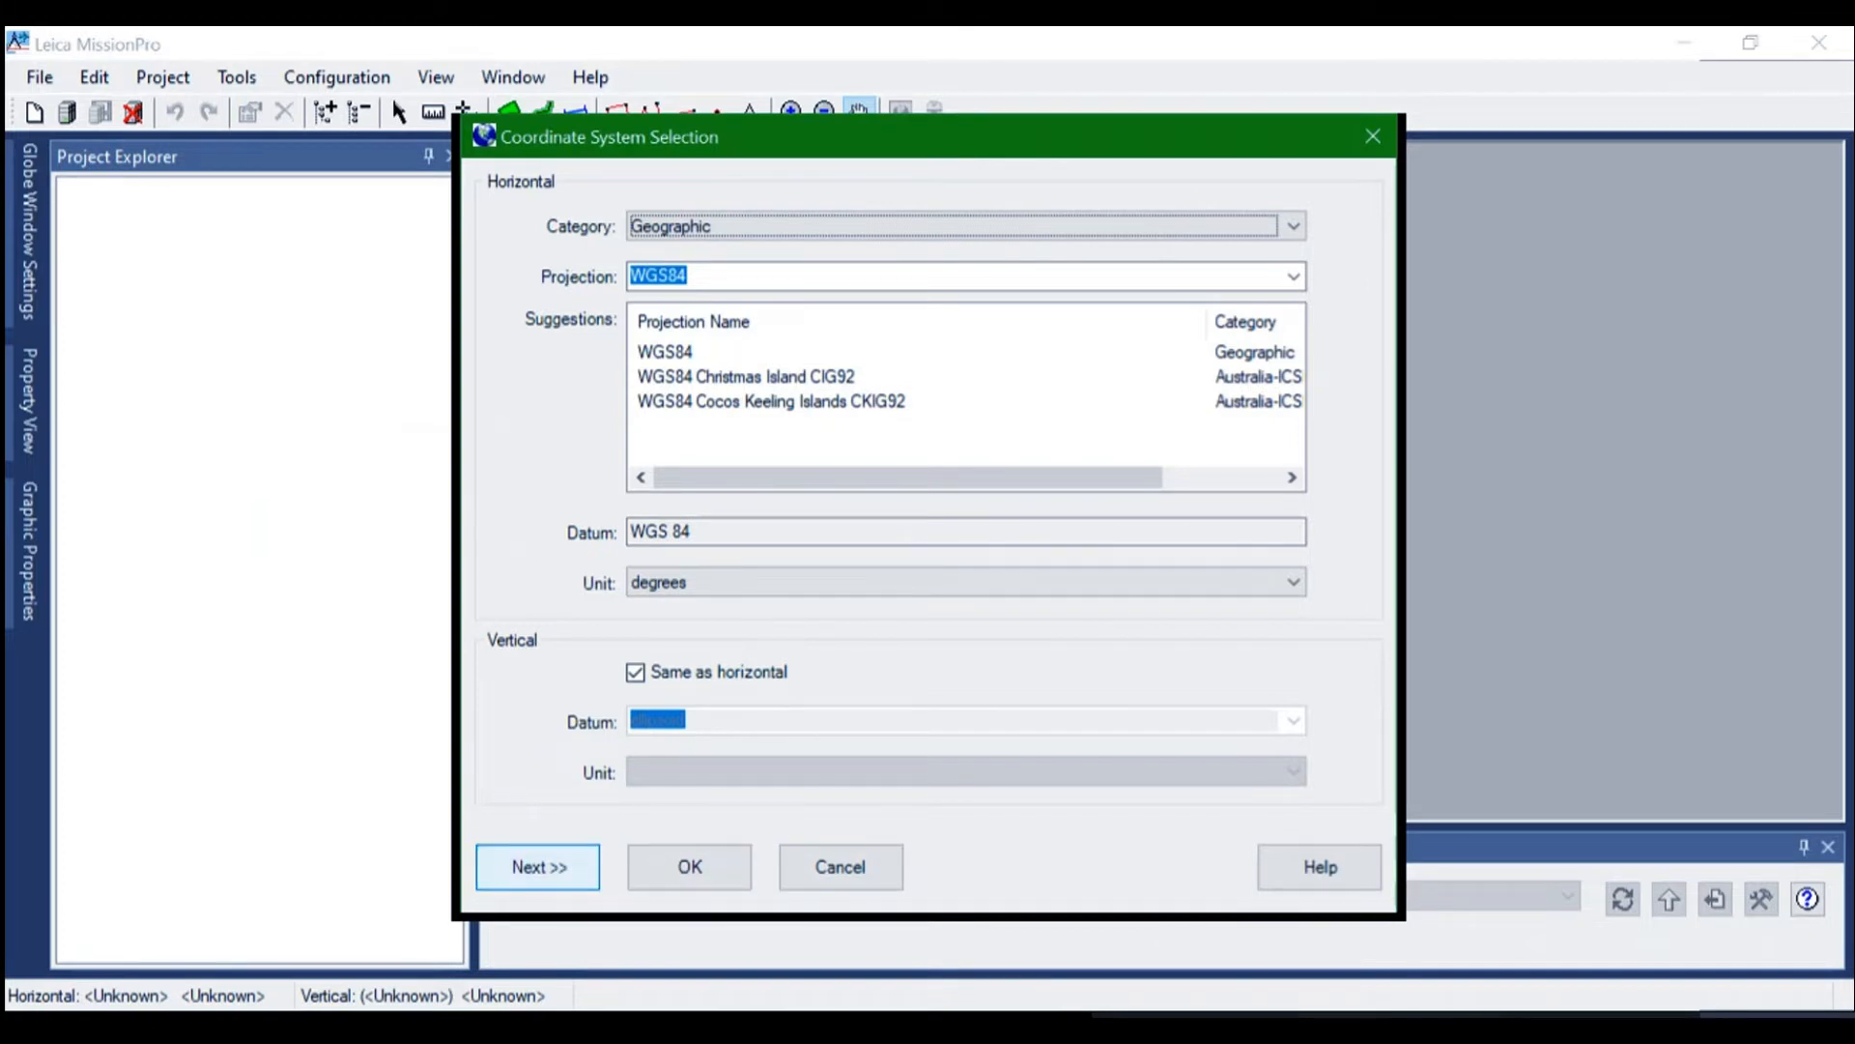
Accept the geographic WGS84 coordinate system and assign the PC-6 (HB-FKH / L / M) Pilatus Porter as the aircraft
{"action": "left_click", "coordinate": [538, 867]}
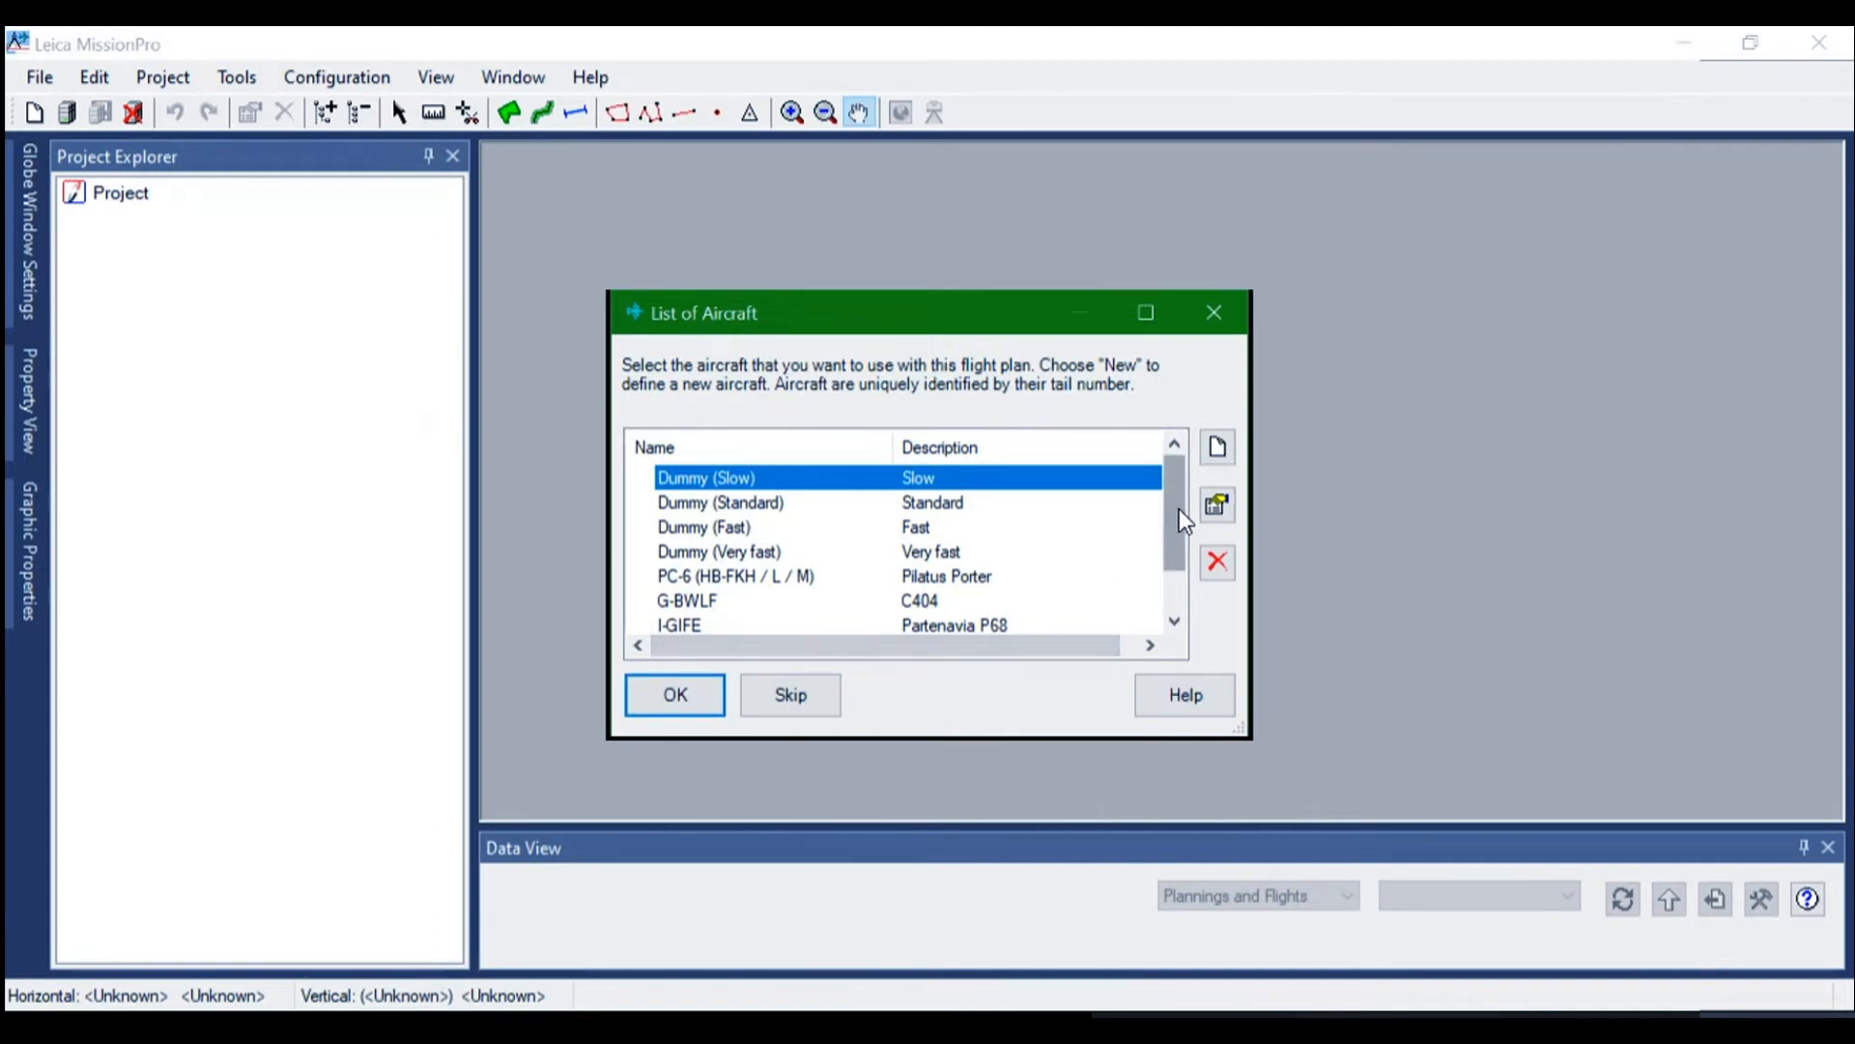
{"action": "left_click_drag", "start_coordinate": [1179, 510], "coordinate": [1178, 574]}
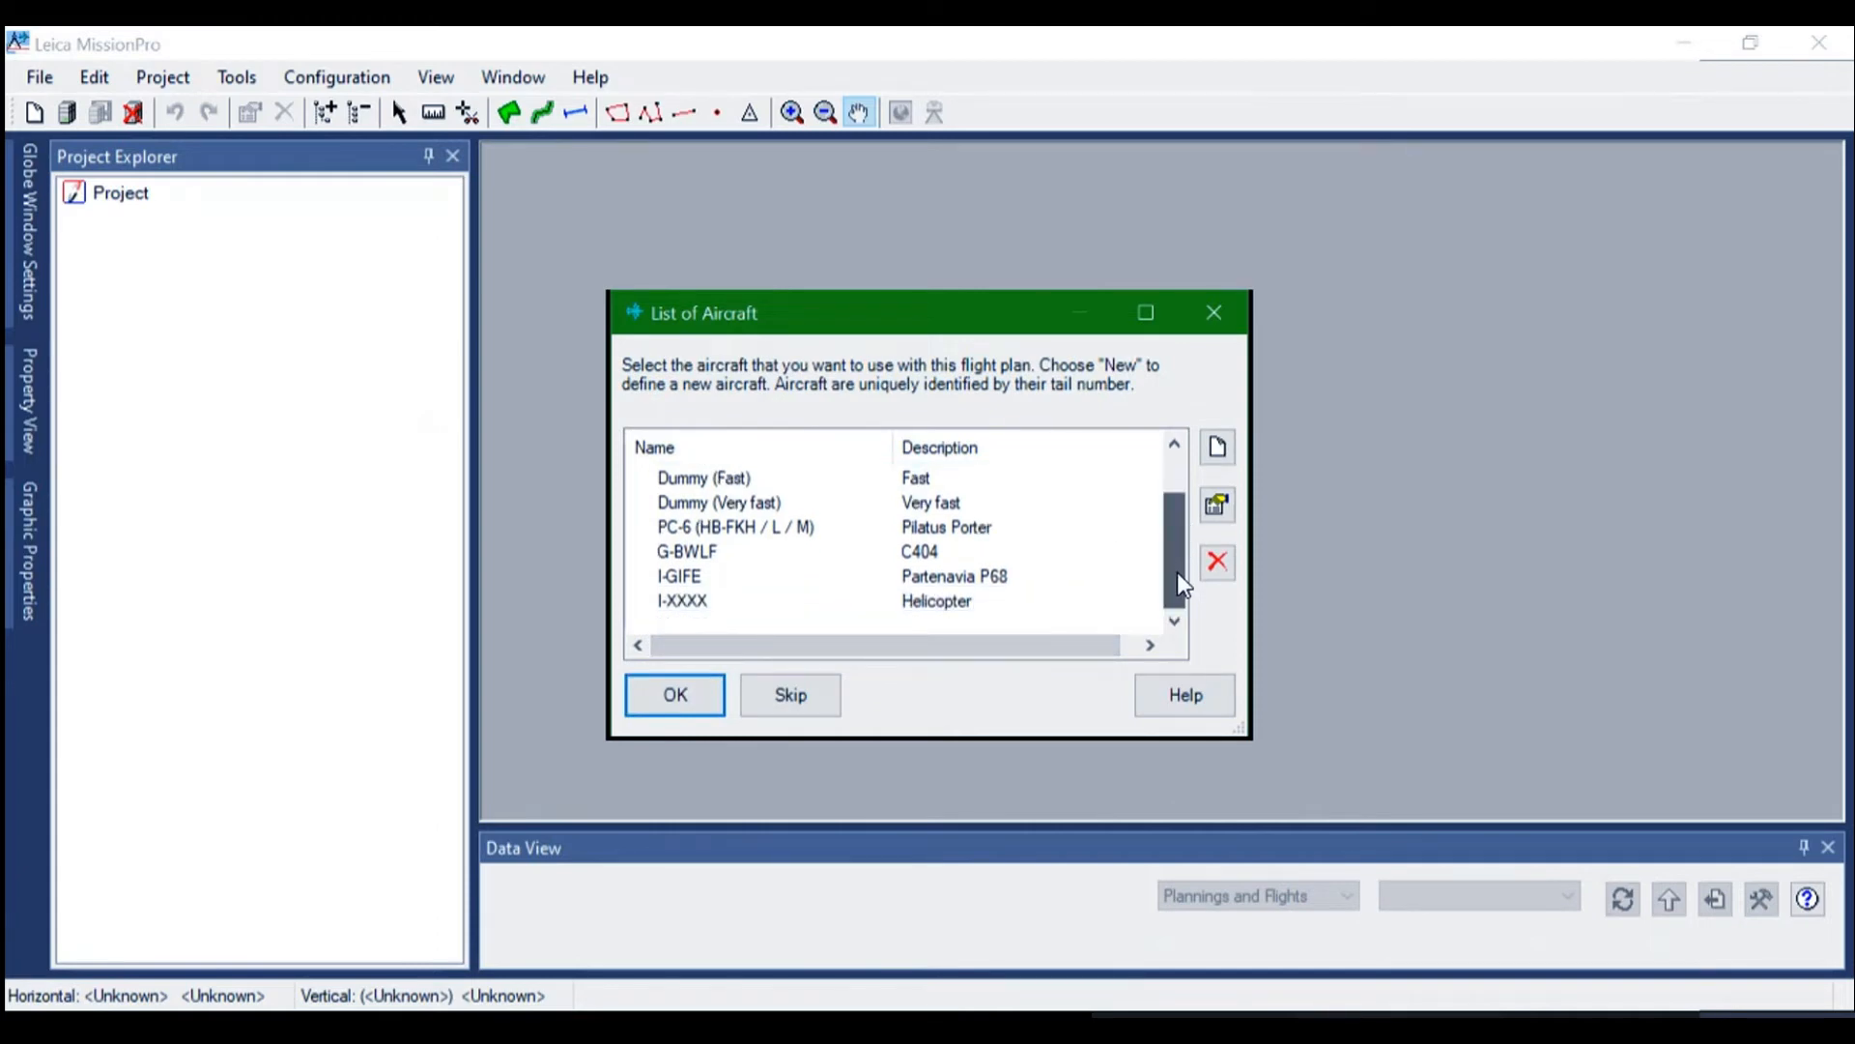
{"action": "left_click", "coordinate": [774, 529]}
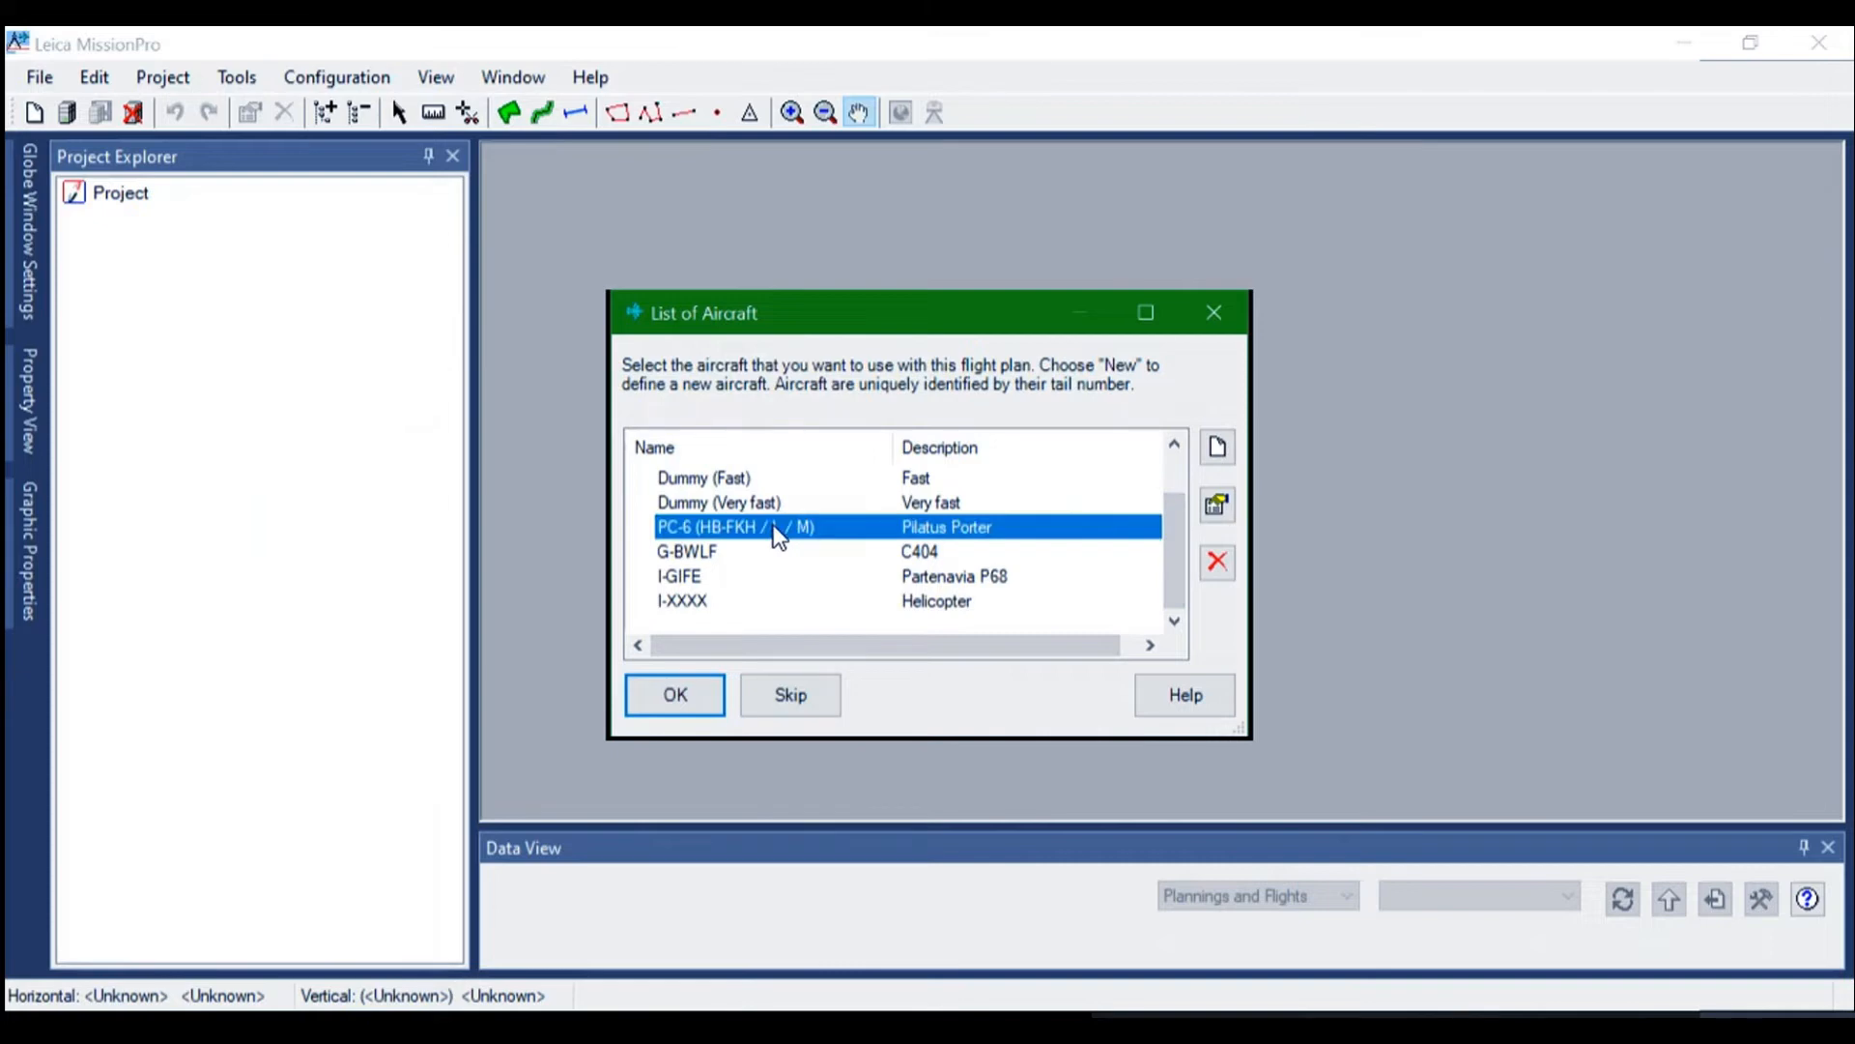
{"action": "left_click", "coordinate": [675, 694]}
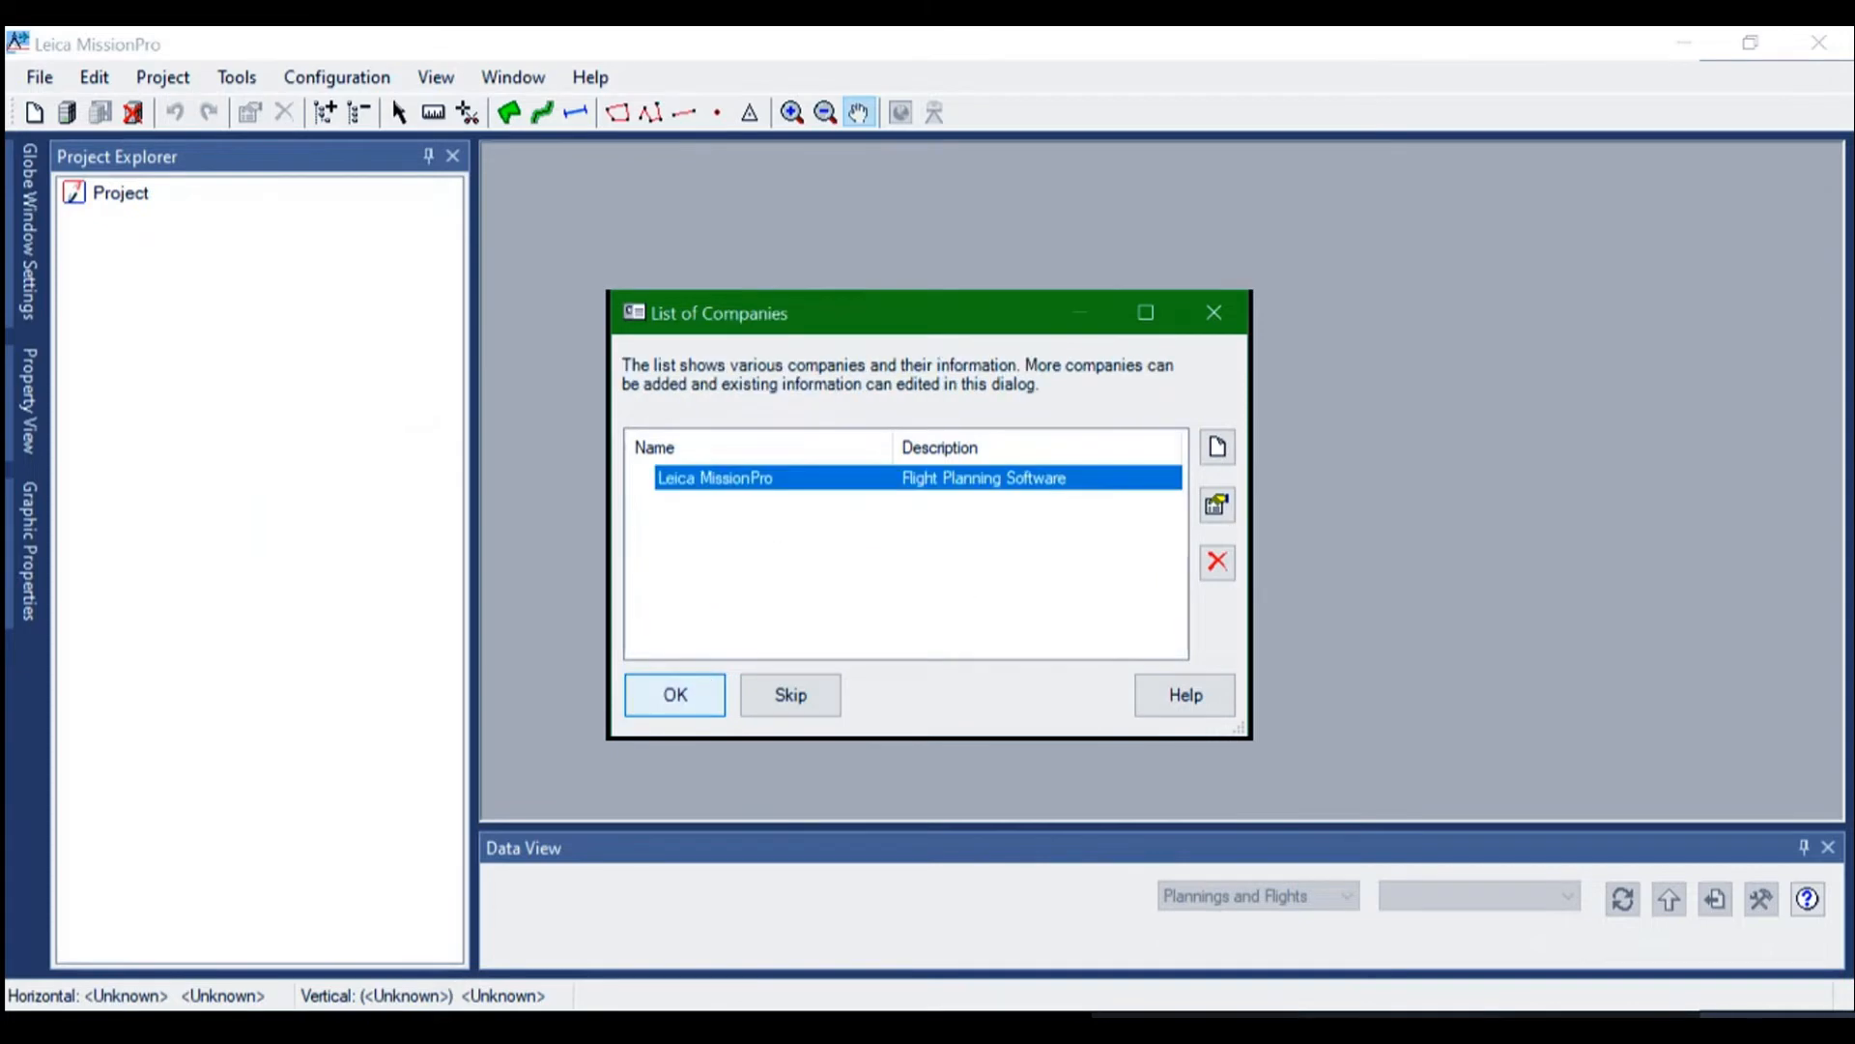
Accept Leica MissionPro as the company and review the flight plan's general properties
{"action": "left_click", "coordinate": [676, 693]}
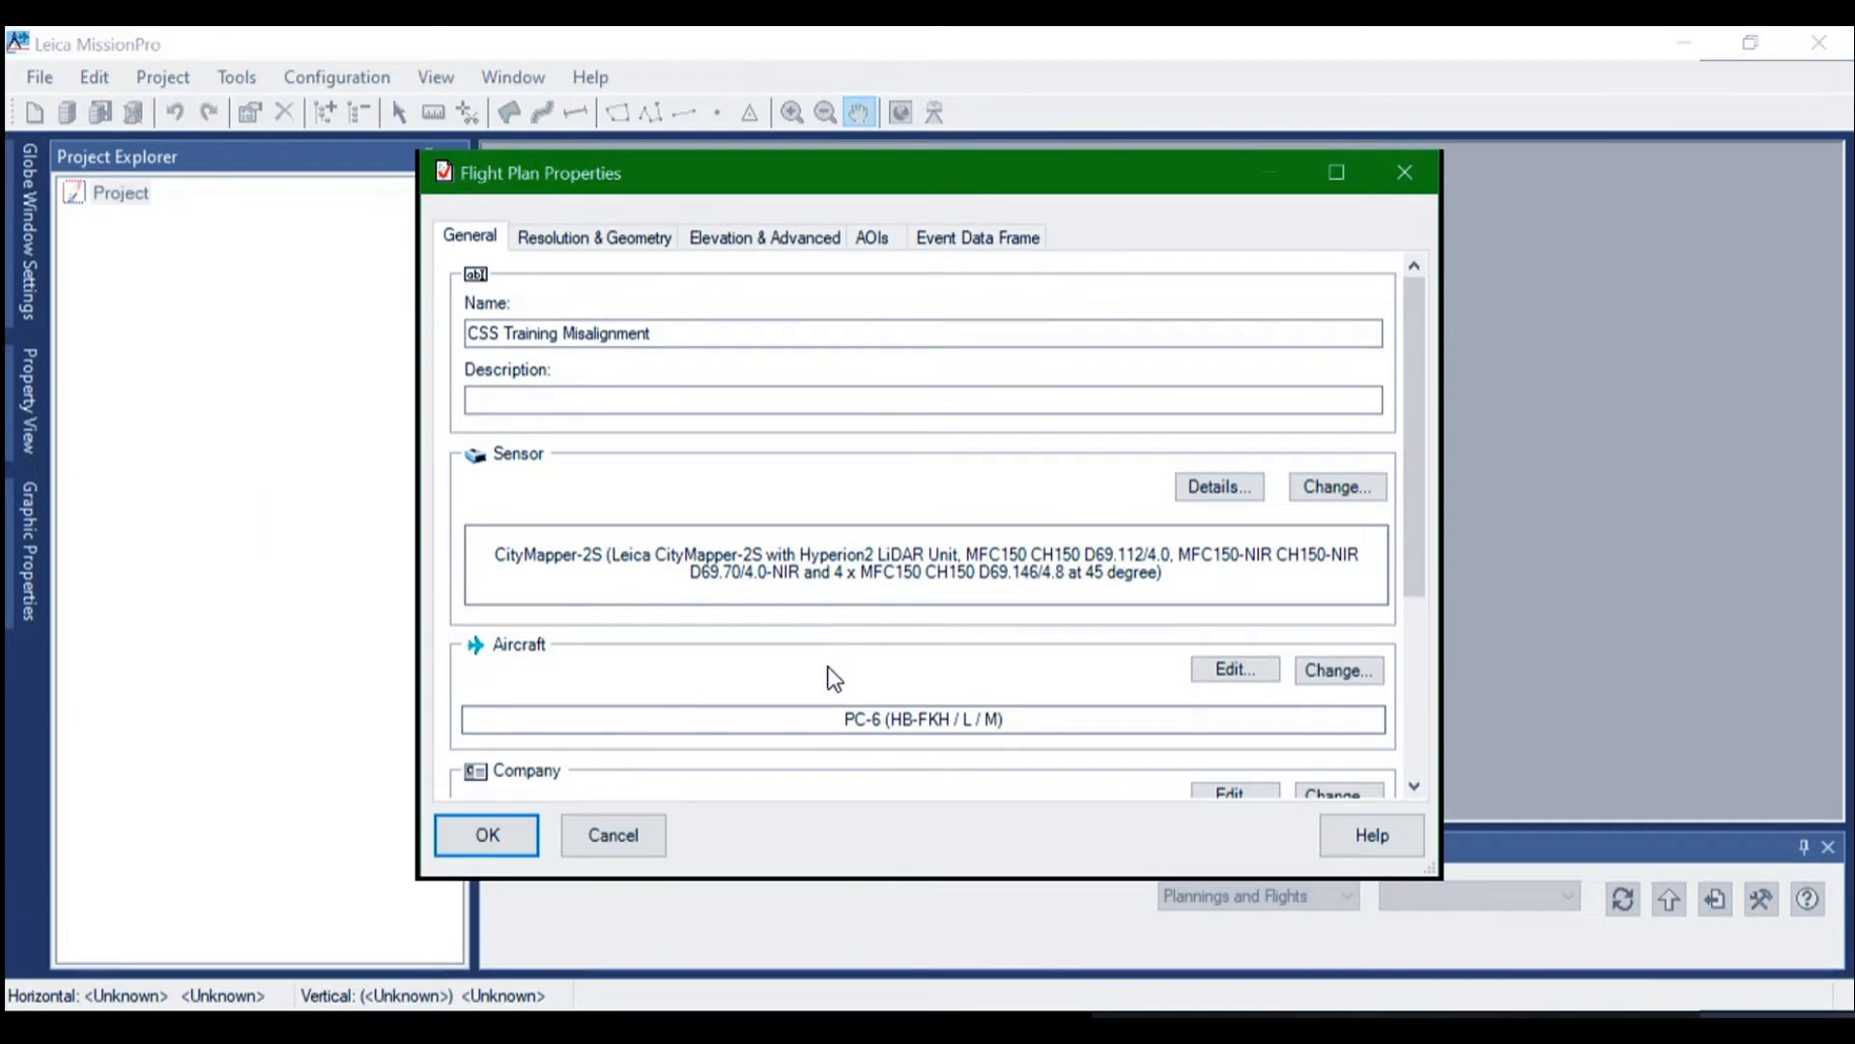
{"action": "scroll", "coordinate": [923, 521], "scroll_direction": "down", "scroll_amount": 3}
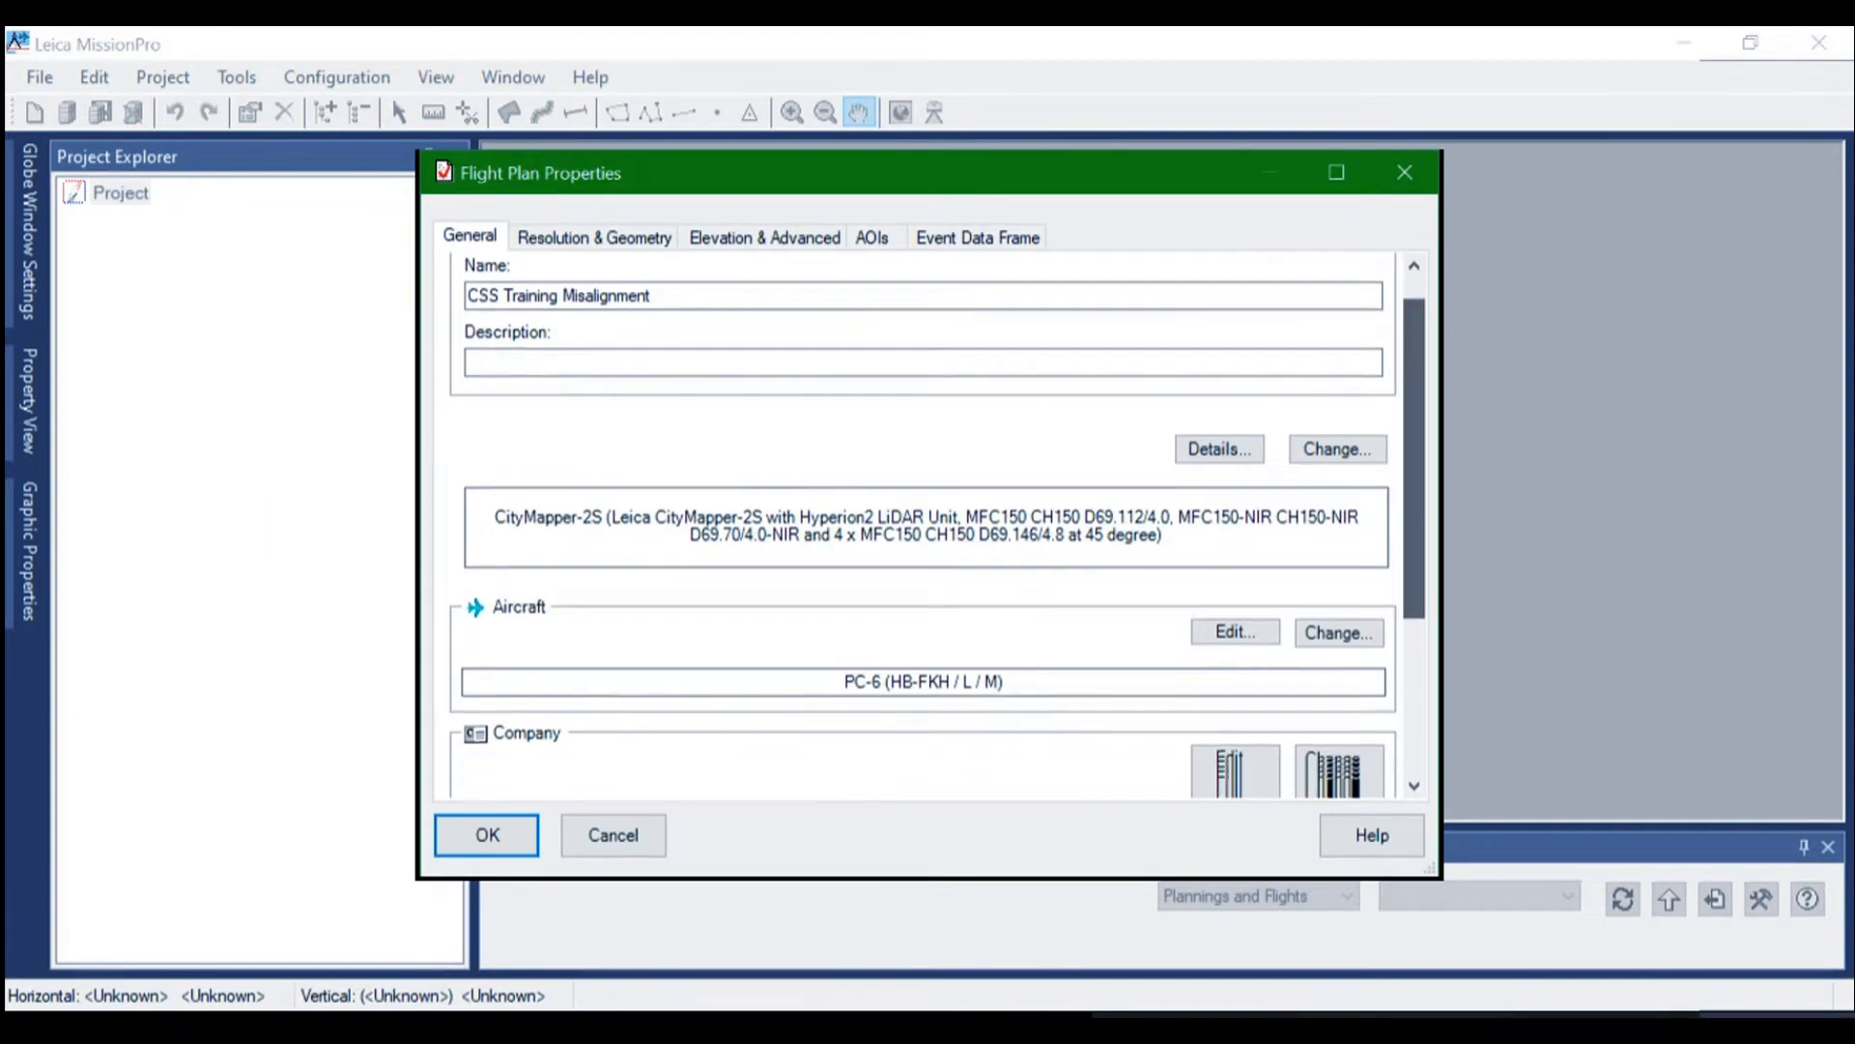
{"action": "scroll", "coordinate": [699, 345], "scroll_direction": "up", "scroll_amount": 3}
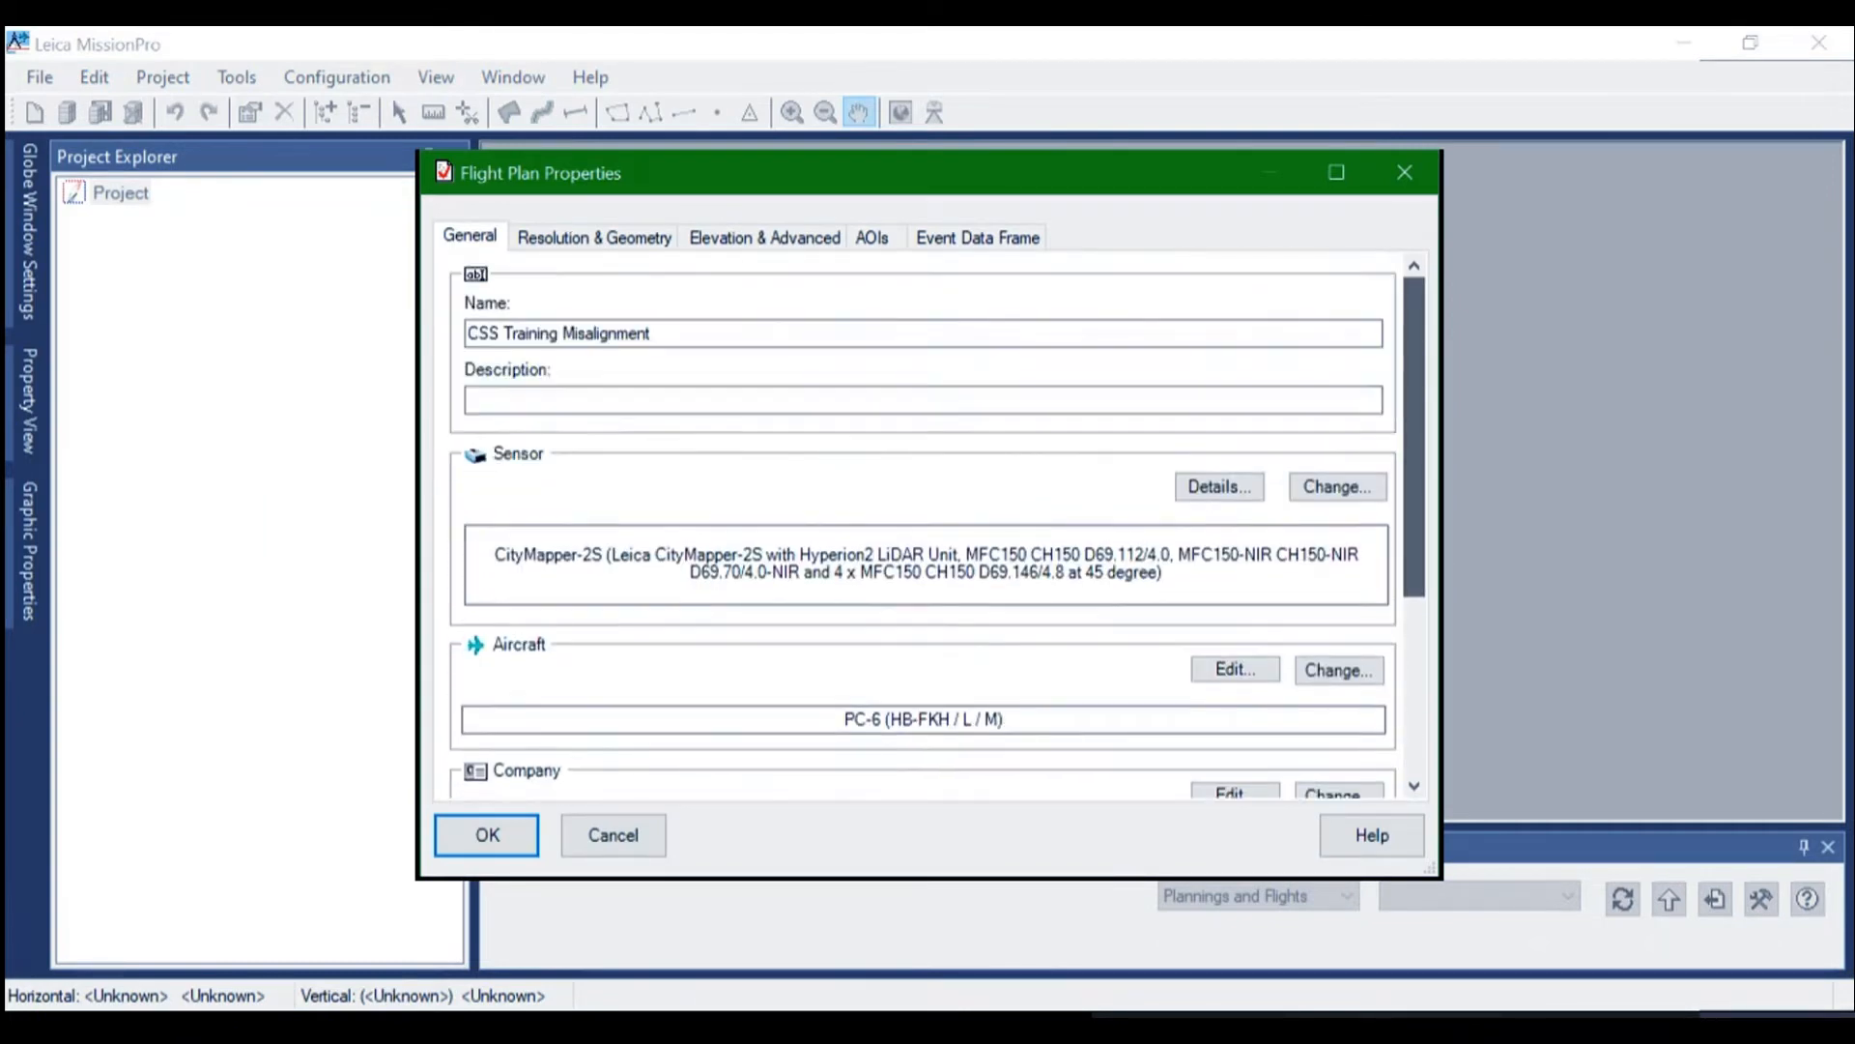
Open the system calibration file Aeroplan_Hyperion2+_v3.xml in the AeroPlan hardware configuration for the Hyperion2+ LiDAR unit
{"action": "left_click", "coordinate": [600, 246]}
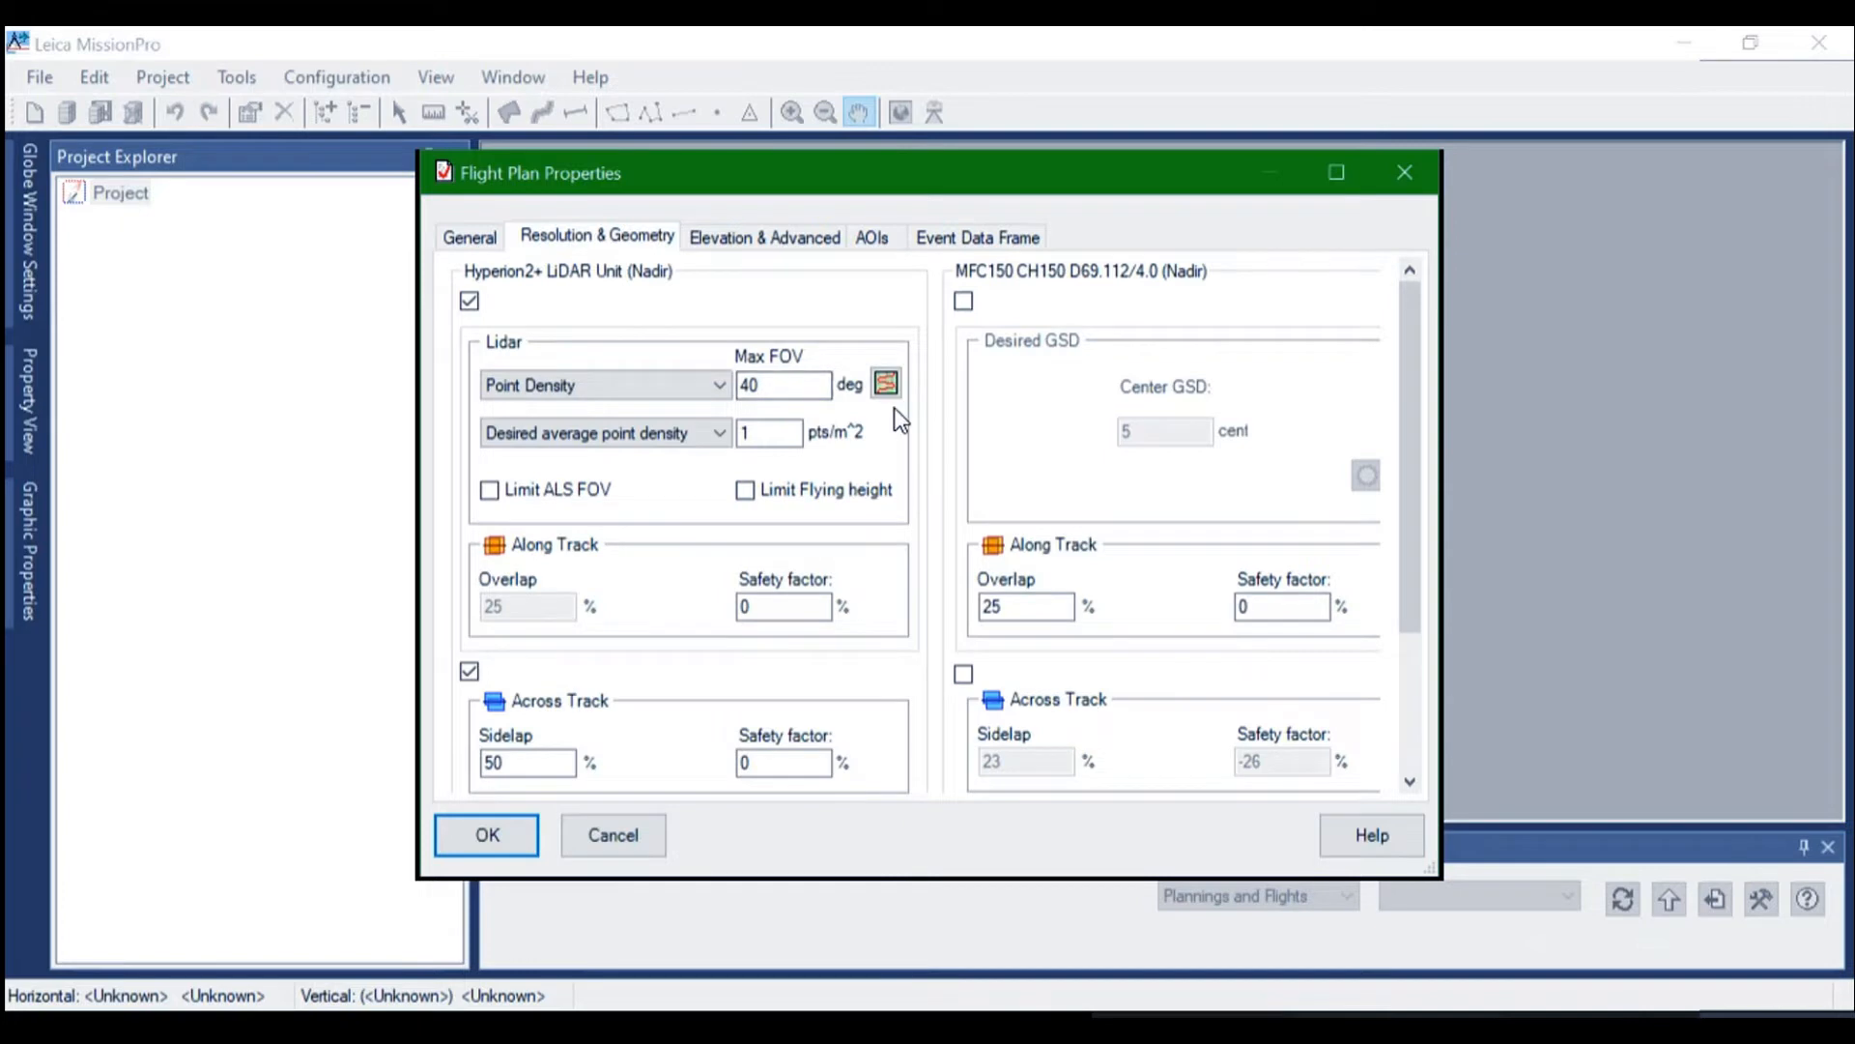
{"action": "left_click", "coordinate": [885, 385]}
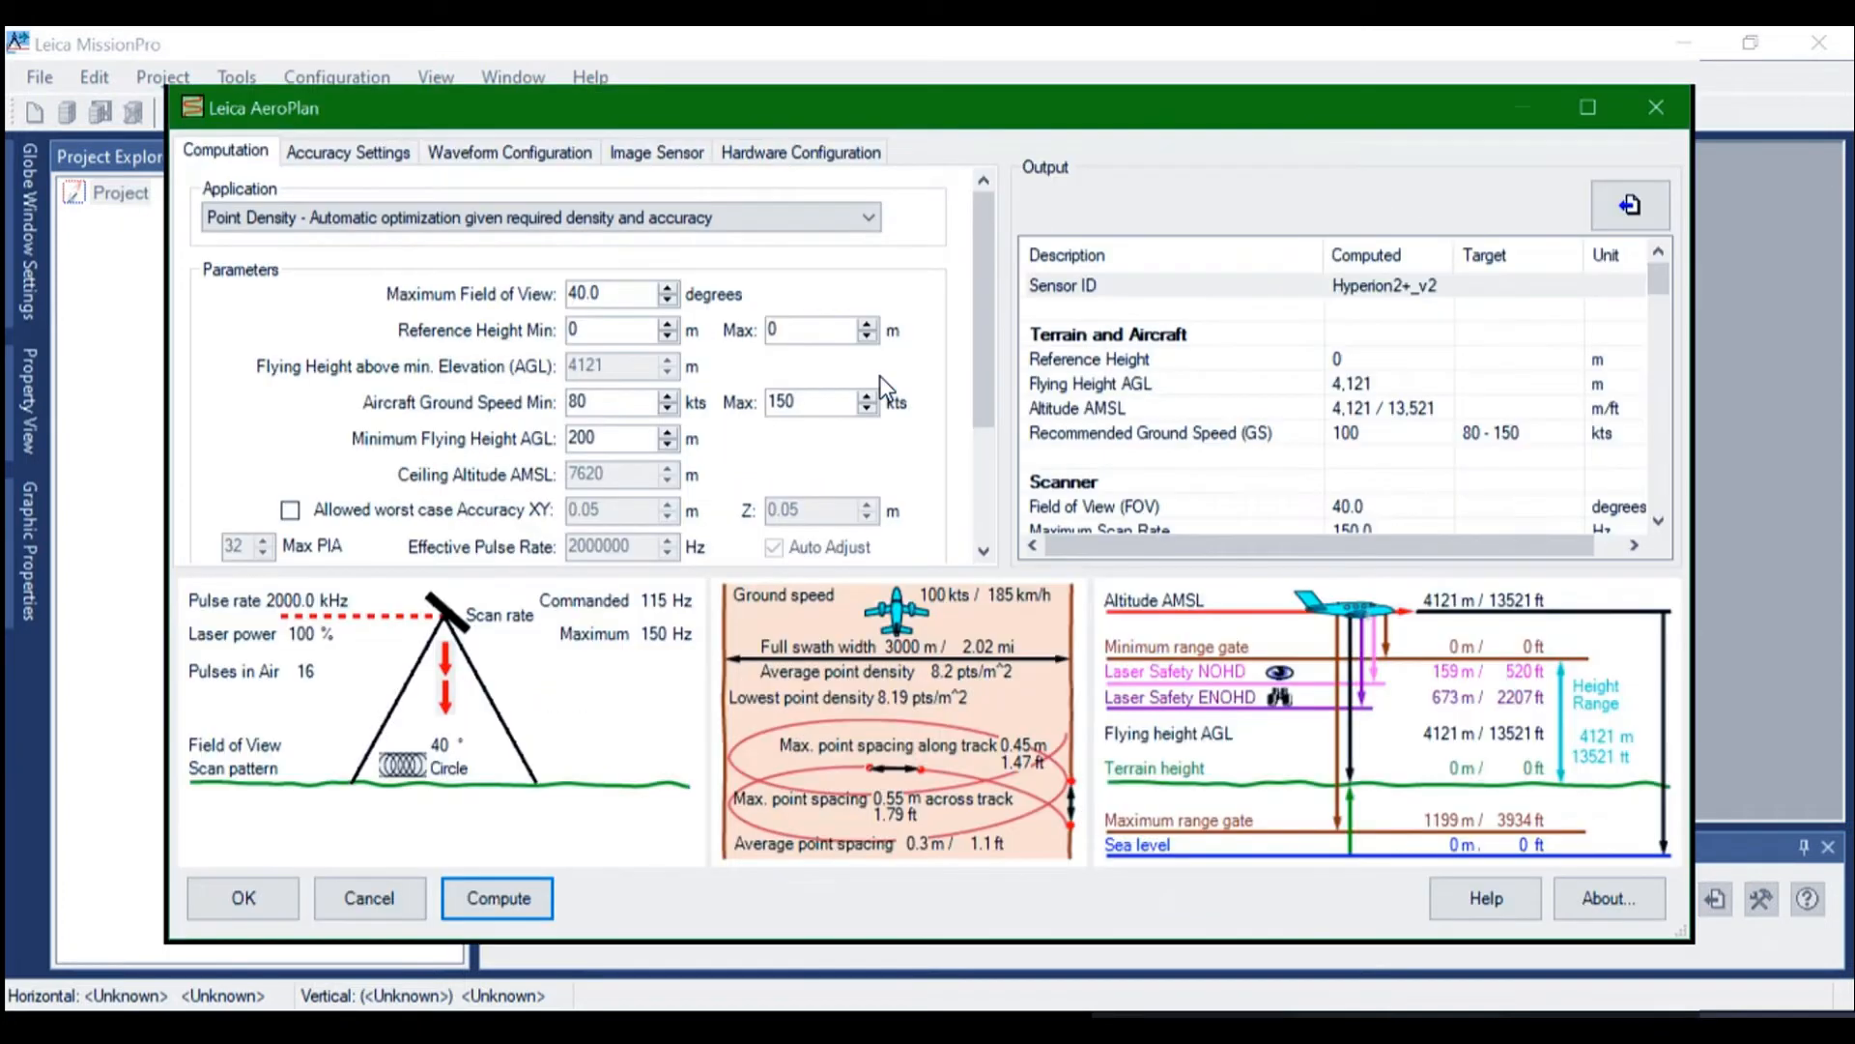
{"action": "left_click", "coordinate": [755, 153]}
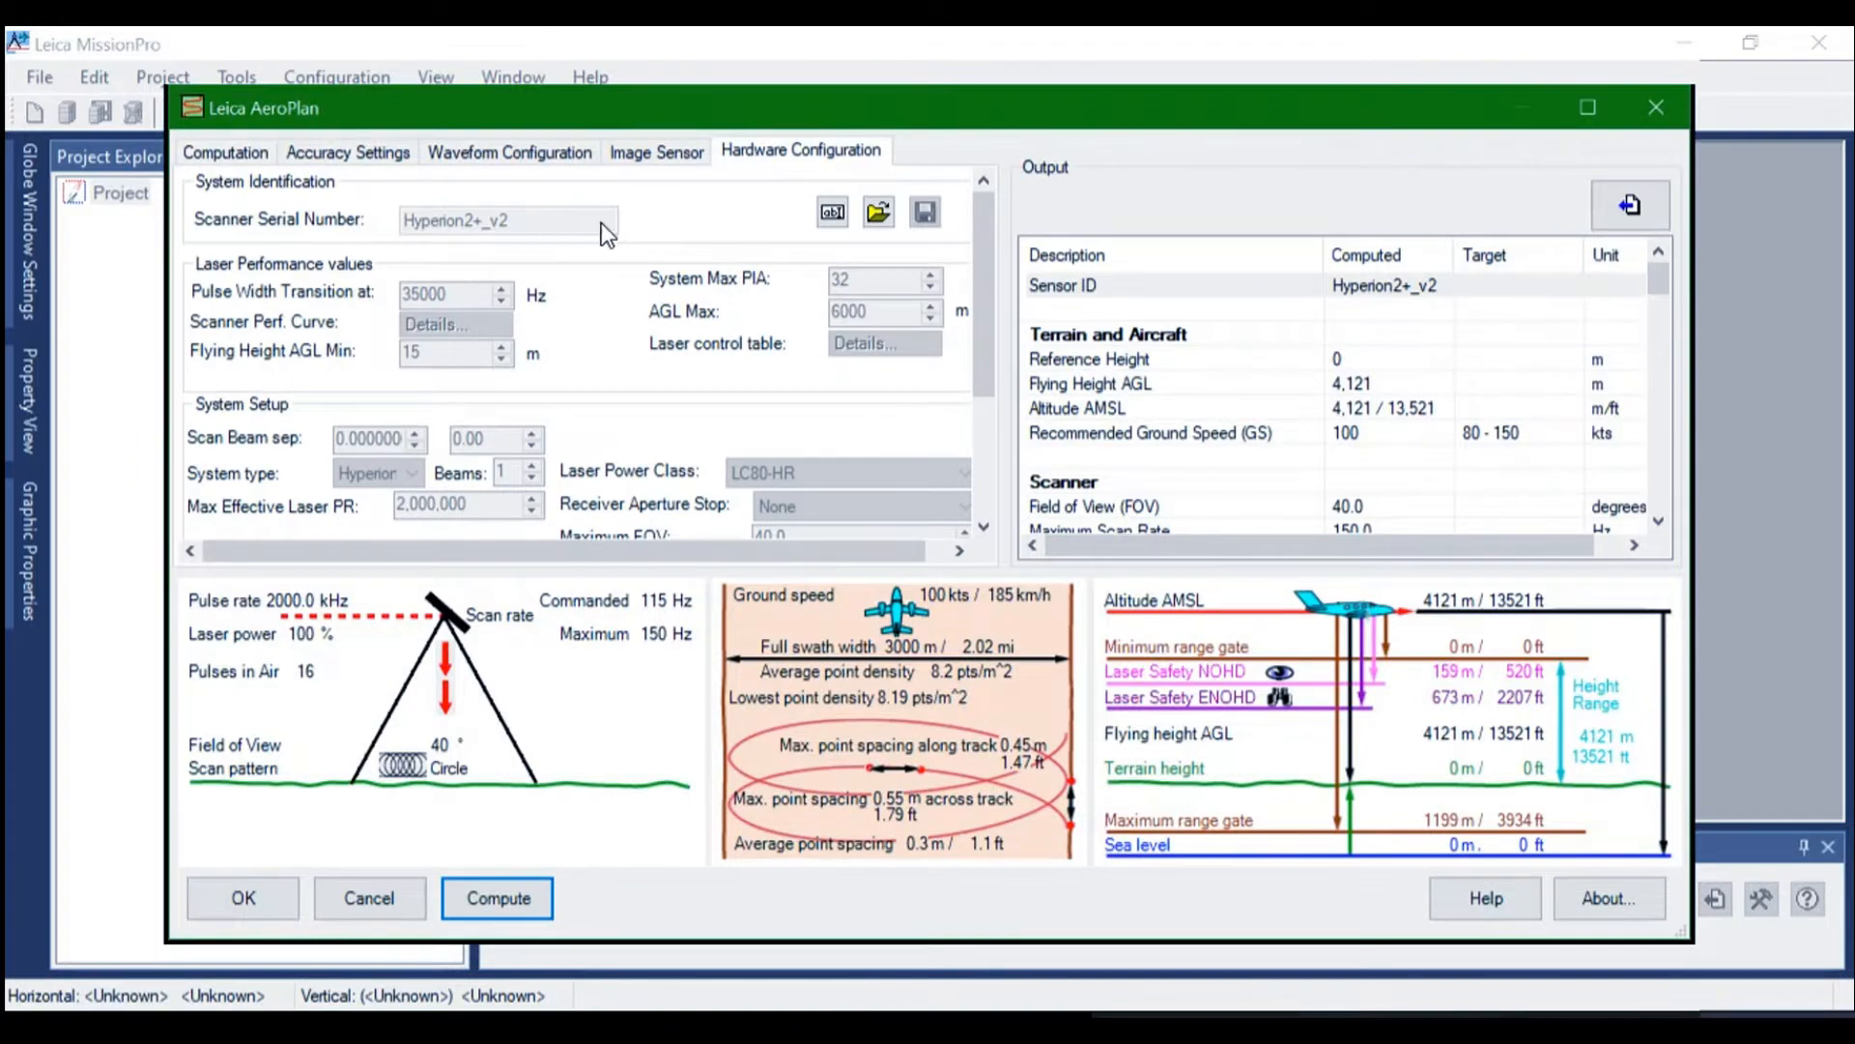
{"action": "left_click", "coordinate": [878, 213]}
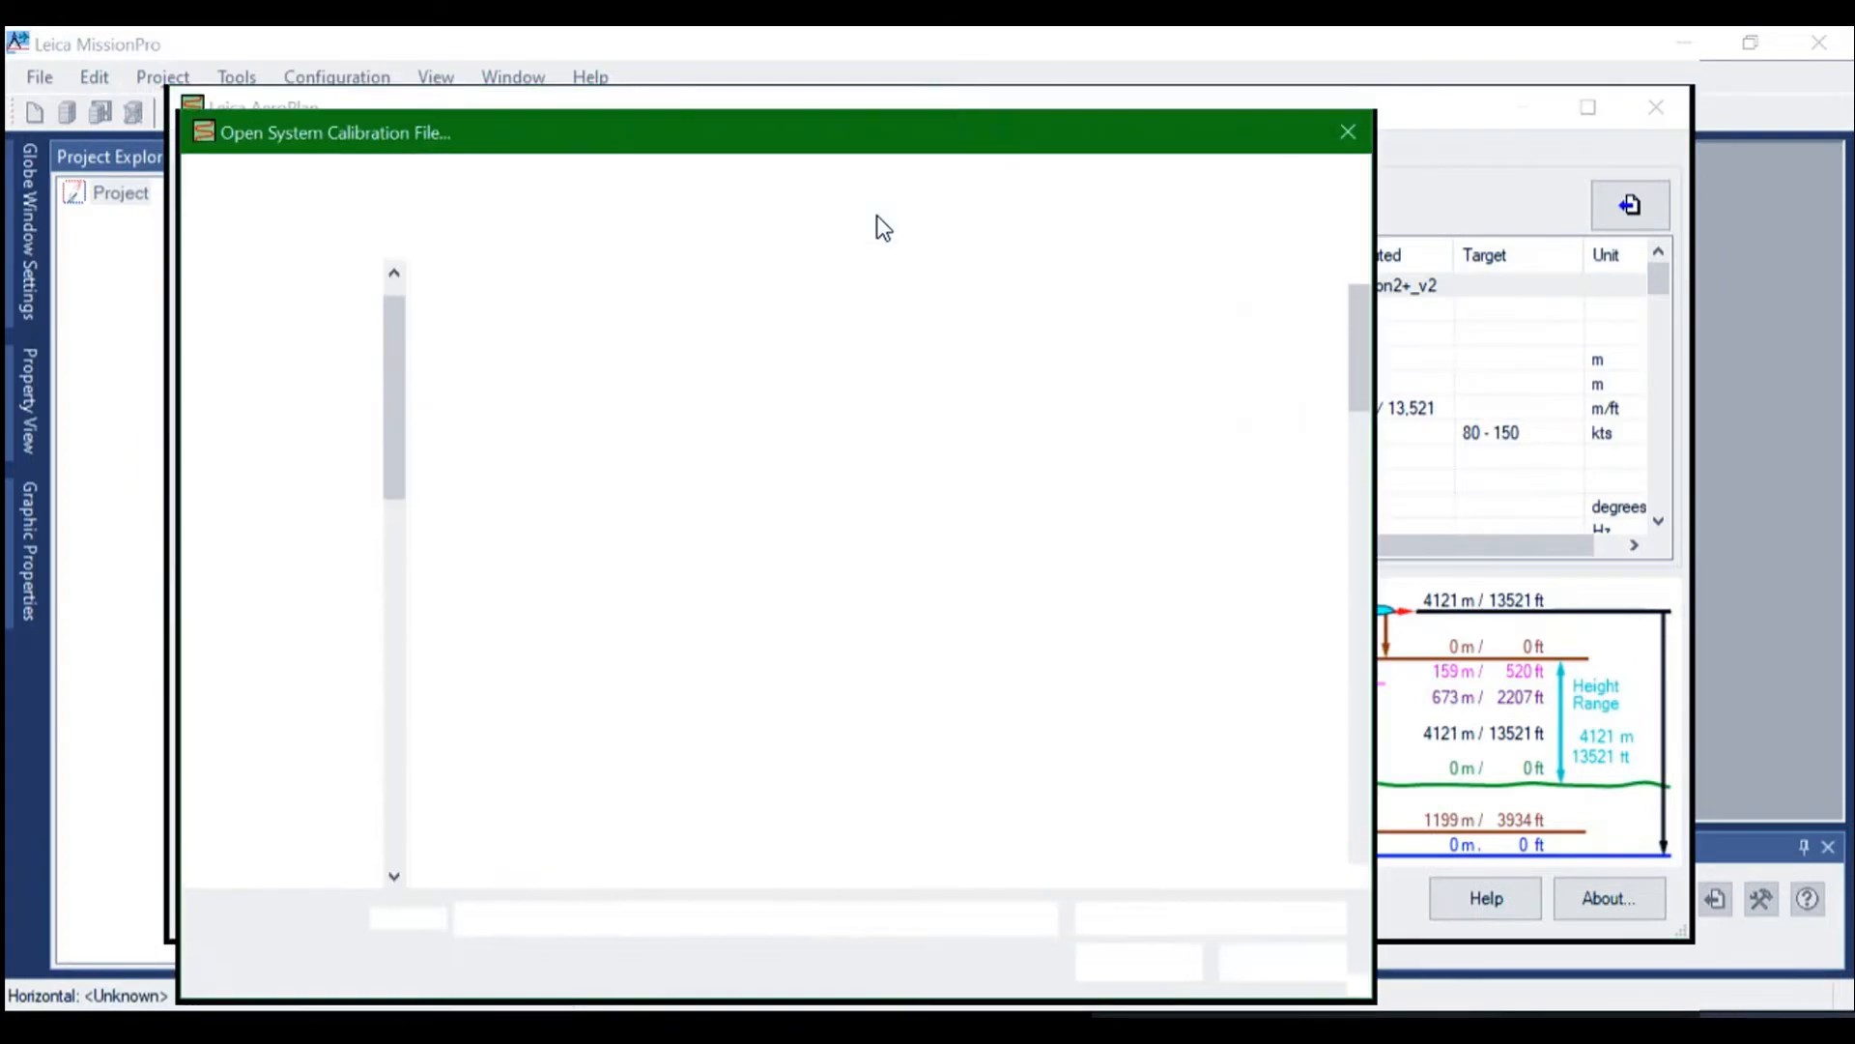
{"action": "scroll", "coordinate": [659, 519], "scroll_direction": "down", "scroll_amount": 3}
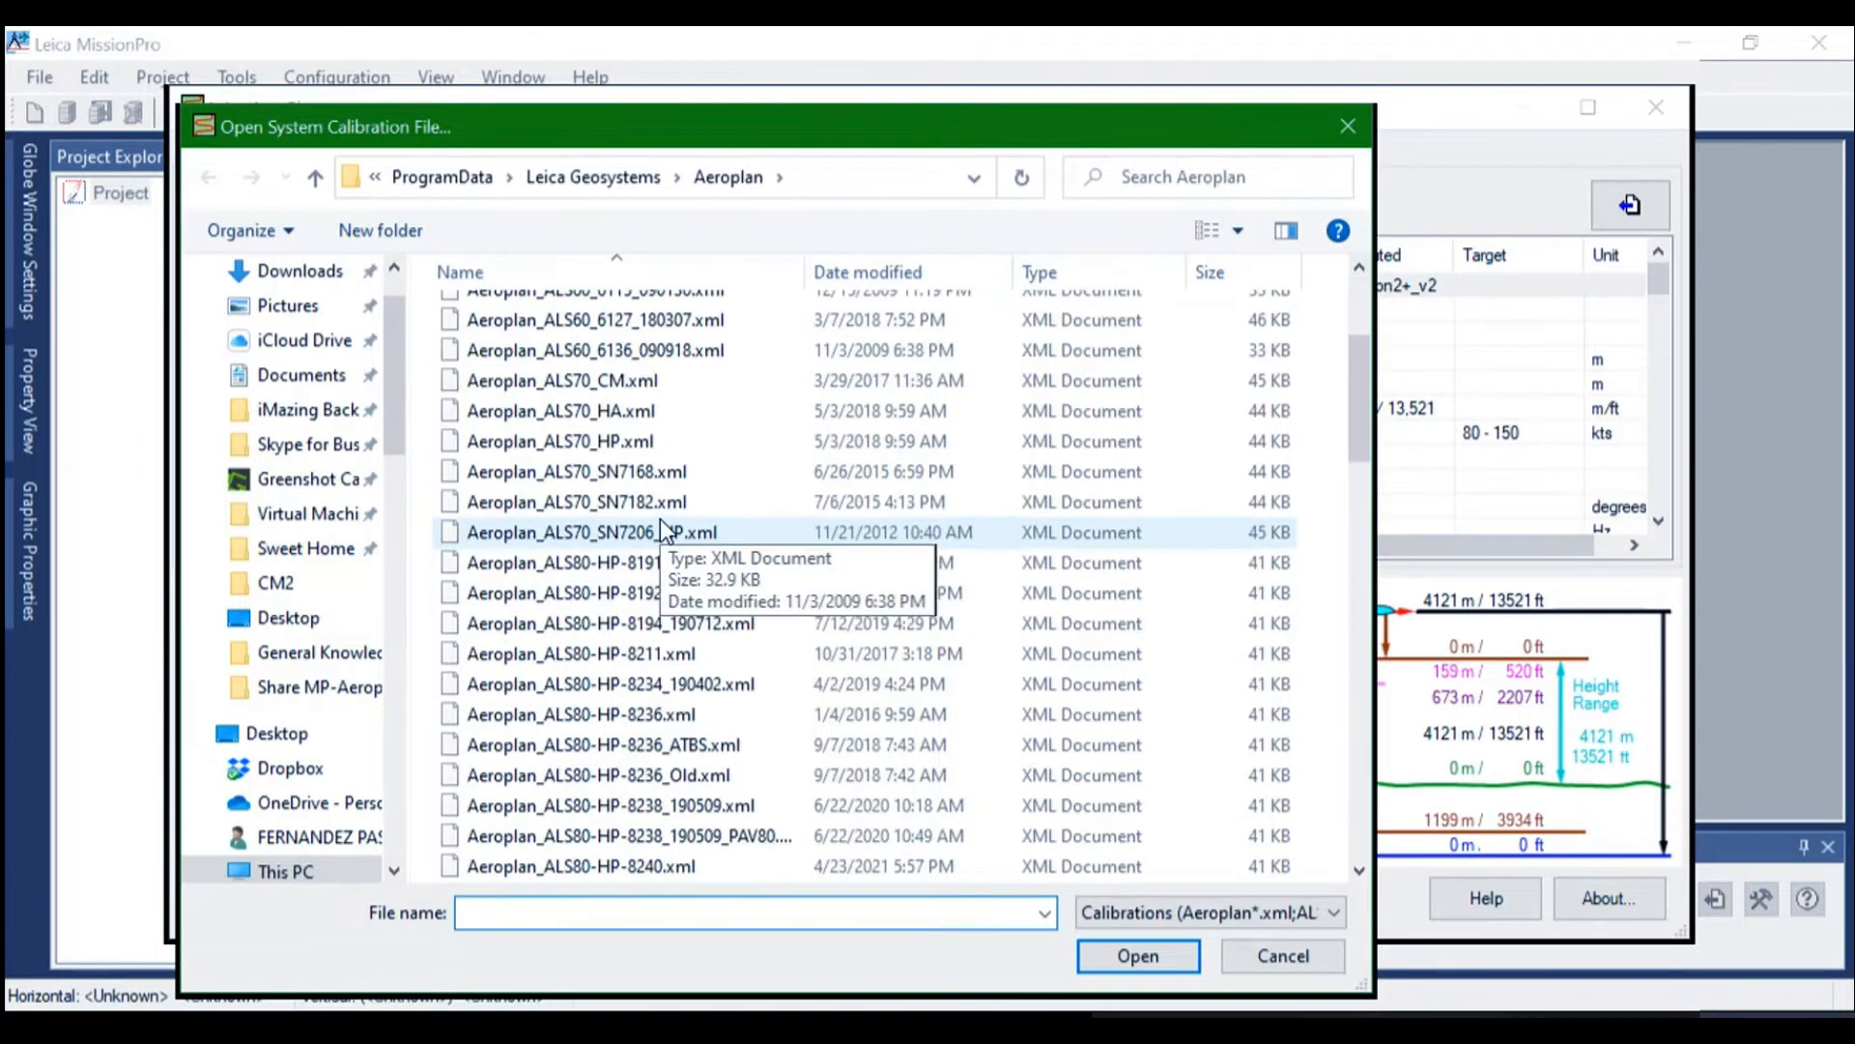
{"action": "scroll", "coordinate": [659, 519], "scroll_direction": "down", "scroll_amount": 11}
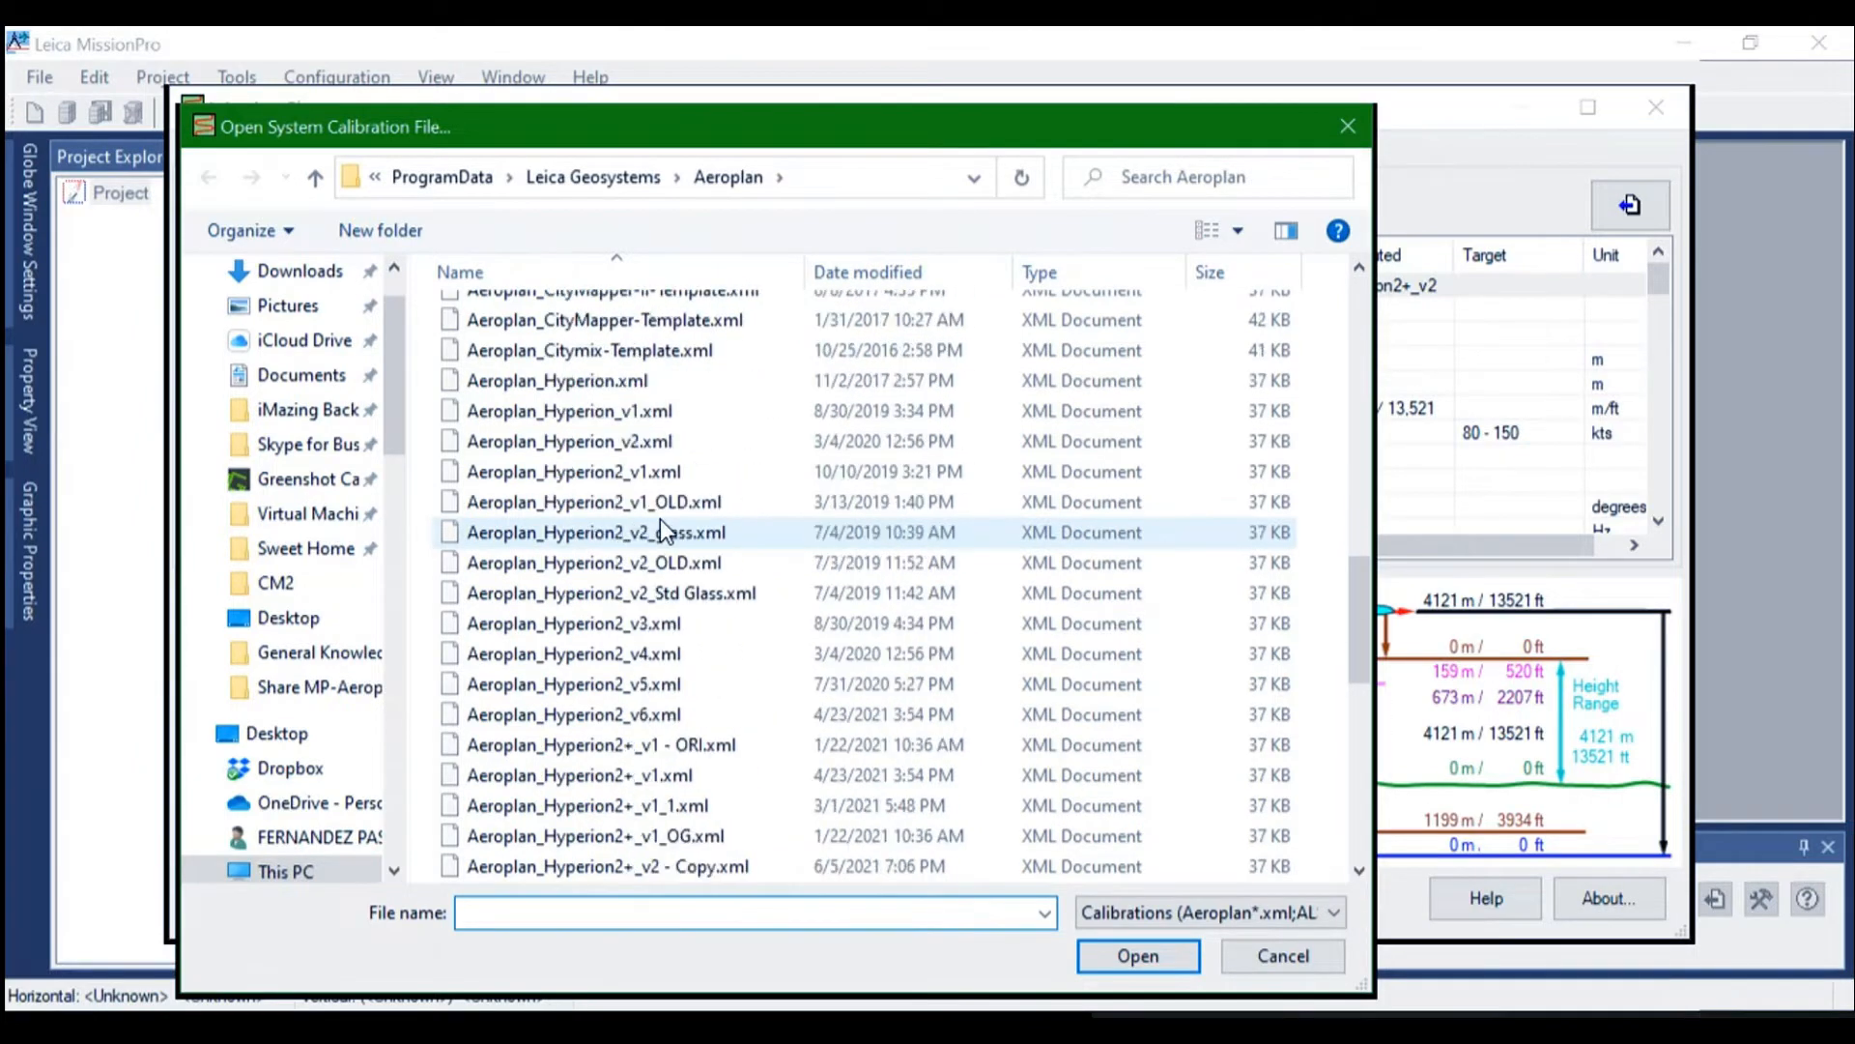
{"action": "scroll", "coordinate": [659, 519], "scroll_direction": "down", "scroll_amount": 3}
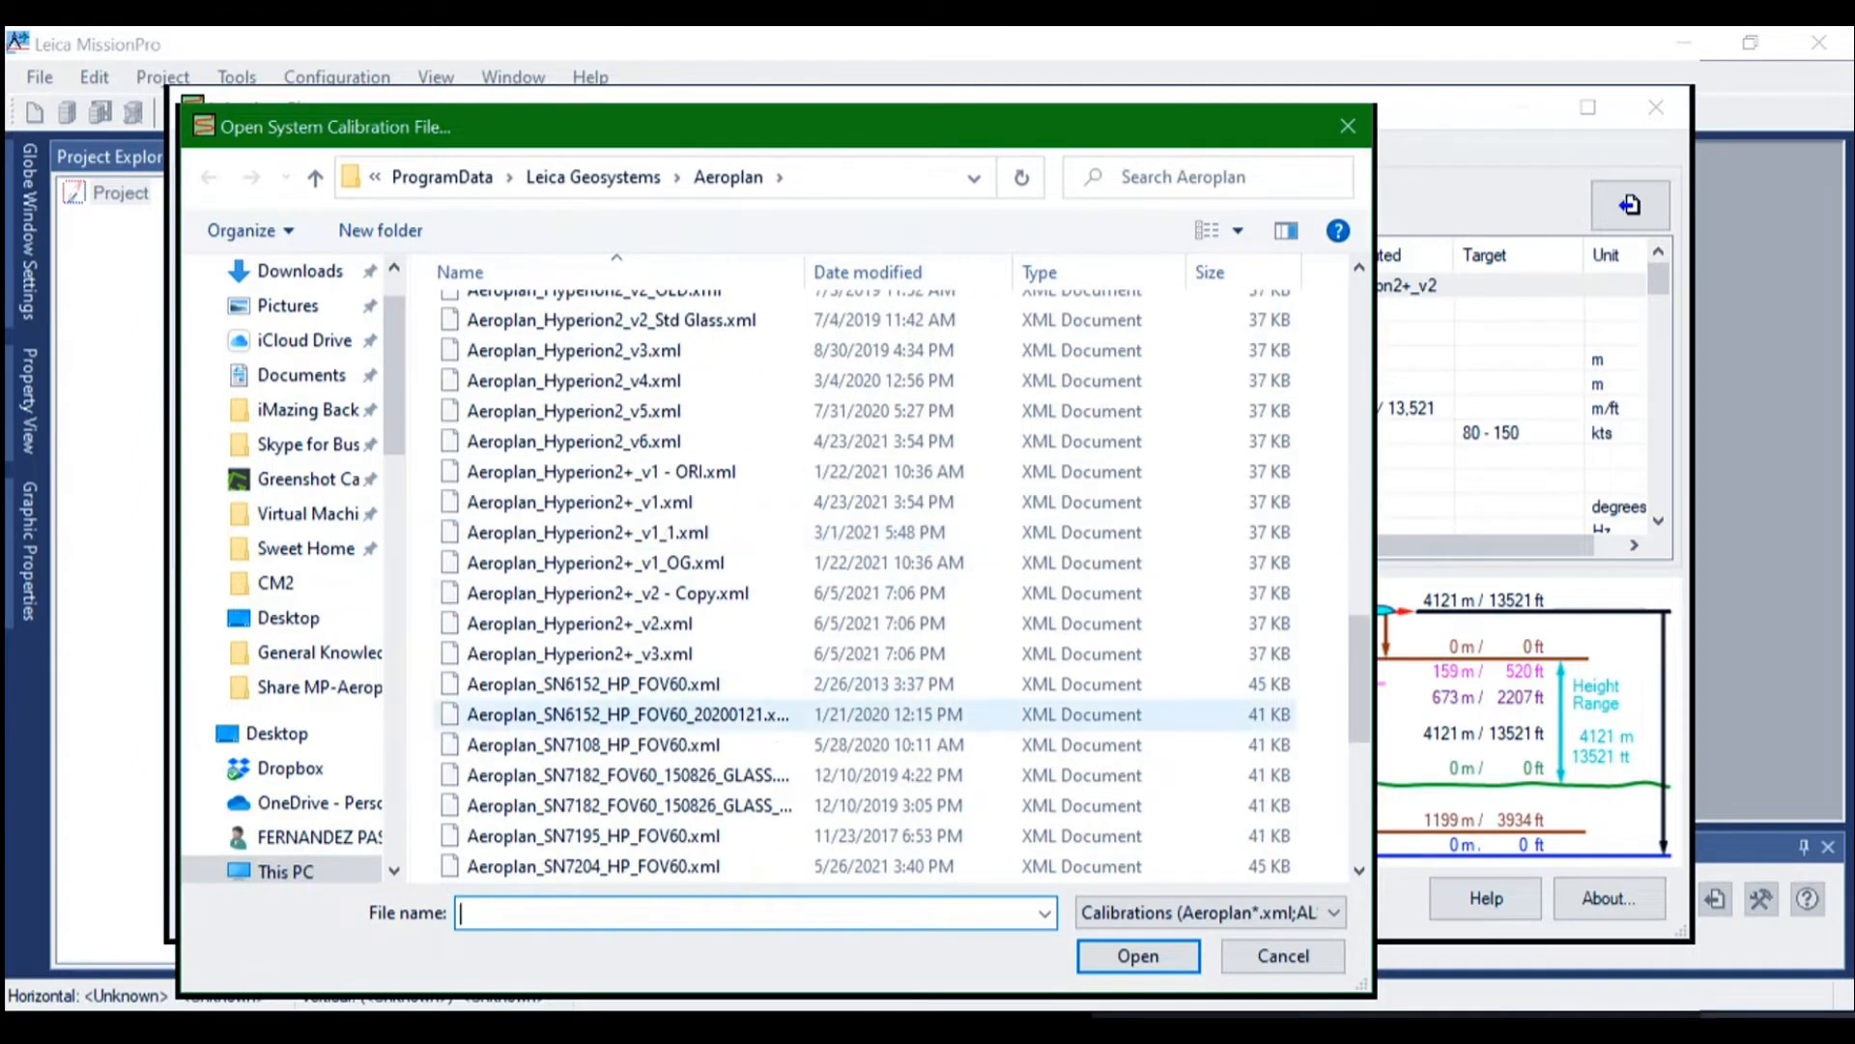
{"action": "left_click", "coordinate": [614, 656]}
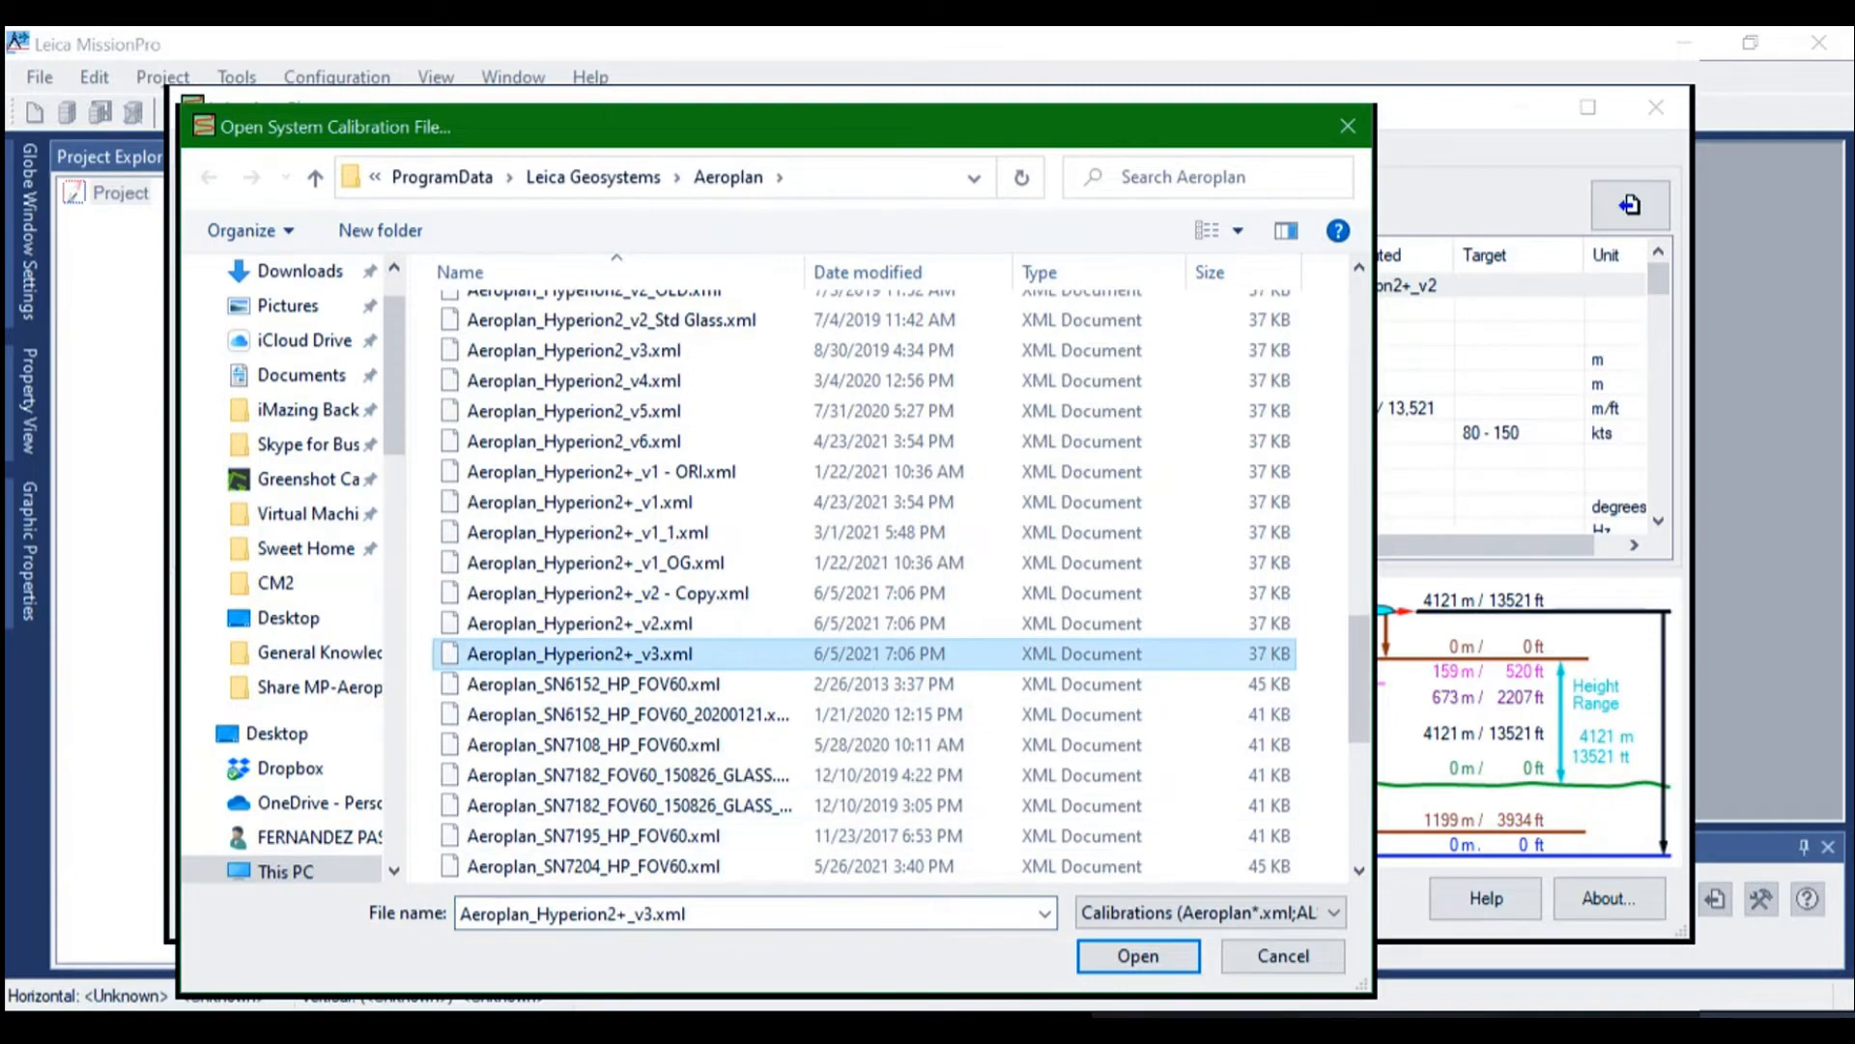
{"action": "left_click", "coordinate": [1138, 956]}
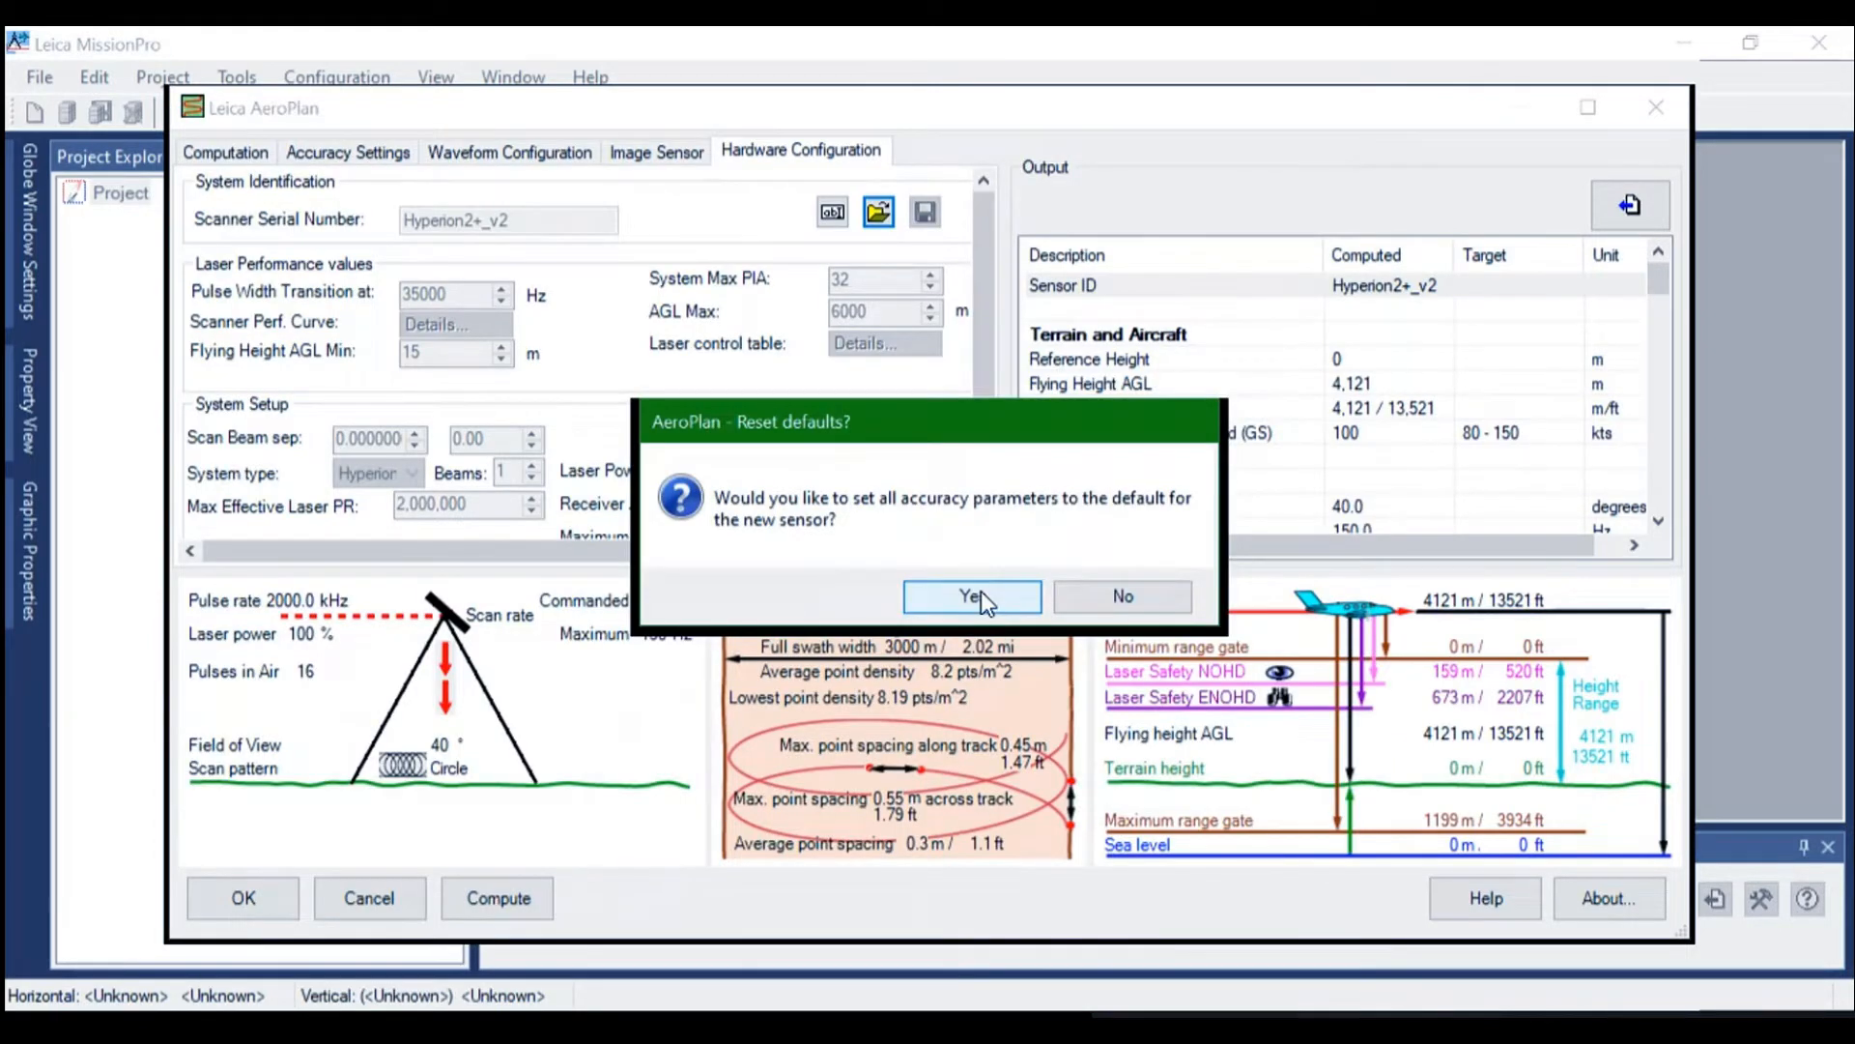
Reset all accuracy parameters to the new sensor's defaults, then recompute and accept the AeroPlan settings
{"action": "left_click", "coordinate": [978, 596]}
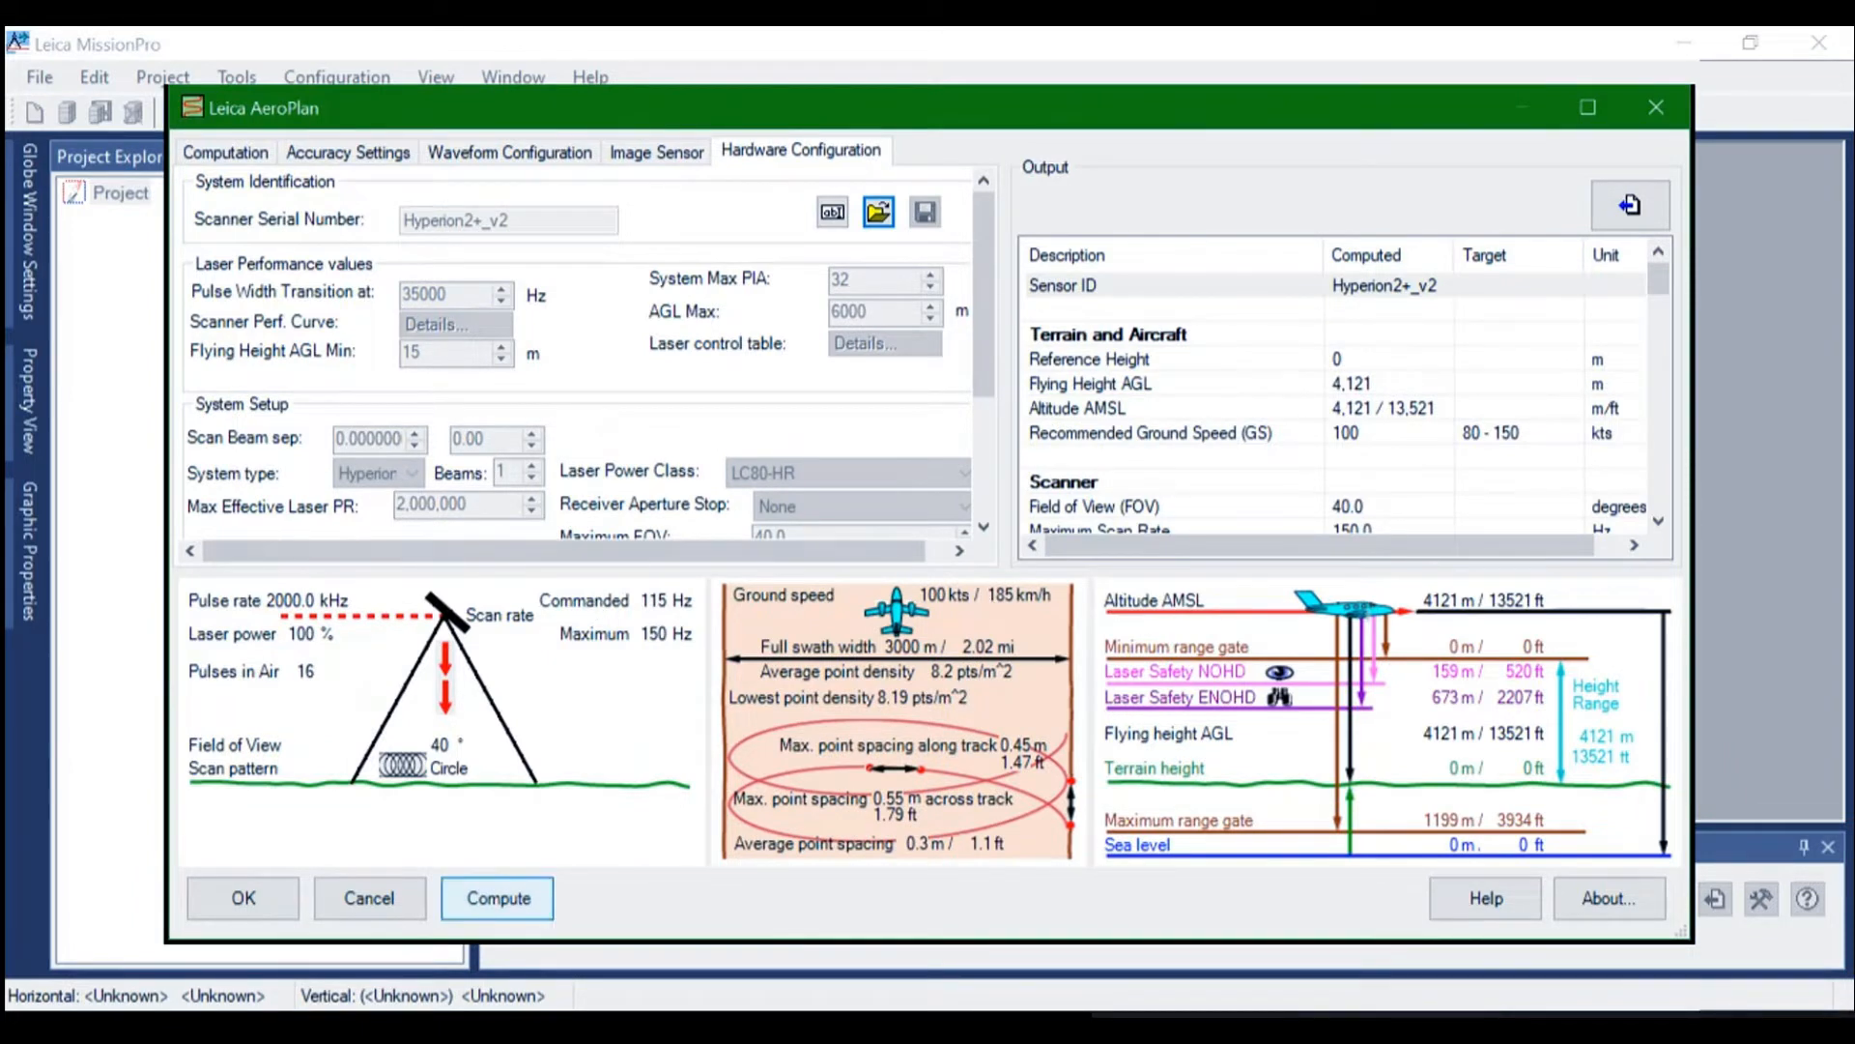
{"action": "left_click", "coordinate": [498, 898]}
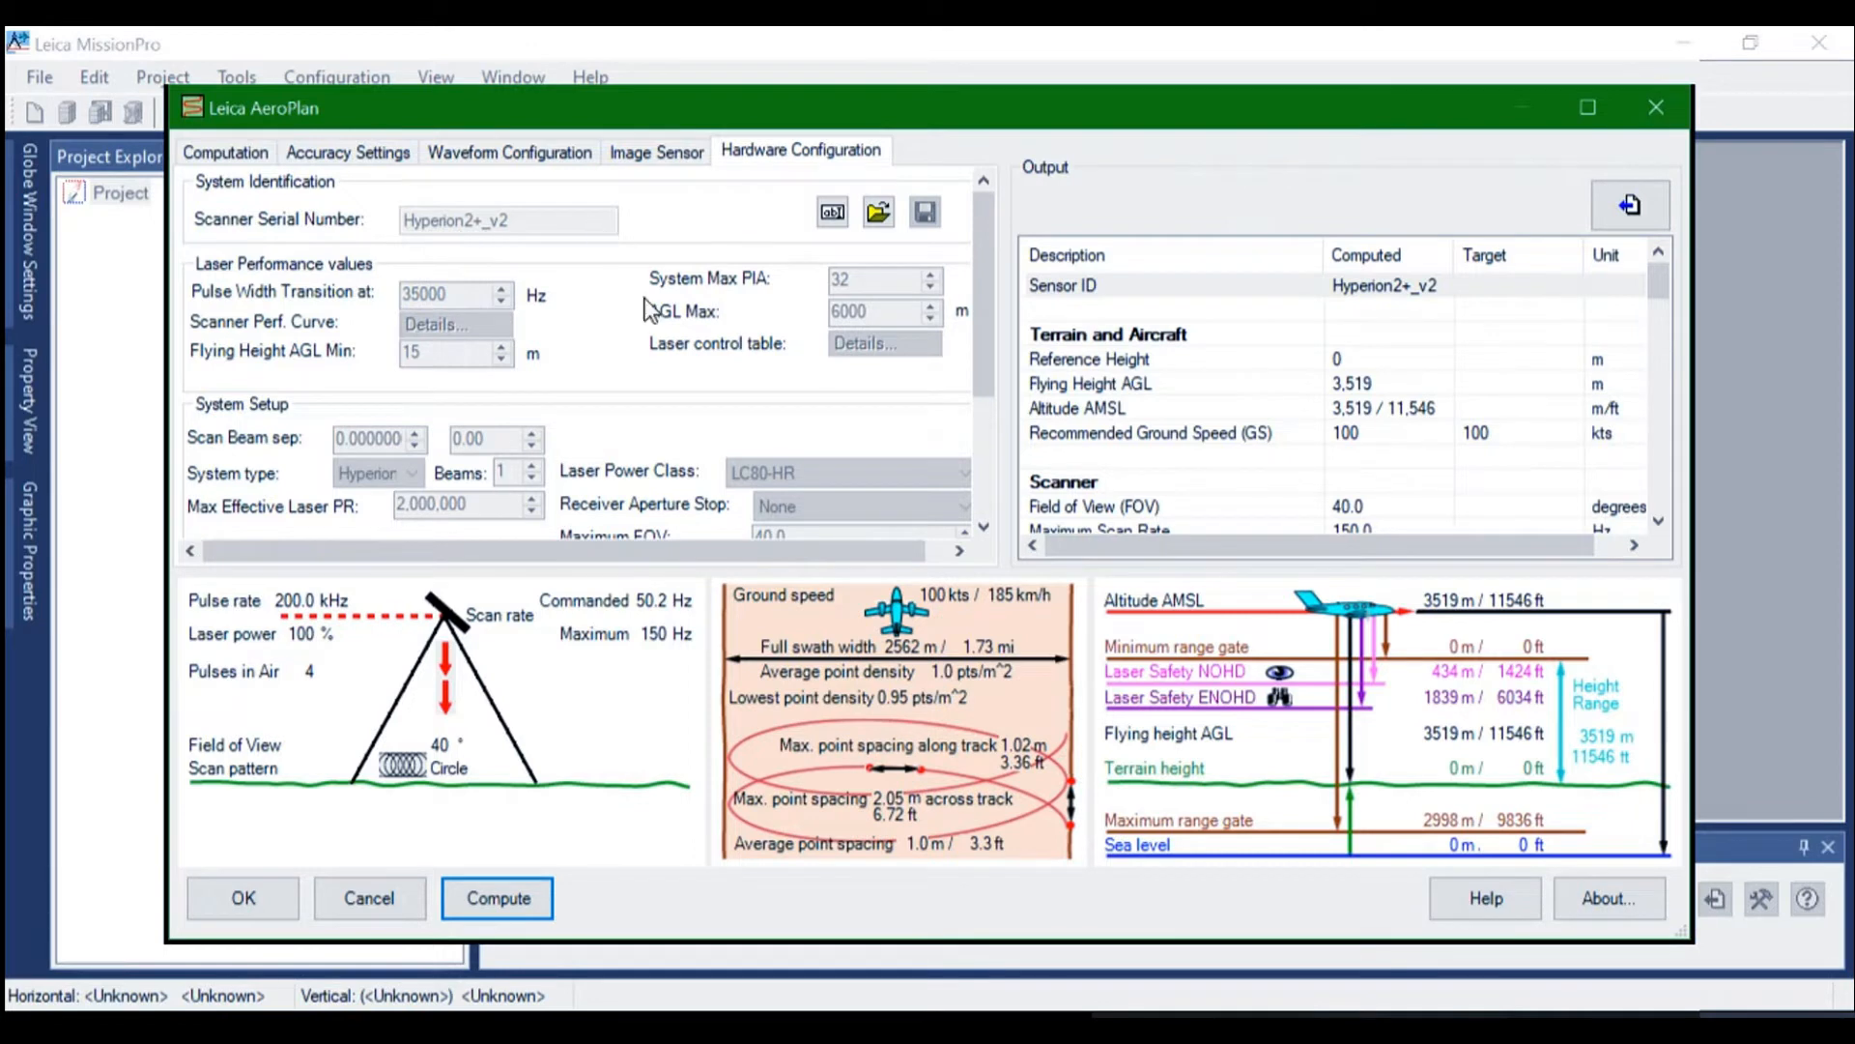
{"action": "left_click", "coordinate": [244, 898]}
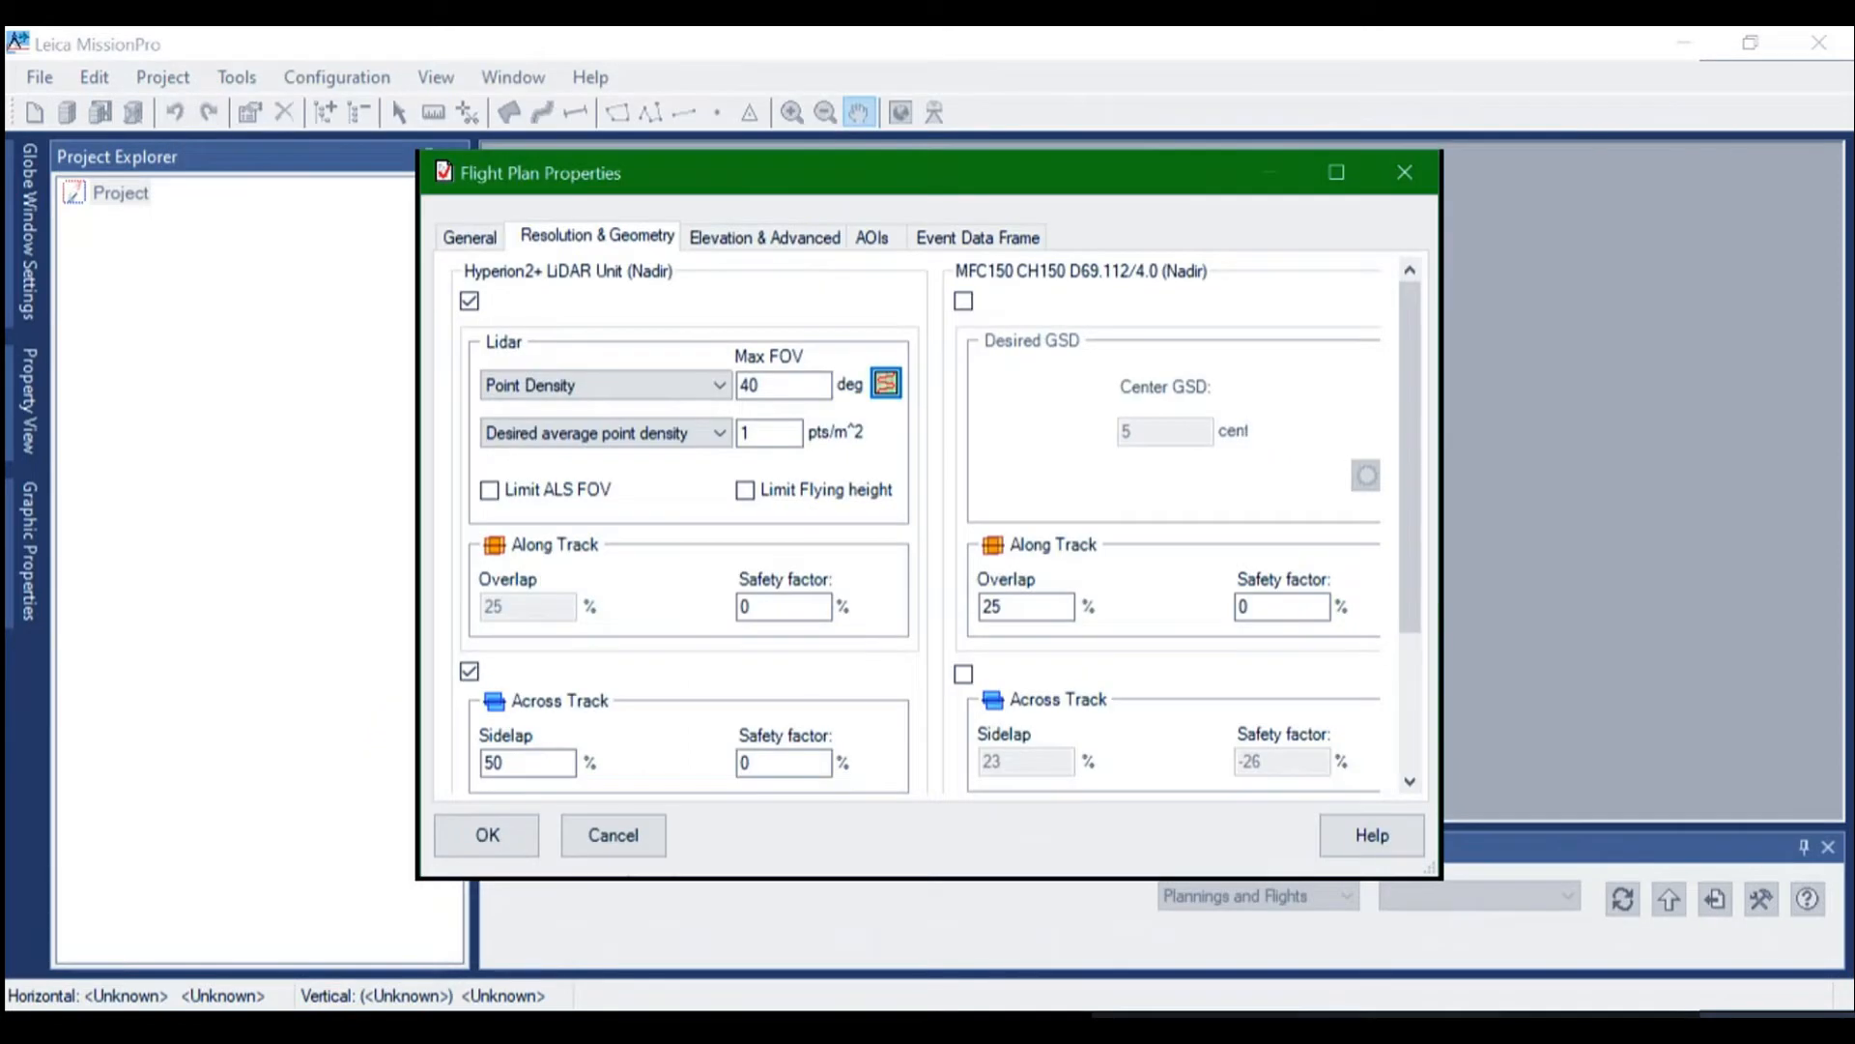
Review the flight plan's general properties and the properties of its PC-6 aircraft, accepting them as they are
{"action": "left_click", "coordinate": [464, 239]}
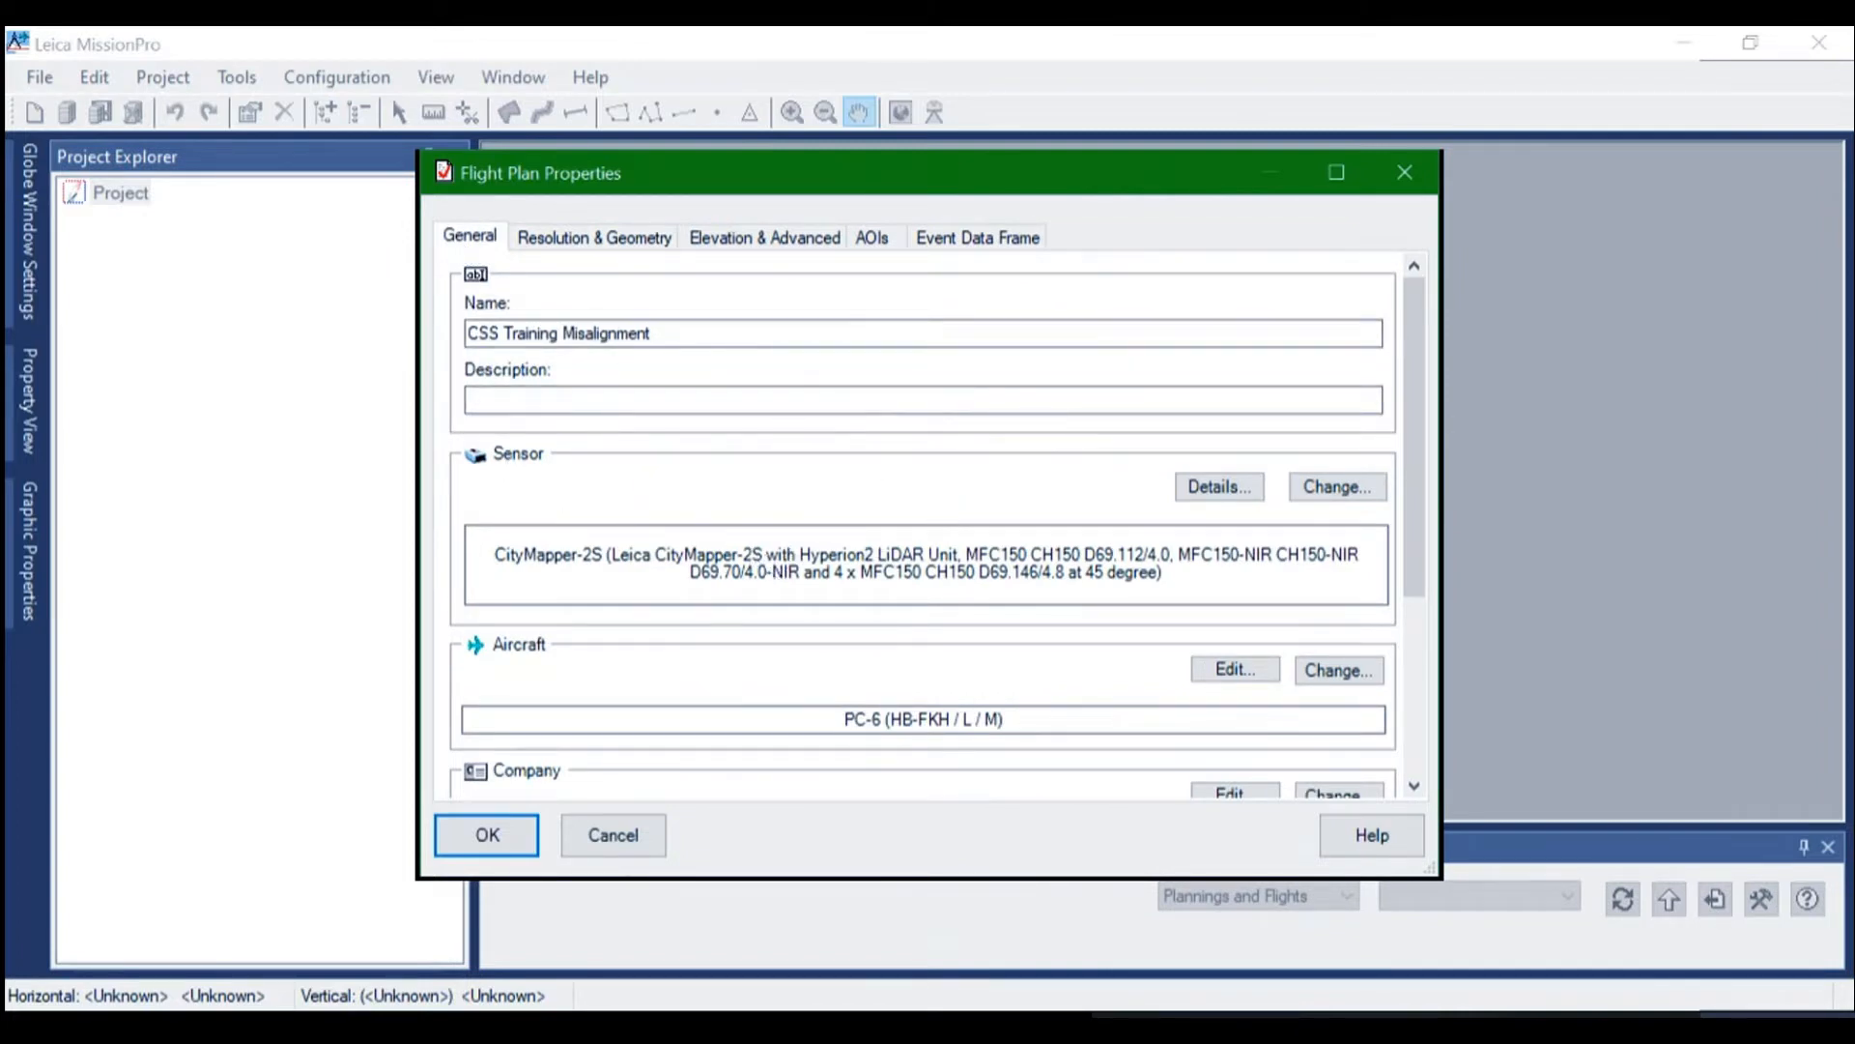
{"action": "scroll", "coordinate": [922, 522], "scroll_direction": "down", "scroll_amount": 5}
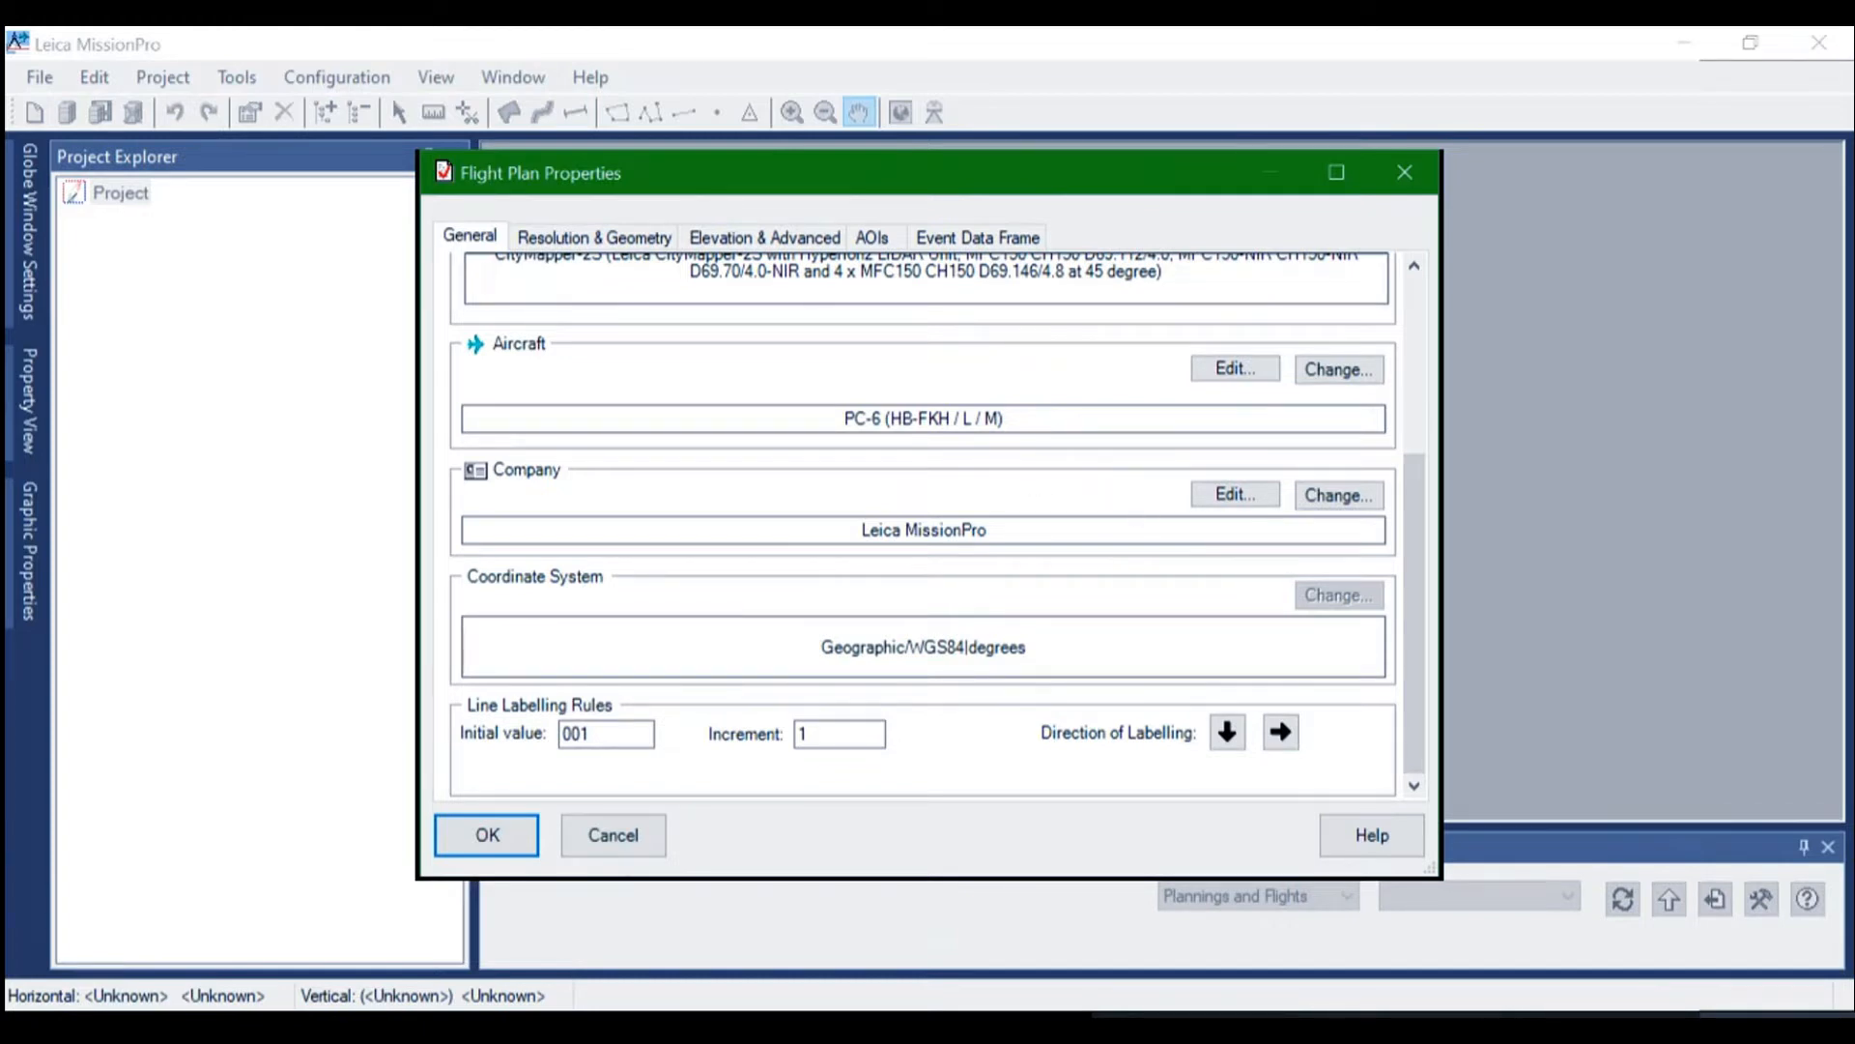
{"action": "left_click", "coordinate": [1218, 367]}
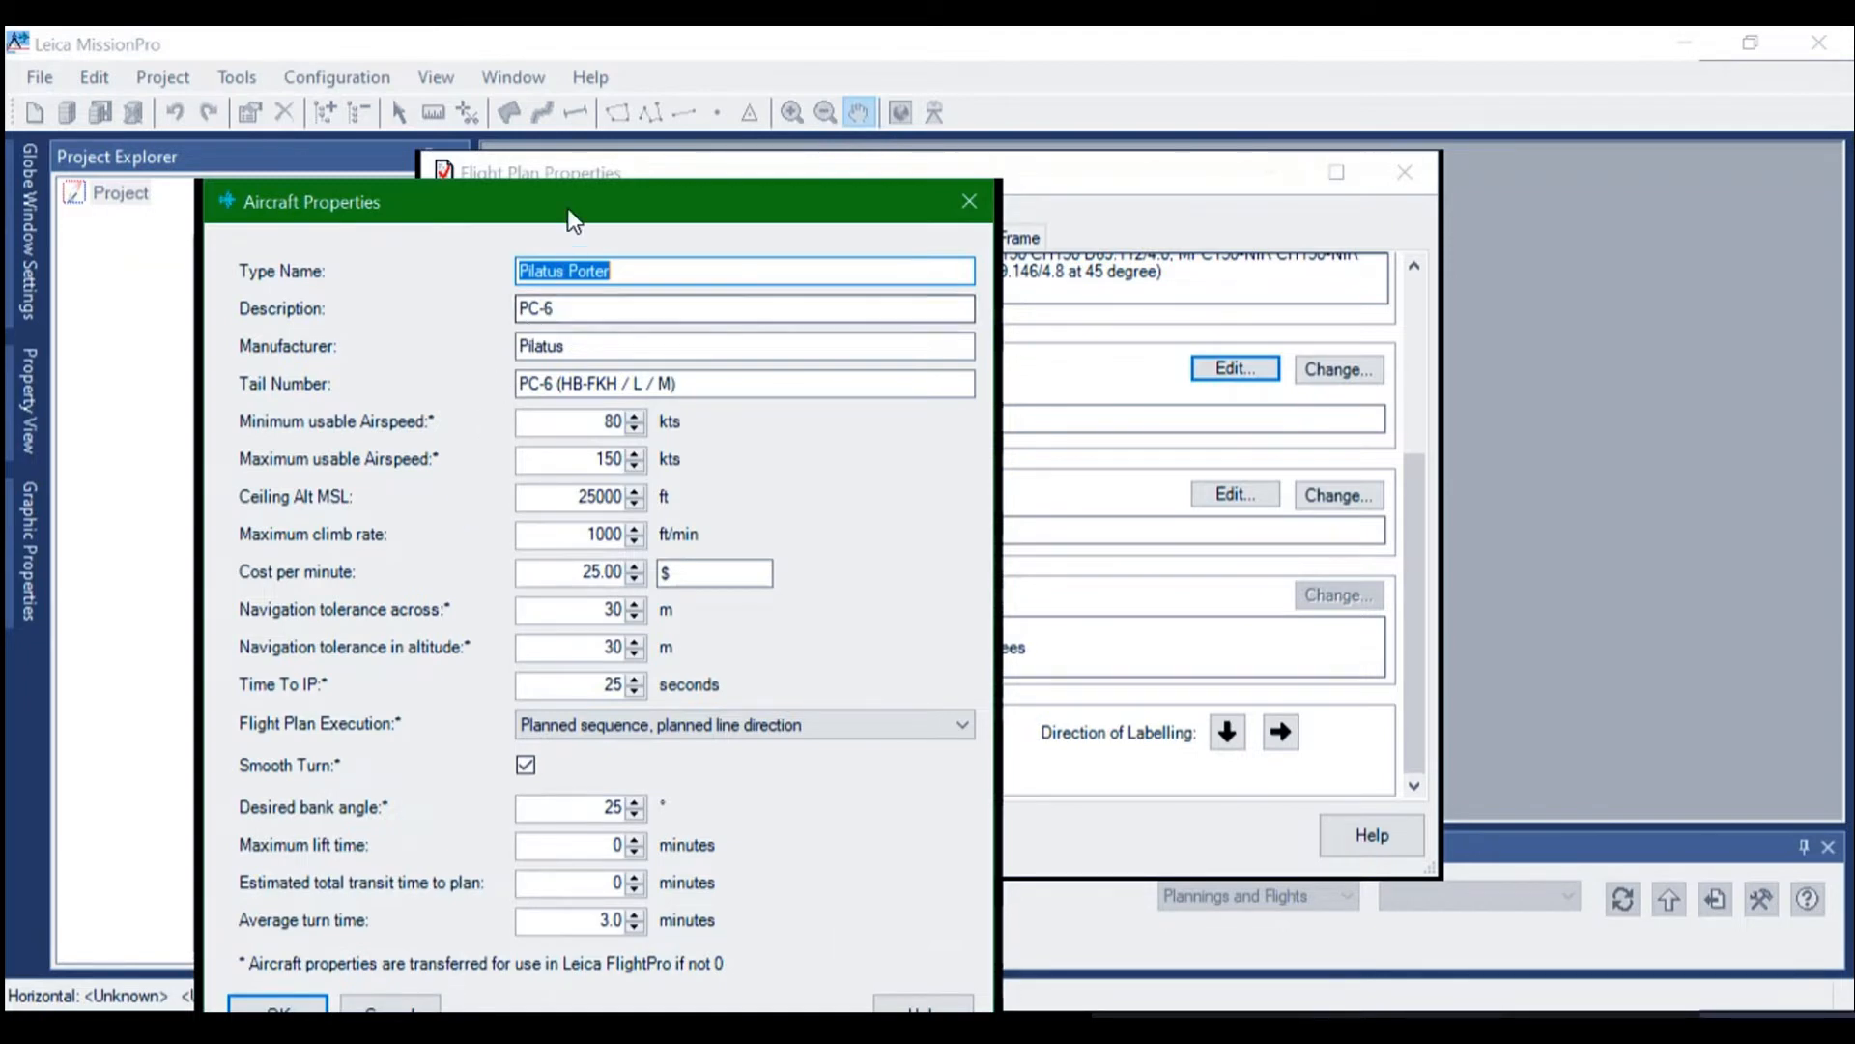
{"action": "left_click_drag", "start_coordinate": [570, 196], "coordinate": [611, 70]}
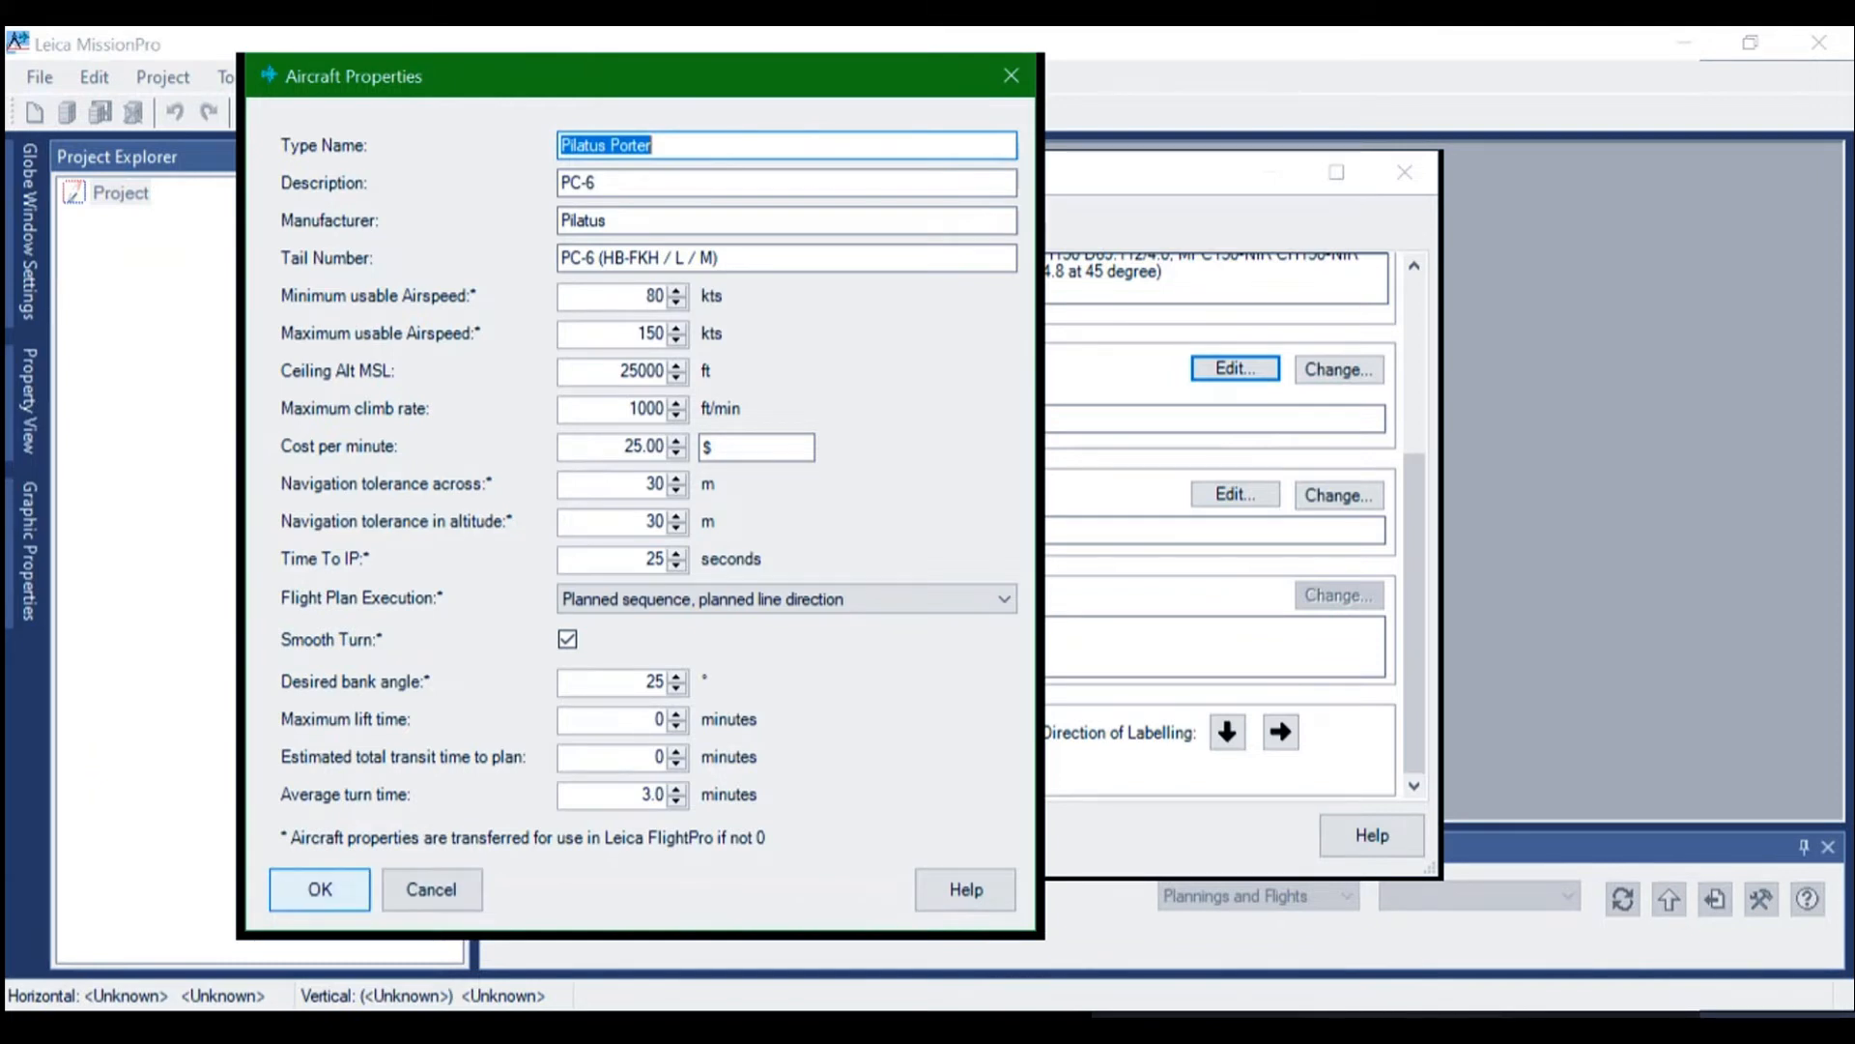
{"action": "key", "text": "Return"}
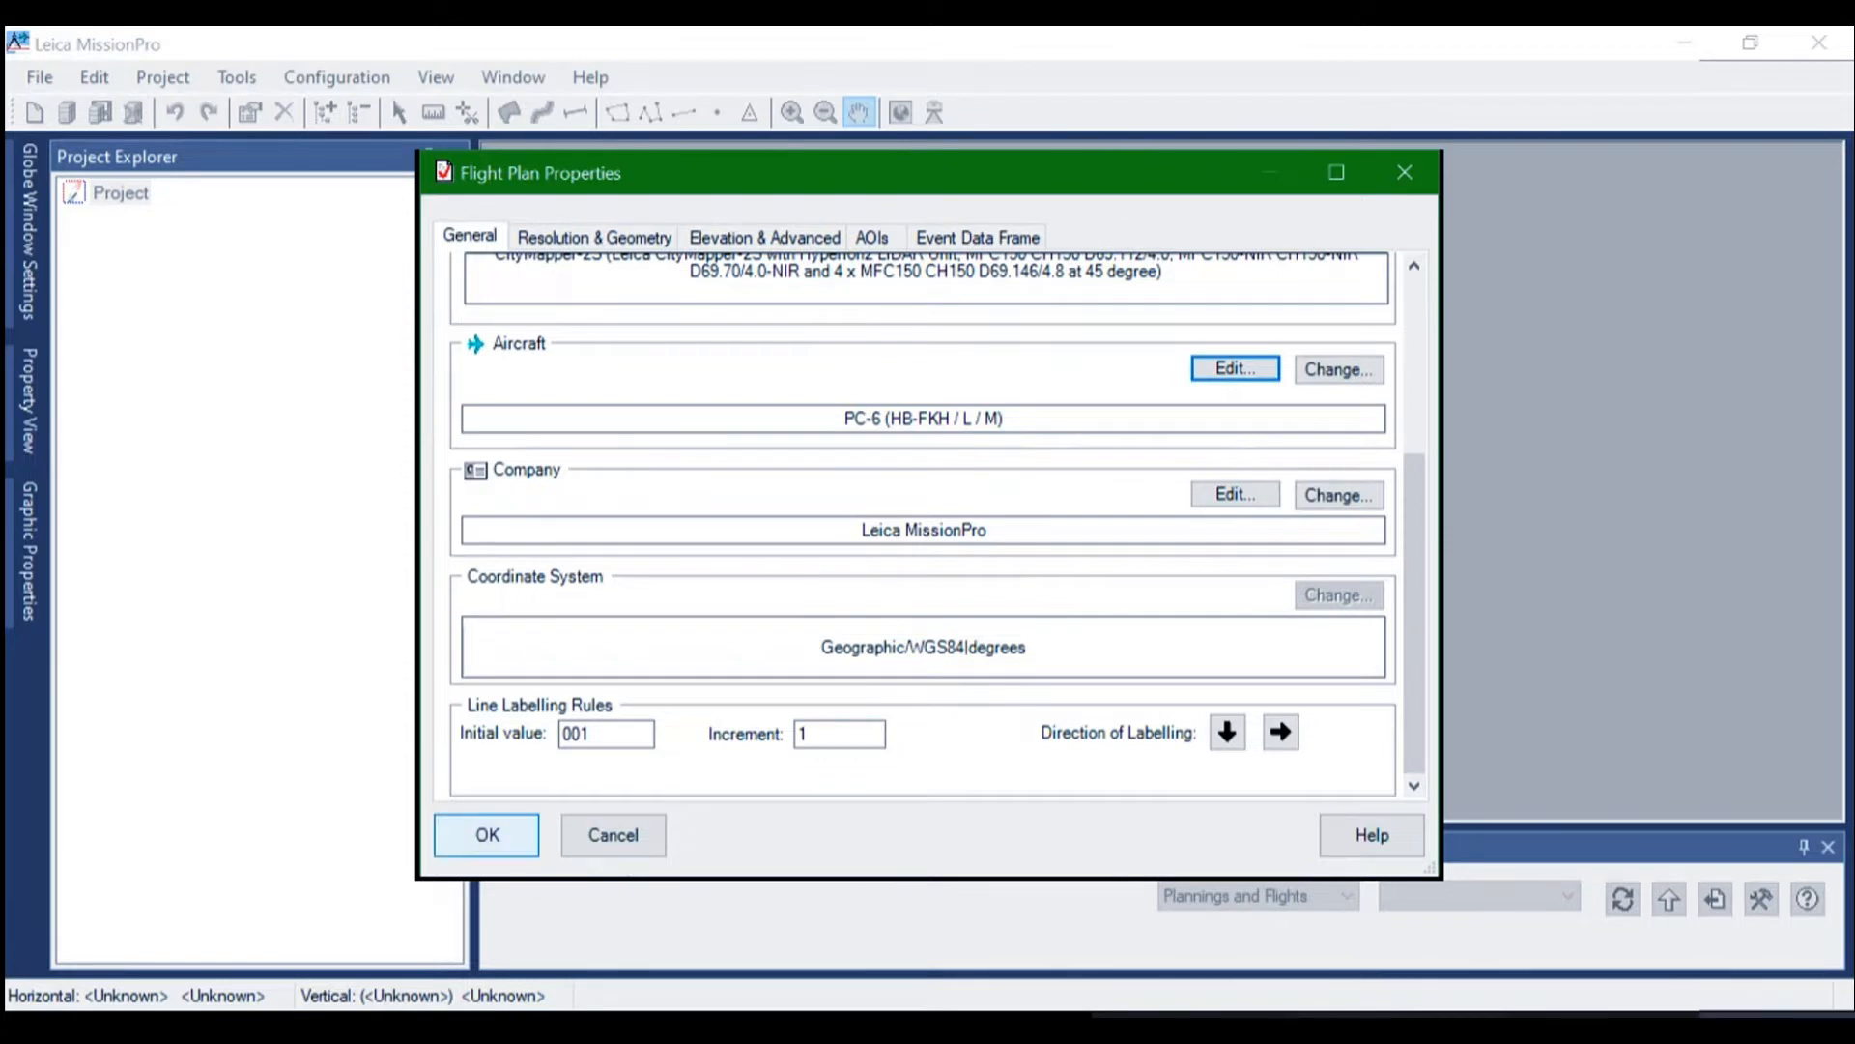
Reopen the AeroPlan computation for the Hyperion2+ LiDAR unit and set its application to Manual setup
{"action": "left_click", "coordinate": [576, 239]}
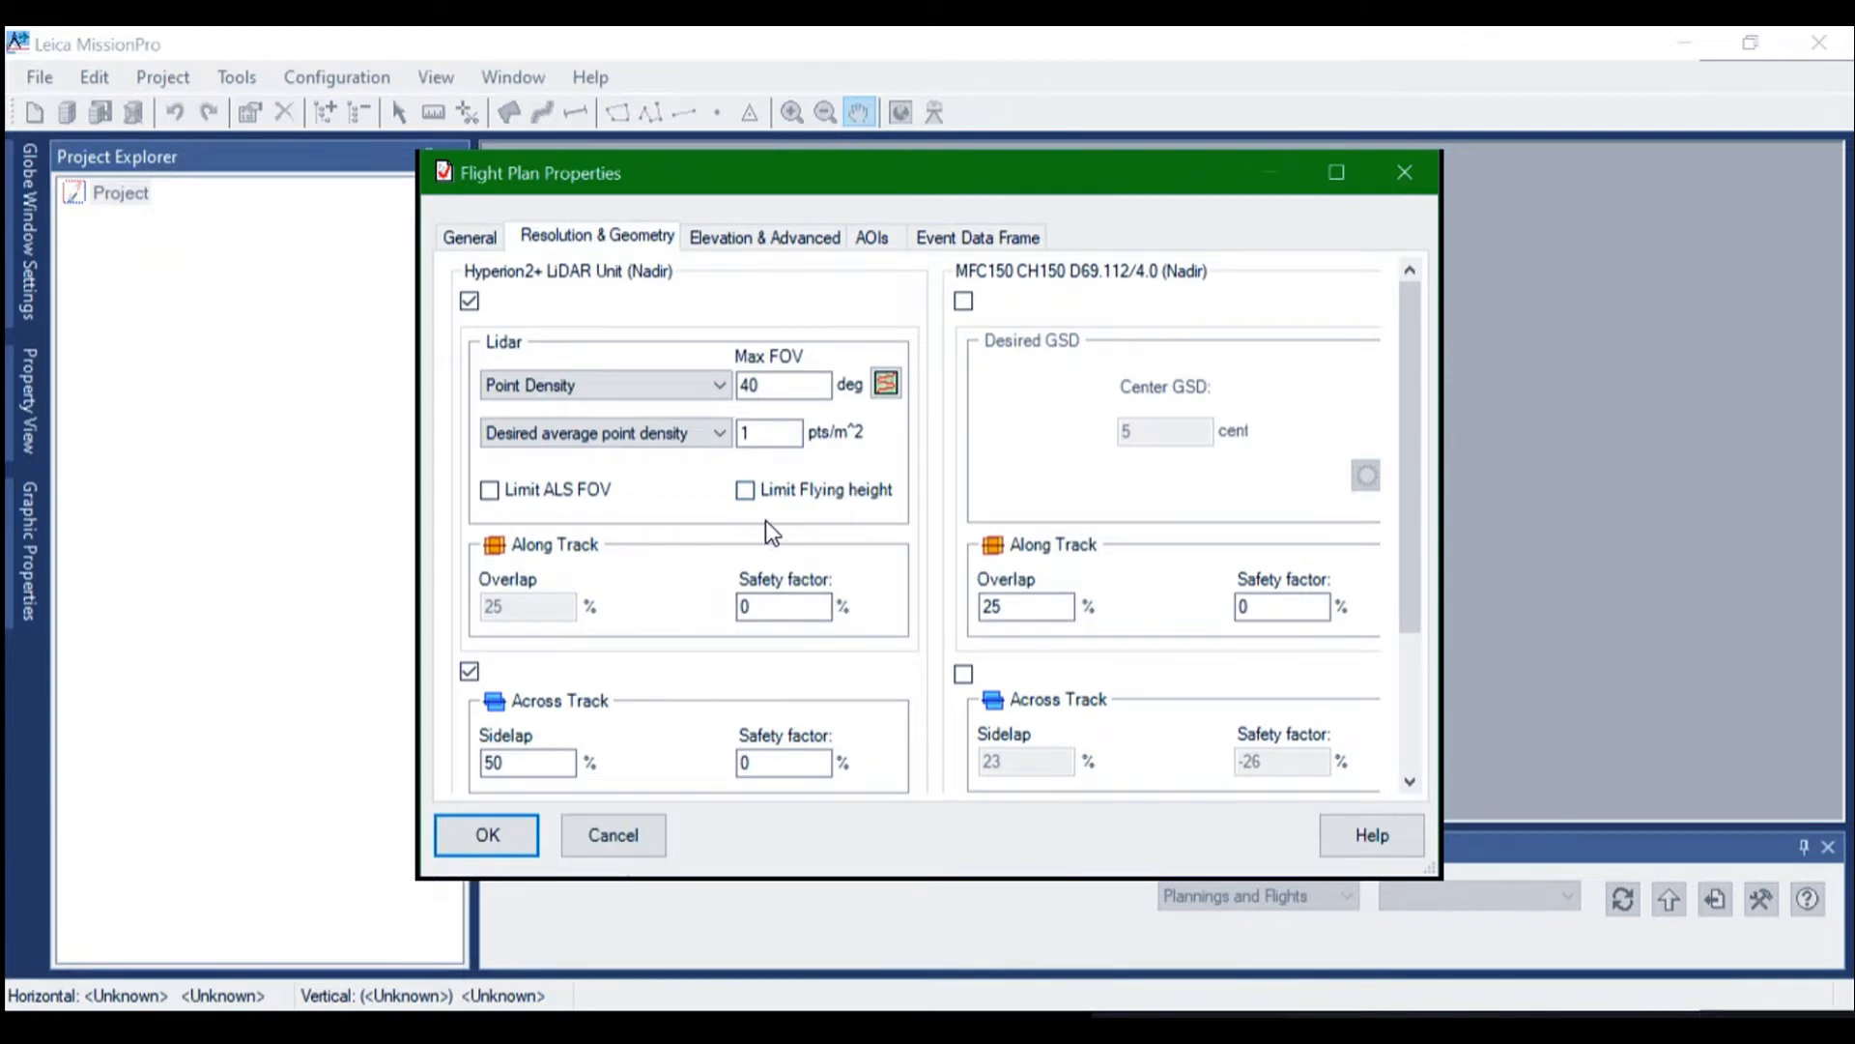
{"action": "left_click", "coordinate": [885, 384]}
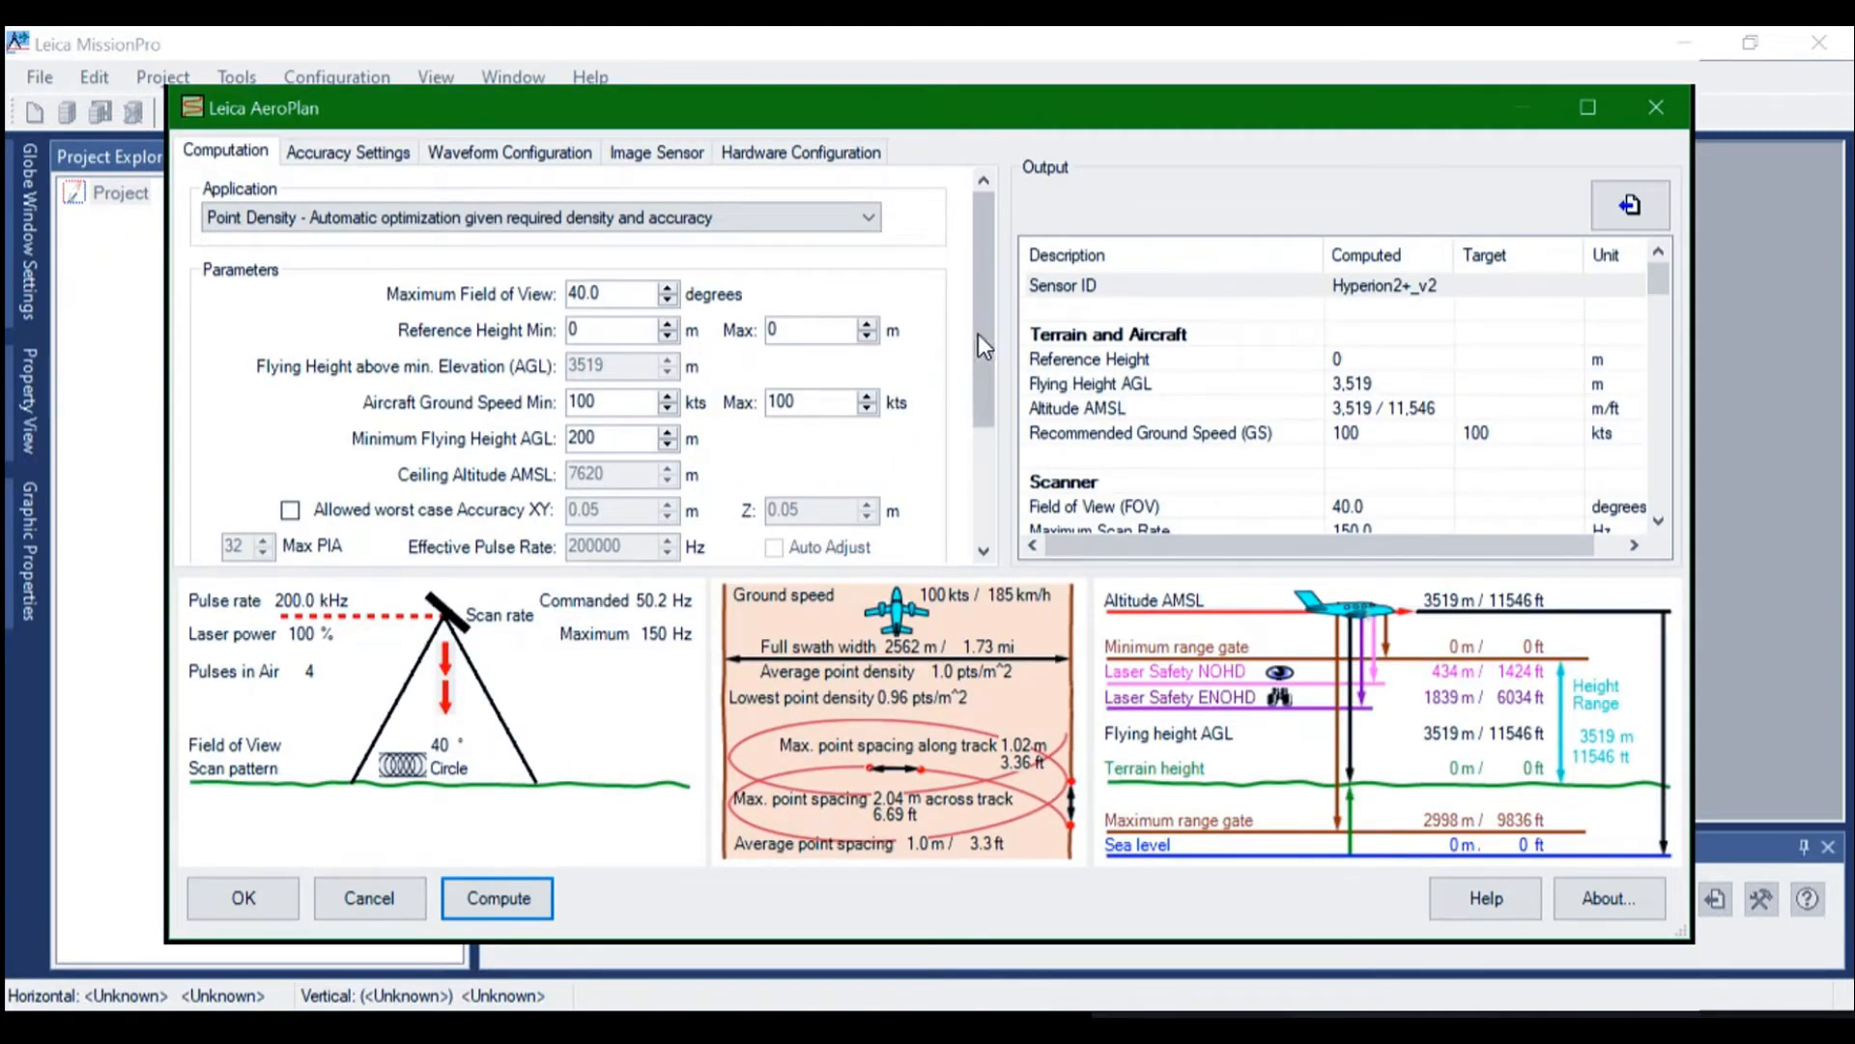
{"action": "mouse_move", "coordinate": [977, 334]}
{"action": "left_mouse_down"}
{"action": "mouse_move", "coordinate": [993, 352]}
{"action": "mouse_move", "coordinate": [978, 437]}
{"action": "mouse_move", "coordinate": [988, 348]}
{"action": "left_mouse_up"}
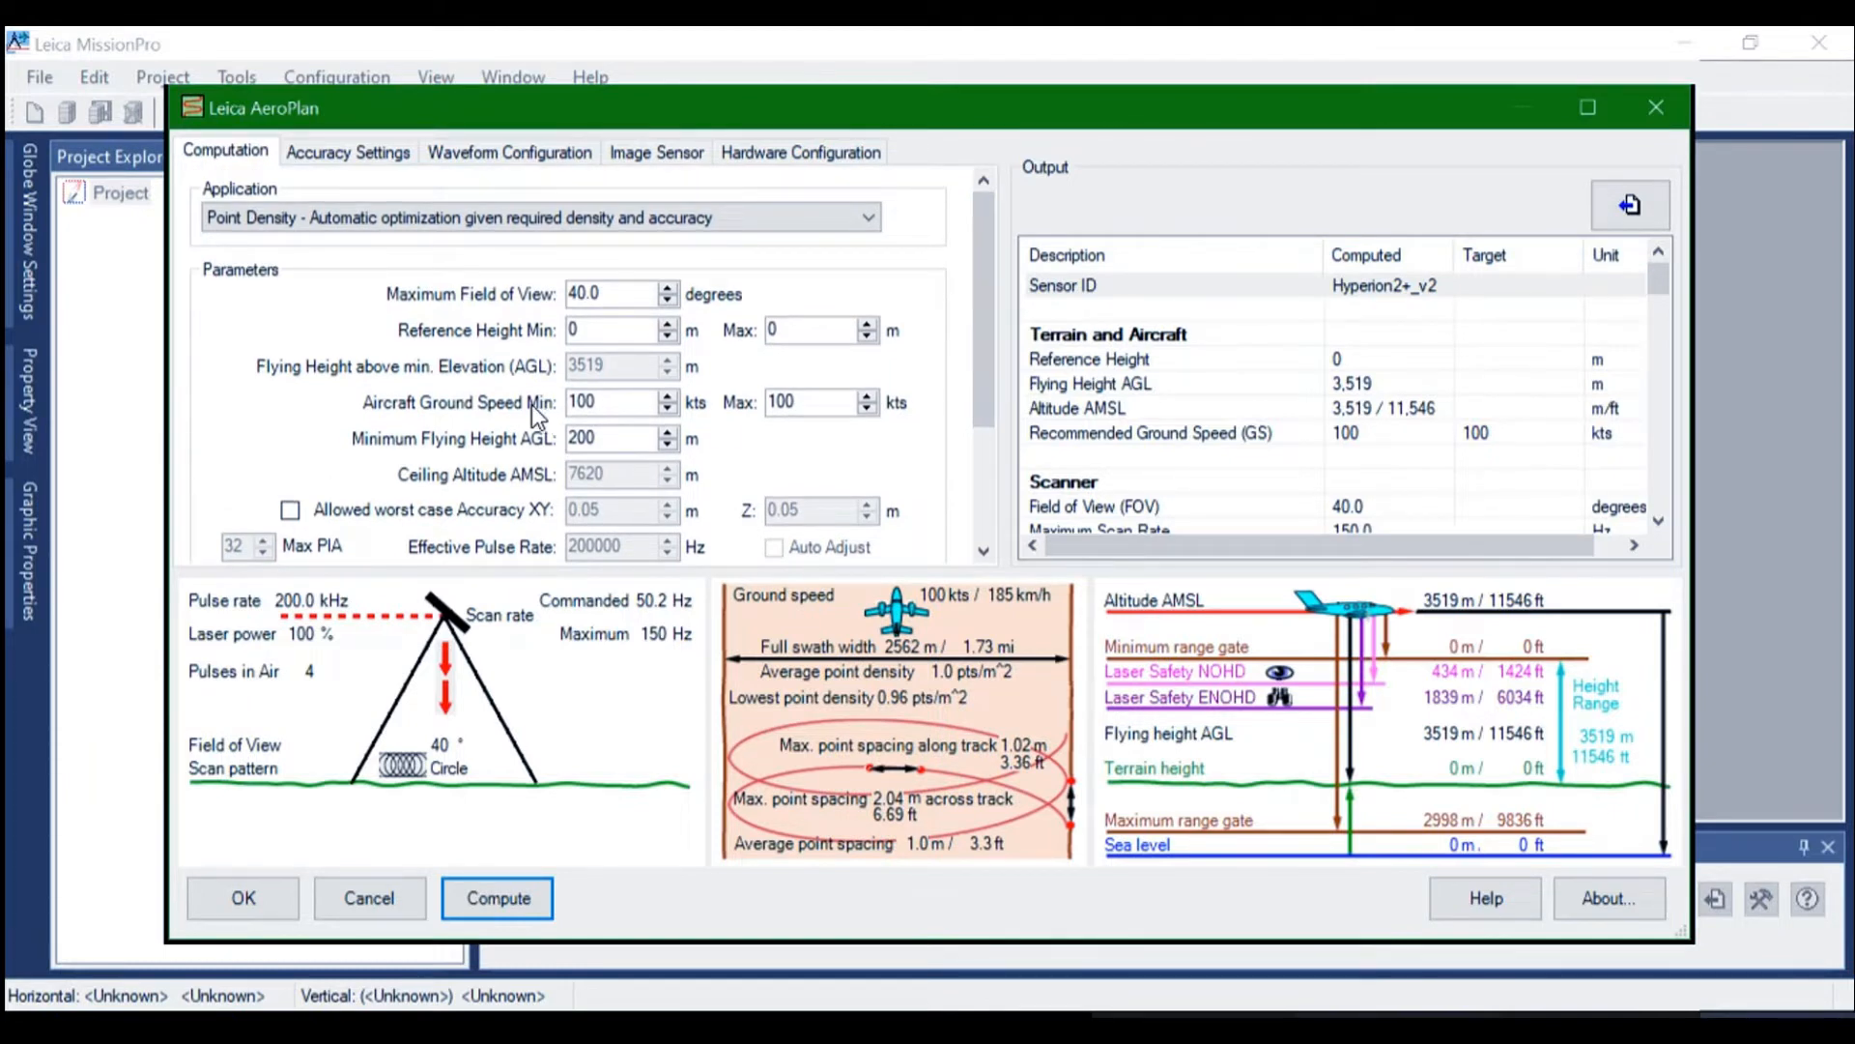
{"action": "left_click", "coordinate": [866, 221]}
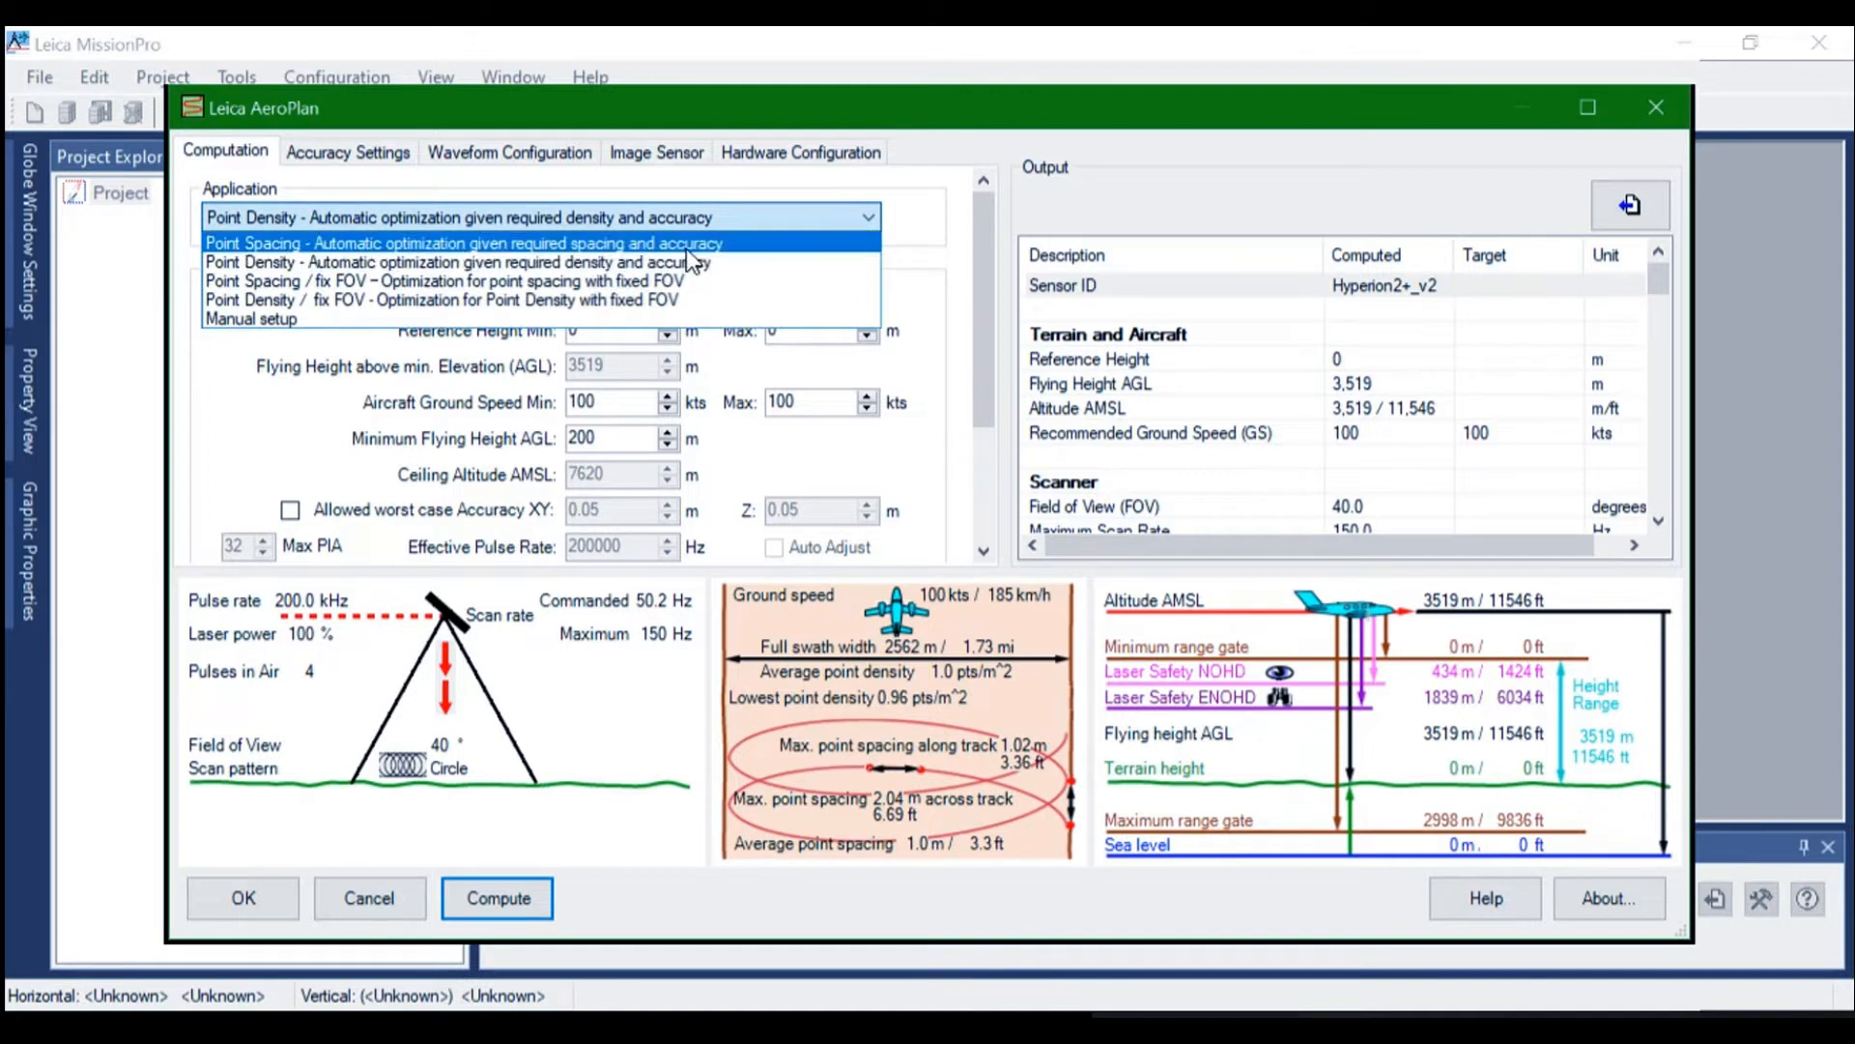
{"action": "left_click", "coordinate": [307, 322]}
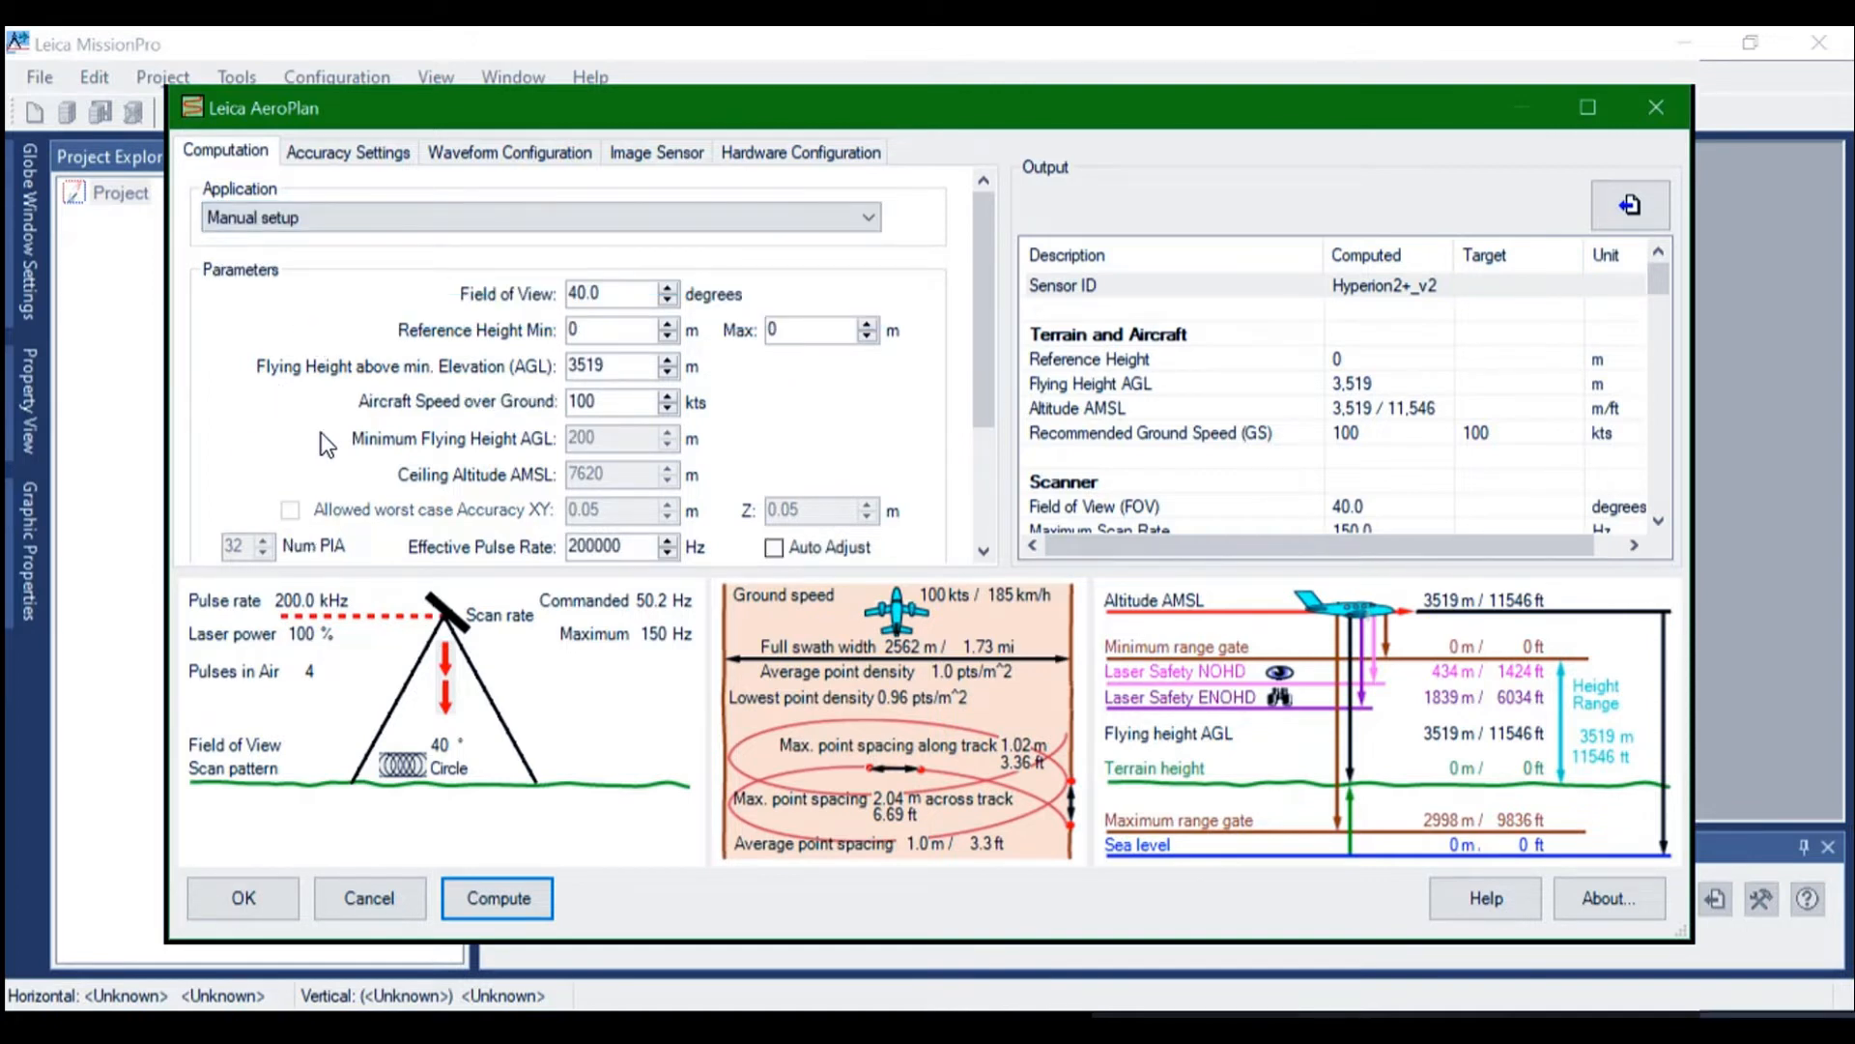
Set the flying height above minimum elevation to 1600 m and the aircraft speed over ground to 110 kts
{"action": "double_click", "coordinate": [635, 365]}
{"action": "type", "text": "1600"}
{"action": "left_click", "coordinate": [614, 404]}
{"action": "left_click_drag", "start_coordinate": [614, 402], "coordinate": [554, 399]}
{"action": "type", "text": "110"}
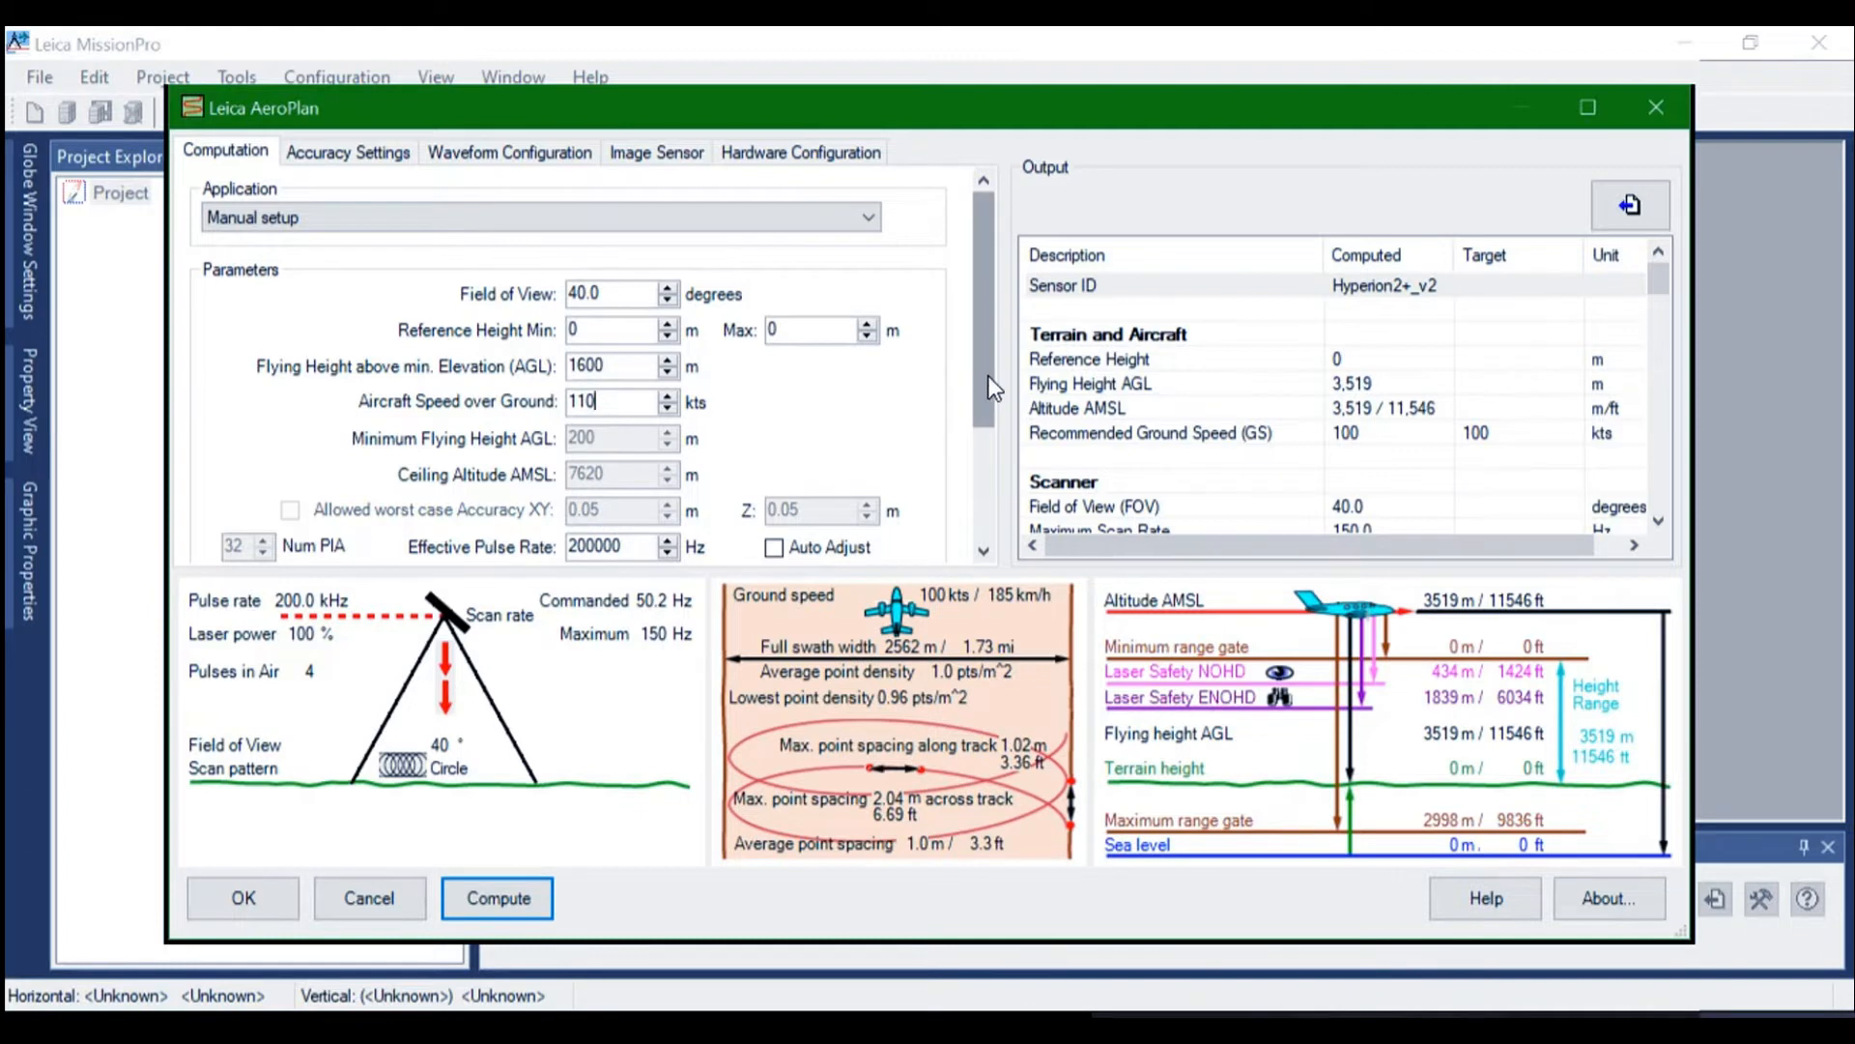
Disable Gateless MPIA and enable Auto Adjust for the effective pulse rate
{"action": "left_click_drag", "start_coordinate": [976, 382], "coordinate": [983, 525]}
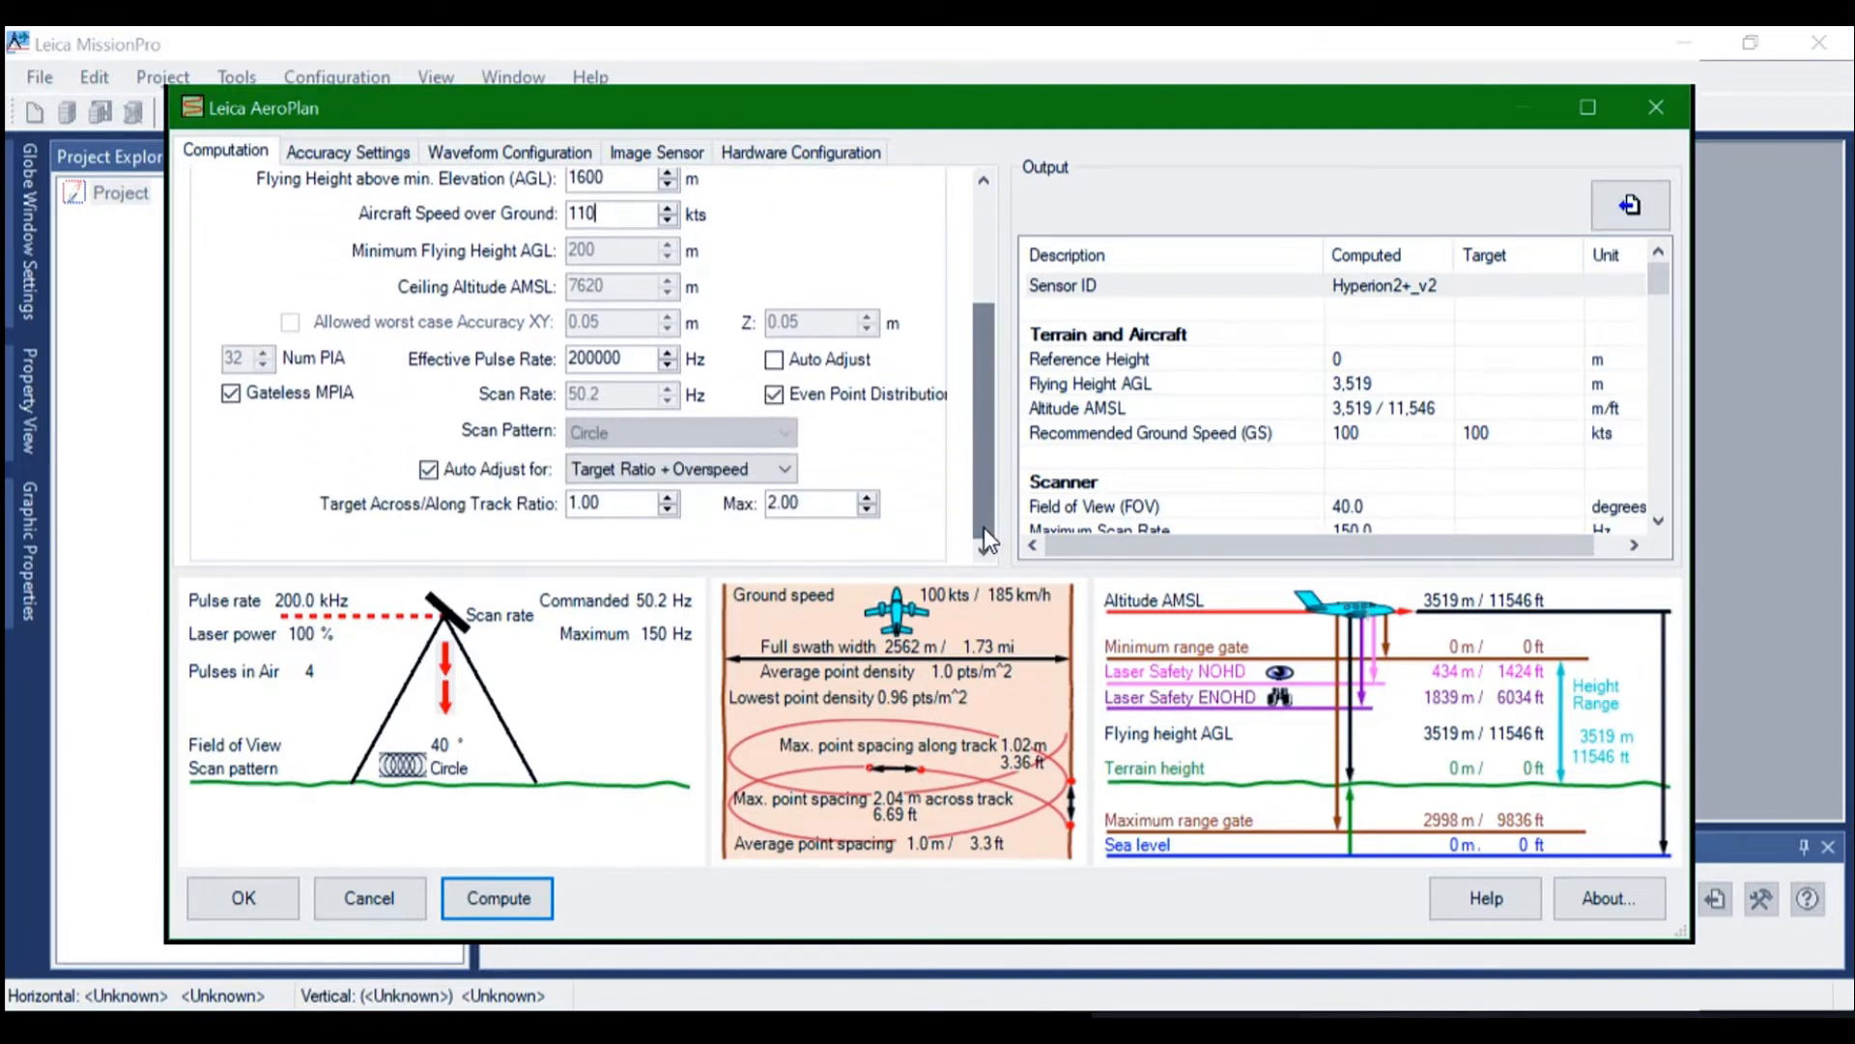
{"action": "left_click", "coordinate": [232, 394]}
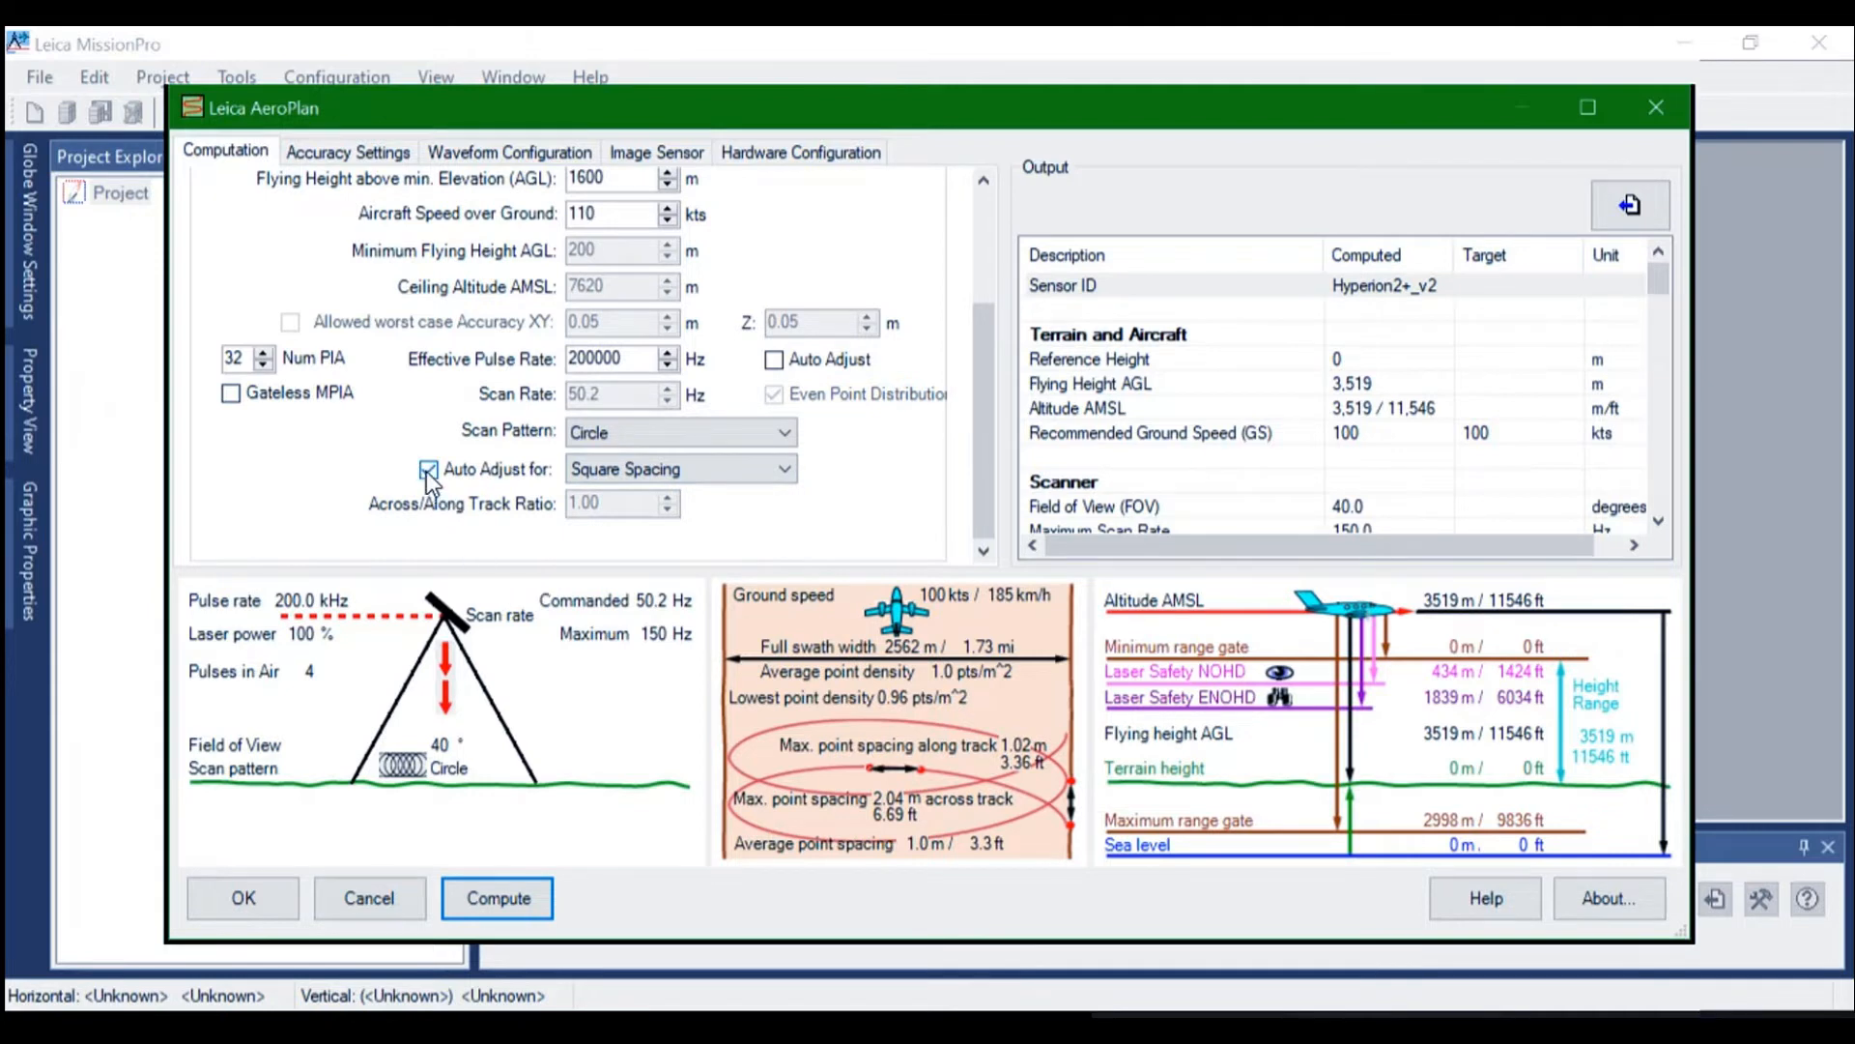
{"action": "mouse_move", "coordinate": [984, 449]}
{"action": "left_mouse_down"}
{"action": "mouse_move", "coordinate": [993, 338]}
{"action": "mouse_move", "coordinate": [976, 501]}
{"action": "mouse_move", "coordinate": [995, 328]}
{"action": "mouse_move", "coordinate": [988, 419]}
{"action": "left_mouse_up"}
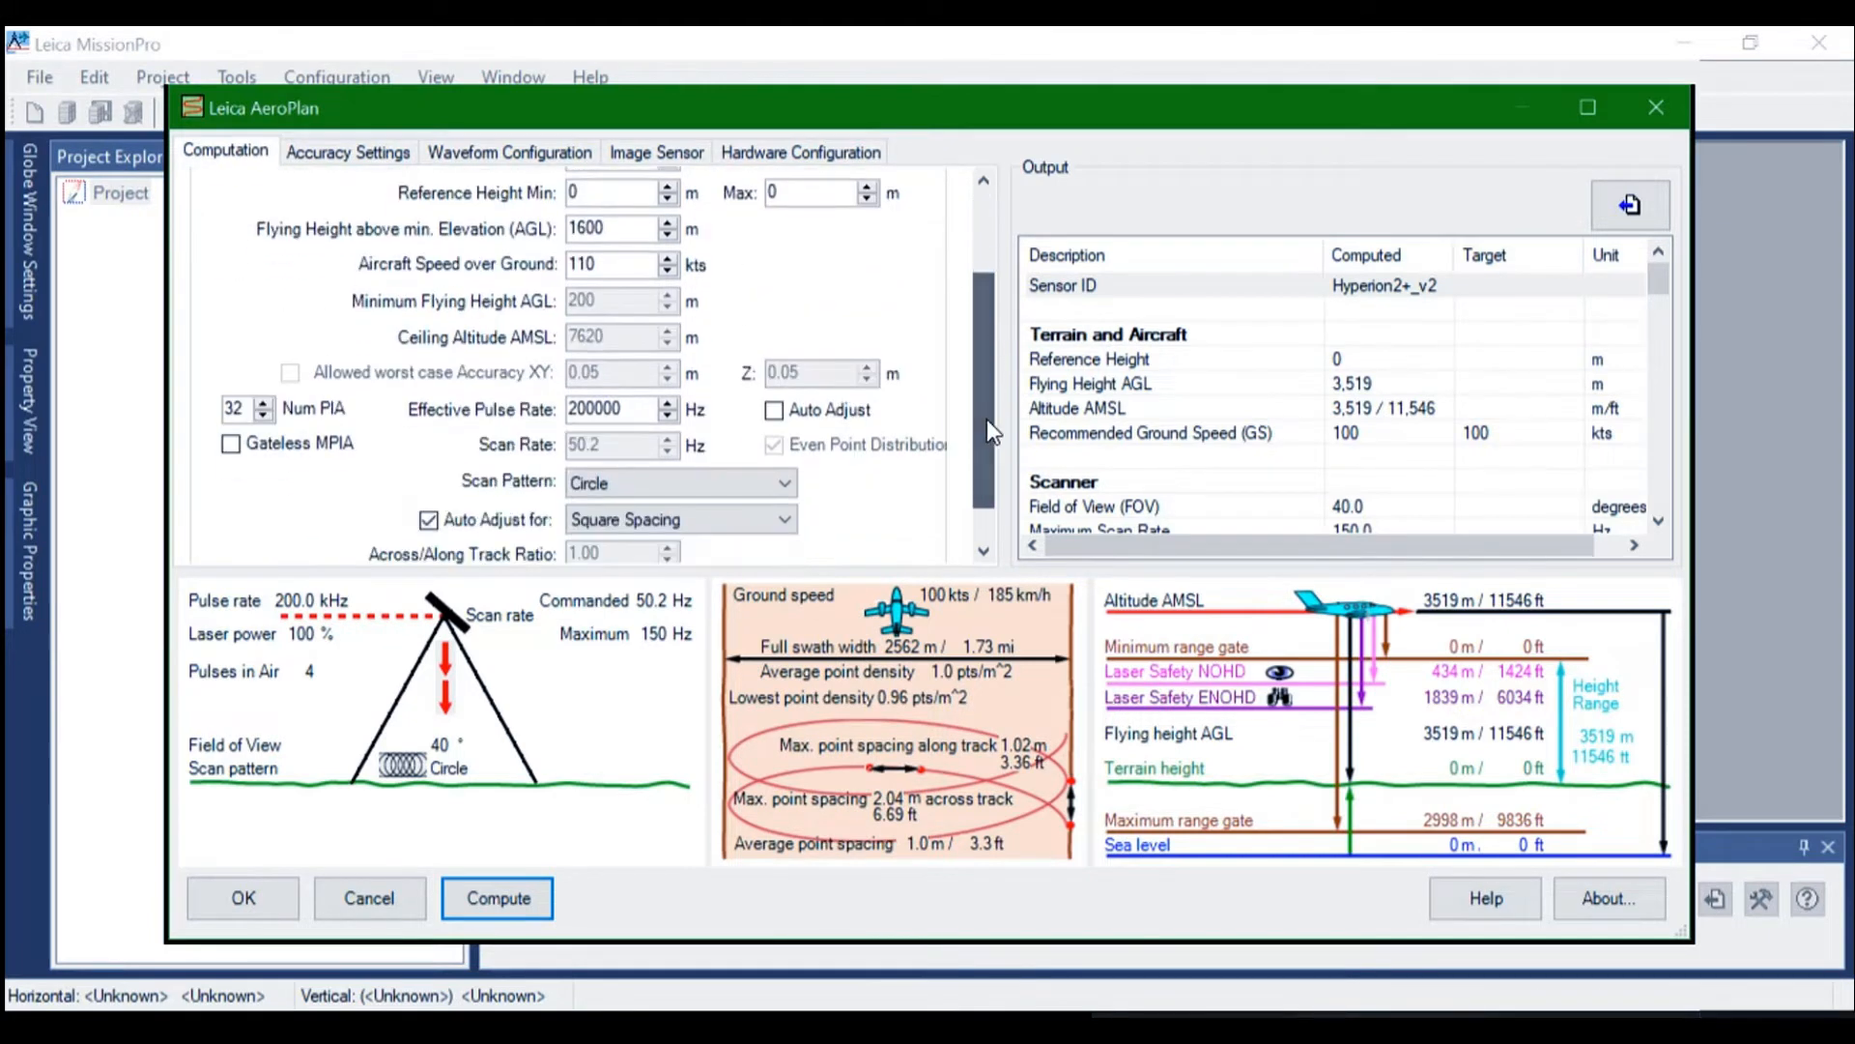
{"action": "left_click", "coordinate": [779, 408]}
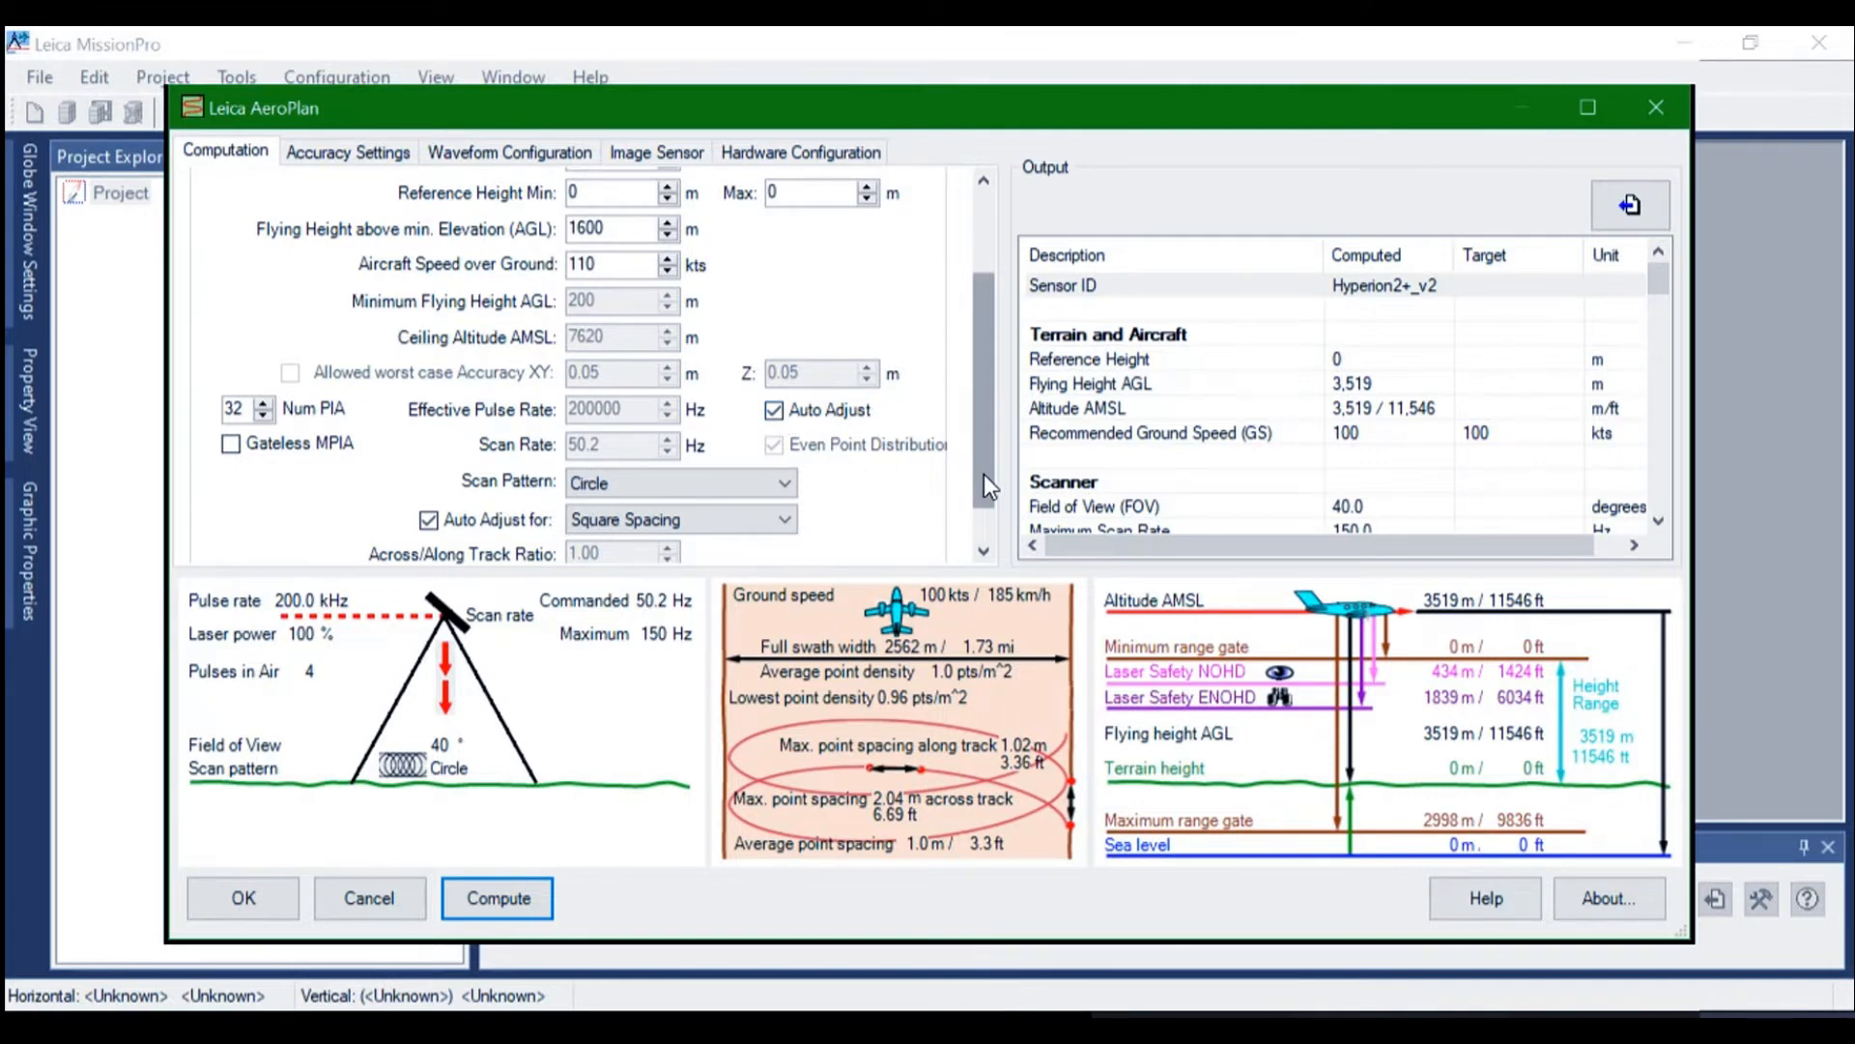
{"action": "left_click_drag", "start_coordinate": [984, 473], "coordinate": [993, 338]}
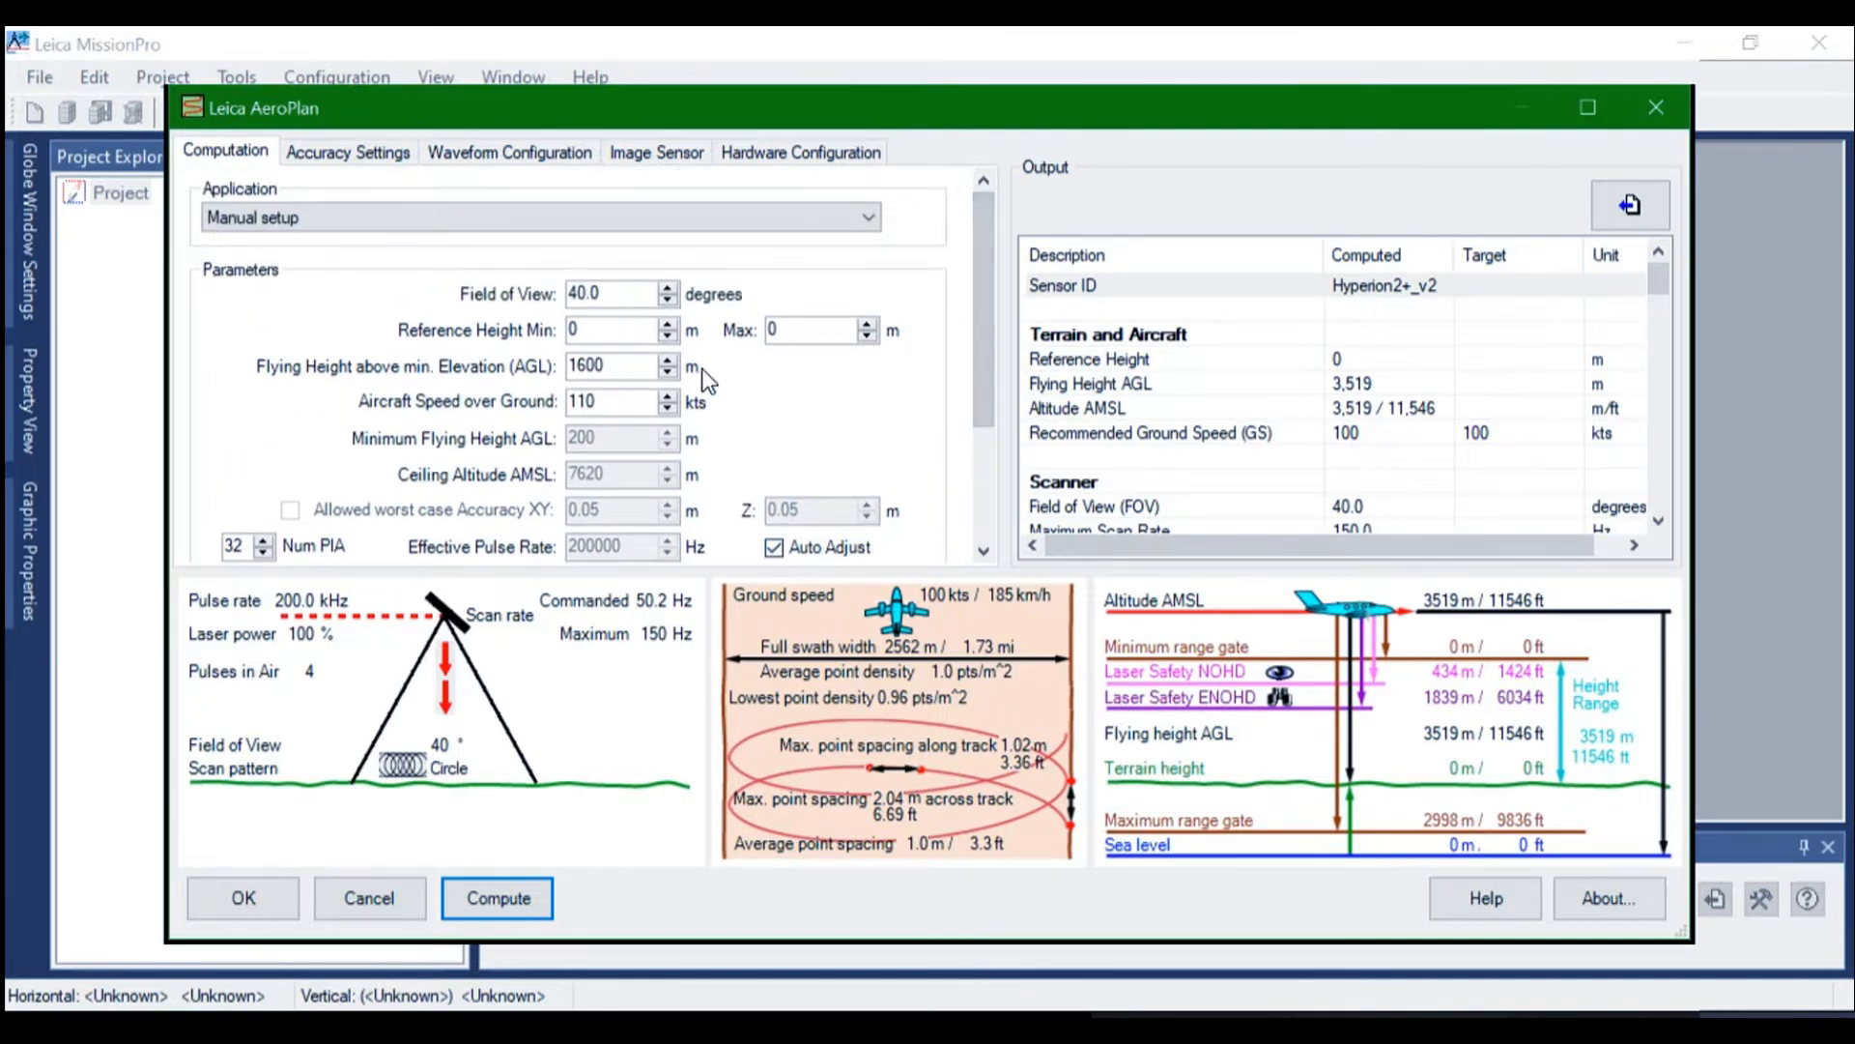
Review the LiDAR accuracy settings, including the threshold discriminator settings and the navigation tolerances
{"action": "left_click", "coordinate": [333, 148]}
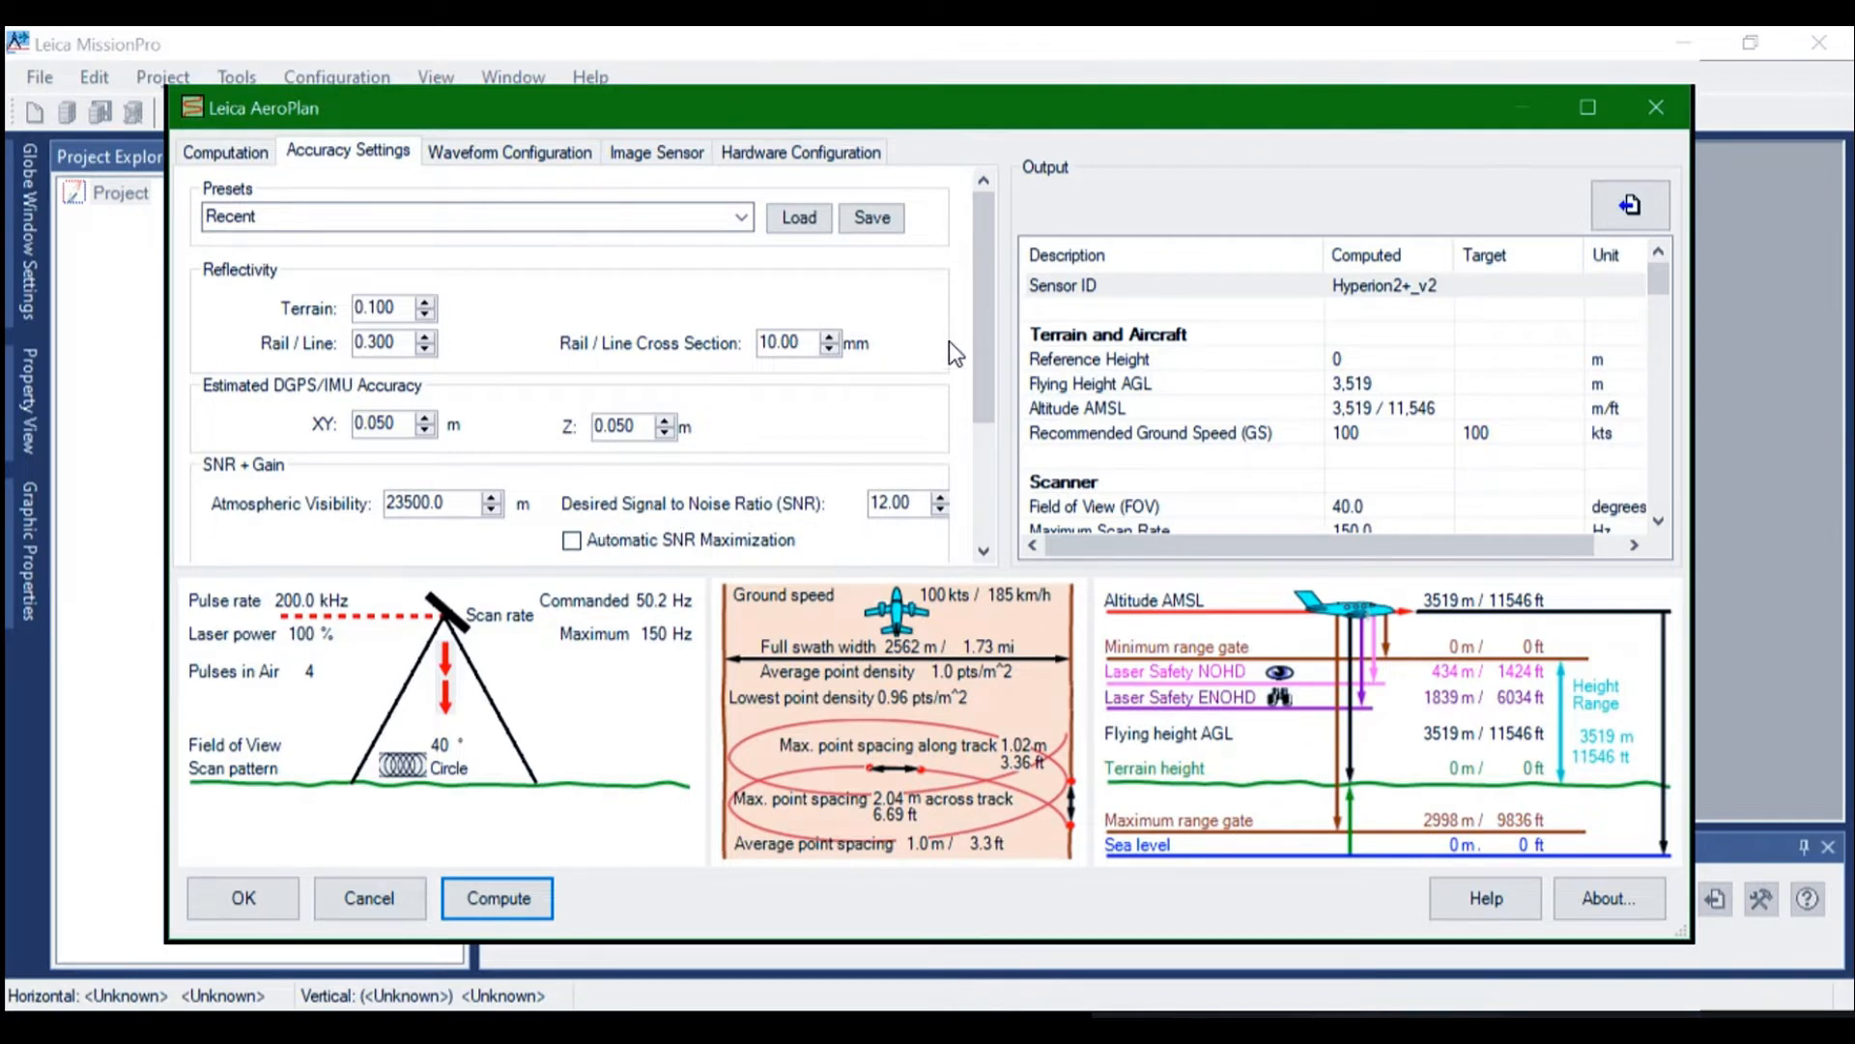
{"action": "left_click_drag", "start_coordinate": [983, 364], "coordinate": [990, 450]}
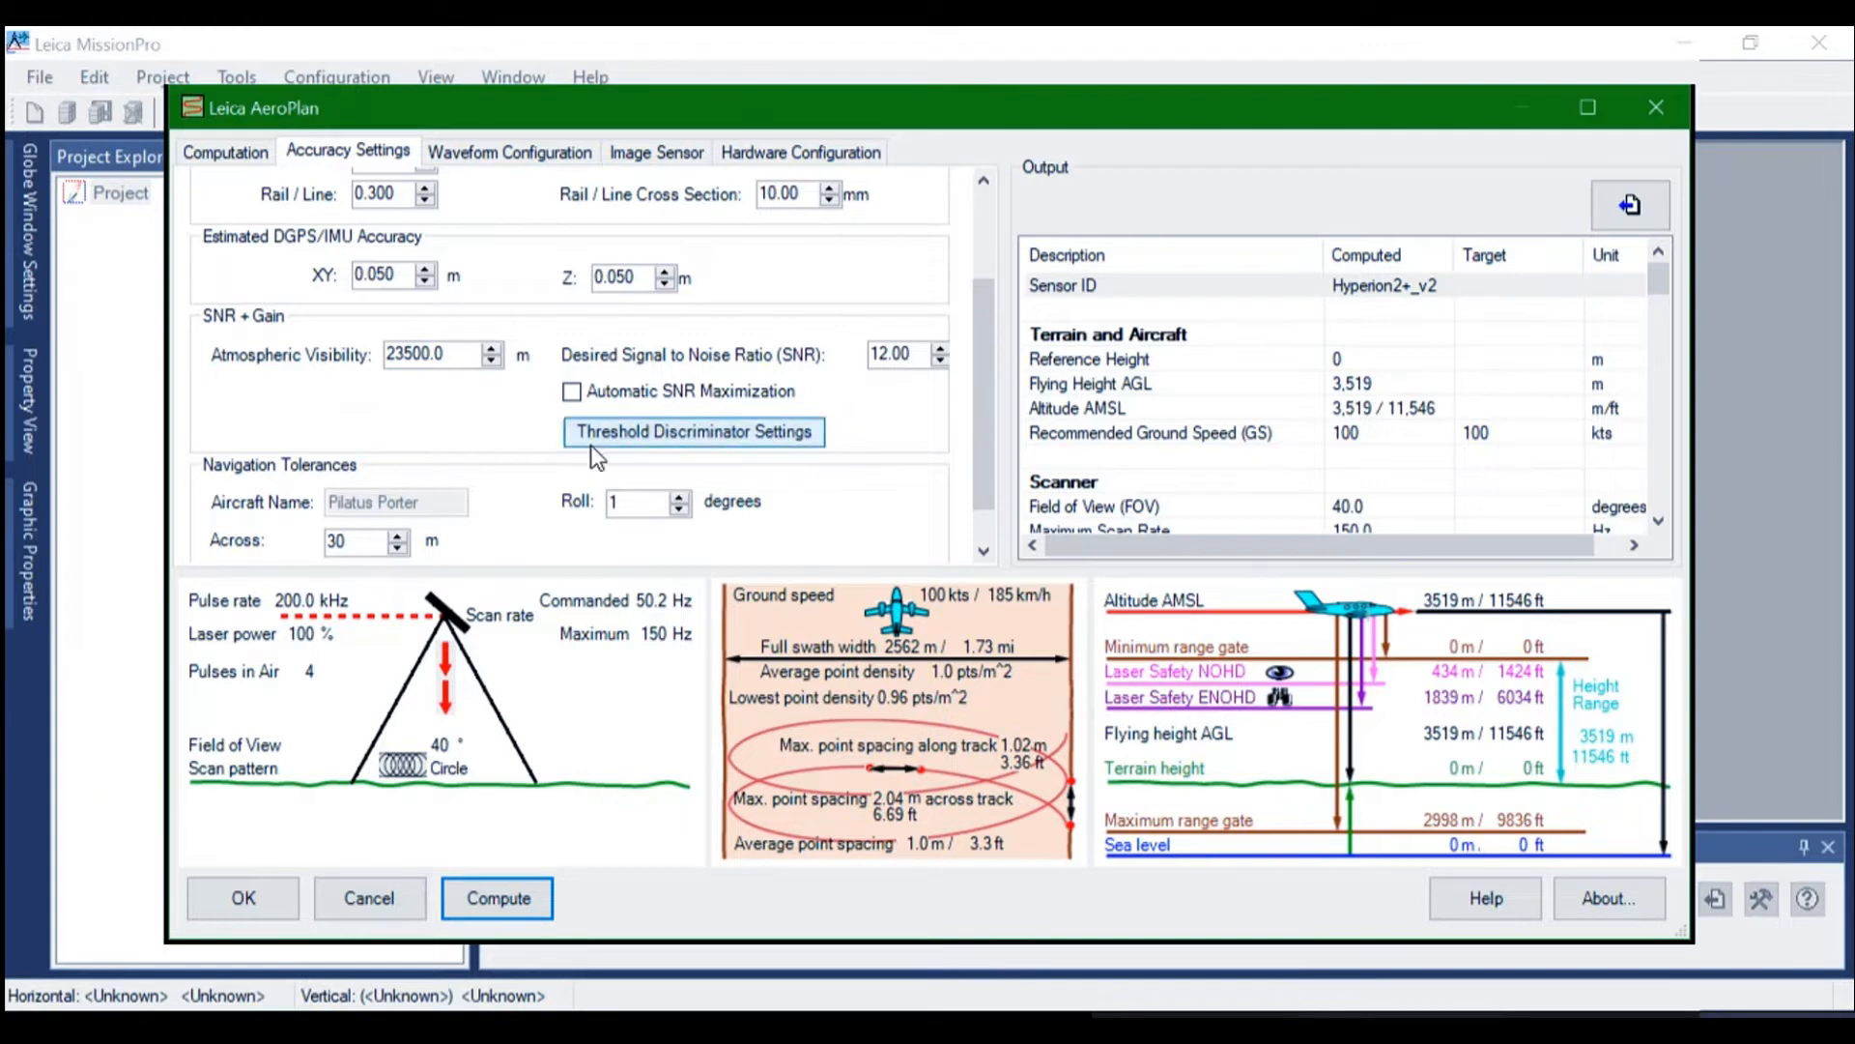
{"action": "left_click", "coordinate": [667, 431]}
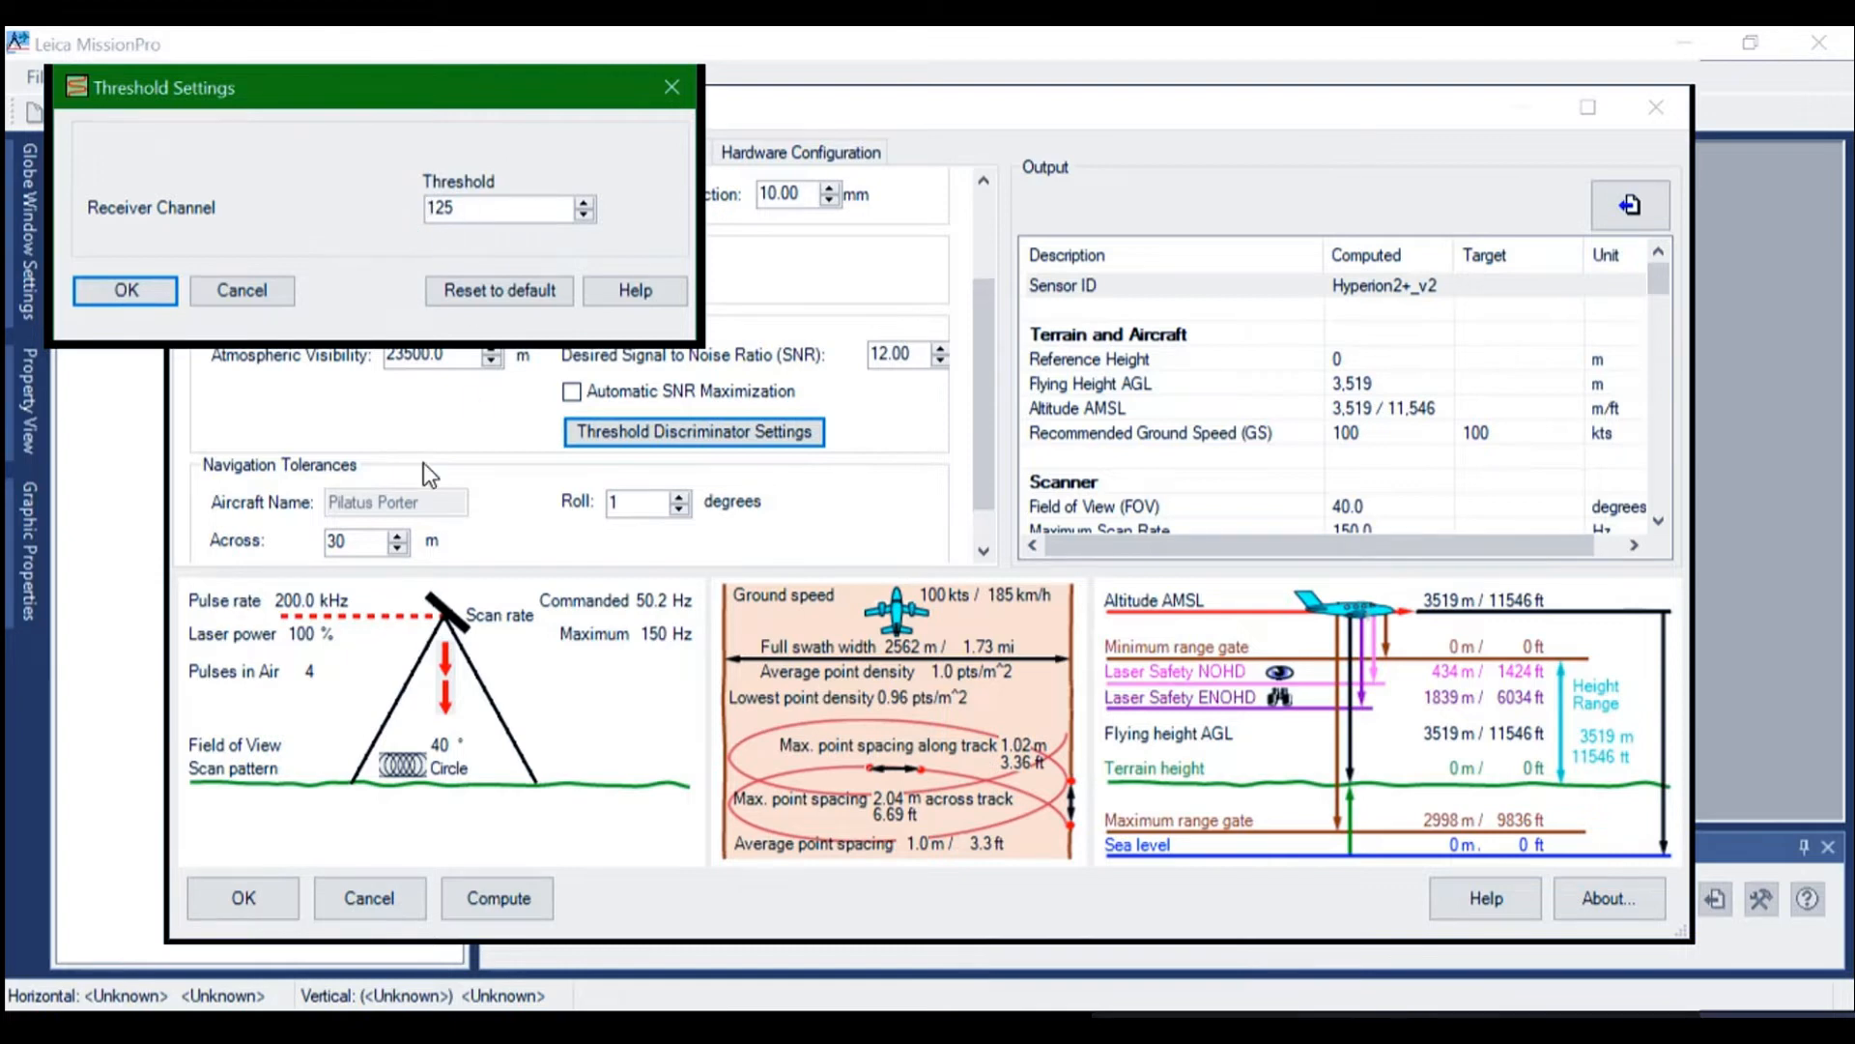
{"action": "left_click", "coordinate": [147, 294]}
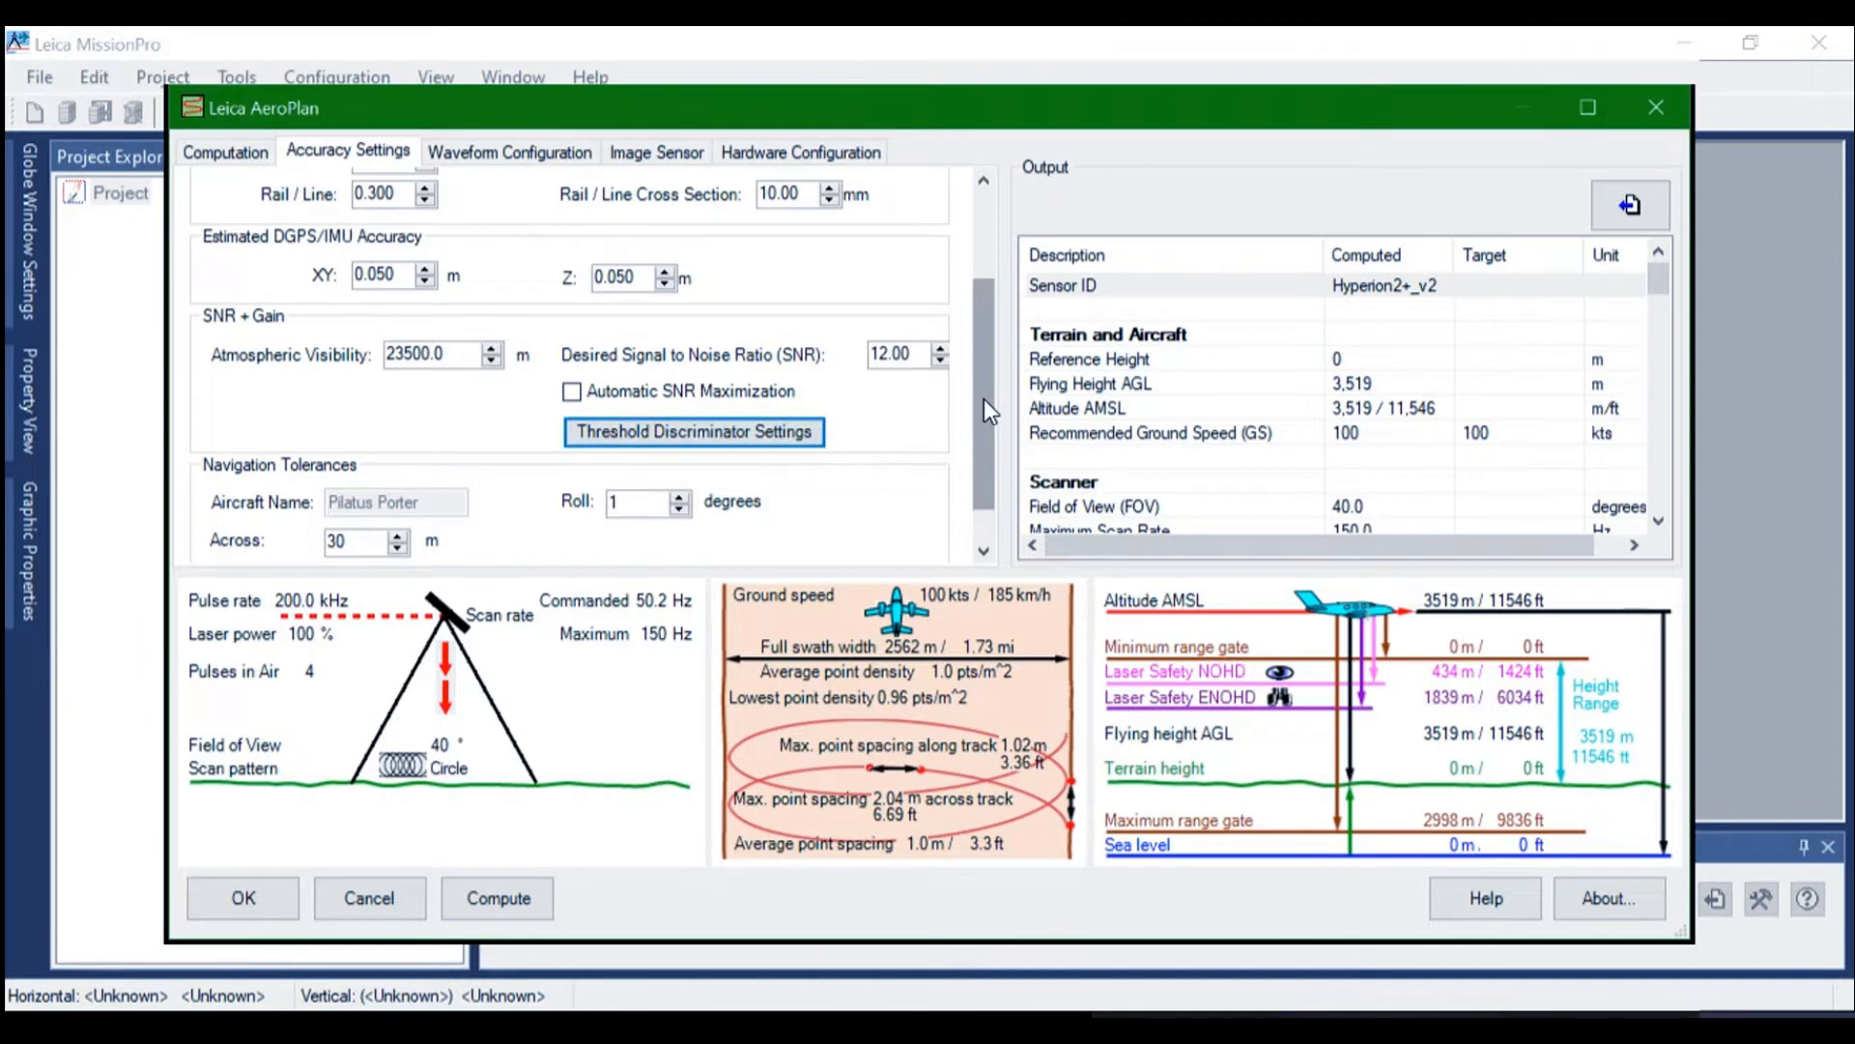
{"action": "left_click_drag", "start_coordinate": [983, 400], "coordinate": [982, 437]}
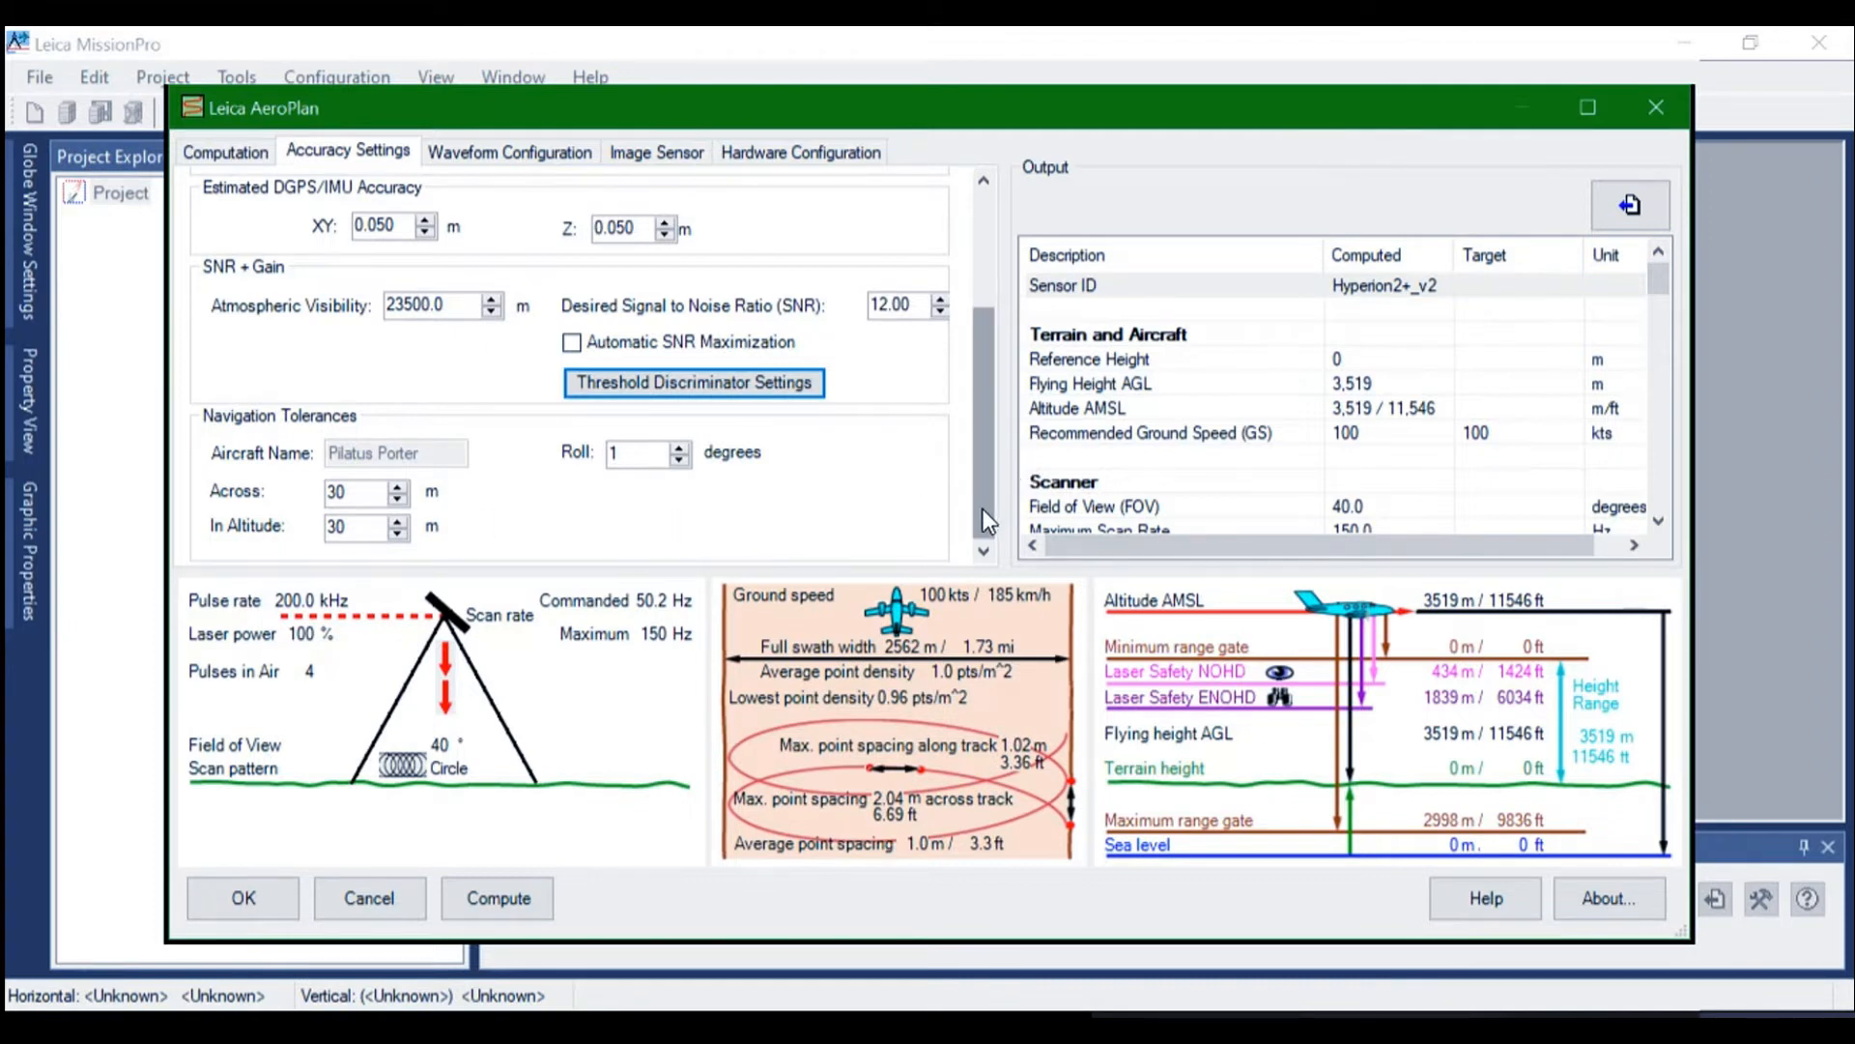
{"action": "scroll", "coordinate": [982, 508], "scroll_direction": "up", "scroll_amount": 3}
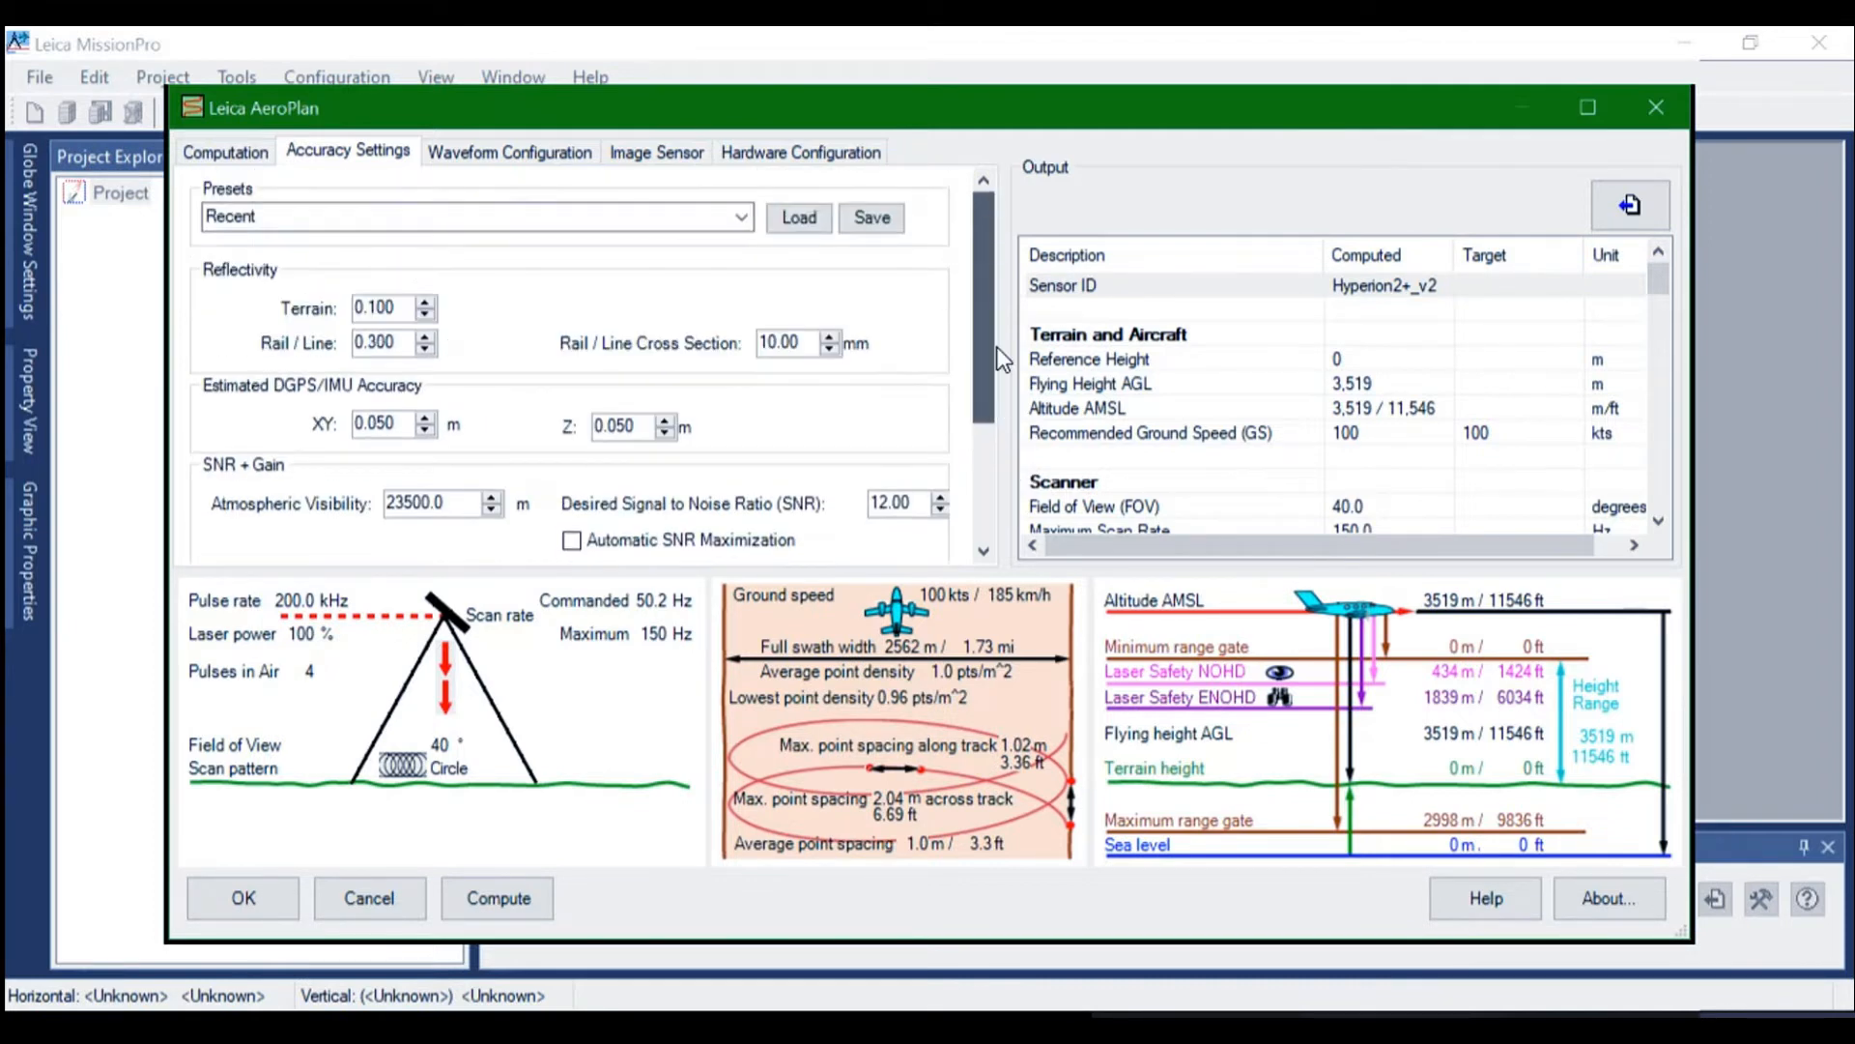
Review the waveform configuration and the image sensor parameters of the Hyperion2+ setup
{"action": "left_click", "coordinate": [498, 152]}
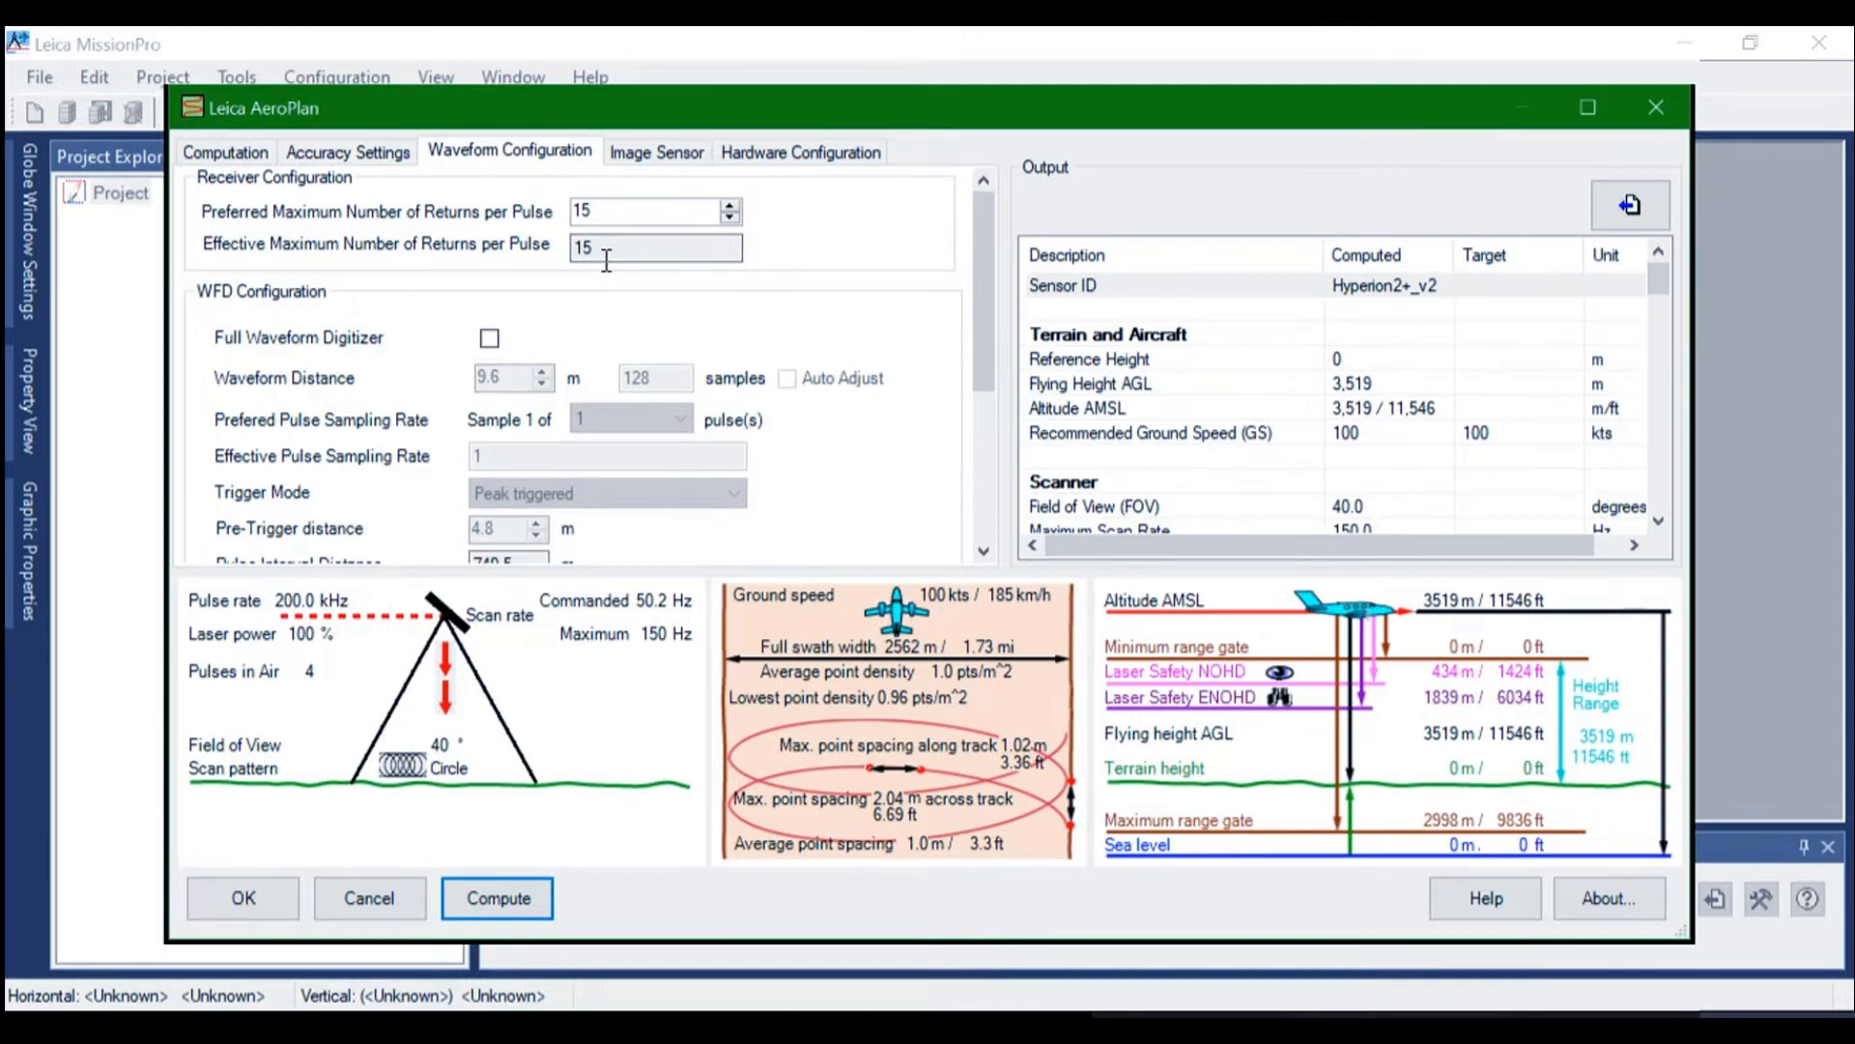
{"action": "left_click", "coordinate": [666, 155]}
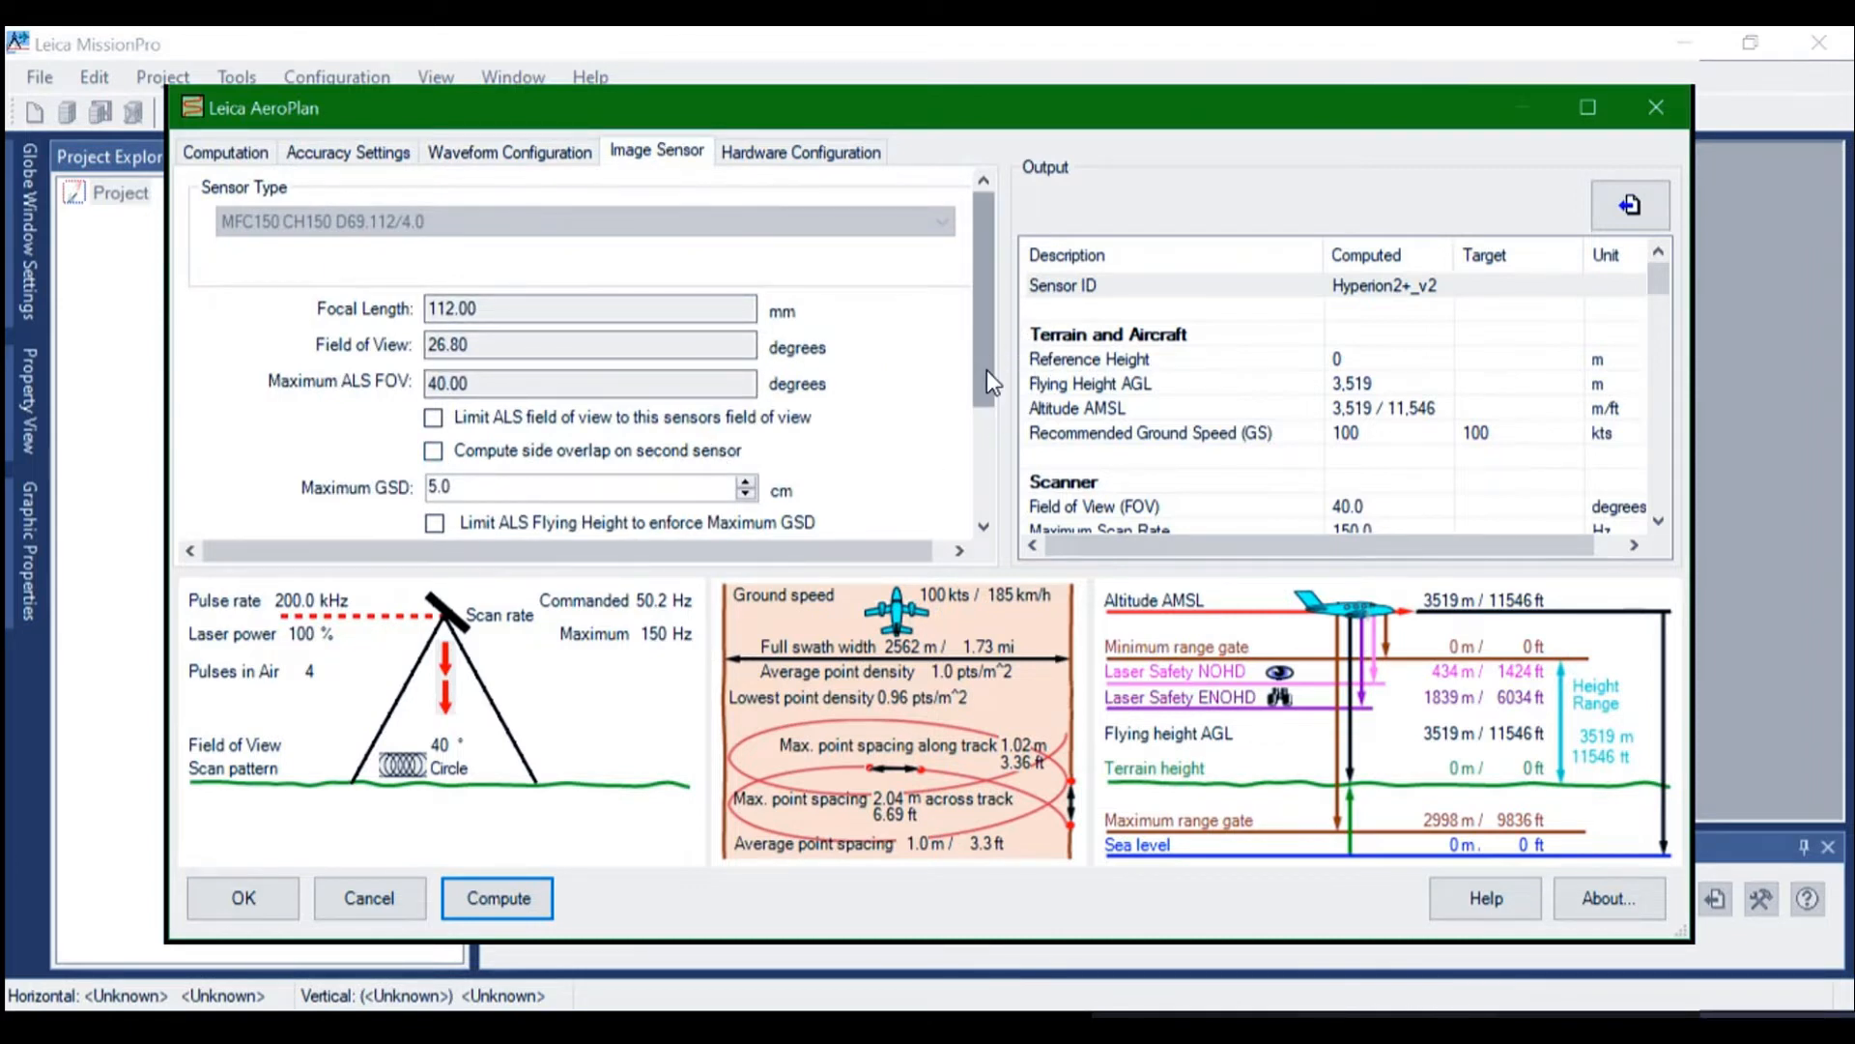
{"action": "left_click_drag", "start_coordinate": [987, 369], "coordinate": [990, 473]}
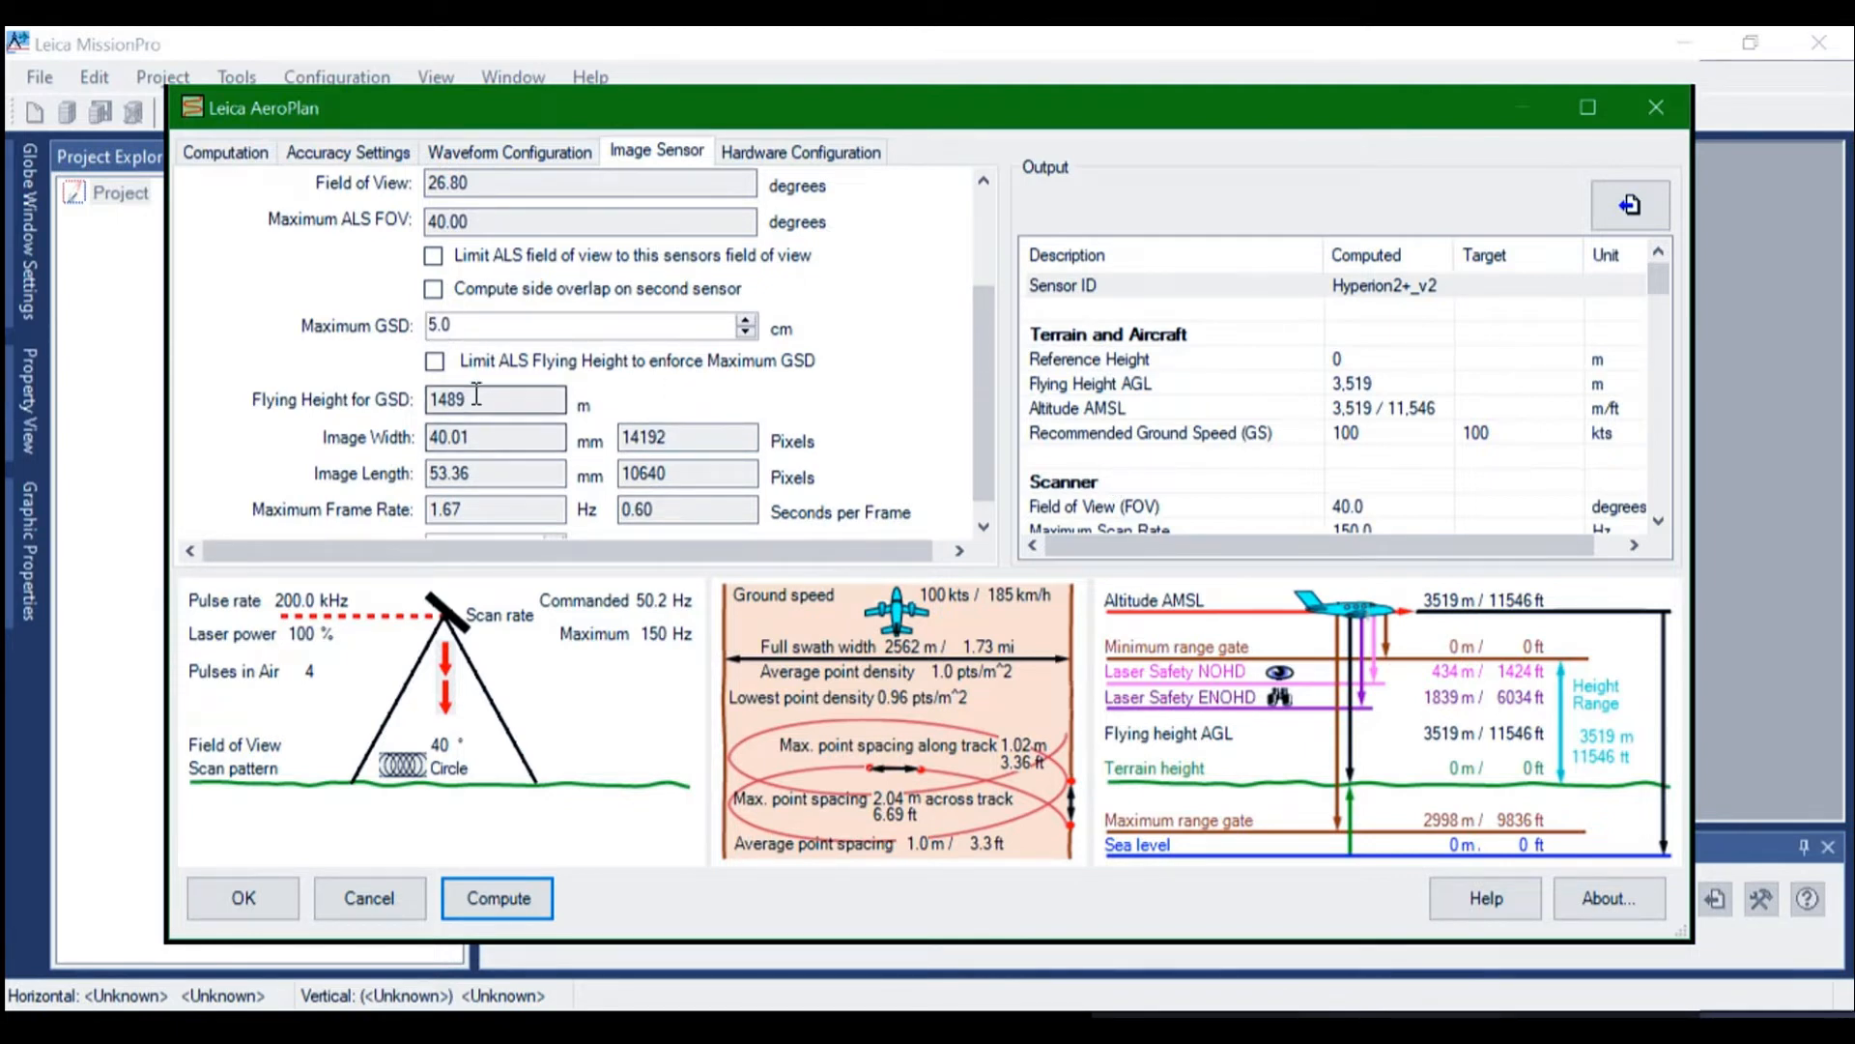
Try maximum GSD values of 5.2 cm and 5.5 cm for the image sensor, checking the matching flying height
{"action": "double_click", "coordinate": [464, 324]}
{"action": "type", "text": "5.2"}
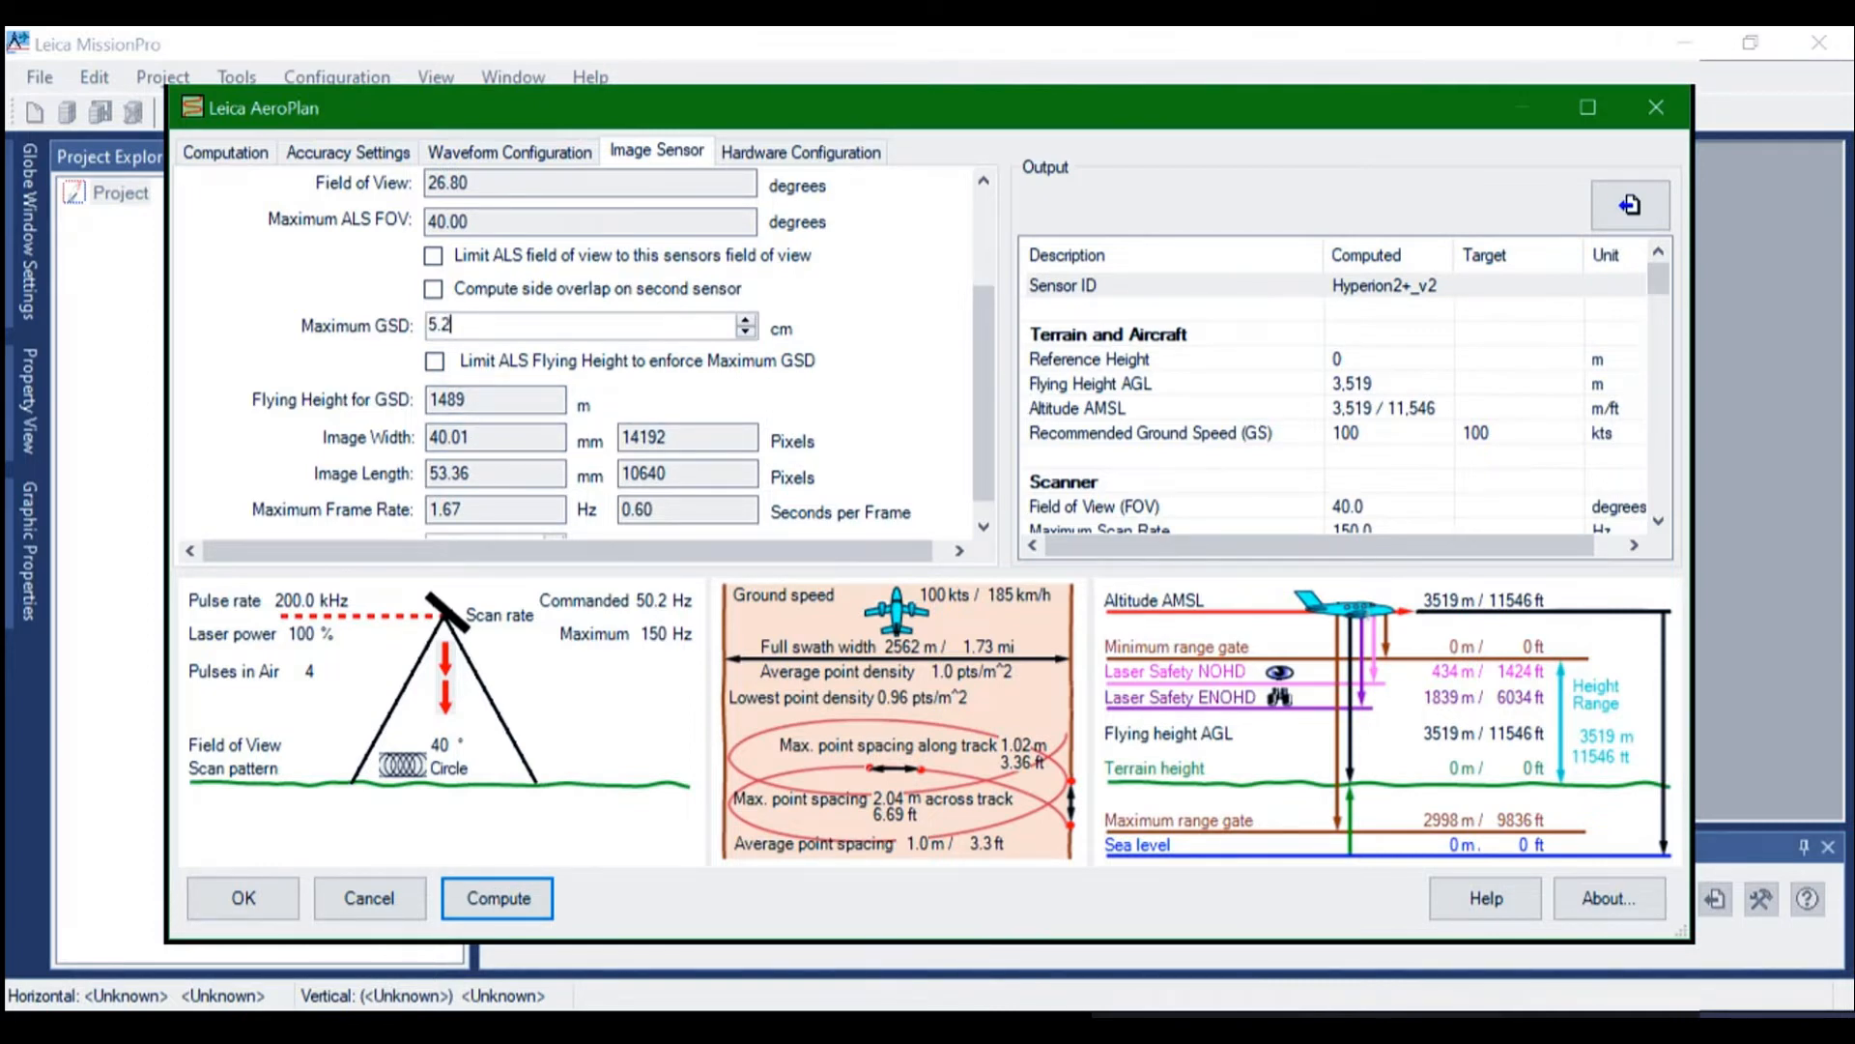
{"action": "key", "text": "Tab"}
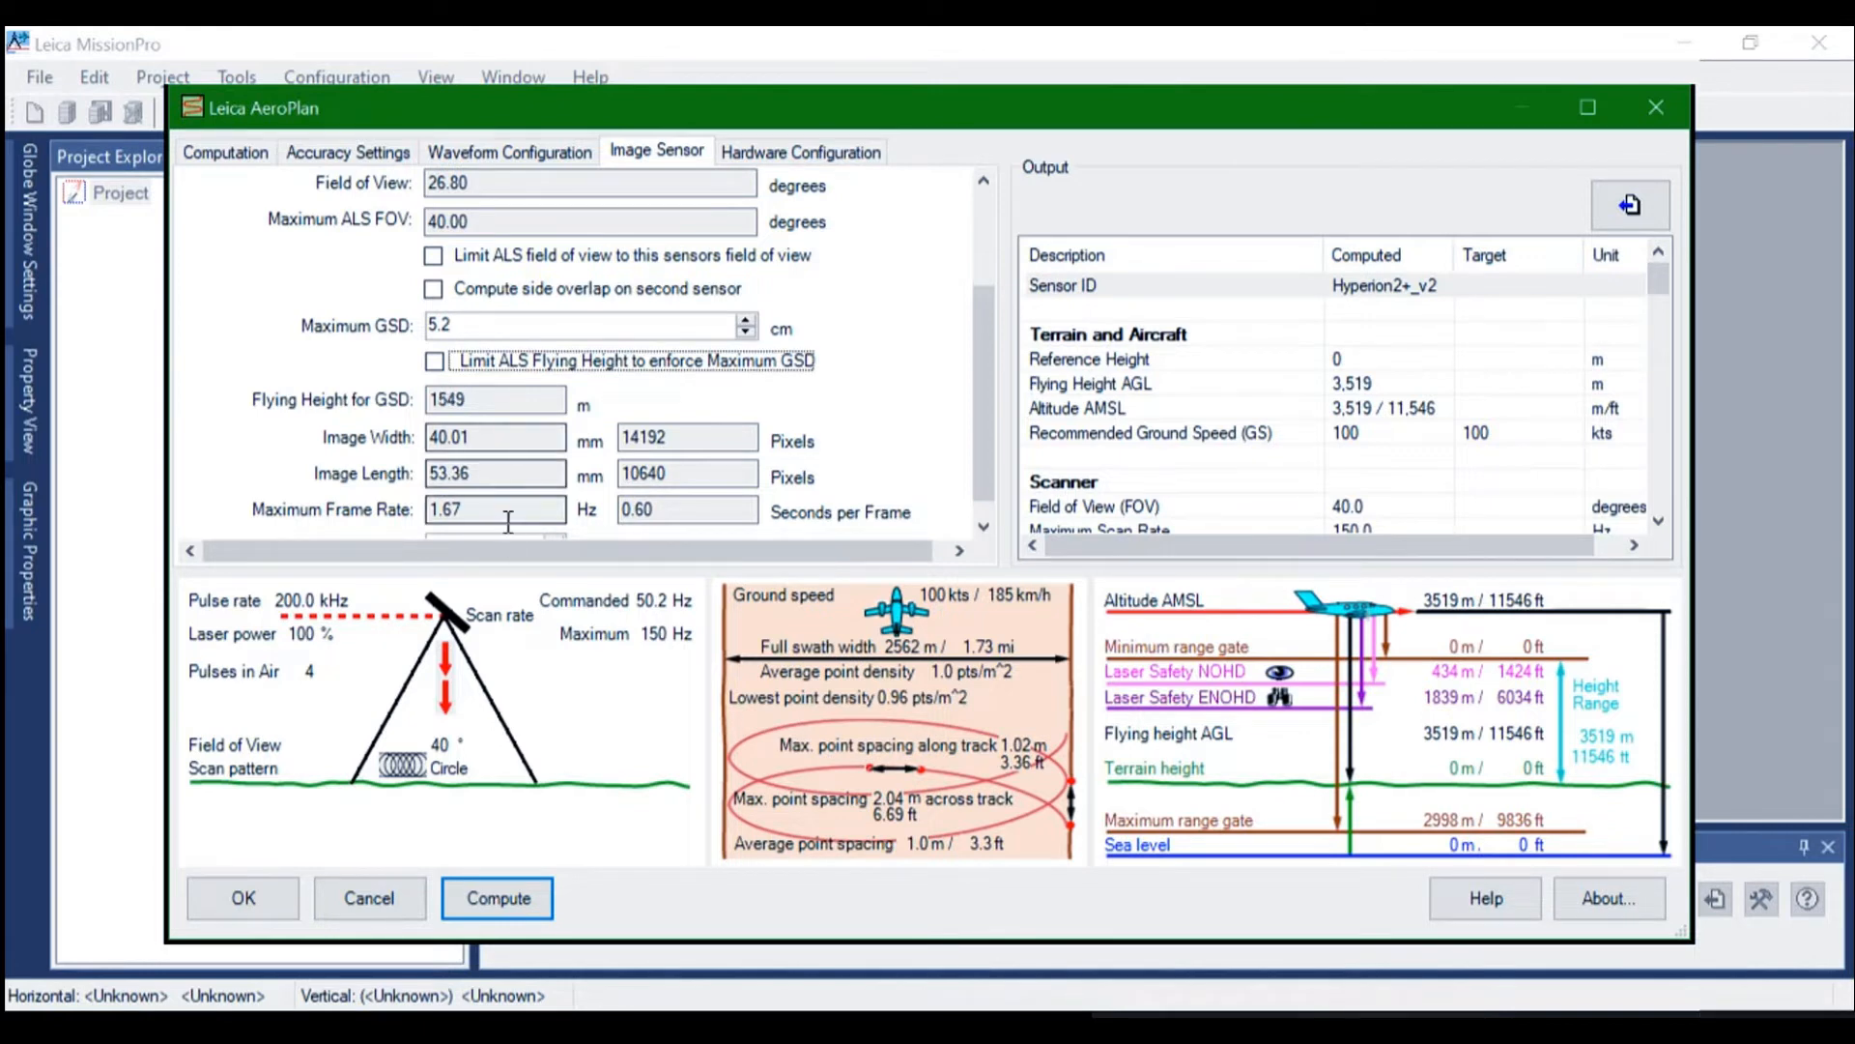
{"action": "key", "text": "shift+Tab"}
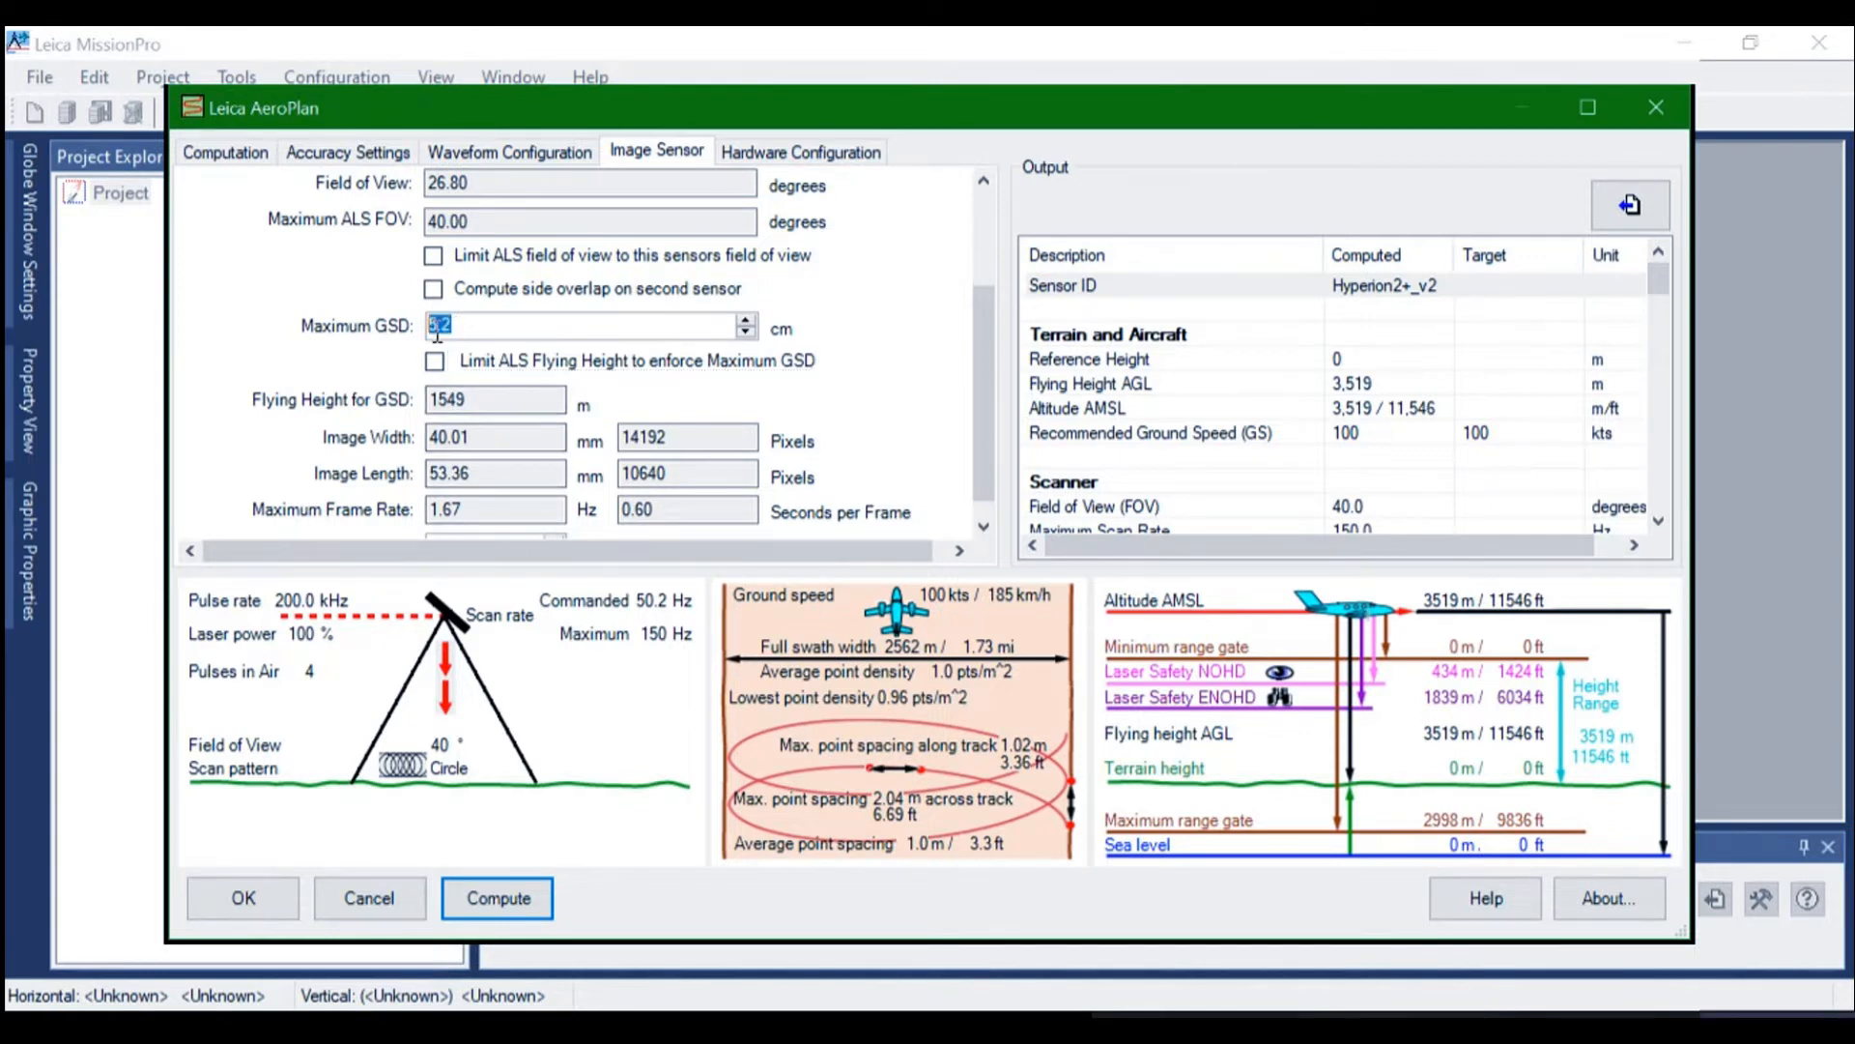
{"action": "type", "text": "5.5"}
{"action": "key", "text": "Tab"}
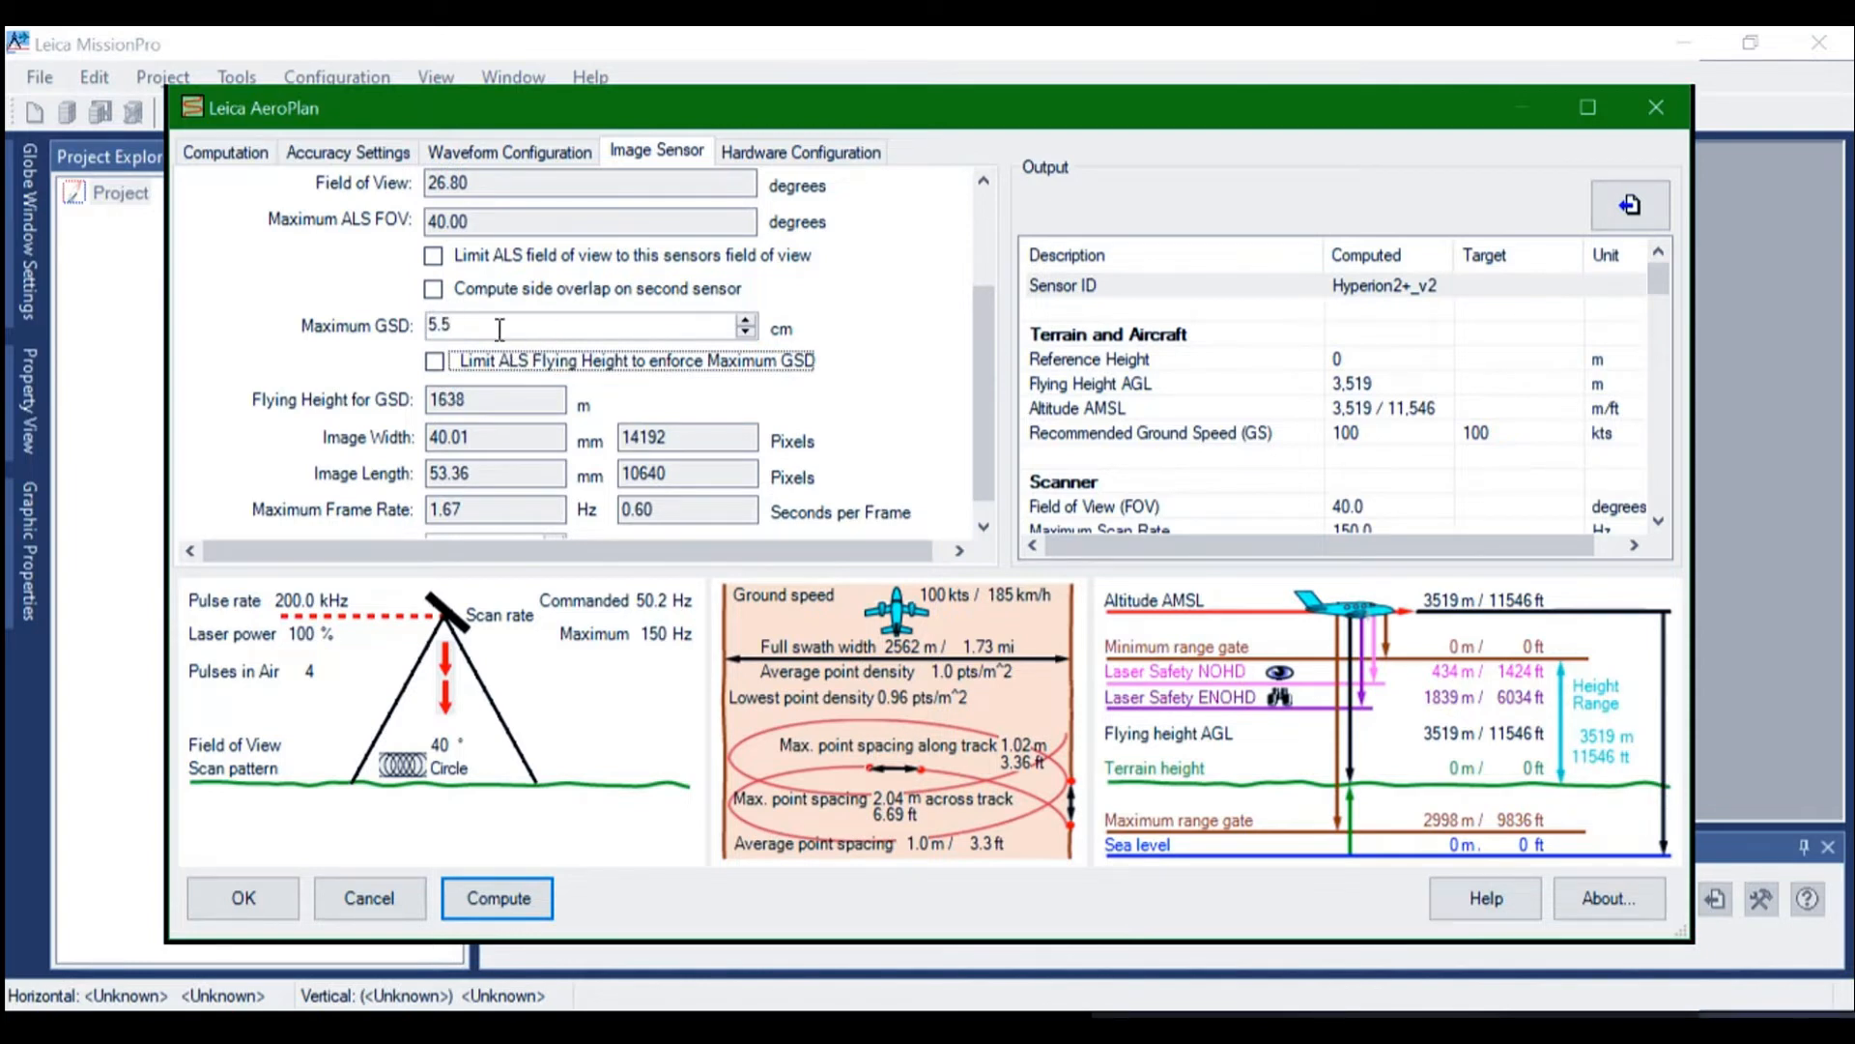
Set the image sensor's maximum GSD to 5.4 cm
{"action": "key", "text": "shift+Tab"}
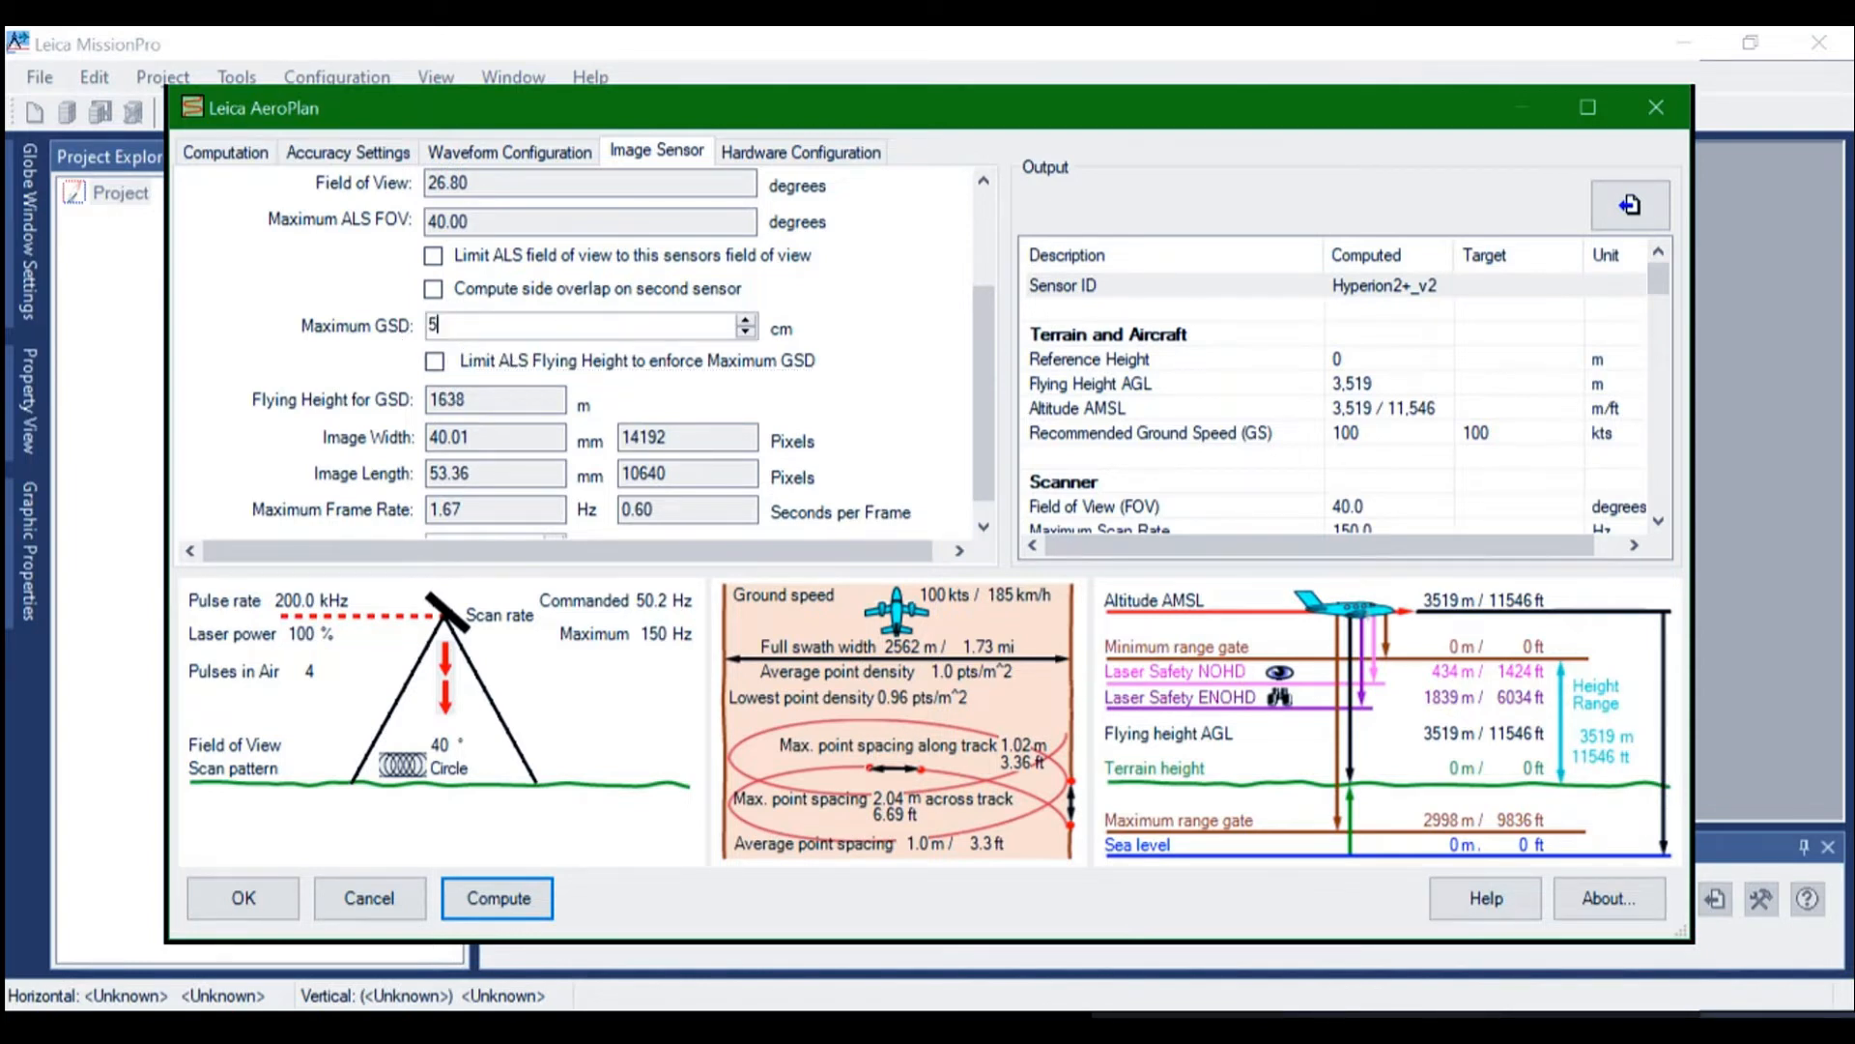
{"action": "type", "text": "5.4"}
{"action": "key", "text": "Tab"}
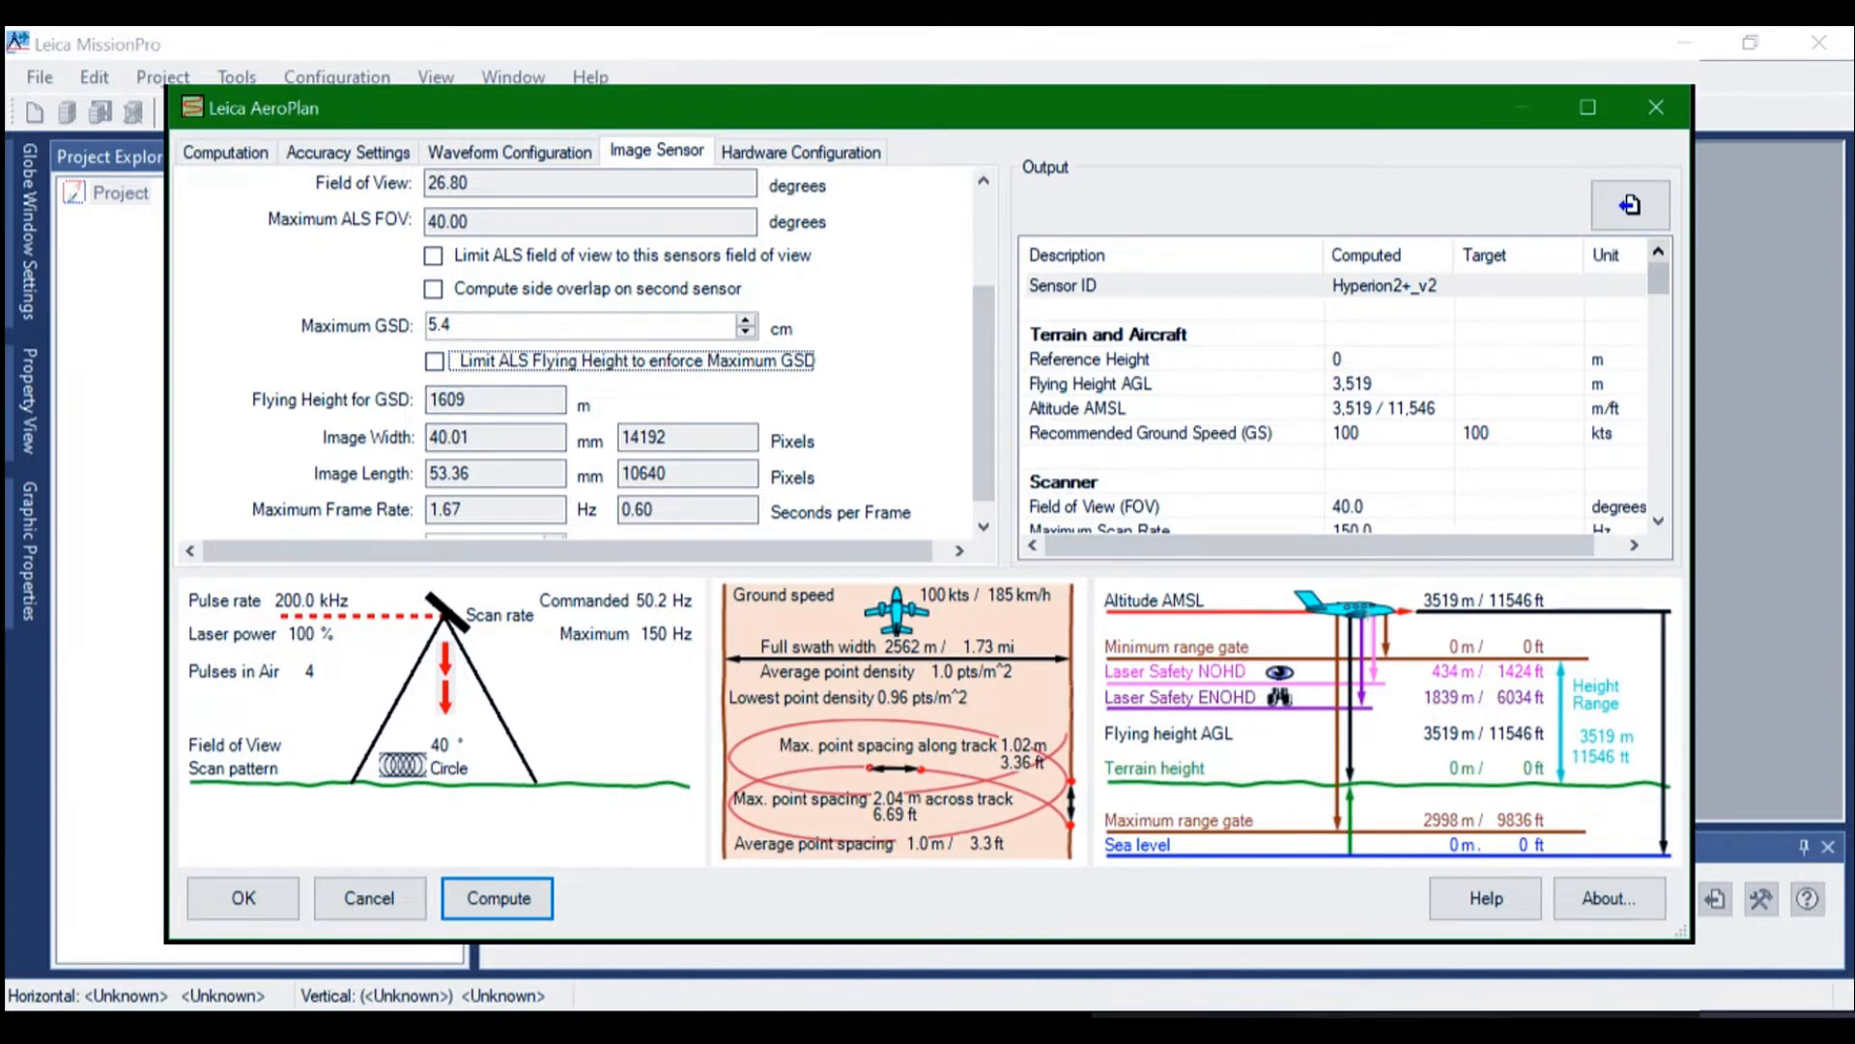
Review the AeroPlan output values for range gates, coverage, point density, accuracy and the image sensor
{"action": "scroll", "coordinate": [1333, 397], "scroll_direction": "down", "scroll_amount": 10}
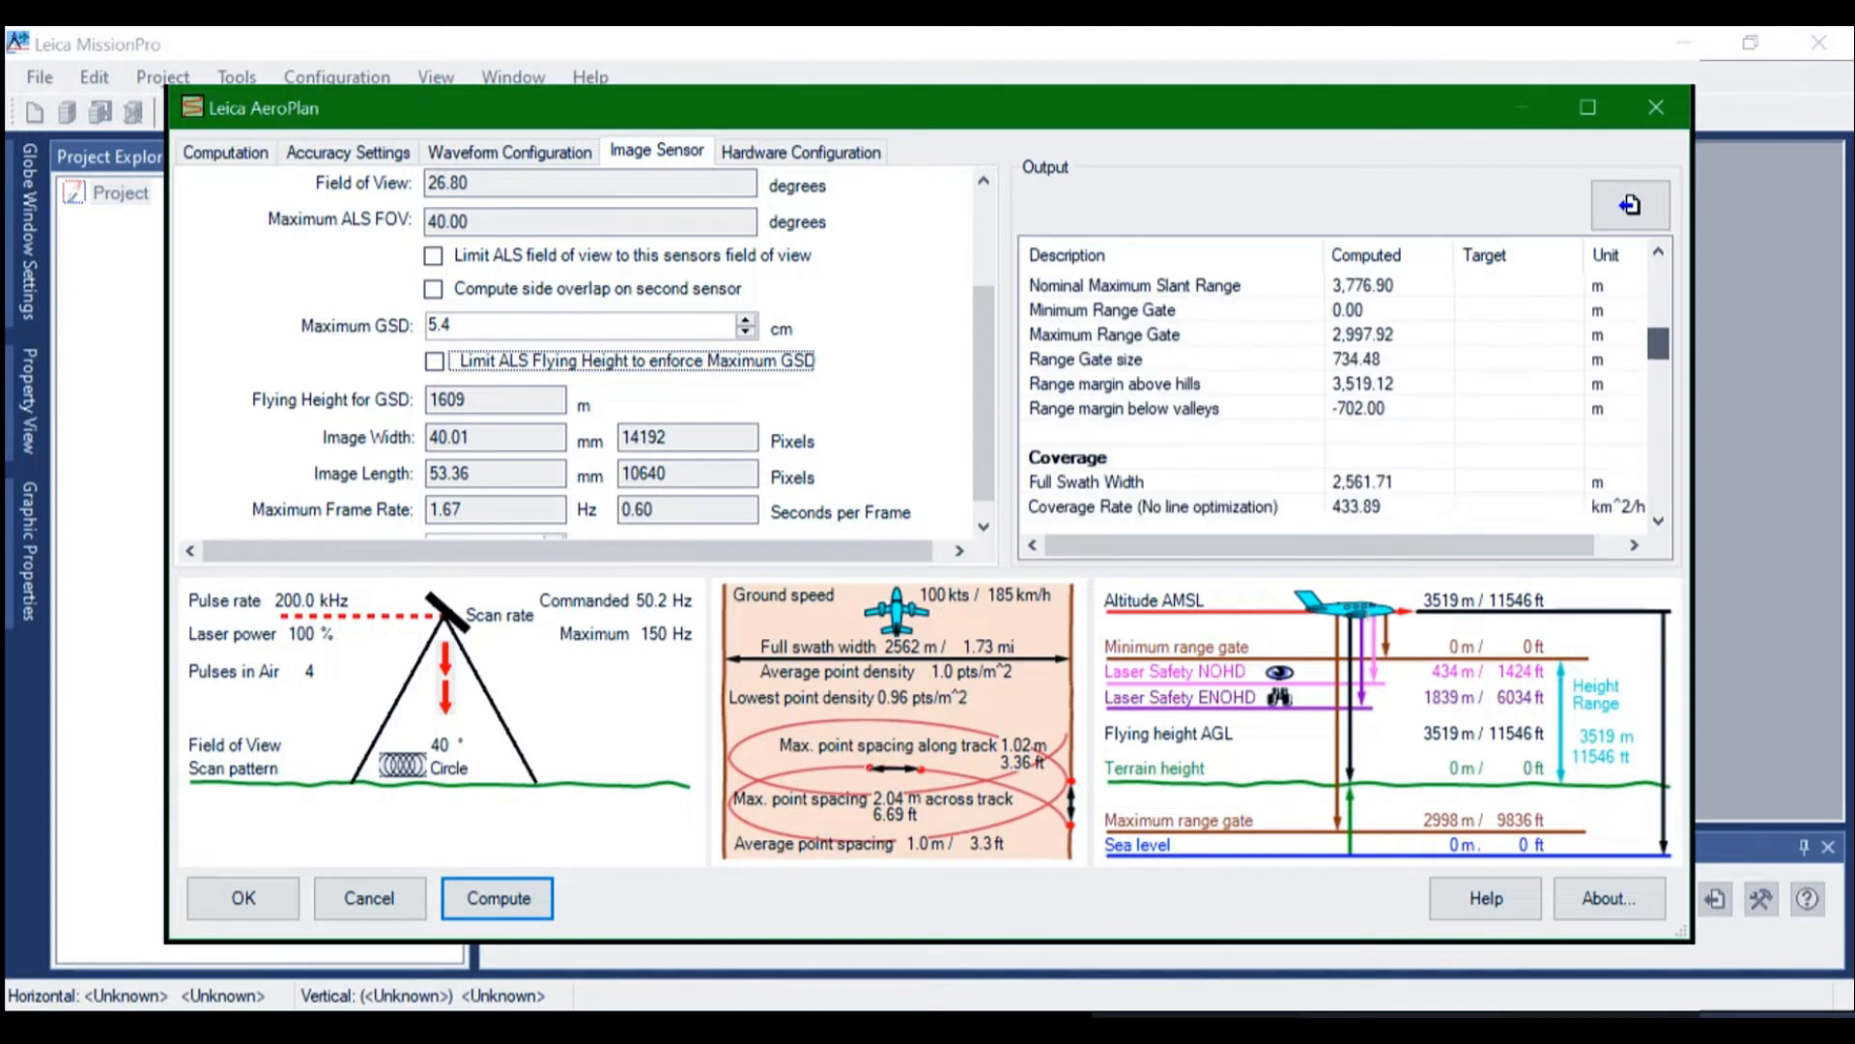
{"action": "scroll", "coordinate": [1334, 396], "scroll_direction": "down", "scroll_amount": 3}
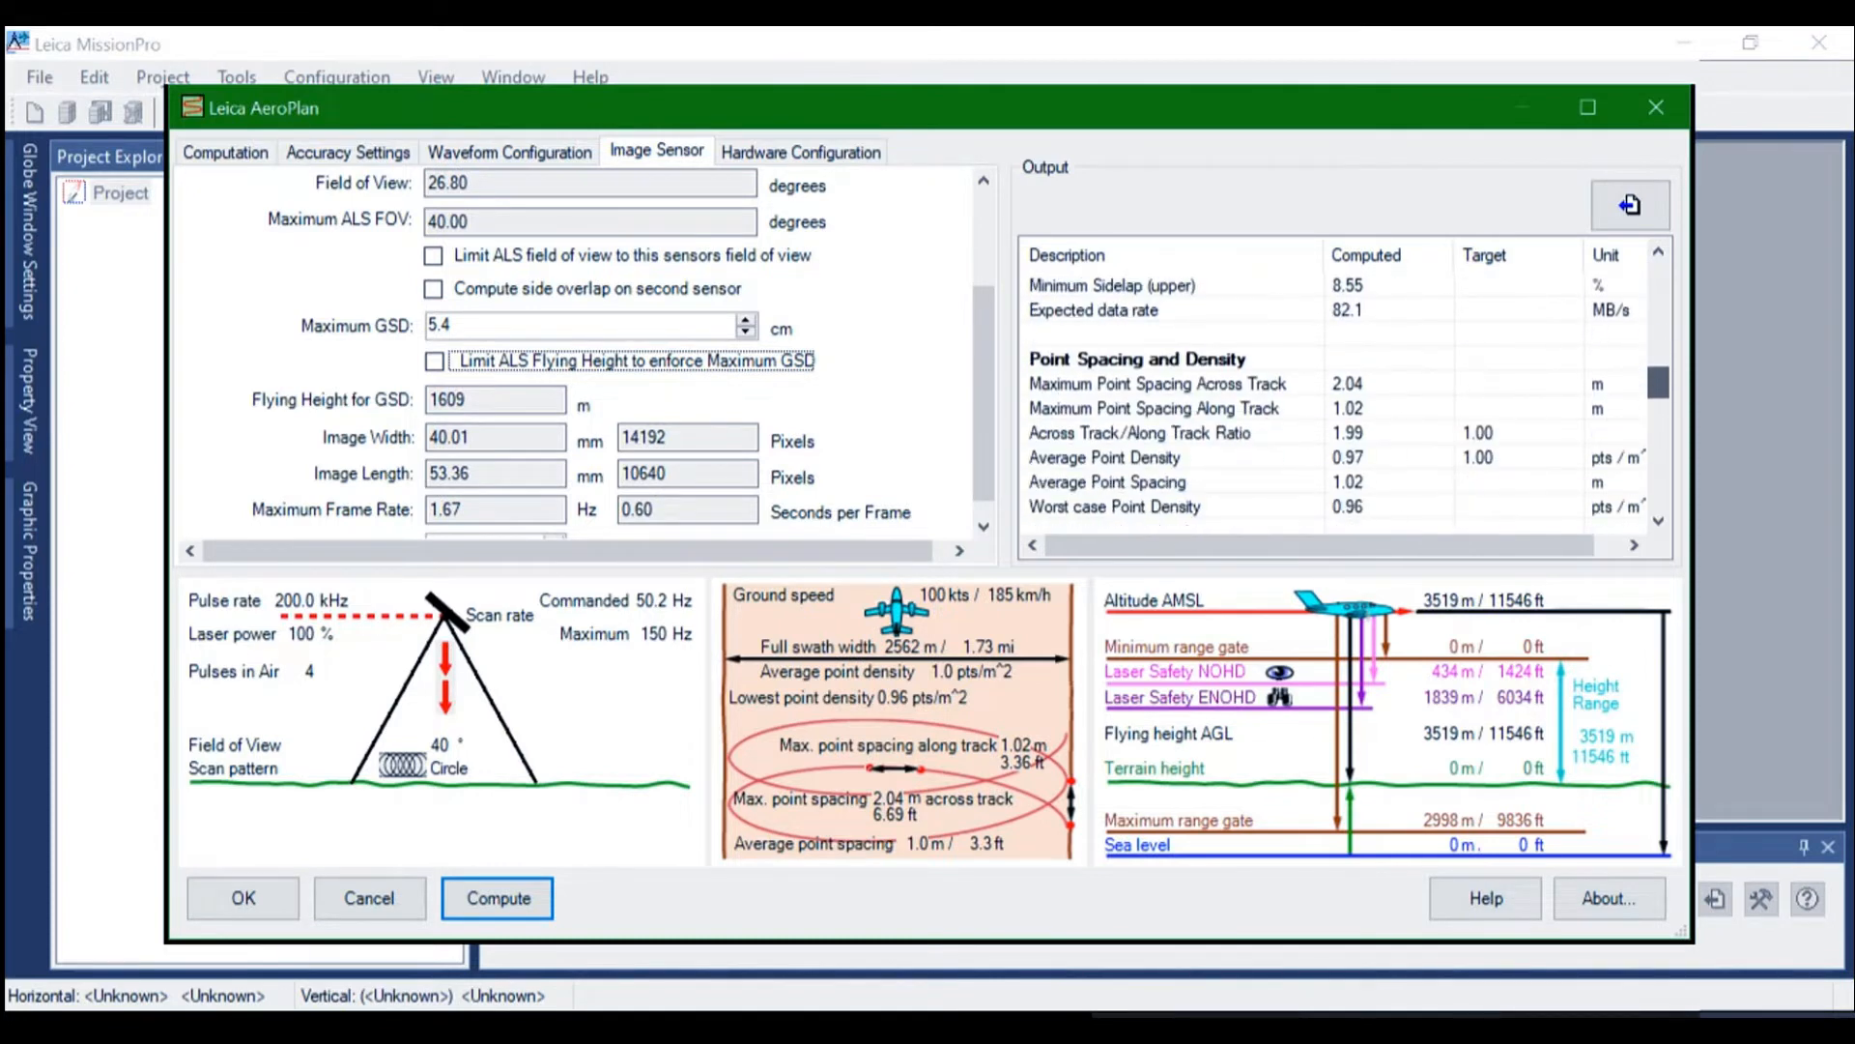
{"action": "scroll", "coordinate": [1333, 397], "scroll_direction": "down", "scroll_amount": 5}
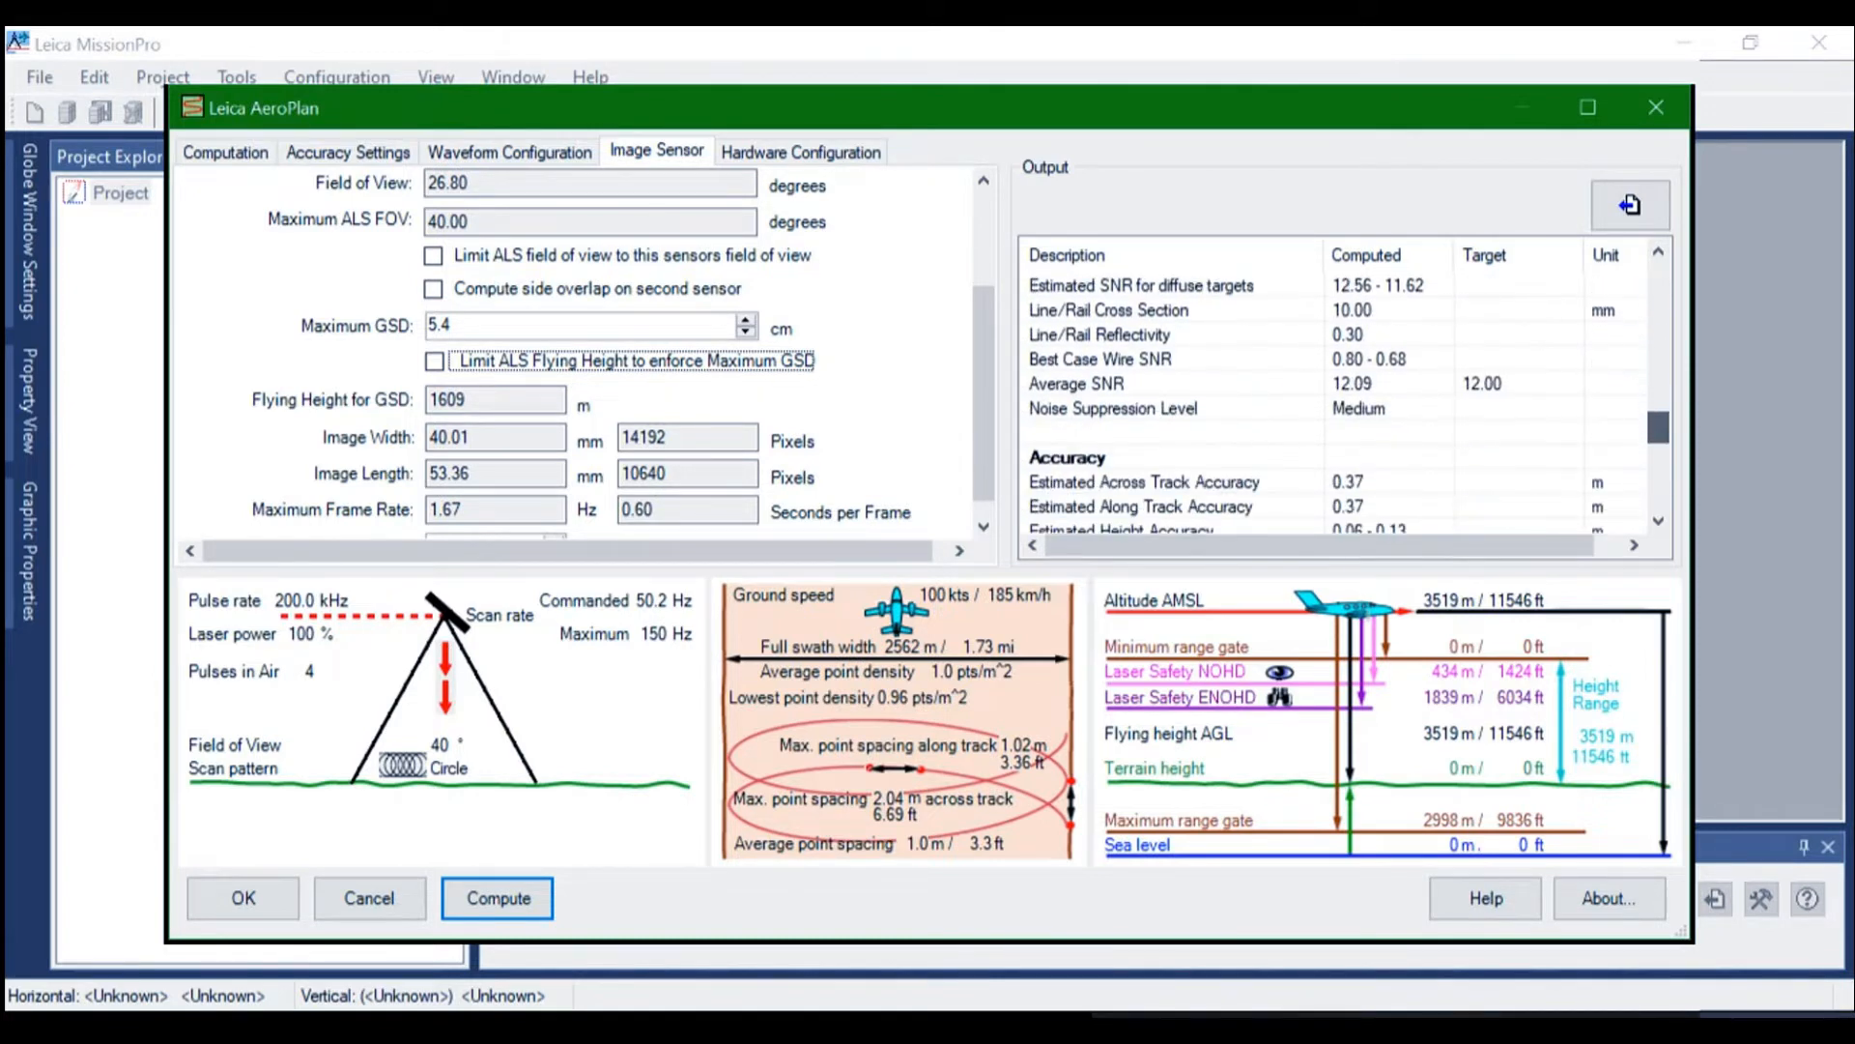
{"action": "scroll", "coordinate": [1334, 396], "scroll_direction": "down", "scroll_amount": 5}
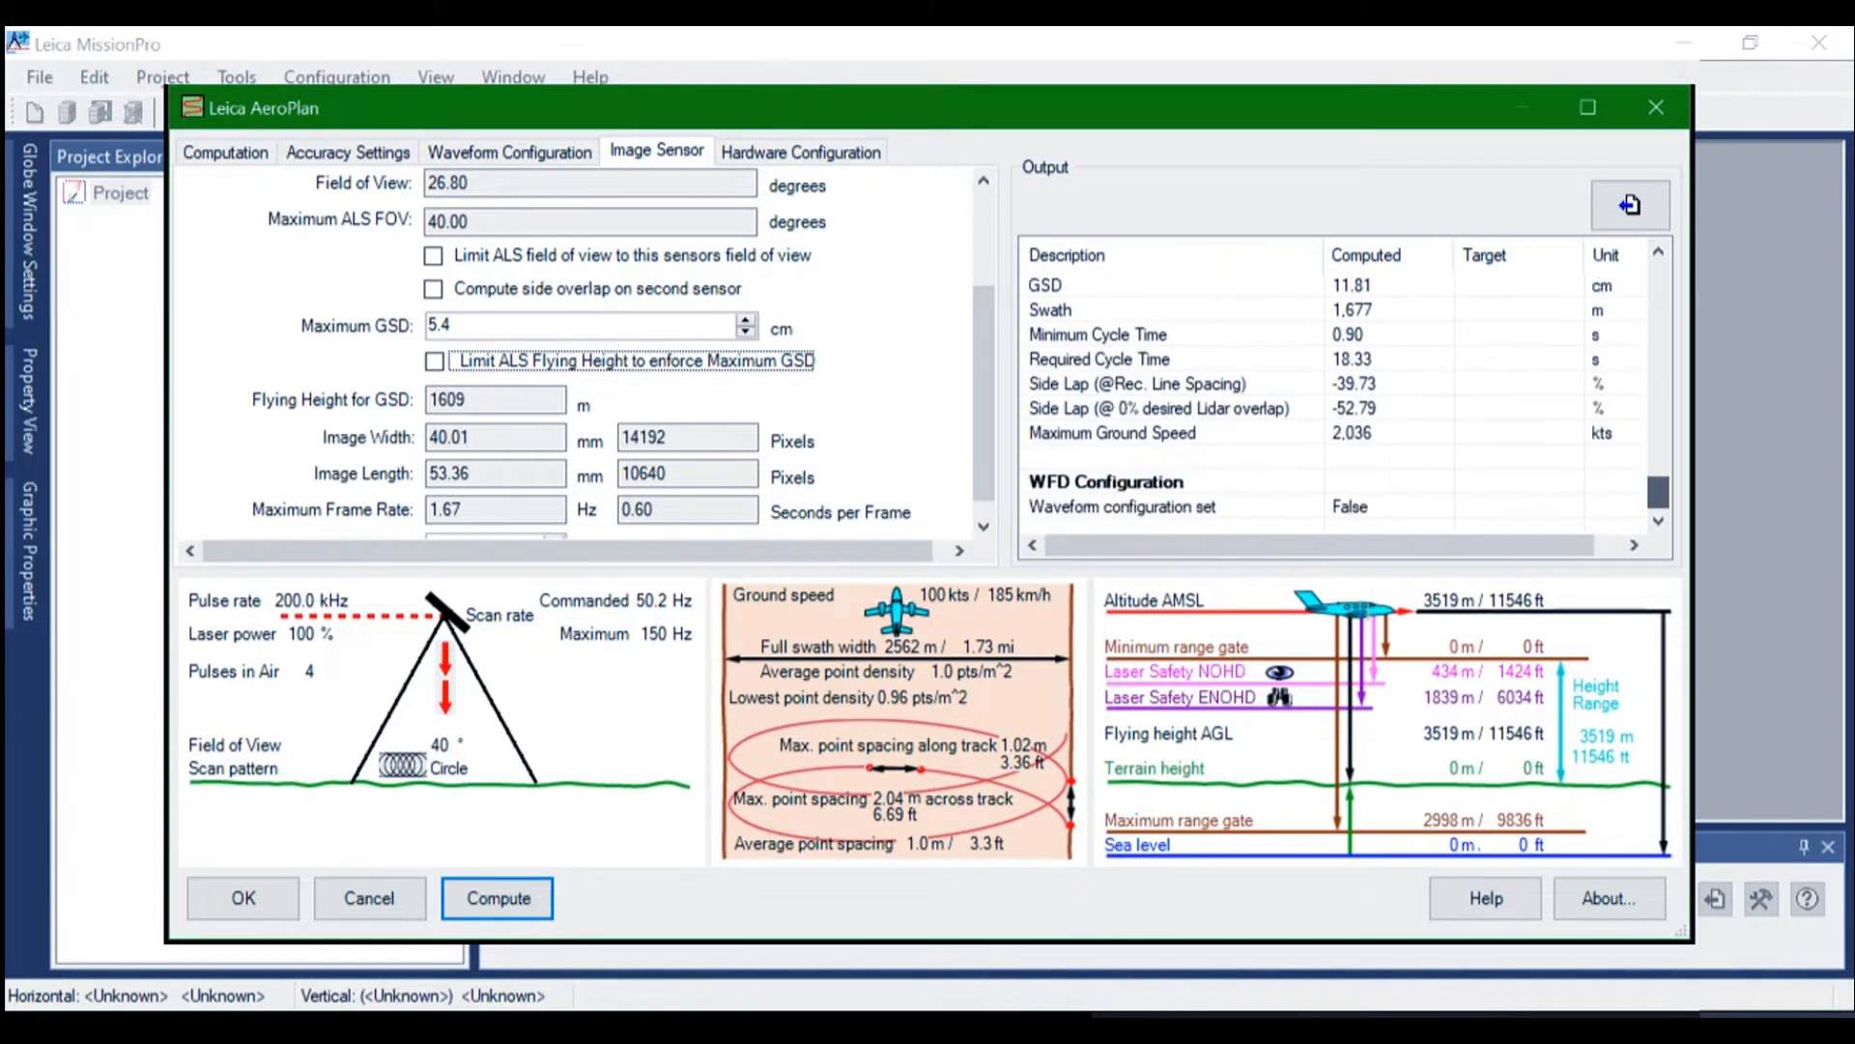
{"action": "scroll", "coordinate": [1333, 397], "scroll_direction": "up", "scroll_amount": 1}
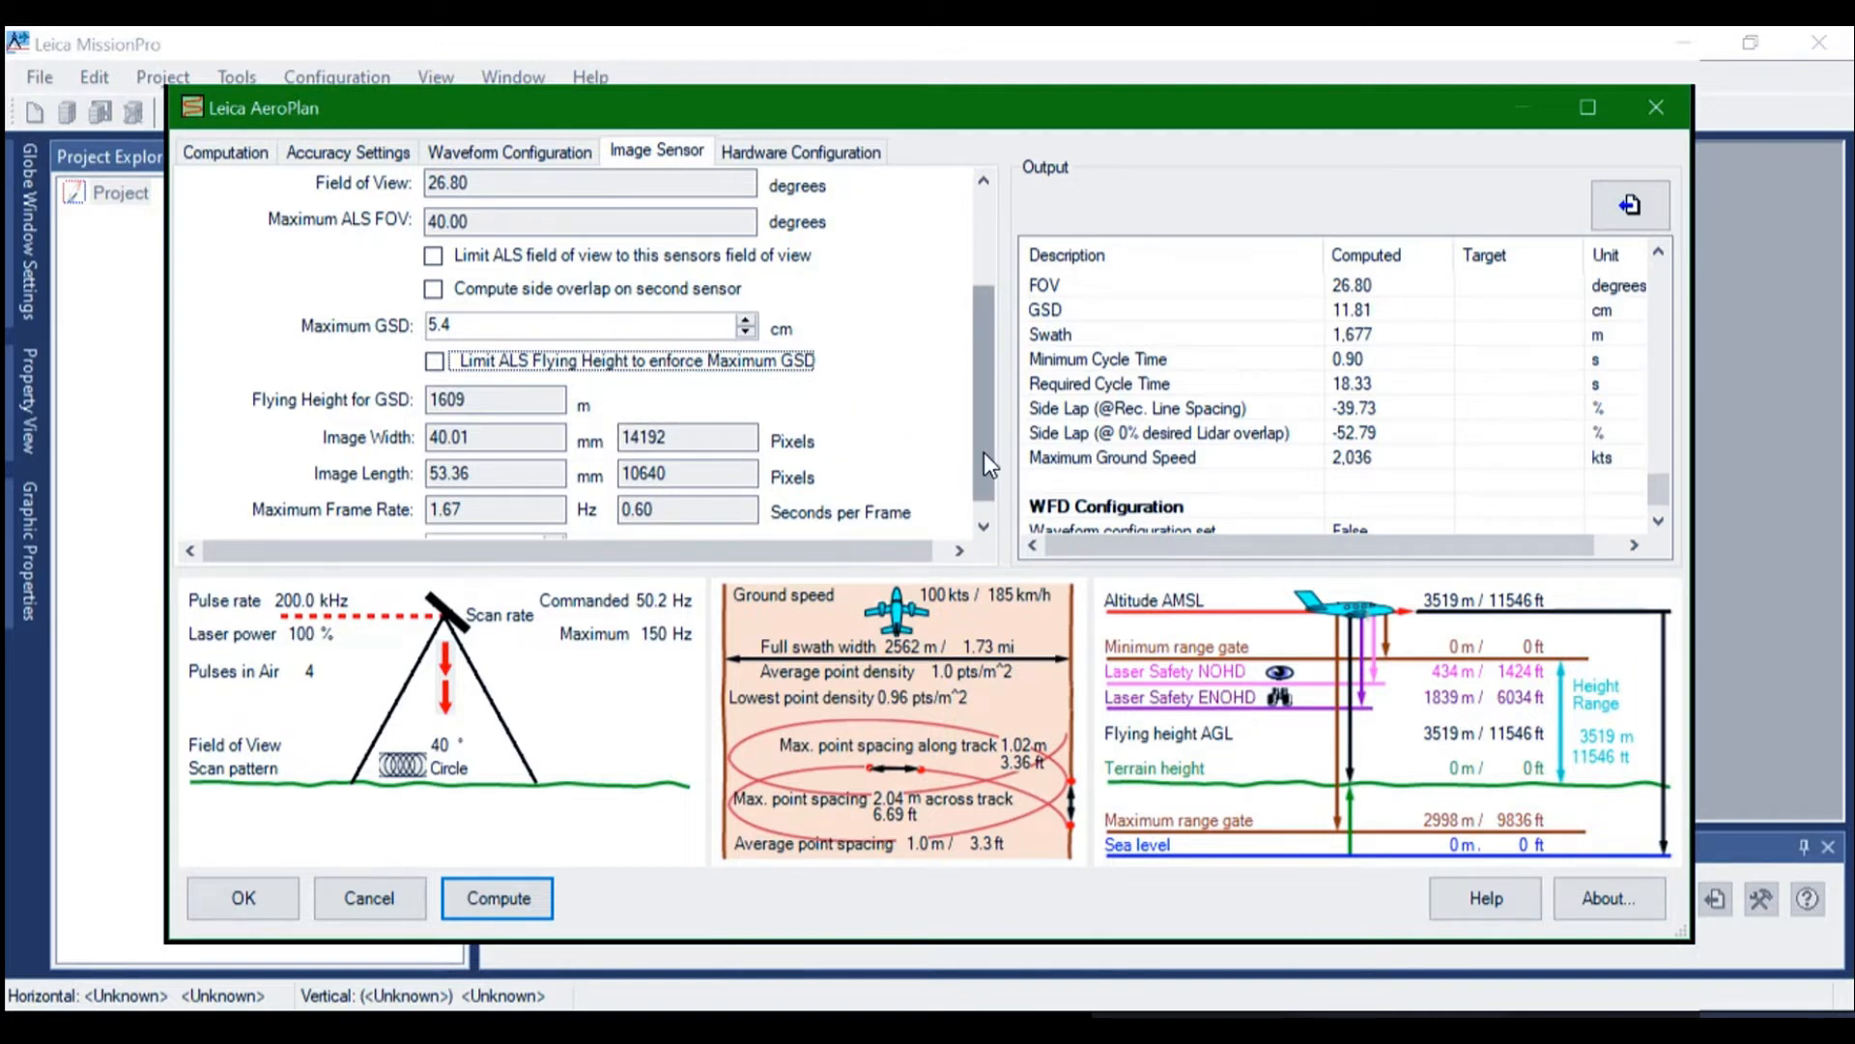
{"action": "left_click_drag", "start_coordinate": [984, 452], "coordinate": [984, 248]}
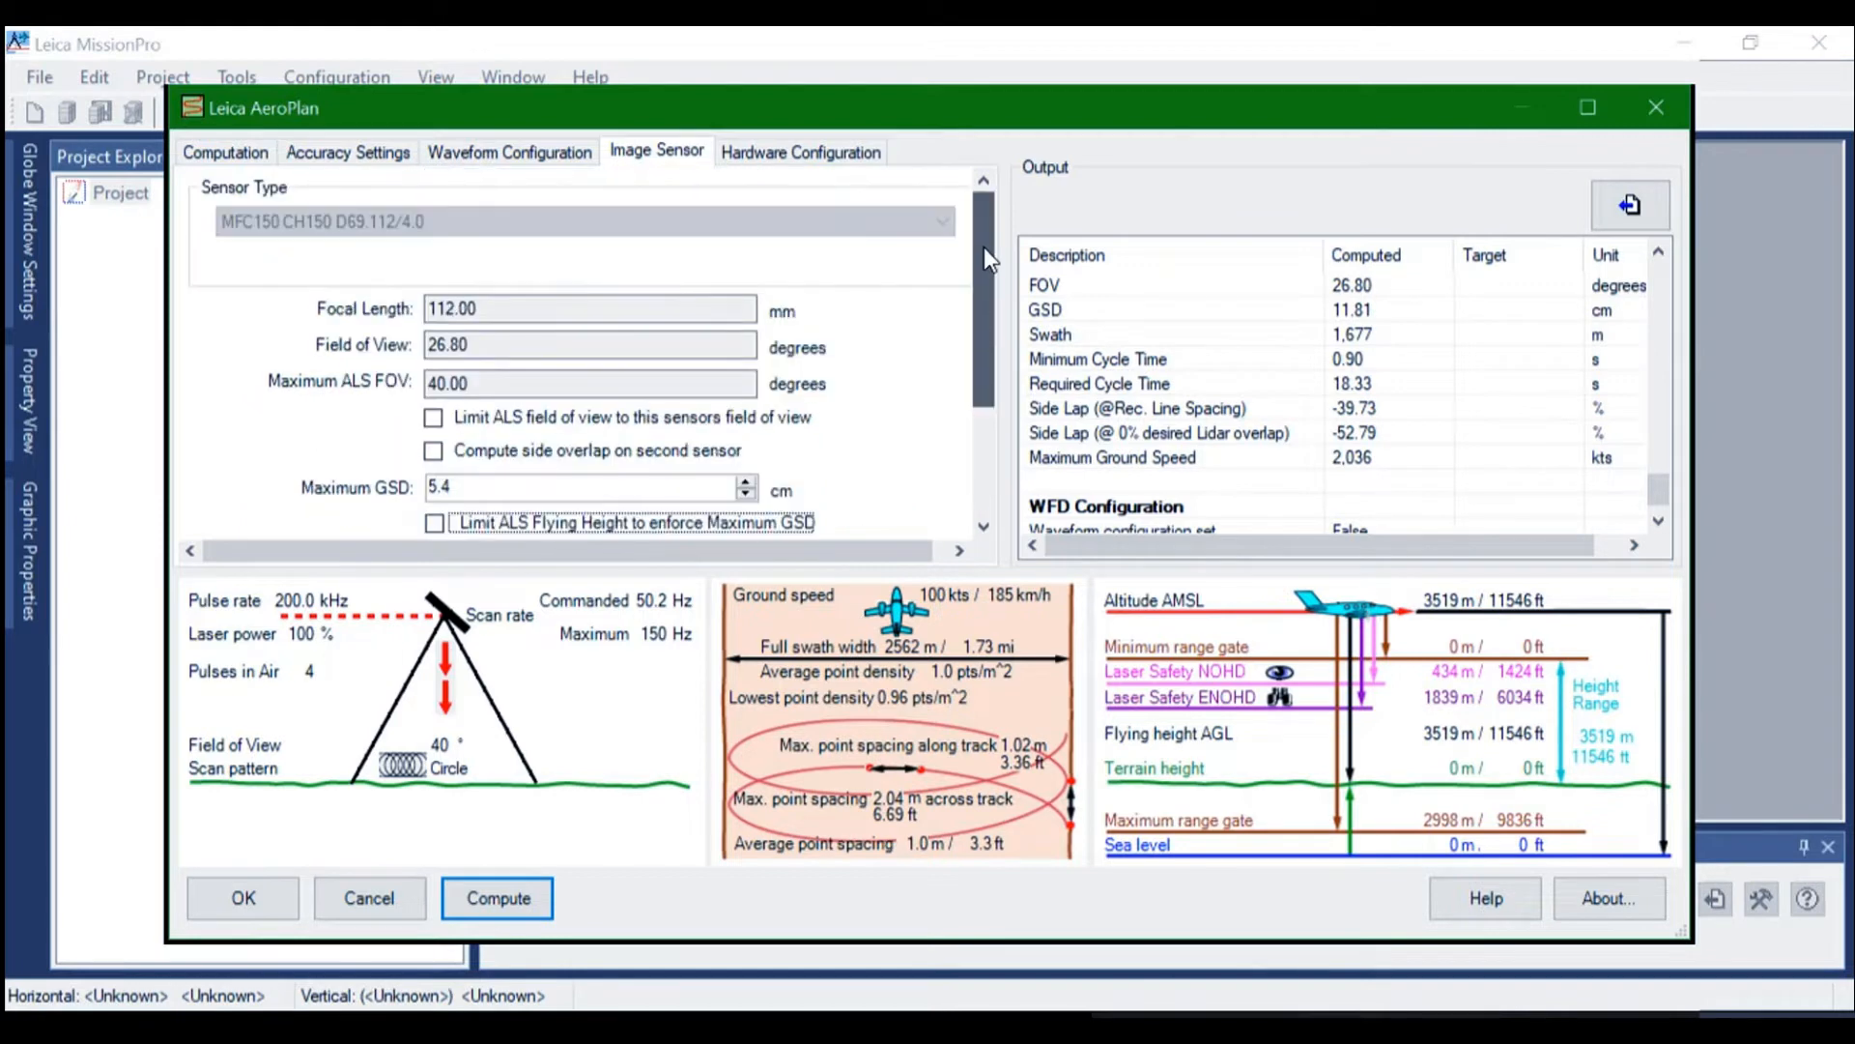
Check the hardware configuration, run the AeroPlan computation and accept its results into the flight plan properties
{"action": "left_click", "coordinate": [785, 153]}
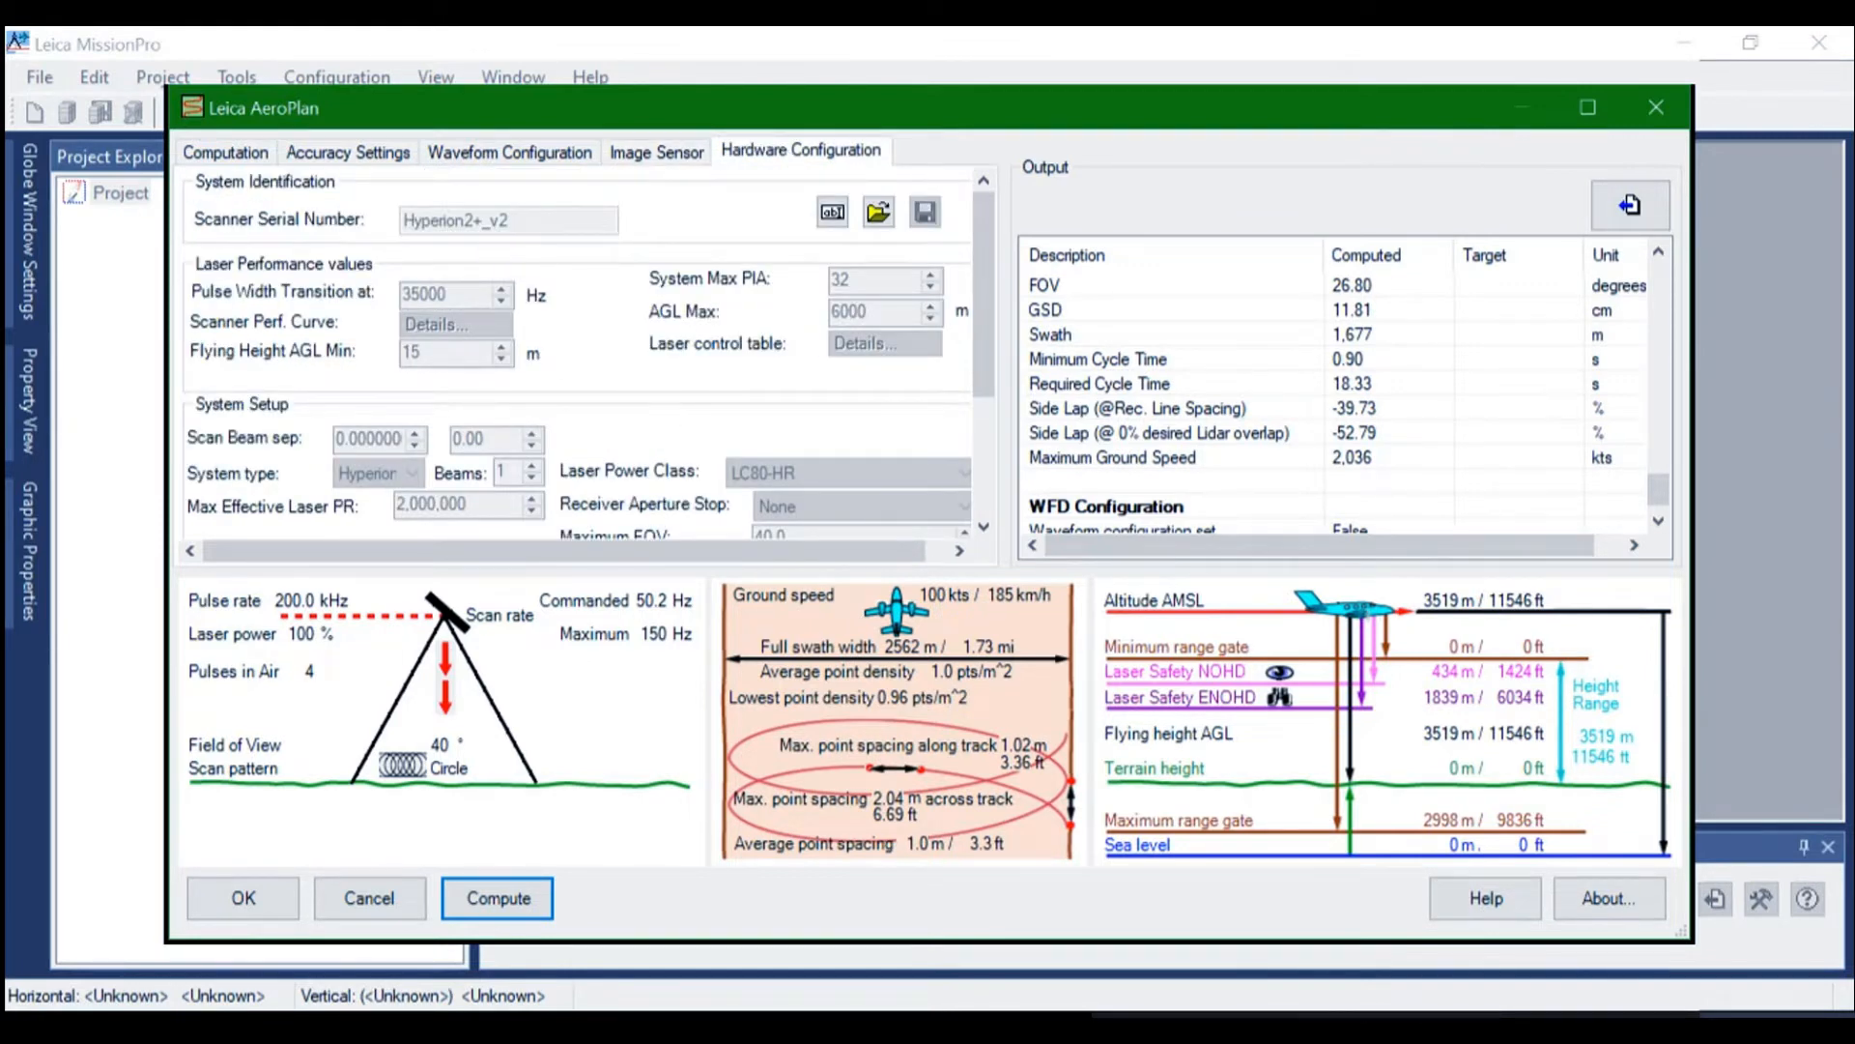
{"action": "left_click", "coordinate": [498, 897]}
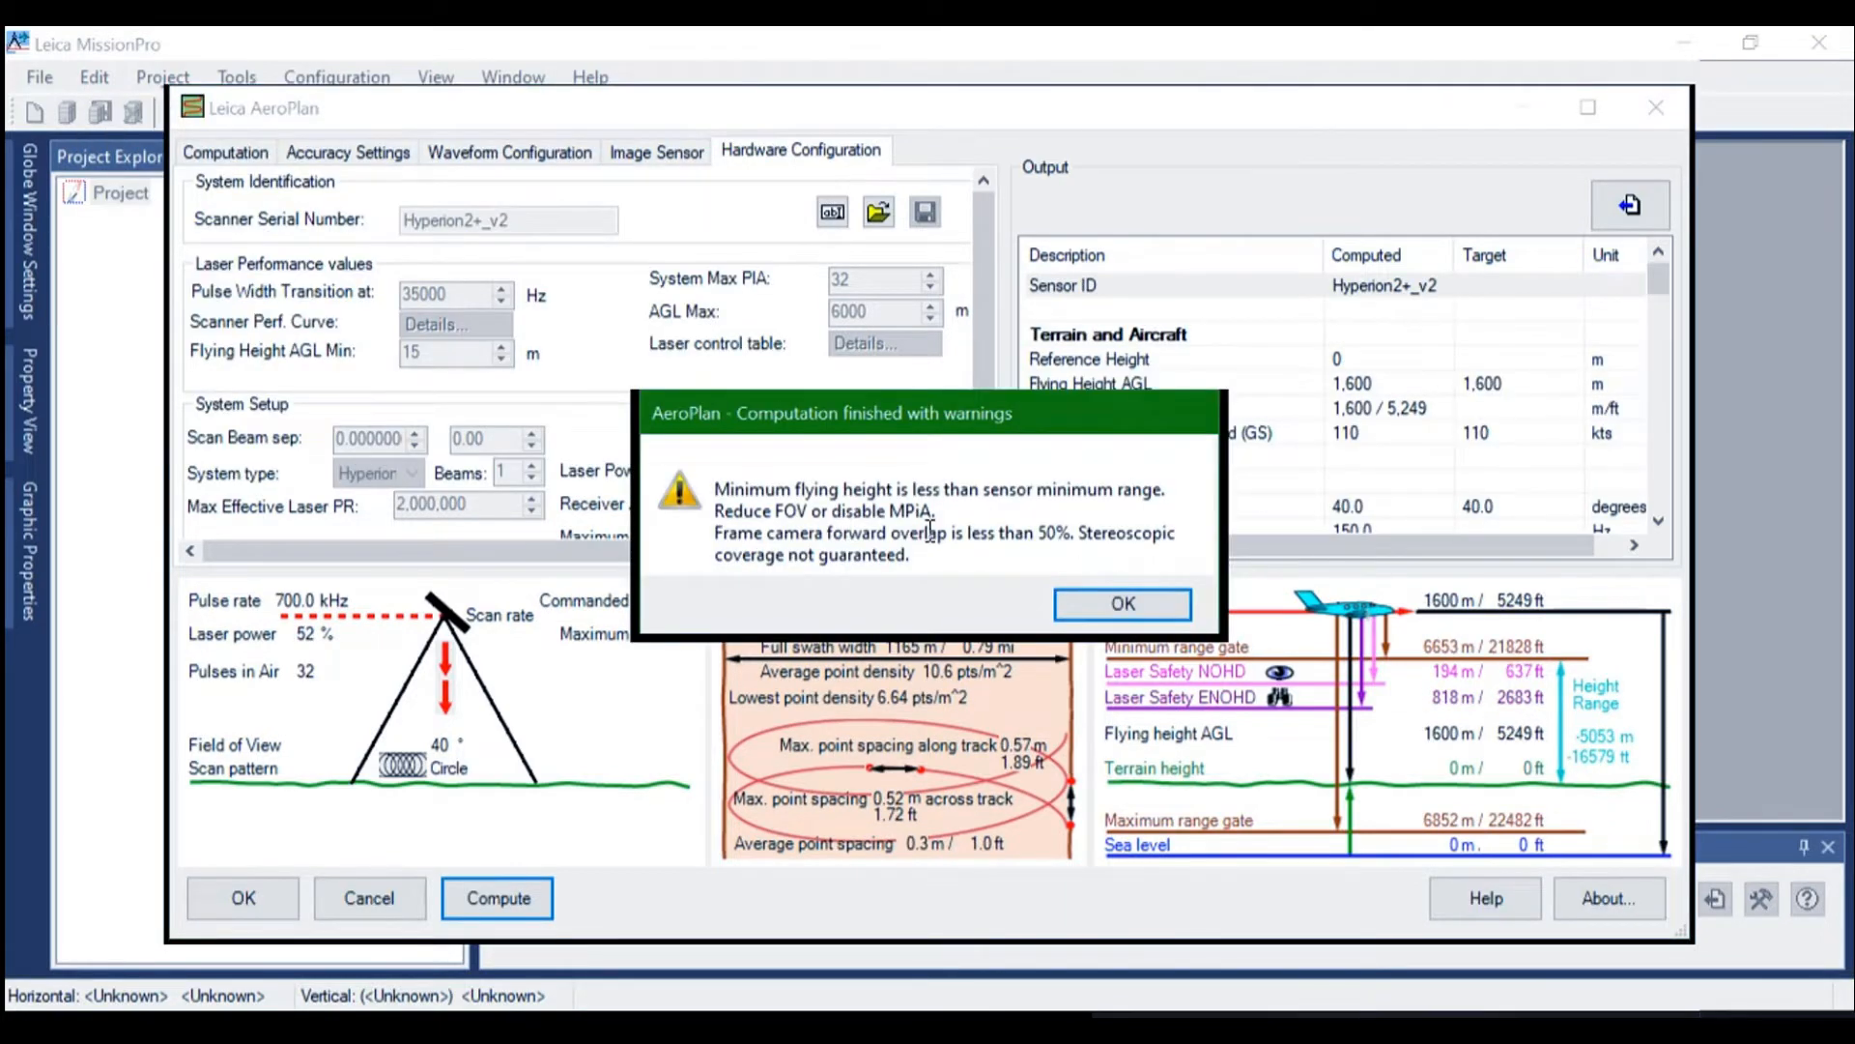
{"action": "left_click", "coordinate": [1123, 603]}
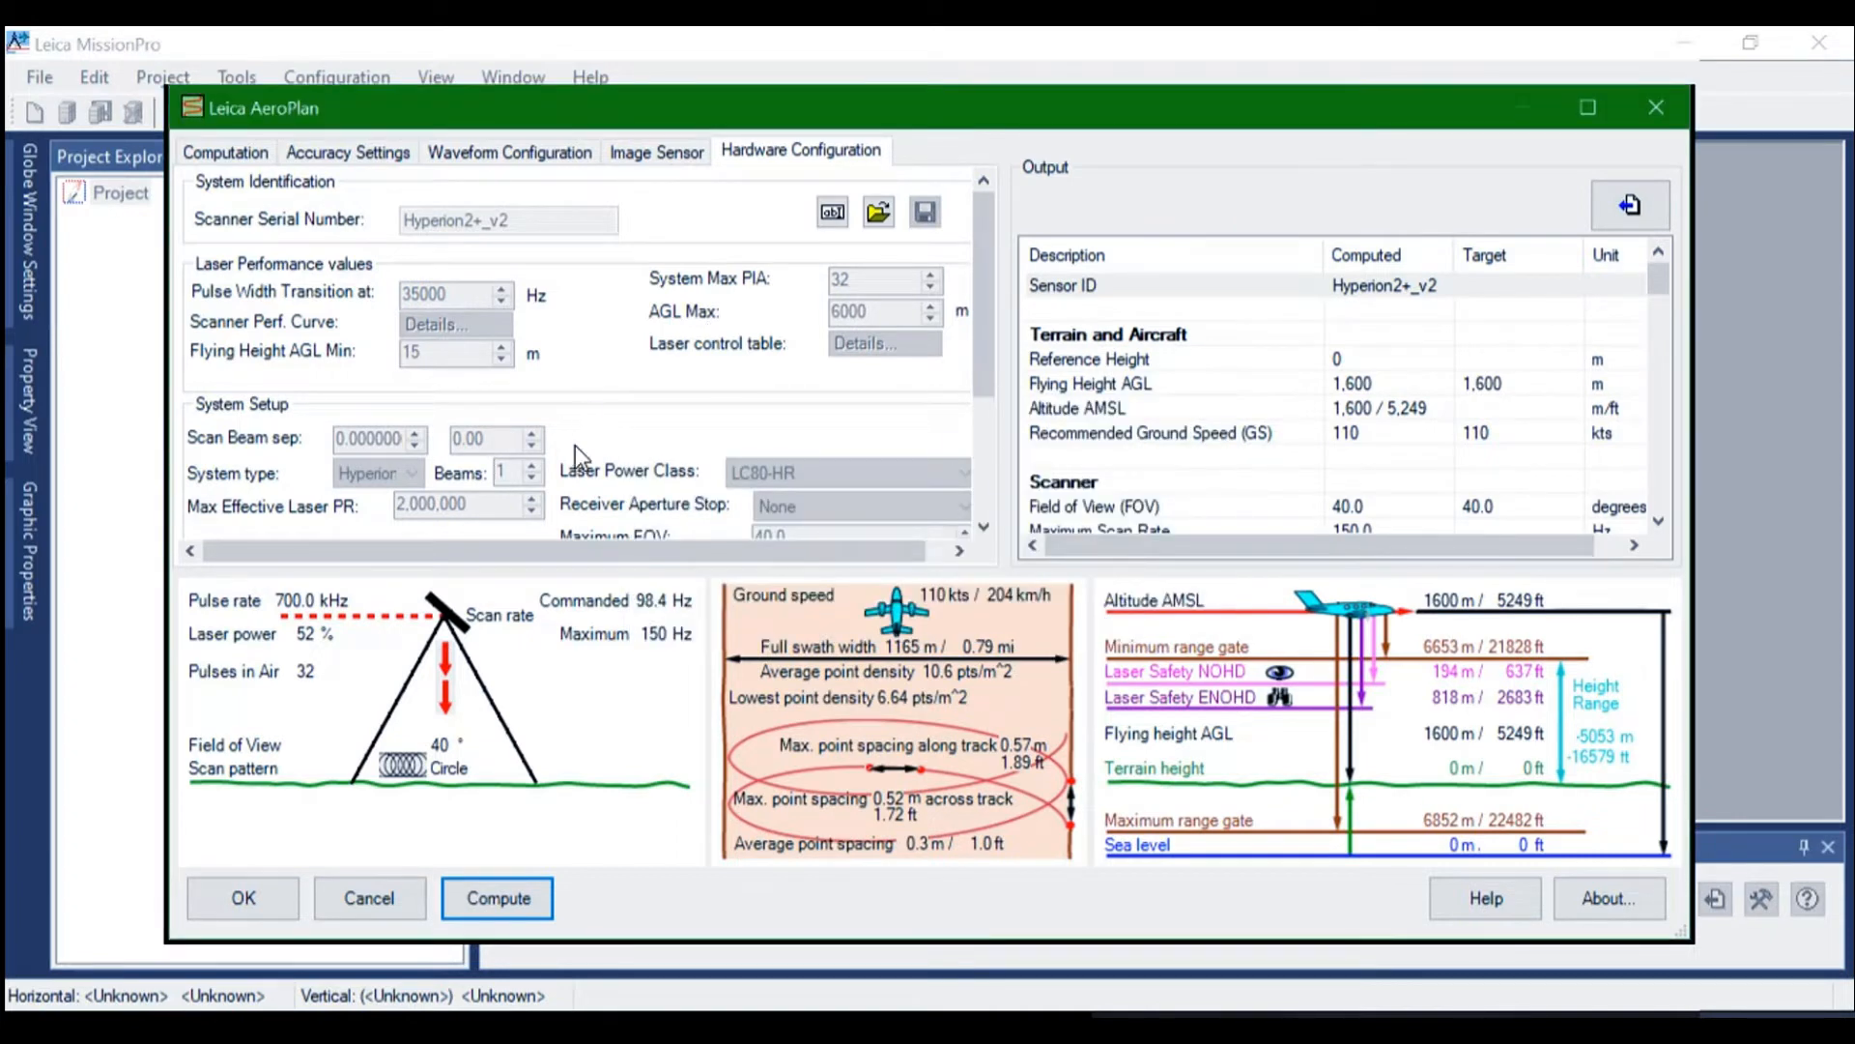
{"action": "left_click", "coordinate": [244, 898]}
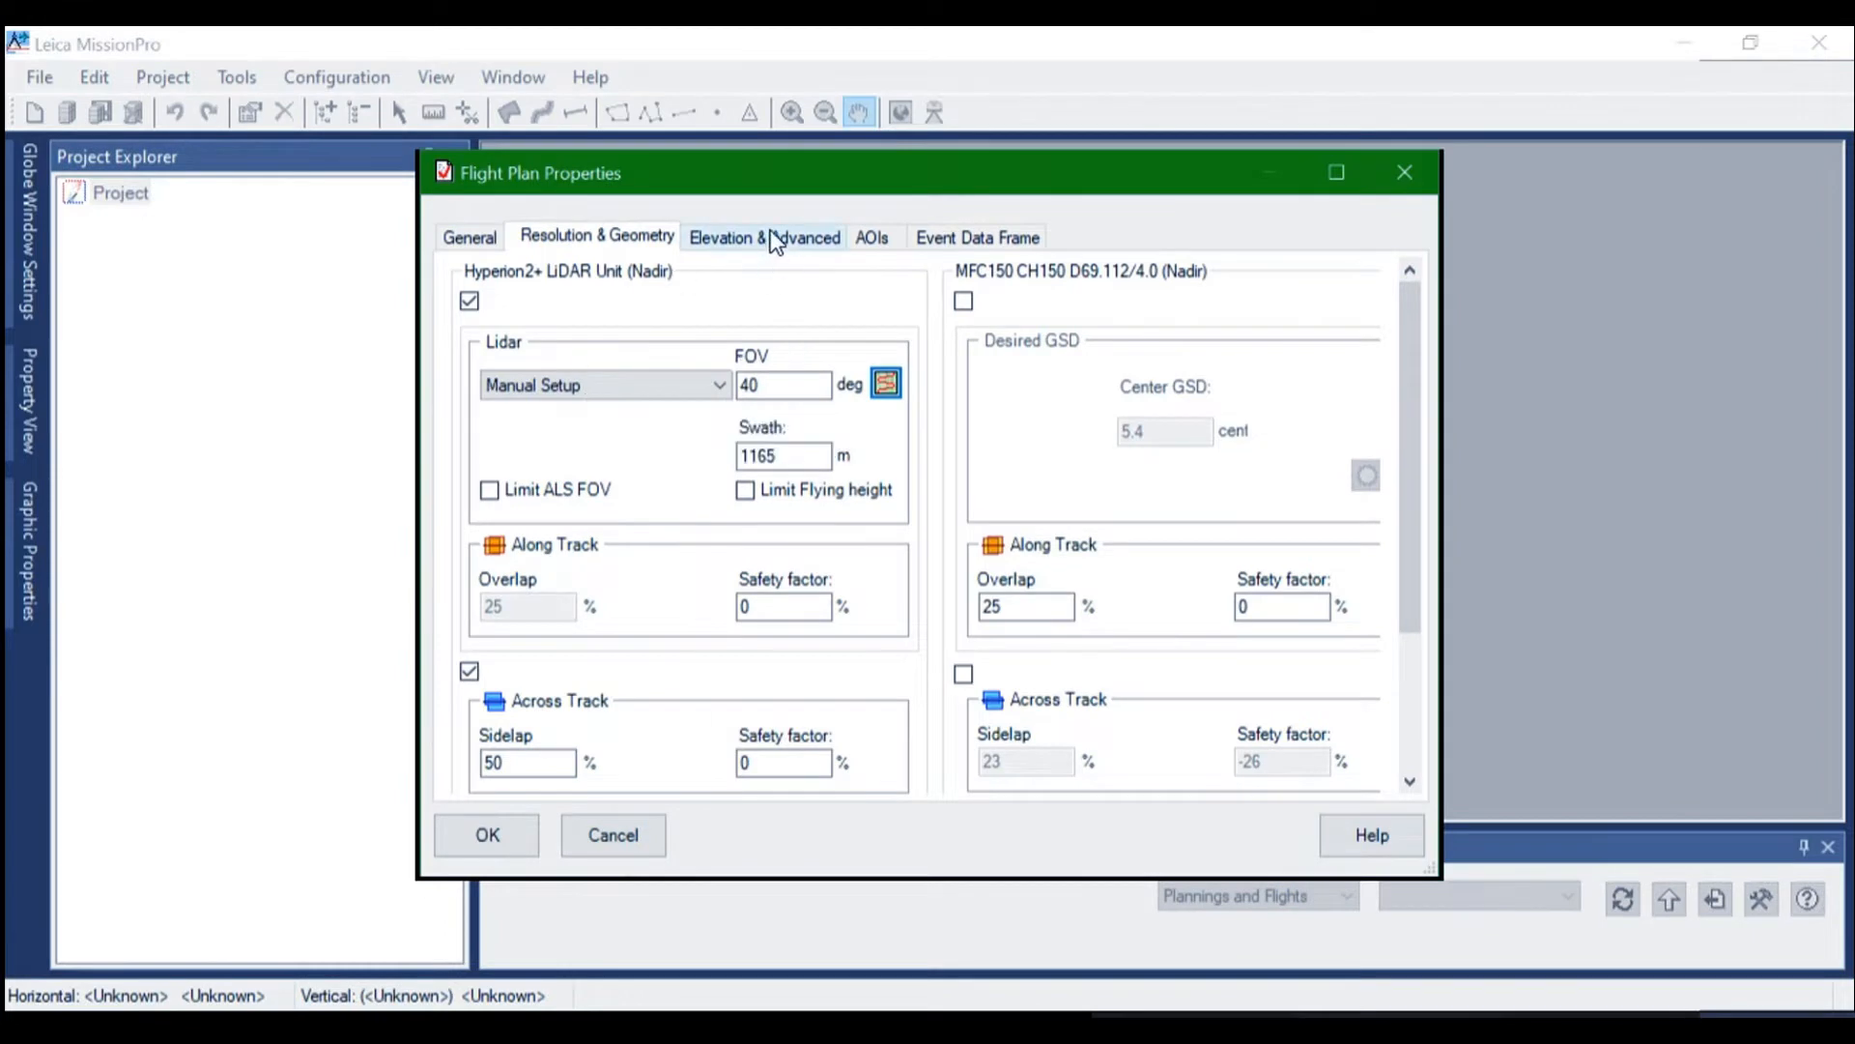
Enable constant along-track spacing in the flight plan's advanced settings with a minimum overlap of 65%
{"action": "left_click", "coordinate": [775, 238]}
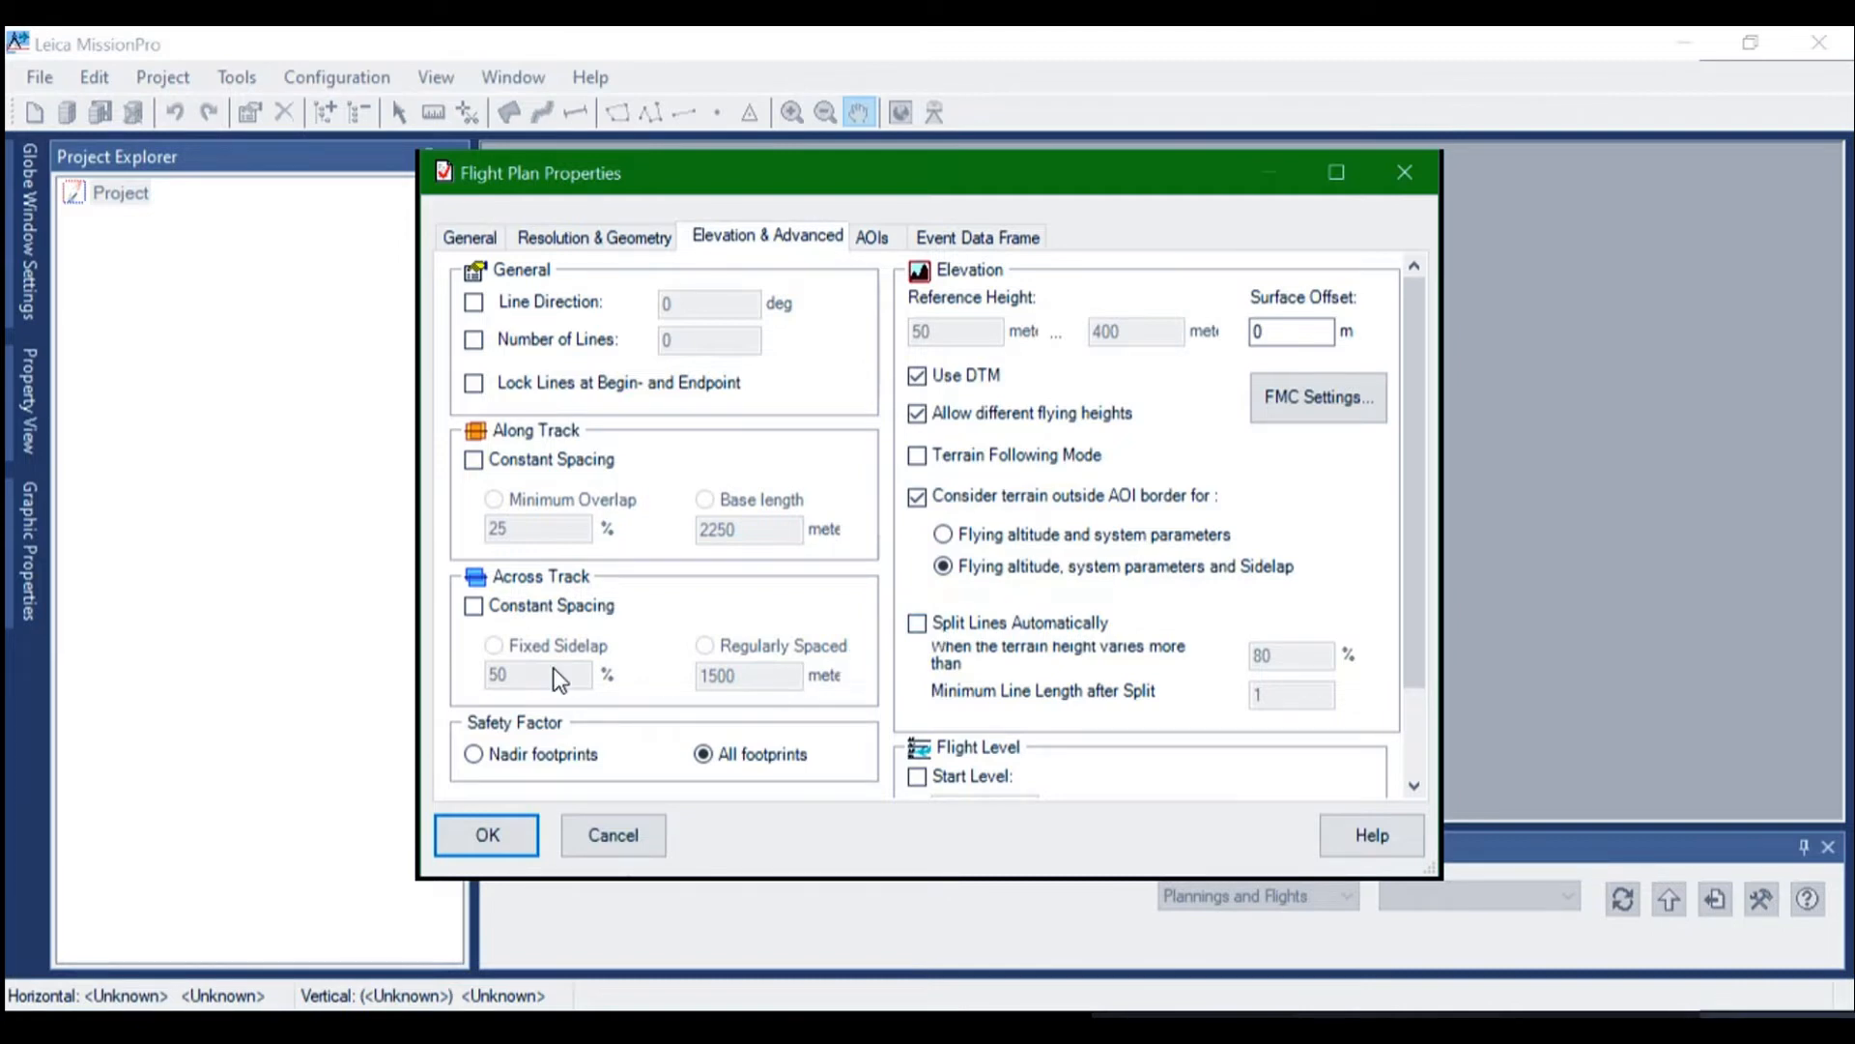
{"action": "left_click", "coordinate": [473, 460]}
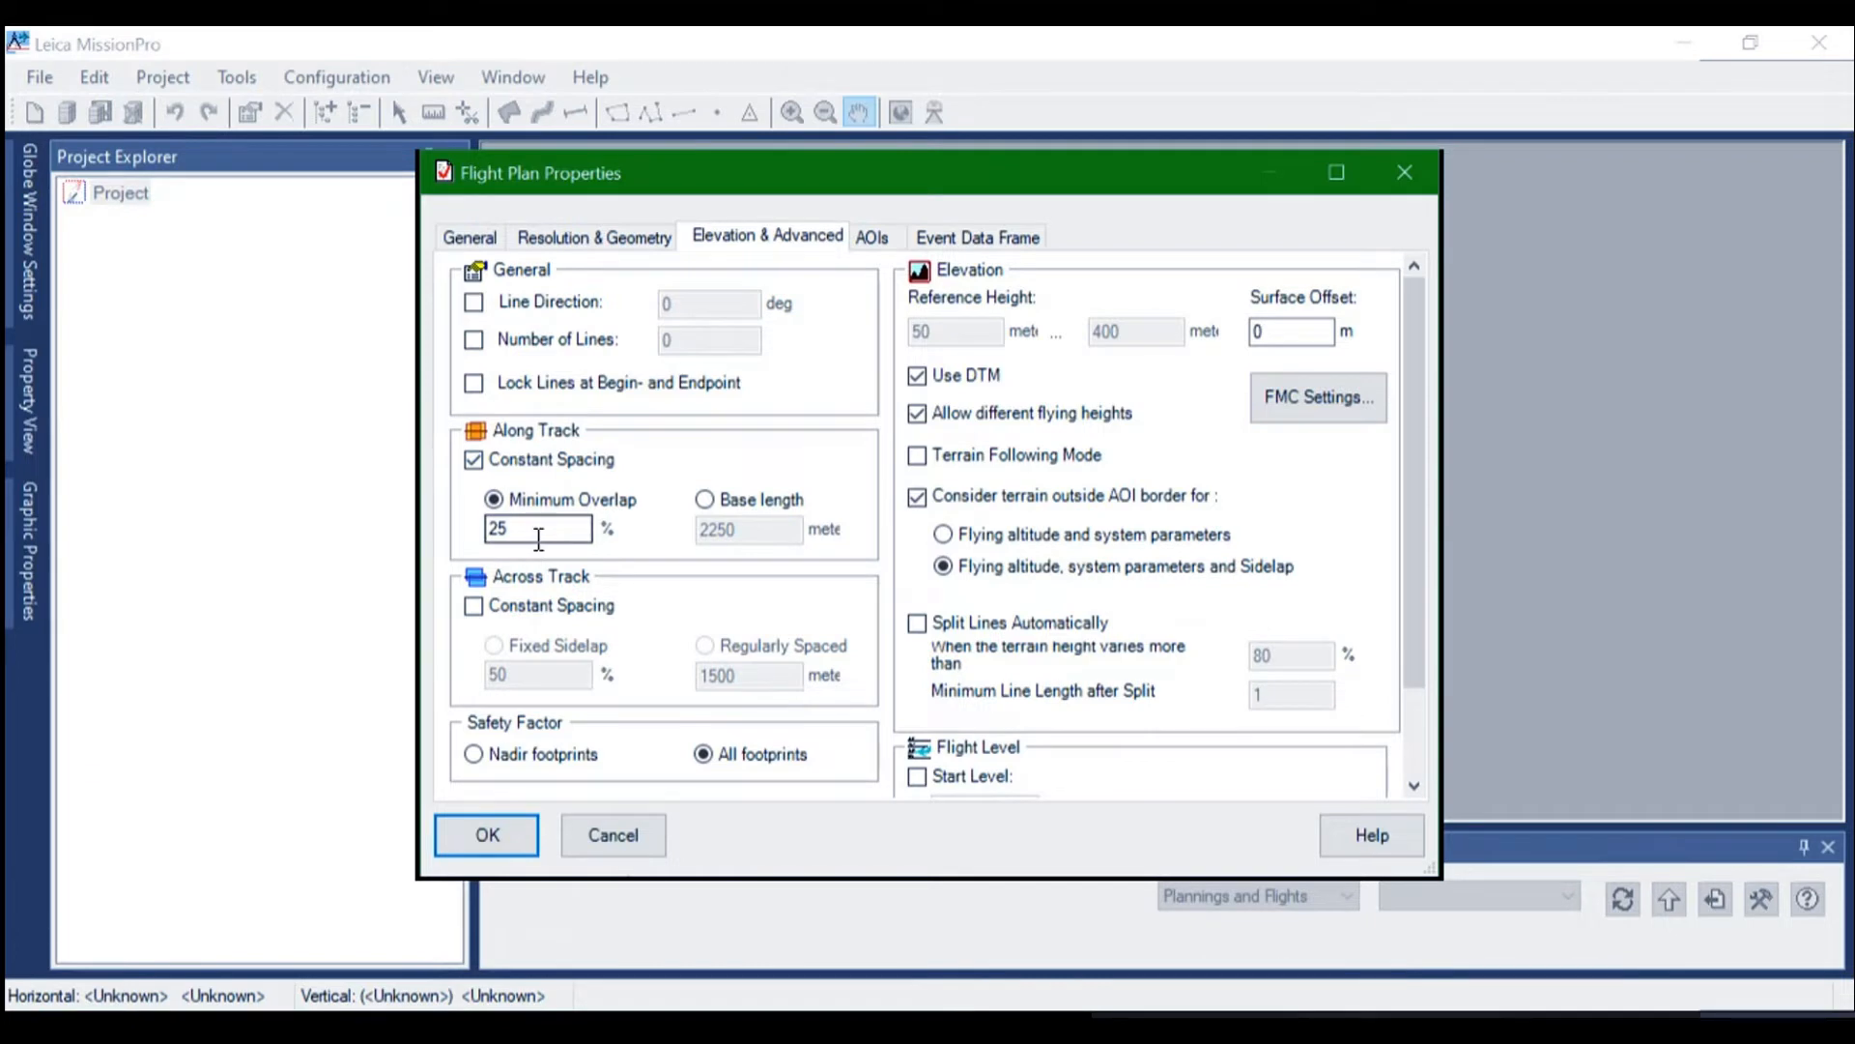
{"action": "left_click_drag", "start_coordinate": [538, 540], "coordinate": [488, 534]}
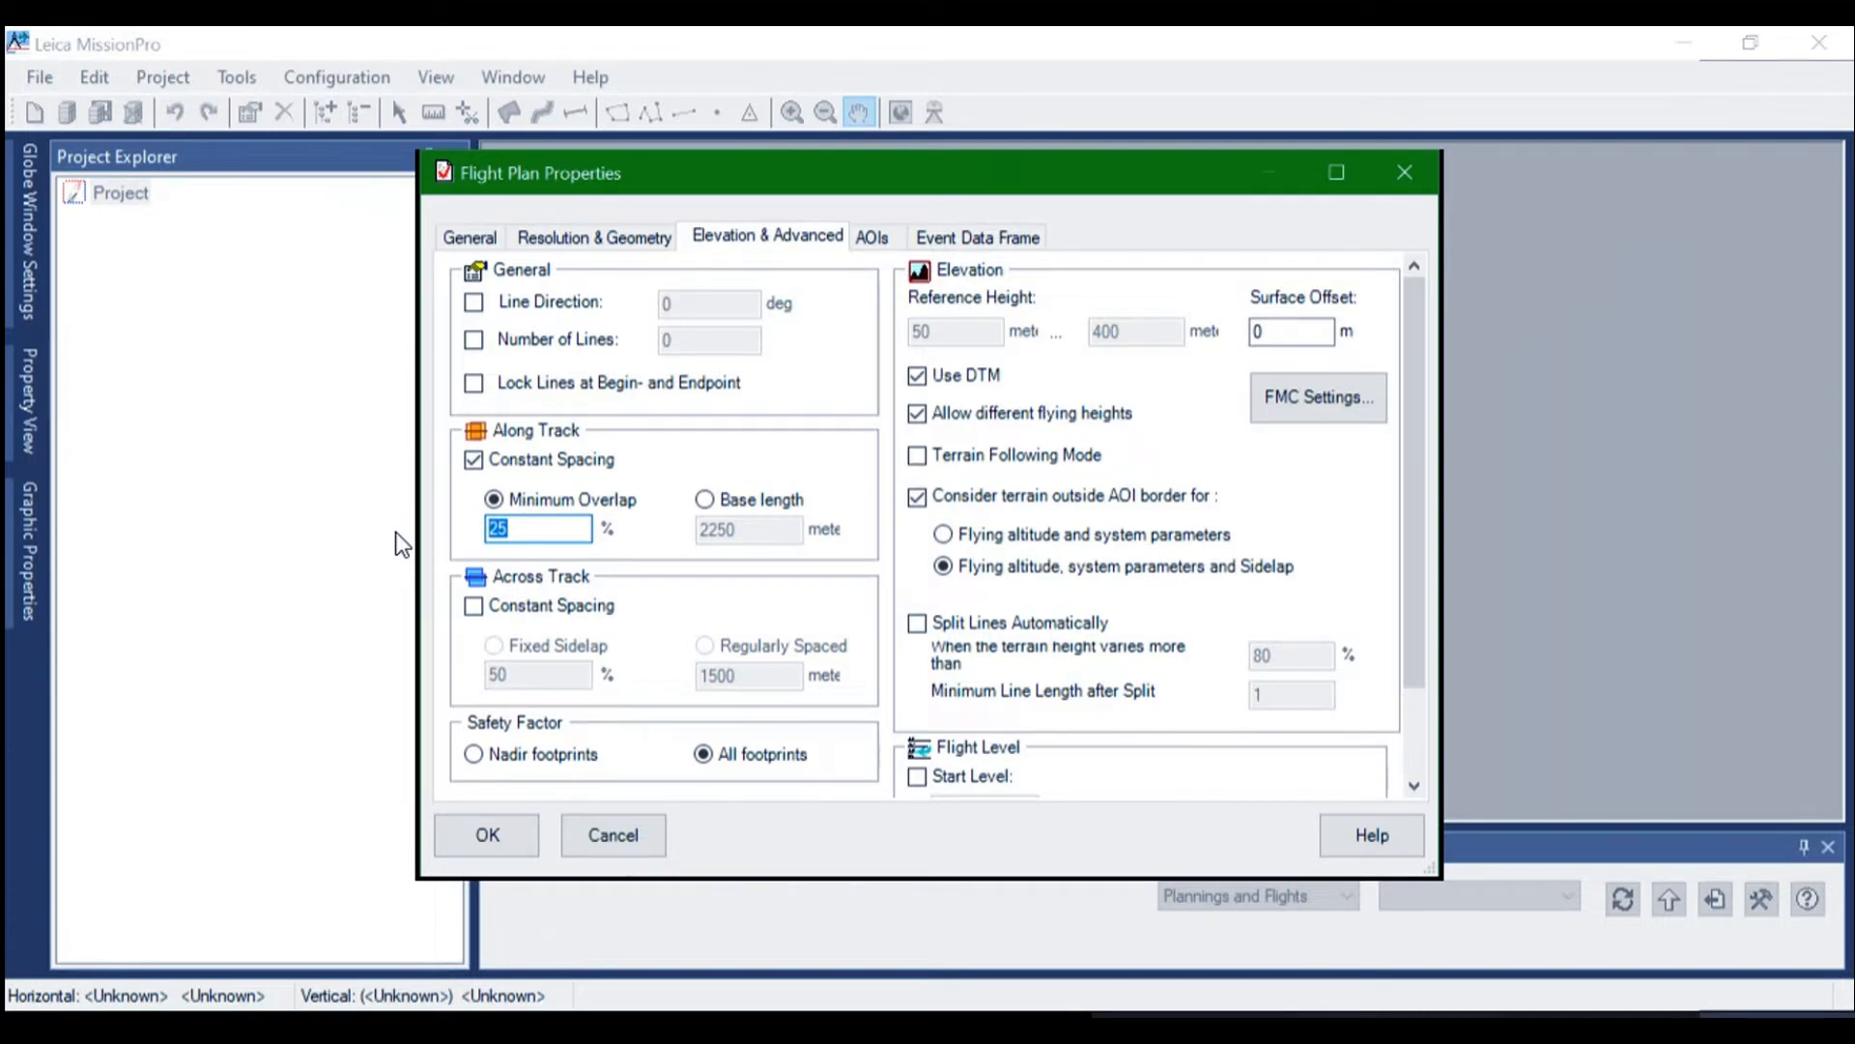
{"action": "type", "text": "65"}
Leave the AOIs and event data frame settings empty and confirm the flight plan properties
{"action": "left_click", "coordinate": [880, 241]}
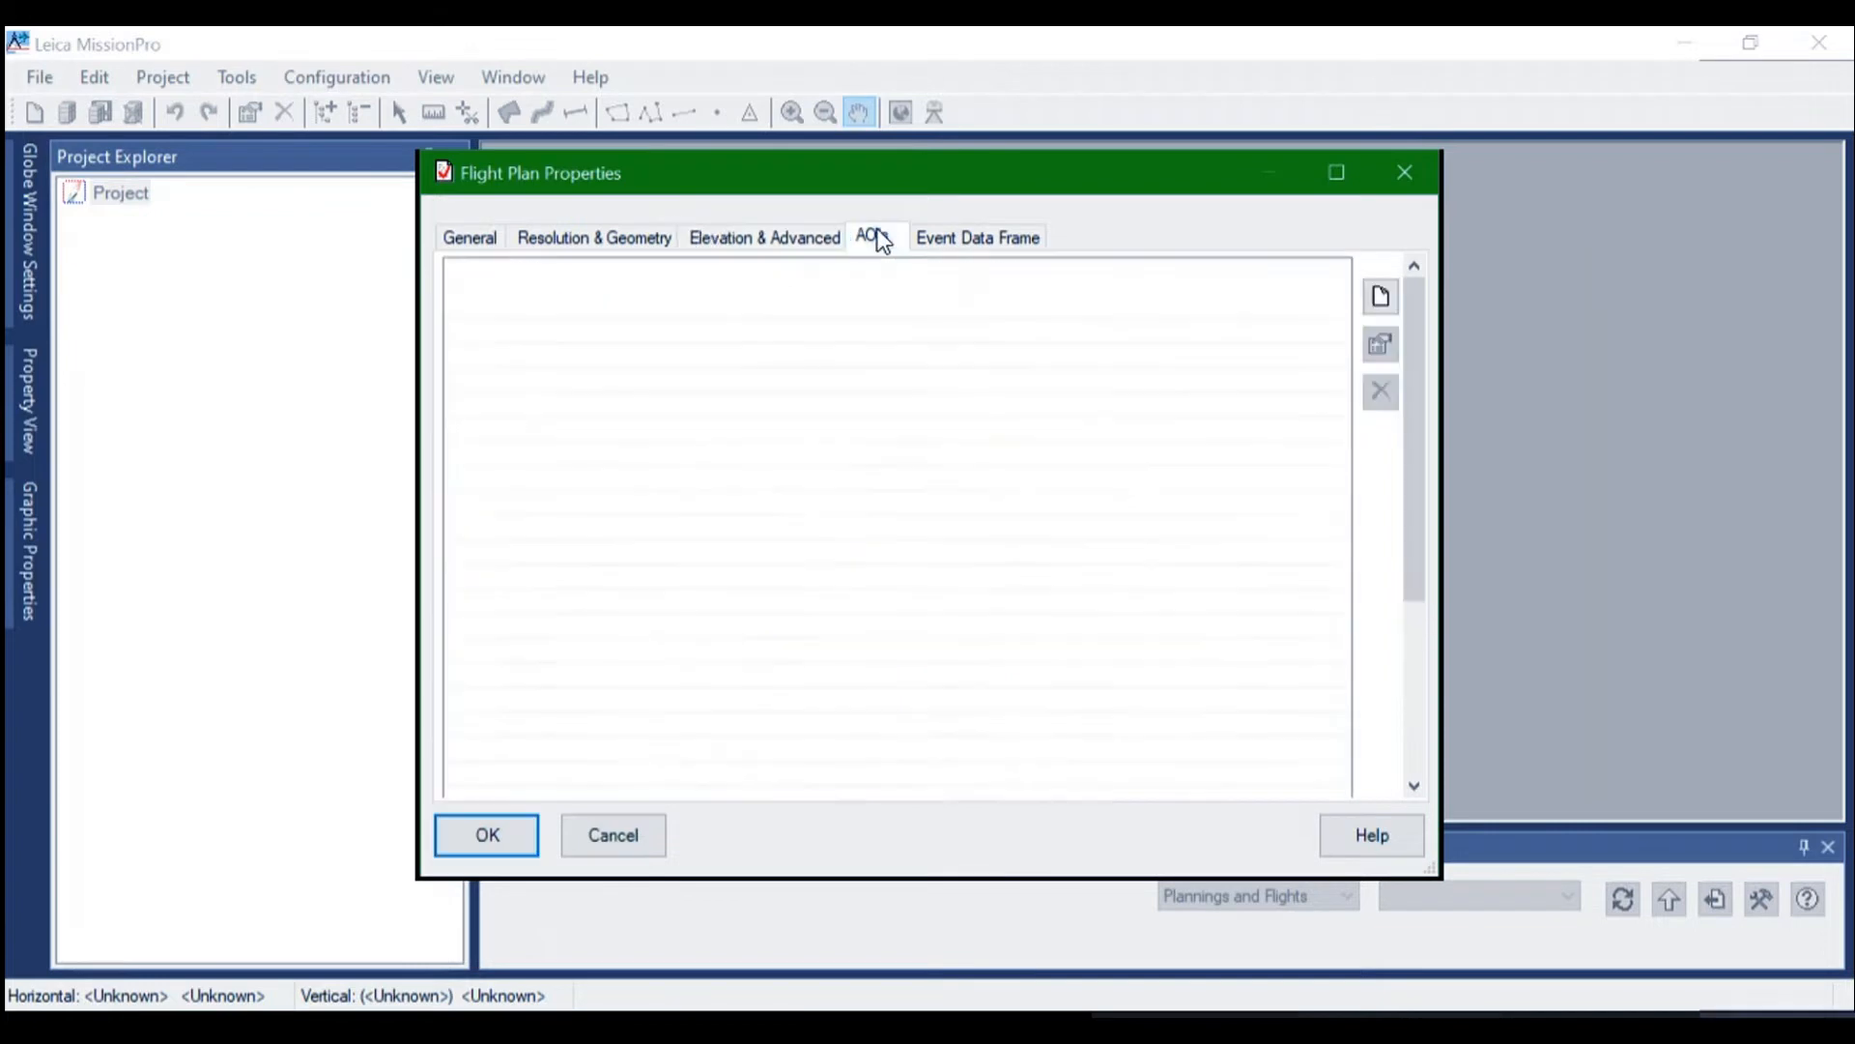
{"action": "left_click", "coordinate": [970, 237]}
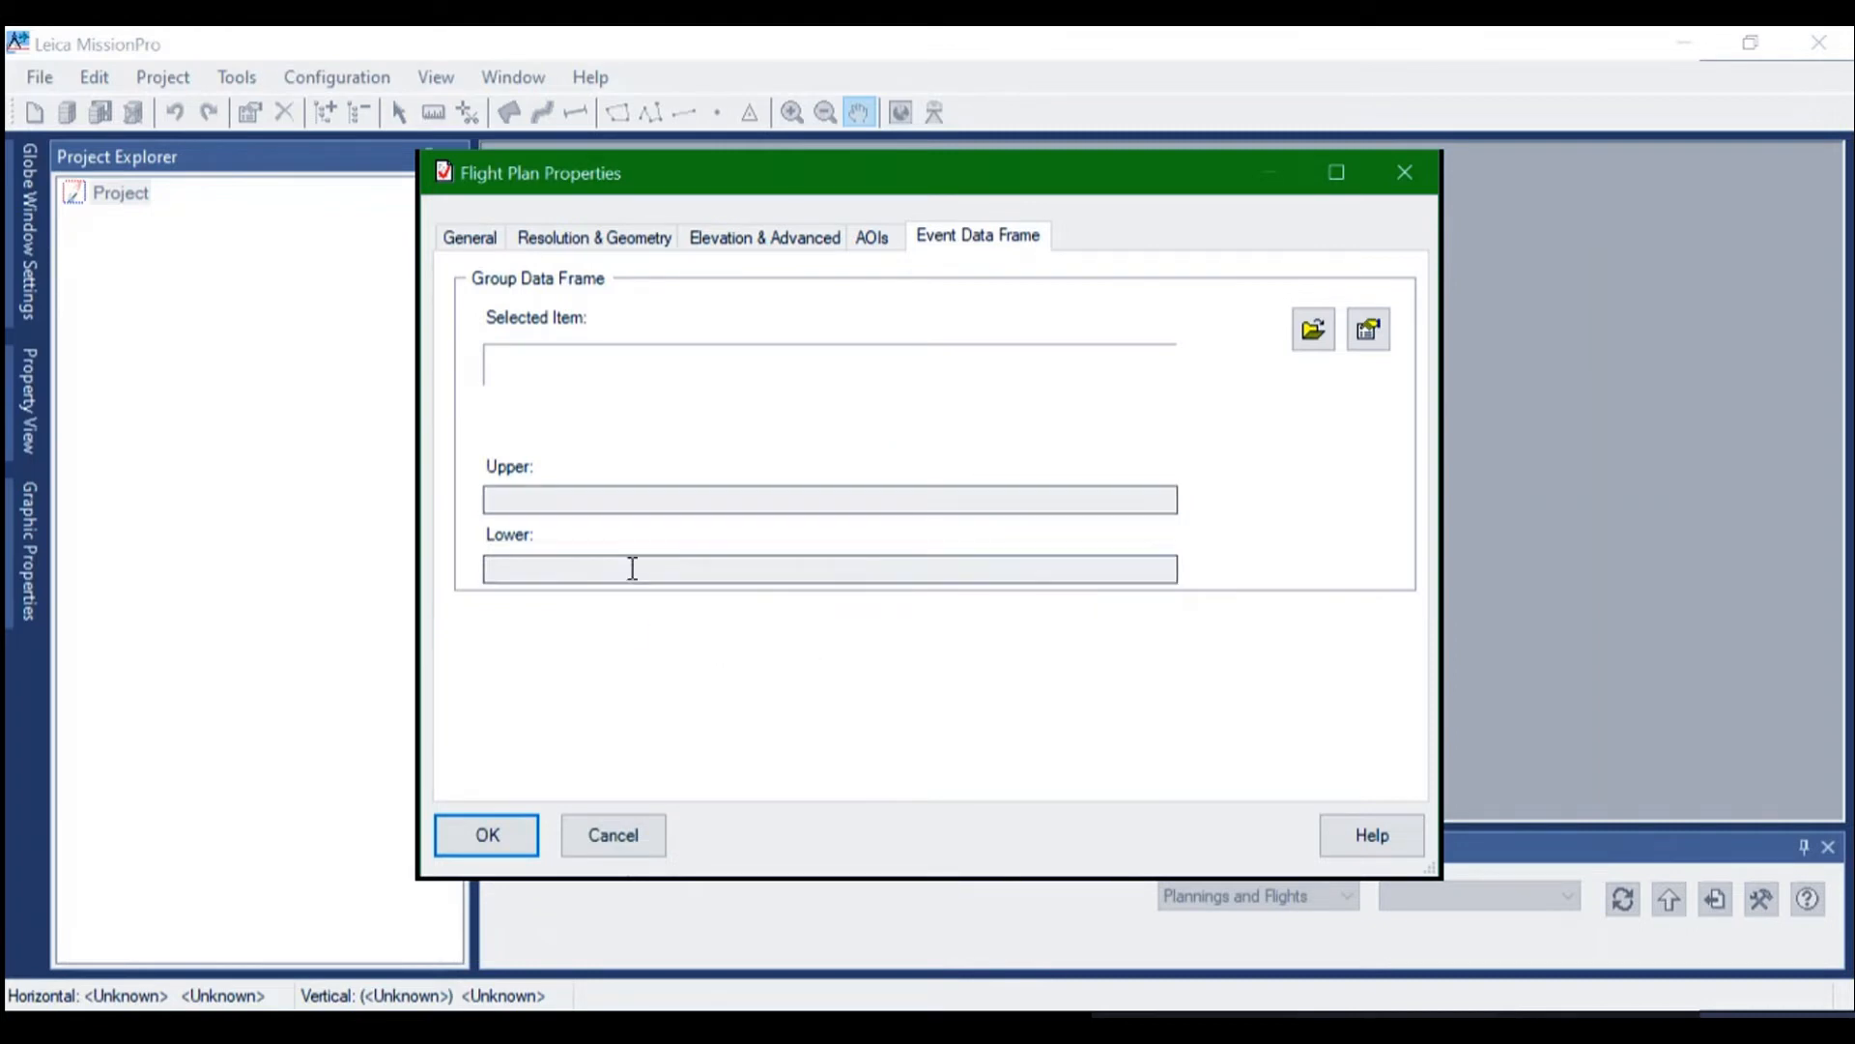
{"action": "left_click", "coordinate": [487, 835]}
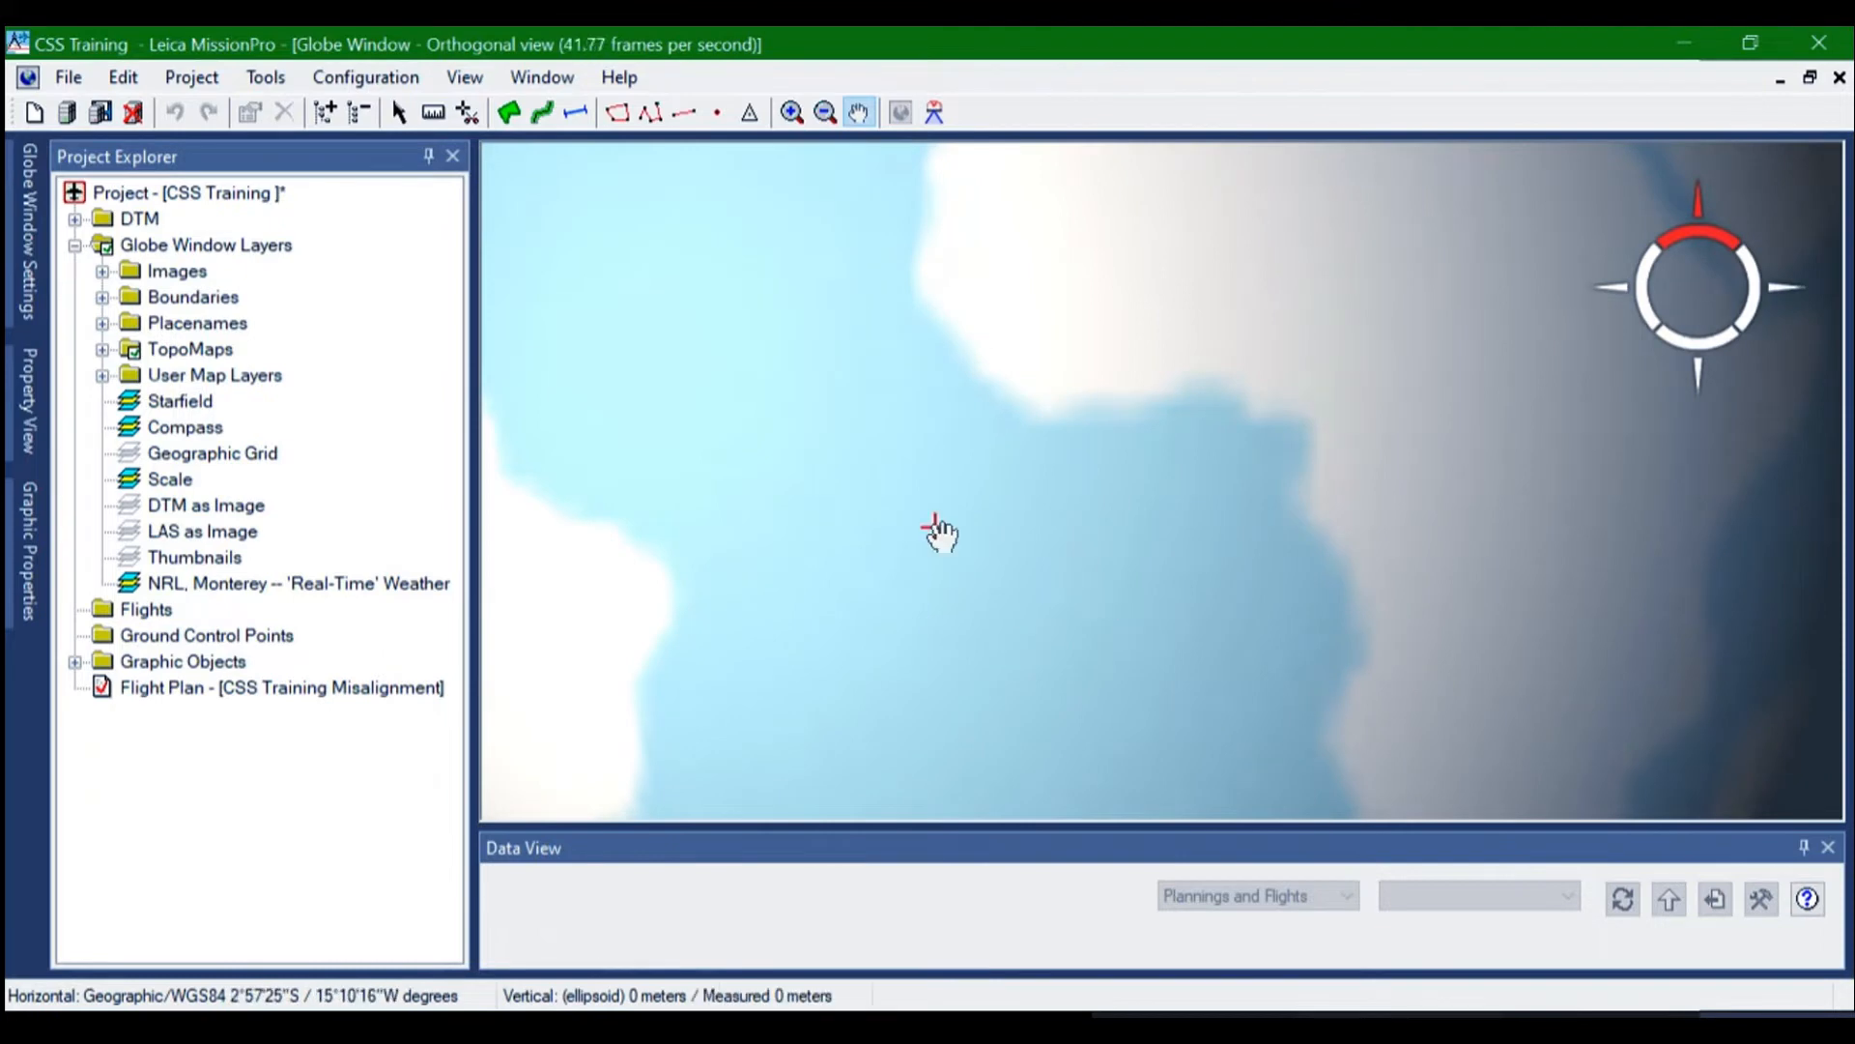
Locate the region around Reutlingen, Ulm and Sigmaringen in southern Germany on the globe map
{"action": "scroll", "coordinate": [939, 533], "scroll_direction": "up", "scroll_amount": 3}
{"action": "scroll", "coordinate": [939, 533], "scroll_direction": "down", "scroll_amount": 5}
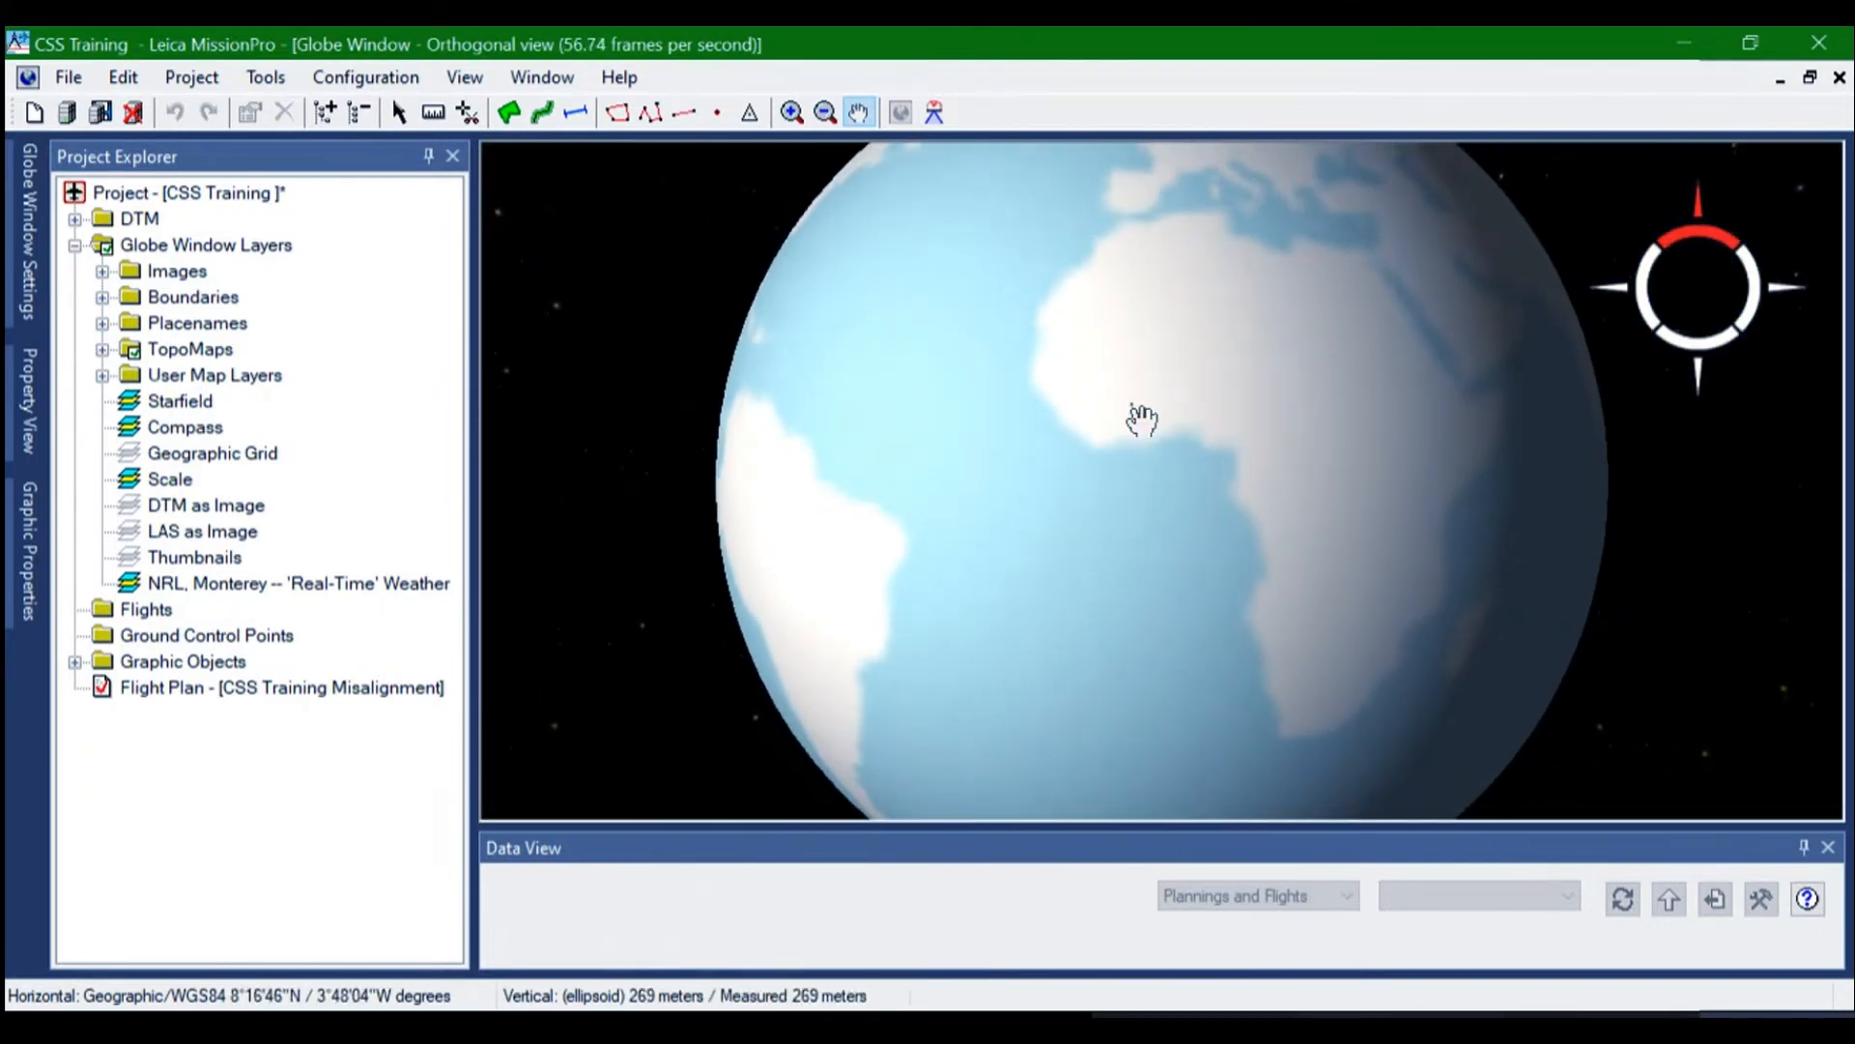
{"action": "left_click_drag", "start_coordinate": [1142, 418], "coordinate": [1172, 521]}
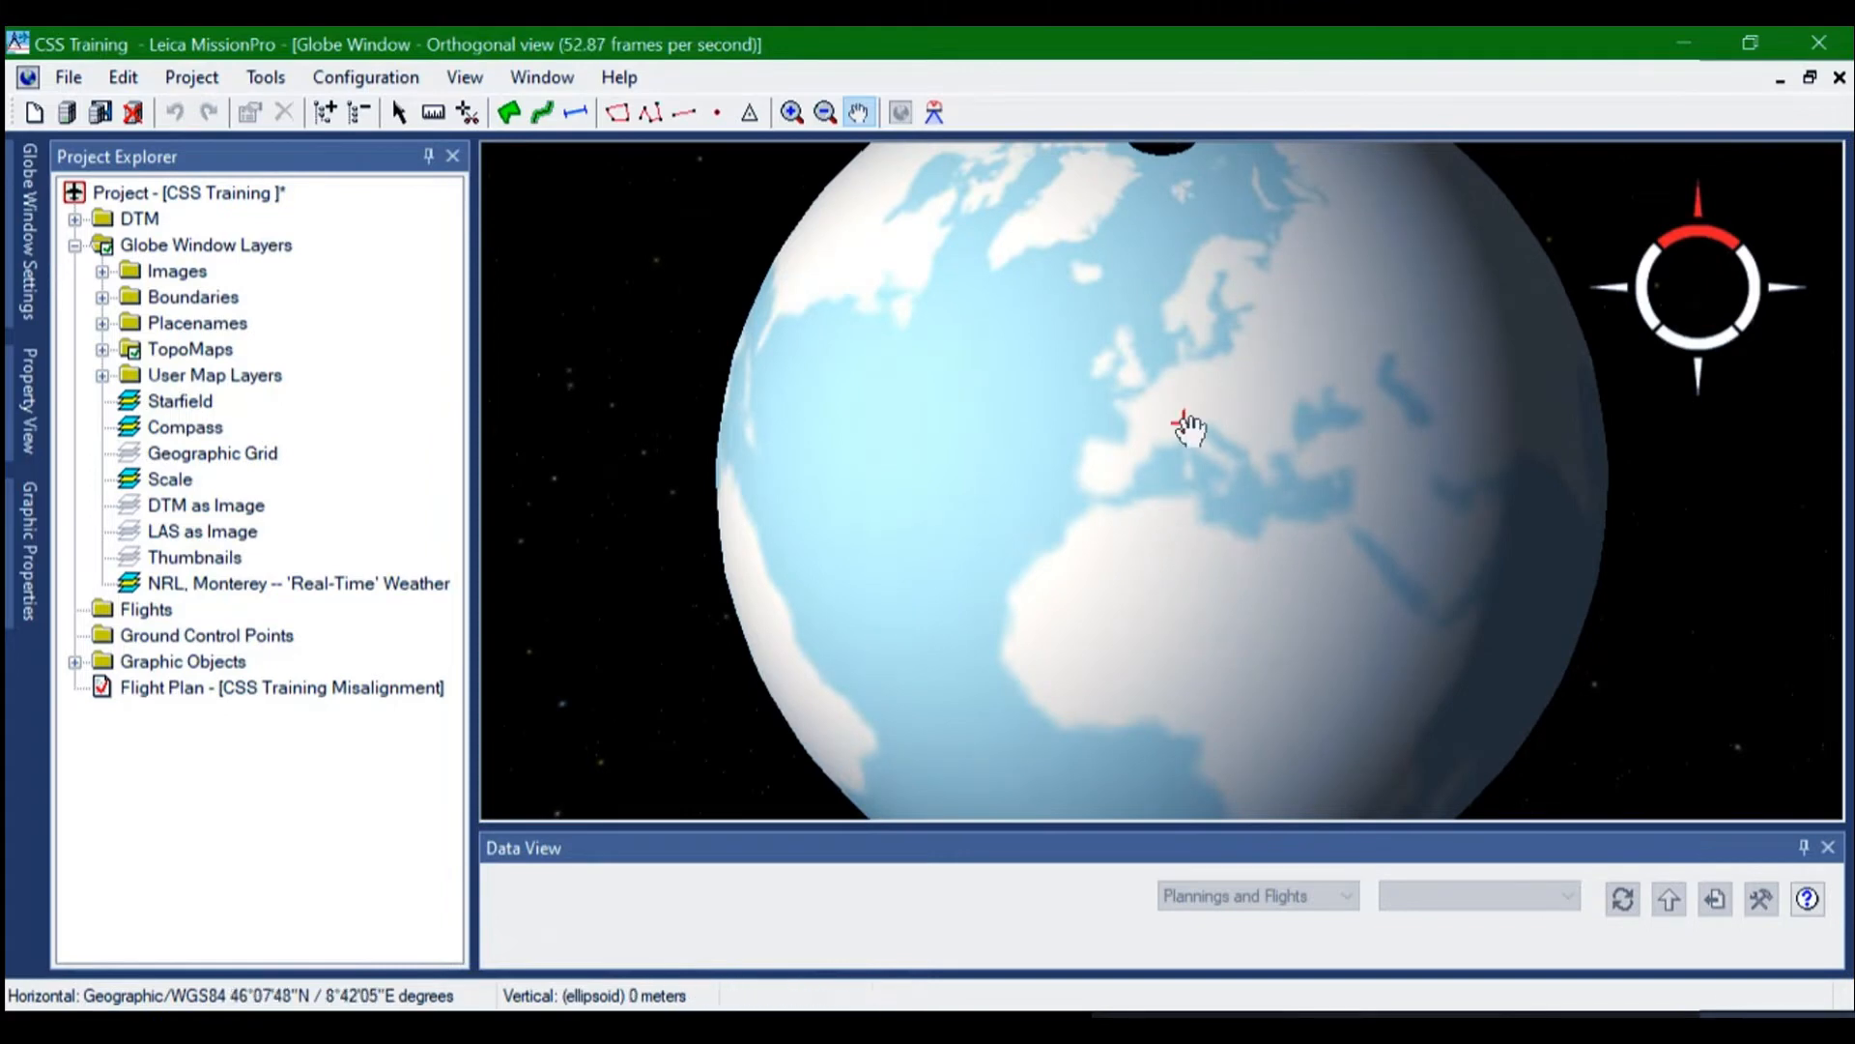
{"action": "scroll", "coordinate": [1187, 423], "scroll_direction": "up", "scroll_amount": 4}
{"action": "left_click_drag", "start_coordinate": [1191, 430], "coordinate": [1159, 663]}
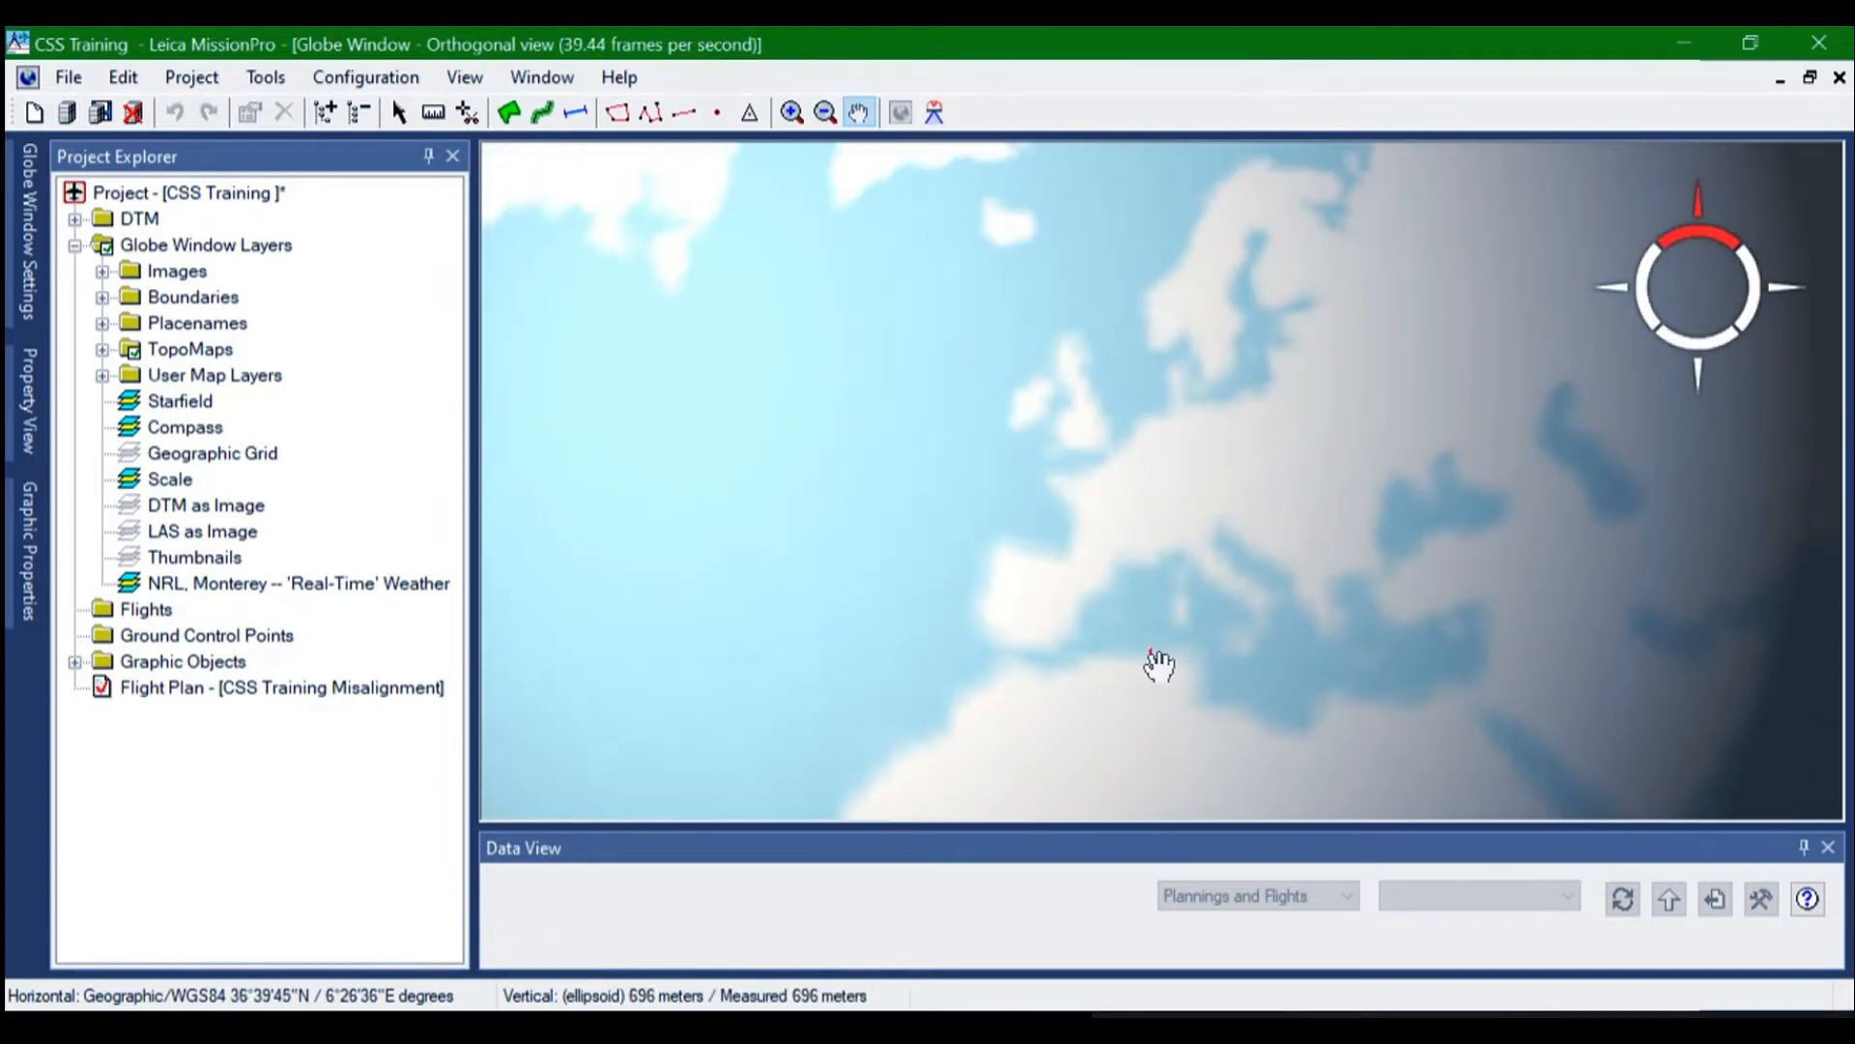
{"action": "scroll", "coordinate": [1208, 509], "scroll_direction": "up", "scroll_amount": 2}
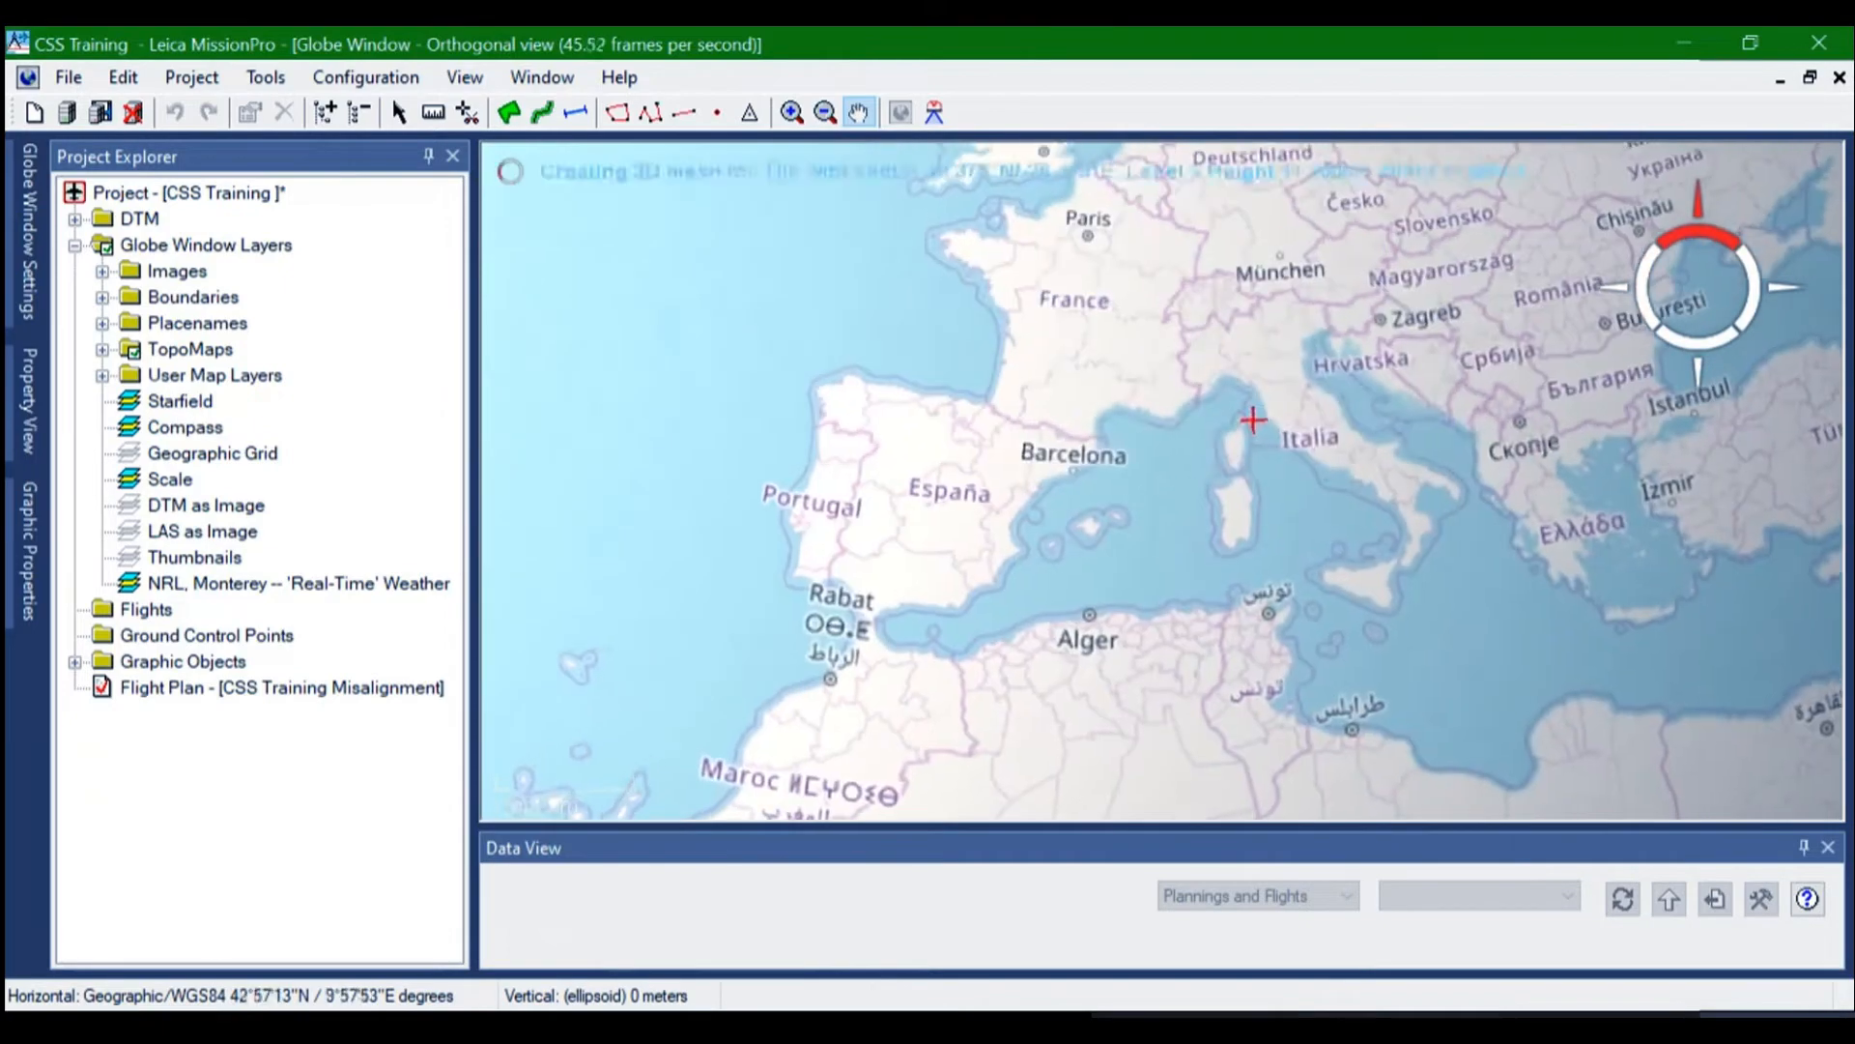
{"action": "left_click_drag", "start_coordinate": [1251, 414], "coordinate": [1195, 570]}
{"action": "scroll", "coordinate": [1195, 536], "scroll_direction": "up", "scroll_amount": 4}
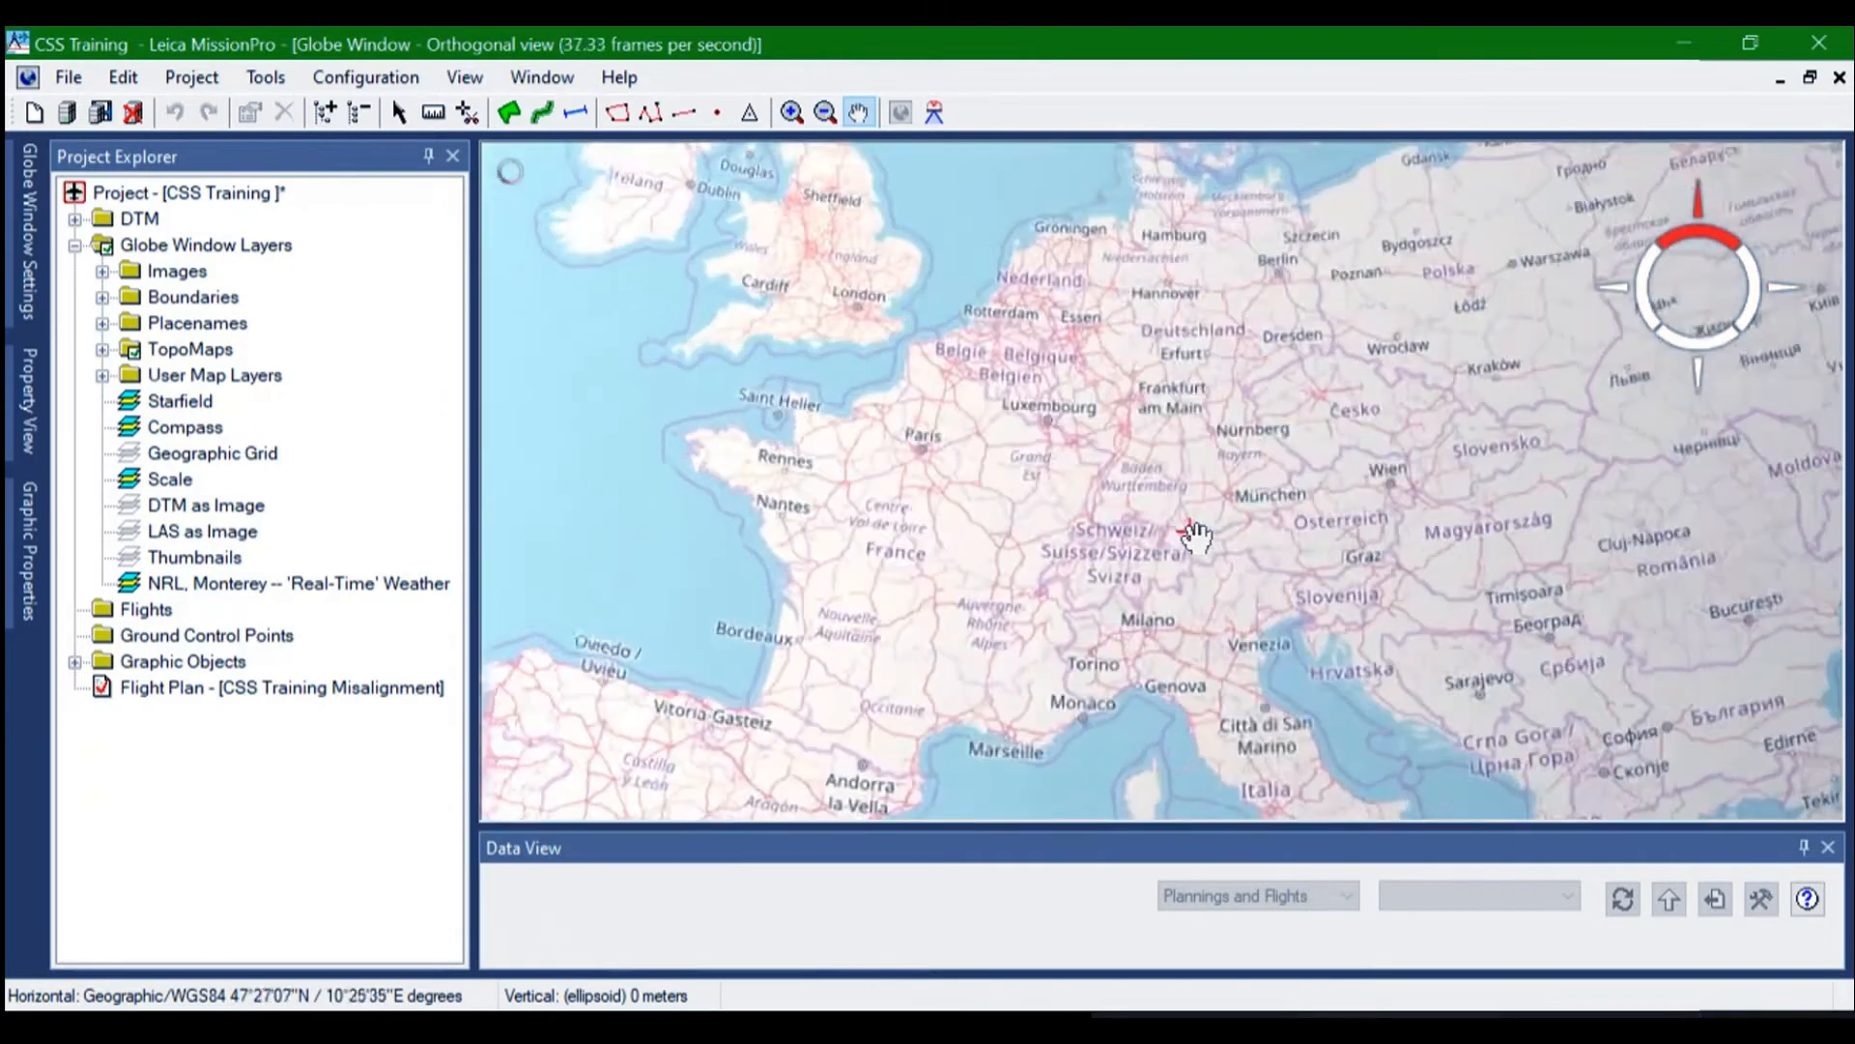
{"action": "scroll", "coordinate": [1196, 535], "scroll_direction": "up", "scroll_amount": 4}
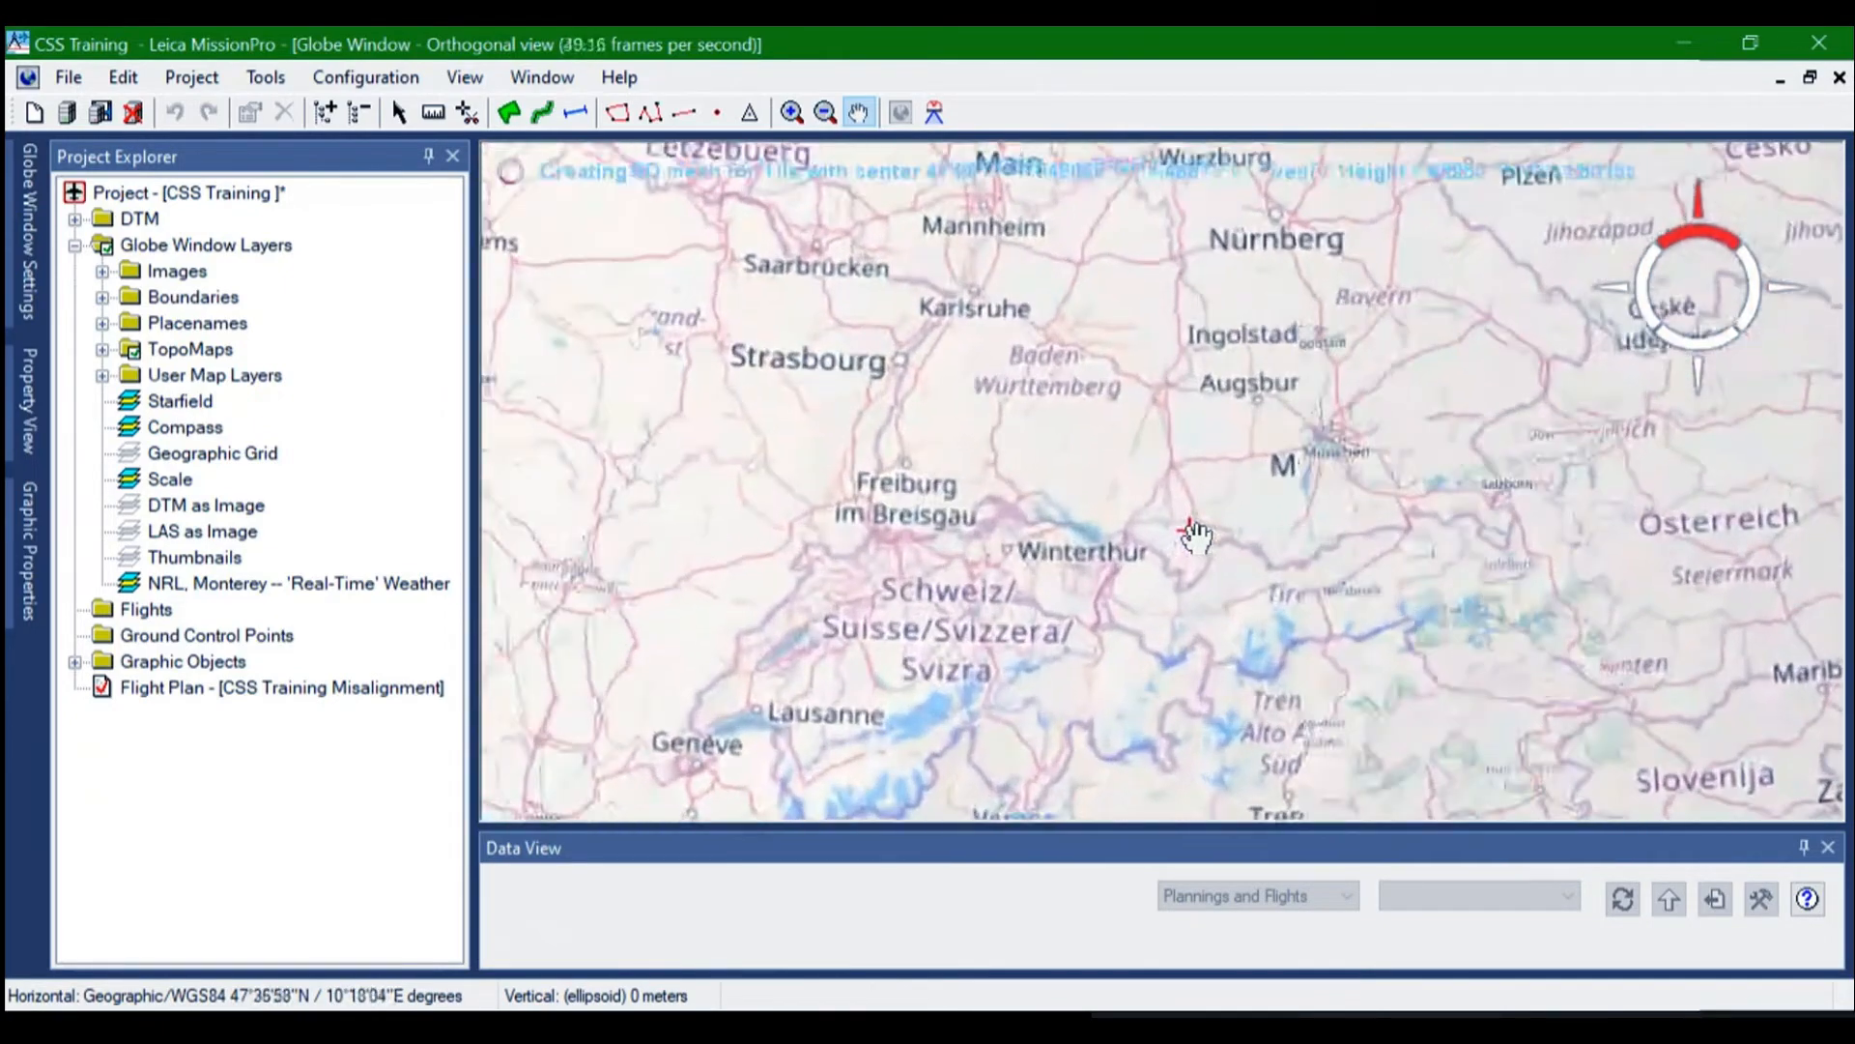
{"action": "left_click_drag", "start_coordinate": [1130, 458], "coordinate": [1199, 593]}
{"action": "scroll", "coordinate": [1198, 595], "scroll_direction": "up", "scroll_amount": 5}
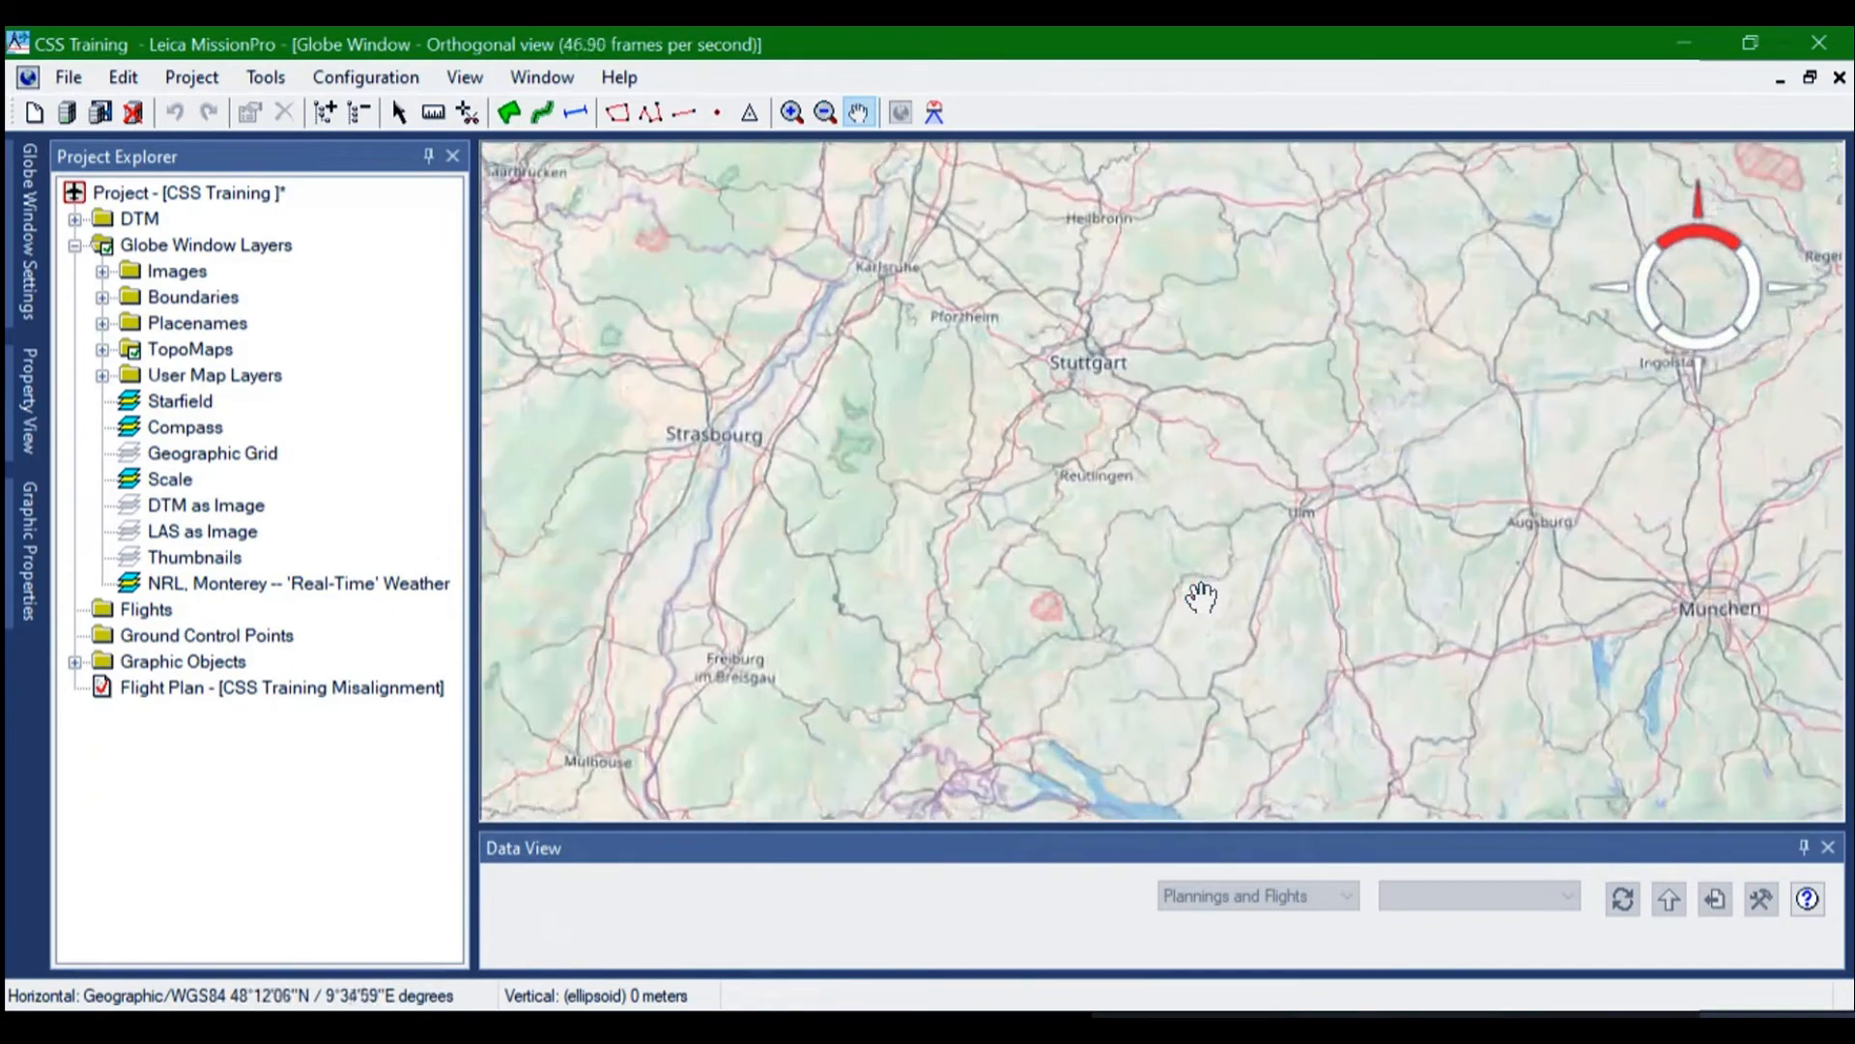
{"action": "scroll", "coordinate": [1201, 596], "scroll_direction": "up", "scroll_amount": 2}
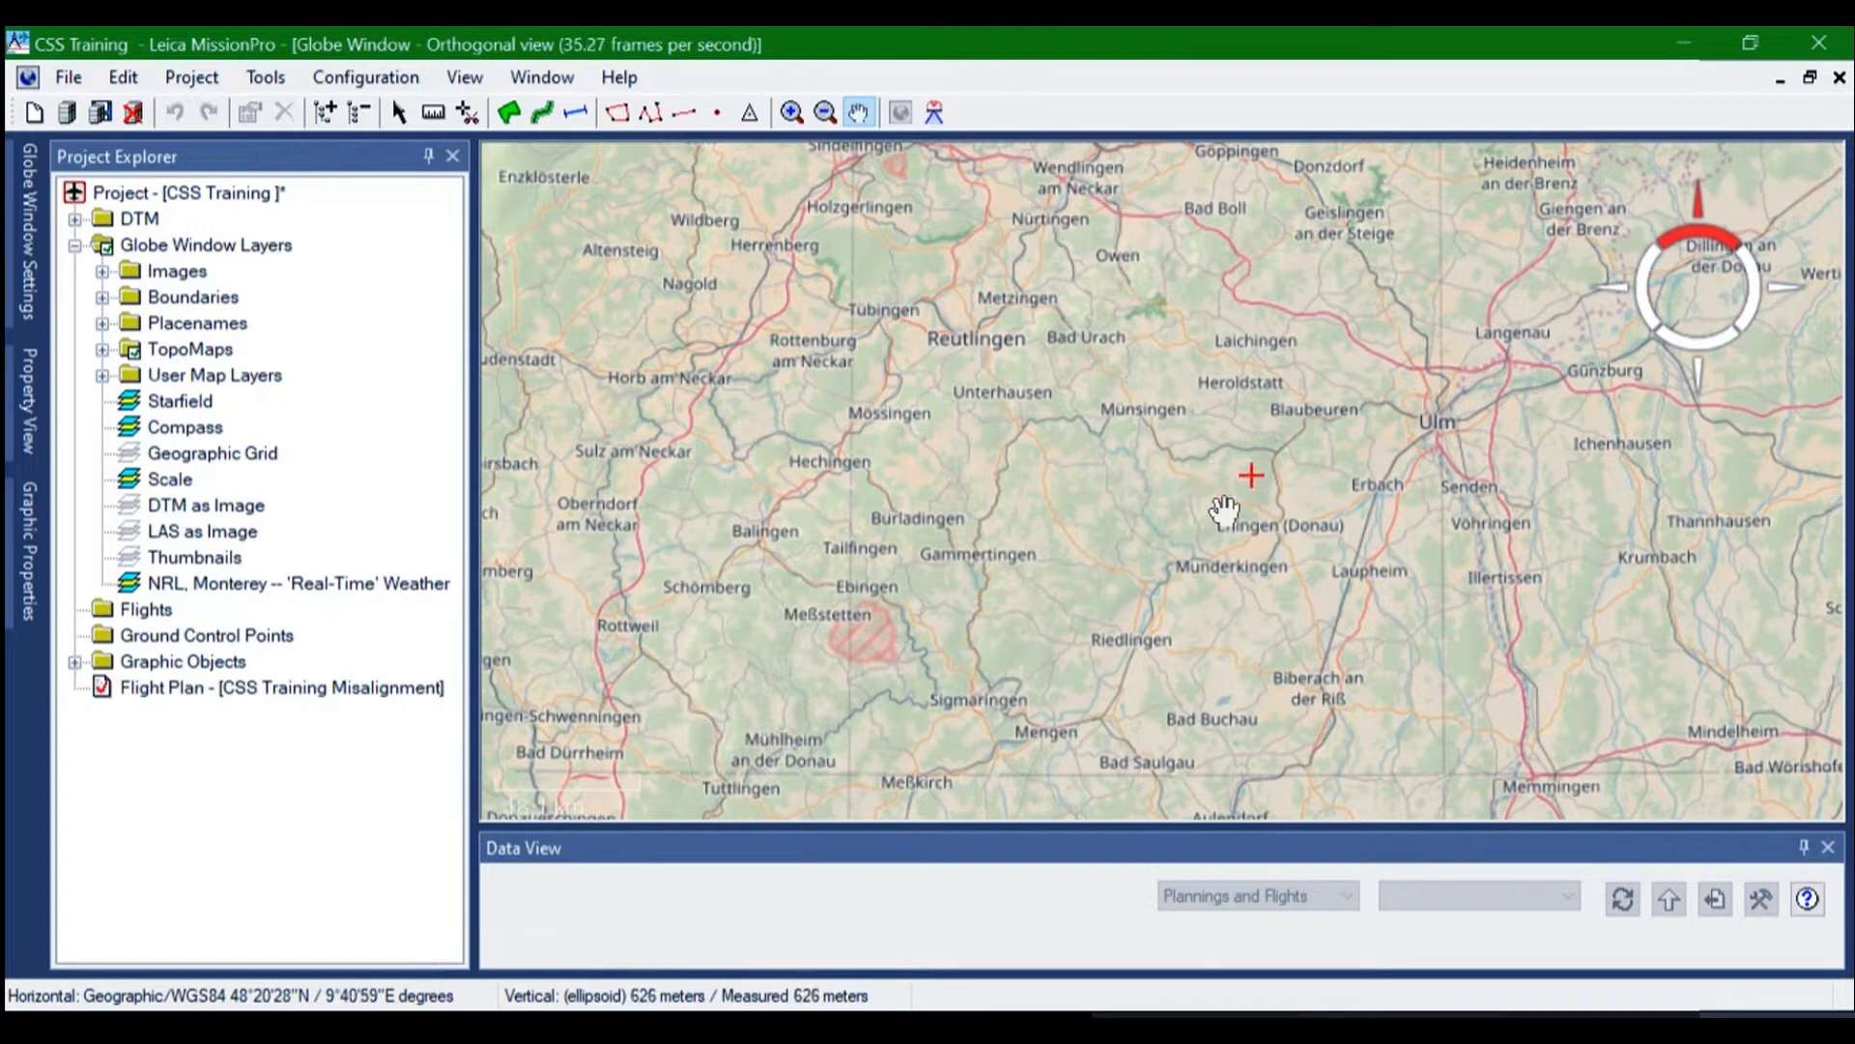
{"action": "left_click_drag", "start_coordinate": [1093, 538], "coordinate": [1118, 468]}
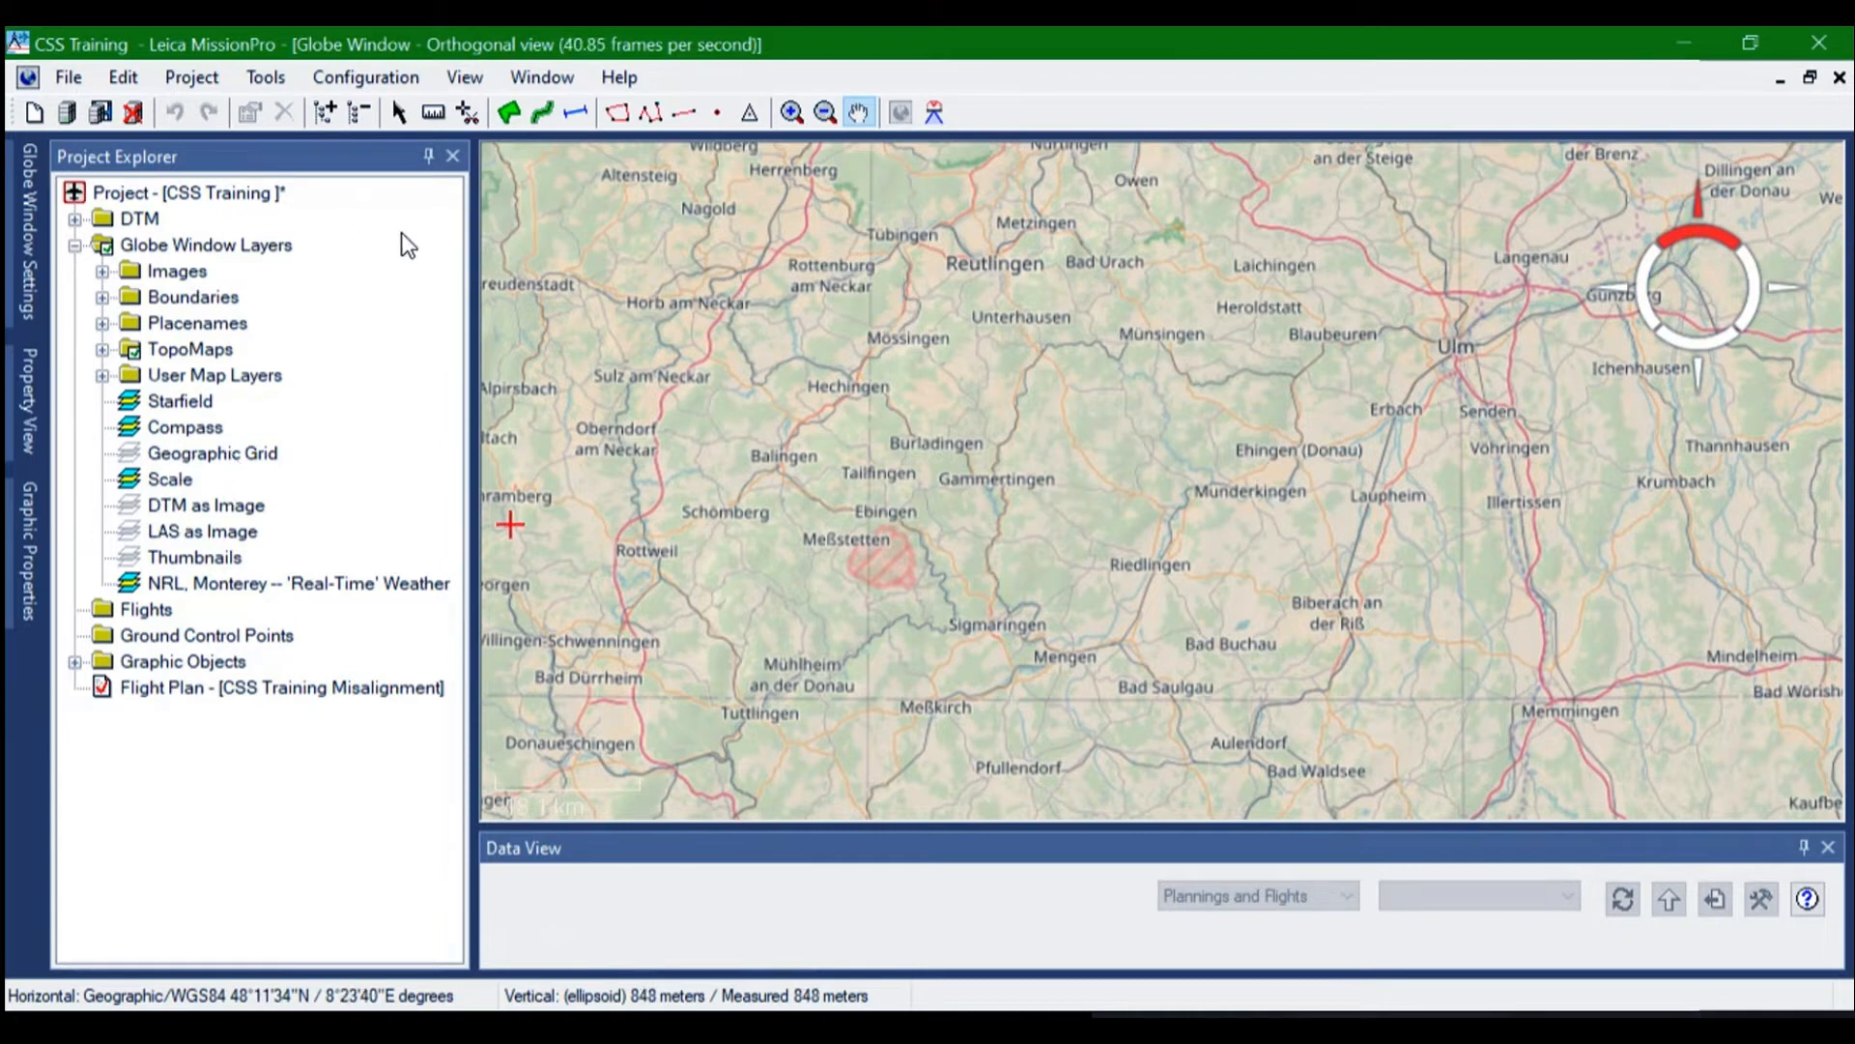
Measure a north-south line across Ulm's urban area, from north of Oststadt to south of Weststadt
{"action": "left_click", "coordinate": [576, 112]}
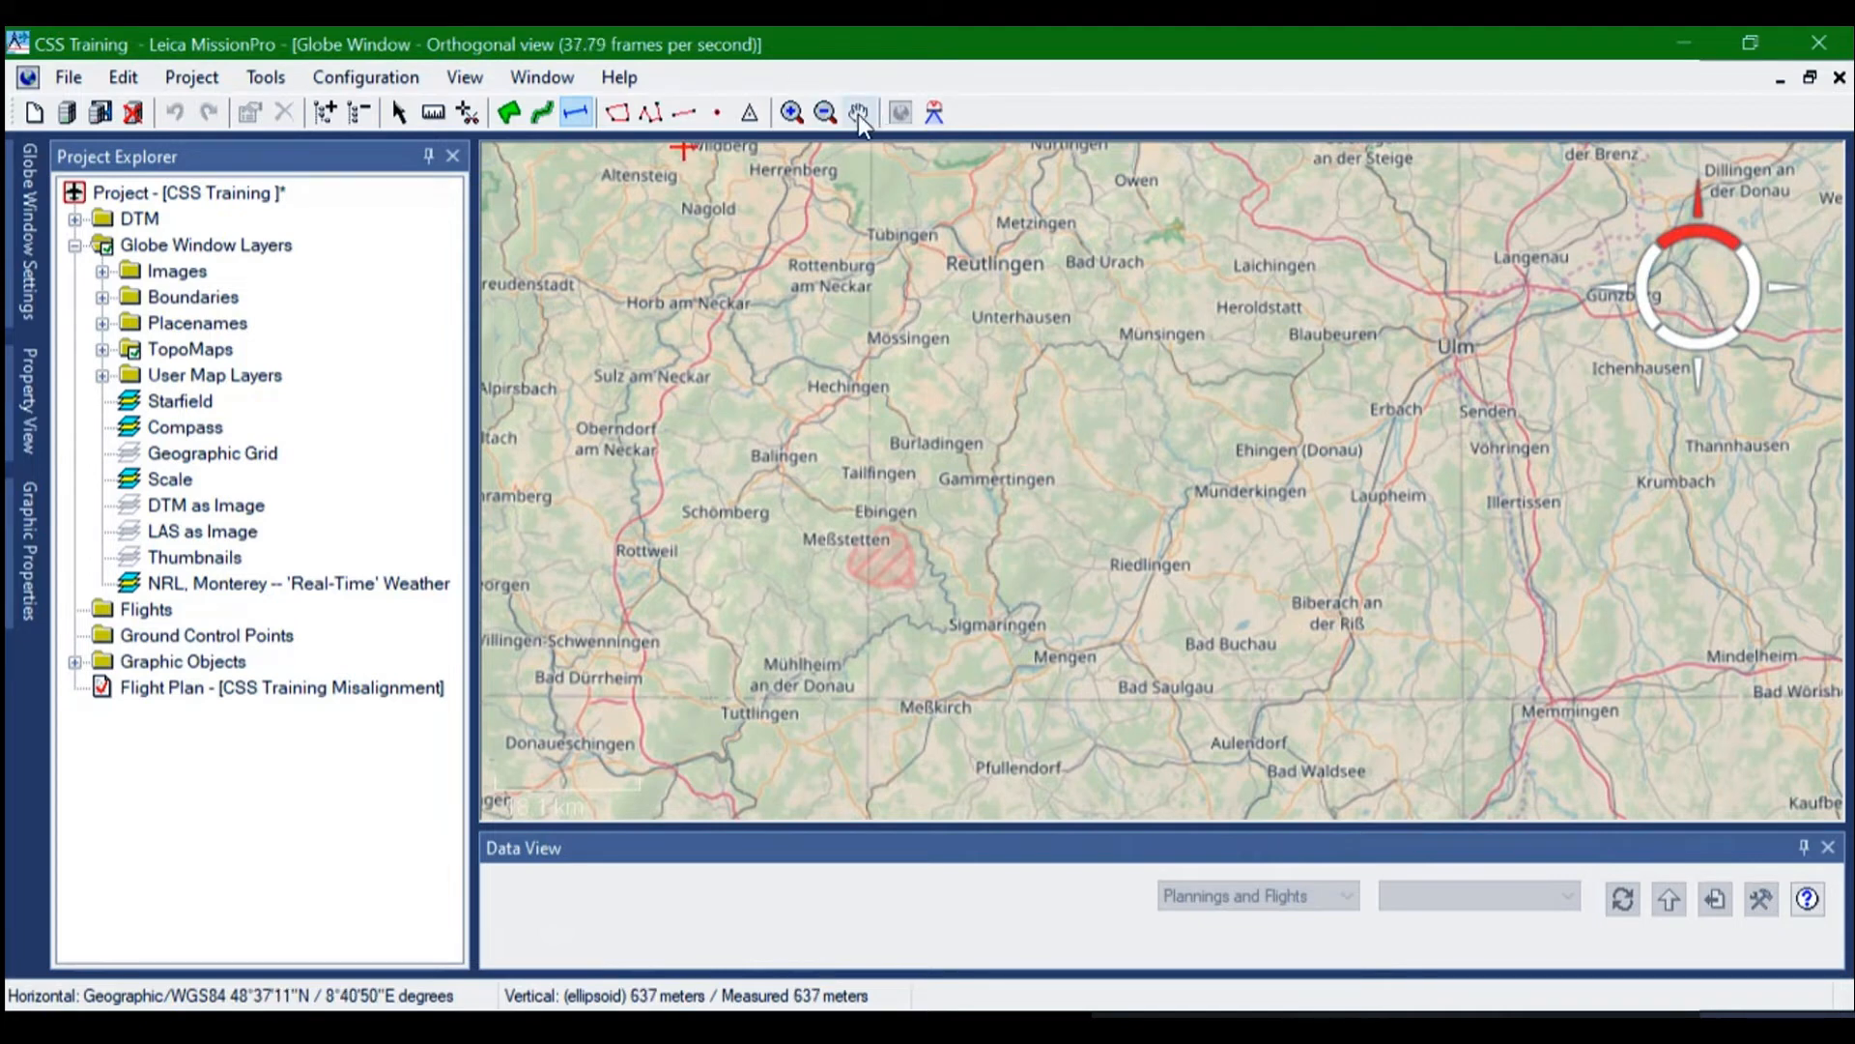
{"action": "left_click_drag", "start_coordinate": [1130, 484], "coordinate": [1053, 618]}
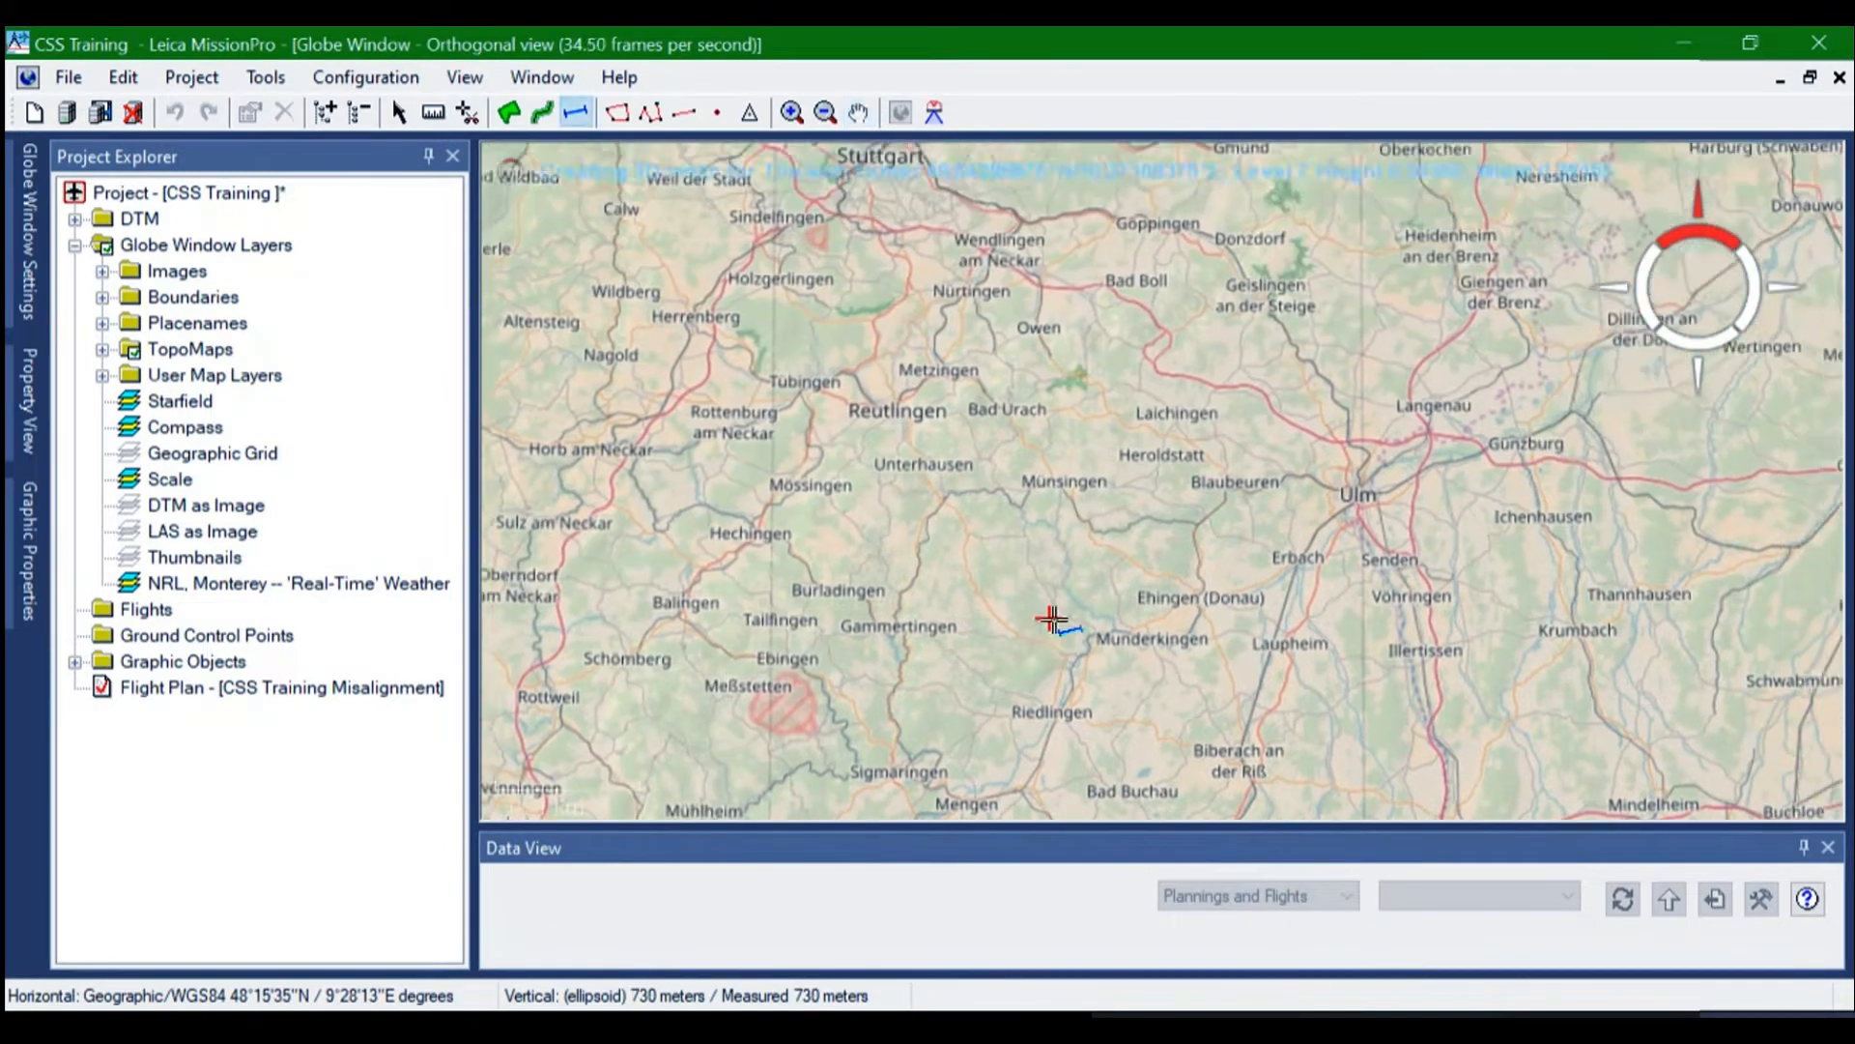
{"action": "left_click_drag", "start_coordinate": [1126, 513], "coordinate": [870, 526]}
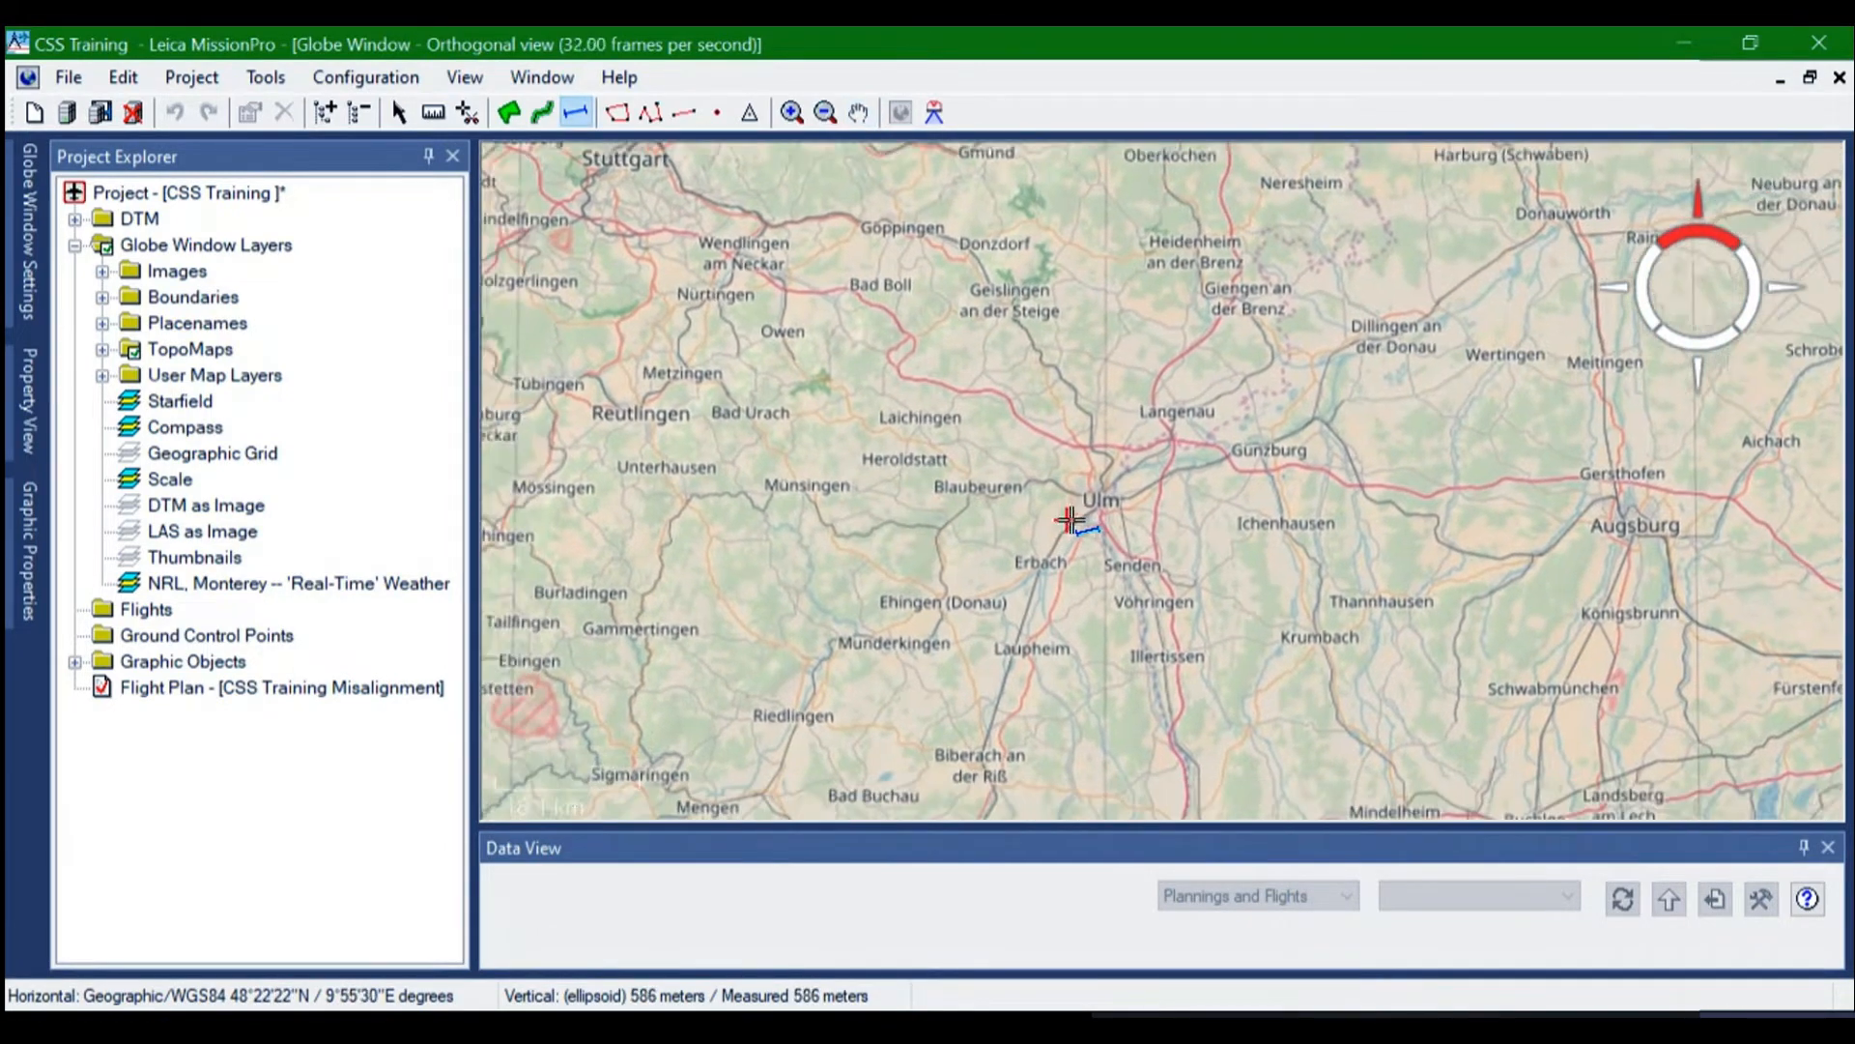
{"action": "scroll", "coordinate": [1144, 458], "scroll_direction": "up", "scroll_amount": 3}
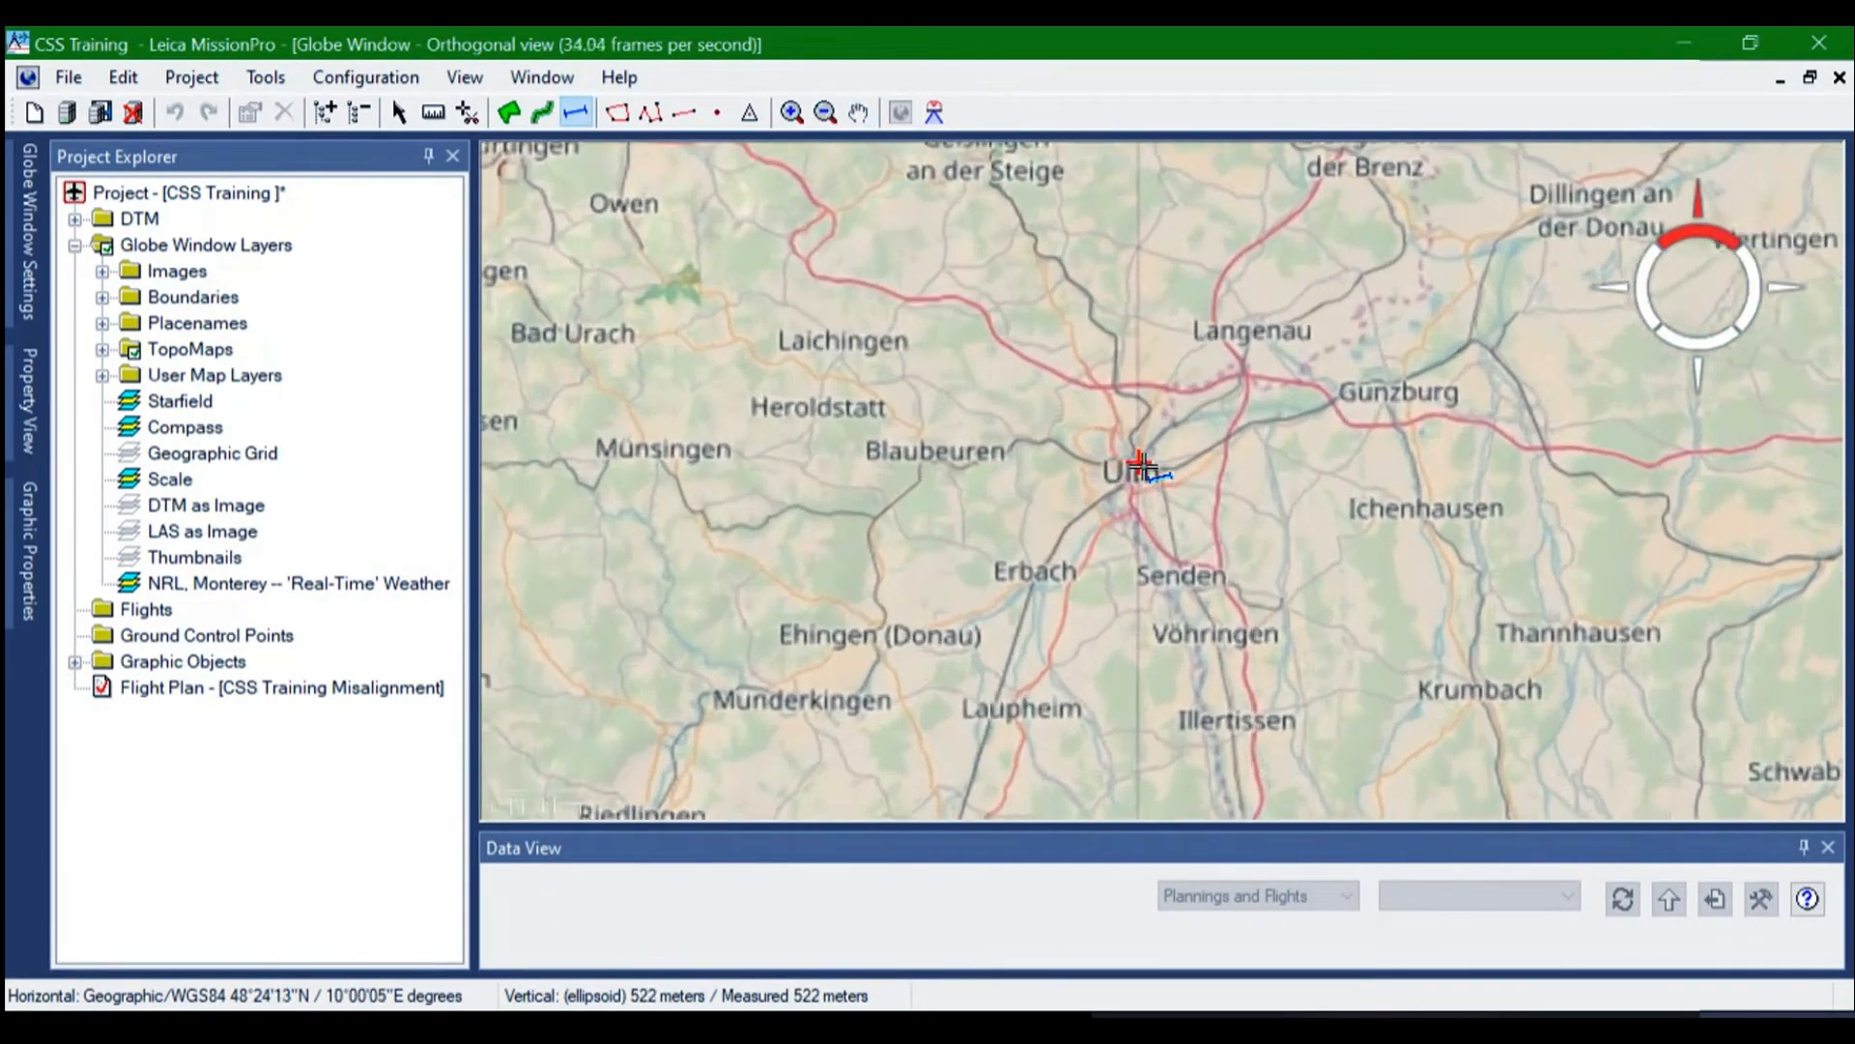
{"action": "scroll", "coordinate": [1141, 465], "scroll_direction": "up", "scroll_amount": 5}
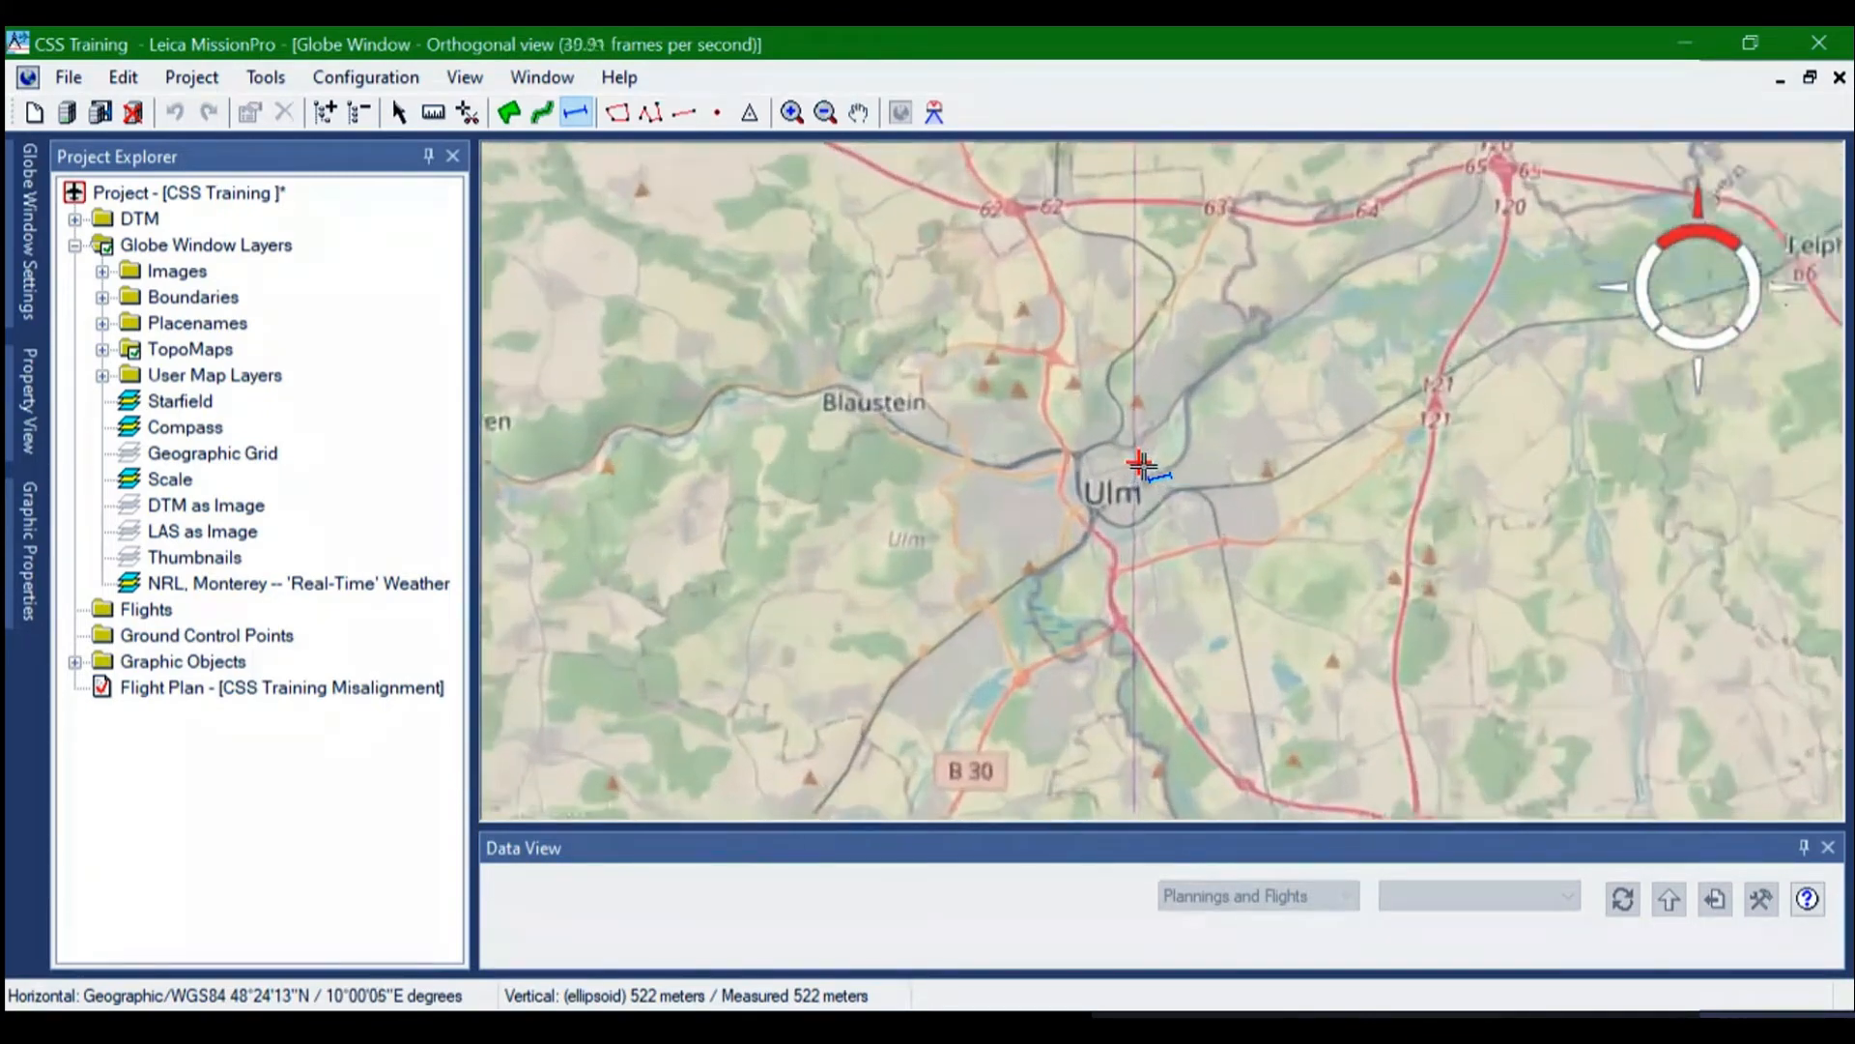
{"action": "scroll", "coordinate": [1142, 464], "scroll_direction": "up", "scroll_amount": 5}
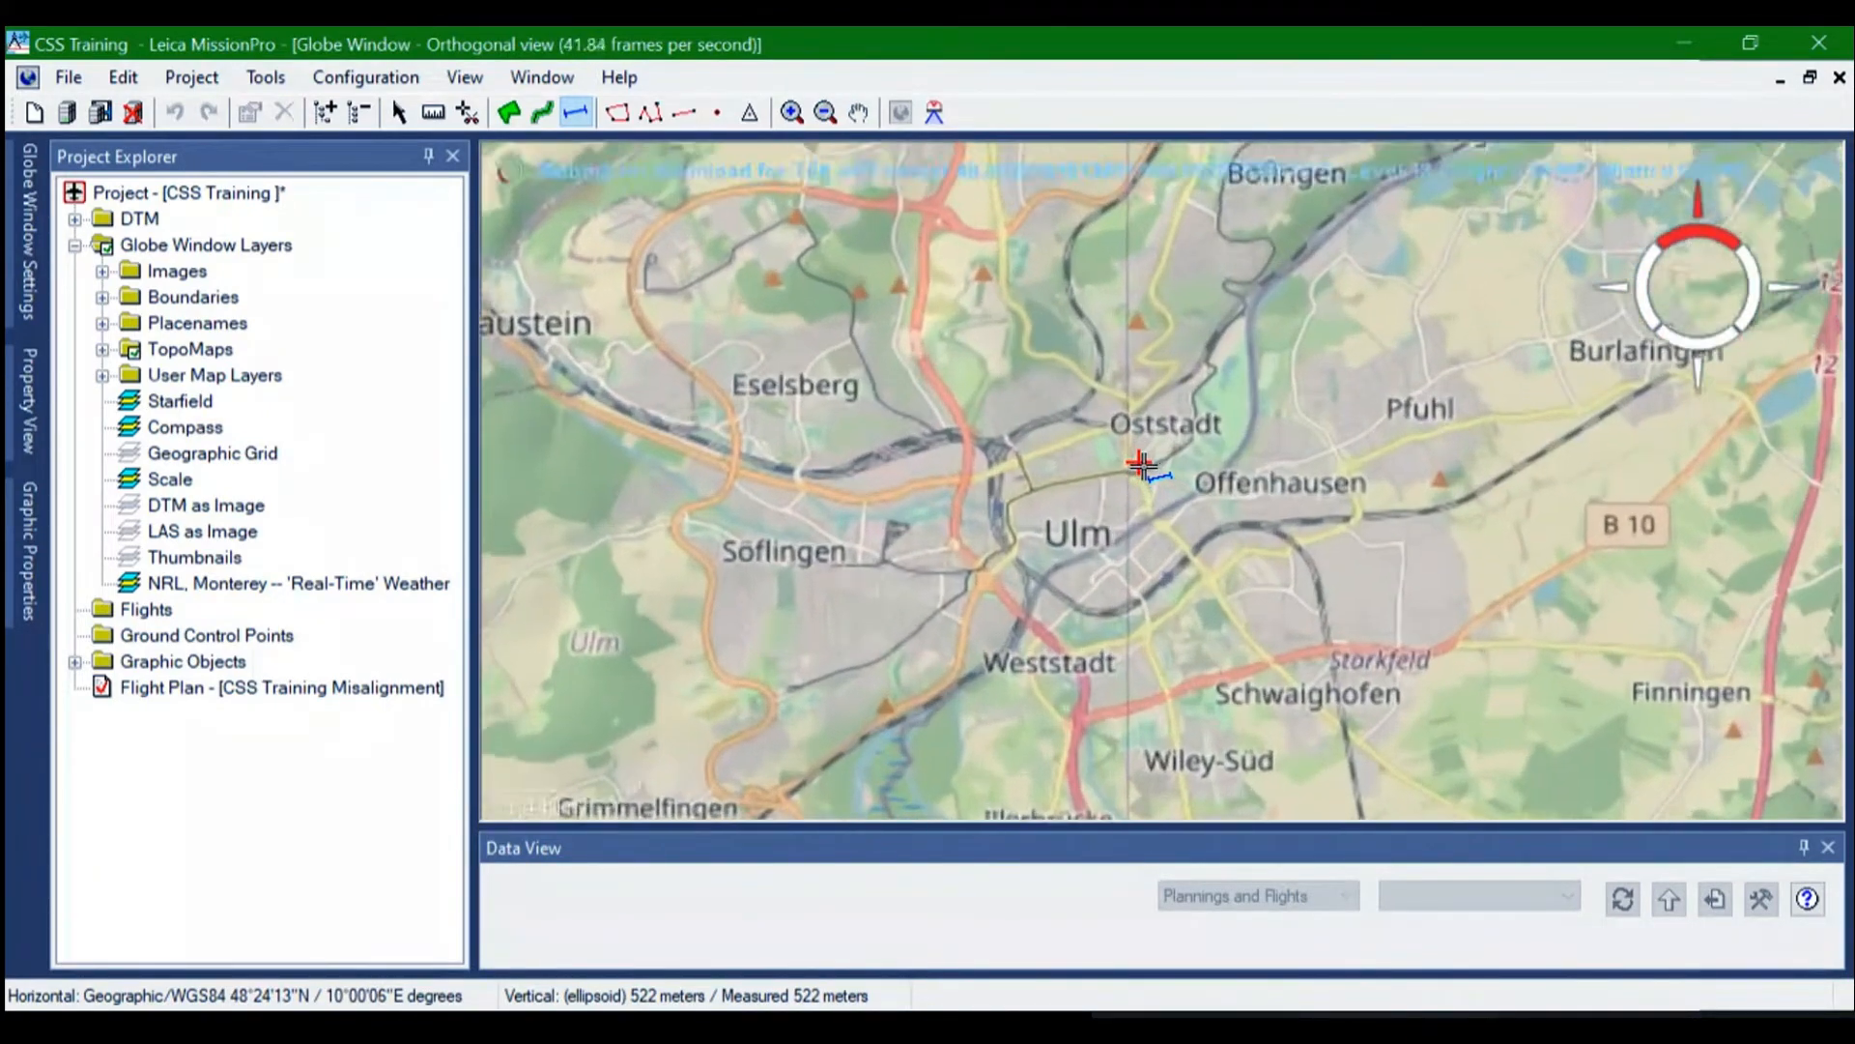
{"action": "scroll", "coordinate": [1141, 465], "scroll_direction": "down", "scroll_amount": 3}
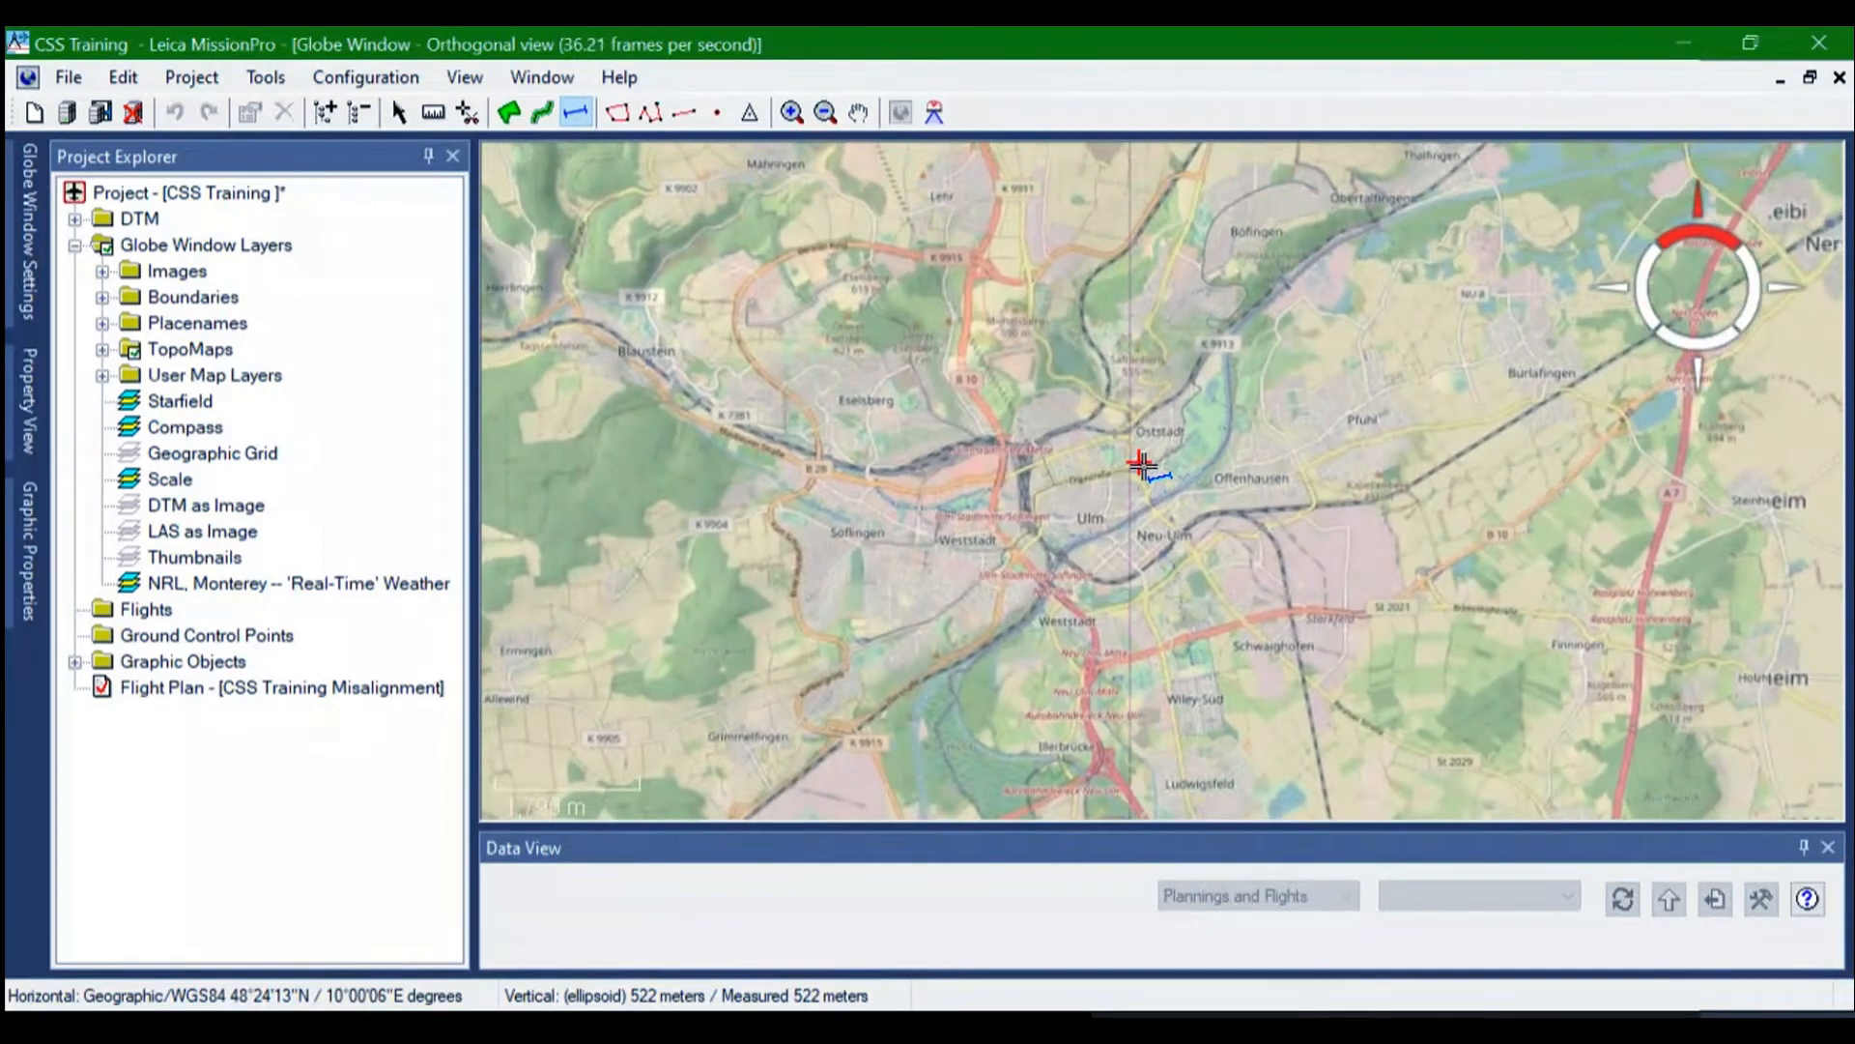
{"action": "scroll", "coordinate": [1141, 465], "scroll_direction": "down", "scroll_amount": 3}
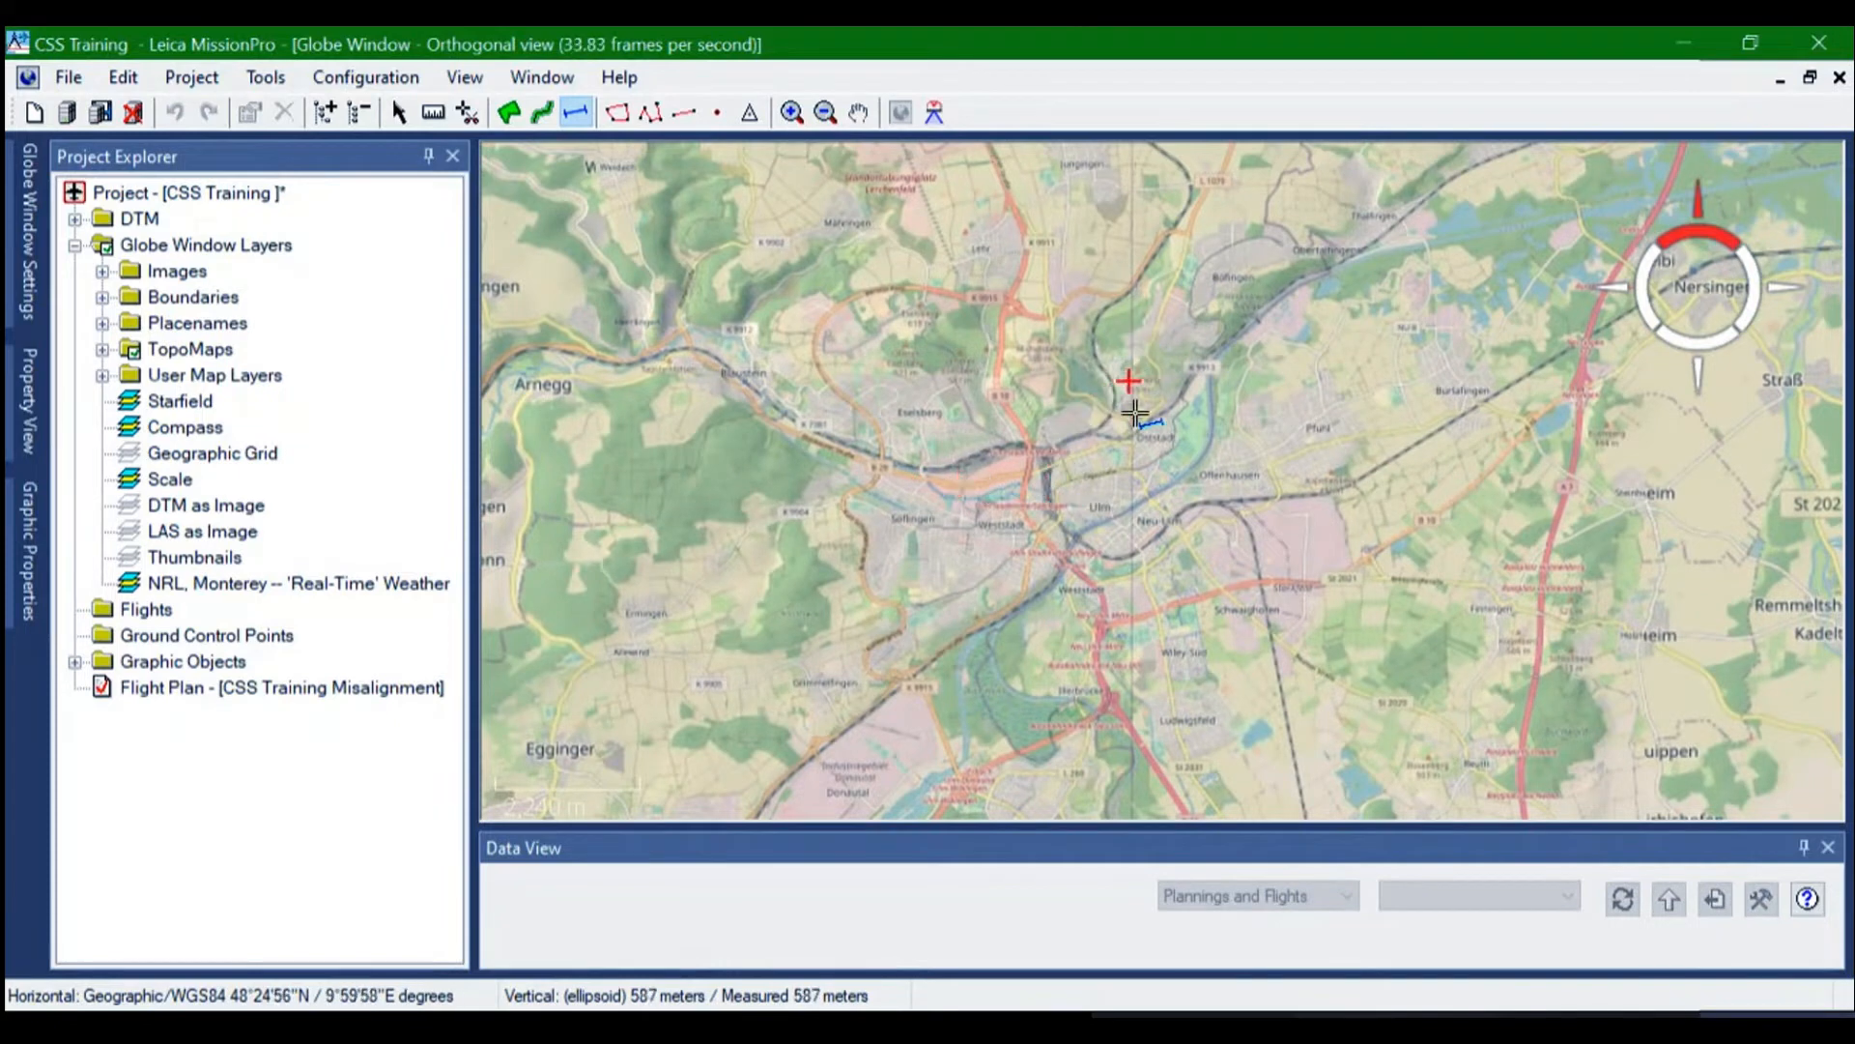
{"action": "left_click", "coordinate": [433, 112]}
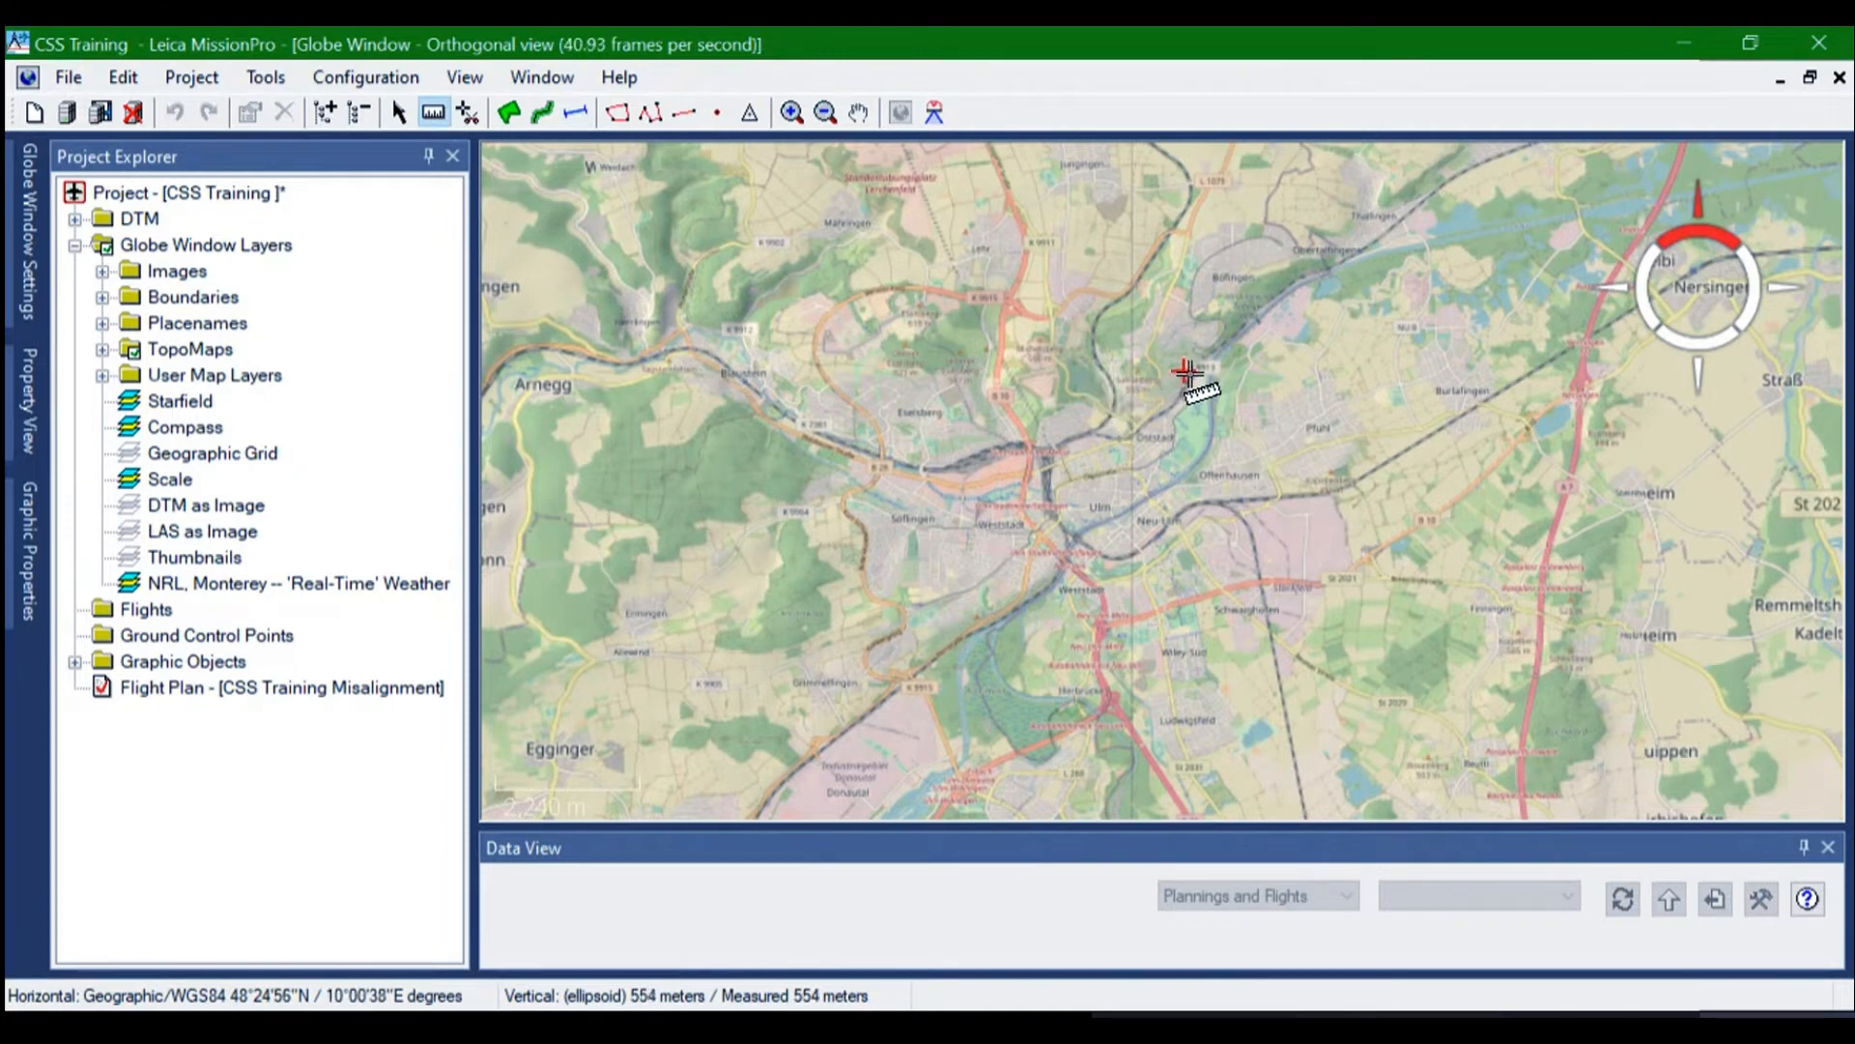
{"action": "left_click_drag", "start_coordinate": [1114, 394], "coordinate": [1110, 642]}
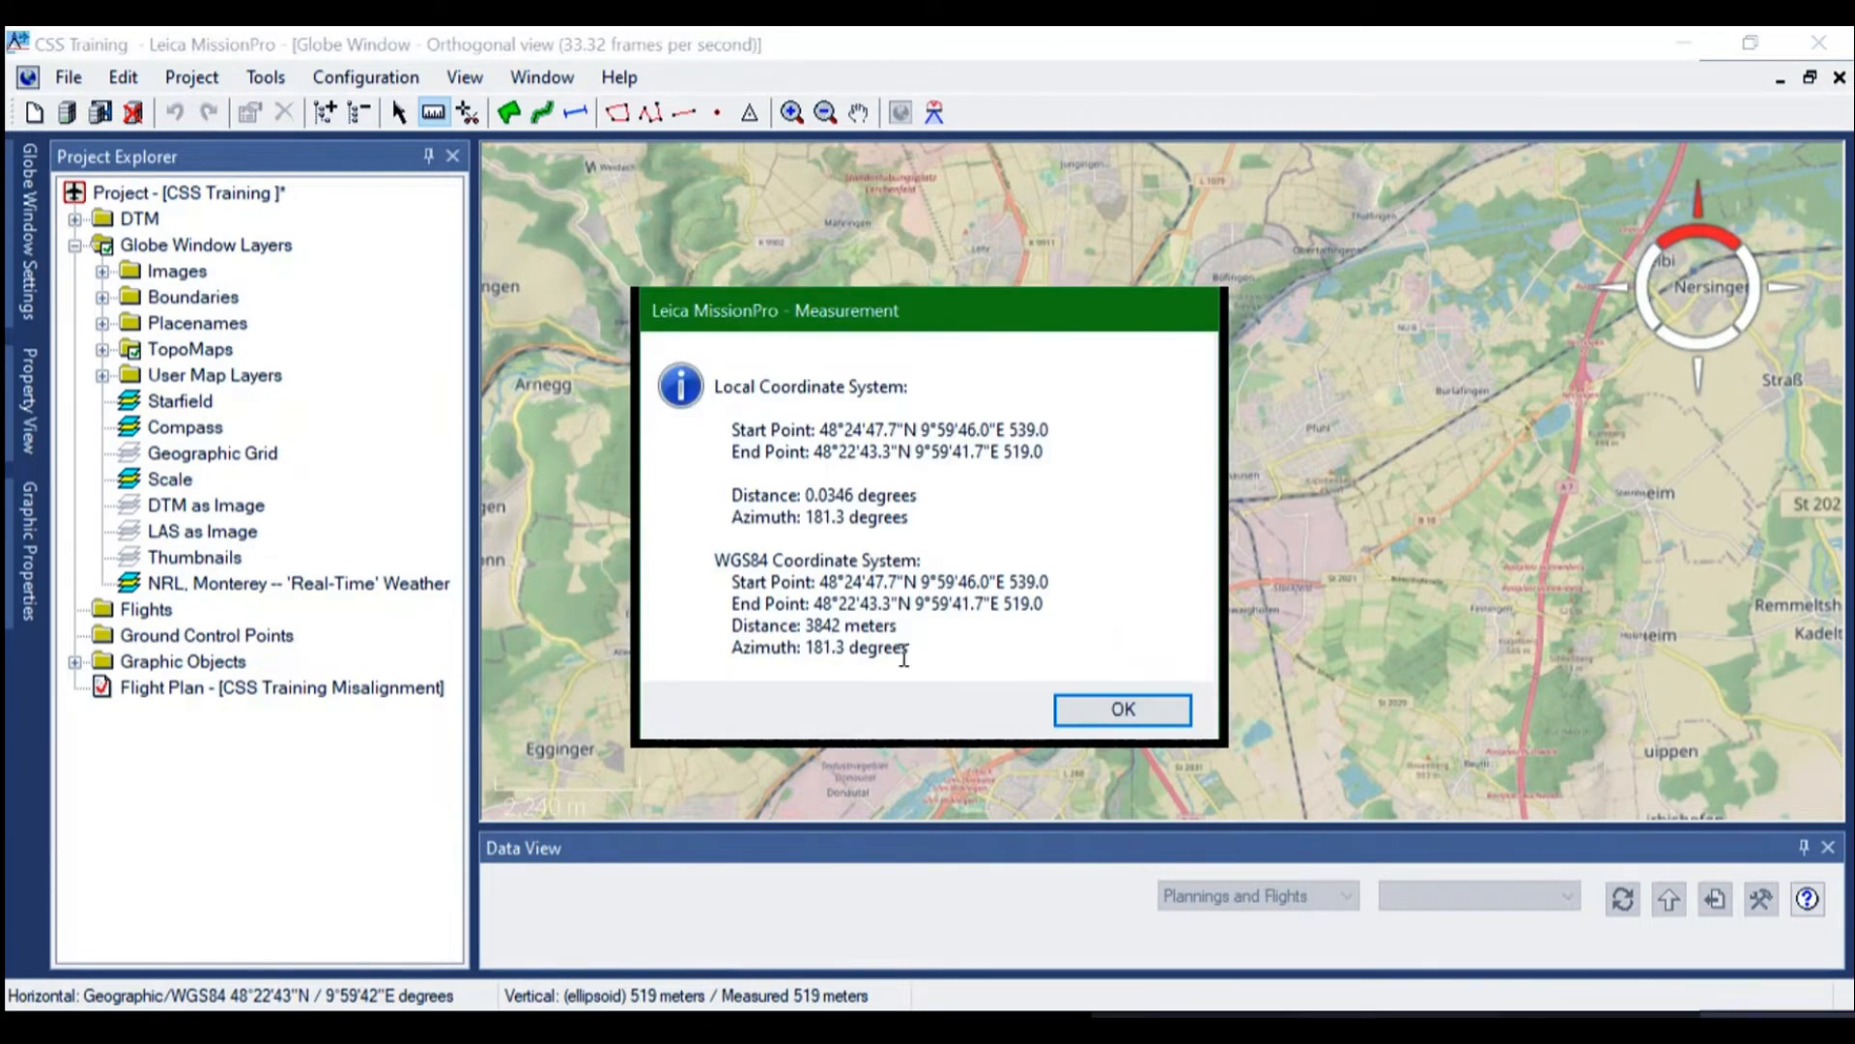
{"action": "left_click", "coordinate": [1116, 705]}
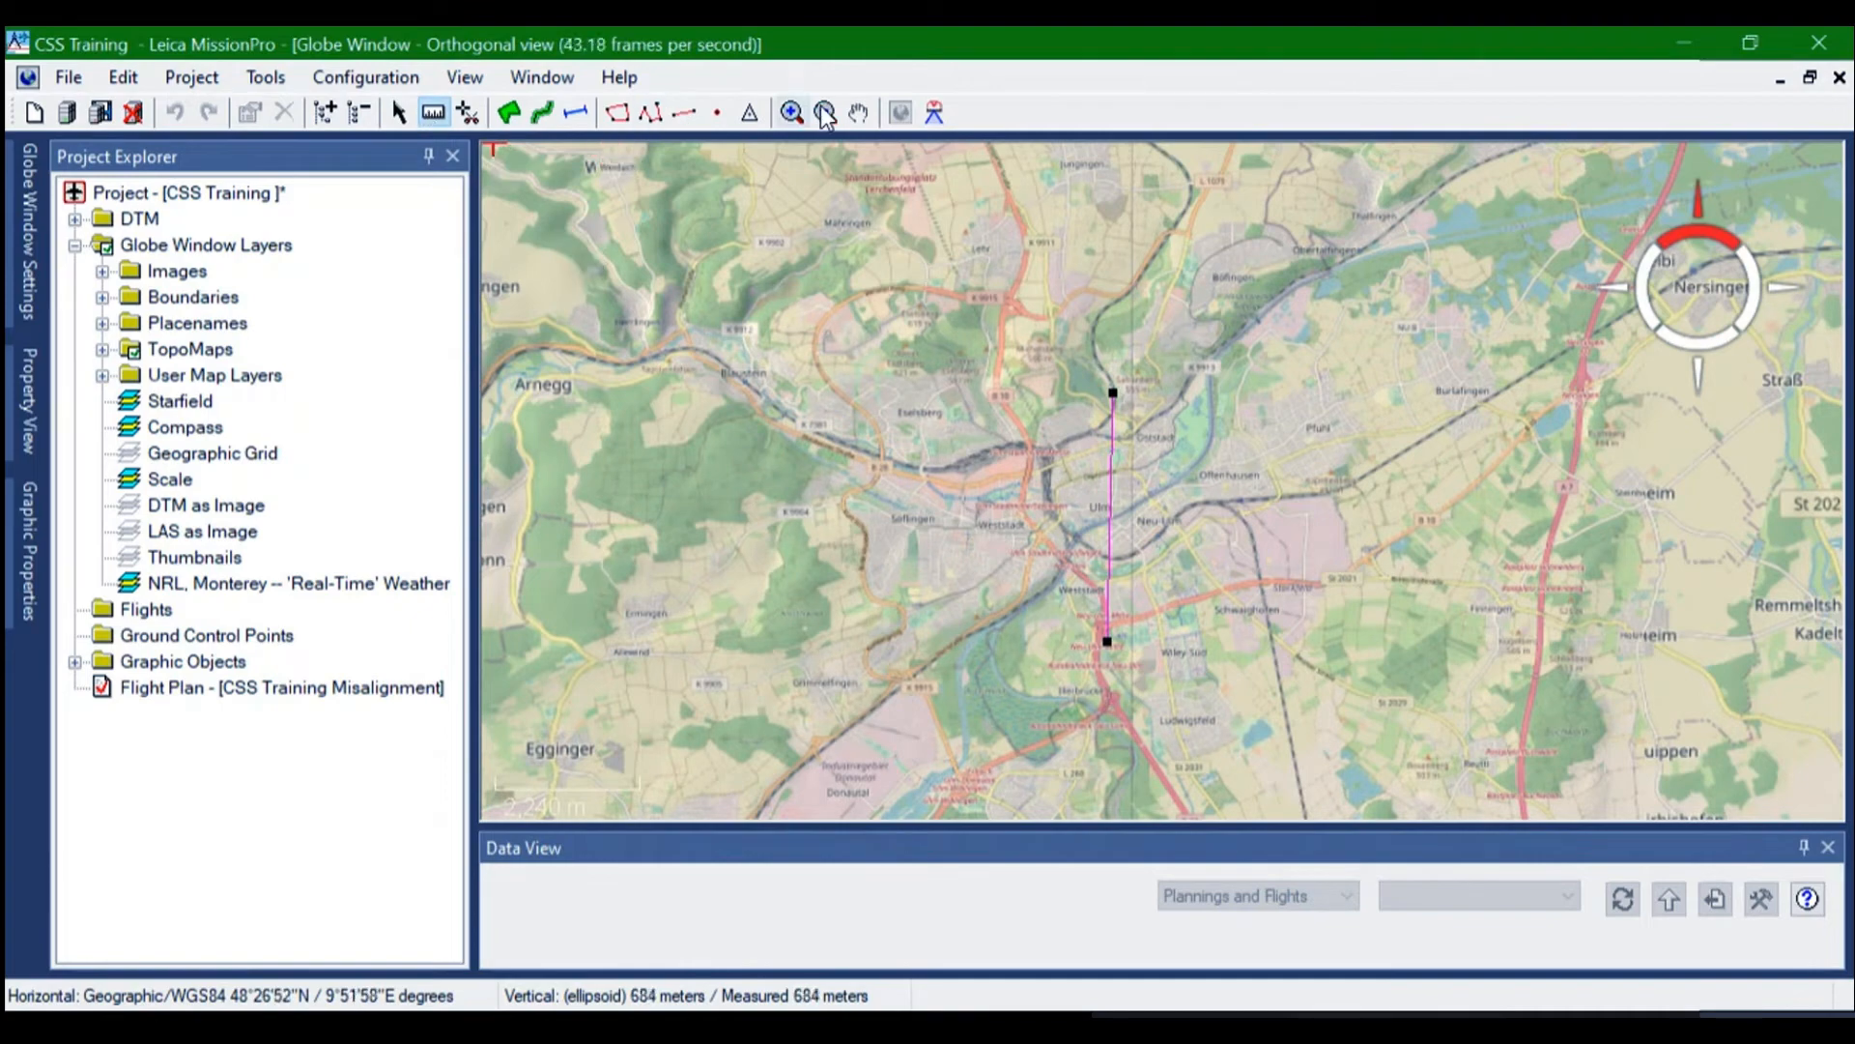
Locate the town of Memmingen south of Ulm on the map and examine its surroundings as a candidate calibration site
{"action": "left_click", "coordinate": [857, 113]}
{"action": "scroll", "coordinate": [1200, 406], "scroll_direction": "down", "scroll_amount": 5}
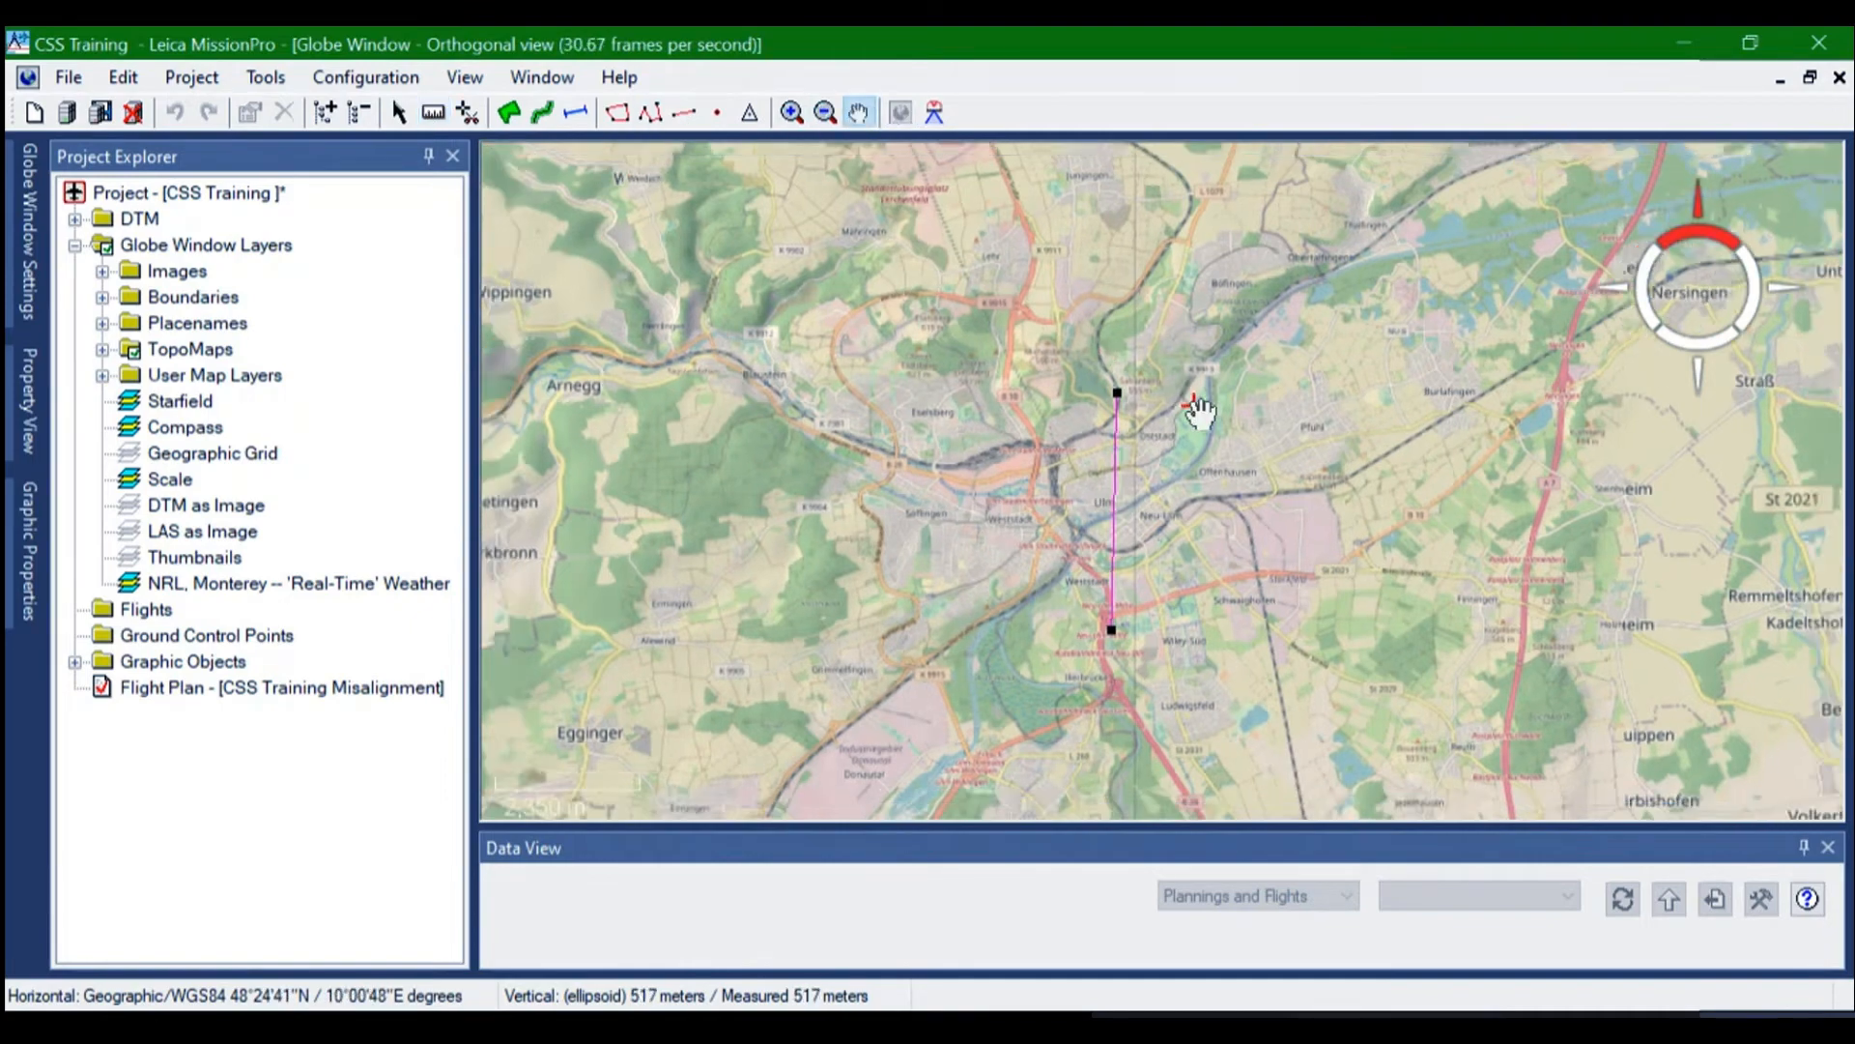
{"action": "scroll", "coordinate": [1213, 435], "scroll_direction": "down", "scroll_amount": 2}
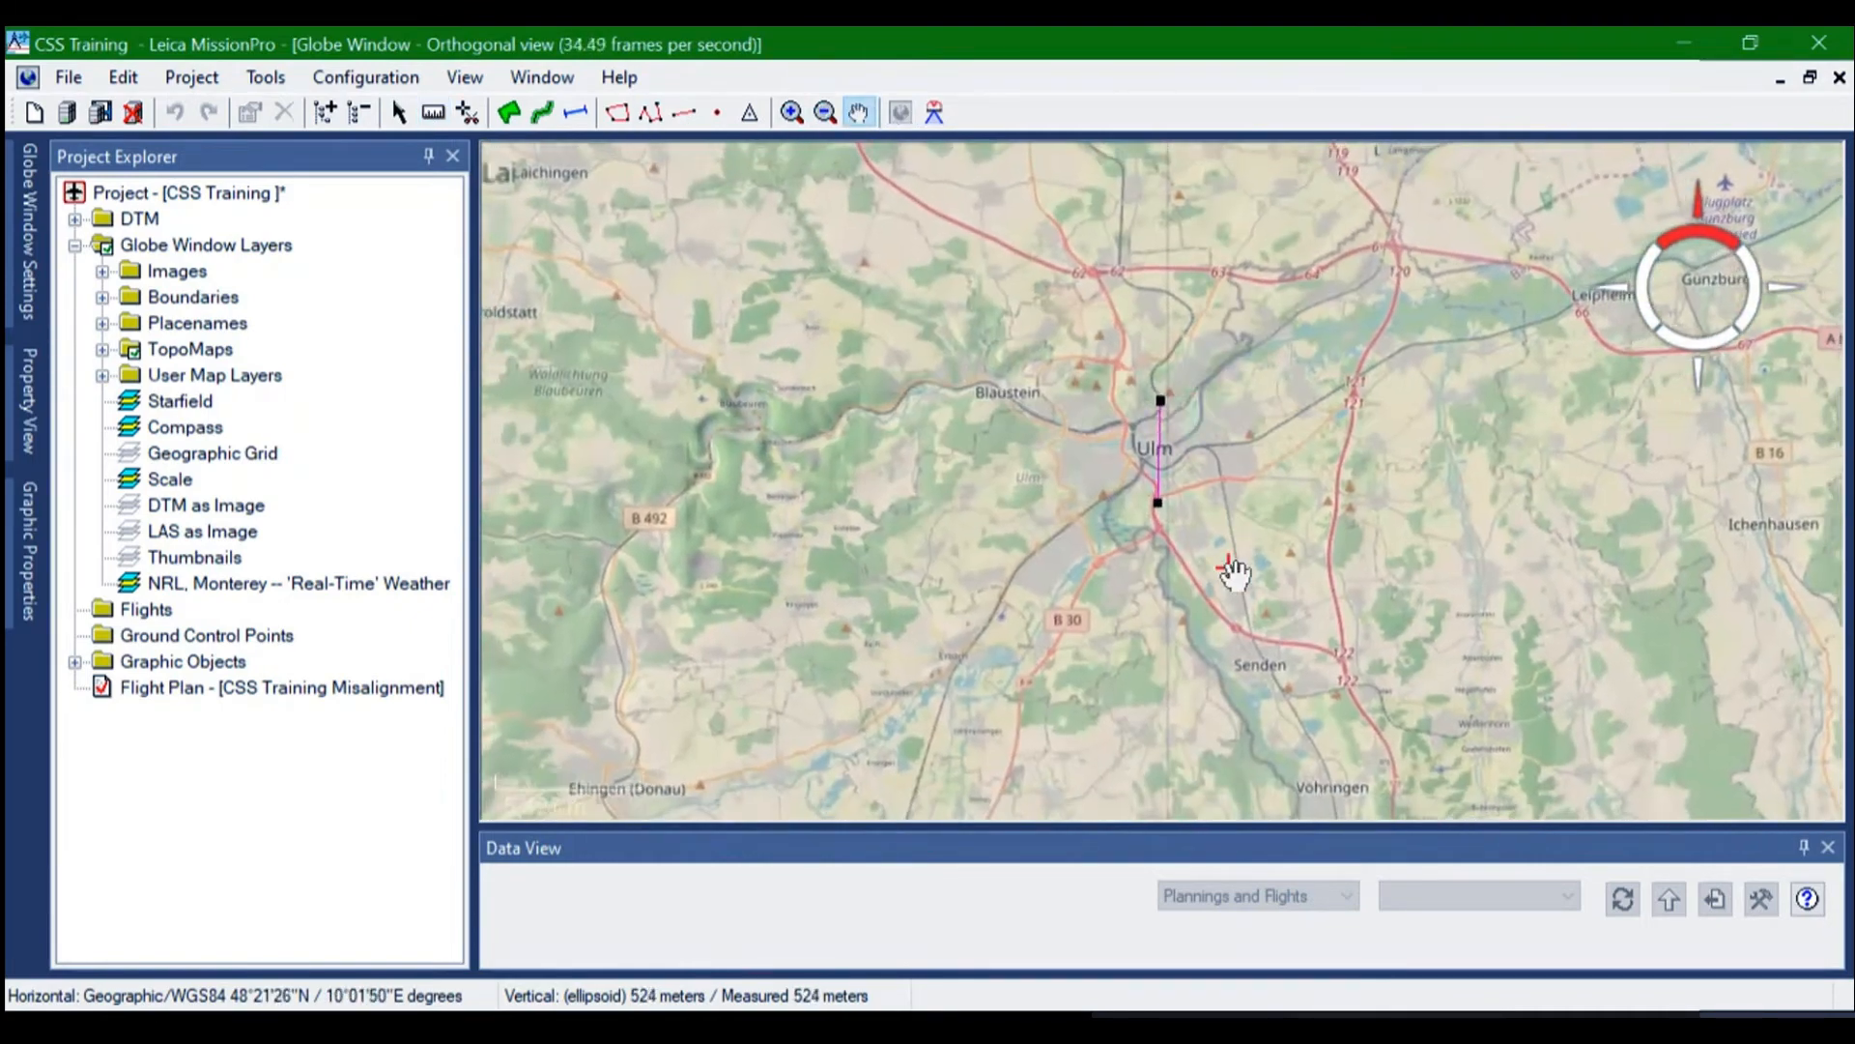
{"action": "scroll", "coordinate": [1218, 585], "scroll_direction": "down", "scroll_amount": 2}
{"action": "scroll", "coordinate": [1217, 585], "scroll_direction": "down", "scroll_amount": 2}
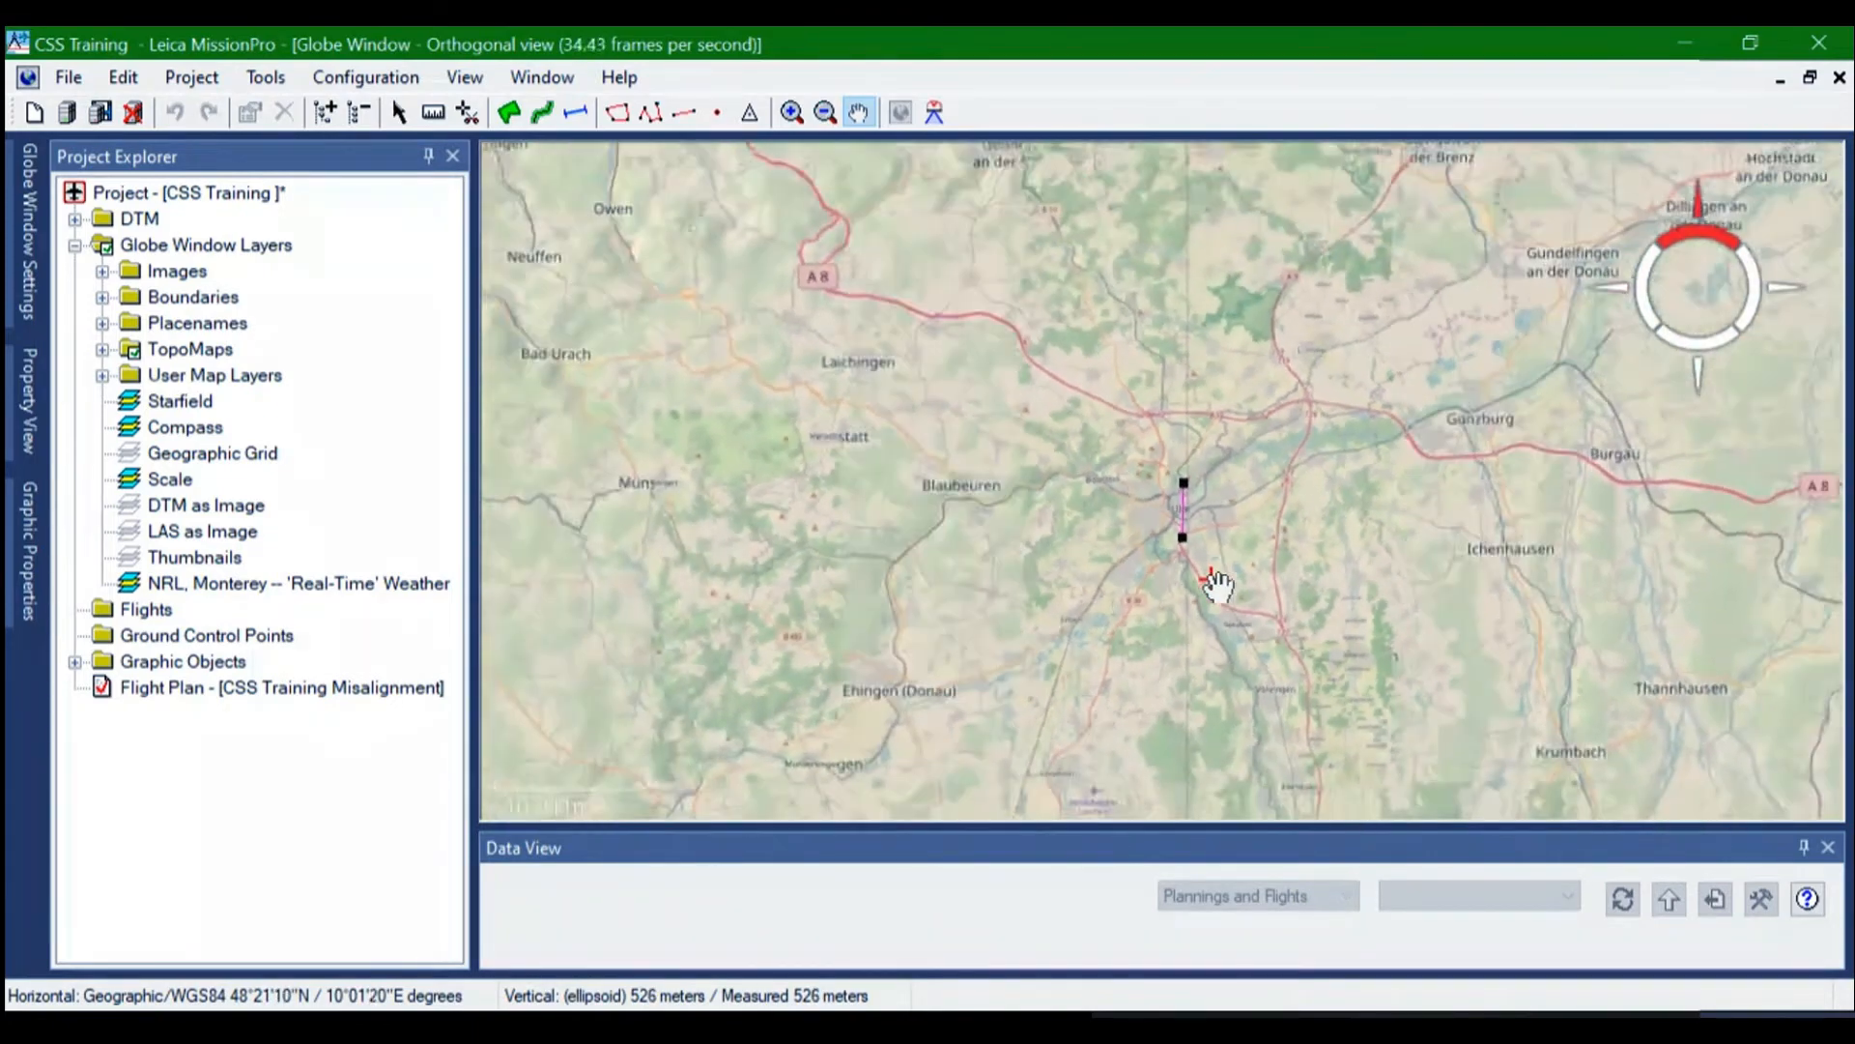
{"action": "left_click_drag", "start_coordinate": [1232, 690], "coordinate": [1044, 414]}
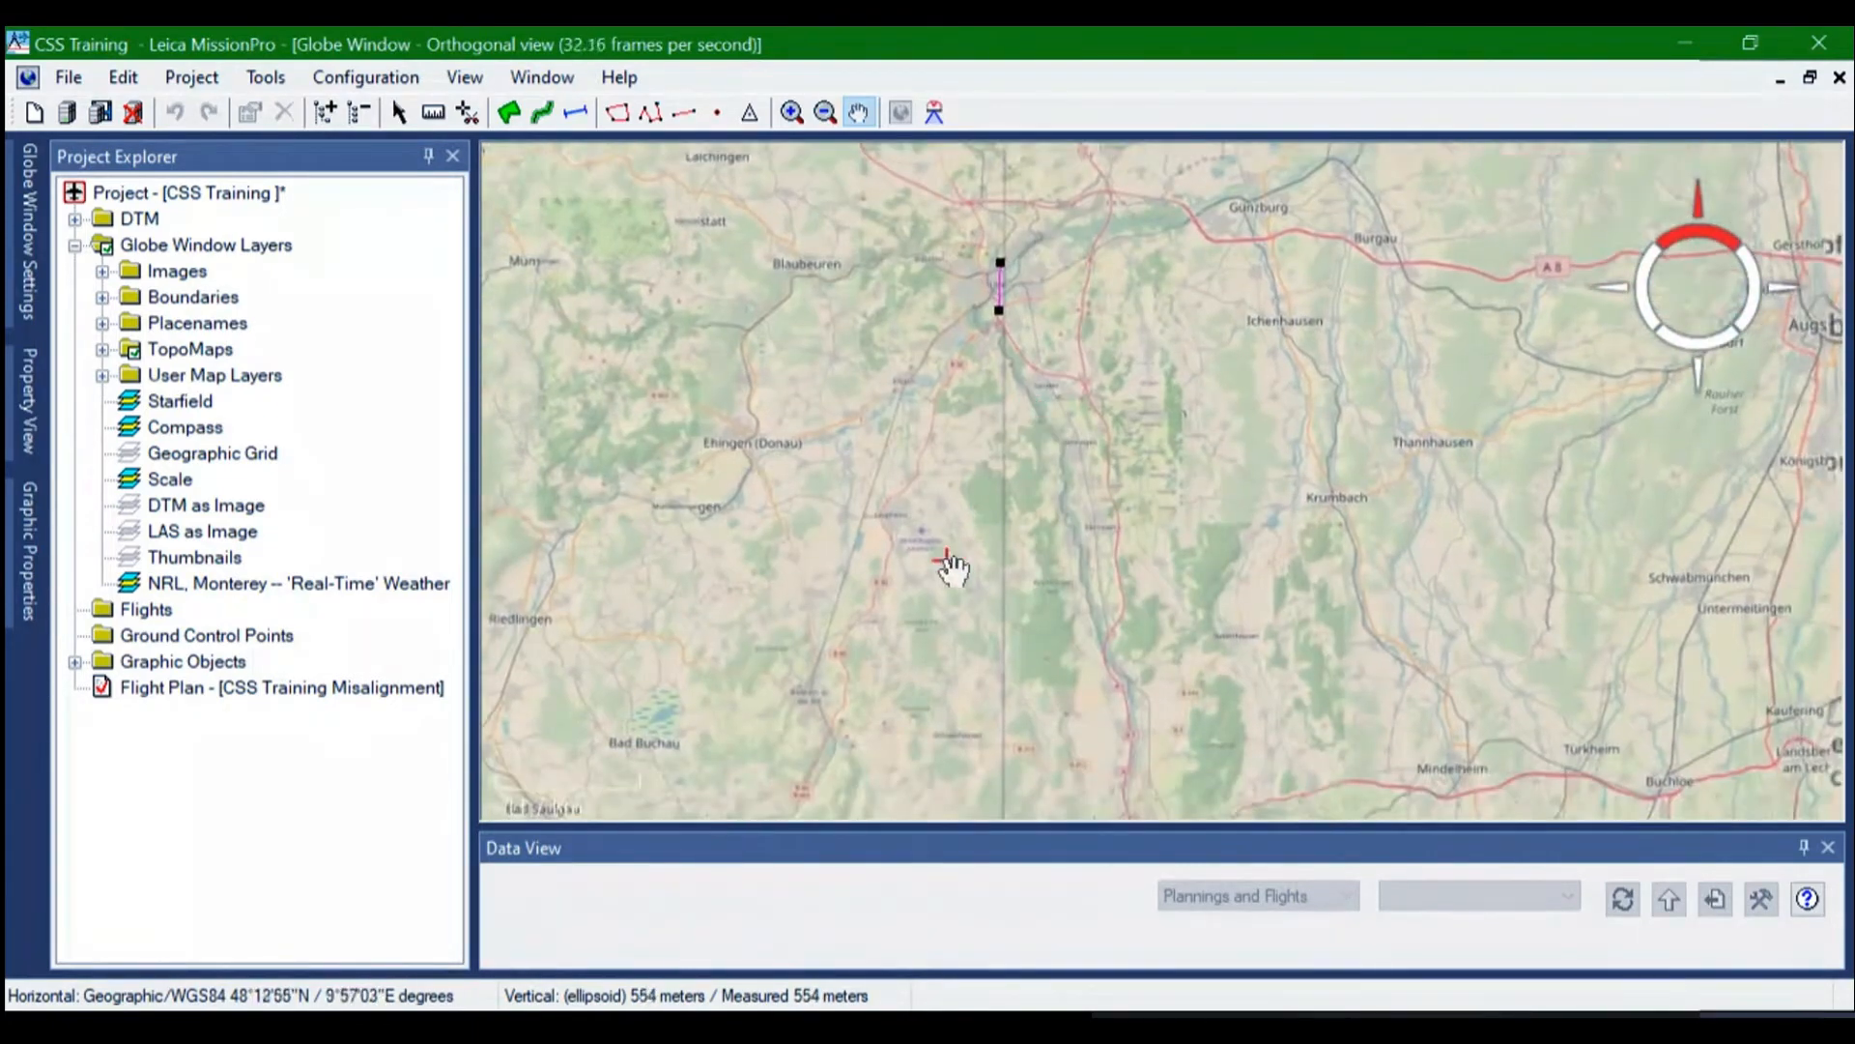
{"action": "left_click_drag", "start_coordinate": [948, 560], "coordinate": [1035, 406]}
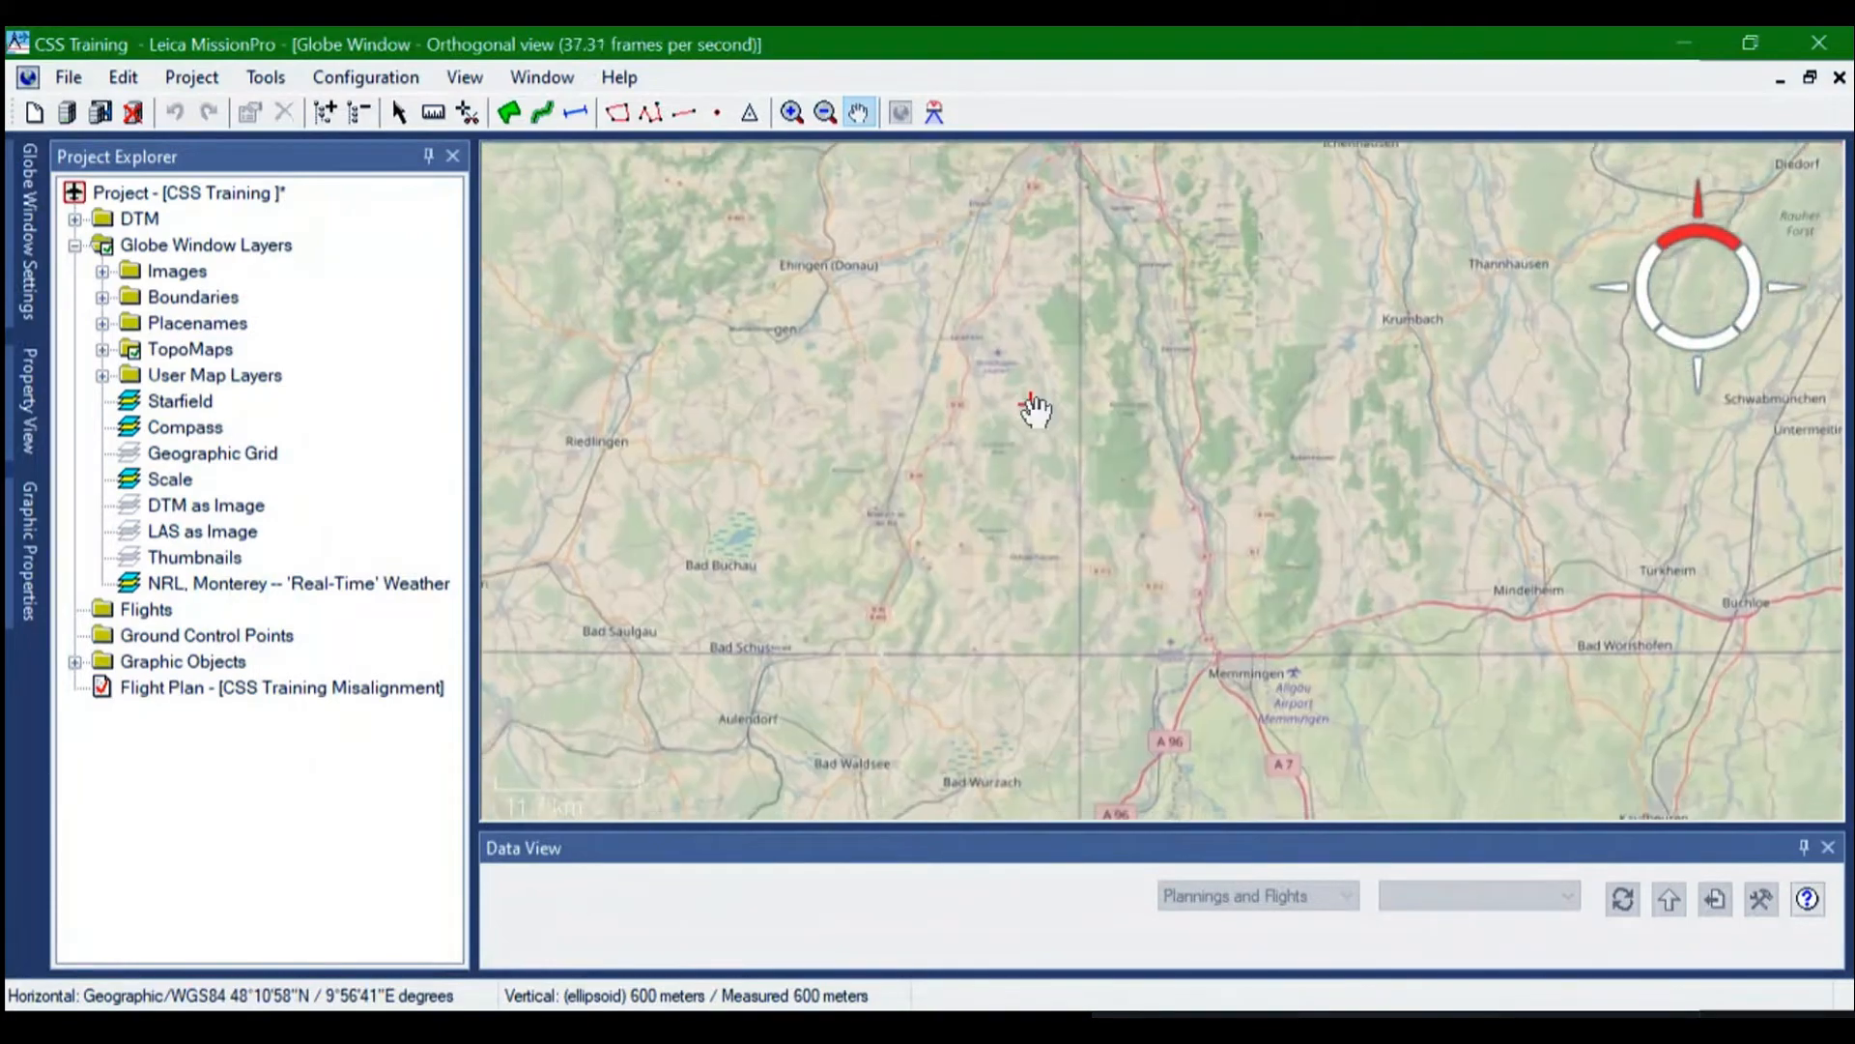
{"action": "left_click_drag", "start_coordinate": [1046, 580], "coordinate": [981, 484]}
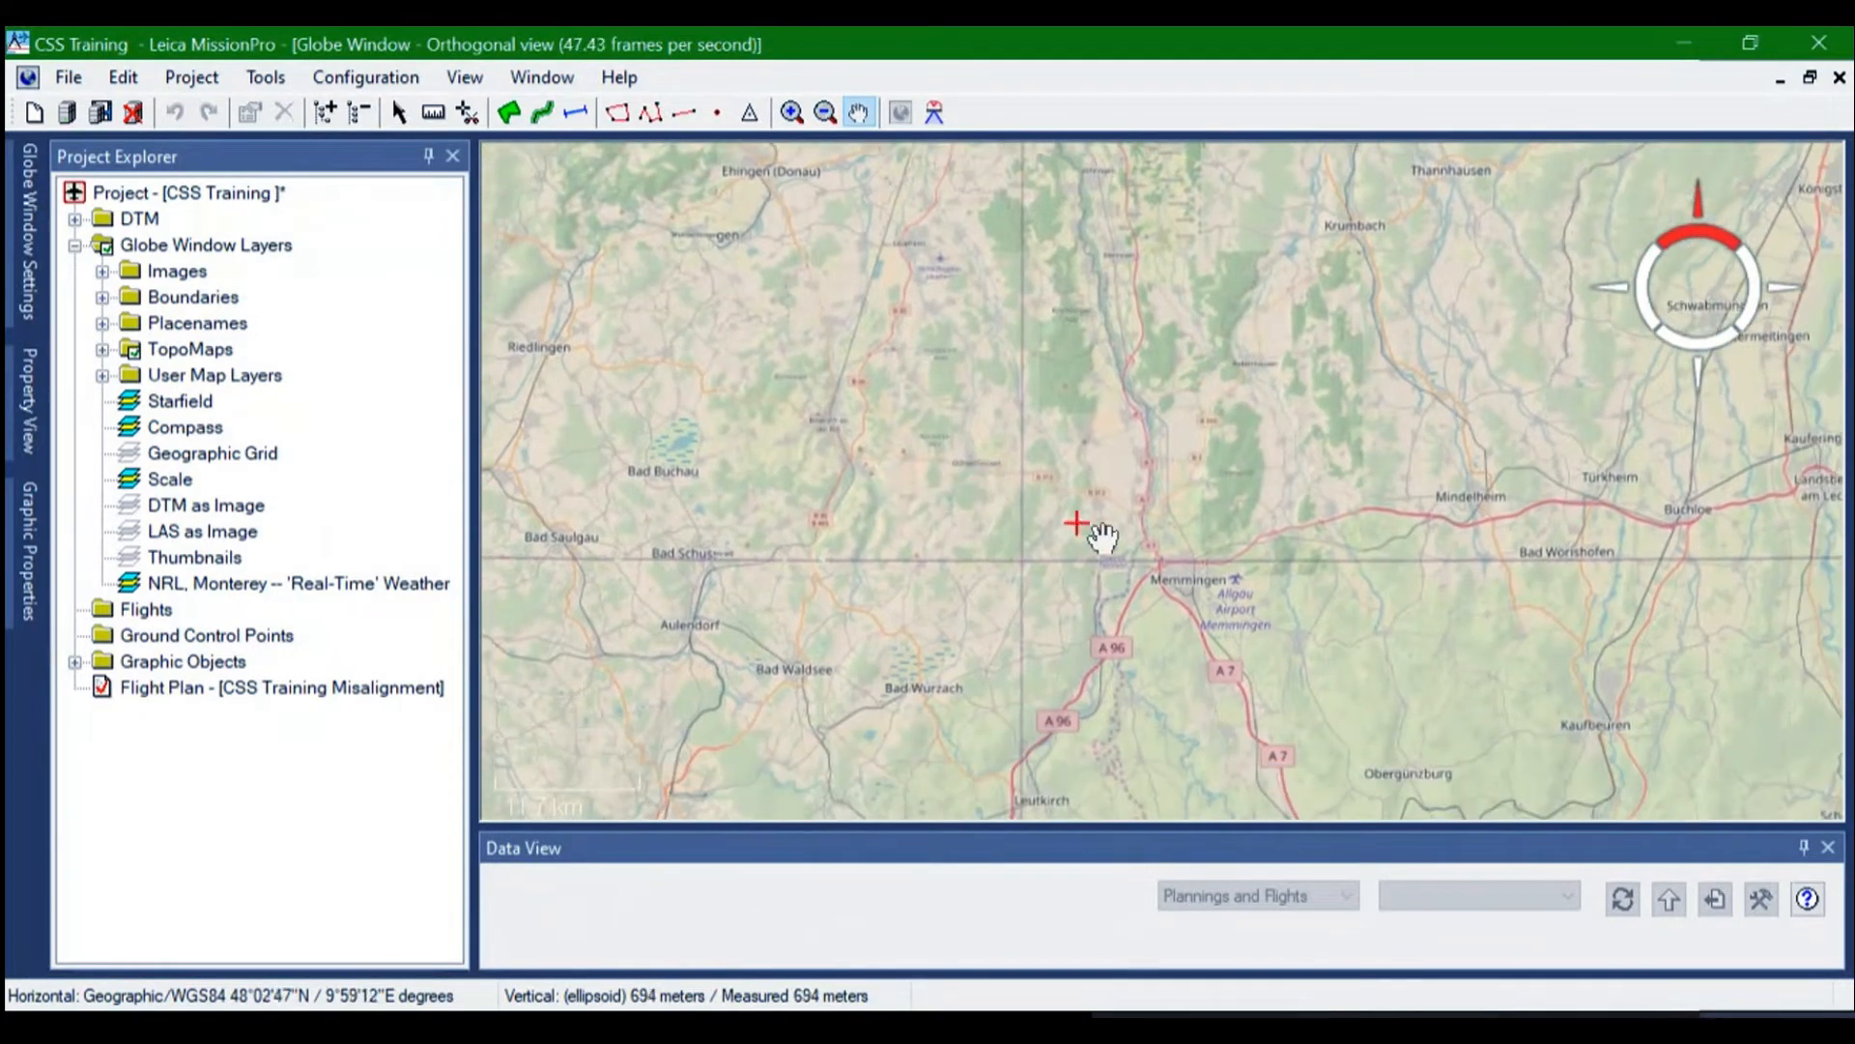
{"action": "scroll", "coordinate": [1199, 584], "scroll_direction": "up", "scroll_amount": 1}
{"action": "scroll", "coordinate": [1201, 586], "scroll_direction": "up", "scroll_amount": 4}
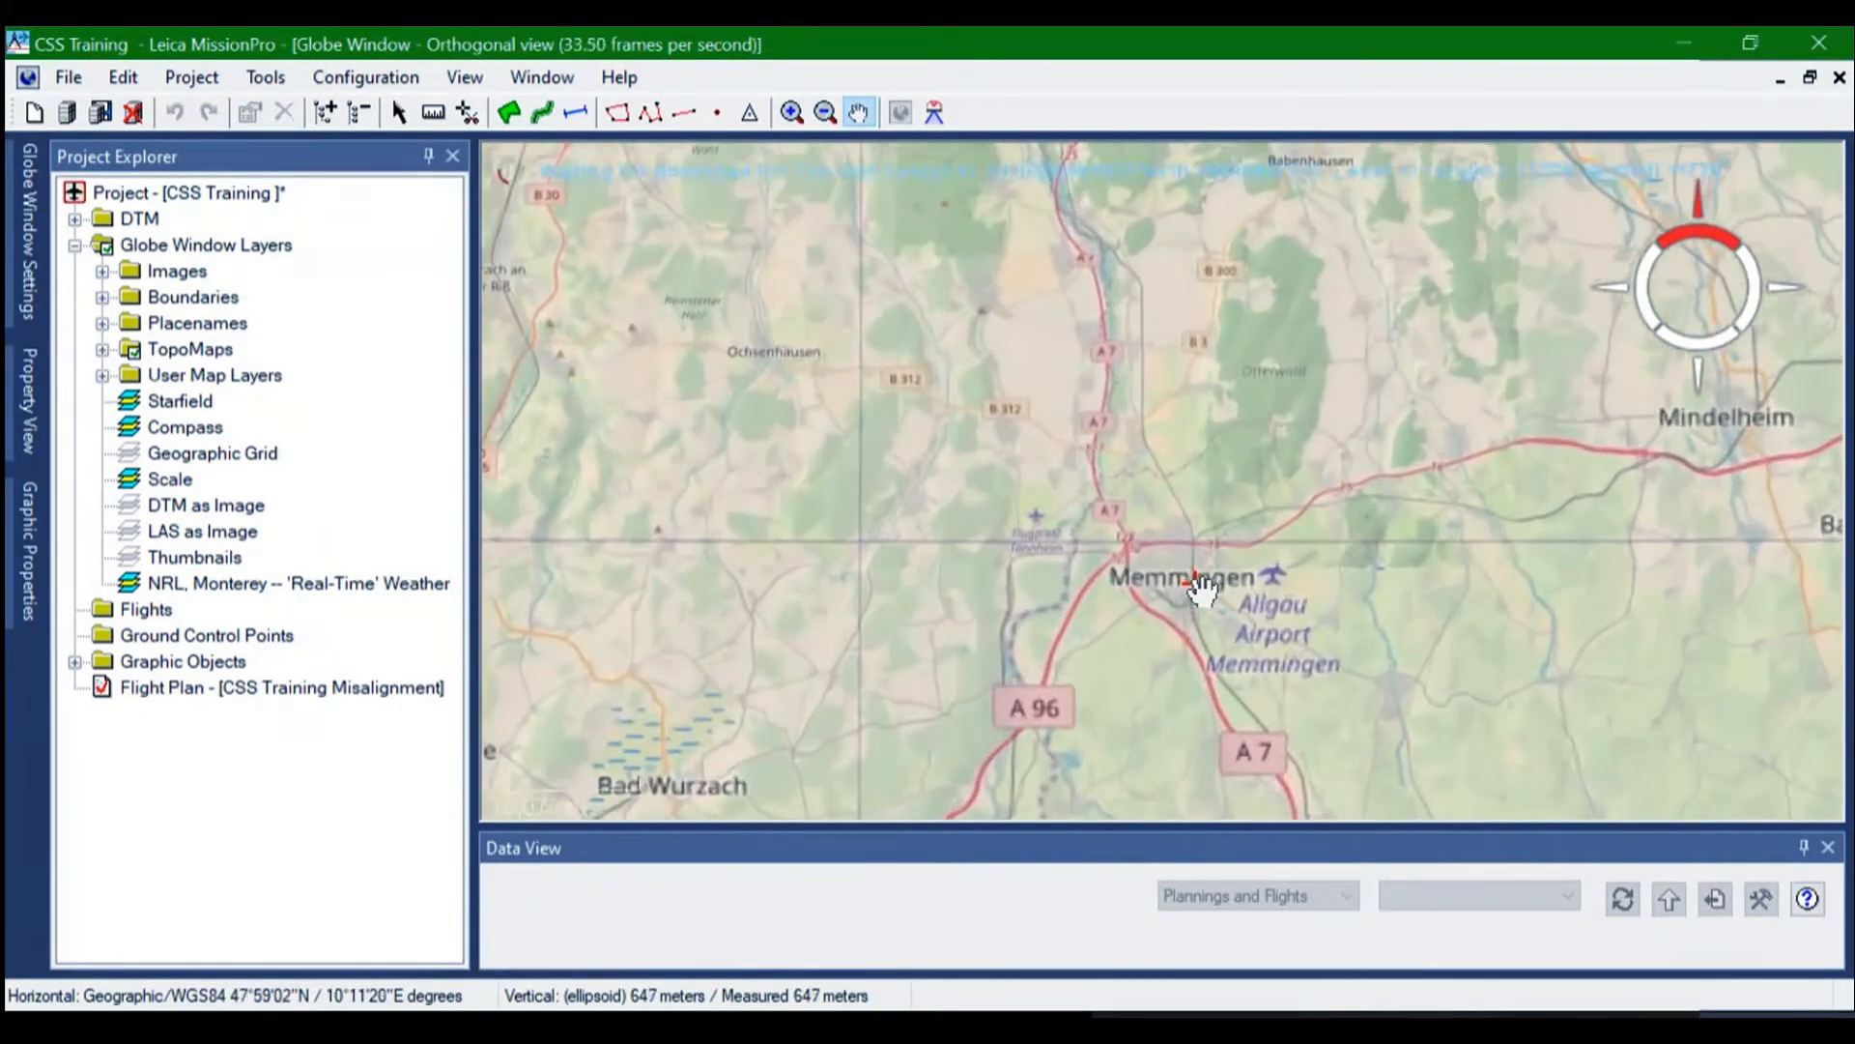
{"action": "scroll", "coordinate": [1201, 585], "scroll_direction": "up", "scroll_amount": 3}
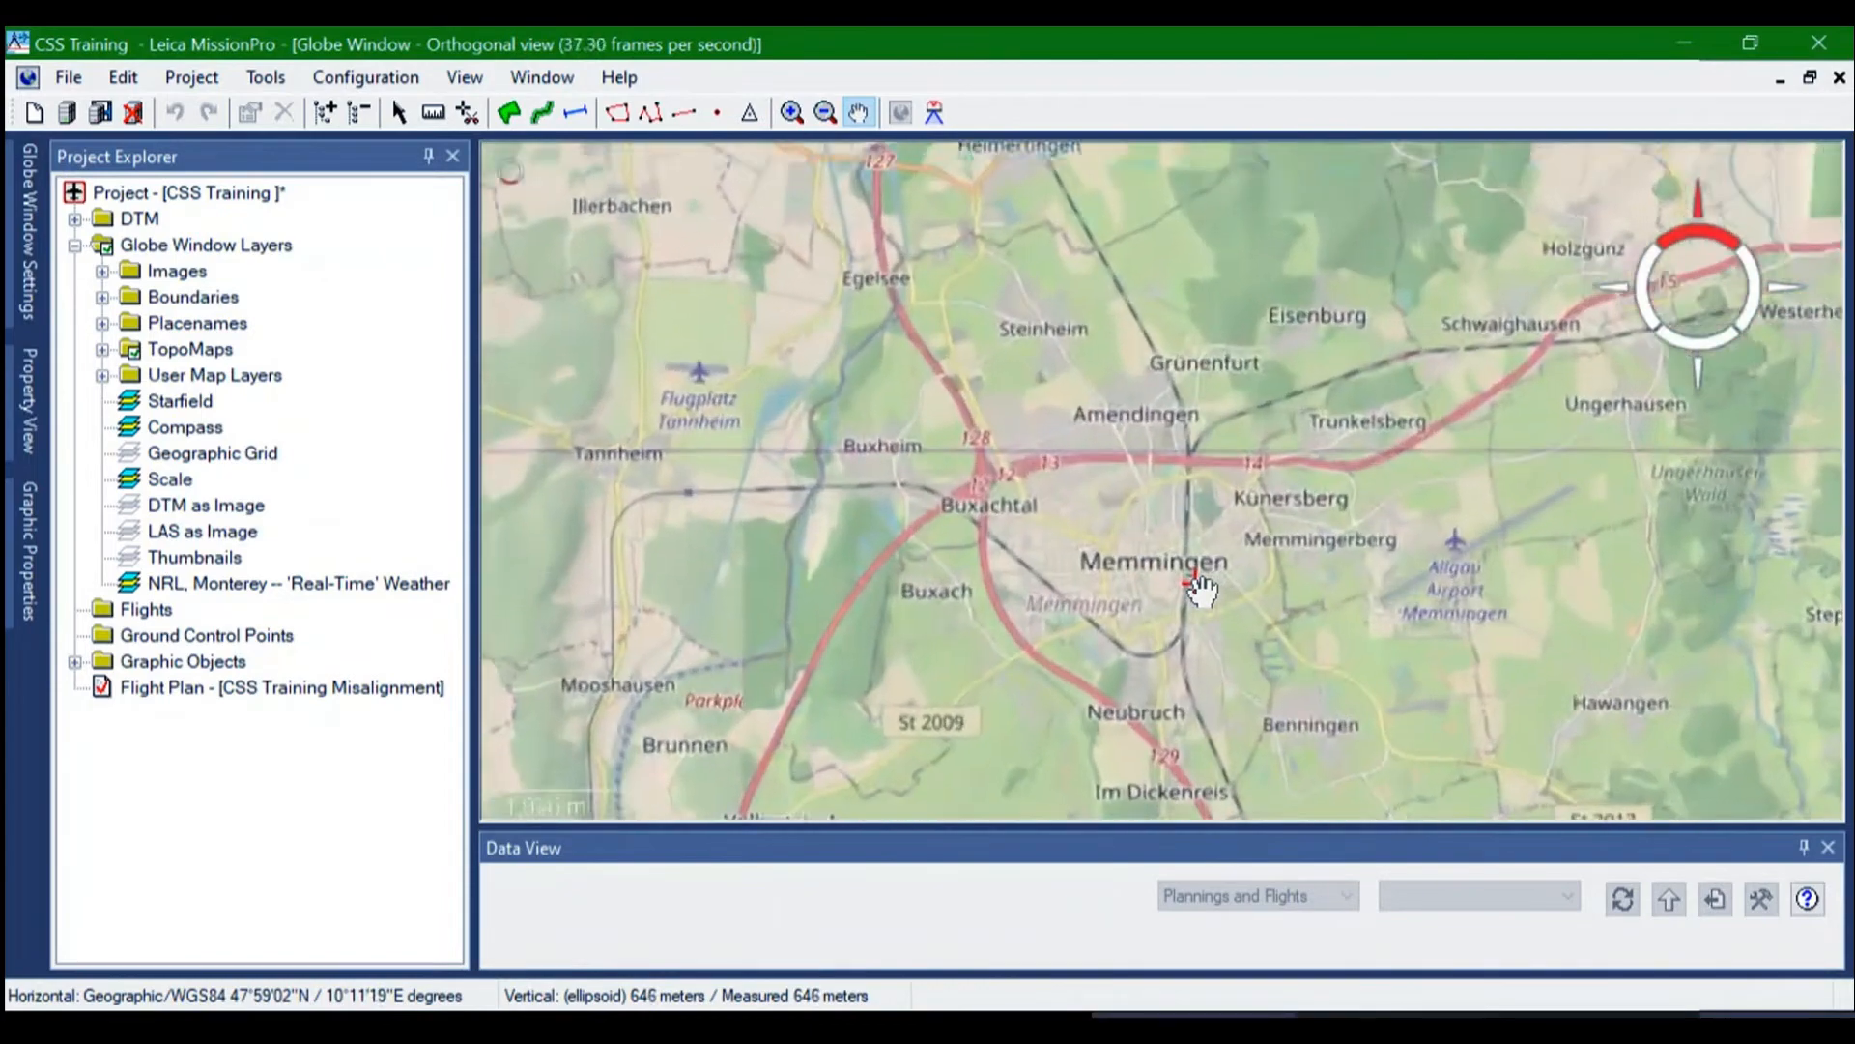
{"action": "left_click_drag", "start_coordinate": [1201, 585], "coordinate": [1148, 549]}
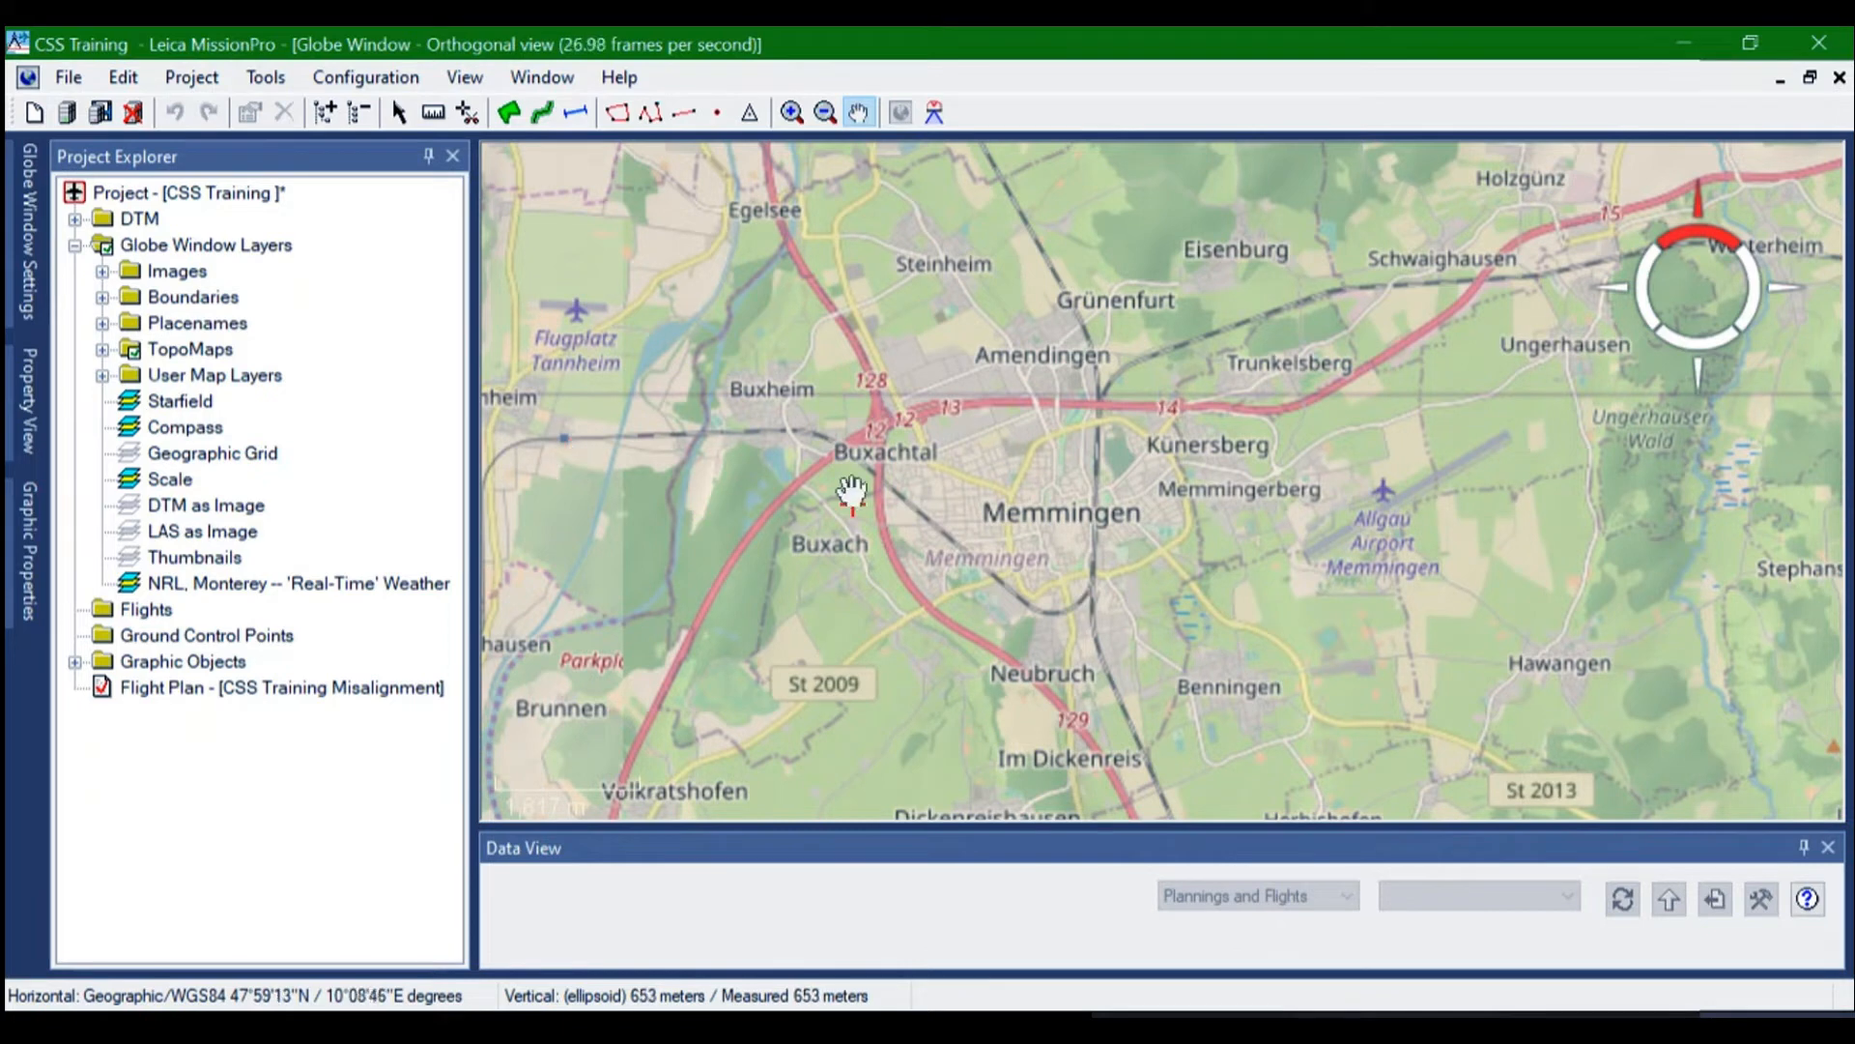
Measure a north-south line across Memmingen, from Grünenfurt down to Neubruch
{"action": "left_click", "coordinate": [435, 110]}
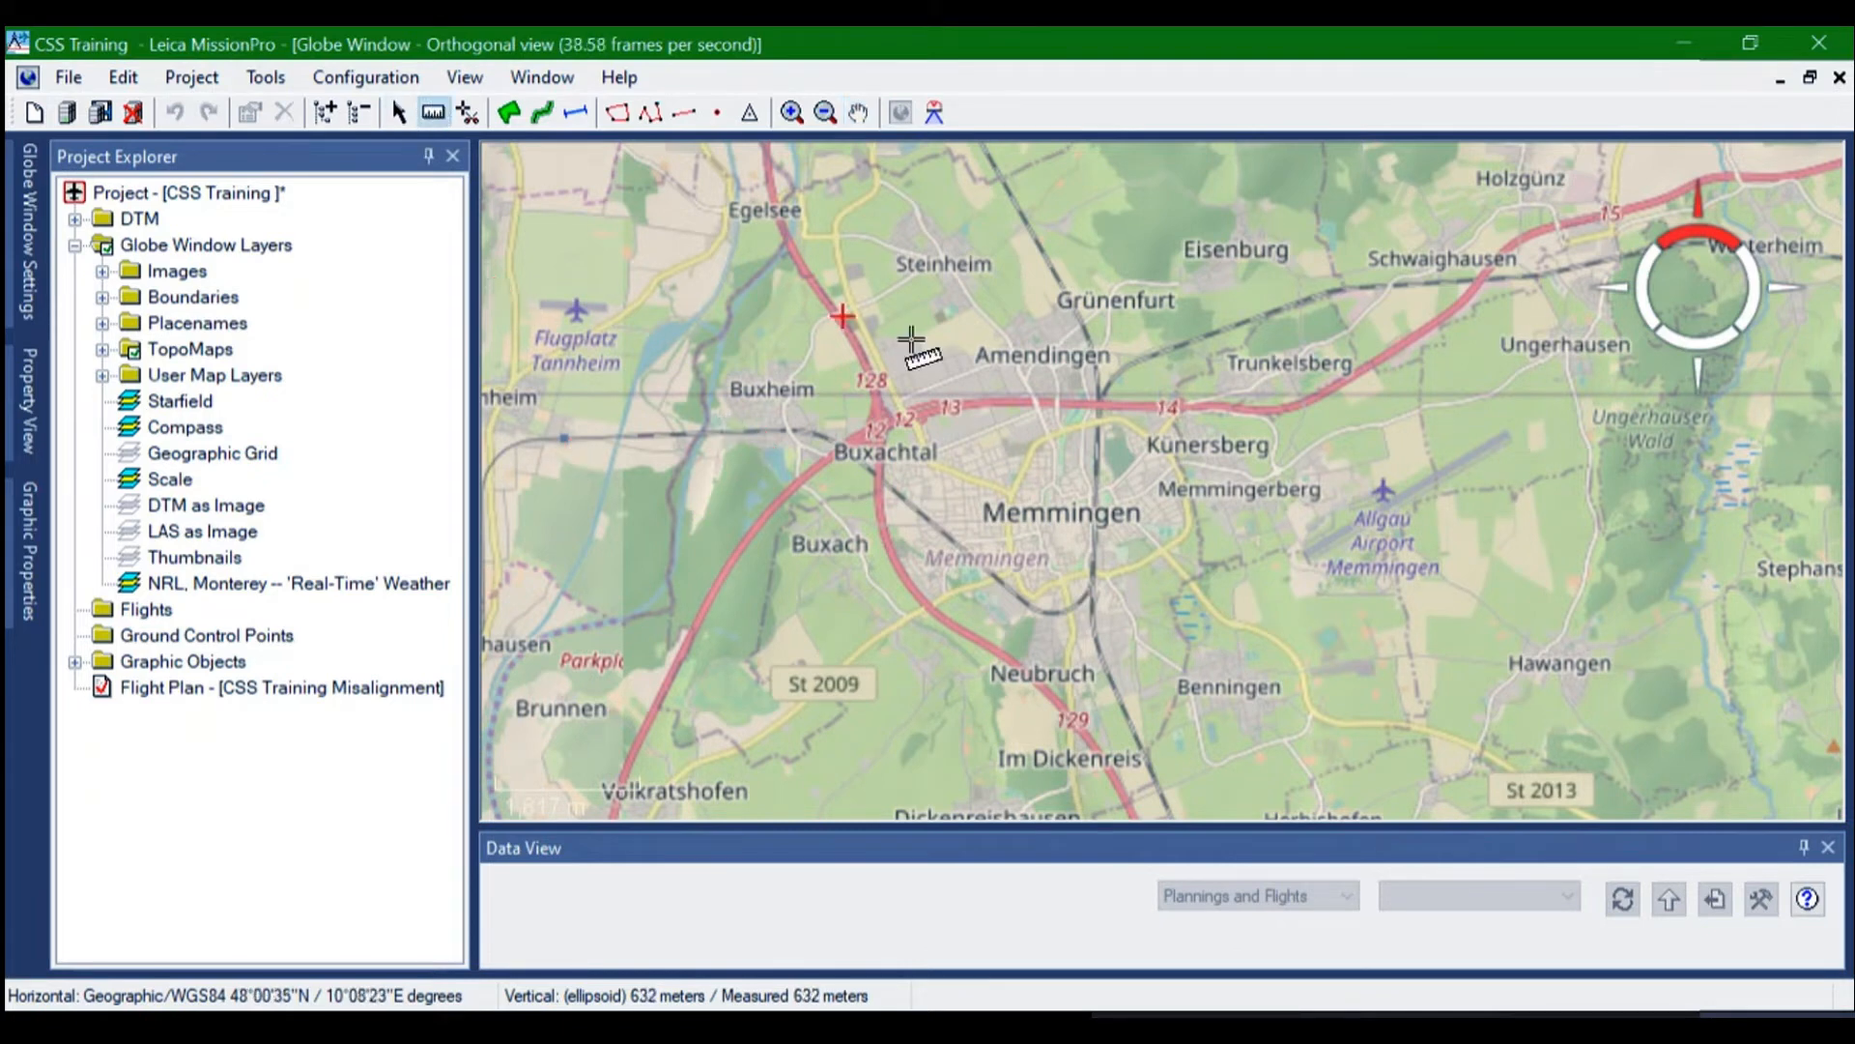
{"action": "left_click", "coordinate": [1062, 304]}
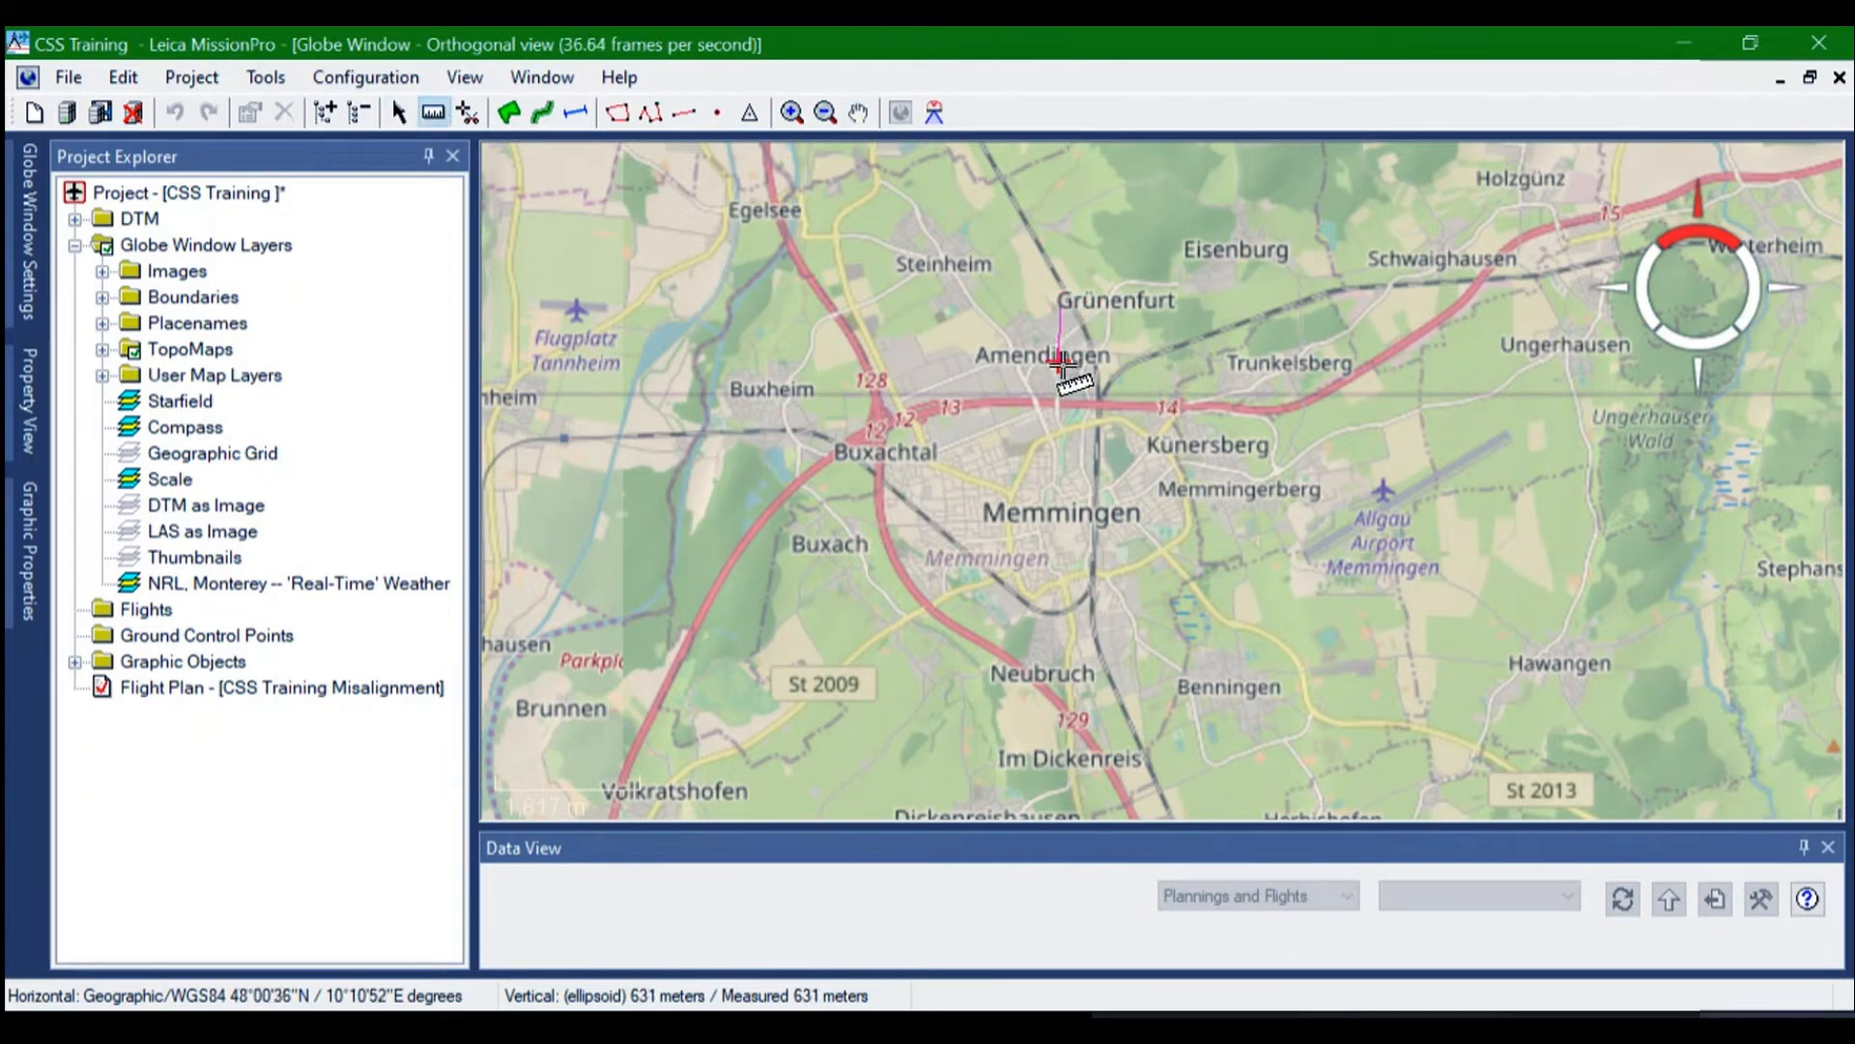
{"action": "left_click", "coordinate": [1066, 676]}
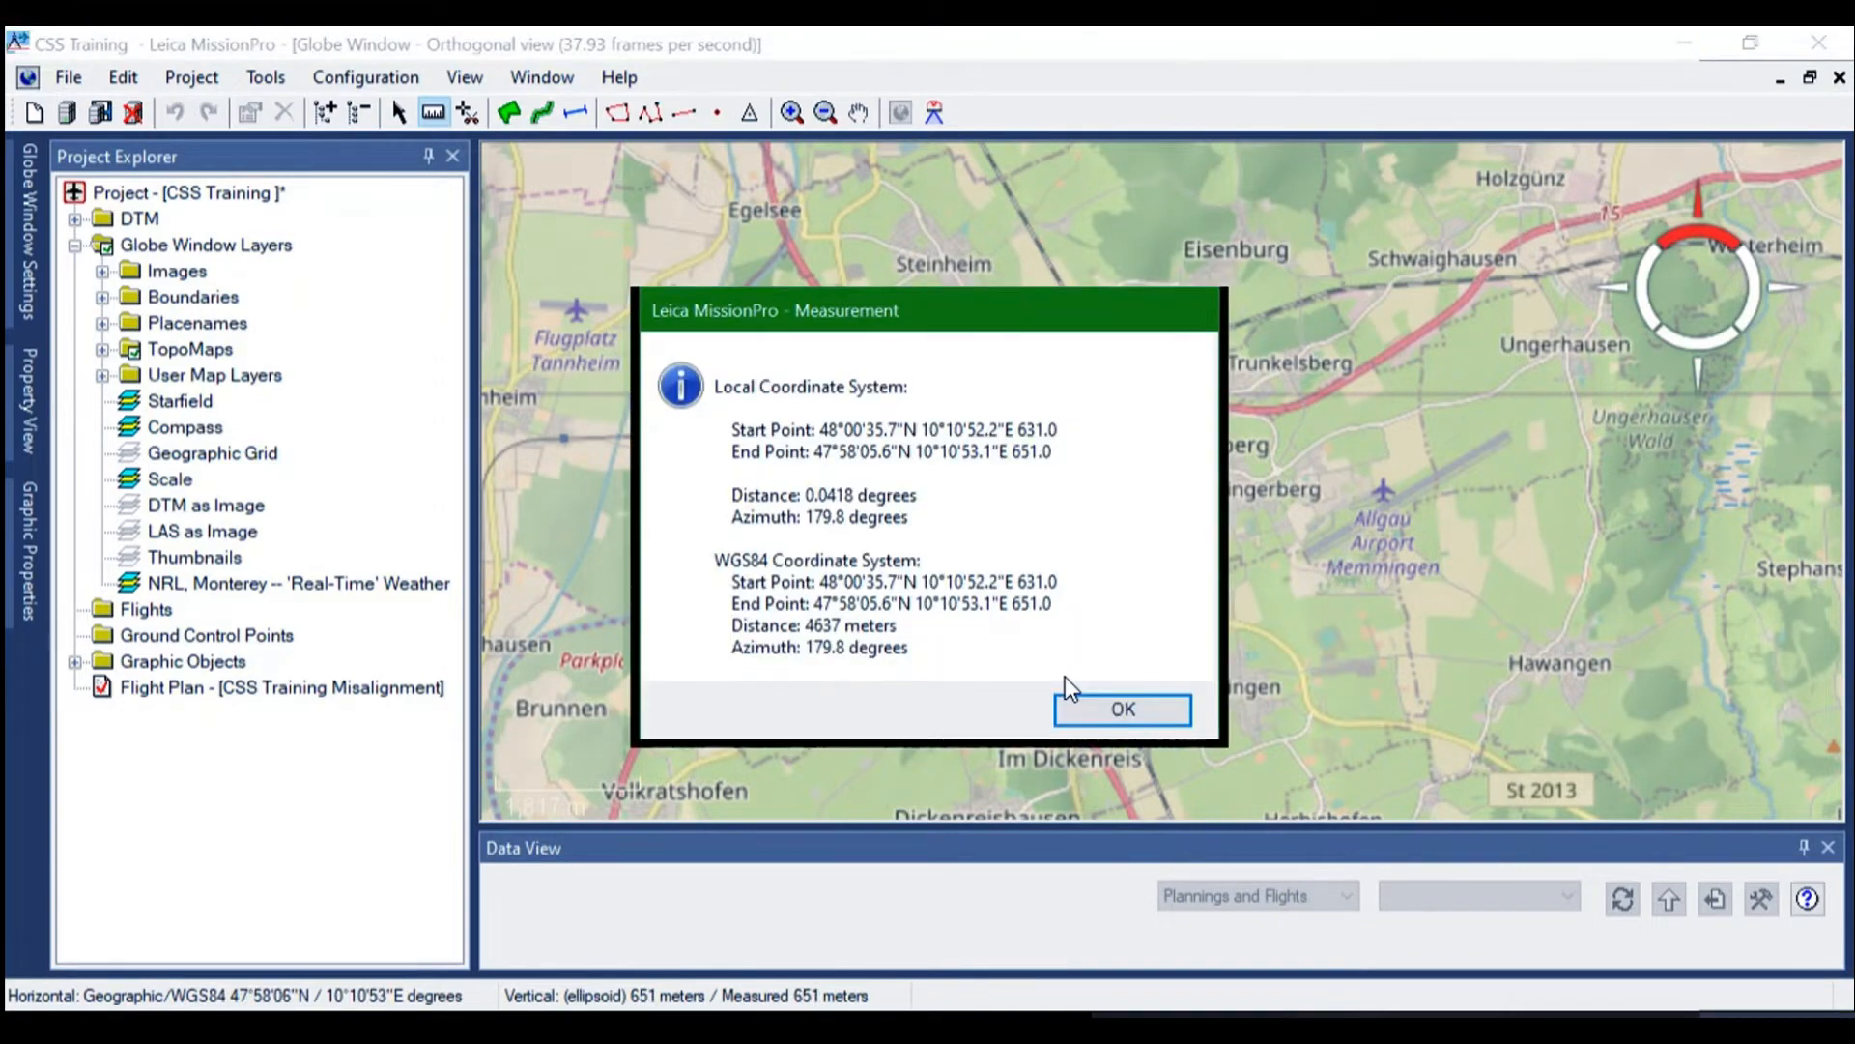
{"action": "left_click", "coordinate": [1100, 709]}
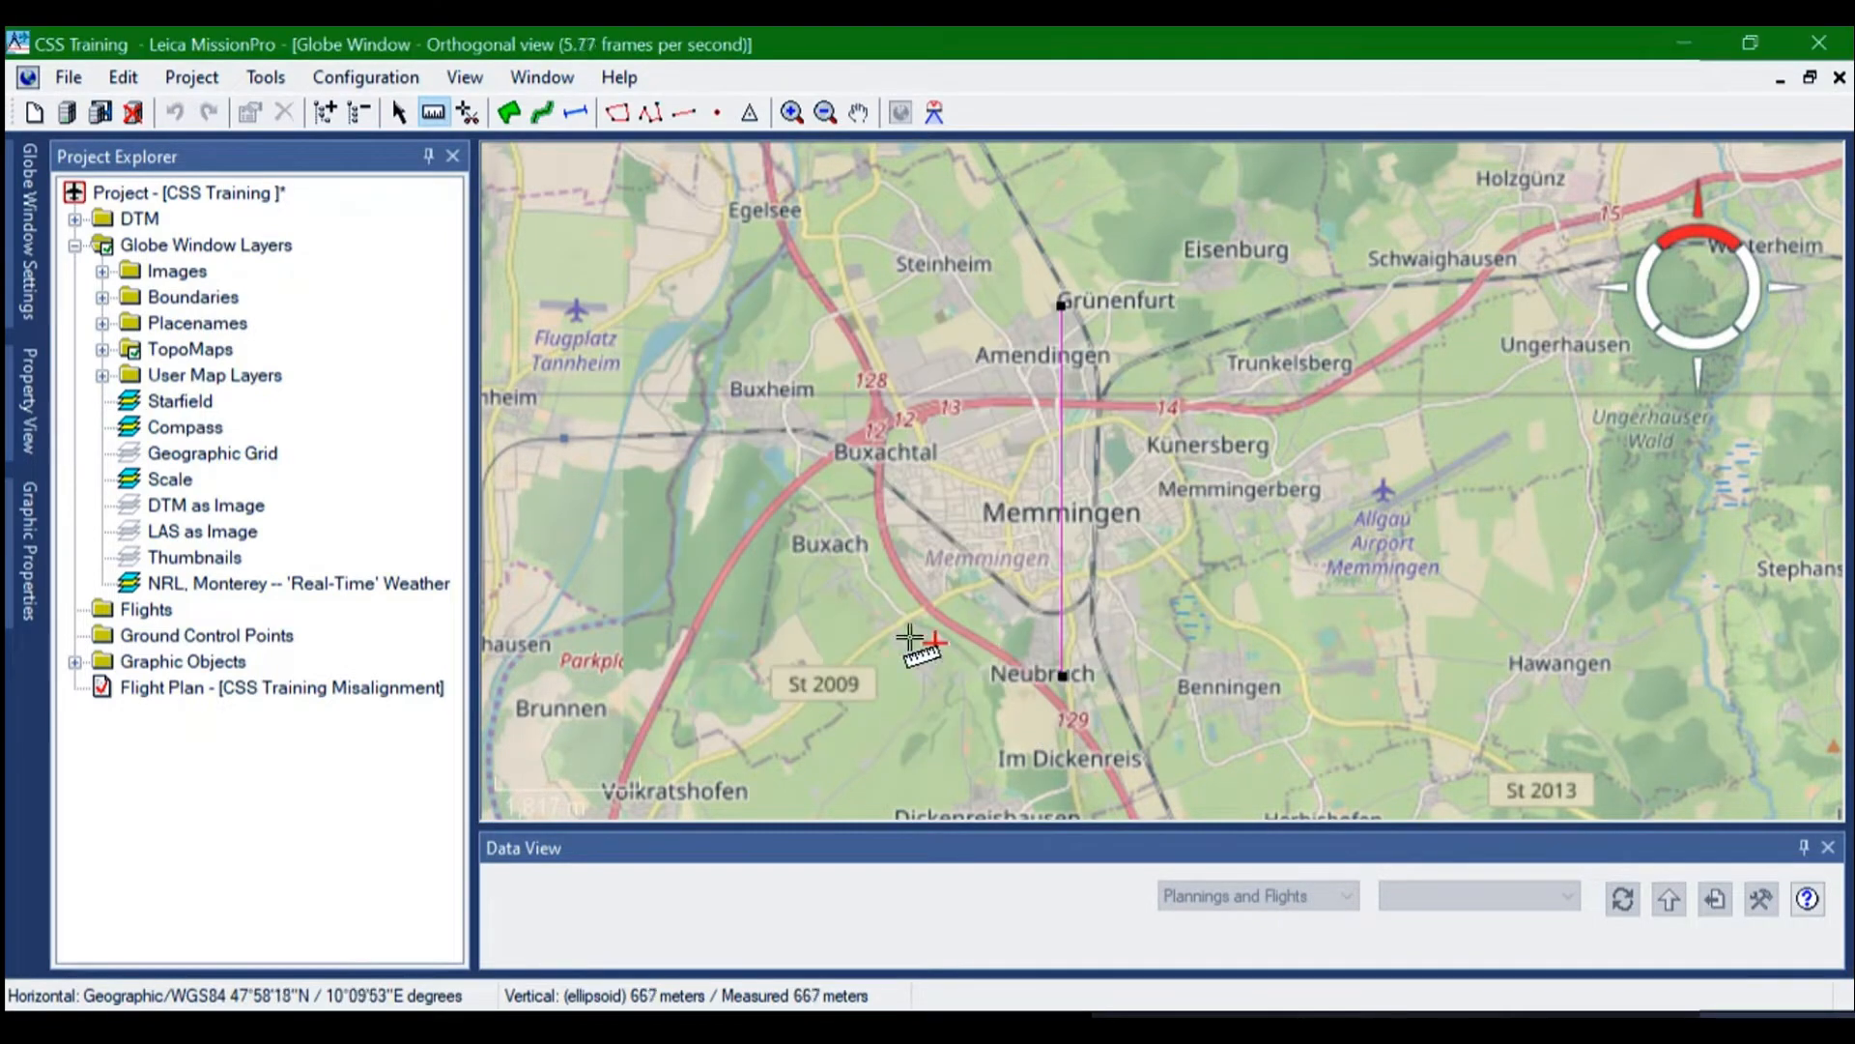
Locate Weingarten, just north of Ravensburg, on the map and examine its surroundings as a candidate calibration site
{"action": "scroll", "coordinate": [860, 583], "scroll_direction": "down", "scroll_amount": 3}
{"action": "scroll", "coordinate": [860, 583], "scroll_direction": "down", "scroll_amount": 5}
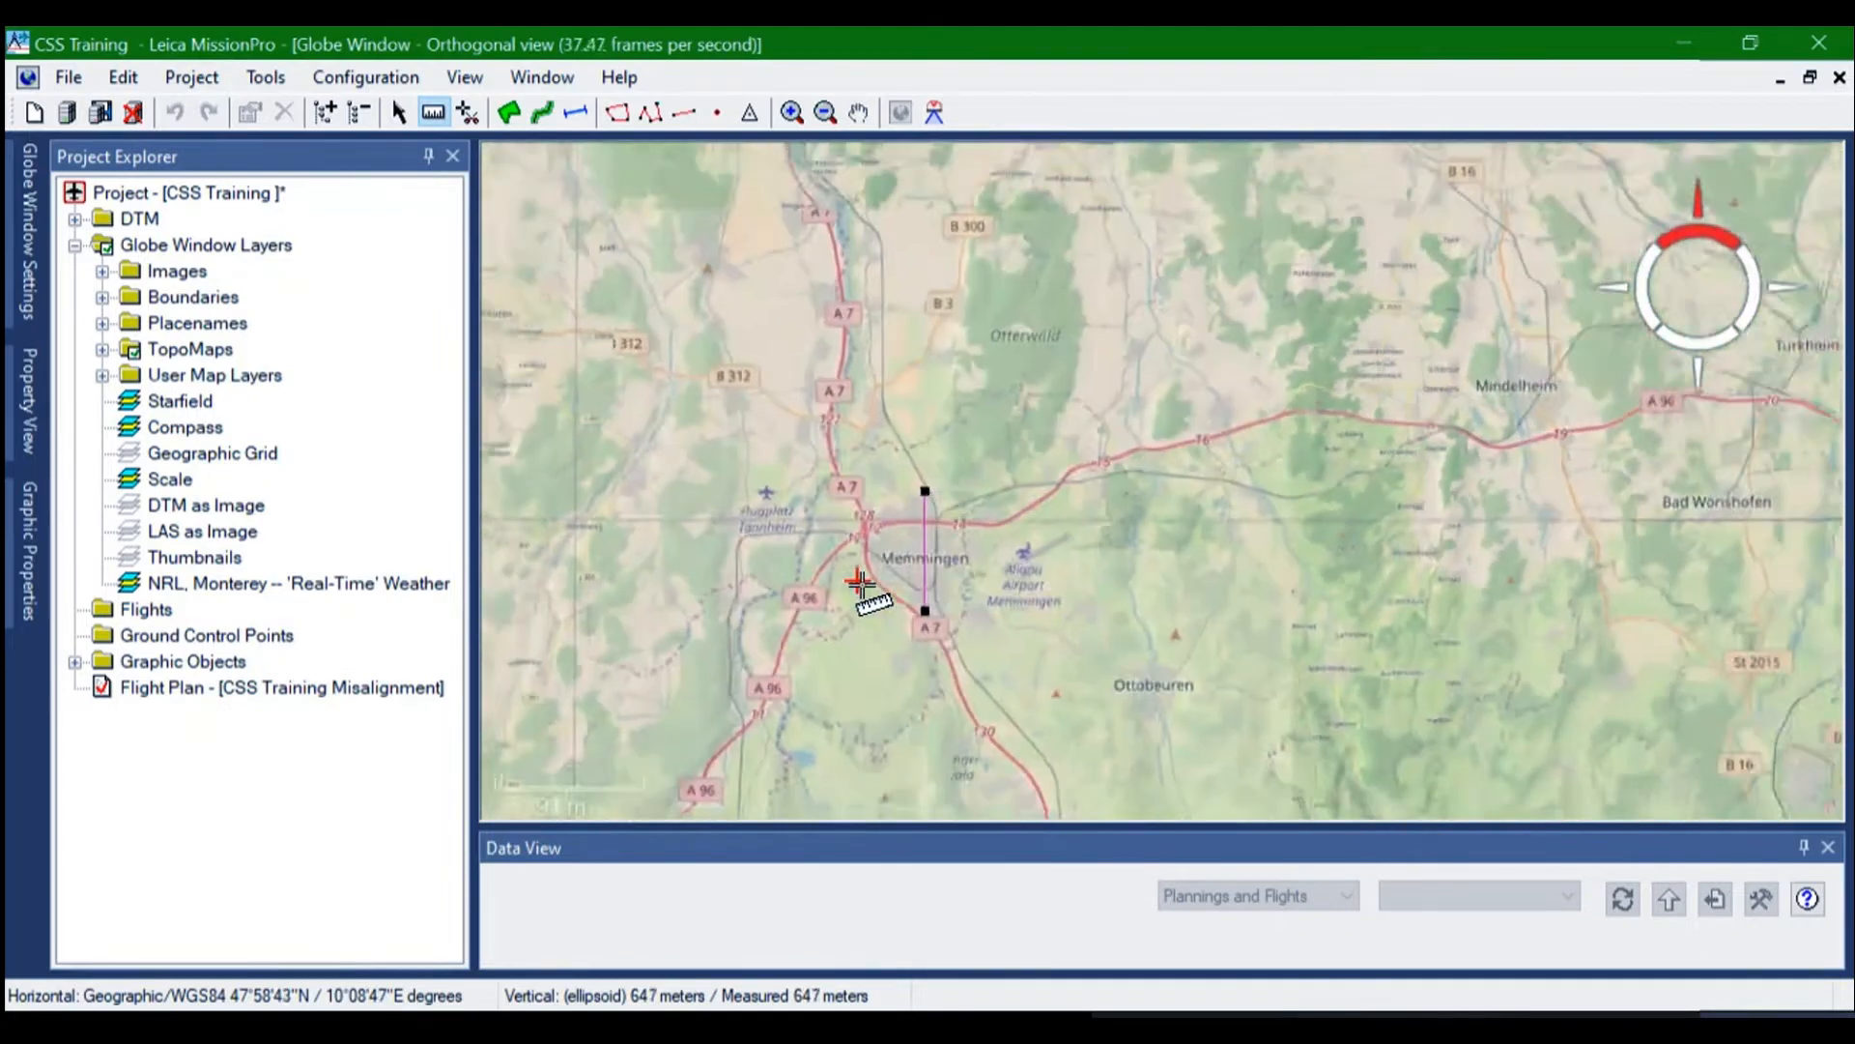
{"action": "scroll", "coordinate": [860, 583], "scroll_direction": "down", "scroll_amount": 2}
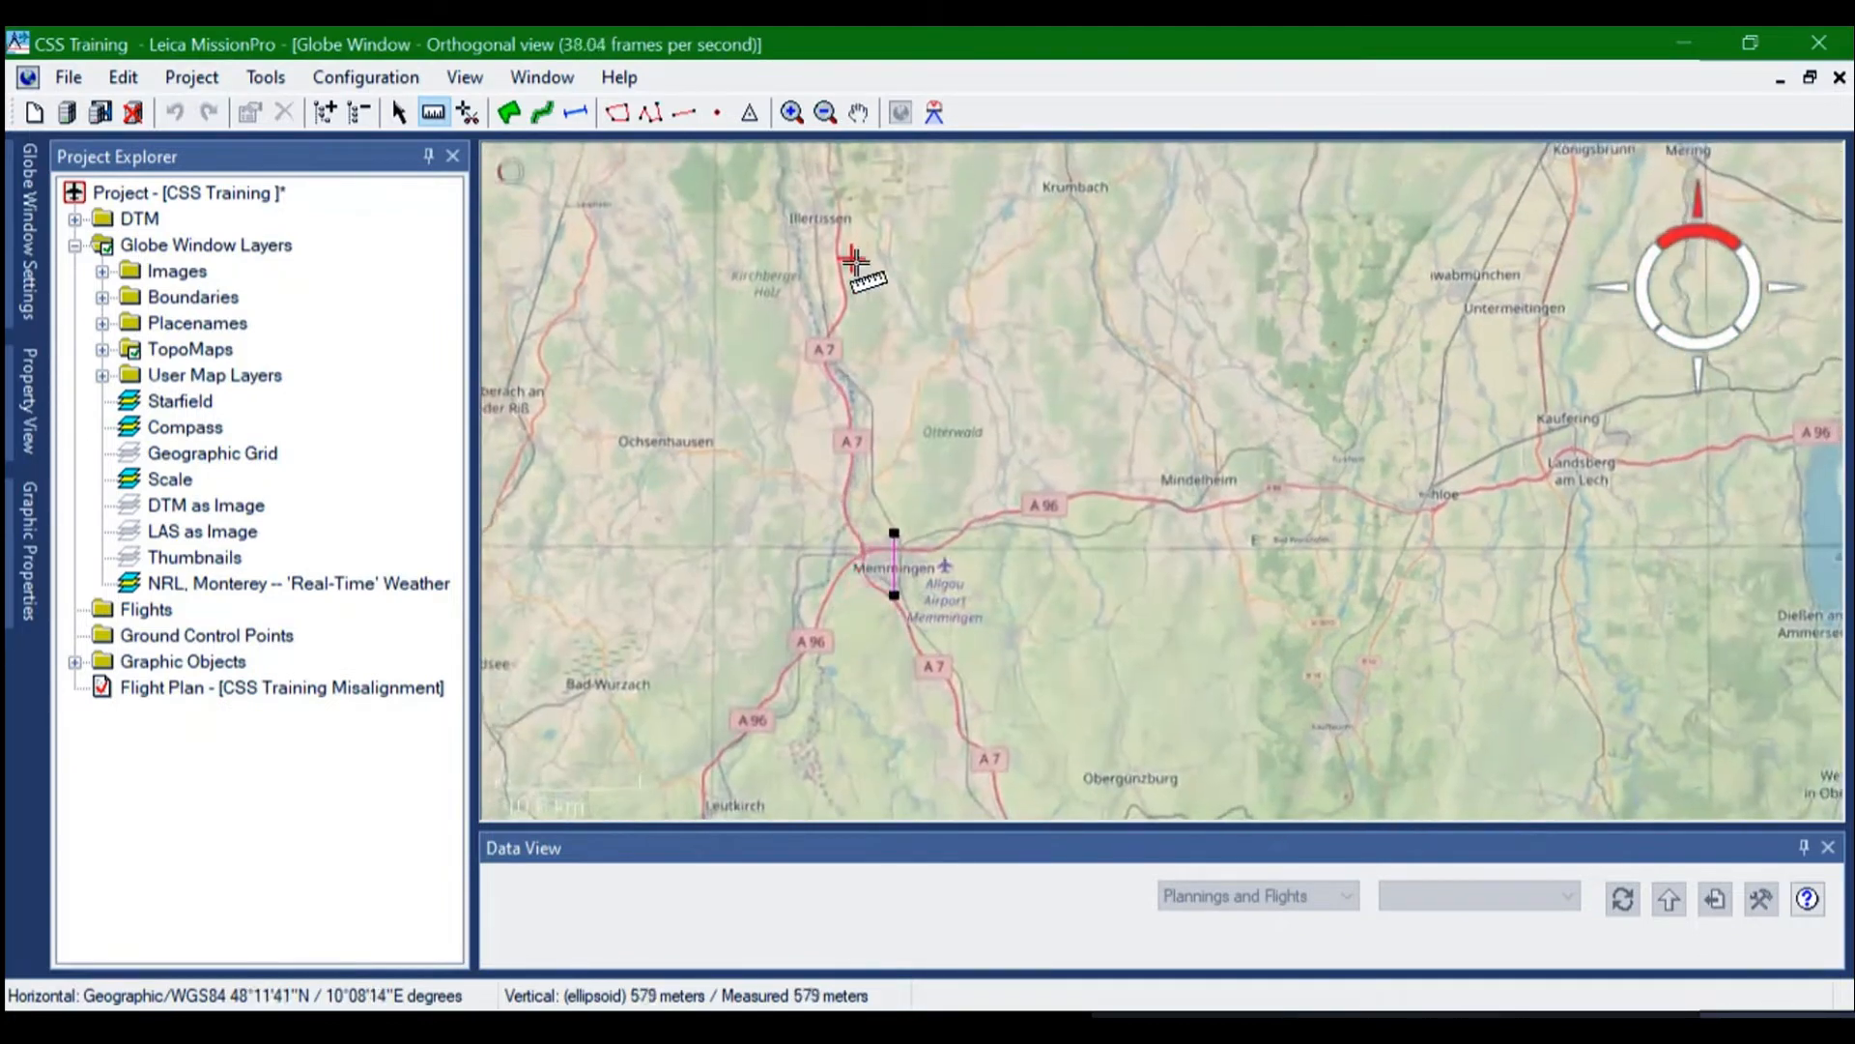
{"action": "left_click", "coordinate": [859, 112]}
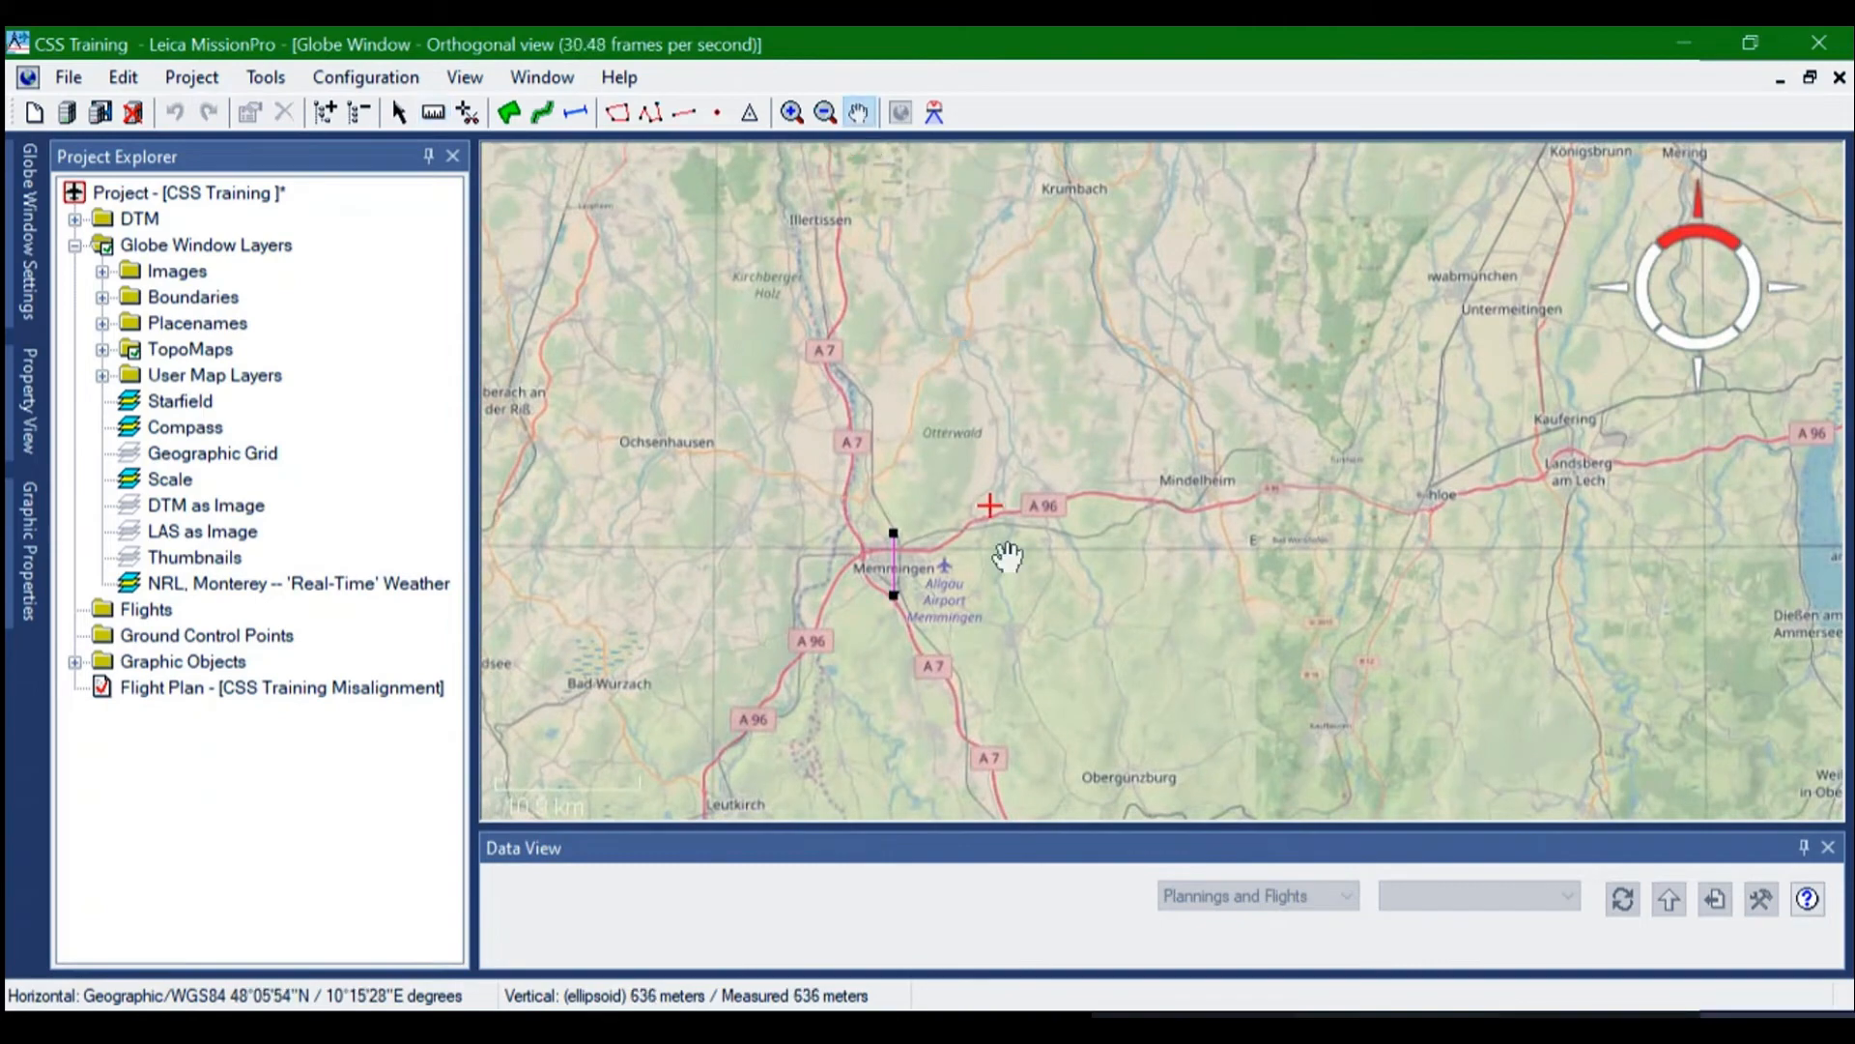
{"action": "left_click_drag", "start_coordinate": [1005, 575], "coordinate": [1286, 334]}
{"action": "left_click_drag", "start_coordinate": [1118, 571], "coordinate": [1197, 365]}
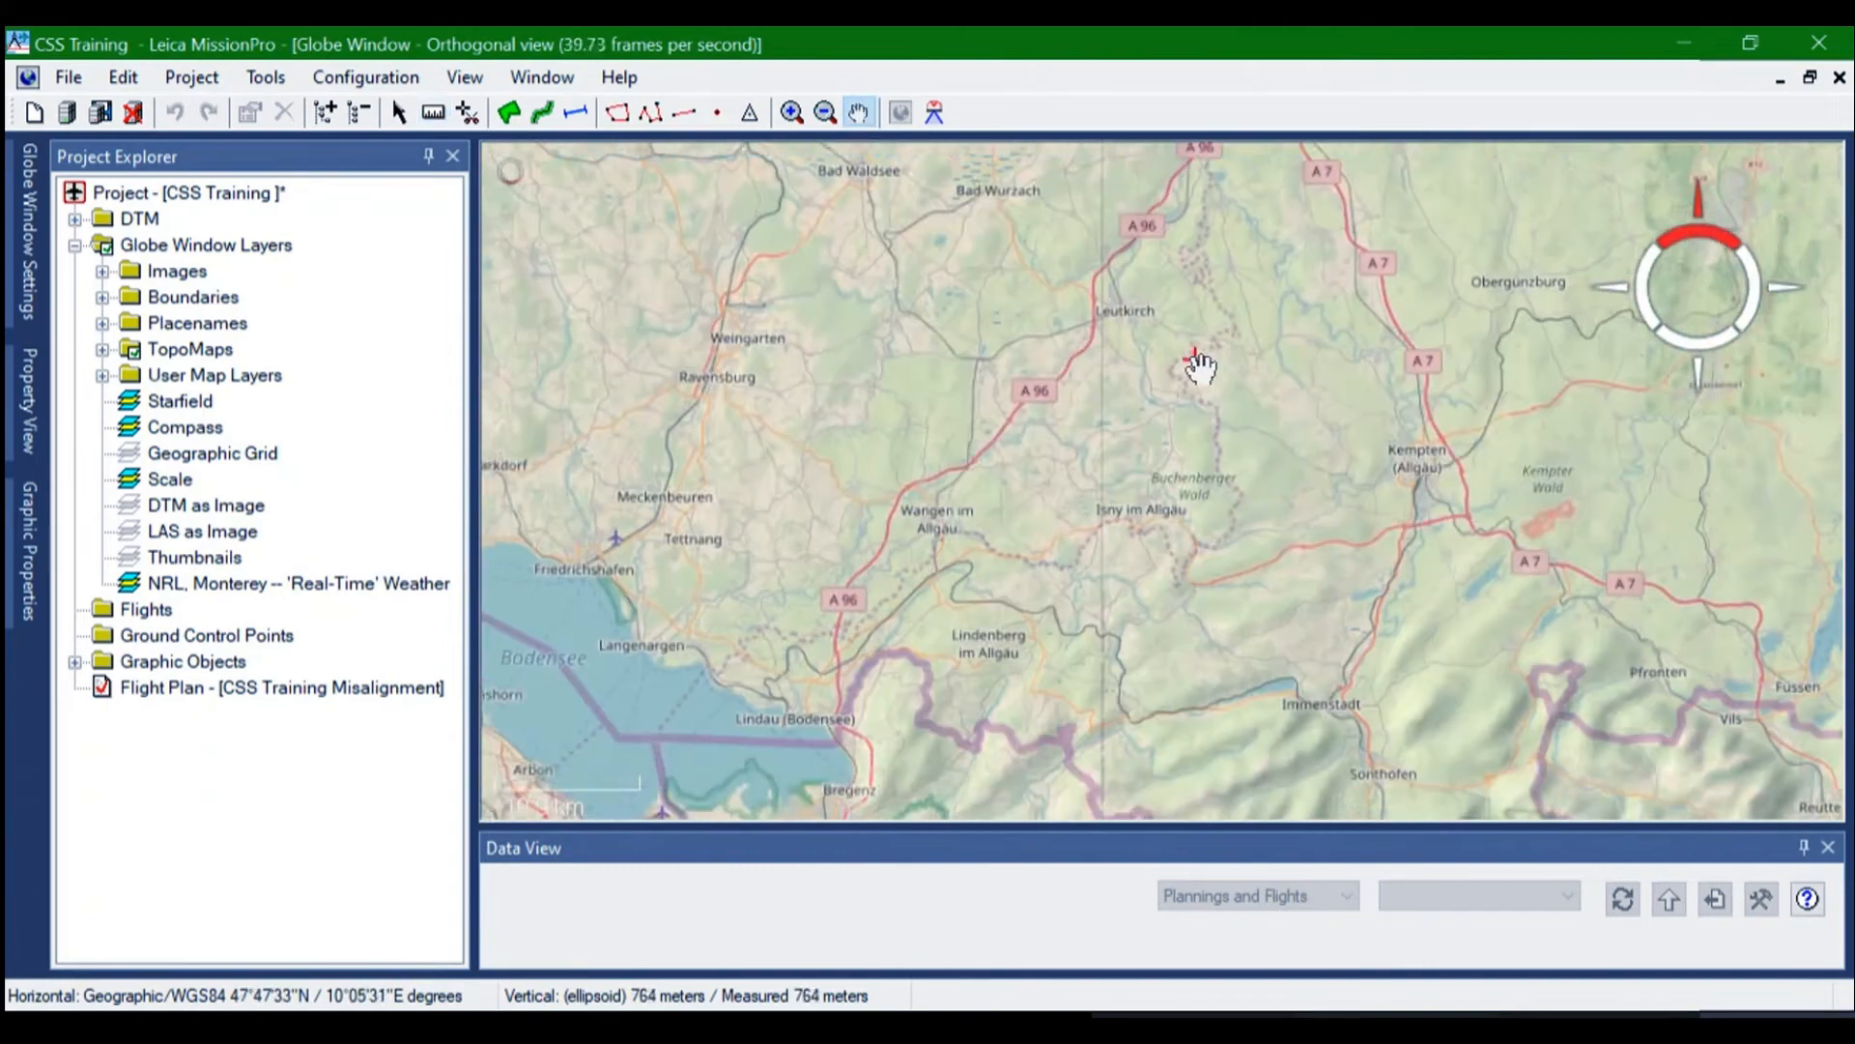
{"action": "left_click_drag", "start_coordinate": [1127, 514], "coordinate": [1300, 654]}
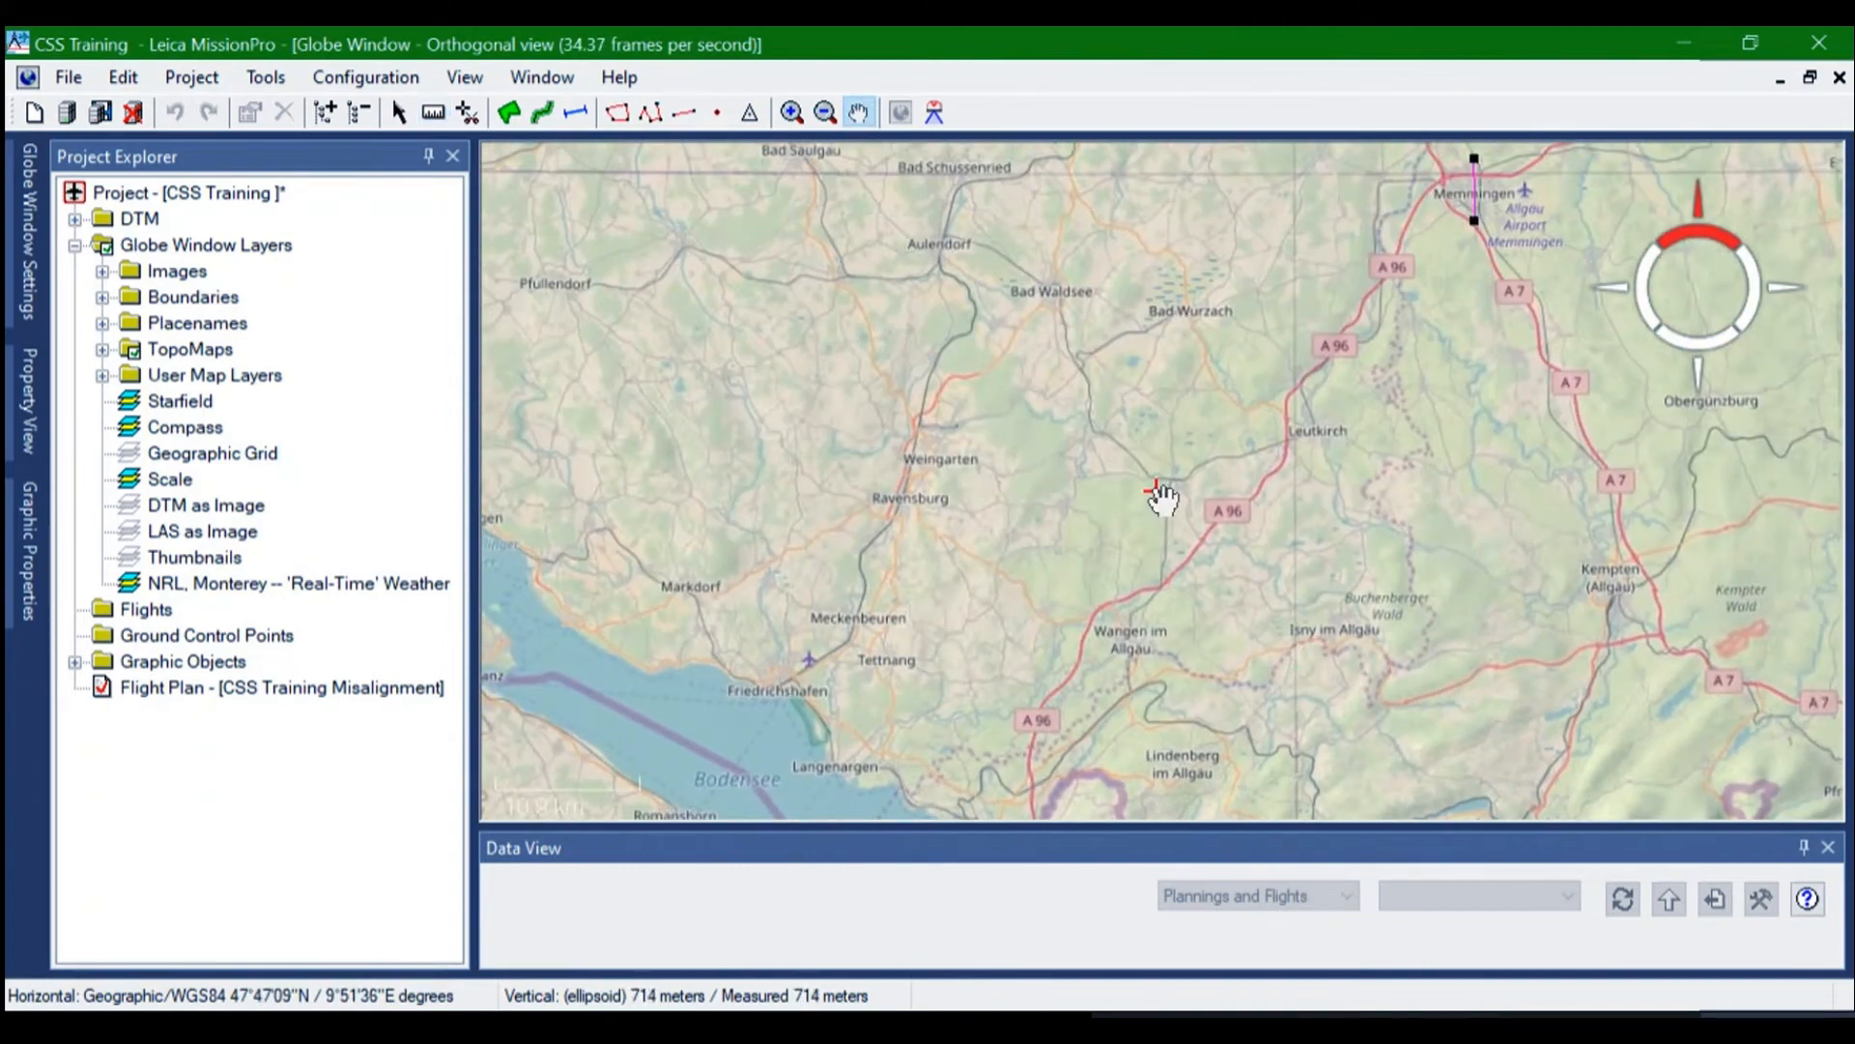
{"action": "left_click_drag", "start_coordinate": [1164, 497], "coordinate": [1367, 546]}
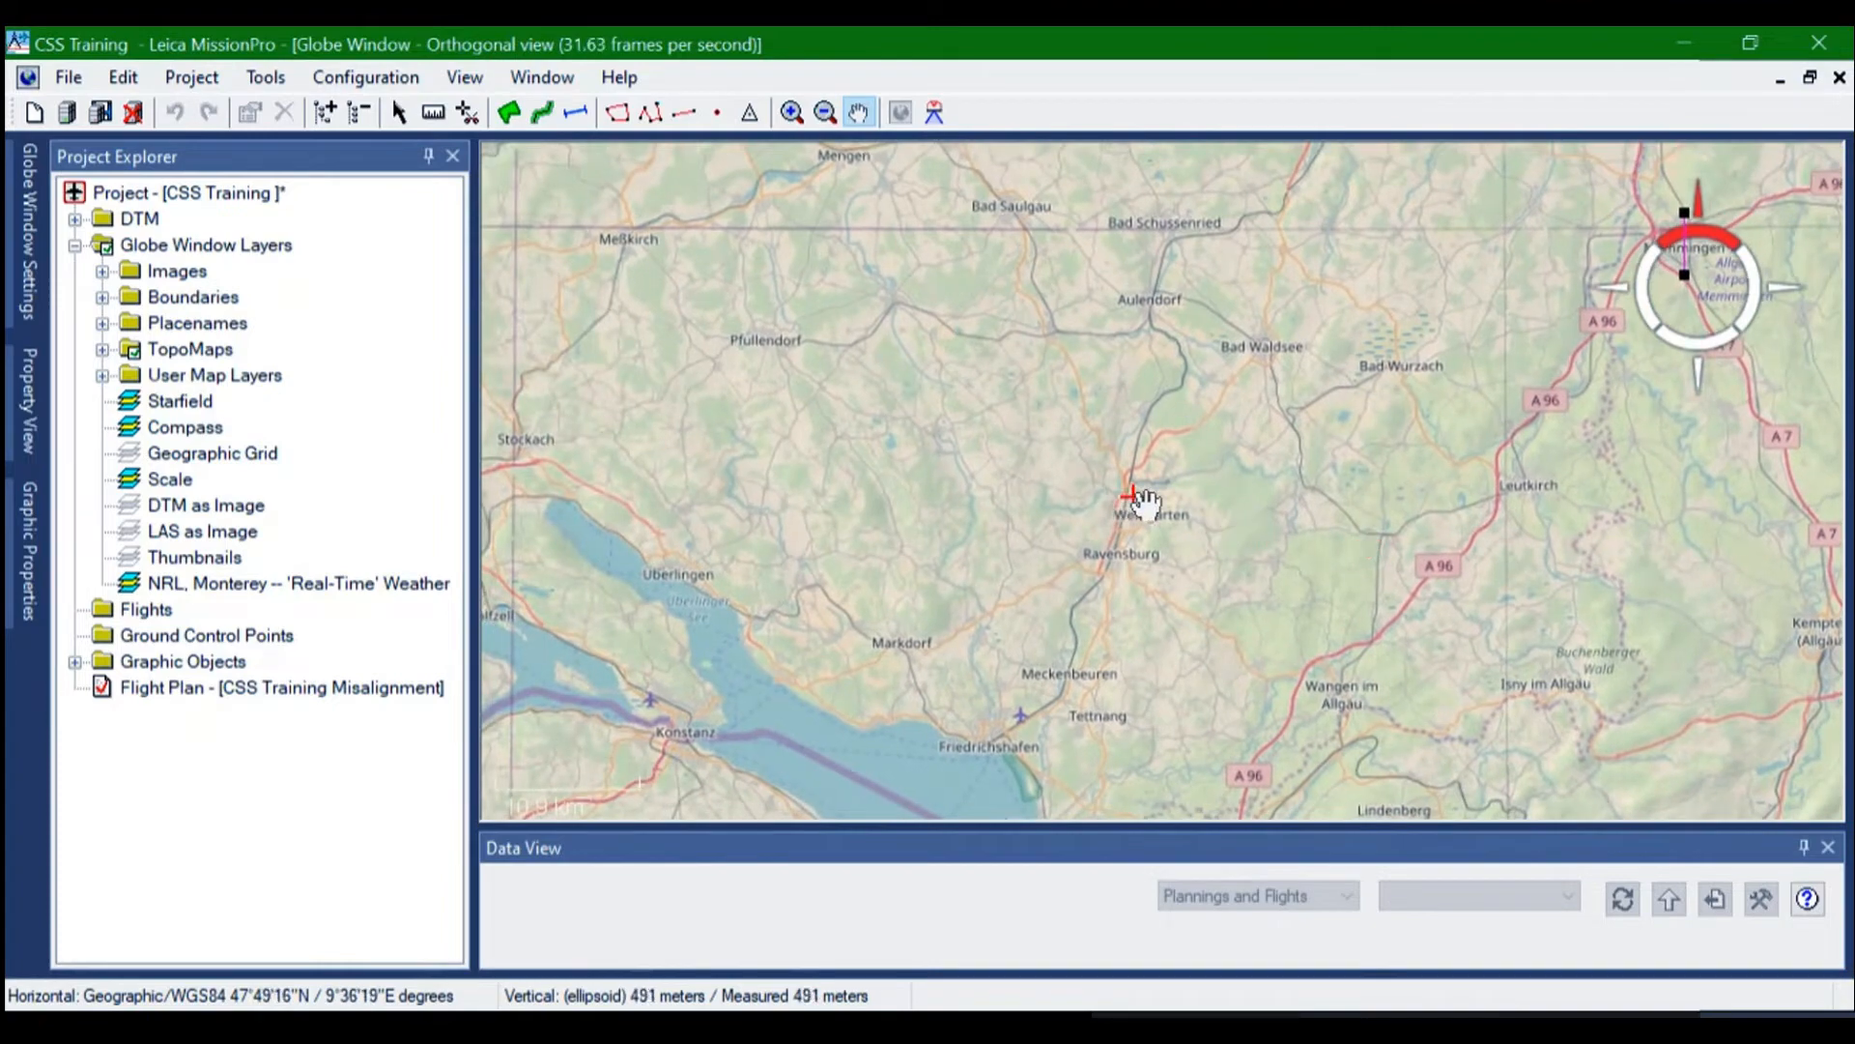
{"action": "scroll", "coordinate": [1135, 498], "scroll_direction": "up", "scroll_amount": 3}
{"action": "scroll", "coordinate": [1140, 497], "scroll_direction": "up", "scroll_amount": 5}
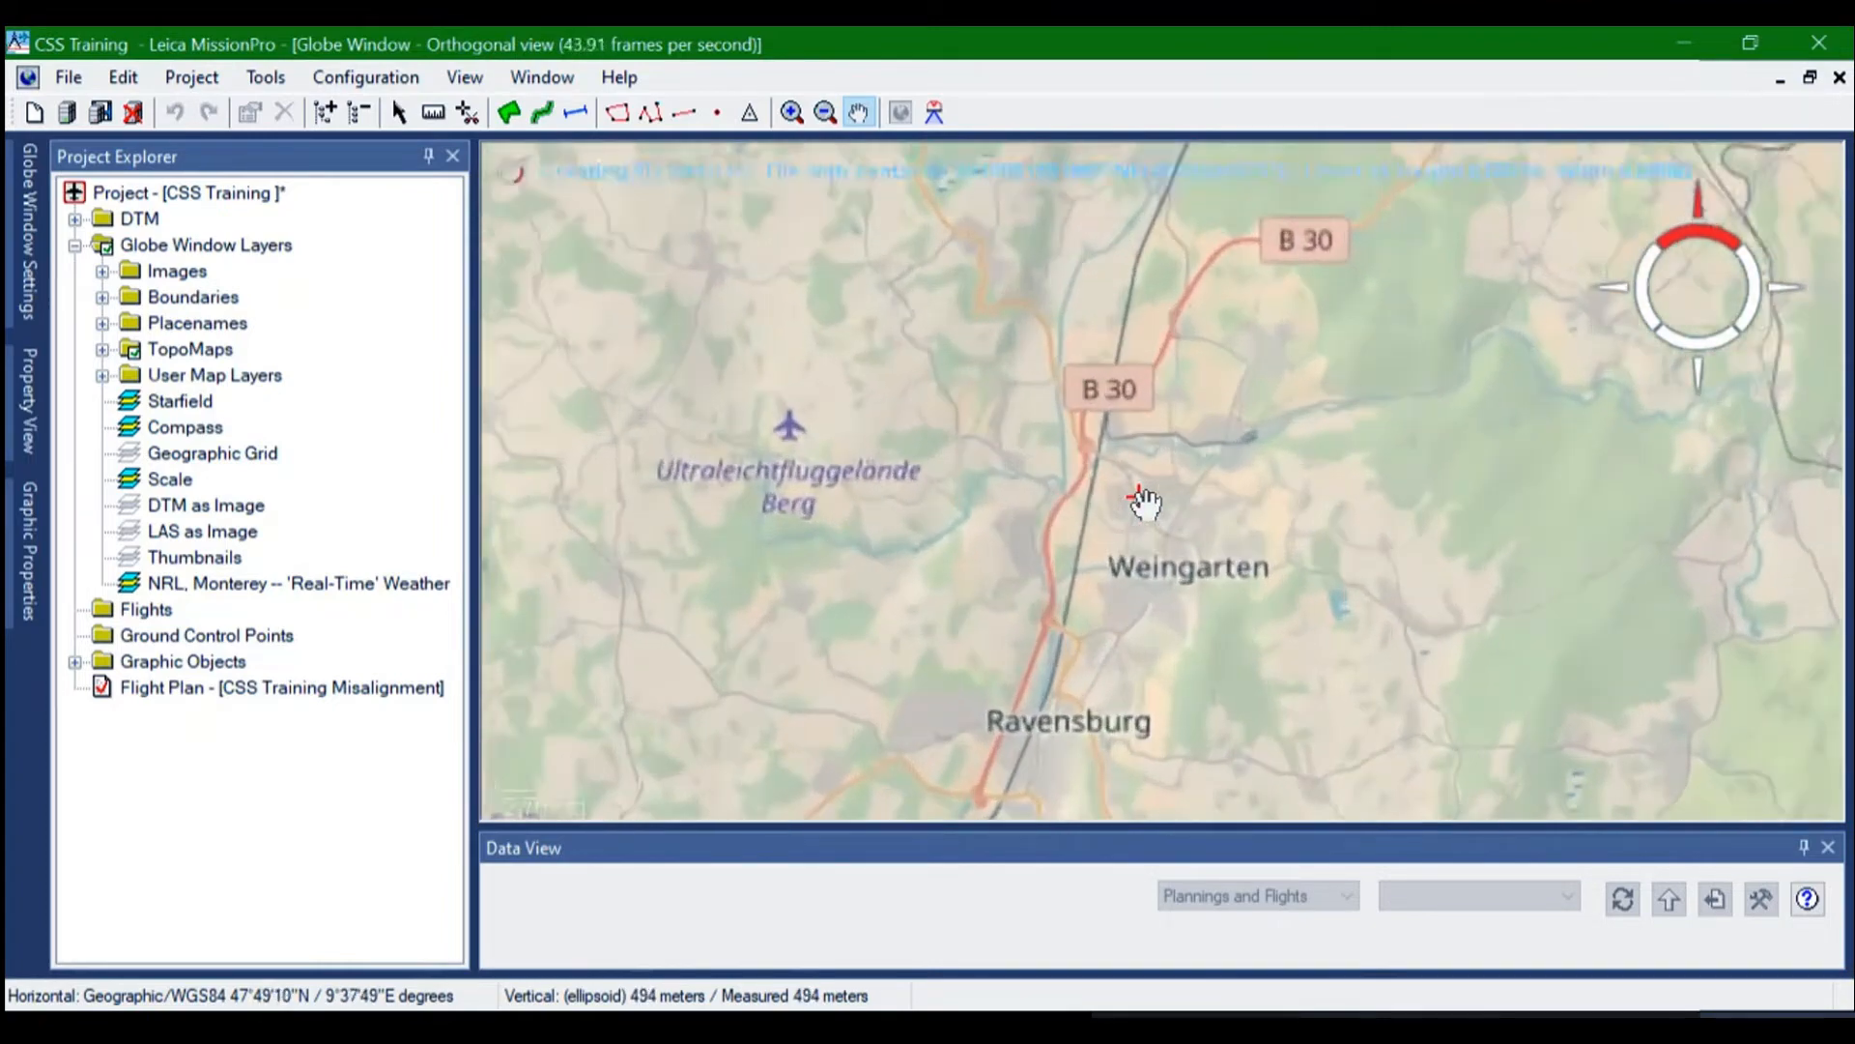
{"action": "scroll", "coordinate": [1140, 498], "scroll_direction": "up", "scroll_amount": 2}
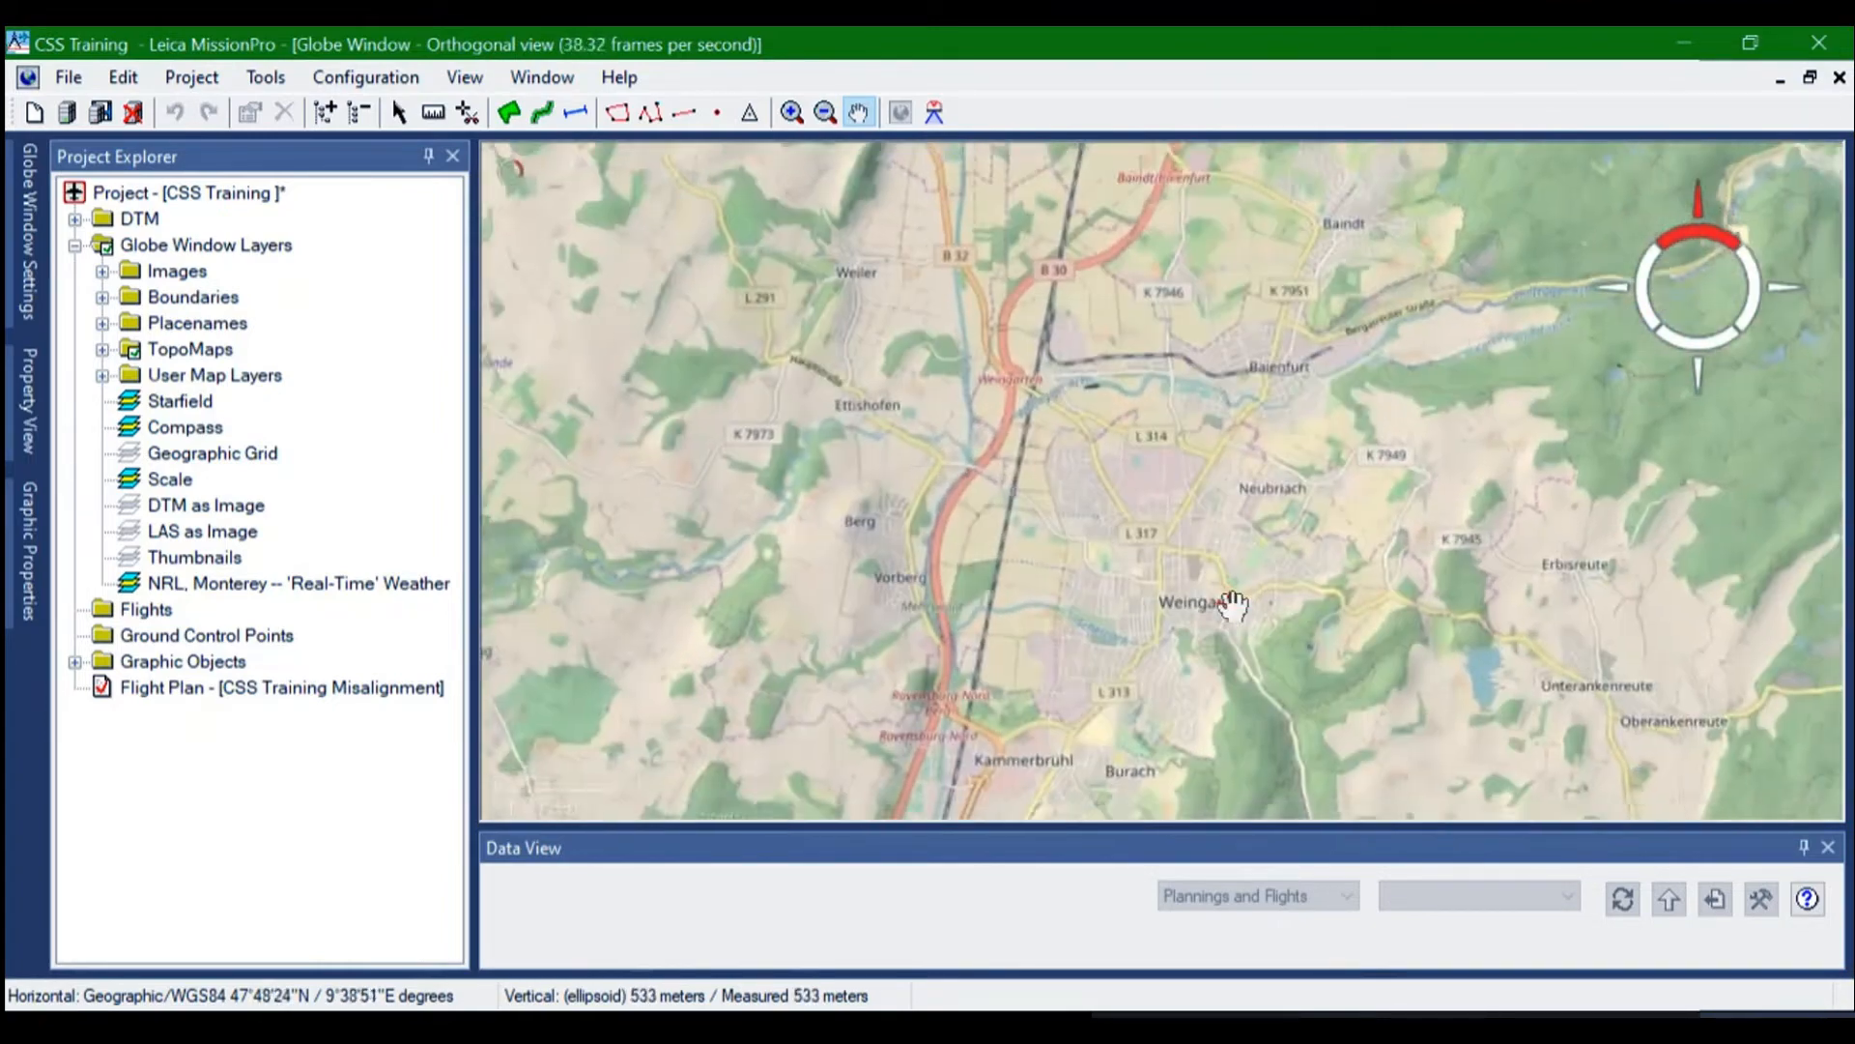
{"action": "left_click_drag", "start_coordinate": [1230, 605], "coordinate": [1130, 510]}
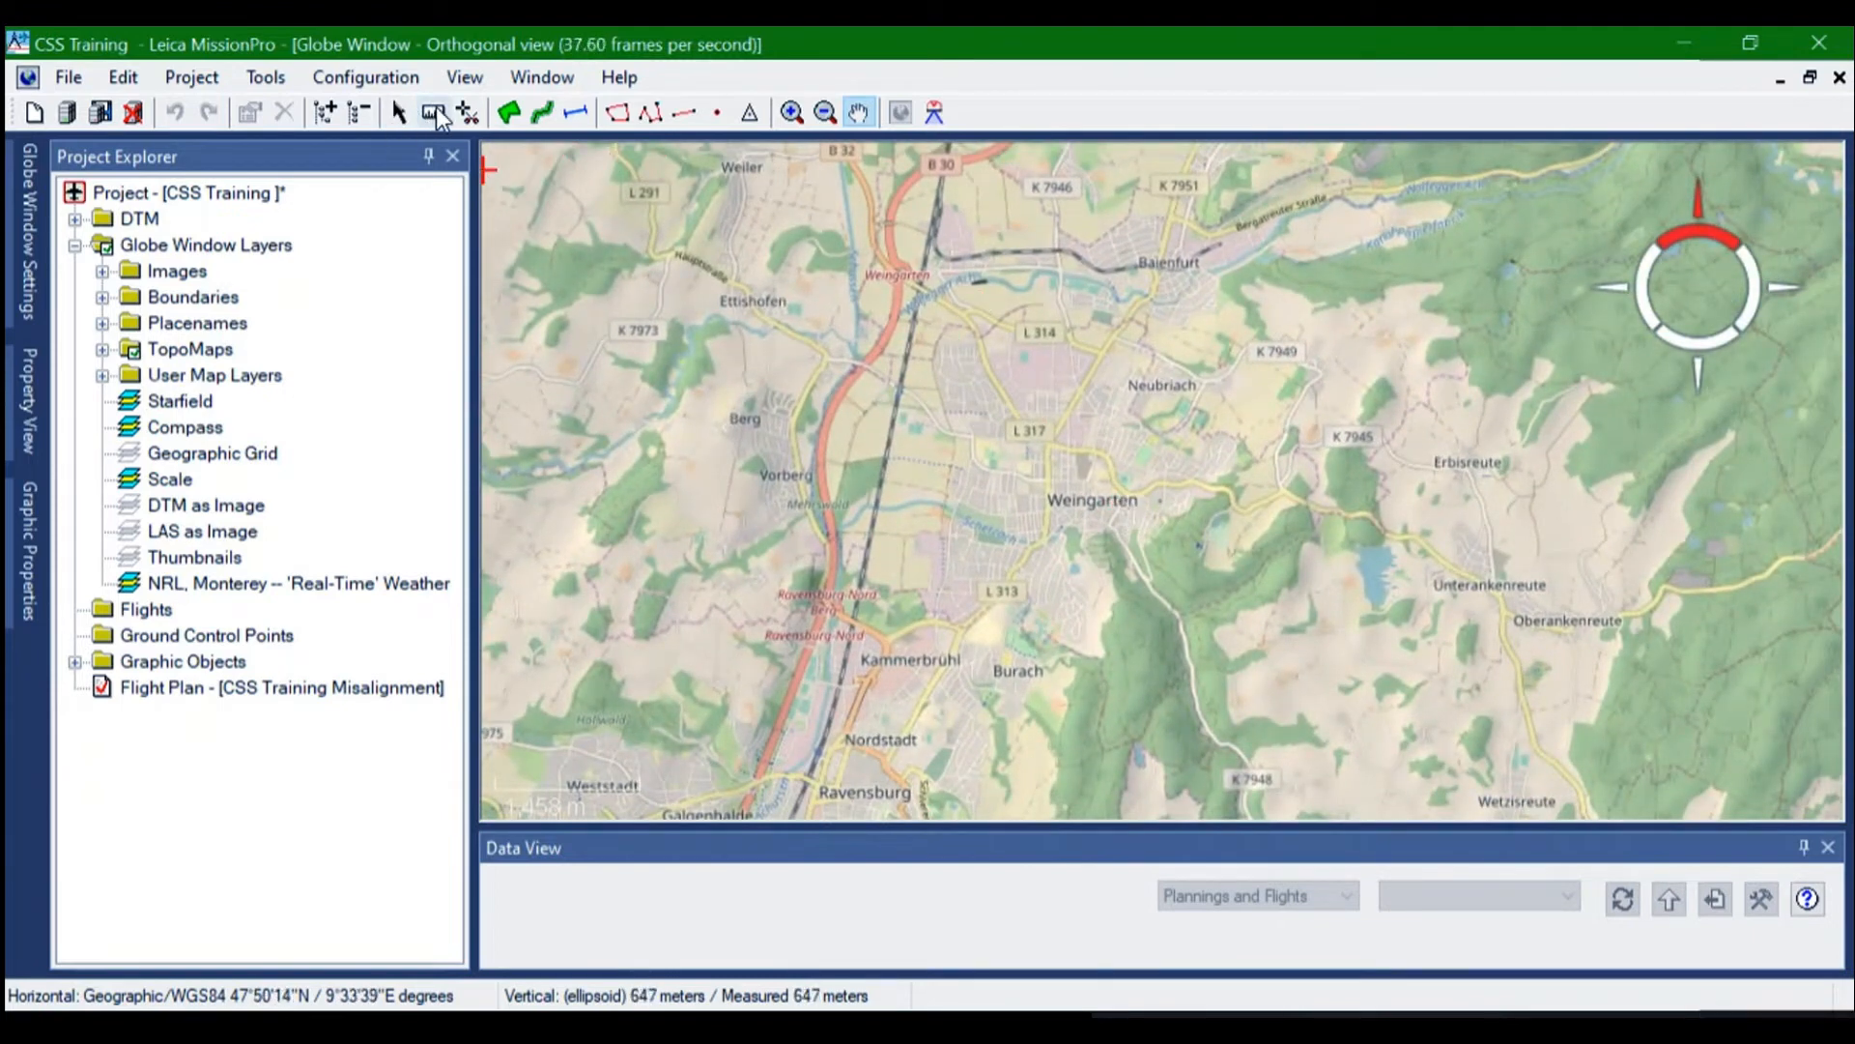
Measure a north-south line through Weingarten, from the K 7946 road down to just south of Burach
{"action": "left_click", "coordinate": [435, 114]}
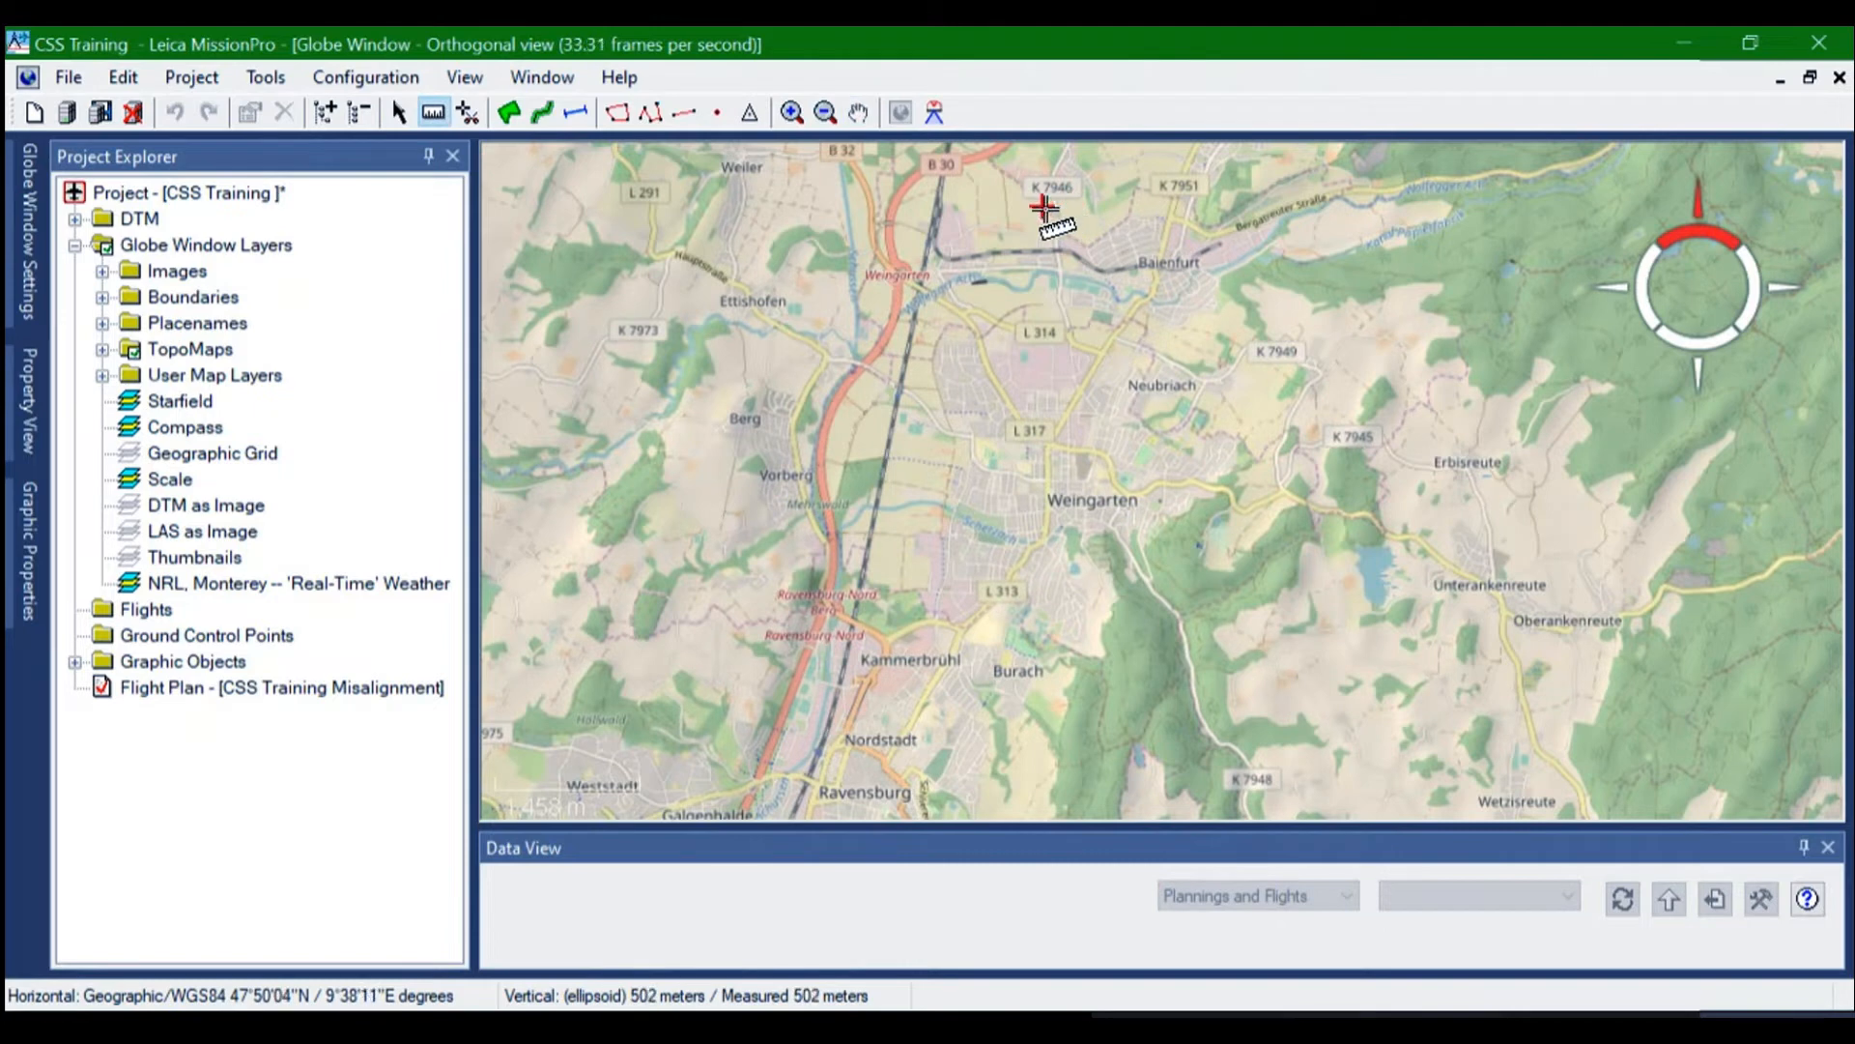
{"action": "left_click_drag", "start_coordinate": [1044, 201], "coordinate": [1039, 746]}
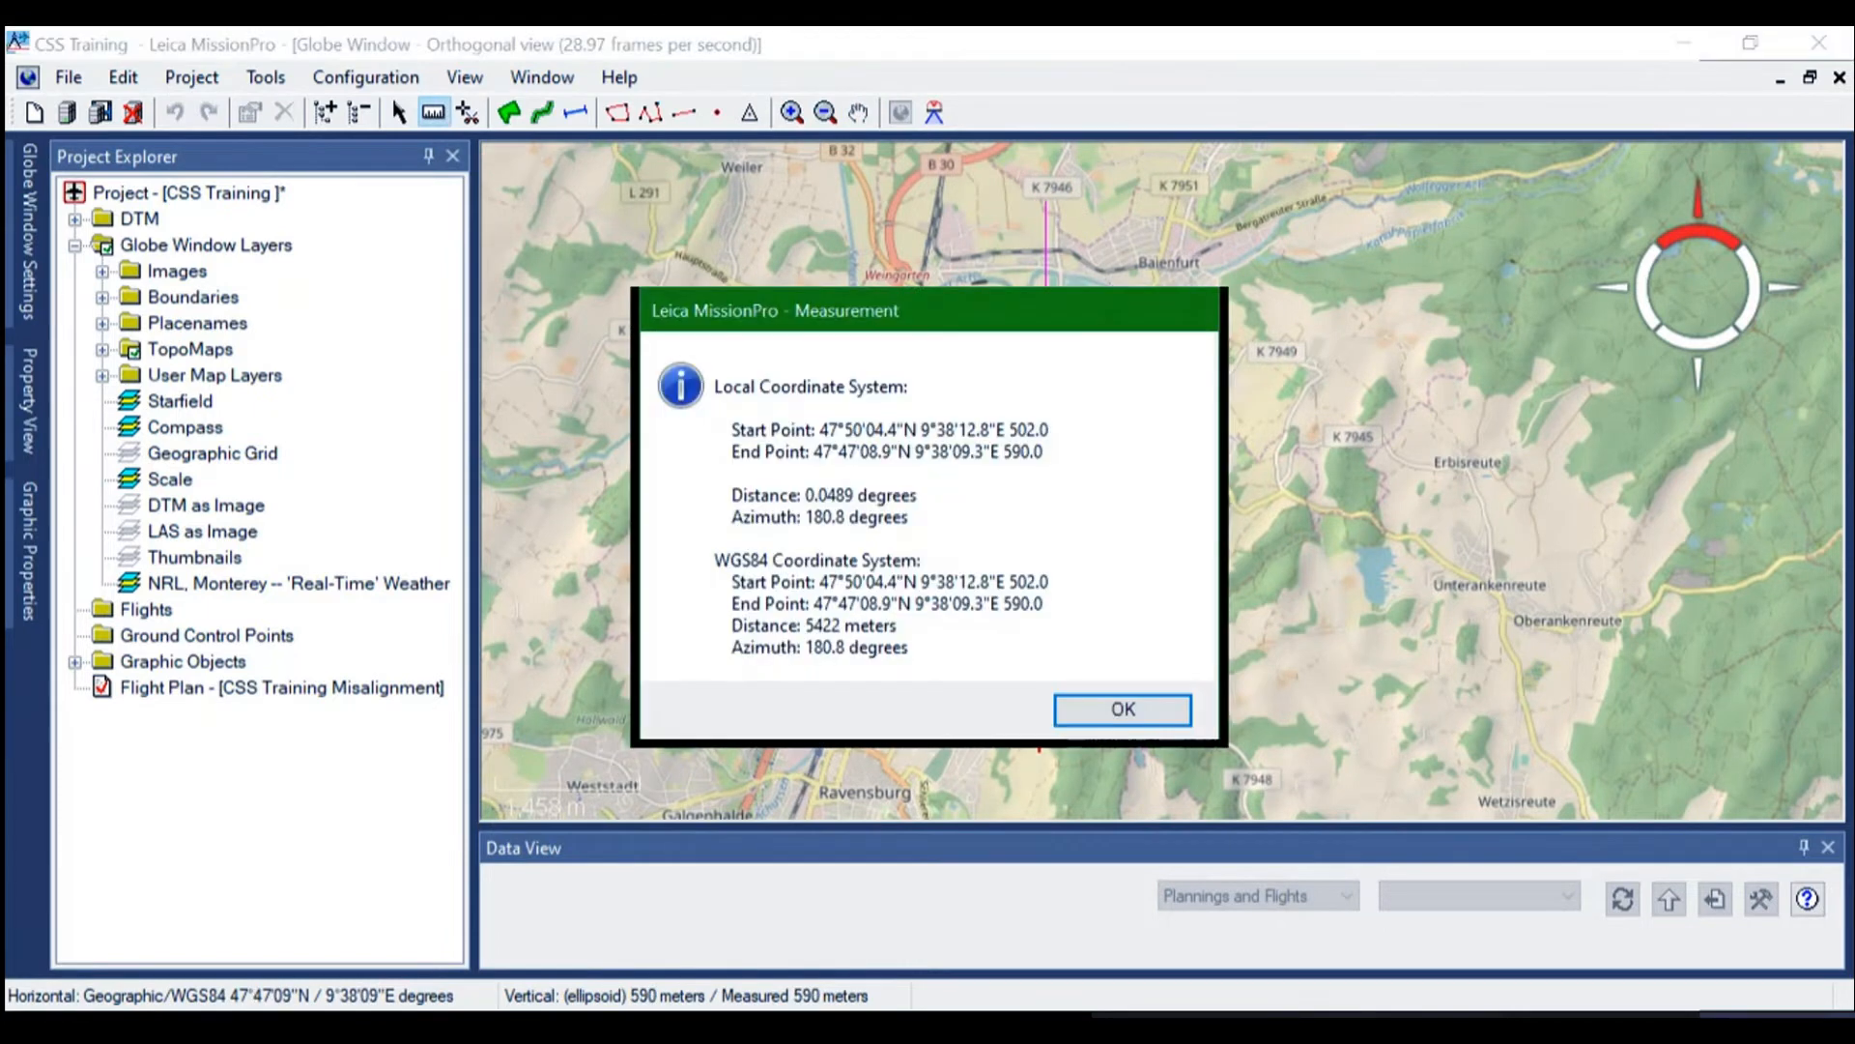
{"action": "left_click", "coordinate": [1123, 708]}
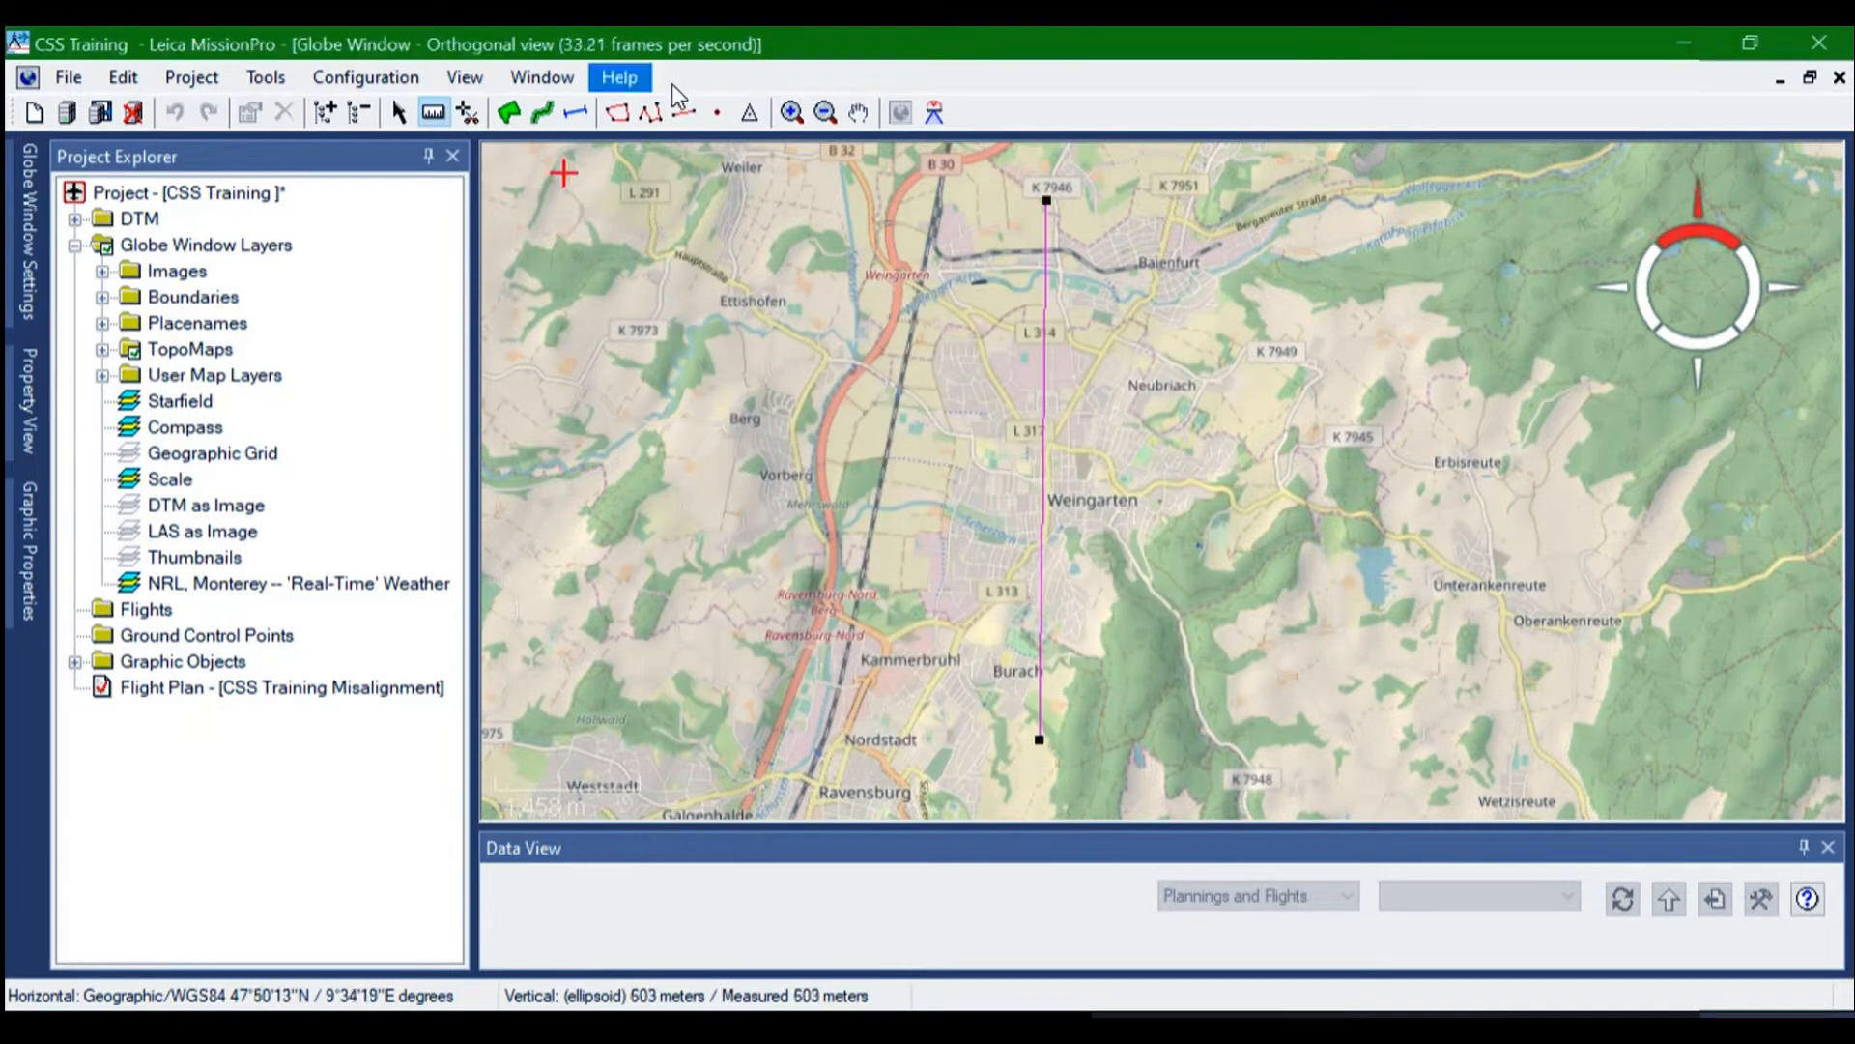
{"action": "left_click", "coordinate": [860, 111]}
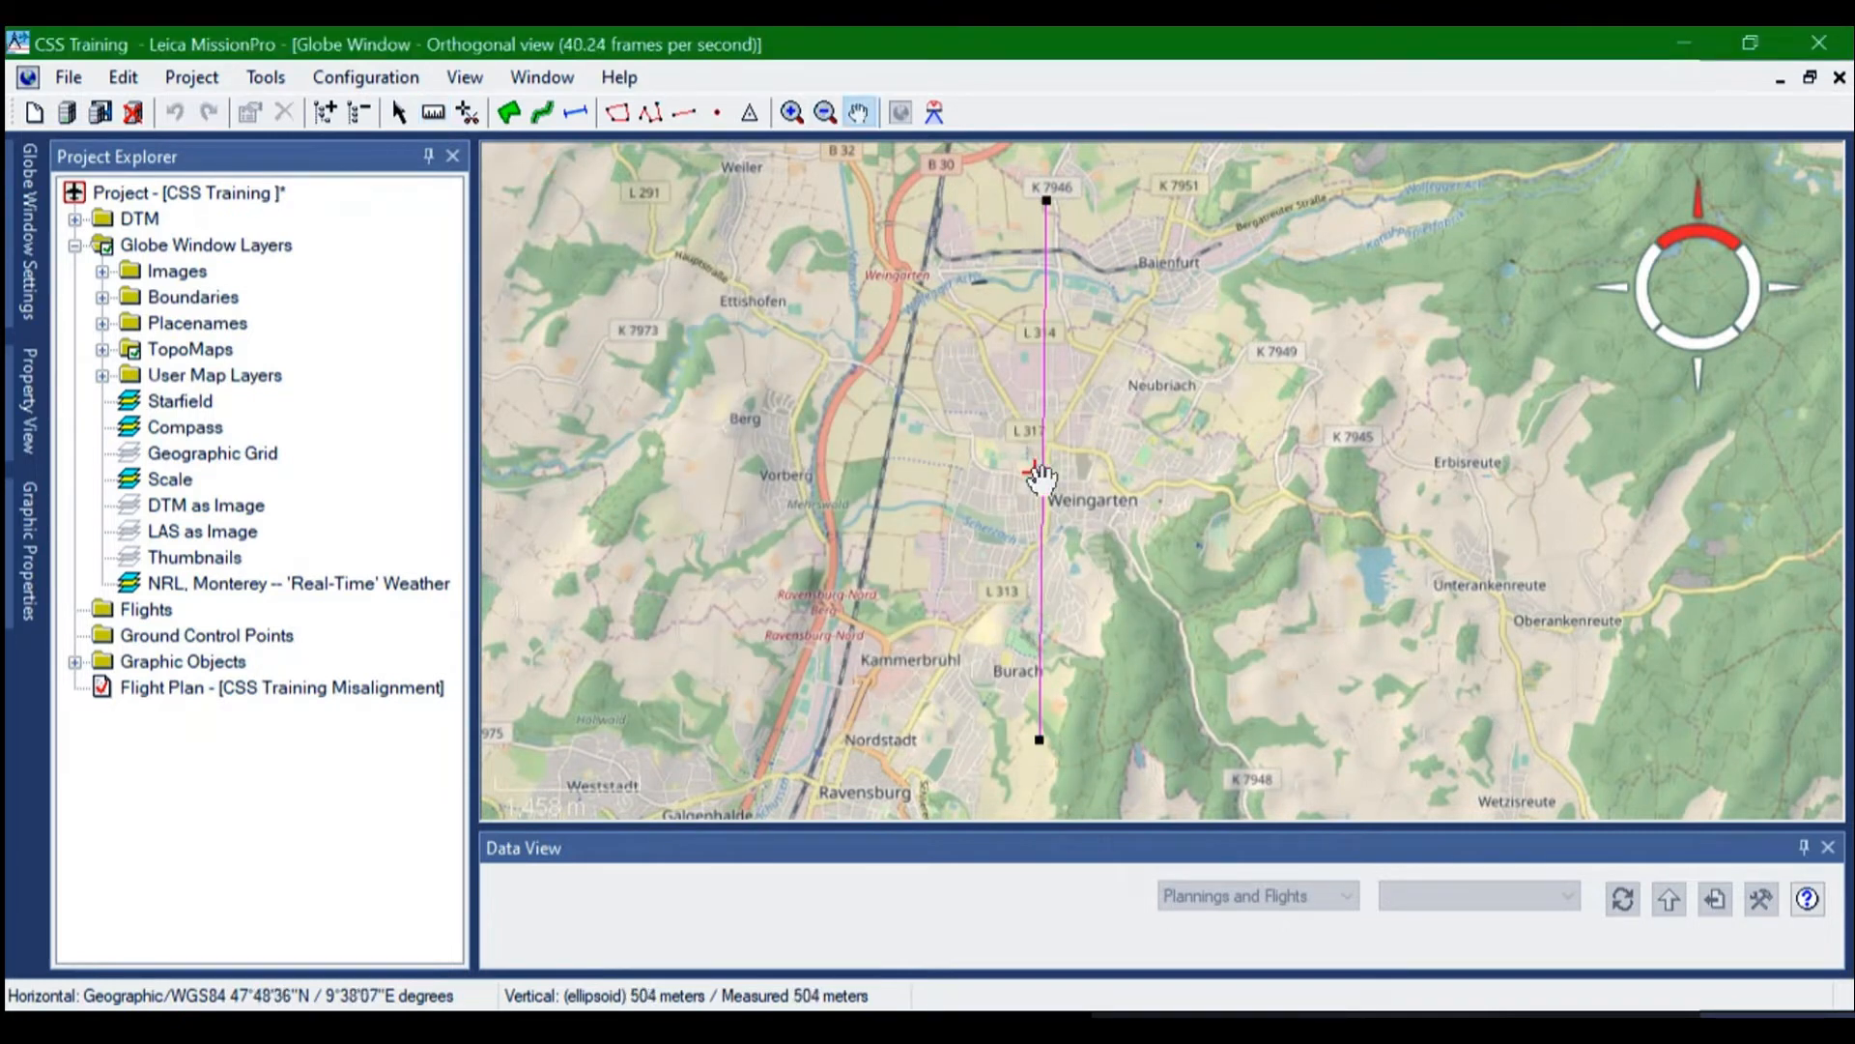
{"action": "scroll", "coordinate": [1042, 475], "scroll_direction": "down", "scroll_amount": 2}
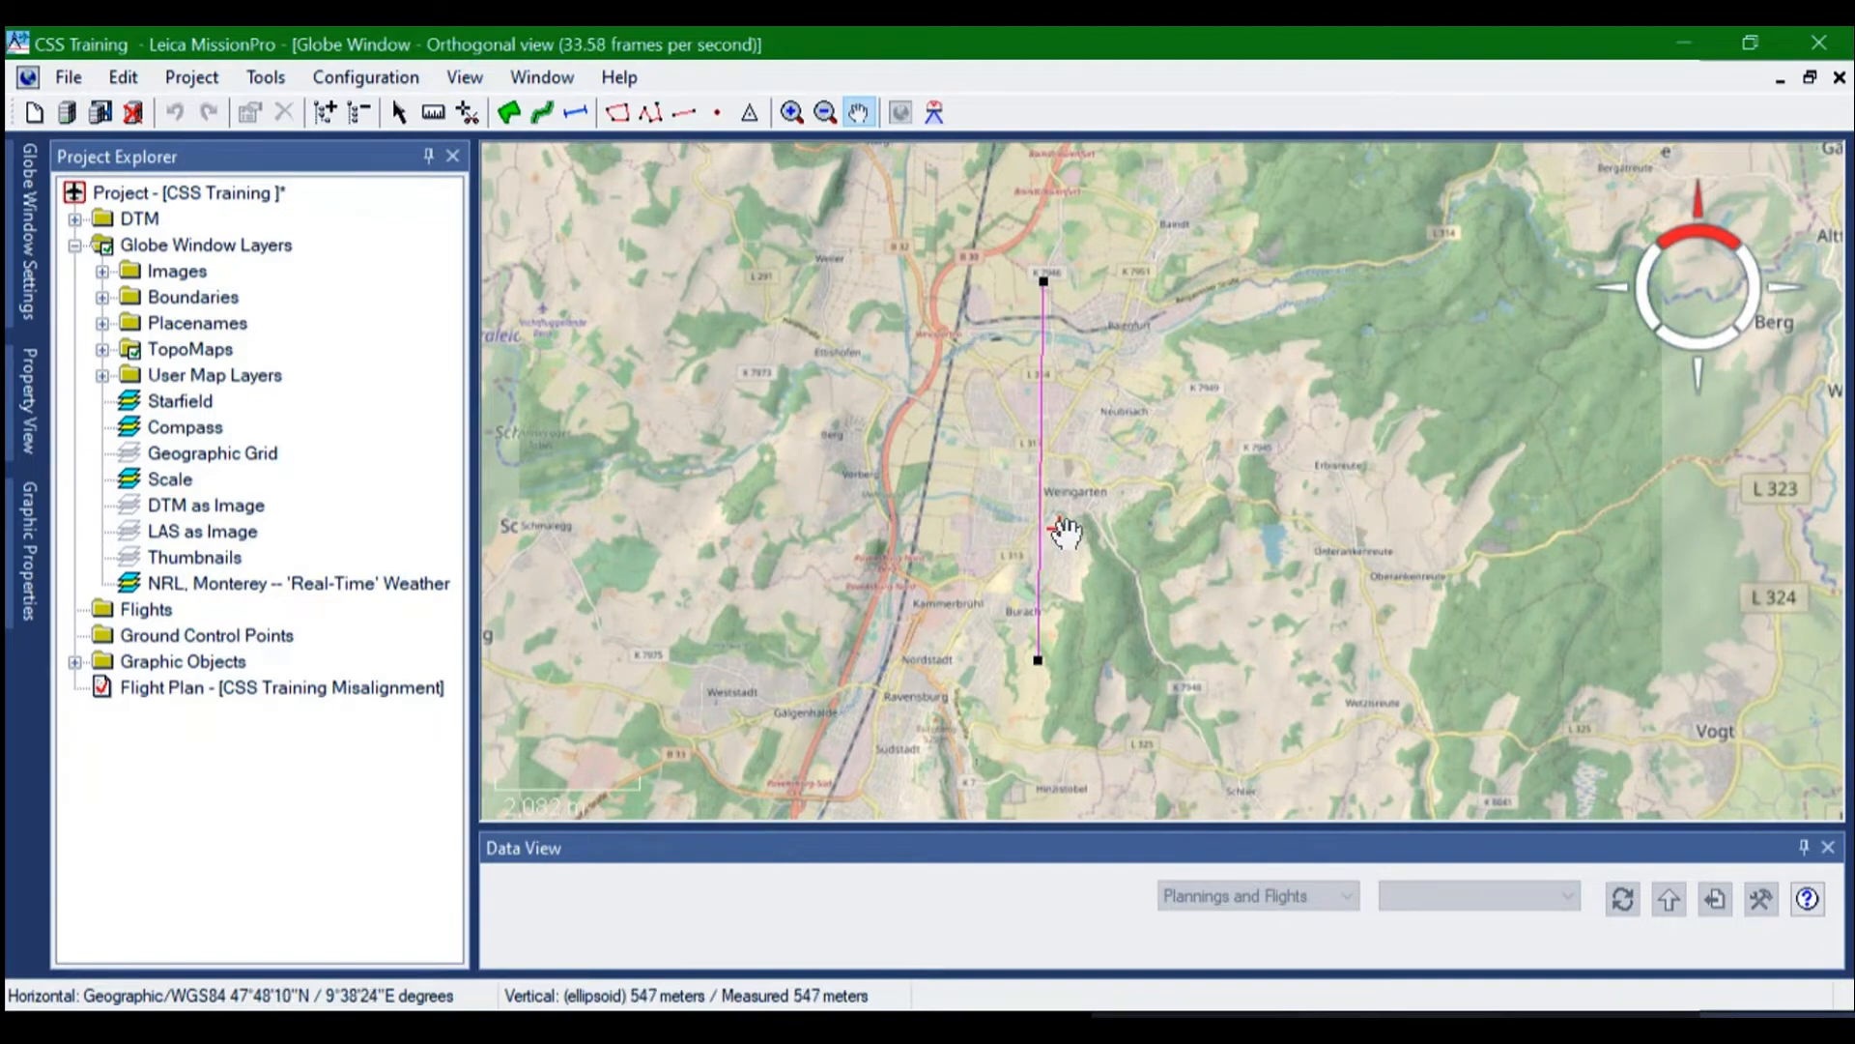
{"action": "scroll", "coordinate": [1023, 489], "scroll_direction": "up", "scroll_amount": 1}
{"action": "scroll", "coordinate": [1024, 490], "scroll_direction": "down", "scroll_amount": 1}
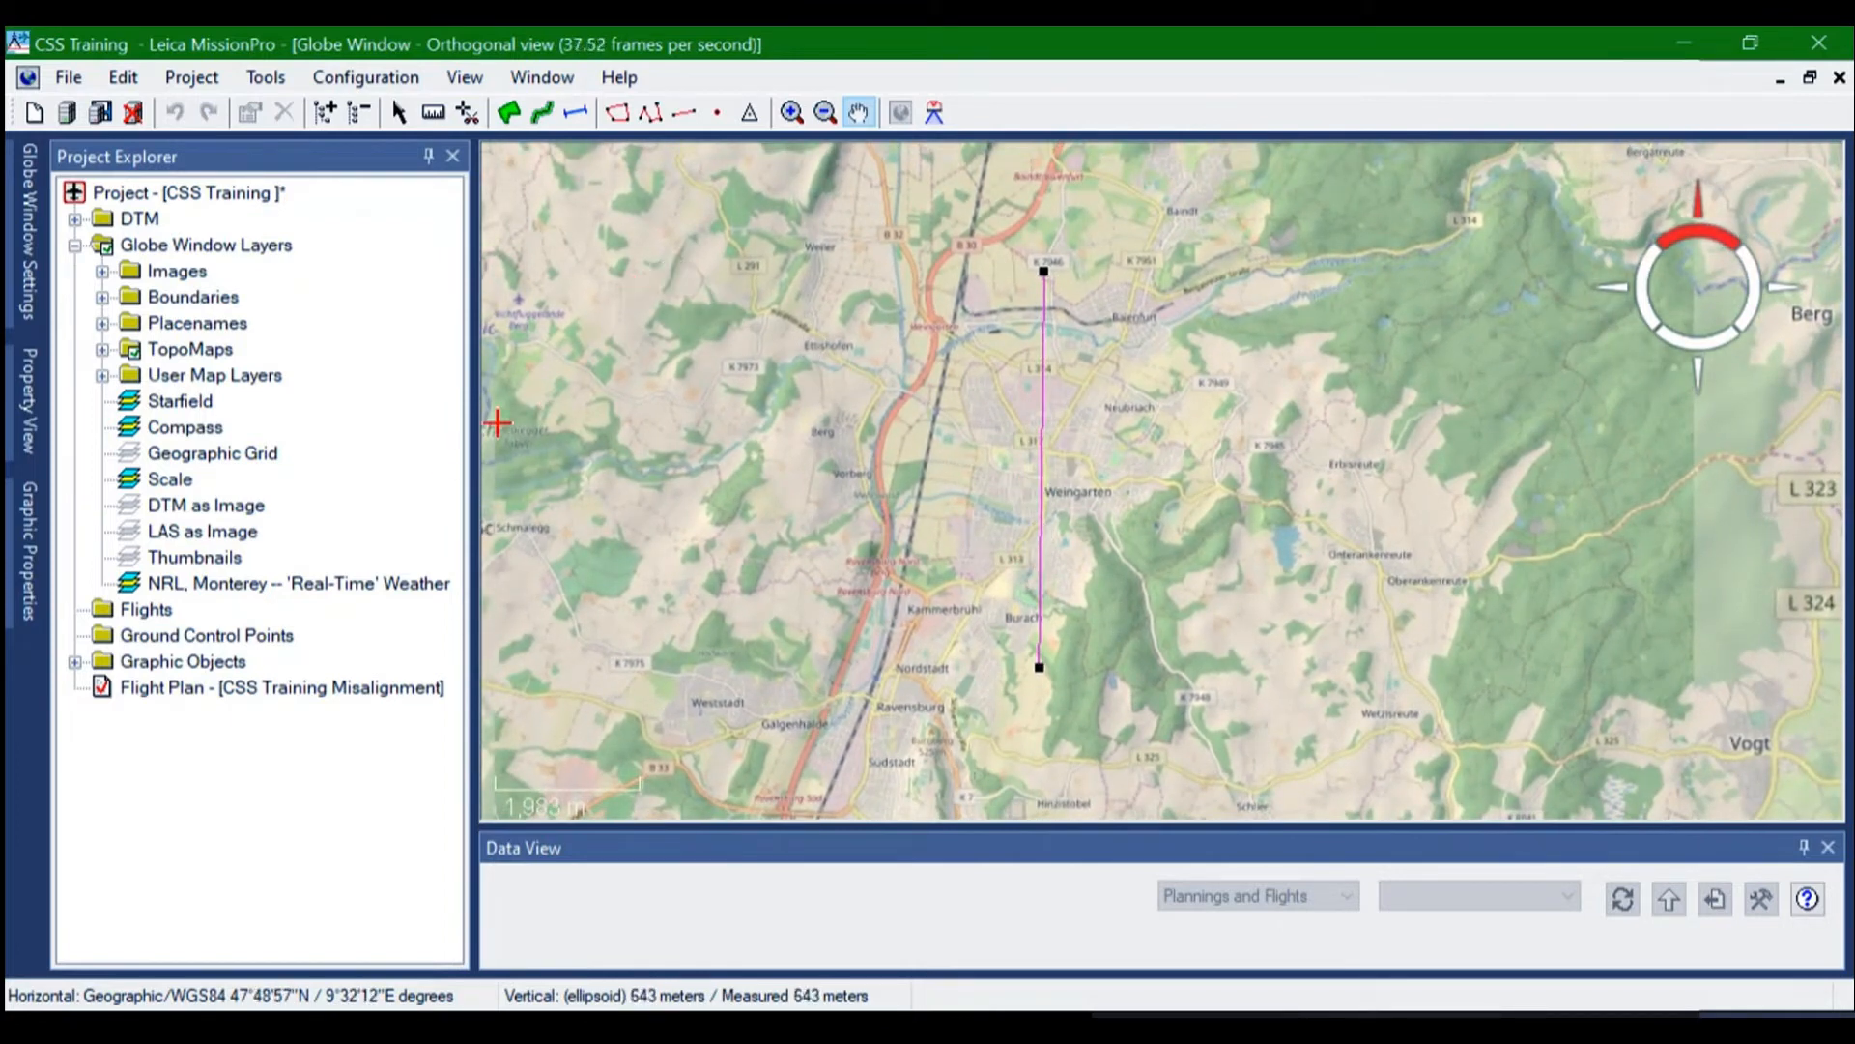
Draw a north-south flight line in the CSS Training Misalignment plan just west of Weingarten, from about 47°49'58"N to 47°46'55"N, near Ravensburg
{"action": "left_click", "coordinate": [223, 688]}
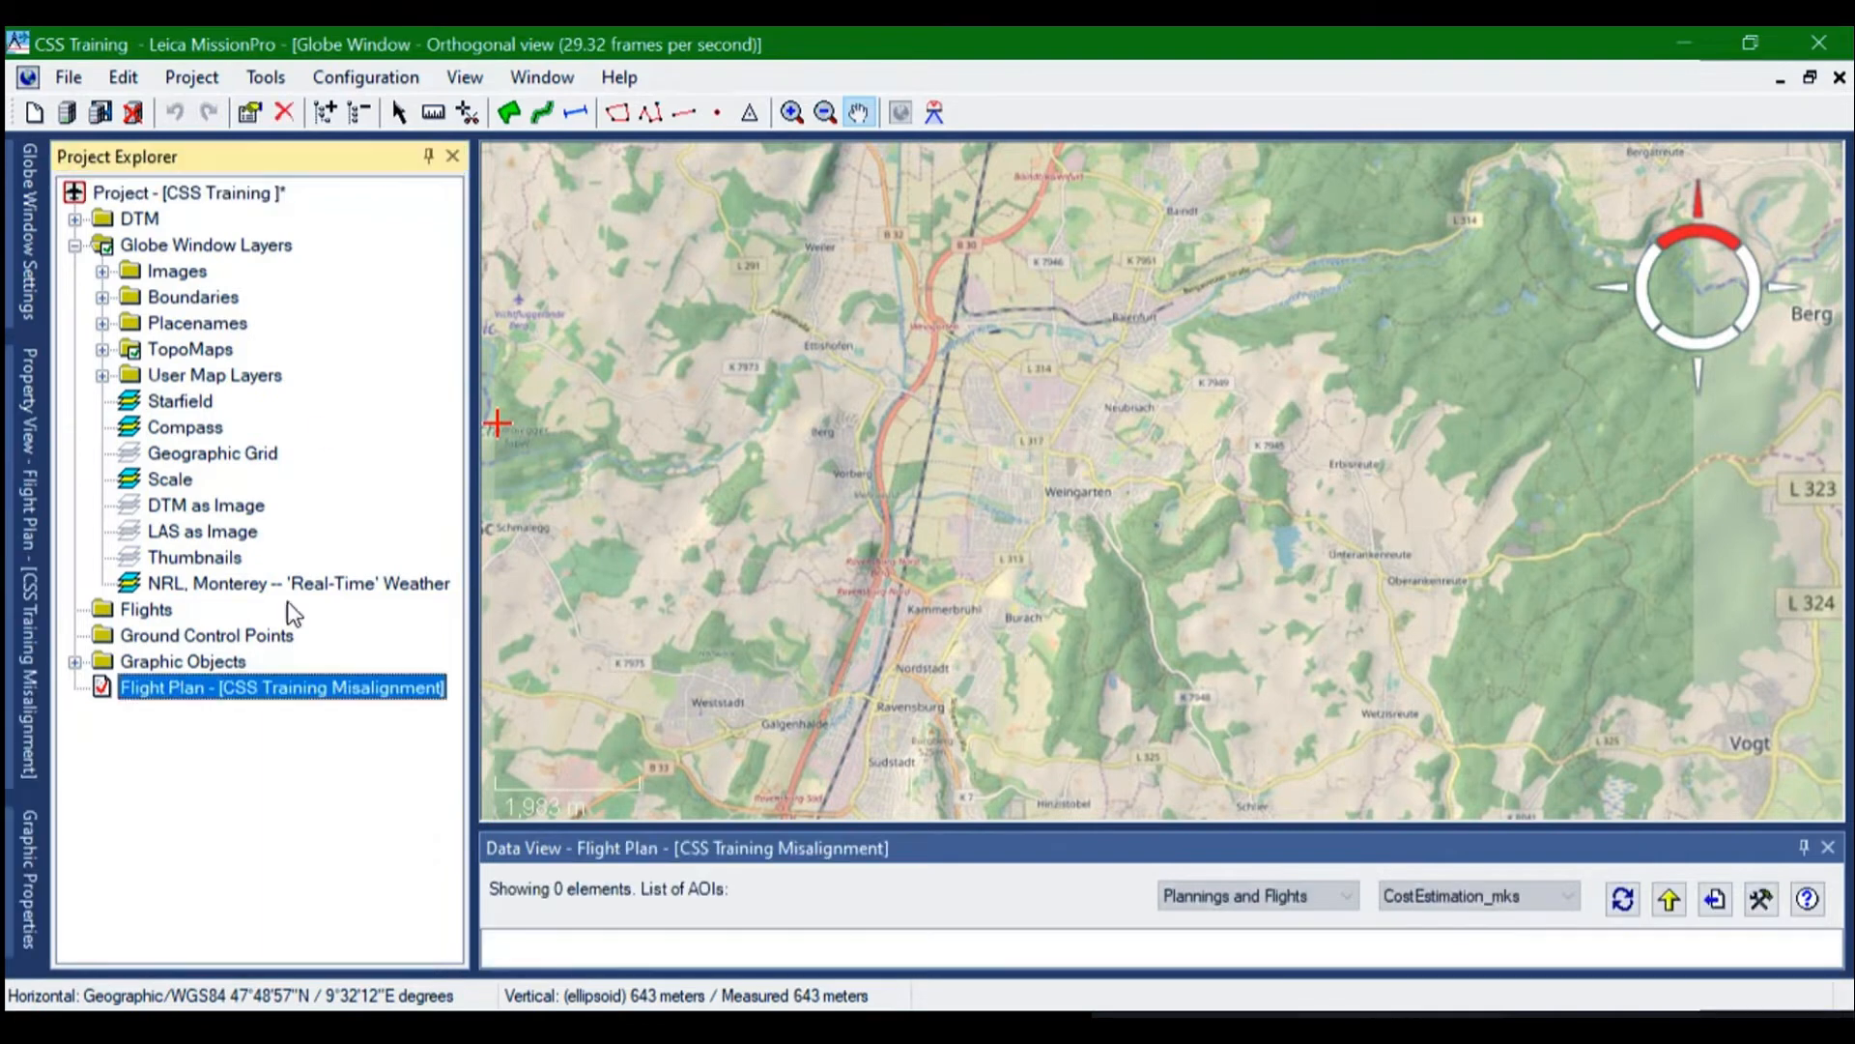
{"action": "left_click", "coordinate": [398, 112]}
{"action": "left_click", "coordinate": [576, 112]}
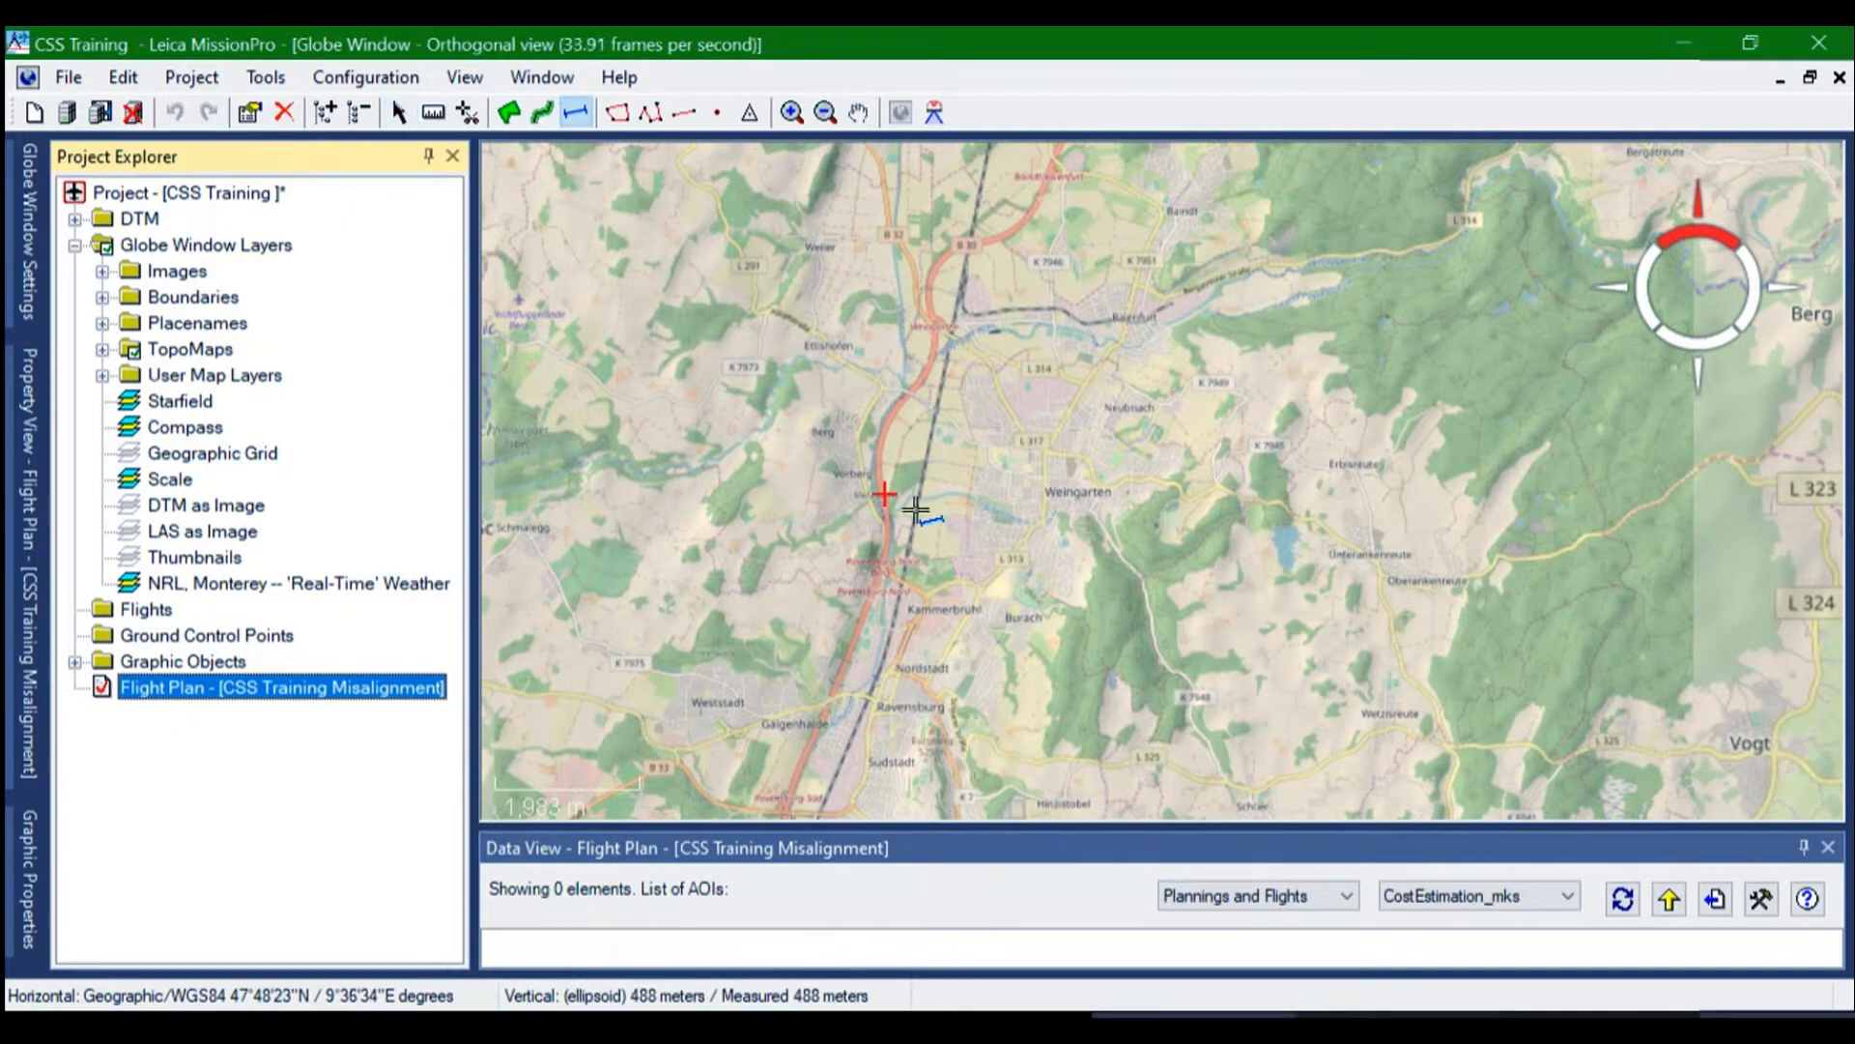
{"action": "left_click", "coordinate": [982, 288]}
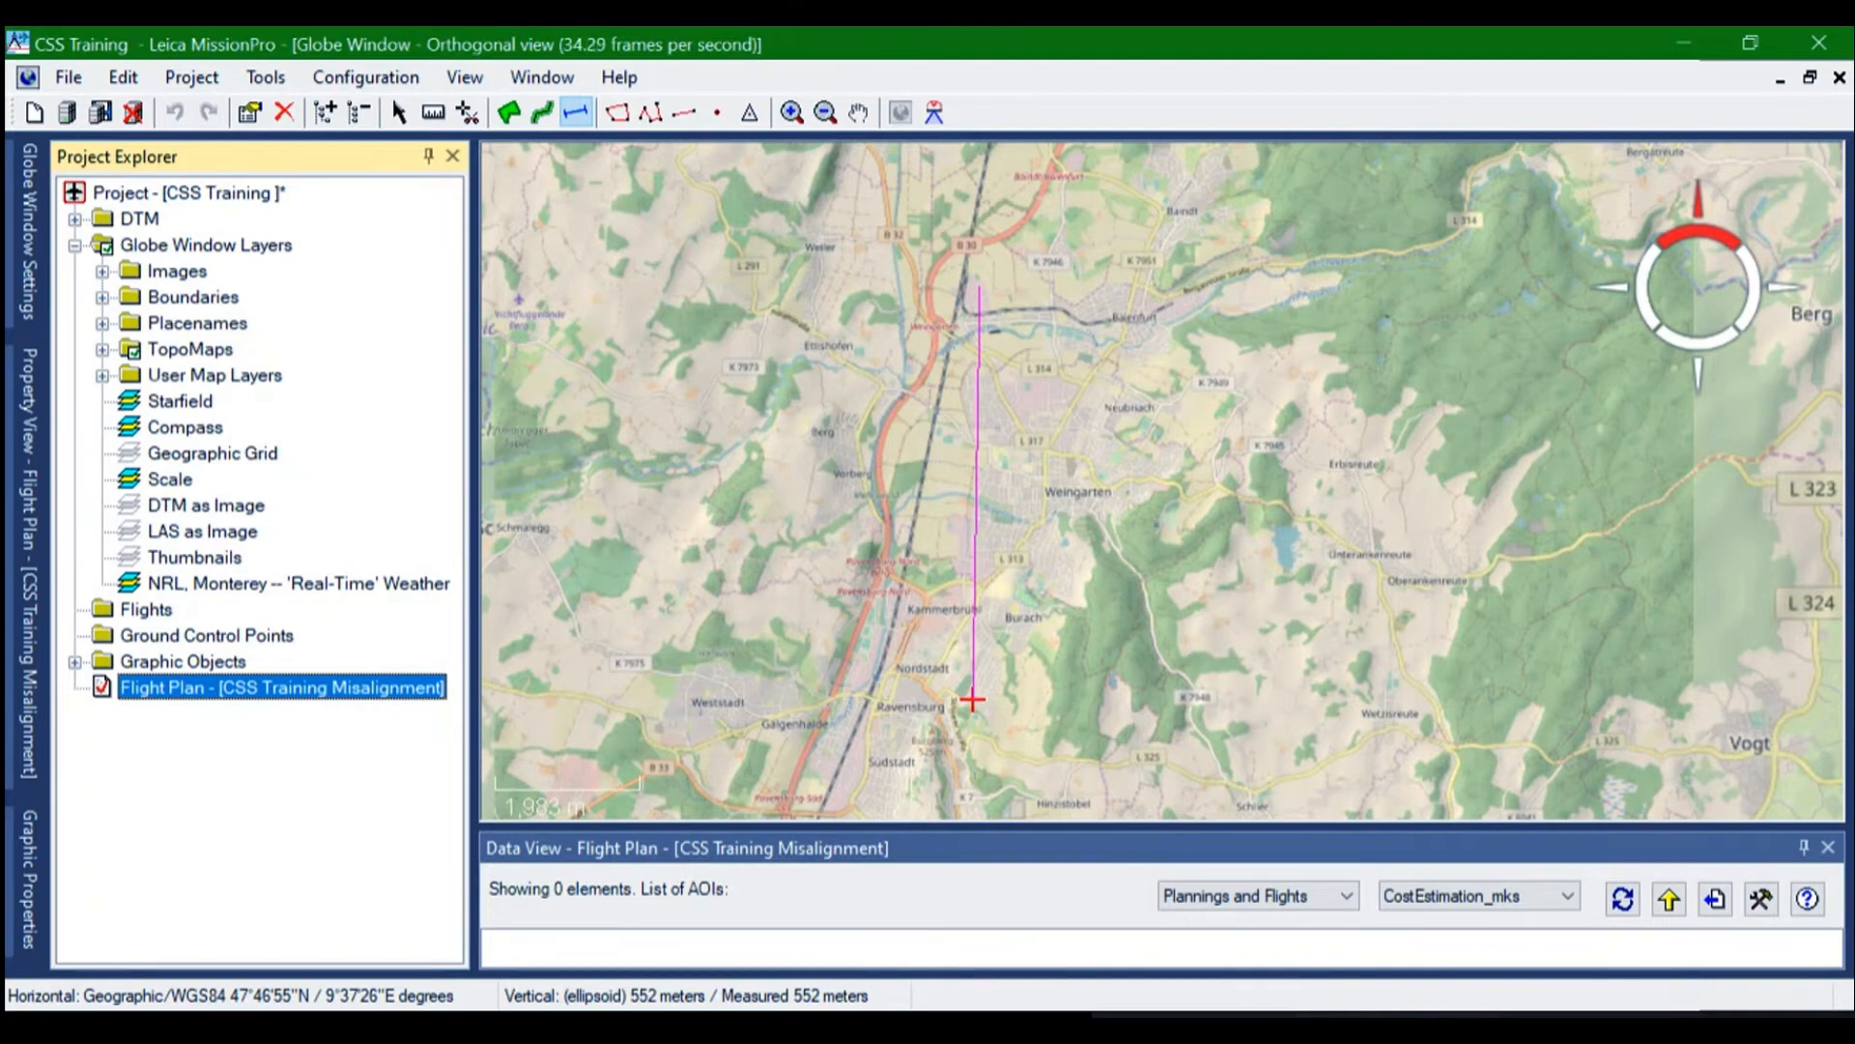
{"action": "left_click", "coordinate": [973, 700]}
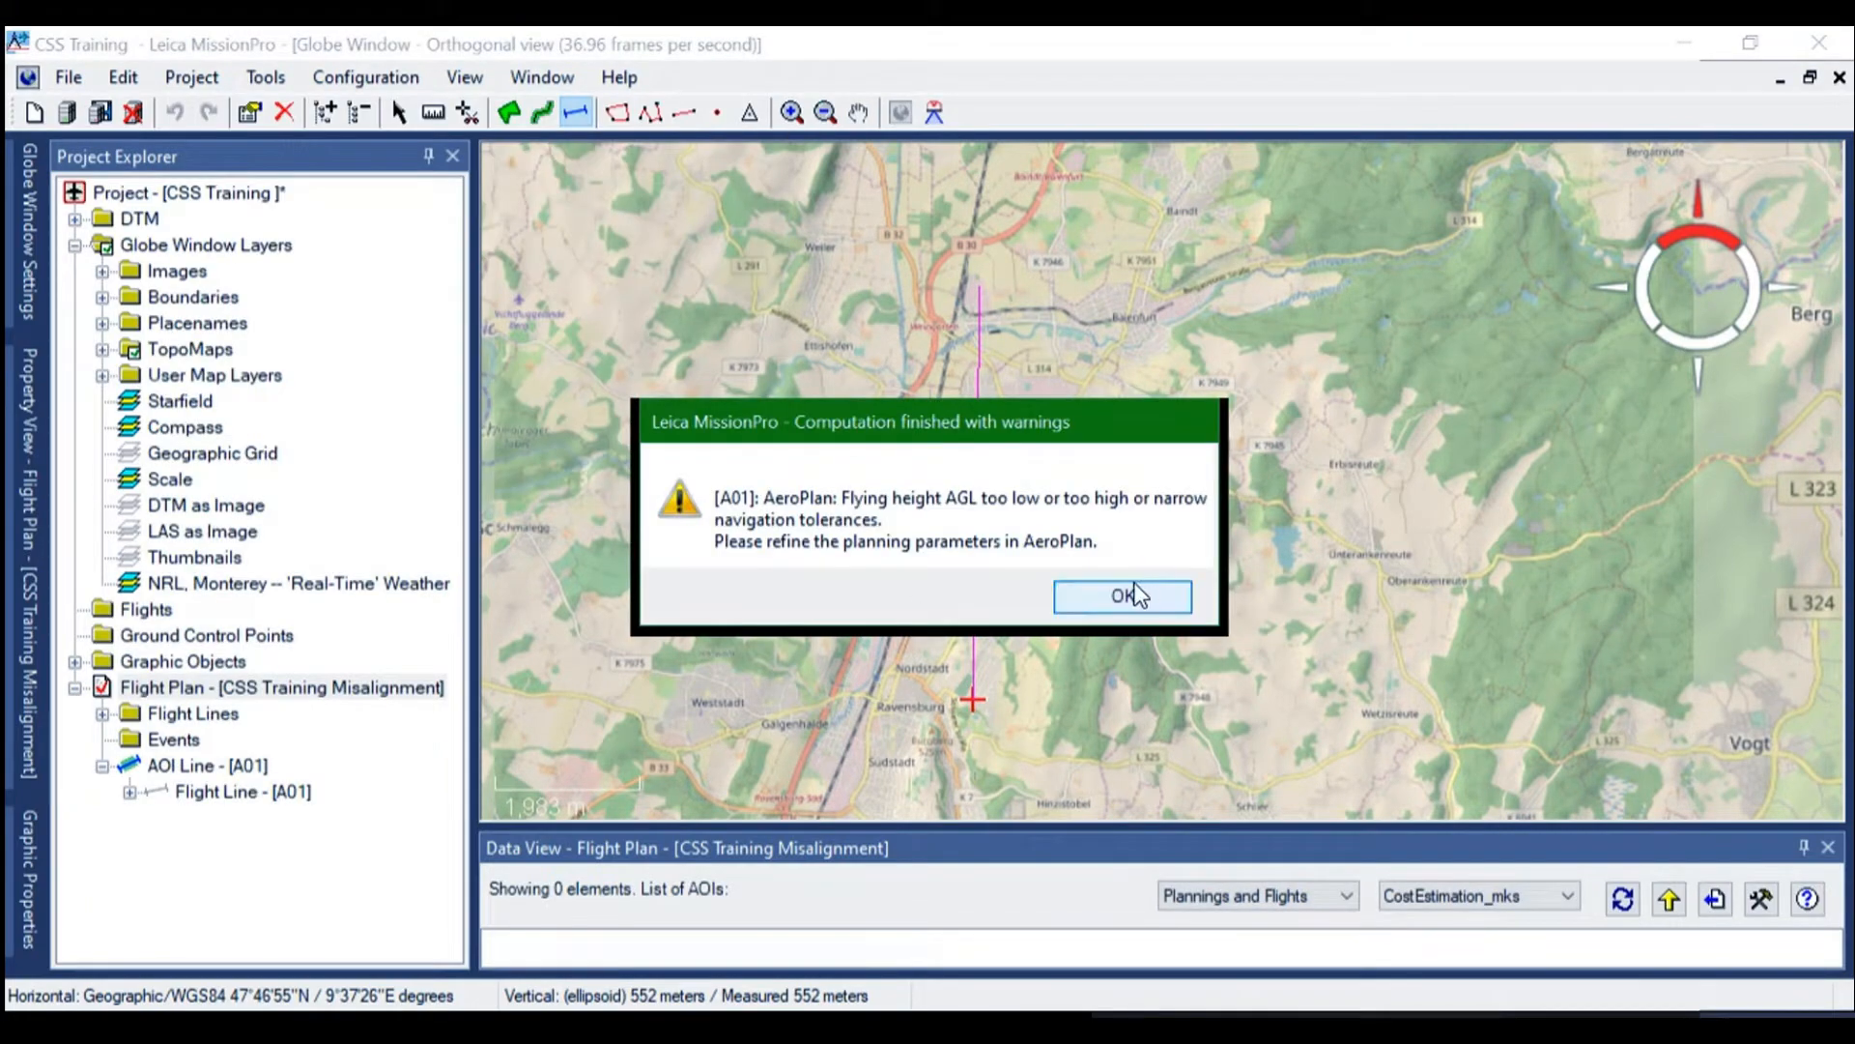
{"action": "left_click", "coordinate": [1124, 596]}
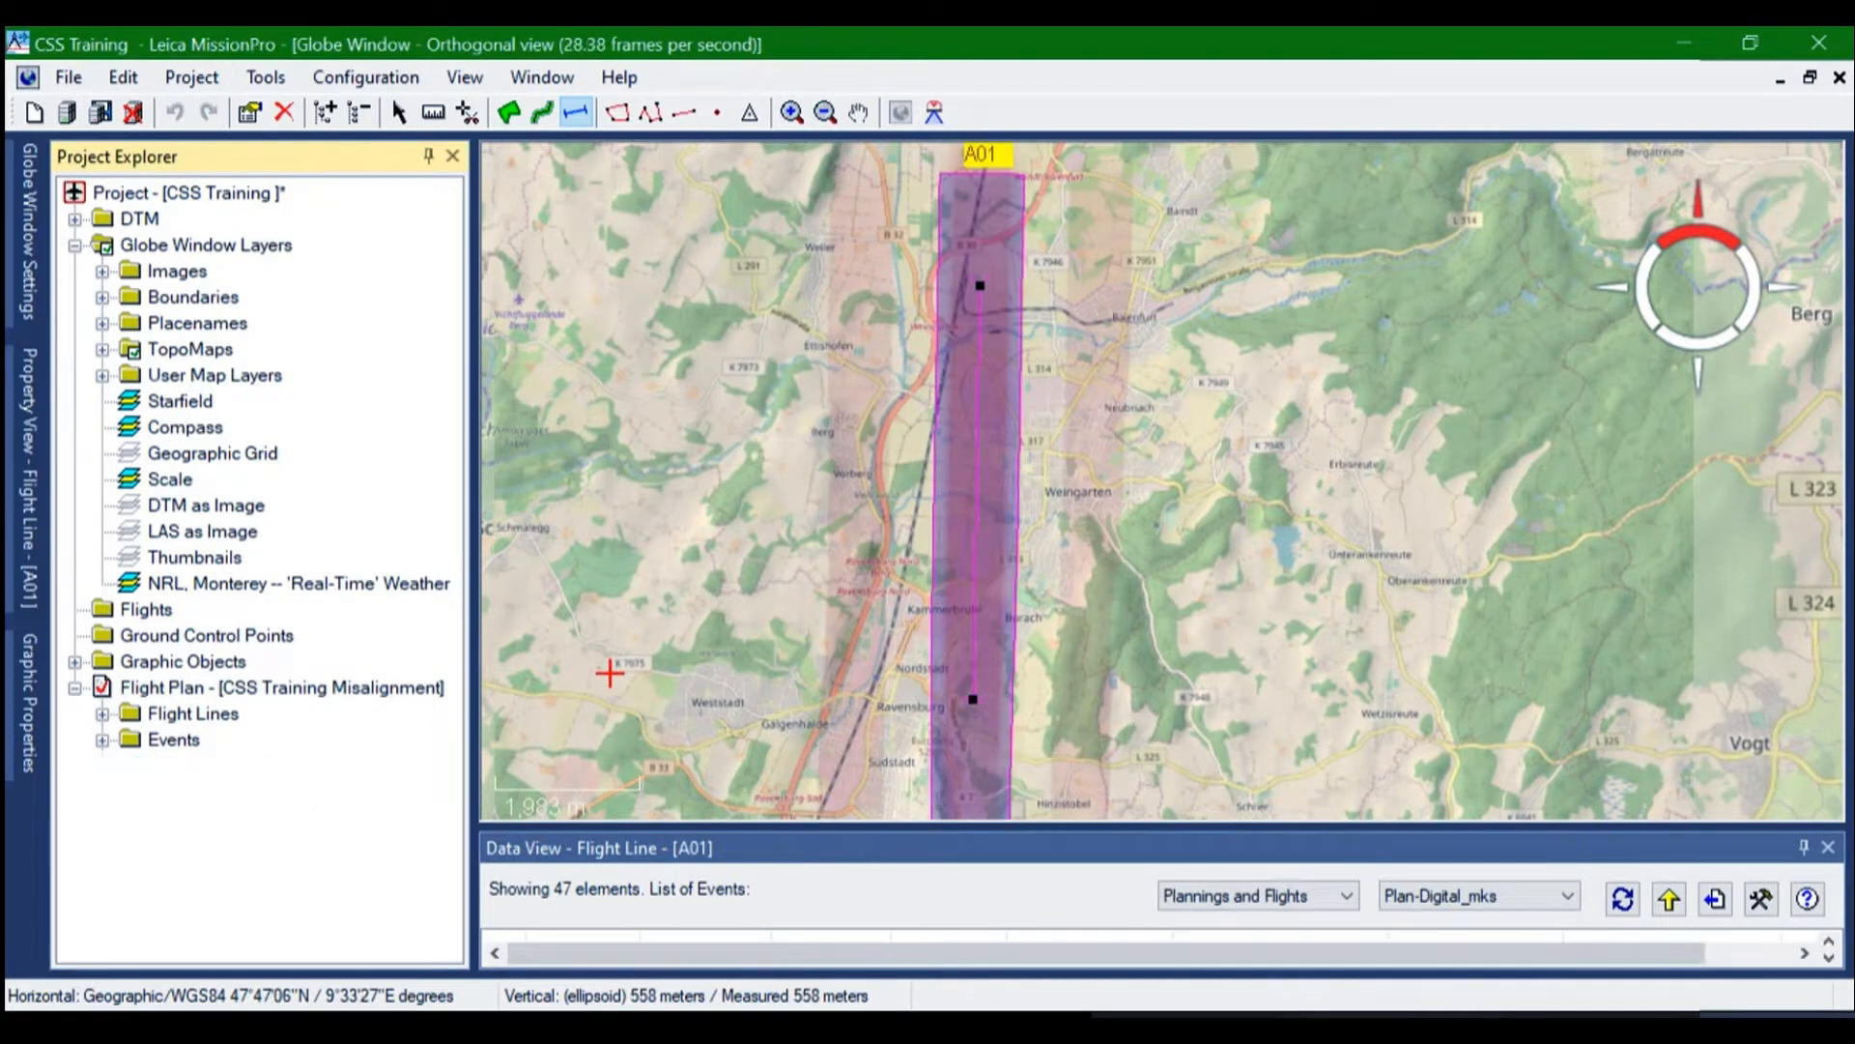
Review the resolution, geometry and coordinate properties of AOI line A01 without changing them
{"action": "right_click", "coordinate": [198, 765]}
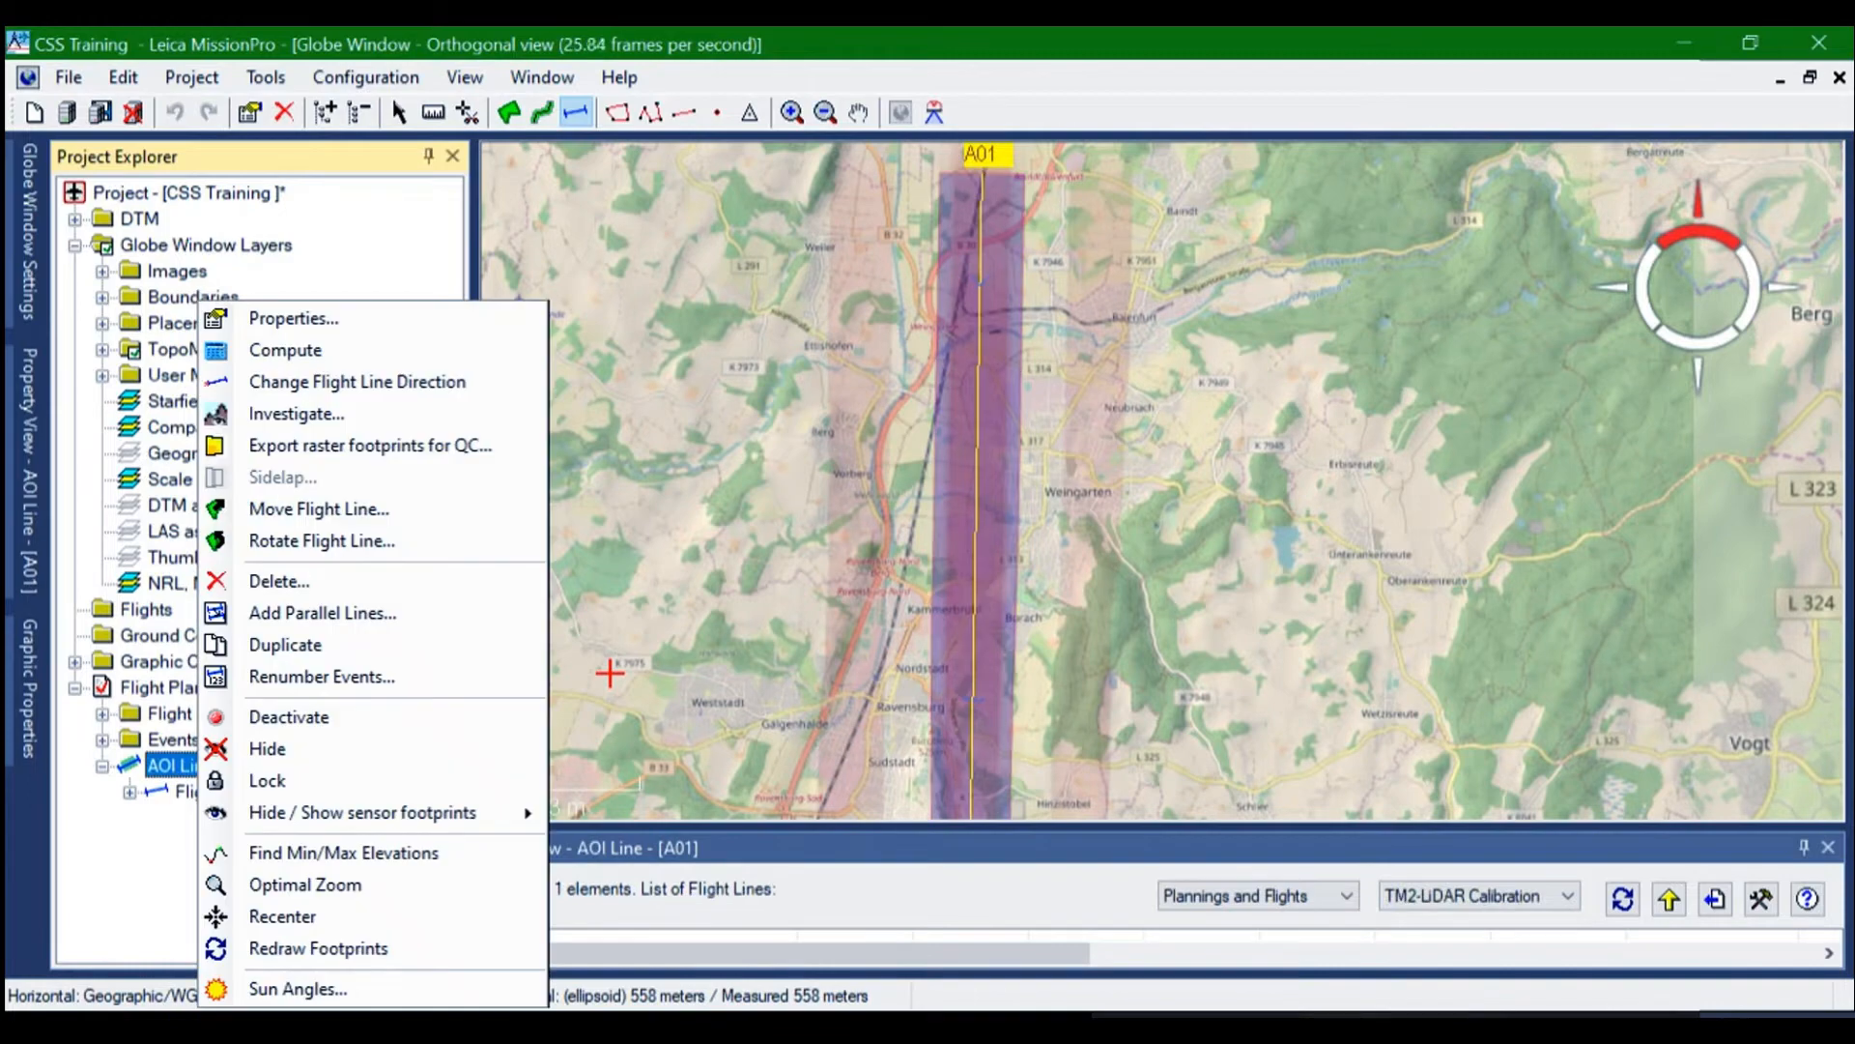
{"action": "left_click", "coordinate": [275, 322]}
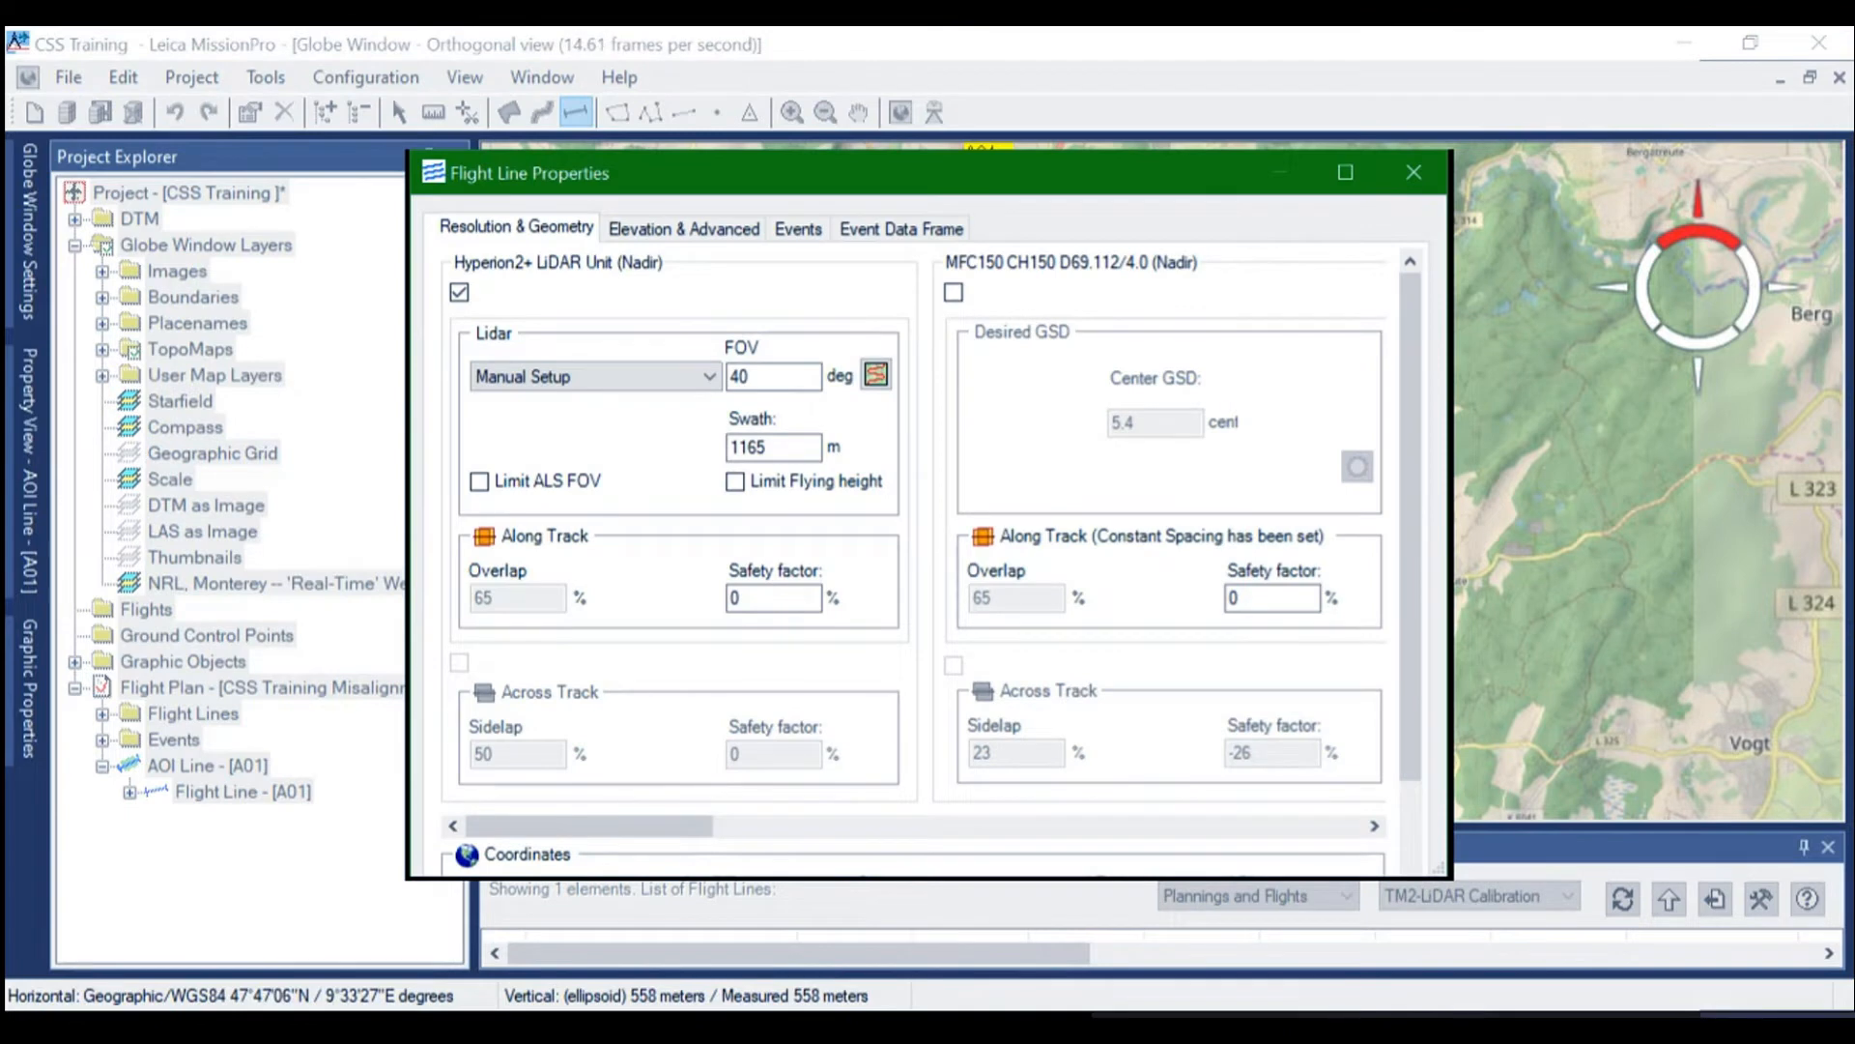
{"action": "scroll", "coordinate": [913, 561], "scroll_direction": "down", "scroll_amount": 5}
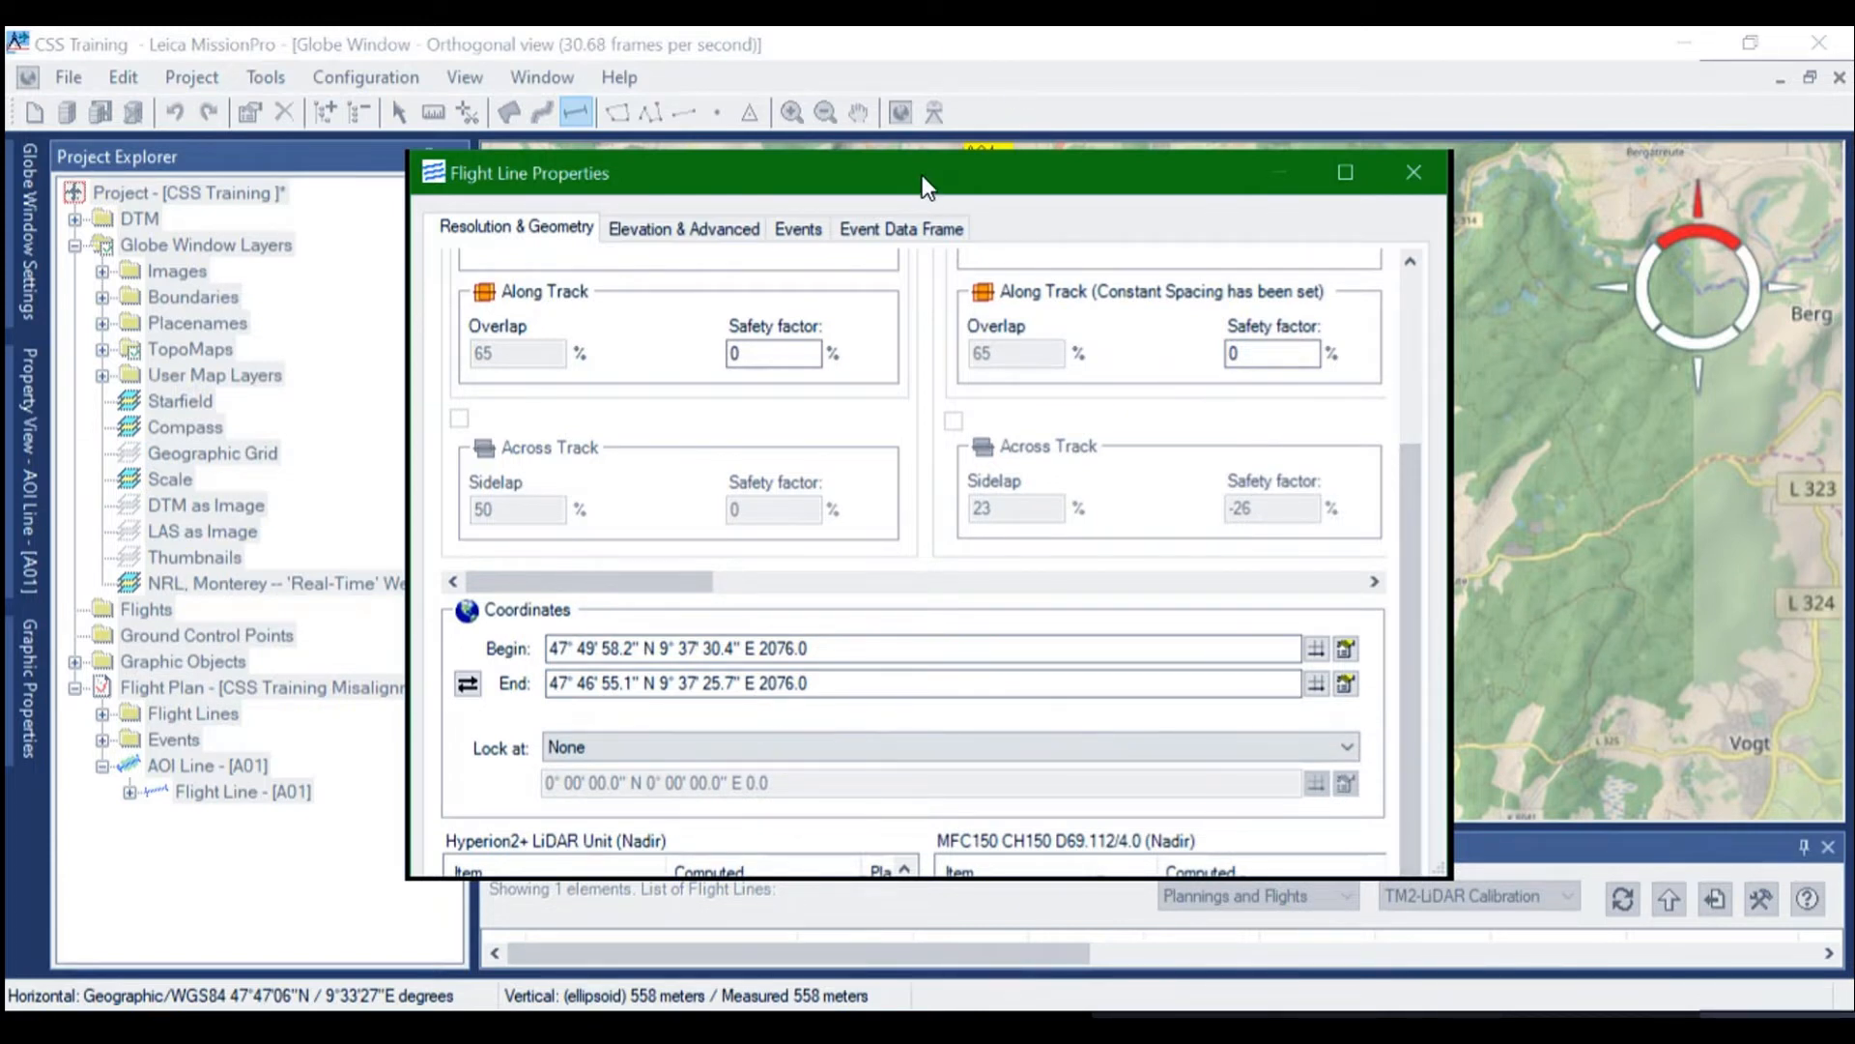
{"action": "left_click_drag", "start_coordinate": [922, 176], "coordinate": [892, 53]}
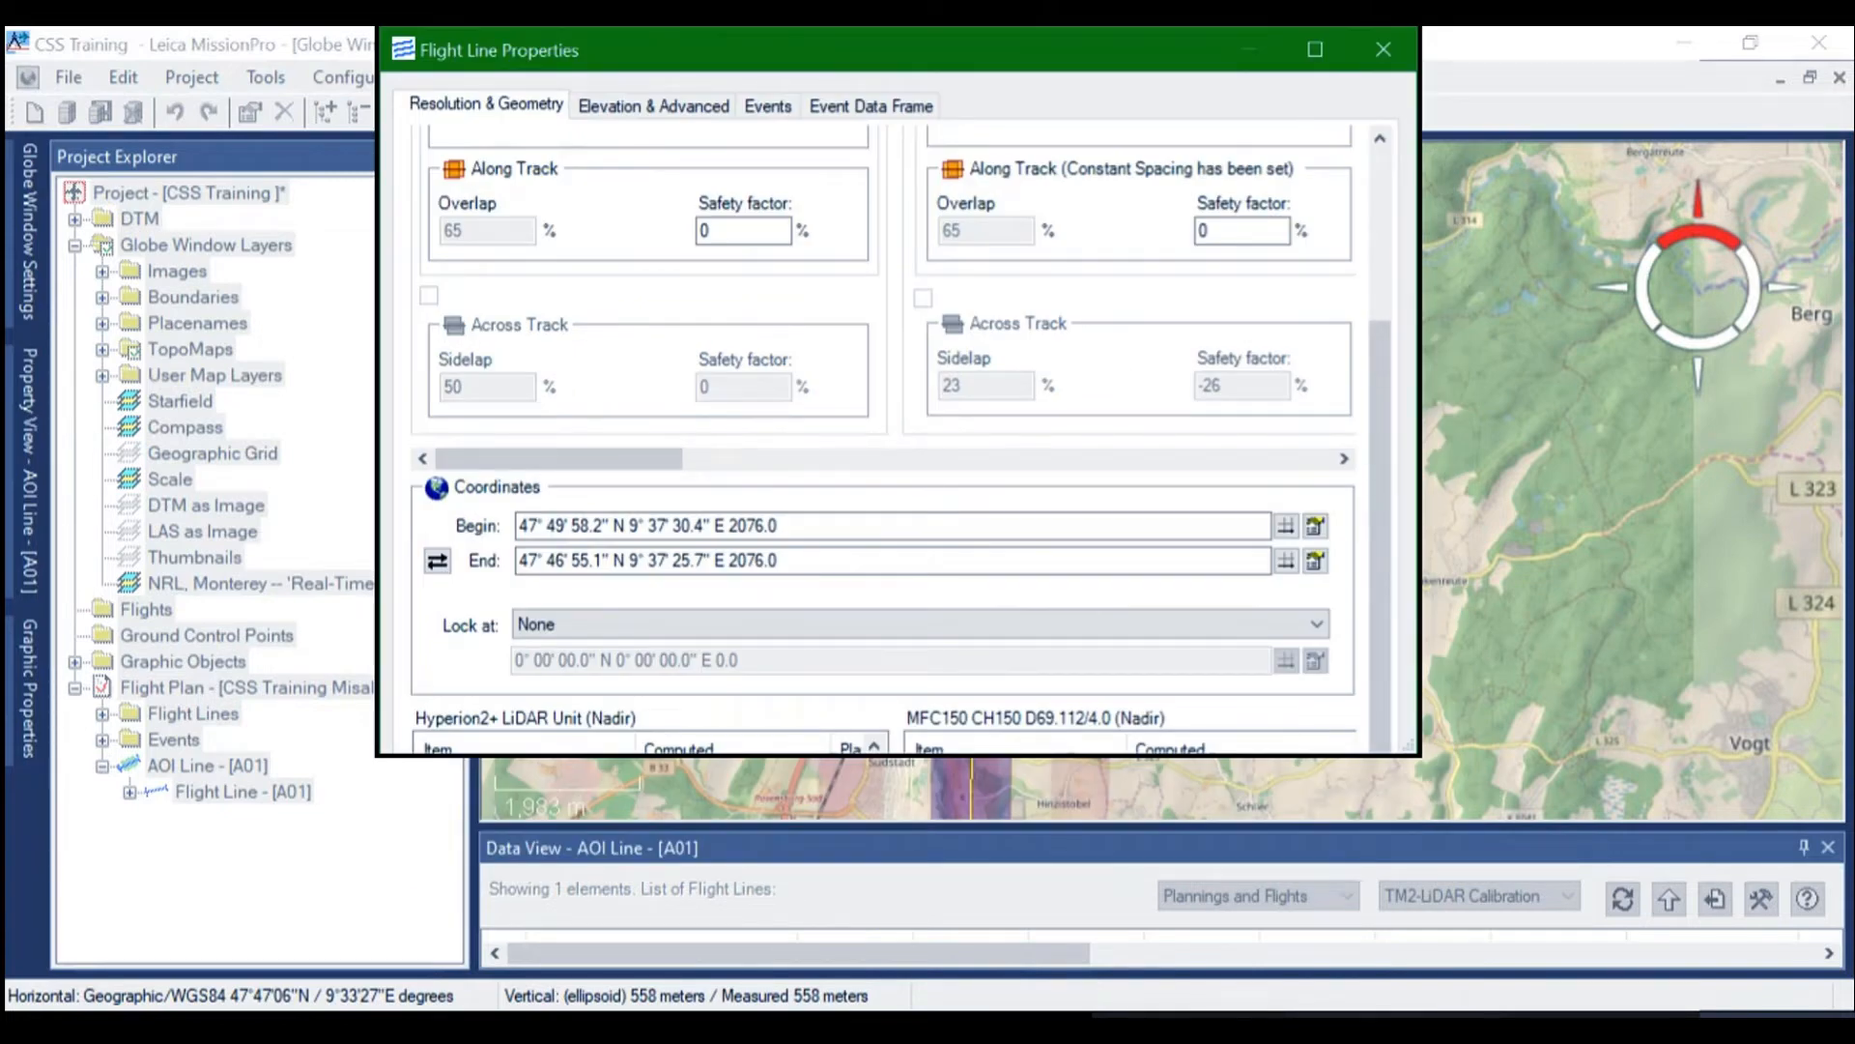
{"action": "key", "text": "Escape"}
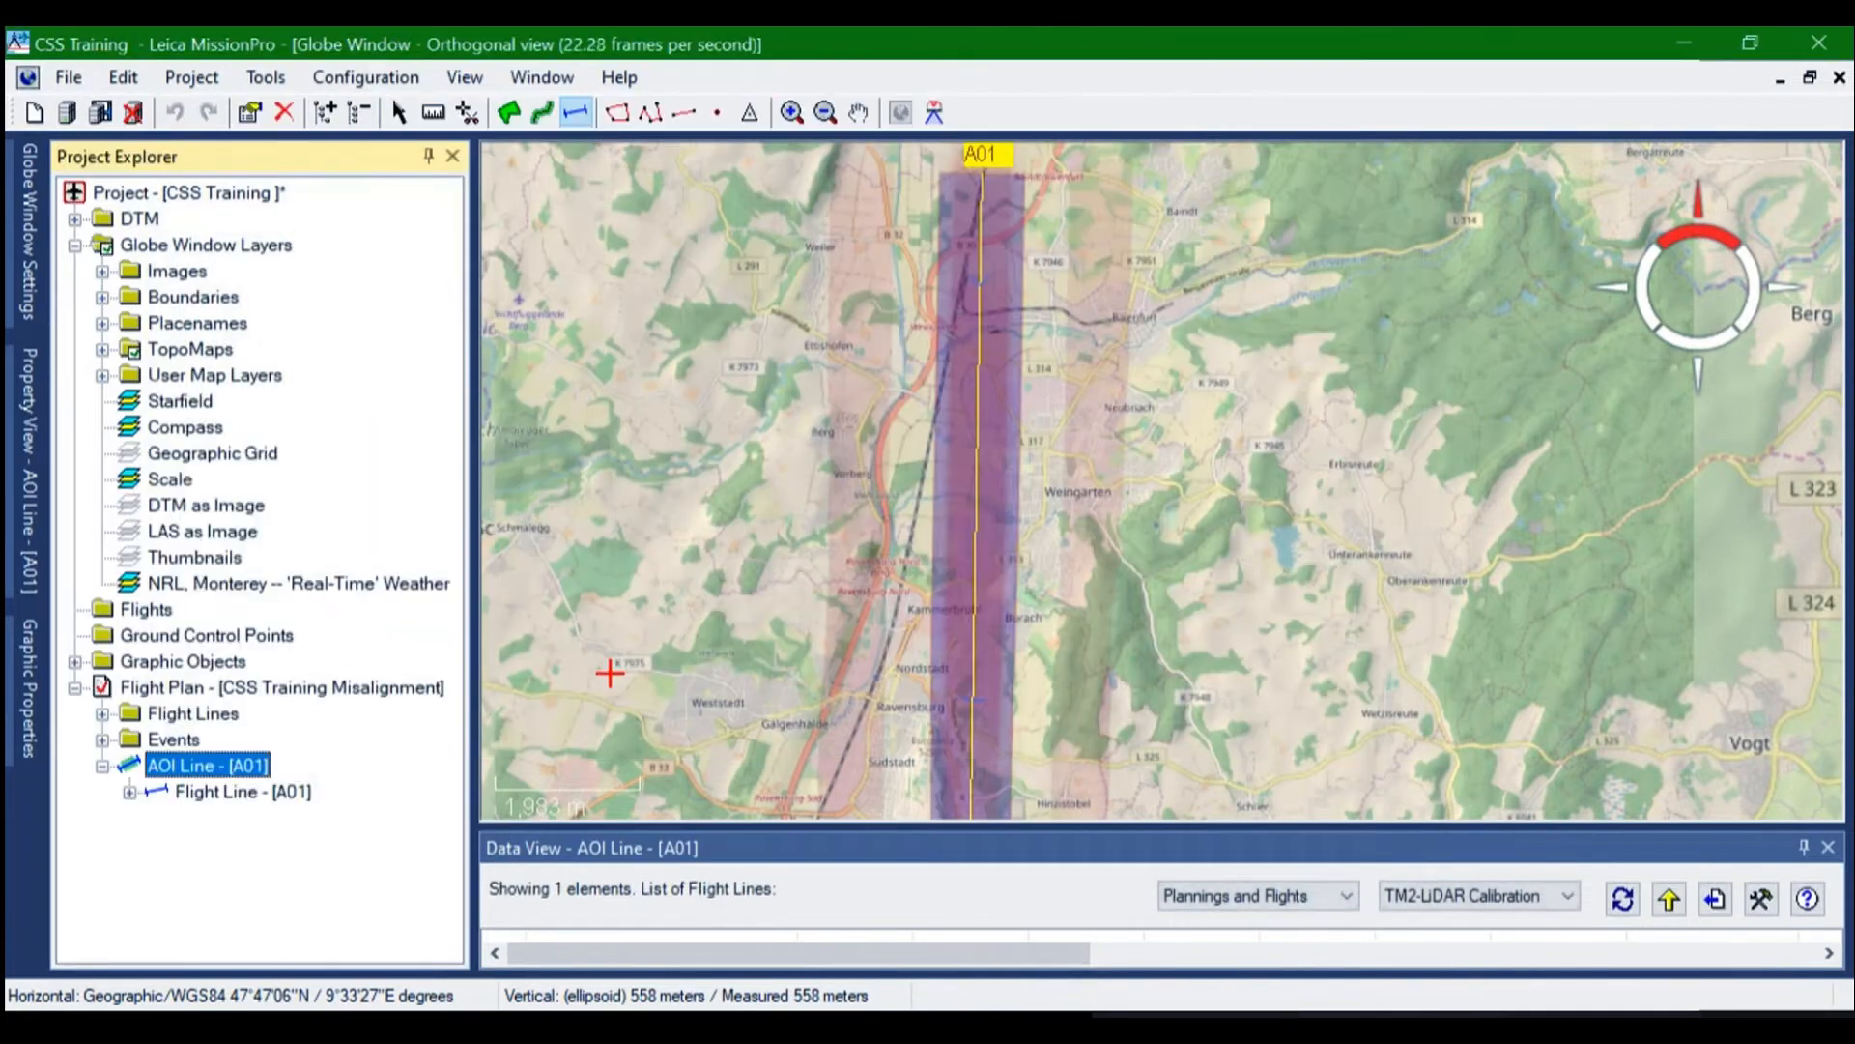
Examine the properties of the flight line under AOI A01, including the sensor settings, coordinates and computed values, leaving them unchanged
{"action": "left_click", "coordinate": [242, 791]}
{"action": "right_click", "coordinate": [232, 791]}
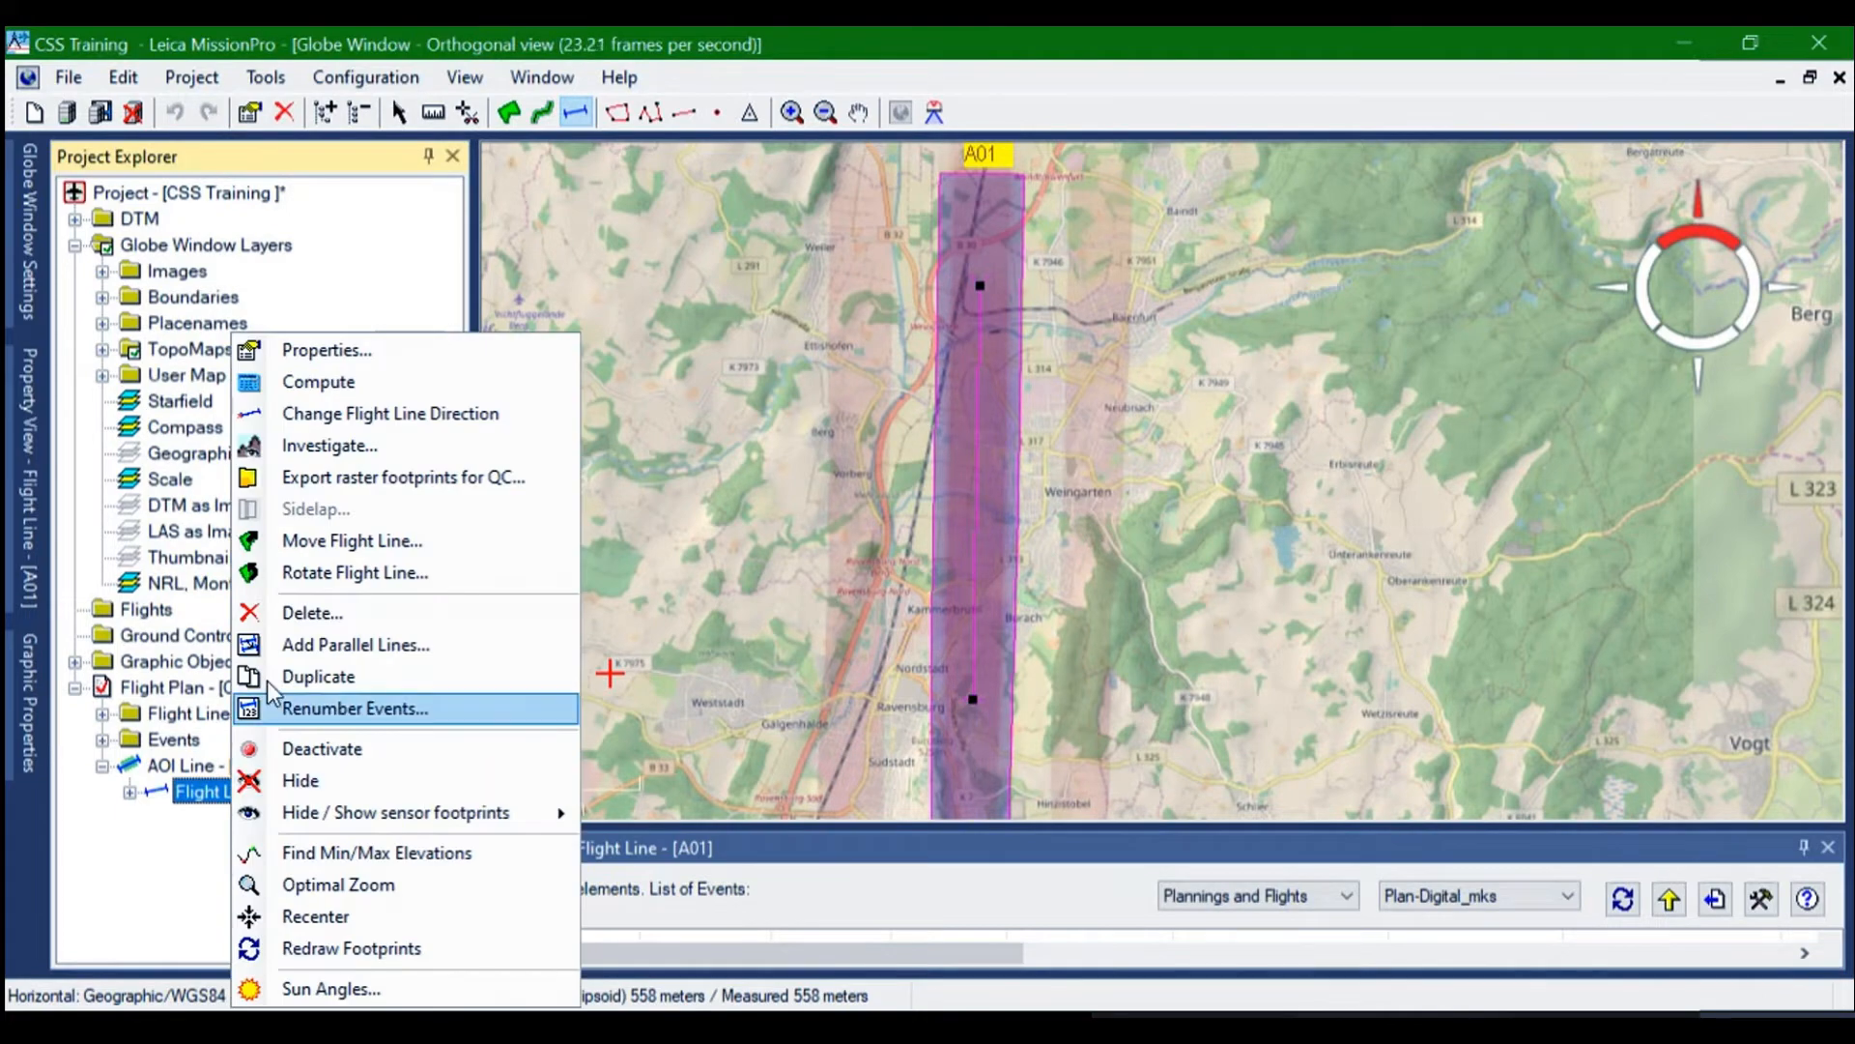
{"action": "left_click", "coordinate": [328, 348]}
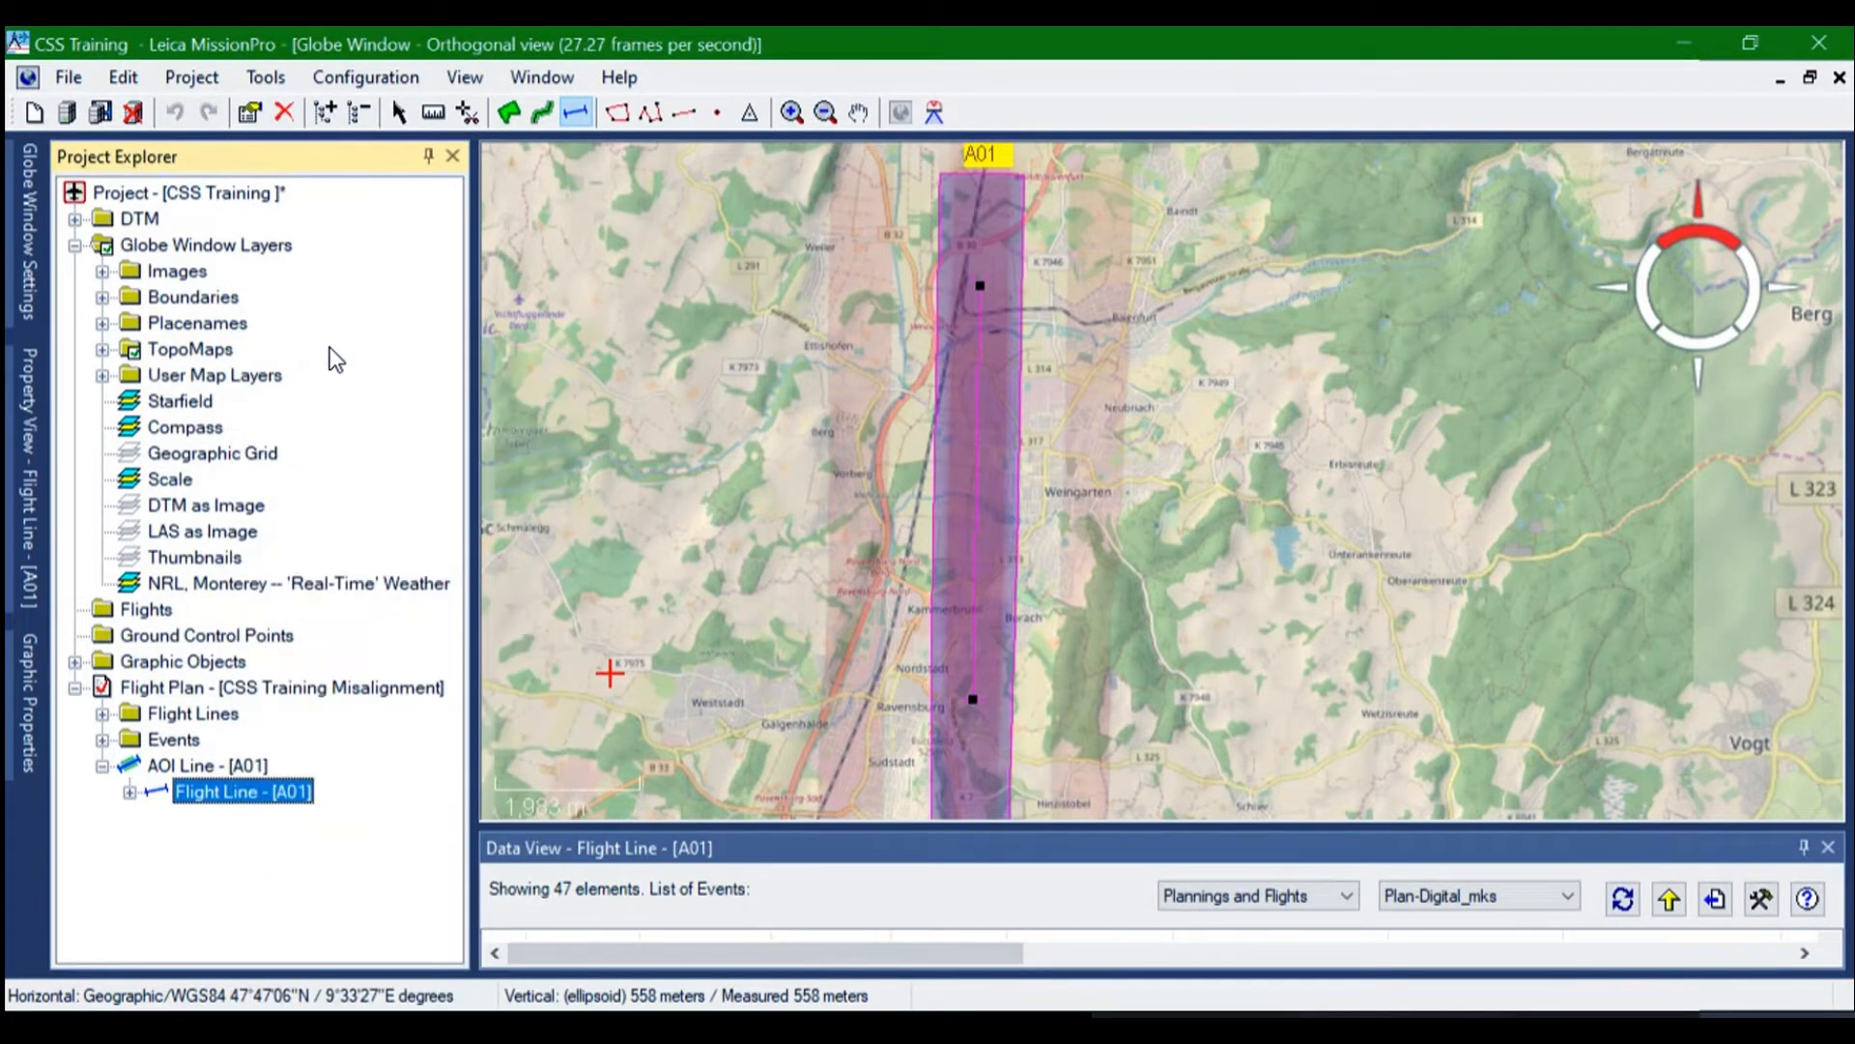
{"action": "scroll", "coordinate": [865, 679], "scroll_direction": "right", "scroll_amount": 2}
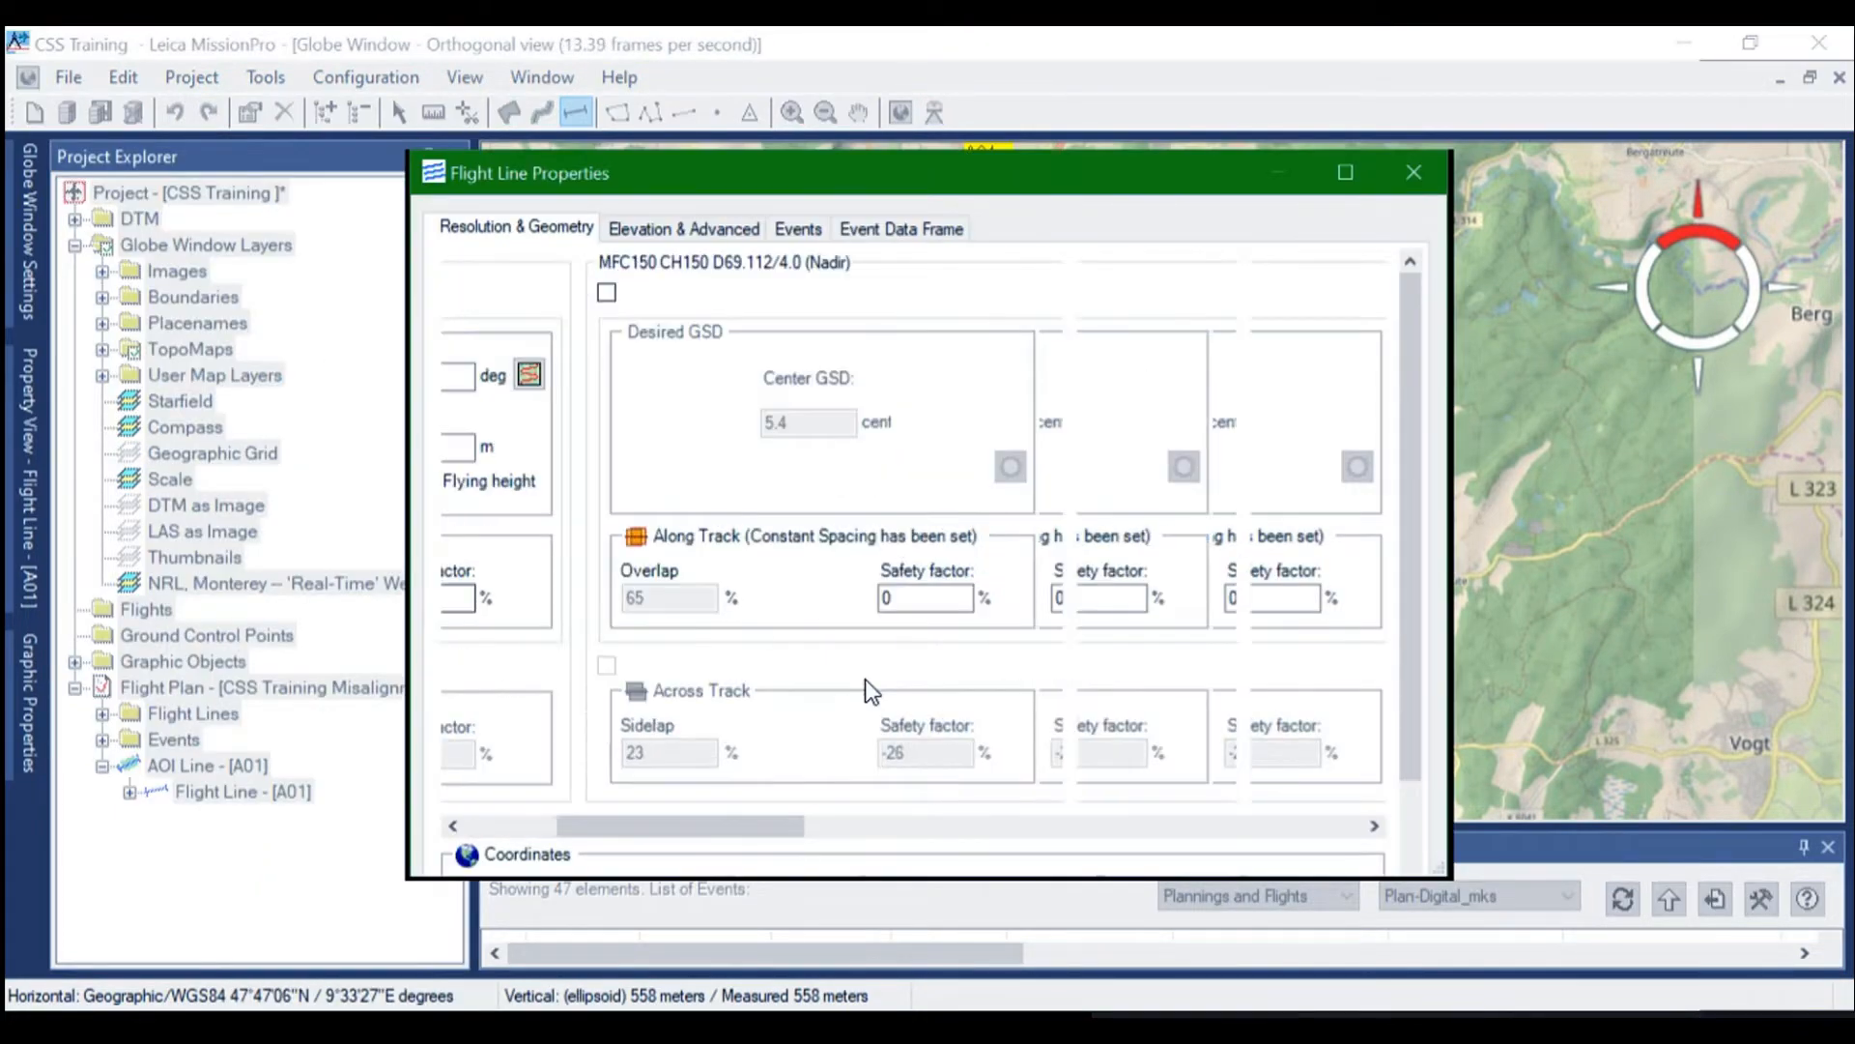
{"action": "scroll", "coordinate": [866, 691], "scroll_direction": "left", "scroll_amount": 3}
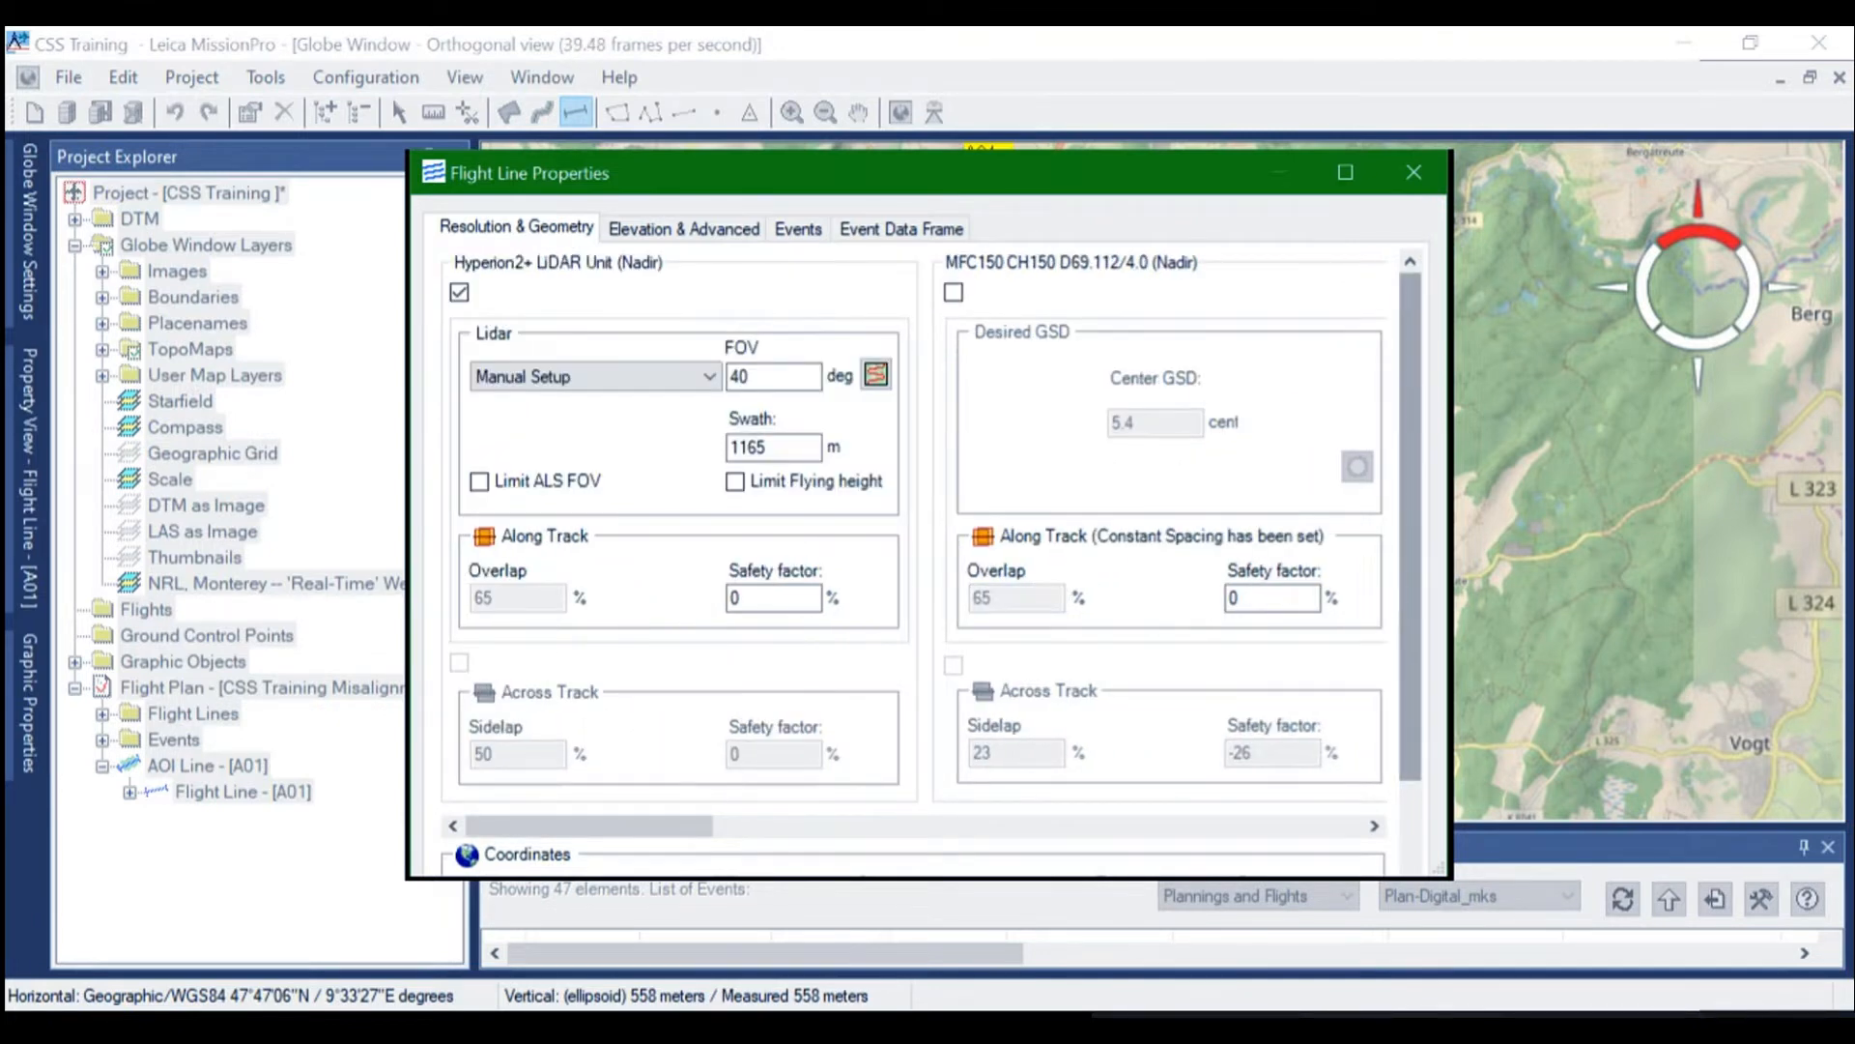
{"action": "scroll", "coordinate": [913, 541], "scroll_direction": "down", "scroll_amount": 2}
{"action": "scroll", "coordinate": [913, 541], "scroll_direction": "down", "scroll_amount": 1}
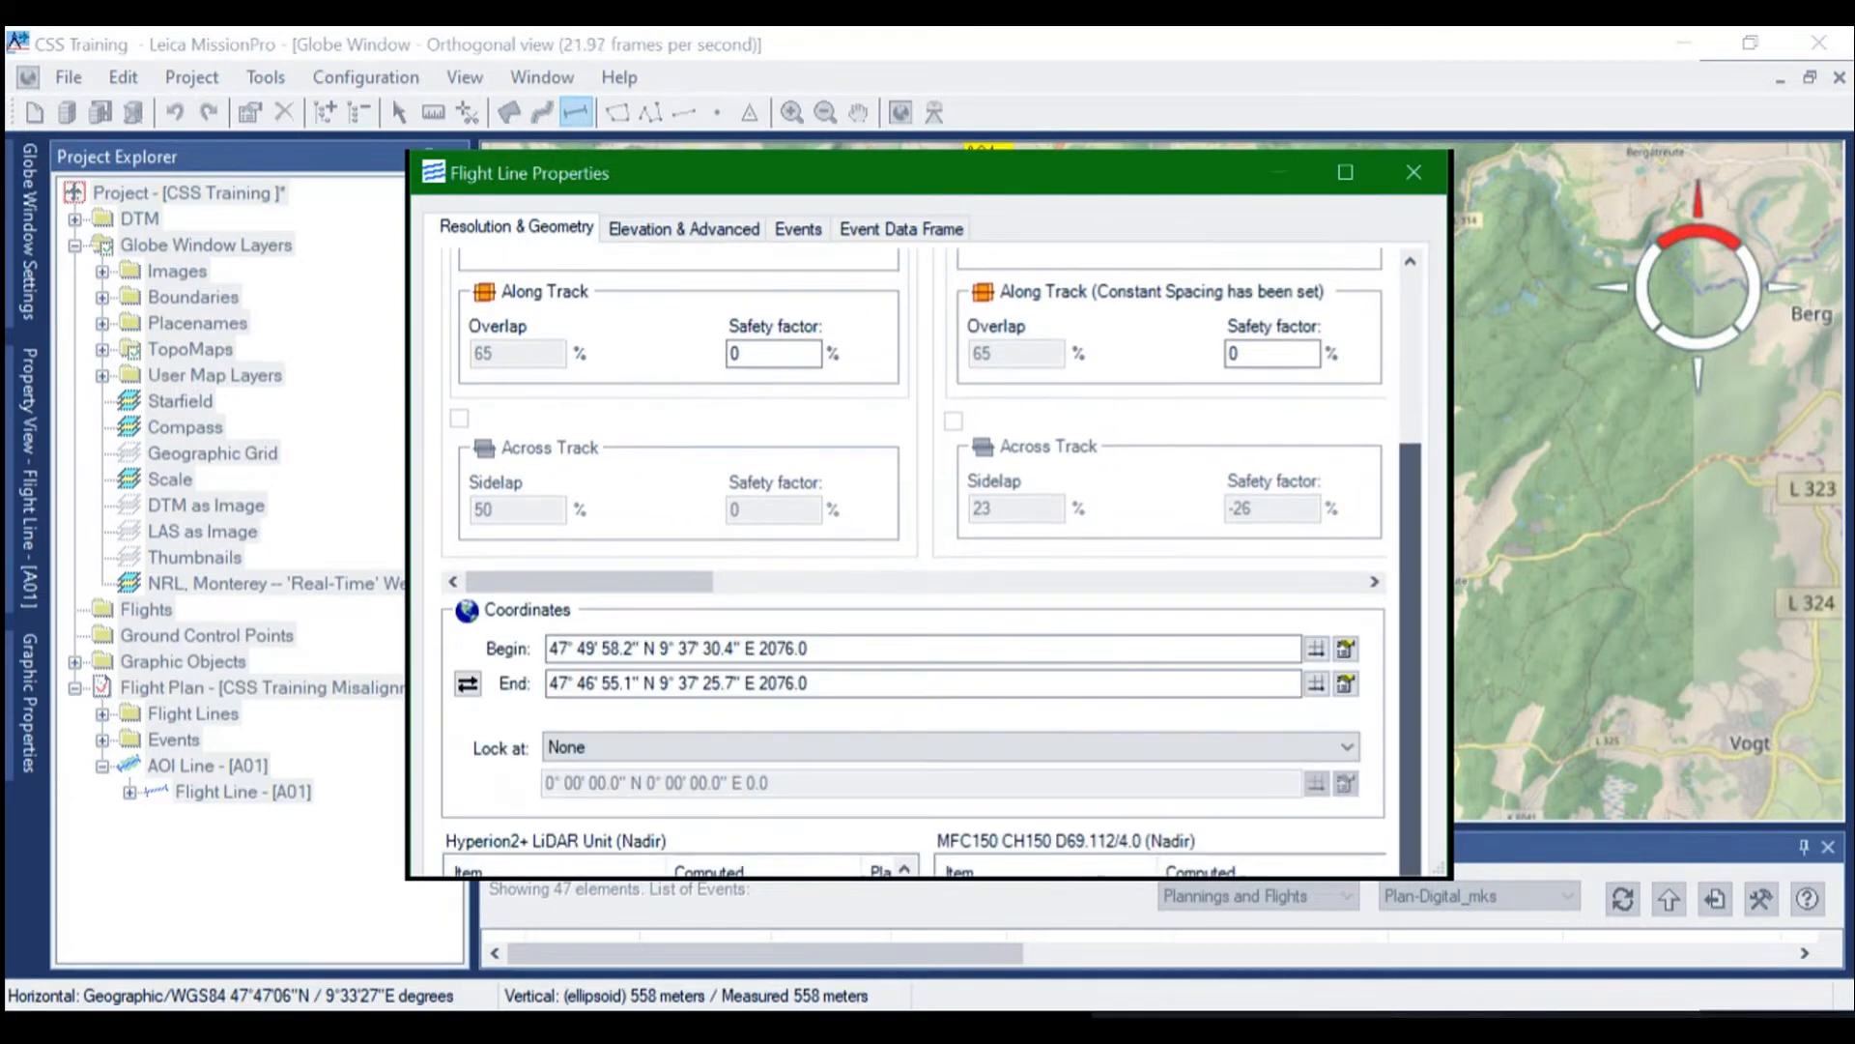
{"action": "double_click", "coordinate": [1054, 172]}
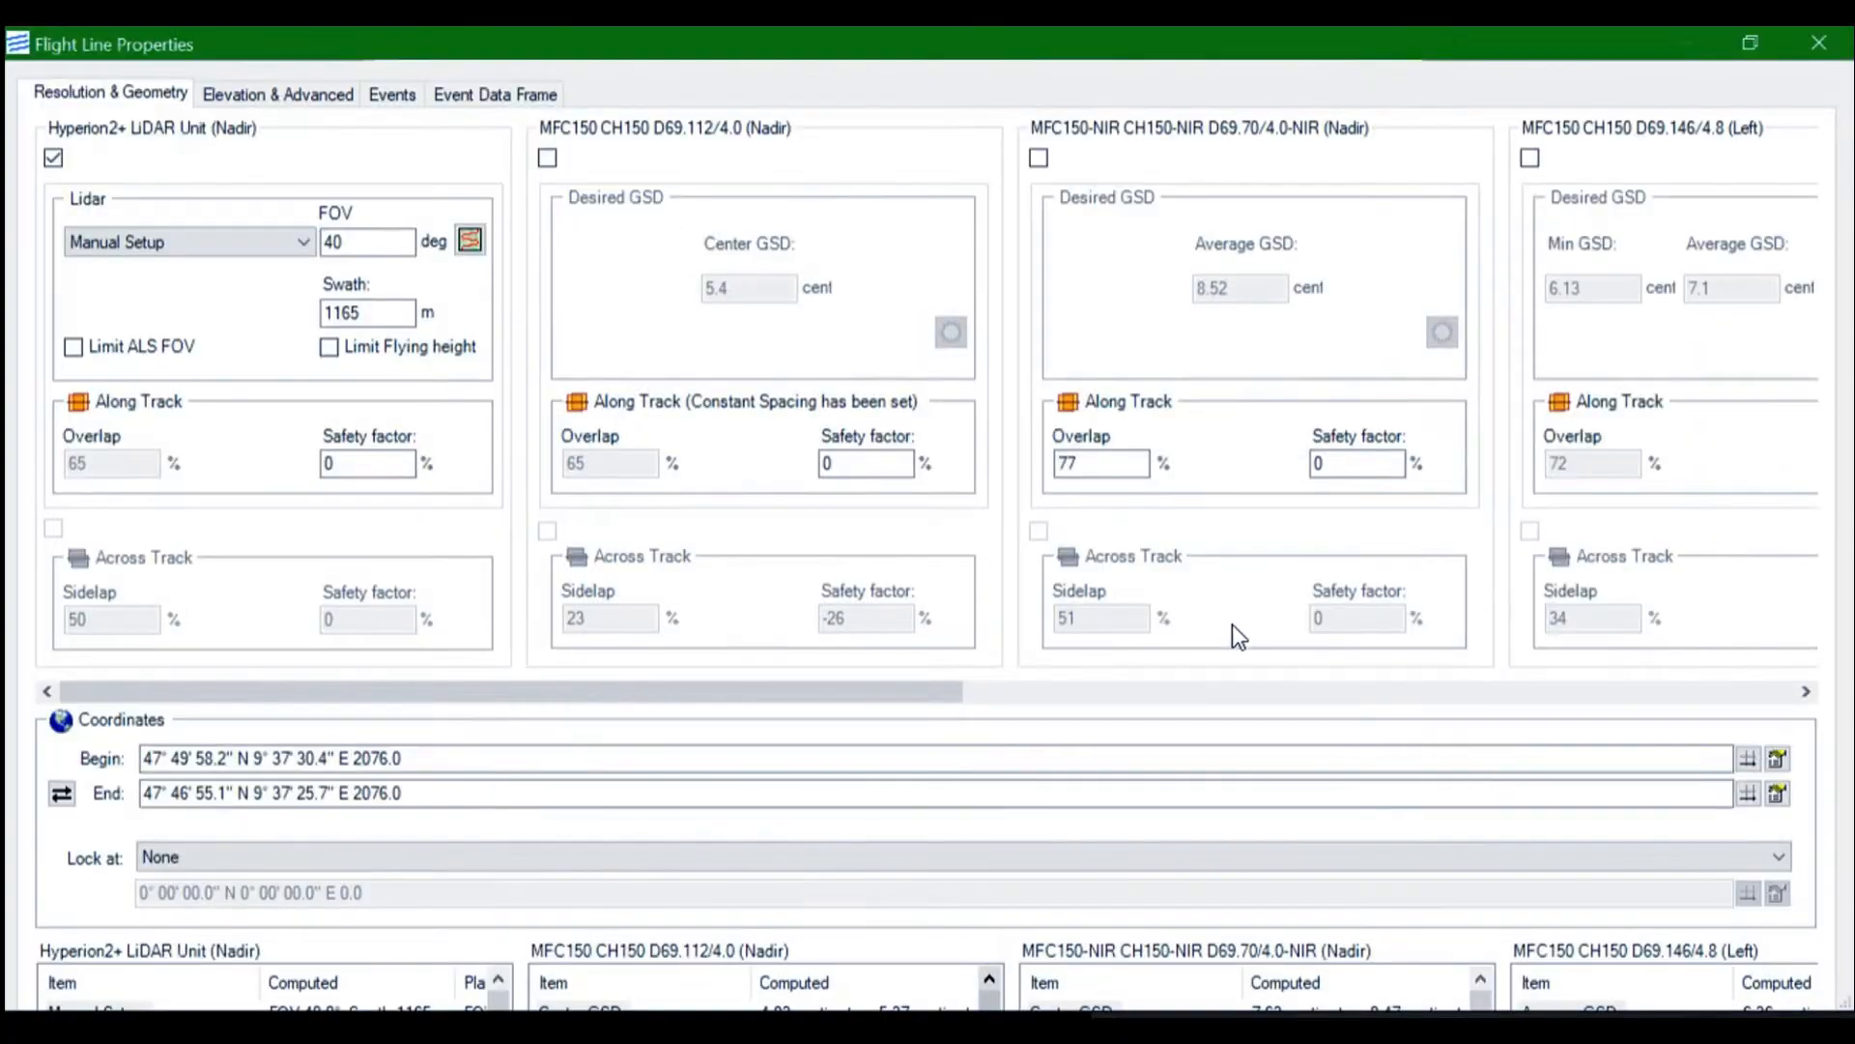
{"action": "scroll", "coordinate": [641, 986], "scroll_direction": "down", "scroll_amount": 1}
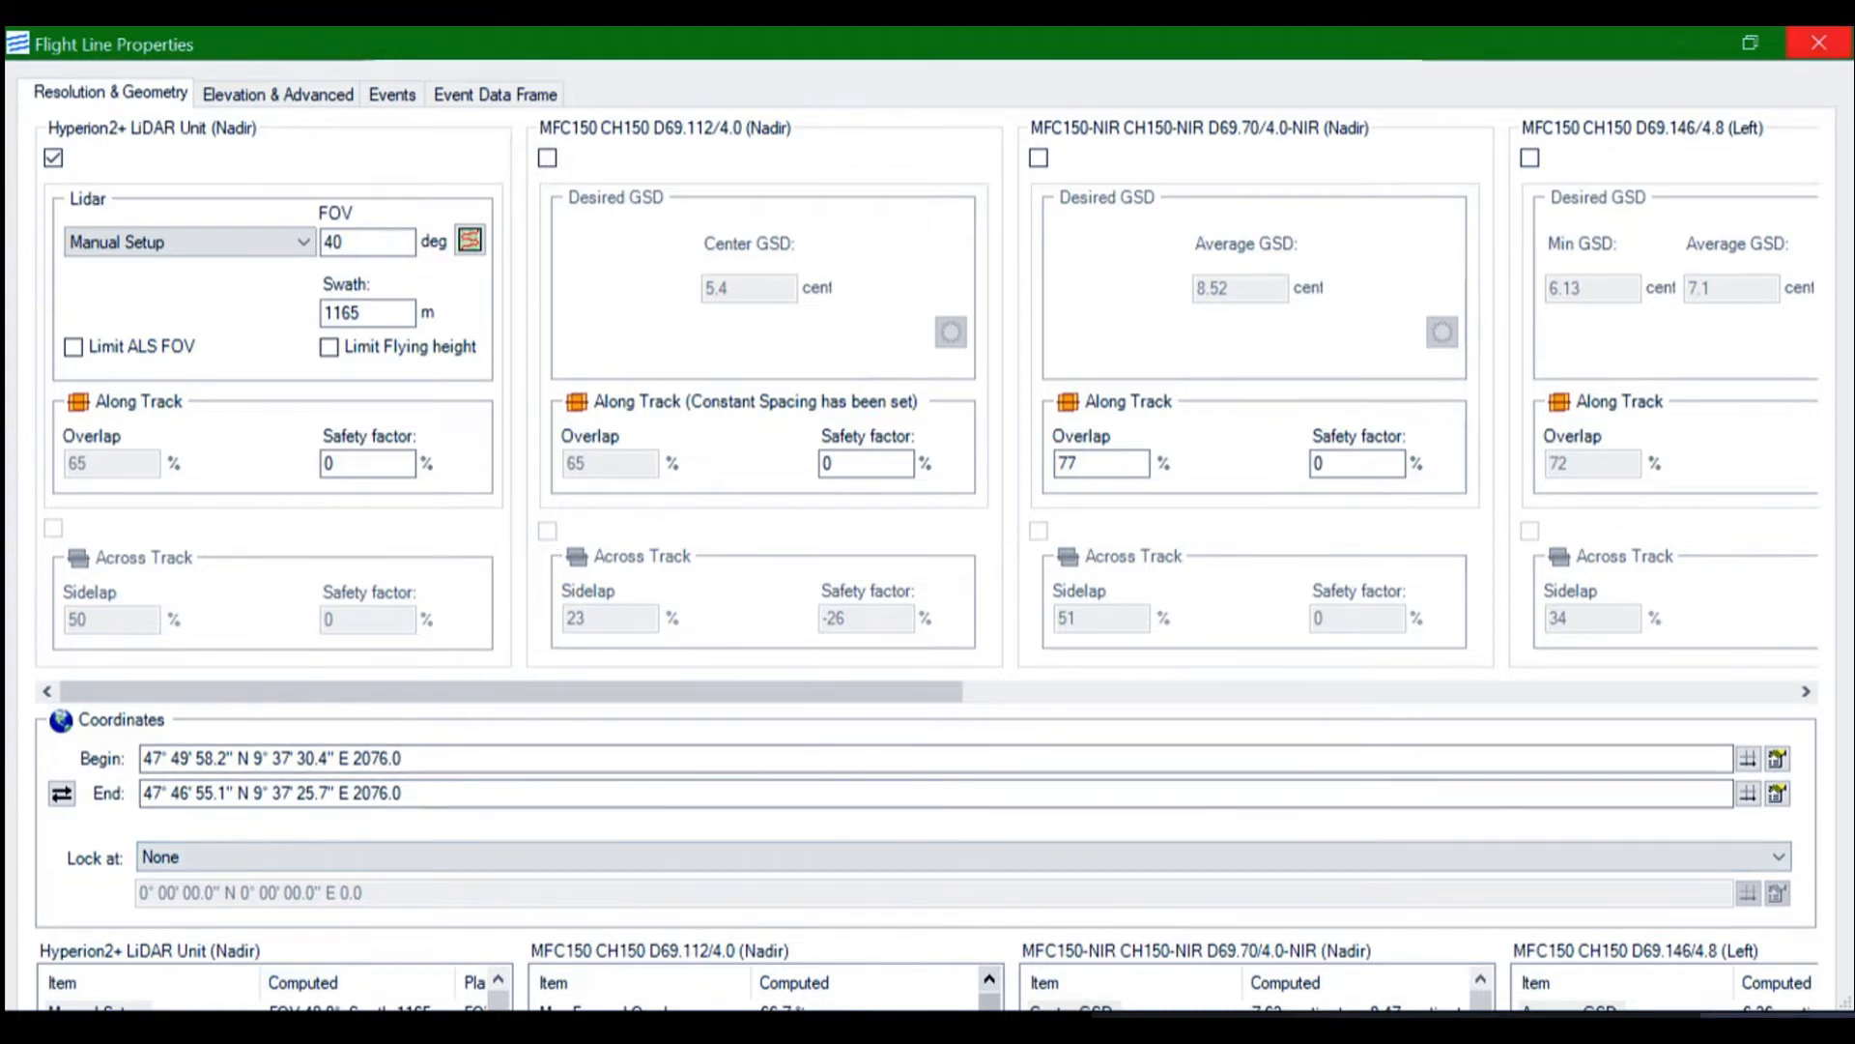
{"action": "left_click", "coordinate": [1750, 42]}
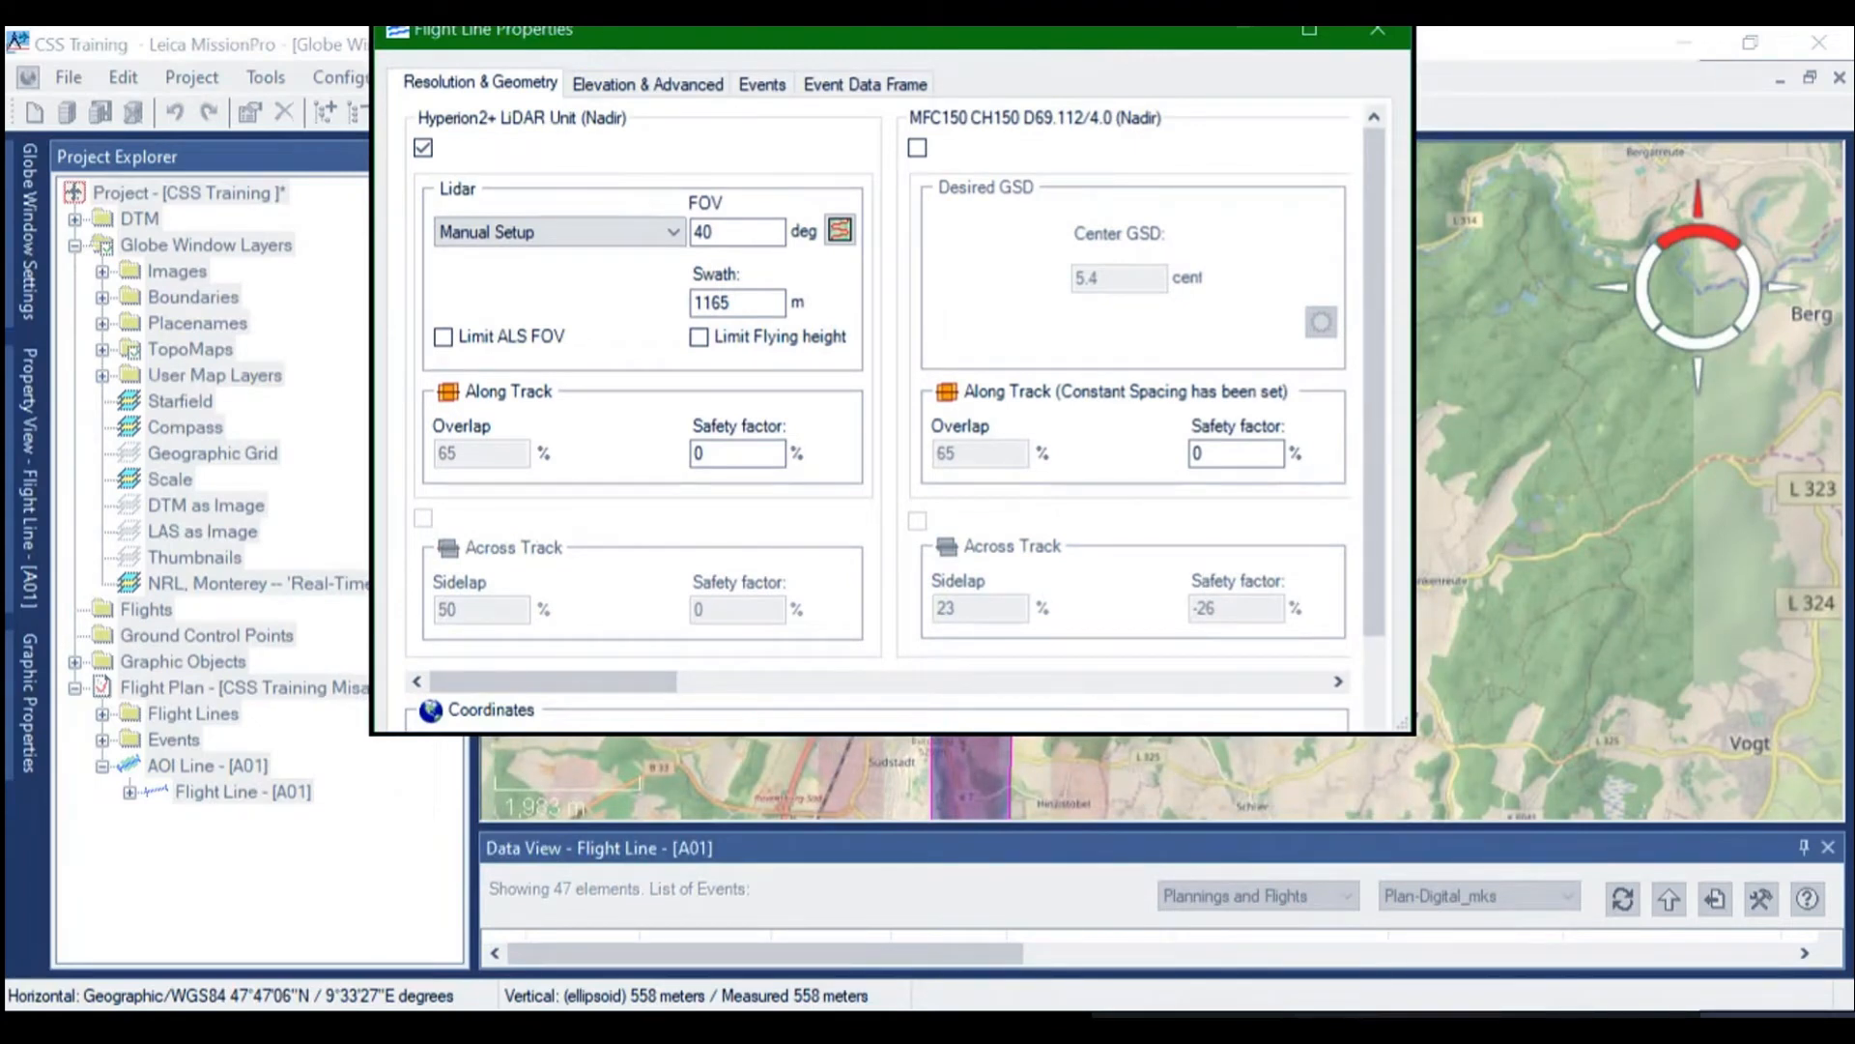
{"action": "left_click_drag", "start_coordinate": [1412, 732], "coordinate": [1391, 980]}
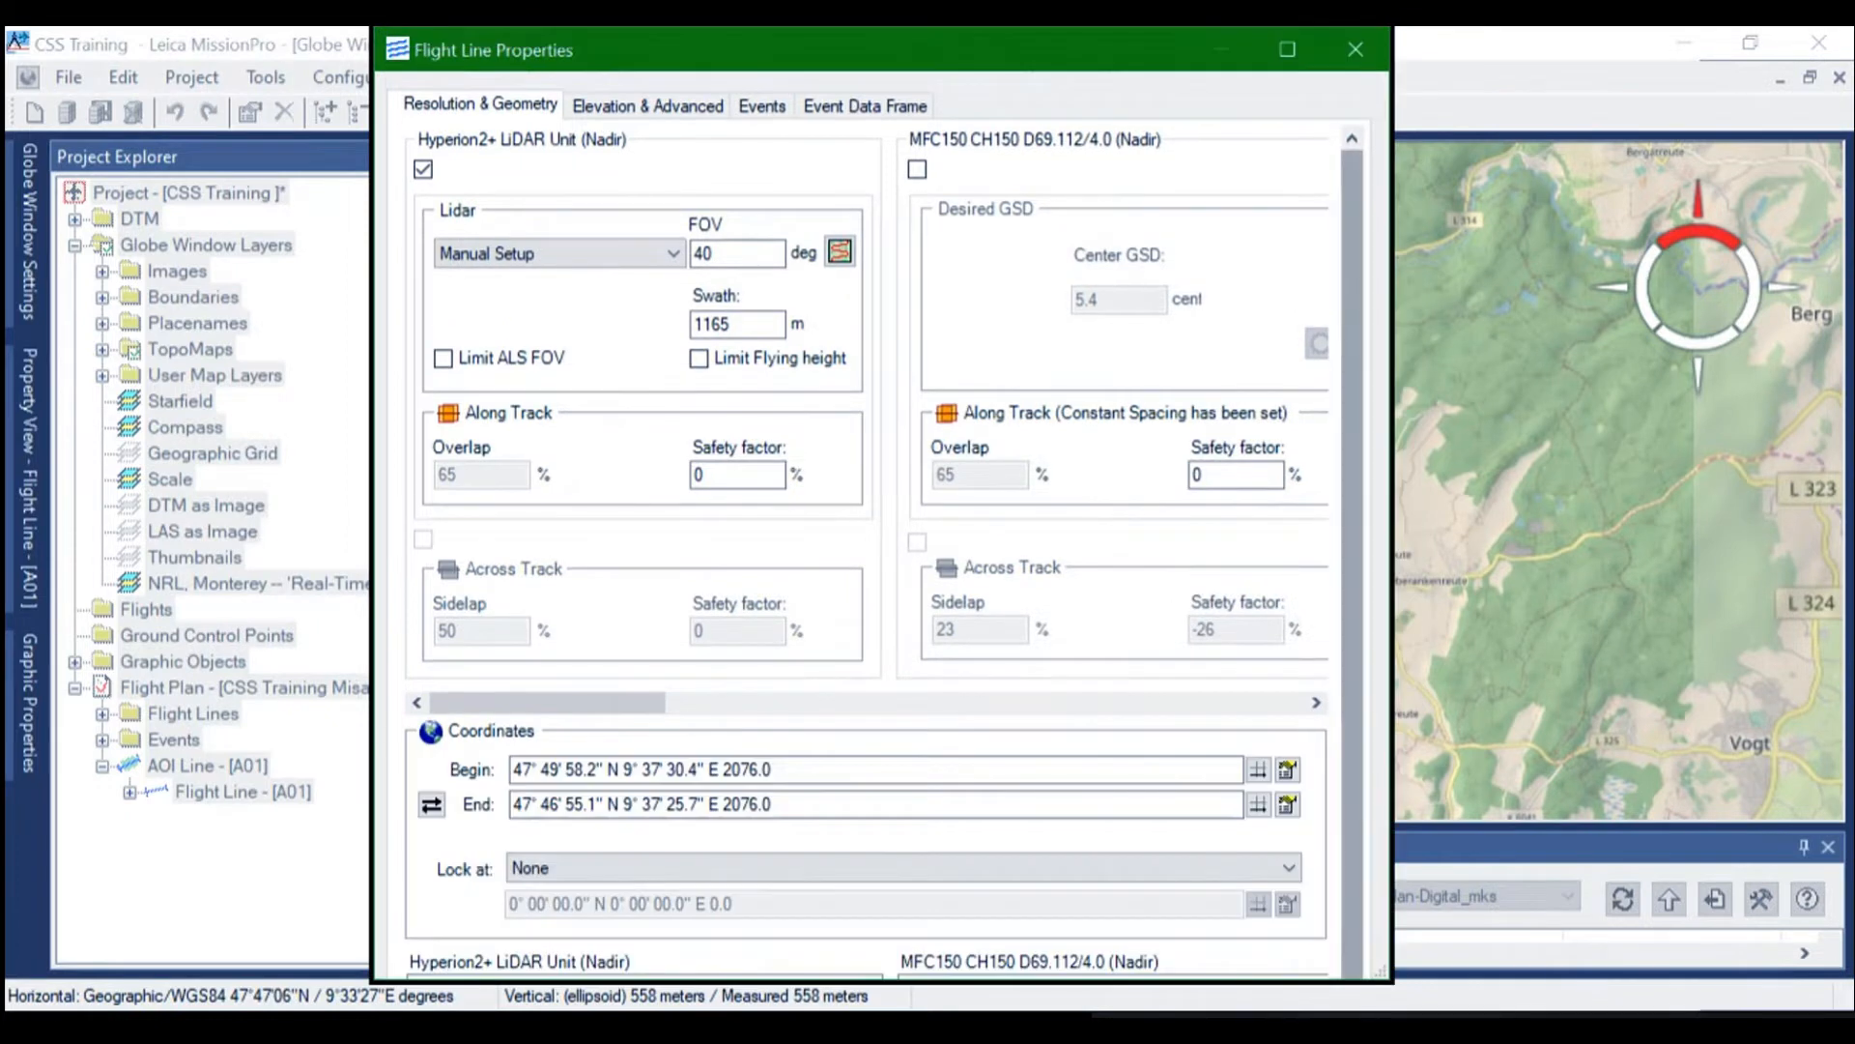
{"action": "scroll", "coordinate": [884, 550], "scroll_direction": "down", "scroll_amount": 1}
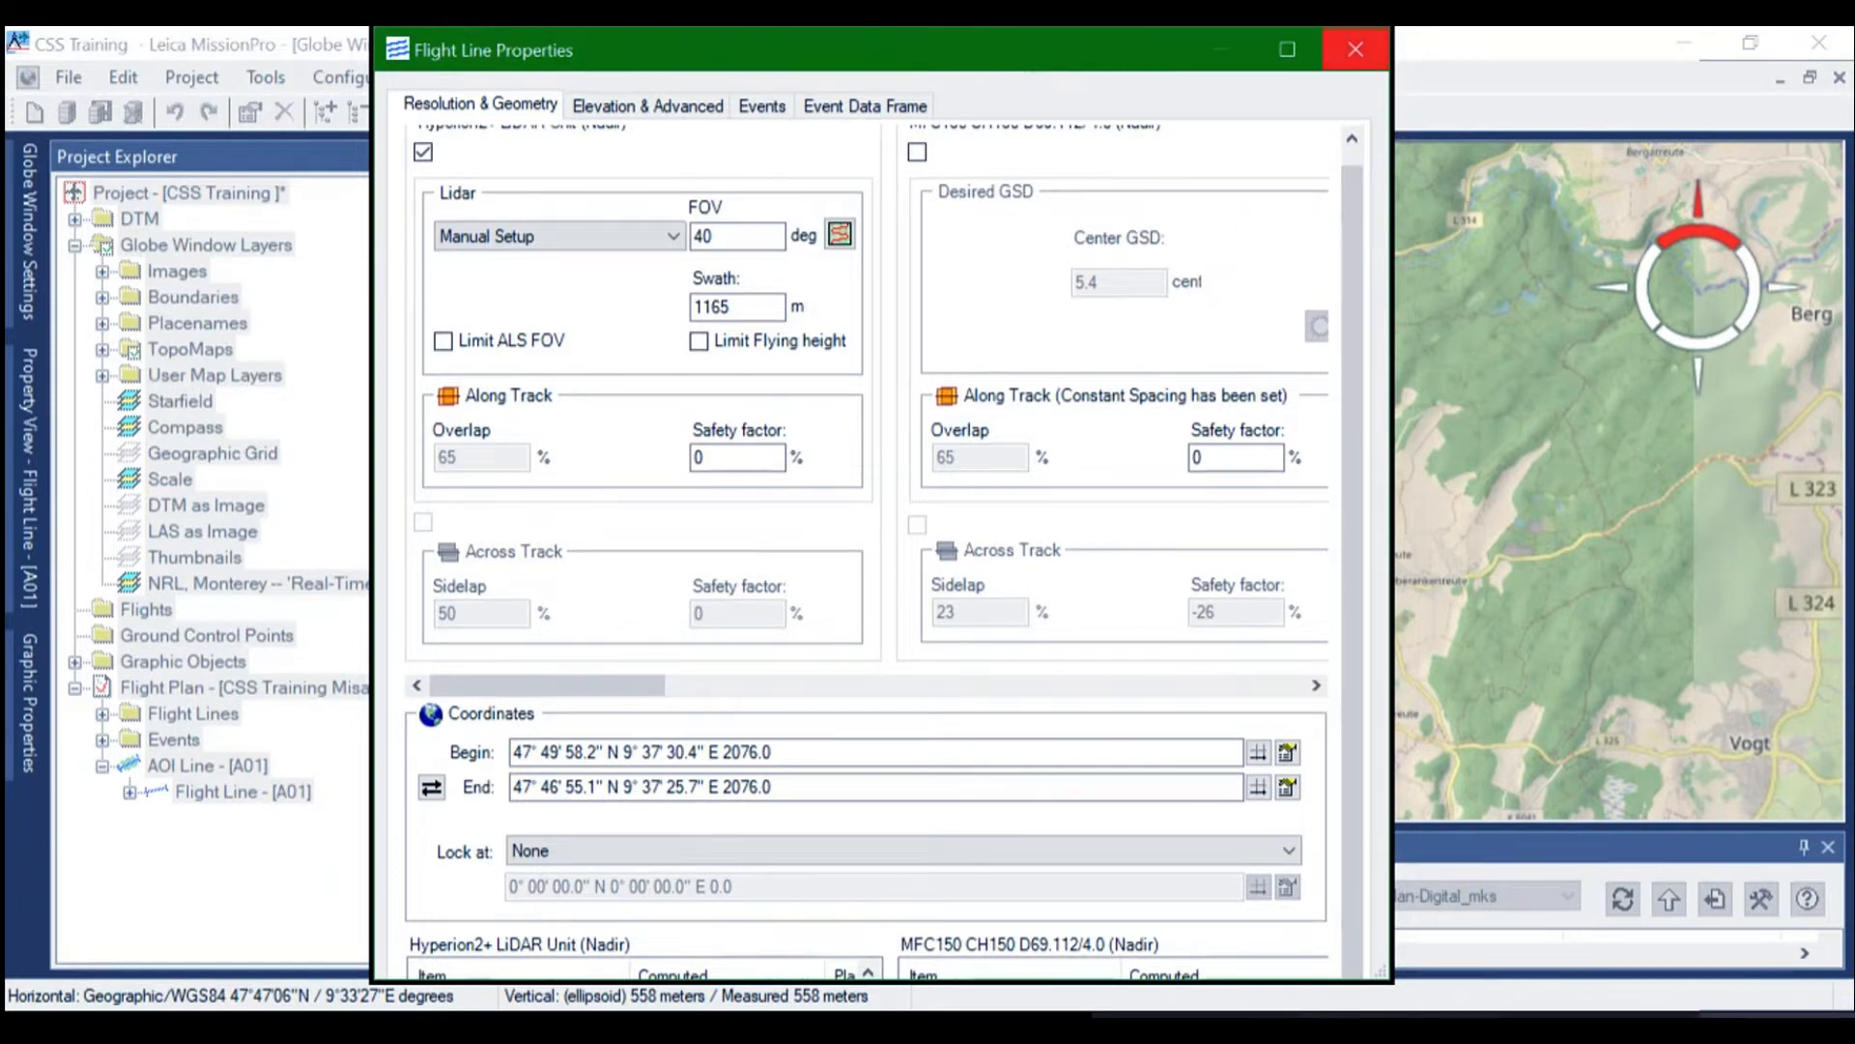
{"action": "left_click", "coordinate": [1356, 50]}
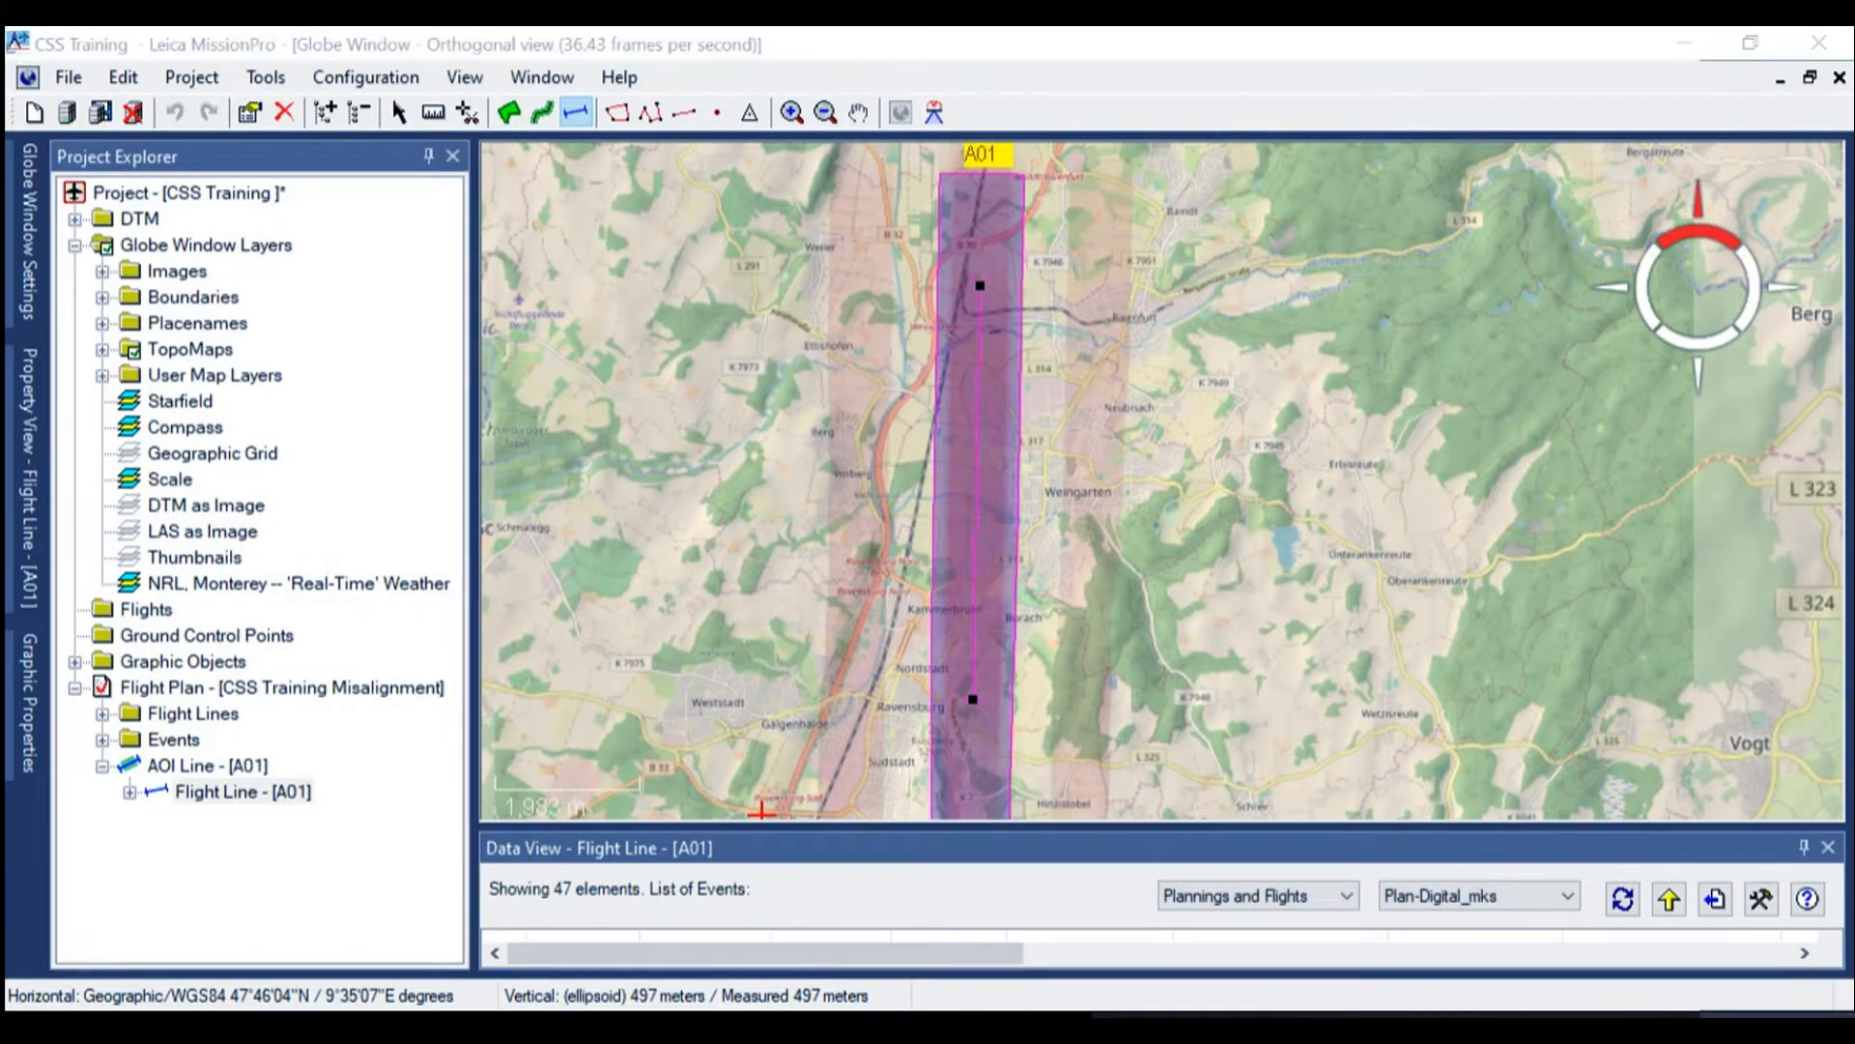
Enlarge the Data View, list the plan's flight lines in it, and collapse AOI line A01 in the project tree
{"action": "left_click_drag", "start_coordinate": [762, 827], "coordinate": [762, 707]}
{"action": "left_click", "coordinate": [193, 713]}
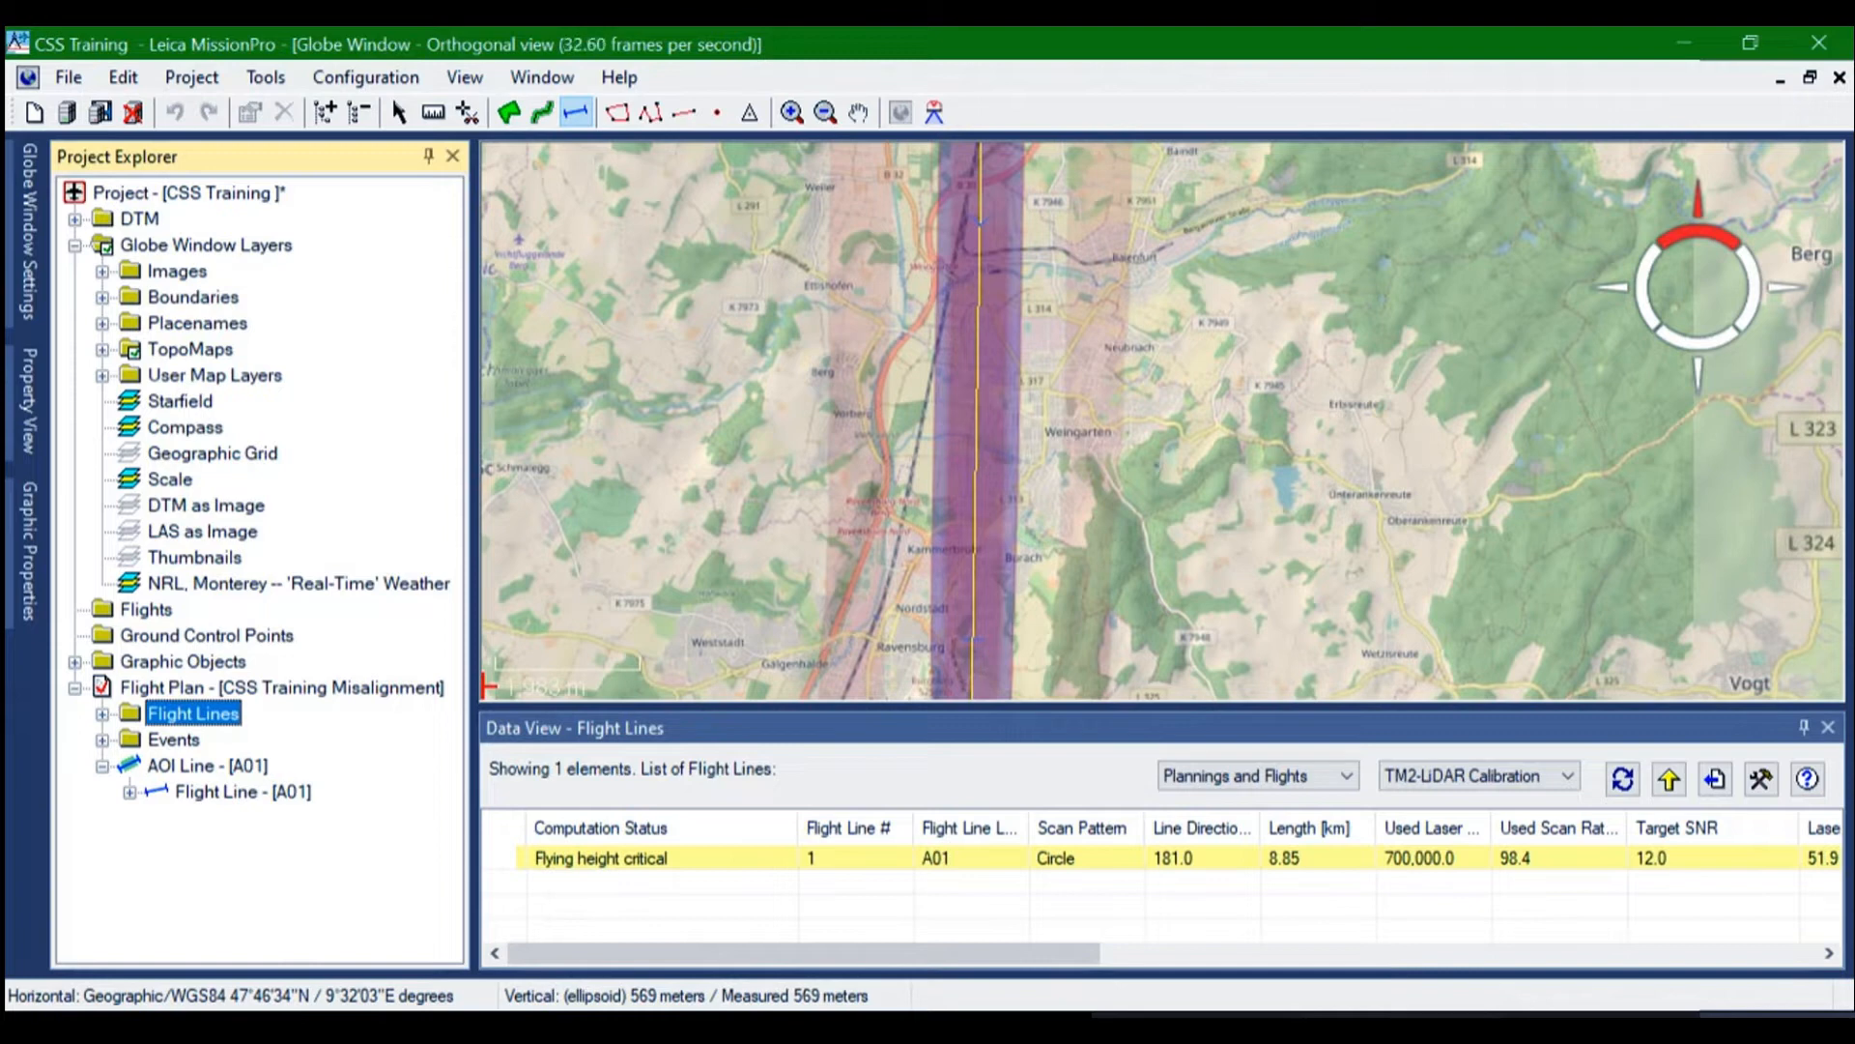
{"action": "left_click", "coordinate": [102, 766]}
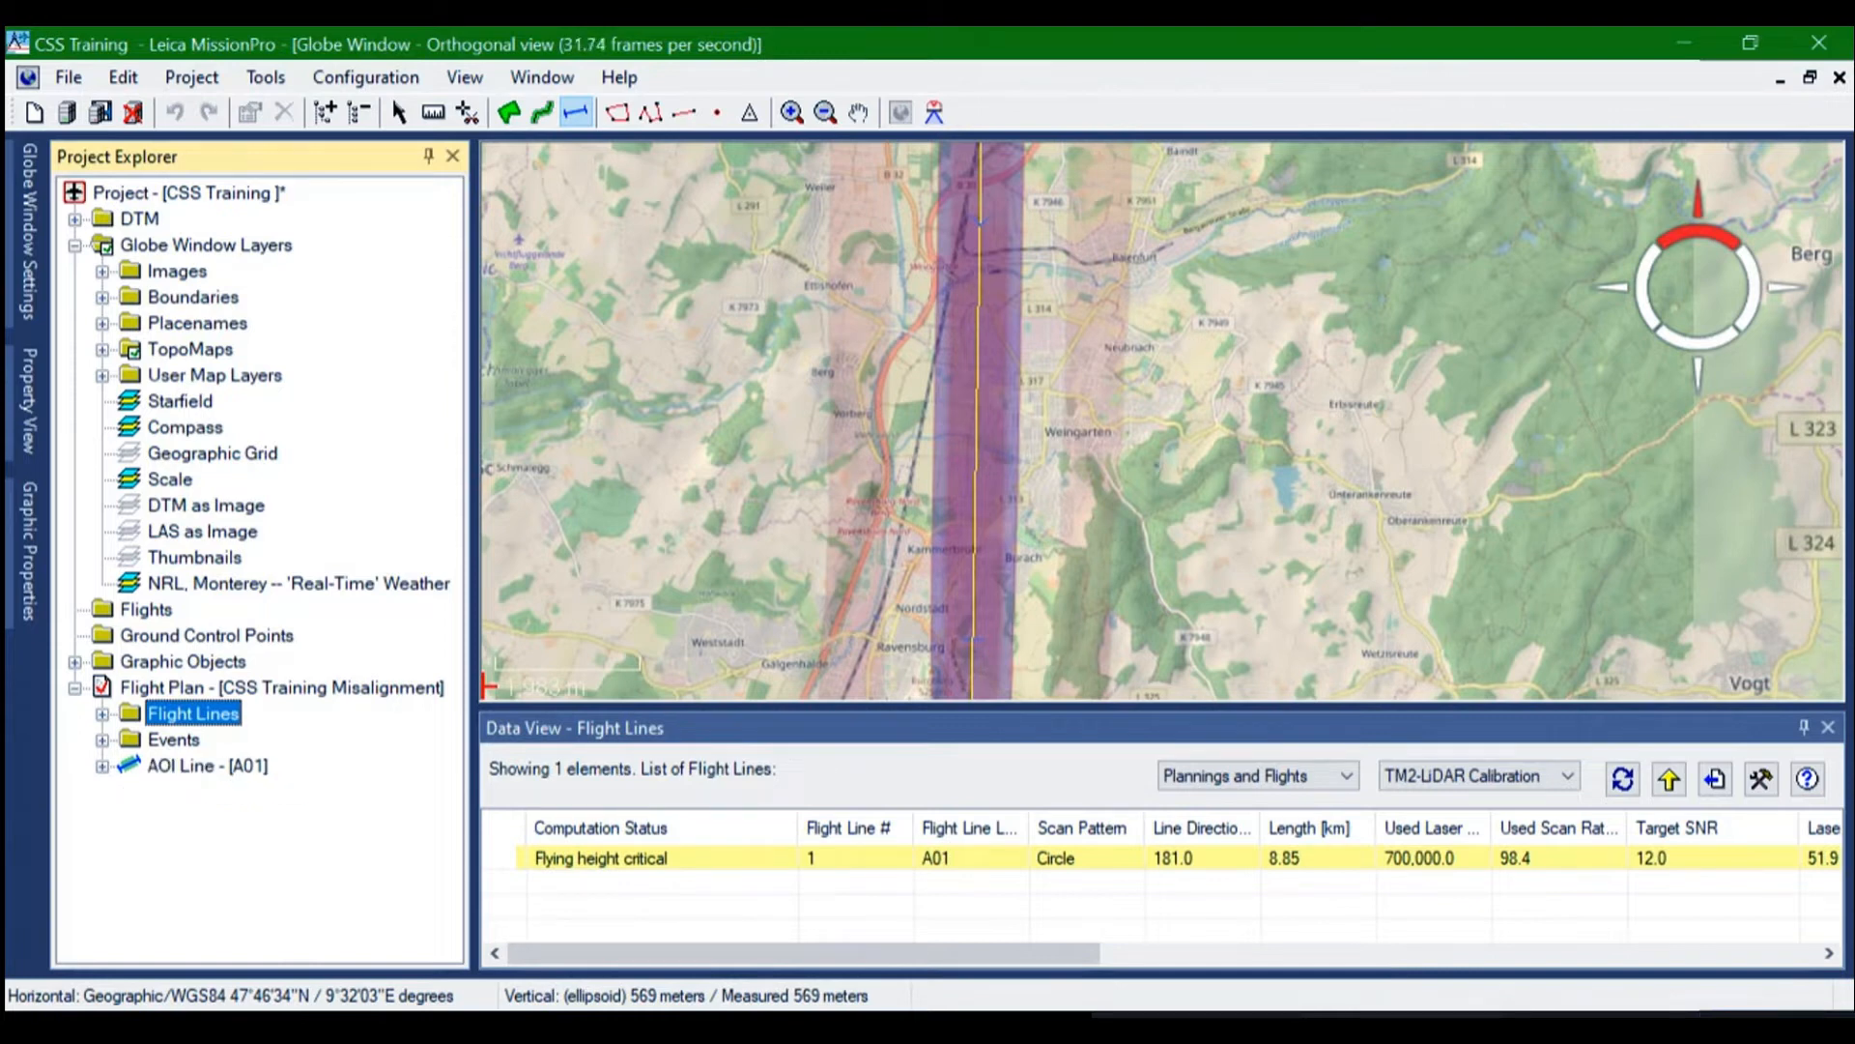
Open the AeroPlan lidar parameters from the flight line properties of AOI line A01
{"action": "left_click", "coordinate": [206, 766]}
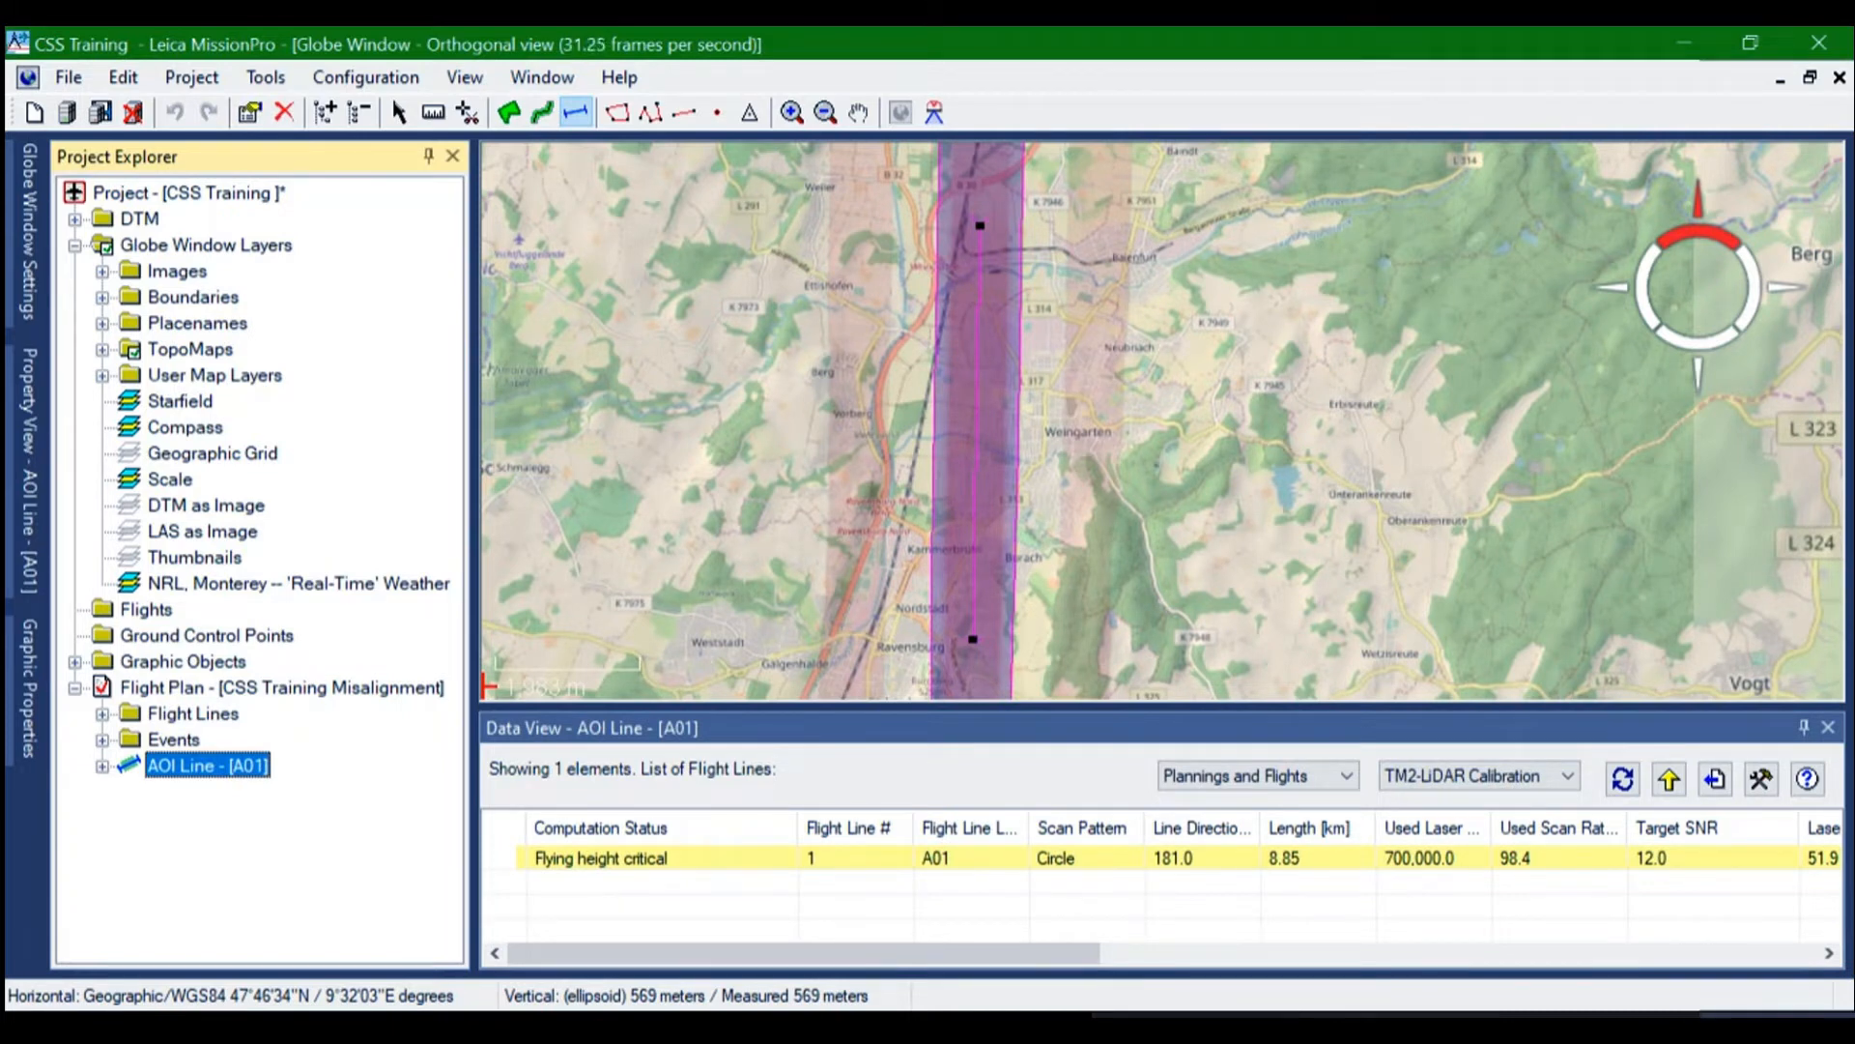
{"action": "right_click", "coordinate": [198, 766]}
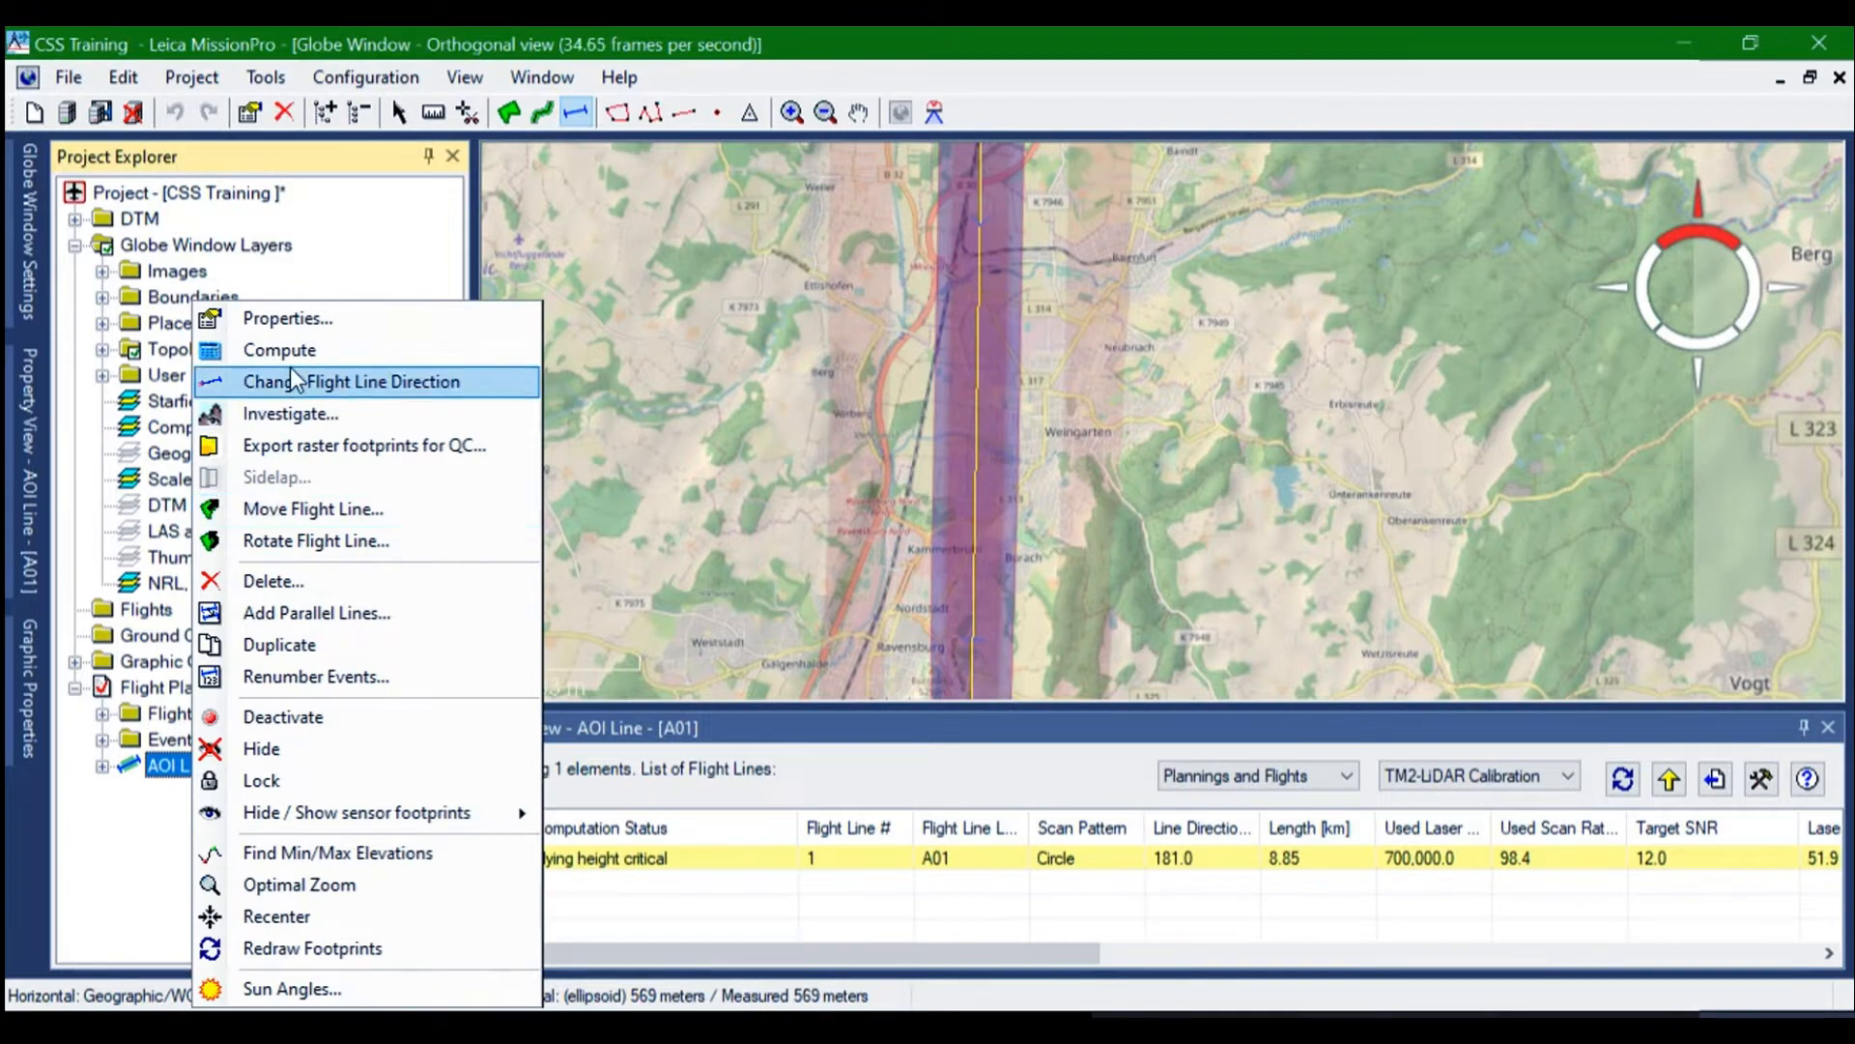
{"action": "left_click", "coordinate": [296, 317]}
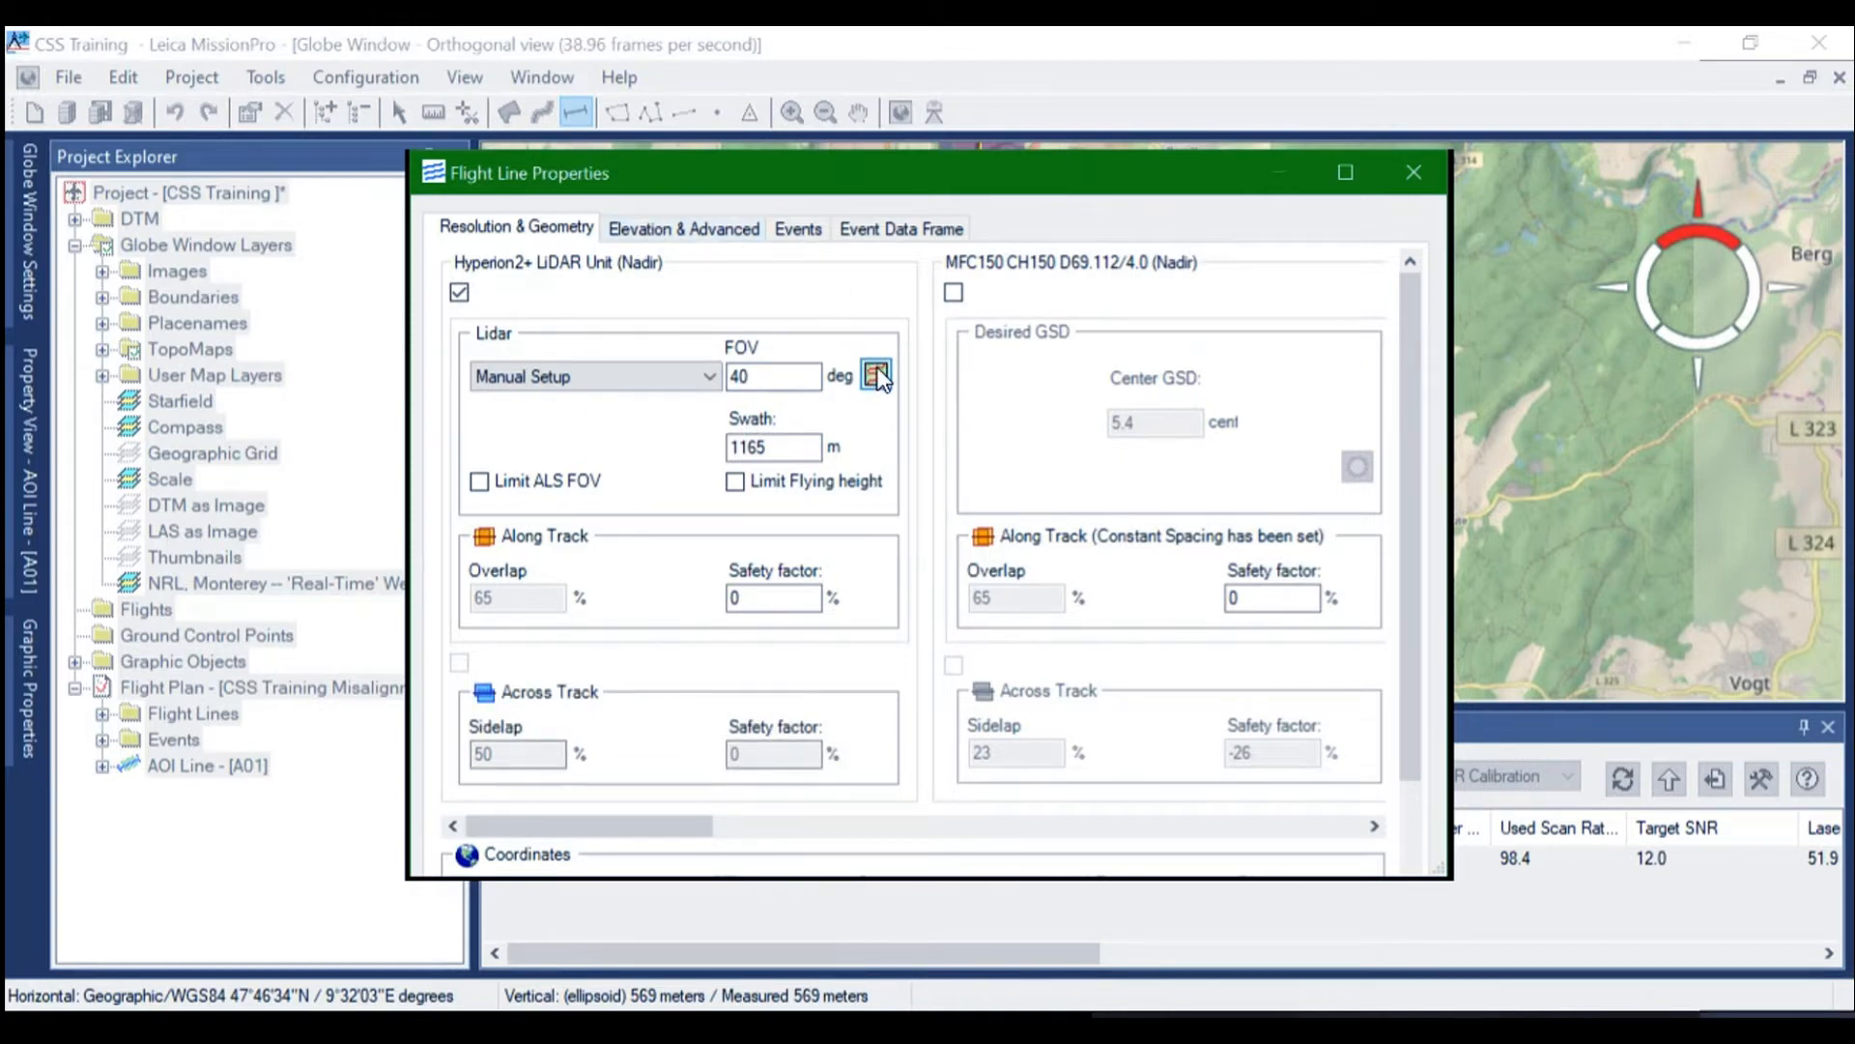
{"action": "left_click", "coordinate": [877, 375]}
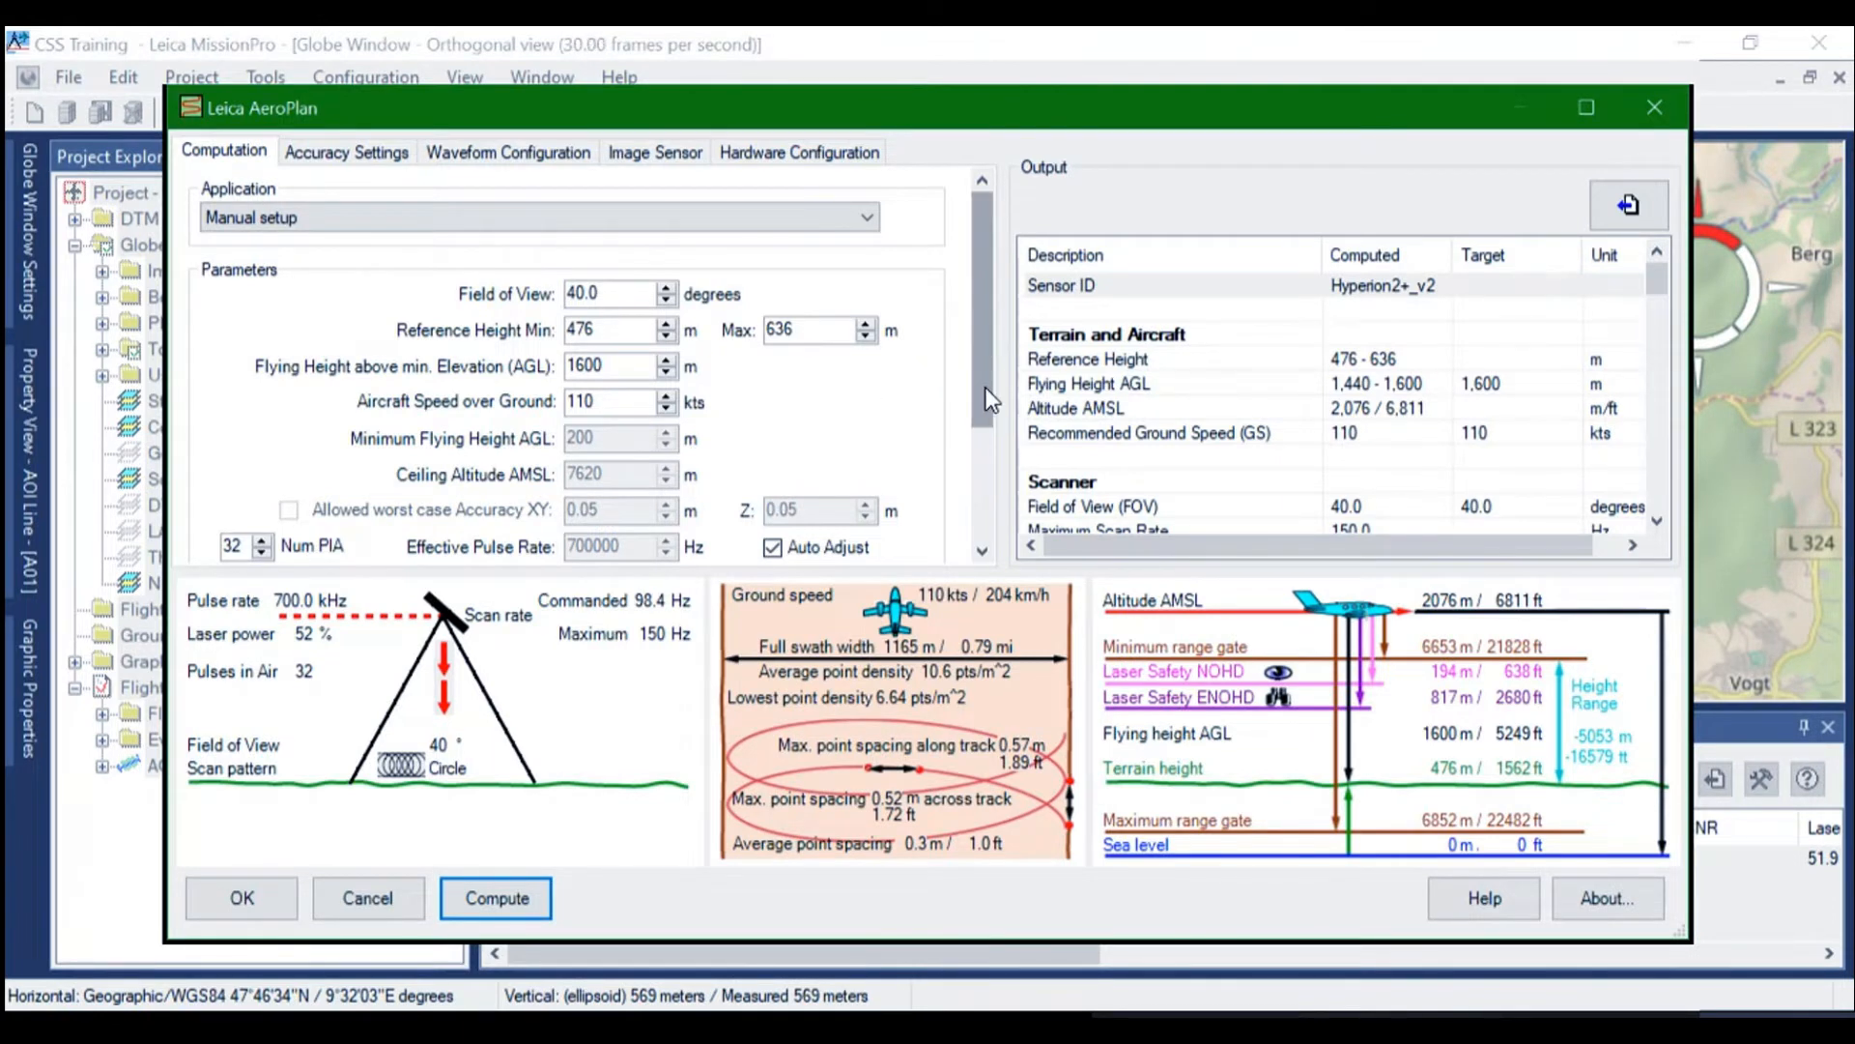
Recompute the existing AeroPlan parameters and examine the computed scanner, laser and range gate values
{"action": "left_click_drag", "start_coordinate": [978, 374], "coordinate": [978, 497]}
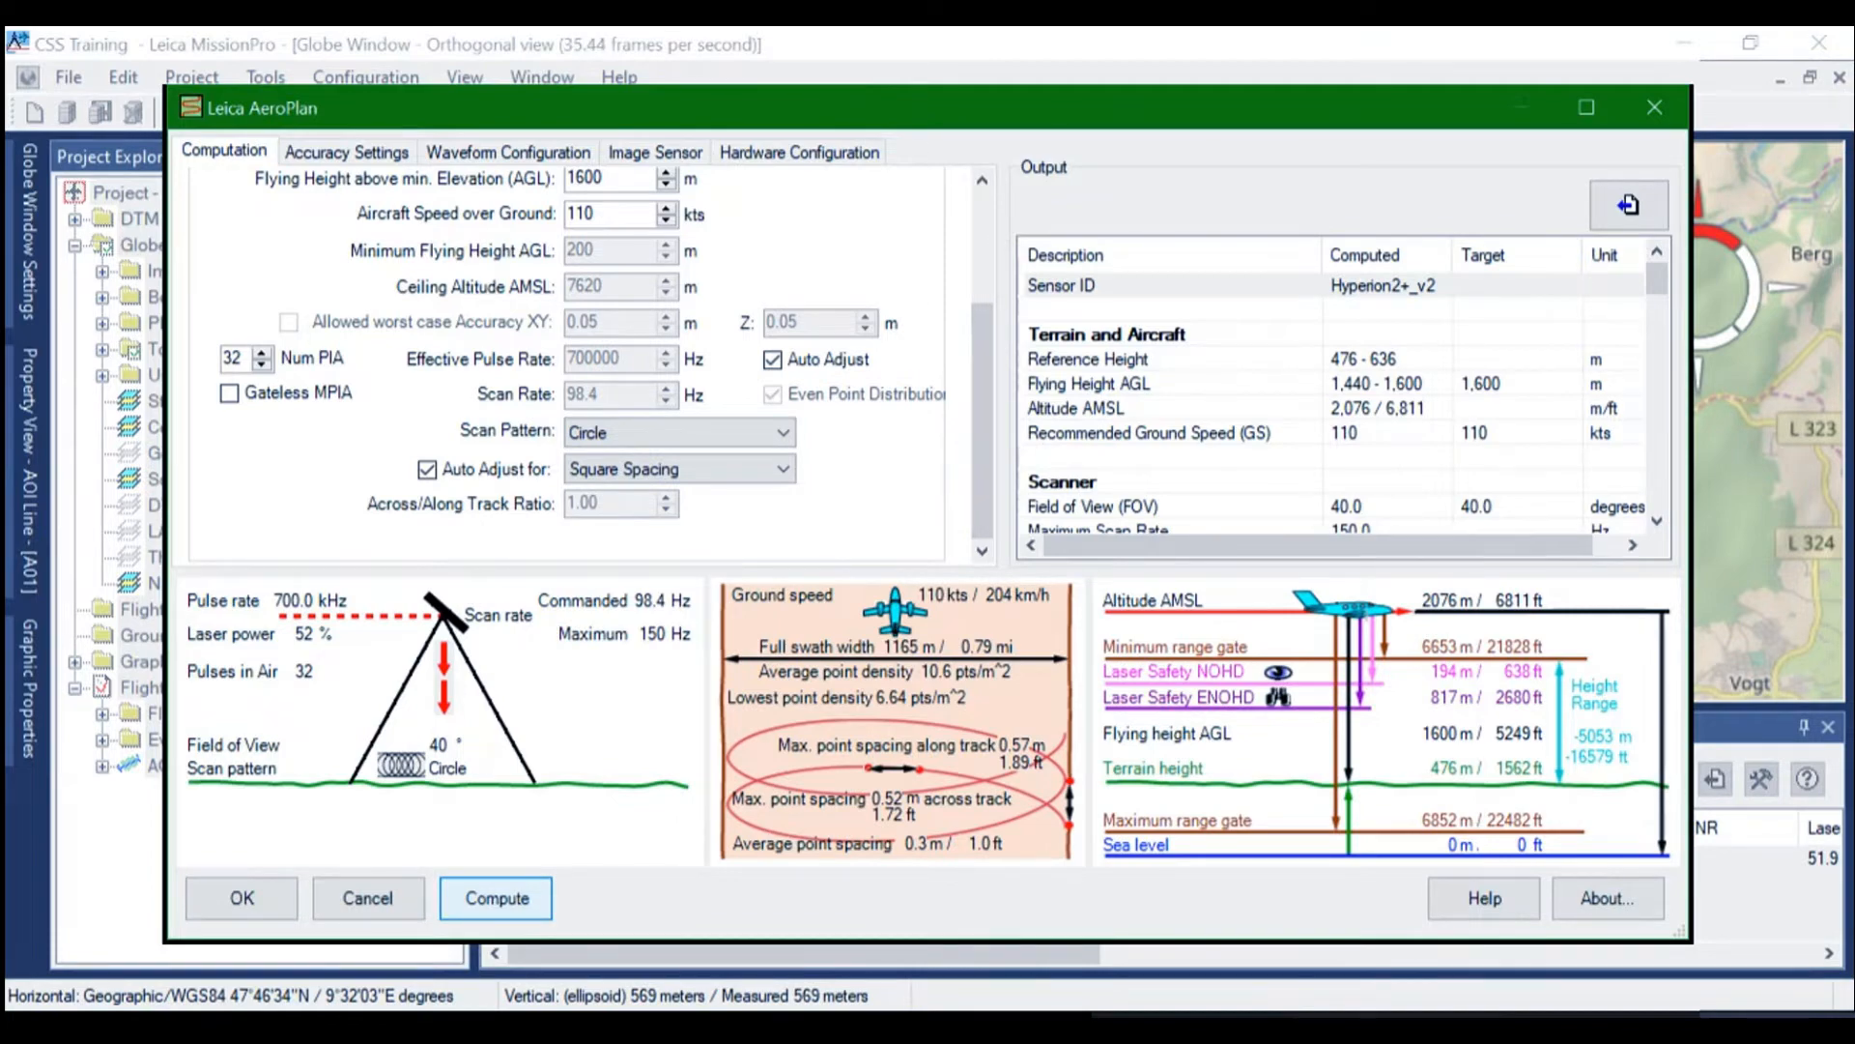
{"action": "left_click", "coordinate": [496, 899]}
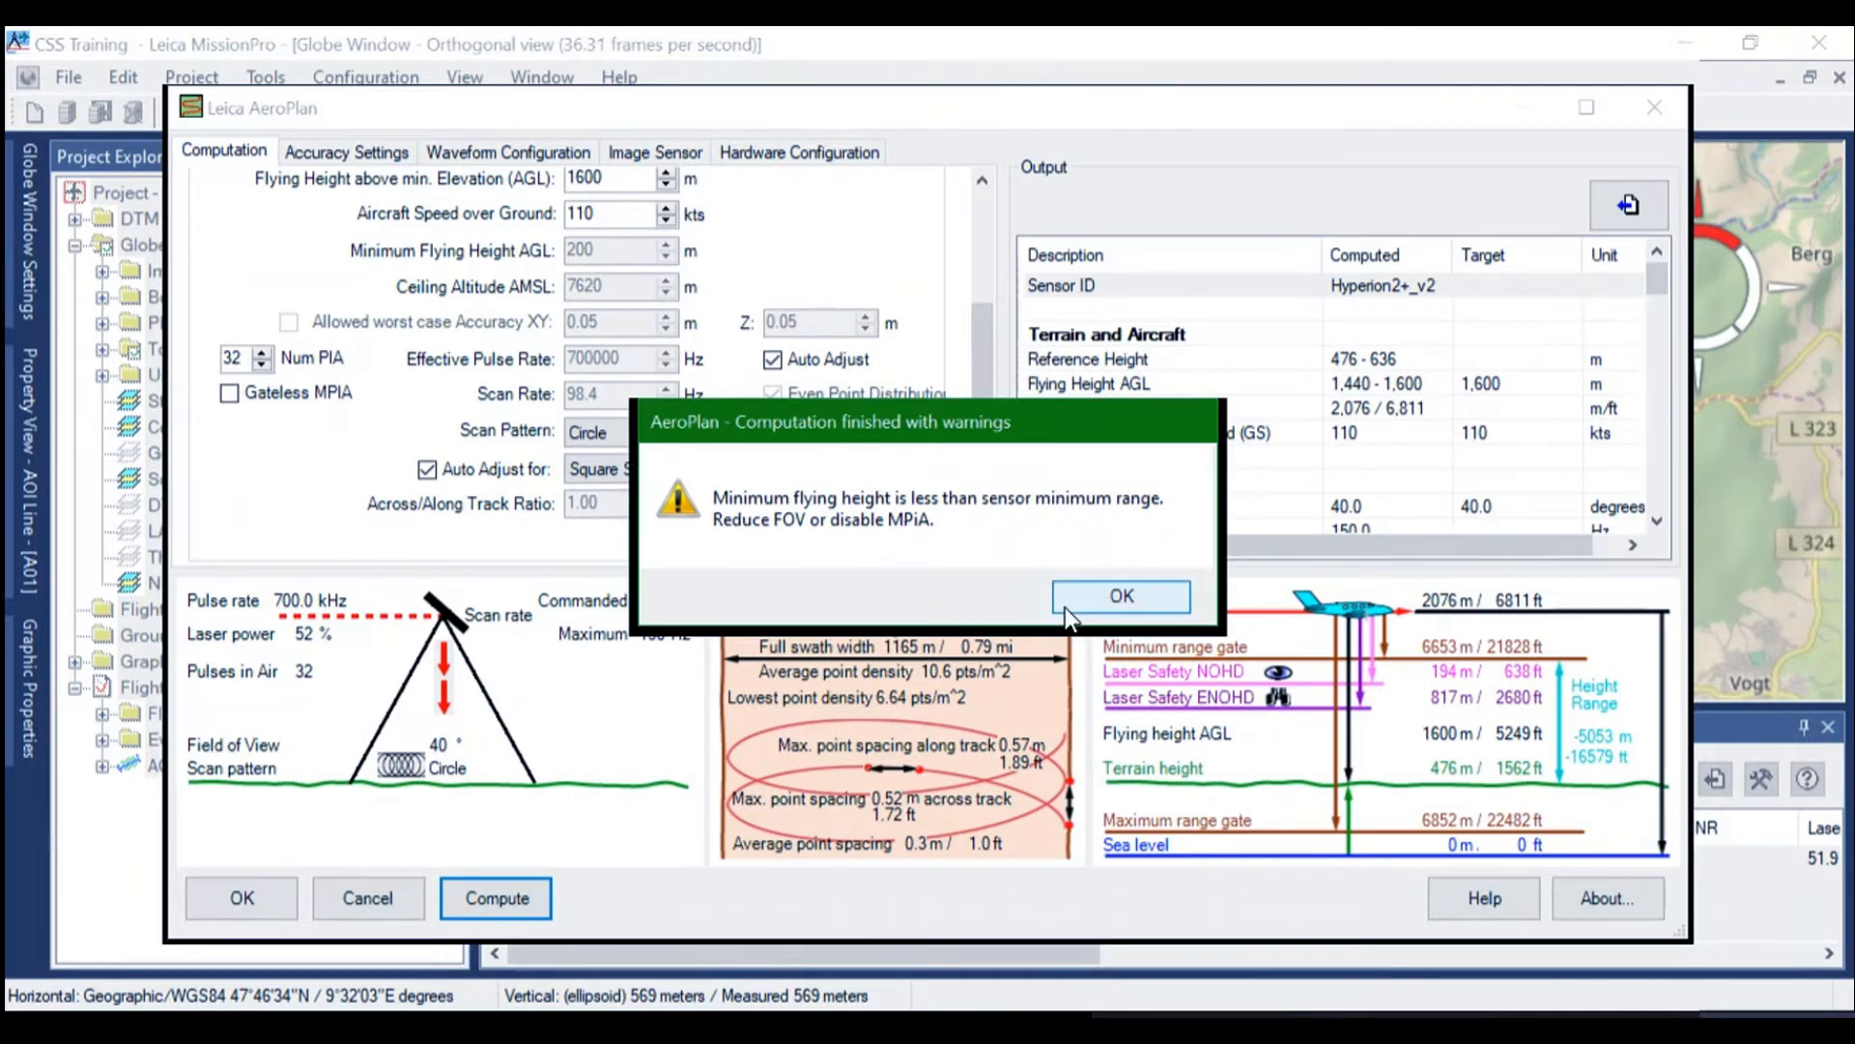
{"action": "left_click", "coordinate": [1092, 593]}
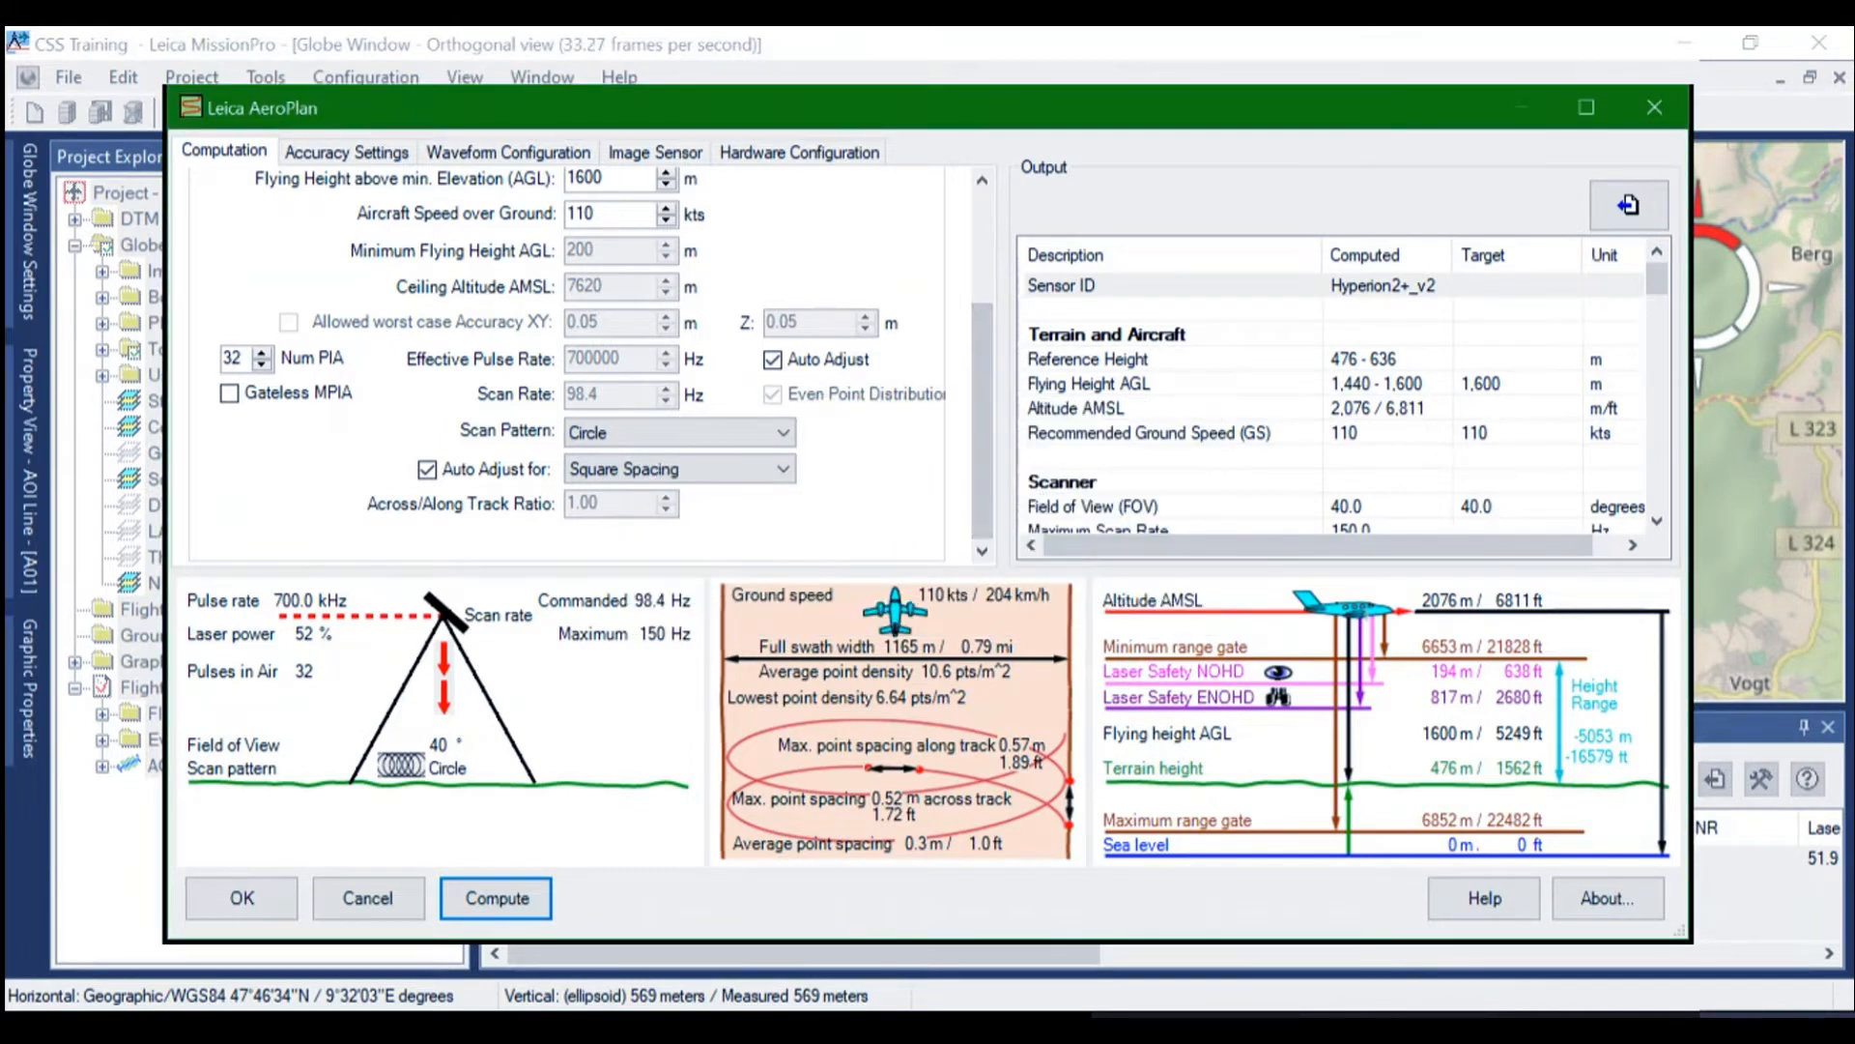
{"action": "left_click_drag", "start_coordinate": [978, 386], "coordinate": [976, 444]}
{"action": "scroll", "coordinate": [1334, 406], "scroll_direction": "down", "scroll_amount": 7}
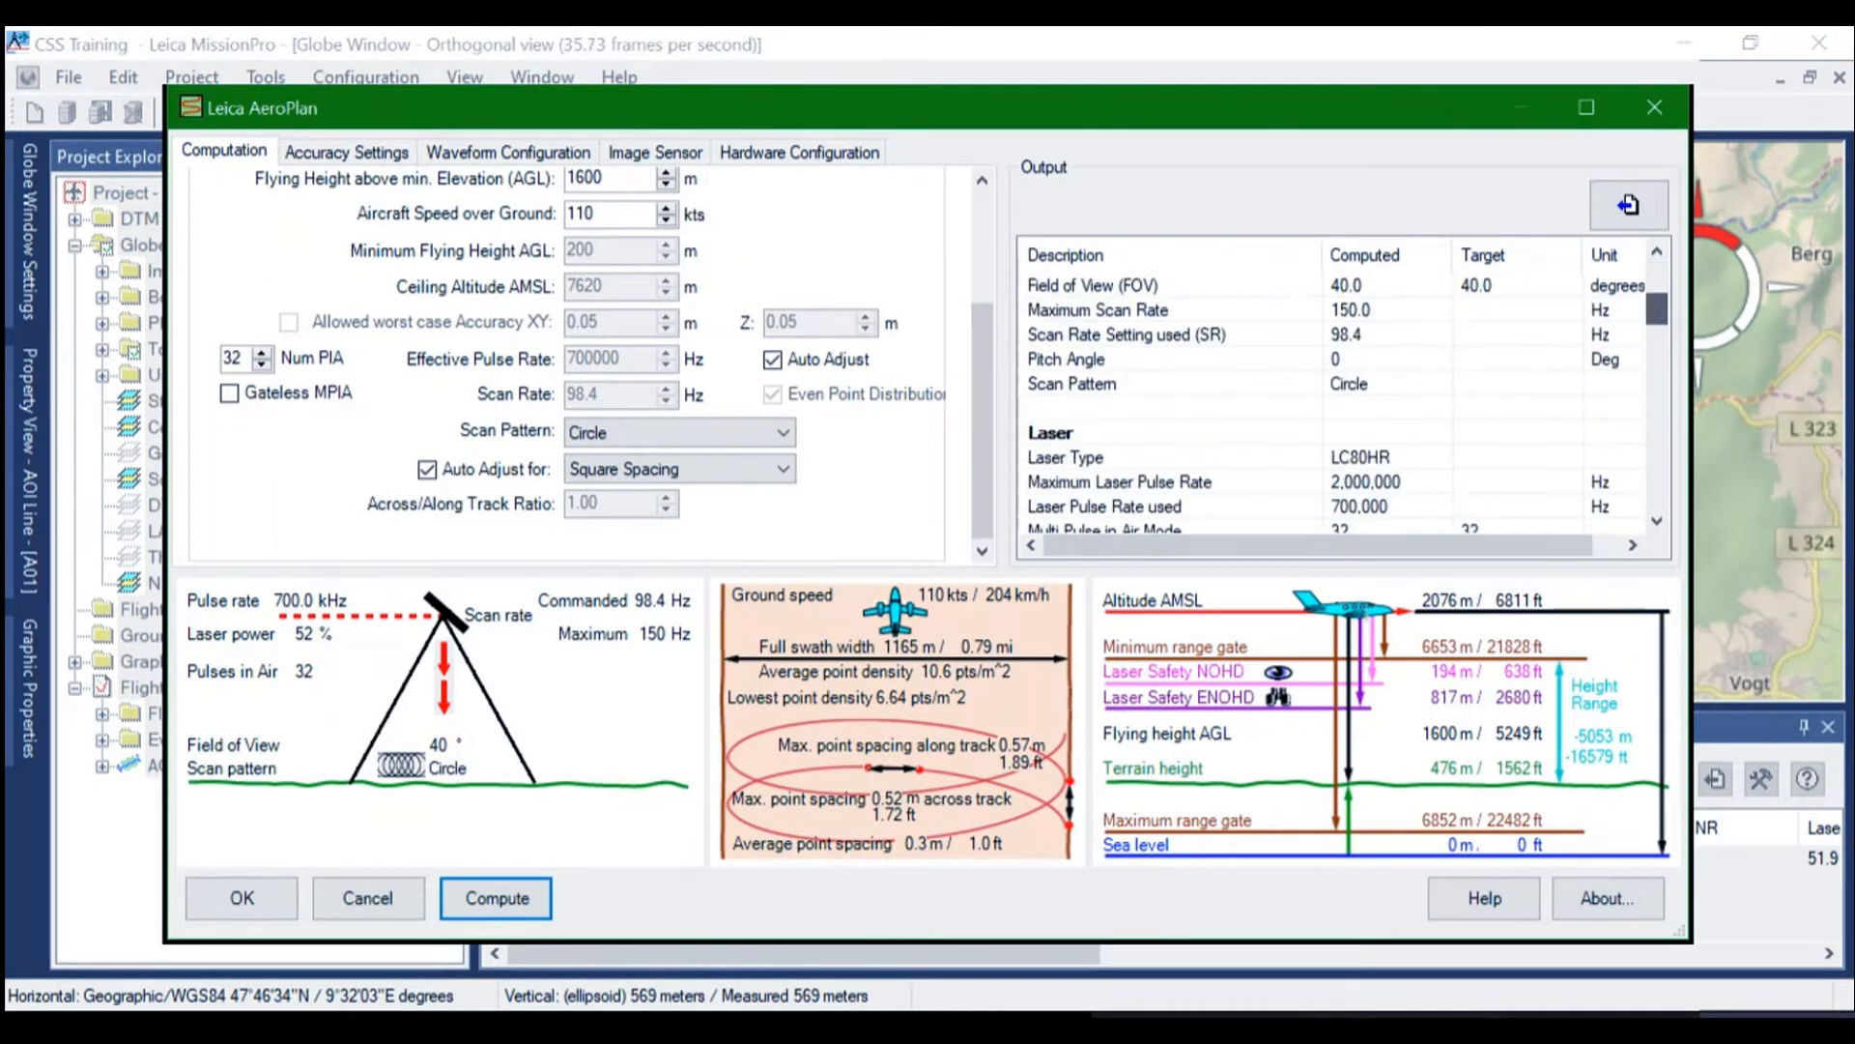
{"action": "scroll", "coordinate": [1333, 406], "scroll_direction": "down", "scroll_amount": 1}
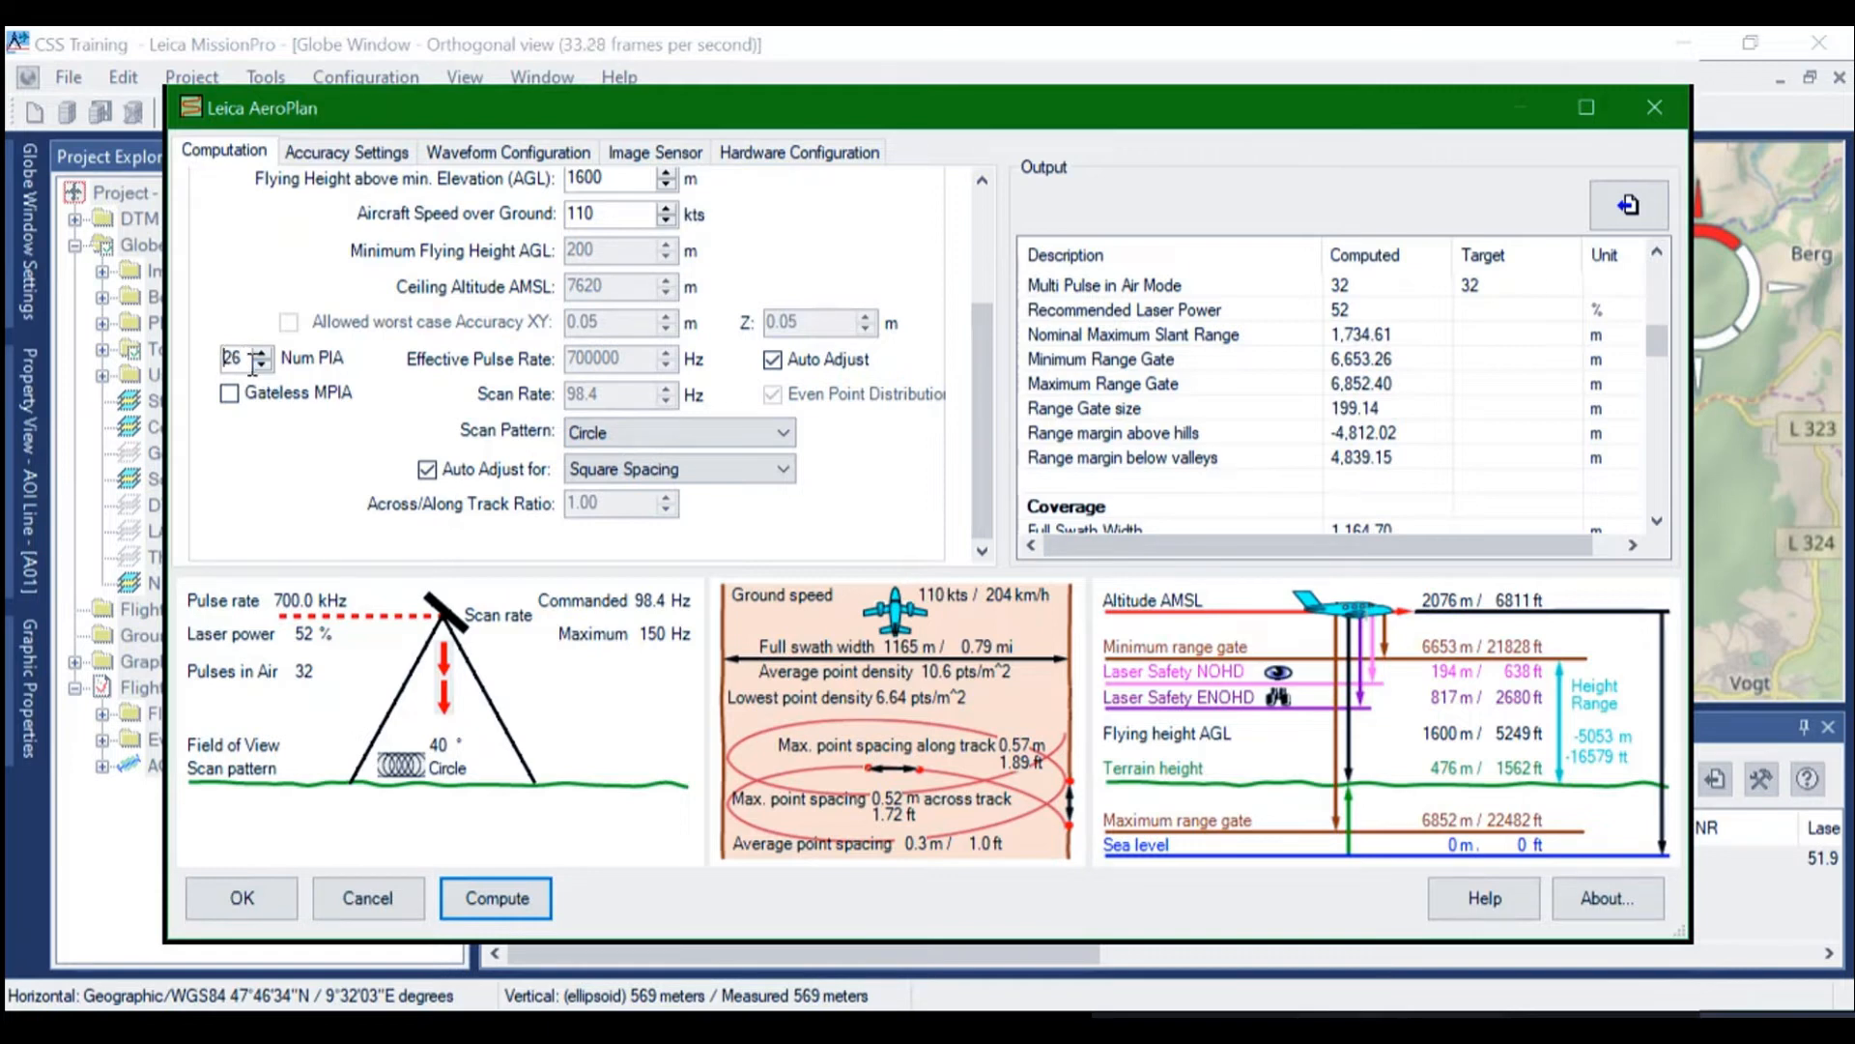
Try 10 pulses in the air, recompute, and check the computed range gates, margins and point density
{"action": "left_click_drag", "start_coordinate": [244, 358], "coordinate": [171, 362]}
{"action": "type", "text": "10"}
{"action": "key", "text": "Return"}
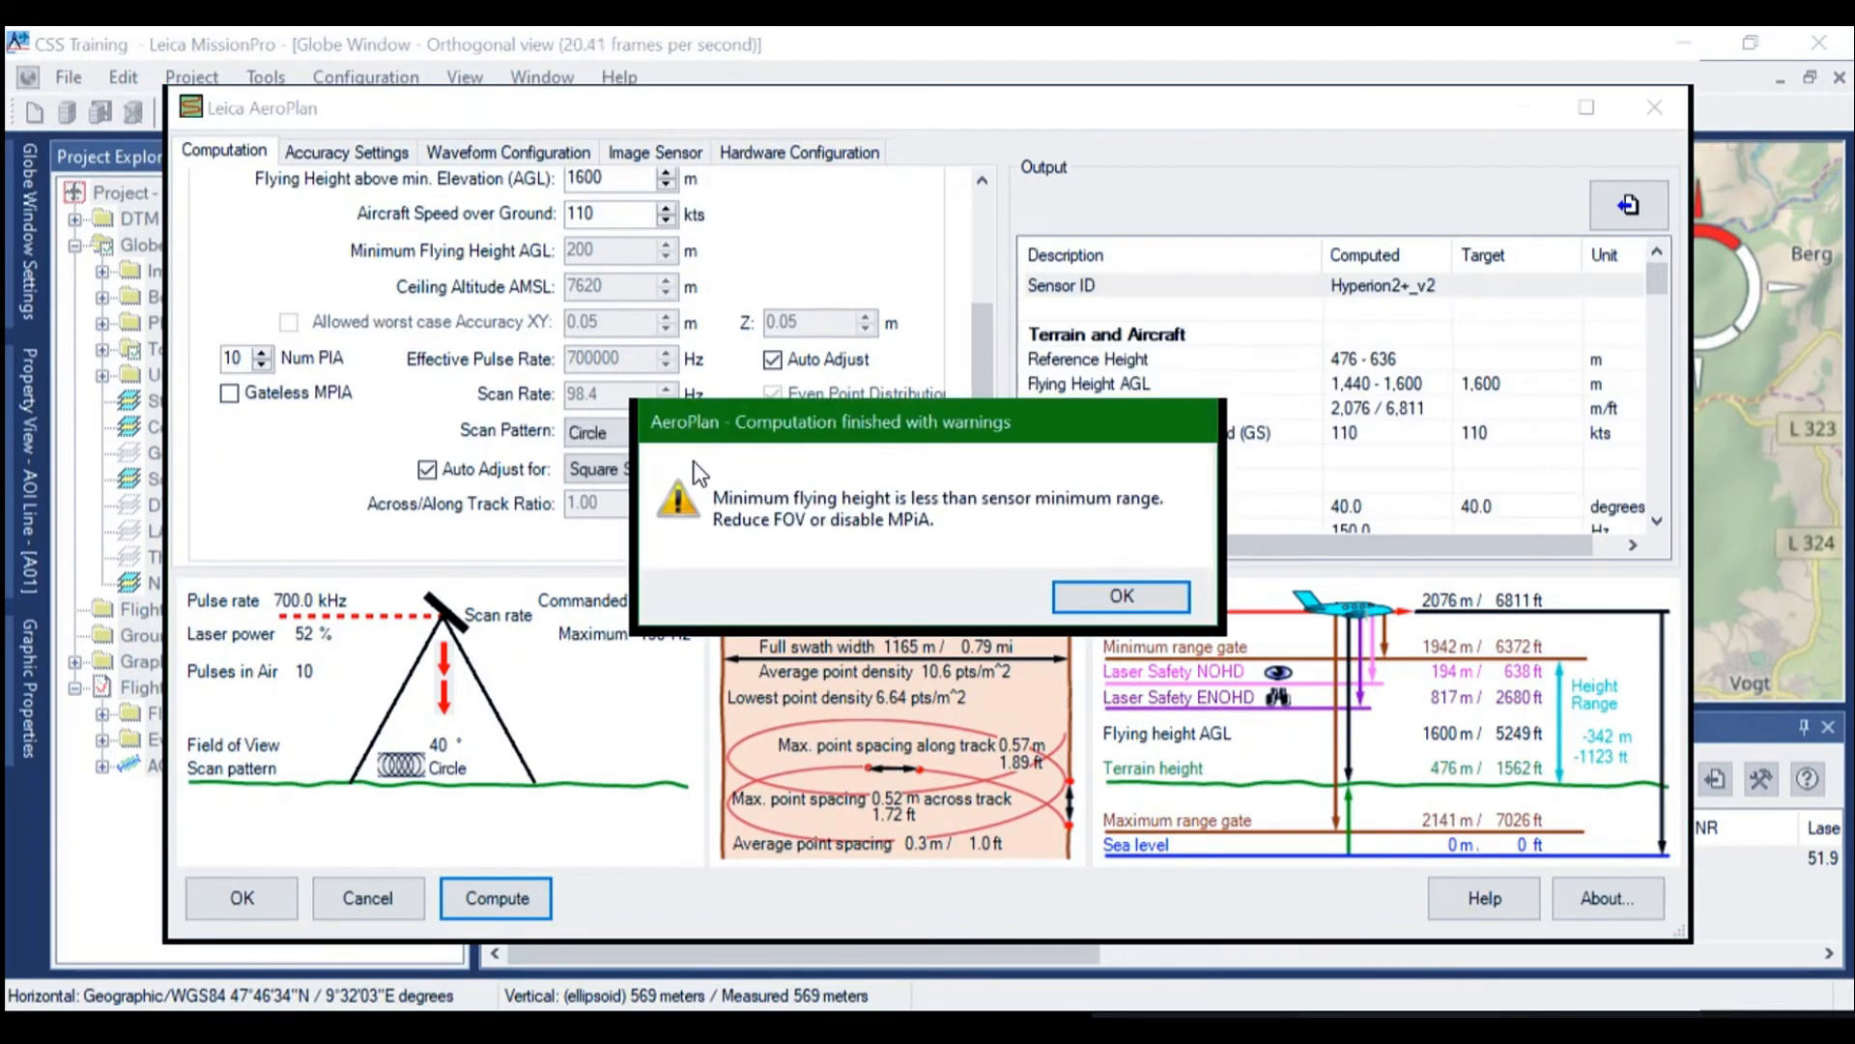
{"action": "left_click", "coordinate": [1106, 601]}
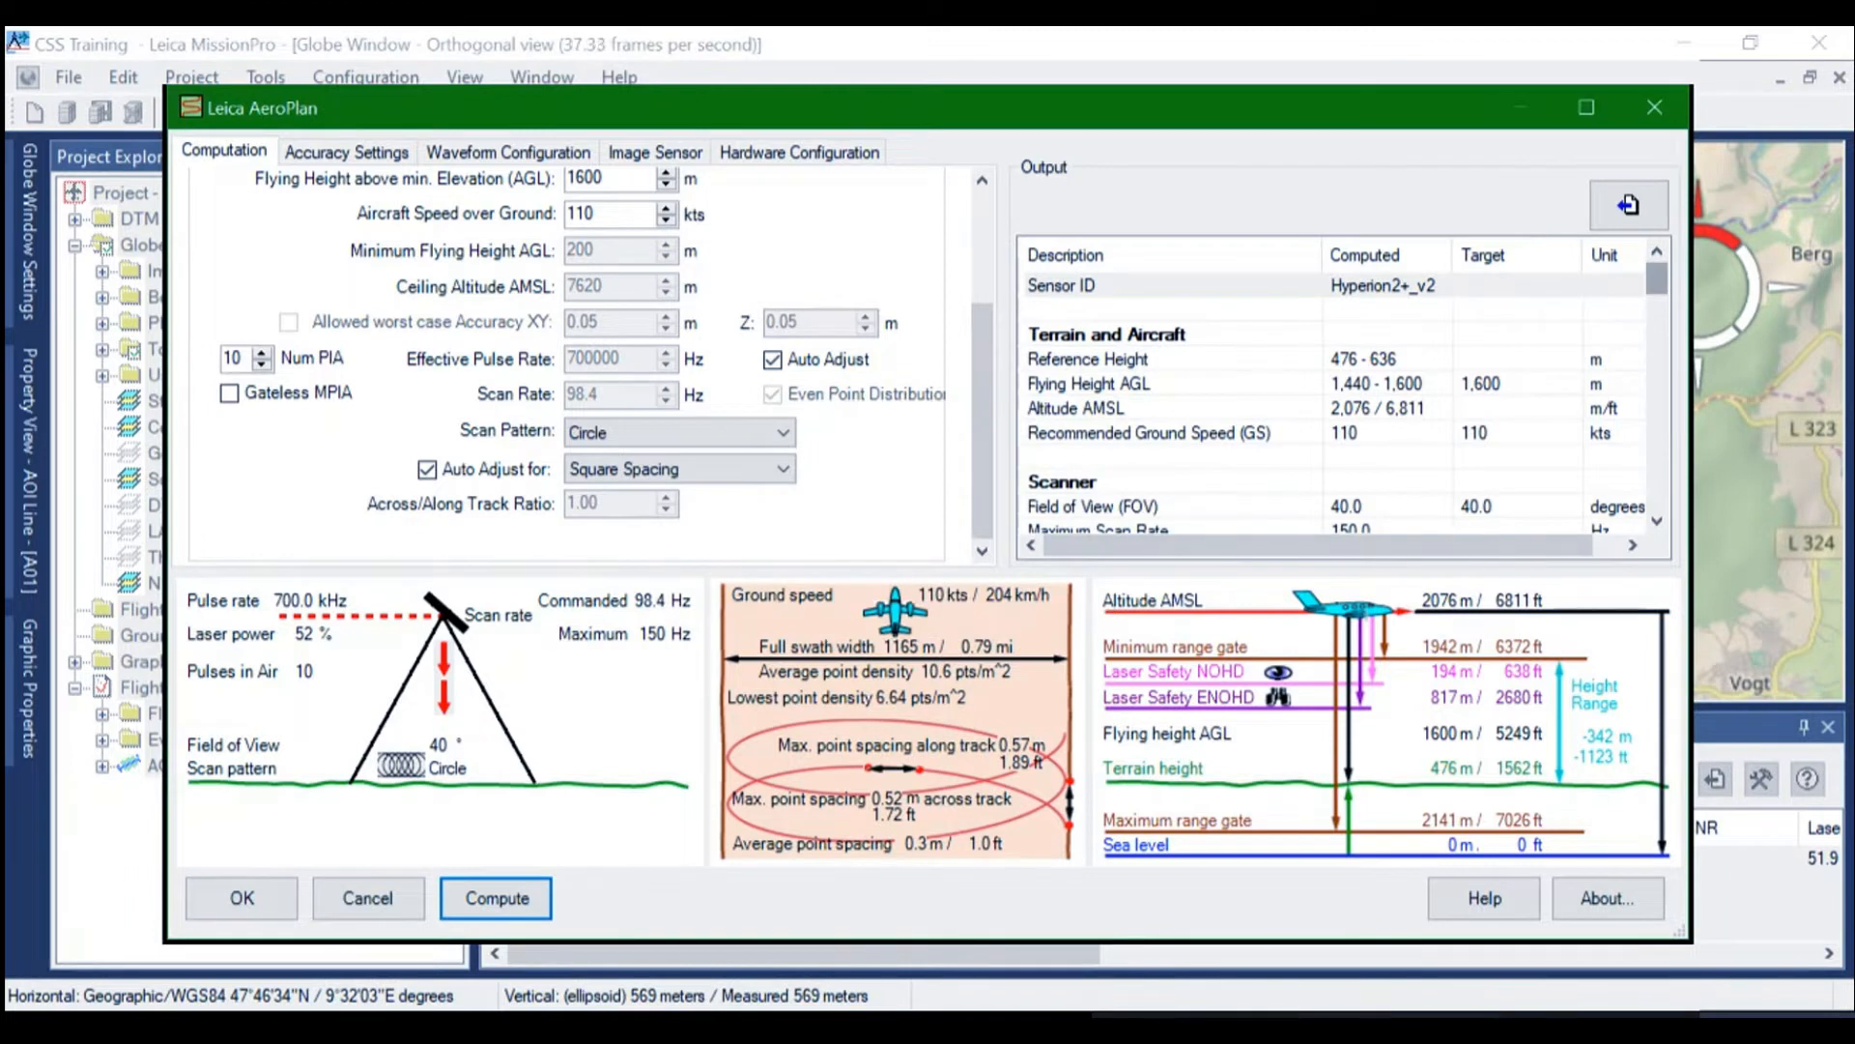
{"action": "scroll", "coordinate": [1333, 387], "scroll_direction": "down", "scroll_amount": 10}
{"action": "scroll", "coordinate": [1333, 406], "scroll_direction": "down", "scroll_amount": 5}
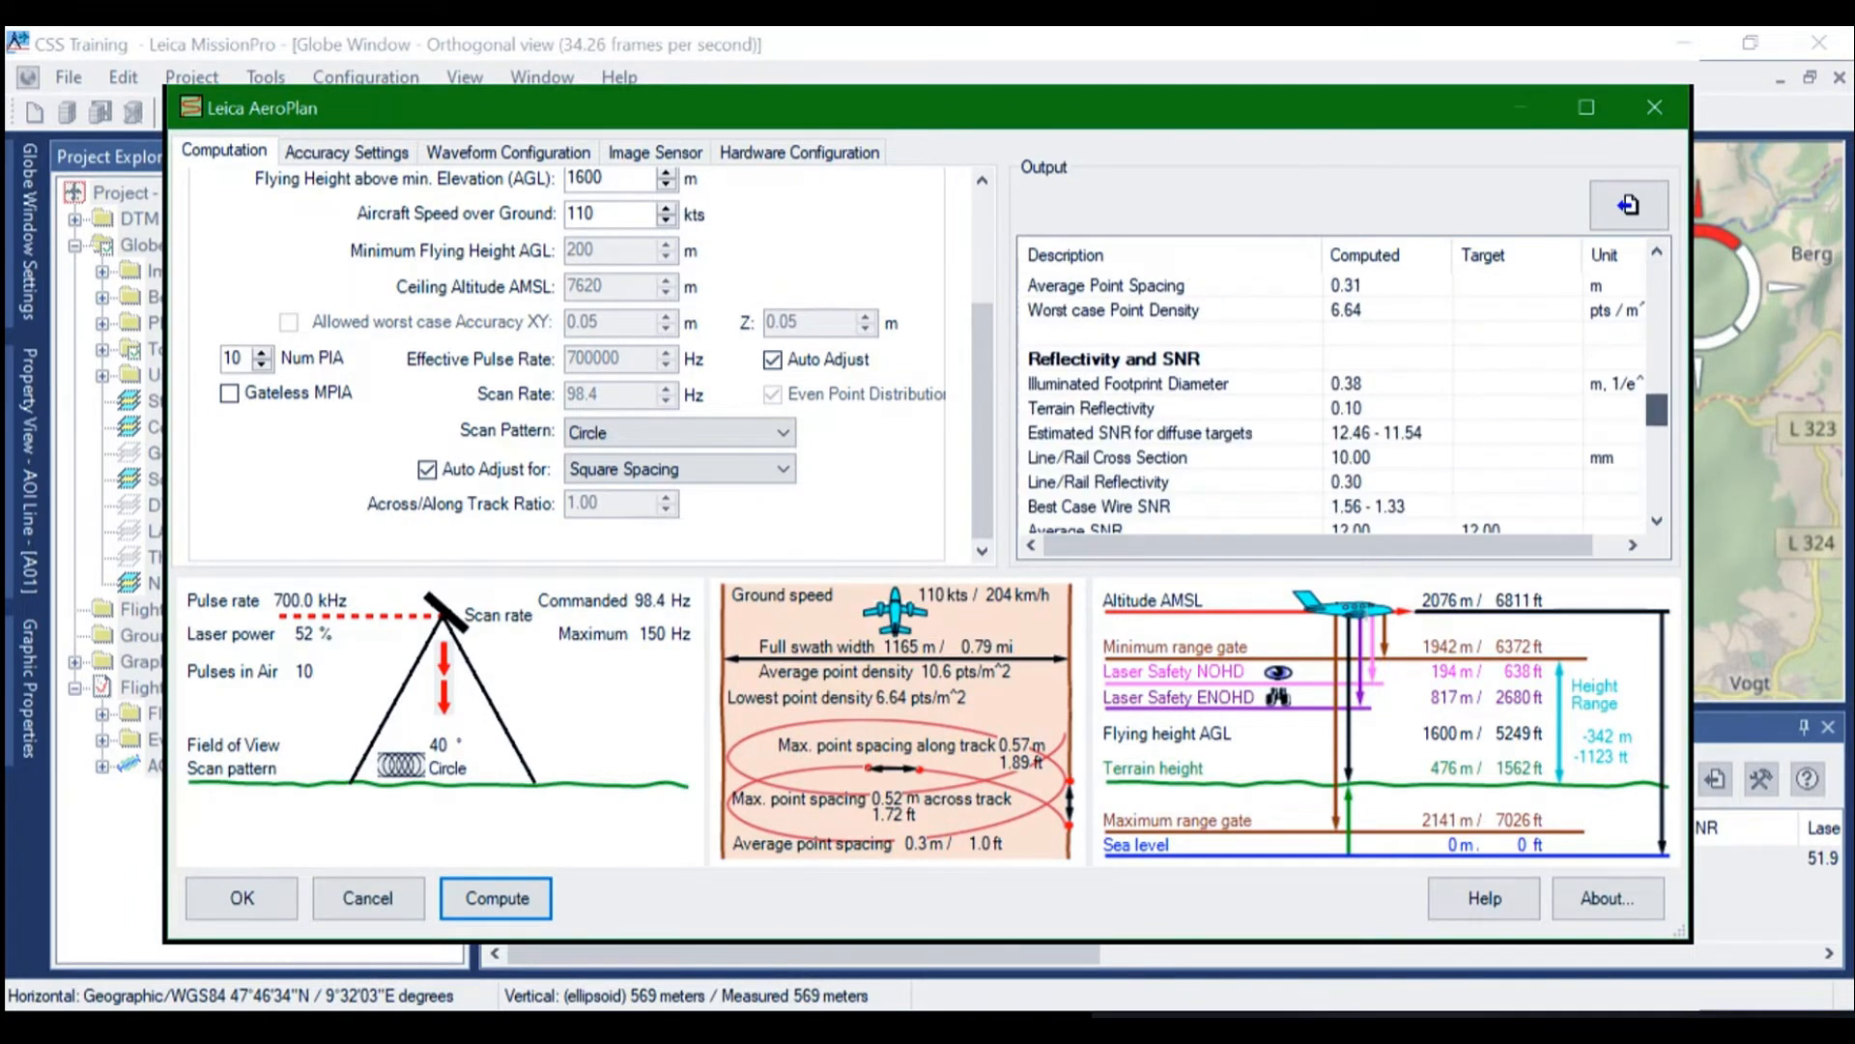
{"action": "scroll", "coordinate": [1334, 406], "scroll_direction": "up", "scroll_amount": 4}
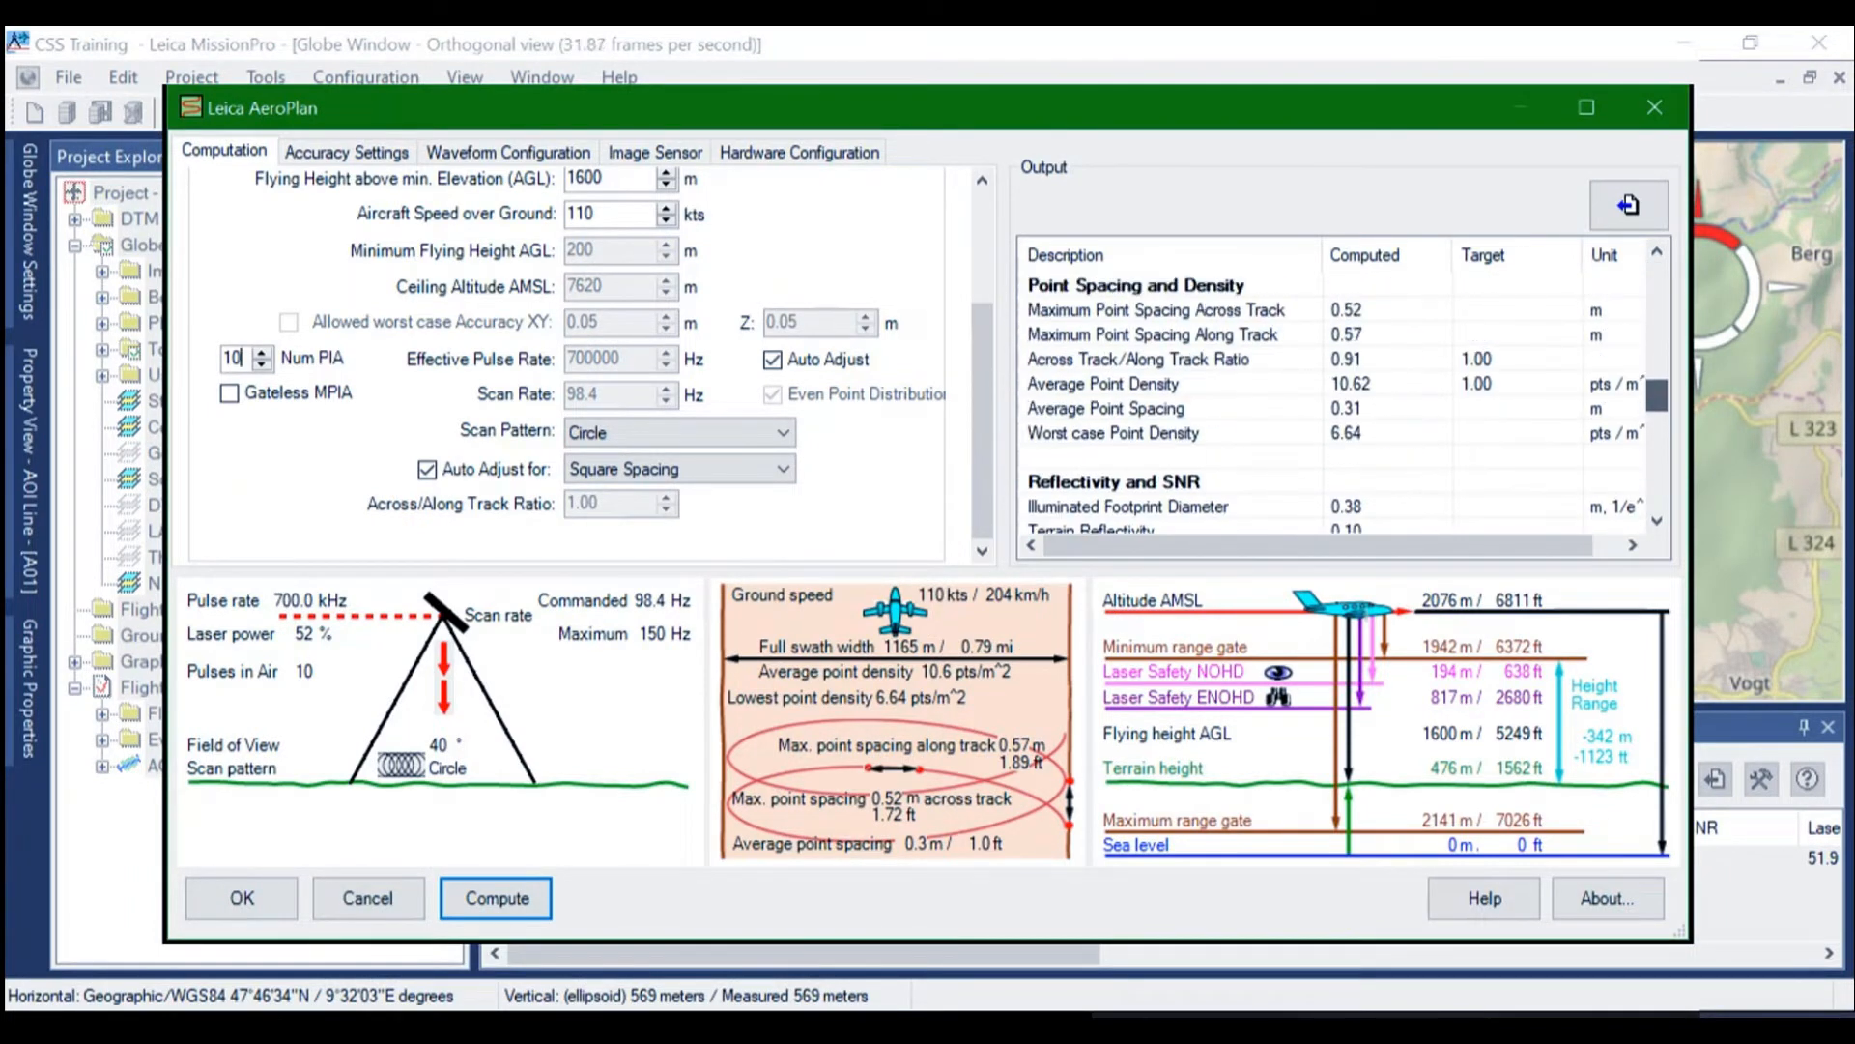
{"action": "scroll", "coordinate": [1333, 406], "scroll_direction": "down", "scroll_amount": 7}
{"action": "scroll", "coordinate": [1333, 406], "scroll_direction": "up", "scroll_amount": 1}
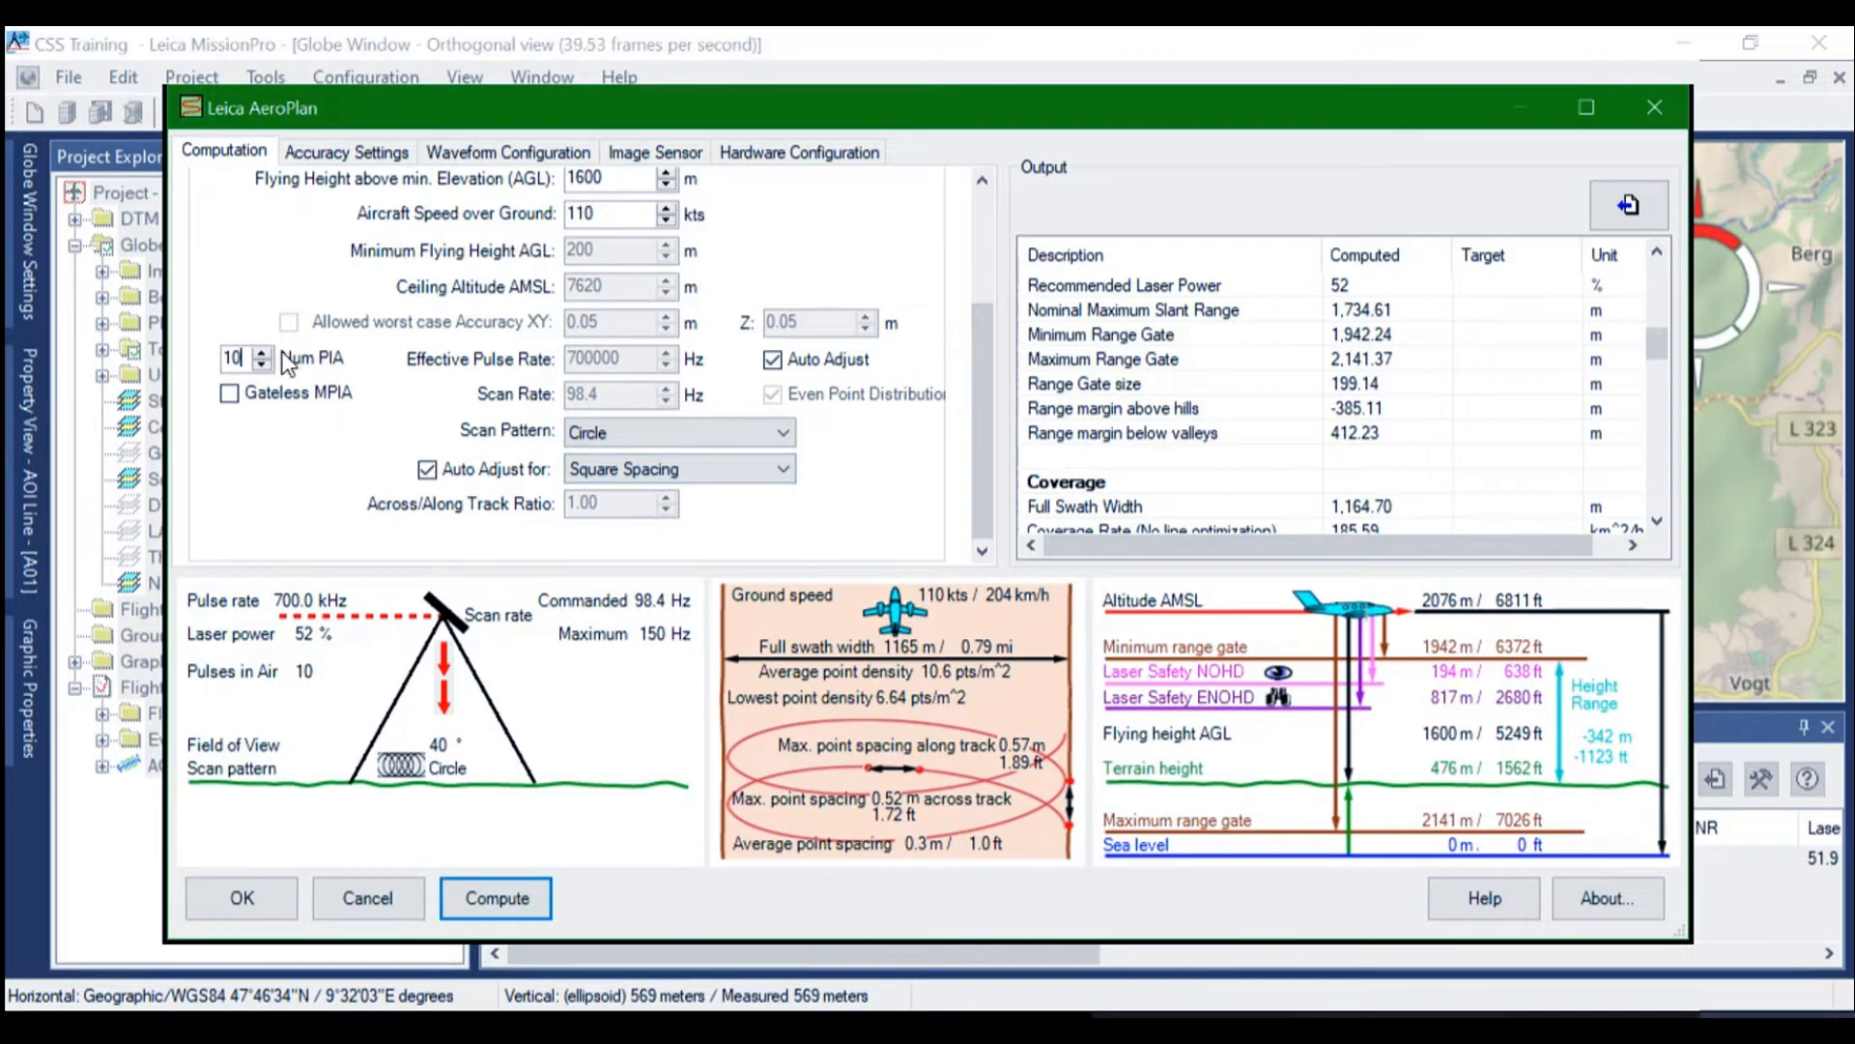
Lower the number of pulses in the air to 5, raise it to 6, and check the range margins after each computation
{"action": "double_click", "coordinate": [254, 360]}
{"action": "type", "text": "5"}
{"action": "key", "text": "Return"}
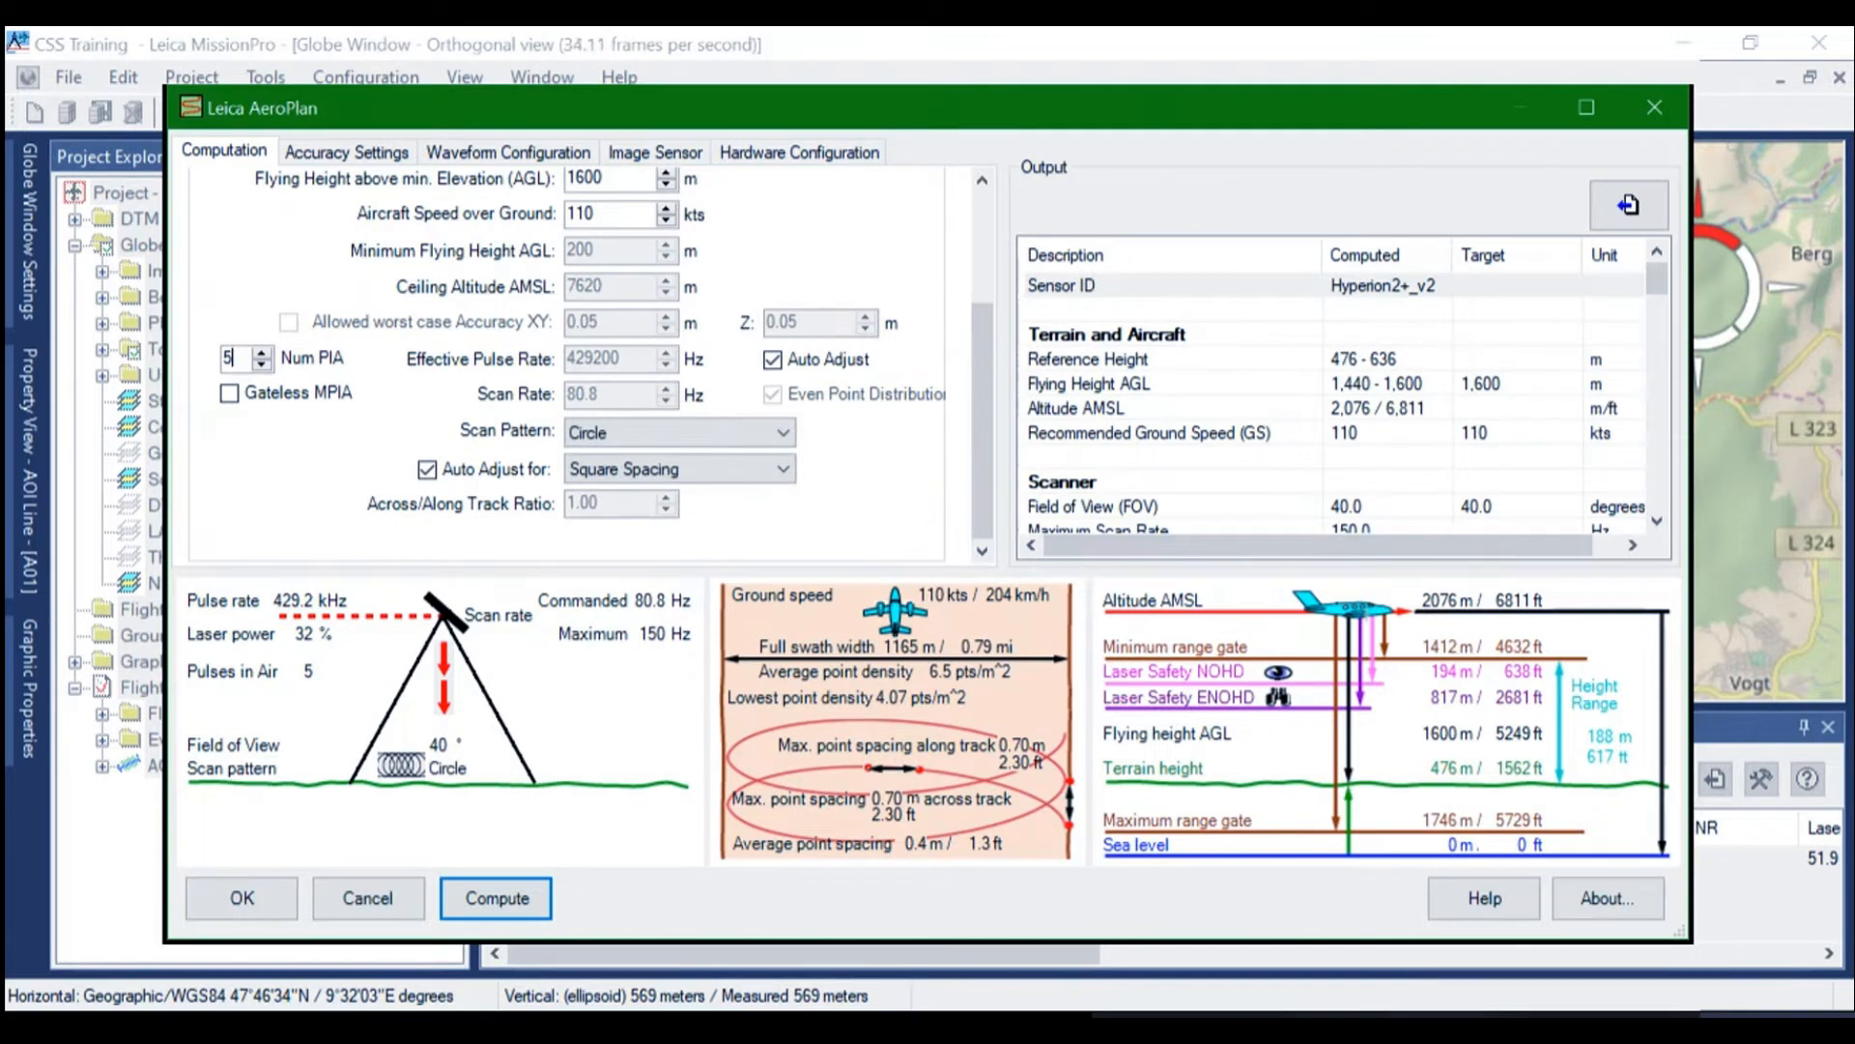
{"action": "scroll", "coordinate": [1334, 386], "scroll_direction": "down", "scroll_amount": 10}
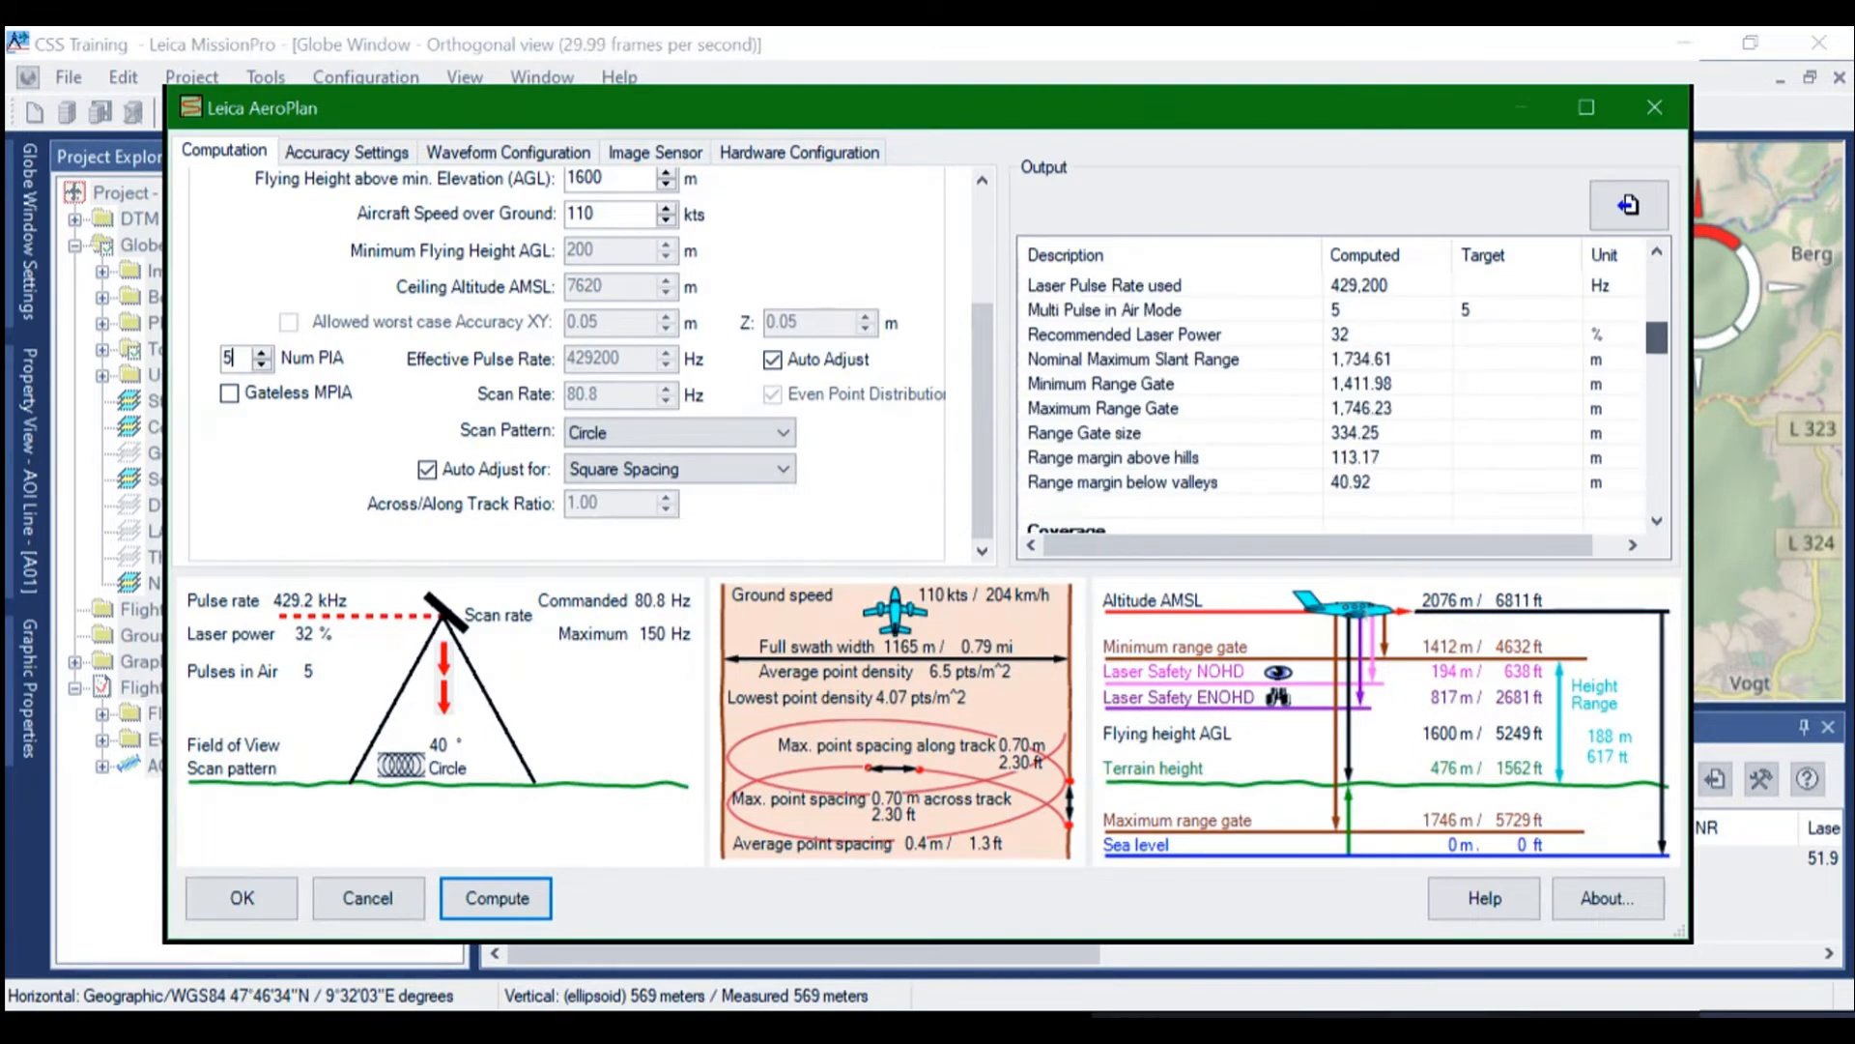
{"action": "scroll", "coordinate": [1333, 387], "scroll_direction": "up", "scroll_amount": 1}
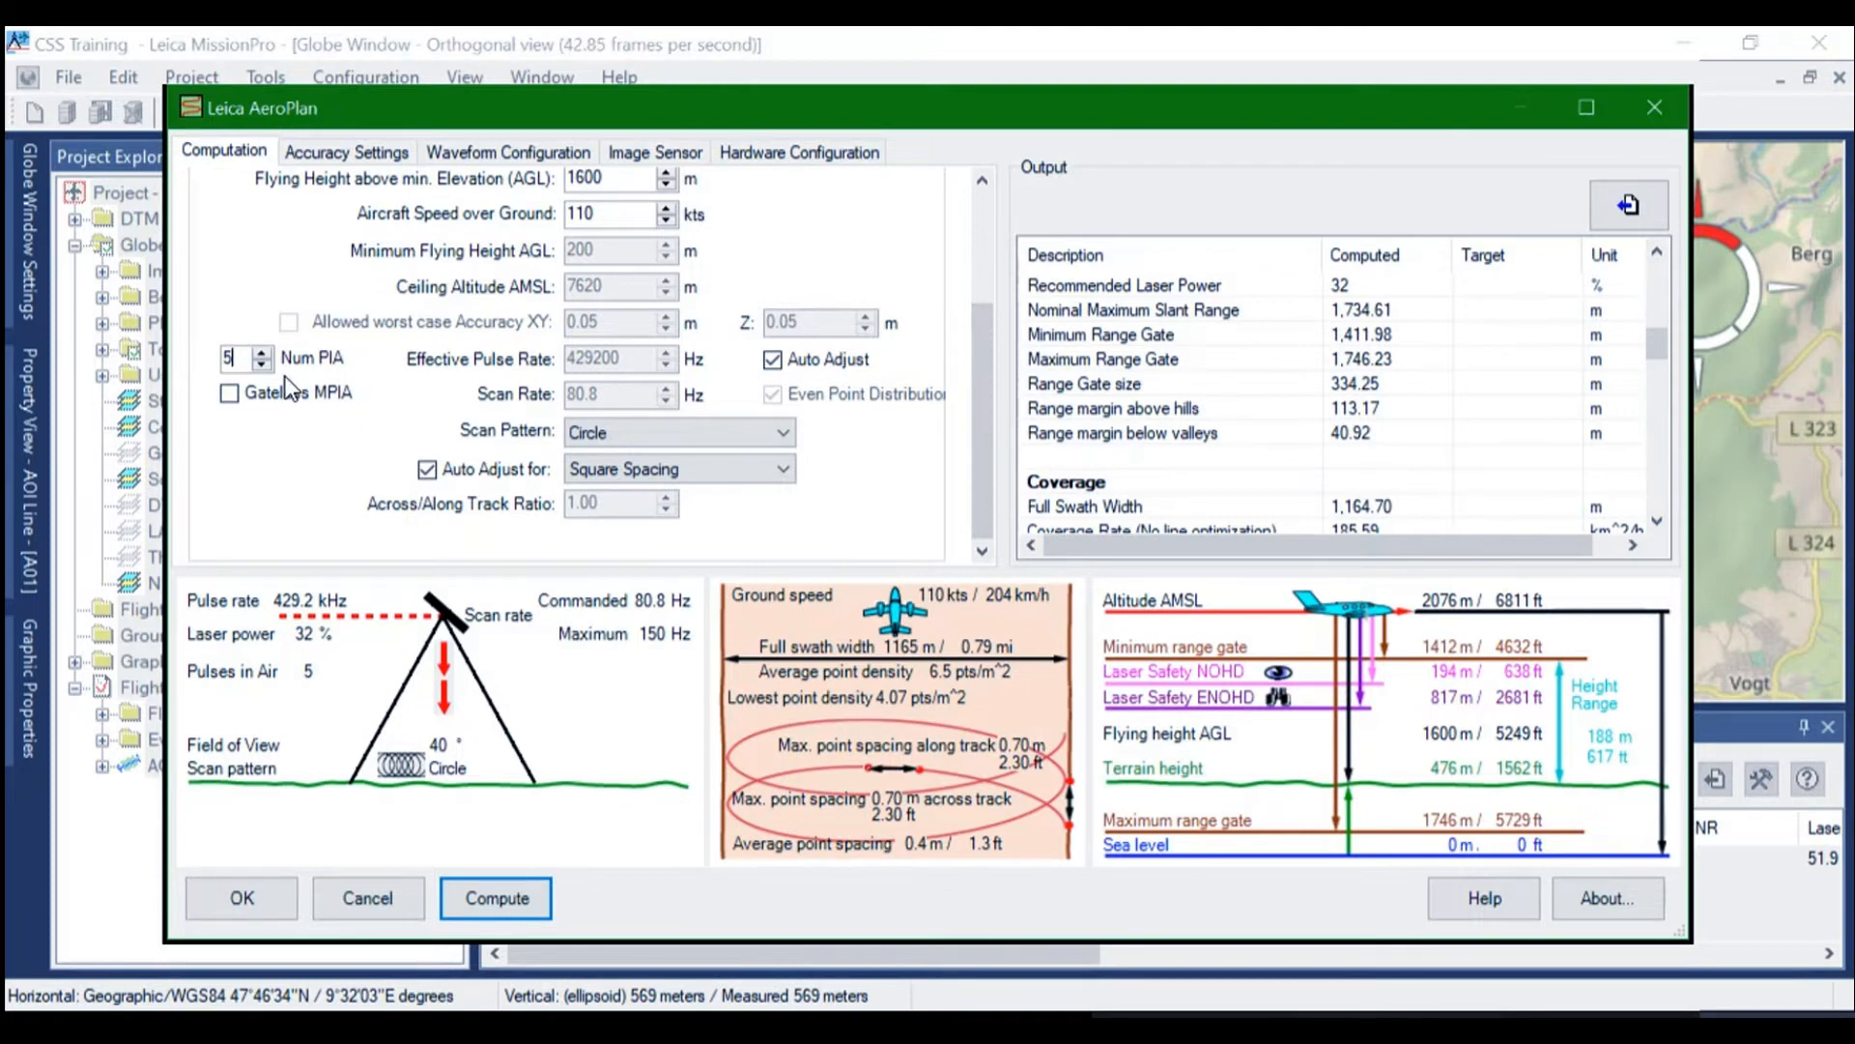
{"action": "left_click", "coordinate": [264, 354]}
{"action": "left_click", "coordinate": [496, 899]}
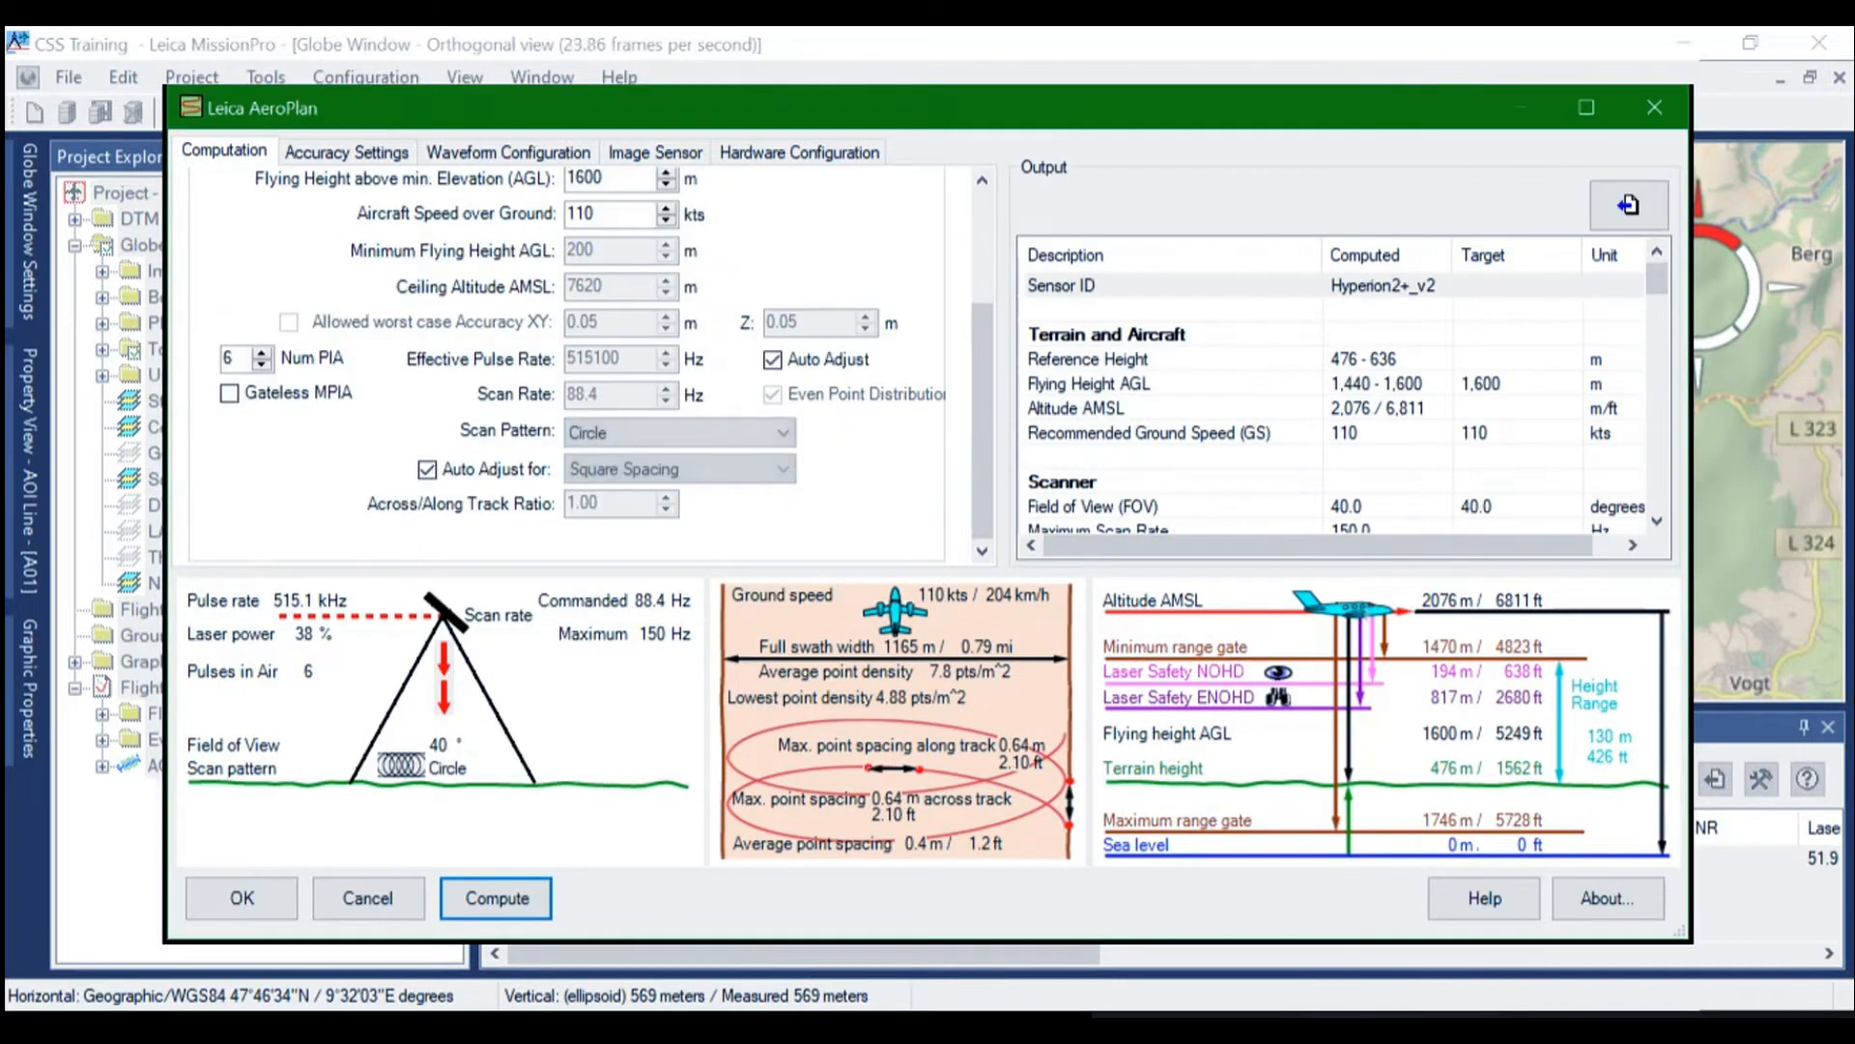
{"action": "left_click_drag", "start_coordinate": [1657, 279], "coordinate": [1657, 346]}
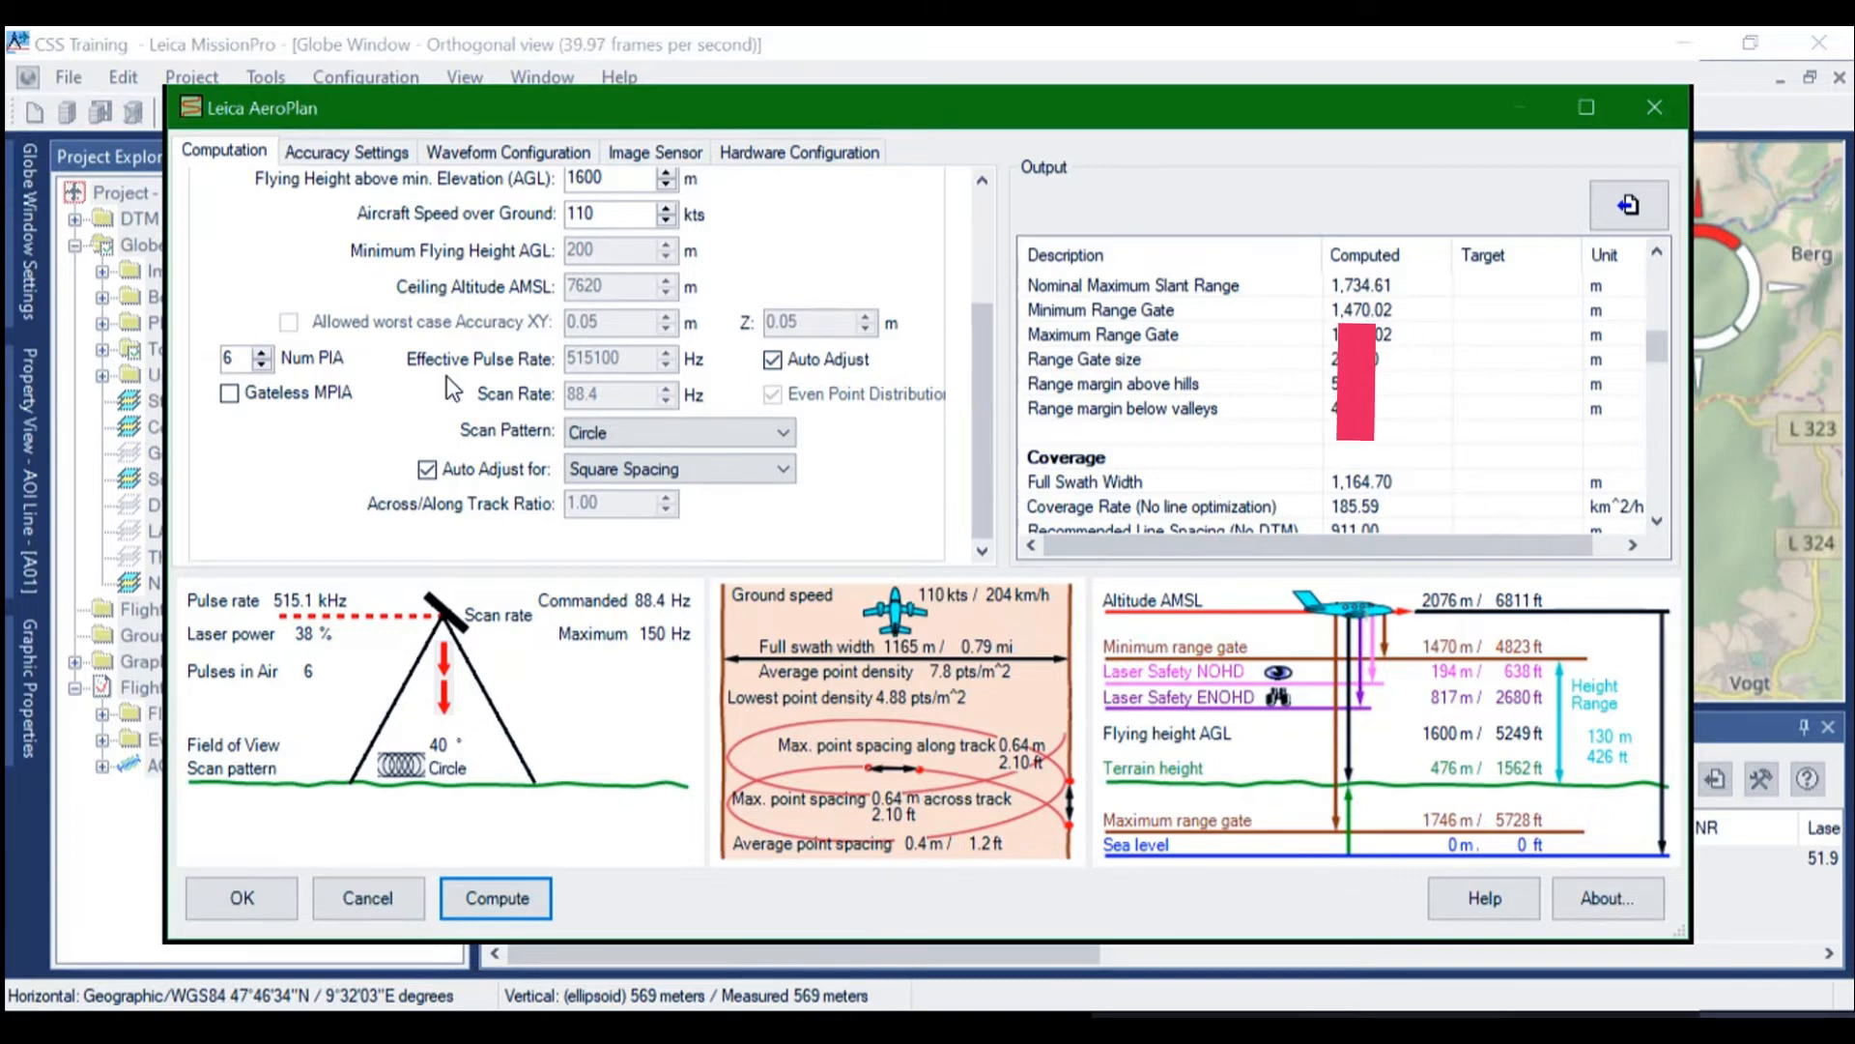
Try 7 pulses in the air, compare the range margins above hills and below valleys, and return to 6
{"action": "left_click", "coordinate": [261, 354]}
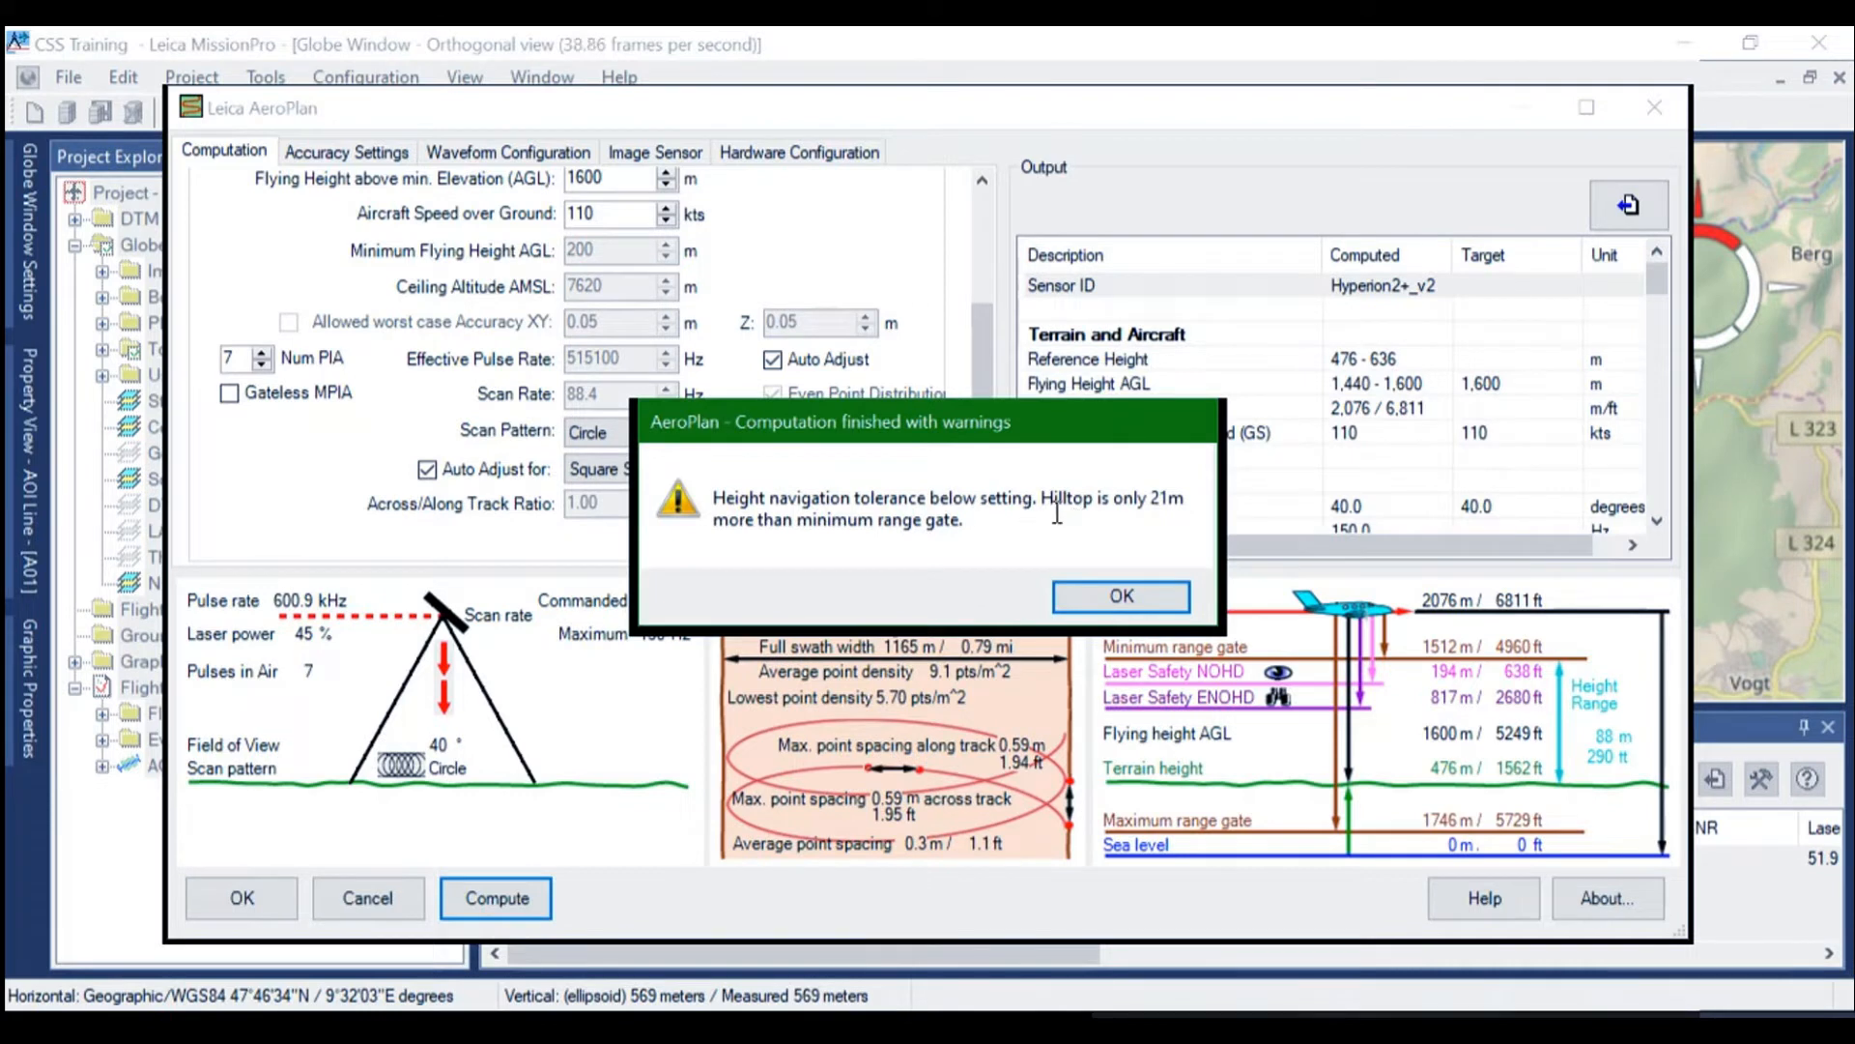
{"action": "left_click", "coordinate": [1114, 599]}
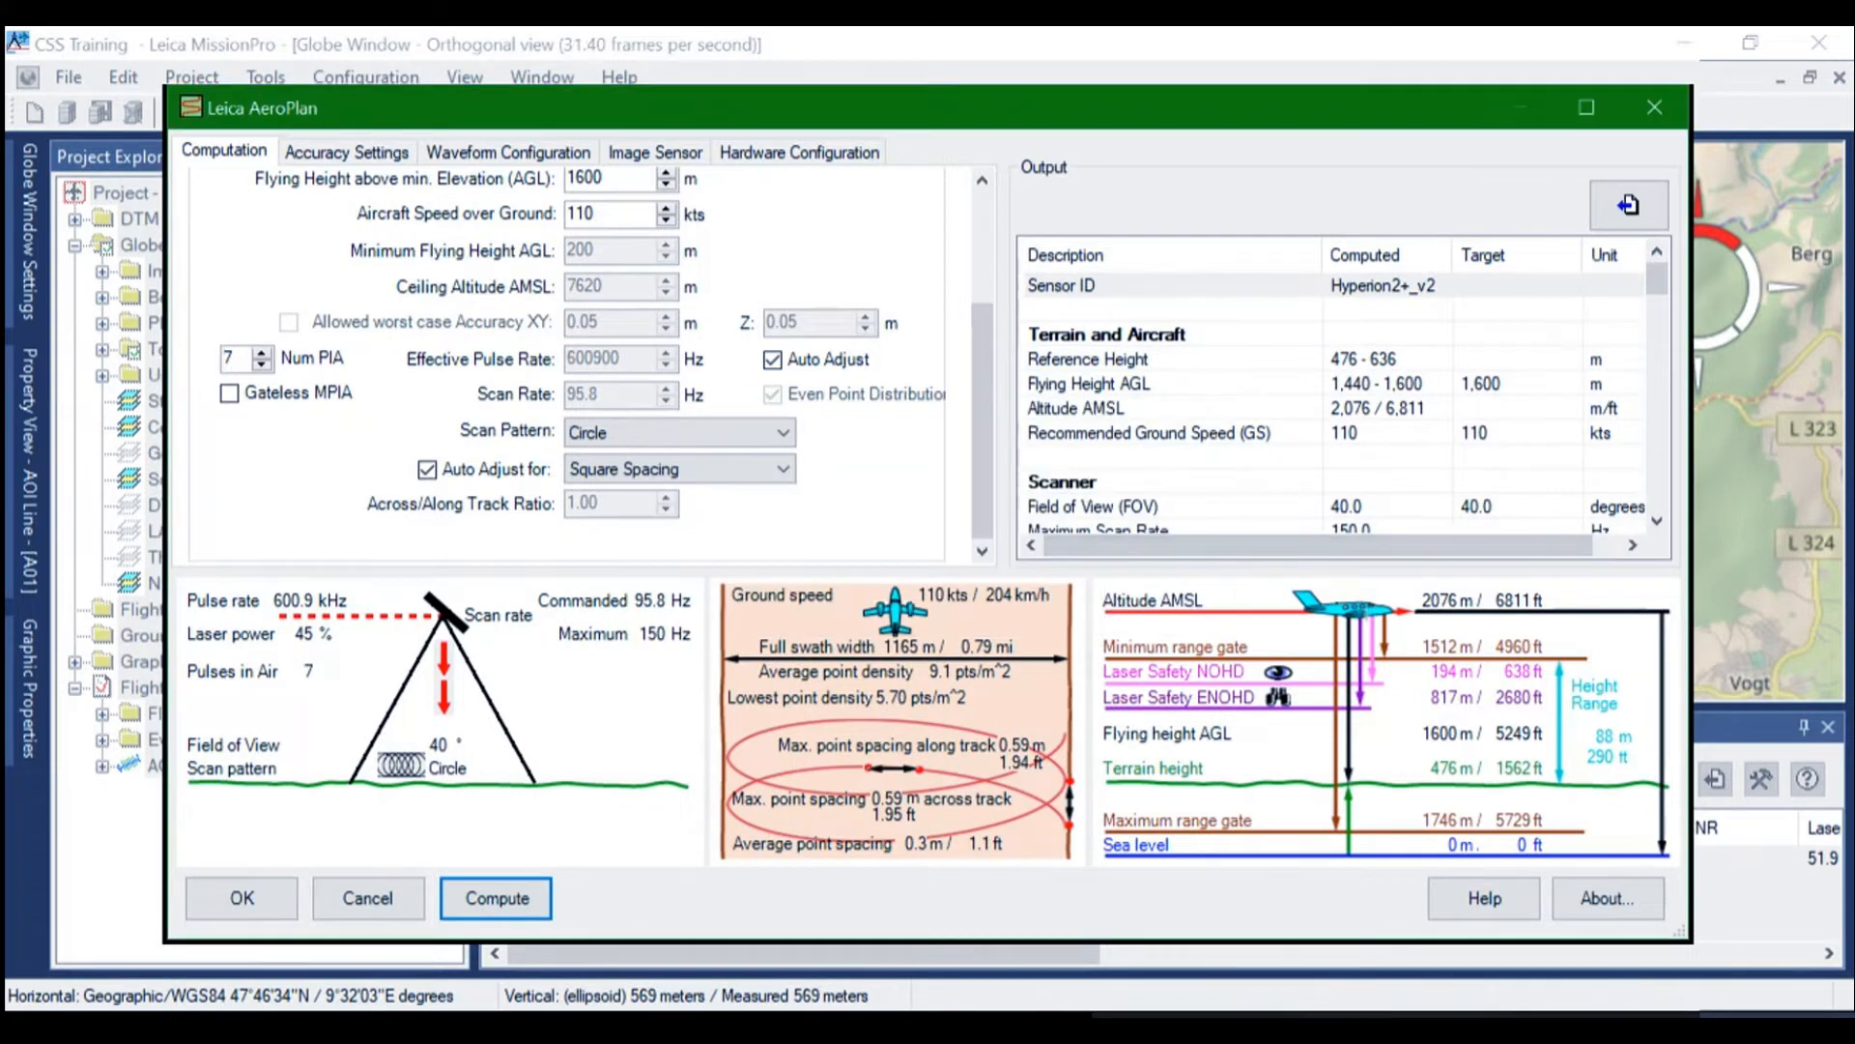
{"action": "scroll", "coordinate": [1333, 406], "scroll_direction": "down", "scroll_amount": 8}
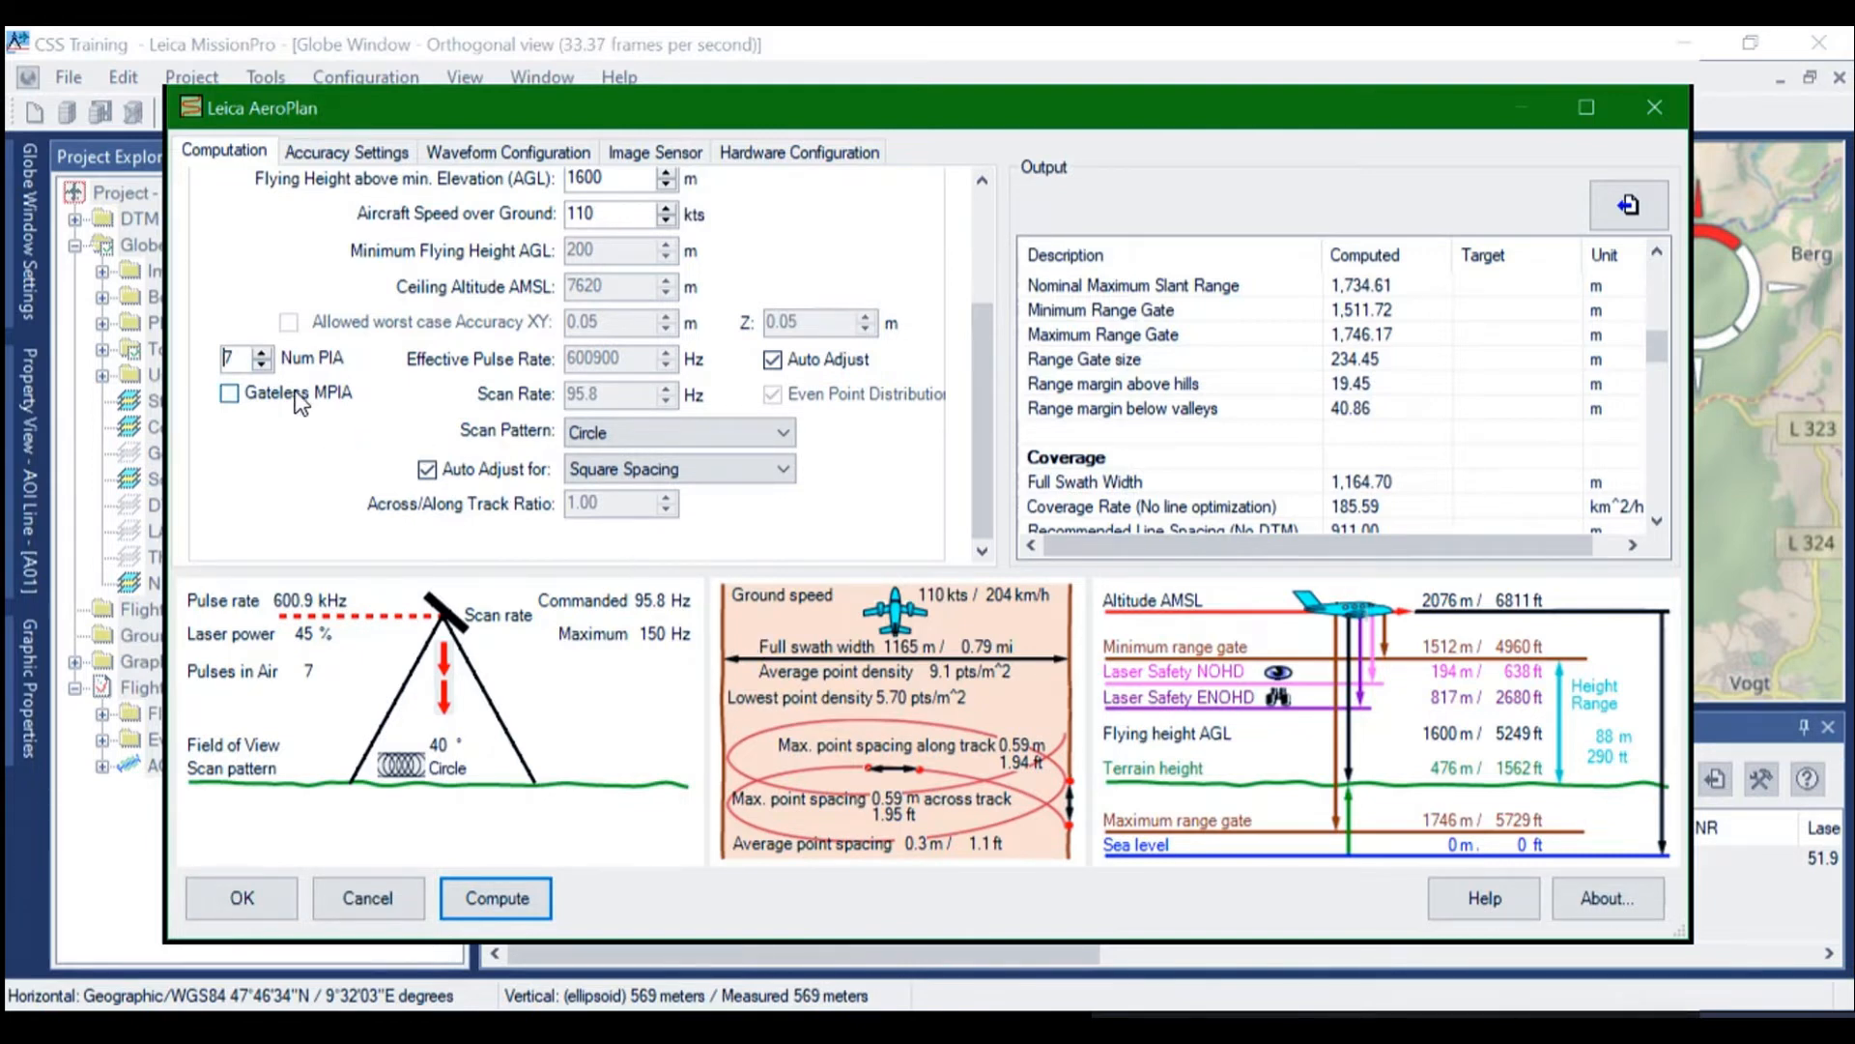
{"action": "left_click", "coordinate": [262, 358]}
{"action": "left_click", "coordinate": [262, 364]}
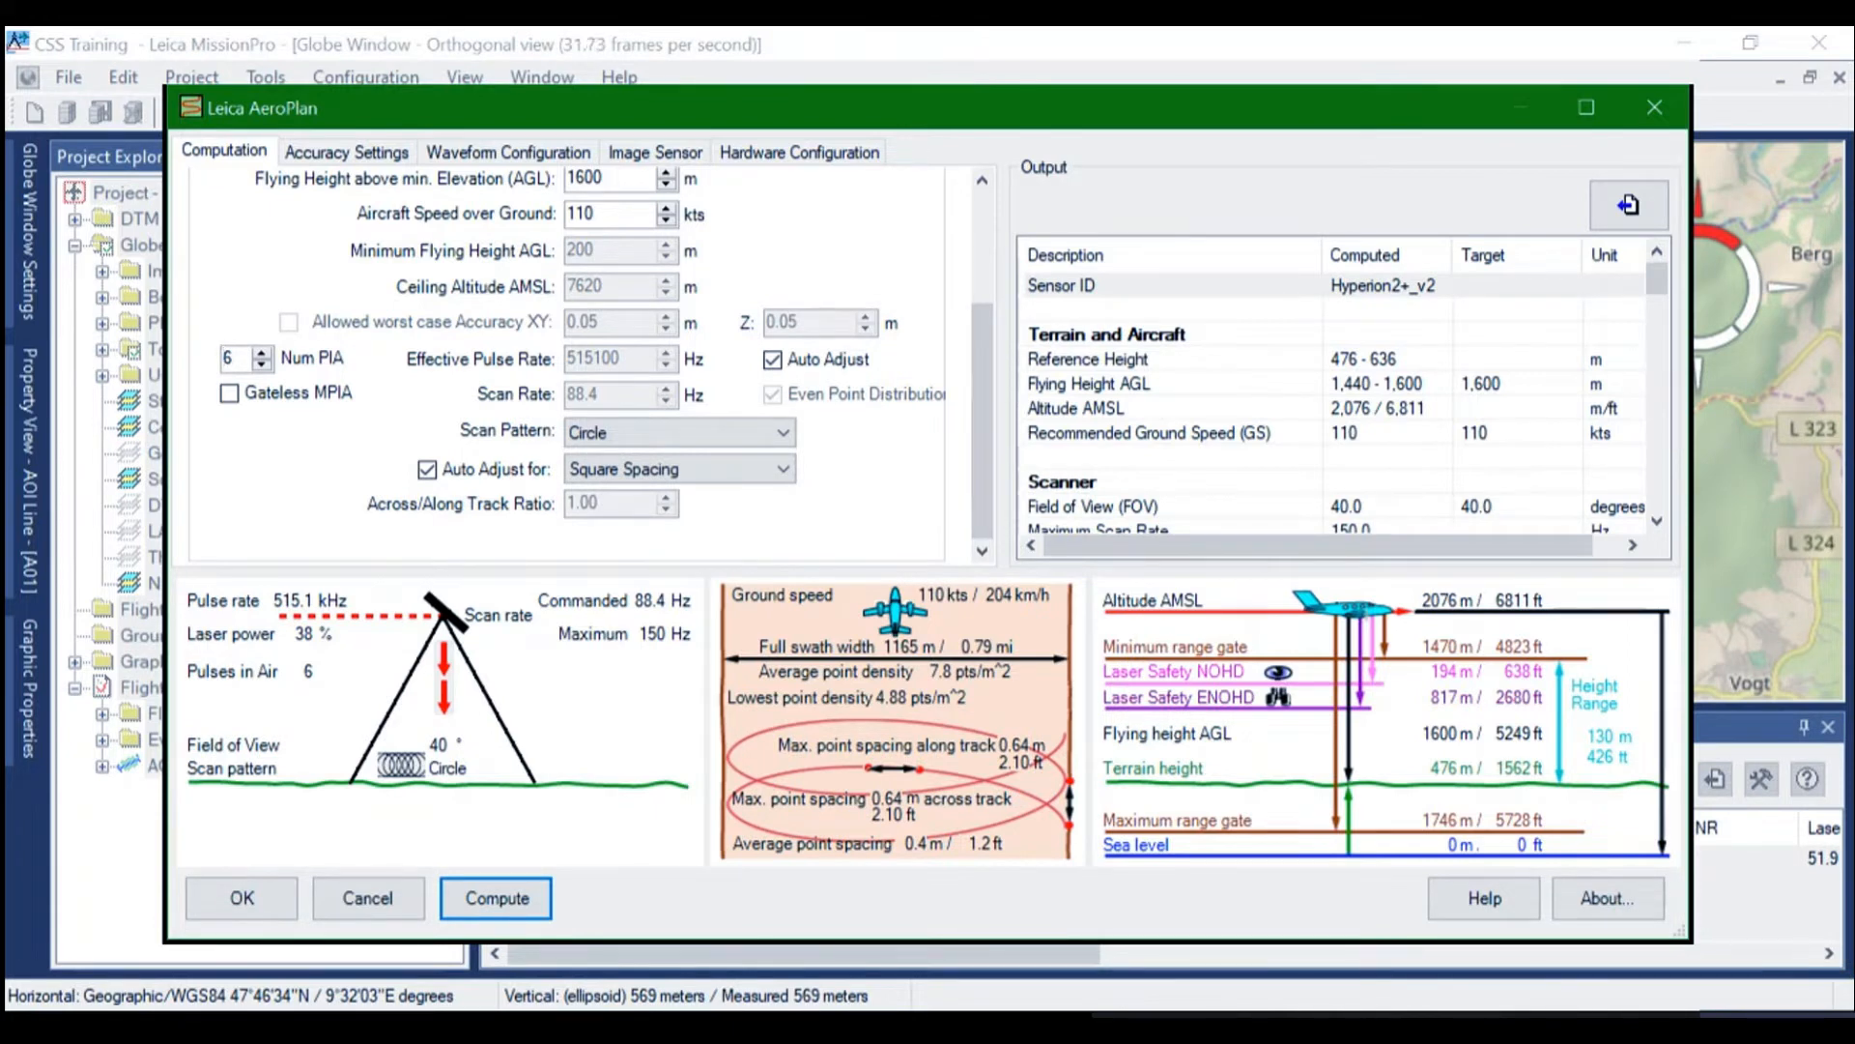
{"action": "scroll", "coordinate": [1334, 396], "scroll_direction": "down", "scroll_amount": 7}
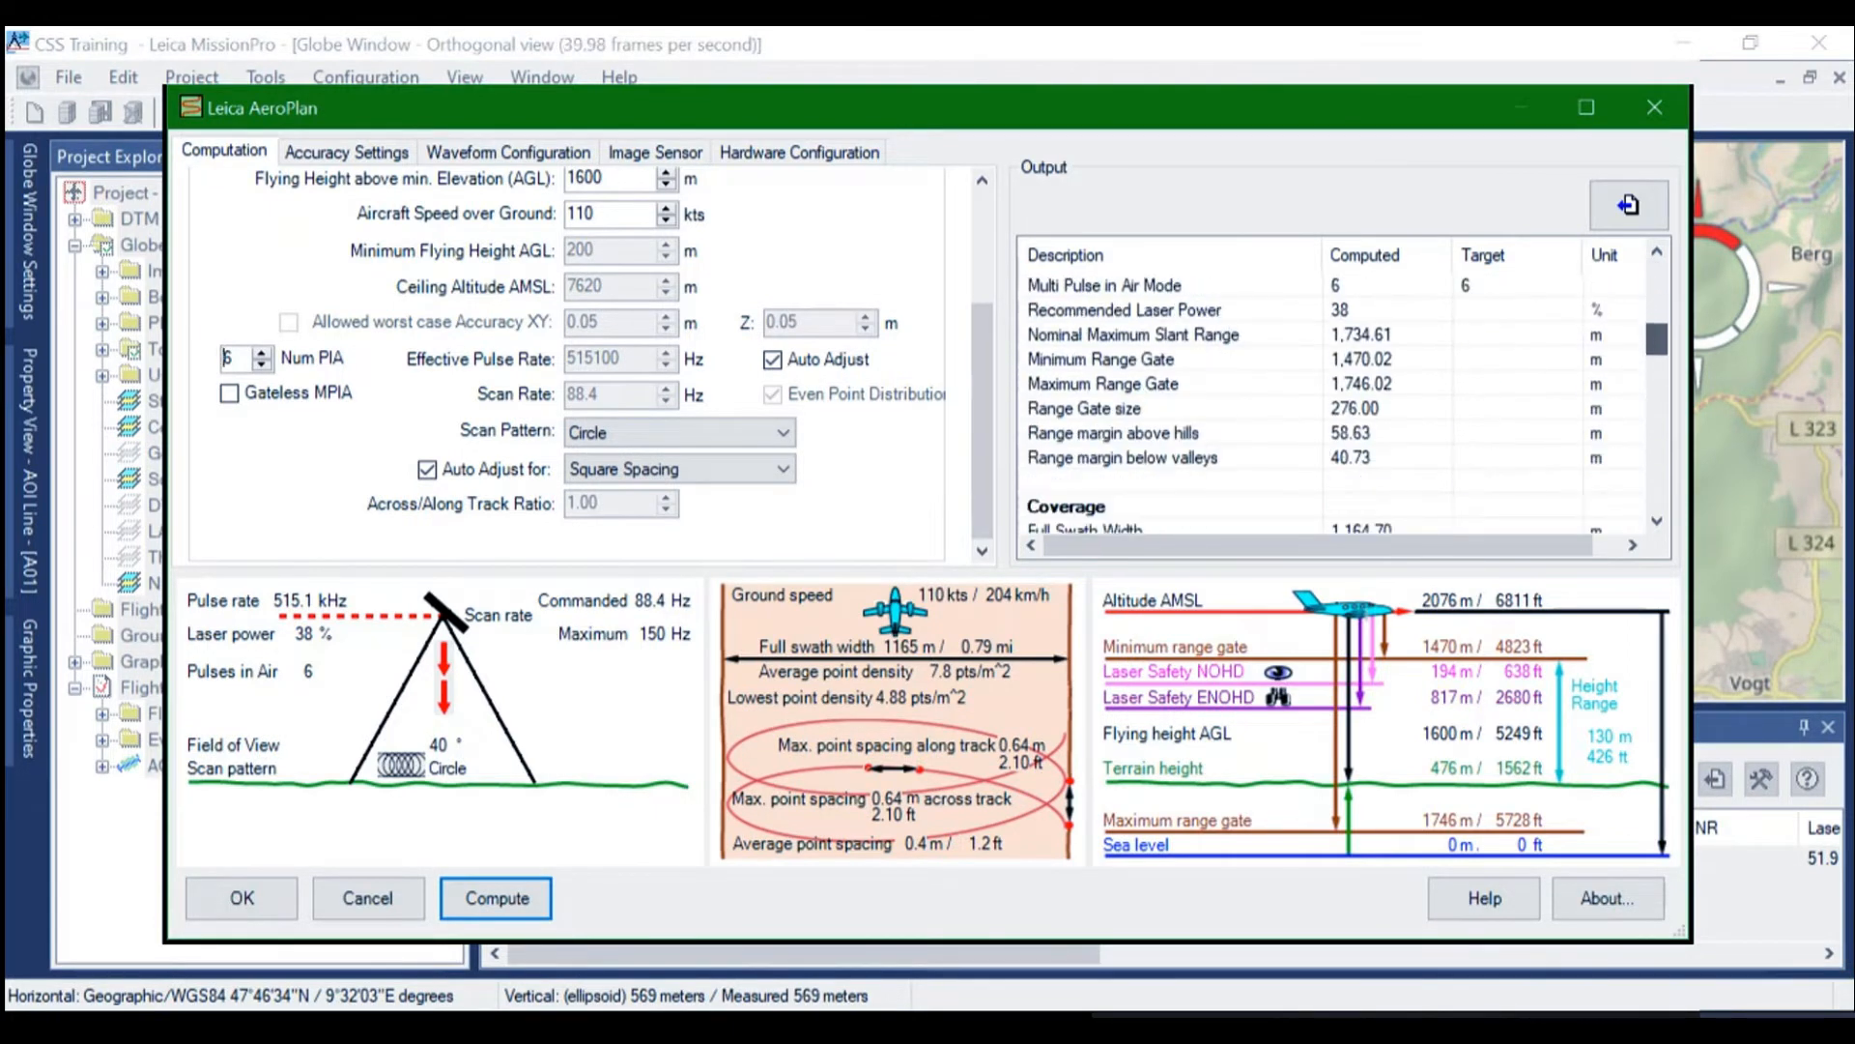
{"action": "scroll", "coordinate": [1334, 396], "scroll_direction": "down", "scroll_amount": 1}
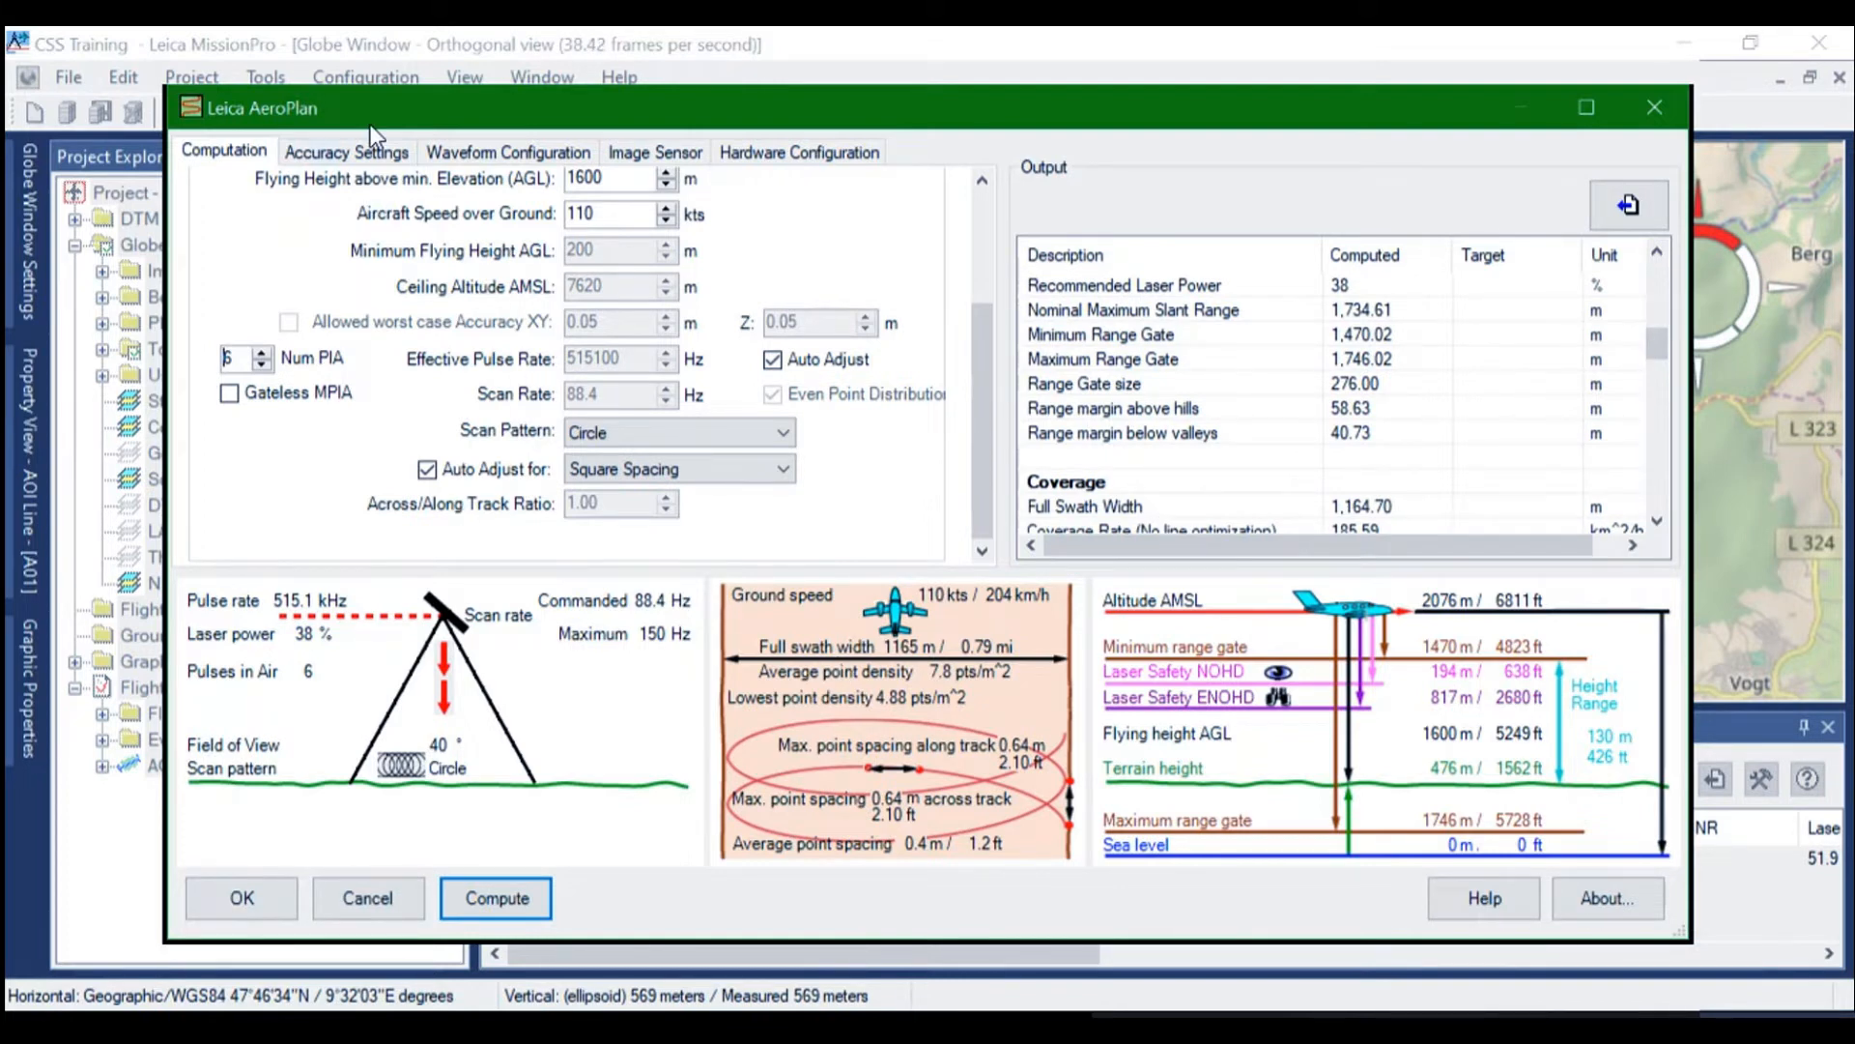
Review the accuracy settings, including desired SNR and discriminator threshold, plus the waveform and image sensor configuration, without changing them
{"action": "left_click", "coordinate": [354, 149]}
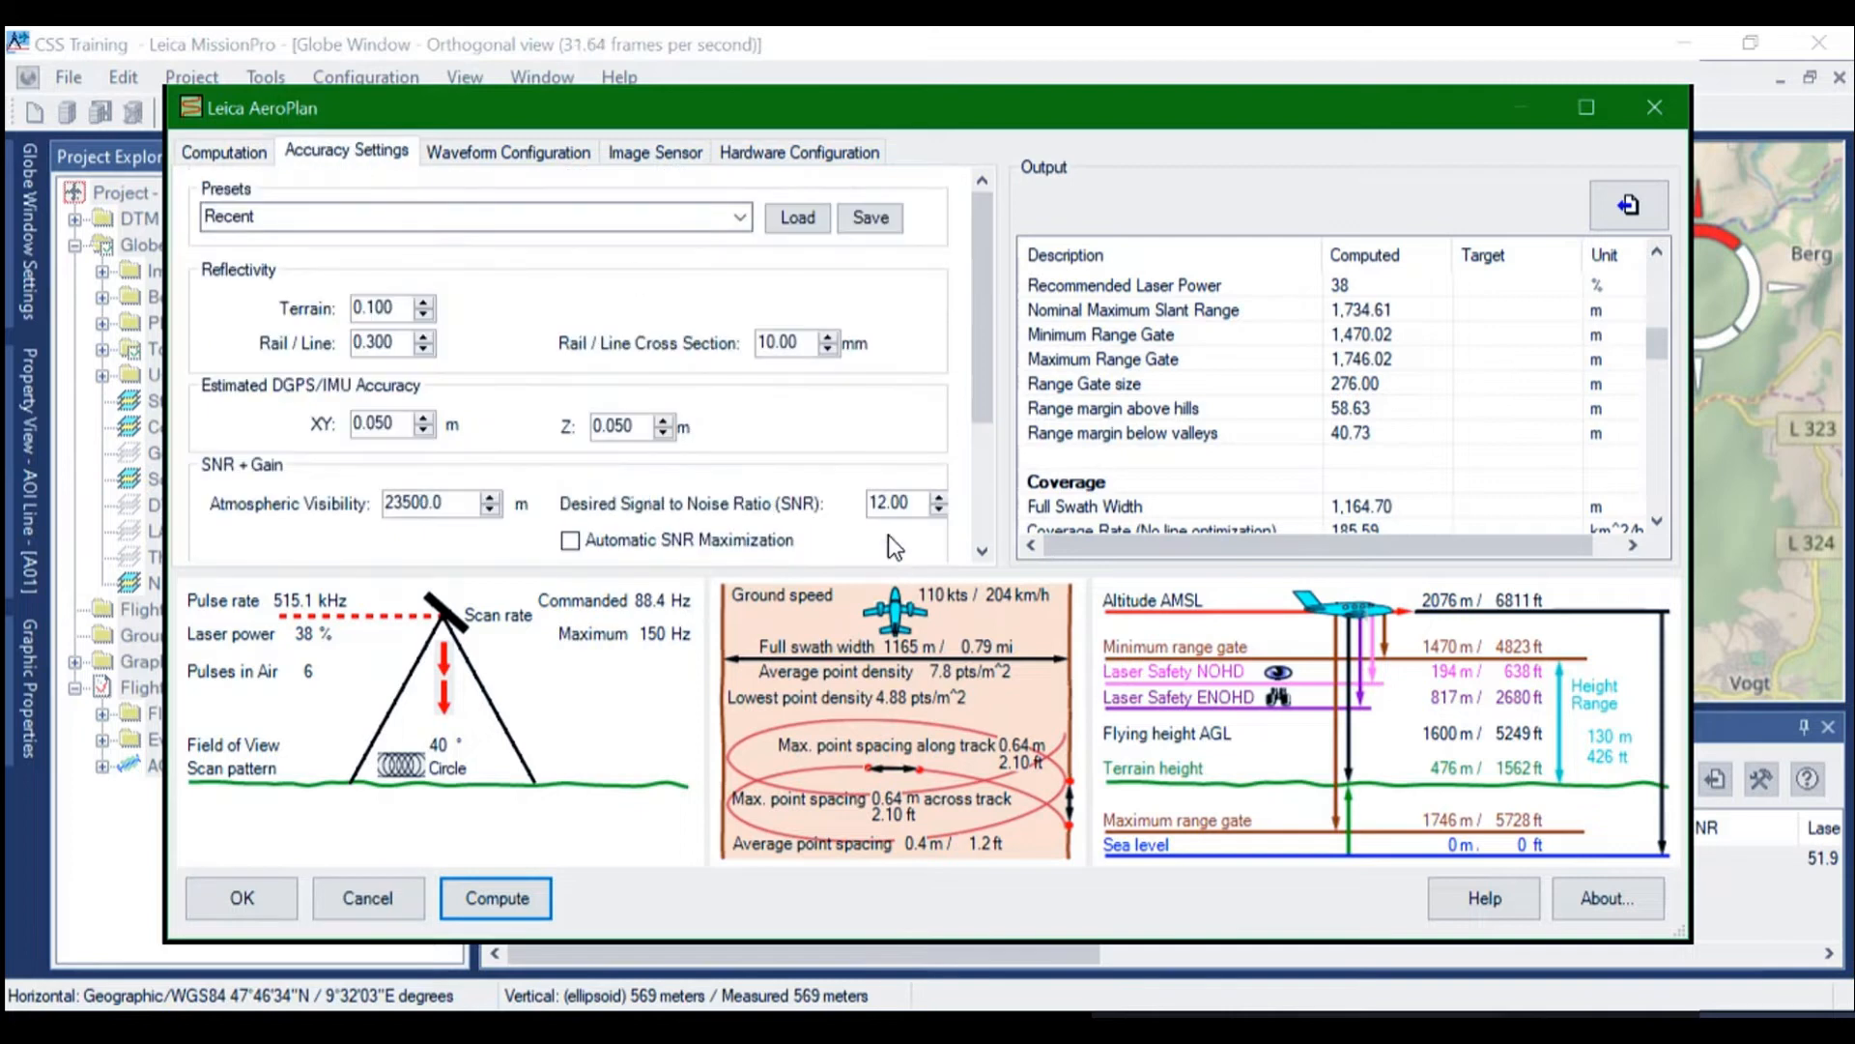
{"action": "scroll", "coordinate": [976, 378], "scroll_direction": "down", "scroll_amount": 3}
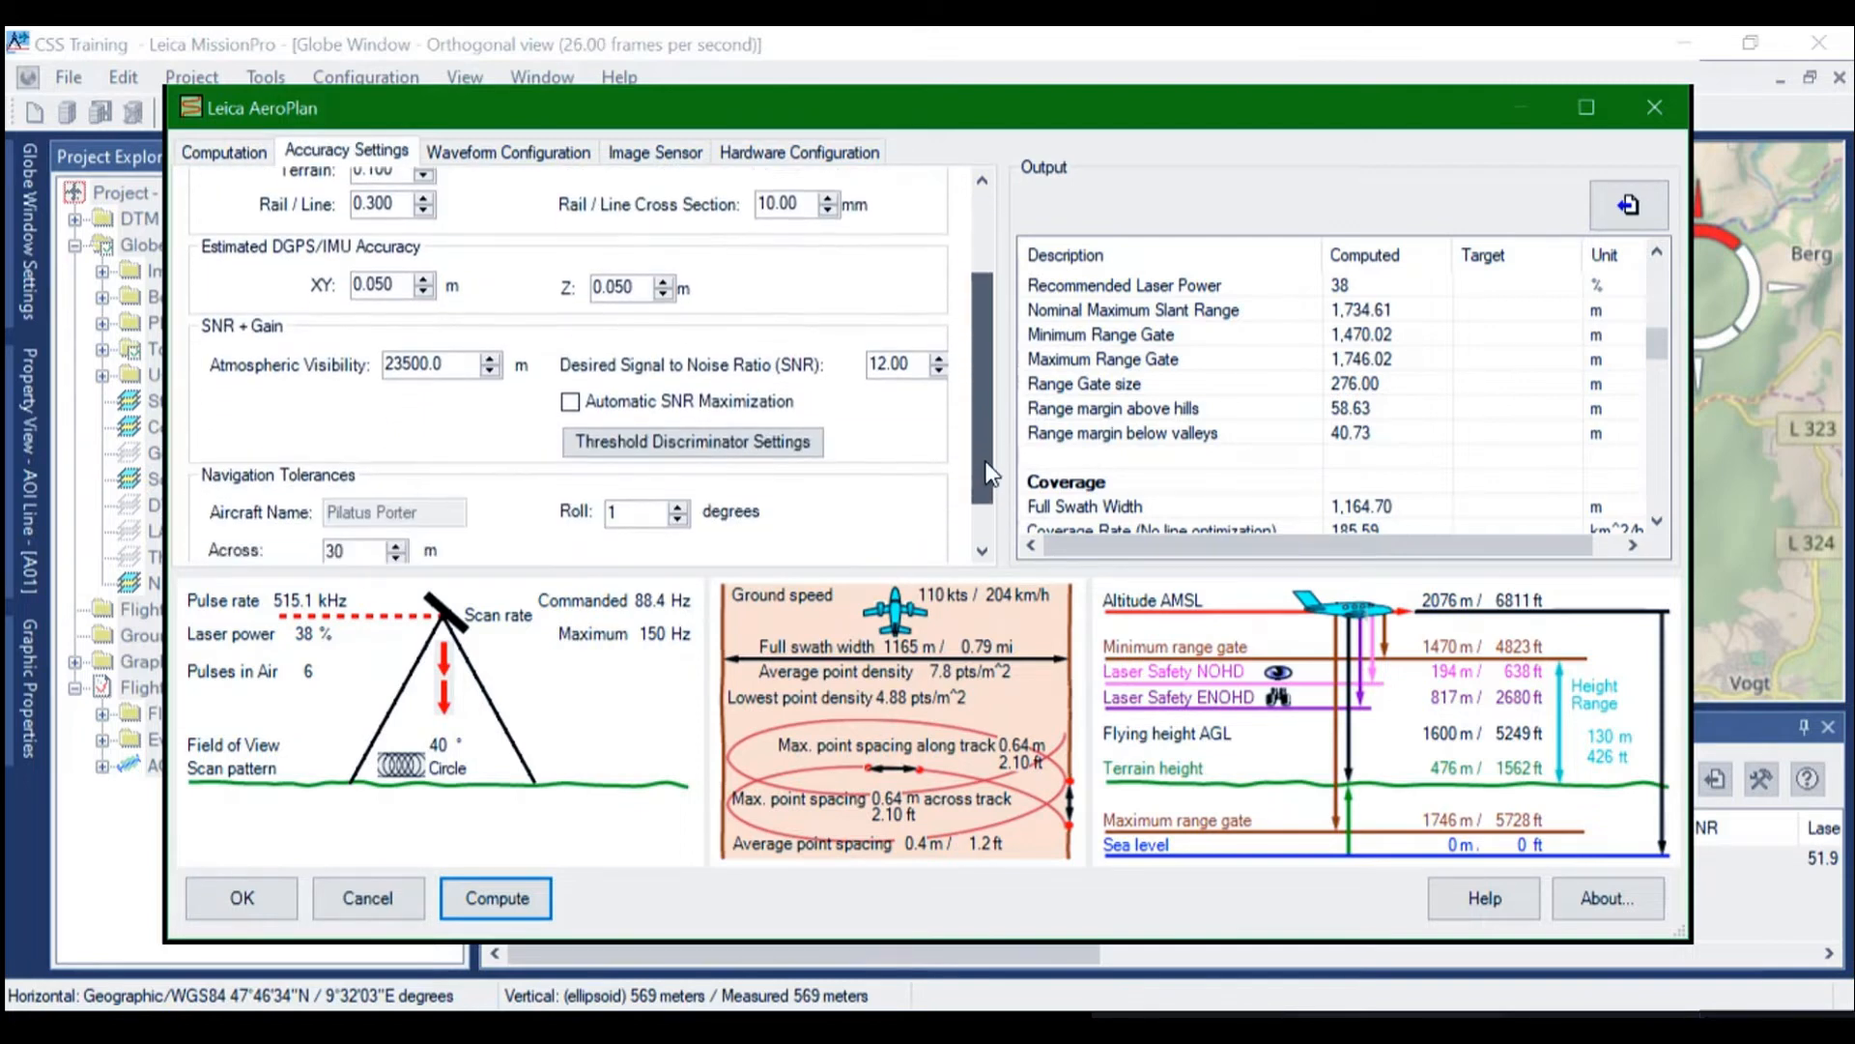
{"action": "mouse_move", "coordinate": [904, 363]}
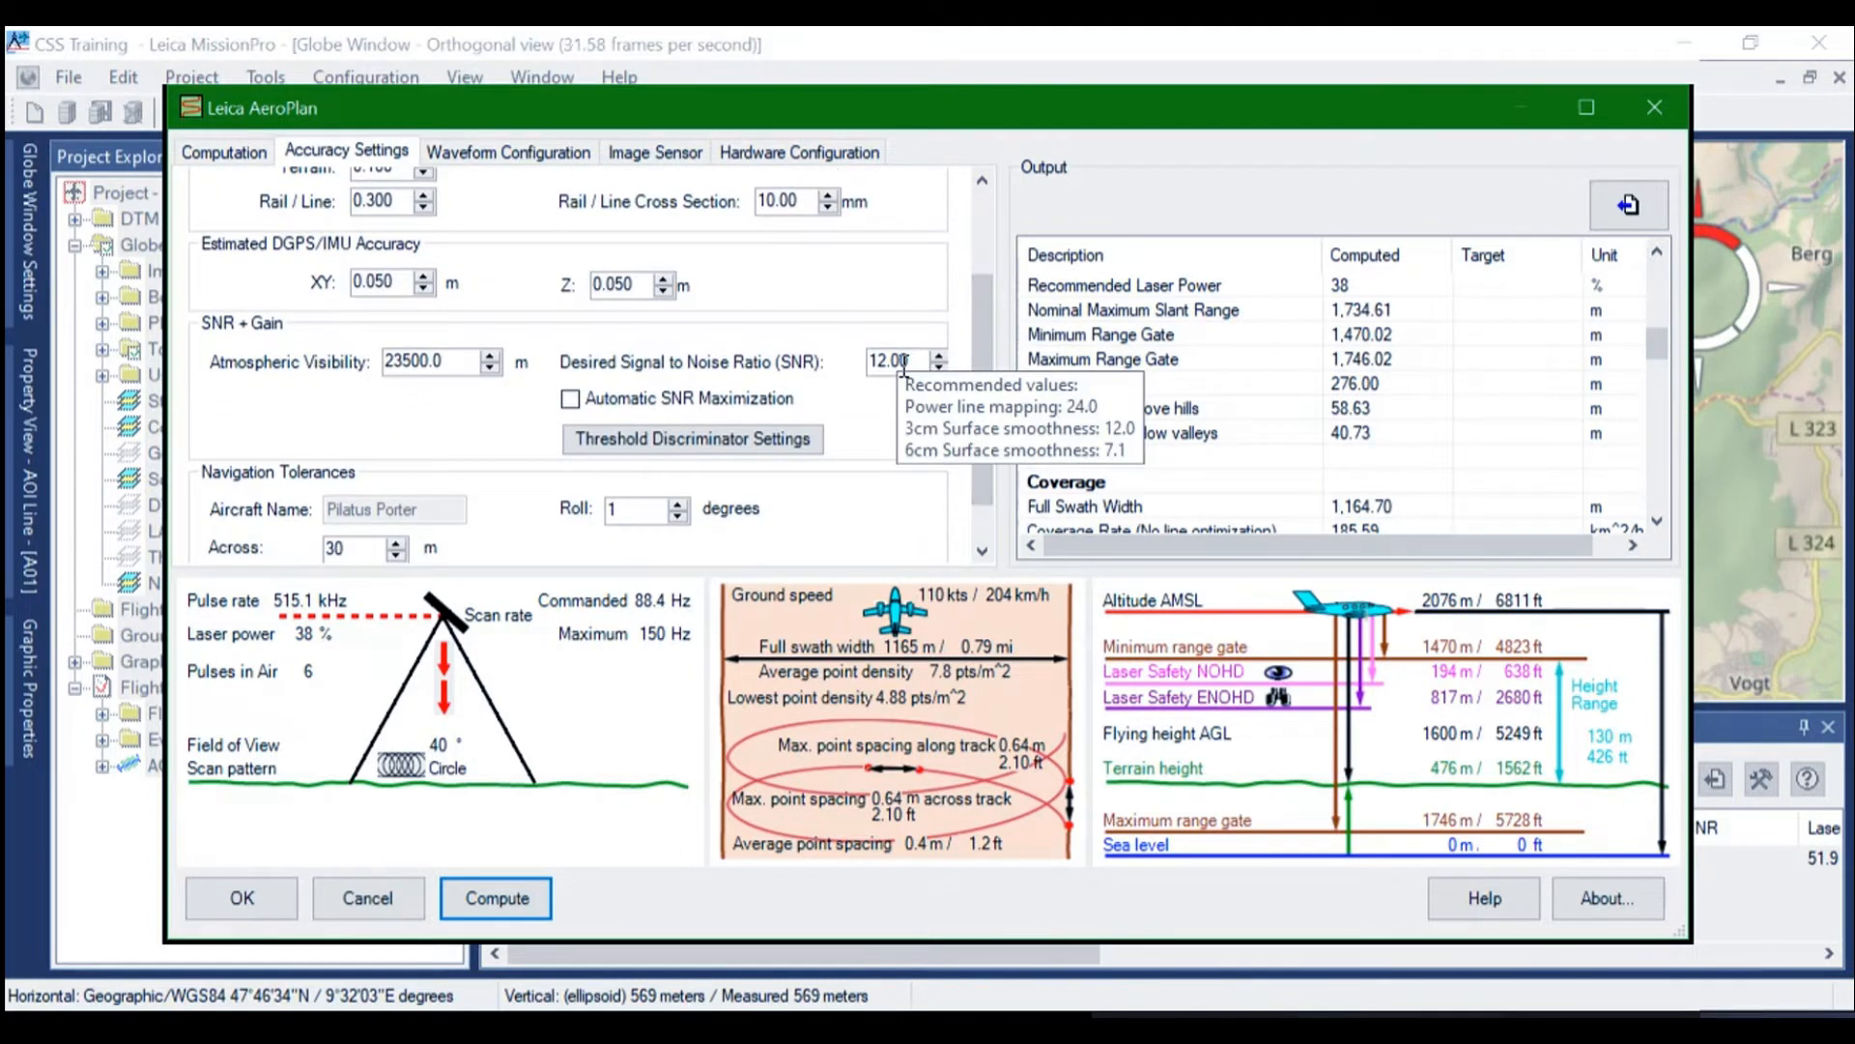
{"action": "left_click_drag", "start_coordinate": [988, 439], "coordinate": [983, 488]}
{"action": "left_click", "coordinate": [748, 396]}
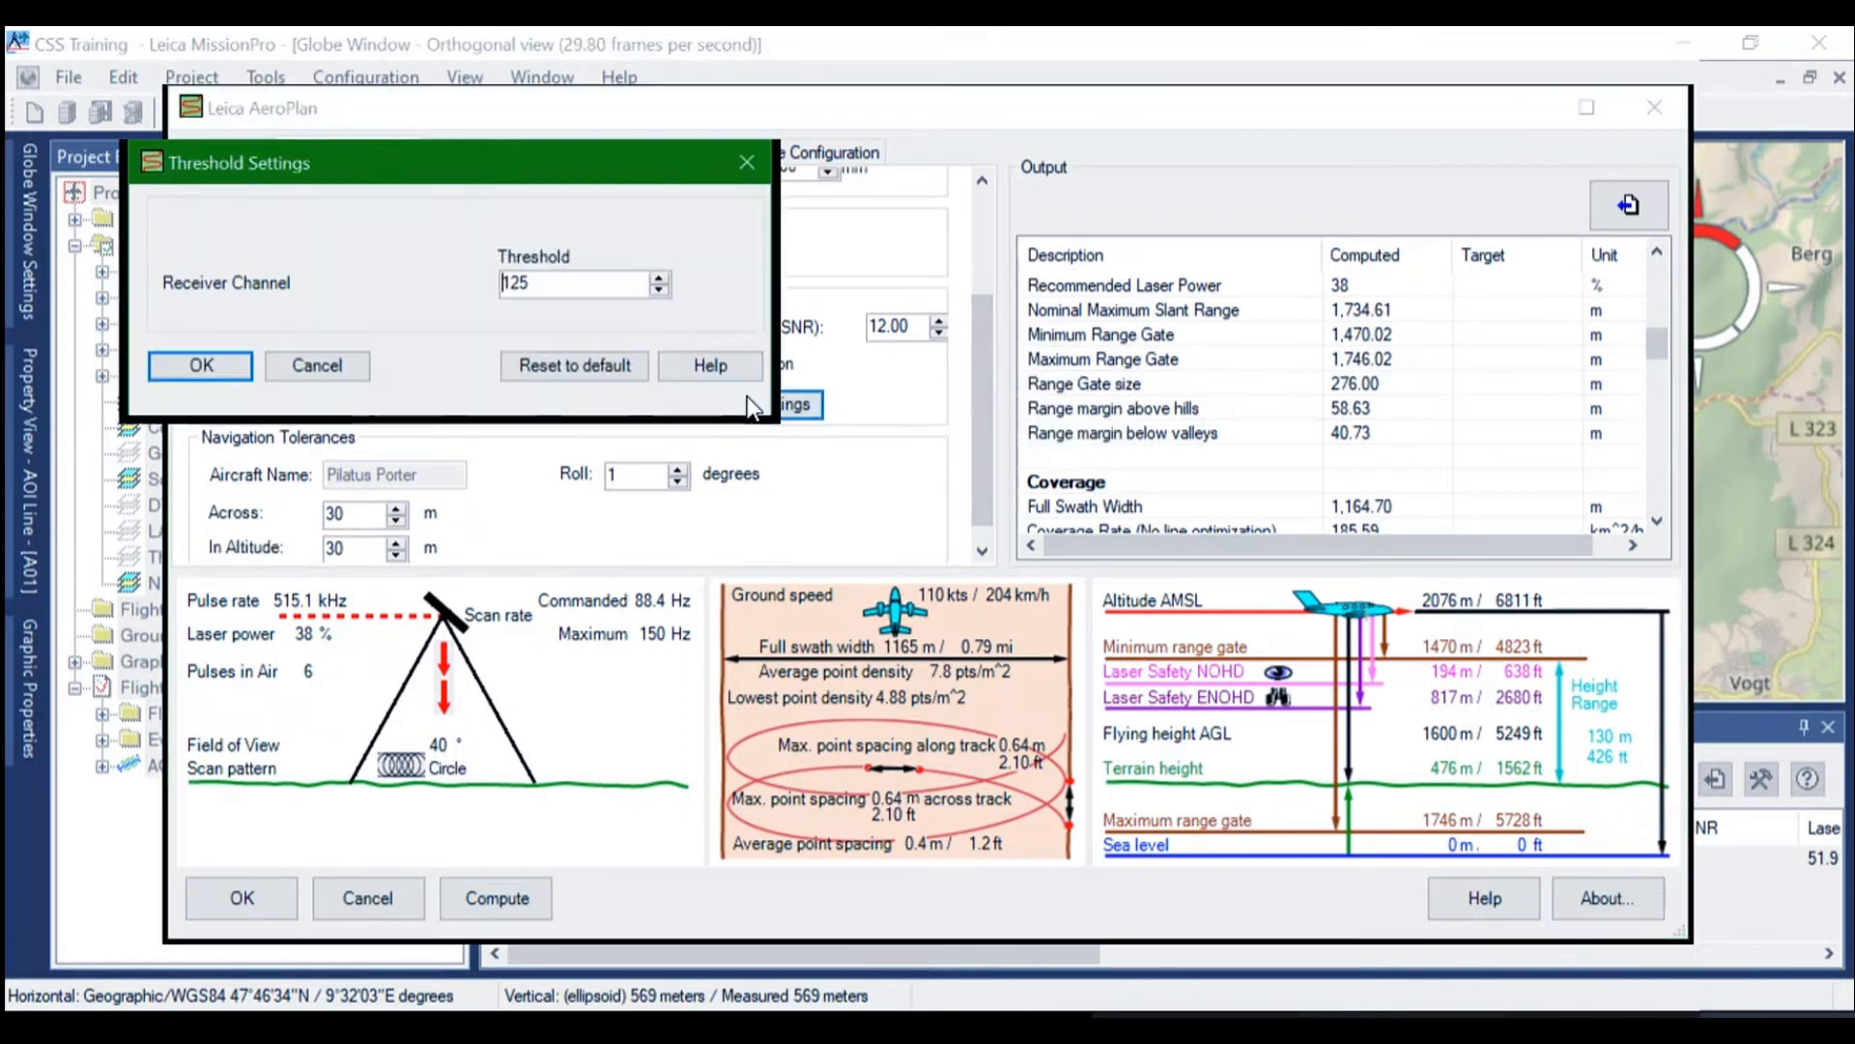
{"action": "left_click", "coordinate": [201, 367]}
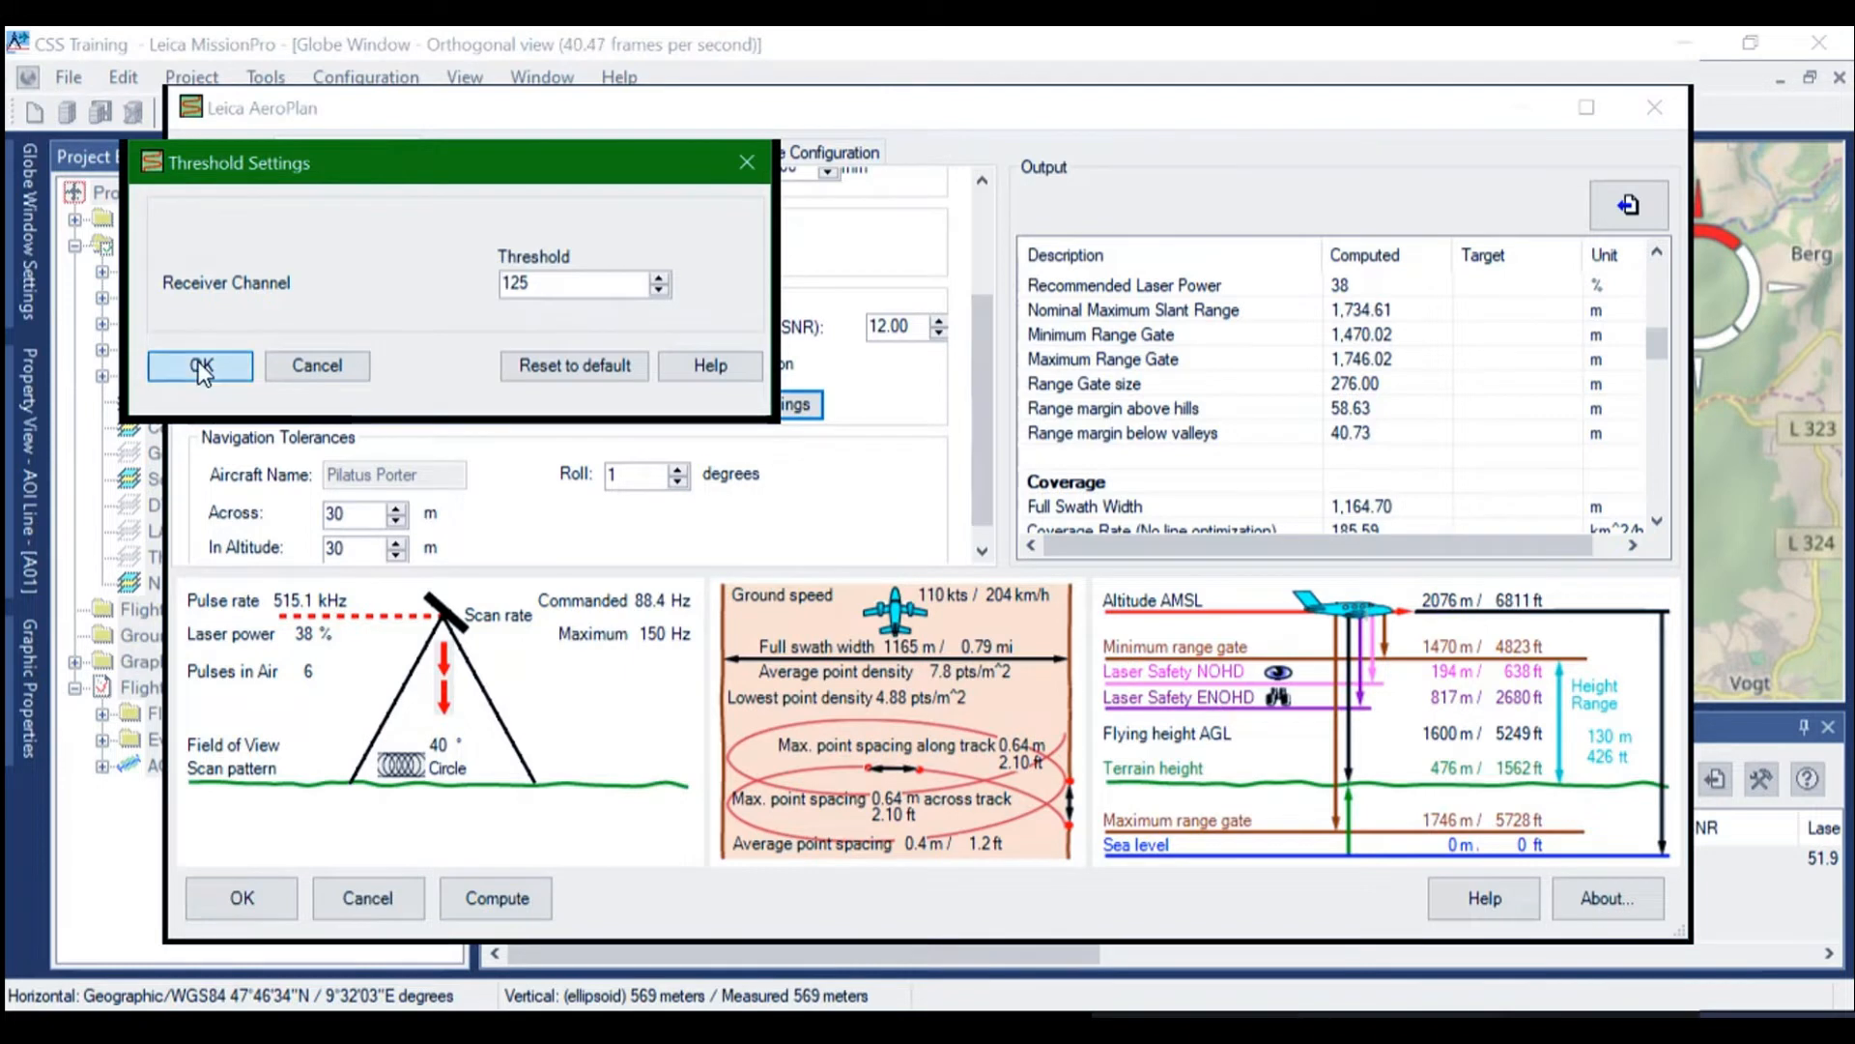
{"action": "left_click", "coordinate": [549, 160]}
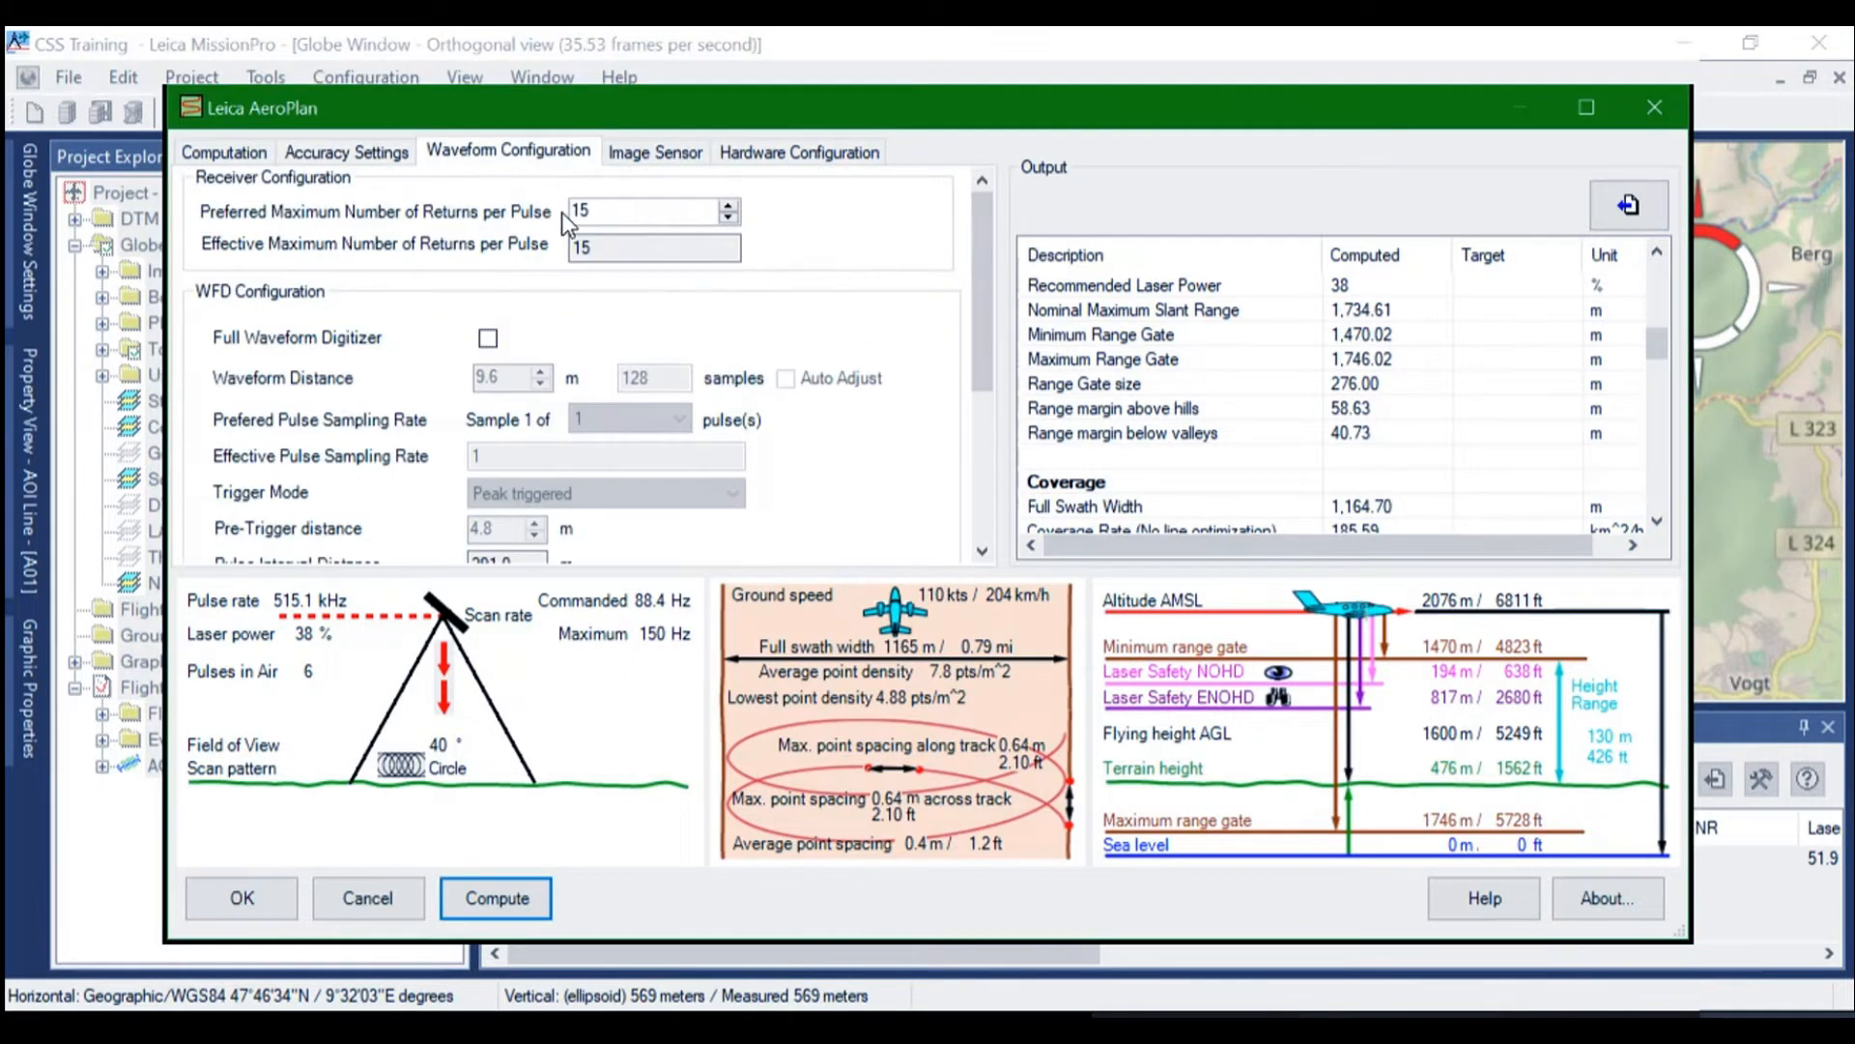
{"action": "left_click", "coordinate": [642, 149]}
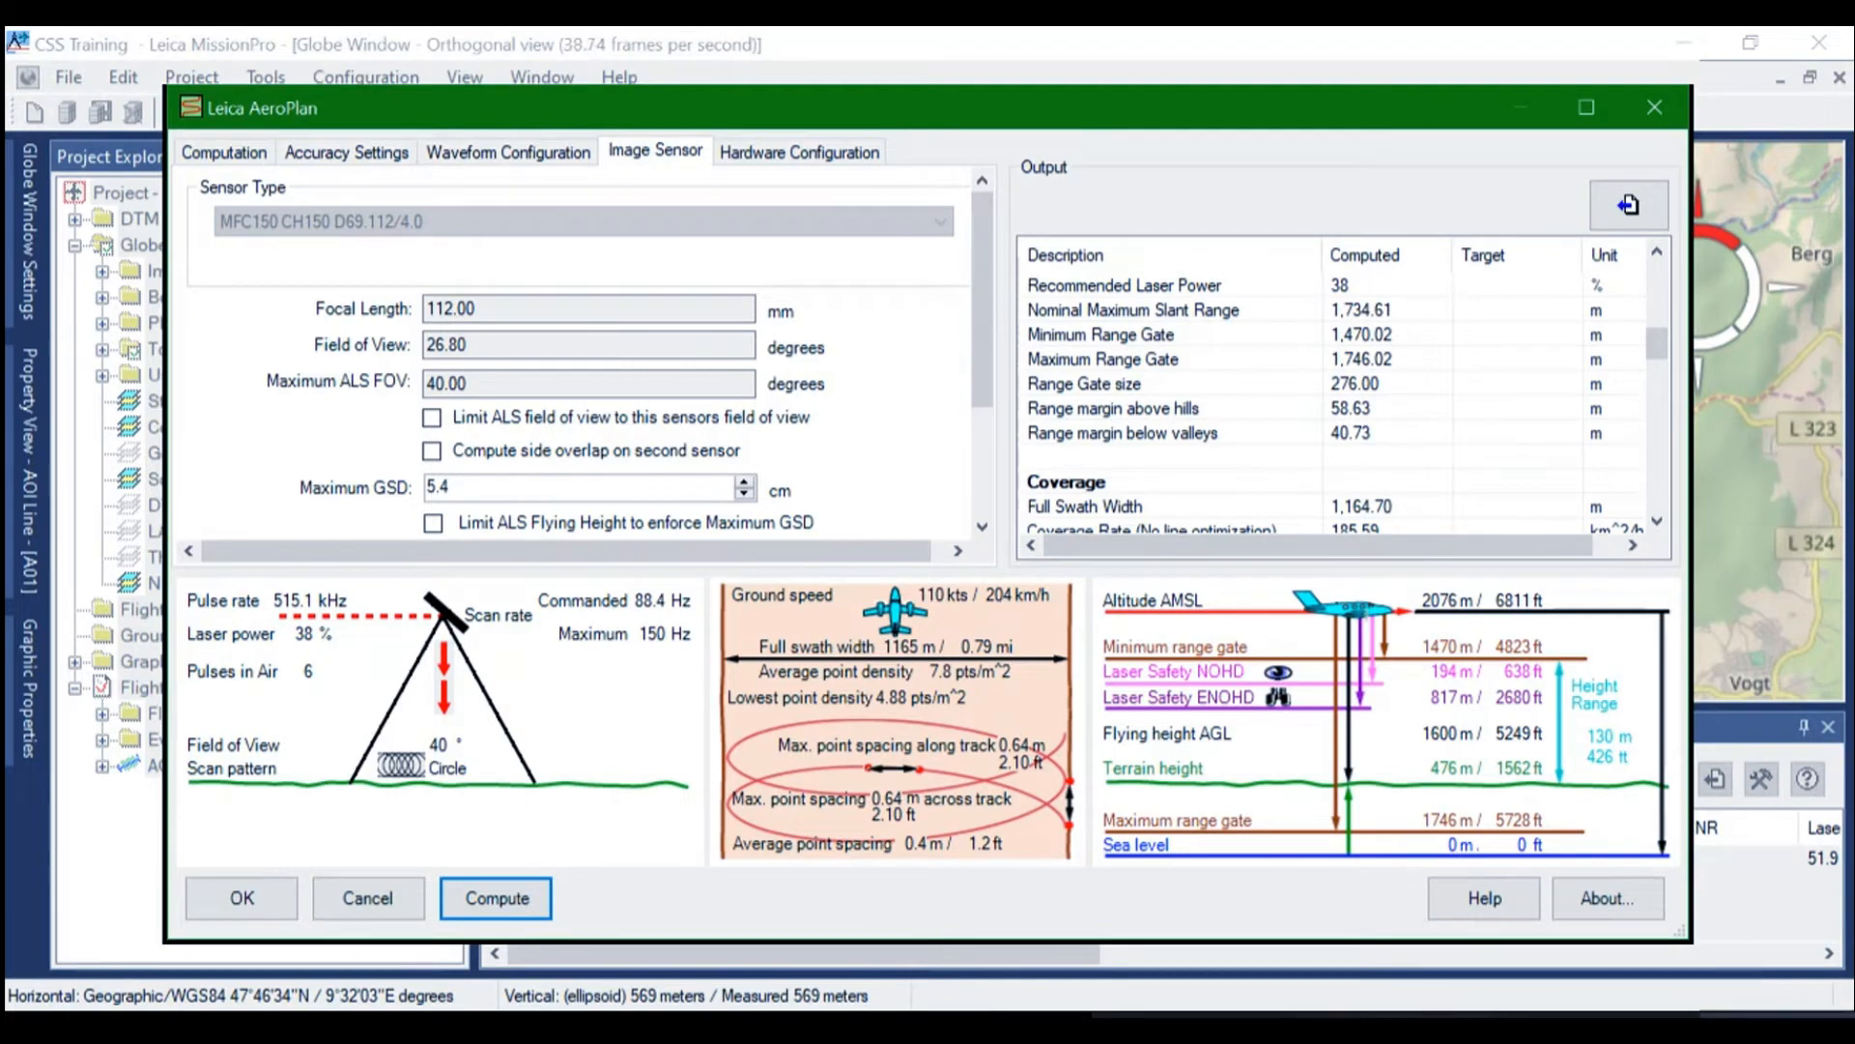
Accept the AeroPlan settings, select AOI line A01 in the project tree, and inspect its extent on the map
{"action": "left_click", "coordinate": [242, 897]}
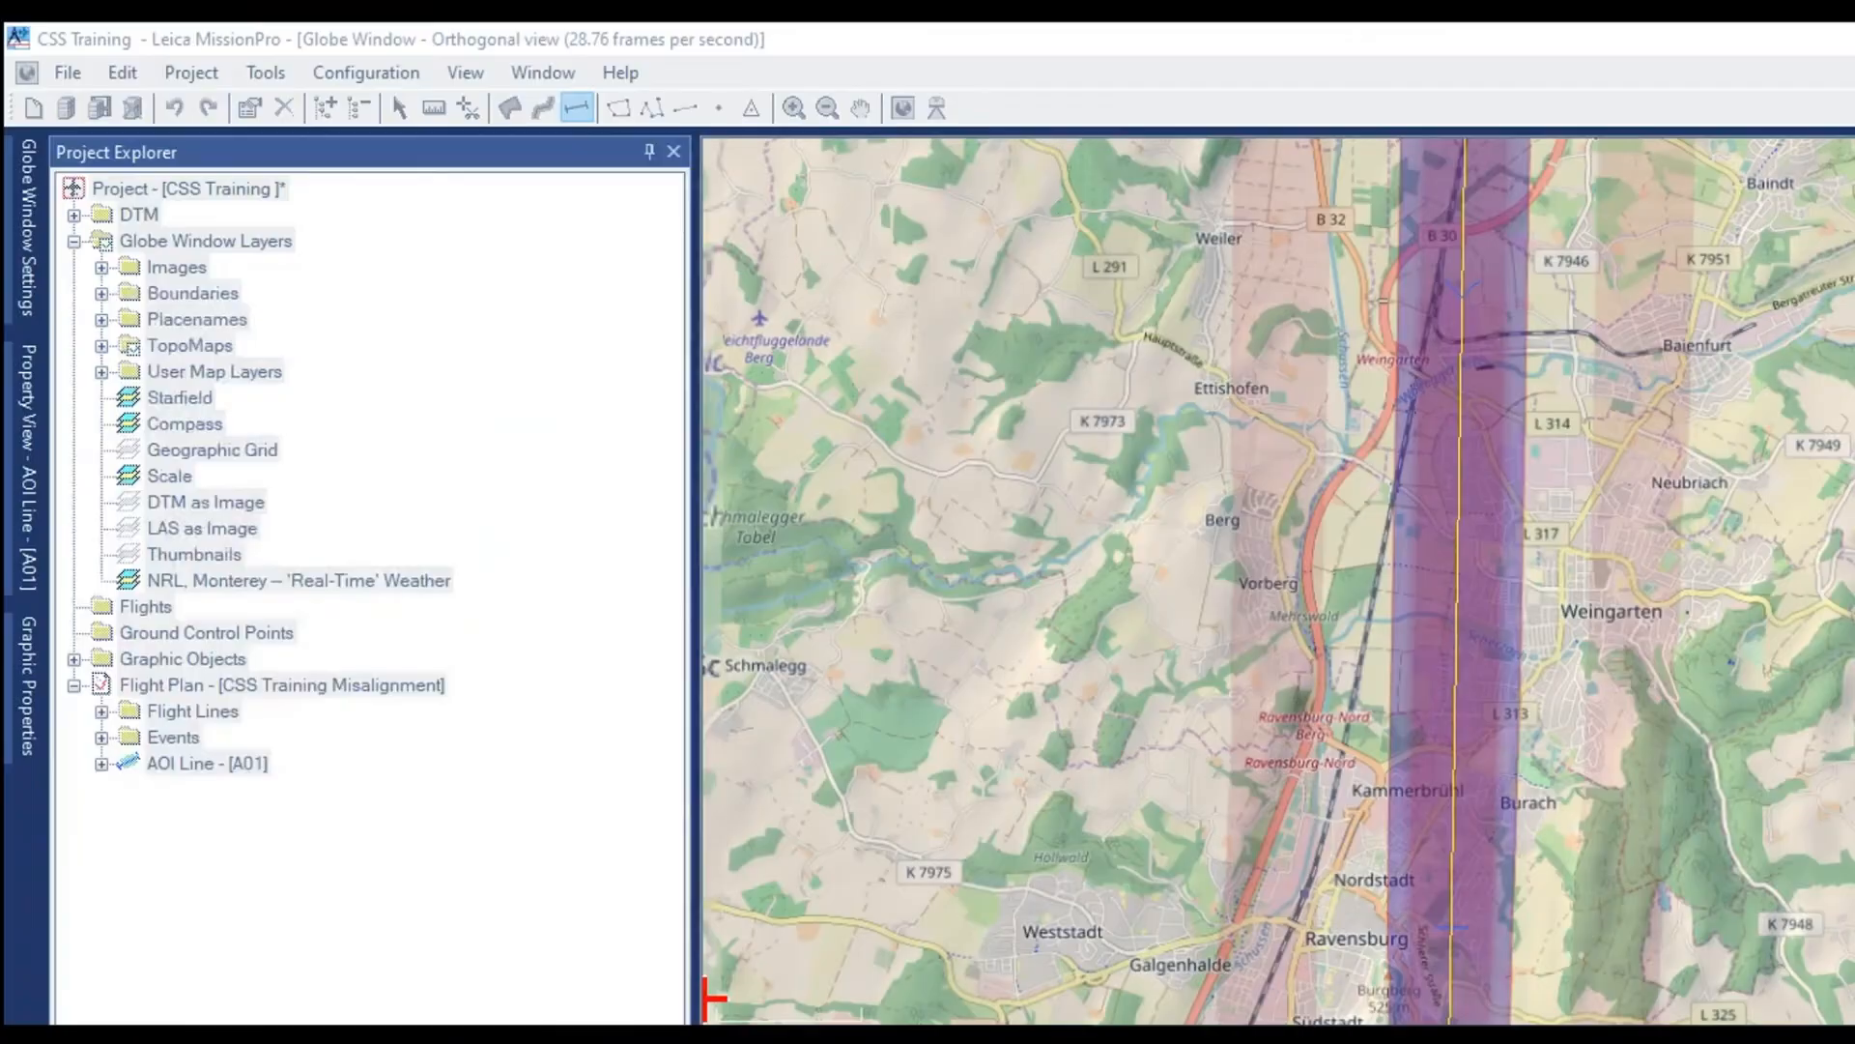
{"action": "left_click", "coordinate": [207, 763]}
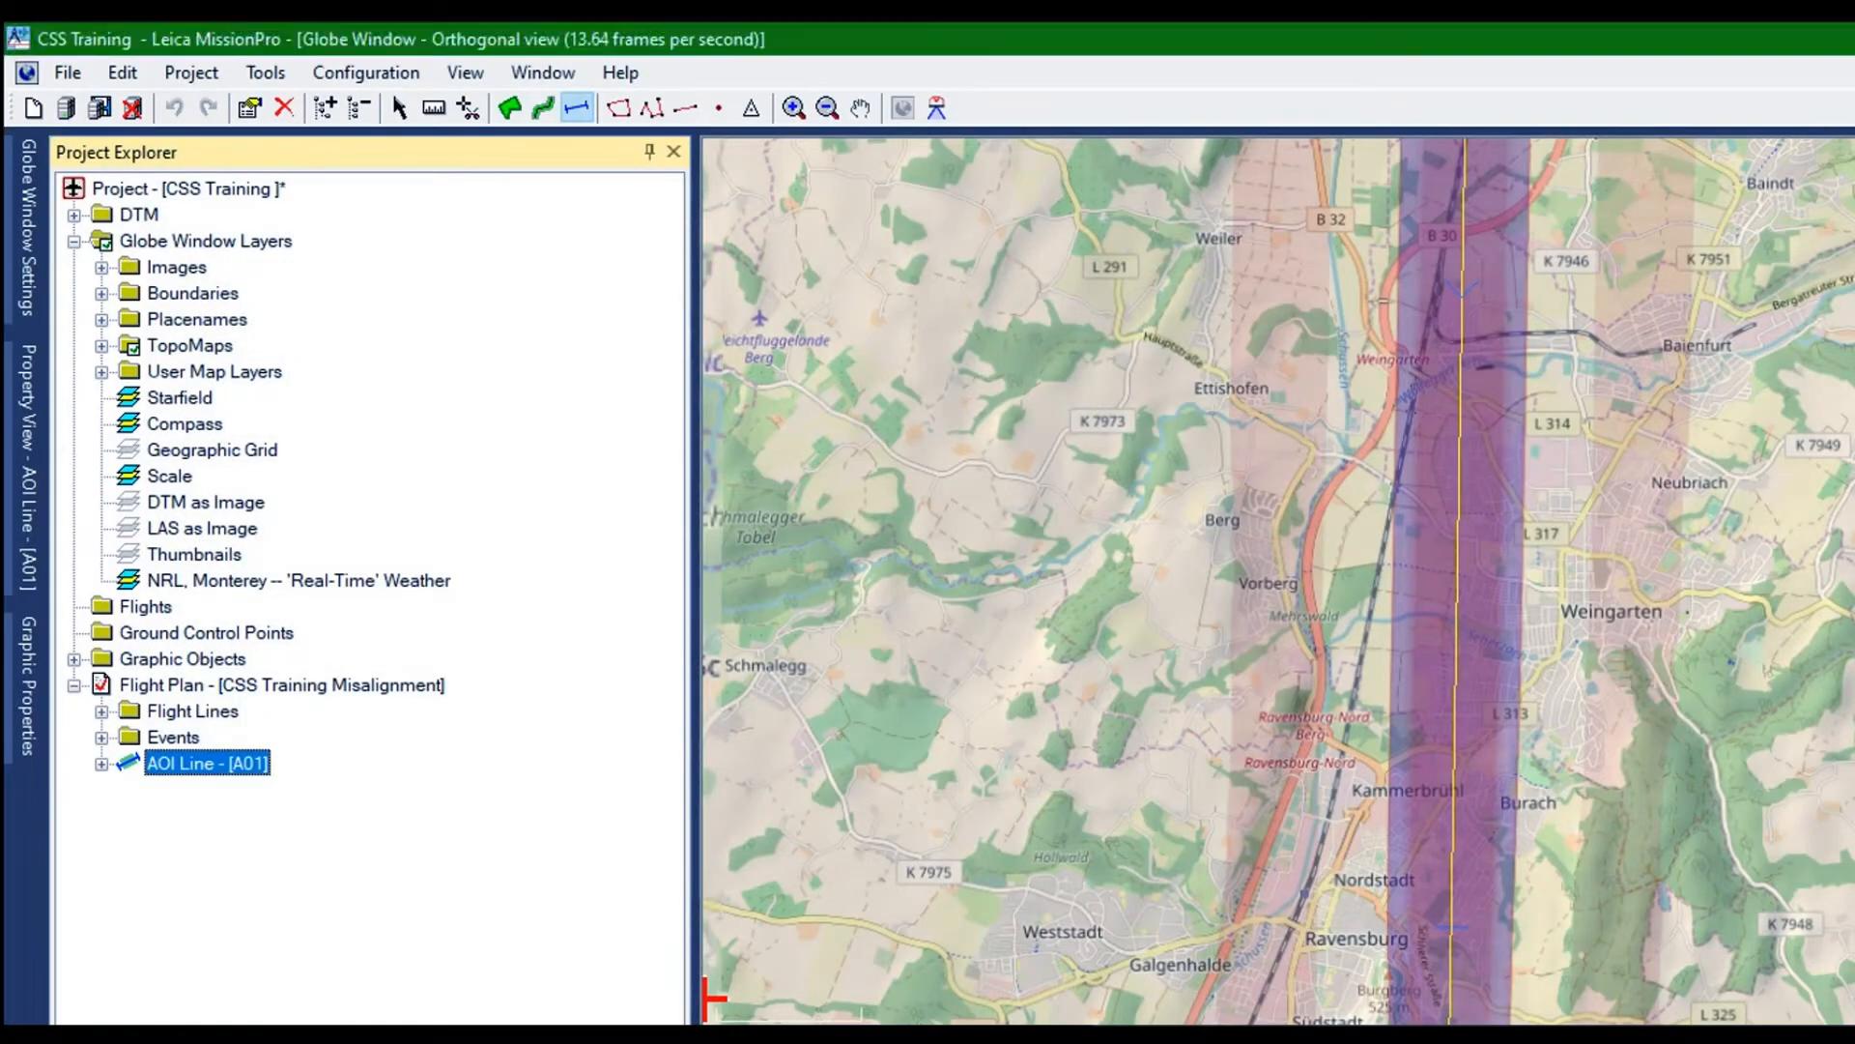
{"action": "scroll", "coordinate": [966, 583], "scroll_direction": "down", "scroll_amount": 2}
{"action": "scroll", "coordinate": [966, 583], "scroll_direction": "up", "scroll_amount": 1}
{"action": "scroll", "coordinate": [967, 583], "scroll_direction": "down", "scroll_amount": 2}
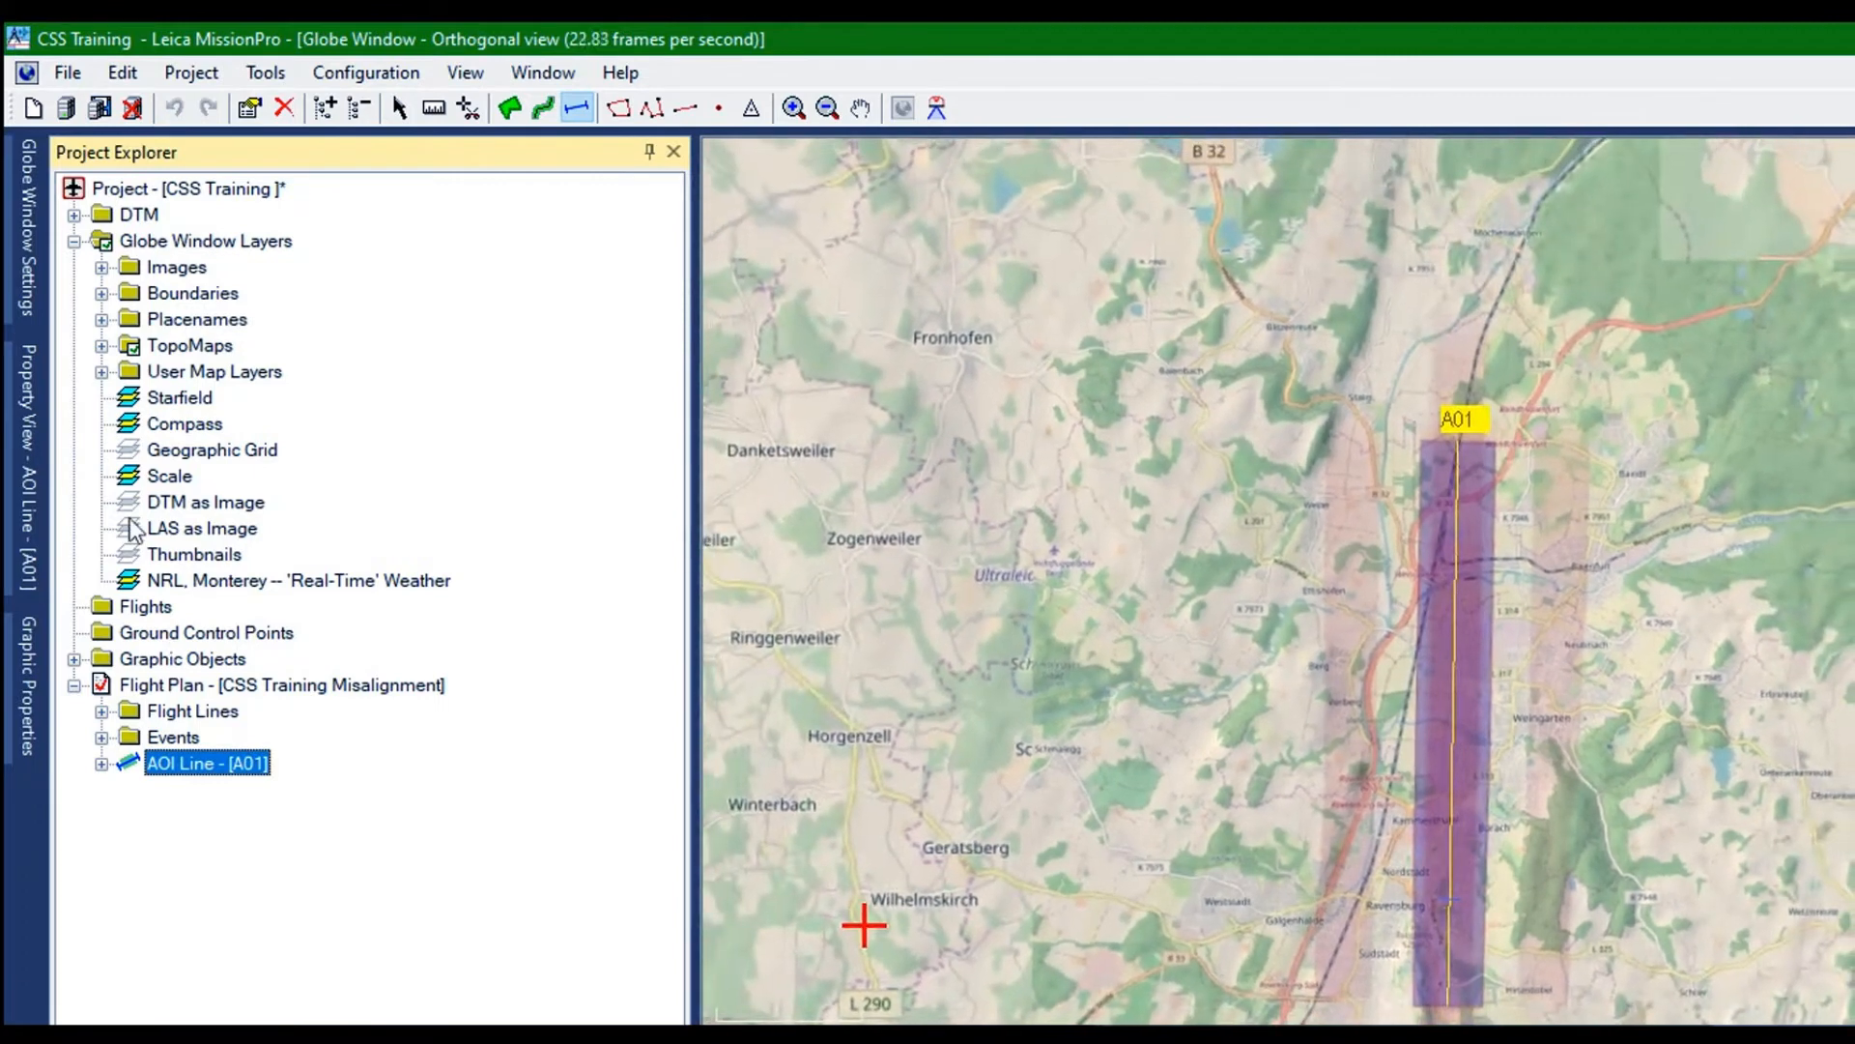
Open the properties of AOI line A01 and set its AeroPlan number of pulses in the air to 6
{"action": "right_click", "coordinate": [135, 763]}
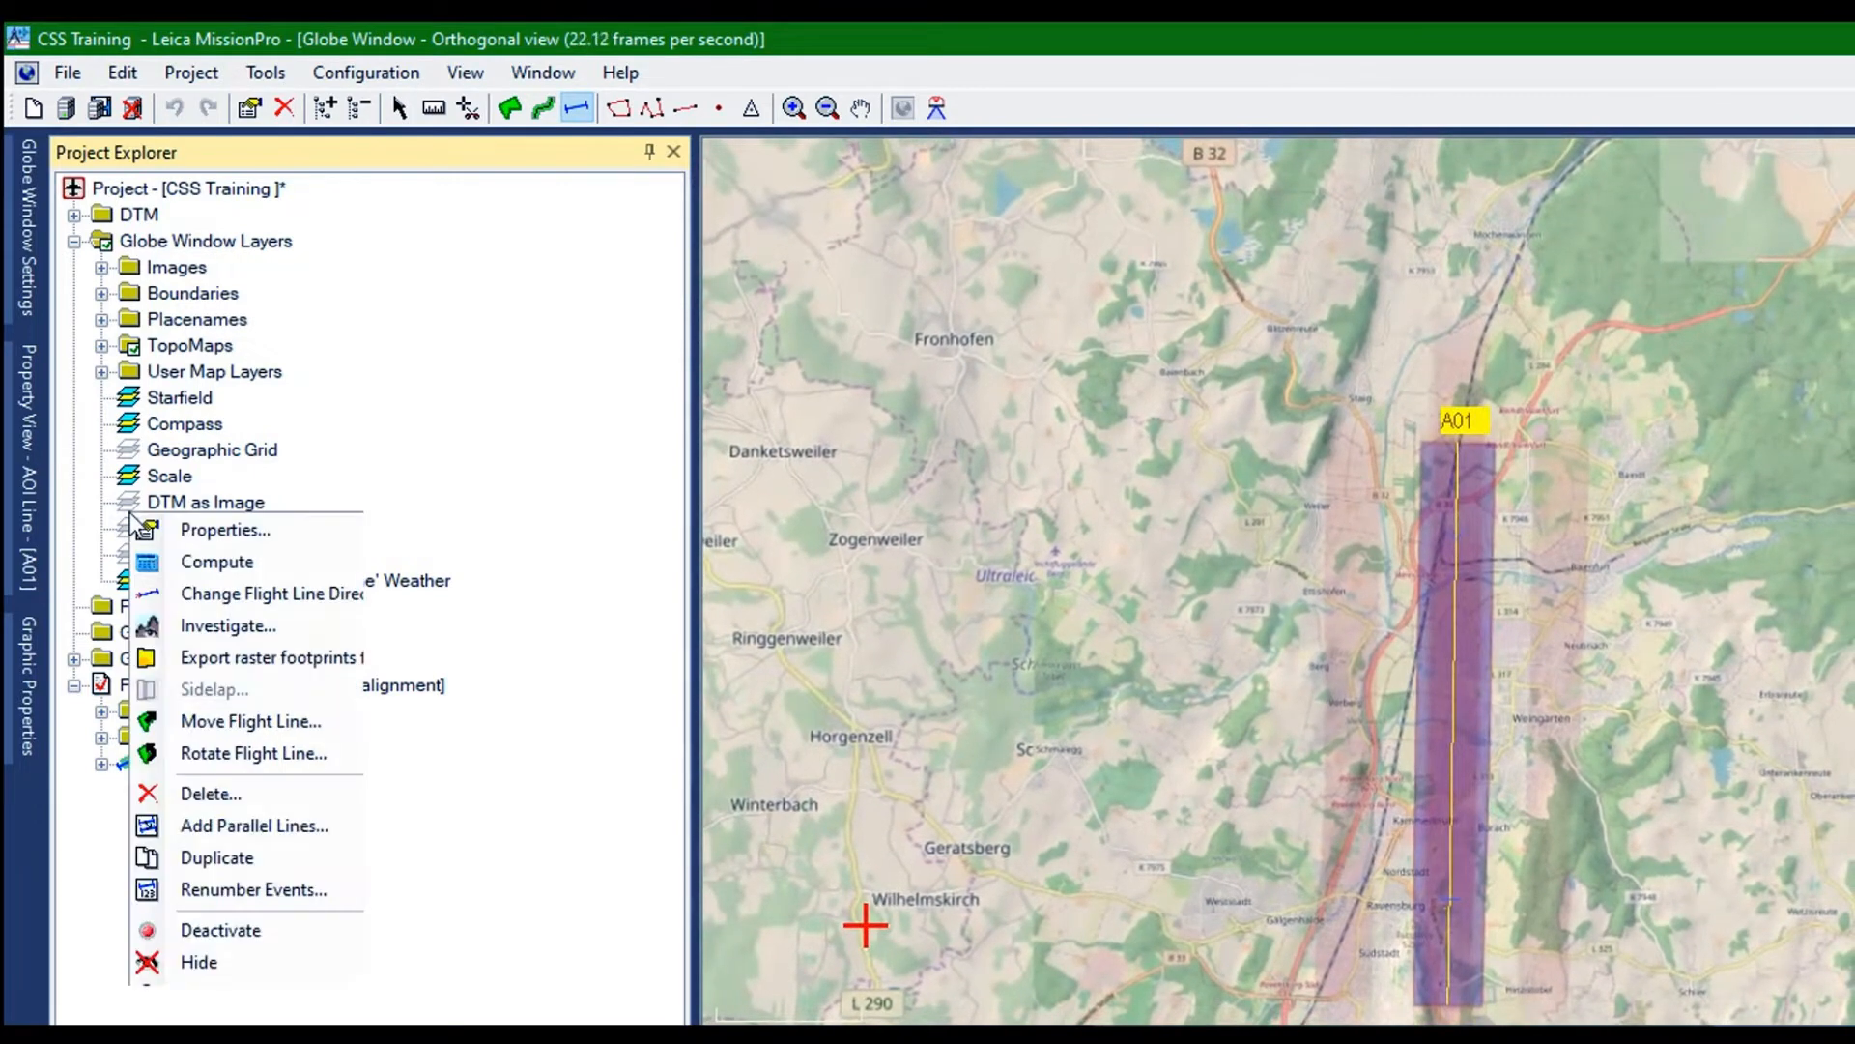
{"action": "left_click", "coordinate": [194, 528]}
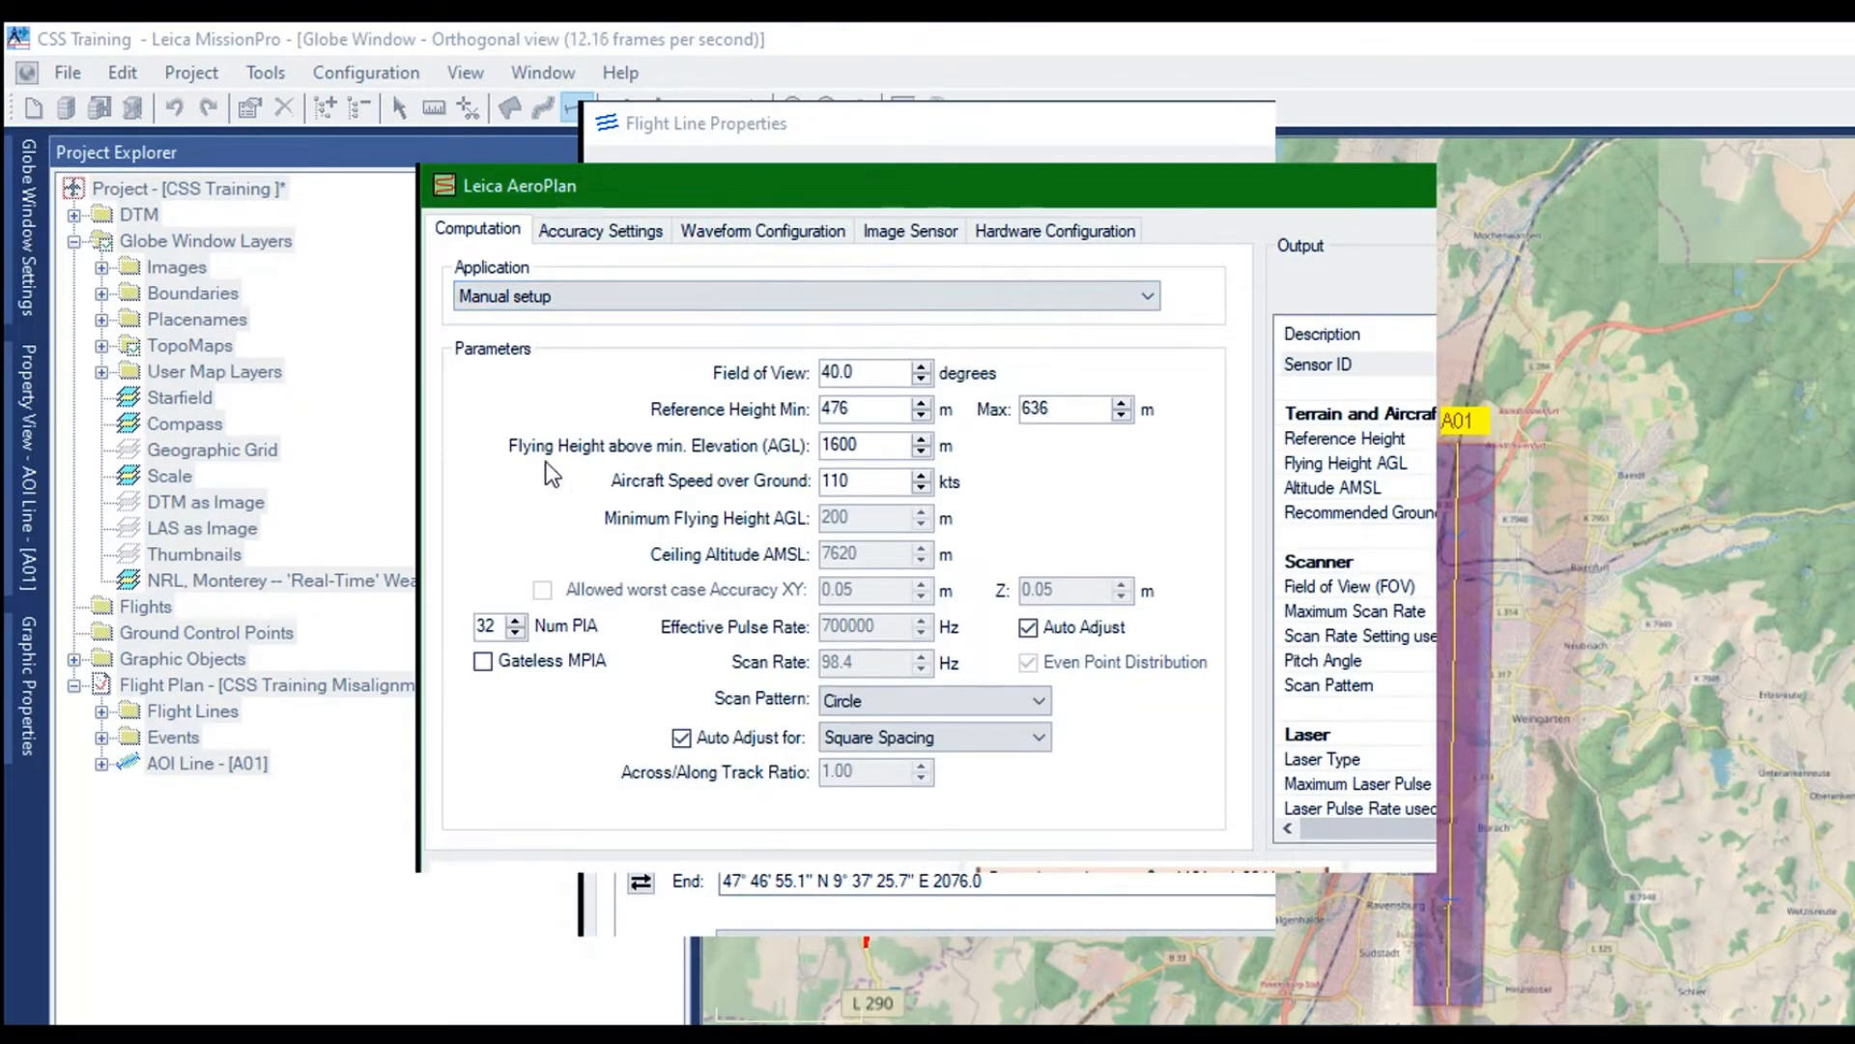
{"action": "left_click_drag", "start_coordinate": [471, 474], "coordinate": [404, 475]}
{"action": "type", "text": "6"}
{"action": "key", "text": "Return"}
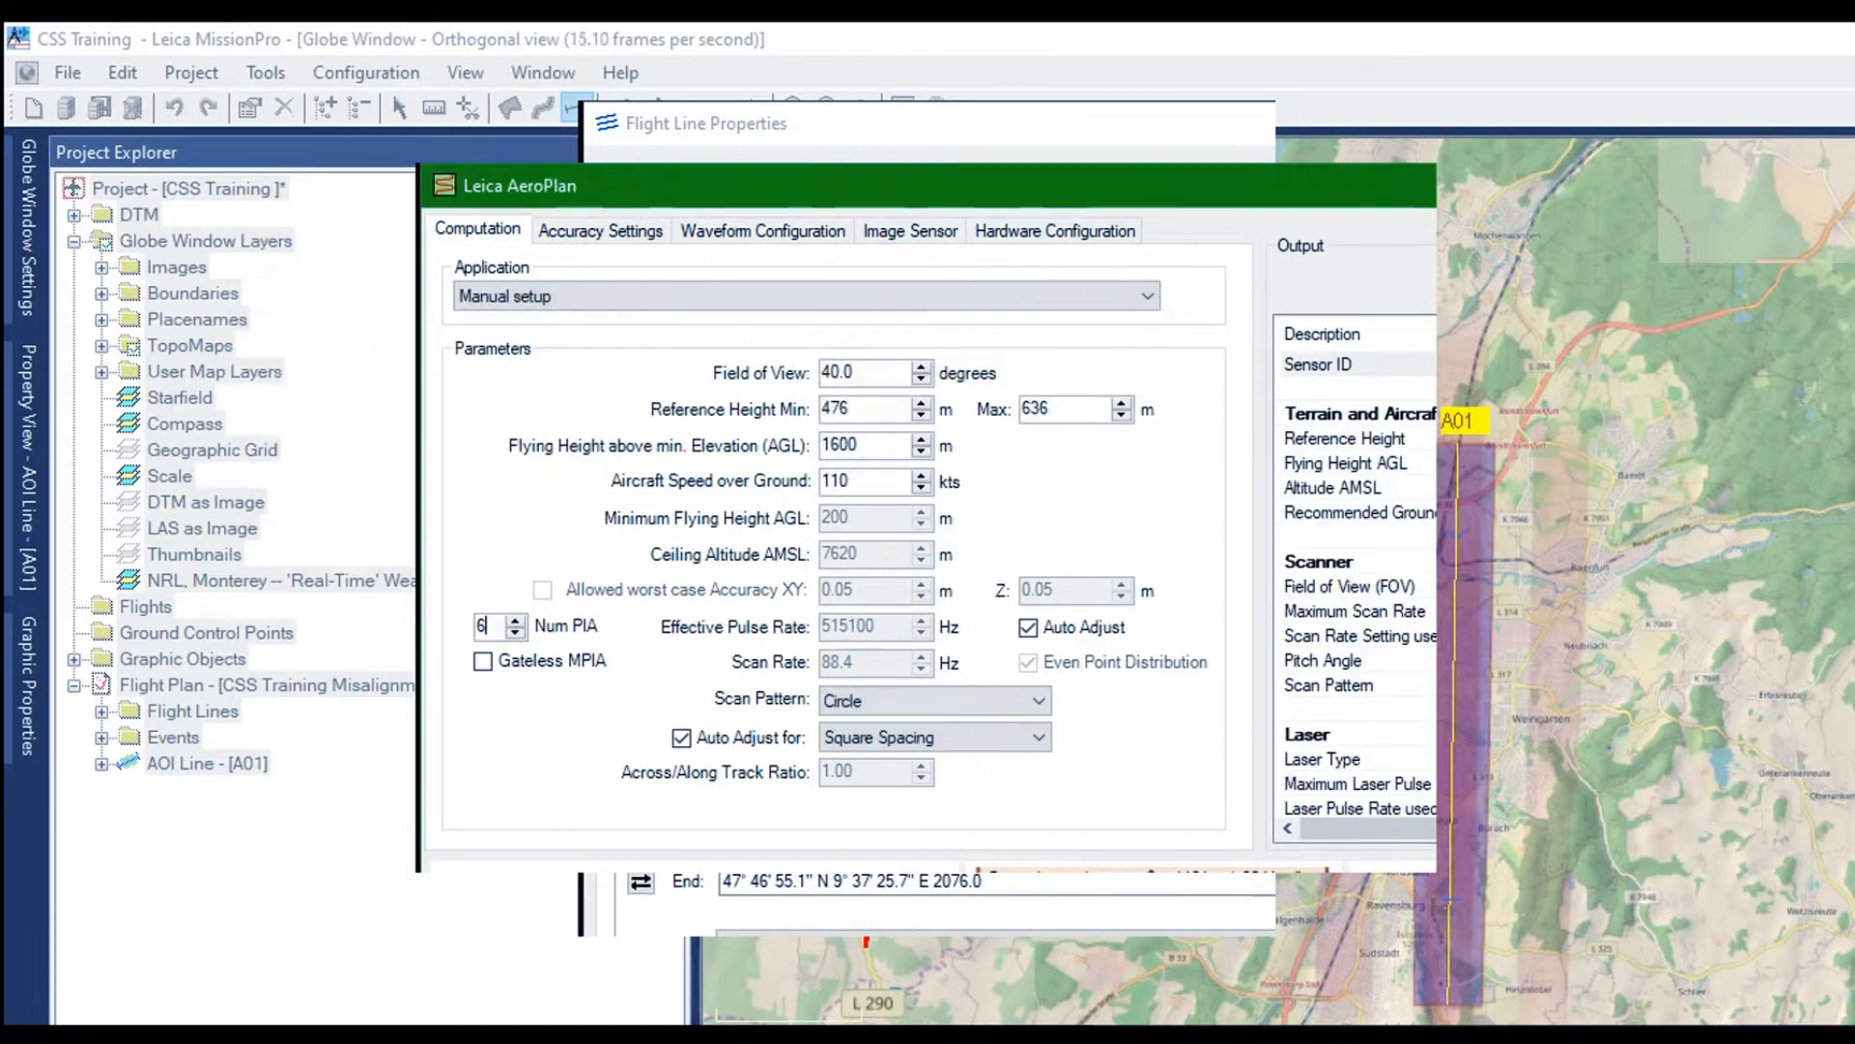
Review the AeroPlan hardware configuration, accuracy settings and the receiver channel's discriminator threshold
{"action": "scroll", "coordinate": [1352, 570], "scroll_direction": "down", "scroll_amount": 6}
{"action": "scroll", "coordinate": [1353, 570], "scroll_direction": "up", "scroll_amount": 6}
{"action": "left_click", "coordinate": [1055, 230]}
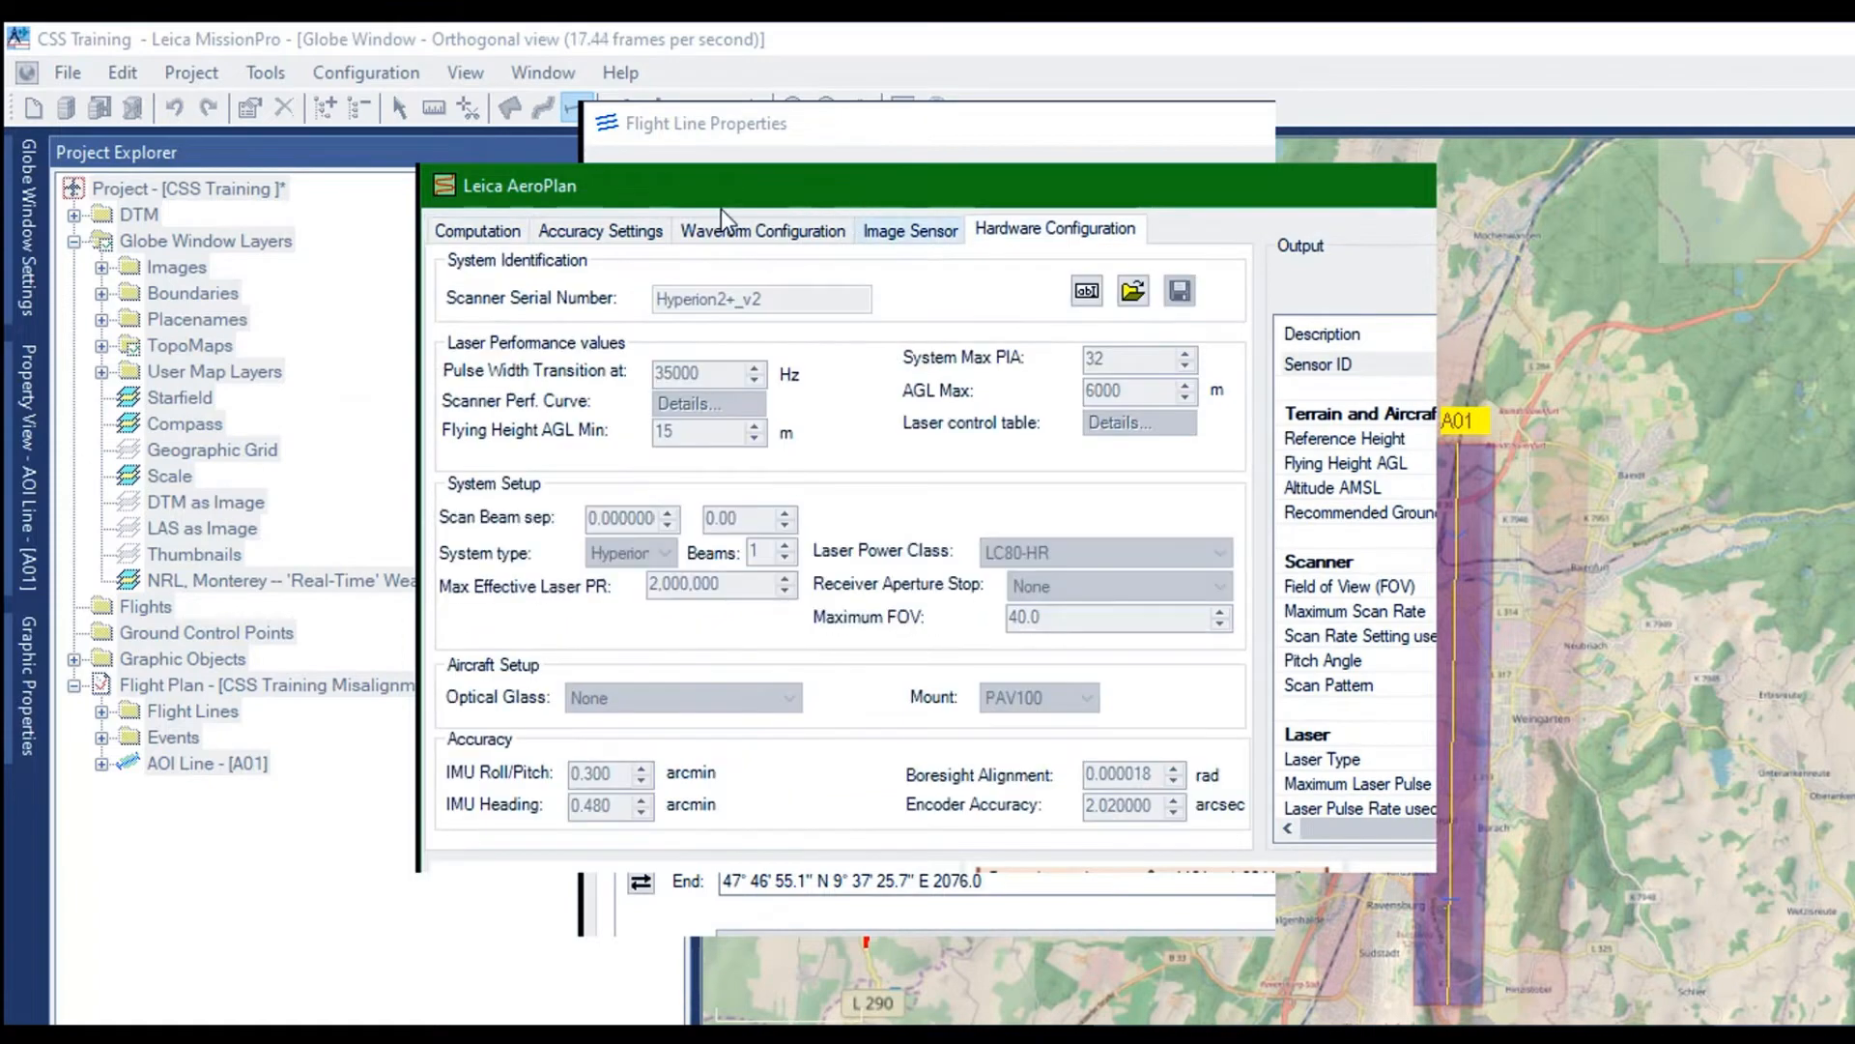
{"action": "key", "text": "Left"}
{"action": "key", "text": "Left"}
{"action": "key", "text": "Left"}
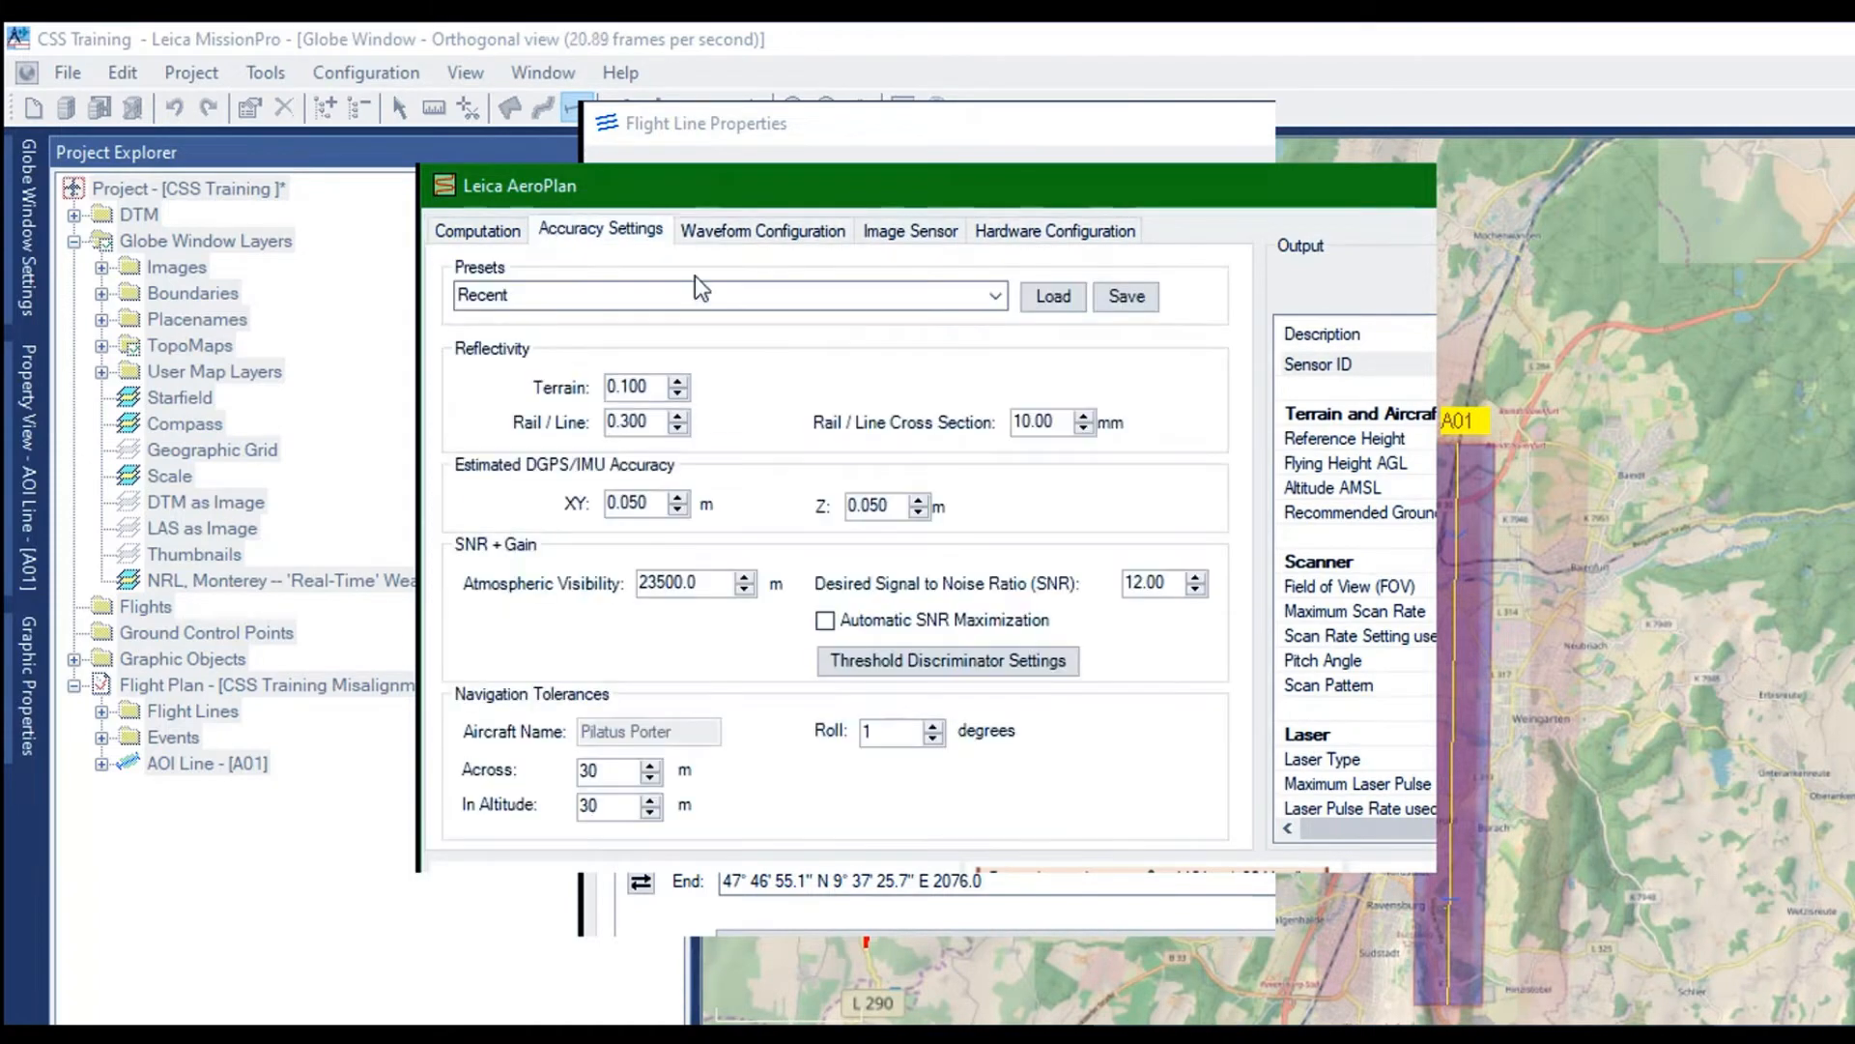
{"action": "left_click", "coordinate": [948, 661]}
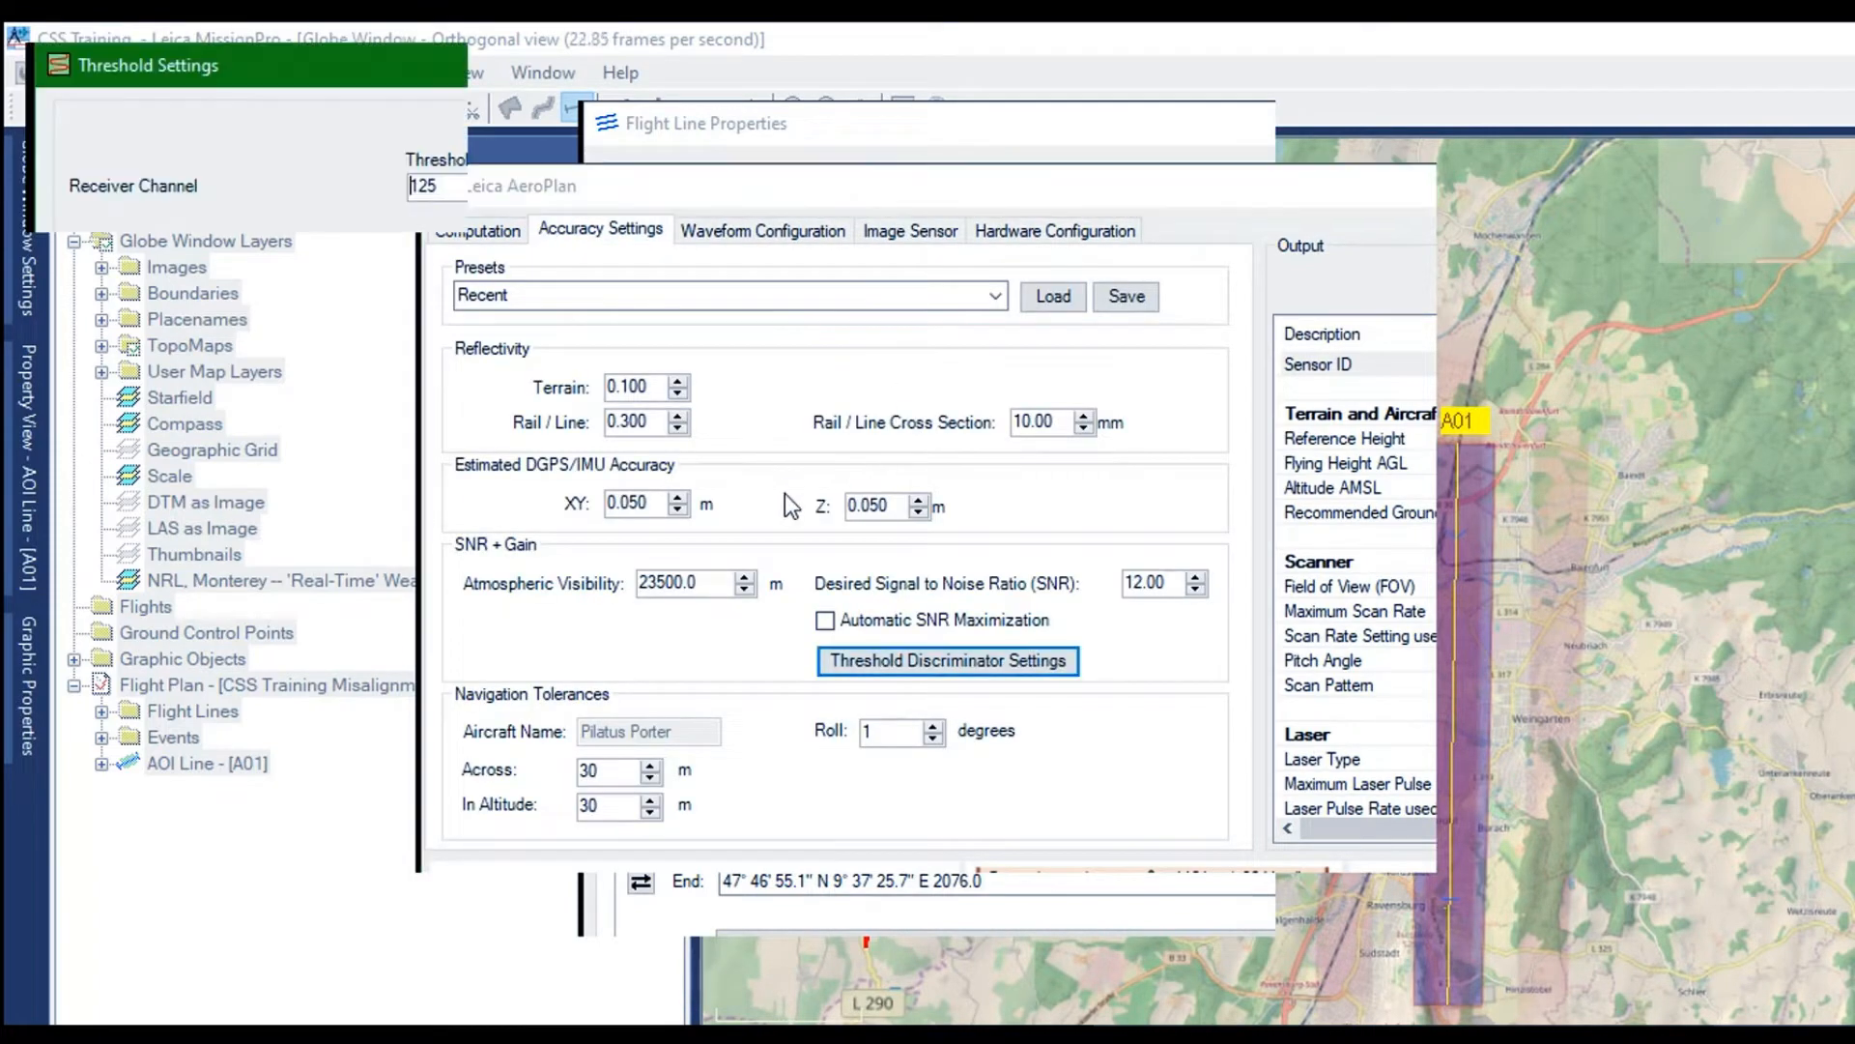
{"action": "left_click", "coordinate": [95, 190]}
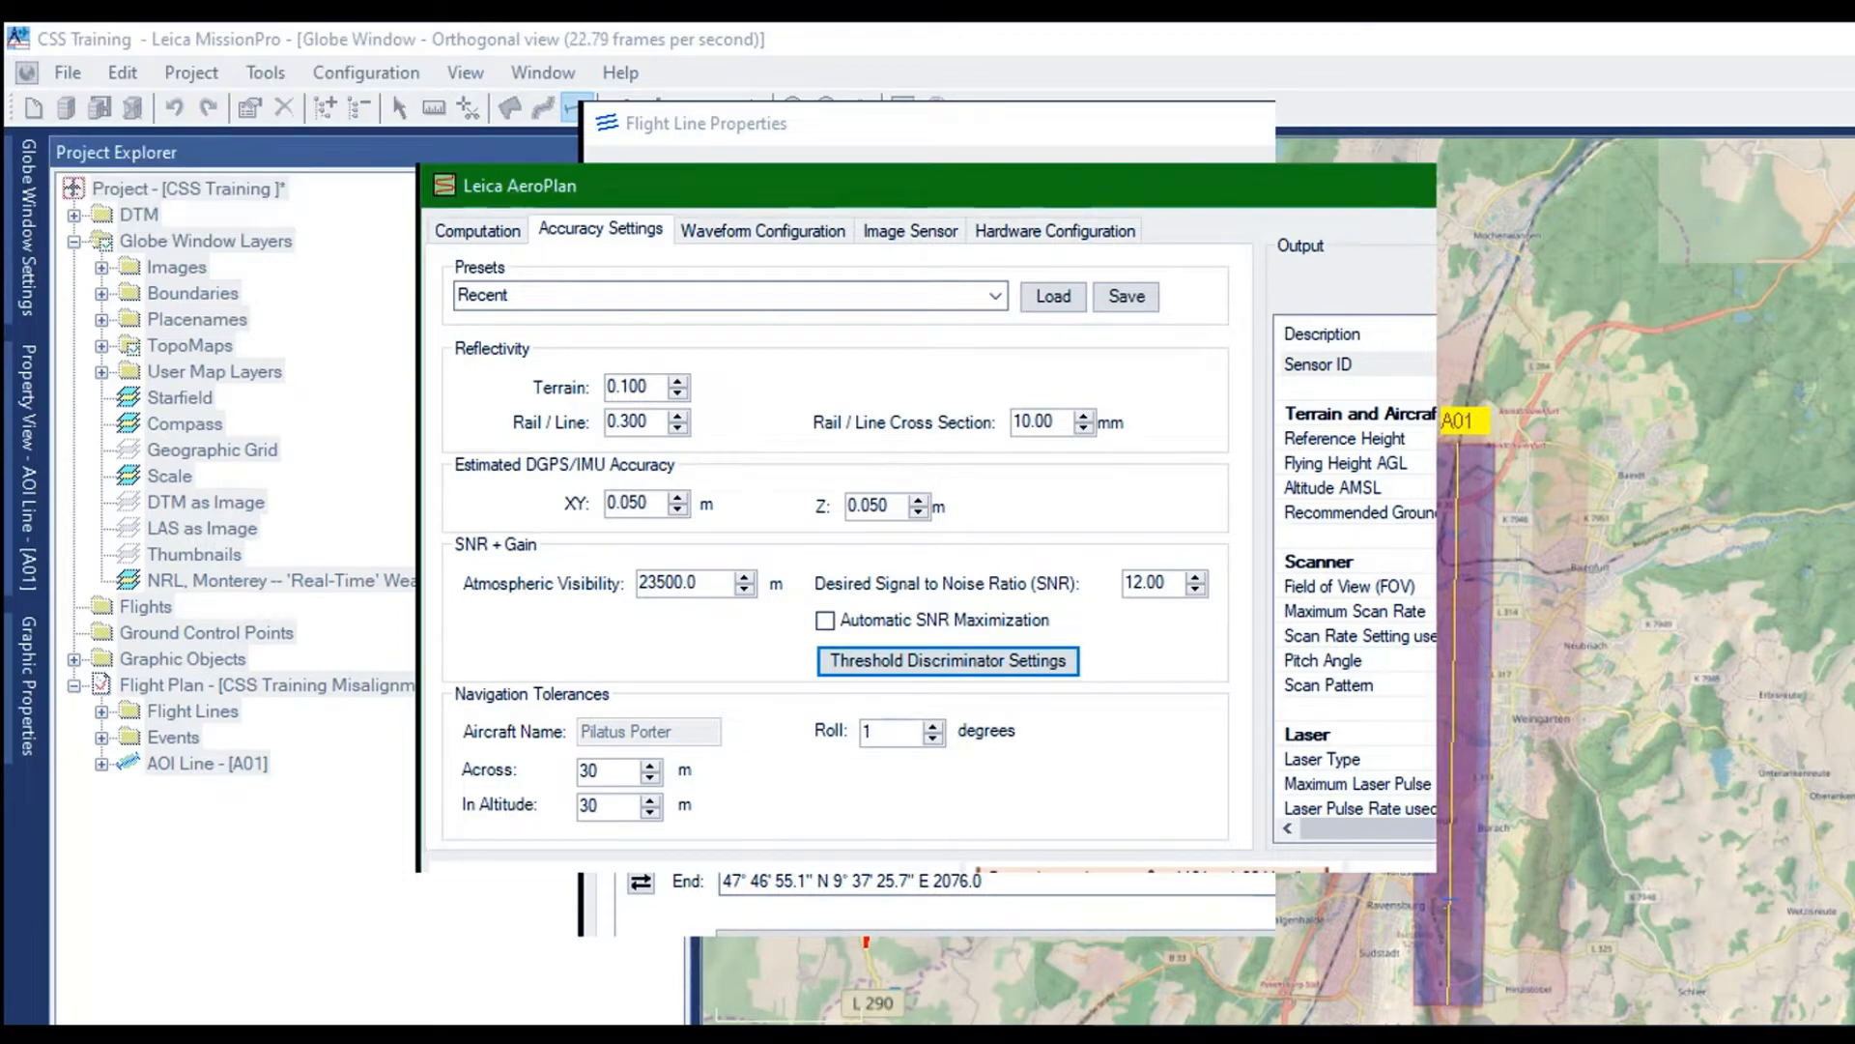
Leave AeroPlan and check line A01's elevation and advanced settings before returning to resolution and geometry
{"action": "key", "text": "Escape"}
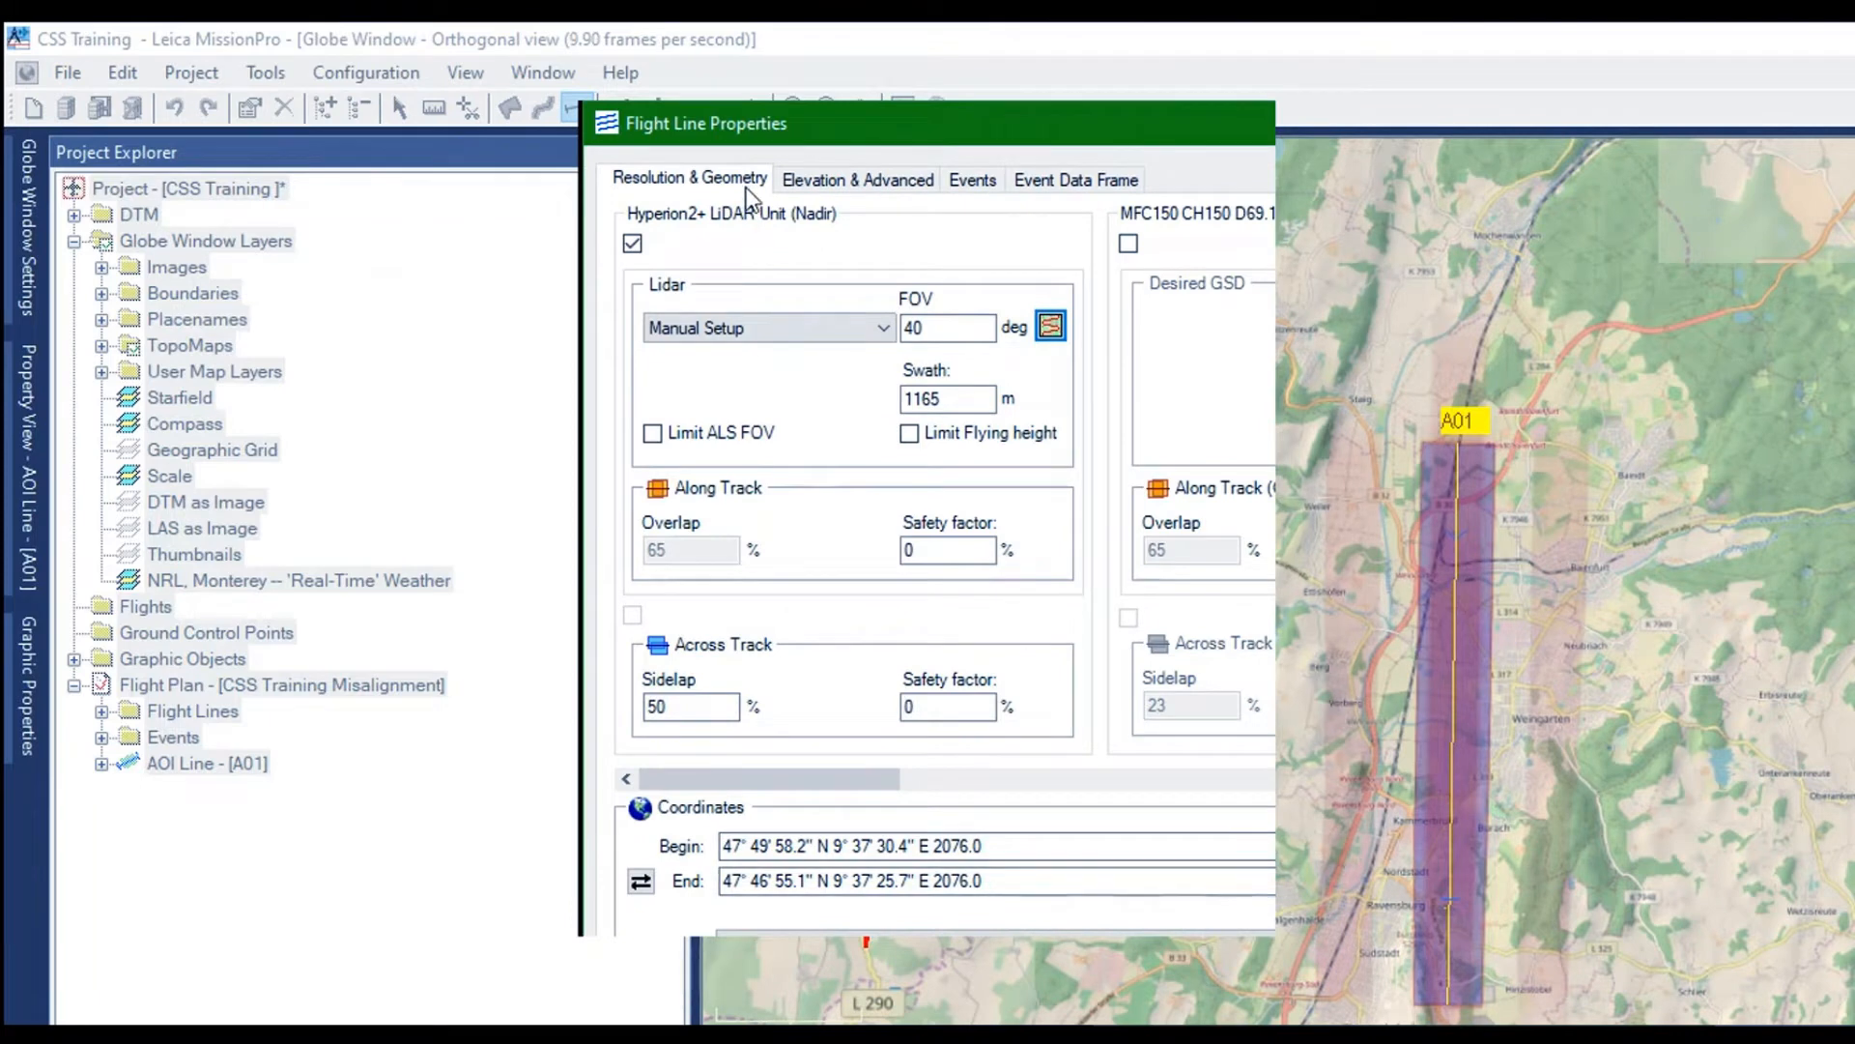
{"action": "key", "text": "ctrl+Tab"}
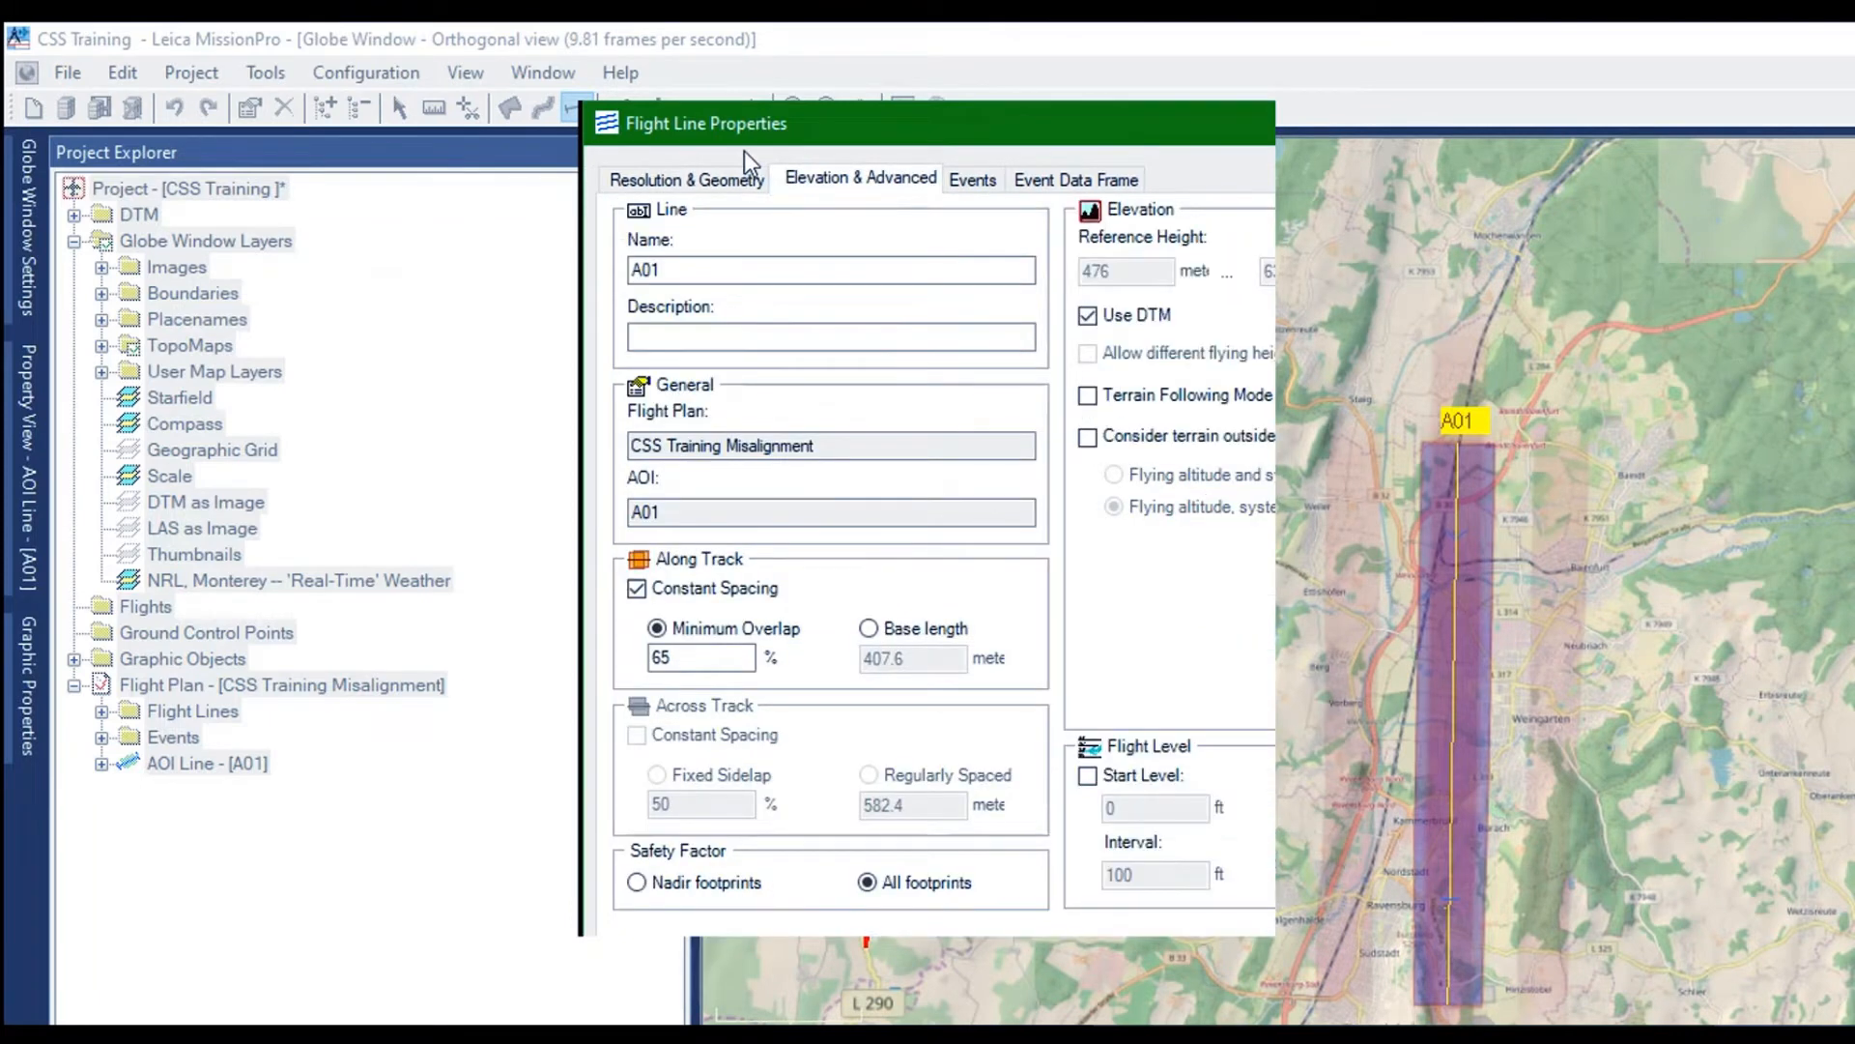
{"action": "left_click", "coordinate": [667, 170]}
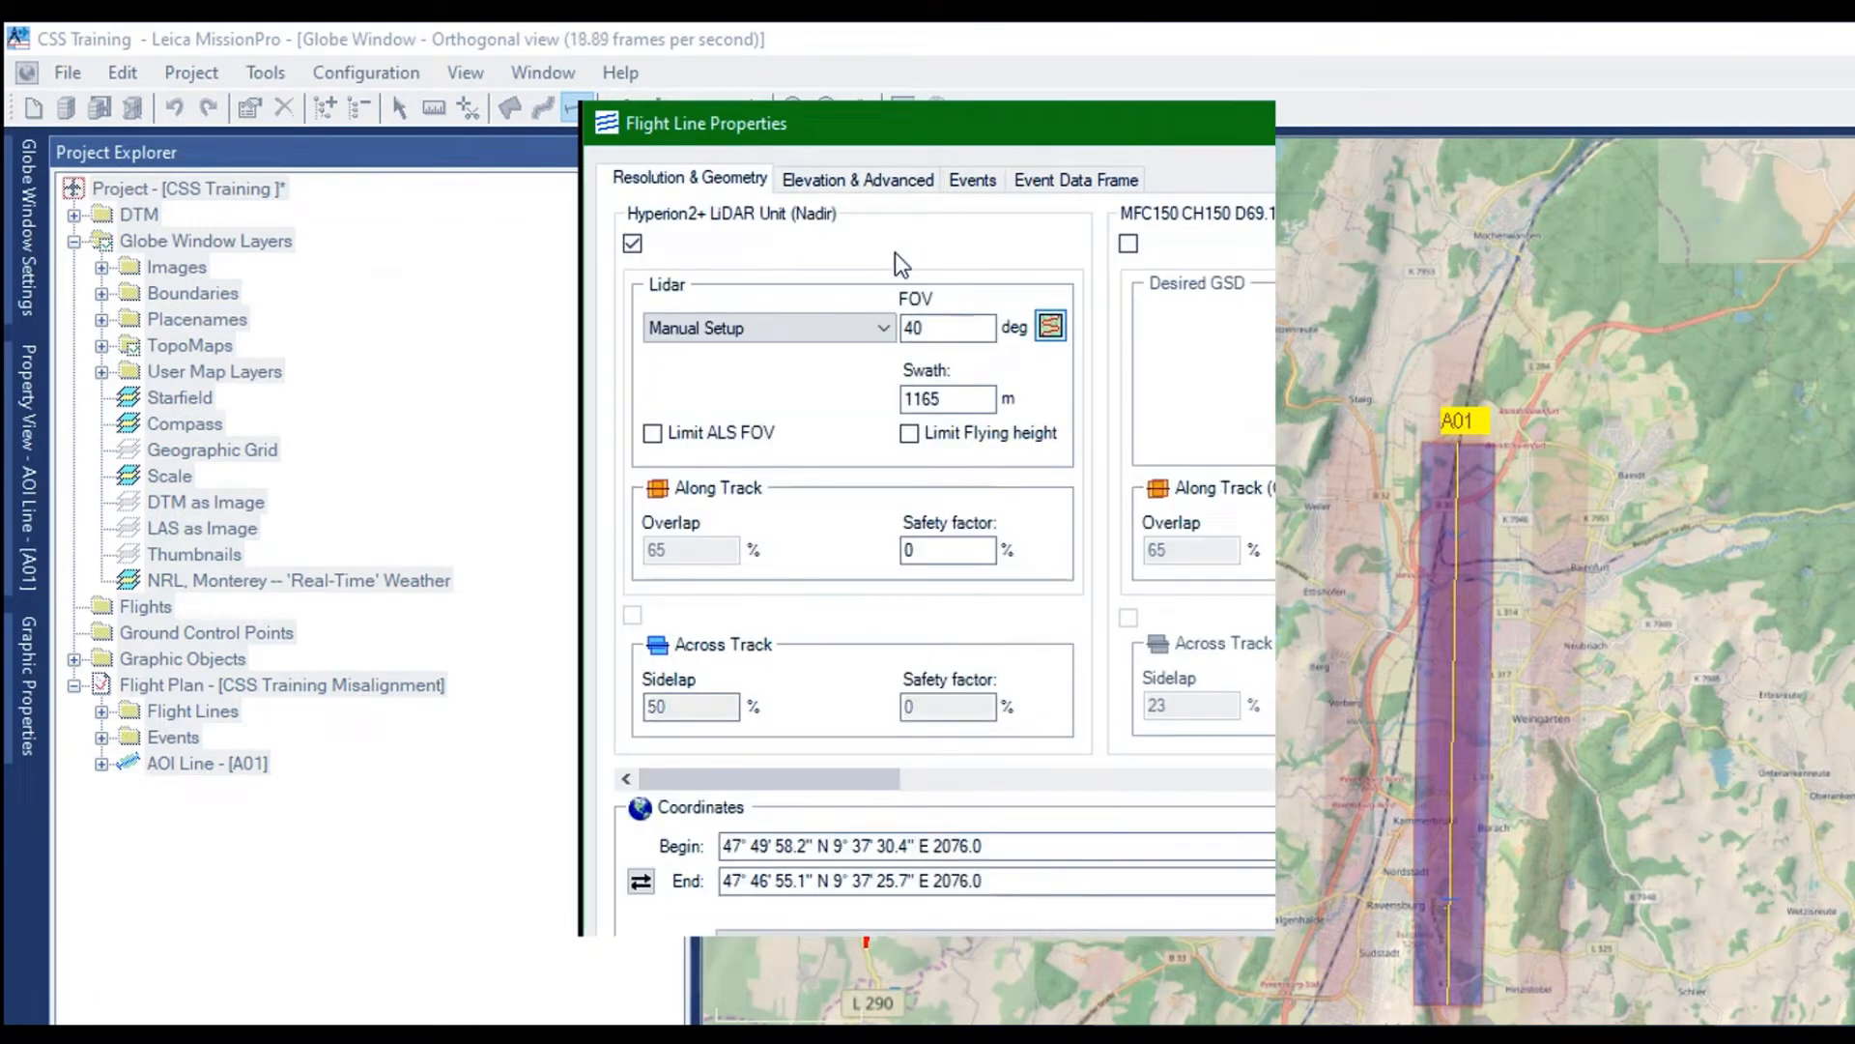
Reopen AeroPlan at full size and examine the computed laser, range gate, coverage, point density and SNR outputs
{"action": "left_click", "coordinate": [895, 252]}
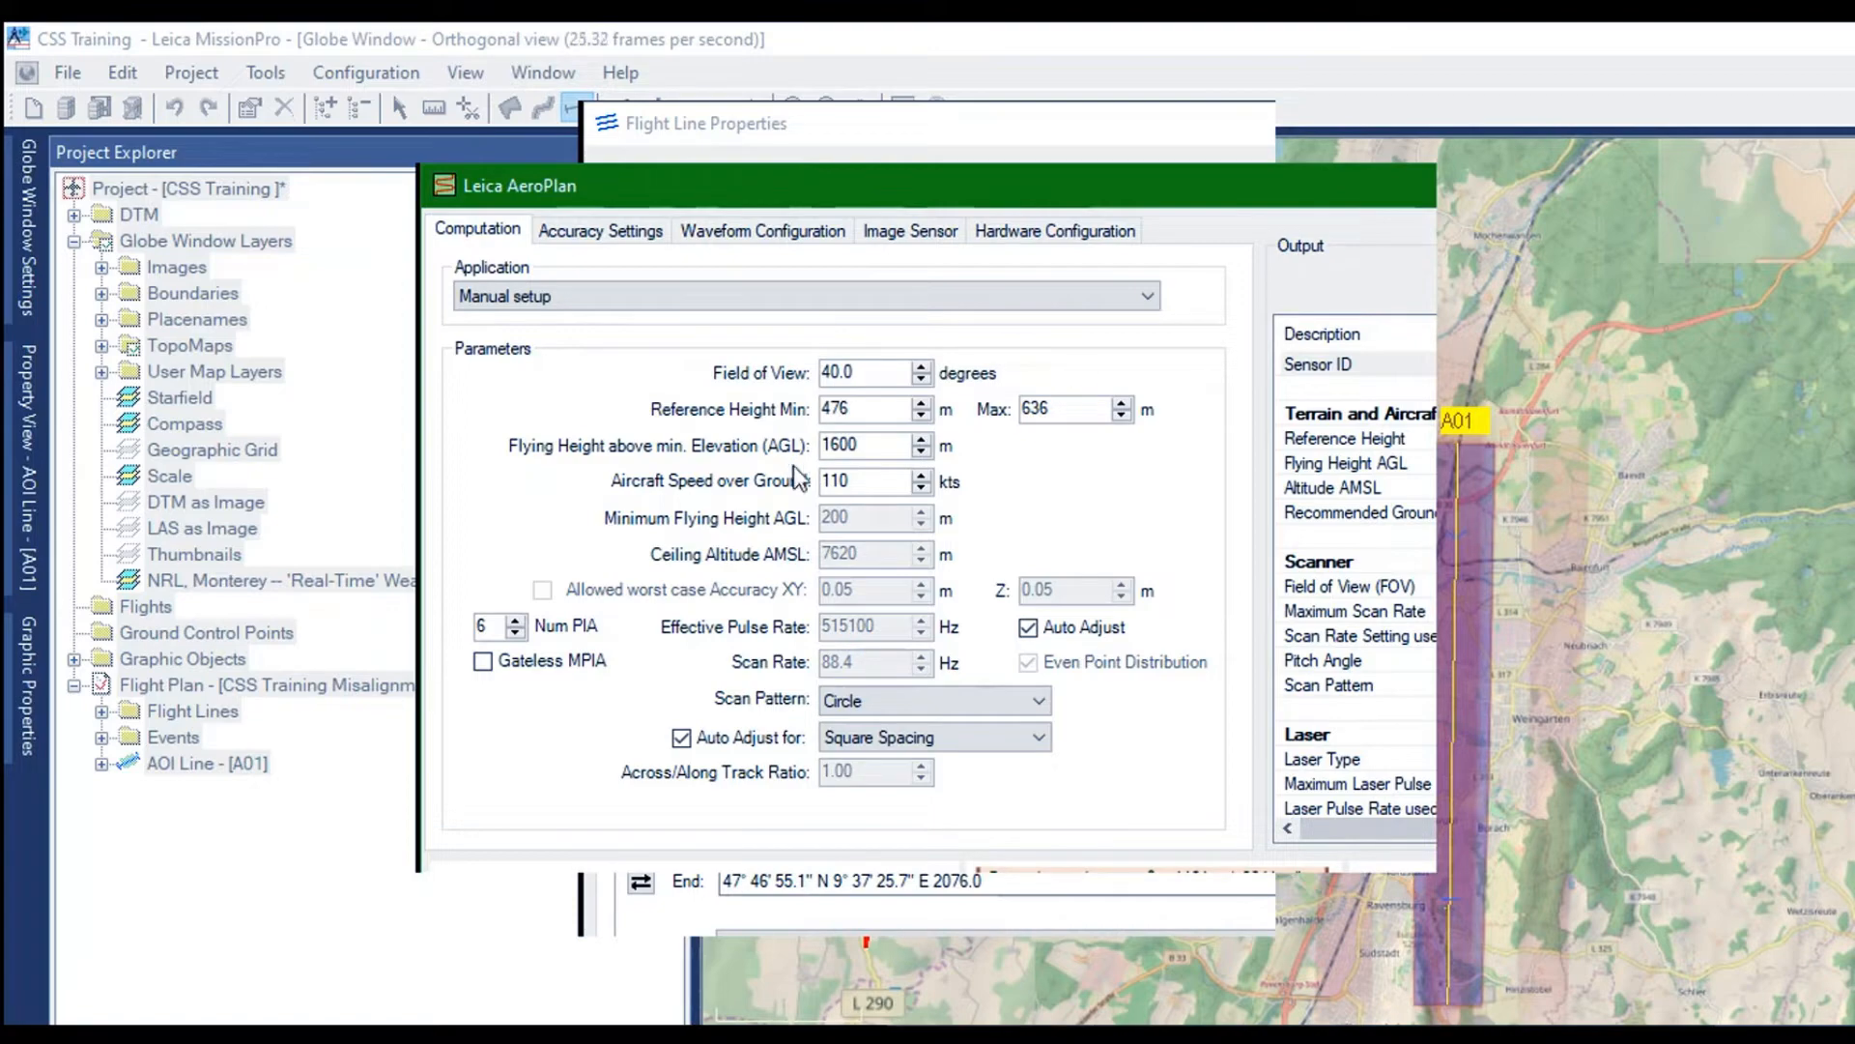
{"action": "key", "text": "super+Up"}
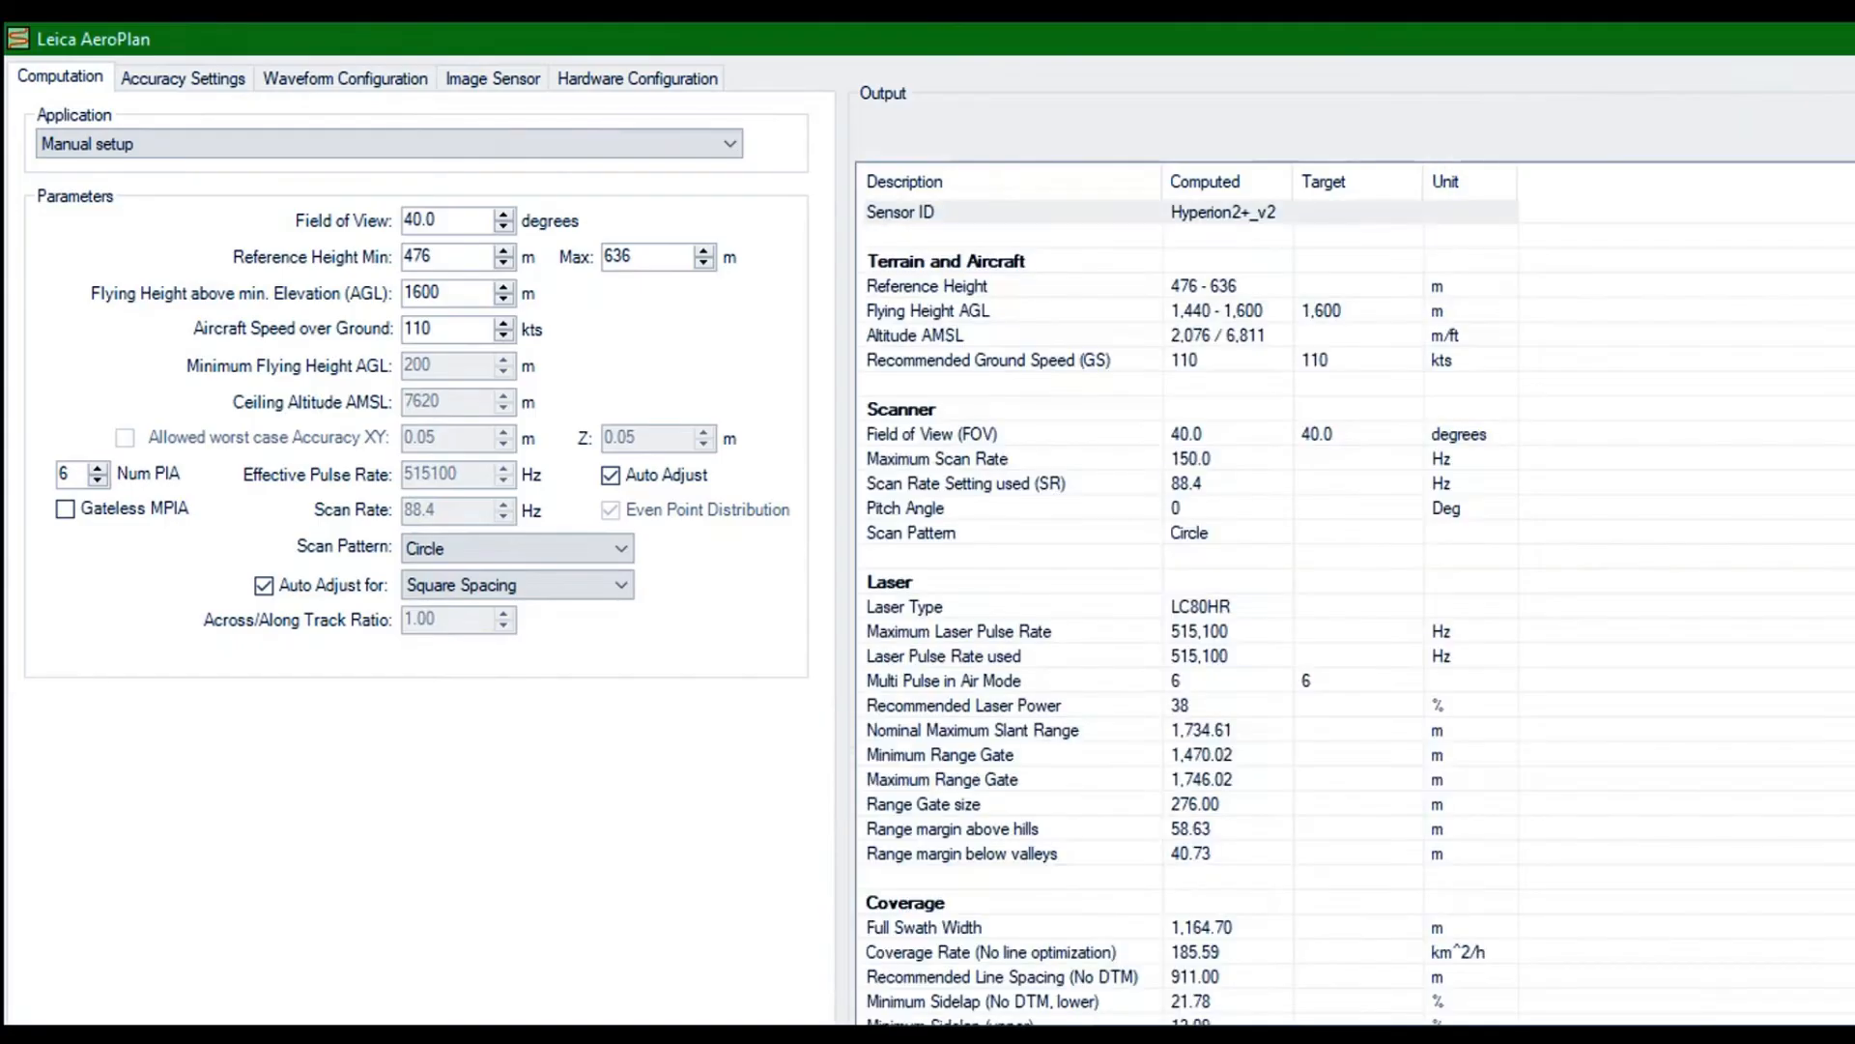
{"action": "scroll", "coordinate": [1169, 465], "scroll_direction": "down", "scroll_amount": 4}
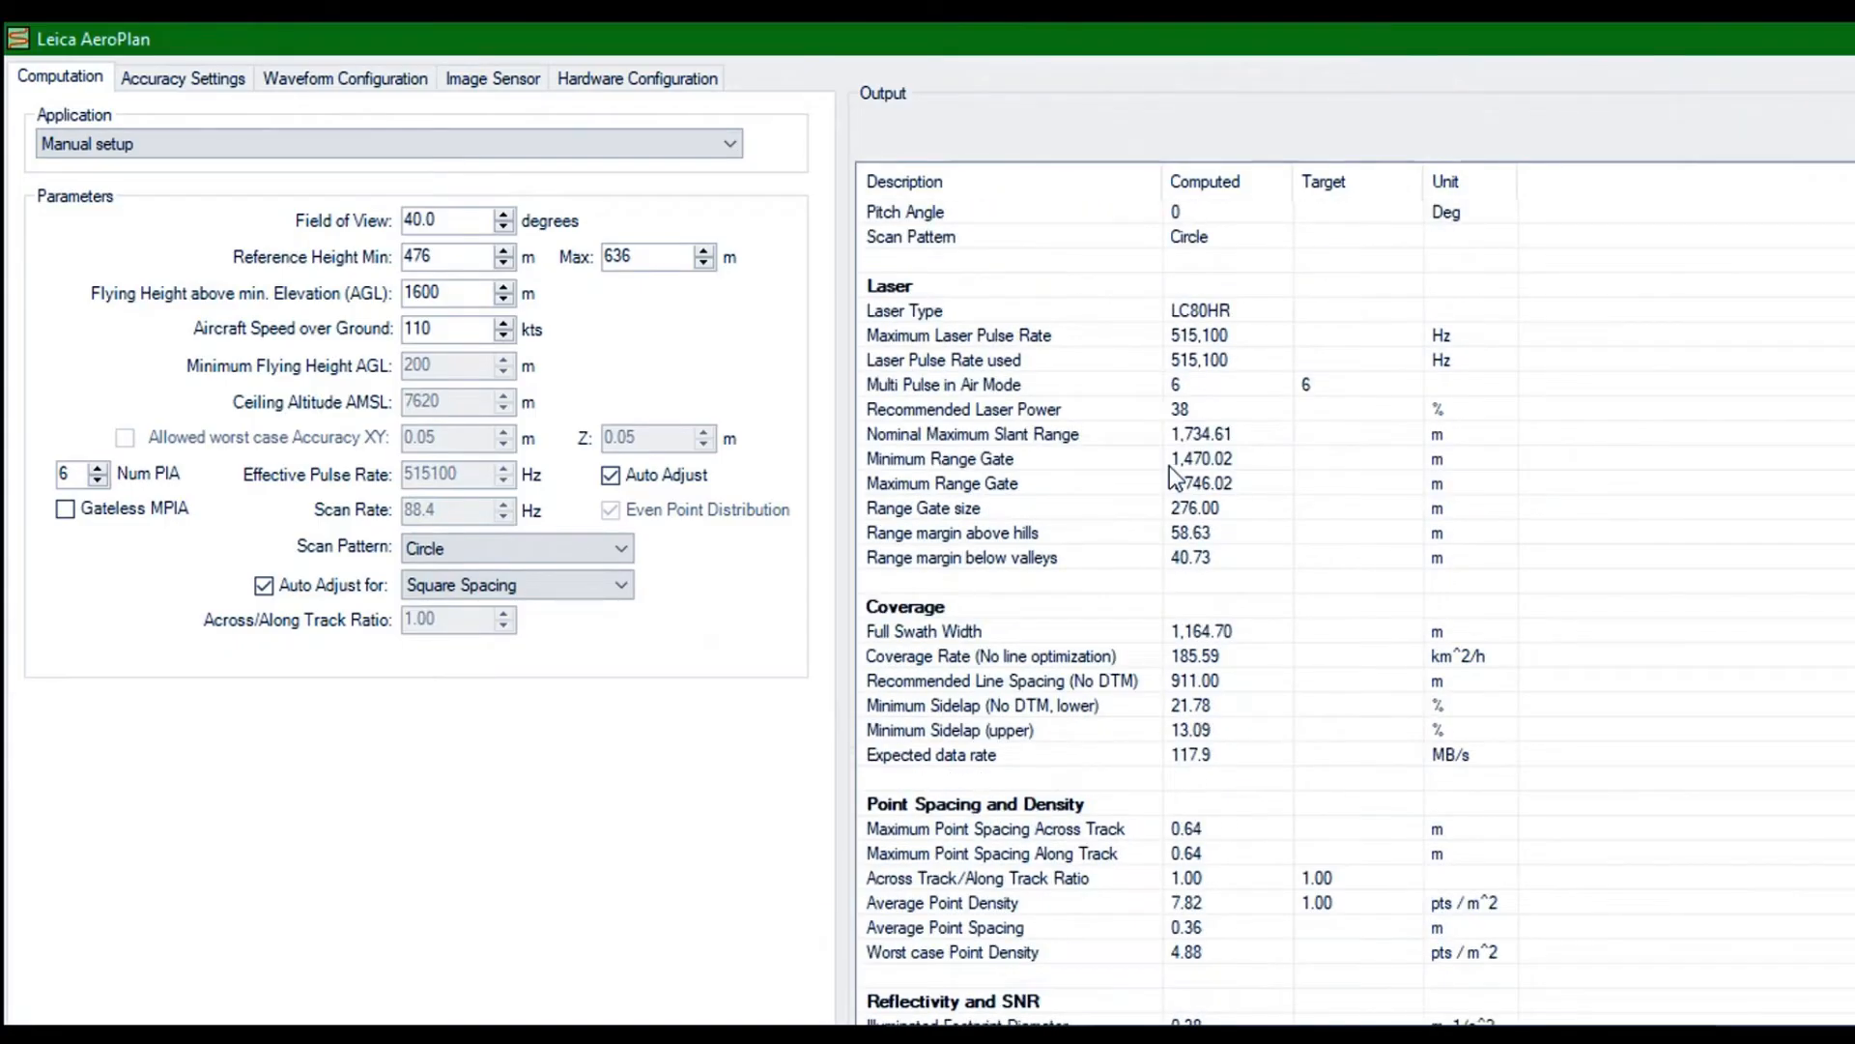
{"action": "scroll", "coordinate": [1169, 466], "scroll_direction": "down", "scroll_amount": 3}
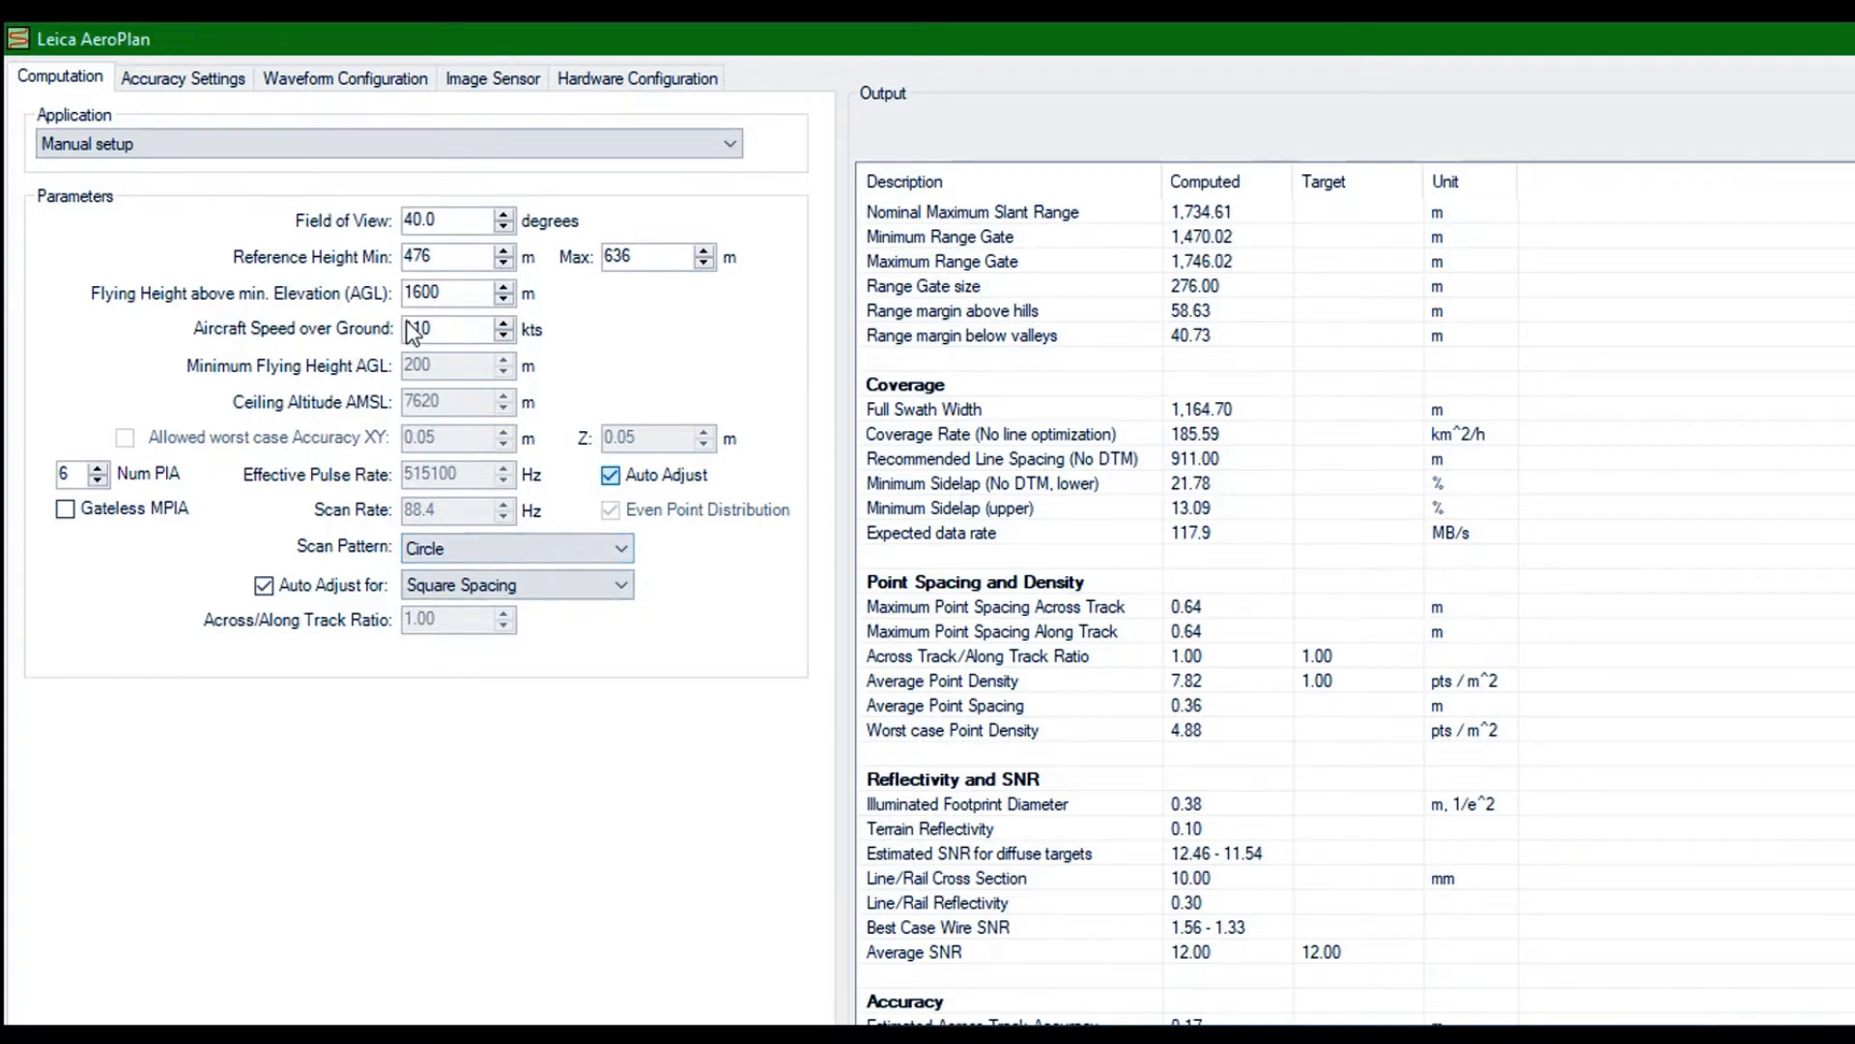
Disable automatic pulse rate adjustment, set the effective pulse rate to 402000 Hz, and dismiss the computation warning
{"action": "left_click", "coordinate": [610, 475]}
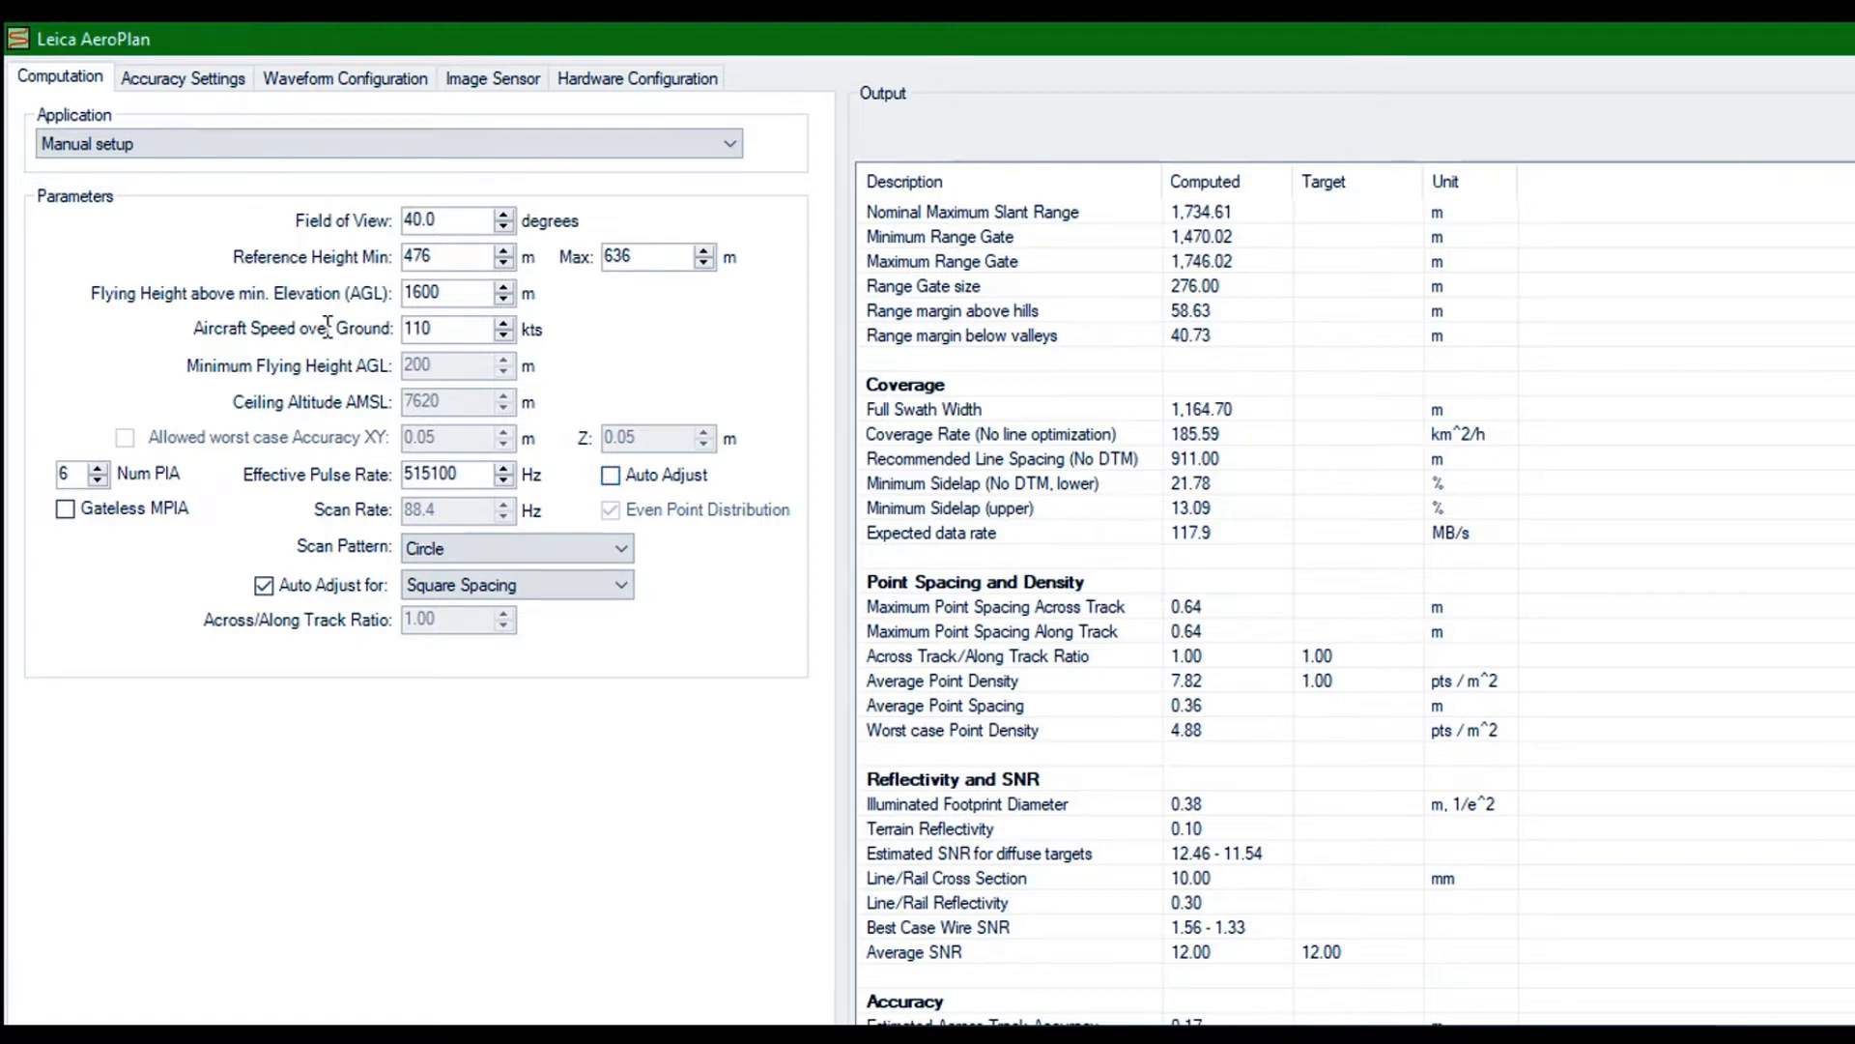
{"action": "left_click_drag", "start_coordinate": [460, 473], "coordinate": [266, 479]}
{"action": "type", "text": "402000"}
{"action": "key", "text": "Return"}
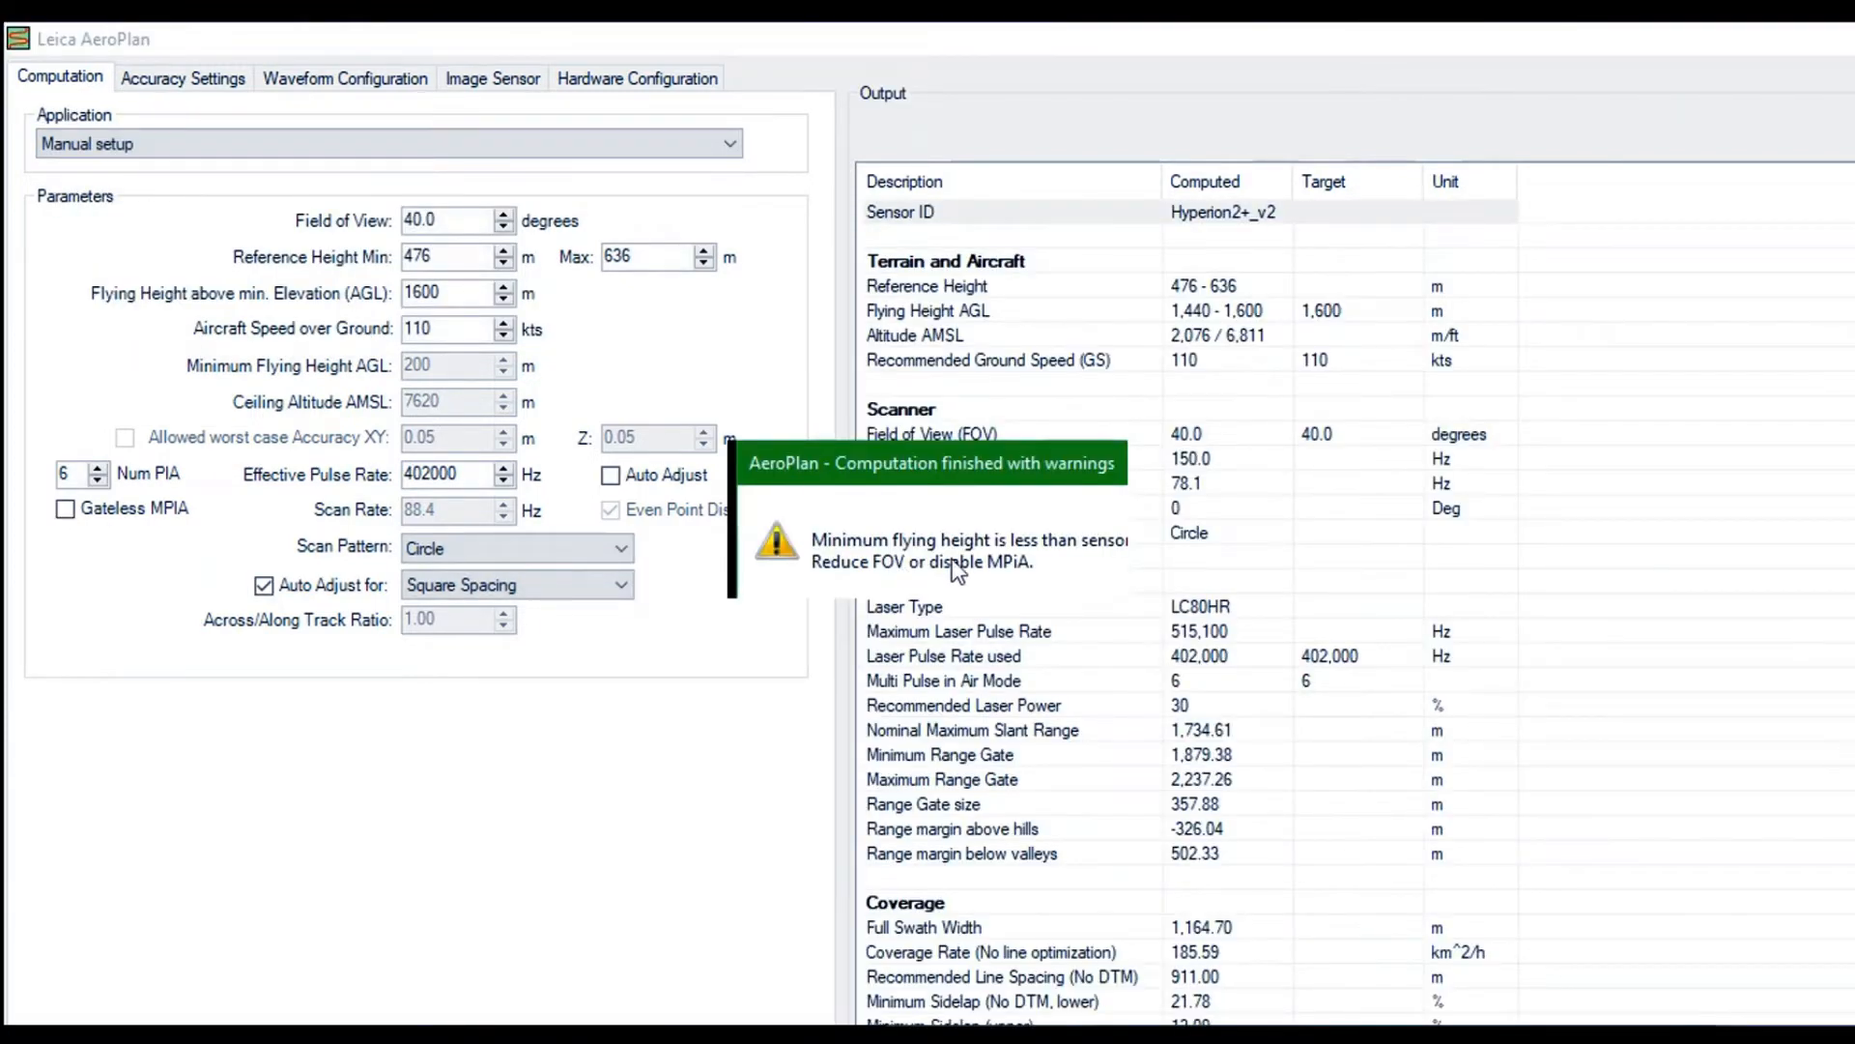
{"action": "left_click", "coordinate": [1036, 576]}
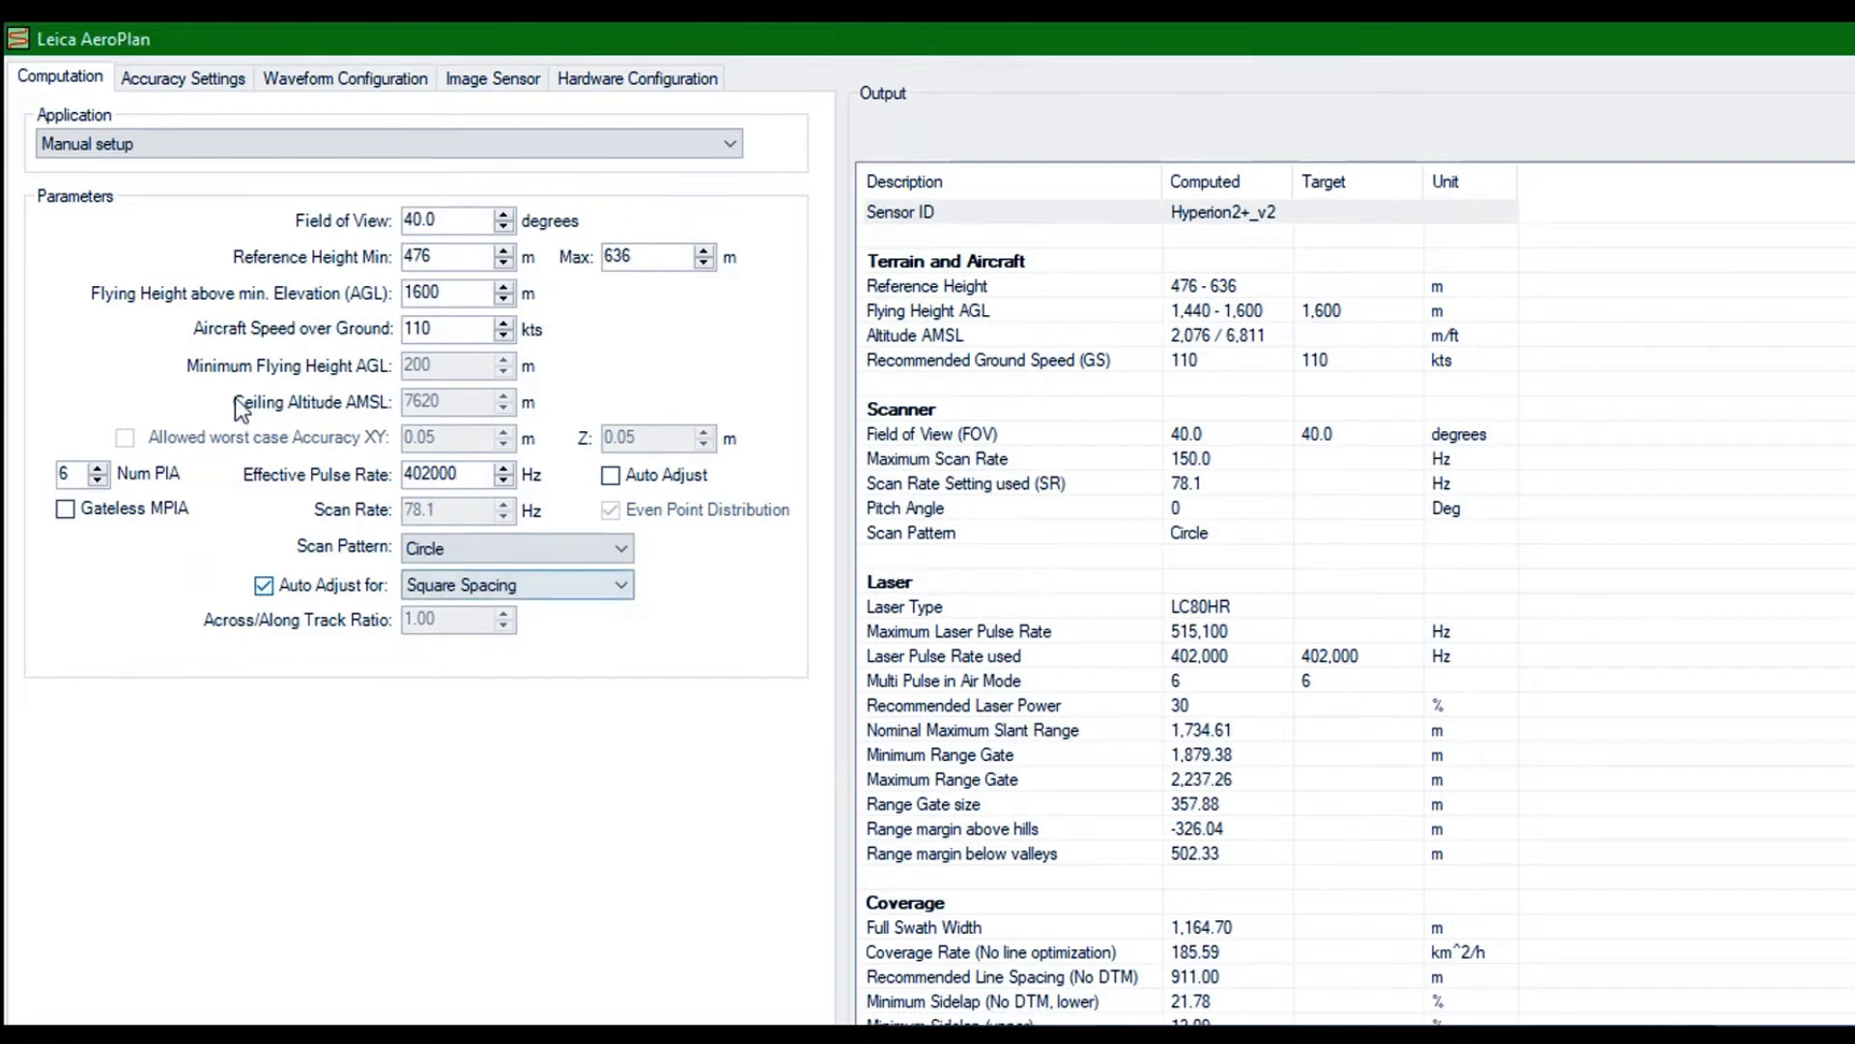
Disable automatic adjustment for square spacing, set the scan rate to 67 Hz, and dismiss the computation warning
{"action": "left_click", "coordinate": [263, 586]}
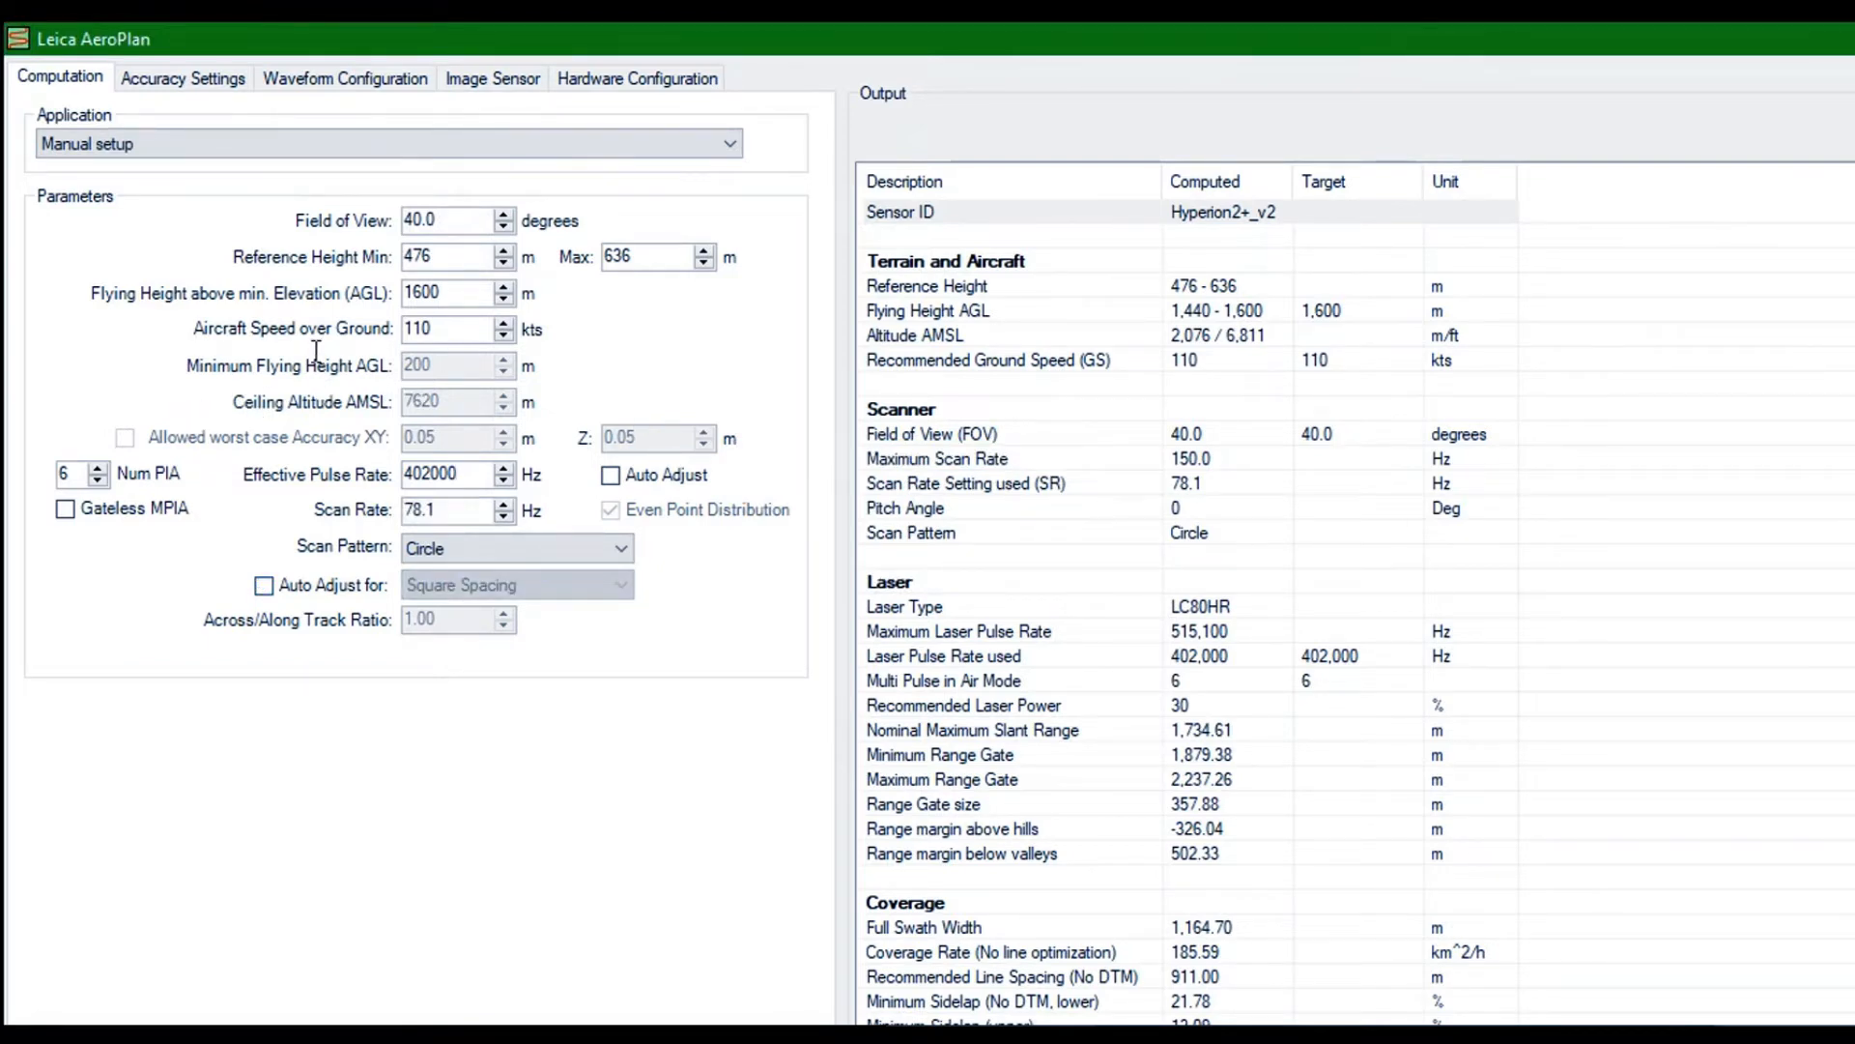
{"action": "left_click_drag", "start_coordinate": [442, 509], "coordinate": [340, 509]}
{"action": "type", "text": "67"}
{"action": "key", "text": "Return"}
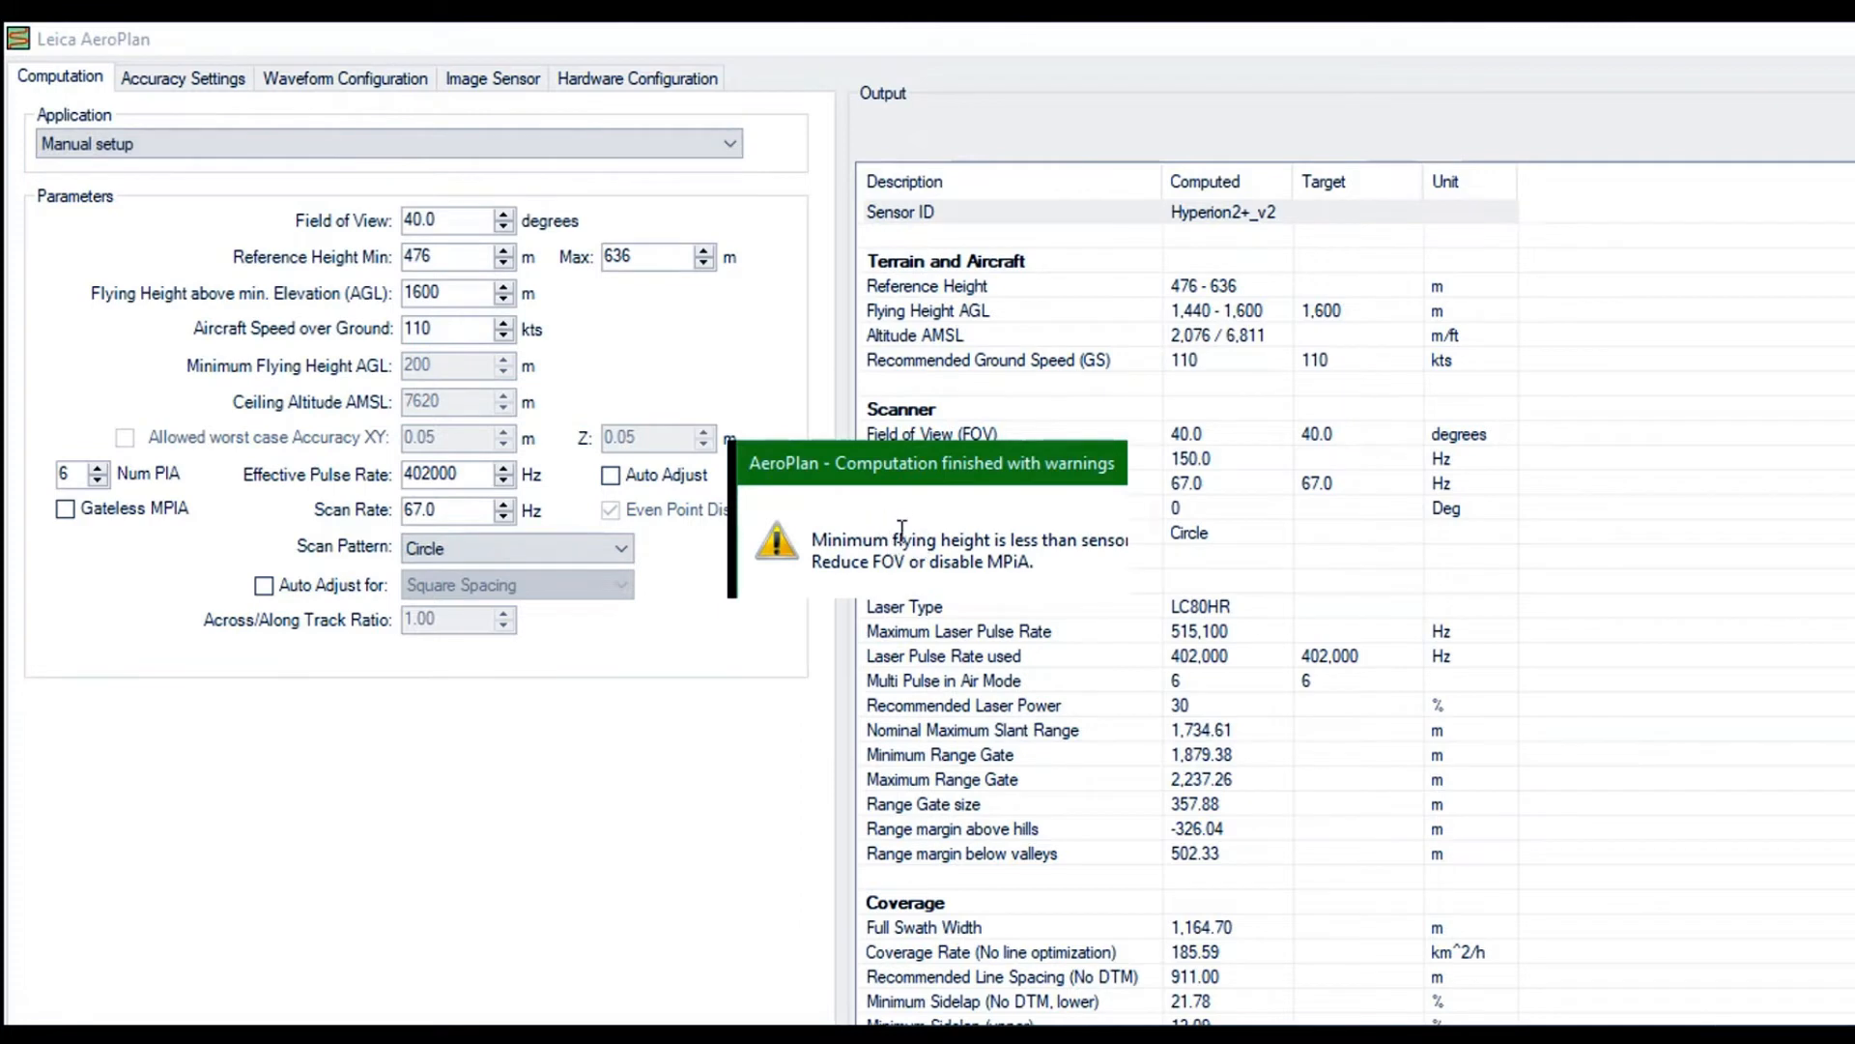
{"action": "left_click", "coordinate": [1046, 568]}
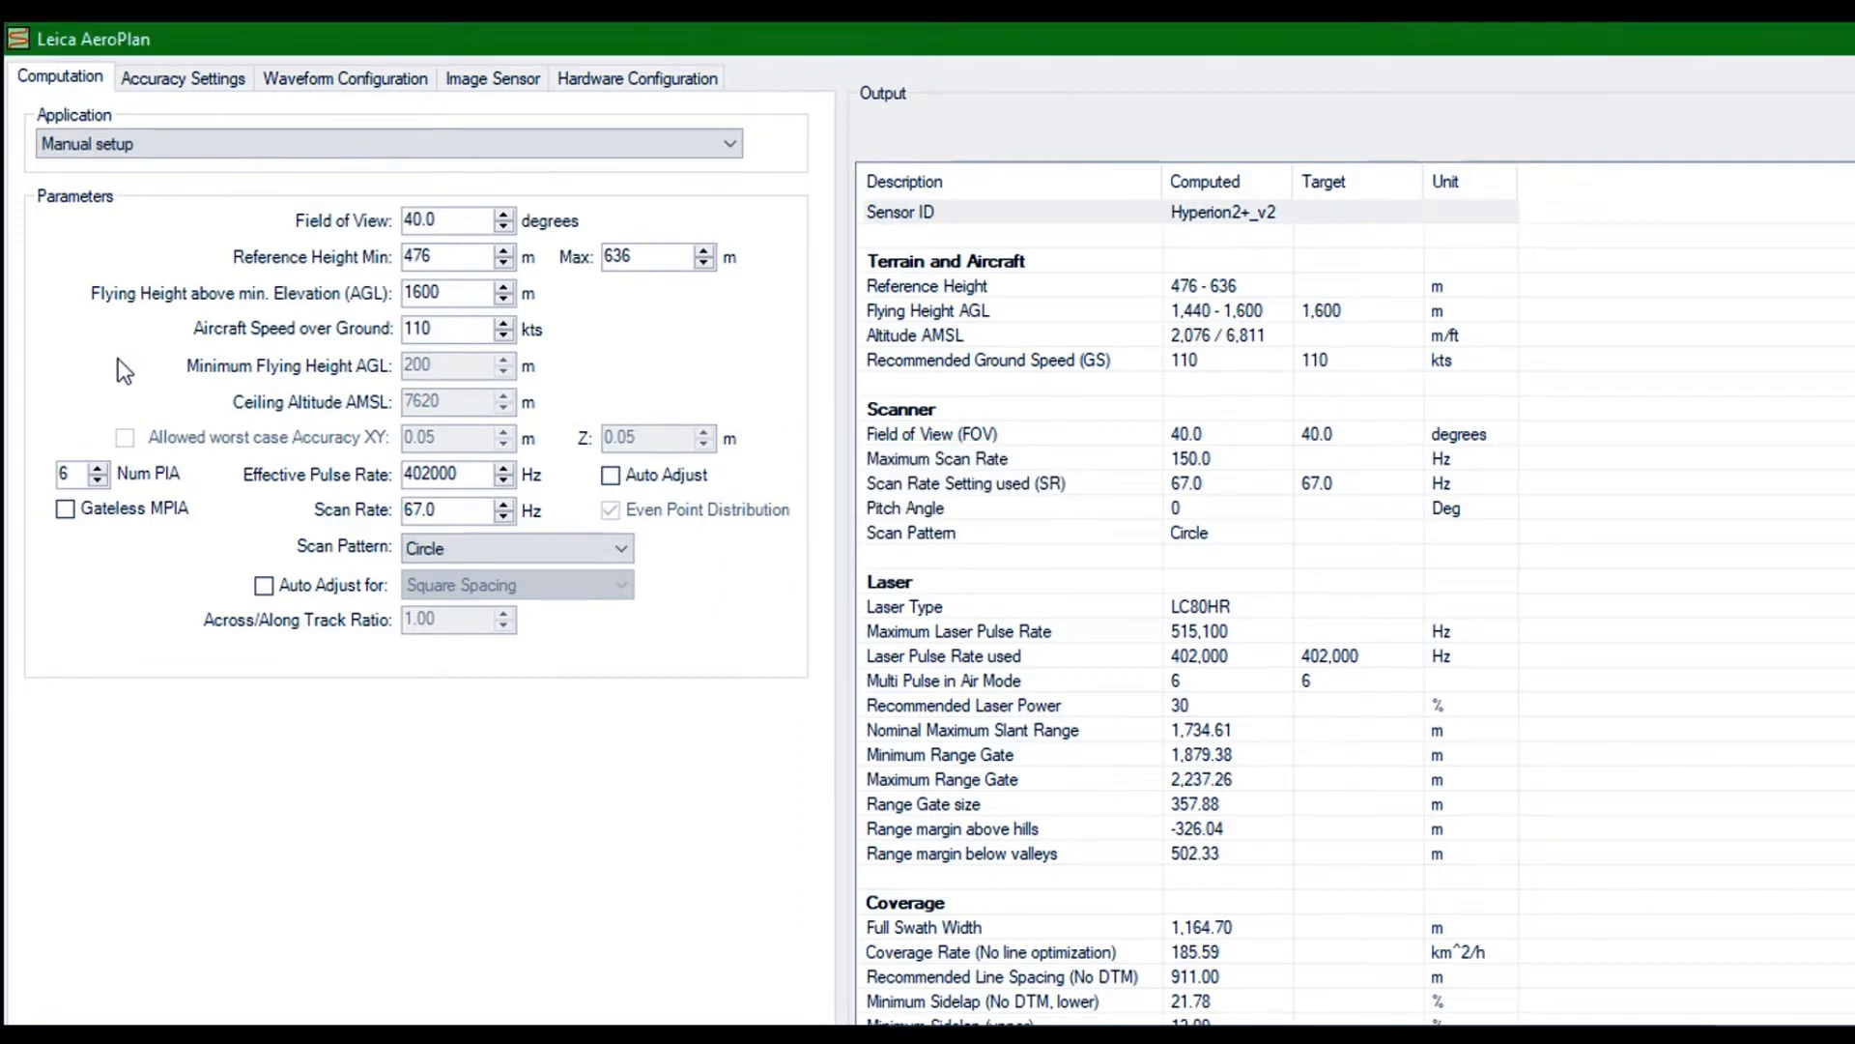
Lower the number of pulses in the air to 4, try 5, and return to 4
{"action": "left_click", "coordinate": [97, 480]}
{"action": "left_click", "coordinate": [97, 480]}
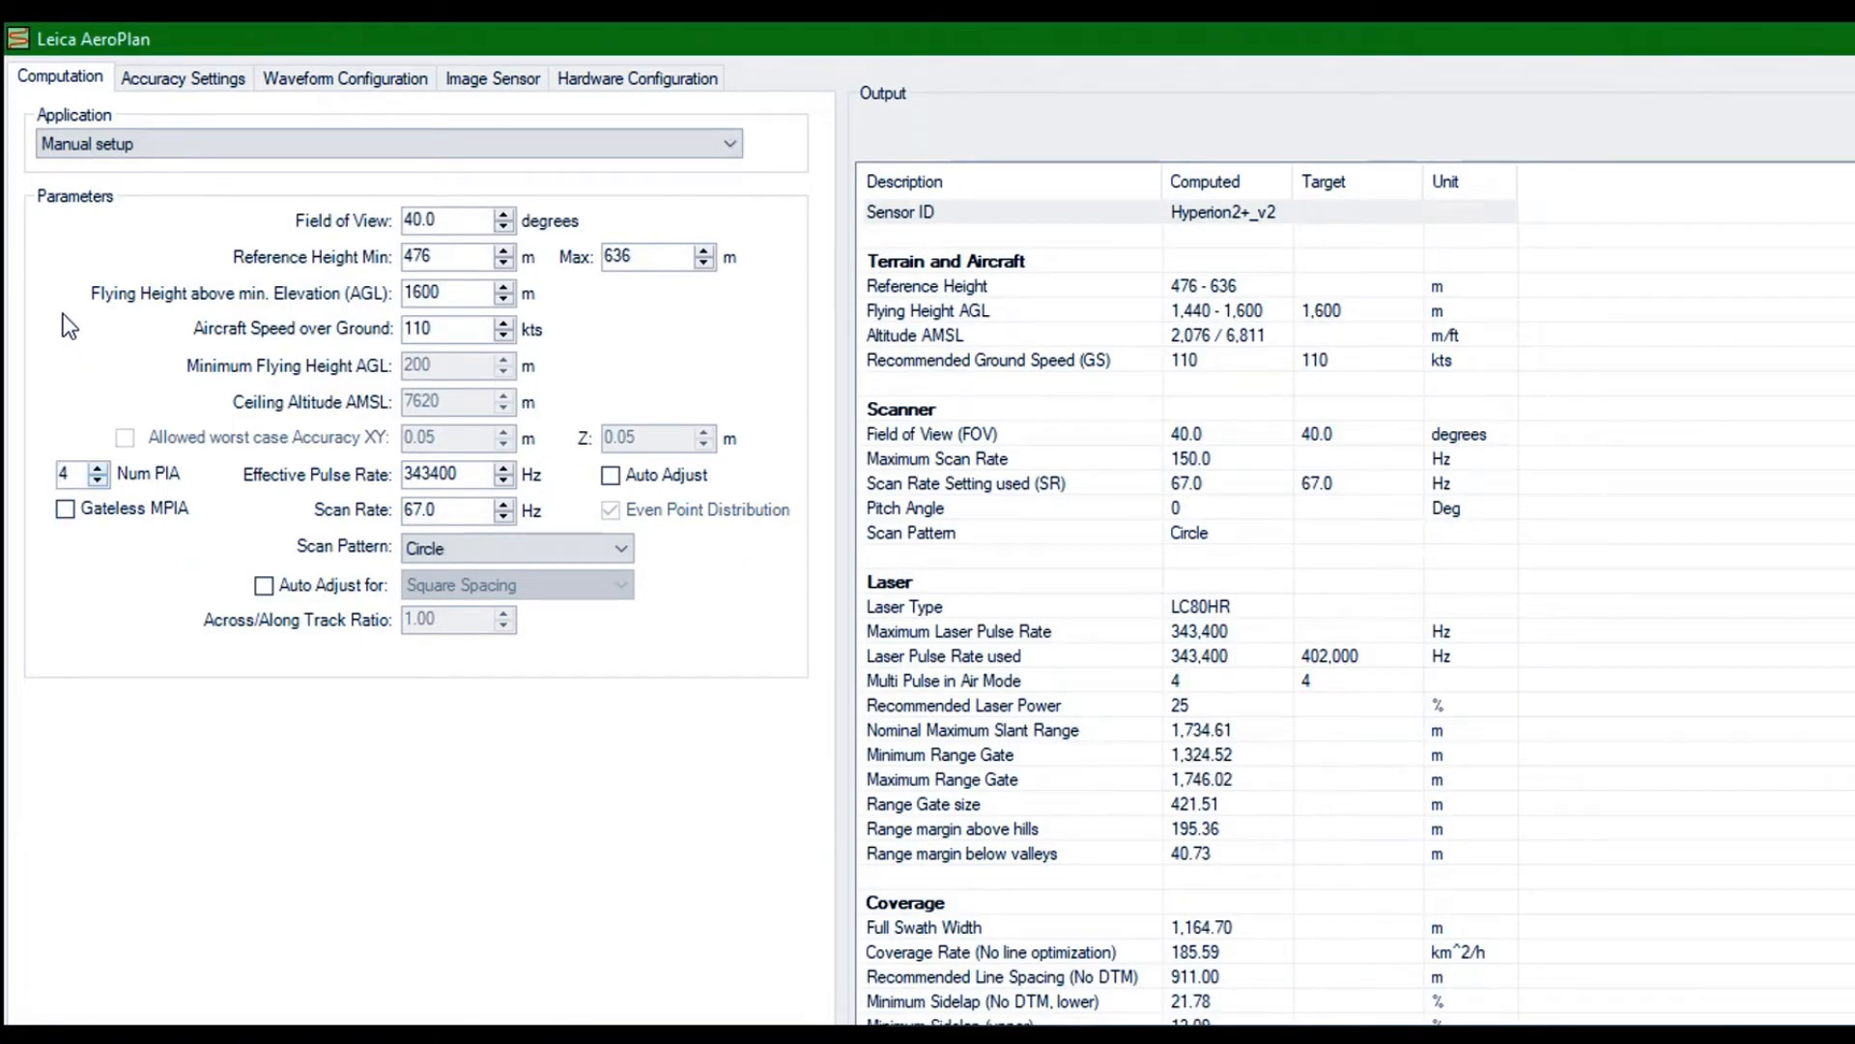
{"action": "key", "text": "Up"}
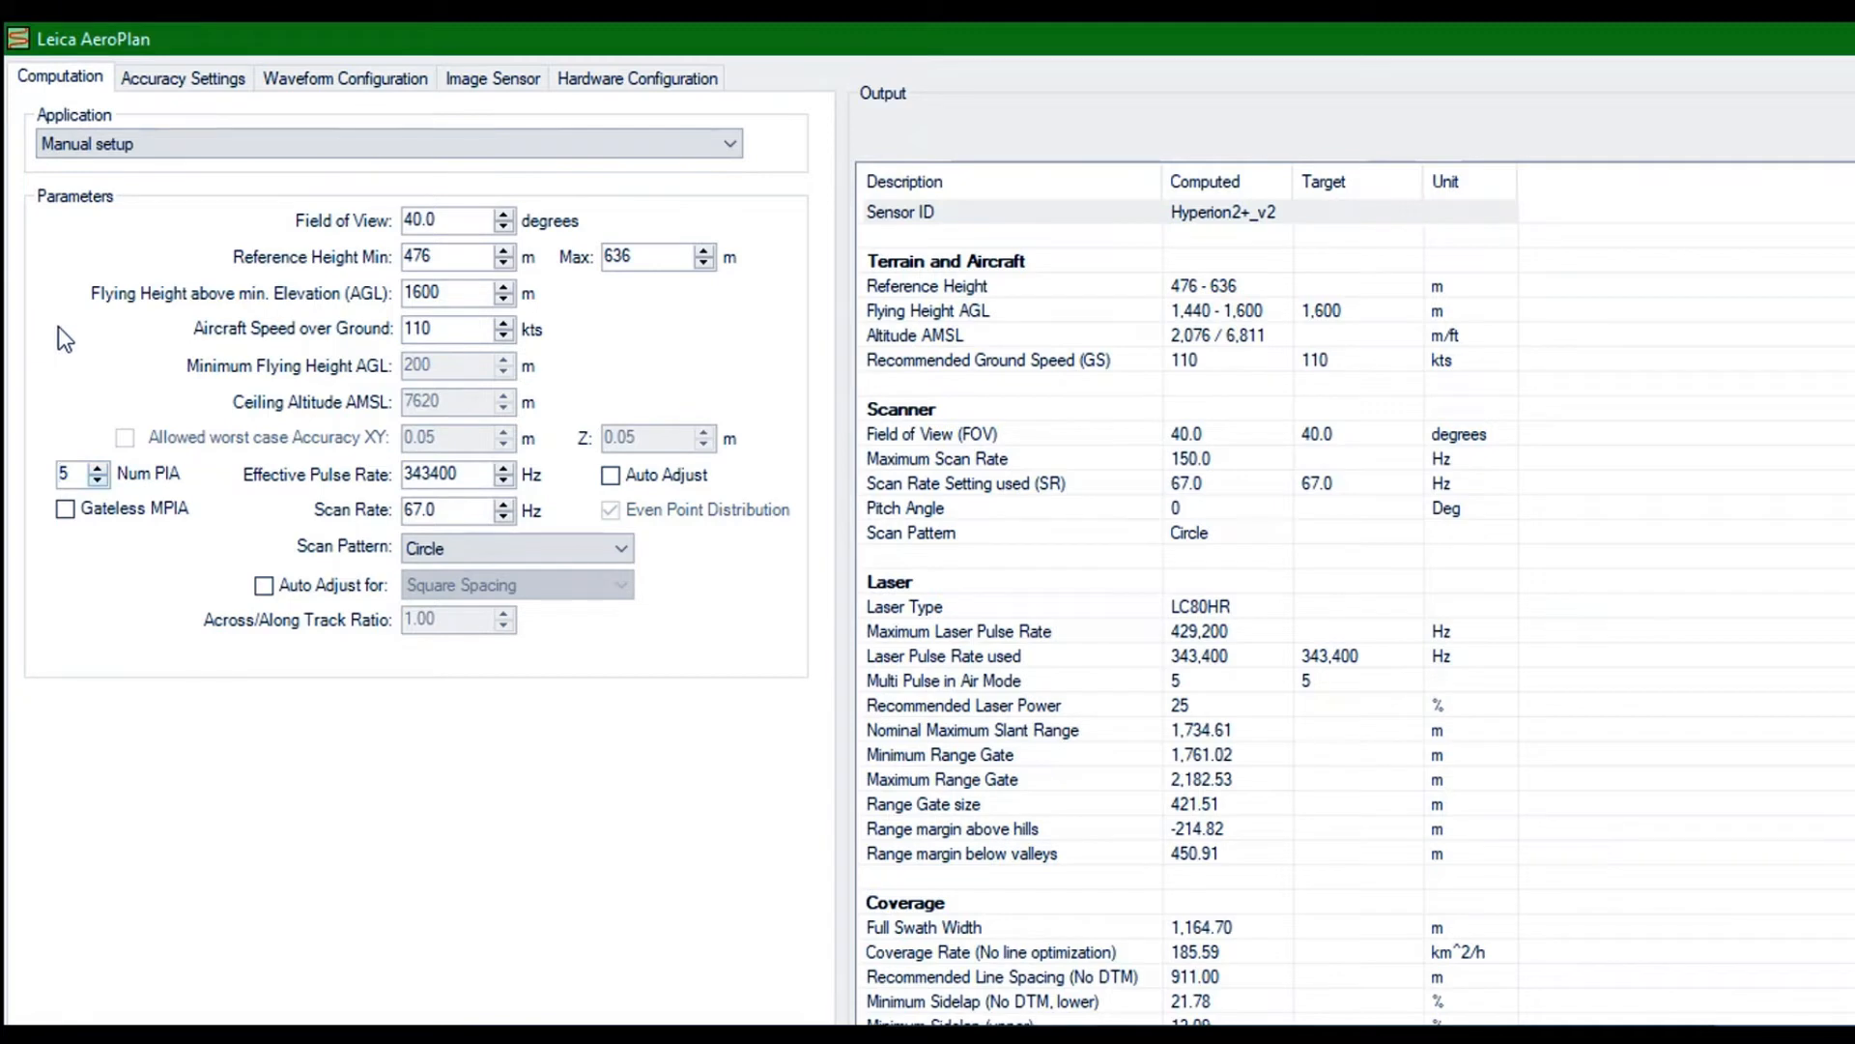
{"action": "key", "text": "Down"}
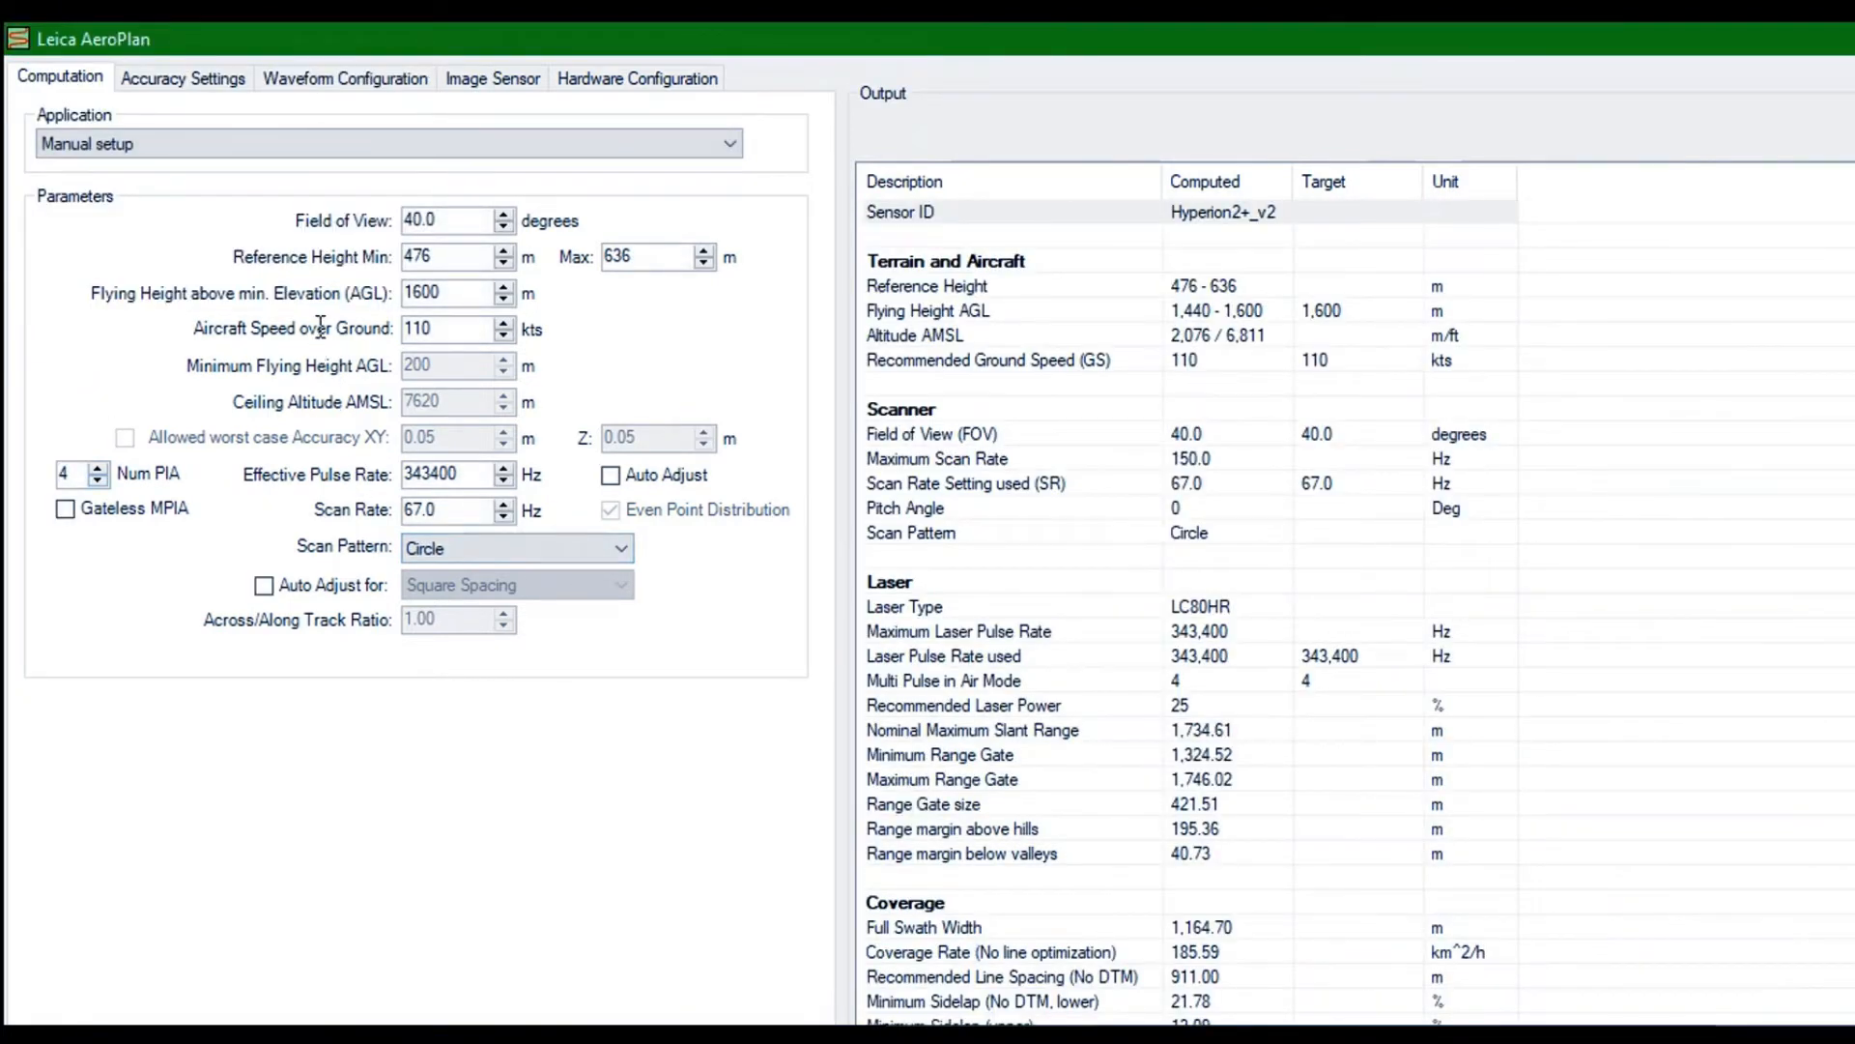
Try automatic adjustment of the effective pulse rate and switch it off again
{"action": "key", "text": "space"}
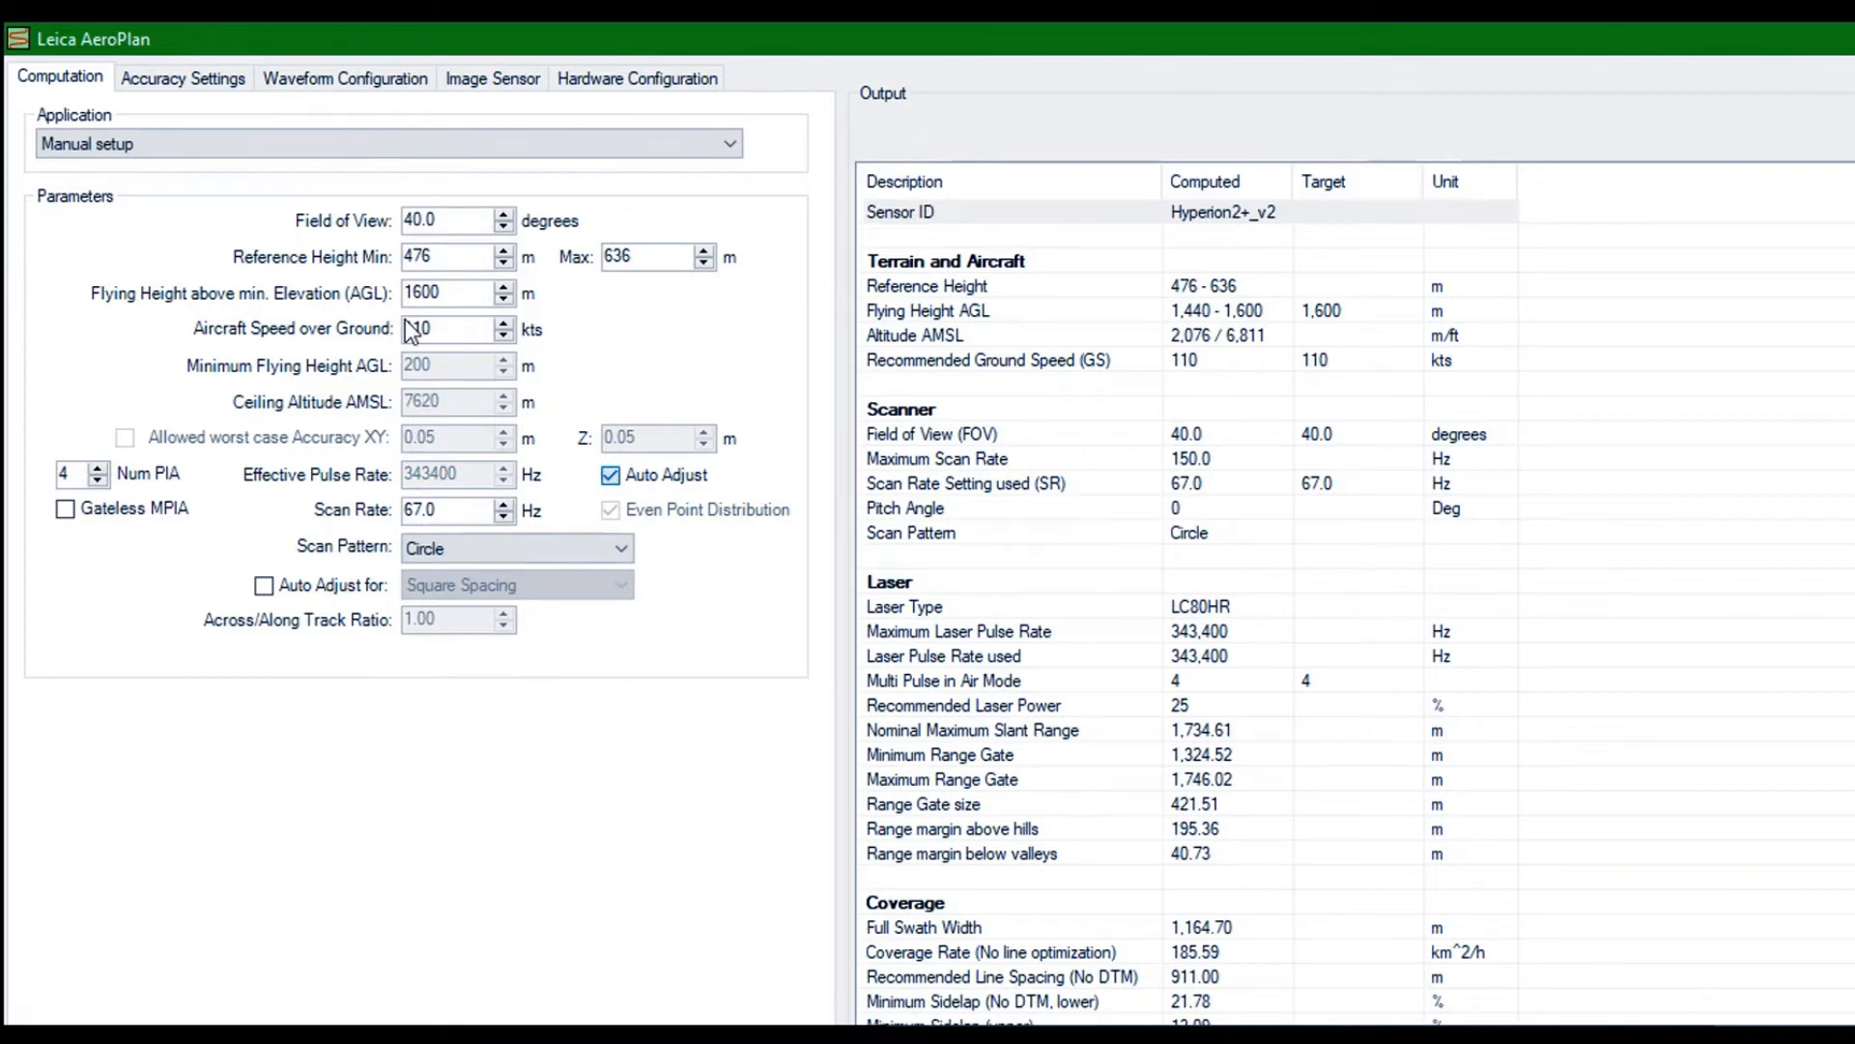
{"action": "key", "text": "space"}
{"action": "key", "text": "Tab"}
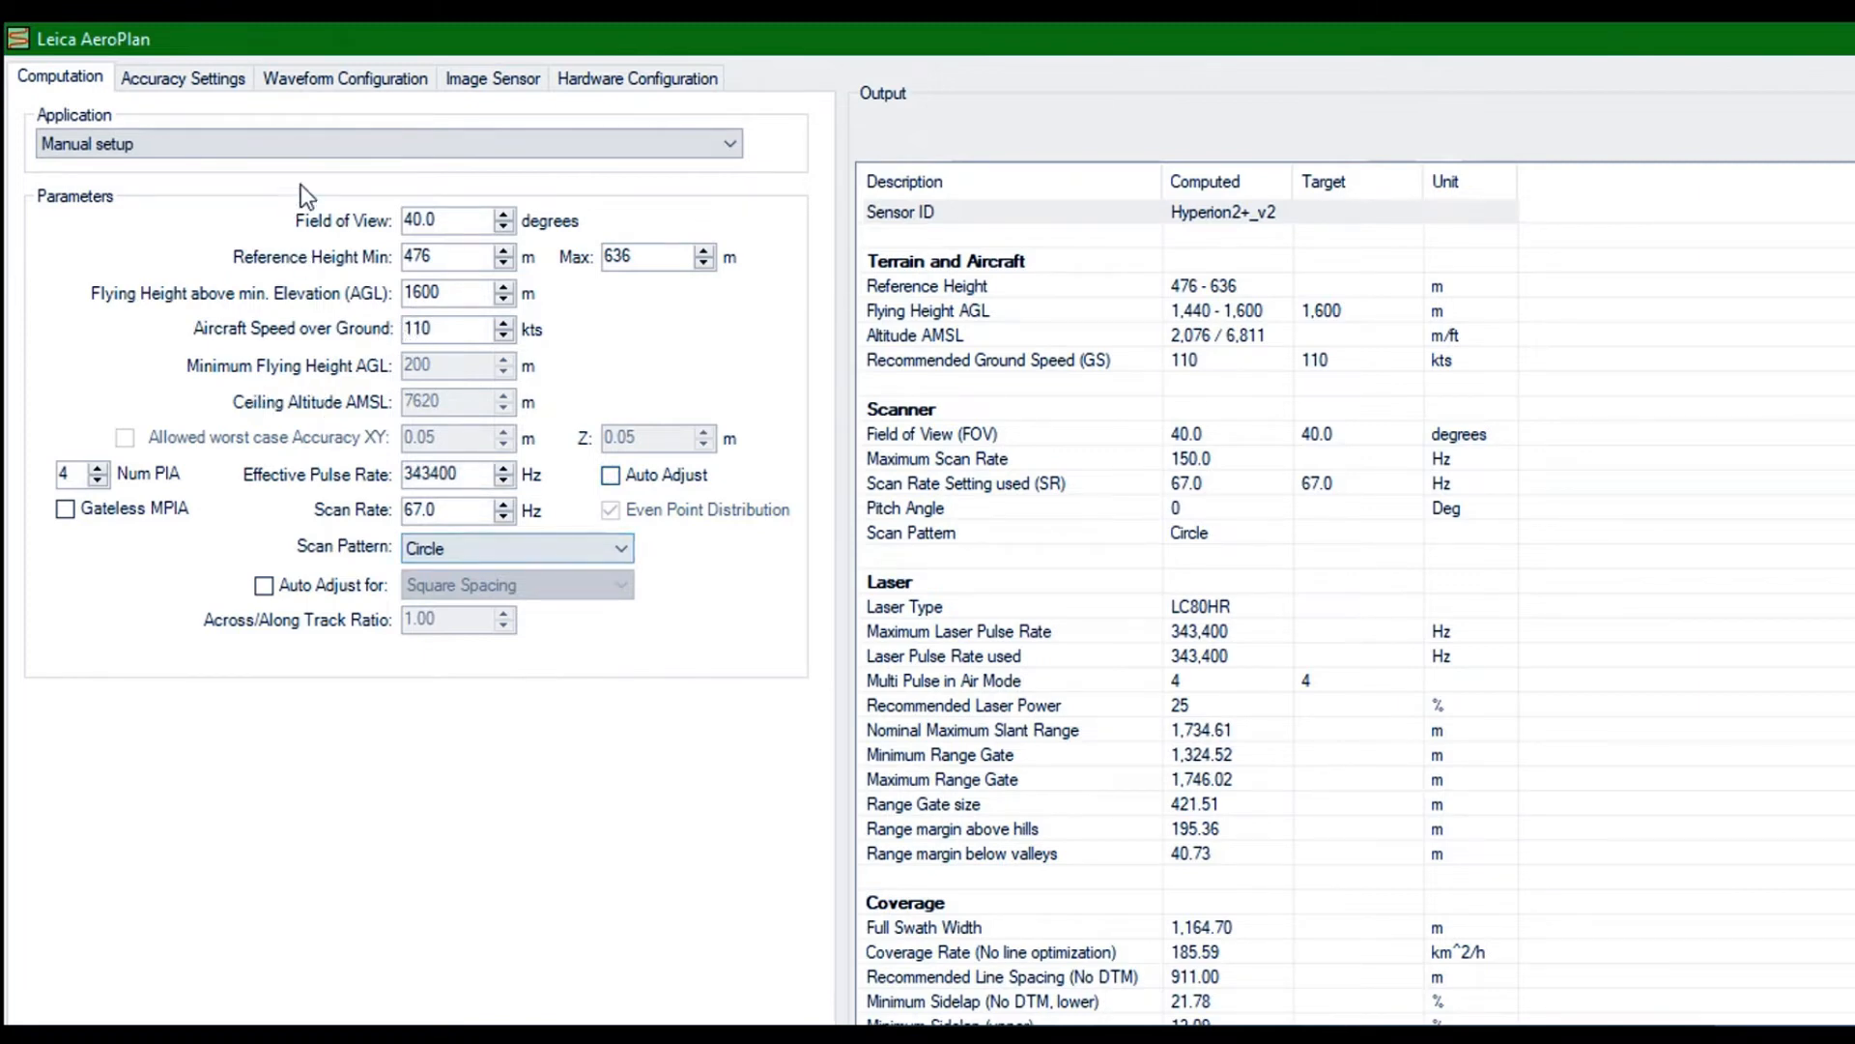
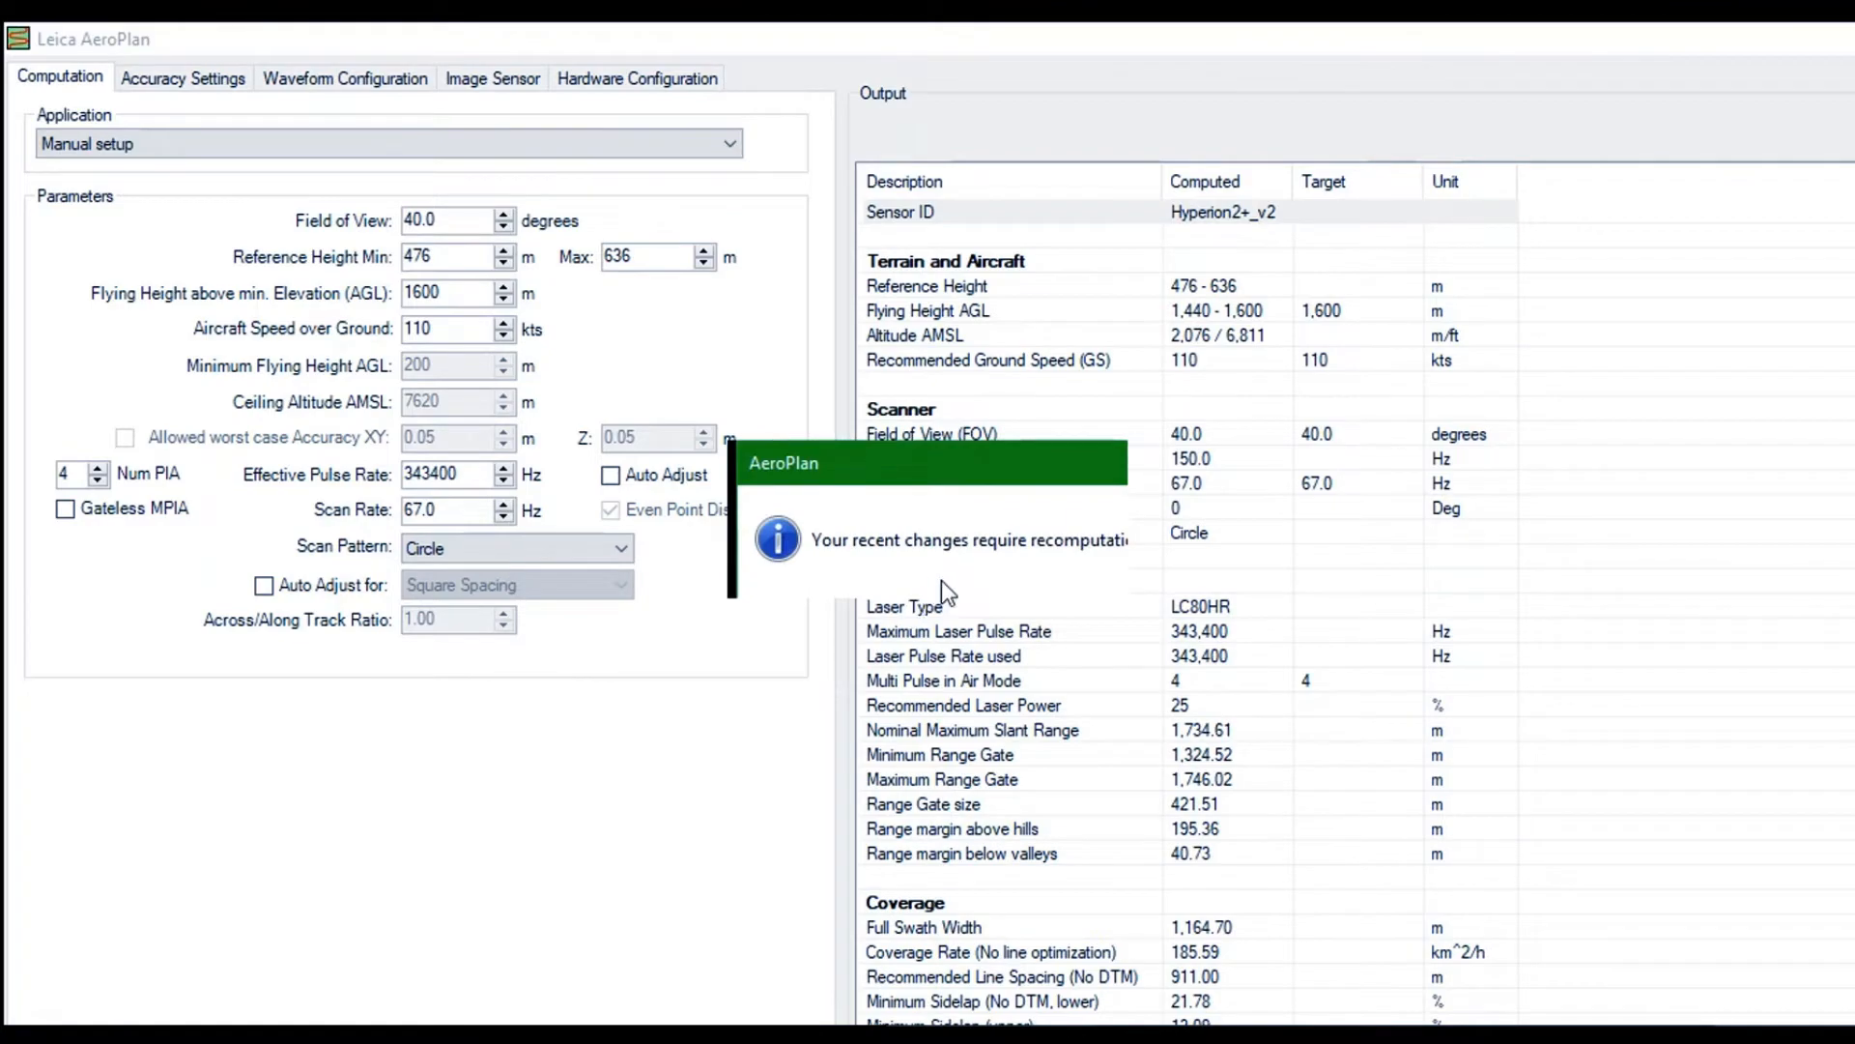
Accept the AeroPlan recomputation notice and rename flight line A01 as N-S_C
{"action": "left_click", "coordinate": [942, 575]}
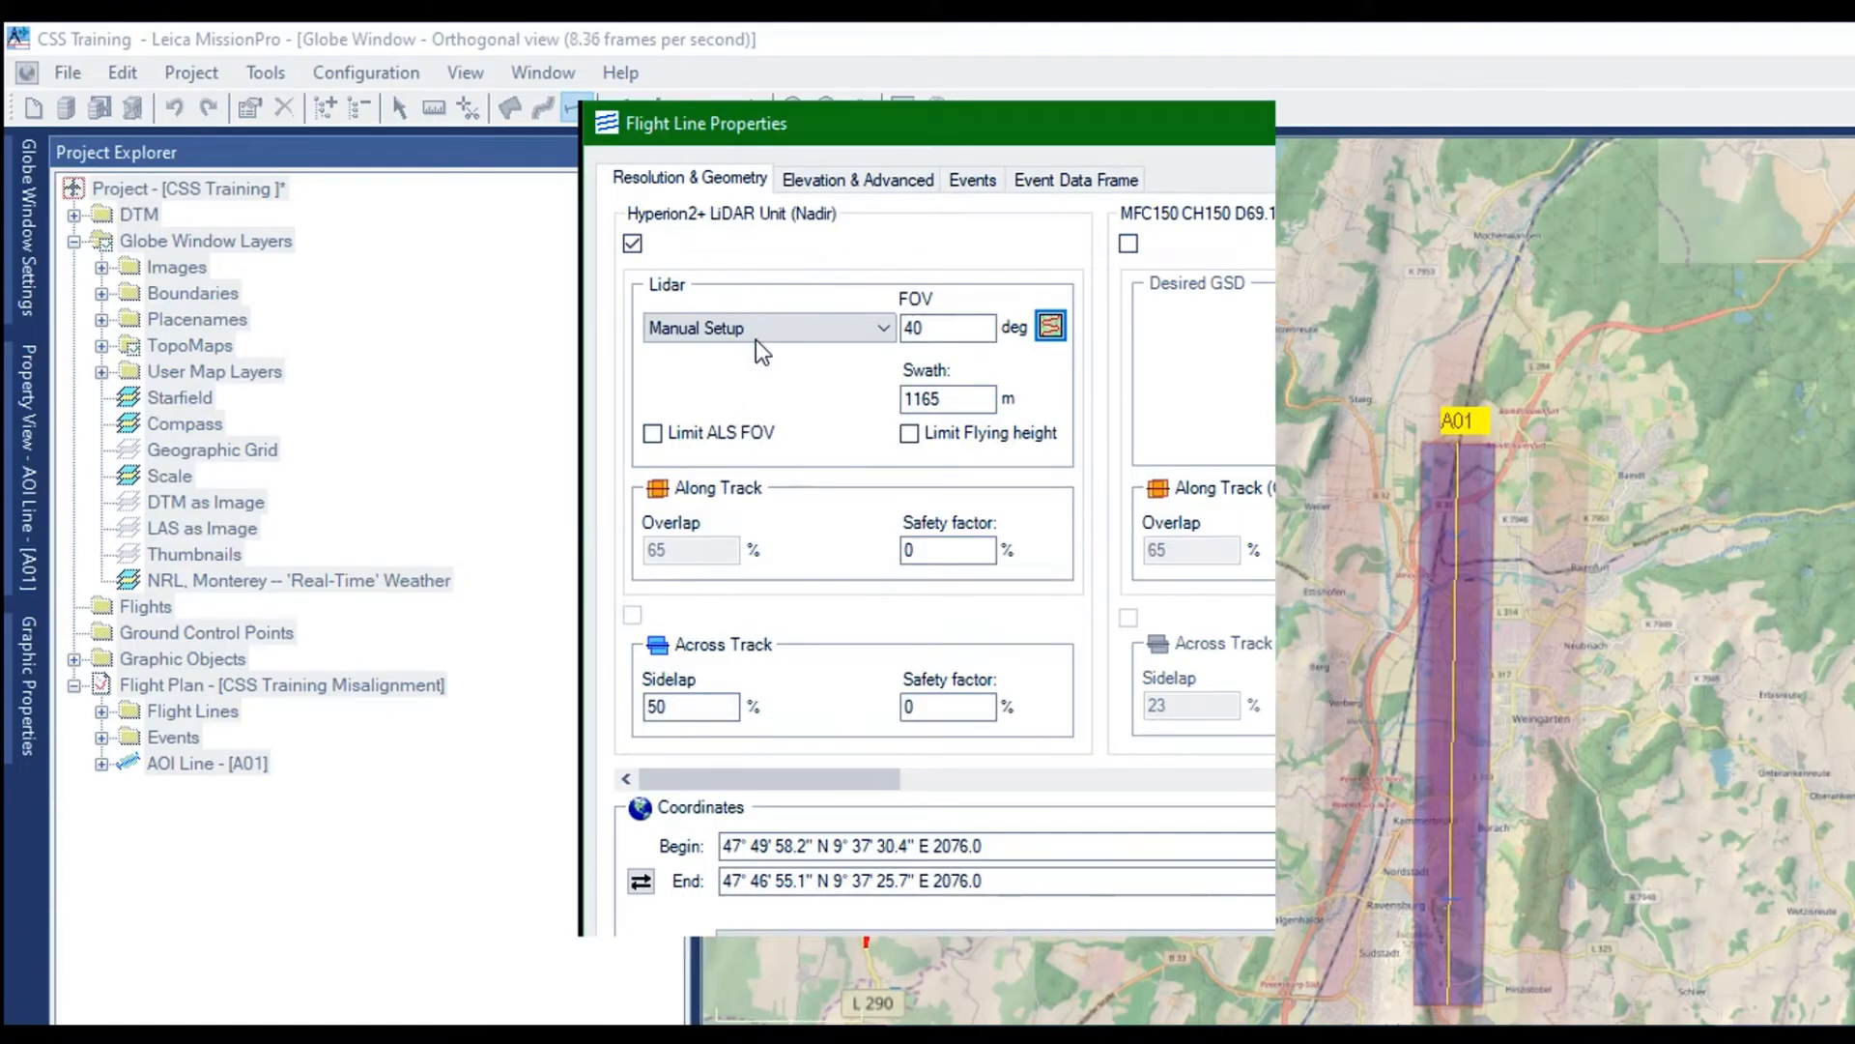
{"action": "left_click", "coordinate": [858, 179]}
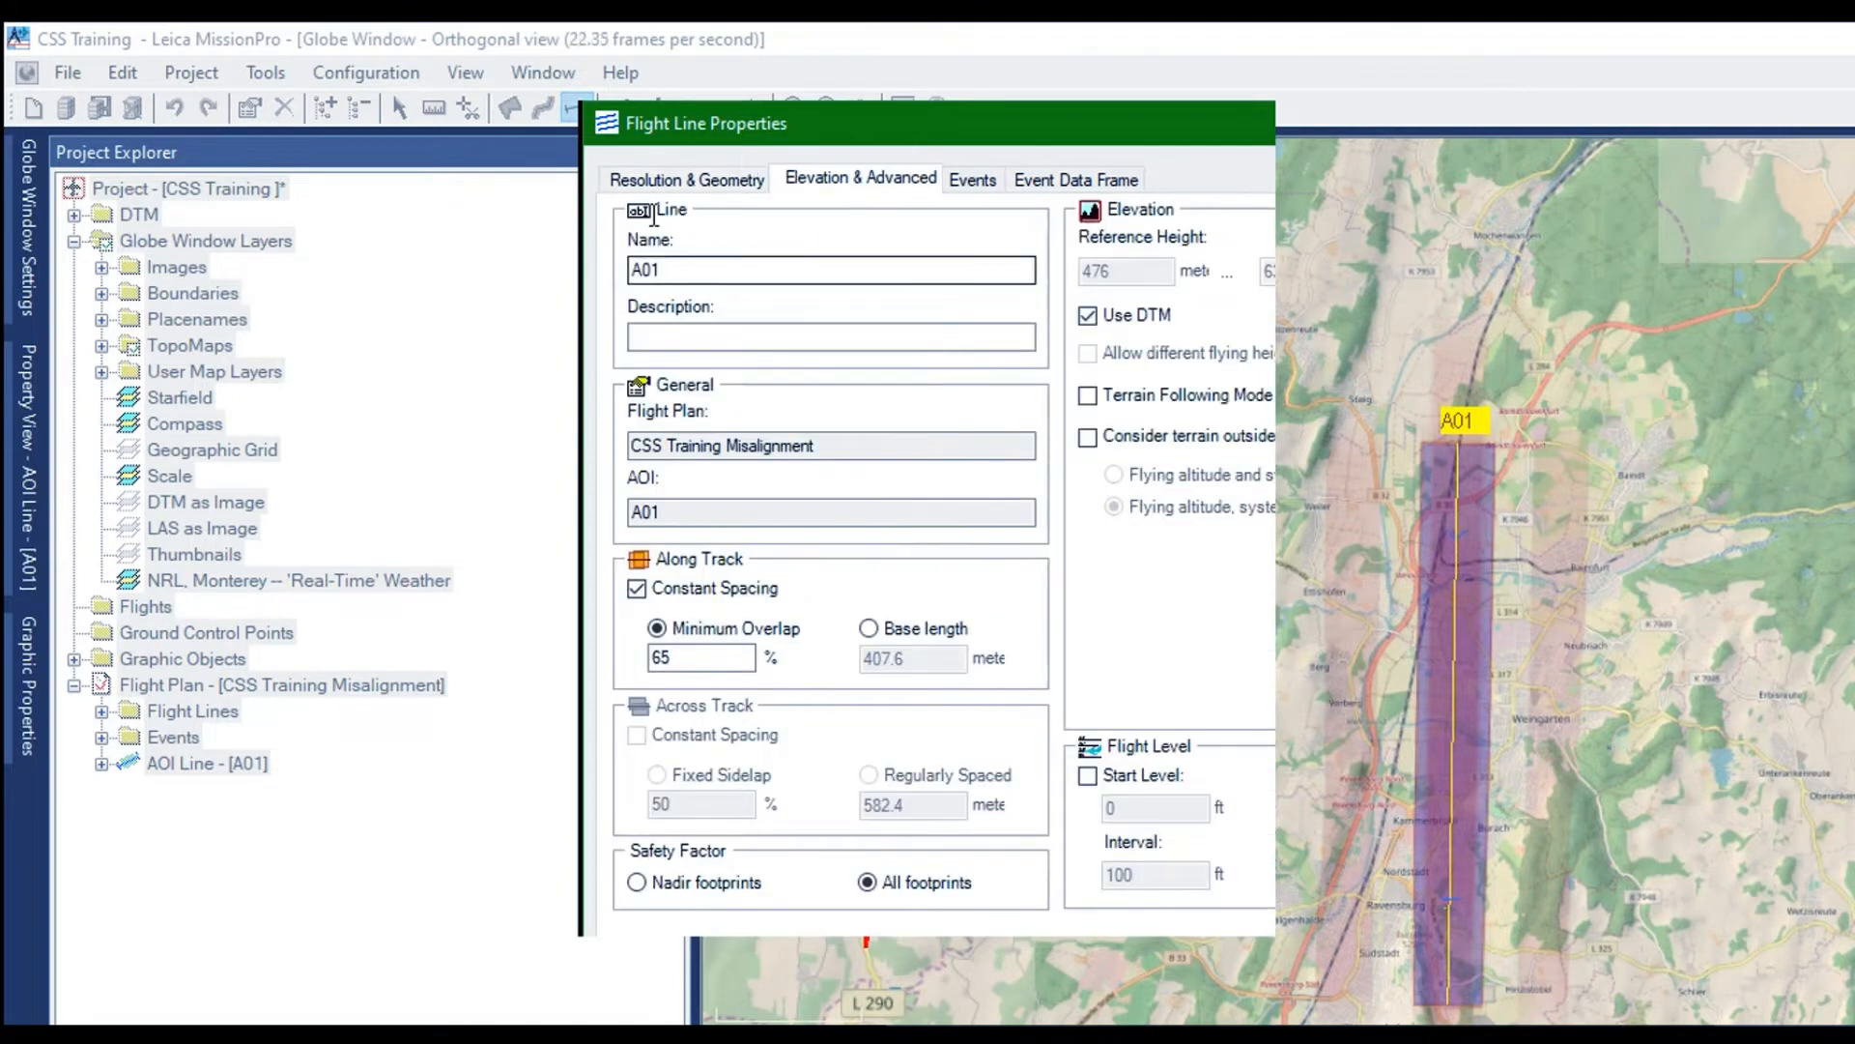
{"action": "left_click_drag", "start_coordinate": [654, 215], "coordinate": [495, 221]}
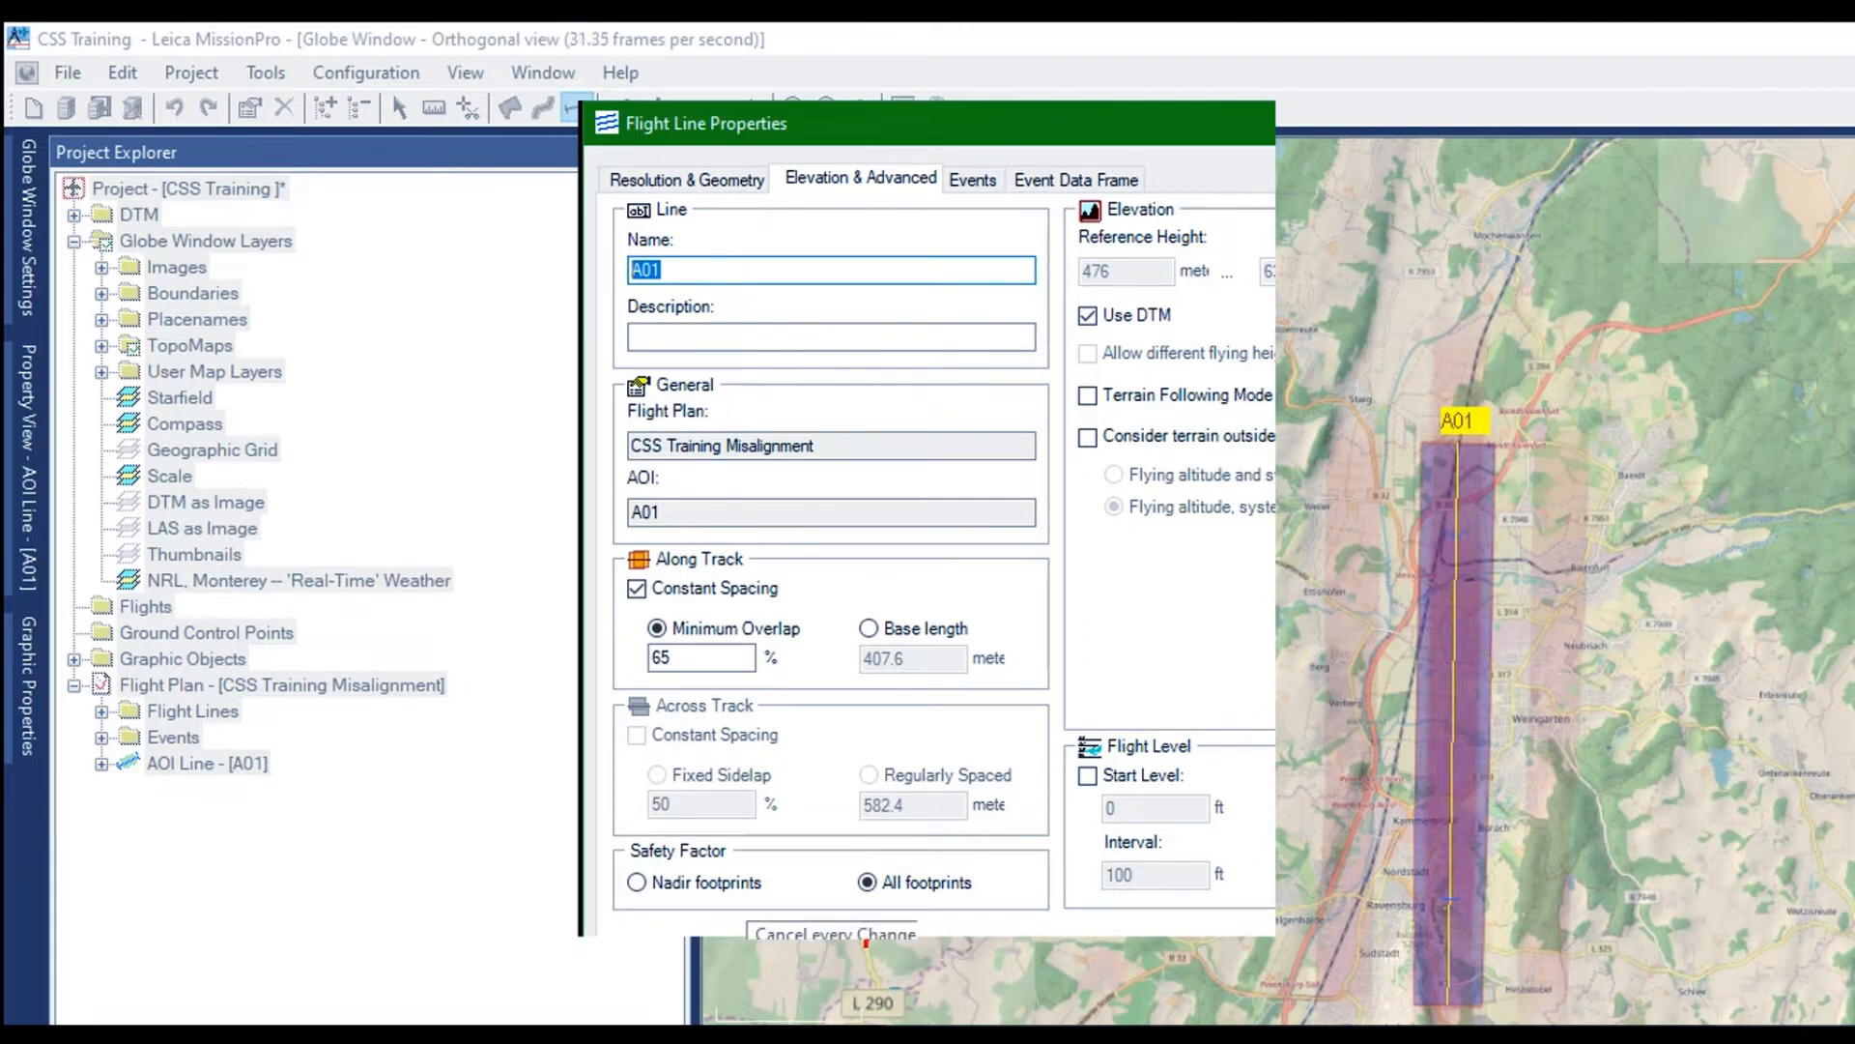
{"action": "type", "text": "N-S"}
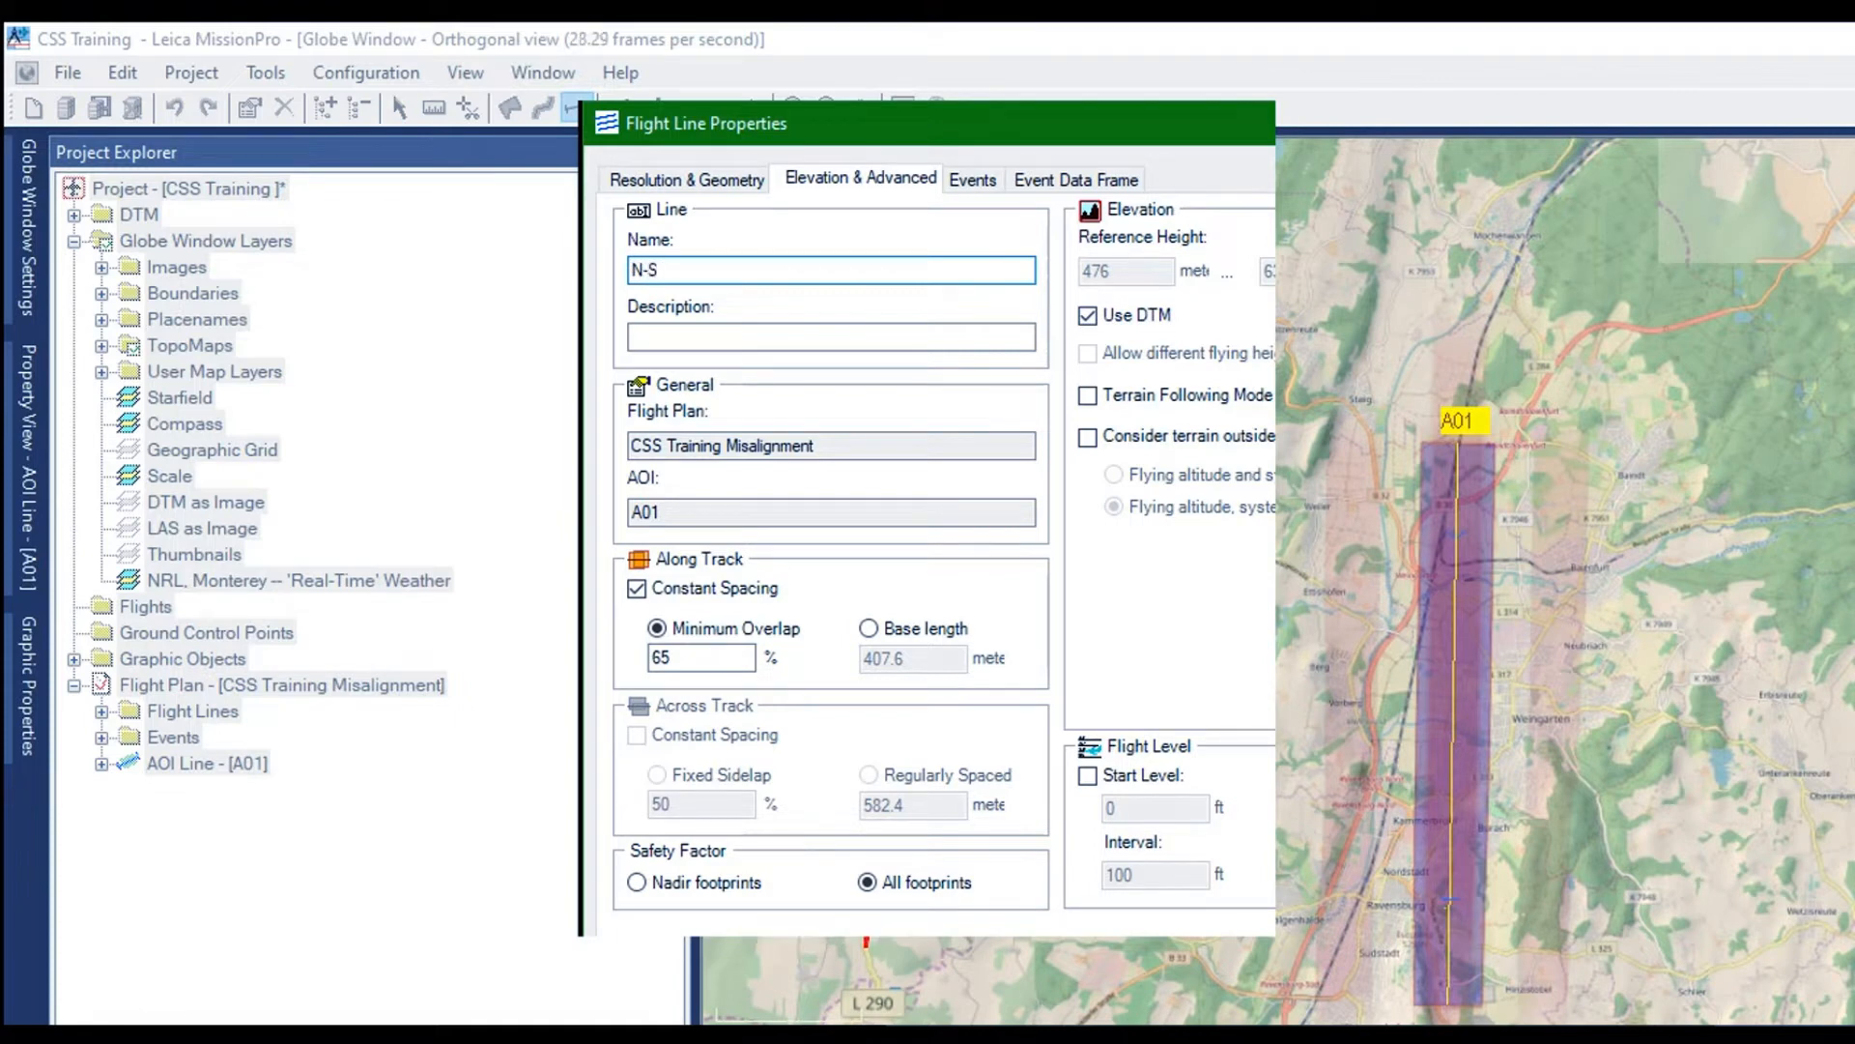
{"action": "type", "text": "_C"}
Enable the MFC150 CH150 camera for the N-S_C line and confirm its flight line properties
{"action": "left_click", "coordinate": [653, 156]}
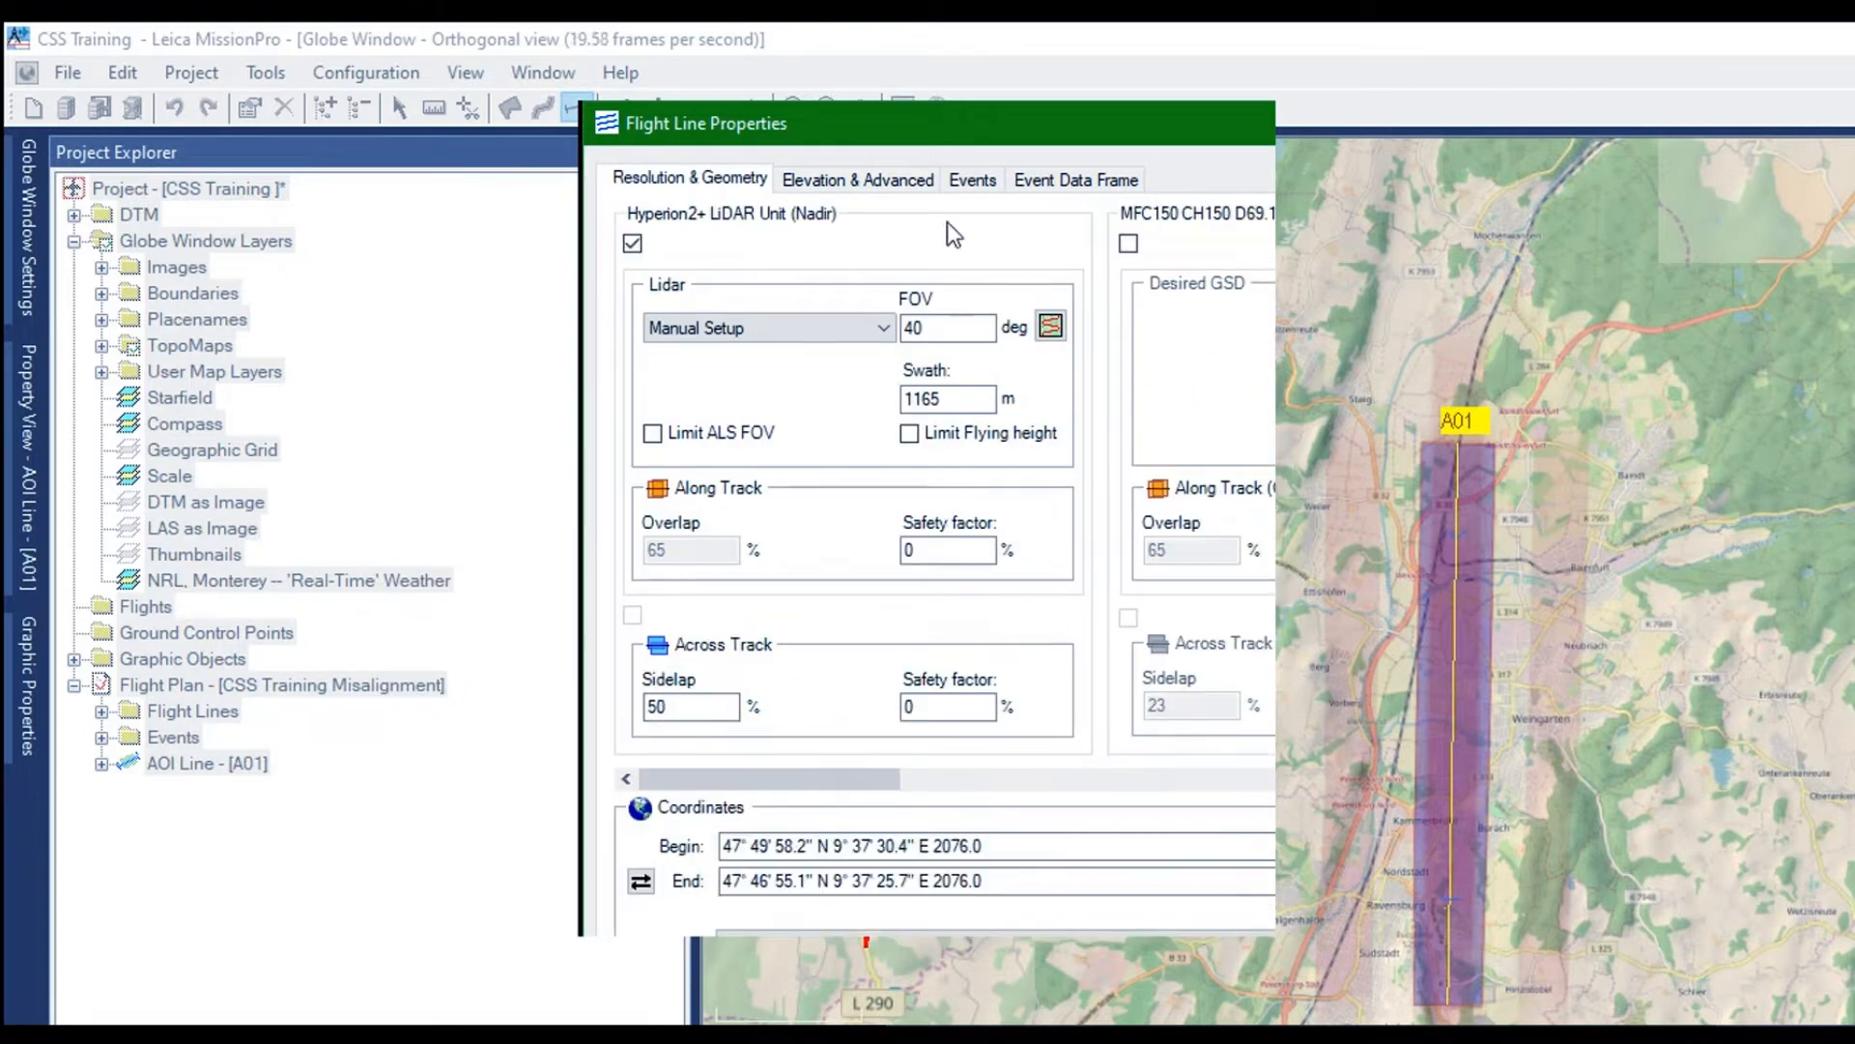
{"action": "left_click", "coordinate": [1128, 242]}
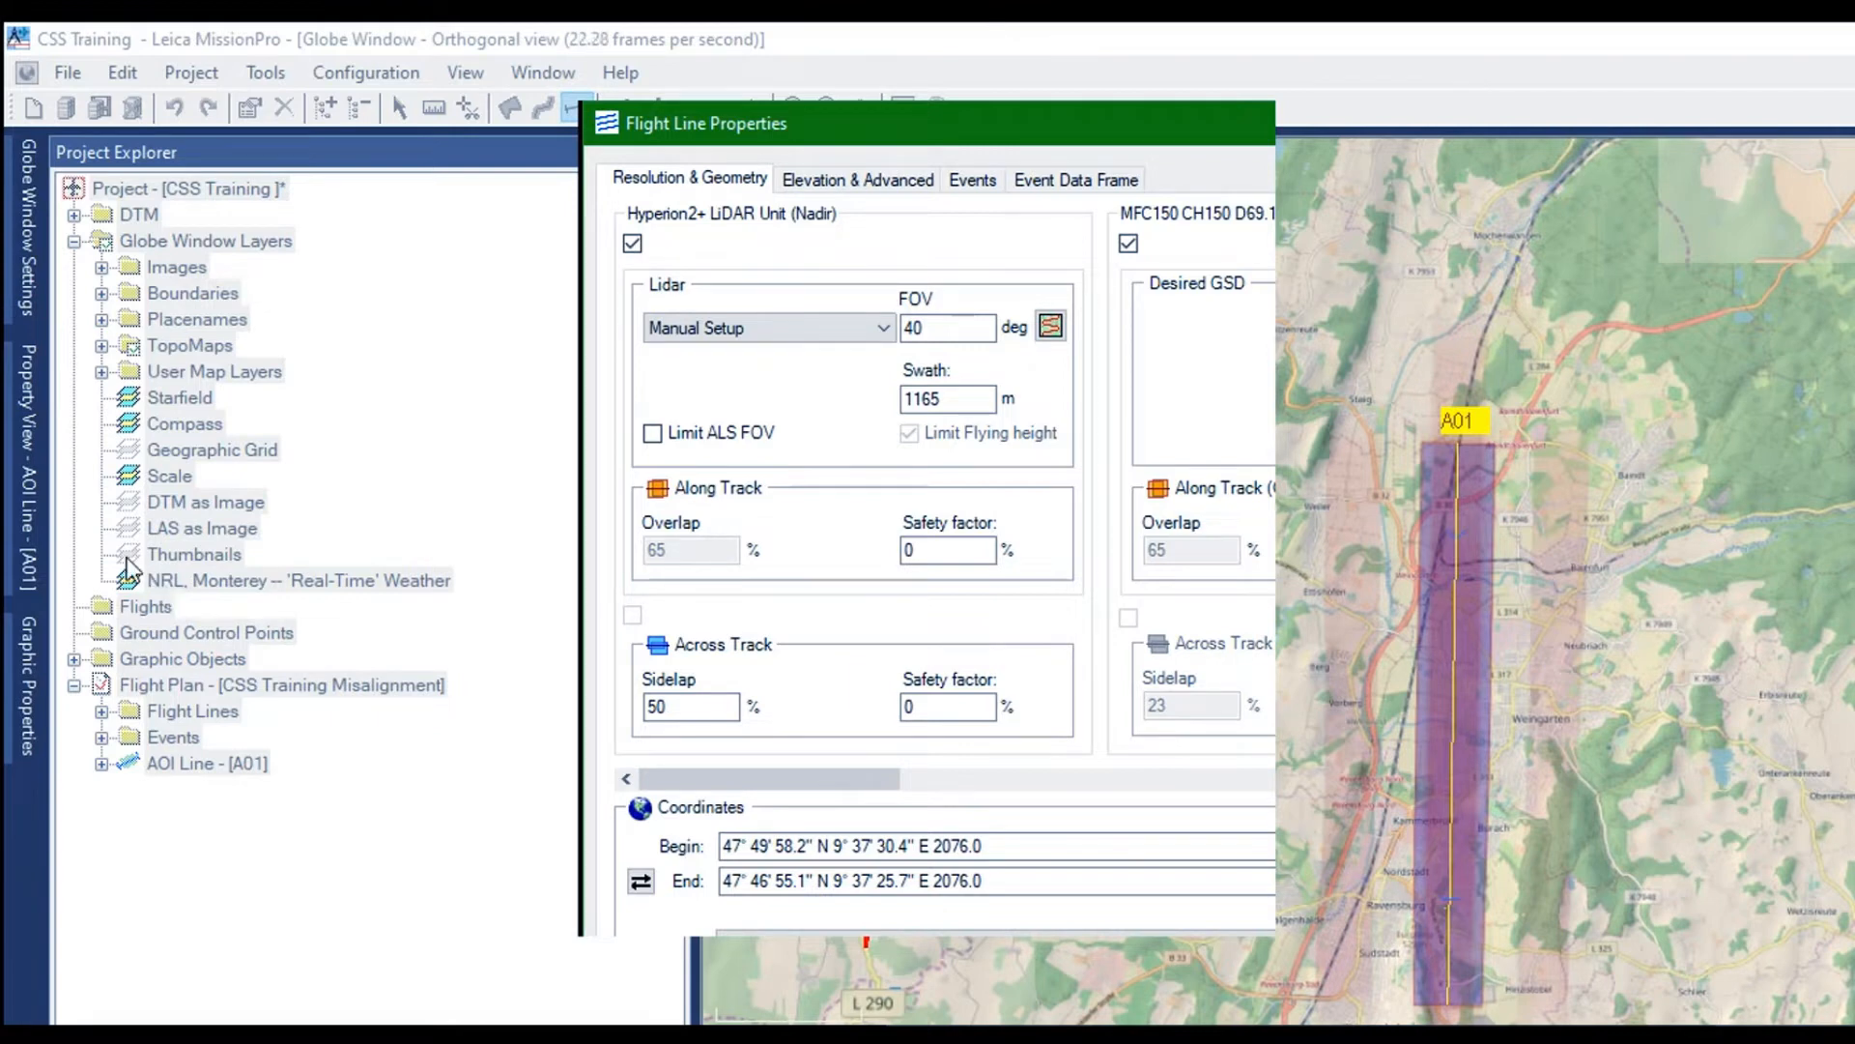
{"action": "left_click", "coordinate": [858, 179]}
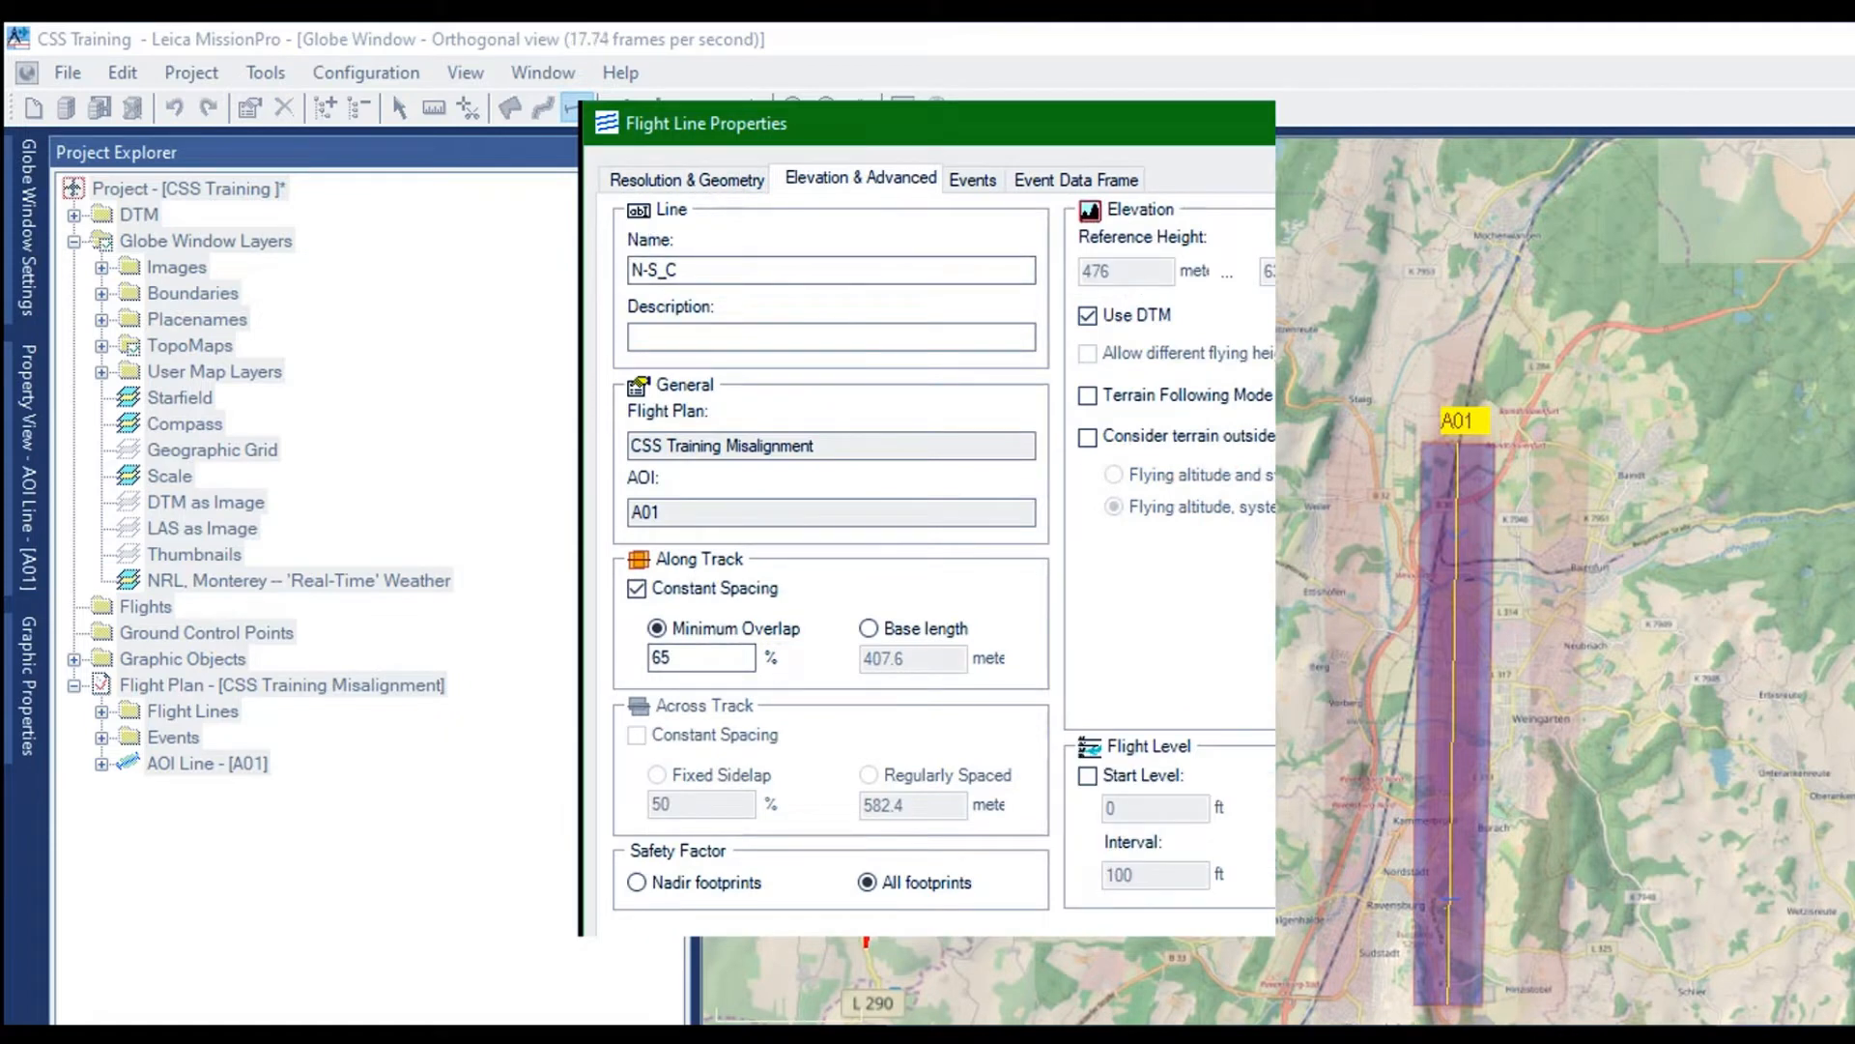
{"action": "key", "text": "Return"}
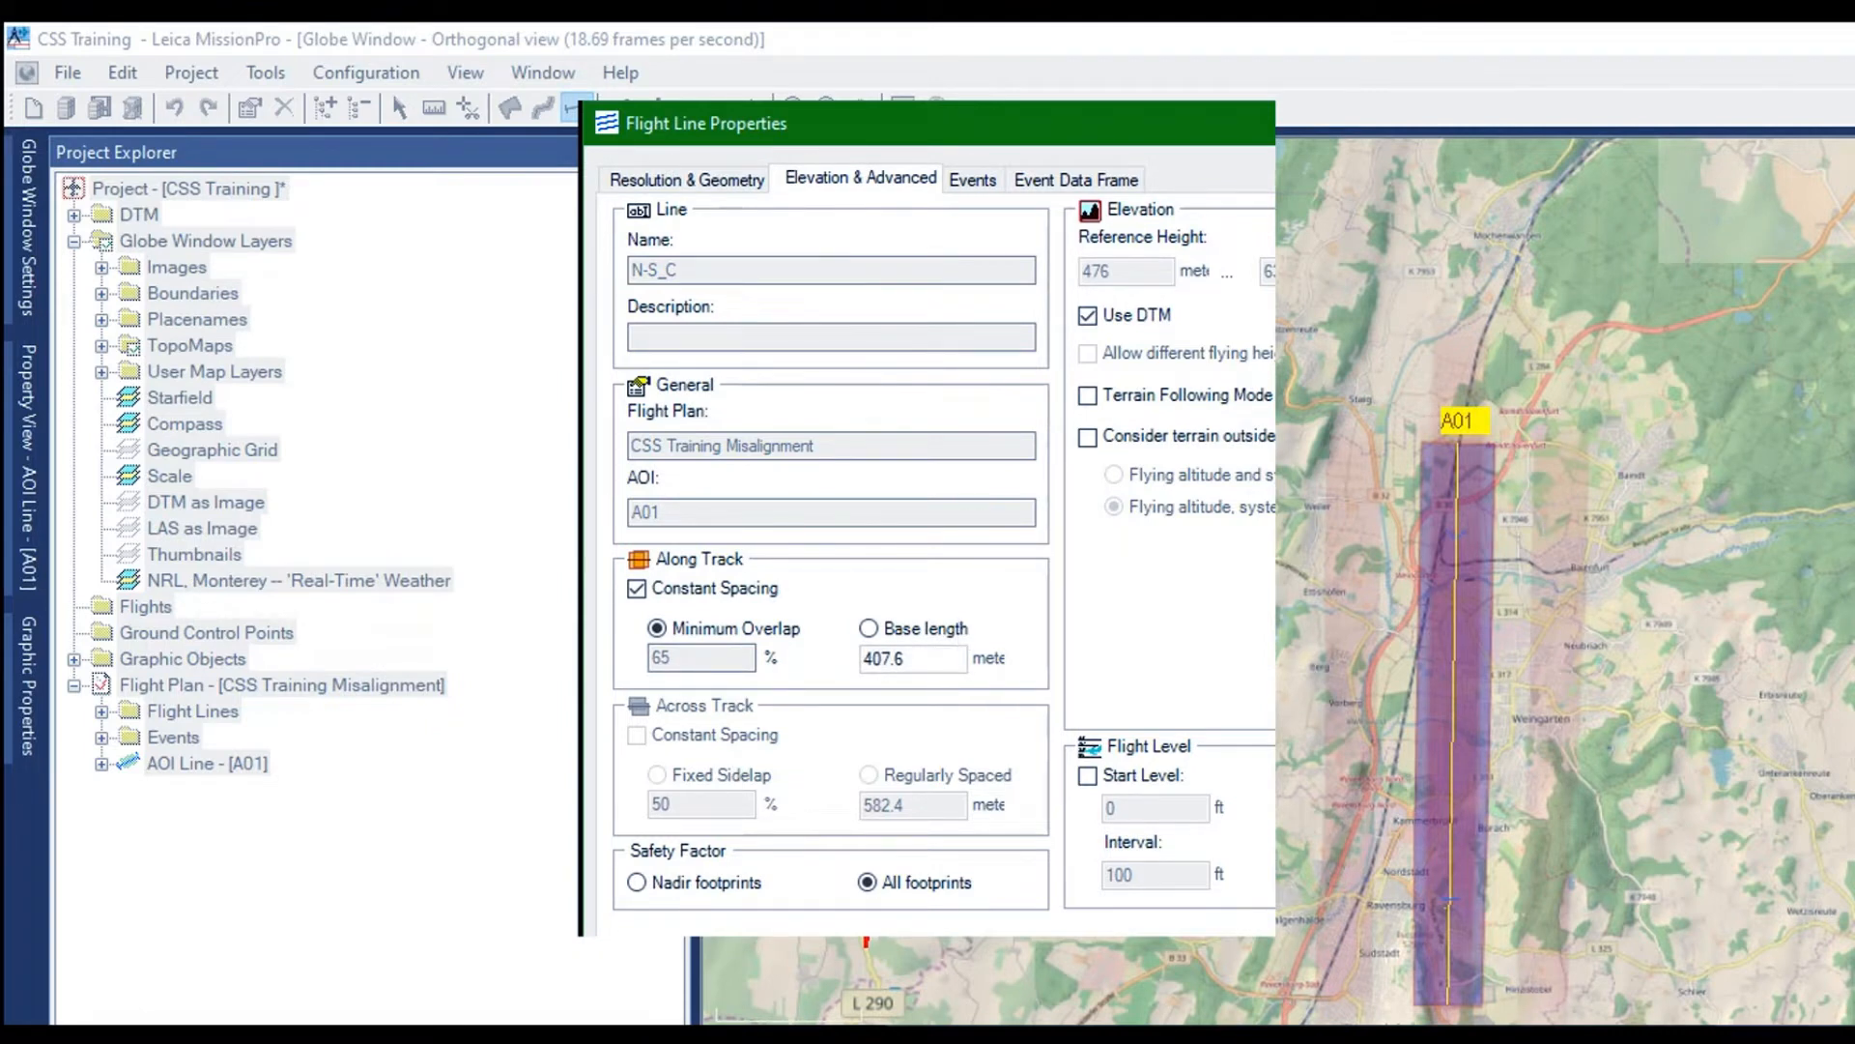
{"action": "key", "text": "Return"}
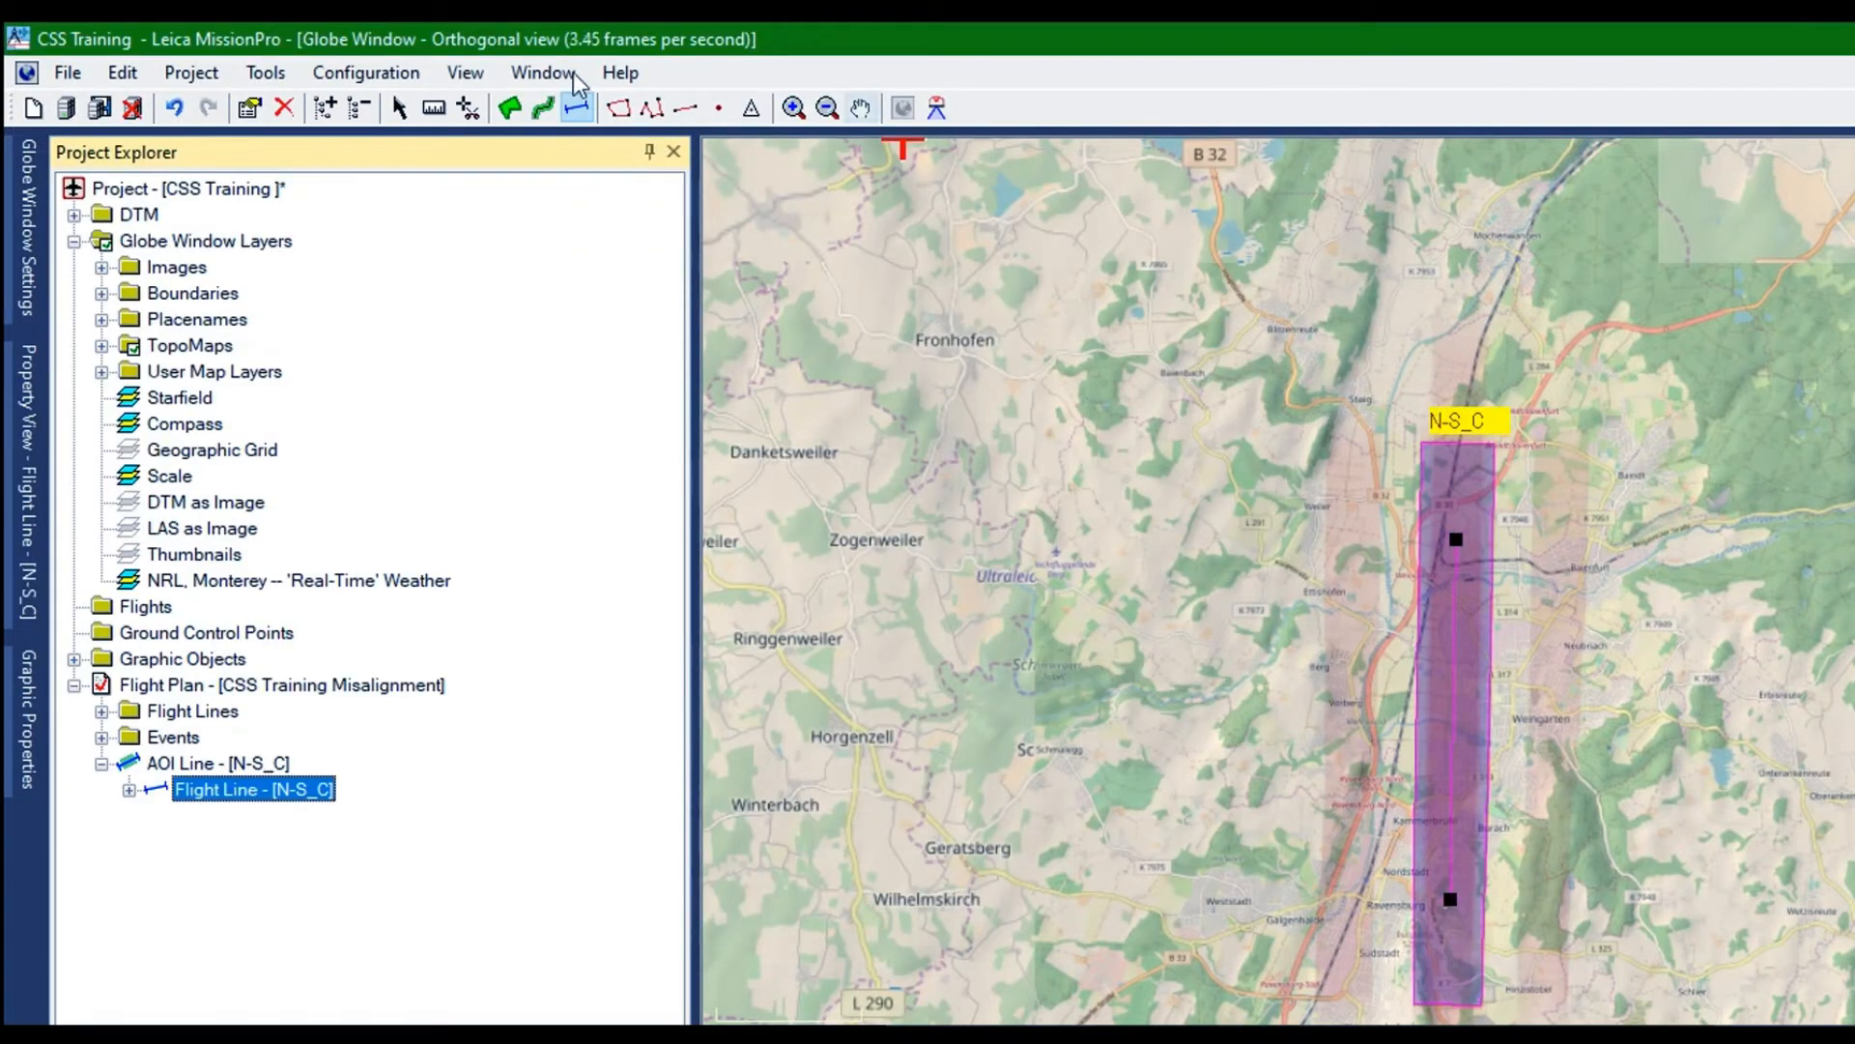
Duplicate the N-S_C AOI line and reverse the flight direction of the copy
{"action": "left_click", "coordinate": [860, 107]}
{"action": "left_click_drag", "start_coordinate": [923, 382], "coordinate": [1131, 331]}
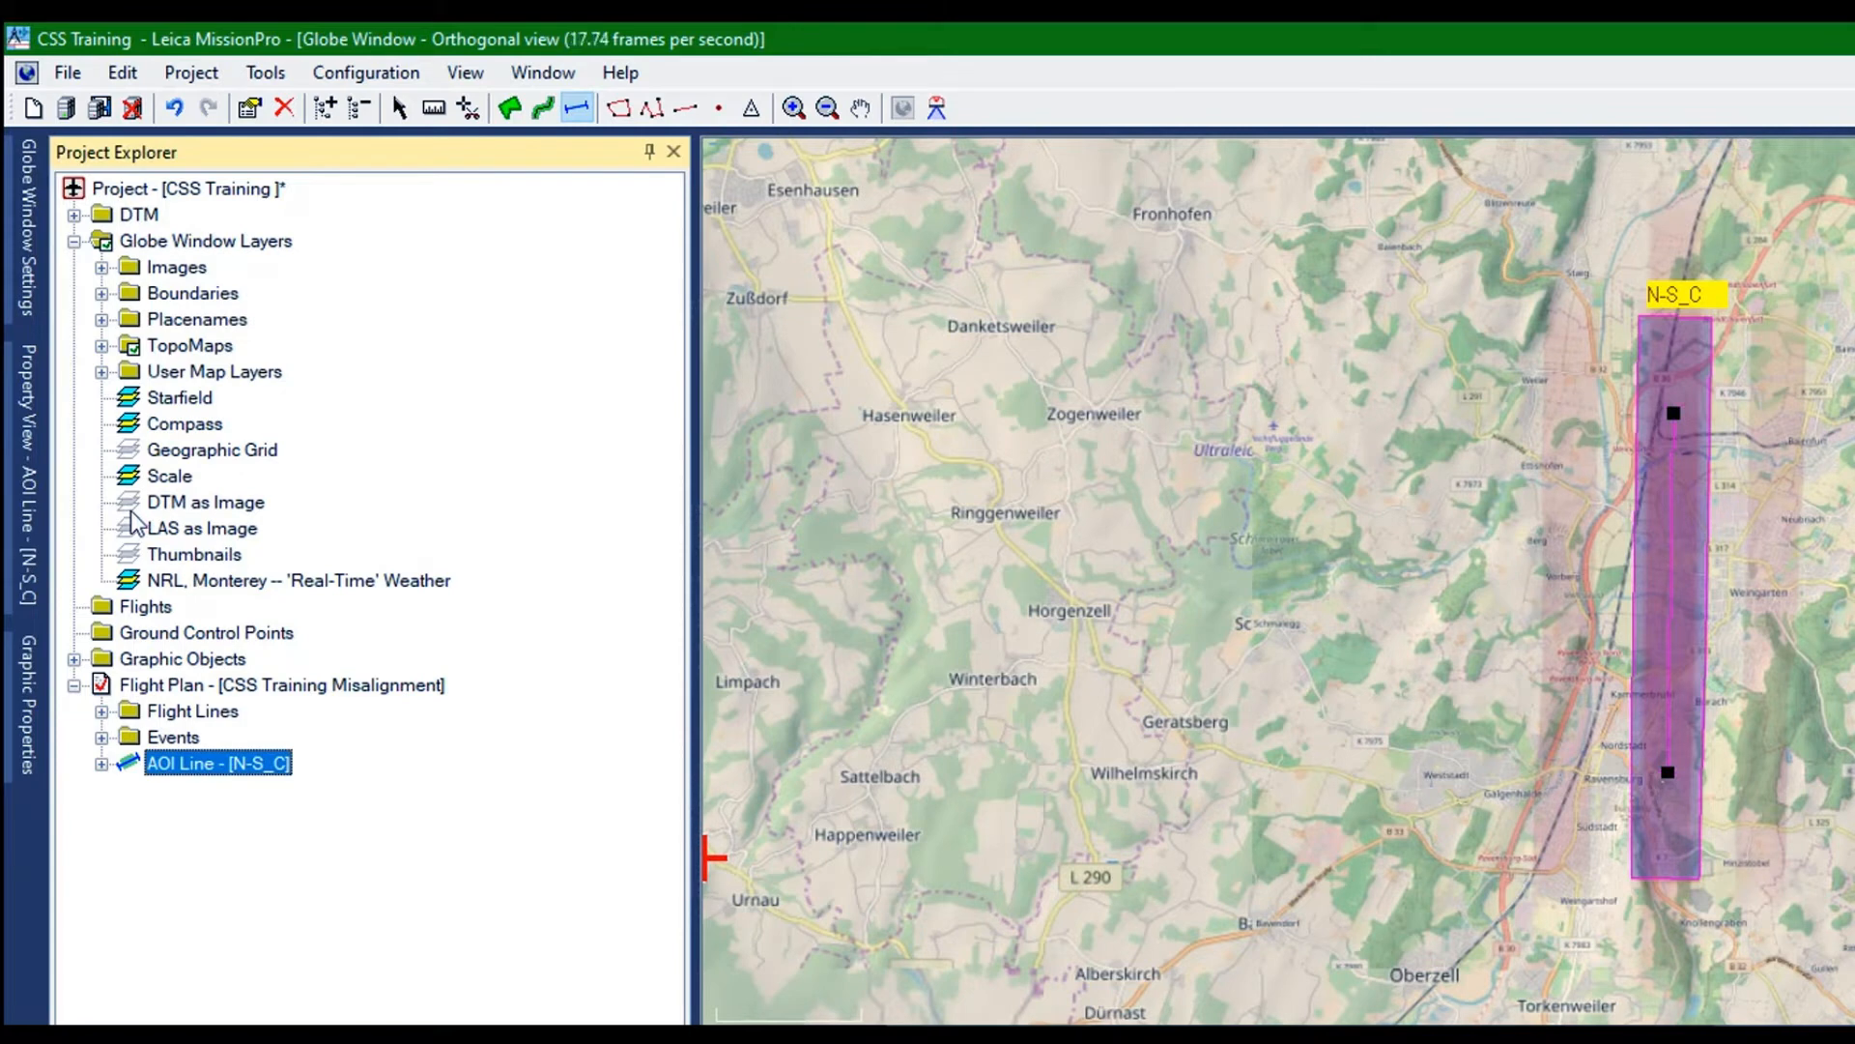
{"action": "right_click", "coordinate": [132, 512]}
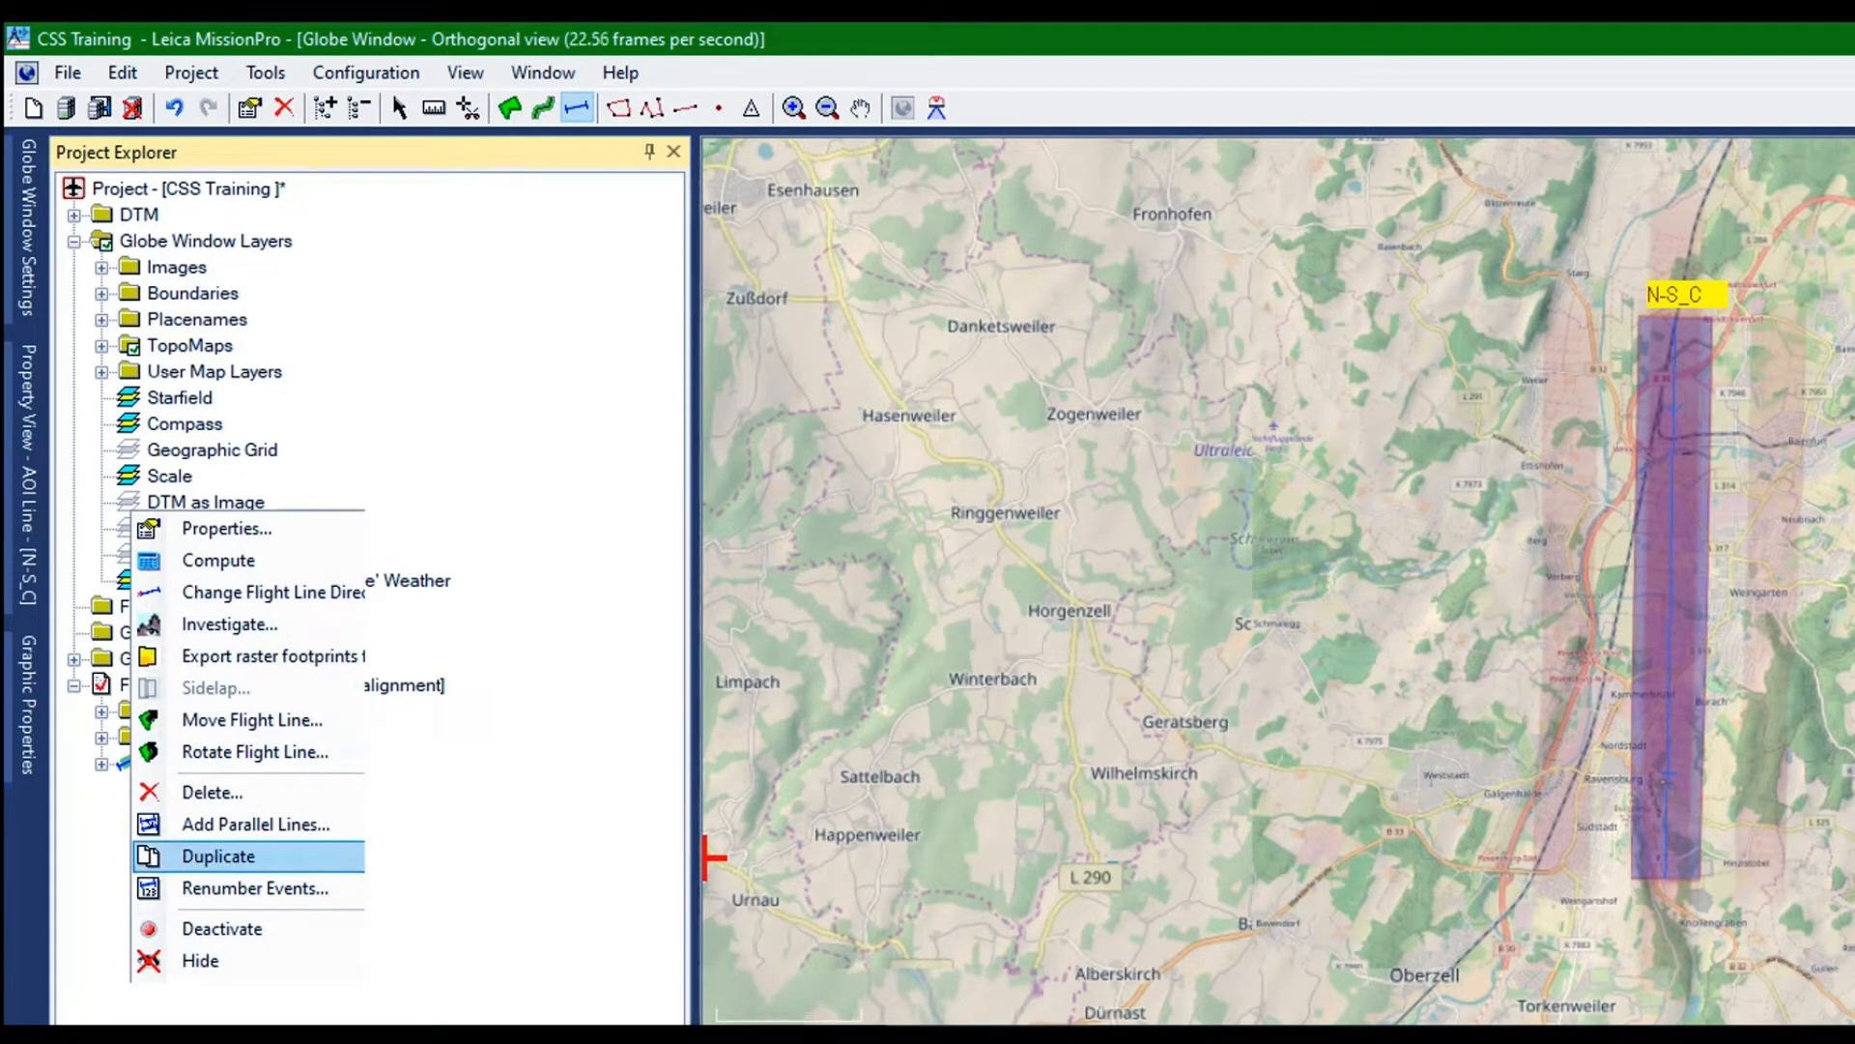
{"action": "left_click", "coordinate": [220, 855]}
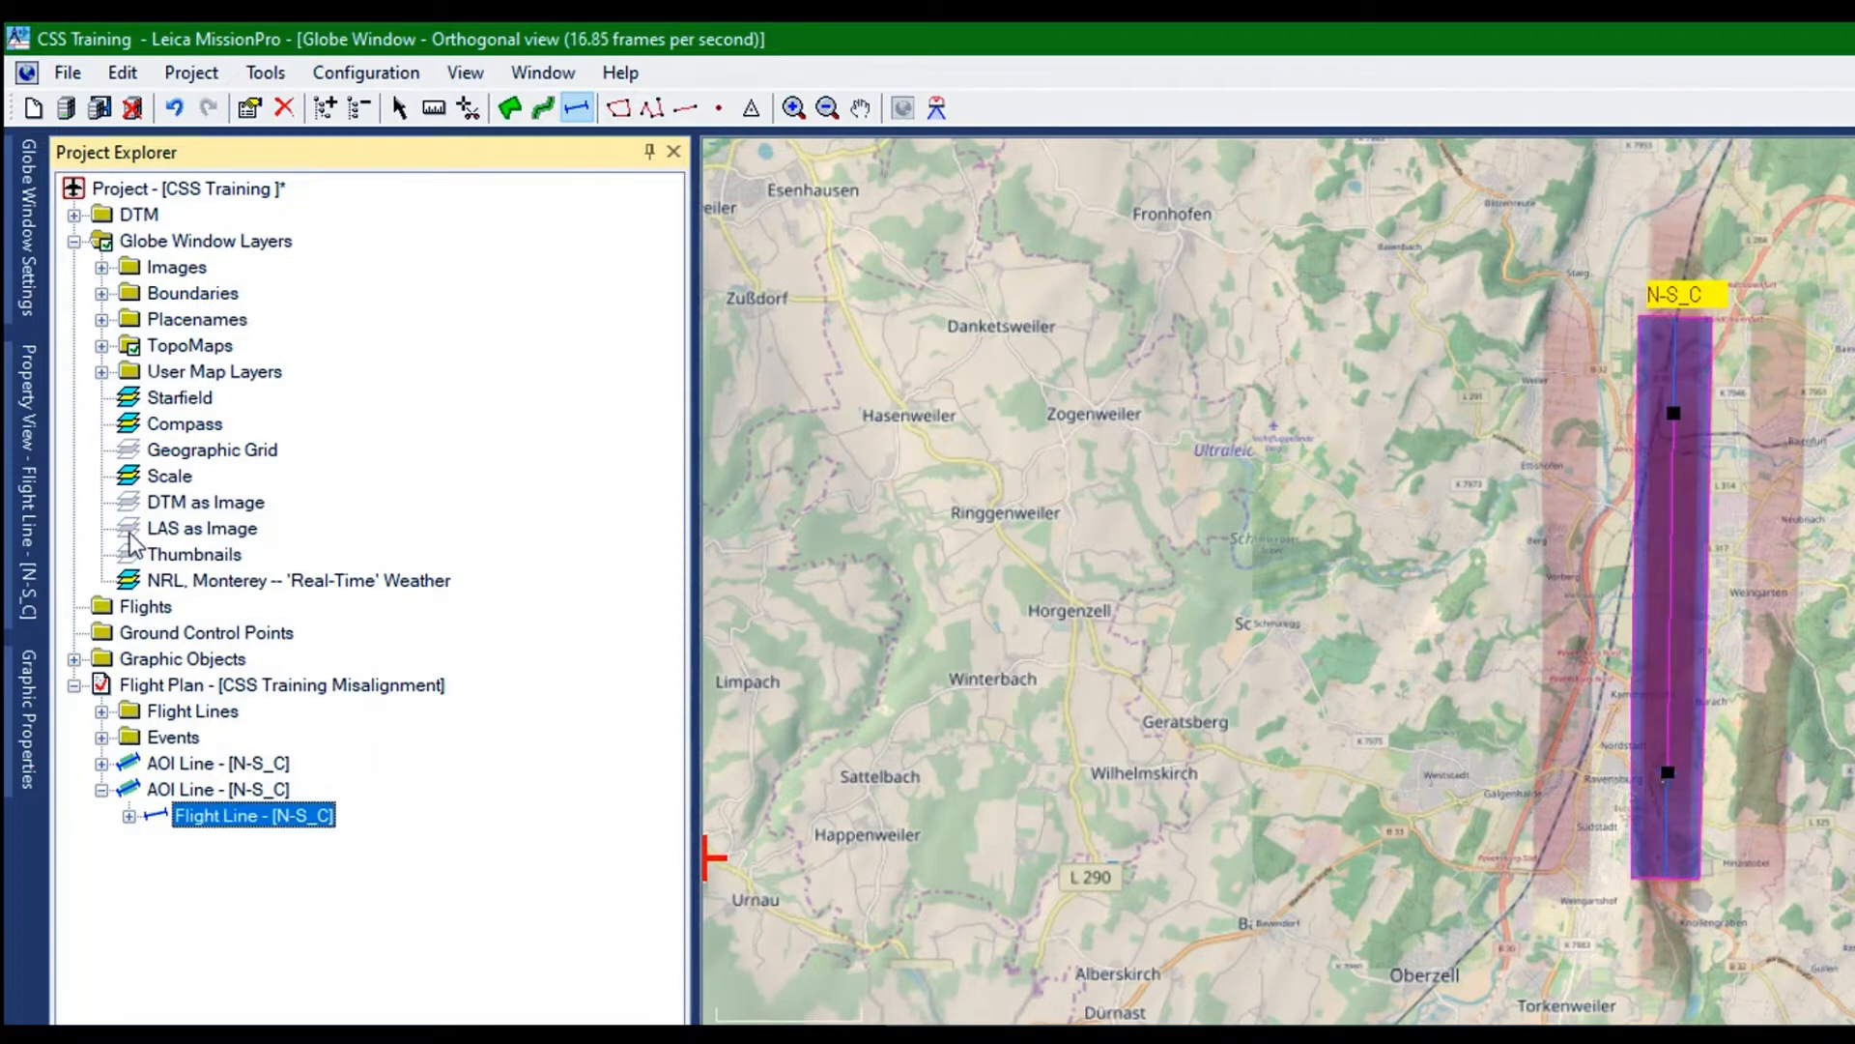
{"action": "key", "text": "Up"}
{"action": "right_click", "coordinate": [129, 532]}
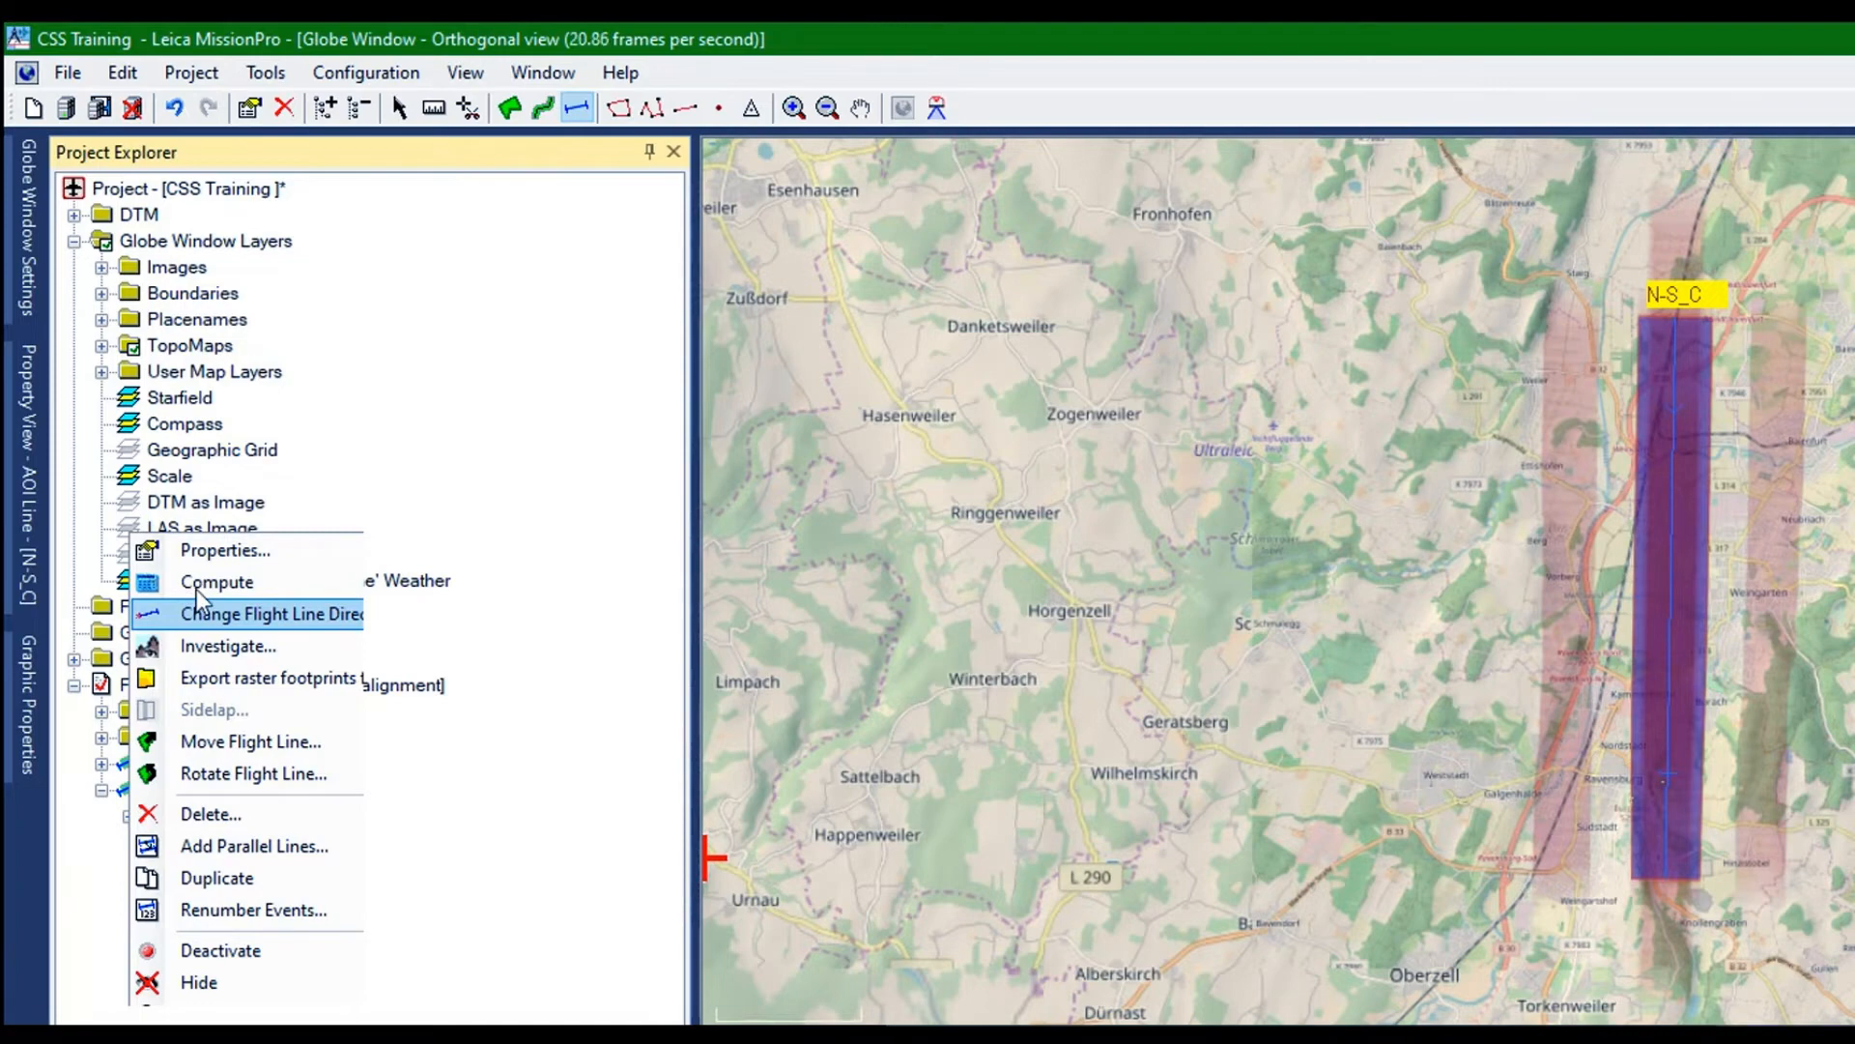
{"action": "left_click", "coordinate": [195, 588]}
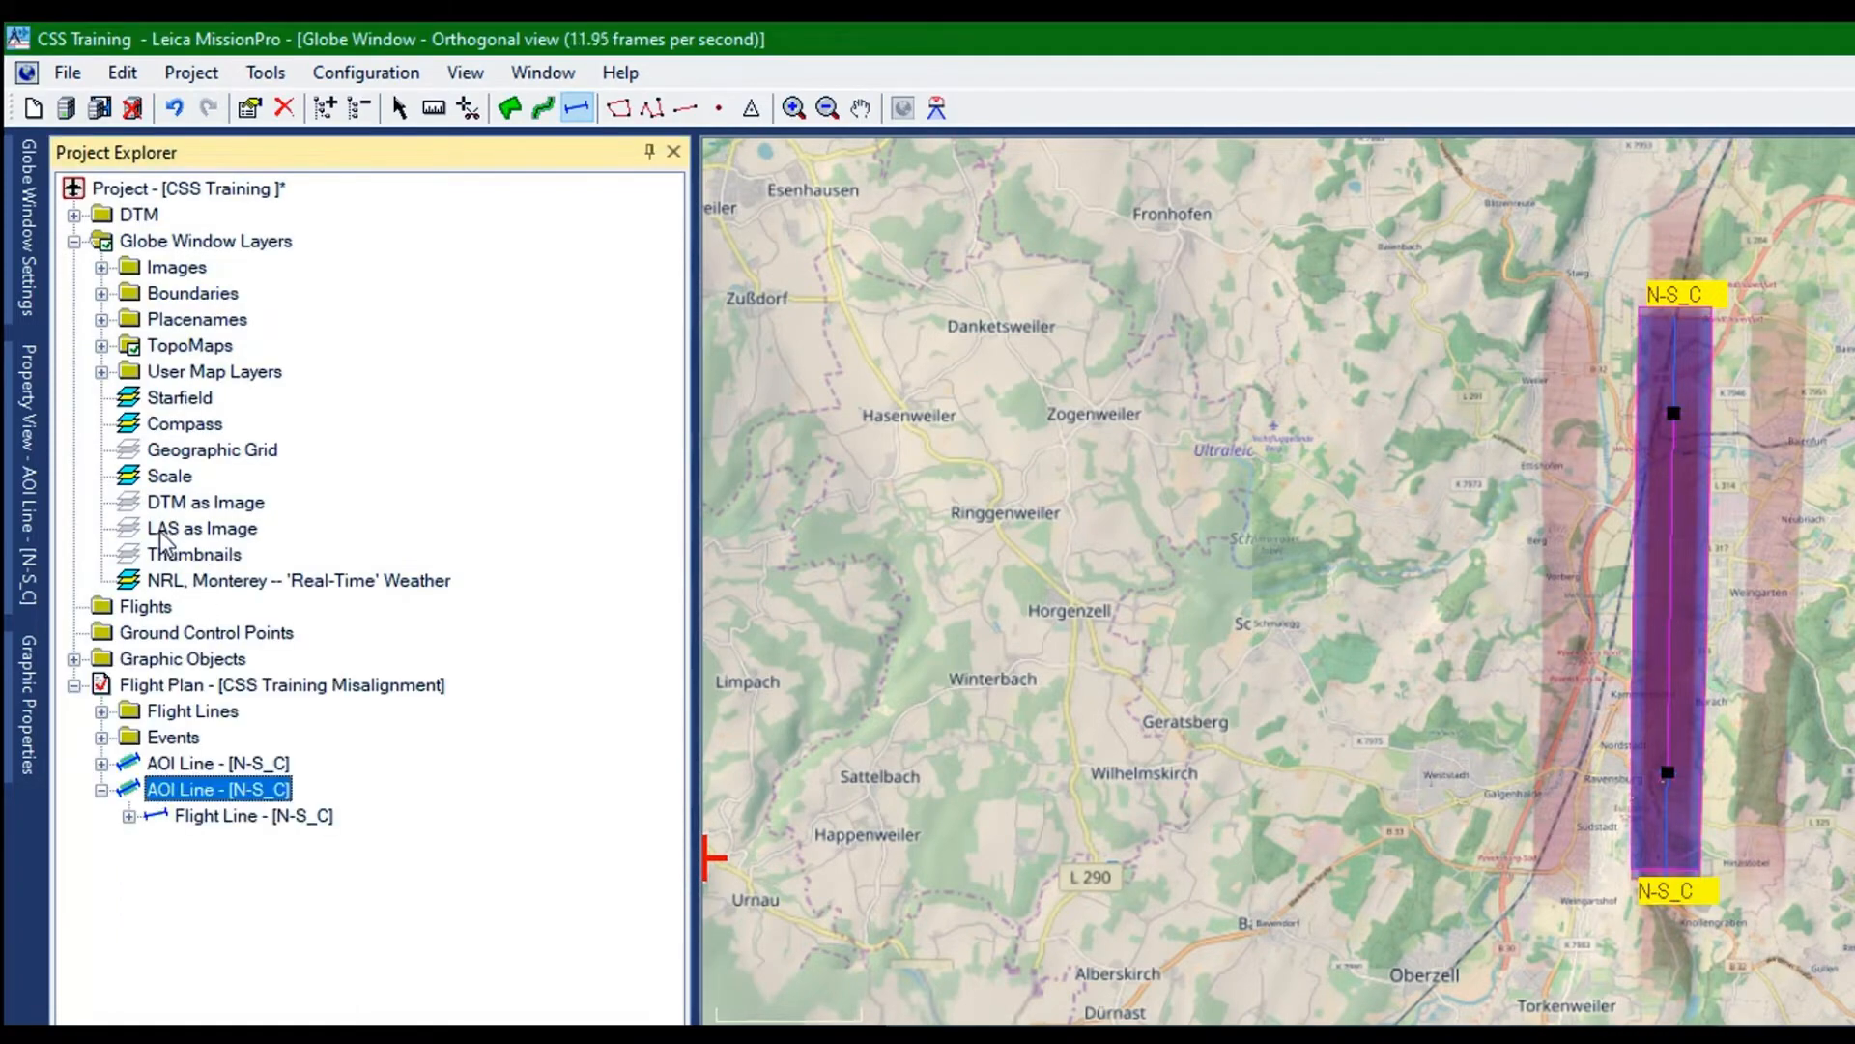
Rename the duplicated, reversed flight line as S-N_F in its flight line properties
{"action": "right_click", "coordinate": [160, 531]}
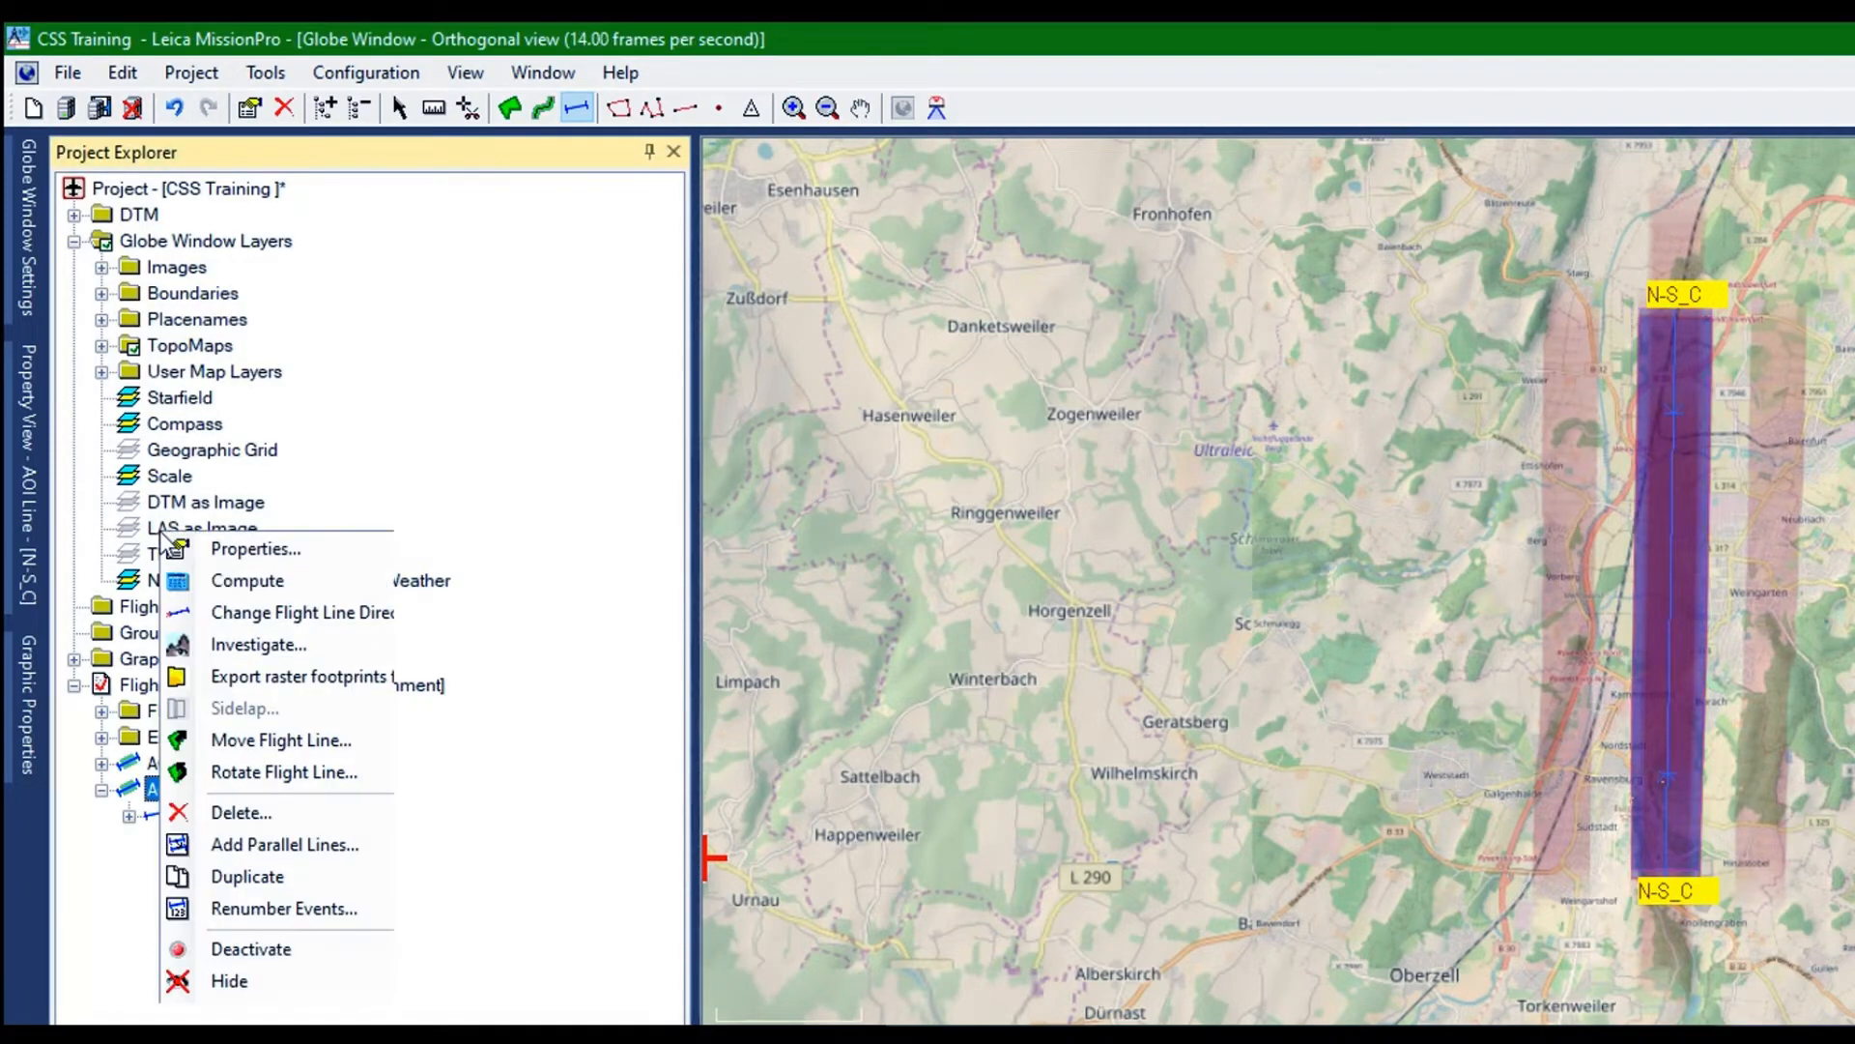
{"action": "left_click", "coordinate": [229, 539]}
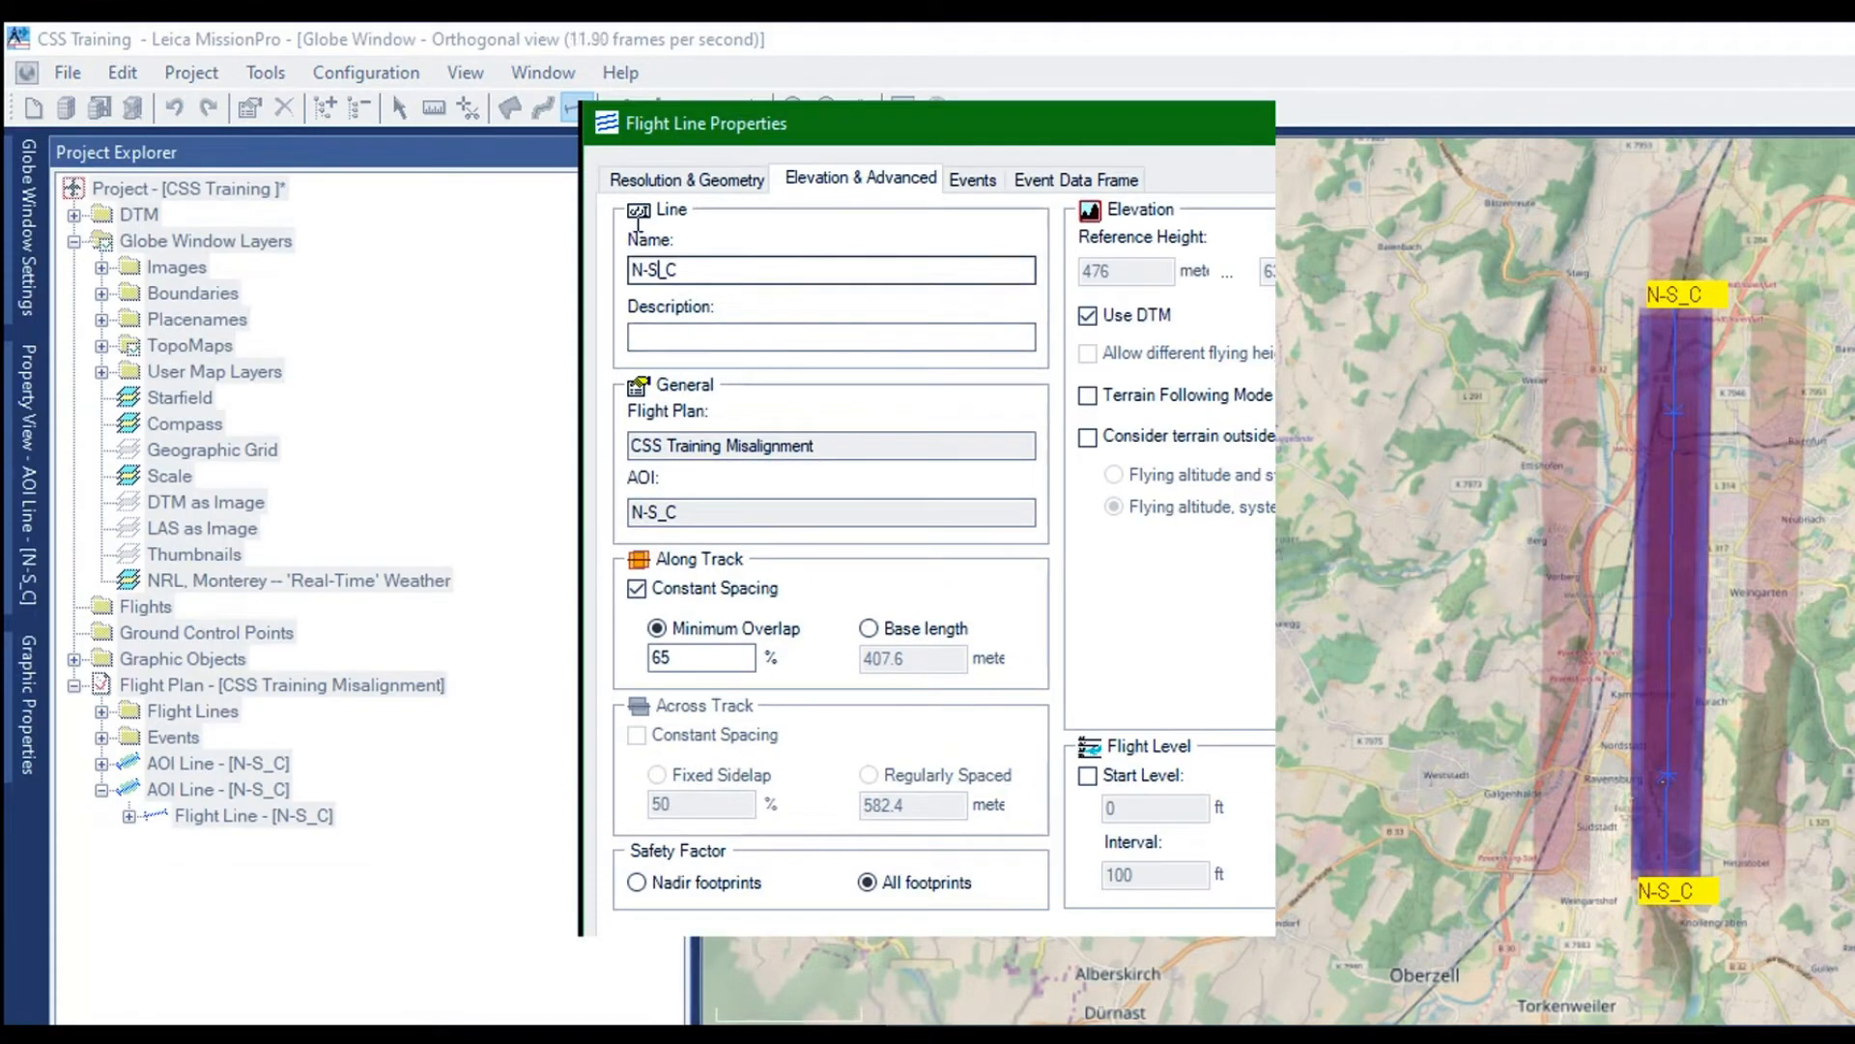
{"action": "left_click_drag", "start_coordinate": [658, 269], "coordinate": [595, 218]}
{"action": "type", "text": "S-N"}
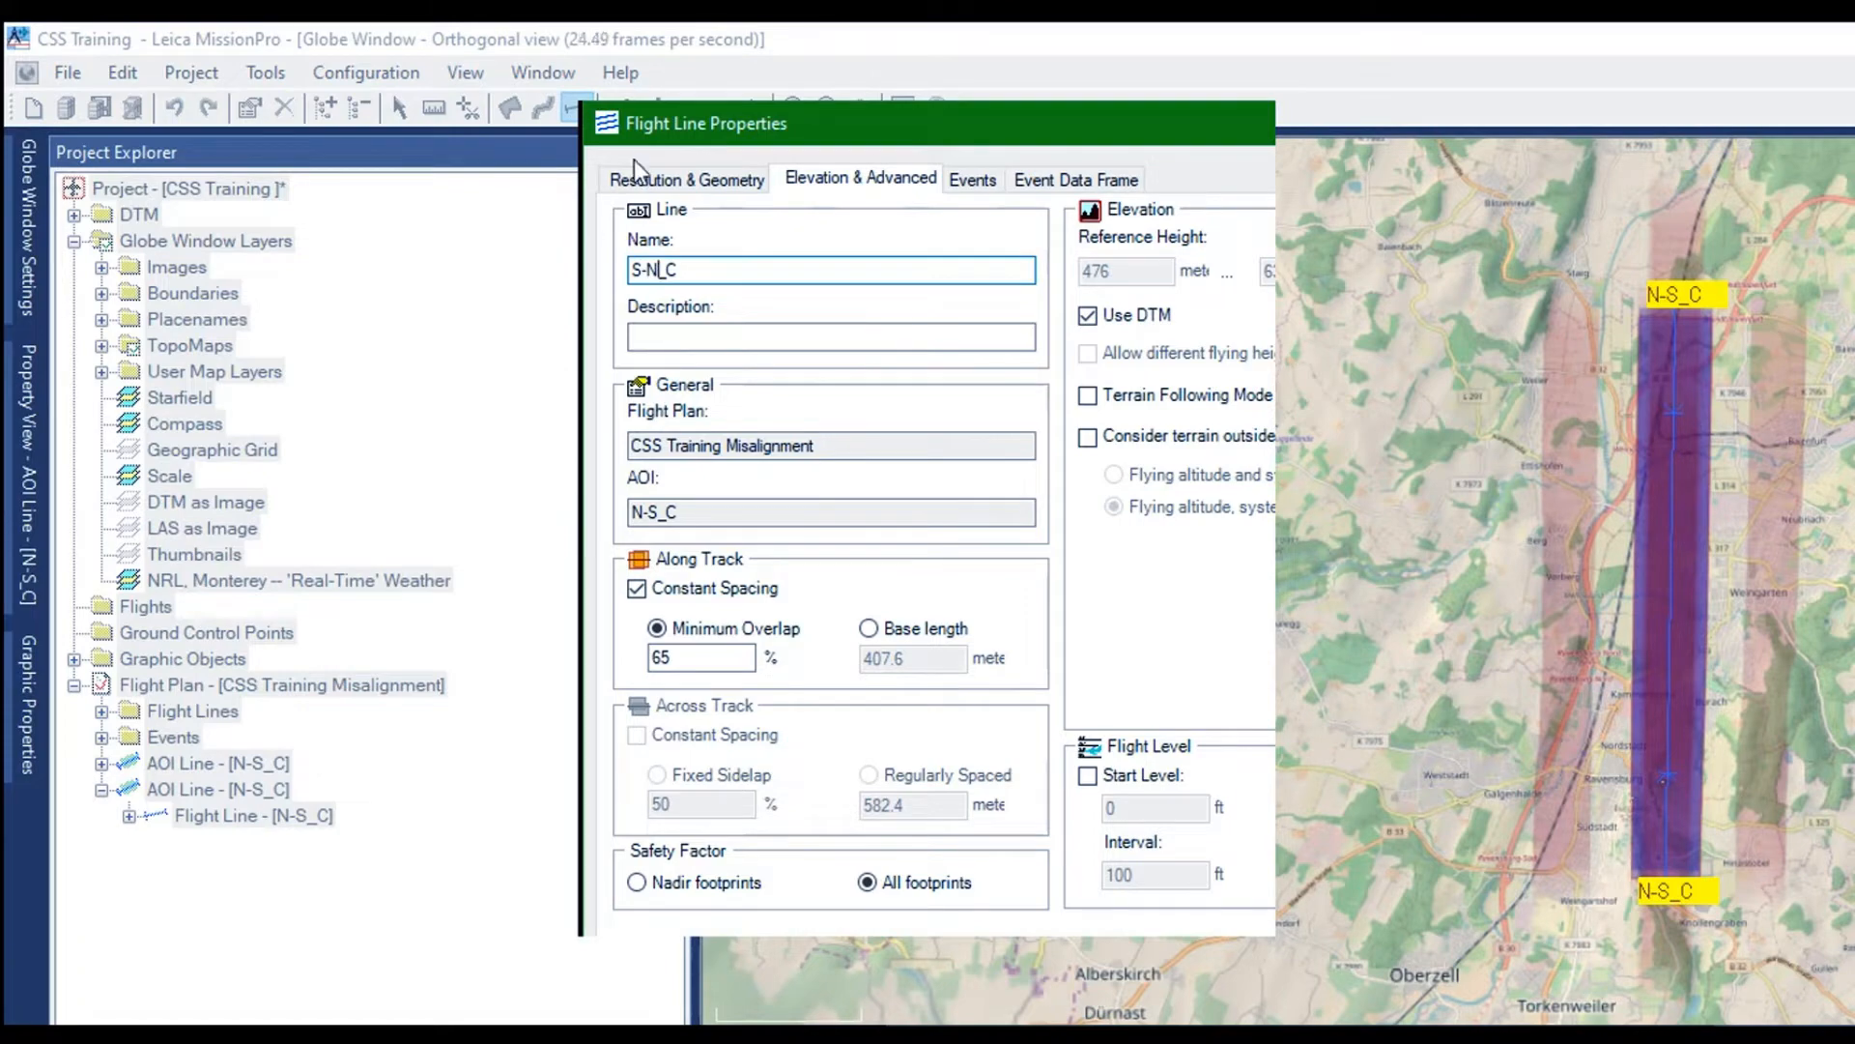
{"action": "left_click", "coordinate": [657, 178]}
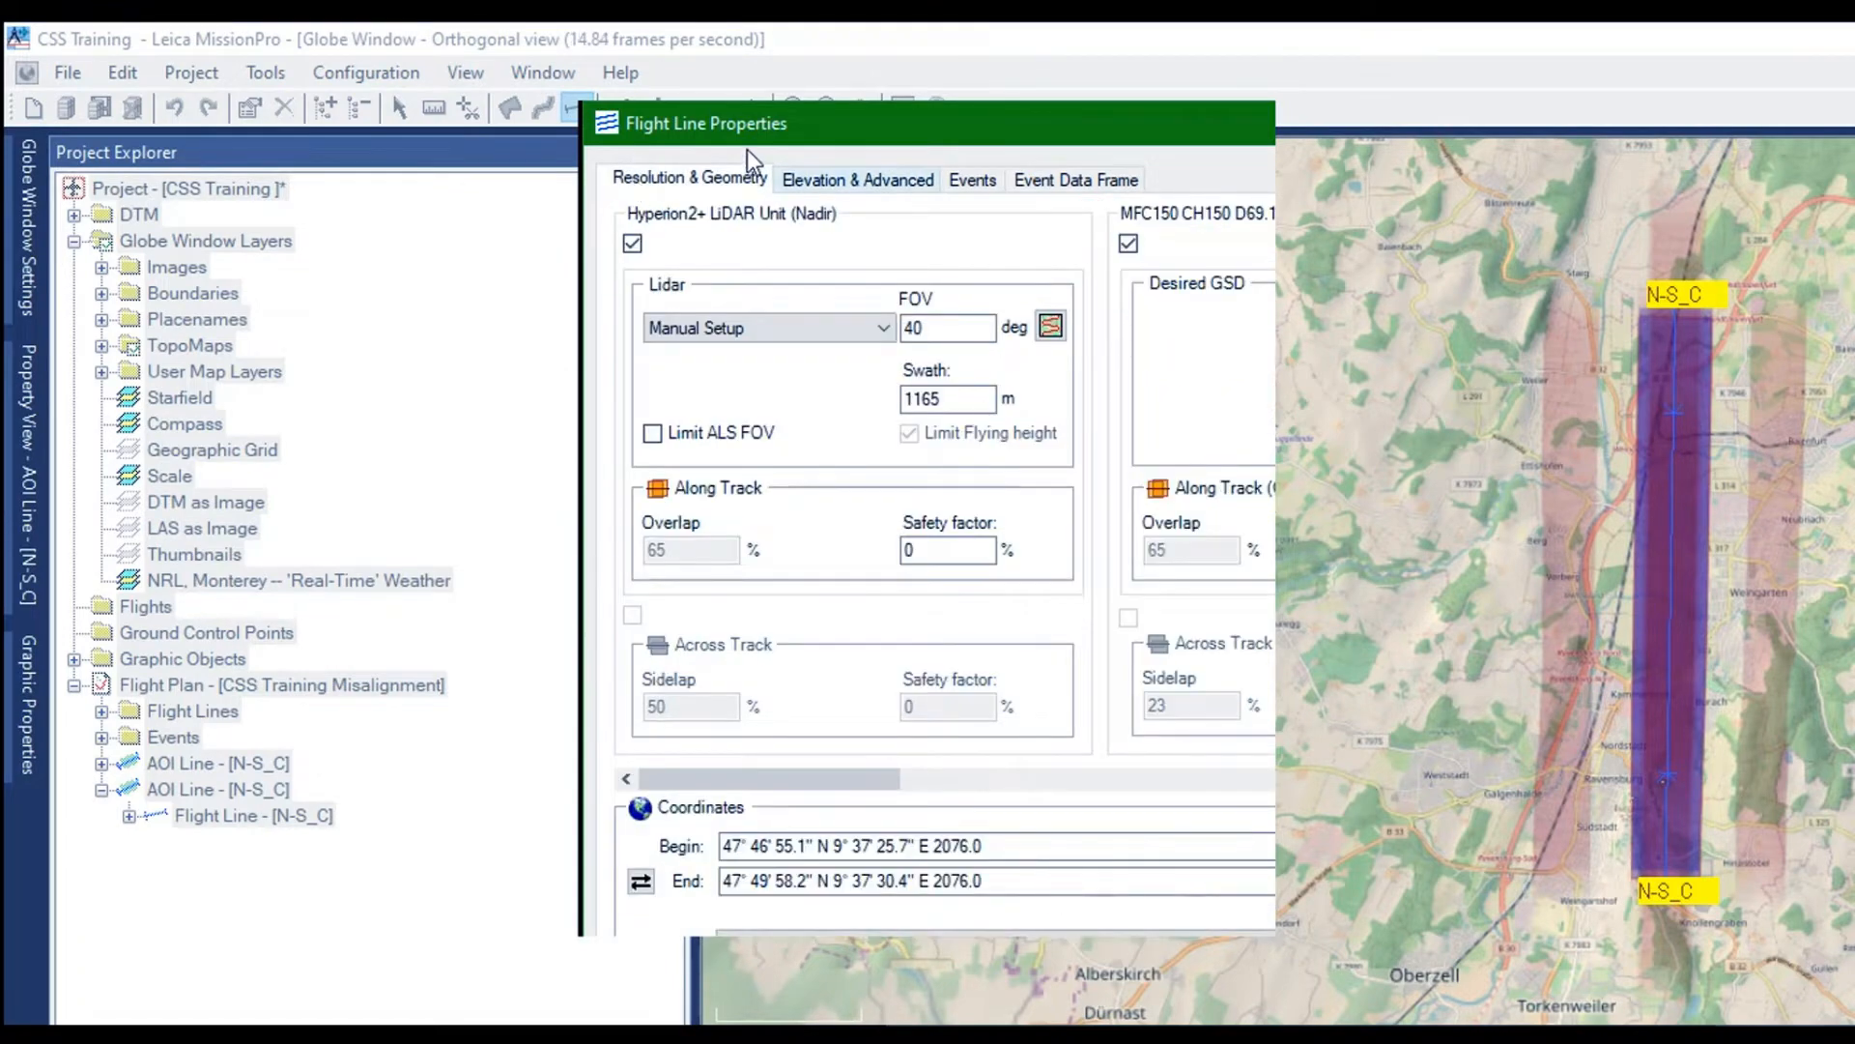
{"action": "left_click", "coordinate": [860, 179]}
{"action": "key", "text": "BackSpace"}
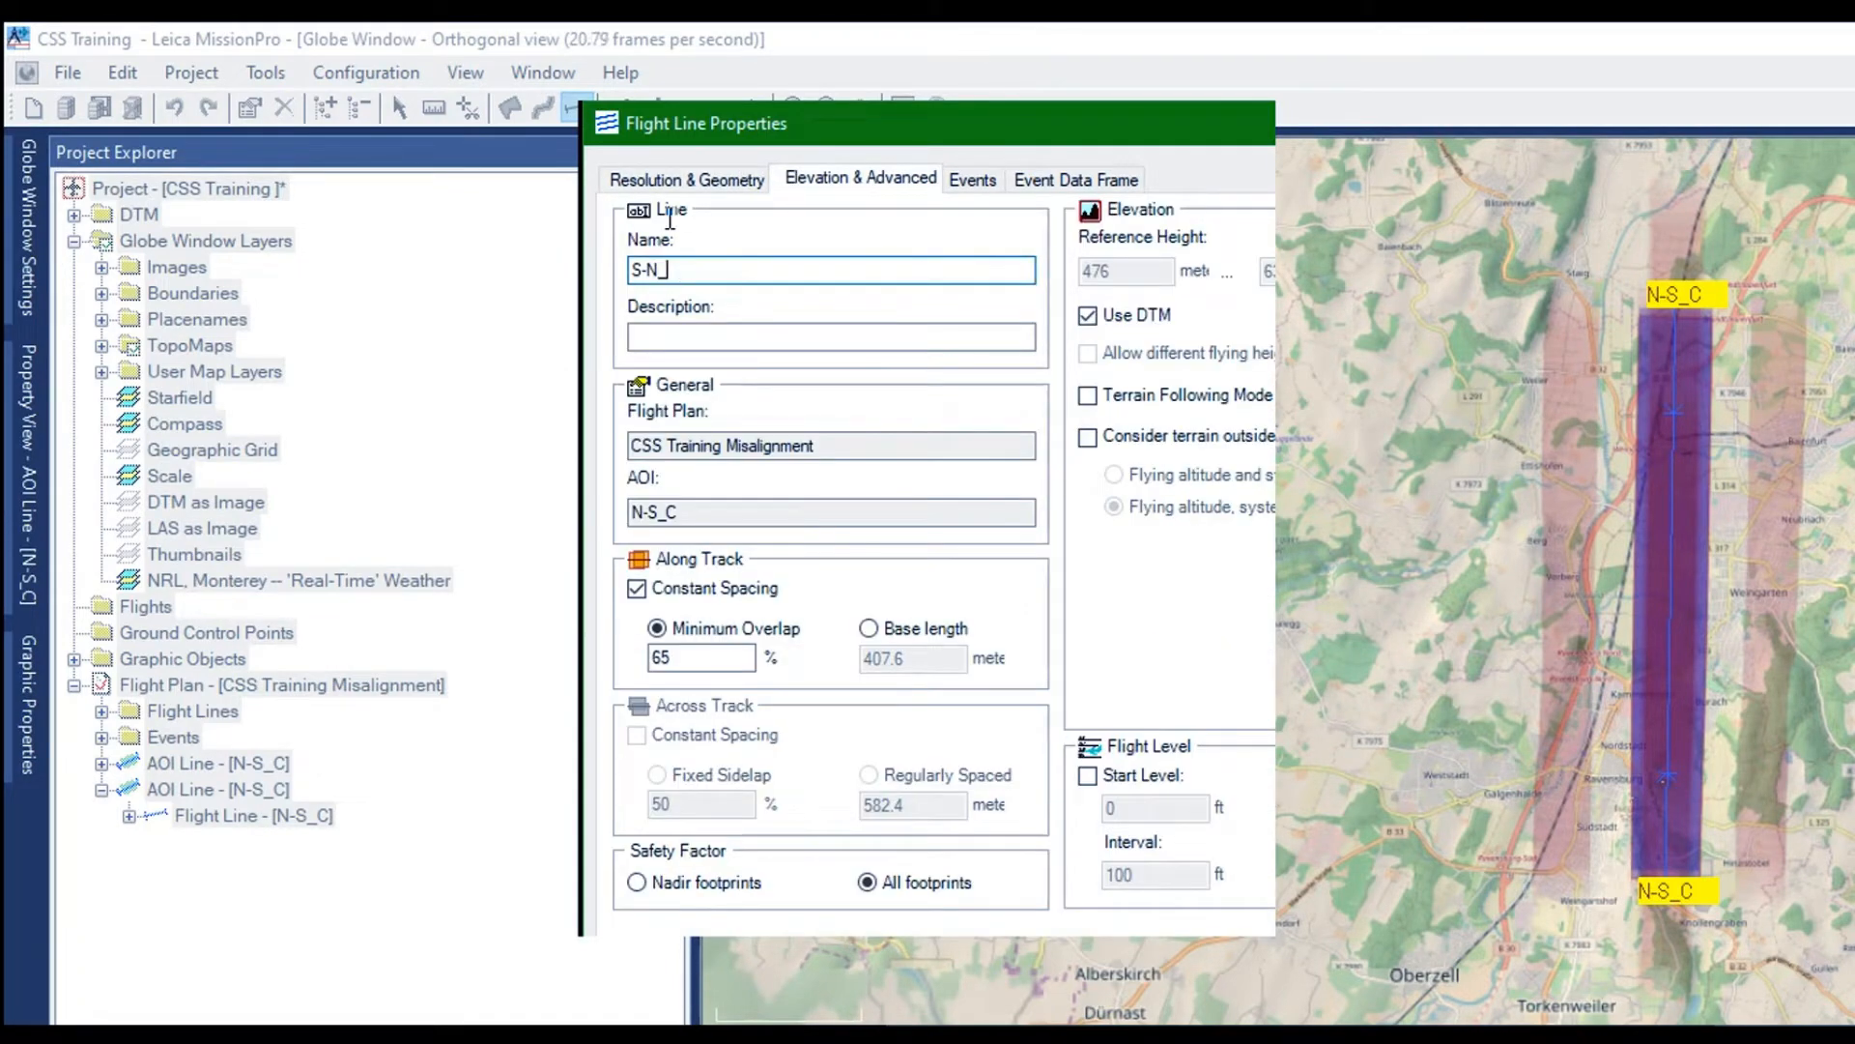
{"action": "type", "text": "F"}
Open the duplicate line's AeroPlan setup, set the scan pattern to Flower and the scan rate to 150 Hz
{"action": "left_click", "coordinate": [653, 180]}
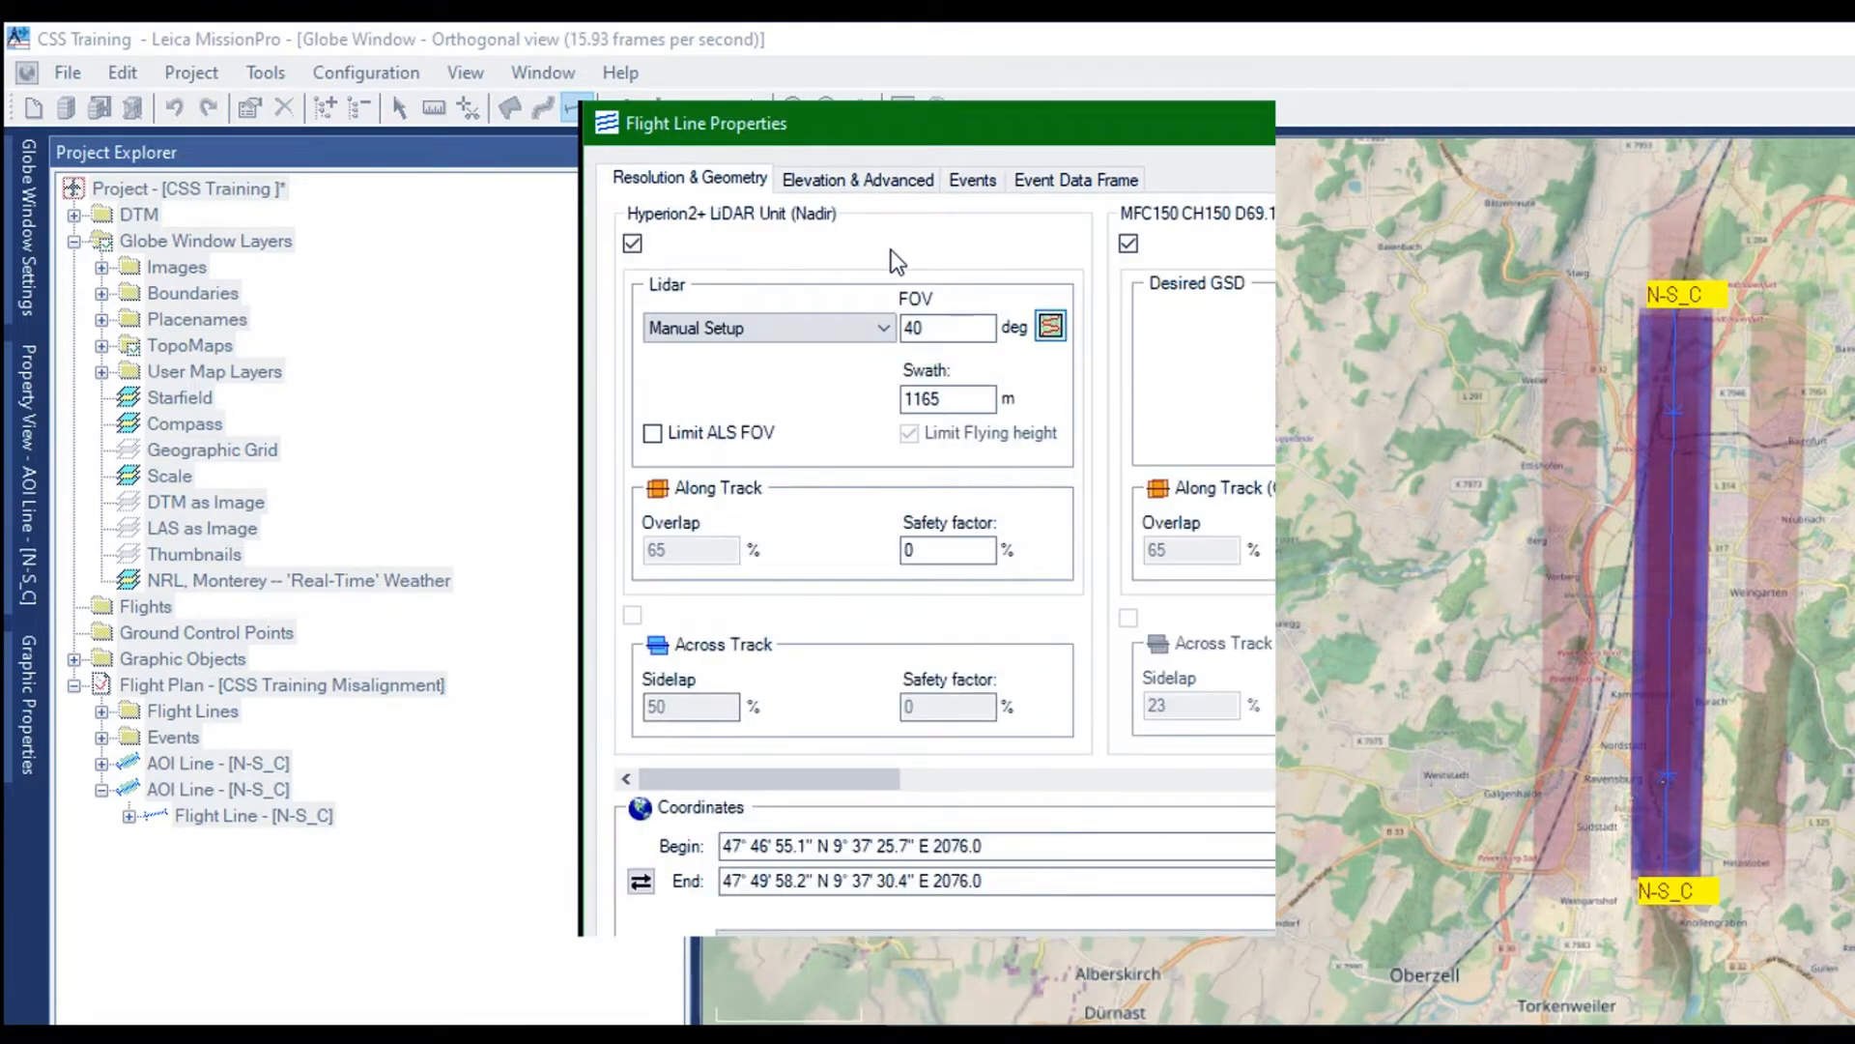
{"action": "left_click", "coordinate": [1050, 326]}
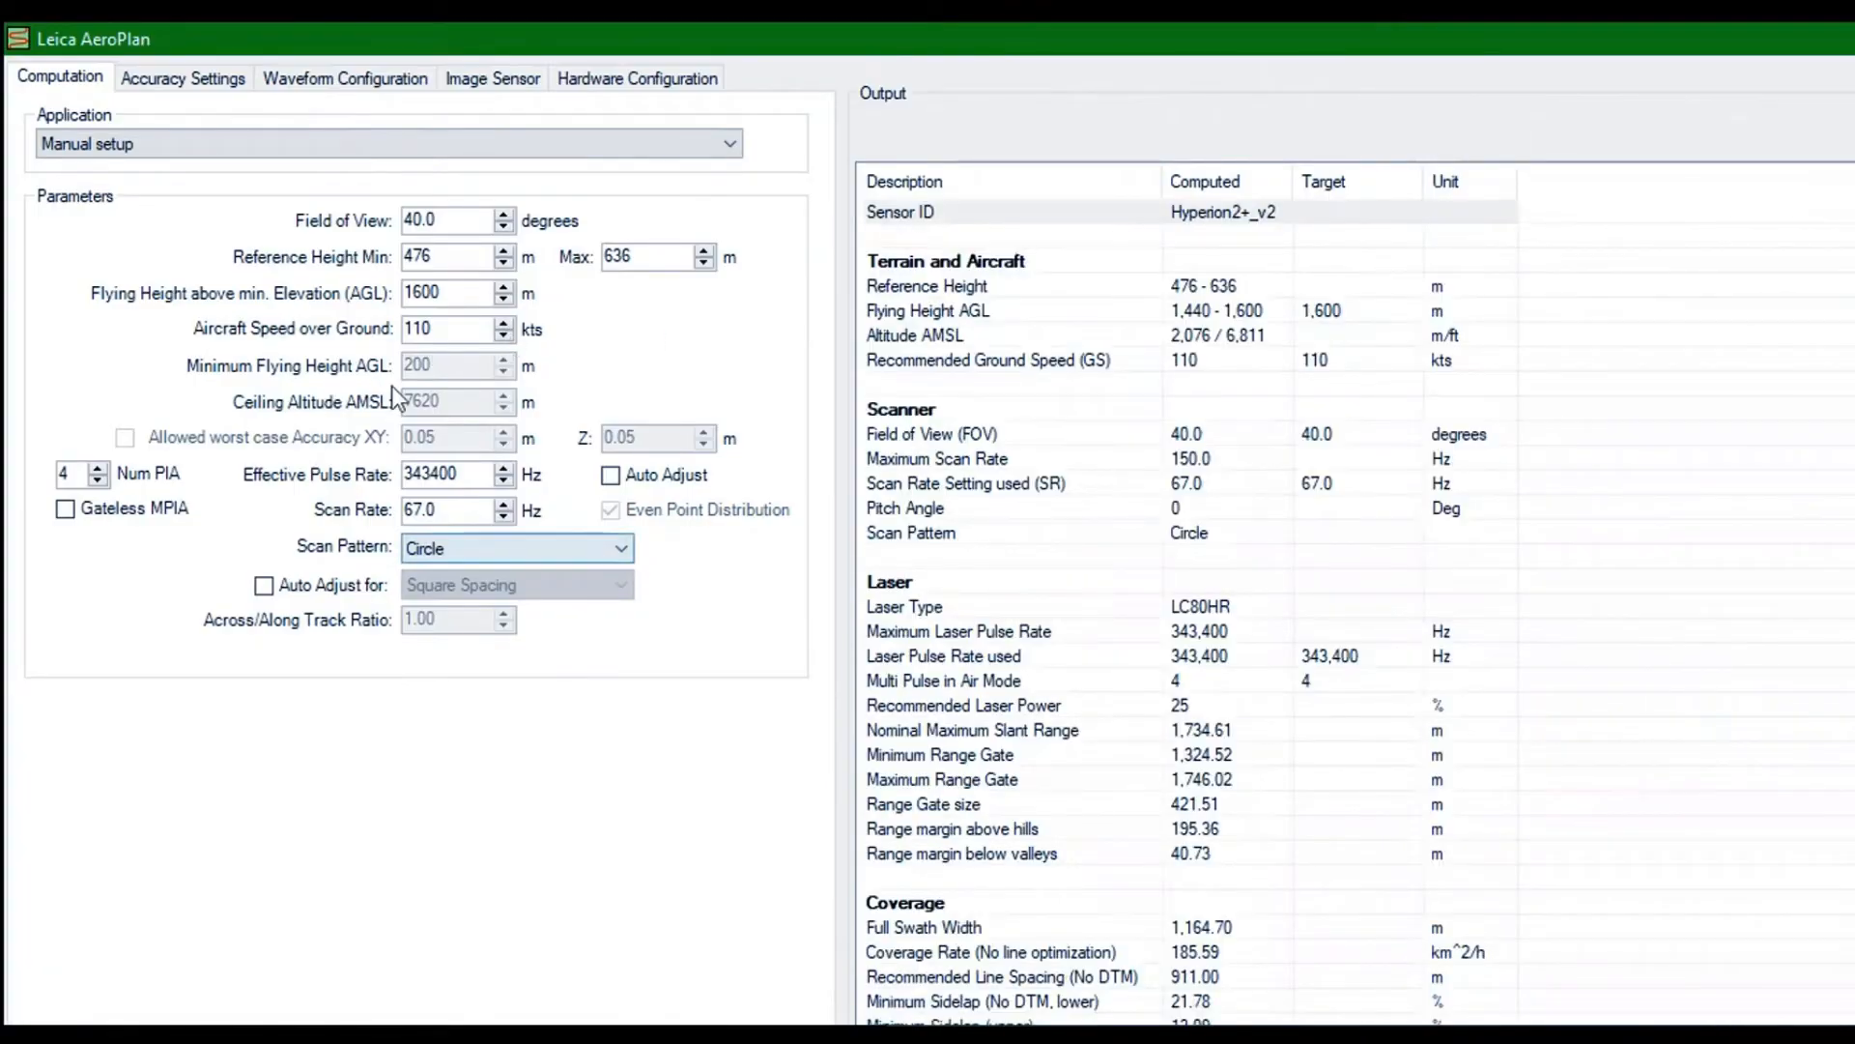
{"action": "left_click", "coordinate": [407, 368]}
{"action": "left_click", "coordinate": [315, 397]}
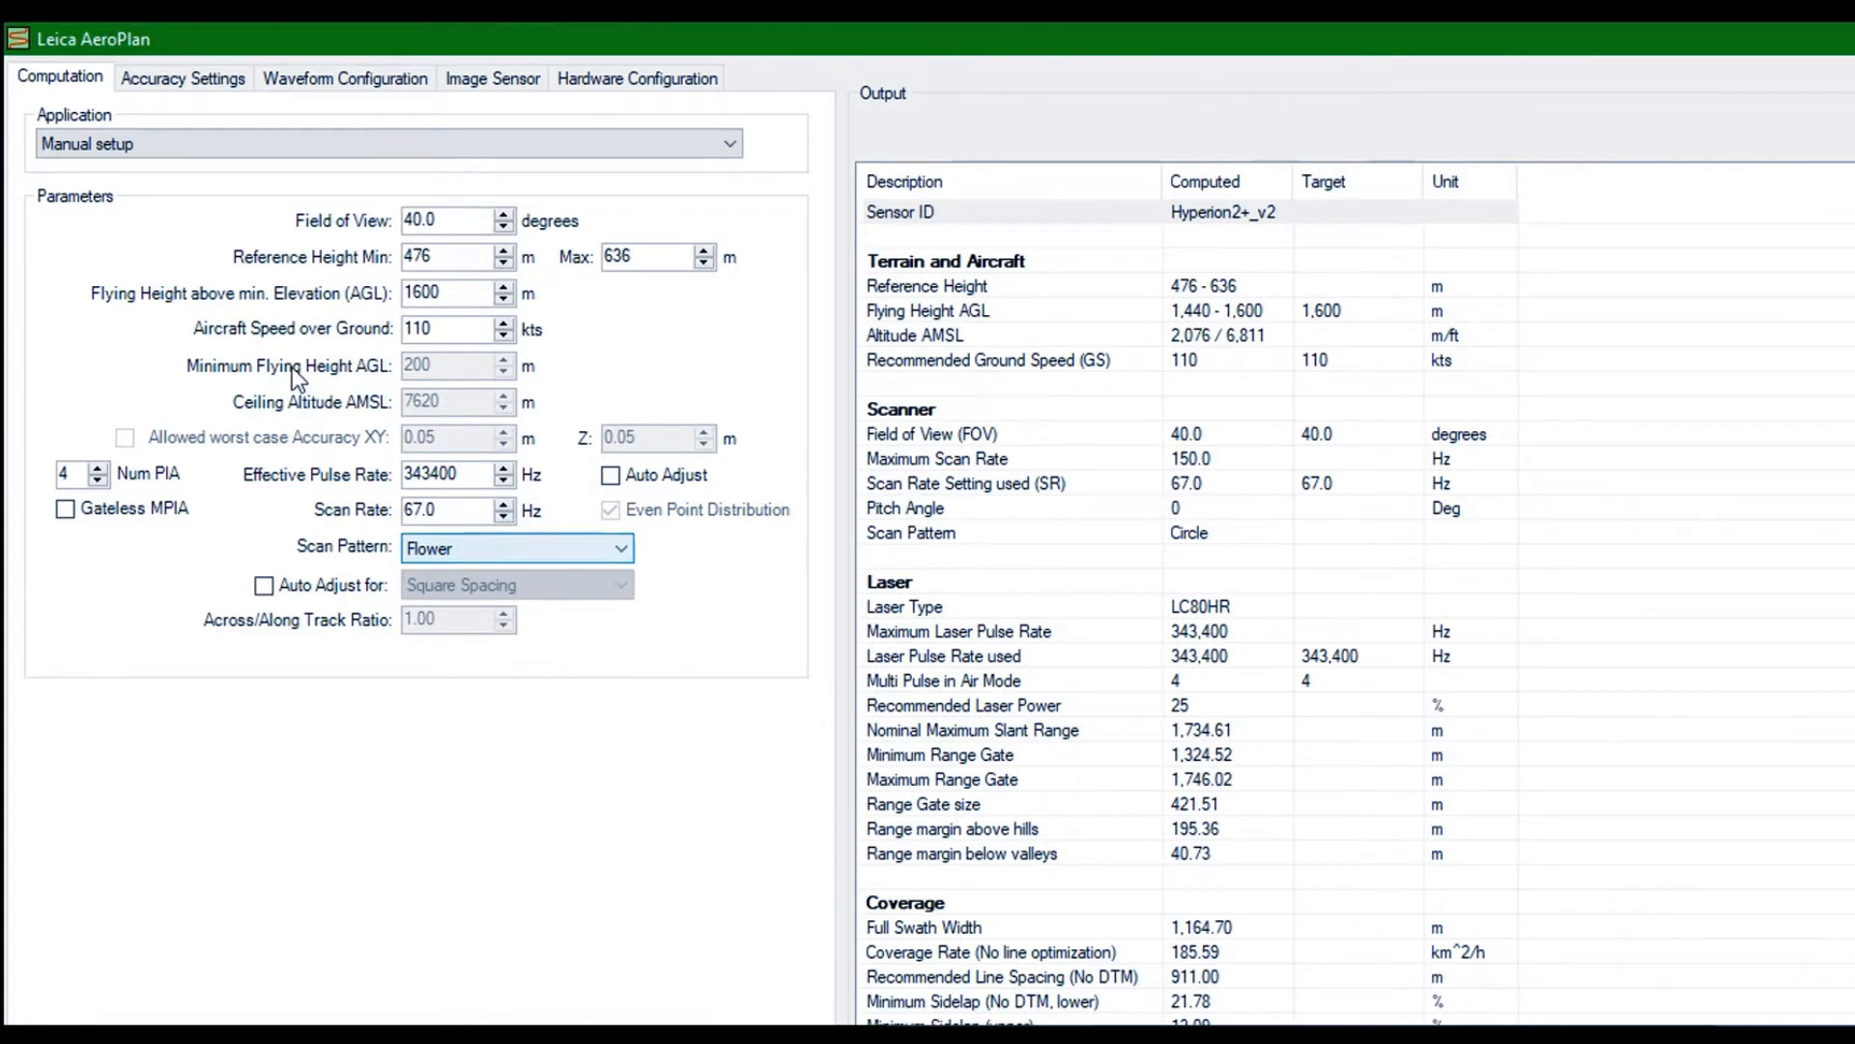
{"action": "key", "text": "shift+Tab"}
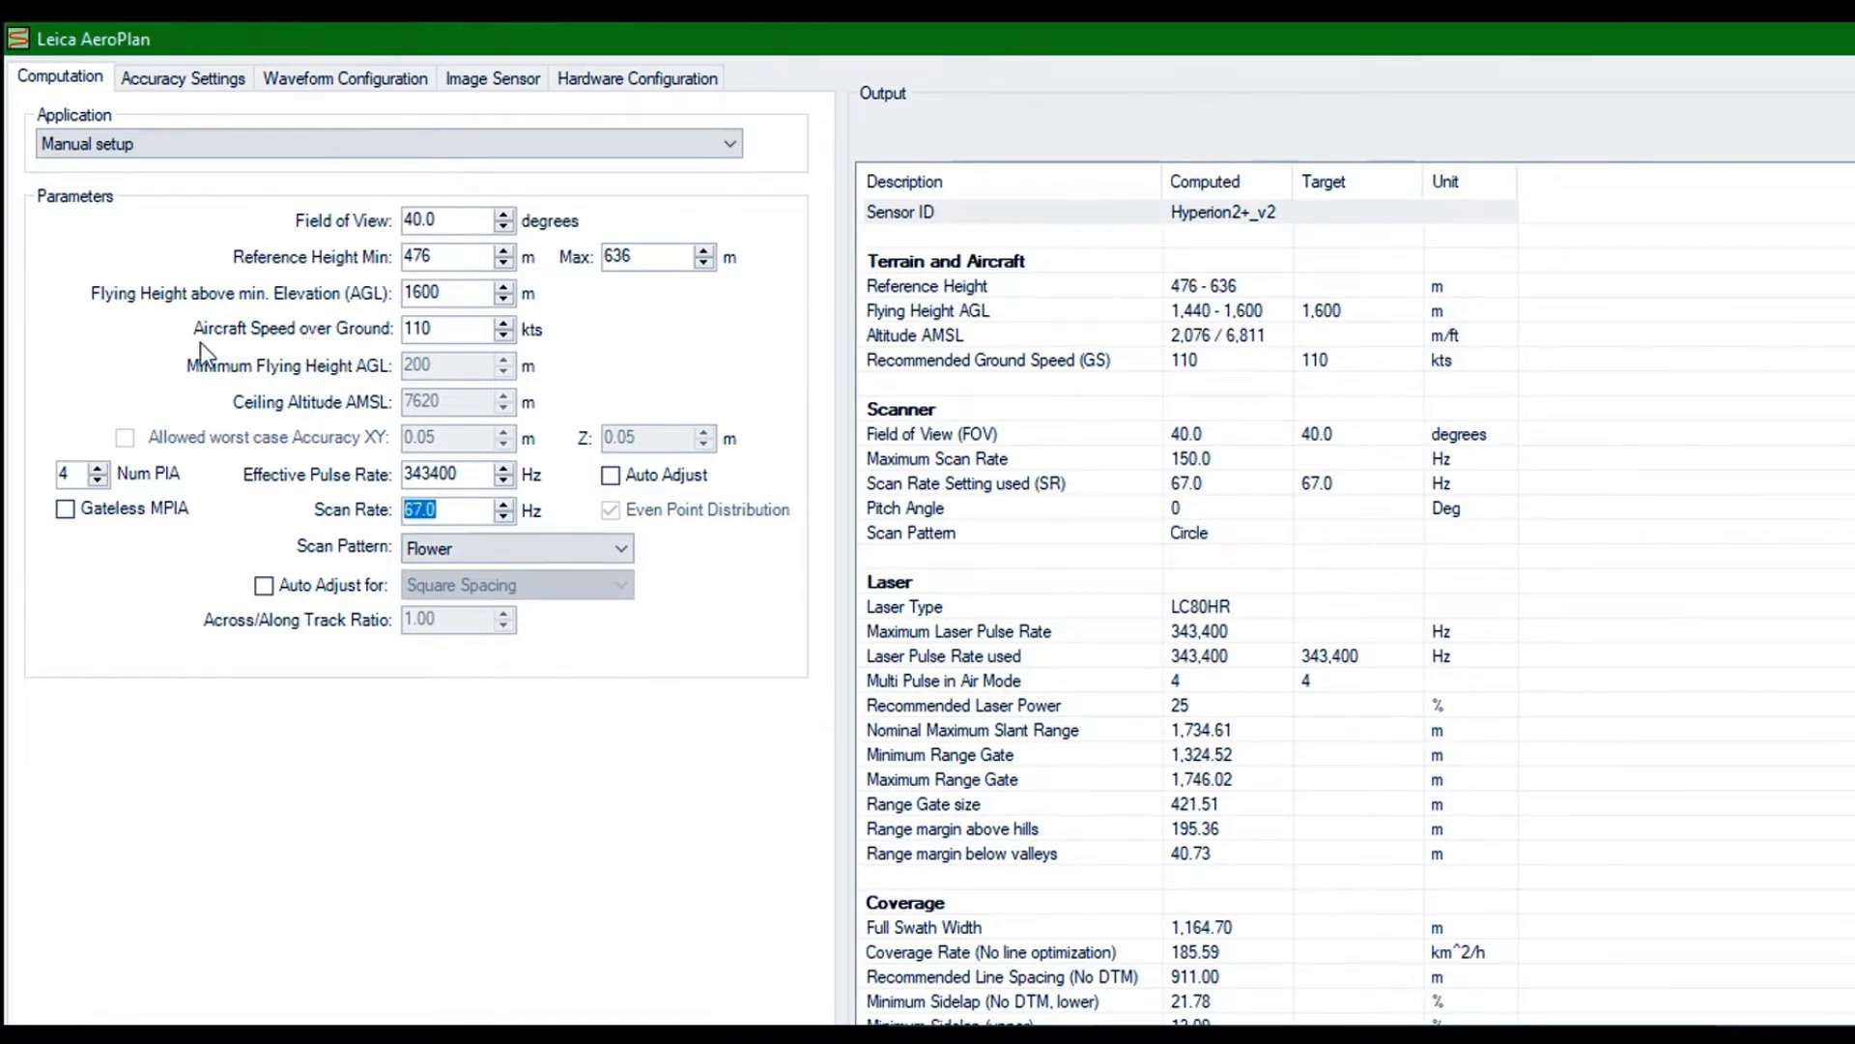
{"action": "type", "text": "150"}
{"action": "key", "text": "Return"}
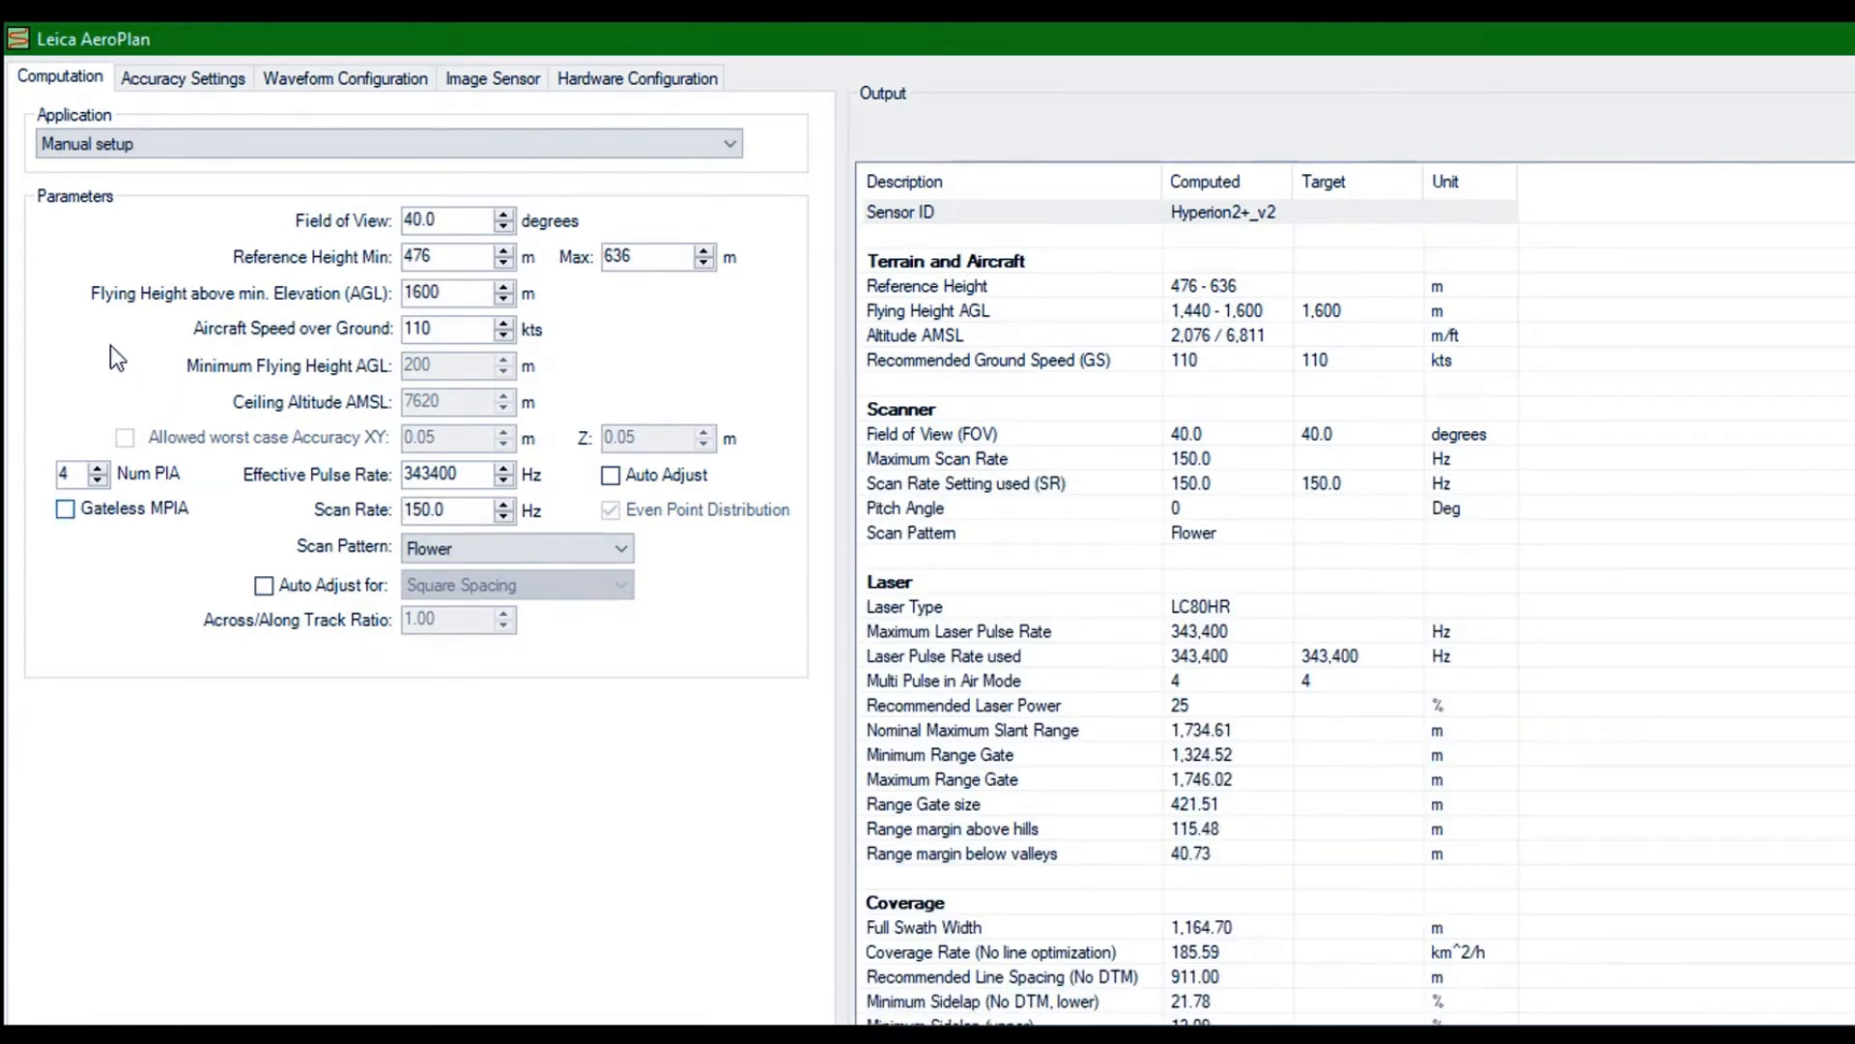
Try 5 pulses in the air with automatic pulse rate adjustment and return to 4
{"action": "left_click", "coordinate": [97, 468]}
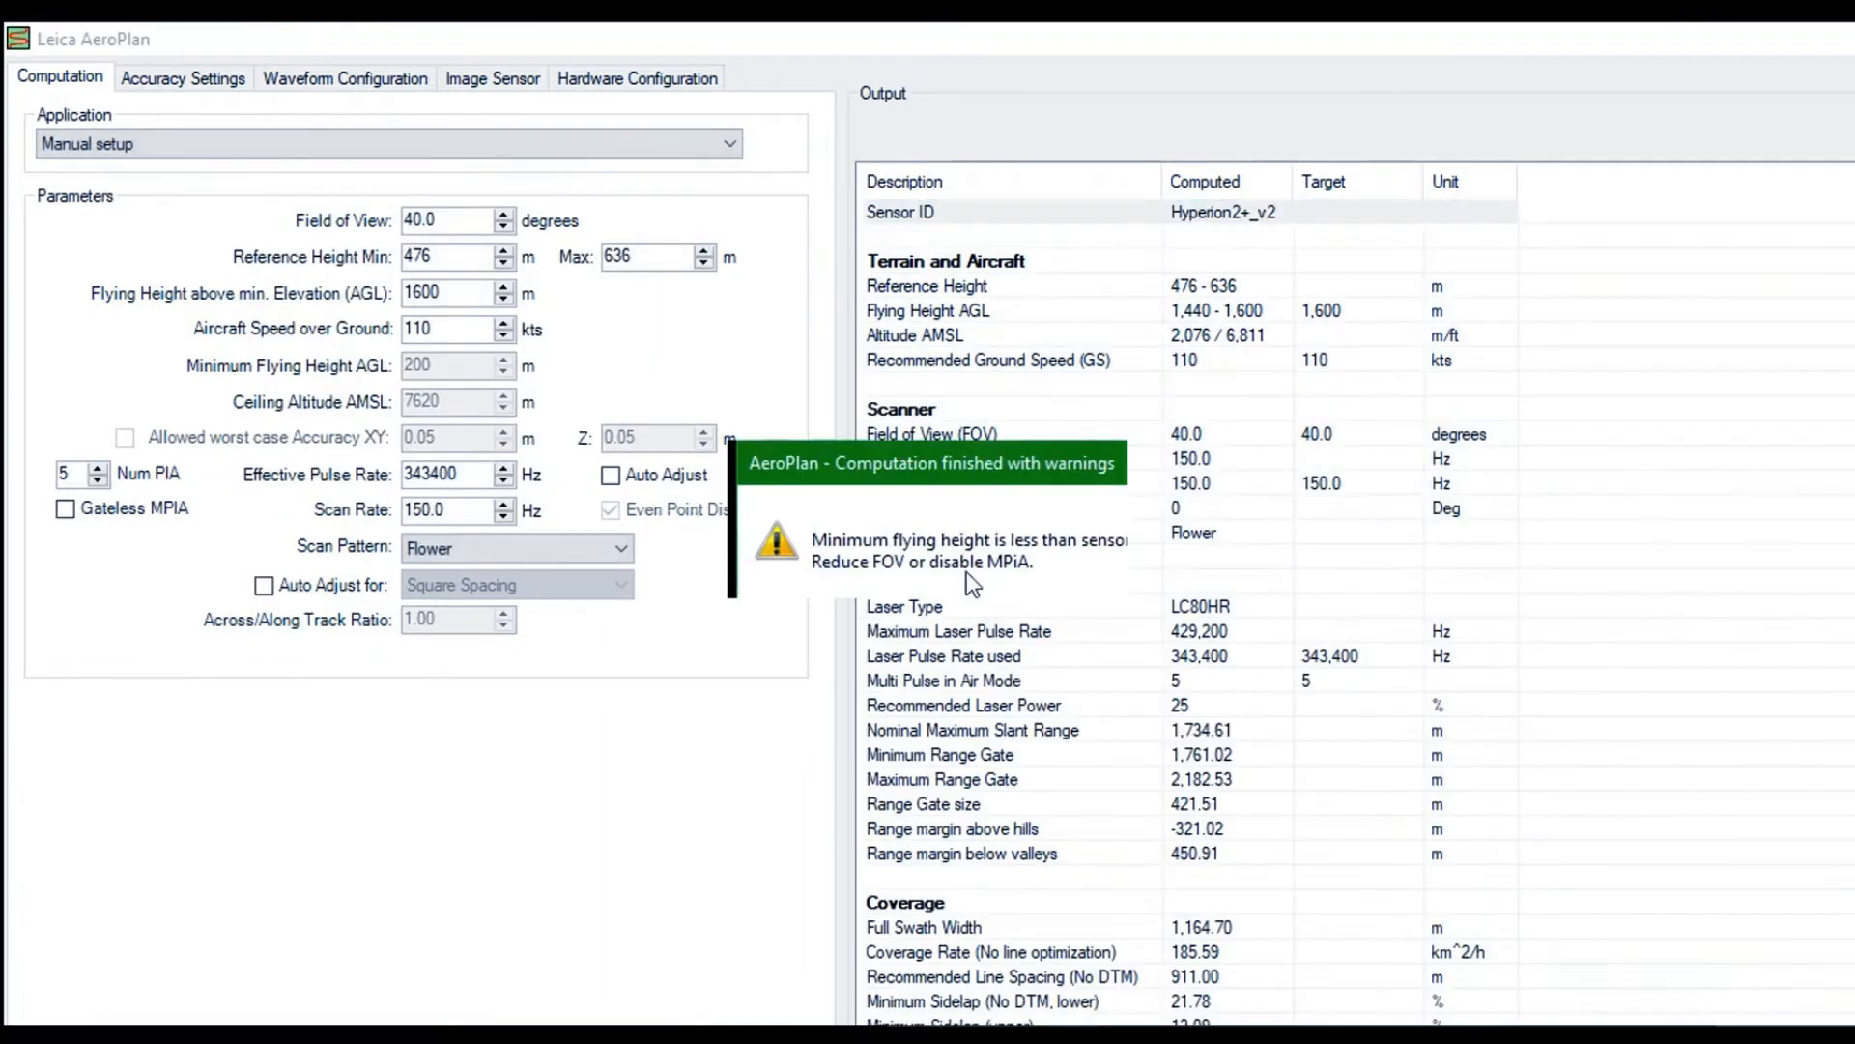
{"action": "left_click", "coordinate": [1014, 570]}
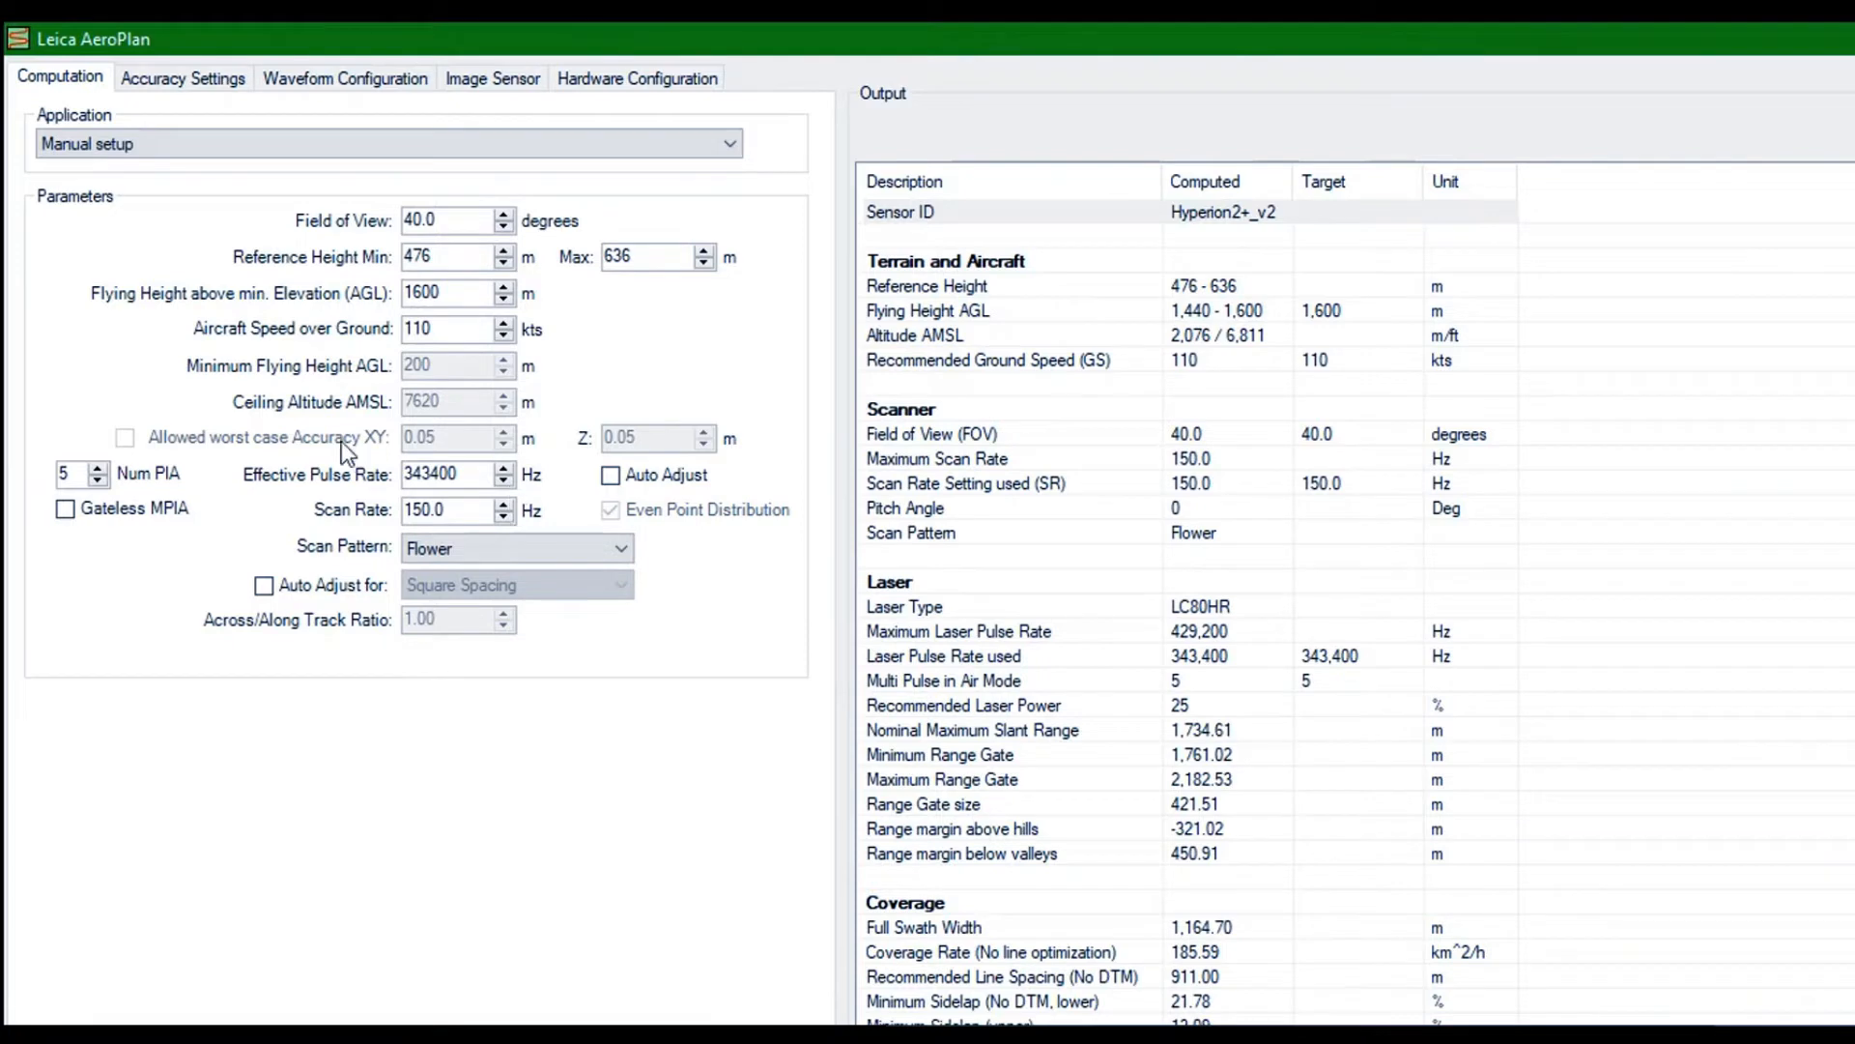
{"action": "left_click", "coordinate": [611, 475]}
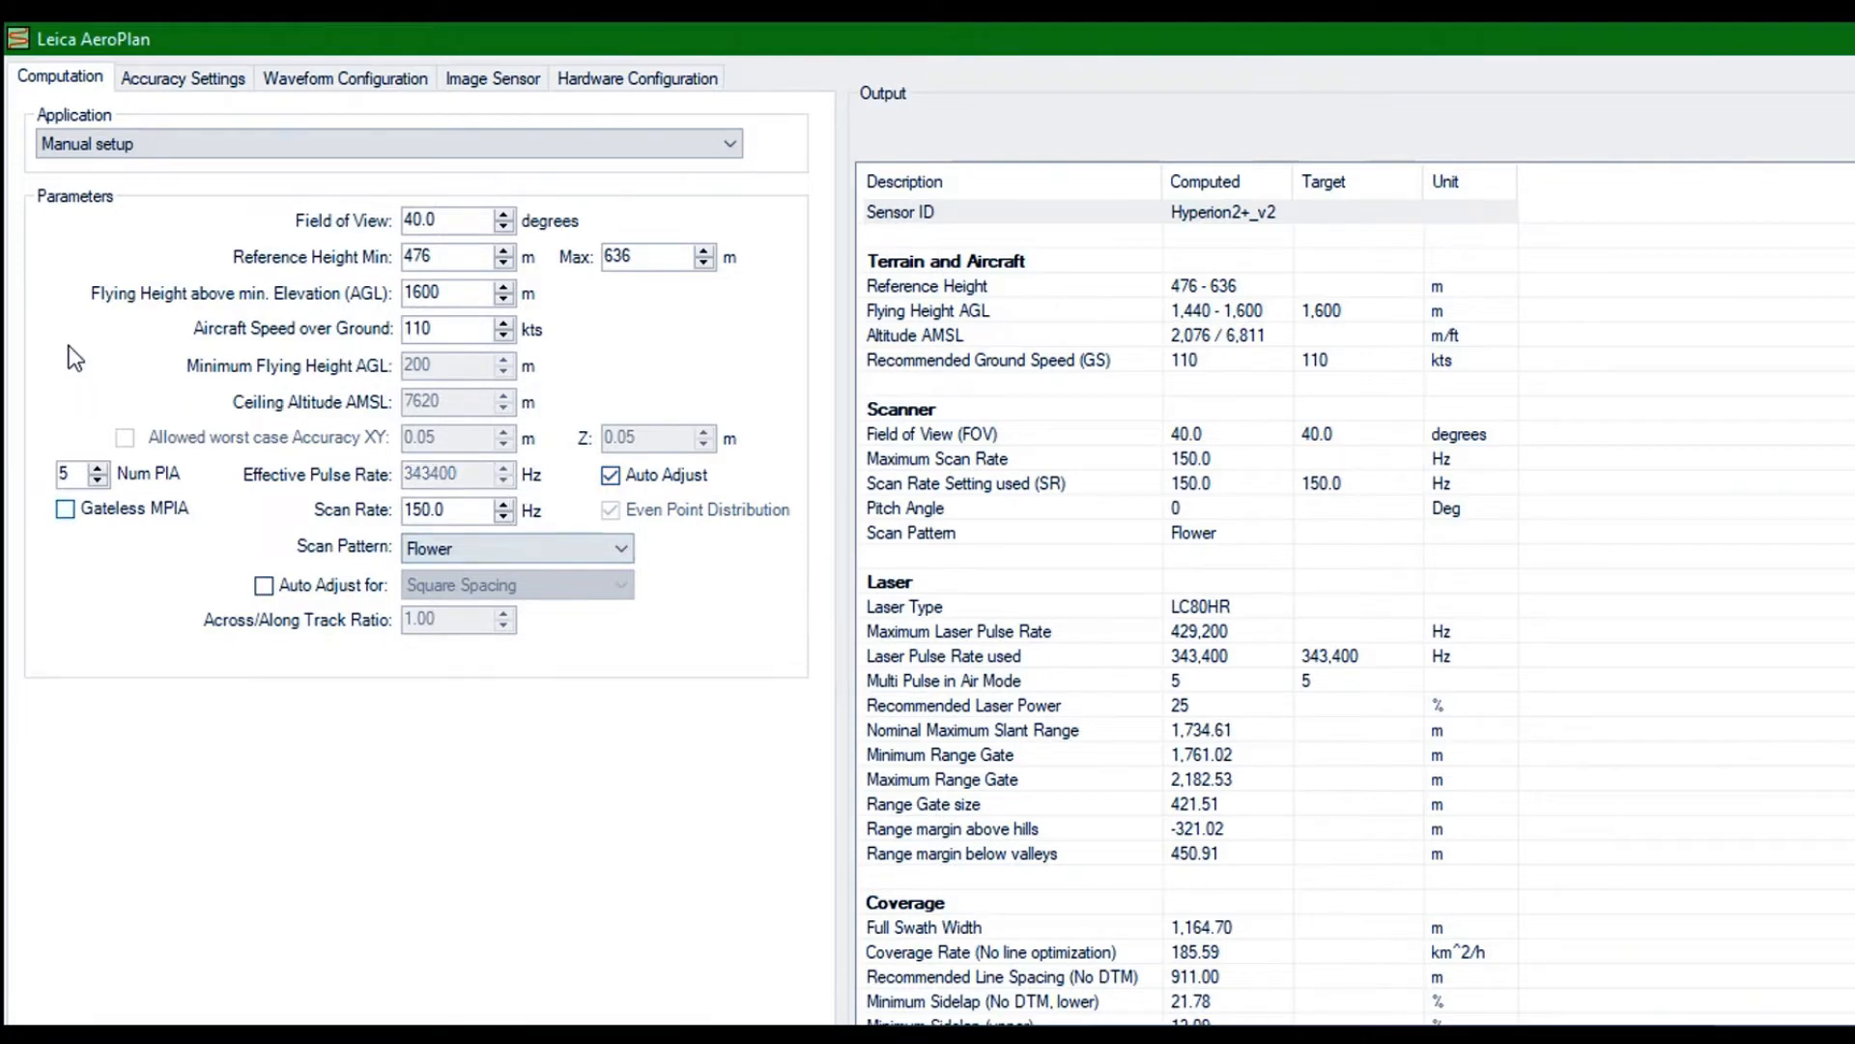
{"action": "left_click", "coordinate": [98, 481]}
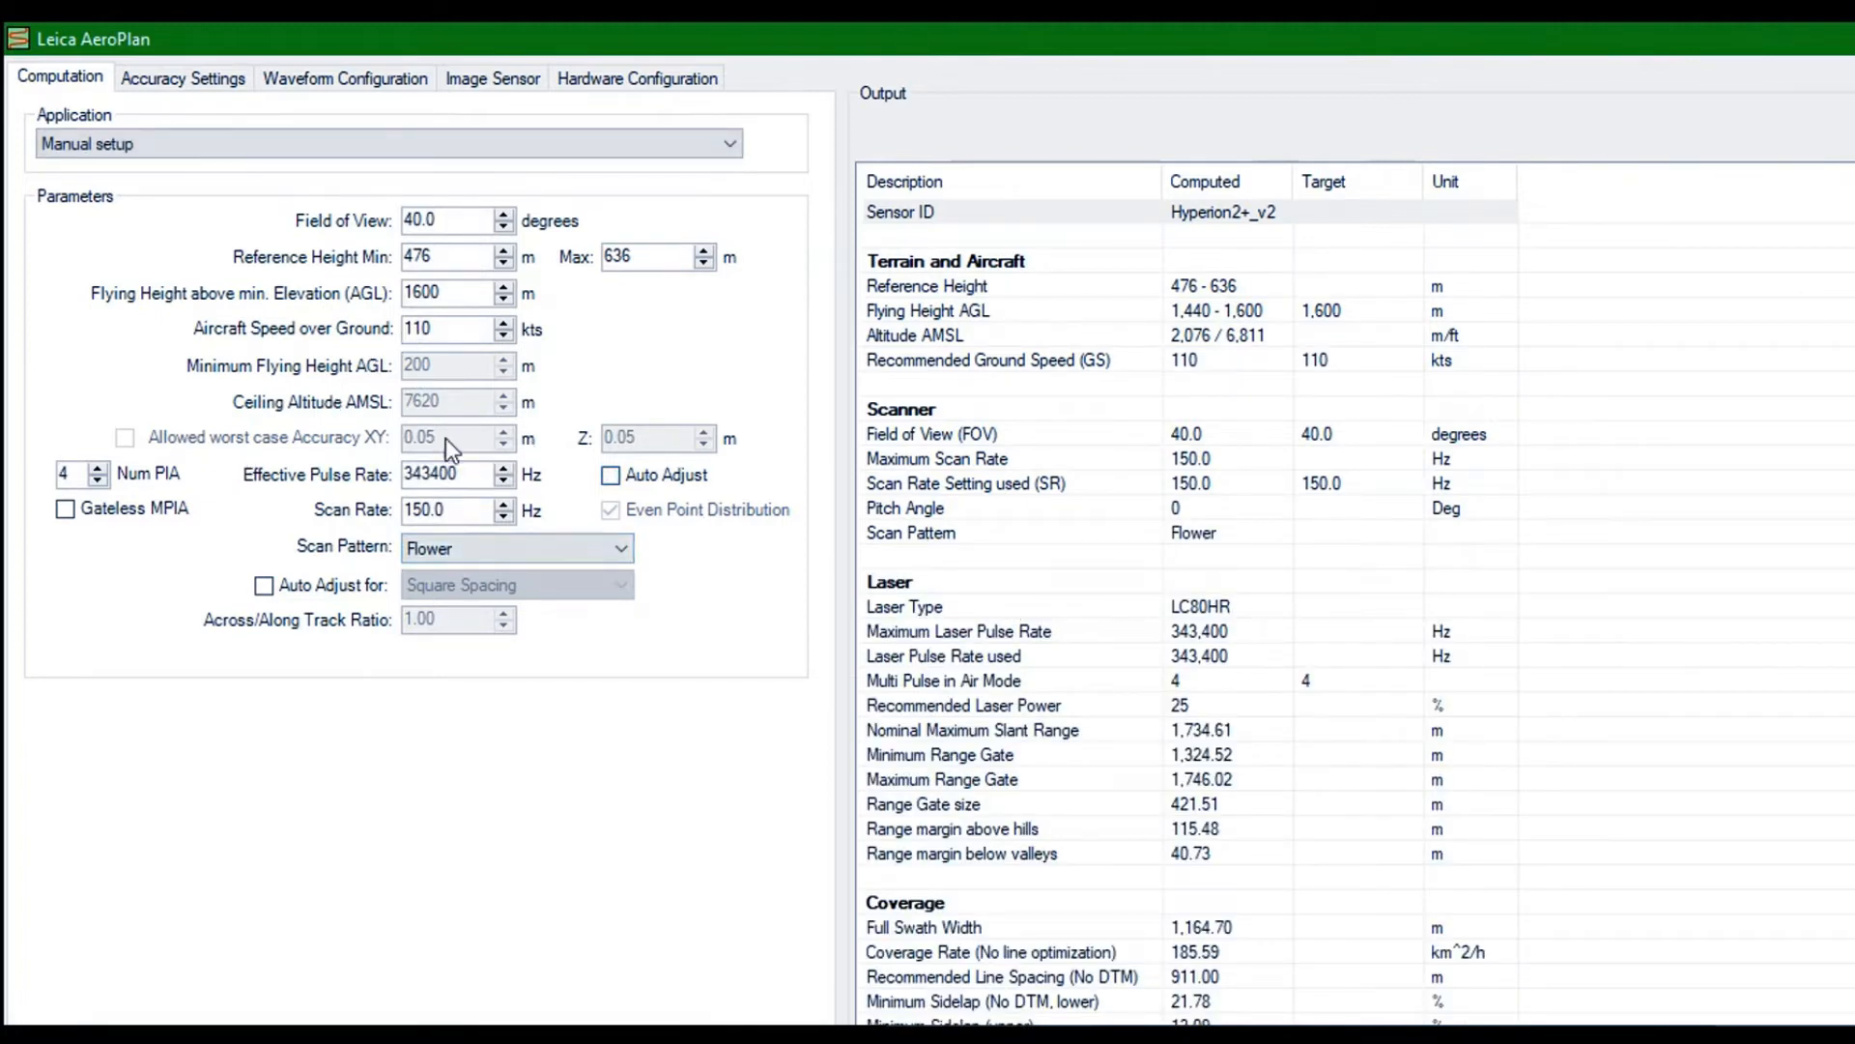
Set the desired signal to noise ratio to 7.1 in the accuracy settings
{"action": "scroll", "coordinate": [966, 538], "scroll_direction": "down", "scroll_amount": 3}
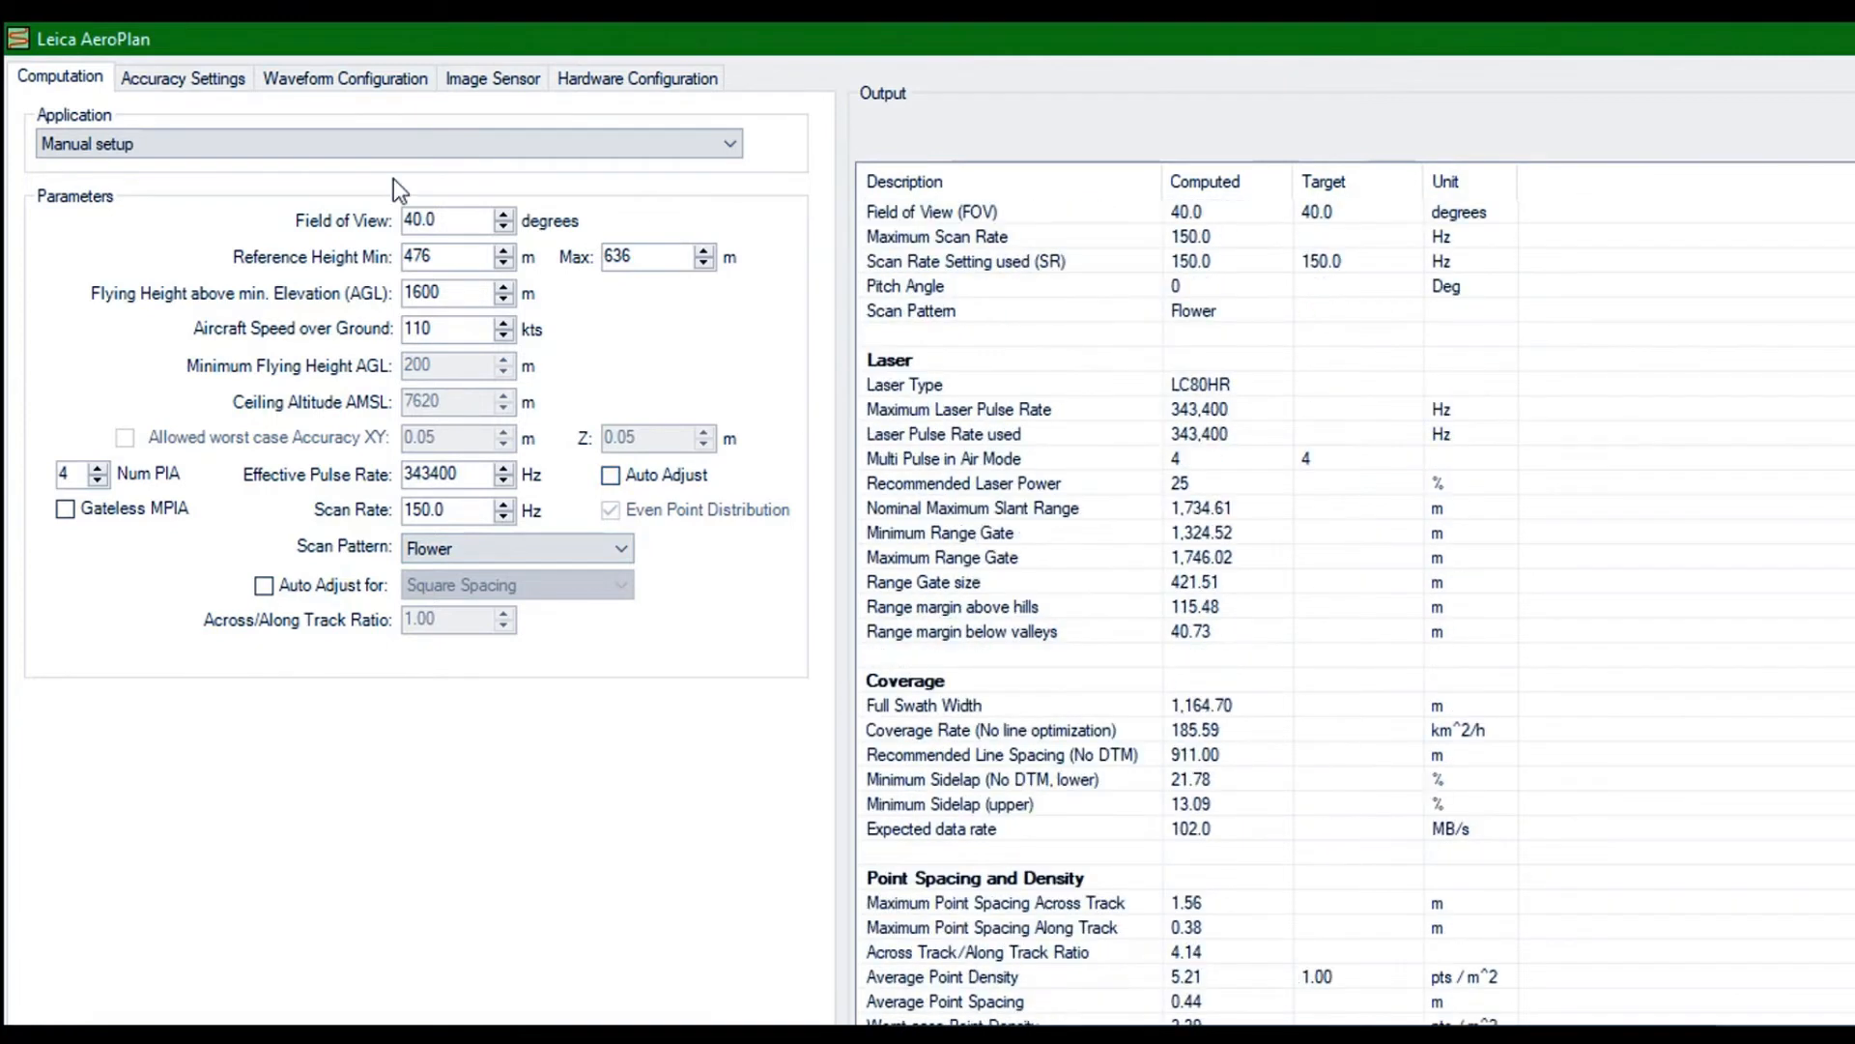
{"action": "left_click", "coordinate": [137, 60]}
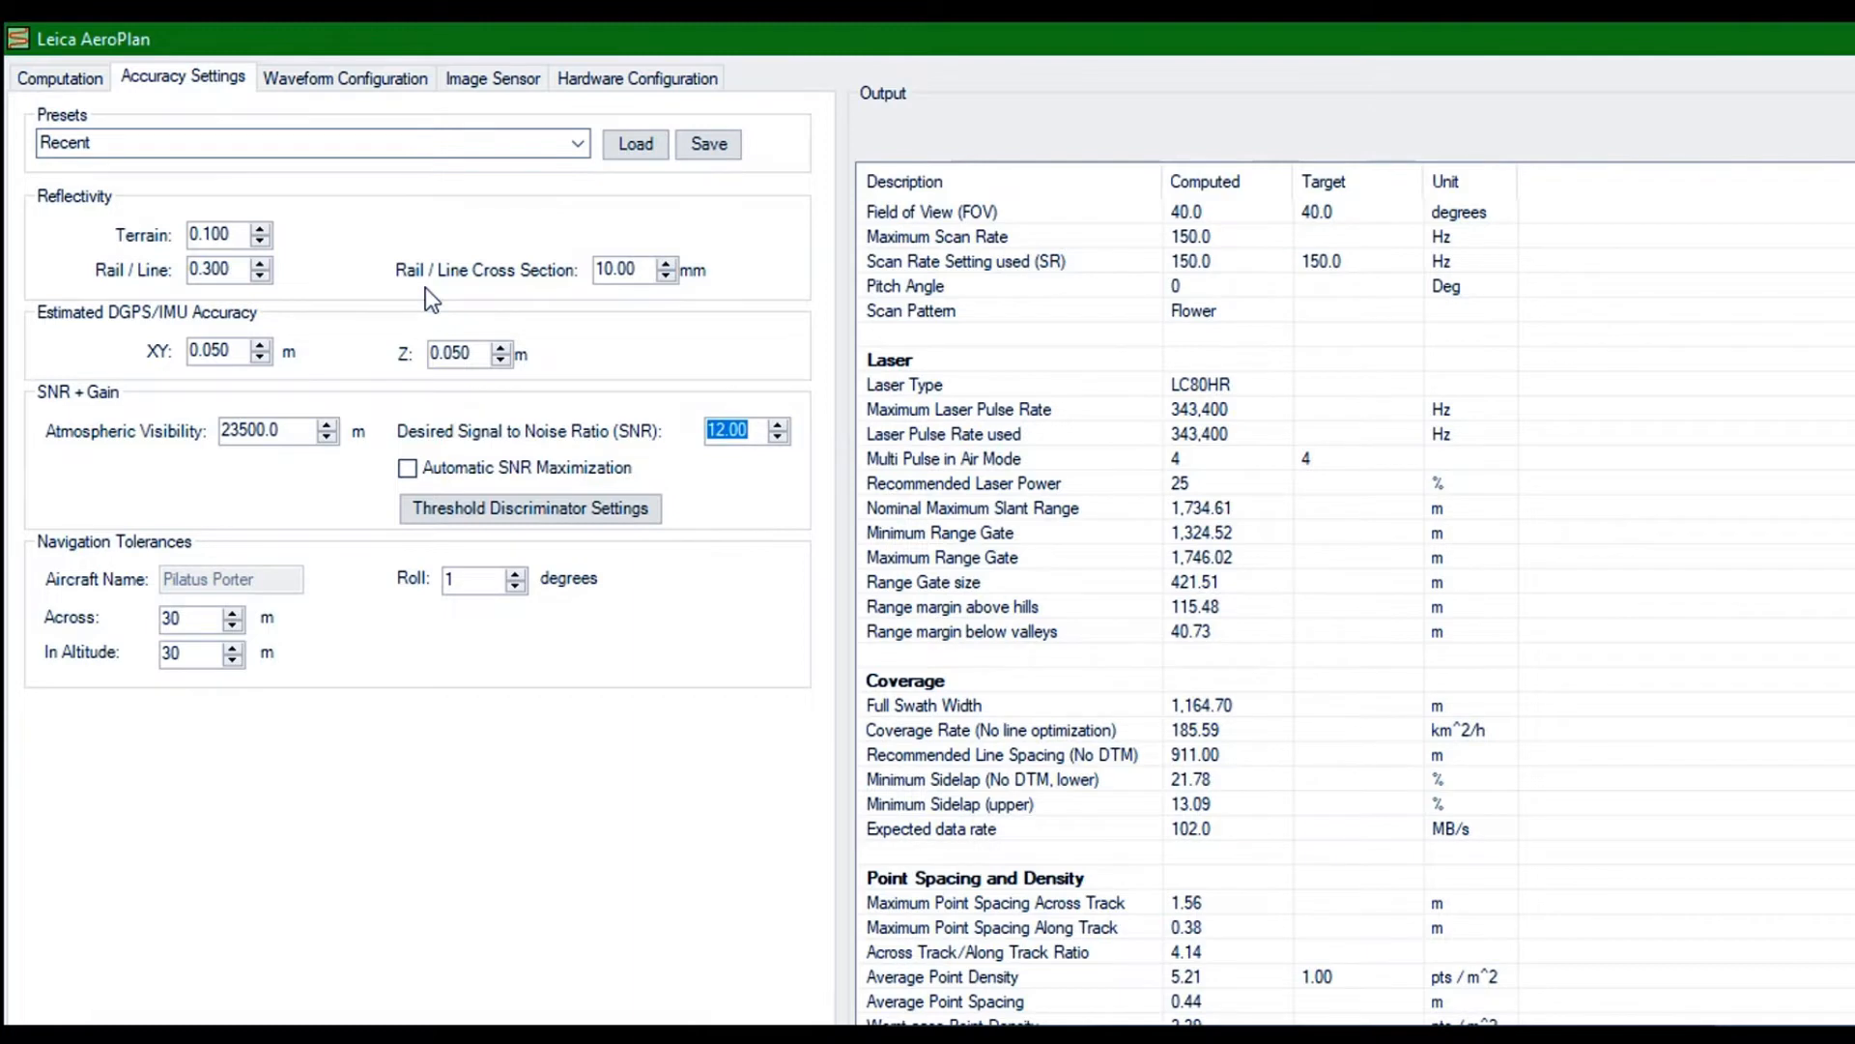
{"action": "type", "text": "7.1"}
{"action": "key", "text": "Return"}
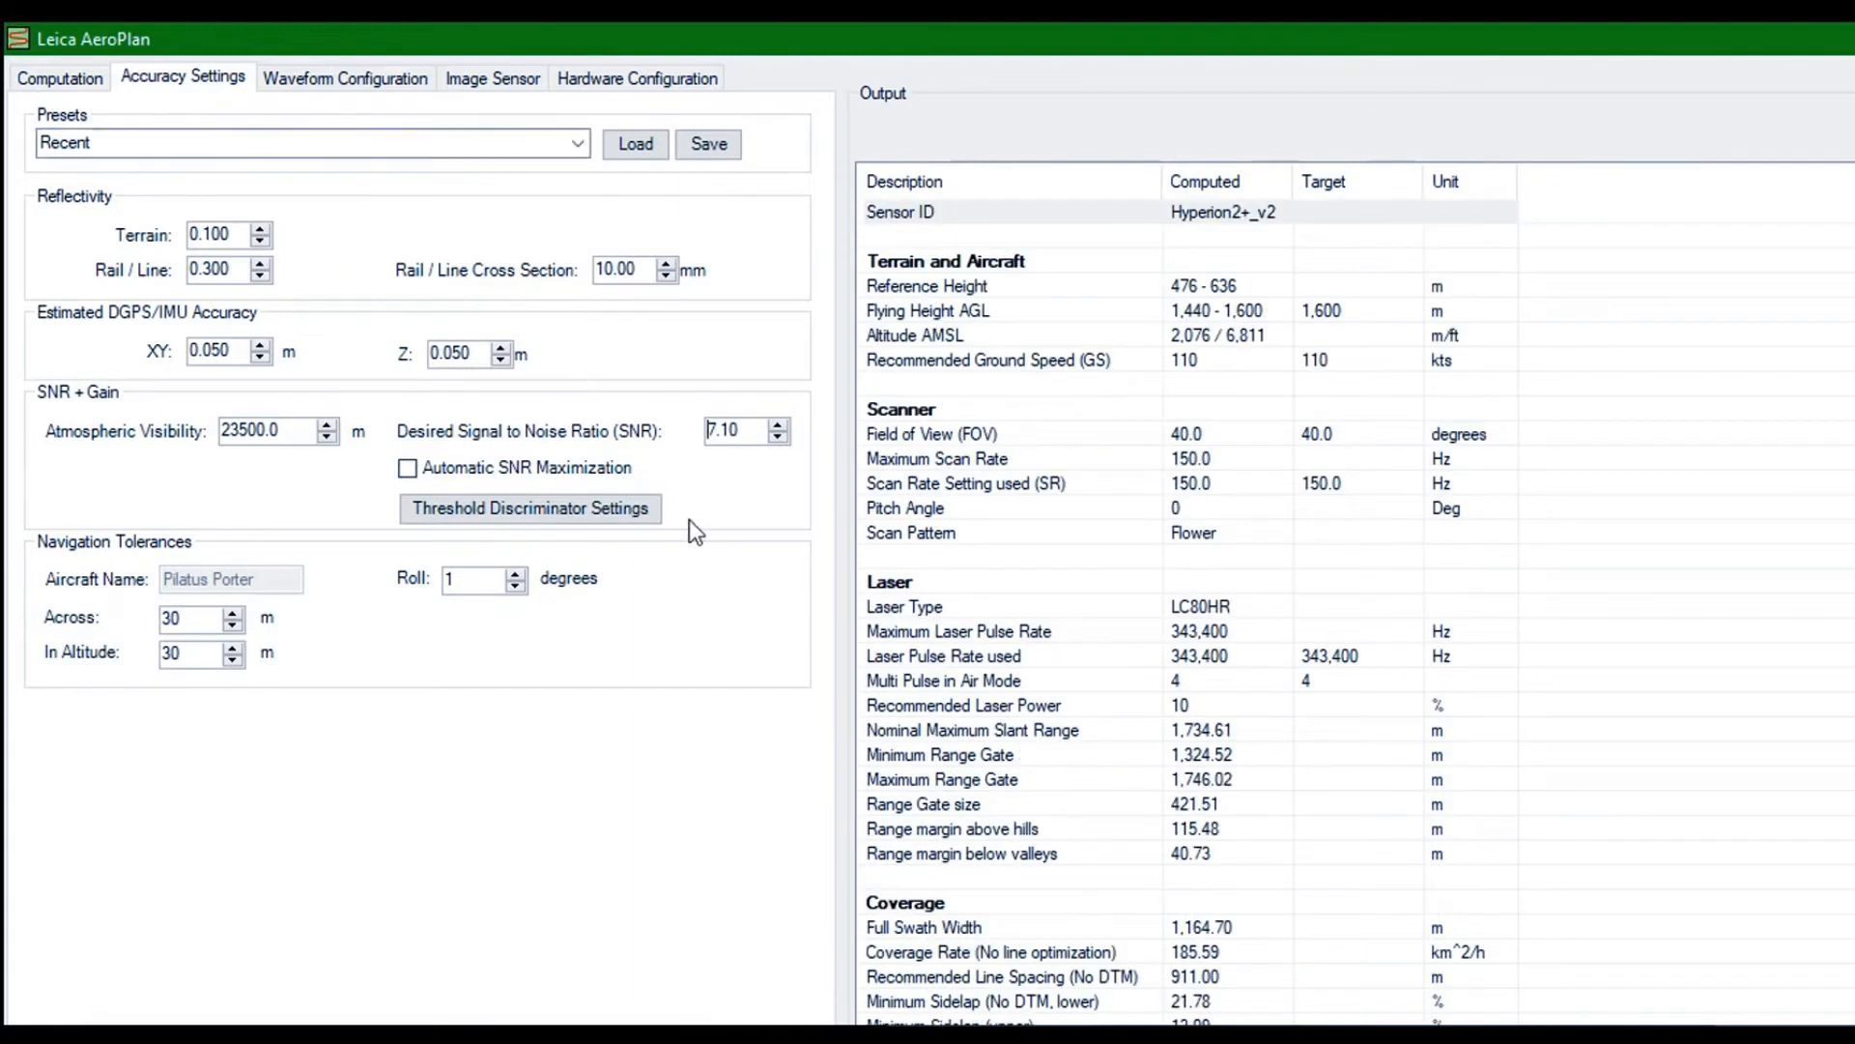
Try automatic adjustment of the effective pulse rate in the computation parameters and switch it off again
{"action": "left_click", "coordinate": [44, 75]}
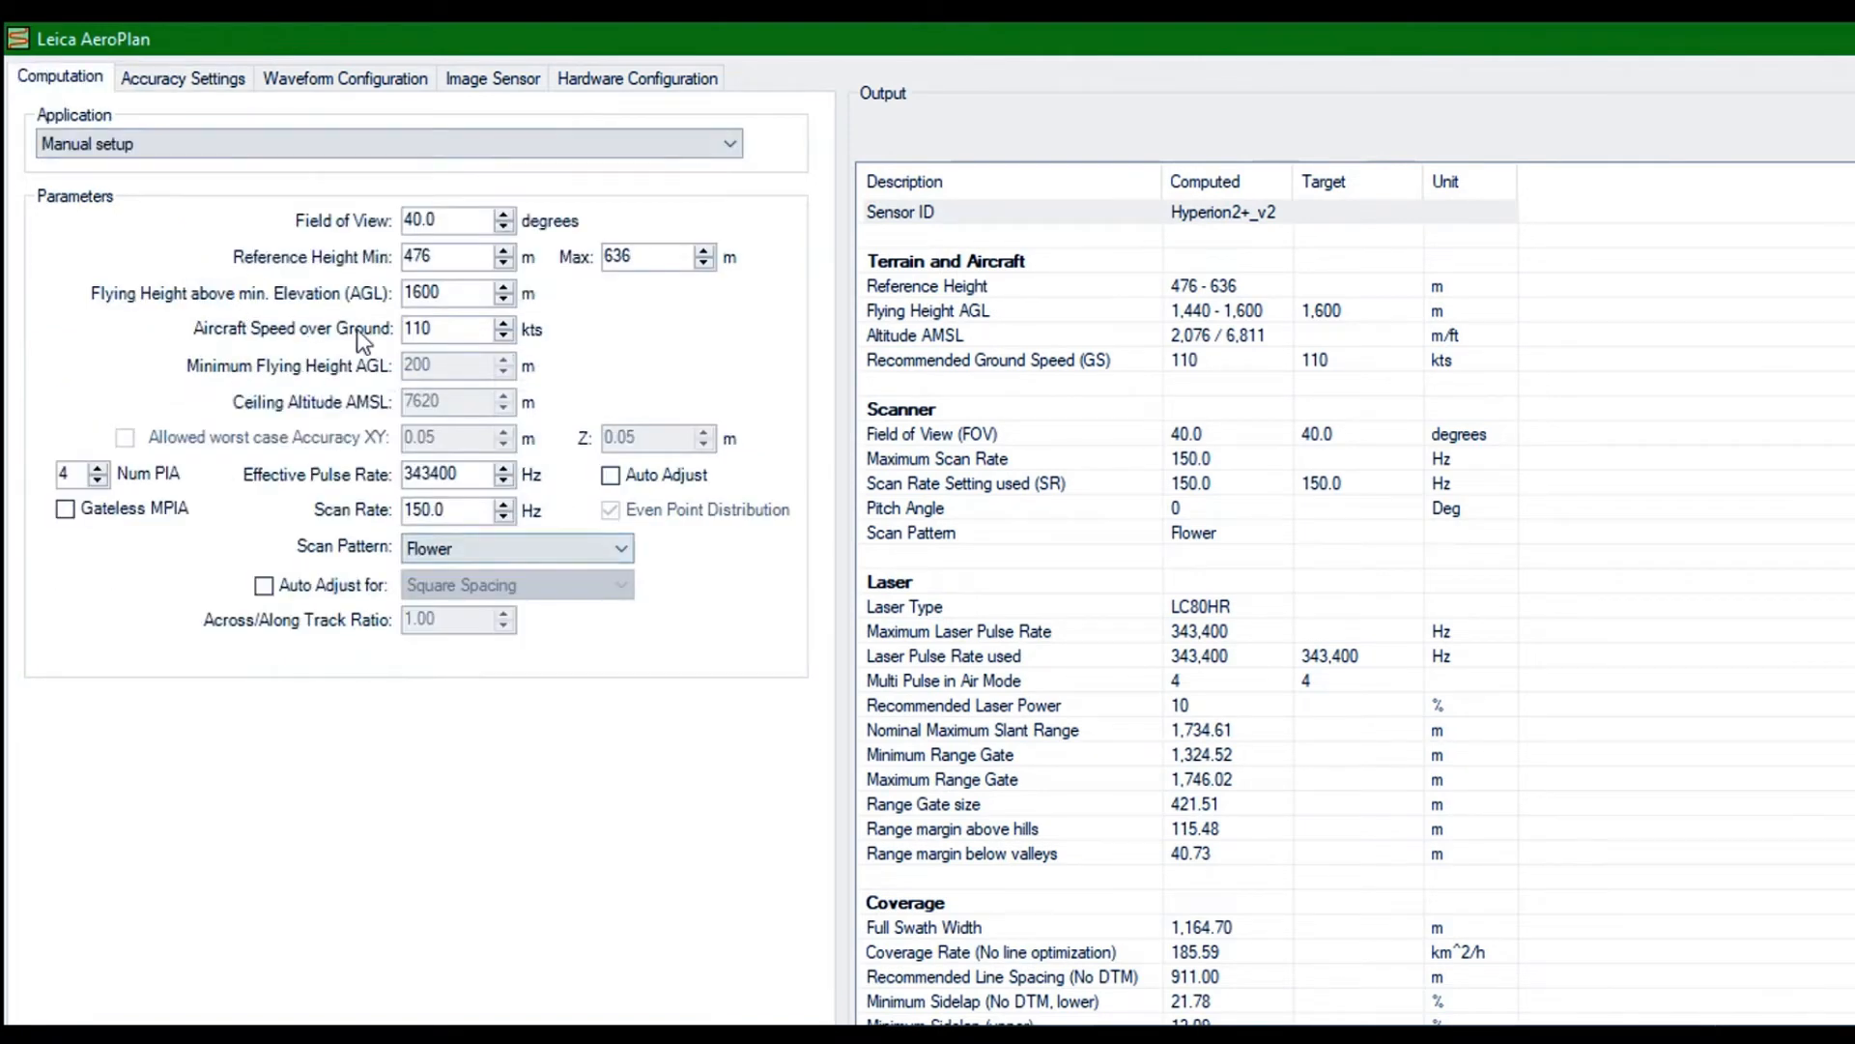
{"action": "left_click", "coordinate": [611, 475]}
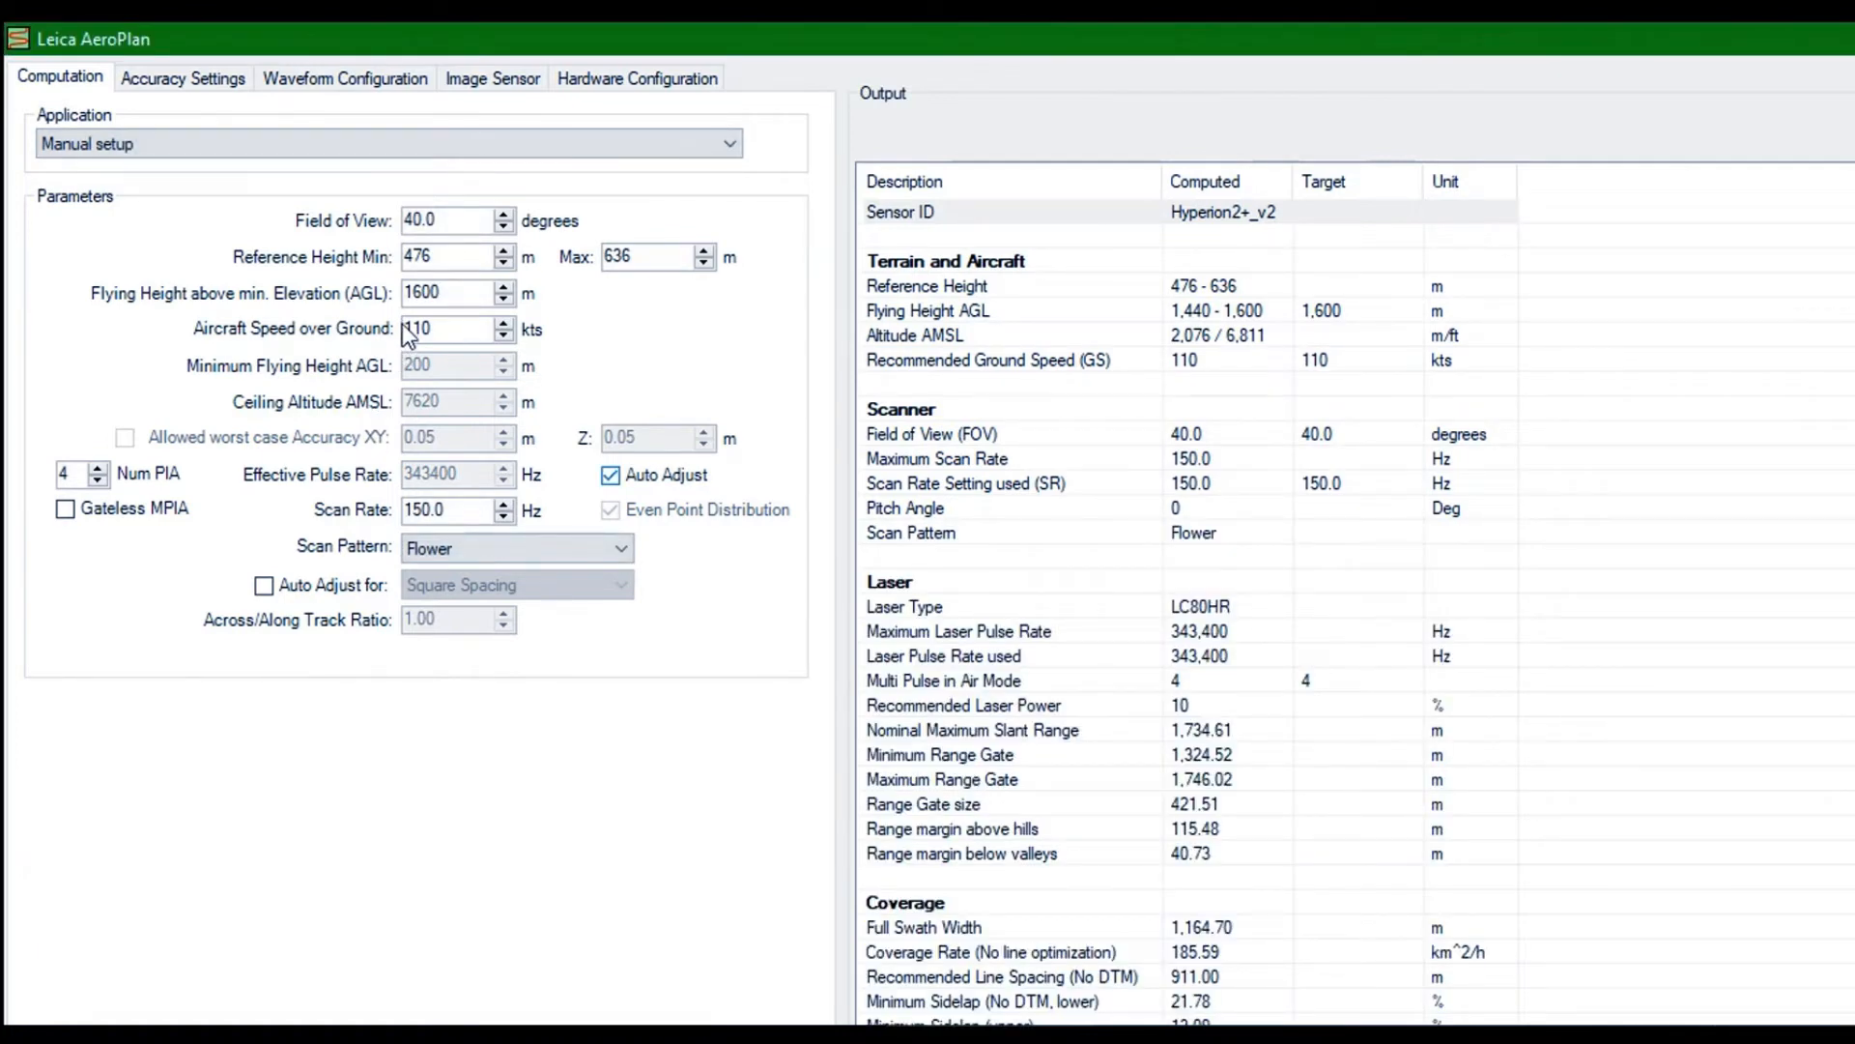
{"action": "left_click", "coordinate": [611, 475]}
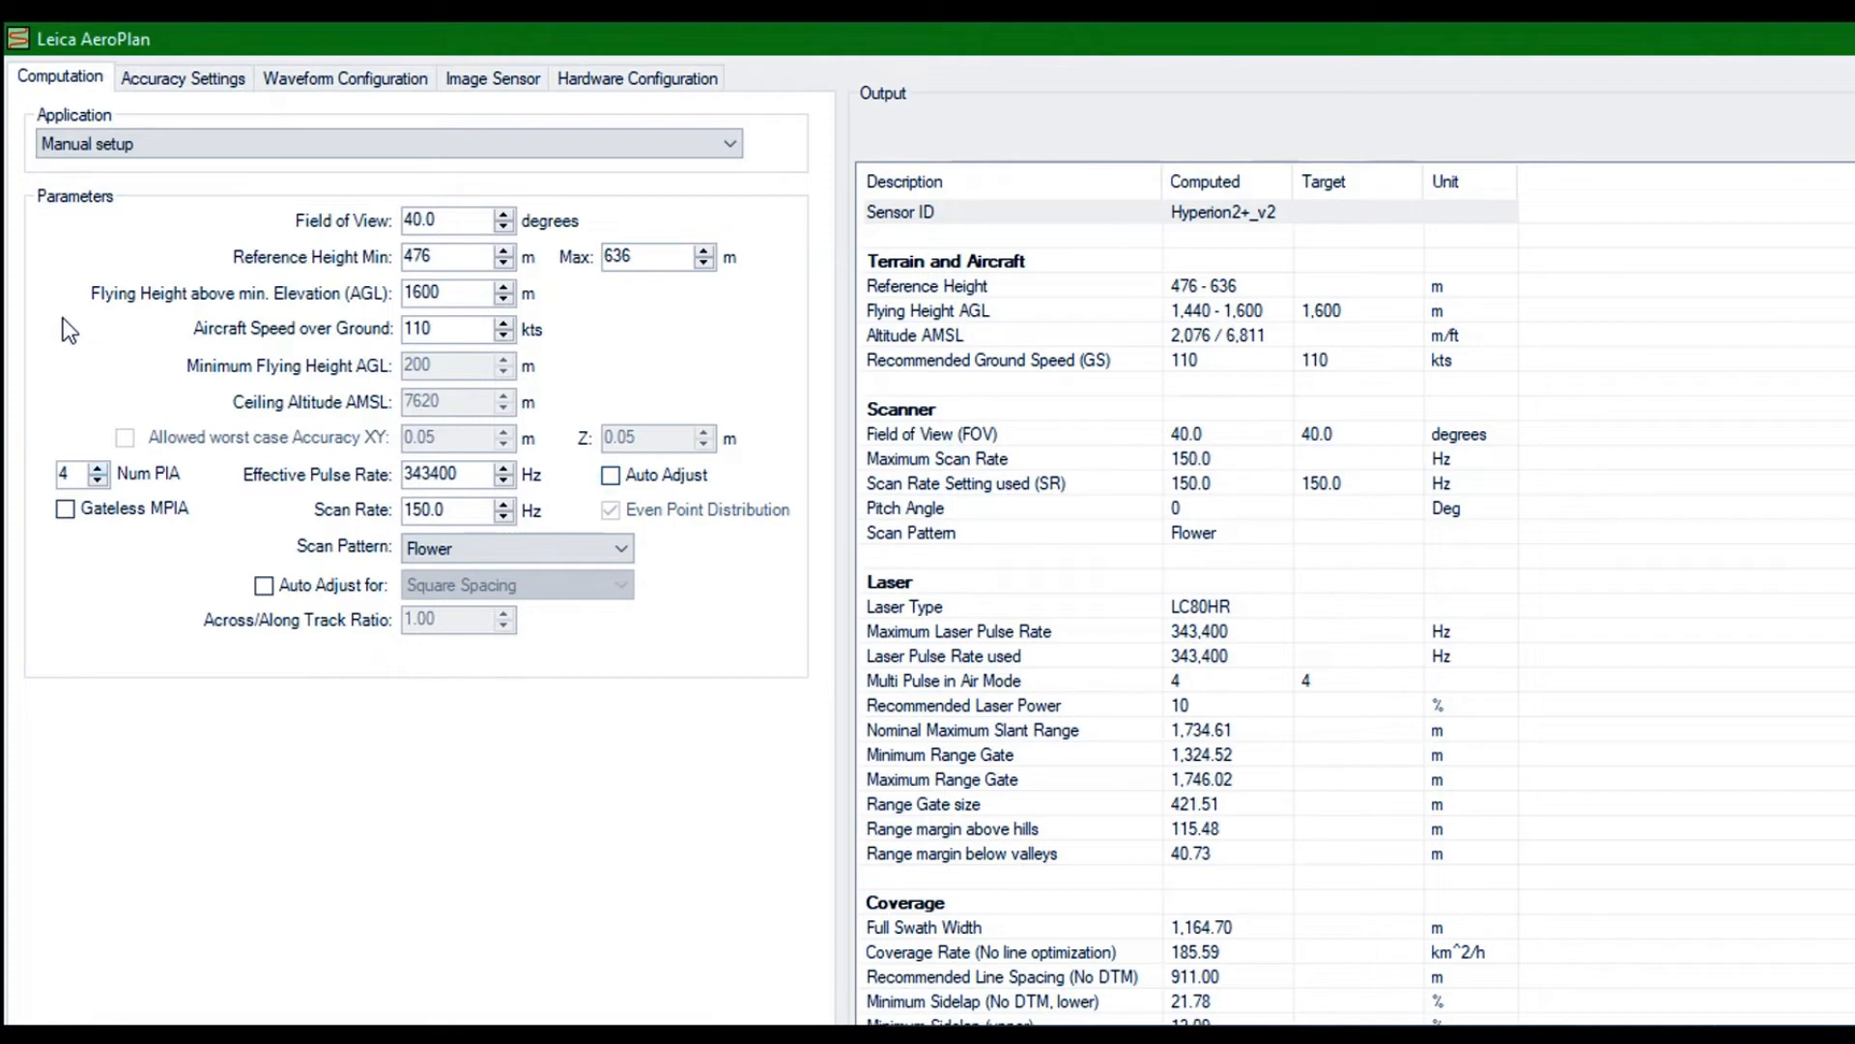
Try 5 pulses in the air for the flower line, return to 4 and review the computed output
{"action": "left_click", "coordinate": [97, 468]}
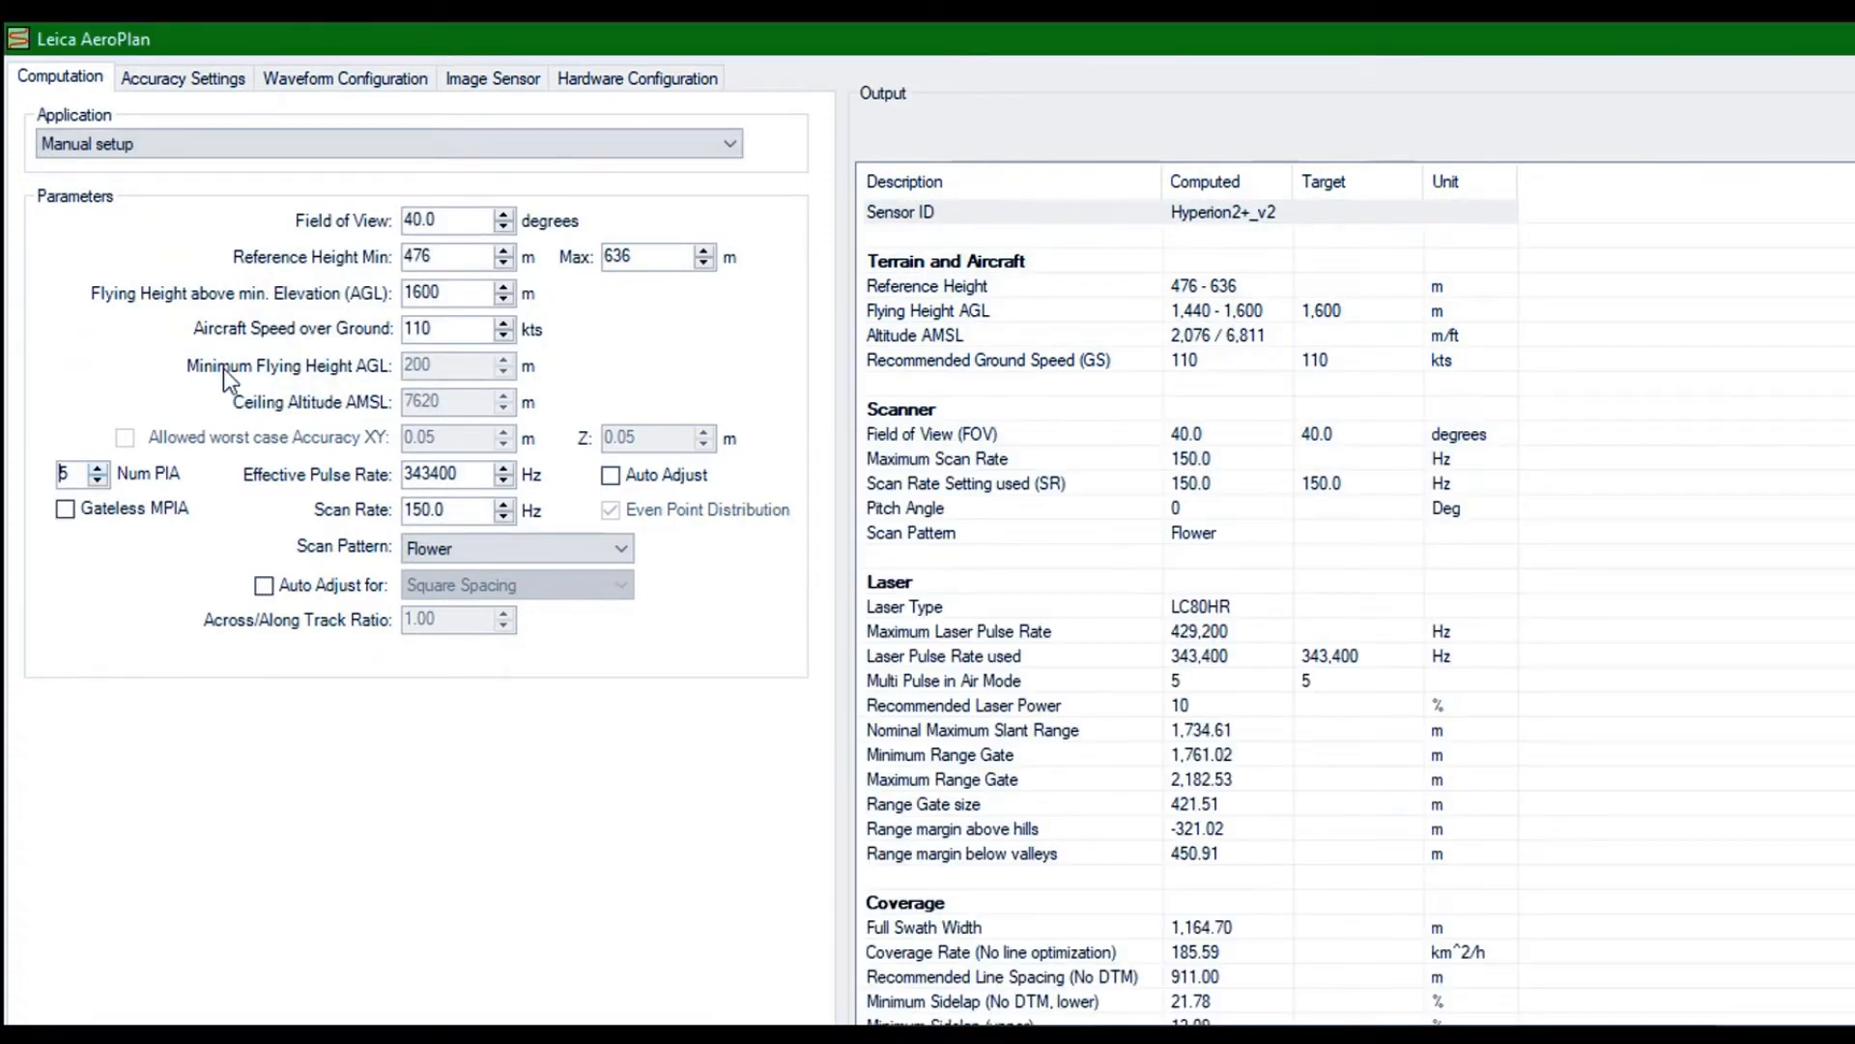
{"action": "left_click", "coordinate": [97, 480]}
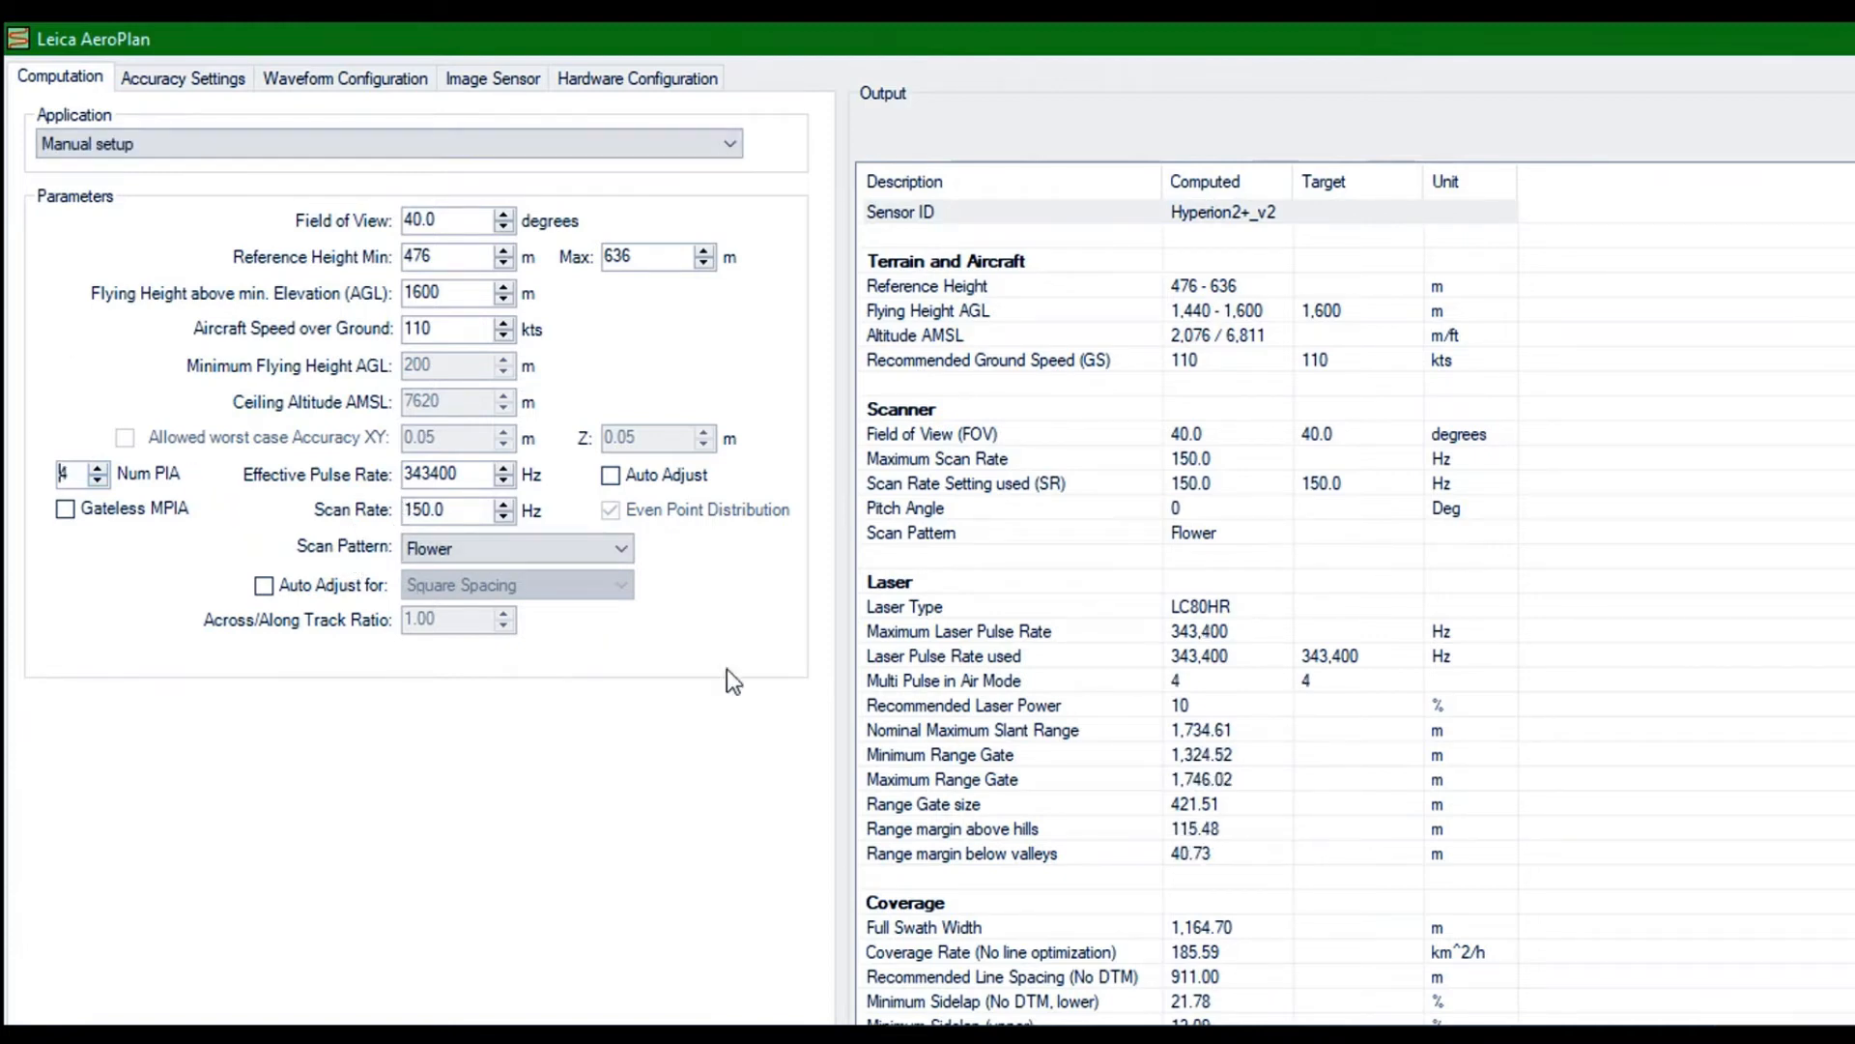
{"action": "scroll", "coordinate": [767, 617], "scroll_direction": "down", "scroll_amount": 4}
{"action": "scroll", "coordinate": [773, 628], "scroll_direction": "down", "scroll_amount": 3}
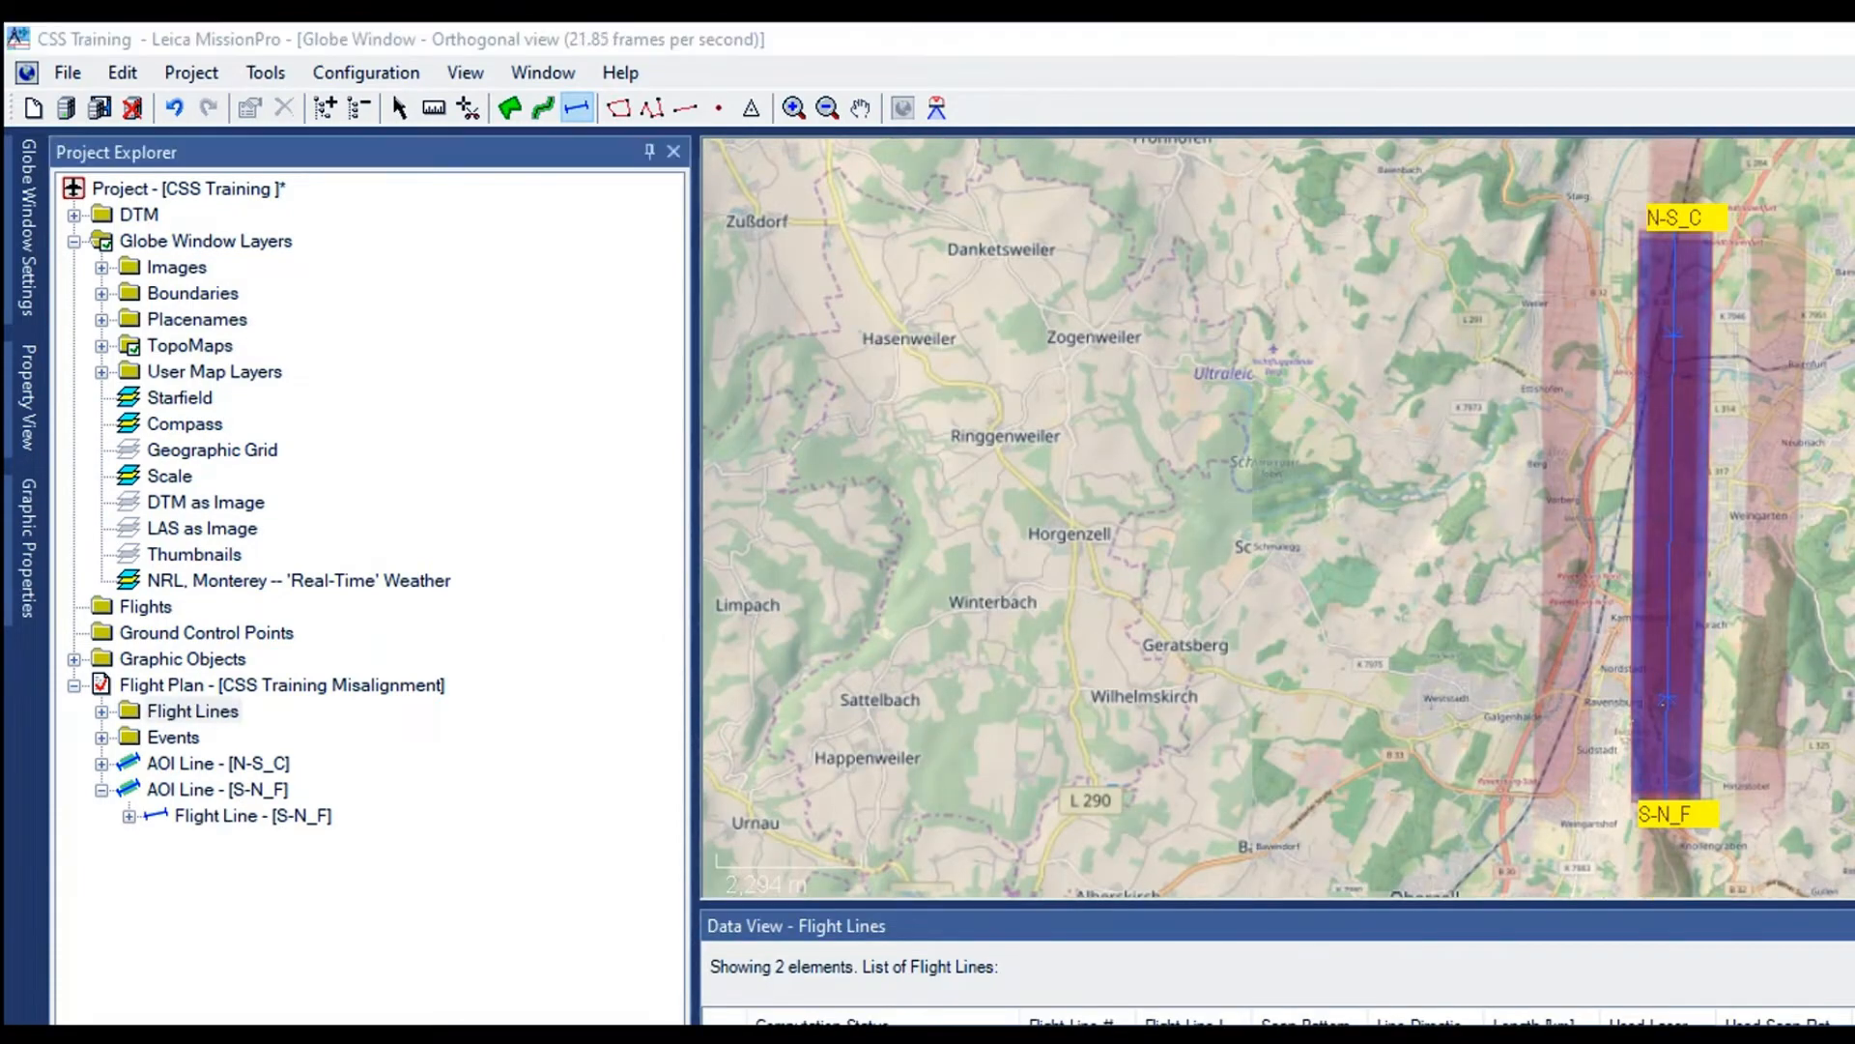
Examine the parameters of both flight lines in the flight lines table, widening the table area
{"action": "left_click_drag", "start_coordinate": [695, 493], "coordinate": [498, 493]}
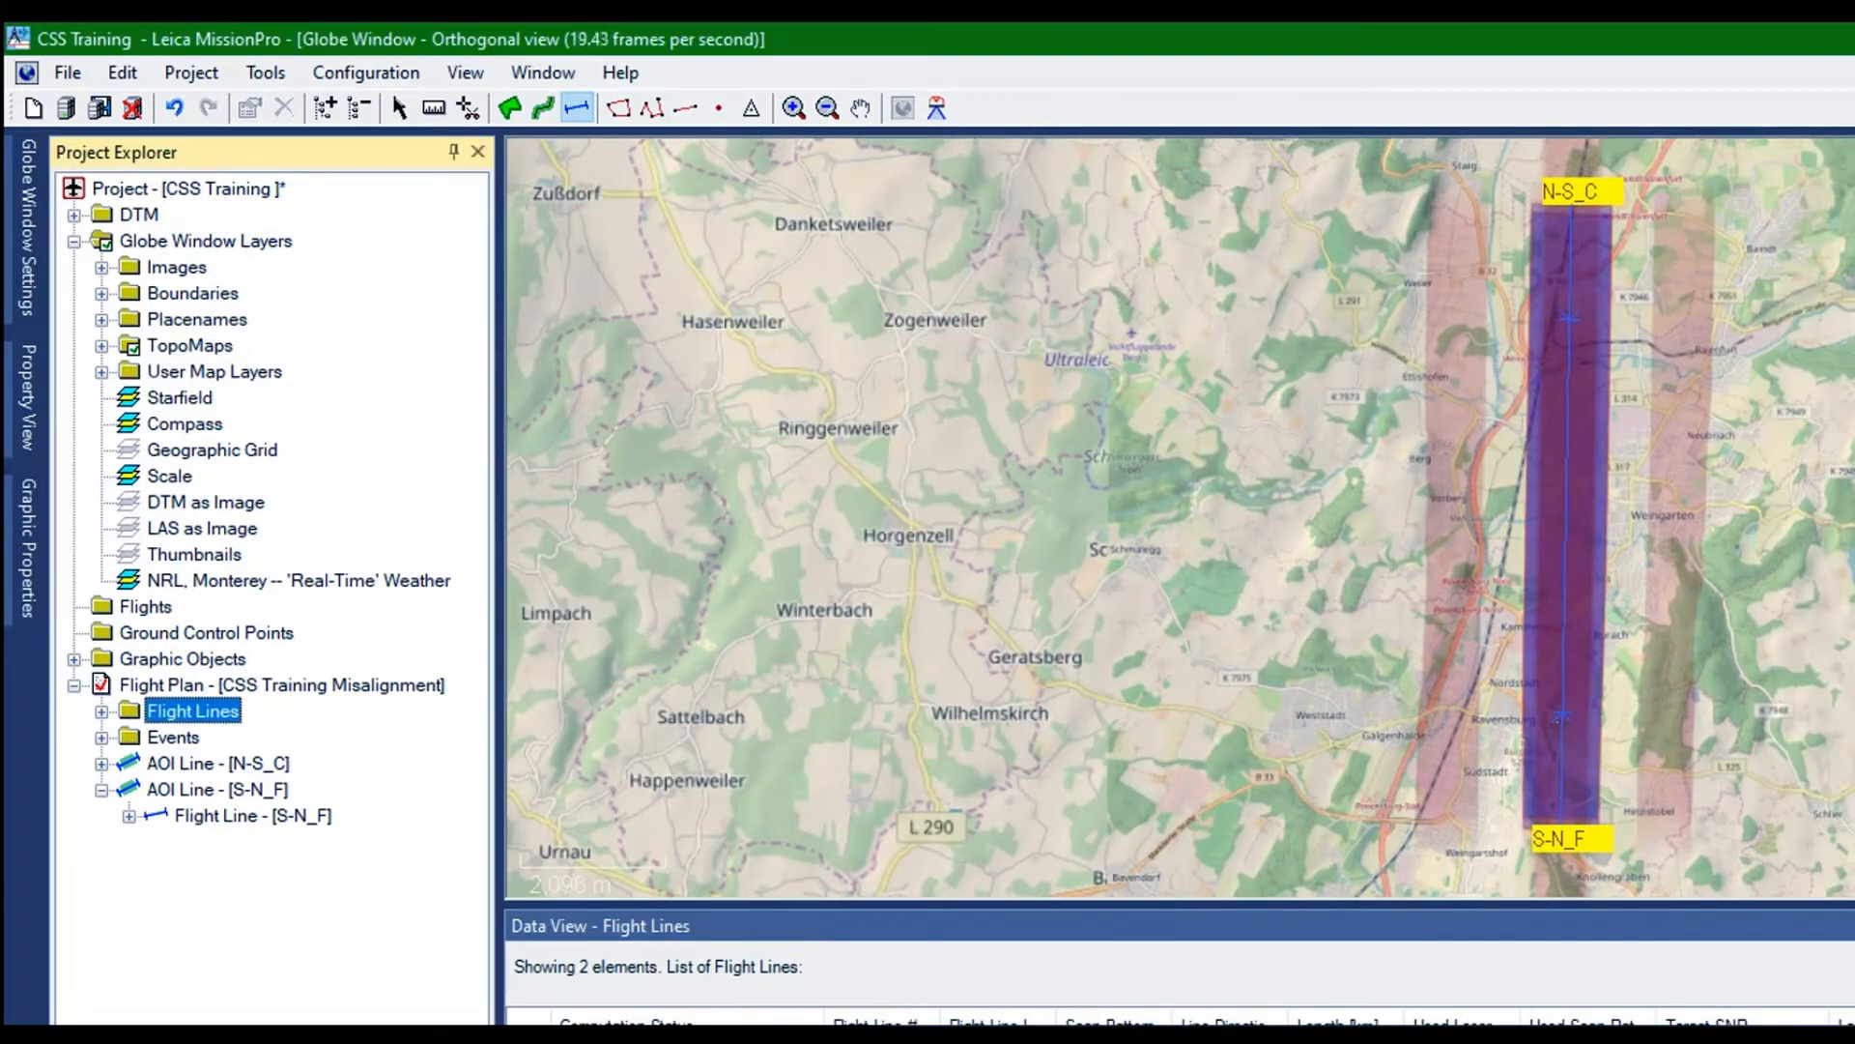
{"action": "left_click", "coordinate": [1179, 971]}
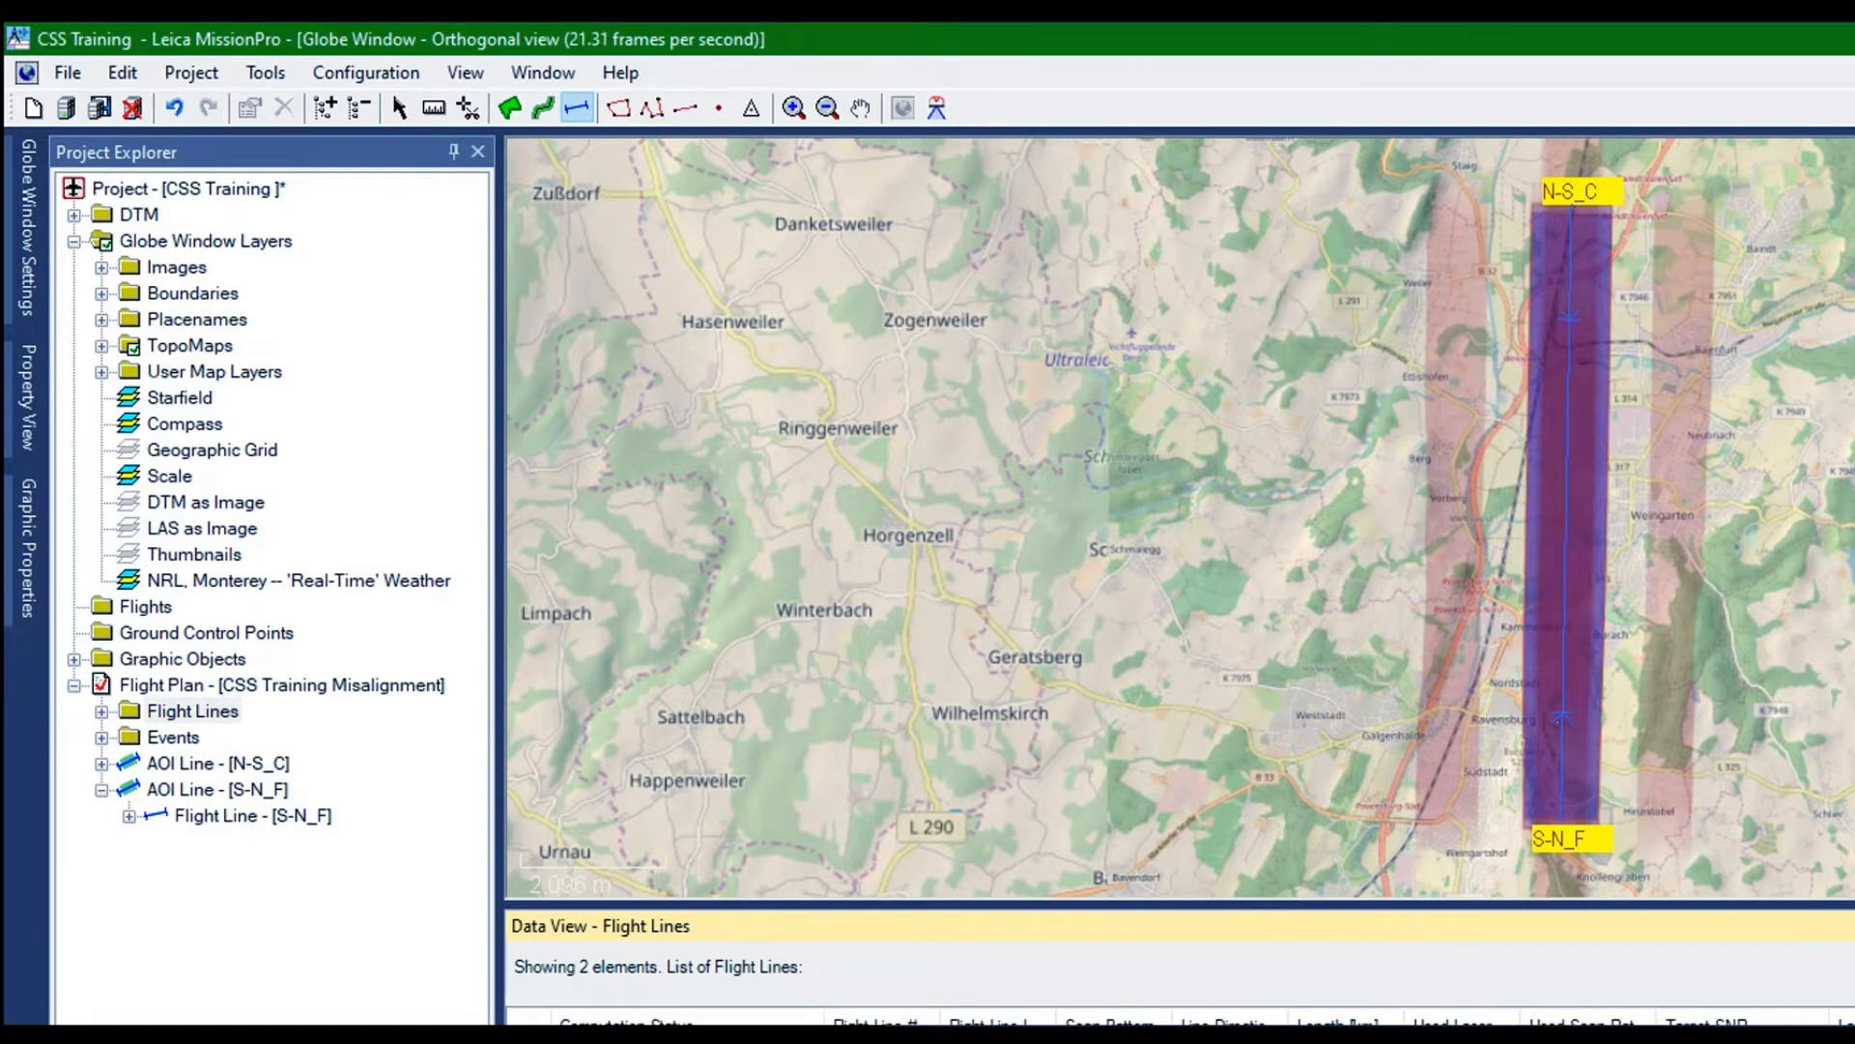
{"action": "scroll", "coordinate": [1179, 1017], "scroll_direction": "right", "scroll_amount": 6}
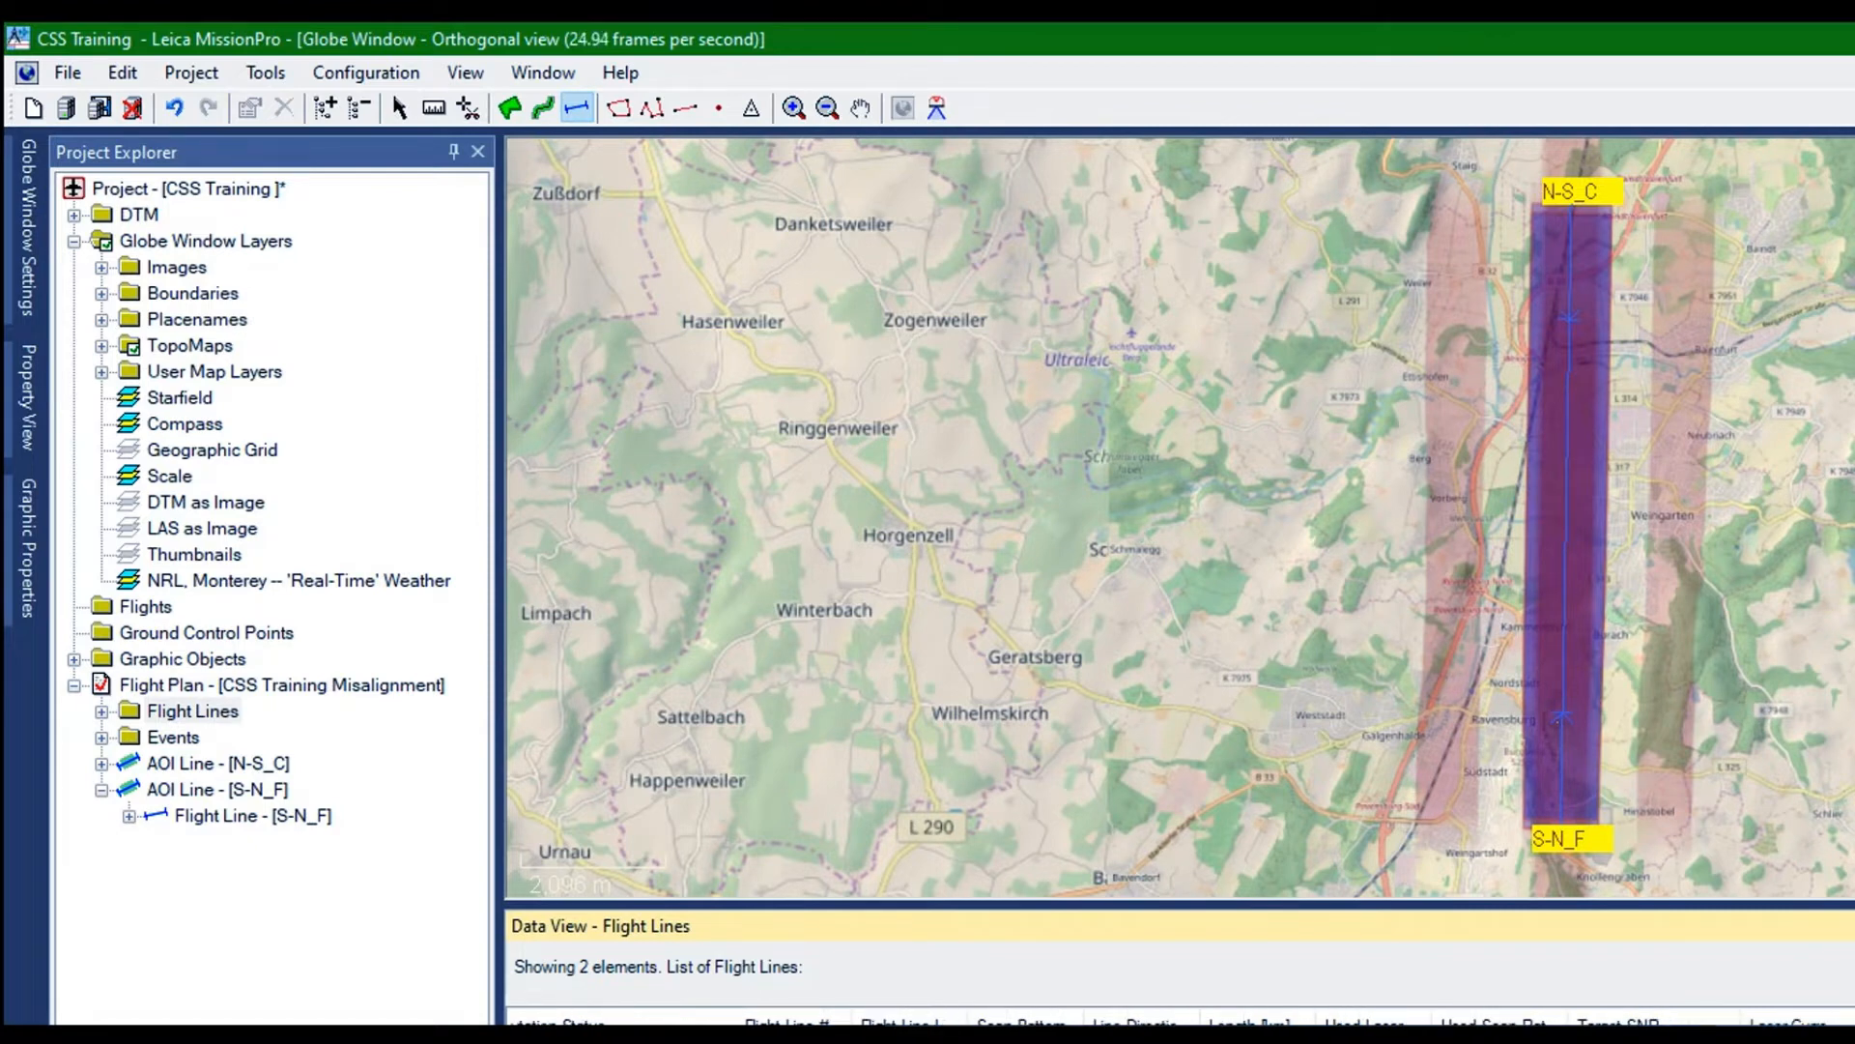
{"action": "scroll", "coordinate": [1179, 1018], "scroll_direction": "right", "scroll_amount": 2}
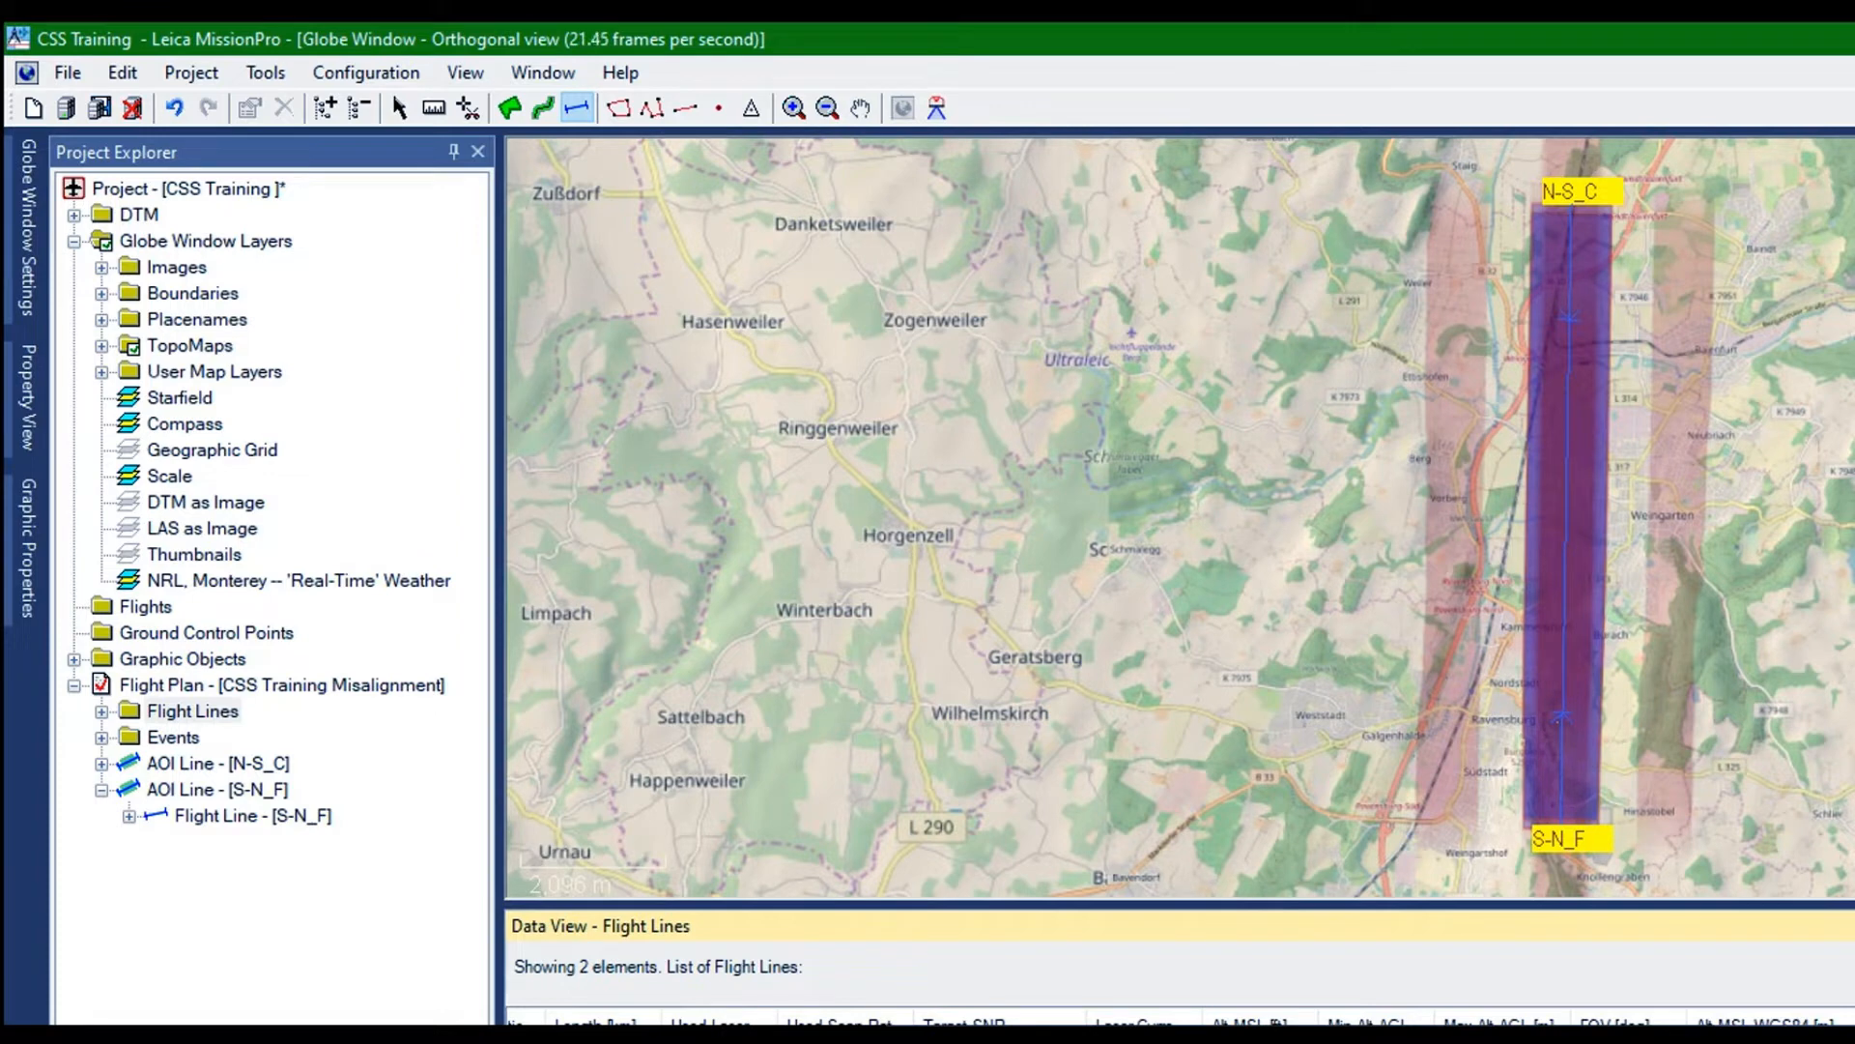
{"action": "scroll", "coordinate": [1179, 1018], "scroll_direction": "left", "scroll_amount": 8}
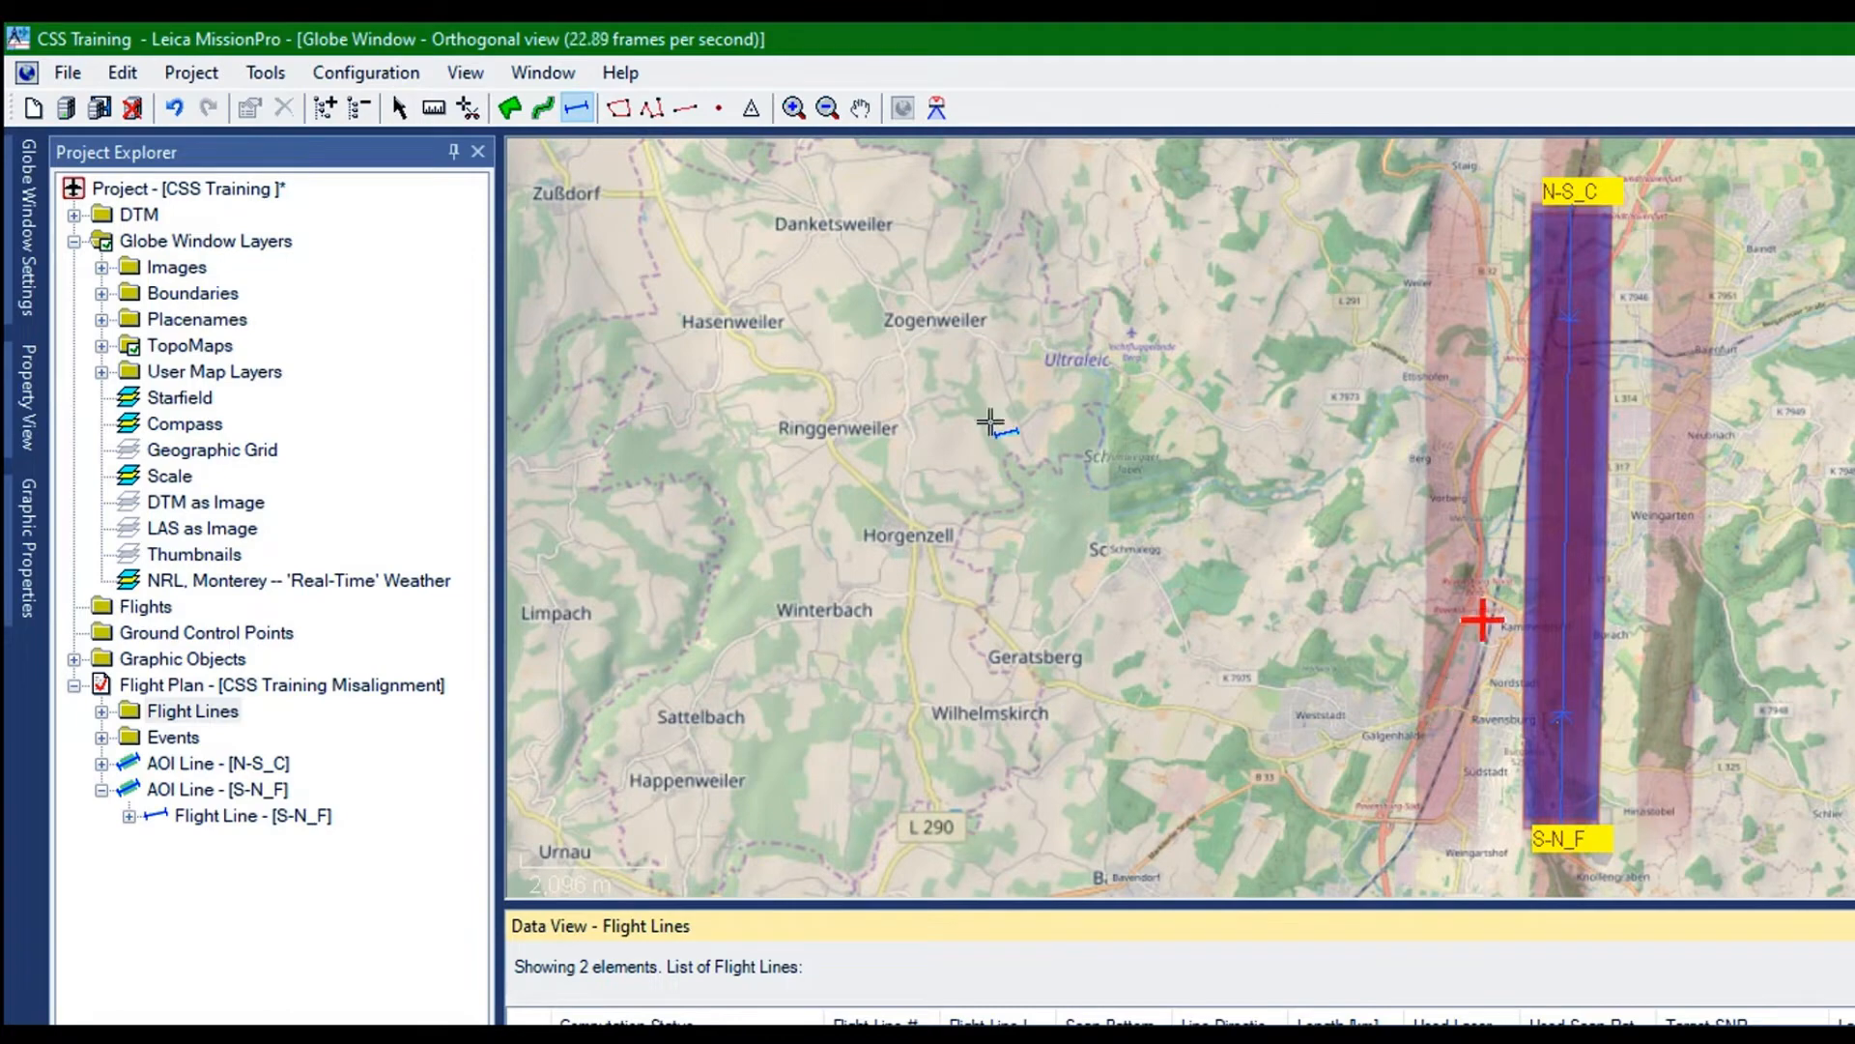
Duplicate the AOI line N-S_C in the CSS Training Misalignment flight plan
{"action": "scroll", "coordinate": [990, 422], "scroll_direction": "down", "scroll_amount": 3}
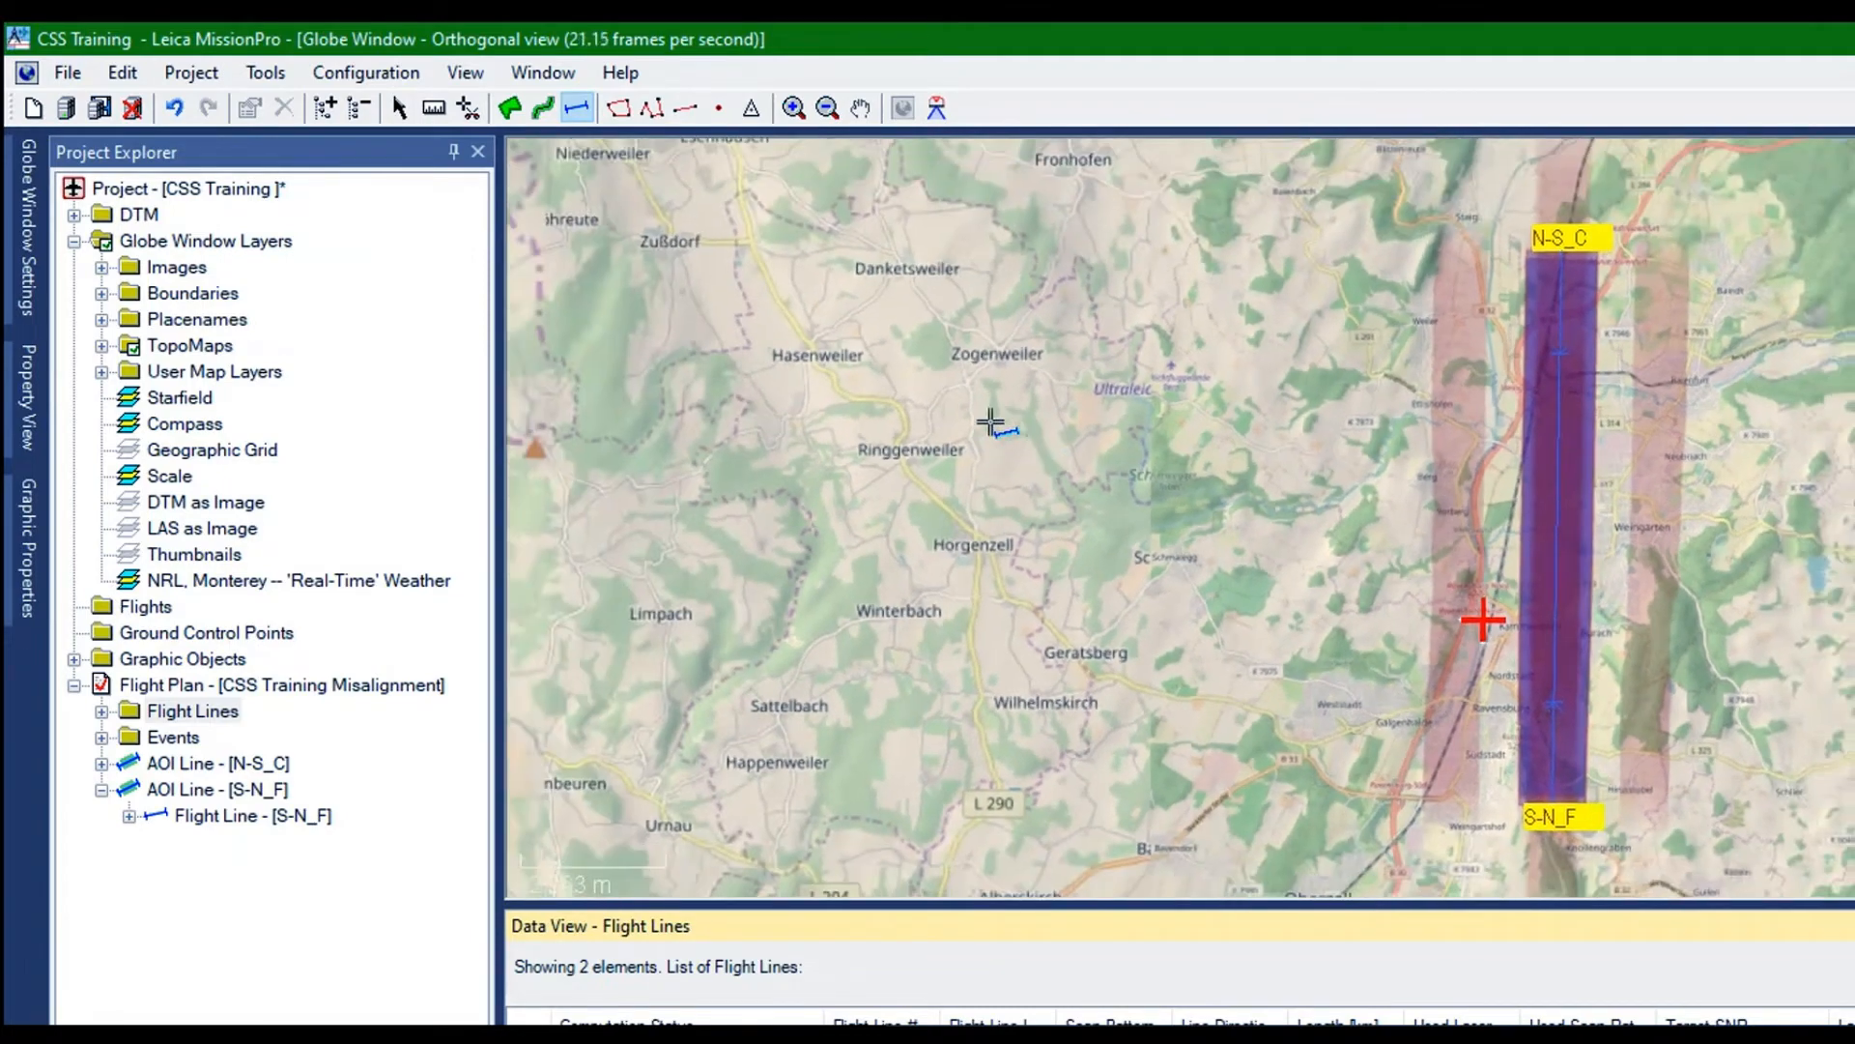
{"action": "scroll", "coordinate": [991, 422], "scroll_direction": "down", "scroll_amount": 3}
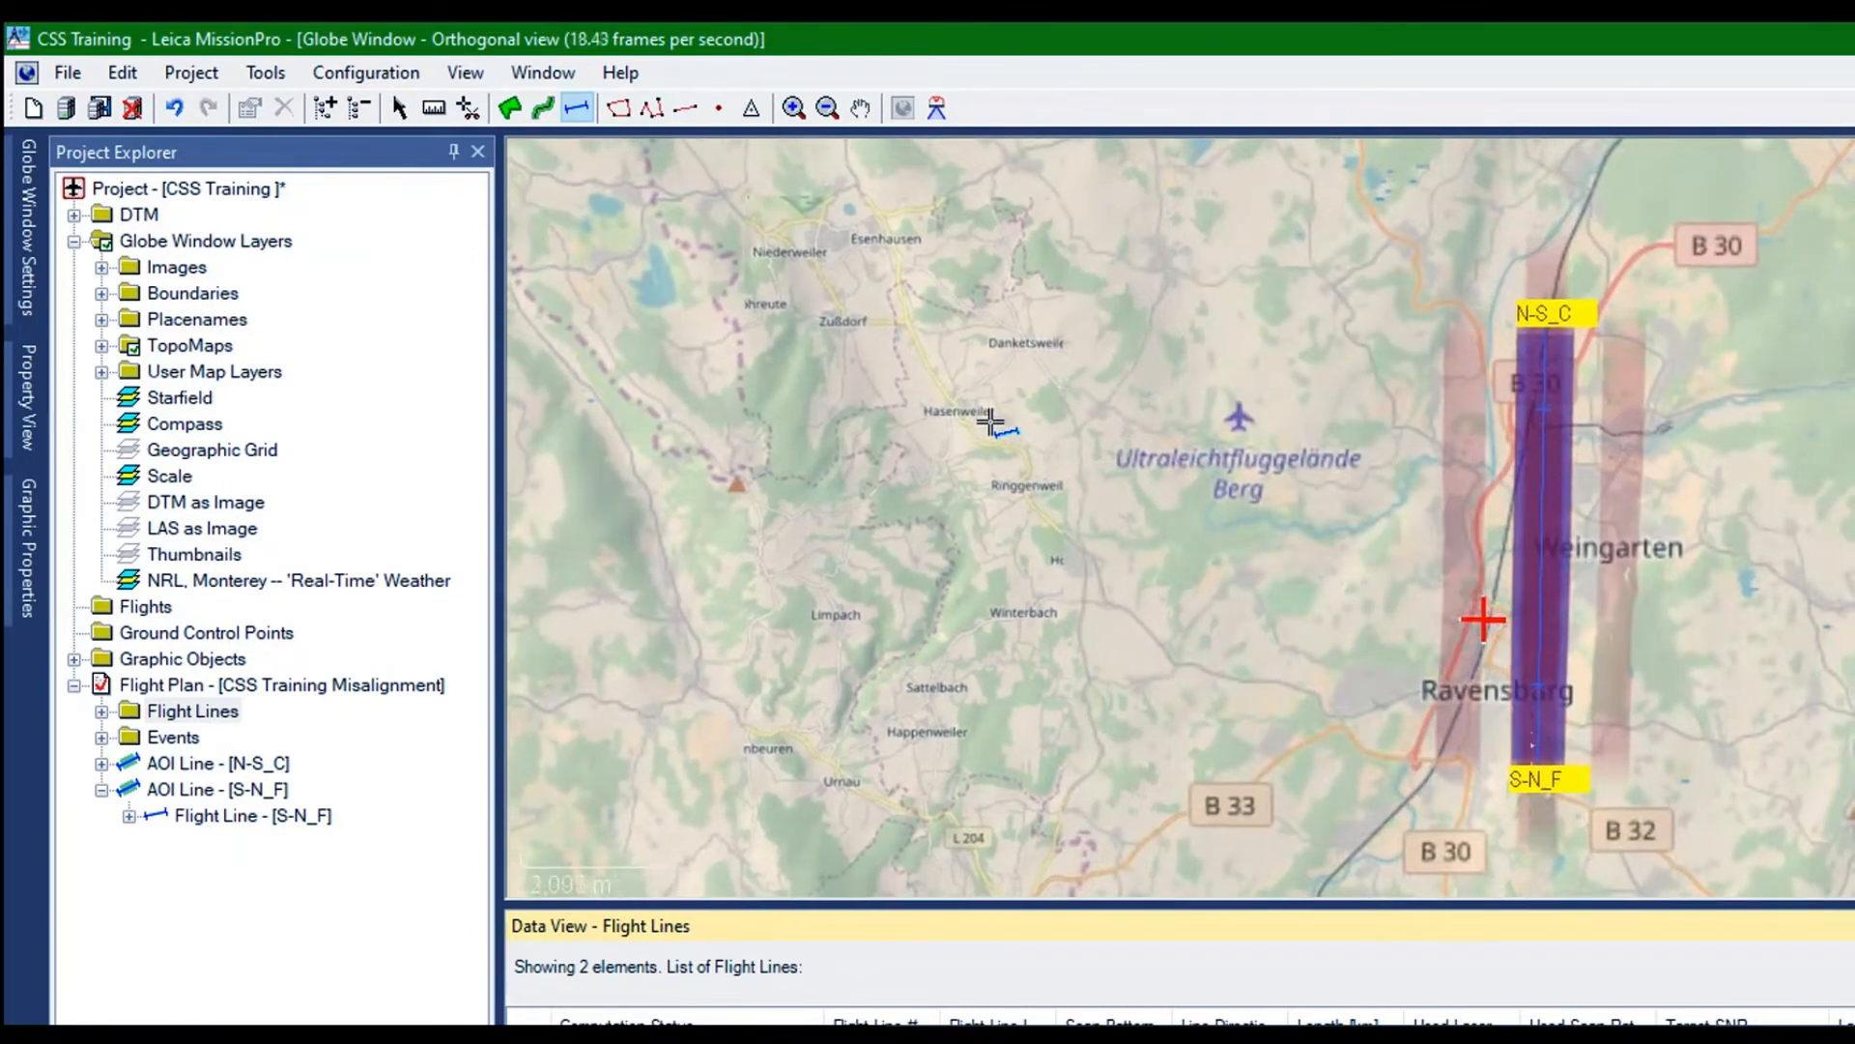
{"action": "left_click", "coordinate": [63, 532]}
{"action": "left_click", "coordinate": [131, 512]}
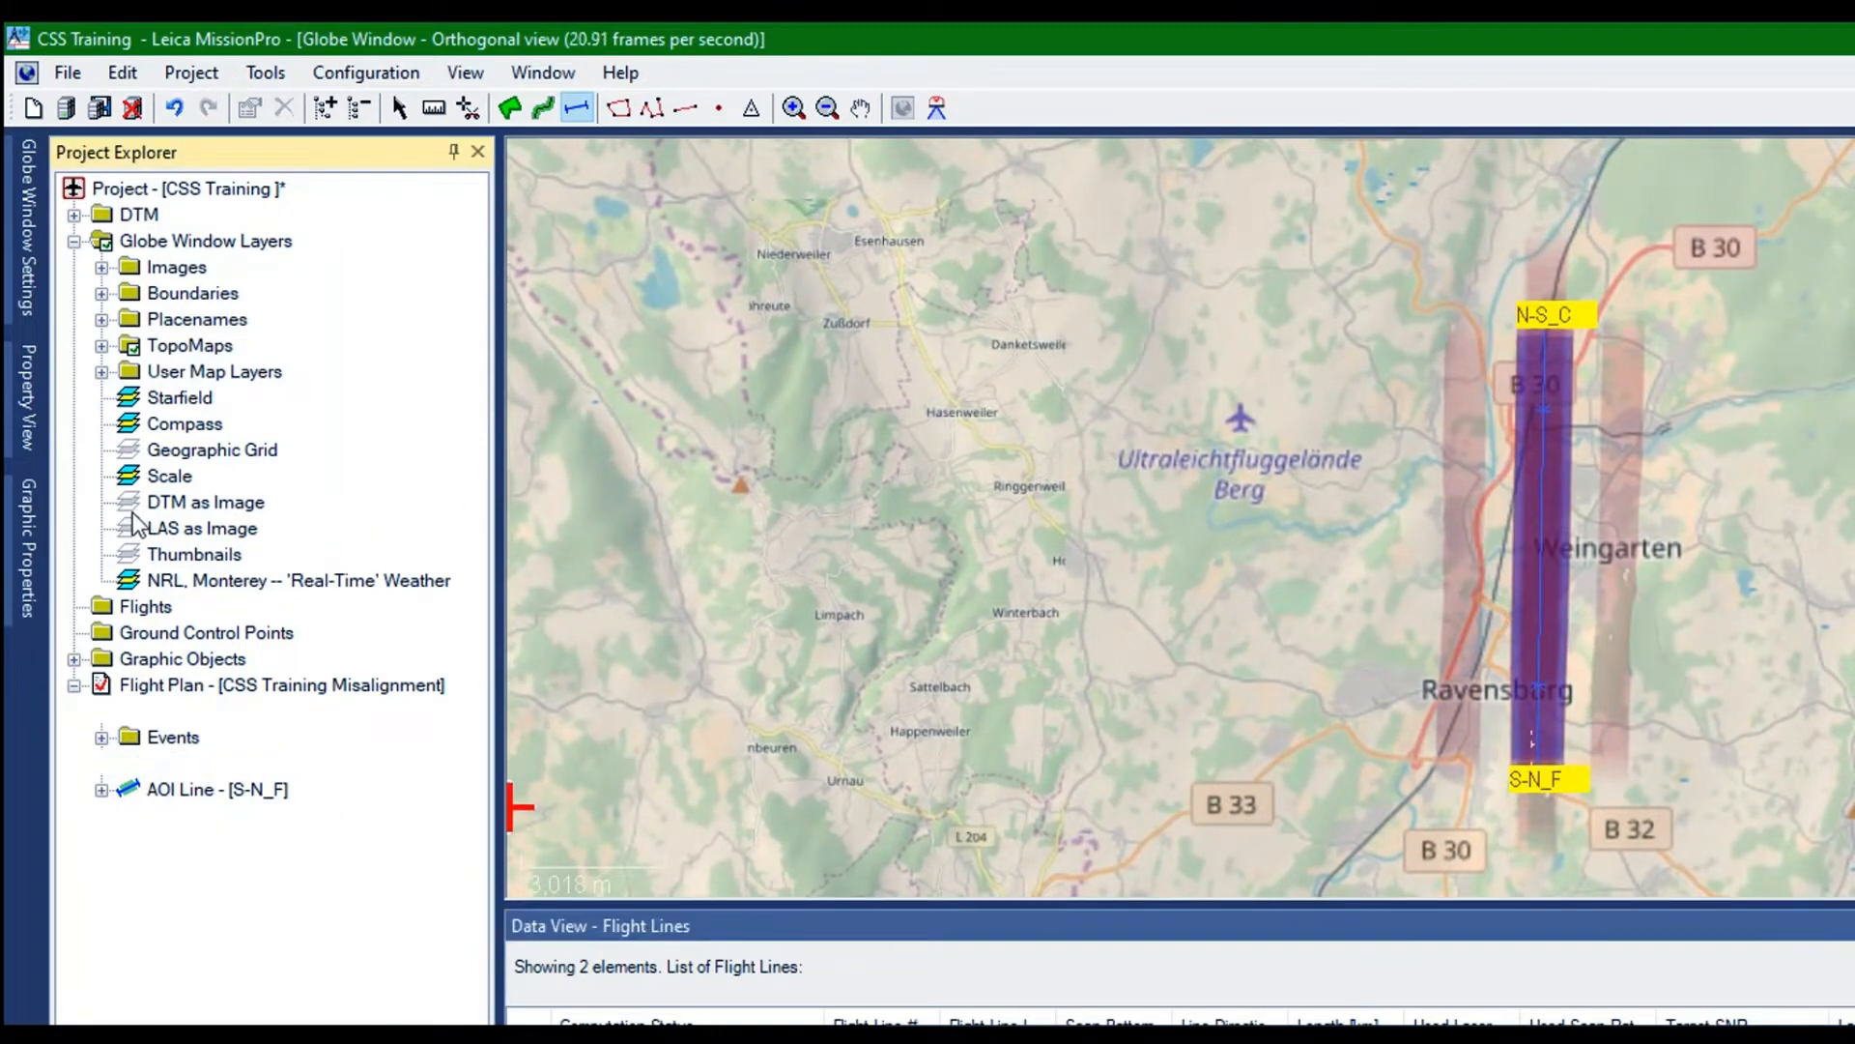
{"action": "right_click", "coordinate": [131, 512]}
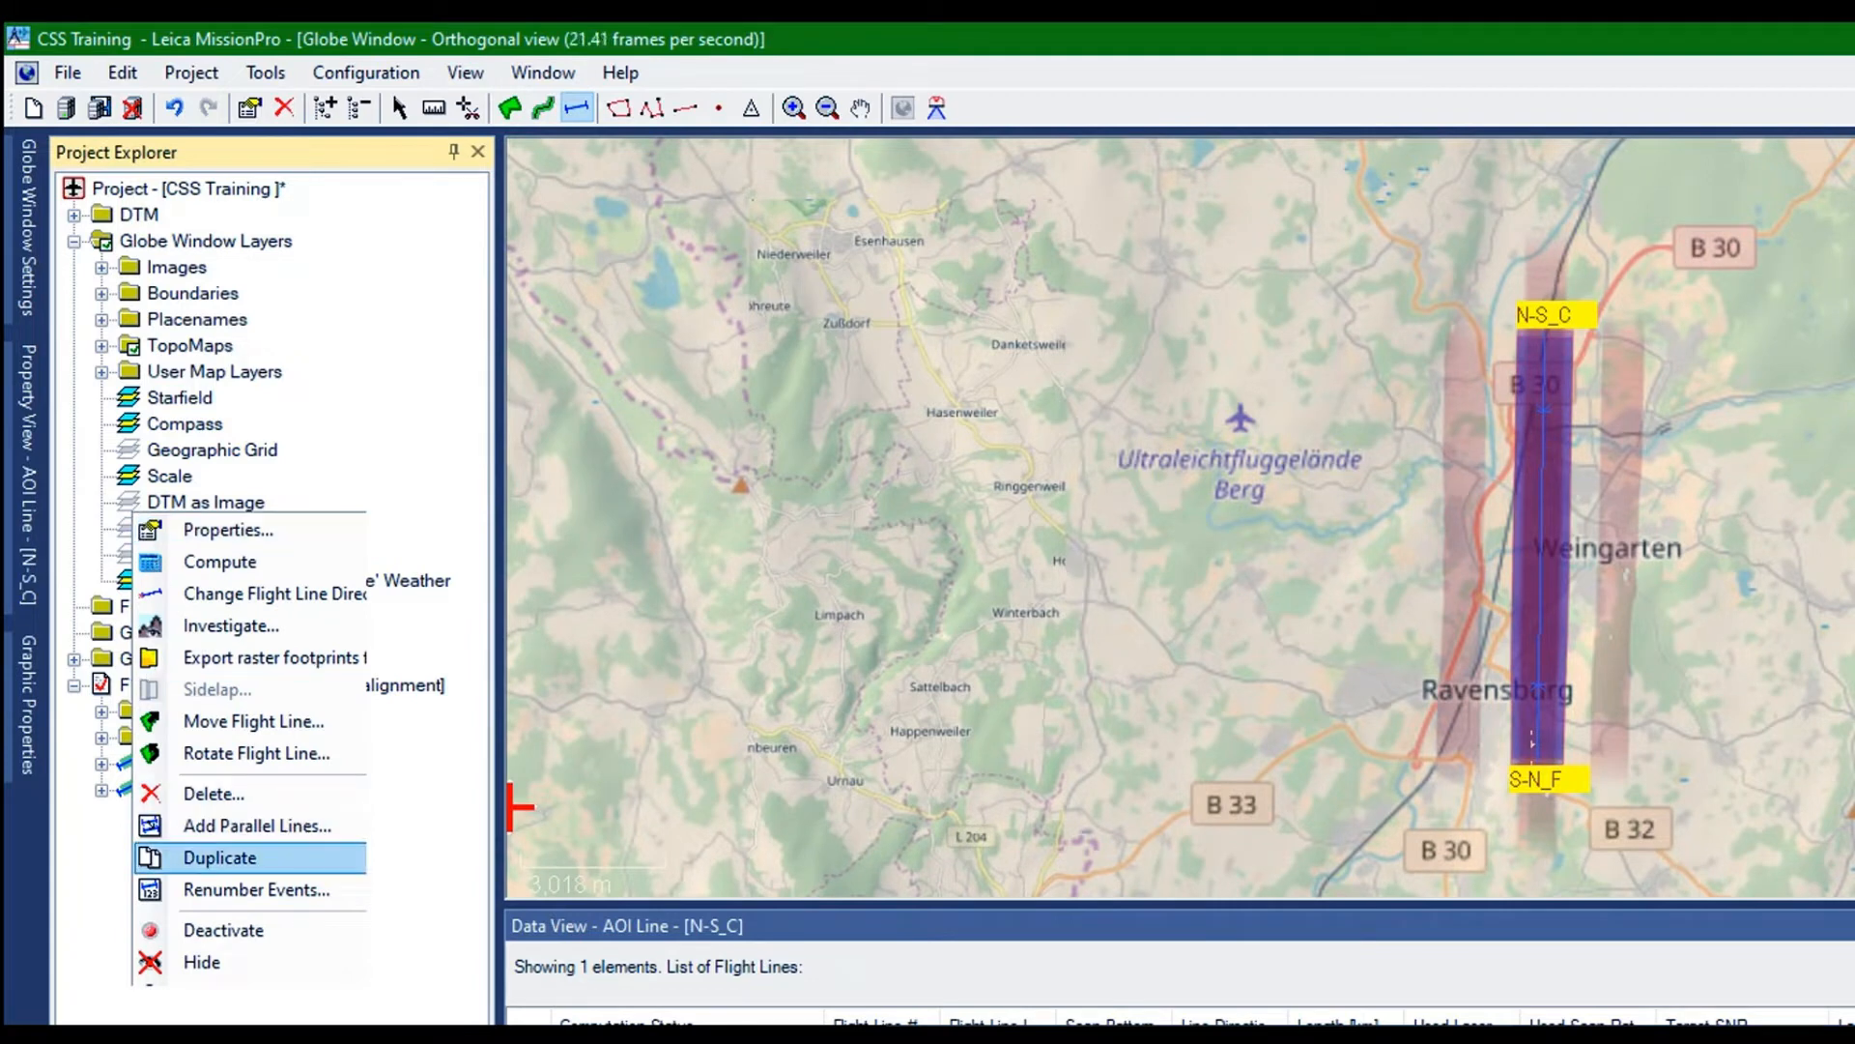
{"action": "left_click", "coordinate": [220, 857]}
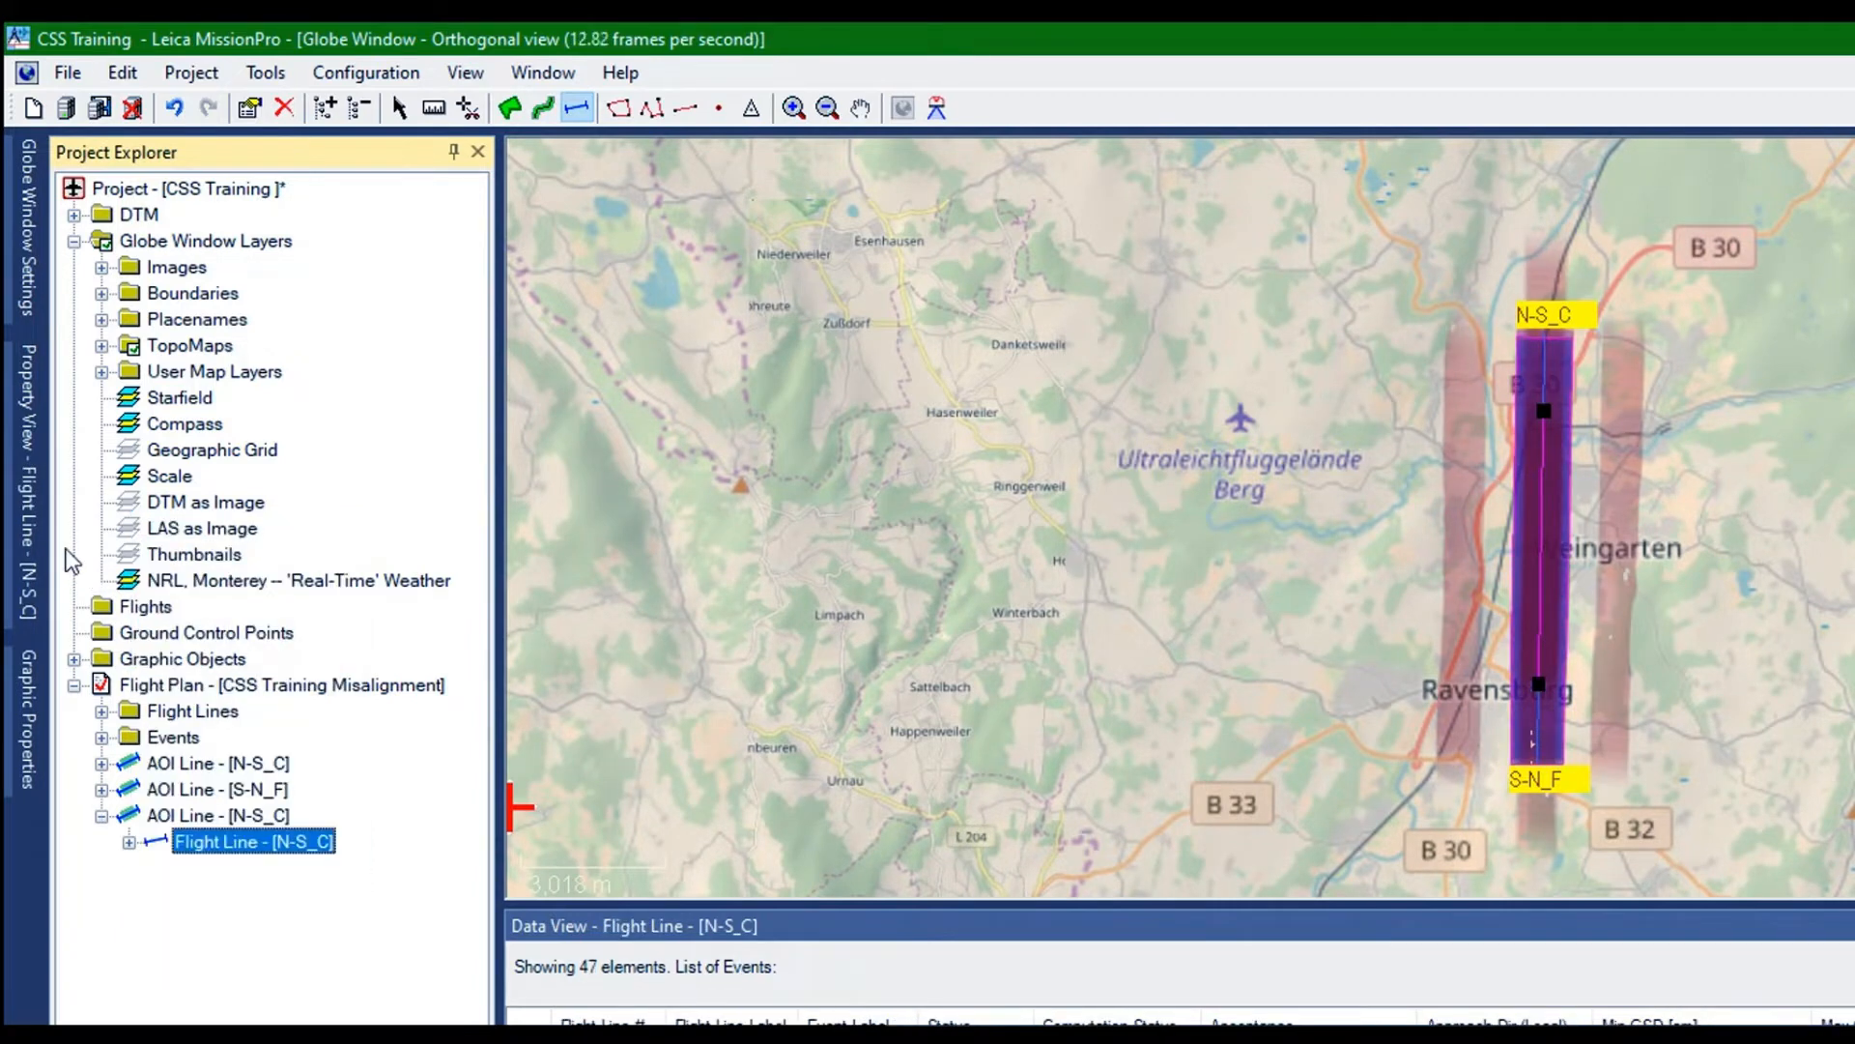
Examine the resolution, geometry, elevation and advanced properties of the duplicated N-S_C line and its flight line
{"action": "right_click", "coordinate": [126, 553]}
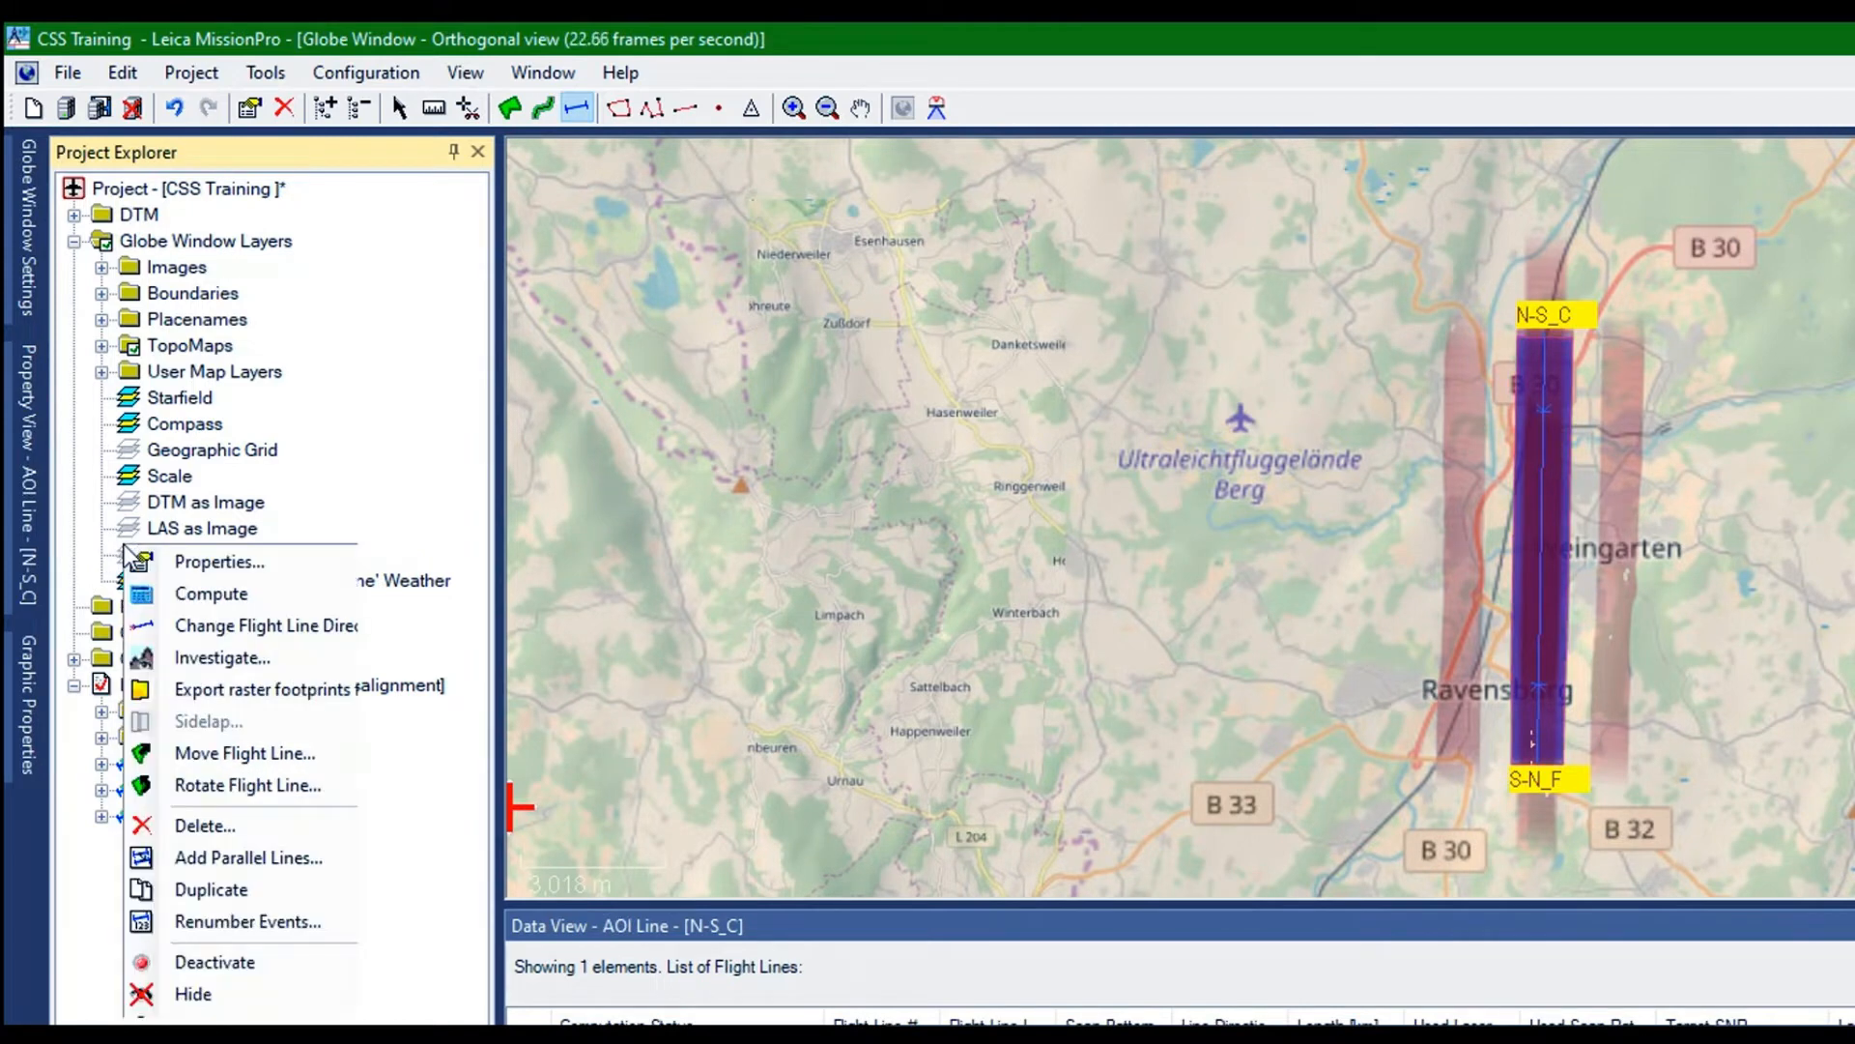
{"action": "left_click", "coordinate": [174, 562]}
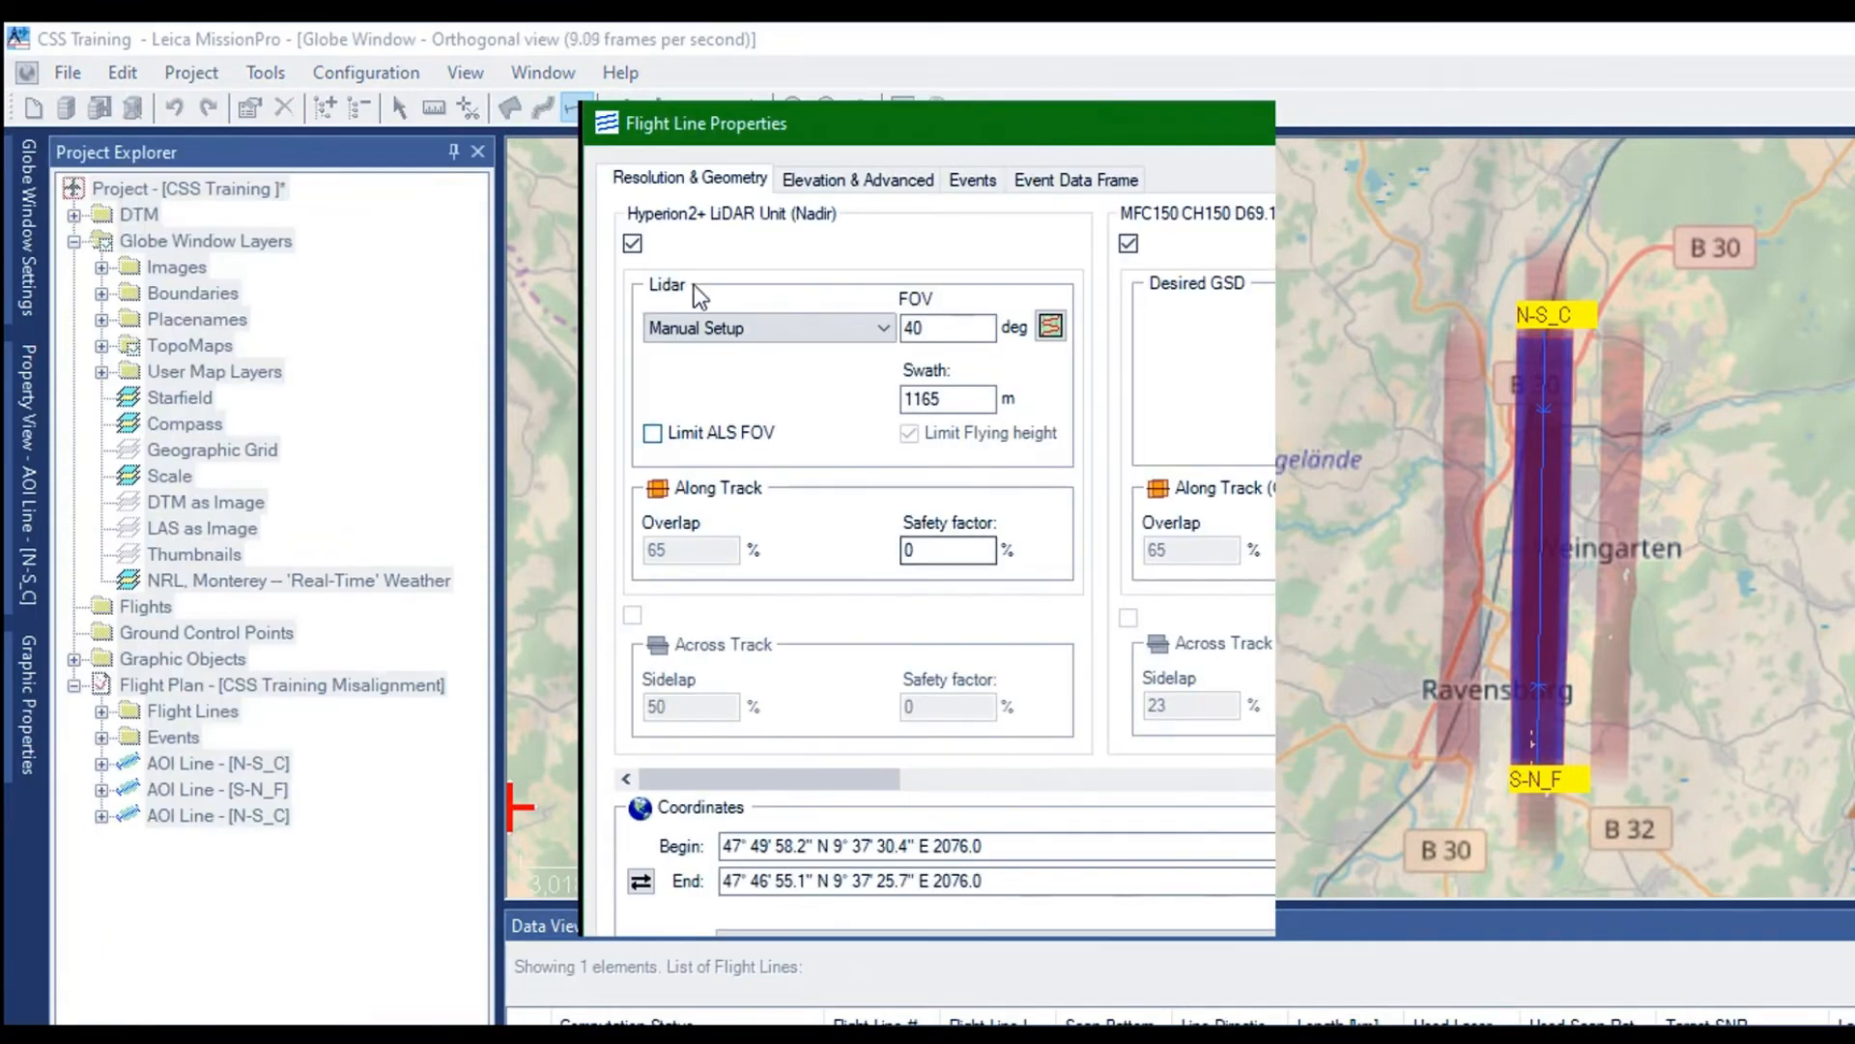
{"action": "left_click", "coordinate": [819, 180]}
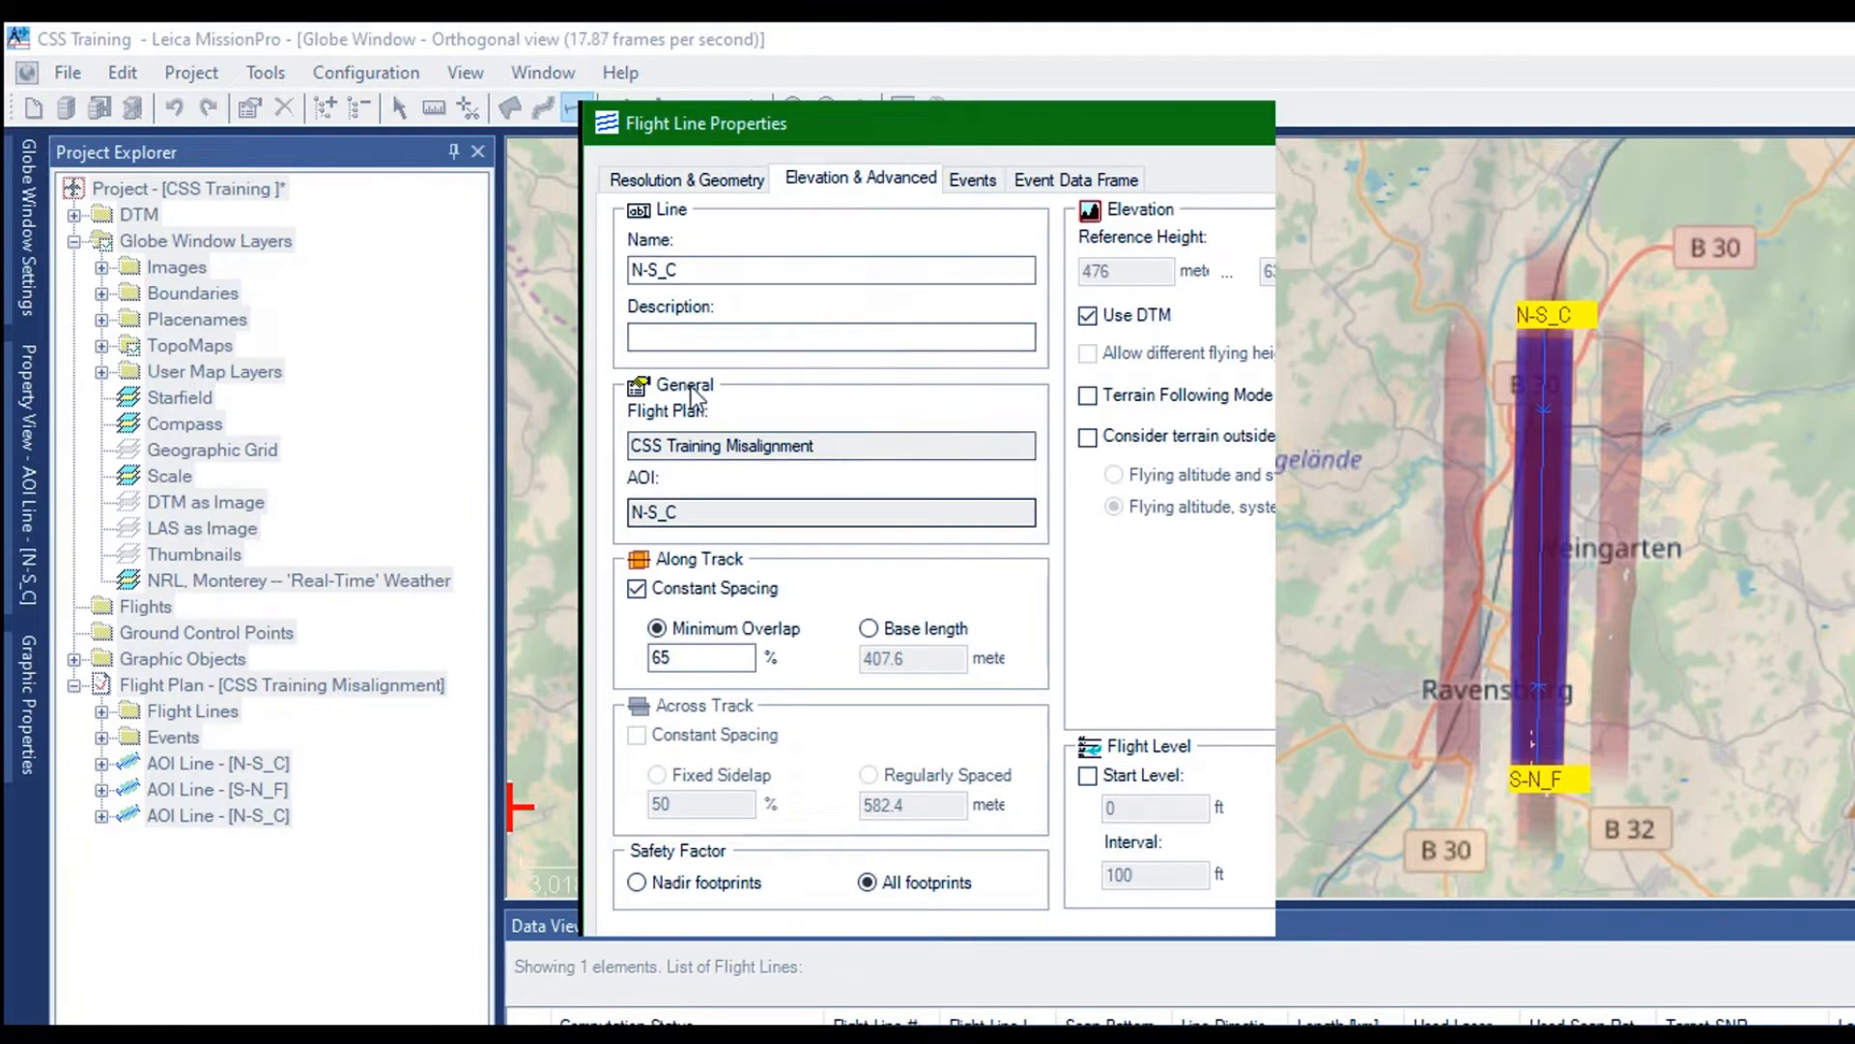
{"action": "left_click", "coordinate": [647, 159]}
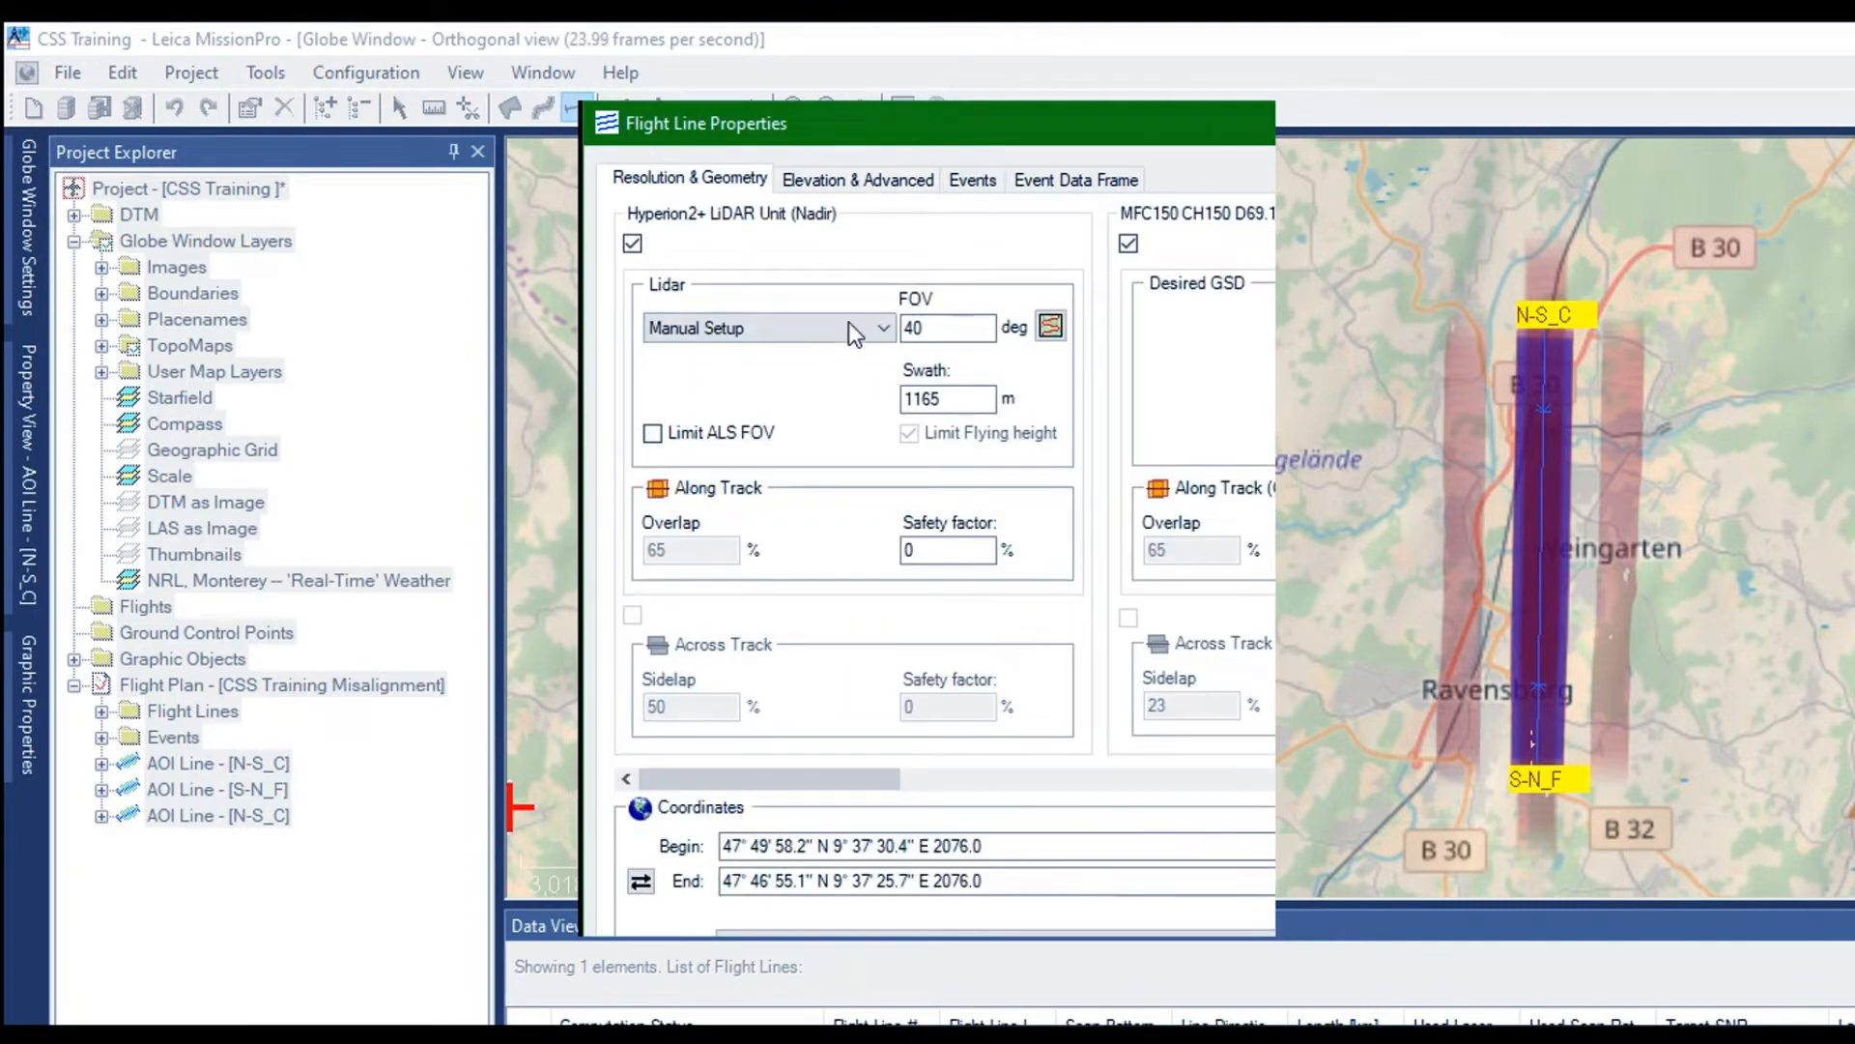
{"action": "left_click", "coordinate": [761, 159]}
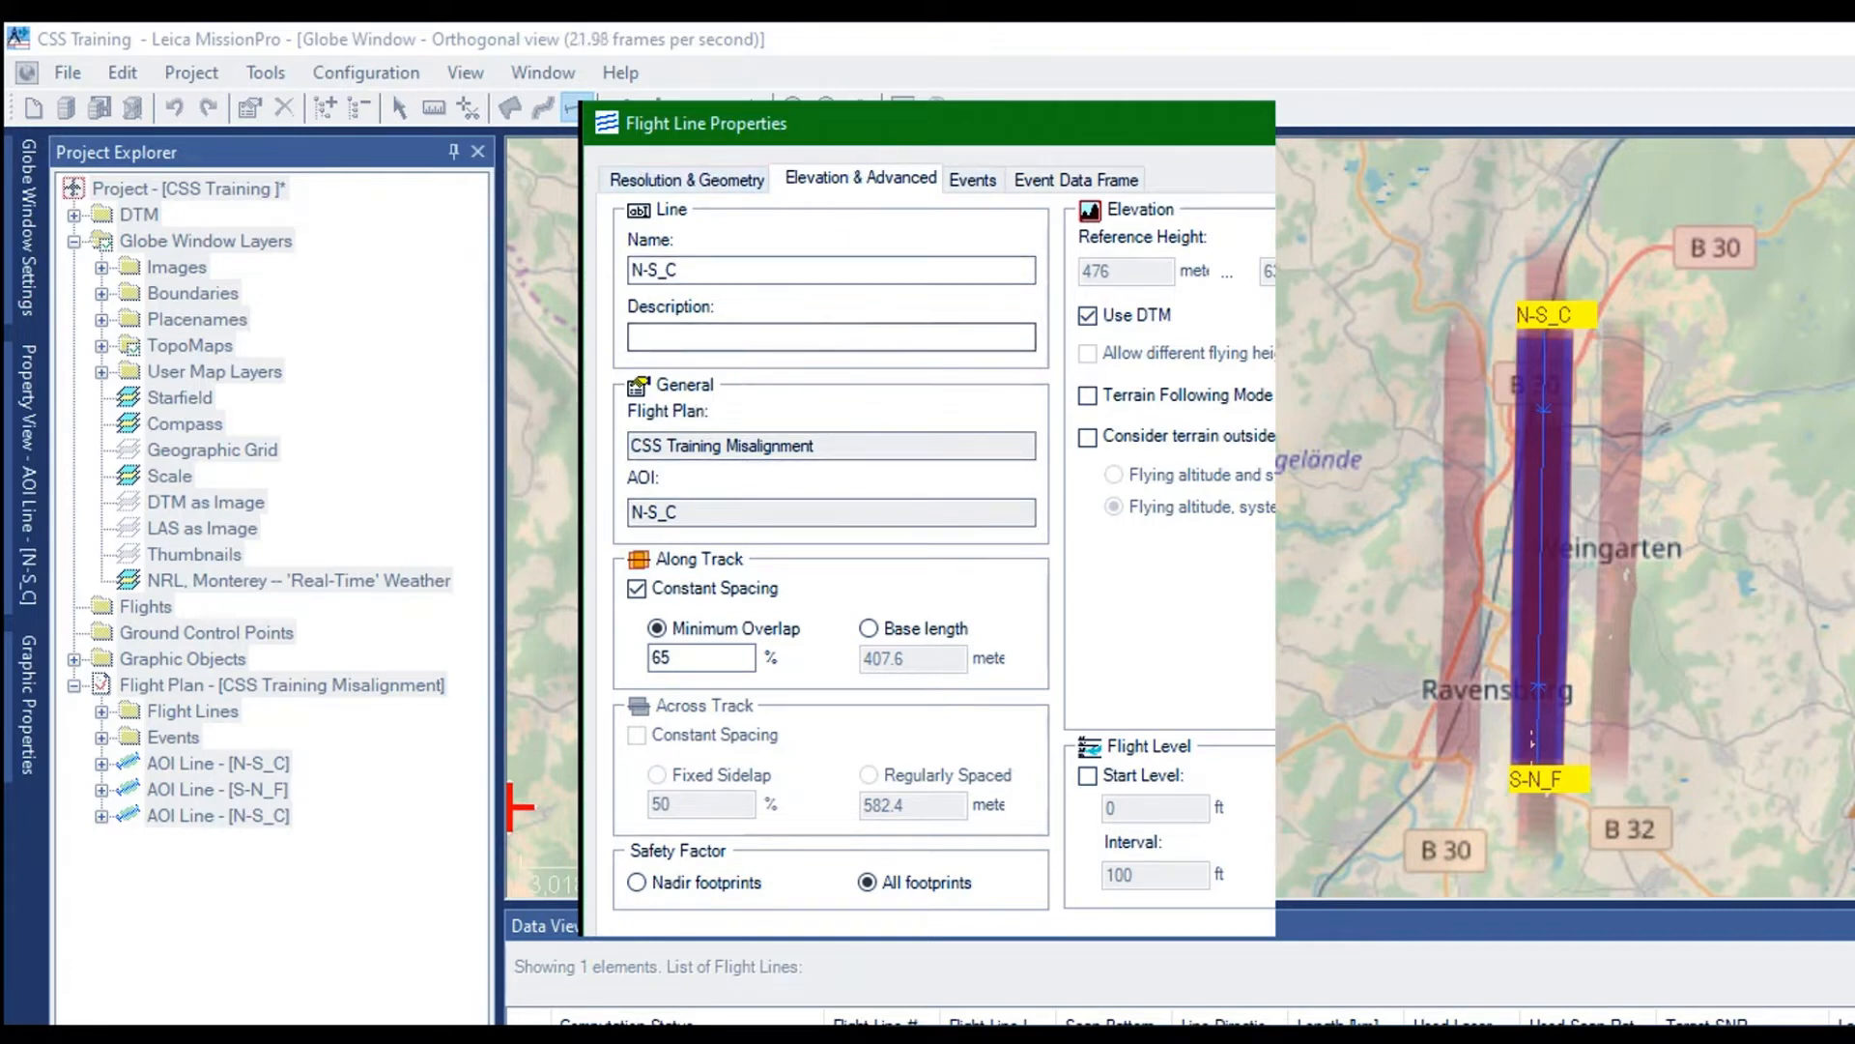
{"action": "key", "text": "Return"}
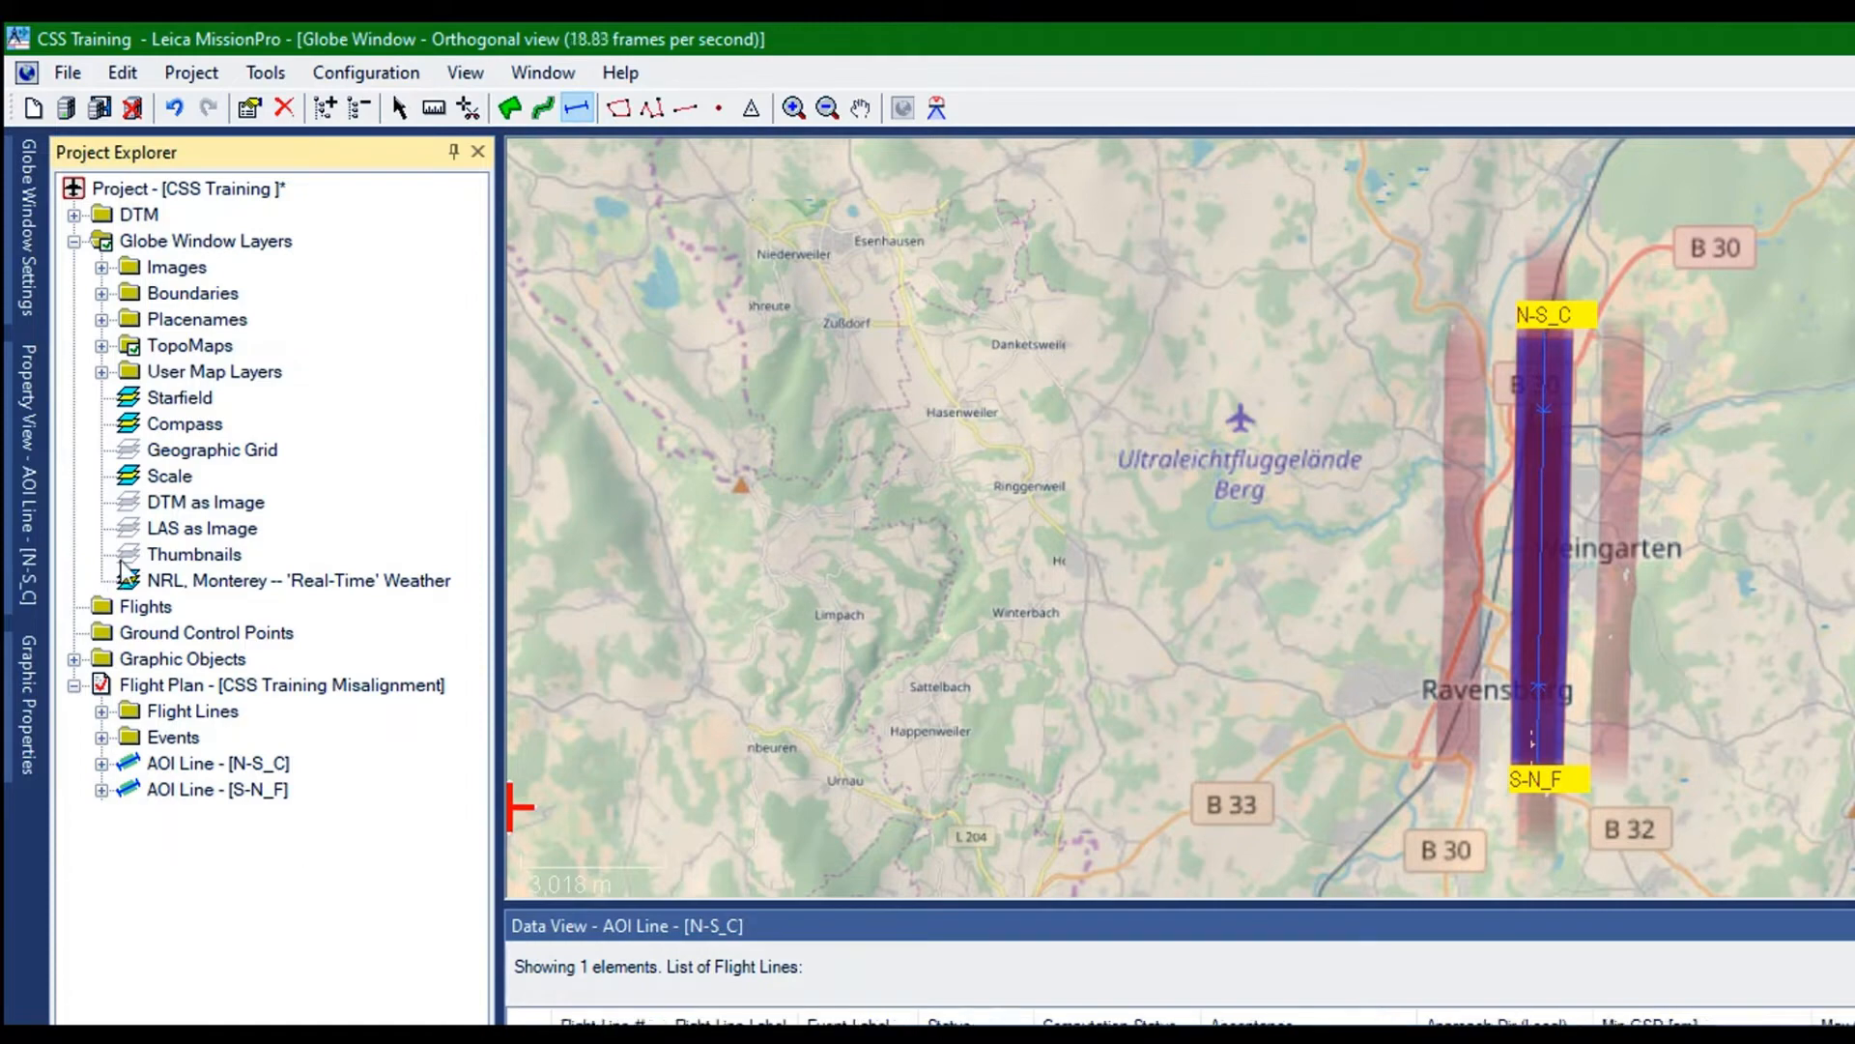
{"action": "right_click", "coordinate": [120, 561]}
{"action": "left_click", "coordinate": [175, 568]}
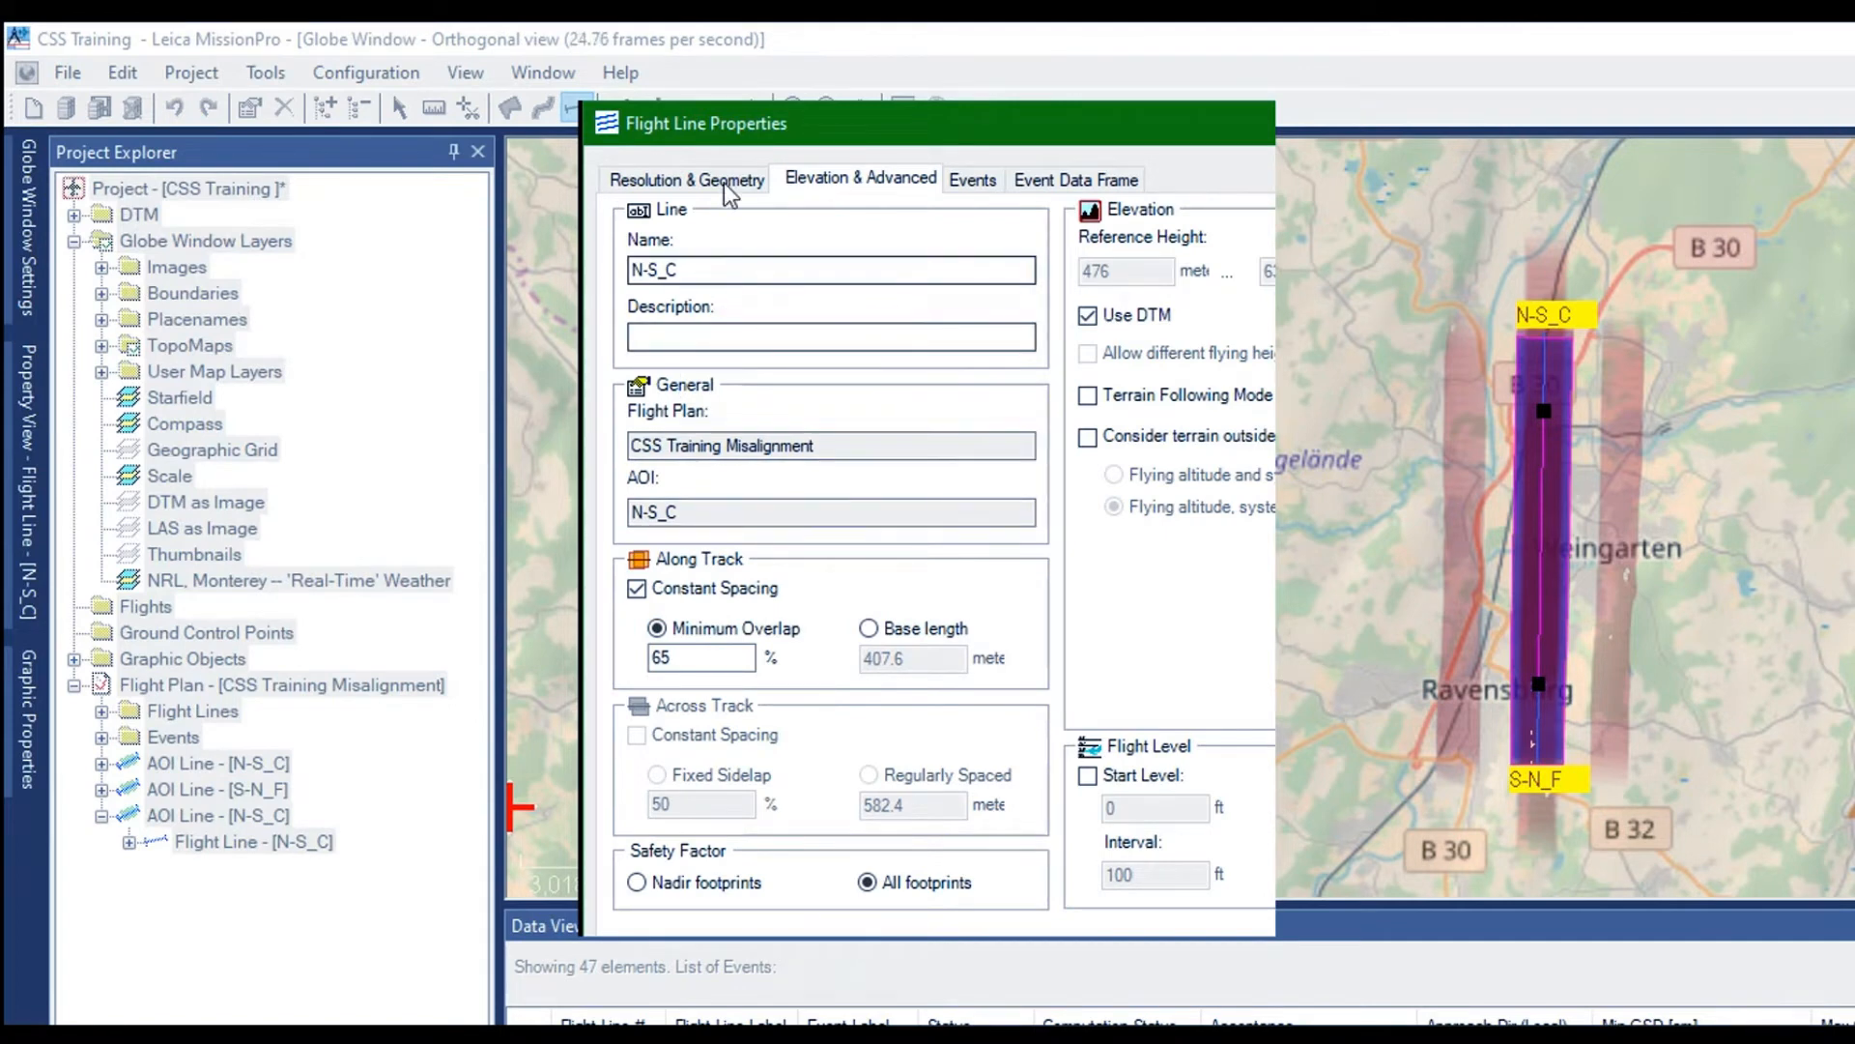
{"action": "left_click", "coordinate": [676, 177]}
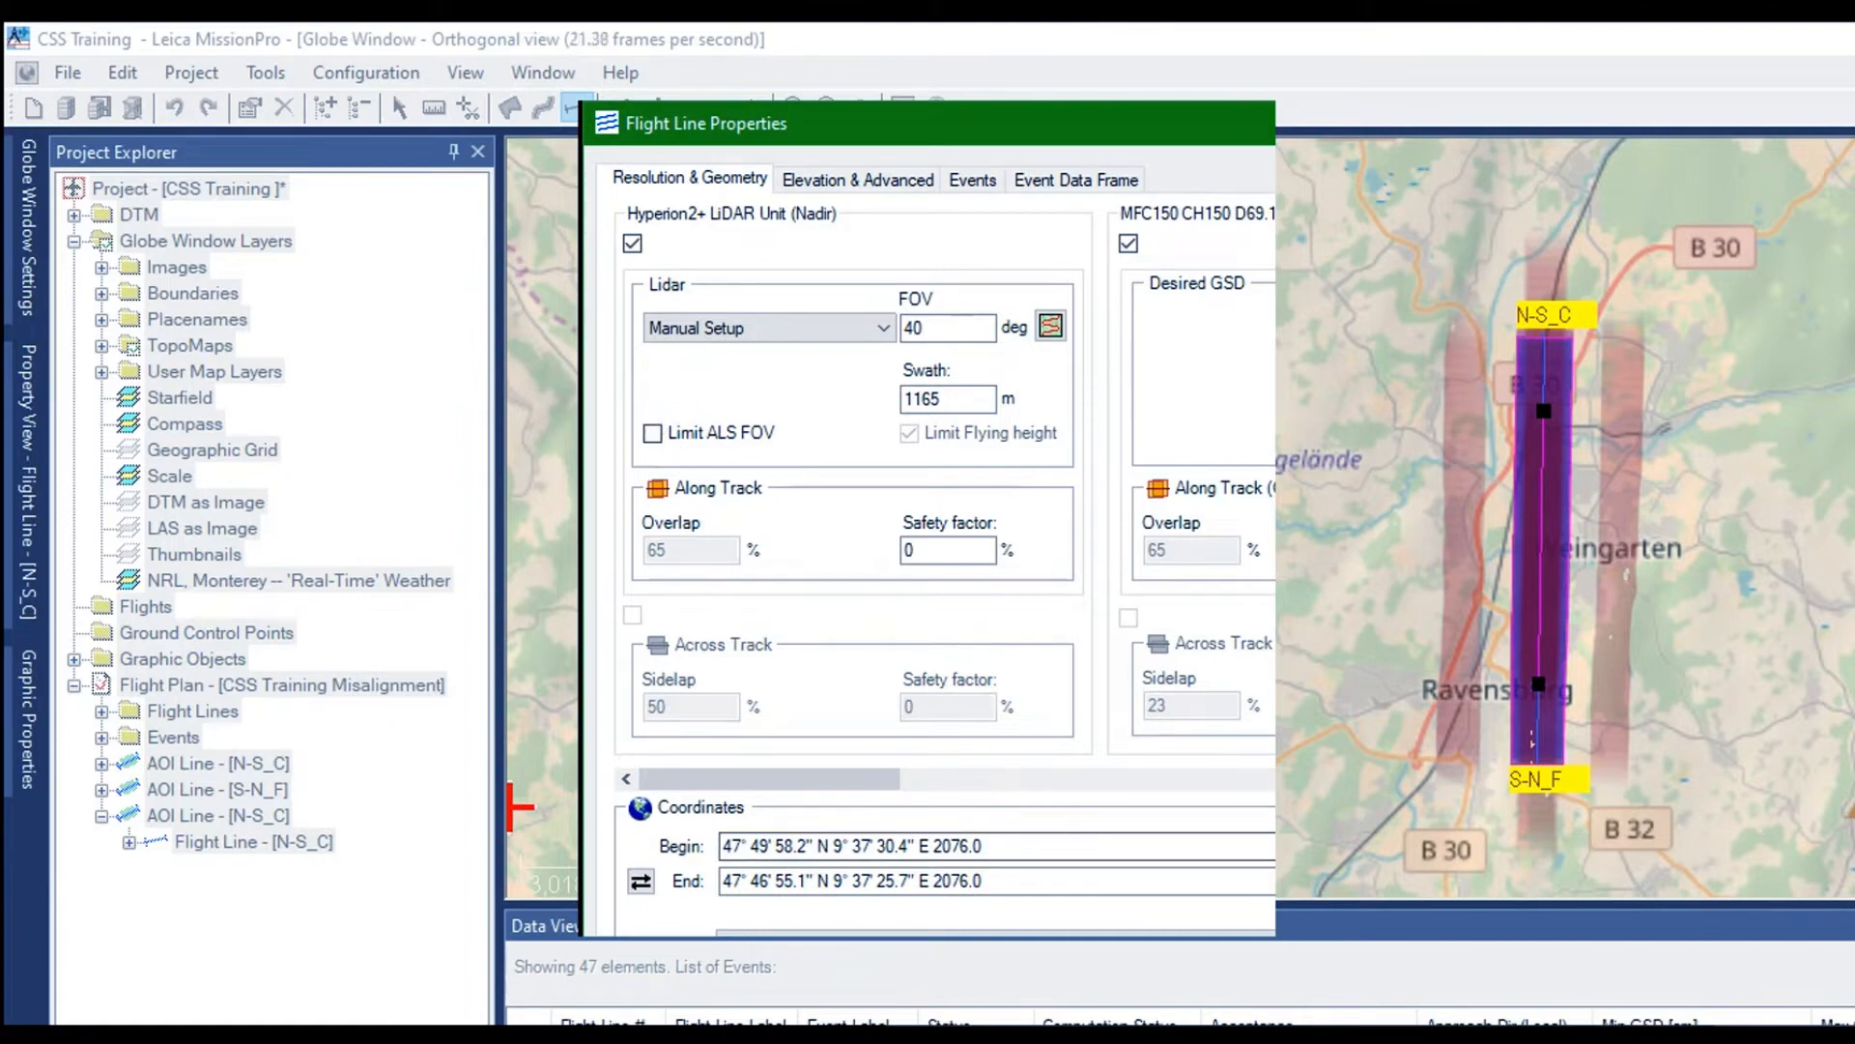
{"action": "key", "text": "Return"}
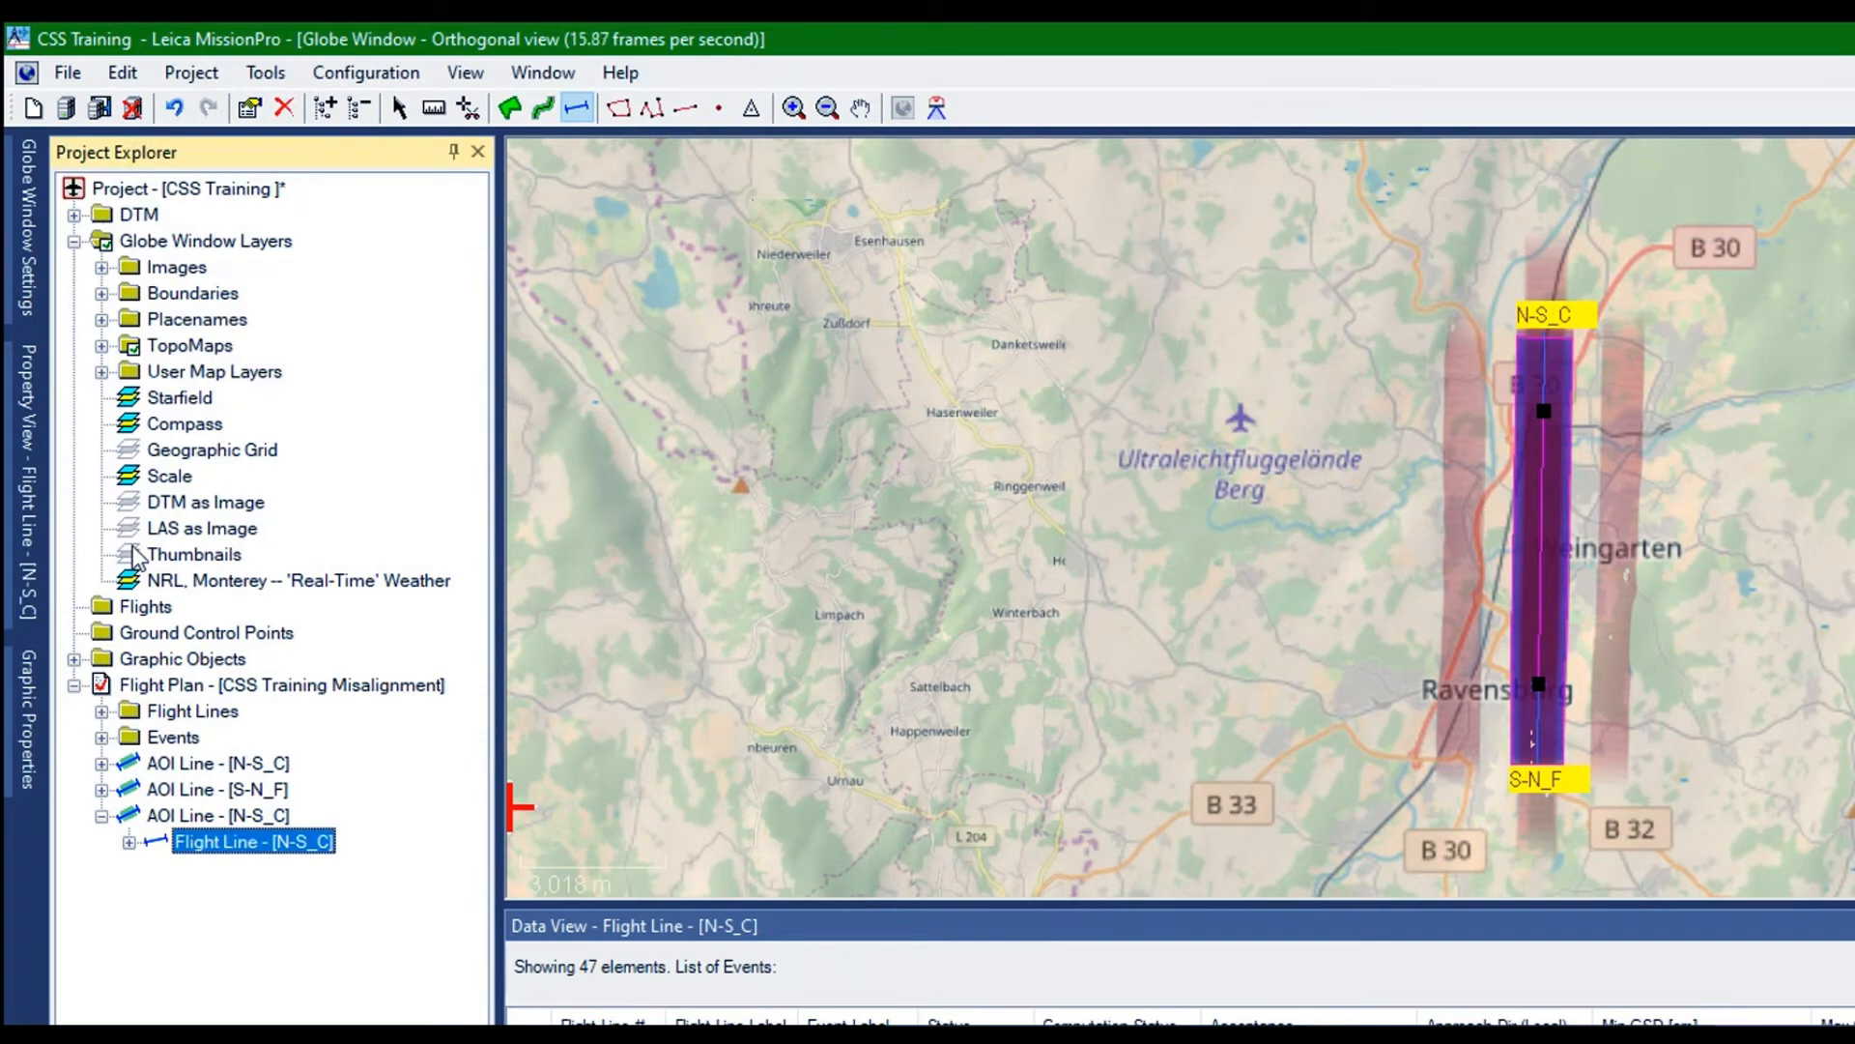
Delete the duplicated N-S_C AOI line from the flight plan
{"action": "left_click", "coordinate": [67, 547]}
{"action": "right_click", "coordinate": [140, 545]}
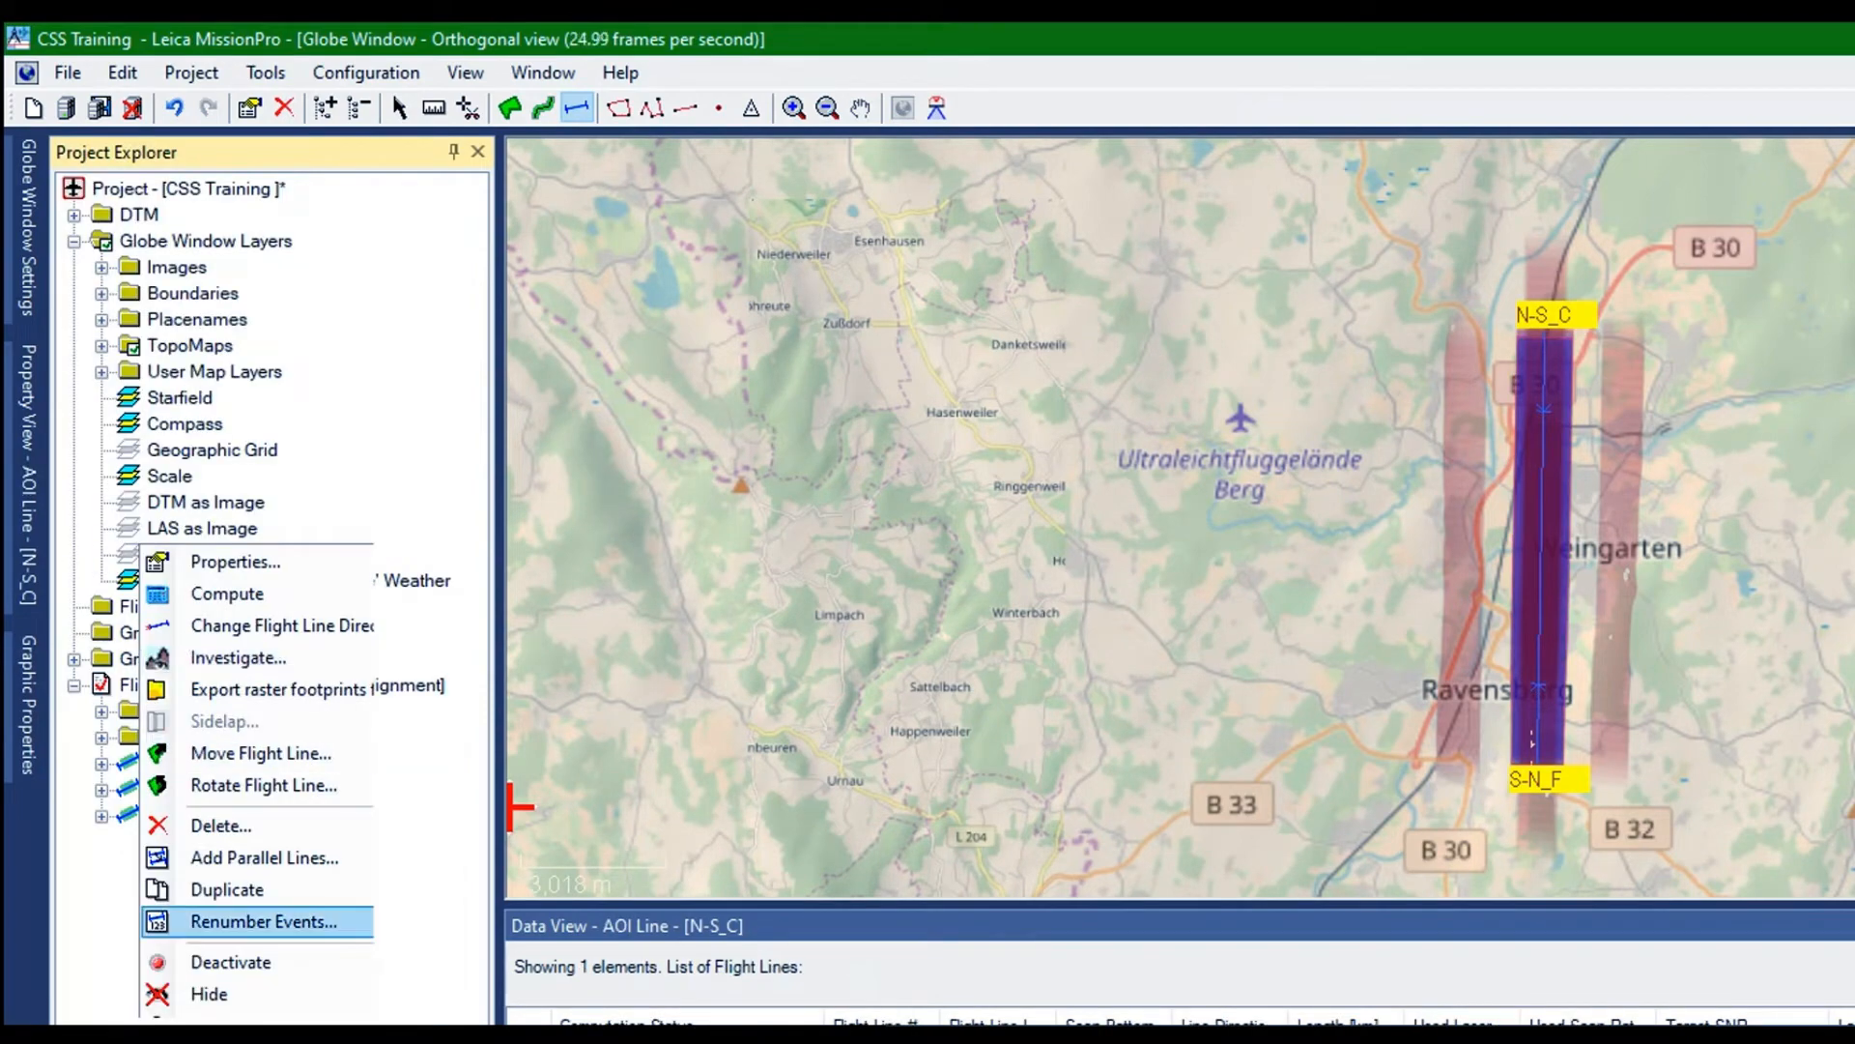
{"action": "left_click", "coordinate": [222, 825]}
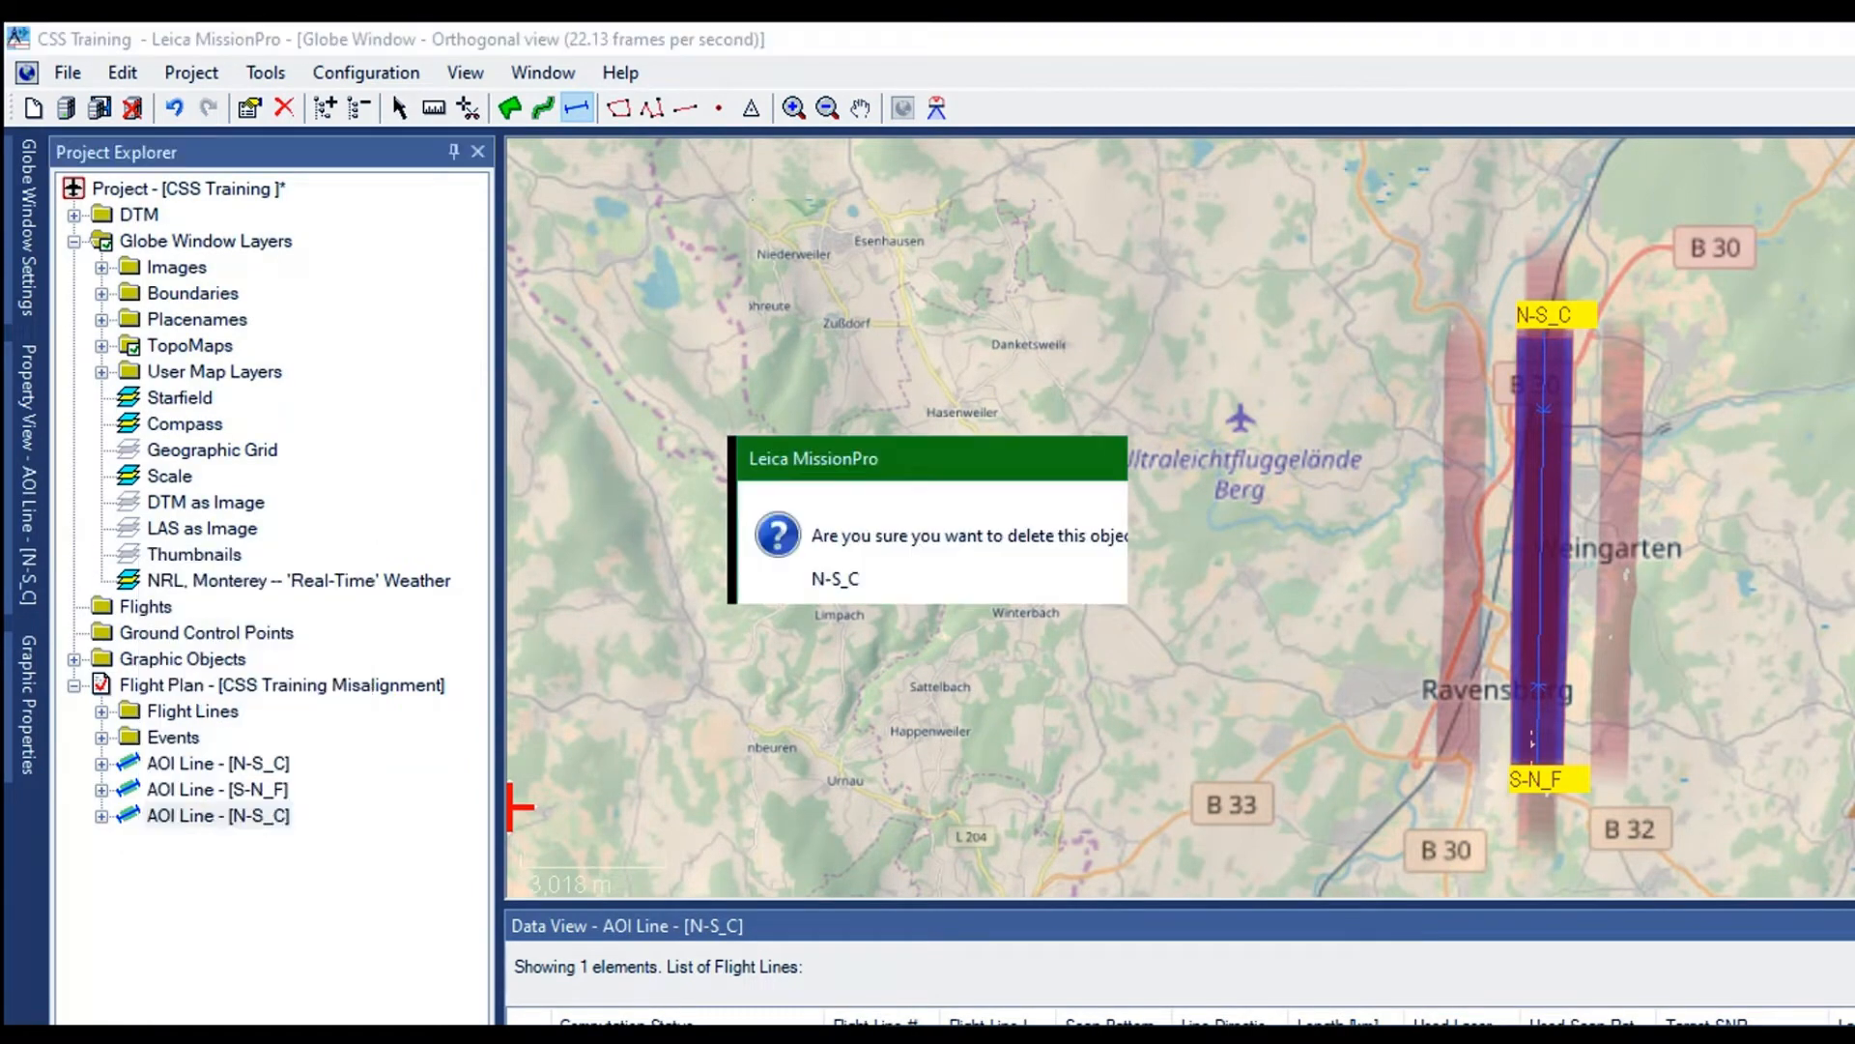
{"action": "left_click", "coordinate": [970, 574]}
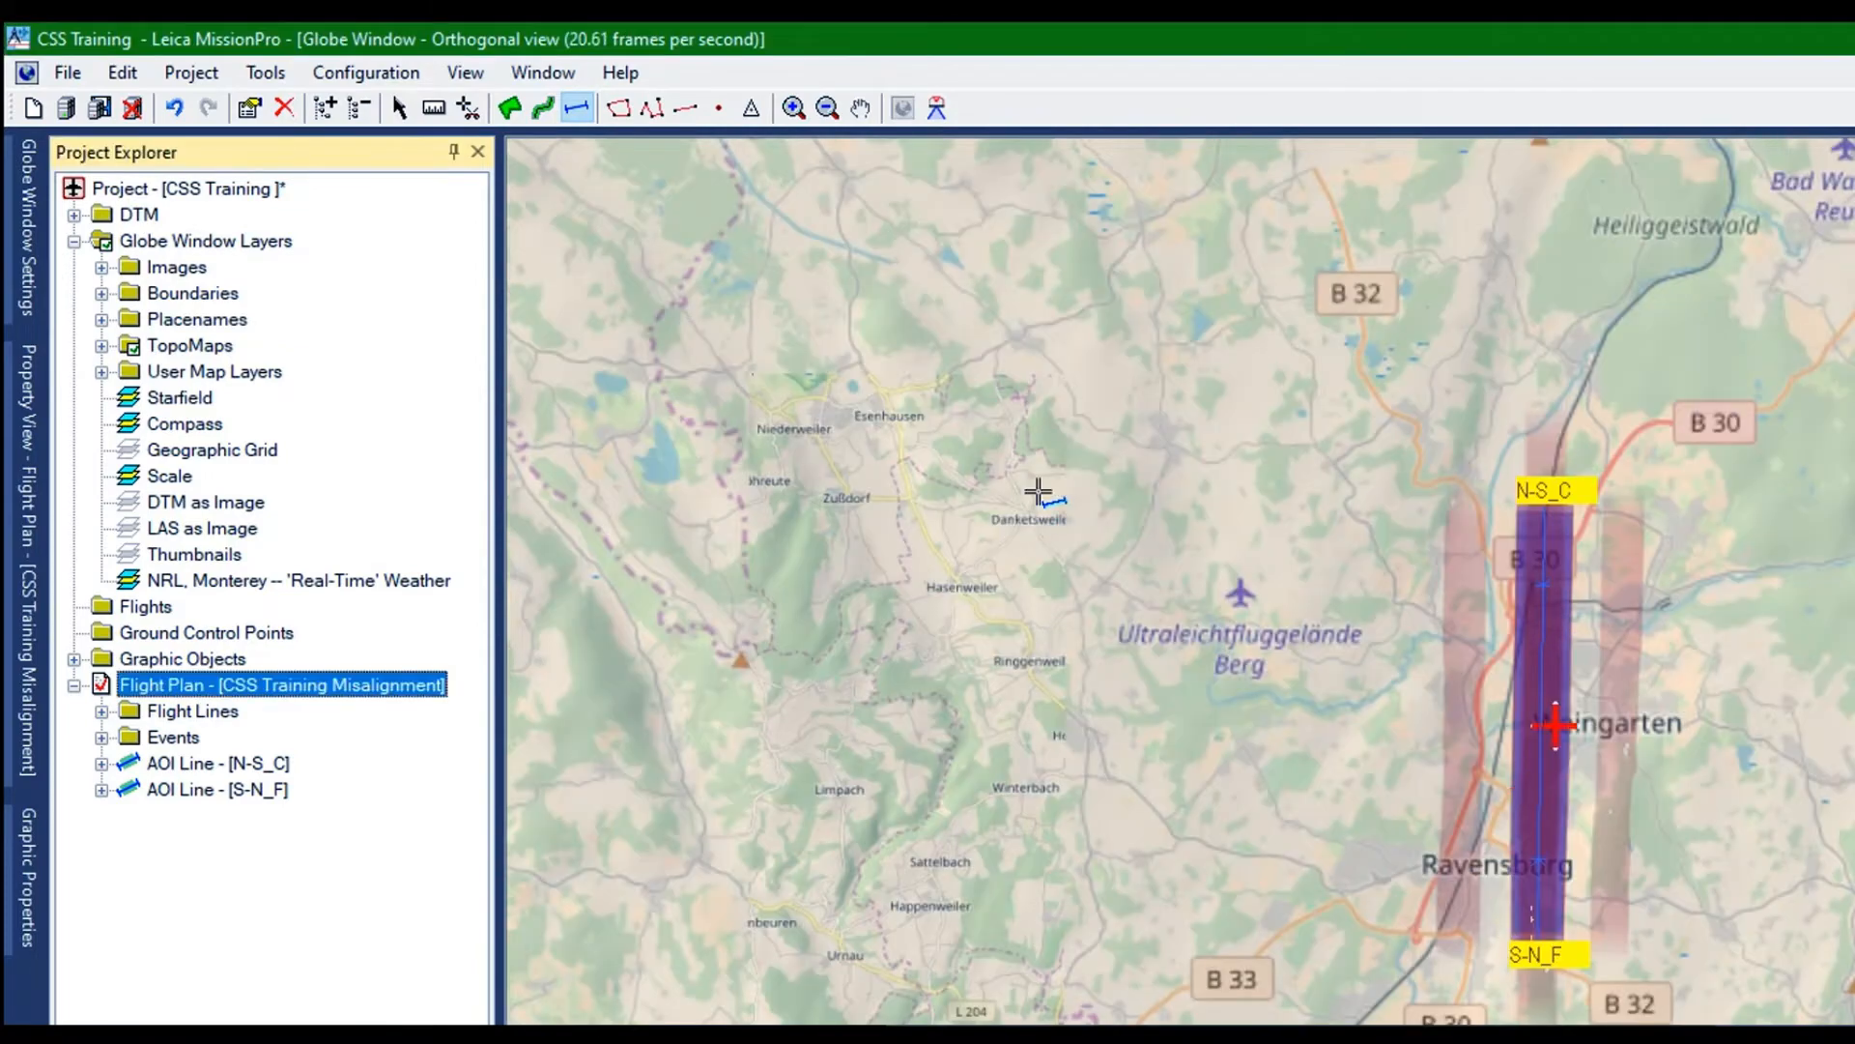
Draw an east-west flight line crossing the N-S_C line at Weingarten and accept its computation
{"action": "scroll", "coordinate": [1038, 492], "scroll_direction": "up", "scroll_amount": 3}
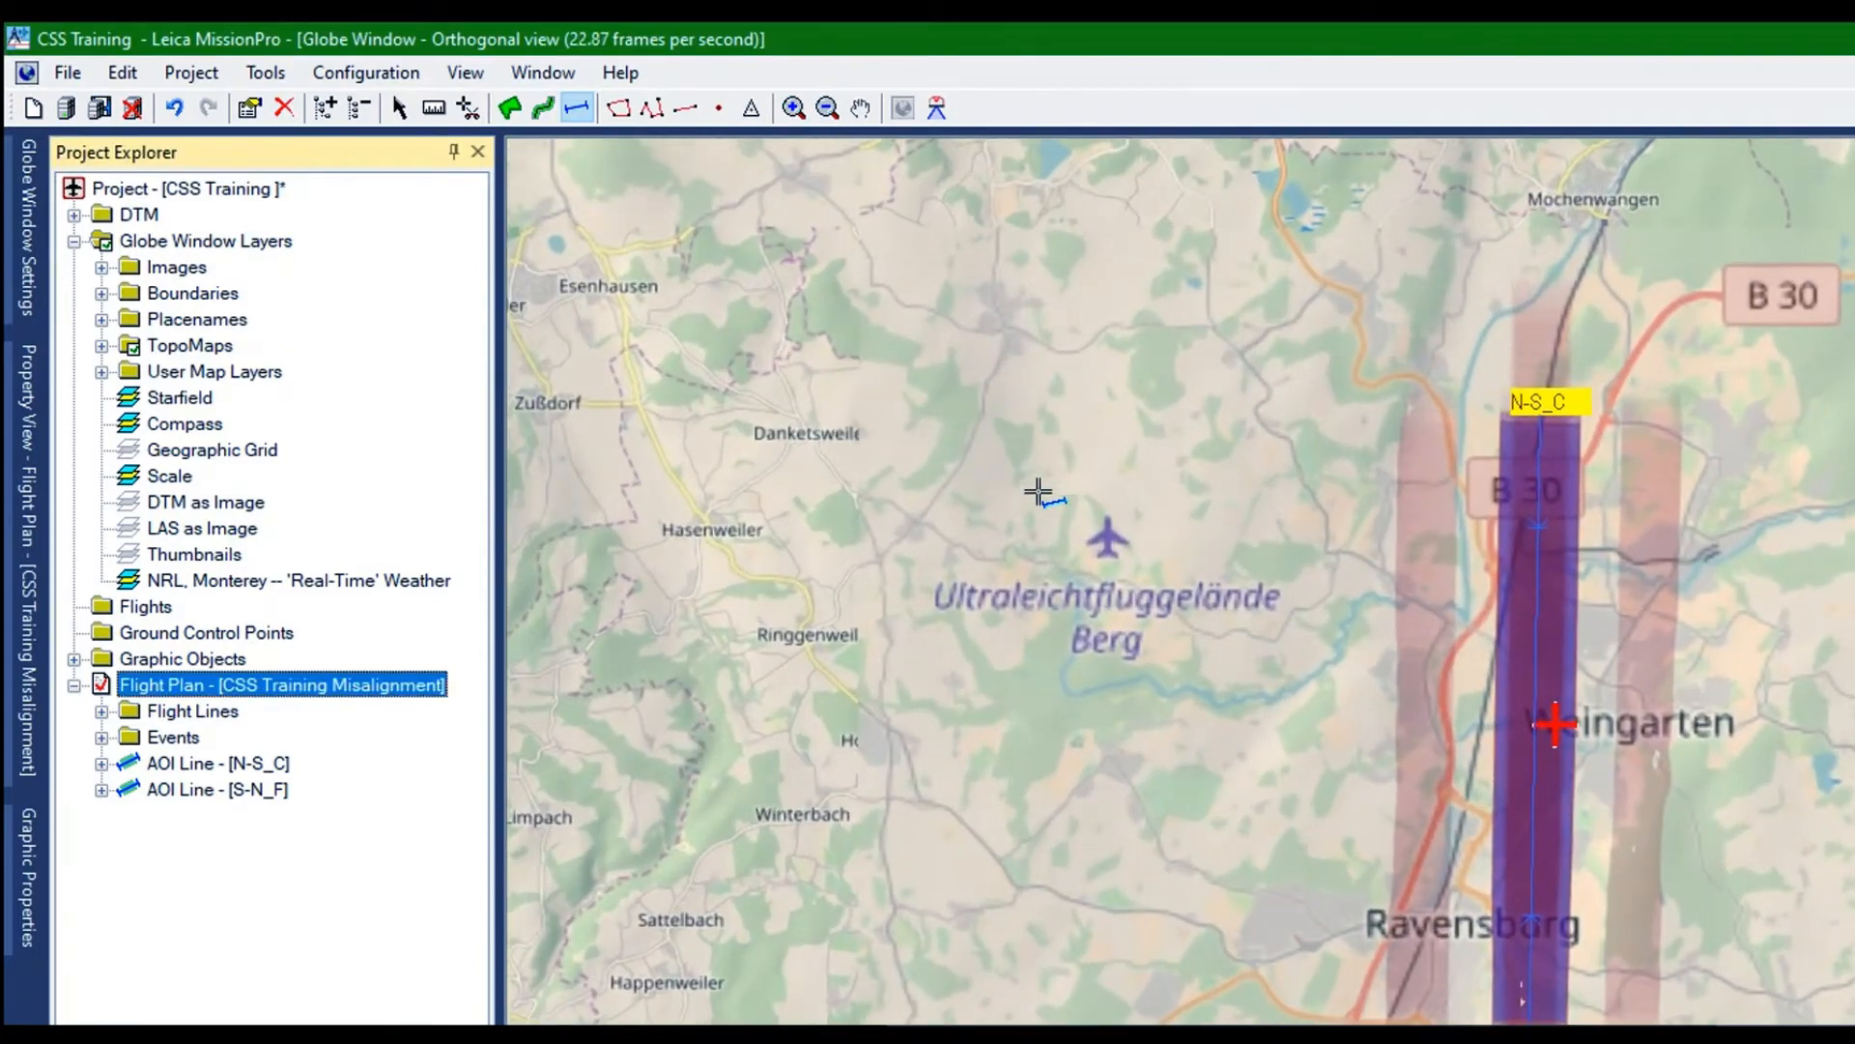
{"action": "scroll", "coordinate": [1038, 492], "scroll_direction": "up", "scroll_amount": 3}
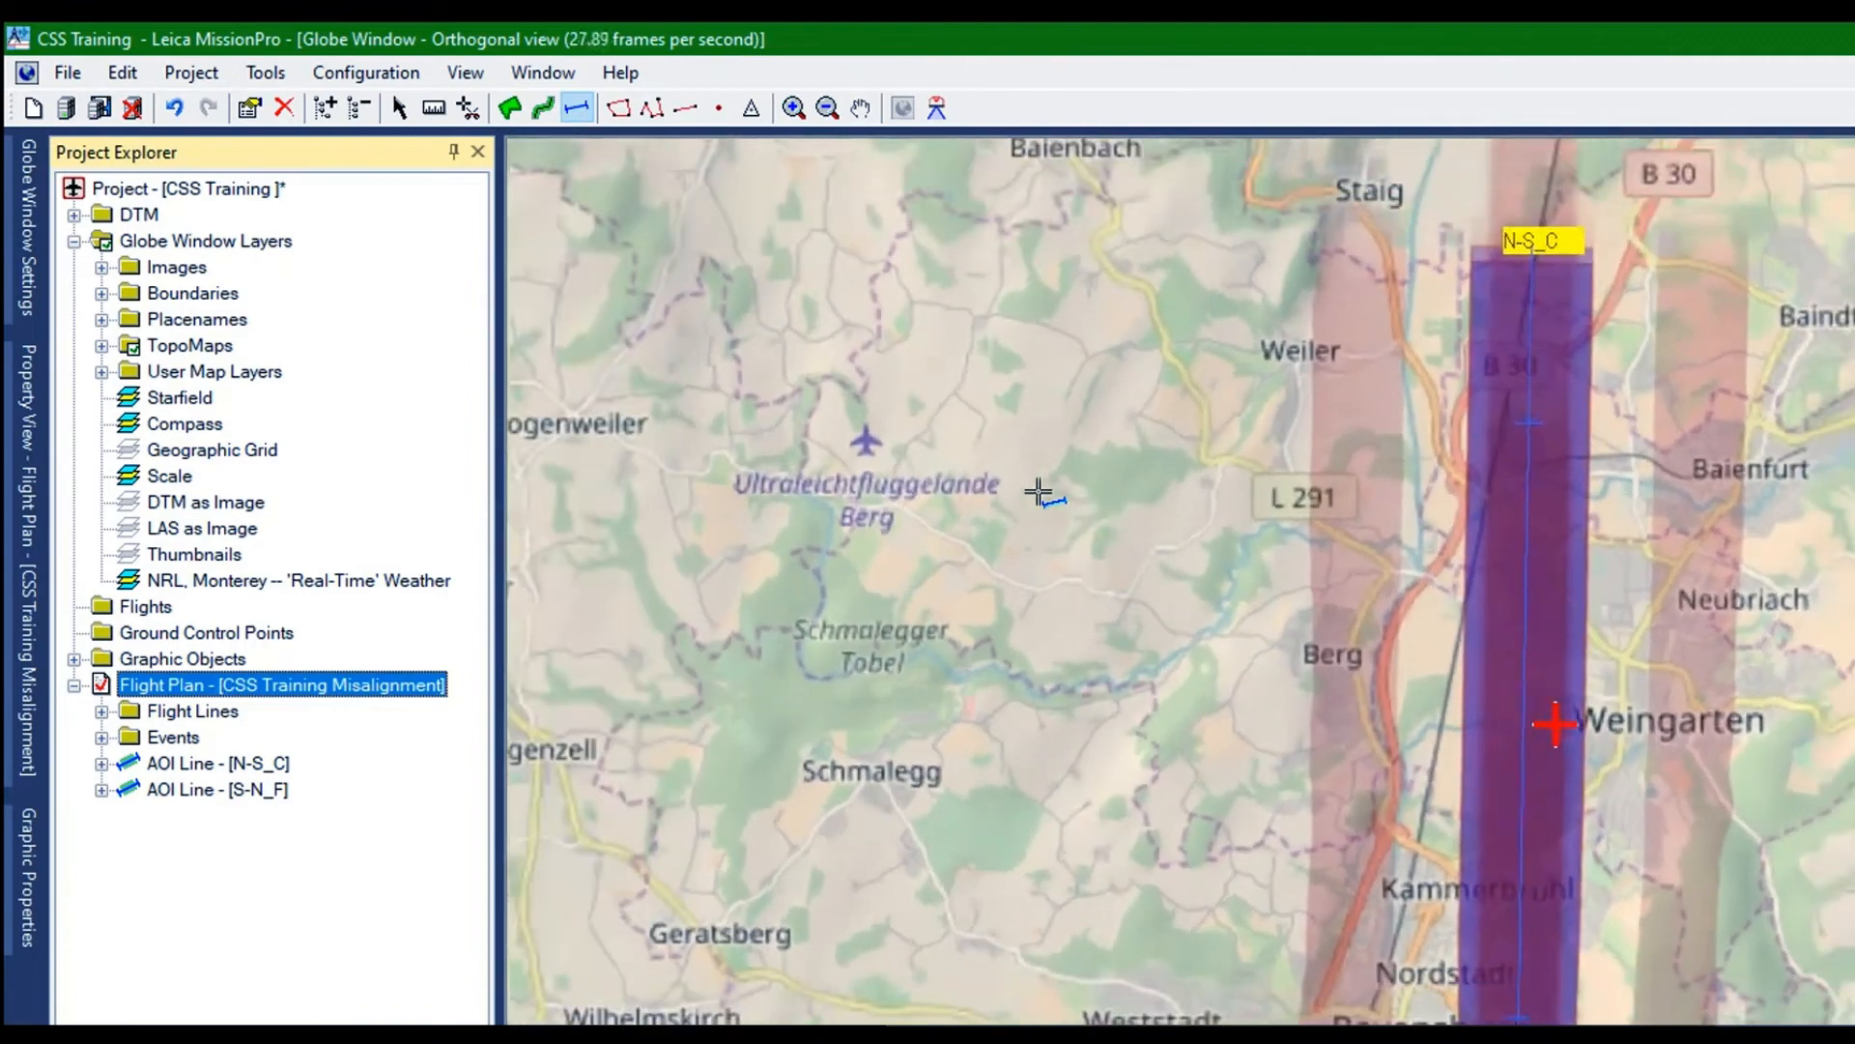
{"action": "scroll", "coordinate": [1038, 492], "scroll_direction": "down", "scroll_amount": 1}
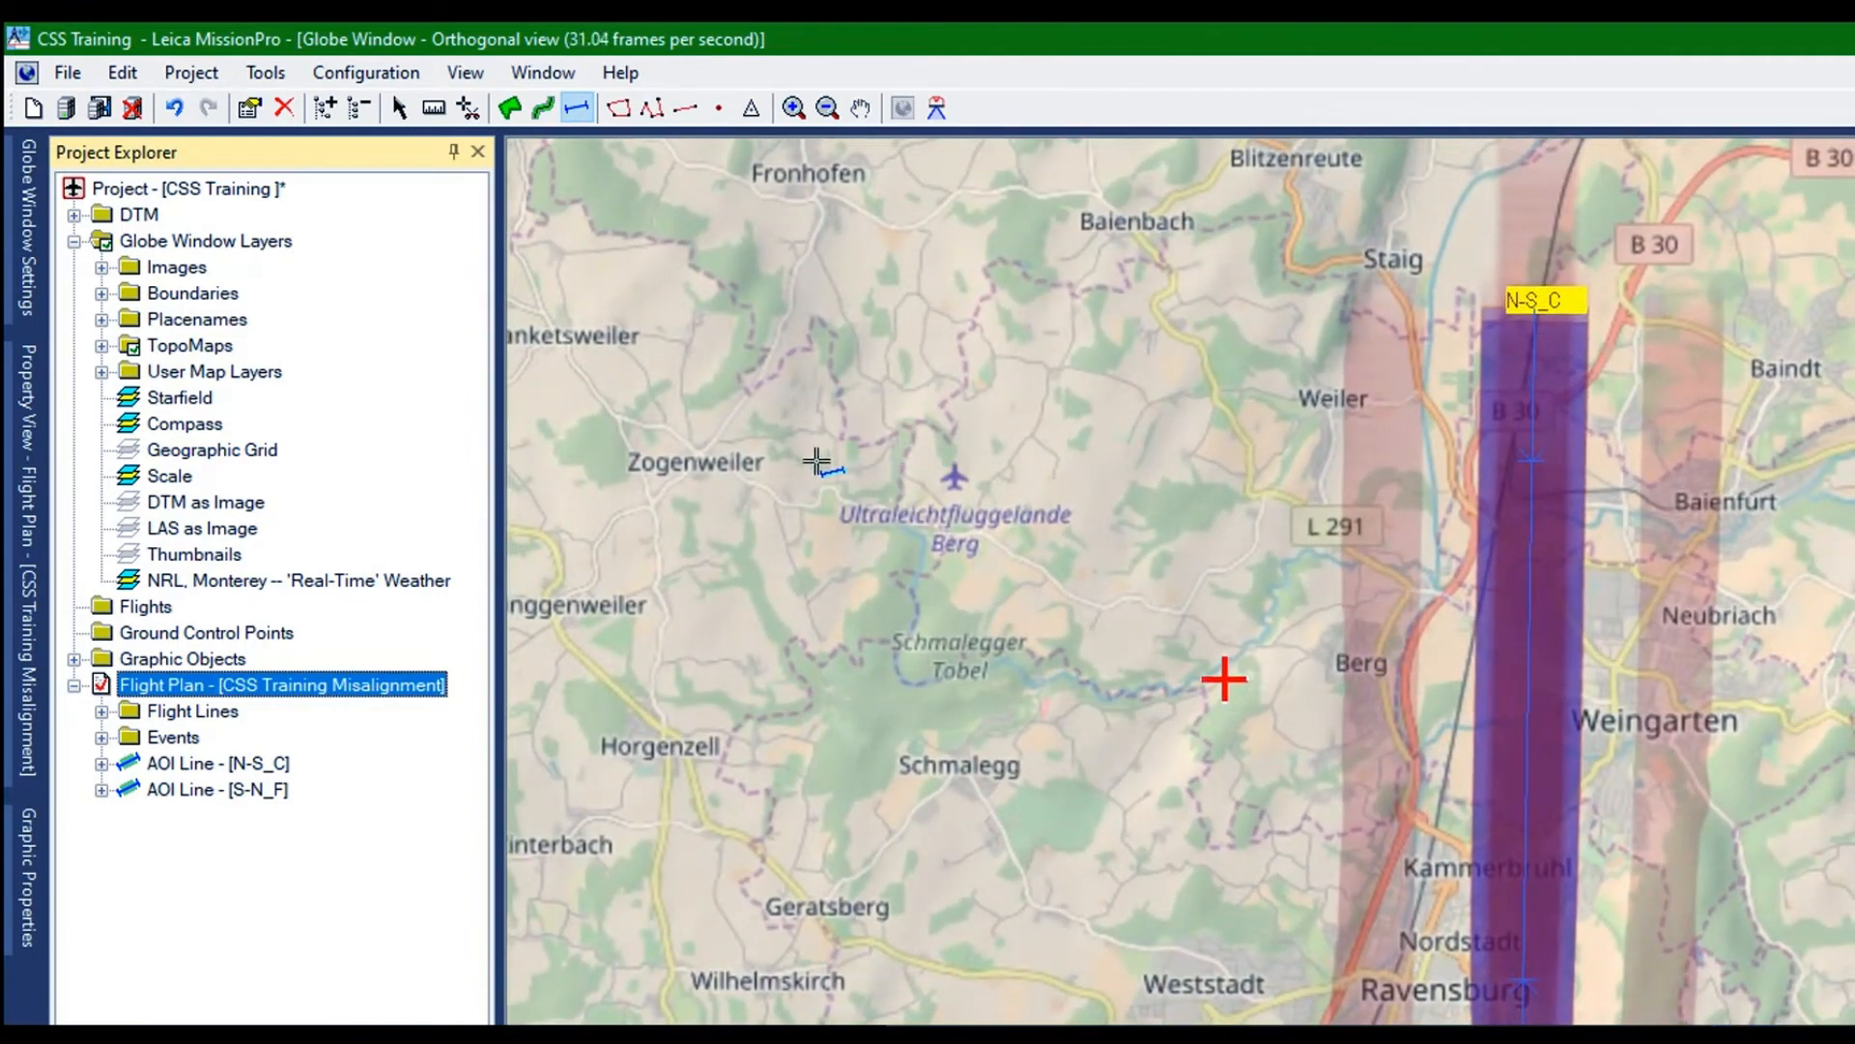
{"action": "left_click_drag", "start_coordinate": [1232, 680], "coordinate": [1309, 686]}
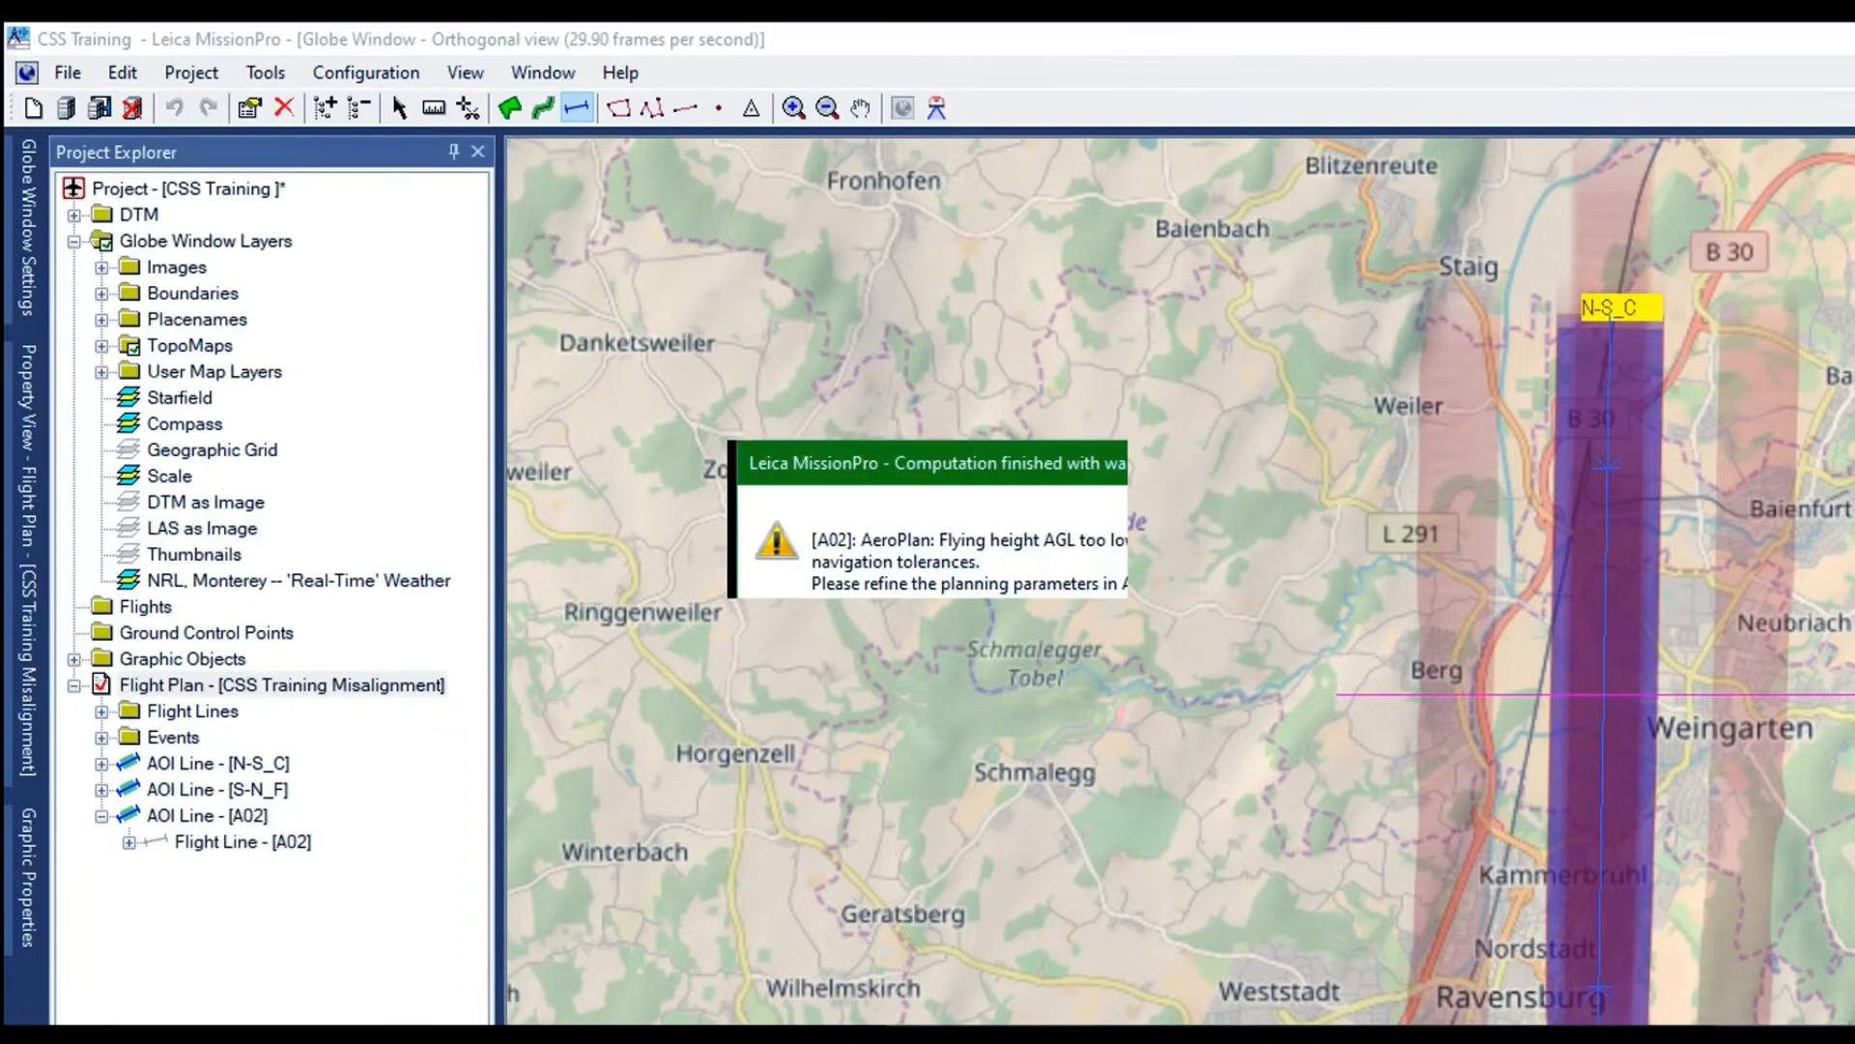
{"action": "left_click", "coordinate": [1057, 568]}
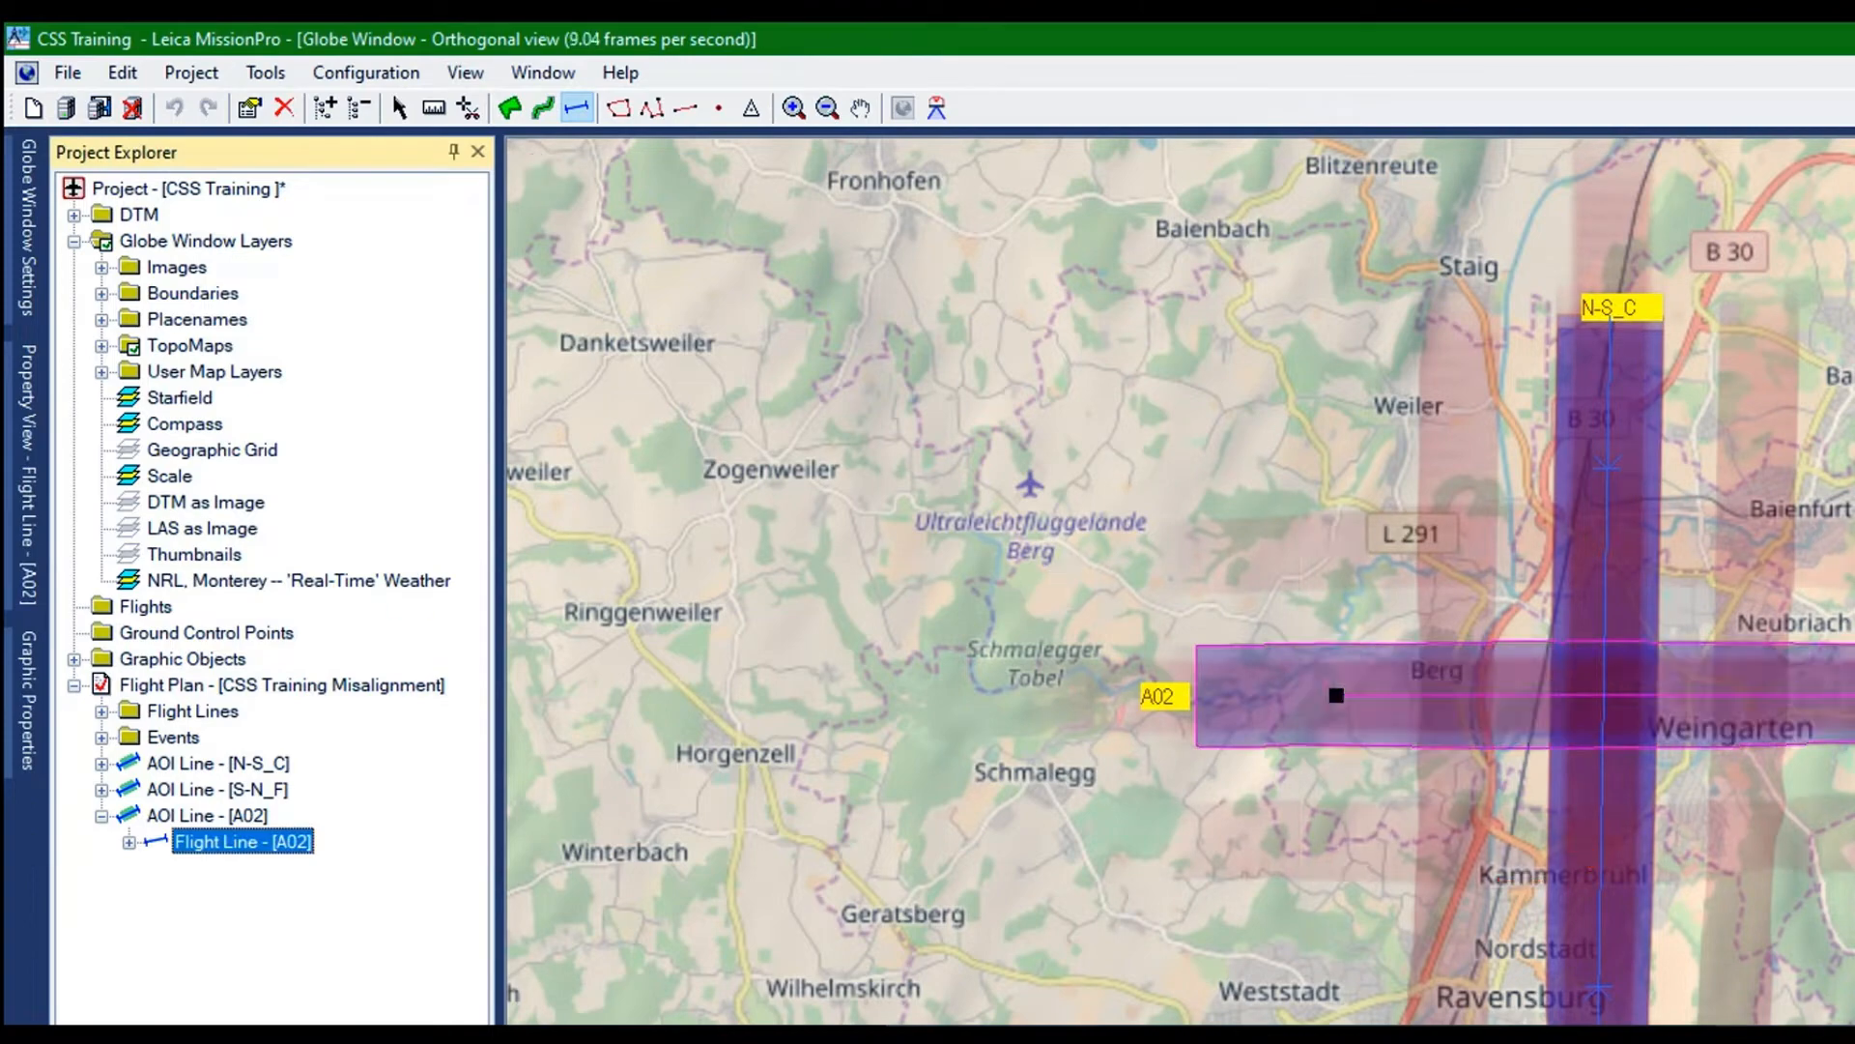
Rename the new east-west line A02 as W-E_C in its flight line properties
{"action": "left_click", "coordinate": [189, 713]}
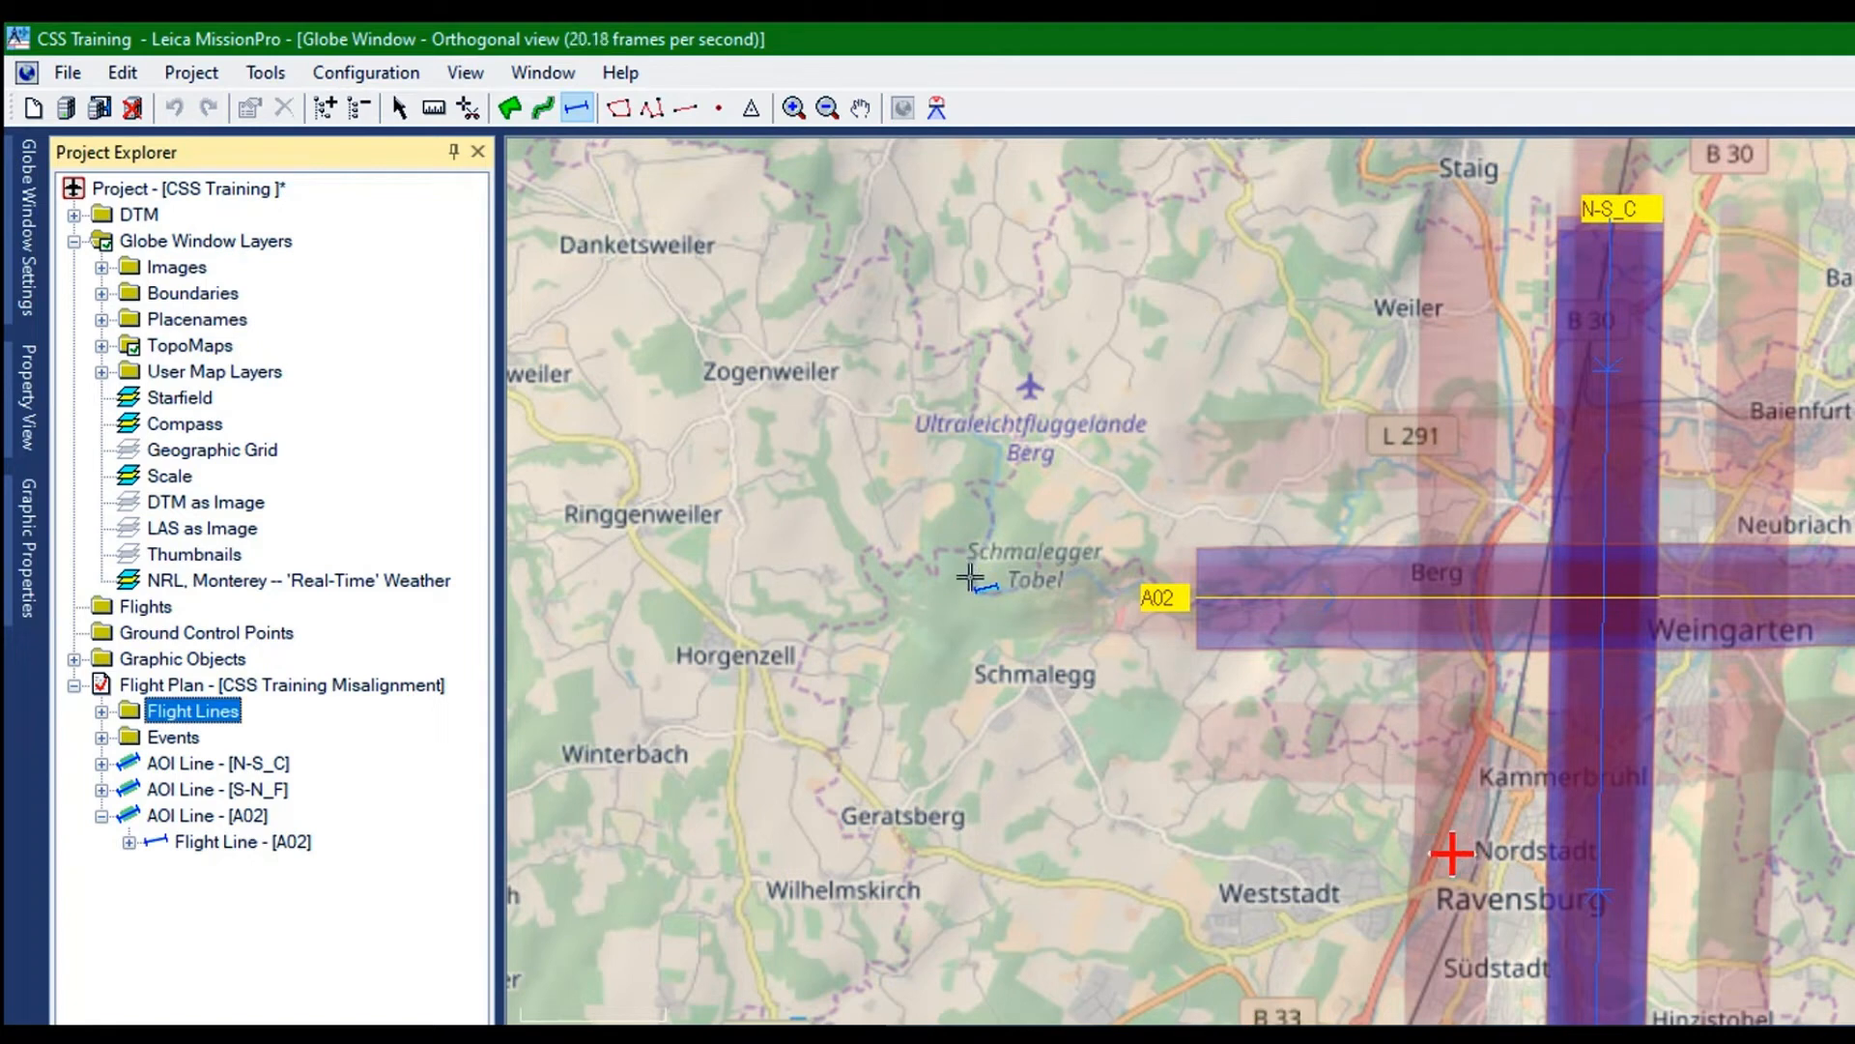
{"action": "left_click", "coordinate": [206, 817]}
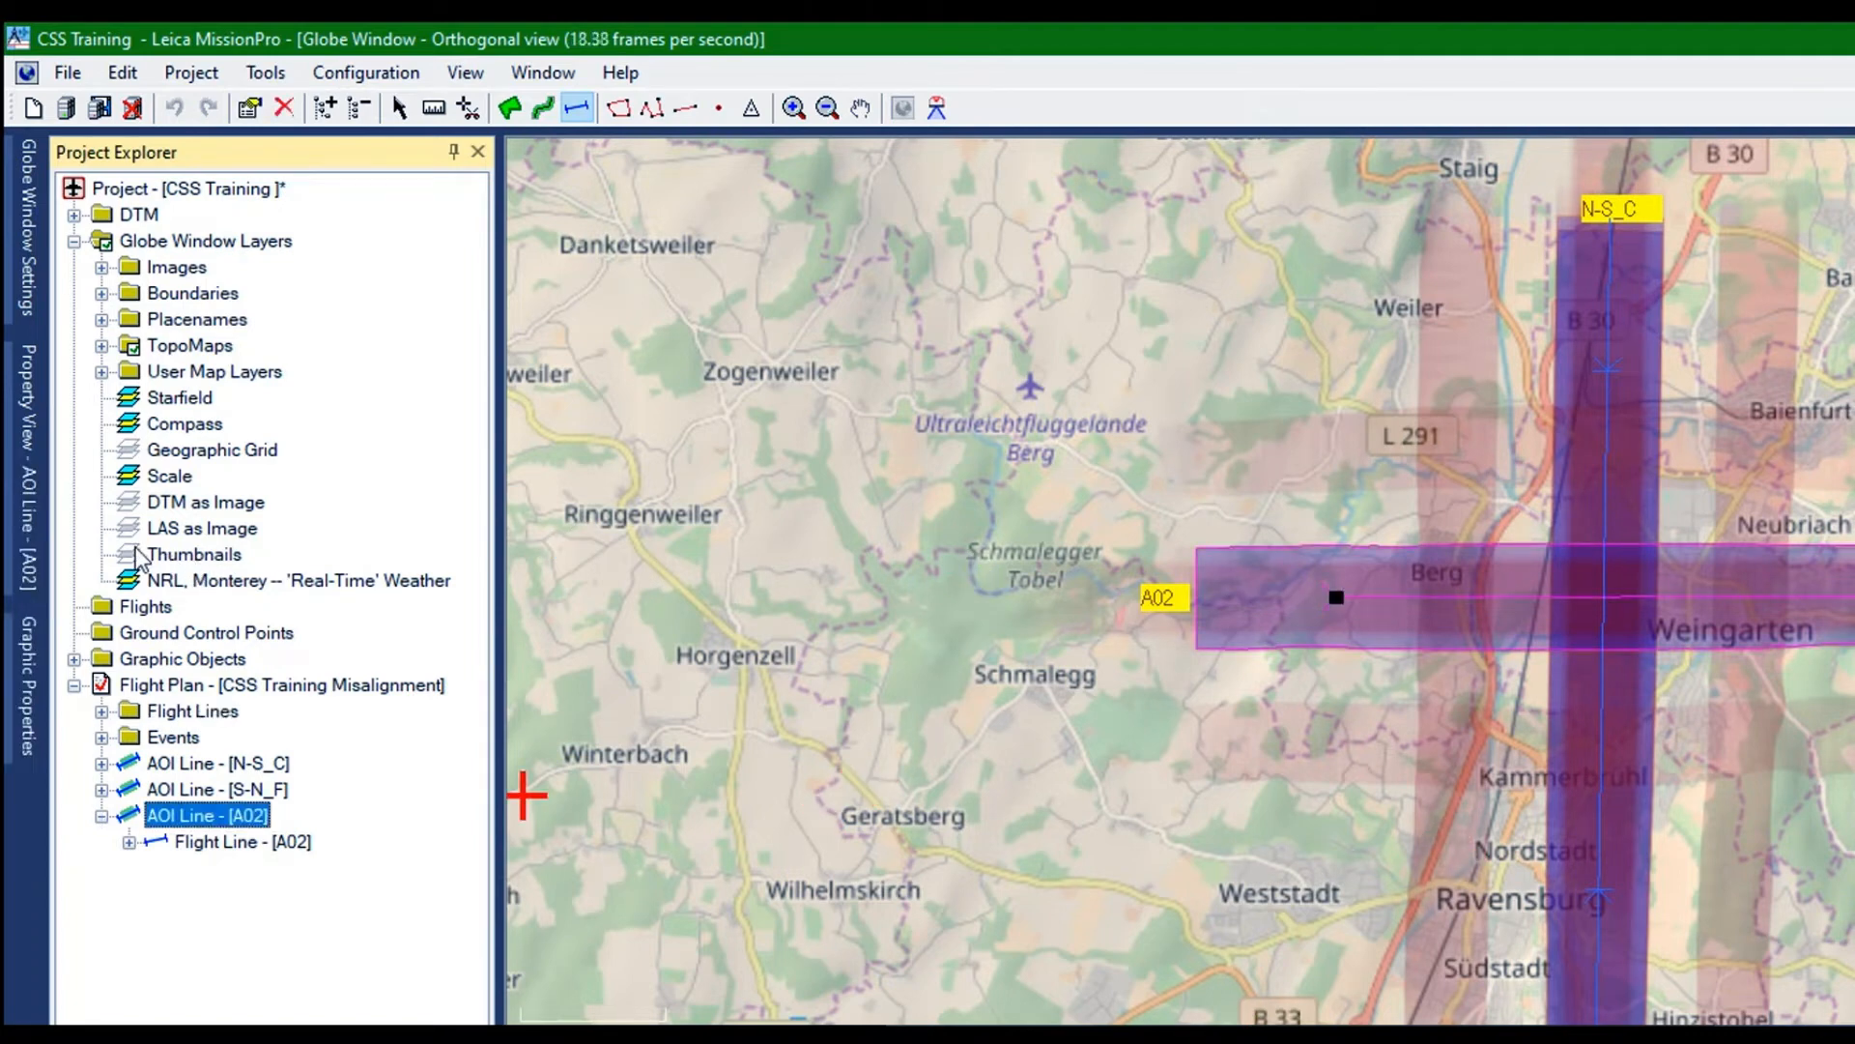
{"action": "left_click", "coordinate": [172, 713]}
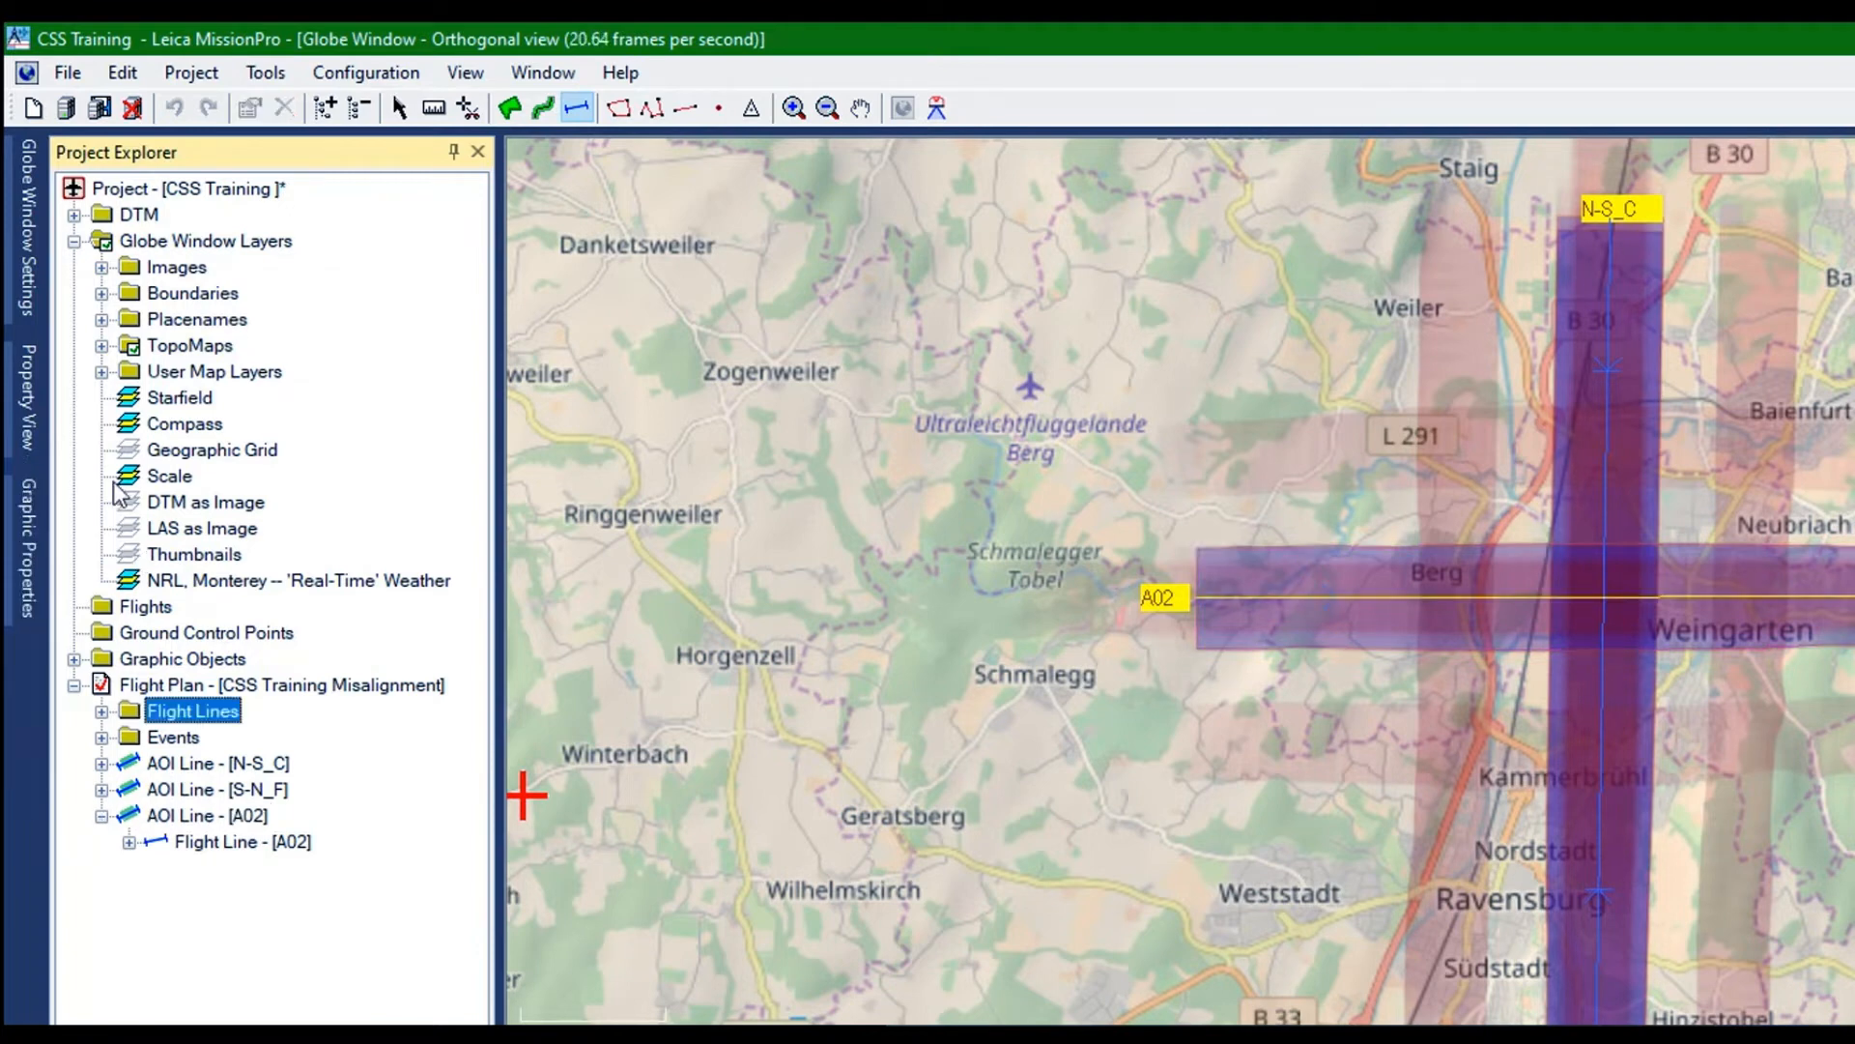
{"action": "left_click", "coordinate": [206, 816]}
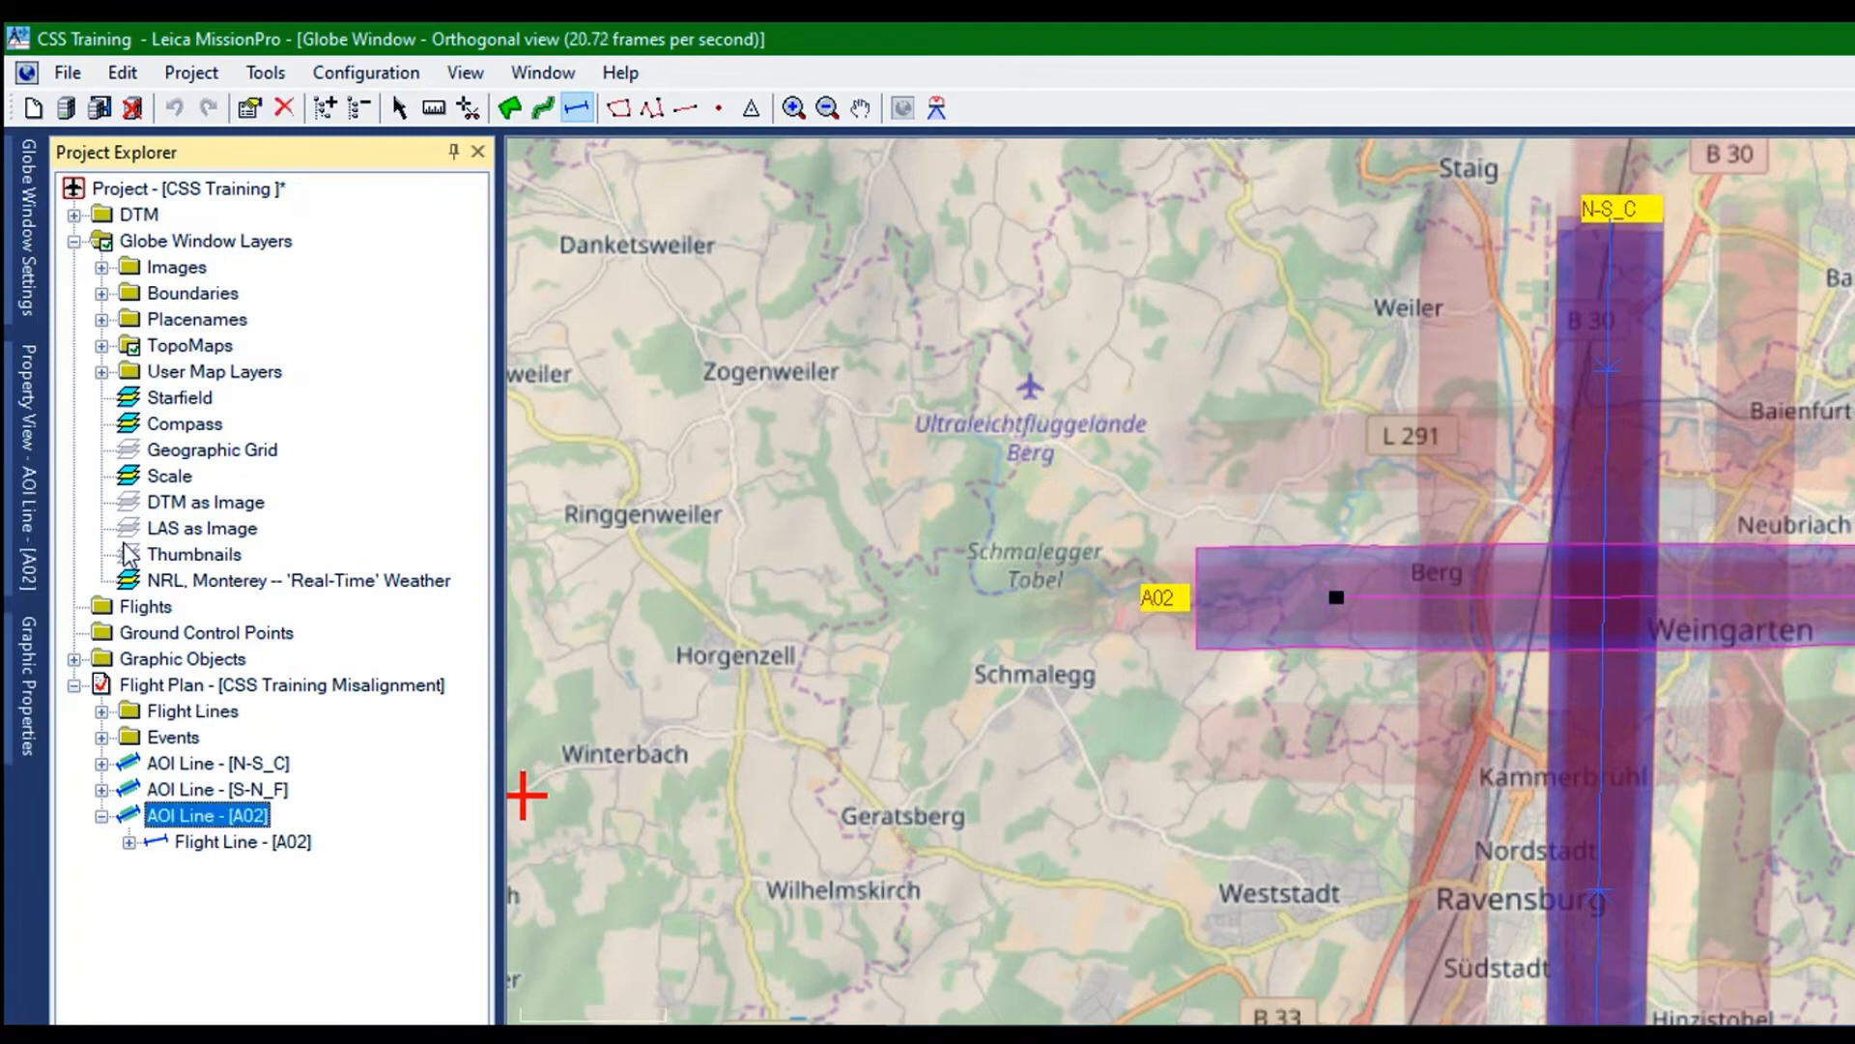
{"action": "right_click", "coordinate": [123, 543]}
{"action": "left_click", "coordinate": [177, 548]}
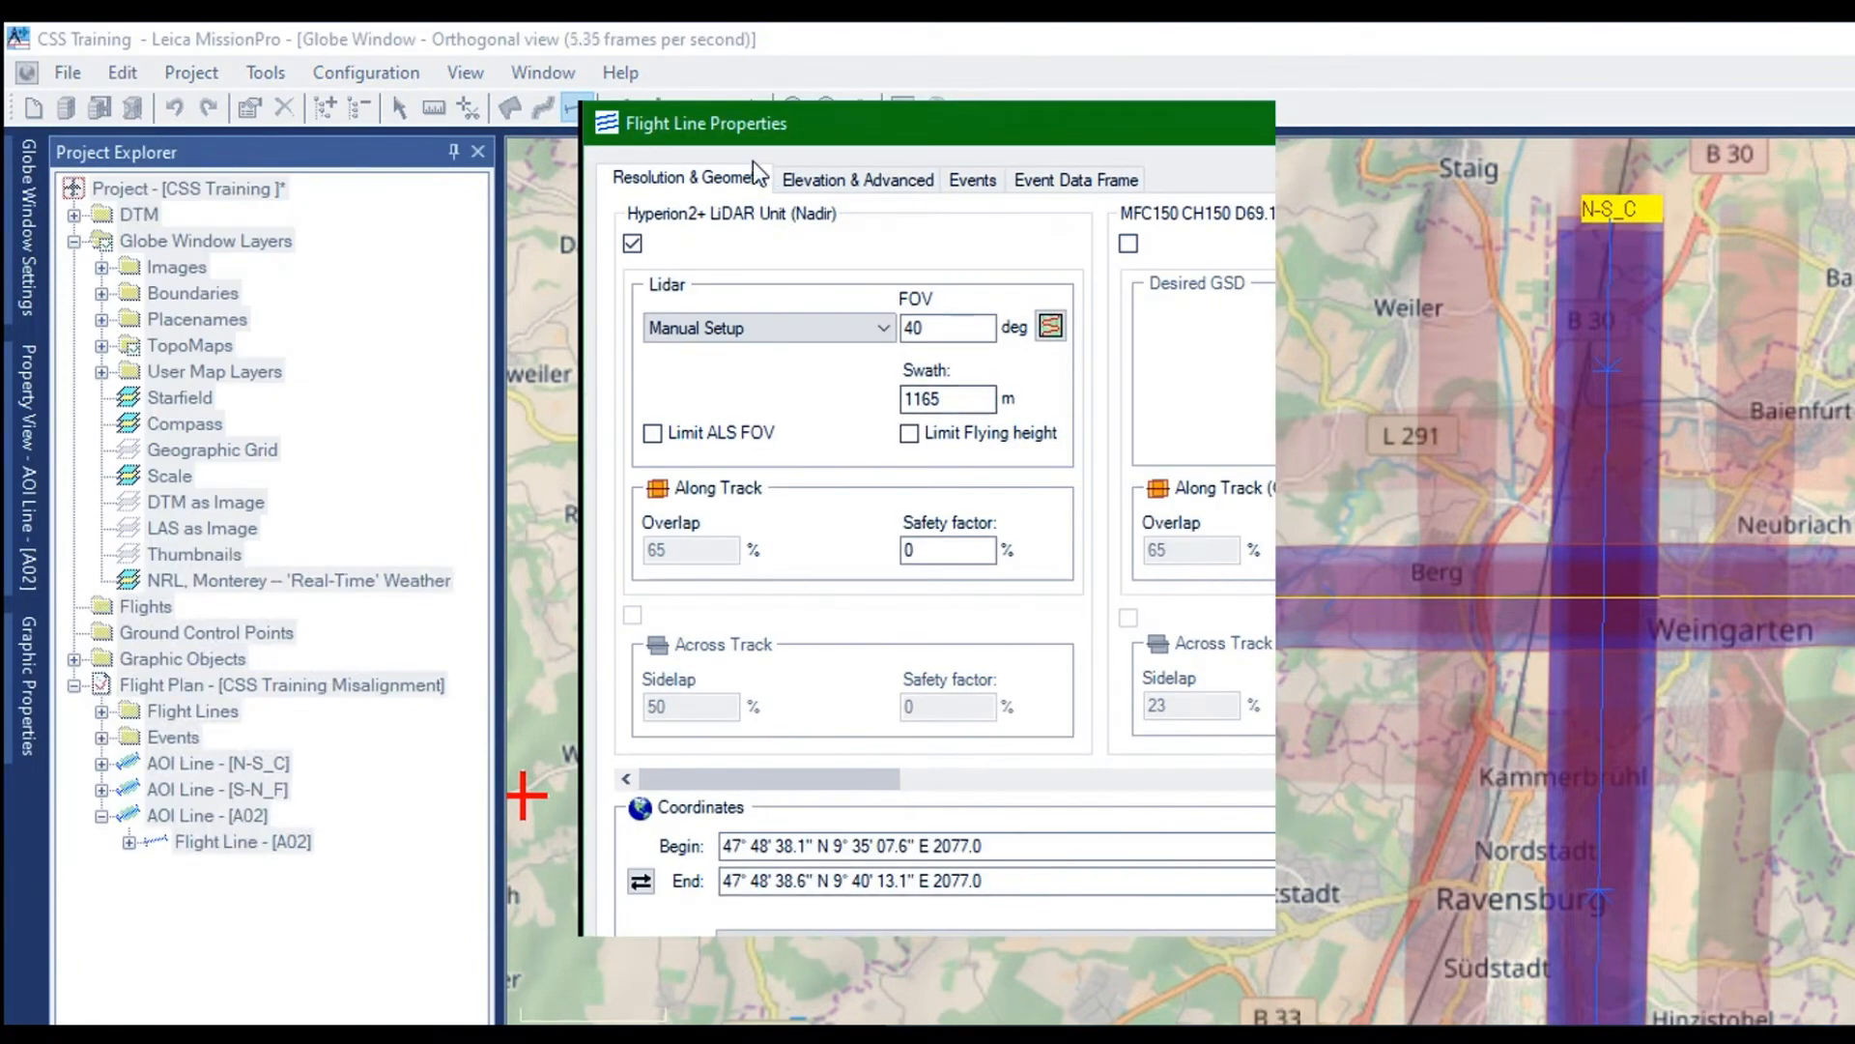
{"action": "left_click", "coordinate": [860, 177]}
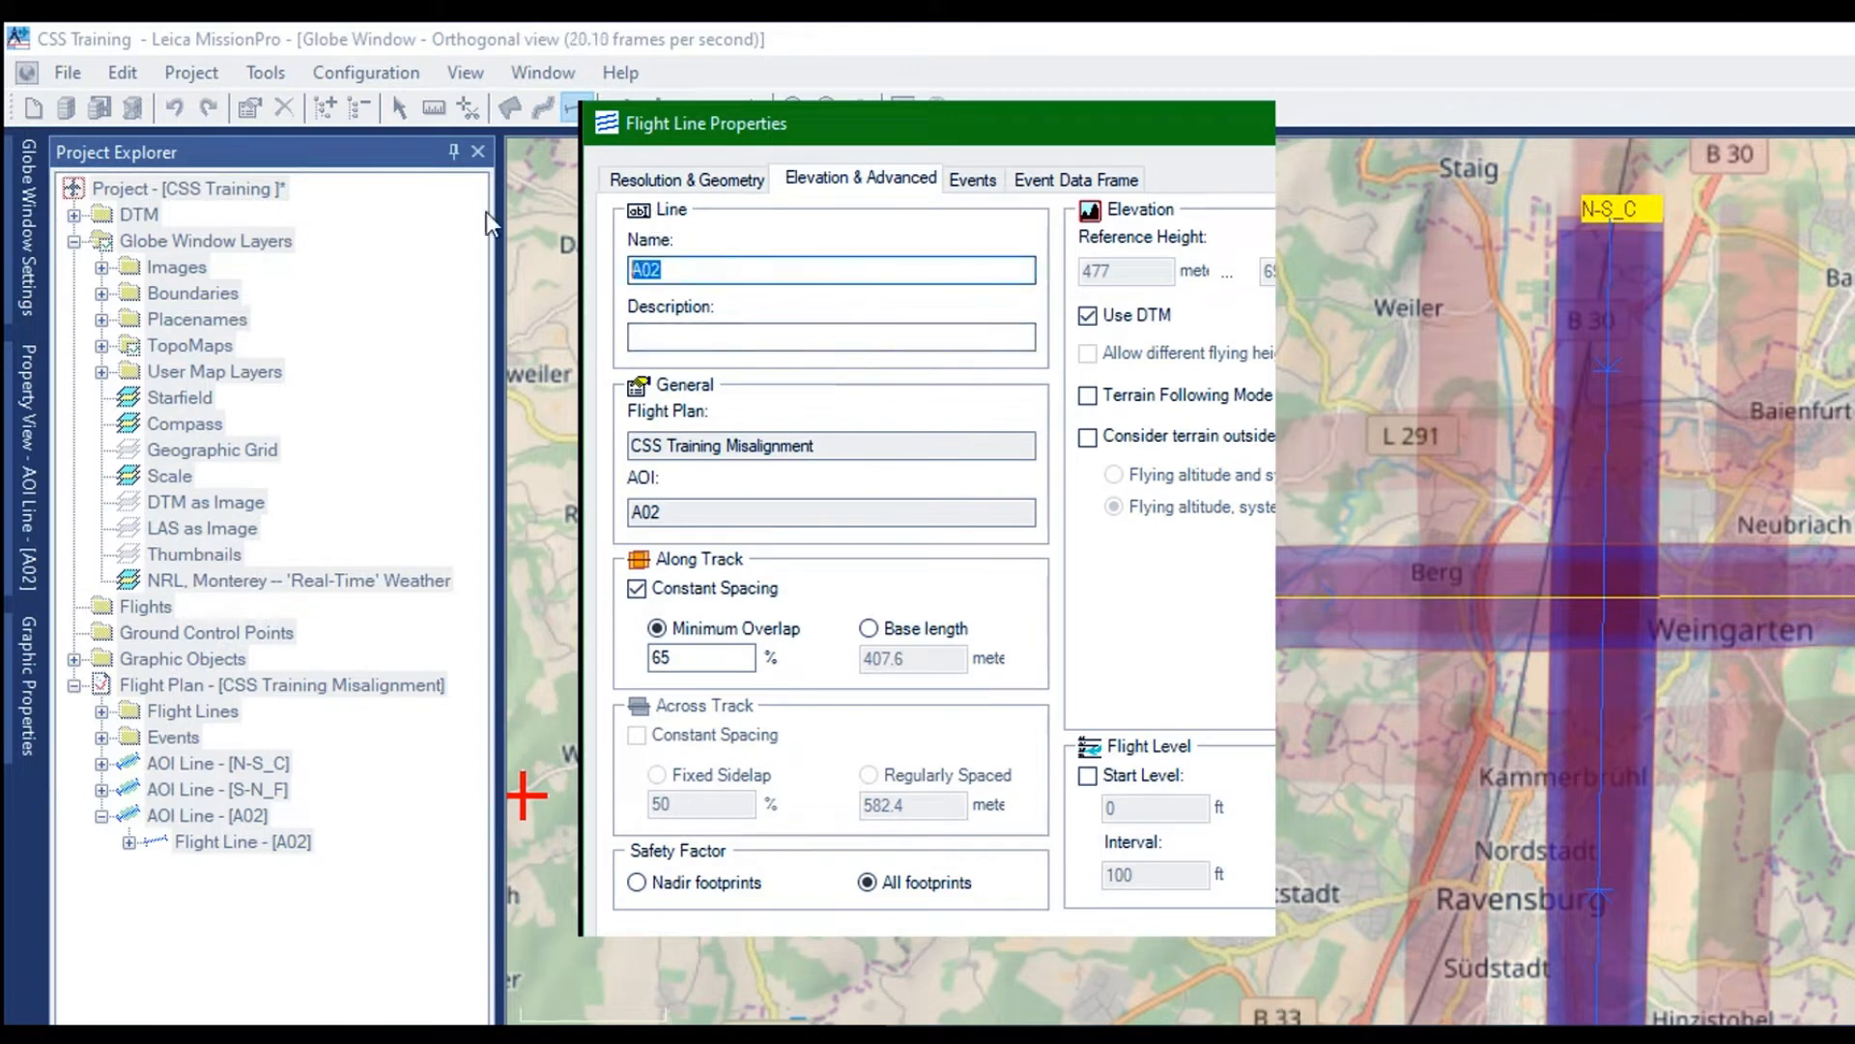
{"action": "type", "text": "W-E_C"}
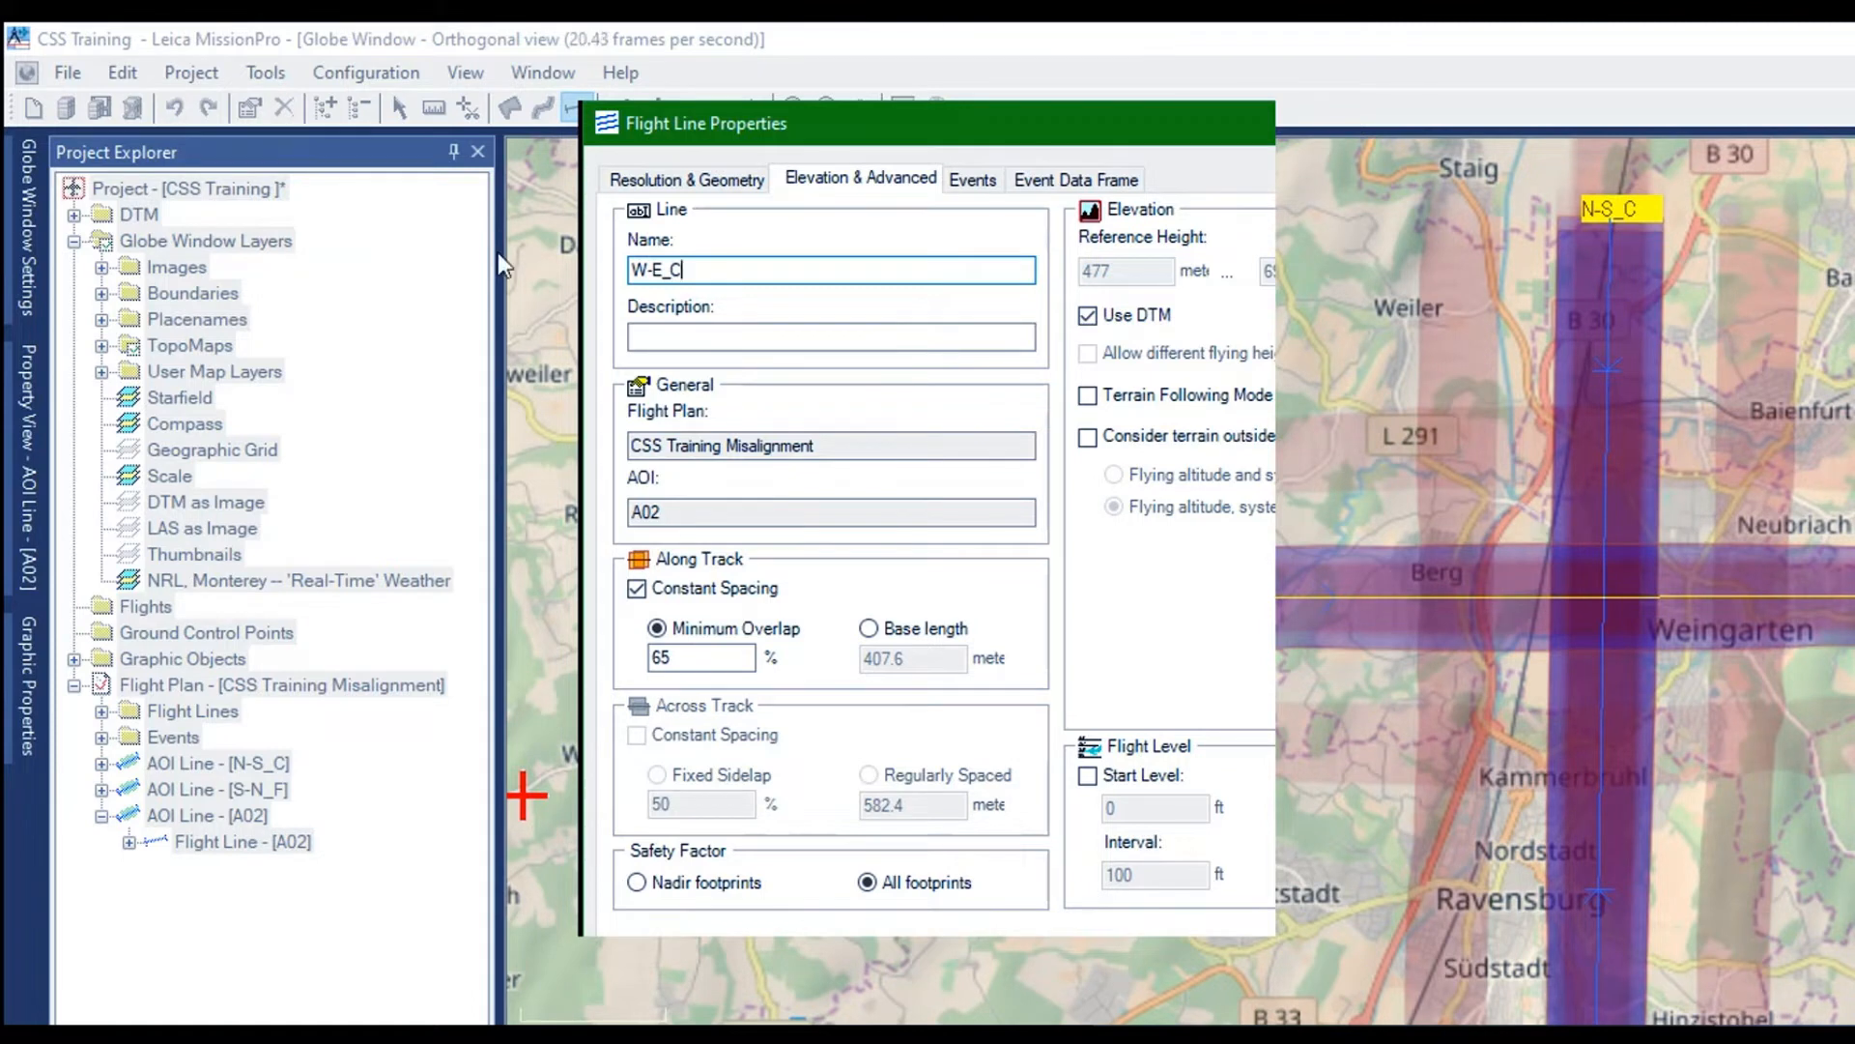
Open the LiDAR computation settings of the W-E_C line and examine its accuracy and threshold discriminator settings
{"action": "left_click", "coordinate": [649, 154]}
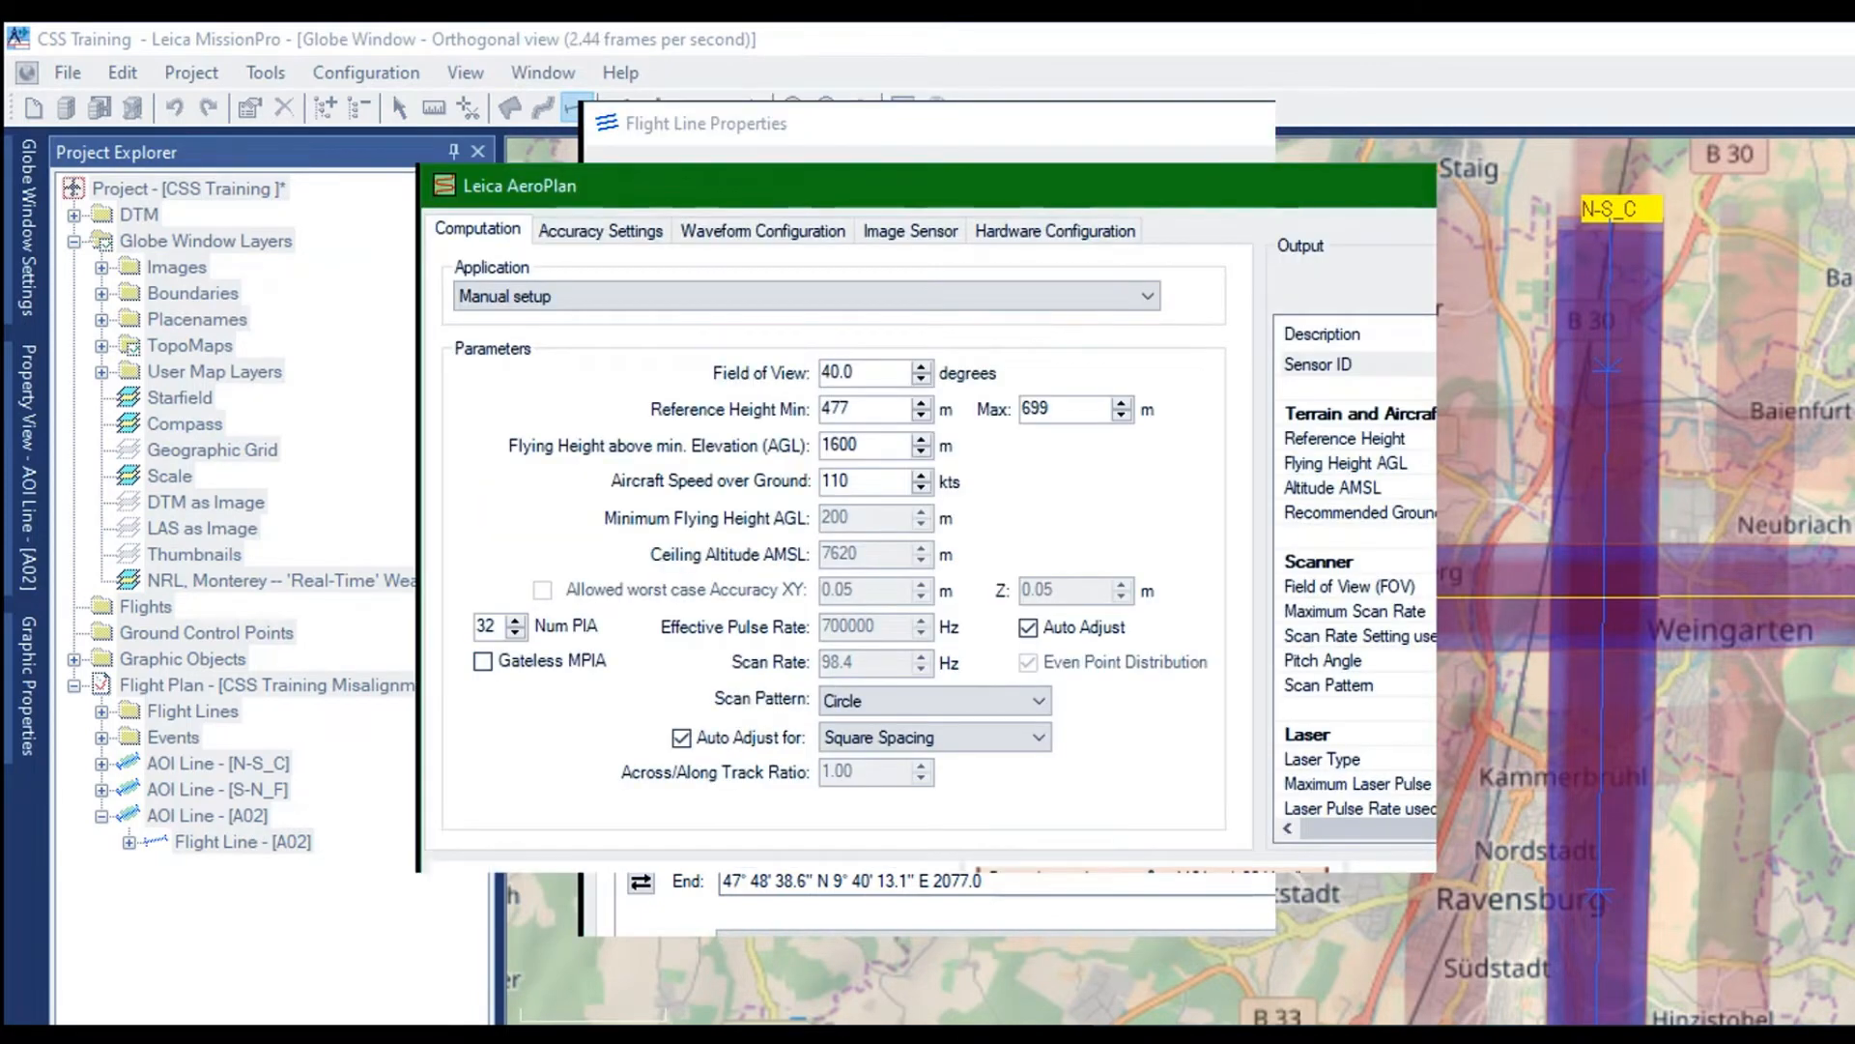
{"action": "double_click", "coordinate": [831, 185]}
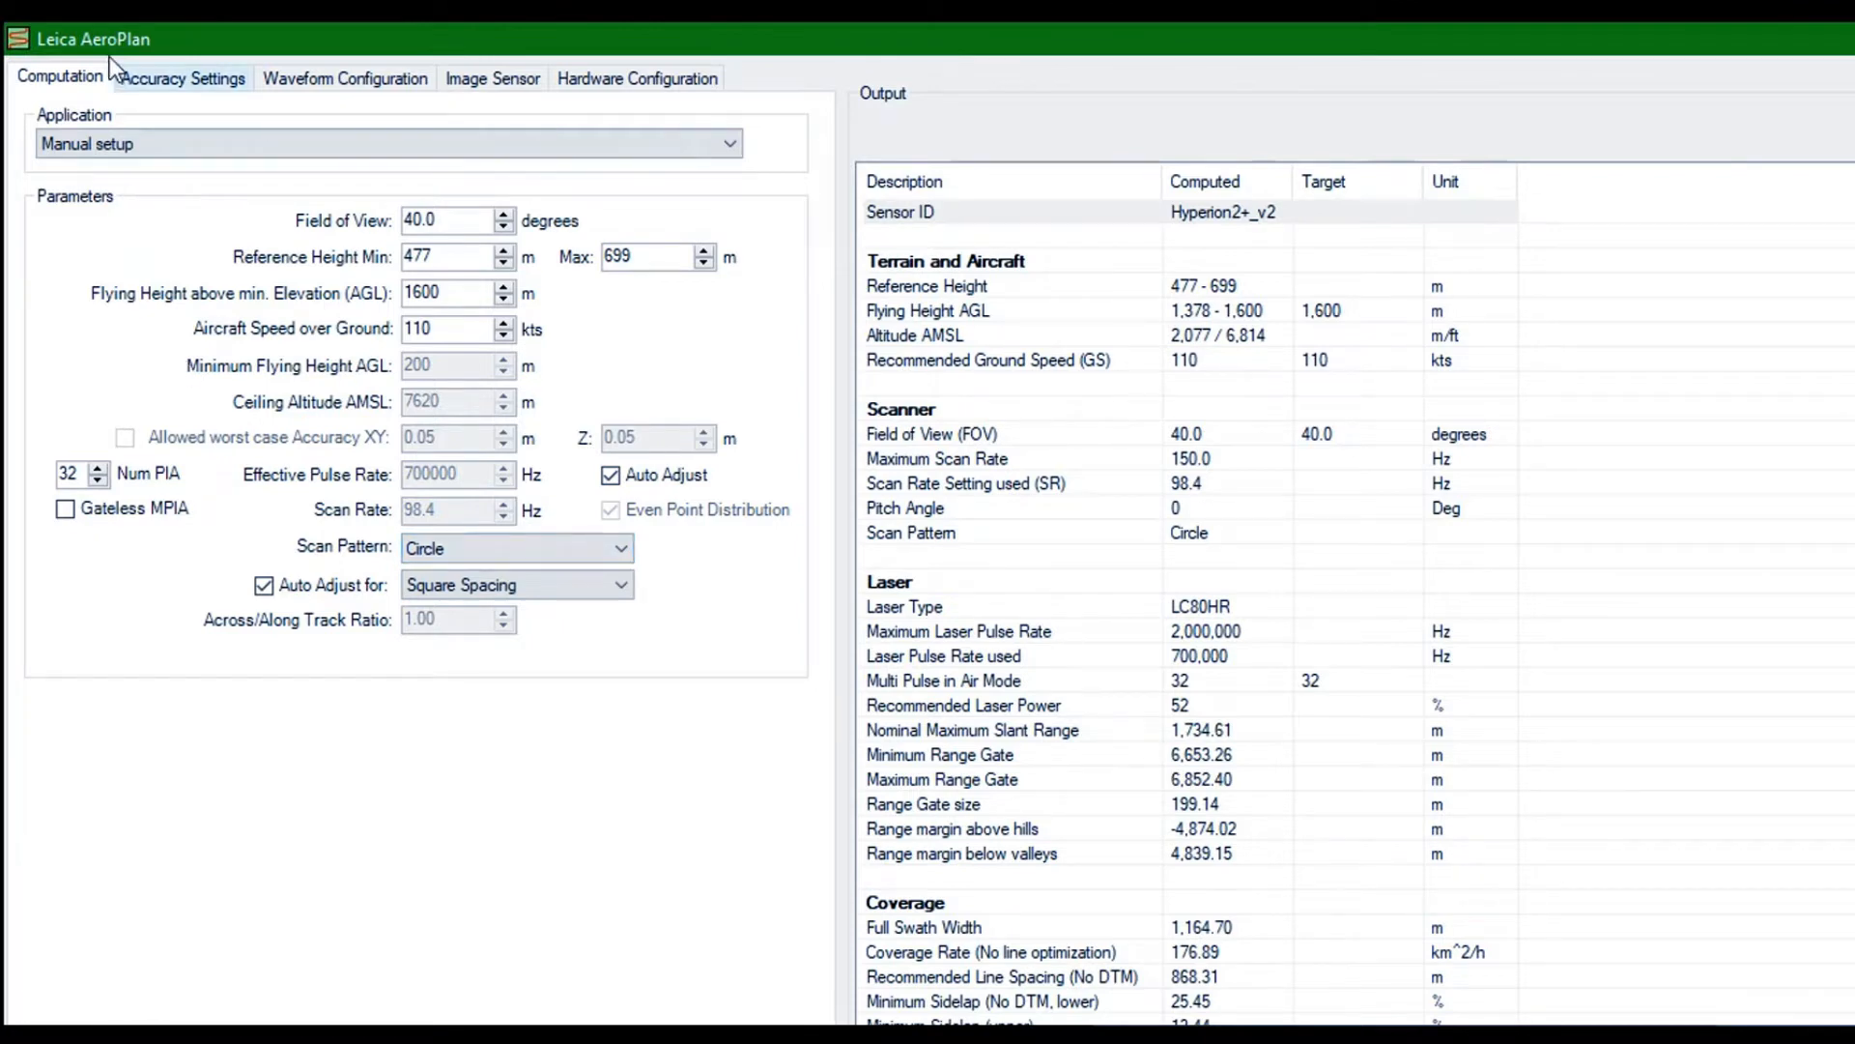
{"action": "left_click", "coordinate": [181, 77]}
{"action": "left_click", "coordinate": [530, 509]}
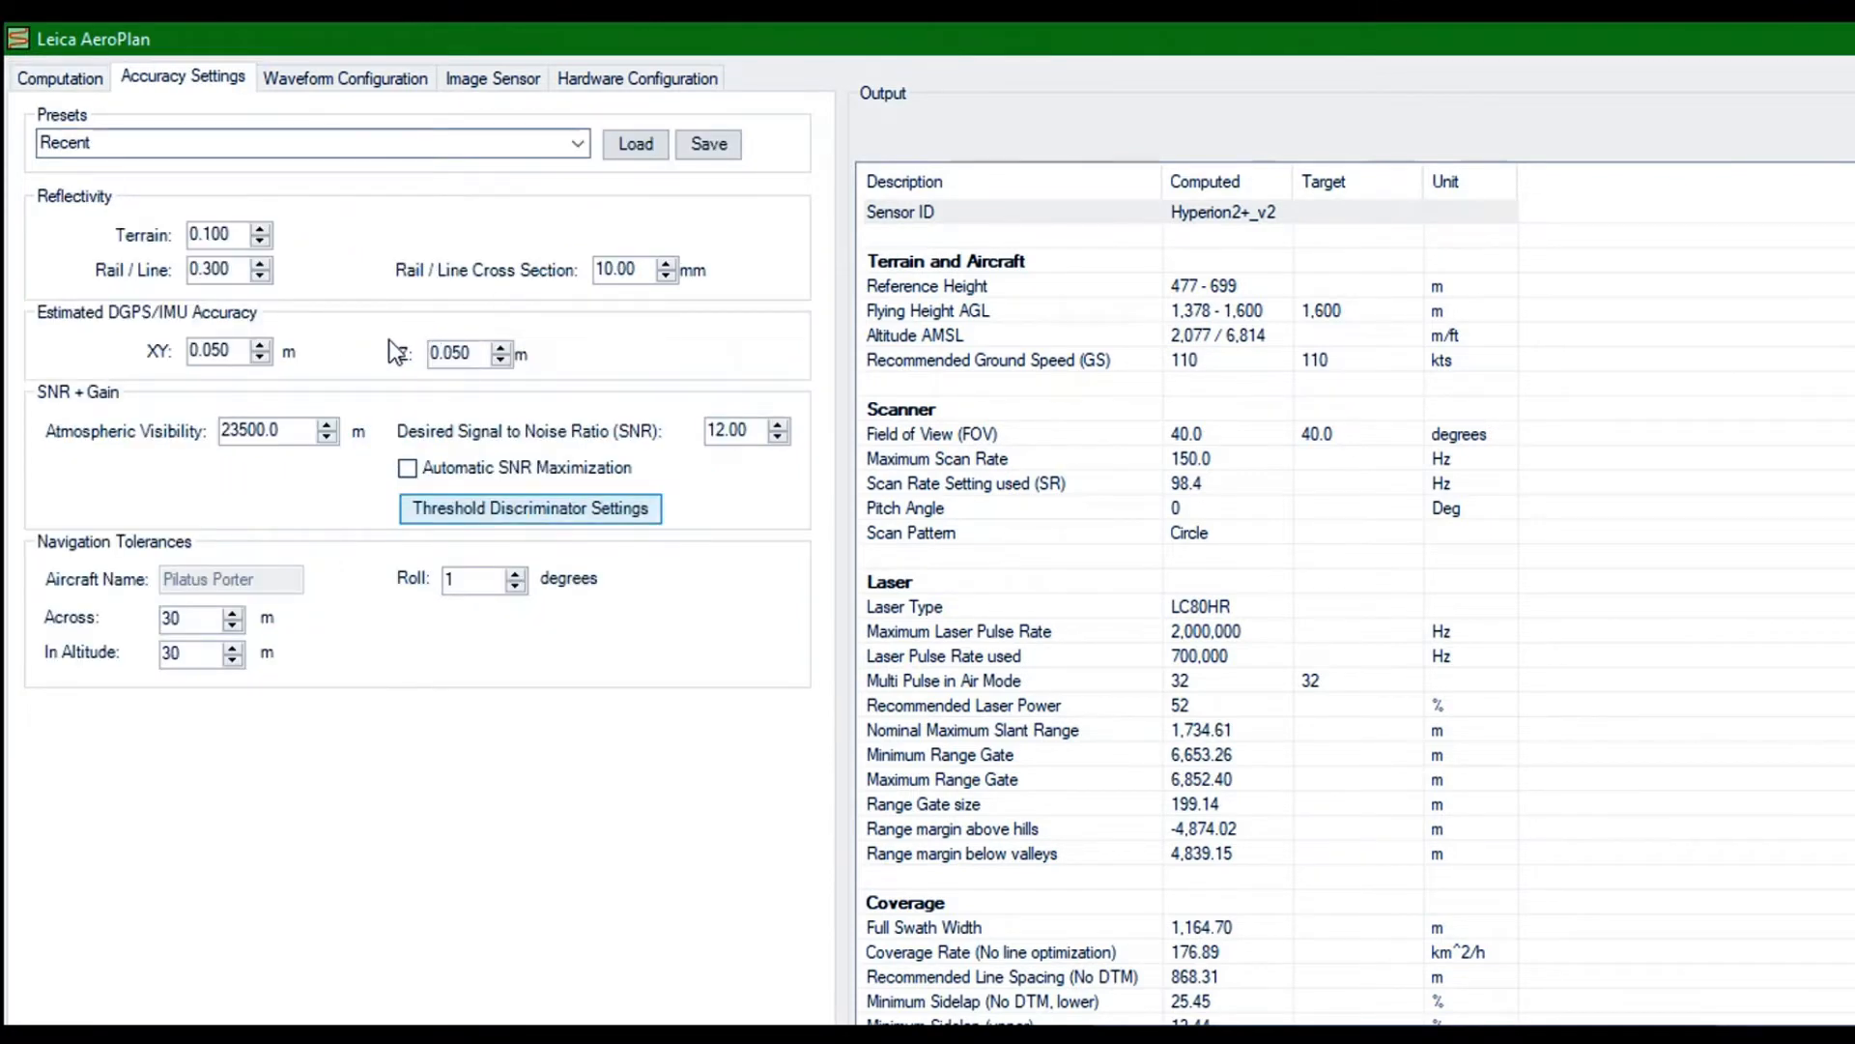
{"action": "key", "text": "Escape"}
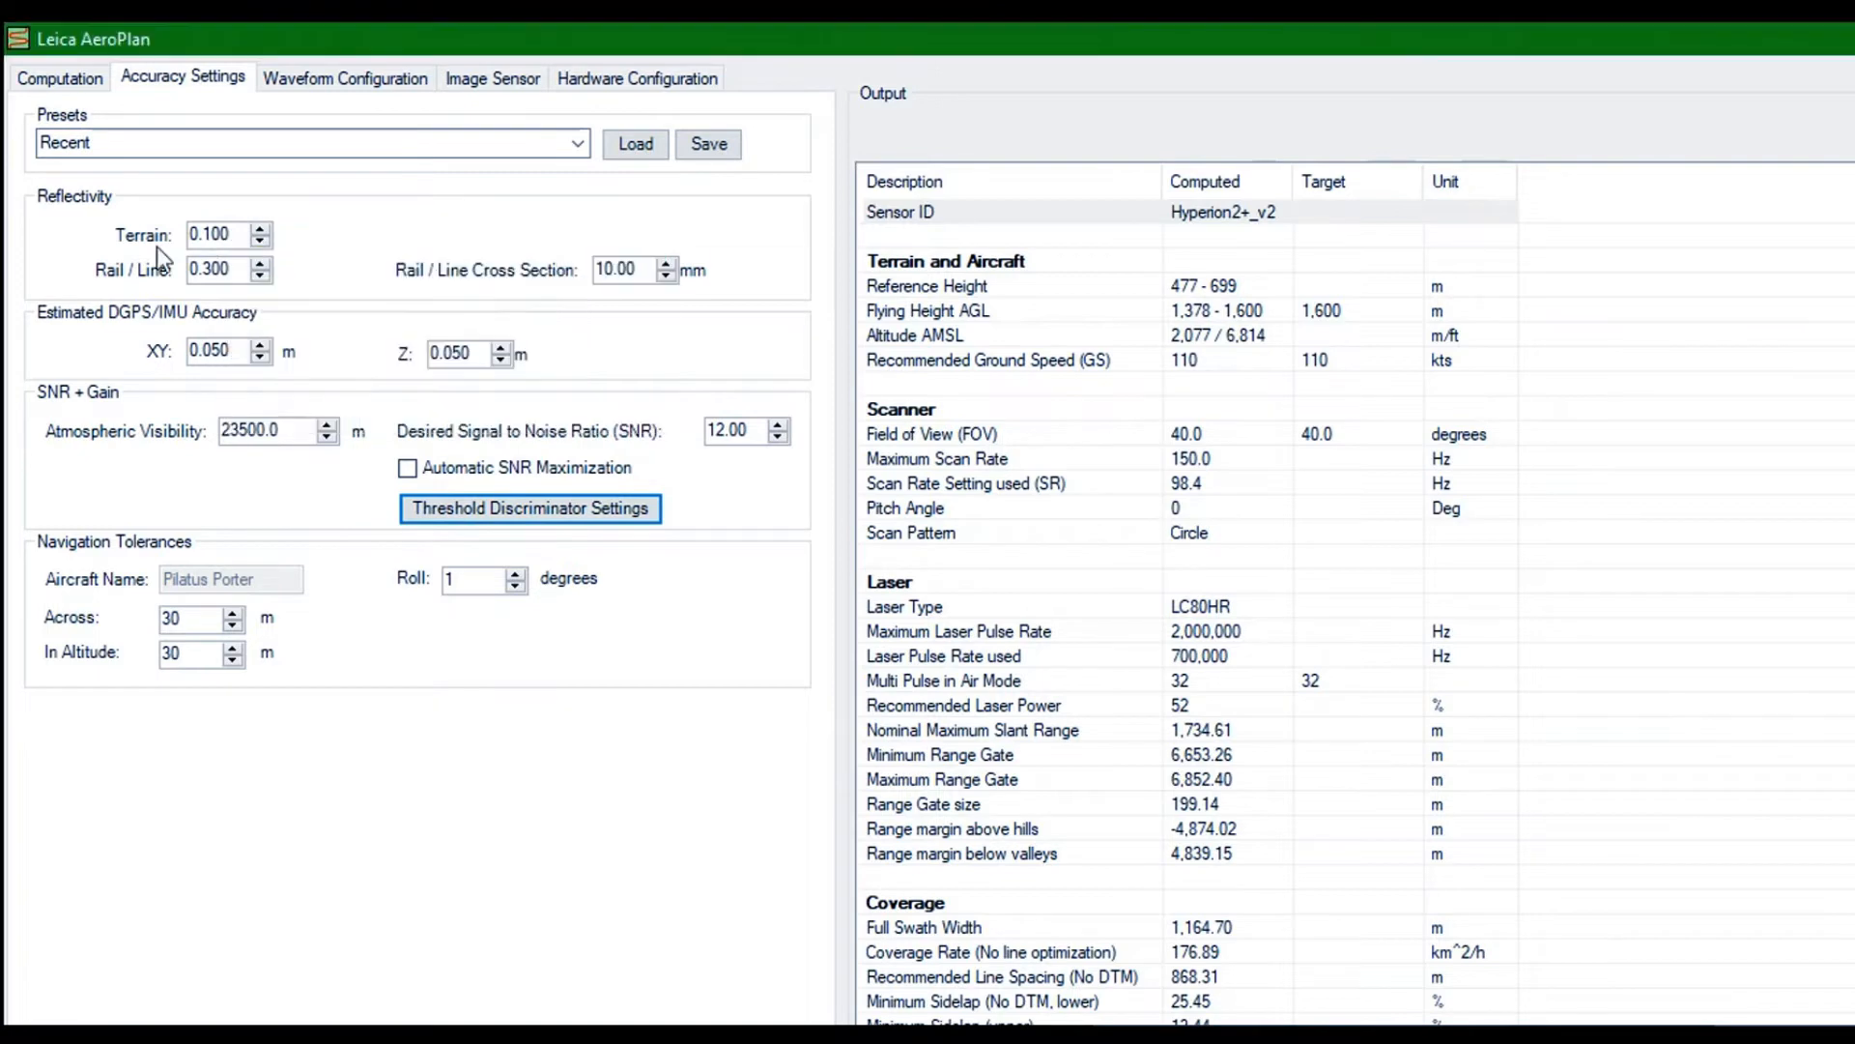
Try 6 pulses in the air for the W-E_C line, then set Num PIA to 5
{"action": "left_click", "coordinate": [28, 61]}
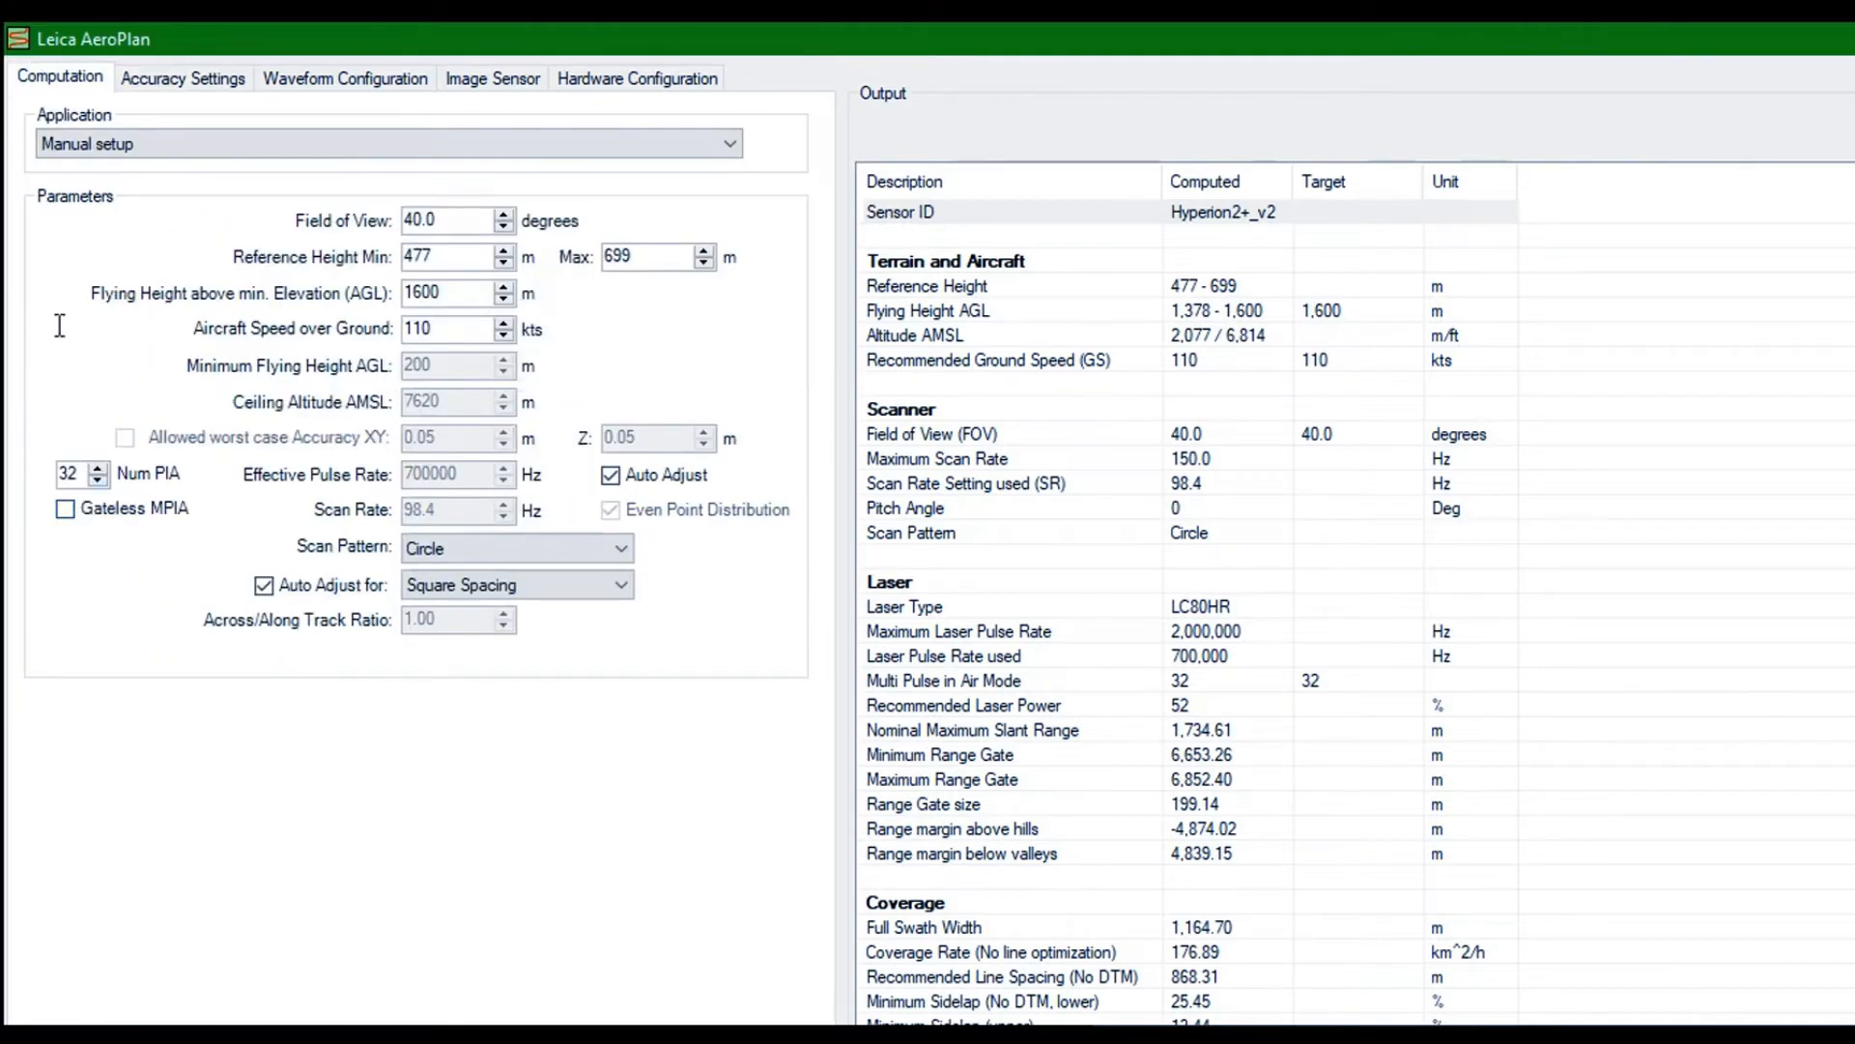
{"action": "left_click_drag", "start_coordinate": [59, 322], "coordinate": [2, 323]}
{"action": "type", "text": "6"}
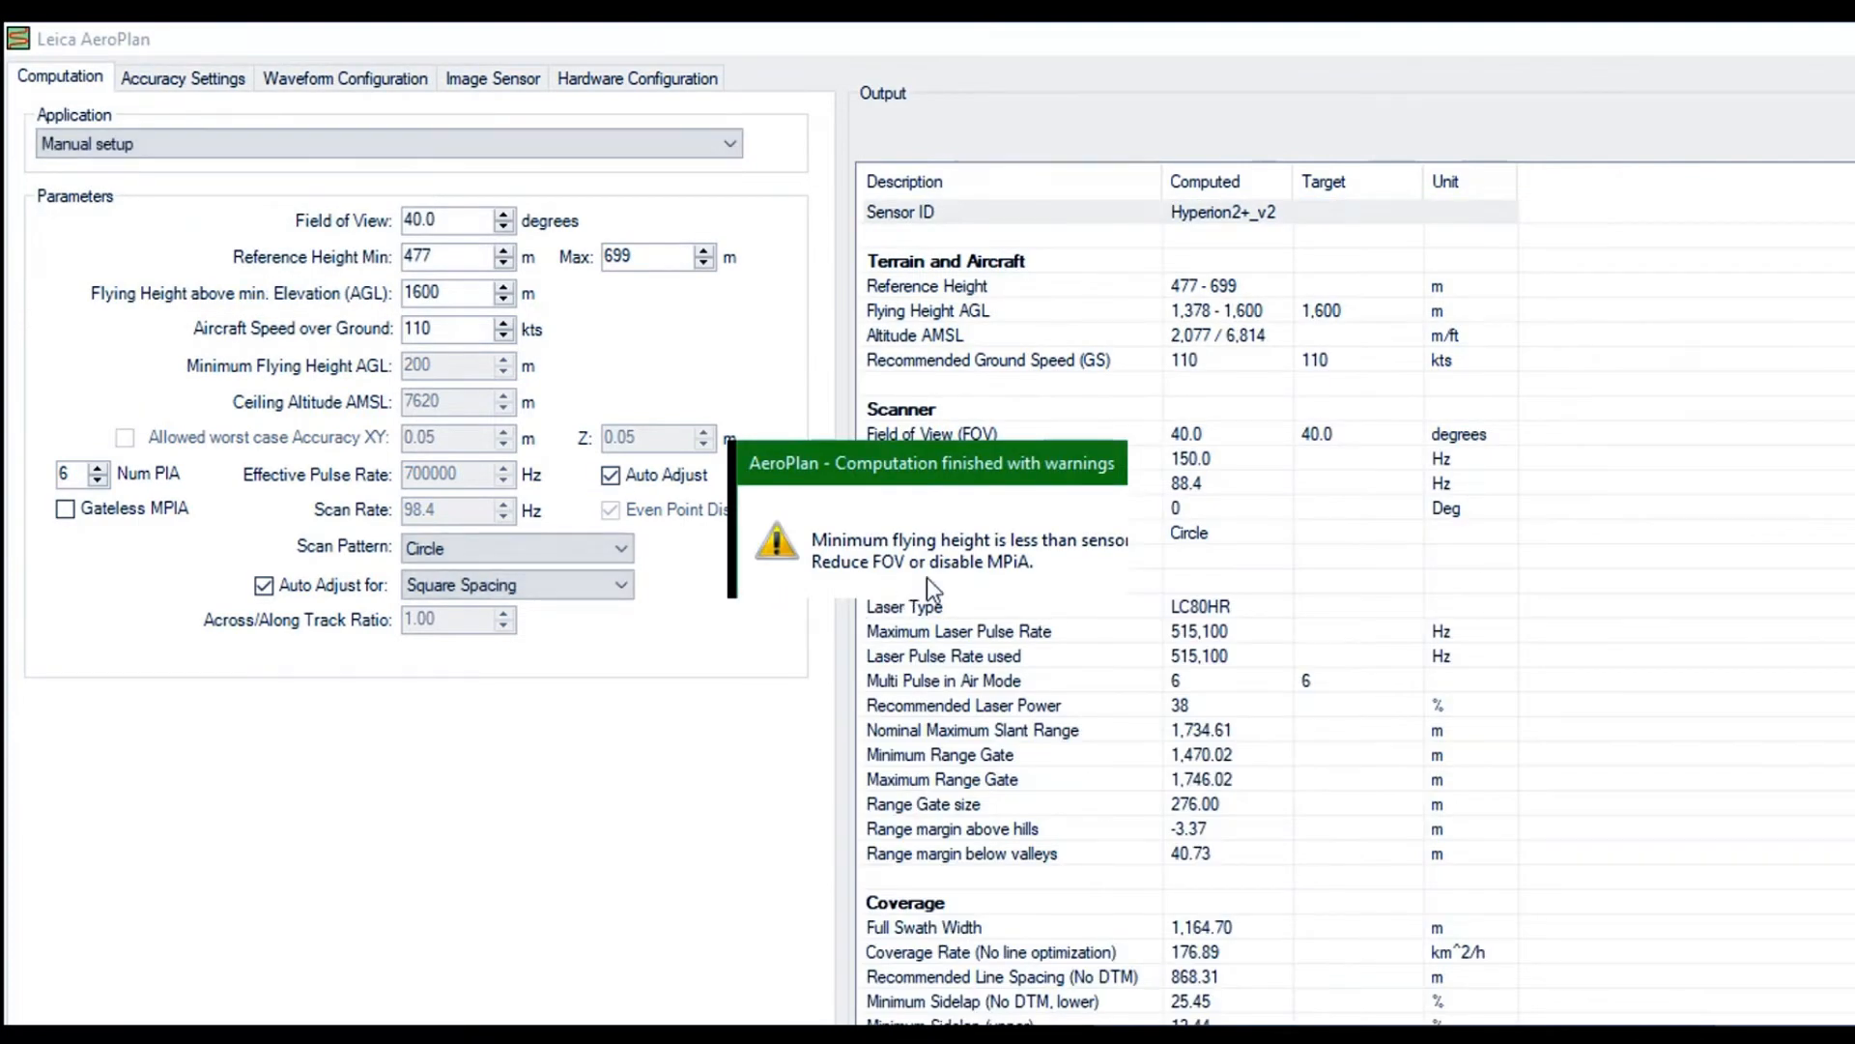
{"action": "left_click", "coordinate": [1048, 575]}
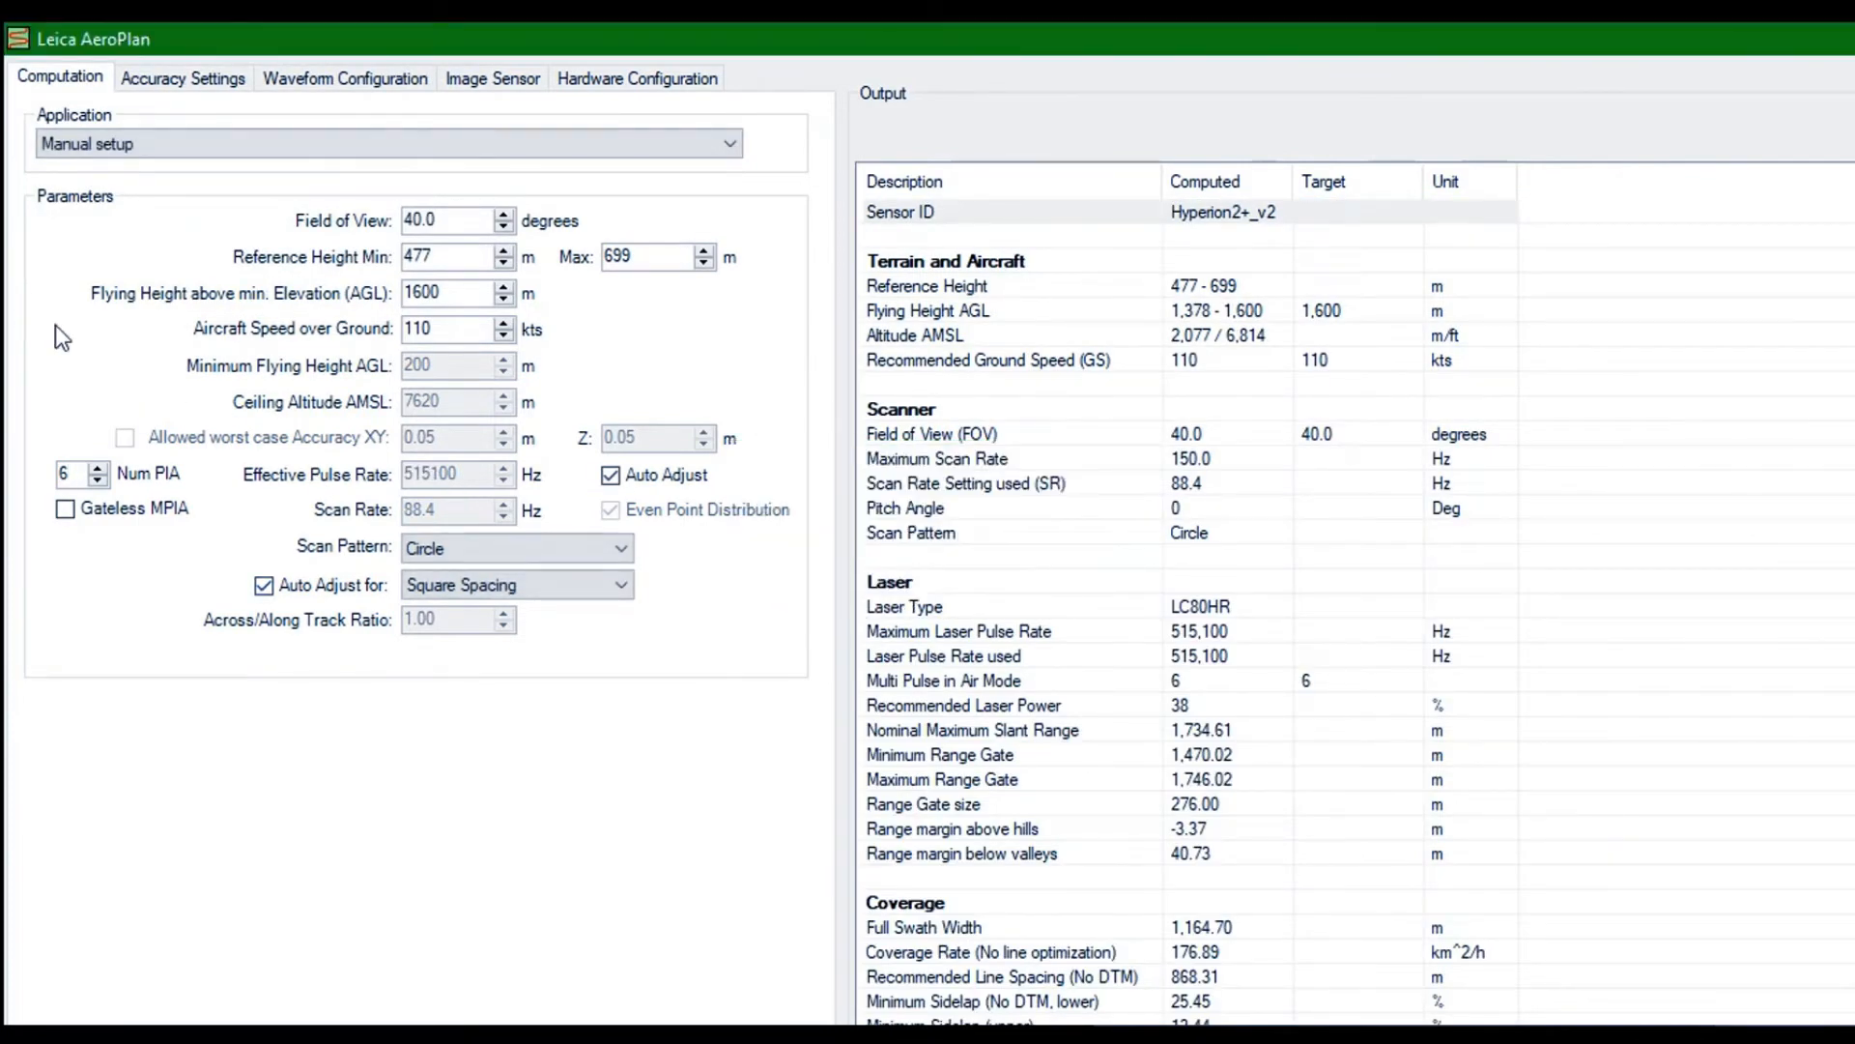
{"action": "left_click_drag", "start_coordinate": [52, 326], "coordinate": [15, 325]}
{"action": "type", "text": "5"}
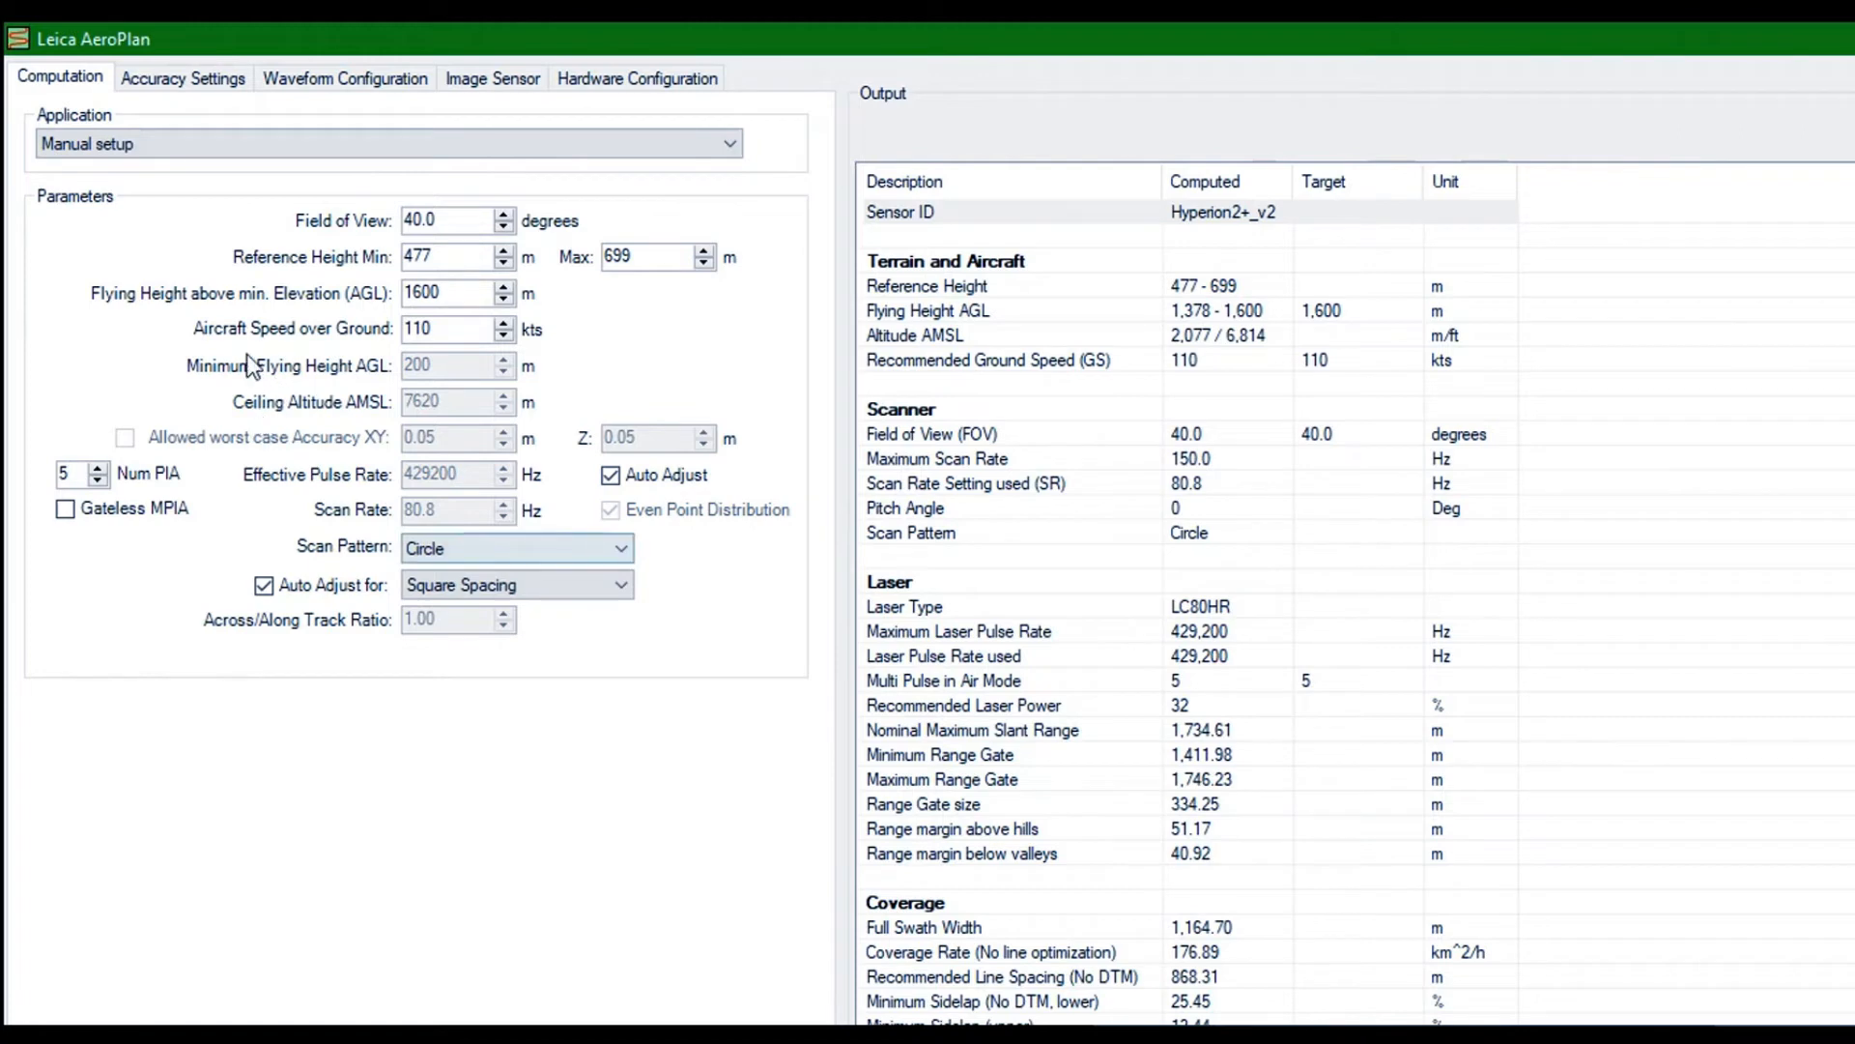
Disable the automatic square-spacing adjustment, set the scan rate to 67 Hz and review the computed output
{"action": "left_click", "coordinate": [264, 585]}
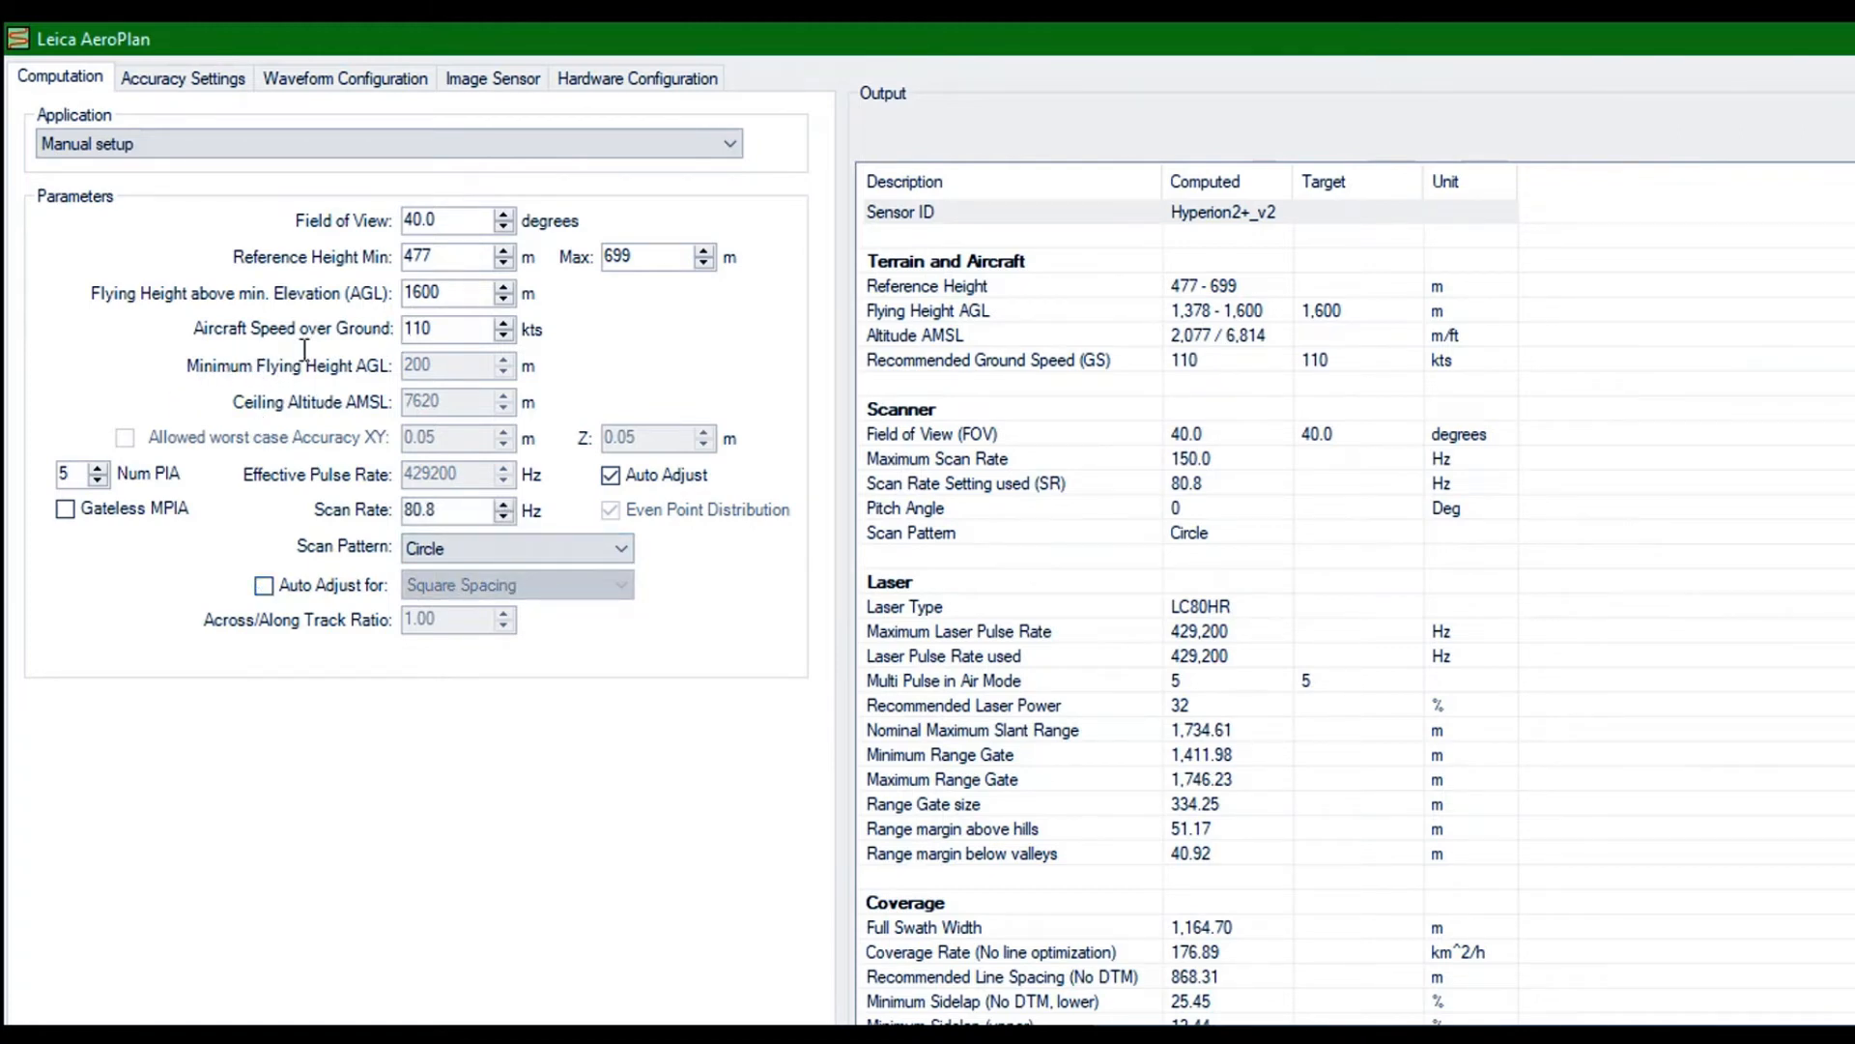
{"action": "key", "text": "Tab"}
{"action": "type", "text": "67"}
{"action": "key", "text": "Return"}
{"action": "scroll", "coordinate": [869, 486], "scroll_direction": "down", "scroll_amount": 6}
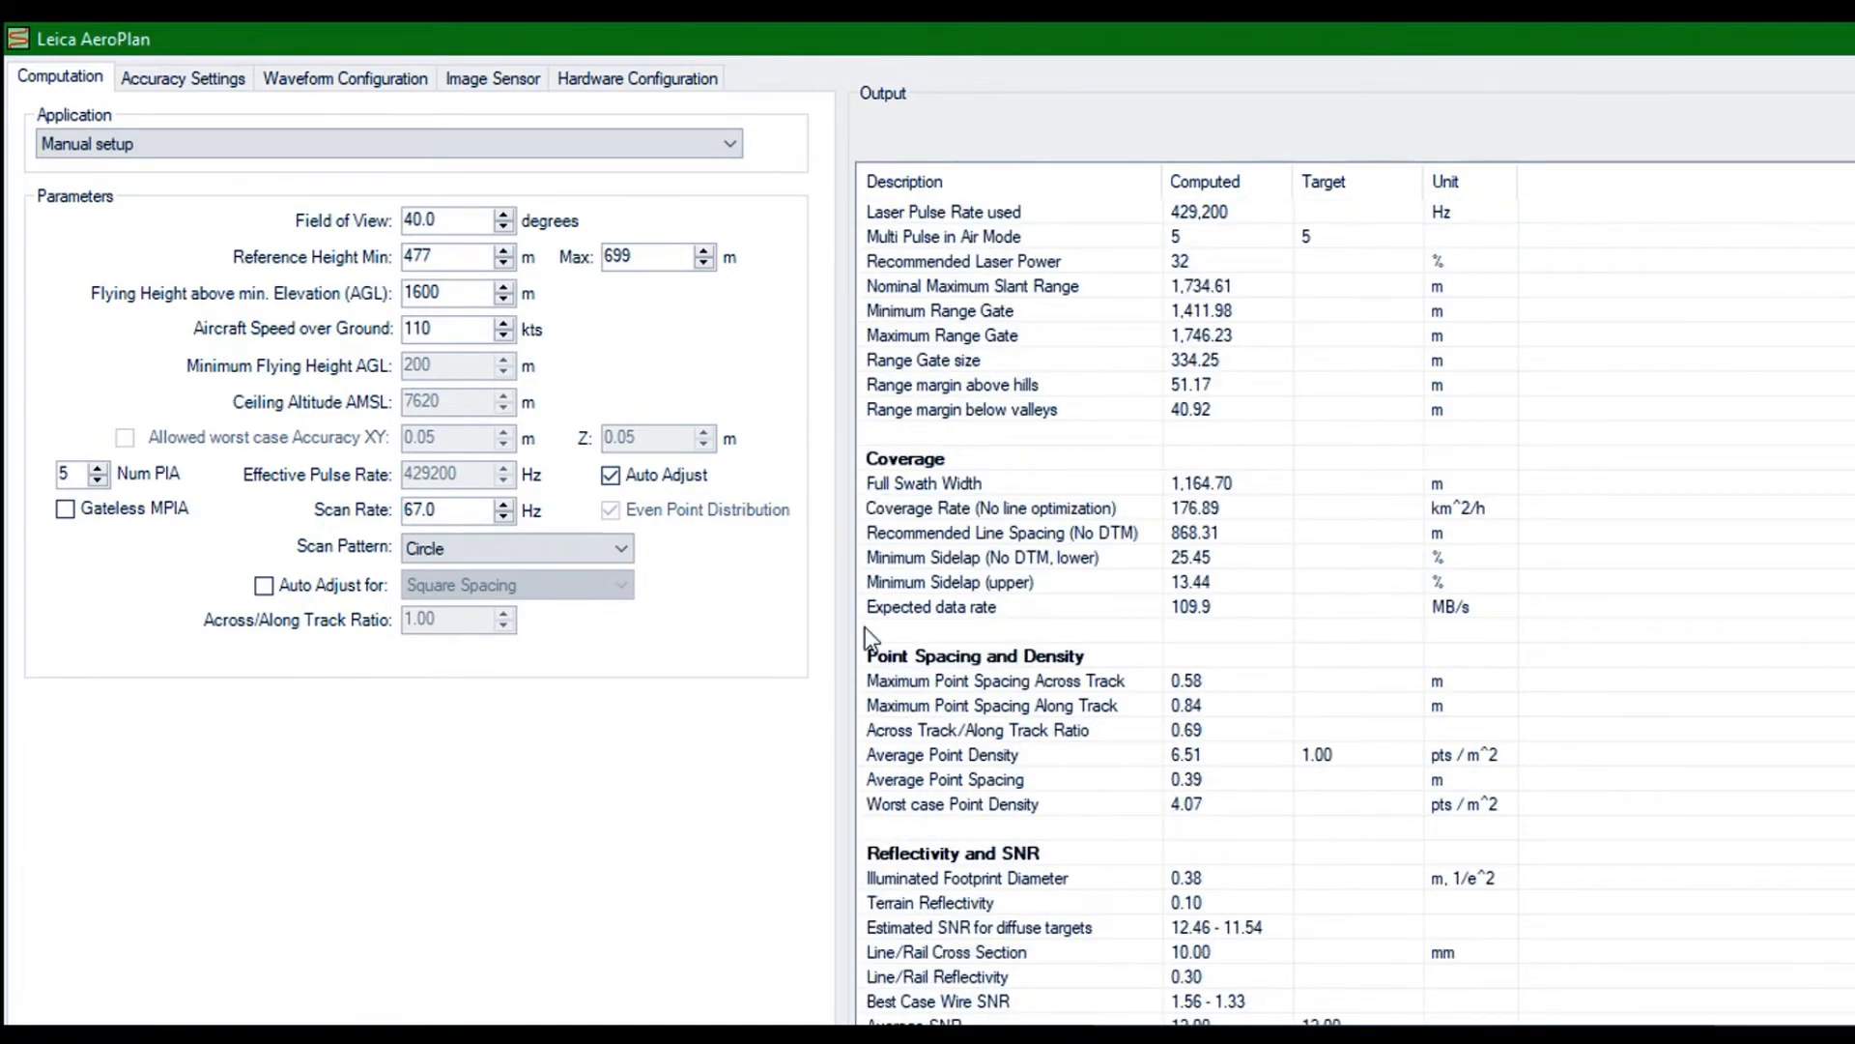
{"action": "scroll", "coordinate": [866, 626], "scroll_direction": "up", "scroll_amount": 5}
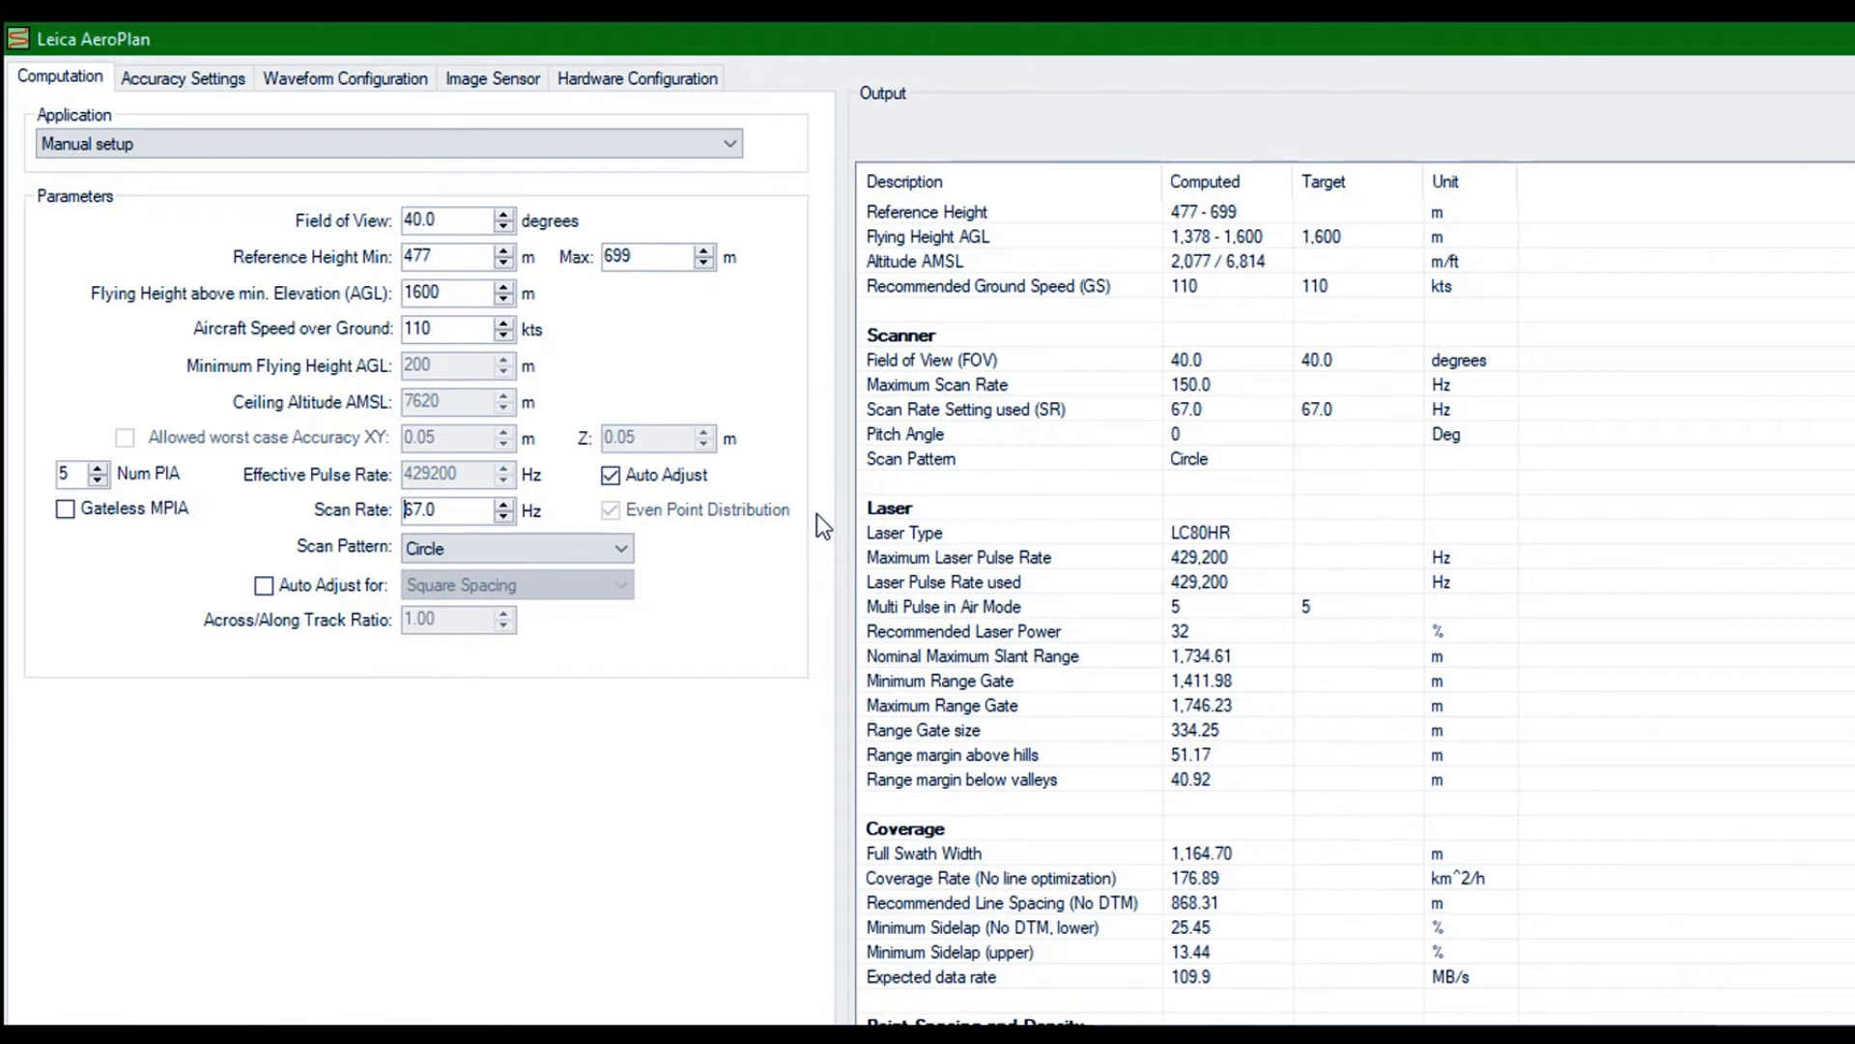
{"action": "scroll", "coordinate": [906, 557], "scroll_direction": "up", "scroll_amount": 1}
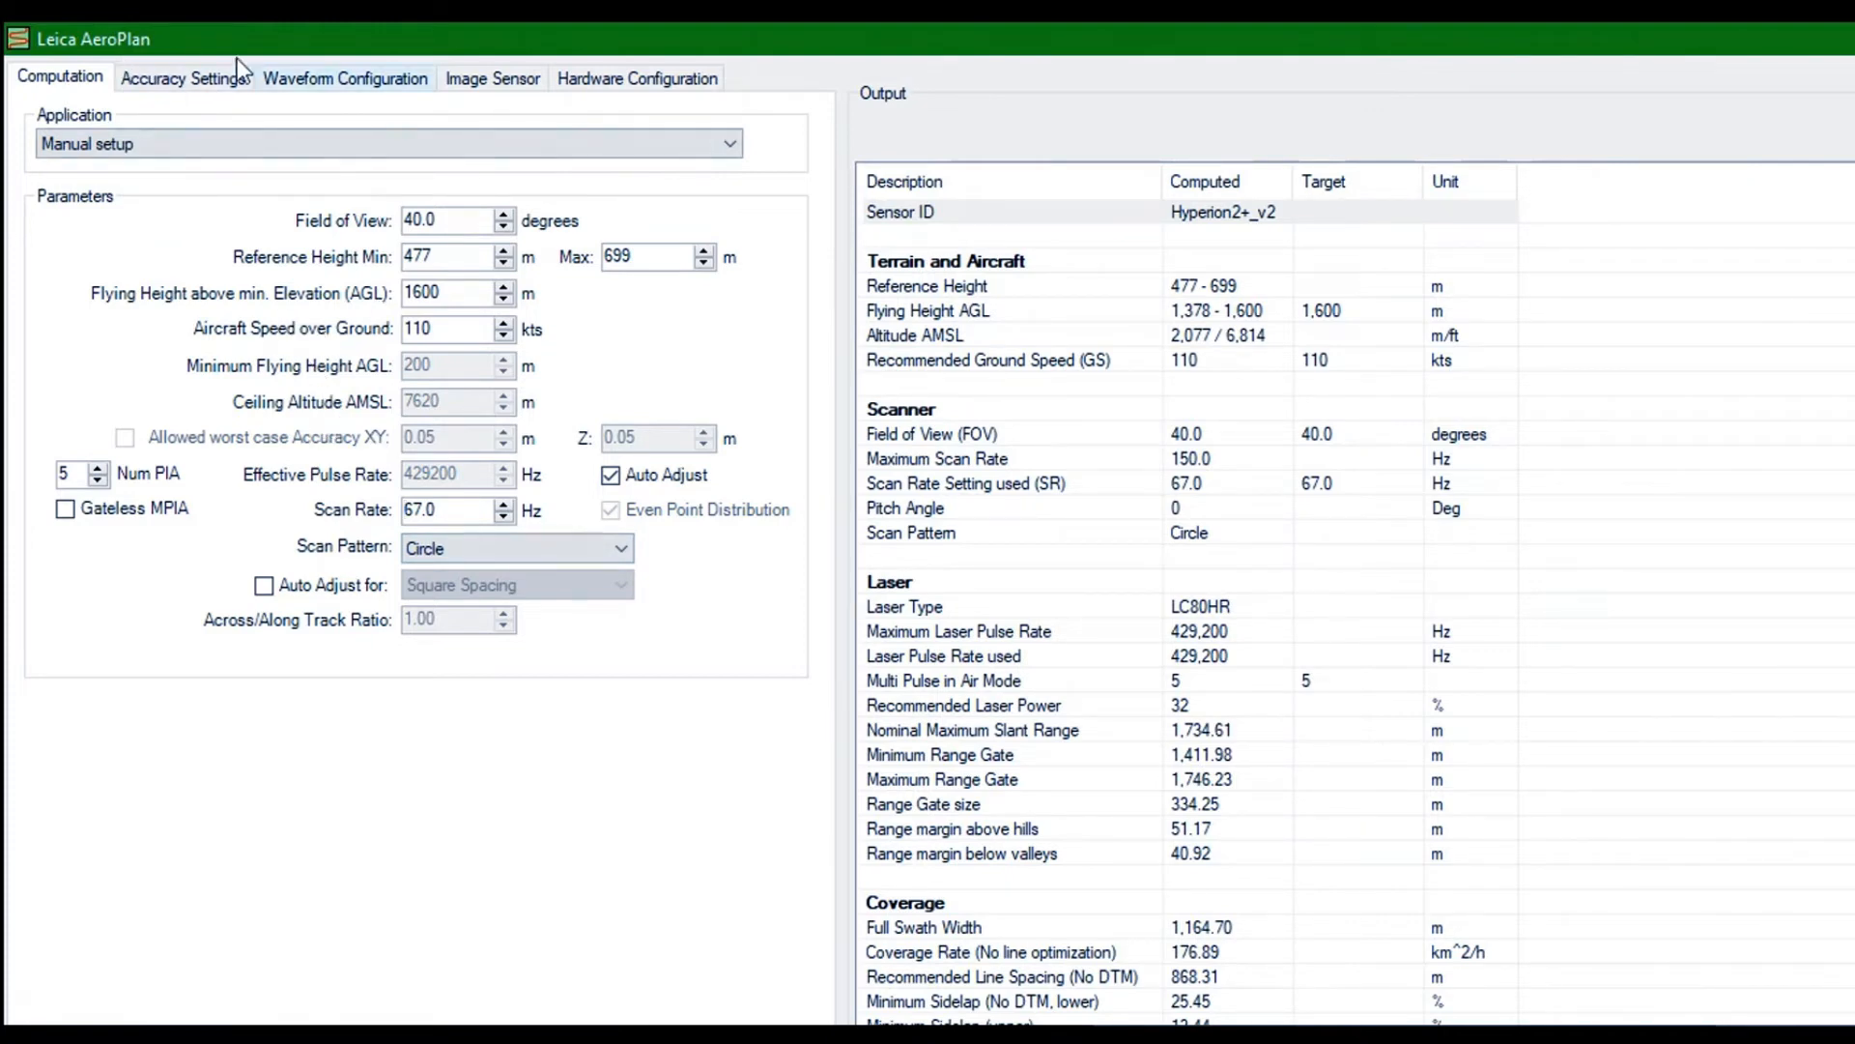
Check the hardware configuration of the W-E_C line and accept its computation
{"action": "key", "text": "ctrl+Tab"}
{"action": "key", "text": "ctrl+Tab"}
{"action": "key", "text": "ctrl+Tab"}
{"action": "key", "text": "ctrl+Tab"}
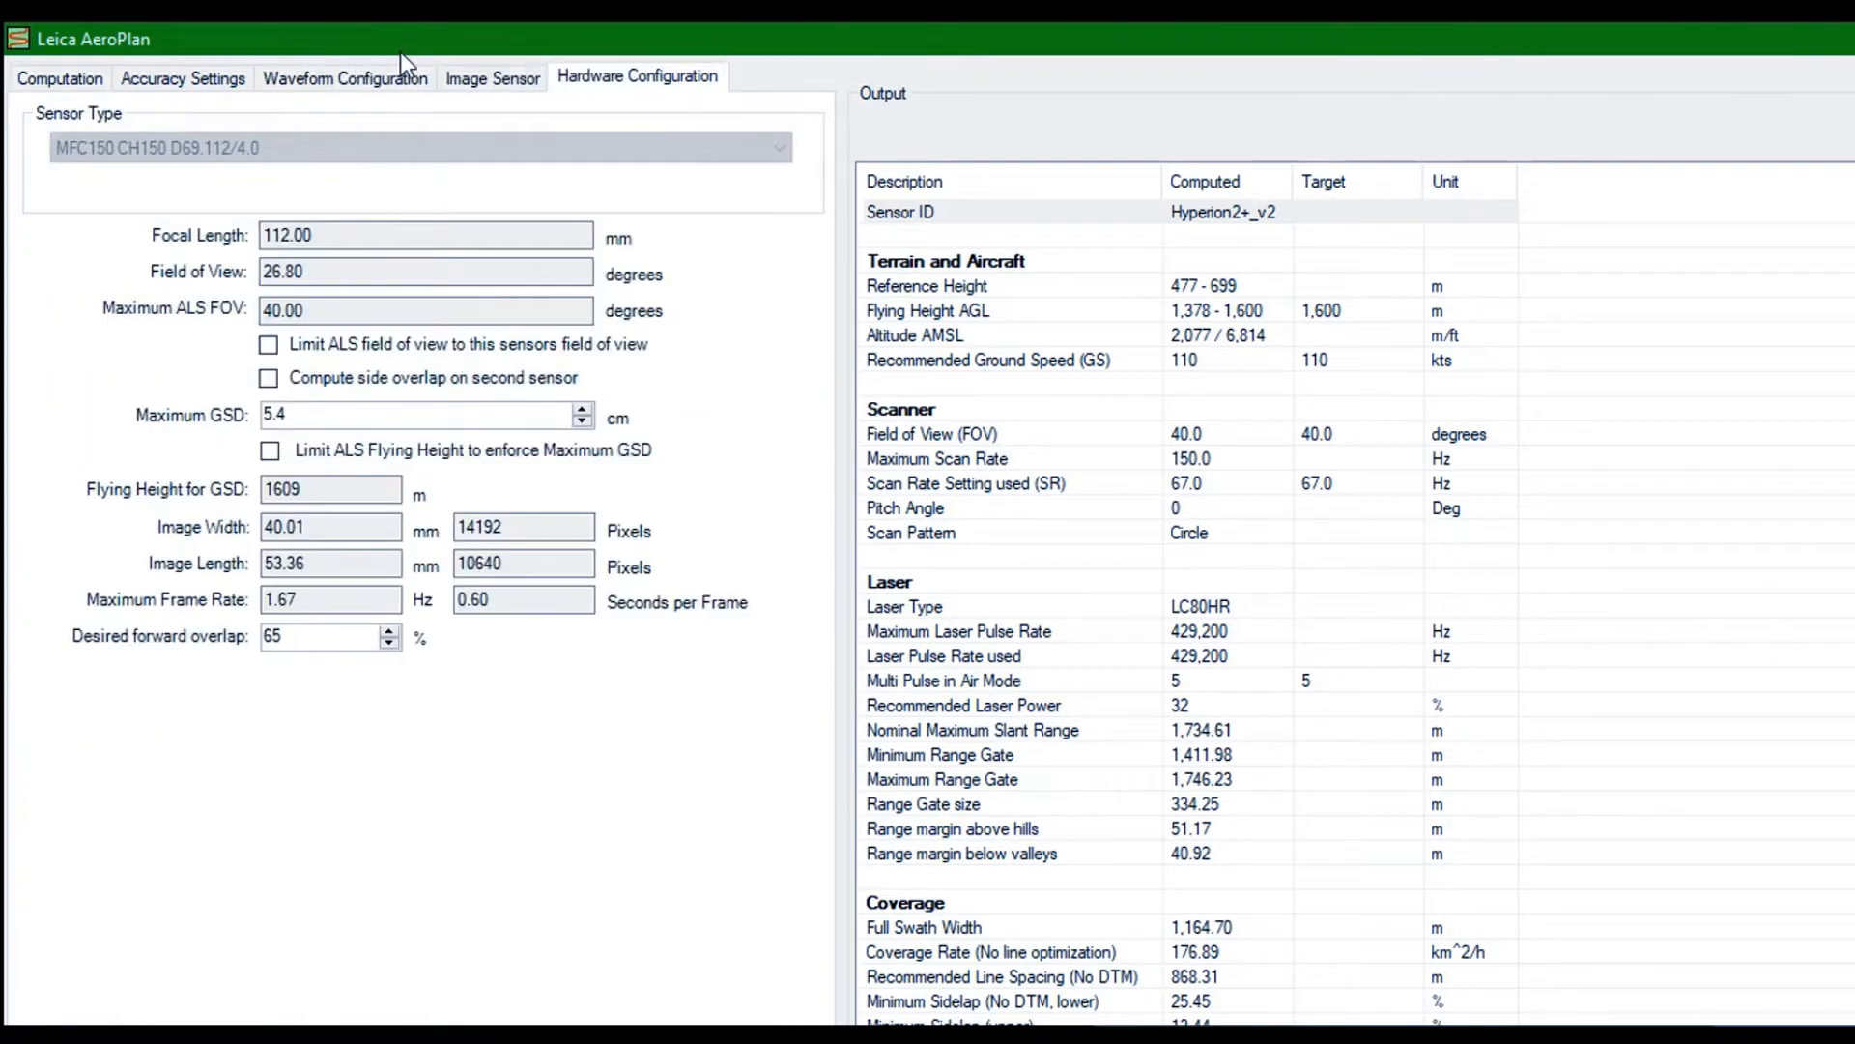
{"action": "left_click", "coordinate": [41, 60]}
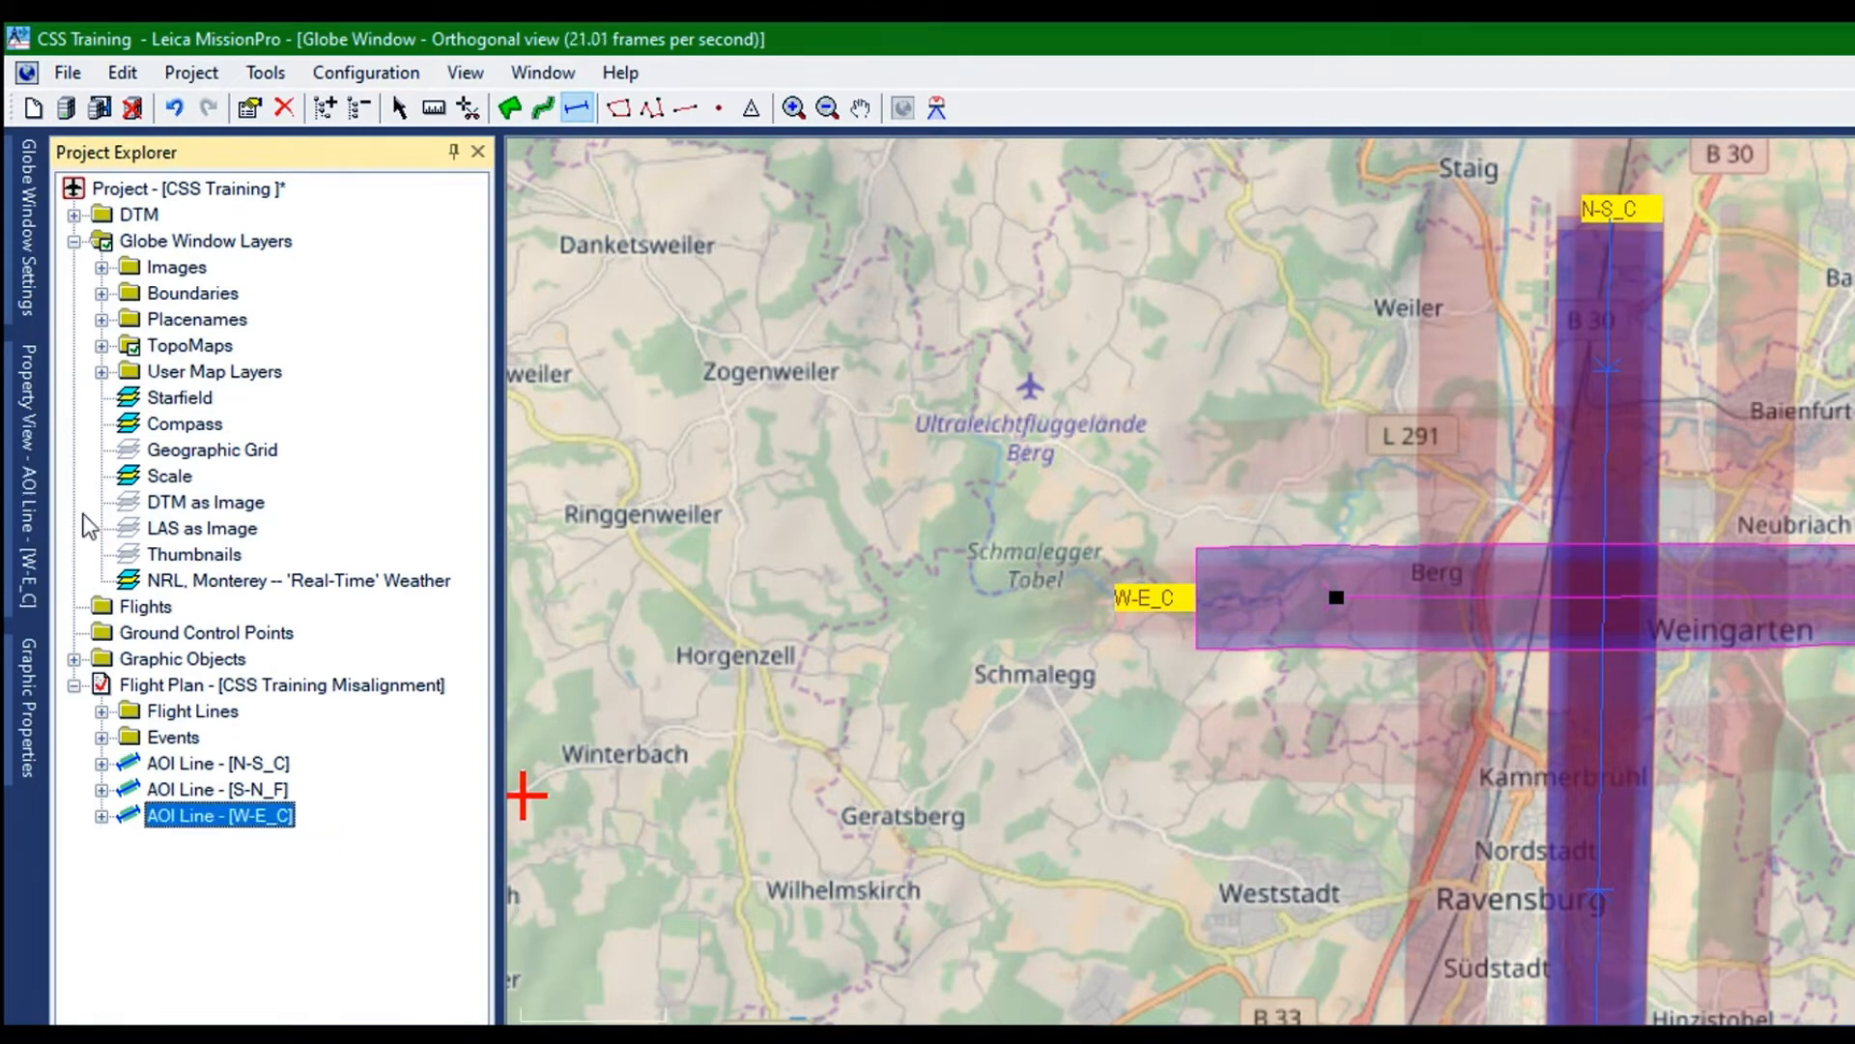
Duplicate the AOI line W-E_C in the CSS Training Misalignment flight plan
{"action": "left_click", "coordinate": [184, 711]}
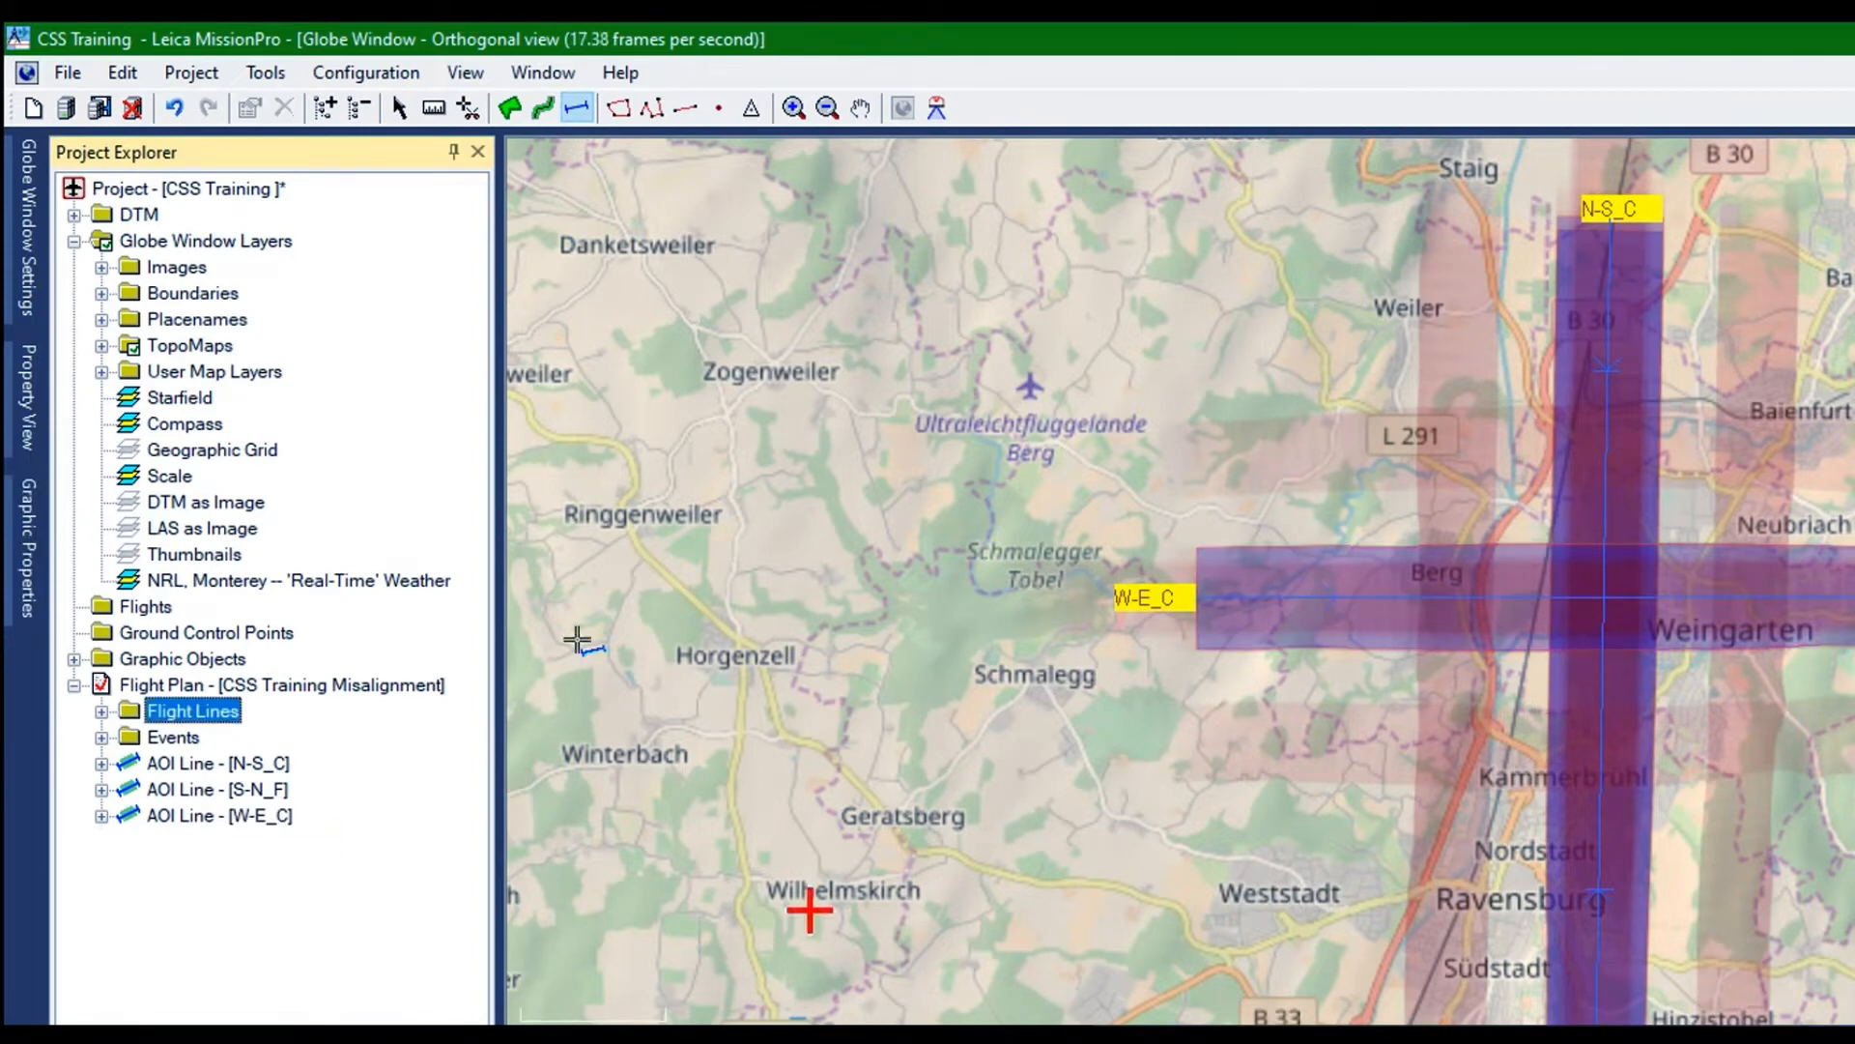
{"action": "left_click", "coordinate": [883, 1013]}
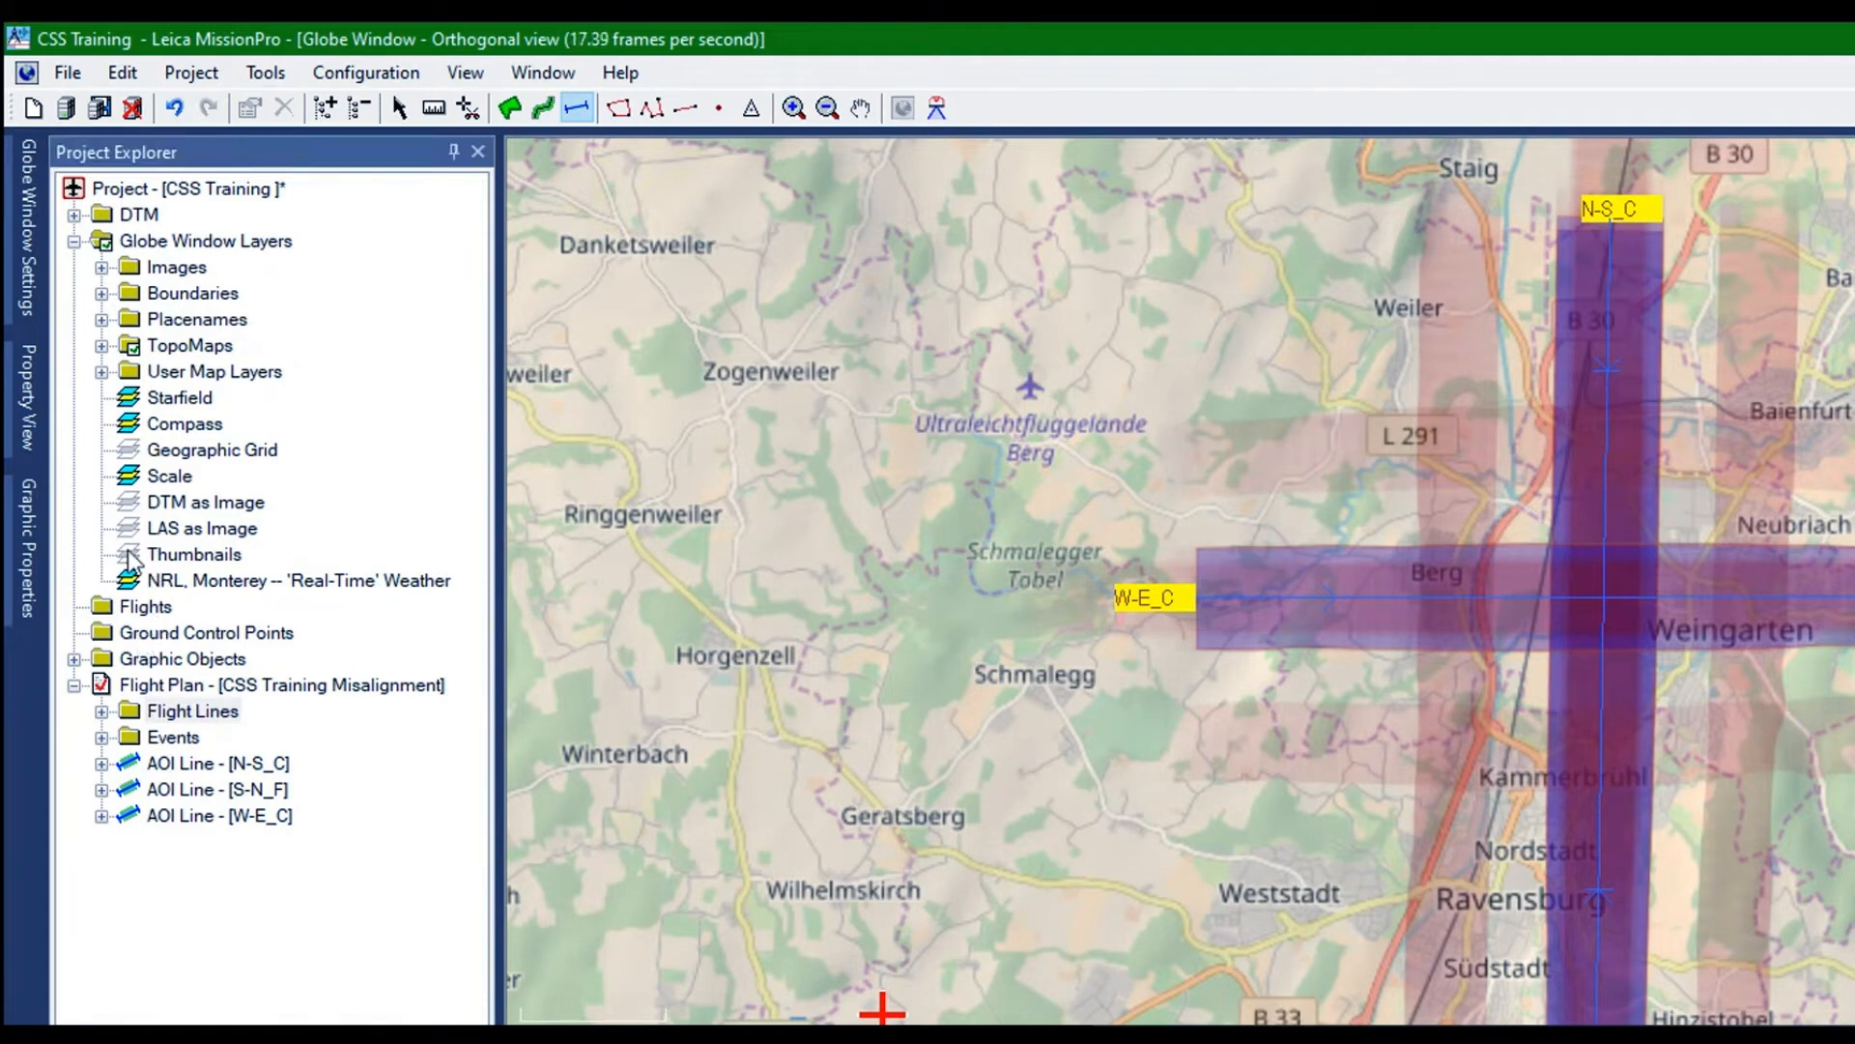
{"action": "left_click", "coordinate": [181, 816]}
{"action": "right_click", "coordinate": [120, 545]}
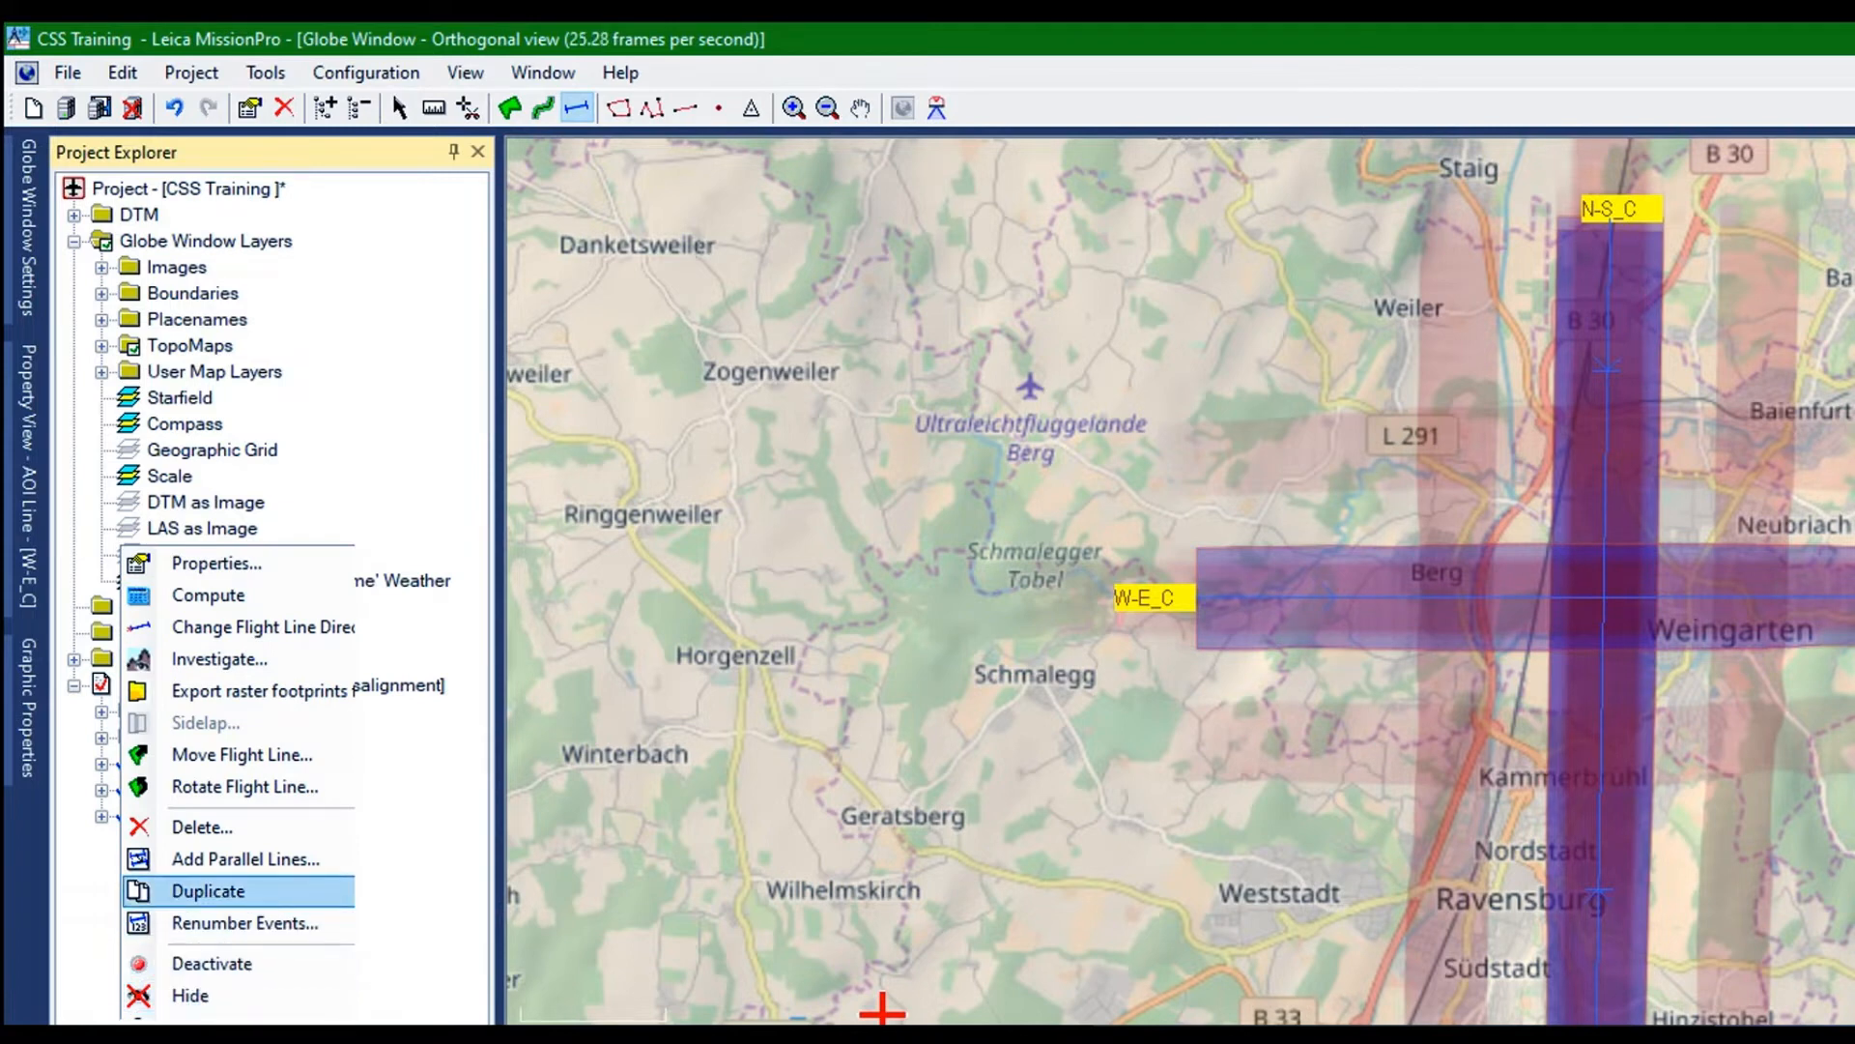
{"action": "left_click", "coordinate": [207, 890]}
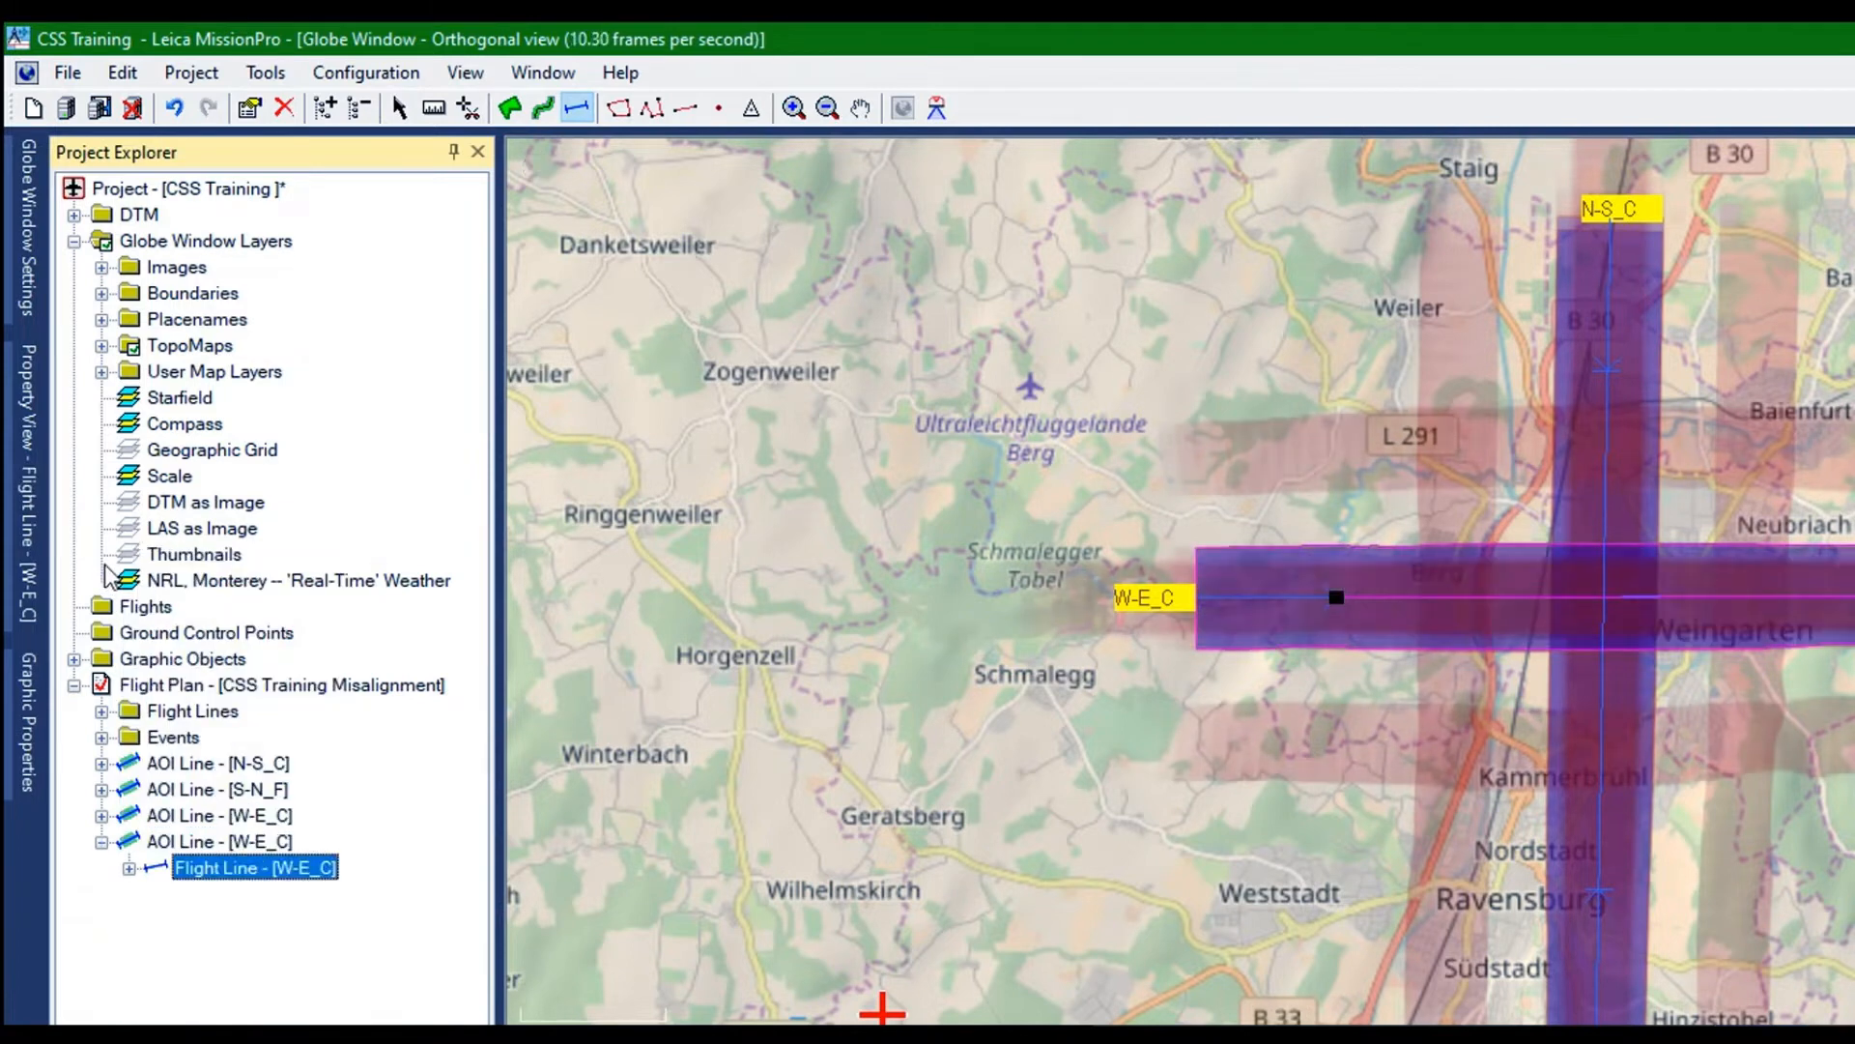
Rename the duplicated W-E_C line as E-W_C in its flight line properties
{"action": "left_click", "coordinate": [111, 563]}
{"action": "right_click", "coordinate": [110, 563]}
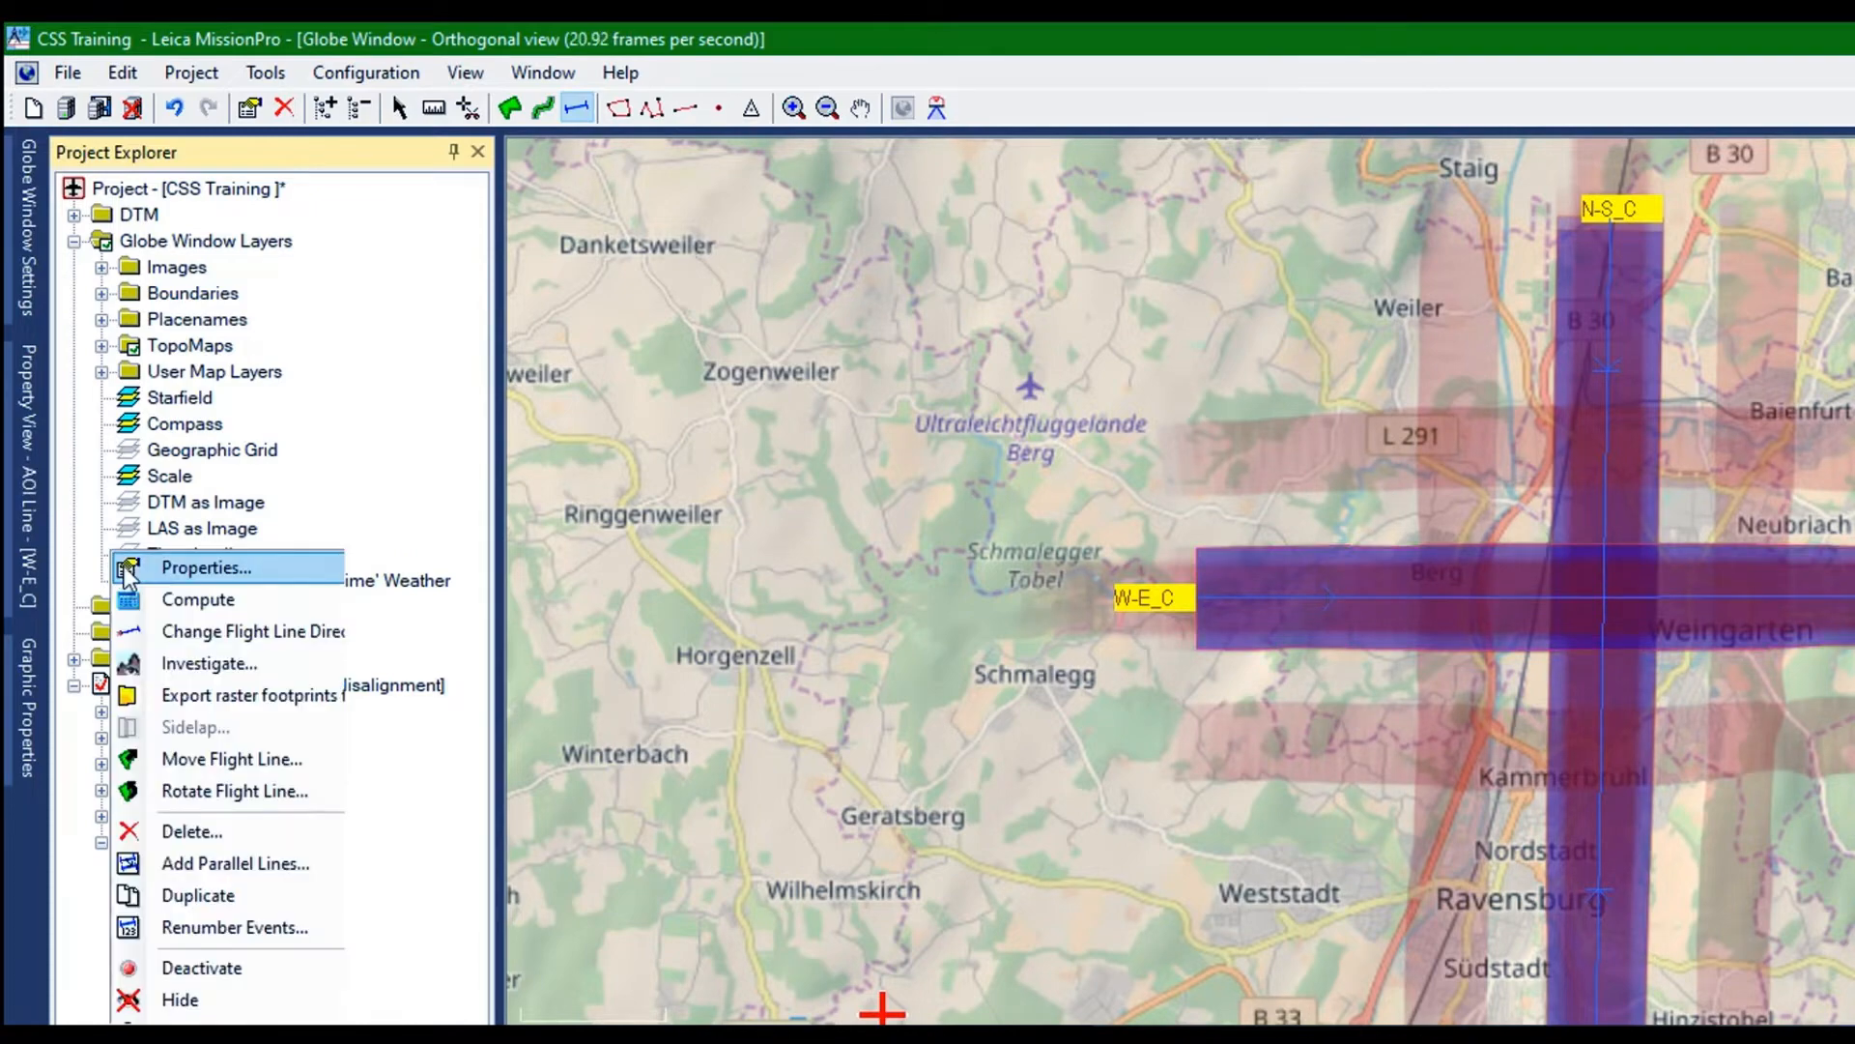
{"action": "left_click", "coordinate": [166, 561]}
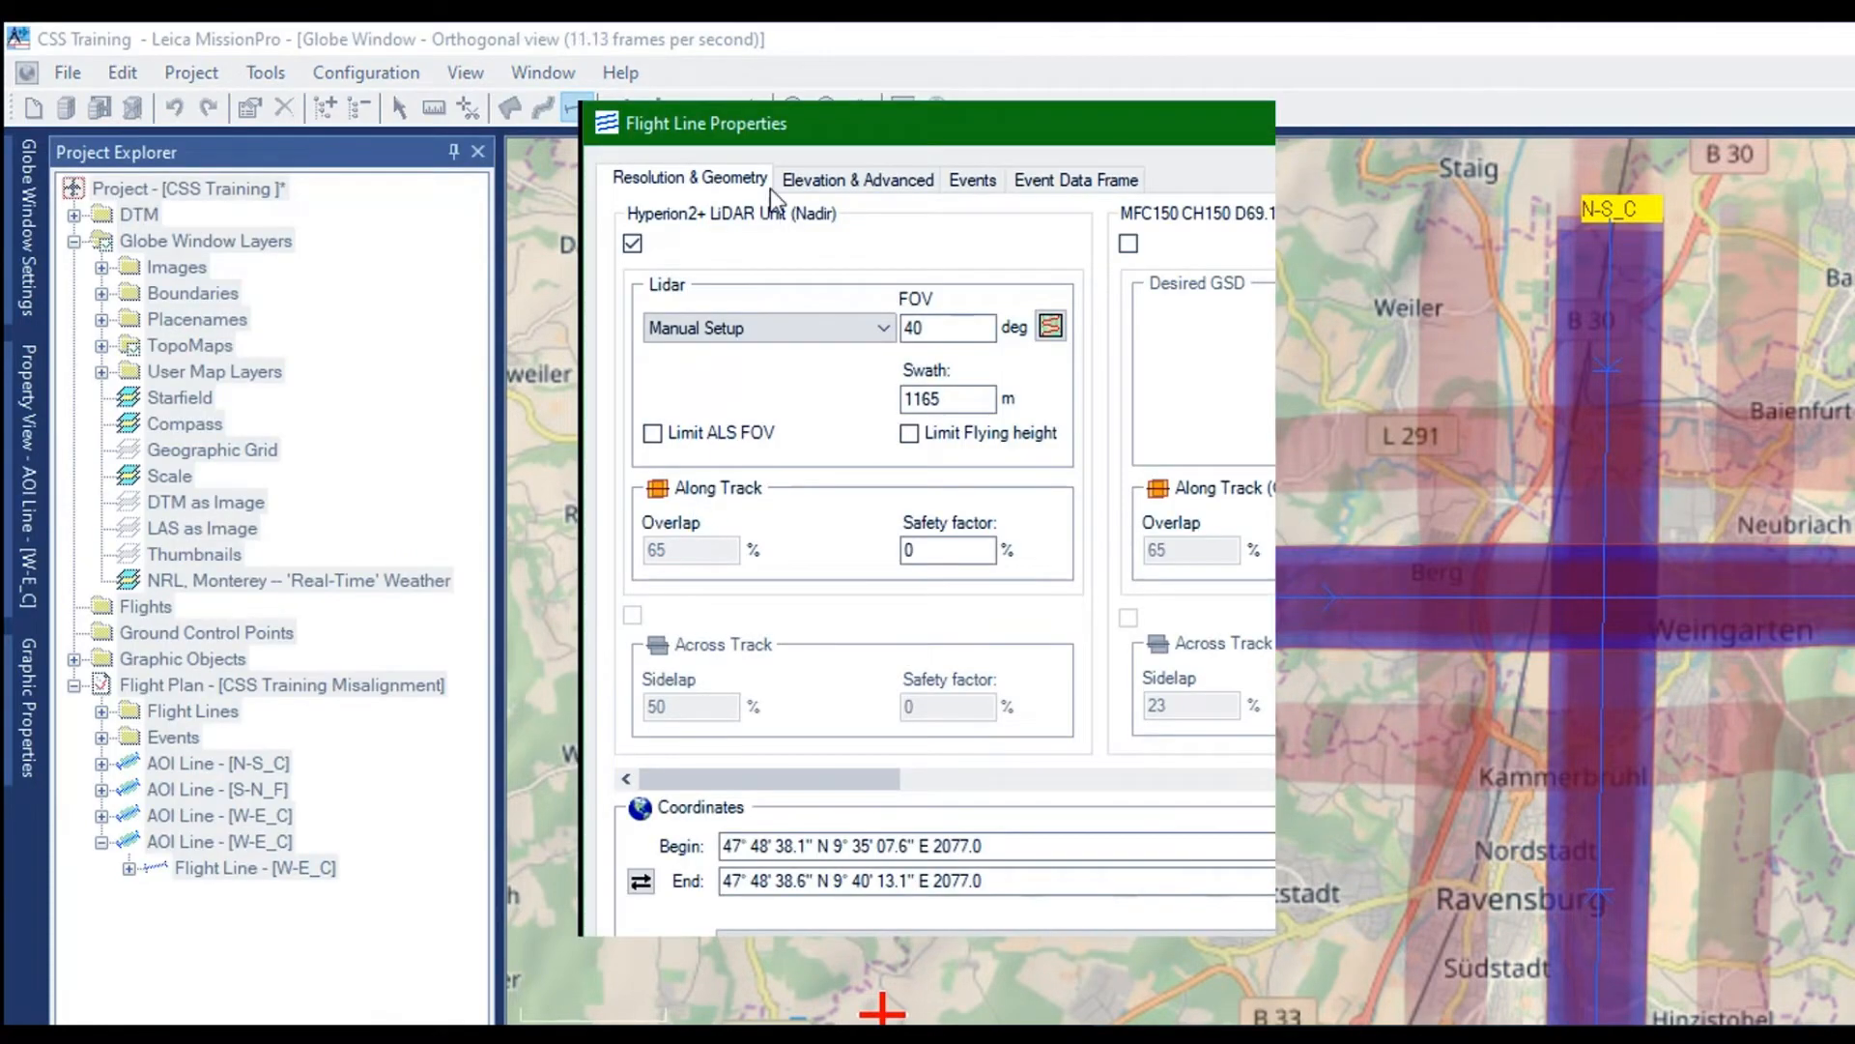
{"action": "left_click", "coordinate": [850, 180]}
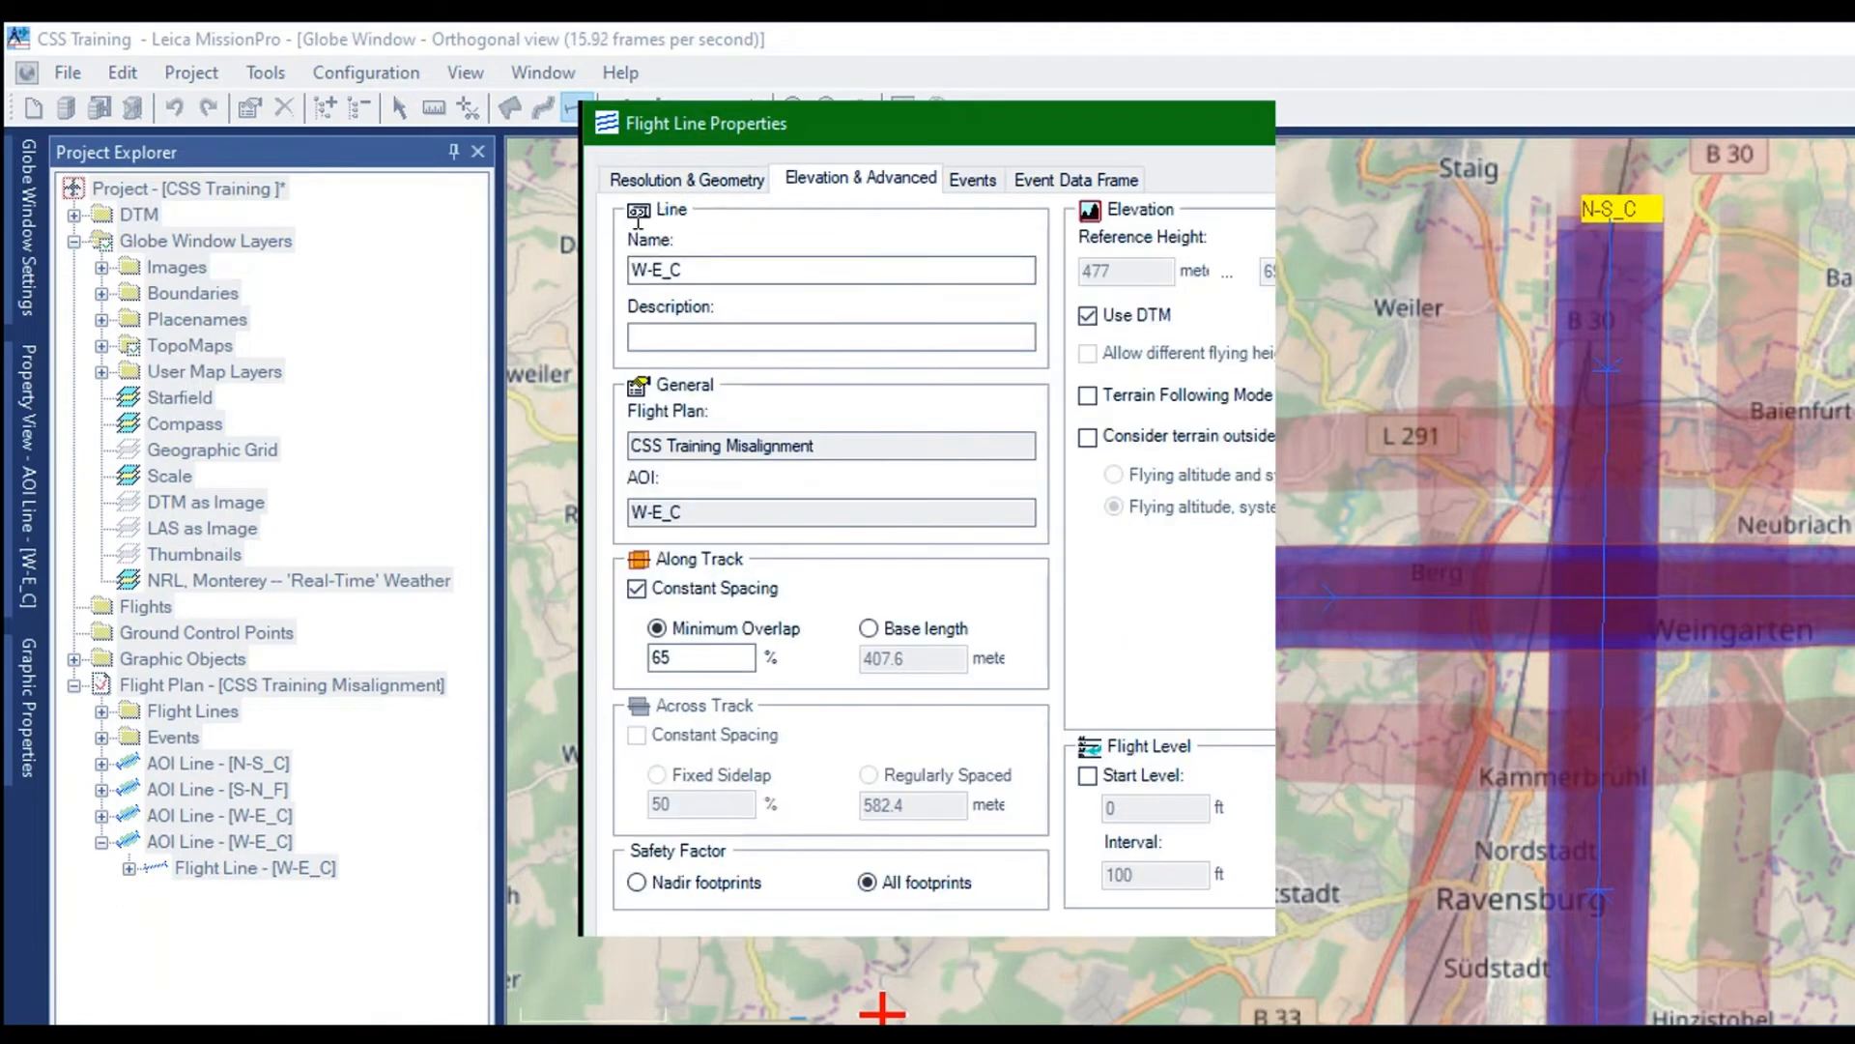
{"action": "left_click", "coordinate": [643, 269]}
{"action": "key", "text": "Delete"}
{"action": "key", "text": "Delete"}
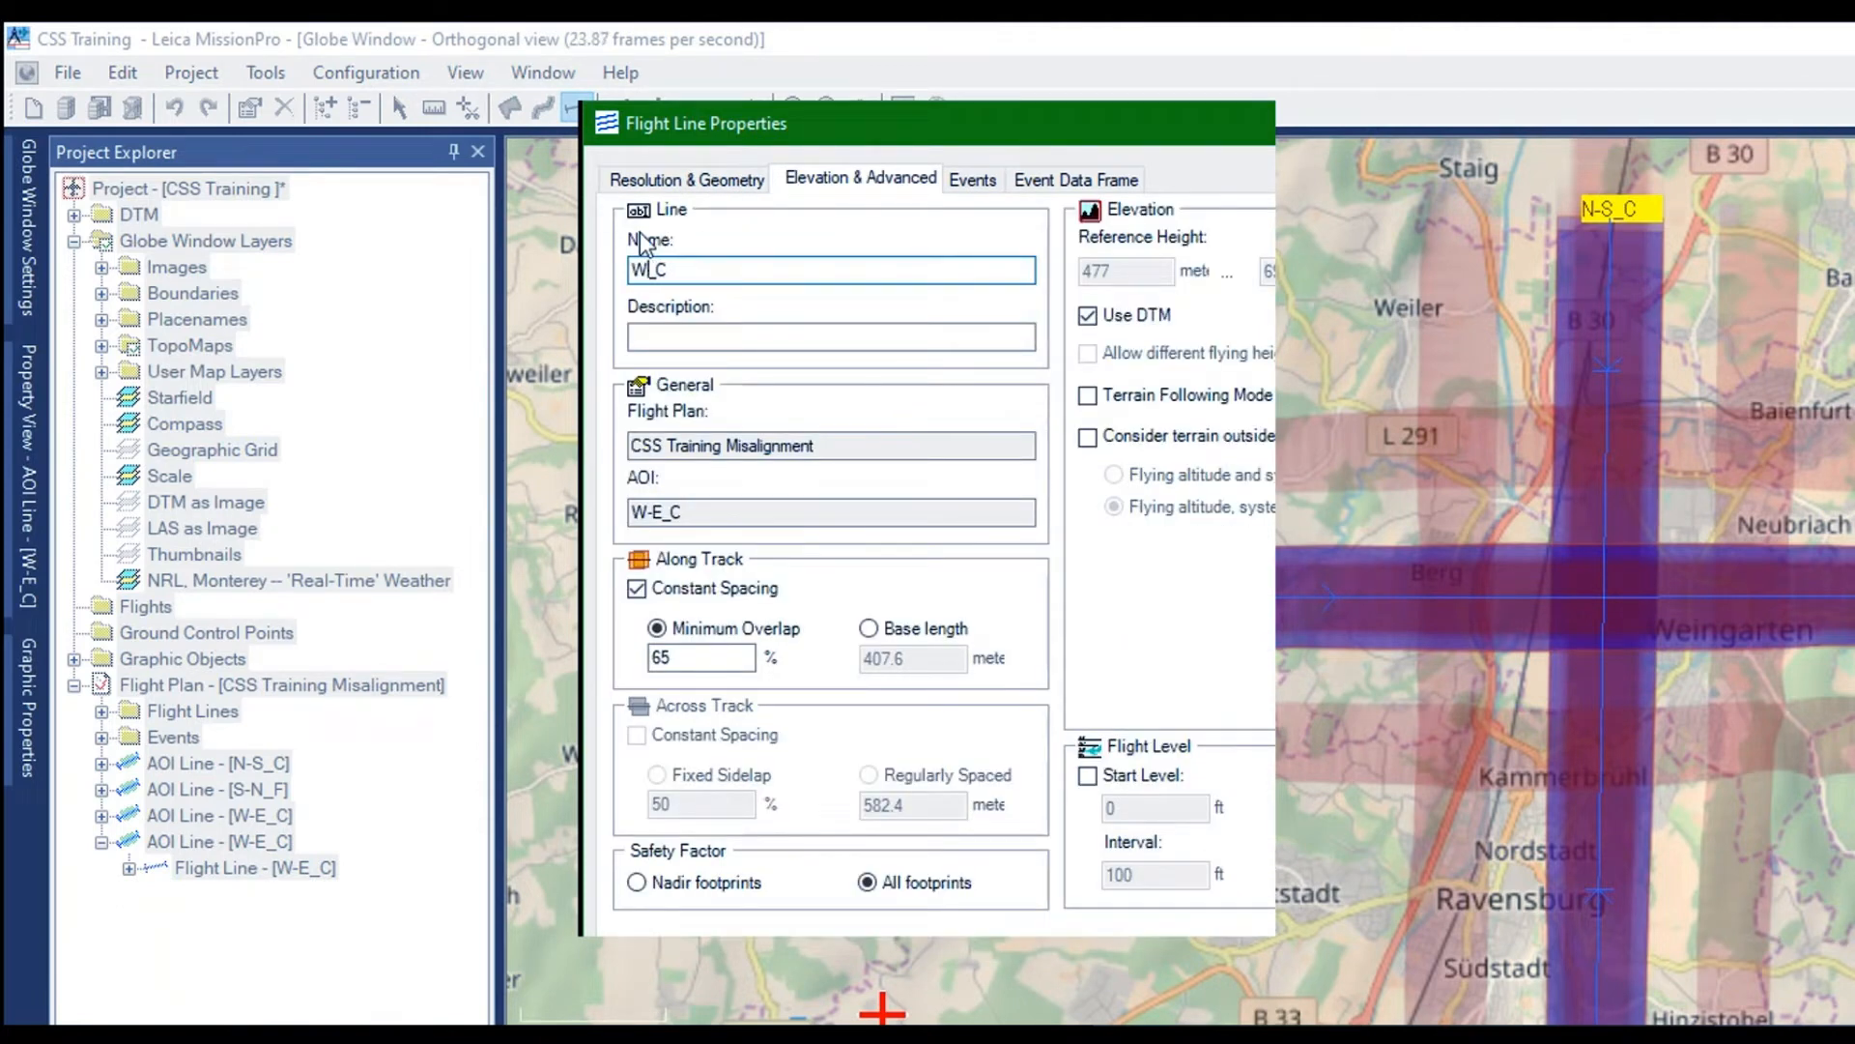
{"action": "key", "text": "BackSpace"}
{"action": "type", "text": "E-W"}
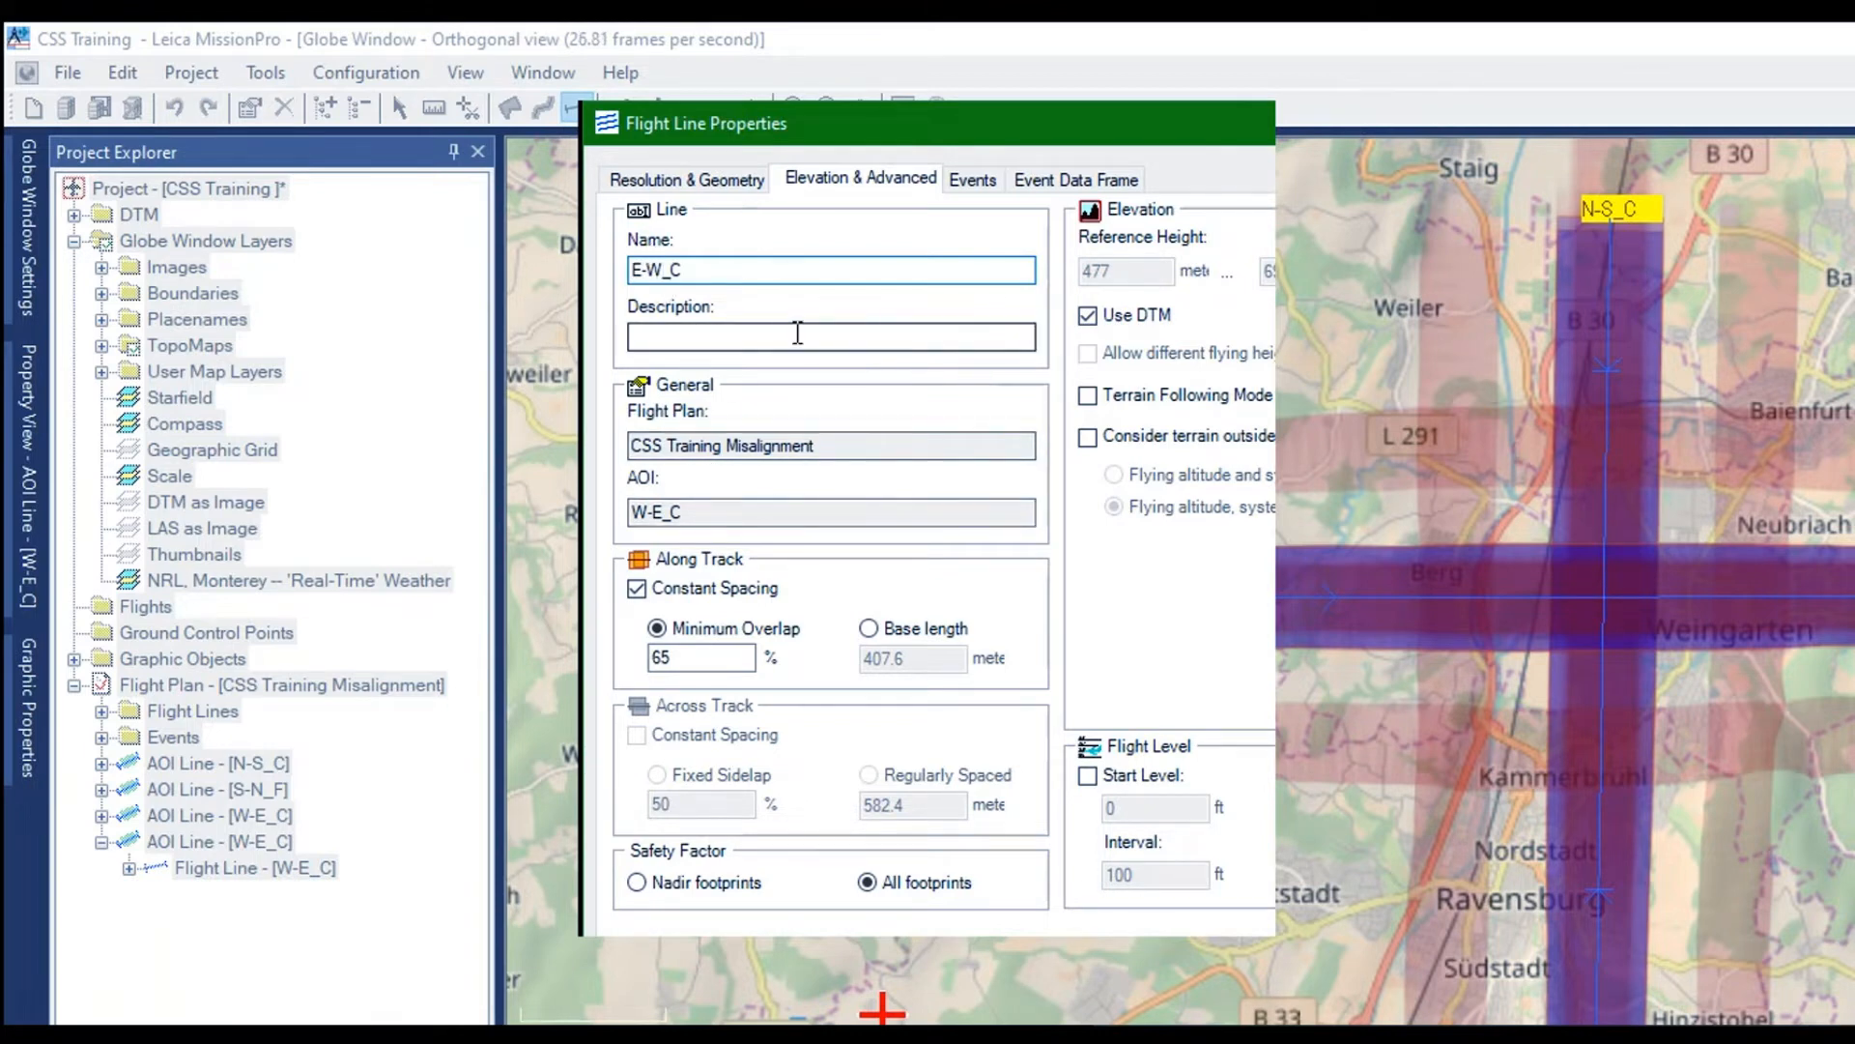
Set the E-W_C line's scan pattern to Flower and its scan rate to 150 Hz in the LiDAR computation settings
{"action": "left_click", "coordinate": [682, 177]}
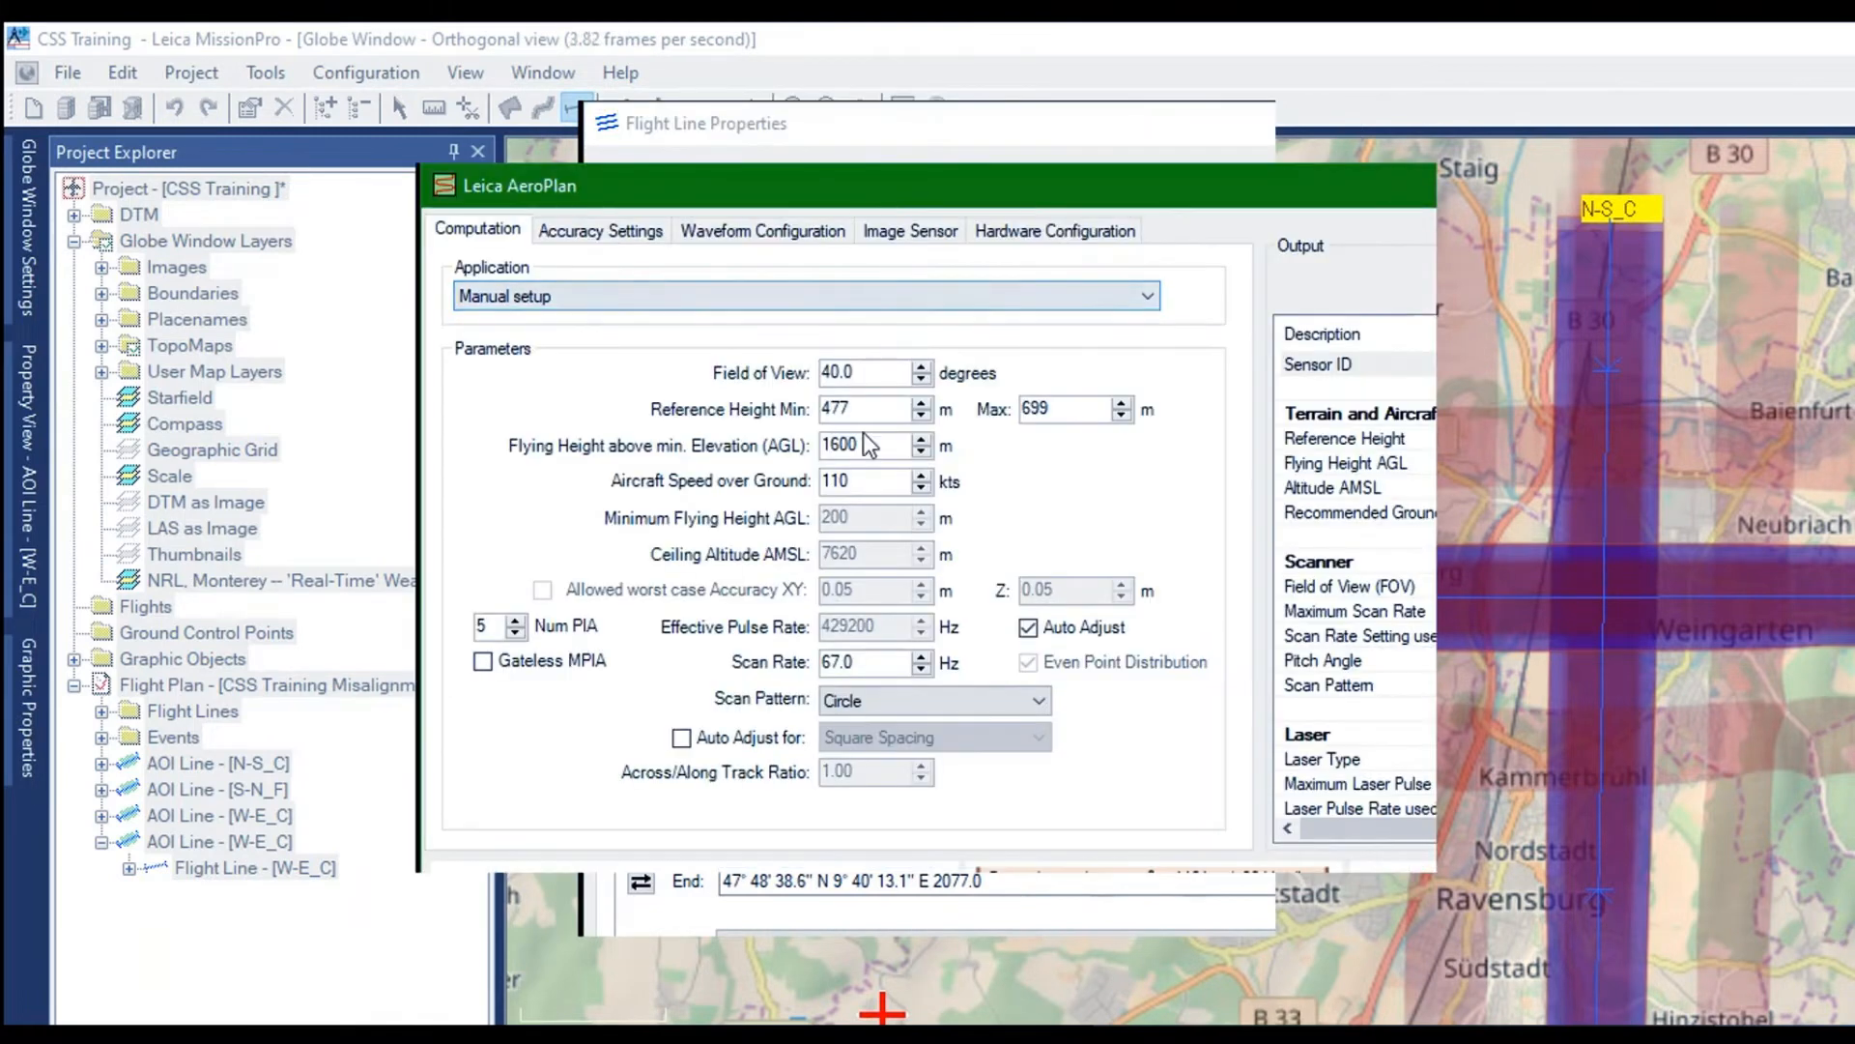
{"action": "left_click", "coordinate": [827, 520]}
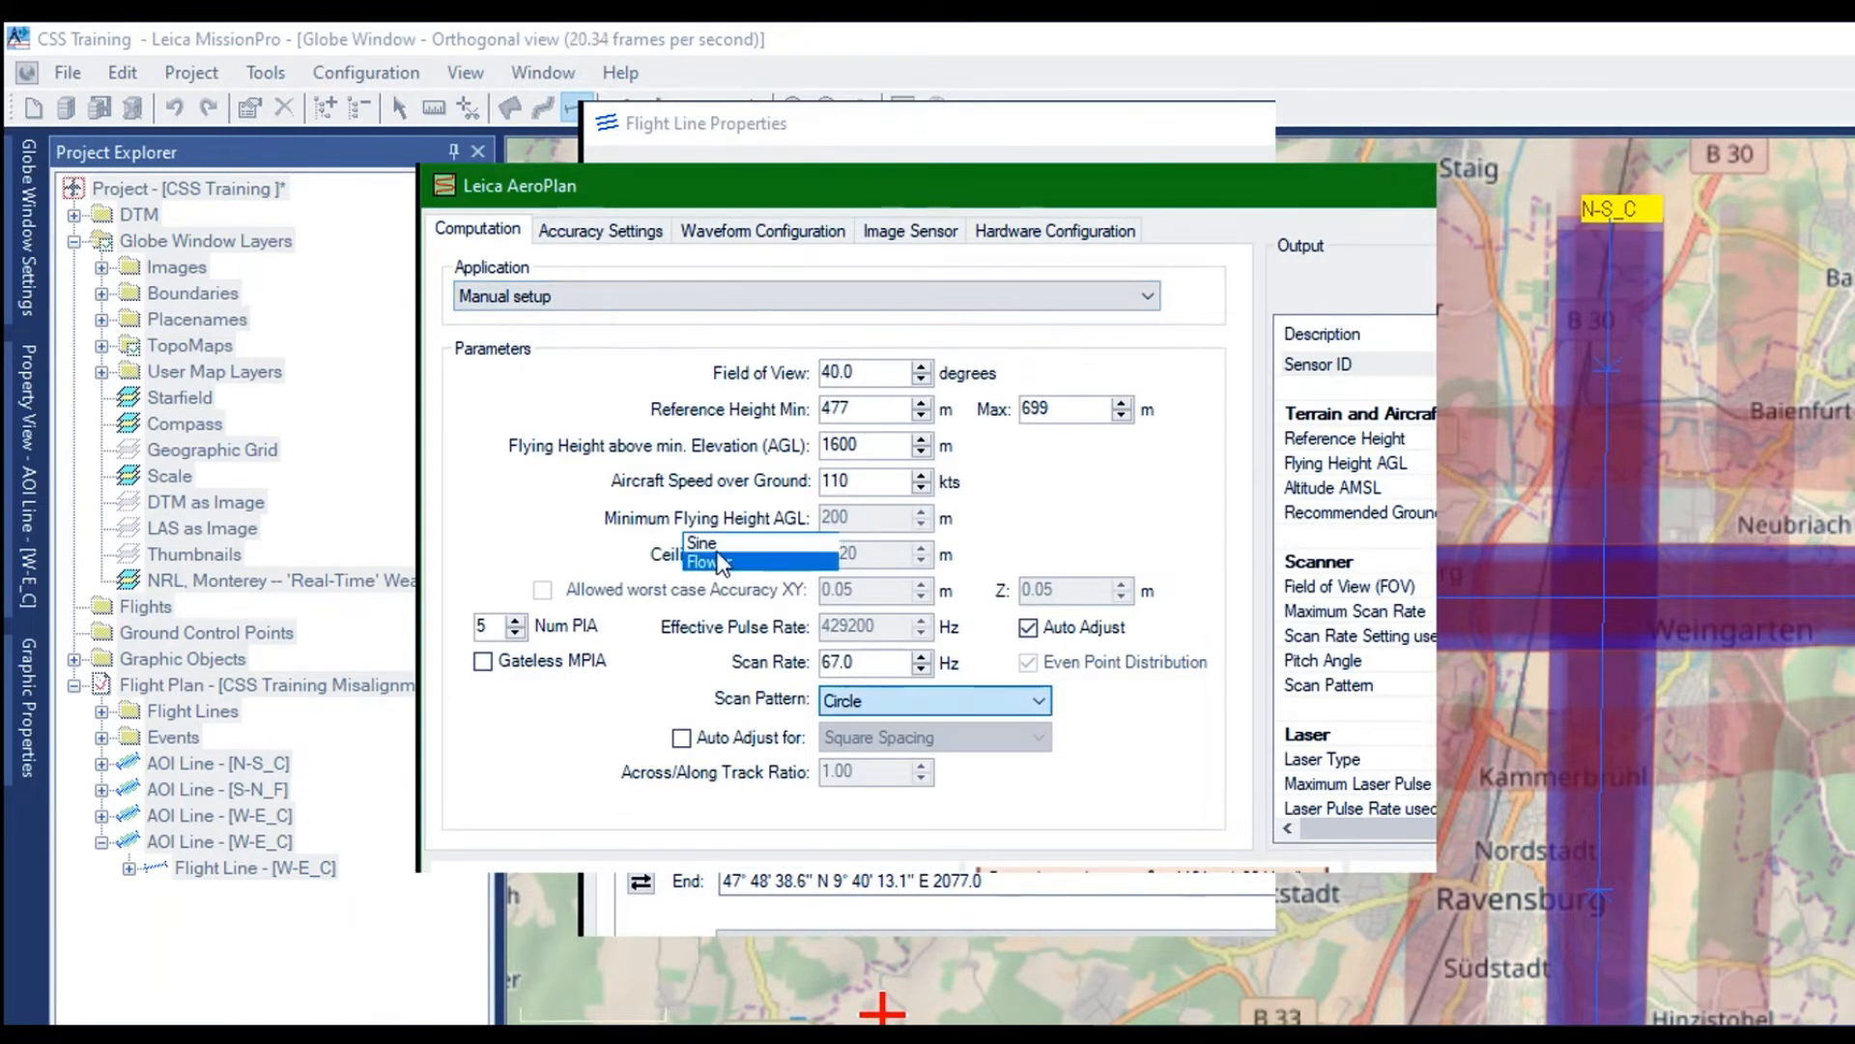
{"action": "left_click", "coordinate": [713, 556]}
{"action": "key", "text": "shift+Tab"}
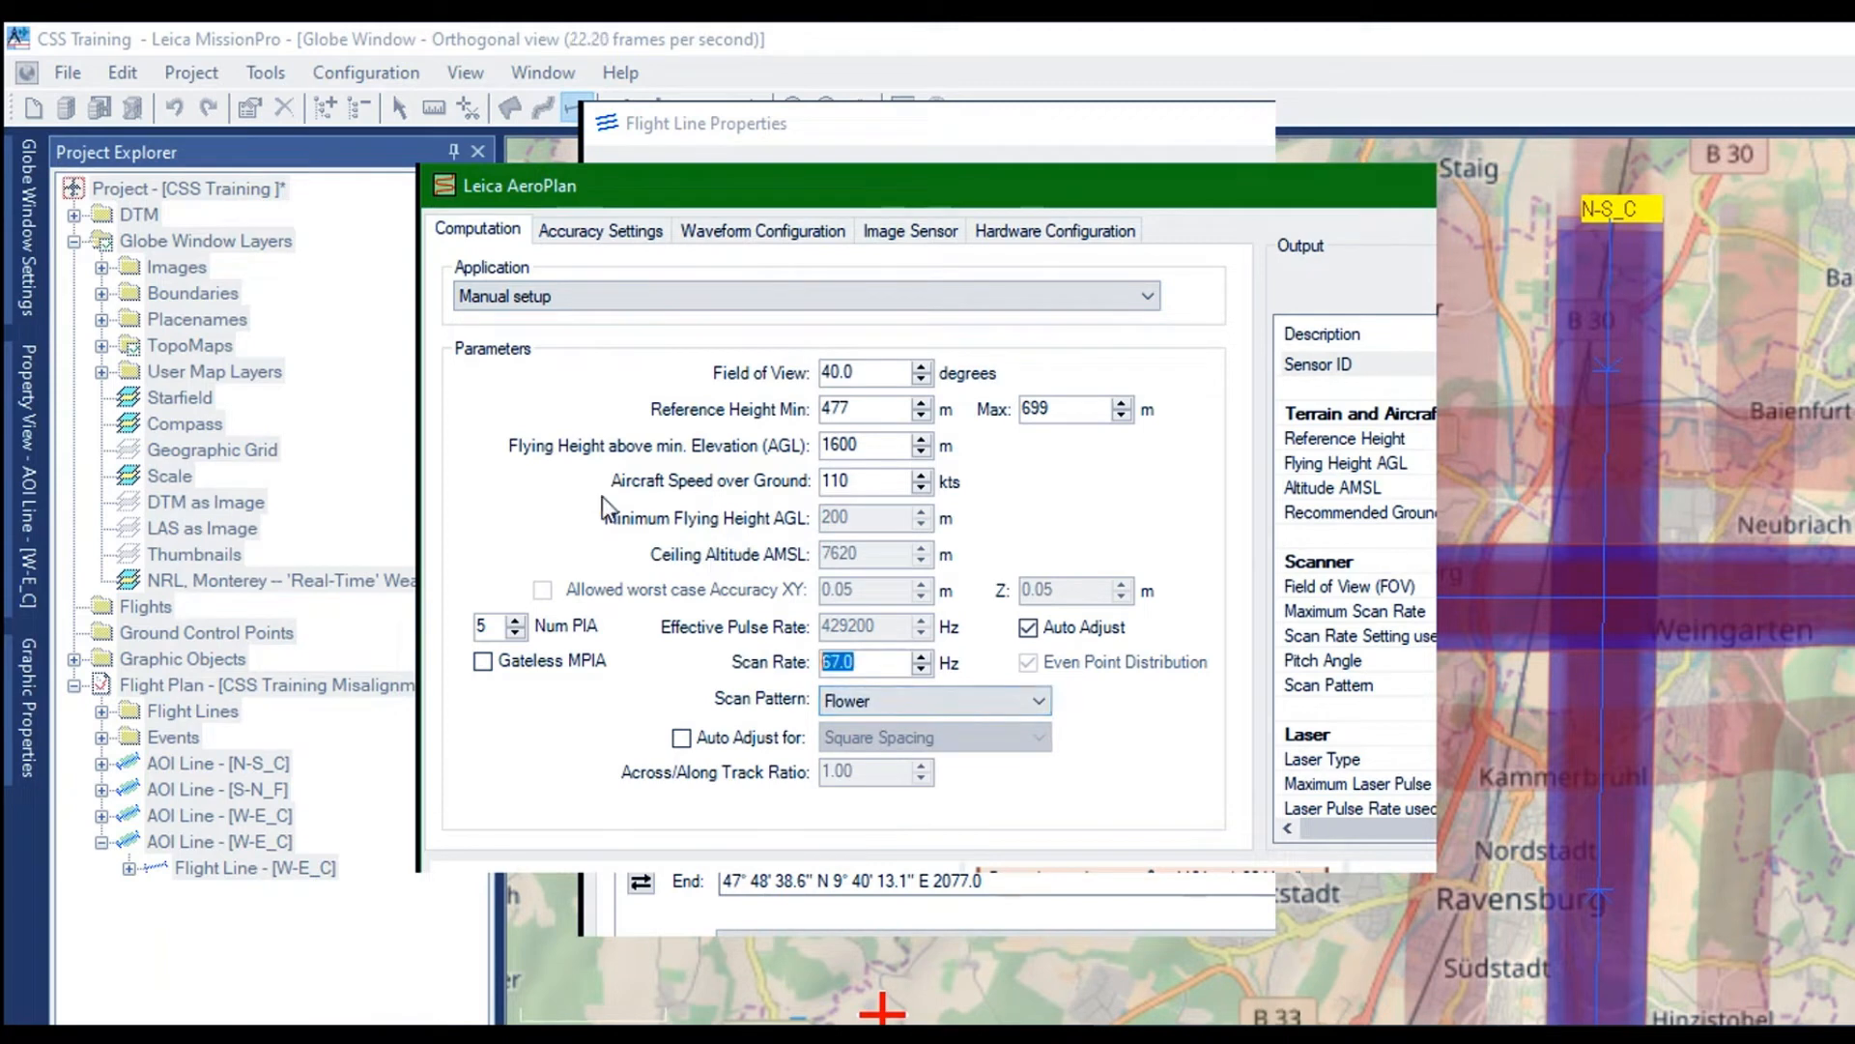
{"action": "type", "text": "150"}
Set the desired signal-to-noise ratio of the E-W_C line to 7.1 in the accuracy settings
{"action": "left_click", "coordinate": [542, 227]}
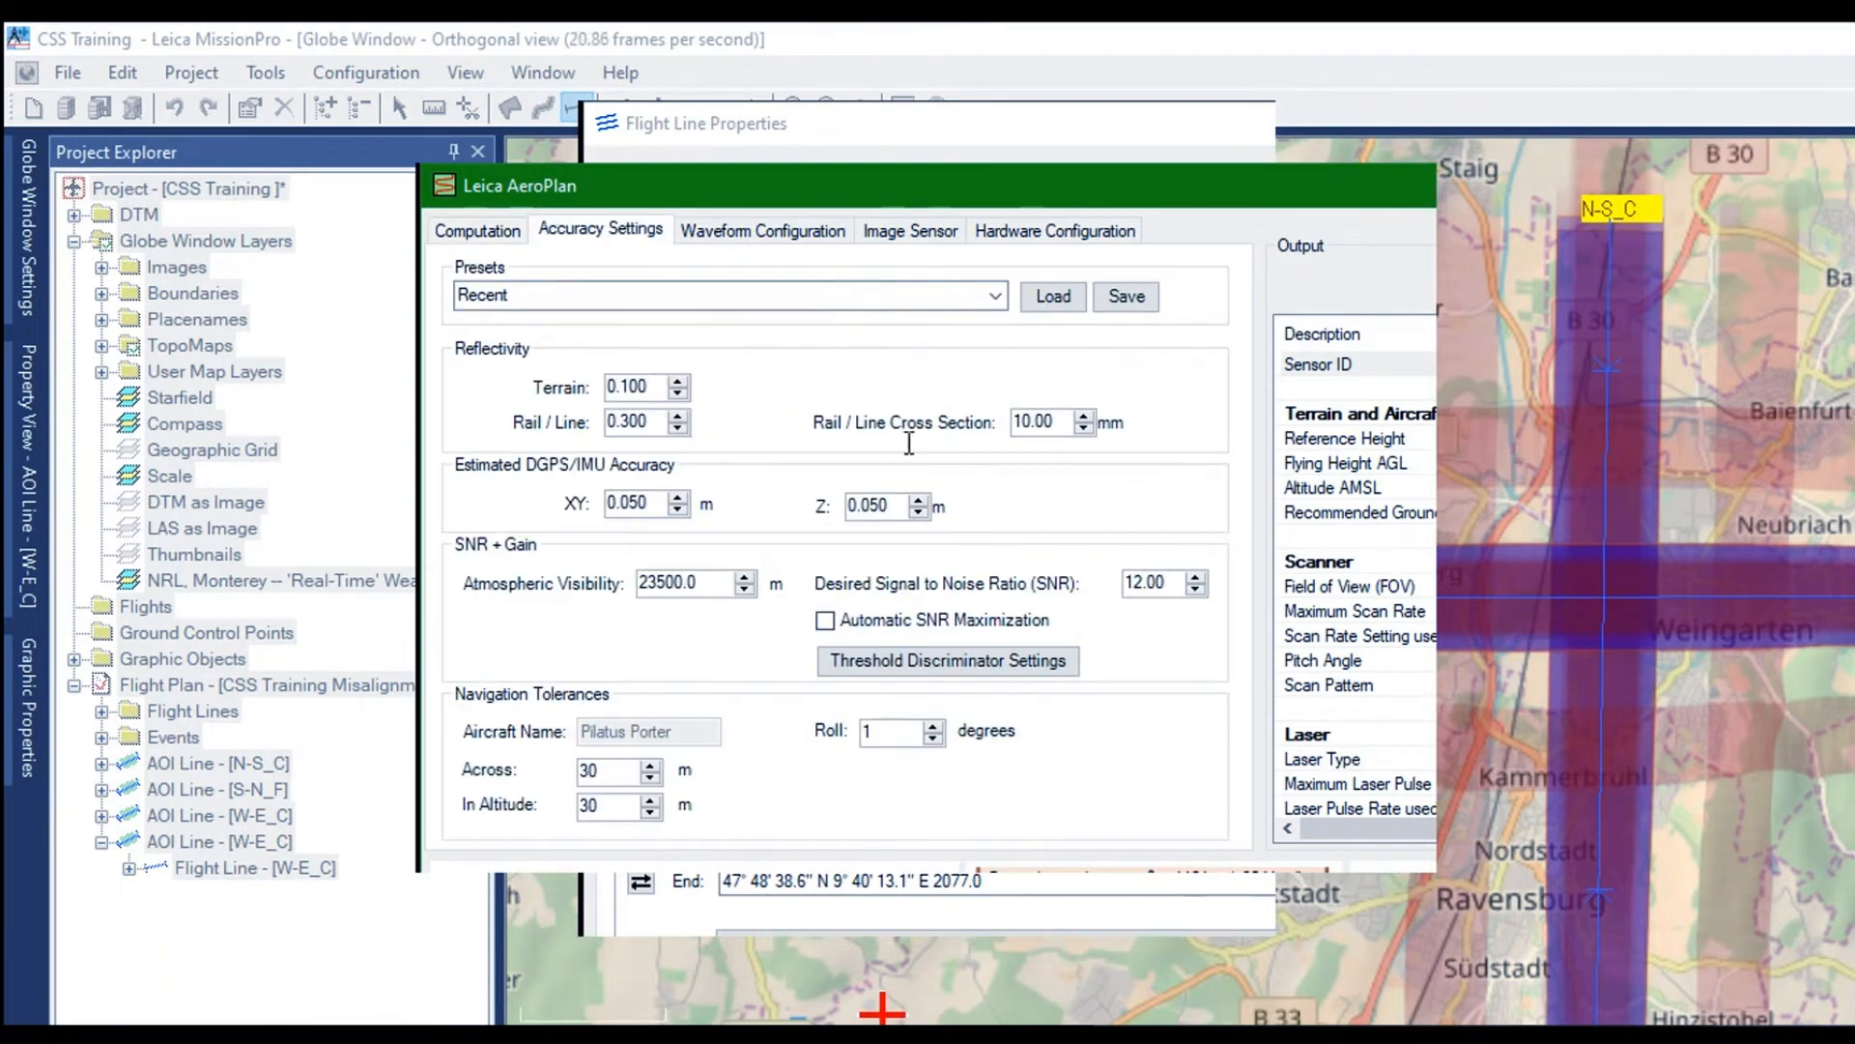
{"action": "key", "text": "Tab"}
{"action": "type", "text": "7.1"}
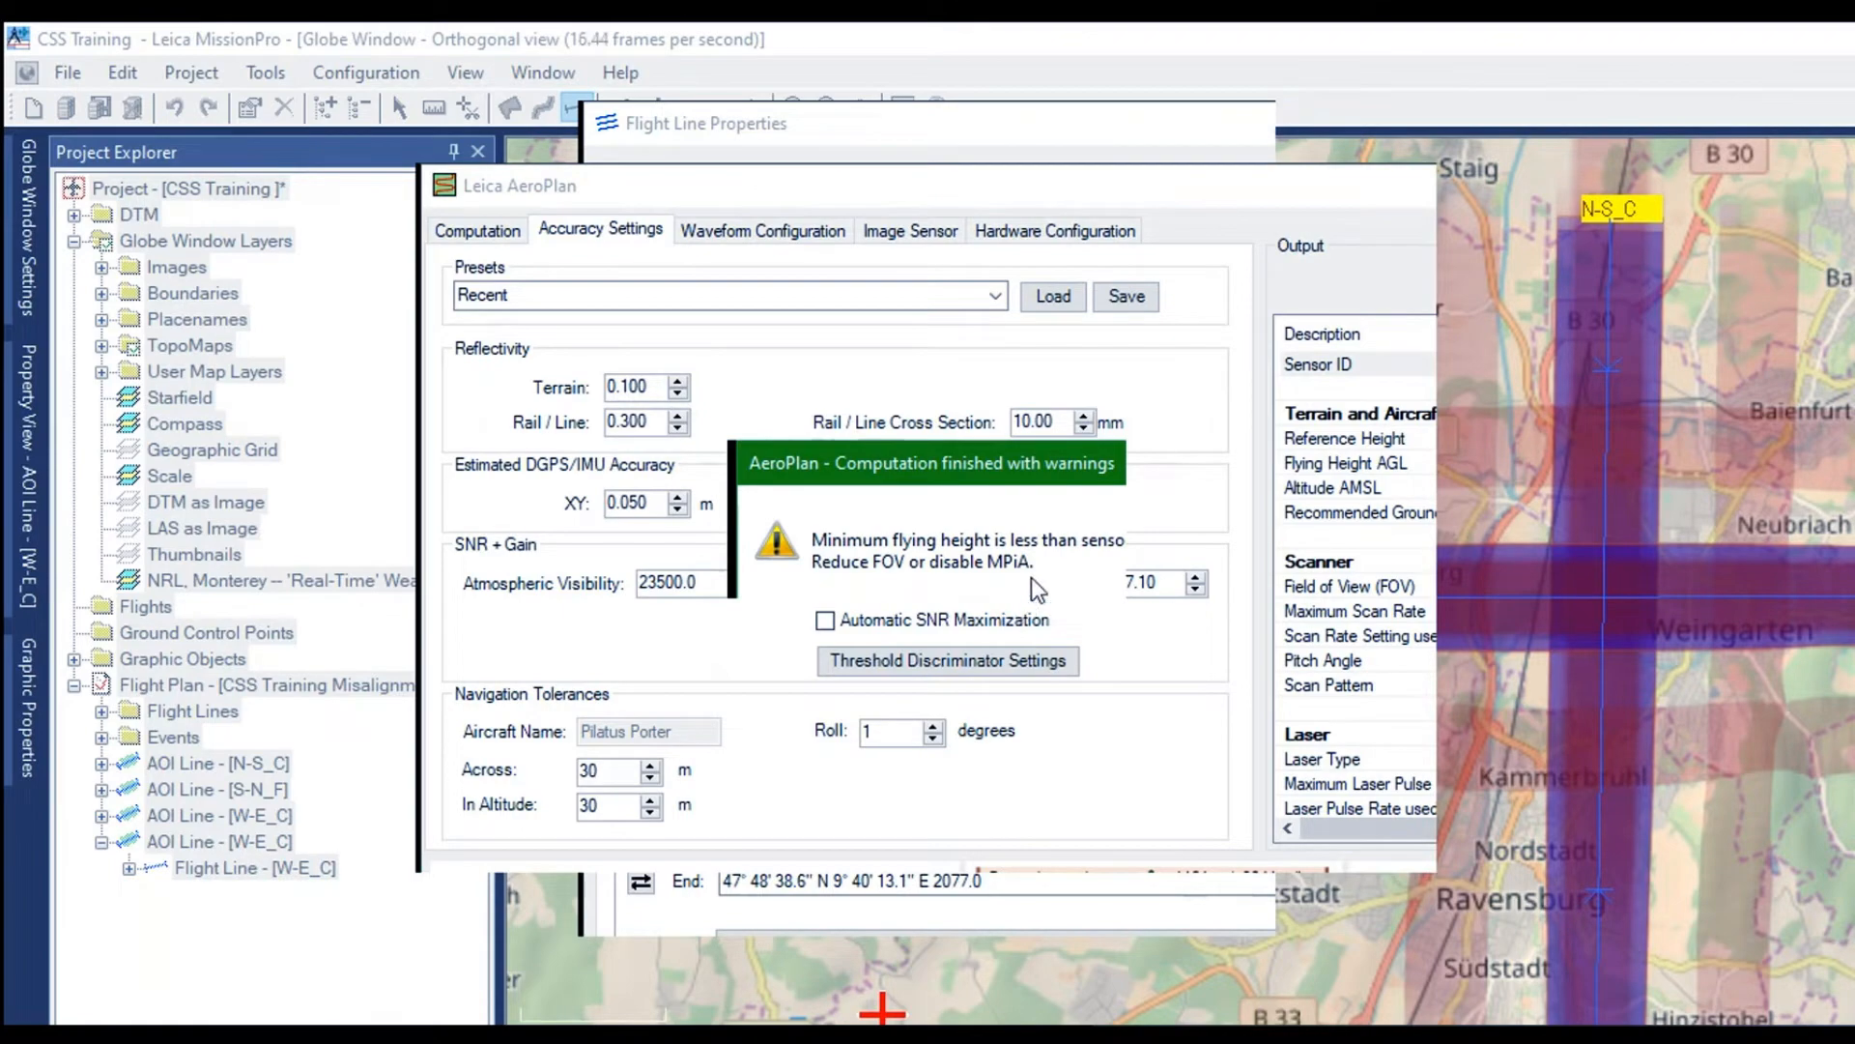
Set the number of pulses in air for the E-W_C line to 4 and check the computed output against the accuracy settings
{"action": "left_click", "coordinate": [1036, 572]}
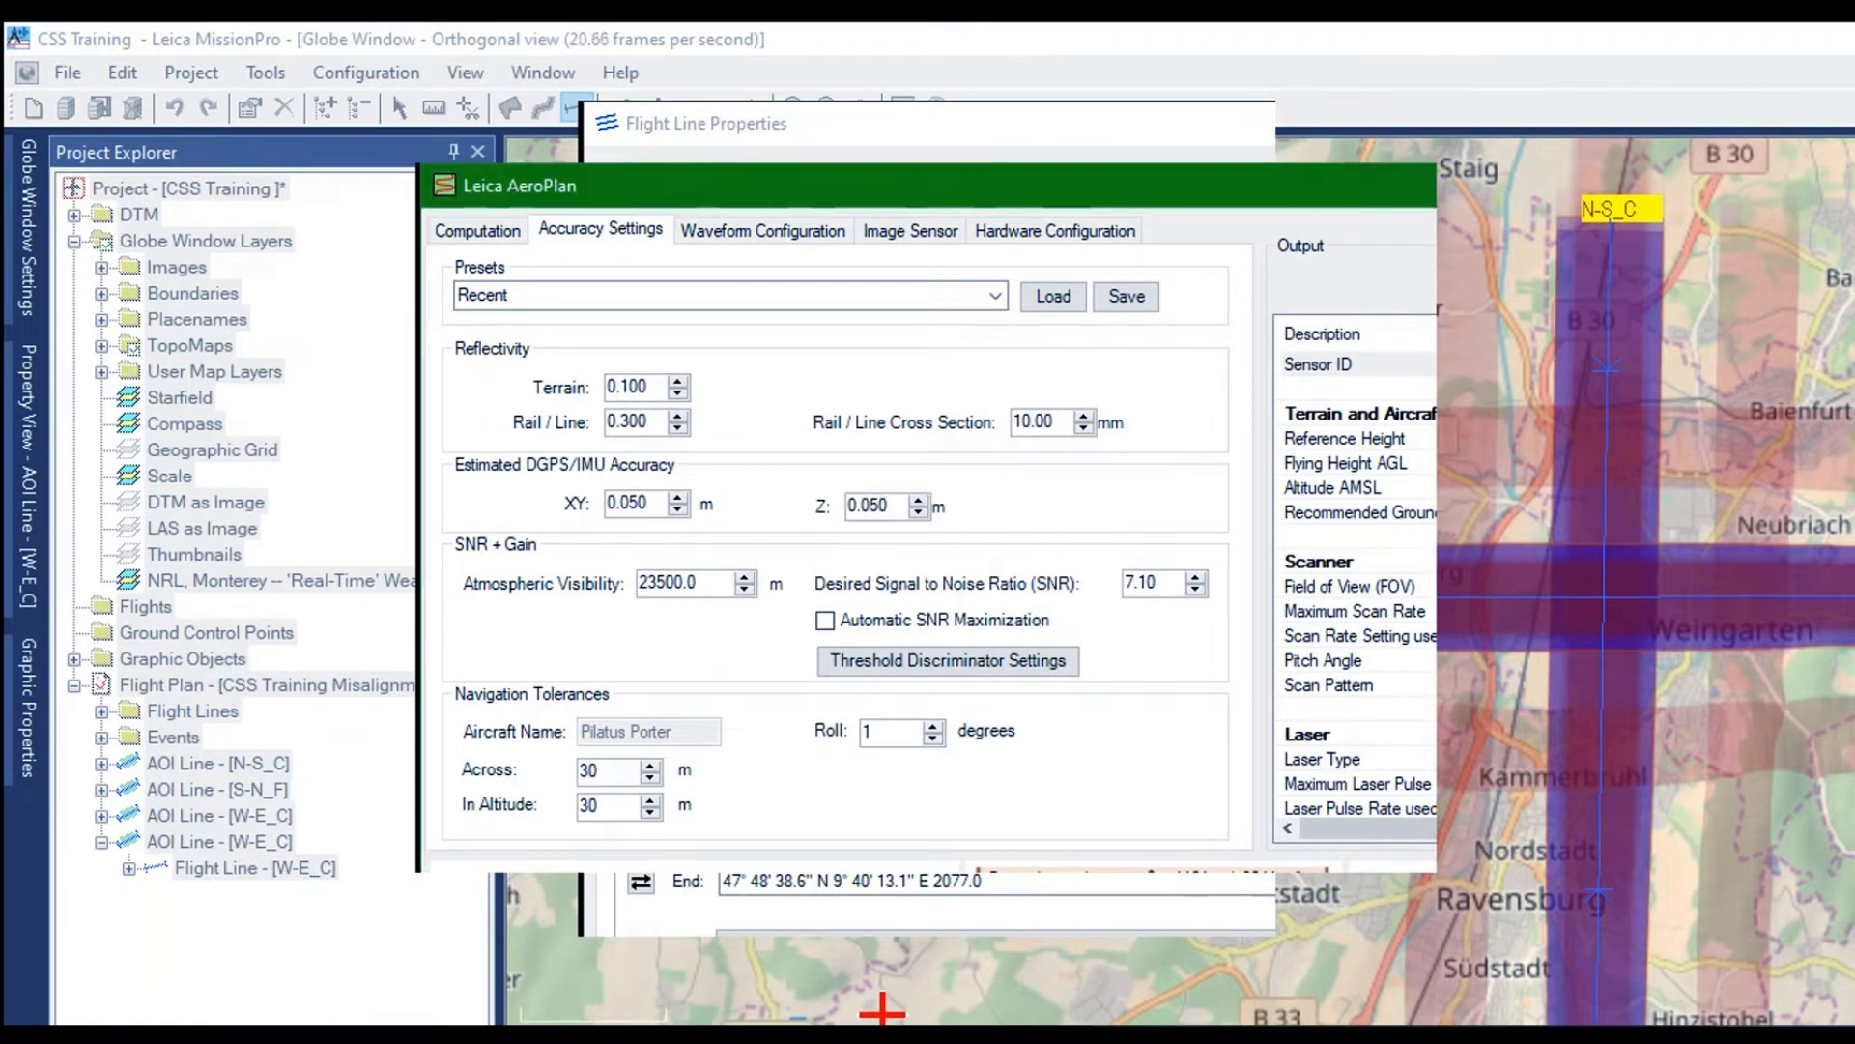
{"action": "key", "text": "super+Up"}
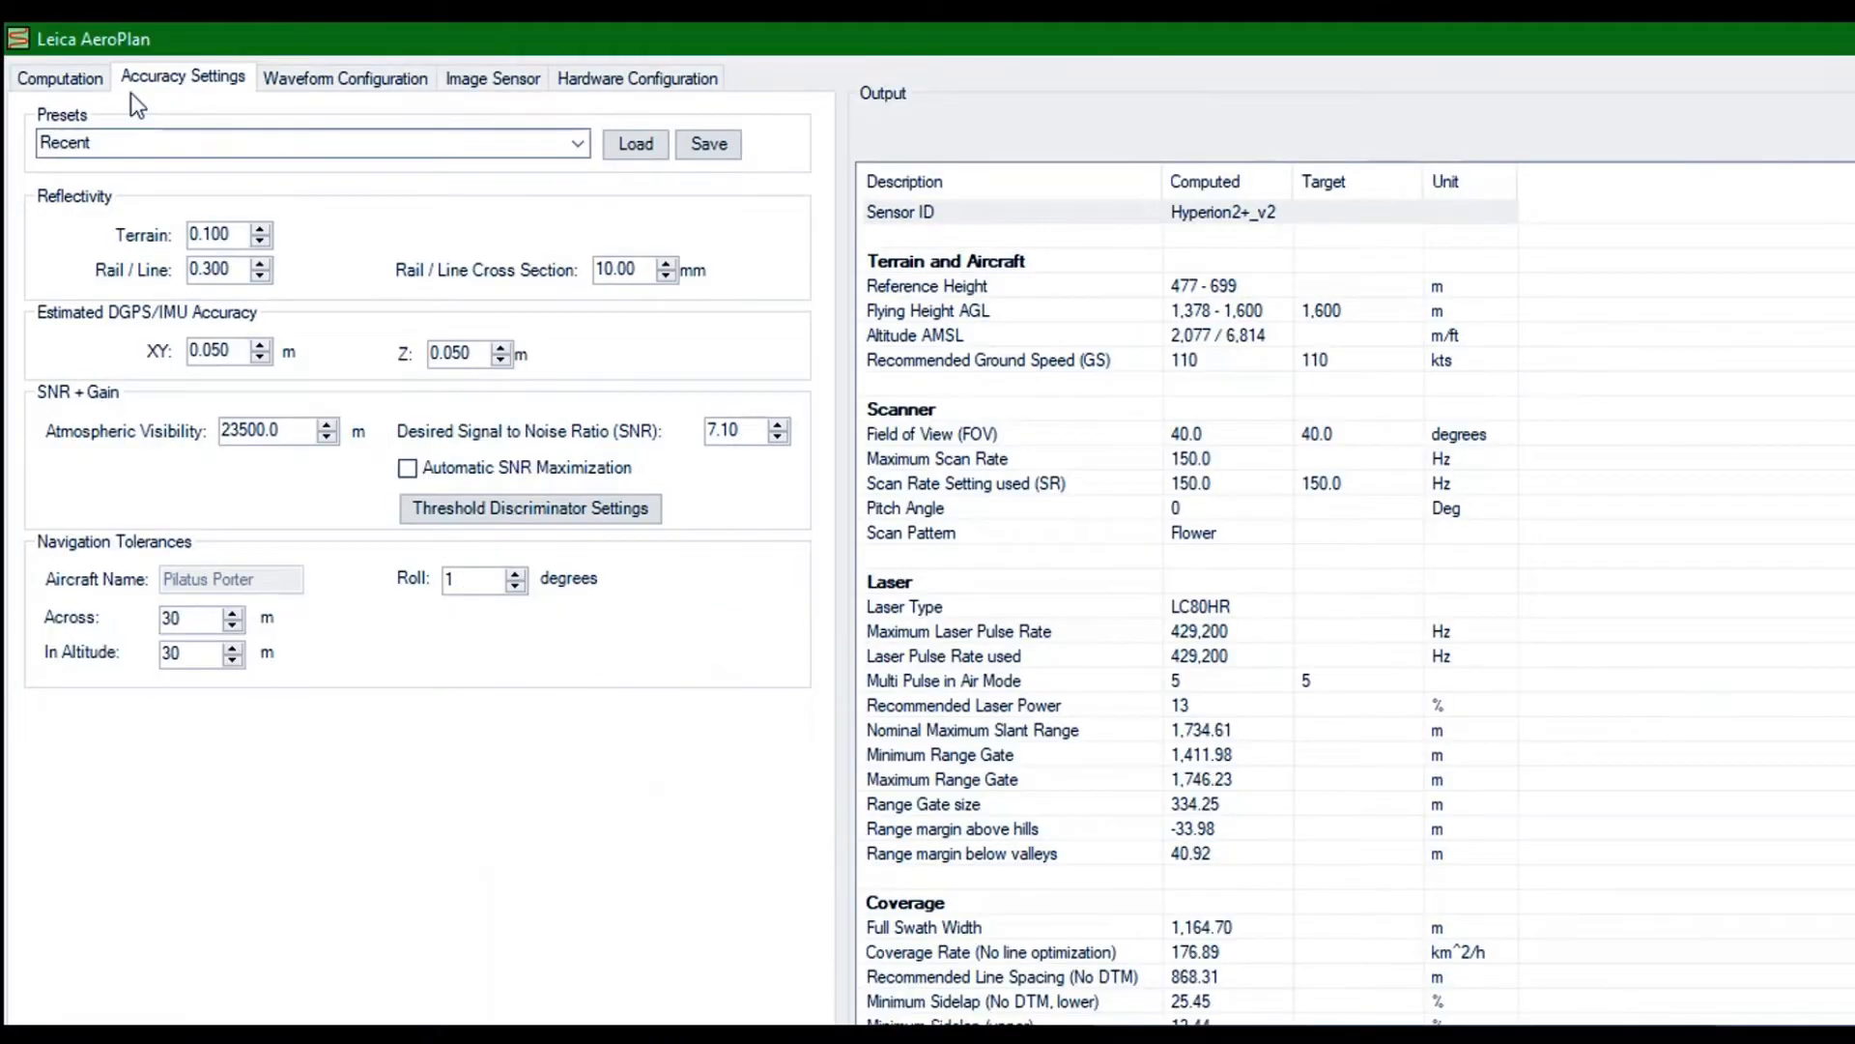
{"action": "left_click", "coordinate": [48, 77]}
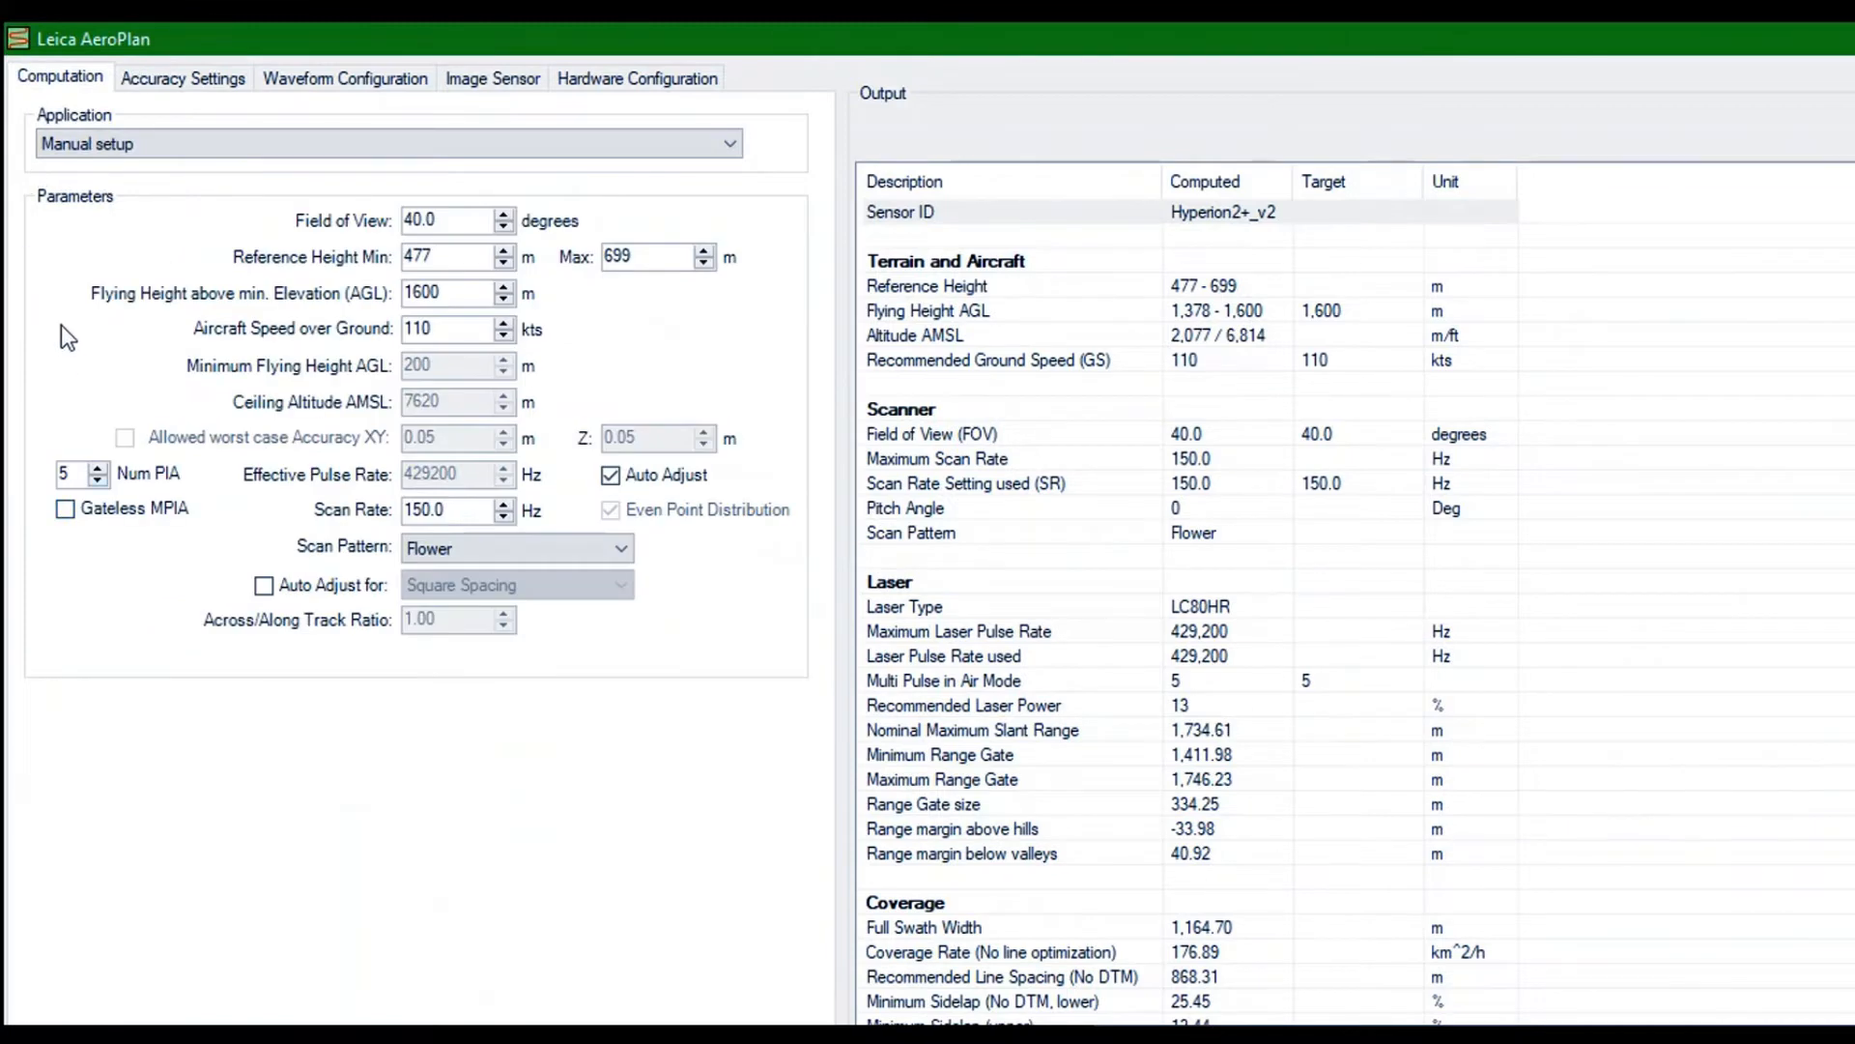
{"action": "left_click", "coordinate": [97, 480]}
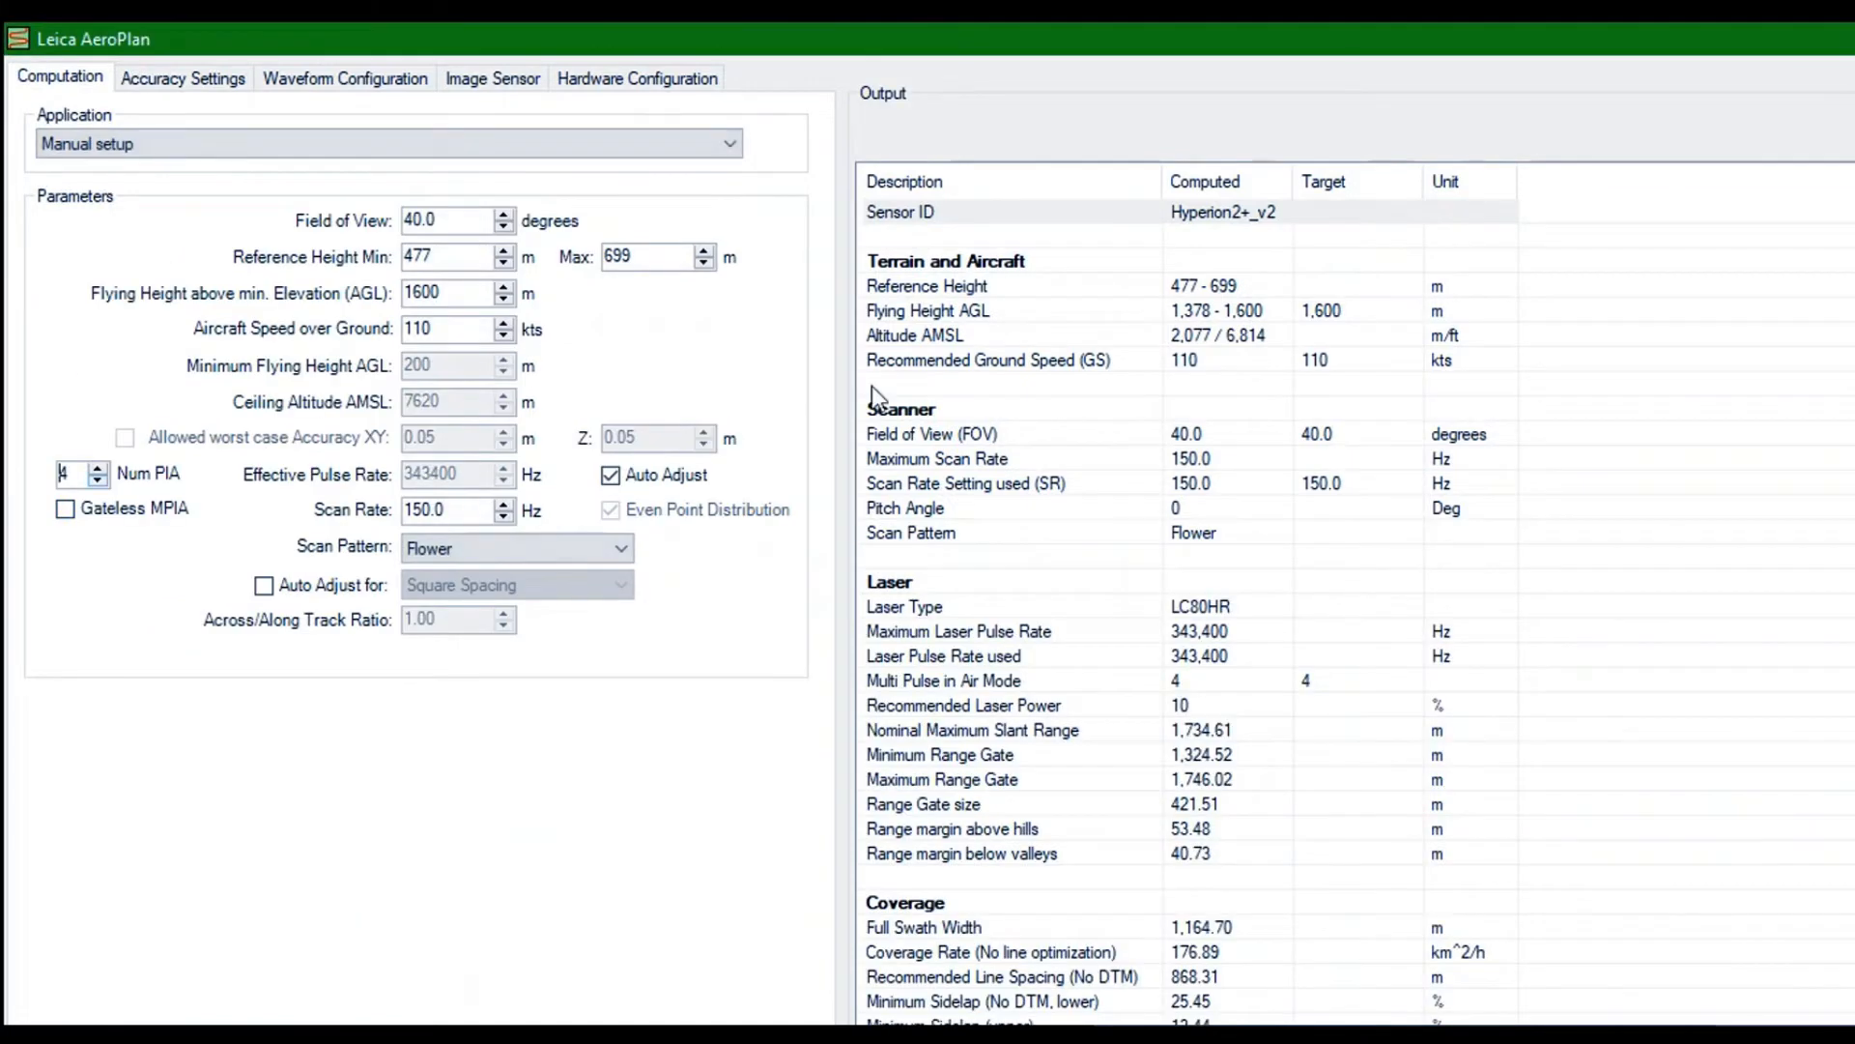
{"action": "scroll", "coordinate": [874, 386], "scroll_direction": "down", "scroll_amount": 6}
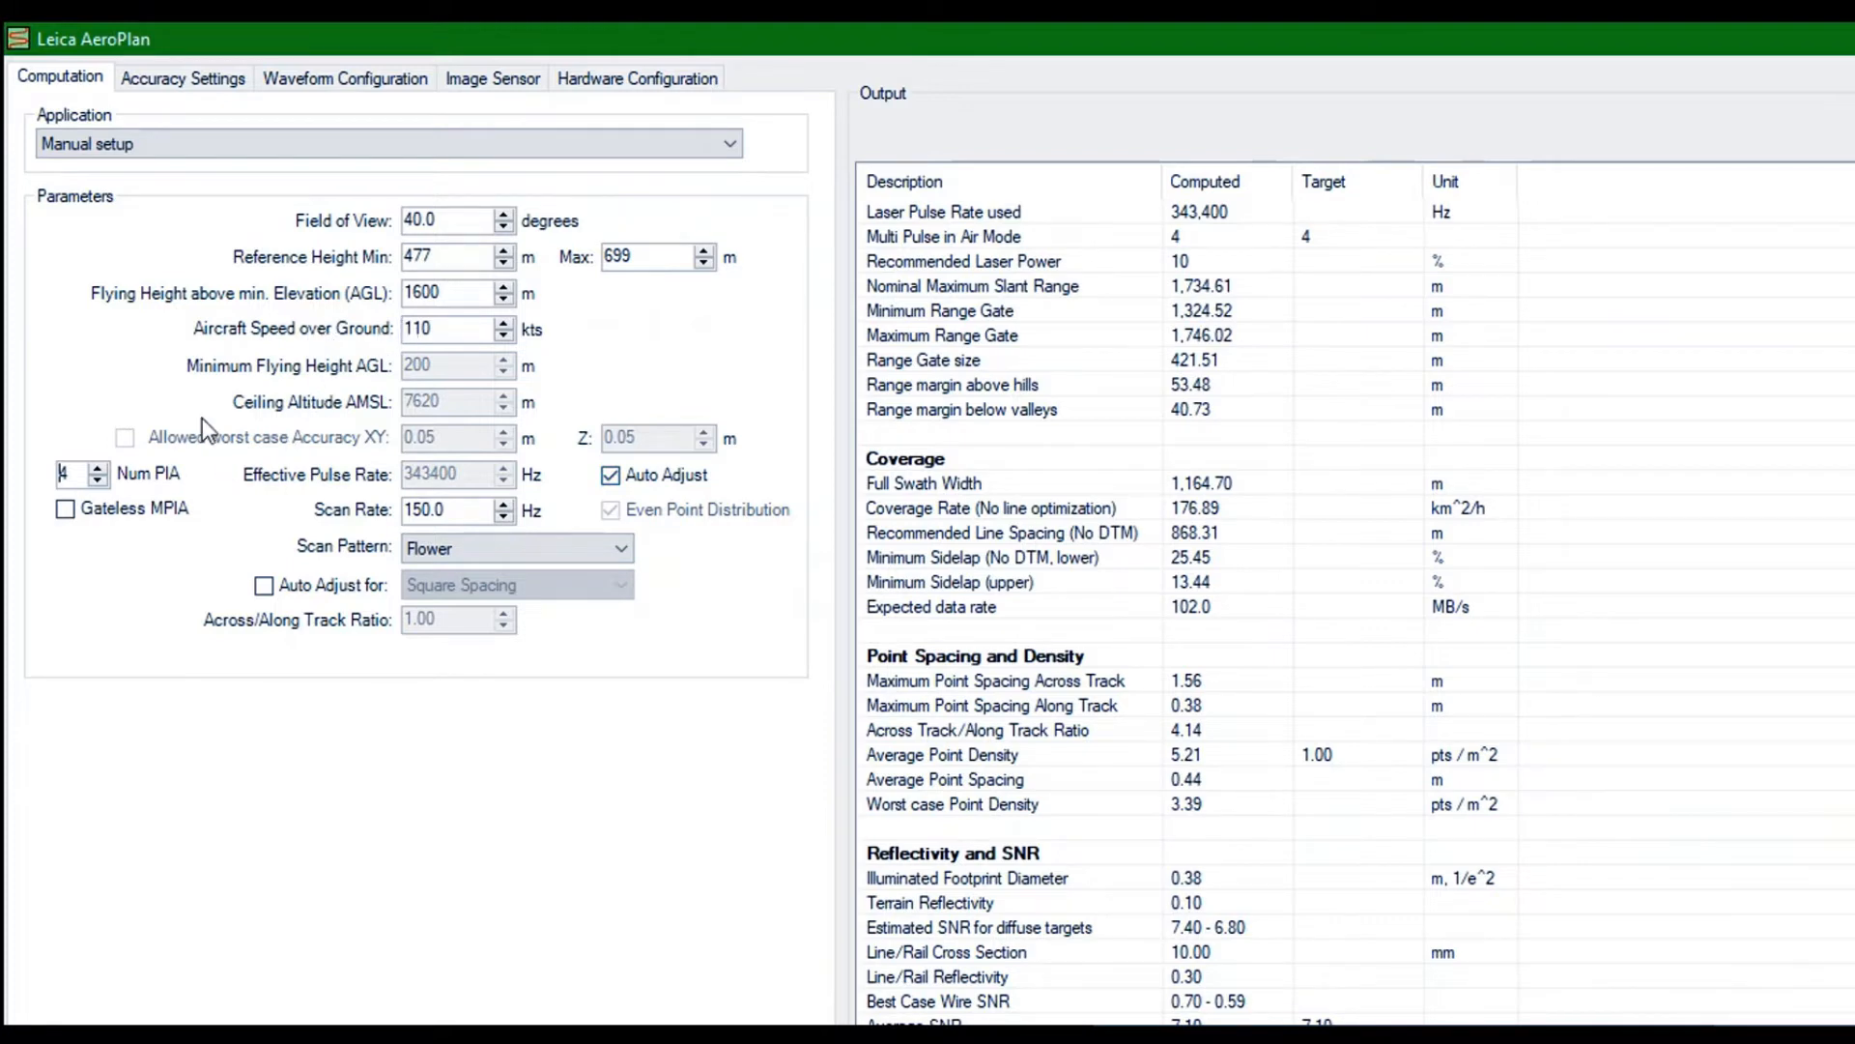
{"action": "left_click", "coordinate": [130, 69]}
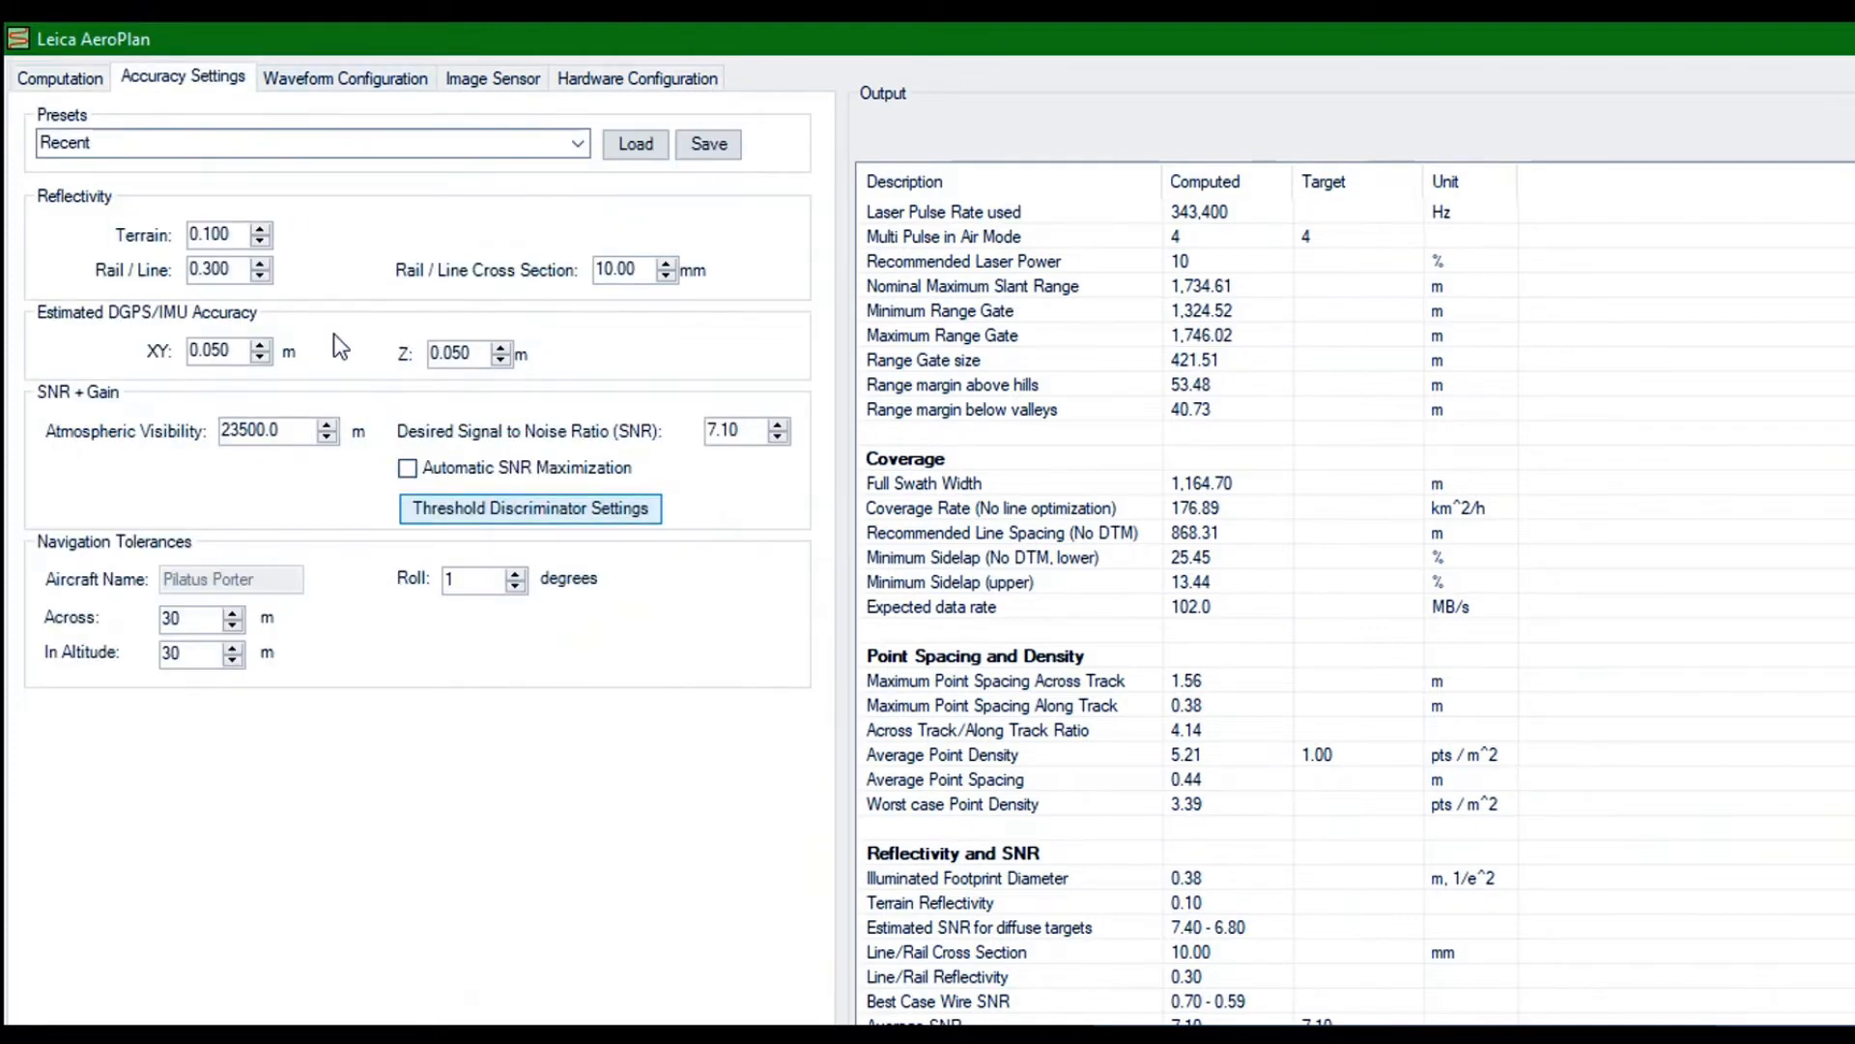
{"action": "left_click", "coordinate": [316, 334]}
{"action": "left_click", "coordinate": [186, 191]}
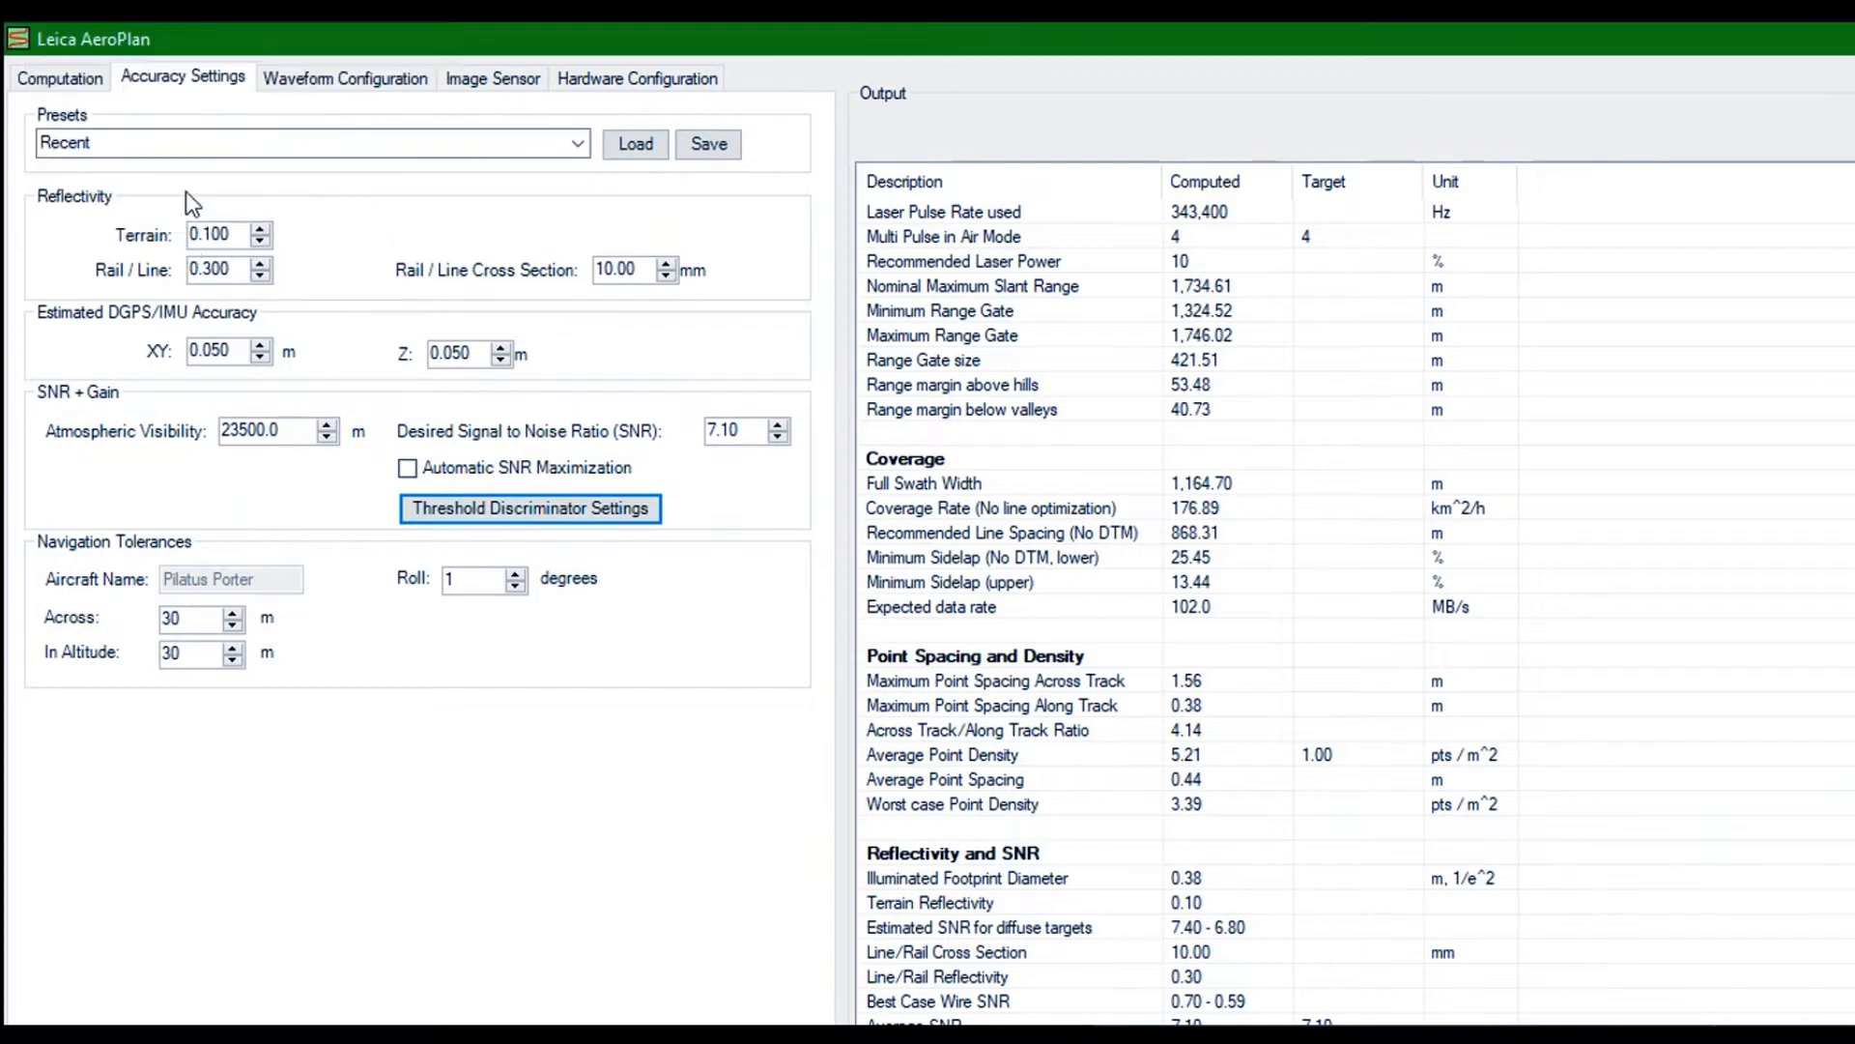
{"action": "left_click", "coordinate": [58, 76]}
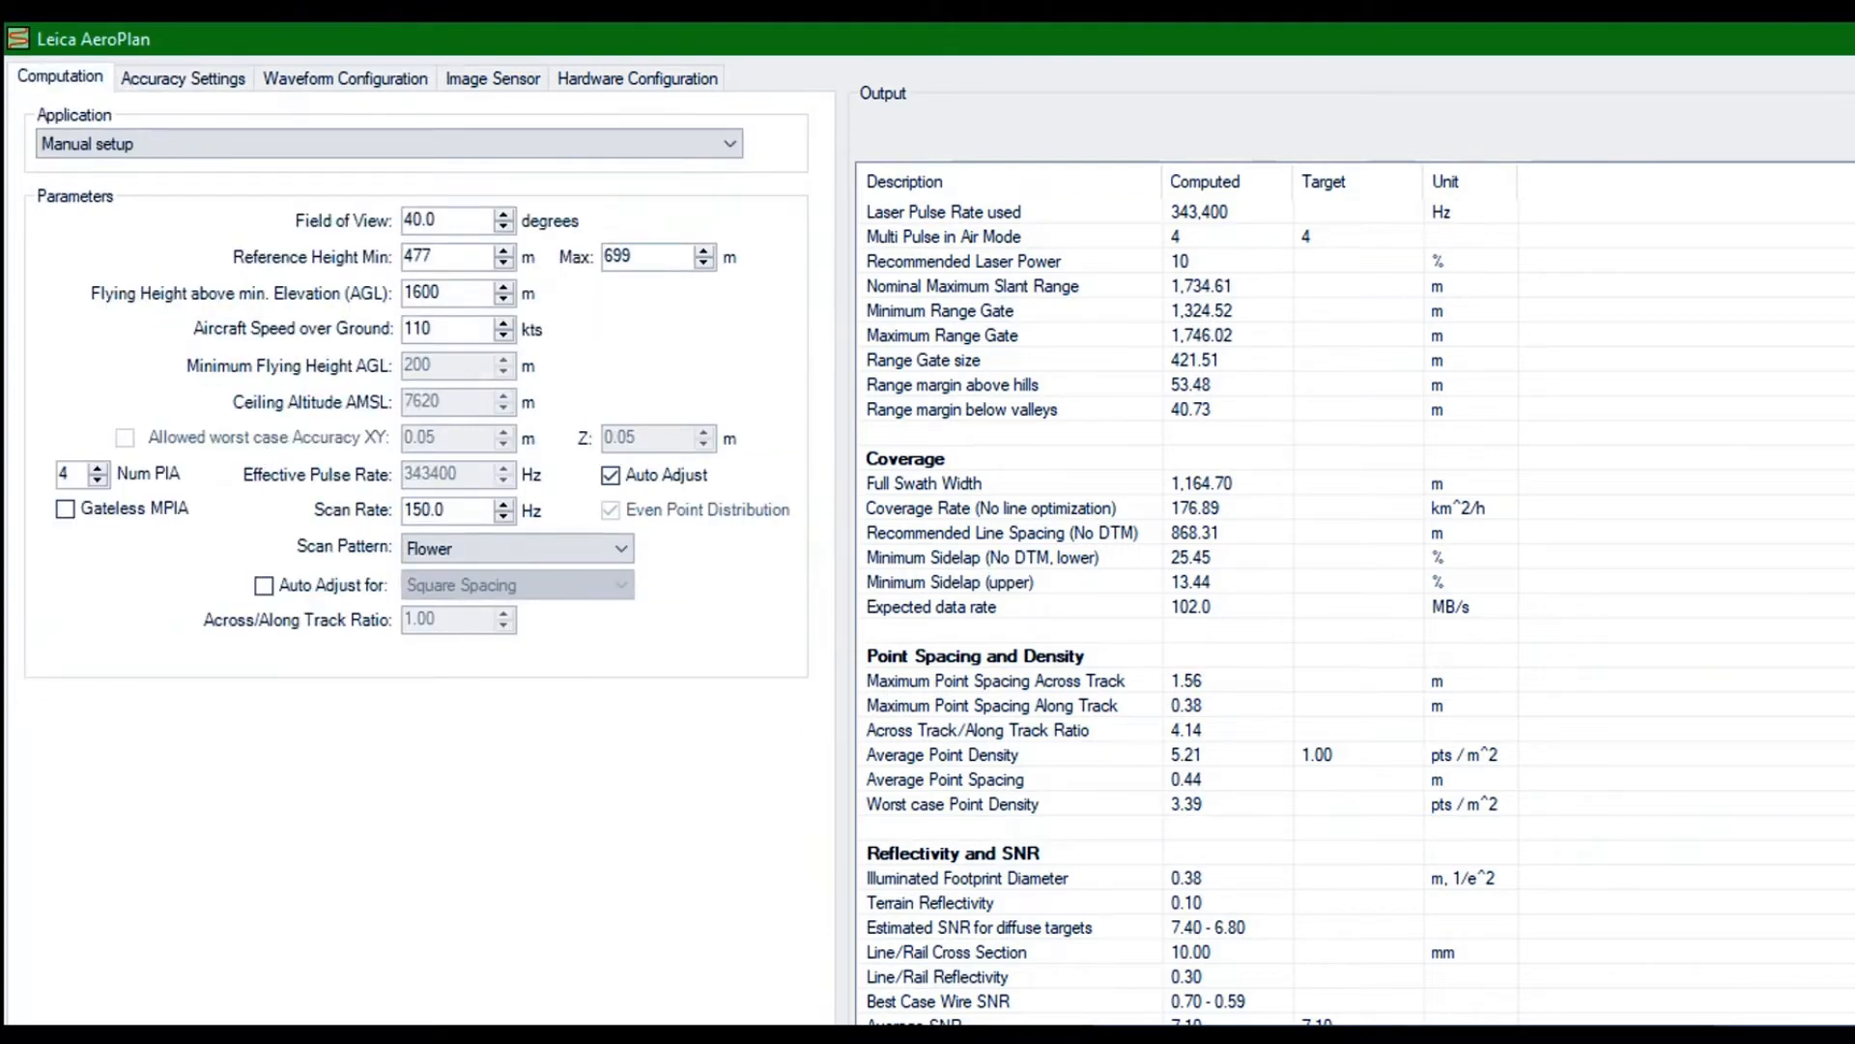
Apply the LiDAR and flight line properties of the E-W_C line and reverse its flight direction
{"action": "key", "text": "Escape"}
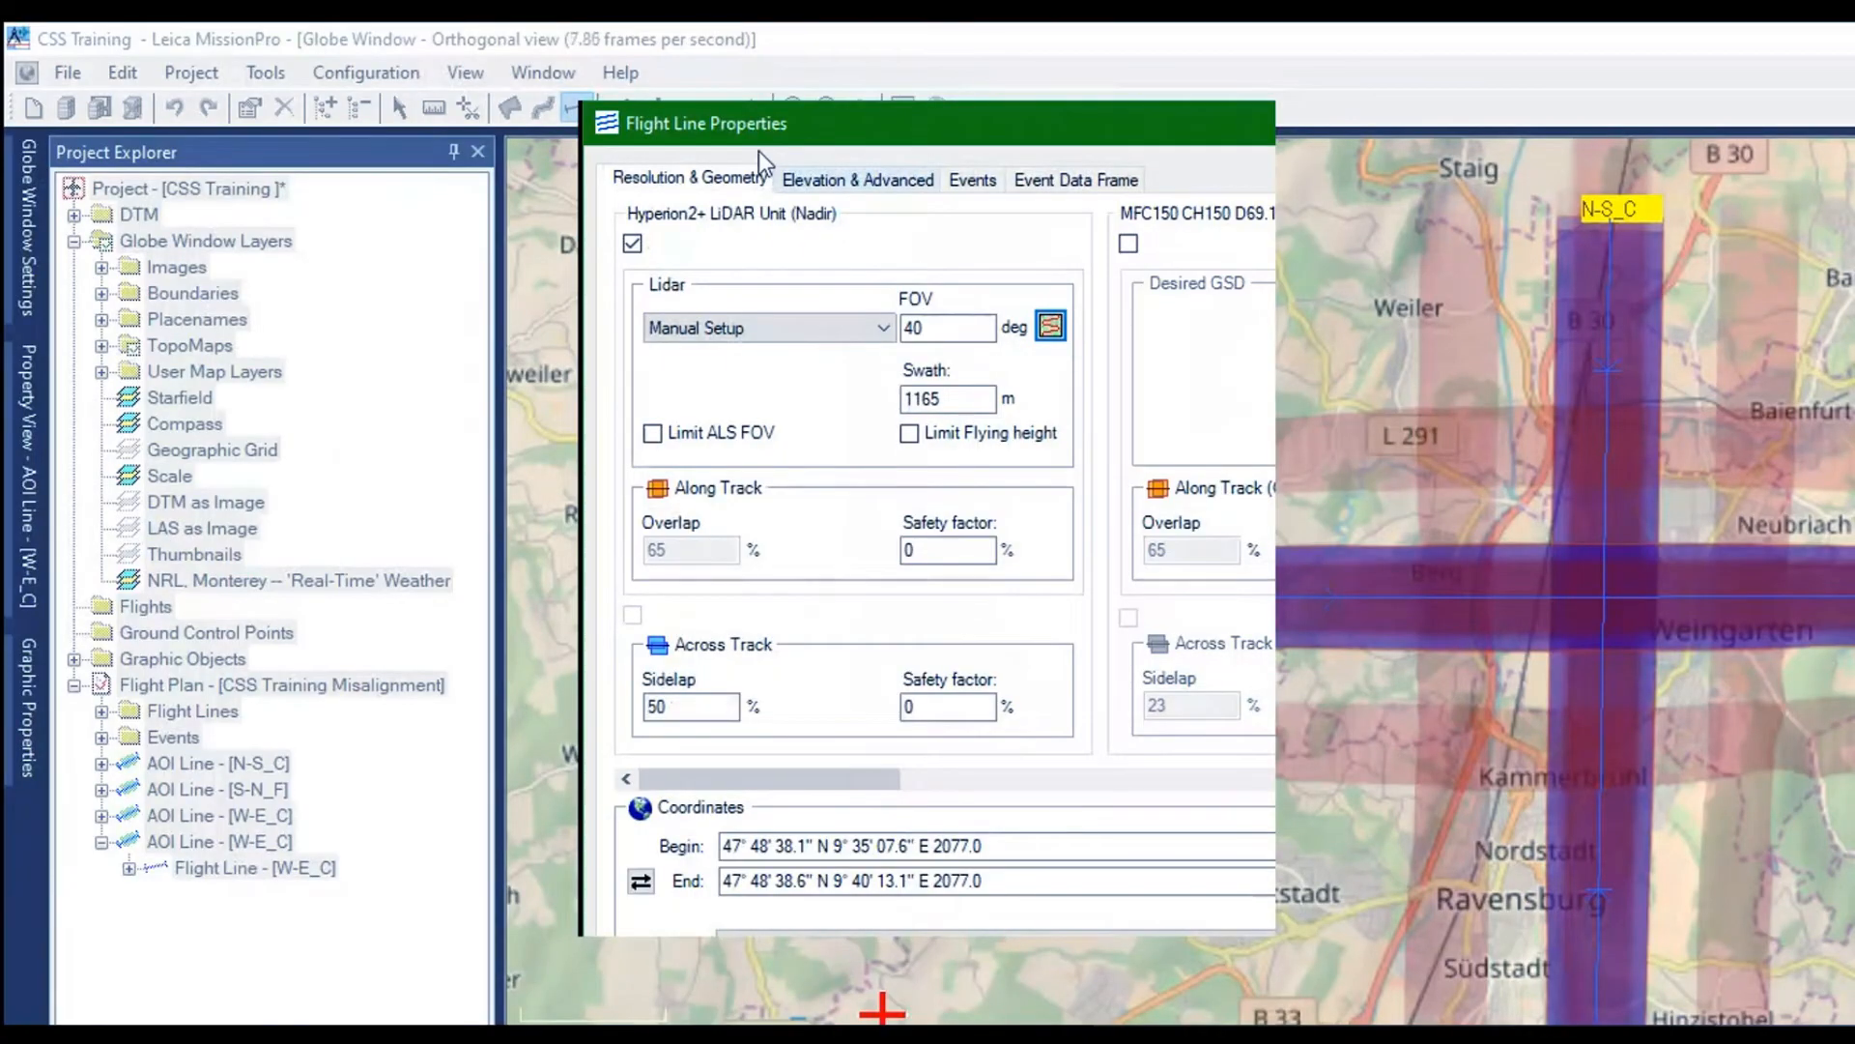
{"action": "key", "text": "ctrl+Tab"}
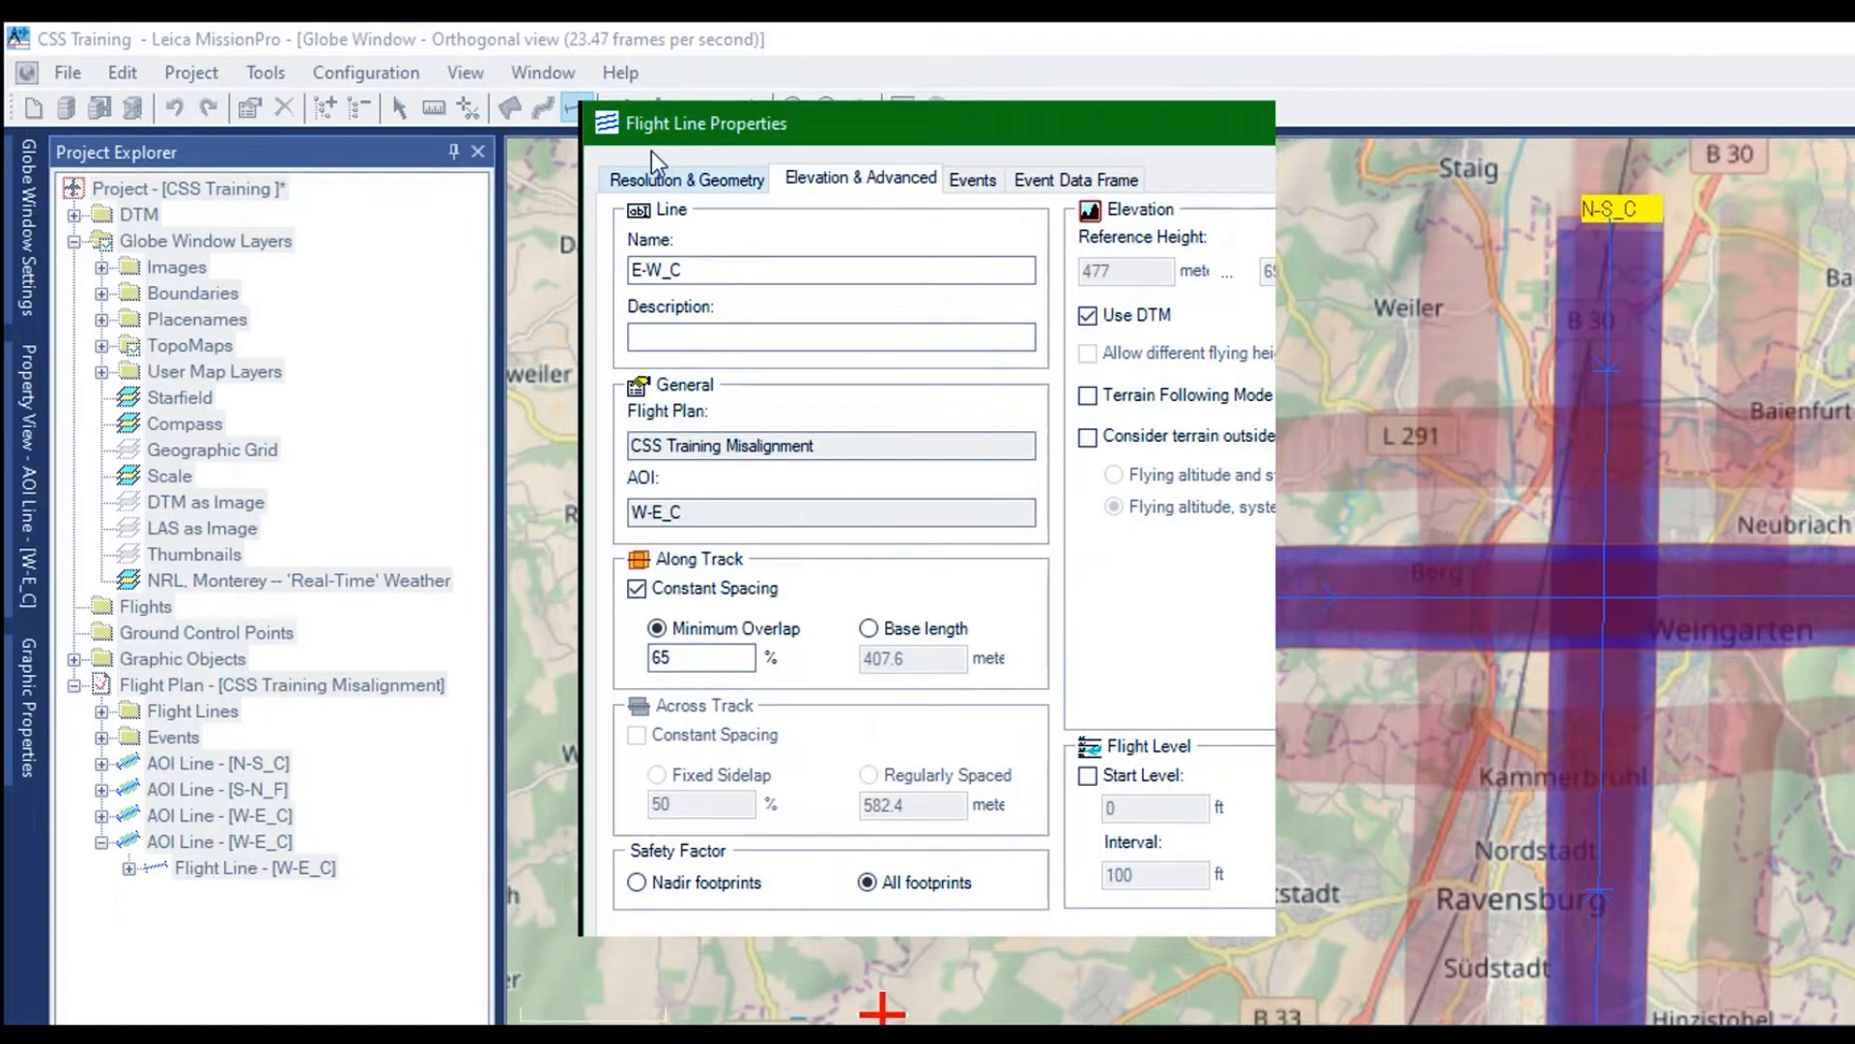
{"action": "key", "text": "ctrl+shift+Tab"}
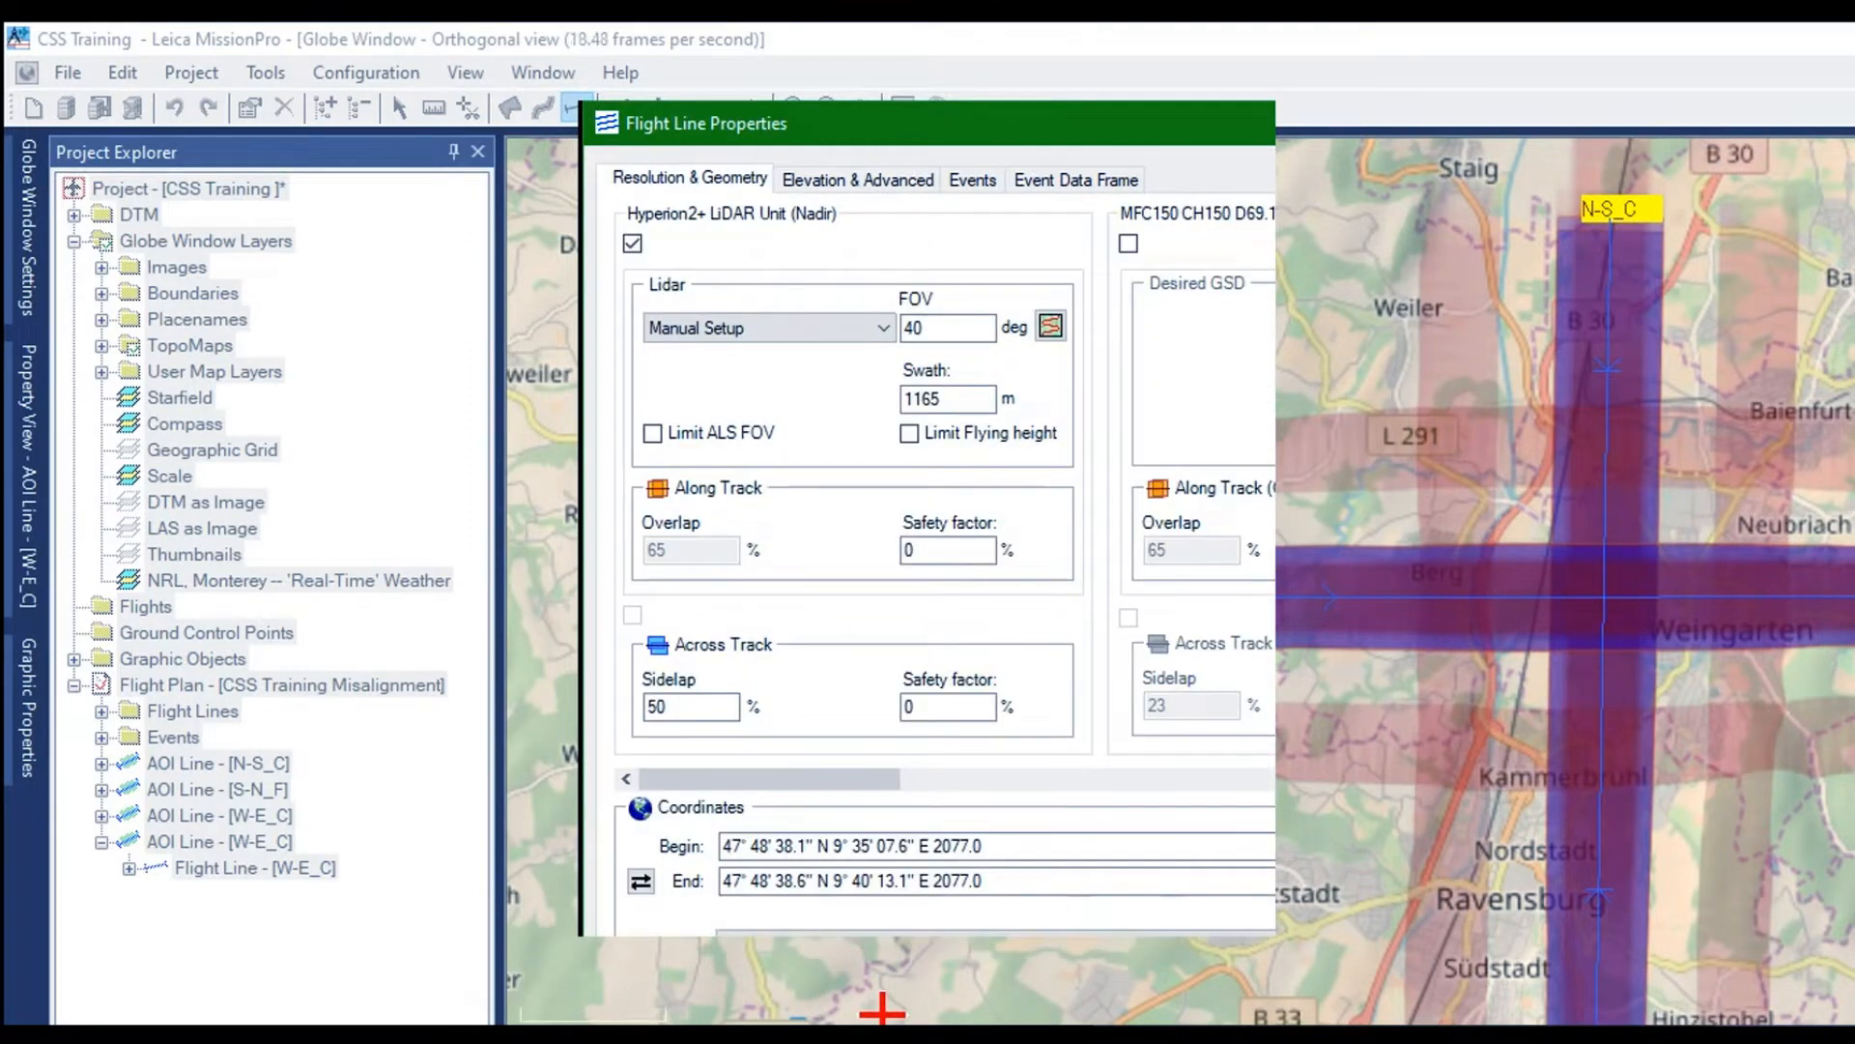
{"action": "key", "text": "Return"}
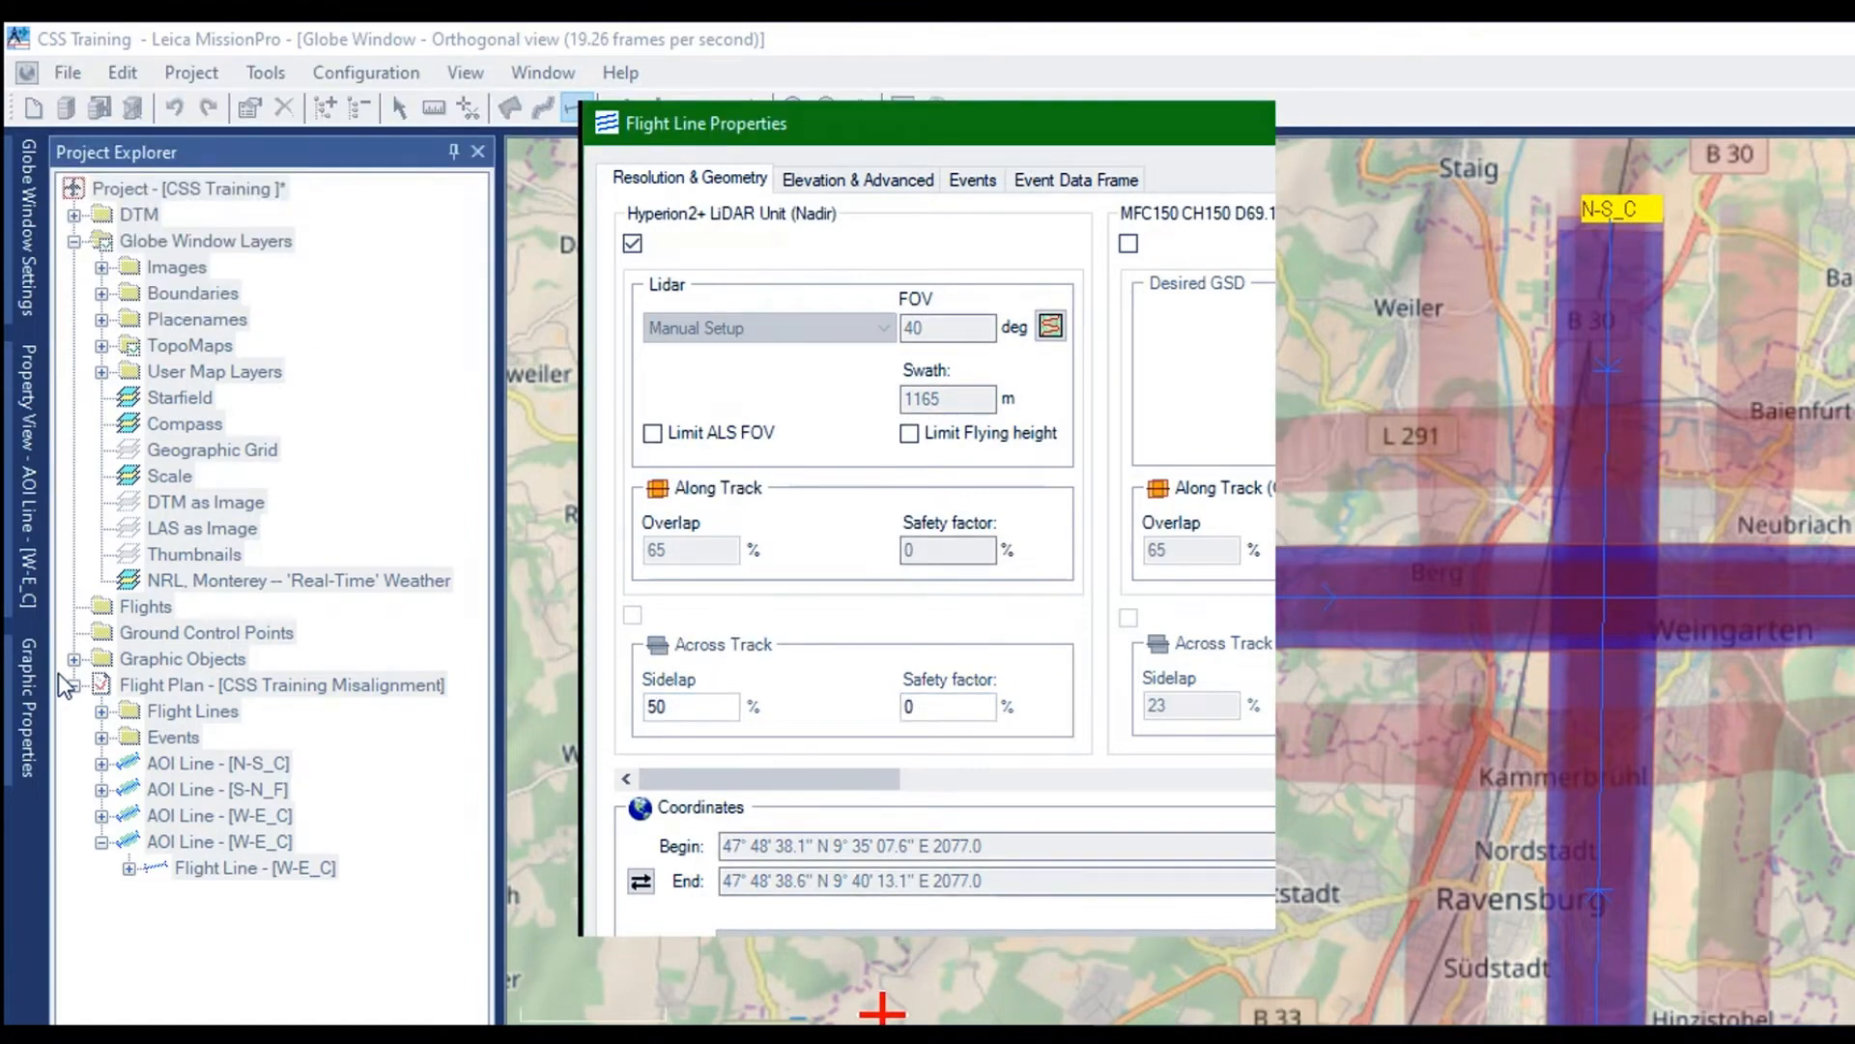
{"action": "right_click", "coordinate": [152, 575]}
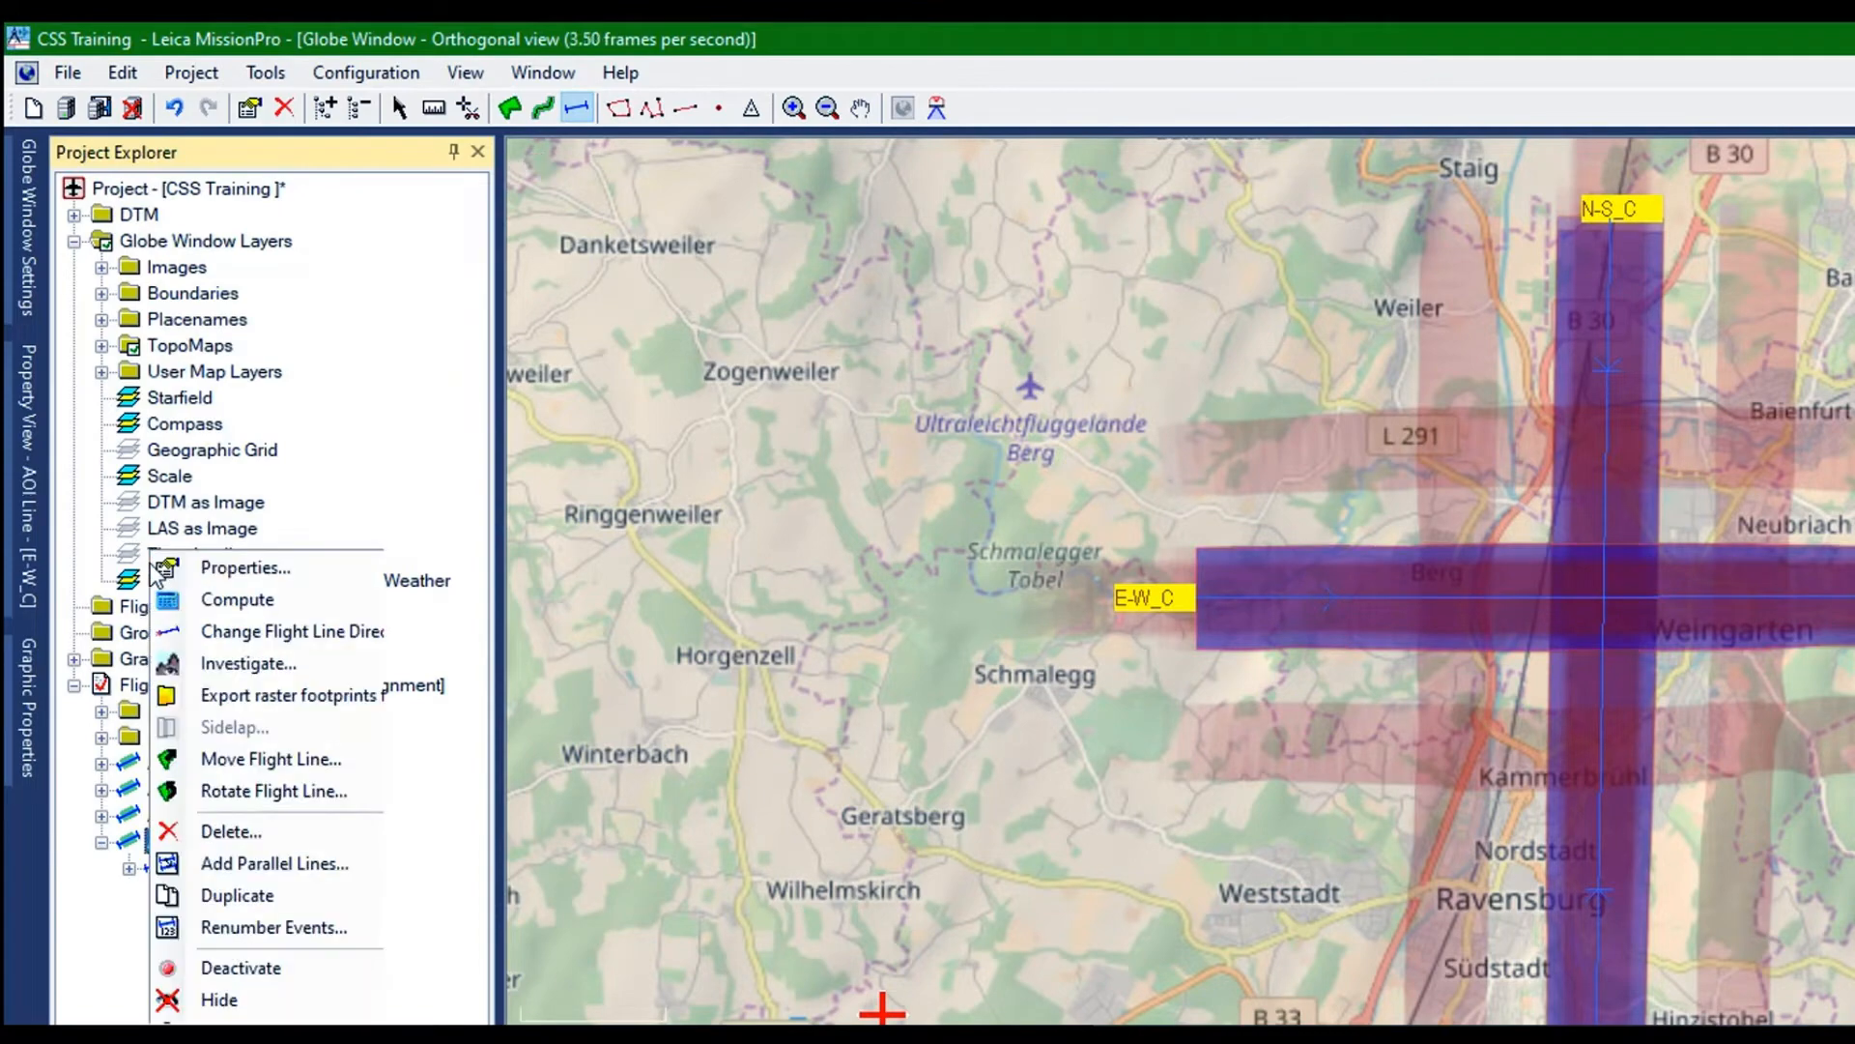
{"action": "left_click", "coordinate": [205, 601]}
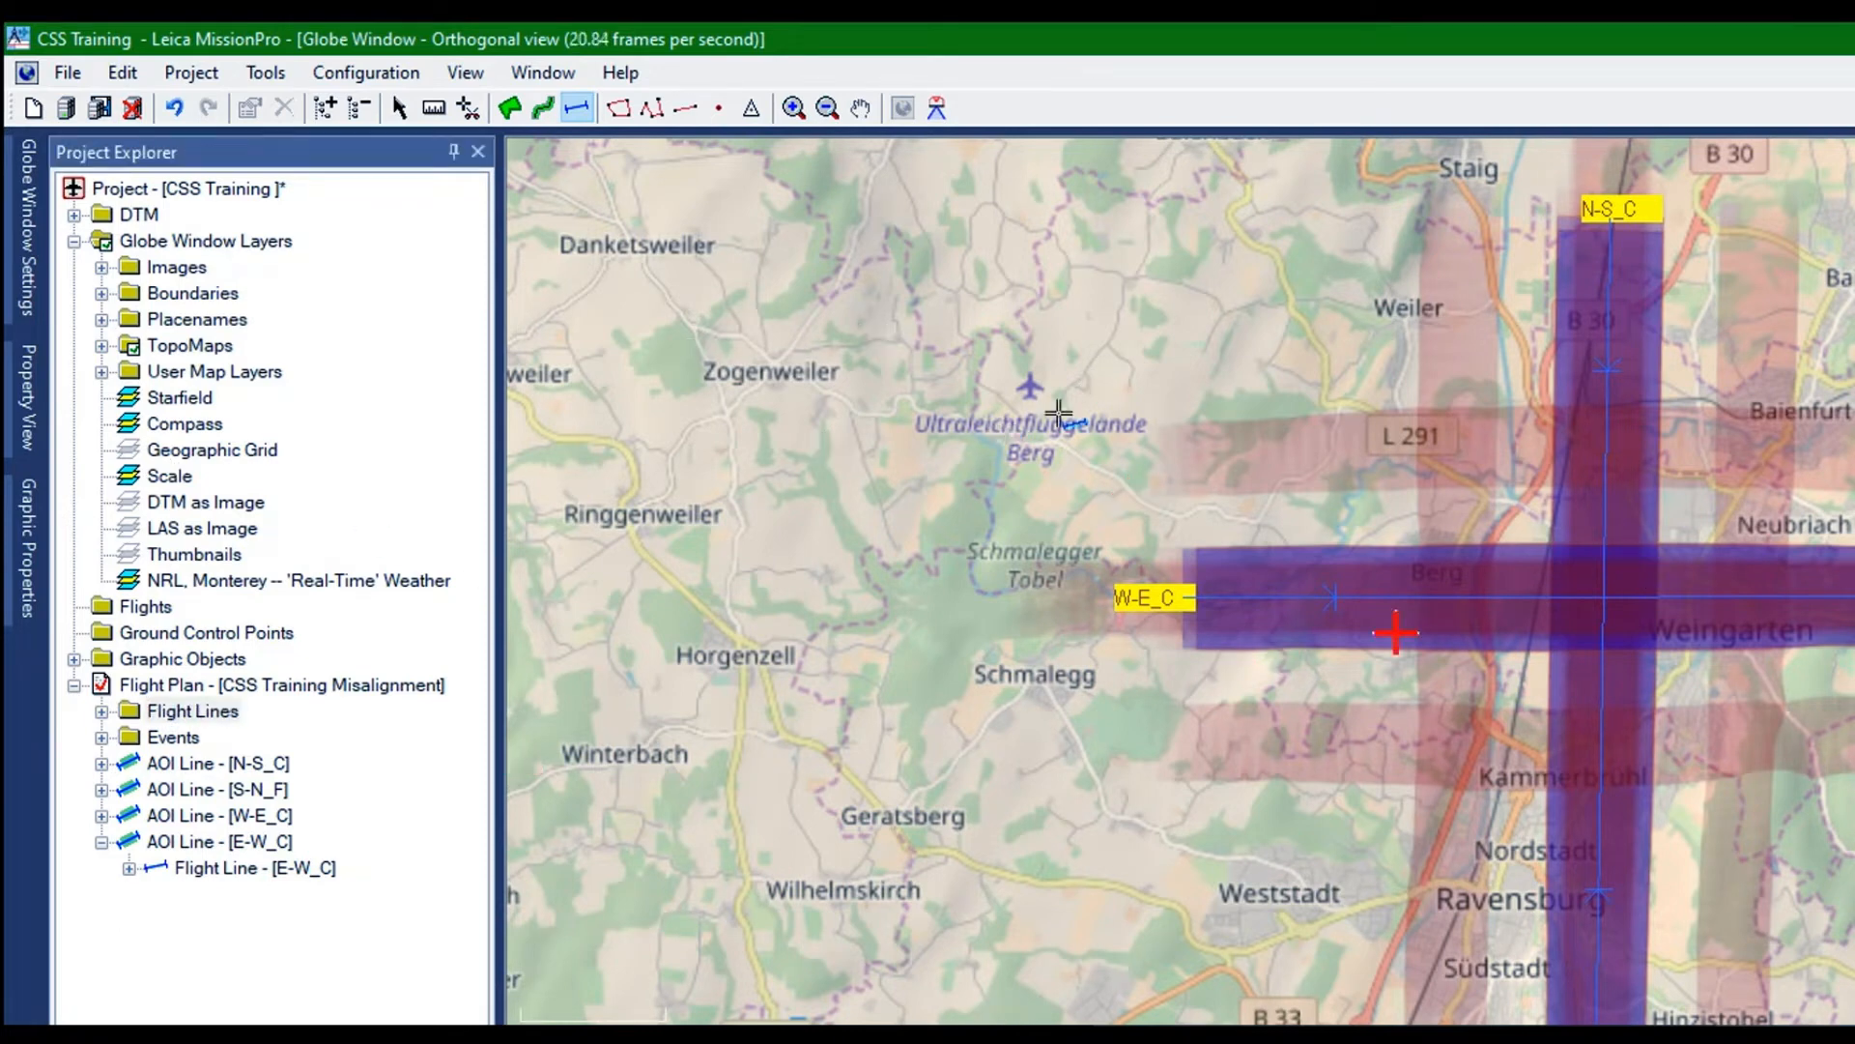
Hide the whole CSS Training Misalignment flight plan and show only the AOI line N-S_C
{"action": "right_click", "coordinate": [132, 461]}
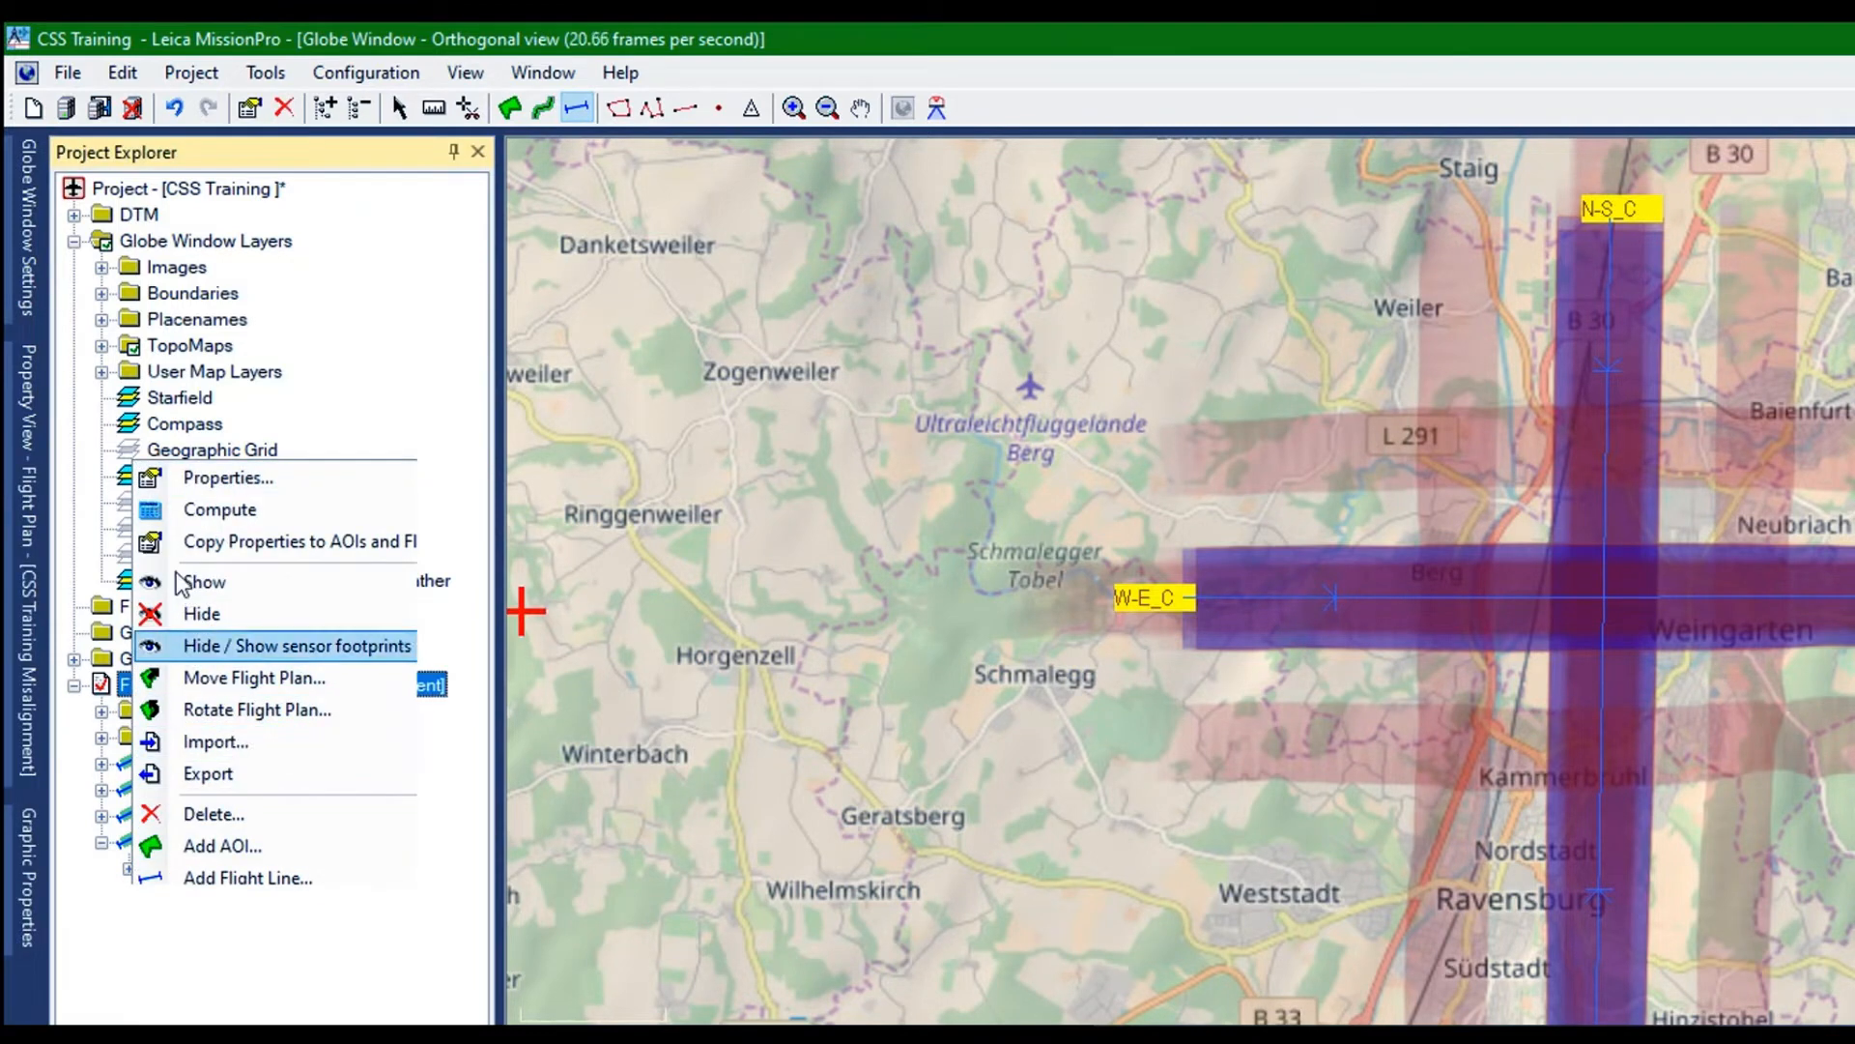
{"action": "left_click", "coordinate": [193, 613]}
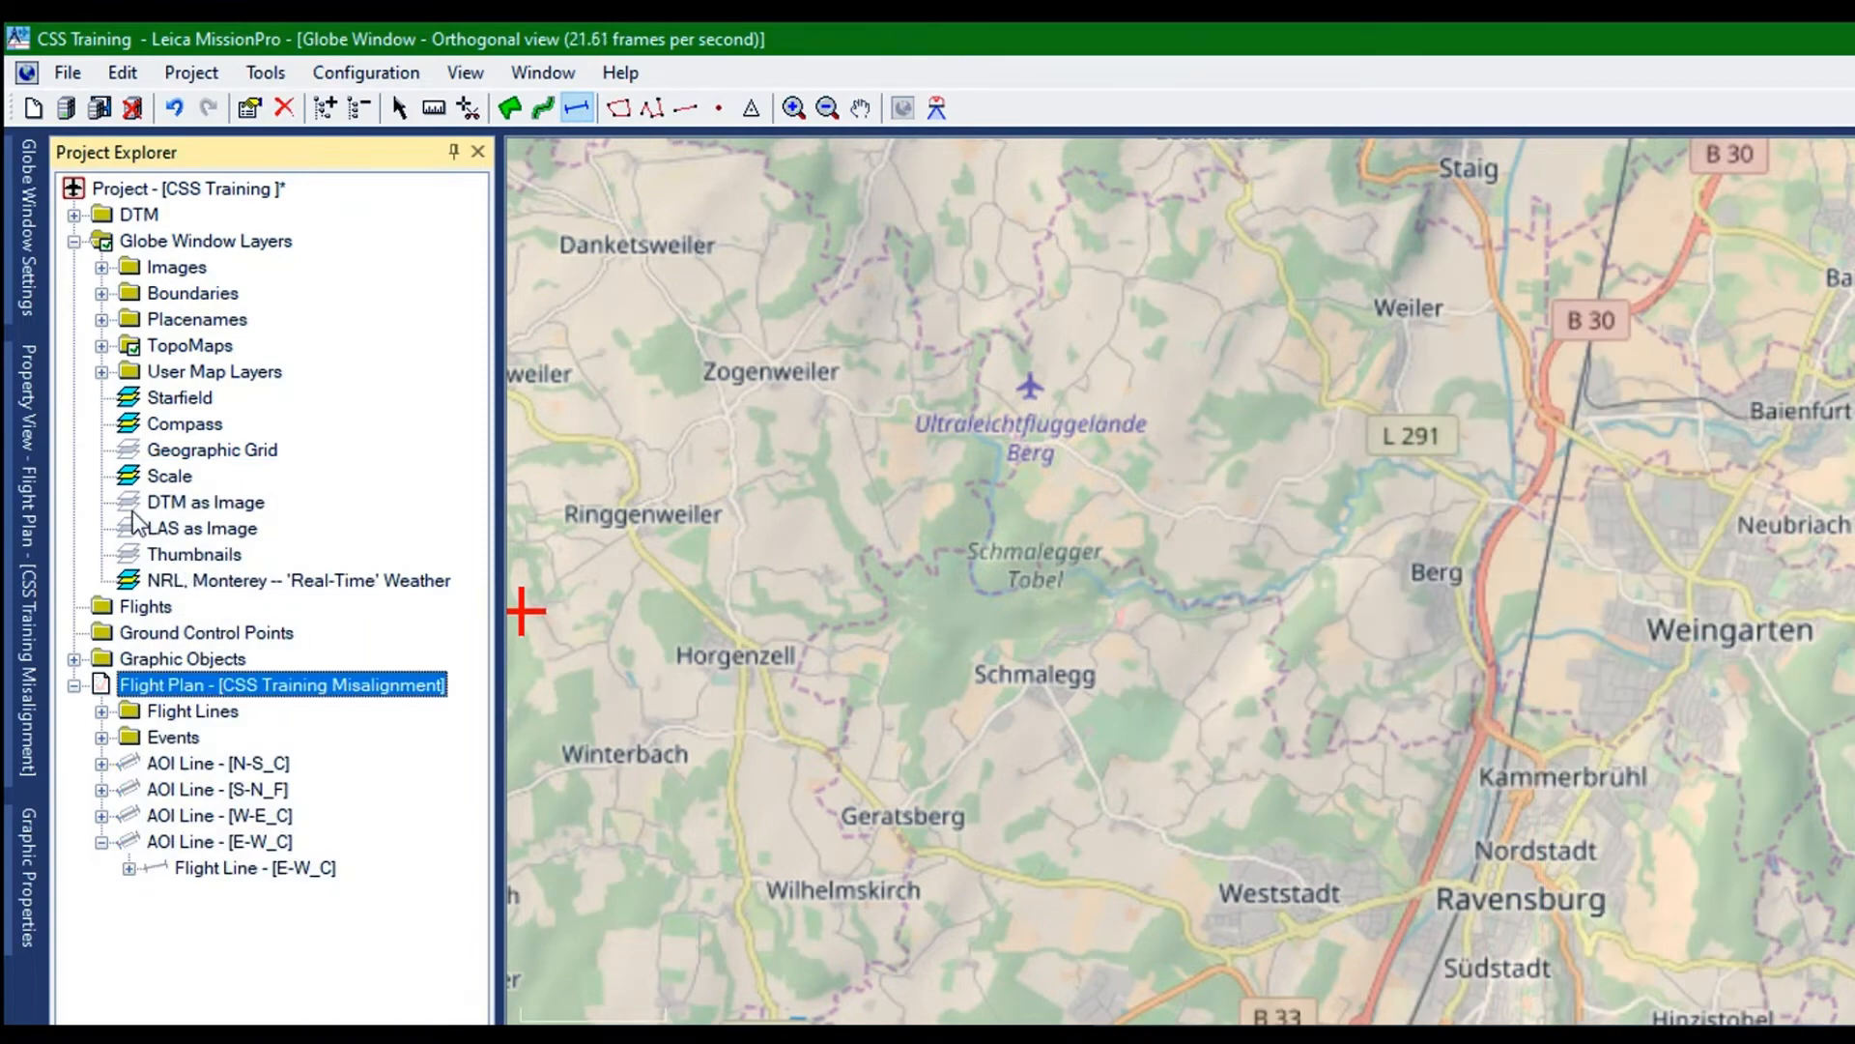
{"action": "left_click", "coordinate": [205, 764]}
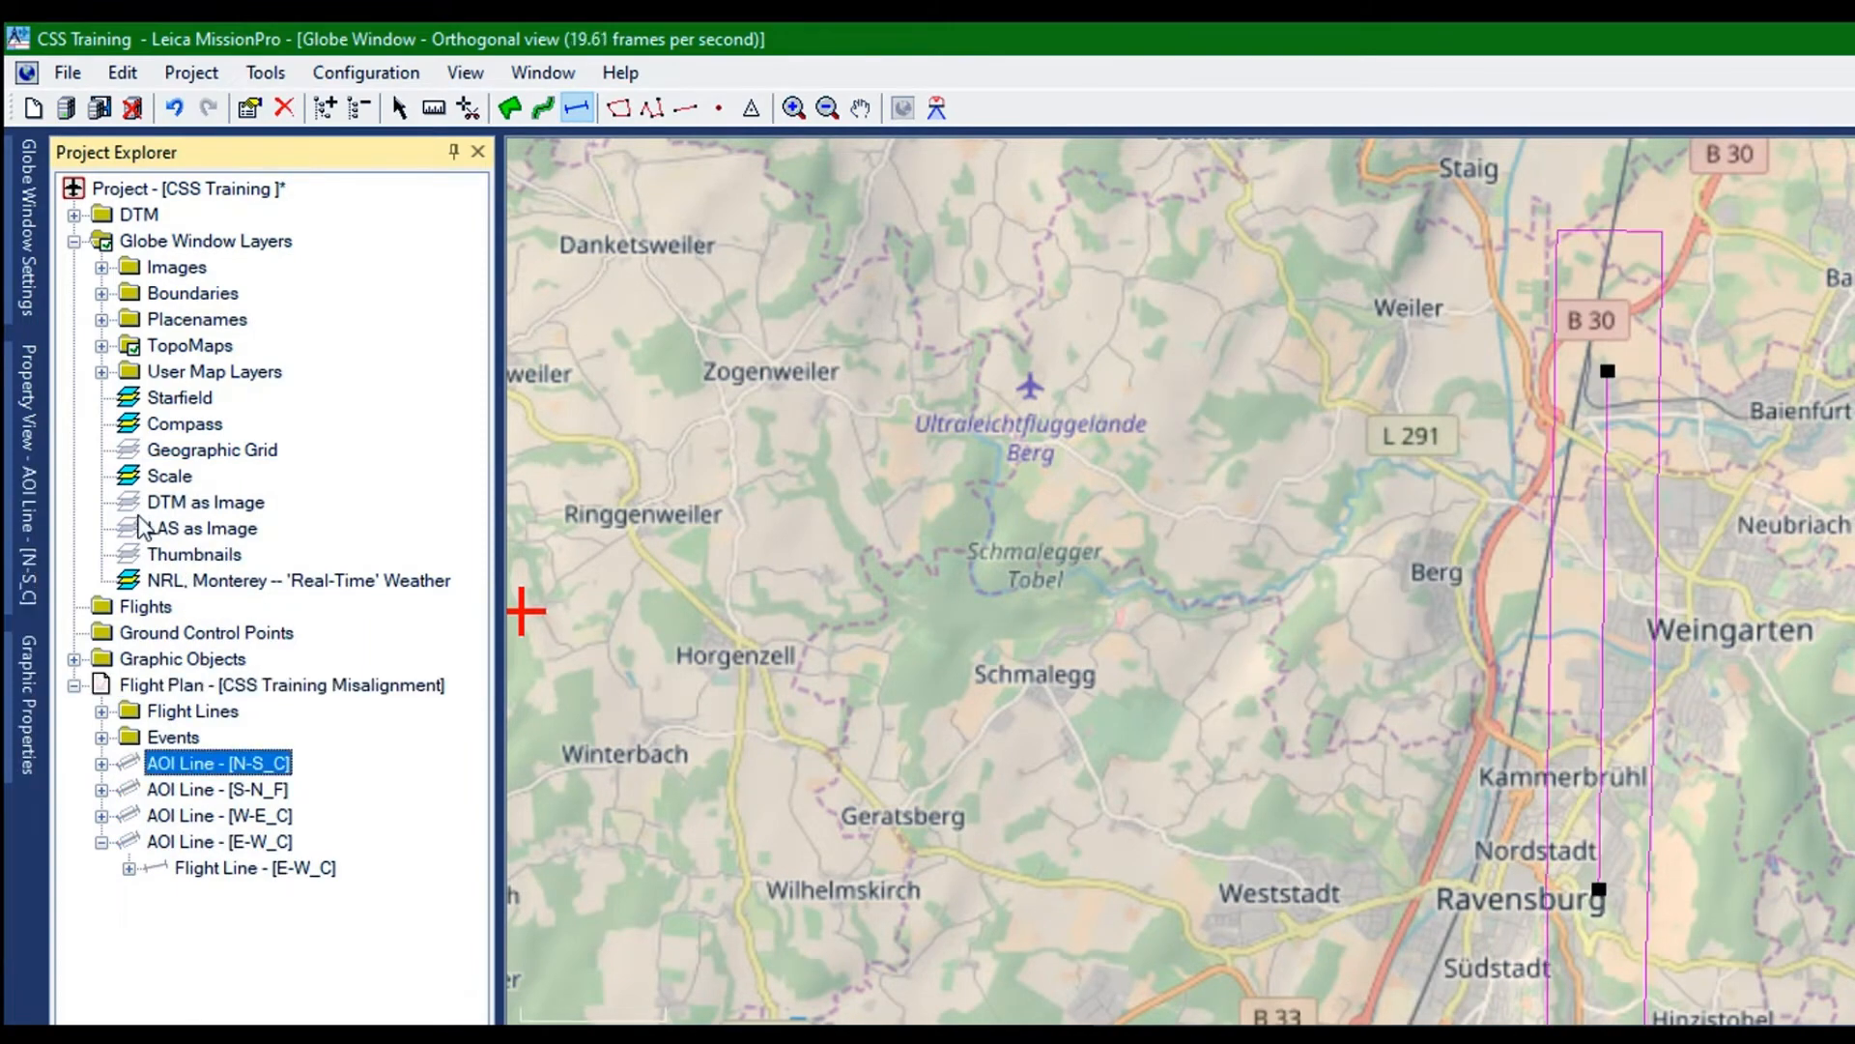
{"action": "right_click", "coordinate": [139, 518]}
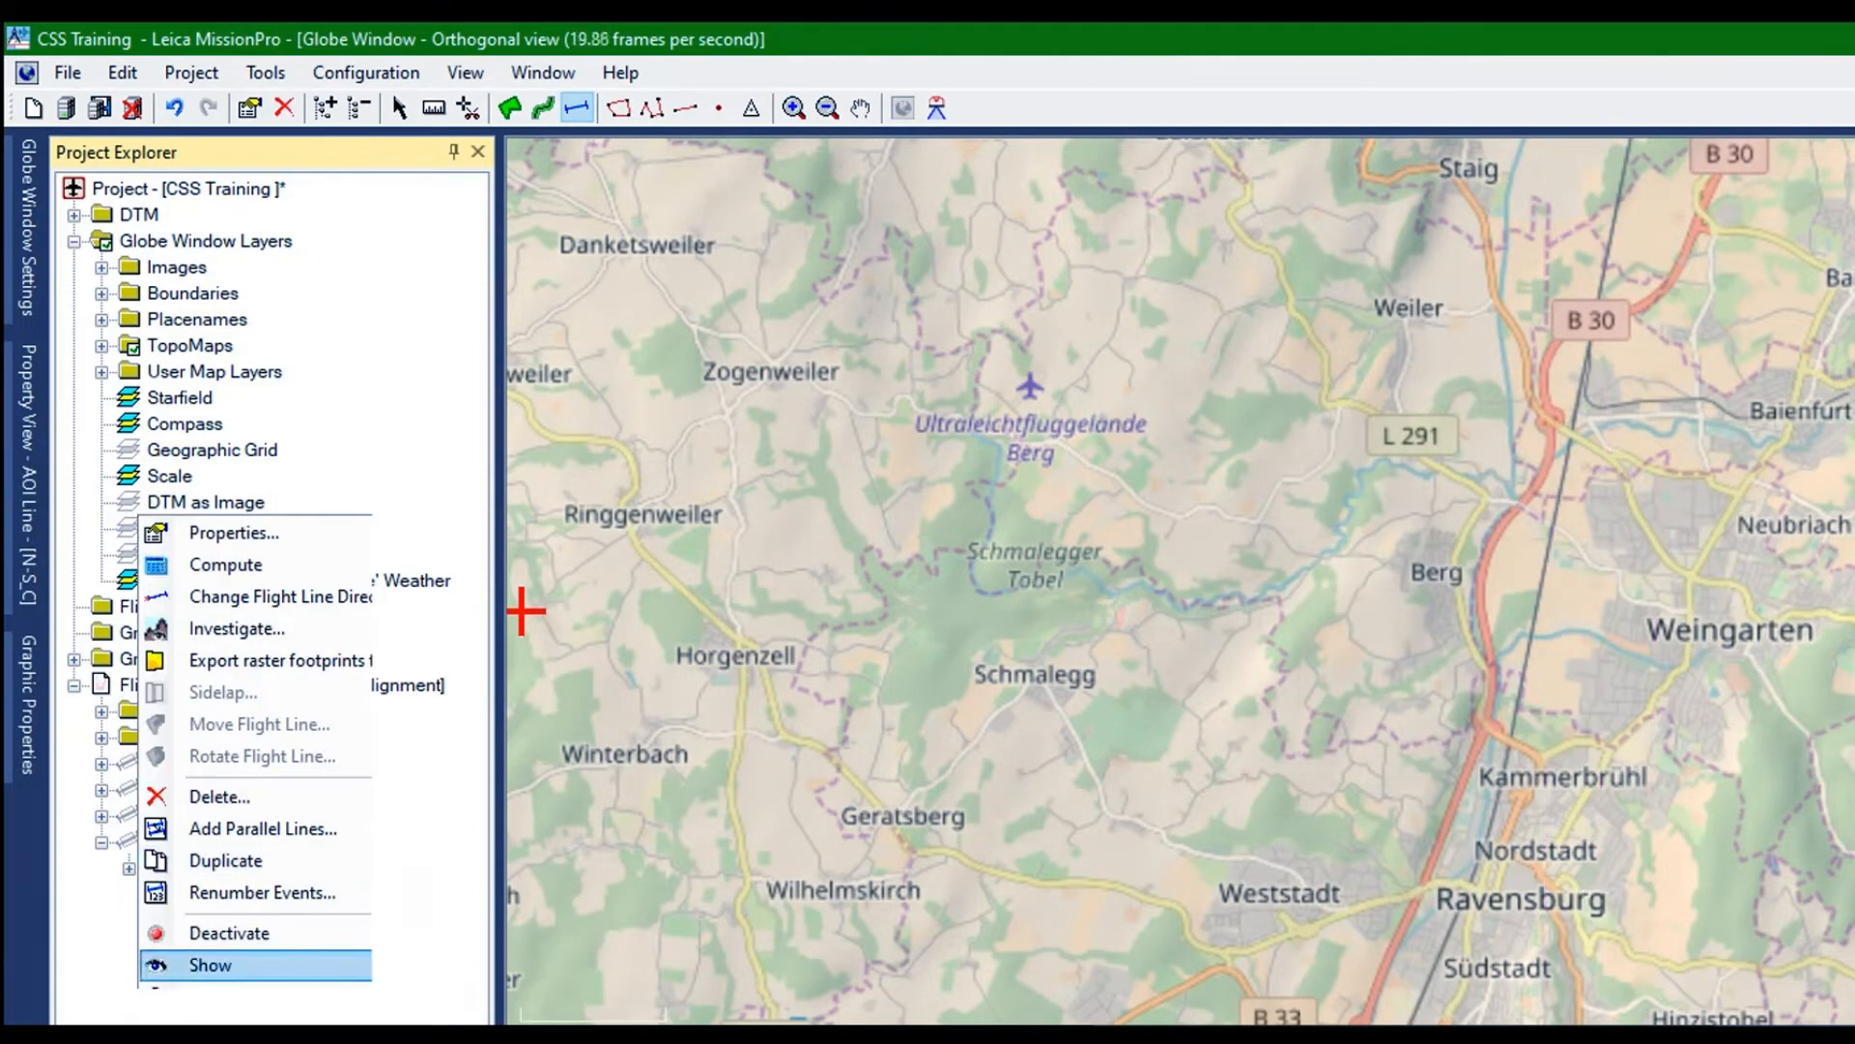
{"action": "left_click", "coordinate": [210, 965]}
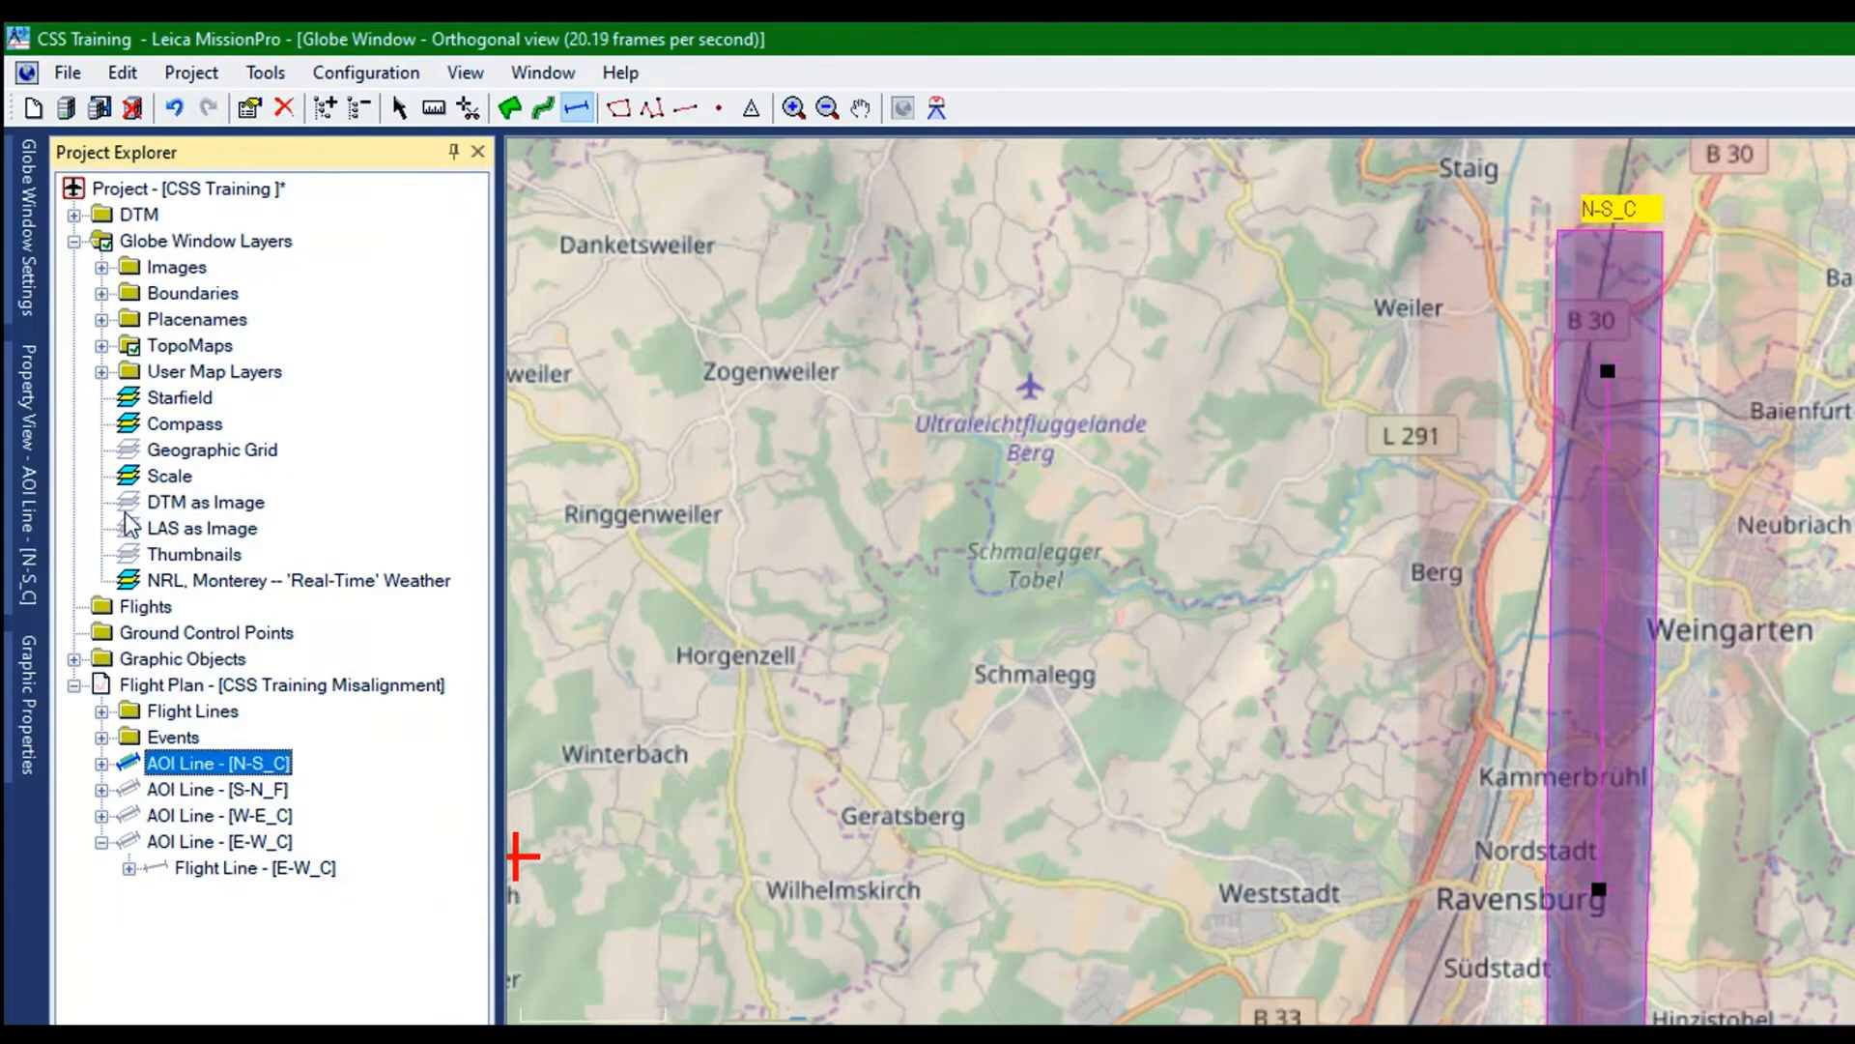
Duplicate the AOI line N-S_C and rename the copy as VER_01 in its flight line properties
{"action": "right_click", "coordinate": [129, 523]}
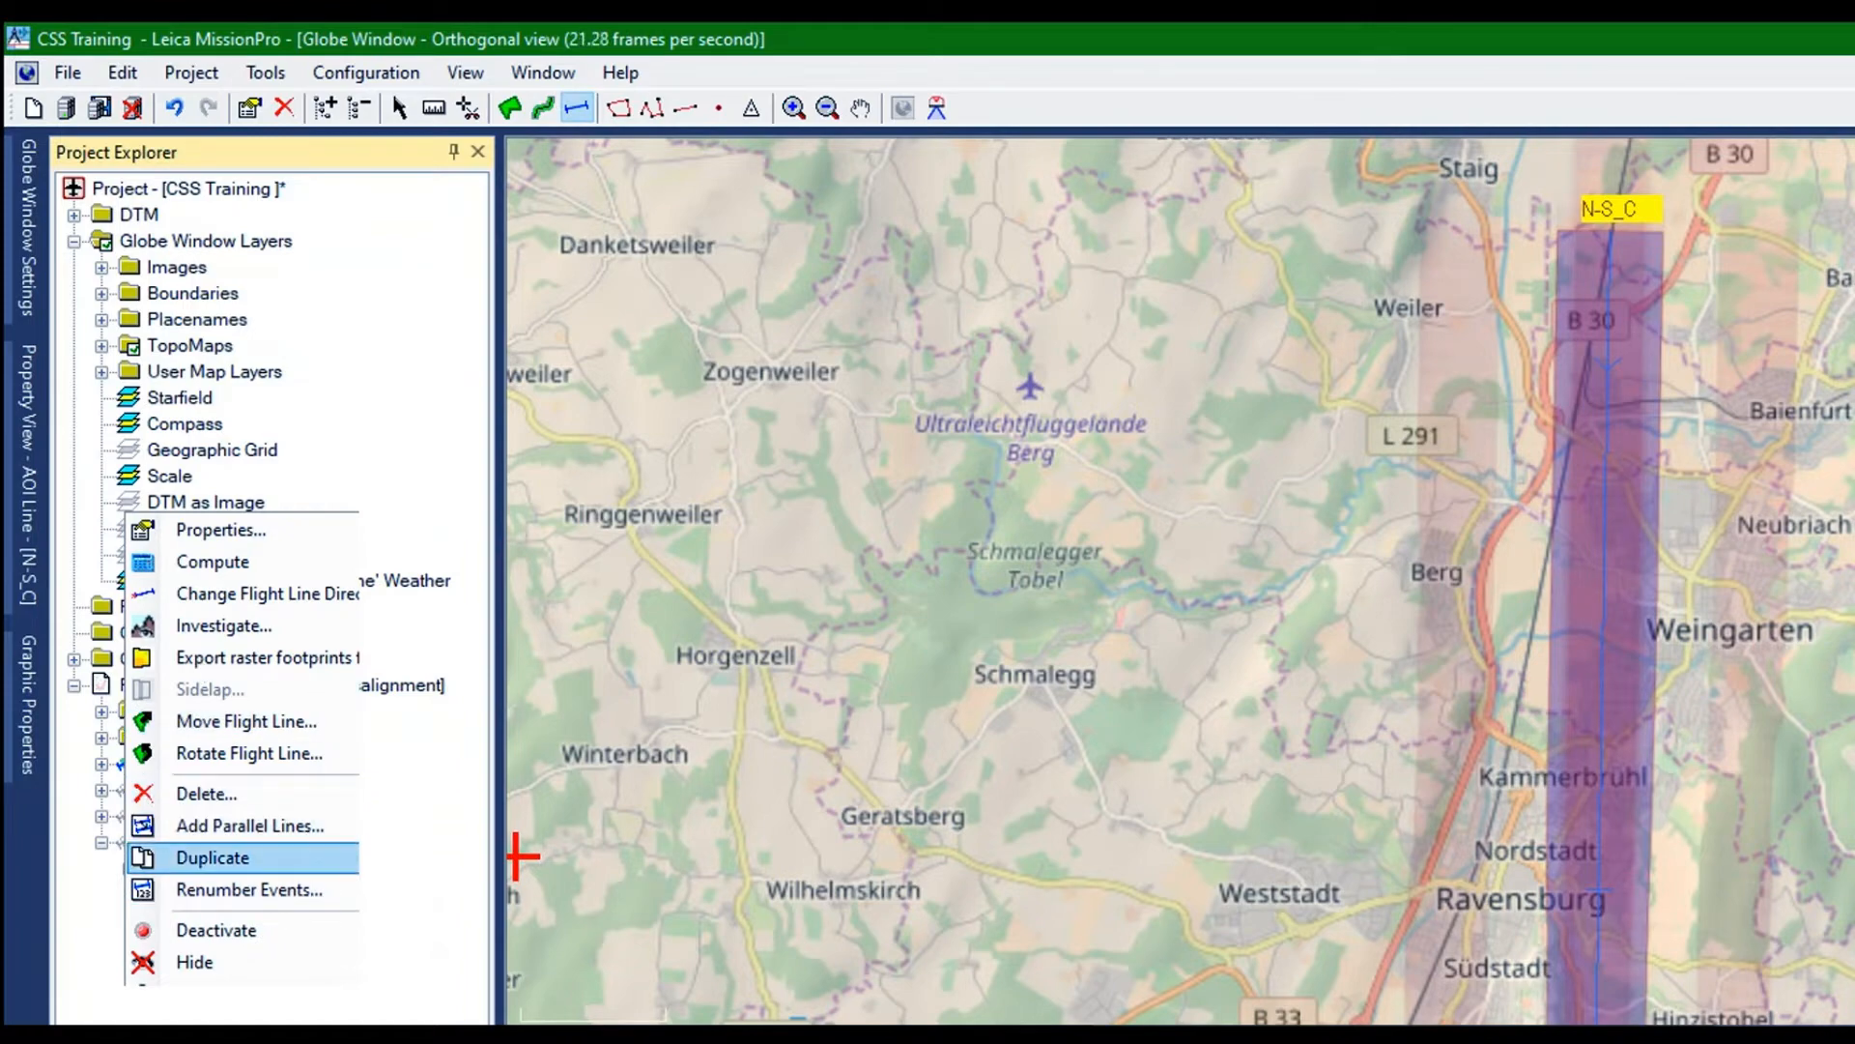
{"action": "left_click", "coordinate": [212, 857]}
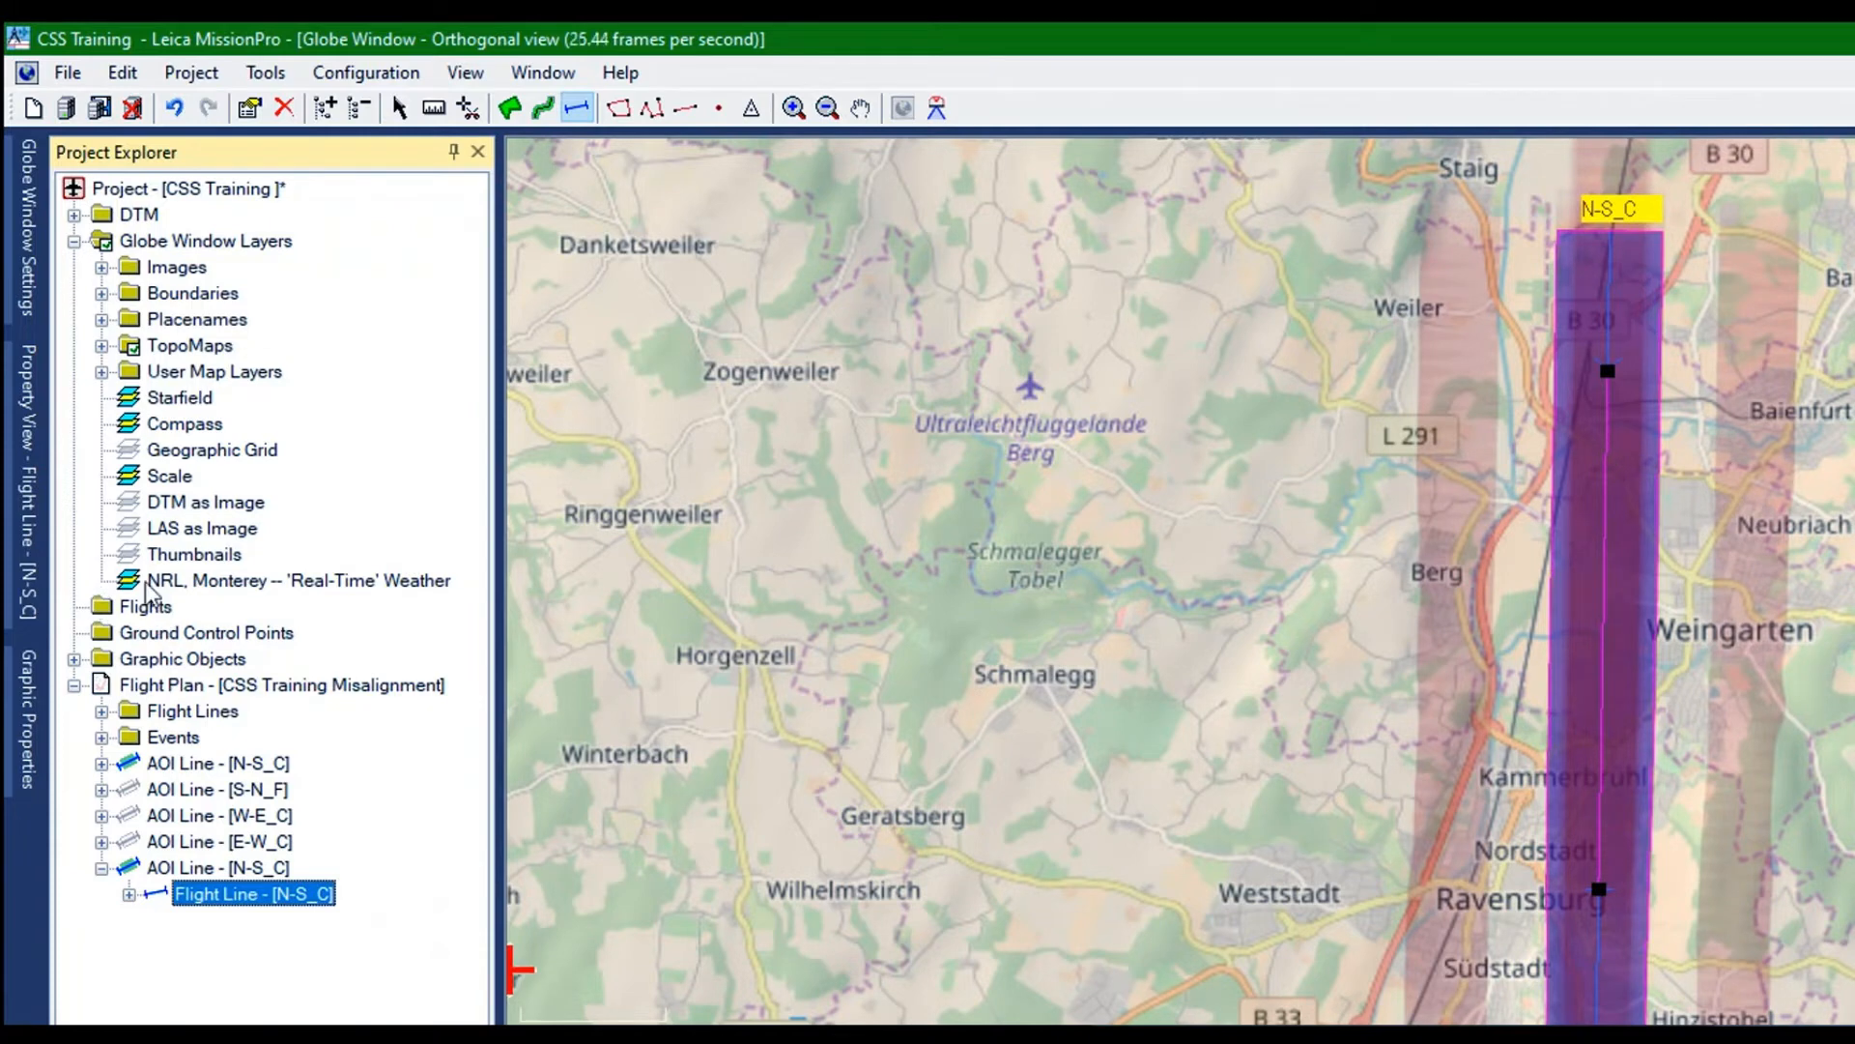
{"action": "key", "text": "Up"}
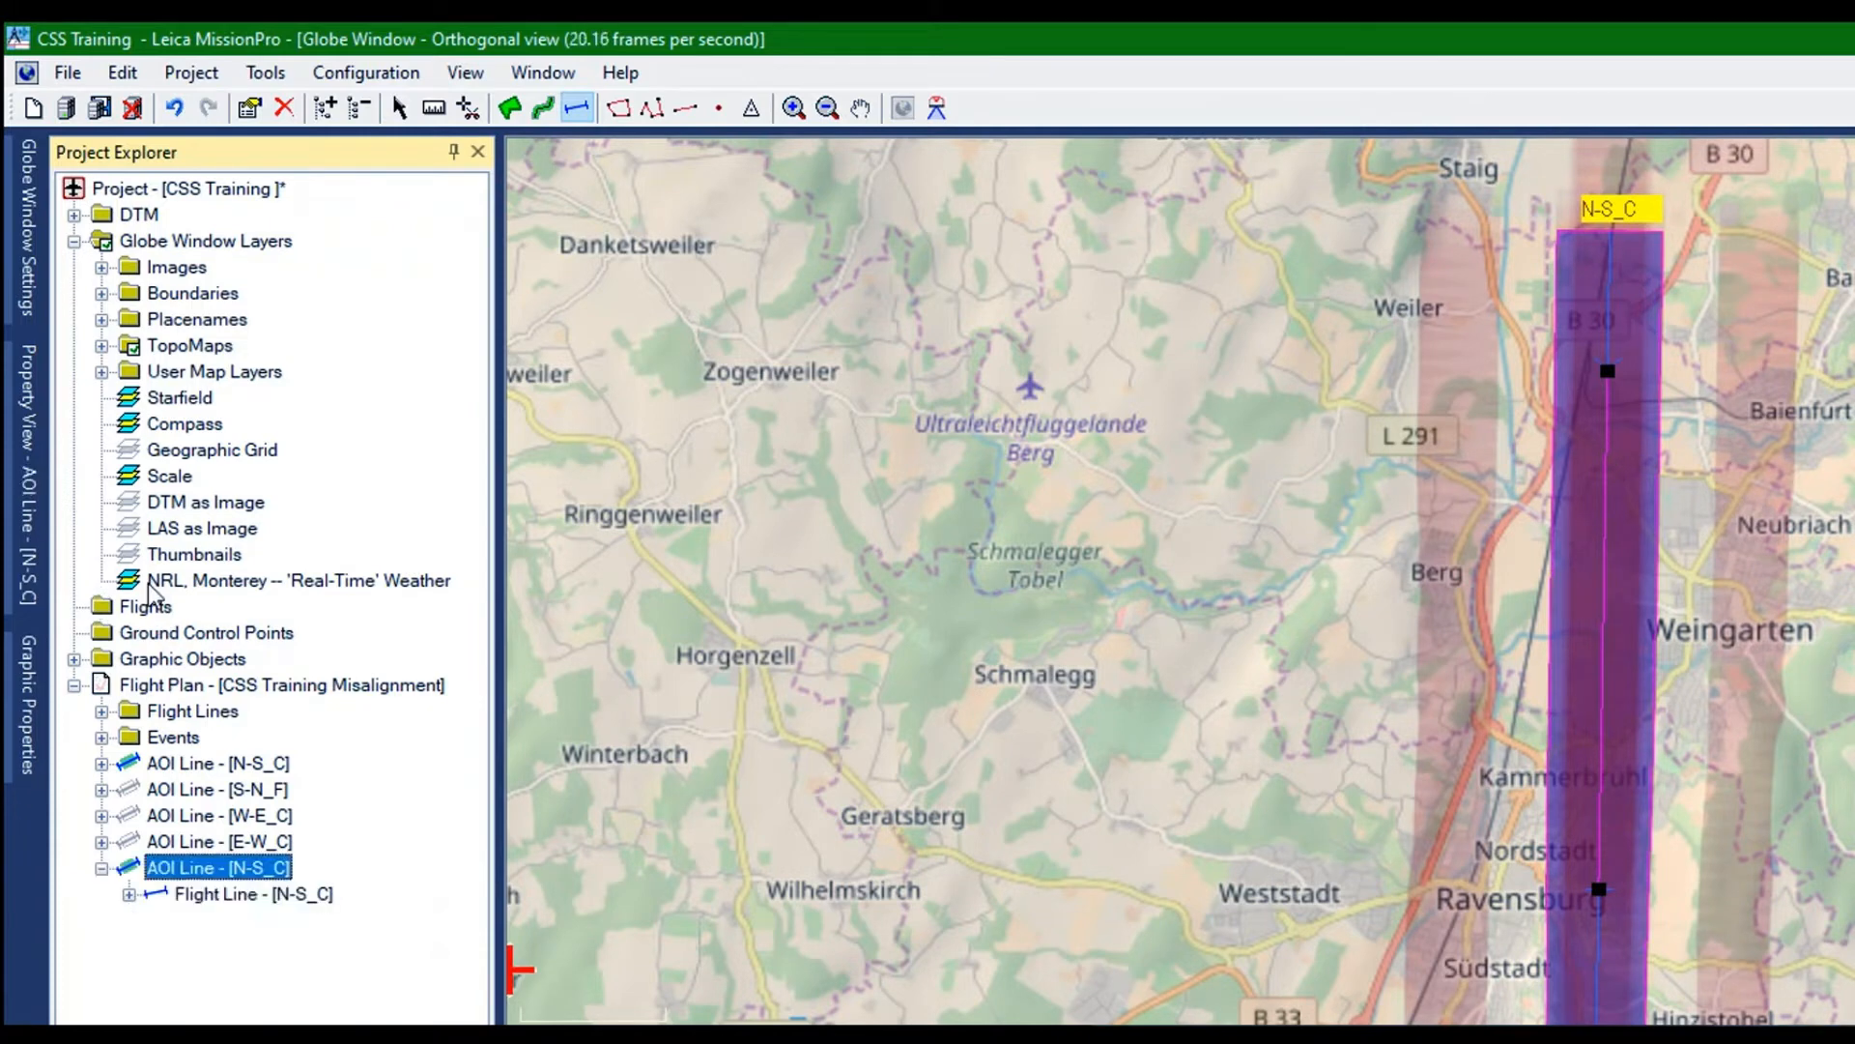
{"action": "right_click", "coordinate": [148, 582]}
{"action": "left_click", "coordinate": [234, 561]}
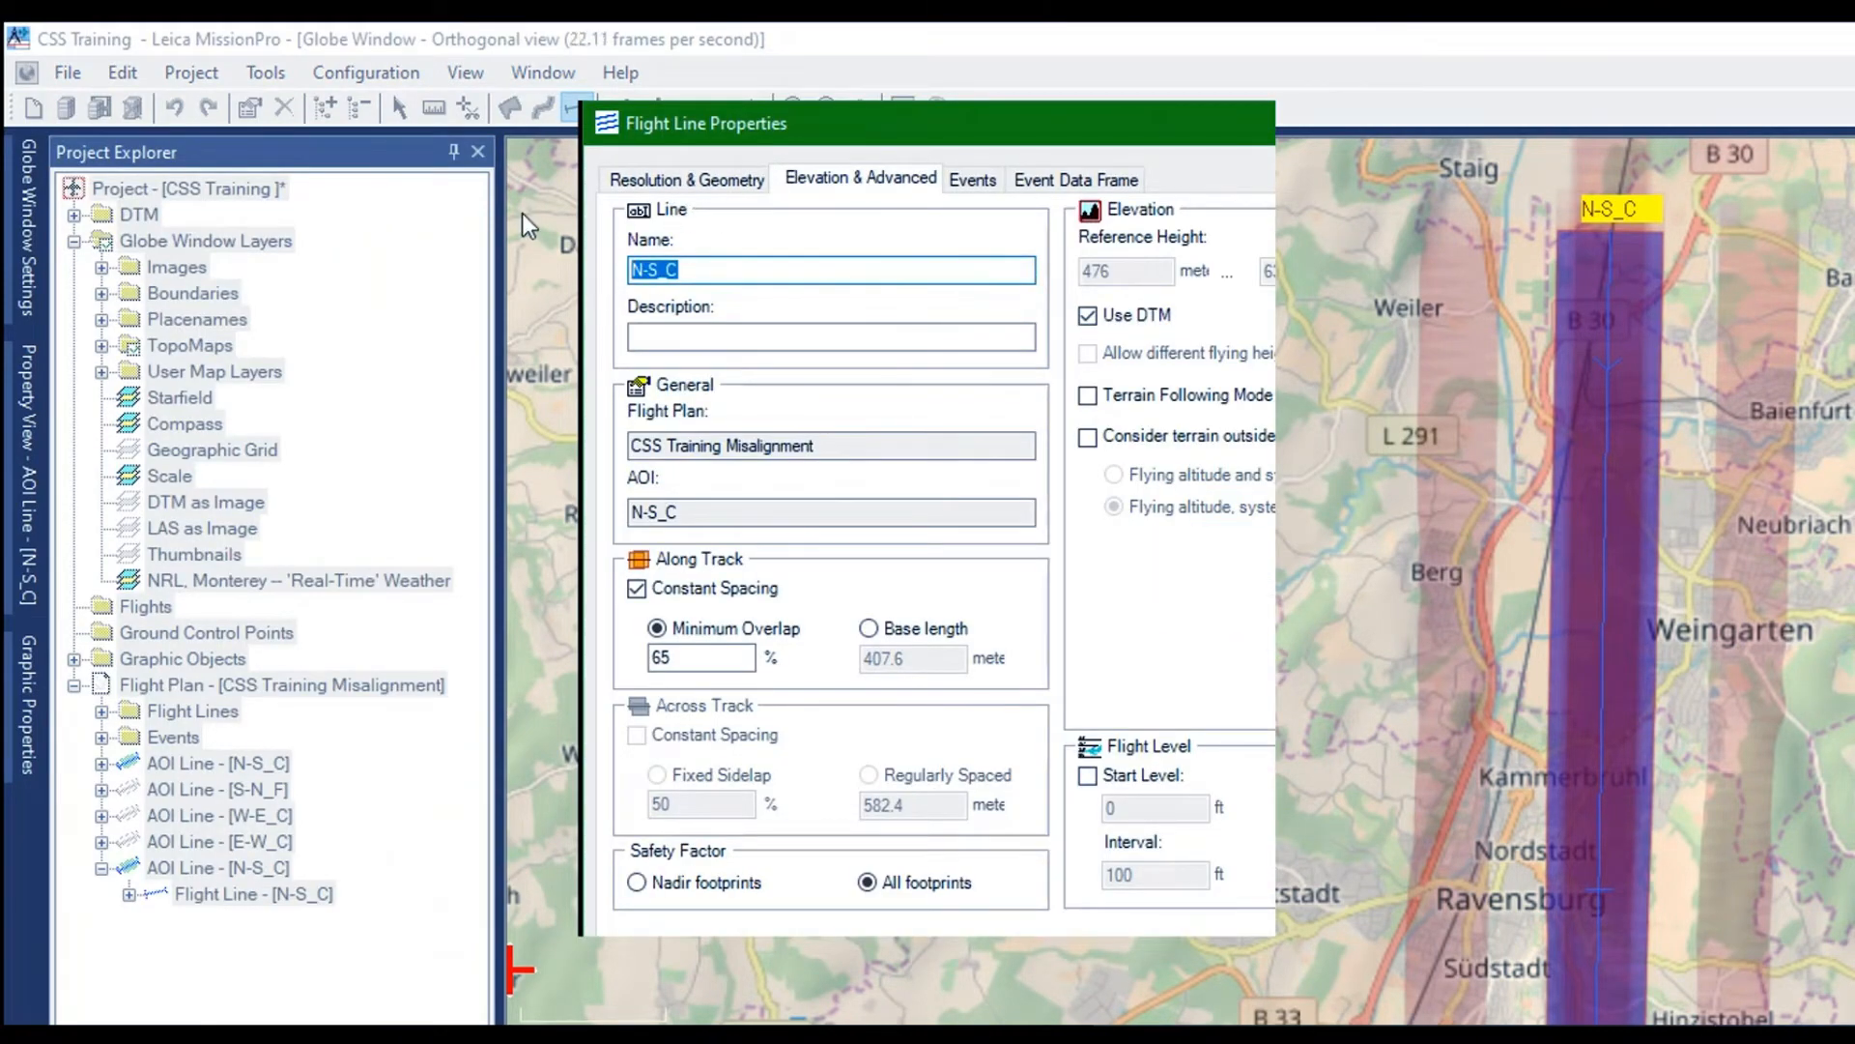
{"action": "type", "text": "VER_01"}
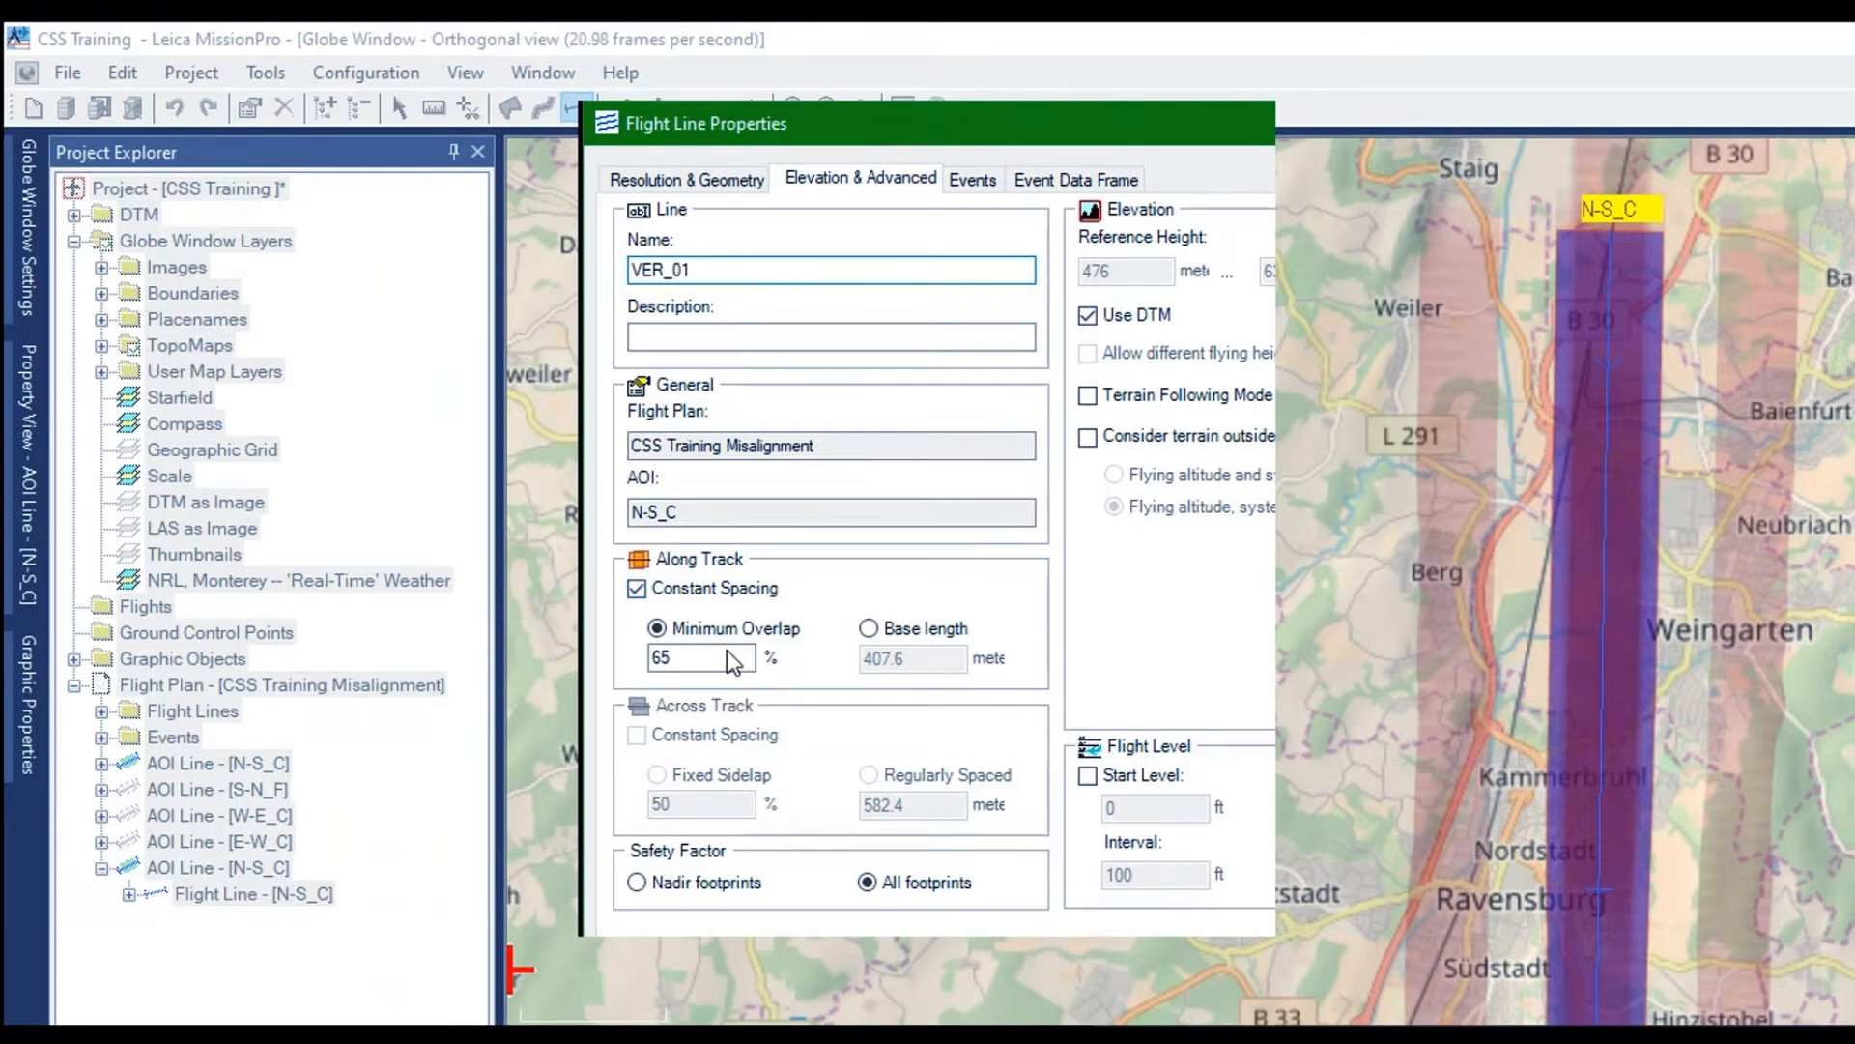
{"action": "key", "text": "Return"}
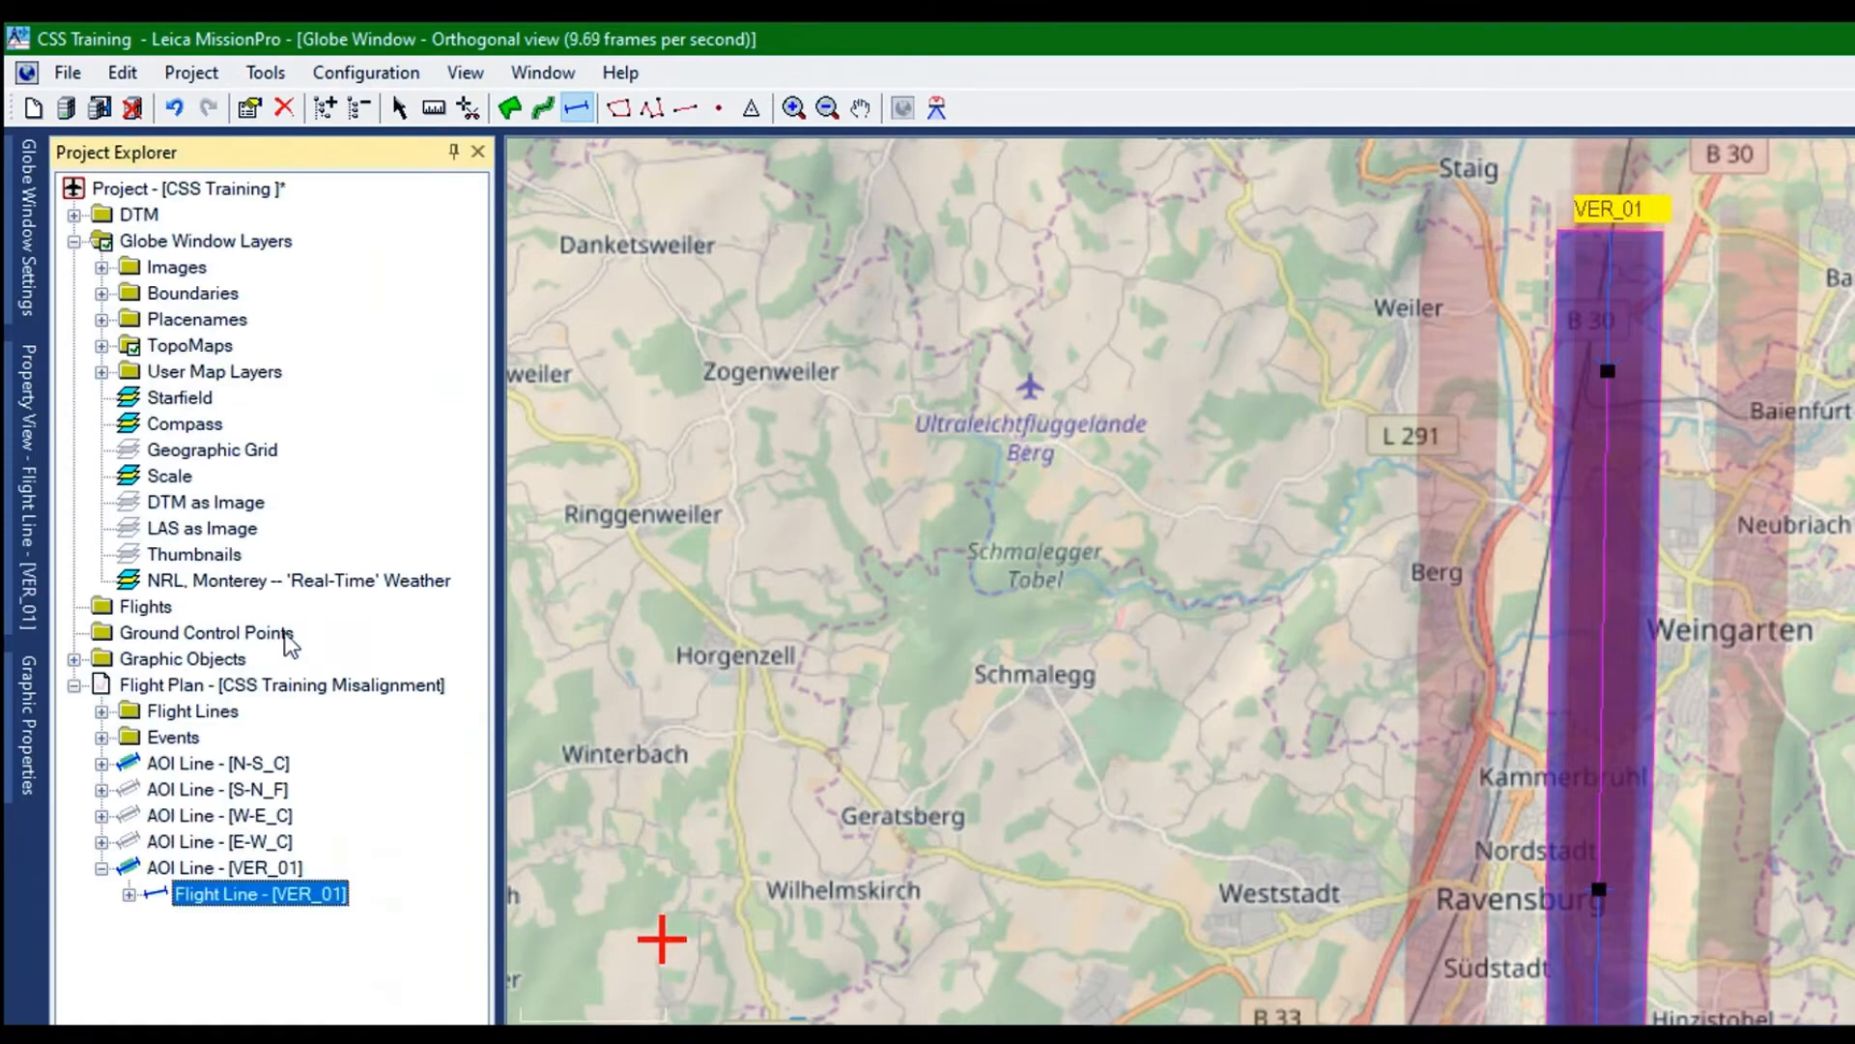
Collapse the VER_01 AOI line in the project tree and hide it on the map
{"action": "left_click", "coordinate": [102, 868]}
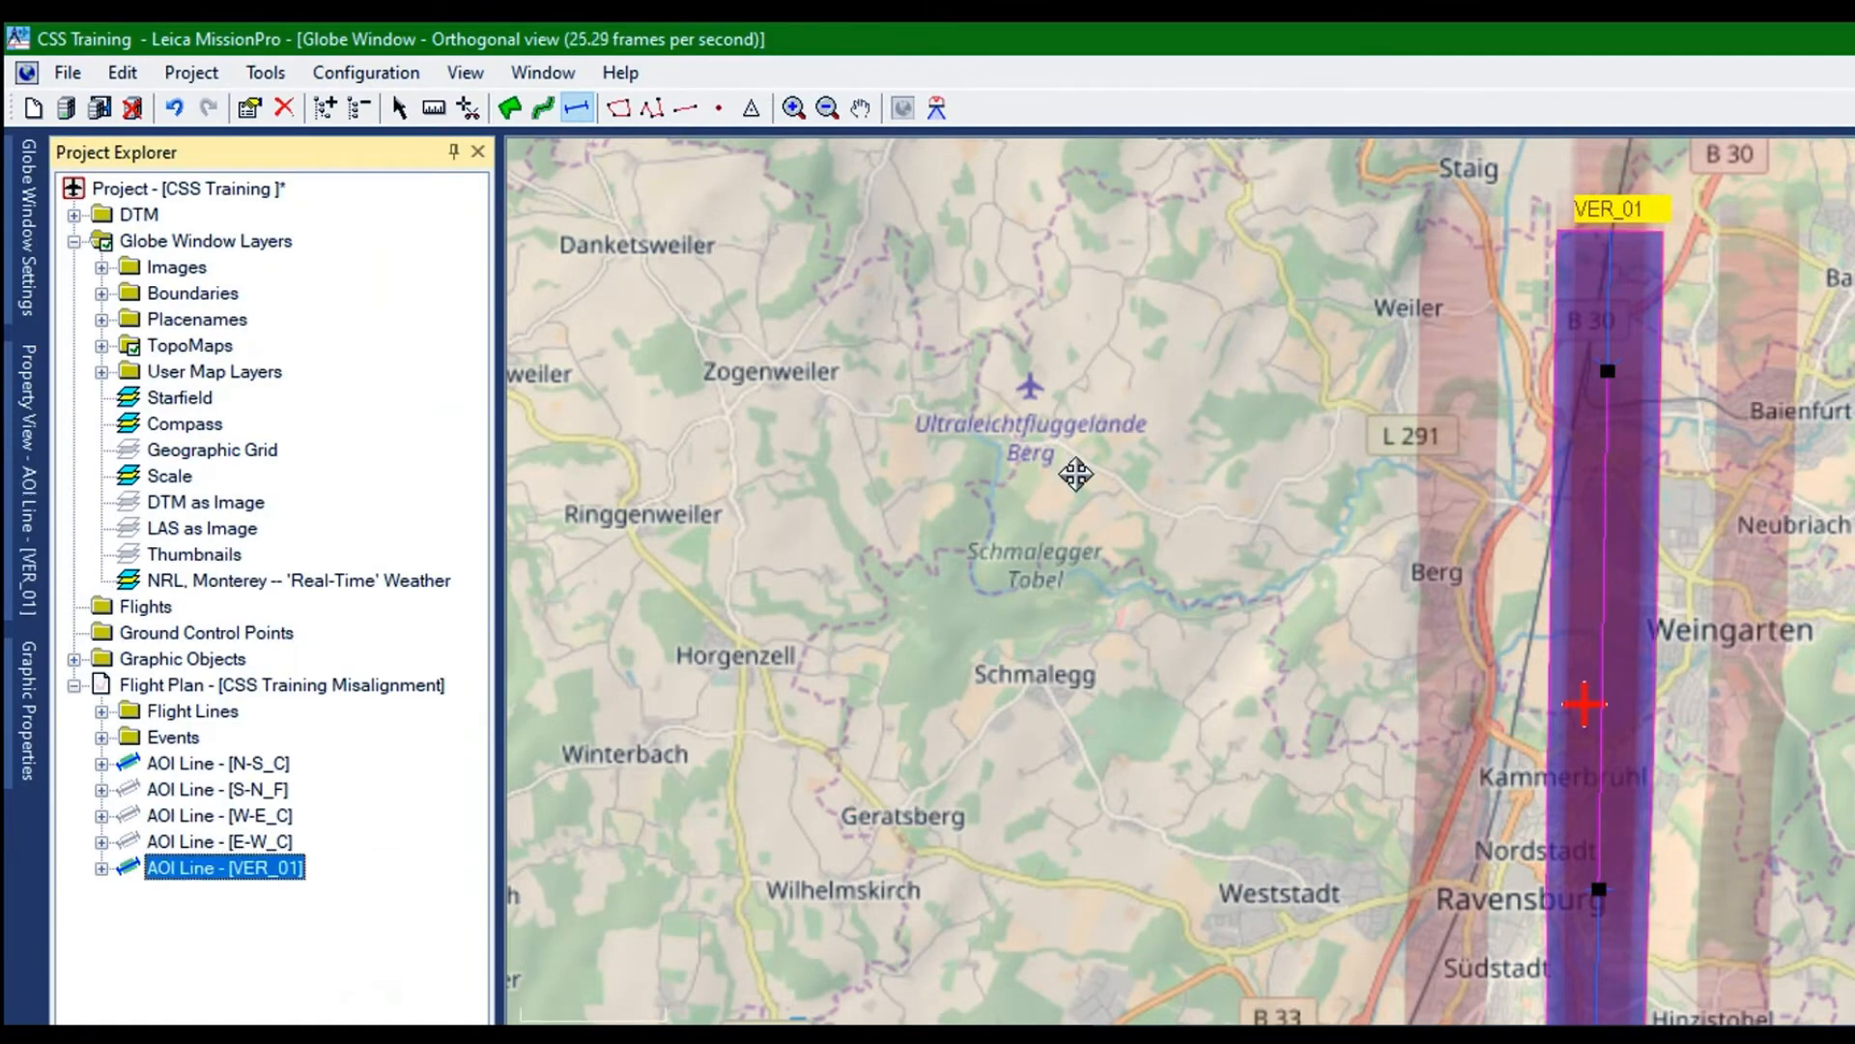
{"action": "scroll", "coordinate": [1607, 692], "scroll_direction": "up", "scroll_amount": 5}
{"action": "scroll", "coordinate": [1607, 692], "scroll_direction": "up", "scroll_amount": 3}
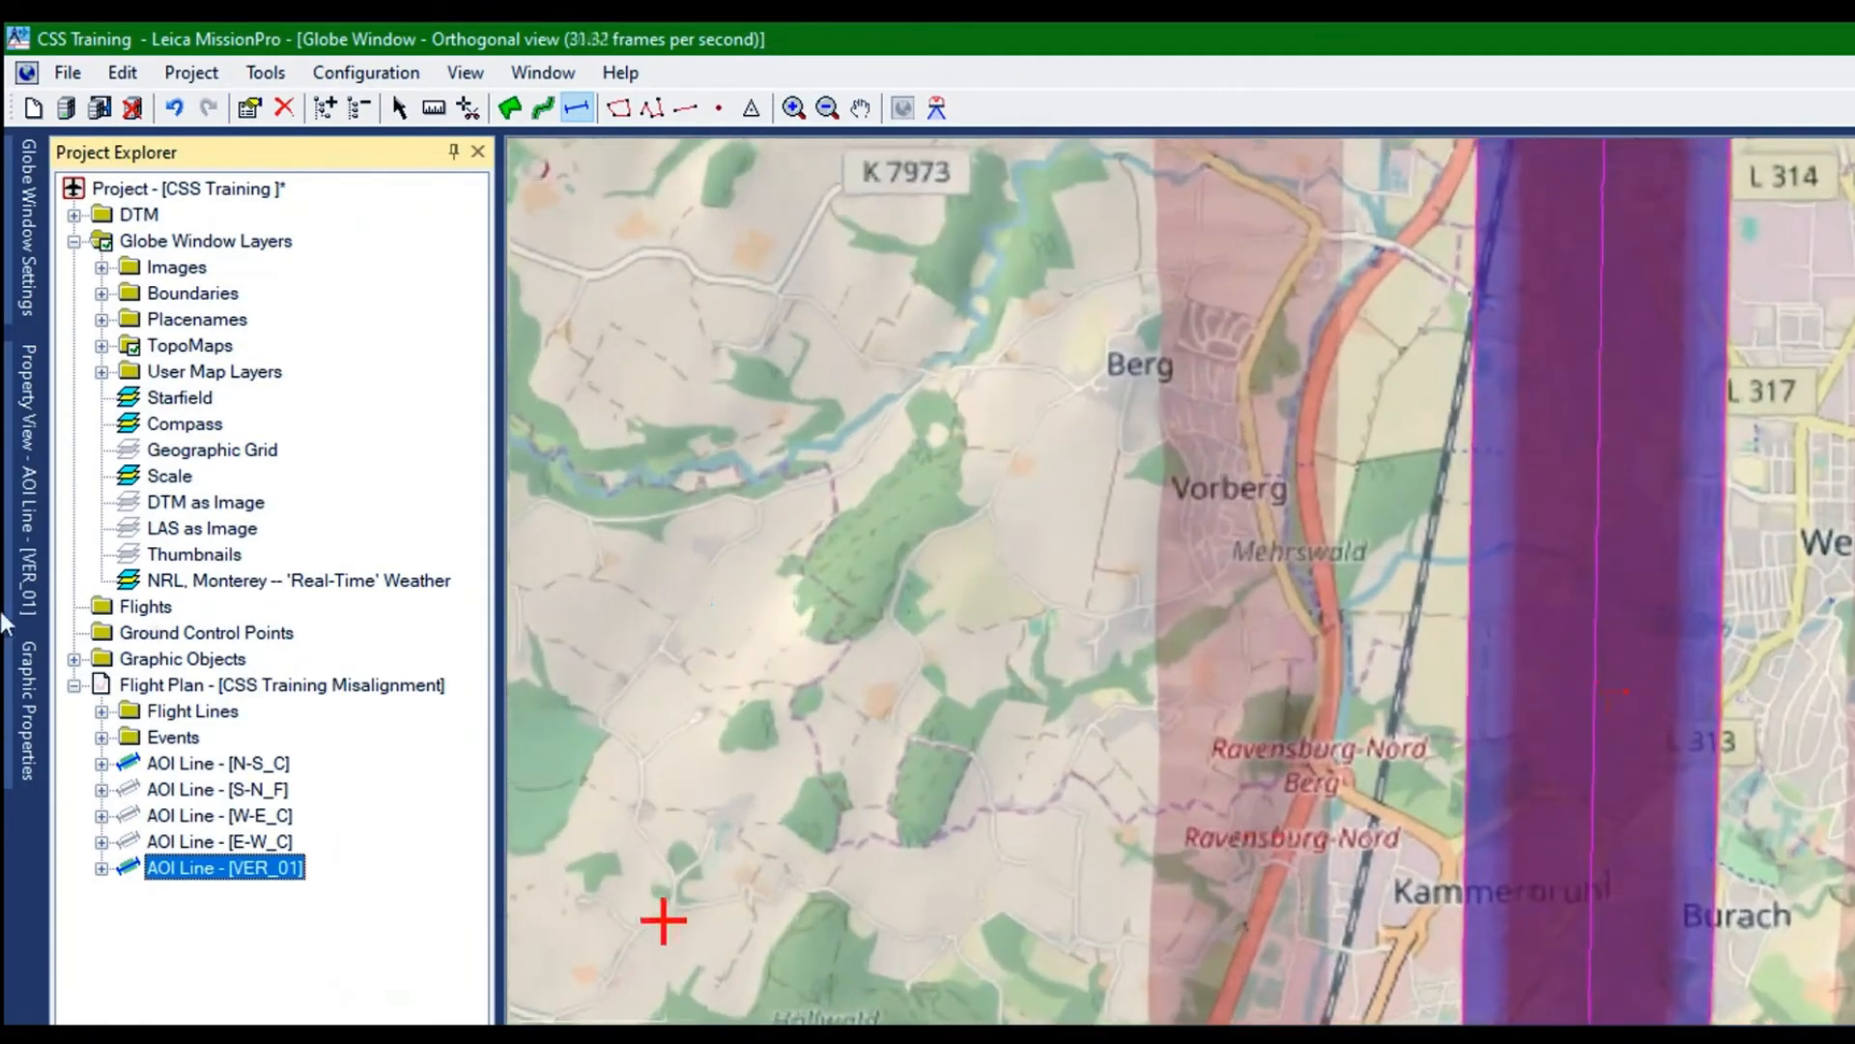
{"action": "right_click", "coordinate": [126, 586]}
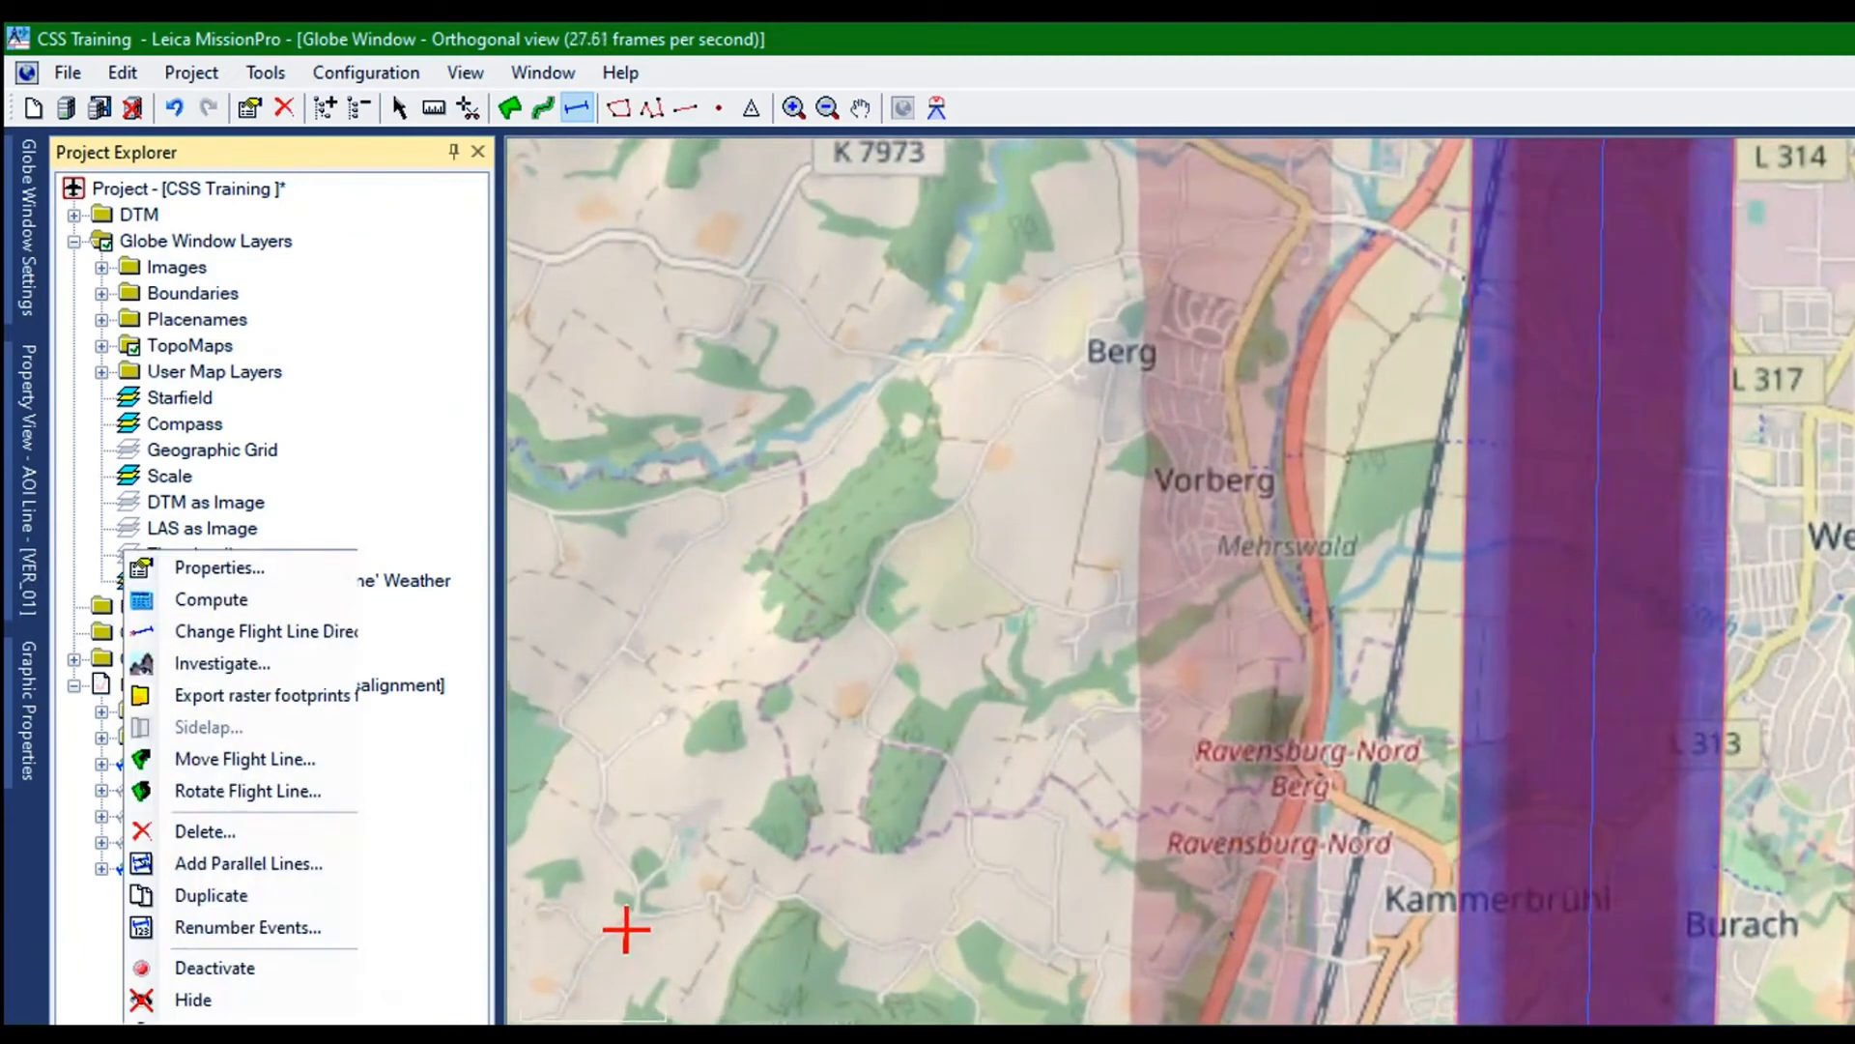
{"action": "left_click", "coordinate": [193, 999]}
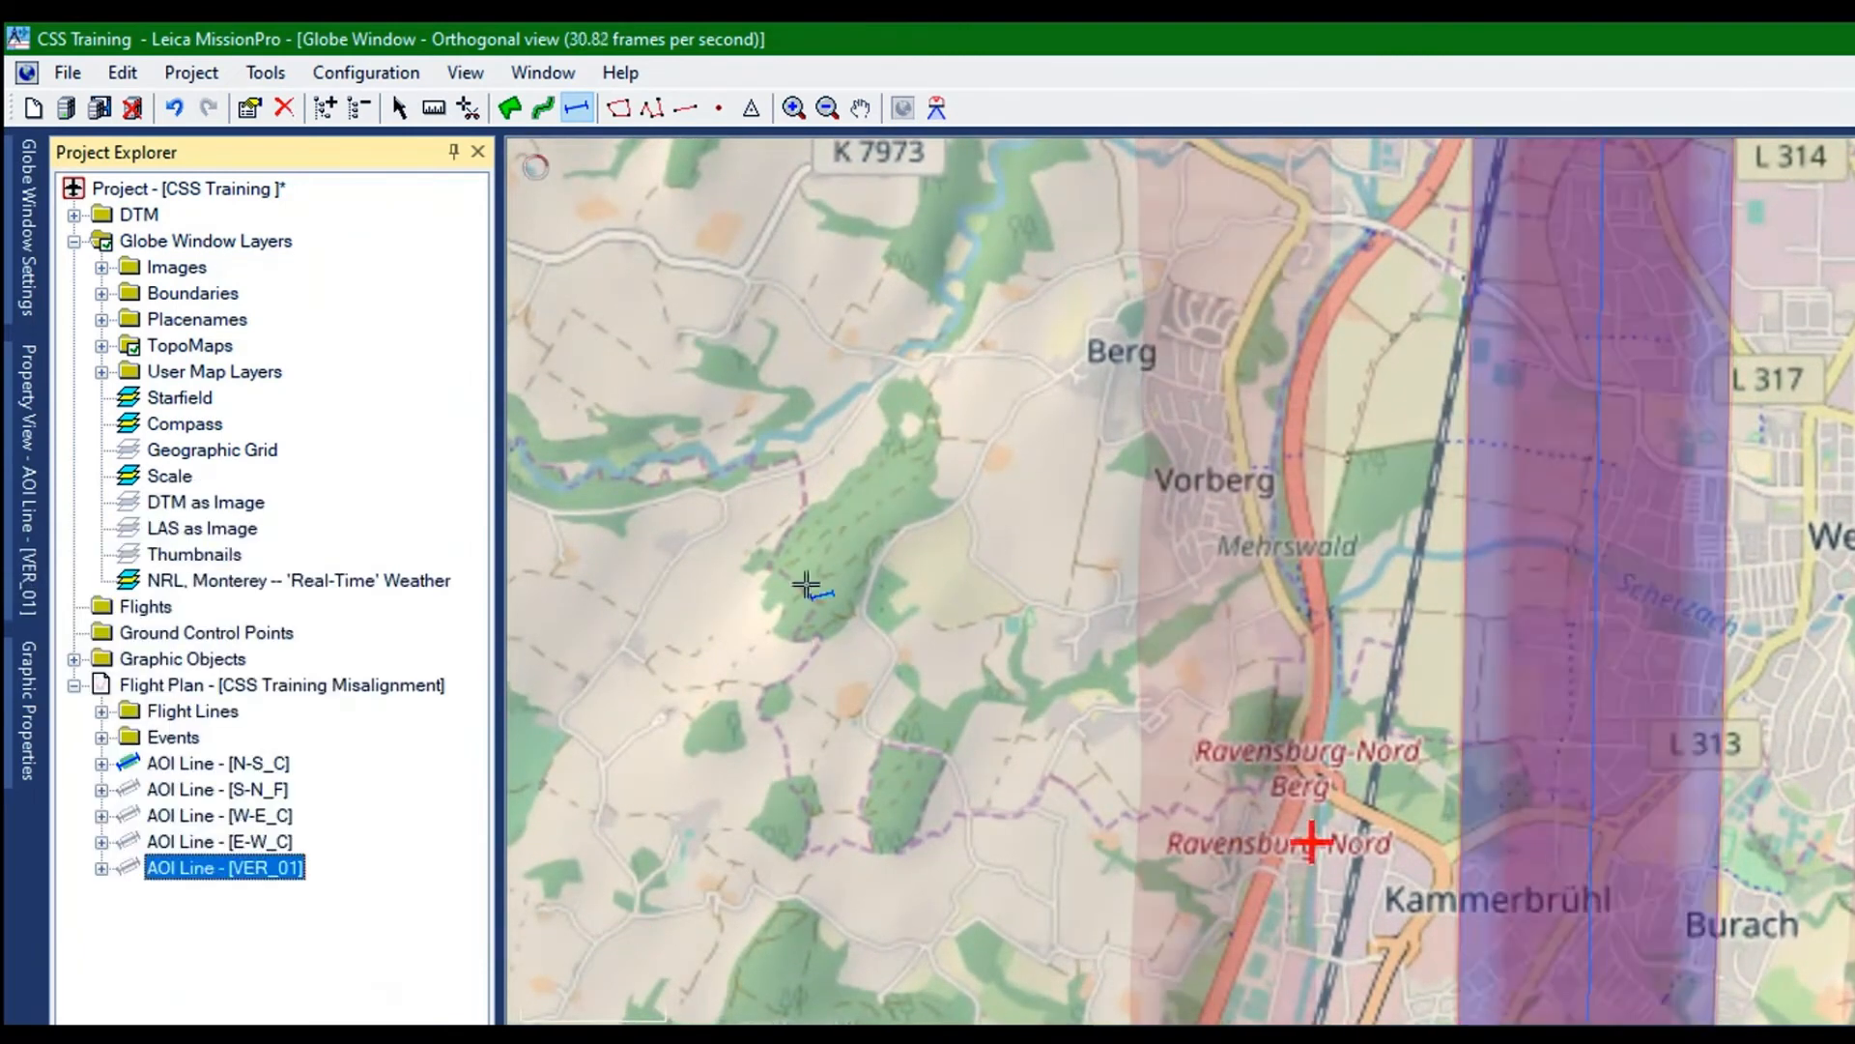
Turn off the oblique sensor footprints for the CSS Training Misalignment flight plan
{"action": "right_click", "coordinate": [125, 464]}
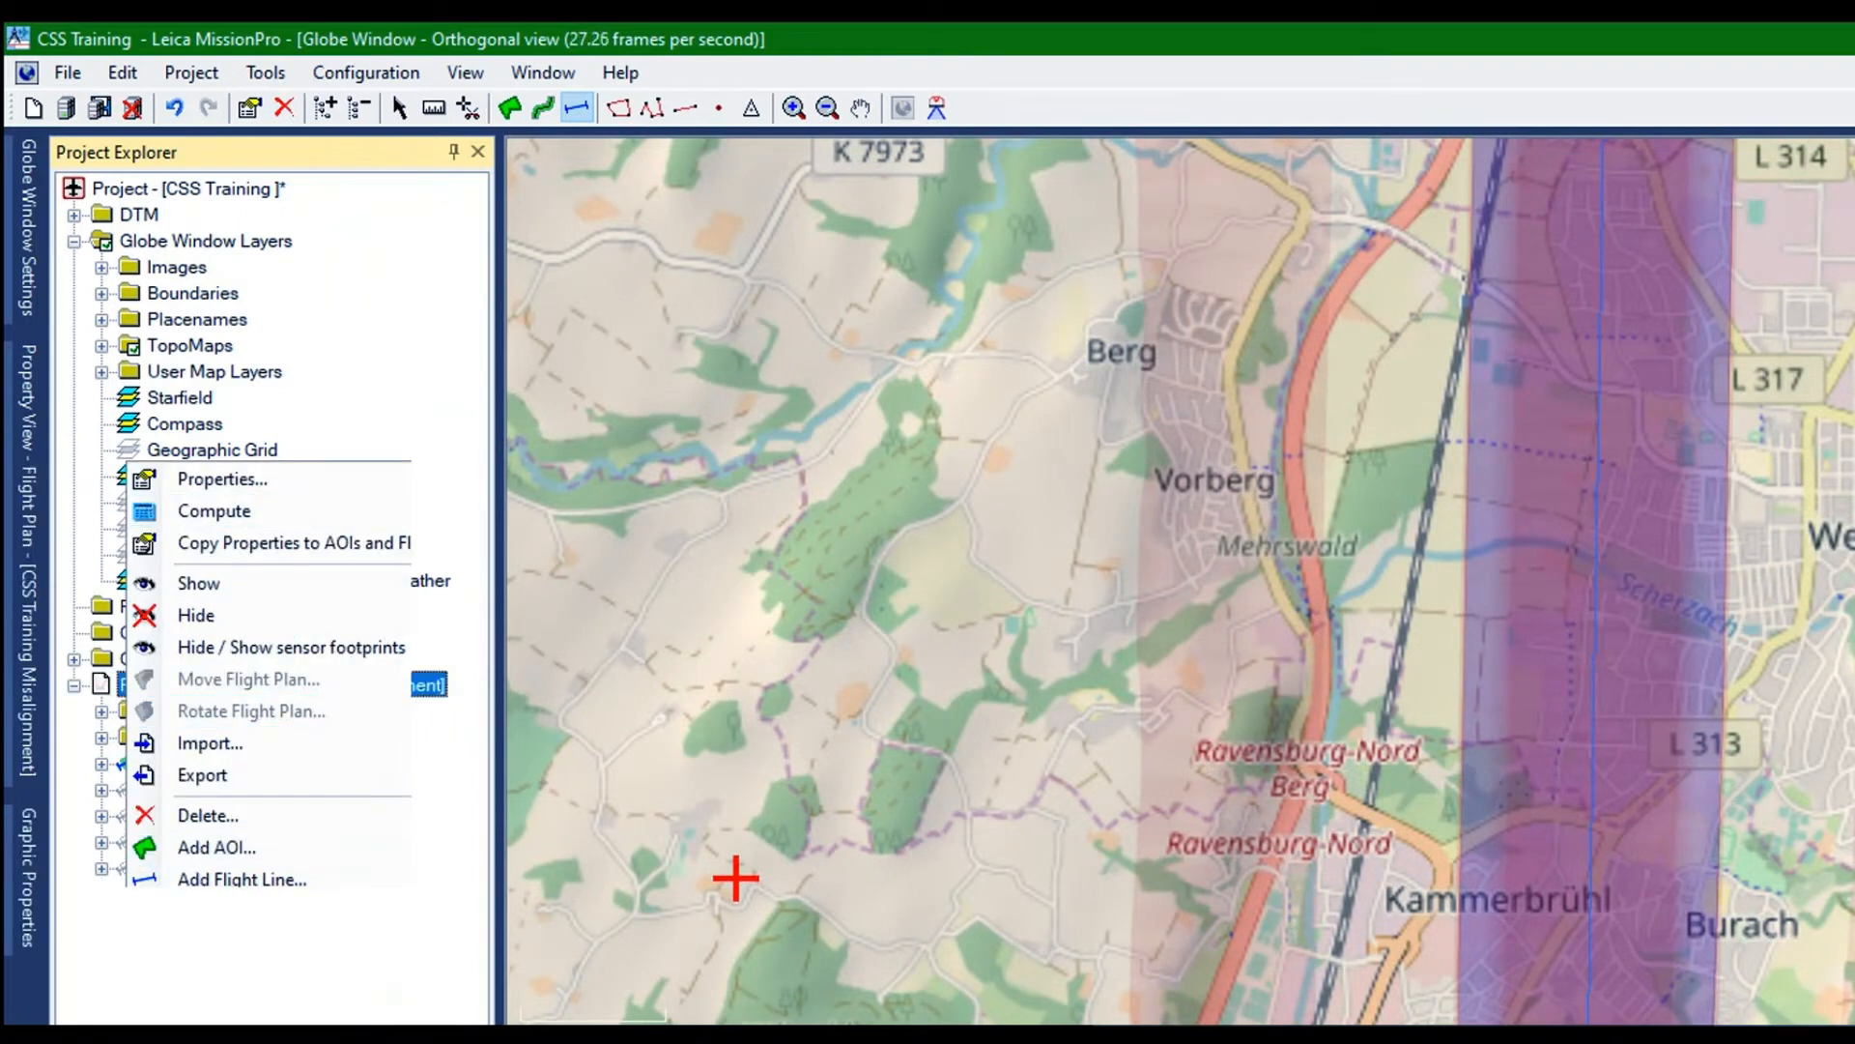
{"action": "mouse_move", "coordinate": [290, 647]}
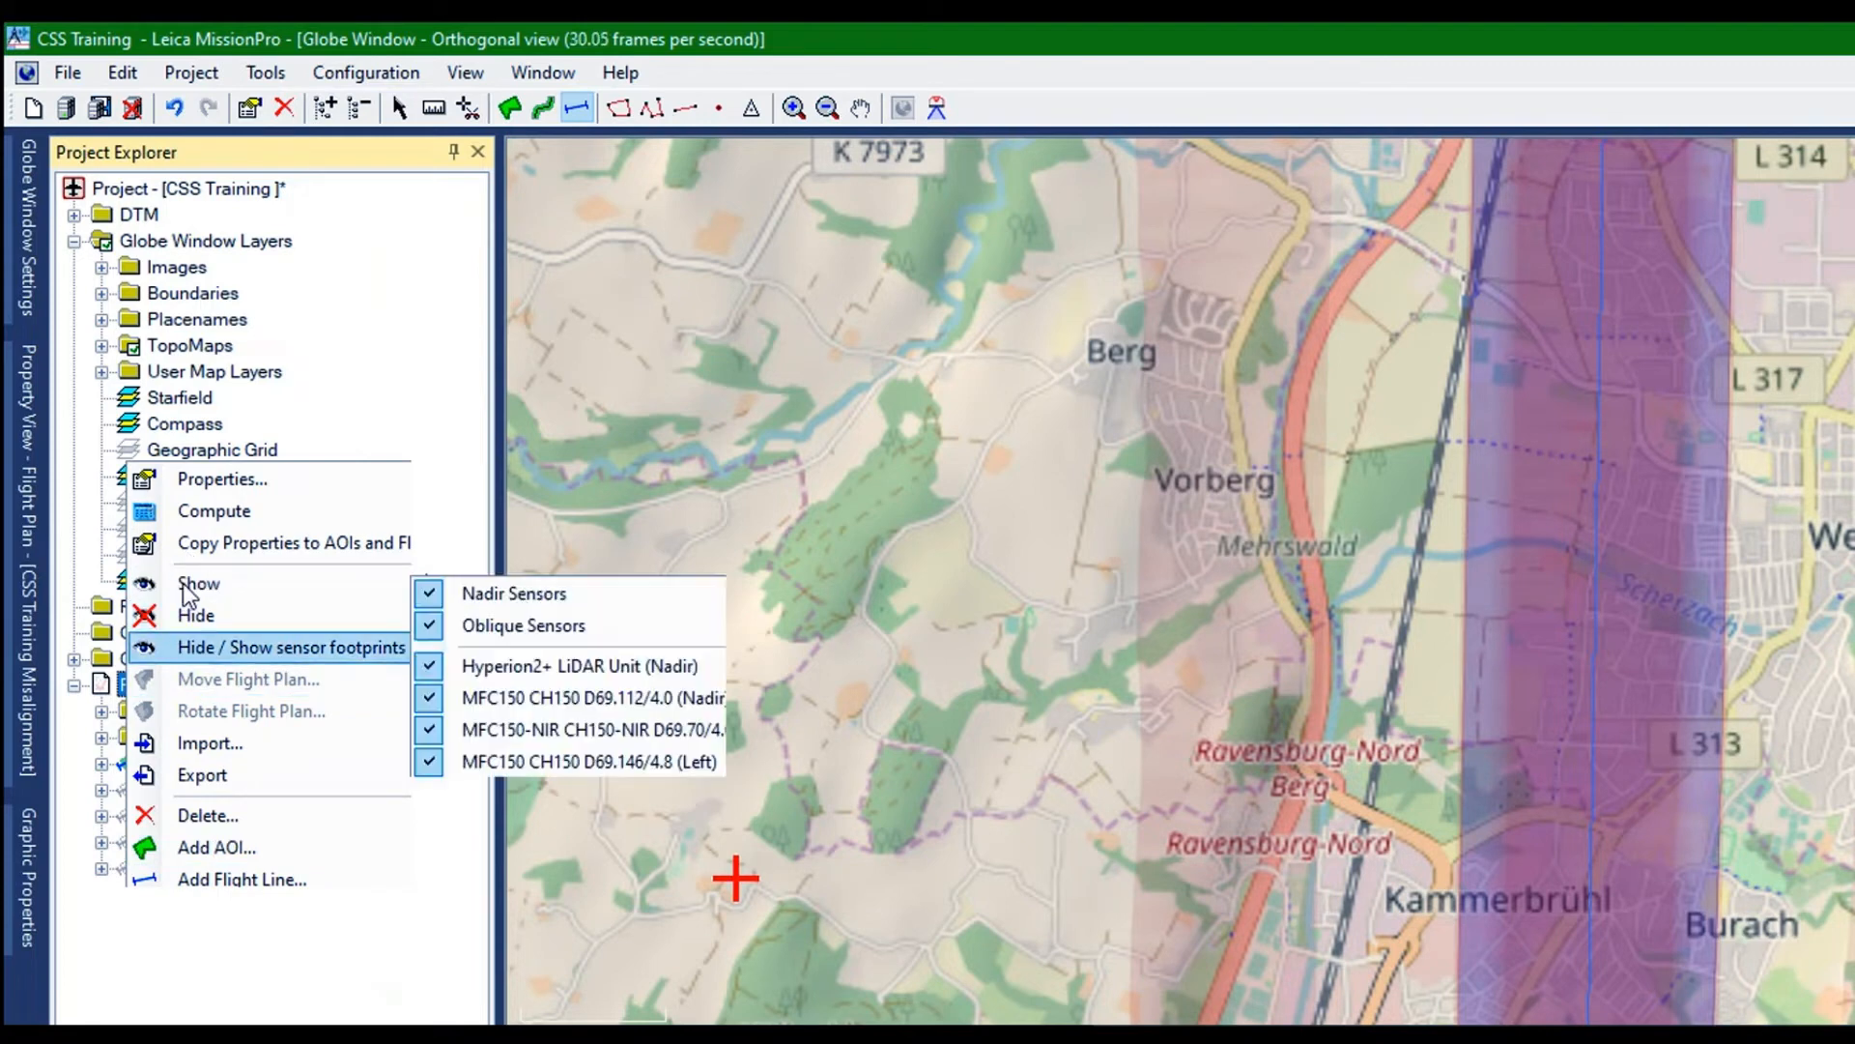
{"action": "left_click", "coordinate": [431, 618]}
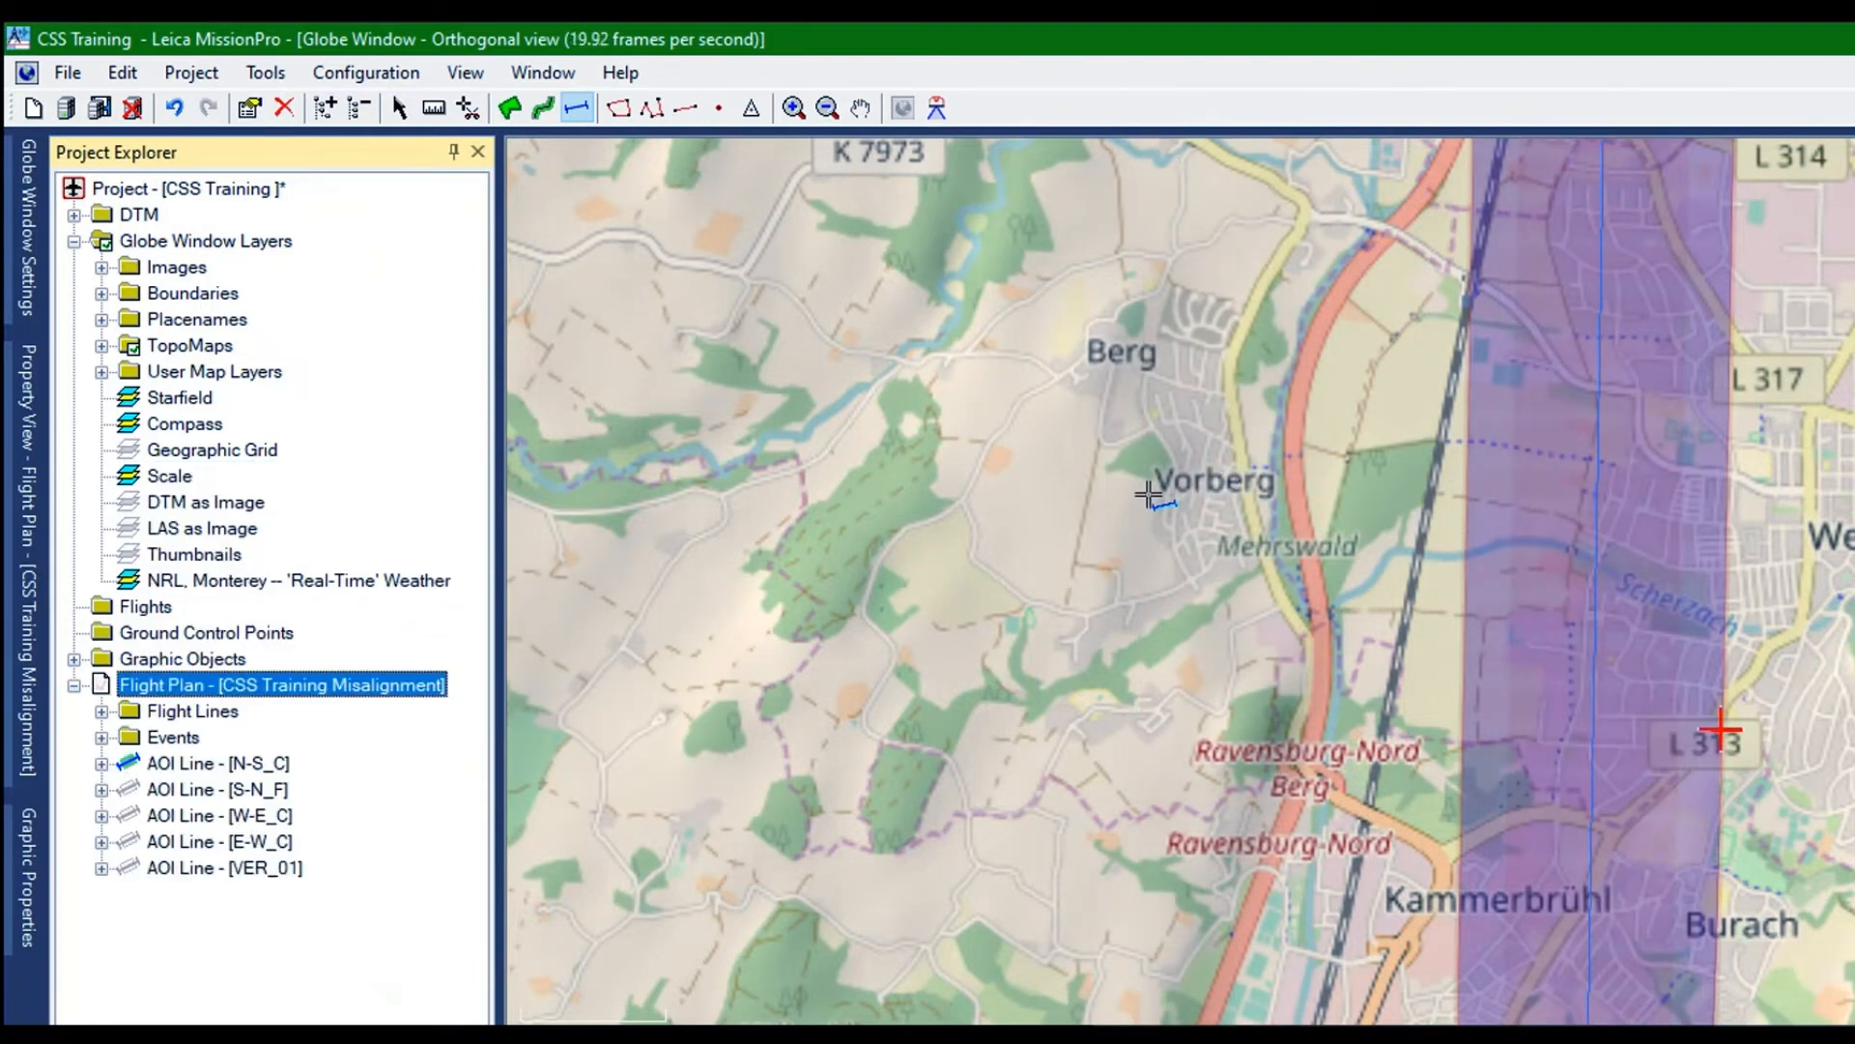
Measure the width of the N-S_C footprint along its northern edge, from the northwest corner to the northeast corner
{"action": "scroll", "coordinate": [1720, 735], "scroll_direction": "up", "scroll_amount": 1}
{"action": "scroll", "coordinate": [1616, 747], "scroll_direction": "down", "scroll_amount": 4}
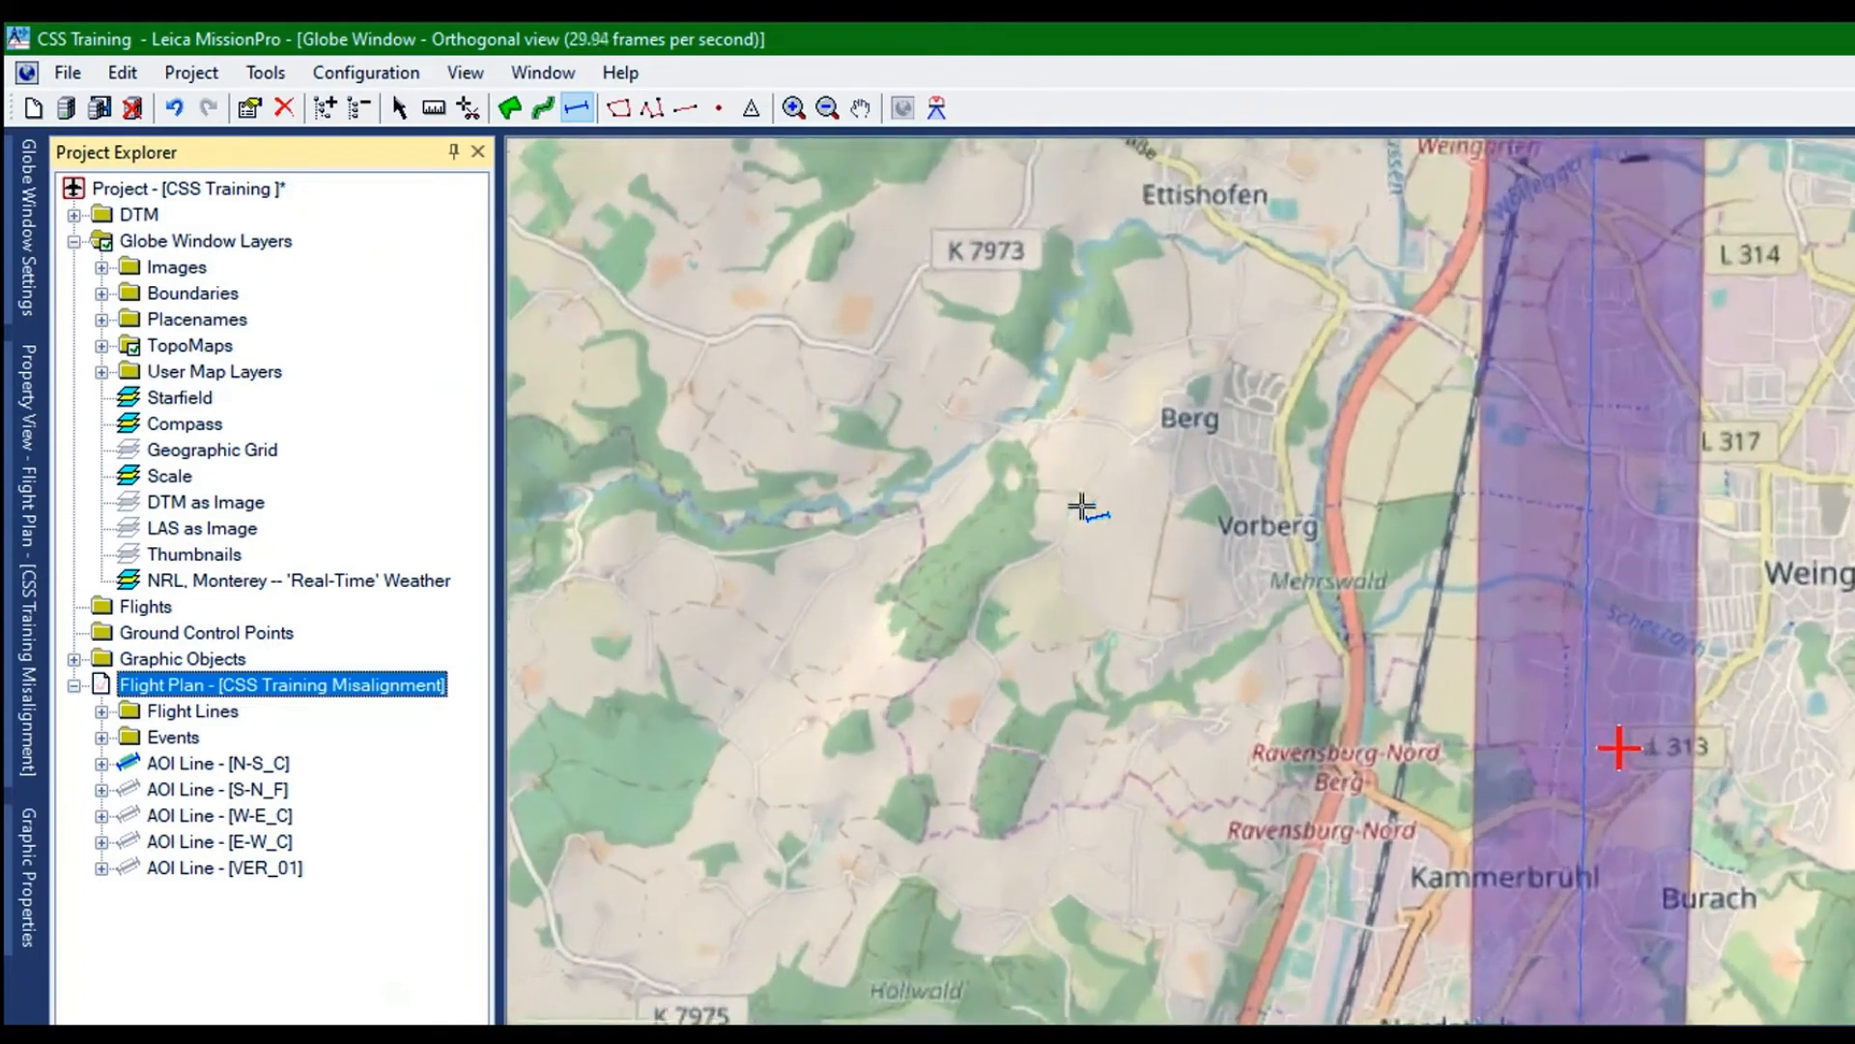
{"action": "scroll", "coordinate": [1081, 505], "scroll_direction": "up", "scroll_amount": 2}
{"action": "left_click_drag", "start_coordinate": [1509, 155], "coordinate": [1420, 1043]}
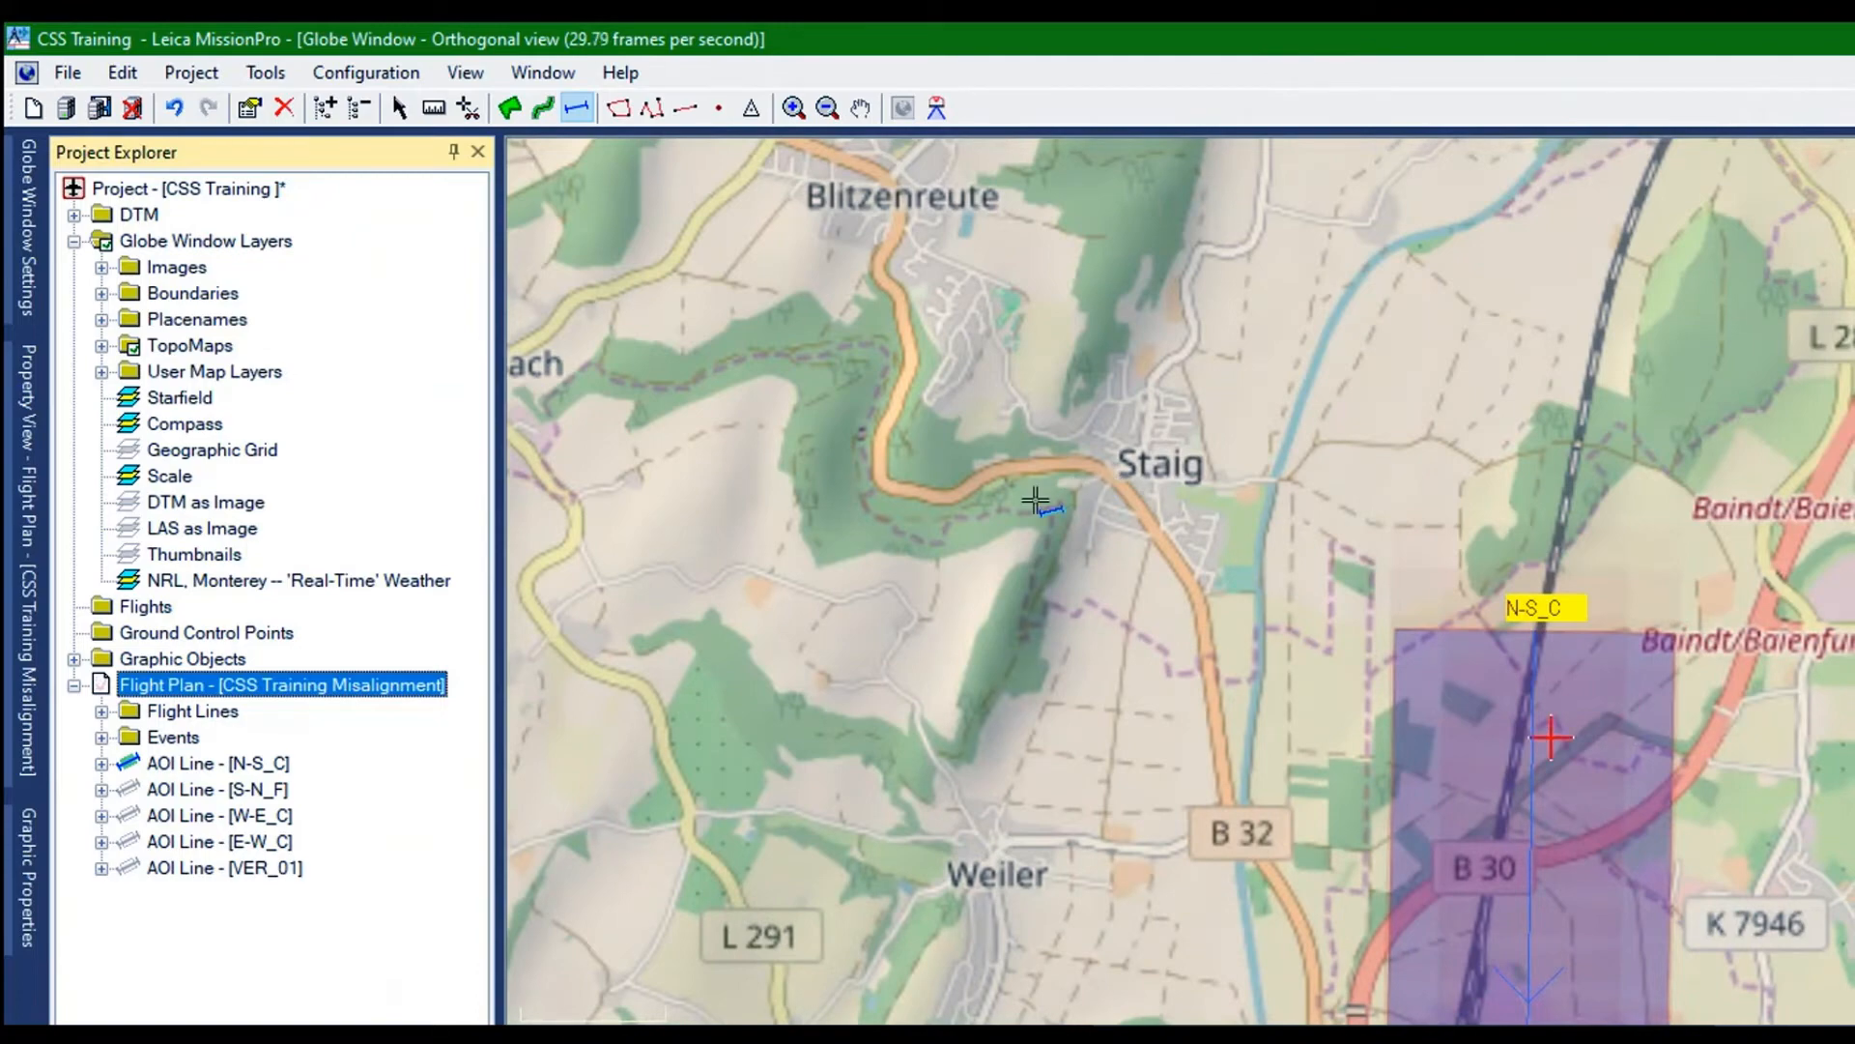
{"action": "scroll", "coordinate": [1551, 737], "scroll_direction": "up", "scroll_amount": 2}
{"action": "scroll", "coordinate": [1035, 498], "scroll_direction": "up", "scroll_amount": 3}
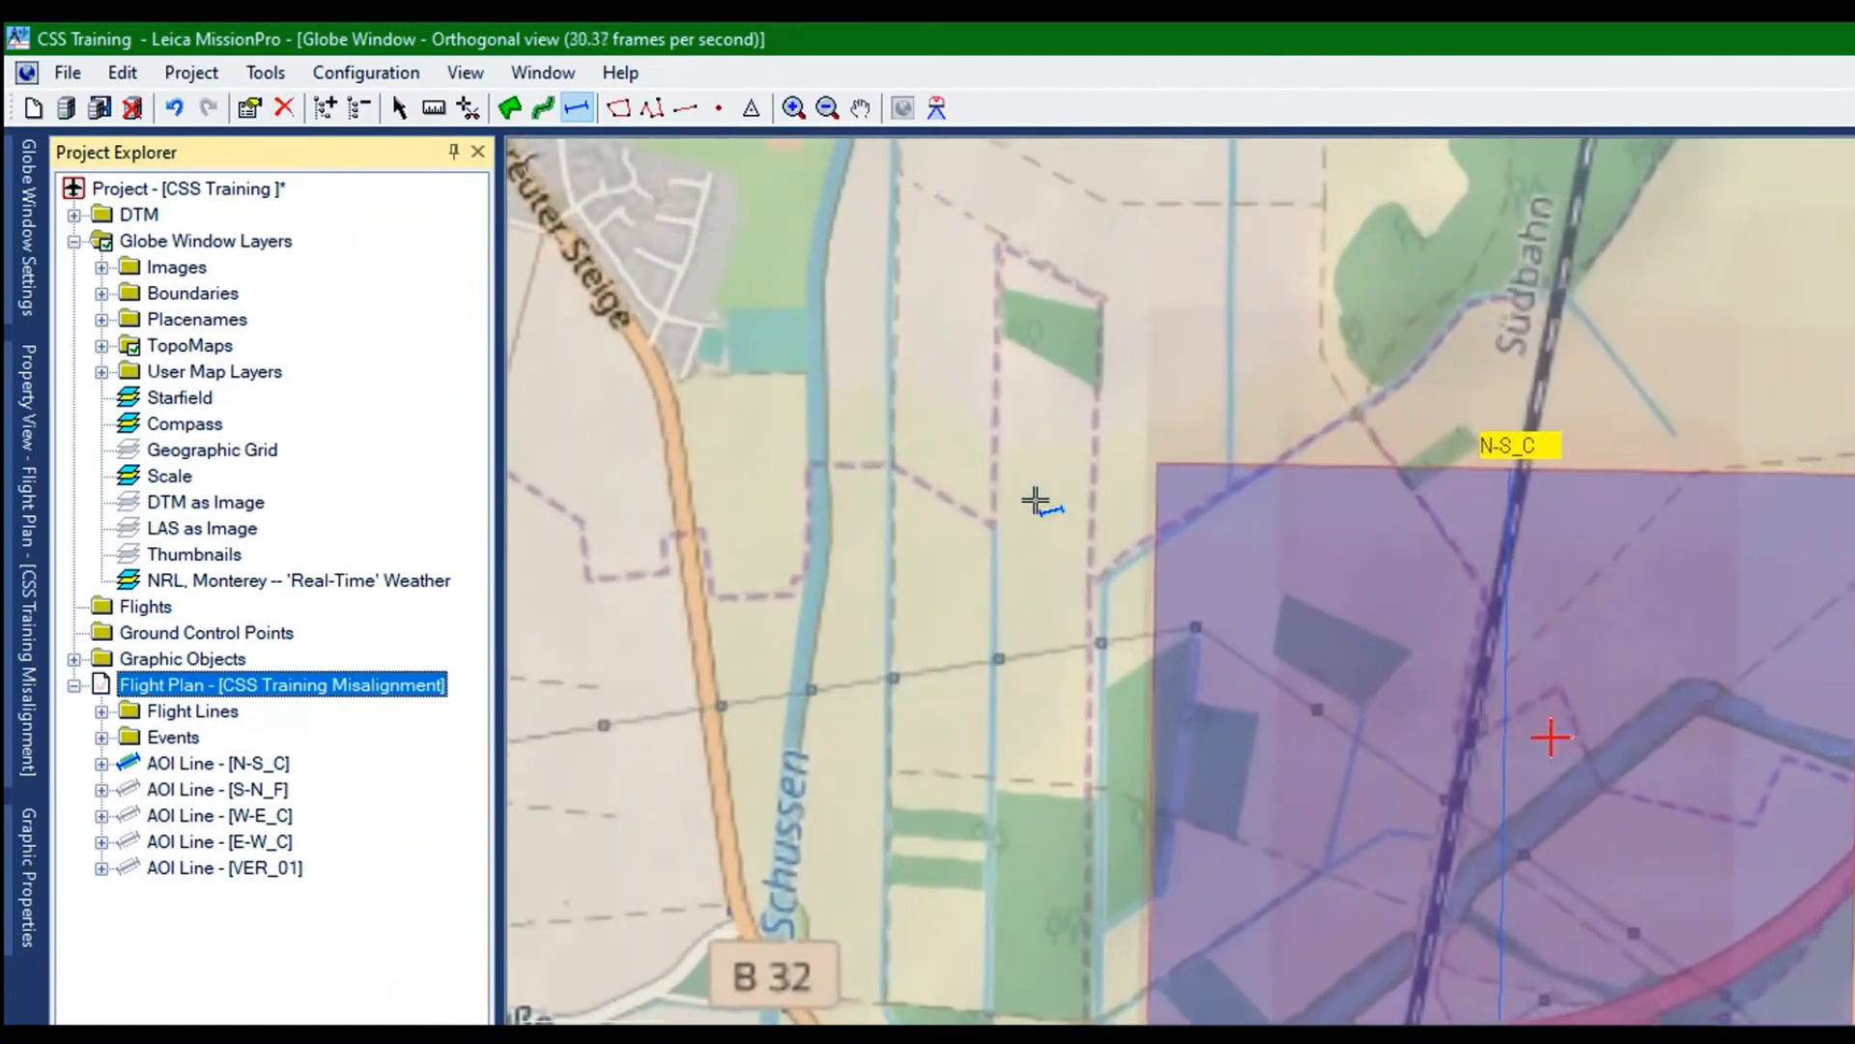
{"action": "scroll", "coordinate": [1034, 498], "scroll_direction": "down", "scroll_amount": 1}
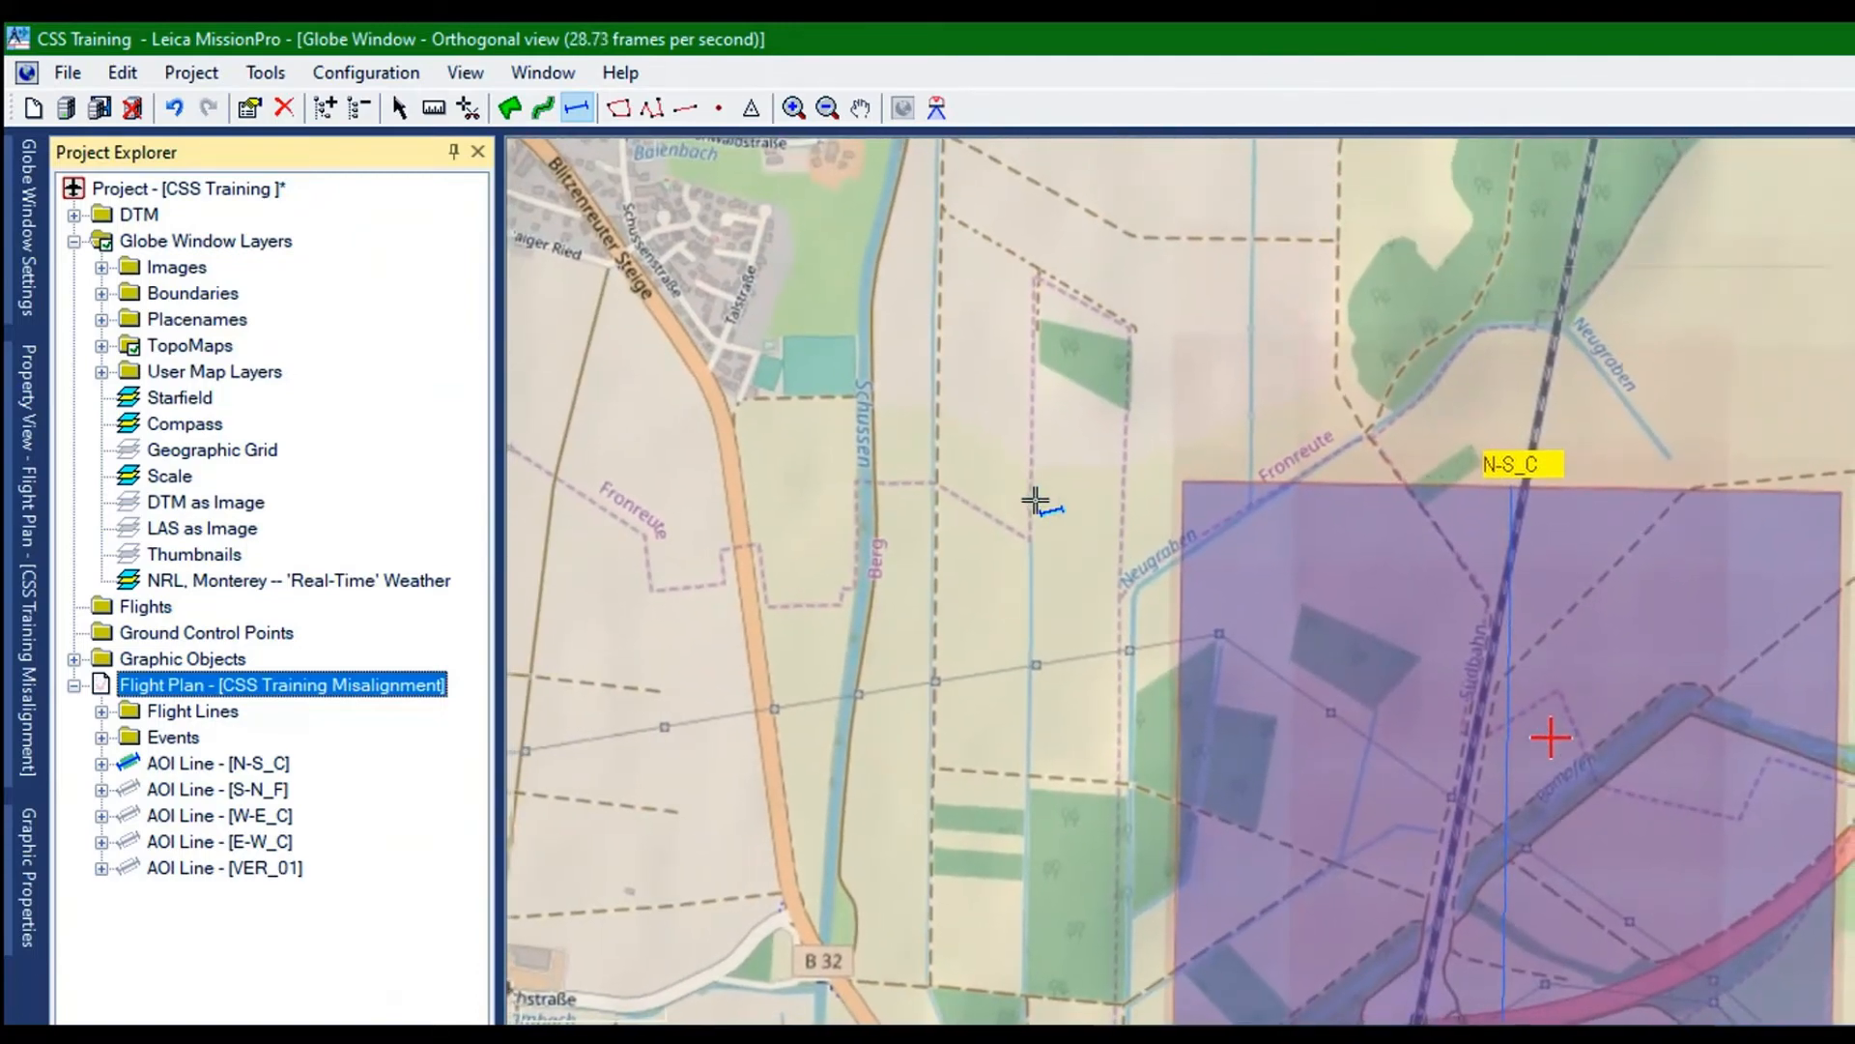
{"action": "scroll", "coordinate": [944, 420], "scroll_direction": "up", "scroll_amount": 2}
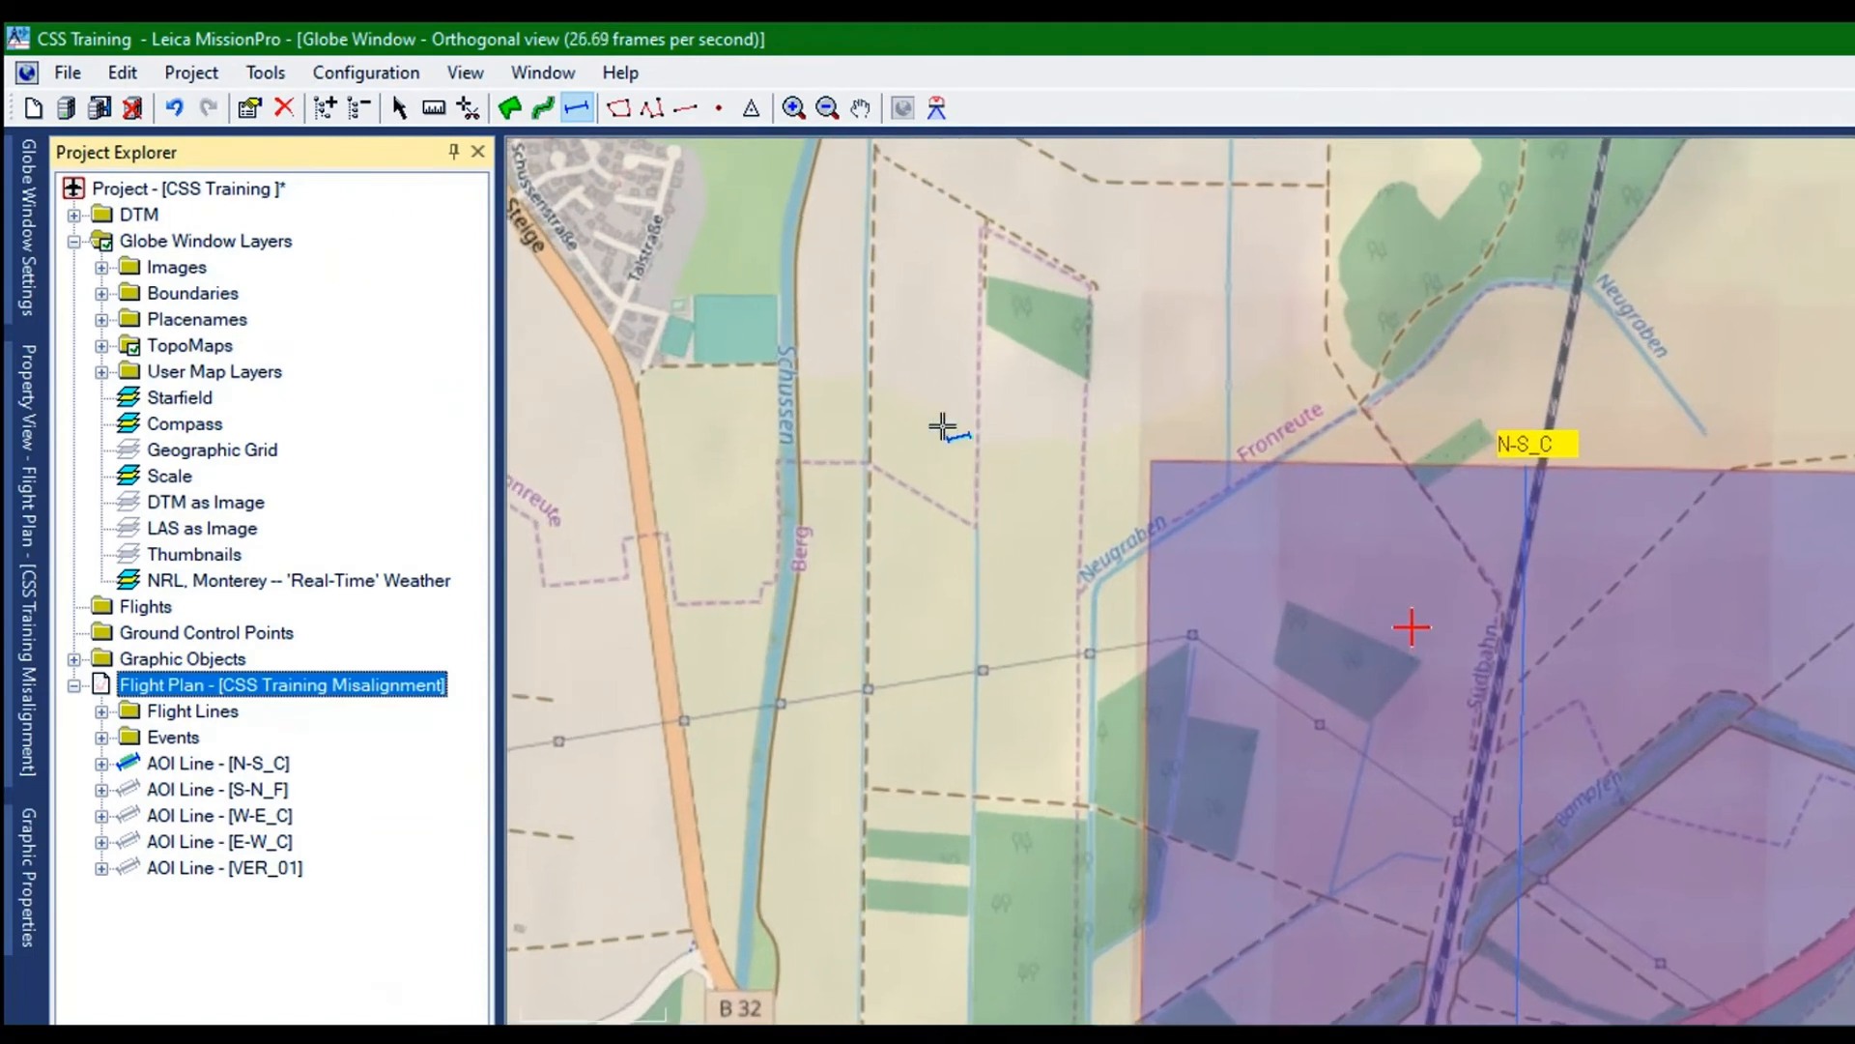
{"action": "left_click", "coordinate": [434, 107]}
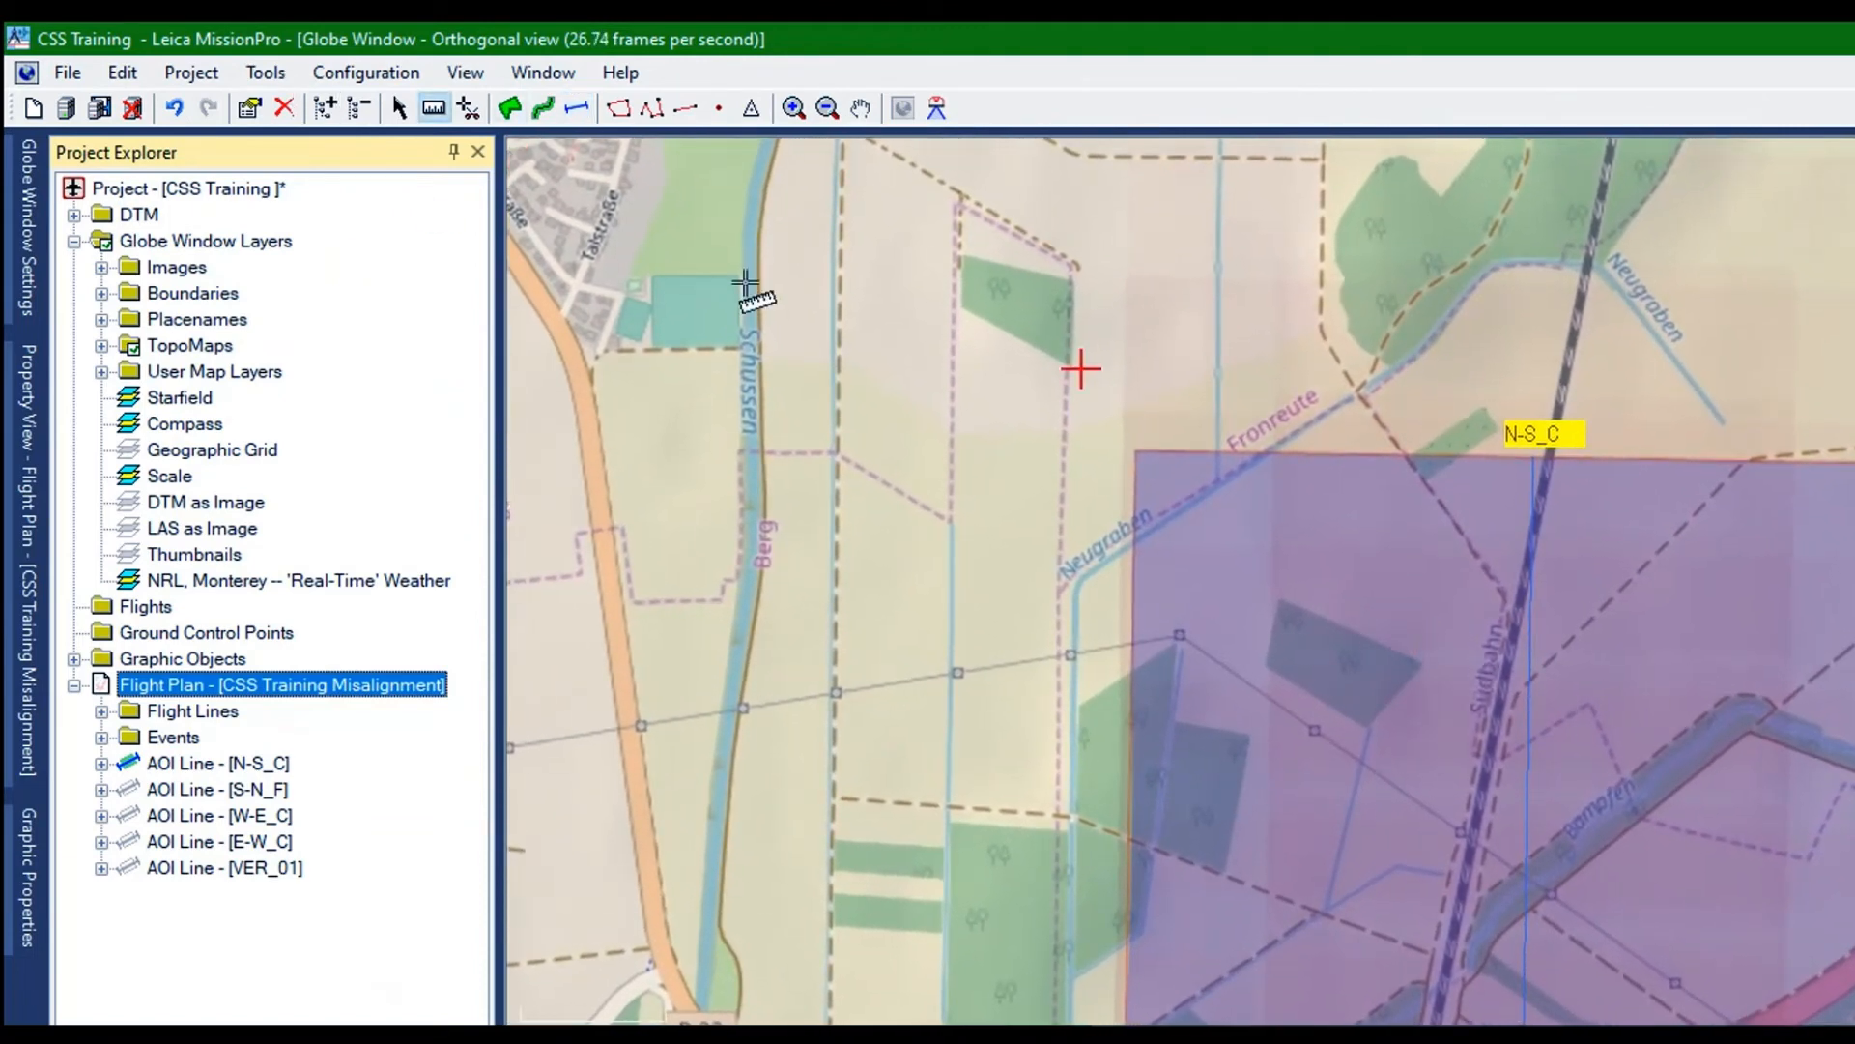
{"action": "left_click", "coordinate": [760, 307]}
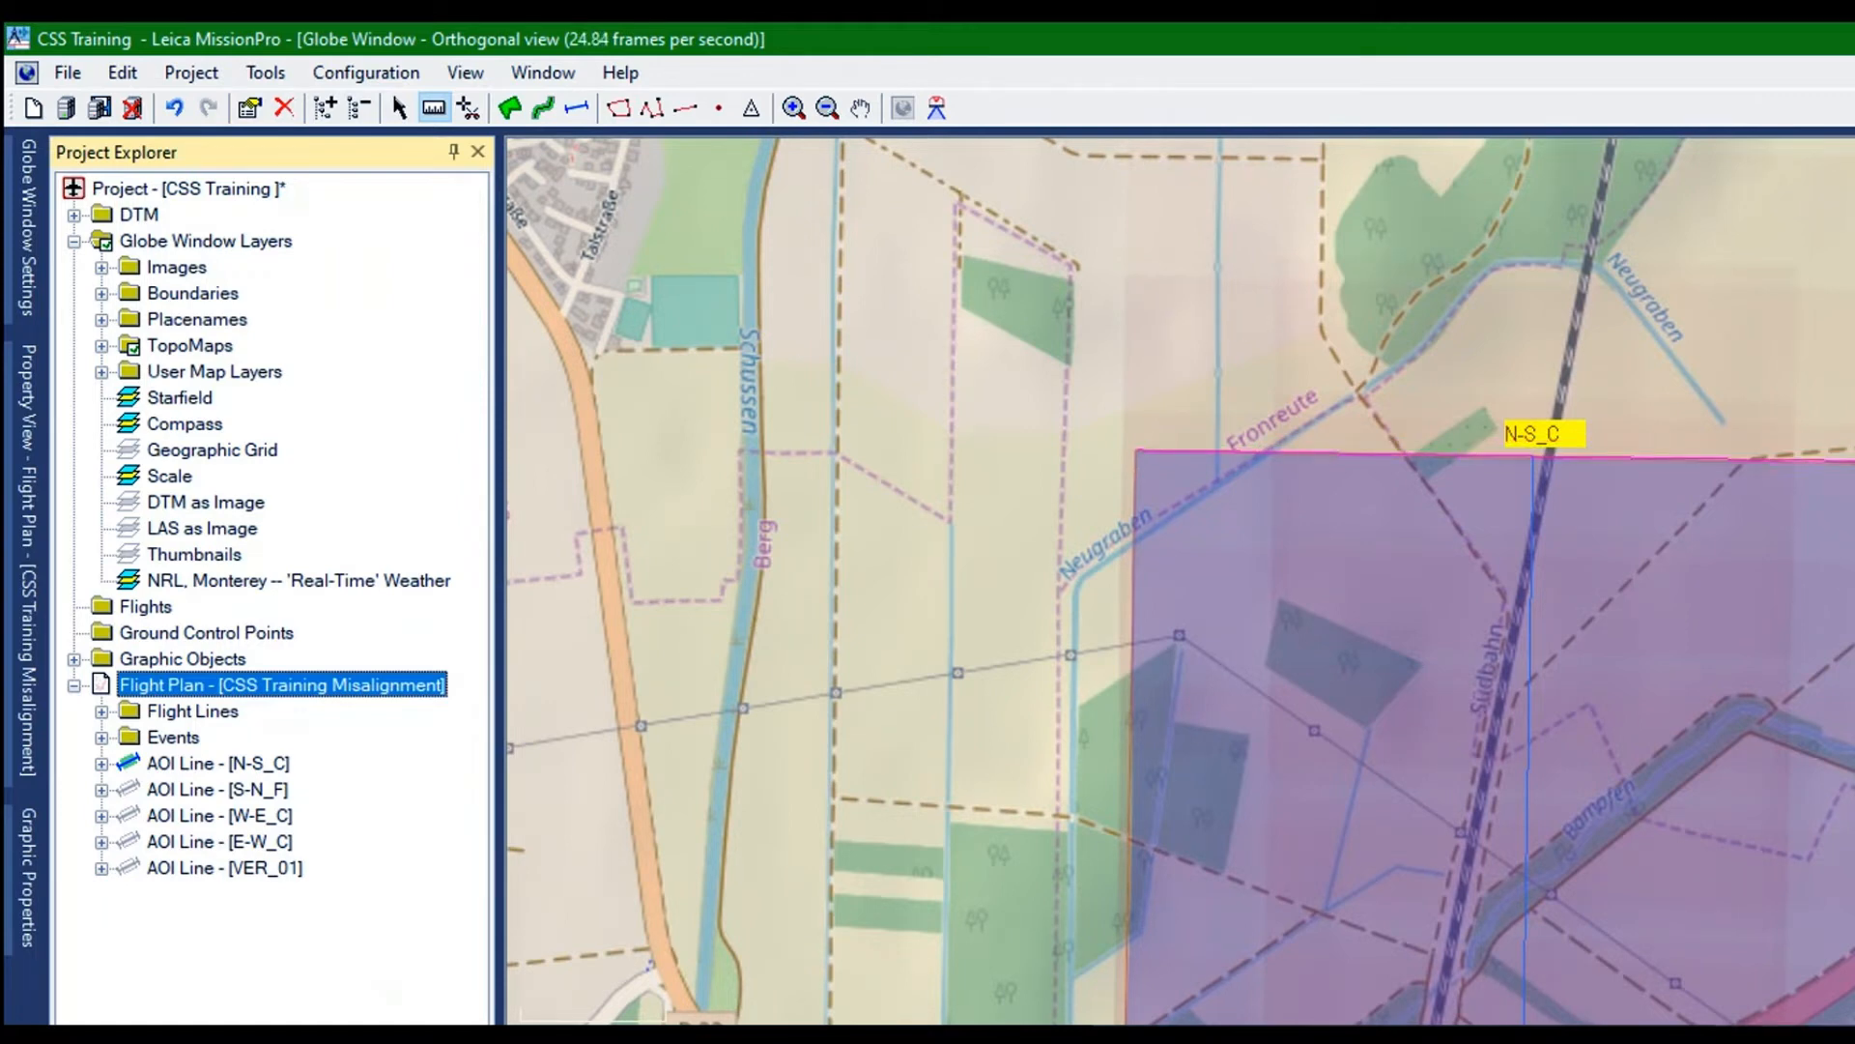
{"action": "left_click", "coordinate": [1852, 461]}
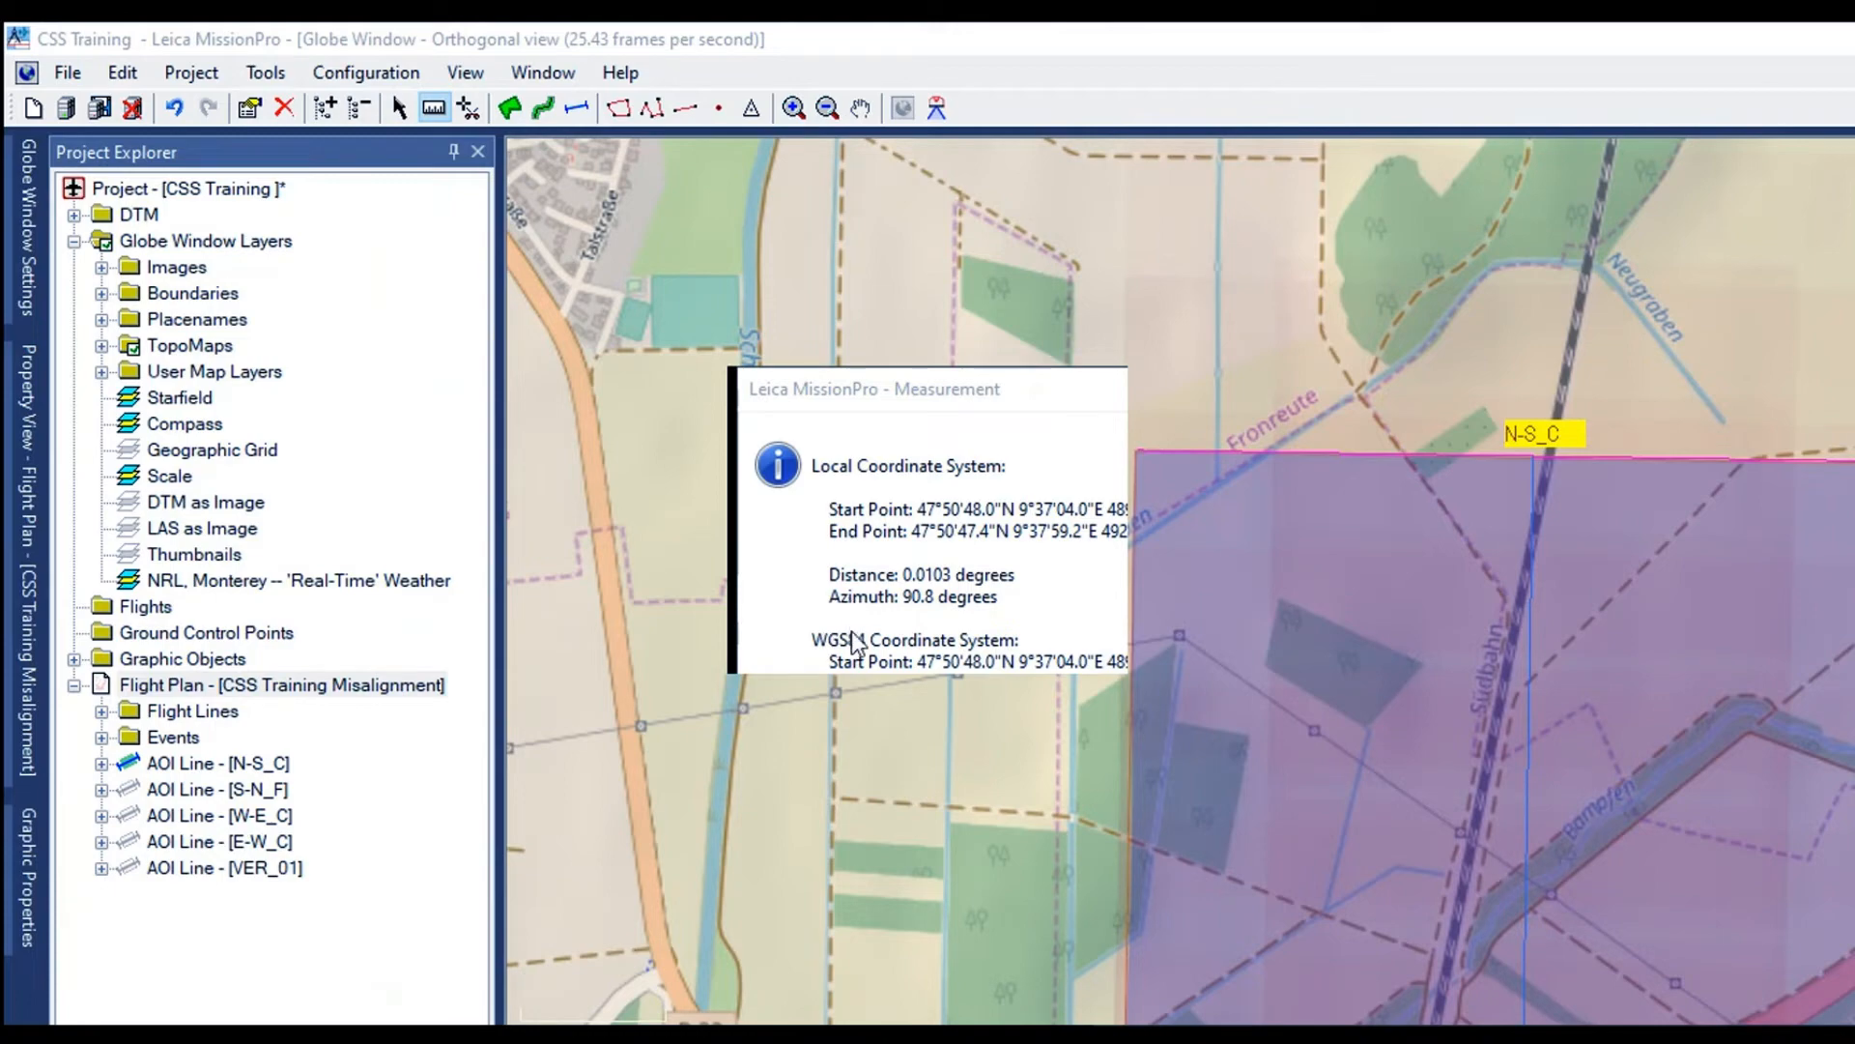
{"action": "left_click", "coordinate": [1164, 599]}
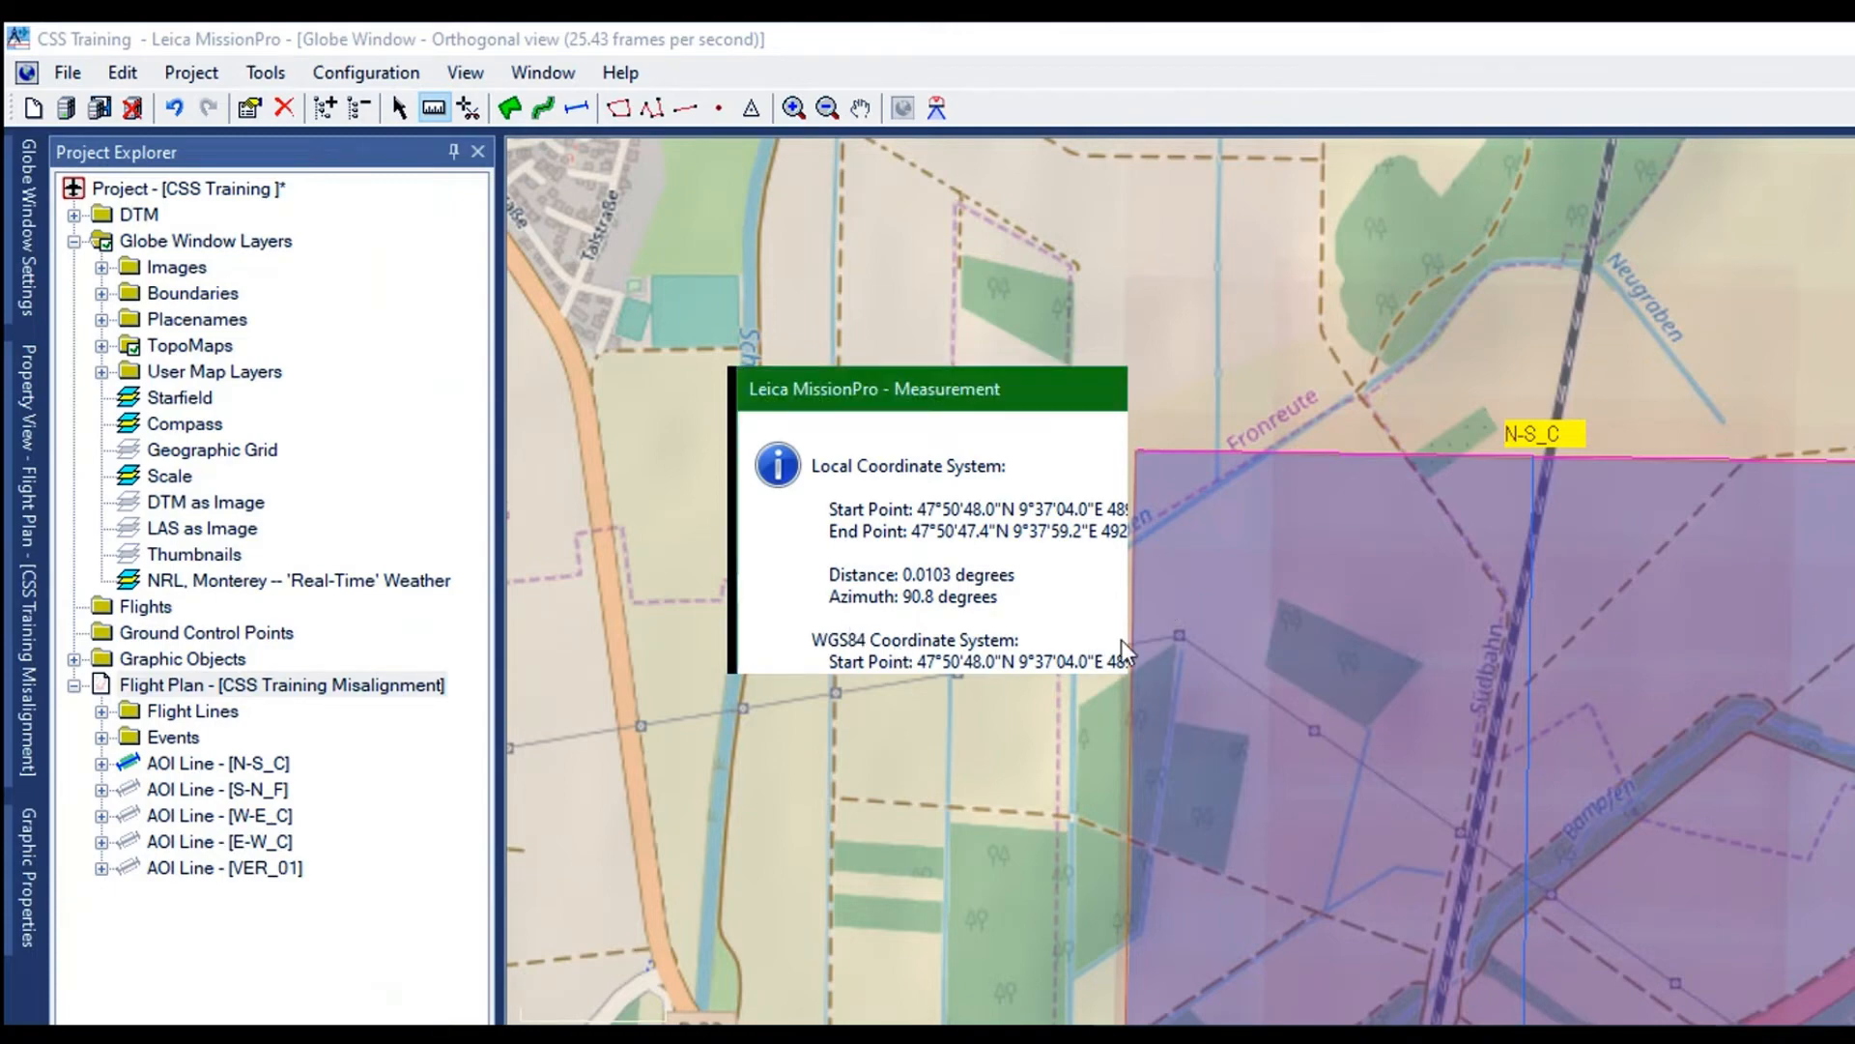
{"action": "left_click", "coordinate": [1053, 649]}
Show the AOI line VER_01 on the map alongside N-S_C
{"action": "scroll", "coordinate": [937, 601], "scroll_direction": "down", "scroll_amount": 3}
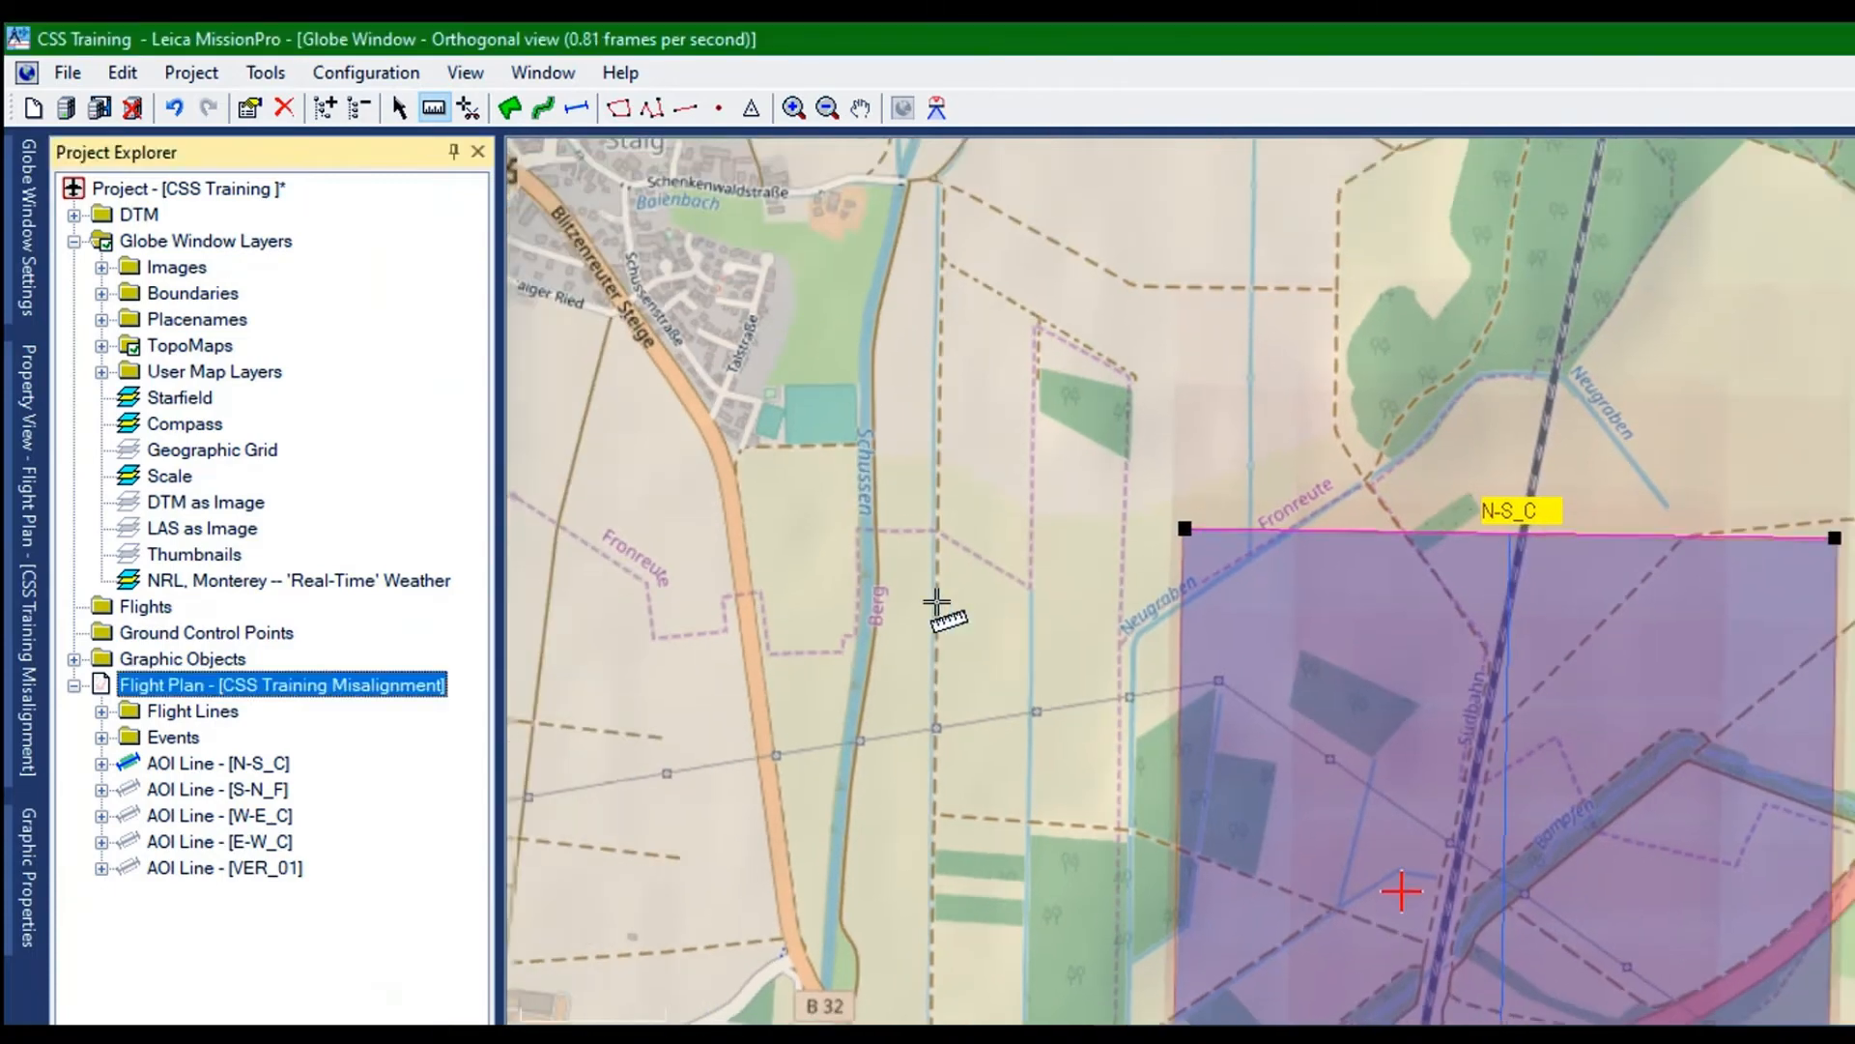
{"action": "scroll", "coordinate": [937, 601], "scroll_direction": "down", "scroll_amount": 3}
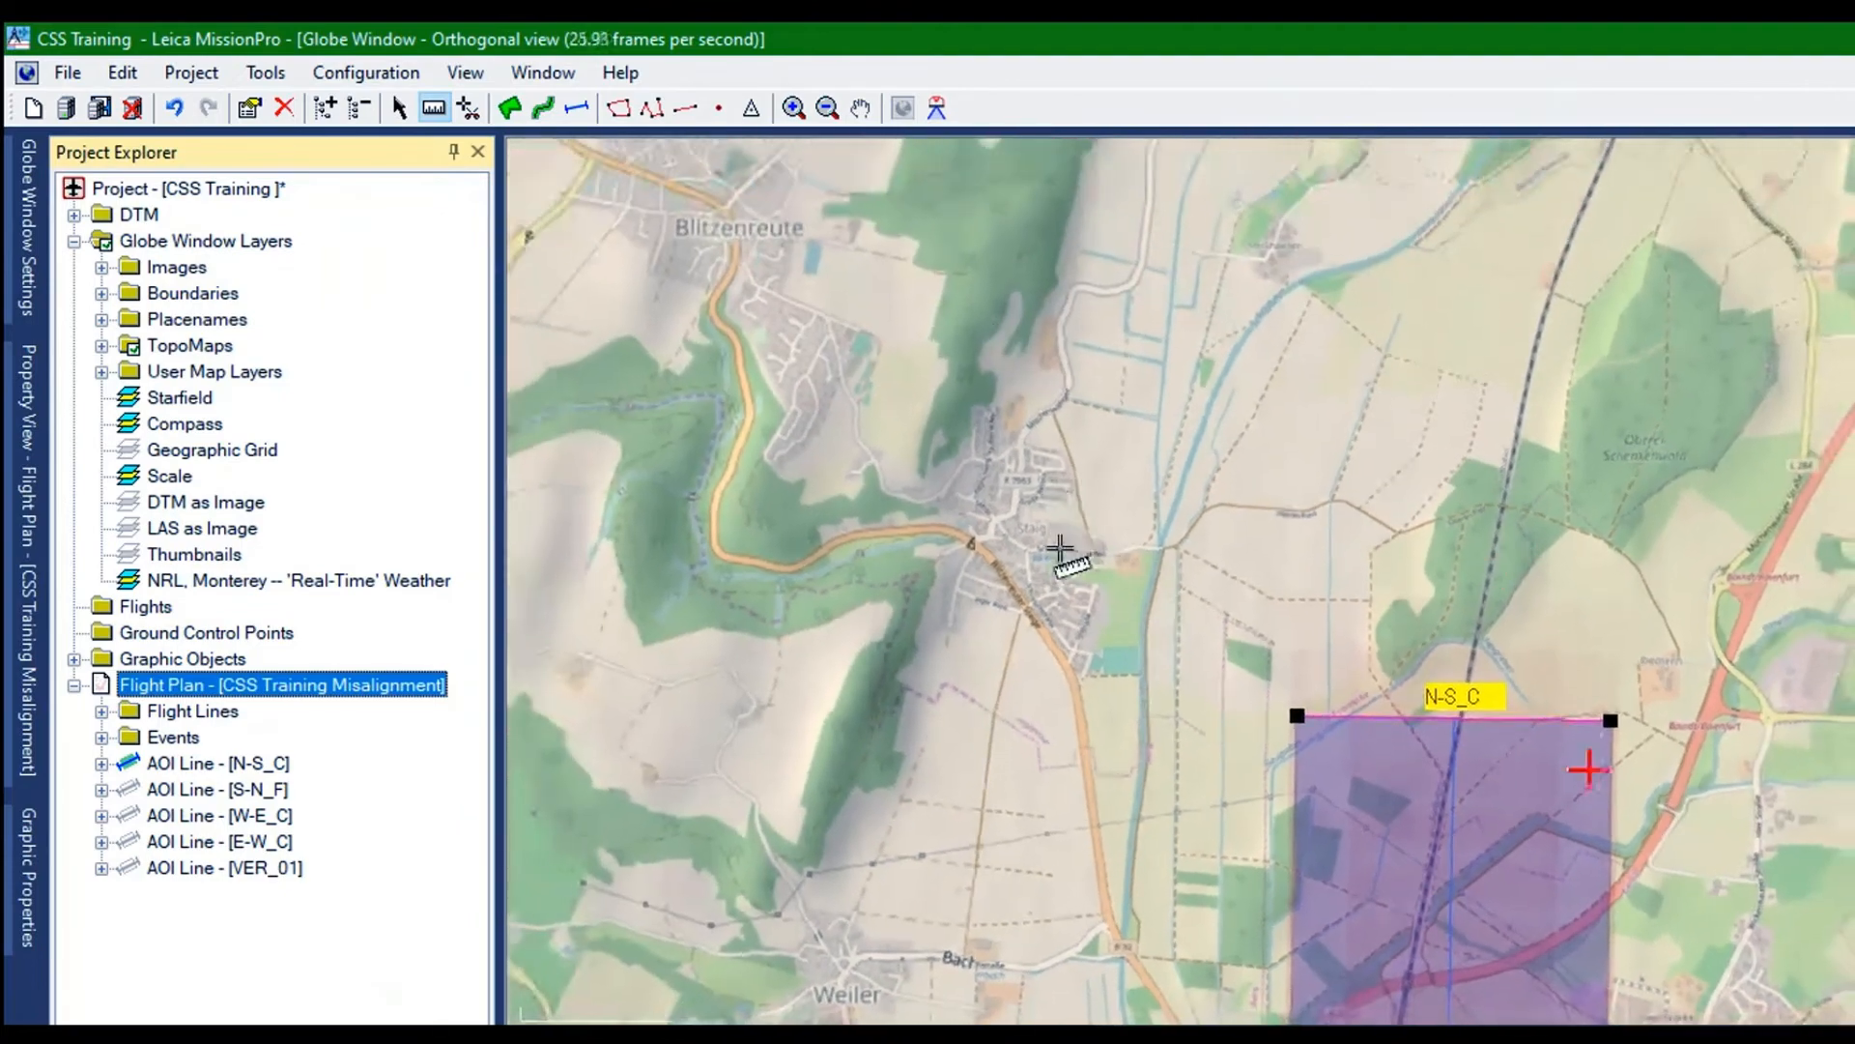
{"action": "left_click_drag", "start_coordinate": [1042, 551], "coordinate": [985, 225]}
{"action": "scroll", "coordinate": [1002, 311], "scroll_direction": "down", "scroll_amount": 3}
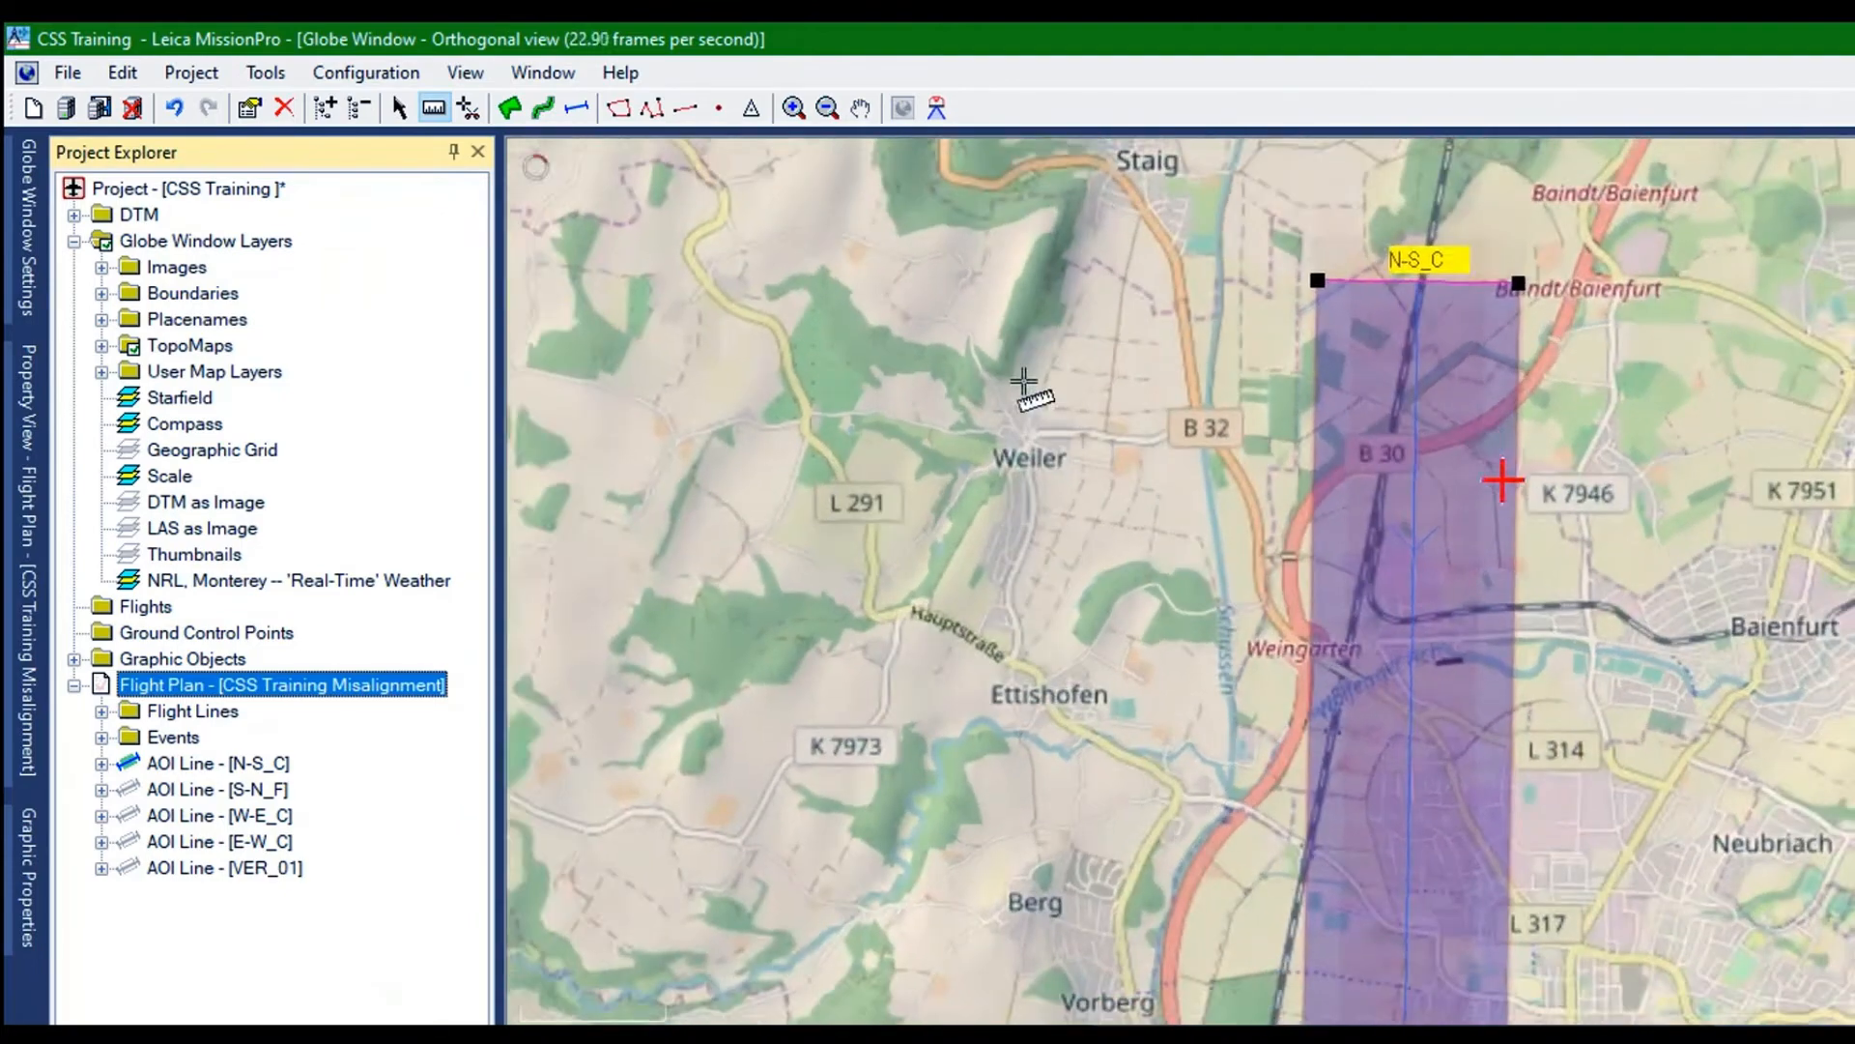
{"action": "left_click_drag", "start_coordinate": [1032, 449], "coordinate": [1124, 423]}
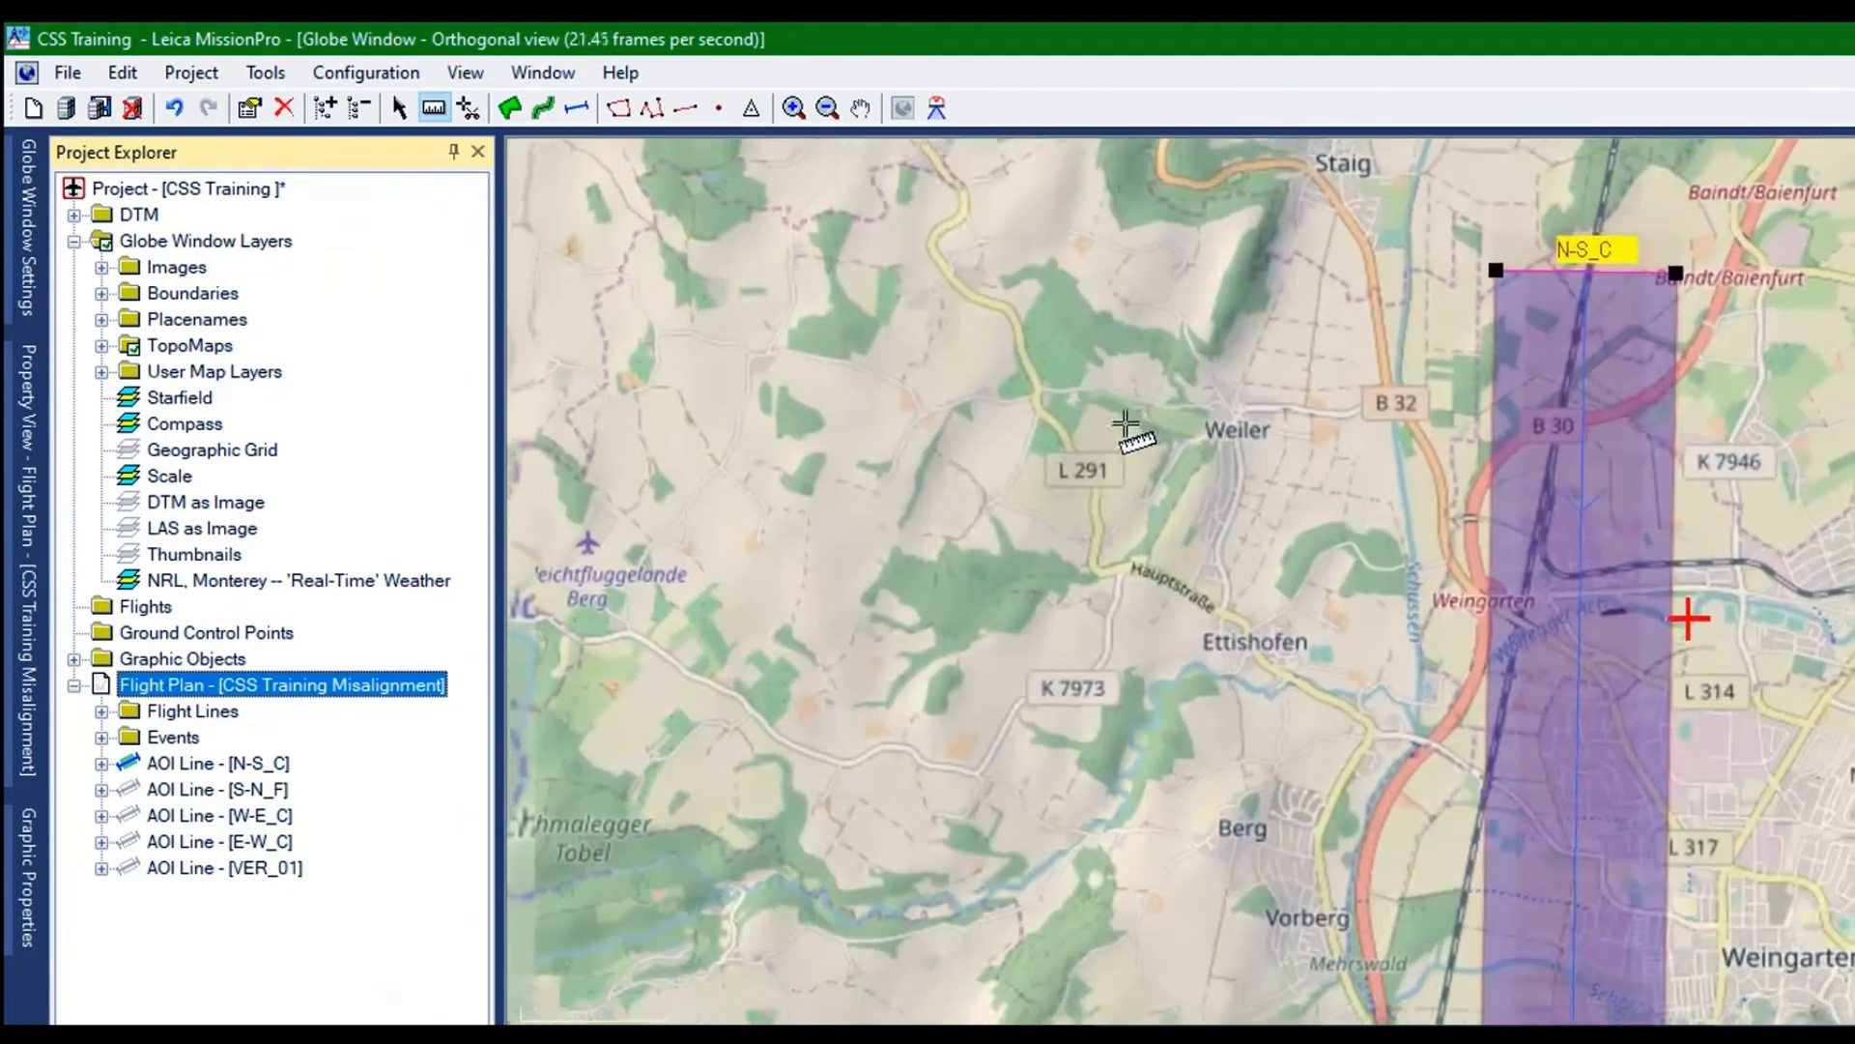
{"action": "scroll", "coordinate": [1126, 421], "scroll_direction": "down", "scroll_amount": 3}
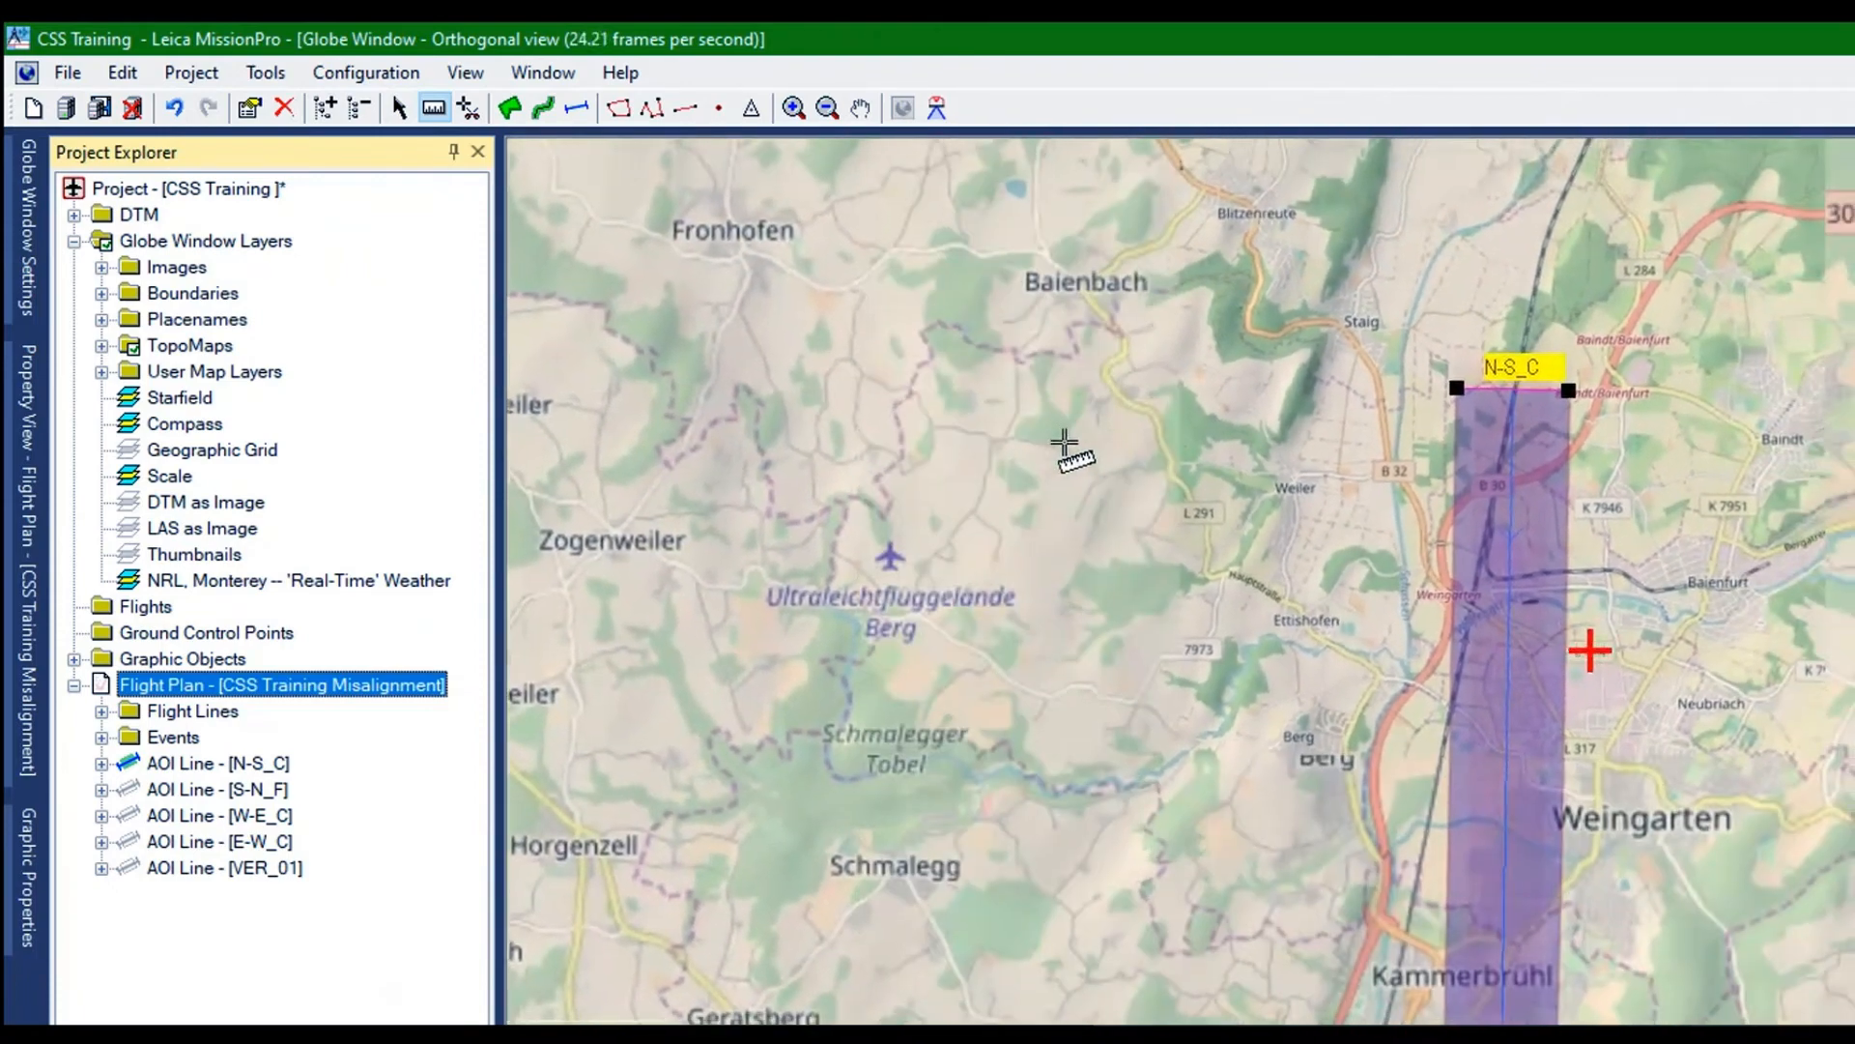
{"action": "left_click_drag", "start_coordinate": [1064, 442], "coordinate": [1043, 350]}
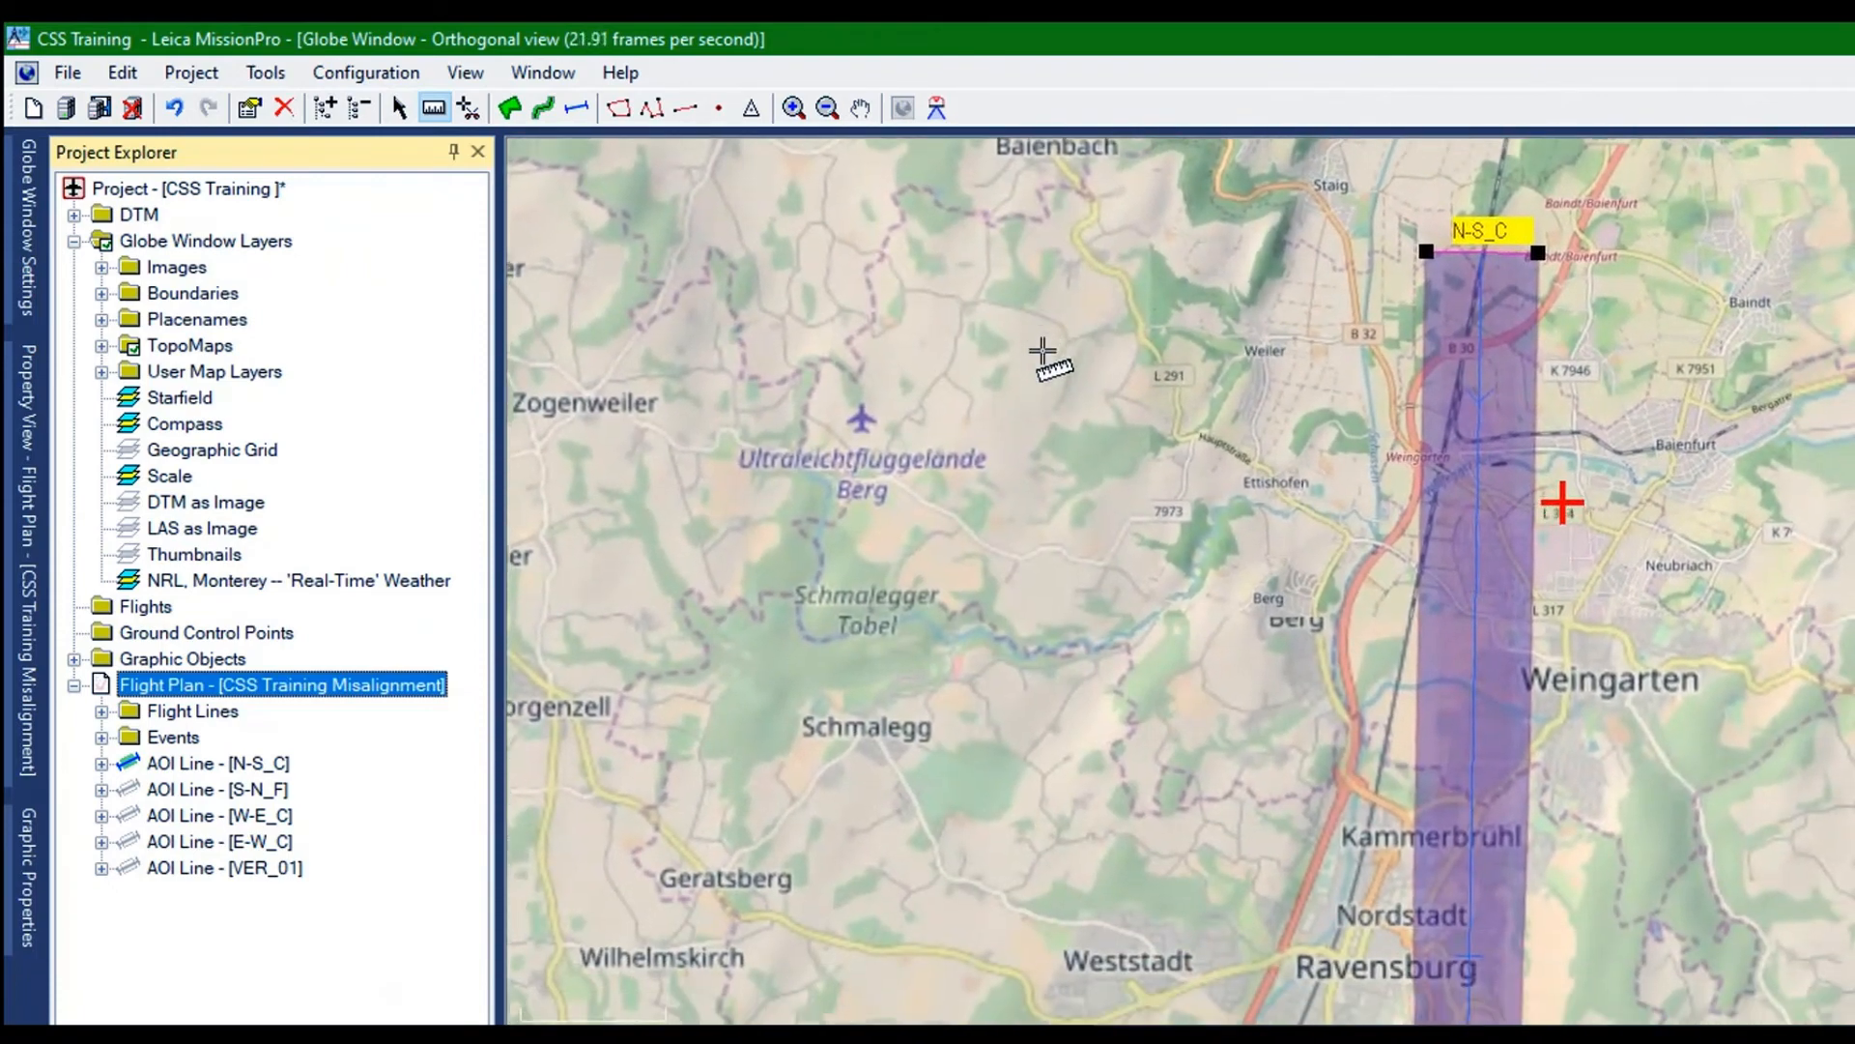
{"action": "left_click", "coordinate": [145, 580]}
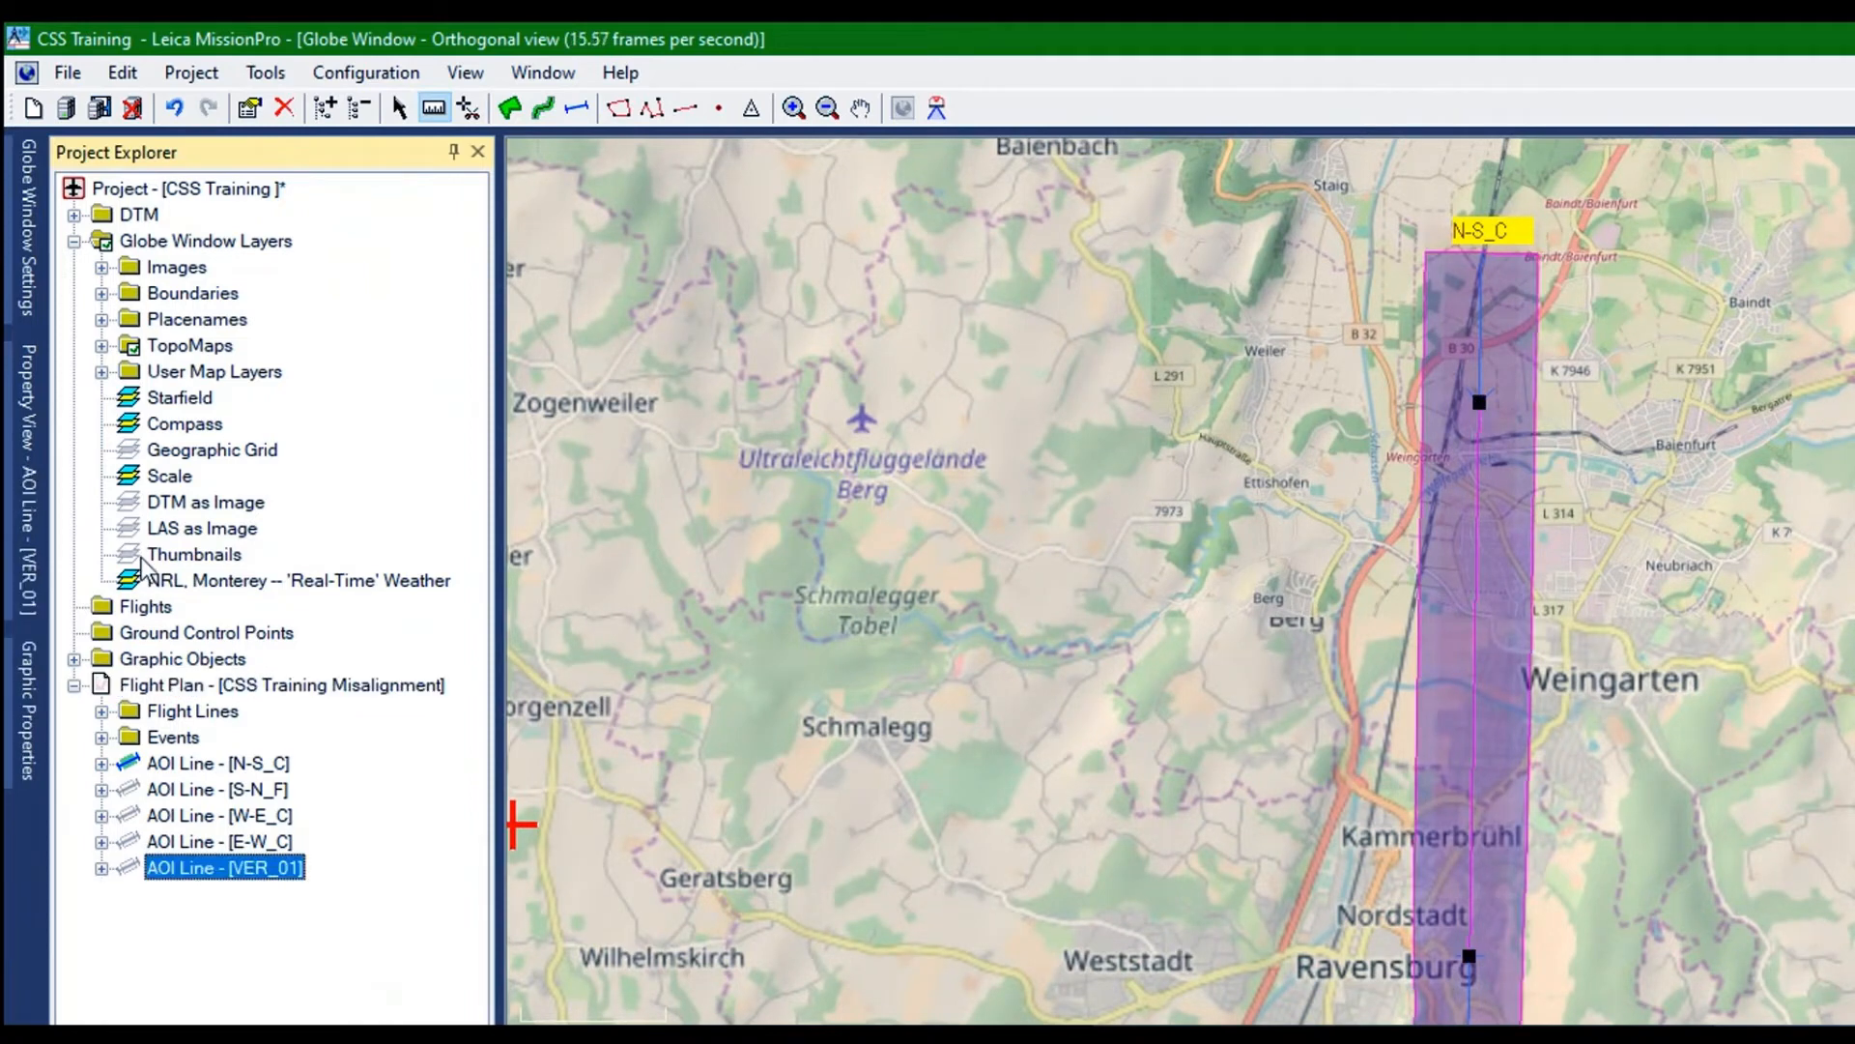
{"action": "right_click", "coordinate": [124, 587]}
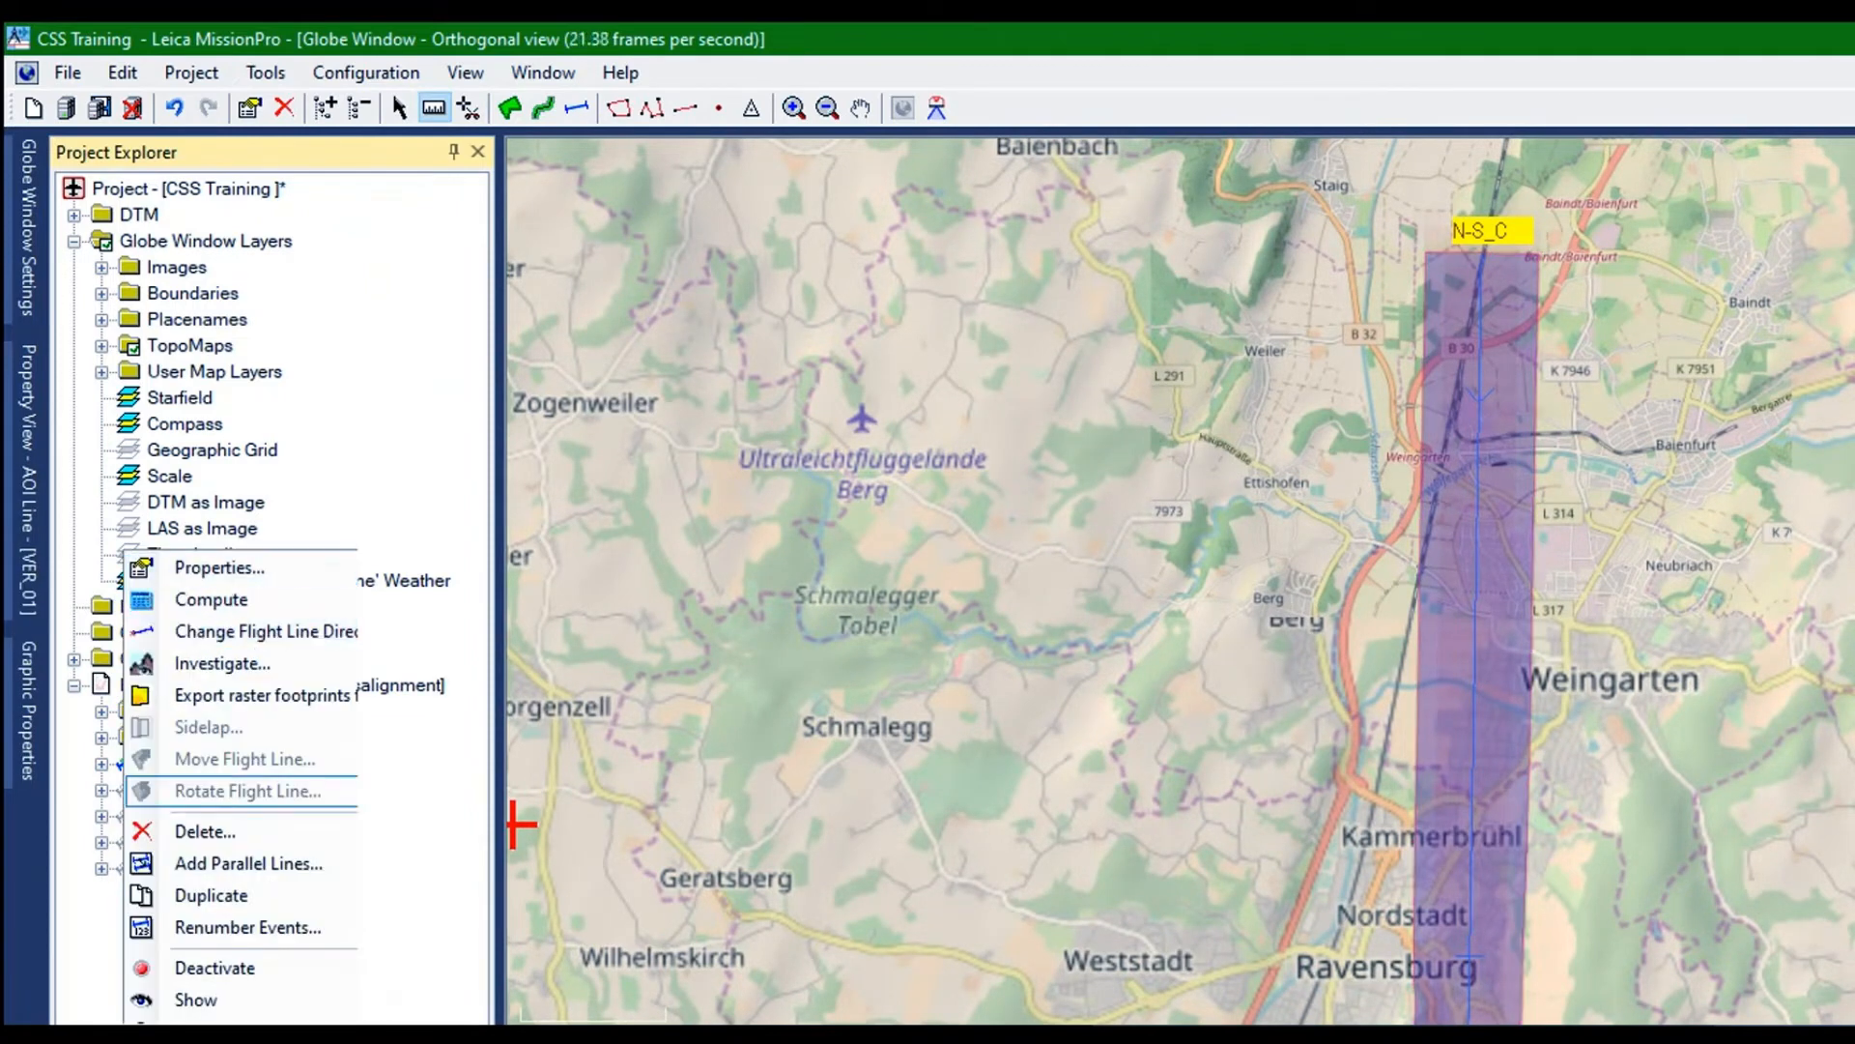
{"action": "left_click", "coordinate": [195, 999]}
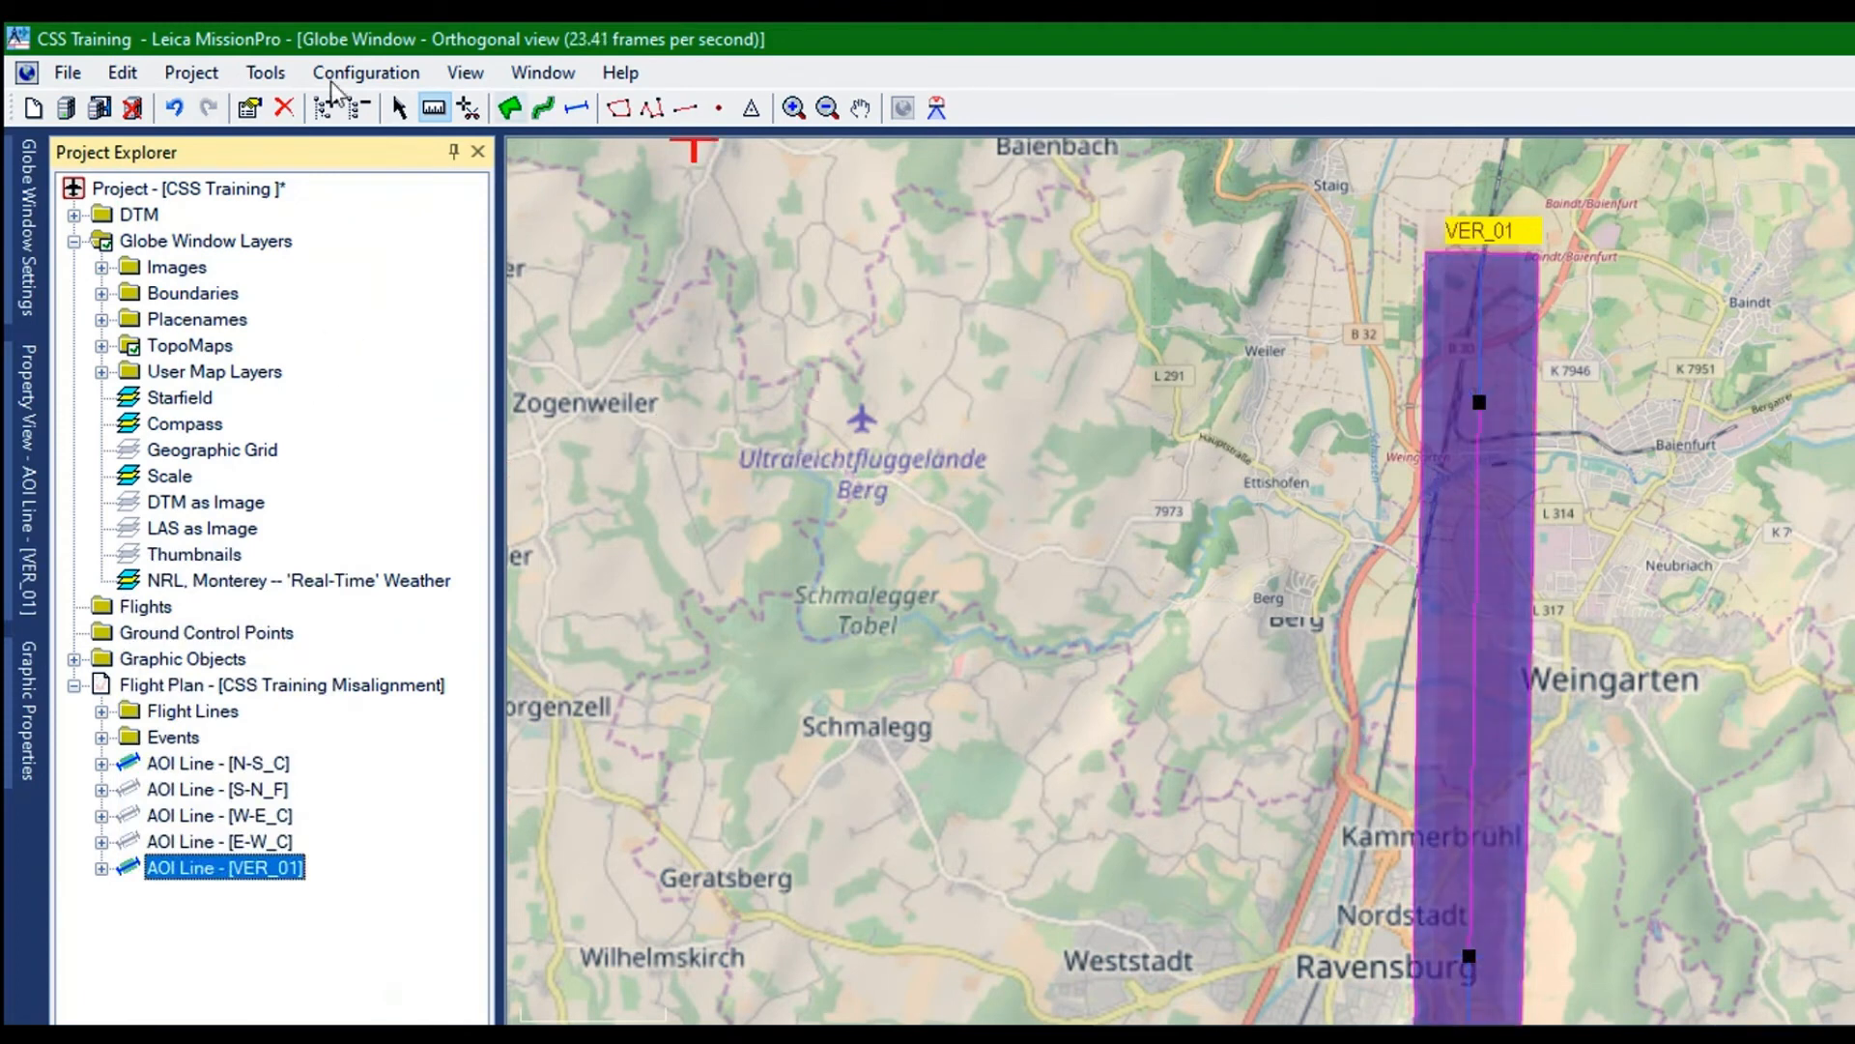
Move the VER_01 flight line east by about a third of the swath width, keeping it parallel to and overlapping N-S_C
{"action": "left_click", "coordinate": [398, 107]}
{"action": "left_click", "coordinate": [576, 107]}
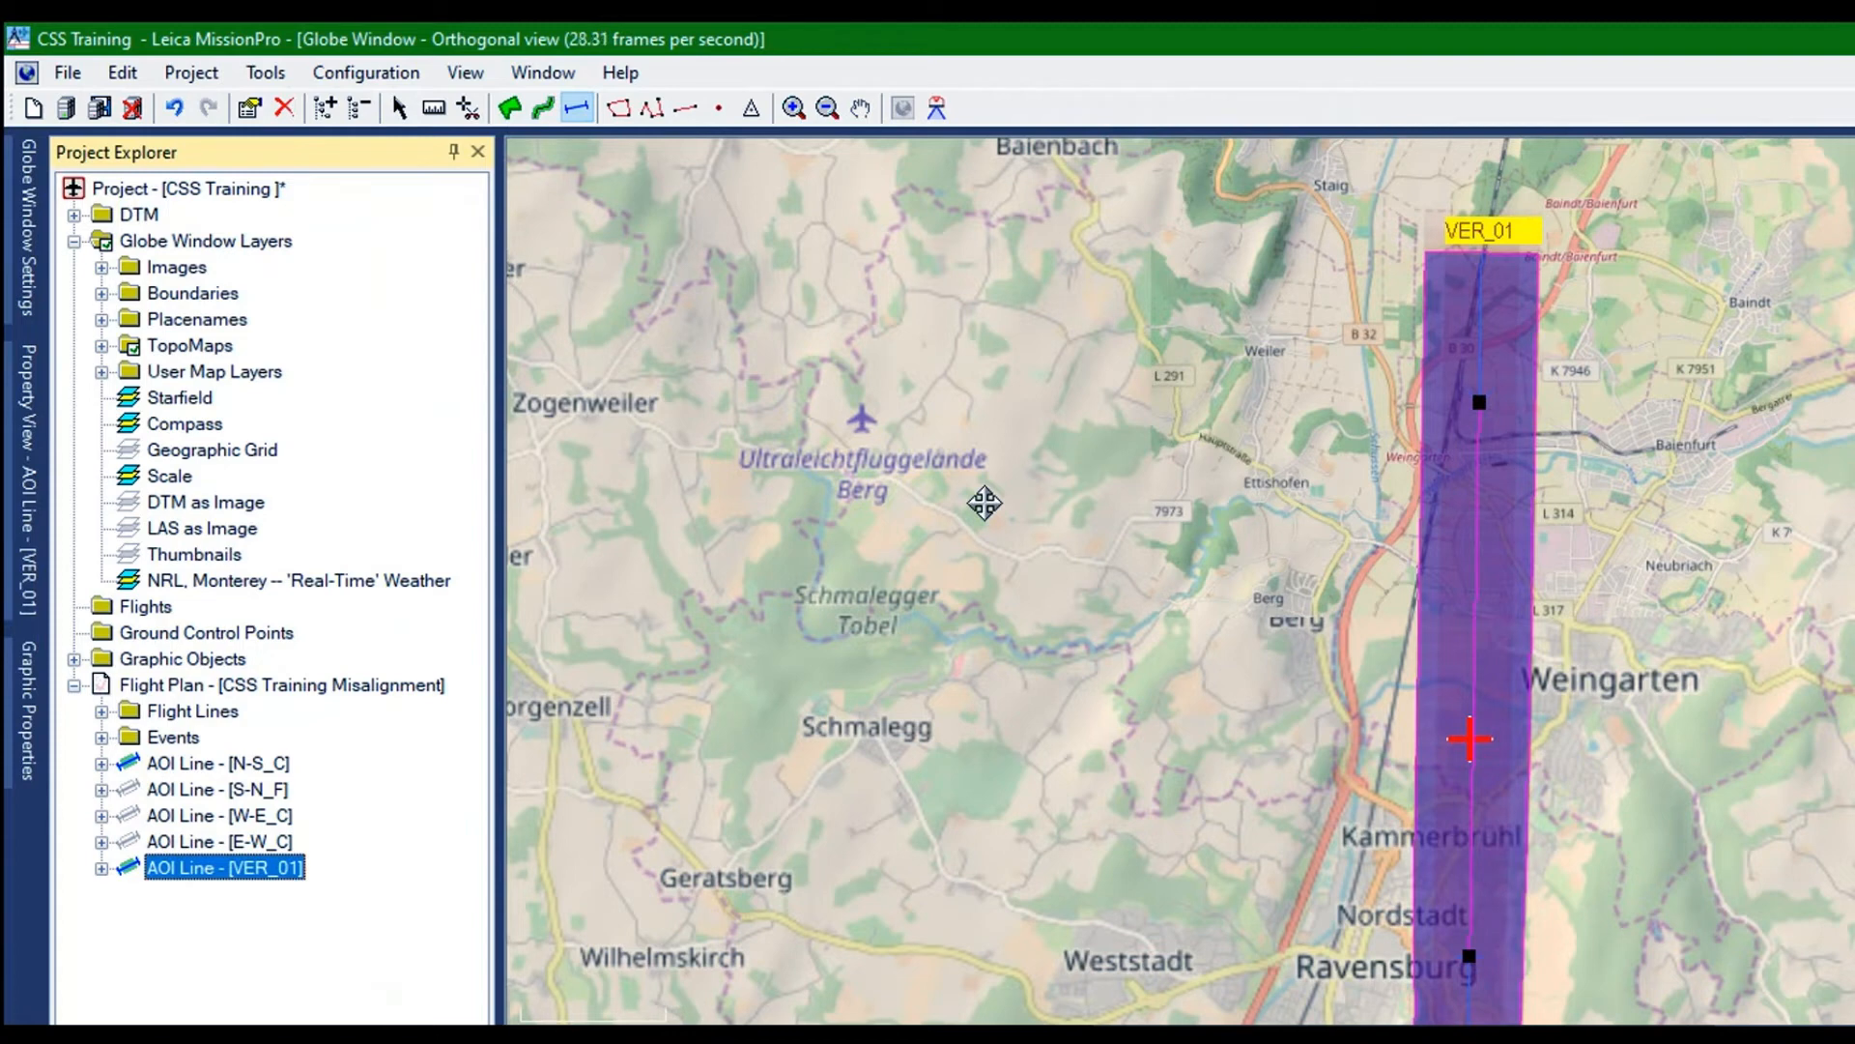
{"action": "left_click_drag", "start_coordinate": [1470, 738], "coordinate": [1511, 740]}
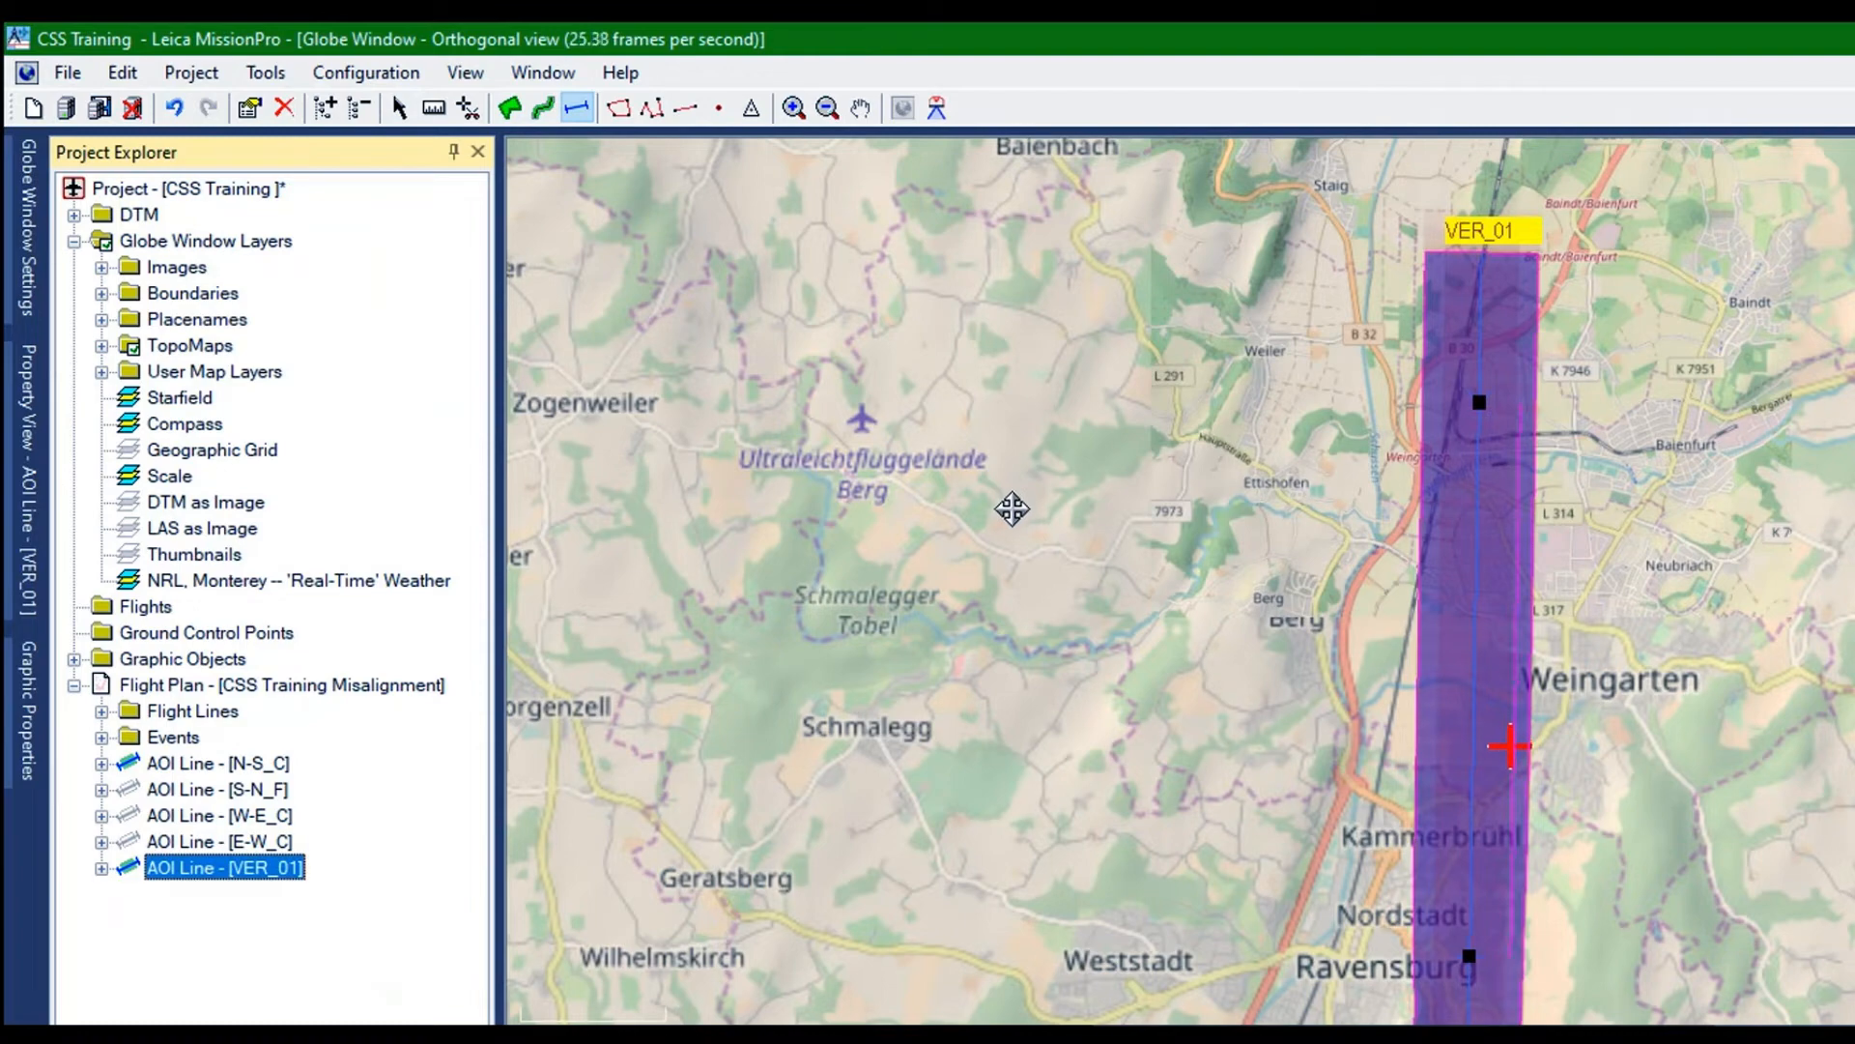
{"action": "left_click_drag", "start_coordinate": [1511, 746], "coordinate": [1511, 746]}
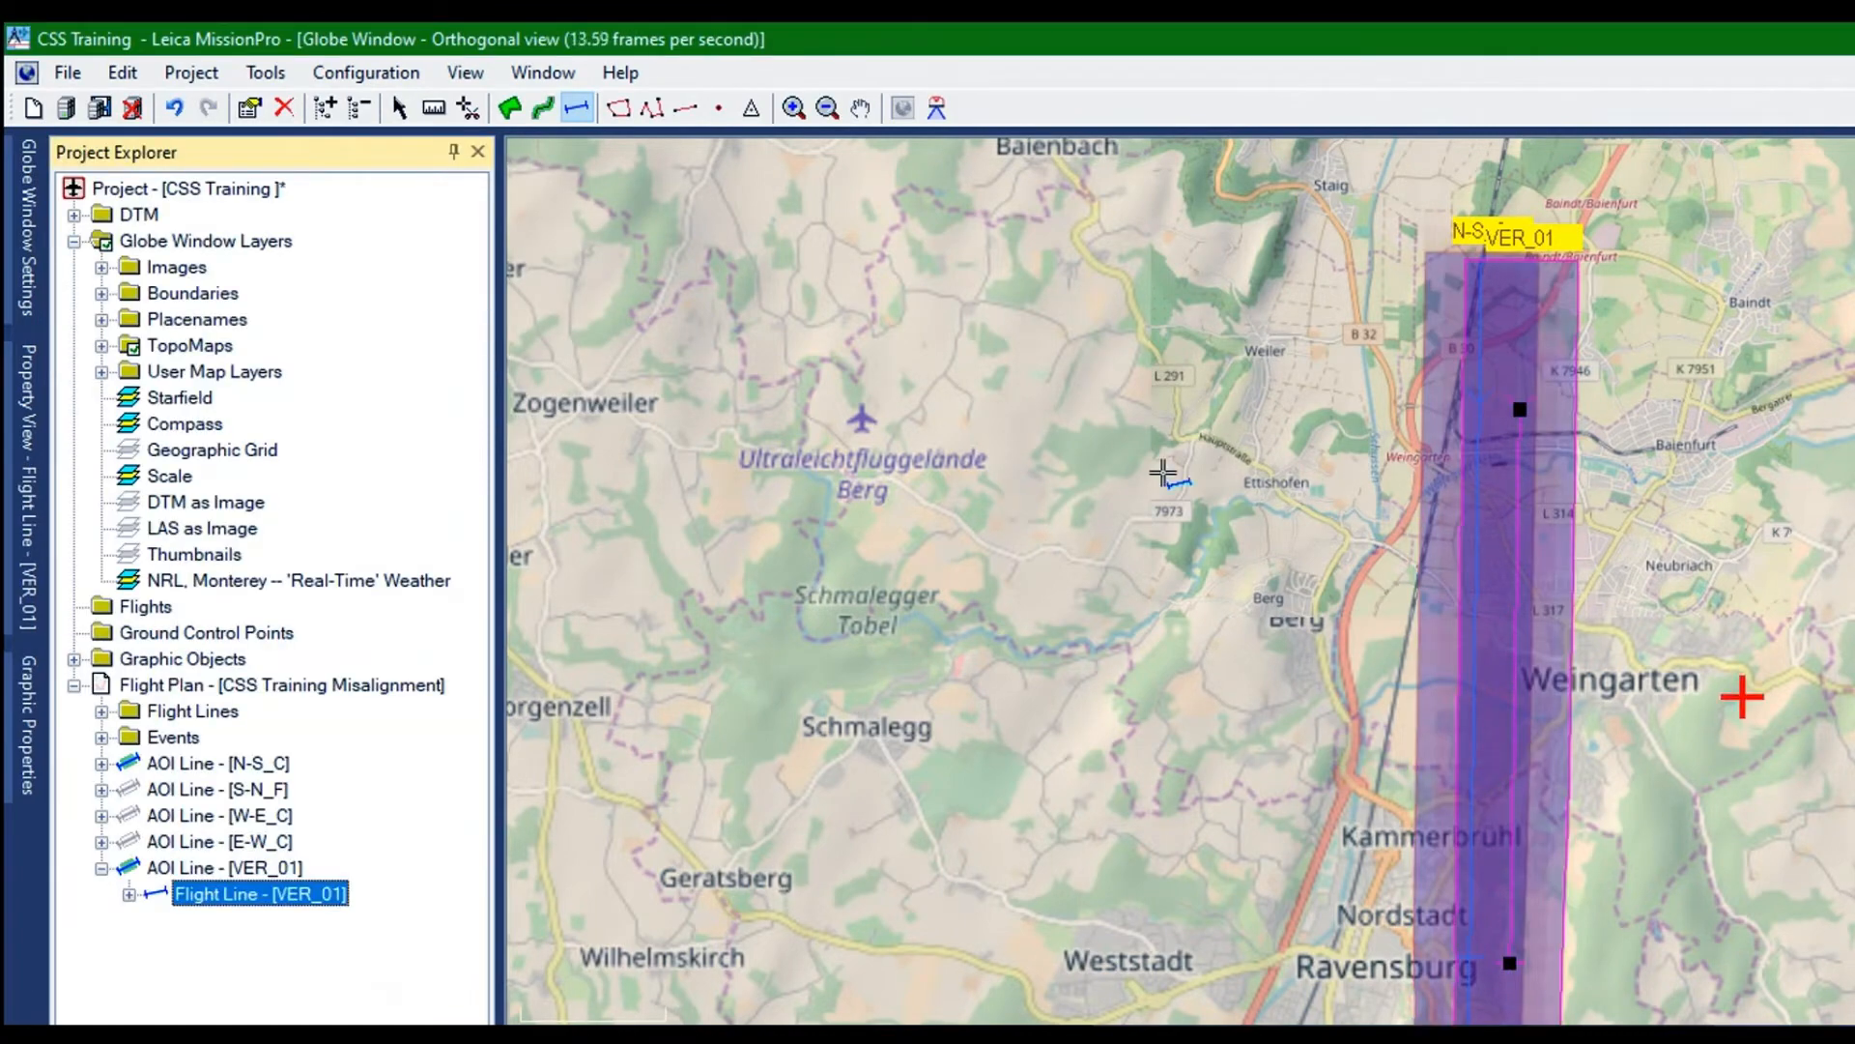
{"action": "scroll", "coordinate": [1089, 492], "scroll_direction": "up", "scroll_amount": 2}
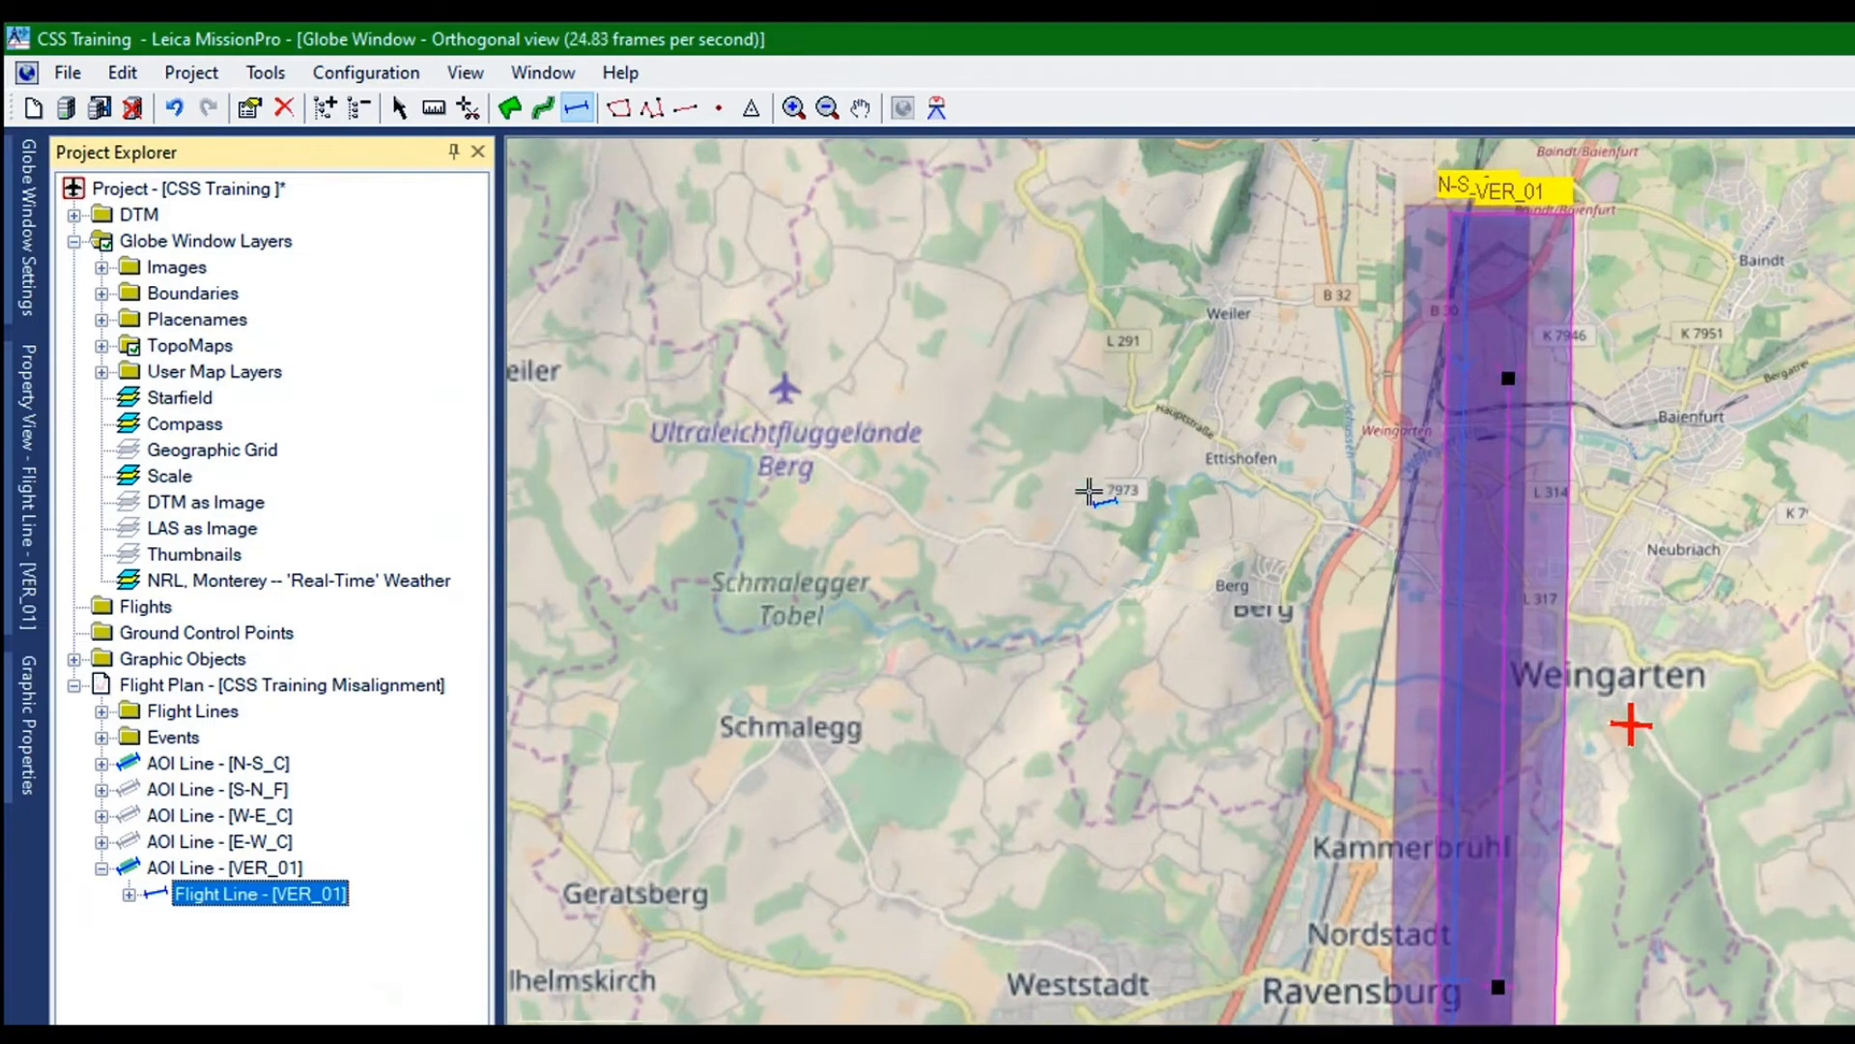
{"action": "scroll", "coordinate": [1089, 492], "scroll_direction": "down", "scroll_amount": 2}
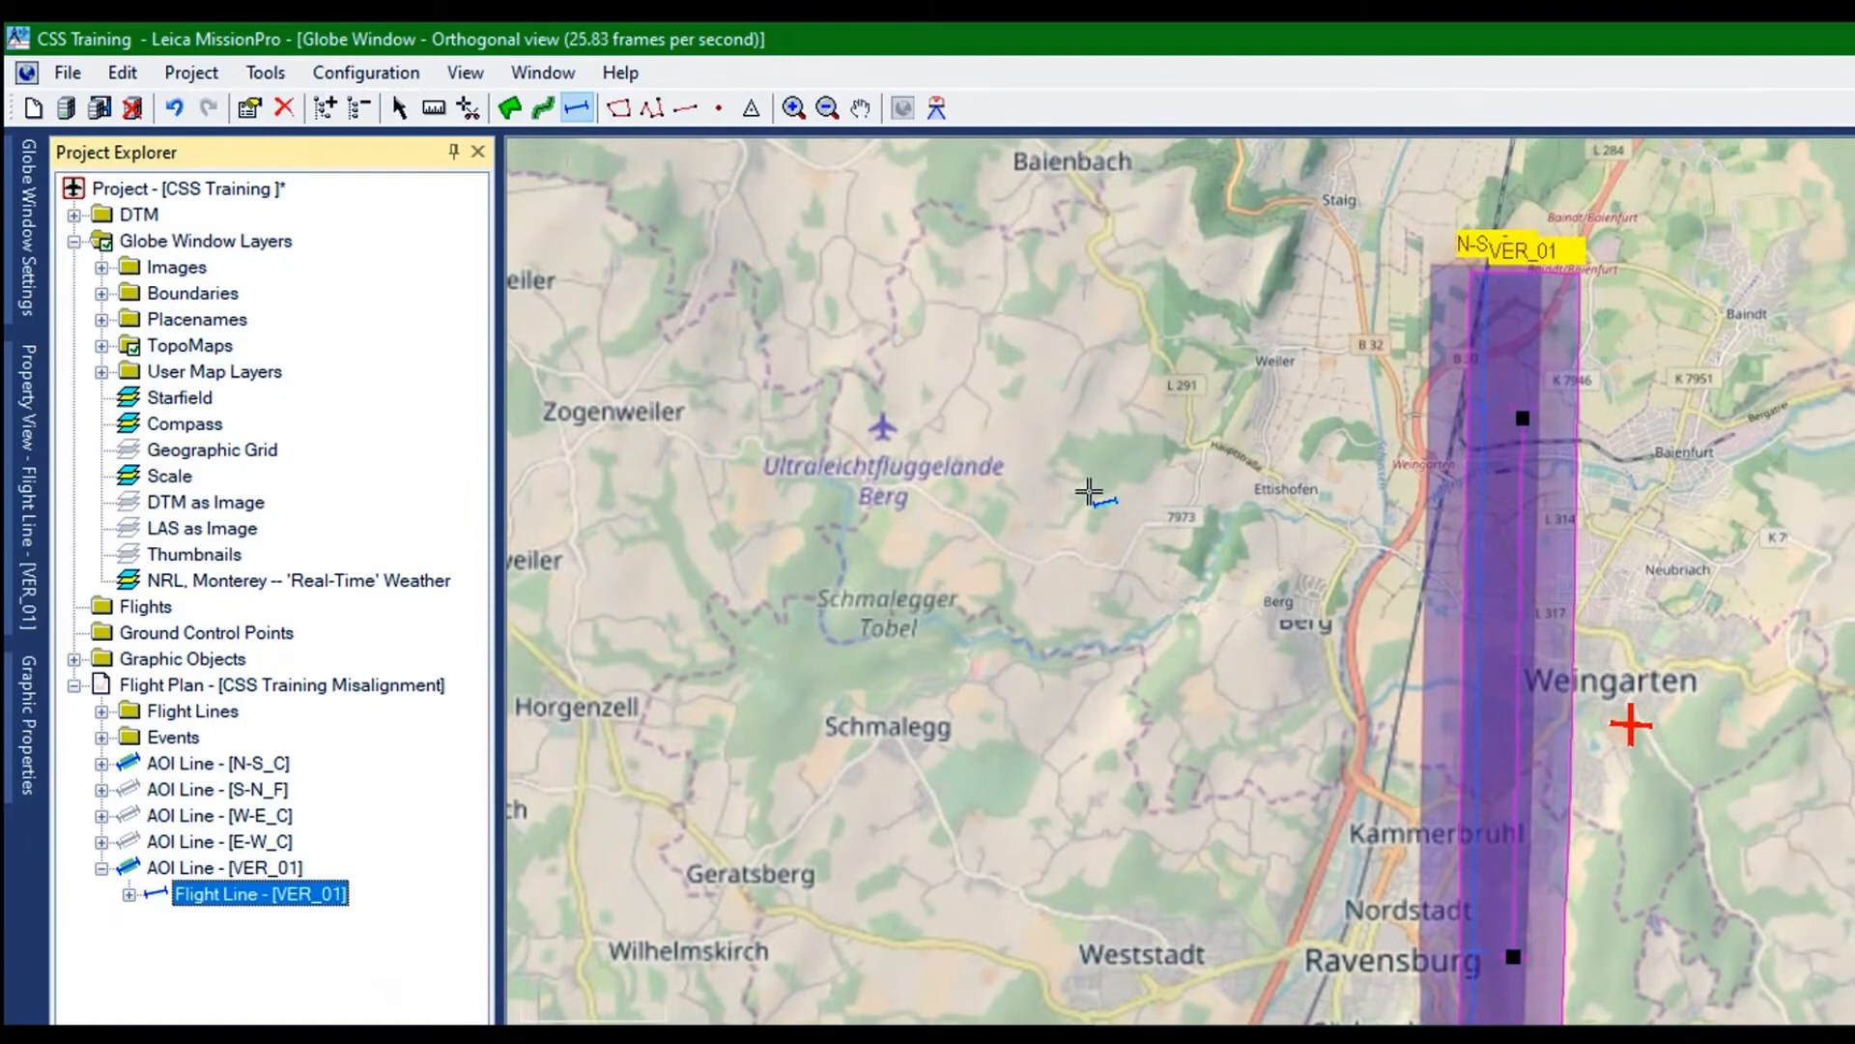
{"action": "scroll", "coordinate": [1089, 492], "scroll_direction": "up", "scroll_amount": 2}
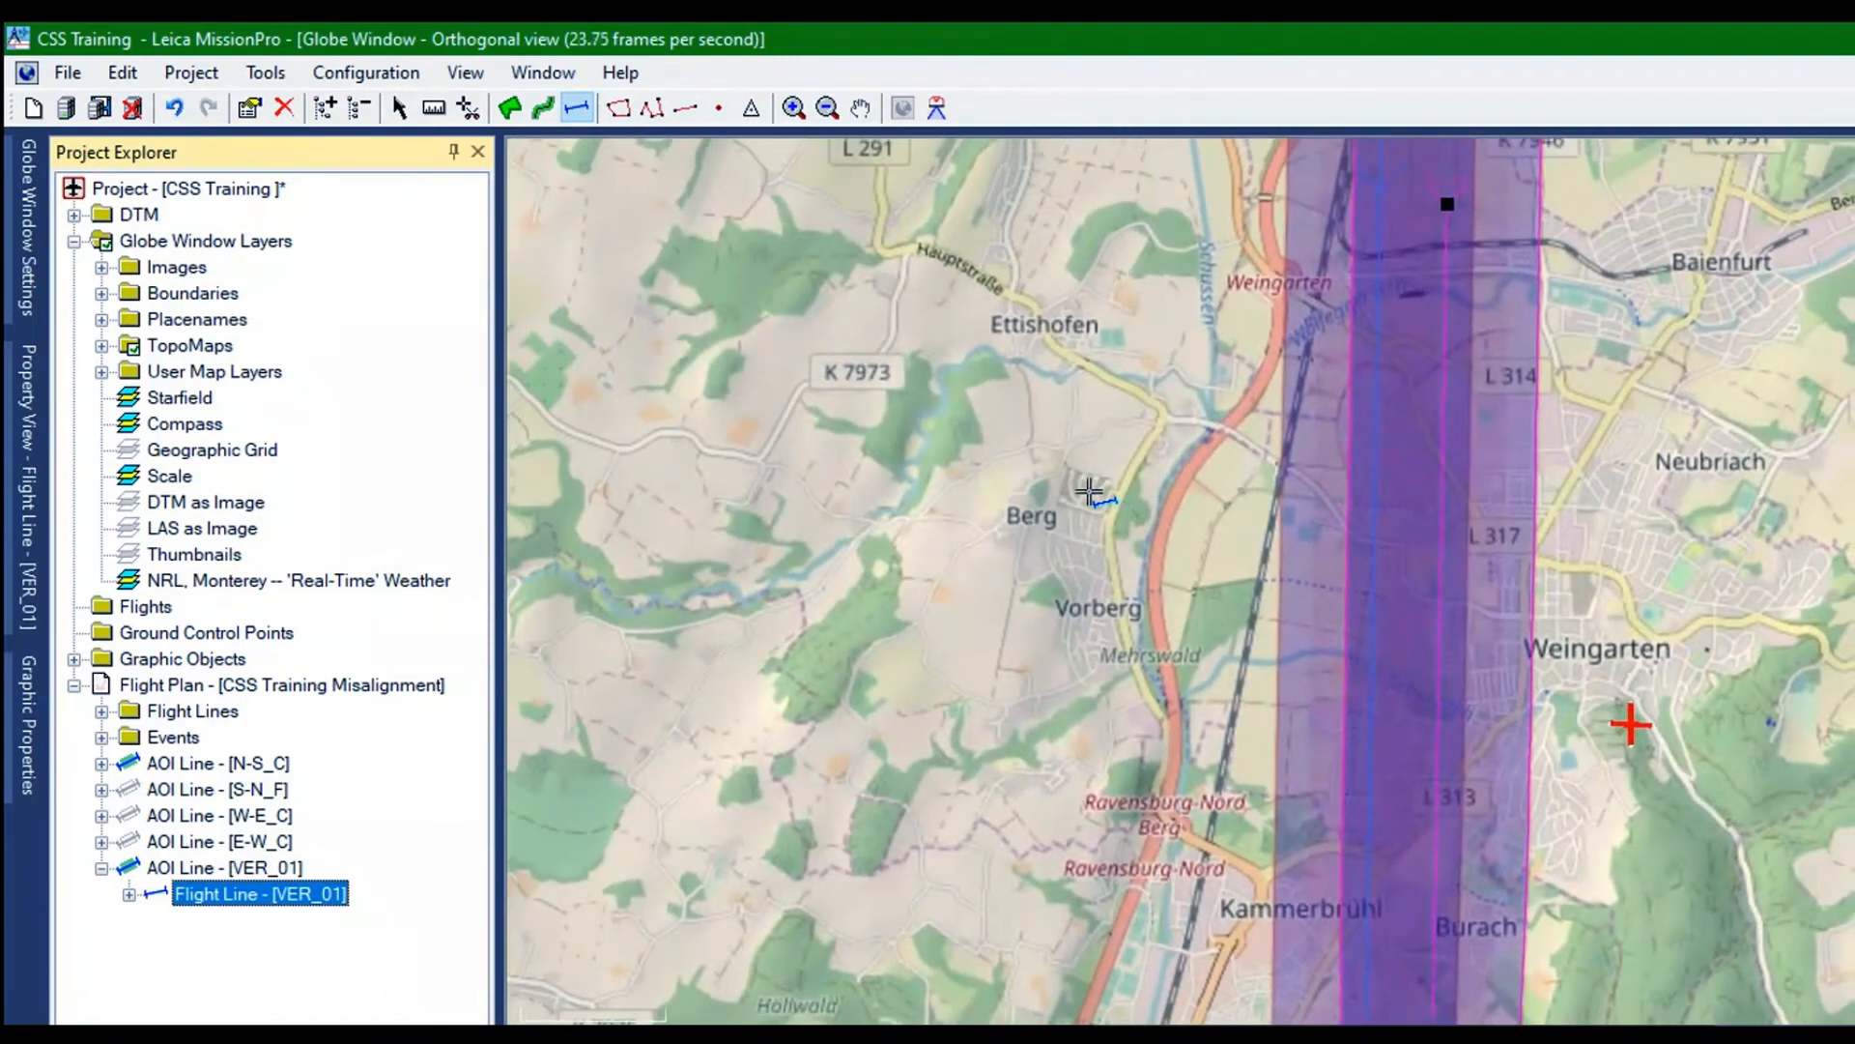
{"action": "scroll", "coordinate": [1063, 565], "scroll_direction": "down", "scroll_amount": 2}
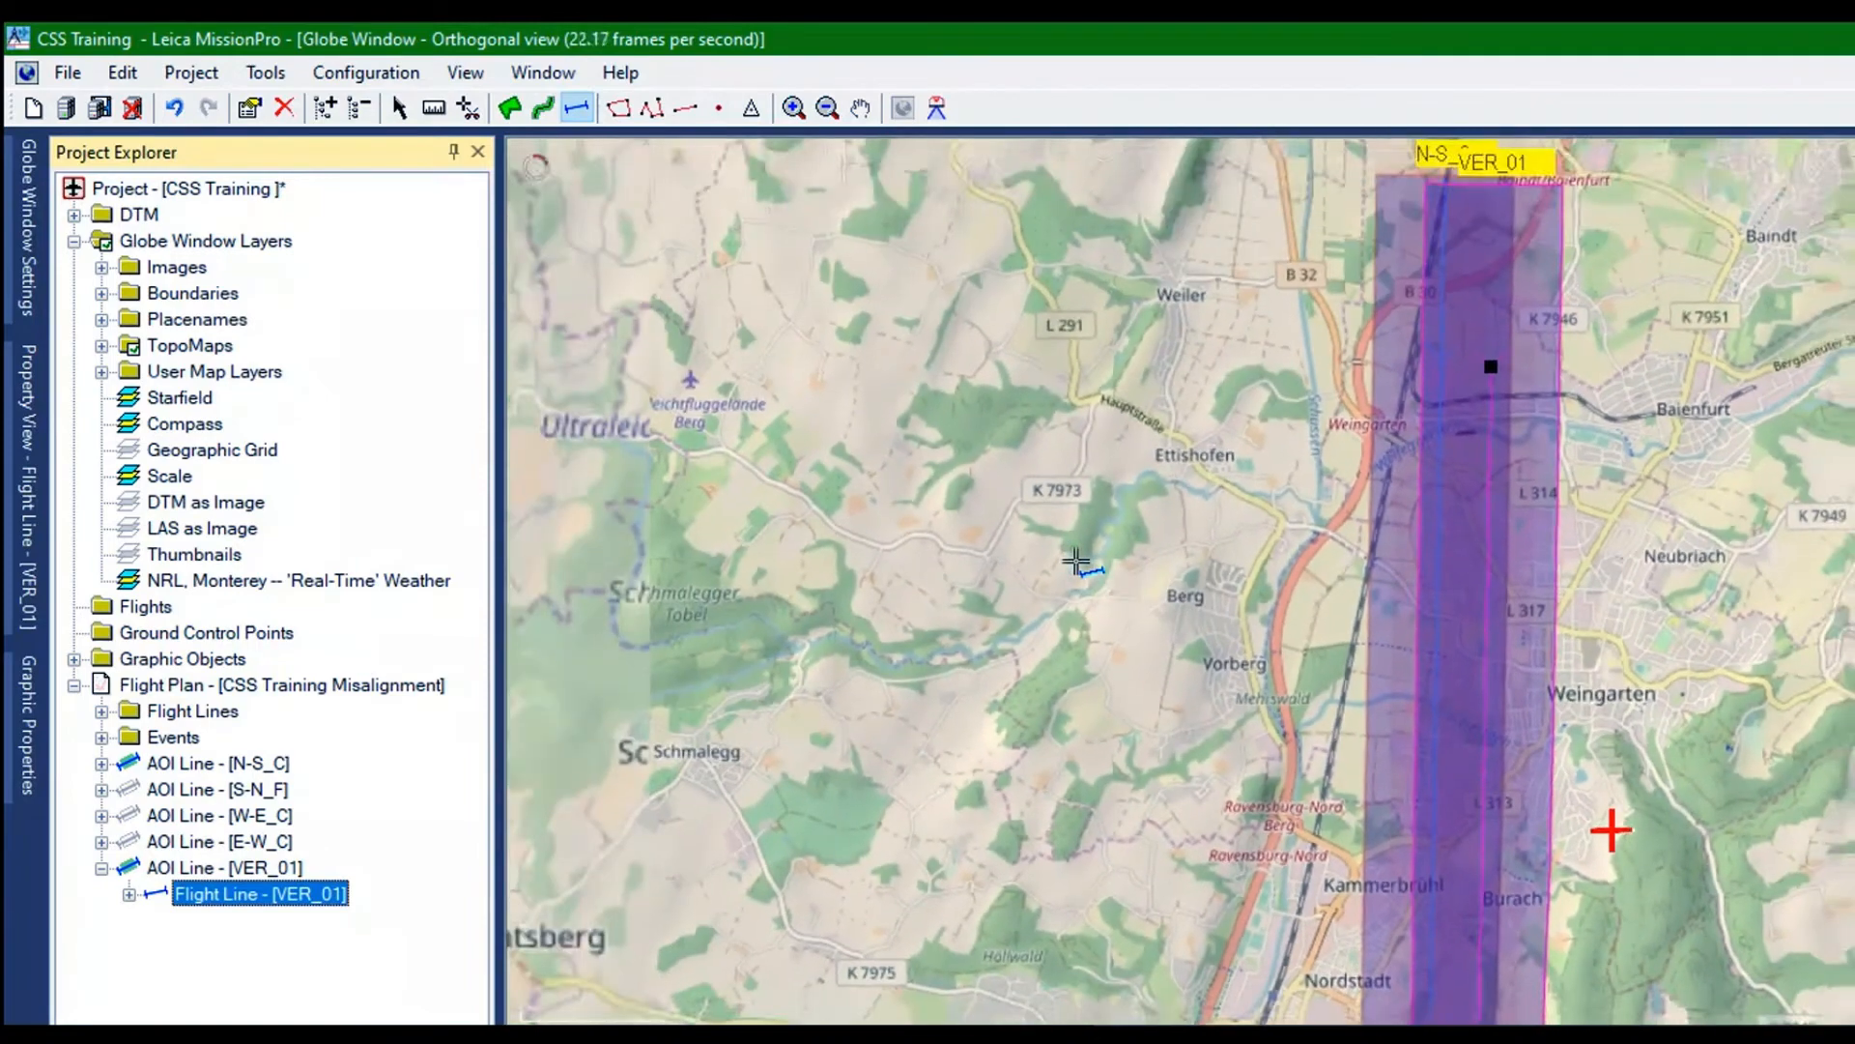
{"action": "scroll", "coordinate": [1076, 561], "scroll_direction": "down", "scroll_amount": 2}
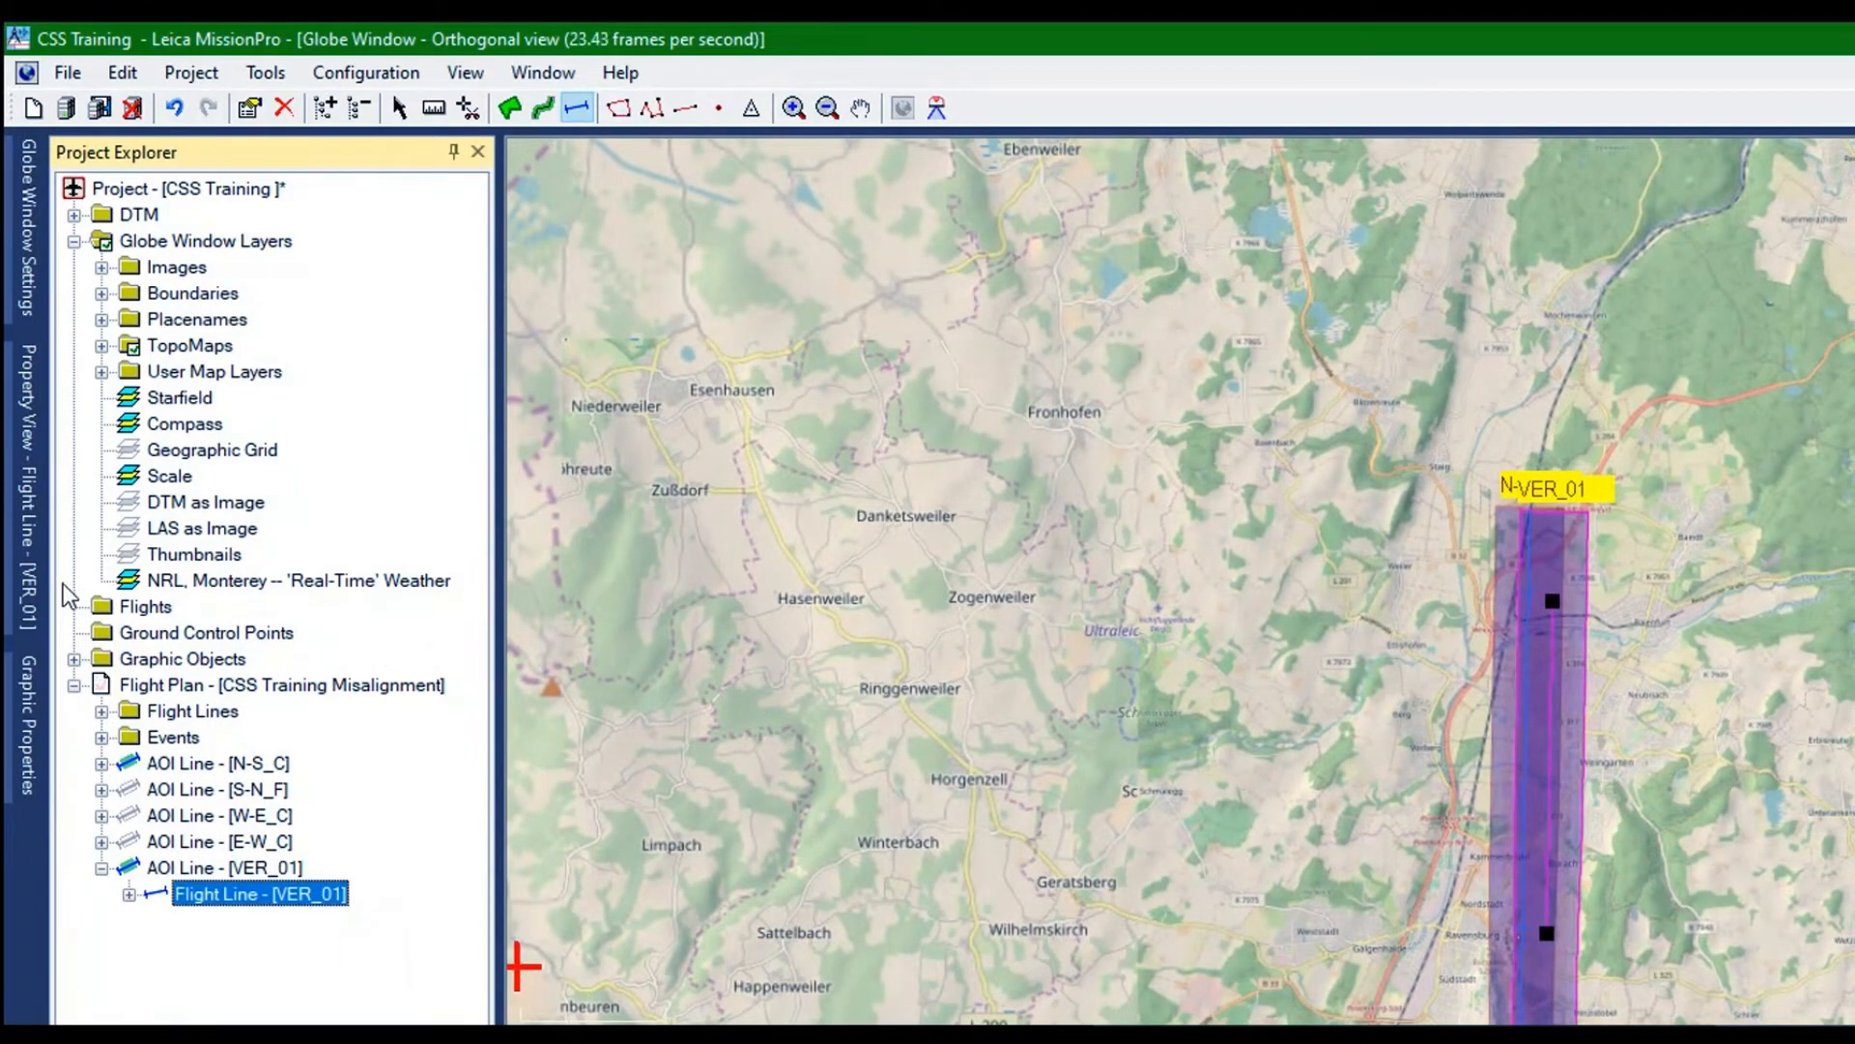
Collapse the AOI line VER_01 in the project tree and duplicate it
{"action": "key", "text": "Left"}
{"action": "key", "text": "Left"}
{"action": "right_click", "coordinate": [136, 587]}
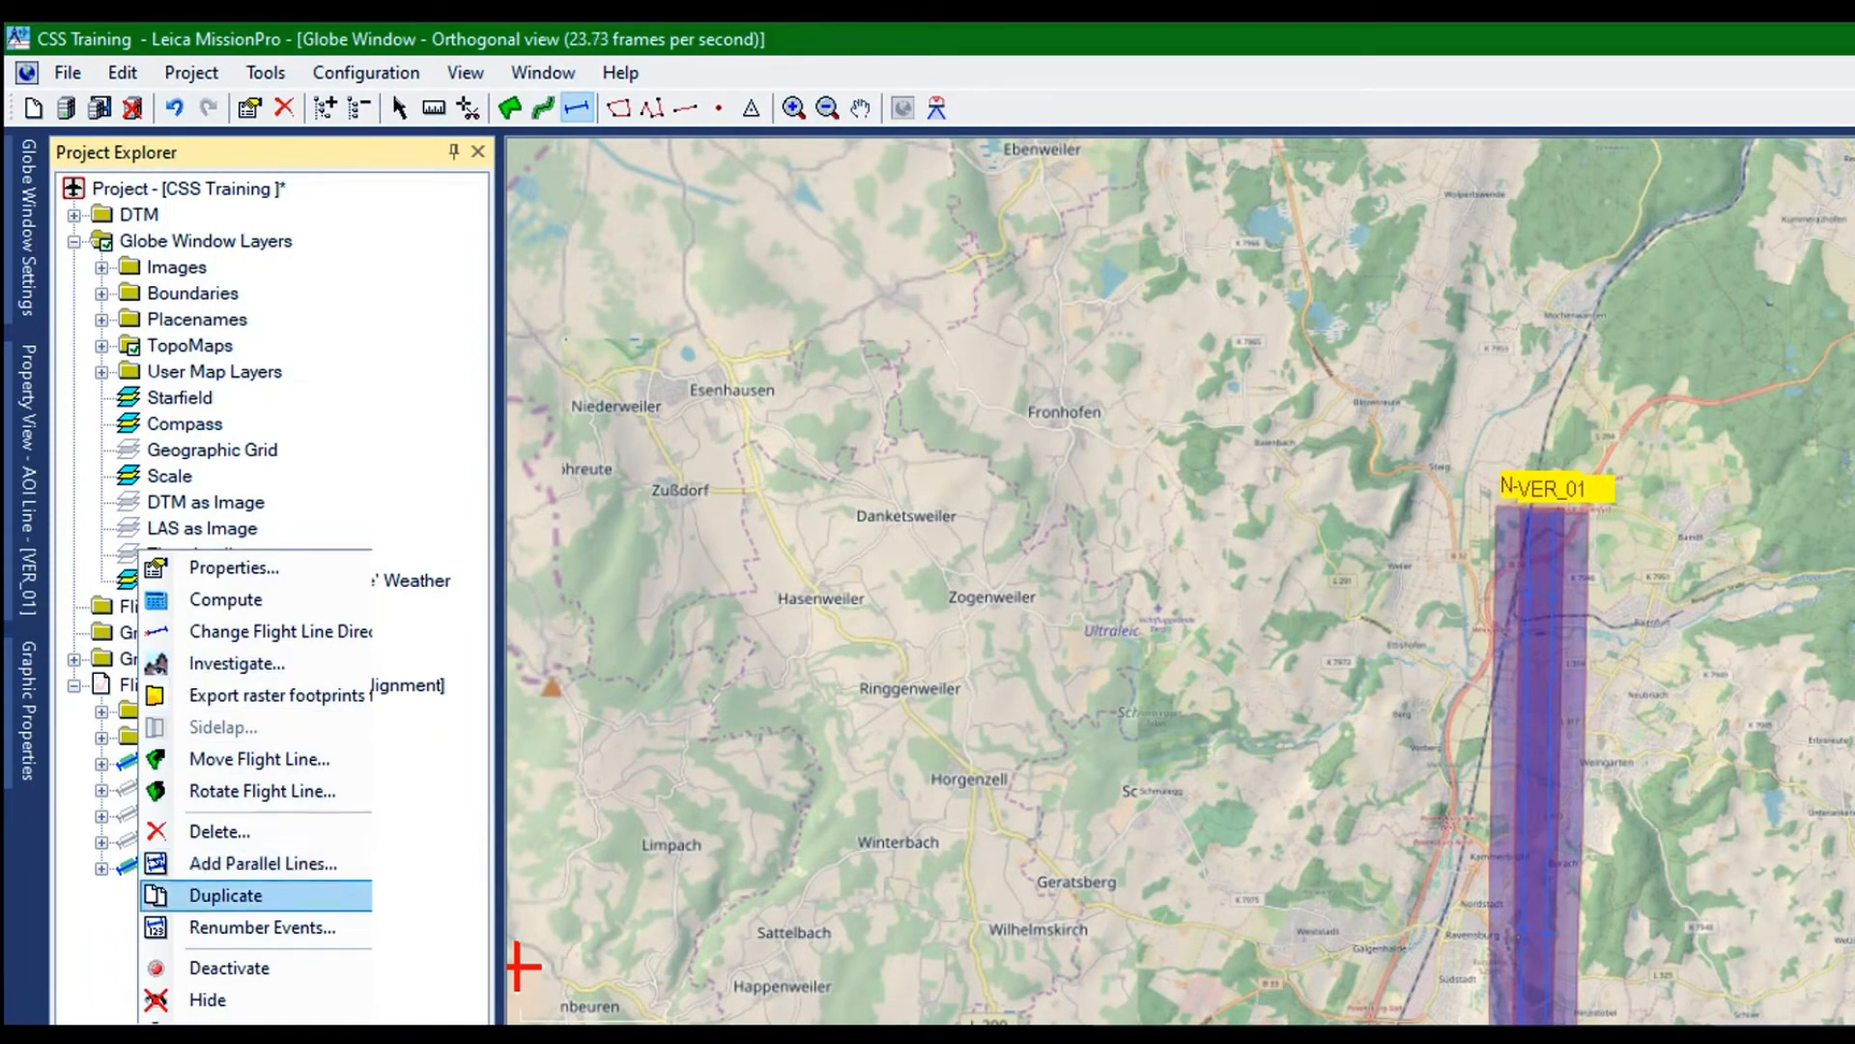
{"action": "left_click", "coordinate": [226, 895]}
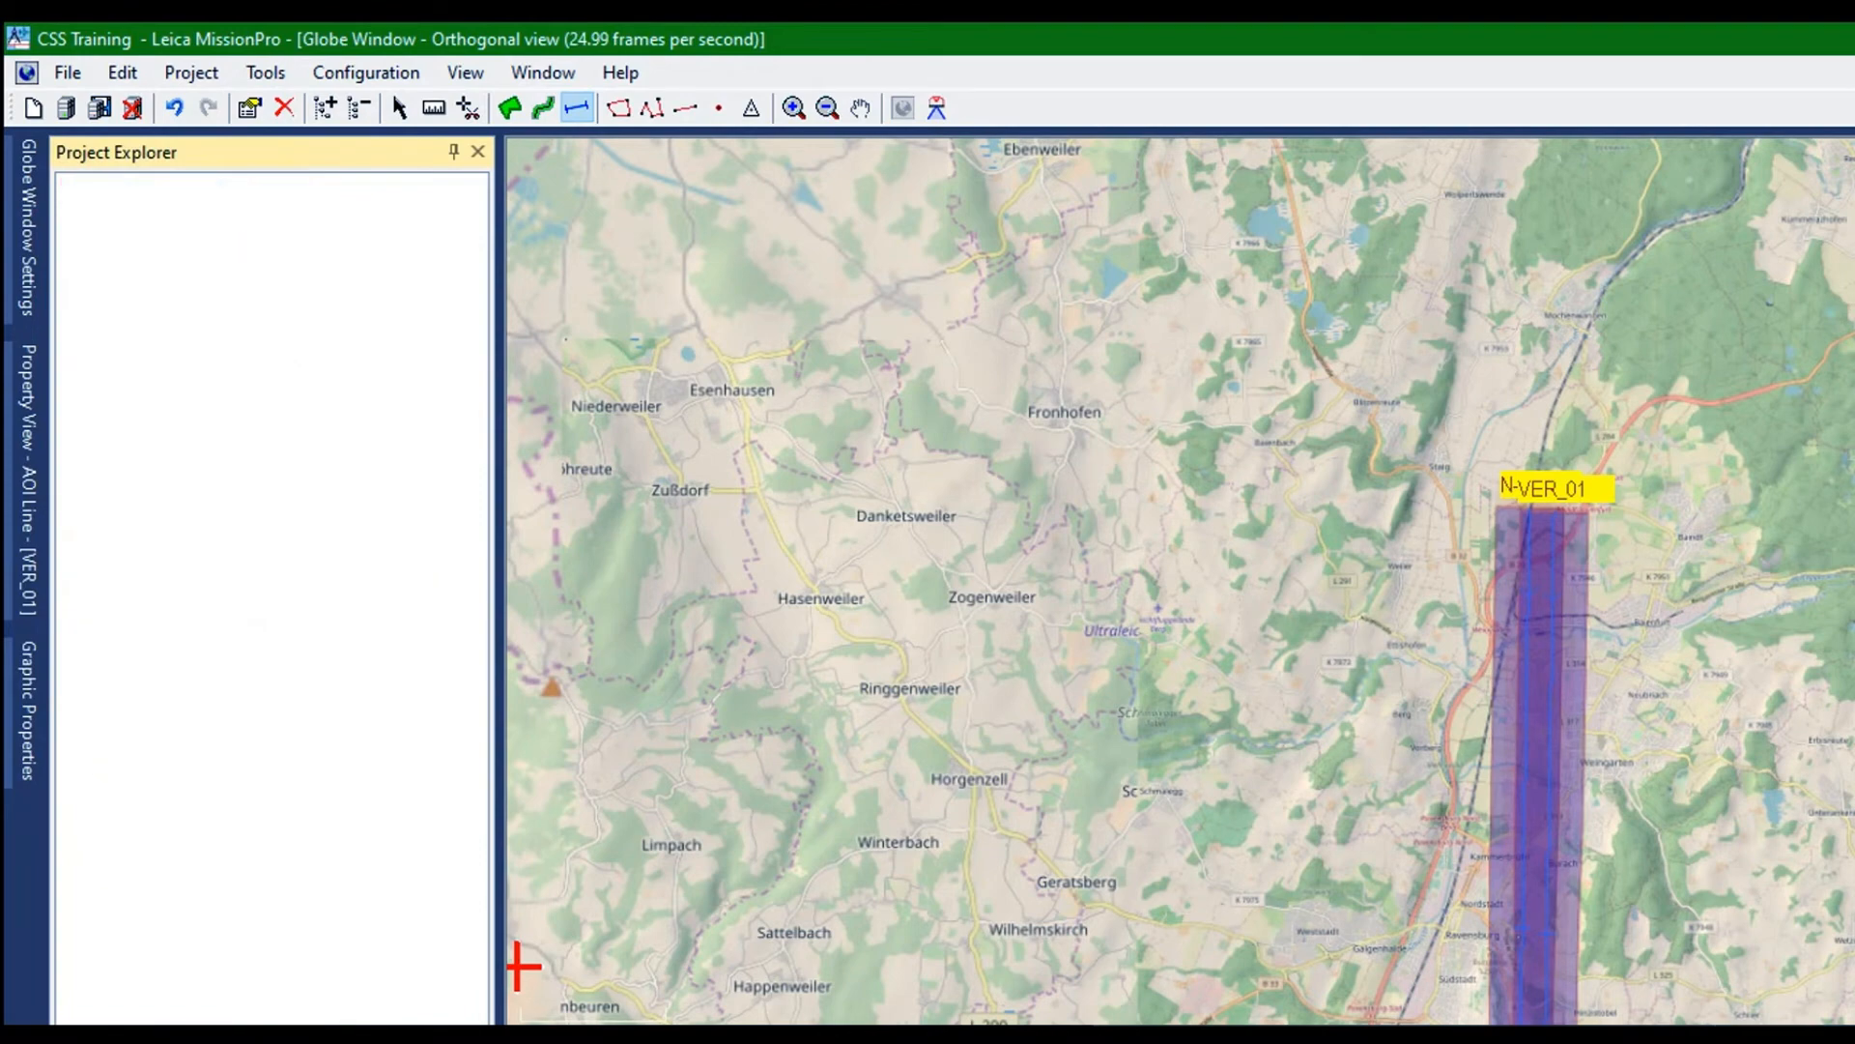
Rename the duplicated VER_01 line as VER_02 in its flight line properties
{"action": "right_click", "coordinate": [154, 893]}
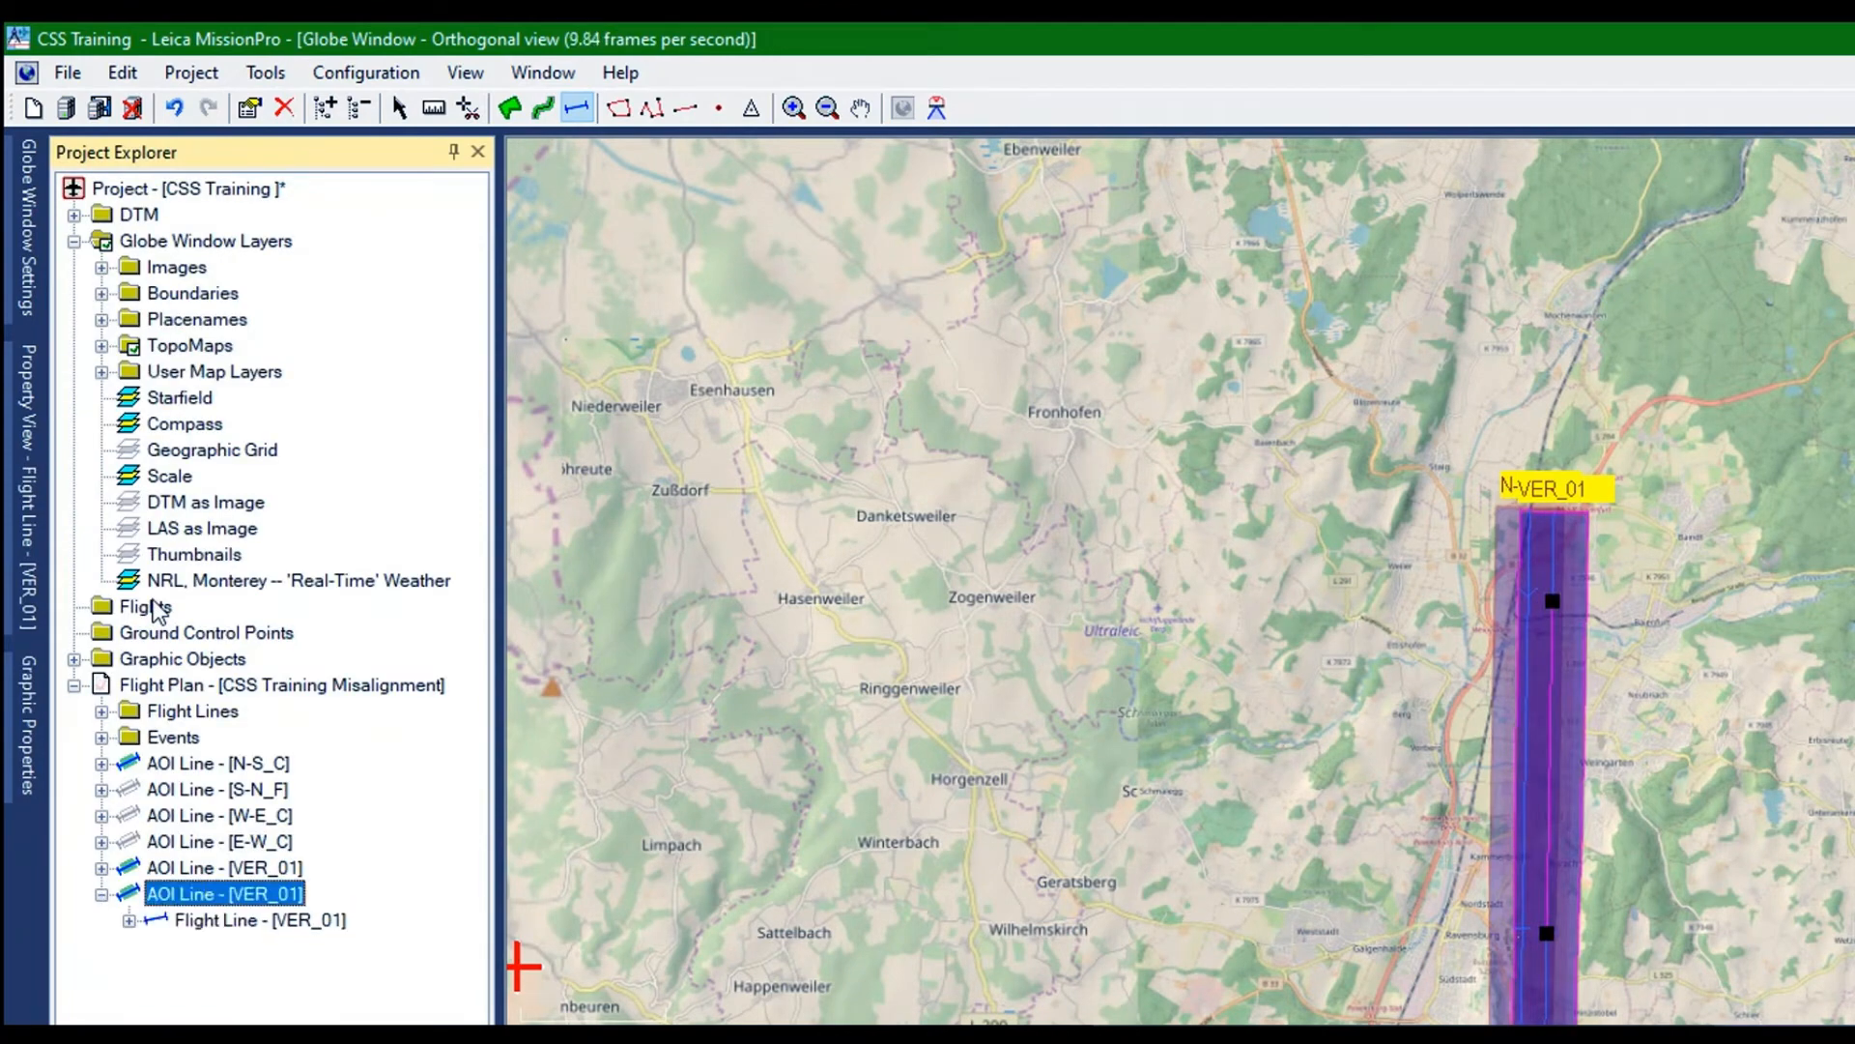
{"action": "left_click", "coordinate": [205, 603]}
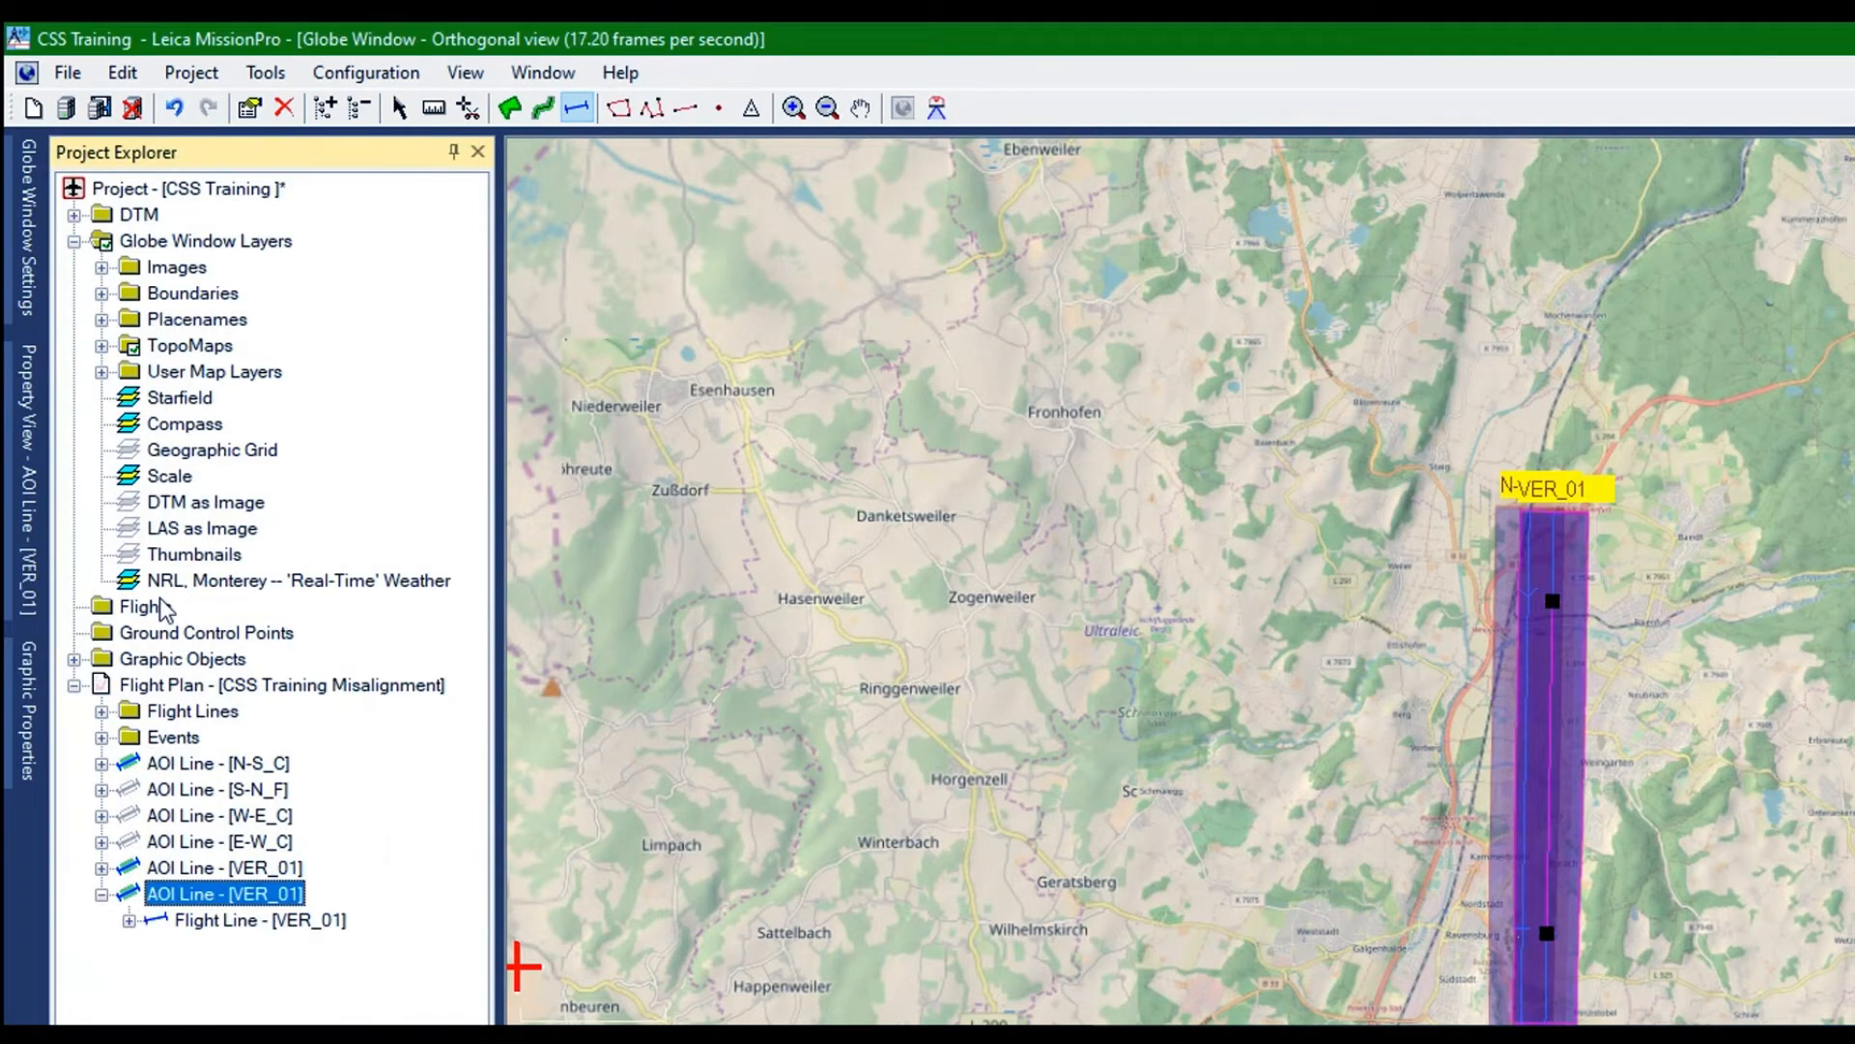
{"action": "right_click", "coordinate": [165, 609]}
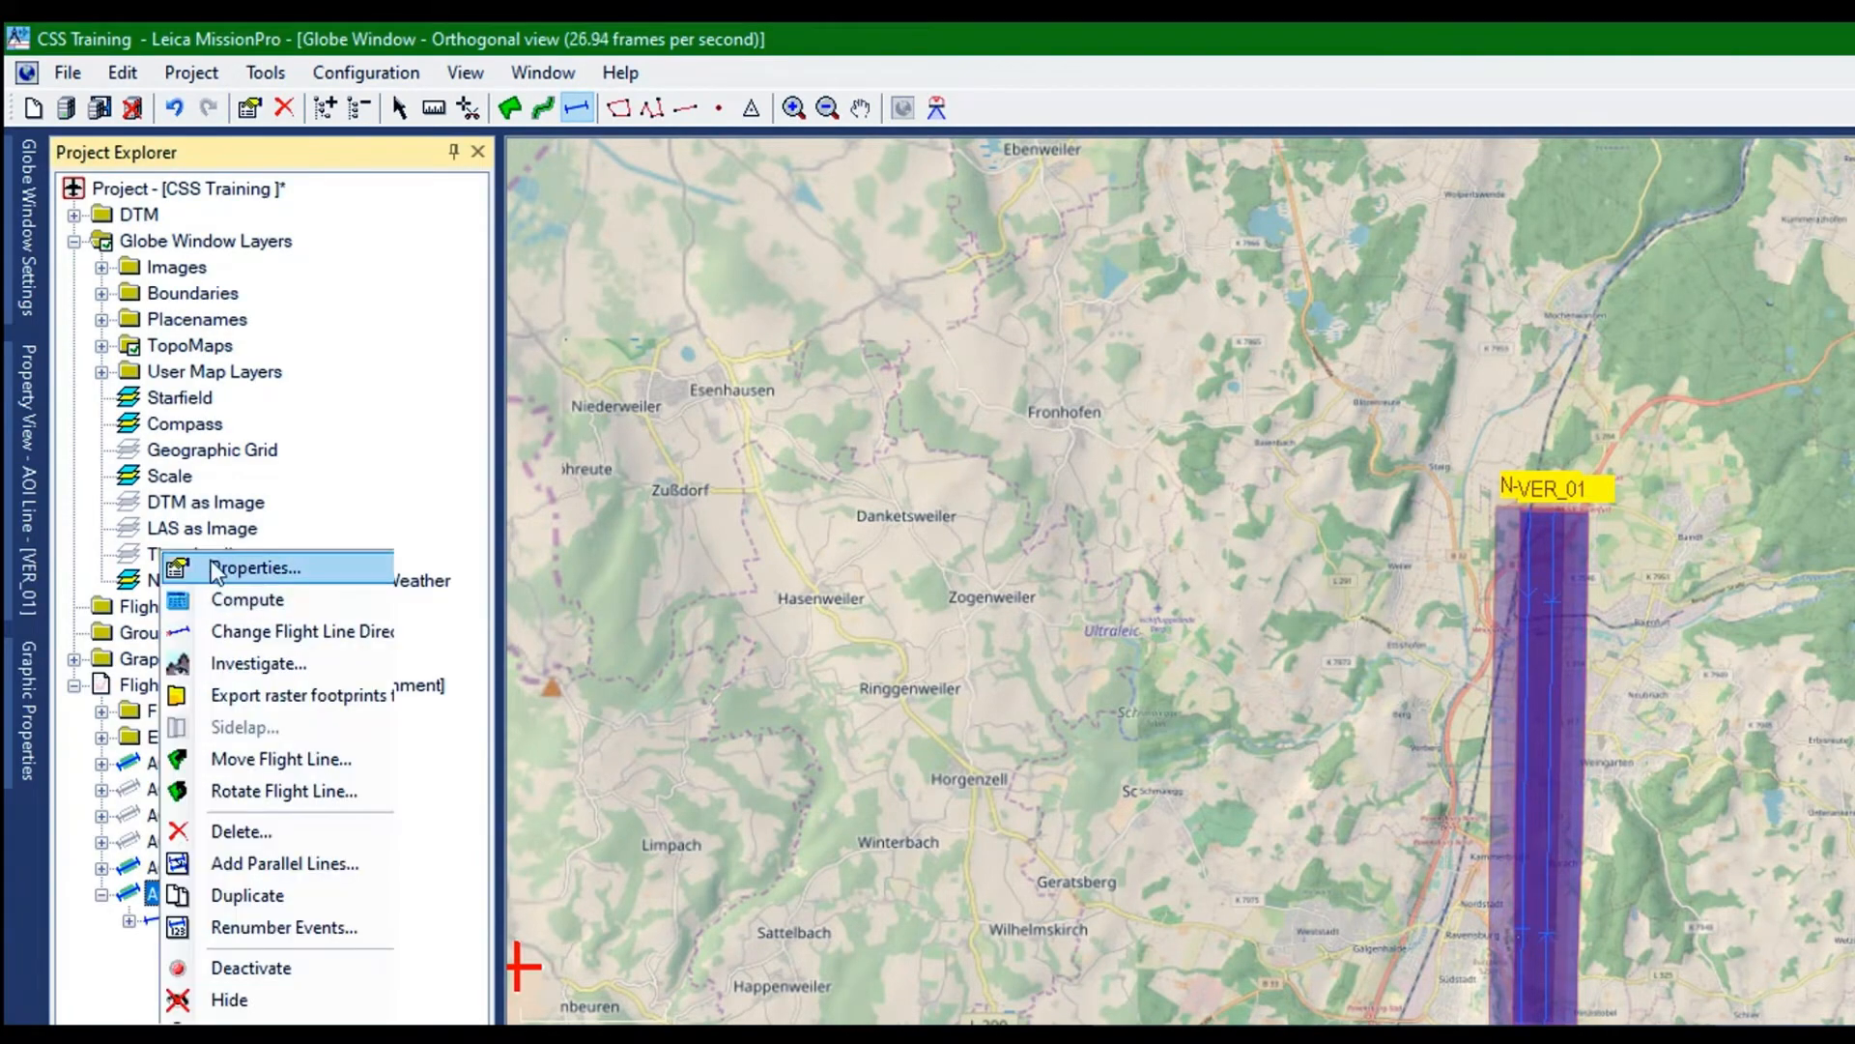
{"action": "left_click", "coordinate": [215, 570]}
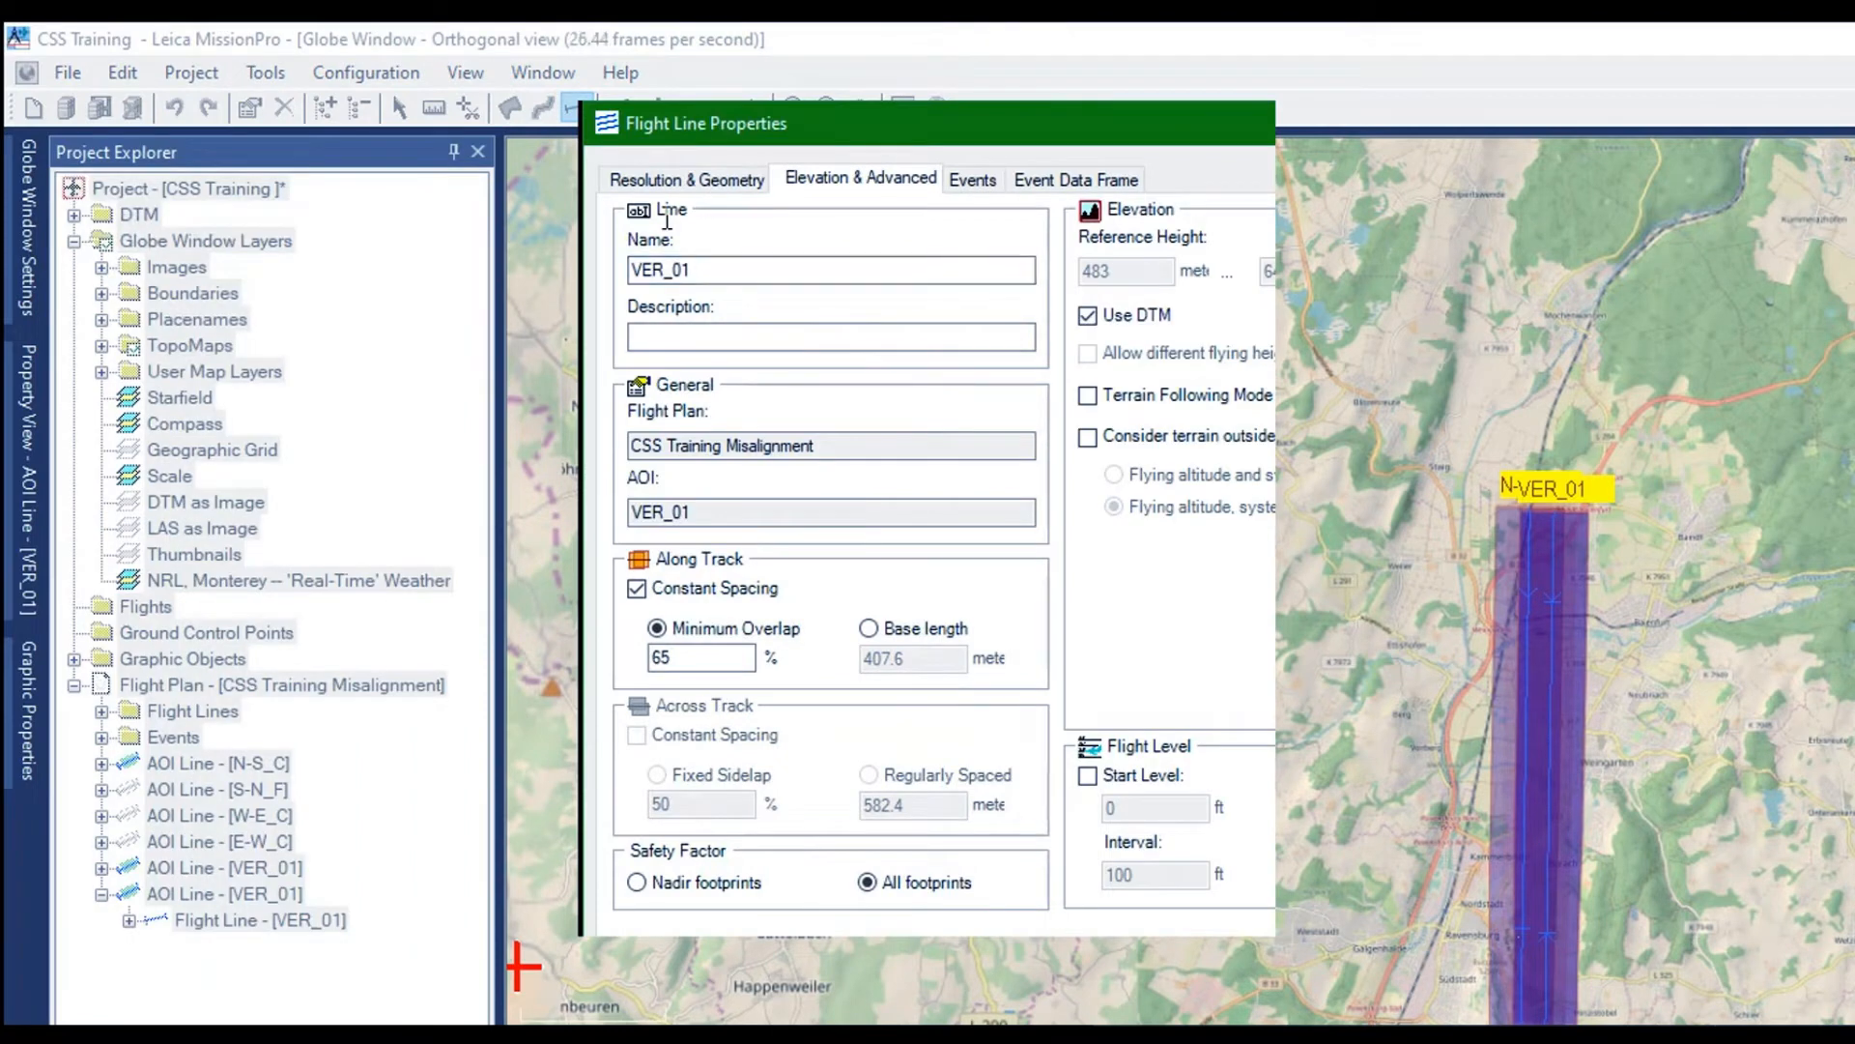
{"action": "key", "text": "BackSpace"}
{"action": "type", "text": "2"}
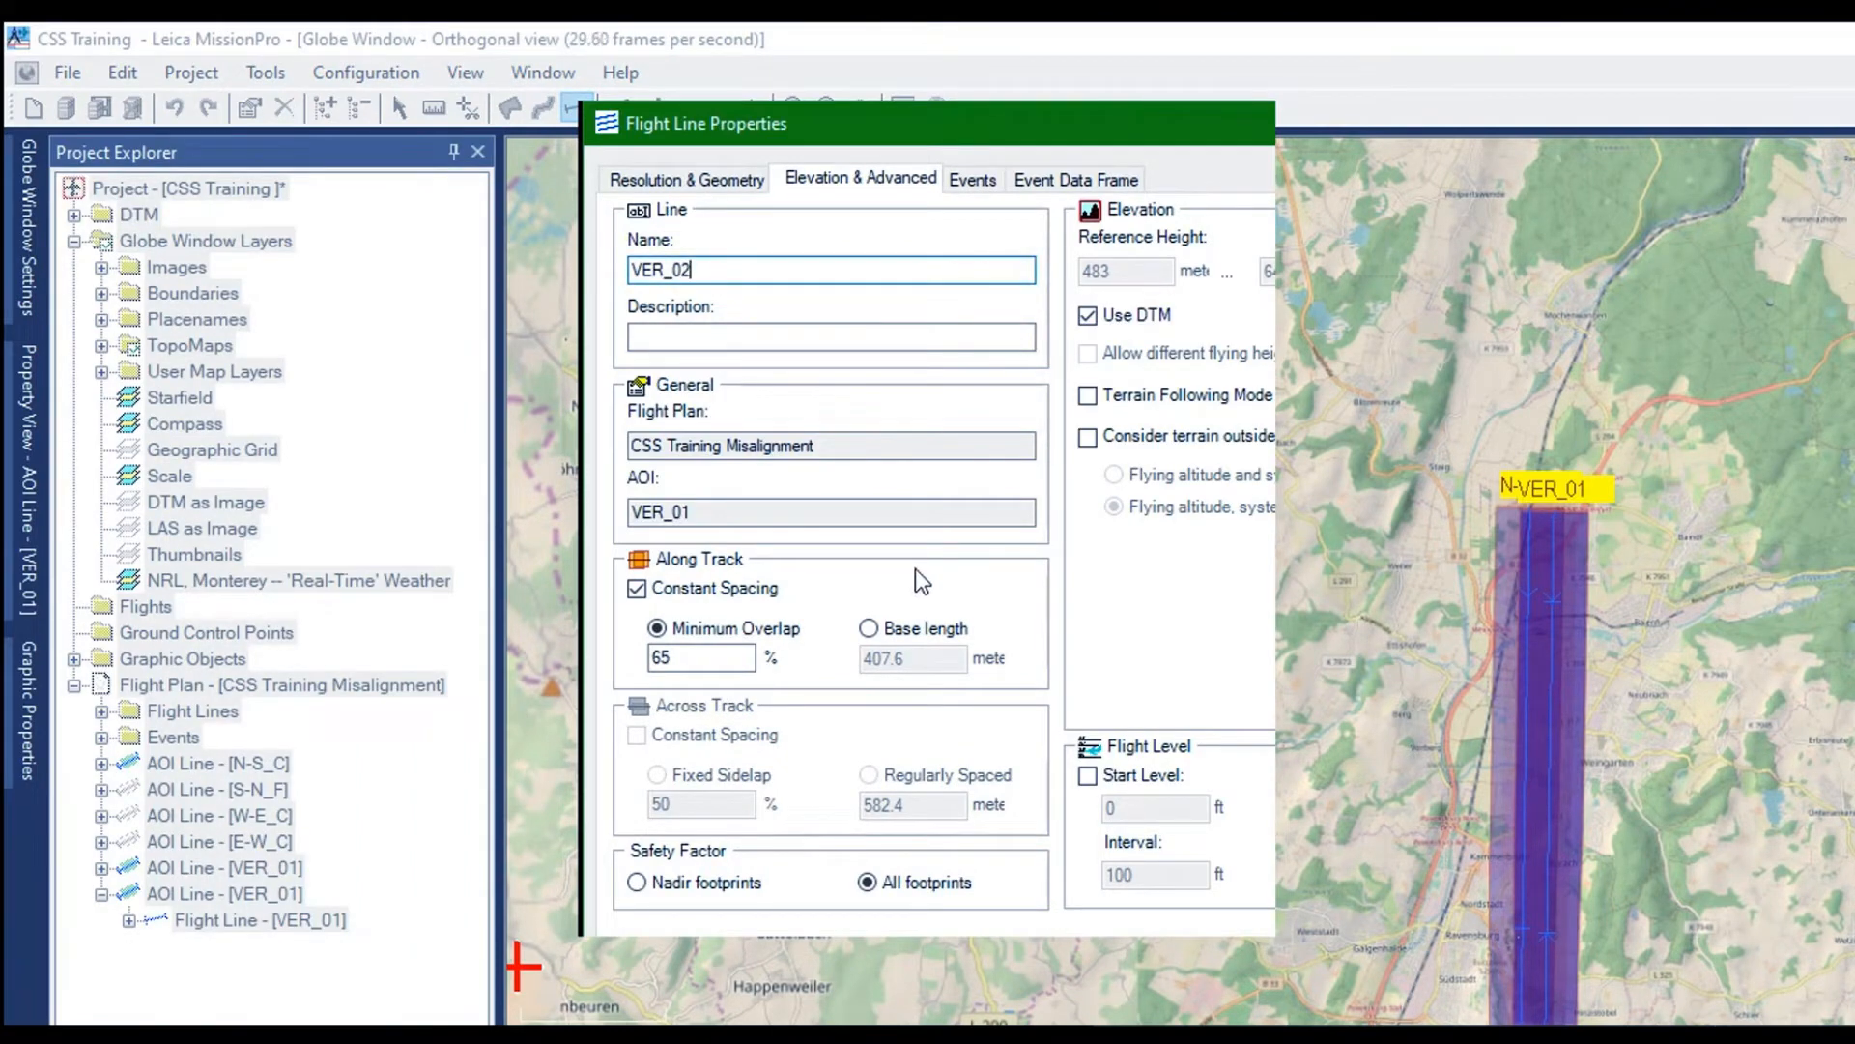
{"action": "key", "text": "Return"}
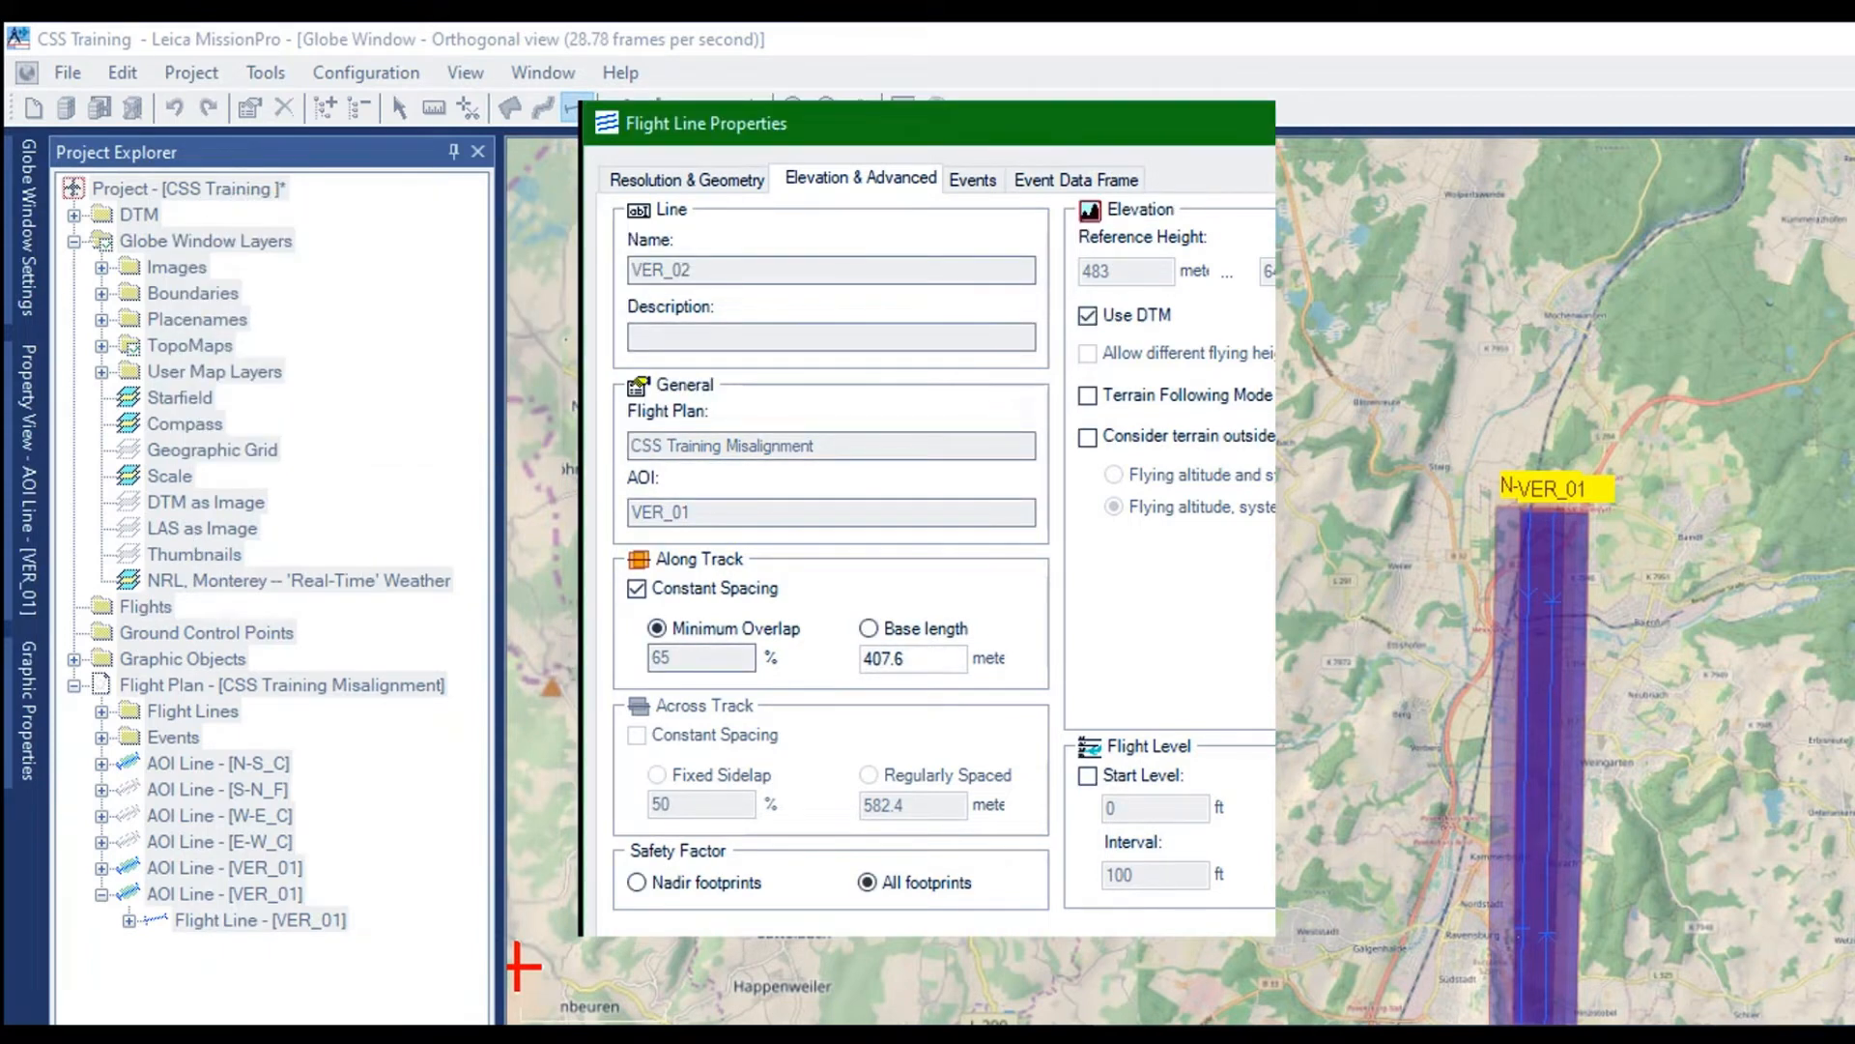
{"action": "key", "text": "Return"}
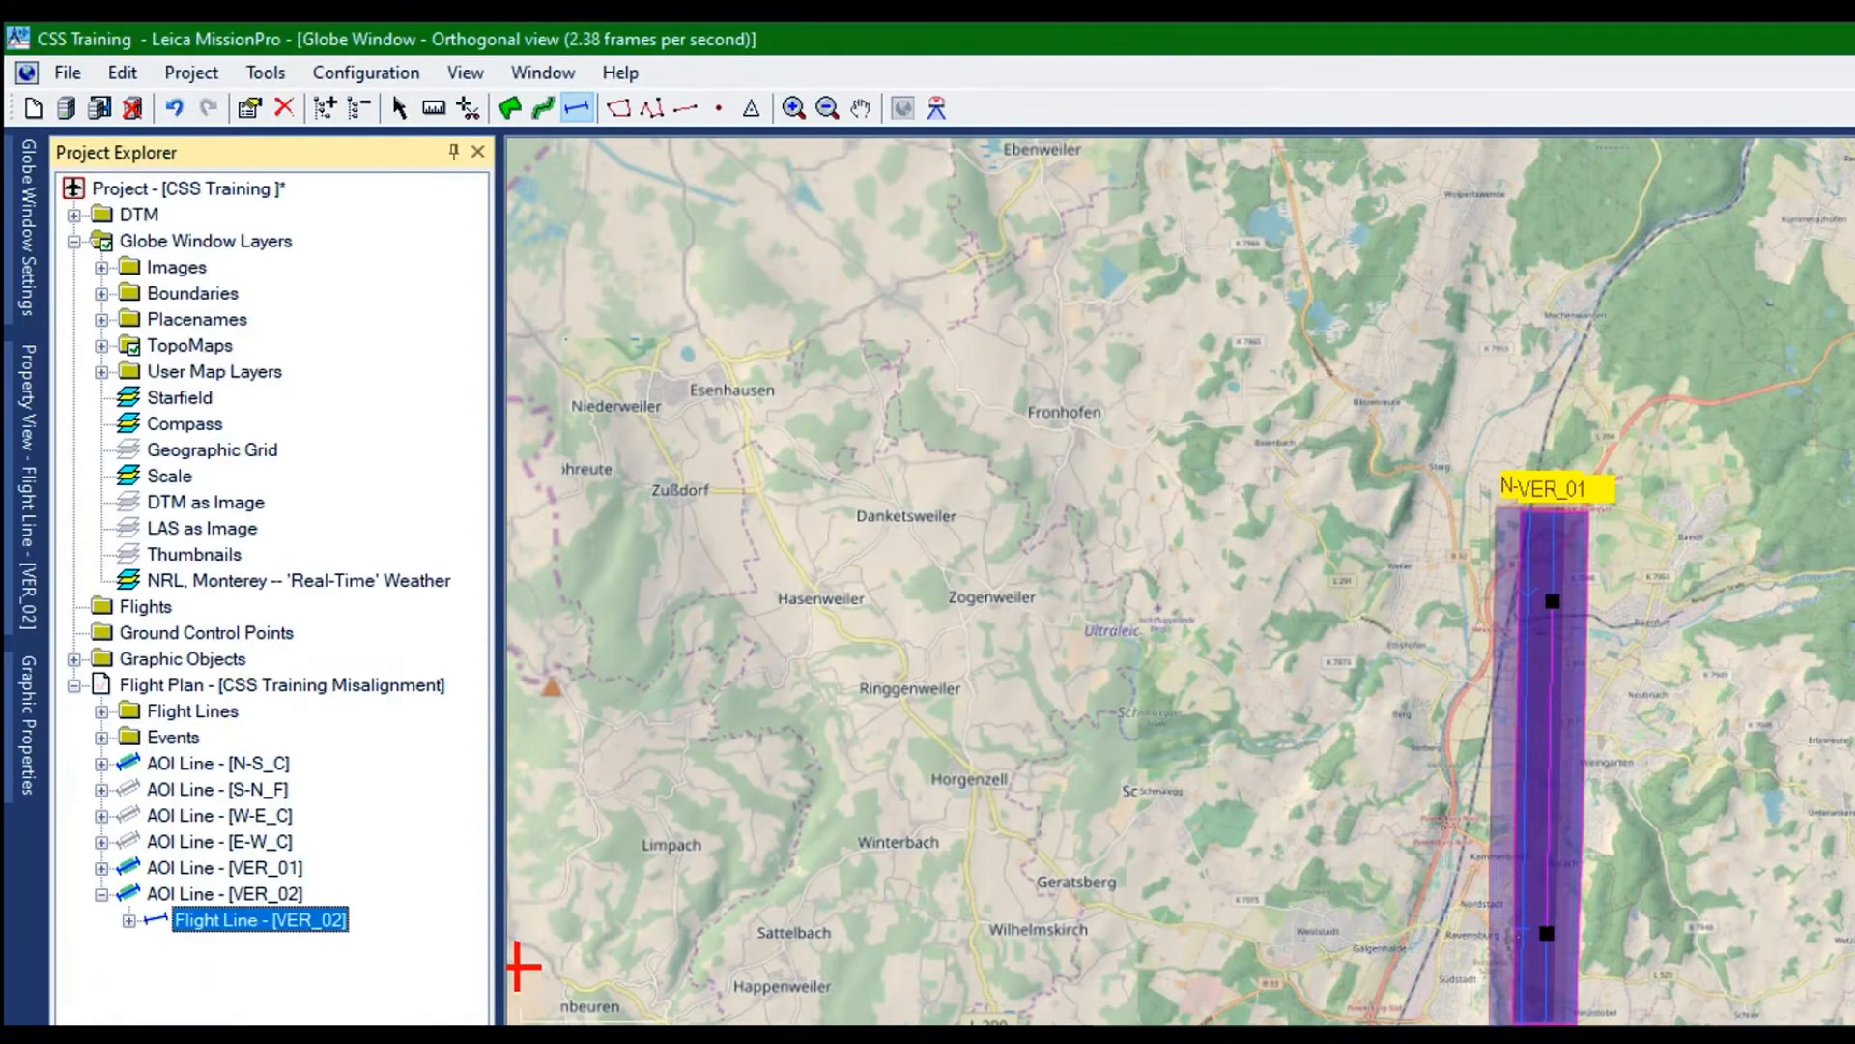
Show the whole CSS Training Misalignment flight plan, with all its AOI lines, on the map
{"action": "right_click", "coordinate": [126, 471]}
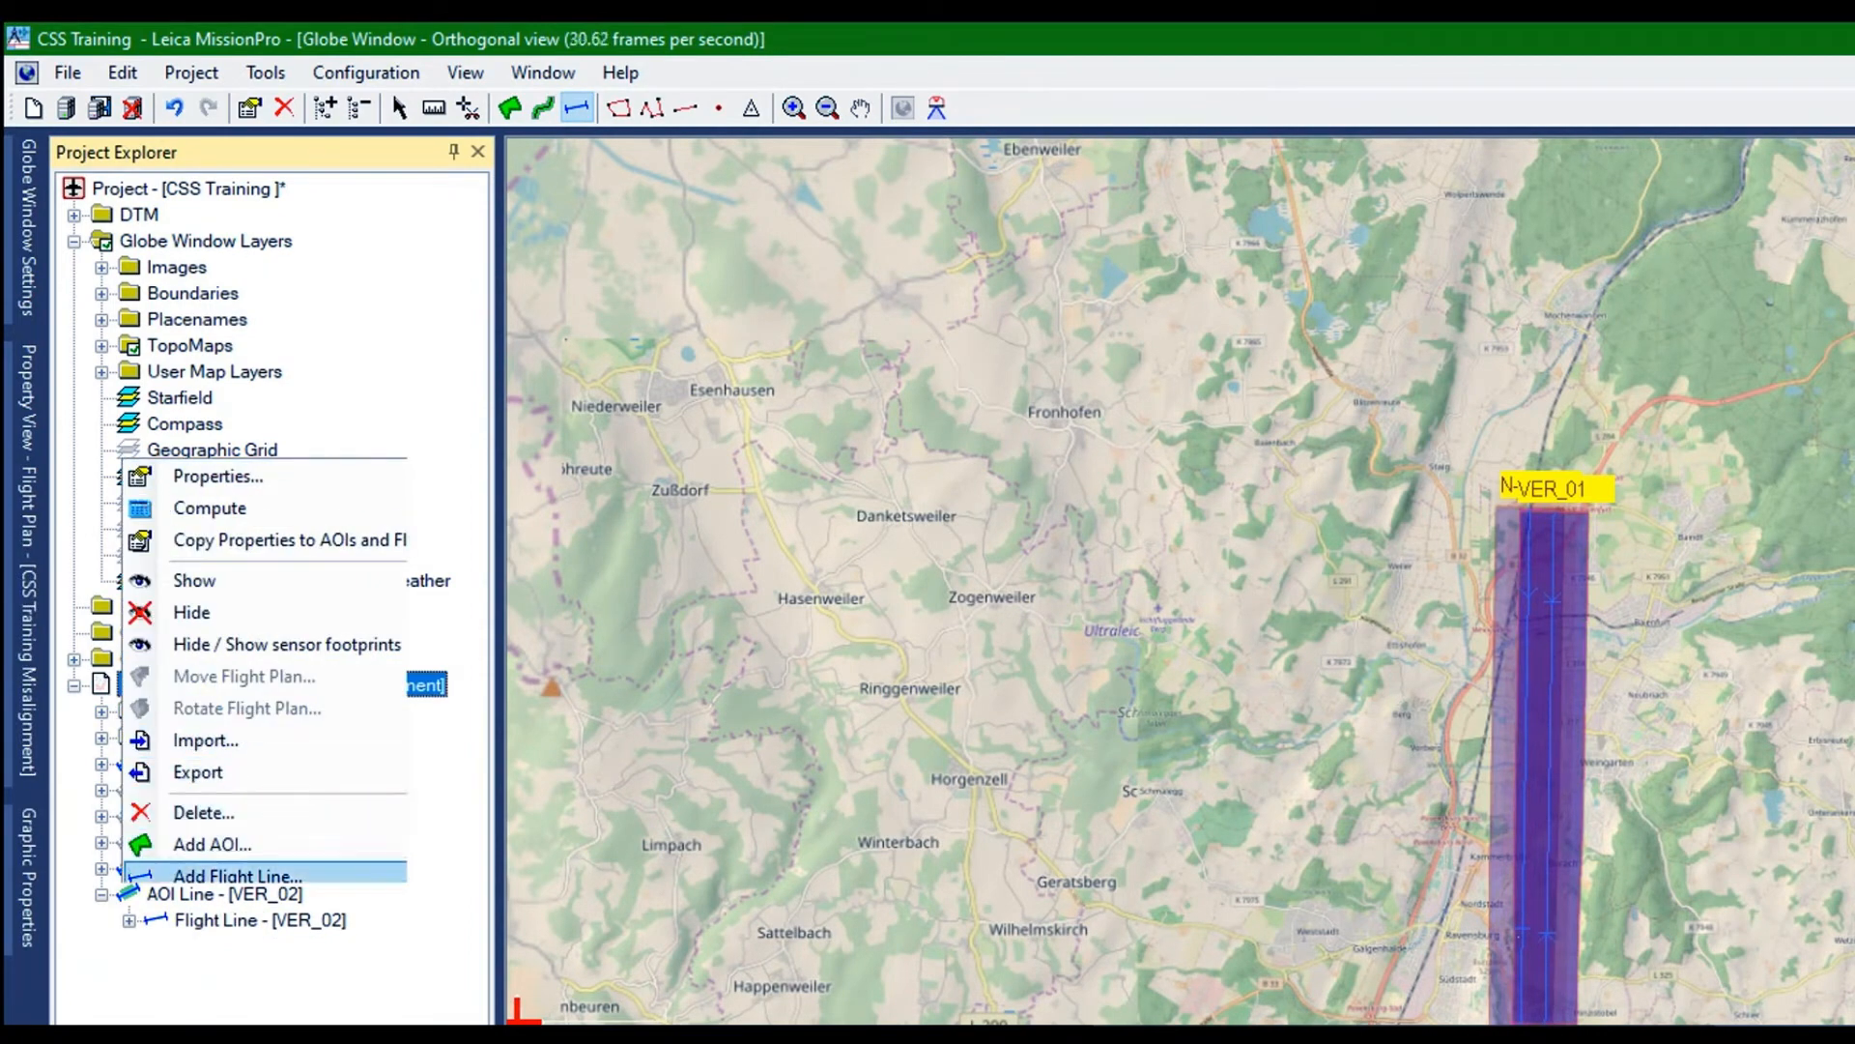
{"action": "left_click", "coordinate": [174, 572]}
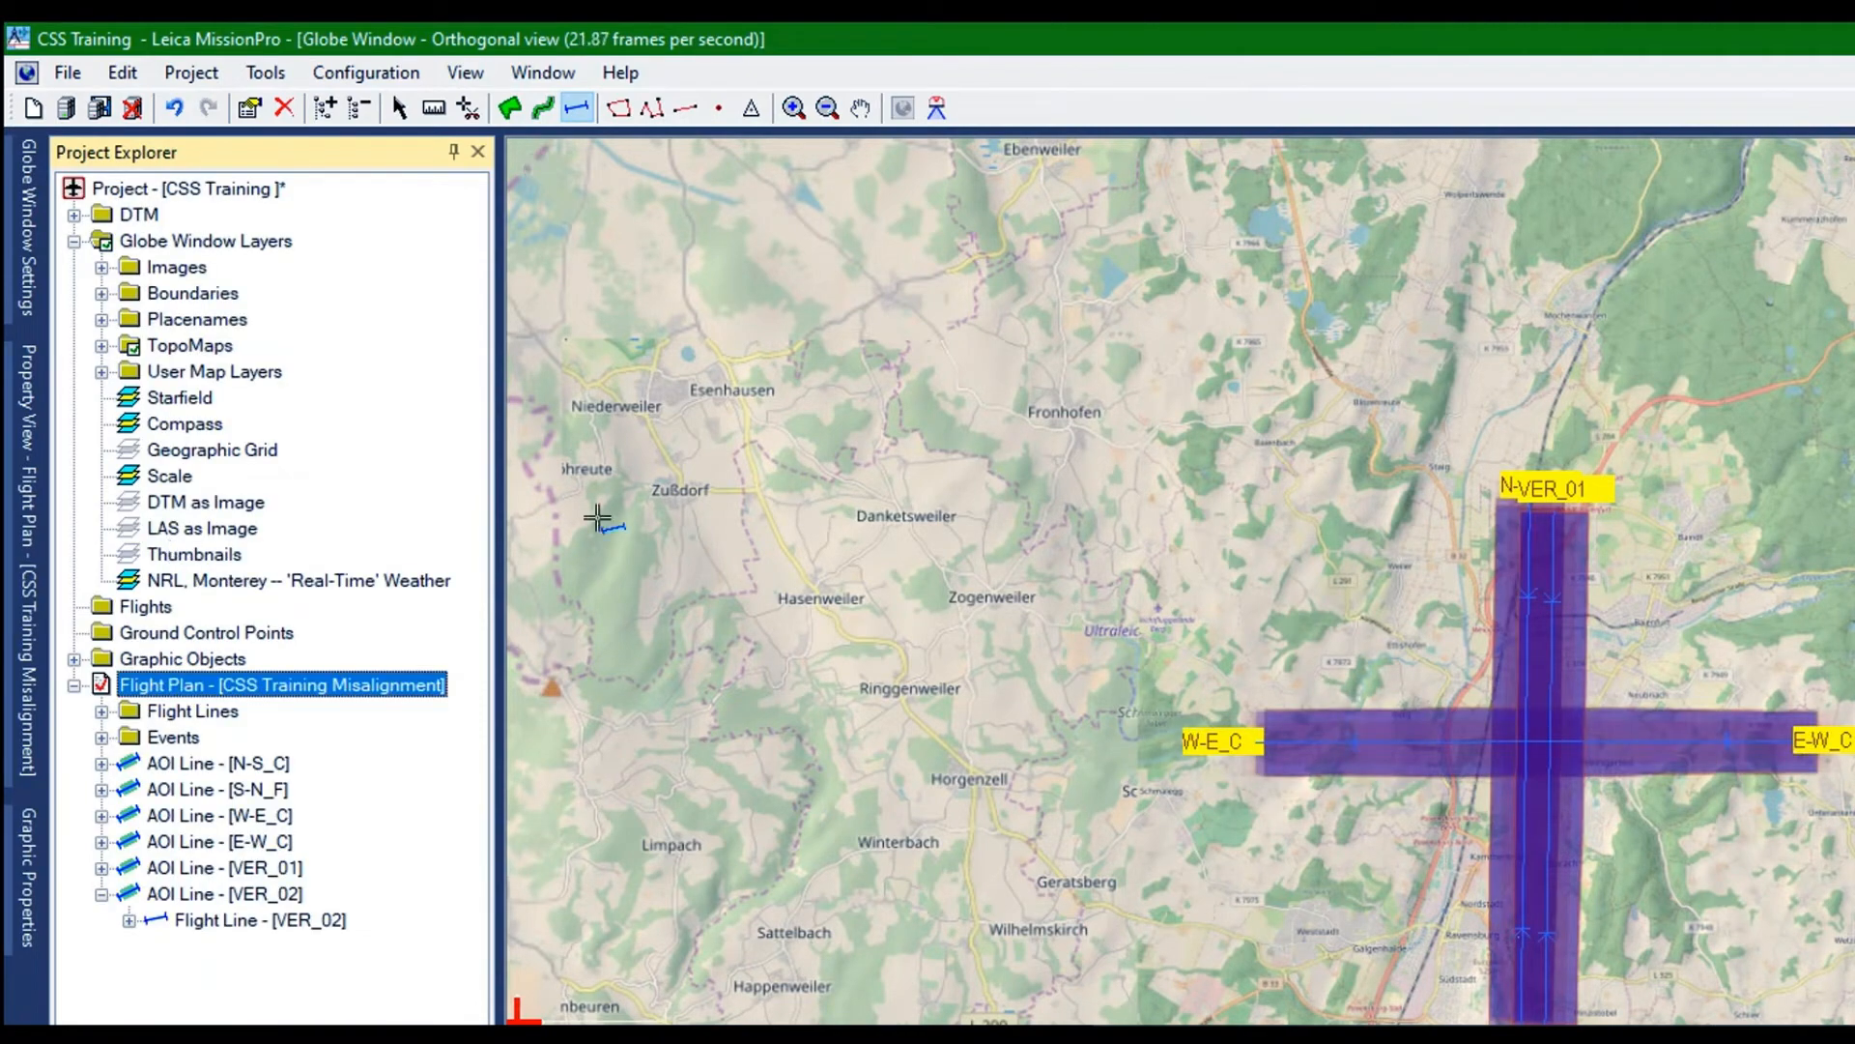
{"action": "key", "text": "Down"}
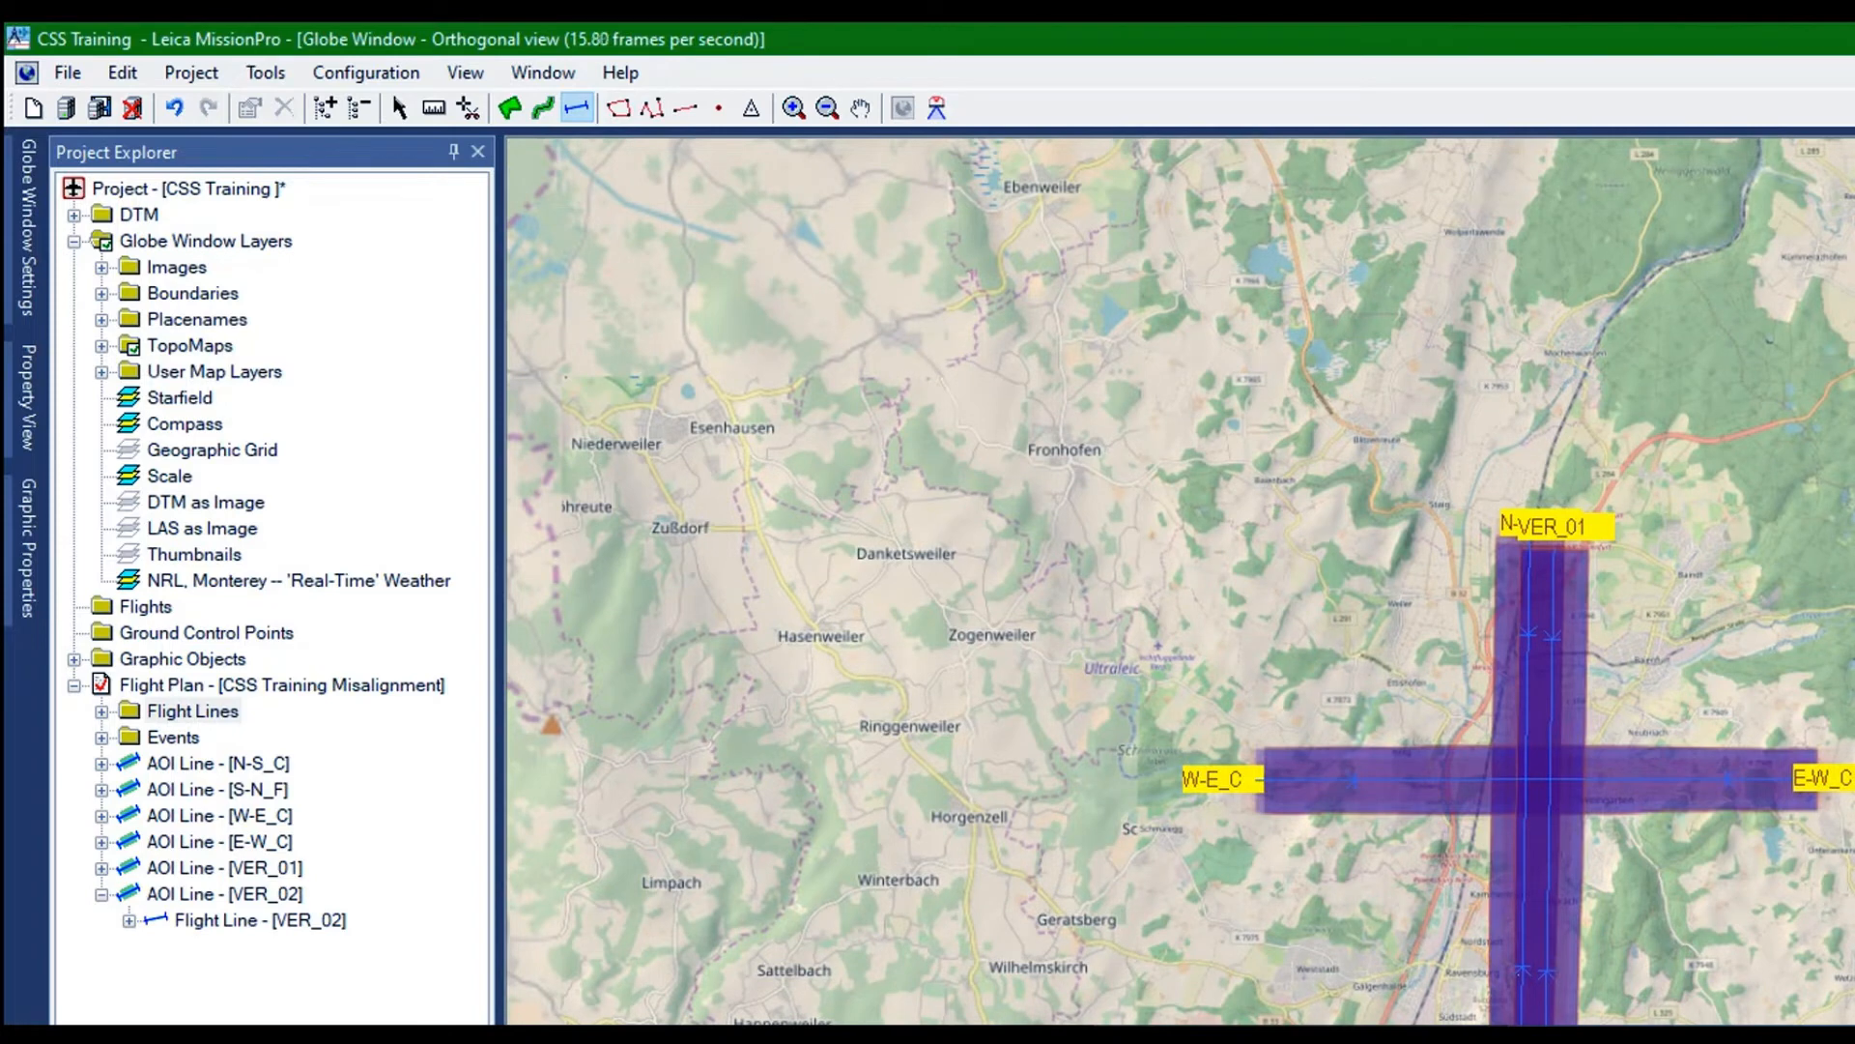
Rename the AOI line E-W_C as E-W_F in its flight line properties
{"action": "left_click", "coordinate": [806, 943]}
{"action": "left_click", "coordinate": [220, 841]}
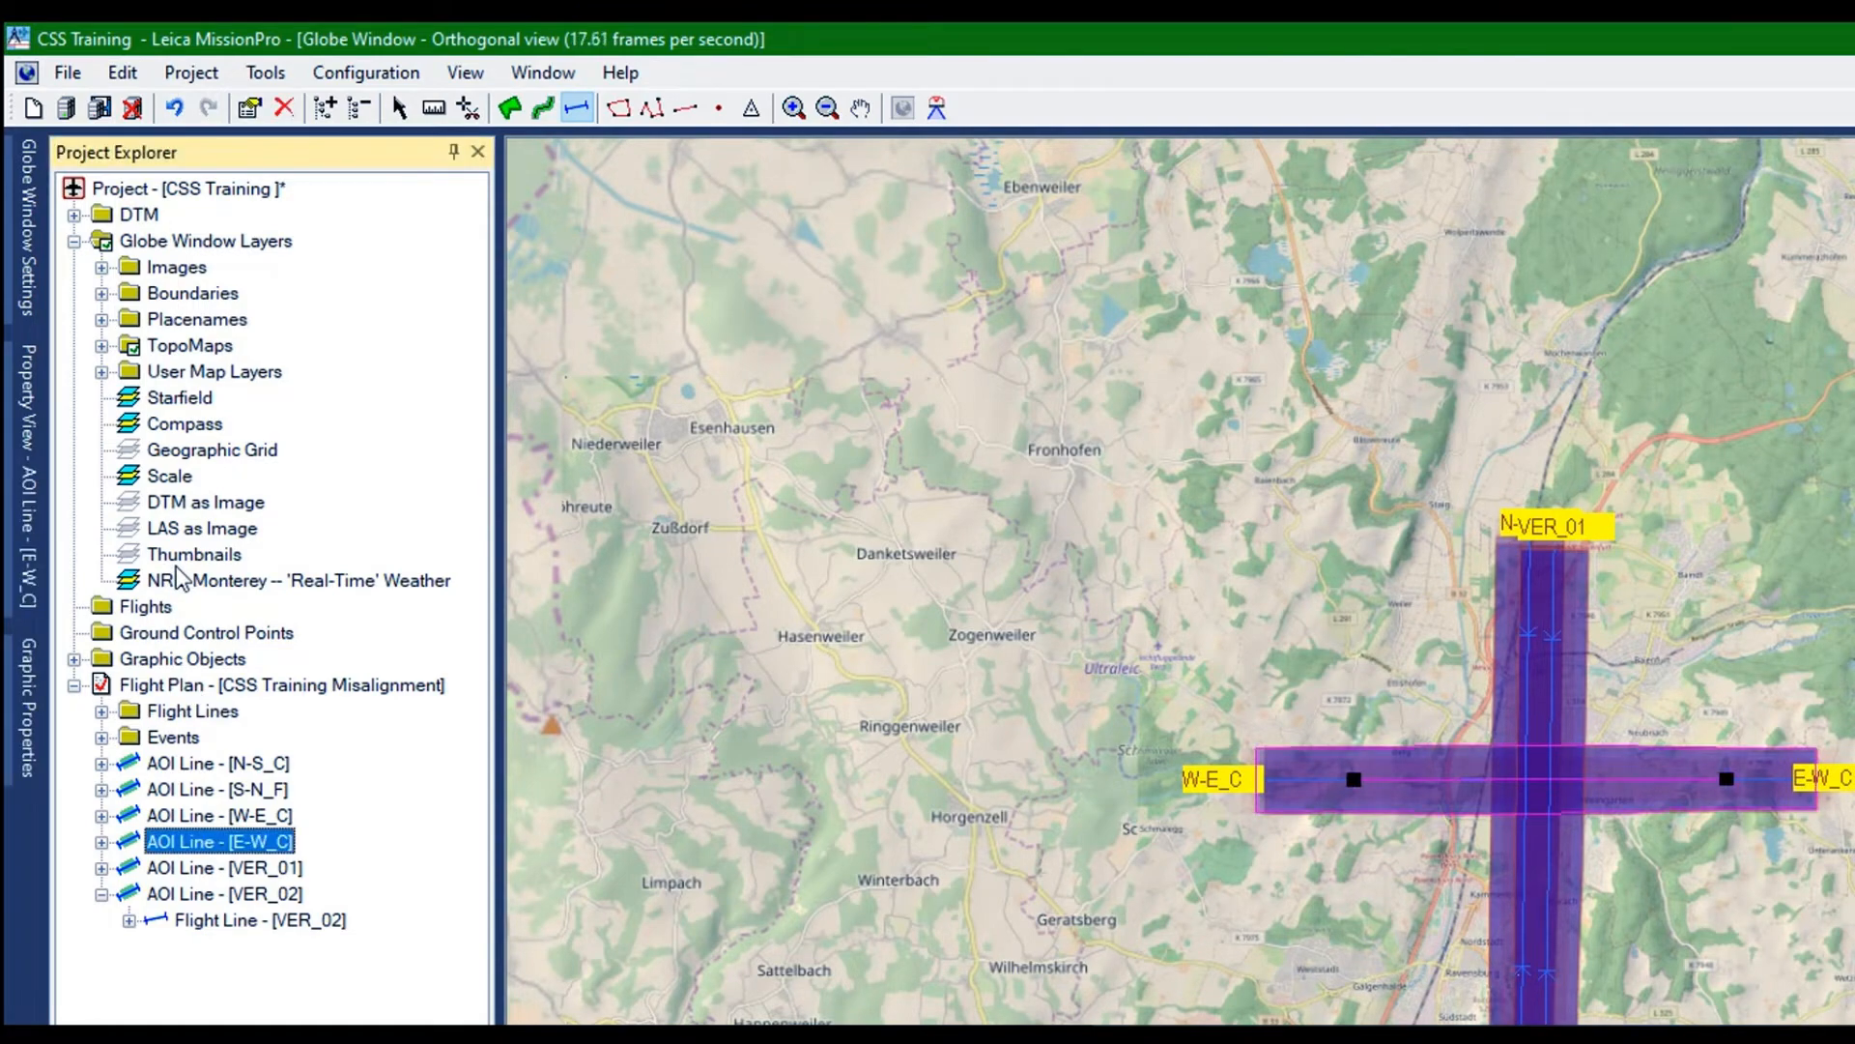
{"action": "right_click", "coordinate": [177, 578]}
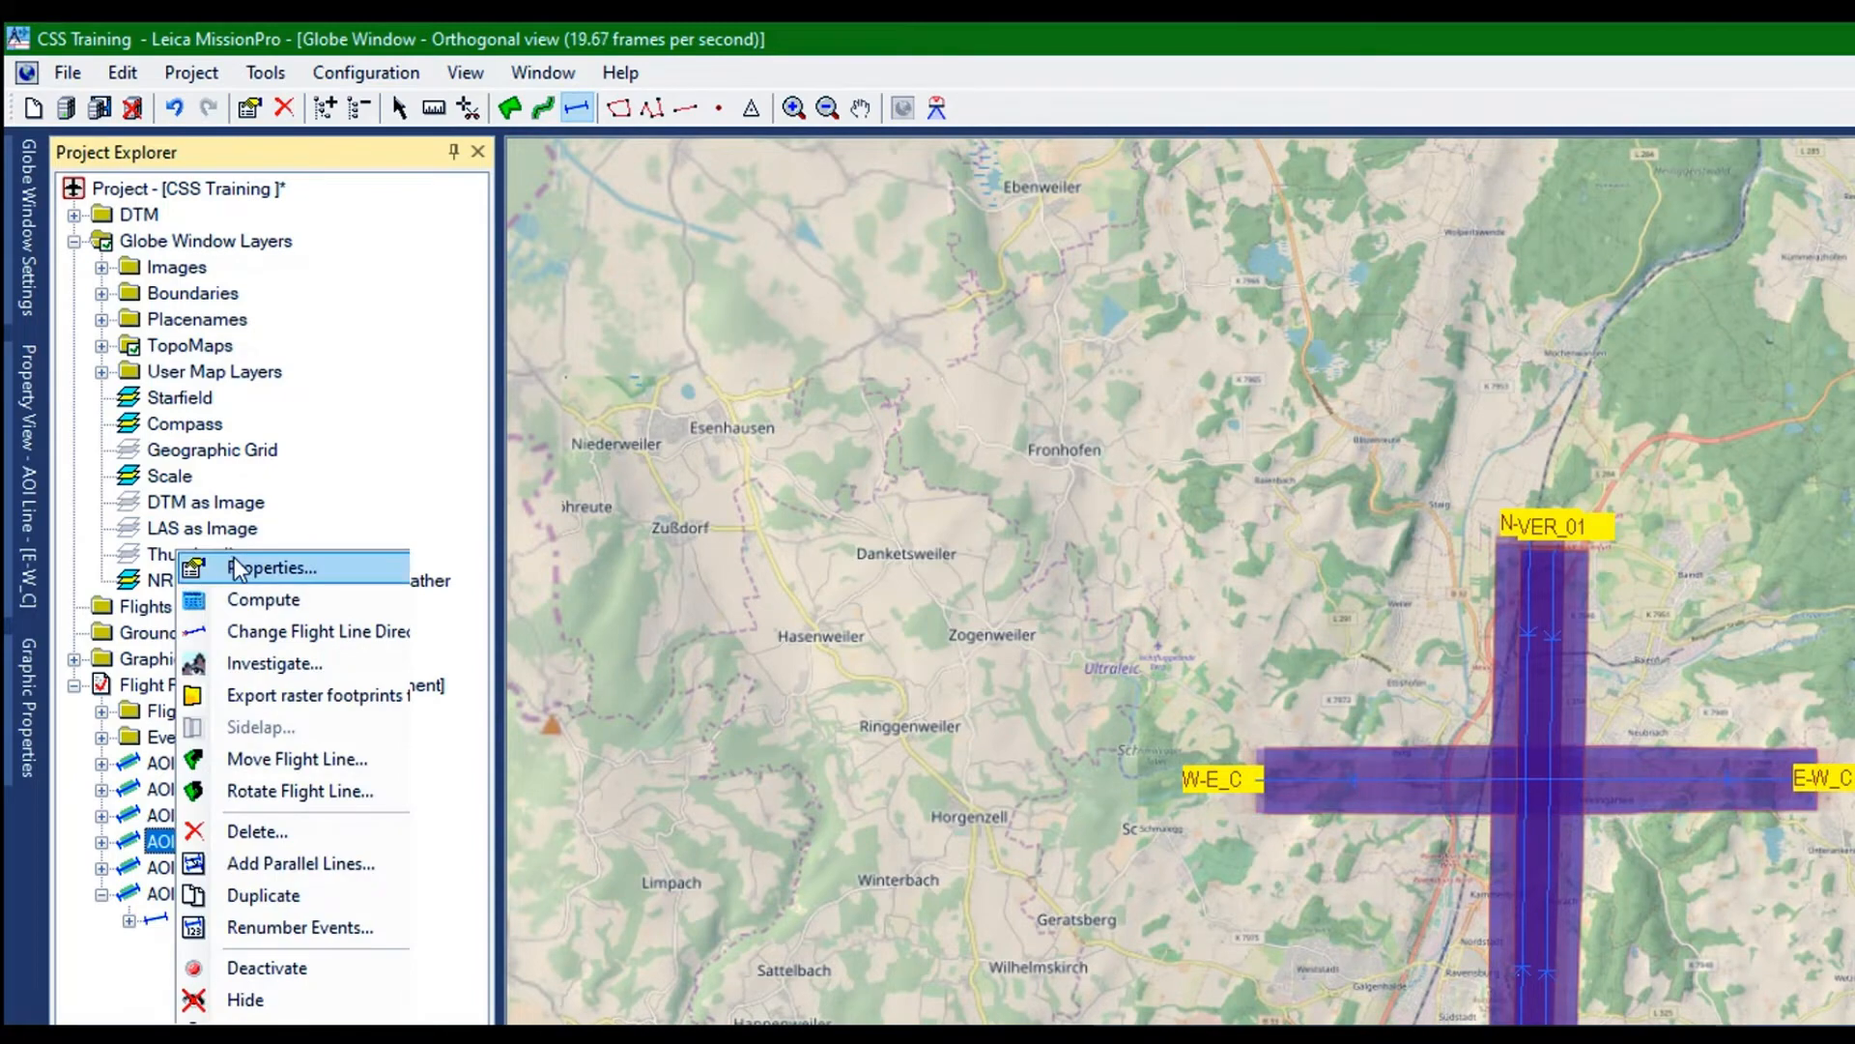
{"action": "left_click", "coordinate": [234, 566]}
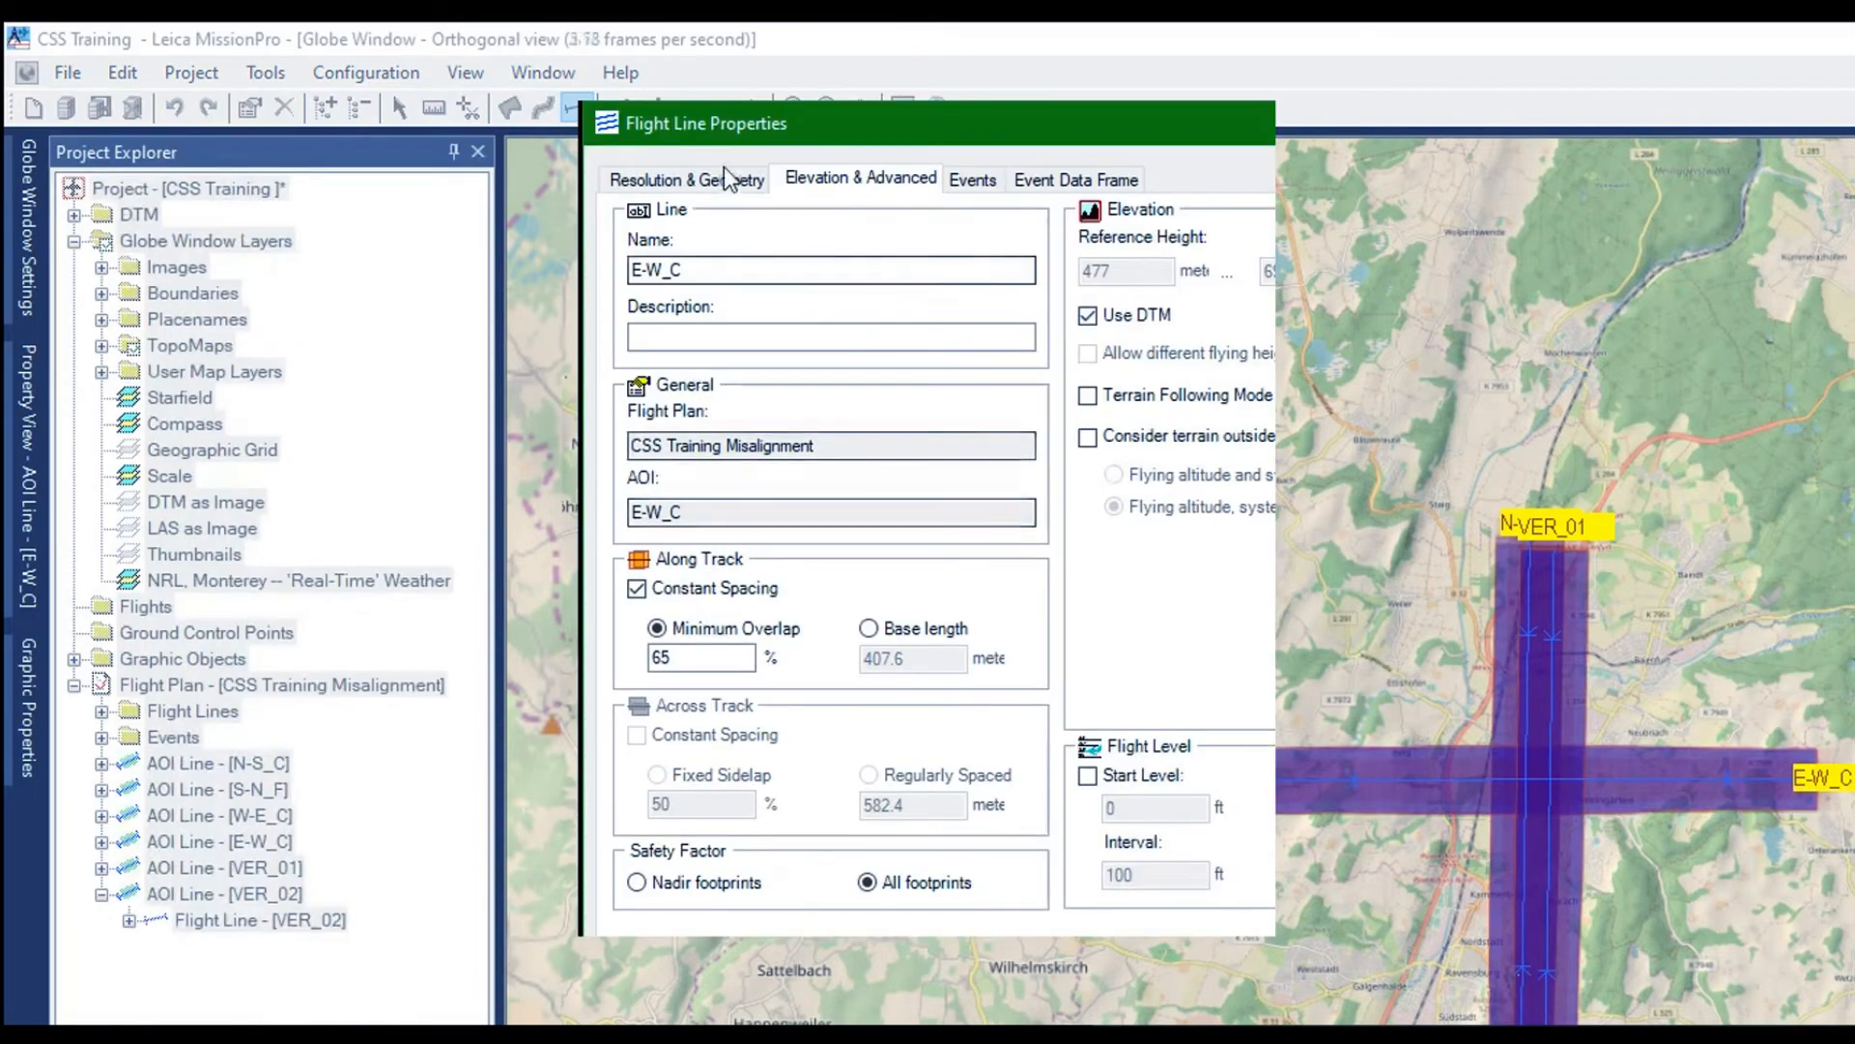
{"action": "left_click", "coordinate": [680, 222]}
{"action": "key", "text": "BackSpace"}
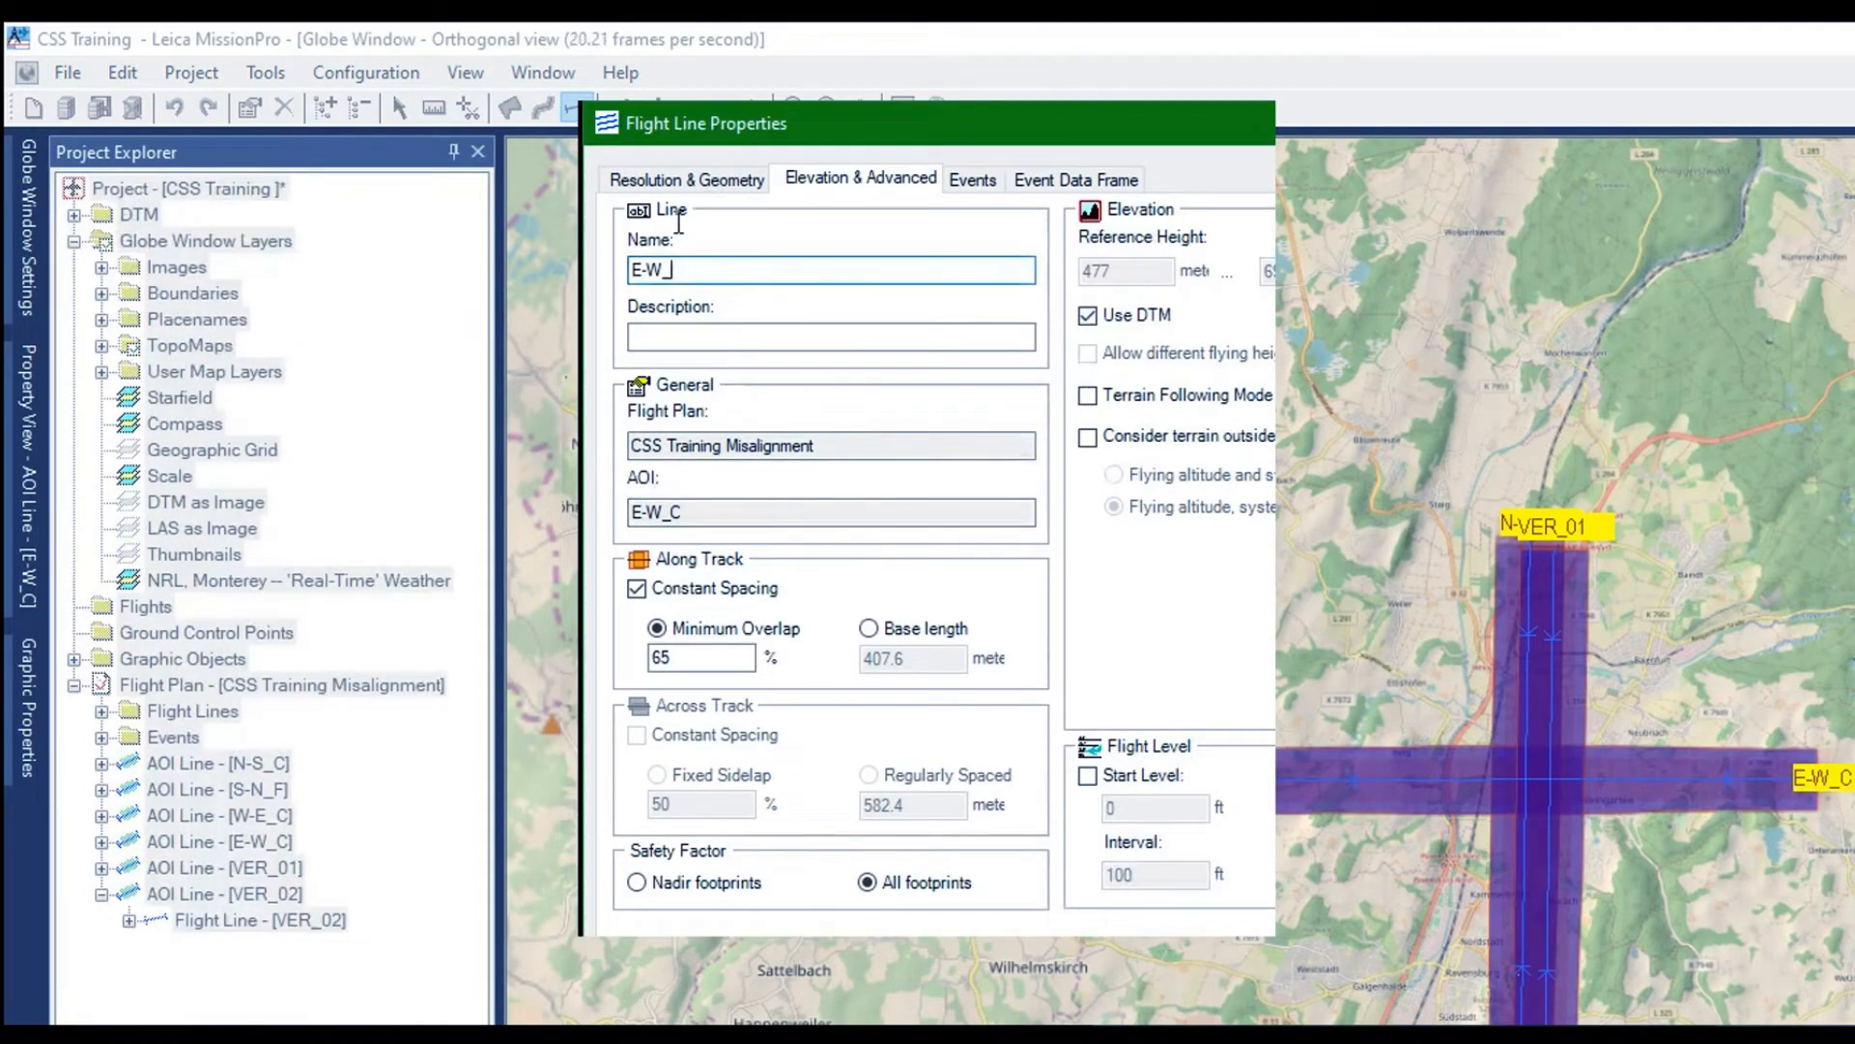
{"action": "type", "text": "F"}
{"action": "key", "text": "Return"}
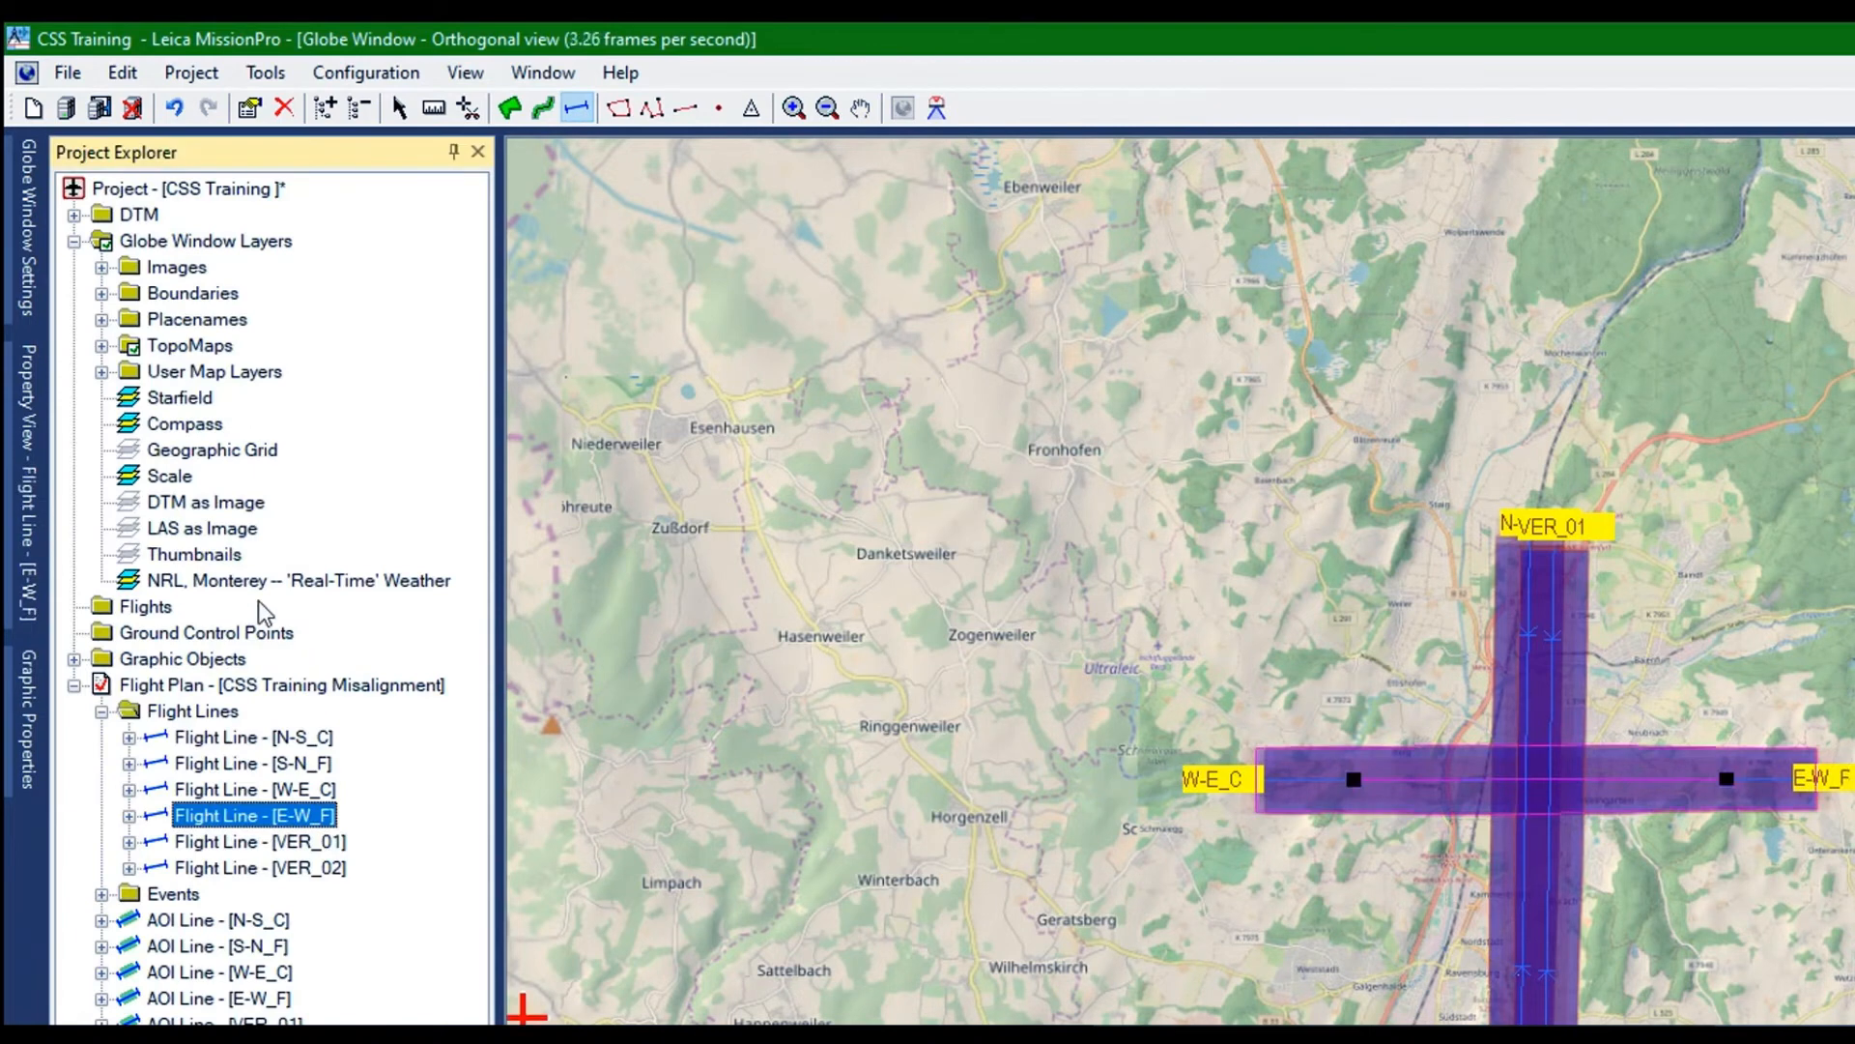
Duplicate the CSS Training Misalignment flight plan, make the copy the active plan and expand its contents
{"action": "left_click", "coordinate": [192, 711]}
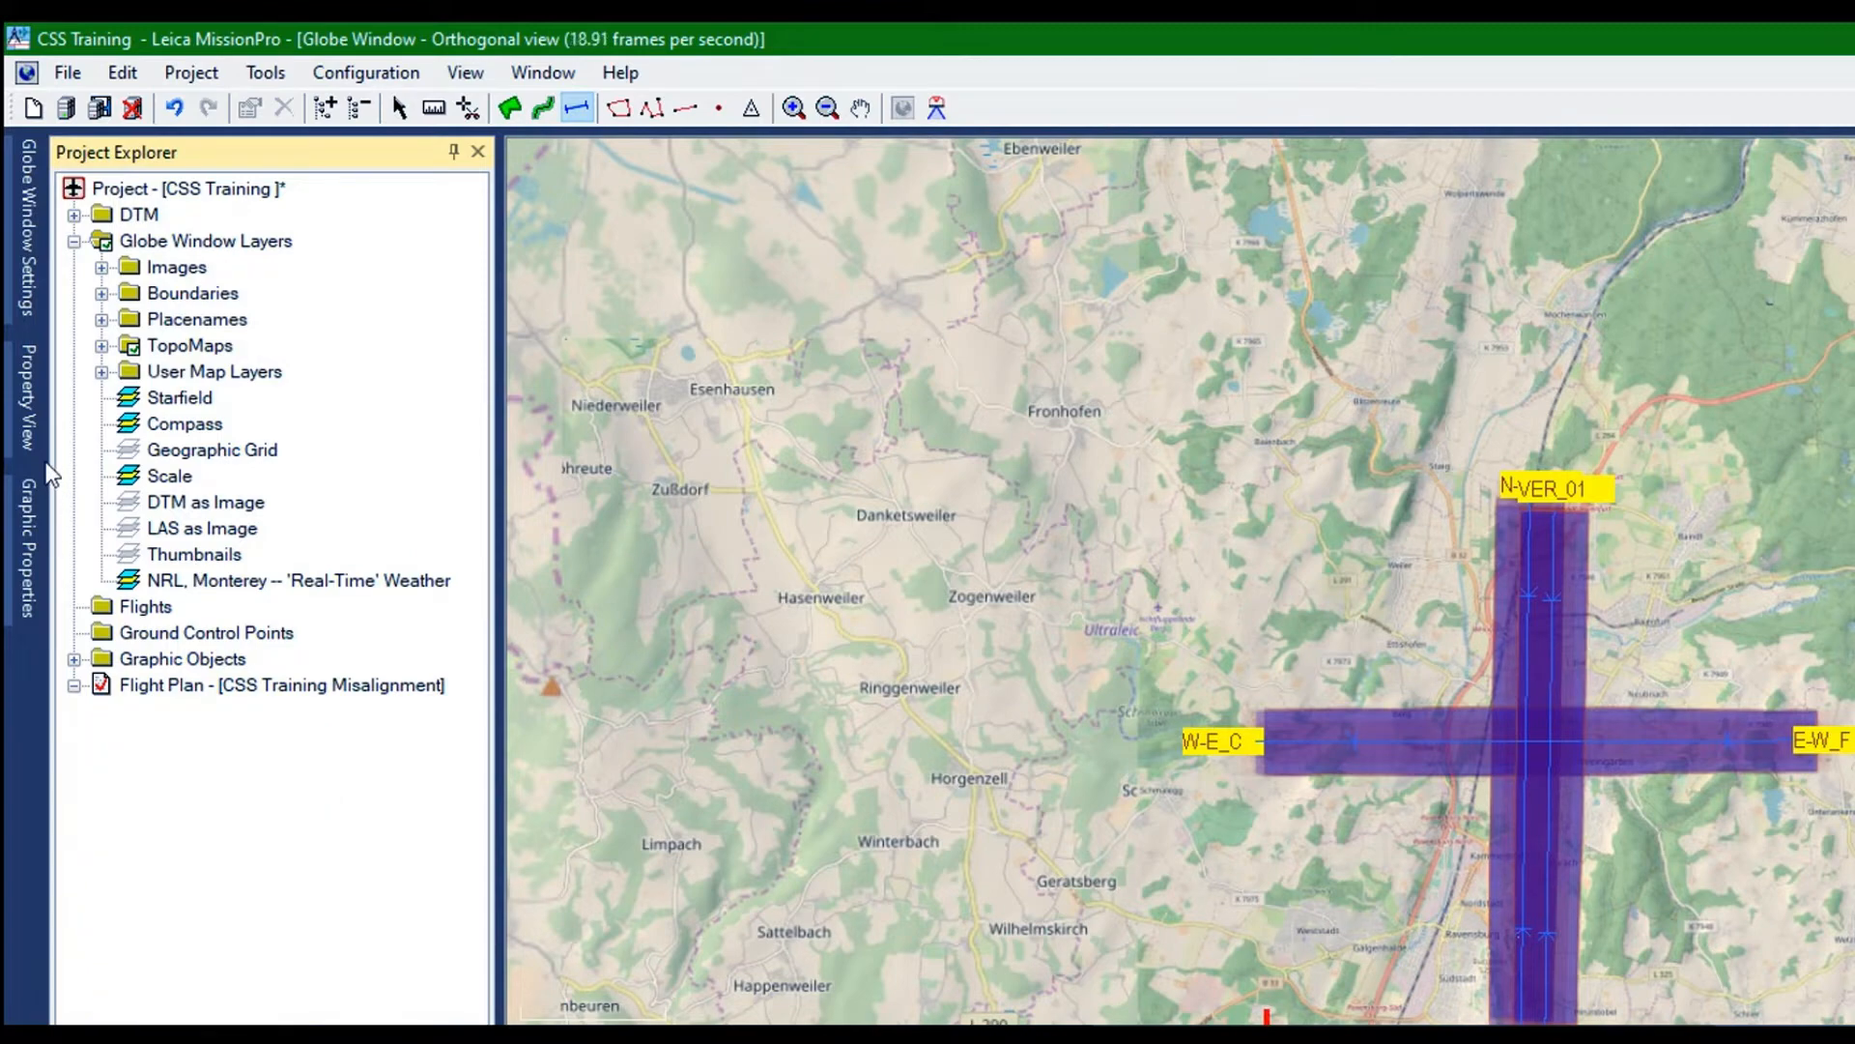
{"action": "right_click", "coordinate": [141, 455]}
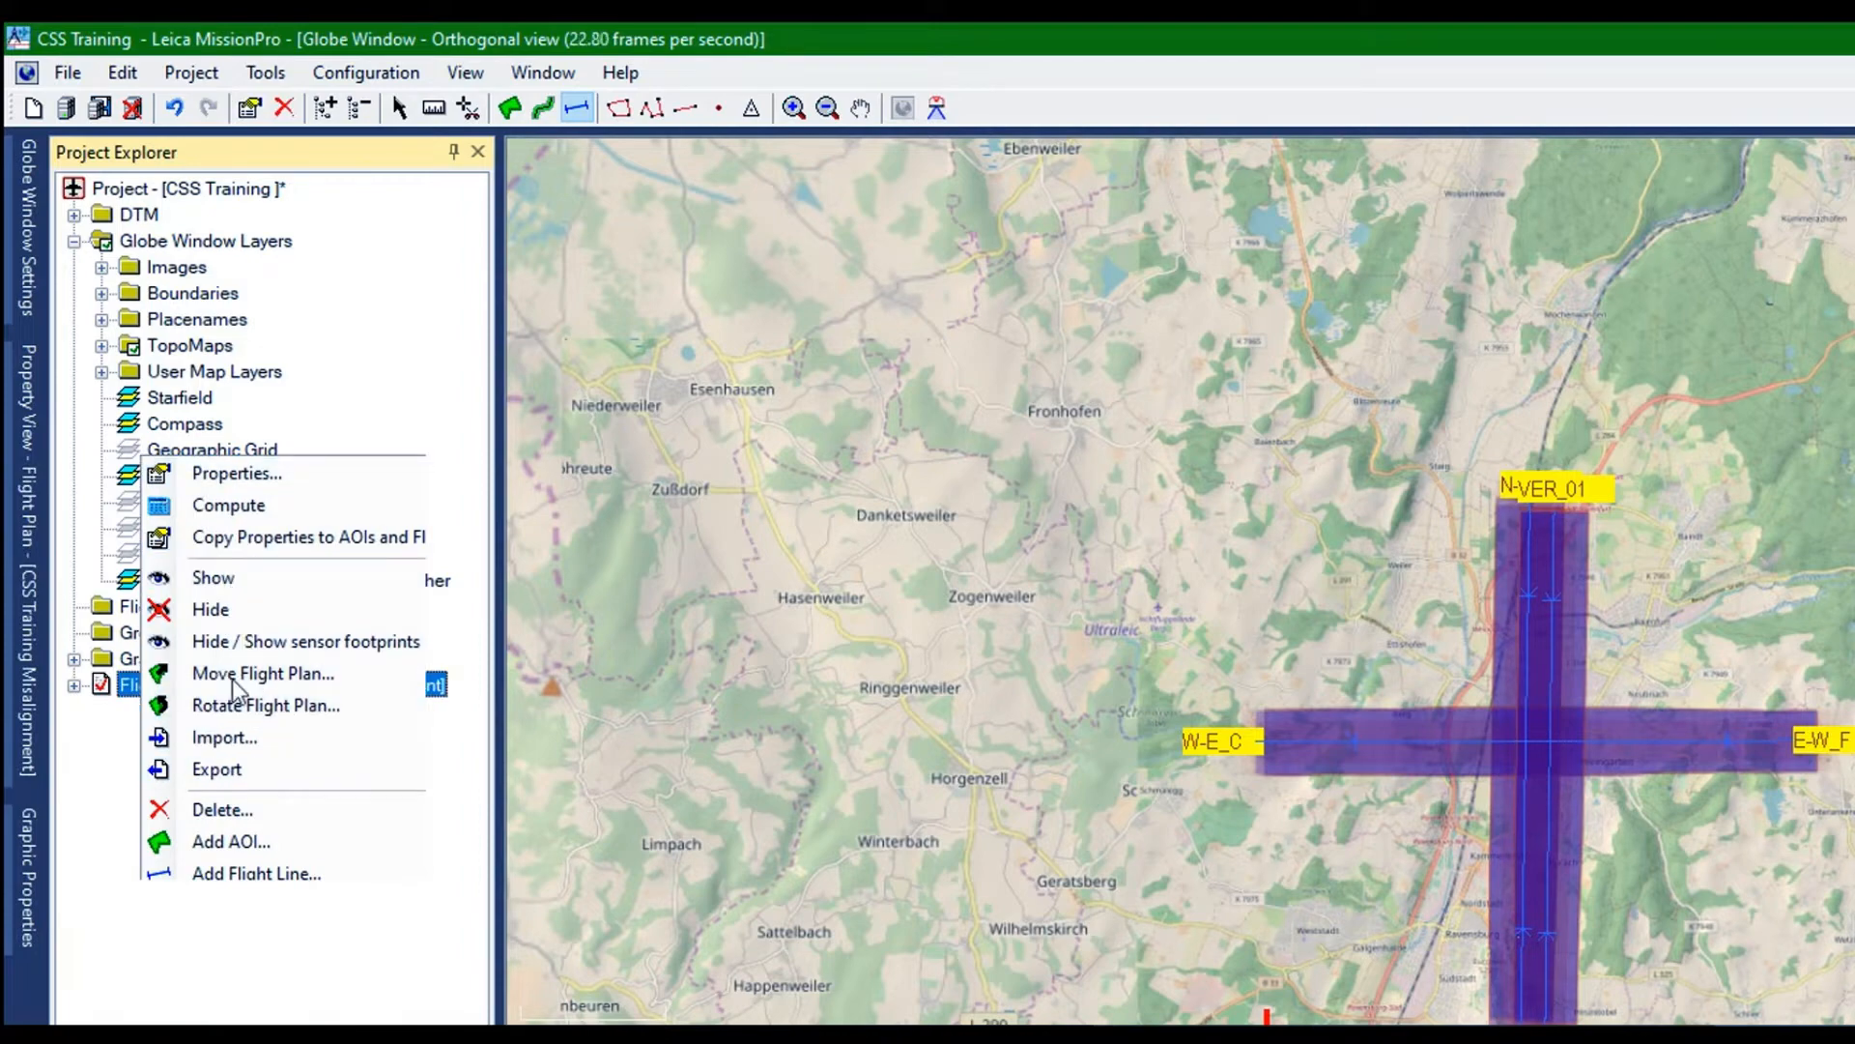
{"action": "left_click", "coordinate": [231, 937]}
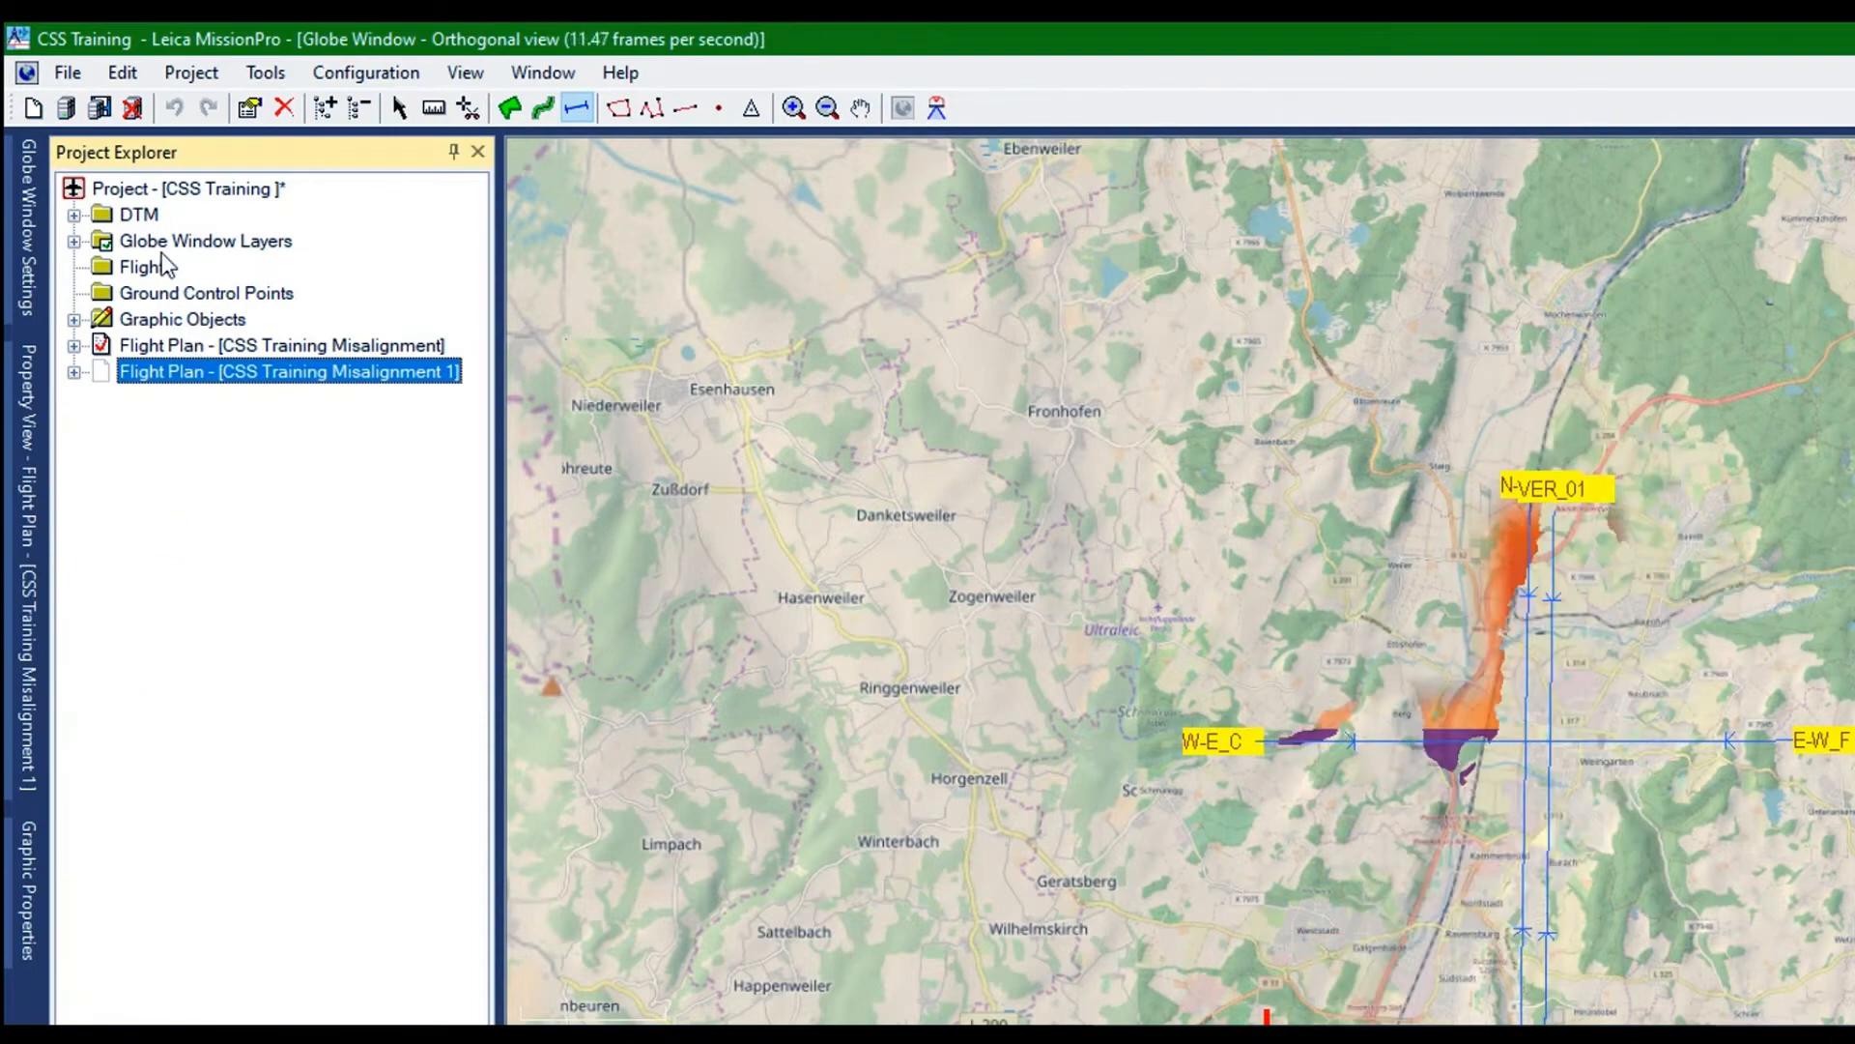
{"action": "right_click", "coordinate": [157, 253]}
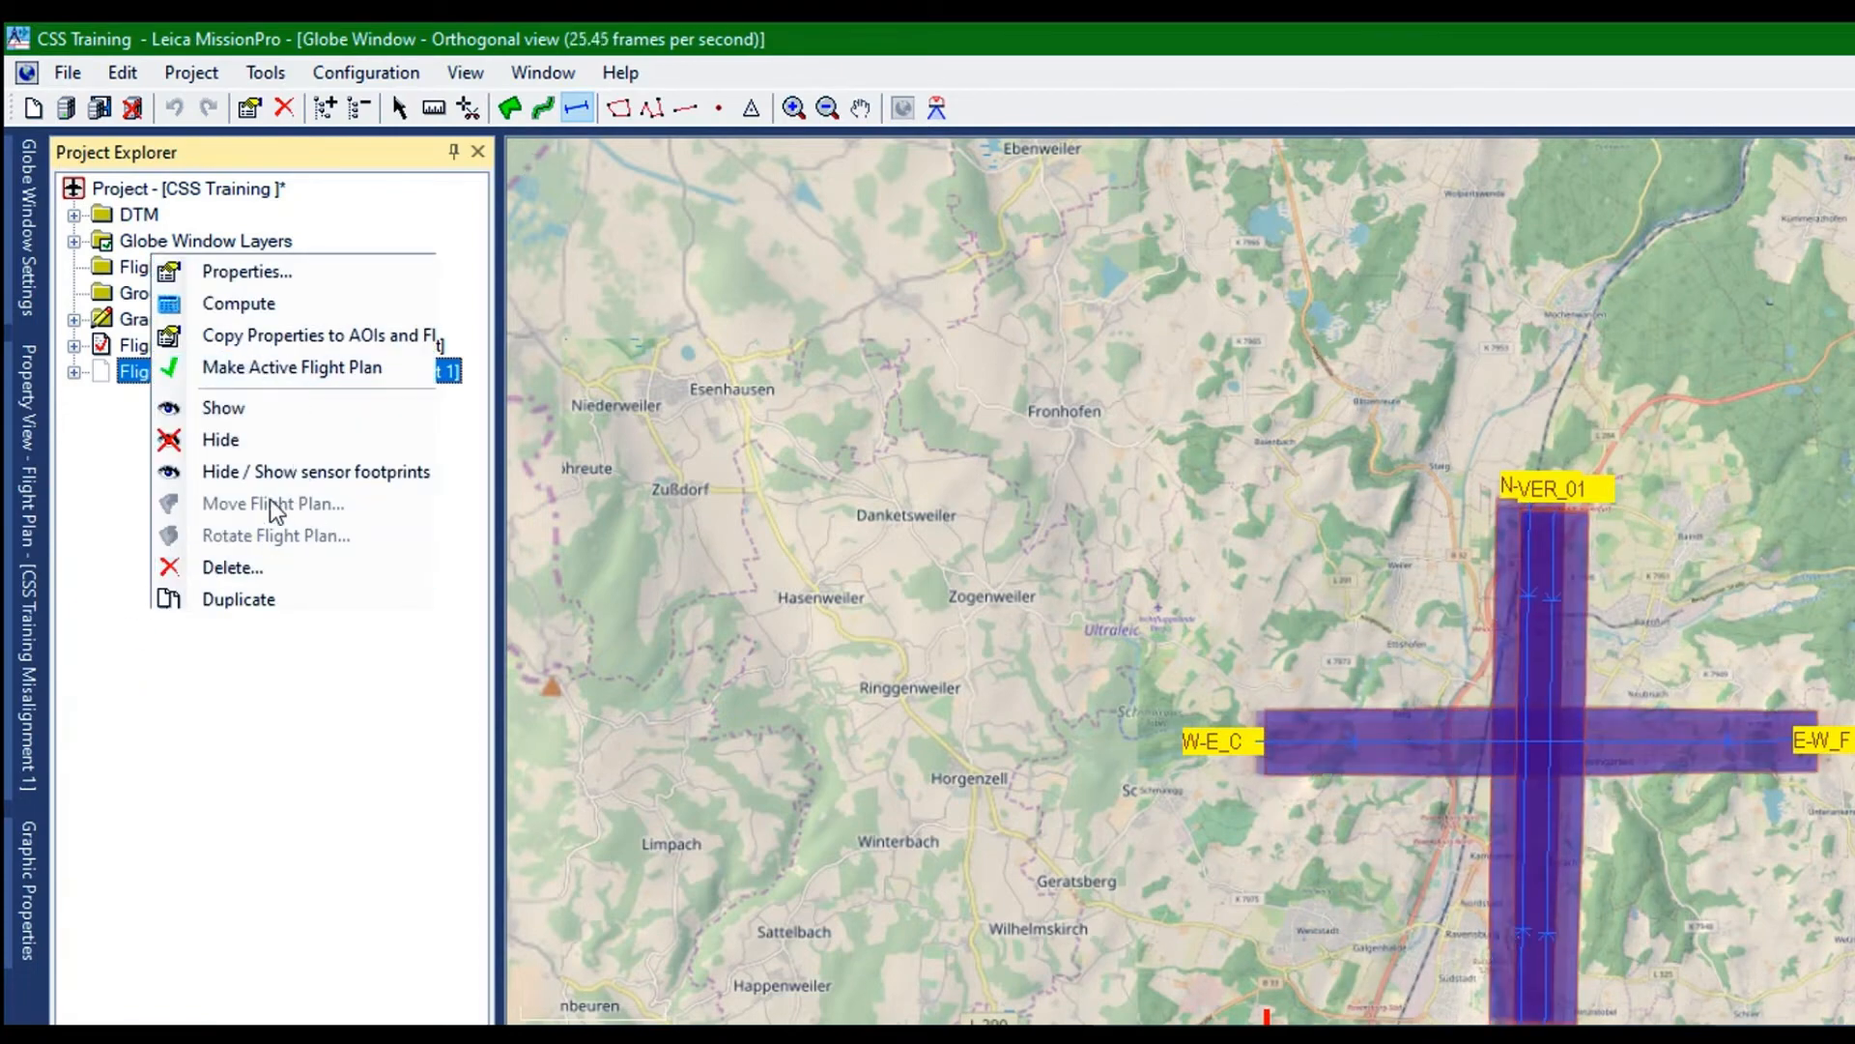
{"action": "left_click", "coordinate": [221, 360]}
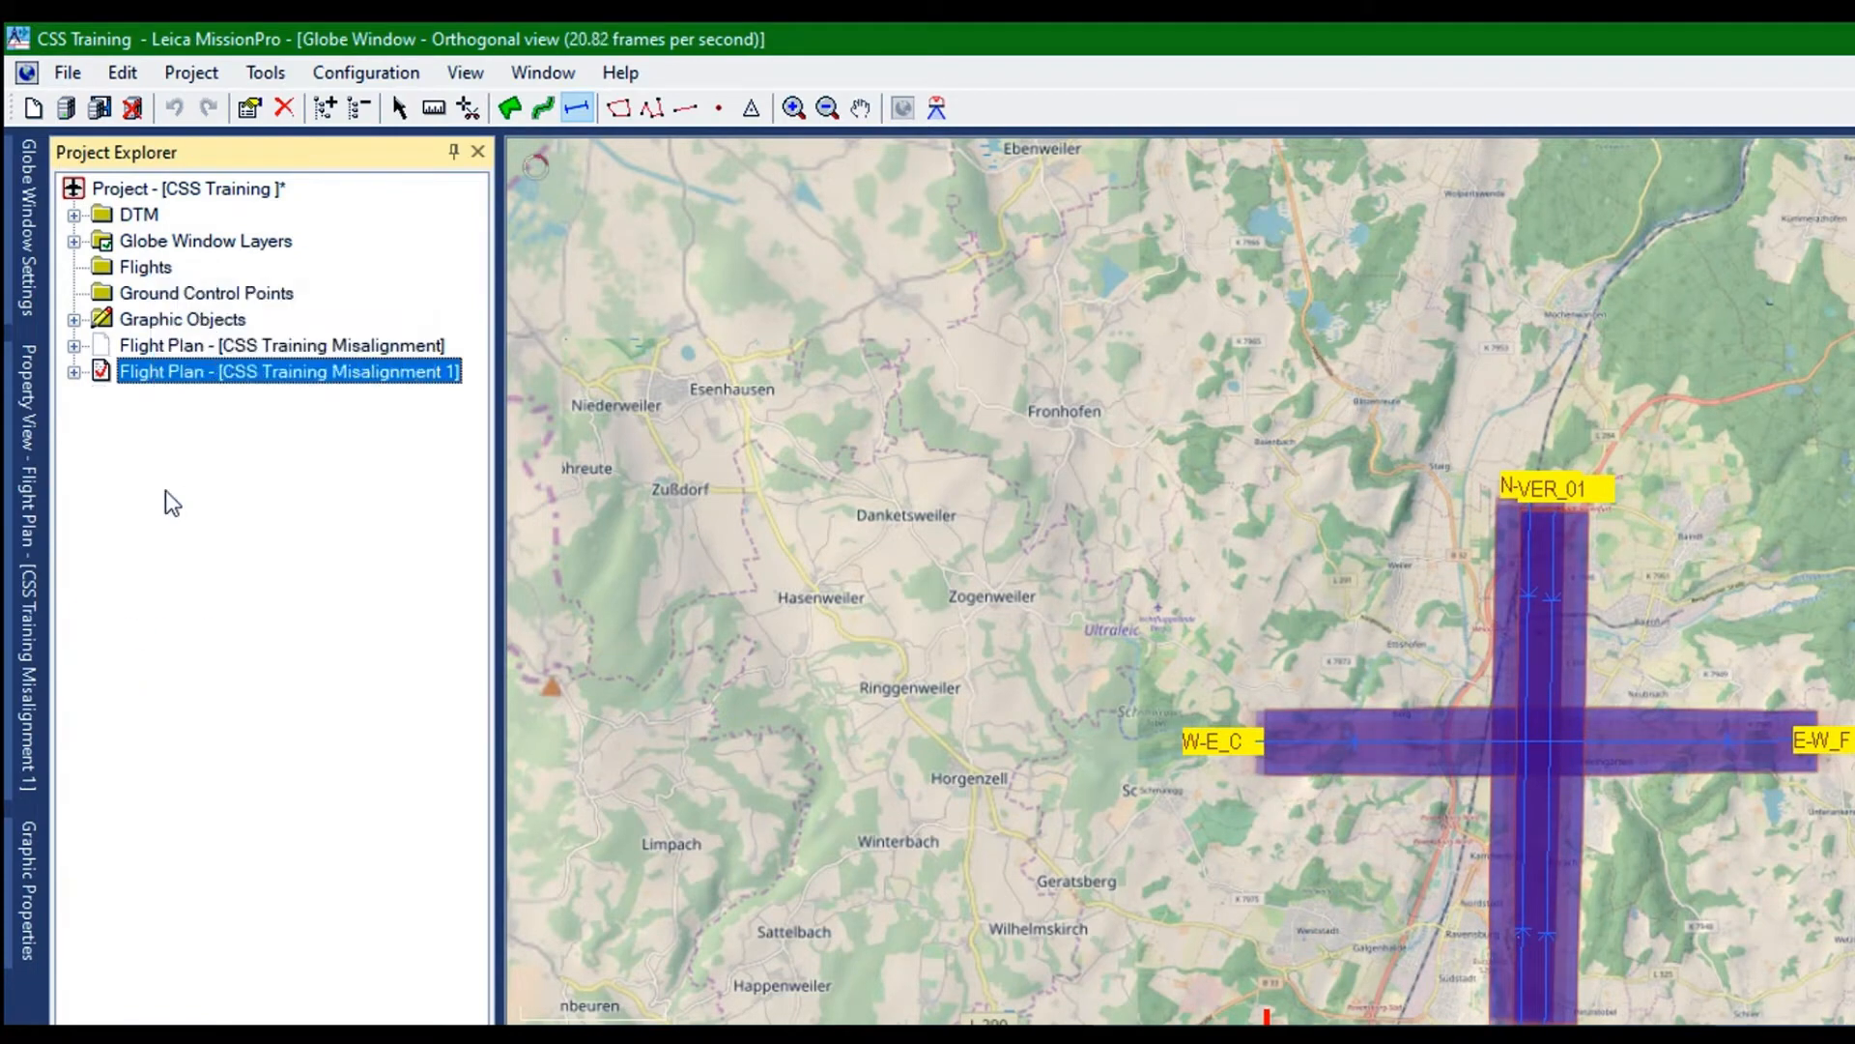
{"action": "left_click", "coordinate": [73, 371]}
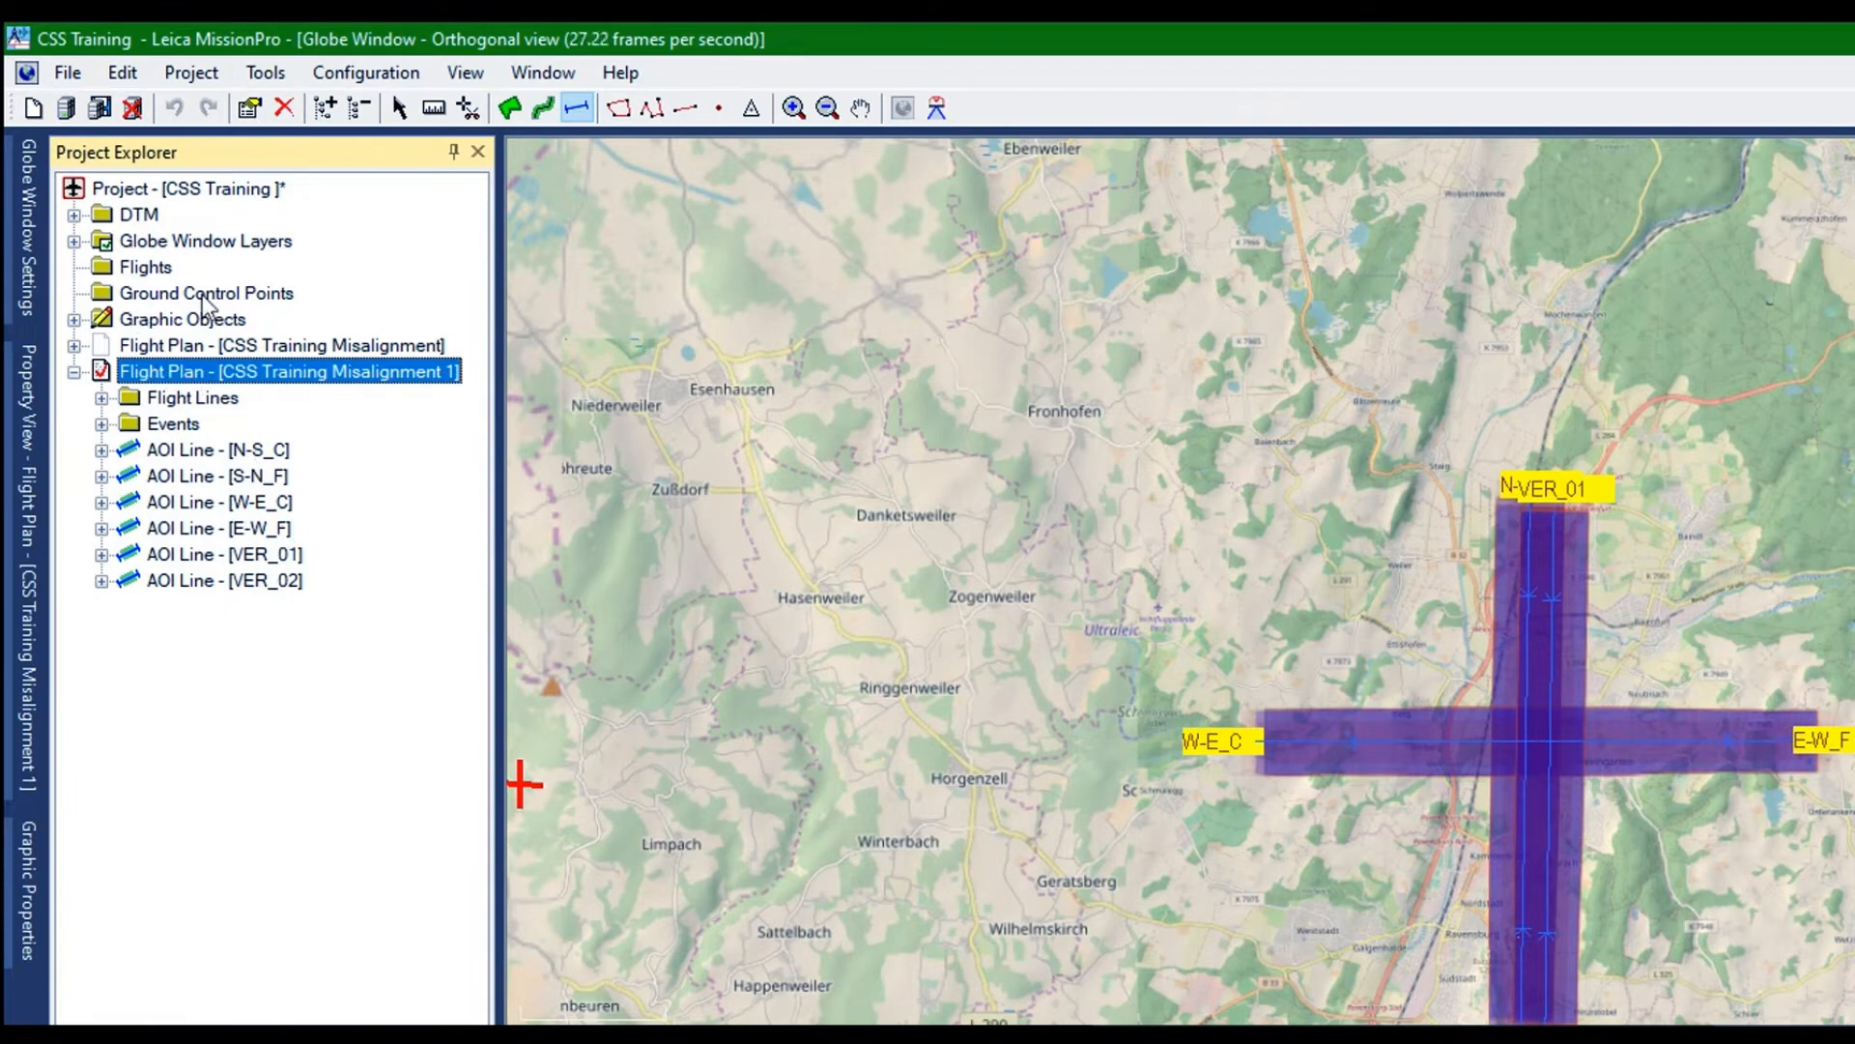
Delete the AOI lines VER_01 and VER_02 from the flight plan CSS Training Misalignment 1
{"action": "left_click", "coordinate": [746, 1026]}
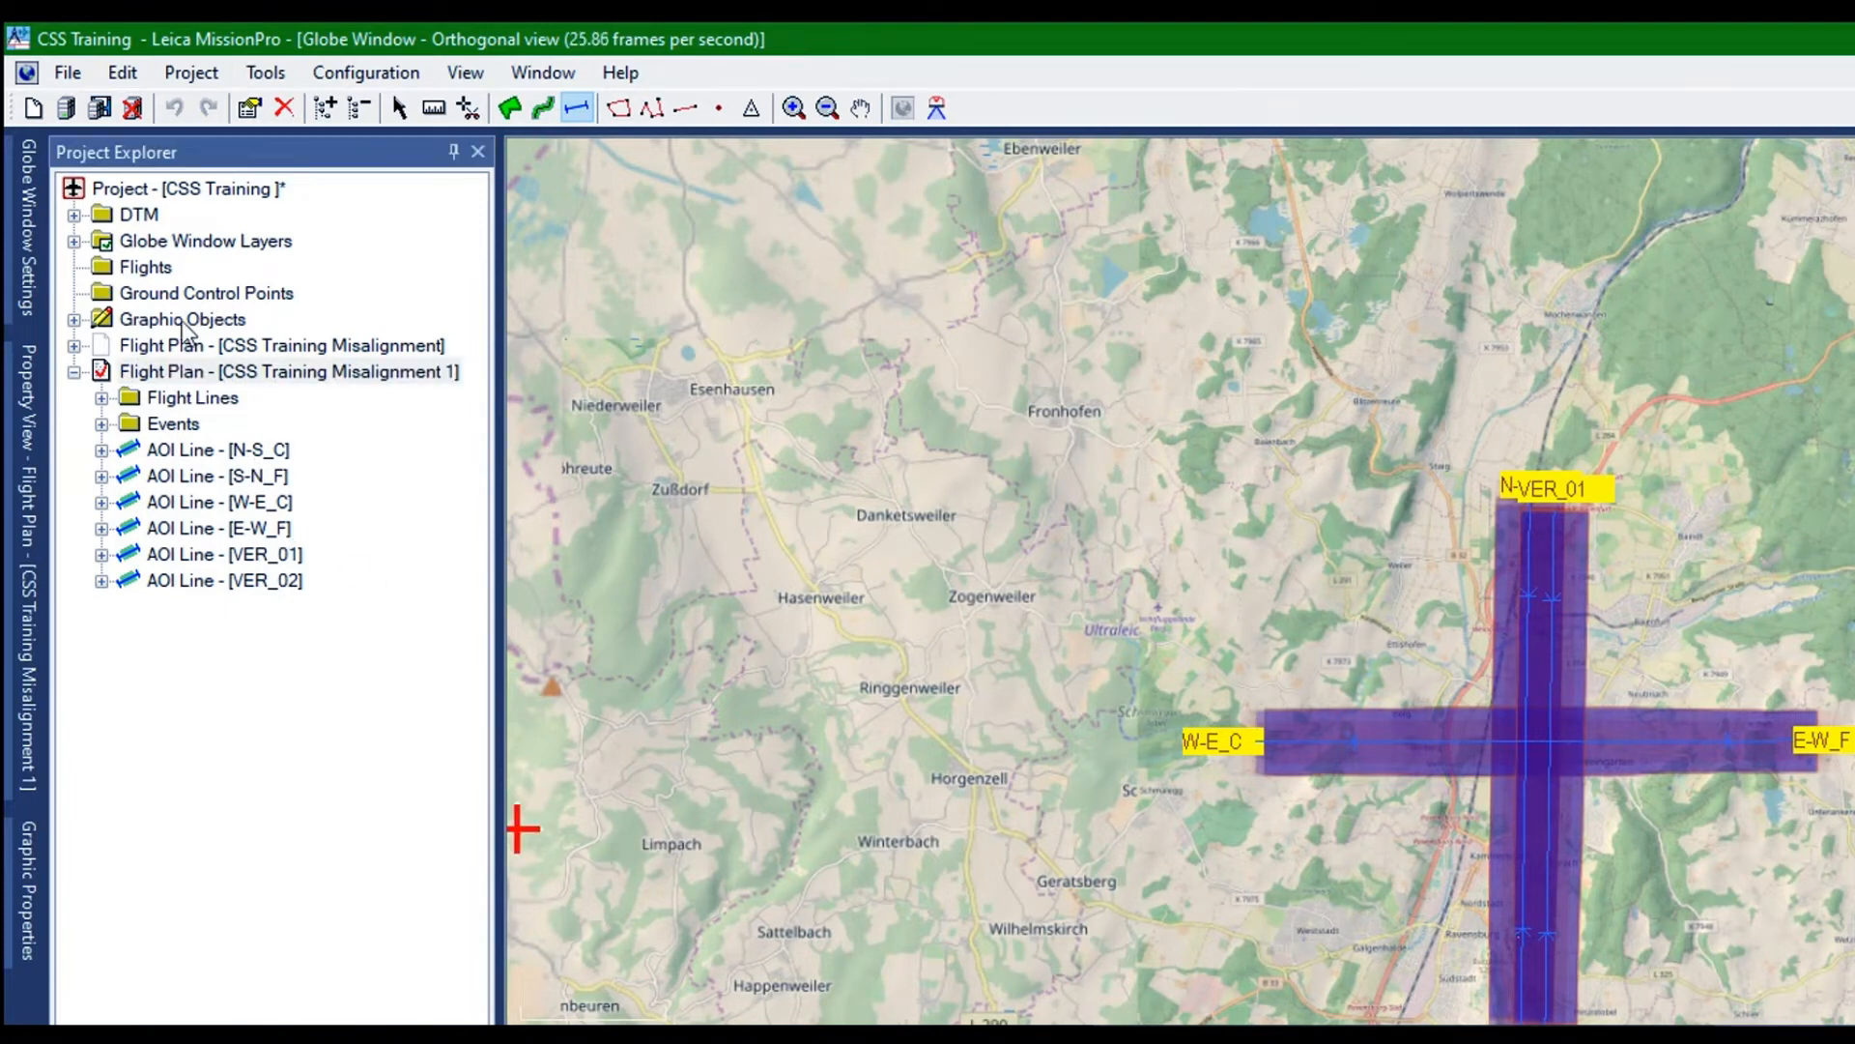
{"action": "left_click", "coordinate": [187, 398]}
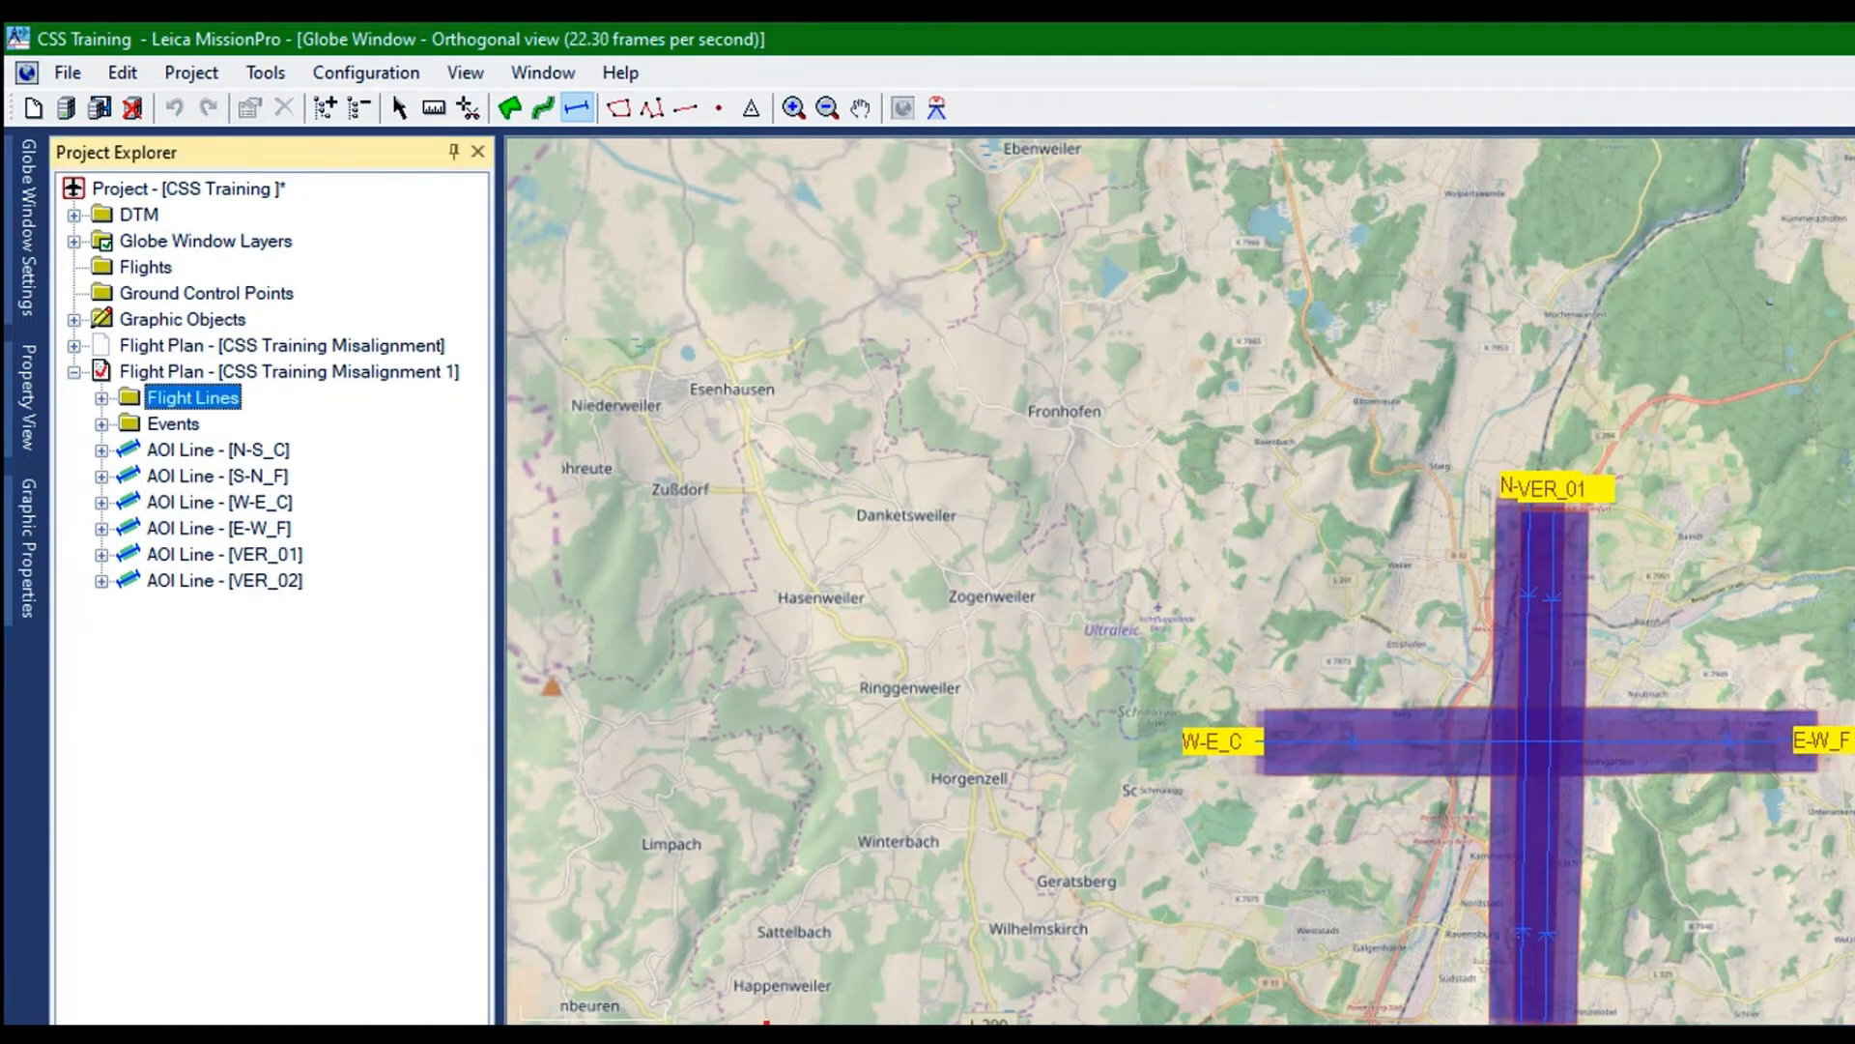
{"action": "left_click", "coordinate": [766, 1027]}
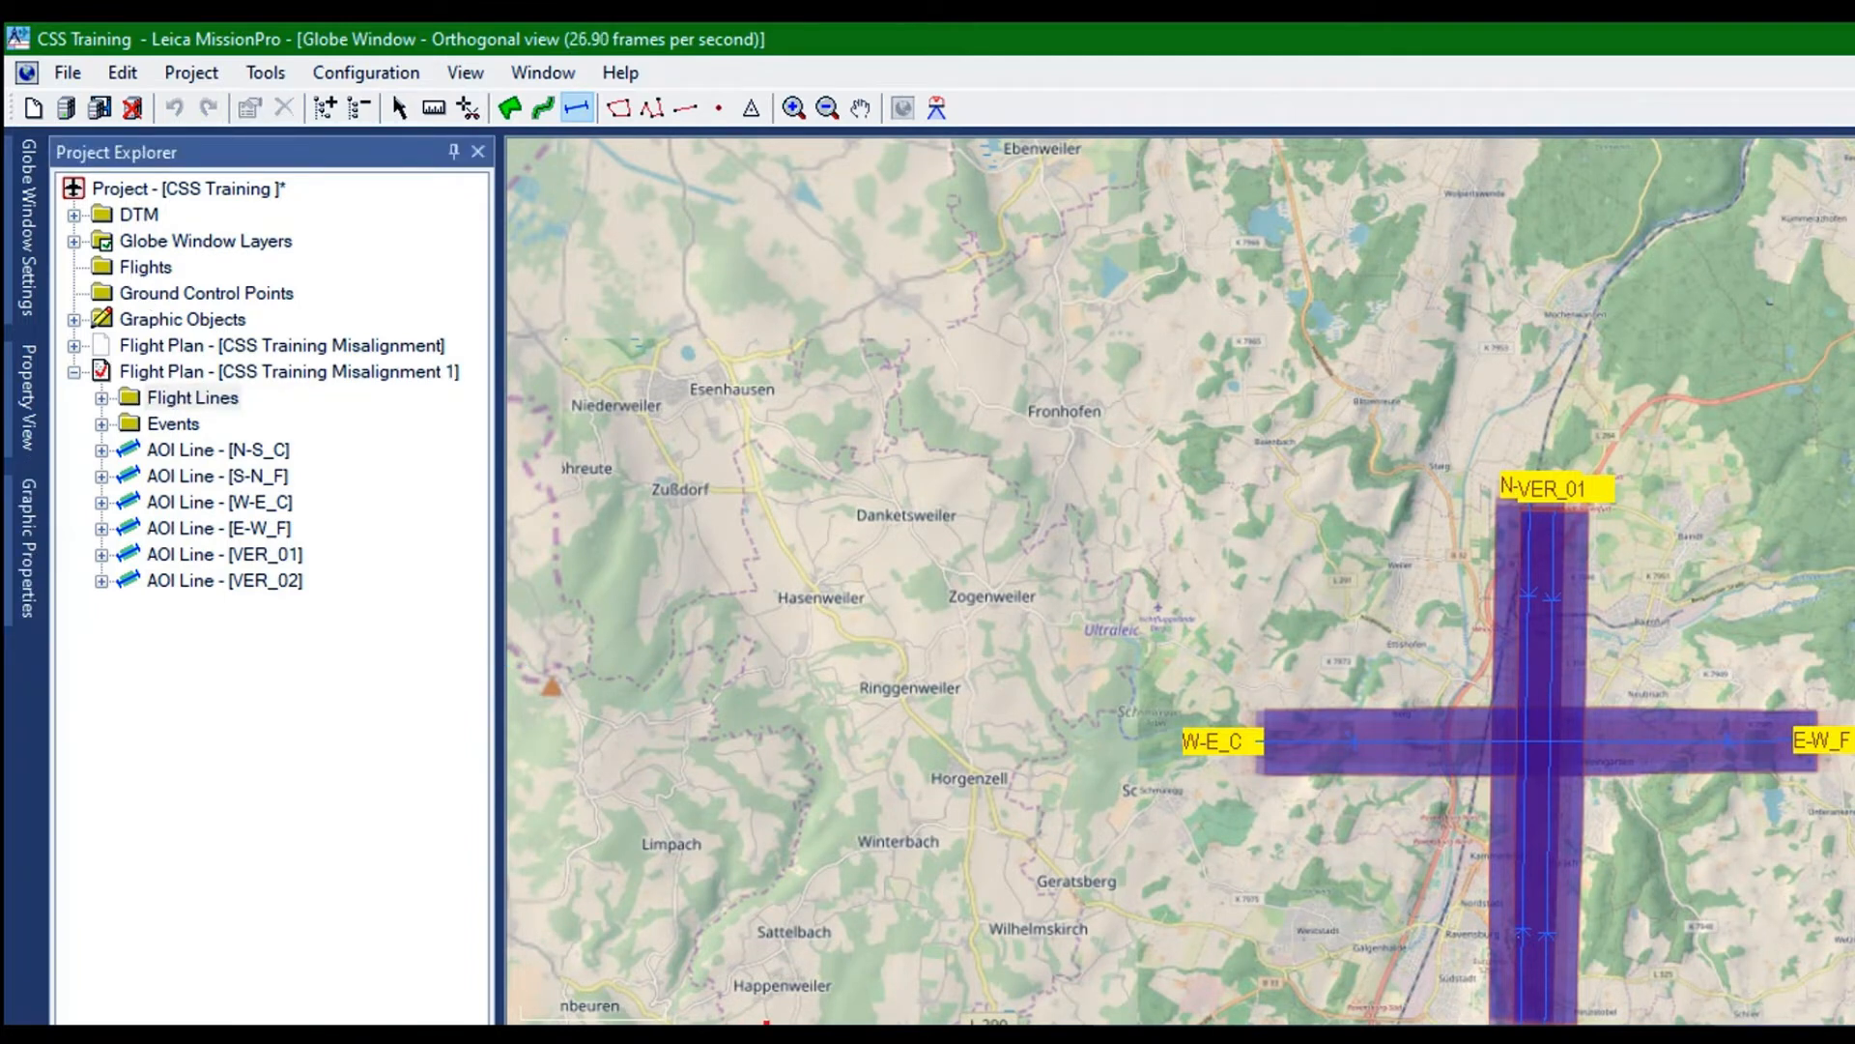
{"action": "right_click", "coordinate": [767, 1024]}
{"action": "left_click", "coordinate": [710, 933]}
{"action": "key", "text": "Return"}
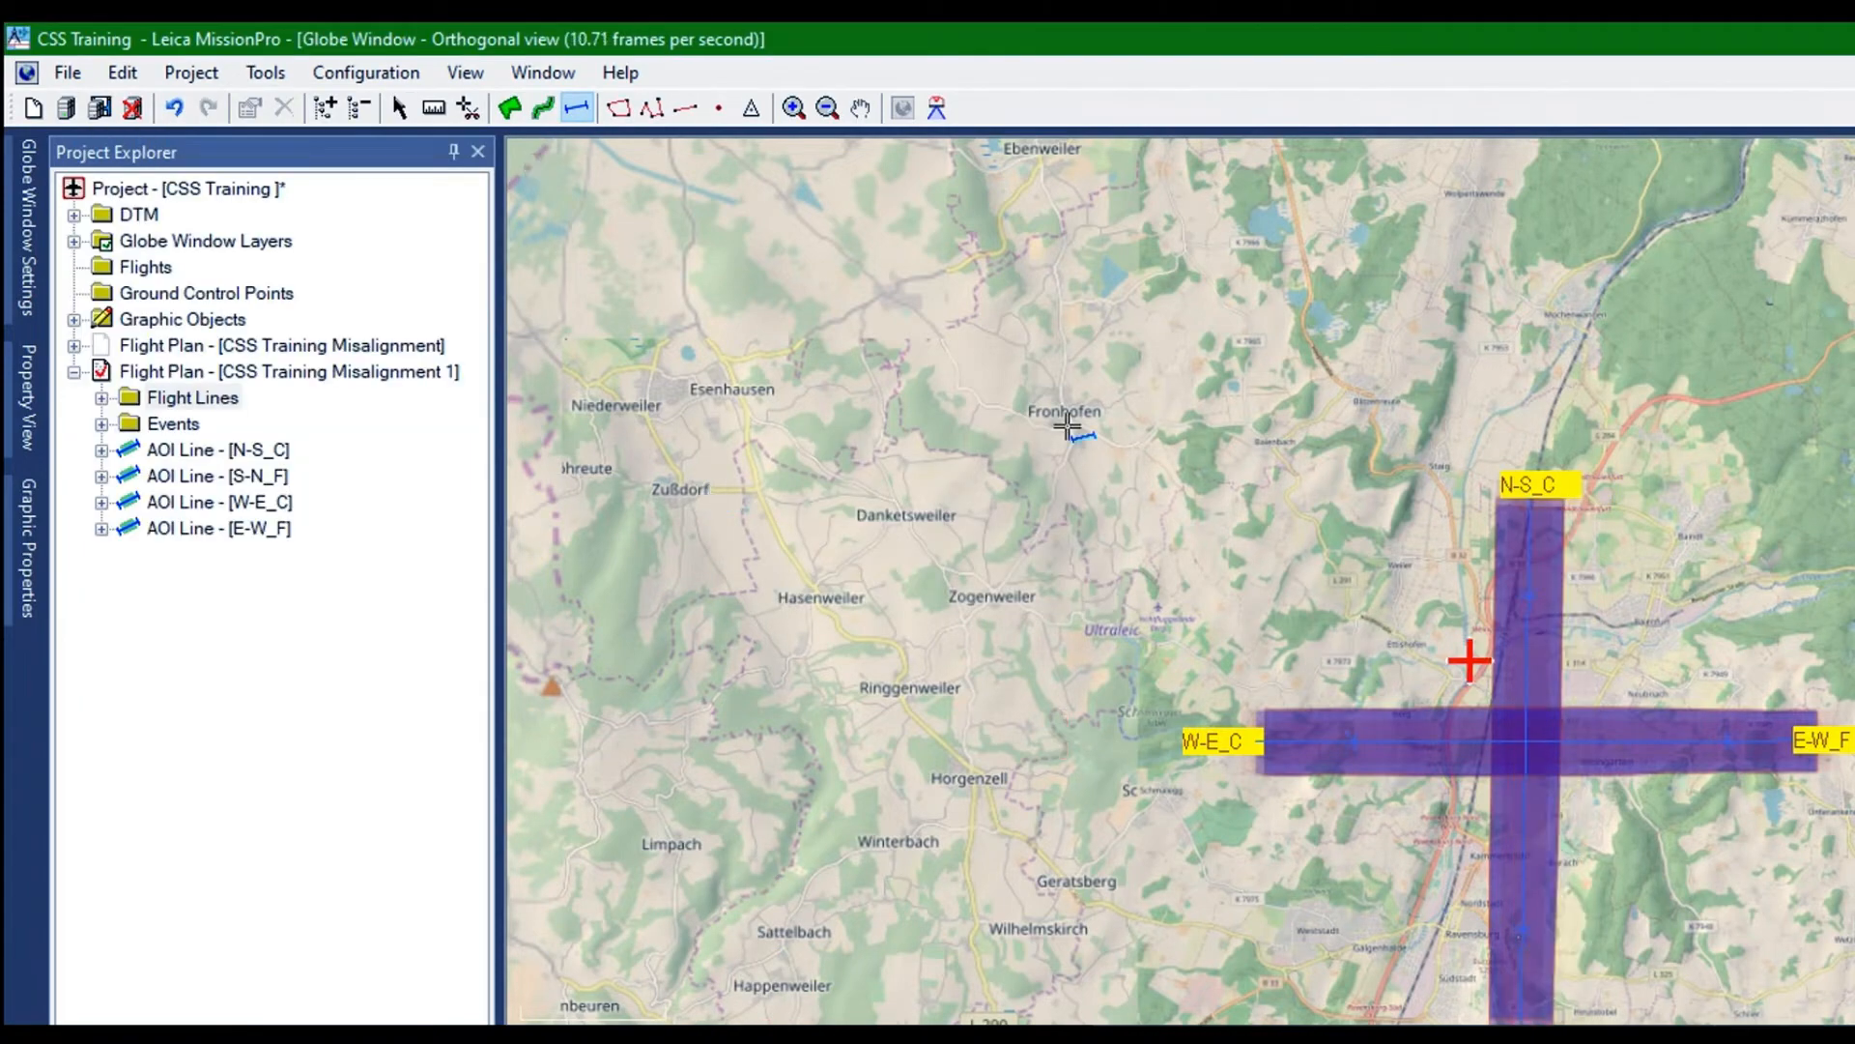
Hide the flight plan CSS Training Misalignment 1 and show only its AOI line N-S_C on the map
{"action": "left_click", "coordinate": [577, 107]}
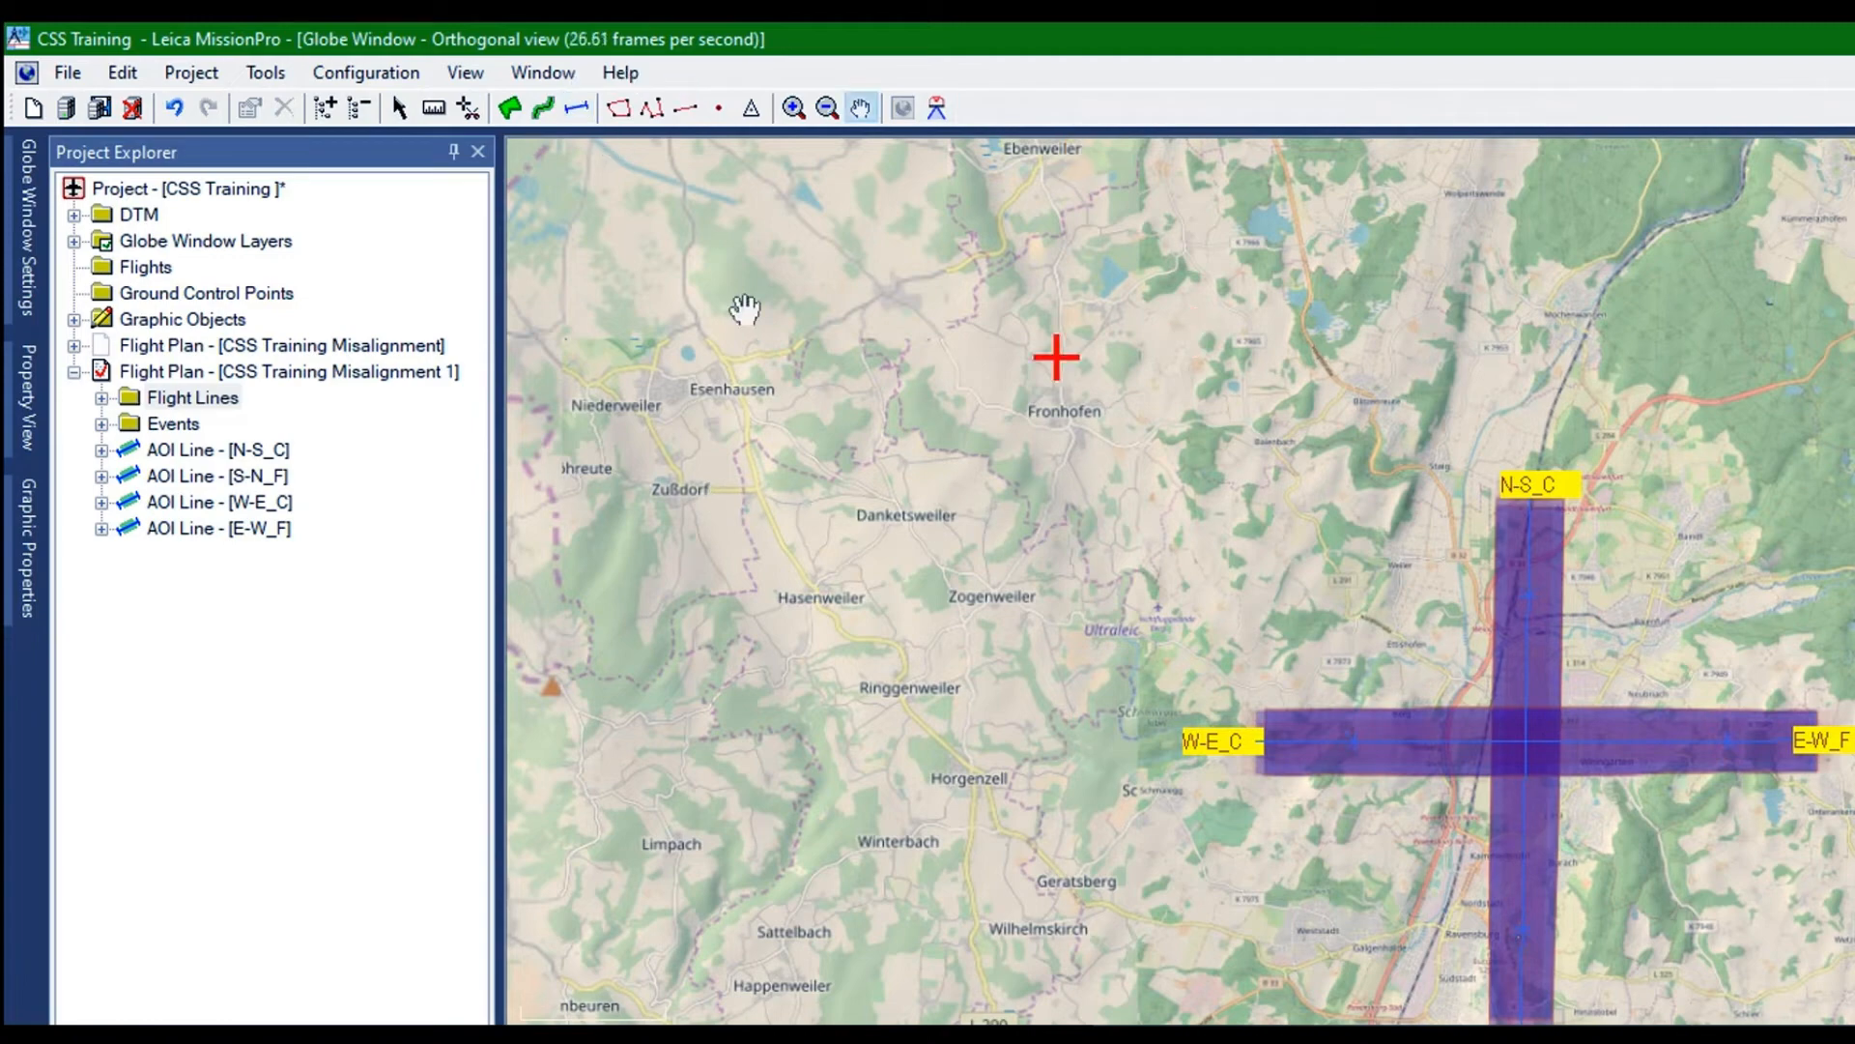
{"action": "left_click_drag", "start_coordinate": [744, 309], "coordinate": [725, 167]}
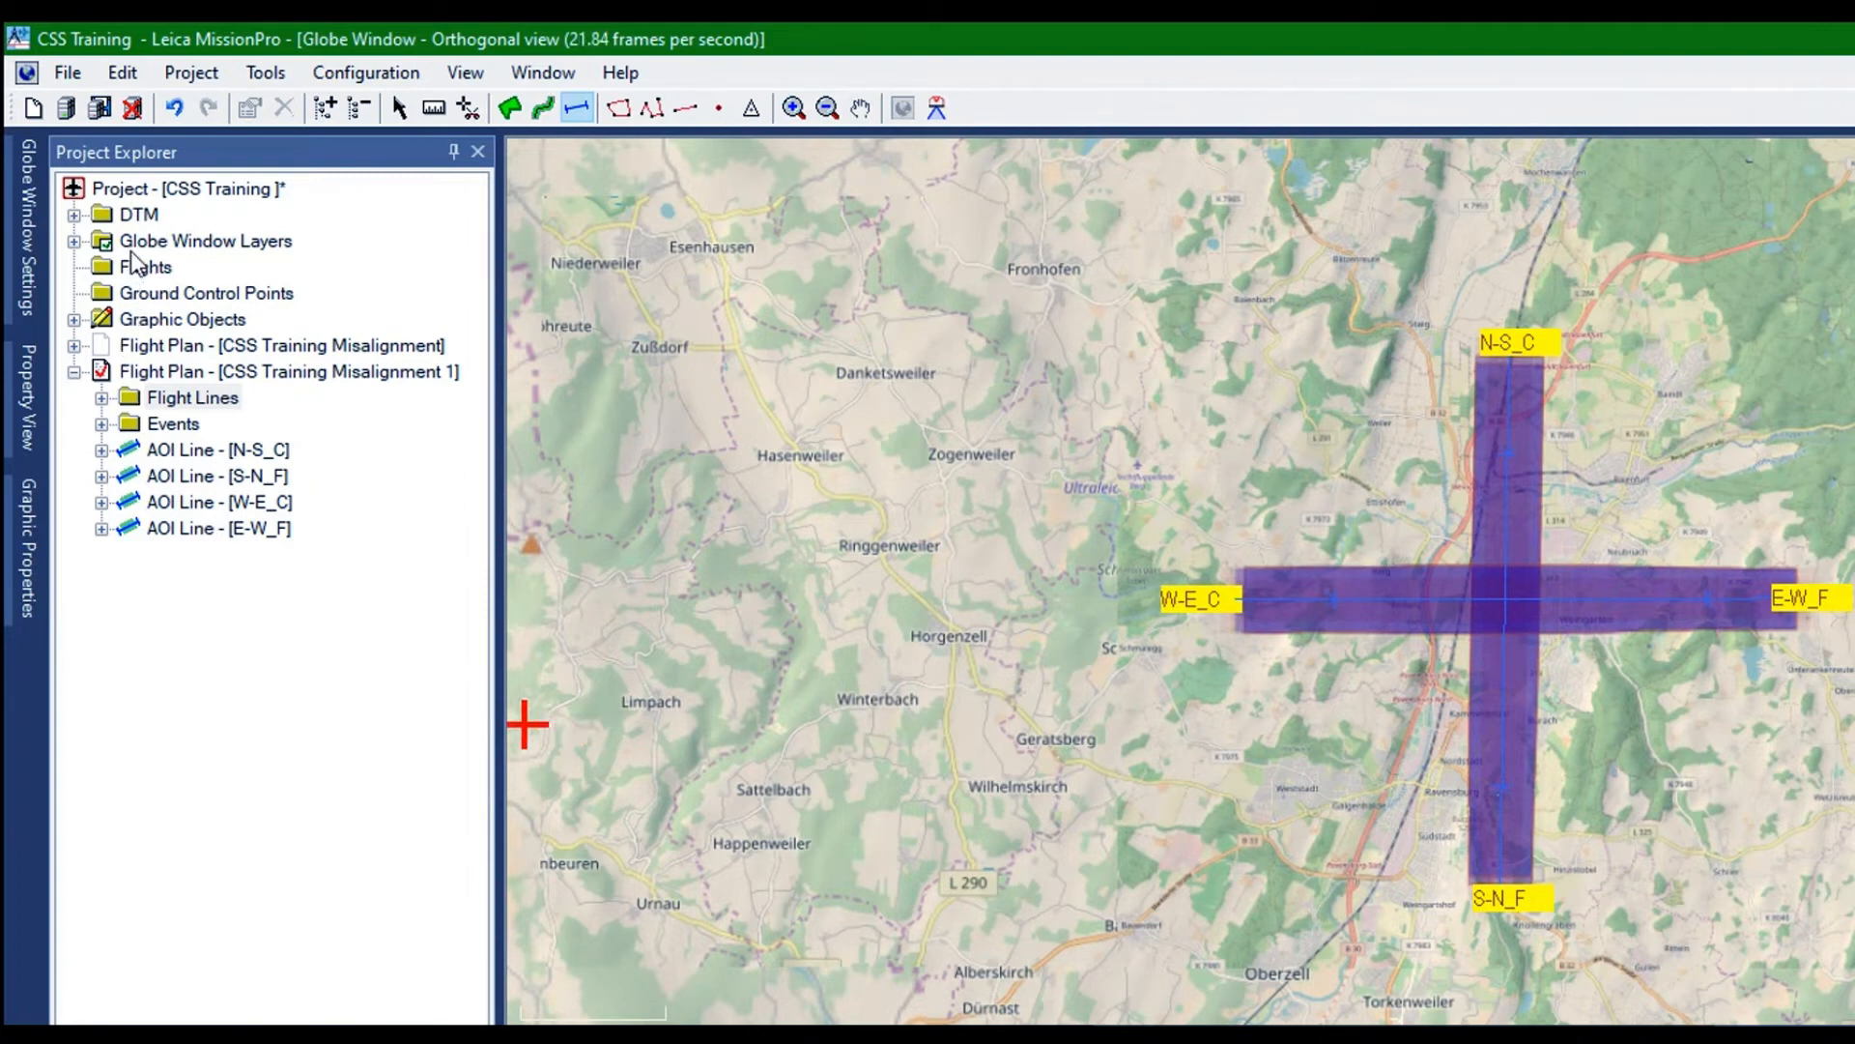
{"action": "left_click", "coordinate": [193, 371]}
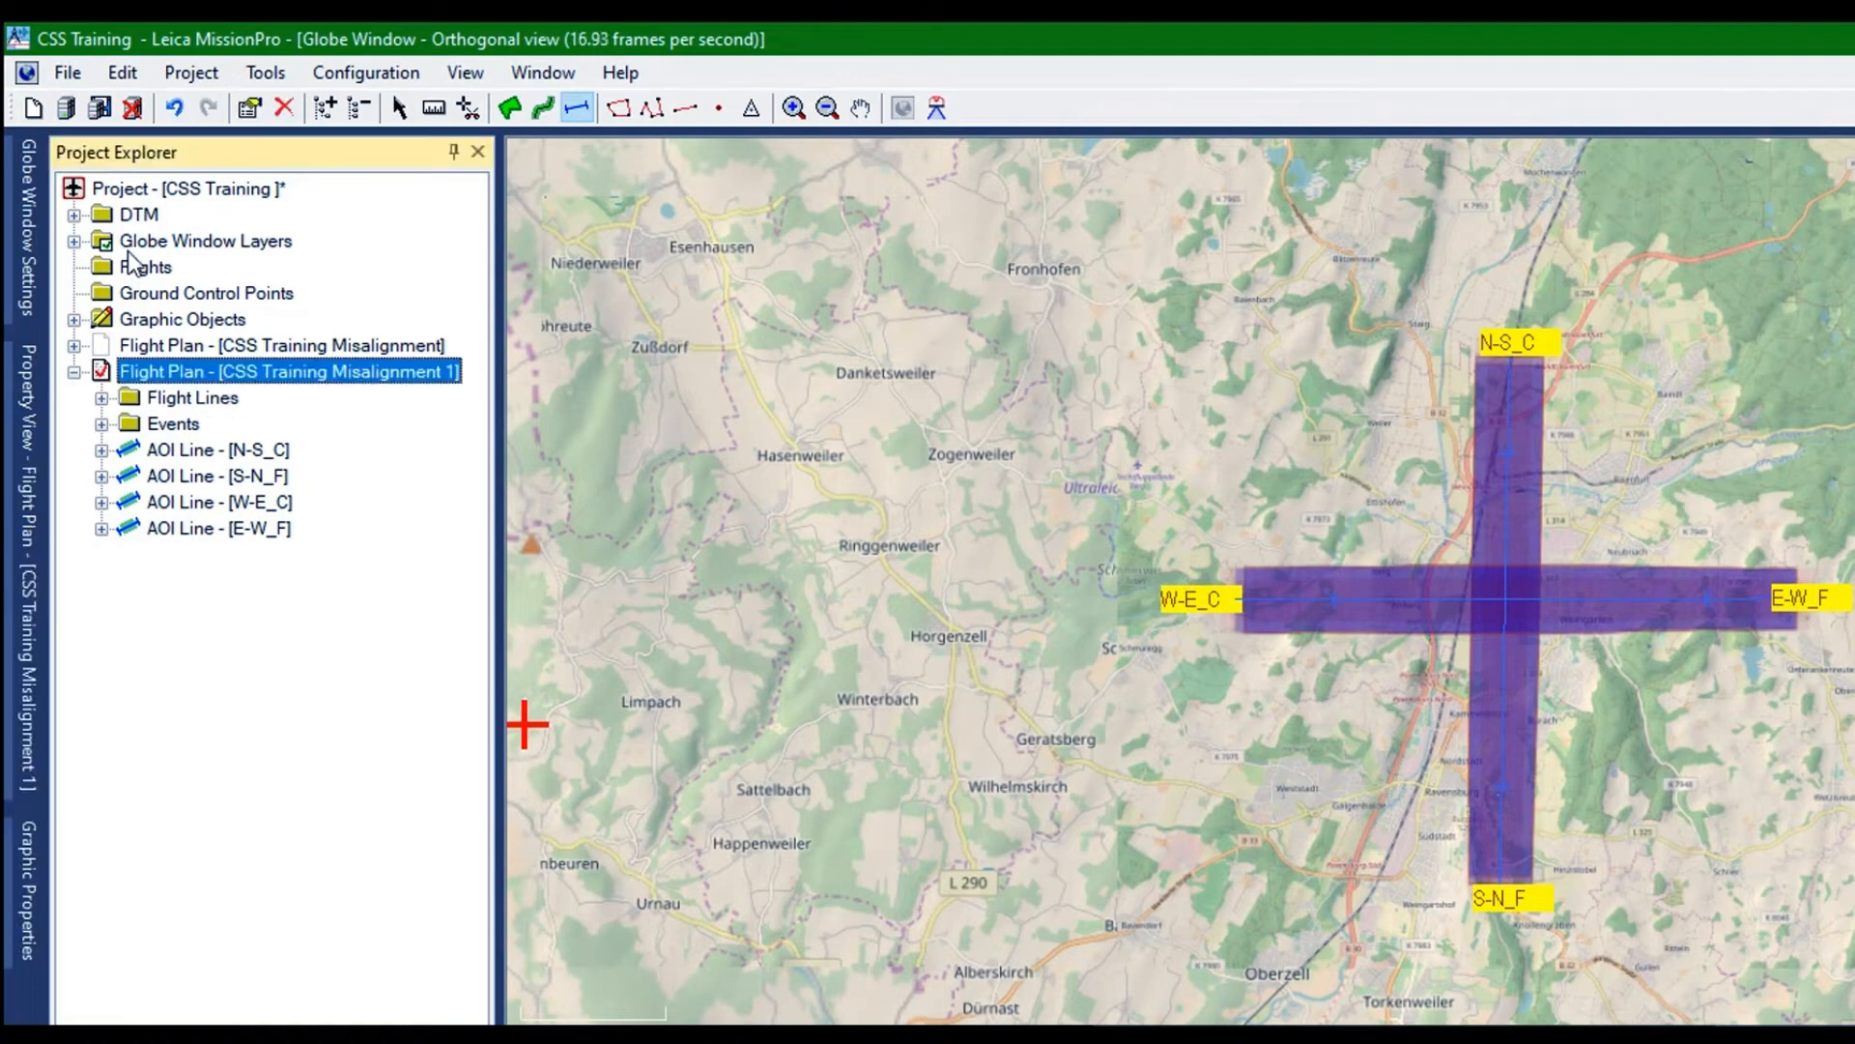
{"action": "right_click", "coordinate": [193, 371]}
{"action": "left_click", "coordinate": [193, 437]}
{"action": "right_click", "coordinate": [210, 450]}
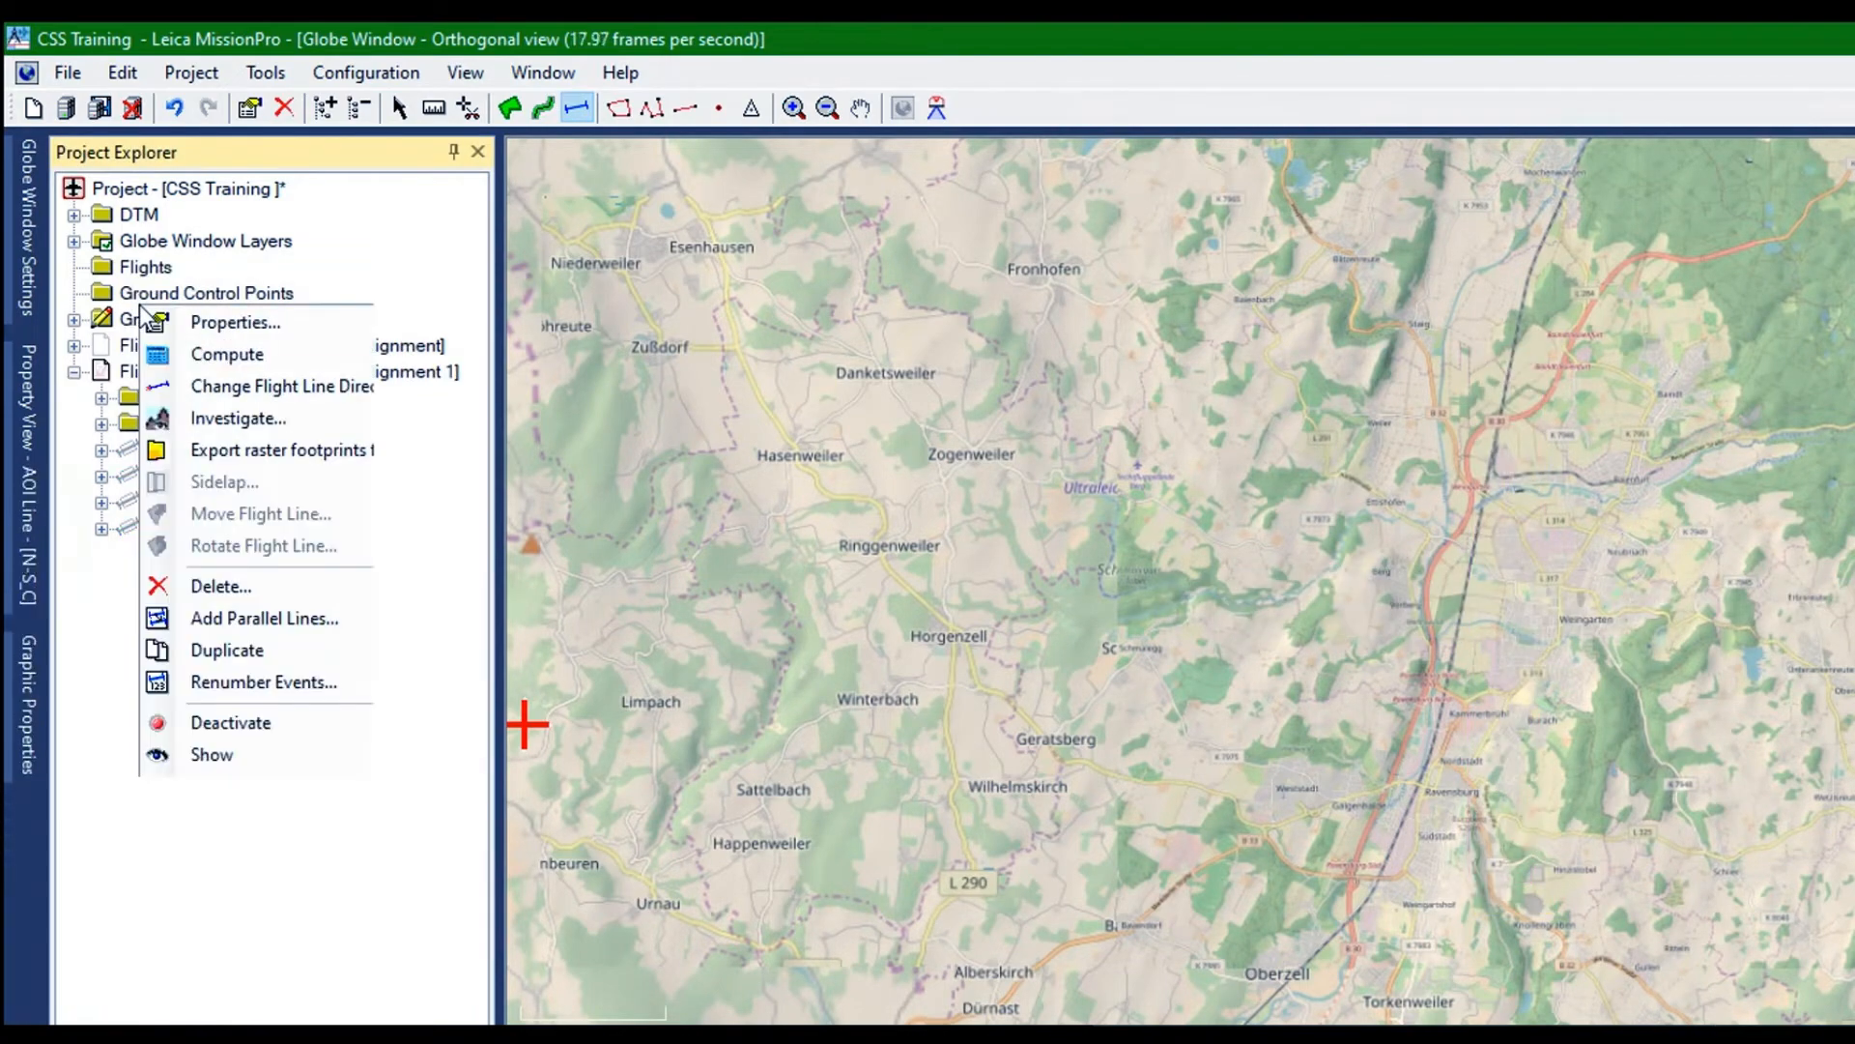
{"action": "left_click", "coordinate": [211, 754]}
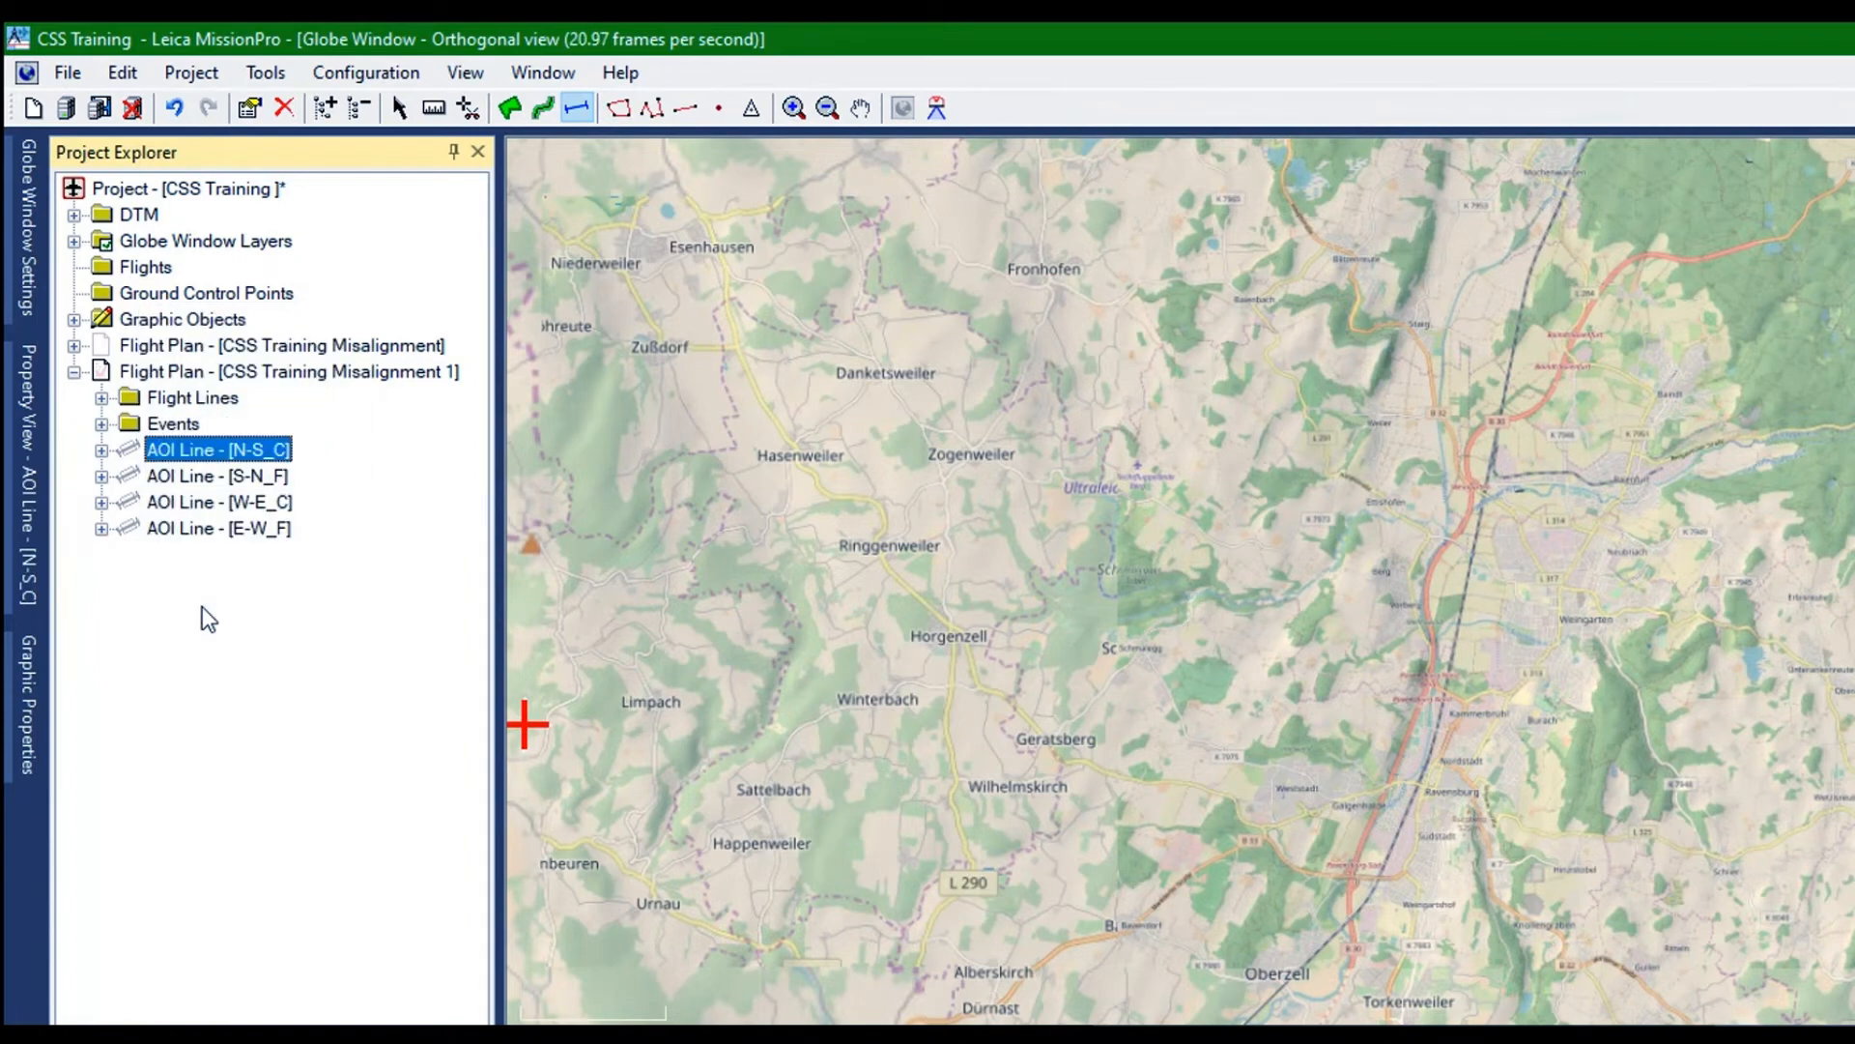
Duplicate the AOI line N-S_C and move the copy east, parallel to the original with a gap between the swaths
{"action": "right_click", "coordinate": [126, 308]}
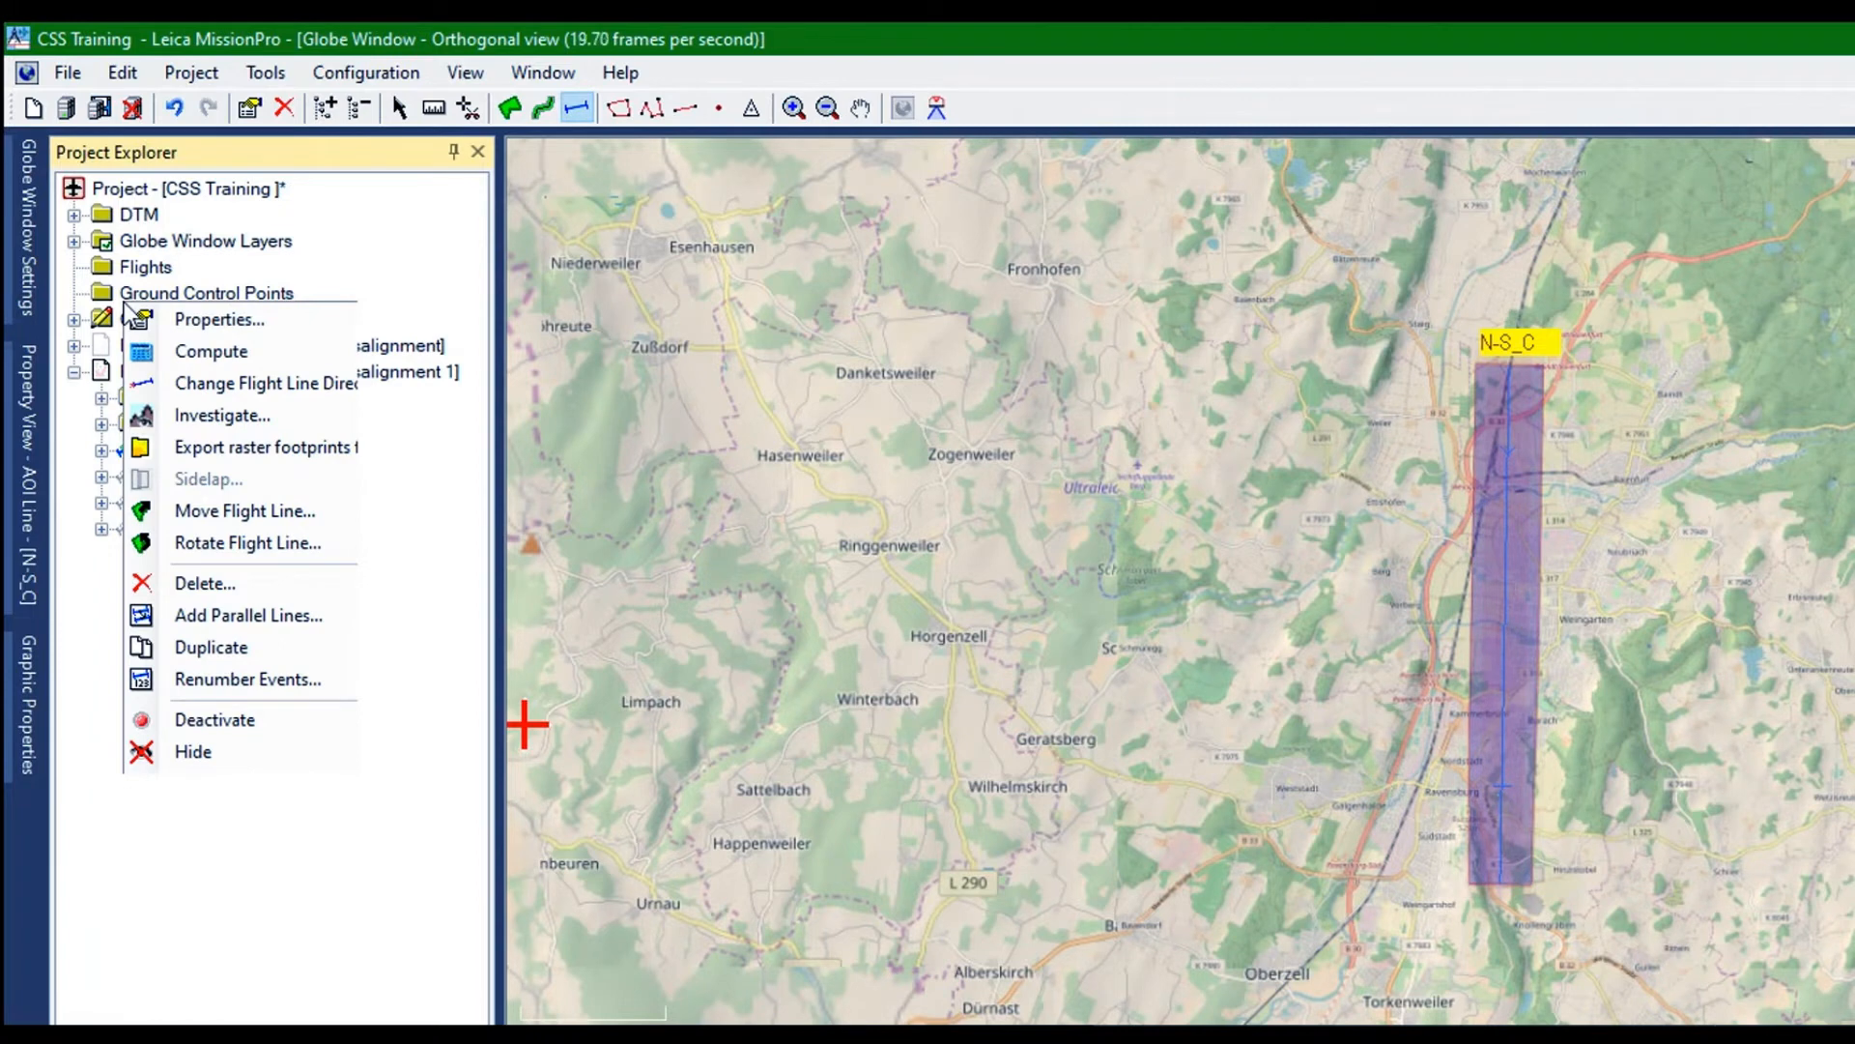
{"action": "mouse_move", "coordinate": [194, 623]}
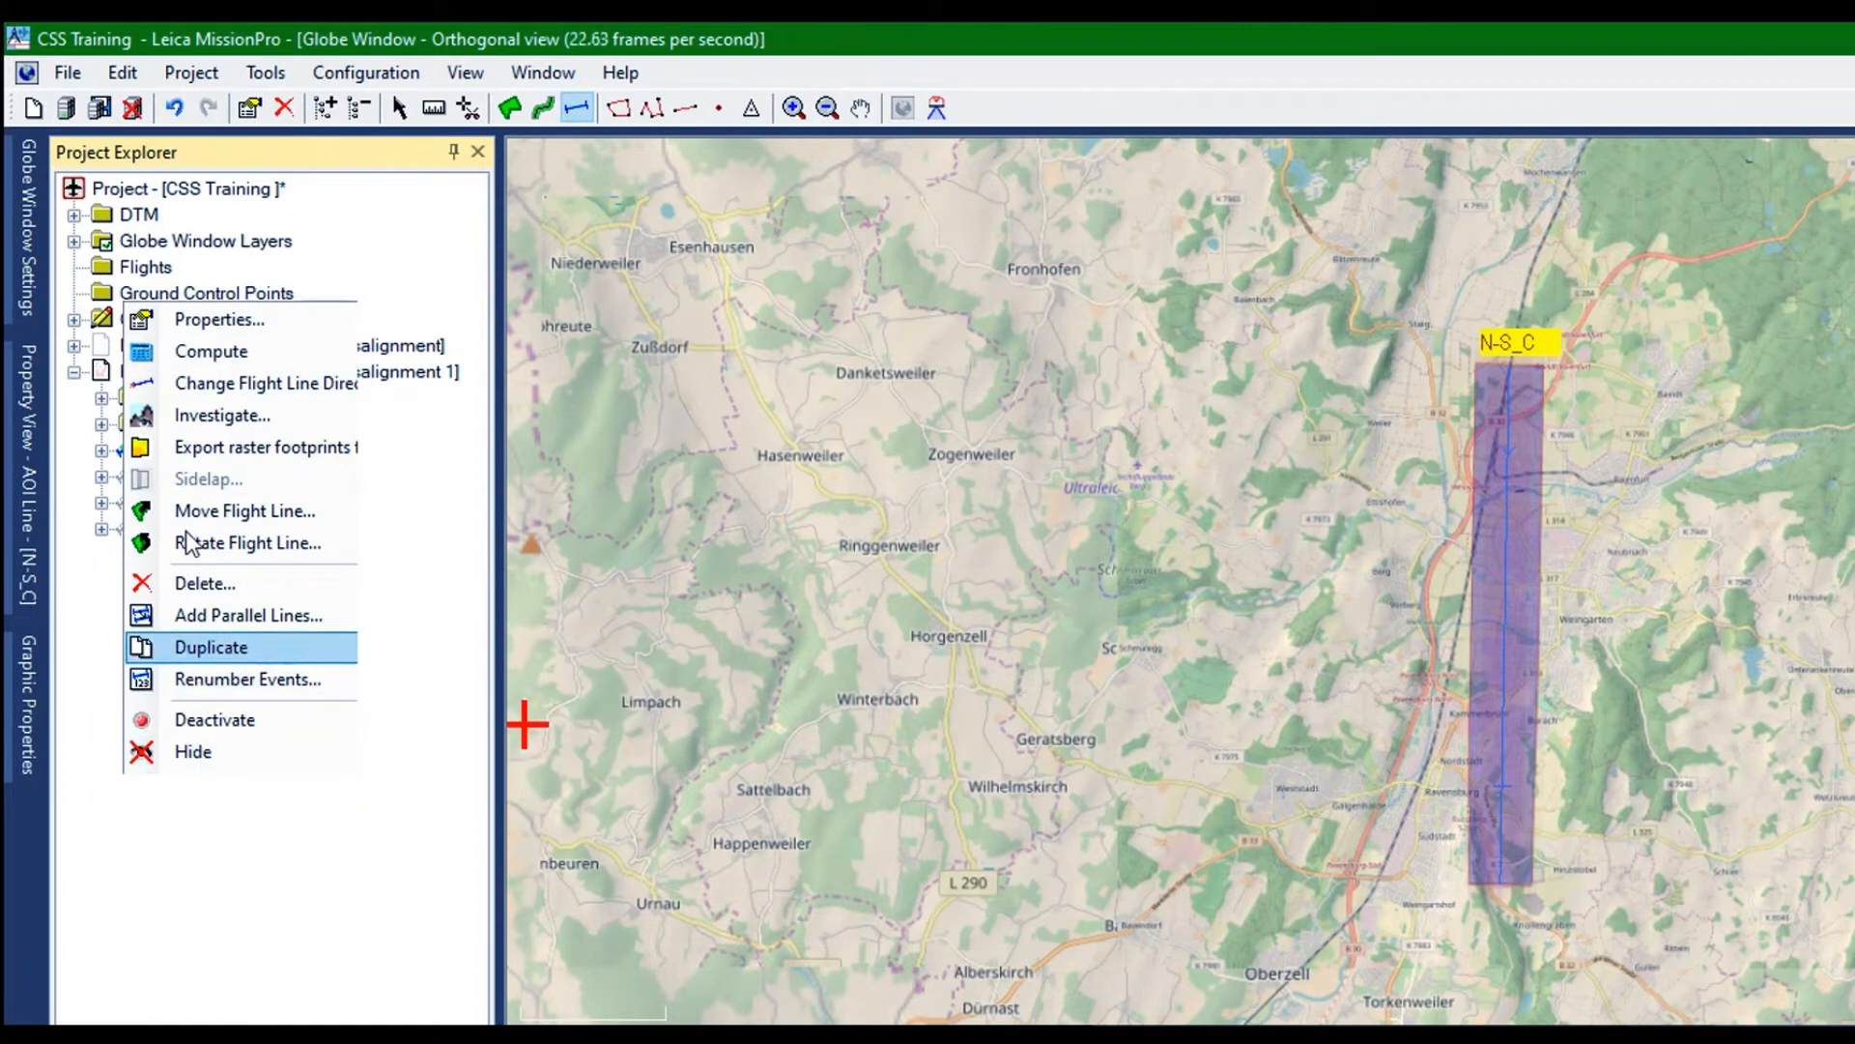
{"action": "left_click", "coordinate": [193, 646]}
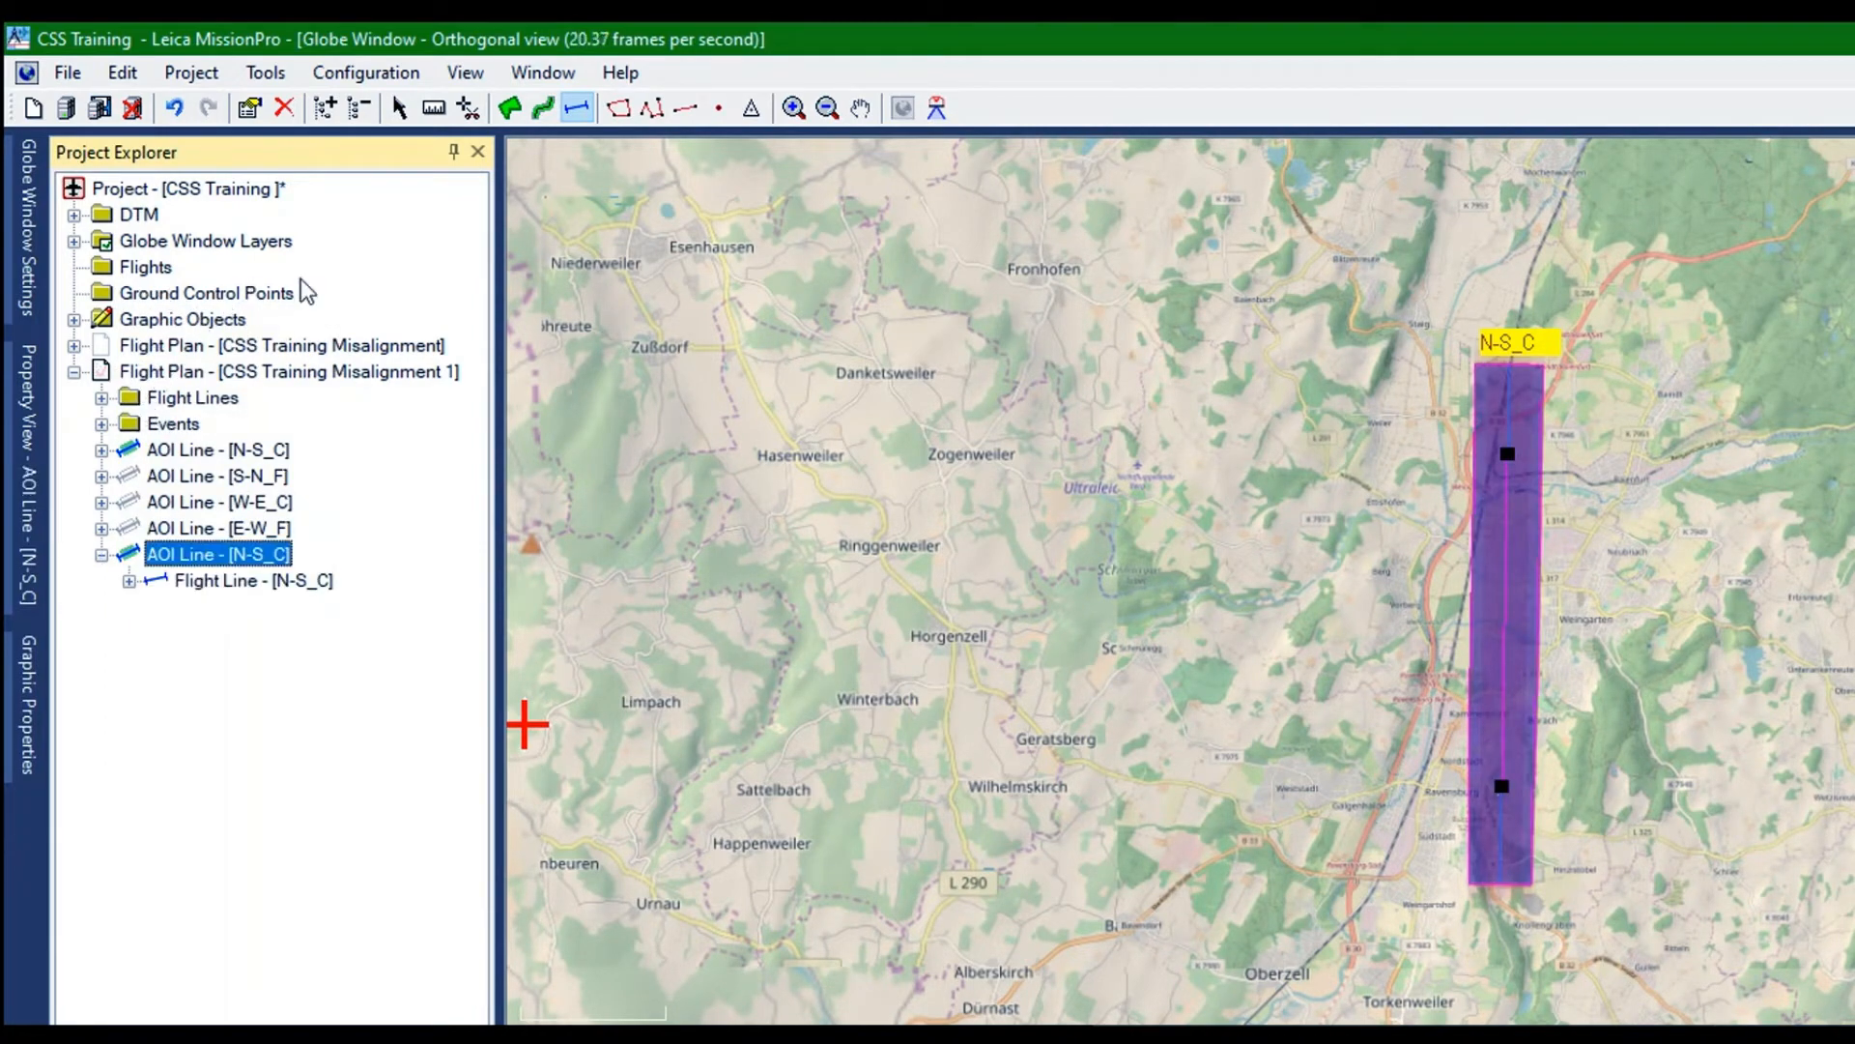
{"action": "left_click", "coordinate": [399, 107]}
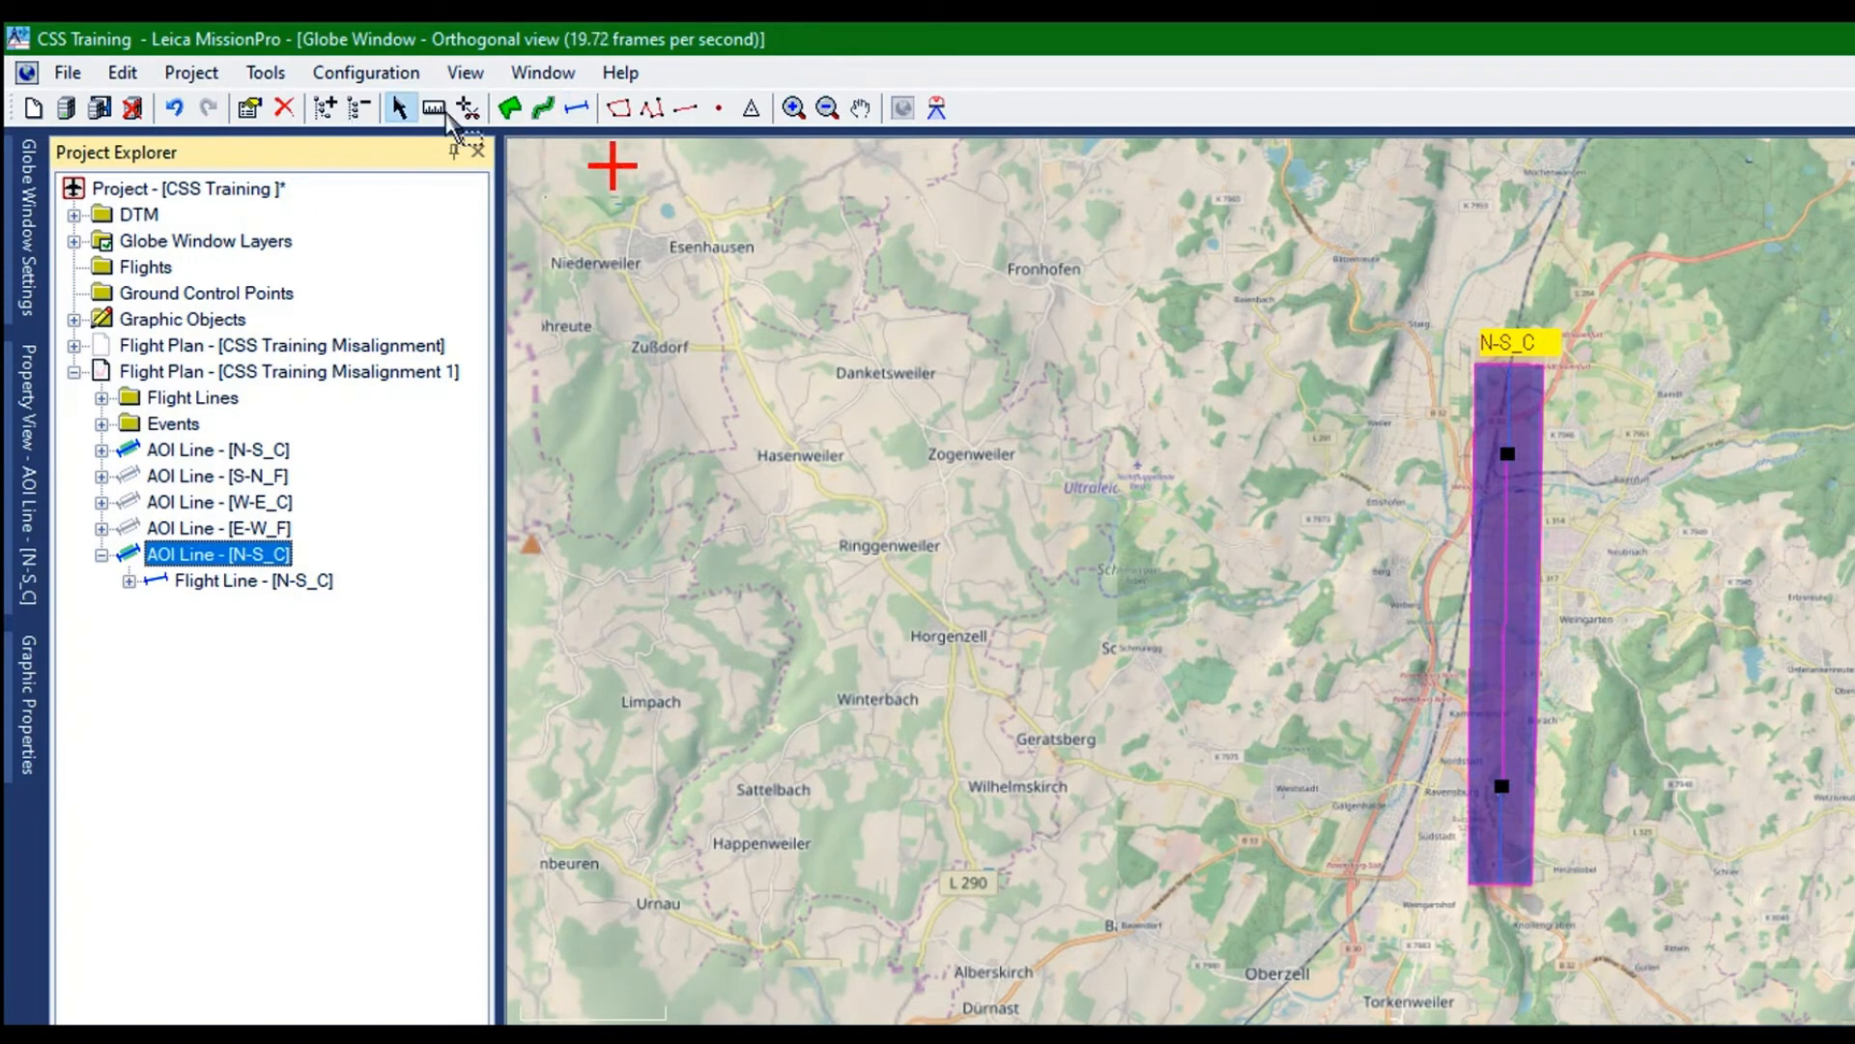
{"action": "left_click", "coordinate": [577, 107]}
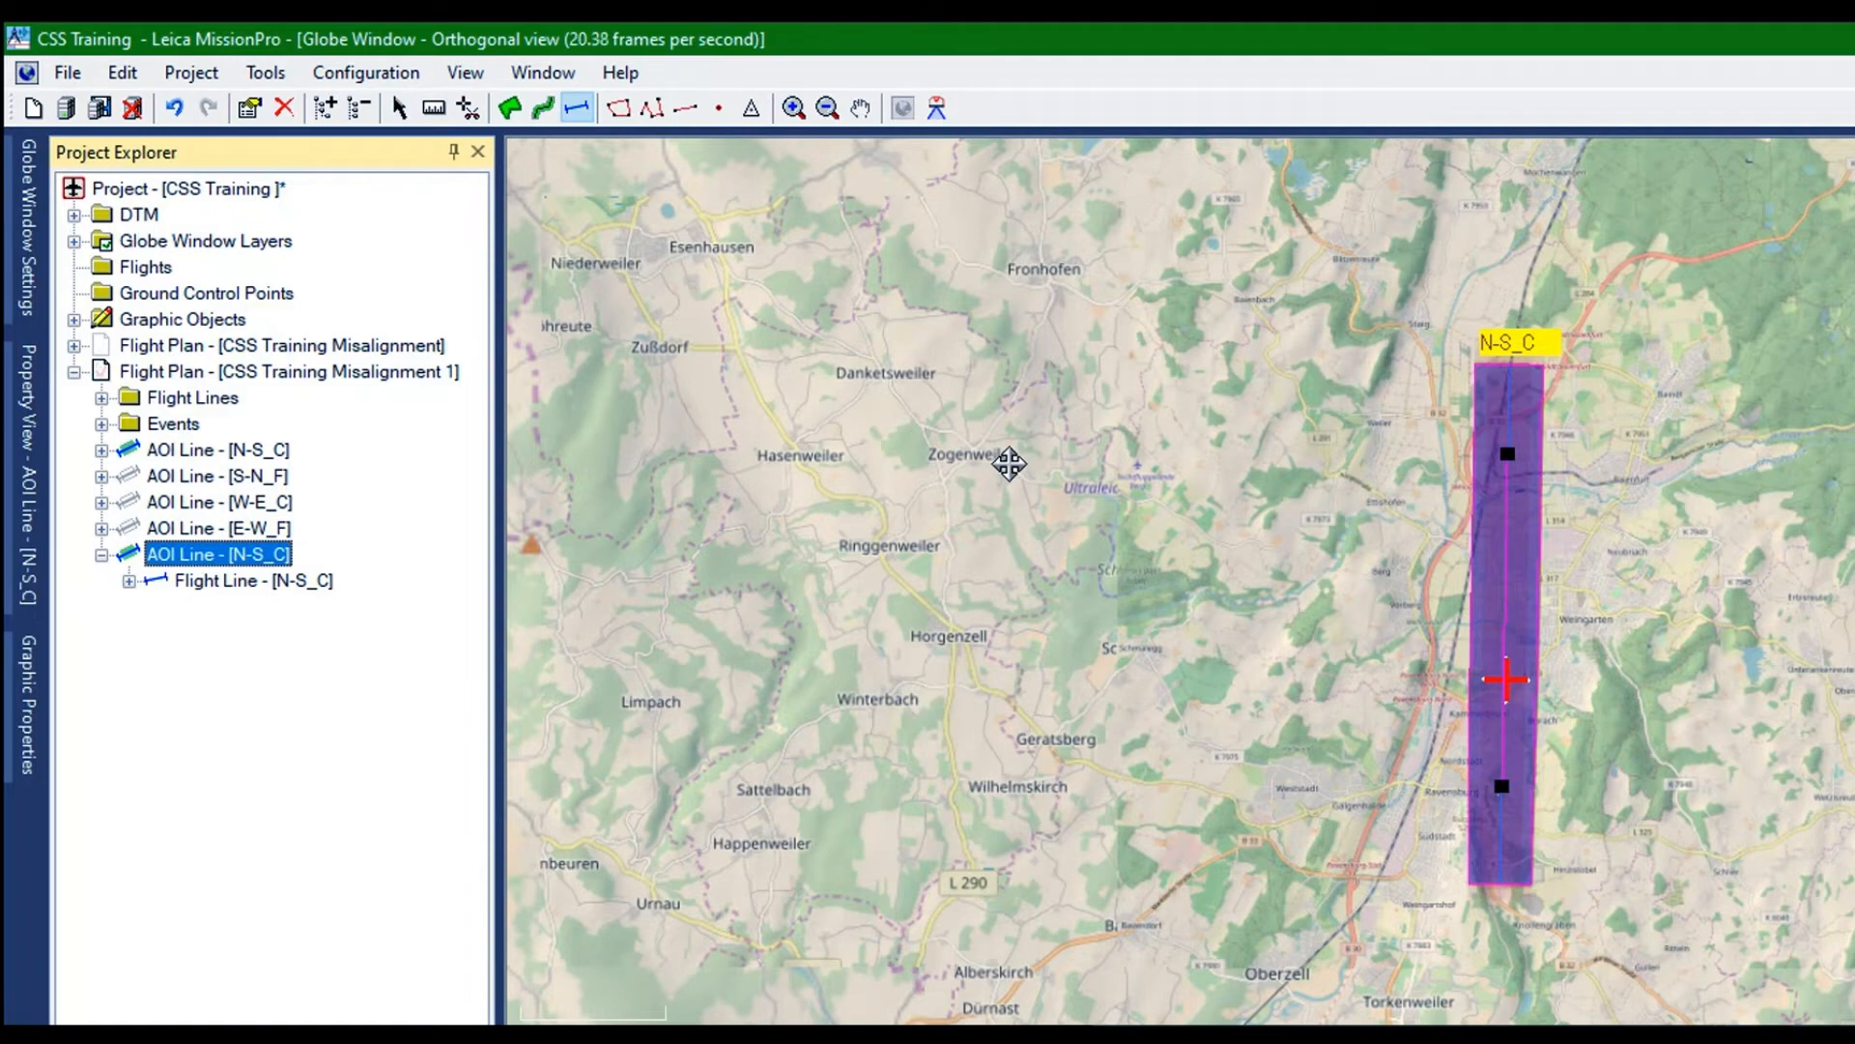
{"action": "left_click", "coordinate": [1089, 466]}
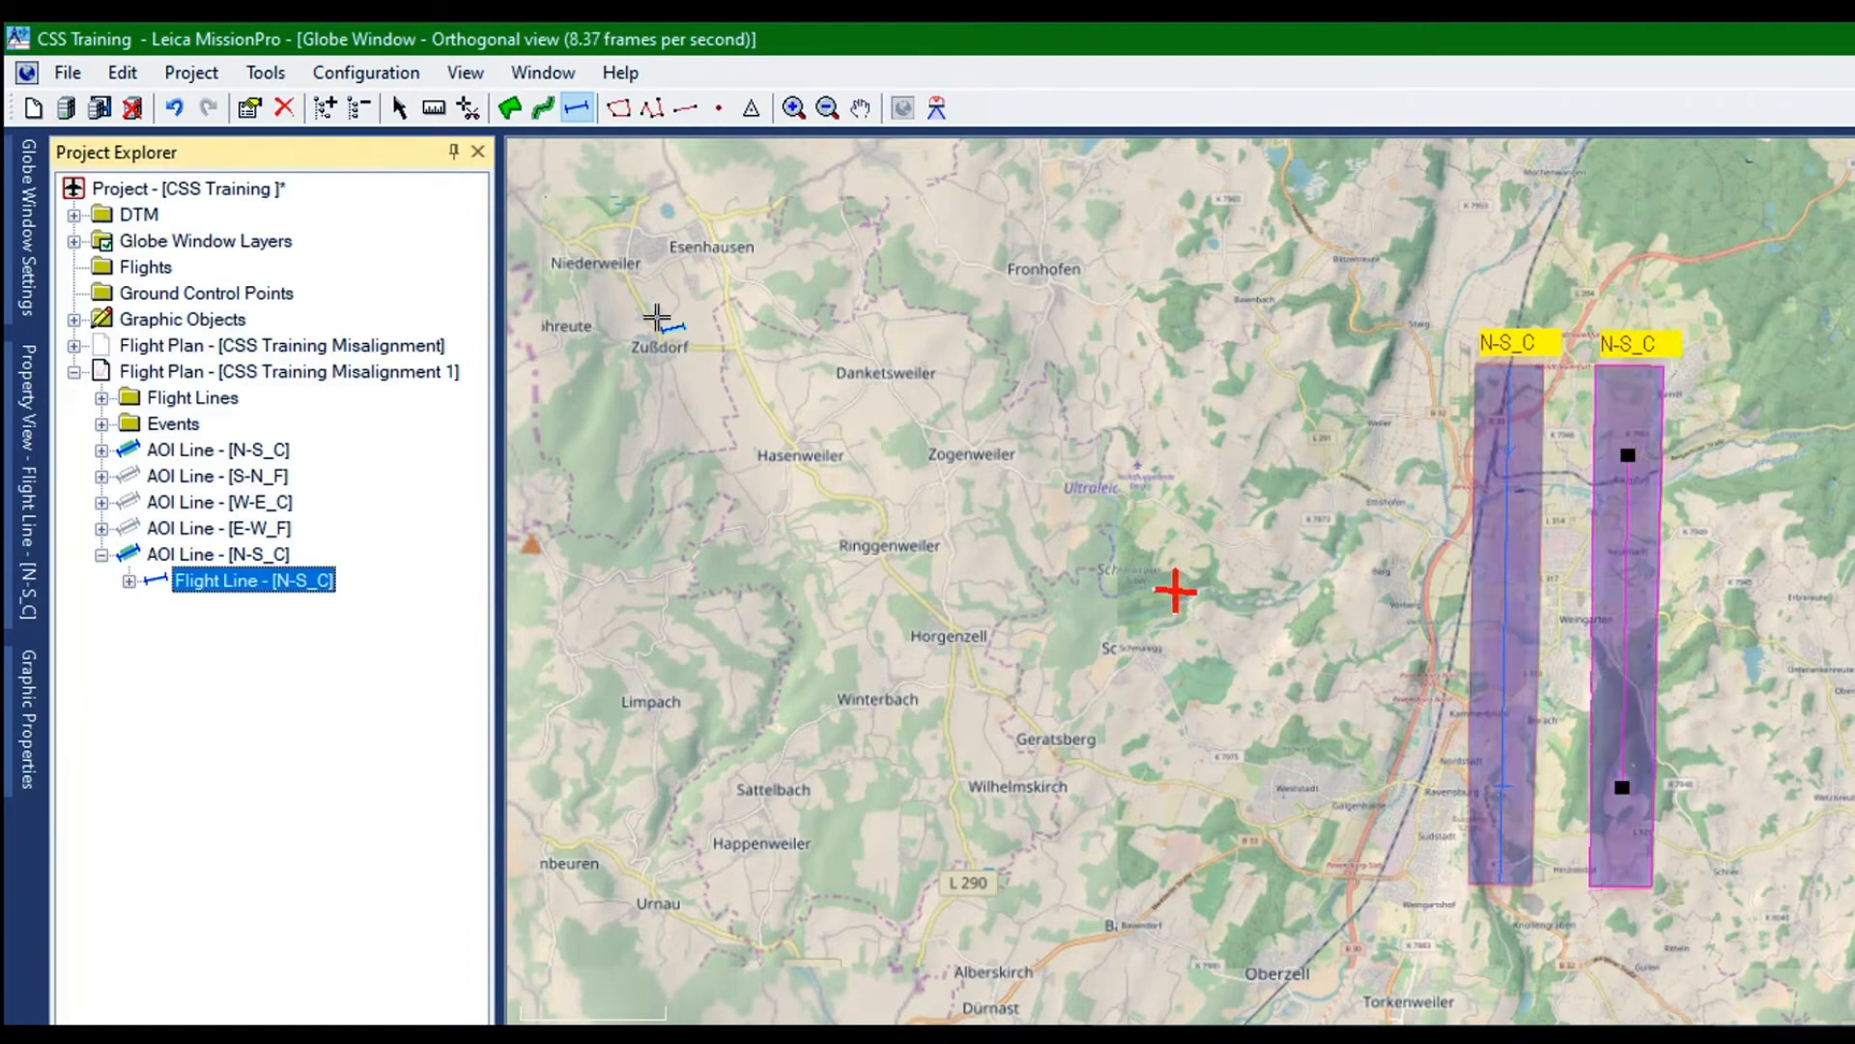
Measure the distance between the original N-S_C flight line and its parallel copy, and select the copied AOI line
{"action": "left_click", "coordinate": [434, 108]}
{"action": "scroll", "coordinate": [1050, 437], "scroll_direction": "up", "scroll_amount": 1}
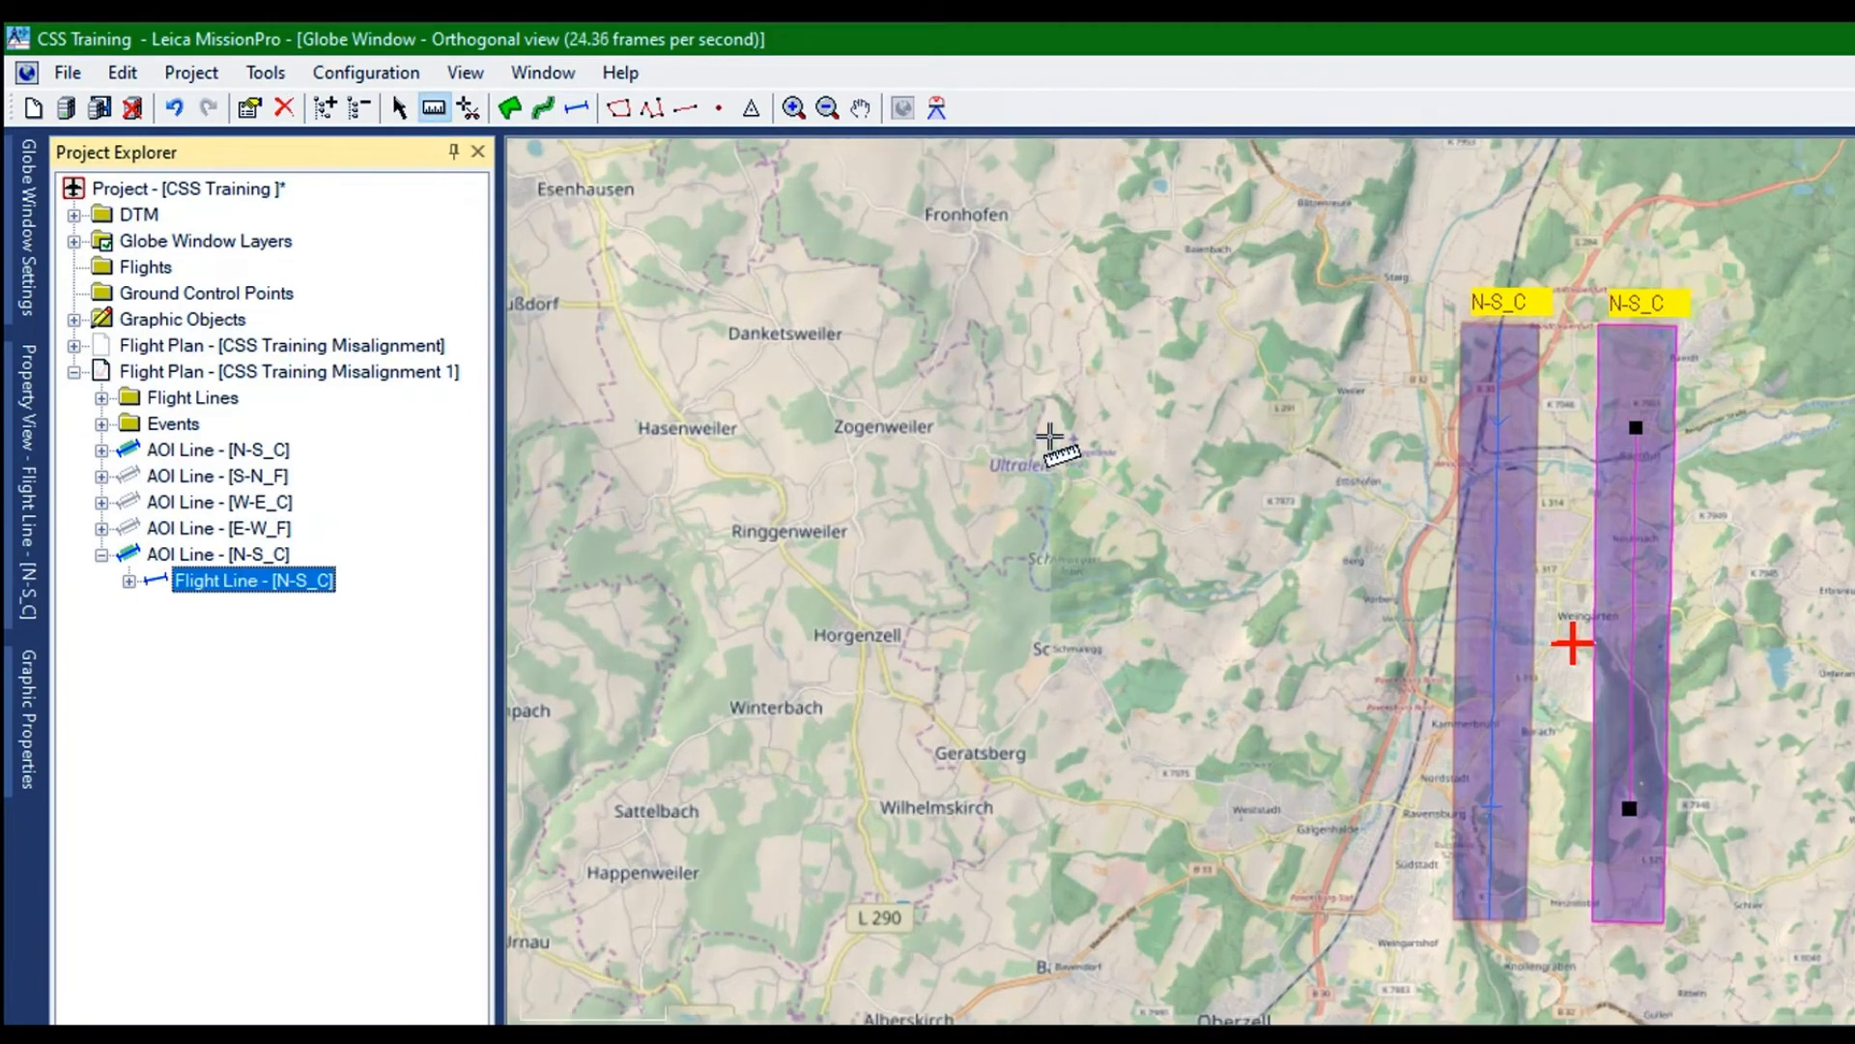
{"action": "scroll", "coordinate": [1050, 436], "scroll_direction": "up", "scroll_amount": 3}
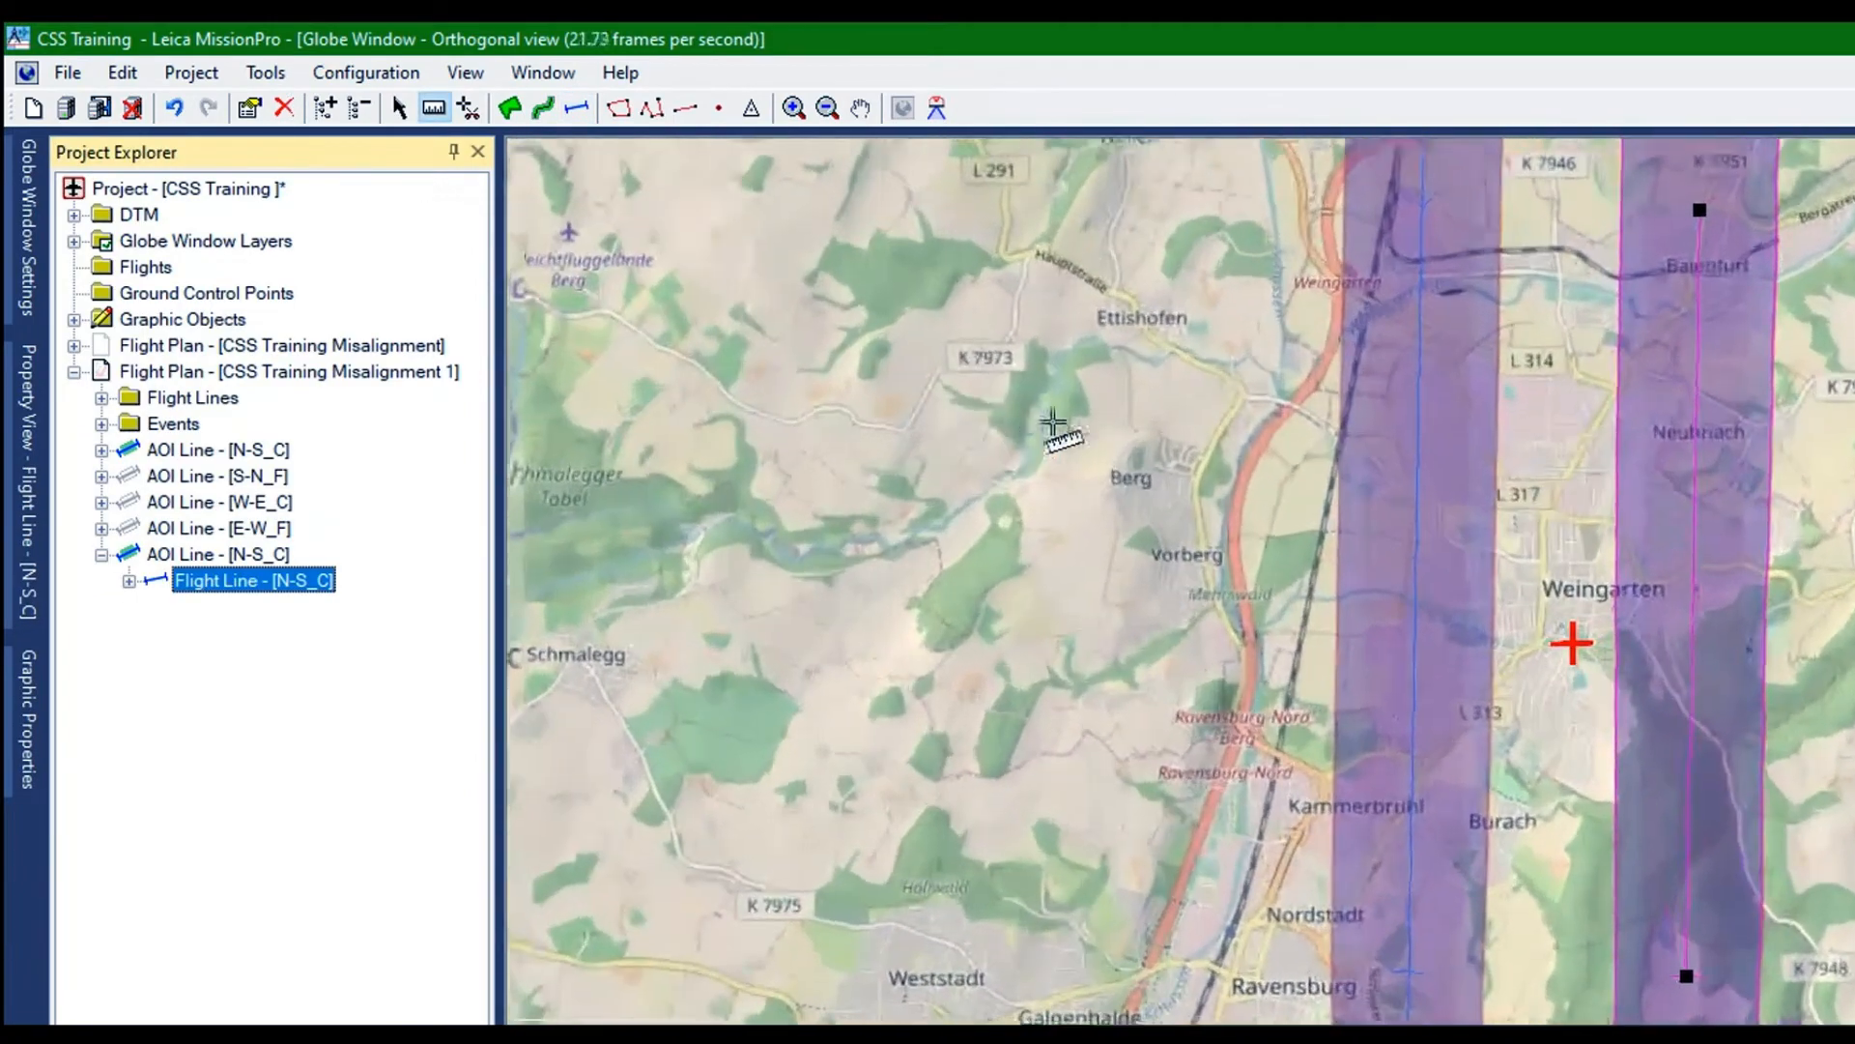
{"action": "scroll", "coordinate": [1056, 215], "scroll_direction": "down", "scroll_amount": 1}
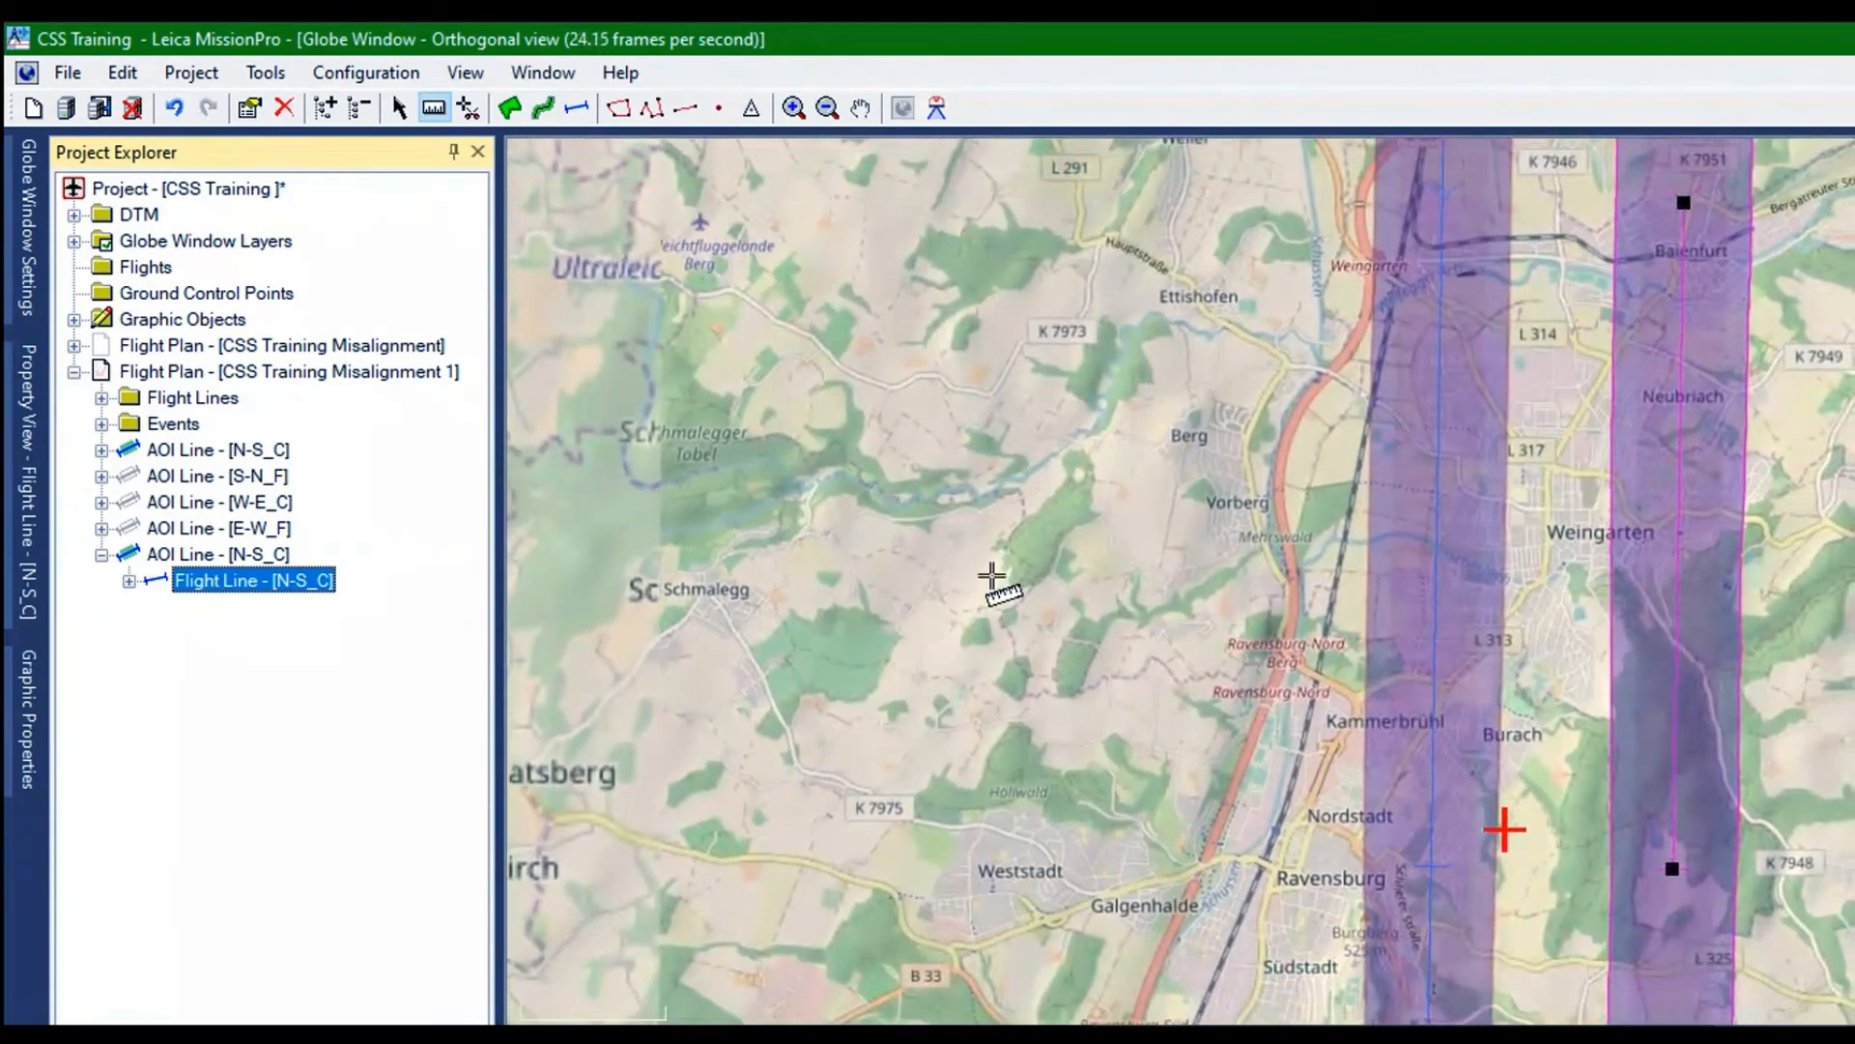
{"action": "left_click", "coordinate": [960, 595]}
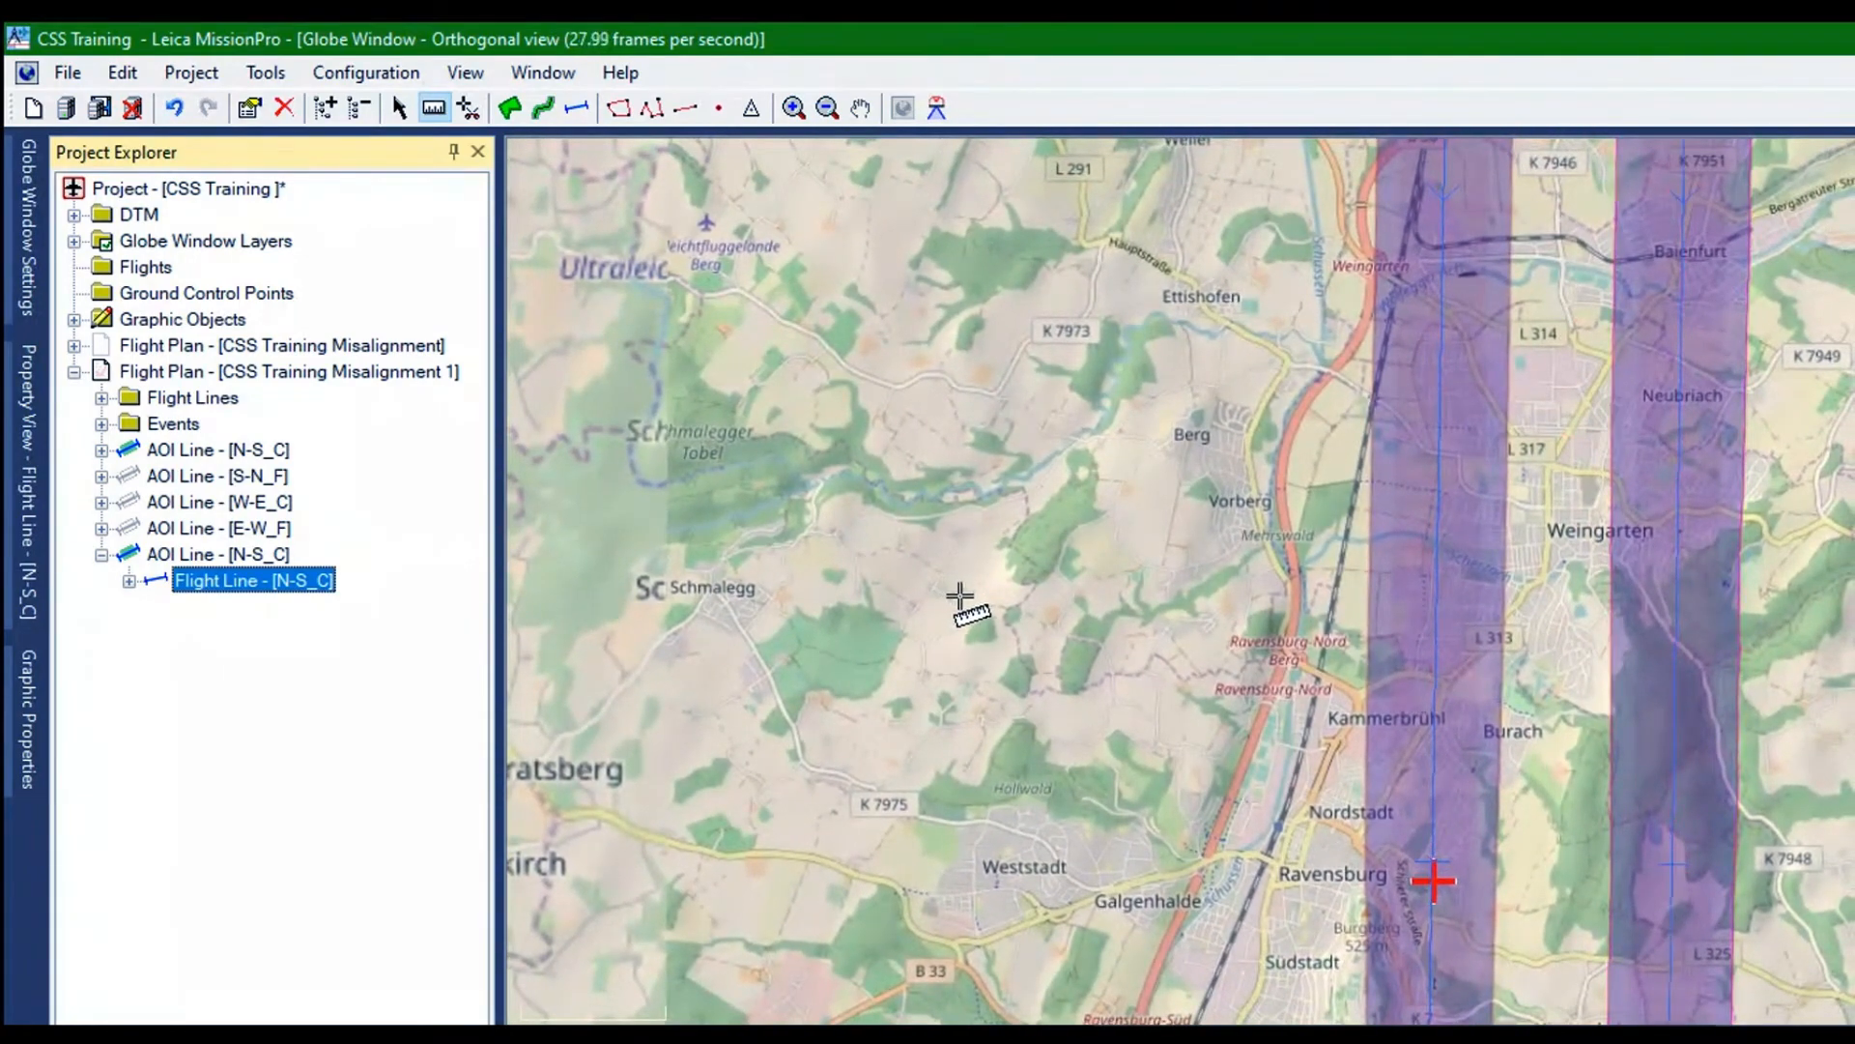
{"action": "left_click", "coordinate": [1116, 597]}
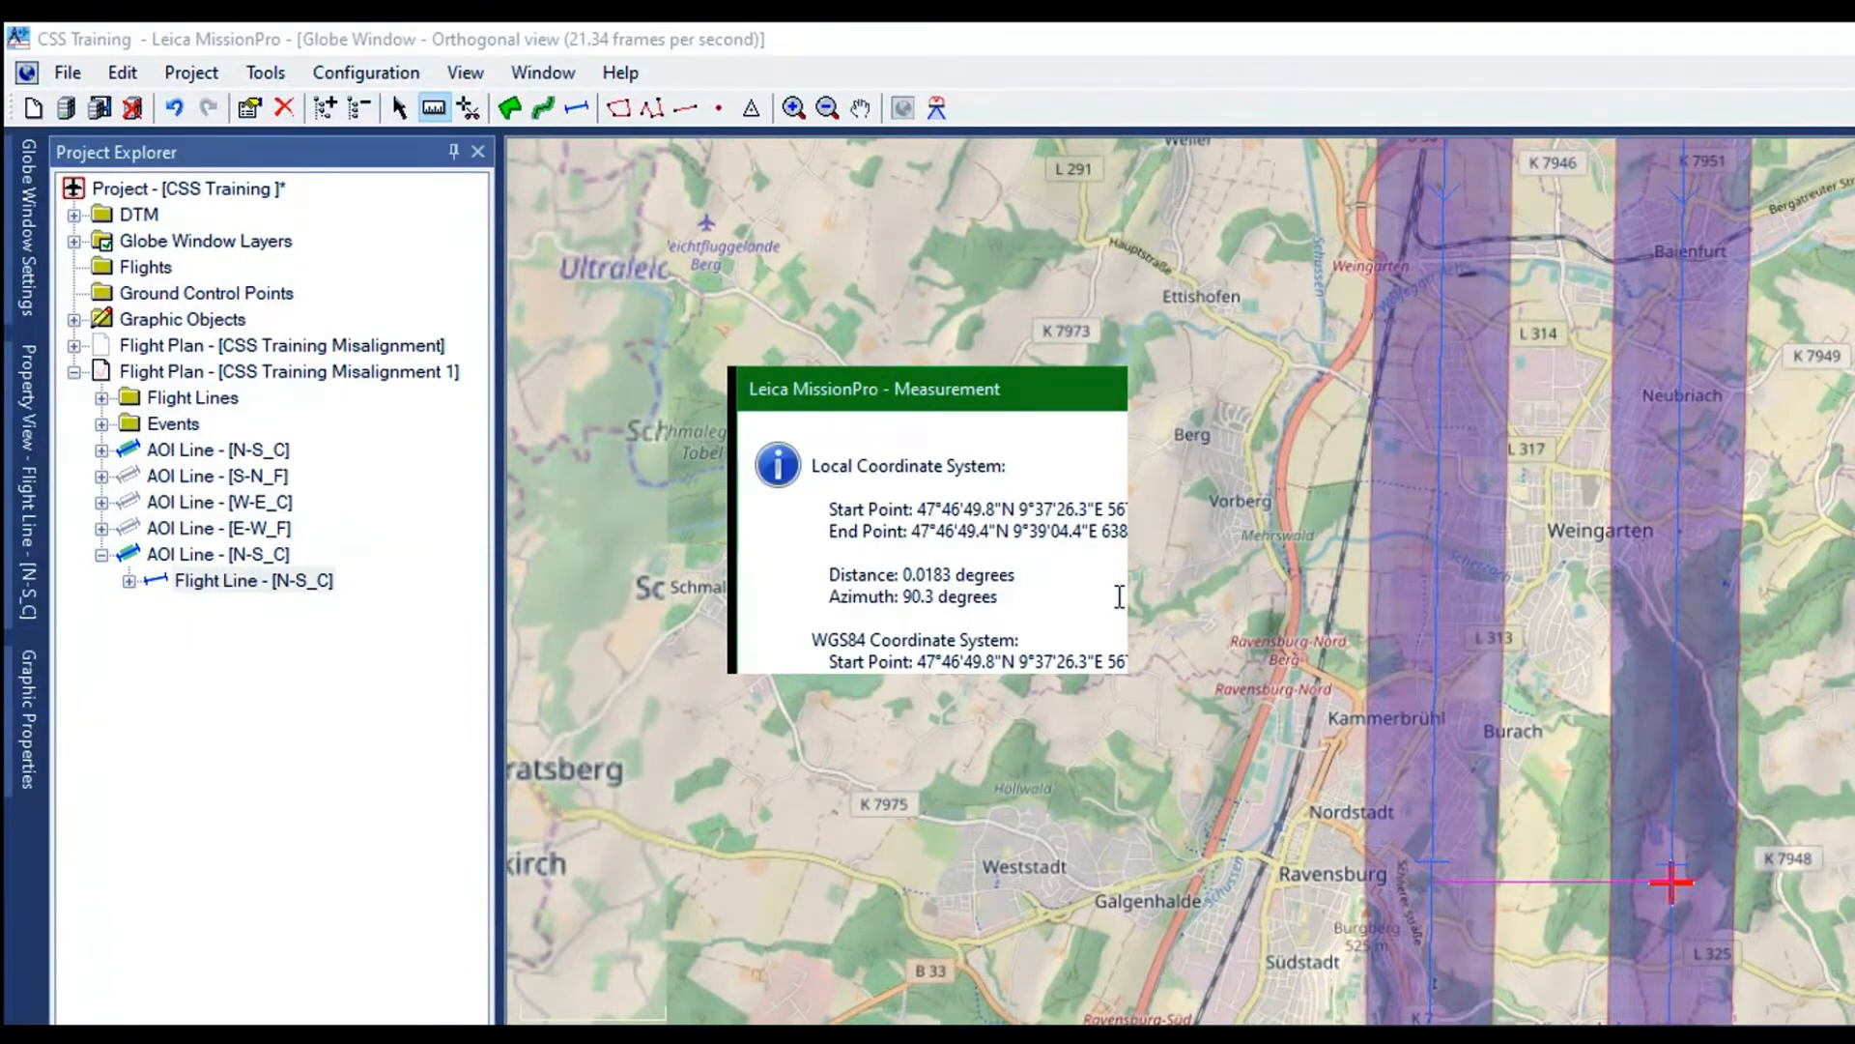
{"action": "left_click", "coordinate": [1090, 657]}
{"action": "left_click", "coordinate": [218, 554]}
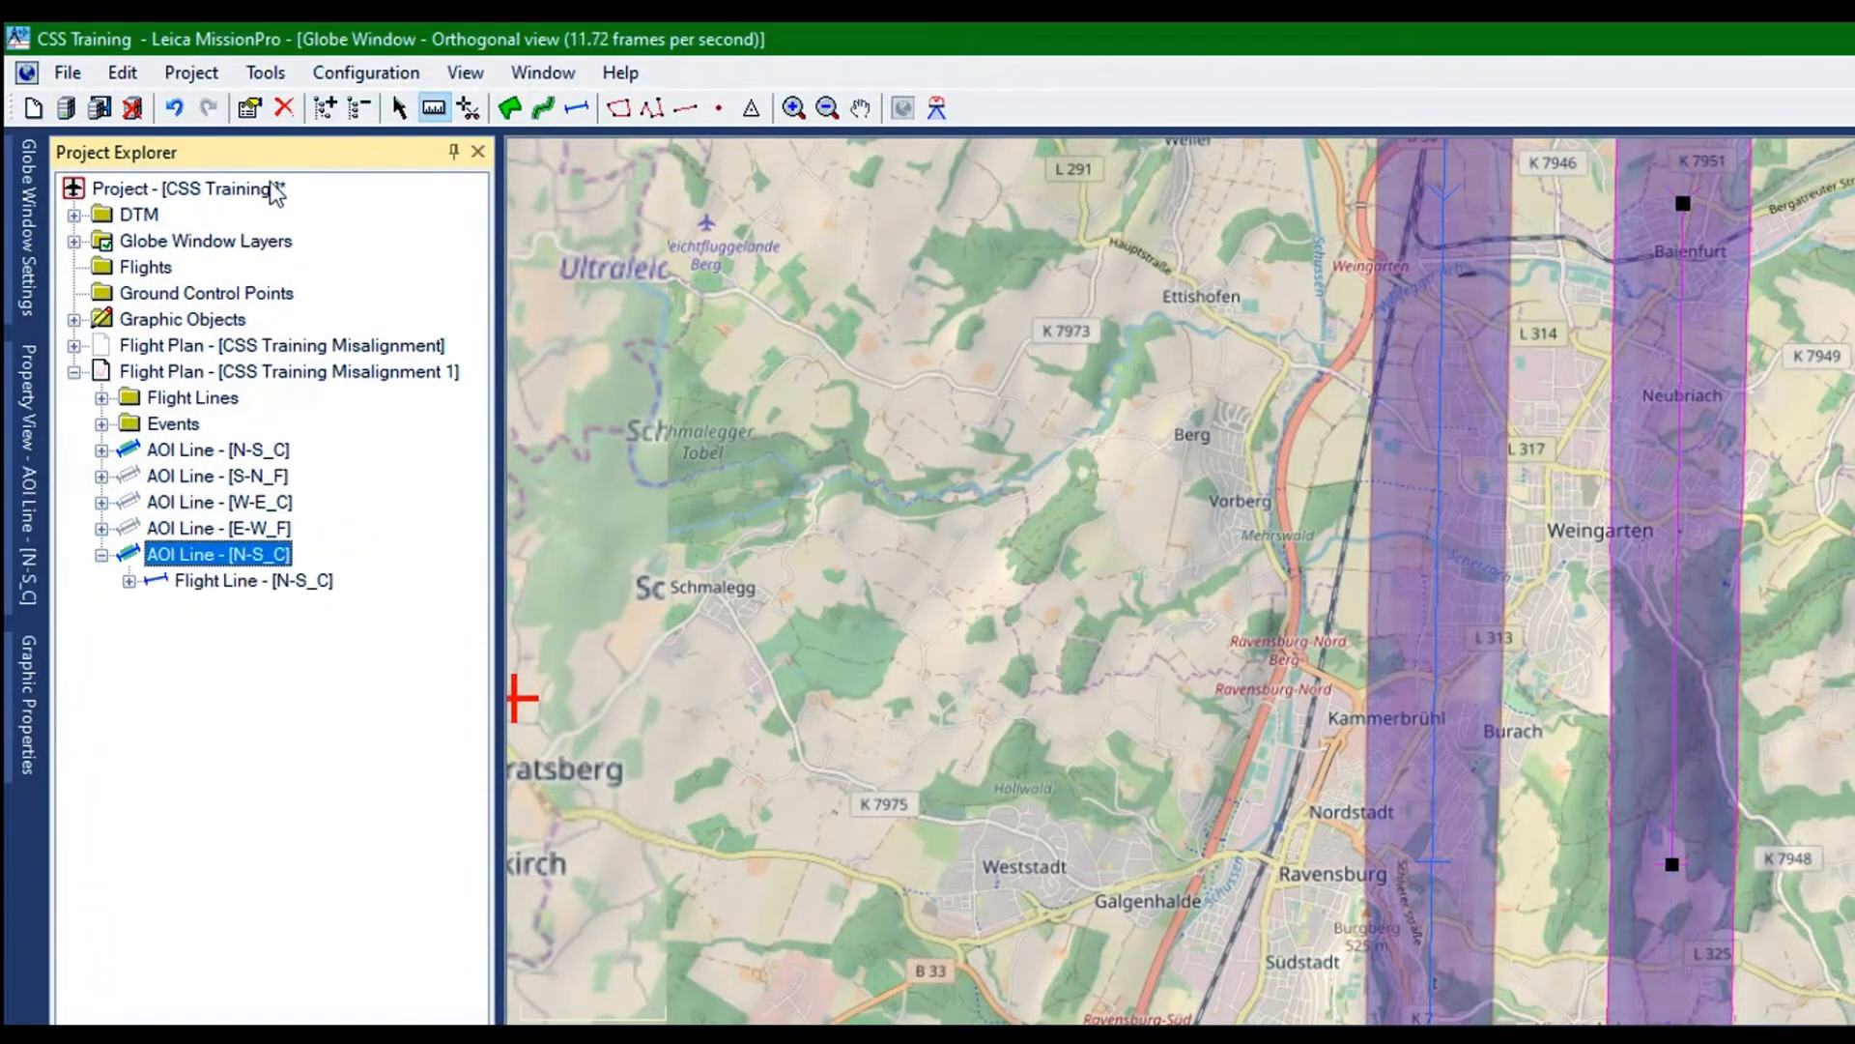
Move the copied AOI line N-S_C slightly west, narrowing the gap to the original line
{"action": "left_click", "coordinate": [399, 108]}
{"action": "left_click", "coordinate": [577, 107]}
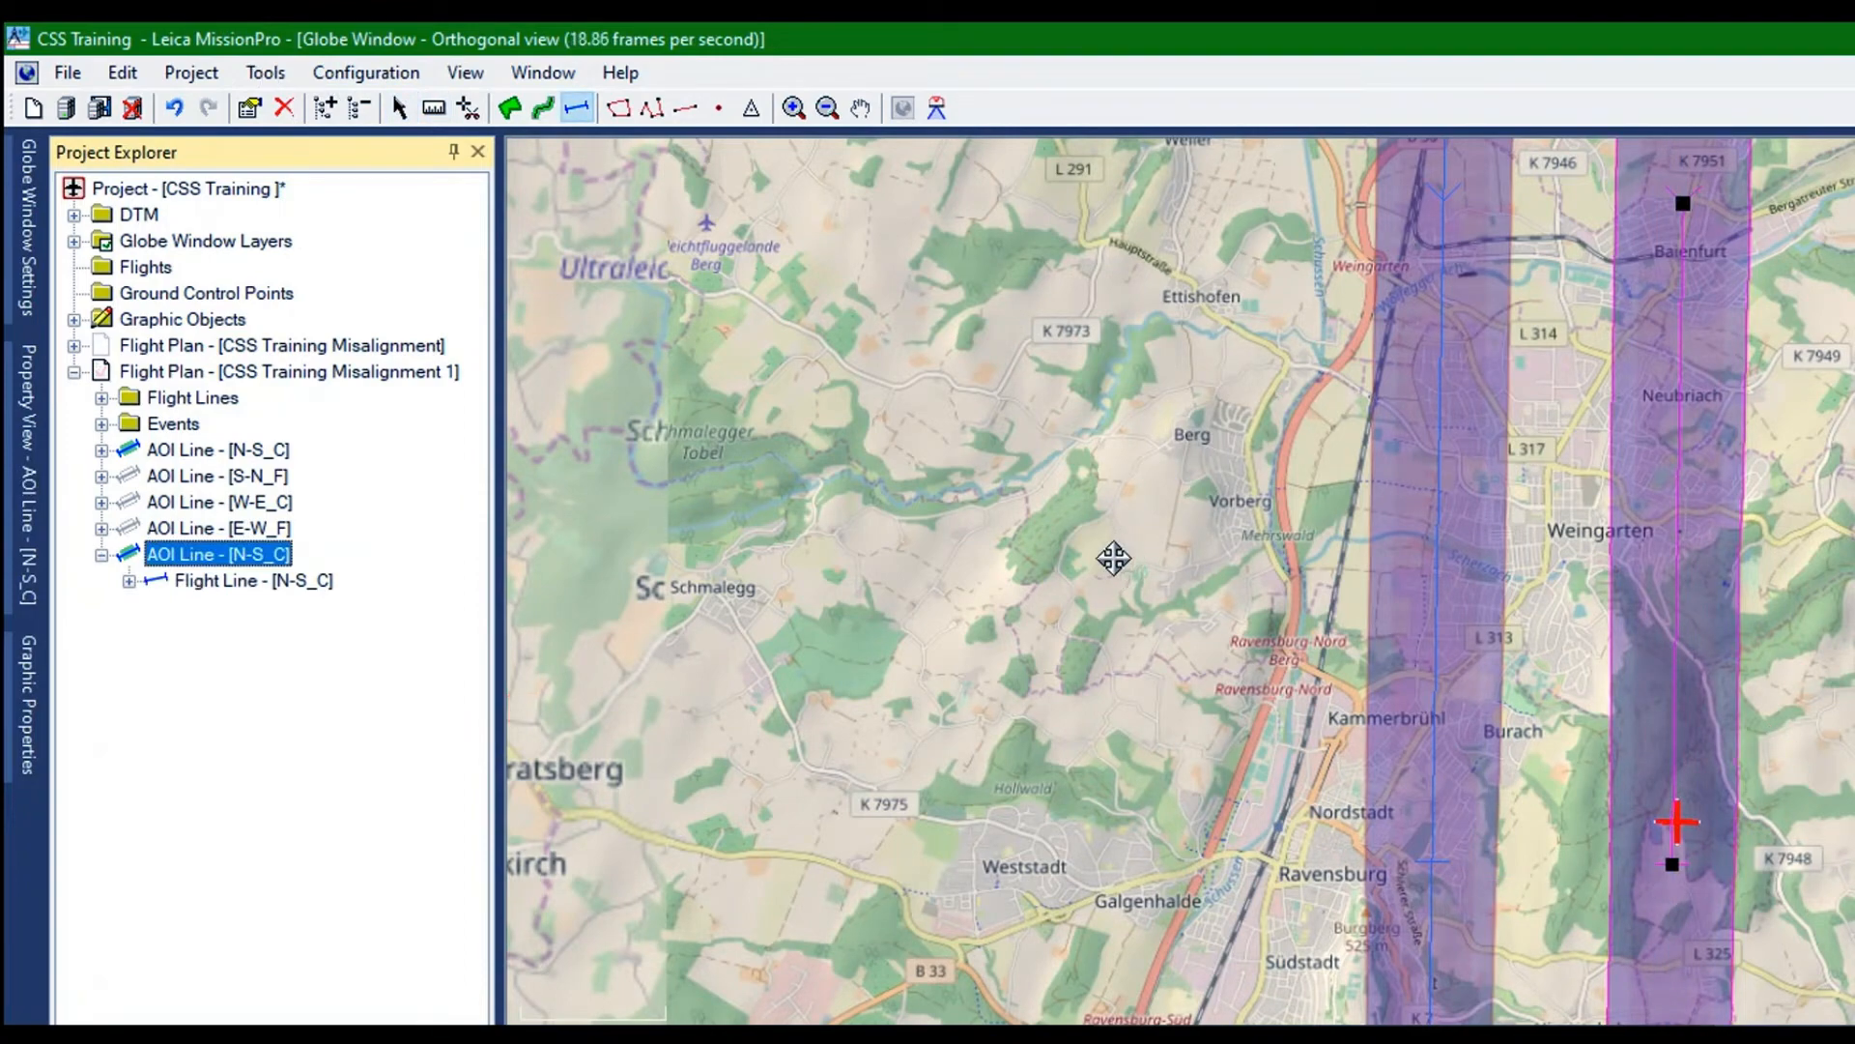
{"action": "left_click_drag", "start_coordinate": [1676, 822], "coordinate": [1647, 824]}
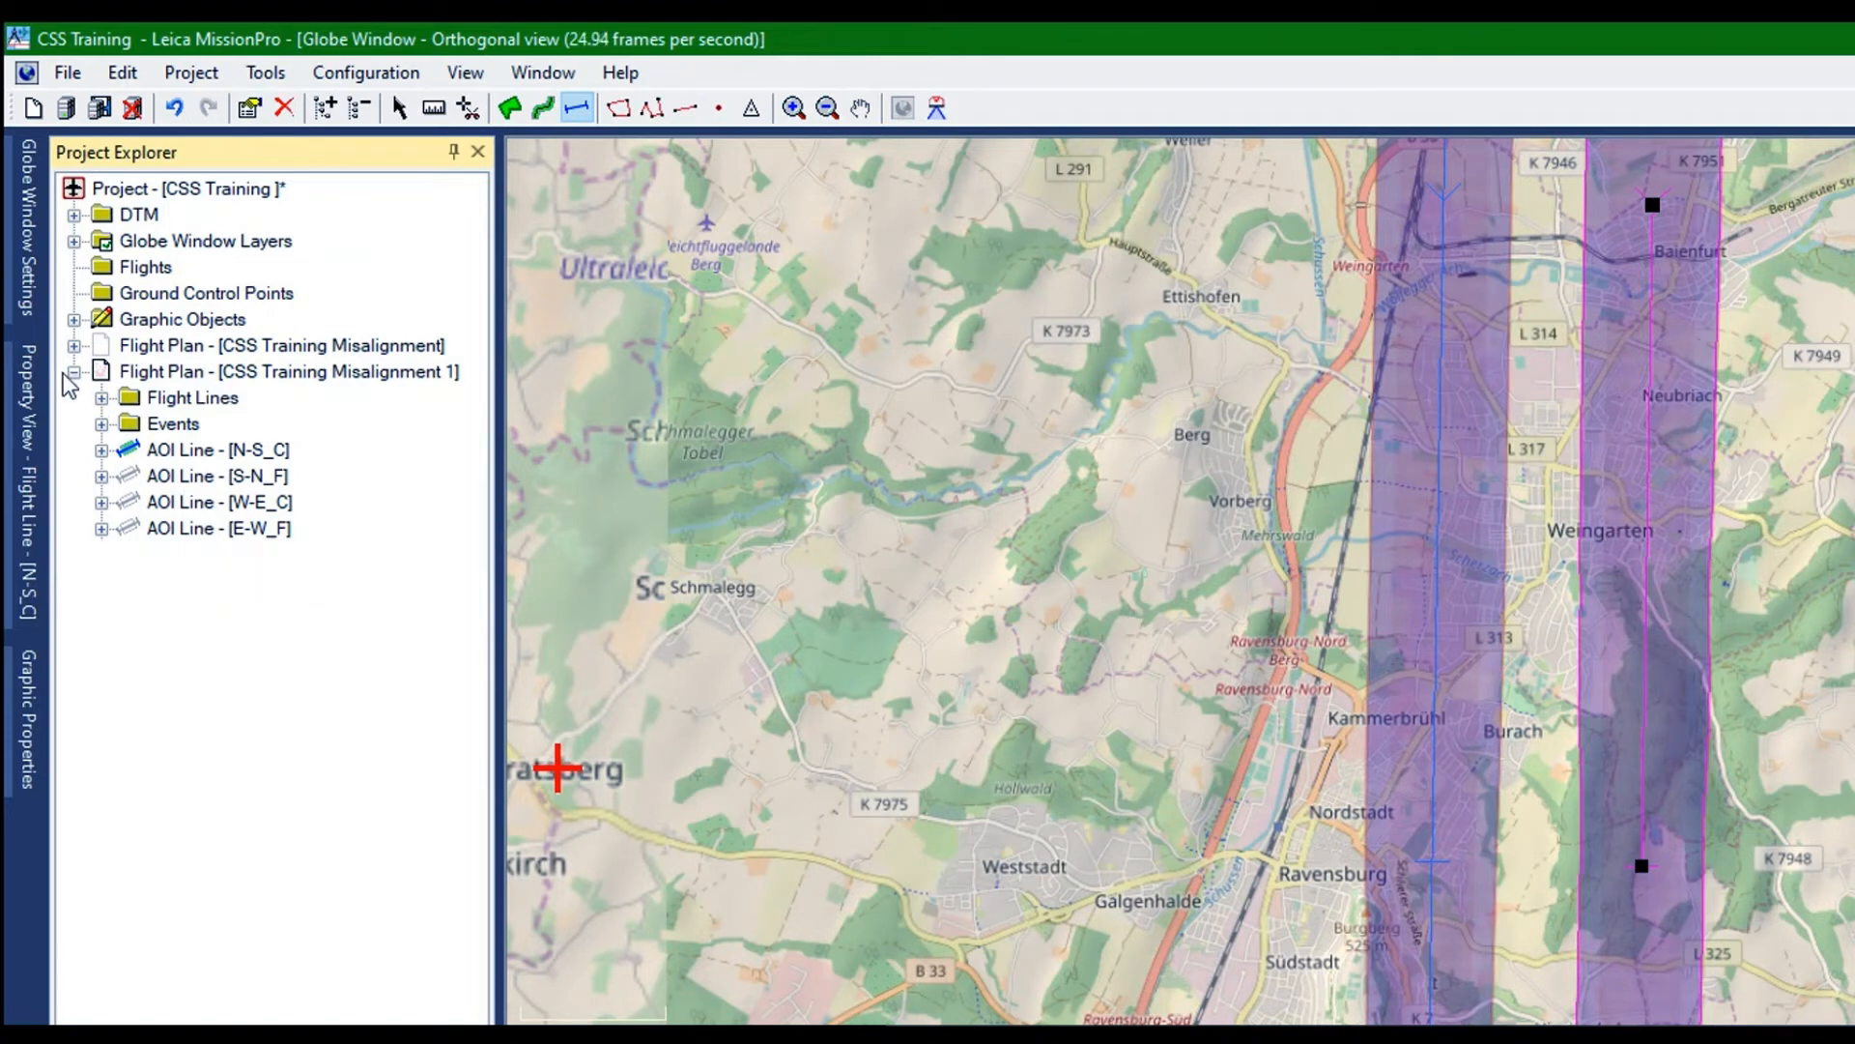
Duplicate the flight plan CSS Training Misalignment and make the duplicate the active flight plan
{"action": "left_click", "coordinate": [101, 344]}
{"action": "right_click", "coordinate": [132, 235]}
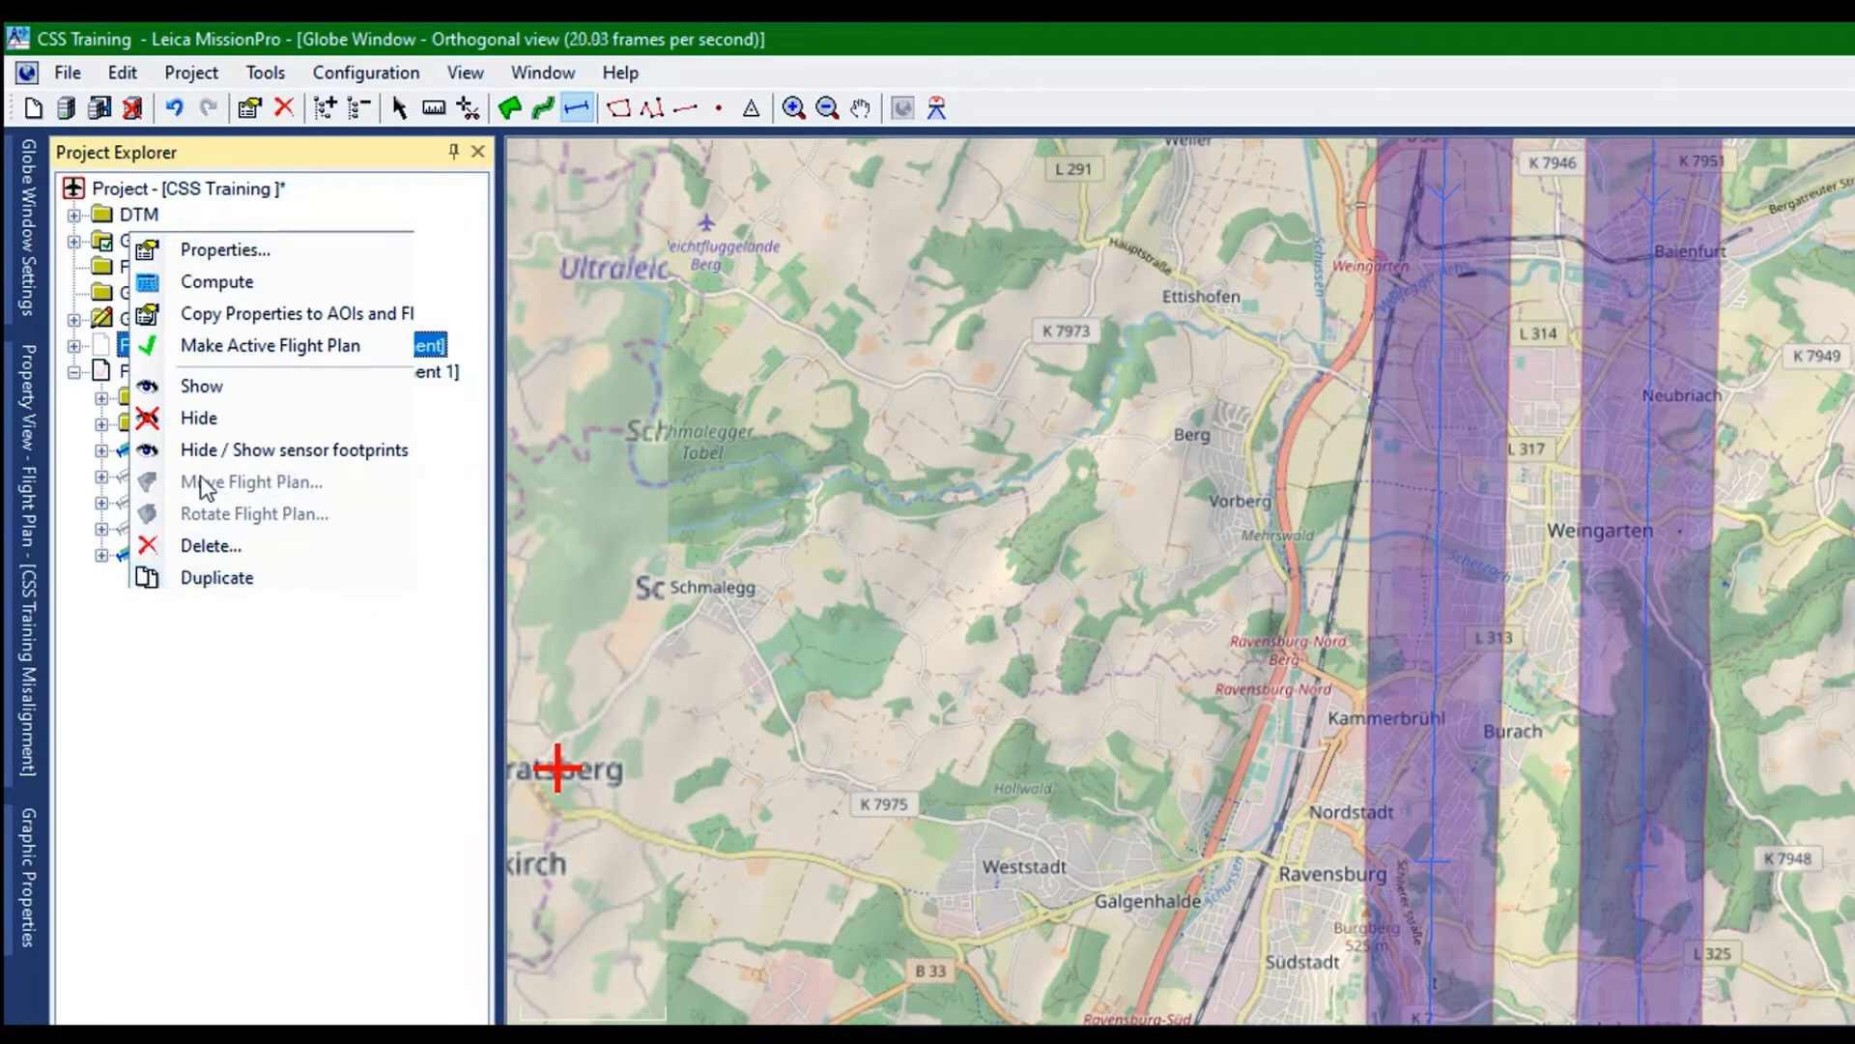
{"action": "left_click", "coordinate": [198, 577]}
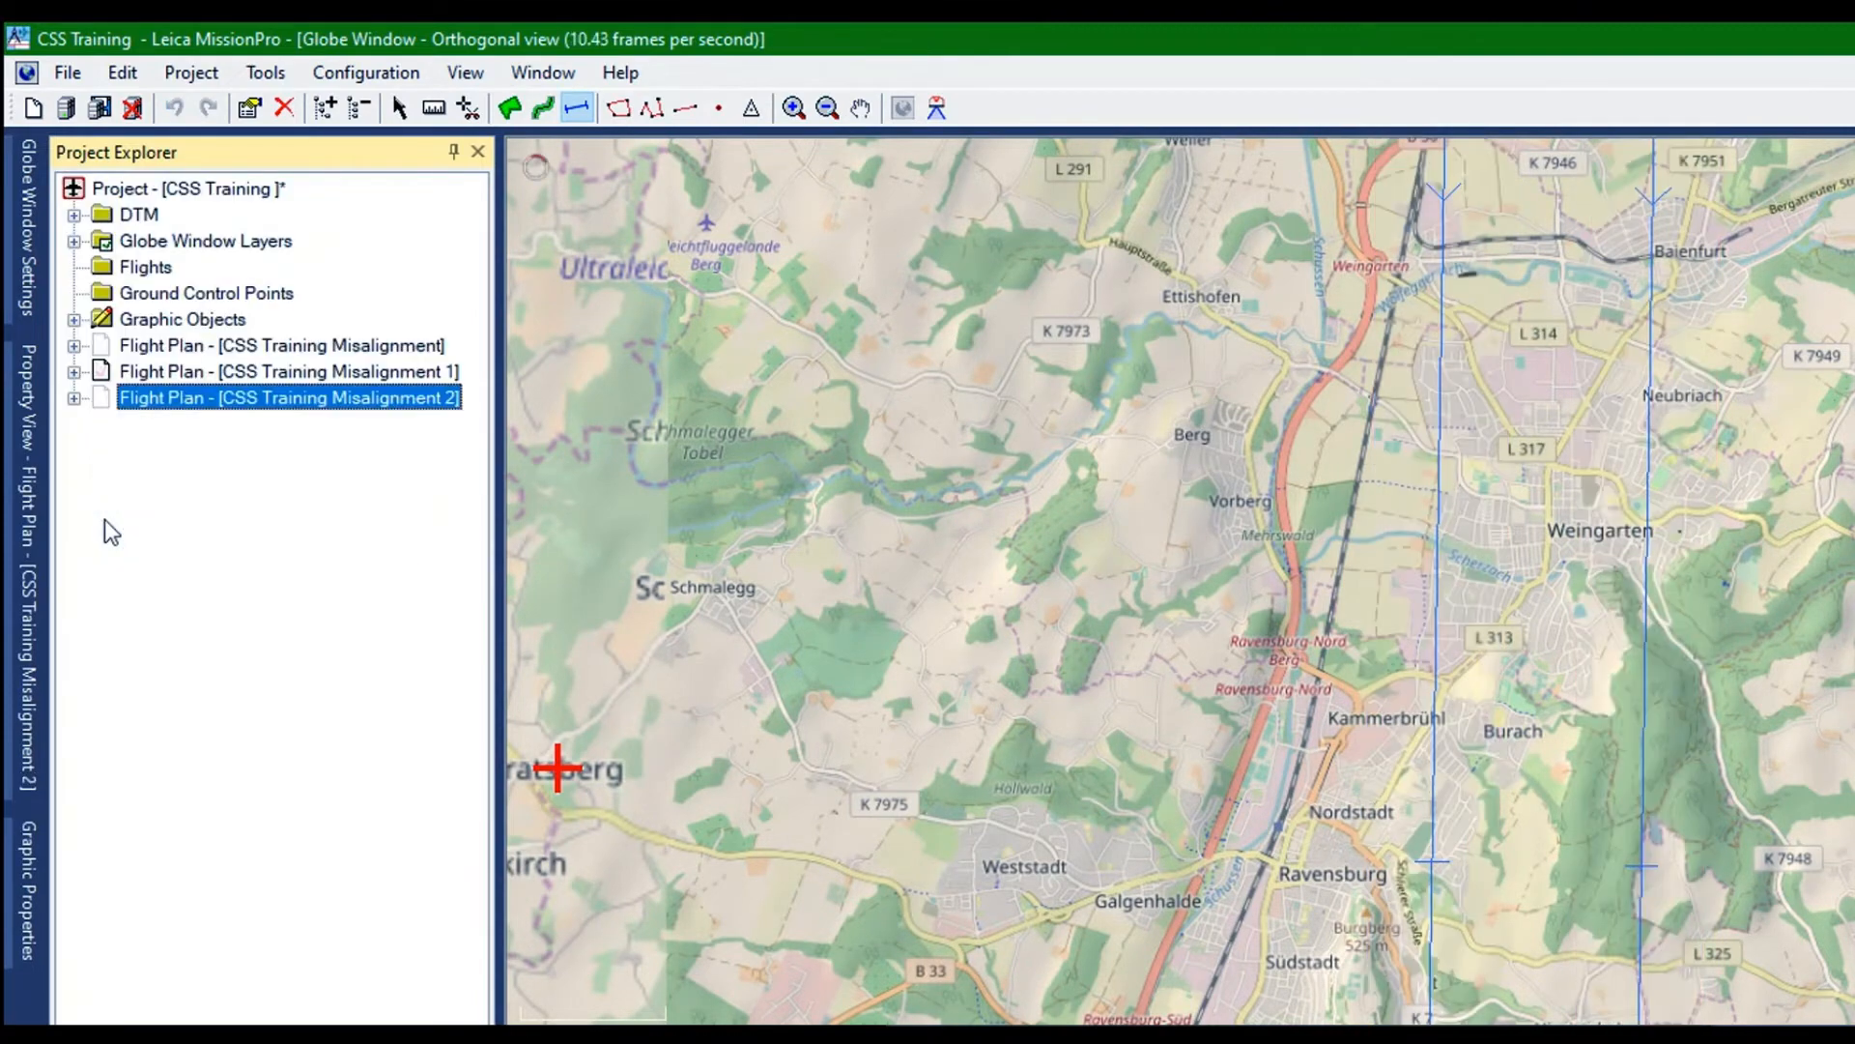
{"action": "right_click", "coordinate": [142, 269]}
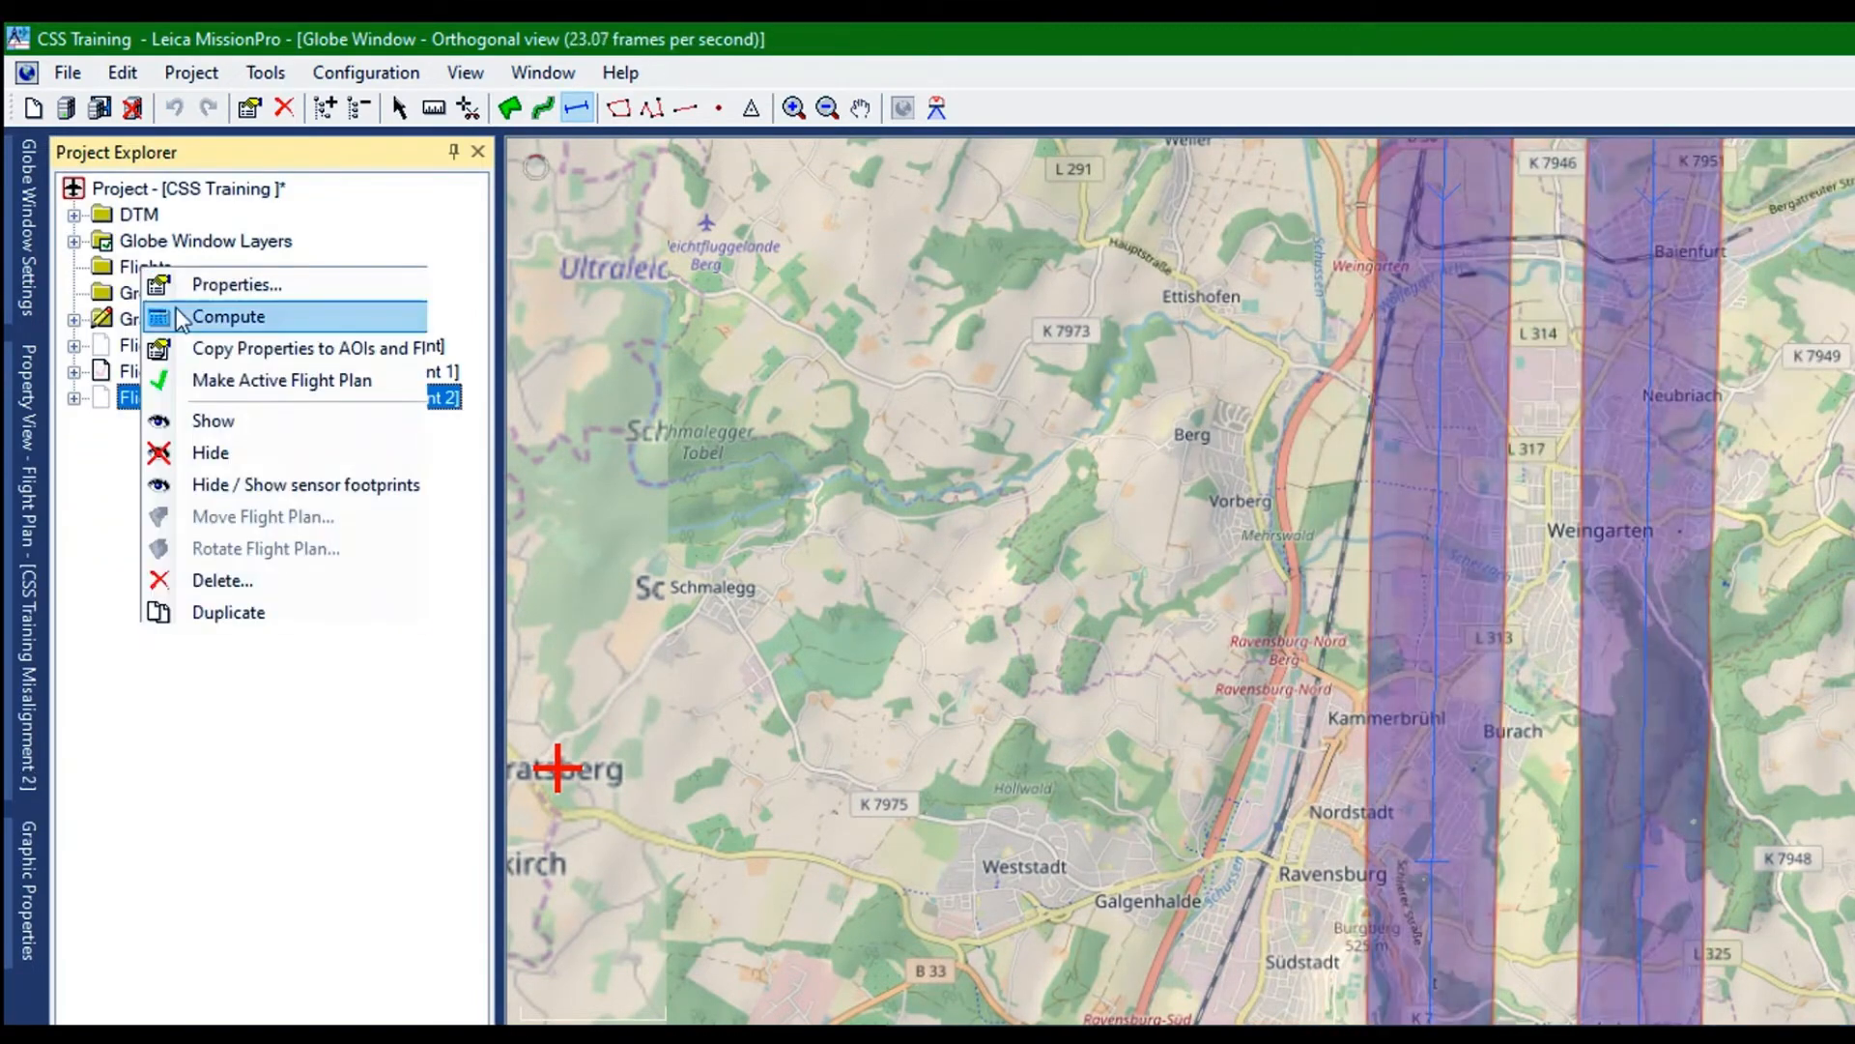
{"action": "left_click", "coordinate": [169, 377]}
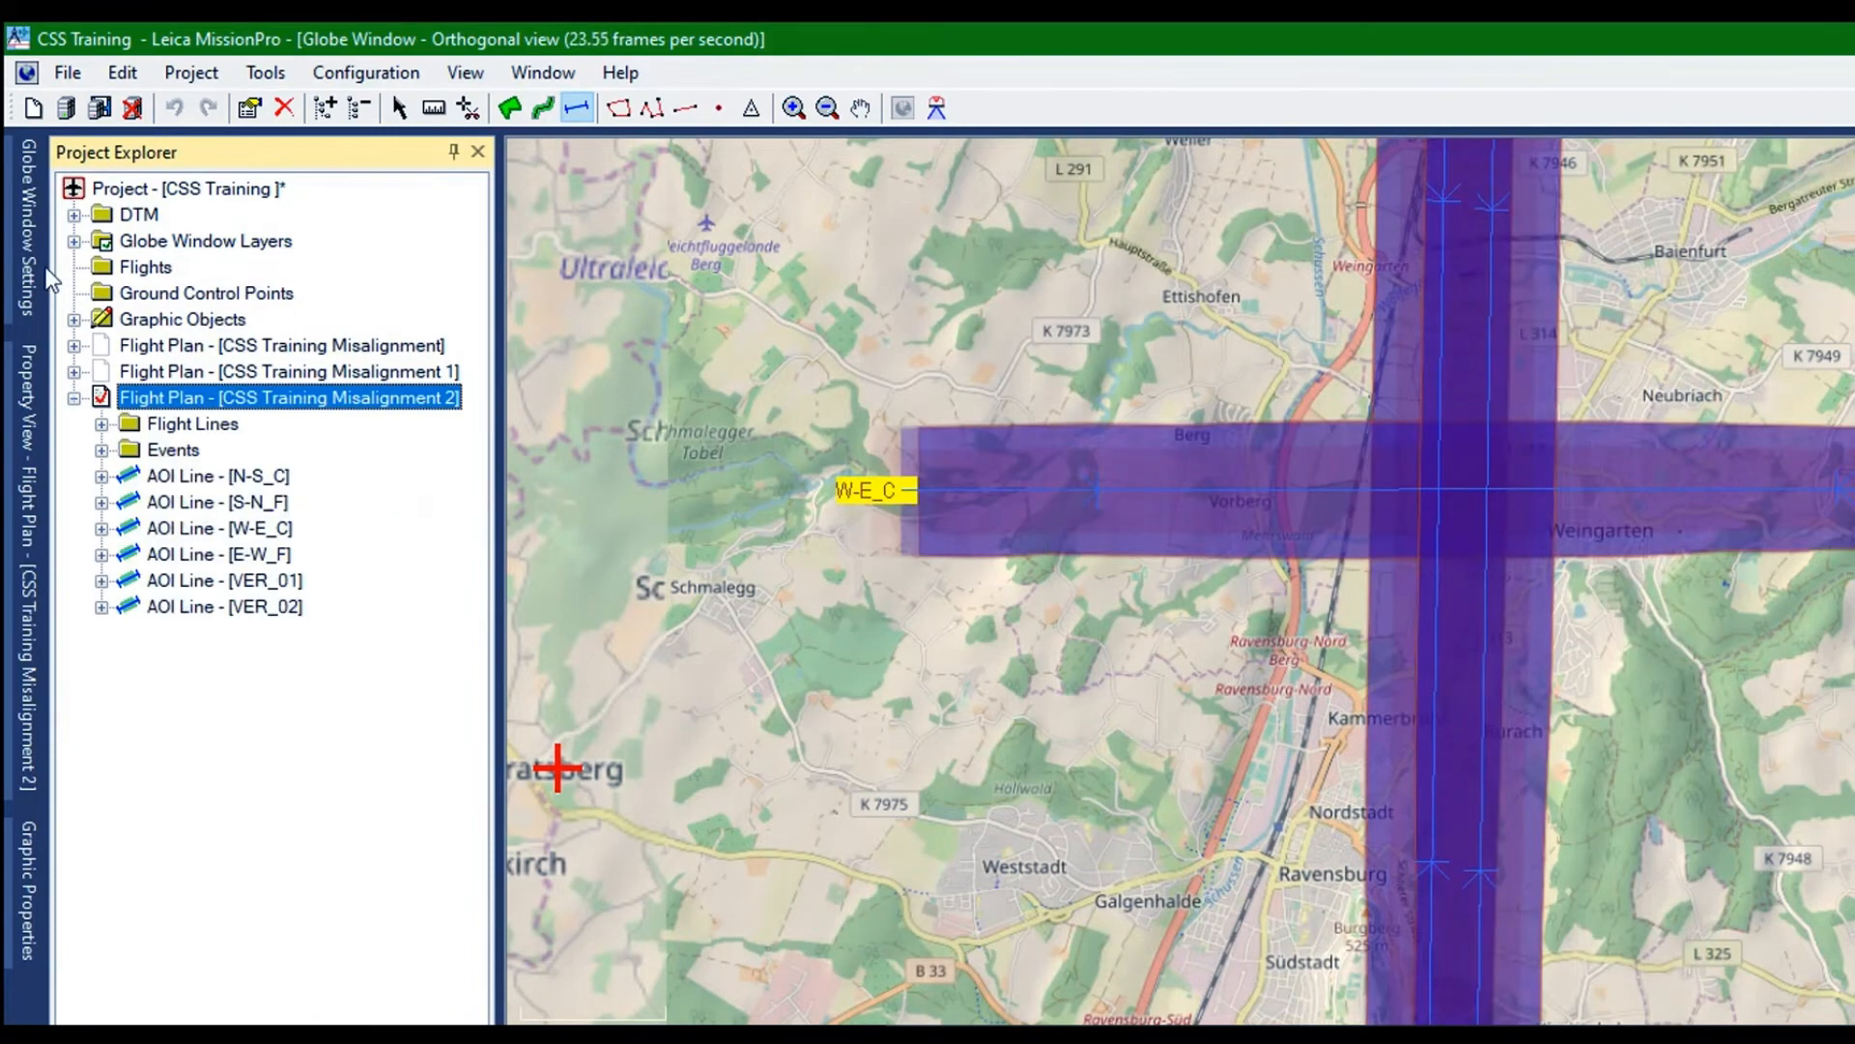
Delete the flight lines VER_01 and VER_02 from the flight plan CSS Training Misalignment 2
{"action": "left_click", "coordinate": [188, 423]}
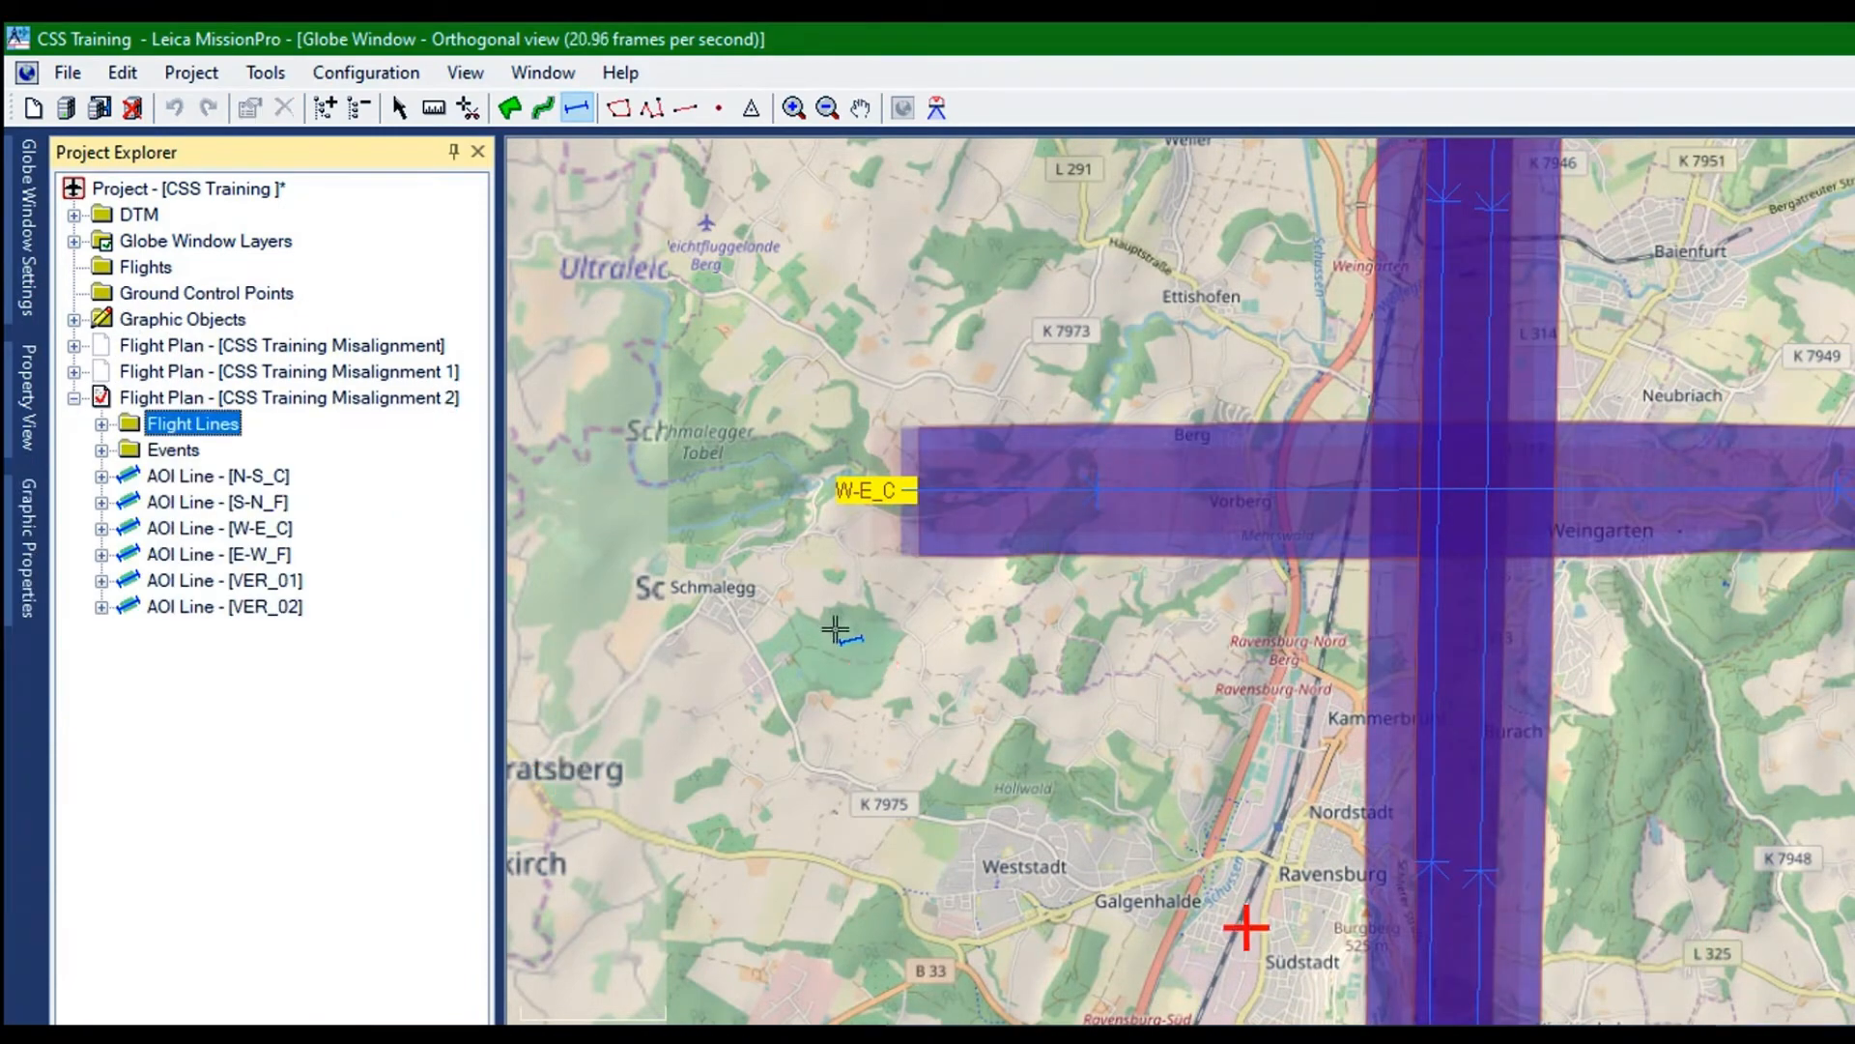
{"action": "left_click", "coordinate": [1256, 1003]}
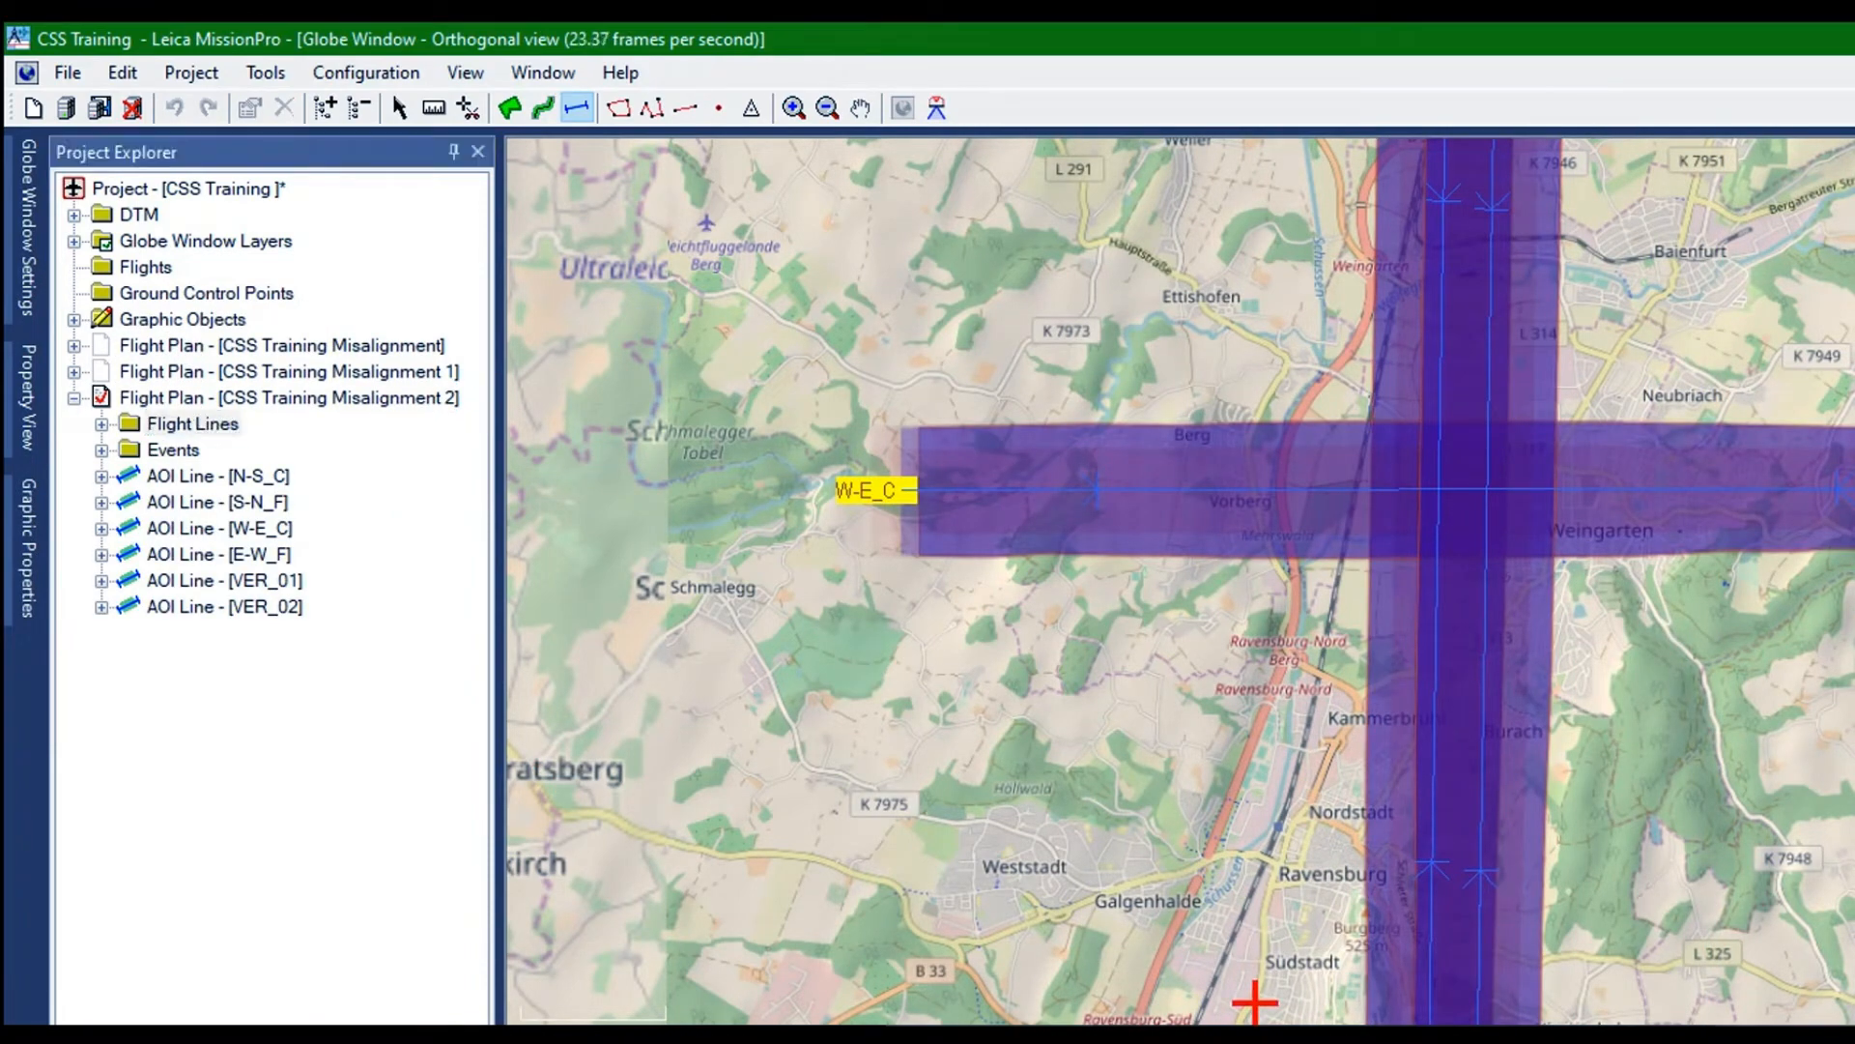
{"action": "key", "text": "Delete"}
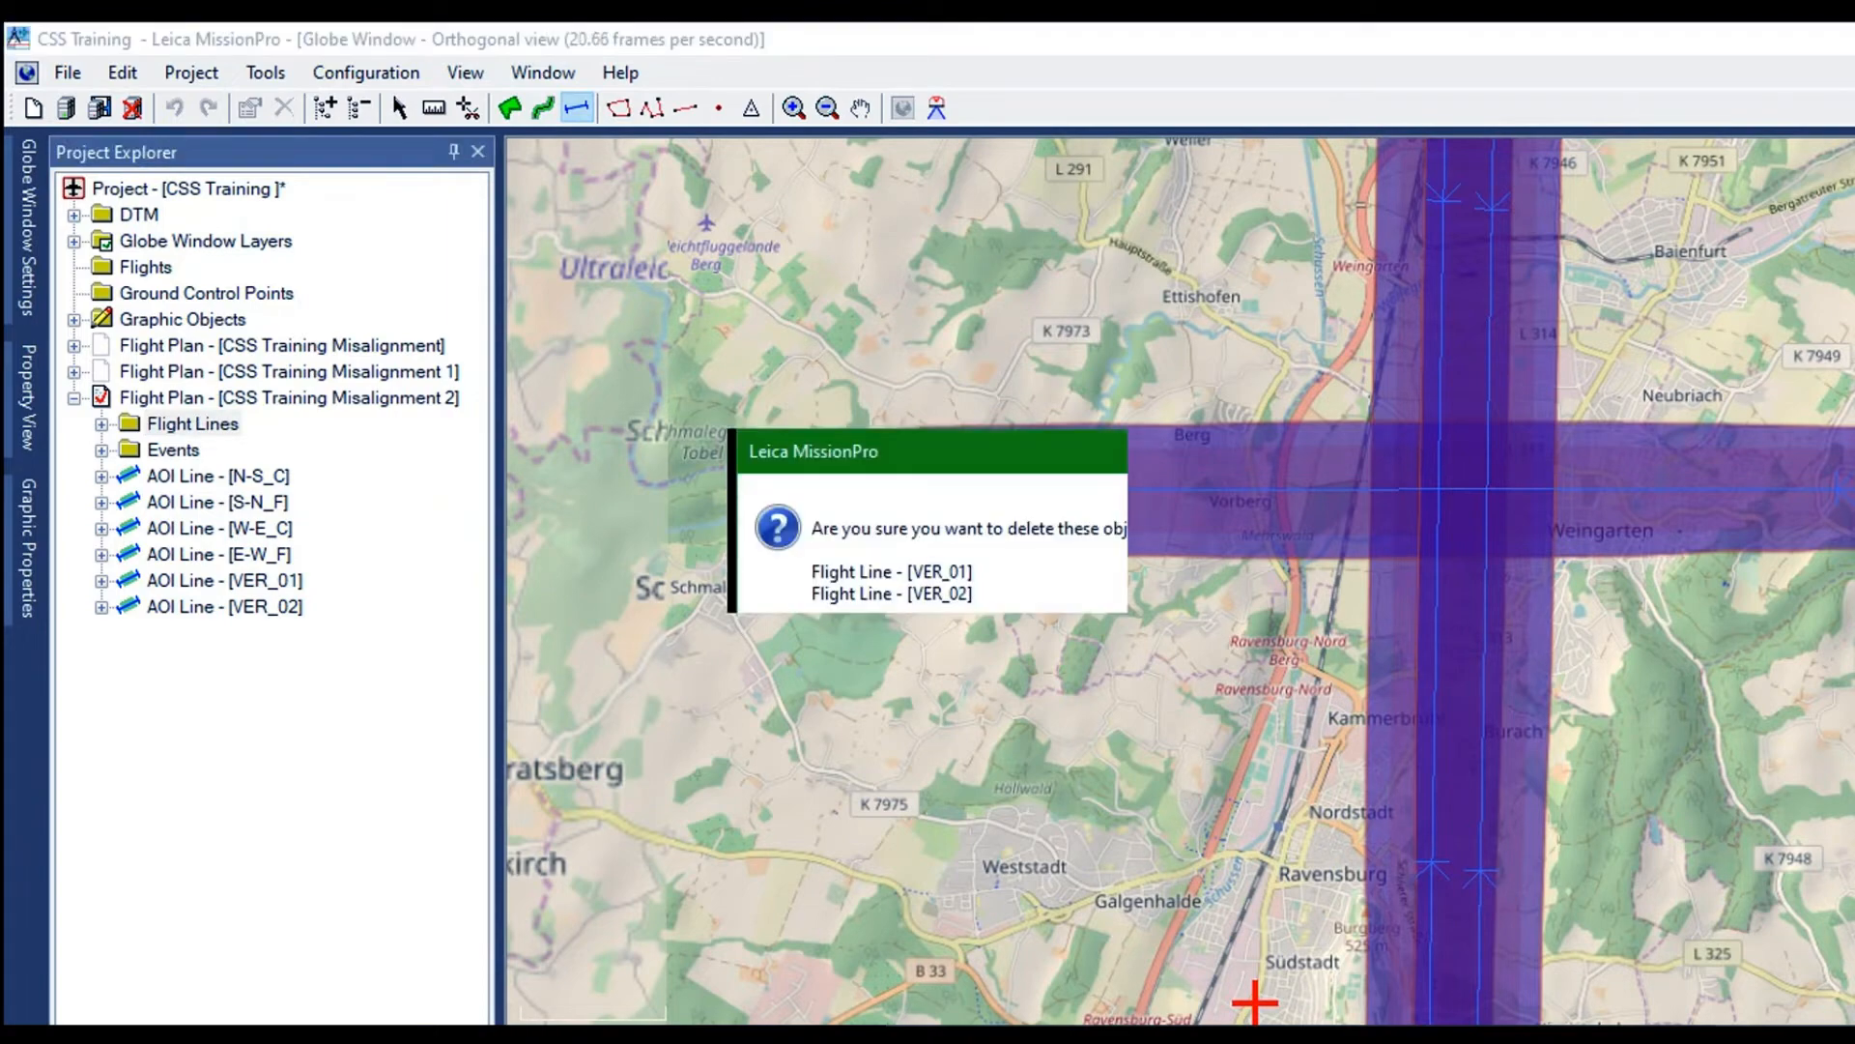
{"action": "key", "text": "Return"}
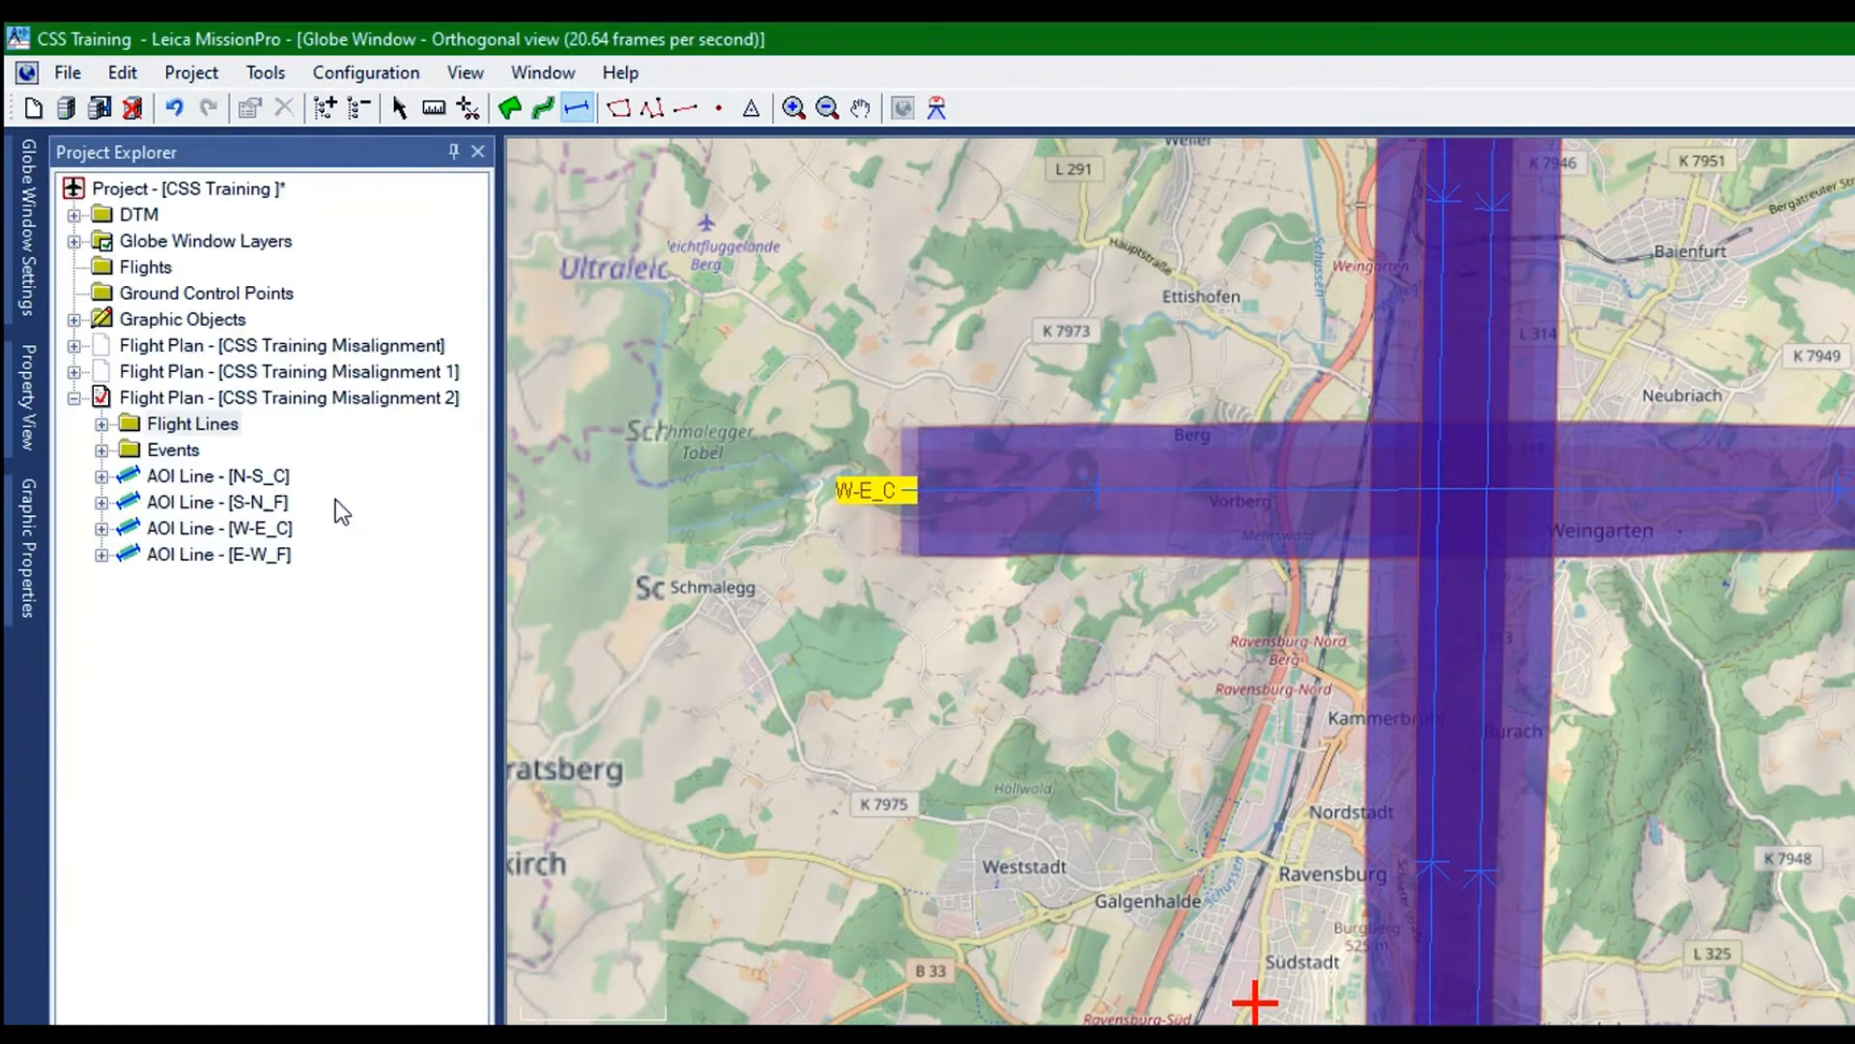
Add one parallel line to the right of AOI line N-S_C, using constant across-track spacing with a sidelap of -37 %
{"action": "right_click", "coordinate": [135, 321]}
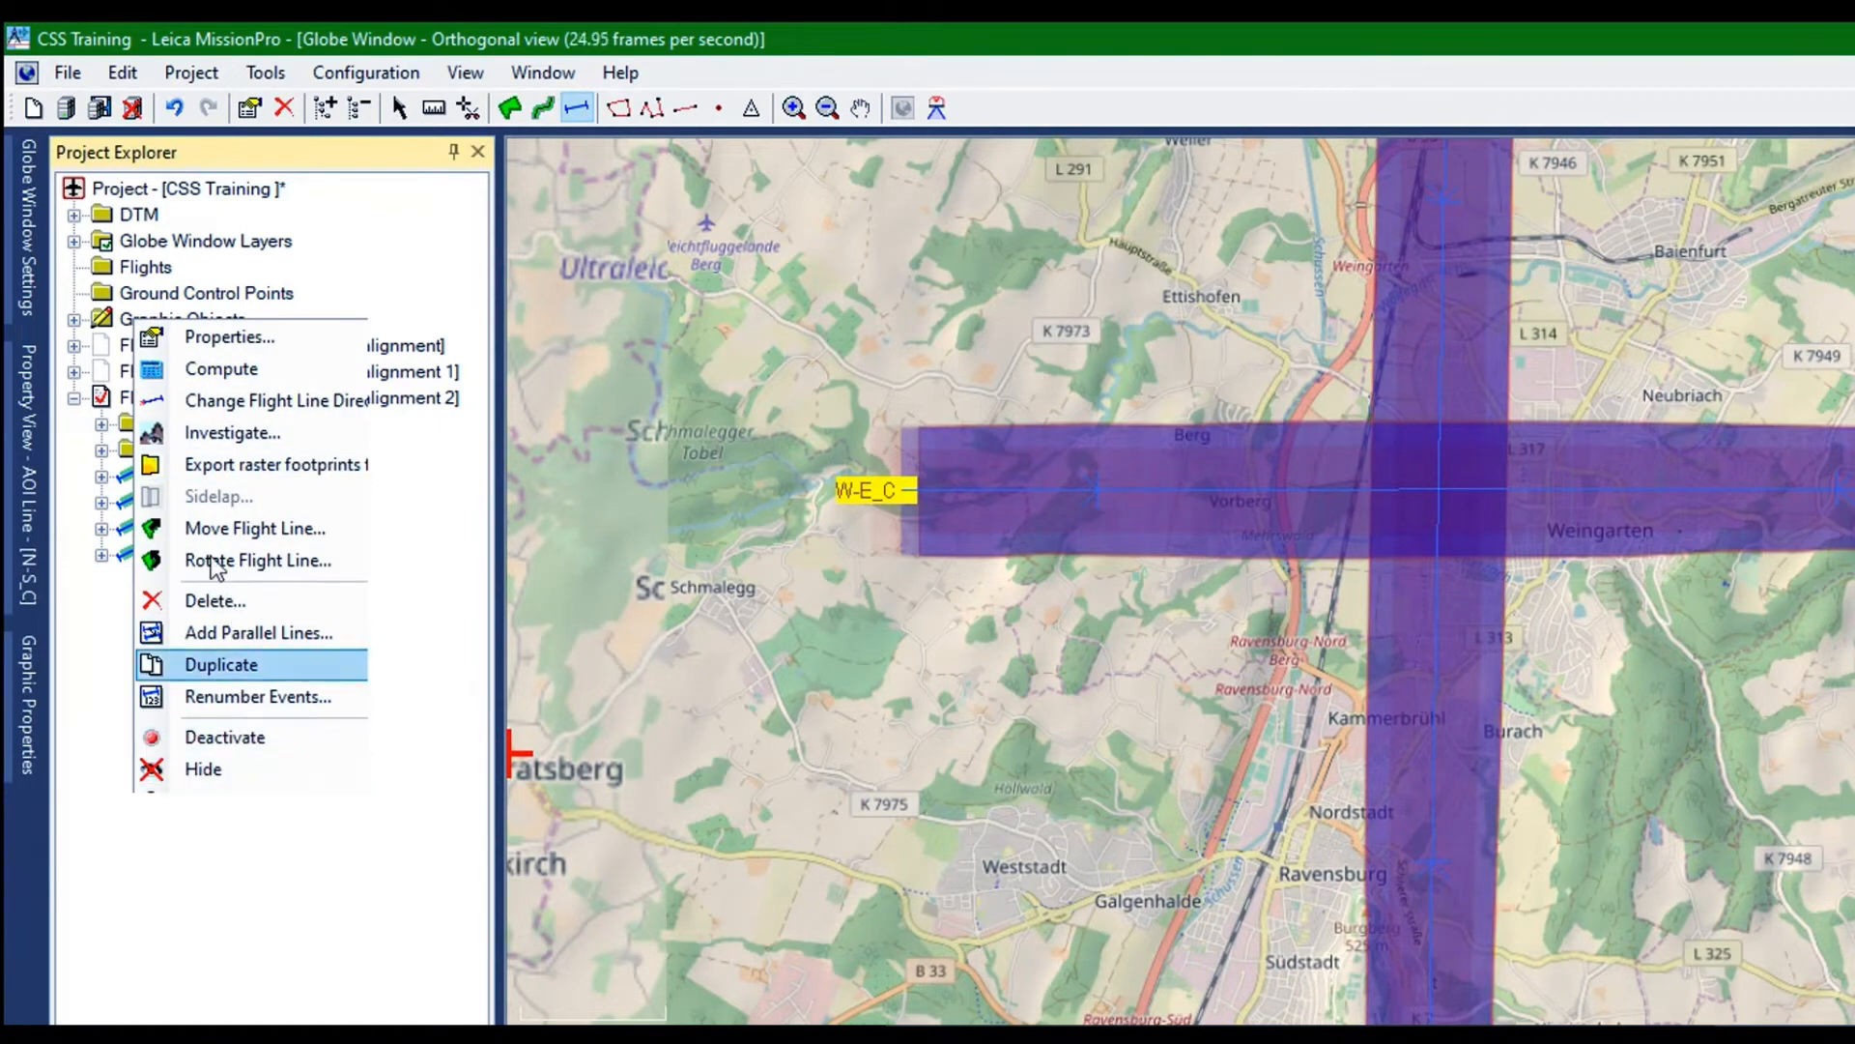
{"action": "key", "text": "Up"}
{"action": "key", "text": "Return"}
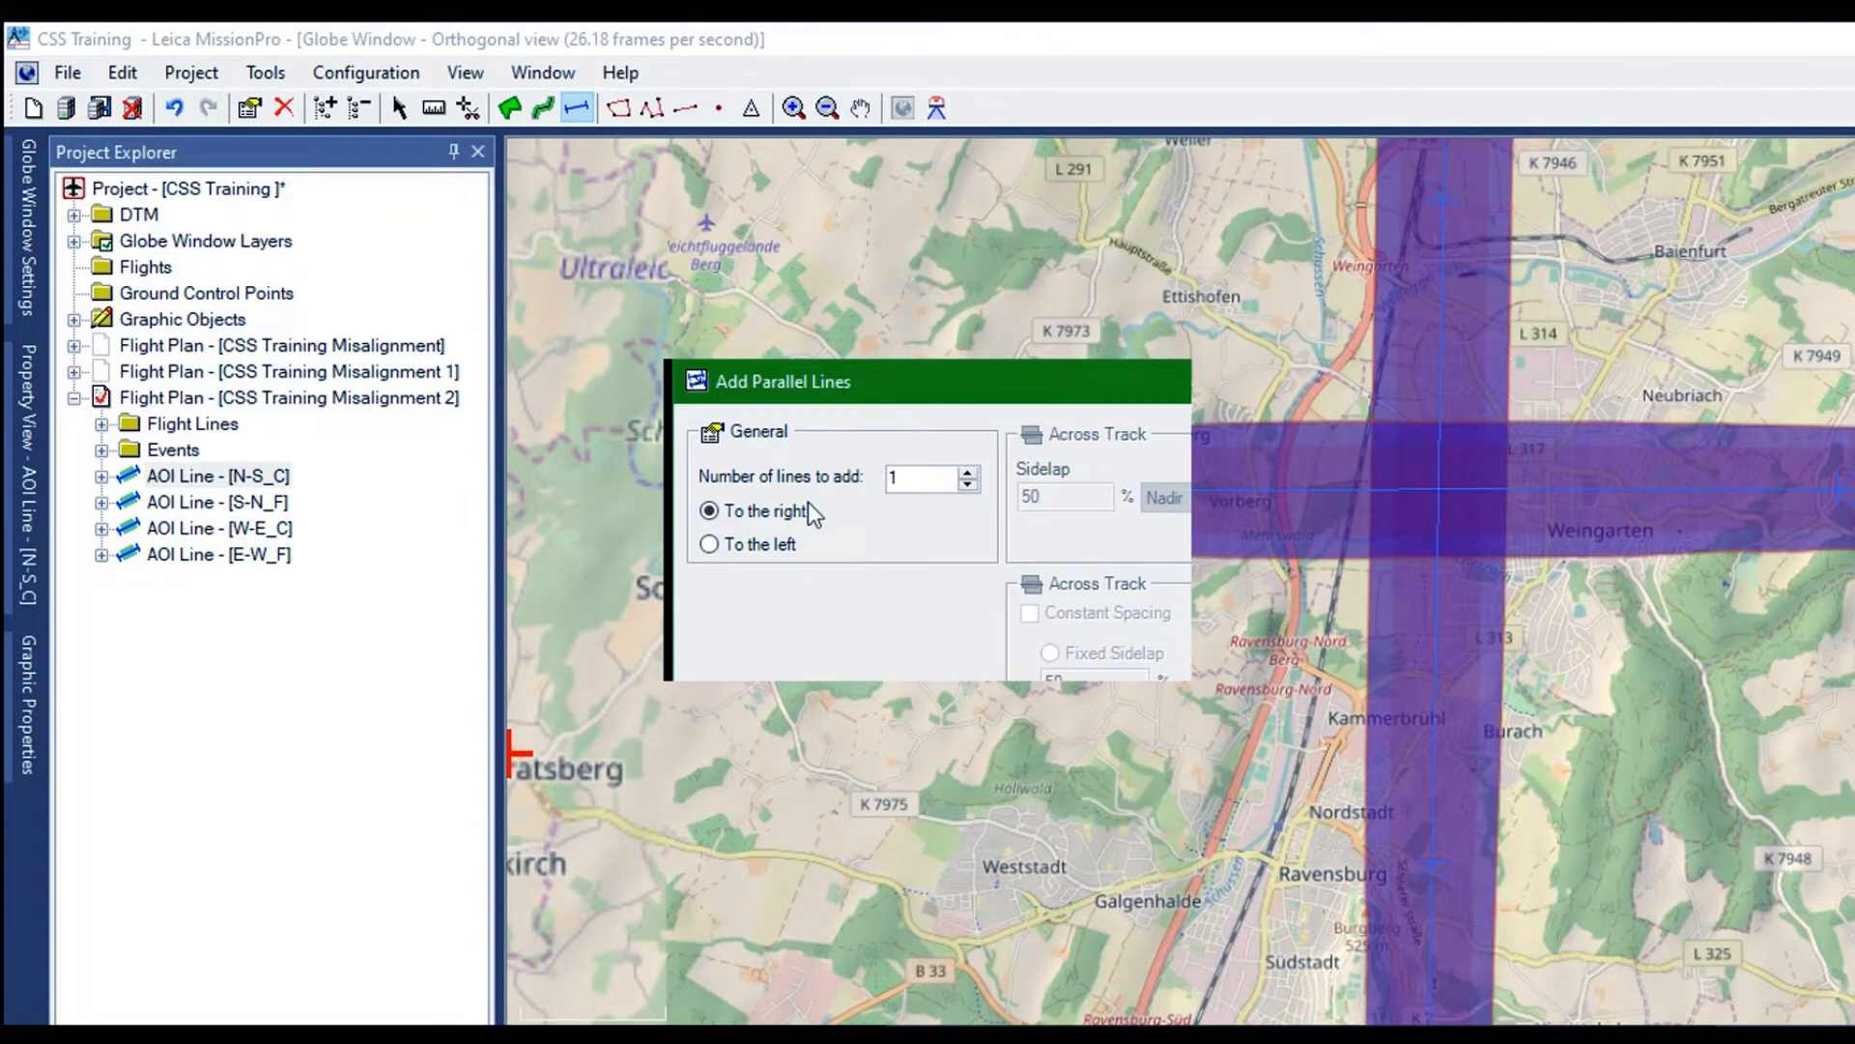
{"action": "left_click", "coordinate": [1121, 612]}
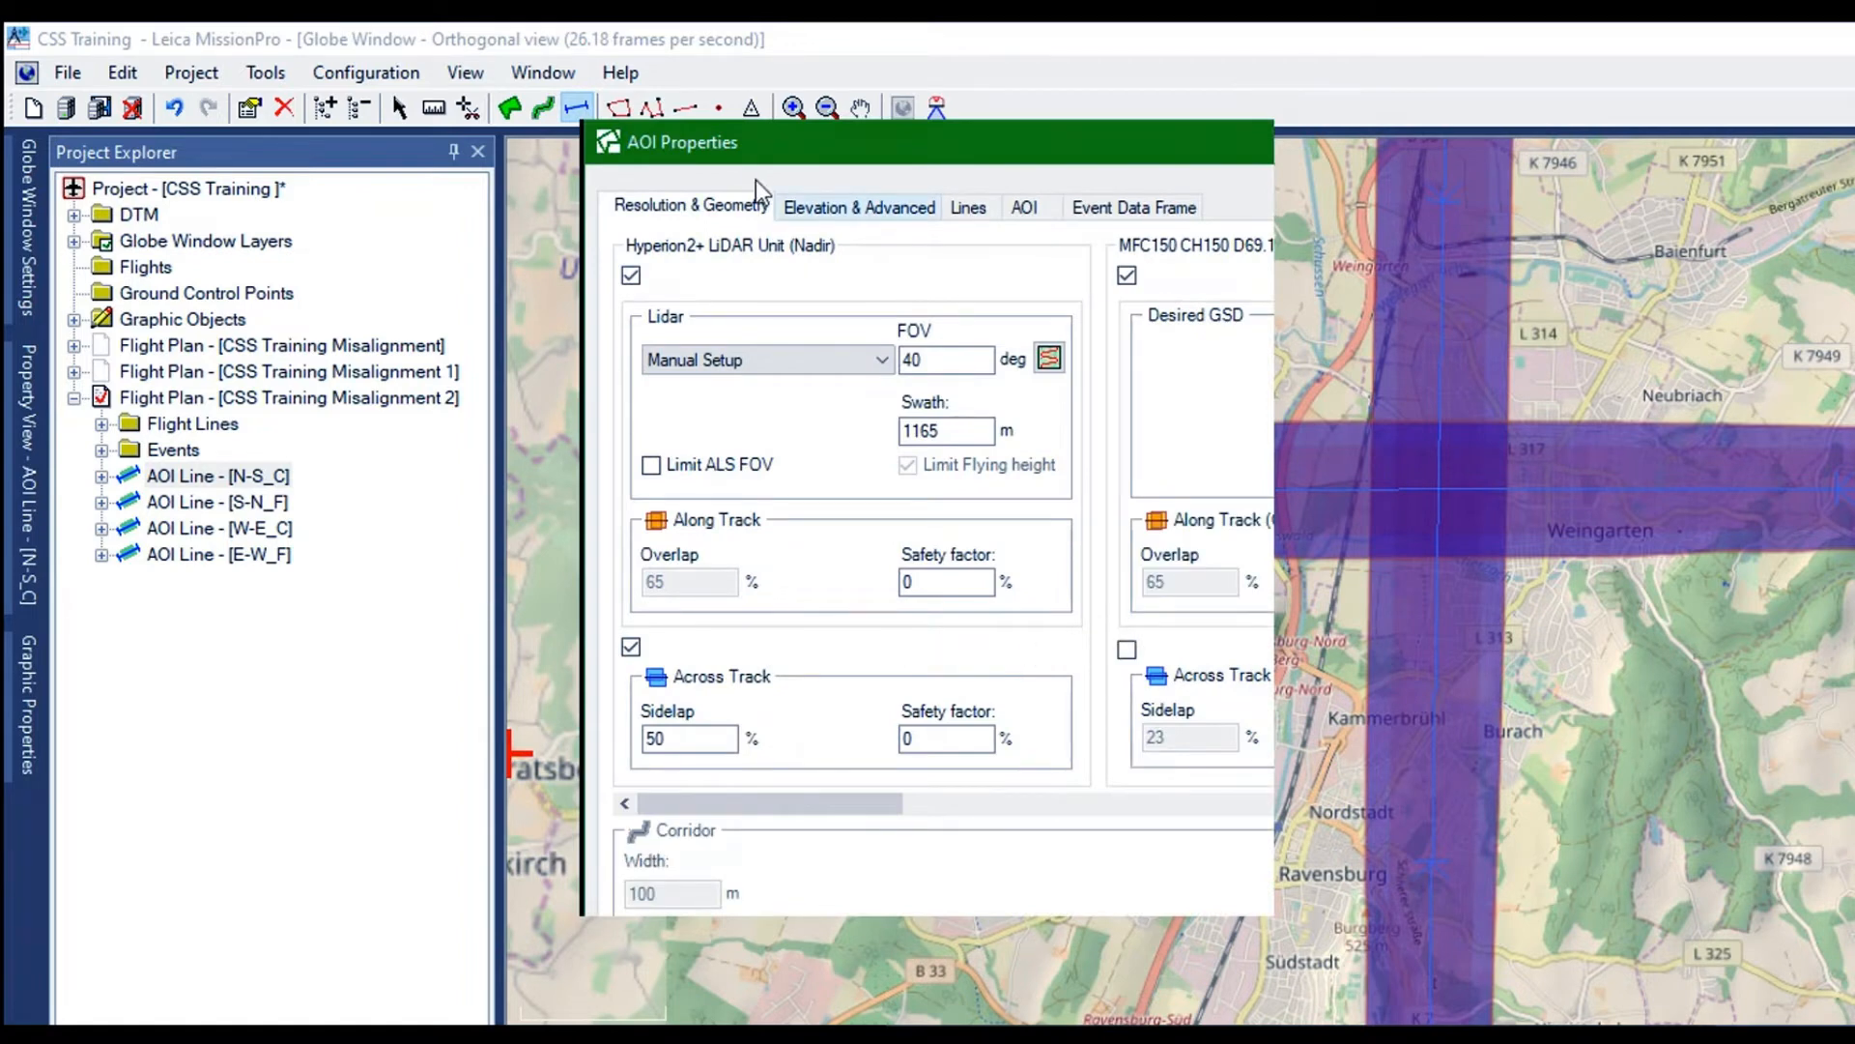
{"action": "left_click", "coordinate": [787, 204]}
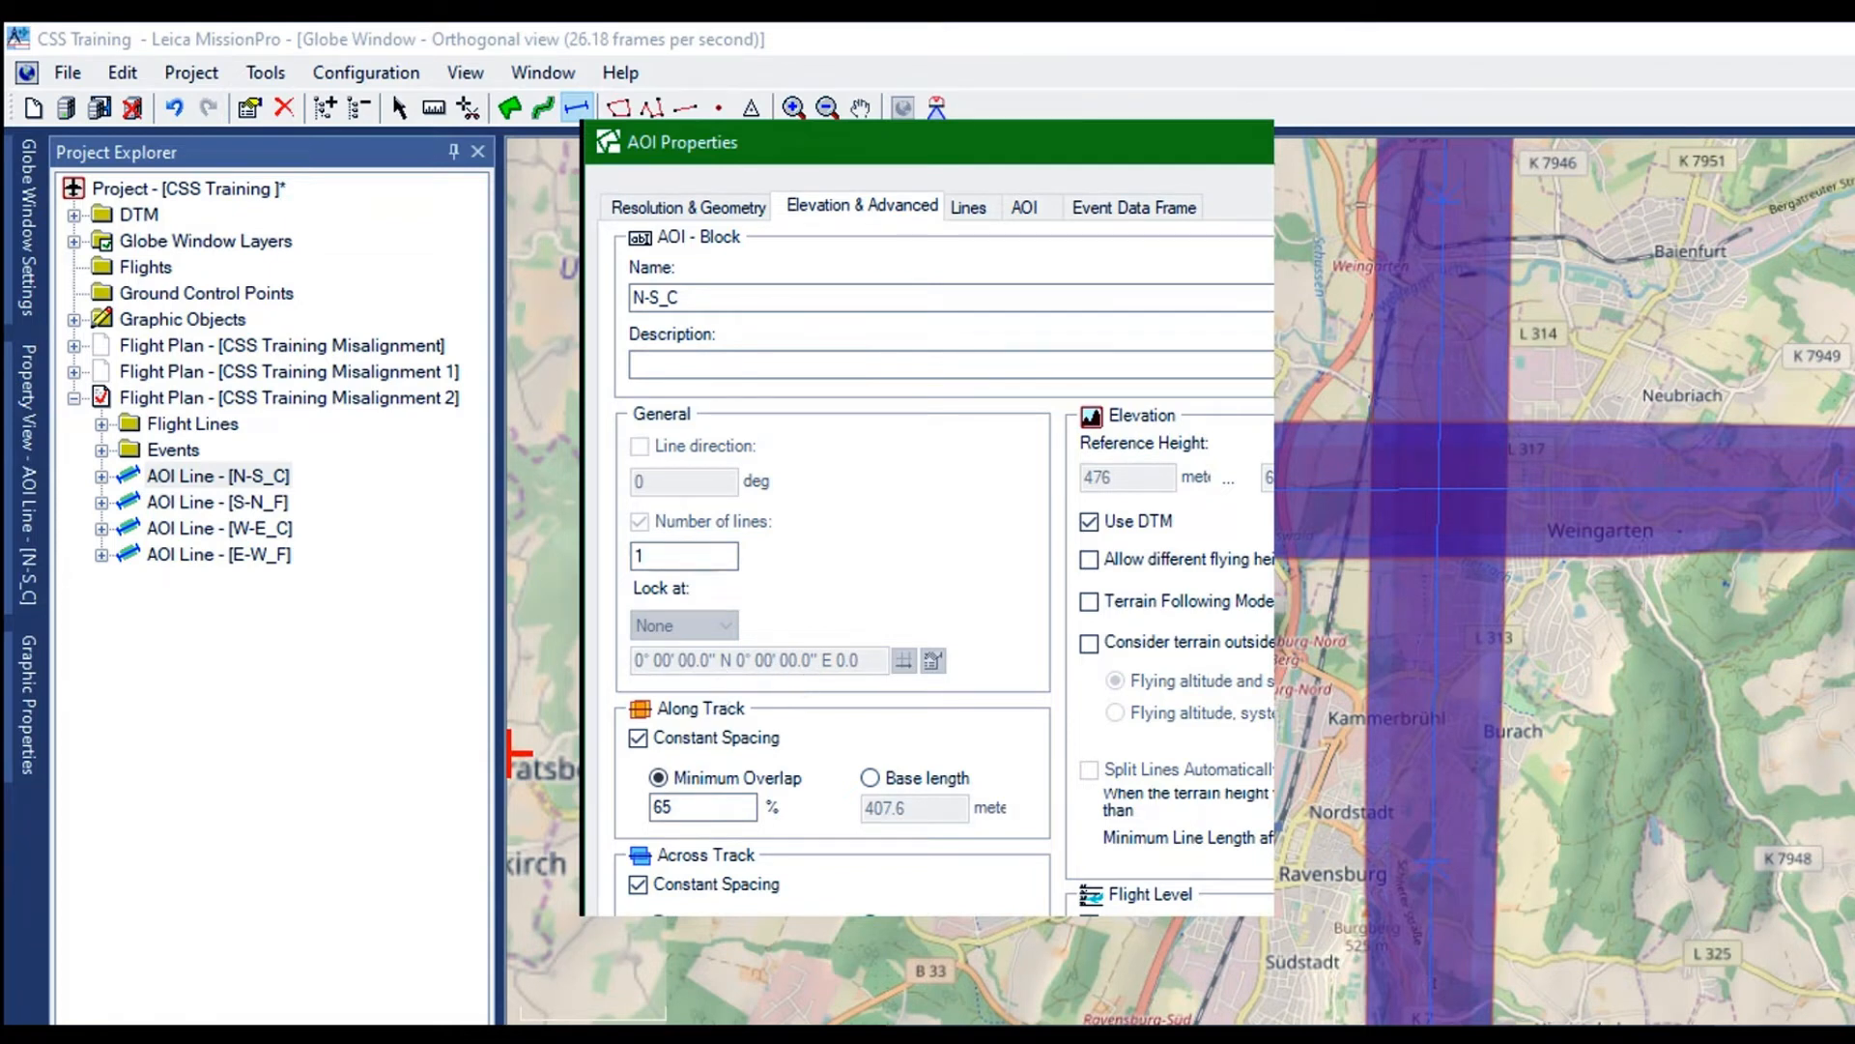
{"action": "left_click", "coordinate": [930, 879]}
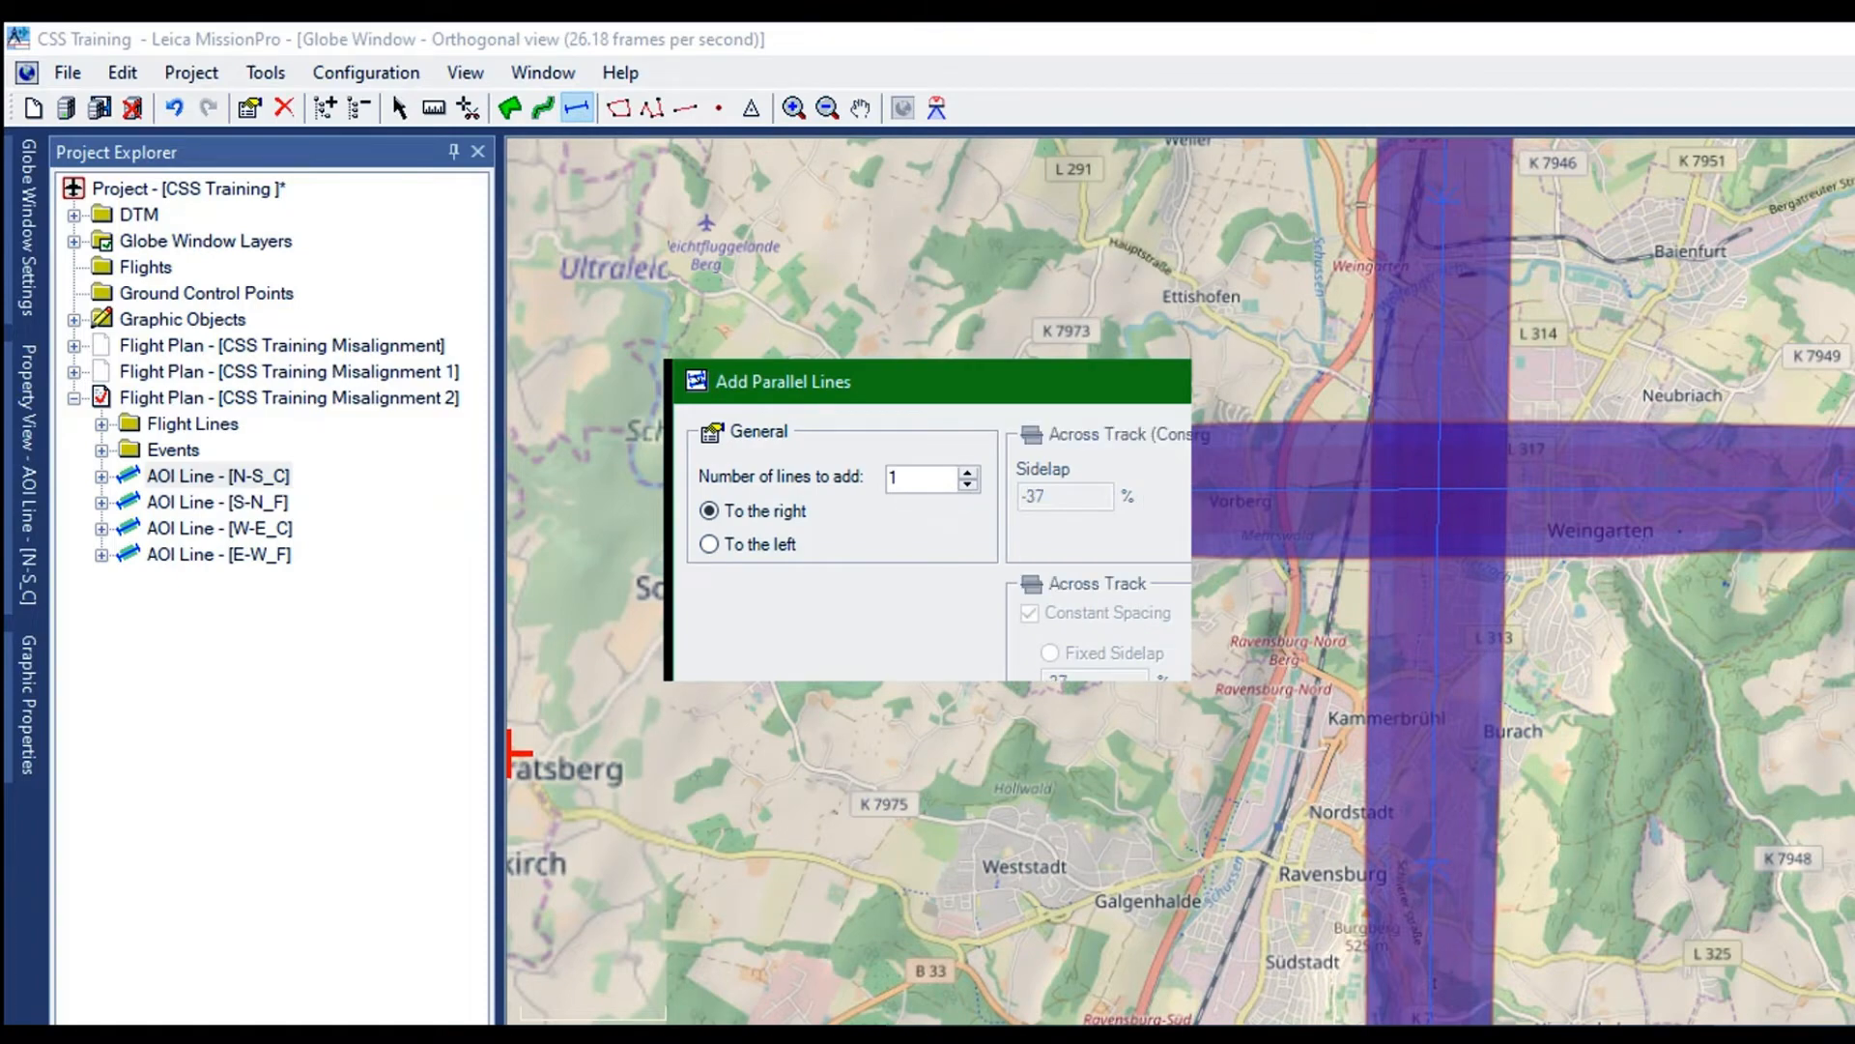
{"action": "left_click", "coordinate": [721, 650]}
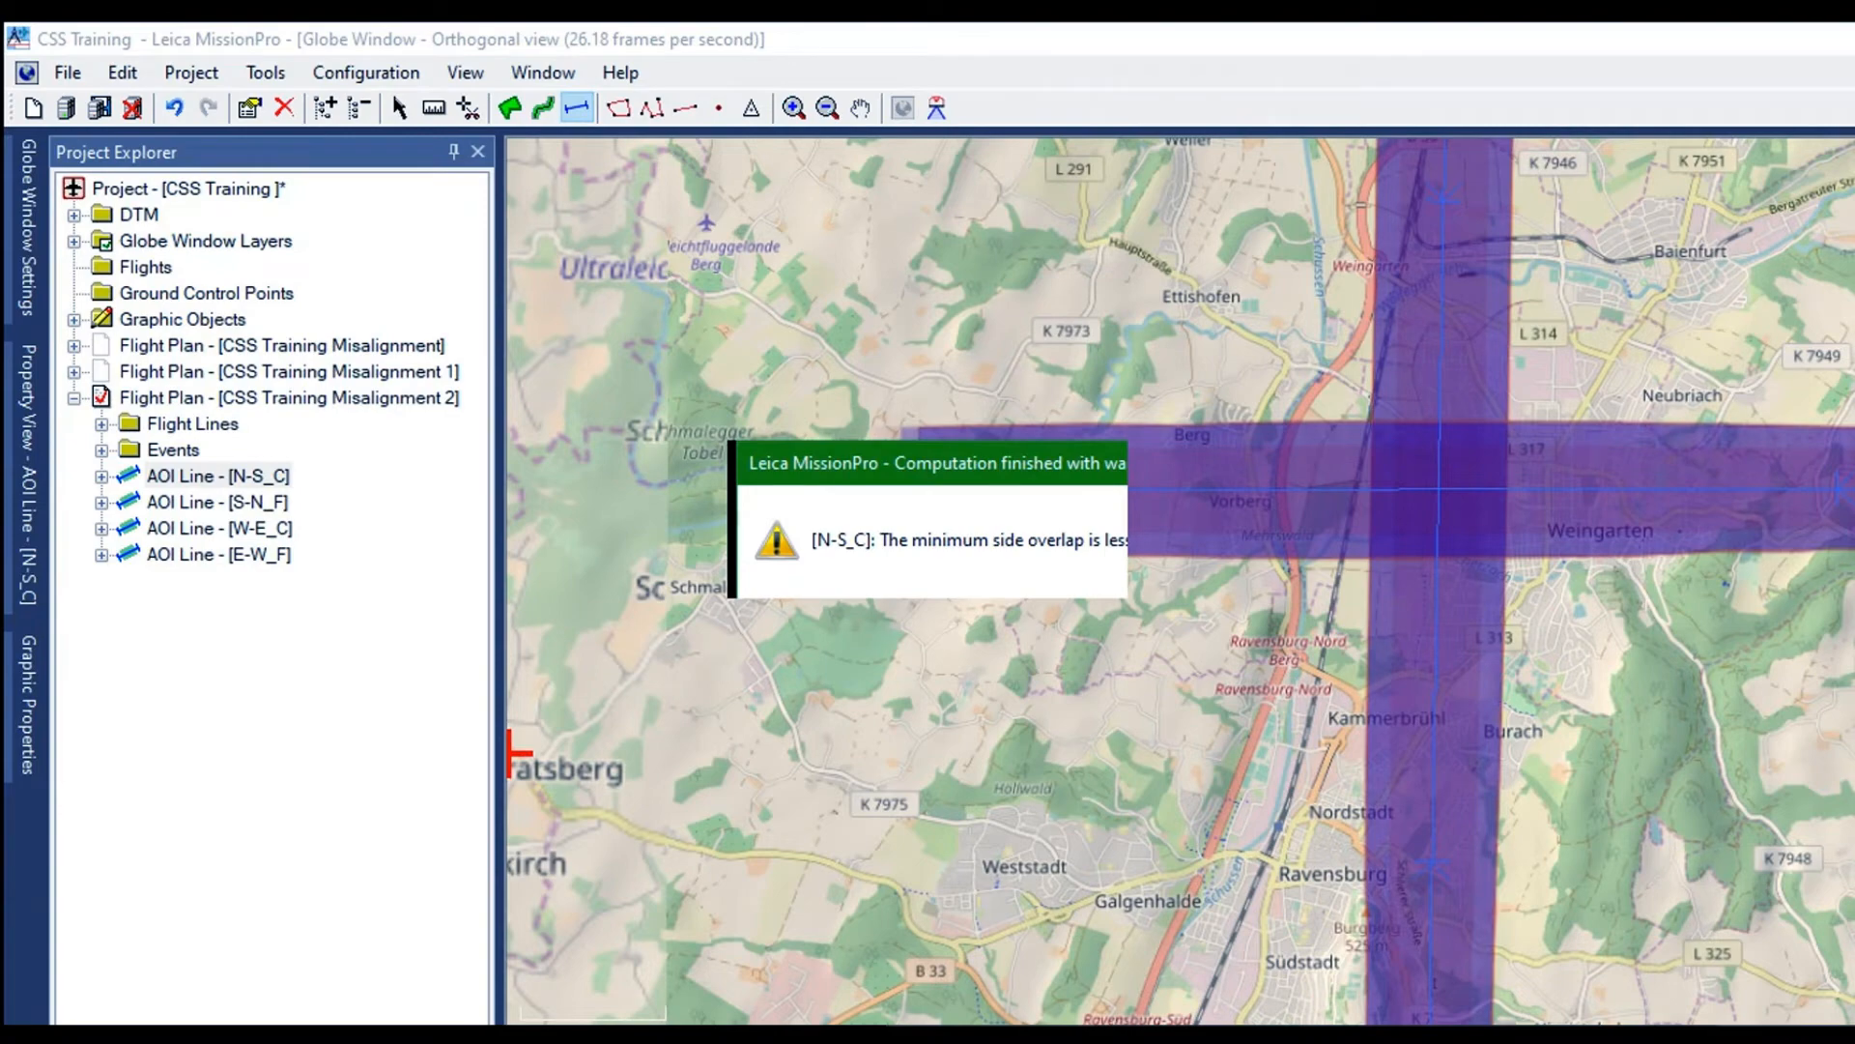
{"action": "left_click", "coordinate": [1051, 568]}
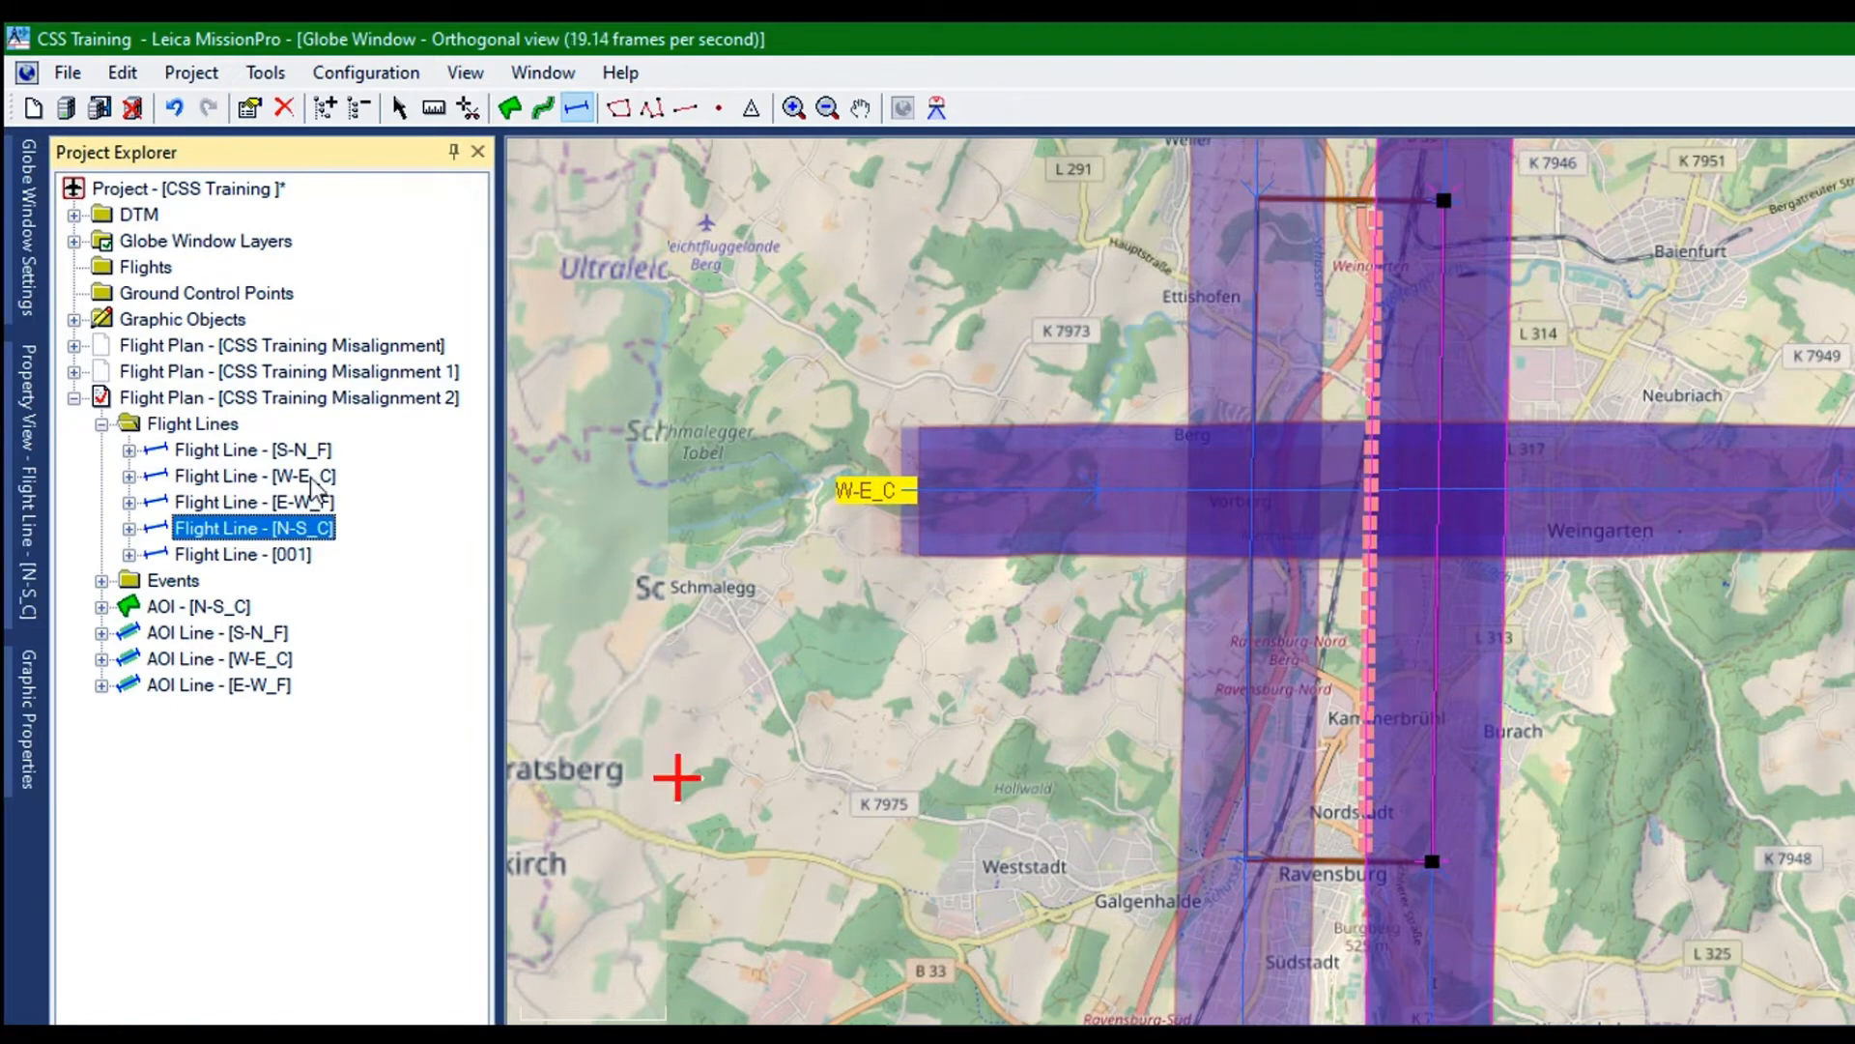
List the flight lines of AOI N-S_C and measure the distance between its two parallel lines near Ravensburg
{"action": "left_click", "coordinate": [190, 606]}
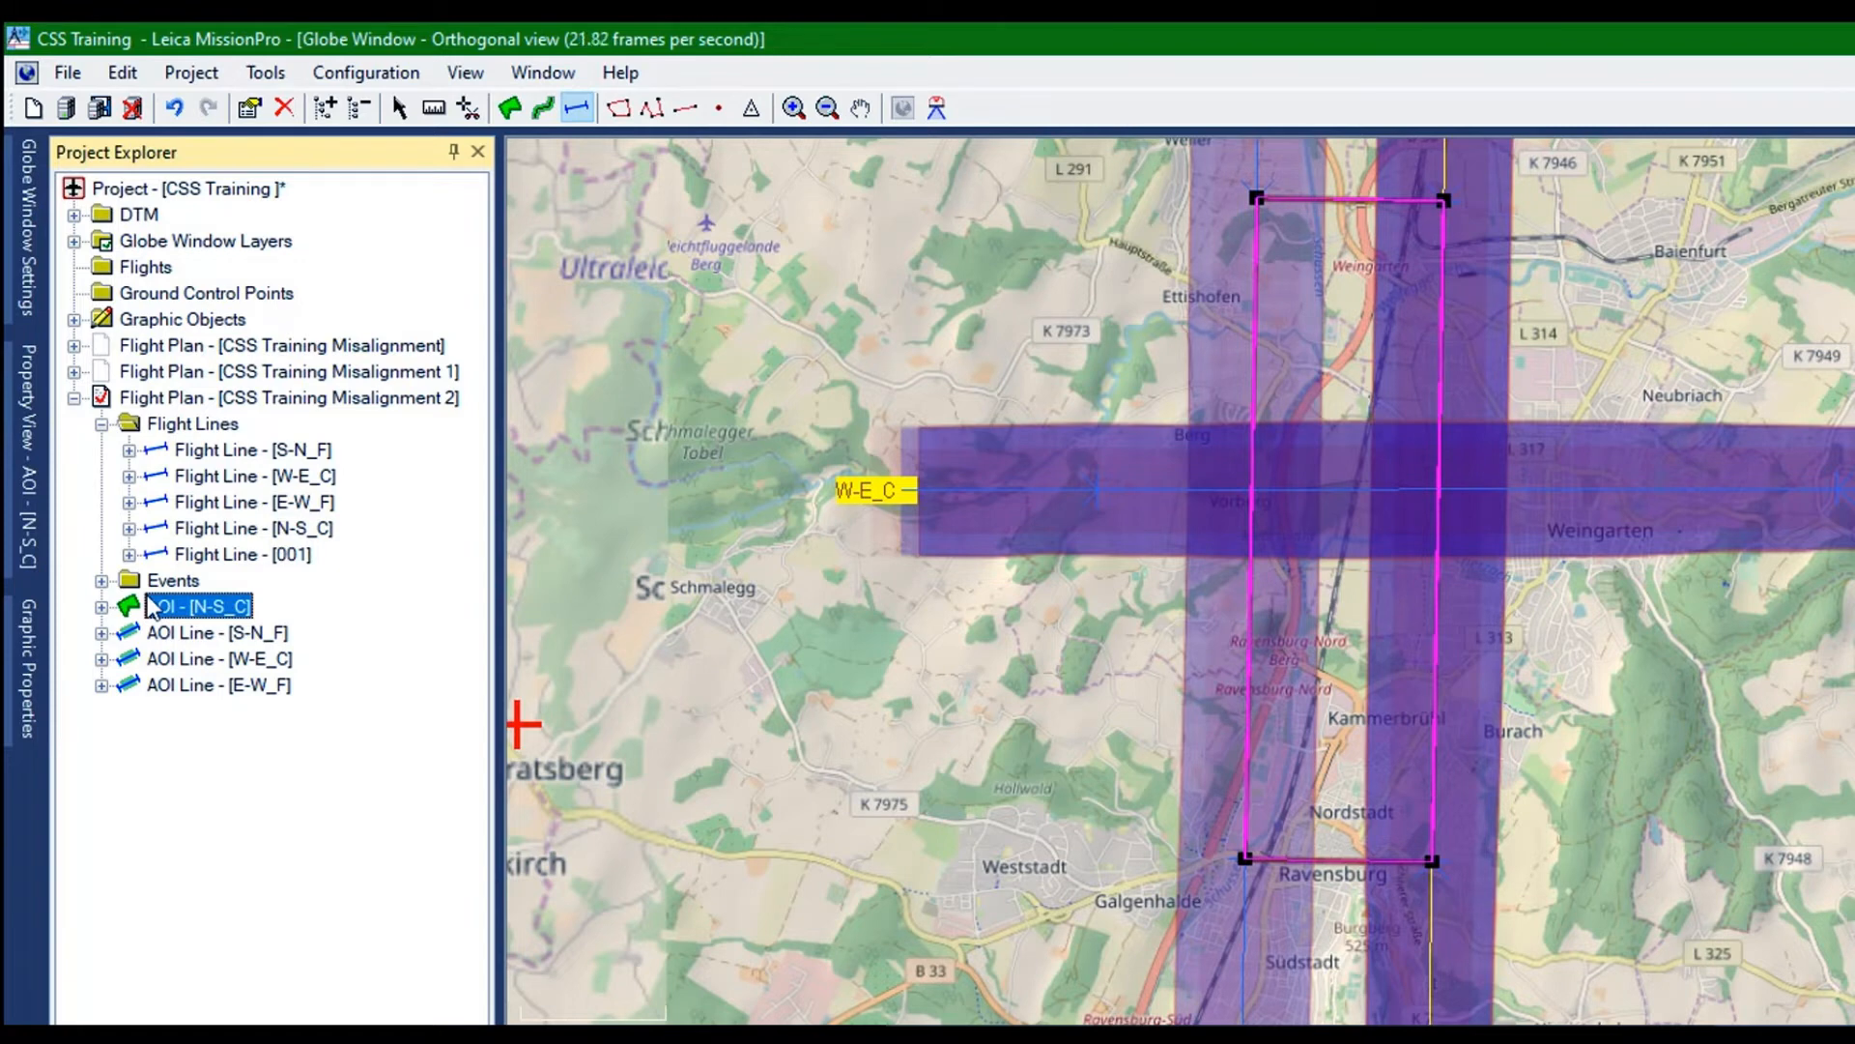
{"action": "left_click", "coordinate": [101, 607]}
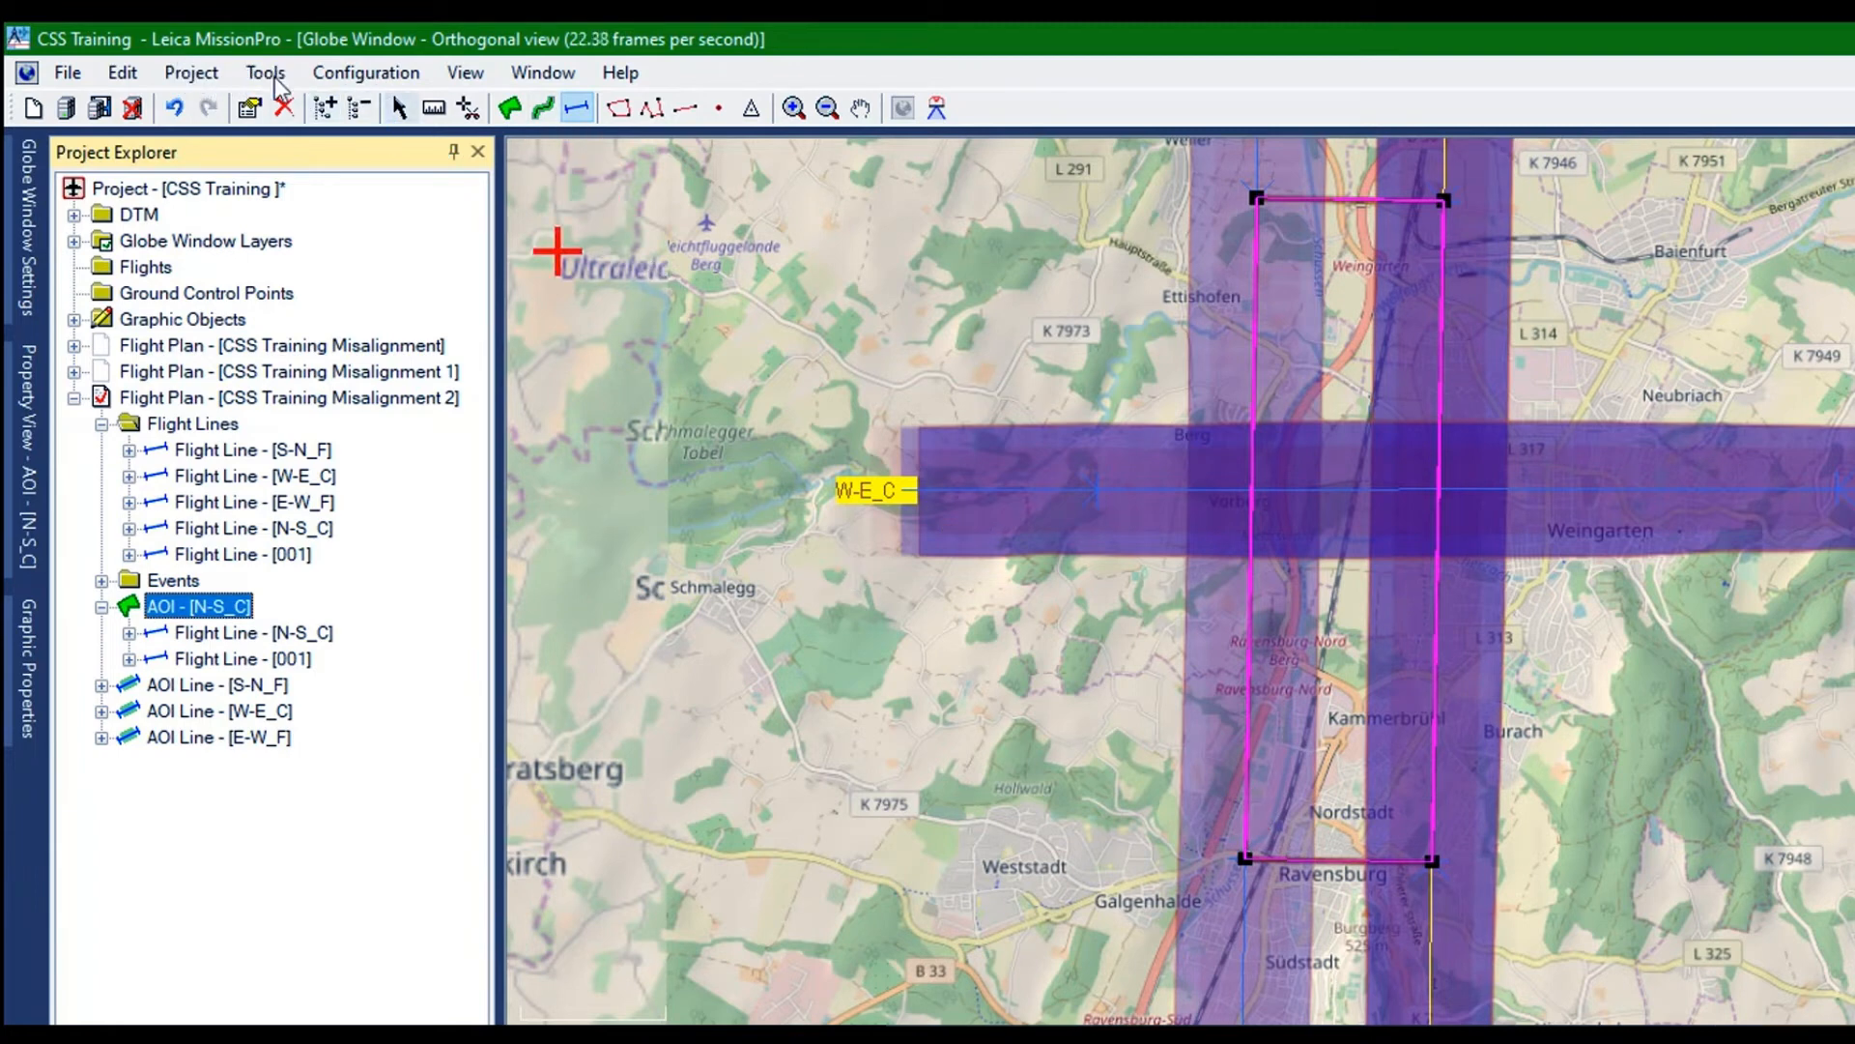
{"action": "left_click", "coordinate": [434, 107]}
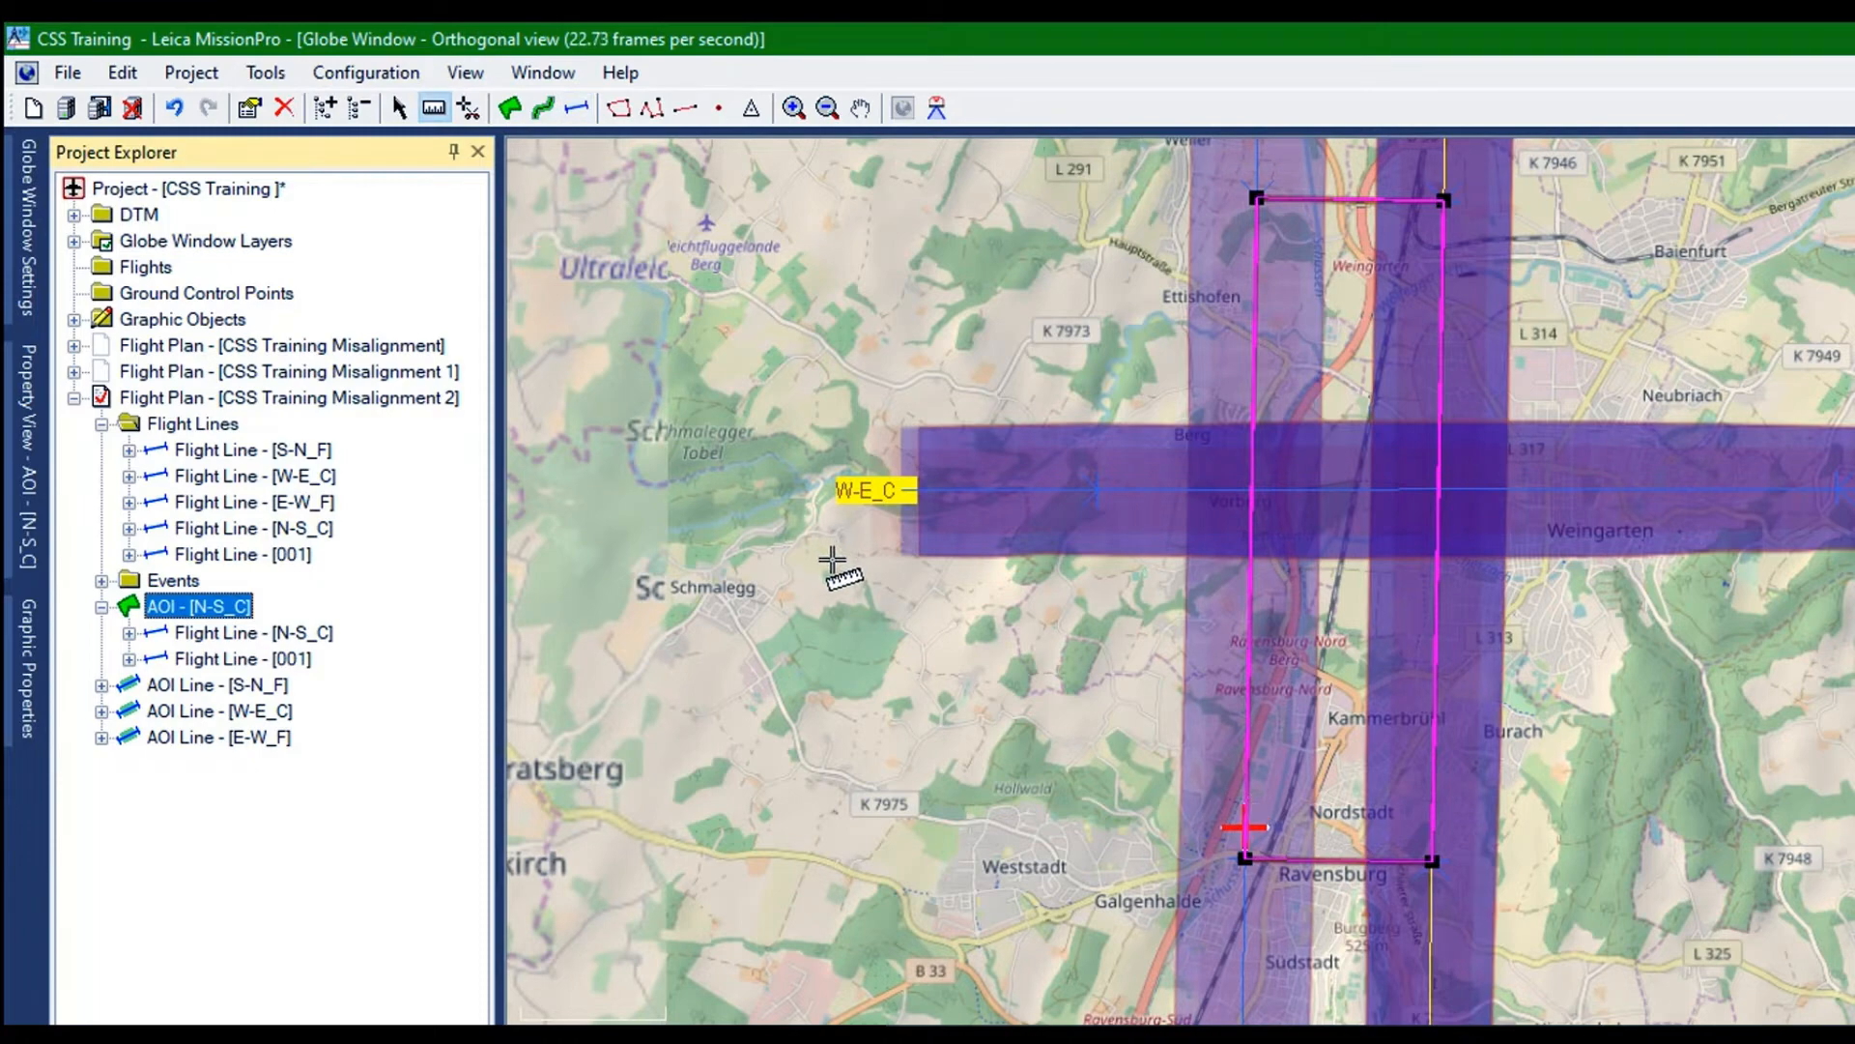
{"action": "left_click", "coordinate": [1244, 828]}
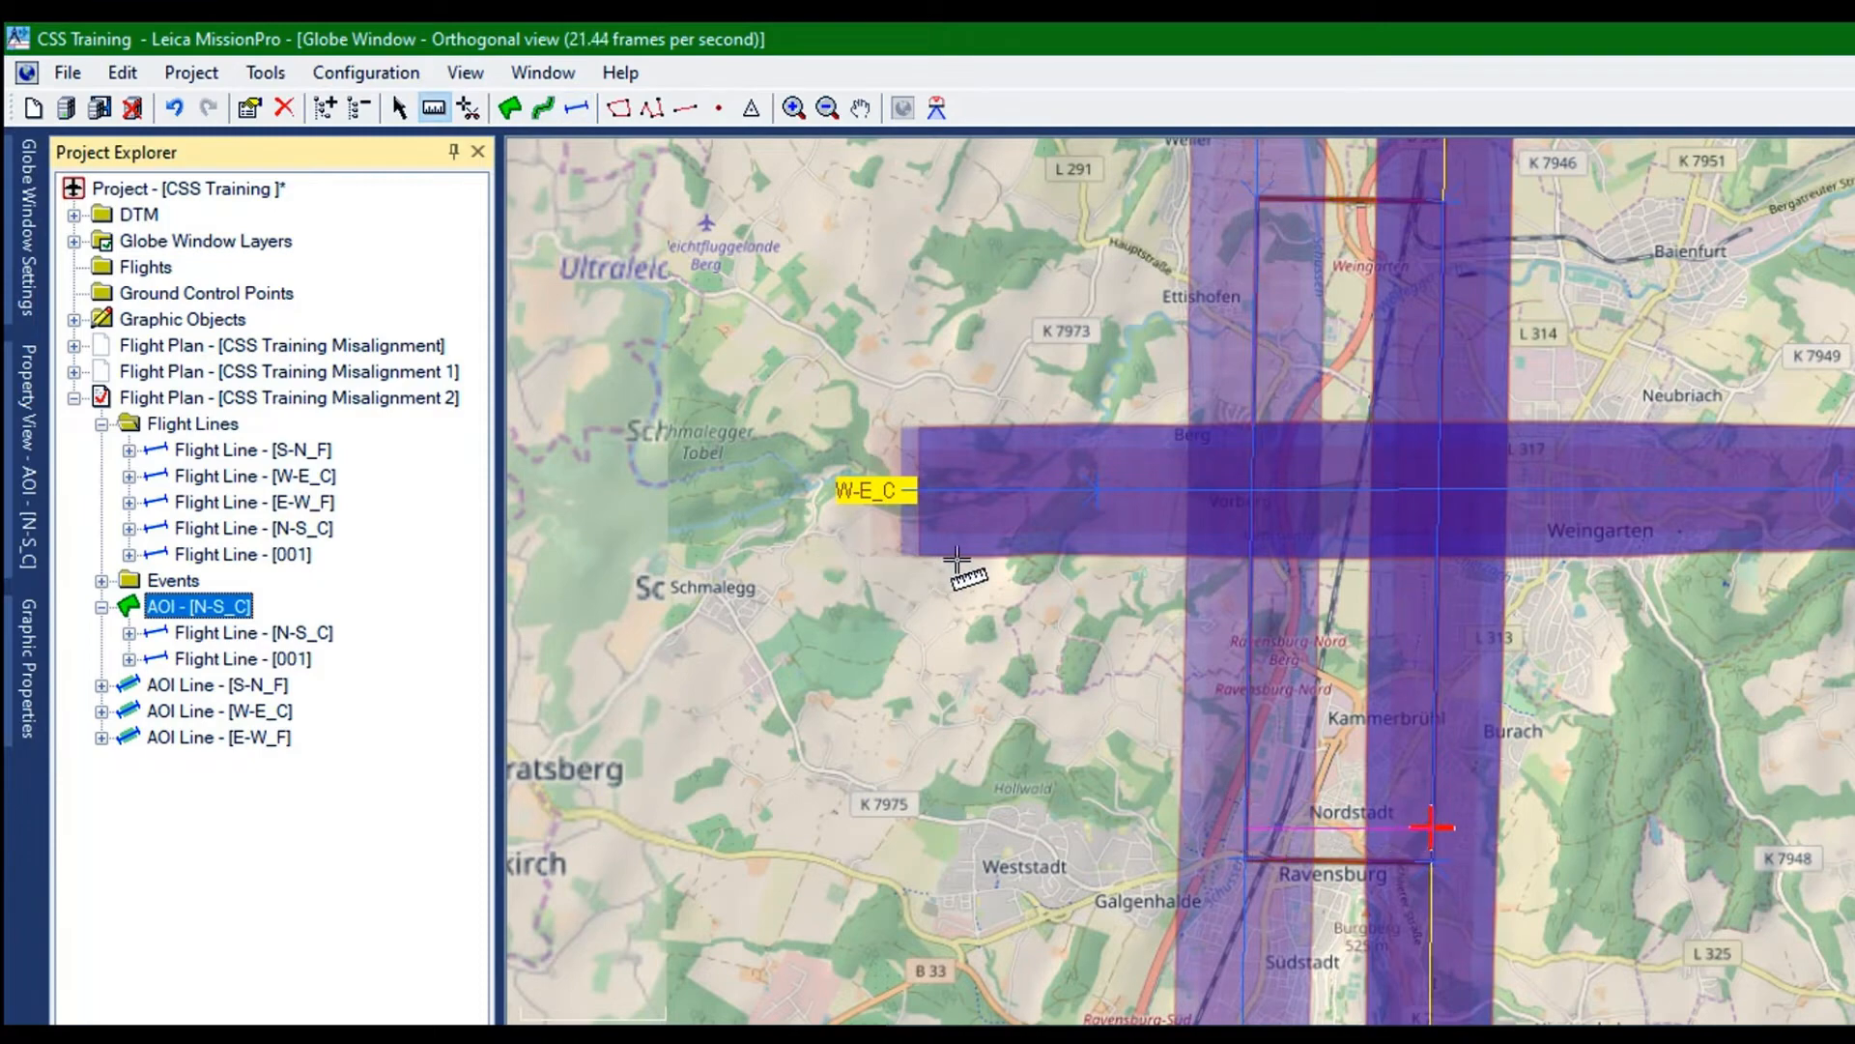
{"action": "left_click", "coordinate": [957, 560]}
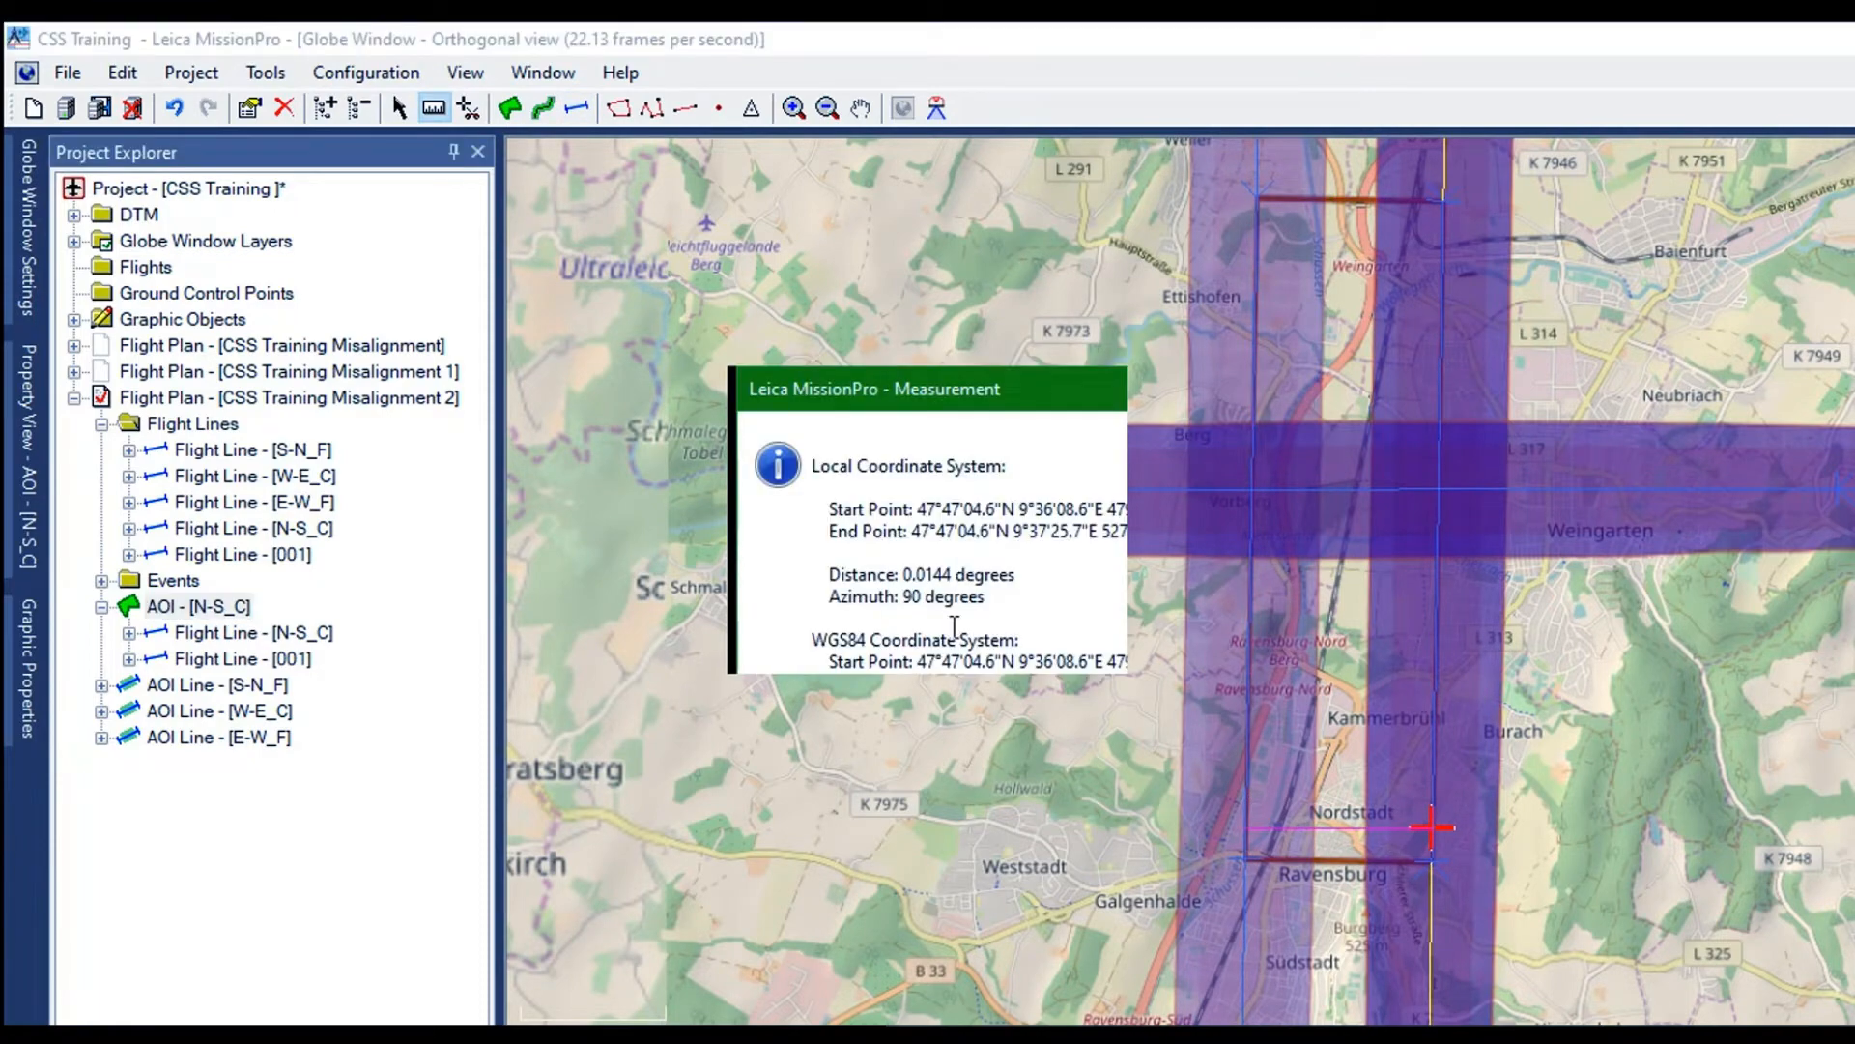
{"action": "left_click", "coordinate": [1080, 652]}
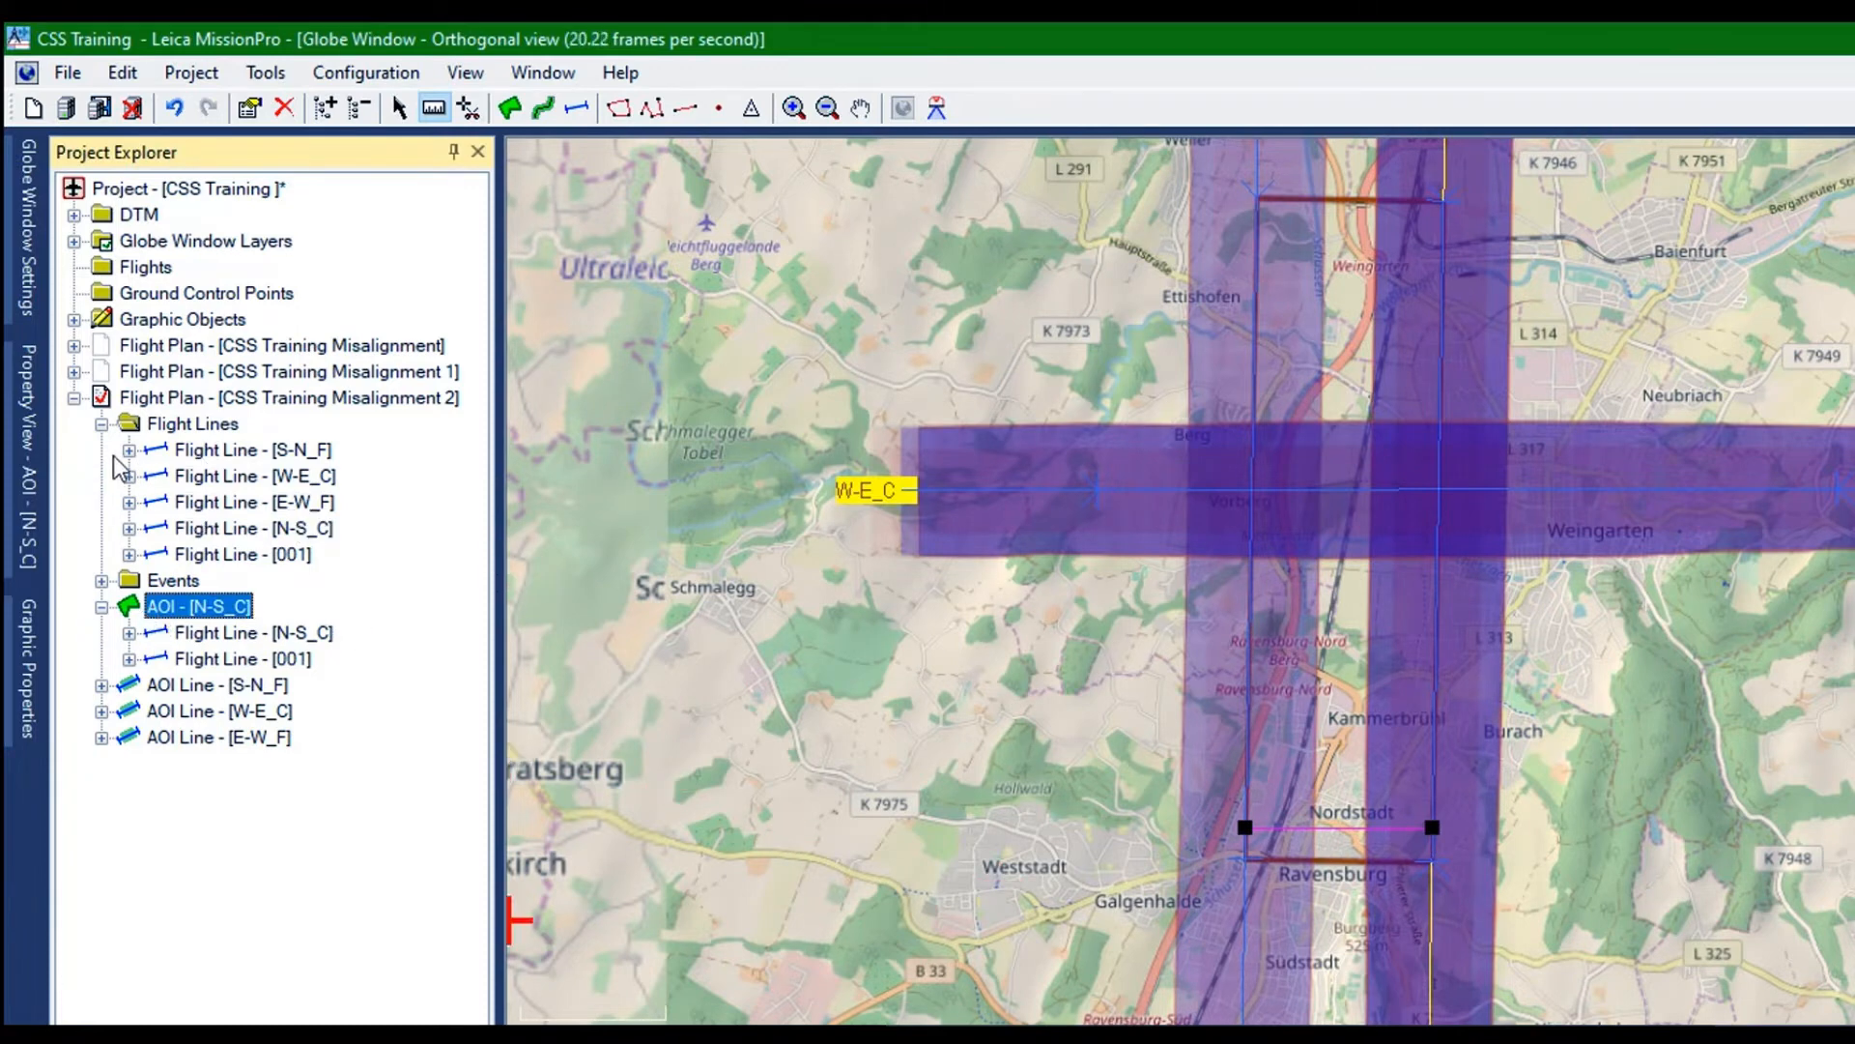
Try to add a parallel line to the left of flight line N-S_C, allowing different flying heights and considering outside terrain in the AOI properties
{"action": "key", "text": "Down"}
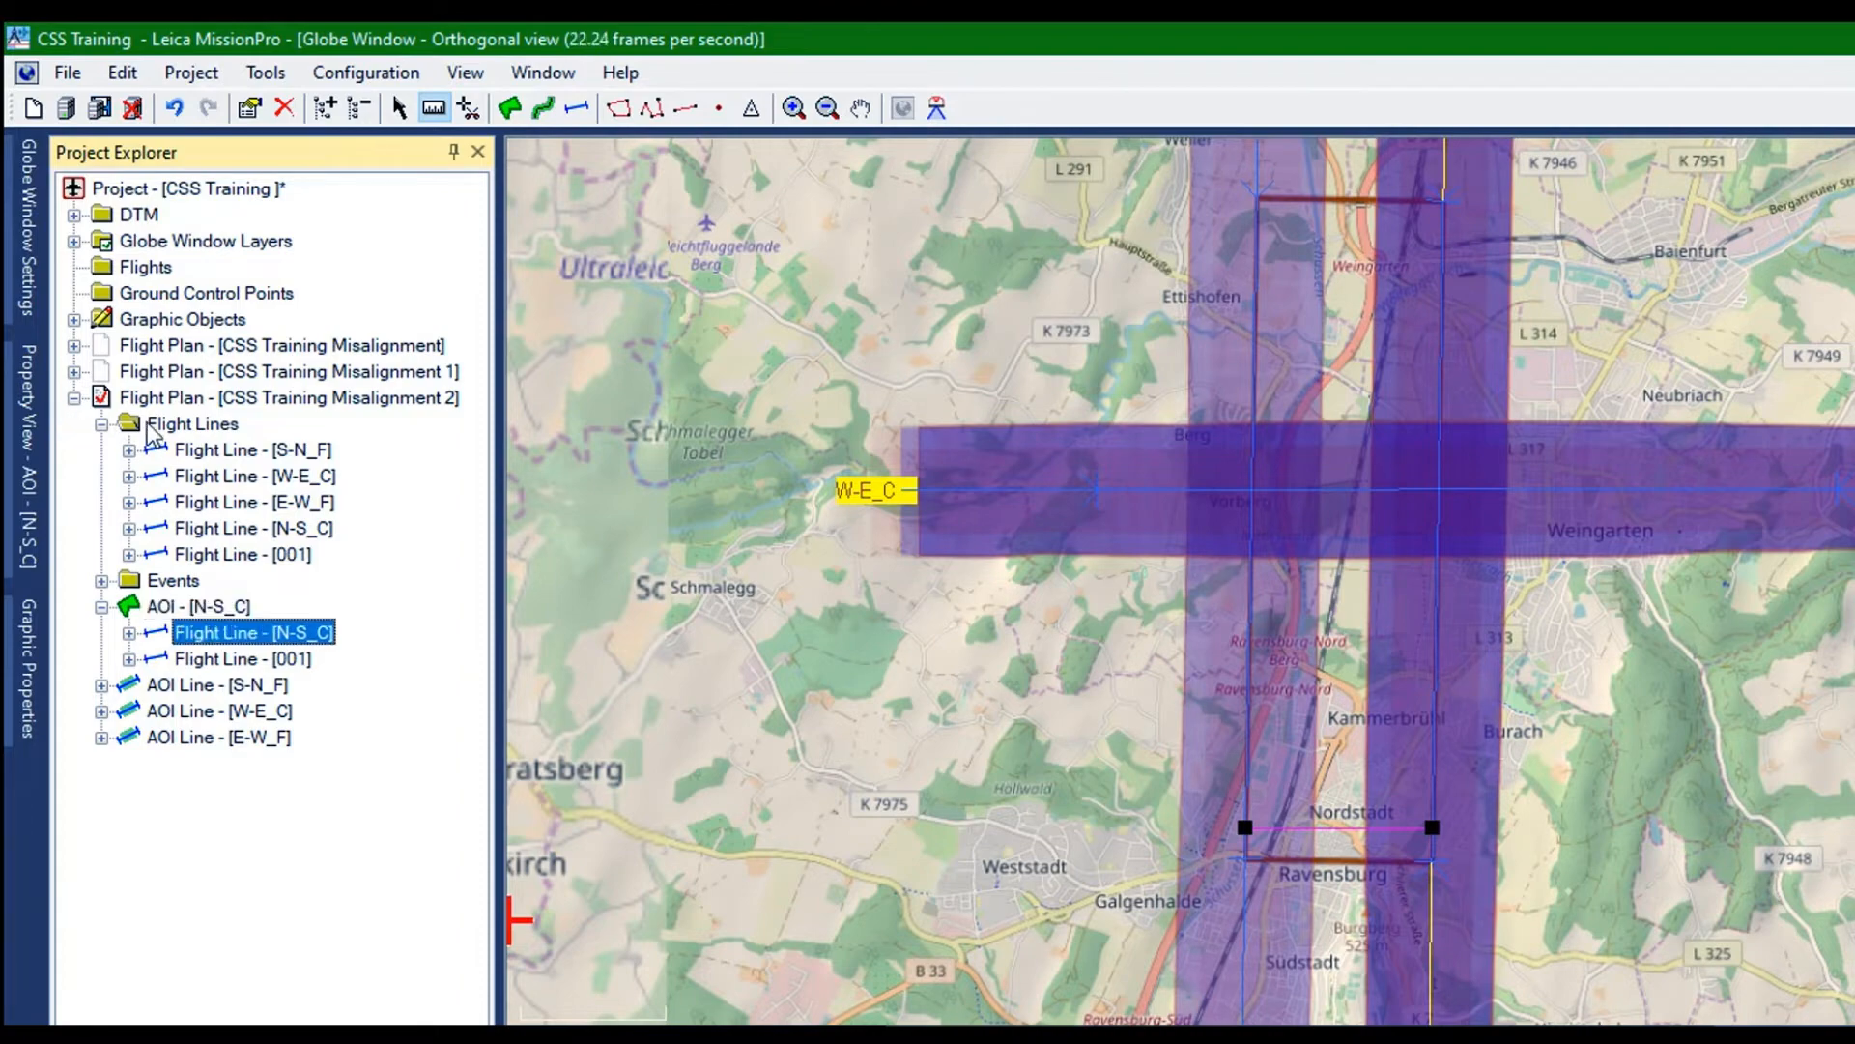
{"action": "right_click", "coordinate": [147, 421]}
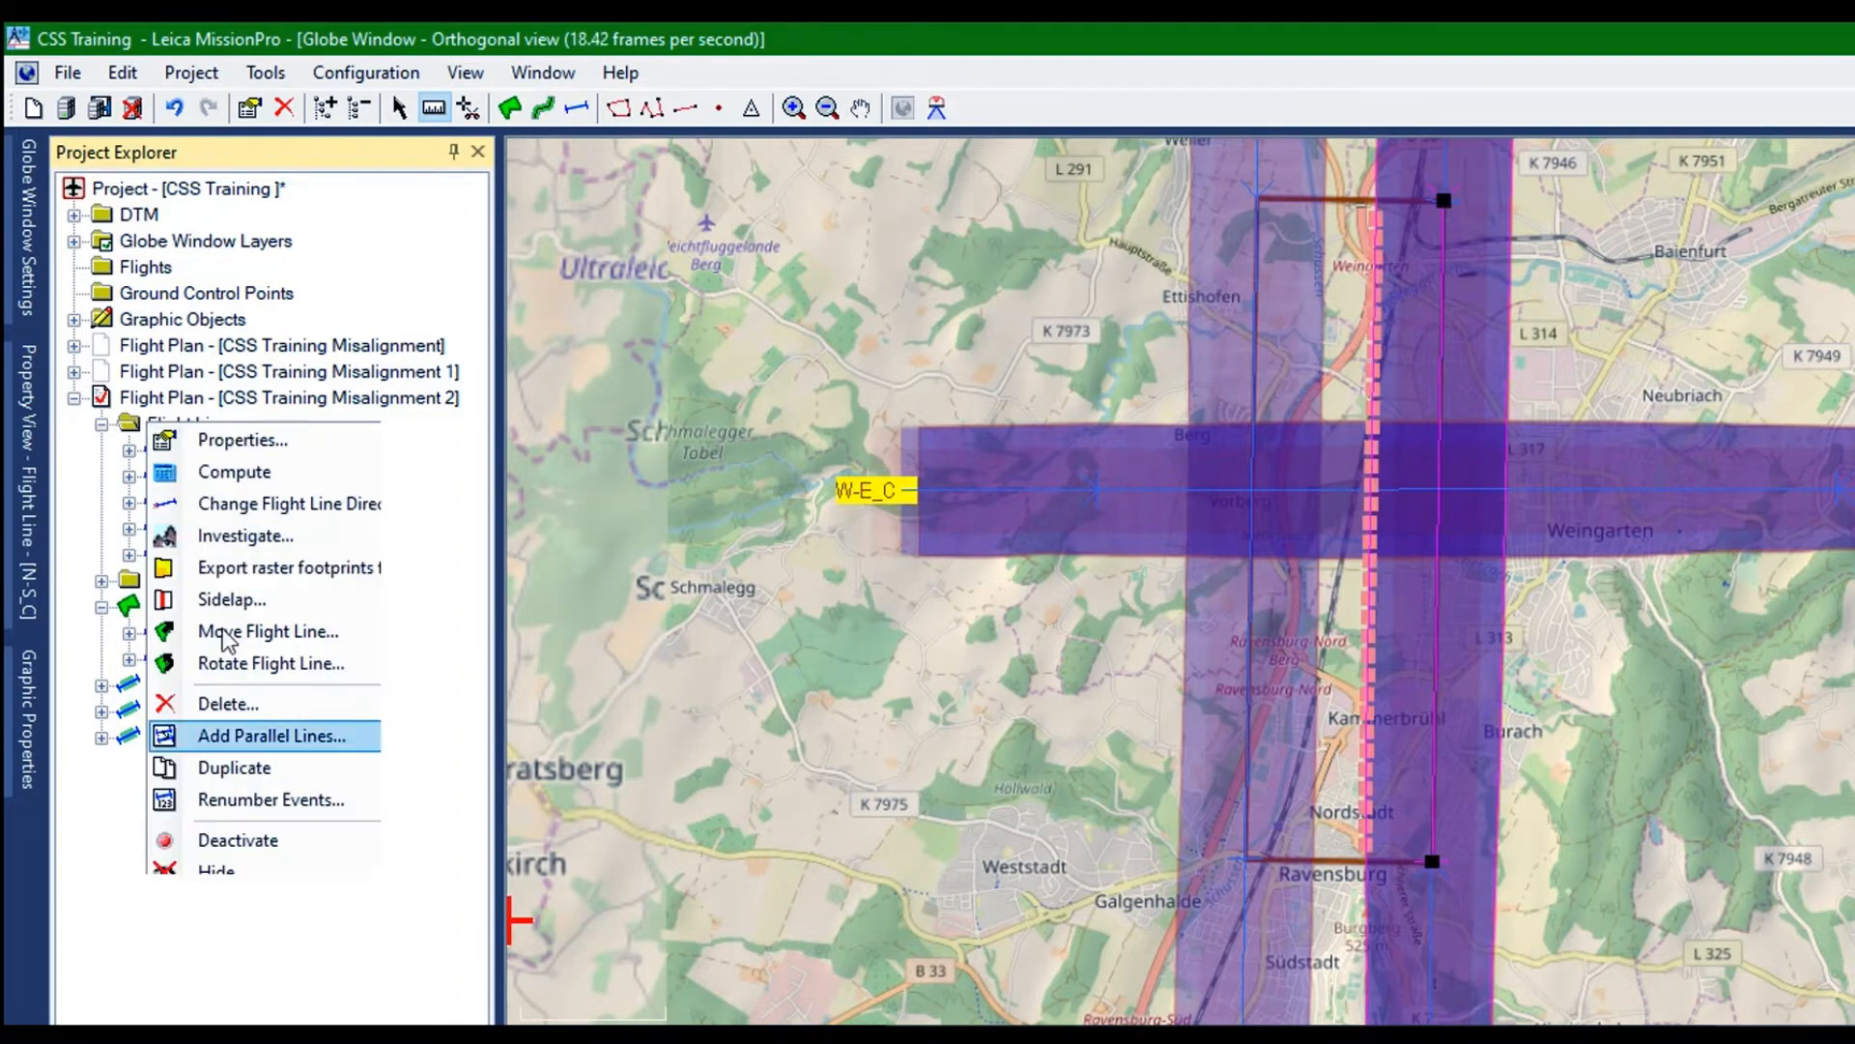
{"action": "left_click", "coordinate": [271, 735]}
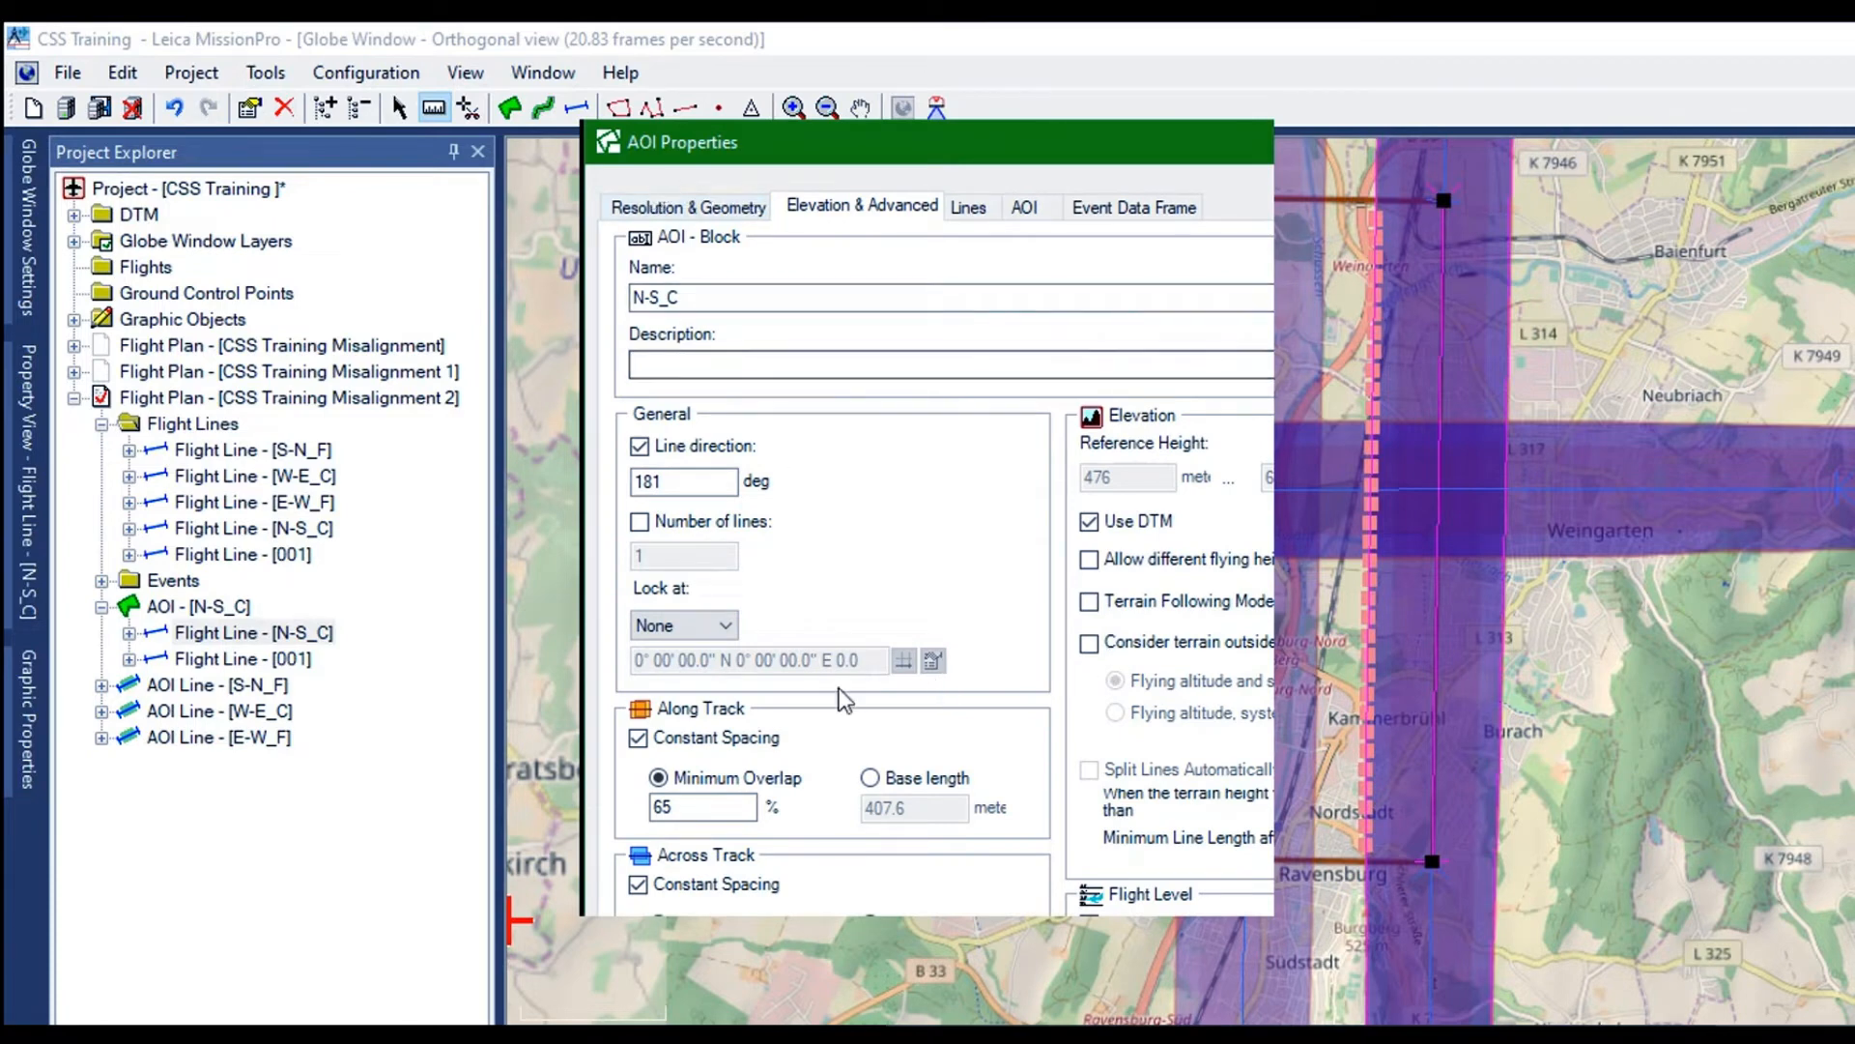
{"action": "left_click", "coordinate": [917, 413]}
{"action": "left_click", "coordinate": [920, 476]}
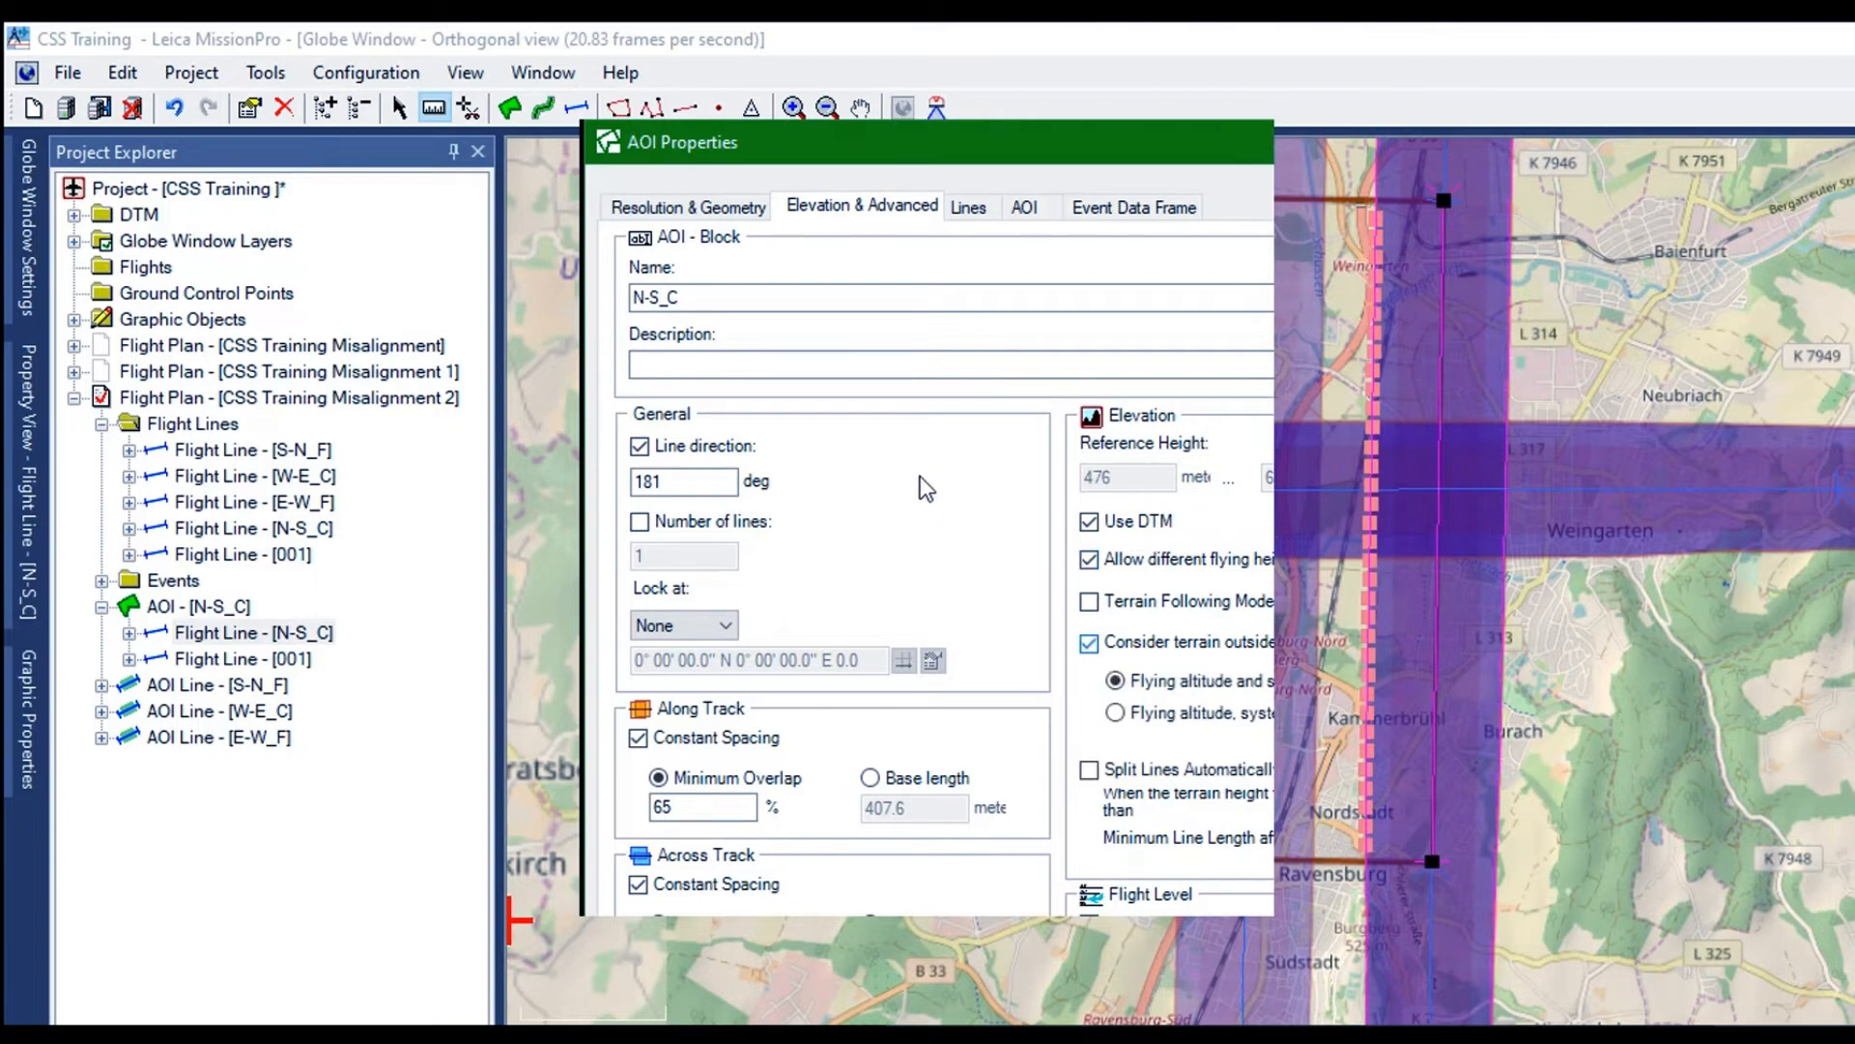
{"action": "key", "text": "Return"}
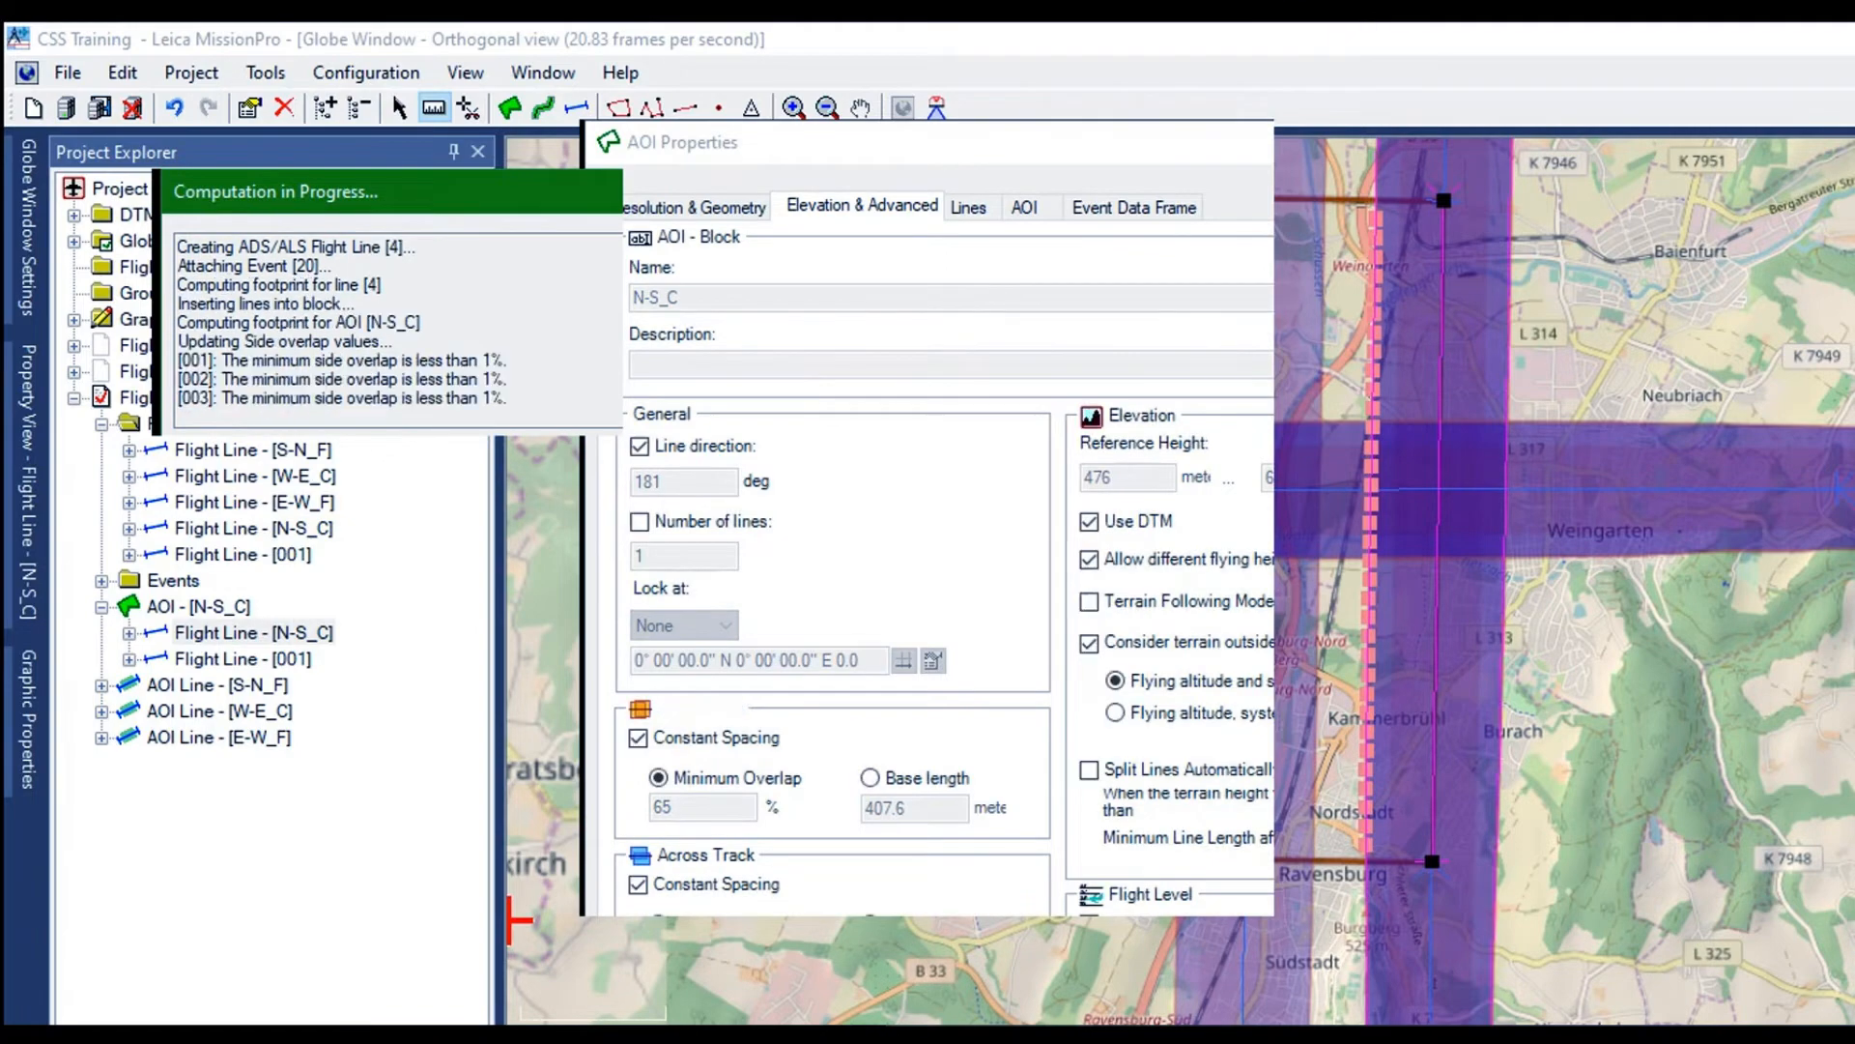
{"action": "left_click", "coordinate": [1042, 587]}
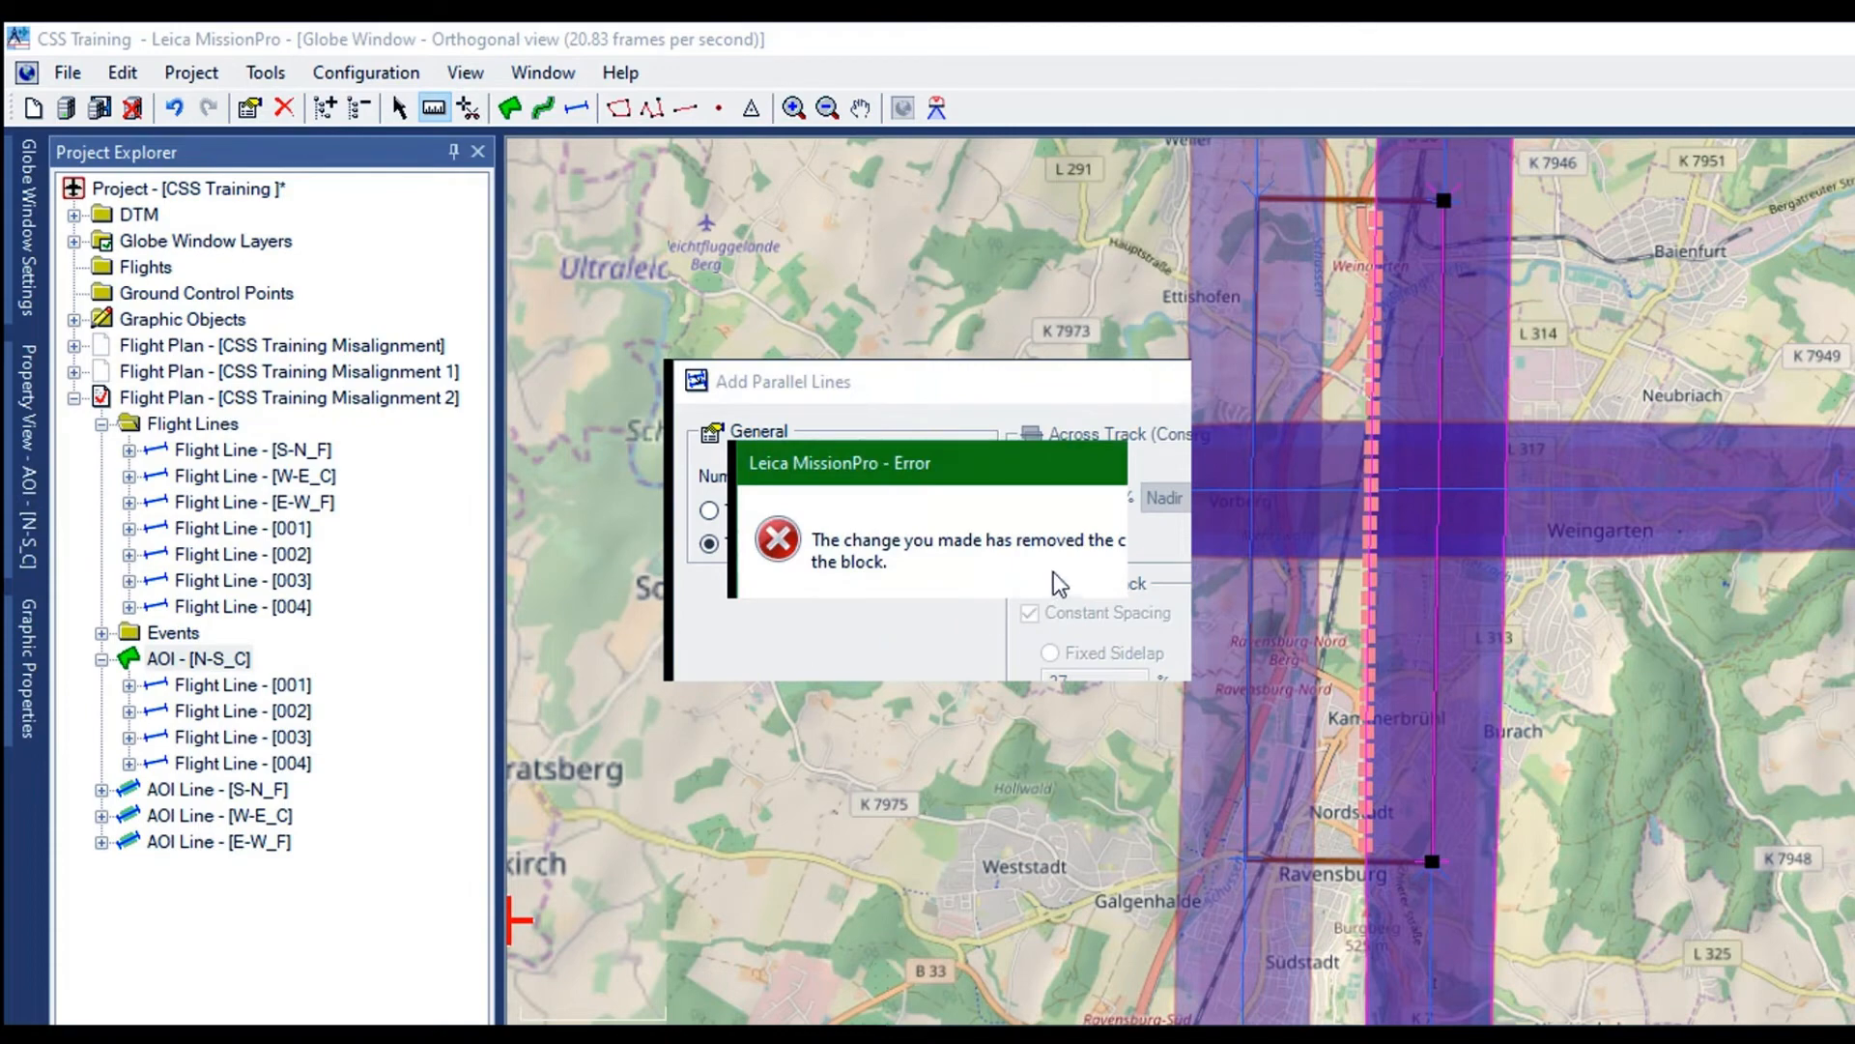
{"action": "left_click", "coordinate": [1054, 580]}
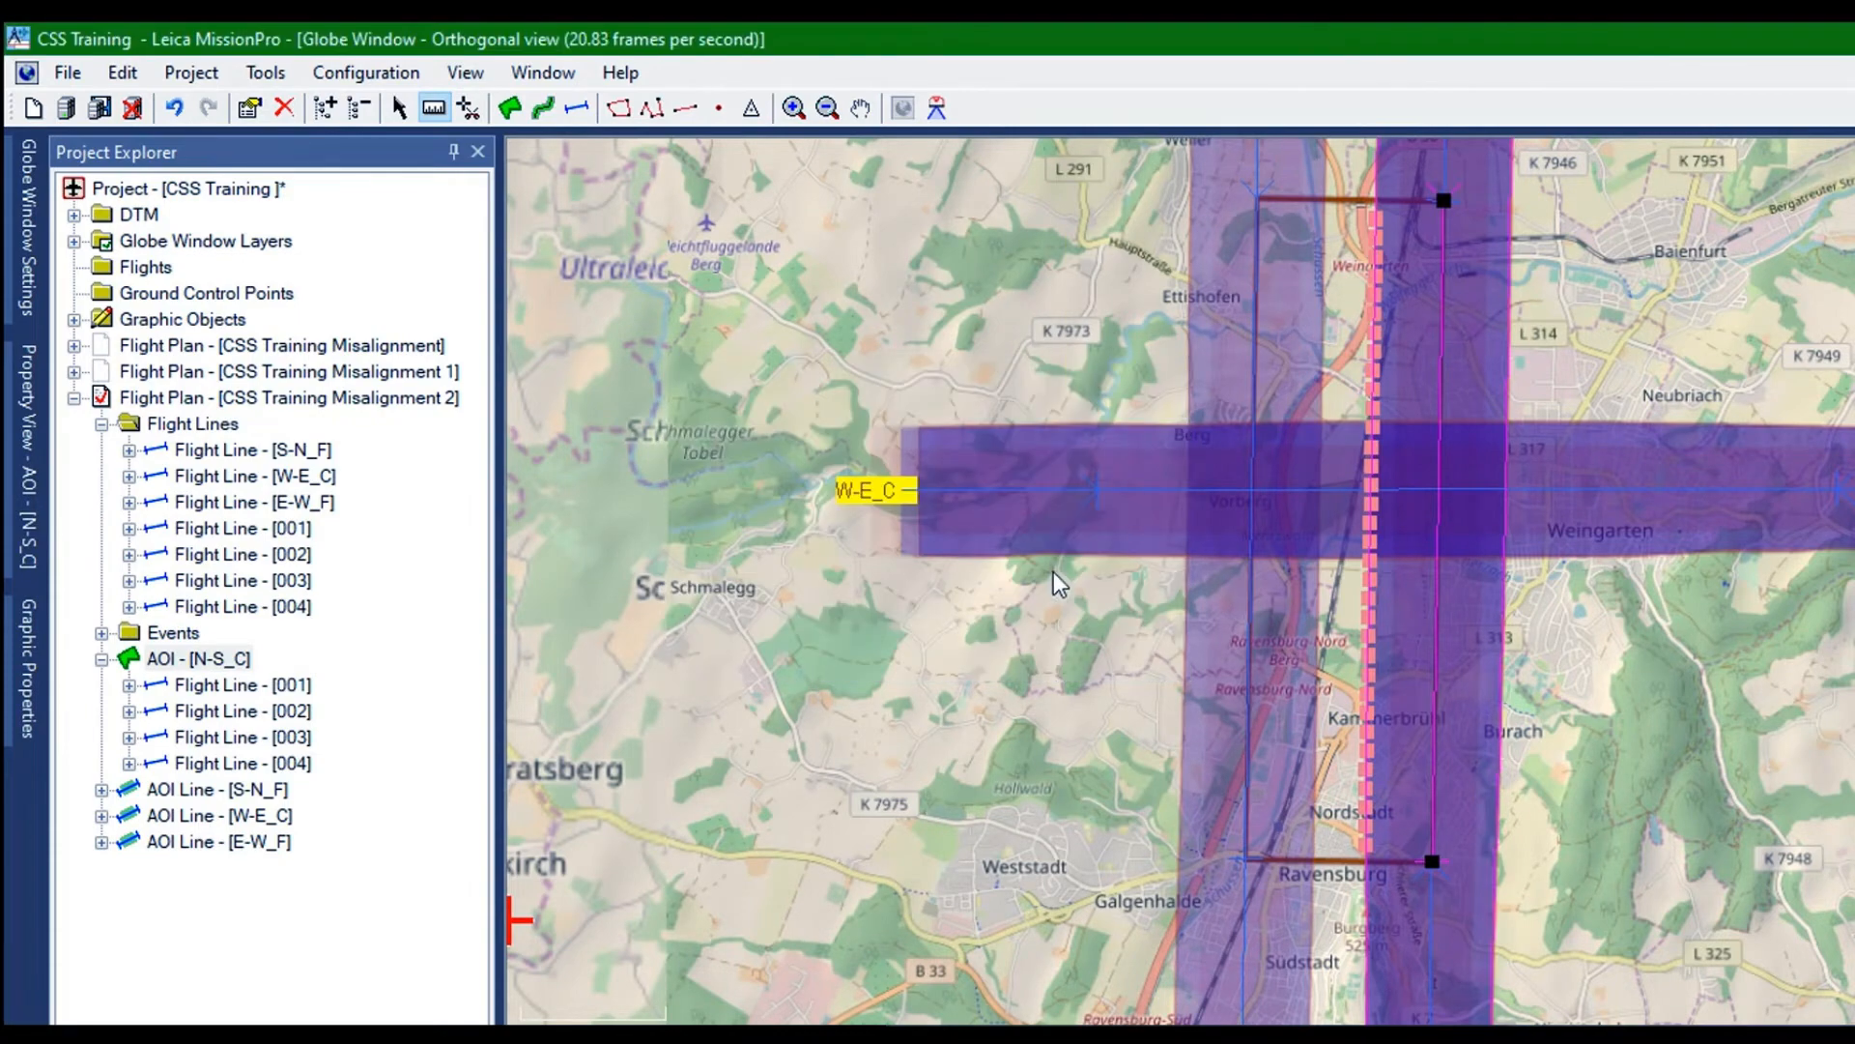
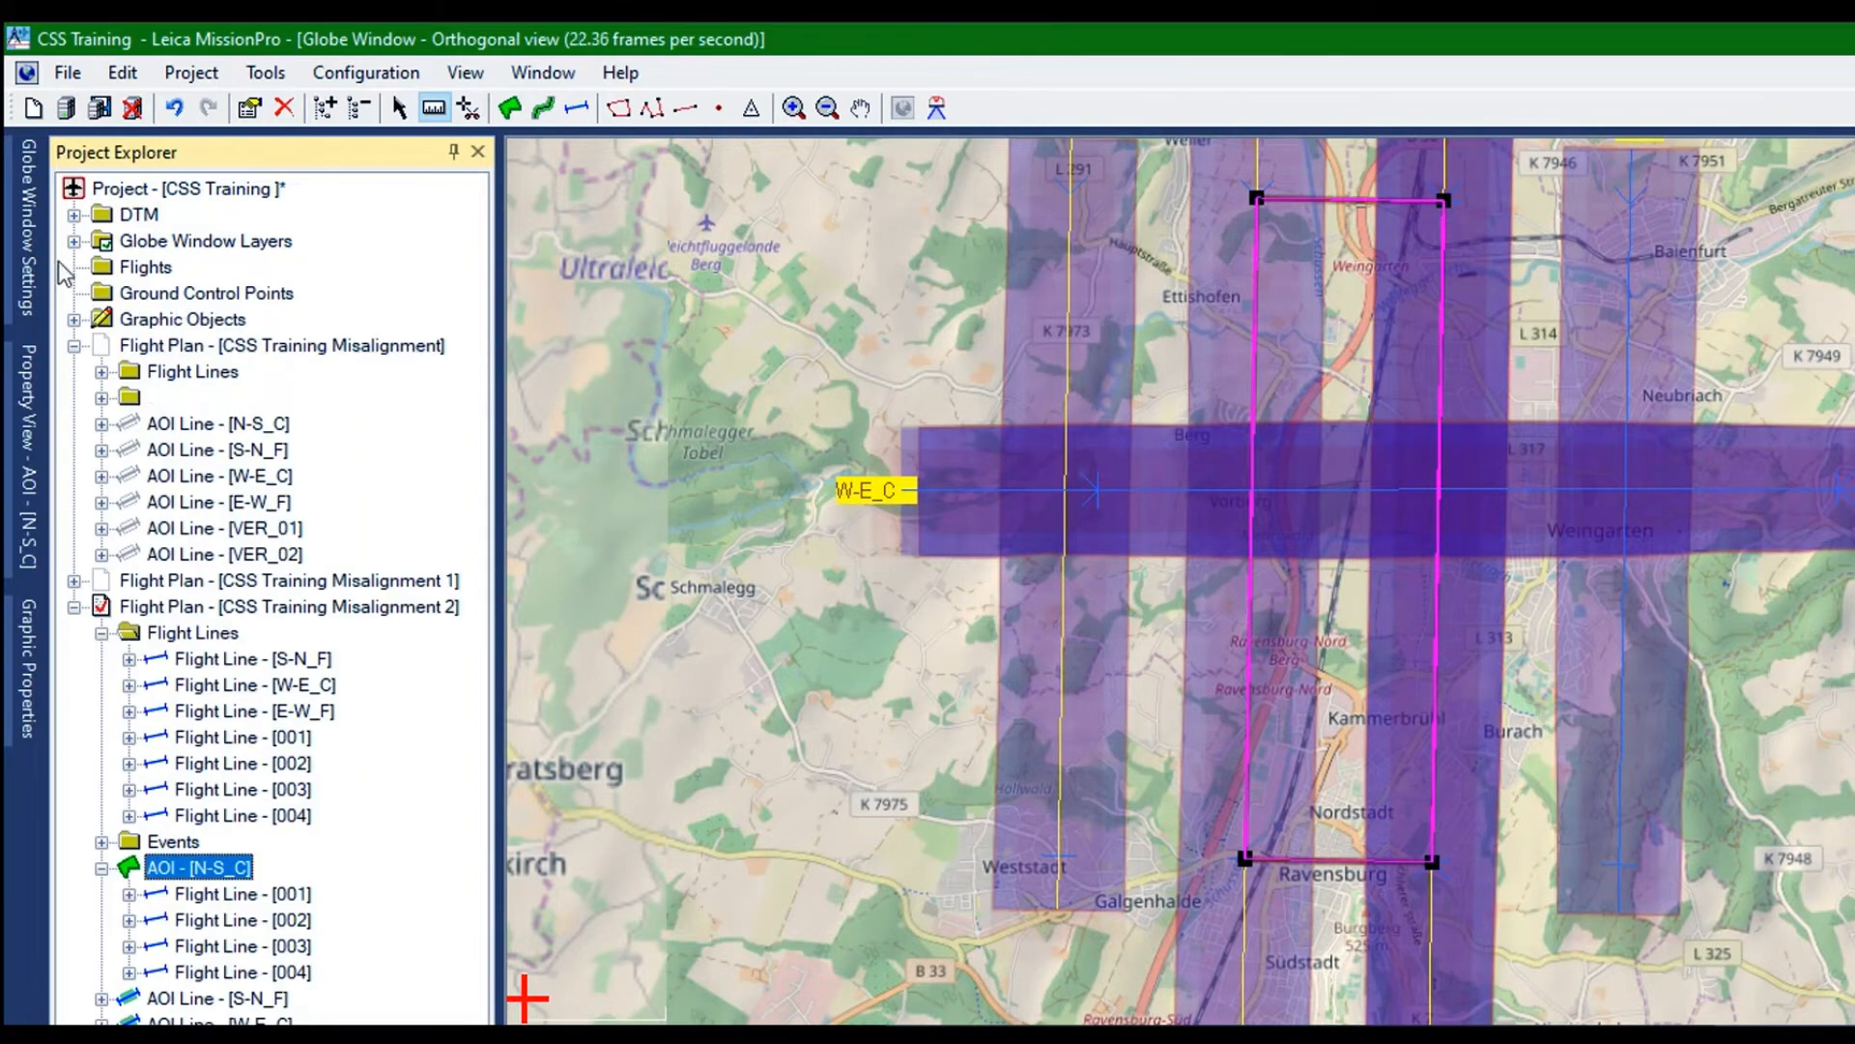
Collapse the flight plan CSS Training Misalignment and the flight lines folder, and review flight lines 001 to 004 of AOI N-S_C
{"action": "left_click", "coordinate": [74, 346]}
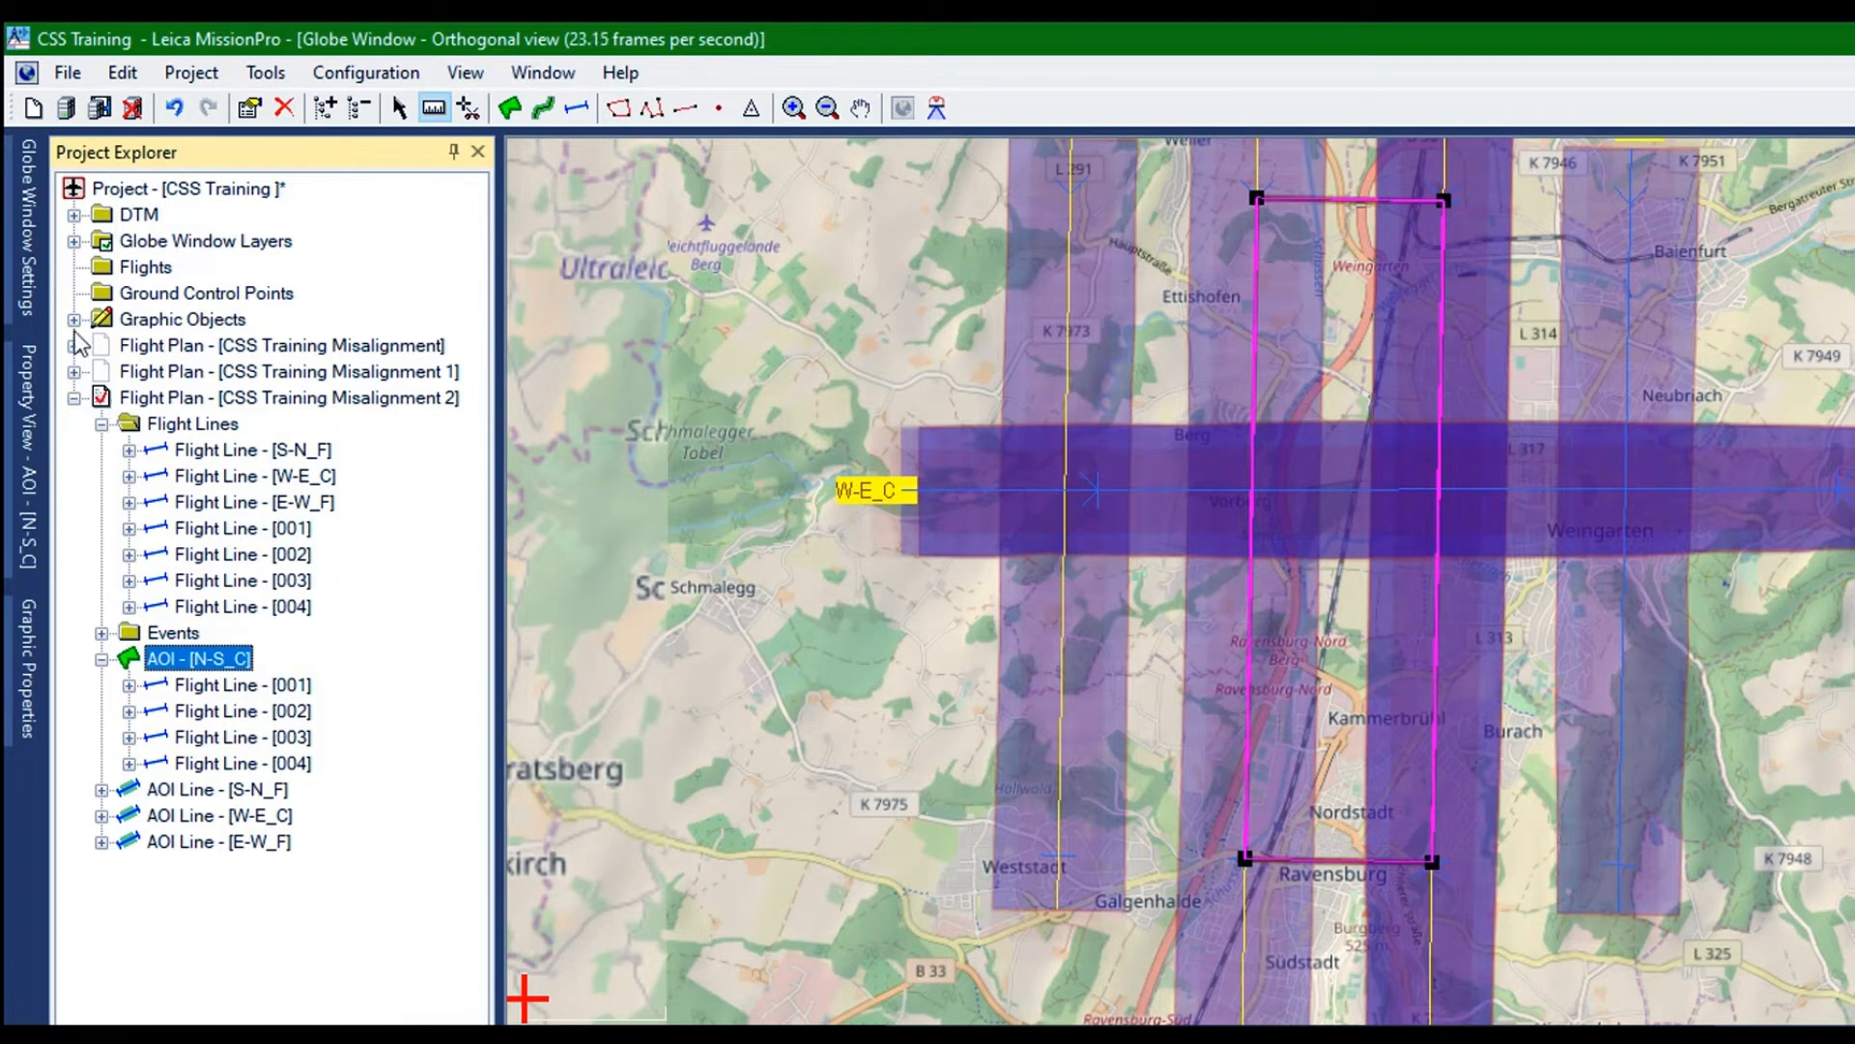
{"action": "left_click", "coordinate": [101, 423]}
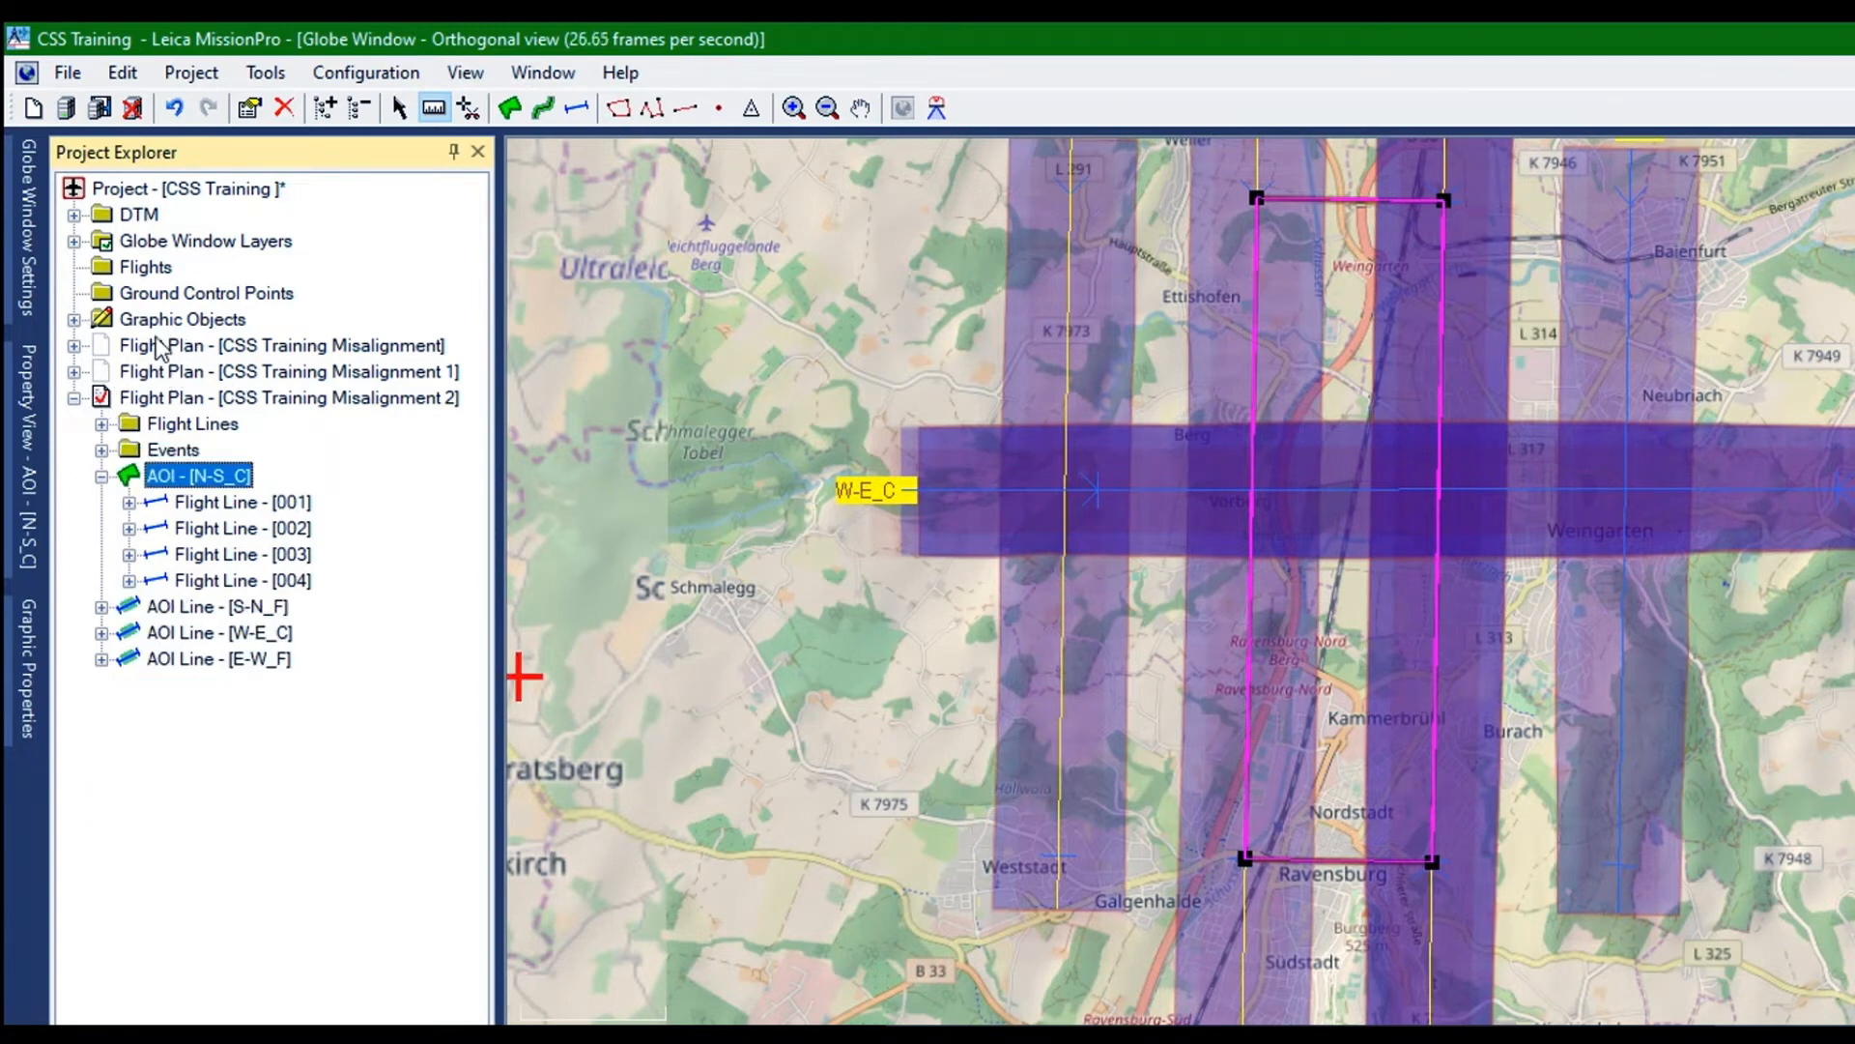
{"action": "key", "text": "Down"}
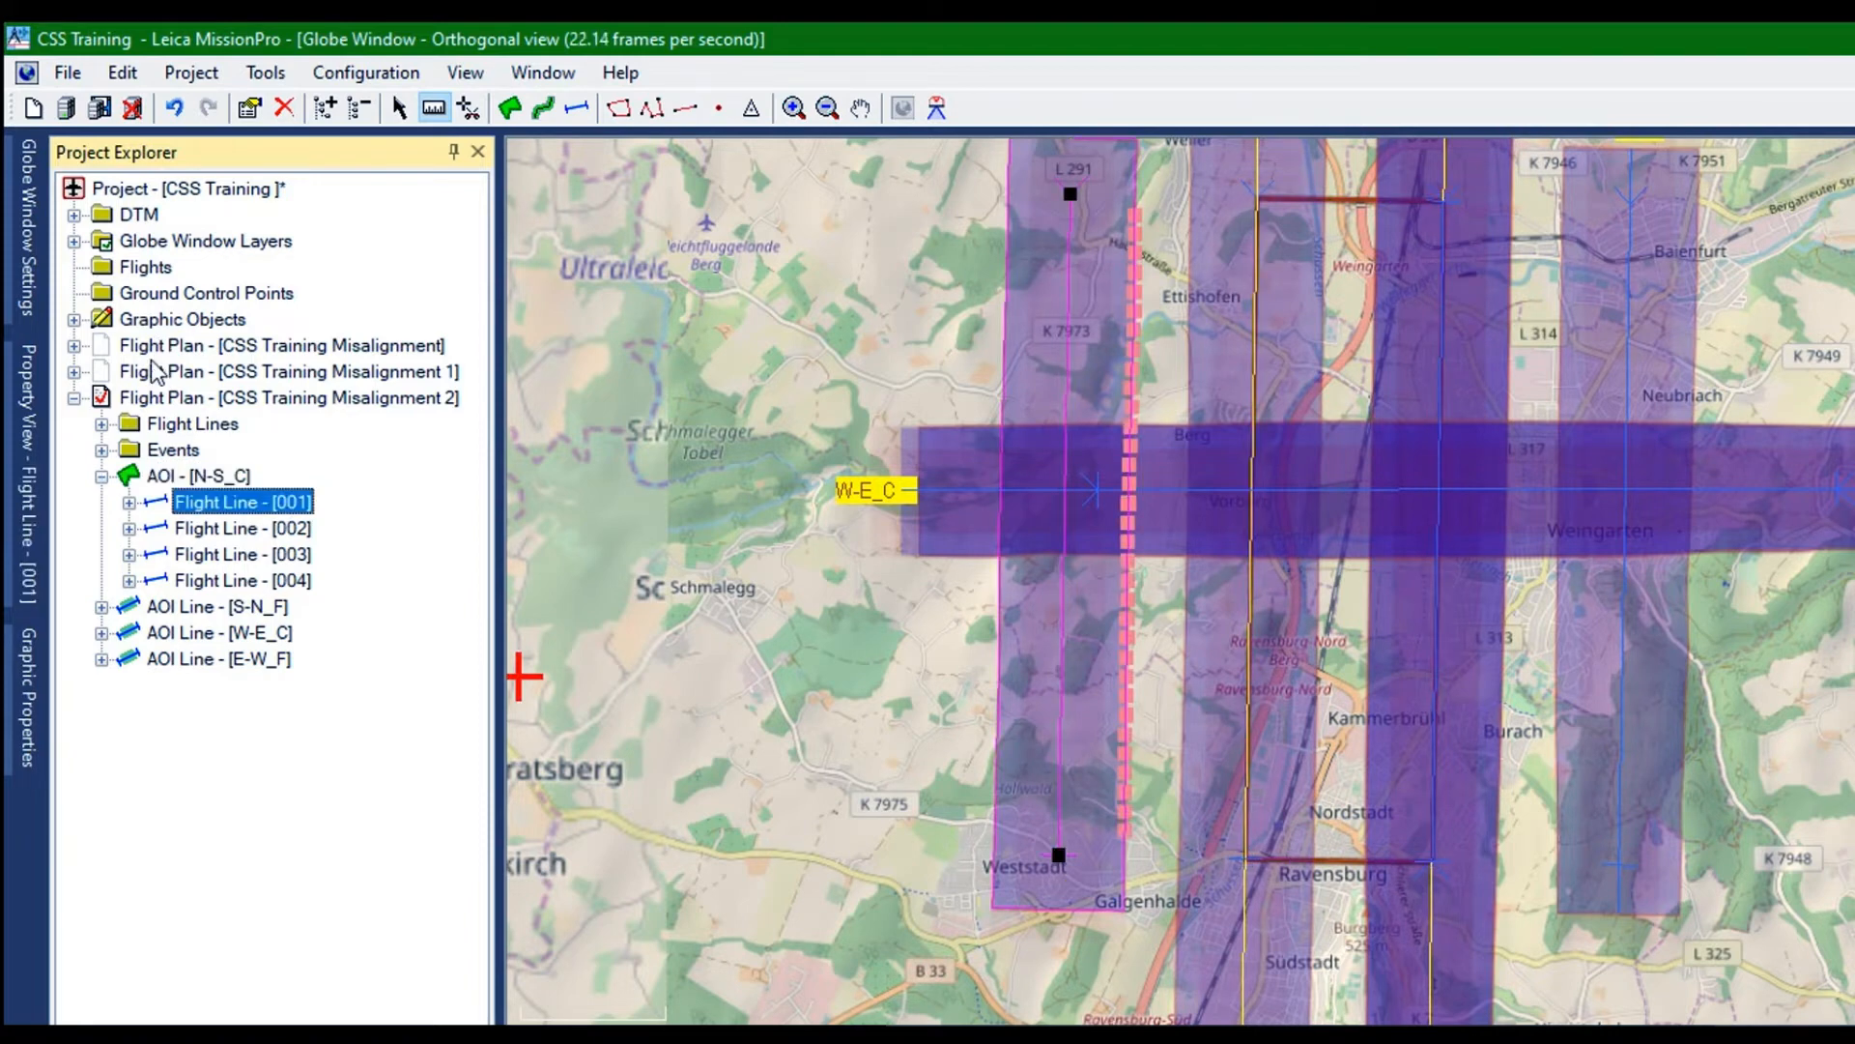
{"action": "key", "text": "Down"}
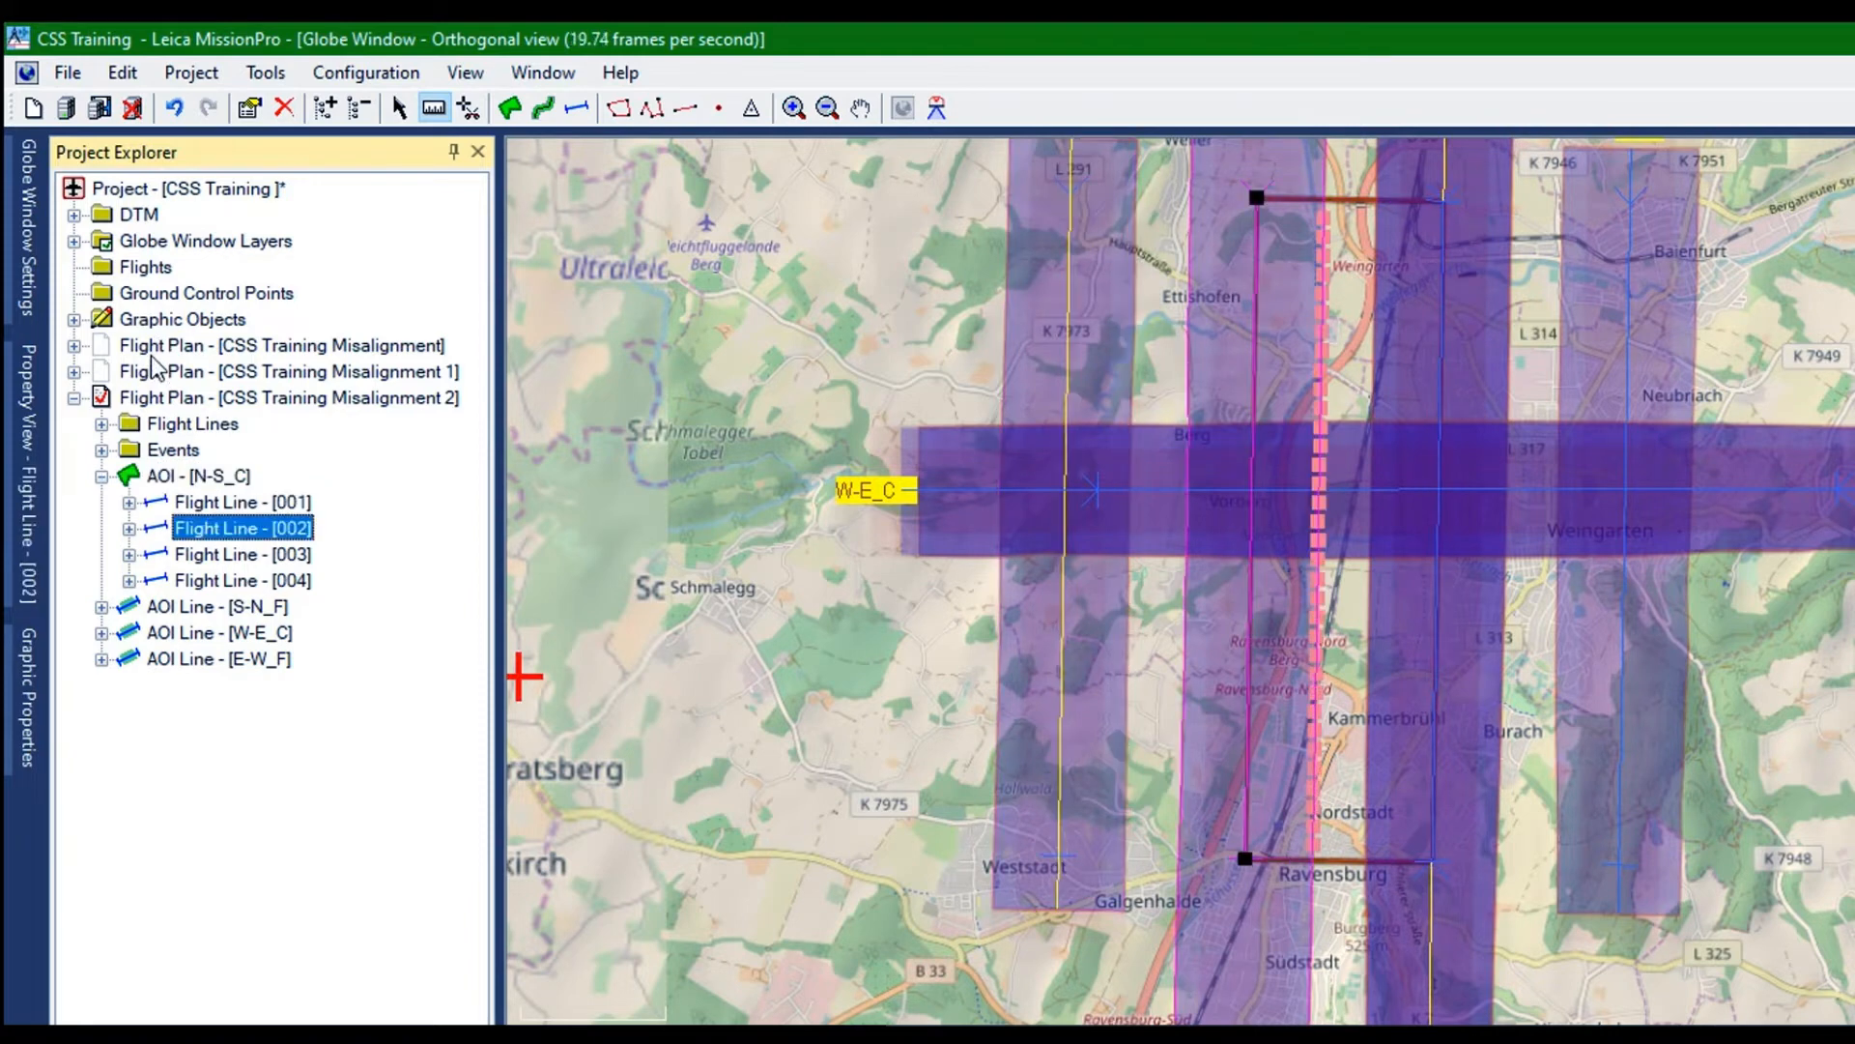
{"action": "key", "text": "Down"}
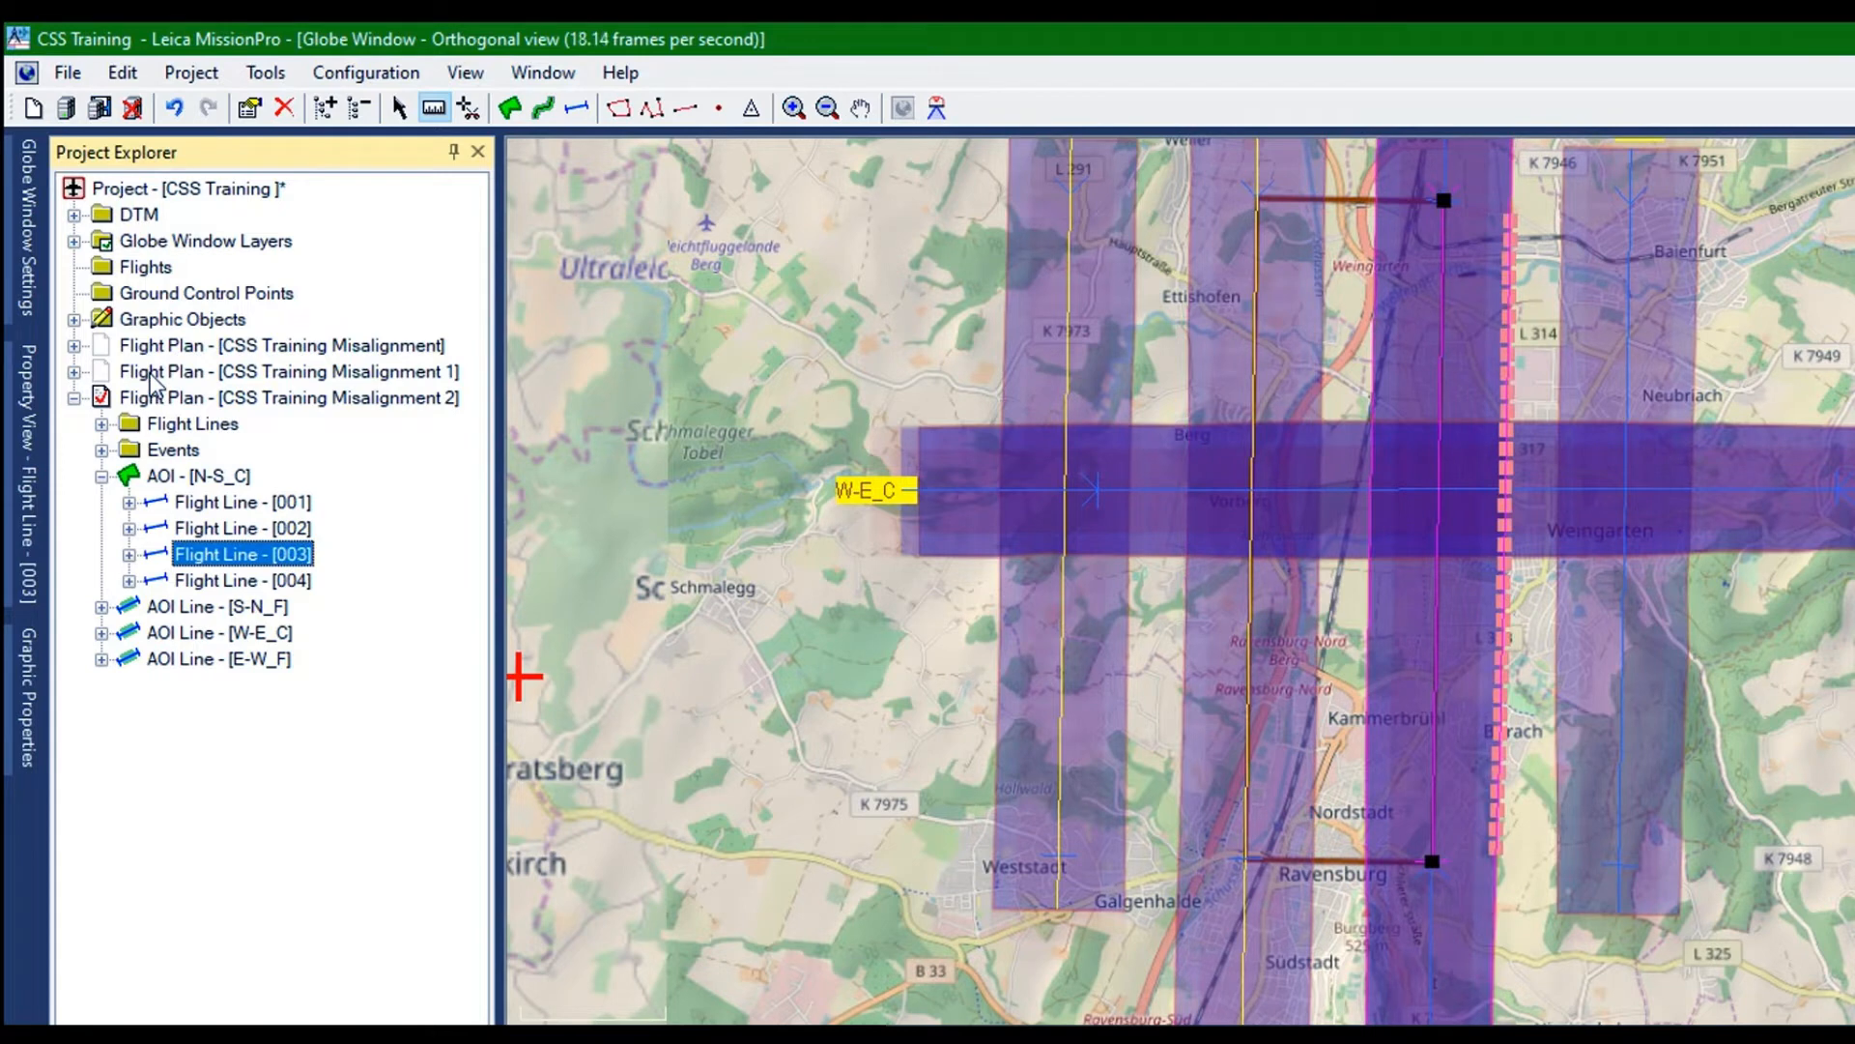
{"action": "key", "text": "Down"}
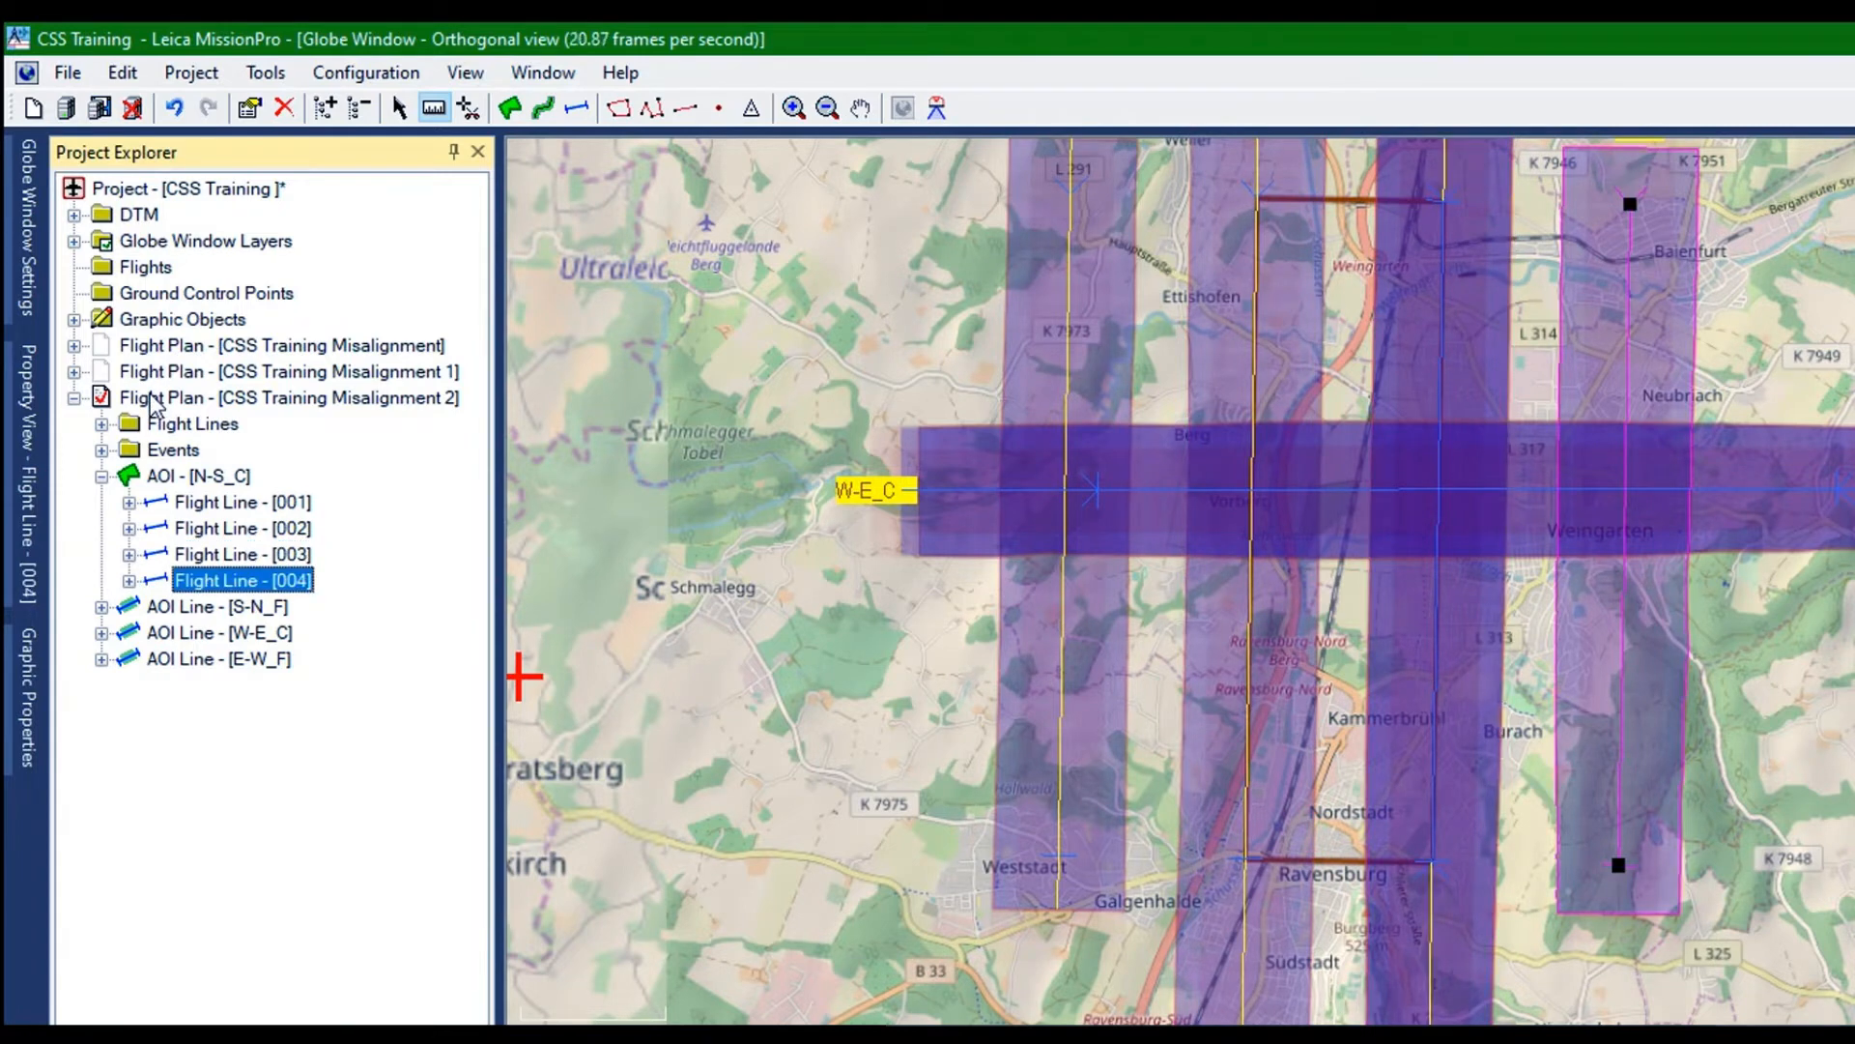
Complete the distance measurement between flight lines 002 and 003 near Ravensburg
{"action": "scroll", "coordinate": [1165, 519], "scroll_direction": "down", "scroll_amount": 2}
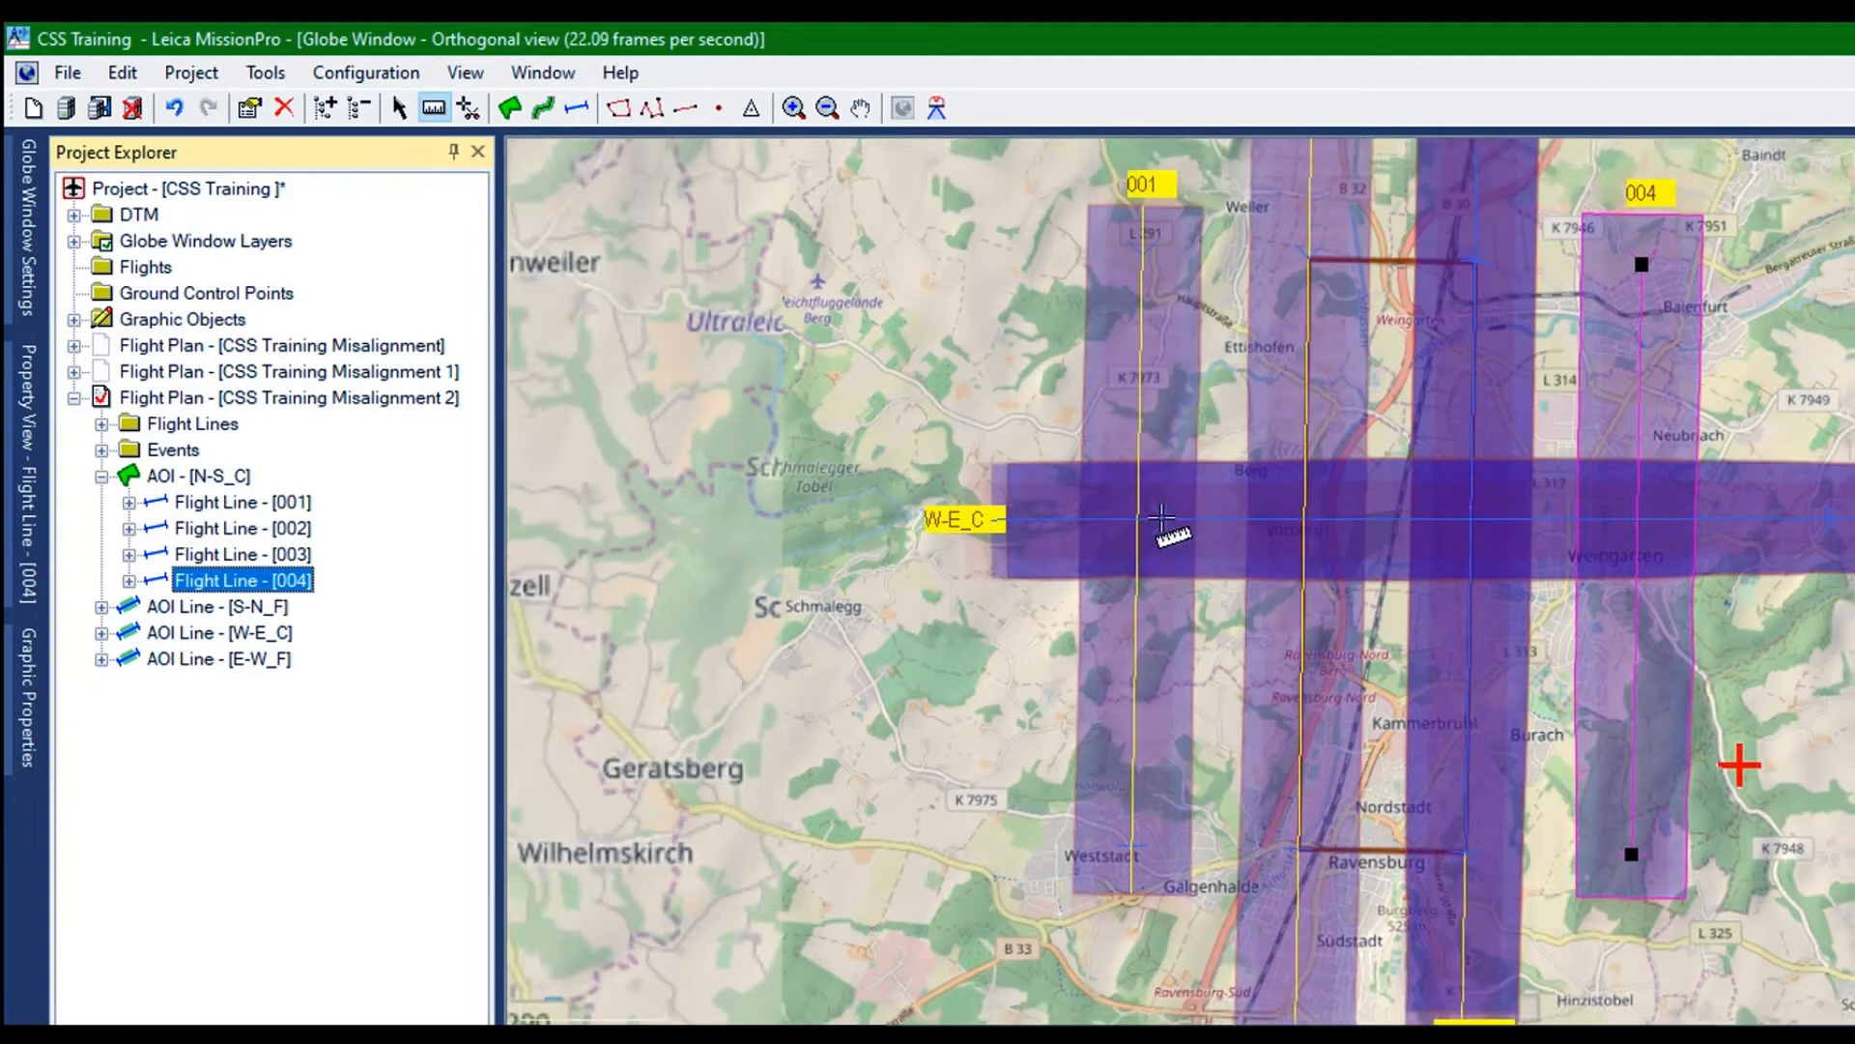
{"action": "scroll", "coordinate": [1165, 519], "scroll_direction": "down", "scroll_amount": 2}
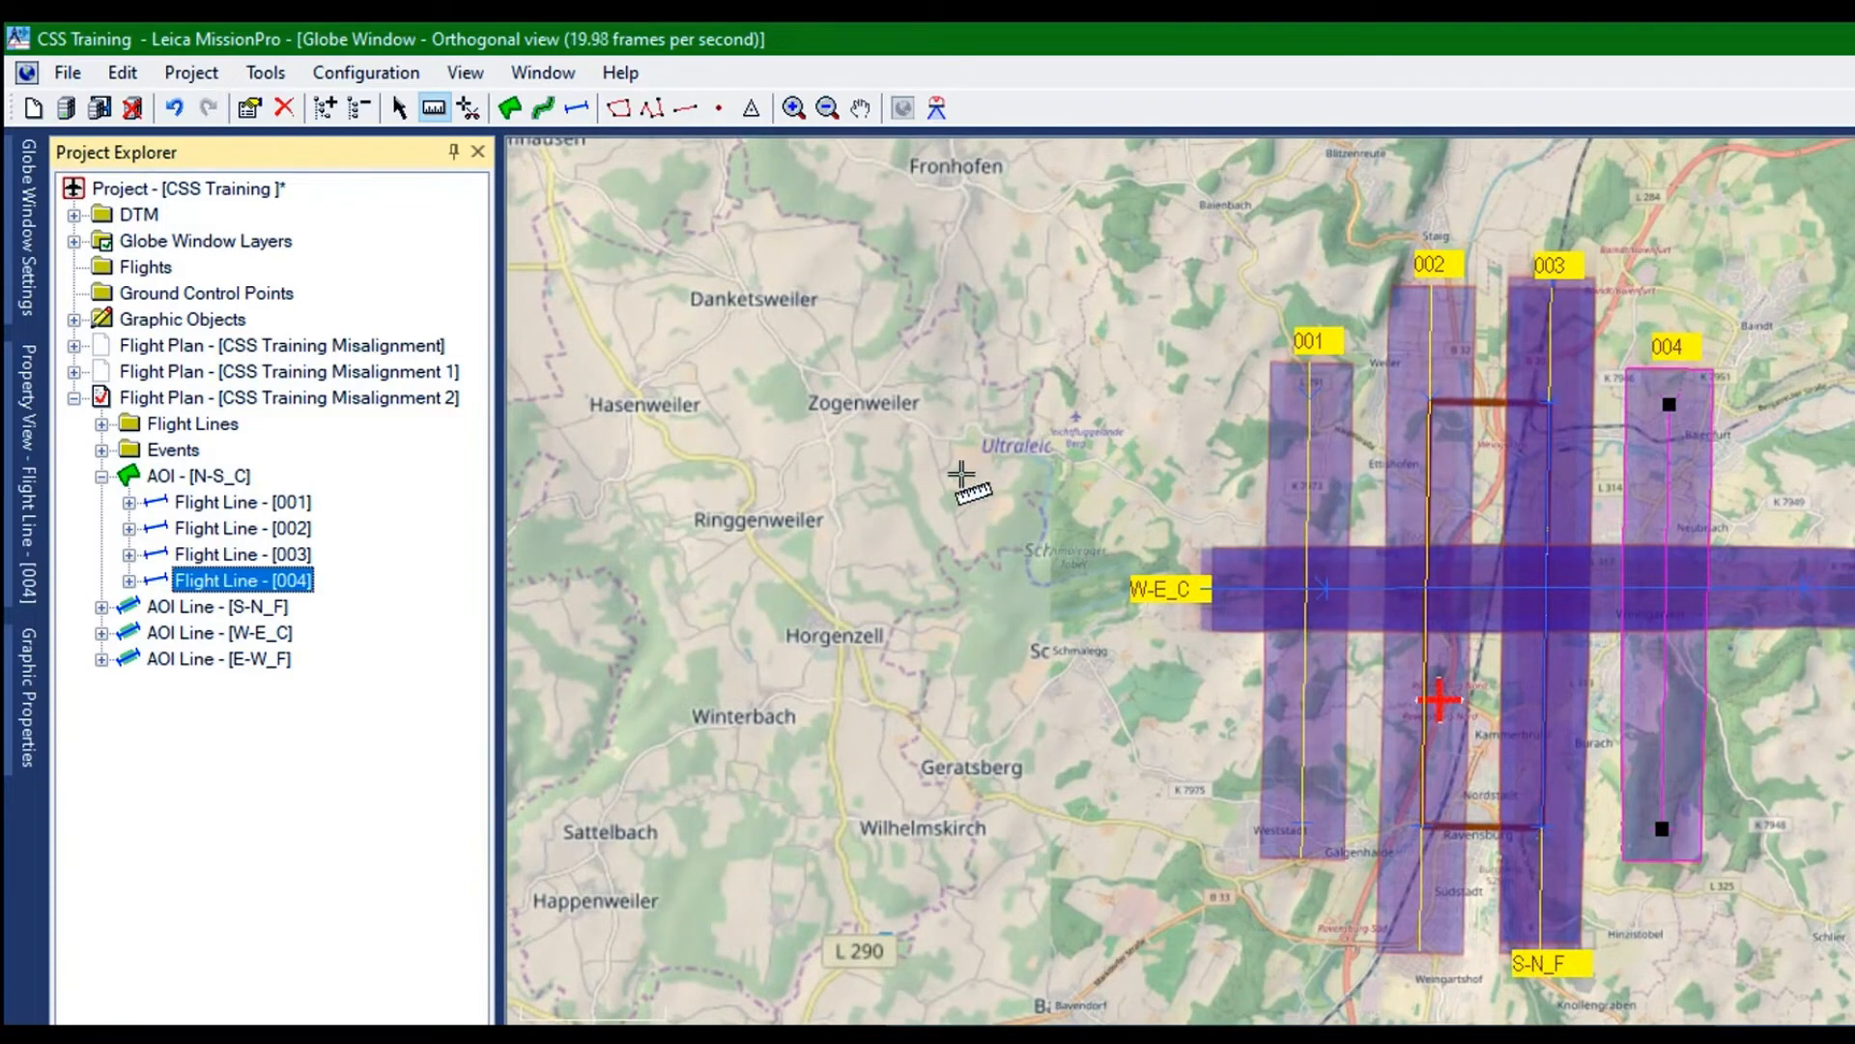
{"action": "left_click", "coordinate": [1031, 541]}
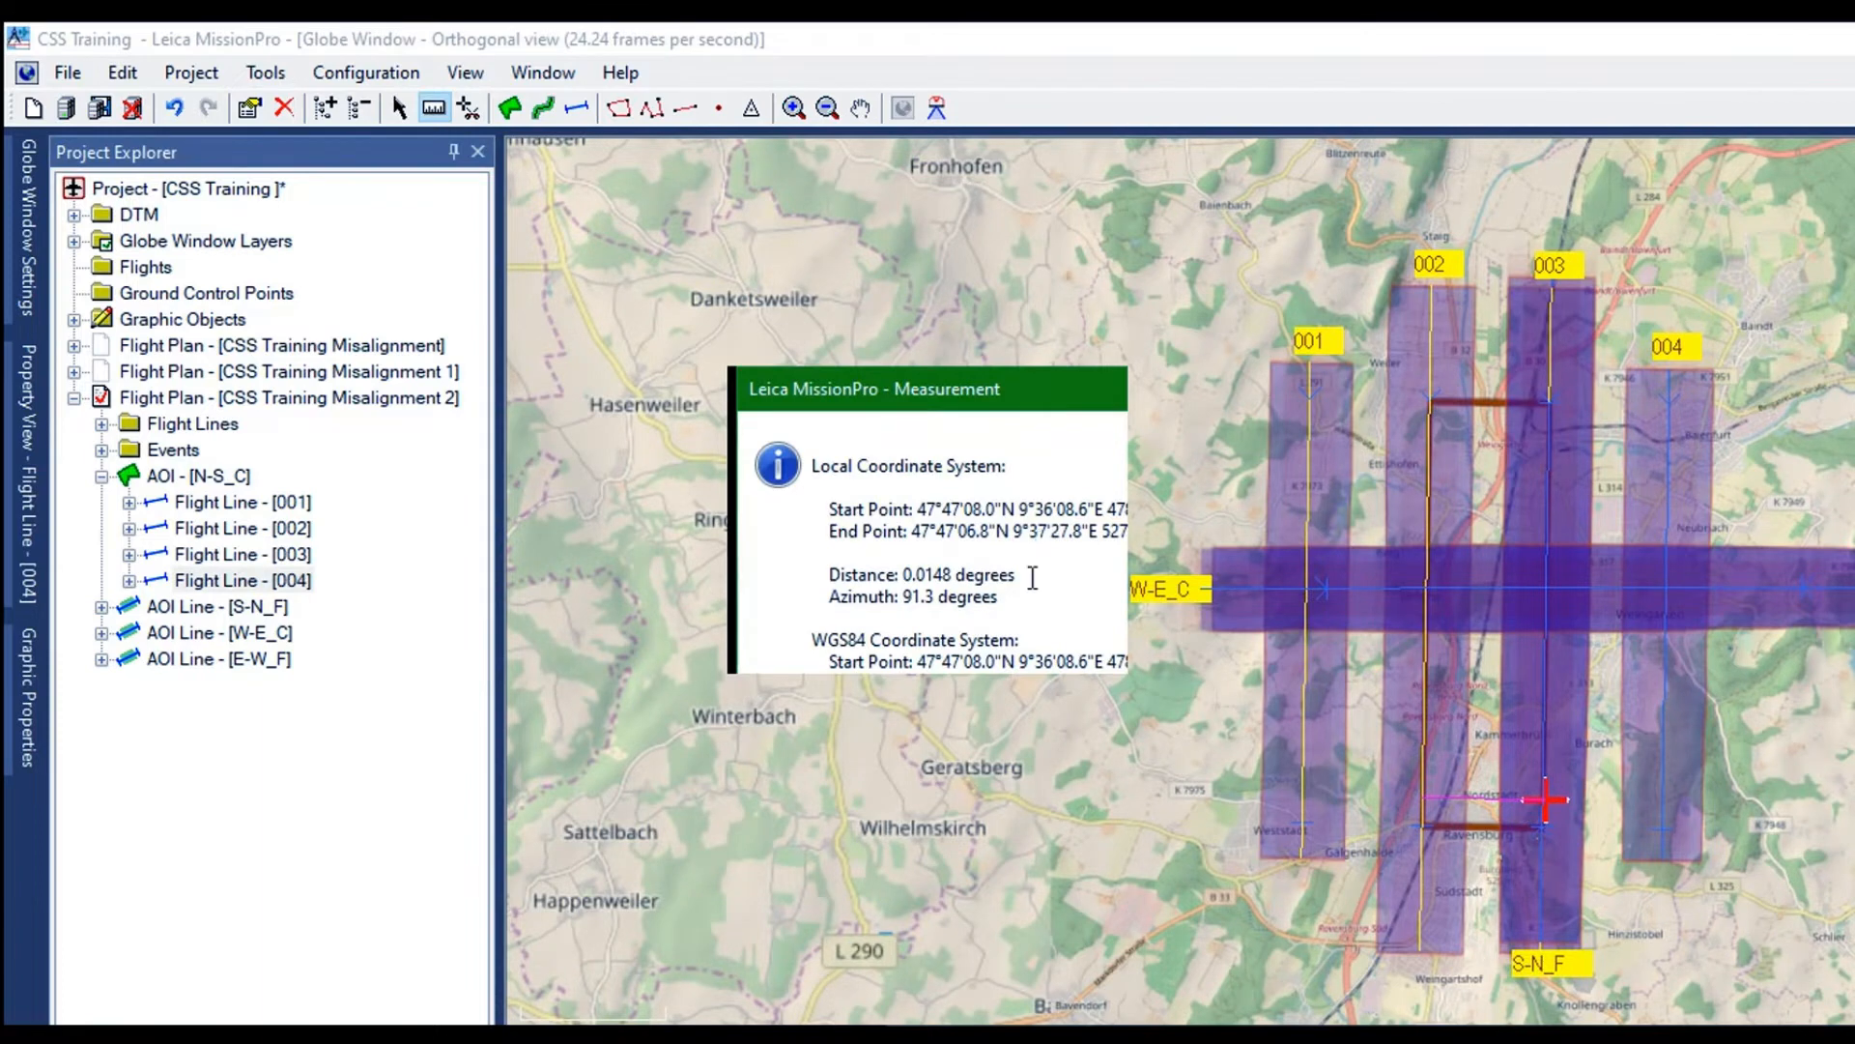
{"action": "left_click", "coordinate": [1033, 648]}
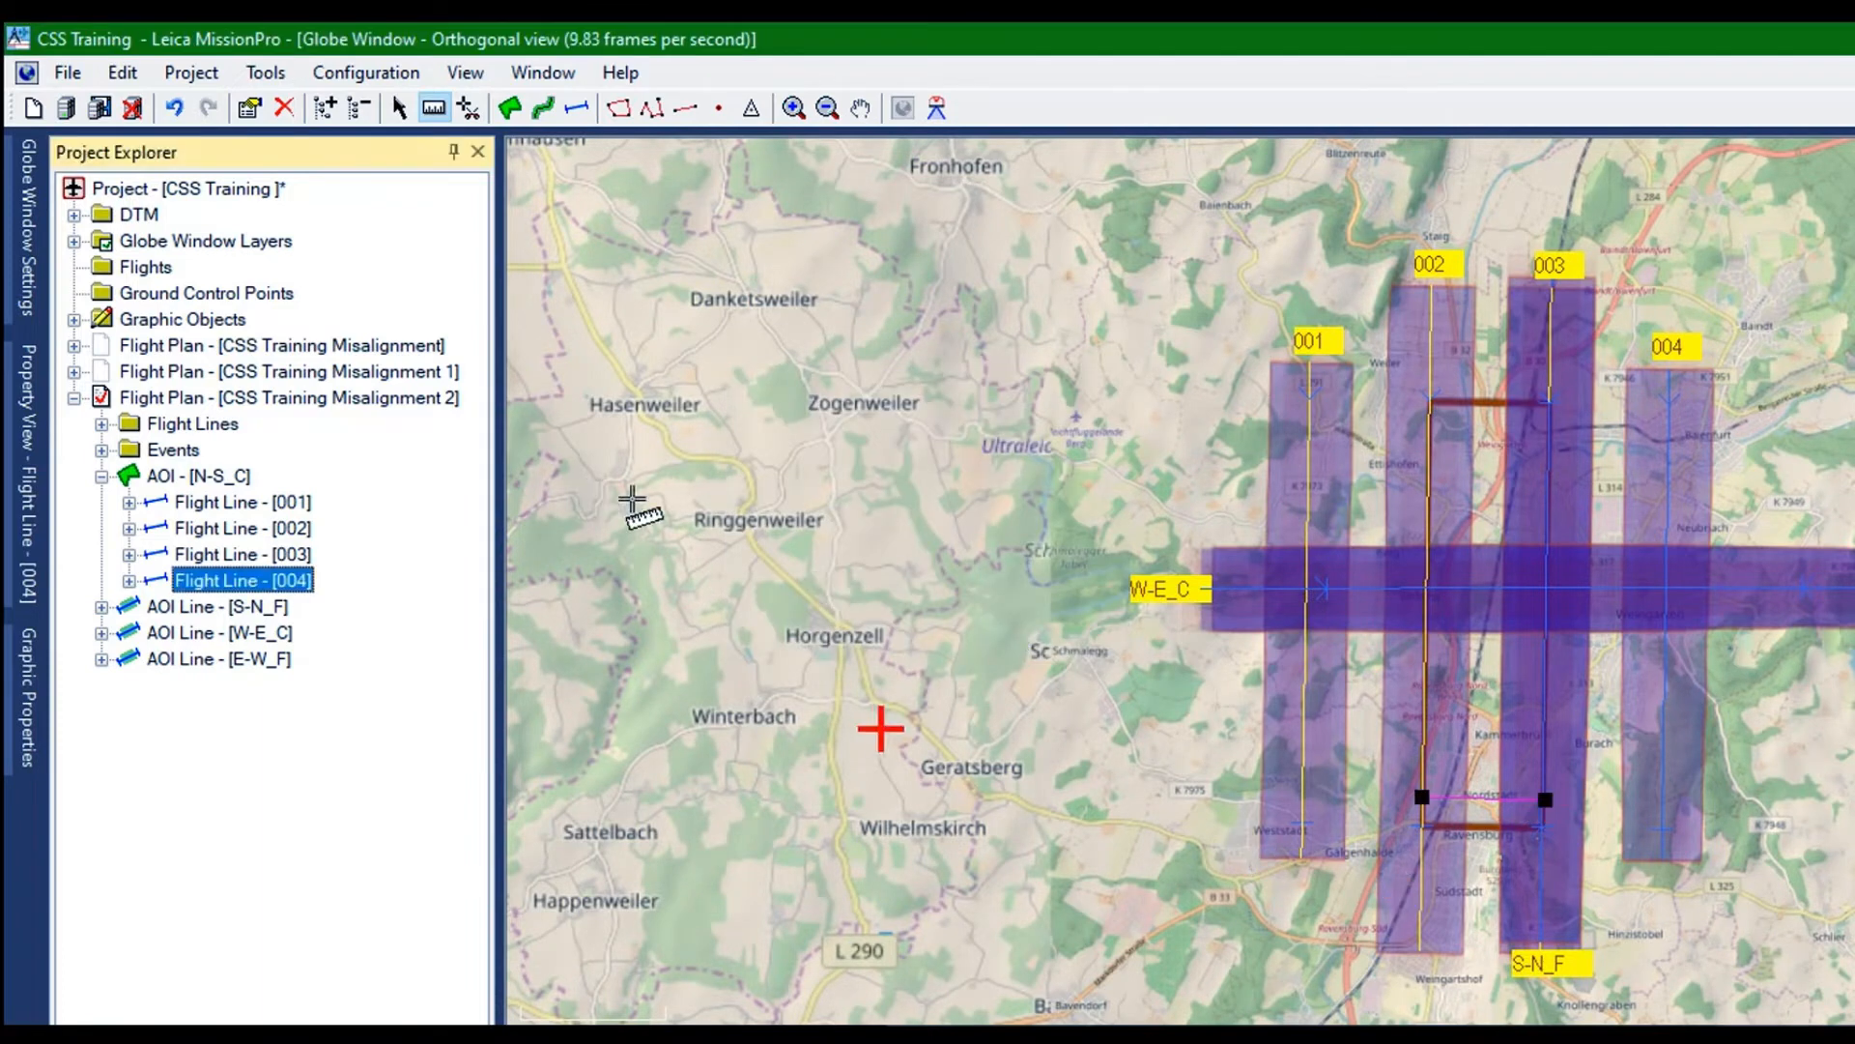
Delete flight line 001 from AOI N-S_C
{"action": "left_click", "coordinate": [242, 501]}
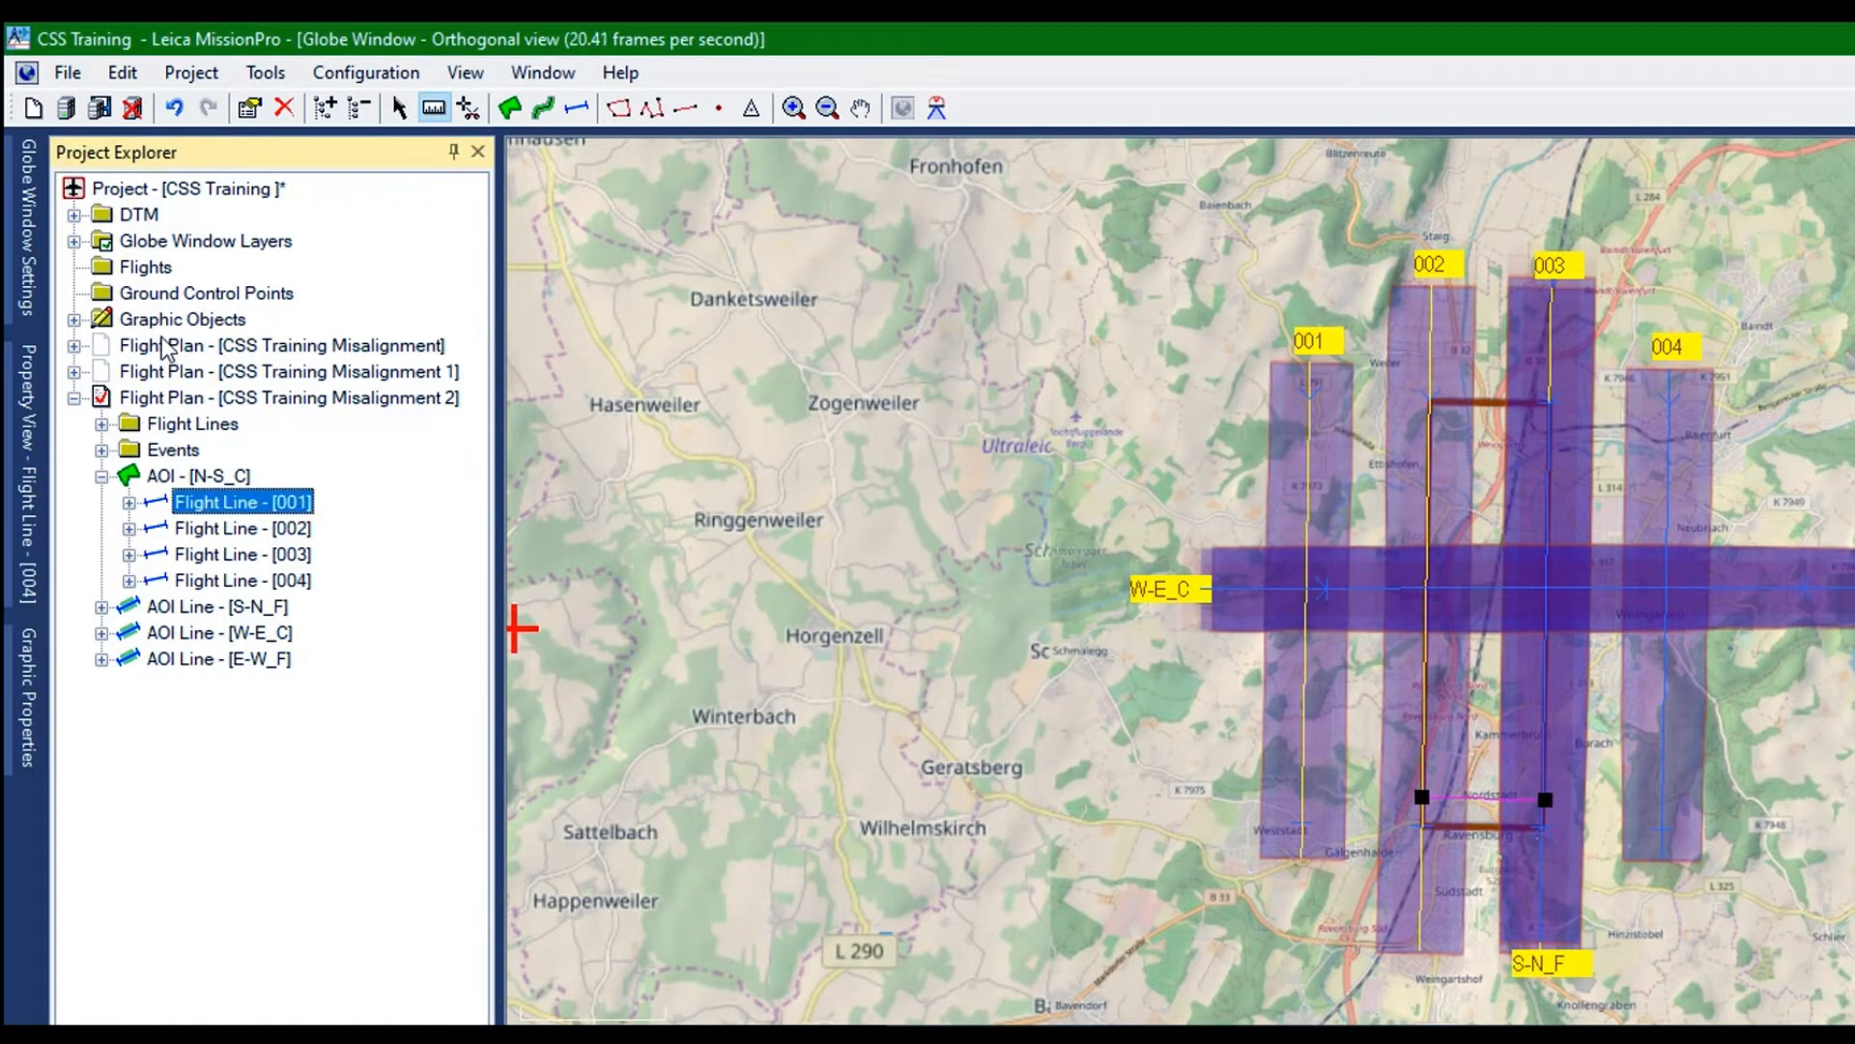
{"action": "right_click", "coordinate": [164, 345]}
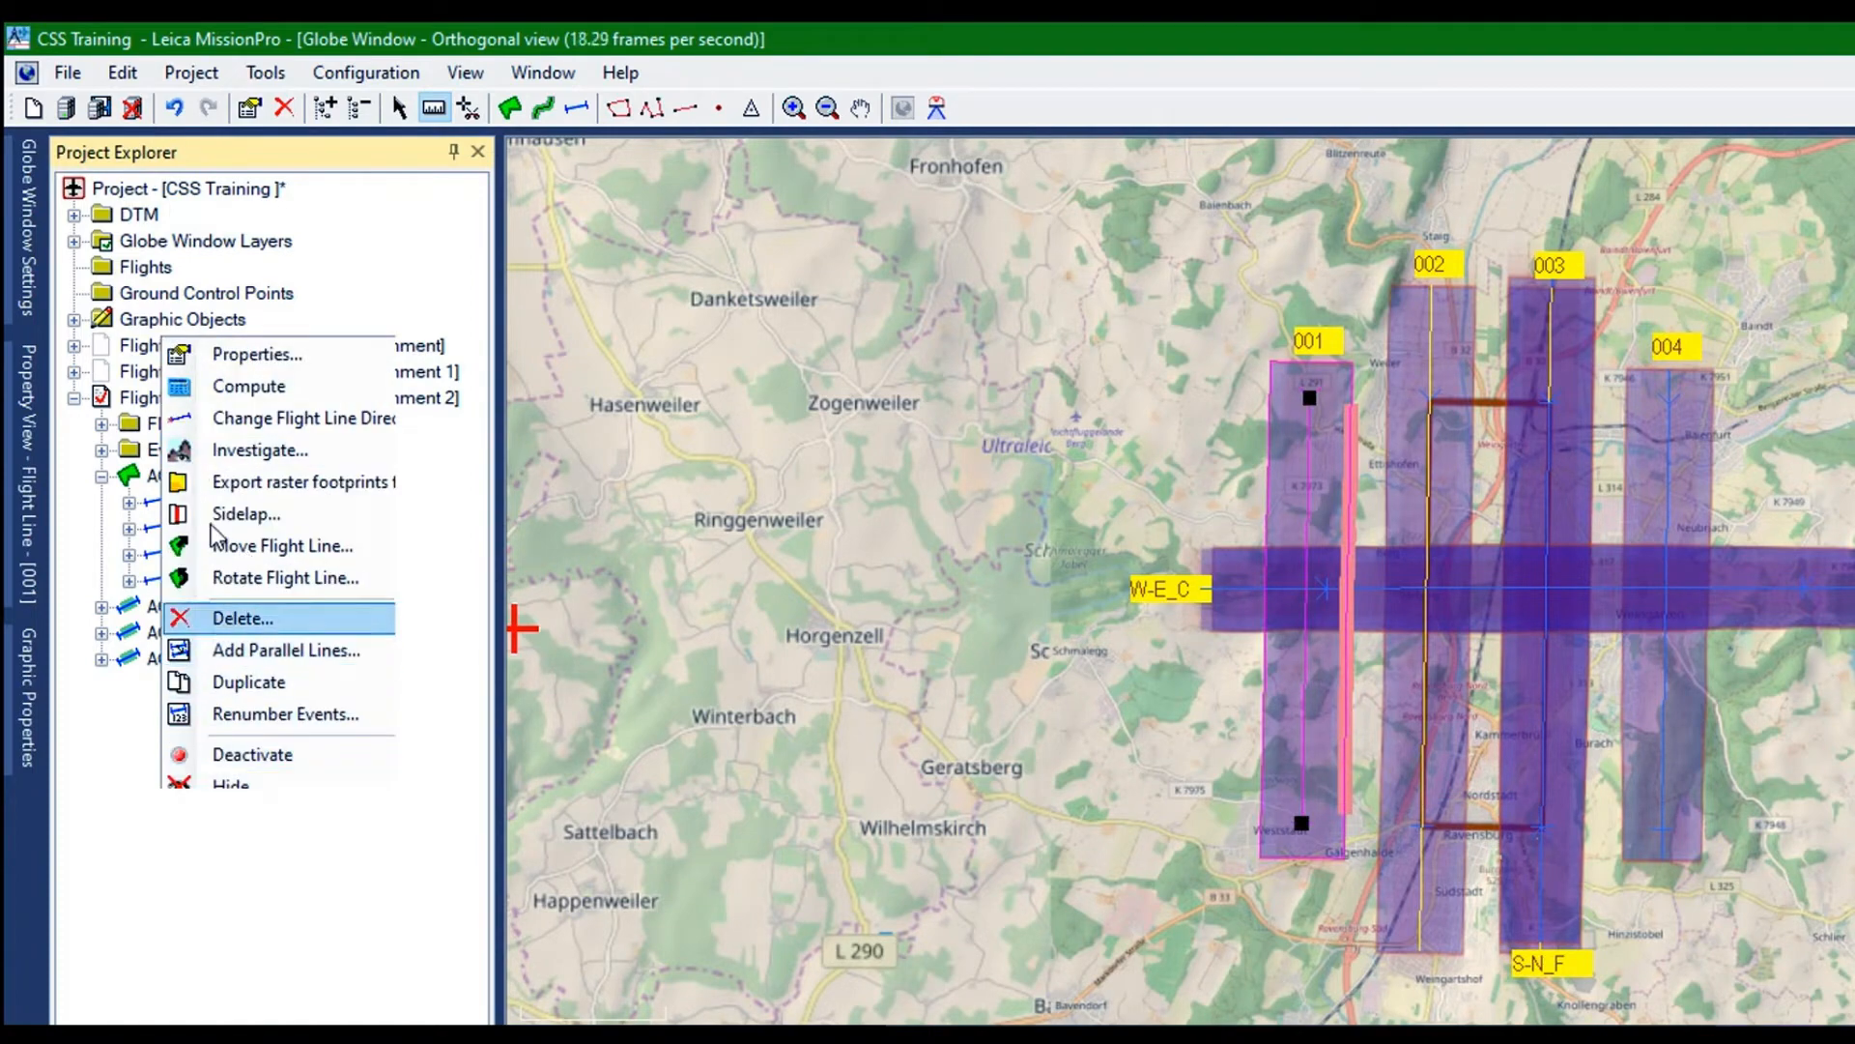
{"action": "left_click", "coordinate": [242, 617]}
{"action": "left_click", "coordinate": [946, 592]}
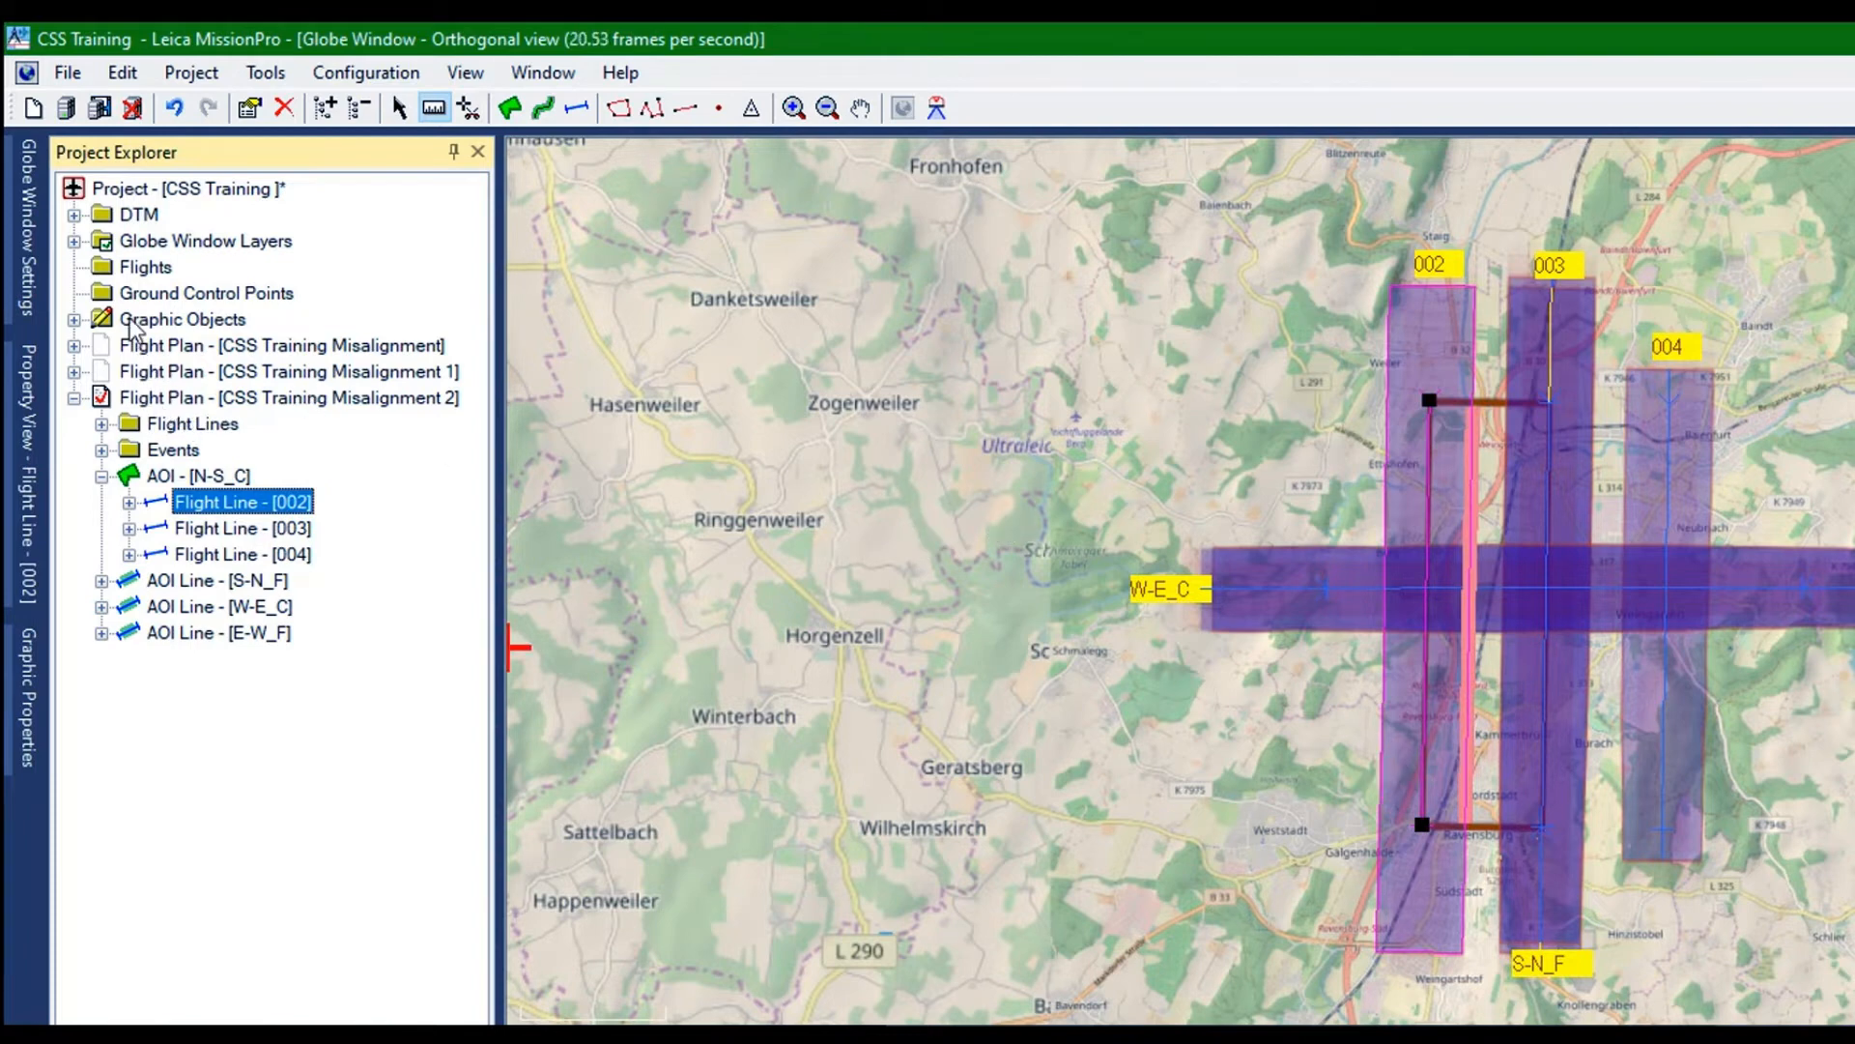
Rename flight line 003 of AOI N-S_C as N-S_01 in its properties
{"action": "key", "text": "Down"}
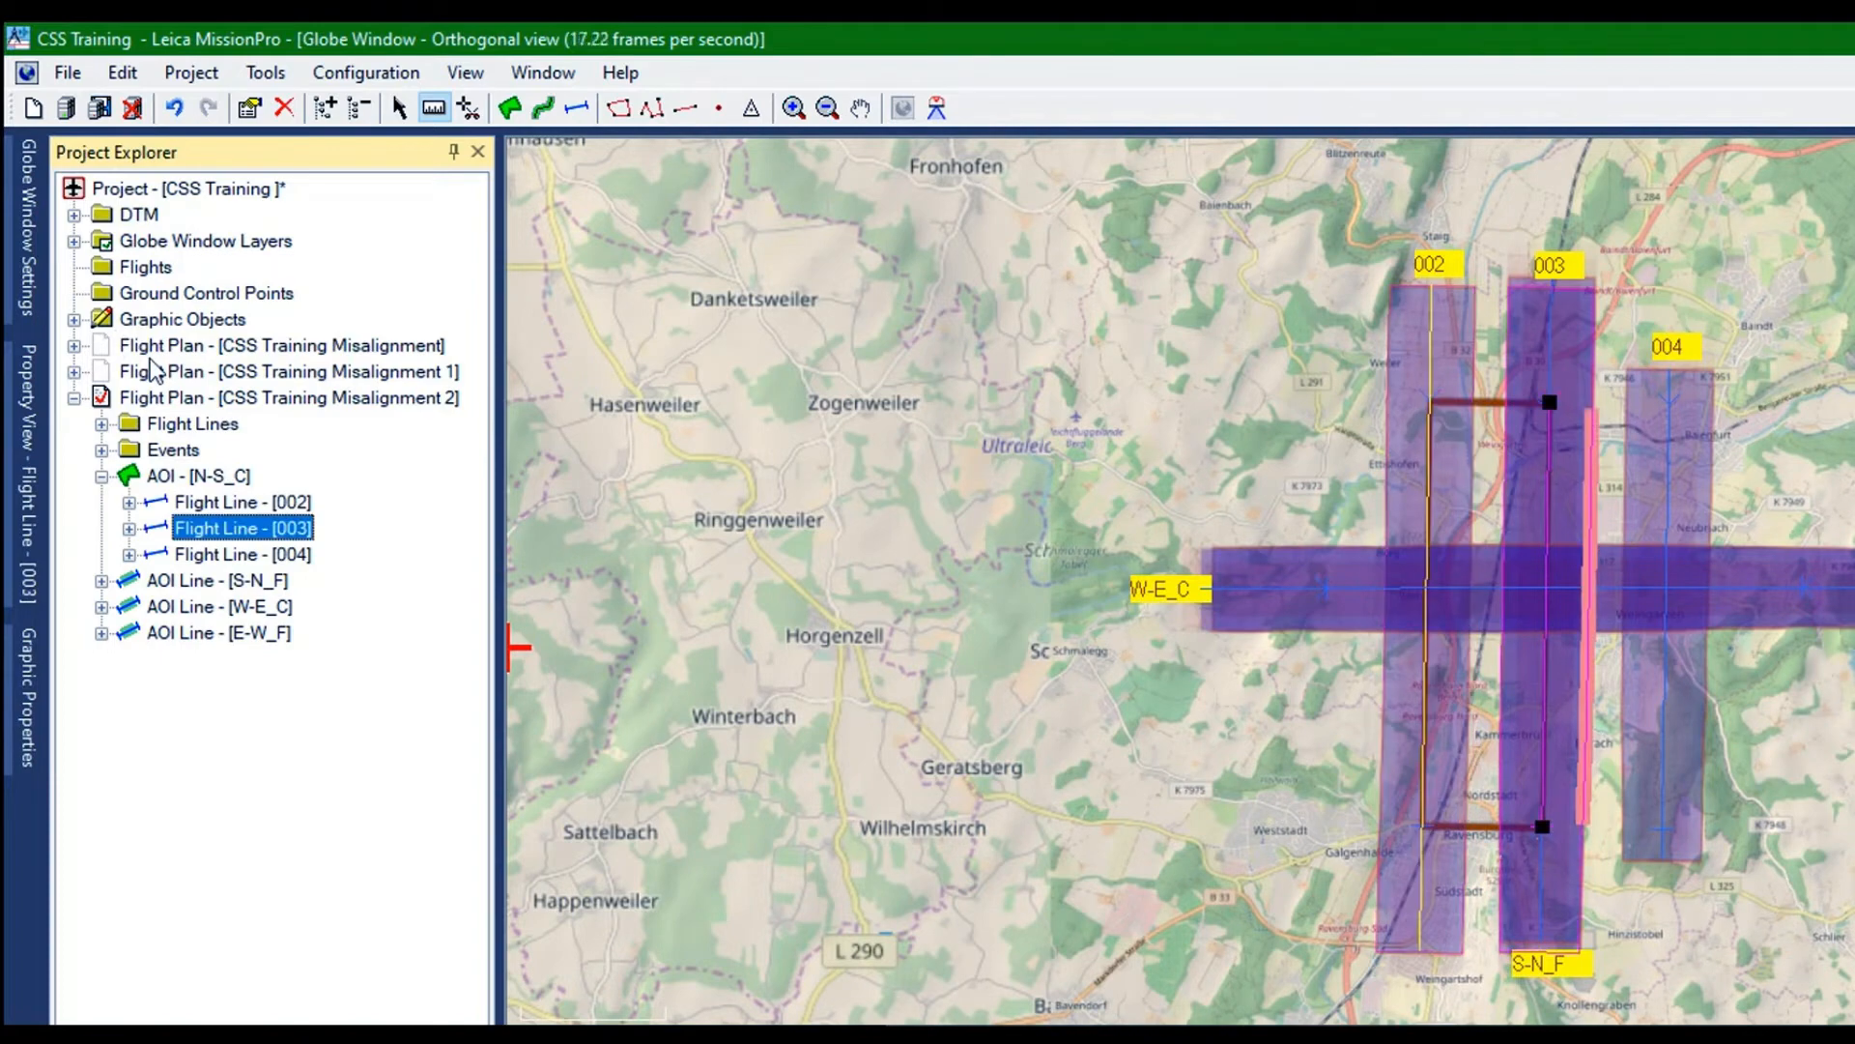
{"action": "scroll", "coordinate": [1019, 391], "scroll_direction": "up", "scroll_amount": 3}
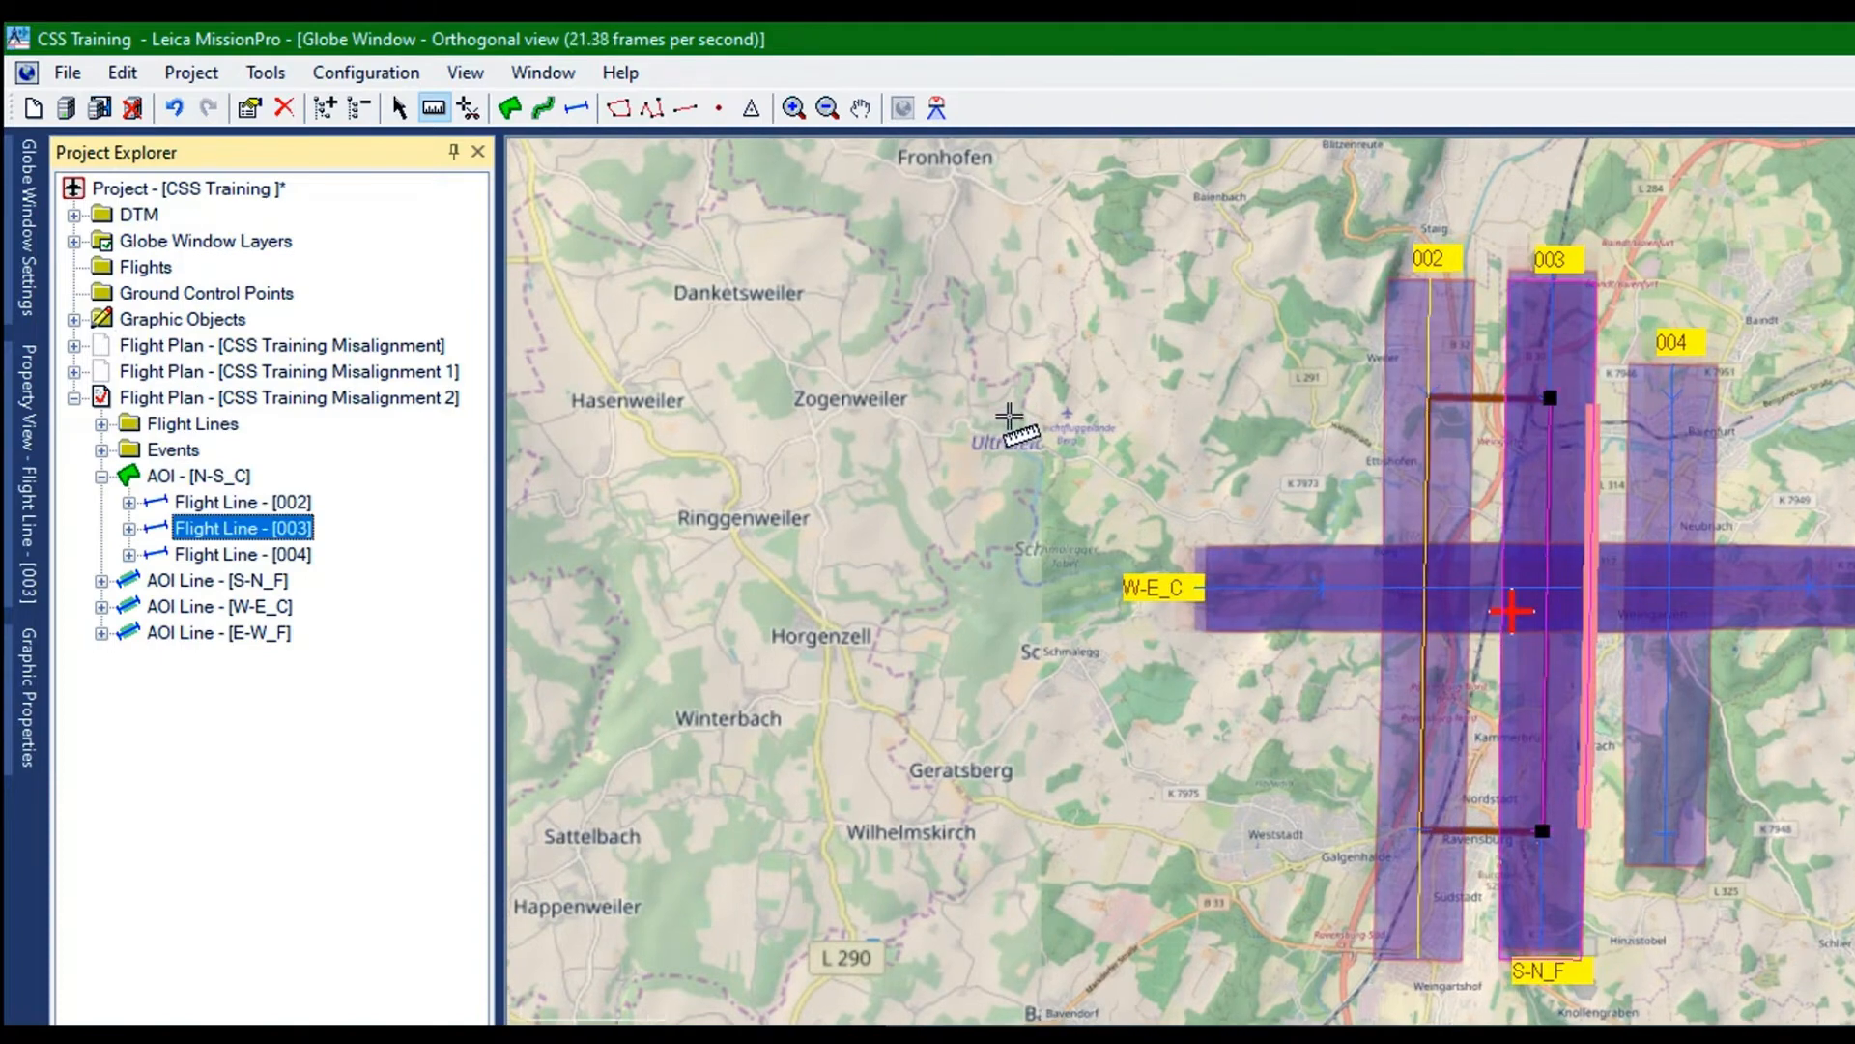
{"action": "scroll", "coordinate": [1020, 425], "scroll_direction": "down", "scroll_amount": 4}
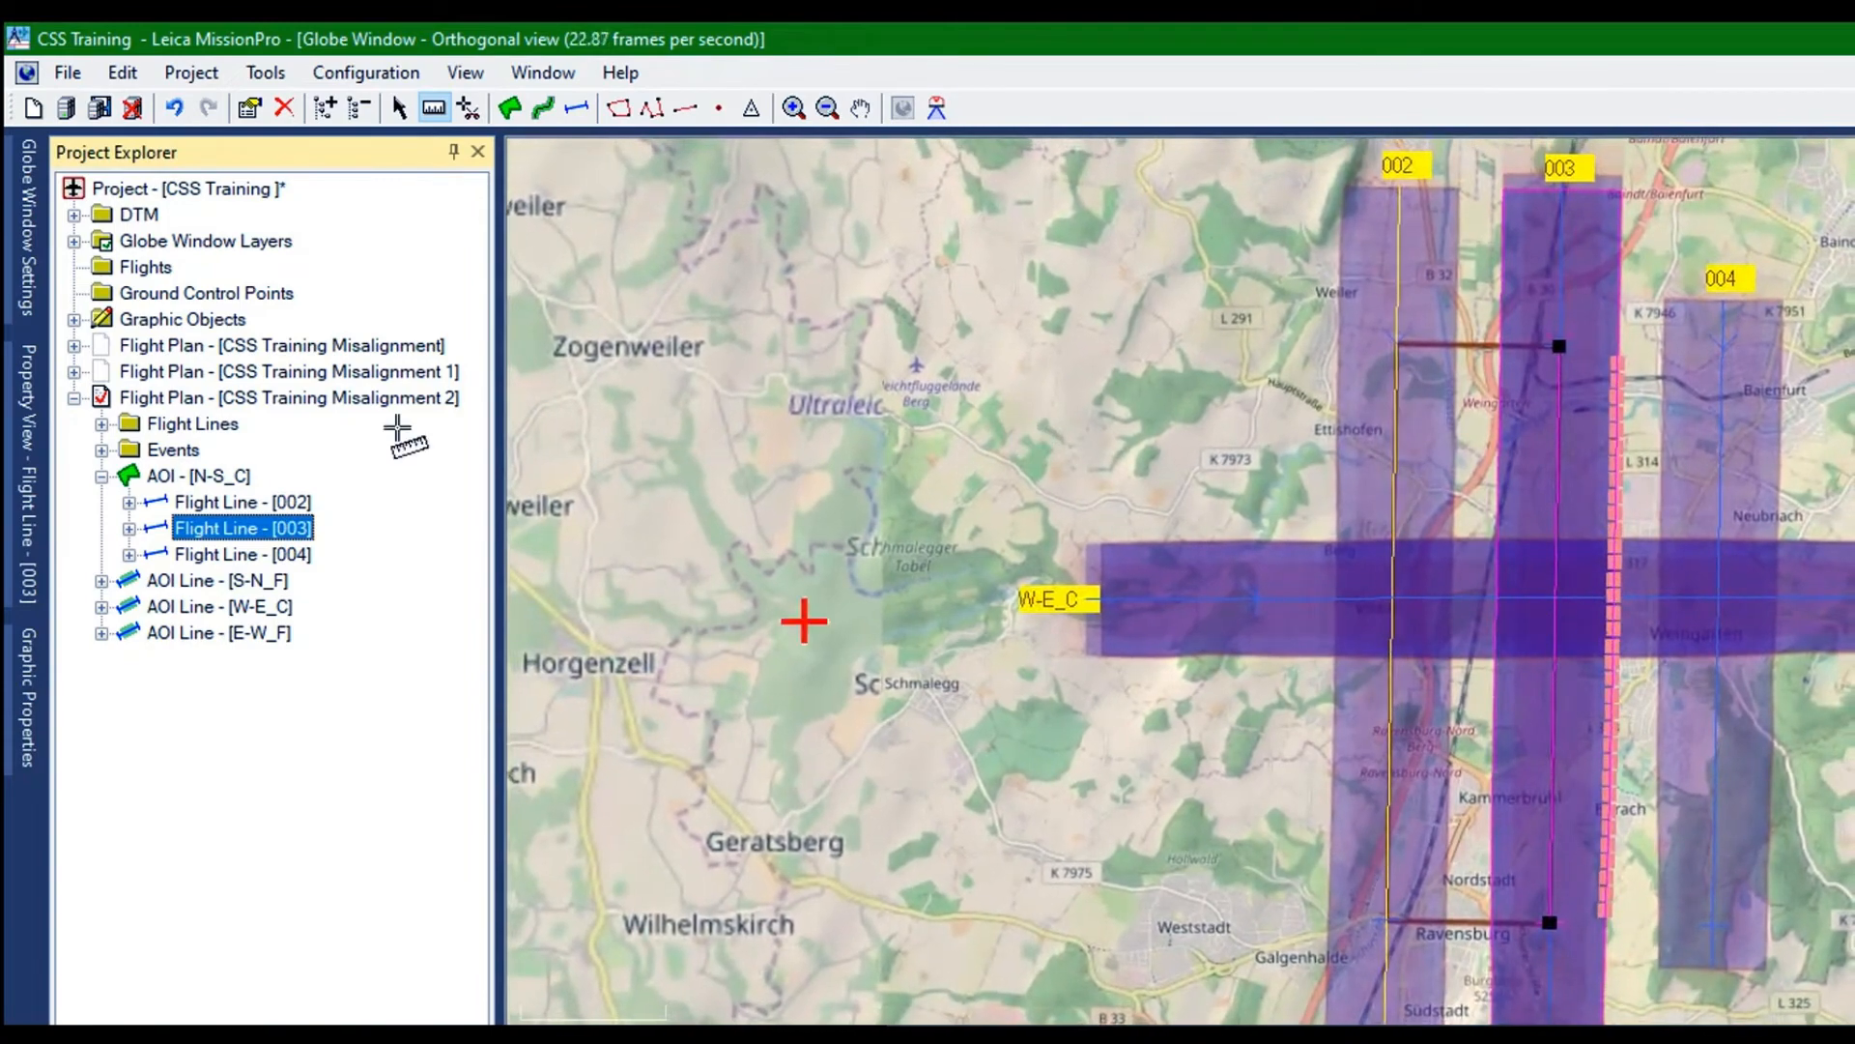
{"action": "right_click", "coordinate": [163, 358]}
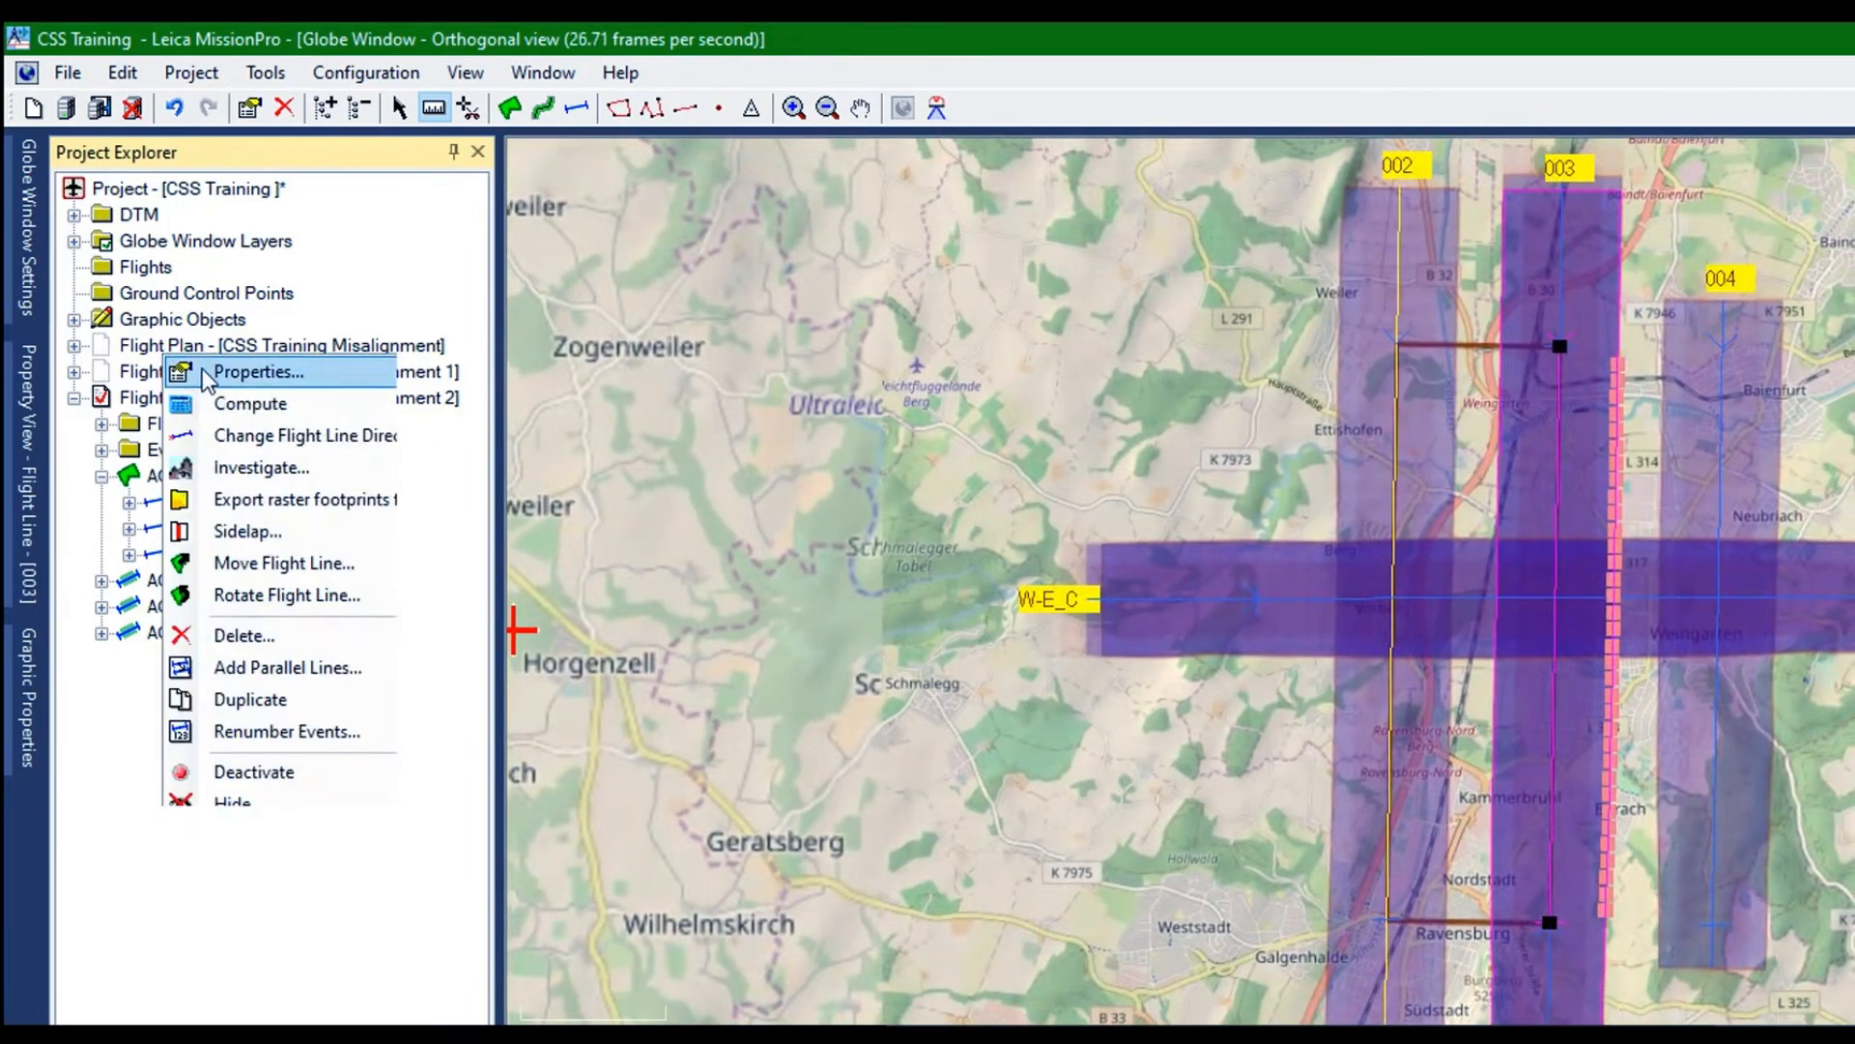
{"action": "key", "text": "Escape"}
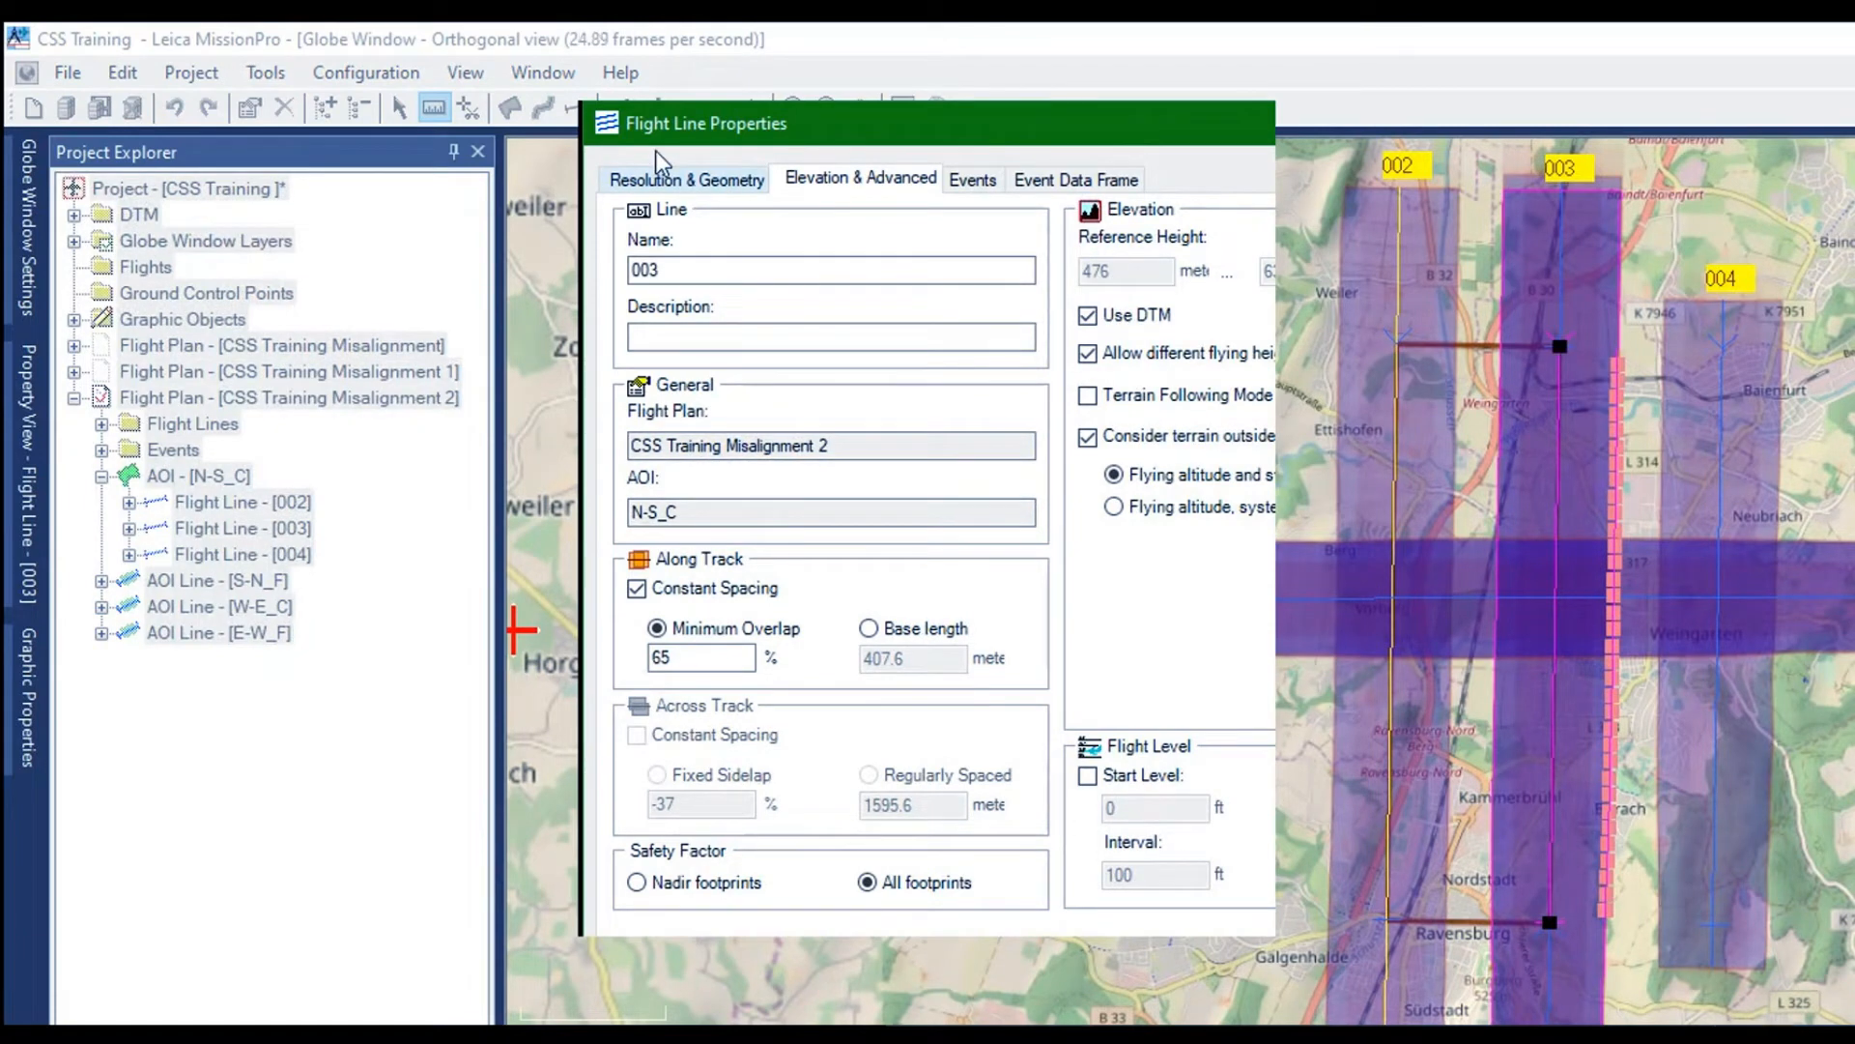
{"action": "left_click", "coordinate": [657, 177]}
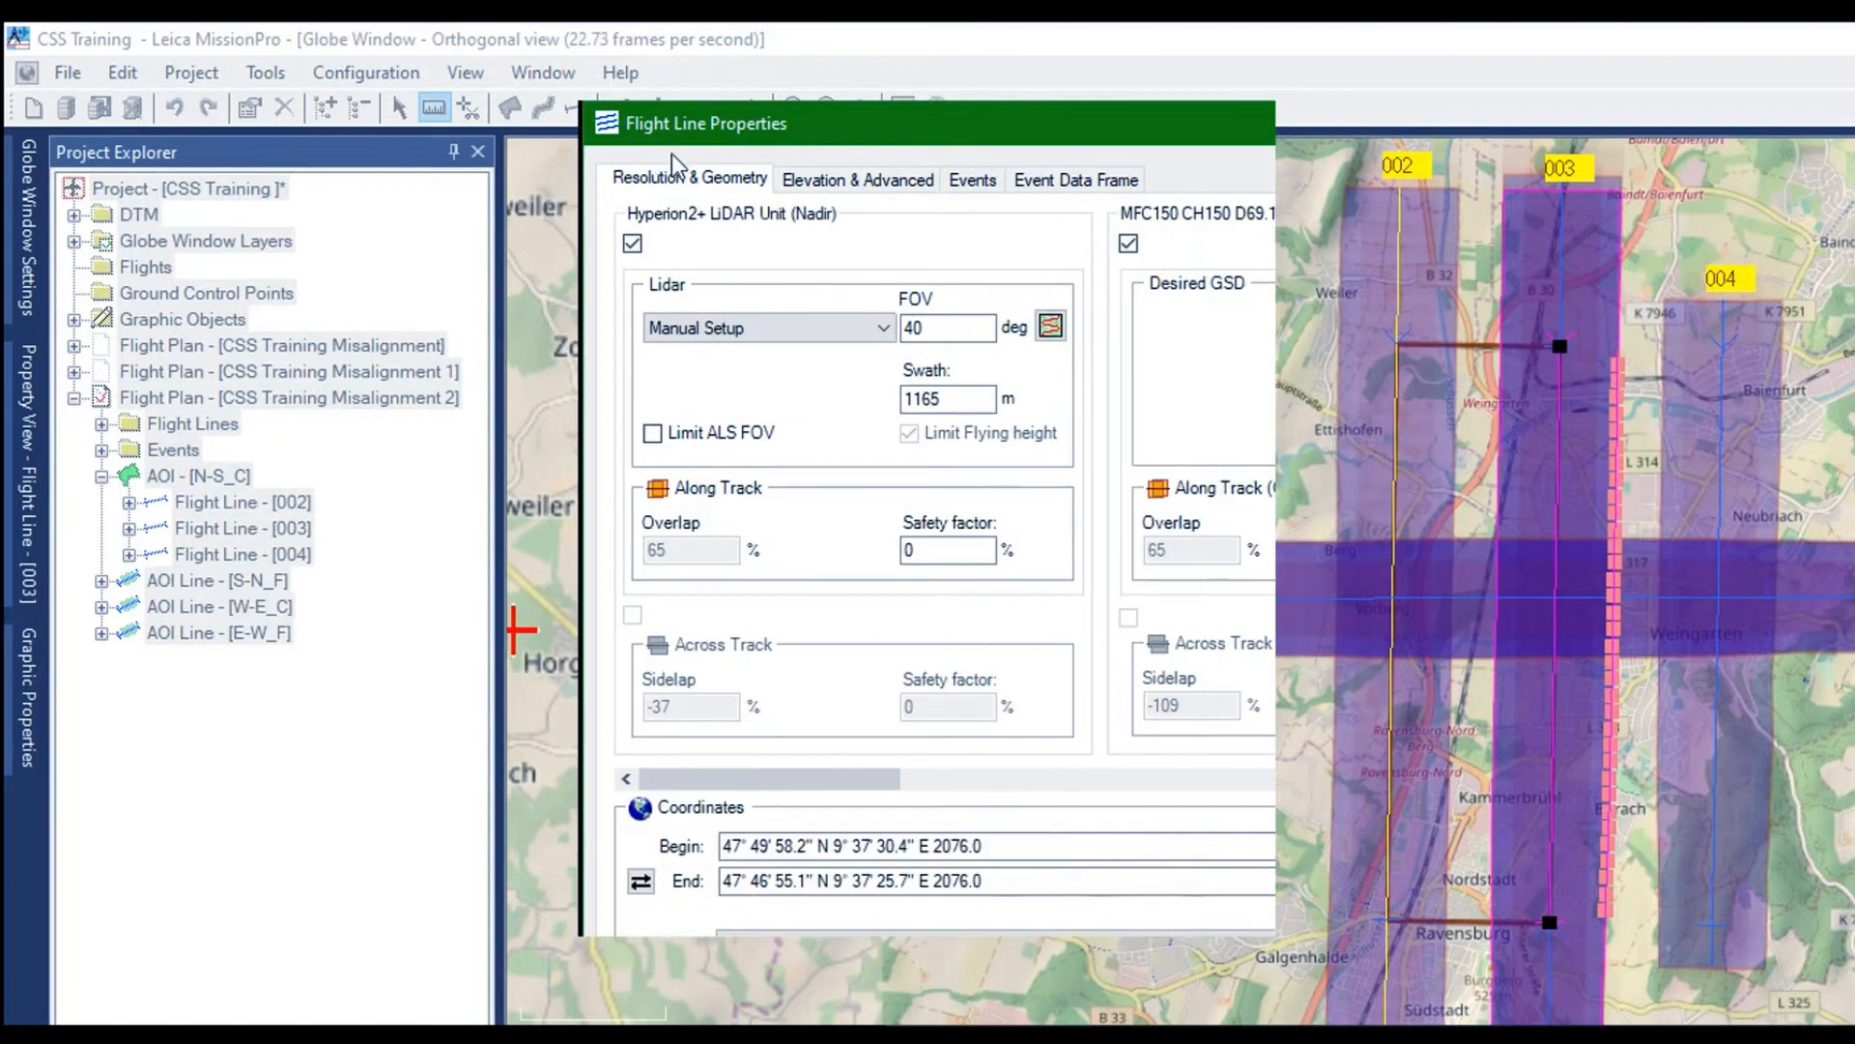
{"action": "left_click", "coordinate": [781, 177]}
{"action": "key", "text": "Tab"}
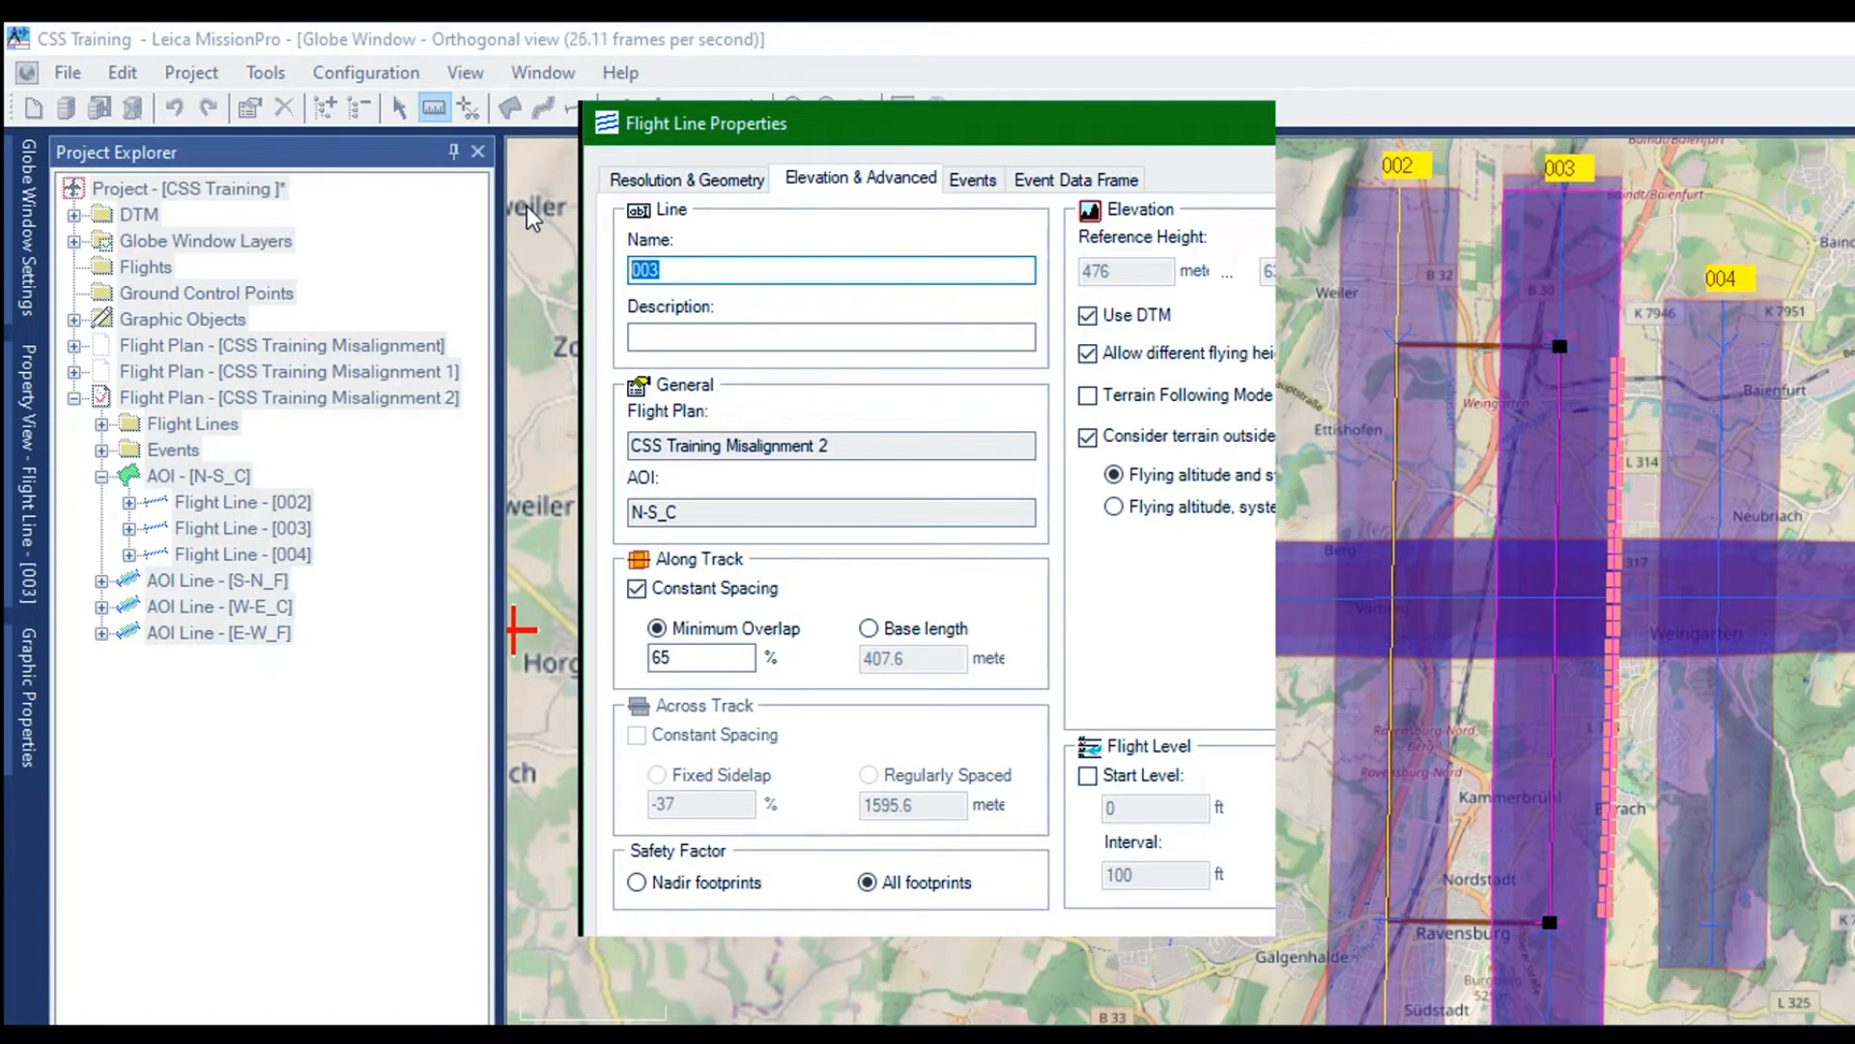
{"action": "type", "text": "N-S"}
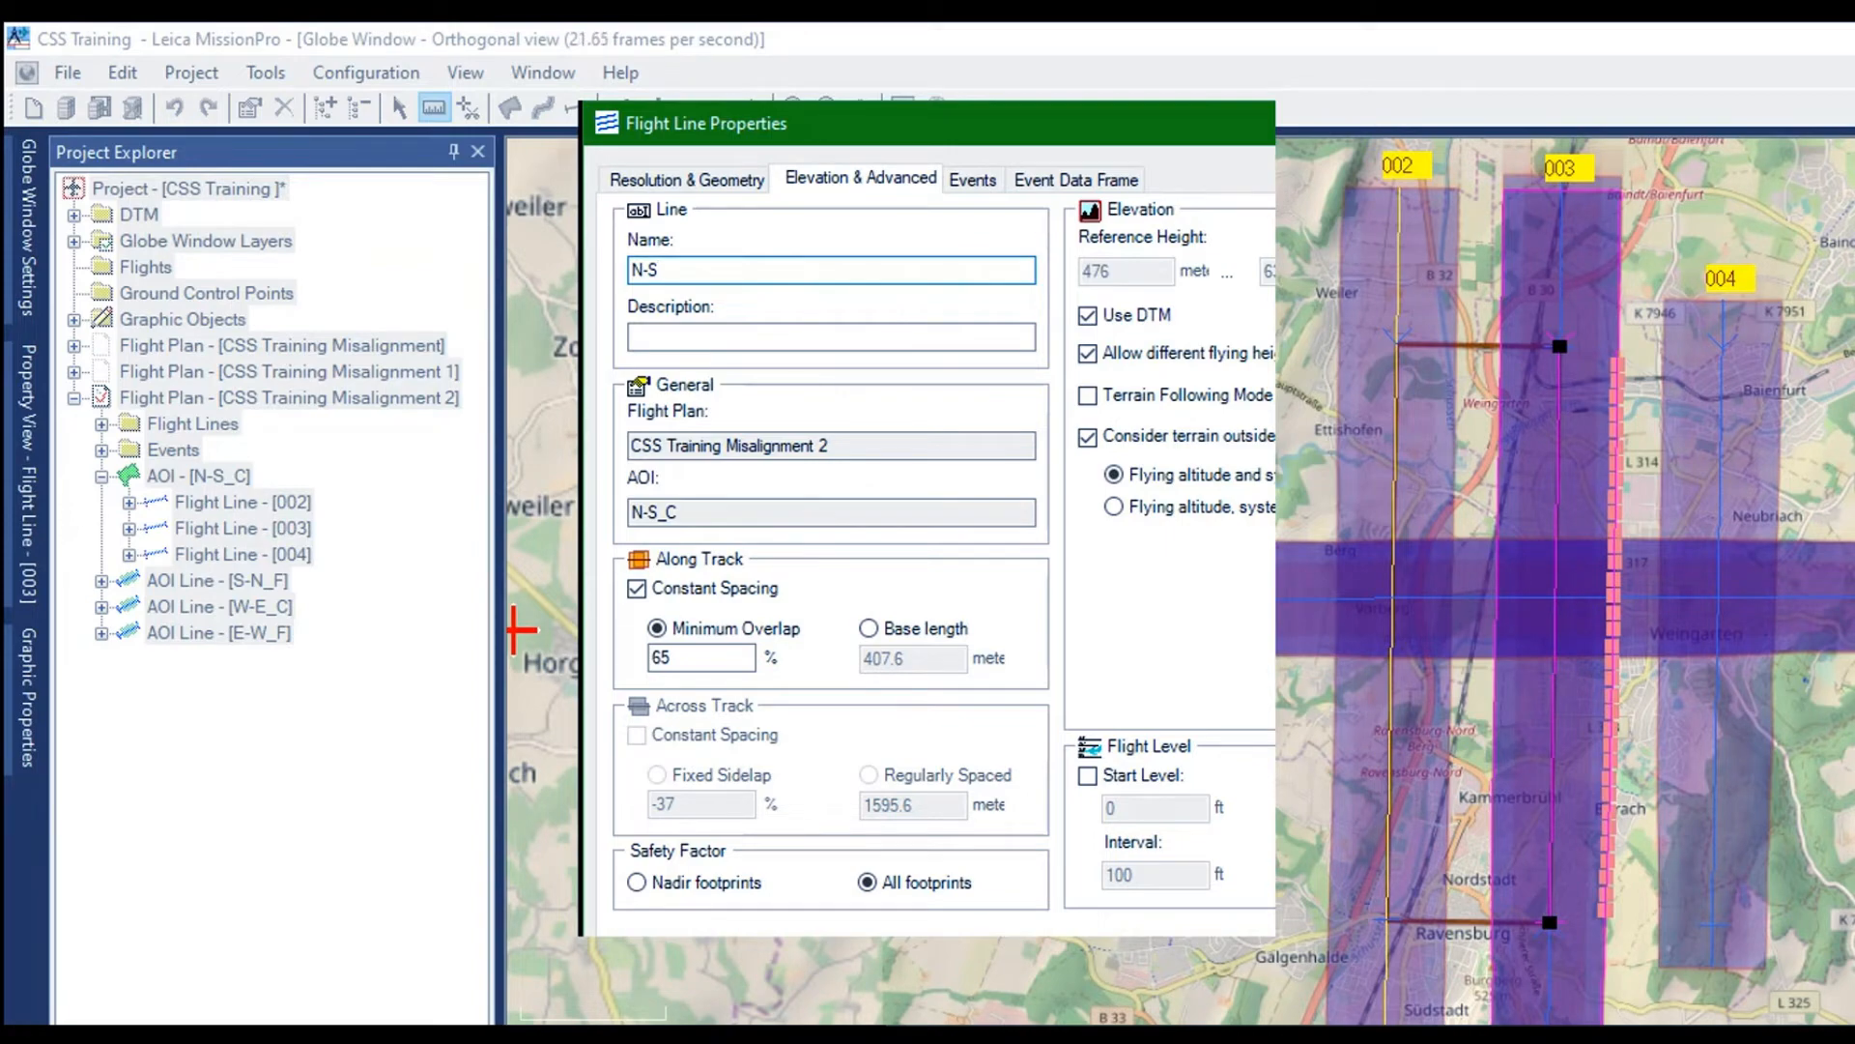
{"action": "type", "text": "_01"}
{"action": "key", "text": "Return"}
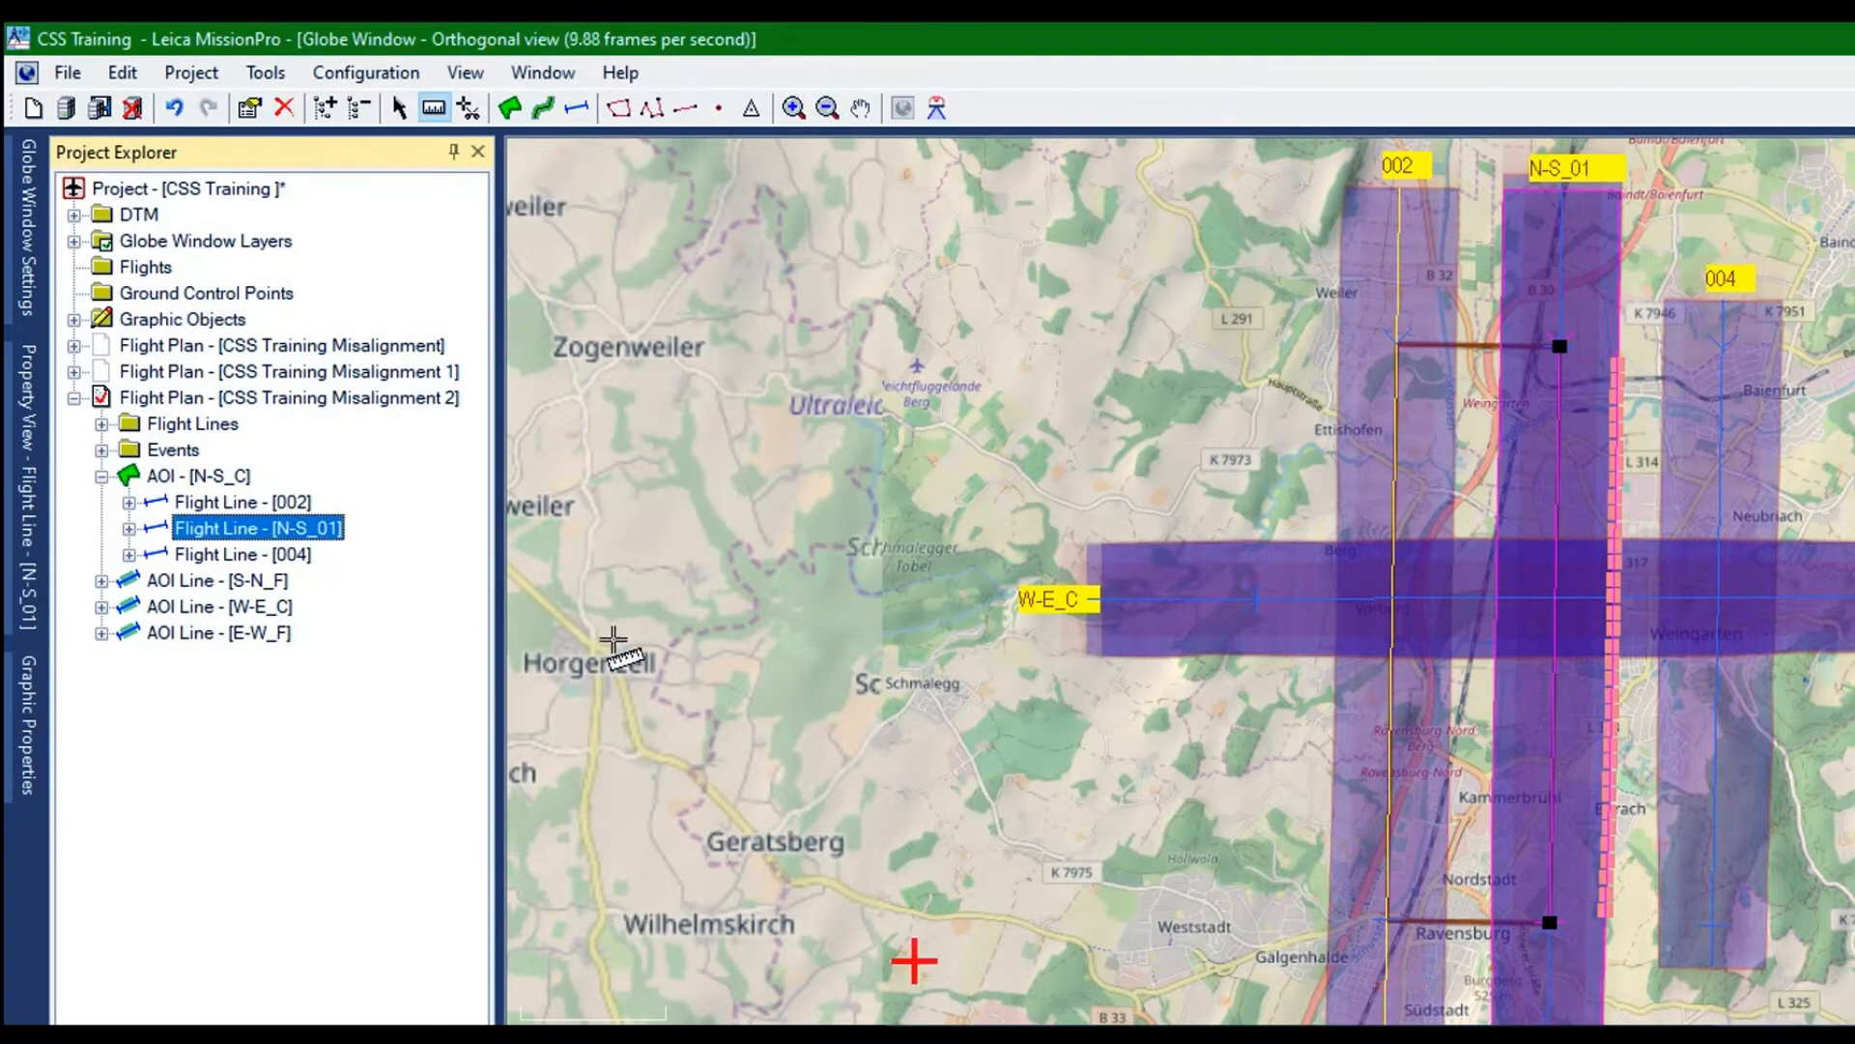
Delete flight lines 002 and 004 from AOI N-S_C
{"action": "left_click", "coordinate": [154, 501]}
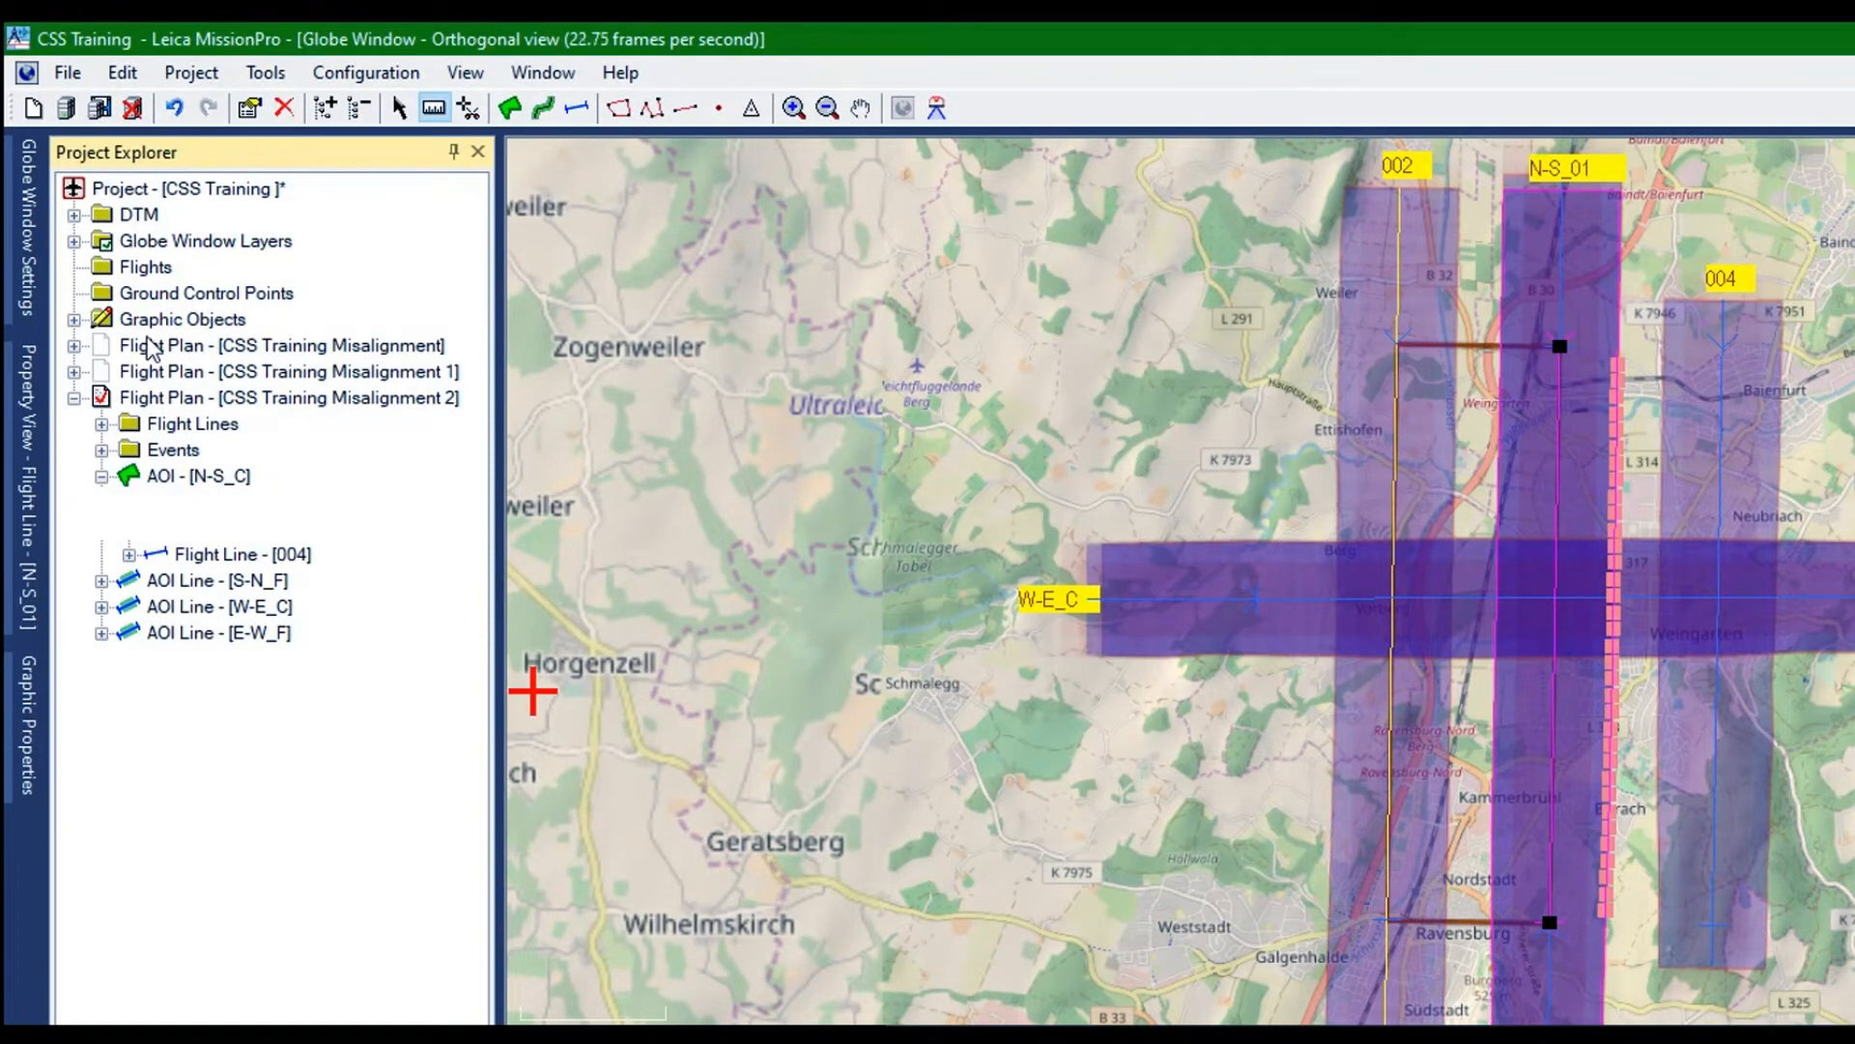
{"action": "right_click", "coordinate": [154, 501]}
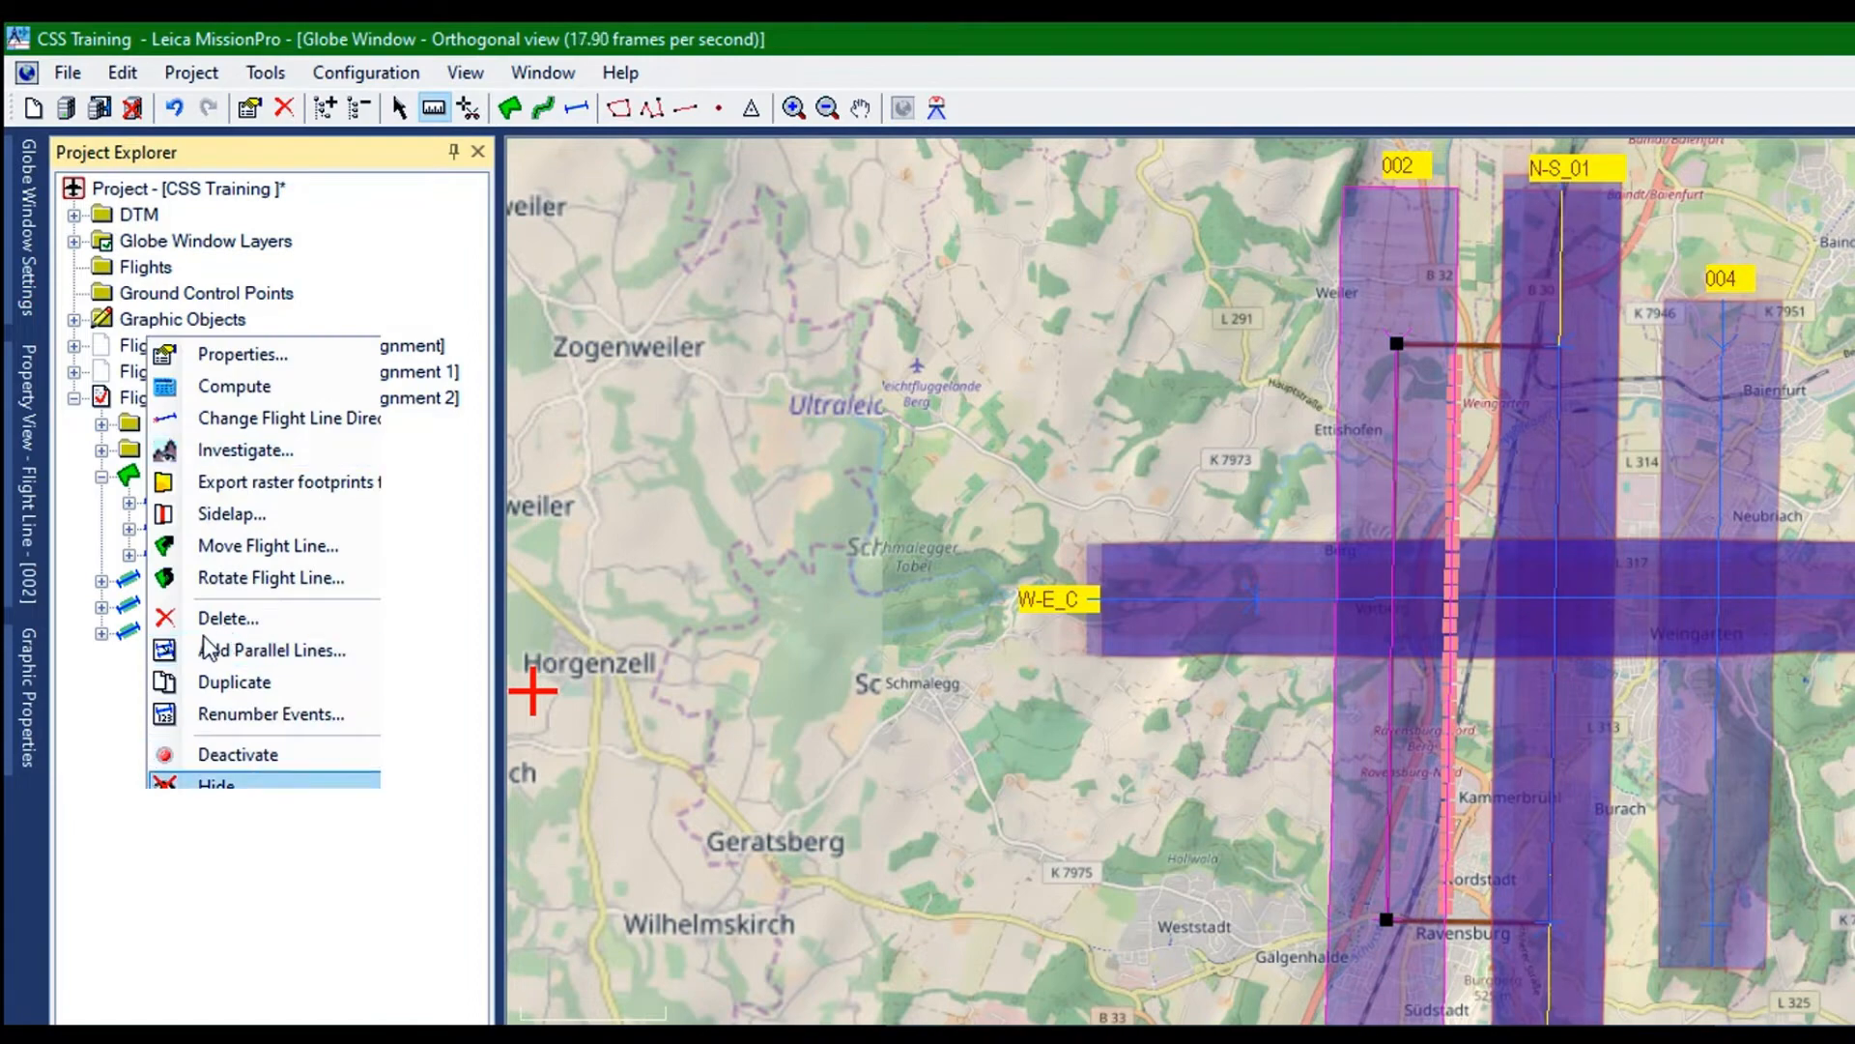
{"action": "left_click", "coordinate": [232, 618]}
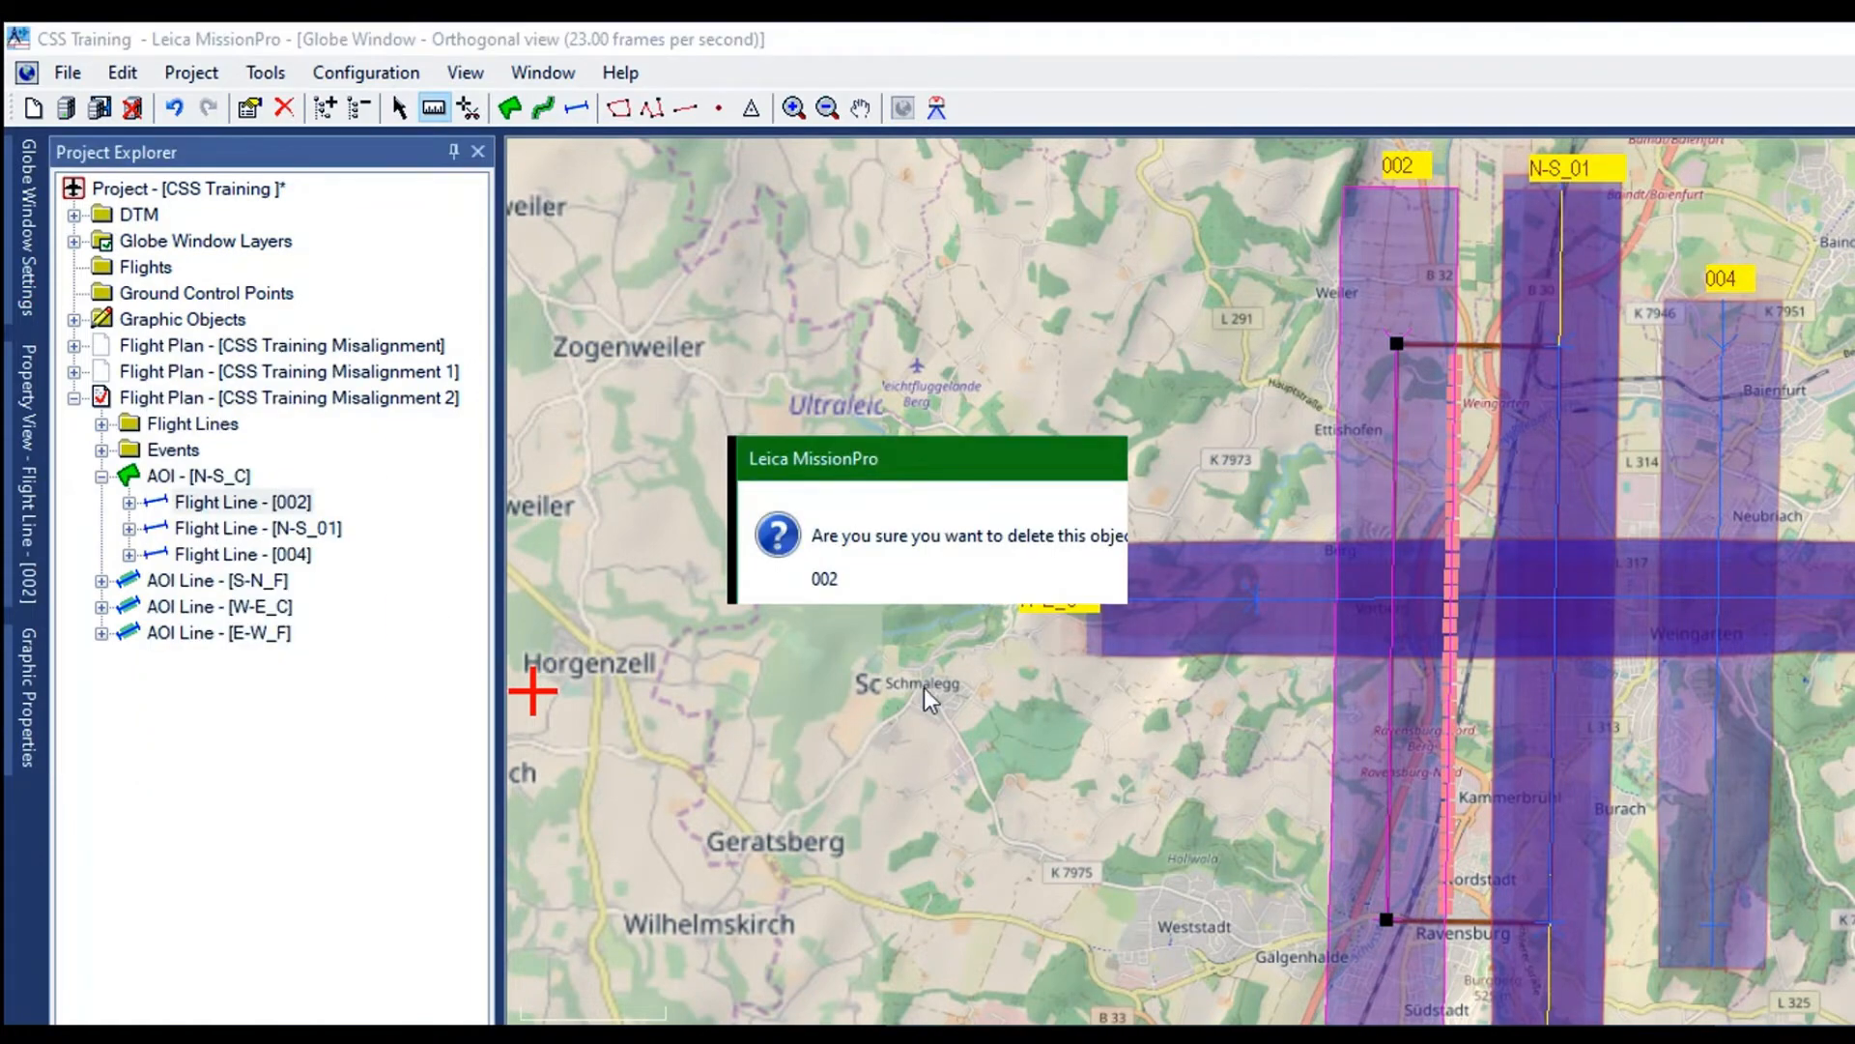
{"action": "key", "text": "Return"}
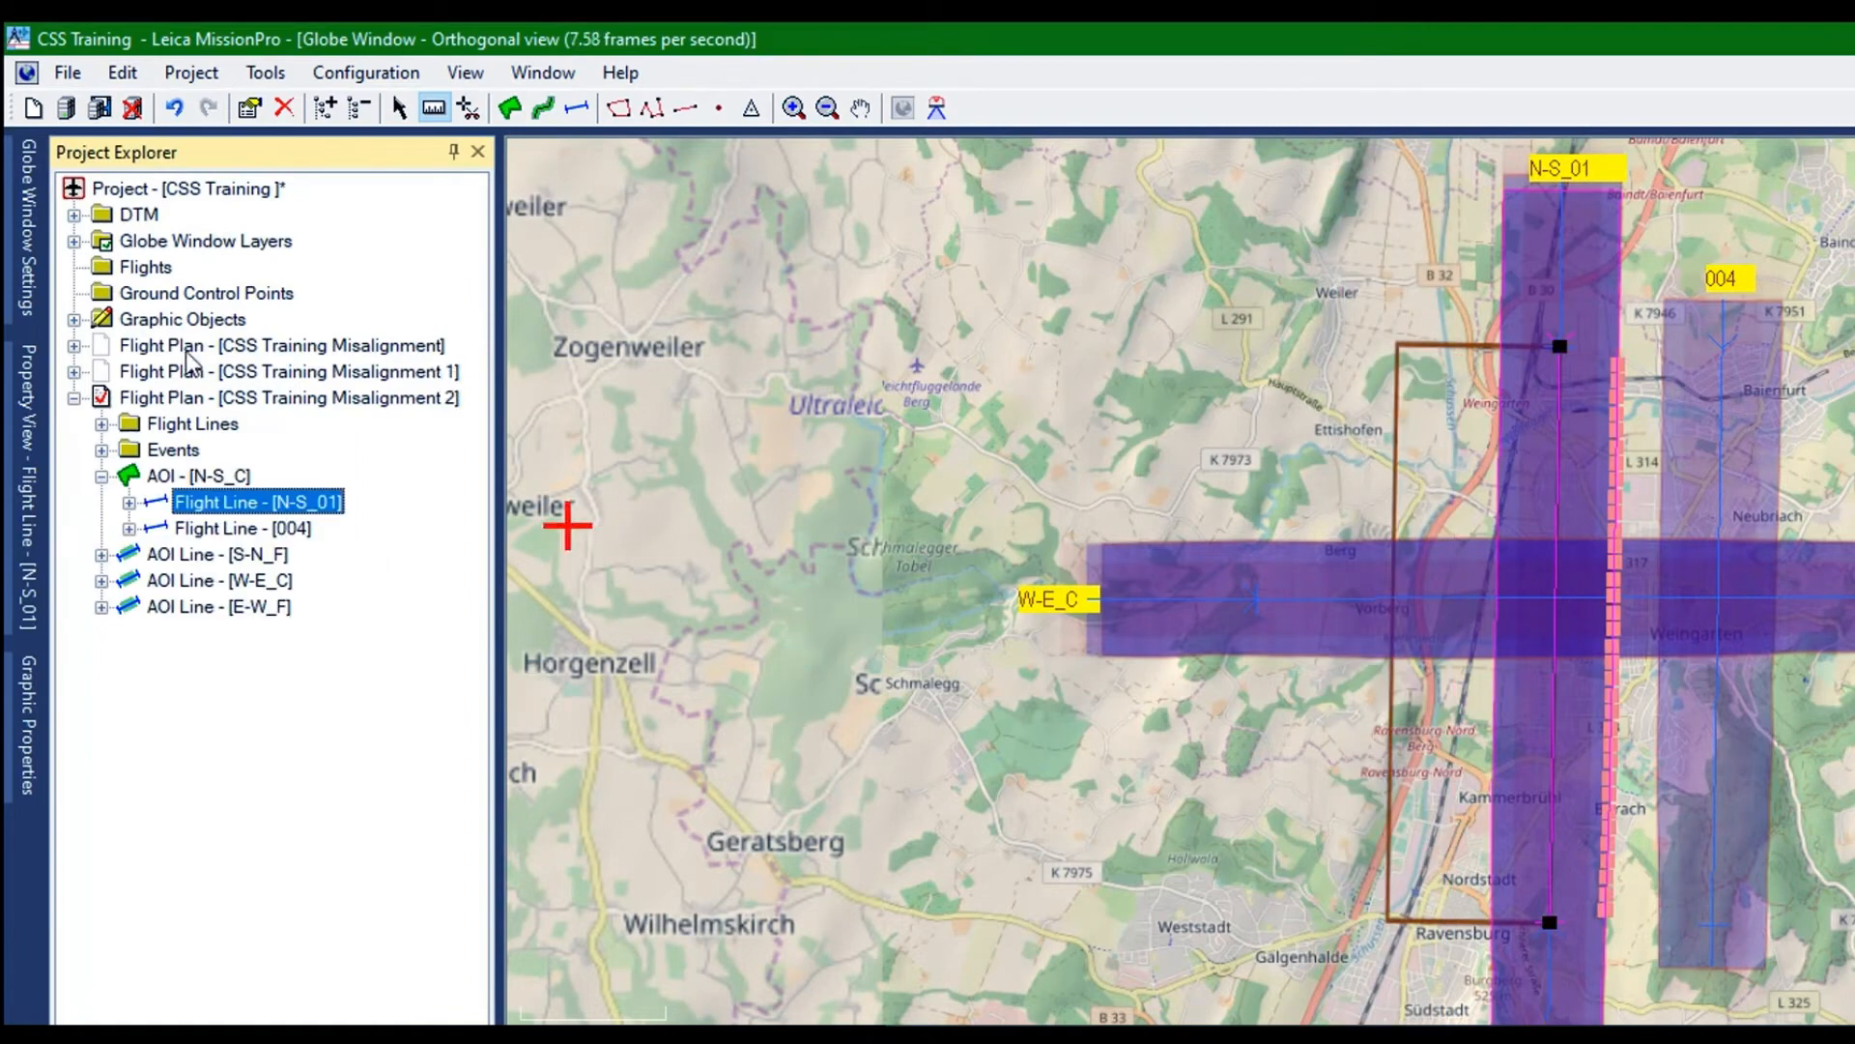
{"action": "right_click", "coordinate": [183, 359]}
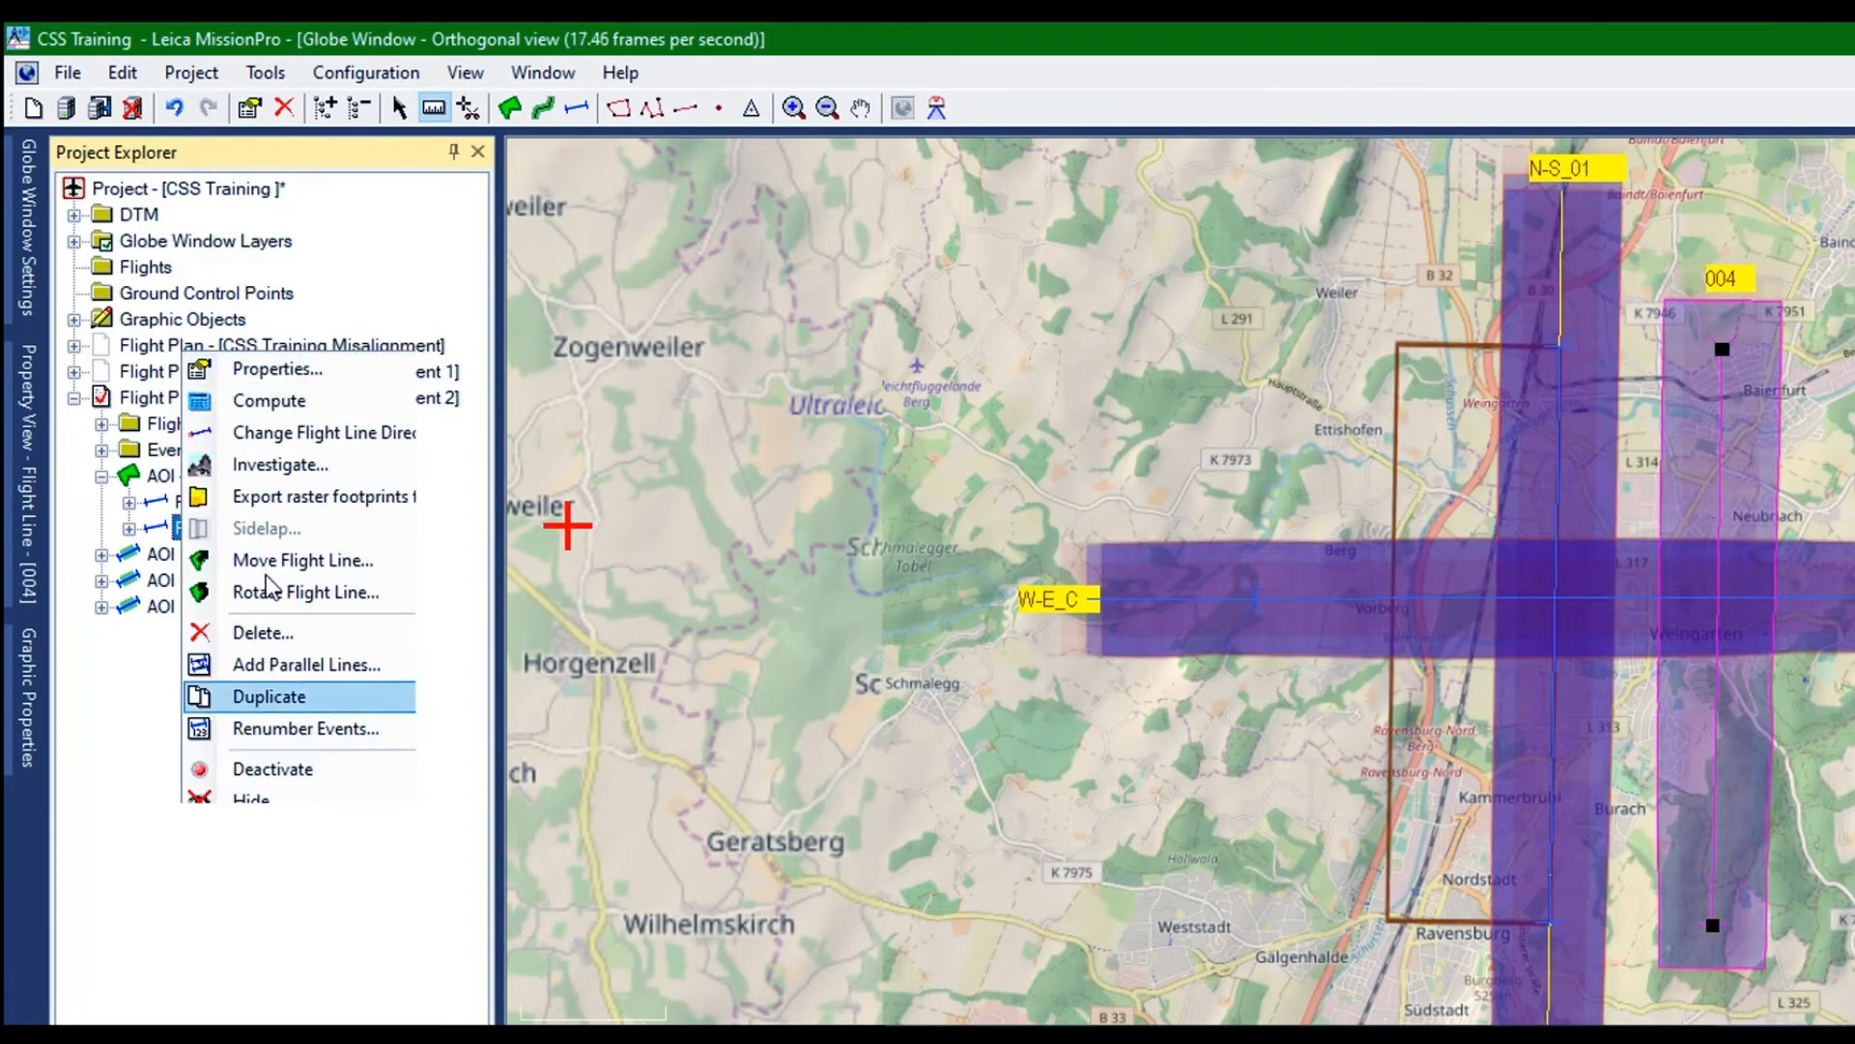
{"action": "left_click", "coordinate": [261, 632]}
{"action": "left_click", "coordinate": [938, 591]}
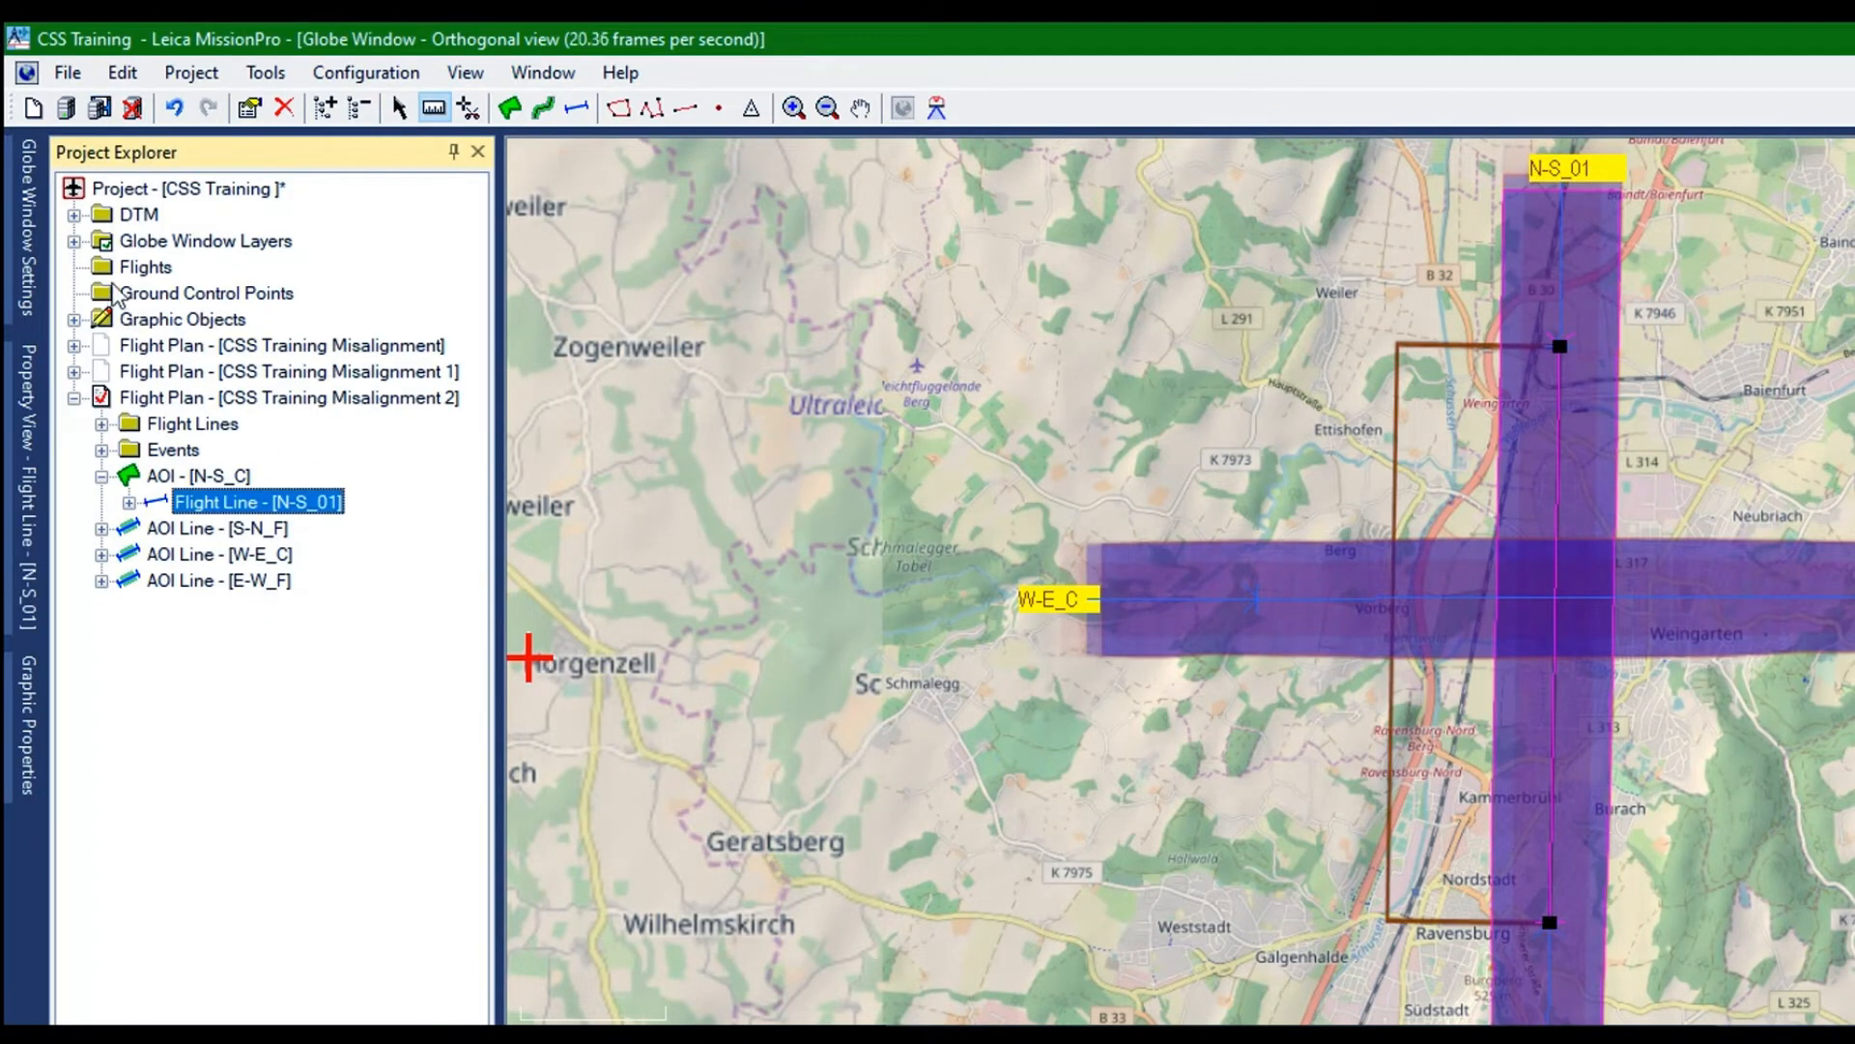
{"action": "left_click", "coordinate": [183, 424]}
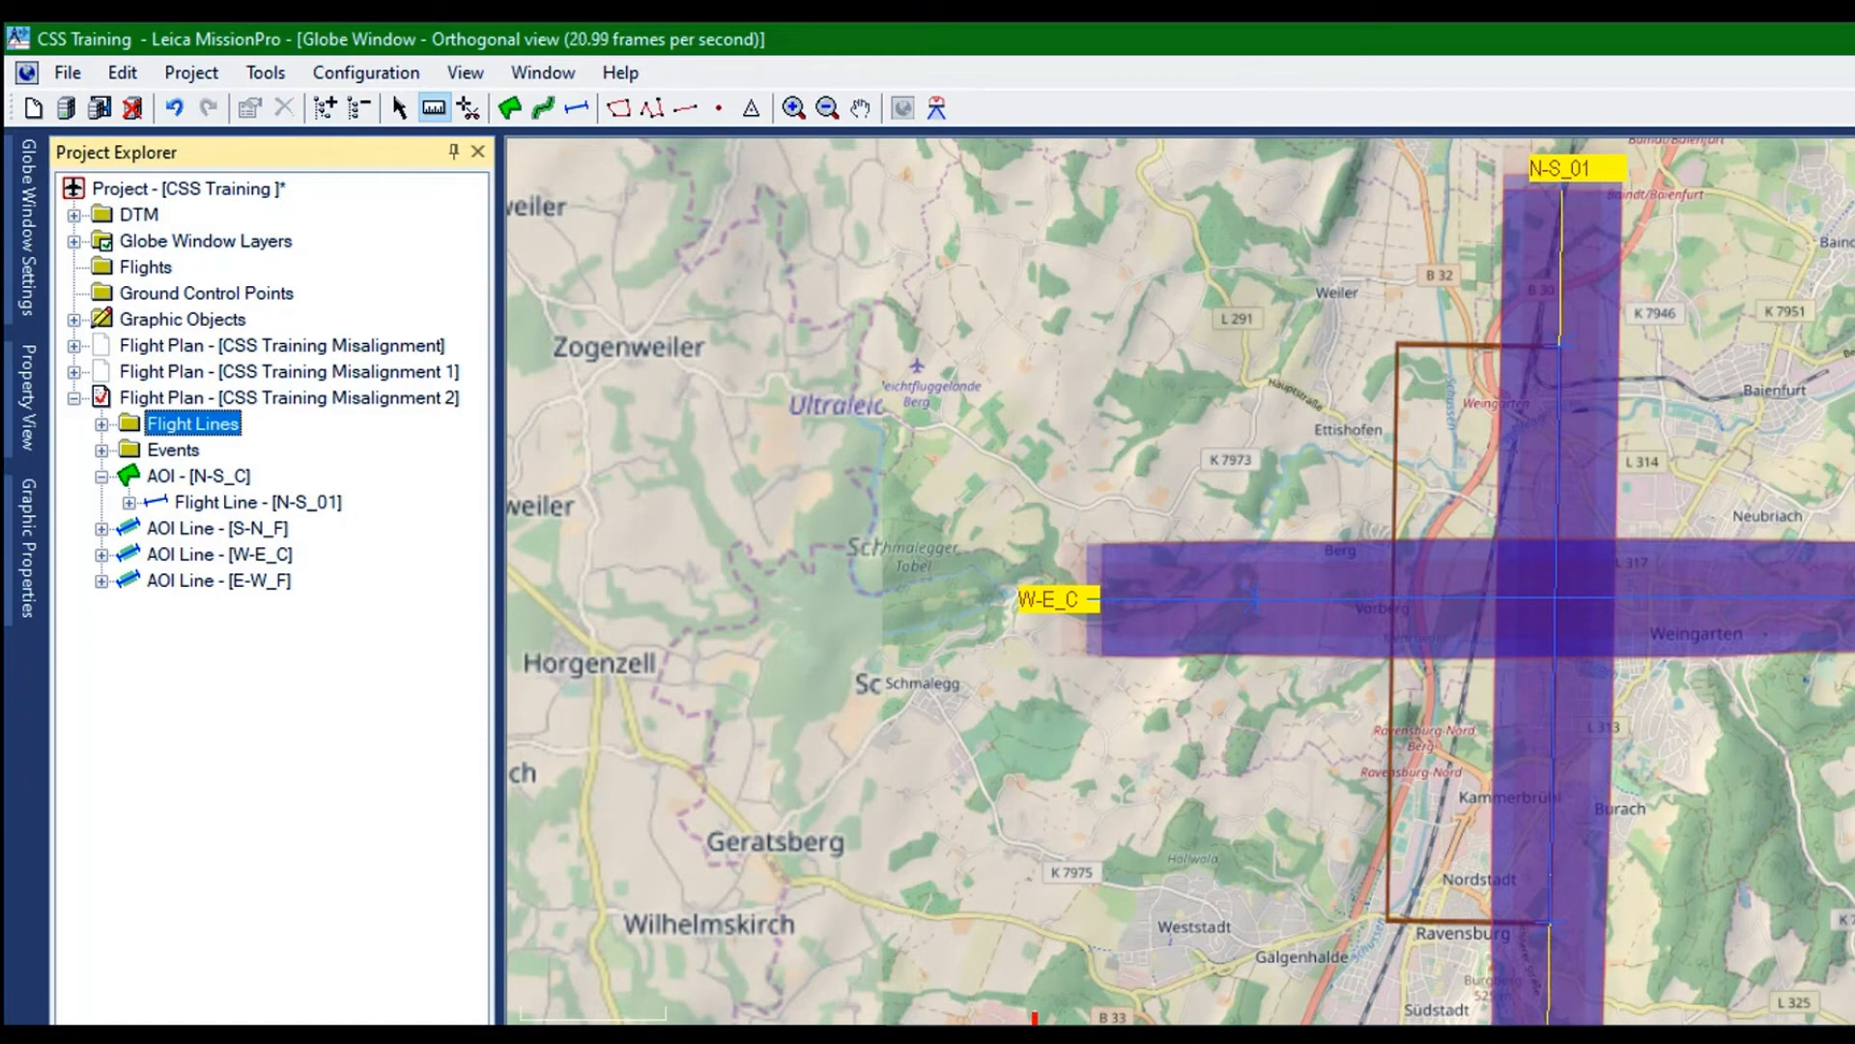
{"action": "left_click", "coordinate": [232, 502]}
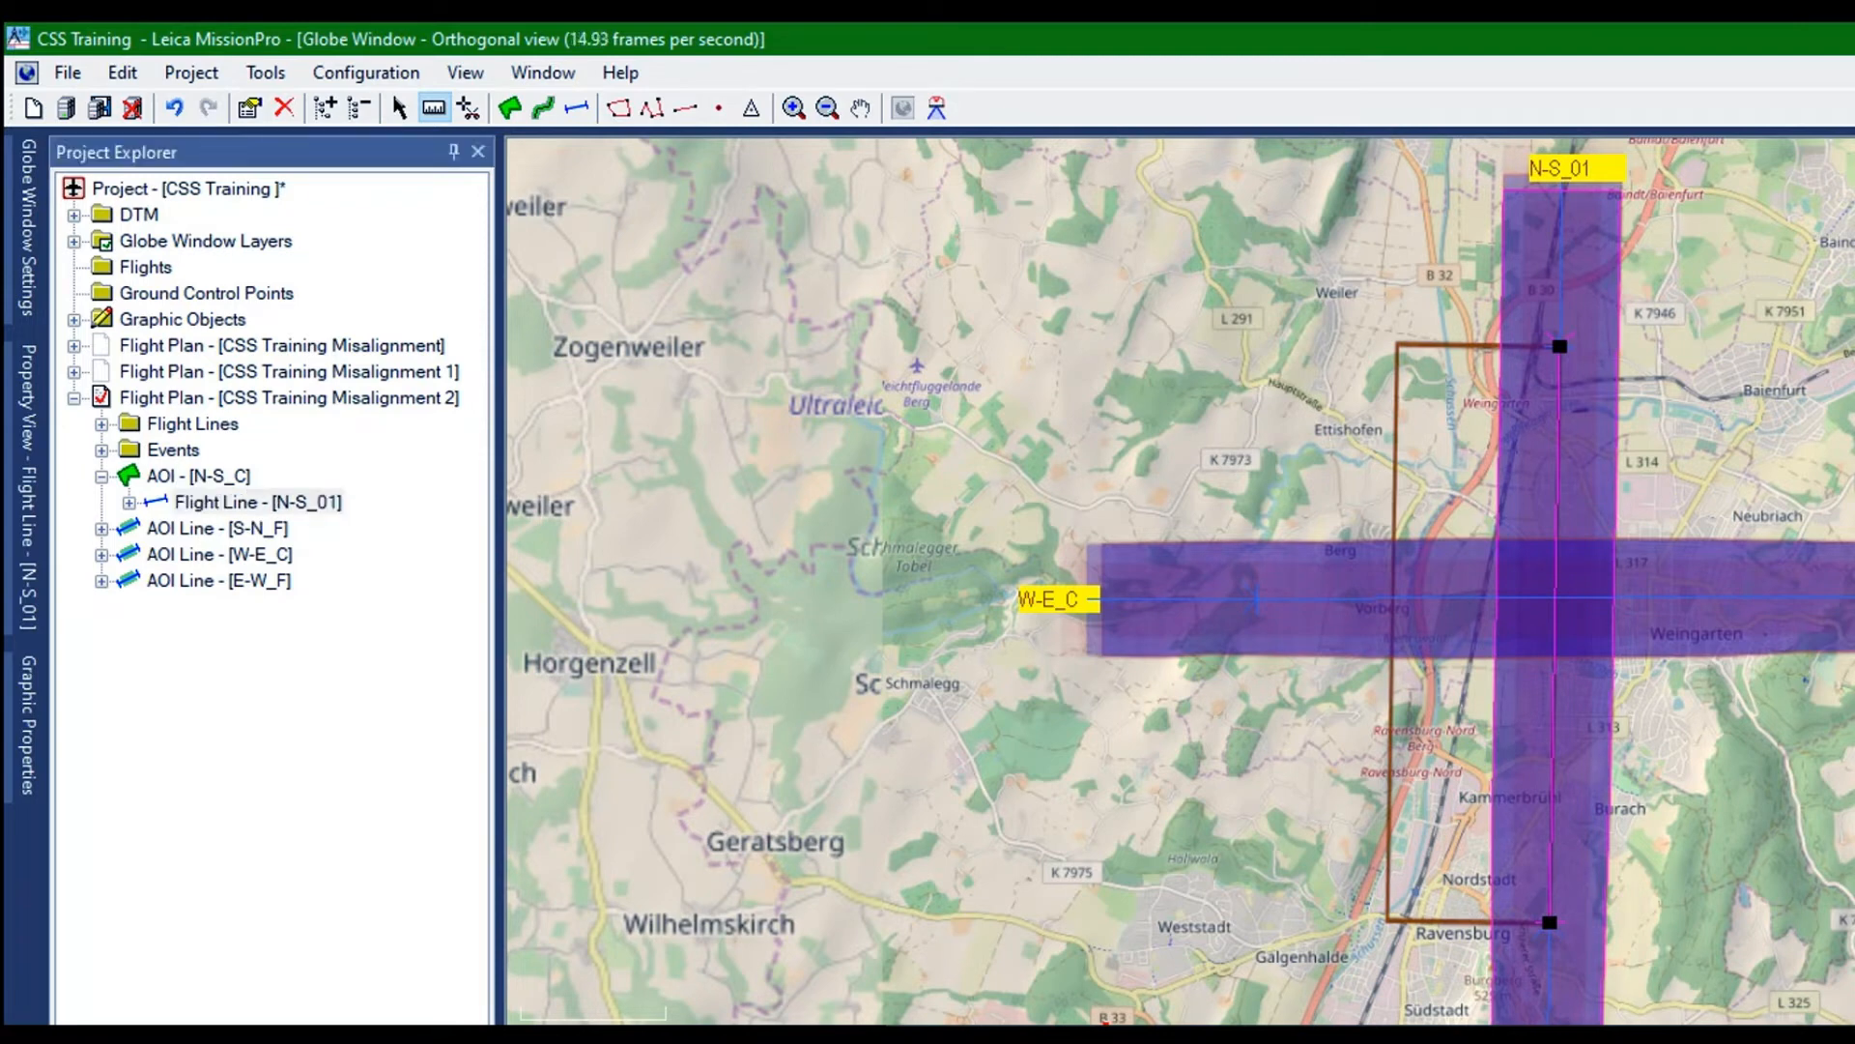
{"action": "left_click", "coordinate": [145, 342]}
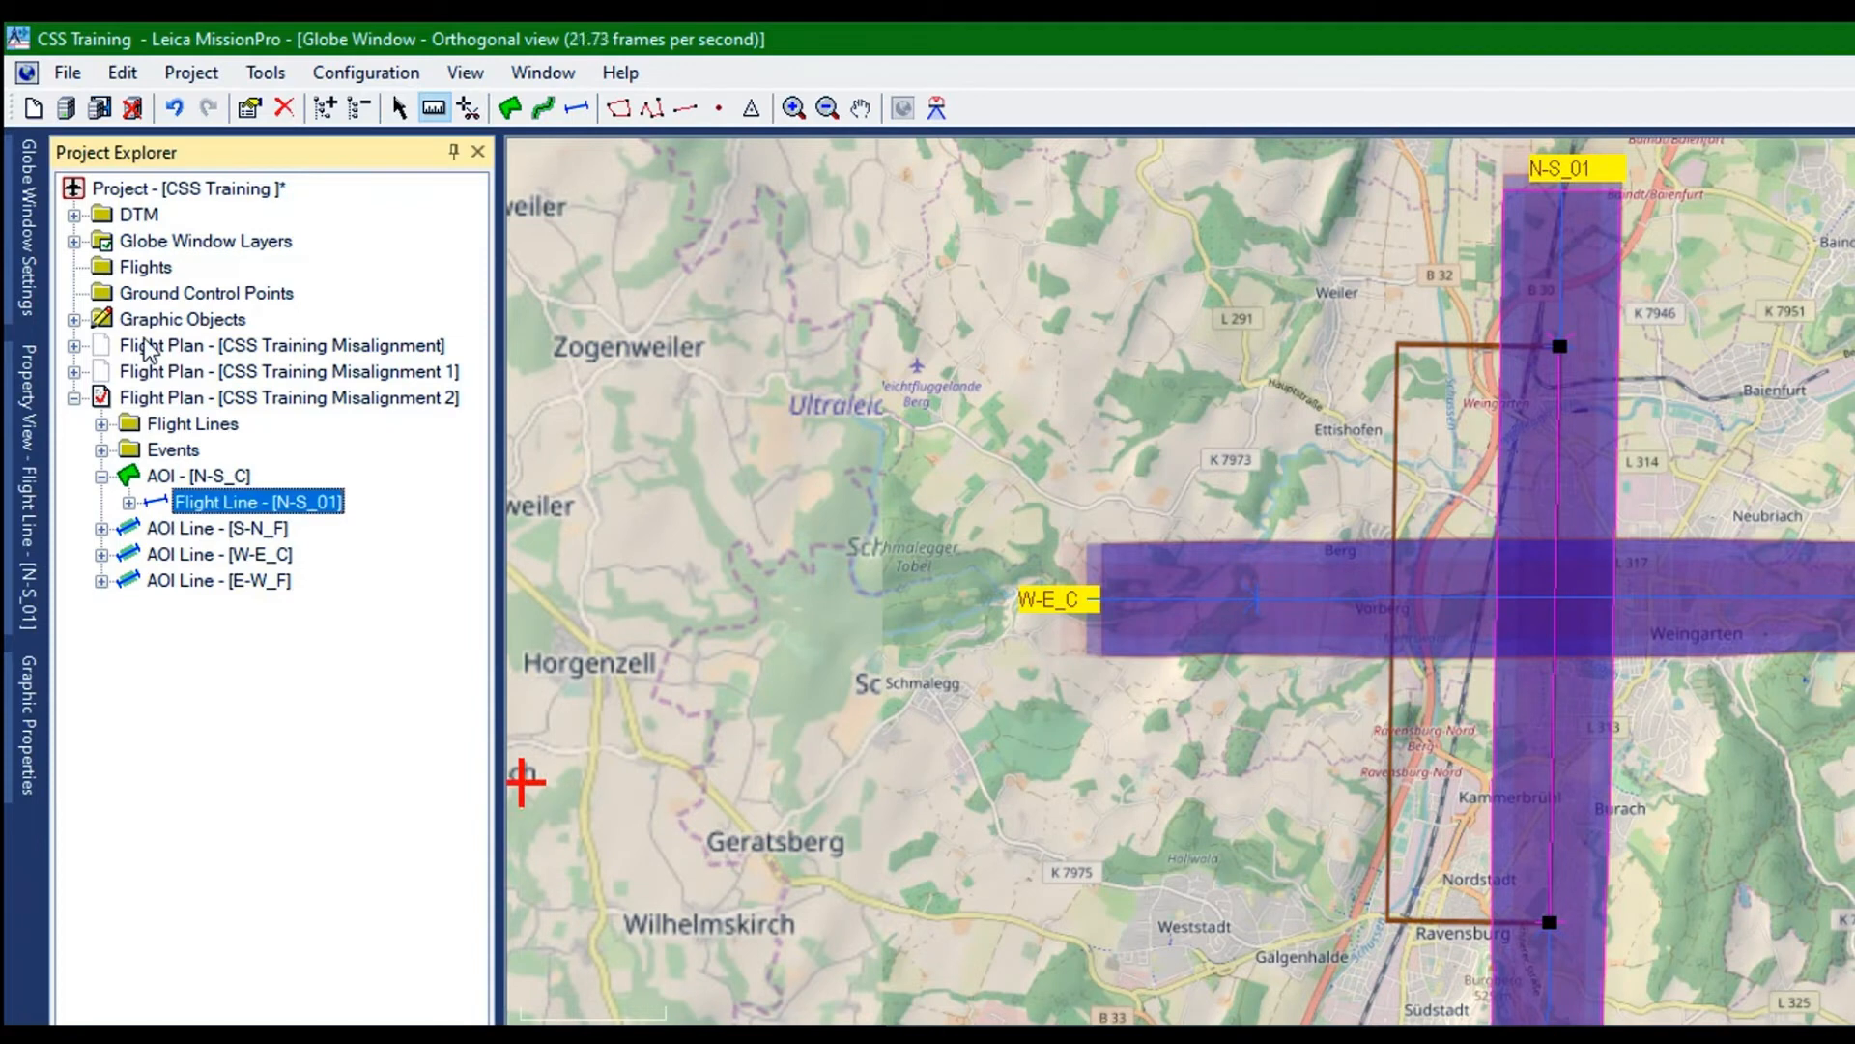
{"action": "key", "text": "F2"}
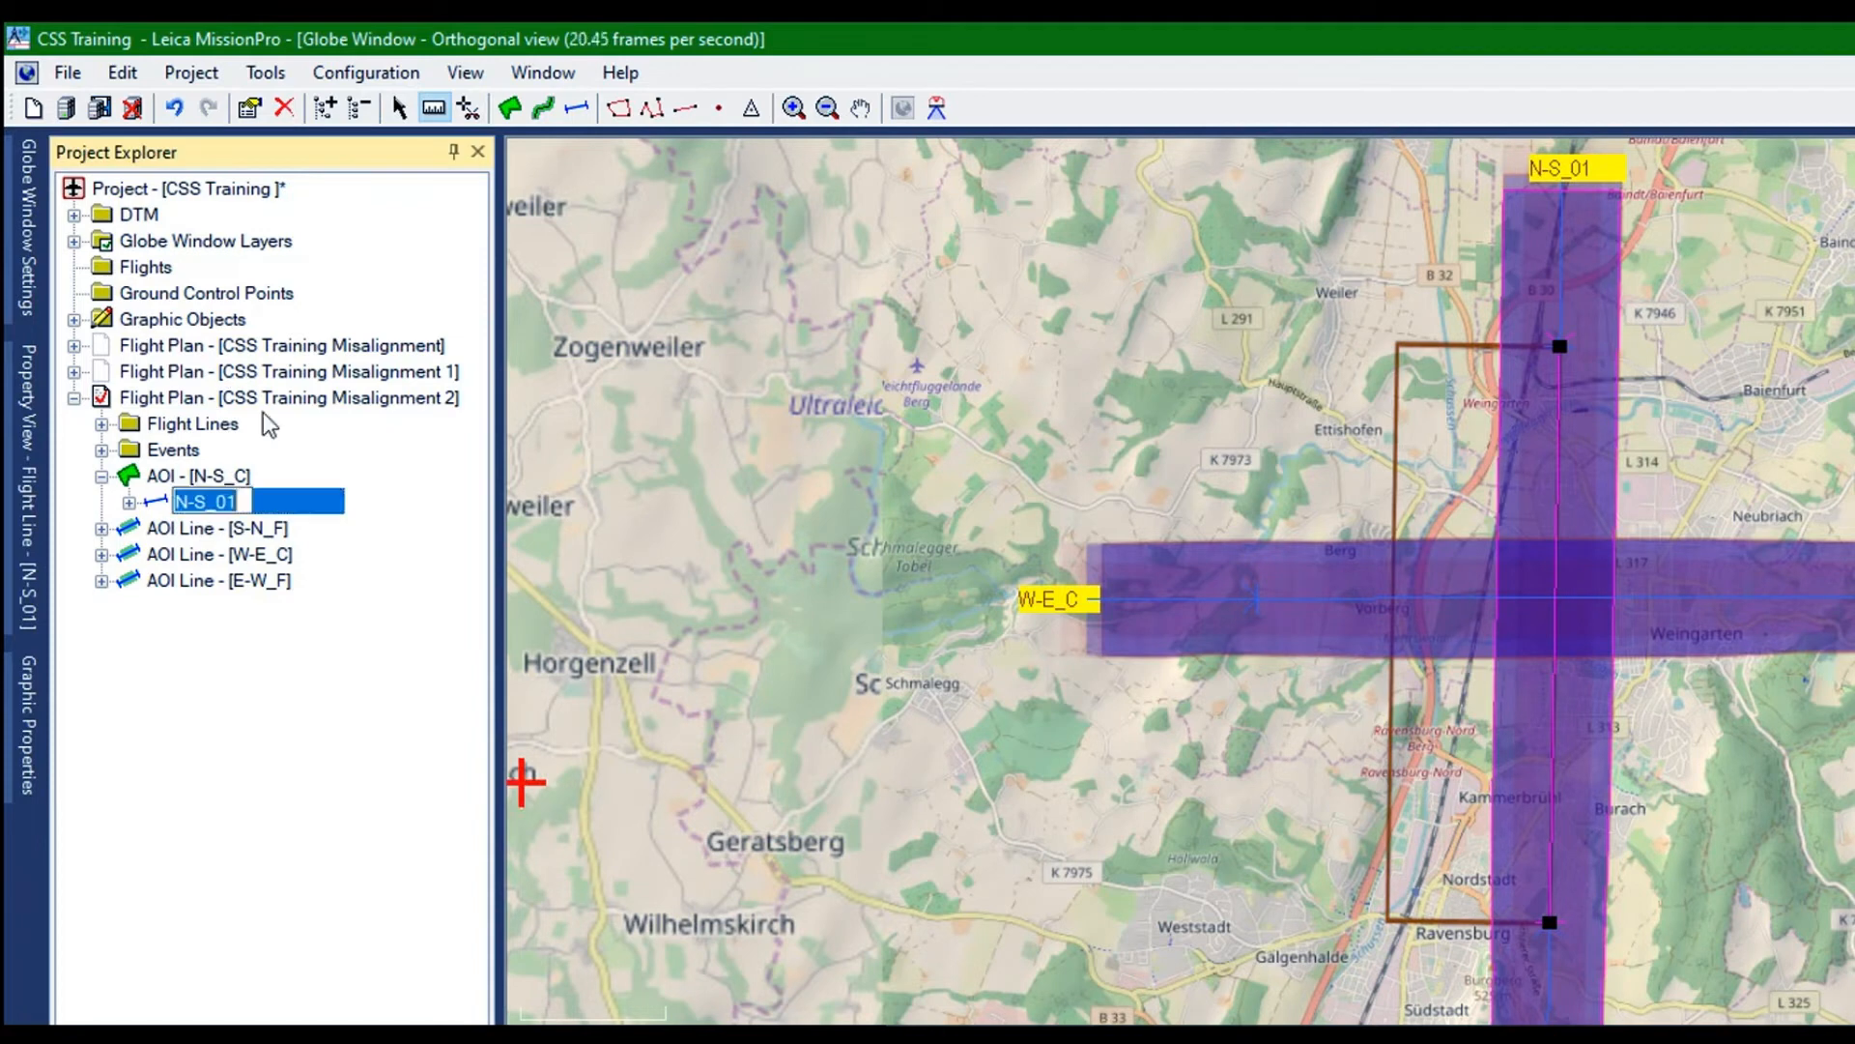
Hide all elements of flight plan CSS Training Misalignment 2 and show flight line N-S_01 of AOI N-S_C
{"action": "right_click", "coordinate": [124, 271]}
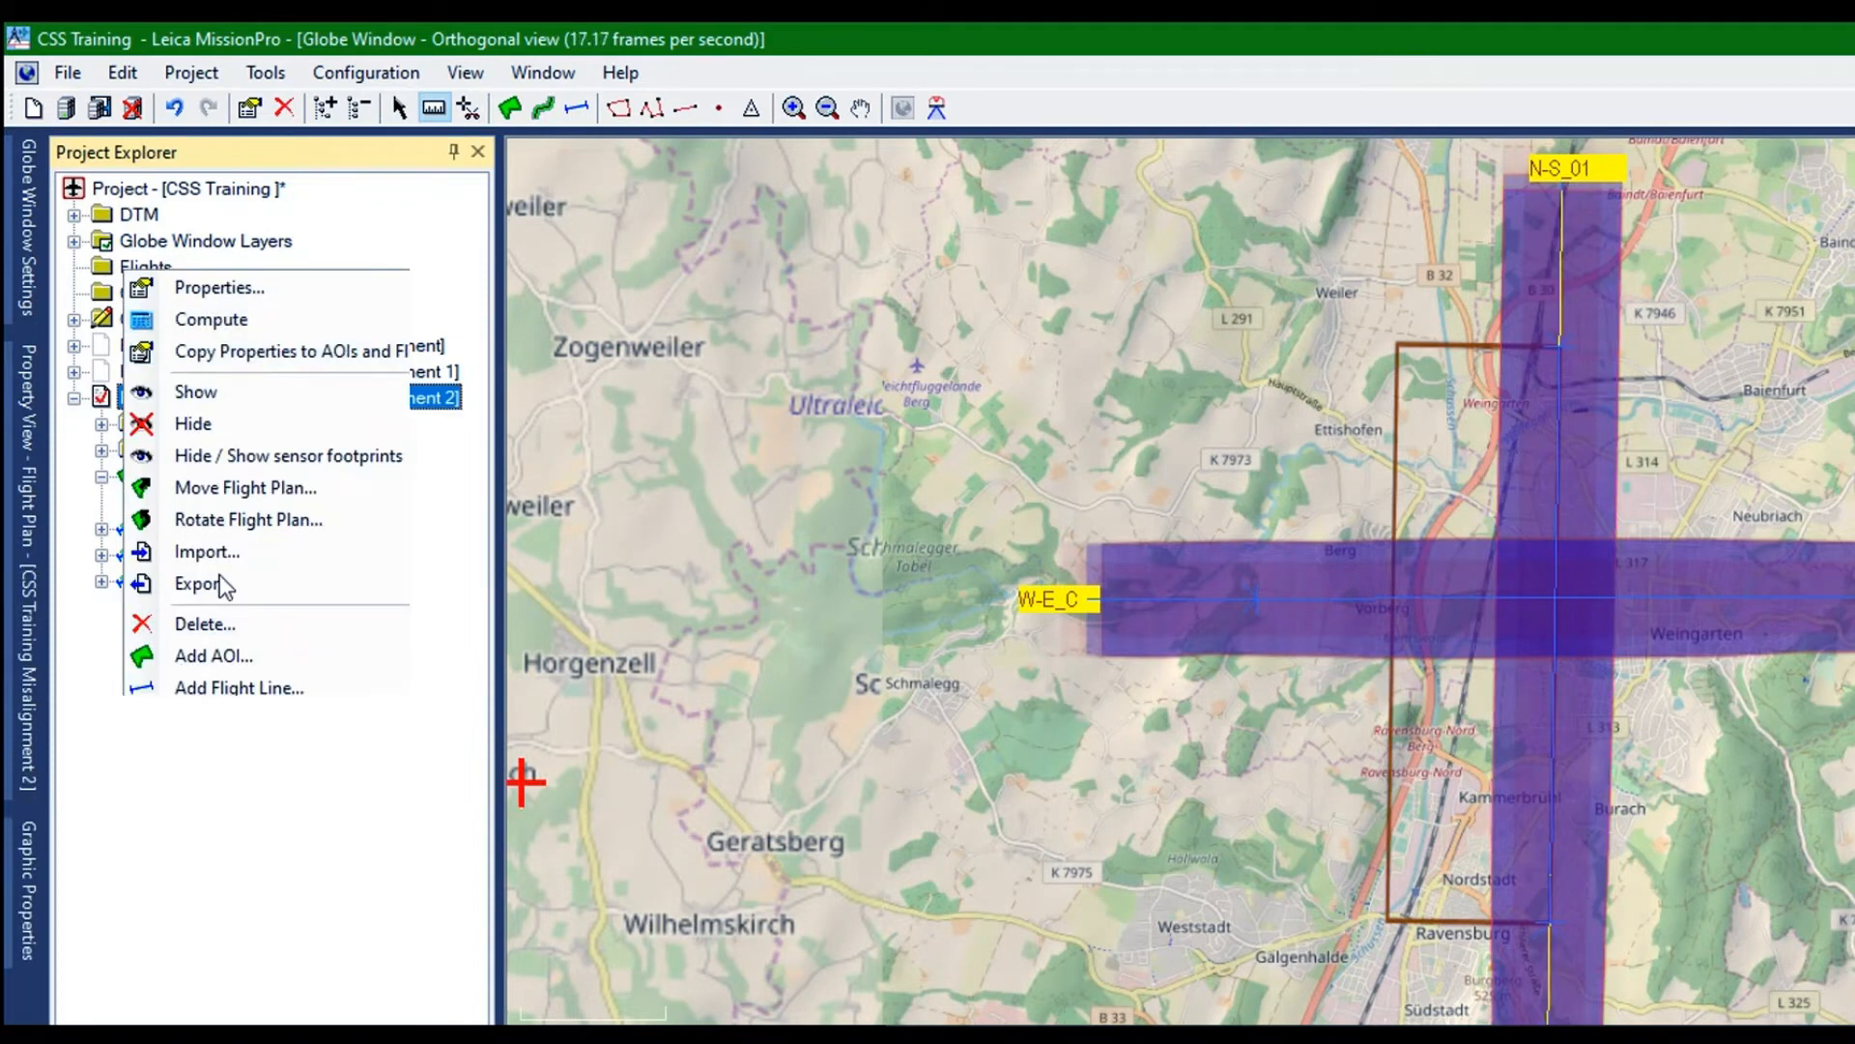
{"action": "left_click", "coordinate": [247, 424]}
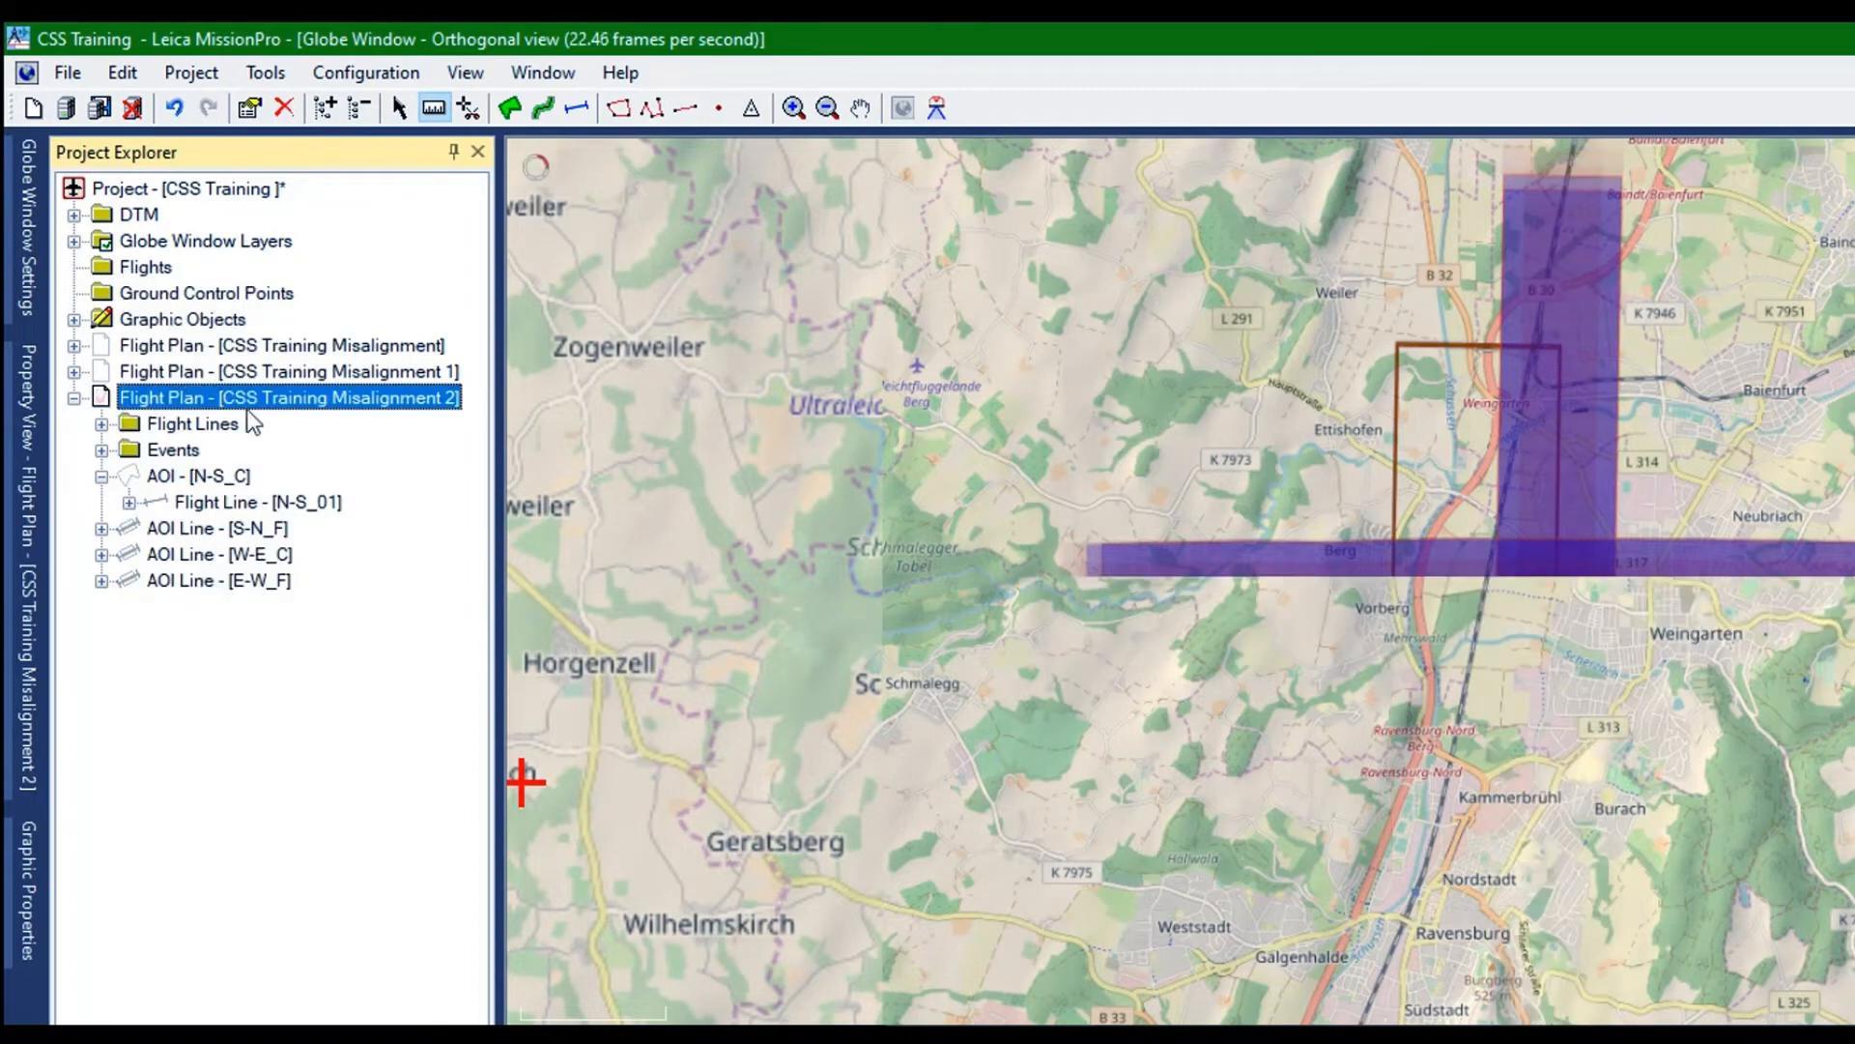
{"action": "right_click", "coordinate": [147, 335]}
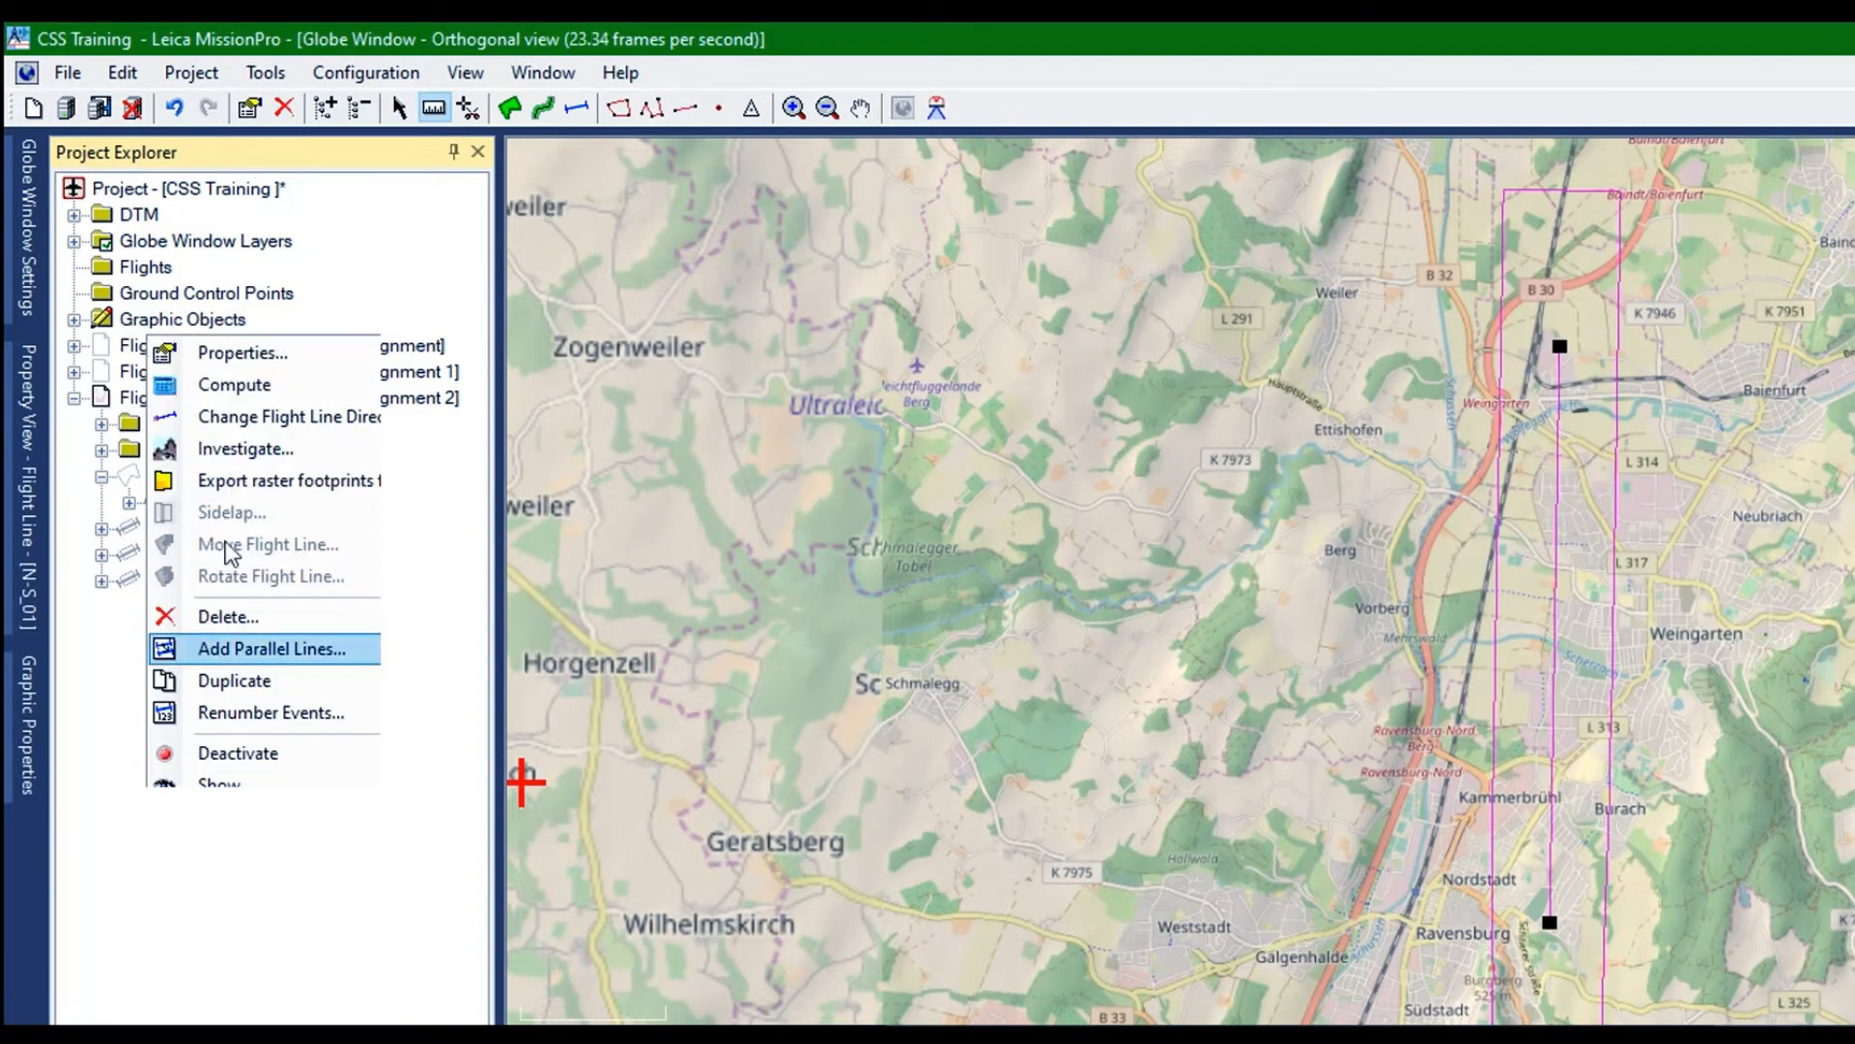
{"action": "left_click", "coordinate": [220, 645]}
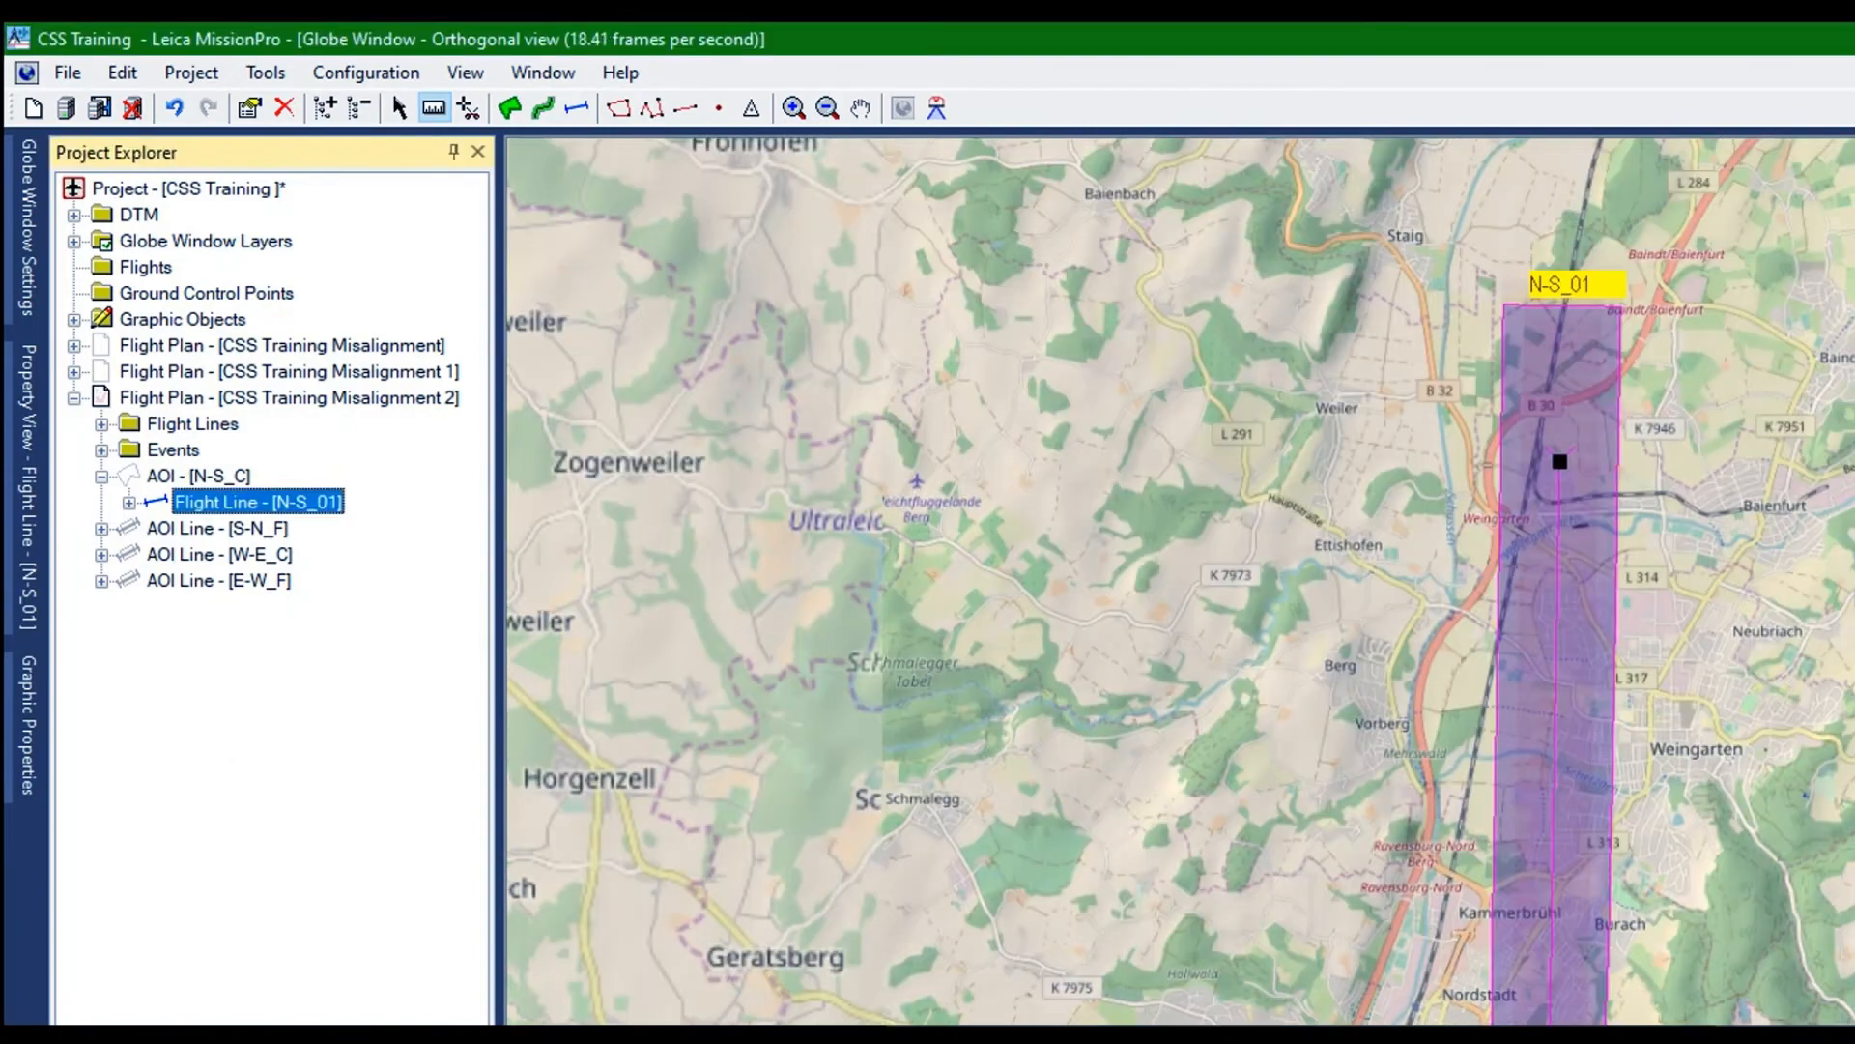
Try to add a parallel line to flight line N-S_01, accepting the AOI N-S_C properties for recomputation
{"action": "right_click", "coordinate": [143, 345]}
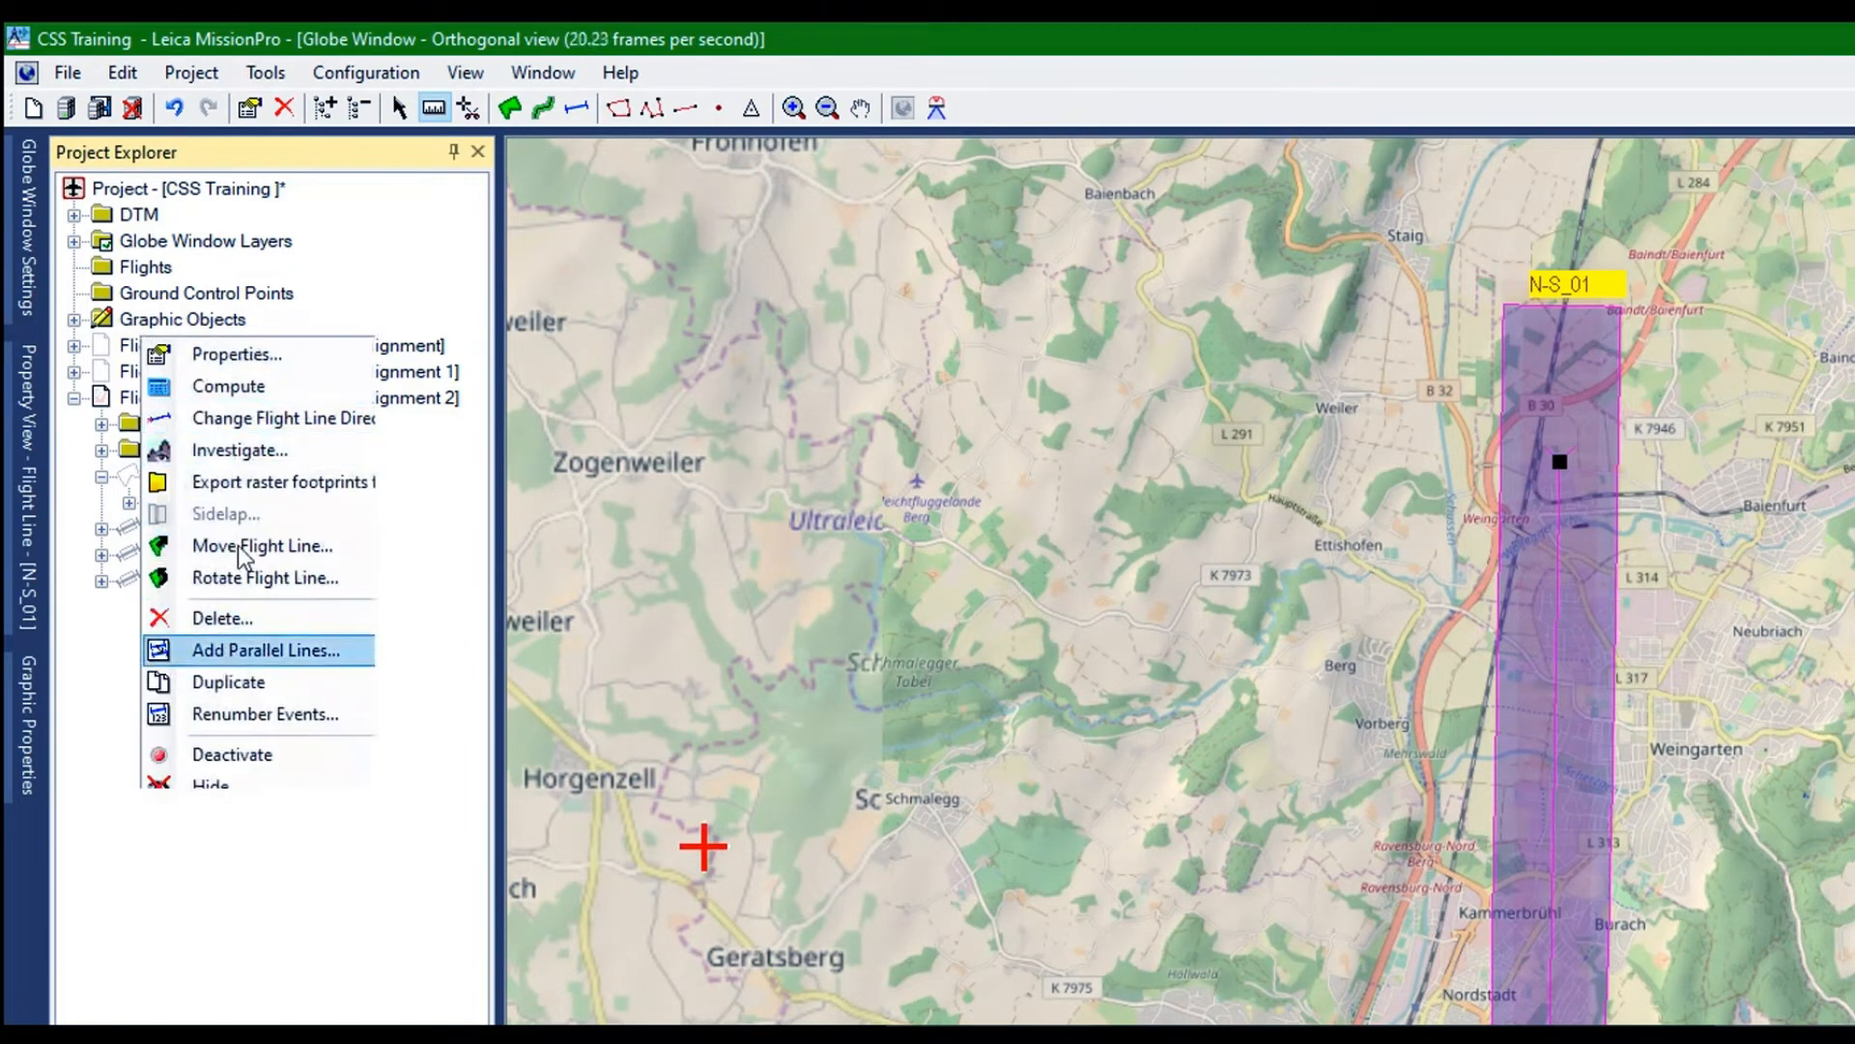
{"action": "left_click", "coordinate": [246, 649]}
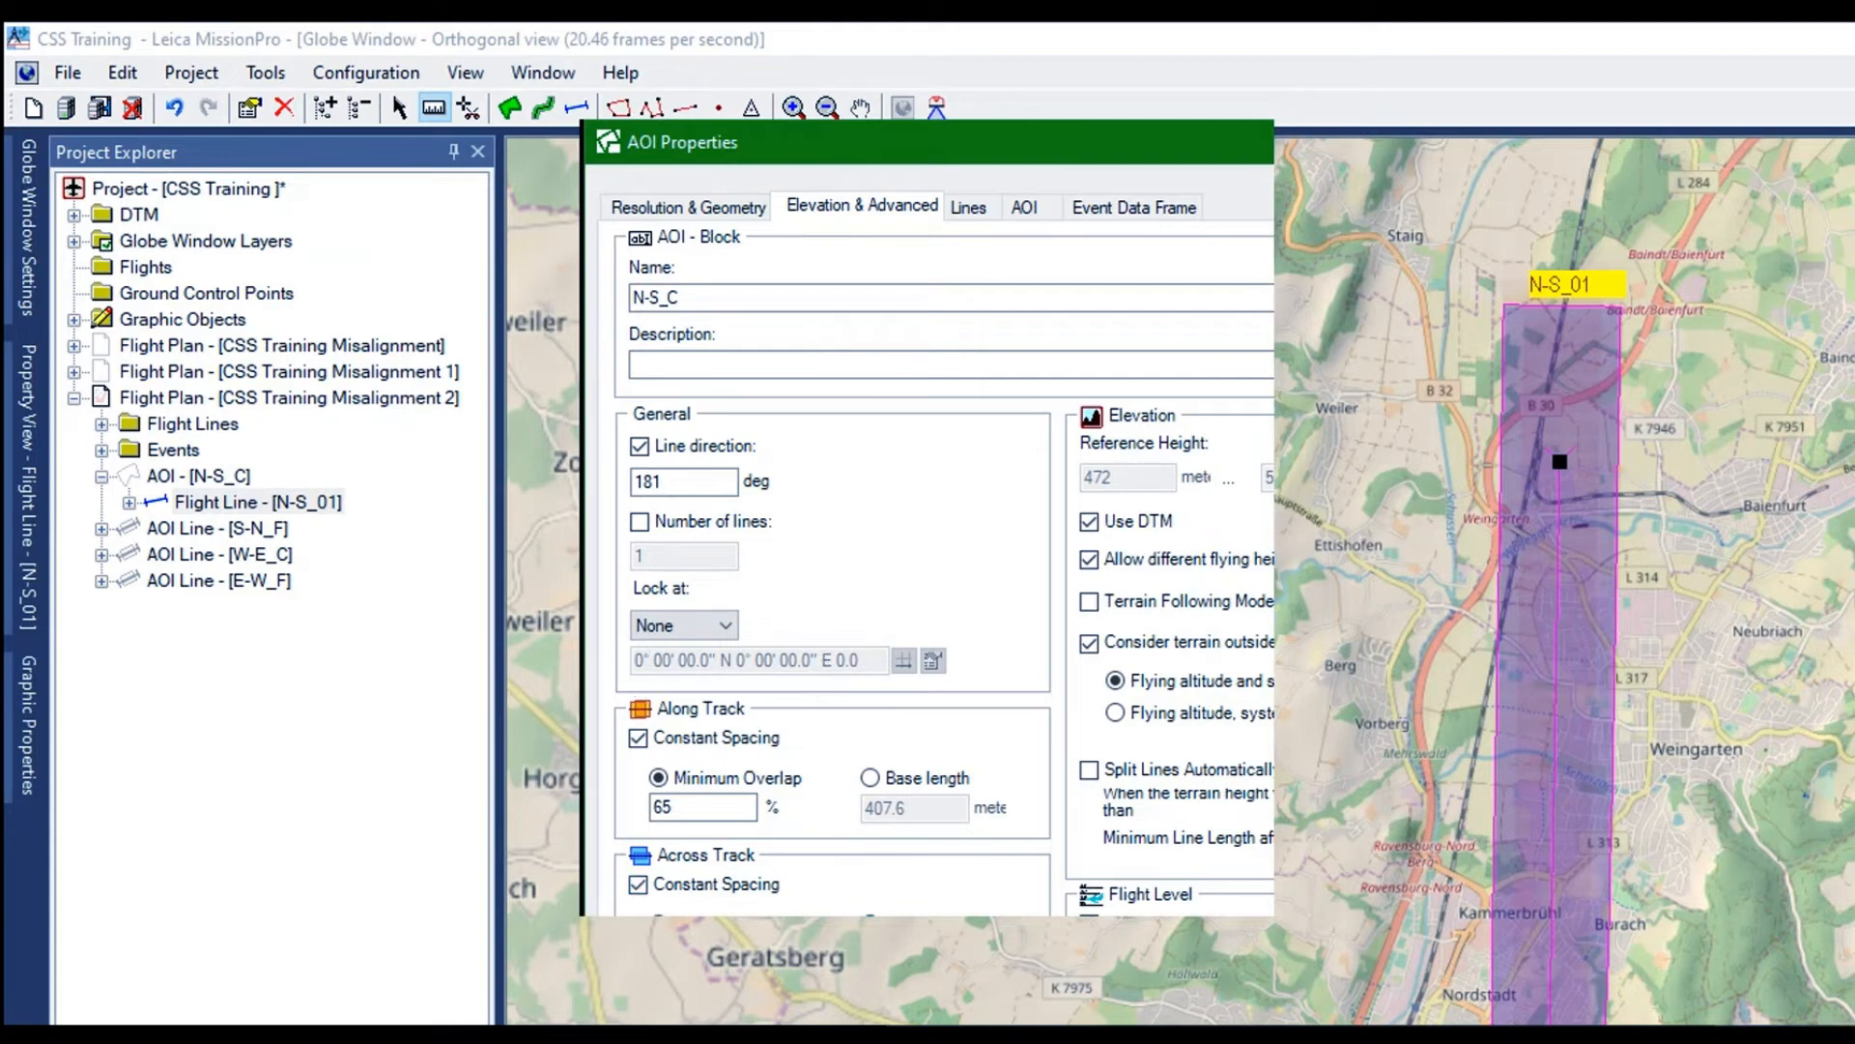
{"action": "key", "text": "Return"}
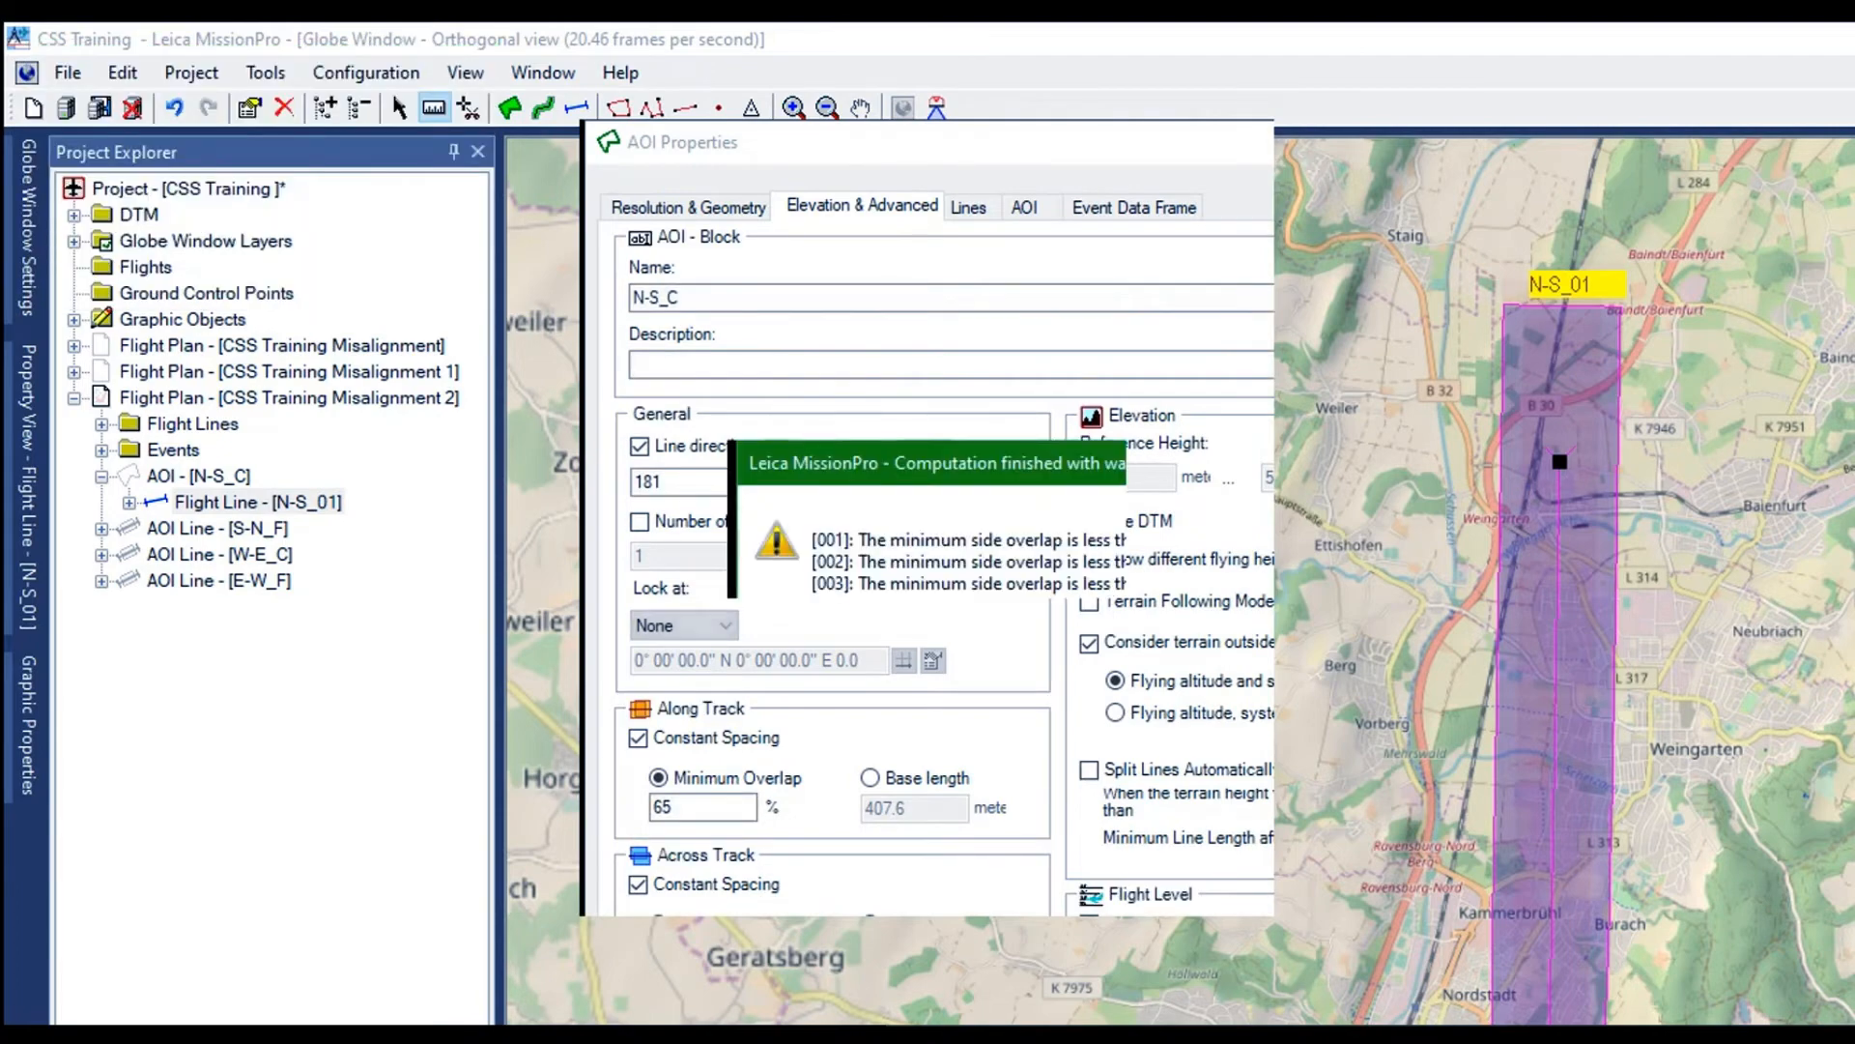
{"action": "left_click", "coordinate": [1037, 574]}
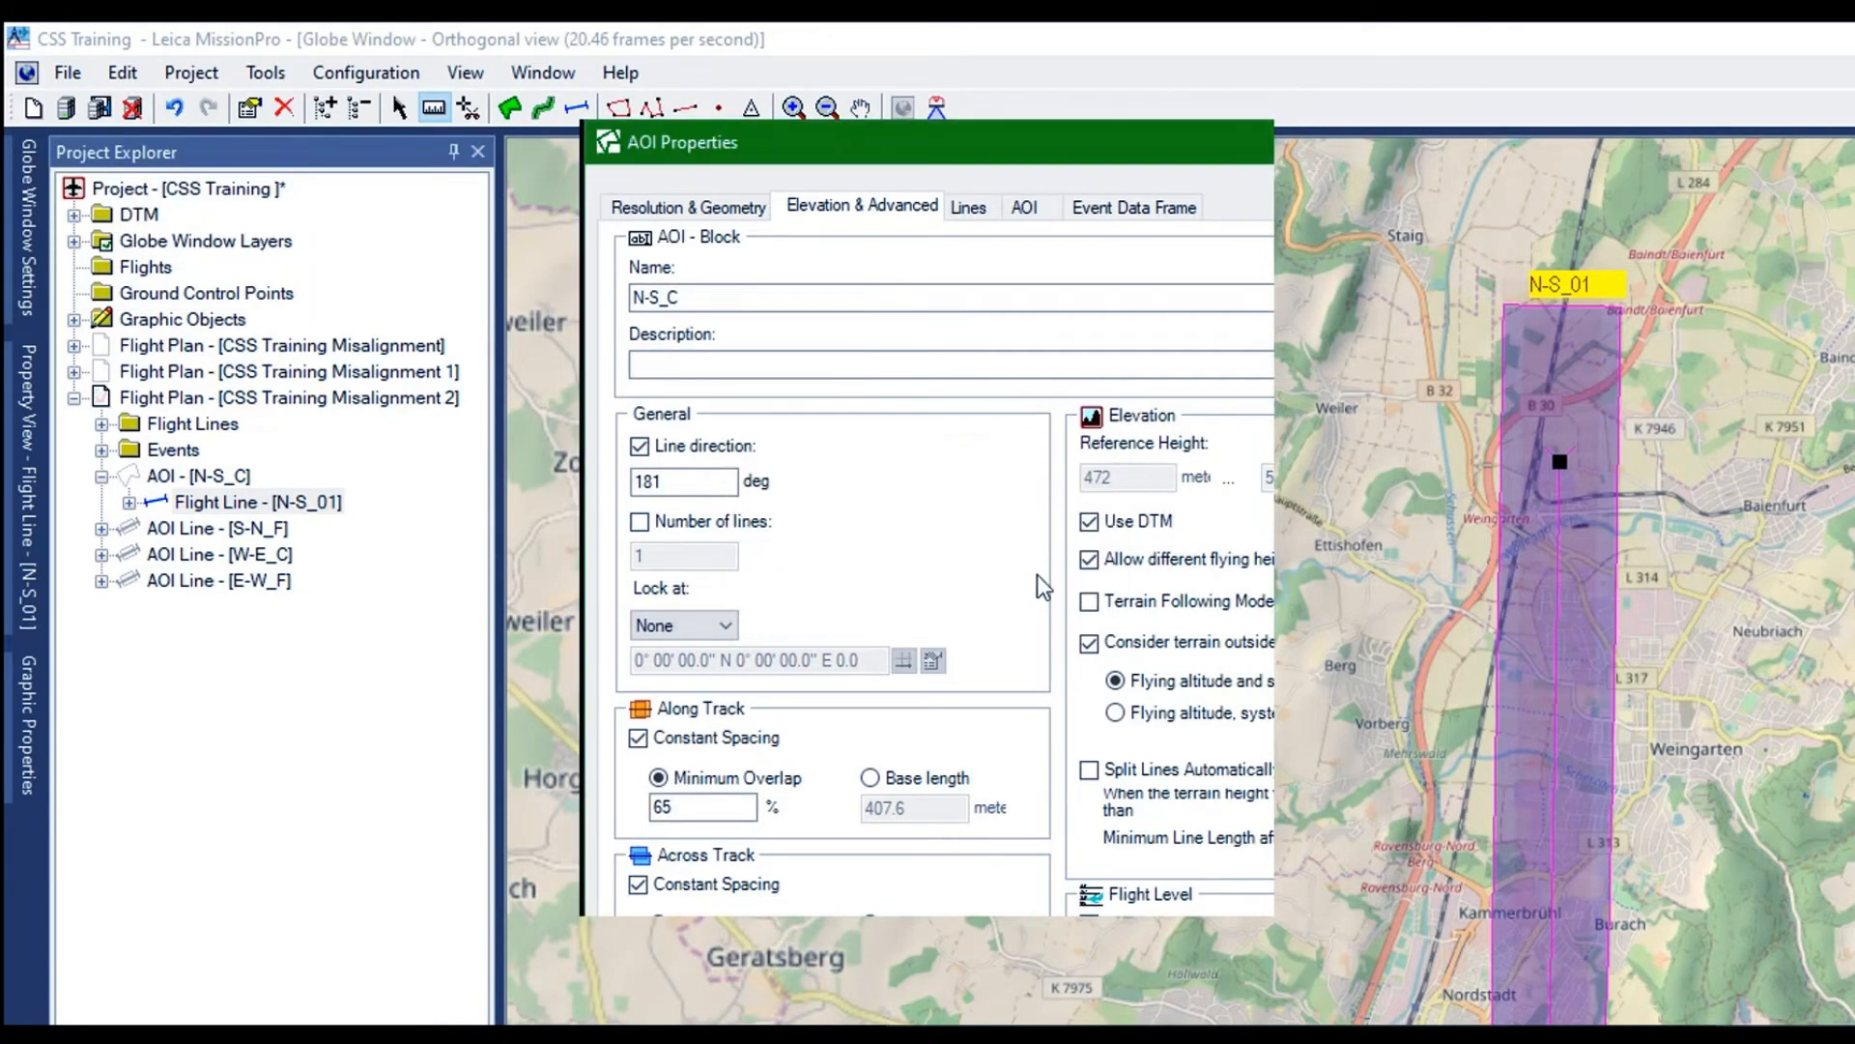
{"action": "key", "text": "Return"}
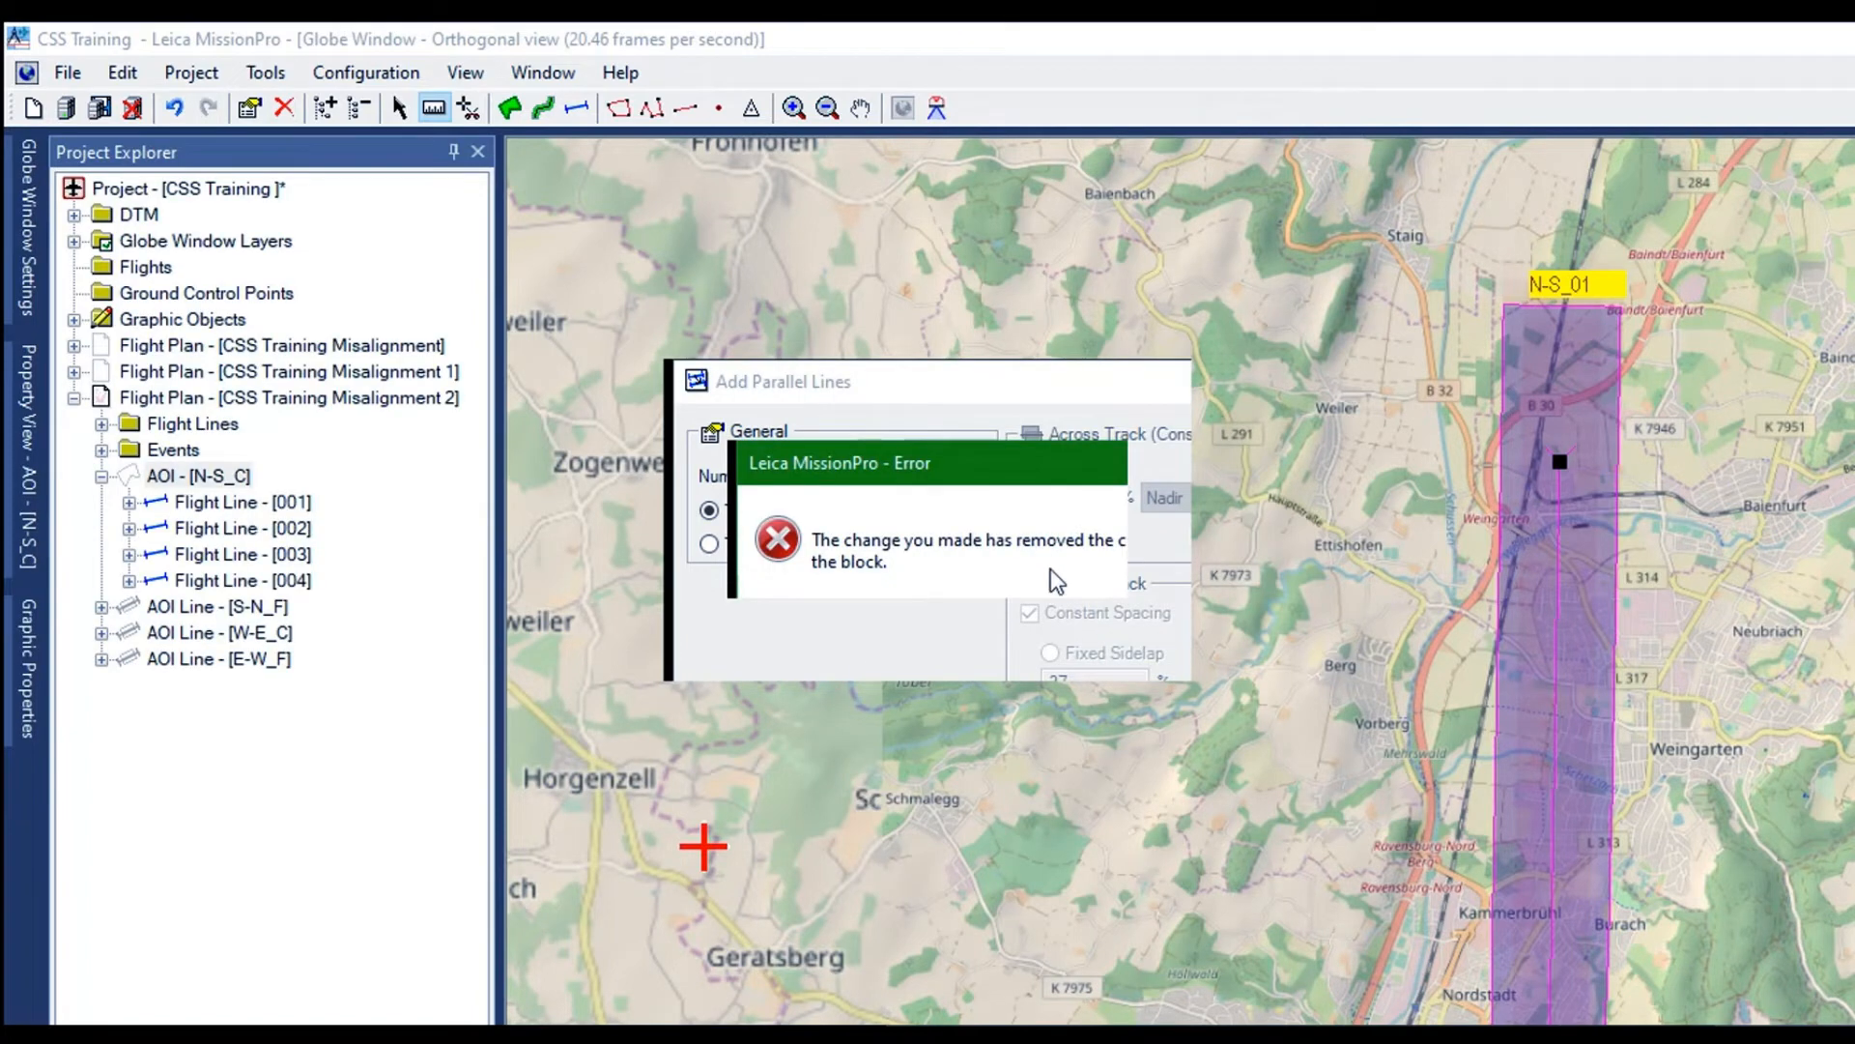
{"action": "left_click", "coordinate": [1055, 580]}
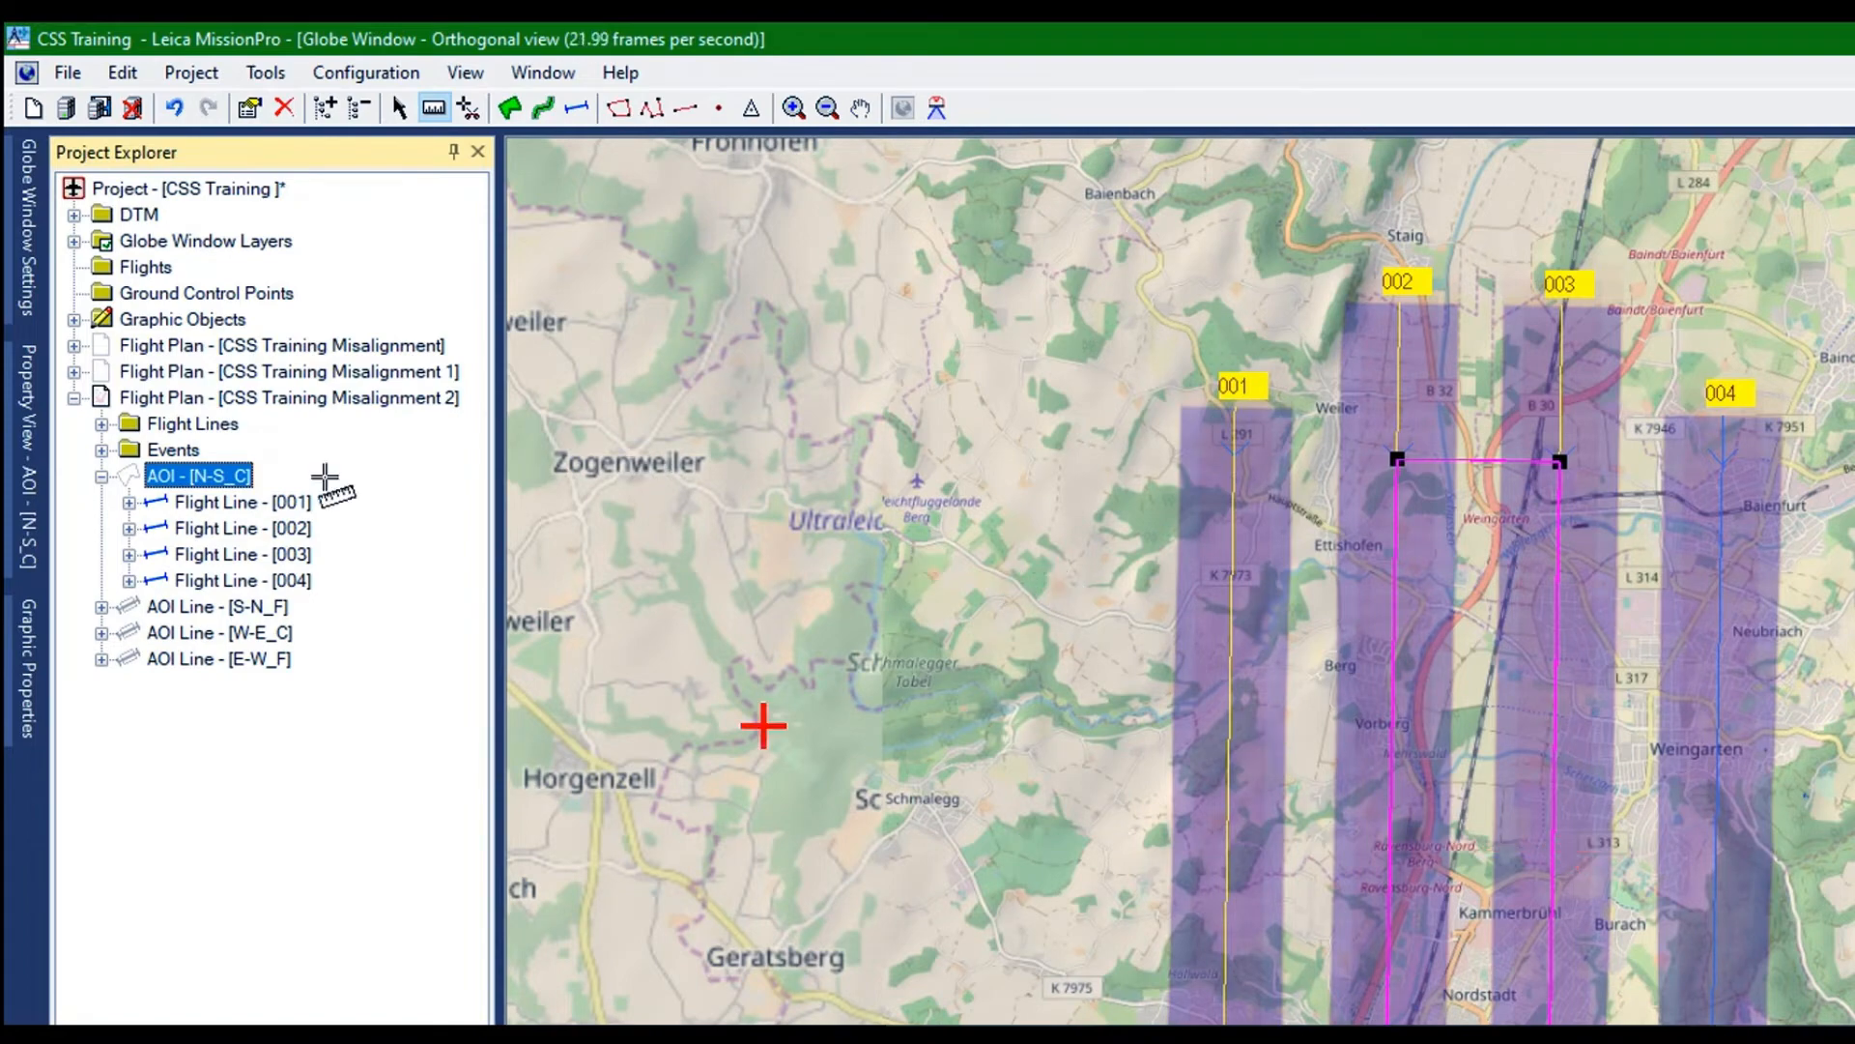
Hide the MFC150-NIR footprint and one more nadir sensor footprint of flight plan CSS Training Misalignment 2
{"action": "mouse_move", "coordinate": [24, 468]}
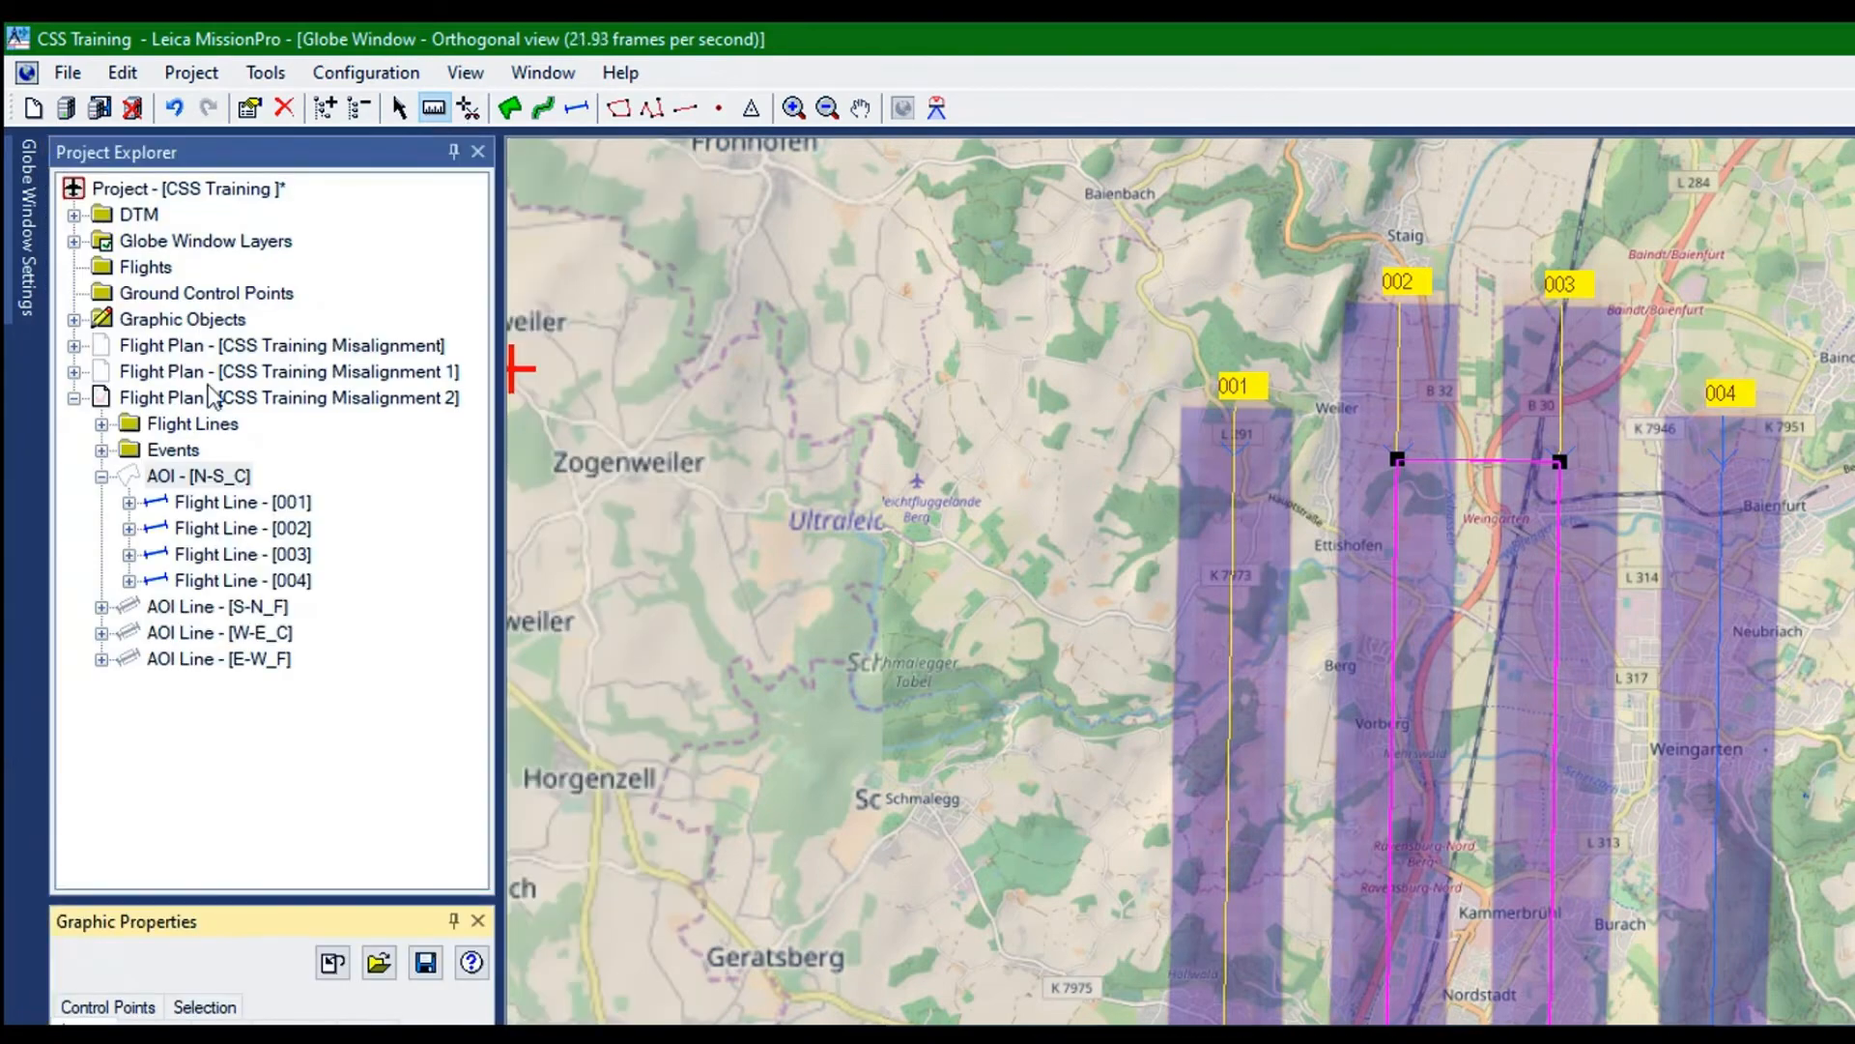
{"action": "left_click", "coordinate": [211, 396]}
{"action": "right_click", "coordinate": [119, 275]}
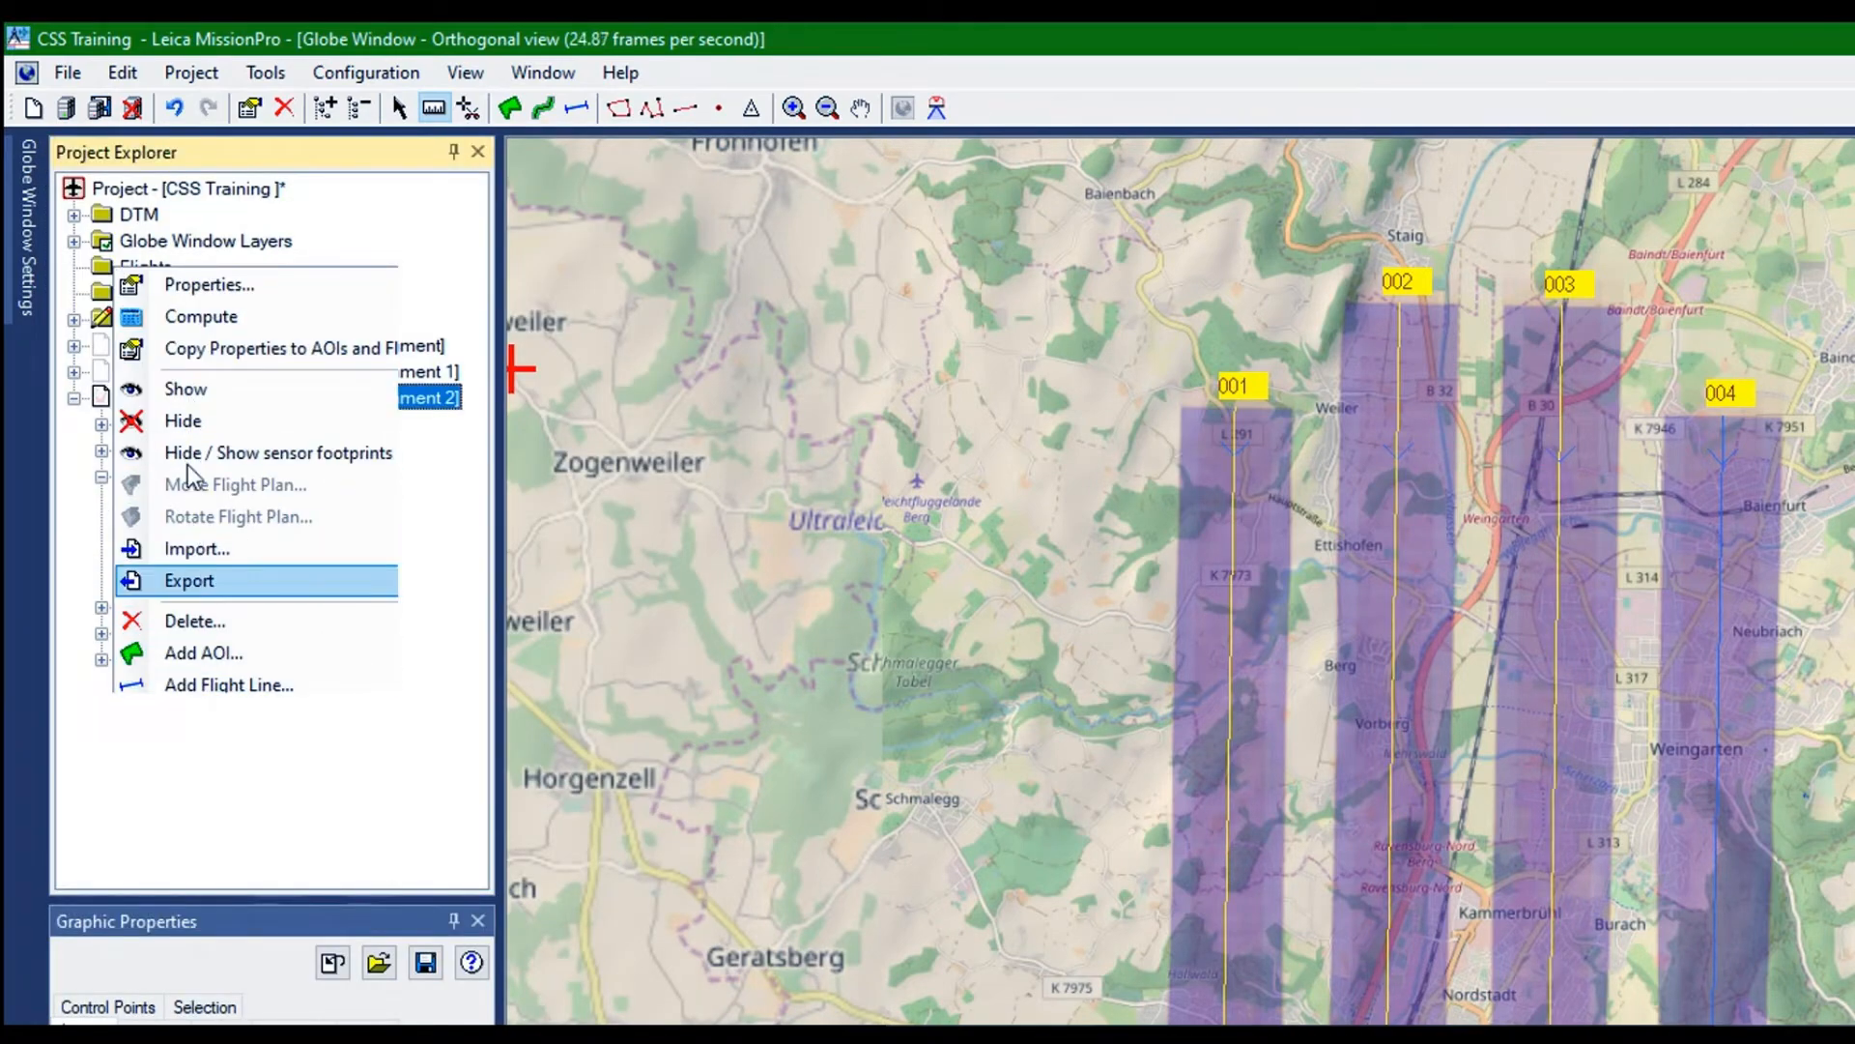
{"action": "mouse_move", "coordinate": [198, 452]}
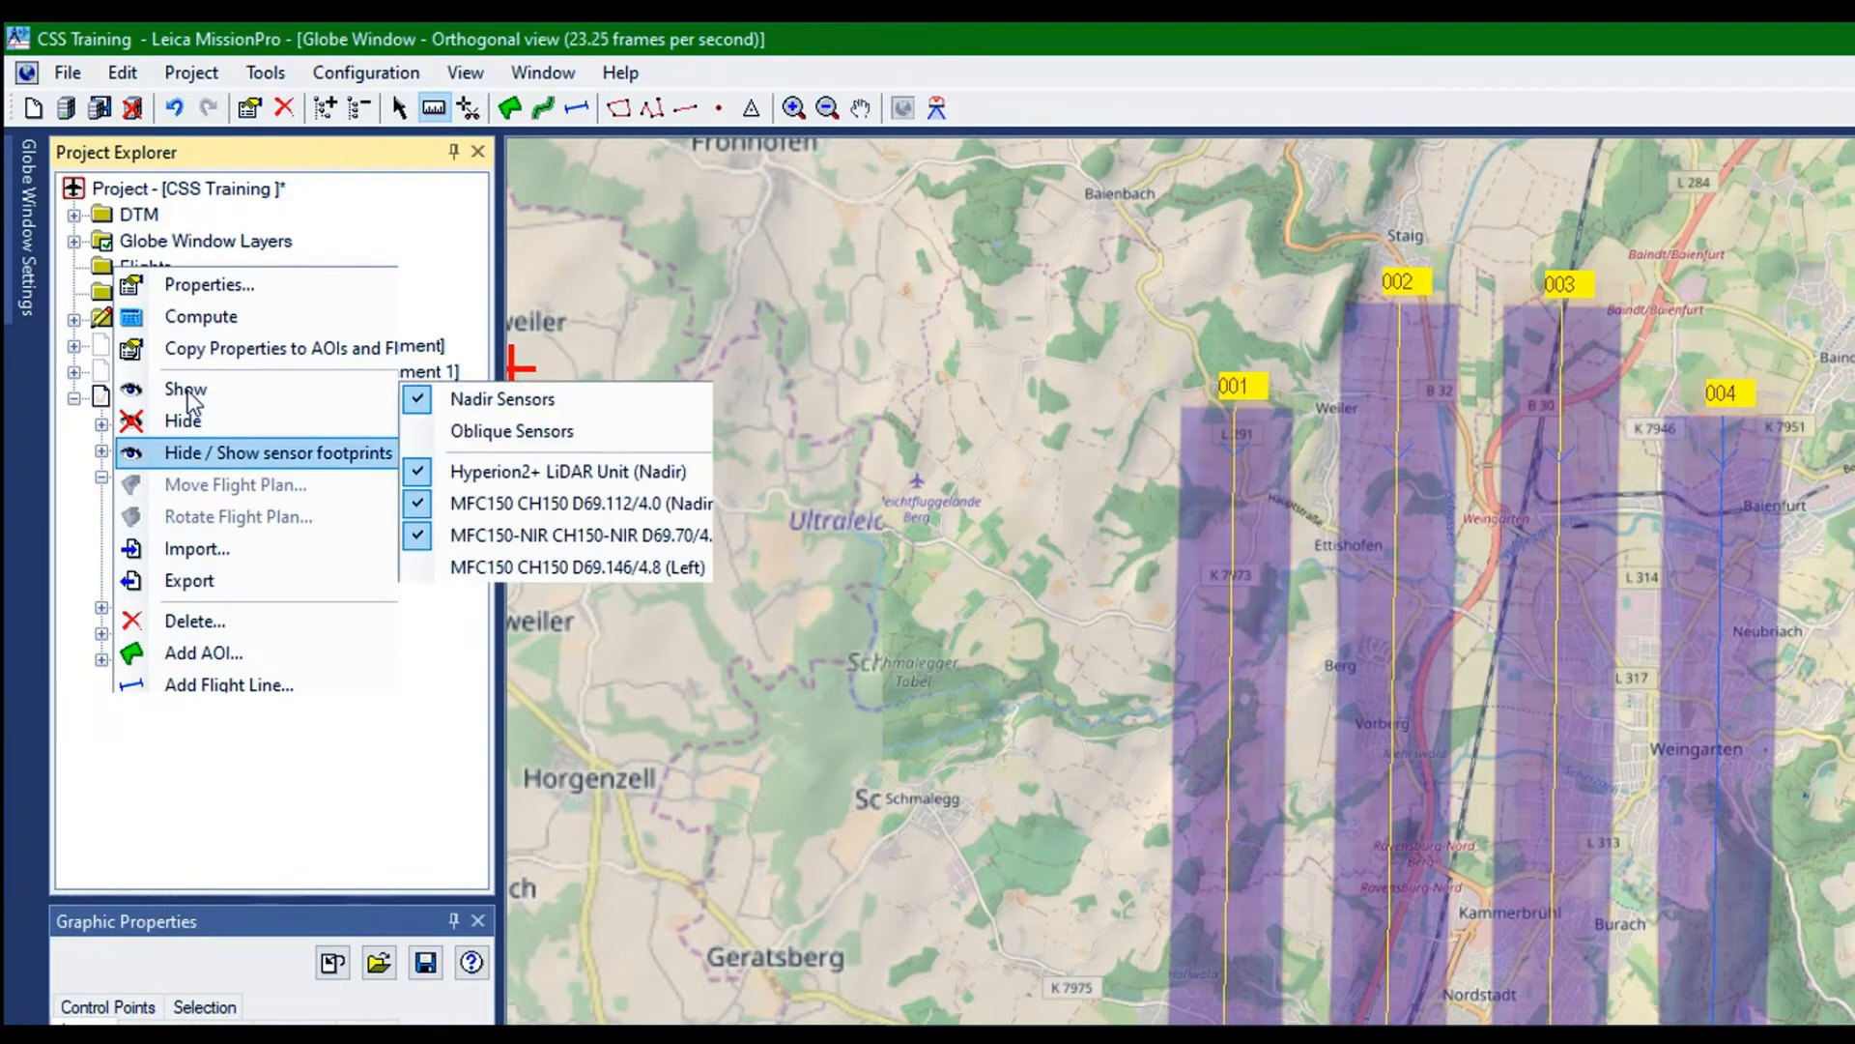
{"action": "left_click", "coordinate": [417, 501]}
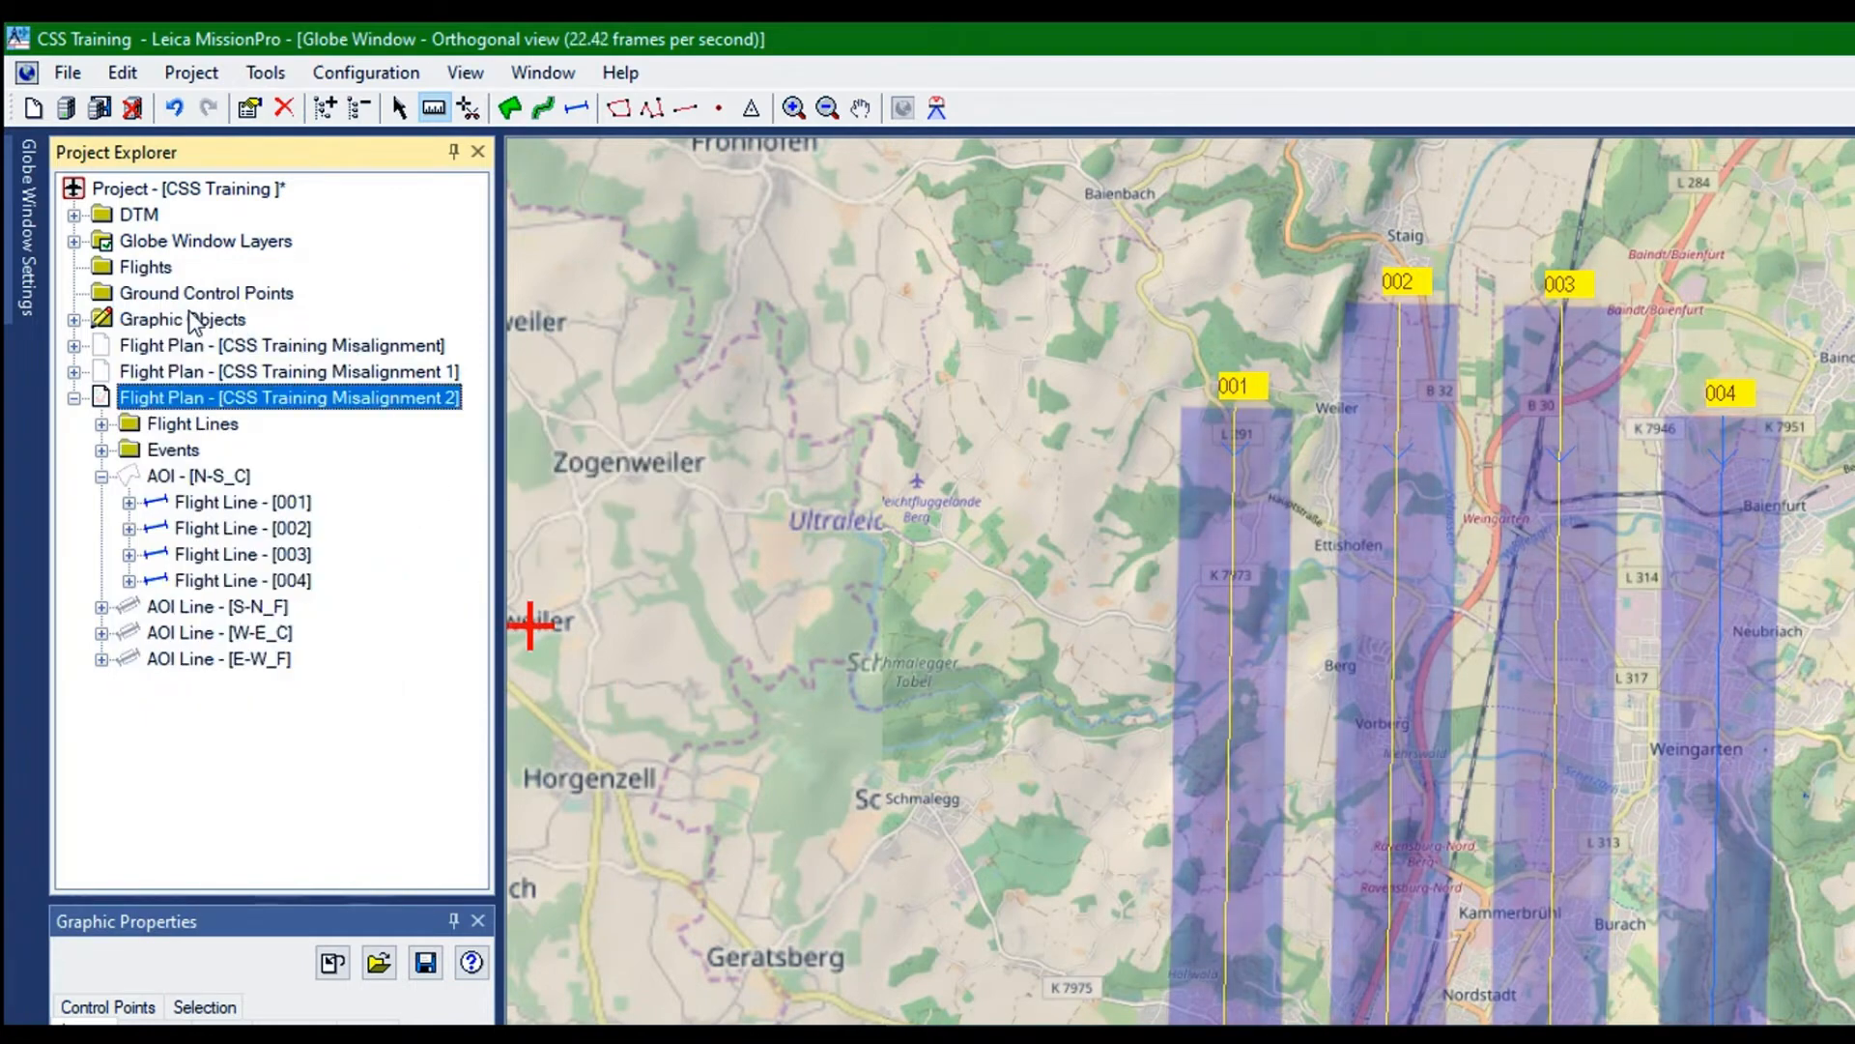
{"action": "right_click", "coordinate": [187, 263]}
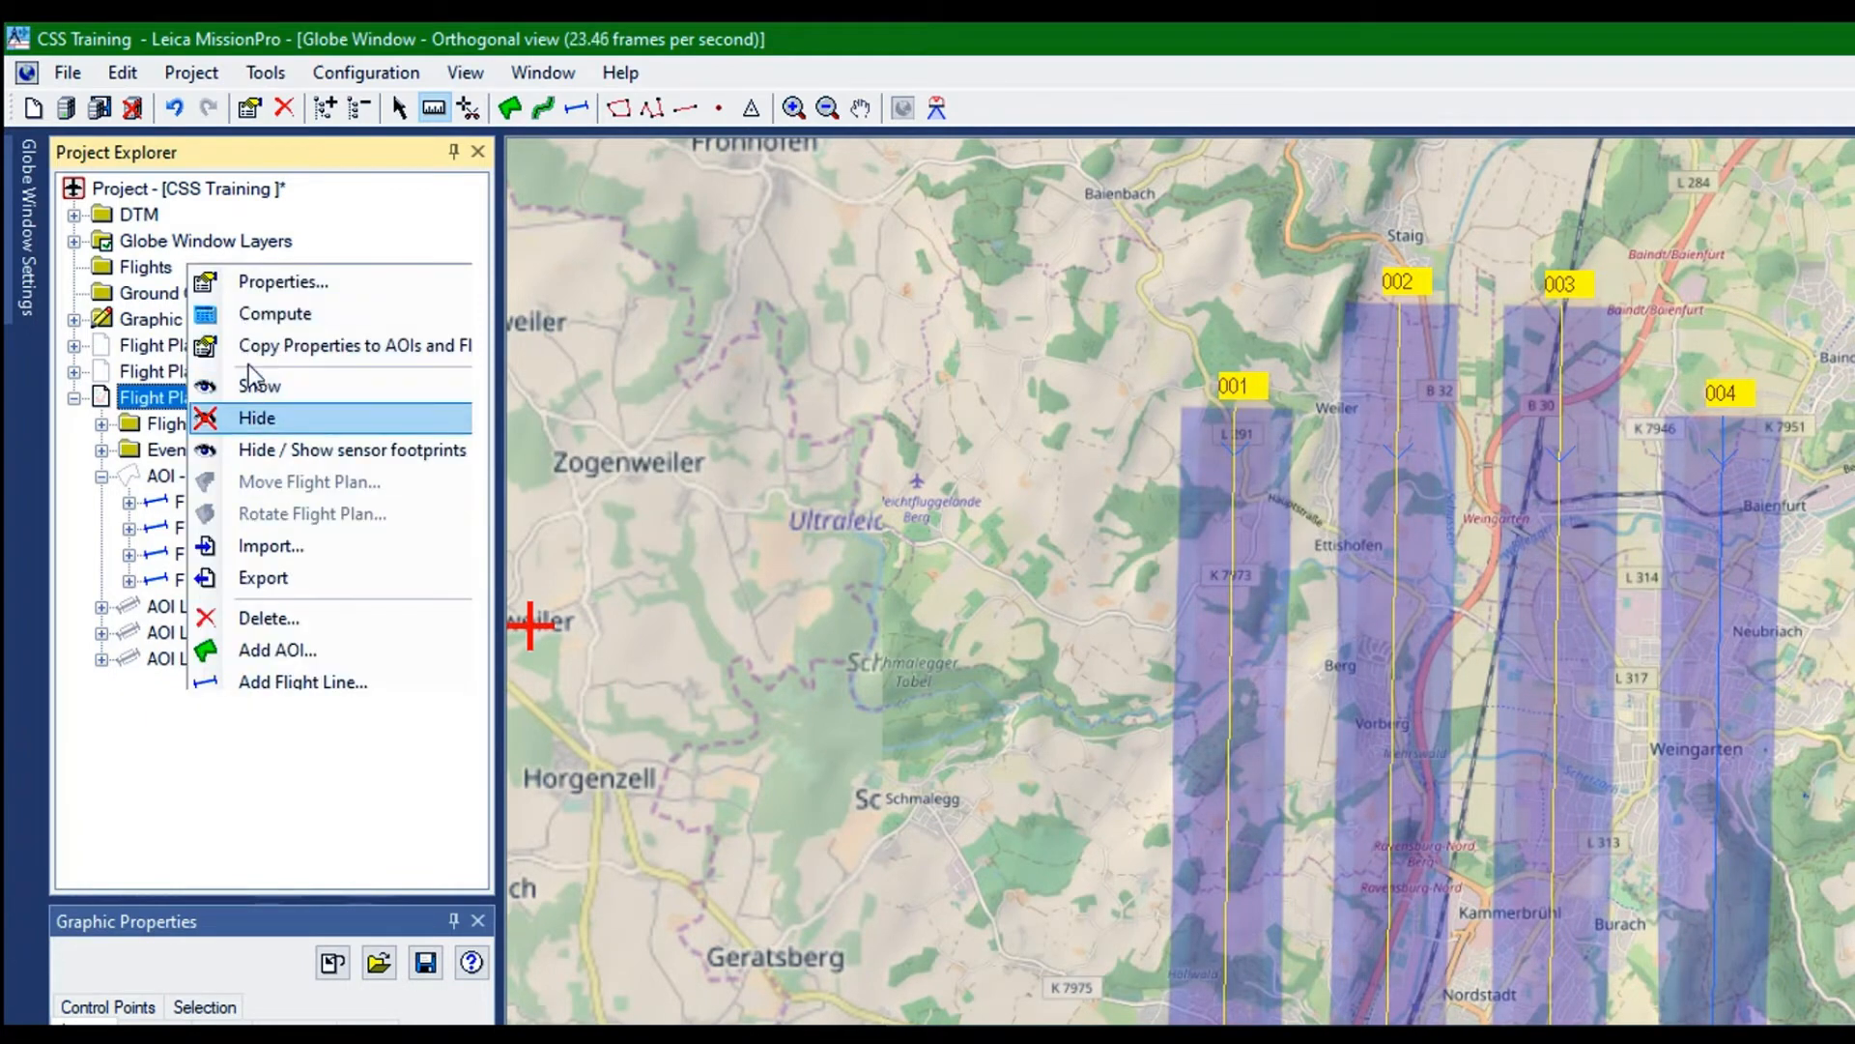
{"action": "mouse_move", "coordinate": [280, 450]}
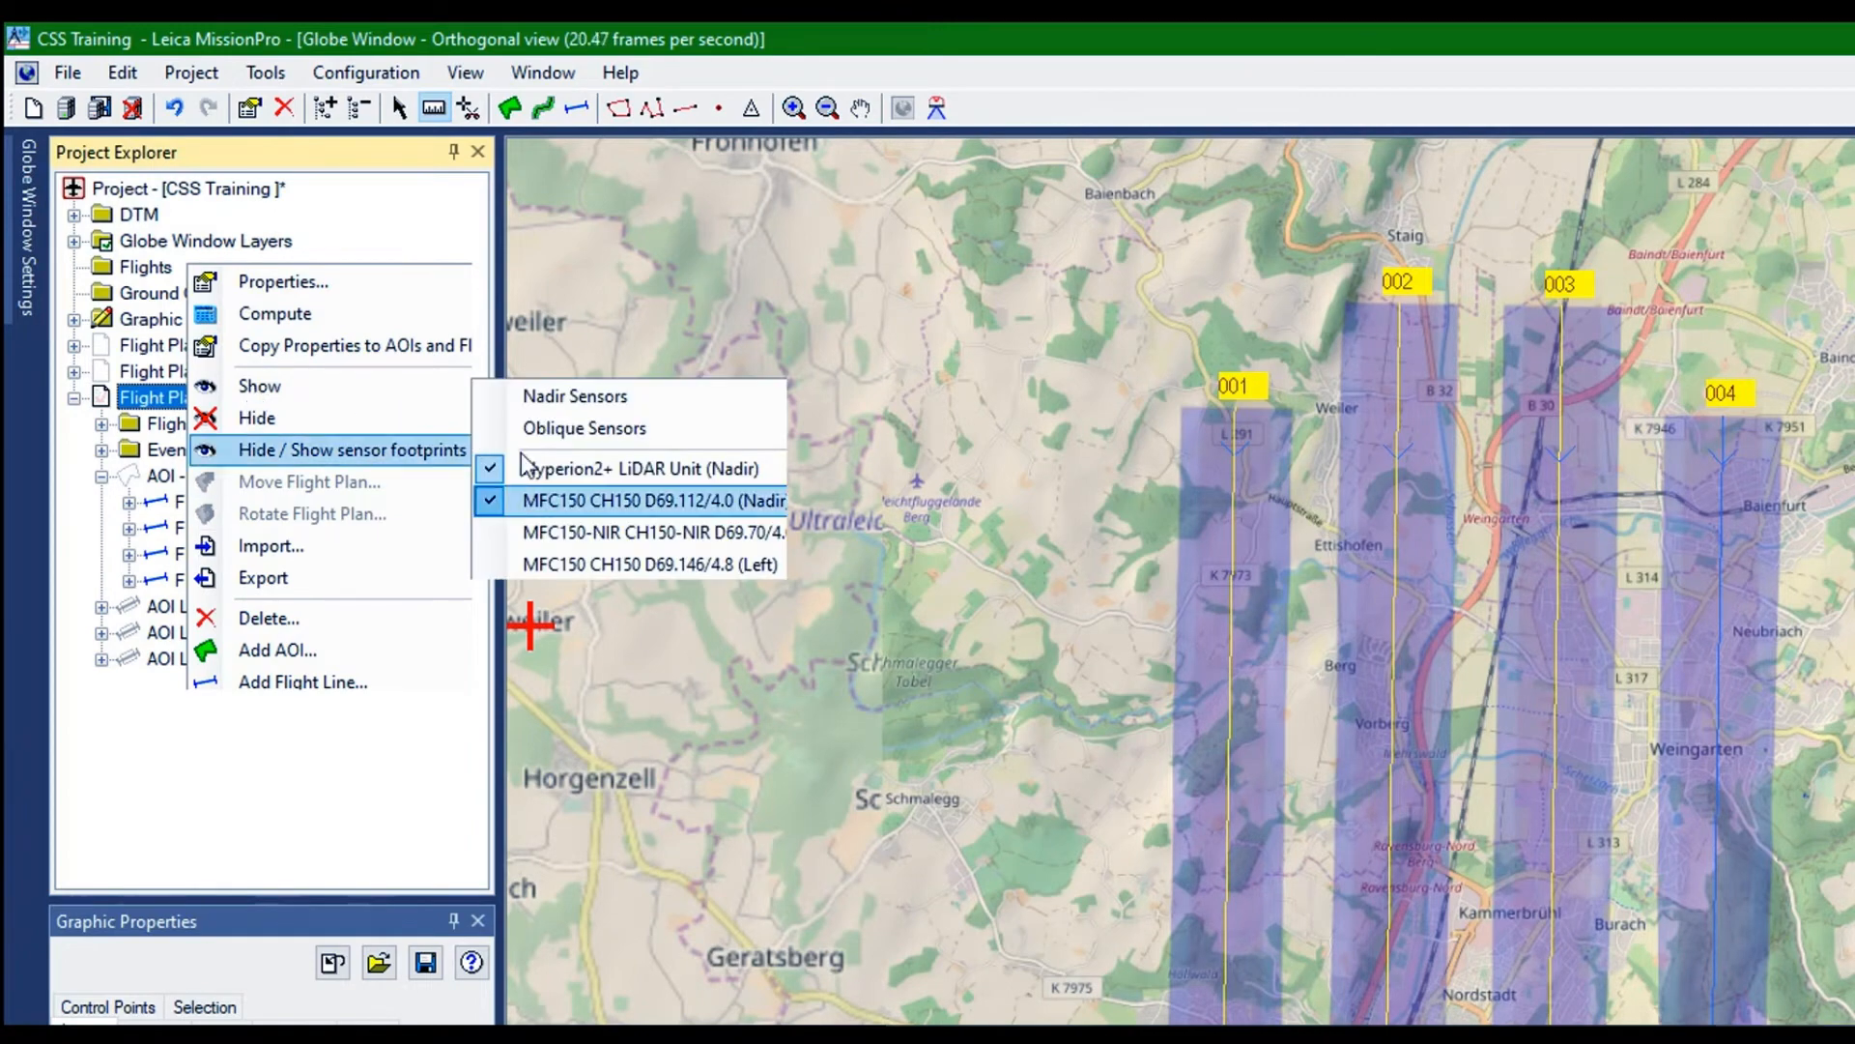
{"action": "left_click", "coordinate": [493, 470]}
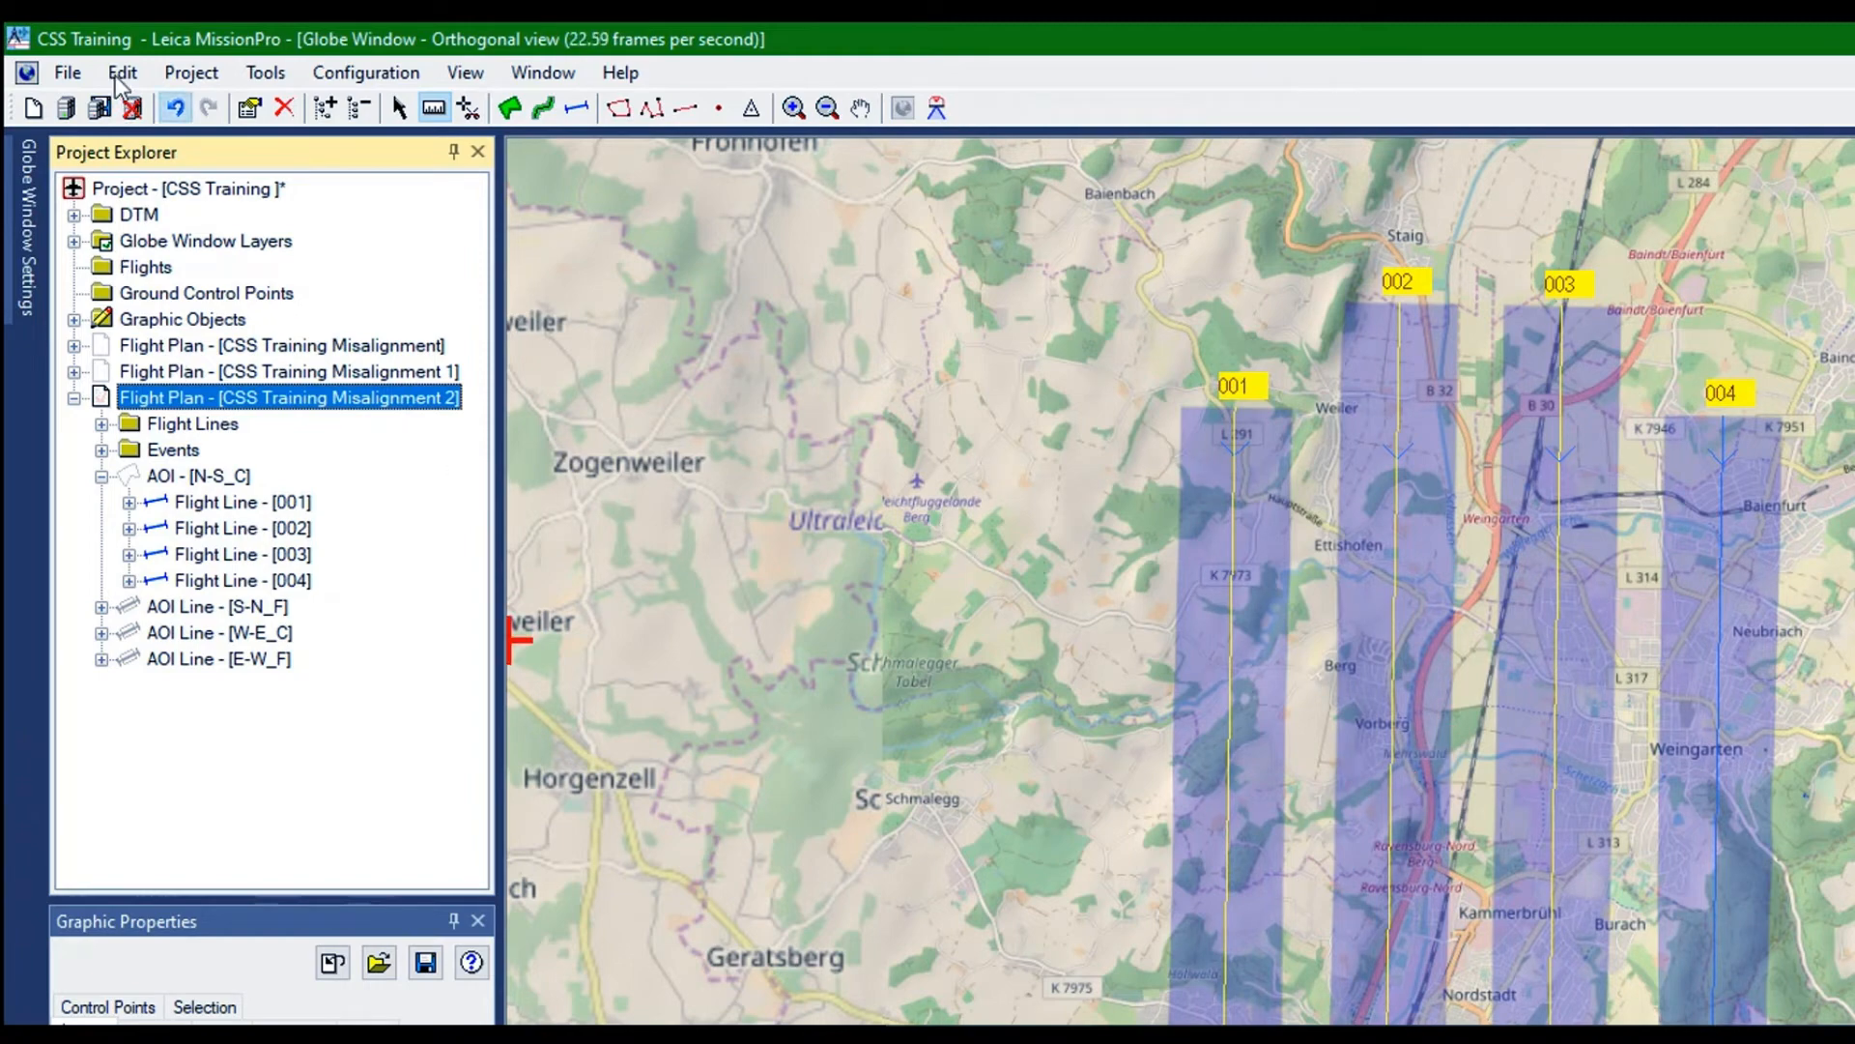
Undo the AOI recomputation and try adding one parallel line to the left of N-S_01 with along-track constant spacing off
{"action": "key", "text": "ctrl+z"}
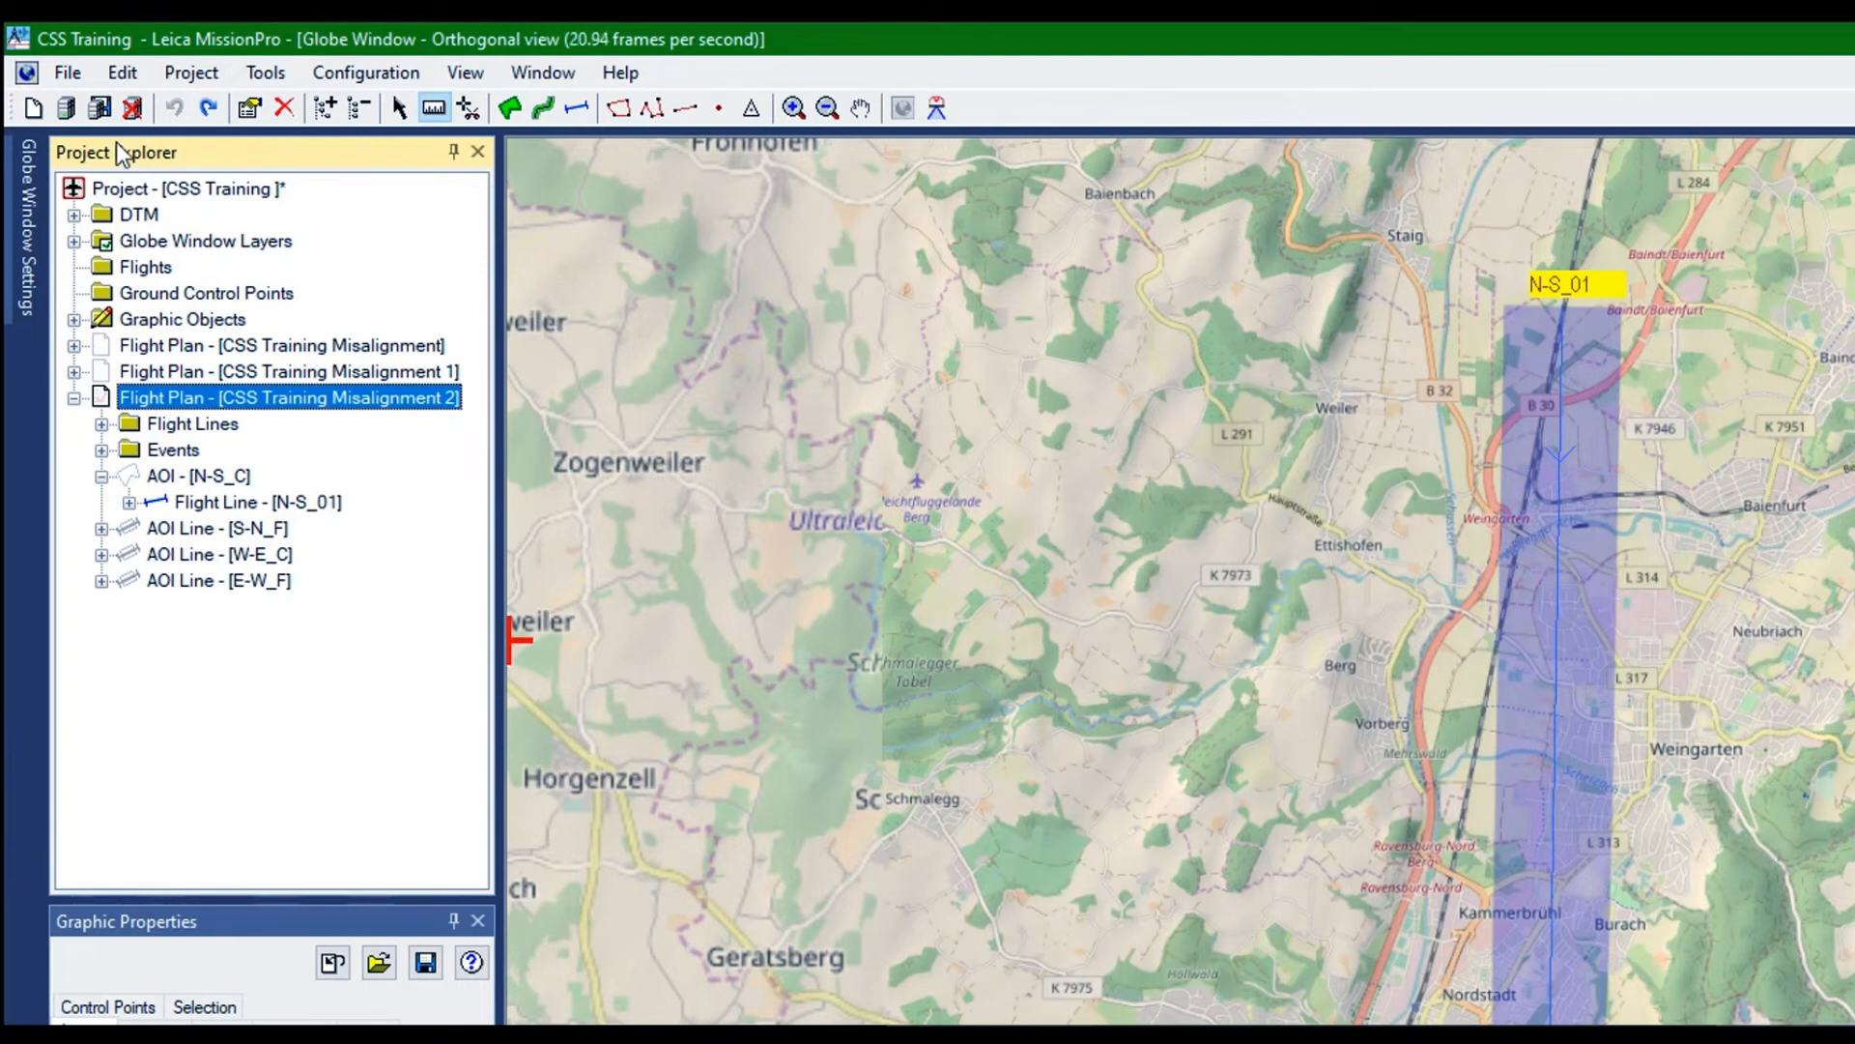
{"action": "right_click", "coordinate": [149, 341]}
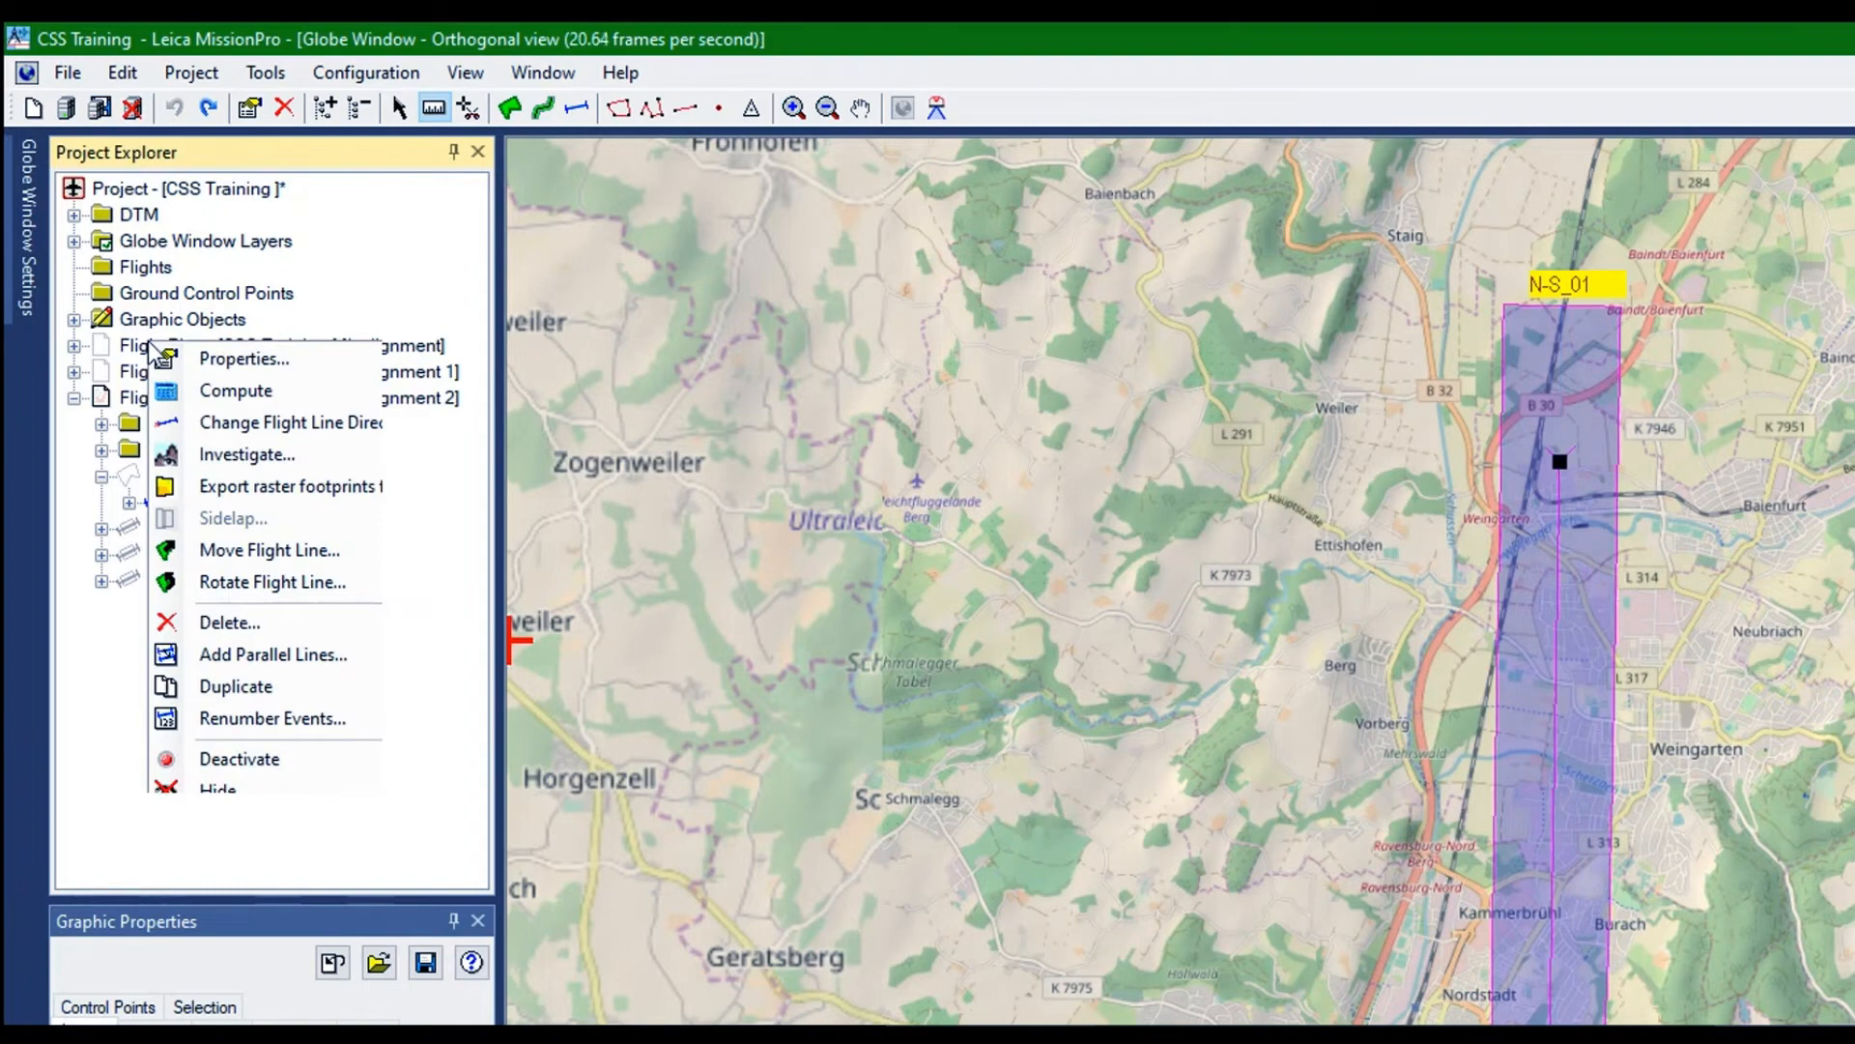
{"action": "left_click", "coordinate": [211, 549]}
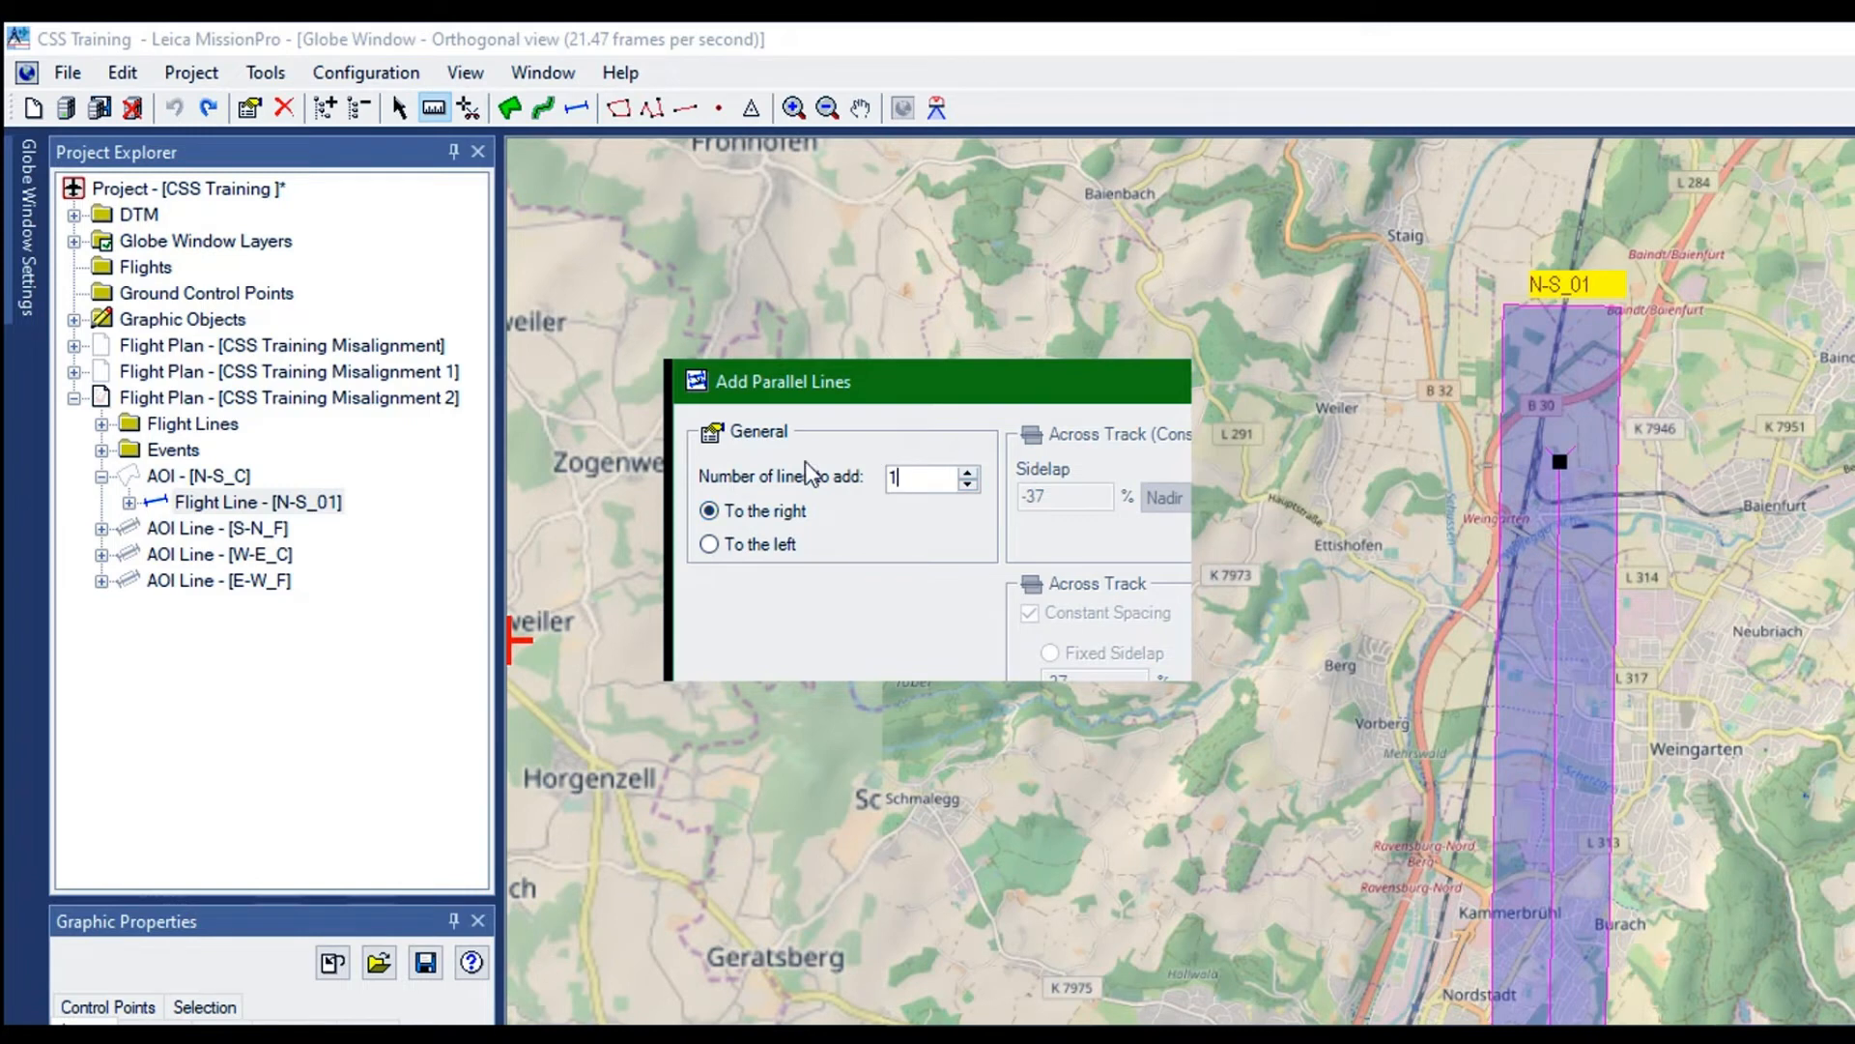
{"action": "left_click", "coordinate": [710, 543]}
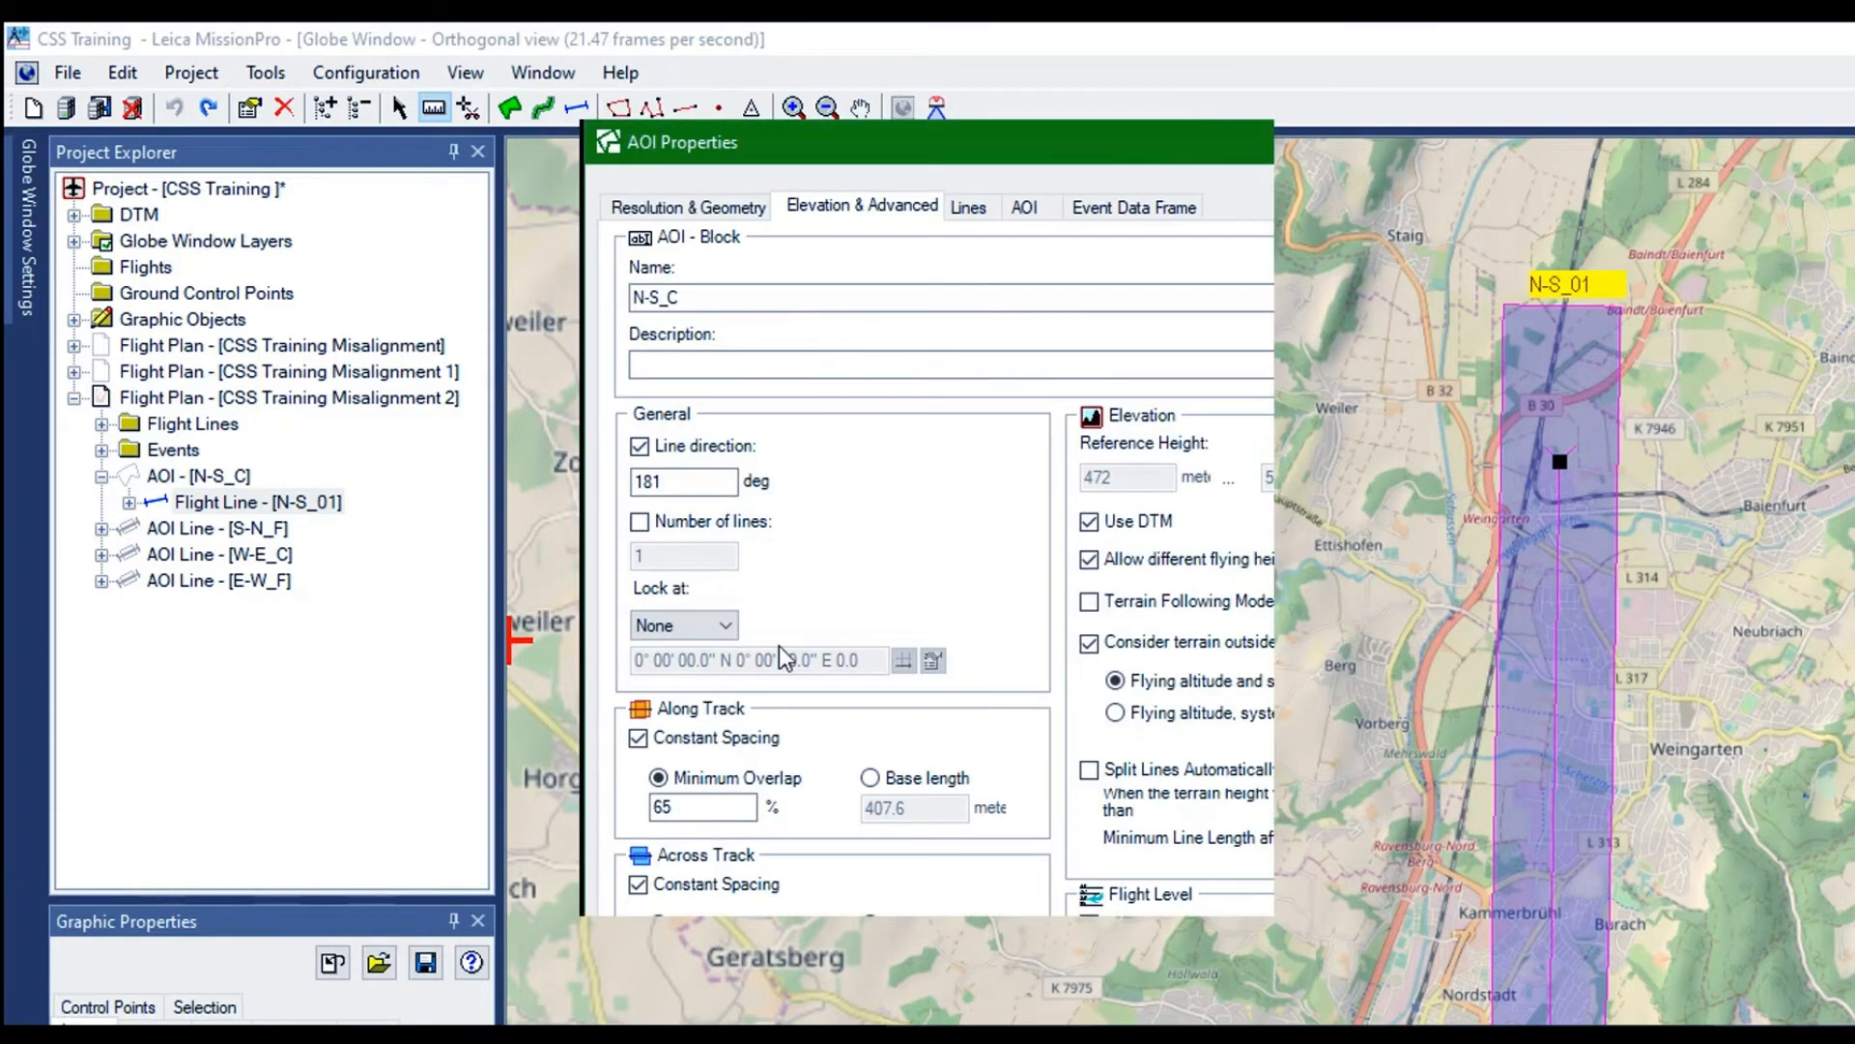
{"action": "left_click", "coordinate": [638, 737]}
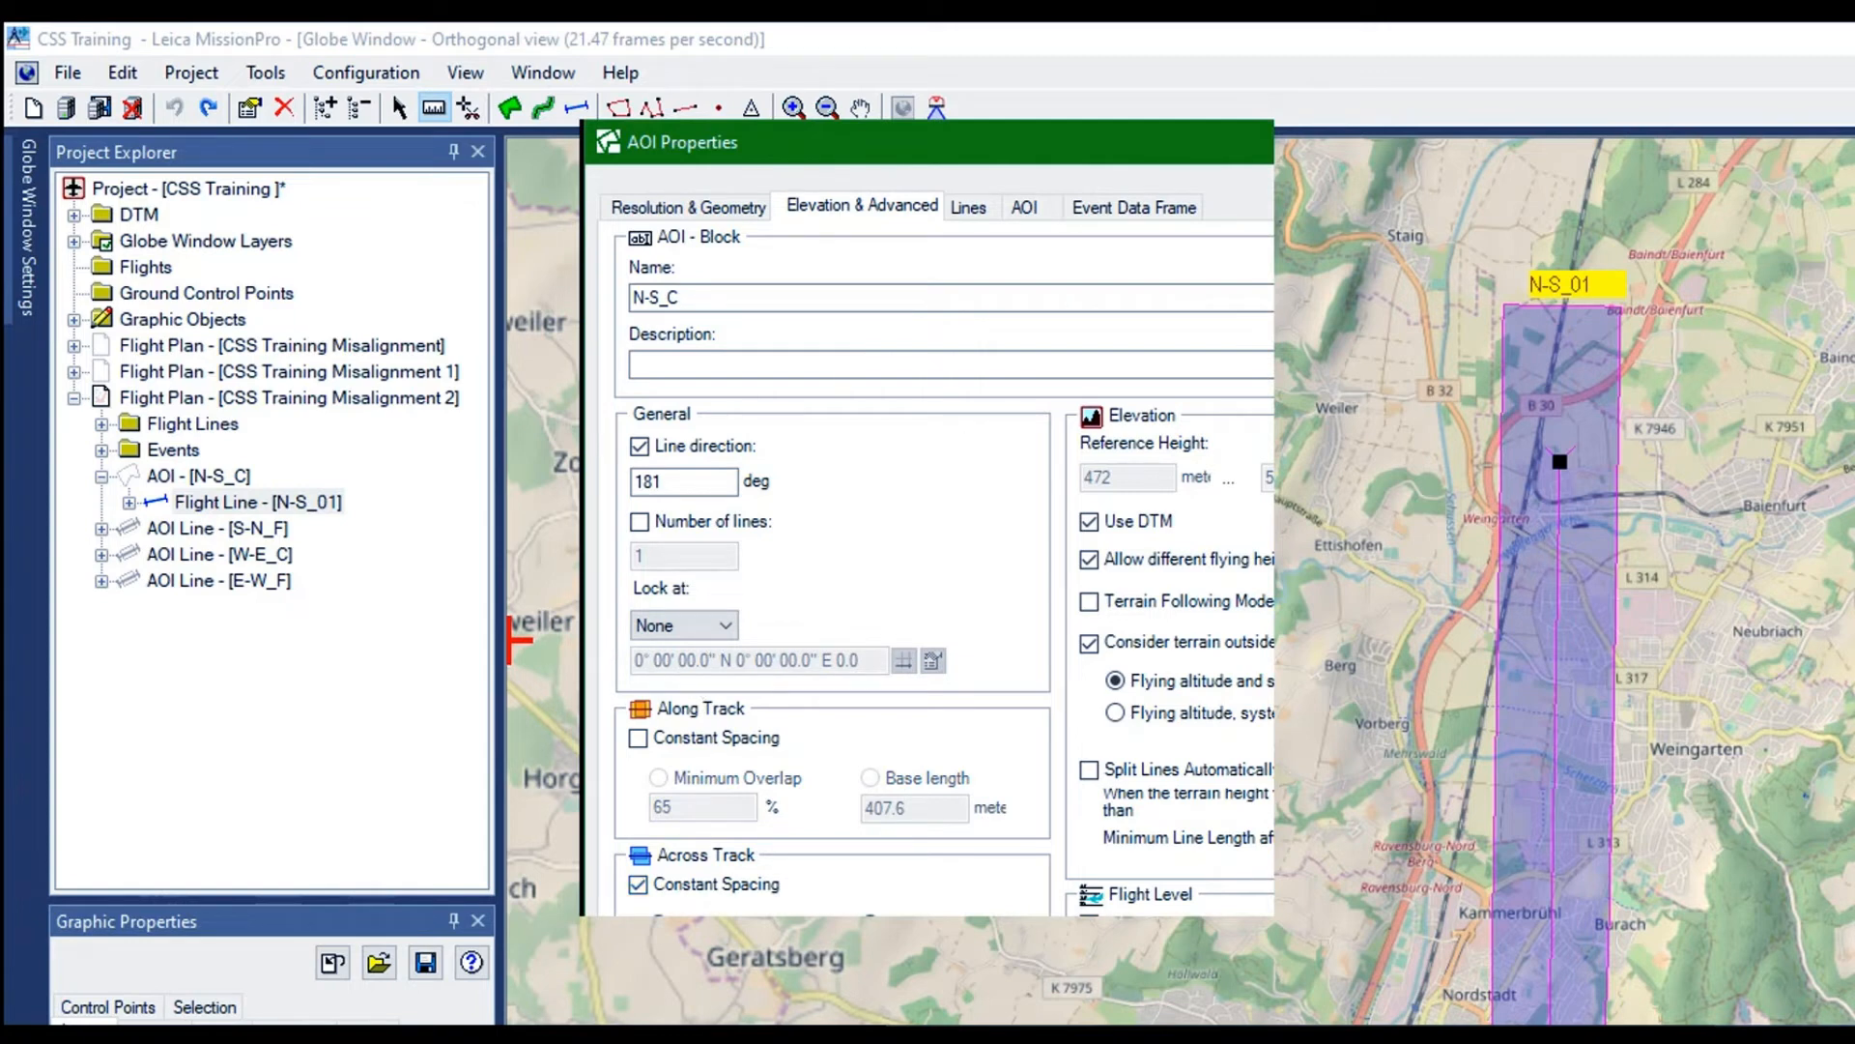
{"action": "left_click", "coordinate": [936, 932]}
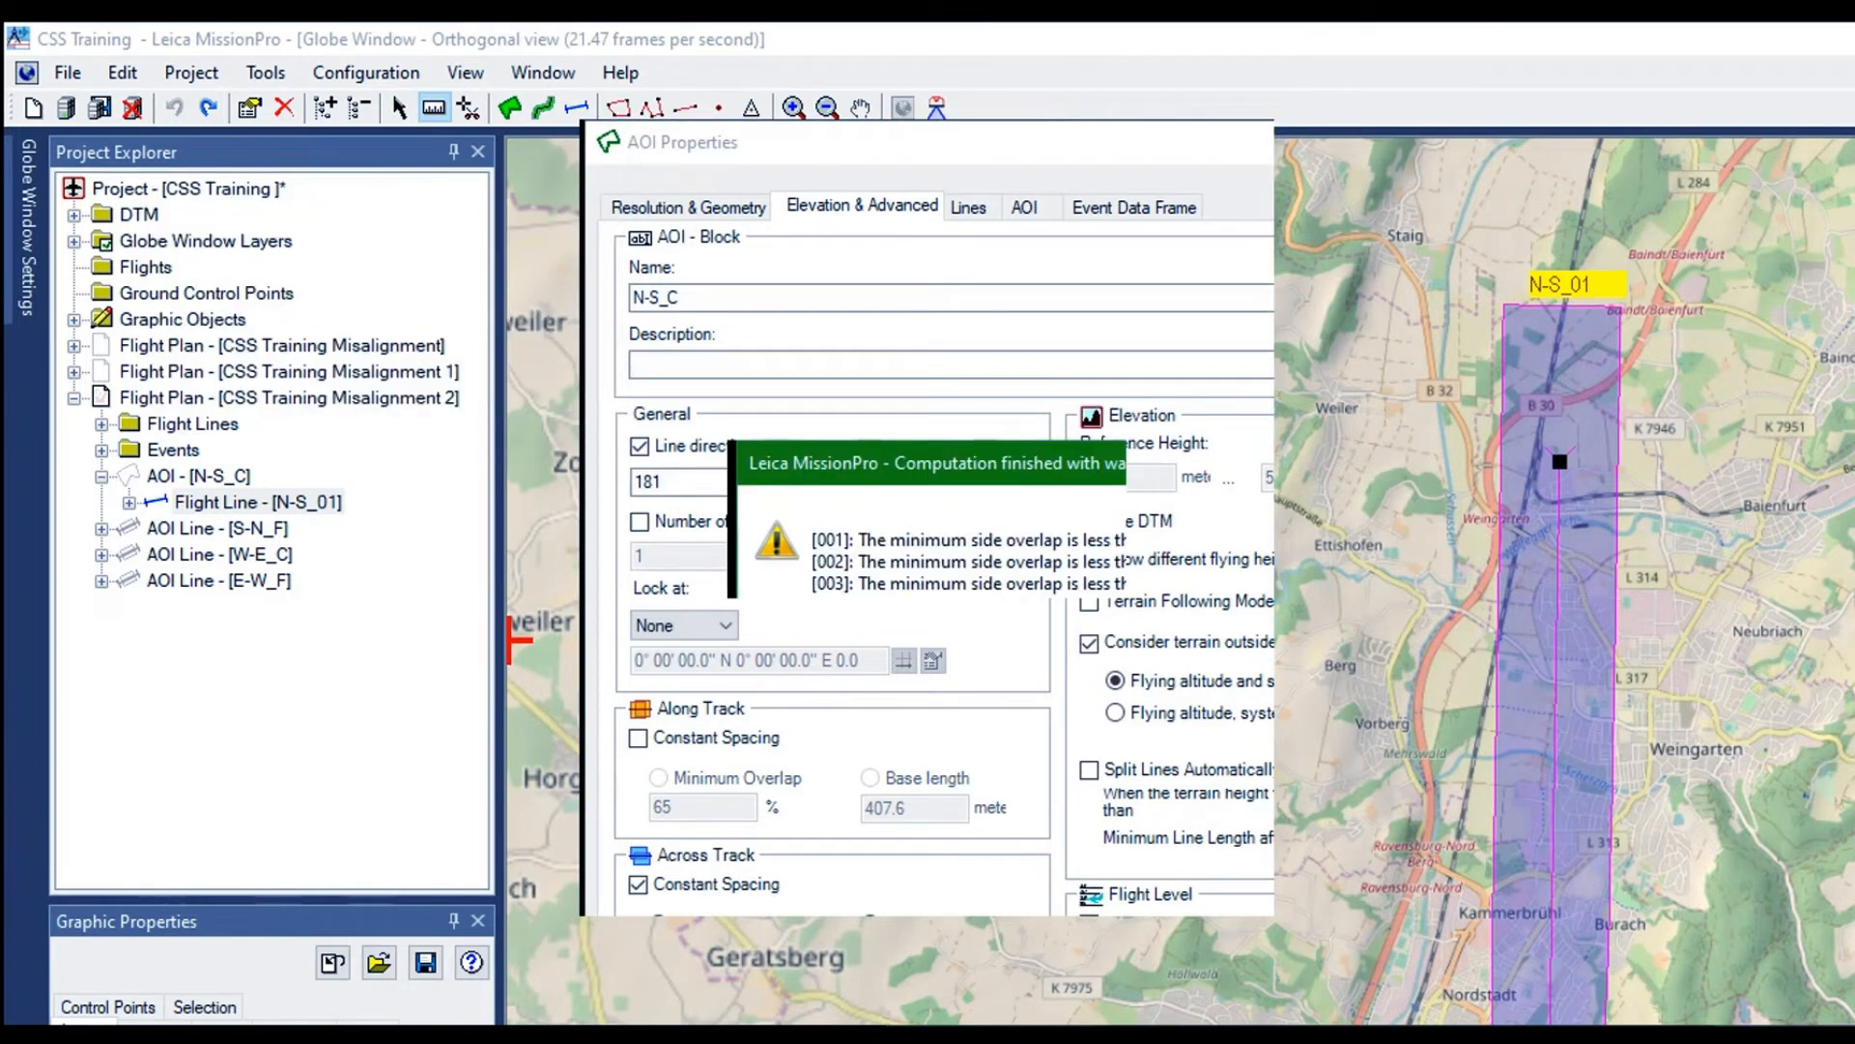
{"action": "left_click", "coordinate": [1053, 572]}
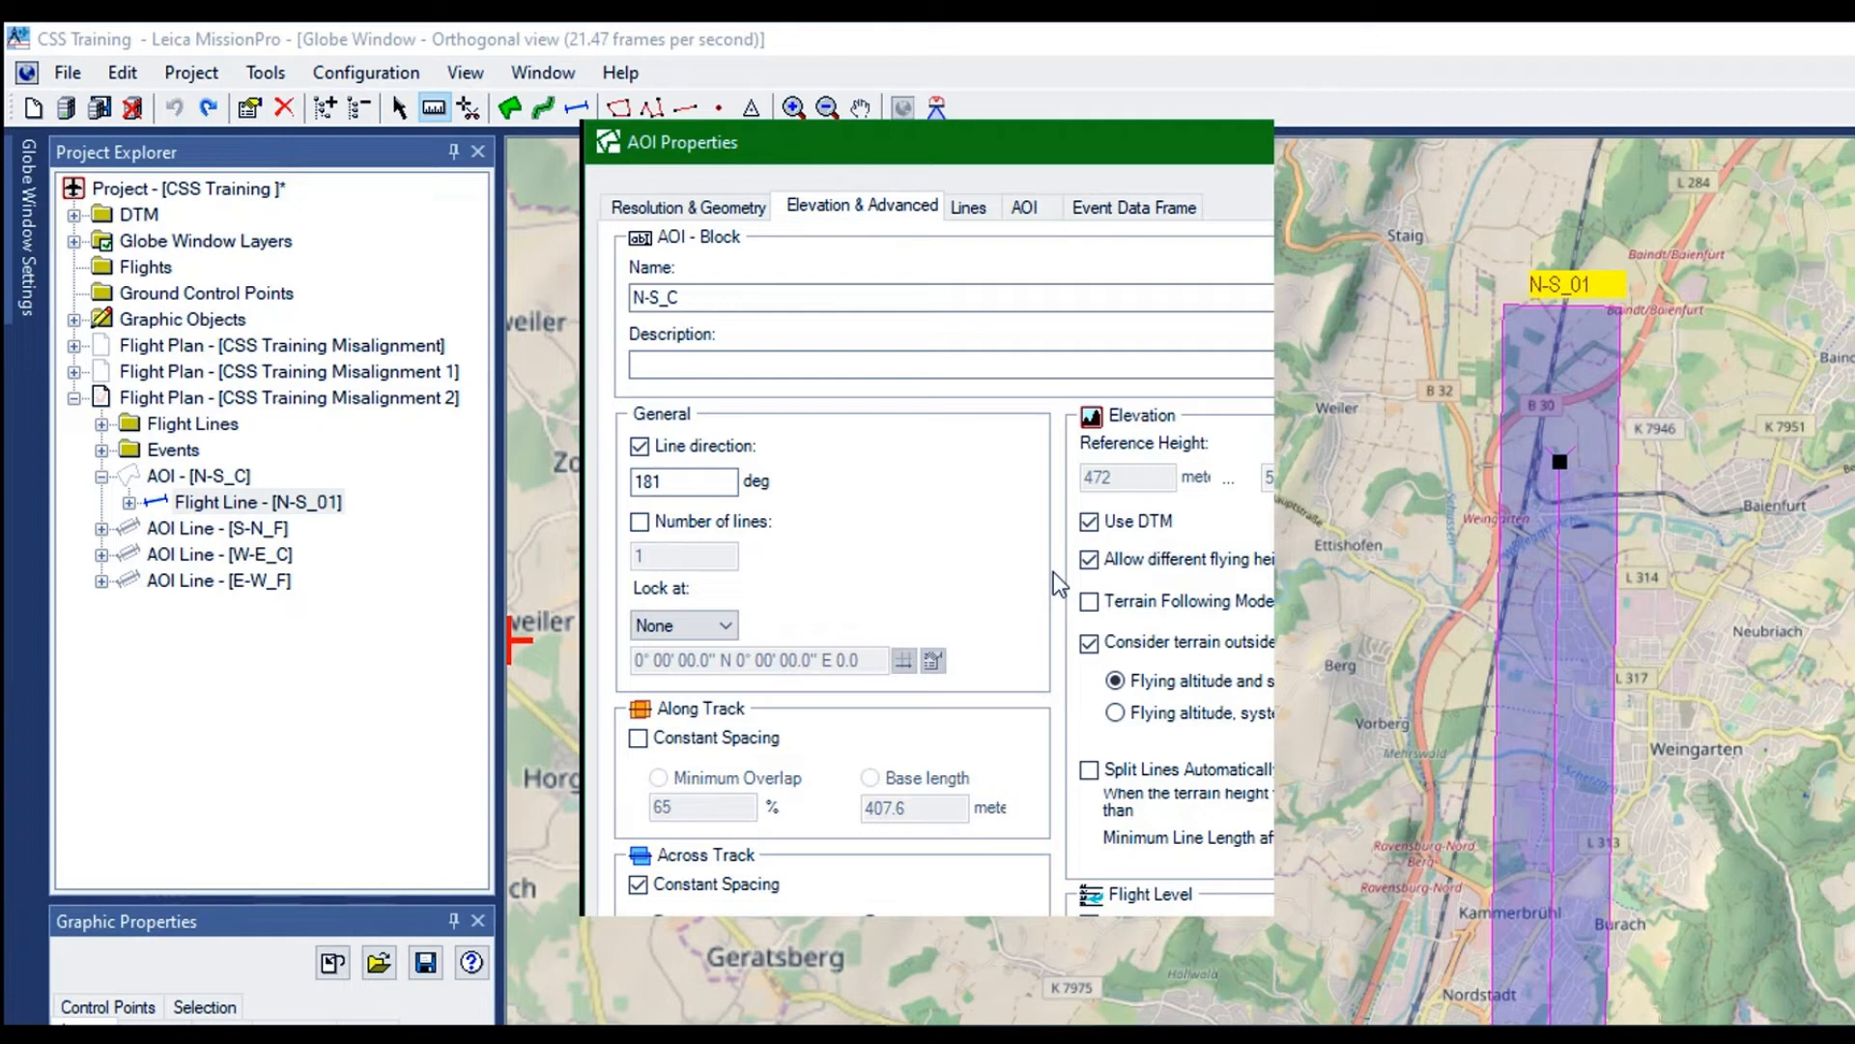
{"action": "key", "text": "Return"}
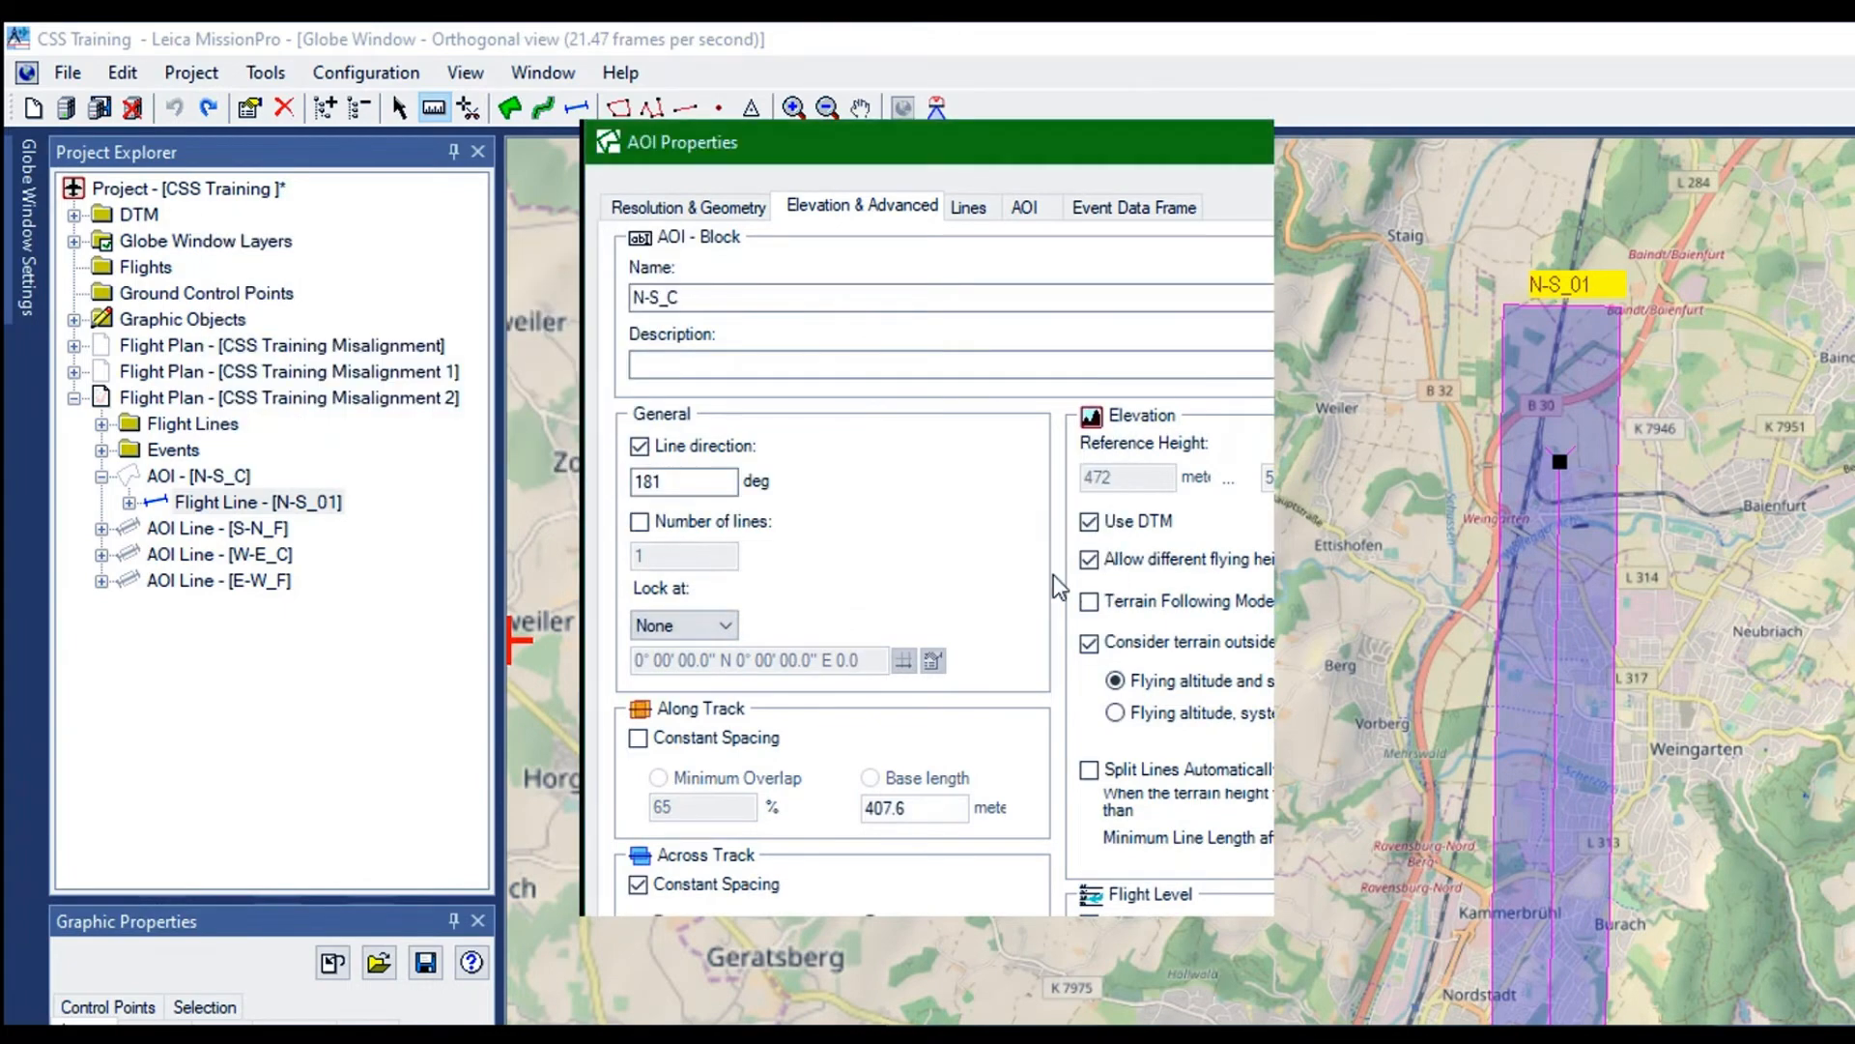
{"action": "key", "text": "Return"}
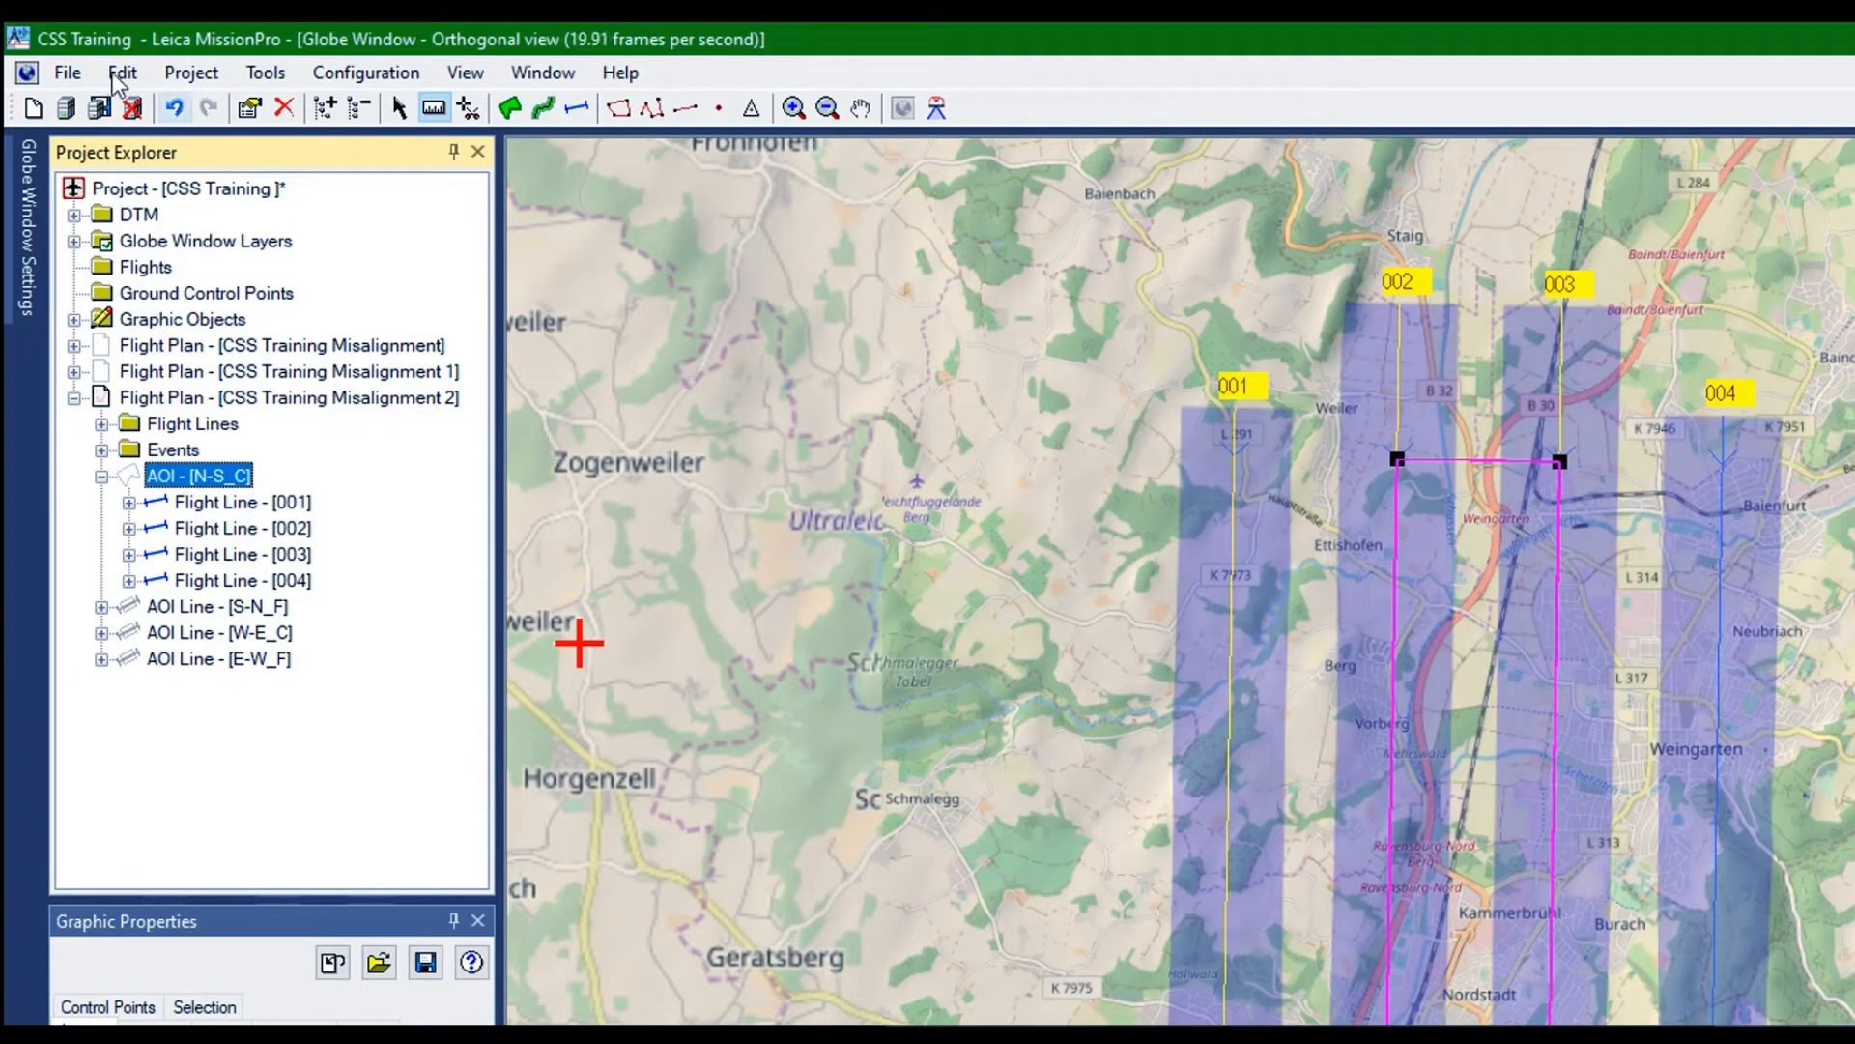
Undo the latest recomputation of AOI N-S_C and move the selection to the Flight Lines folder
{"action": "key", "text": "ctrl+z"}
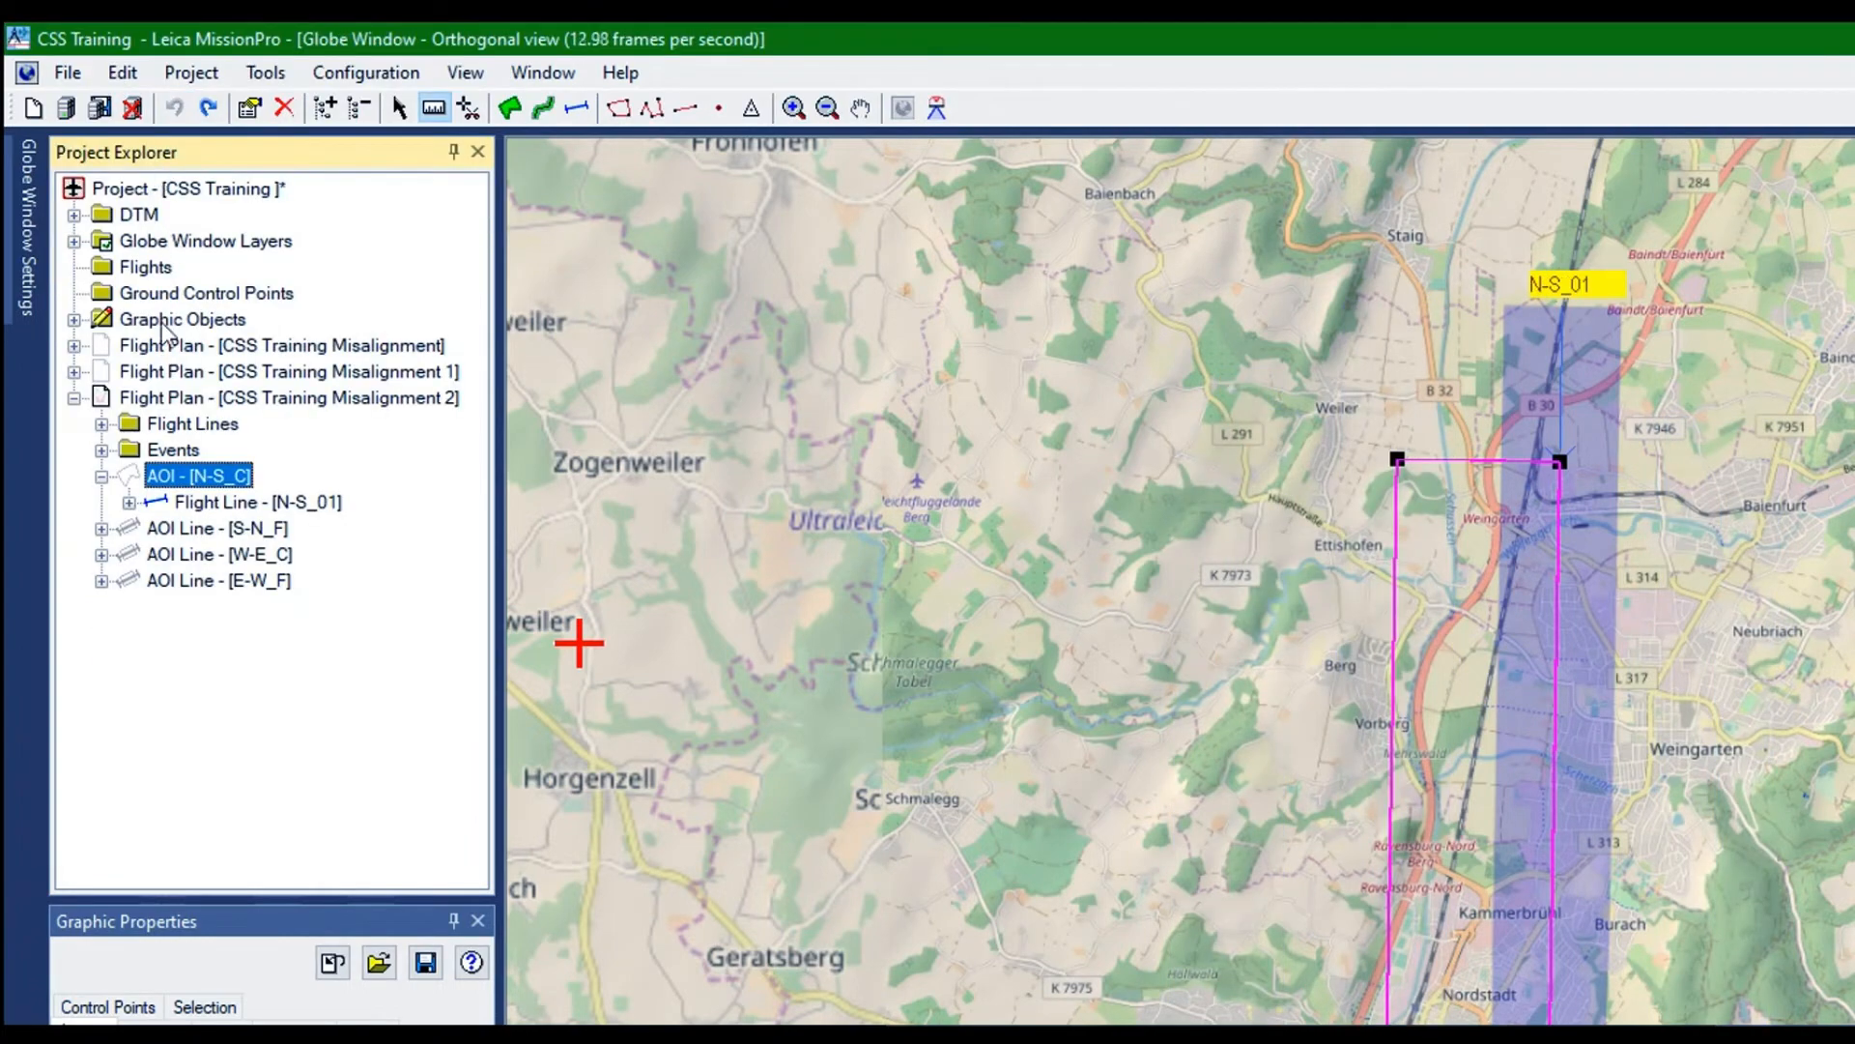
{"action": "key", "text": "Up"}
{"action": "key", "text": "Up"}
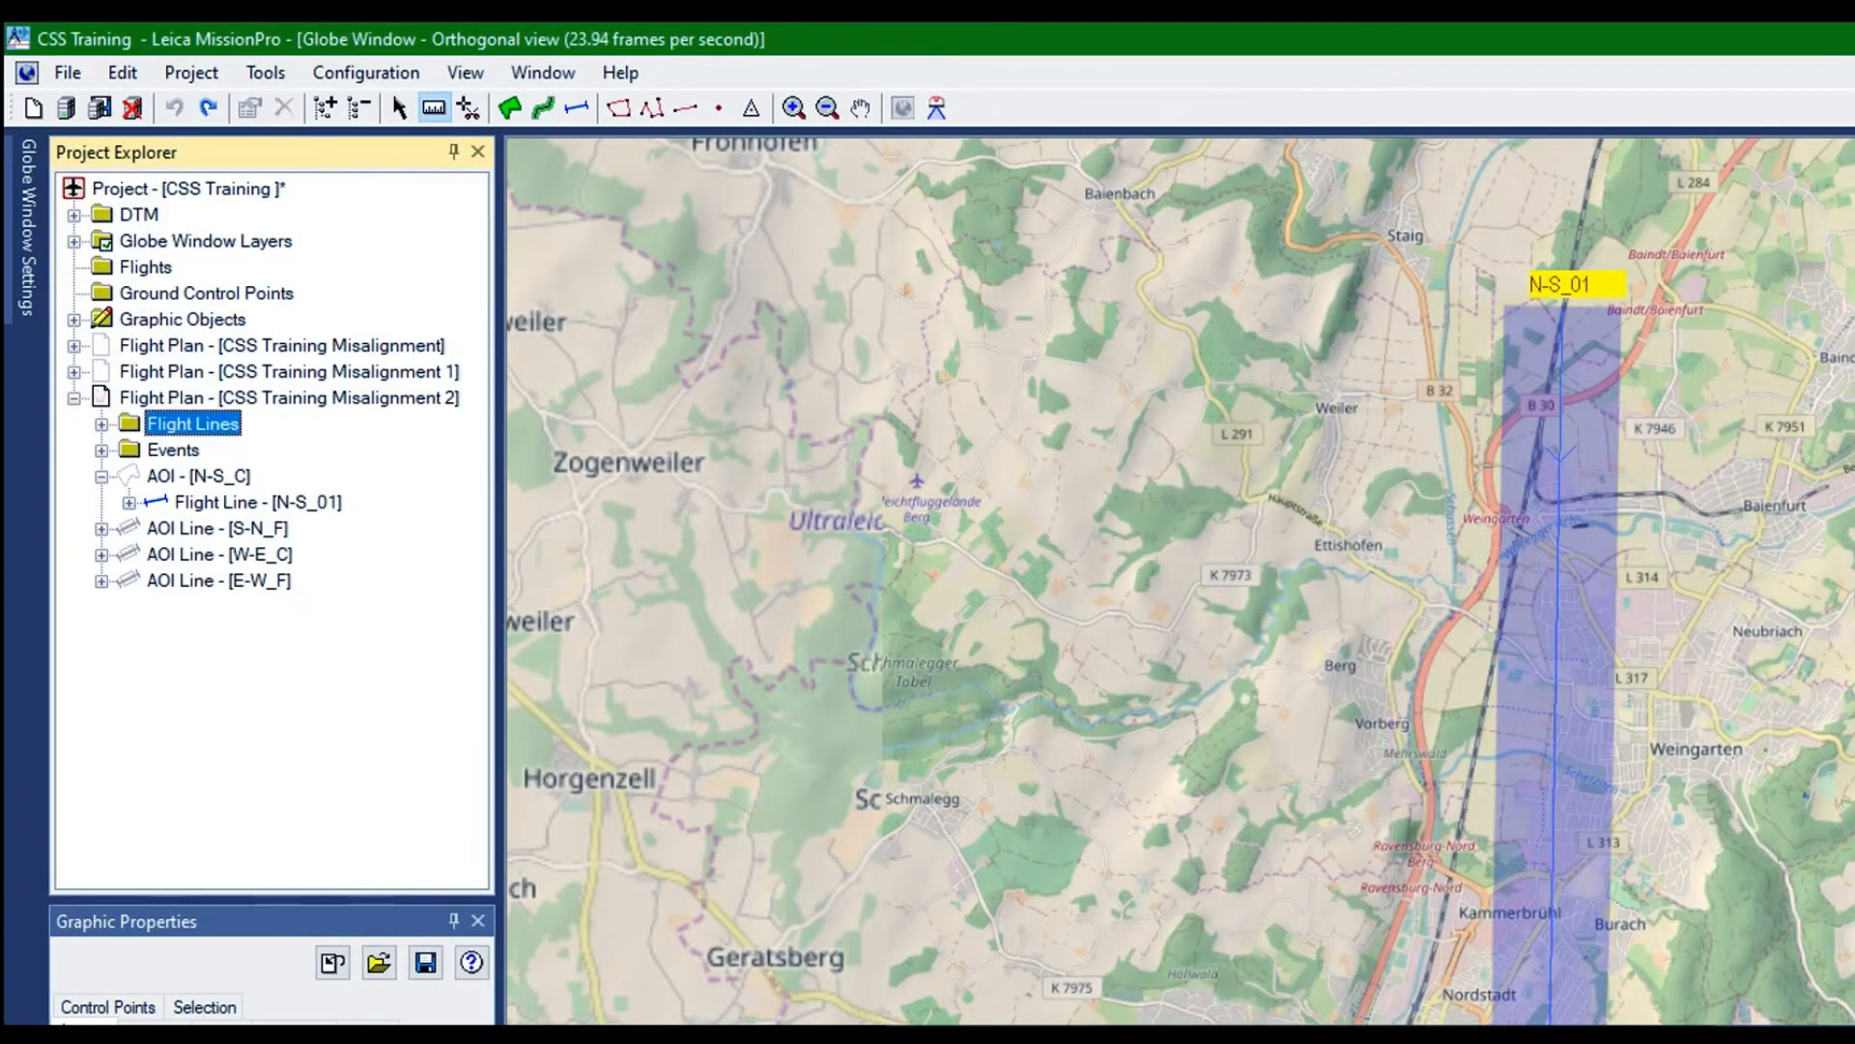
Delete AOI Lines S-N_F, W-E_C and E-W_F from flight plan CSS Training Misalignment 2 and expand AOI N-S_C
{"action": "left_click_drag", "start_coordinate": [624, 869], "coordinate": [623, 692]}
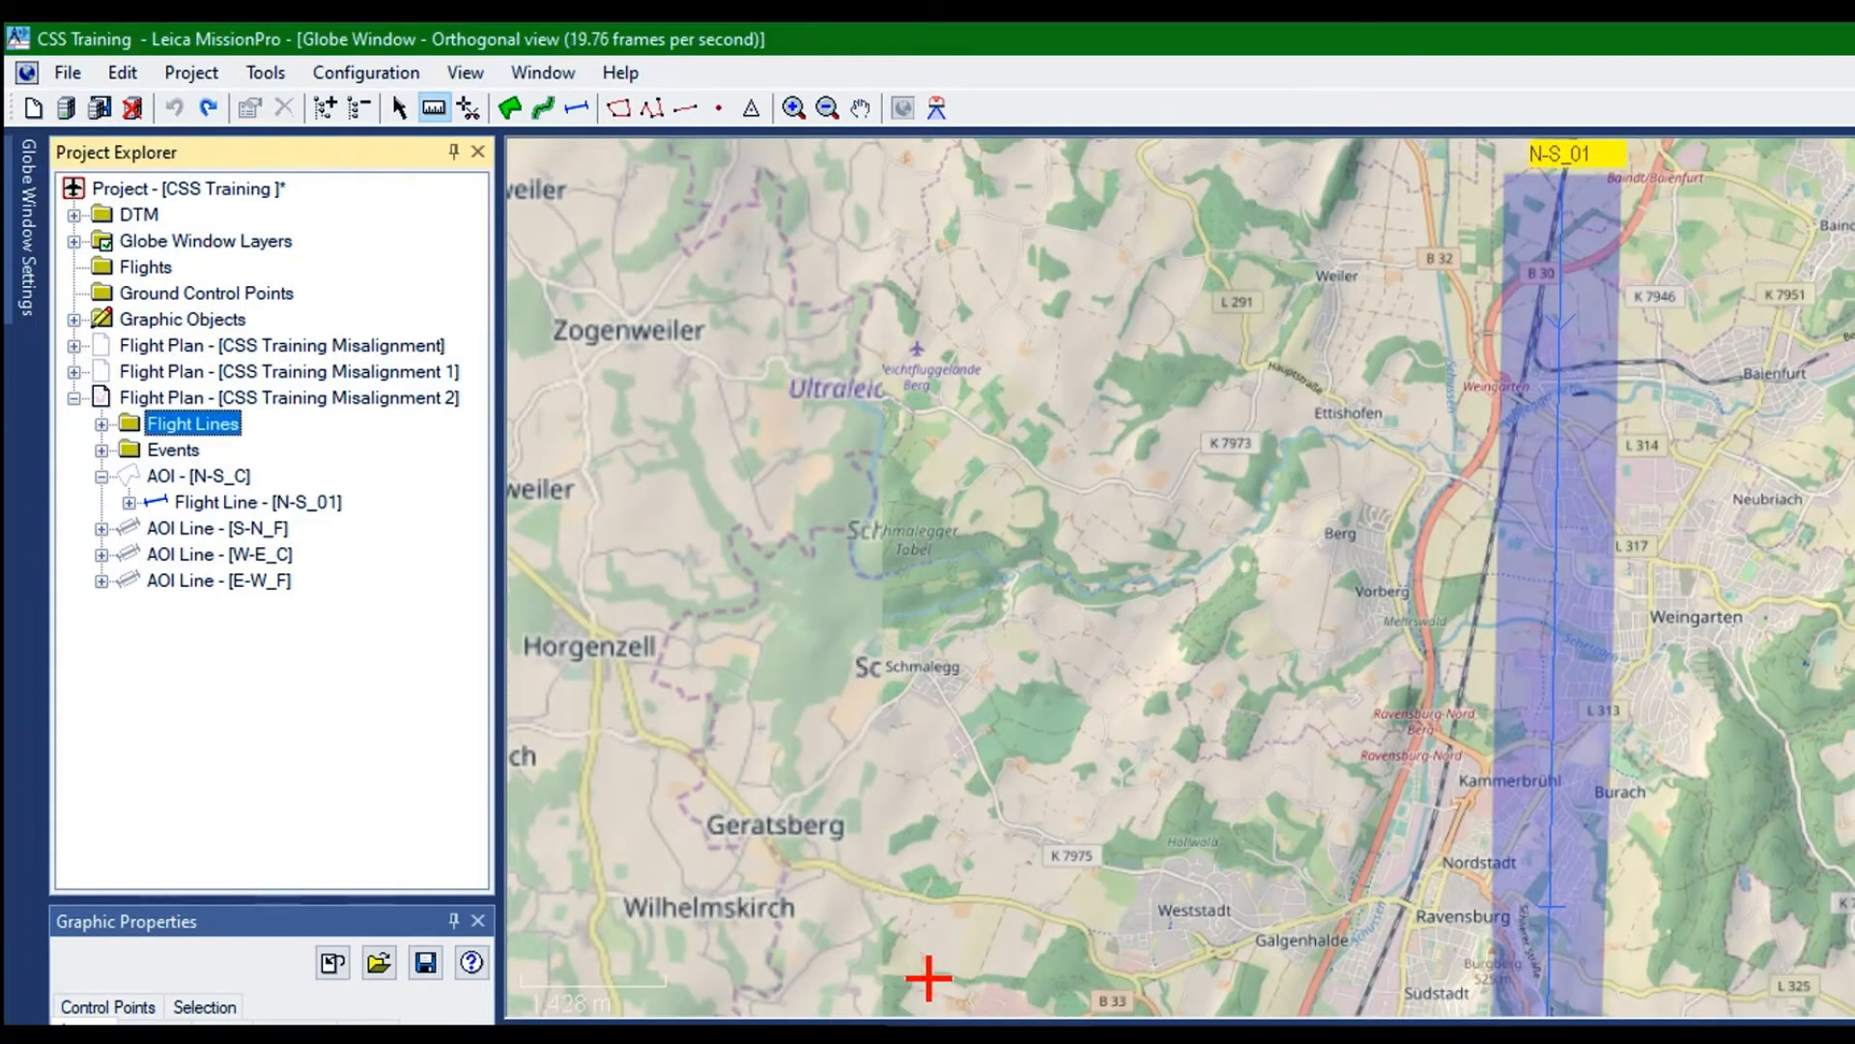
{"action": "left_click", "coordinate": [928, 978]}
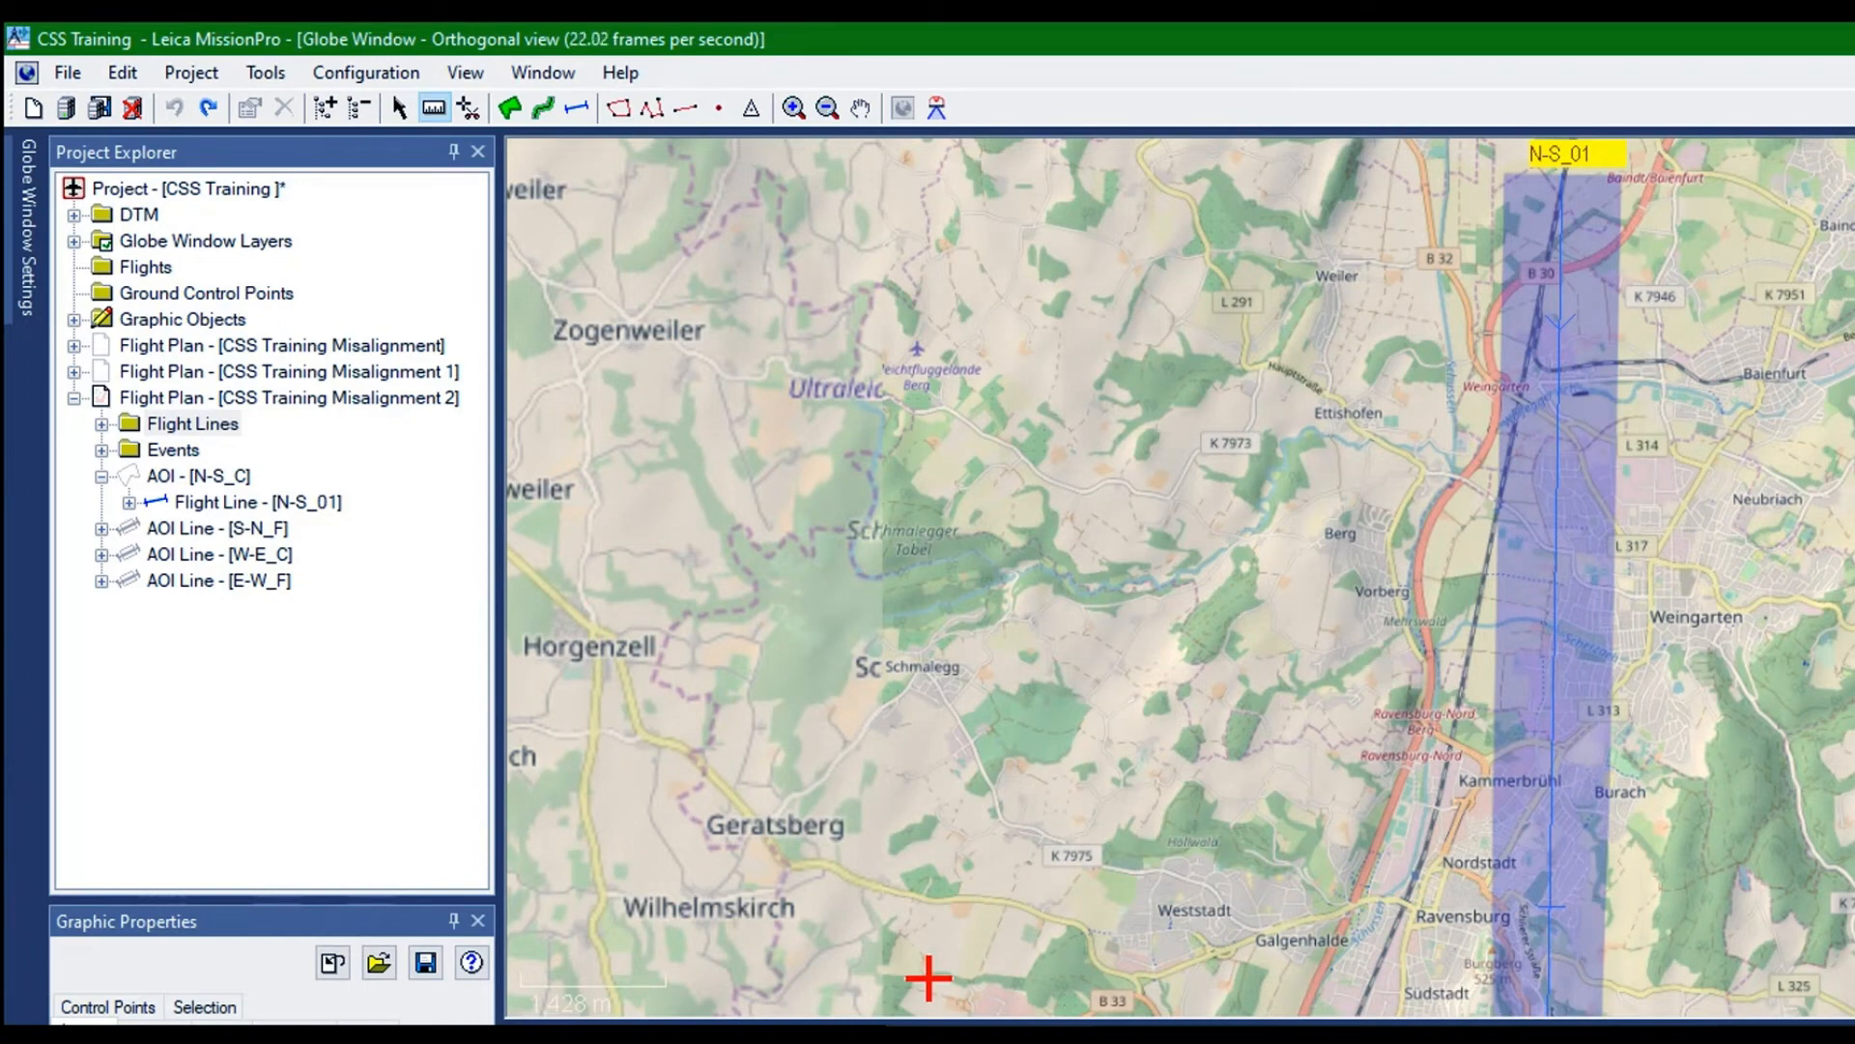
{"action": "key", "text": "Delete"}
{"action": "key", "text": "Return"}
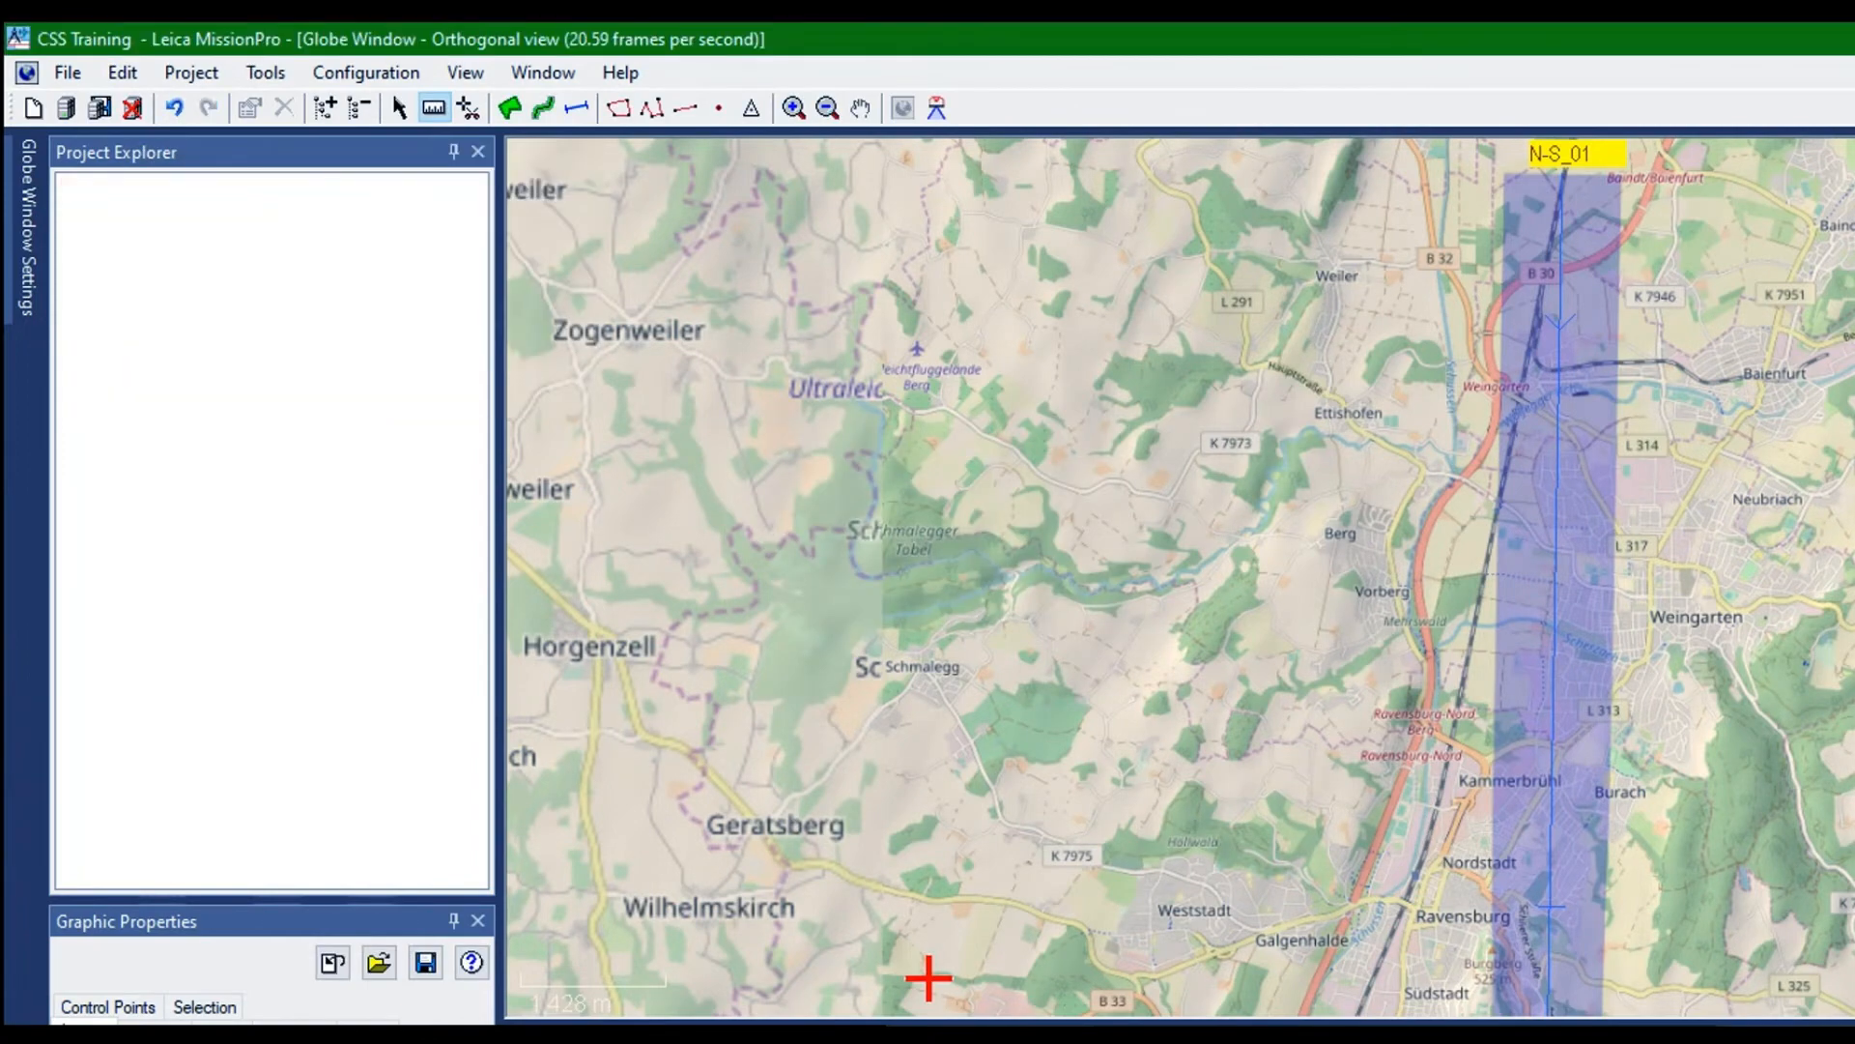
{"action": "left_click", "coordinate": [118, 321]}
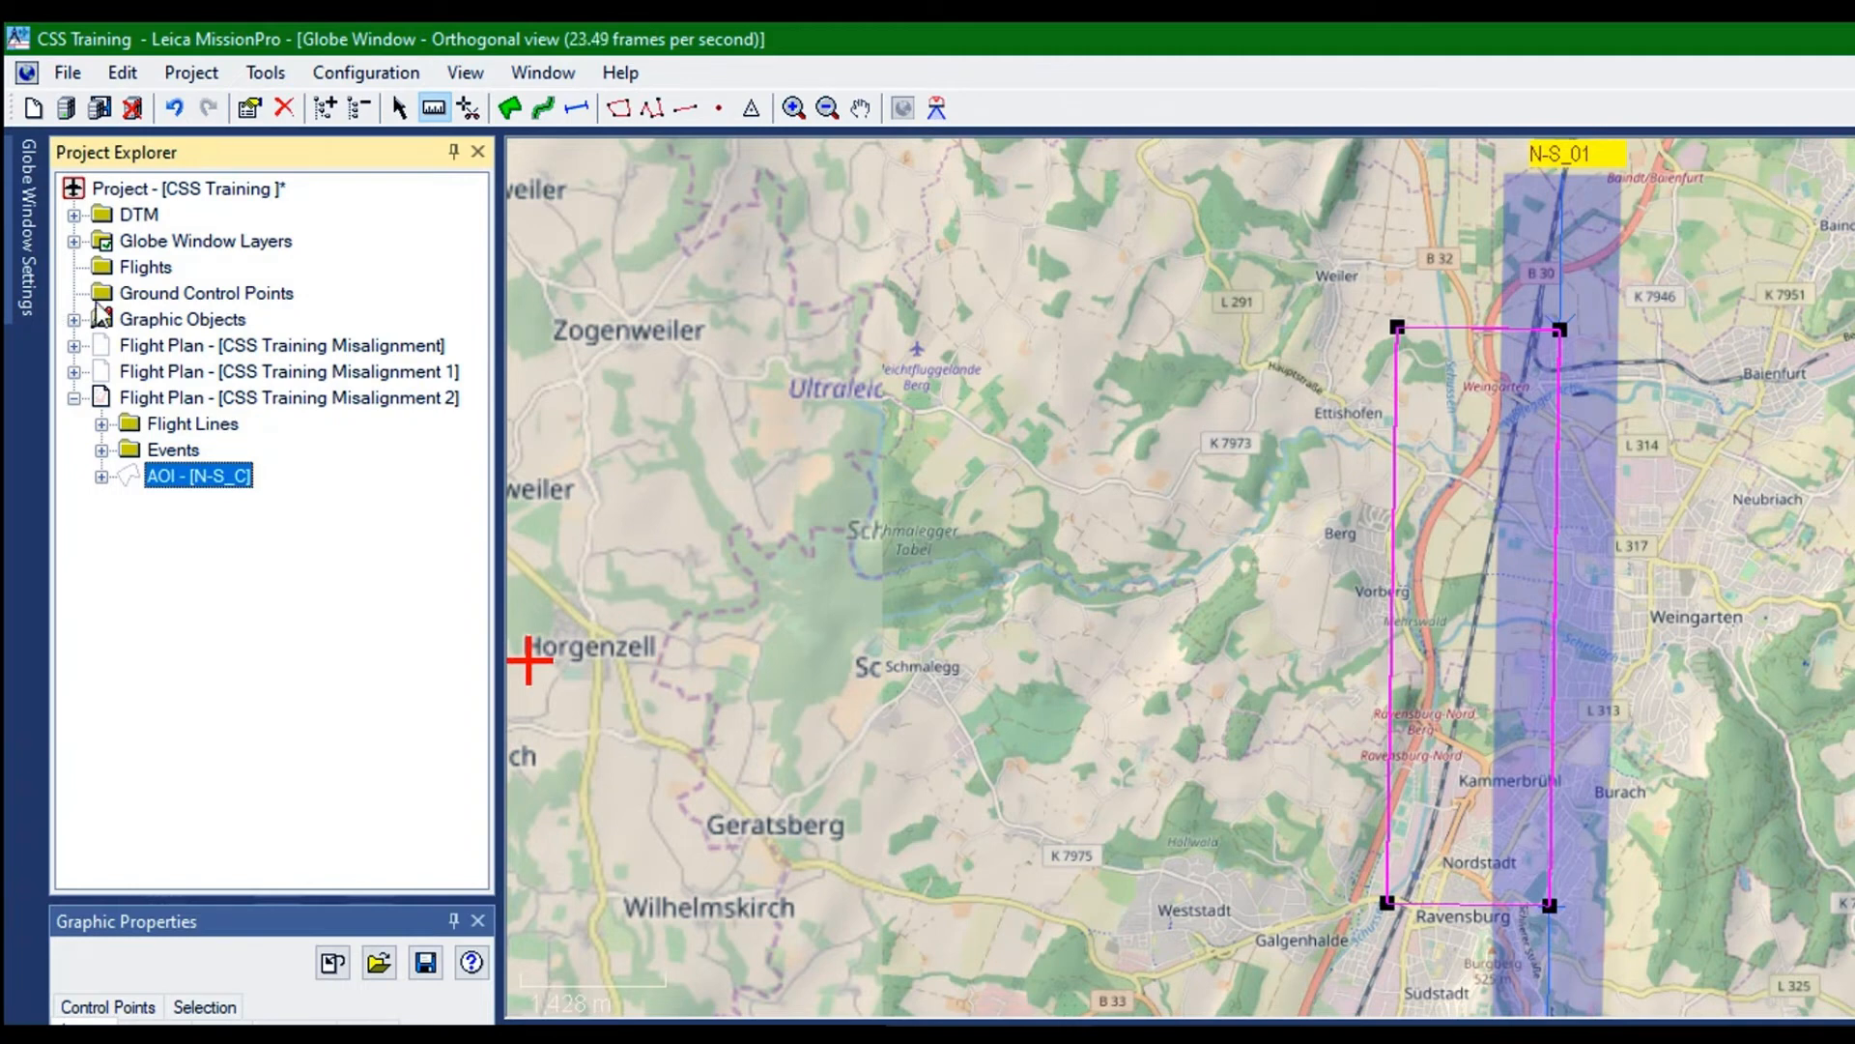
{"action": "left_click", "coordinate": [225, 395]}
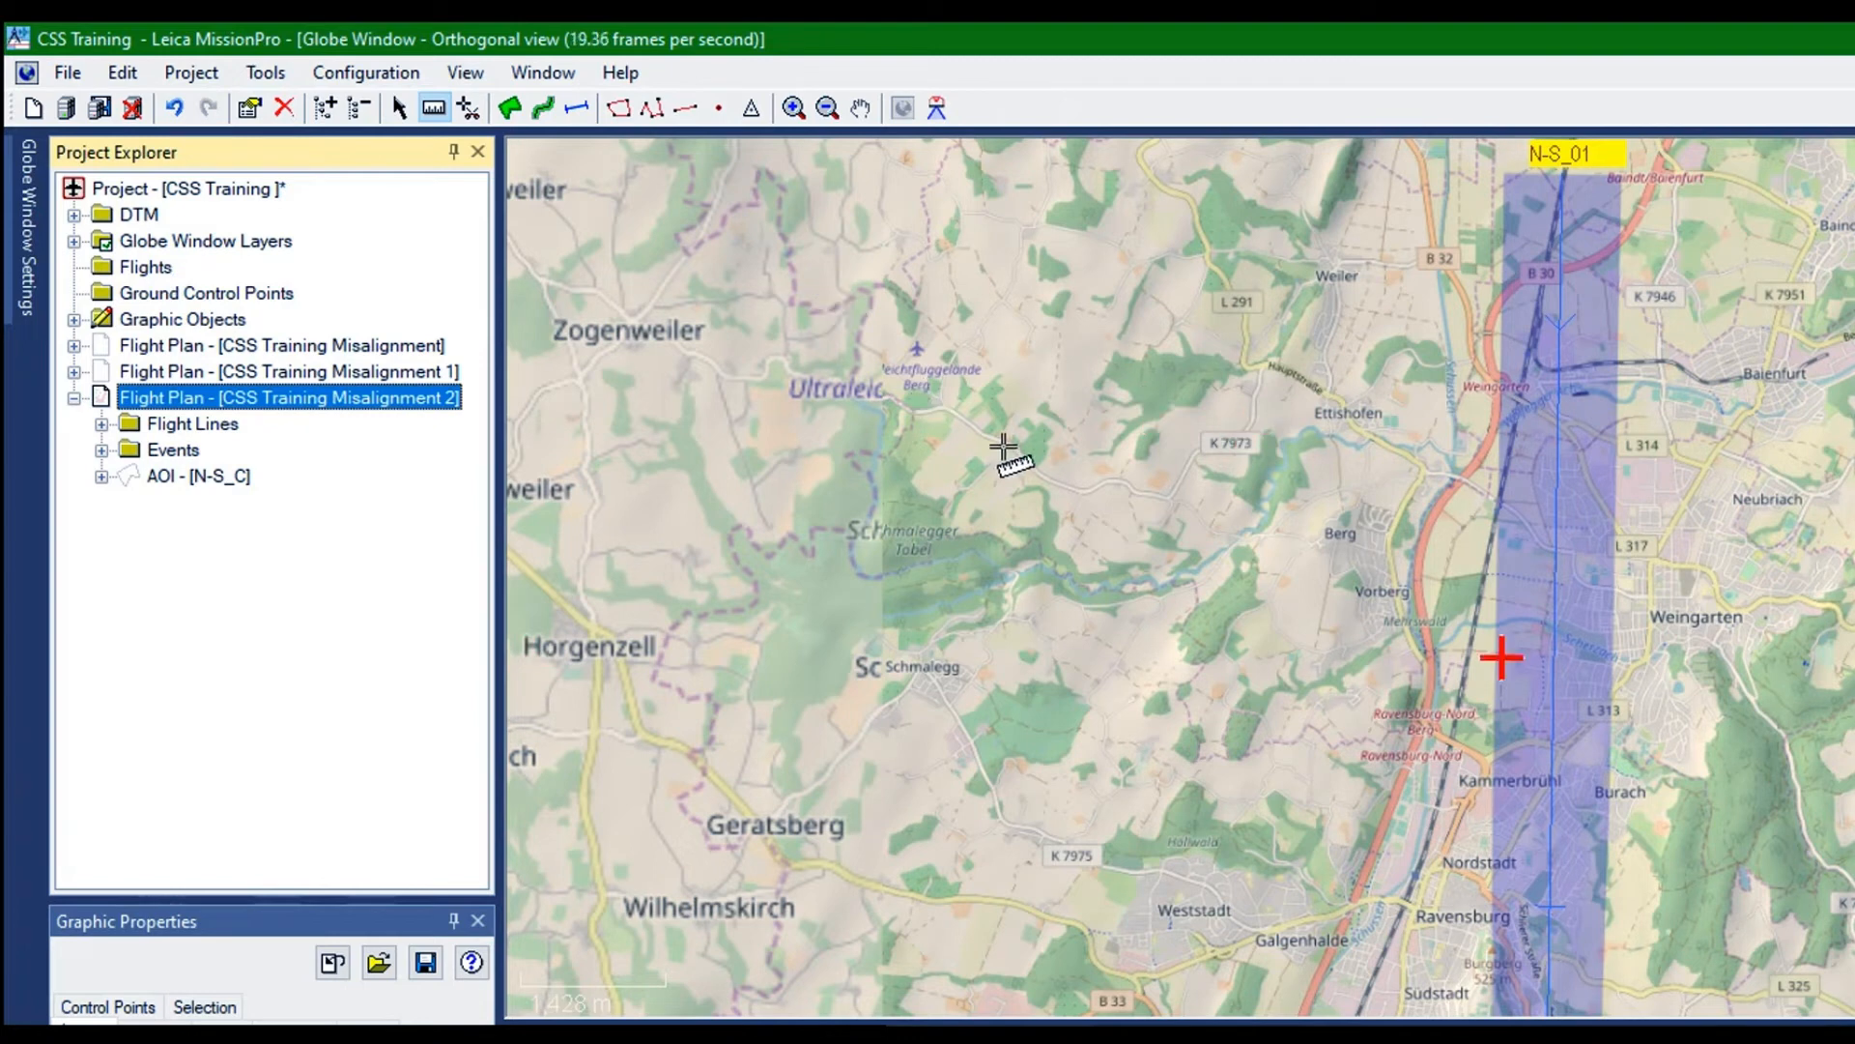
{"action": "left_click", "coordinate": [101, 477]}
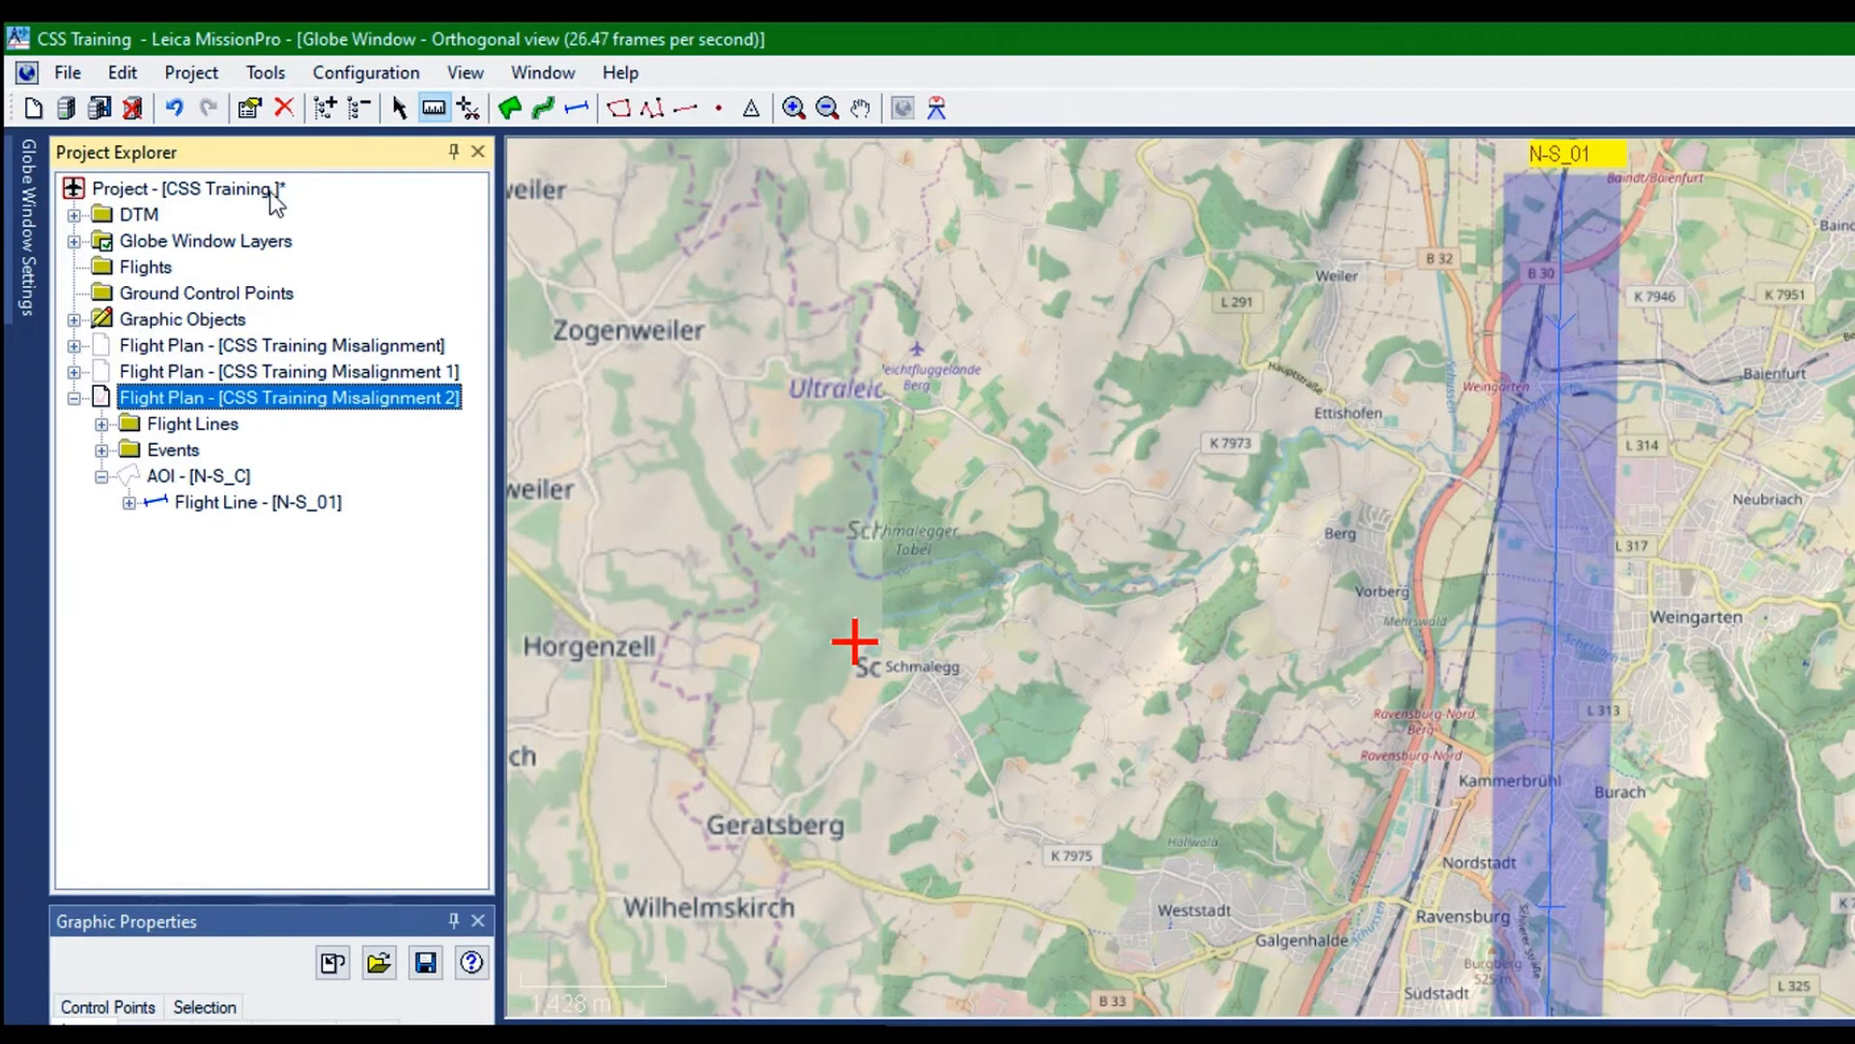
Draw a new flight line from north to south along N-S_01 in flight plan CSS Training Misalignment 2
{"action": "left_click", "coordinate": [577, 107]}
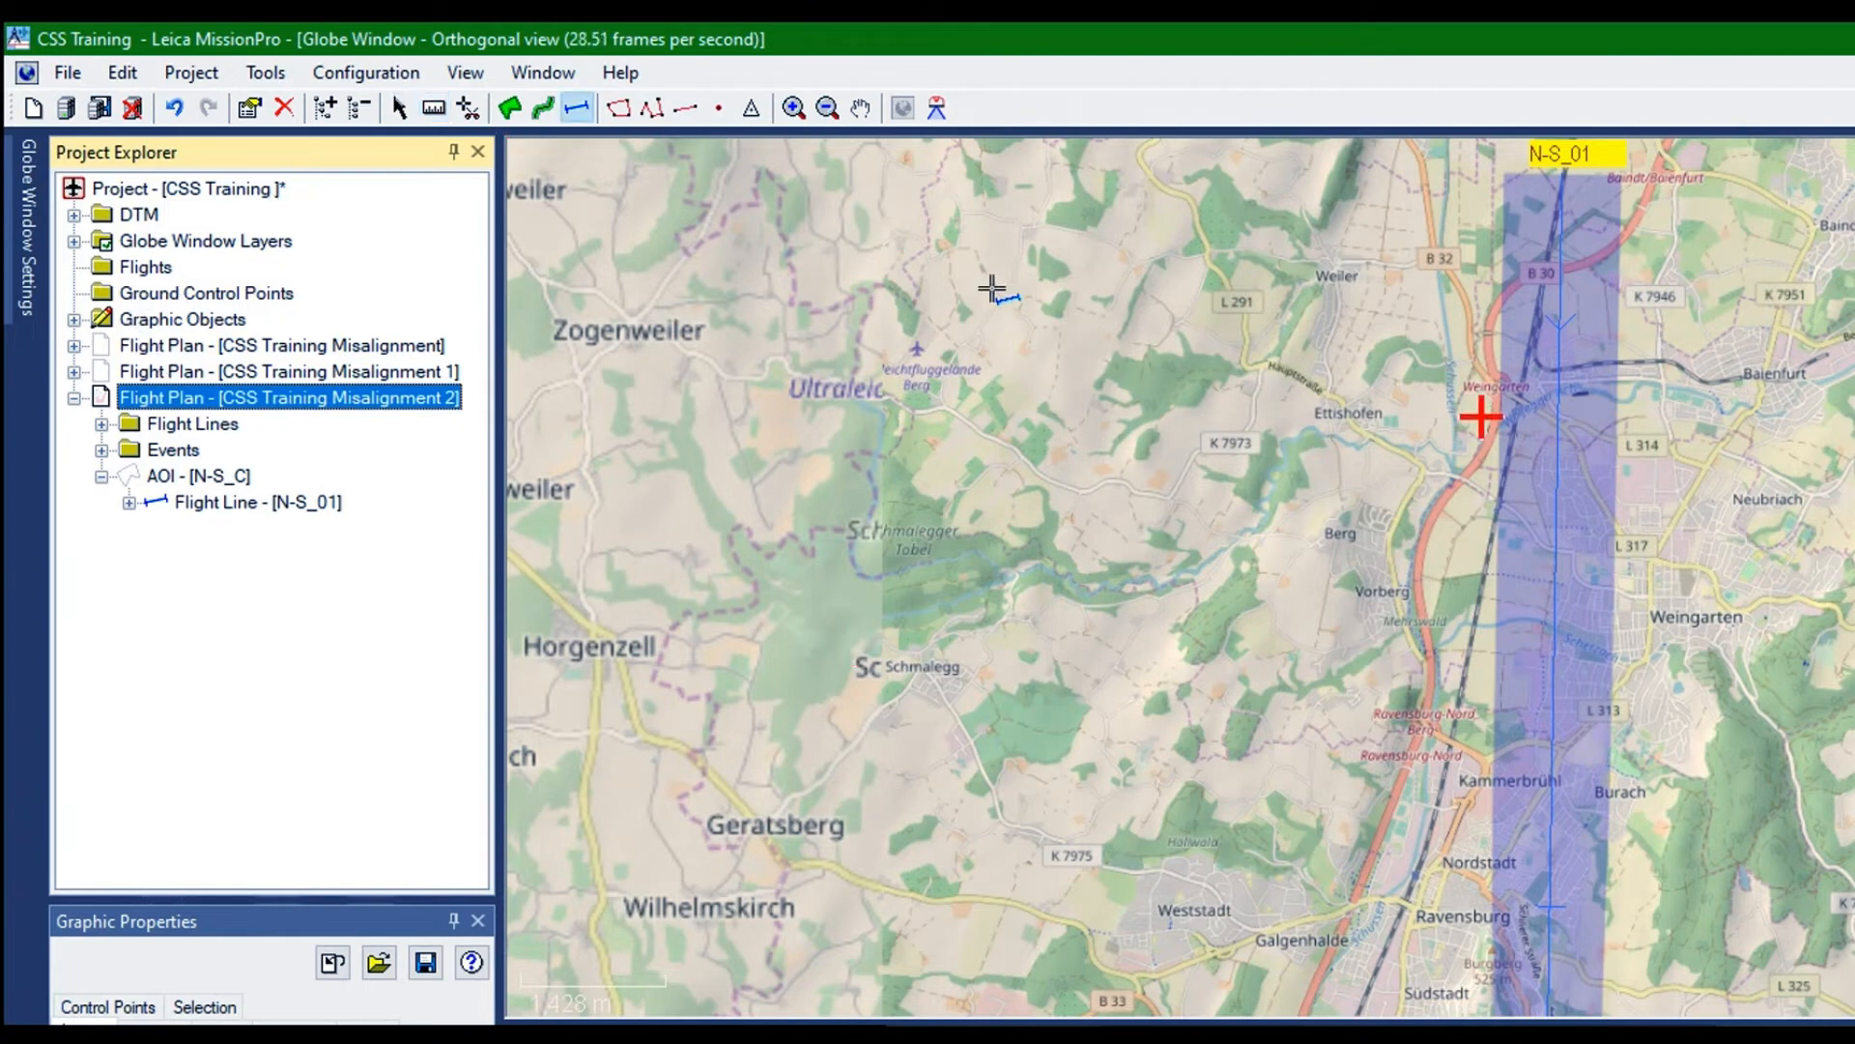
{"action": "left_click", "coordinate": [1562, 247]}
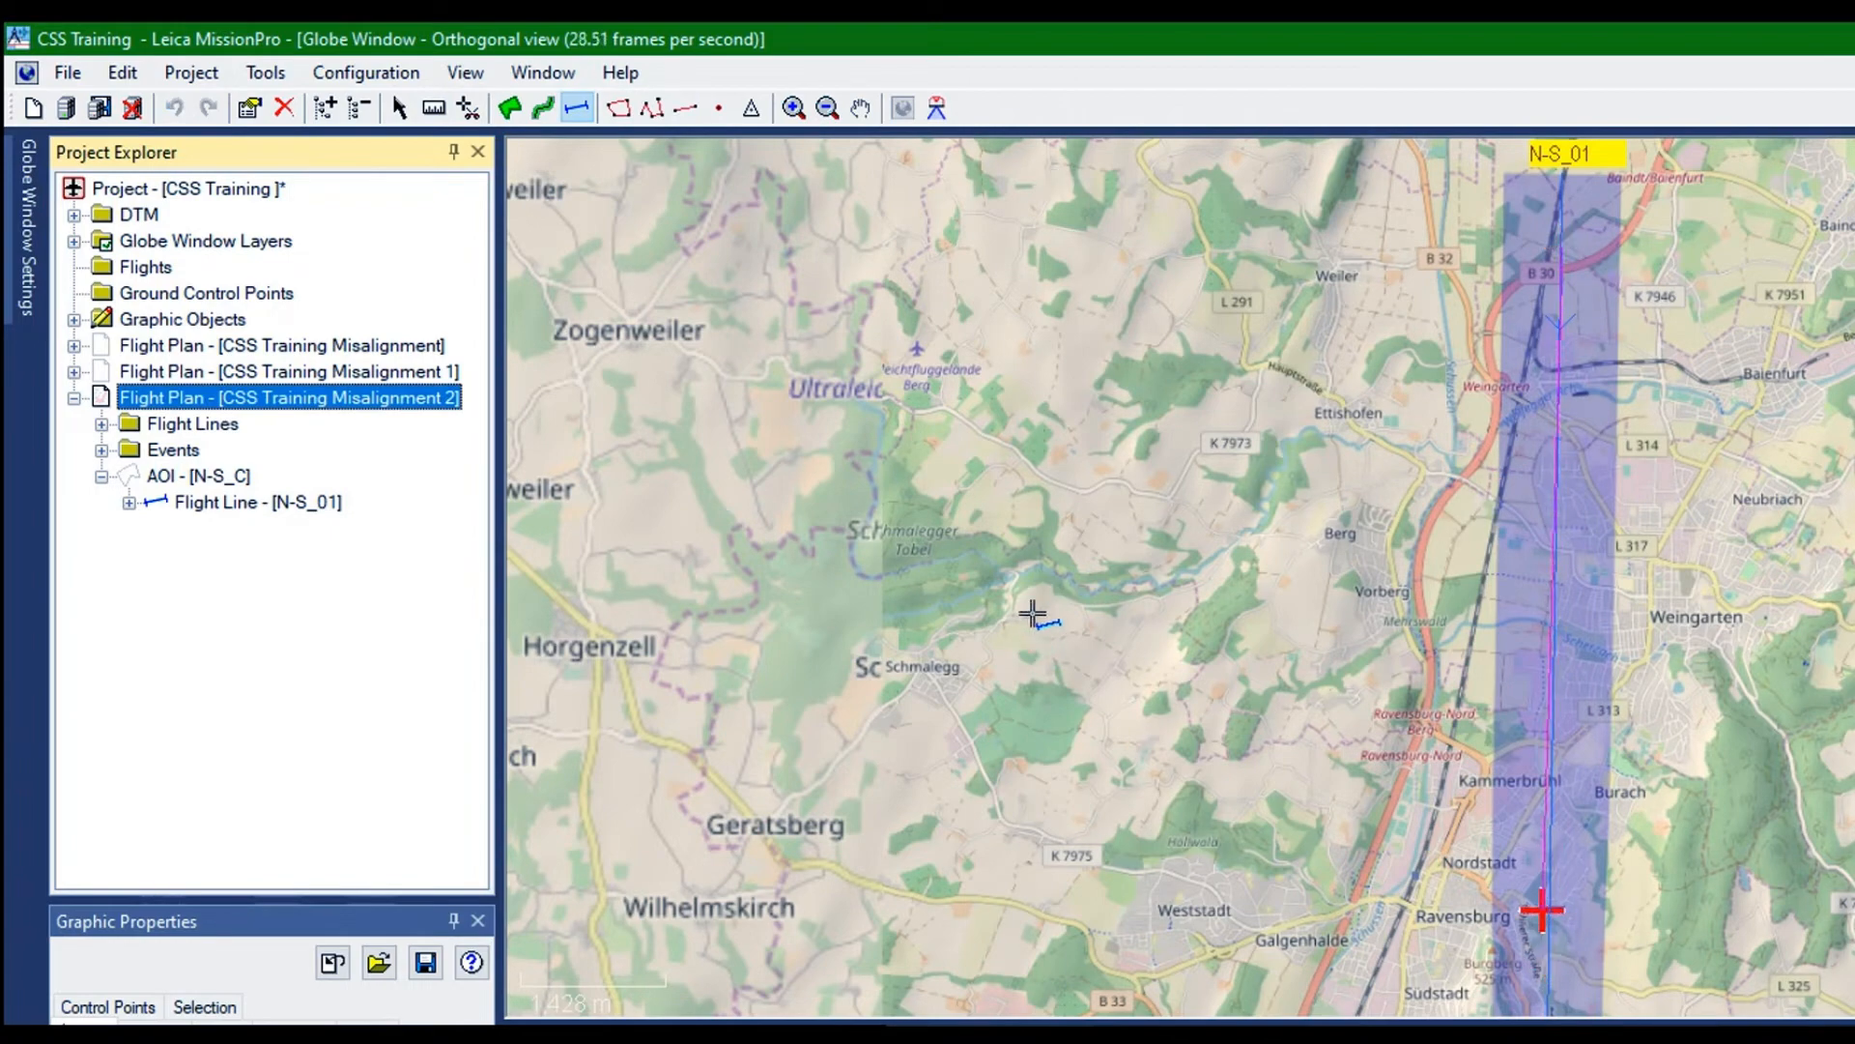
{"action": "left_click", "coordinate": [1553, 906]}
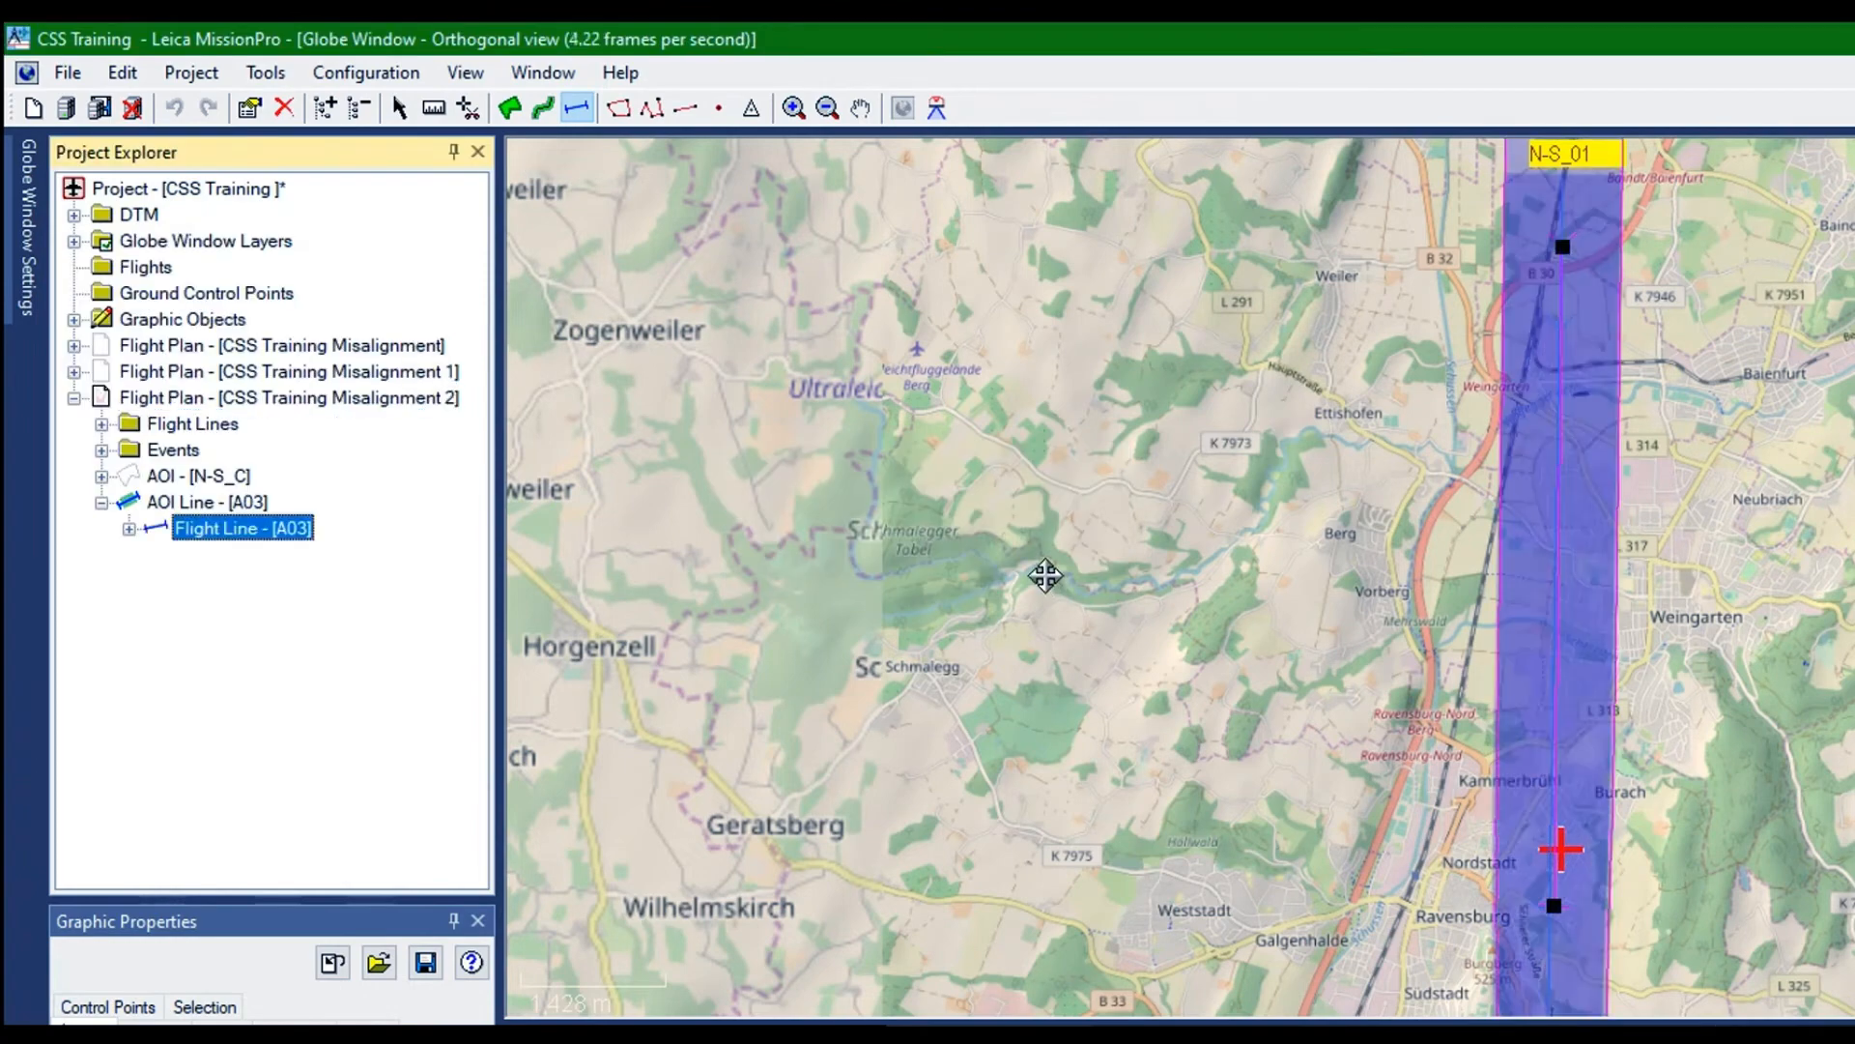
Delete AOI N-S_C from flight plan CSS Training Misalignment 2
{"action": "left_click", "coordinate": [137, 319]}
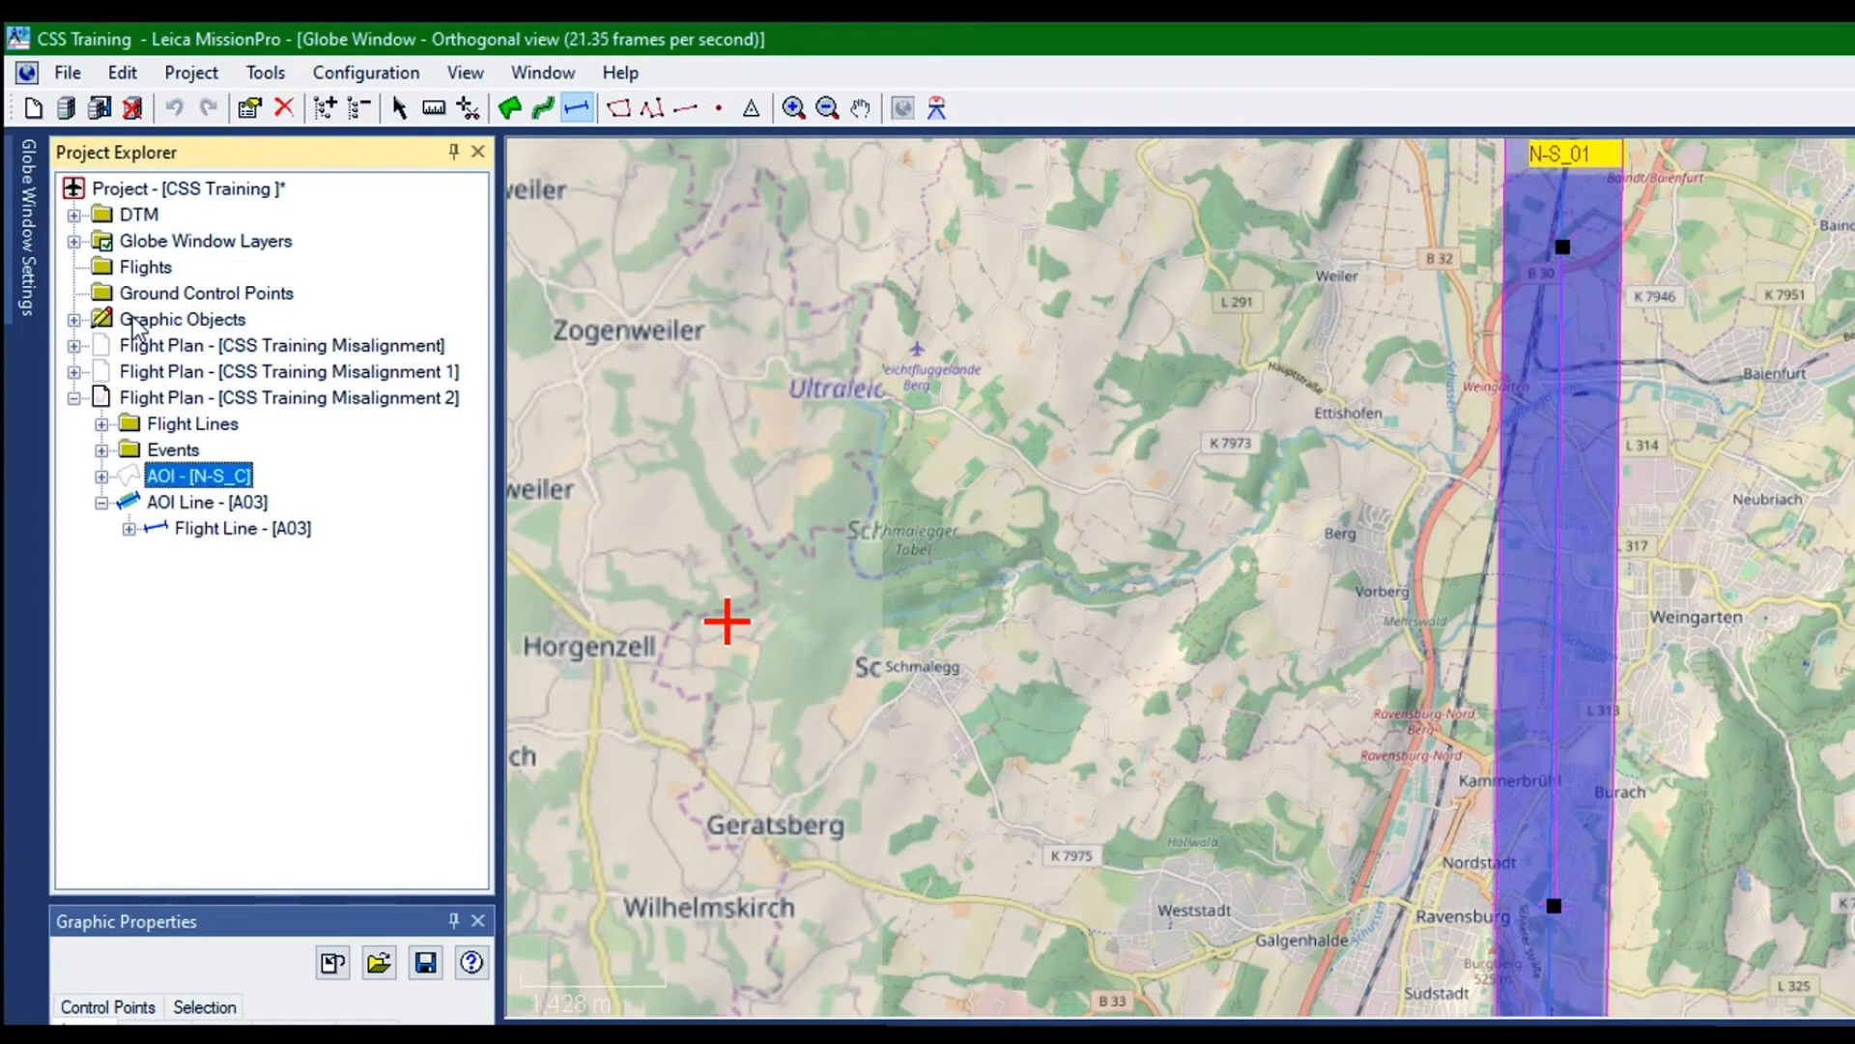
{"action": "right_click", "coordinate": [132, 317]}
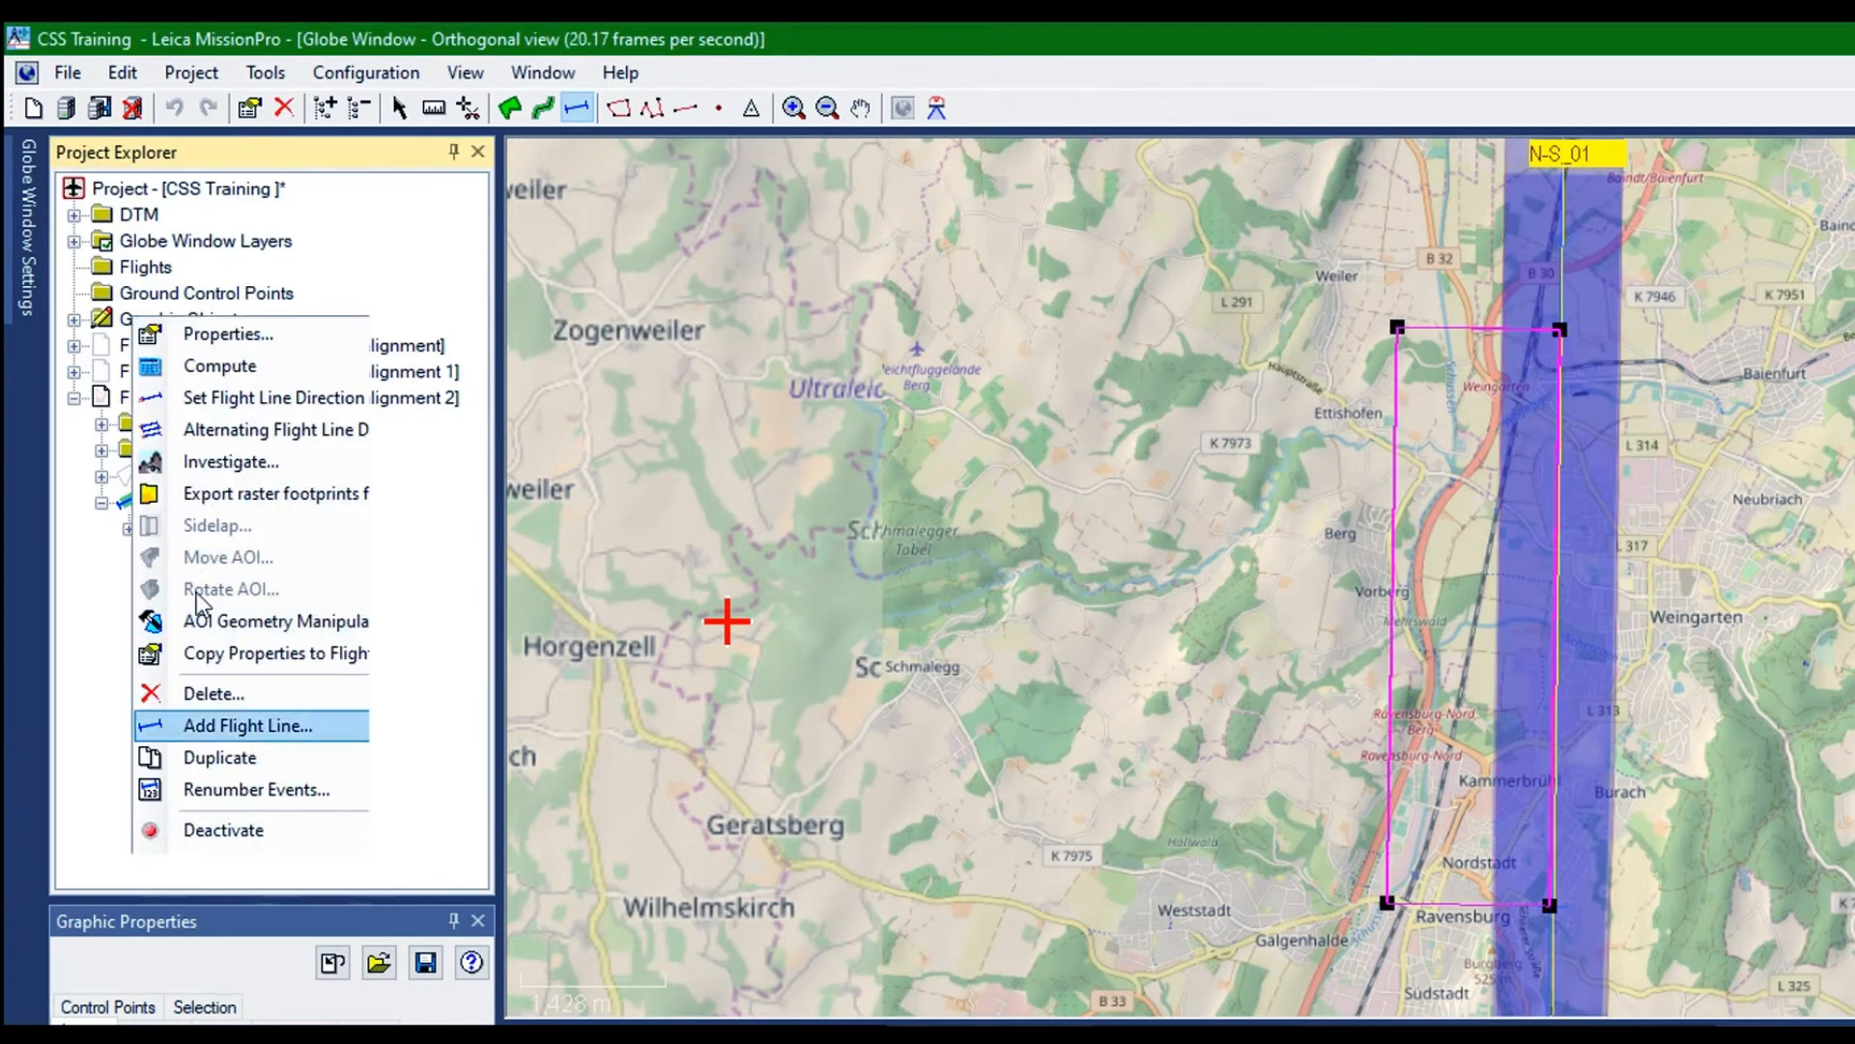
{"action": "left_click", "coordinate": [213, 693]}
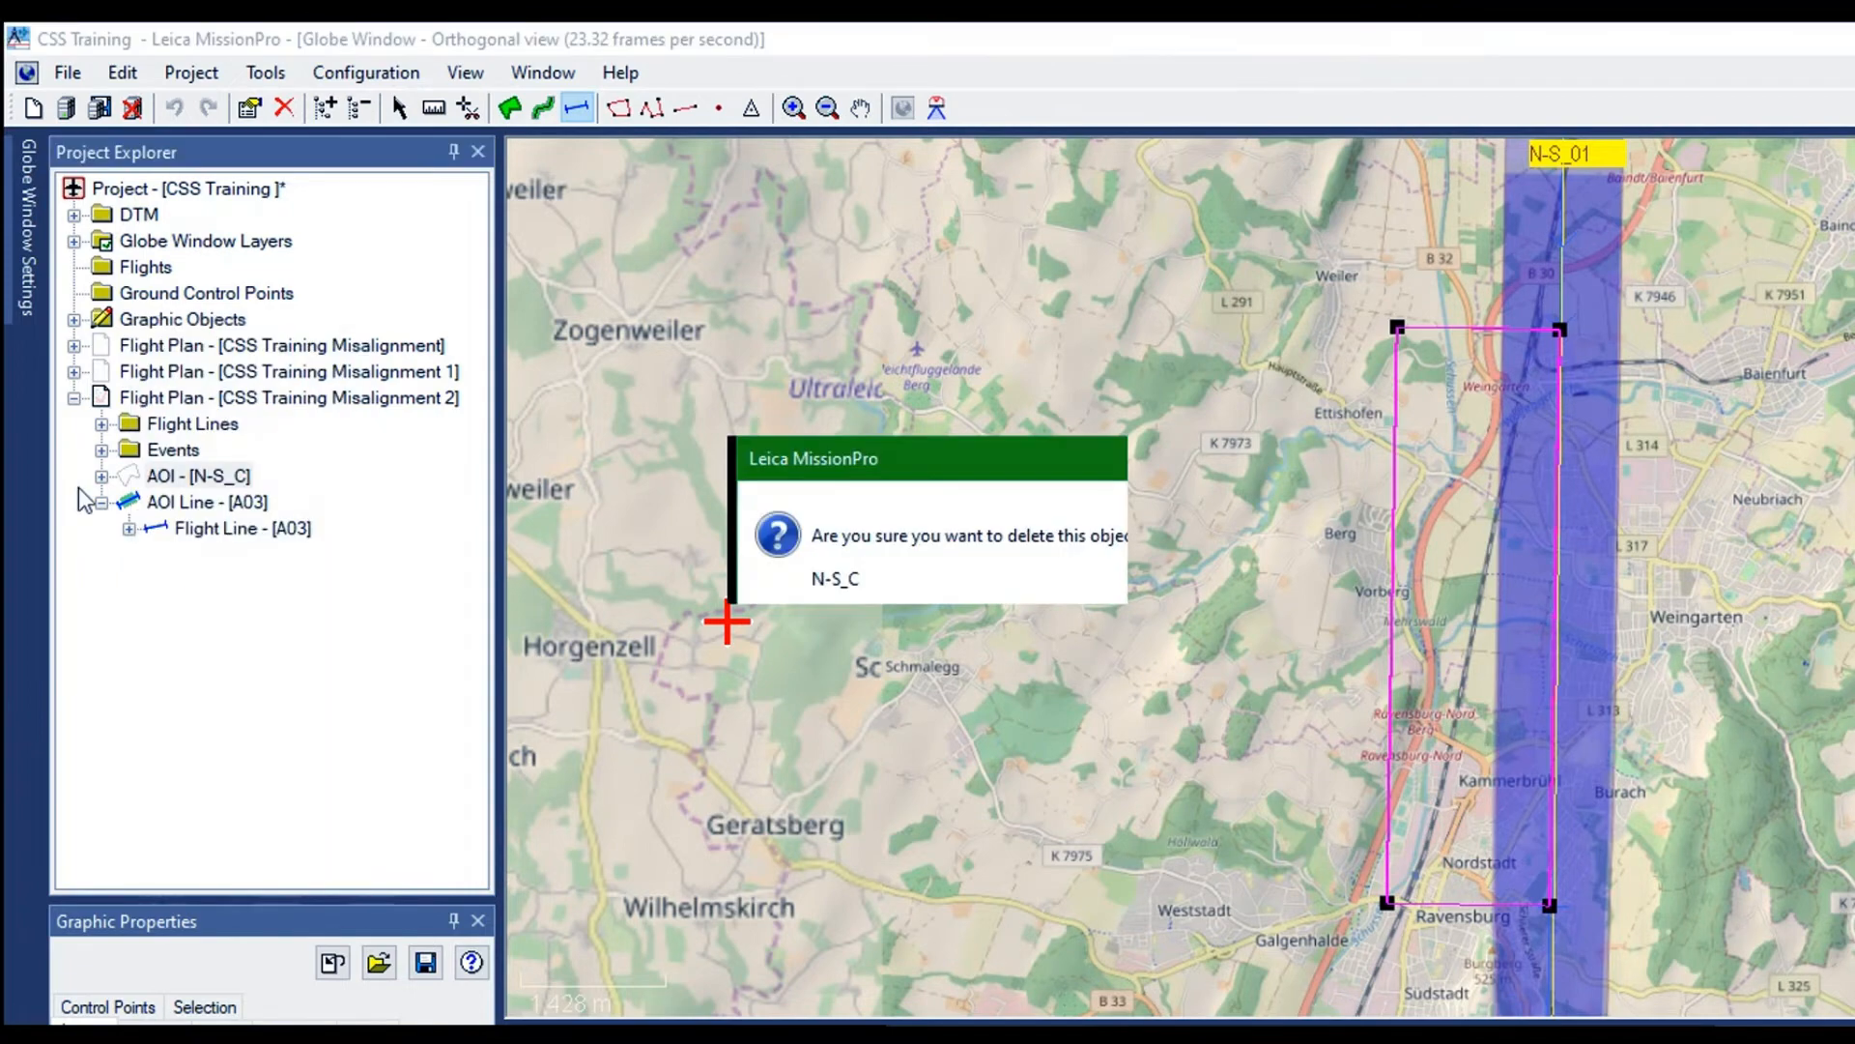
{"action": "left_click", "coordinate": [966, 584]}
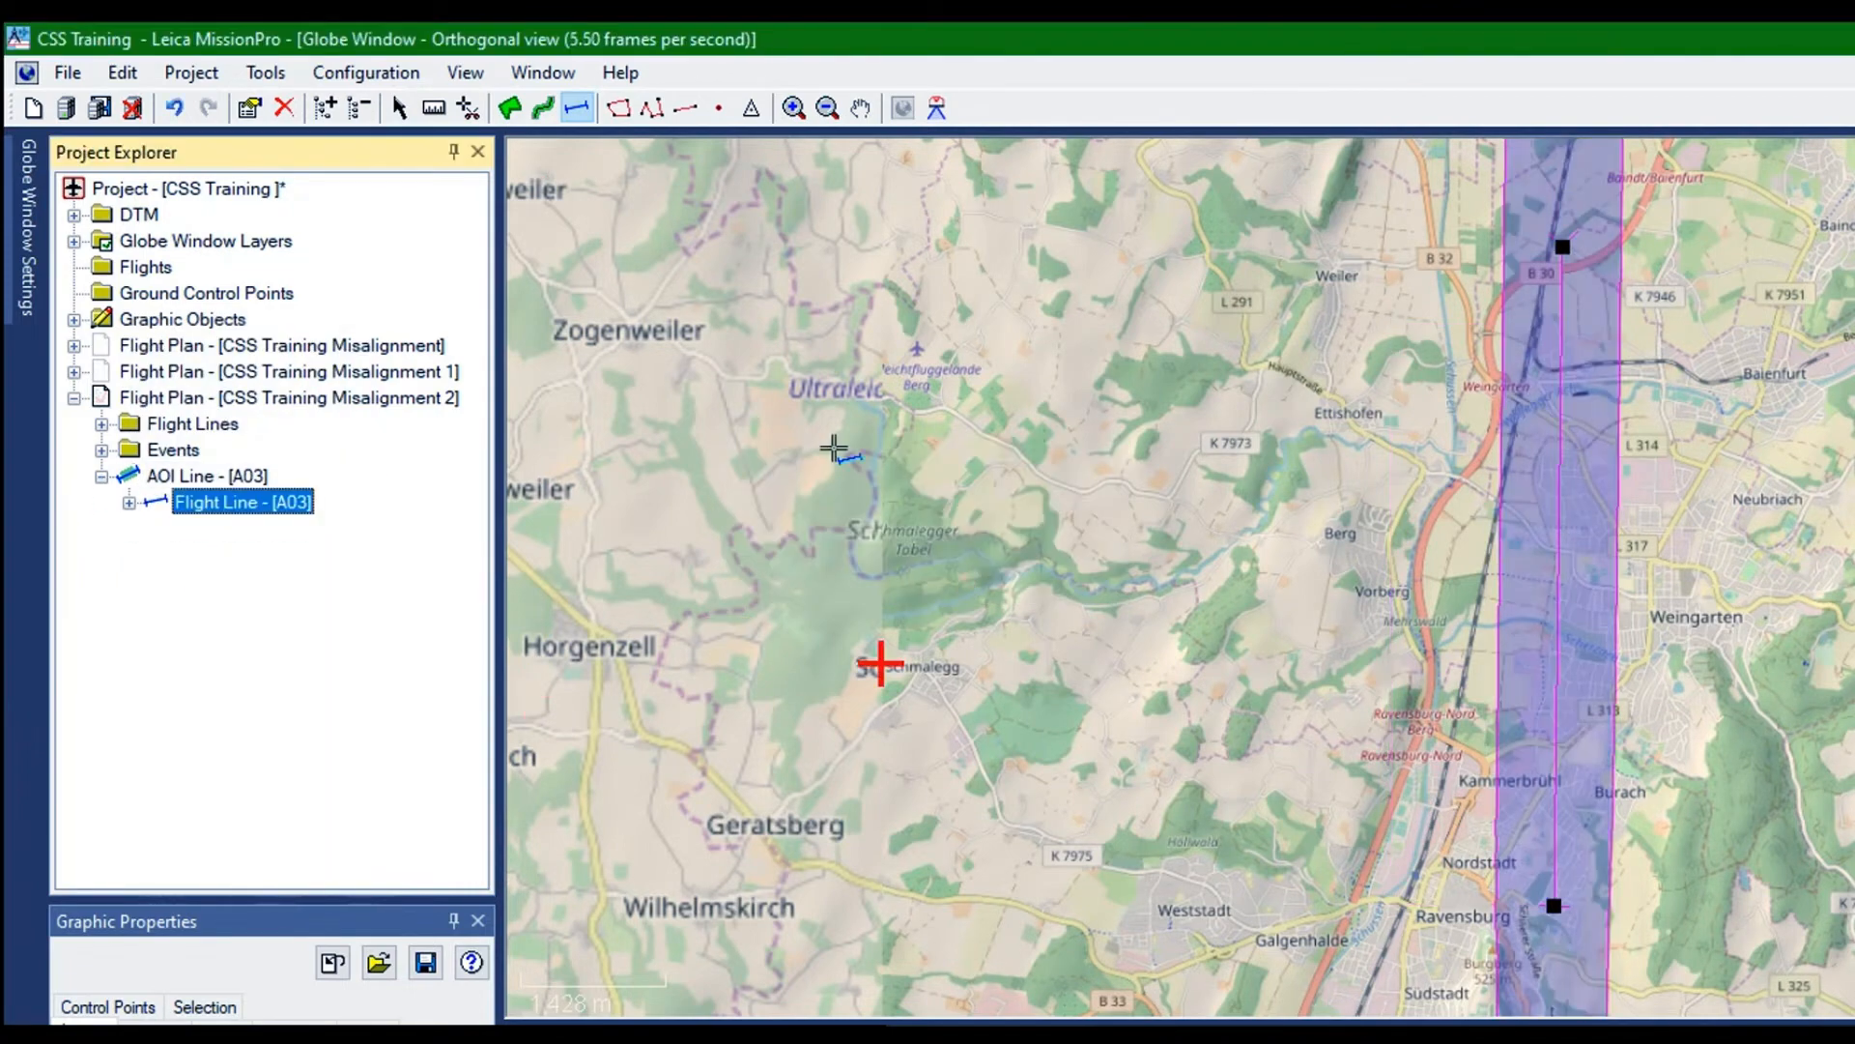
{"action": "scroll", "coordinate": [951, 453], "scroll_direction": "down", "scroll_amount": 2}
{"action": "scroll", "coordinate": [1423, 667], "scroll_direction": "down", "scroll_amount": 3}
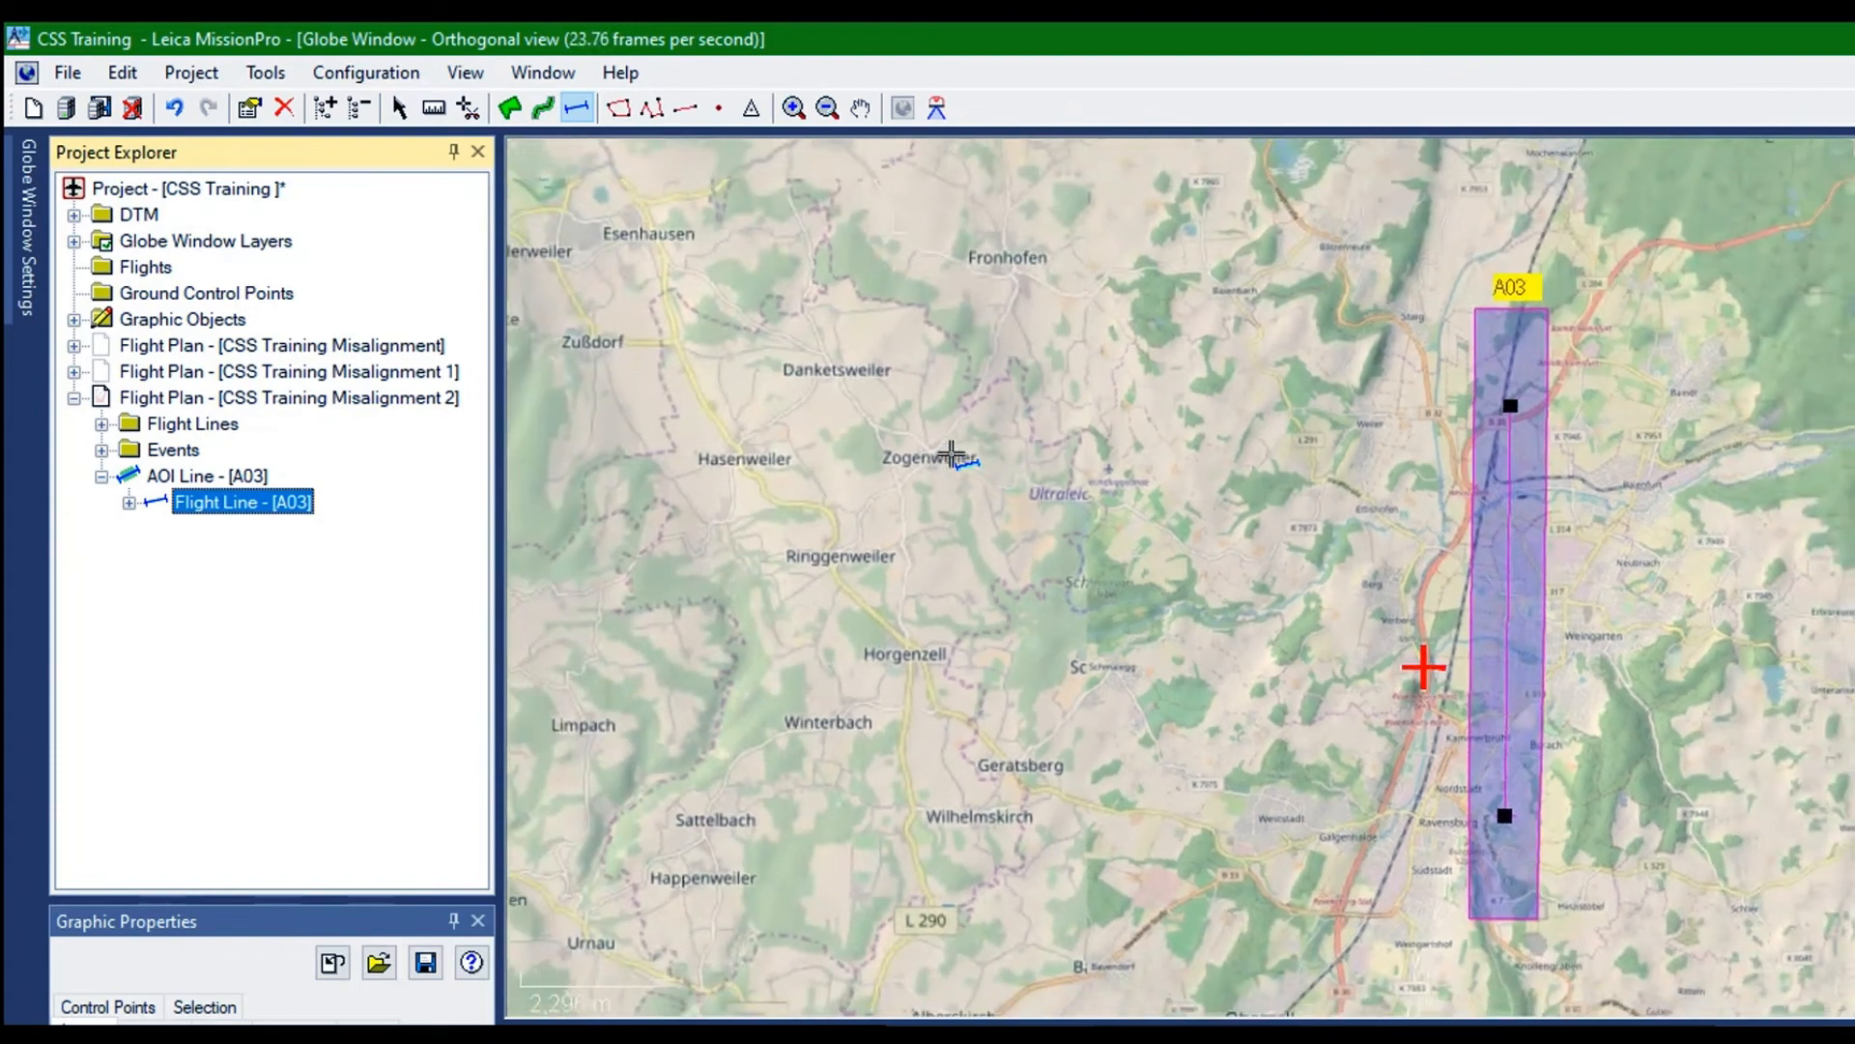
Add one parallel line to the right of flight line A03 with along-track constant spacing off and across-track constant spacing on
{"action": "left_click", "coordinate": [102, 477]}
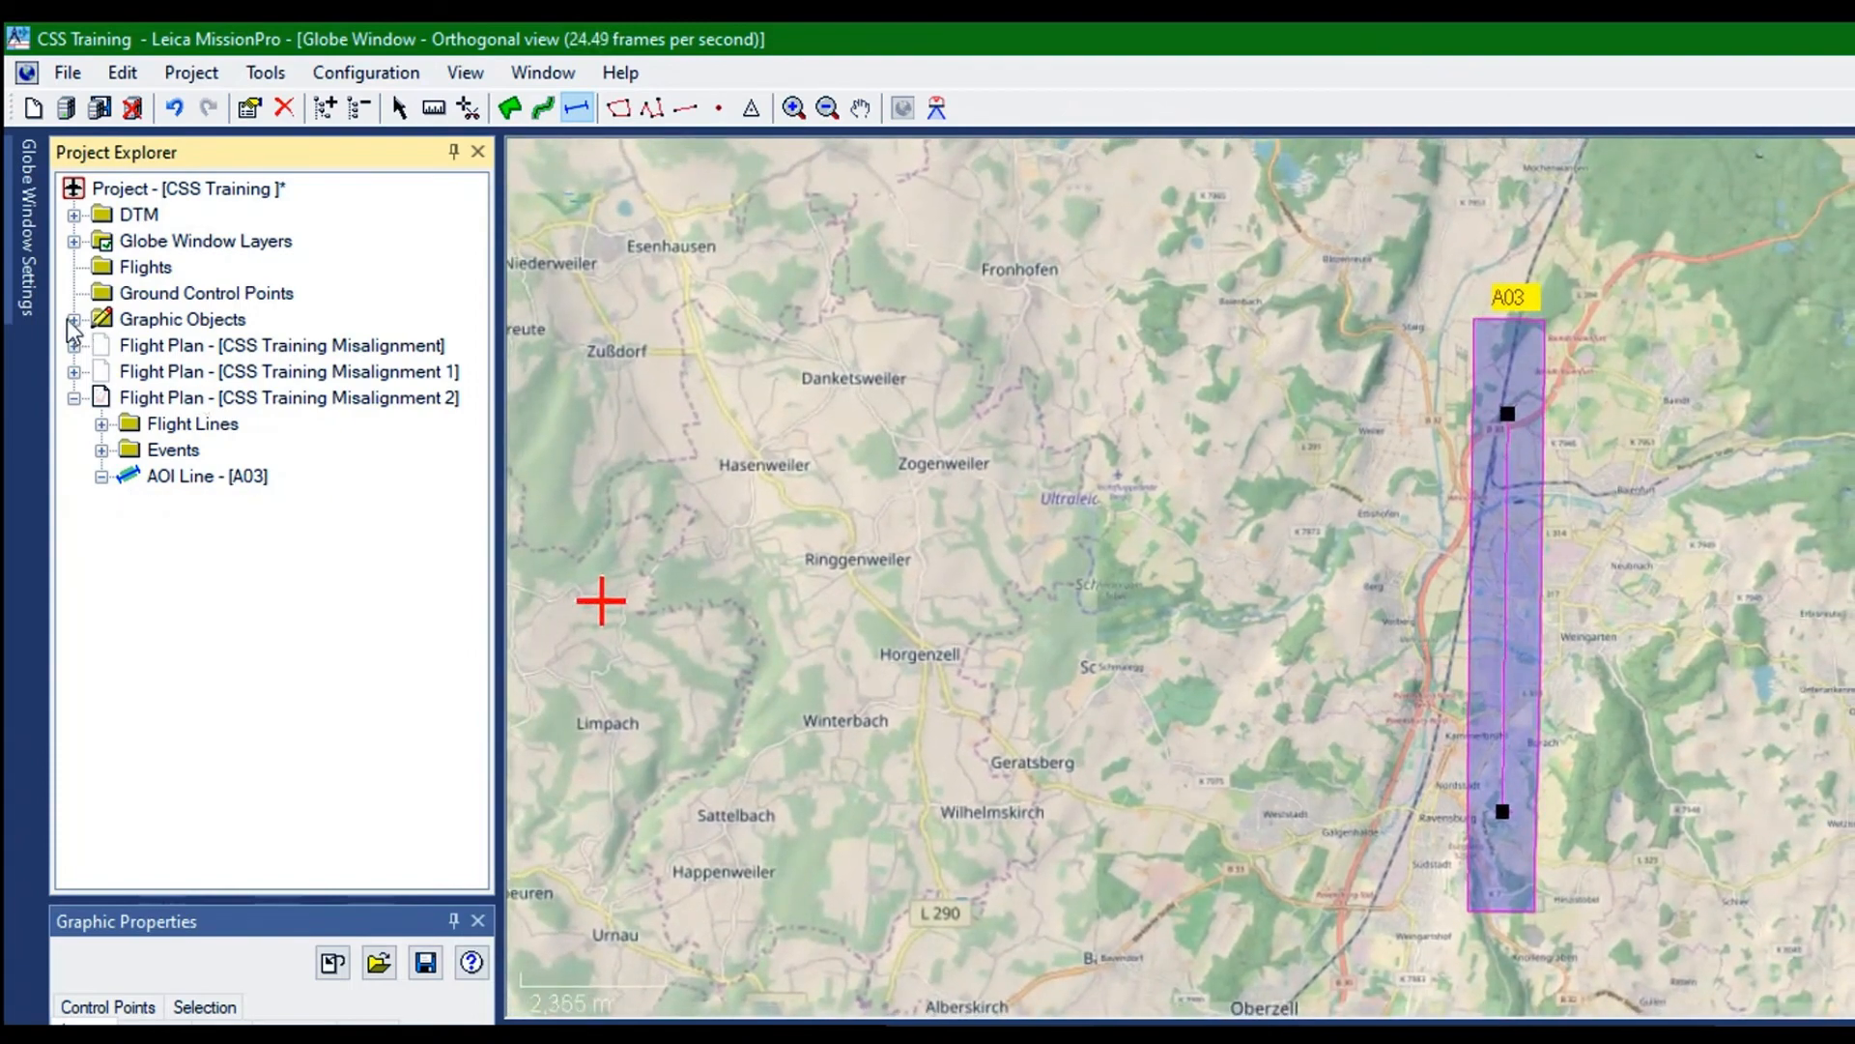
{"action": "left_click", "coordinate": [101, 476]}
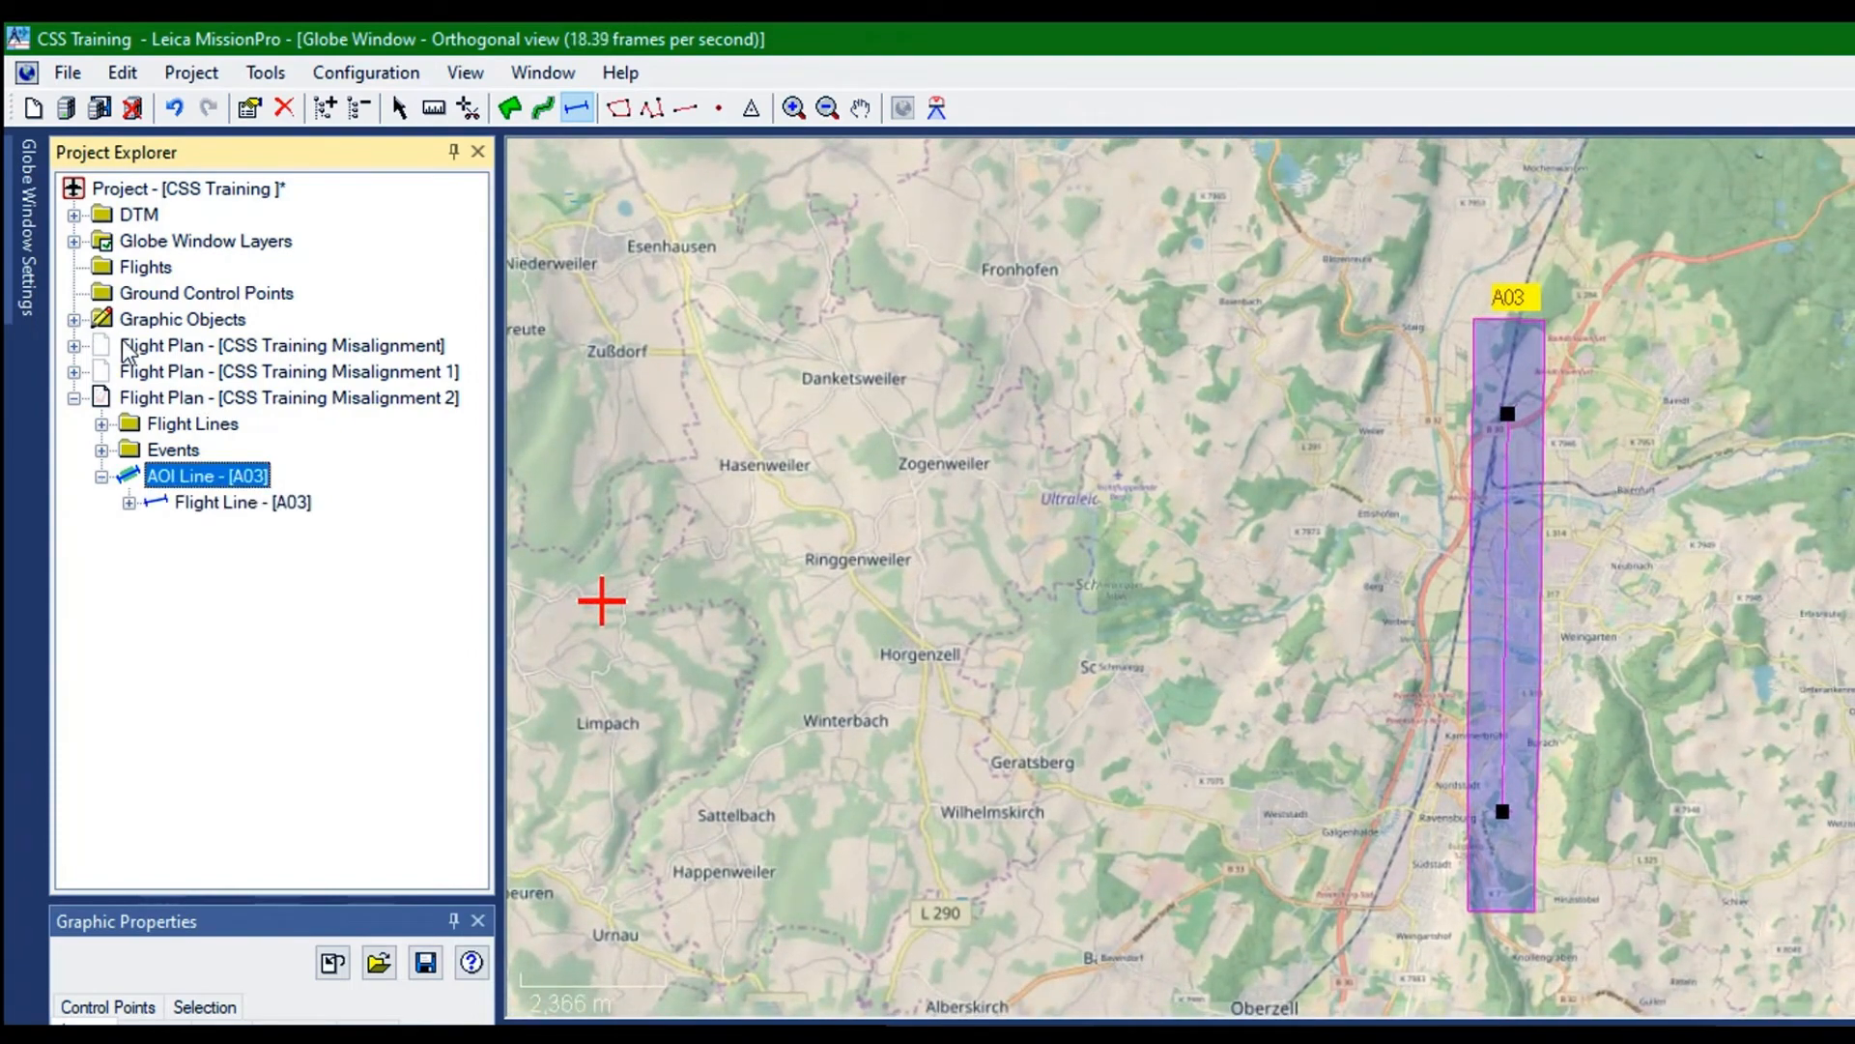
{"action": "right_click", "coordinate": [193, 502]}
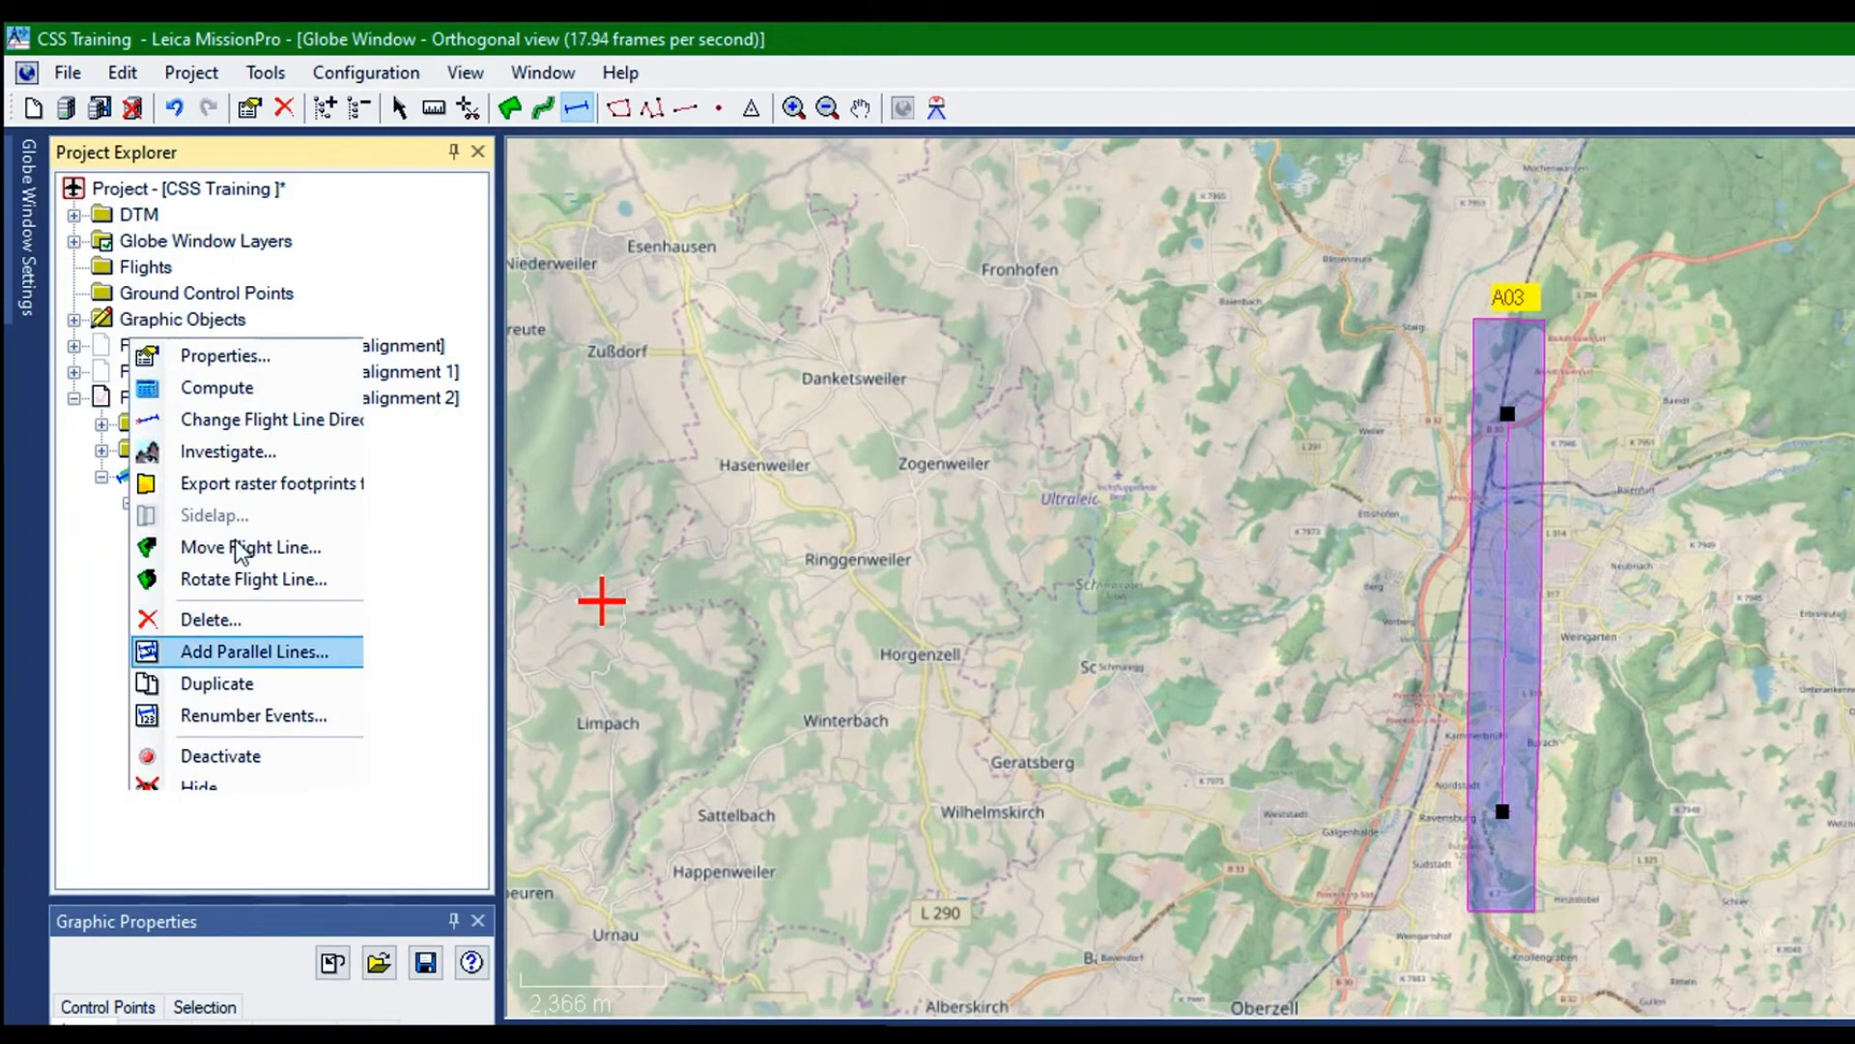
{"action": "left_click", "coordinate": [254, 651]}
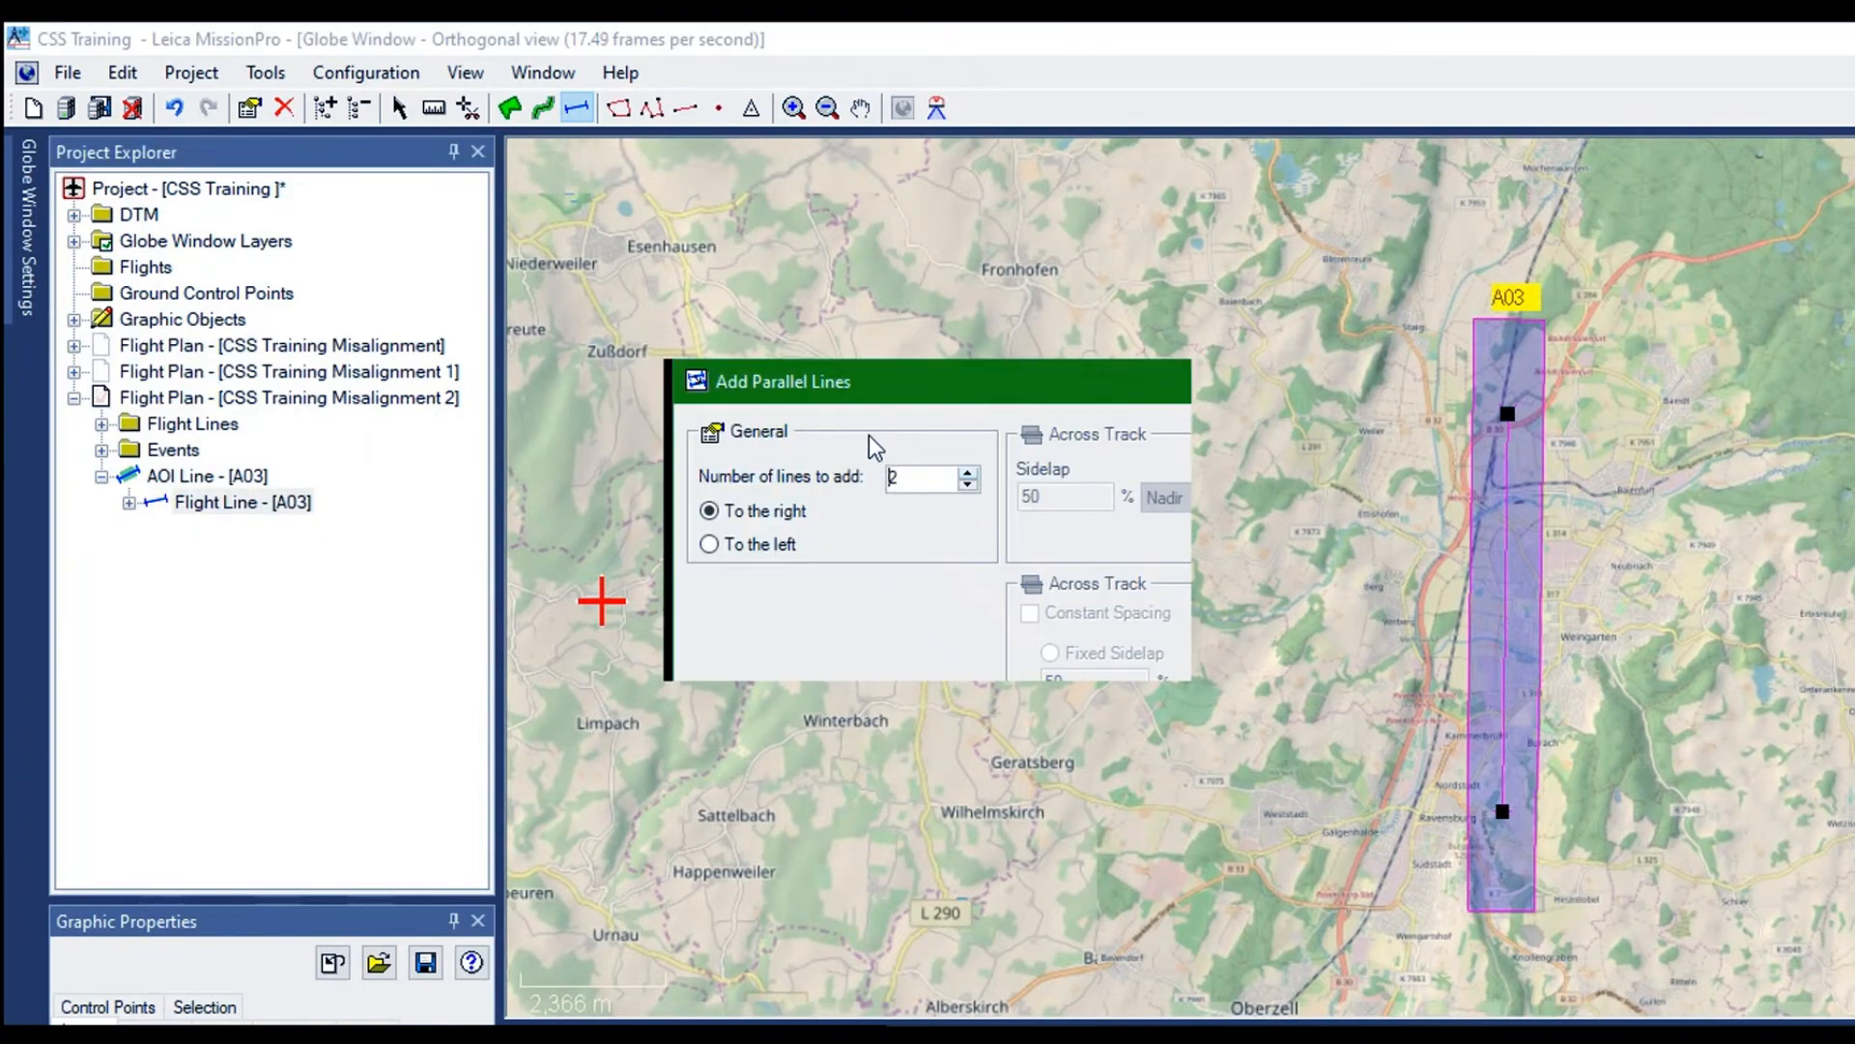
{"action": "double_click", "coordinate": [968, 485]}
{"action": "left_click", "coordinate": [1103, 614]}
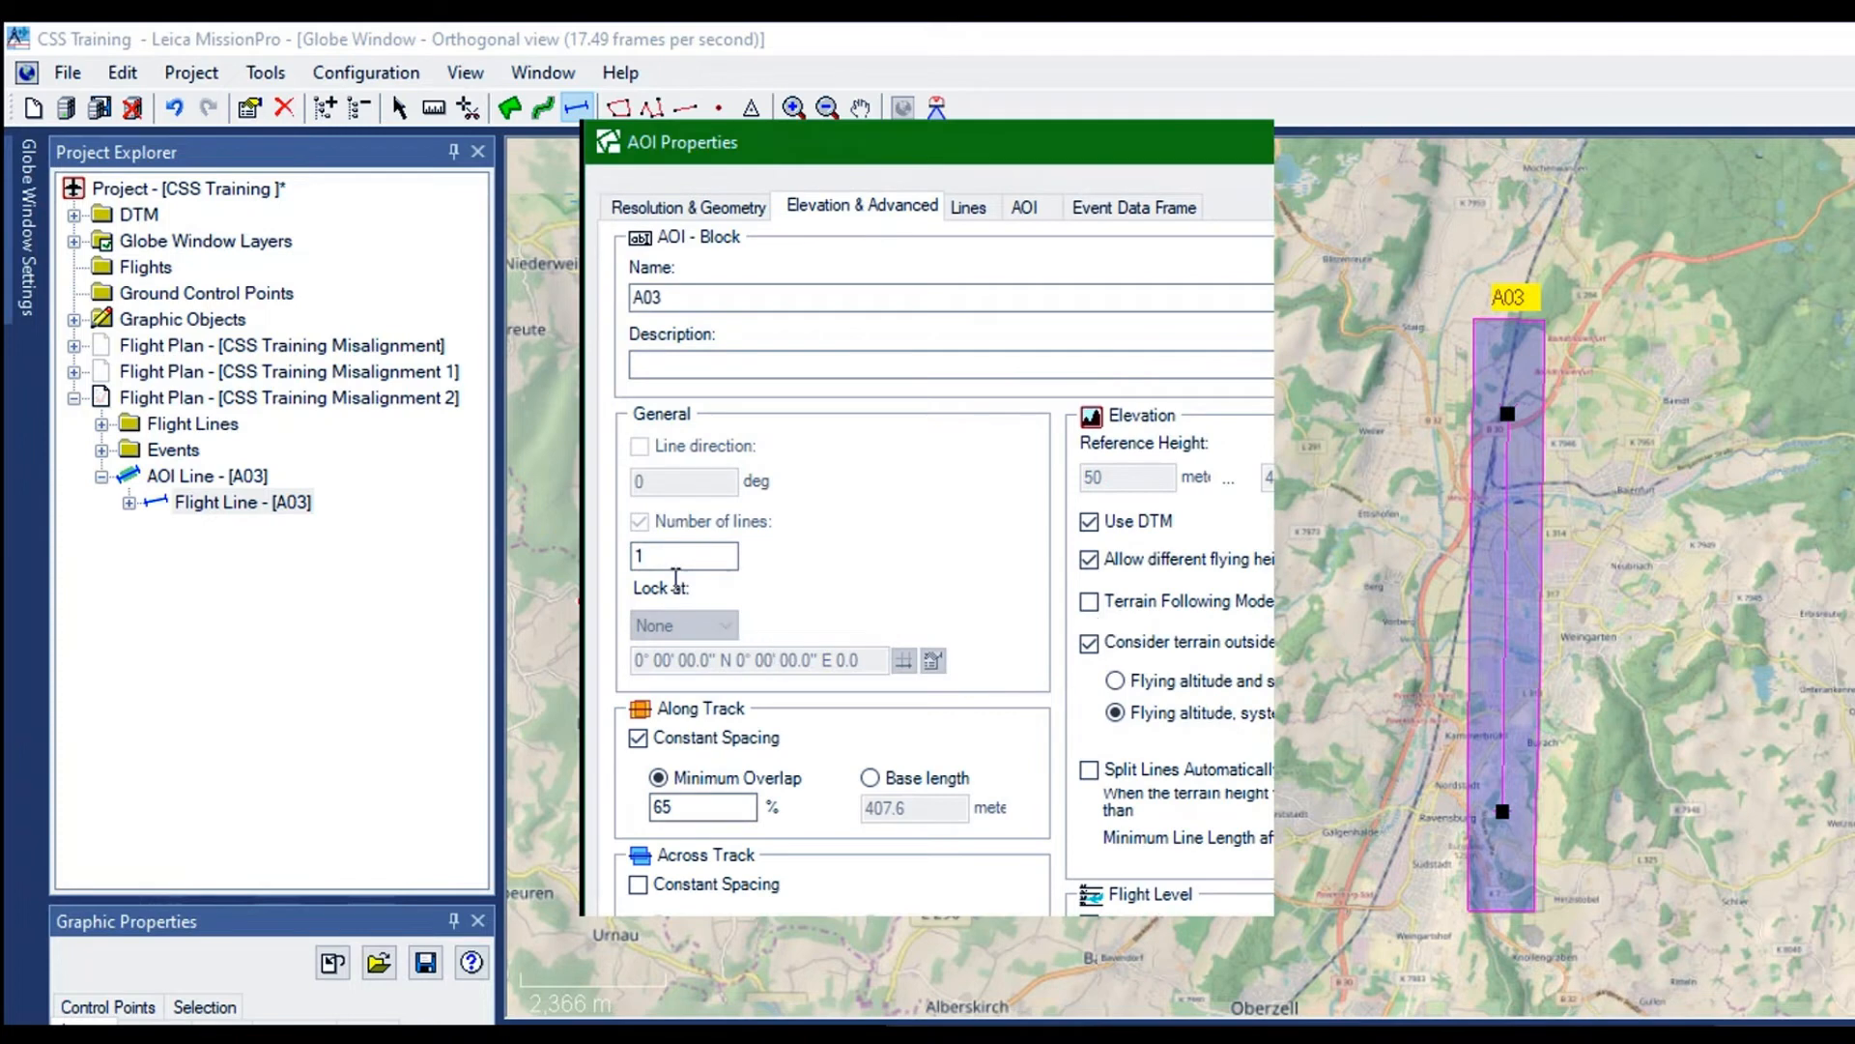
{"action": "left_click", "coordinate": [638, 737]}
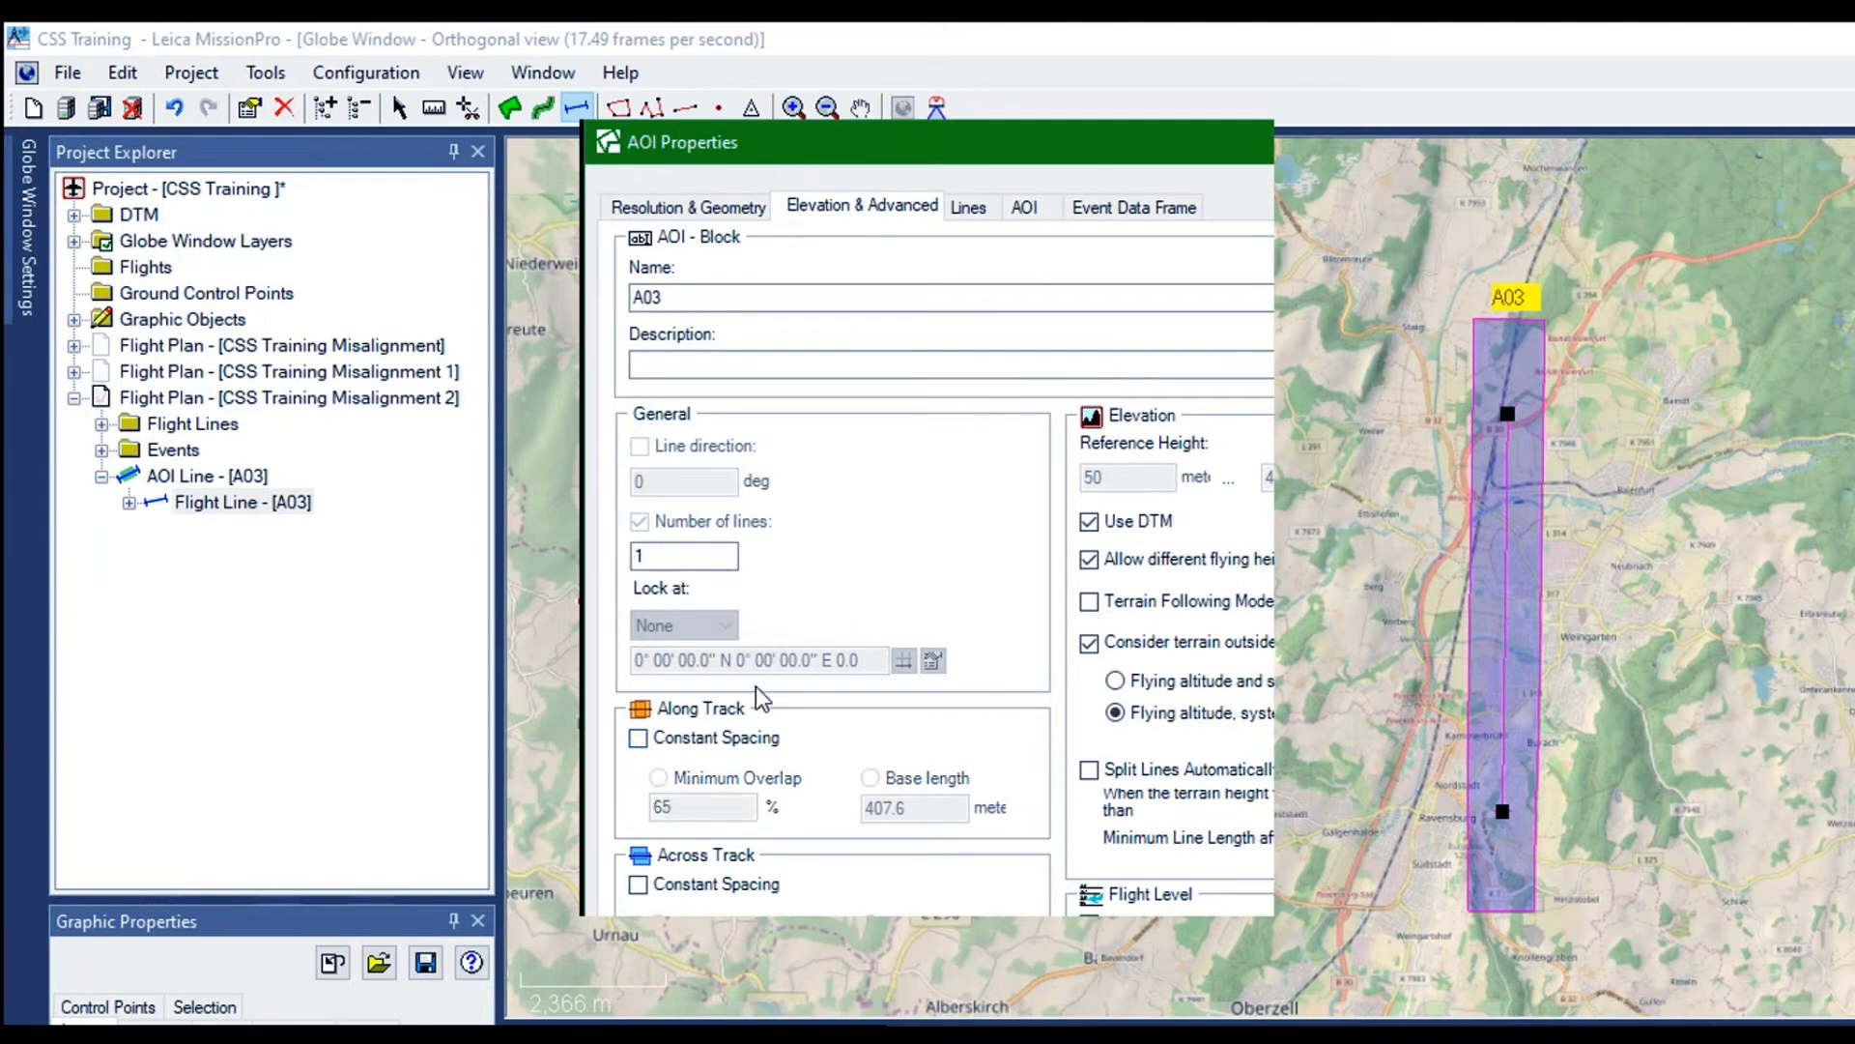
{"action": "left_click", "coordinate": [638, 883]}
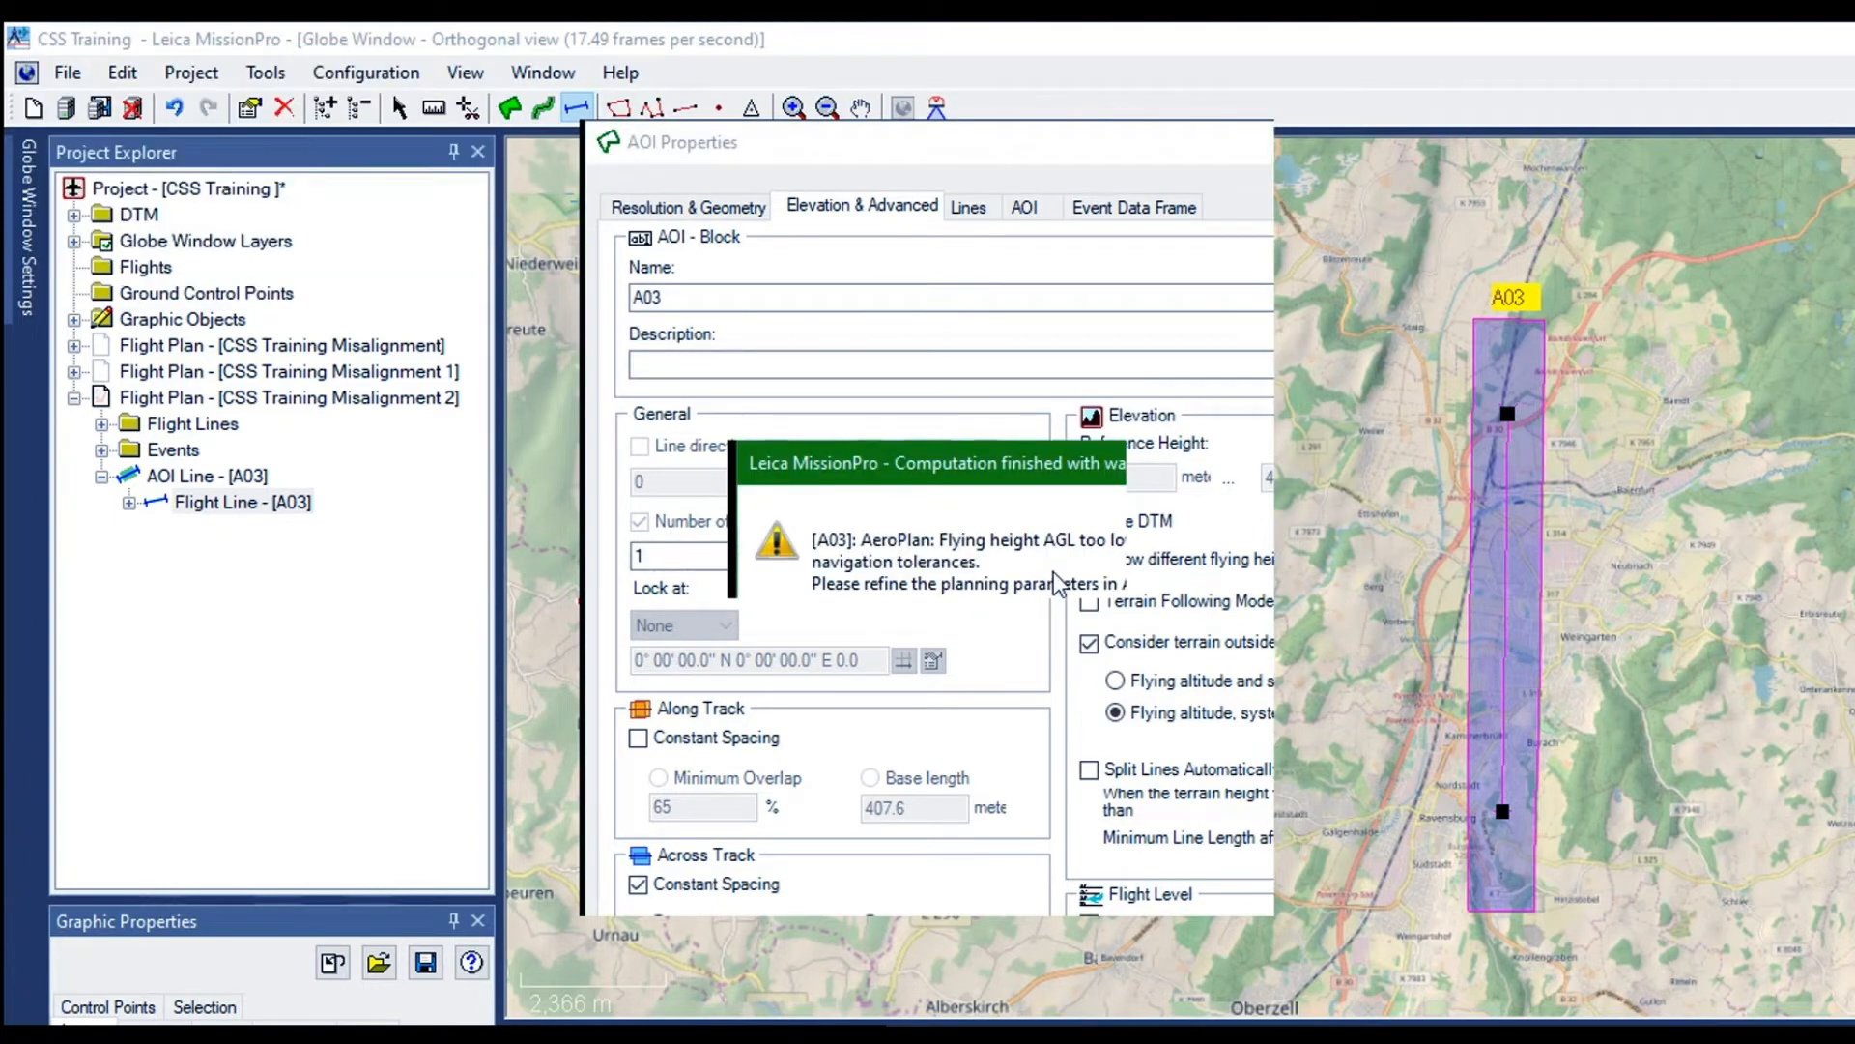
{"action": "left_click", "coordinate": [1053, 571]}
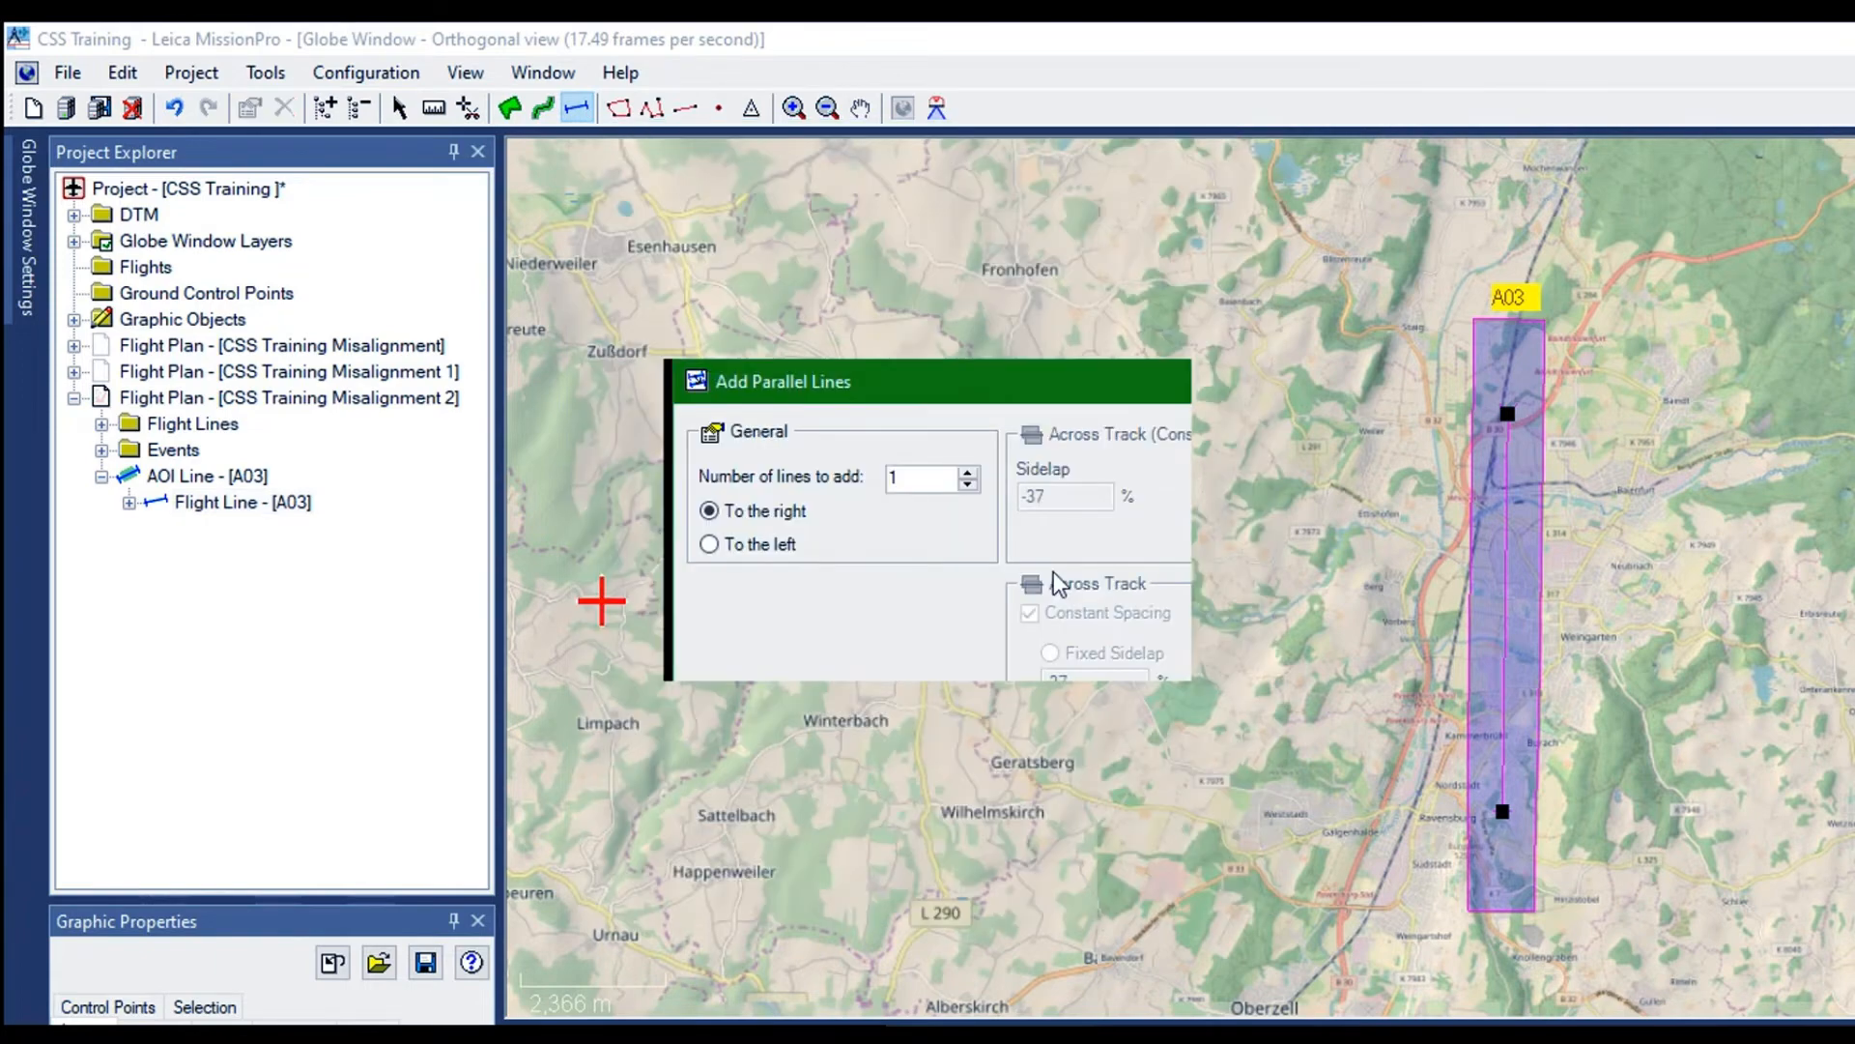
{"action": "left_click", "coordinate": [723, 649]}
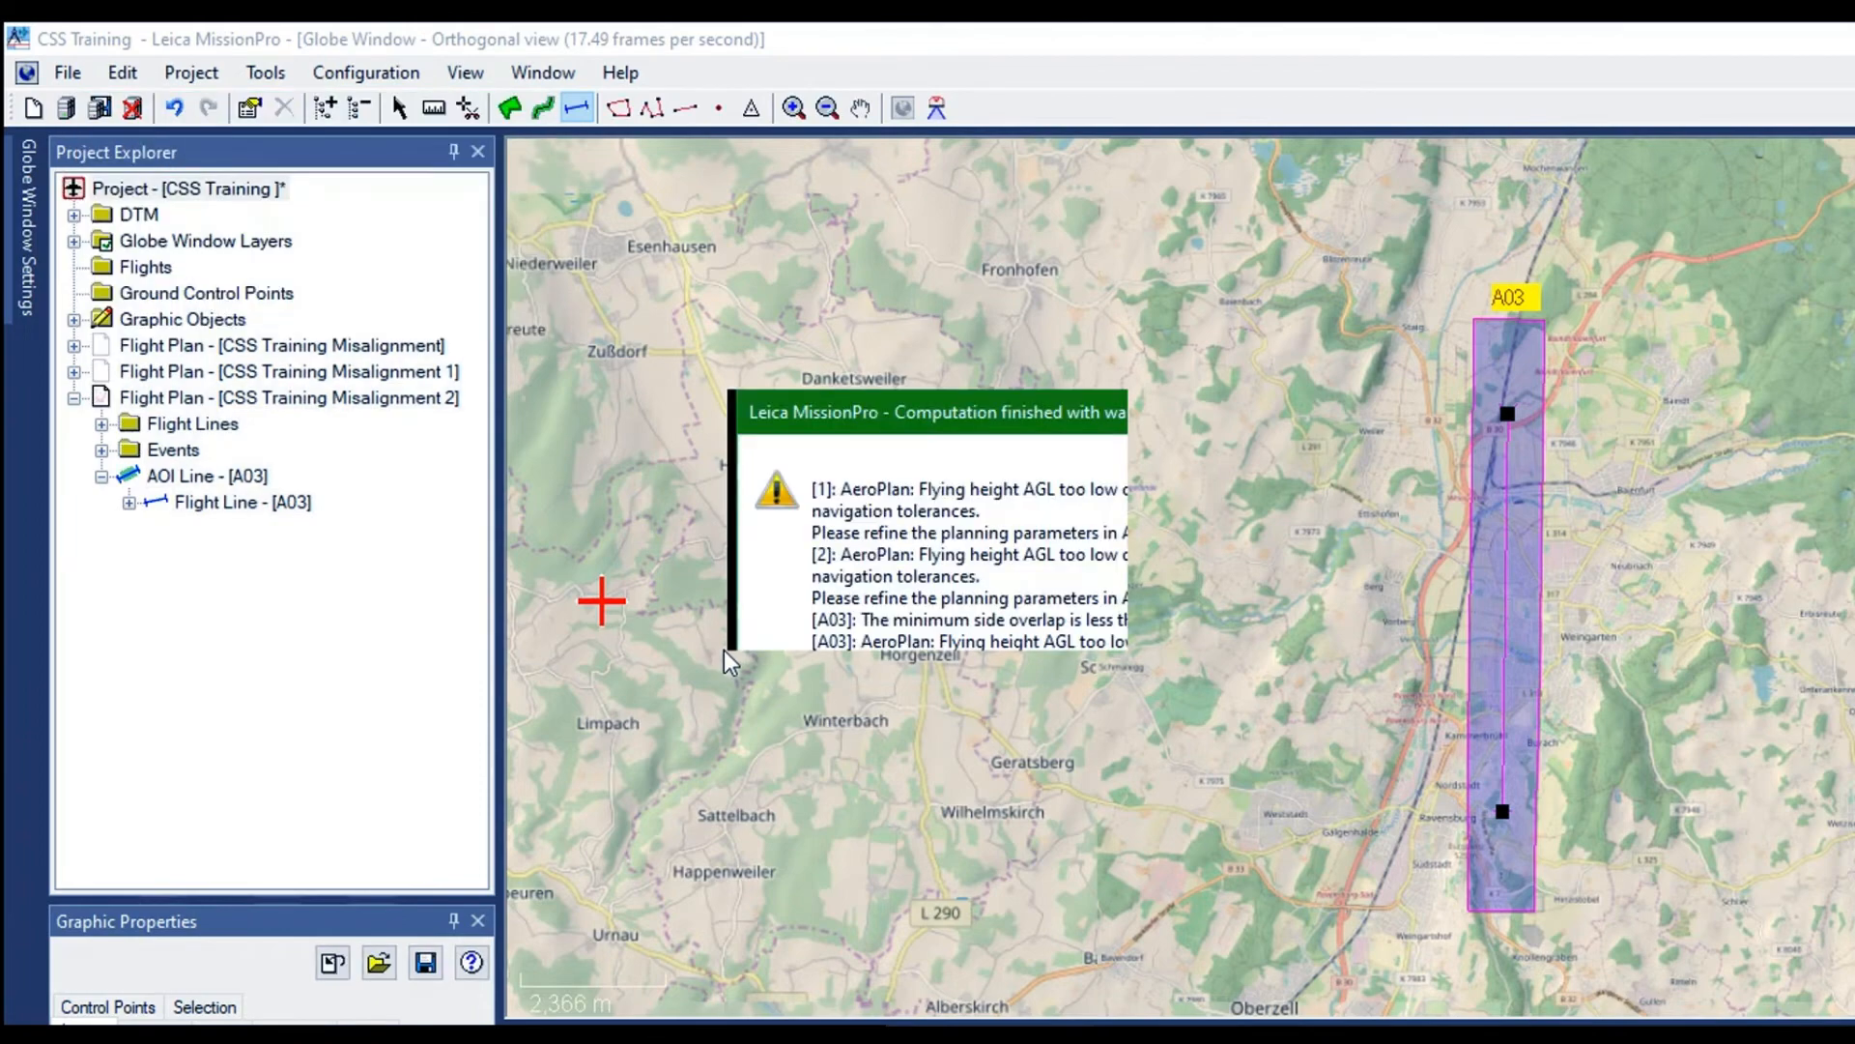
{"action": "left_click", "coordinate": [1055, 626]}
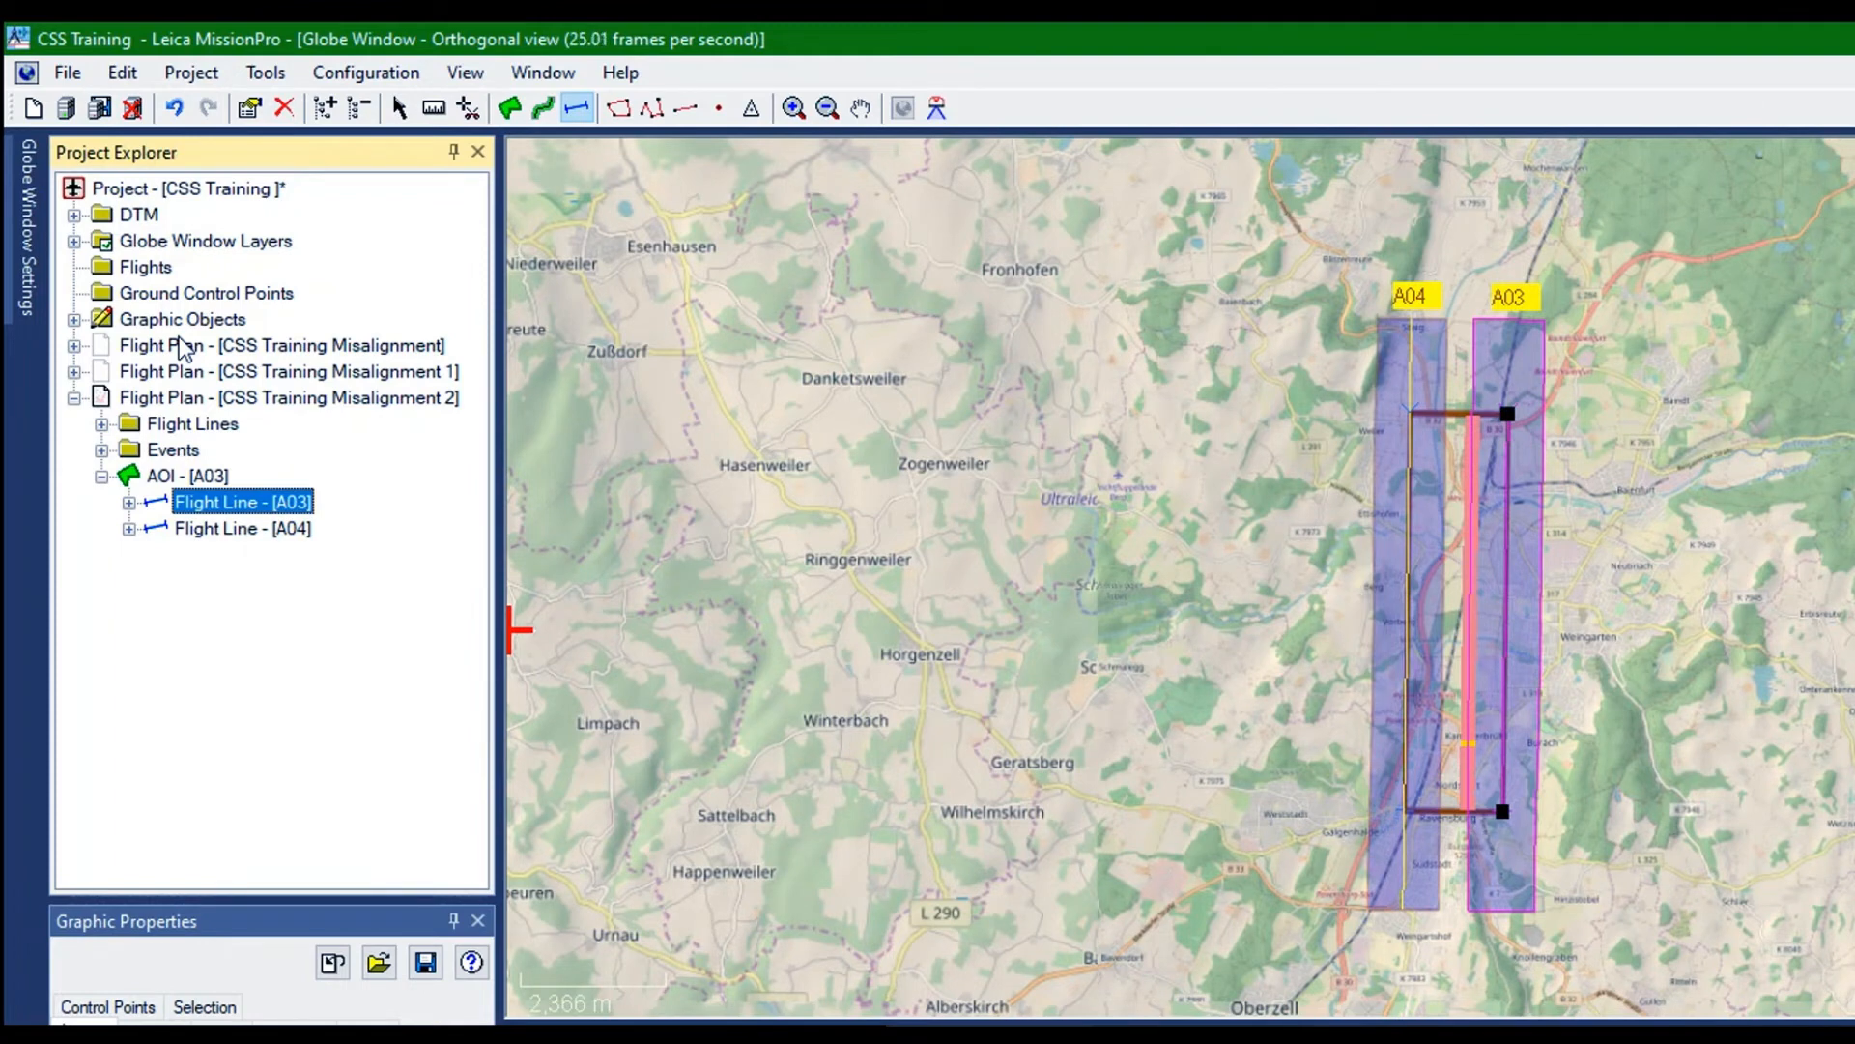
{"action": "right_click", "coordinate": [179, 339]}
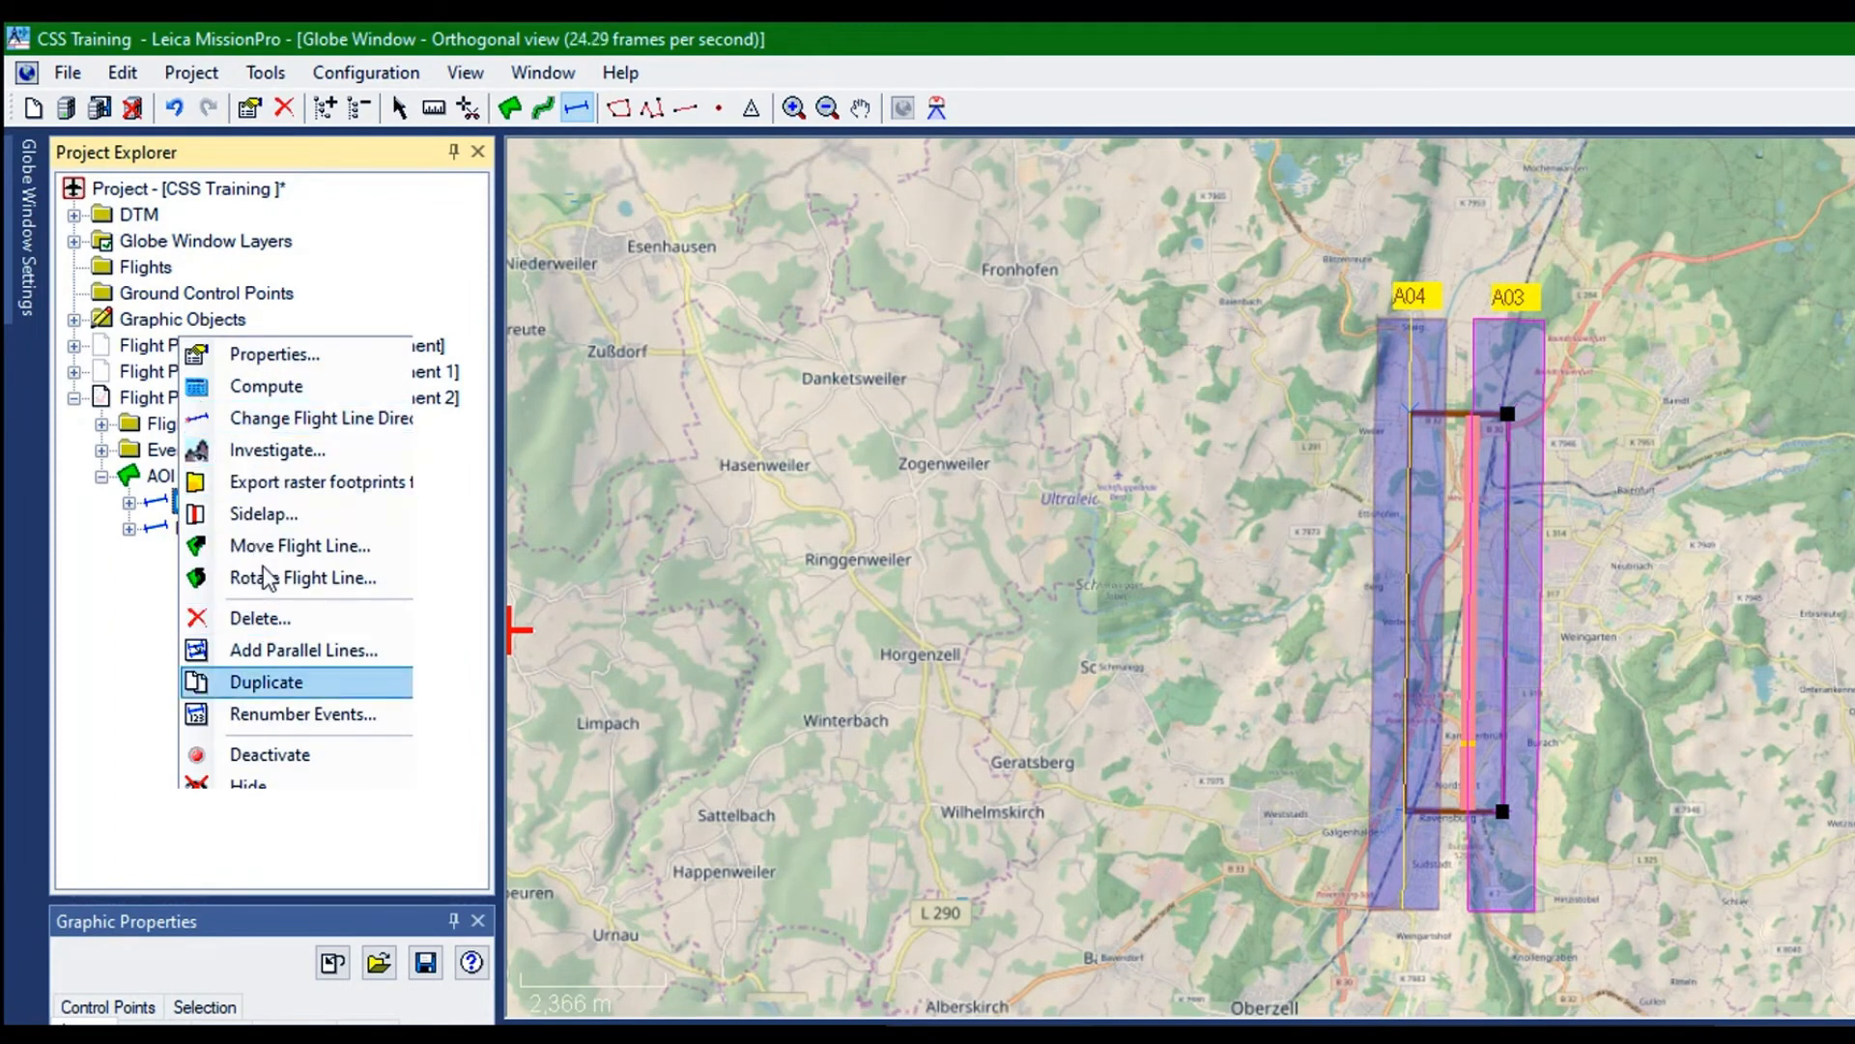
{"action": "key", "text": "Return"}
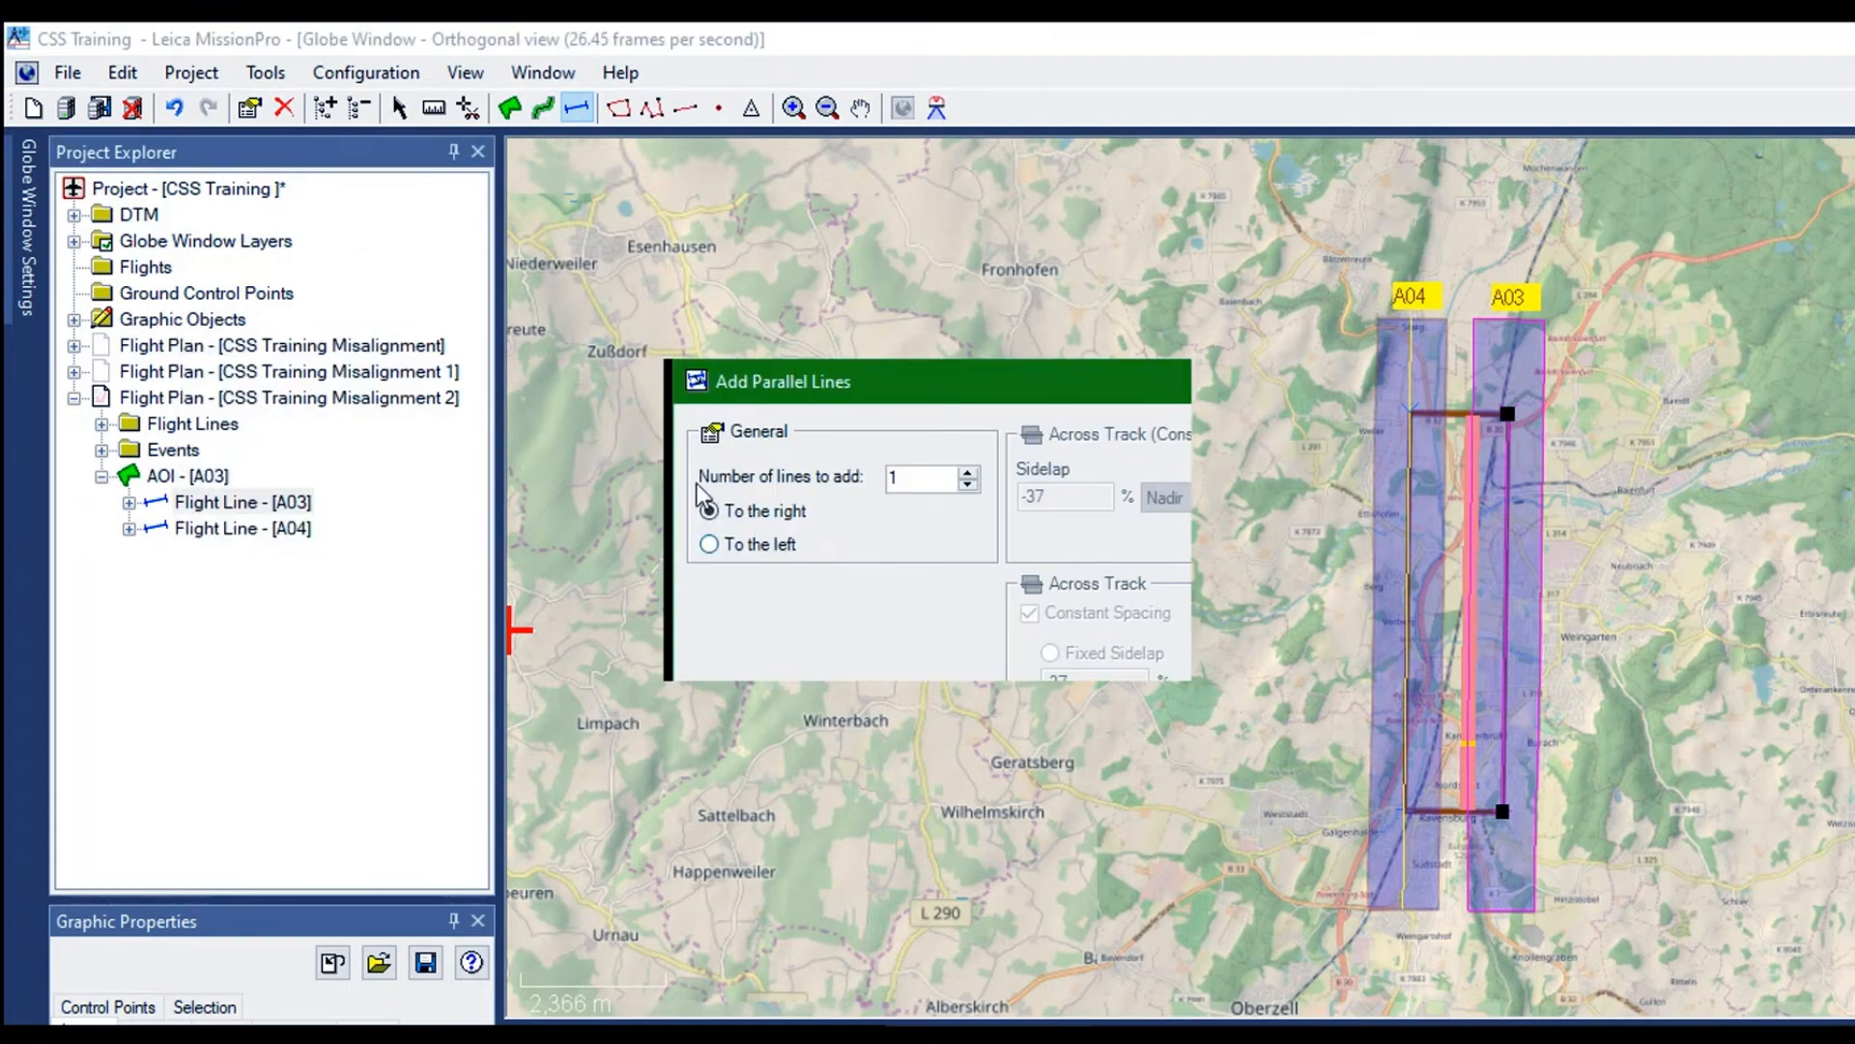
{"action": "left_click", "coordinate": [828, 654]}
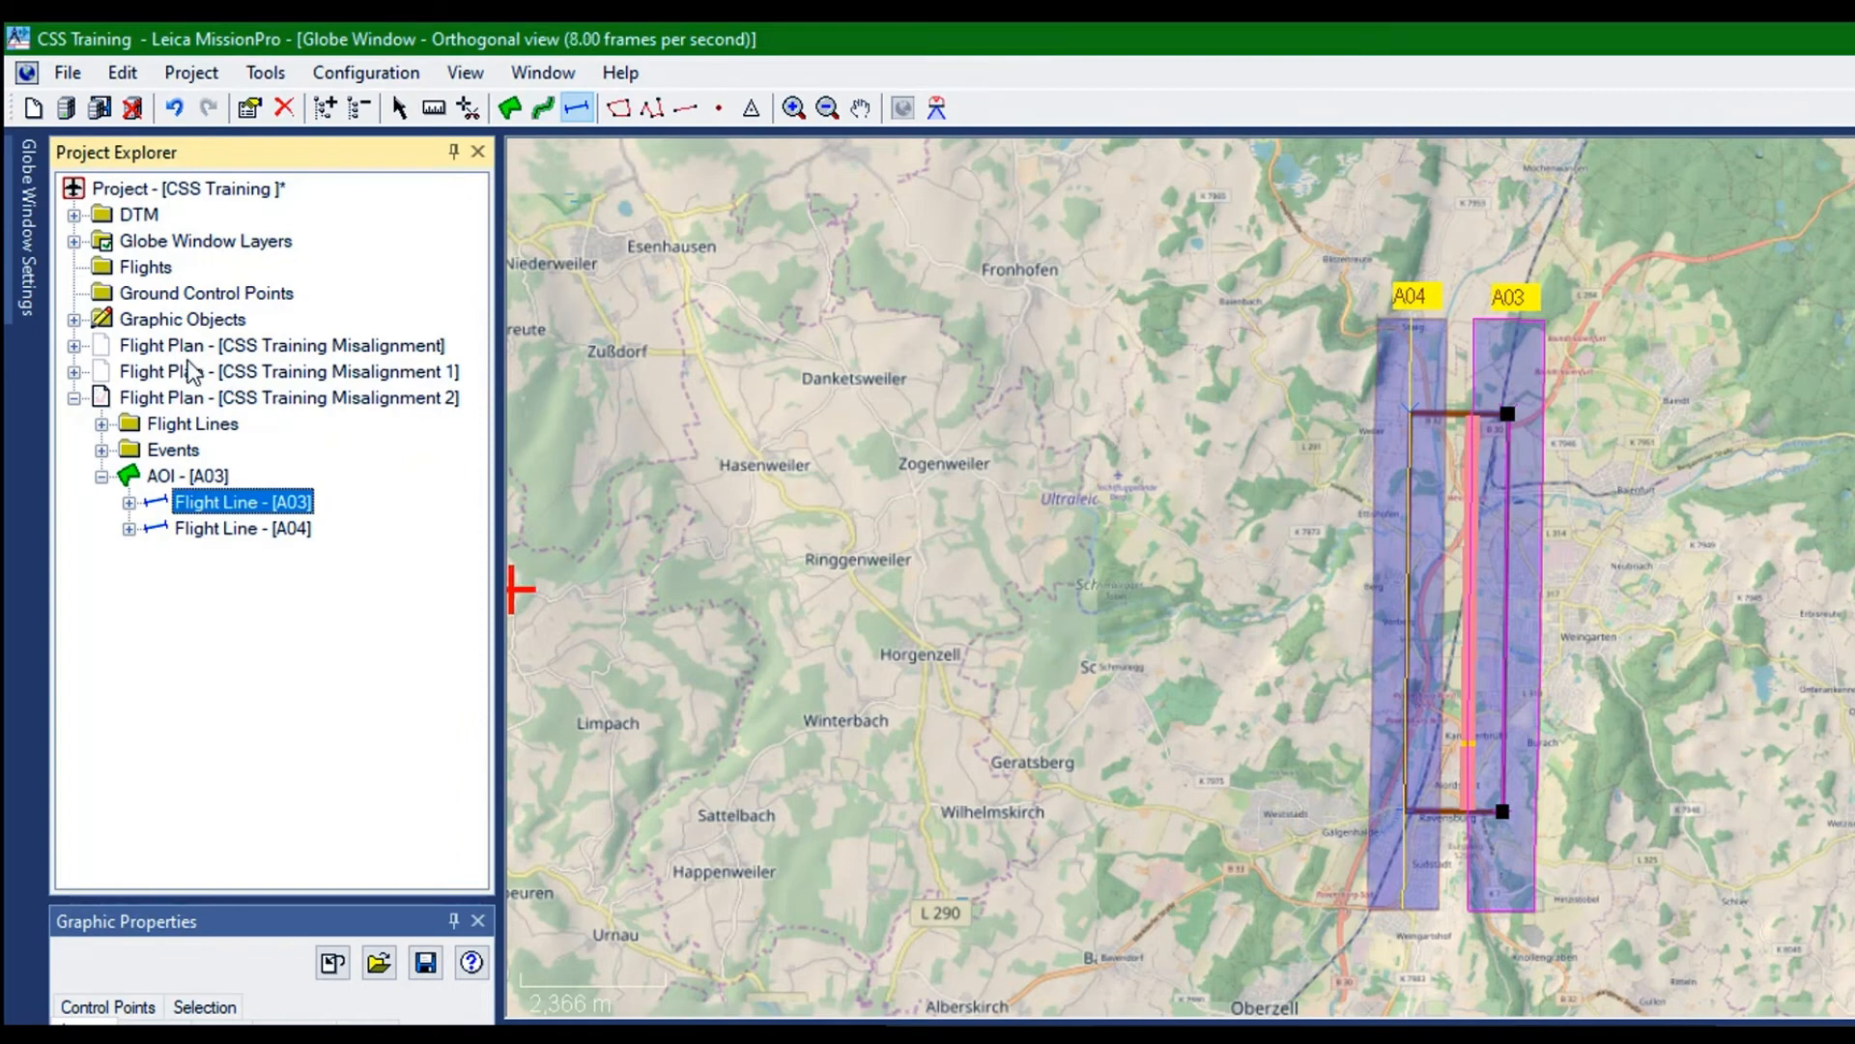
Hide flight line A03 of AOI A03
{"action": "key", "text": "Down"}
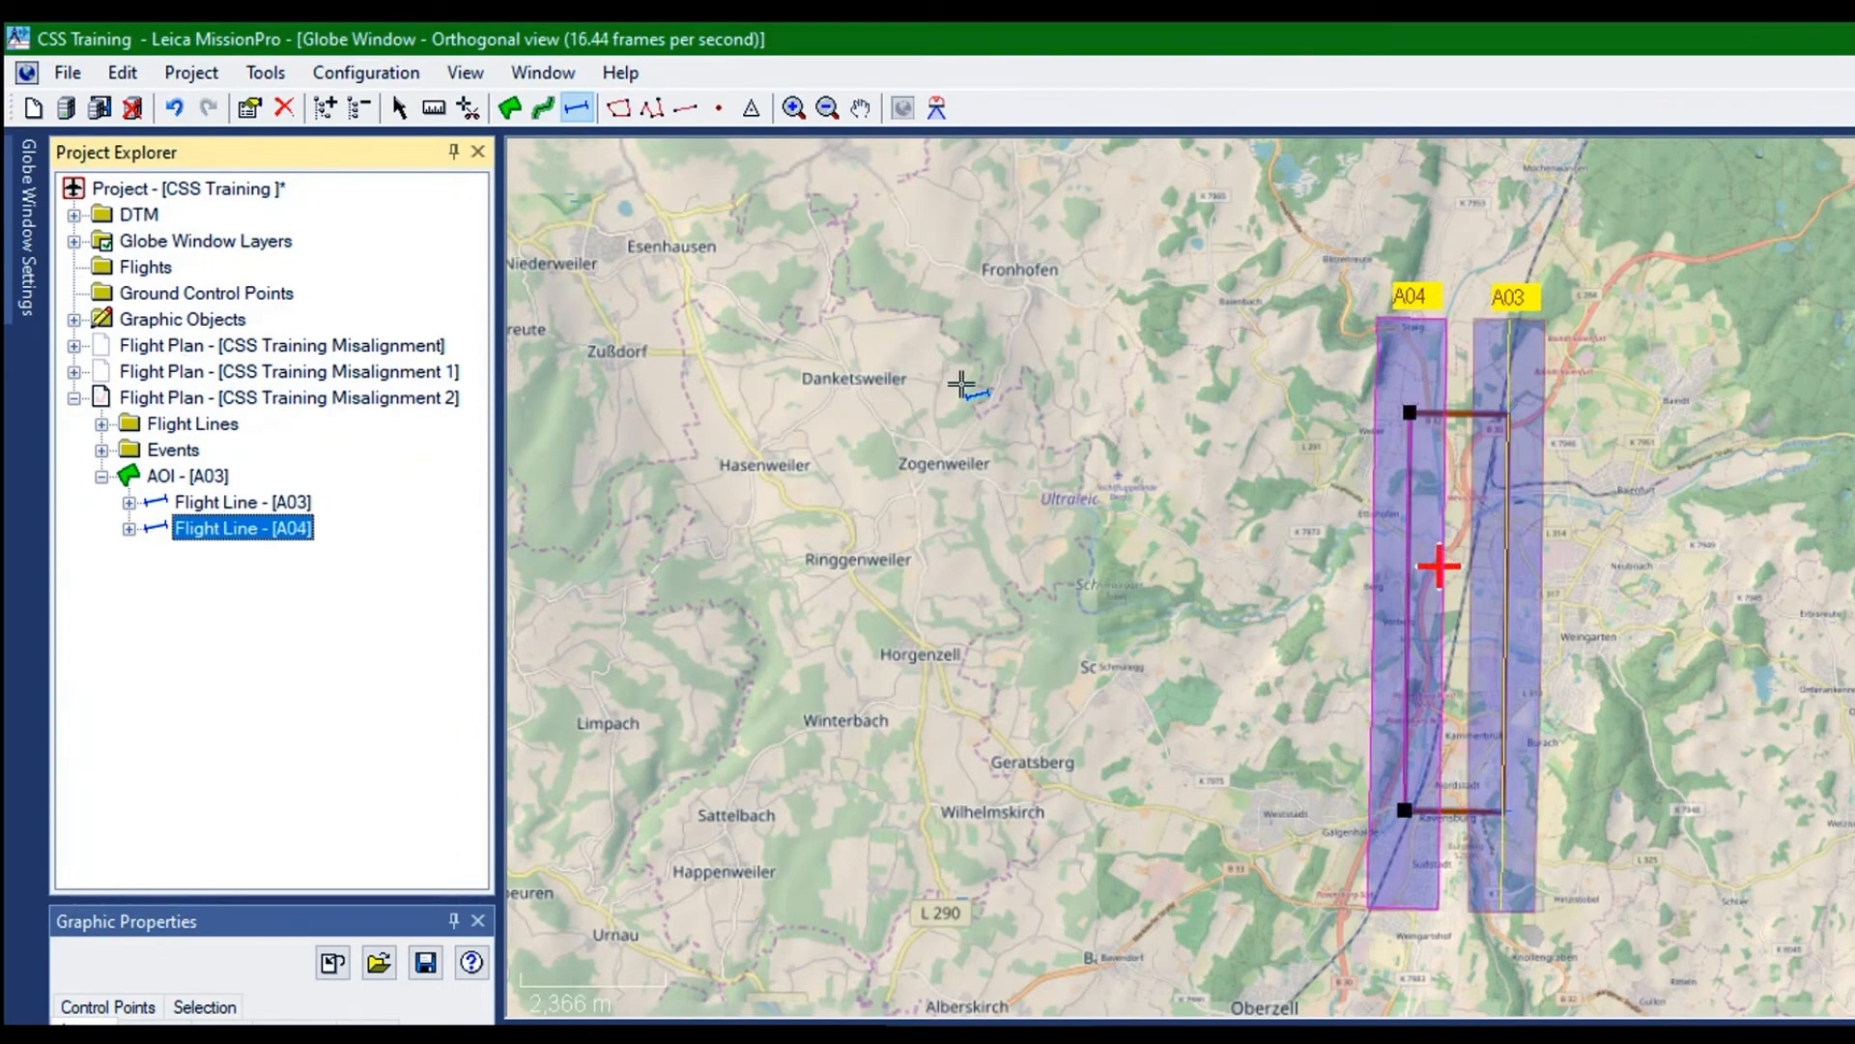
{"action": "right_click", "coordinate": [222, 501]}
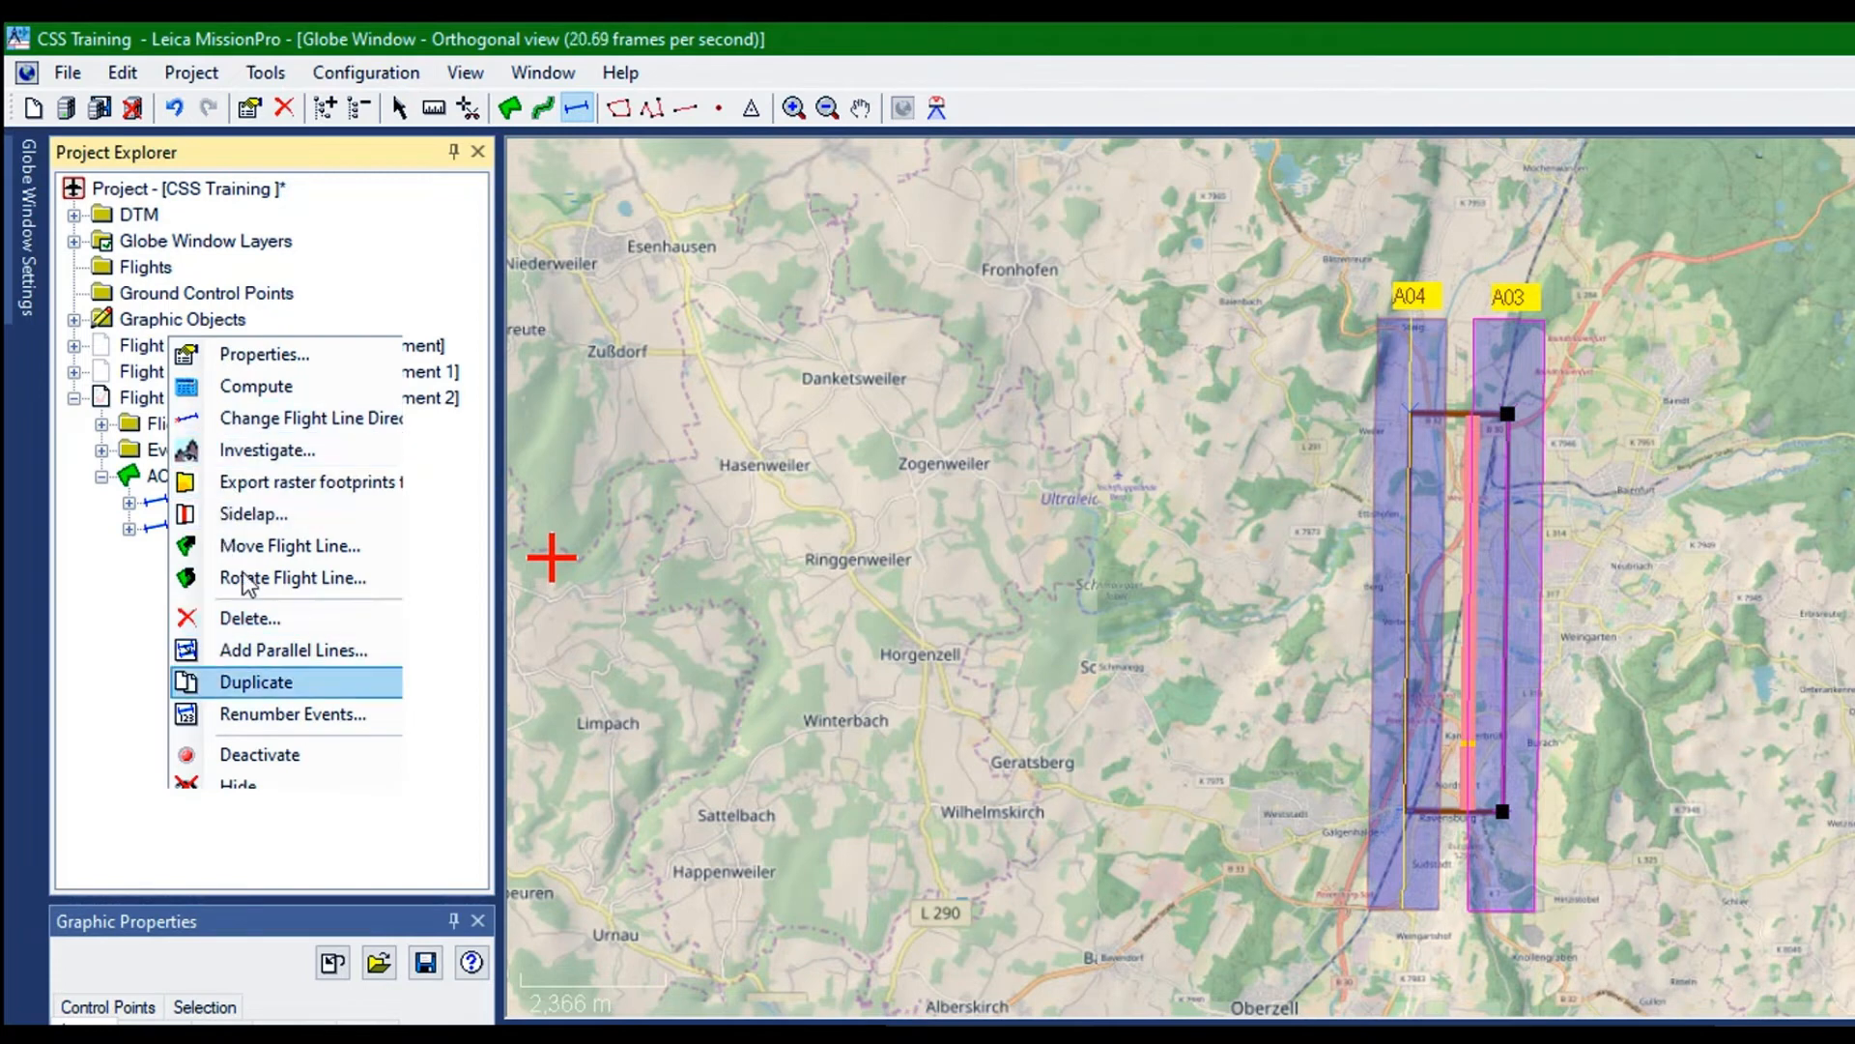
{"action": "left_click", "coordinate": [229, 635]}
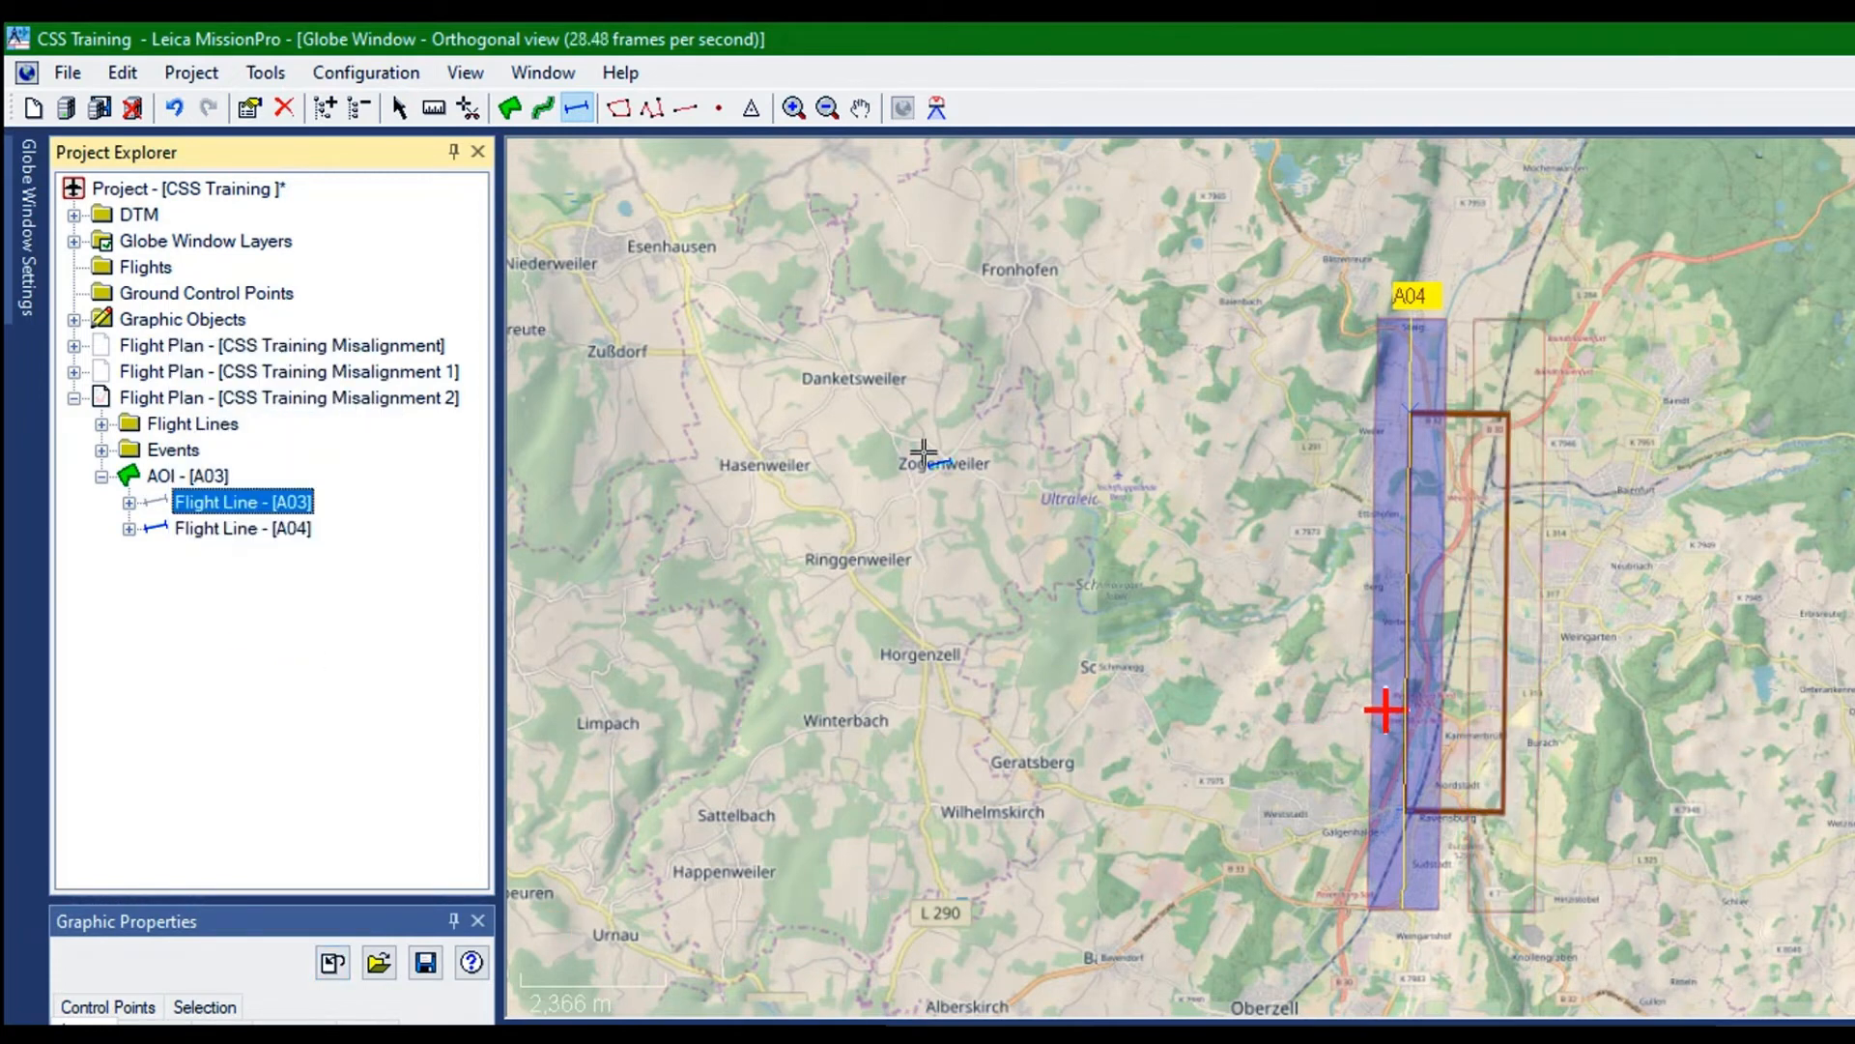
Add one parallel line to the left of flight line A04
{"action": "left_click", "coordinate": [170, 350]}
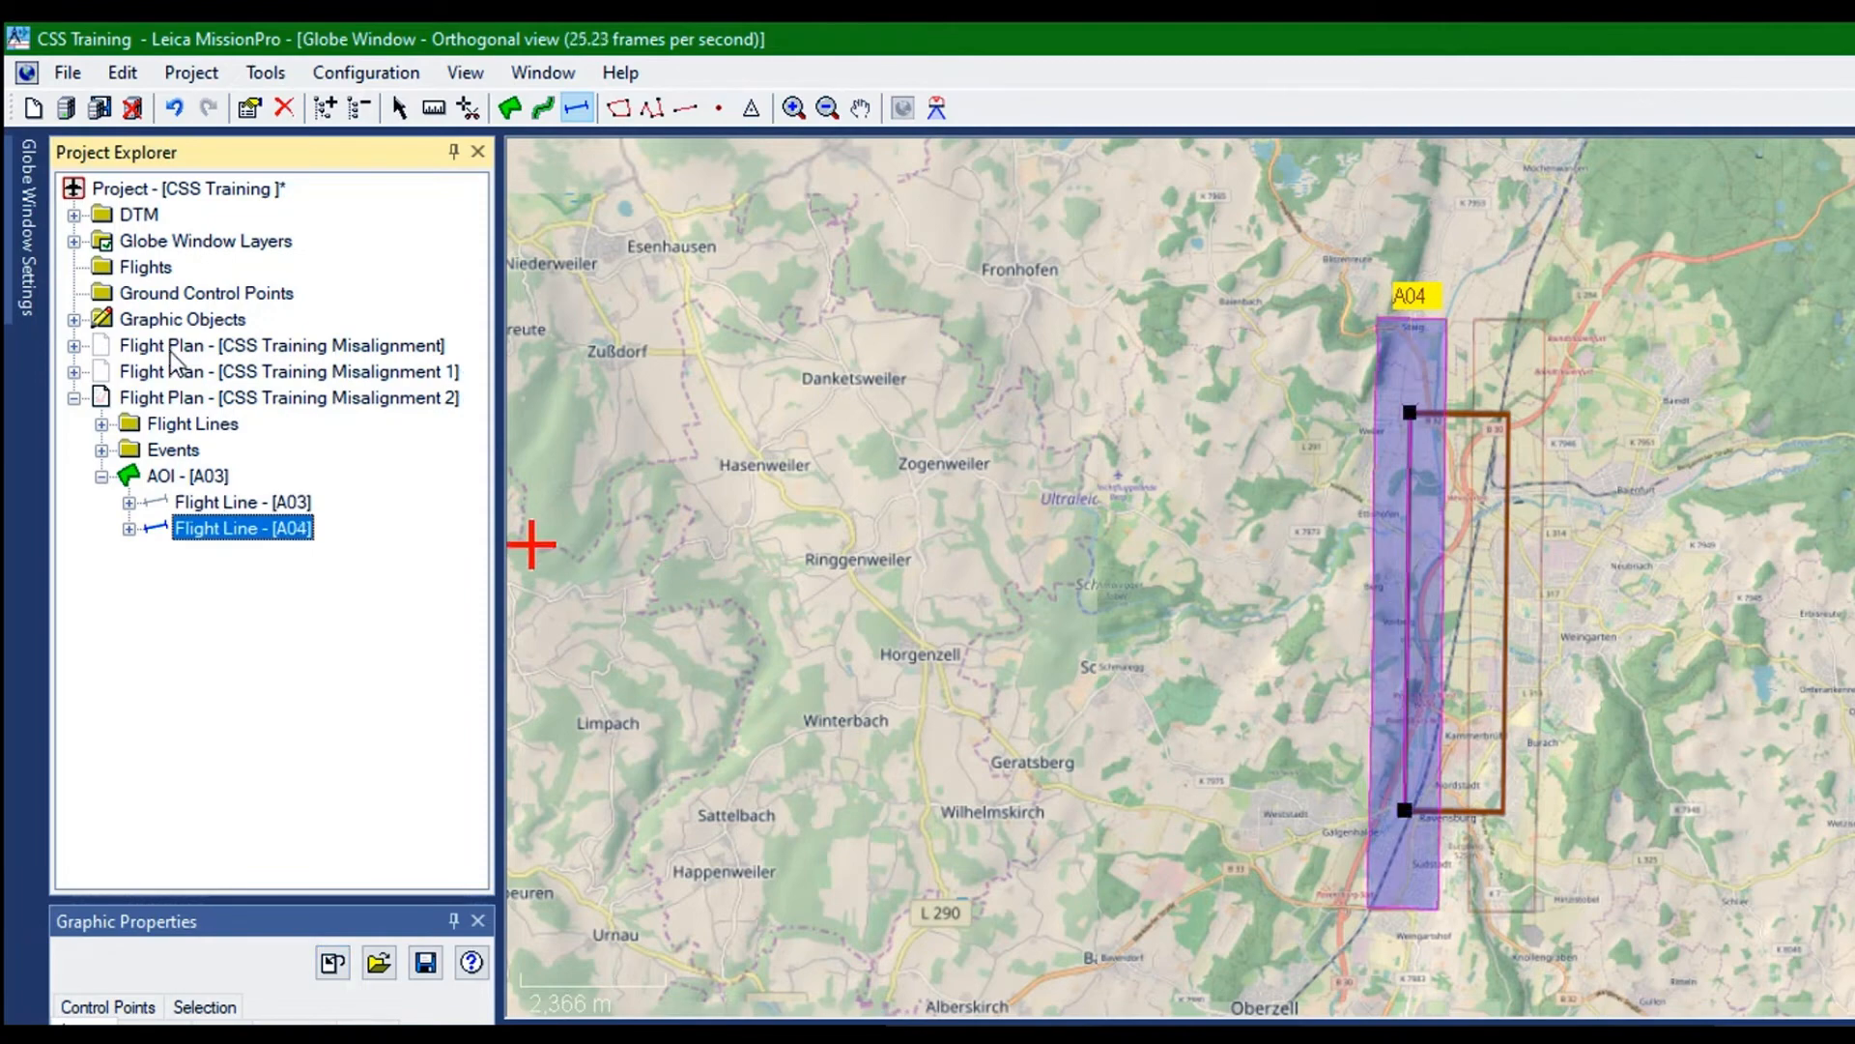
{"action": "right_click", "coordinate": [170, 351]}
{"action": "key", "text": "Down"}
{"action": "key", "text": "Down"}
{"action": "key", "text": "Down"}
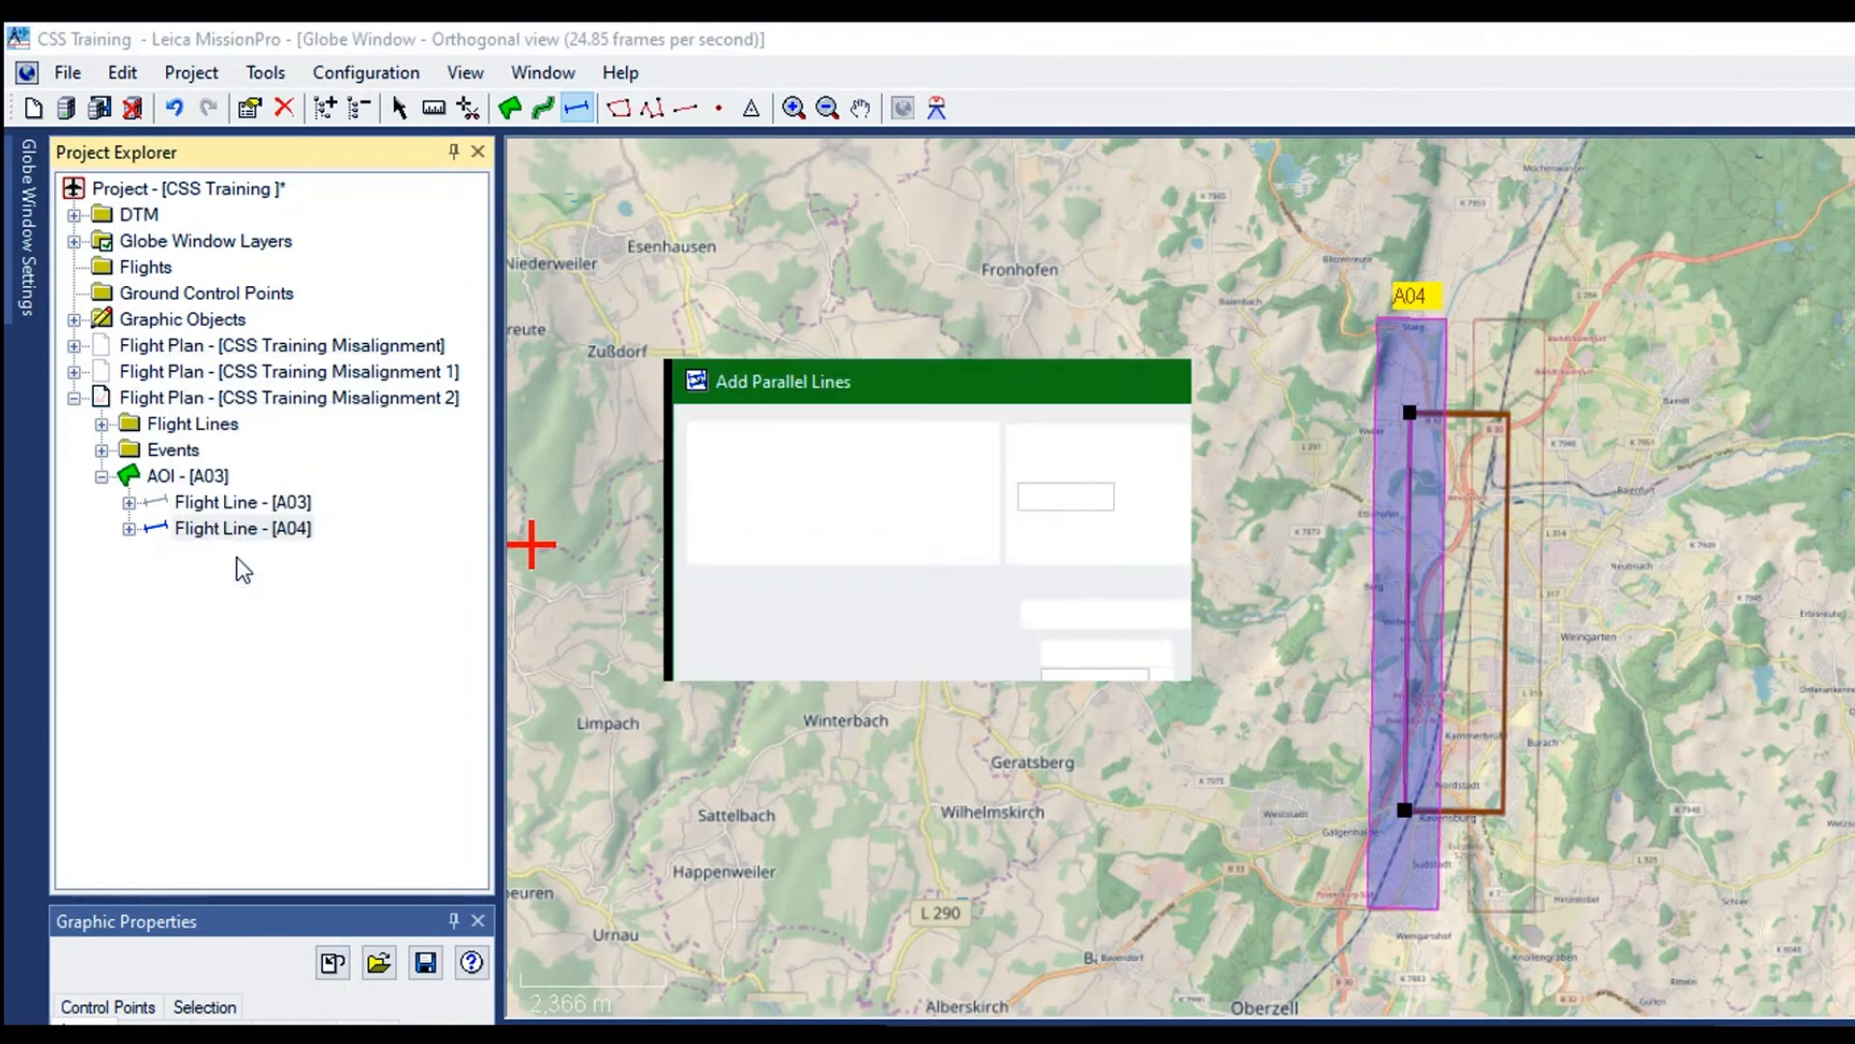
{"action": "key", "text": "Return"}
{"action": "left_click", "coordinate": [710, 544]}
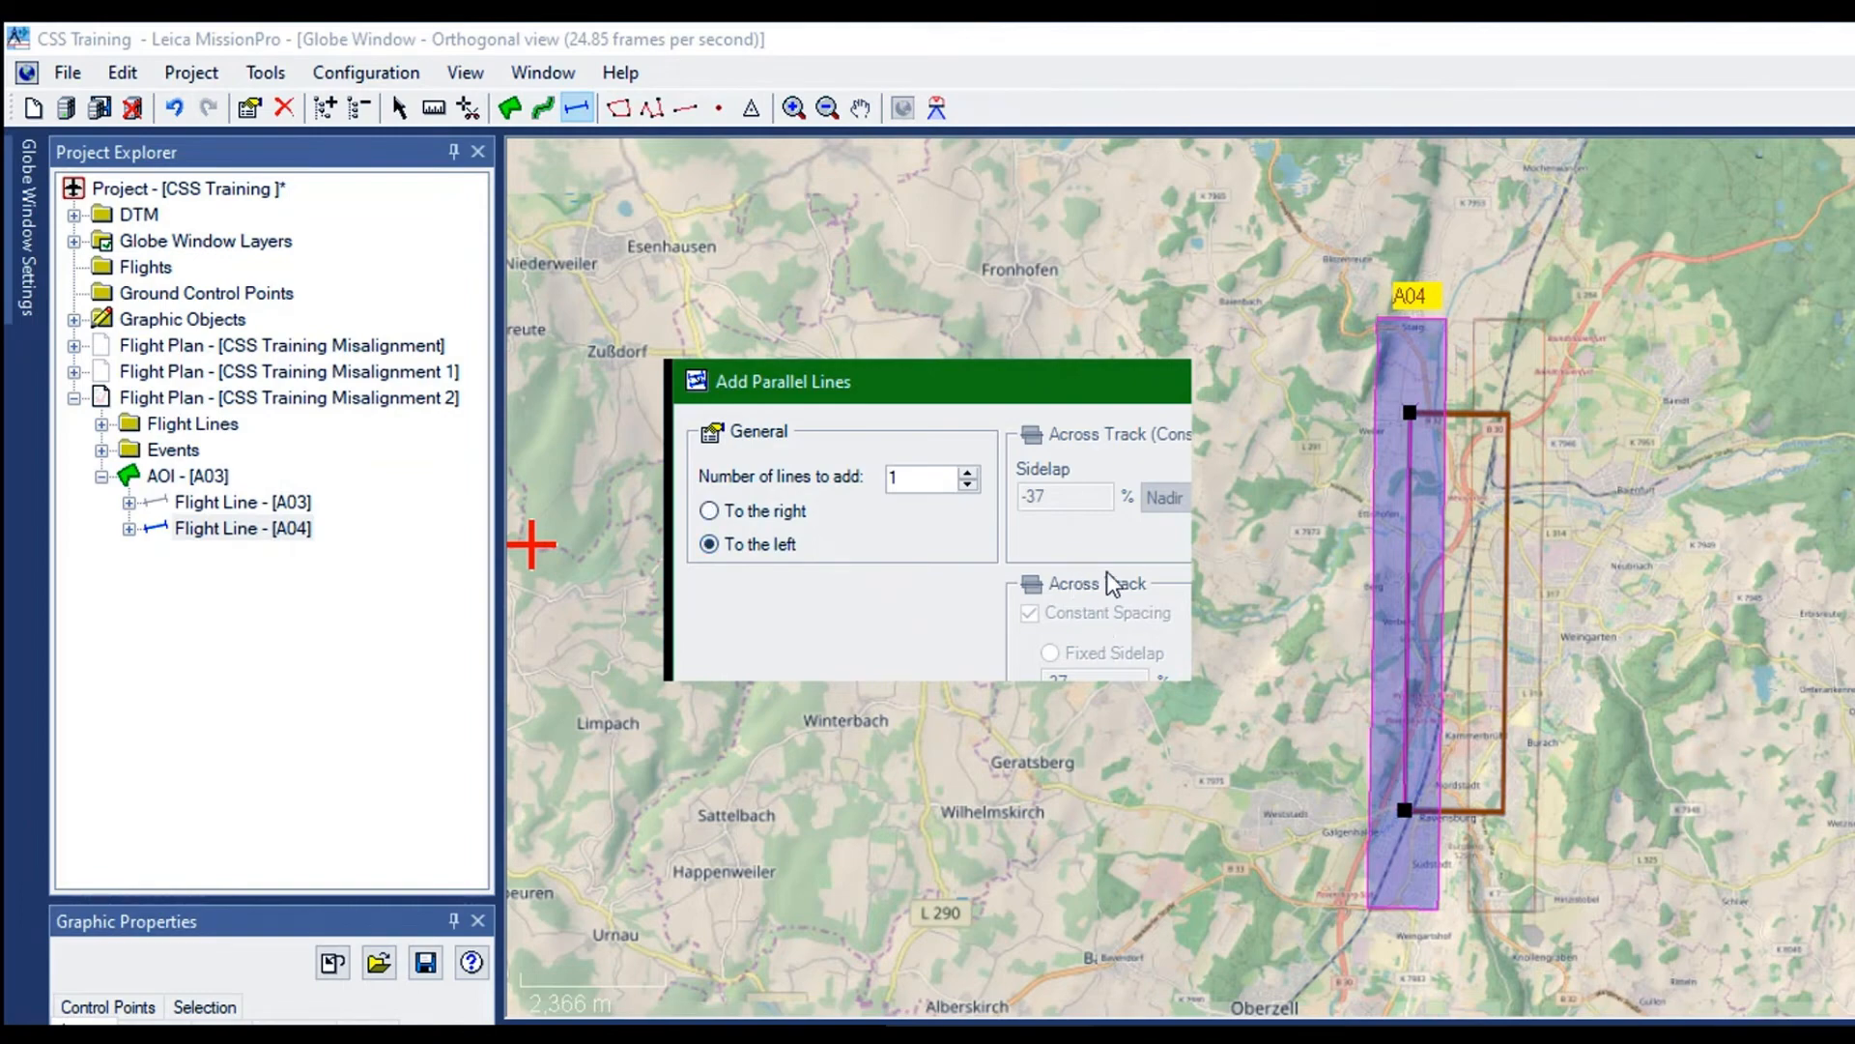
{"action": "key", "text": "Return"}
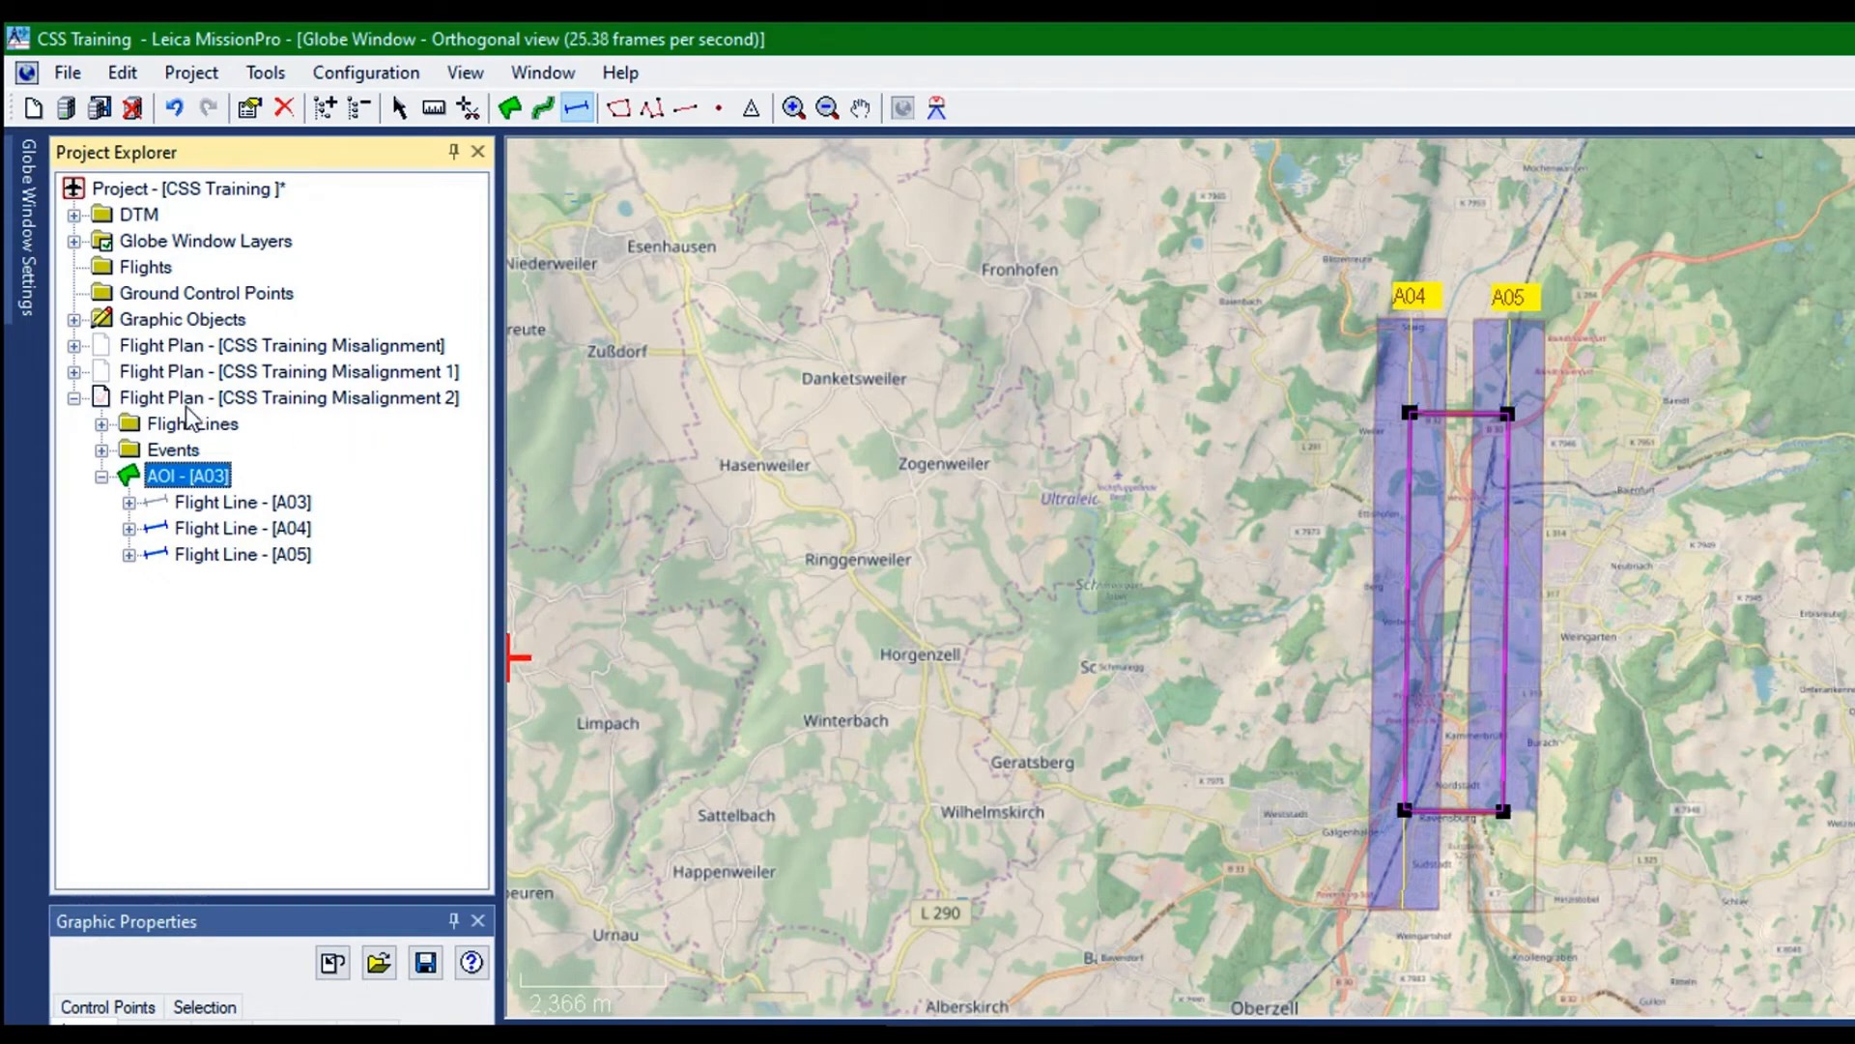
Show flight line A03 again and move the selection to flight line A04
{"action": "right_click", "coordinate": [152, 341]}
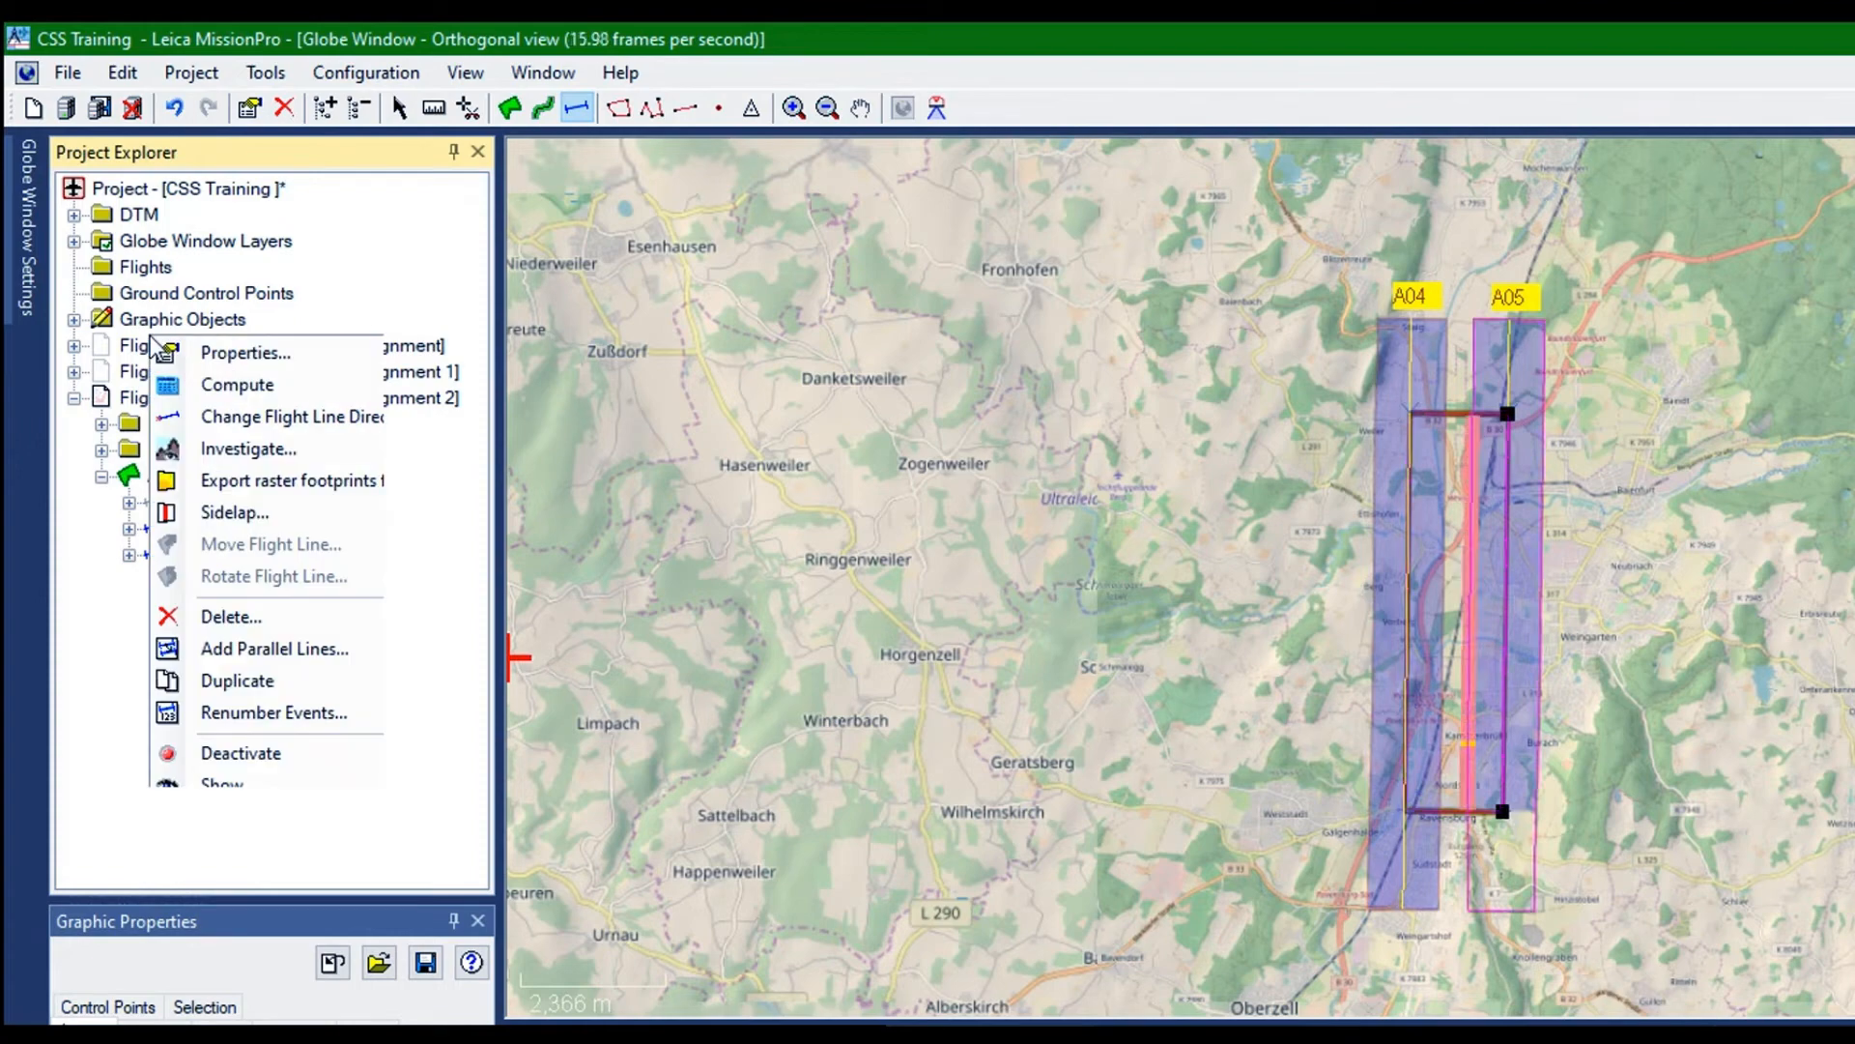
{"action": "left_click", "coordinate": [212, 635]}
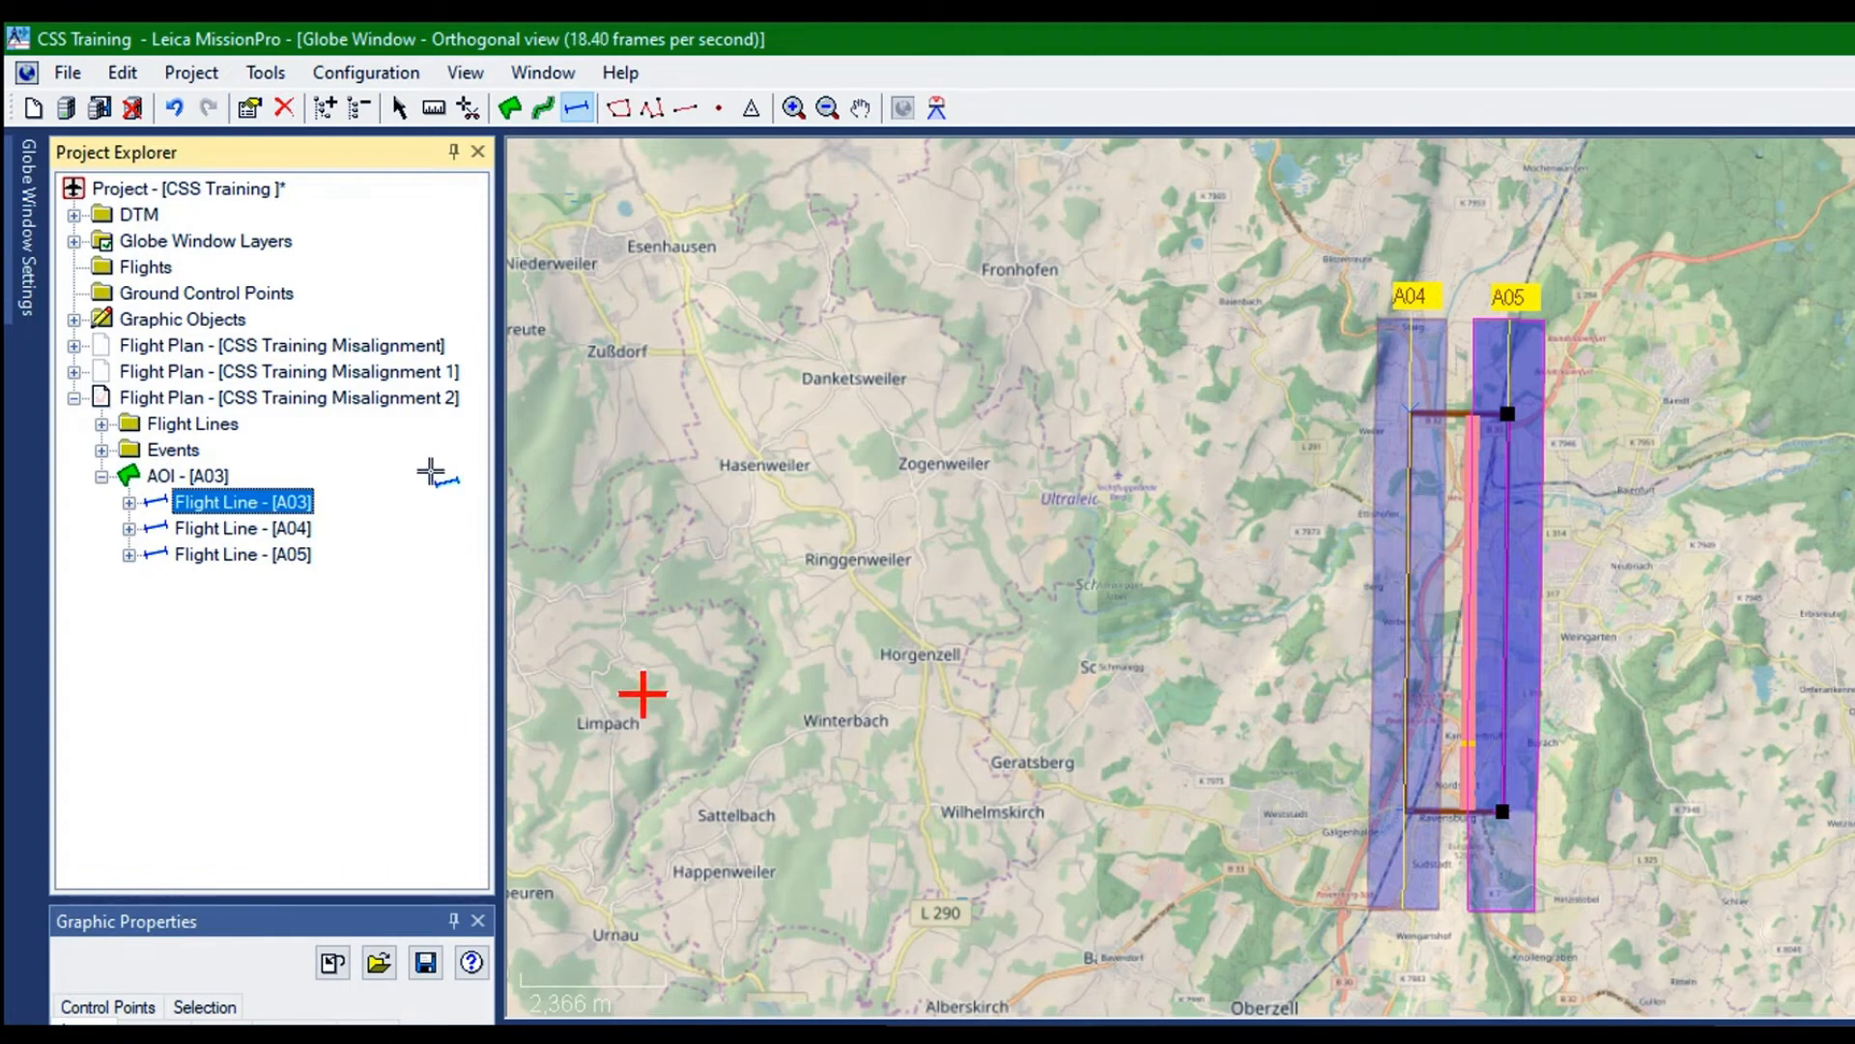
{"action": "key", "text": "Down"}
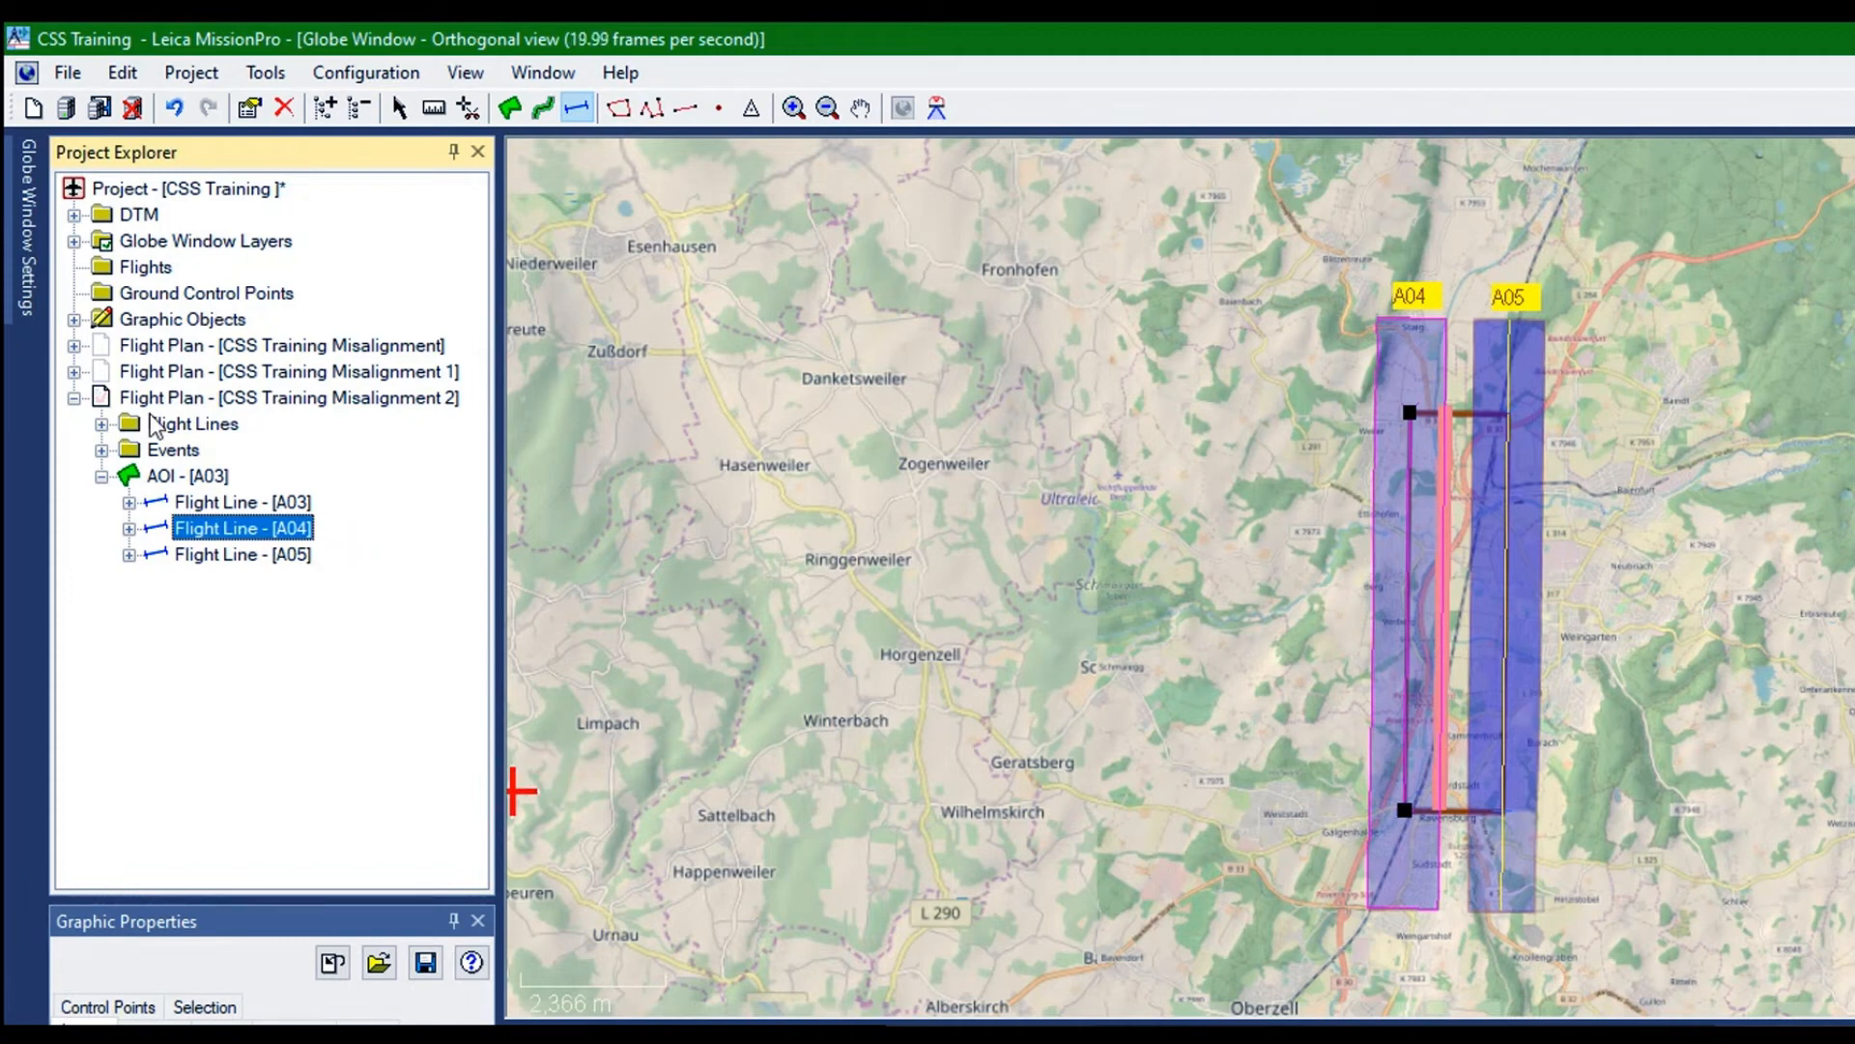
Delete flight plan CSS Training Misalignment 2 and activate flight plan CSS Training Misalignment 1
{"action": "right_click", "coordinate": [194, 397]}
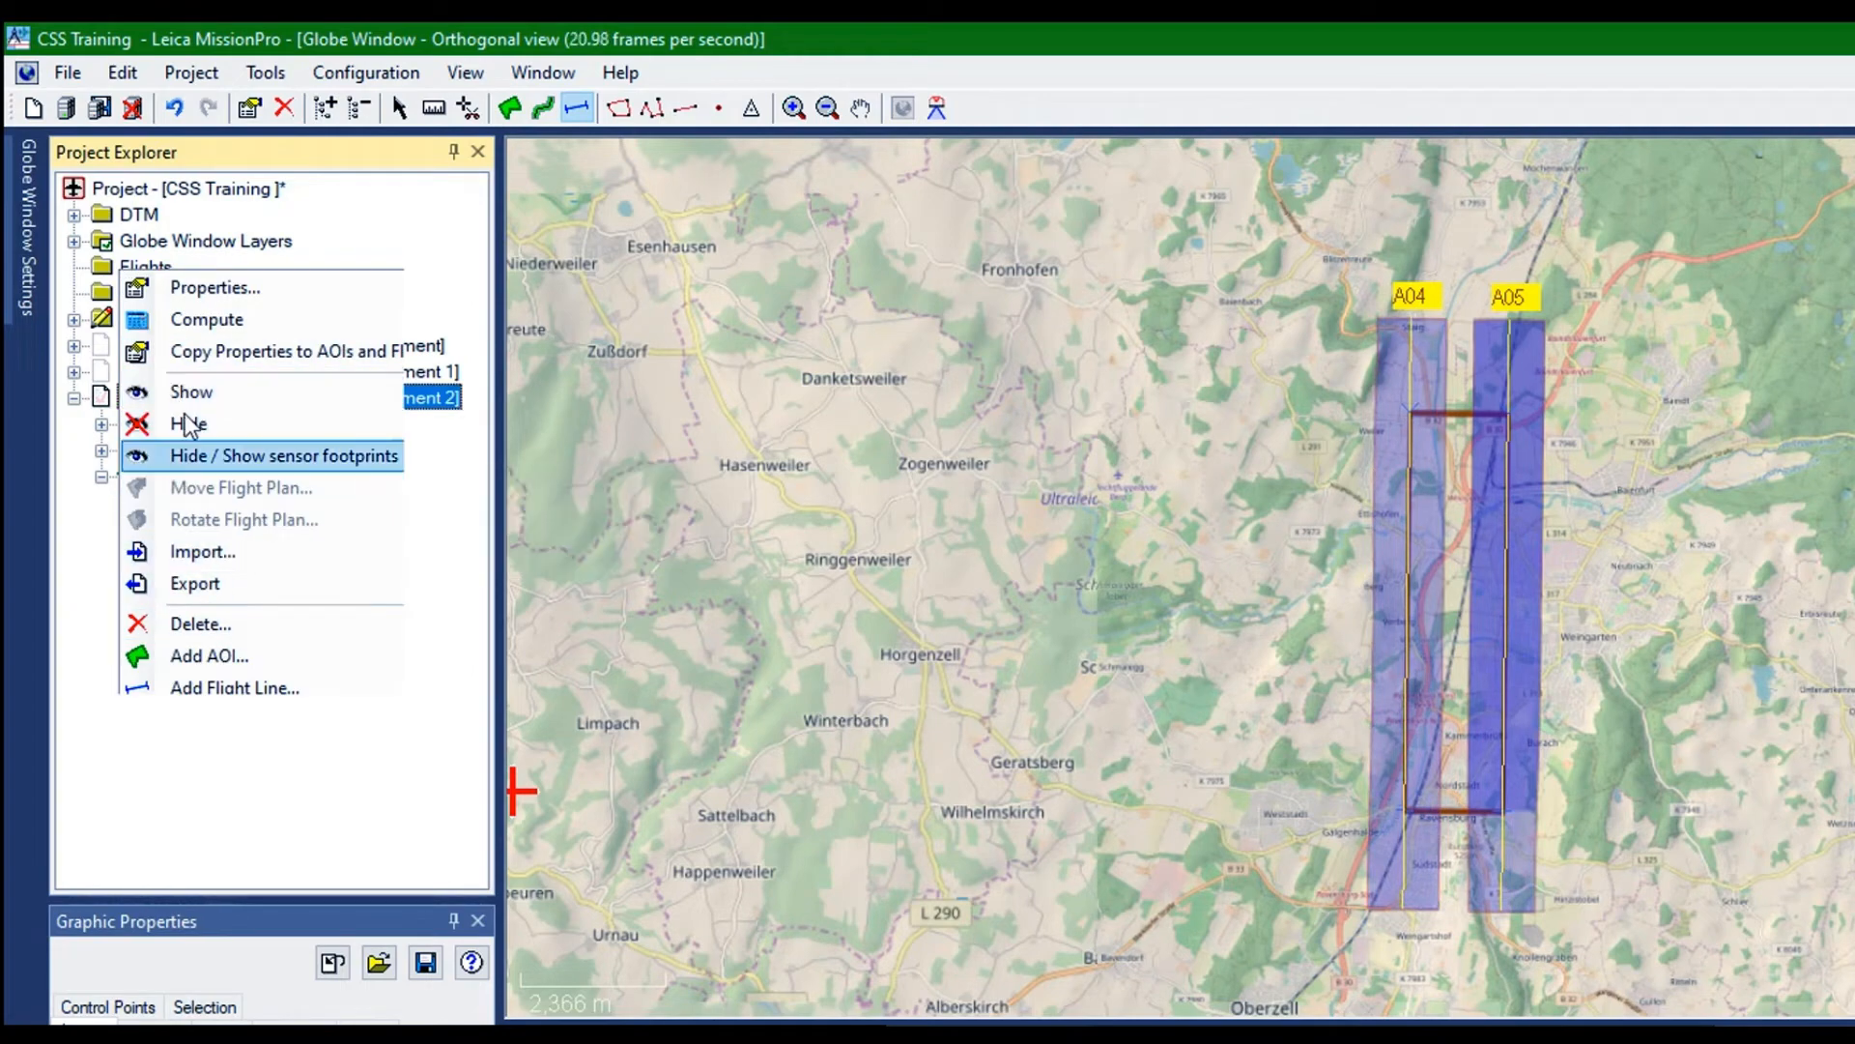
{"action": "key", "text": "Return"}
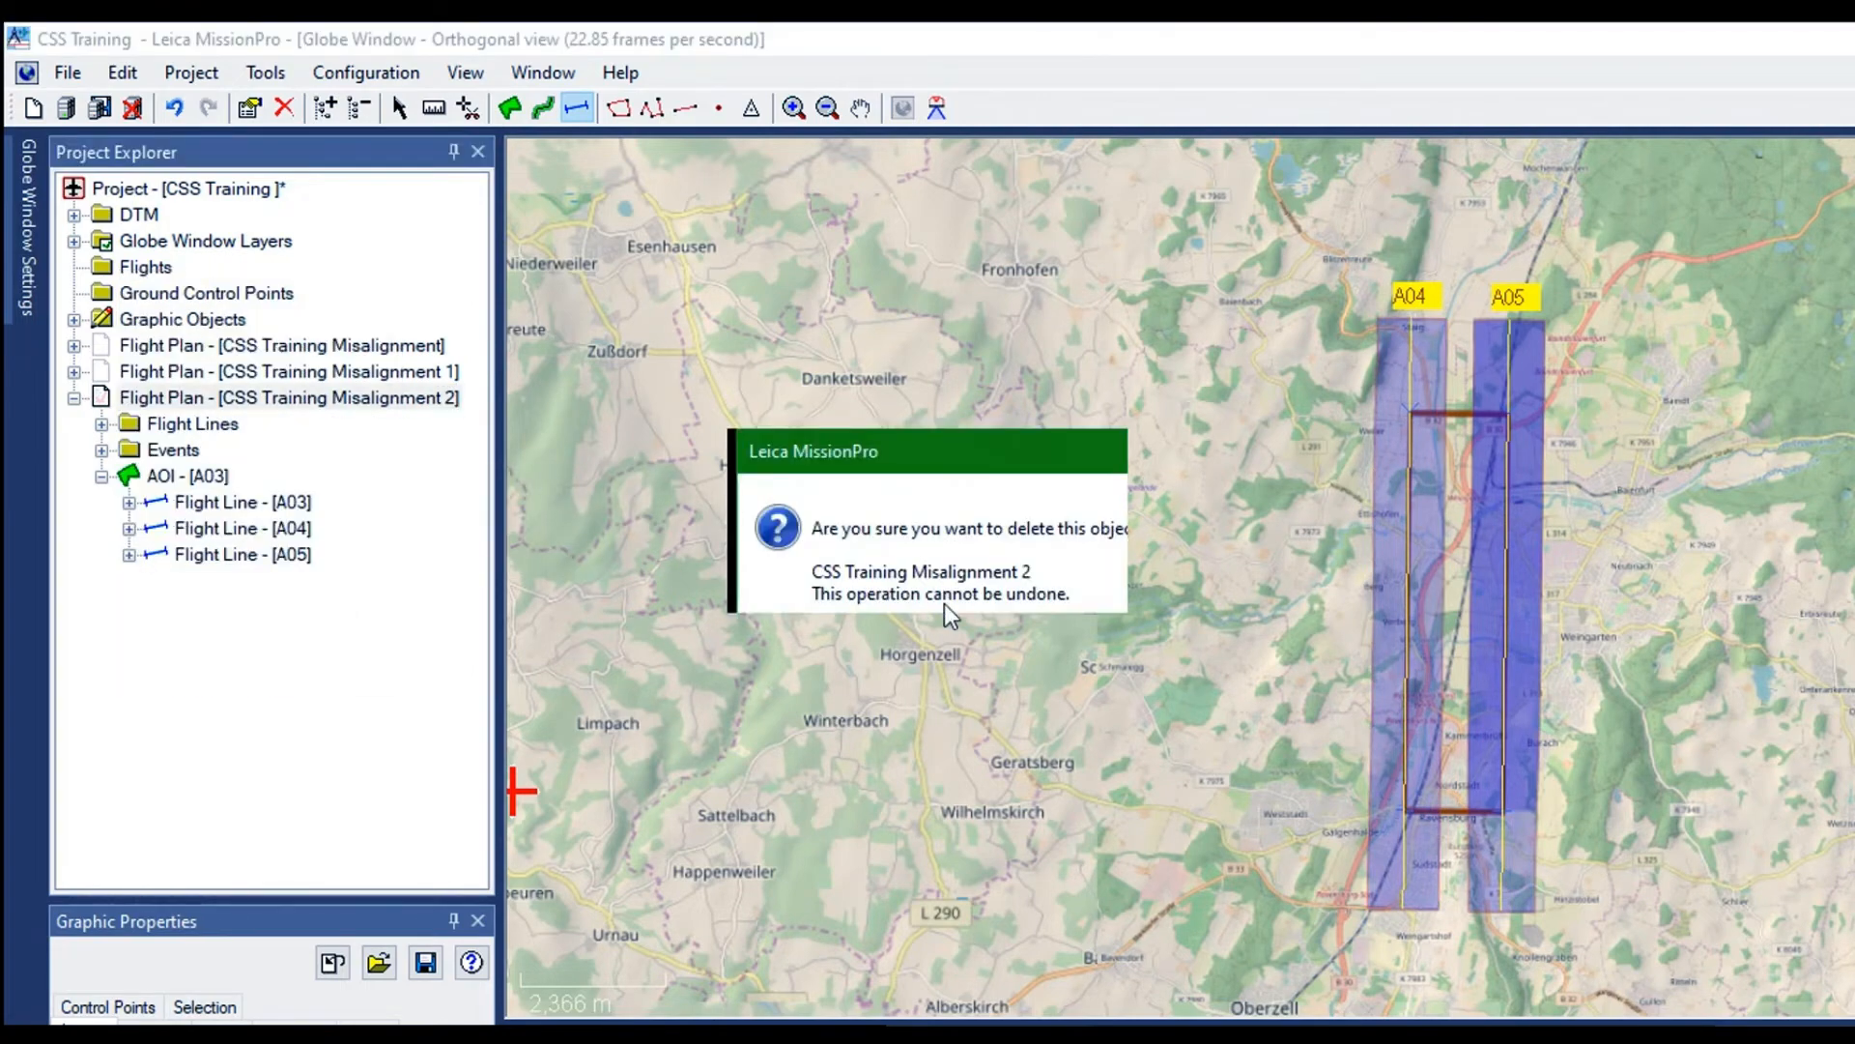
{"action": "left_click", "coordinate": [944, 592]}
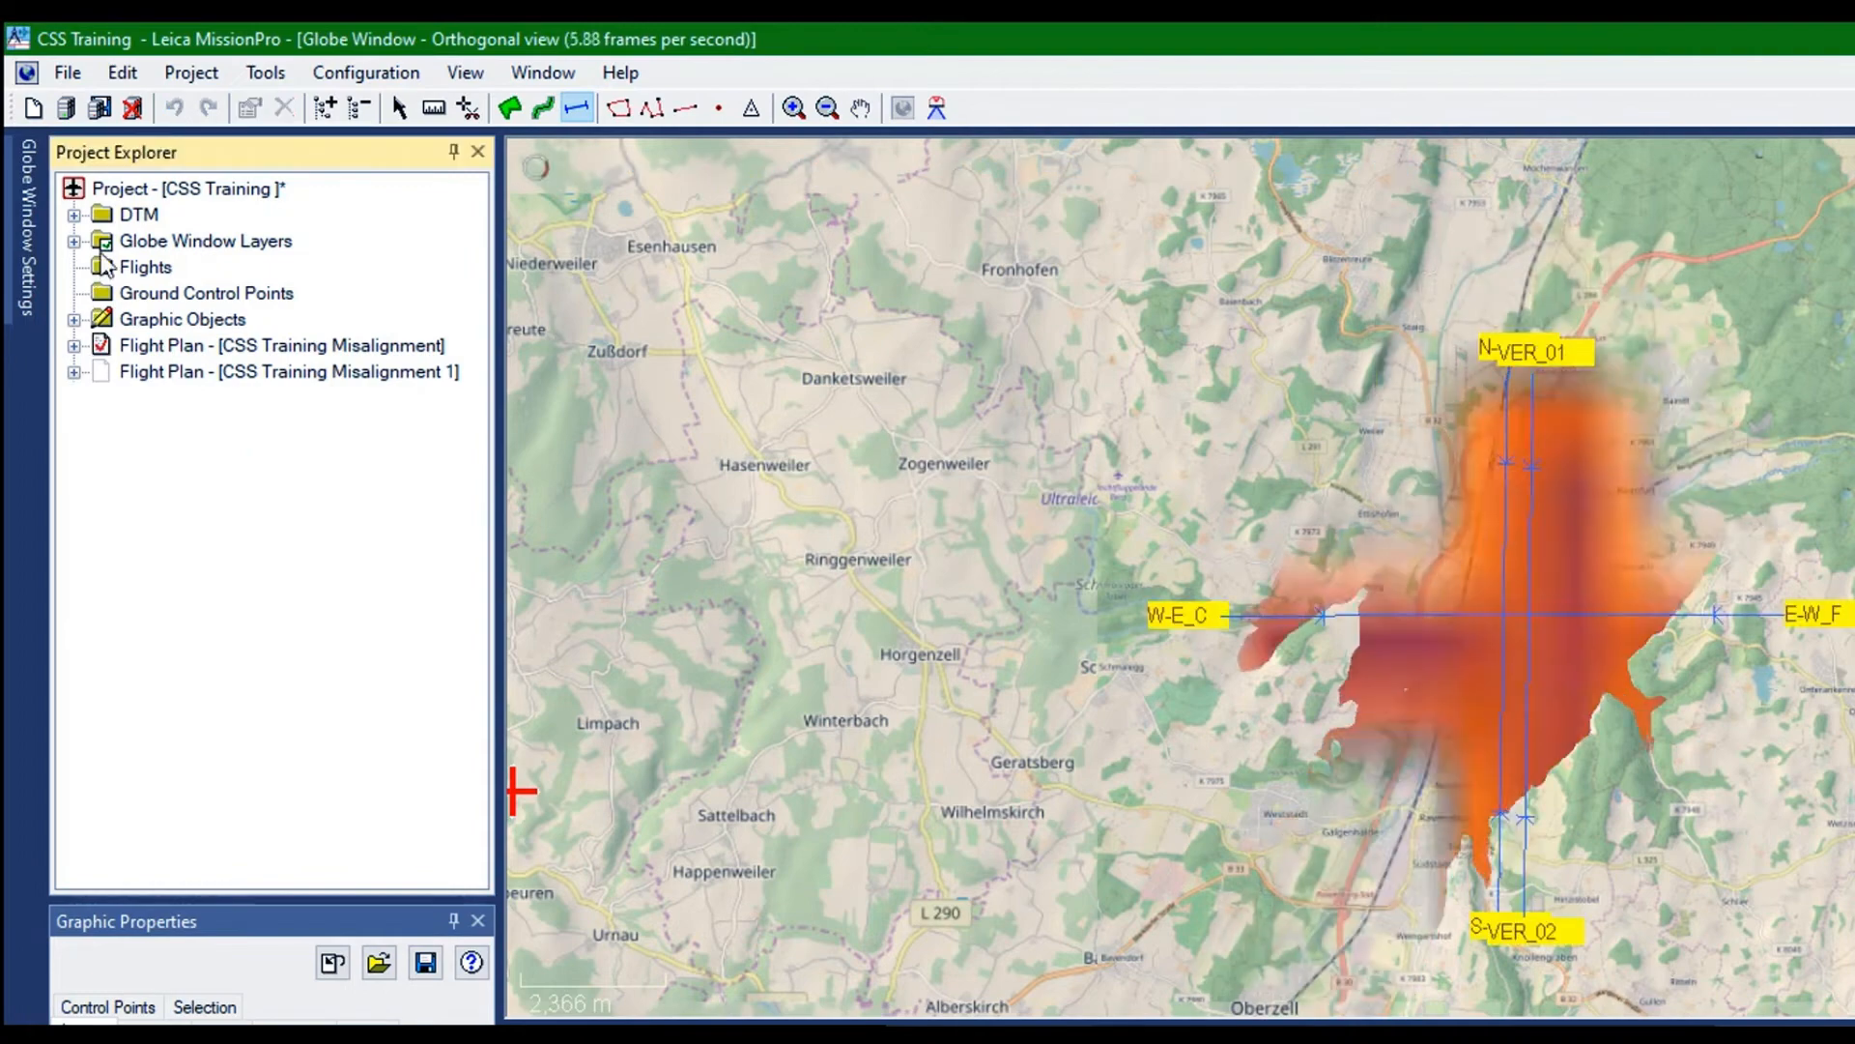
{"action": "right_click", "coordinate": [107, 259]}
{"action": "left_click", "coordinate": [241, 364]}
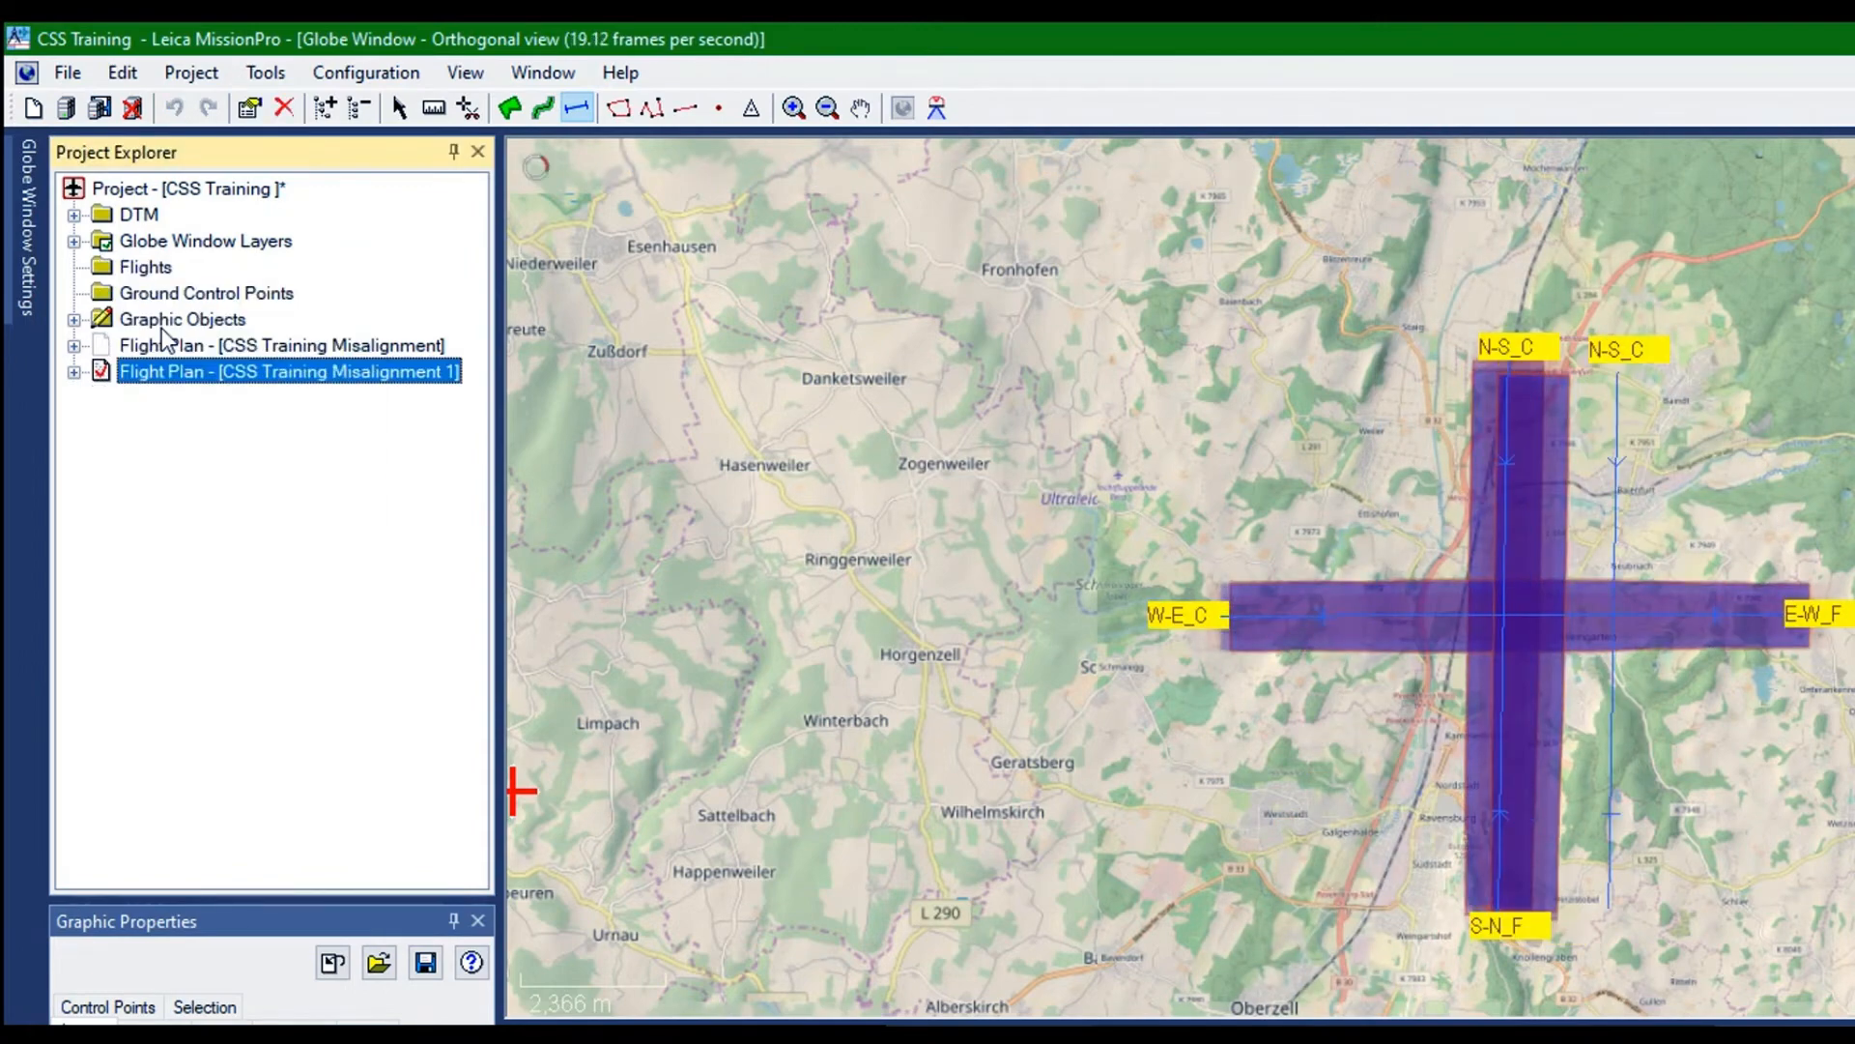
Rename the eastern parallel N-S_C flight line in flight plan CSS Training Misalignment 1 as N-S_C_2
{"action": "left_click", "coordinate": [73, 371]}
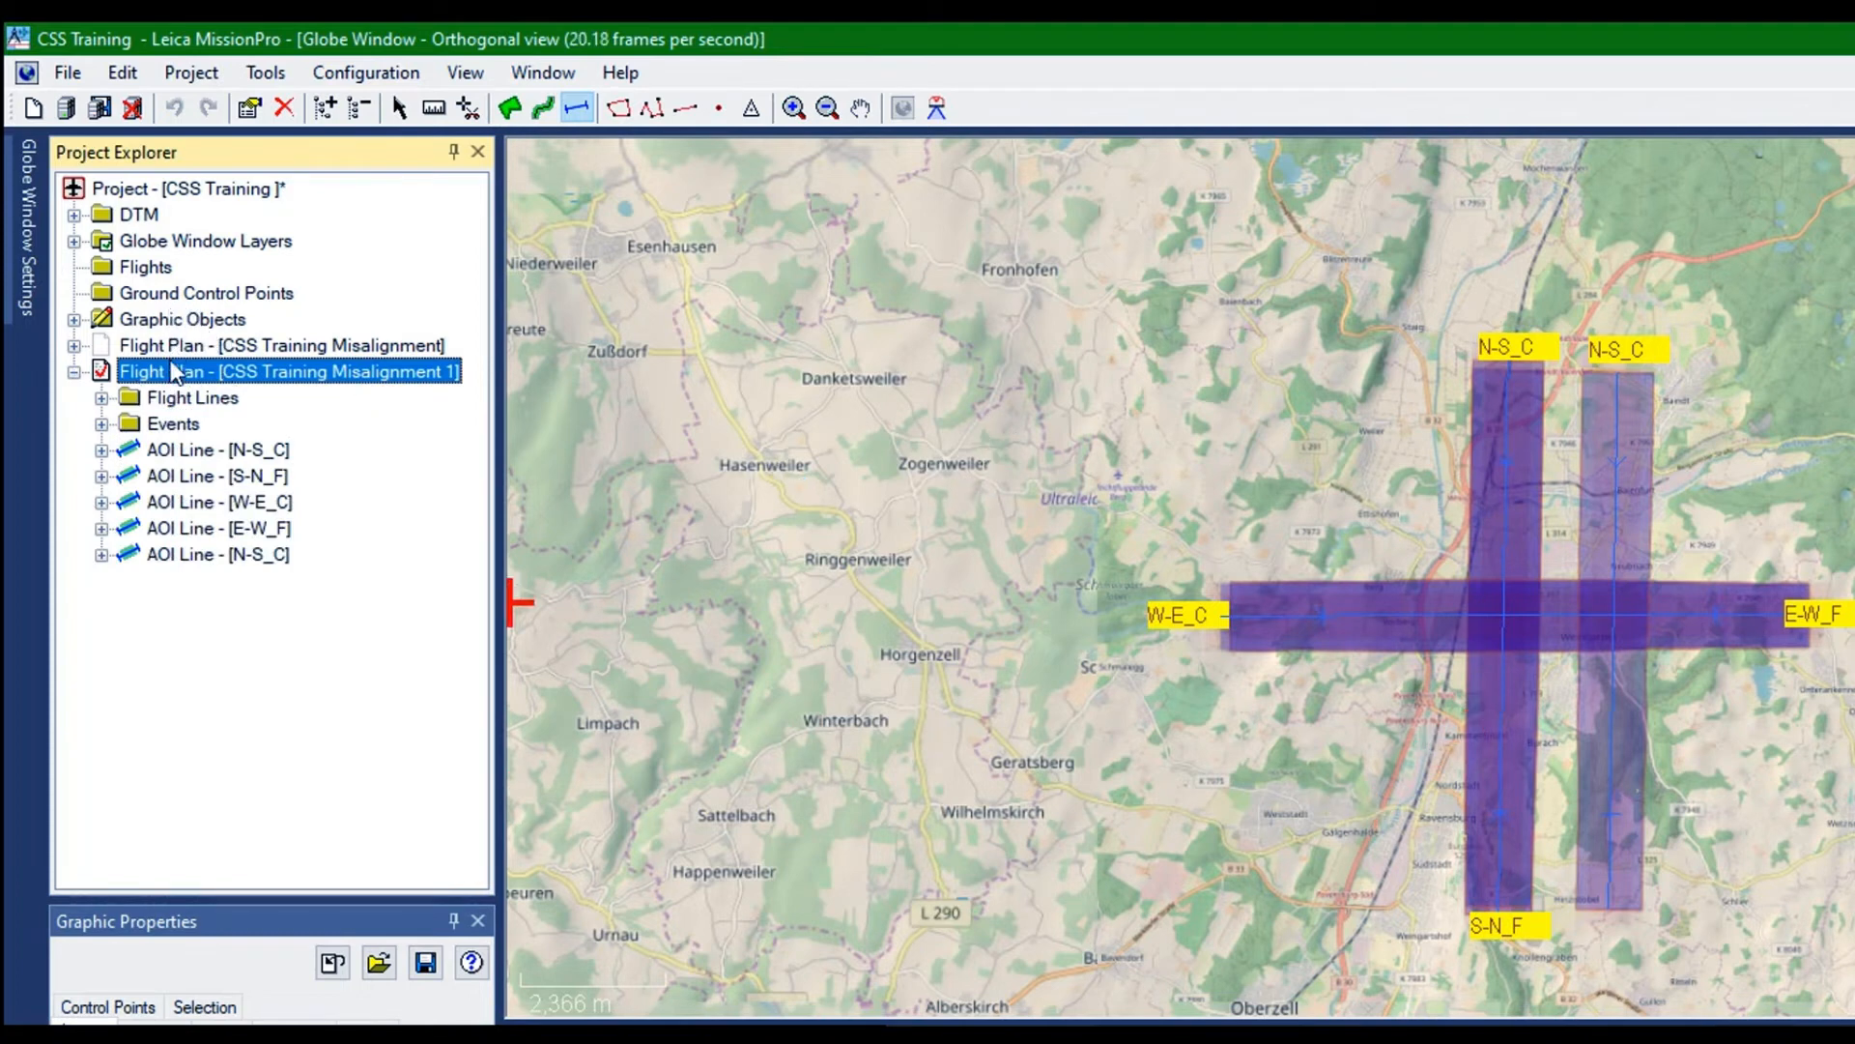
{"action": "key", "text": "End"}
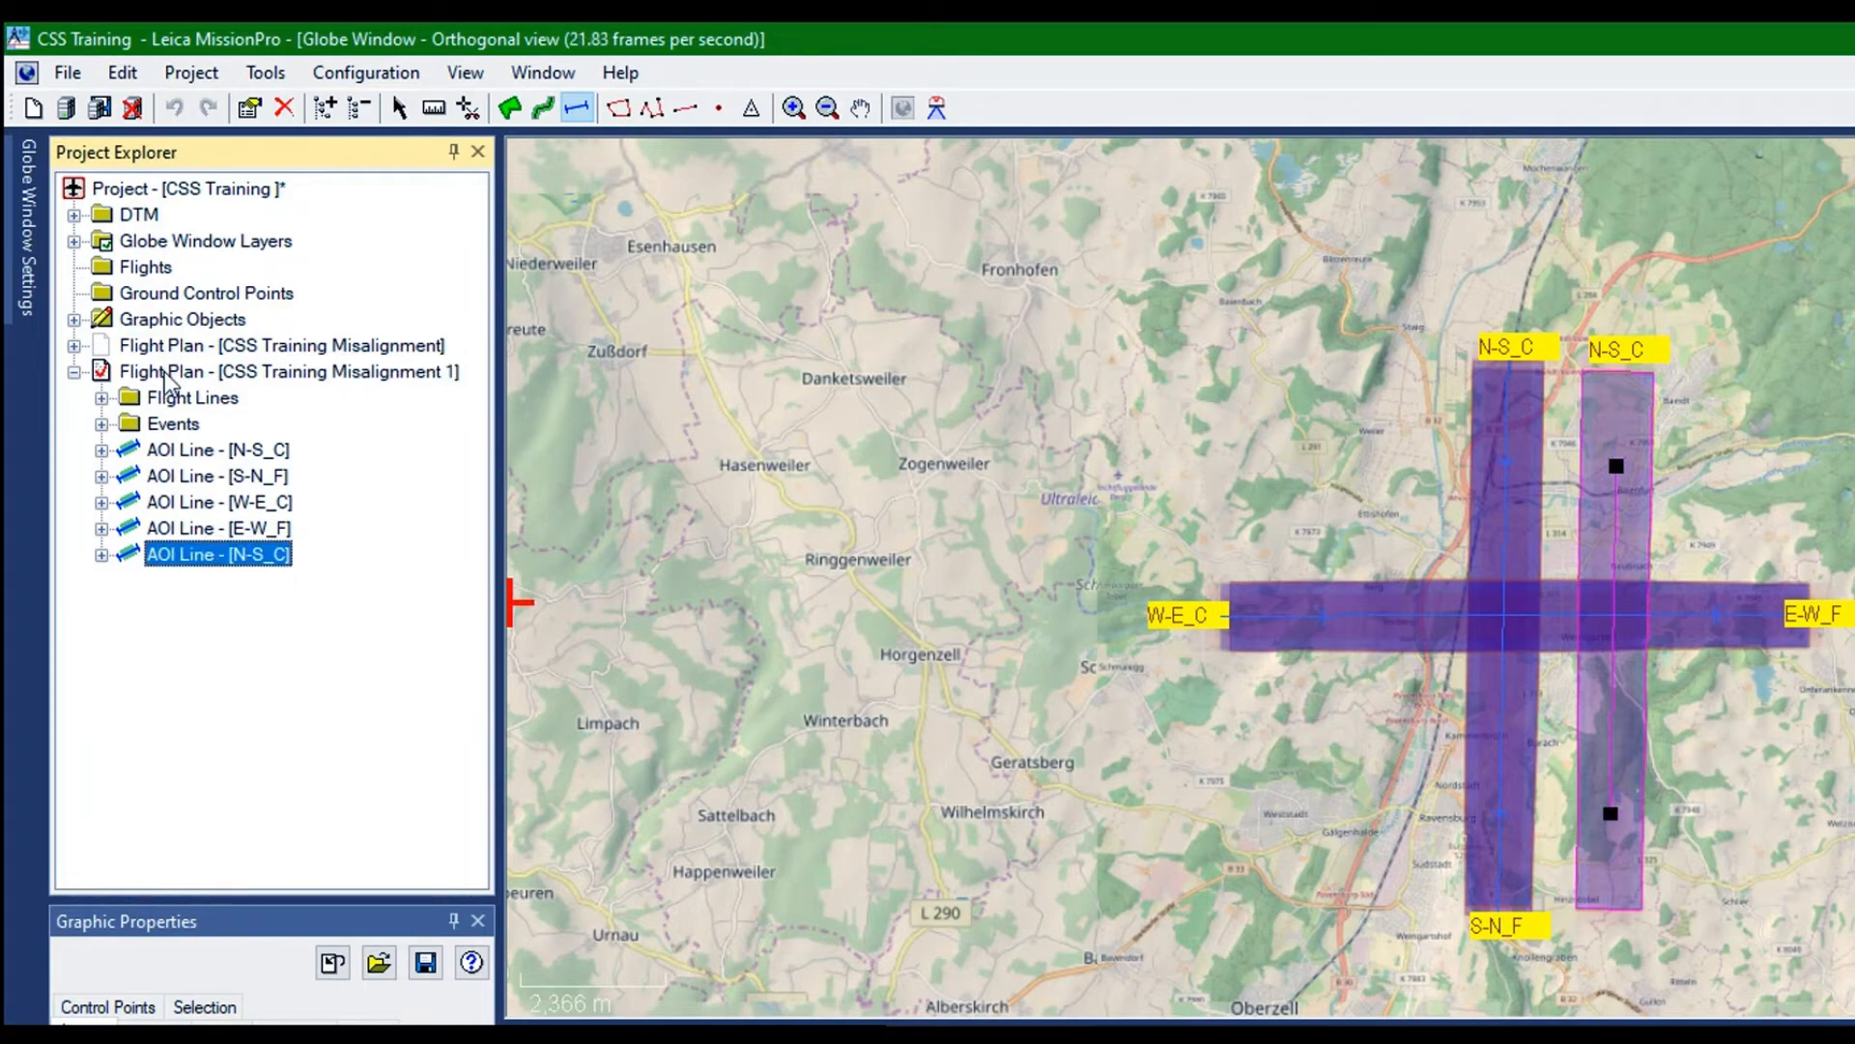
{"action": "right_click", "coordinate": [164, 376]}
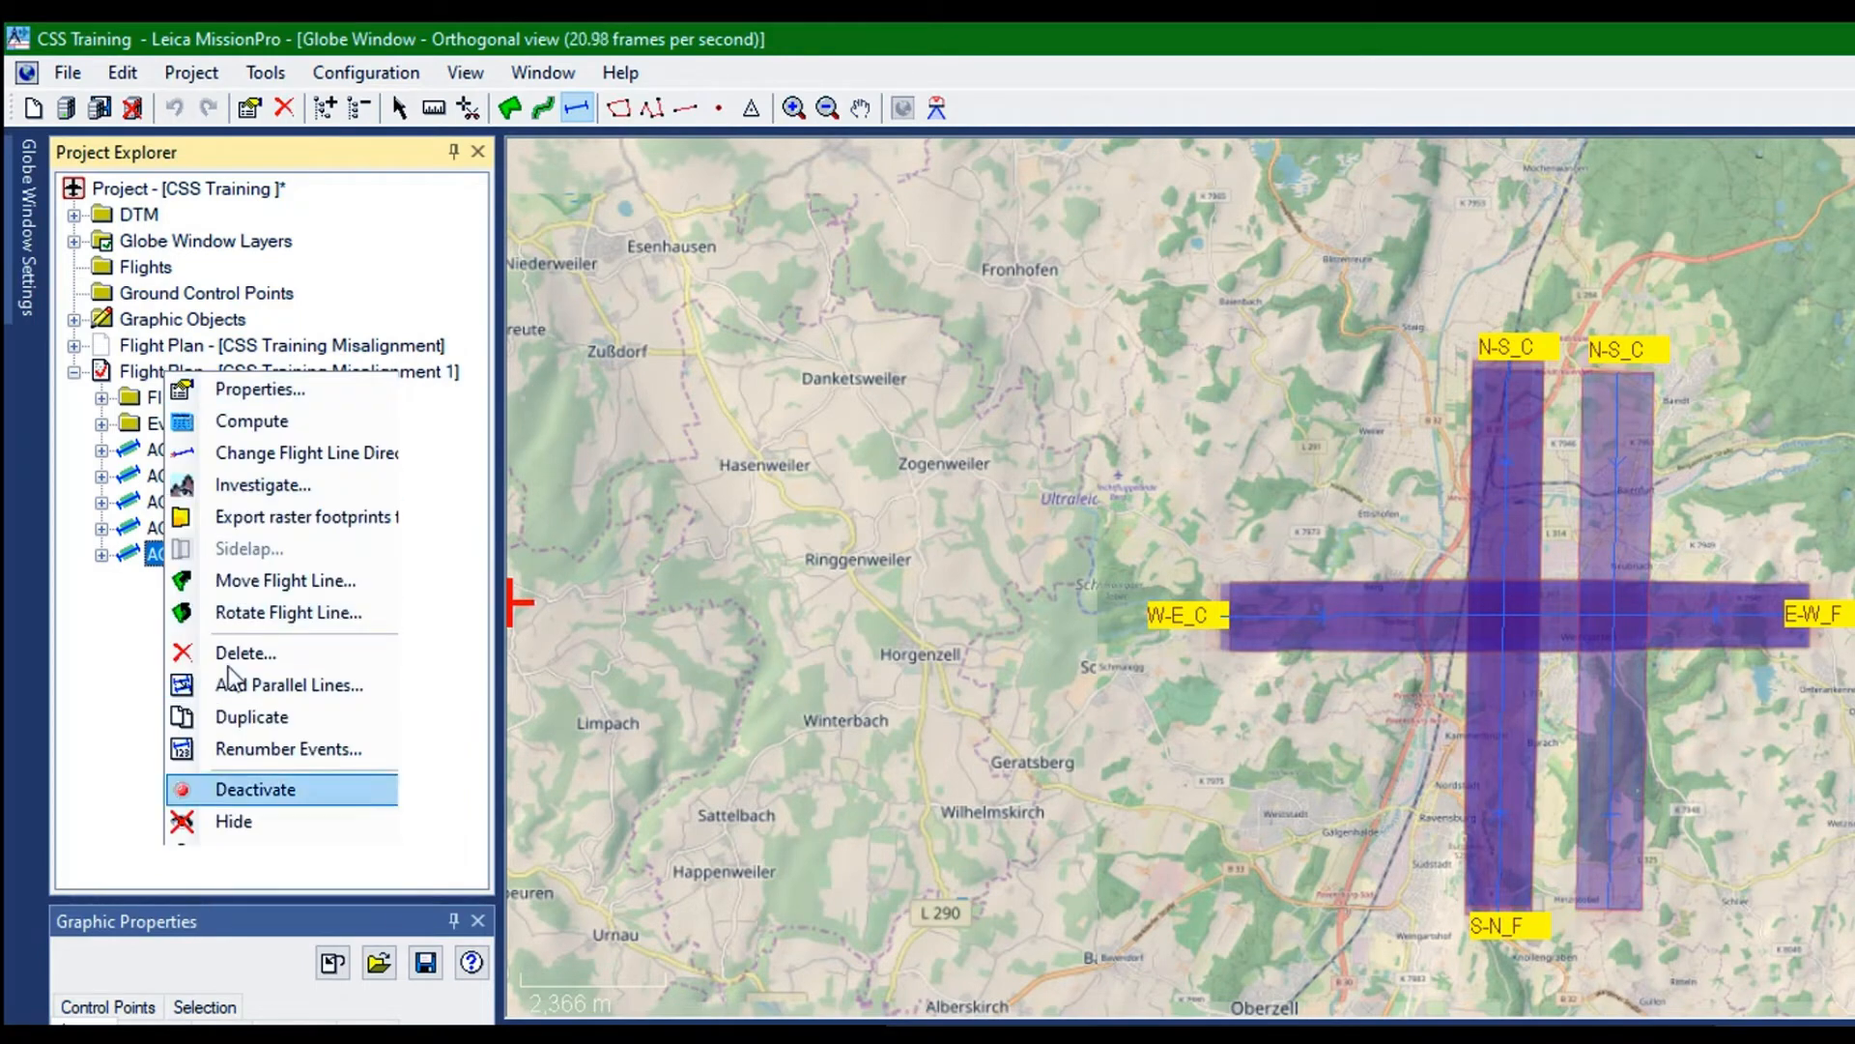
{"action": "left_click", "coordinate": [209, 389]}
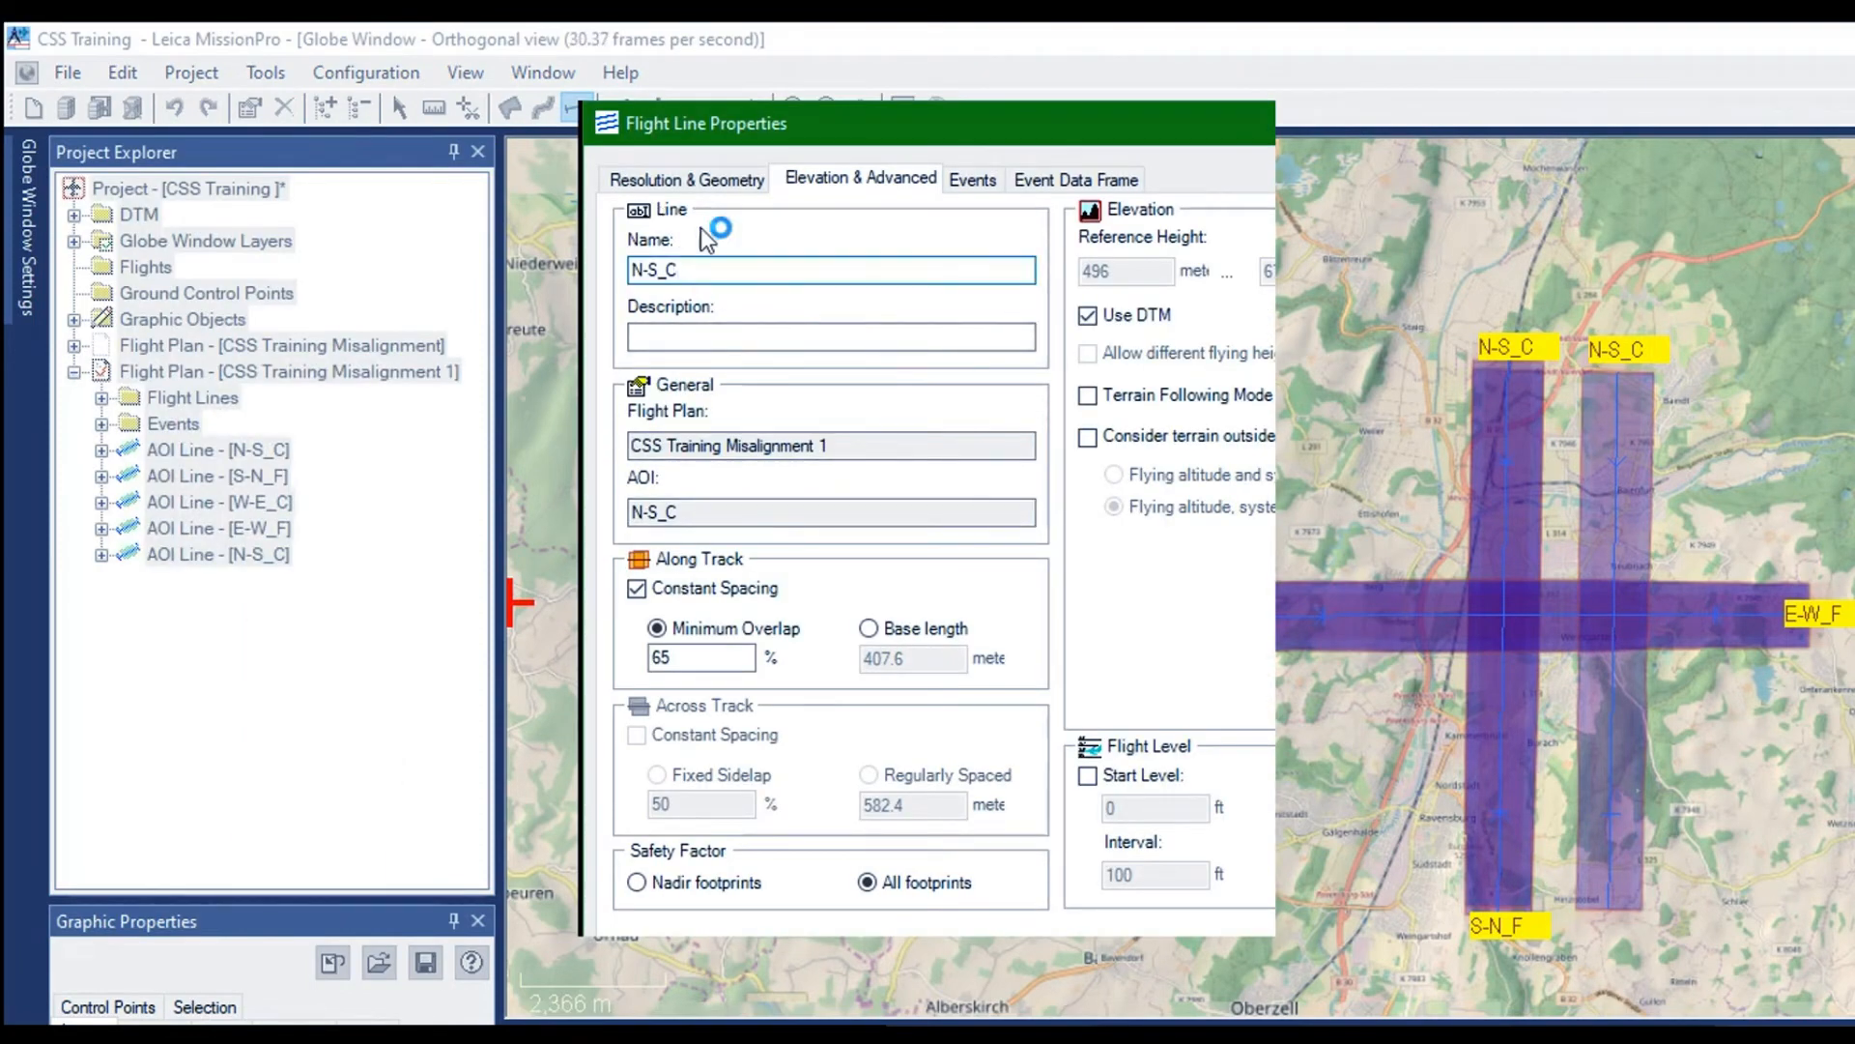
{"action": "type", "text": "_2"}
{"action": "key", "text": "Return"}
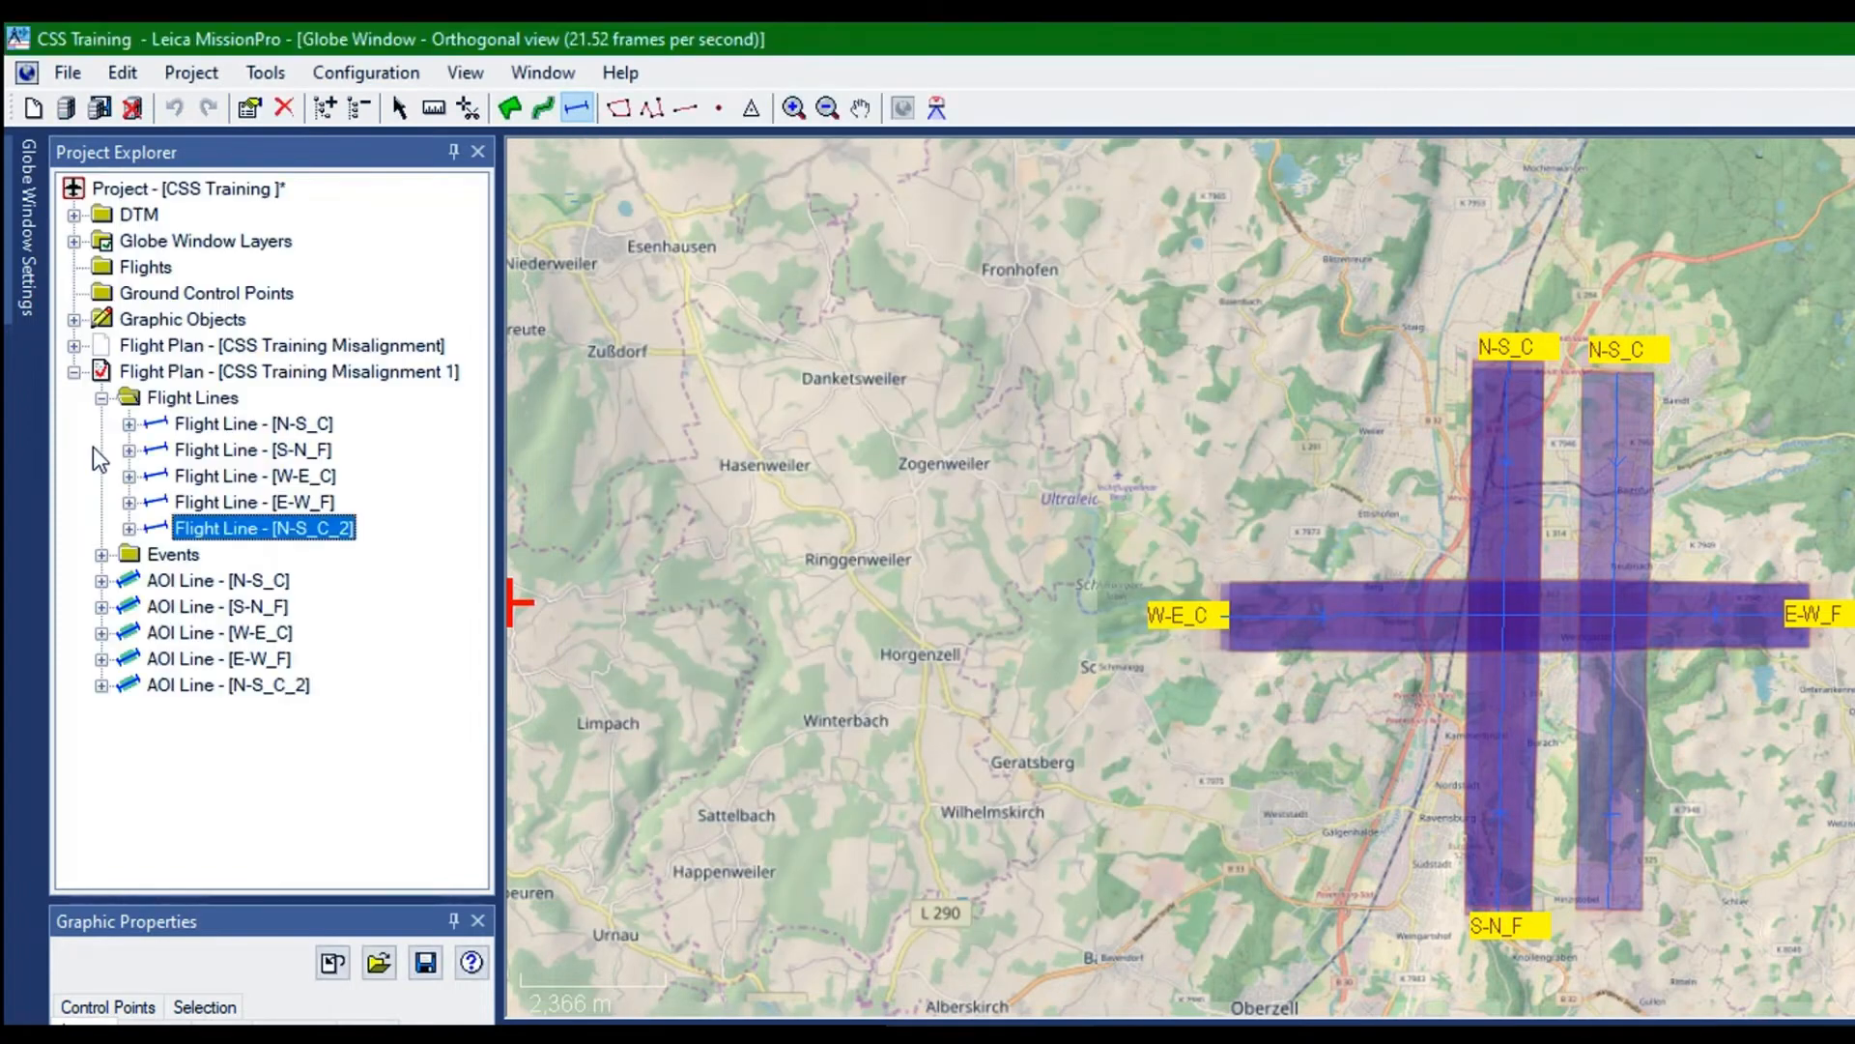
Rename the original western N-S_C flight line as N-S_C_1
{"action": "right_click", "coordinate": [163, 389]}
{"action": "left_click", "coordinate": [223, 401]}
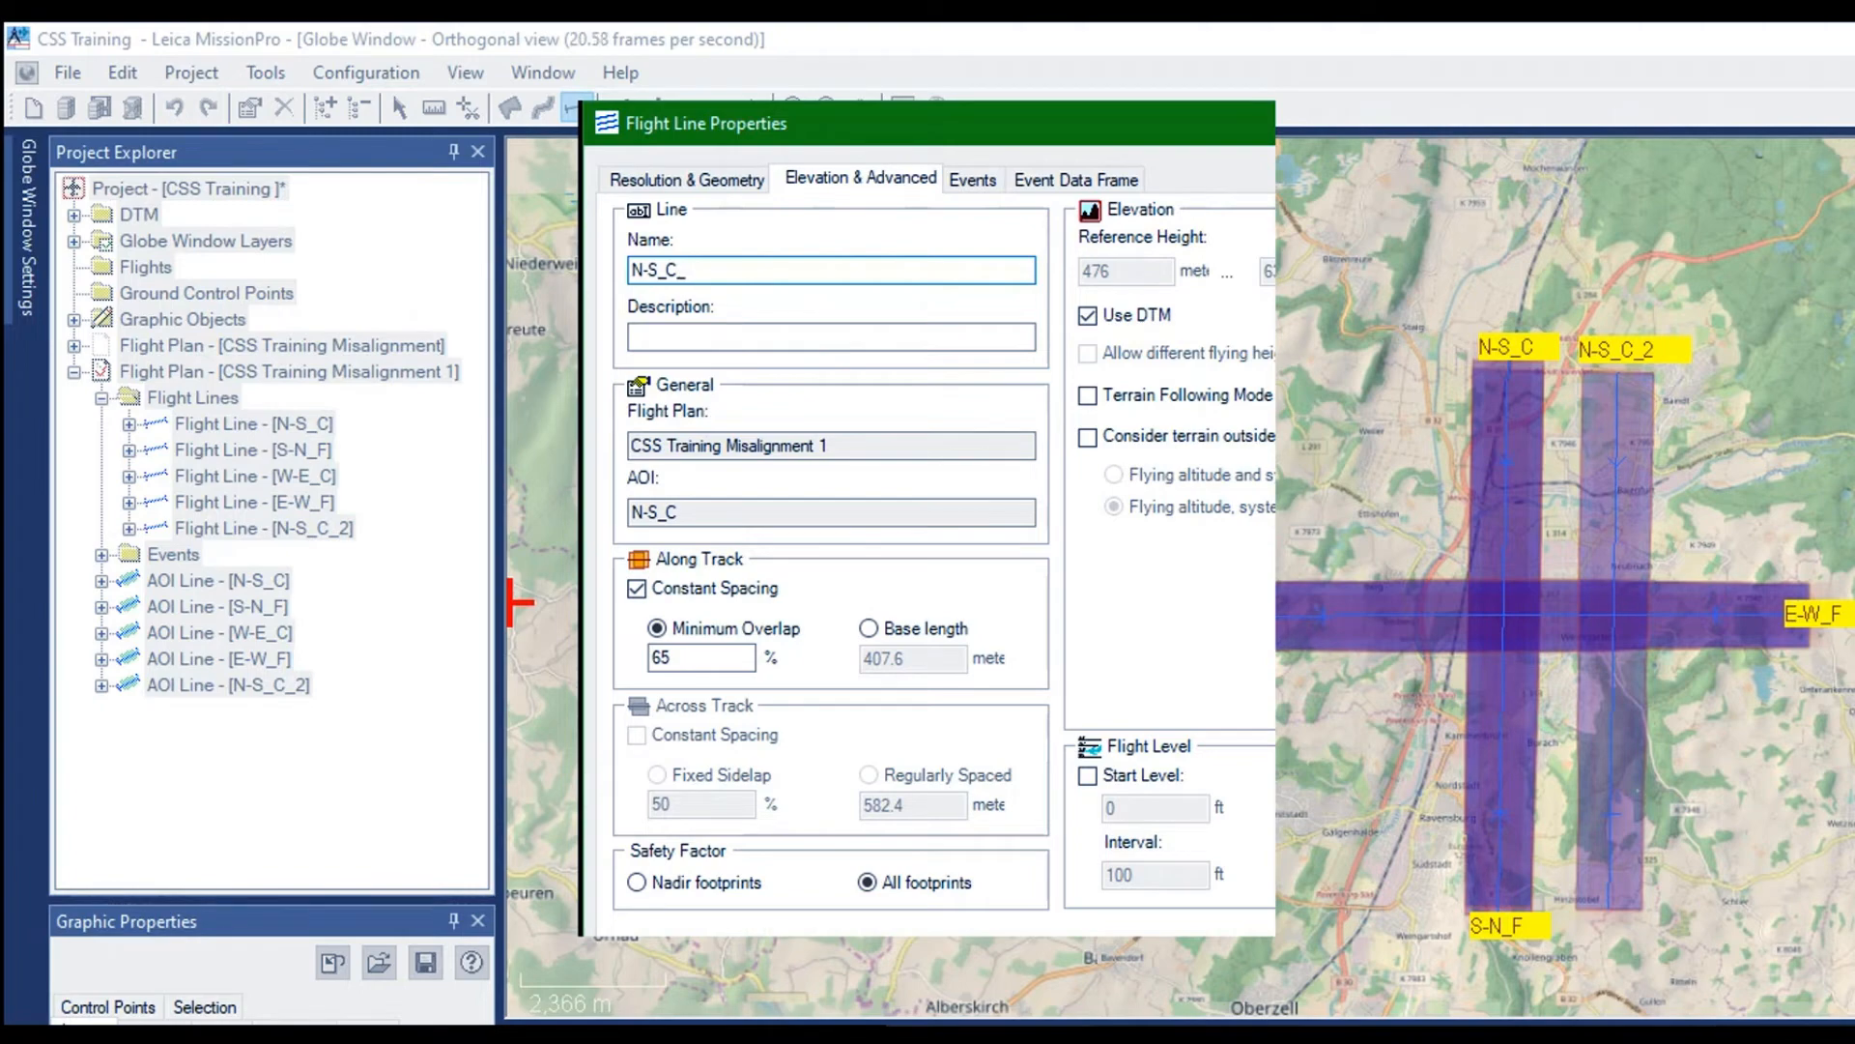
{"action": "type", "text": "2"}
{"action": "key", "text": "Return"}
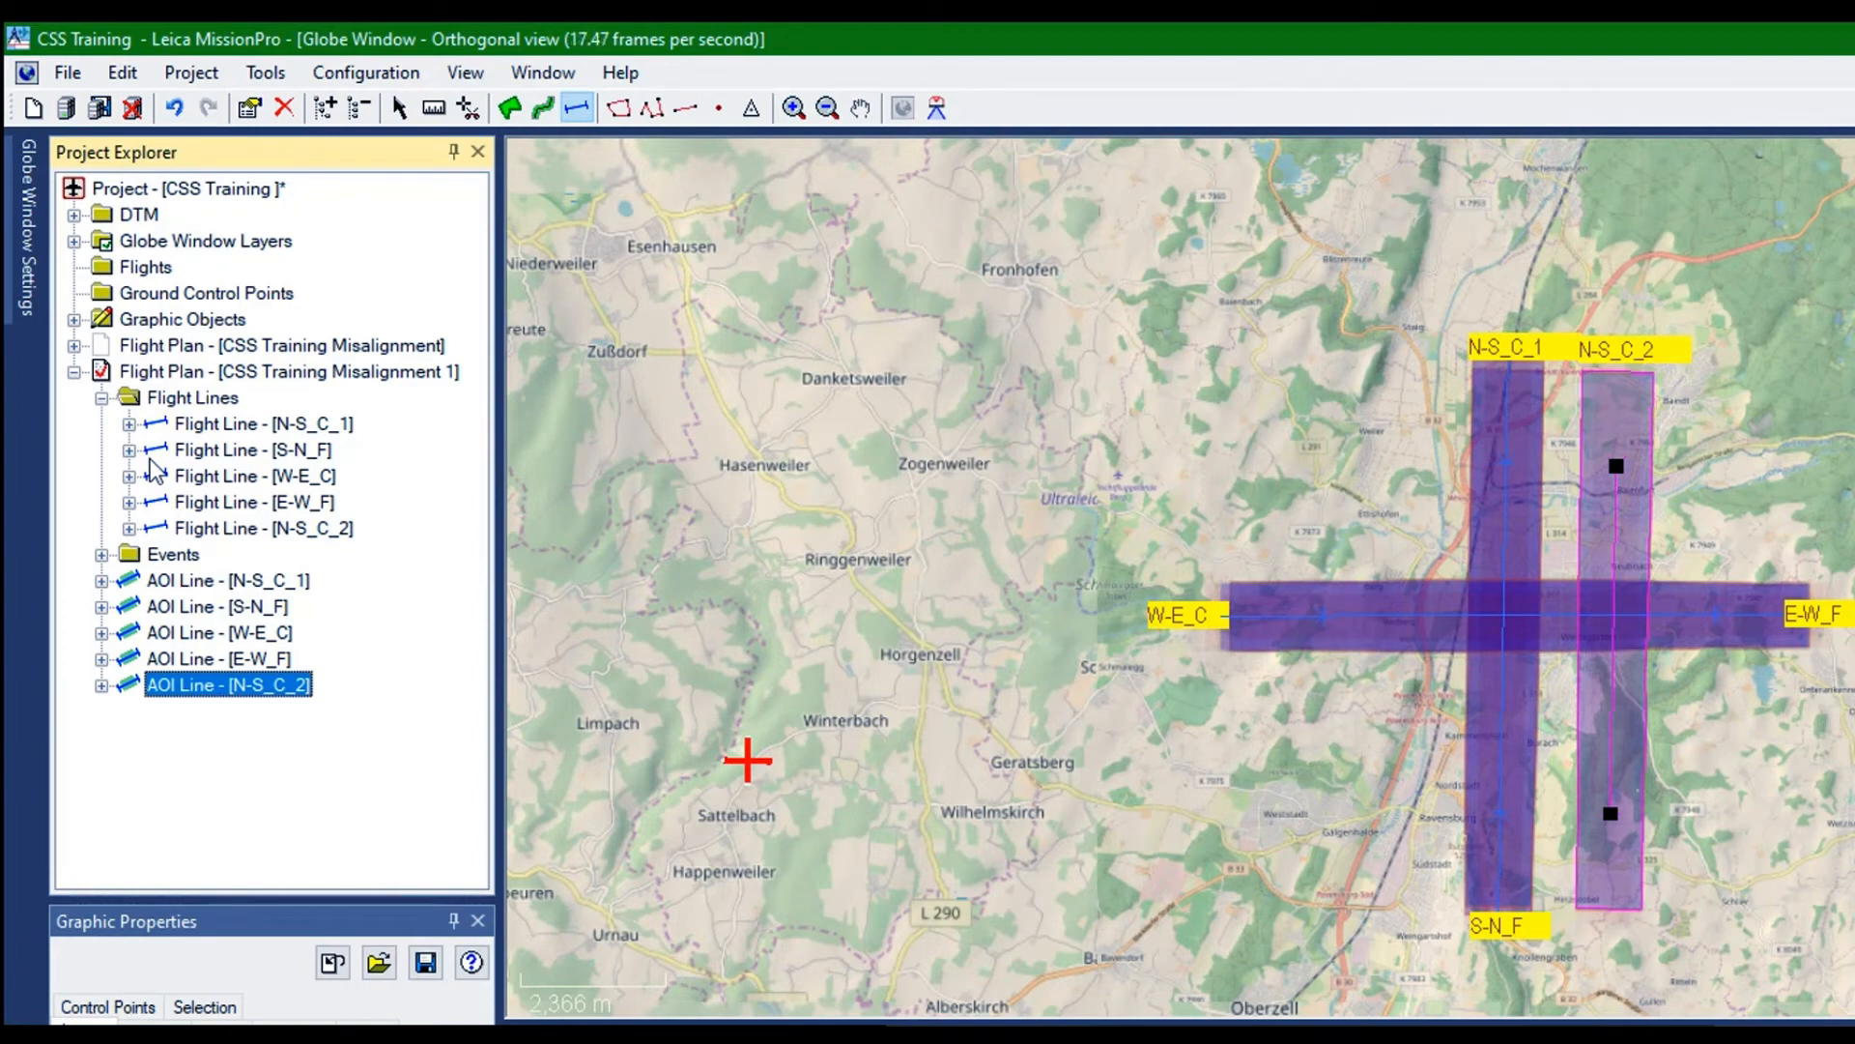
Rename the eastern parallel flight line N-S_C_2 as N-S_C_3
{"action": "right_click", "coordinate": [152, 461]}
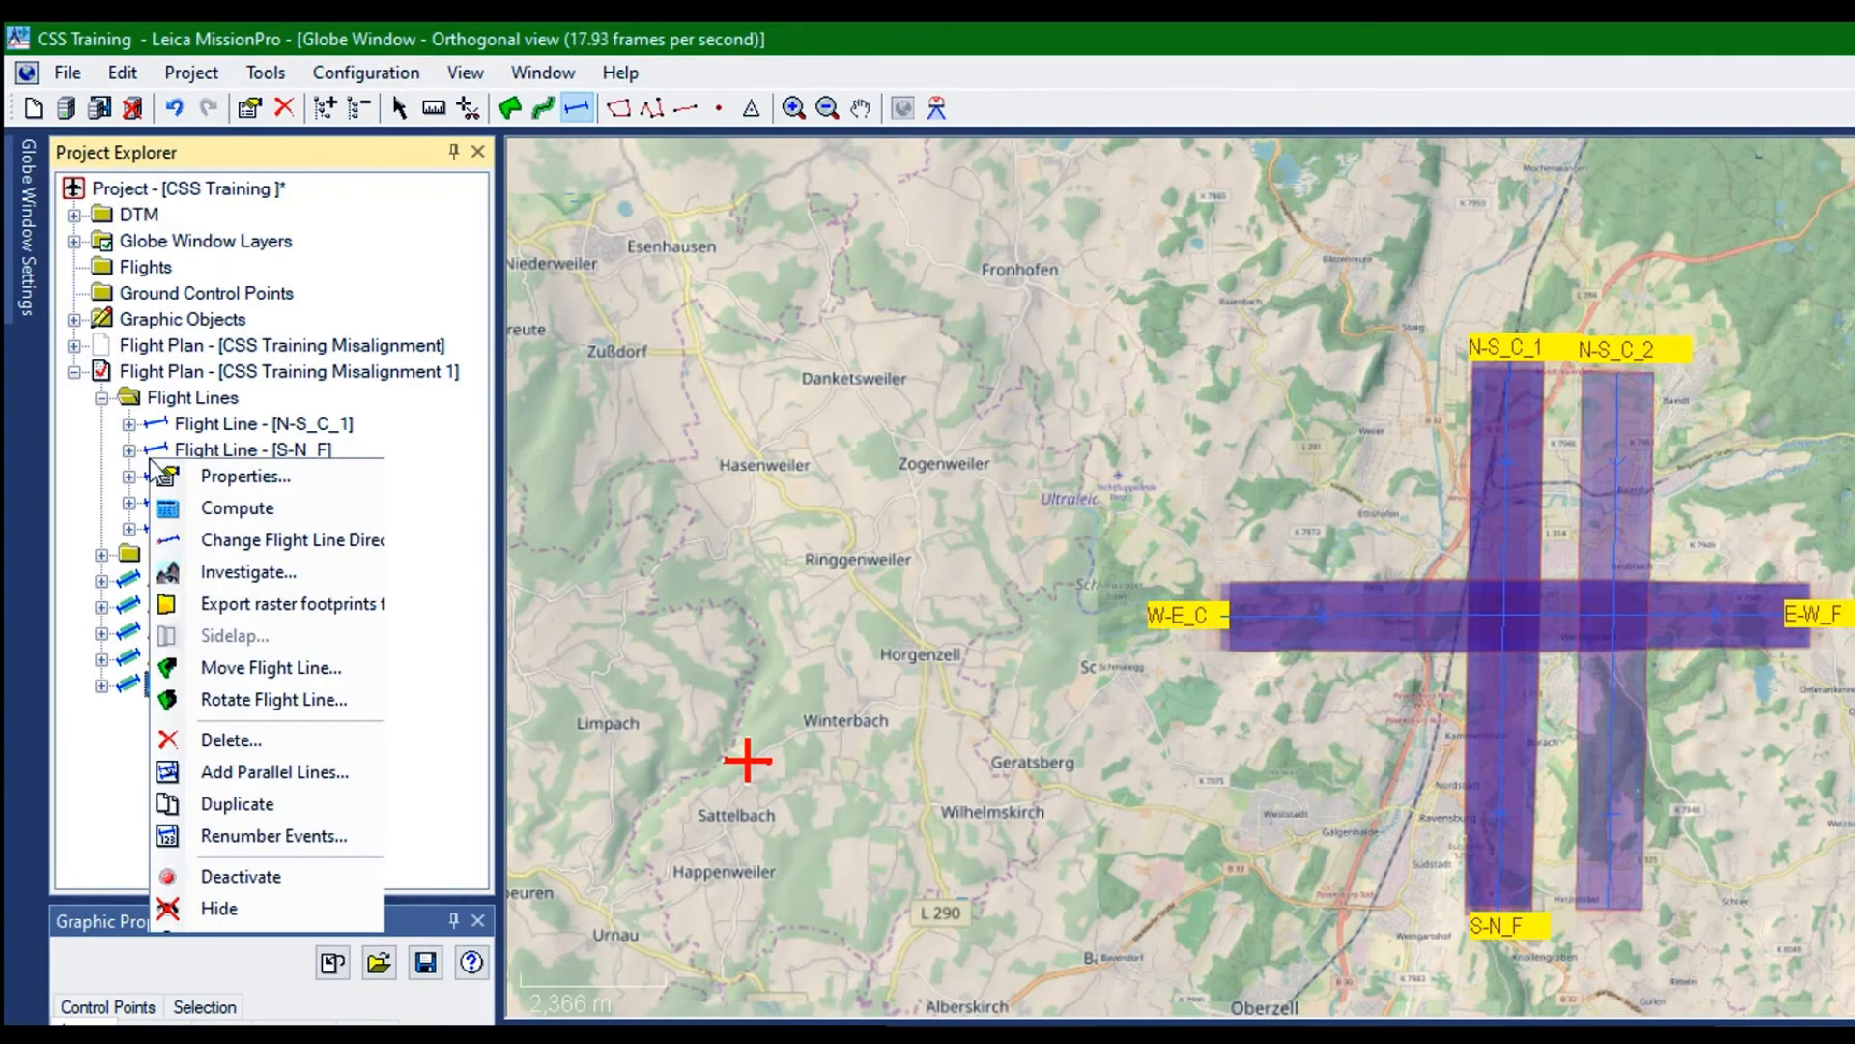
{"action": "left_click", "coordinate": [222, 473]}
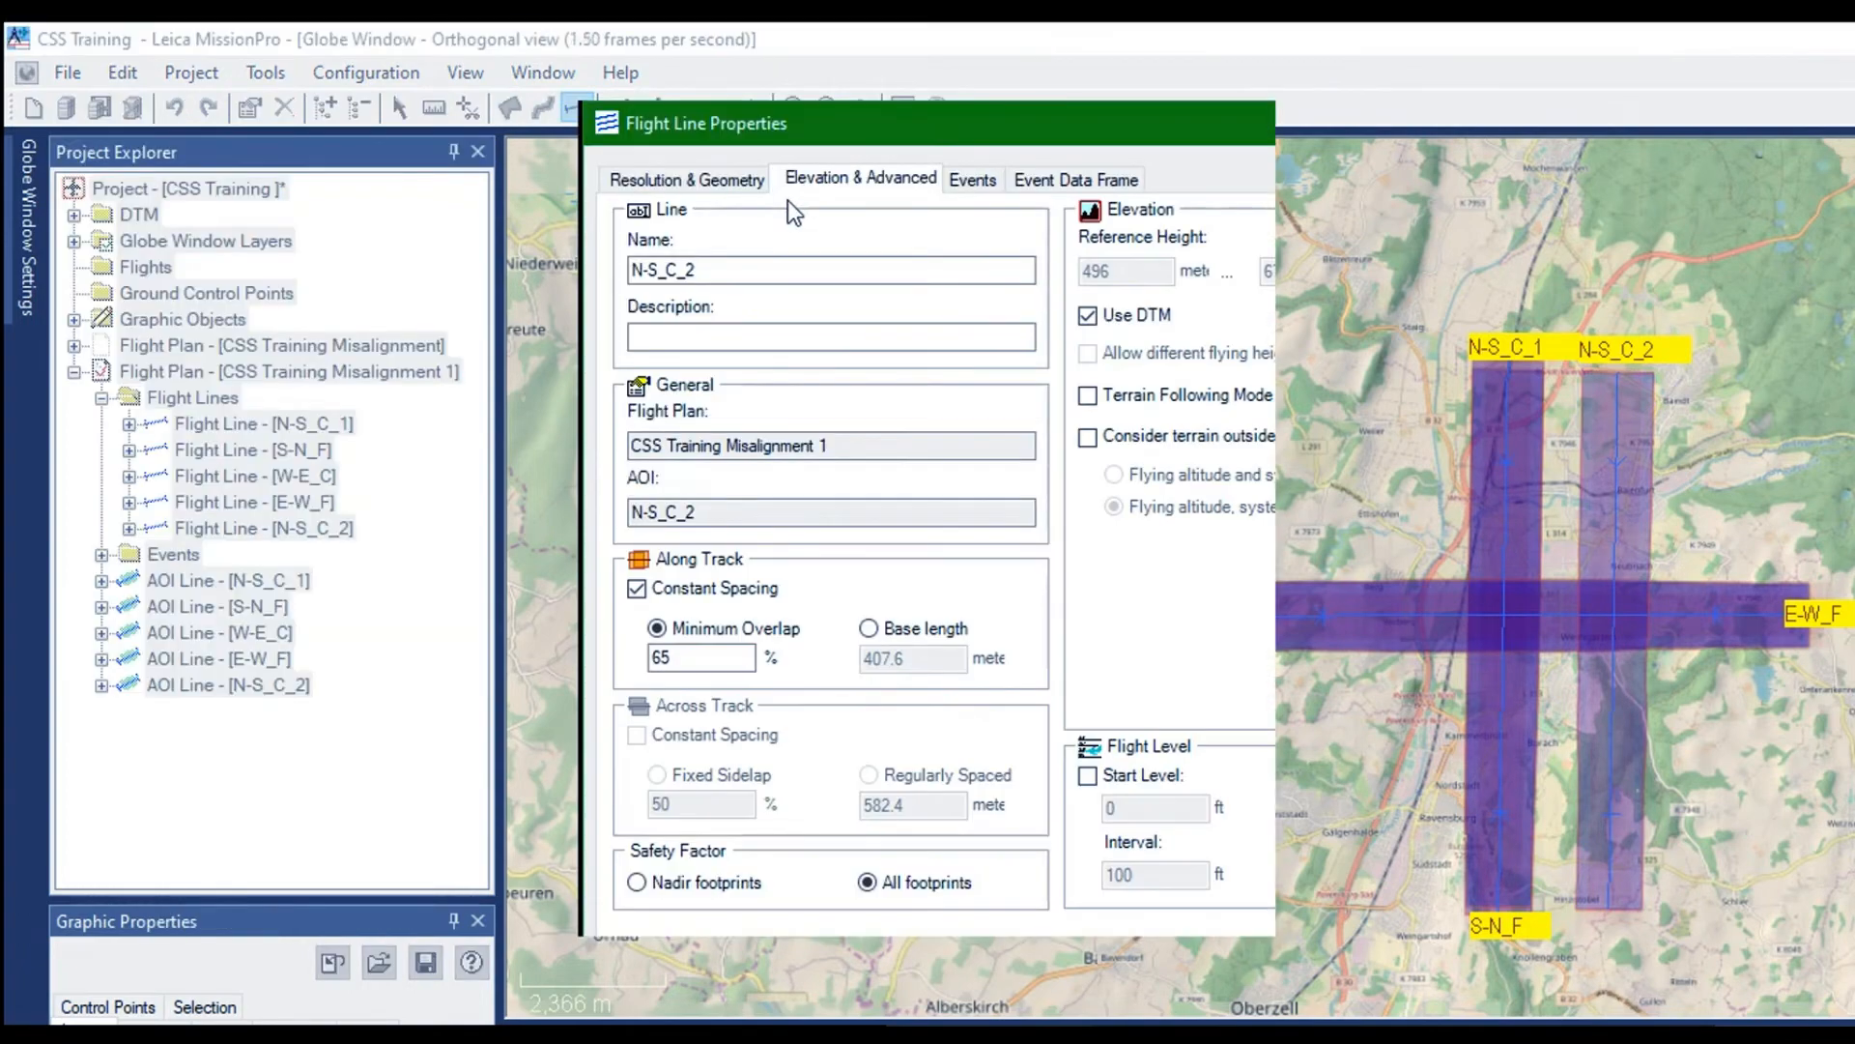
{"action": "left_click", "coordinate": [692, 269]}
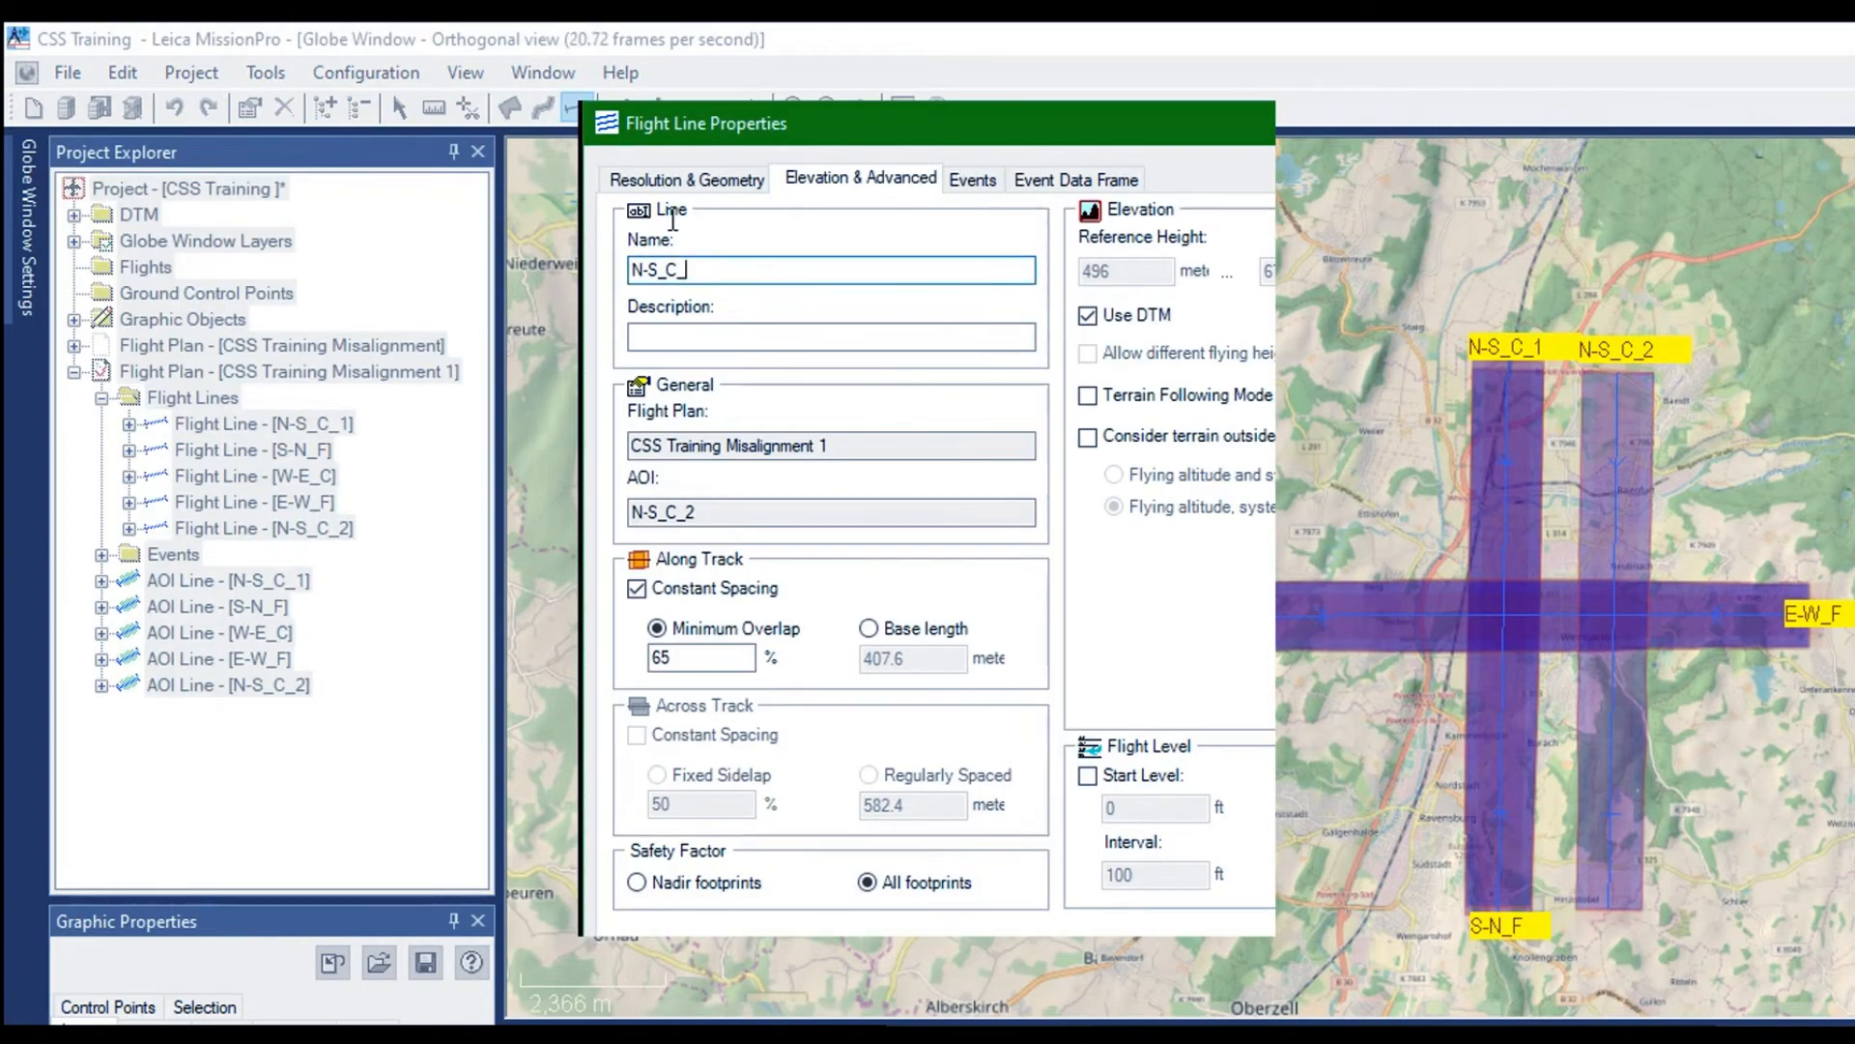
{"action": "key", "text": "BackSpace"}
{"action": "type", "text": "3"}
{"action": "key", "text": "Return"}
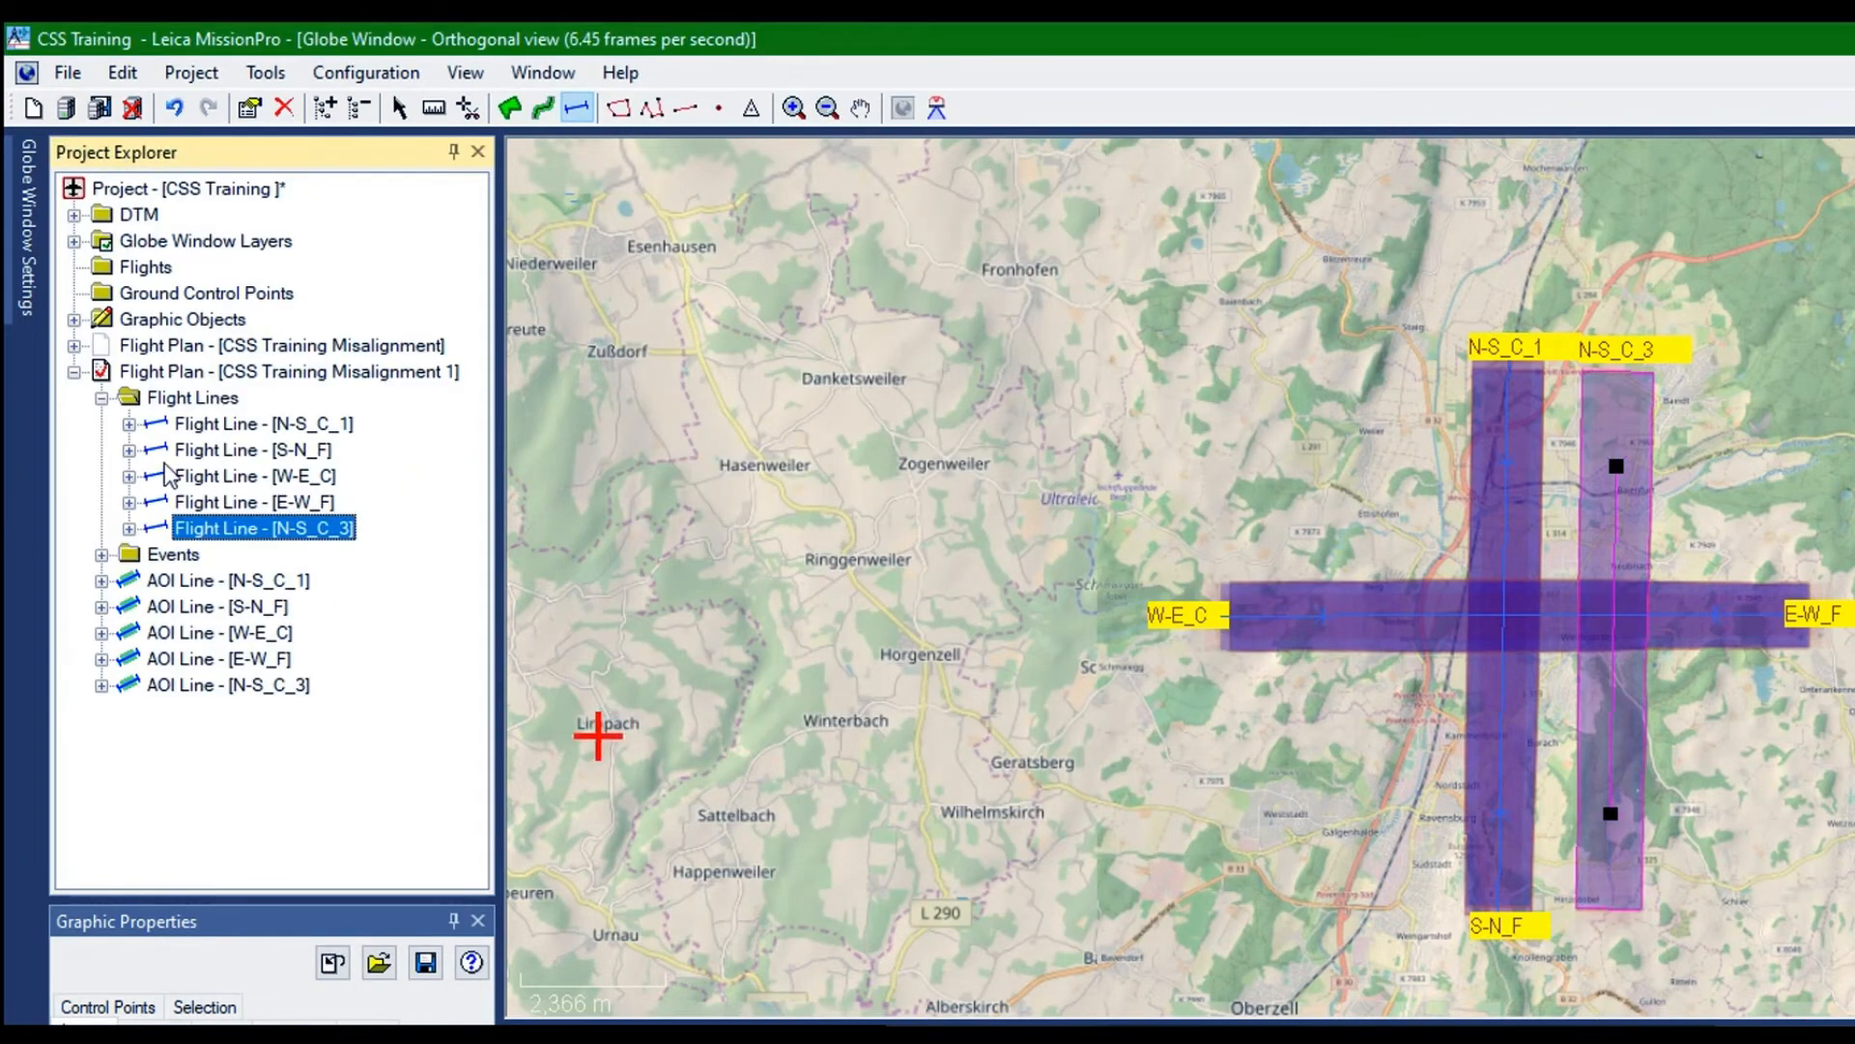
Duplicate flight line N-S_C_3 and reverse the flight direction of the copy
{"action": "right_click", "coordinate": [161, 465]}
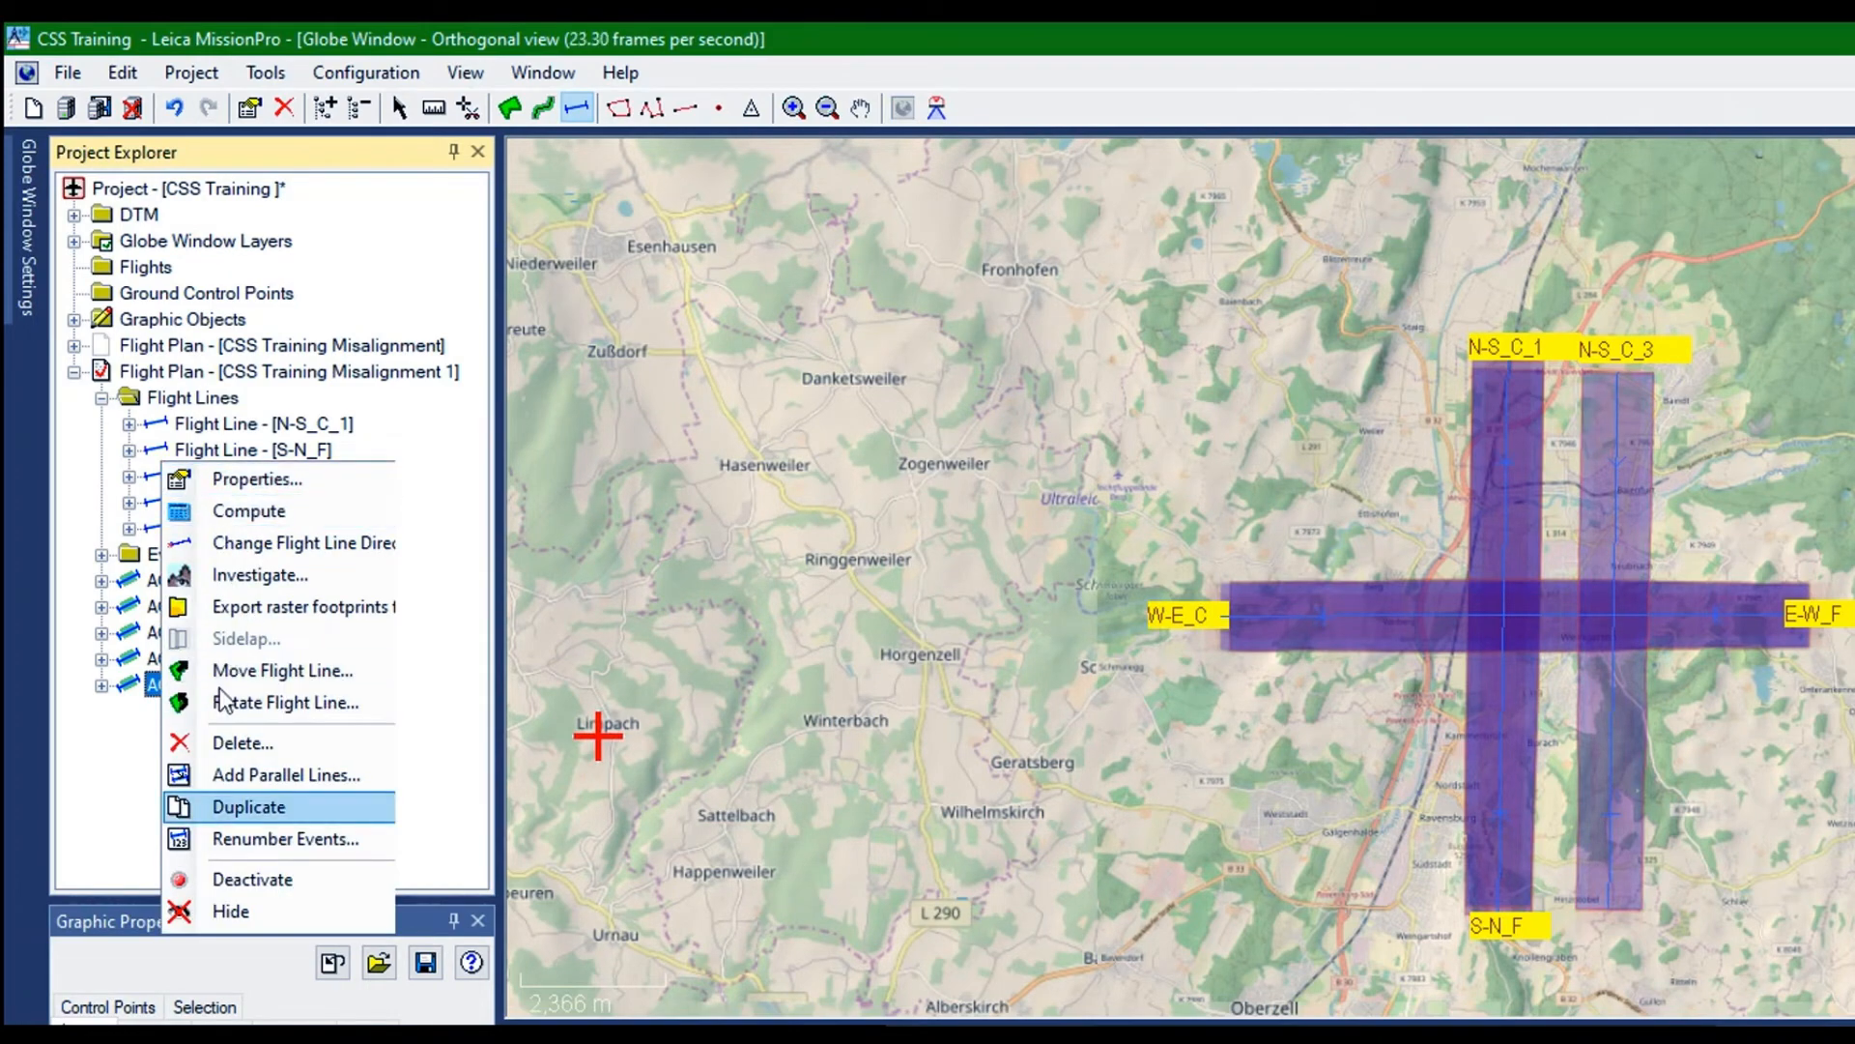
{"action": "key", "text": "Return"}
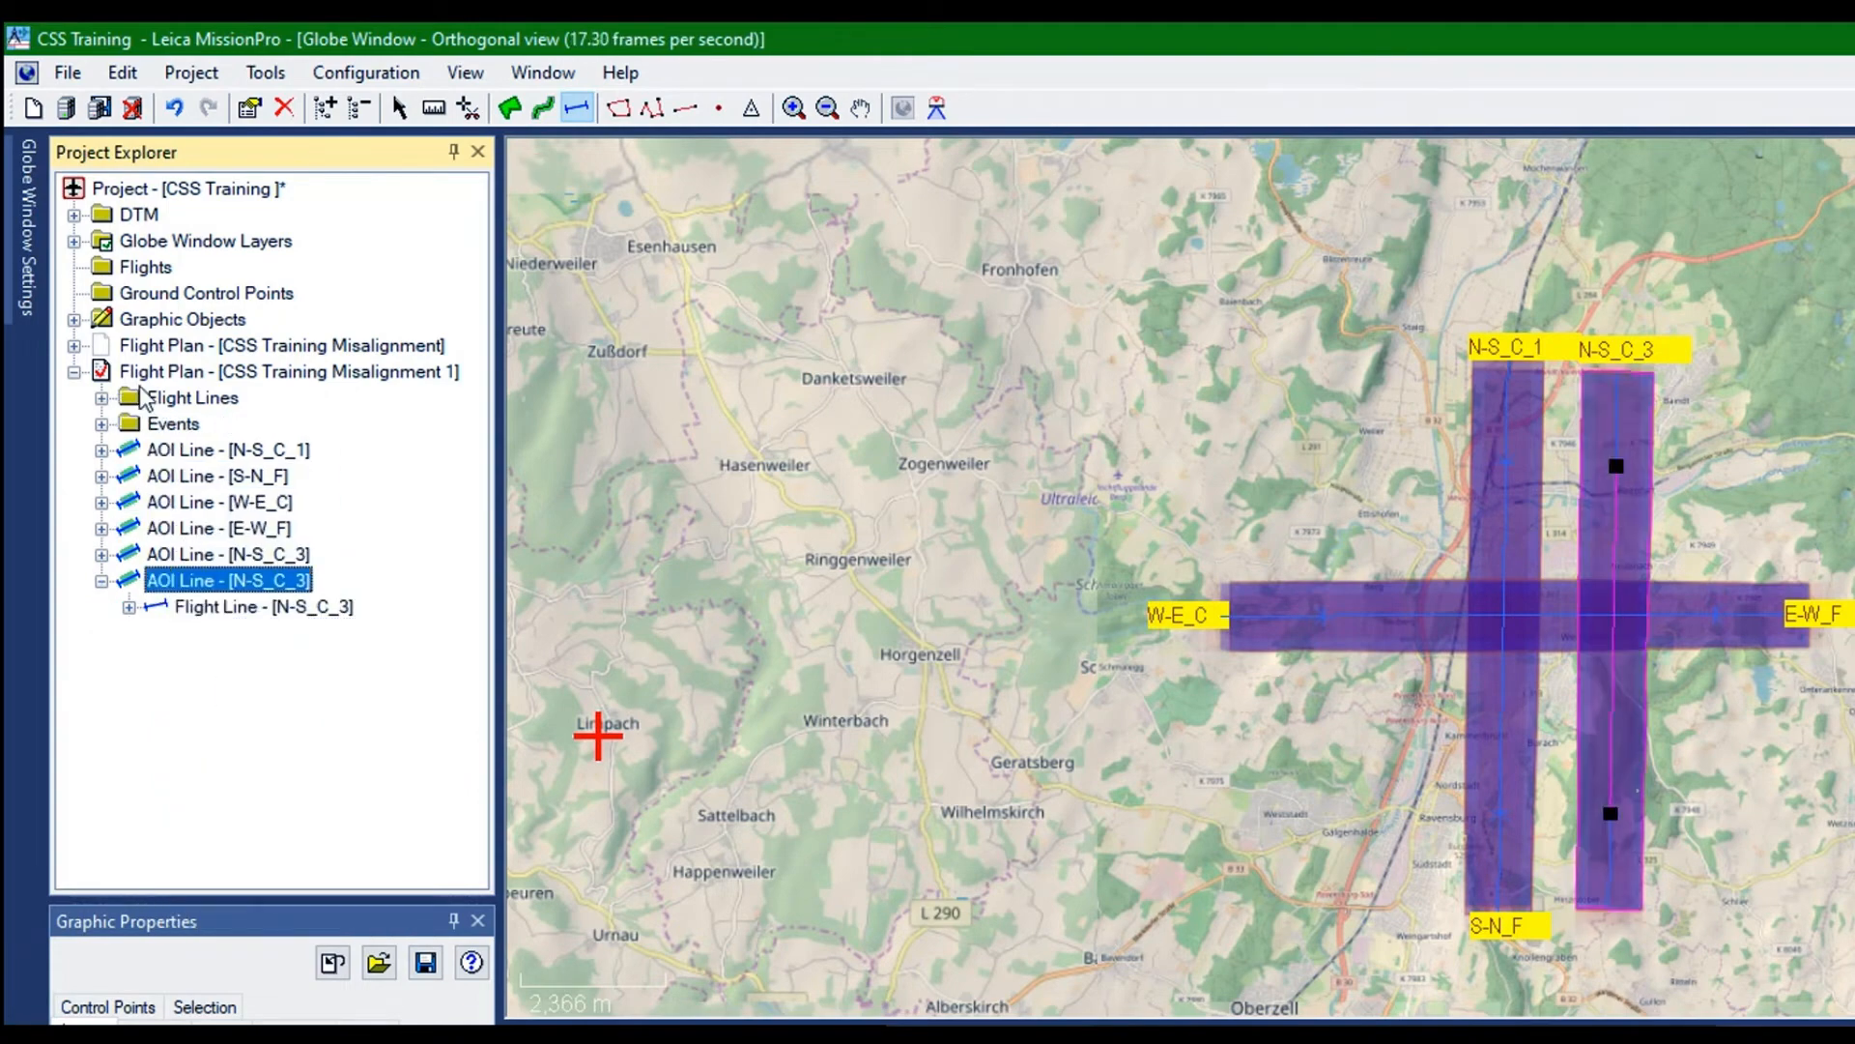
{"action": "right_click", "coordinate": [143, 397]}
{"action": "left_click", "coordinate": [184, 446]}
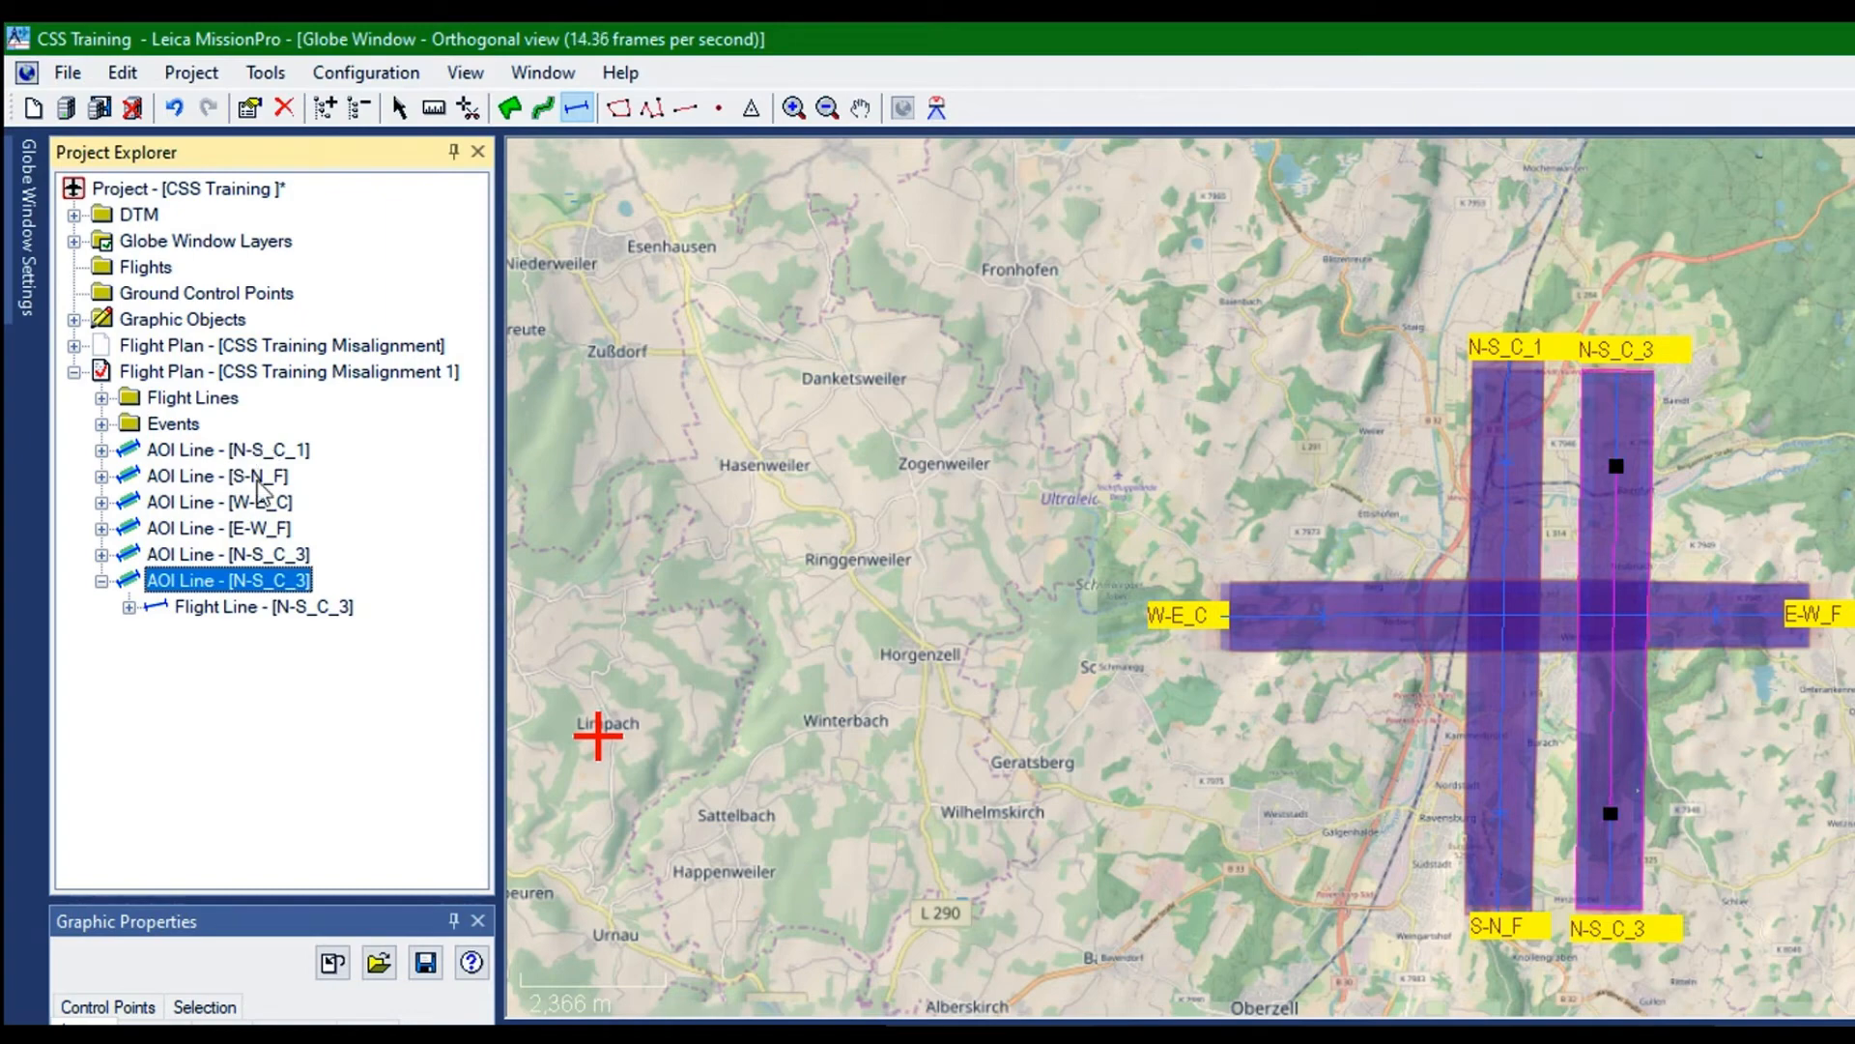
Change the name of the reversed N-S_C_3 copy to N-S_F_4 in its flight line properties
{"action": "right_click", "coordinate": [147, 388]}
{"action": "left_click", "coordinate": [216, 402]}
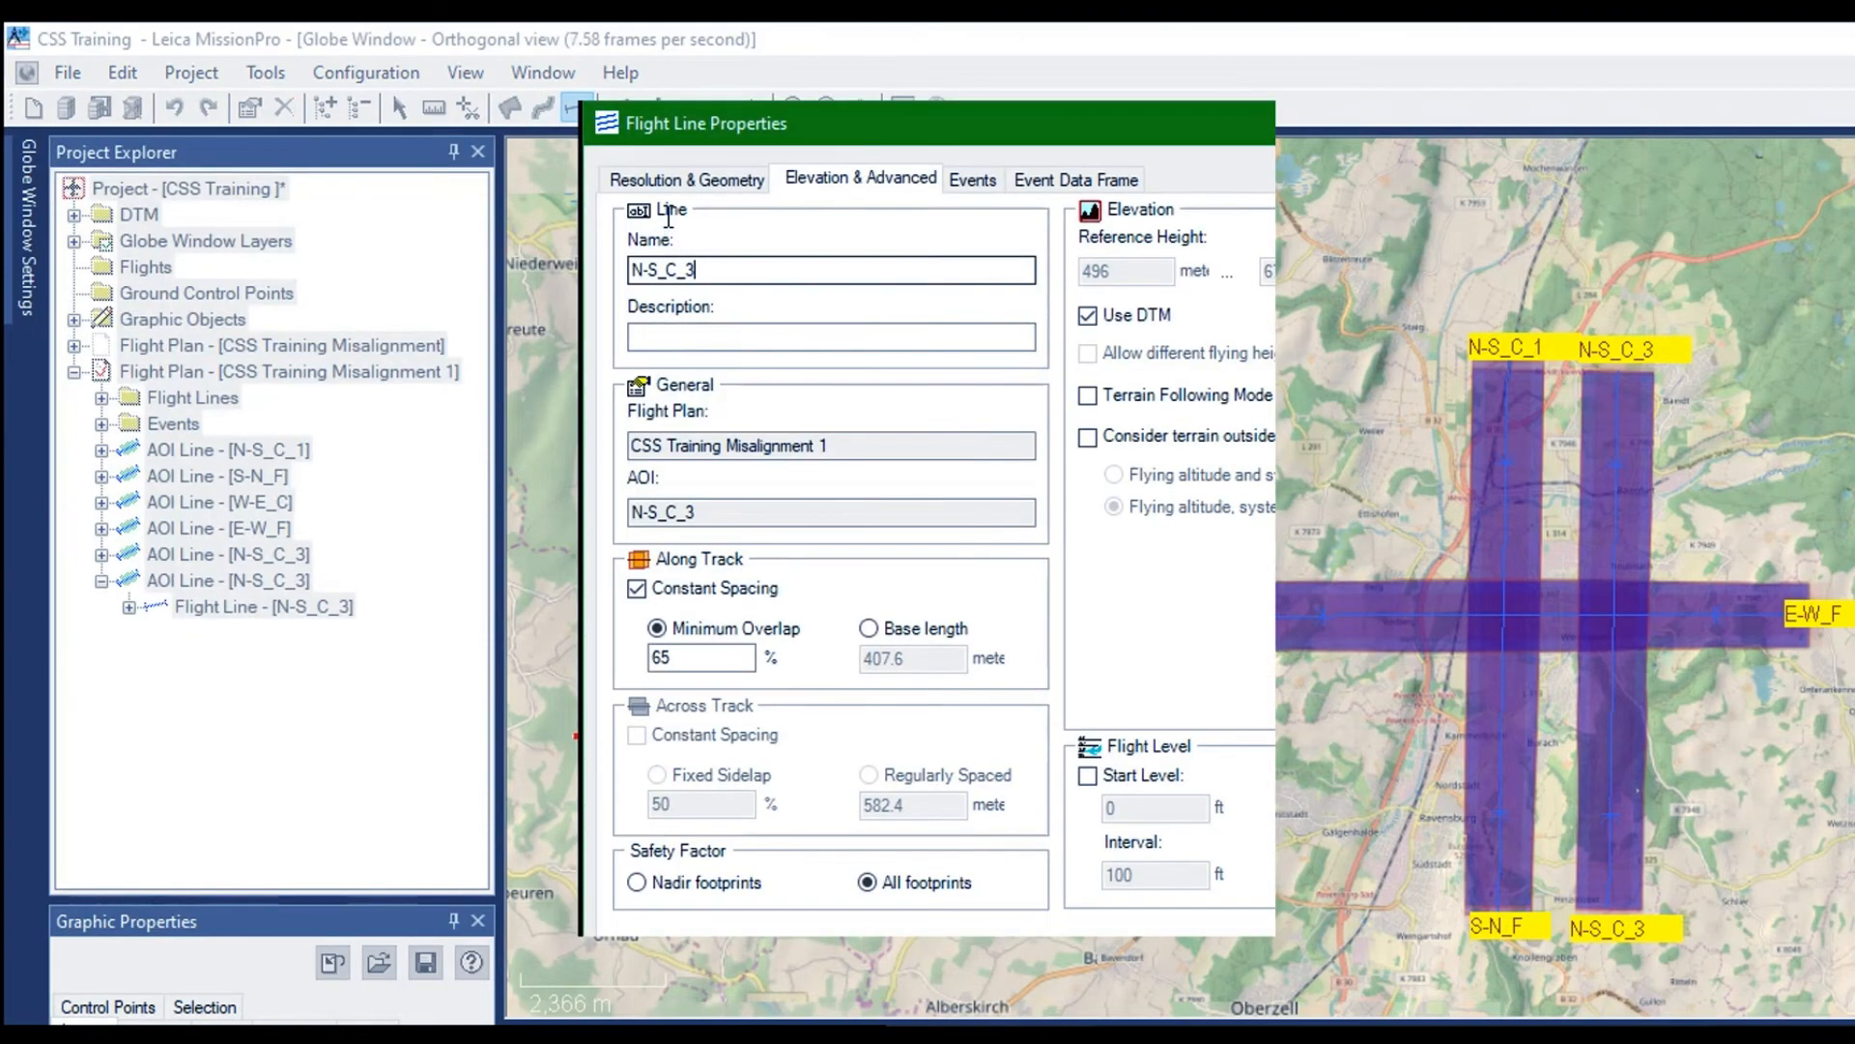
{"action": "key", "text": "BackSpace"}
{"action": "key", "text": "BackSpace"}
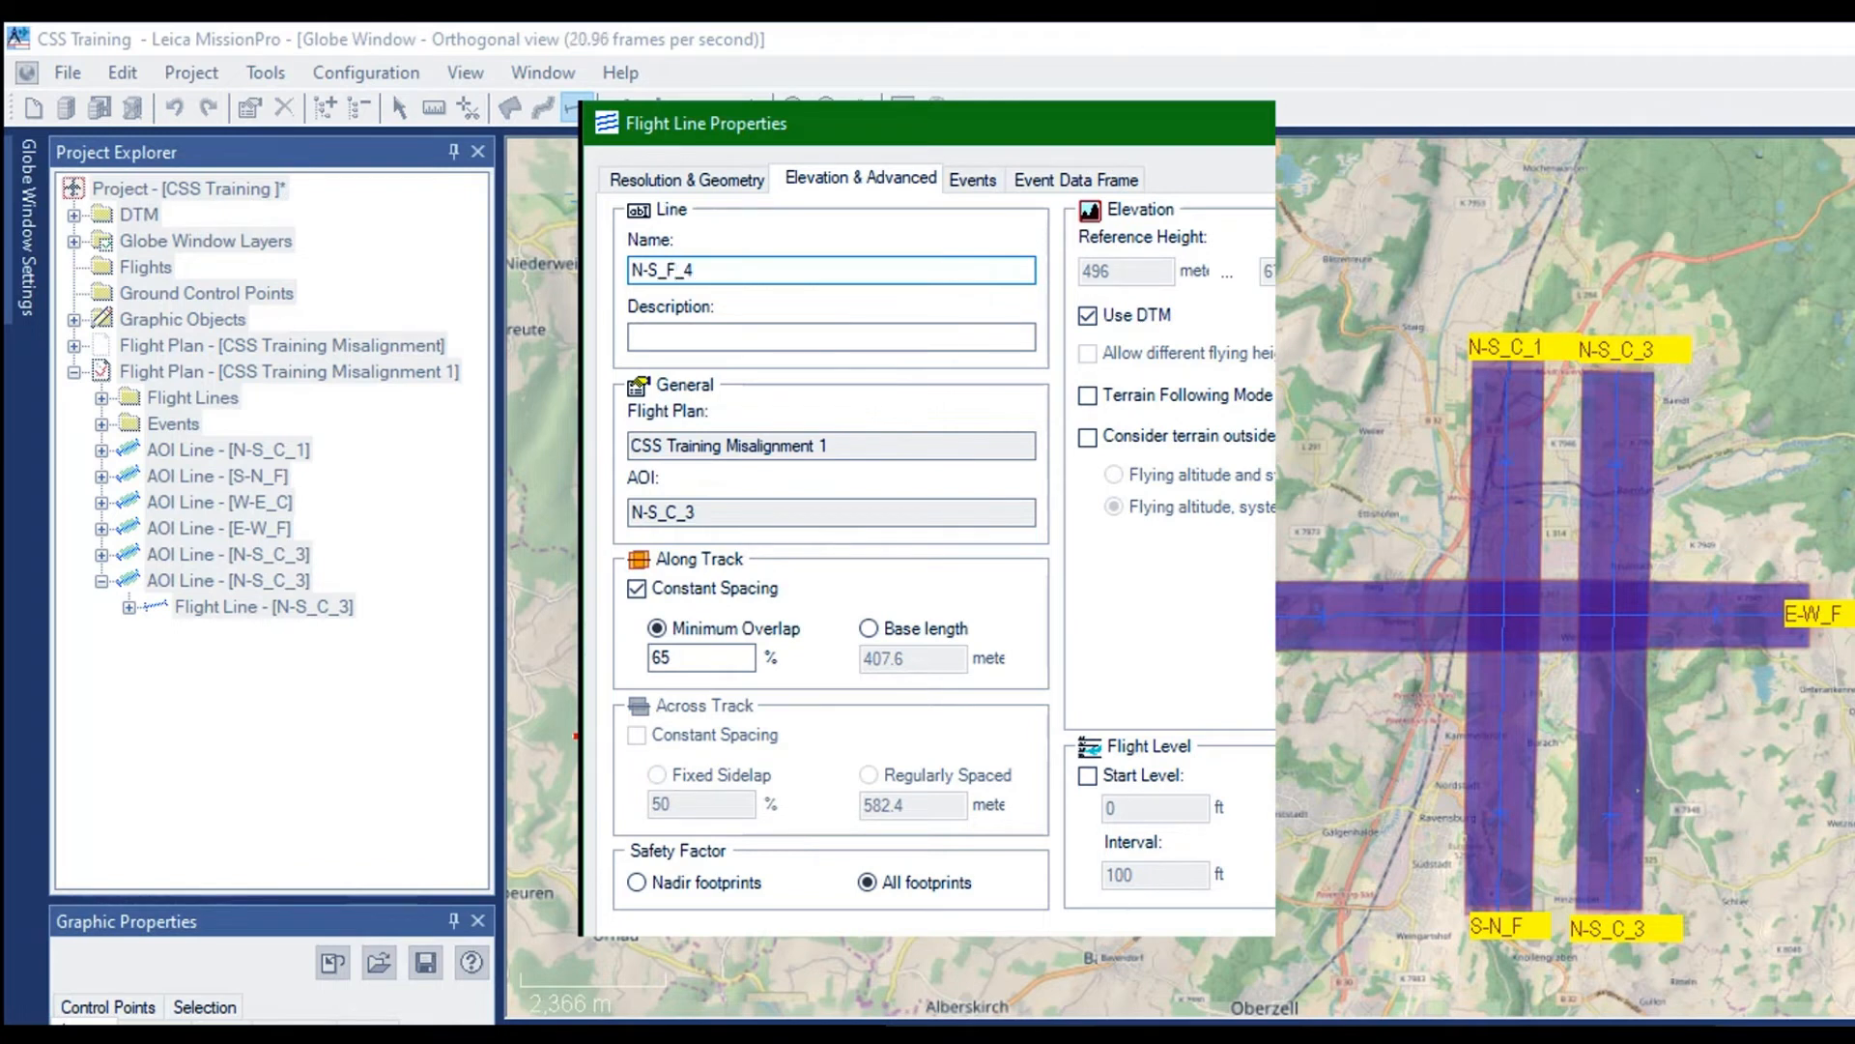
Set the LiDAR scan pattern of flight line N-S_F_4 to Flower in AeroPlan
{"action": "left_click", "coordinate": [677, 179]}
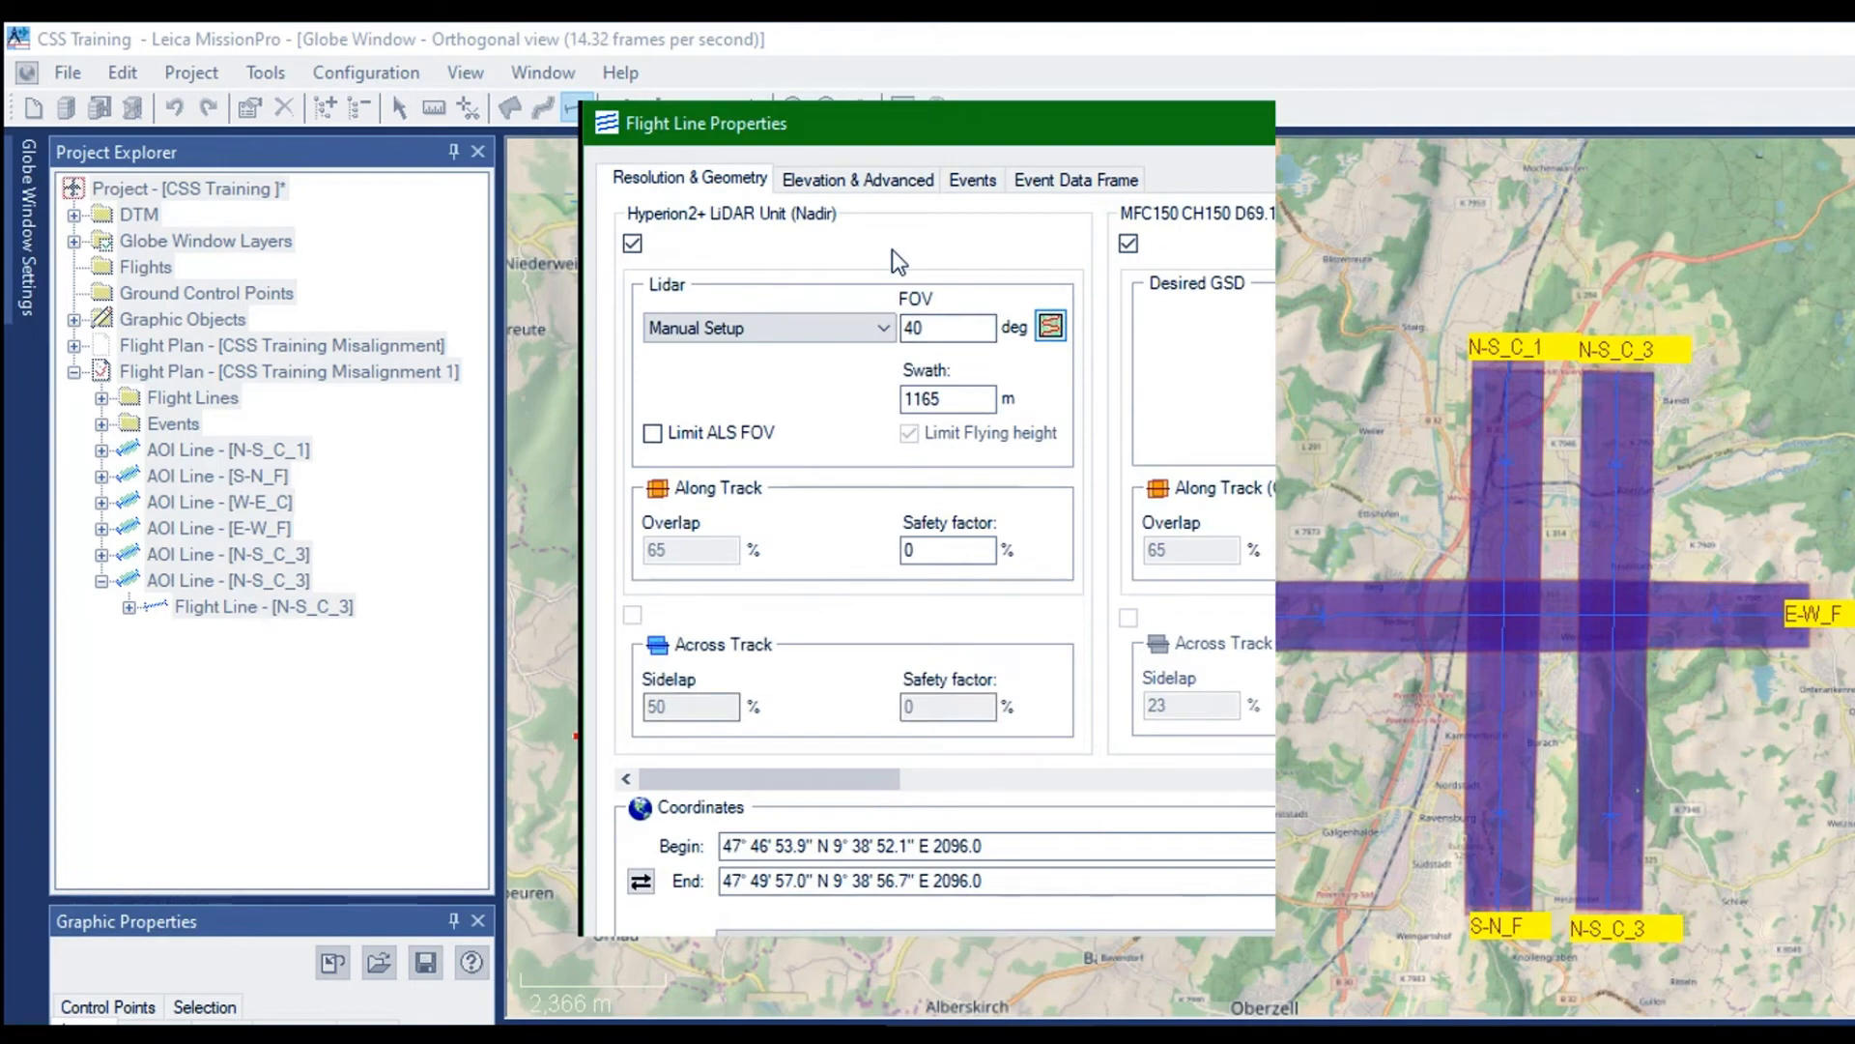
{"action": "left_click", "coordinate": [1050, 326]}
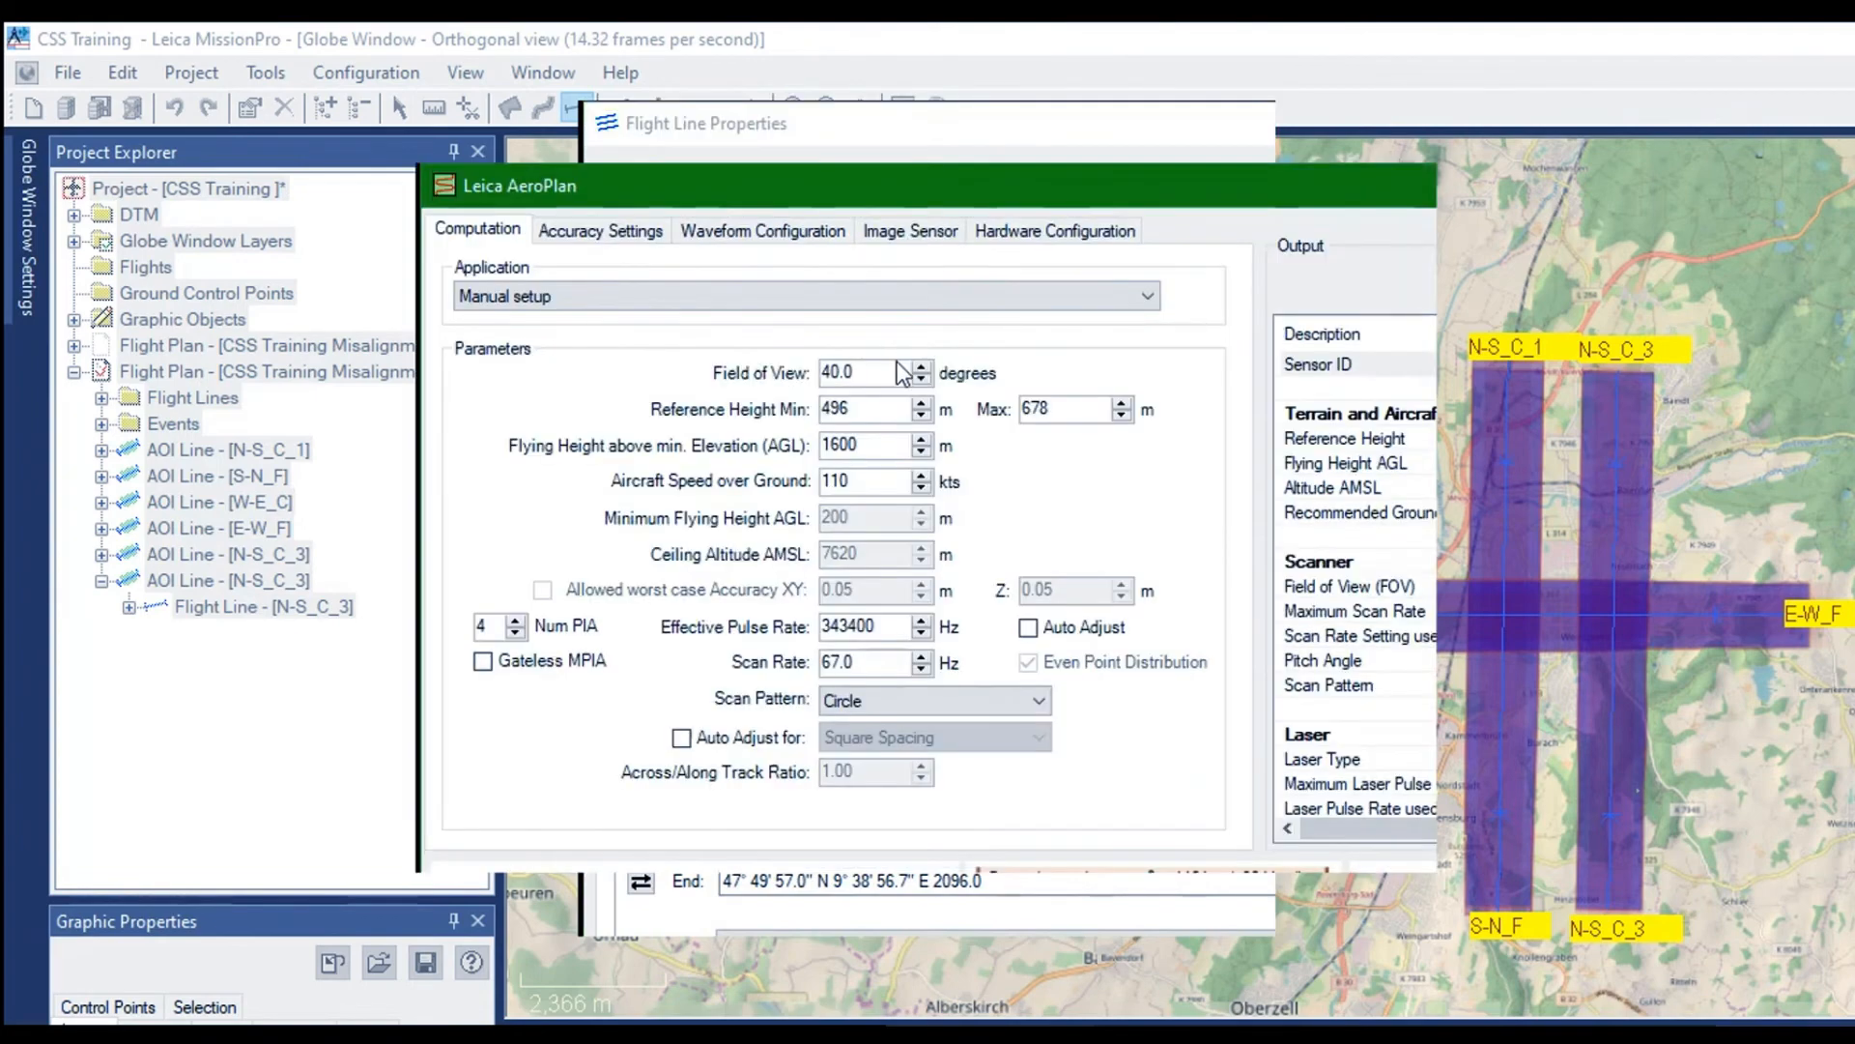
{"action": "left_click", "coordinate": [831, 516]}
{"action": "left_click", "coordinate": [717, 549]}
Set the desired signal-to-noise ratio for N-S_F_4 to 7.10 and review the computed output
{"action": "left_click", "coordinate": [554, 230]}
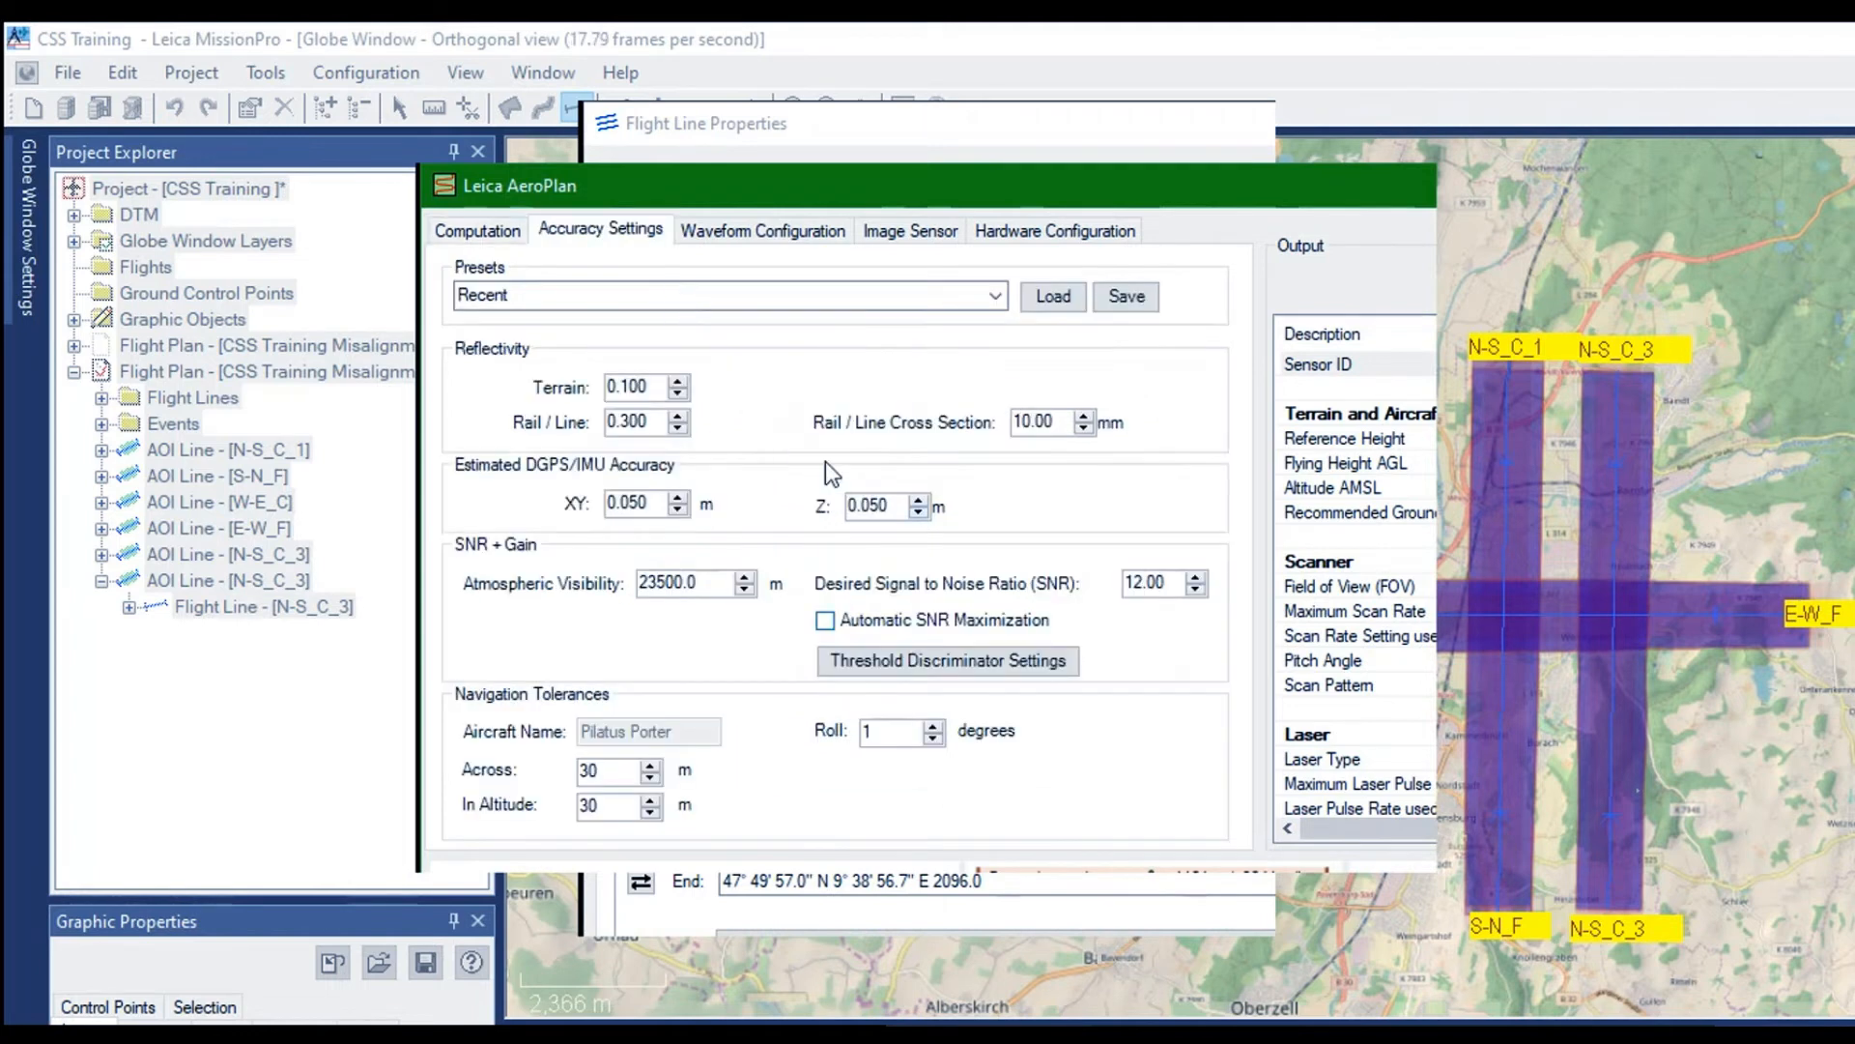
{"action": "left_click_drag", "start_coordinate": [931, 450], "coordinate": [840, 445]}
{"action": "type", "text": "7.10"}
{"action": "scroll", "coordinate": [1355, 580], "scroll_direction": "down", "scroll_amount": 11}
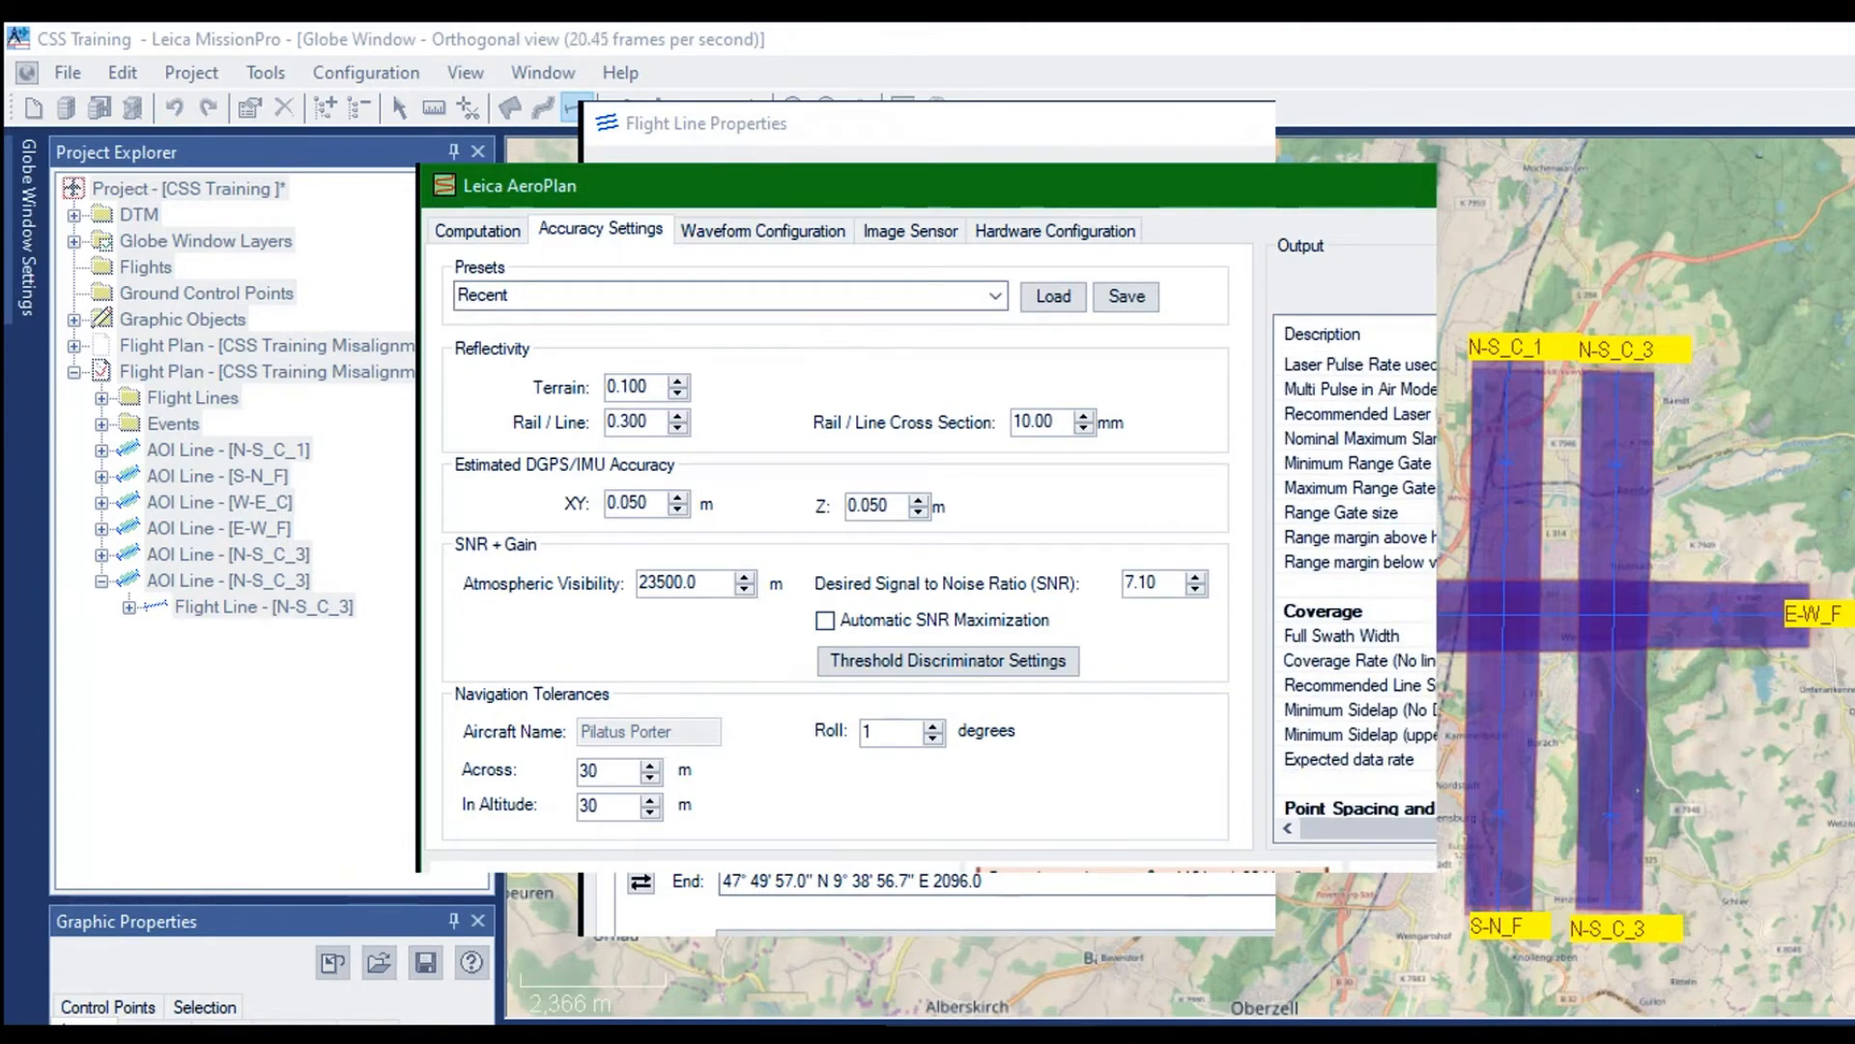
{"action": "scroll", "coordinate": [1355, 580], "scroll_direction": "down", "scroll_amount": 5}
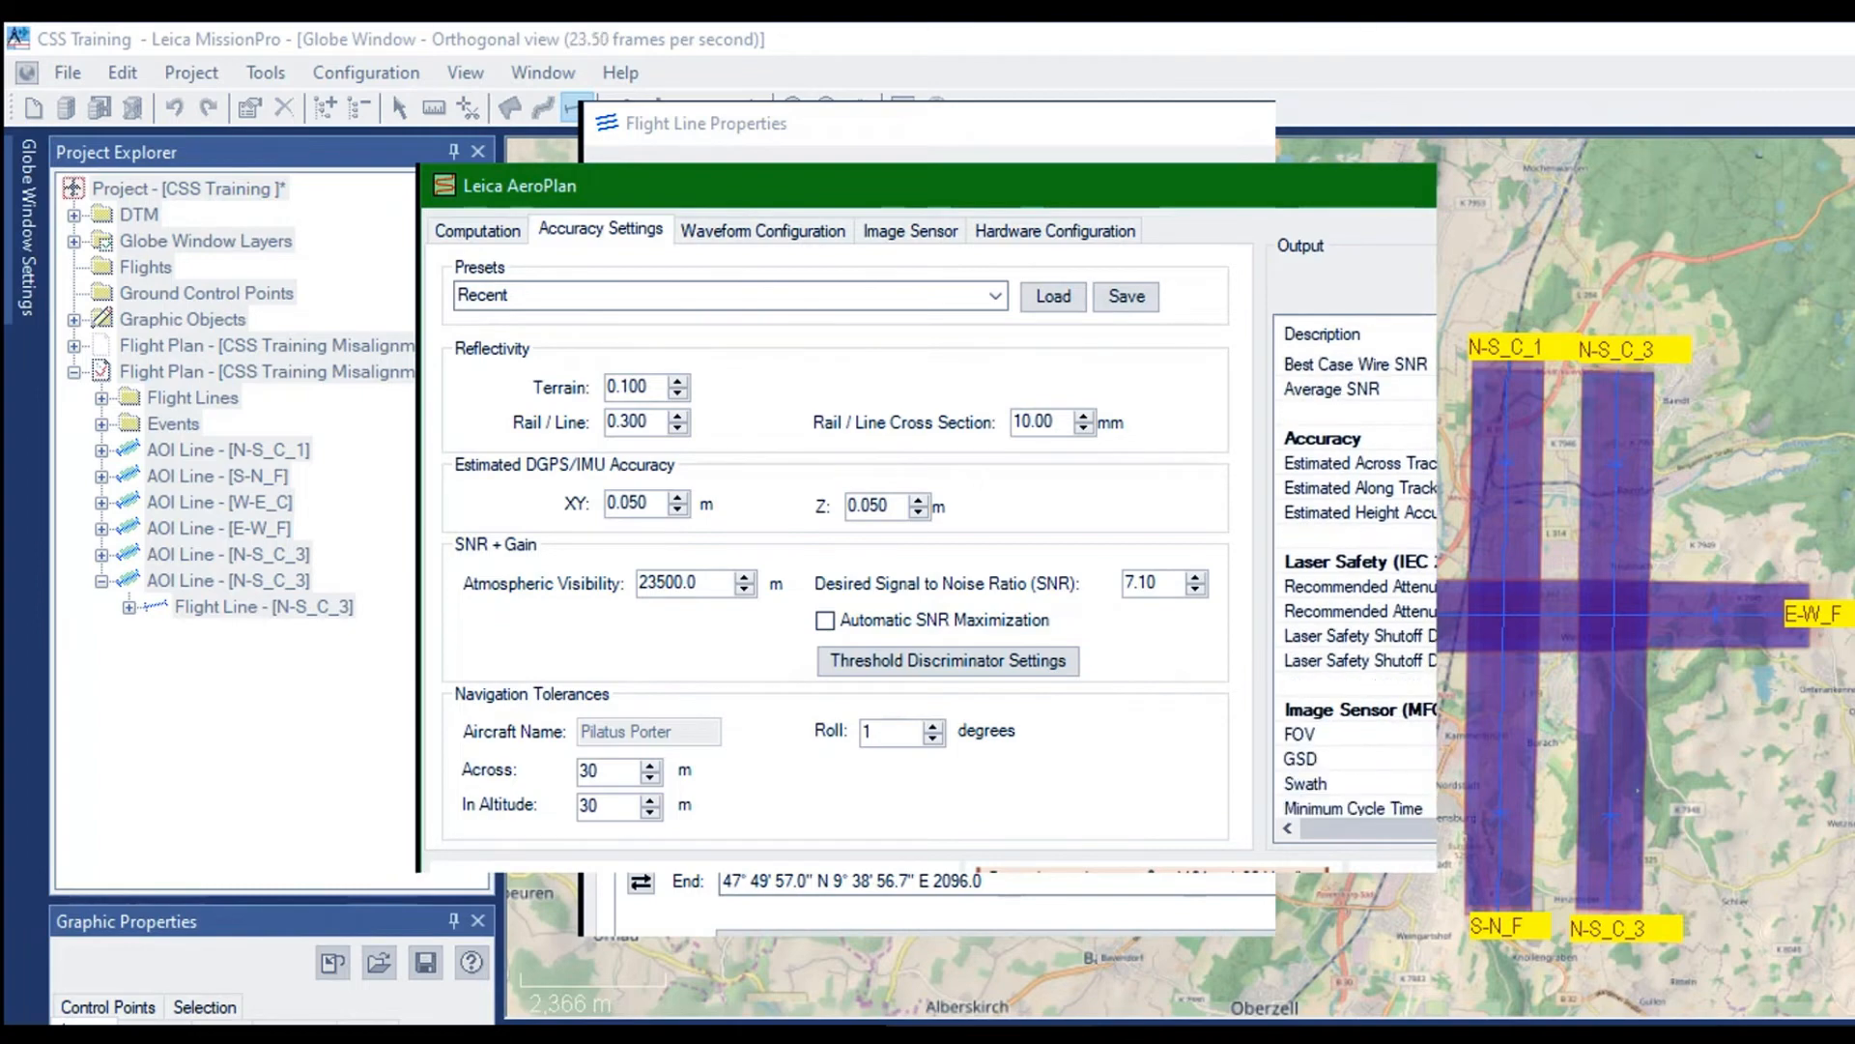
{"action": "scroll", "coordinate": [1354, 579], "scroll_direction": "down", "scroll_amount": 3}
{"action": "scroll", "coordinate": [1355, 580], "scroll_direction": "up", "scroll_amount": 10}
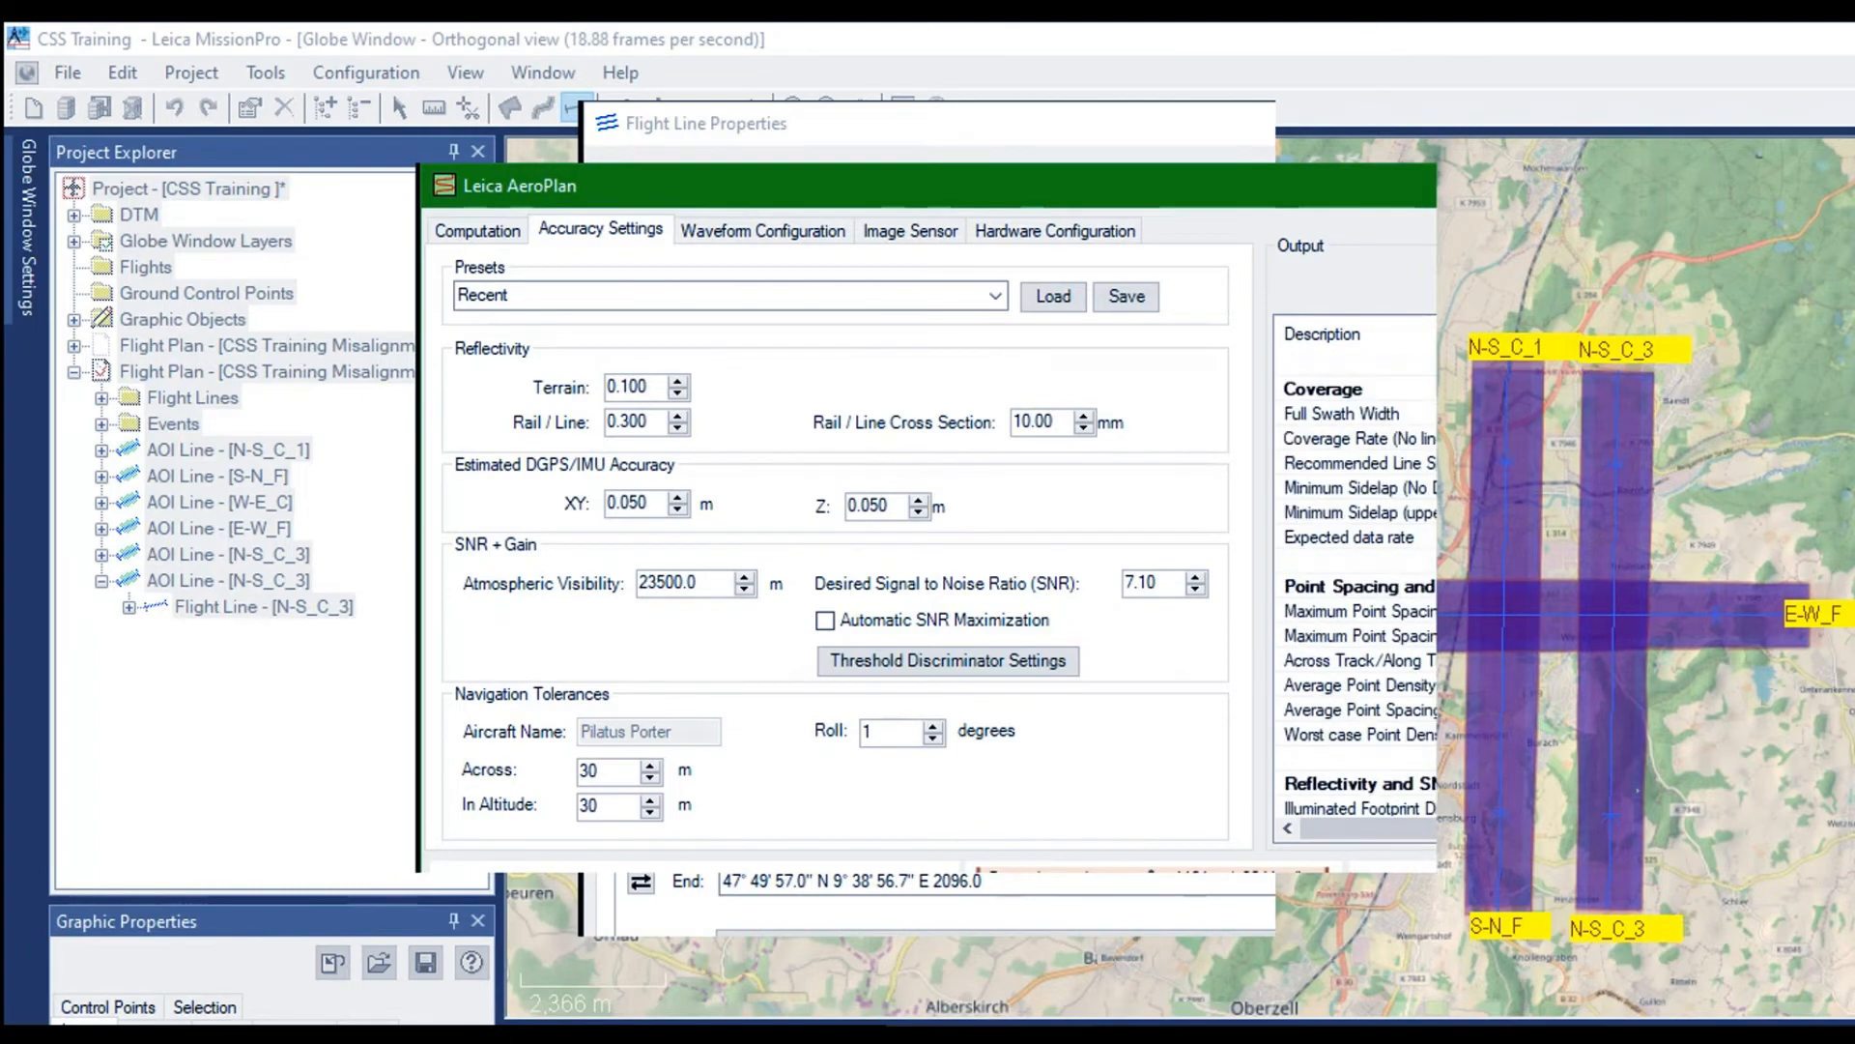
{"action": "scroll", "coordinate": [1355, 580], "scroll_direction": "up", "scroll_amount": 10}
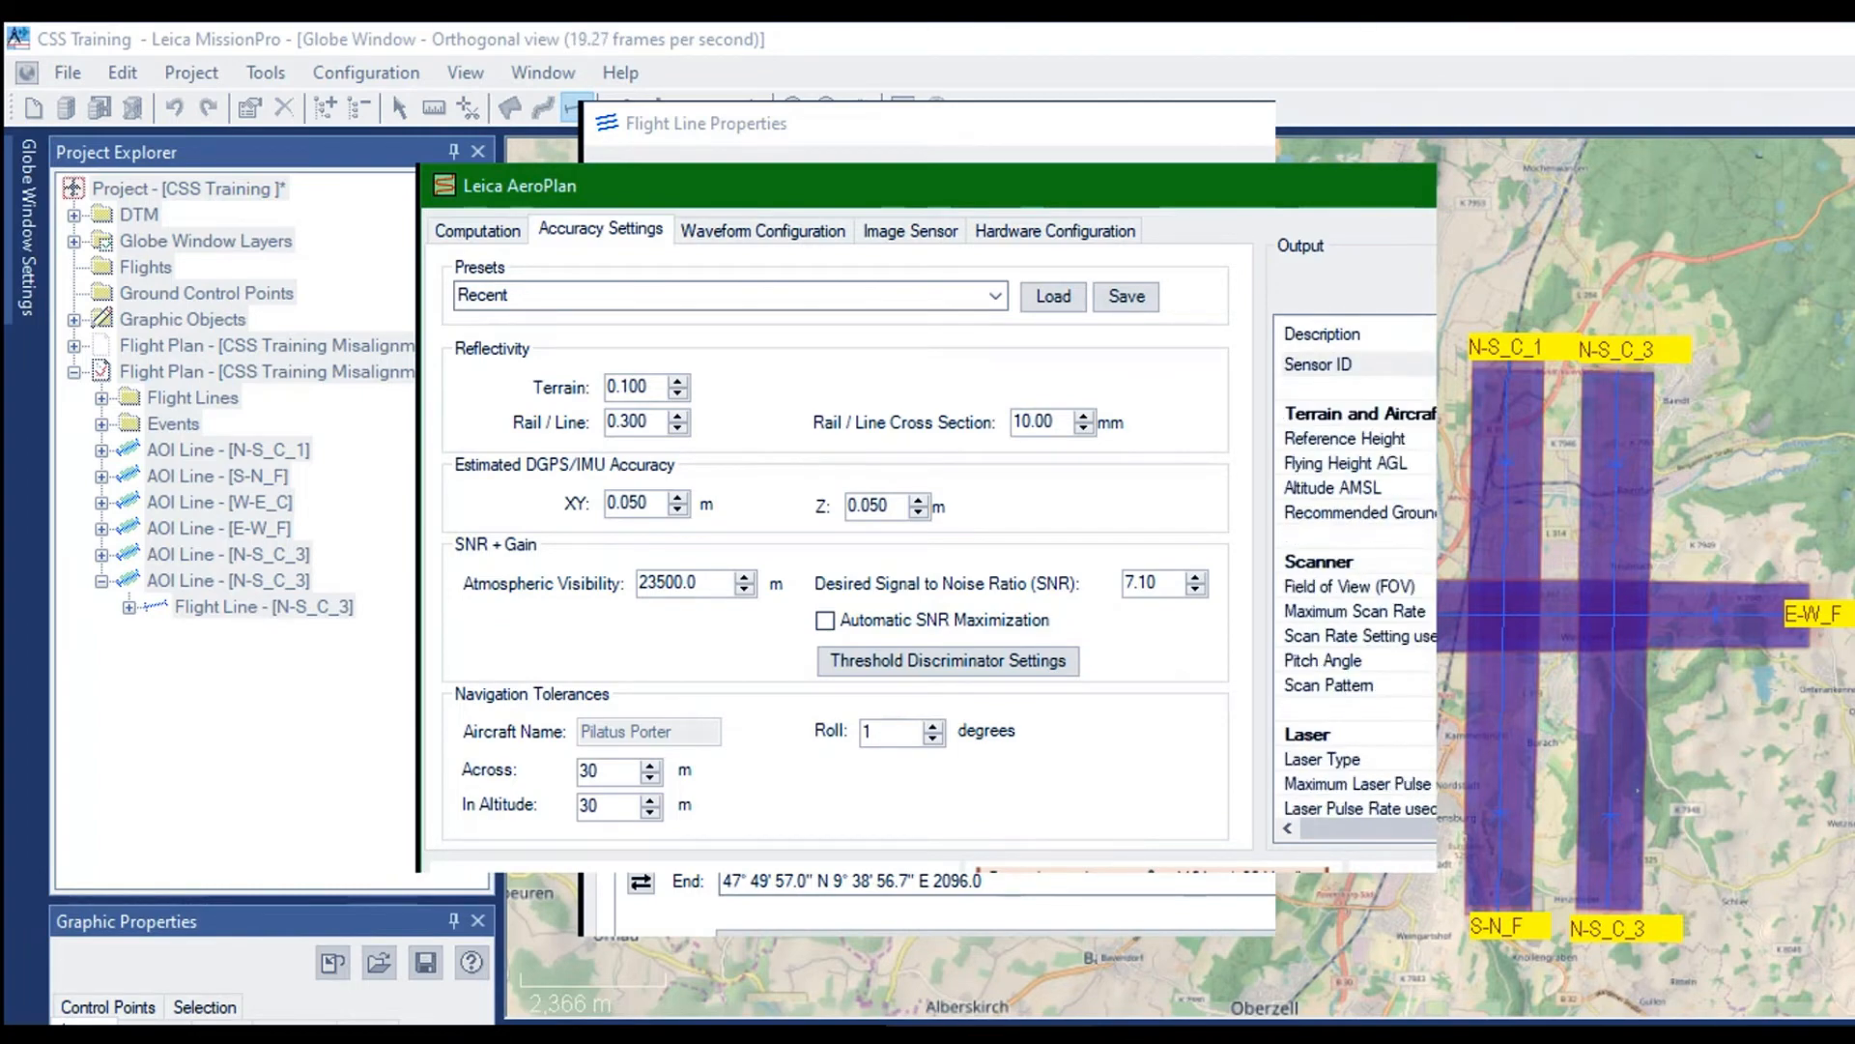
{"action": "scroll", "coordinate": [1355, 580], "scroll_direction": "down", "scroll_amount": 4}
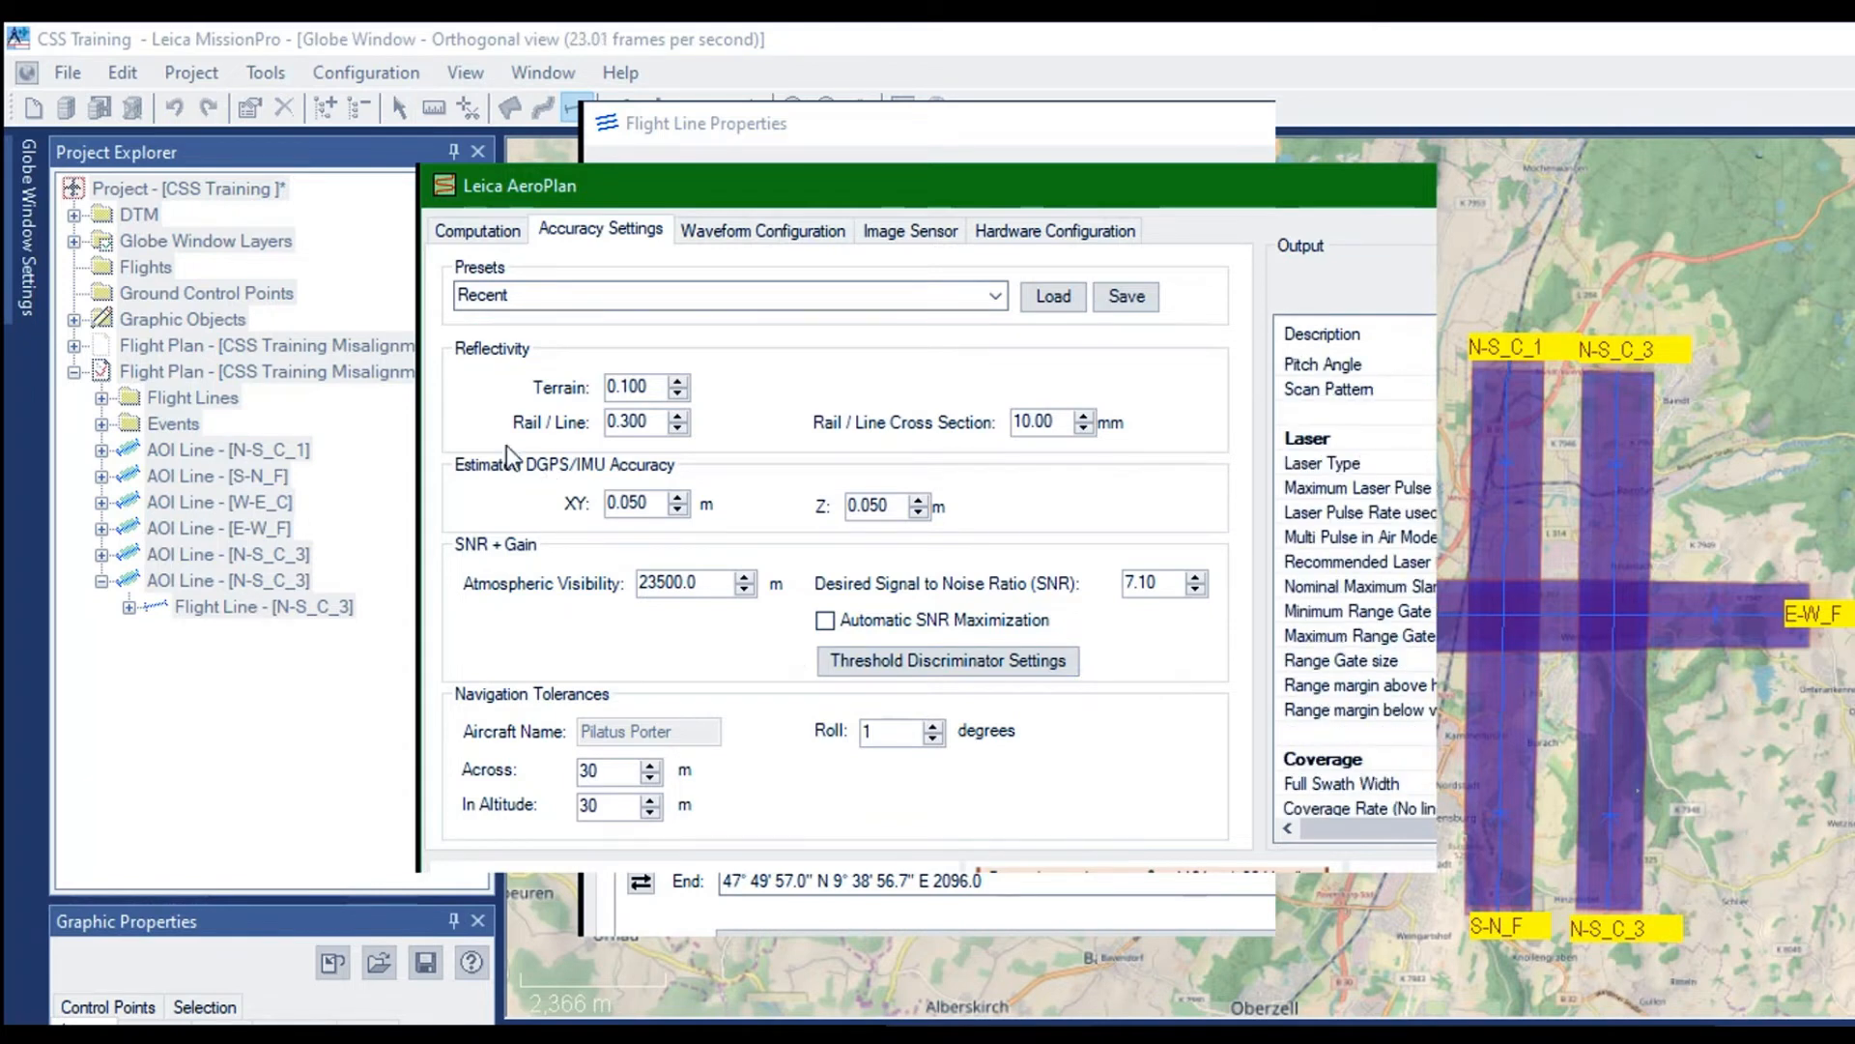
Set Num PIA to 5 and the scan rate to 81 Hz for N-S_F_4, and apply the flight line properties
{"action": "left_click", "coordinate": [469, 234]}
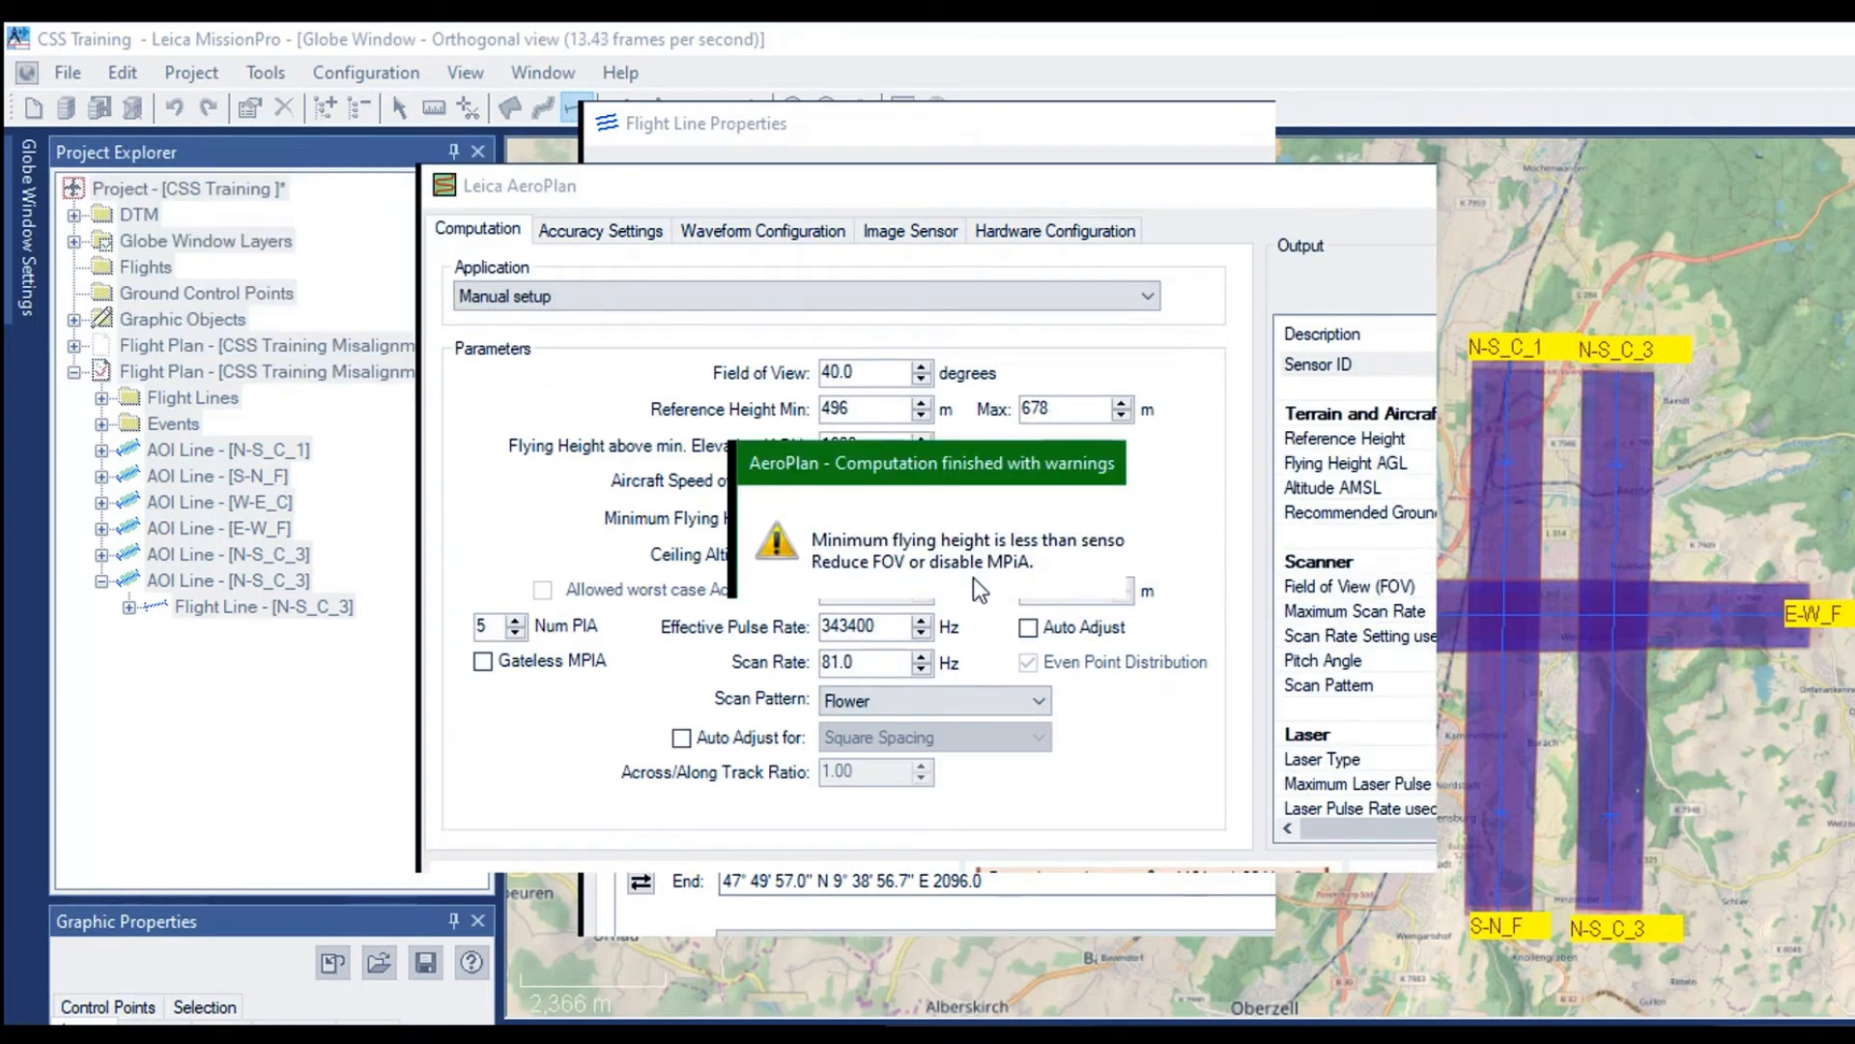
{"action": "left_click", "coordinate": [1038, 572]}
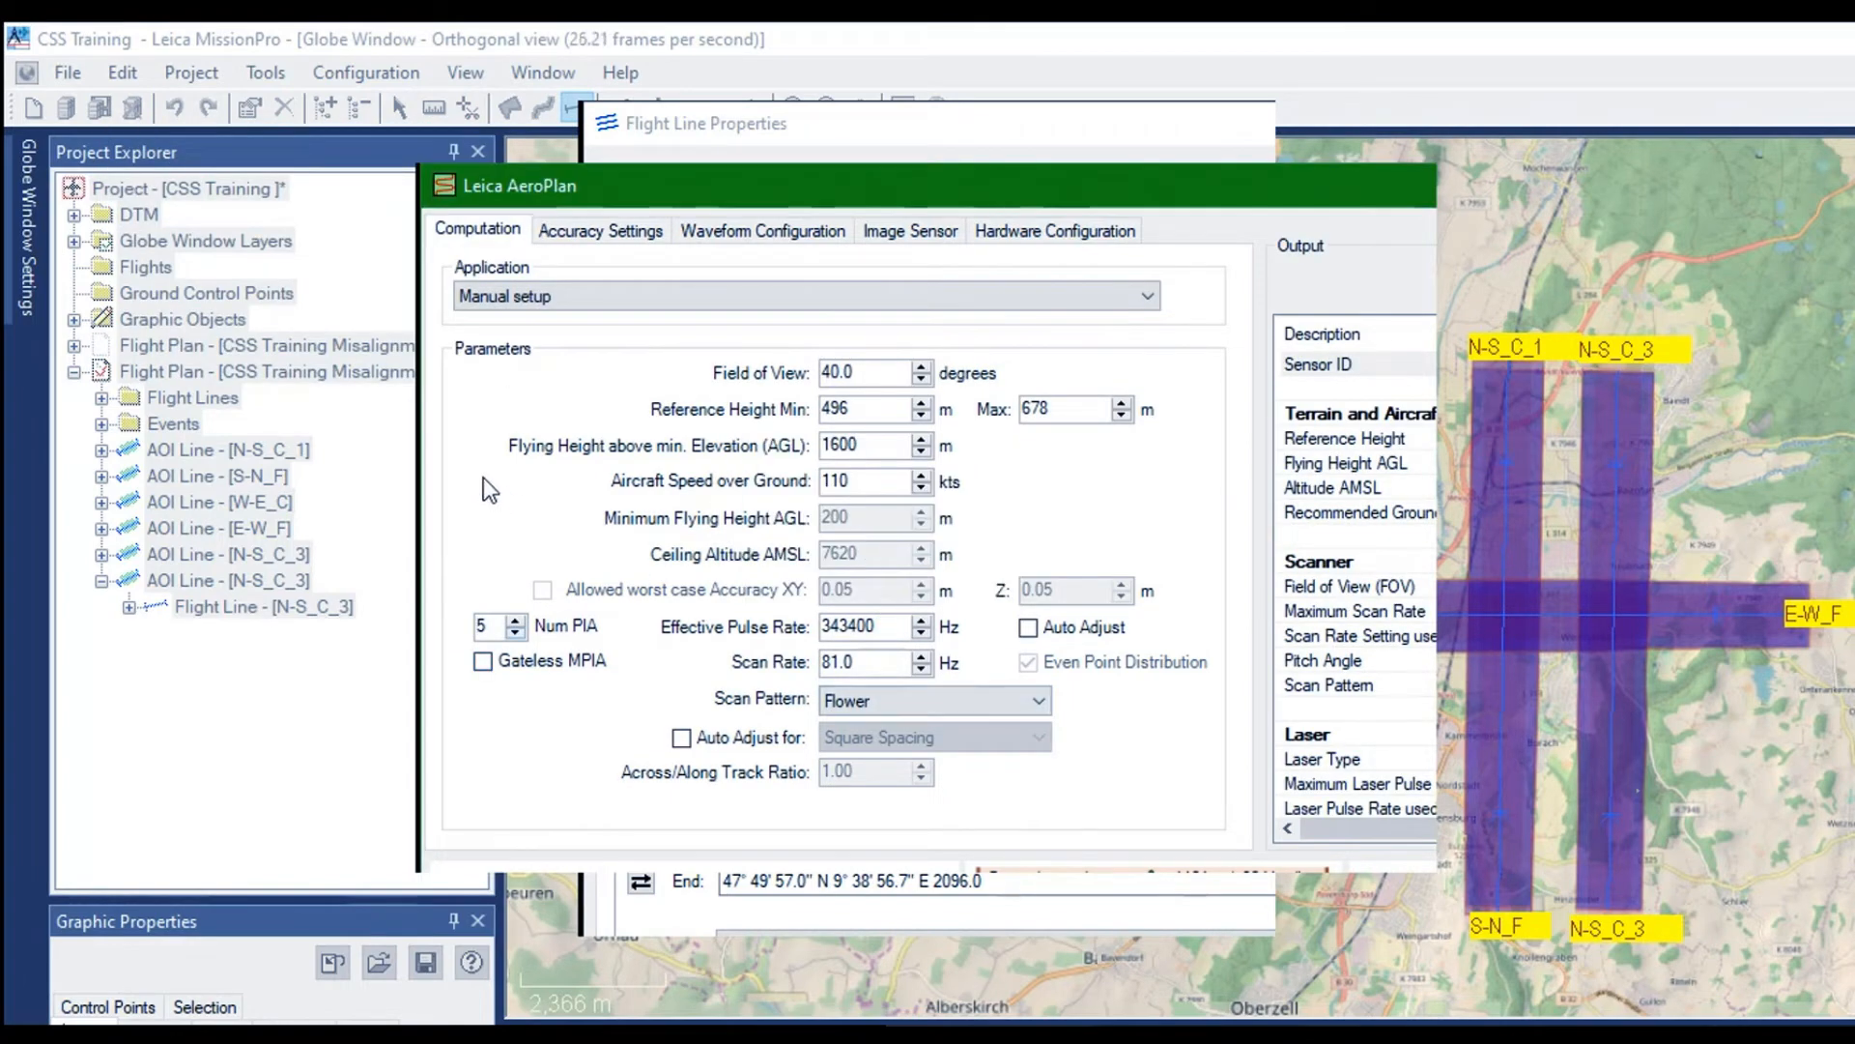
{"action": "key", "text": "Down"}
{"action": "key", "text": "Return"}
{"action": "left_click", "coordinate": [860, 178]}
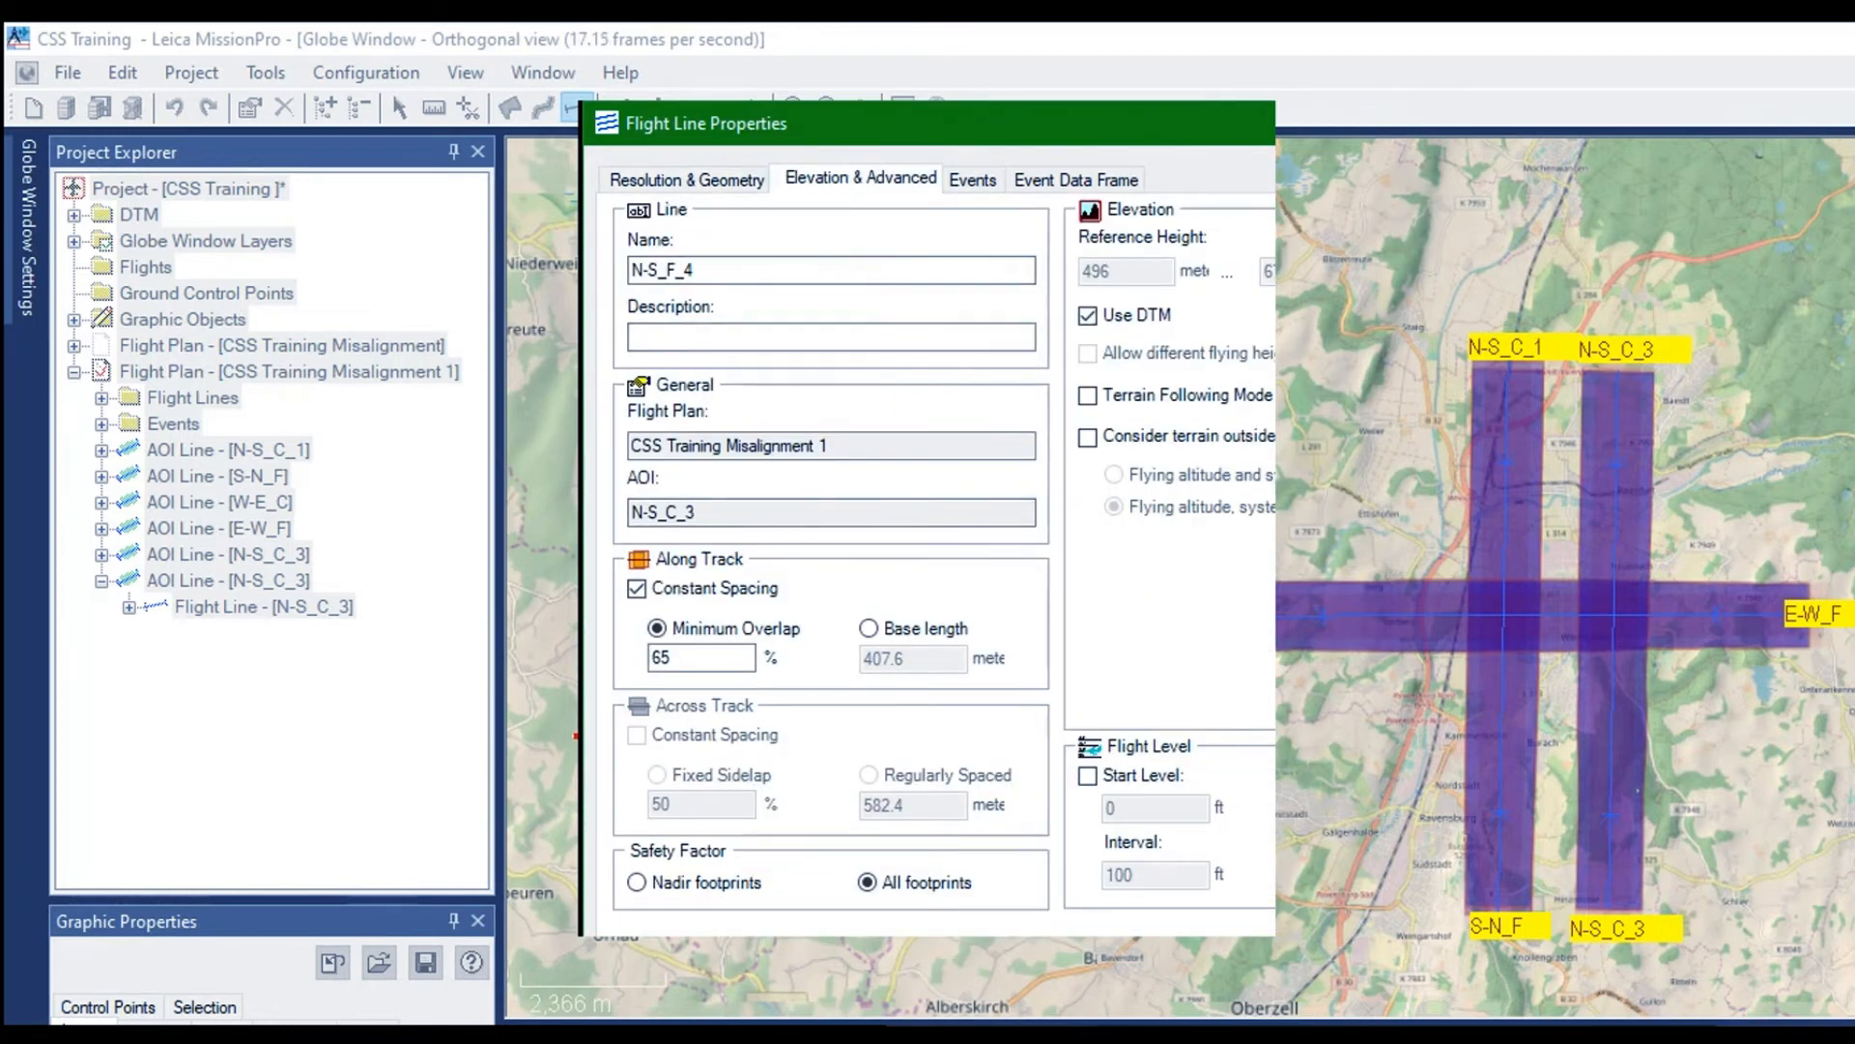
{"action": "key", "text": "Return"}
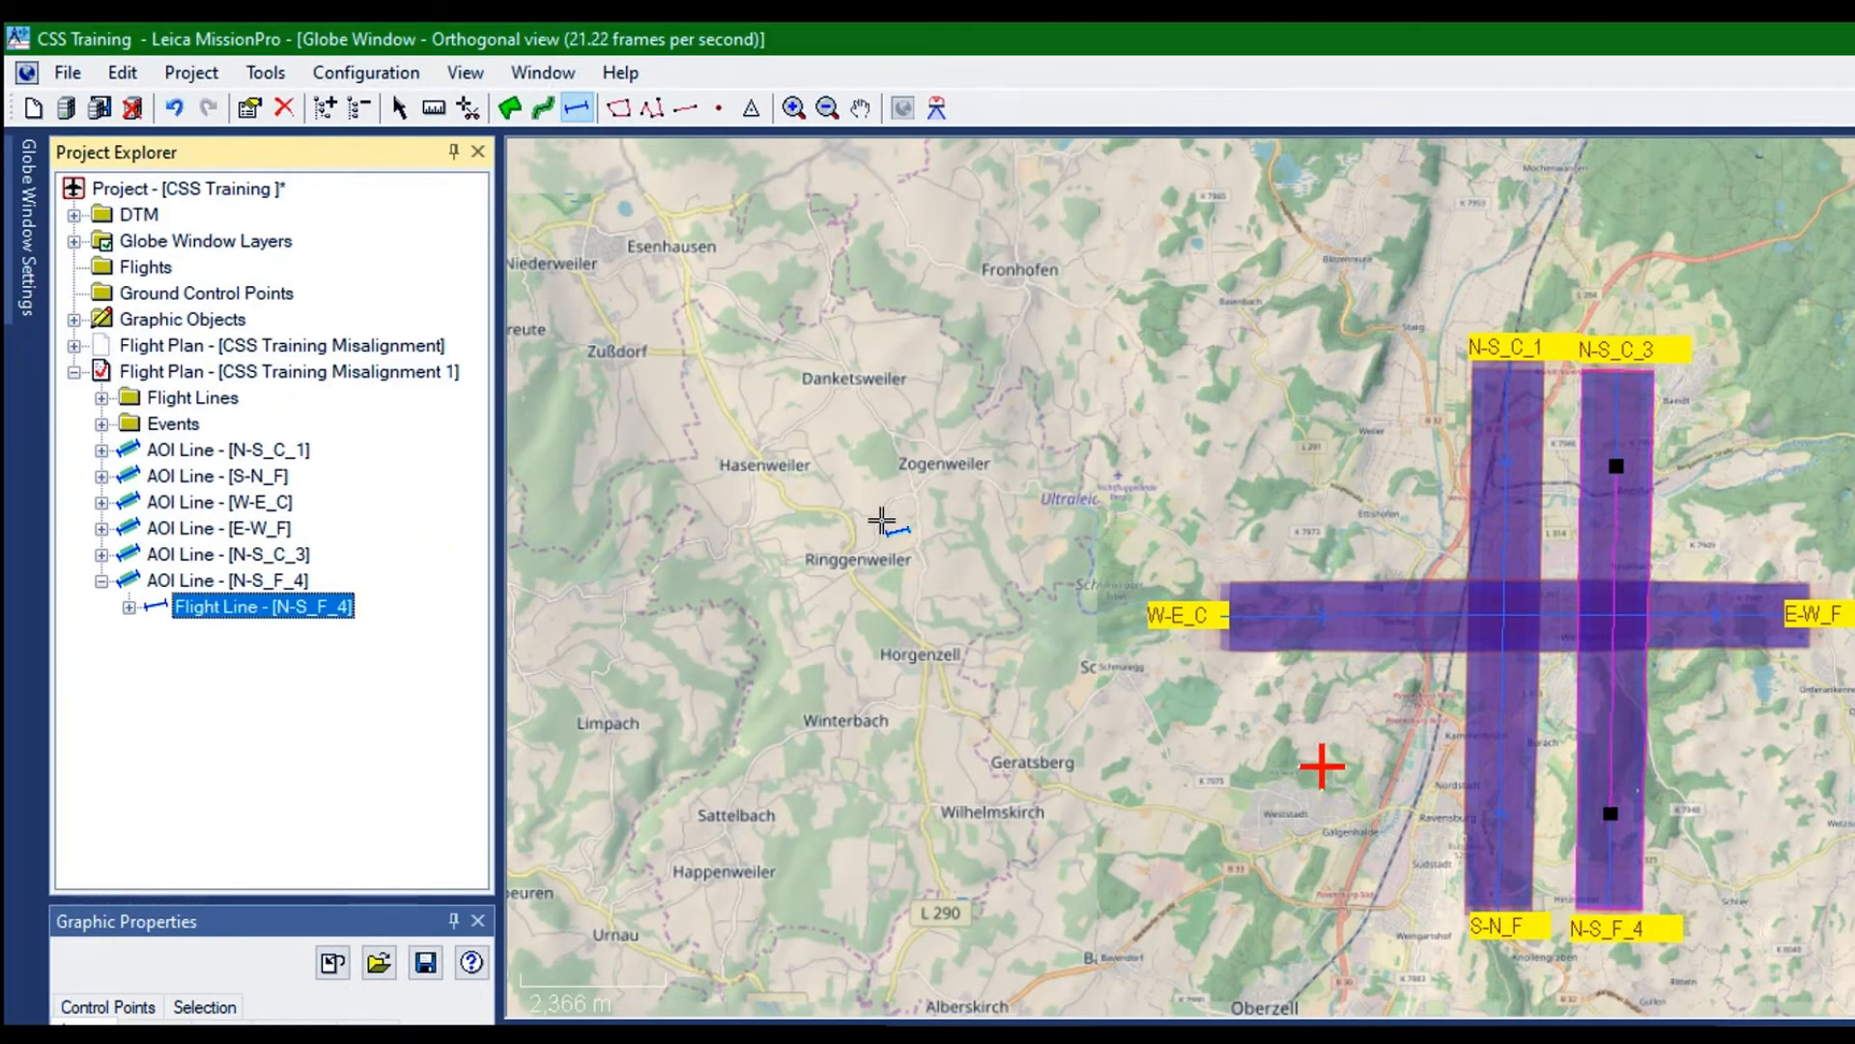
Rename the western flight line S-N_F as S-N_F_2
{"action": "right_click", "coordinate": [147, 328]}
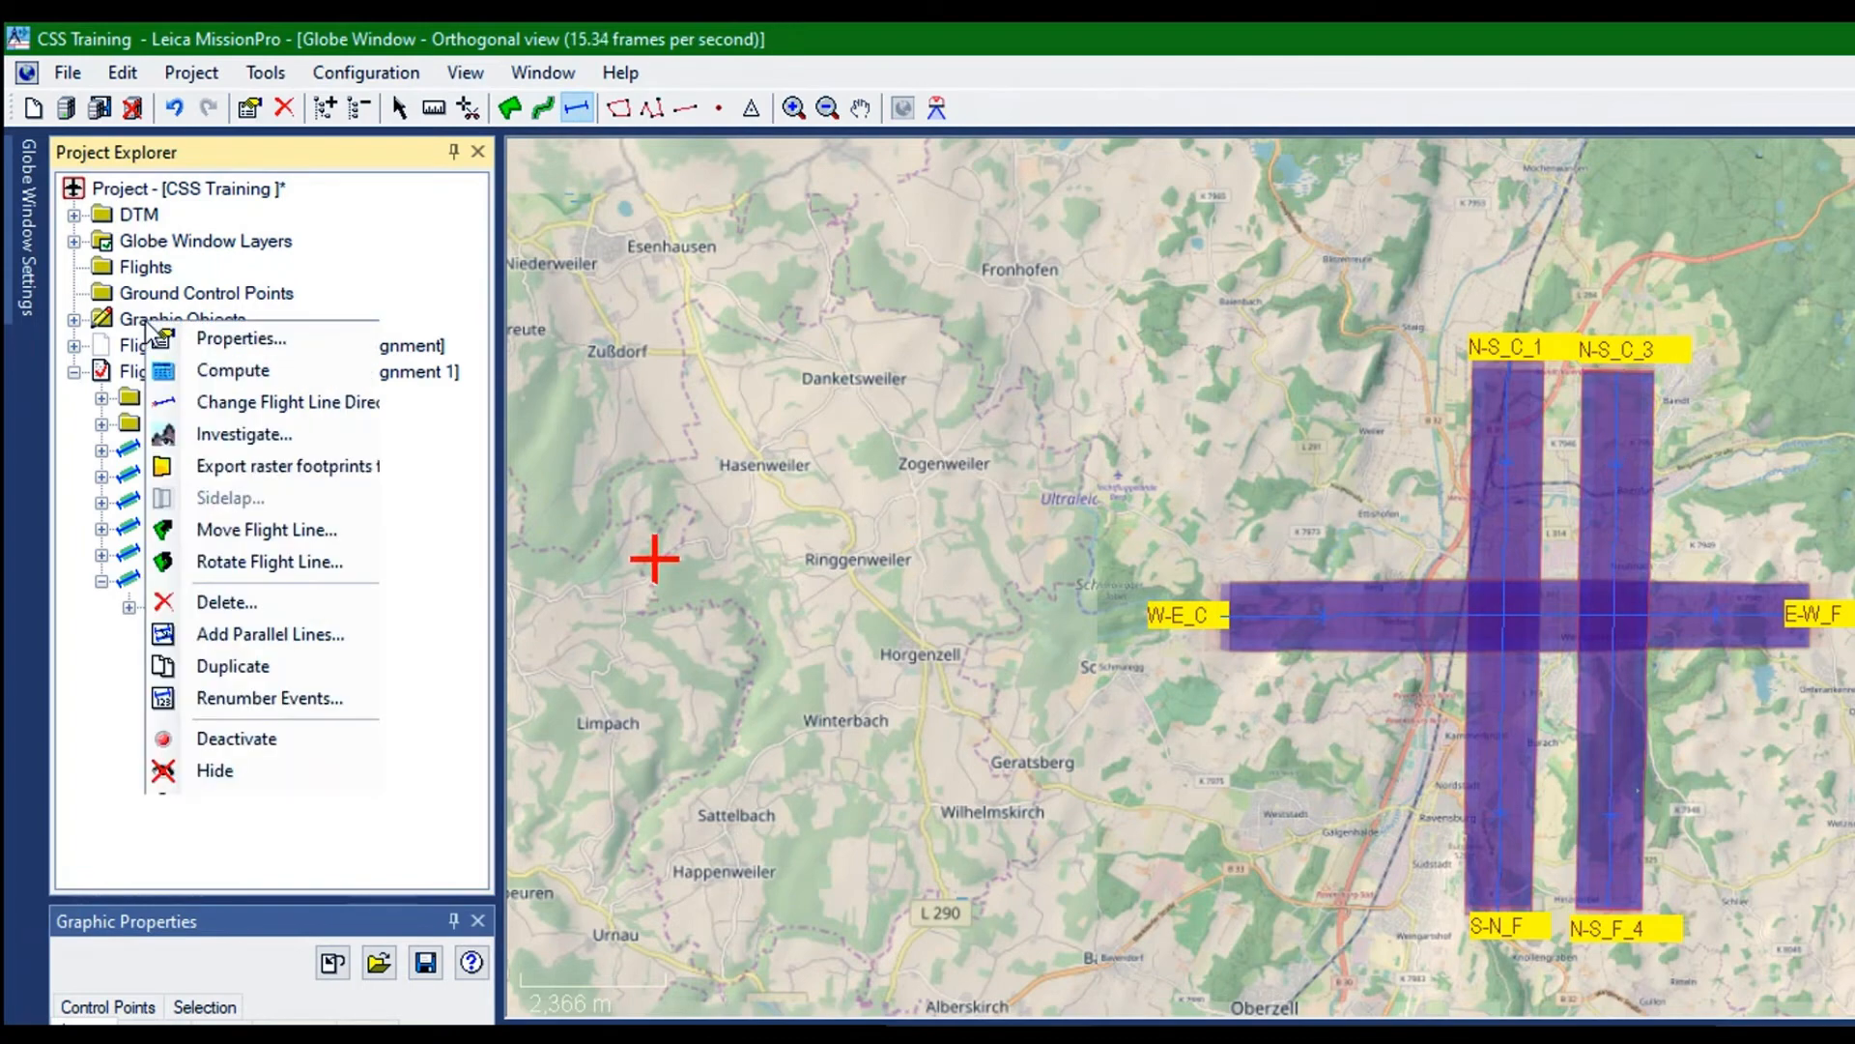
{"action": "left_click", "coordinate": [203, 335]}
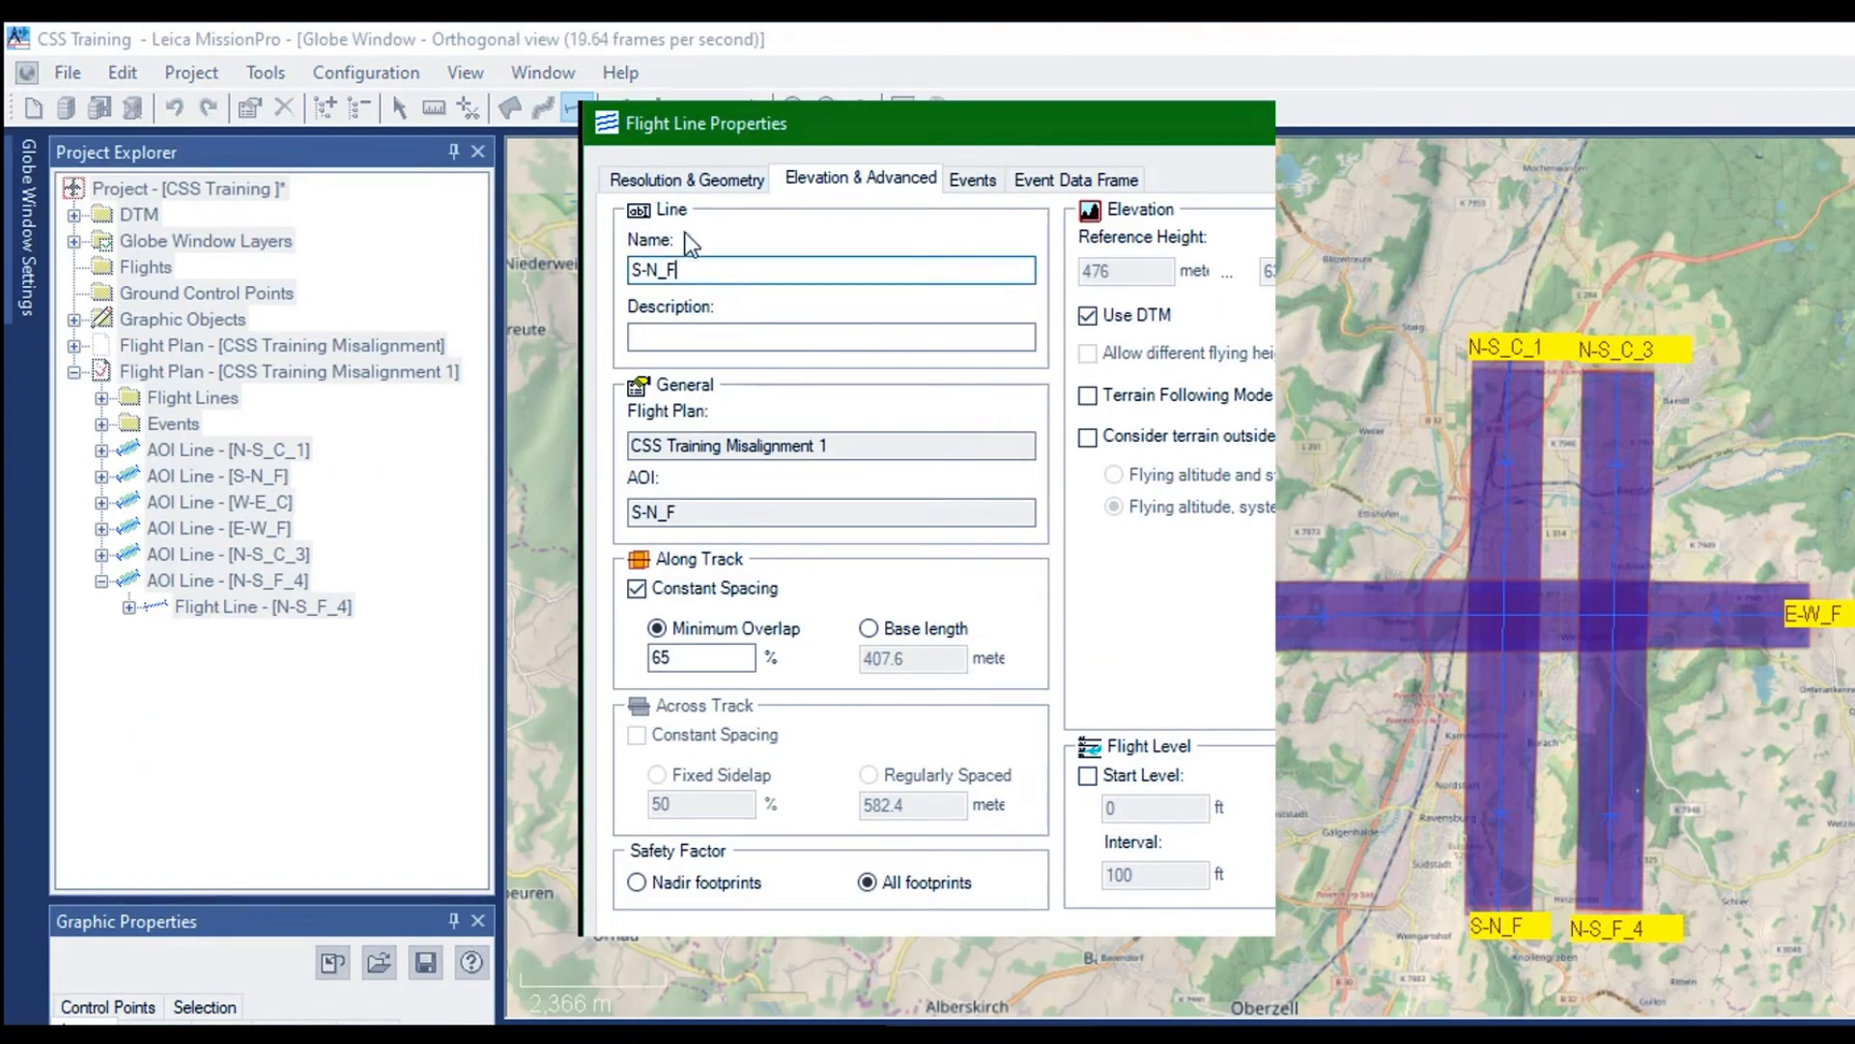
{"action": "type", "text": "+"}
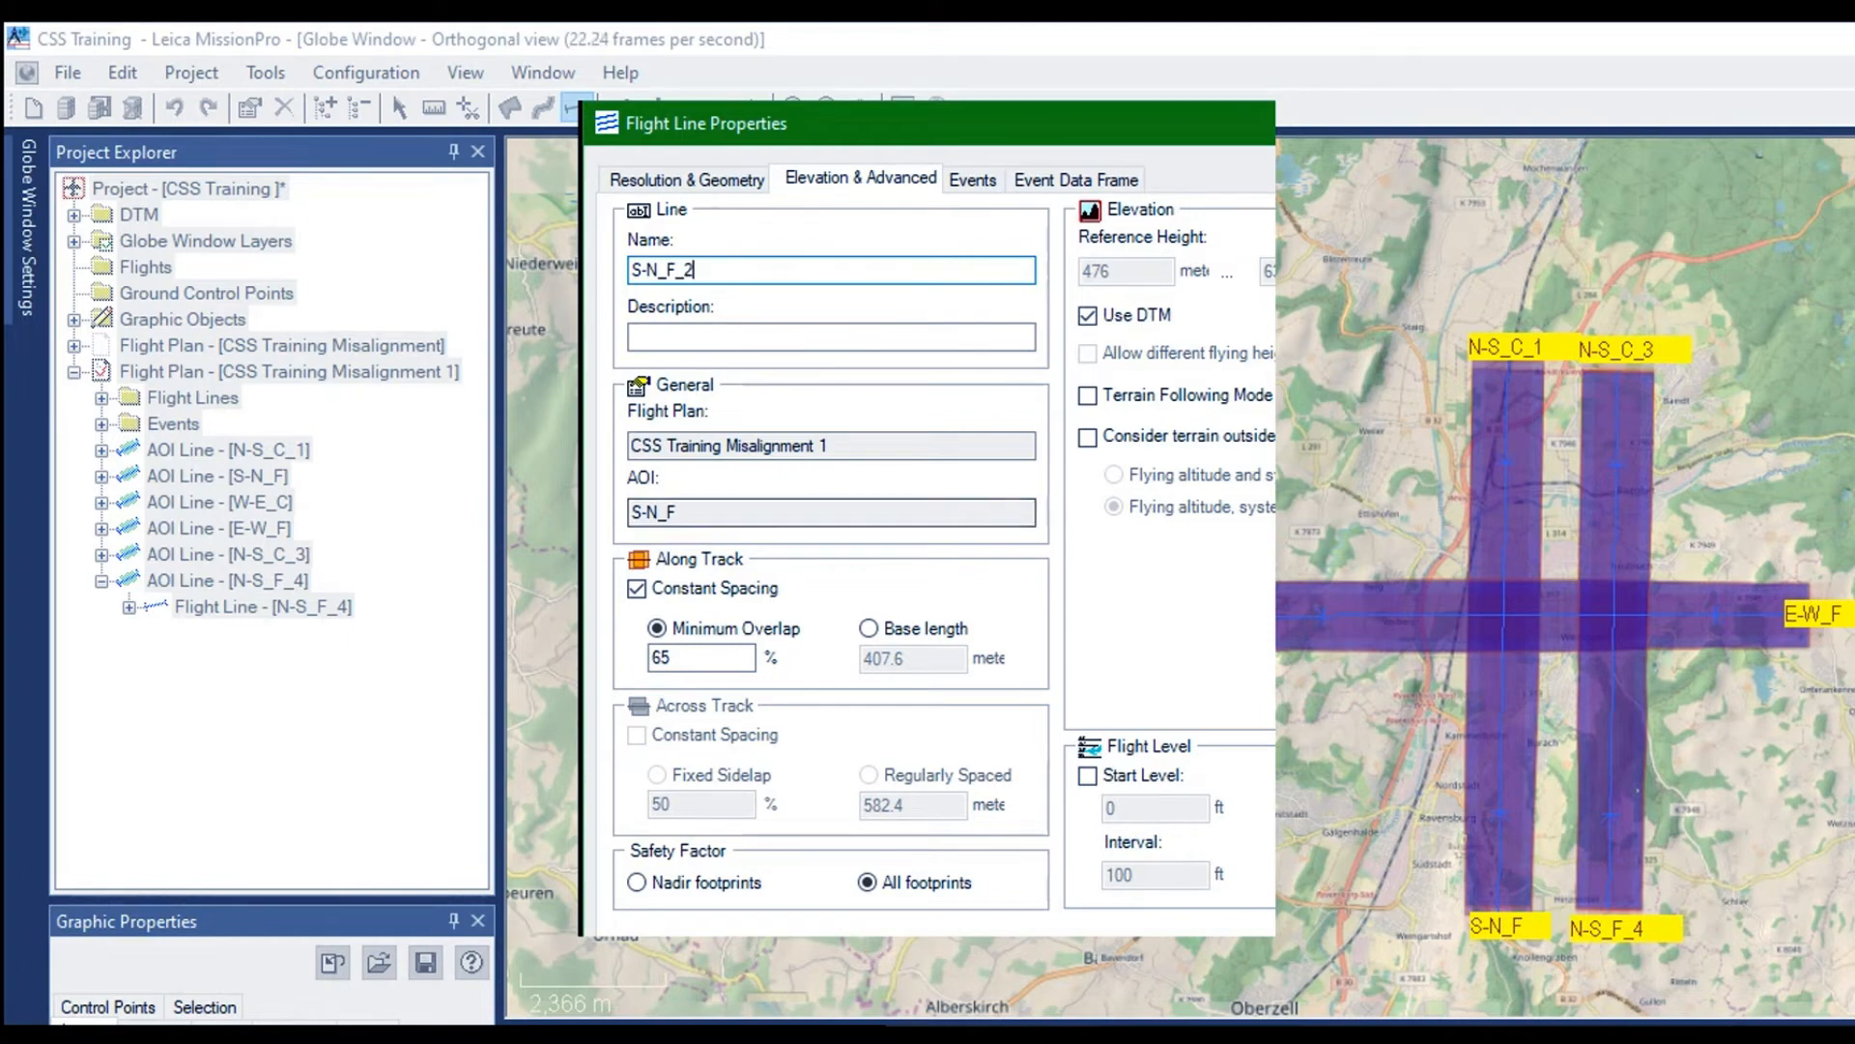
{"action": "key", "text": "Return"}
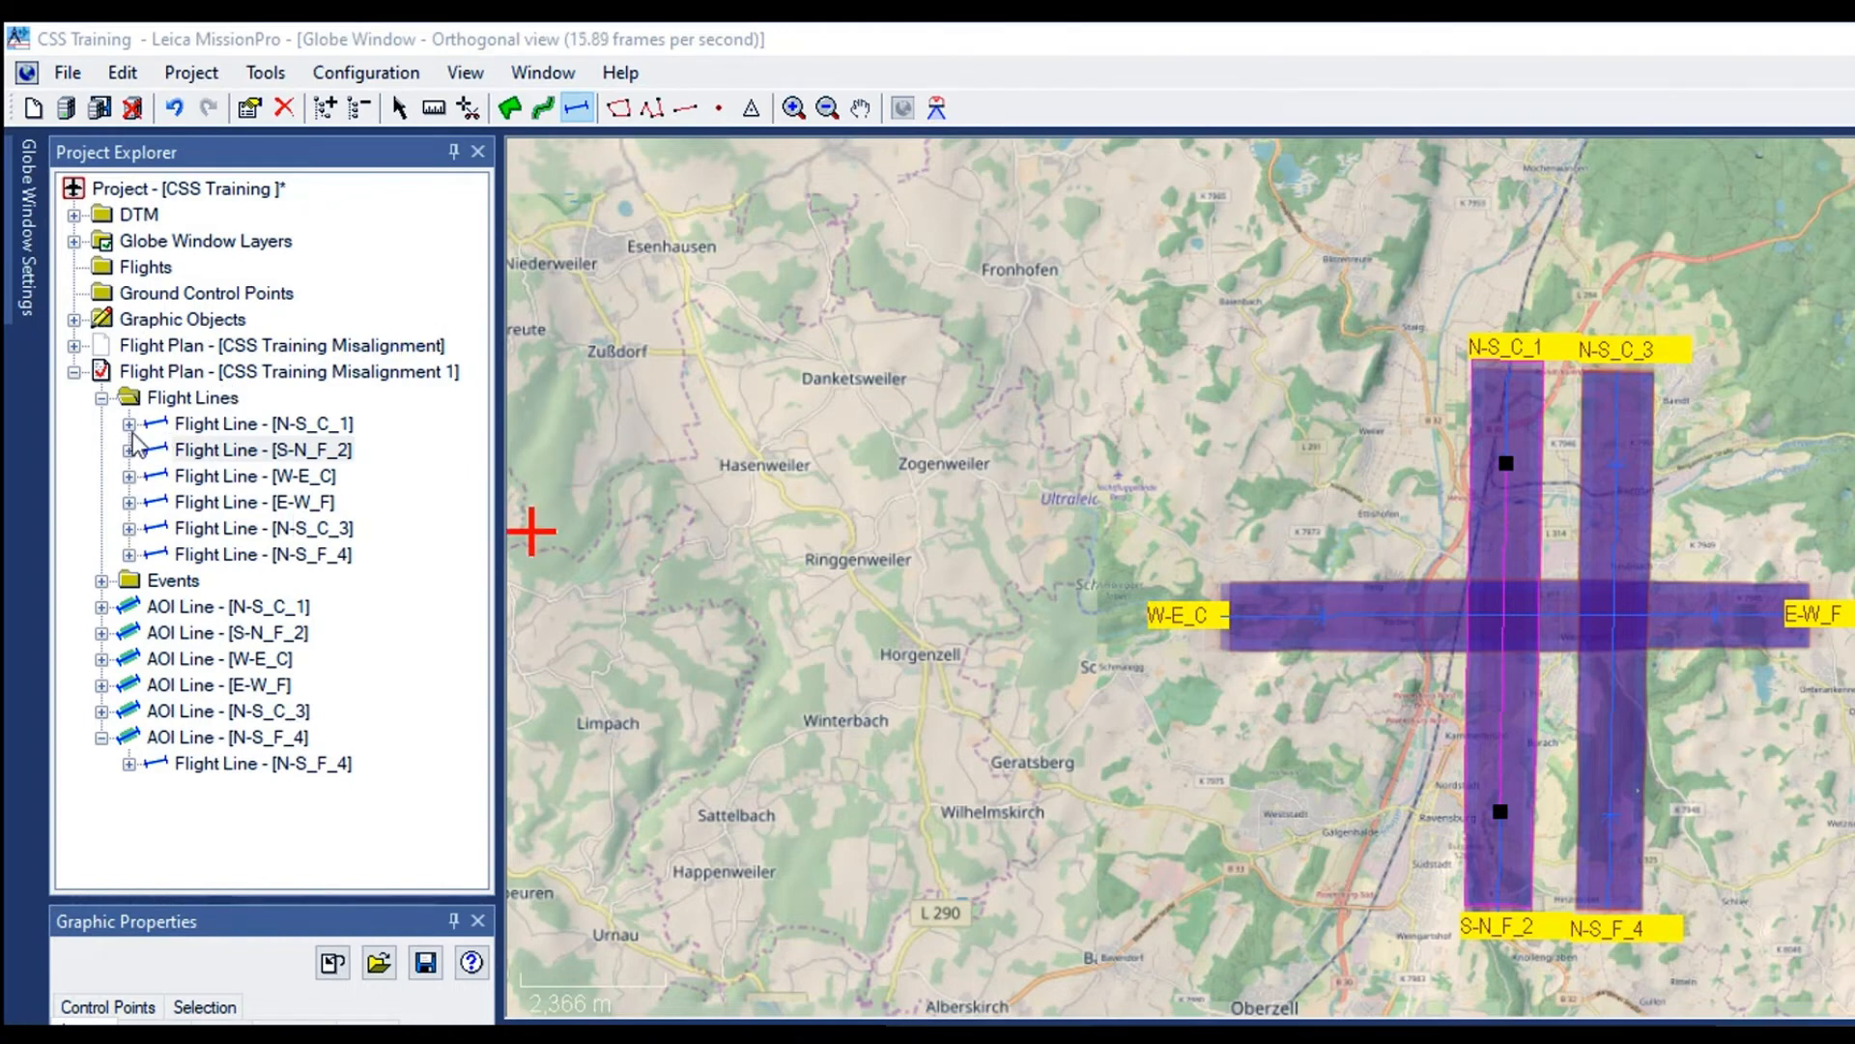
Duplicate the AOI line N-S_C_1 in the flight plan CSS Training Misalignment 1
{"action": "left_click", "coordinate": [167, 405]}
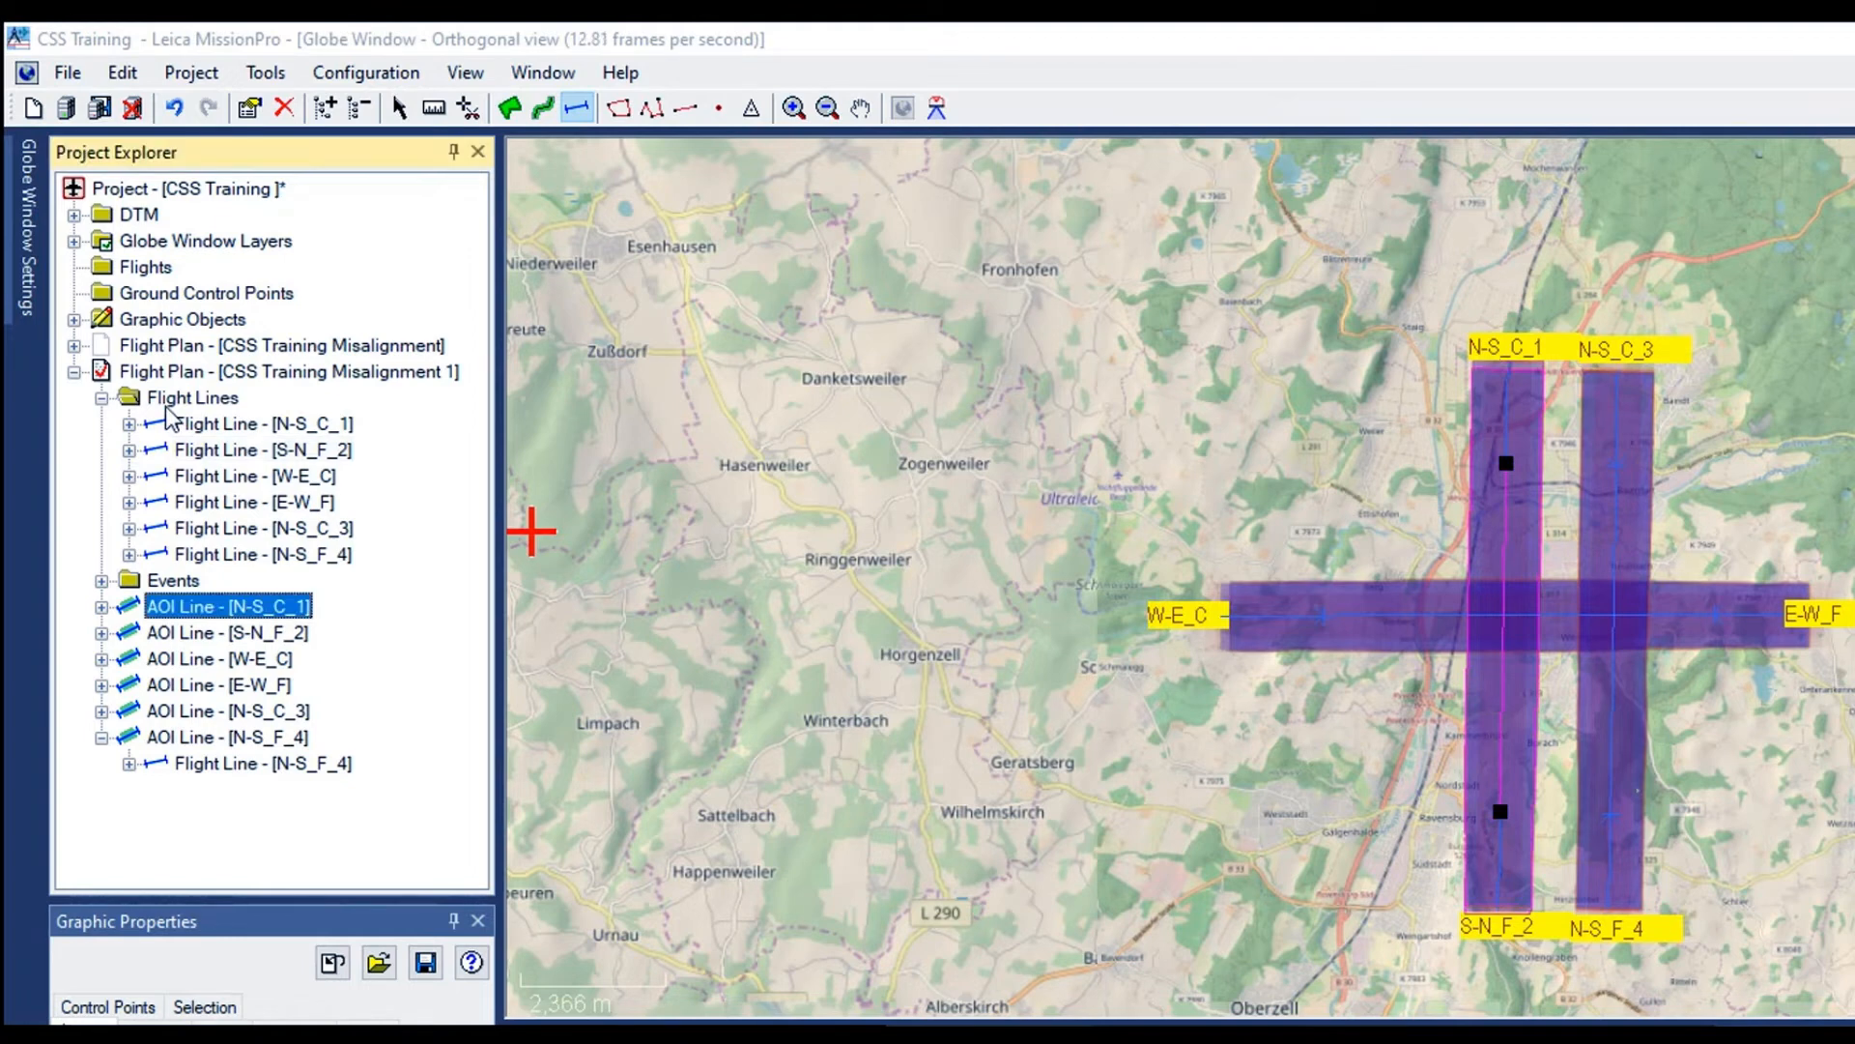
{"action": "left_click", "coordinate": [68, 491]}
{"action": "right_click", "coordinate": [151, 408]}
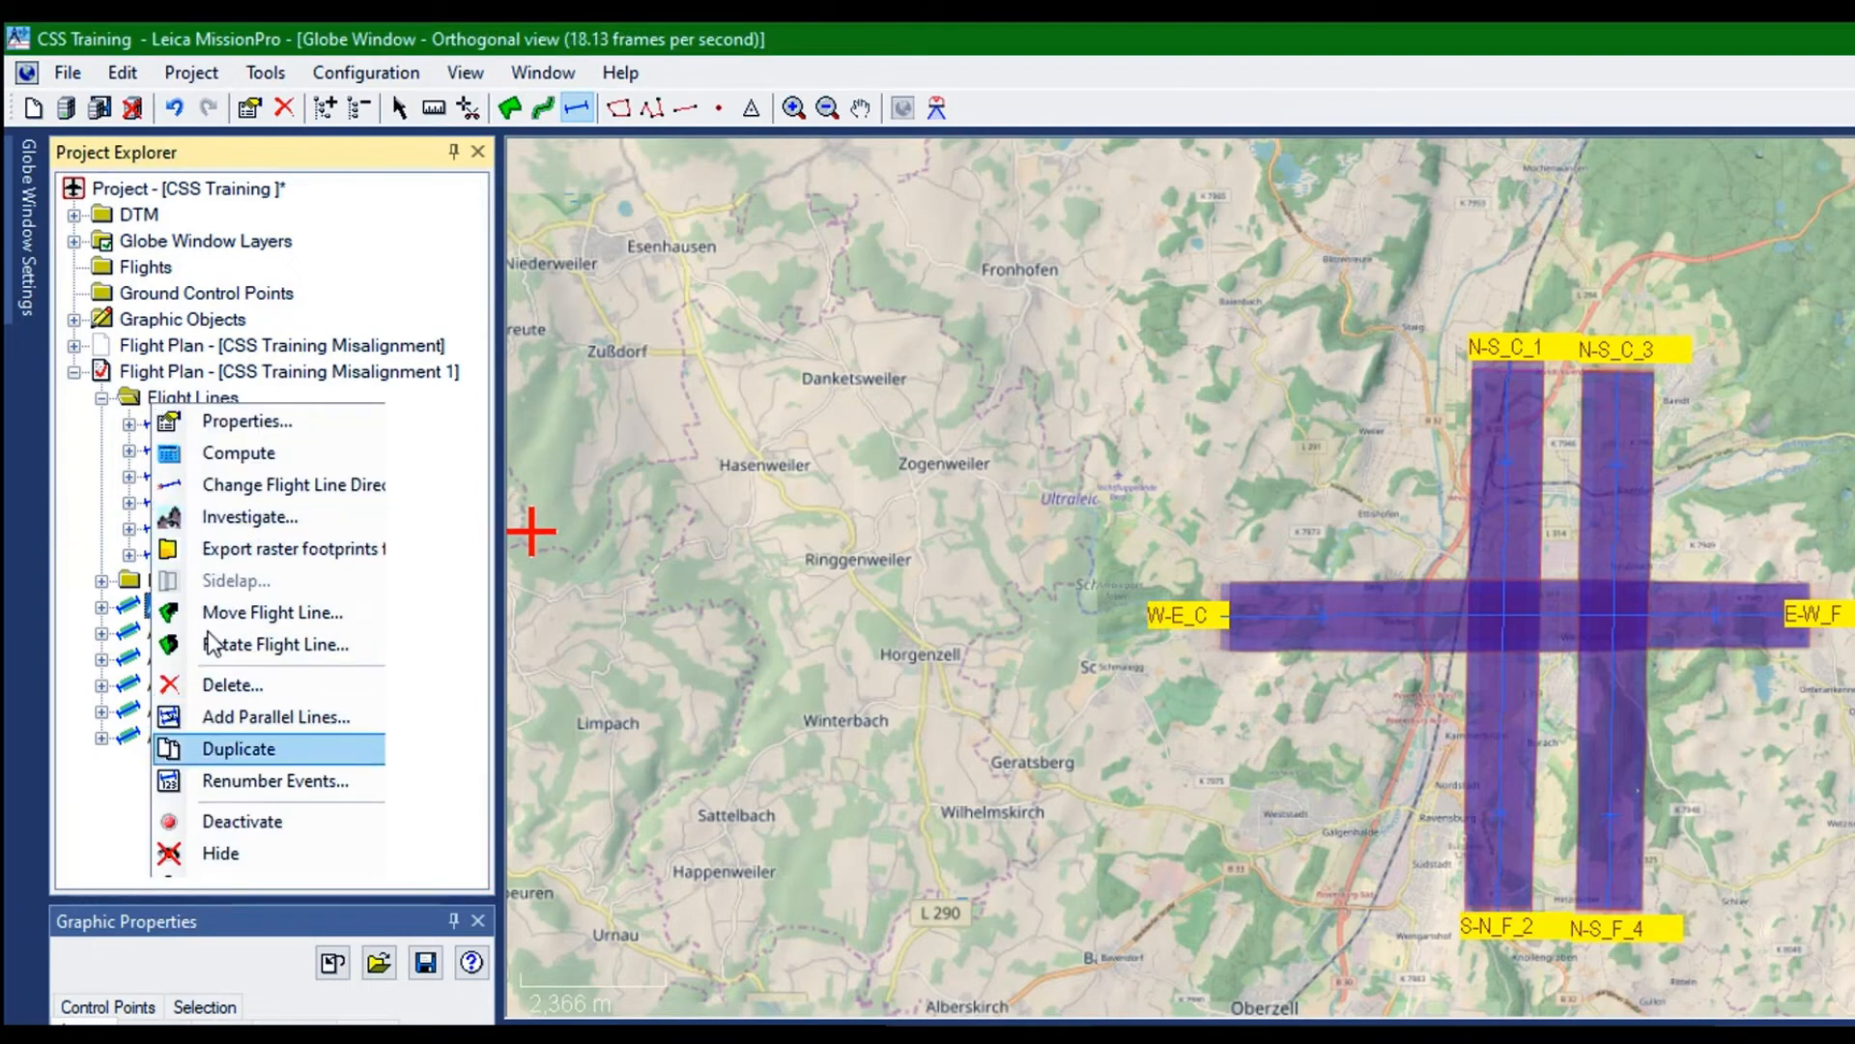
{"action": "left_click", "coordinate": [239, 748]}
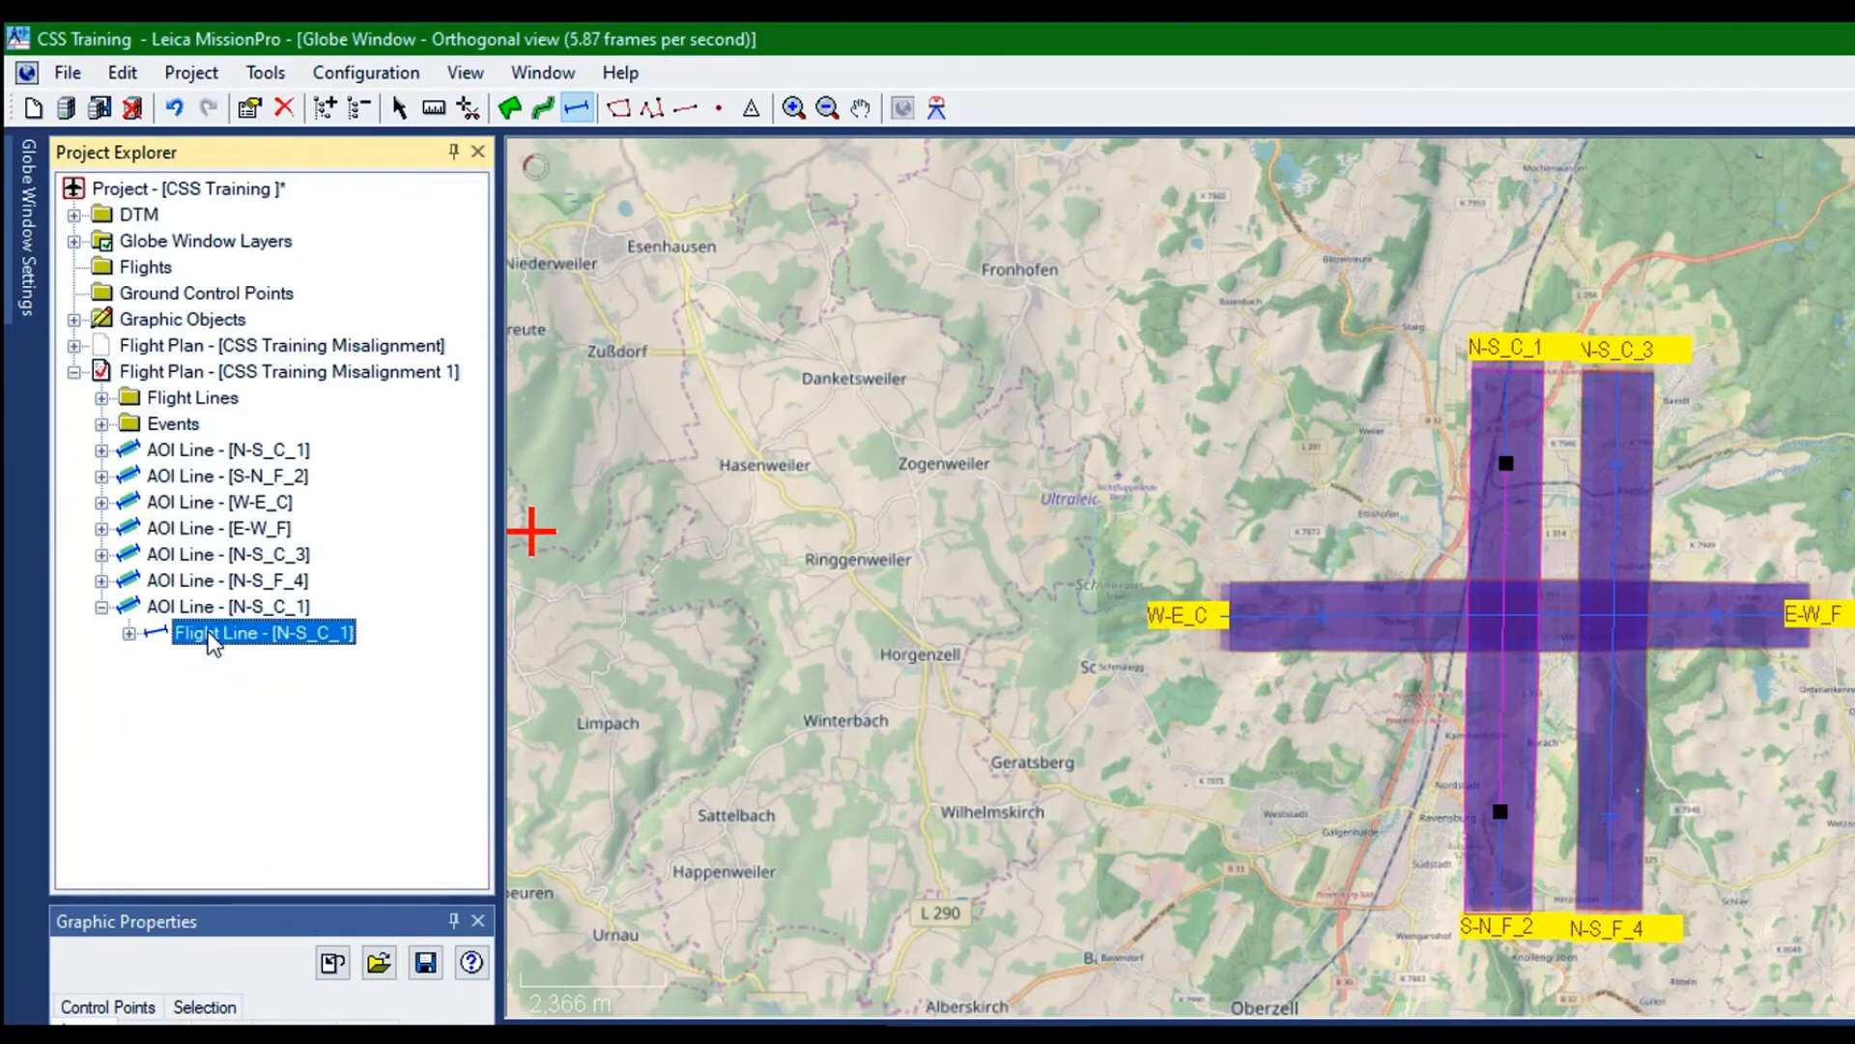
Rename the duplicated line N-S_C_5 in its flight line properties and apply the change
{"action": "right_click", "coordinate": [156, 411]}
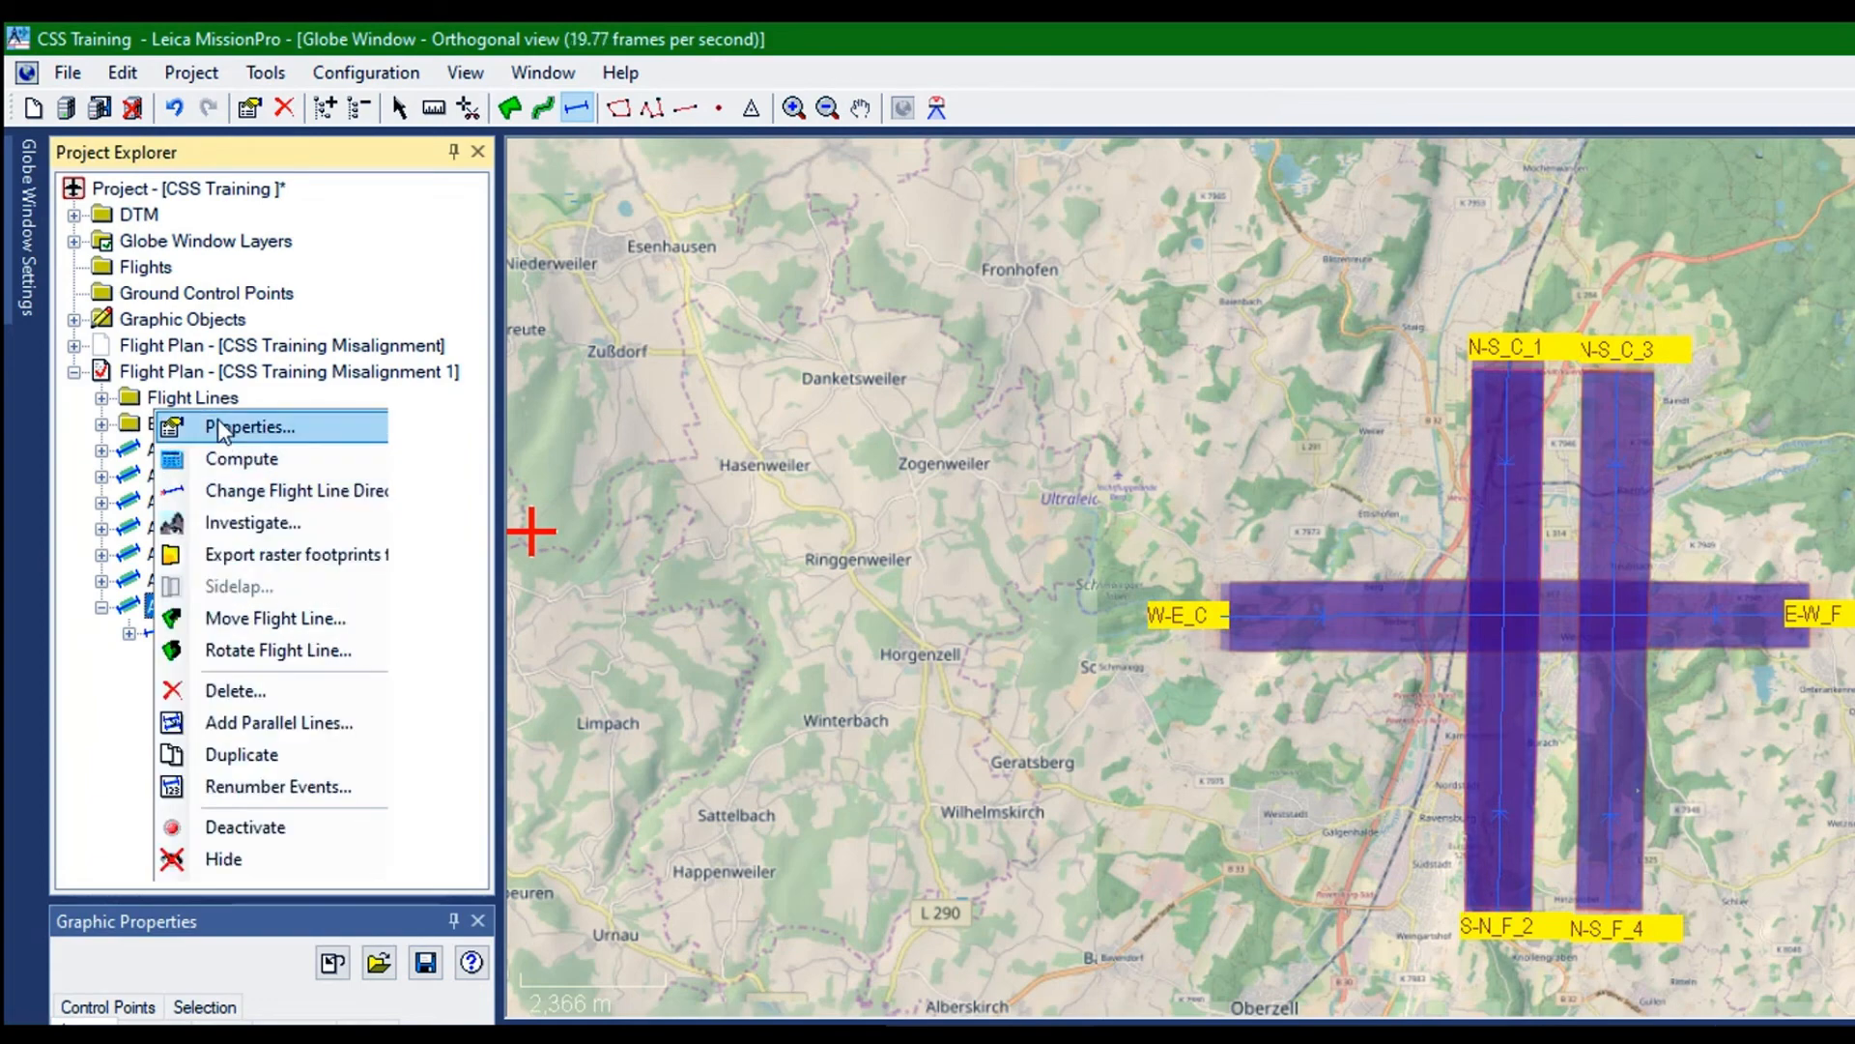
{"action": "left_click", "coordinate": [218, 422]}
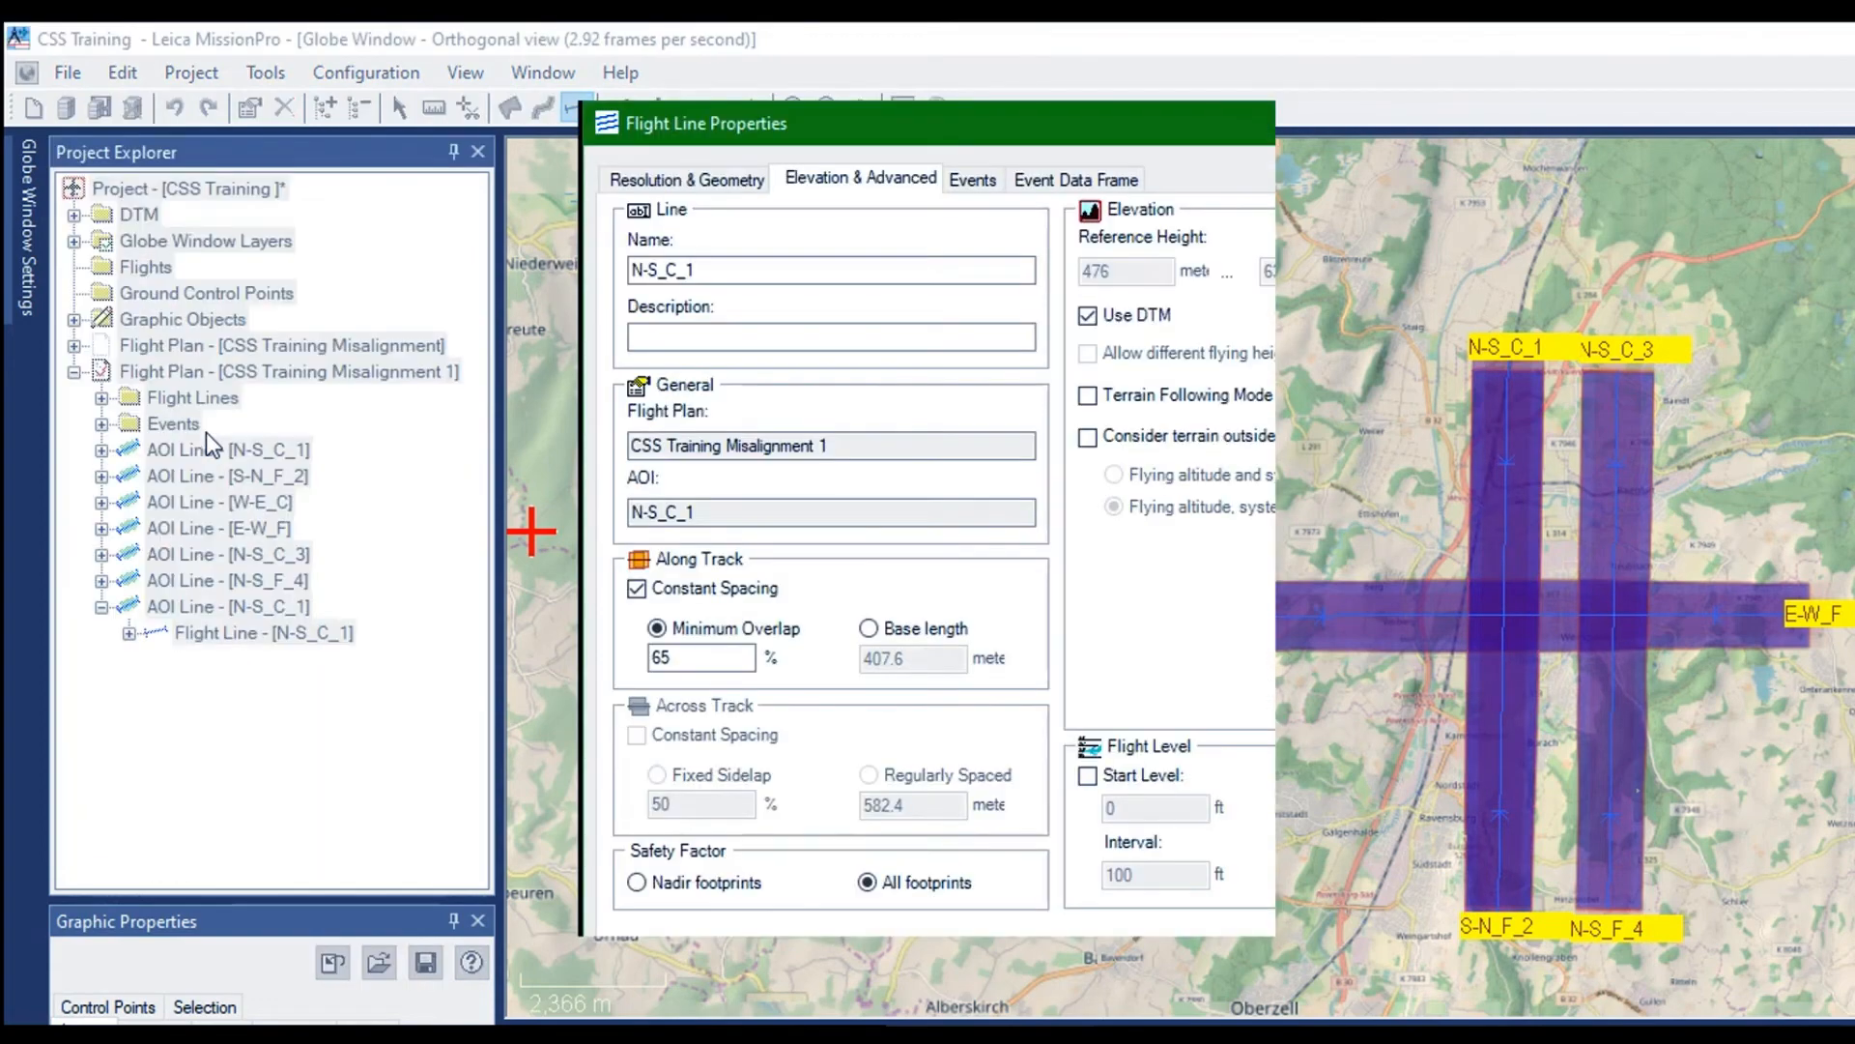
{"action": "left_click", "coordinate": [669, 219]}
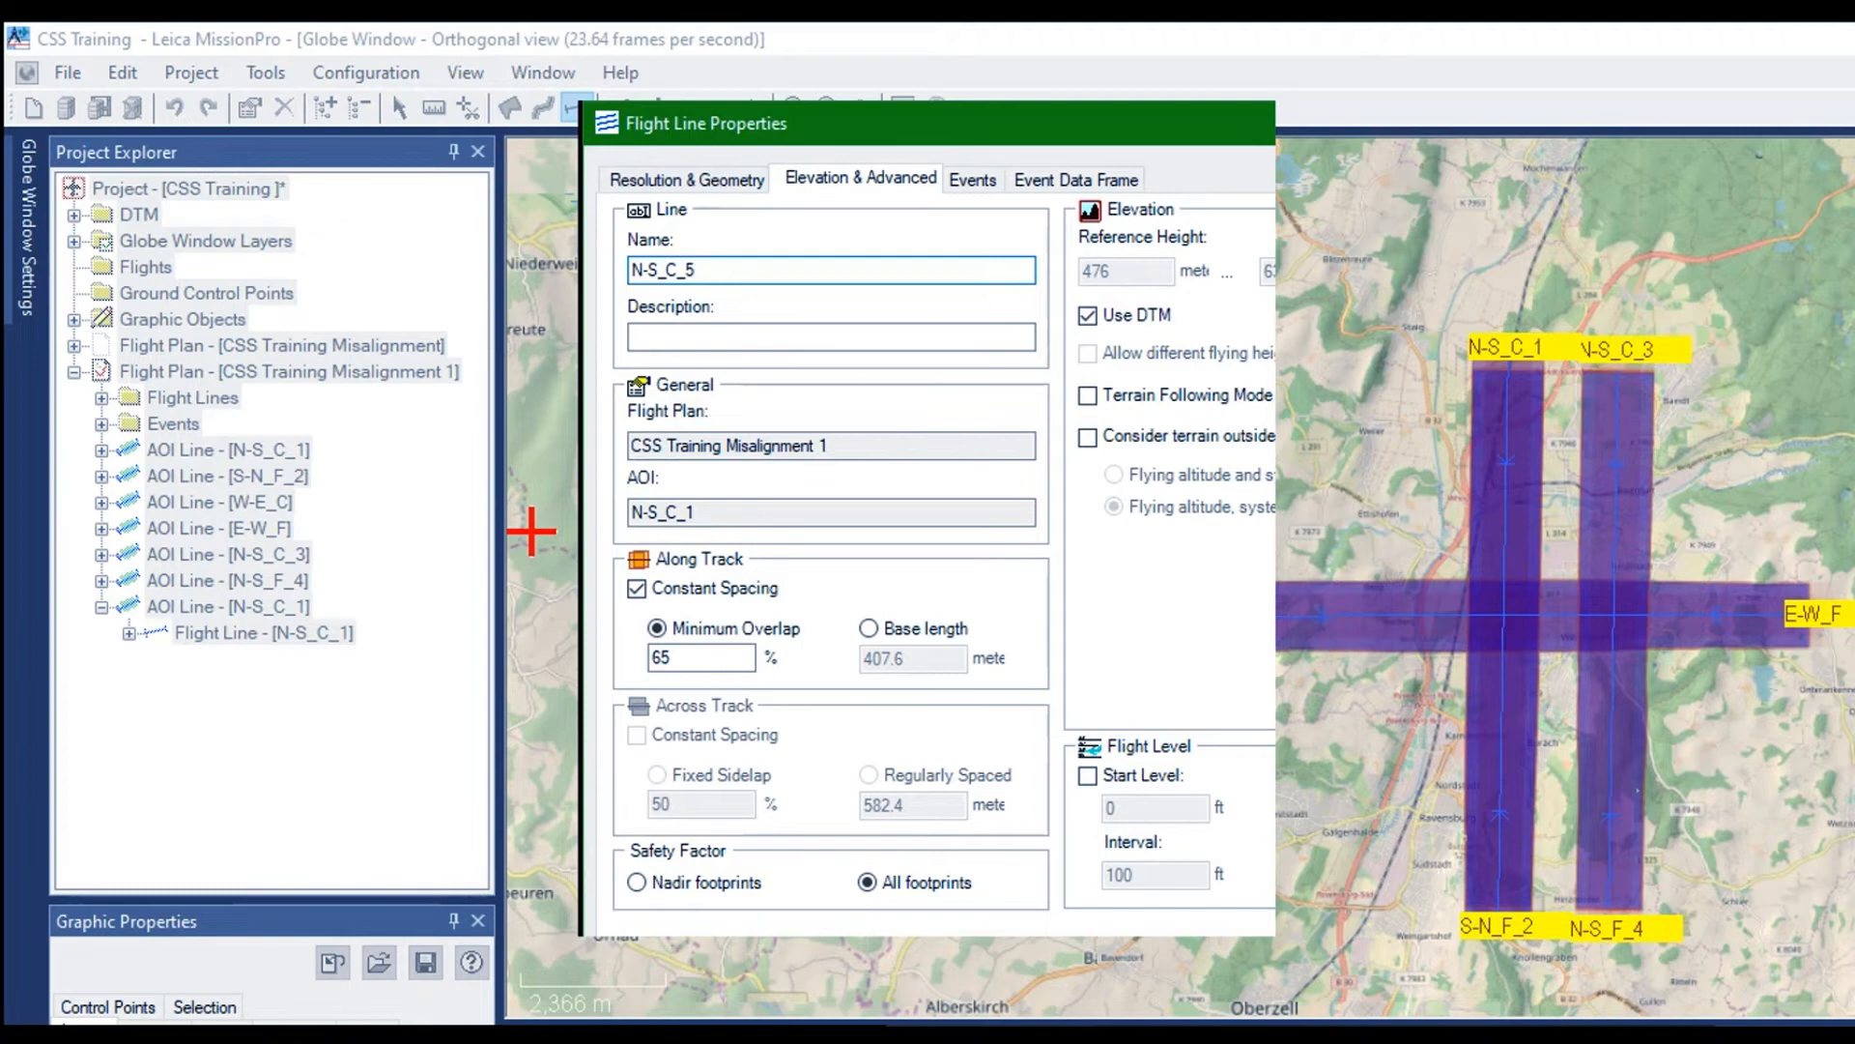
{"action": "left_click", "coordinate": [688, 178]}
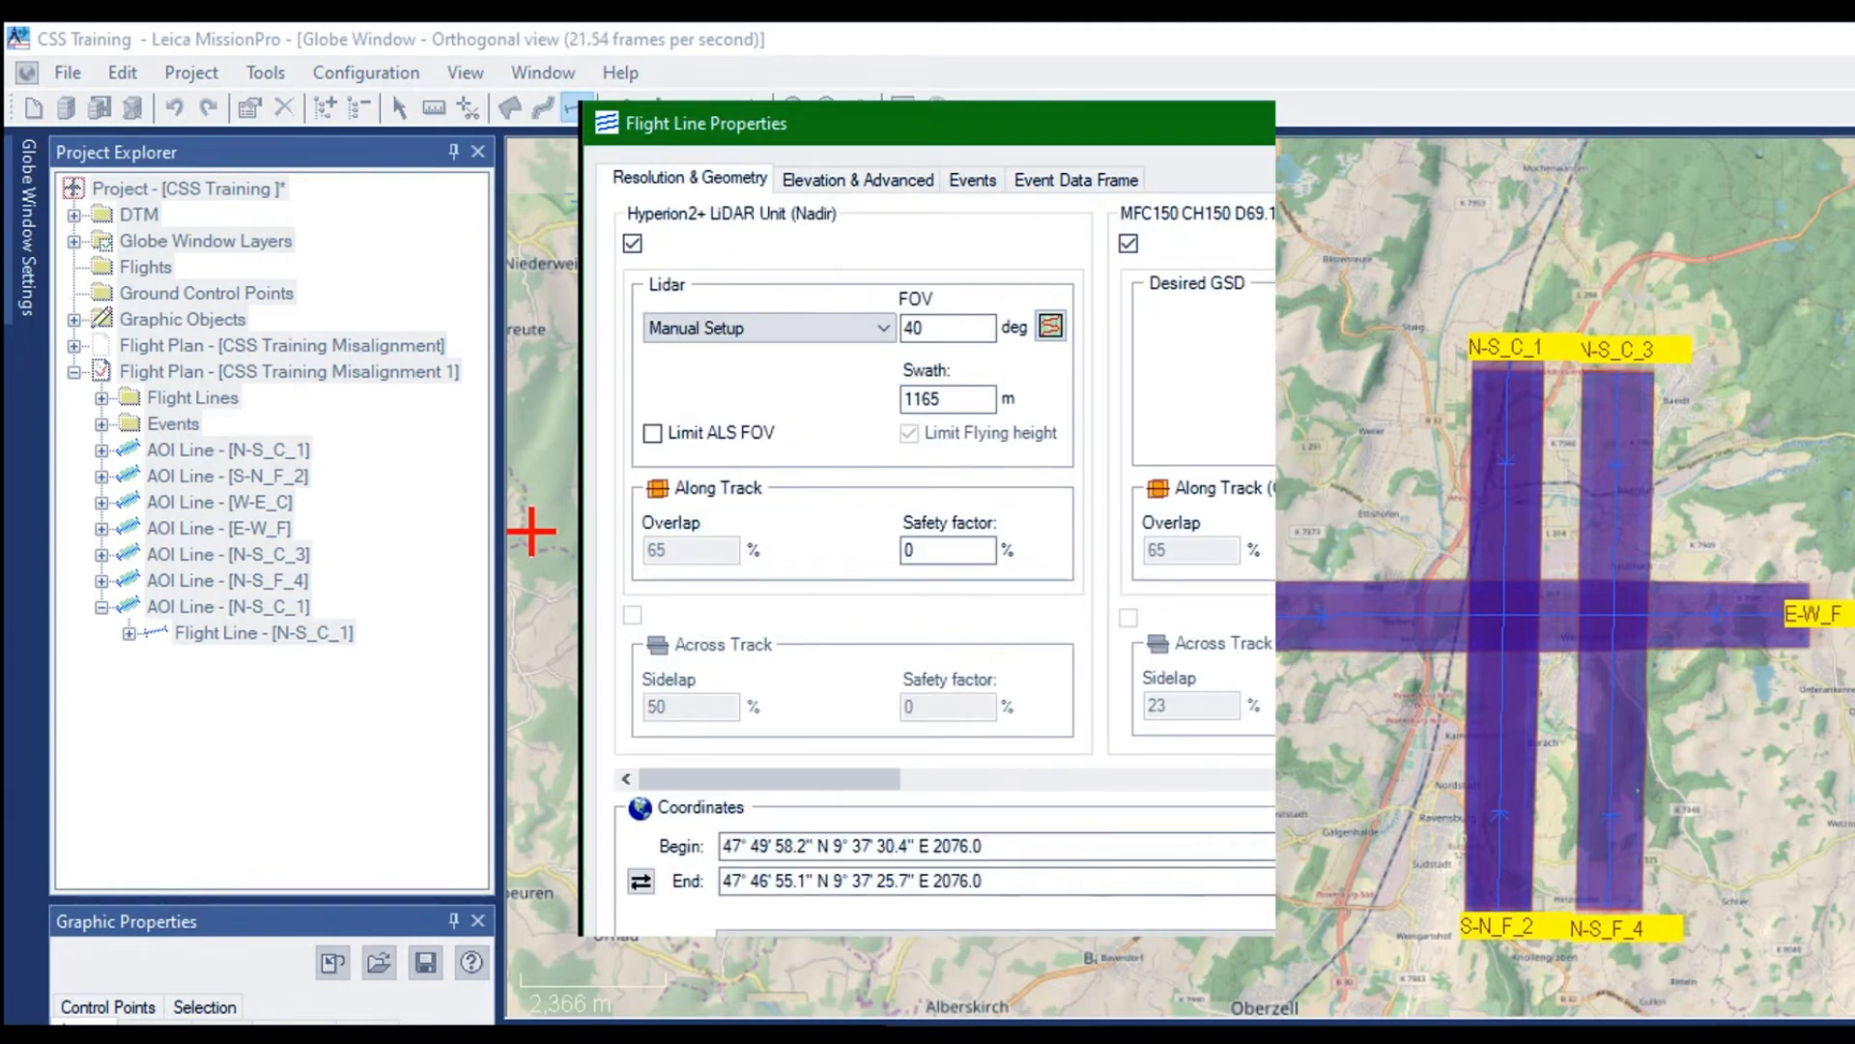
{"action": "key", "text": "Return"}
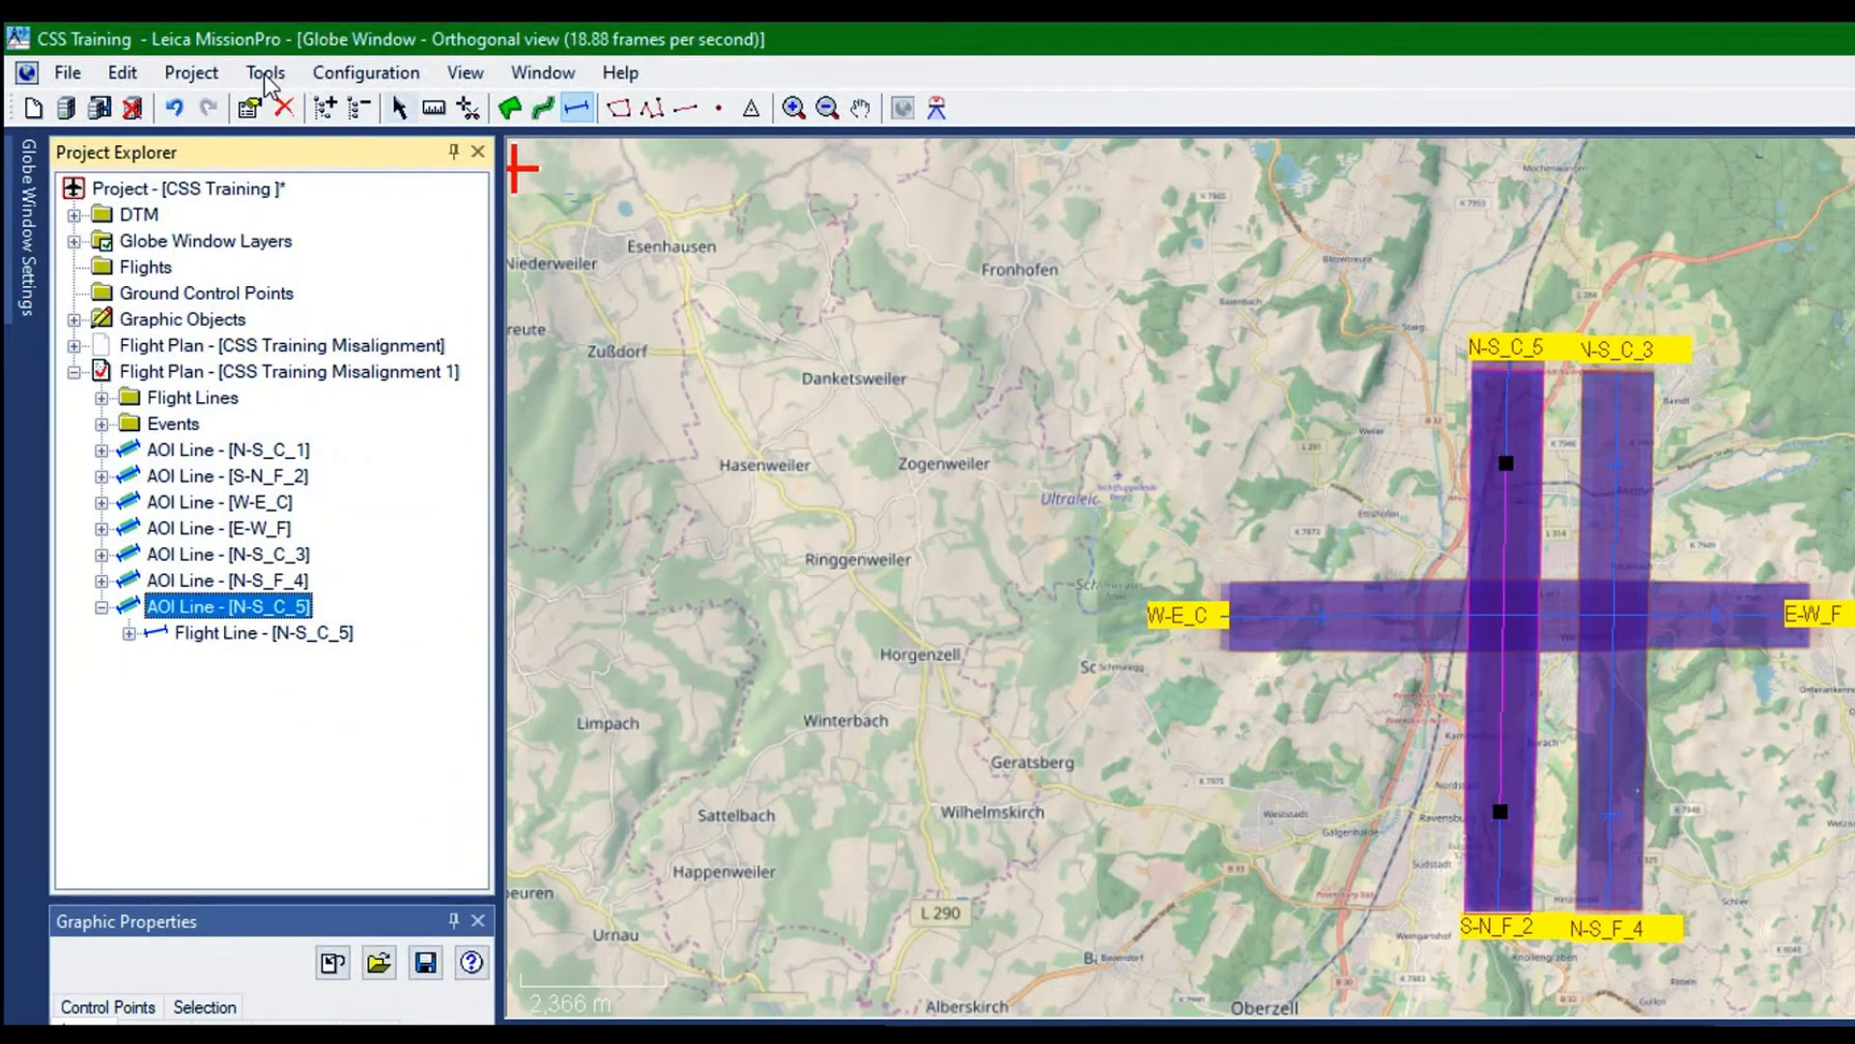
Move the flight line N-S_C_5 west of N-S_C_1 so that it runs parallel beside it
{"action": "left_click", "coordinate": [577, 108]}
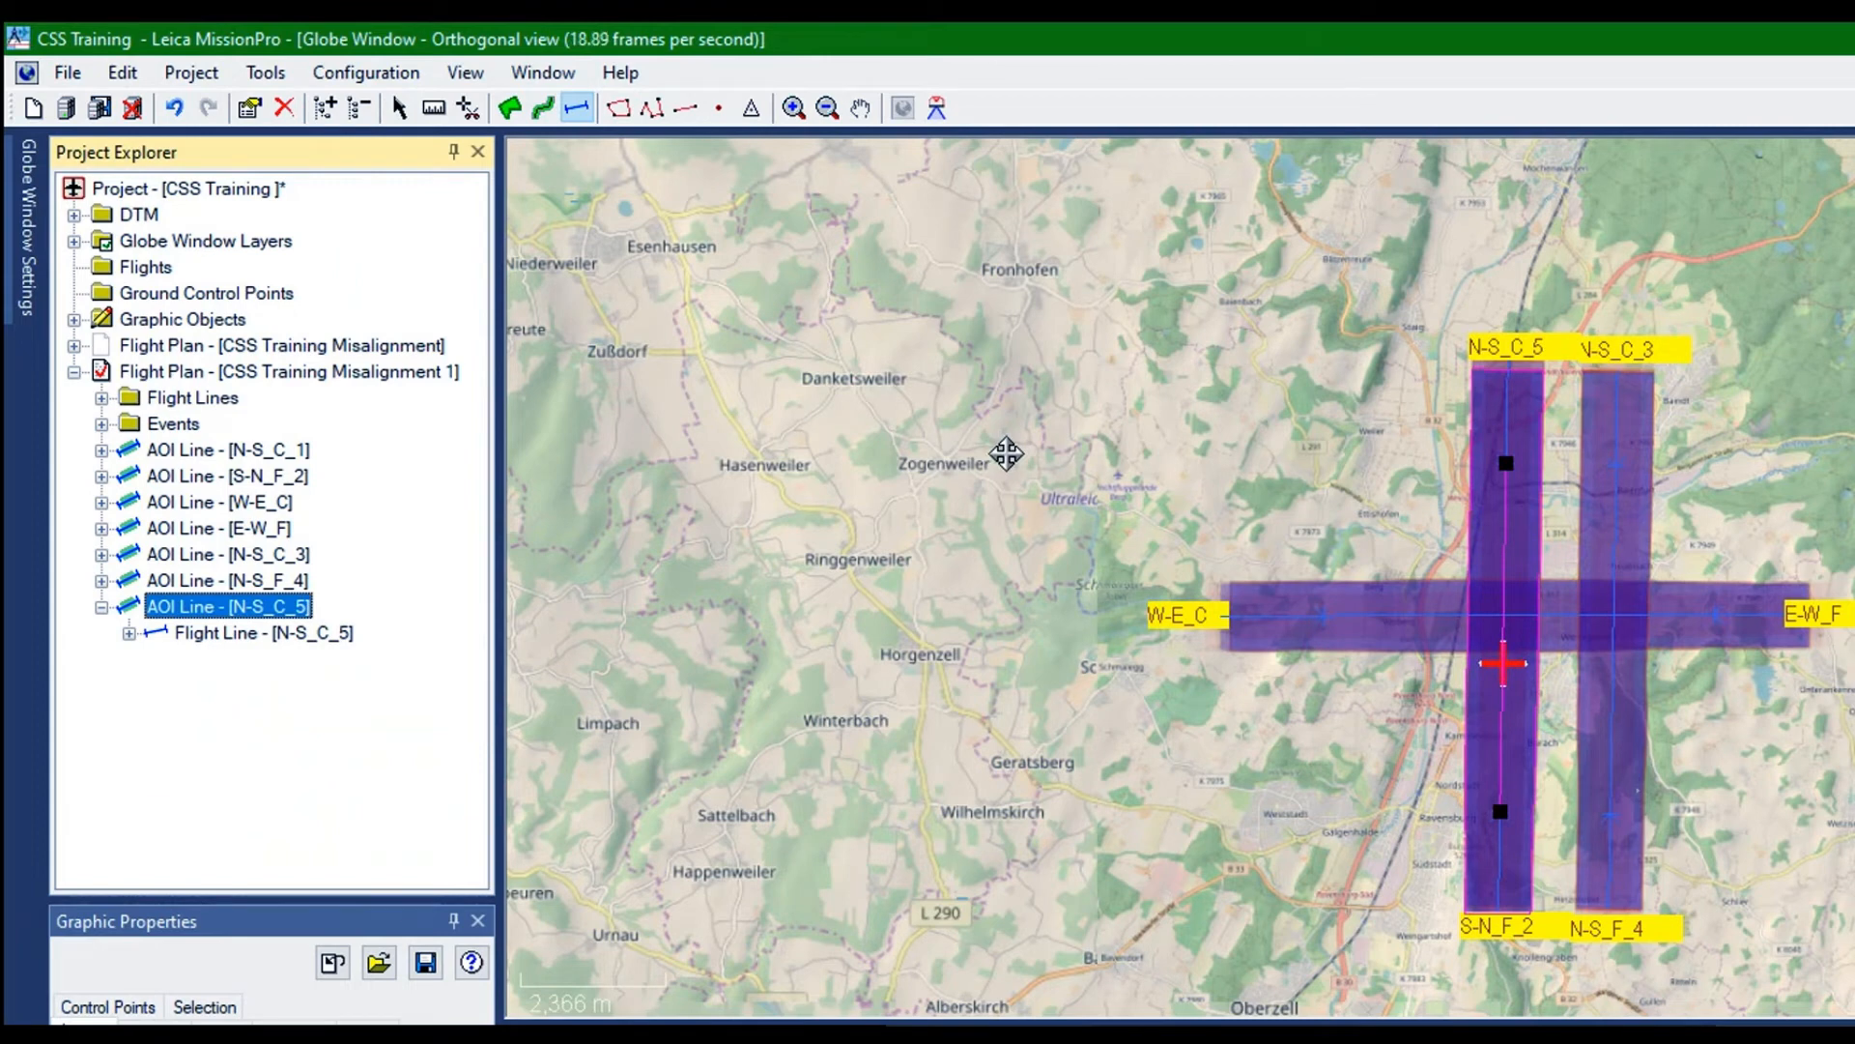
{"action": "left_click_drag", "start_coordinate": [1006, 453], "coordinate": [982, 453]}
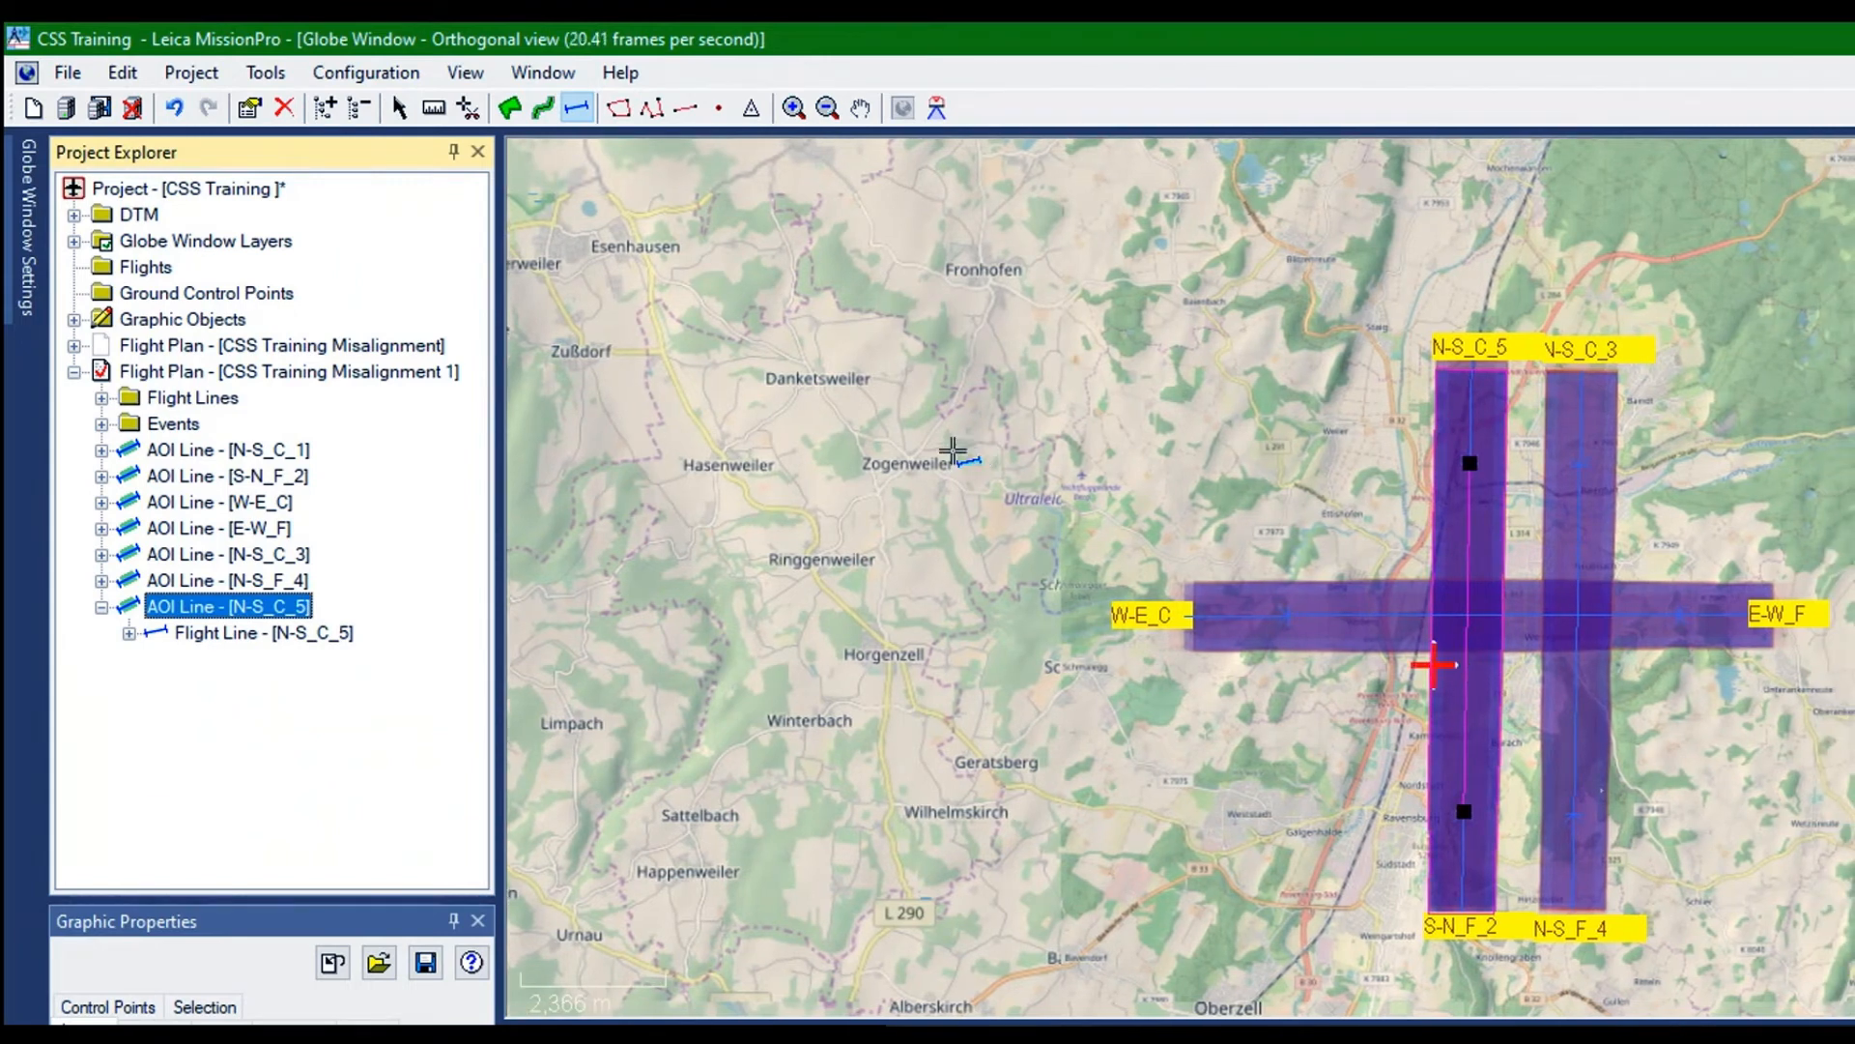
{"action": "left_click_drag", "start_coordinate": [983, 459], "coordinate": [908, 462]}
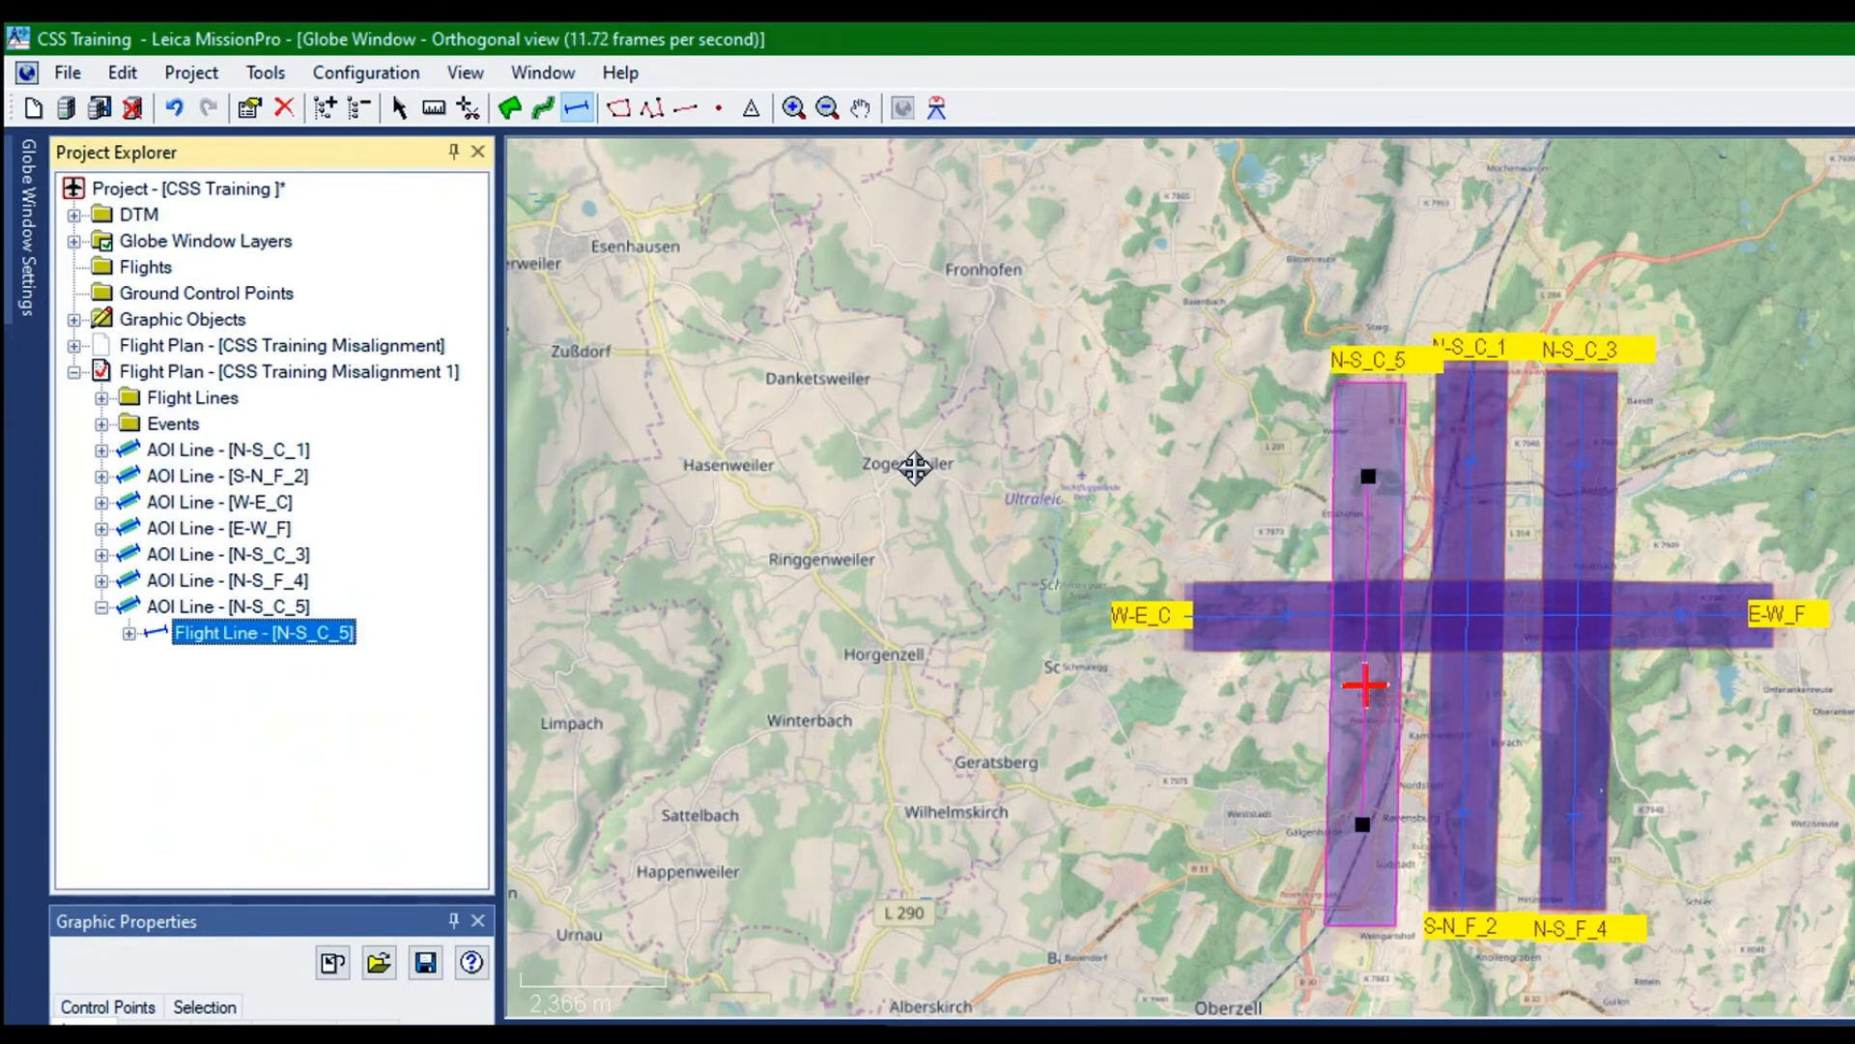
{"action": "left_click_drag", "start_coordinate": [915, 466], "coordinate": [905, 472]}
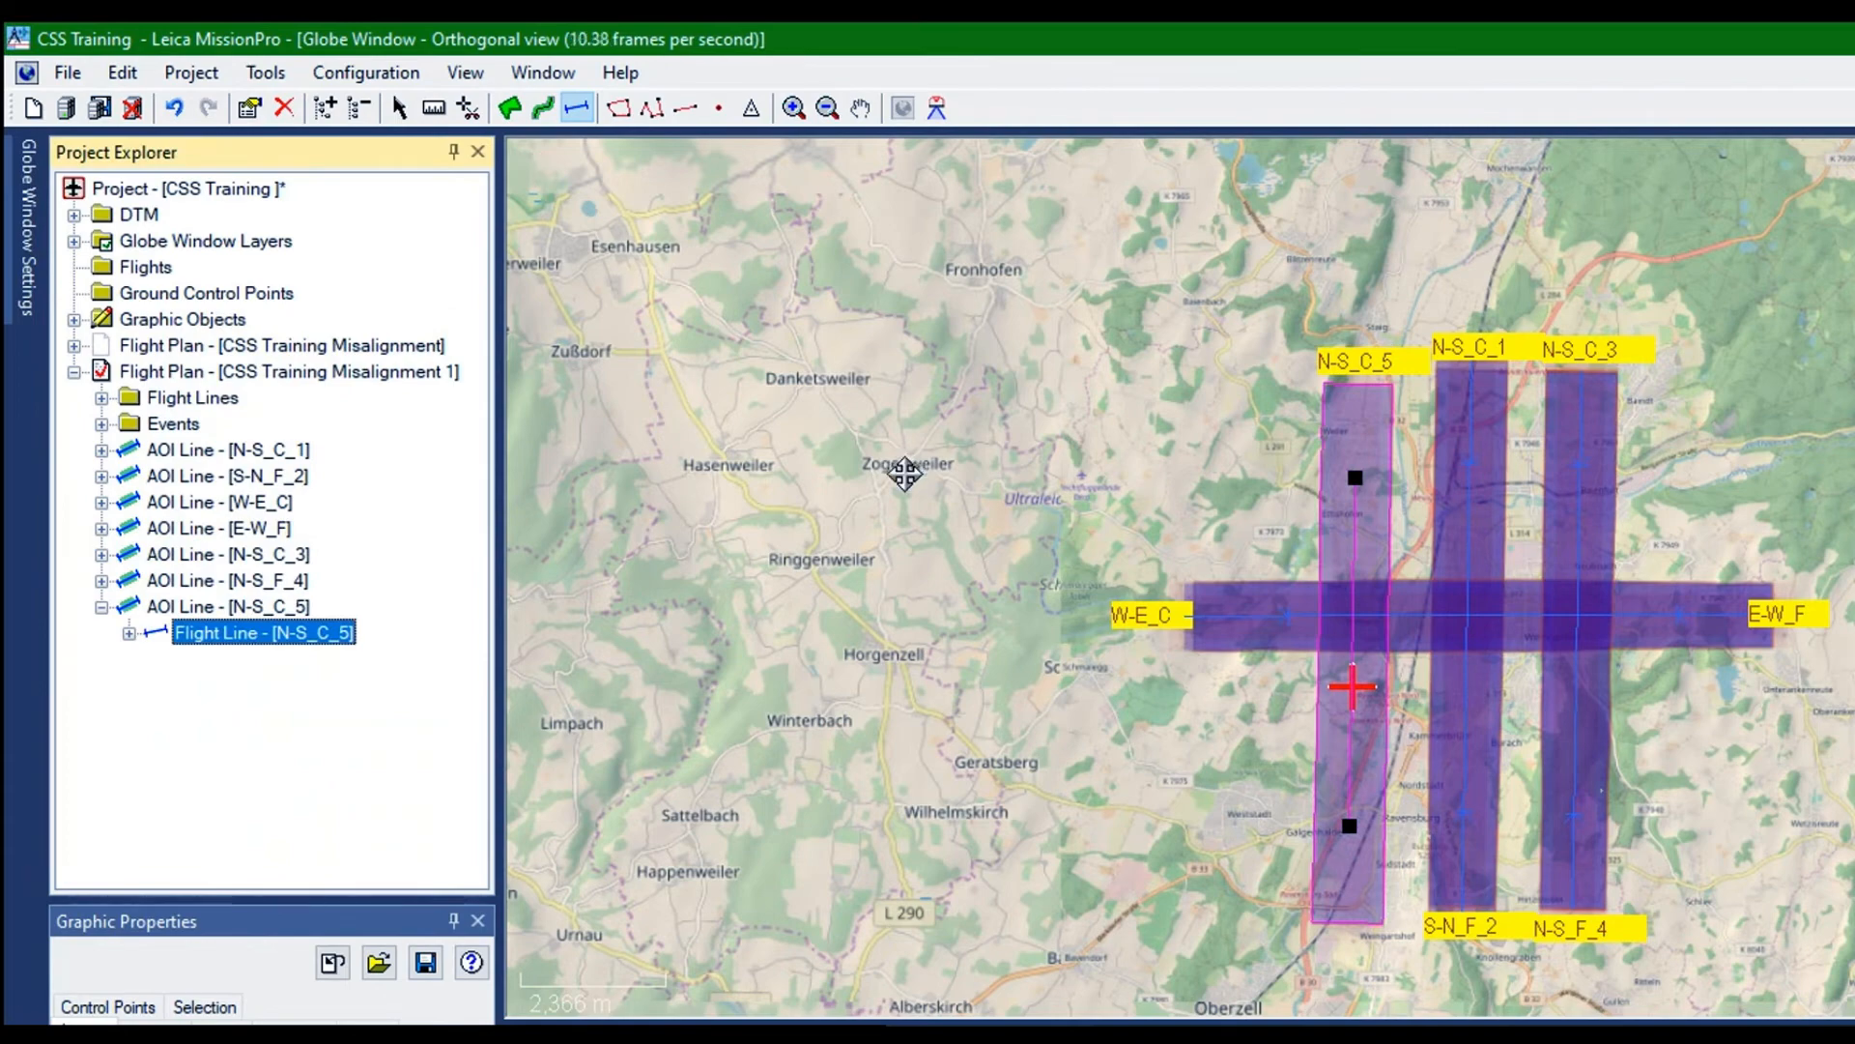
Measure the distance between the flight lines N-S_C_5 and N-S_C_1
{"action": "scroll", "coordinate": [947, 517], "scroll_direction": "up", "scroll_amount": 3}
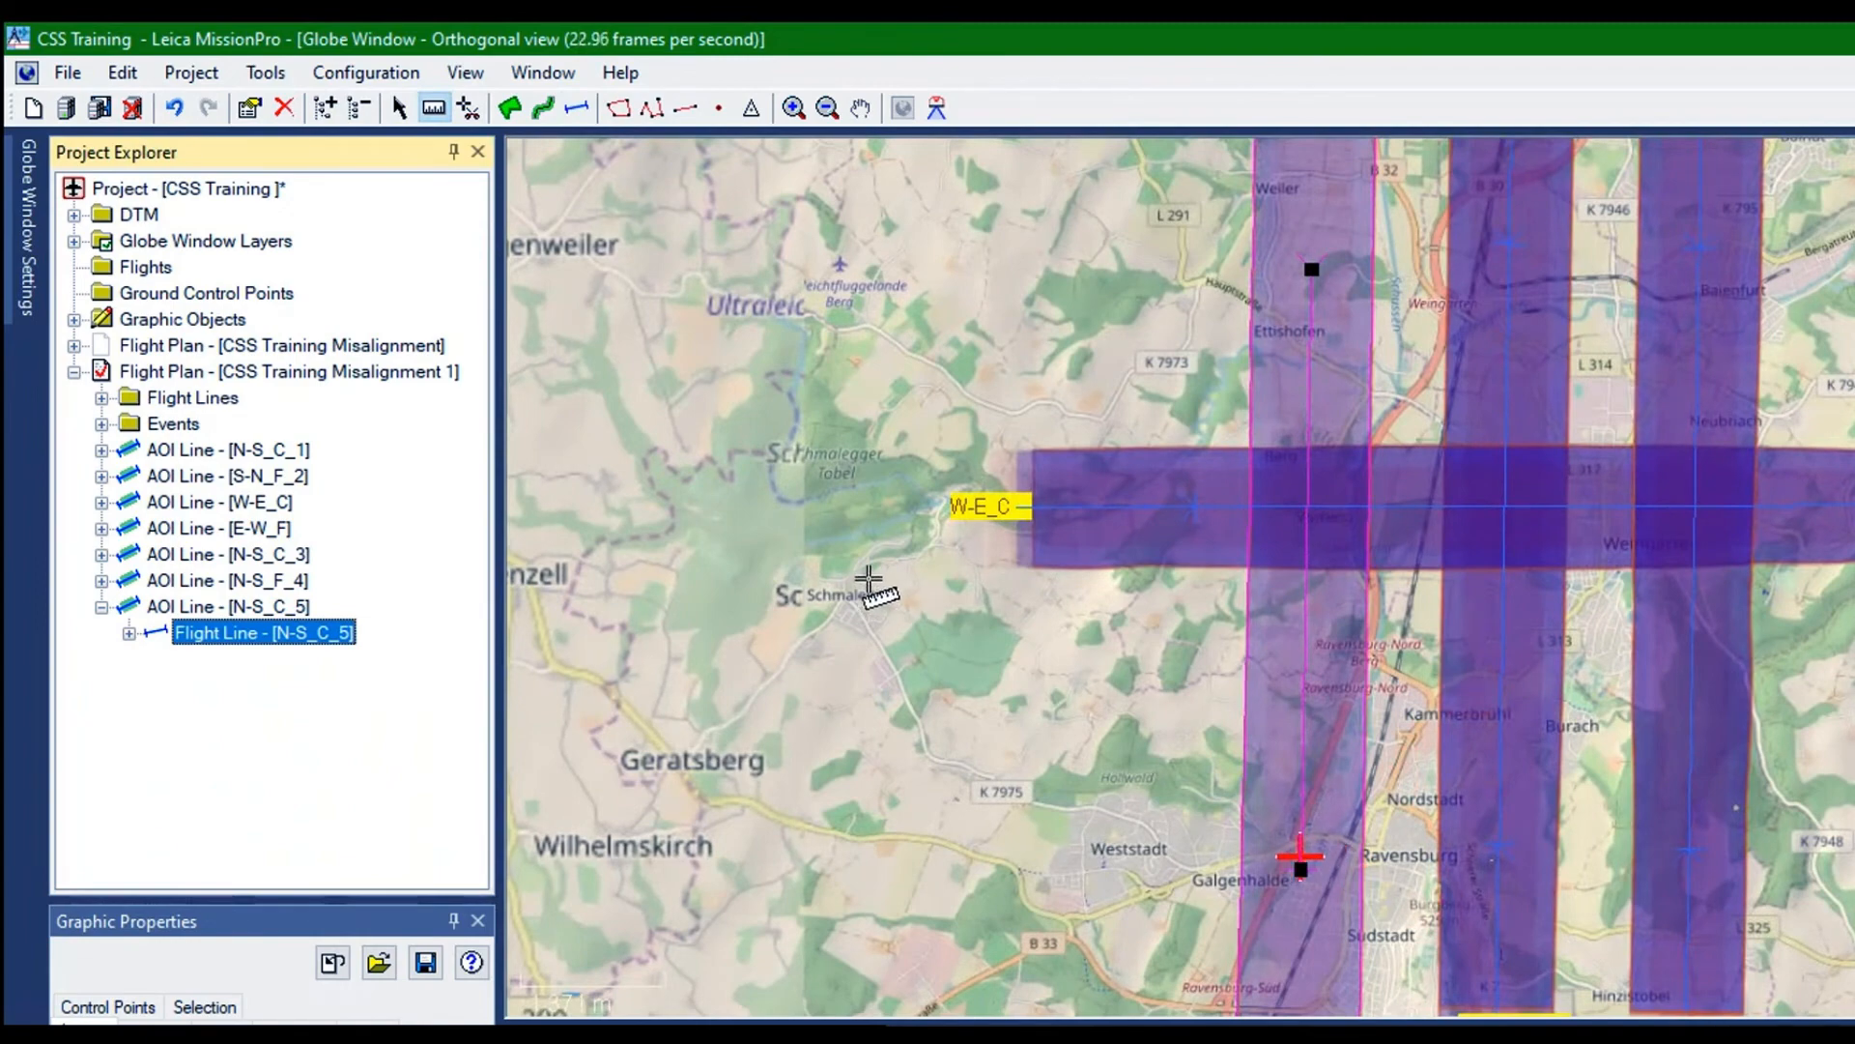
{"action": "left_click", "coordinate": [868, 578]}
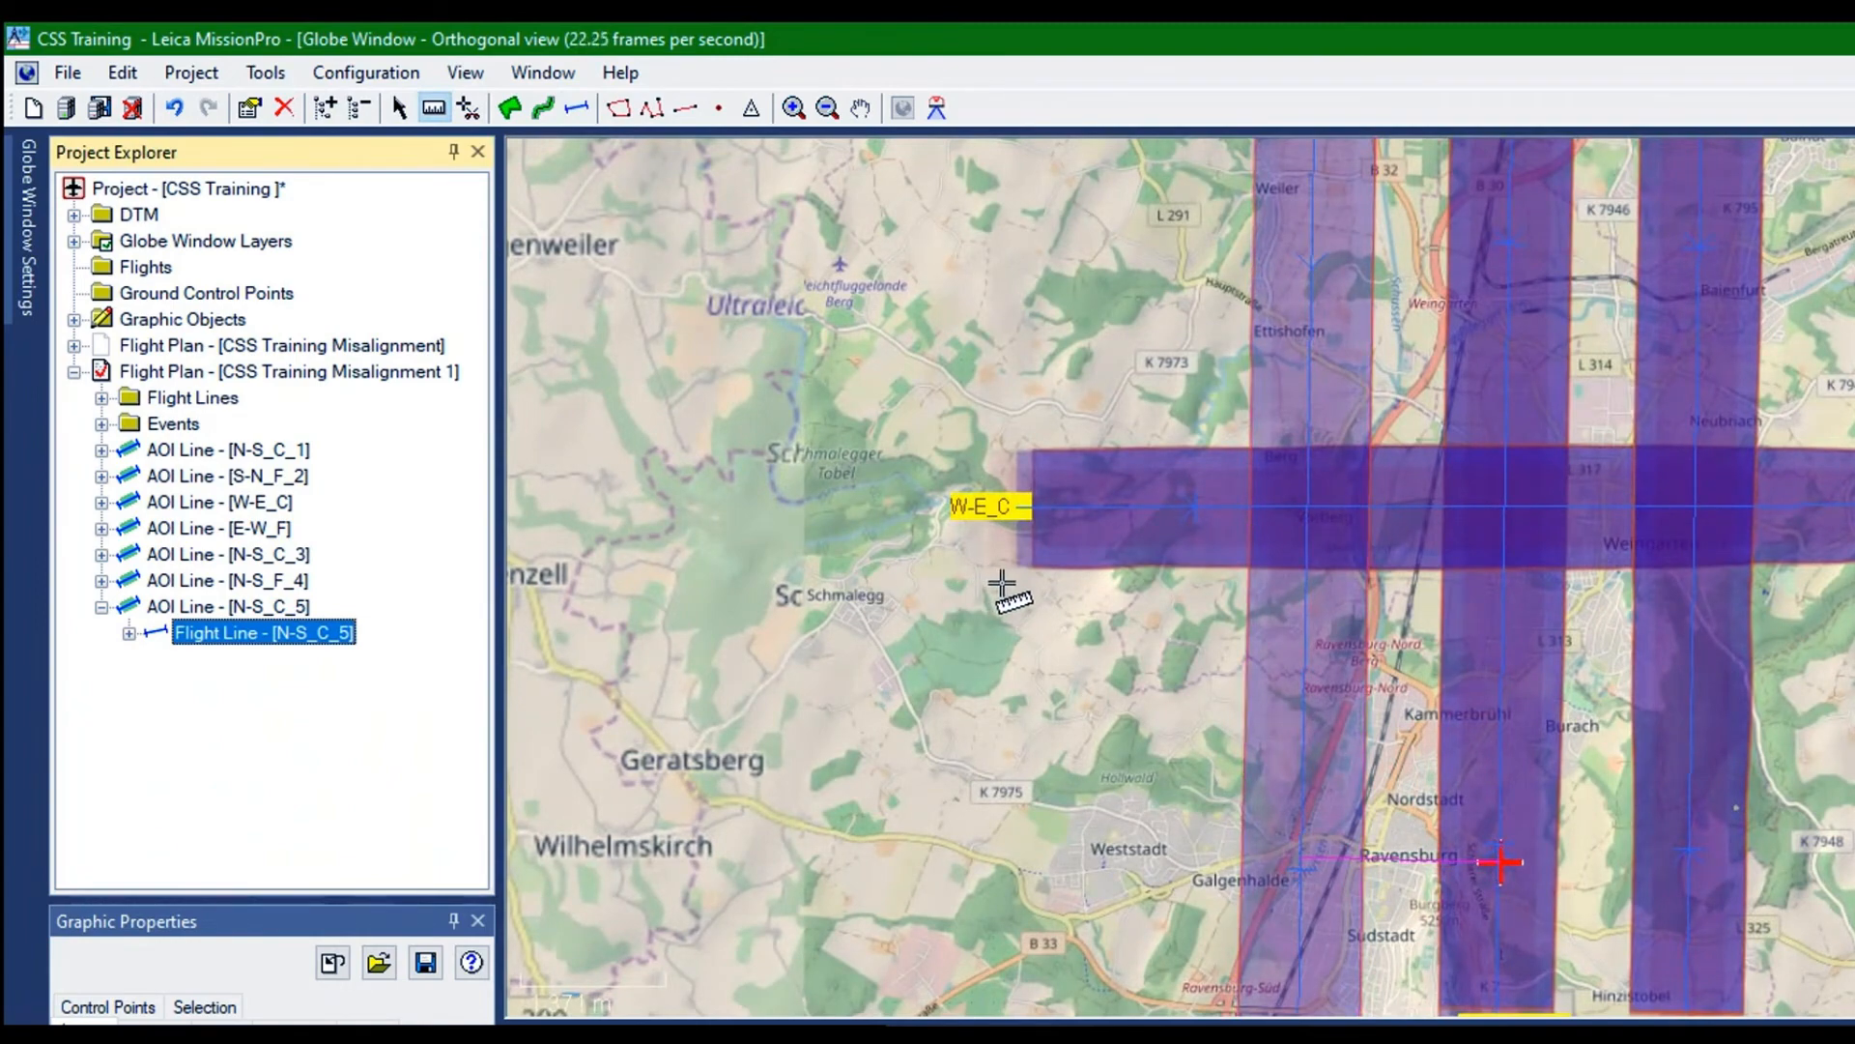
{"action": "left_click", "coordinate": [1002, 584]}
{"action": "left_click", "coordinate": [1051, 647]}
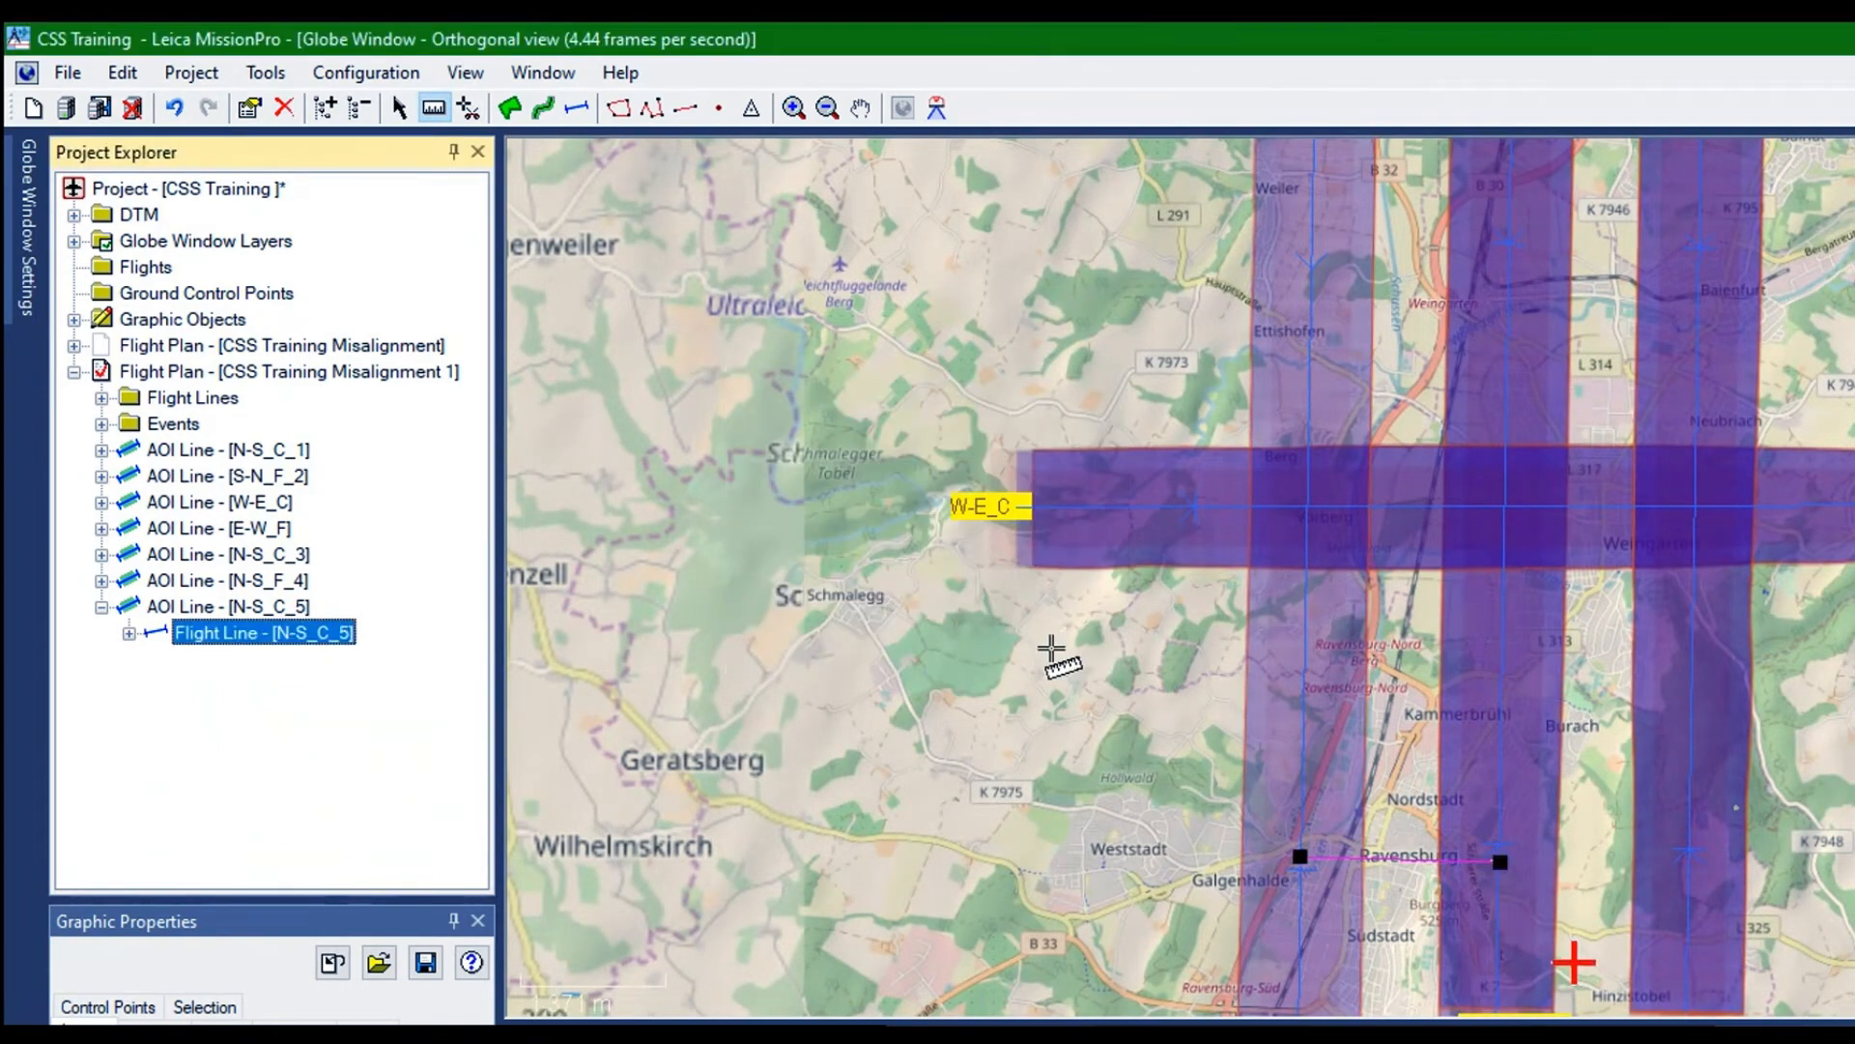
Shift the flight line N-S_C_5 slightly east, closer to N-S_C_1
{"action": "left_click", "coordinate": [161, 407]}
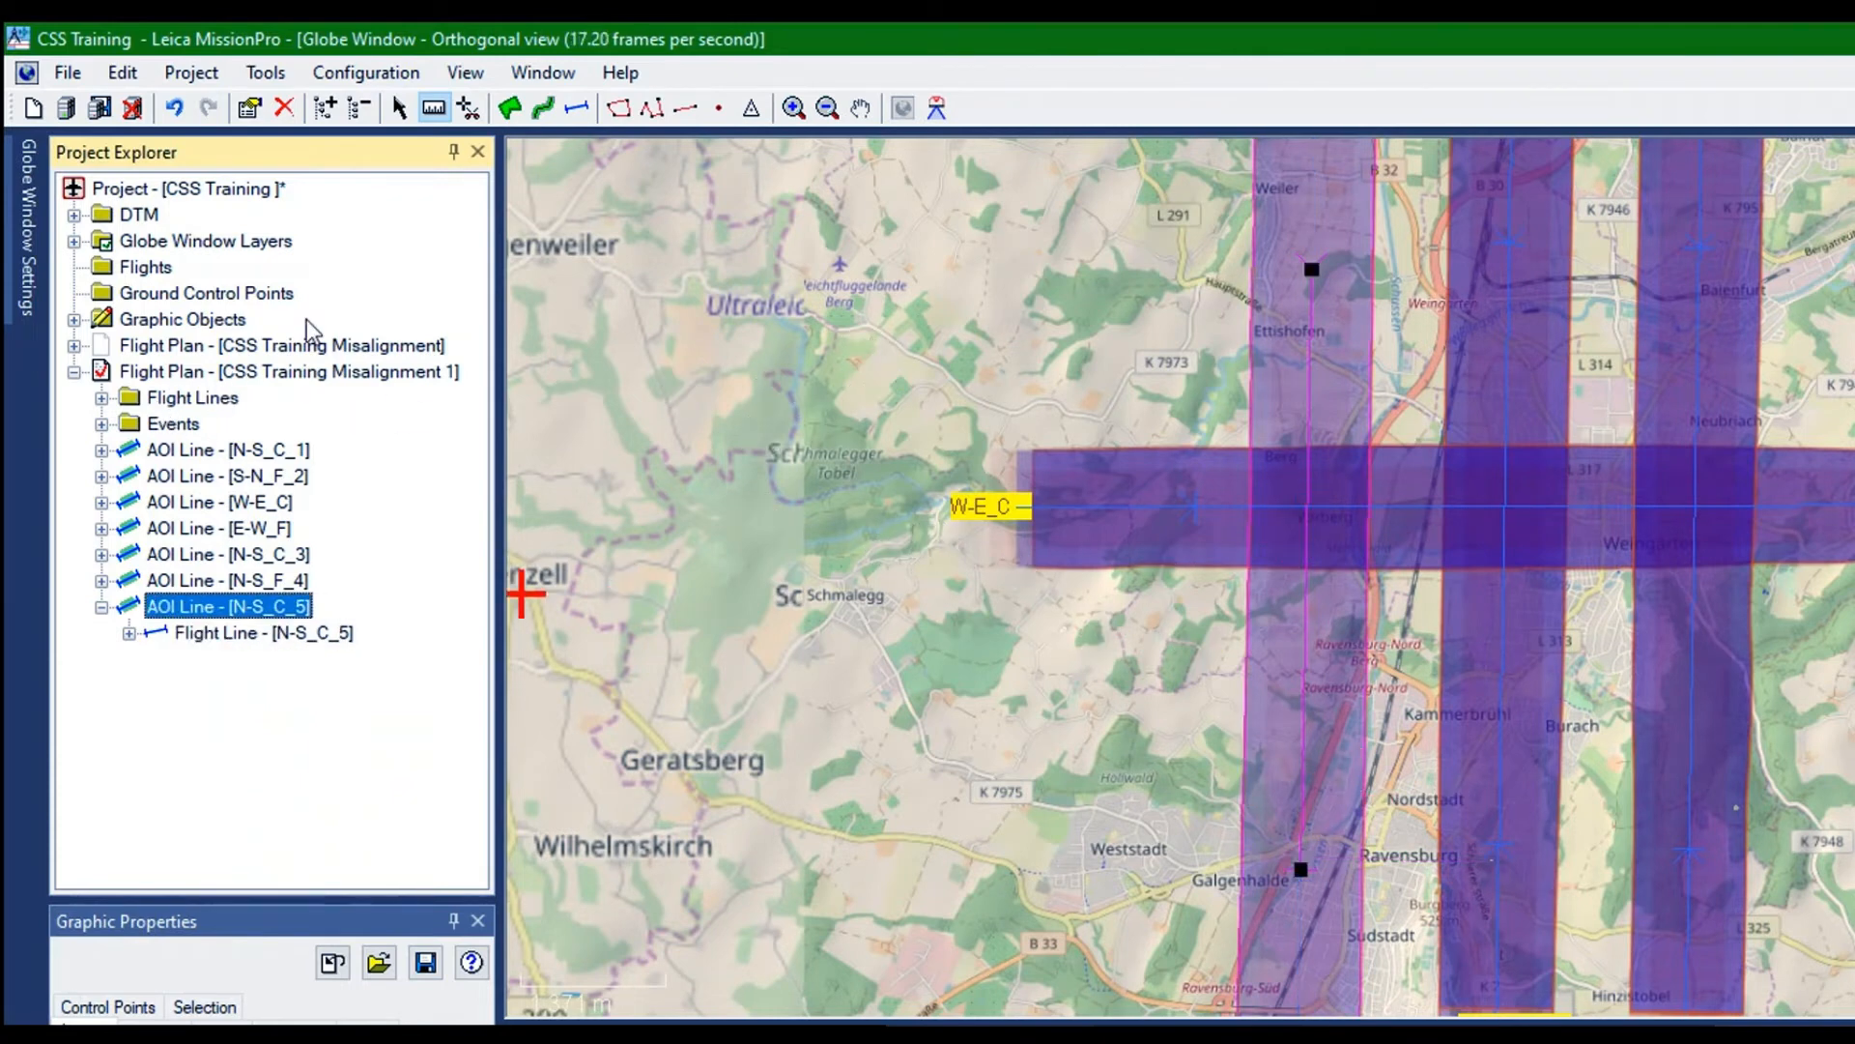
{"action": "left_click", "coordinate": [577, 107]}
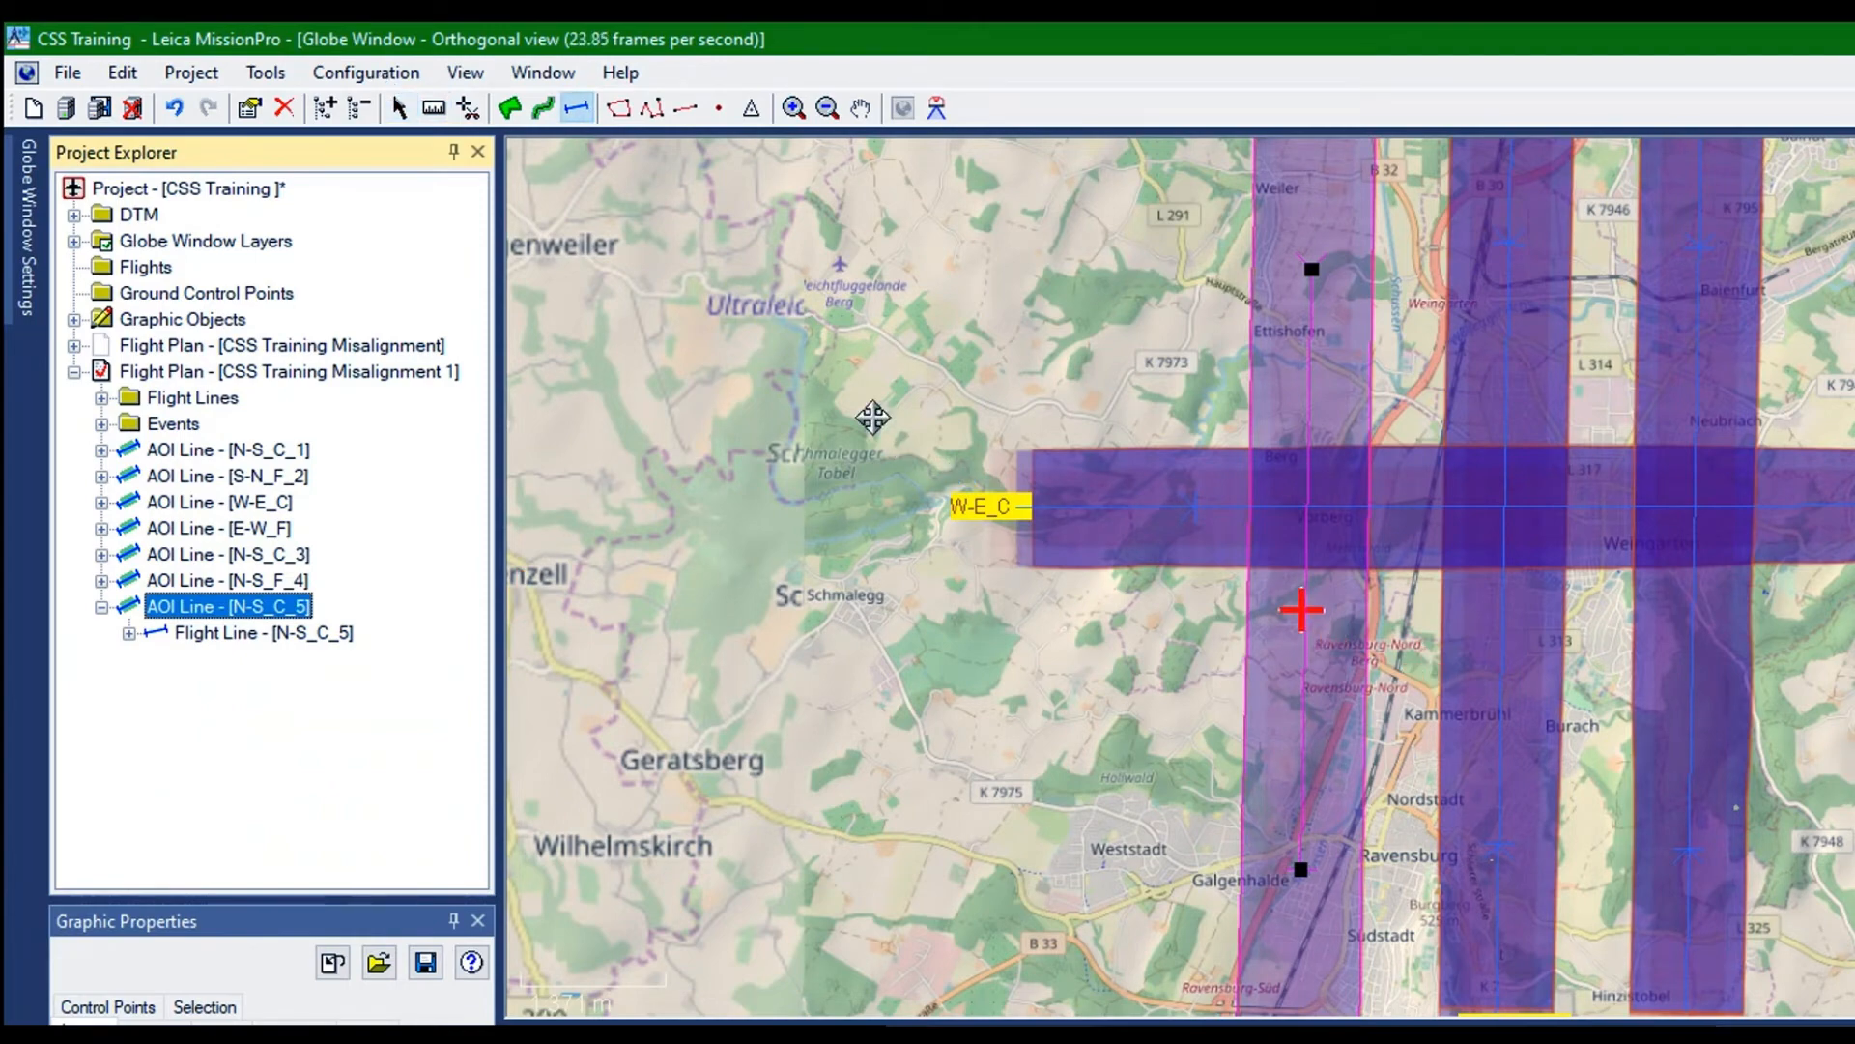
{"action": "left_click_drag", "start_coordinate": [873, 417], "coordinate": [886, 417]}
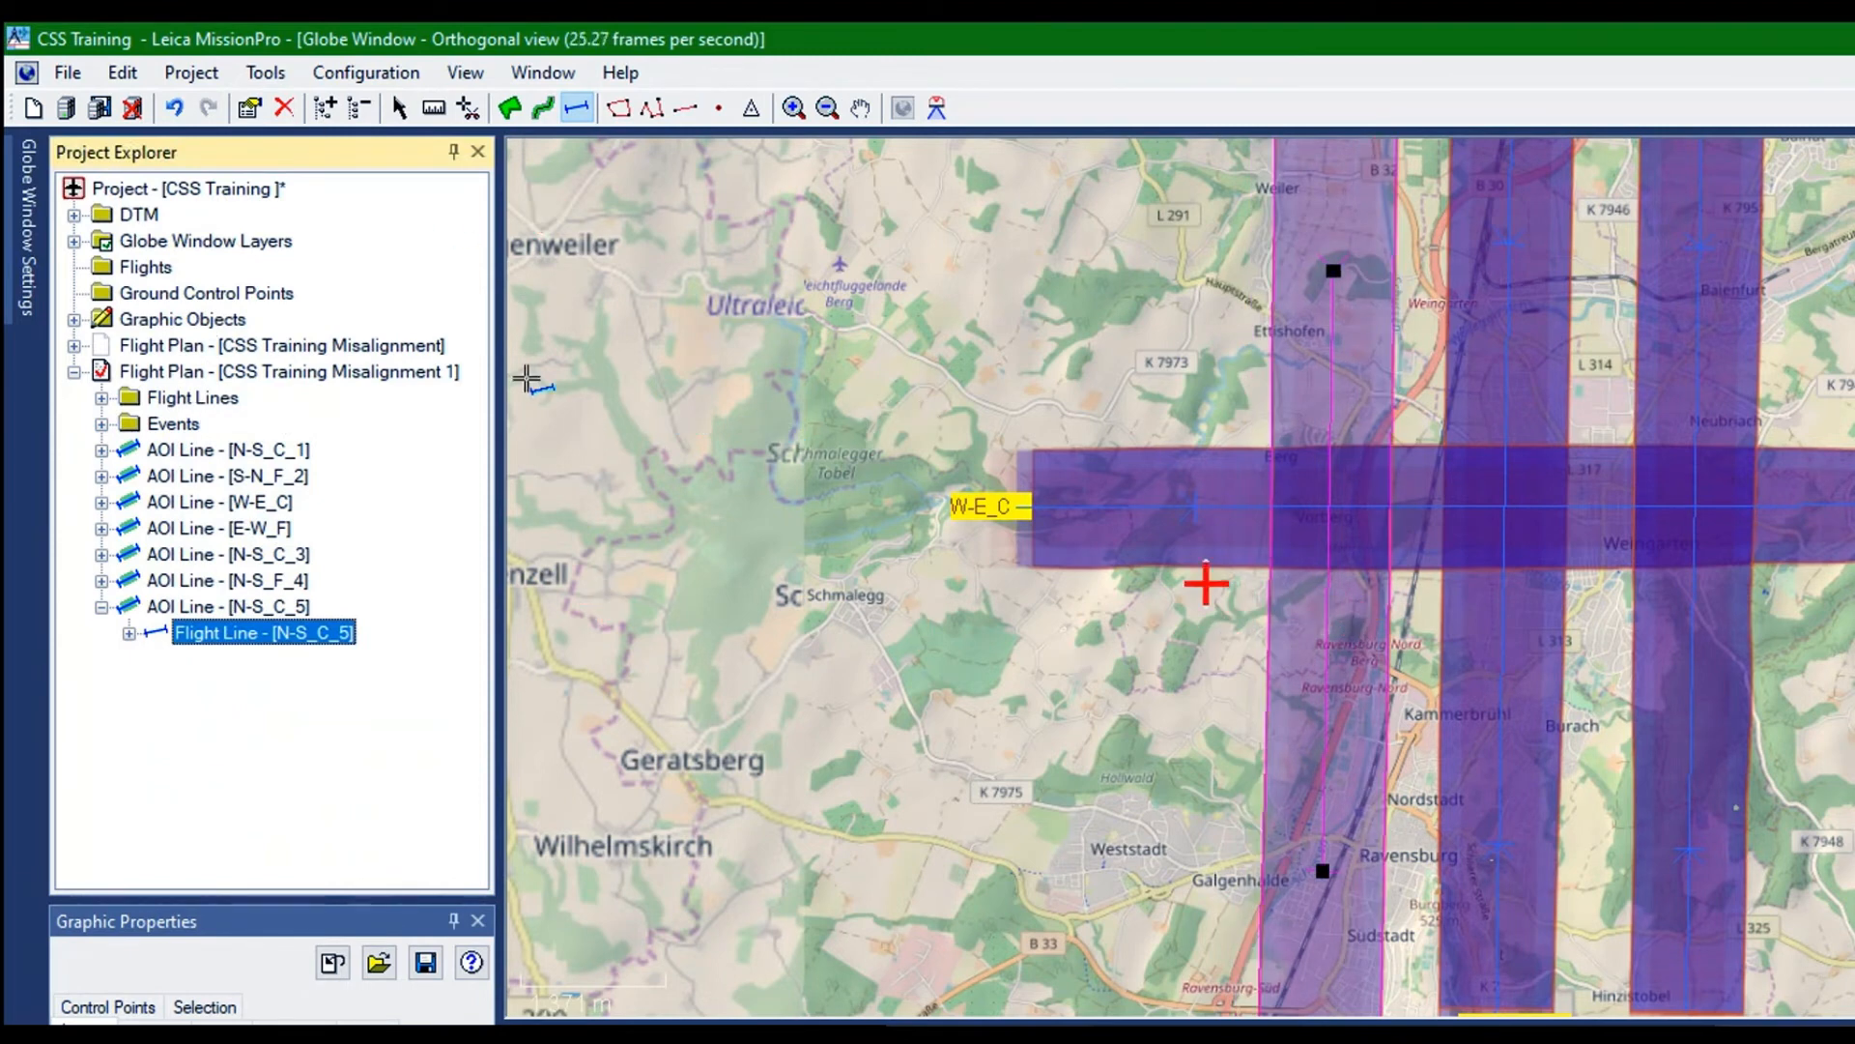
Measure the distance between the flight lines N-S_C_1 and N-S_C_3 along the W-E_C line
{"action": "key", "text": "Up"}
{"action": "key", "text": "Up"}
{"action": "key", "text": "Up"}
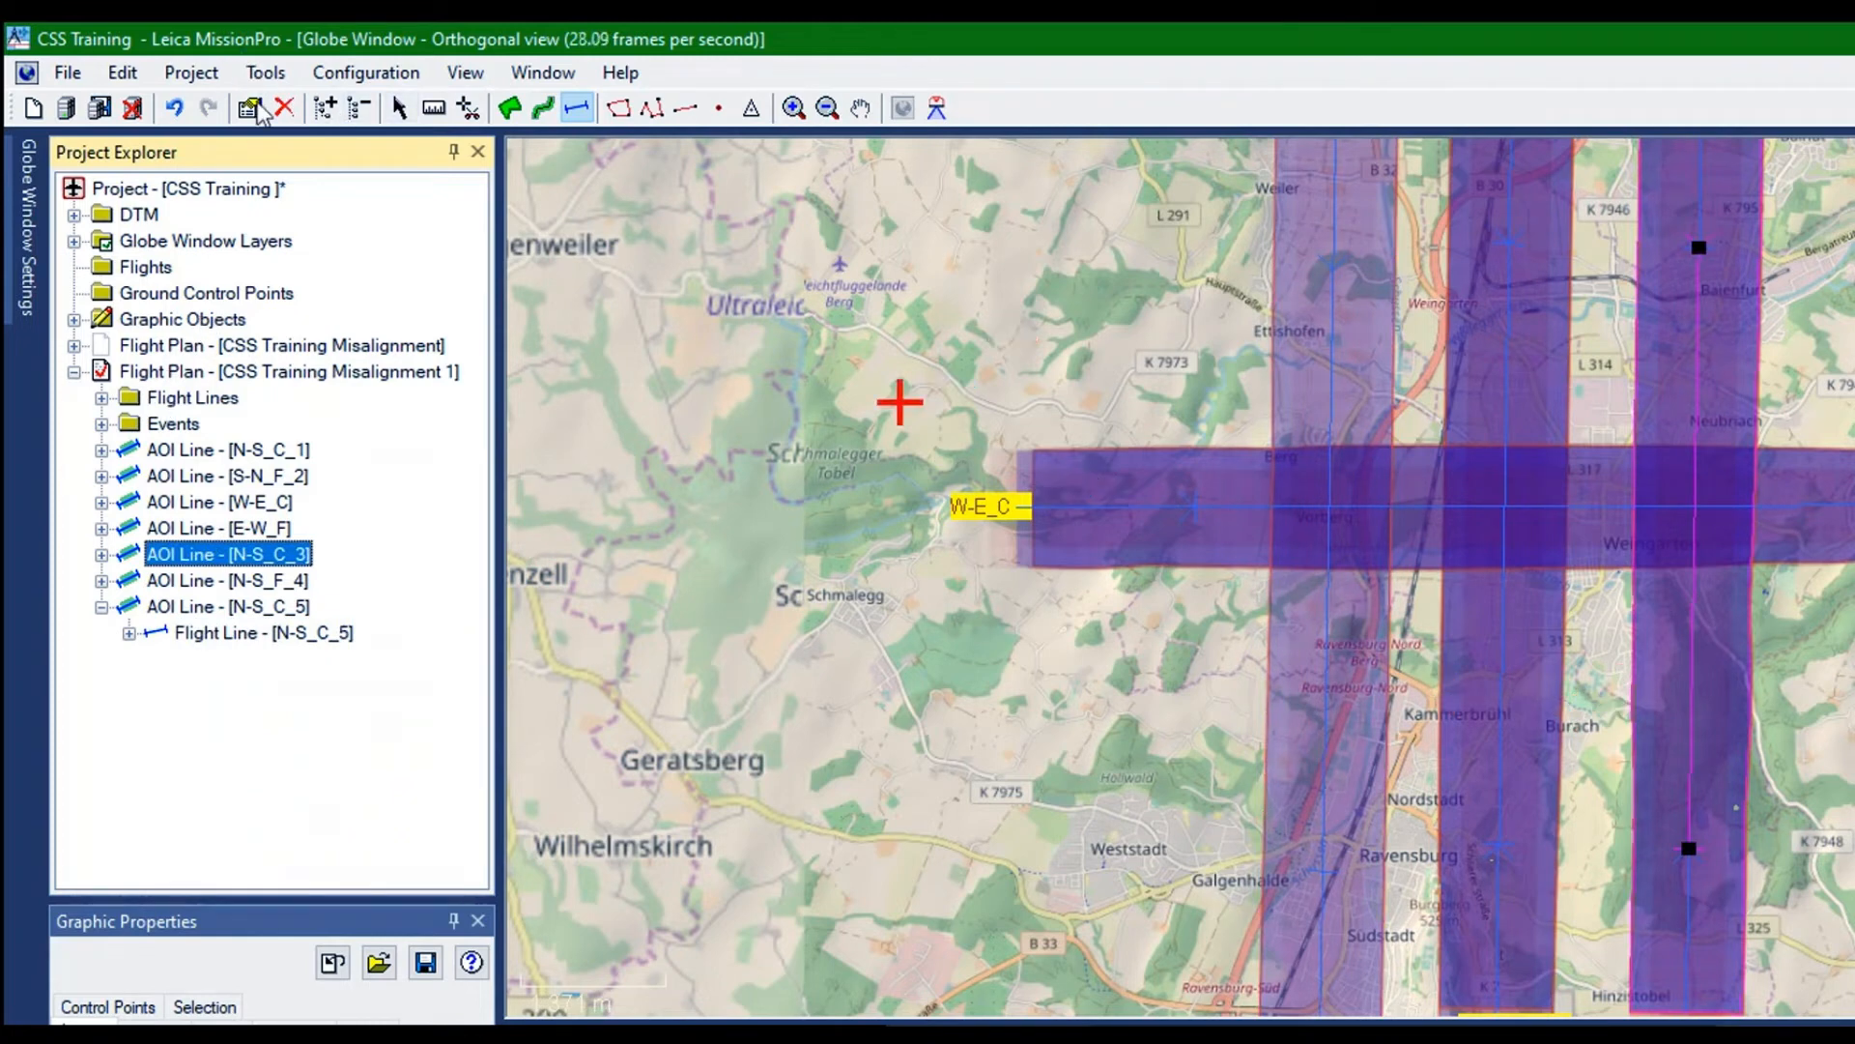
{"action": "left_click", "coordinate": [434, 108]}
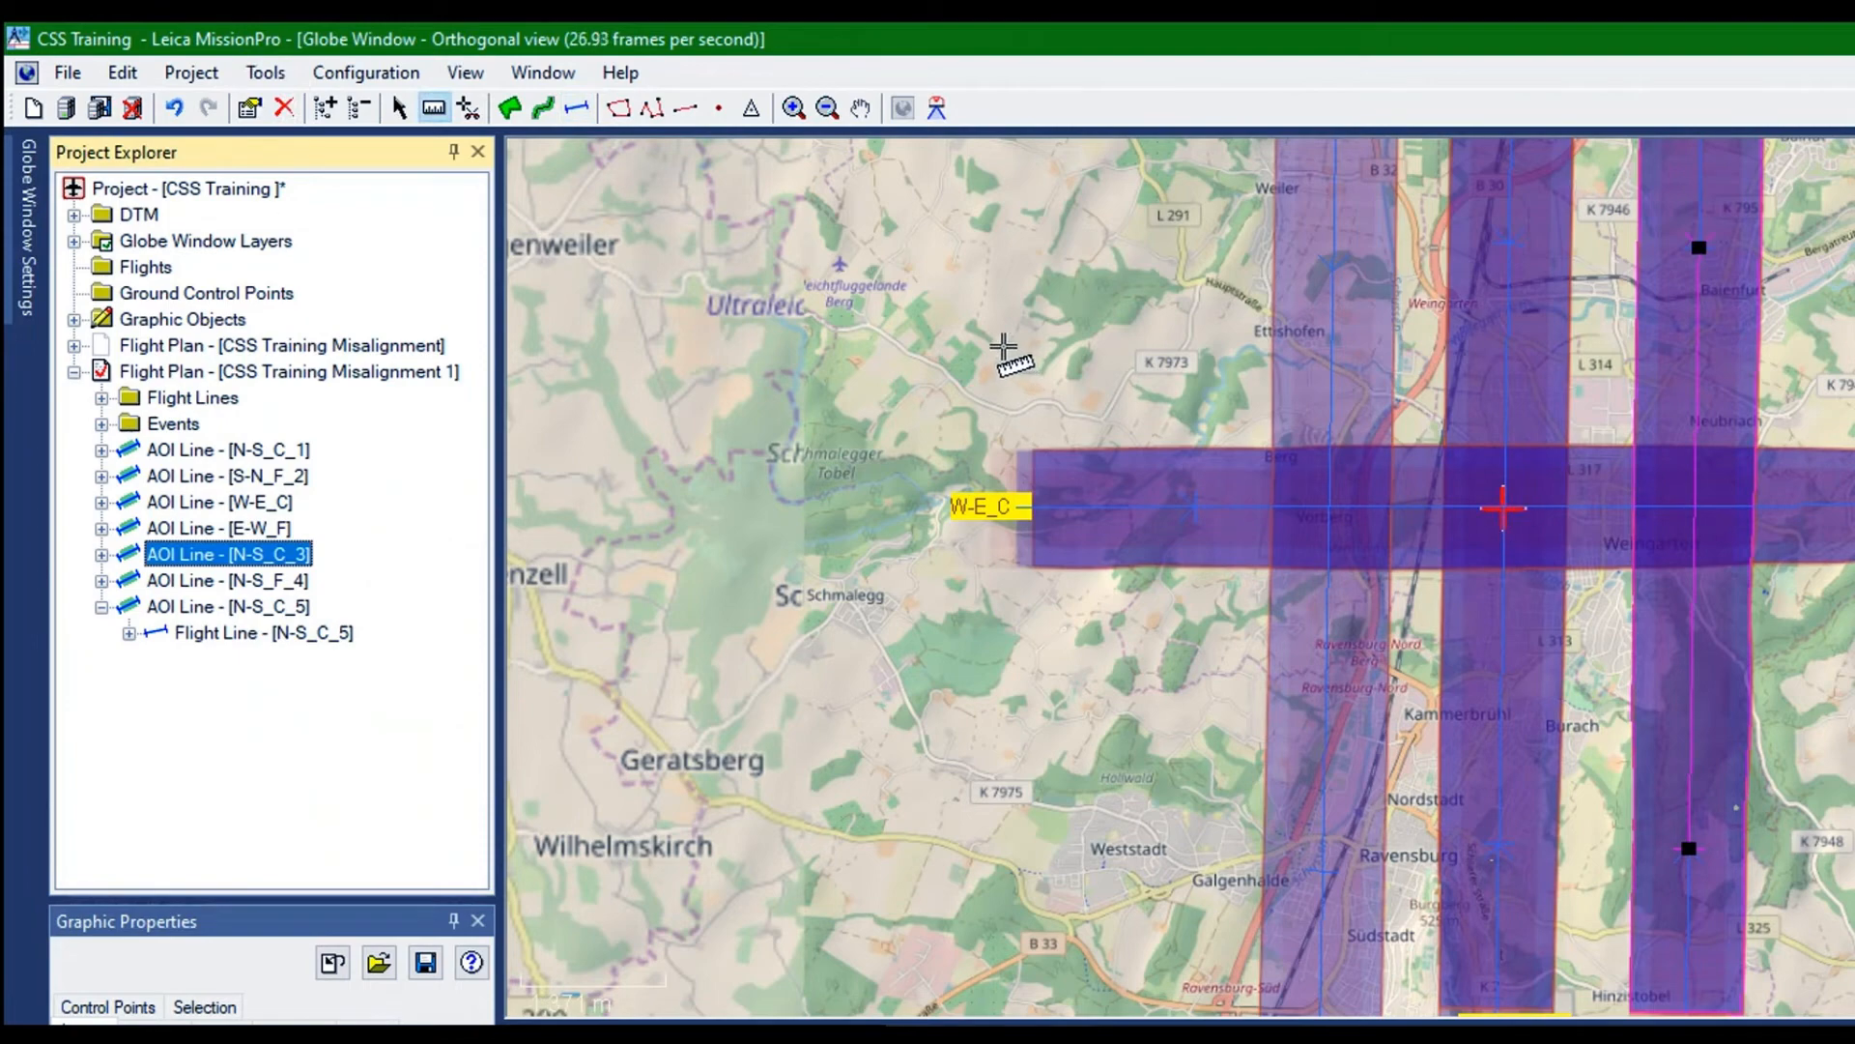
{"action": "left_click_drag", "start_coordinate": [1005, 346], "coordinate": [1129, 344]}
{"action": "left_click", "coordinate": [1070, 645]}
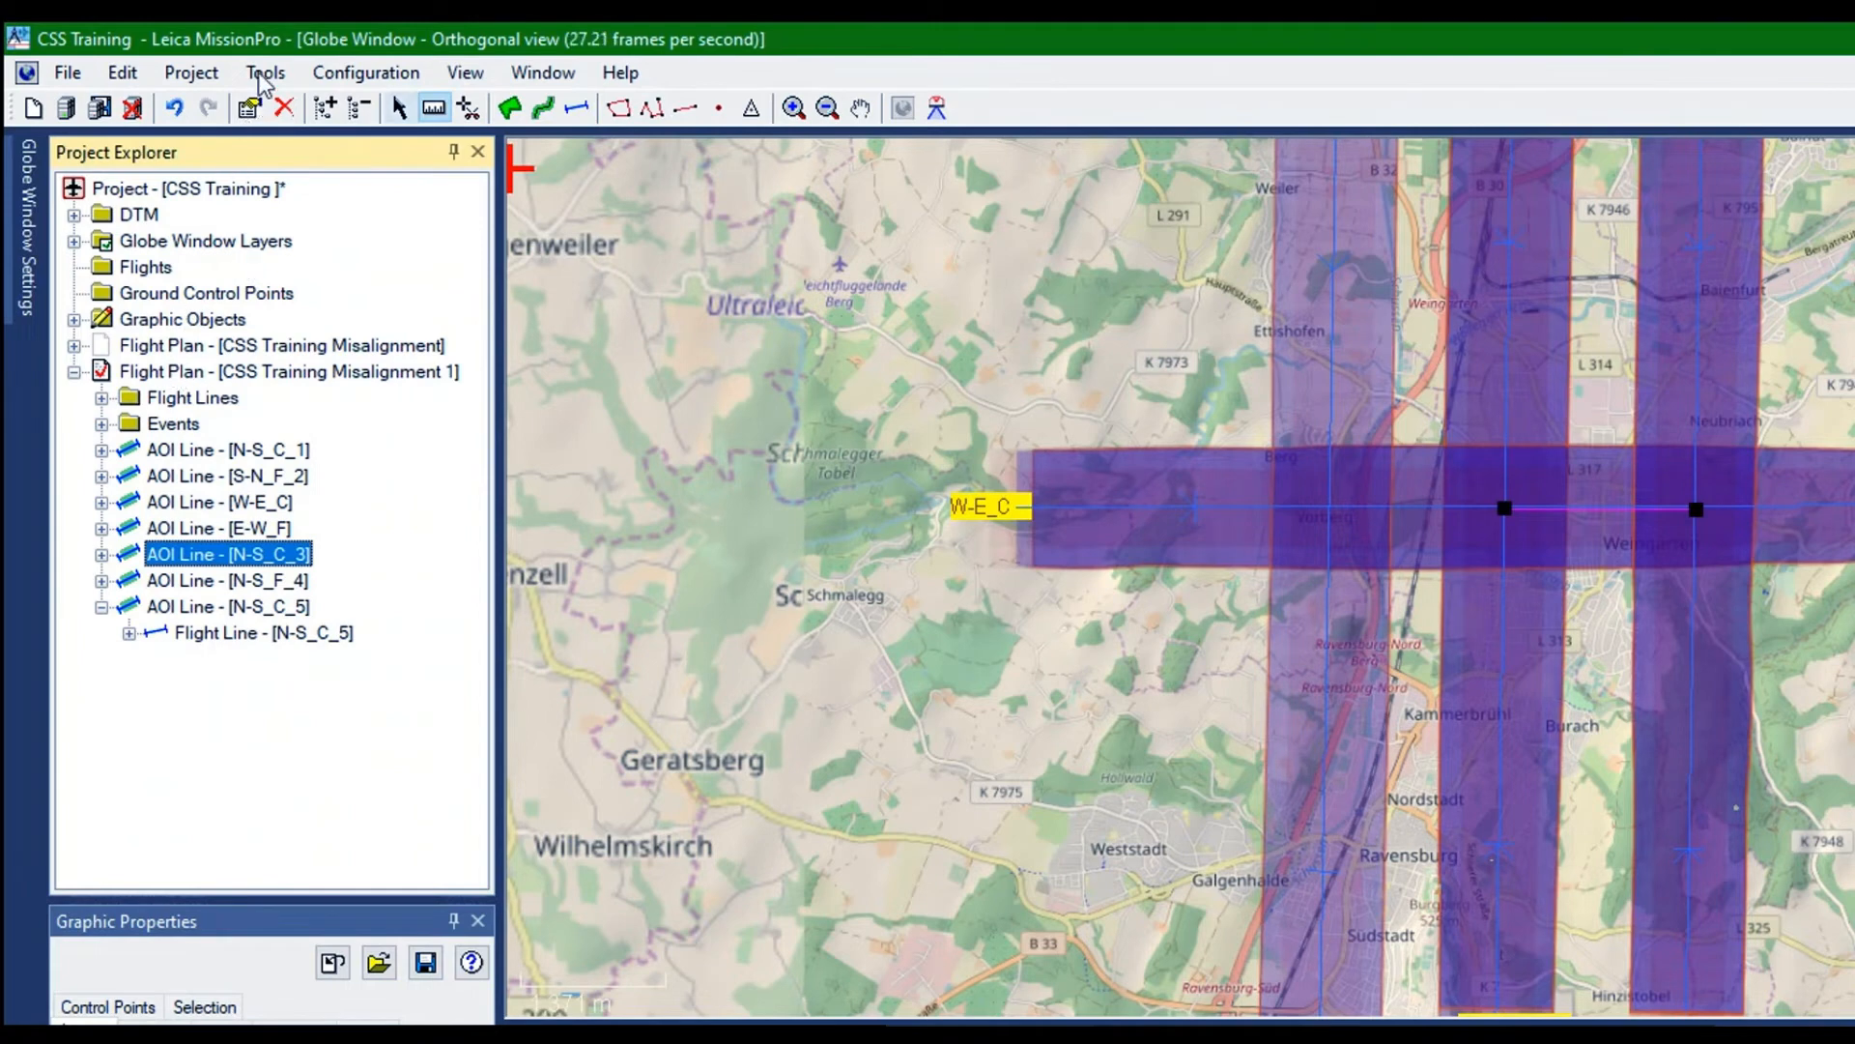
Shift the flight line N-S_C_3 slightly west, closer to N-S_C_1
{"action": "left_click", "coordinate": [398, 107]}
{"action": "left_click", "coordinate": [577, 107]}
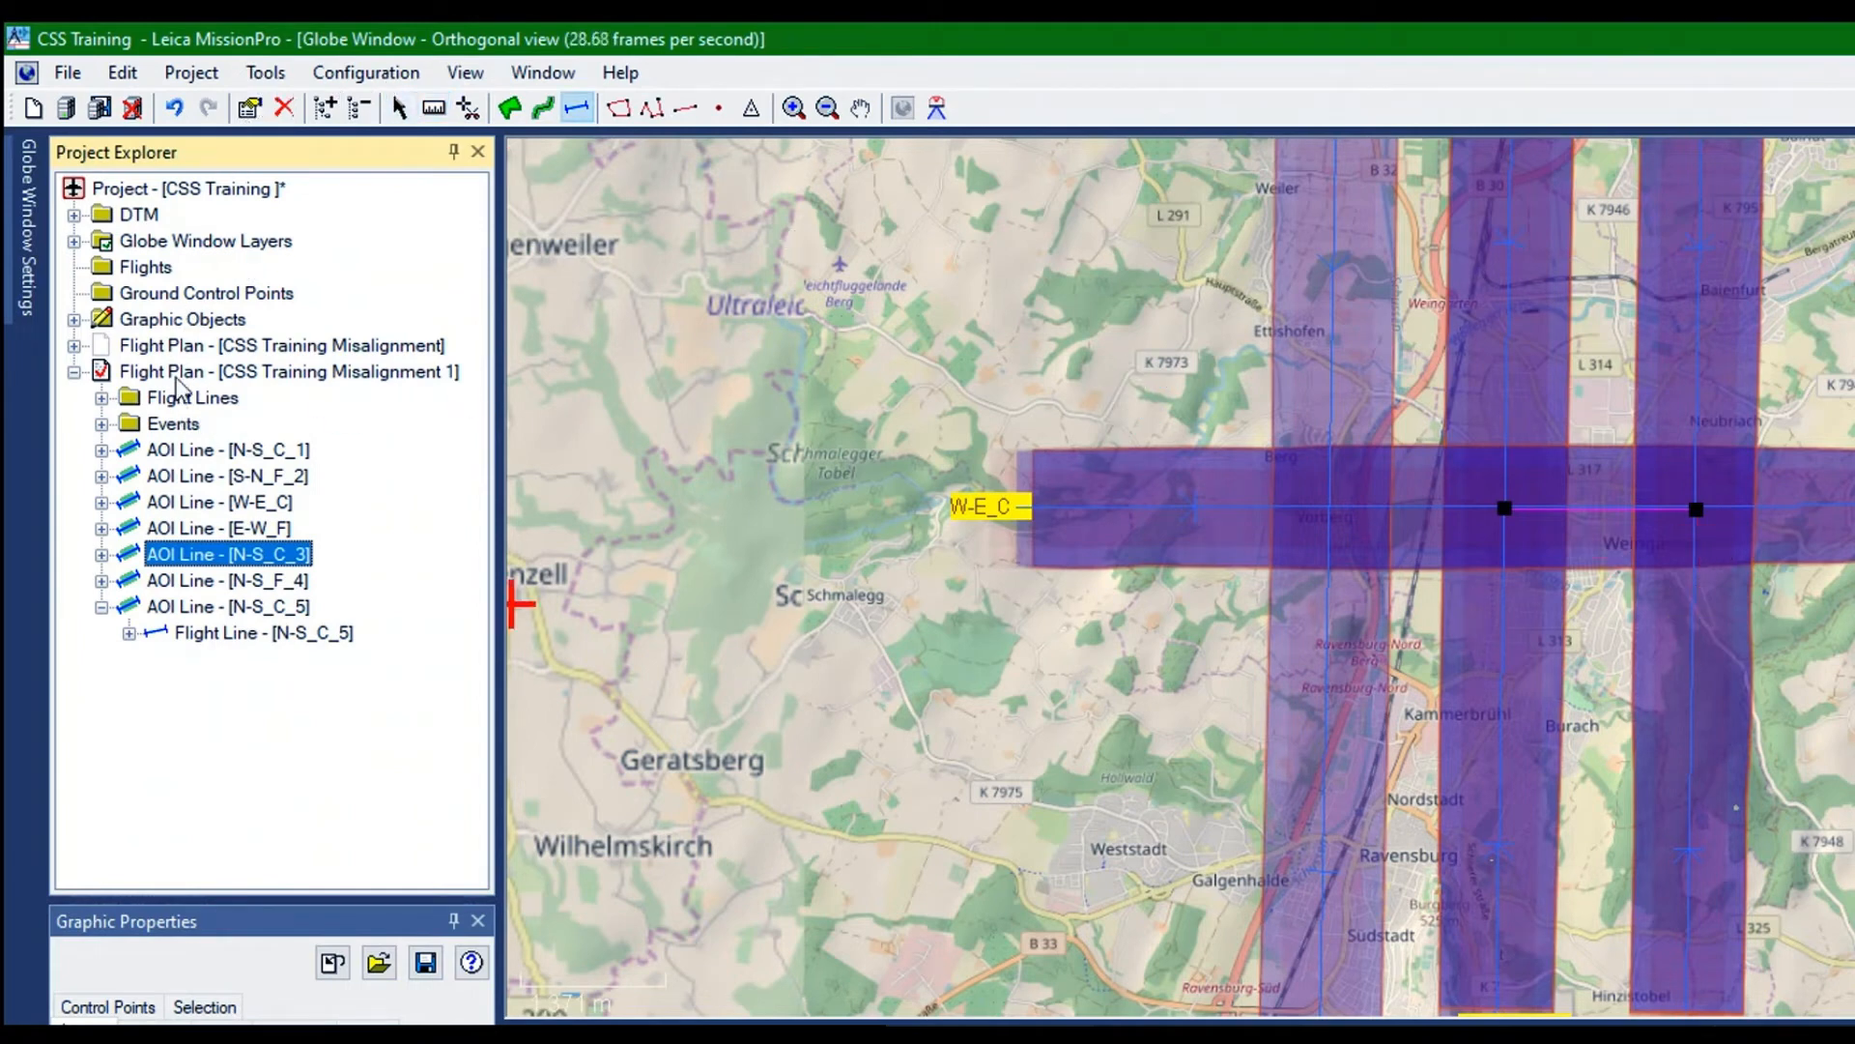
{"action": "key", "text": "F2"}
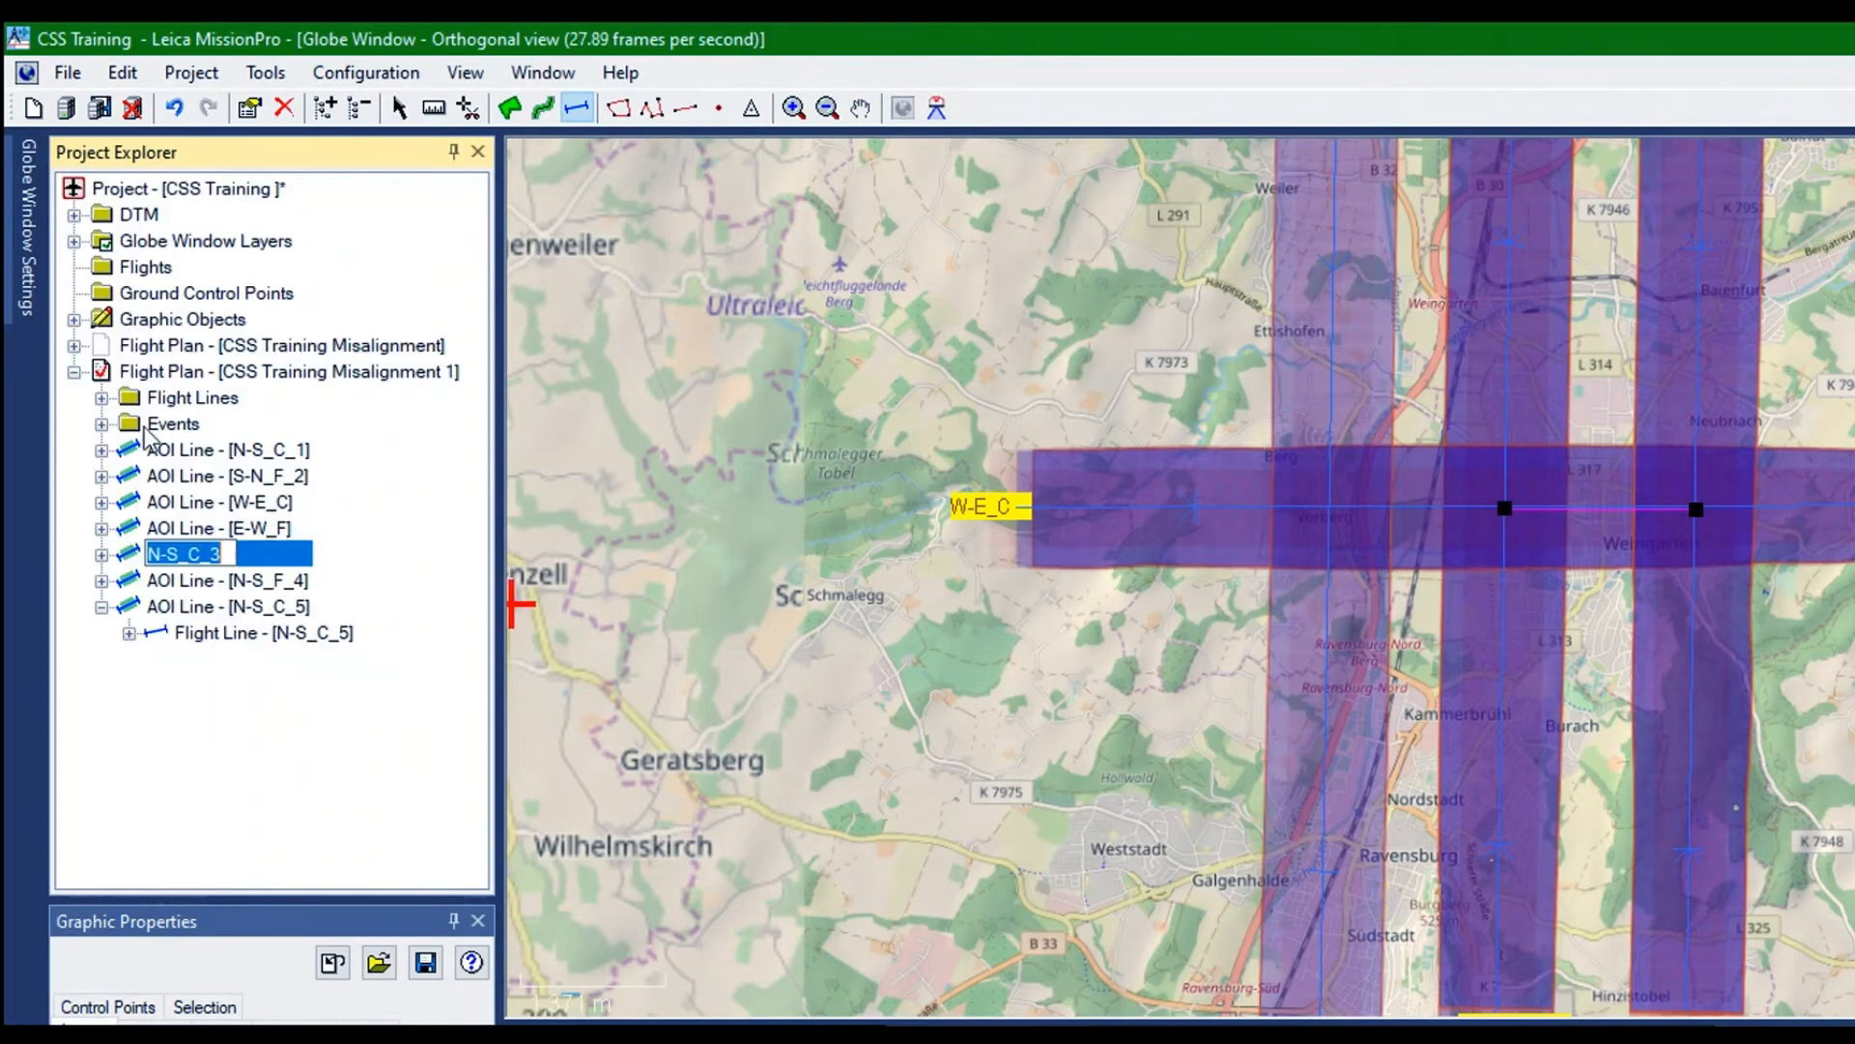
{"action": "key", "text": "Escape"}
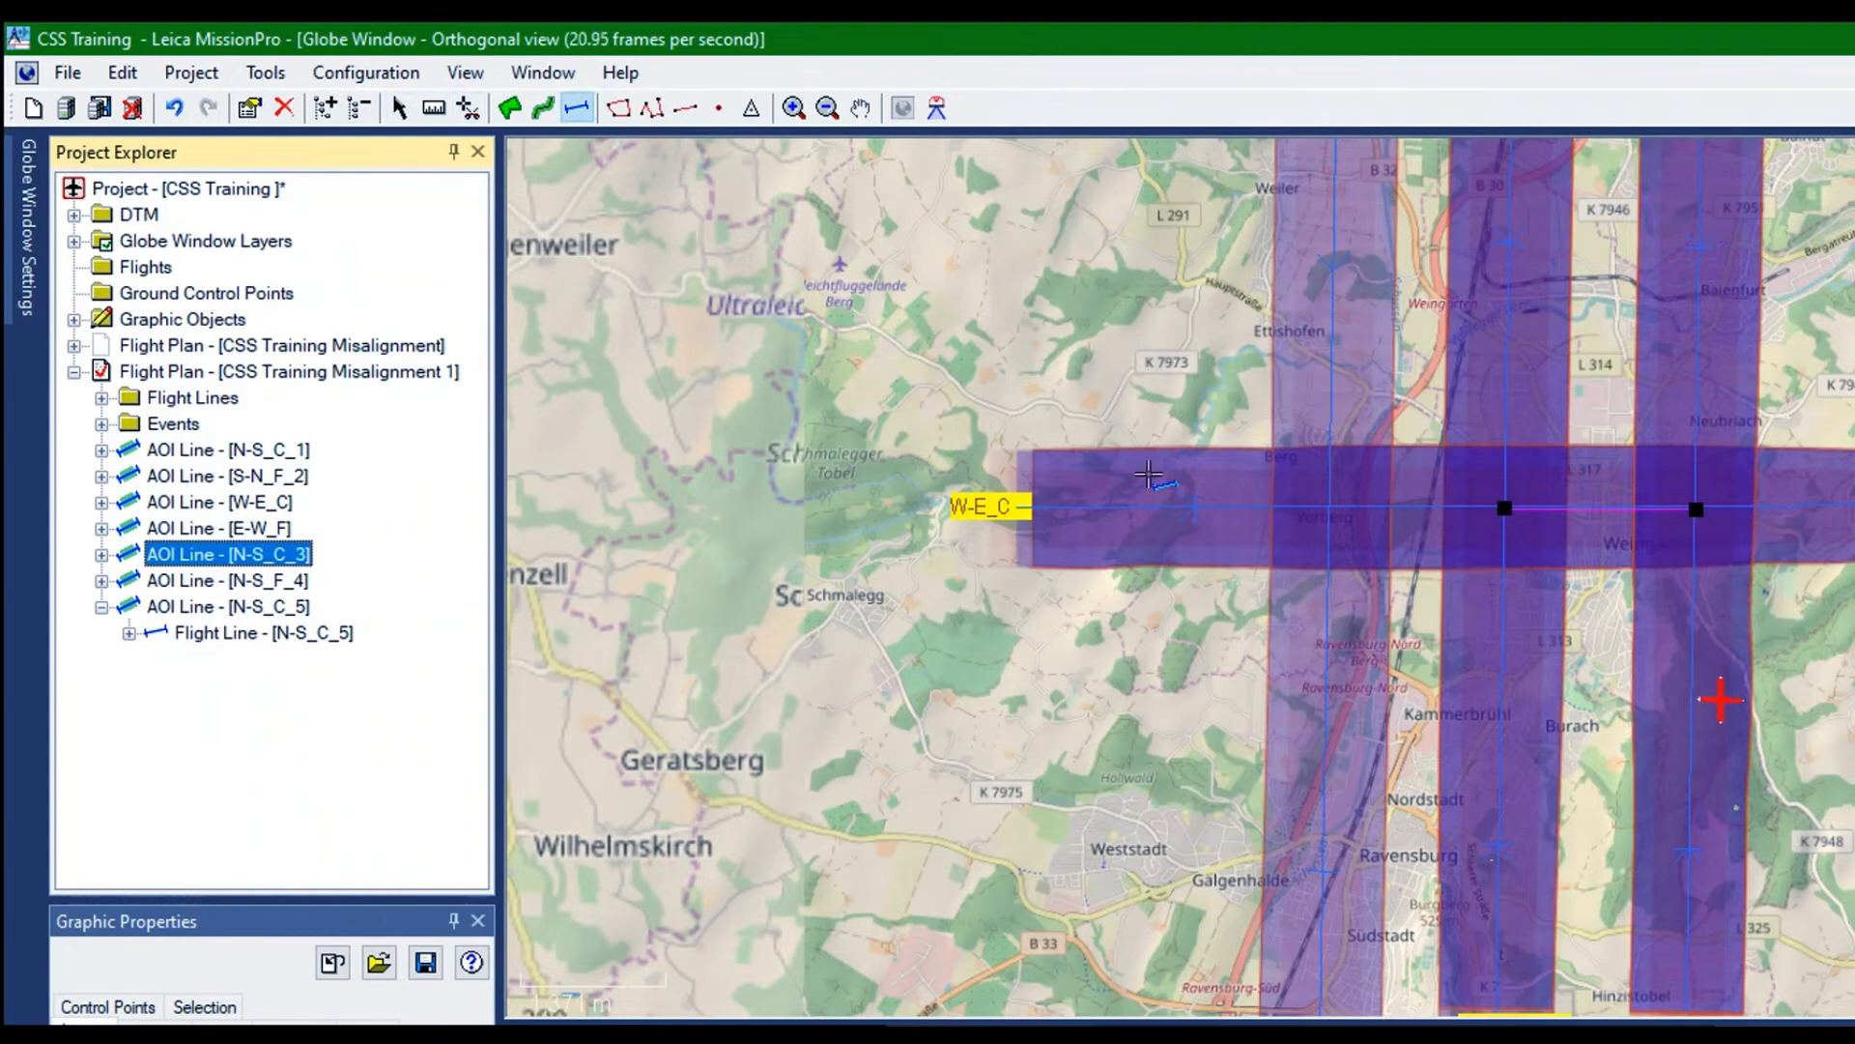
{"action": "left_click", "coordinate": [399, 108]}
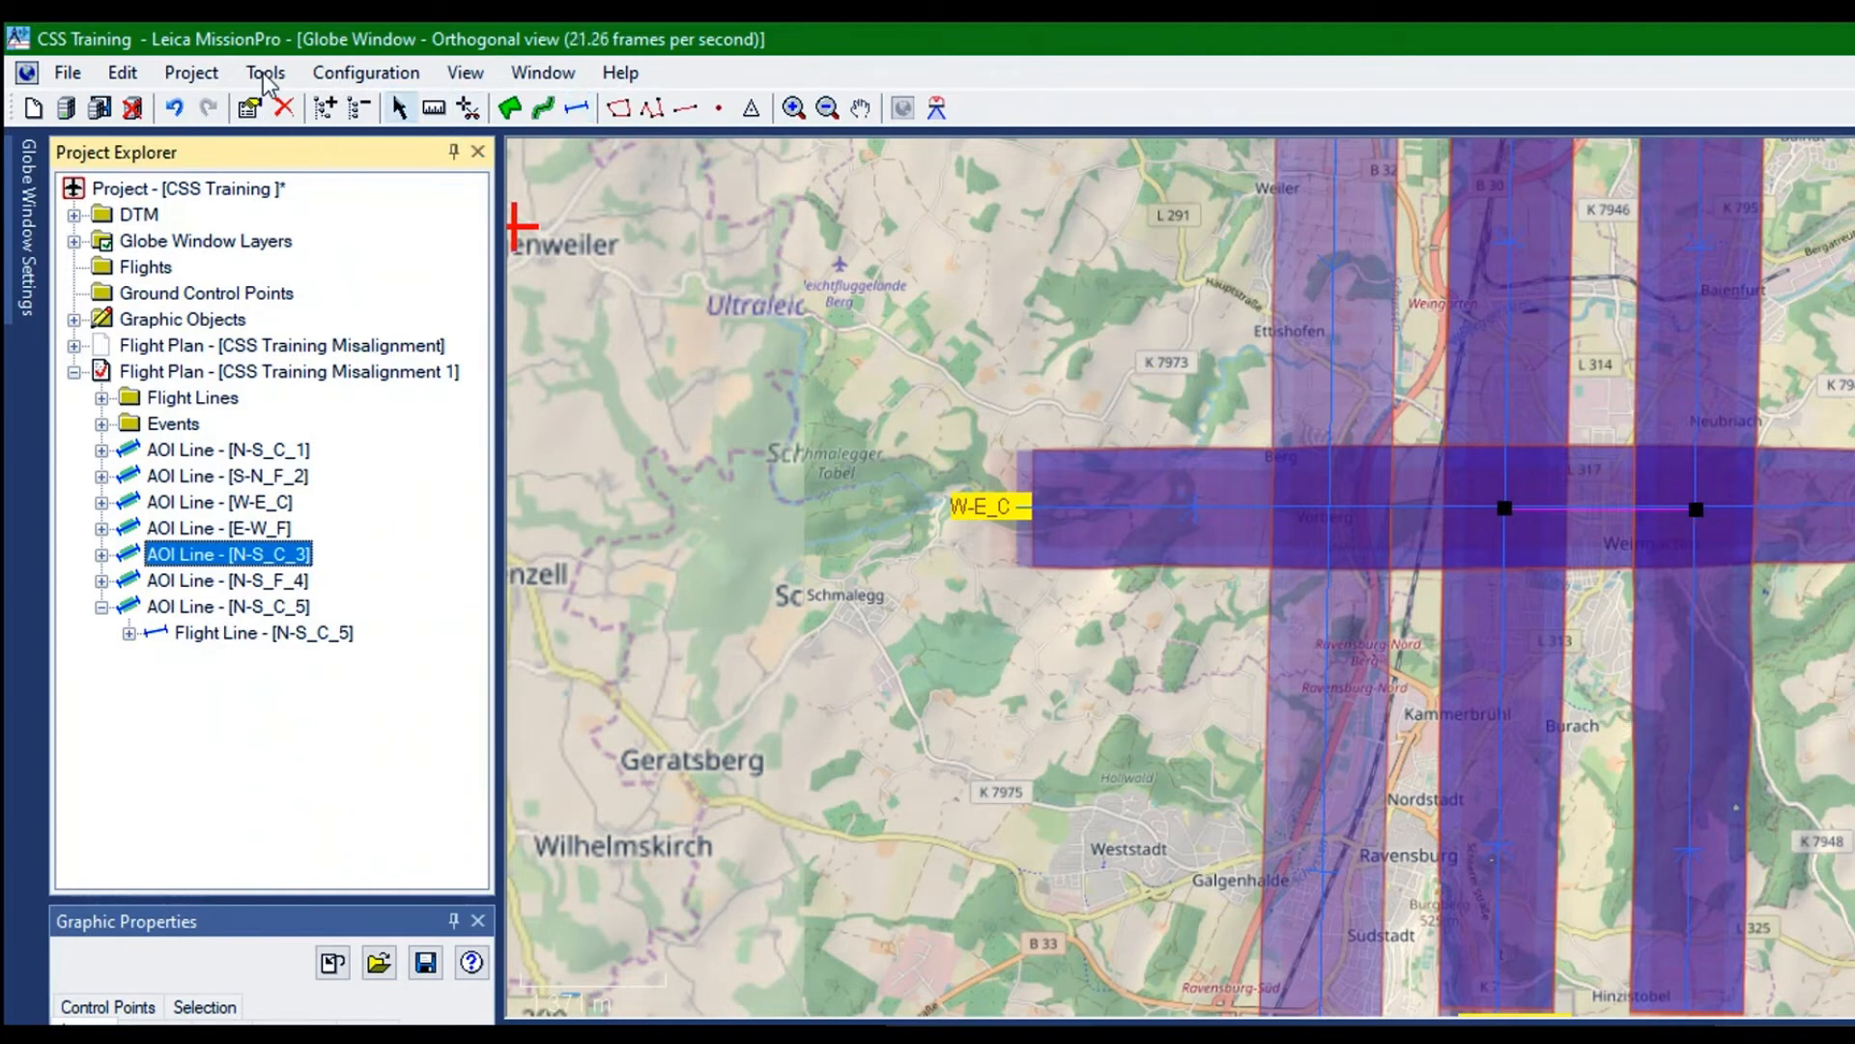
{"action": "left_click", "coordinate": [101, 554]}
{"action": "left_click", "coordinate": [205, 582]}
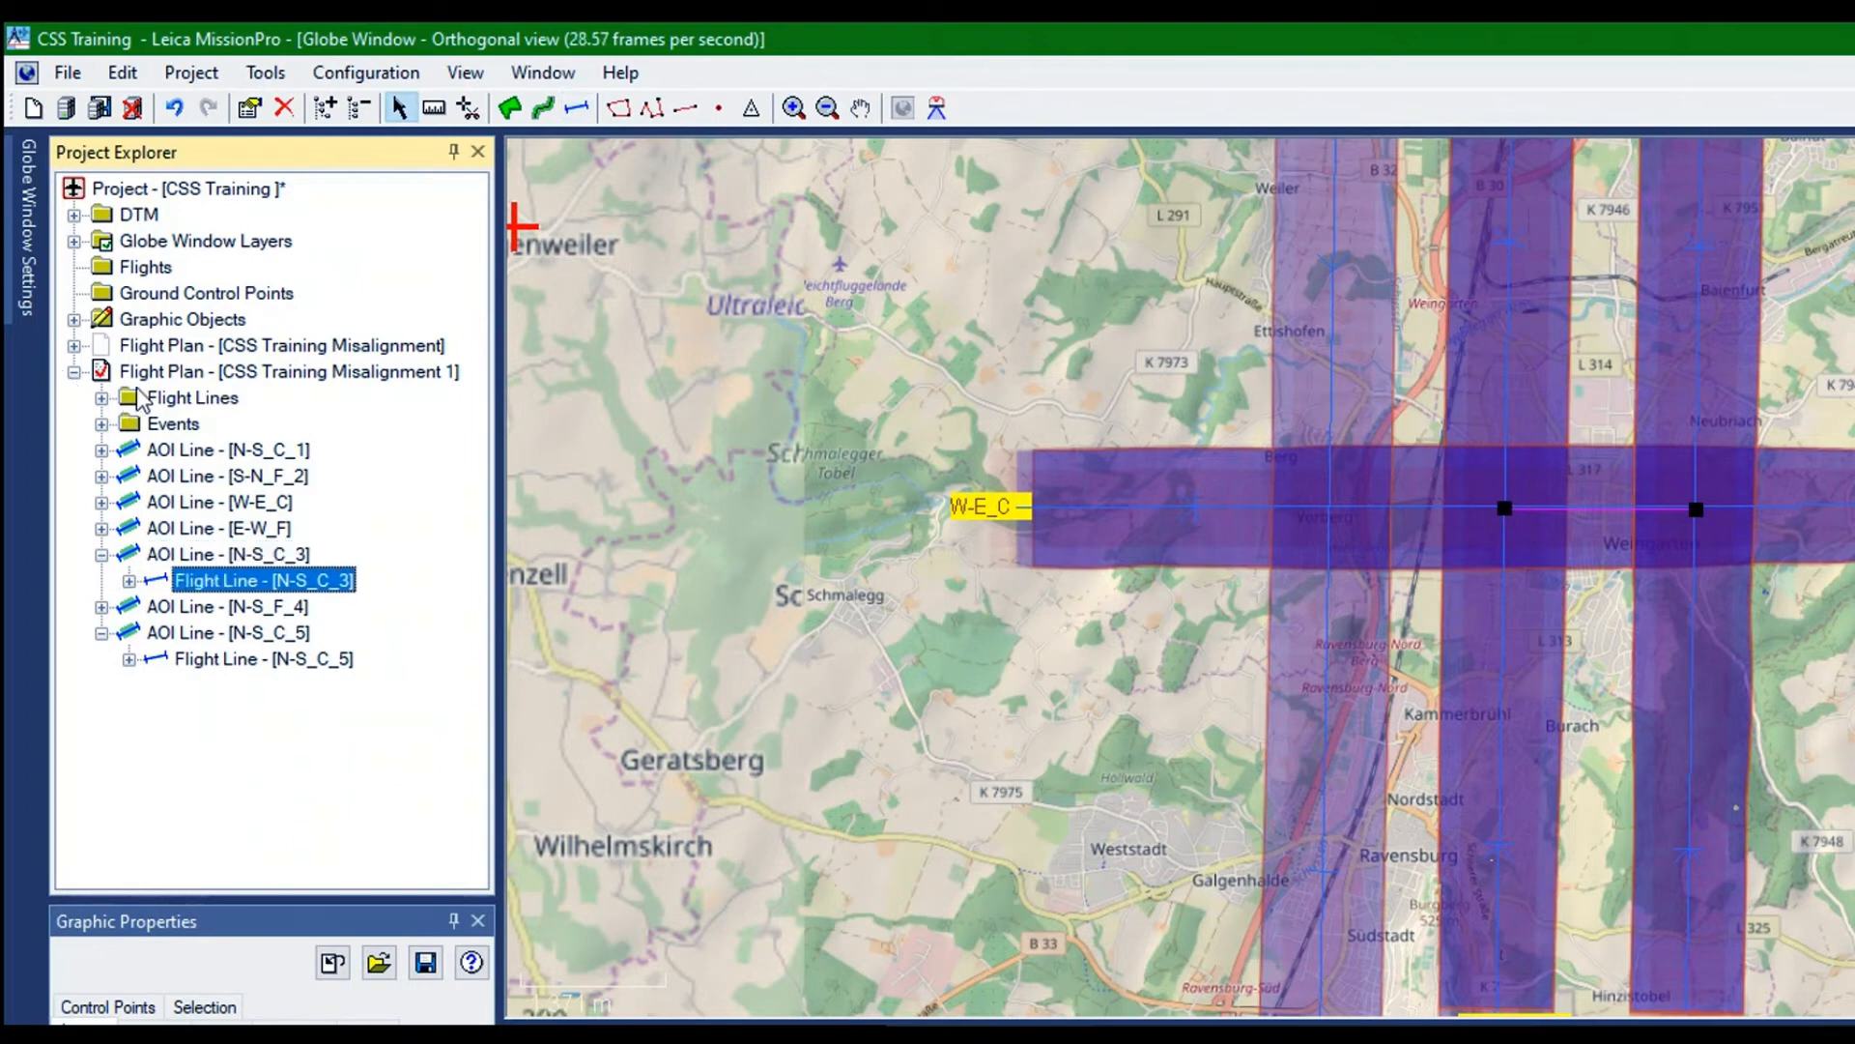
{"action": "left_click", "coordinate": [1697, 588]}
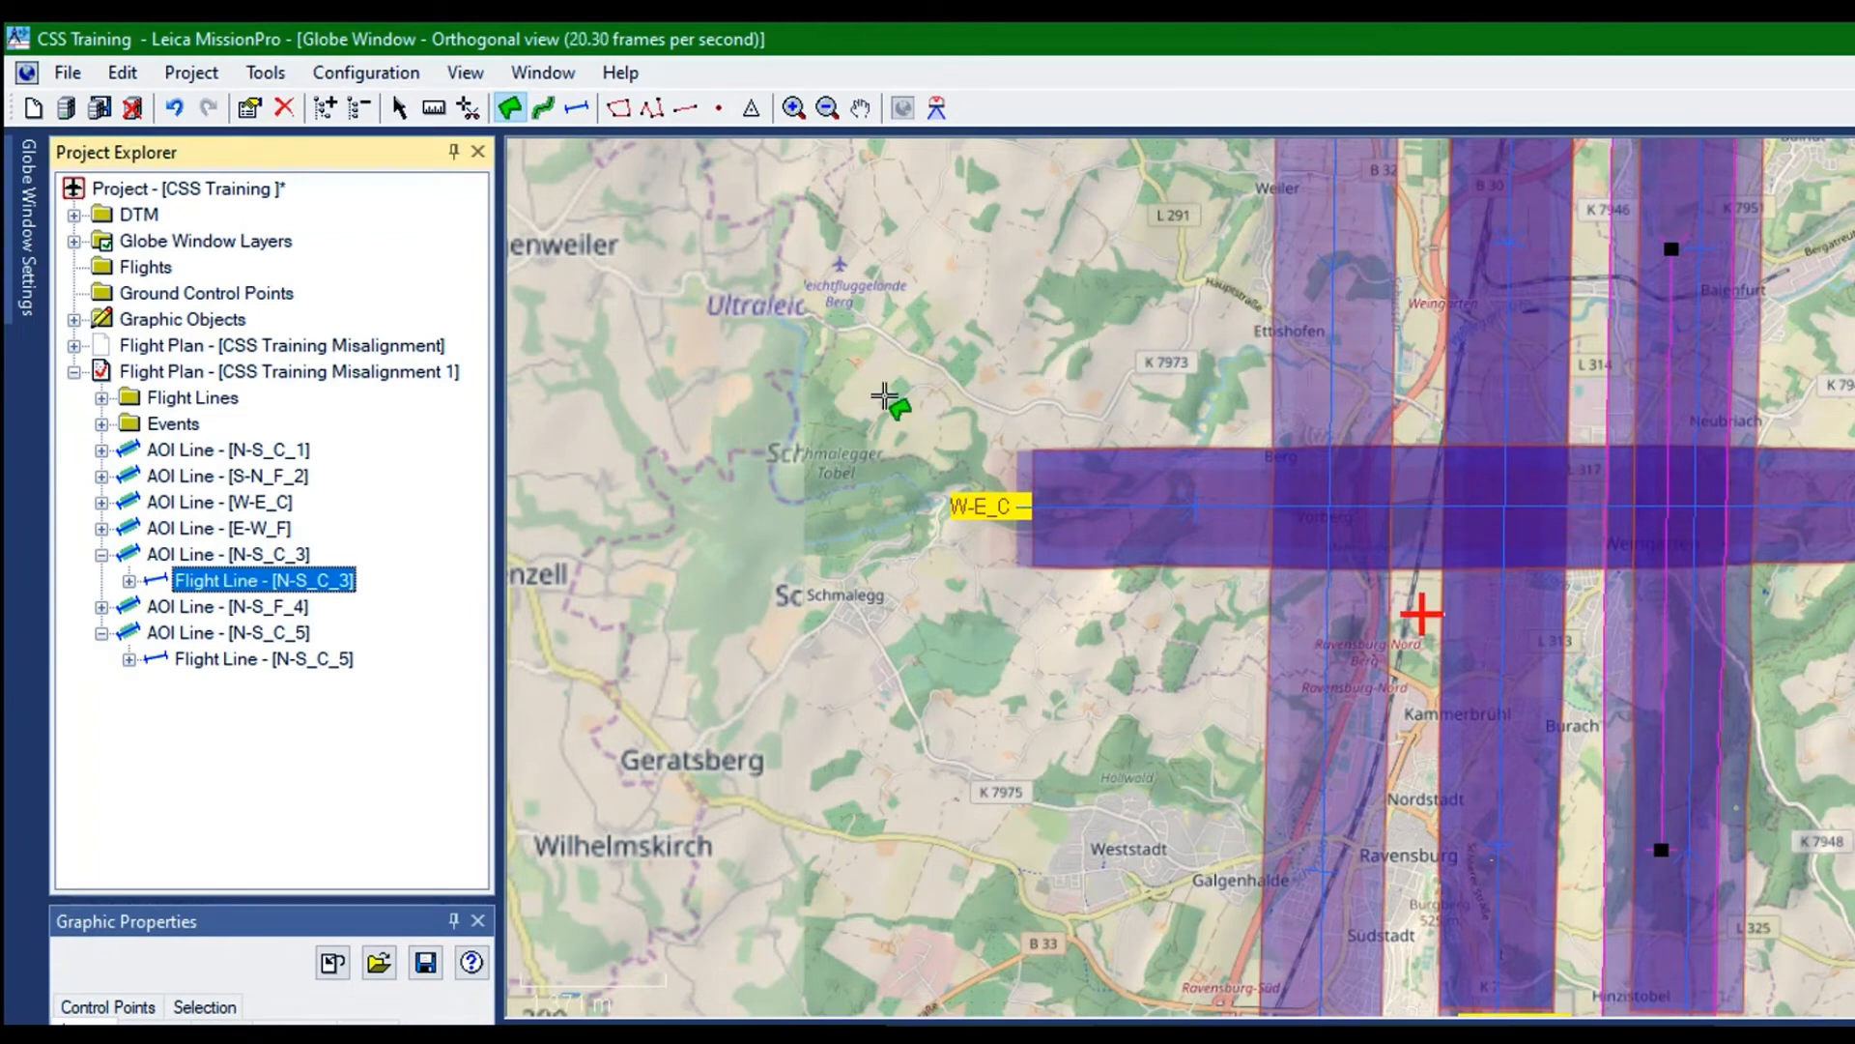
Measure the spacing of N-S_C_1 from the adjusted N-S_C_5 and N-S_C_3 flight lines
{"action": "left_click", "coordinate": [434, 107]}
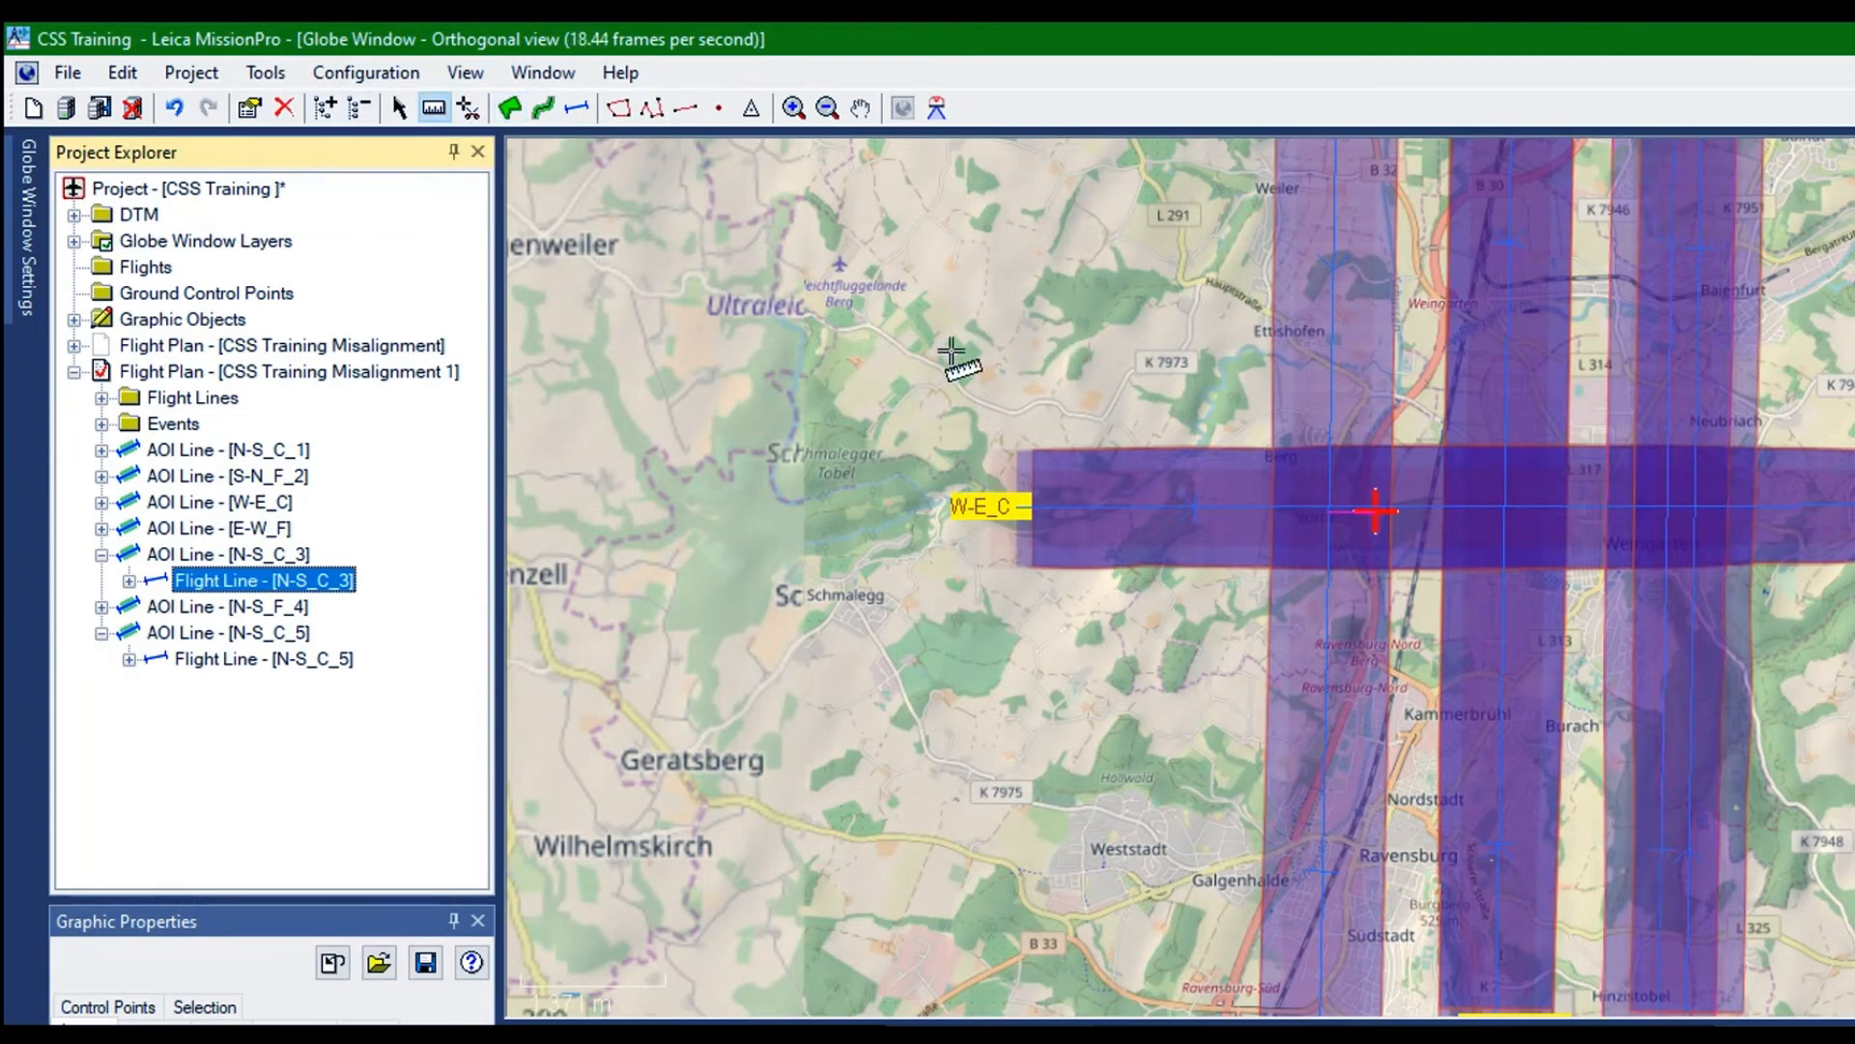
{"action": "left_click", "coordinate": [1006, 346]}
{"action": "left_click", "coordinate": [1072, 646]}
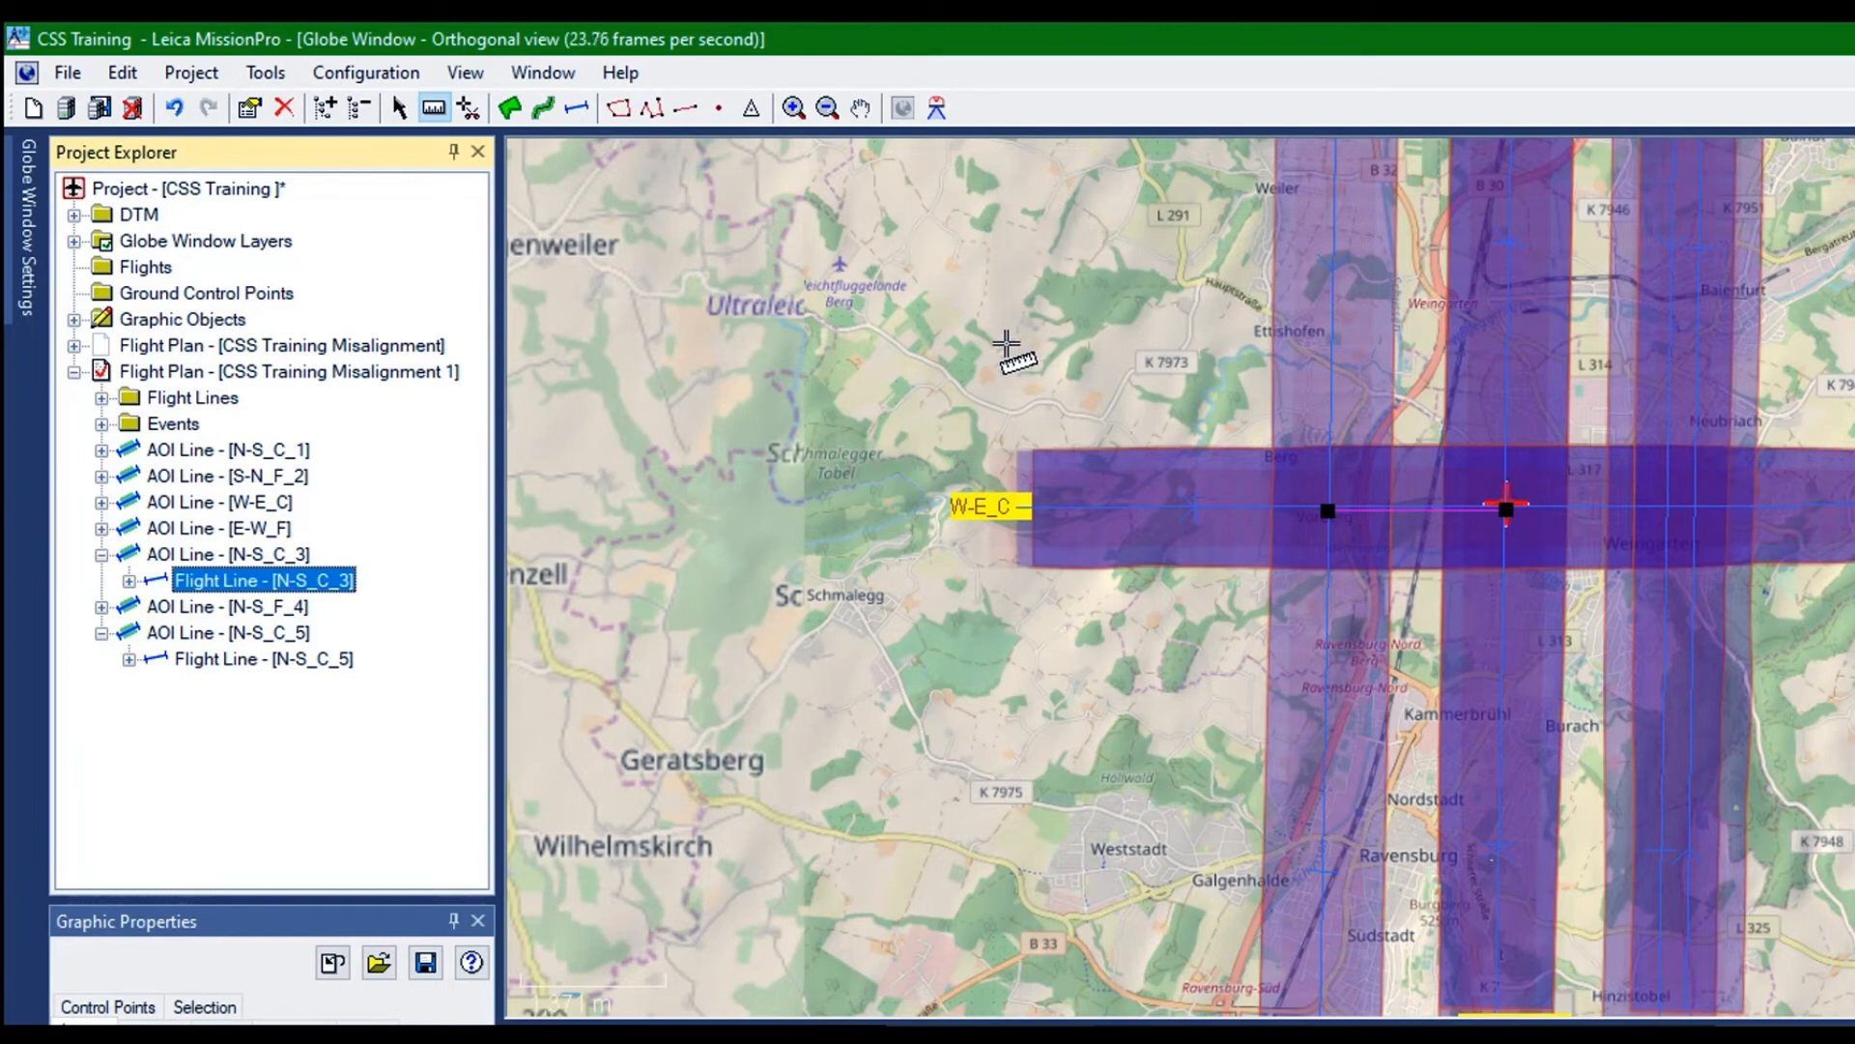
{"action": "left_click", "coordinate": [1113, 345]}
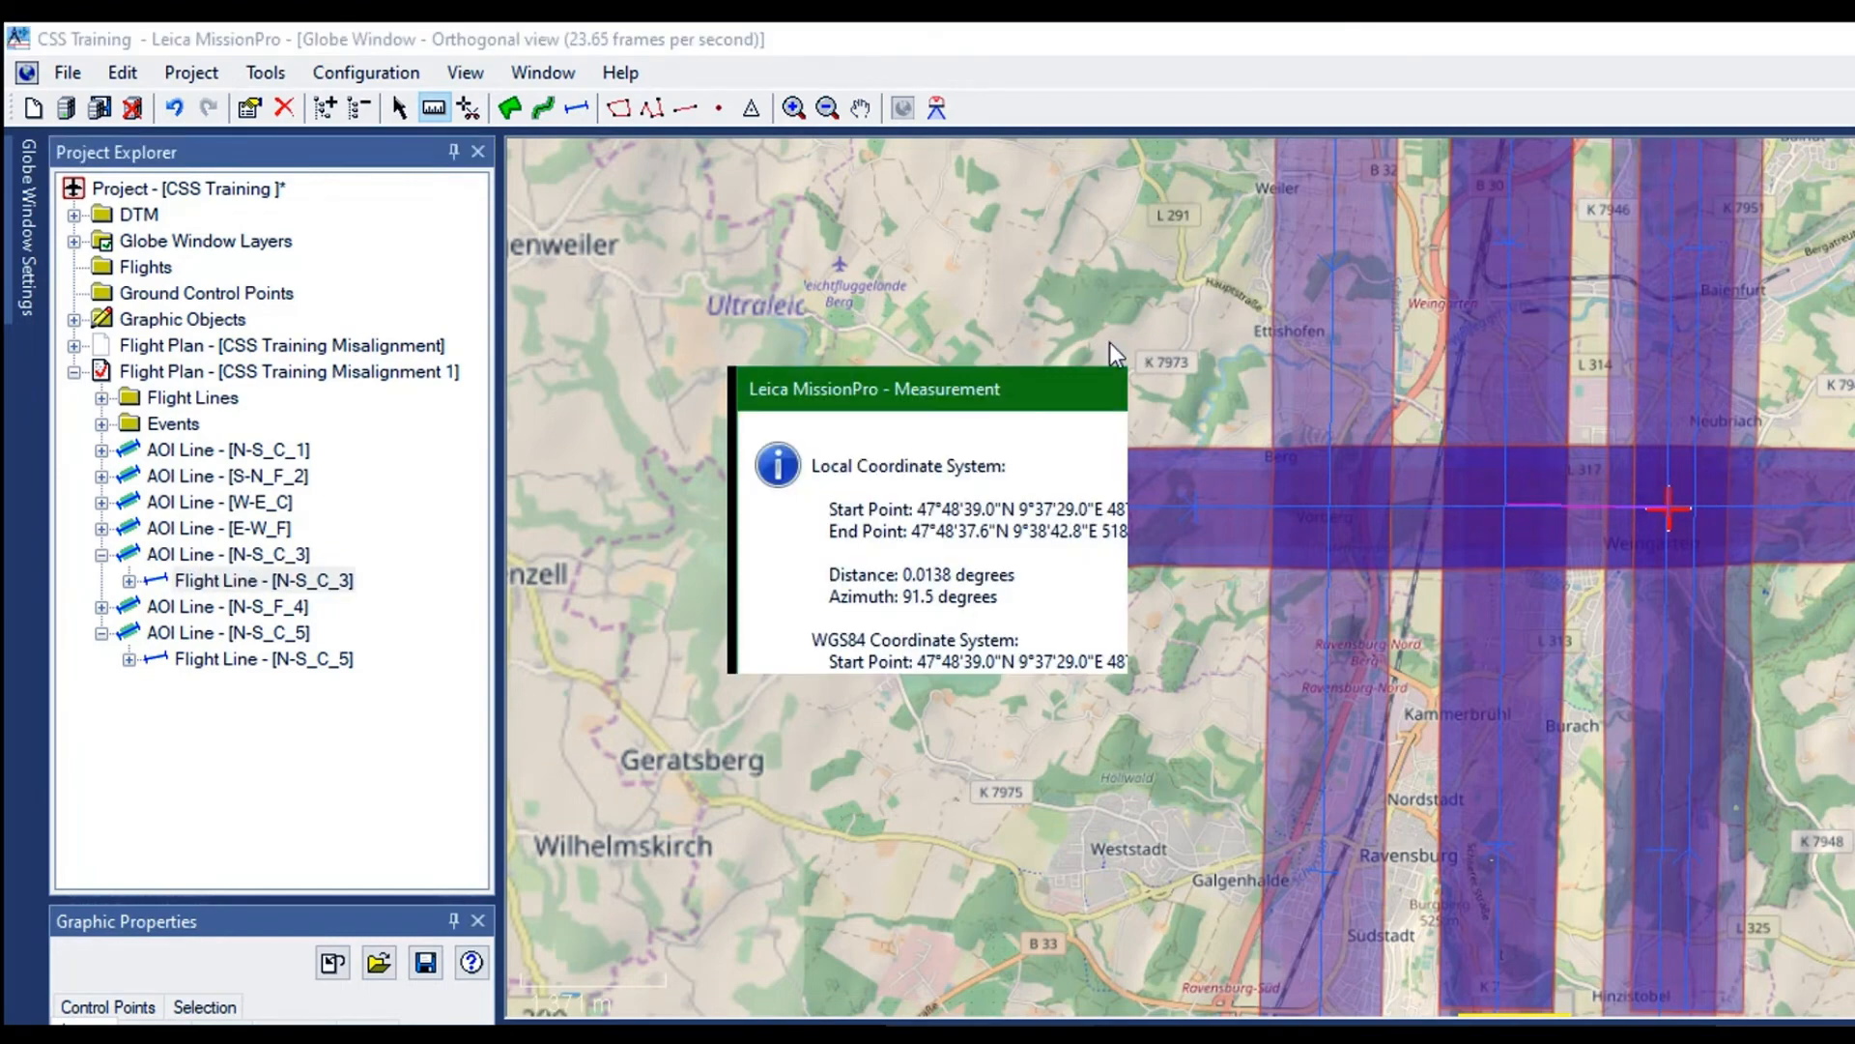
{"action": "left_click", "coordinate": [1070, 648]}
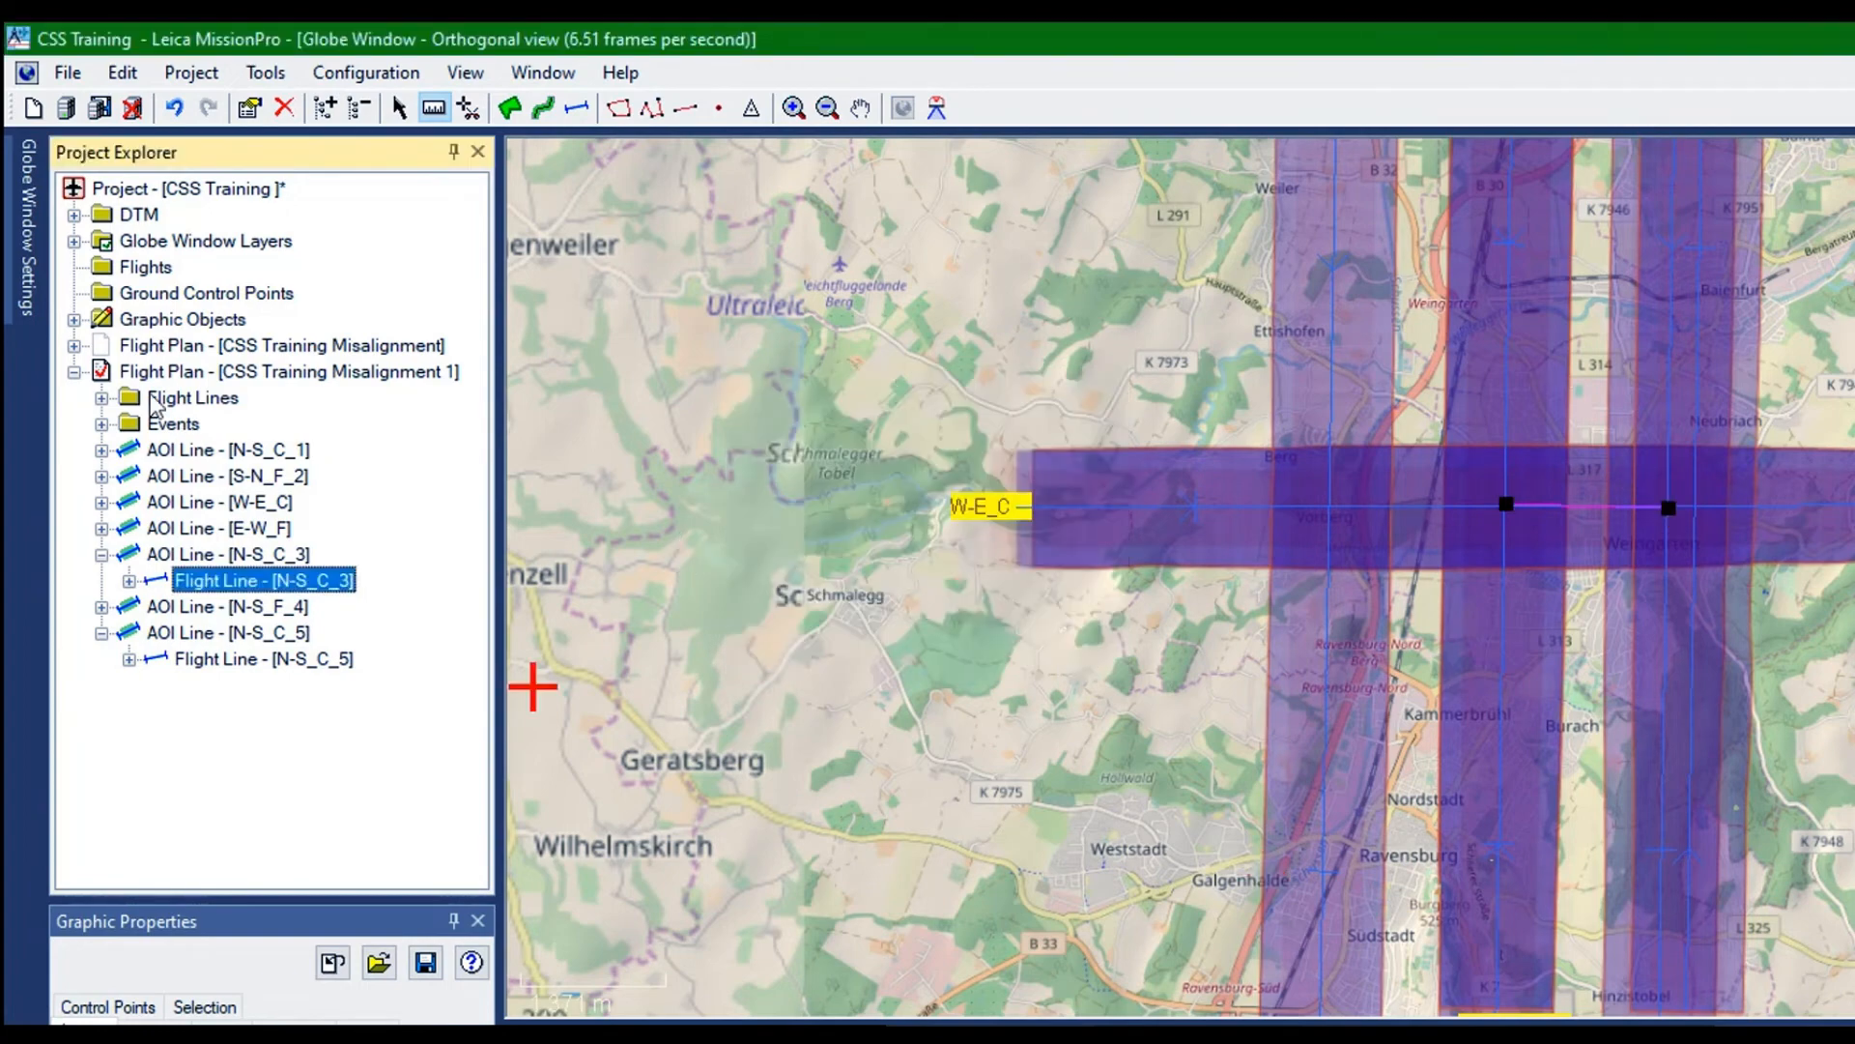
Duplicate the AOI line N-S_C_5
{"action": "left_click", "coordinate": [71, 374]}
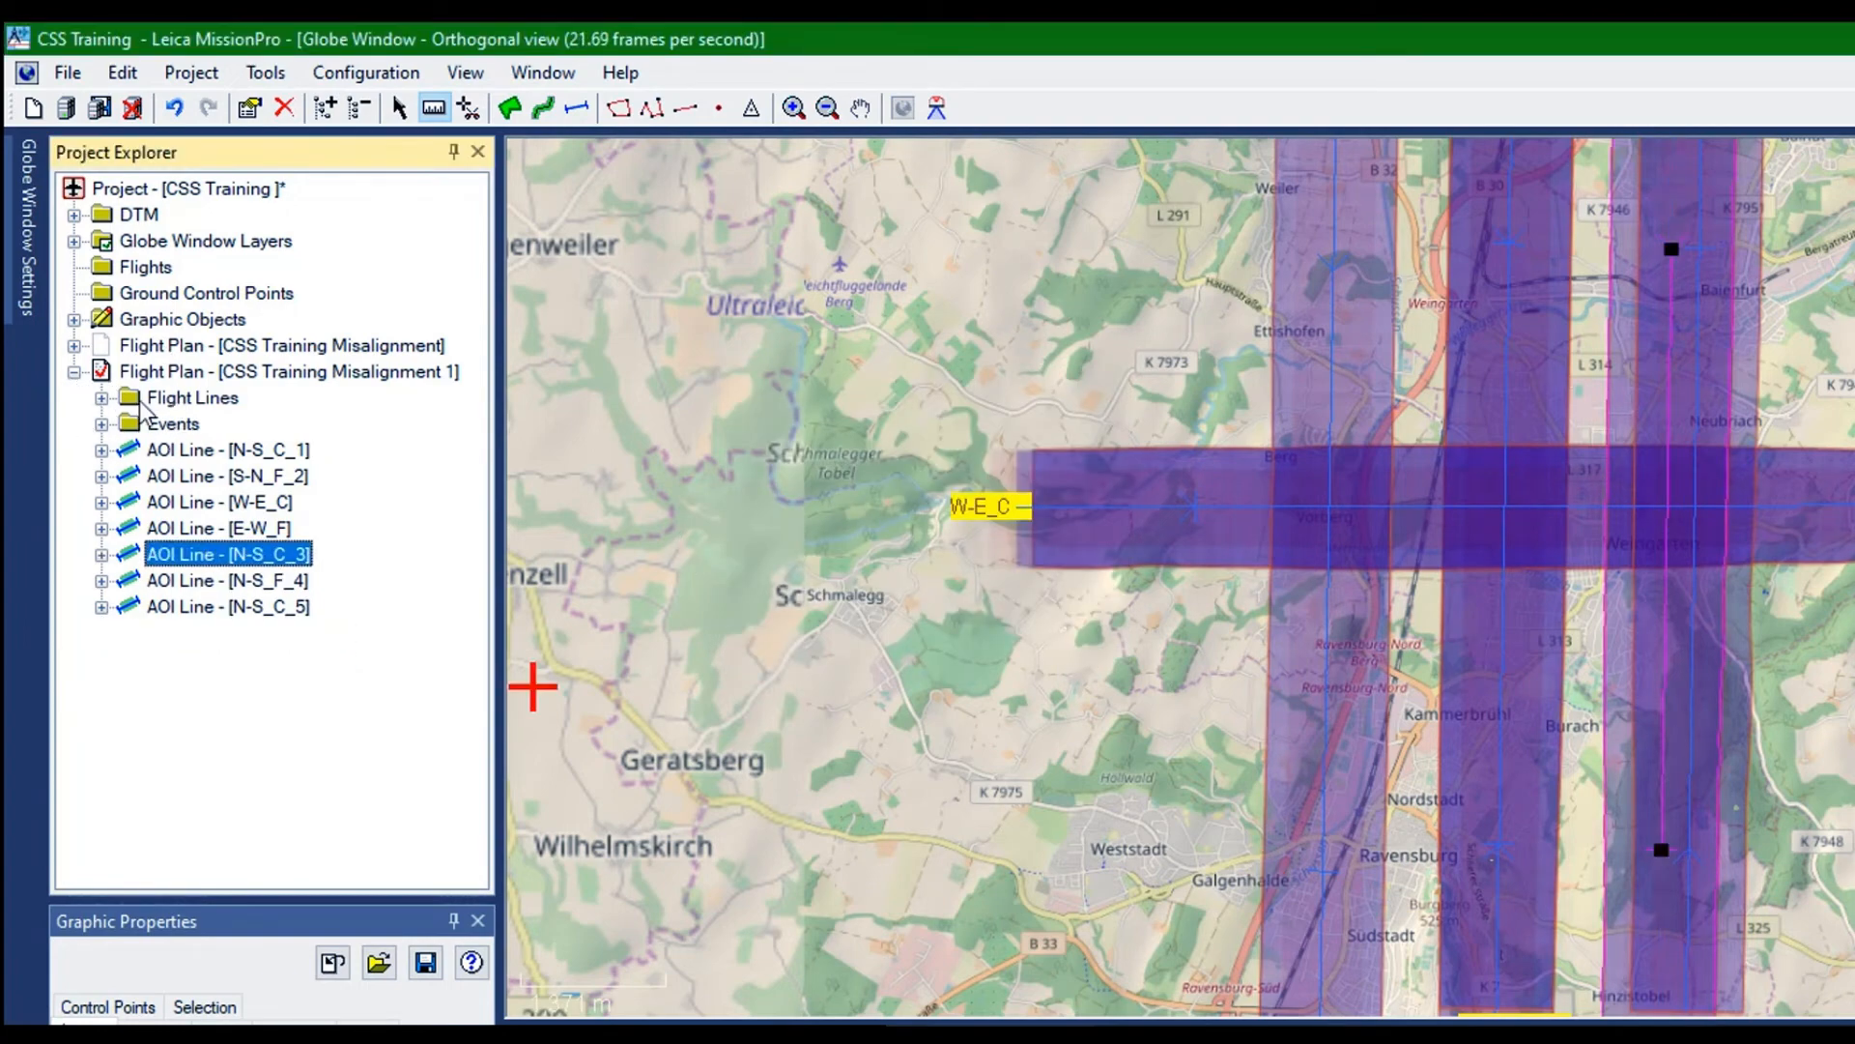
{"action": "key", "text": "Down"}
{"action": "key", "text": "Down"}
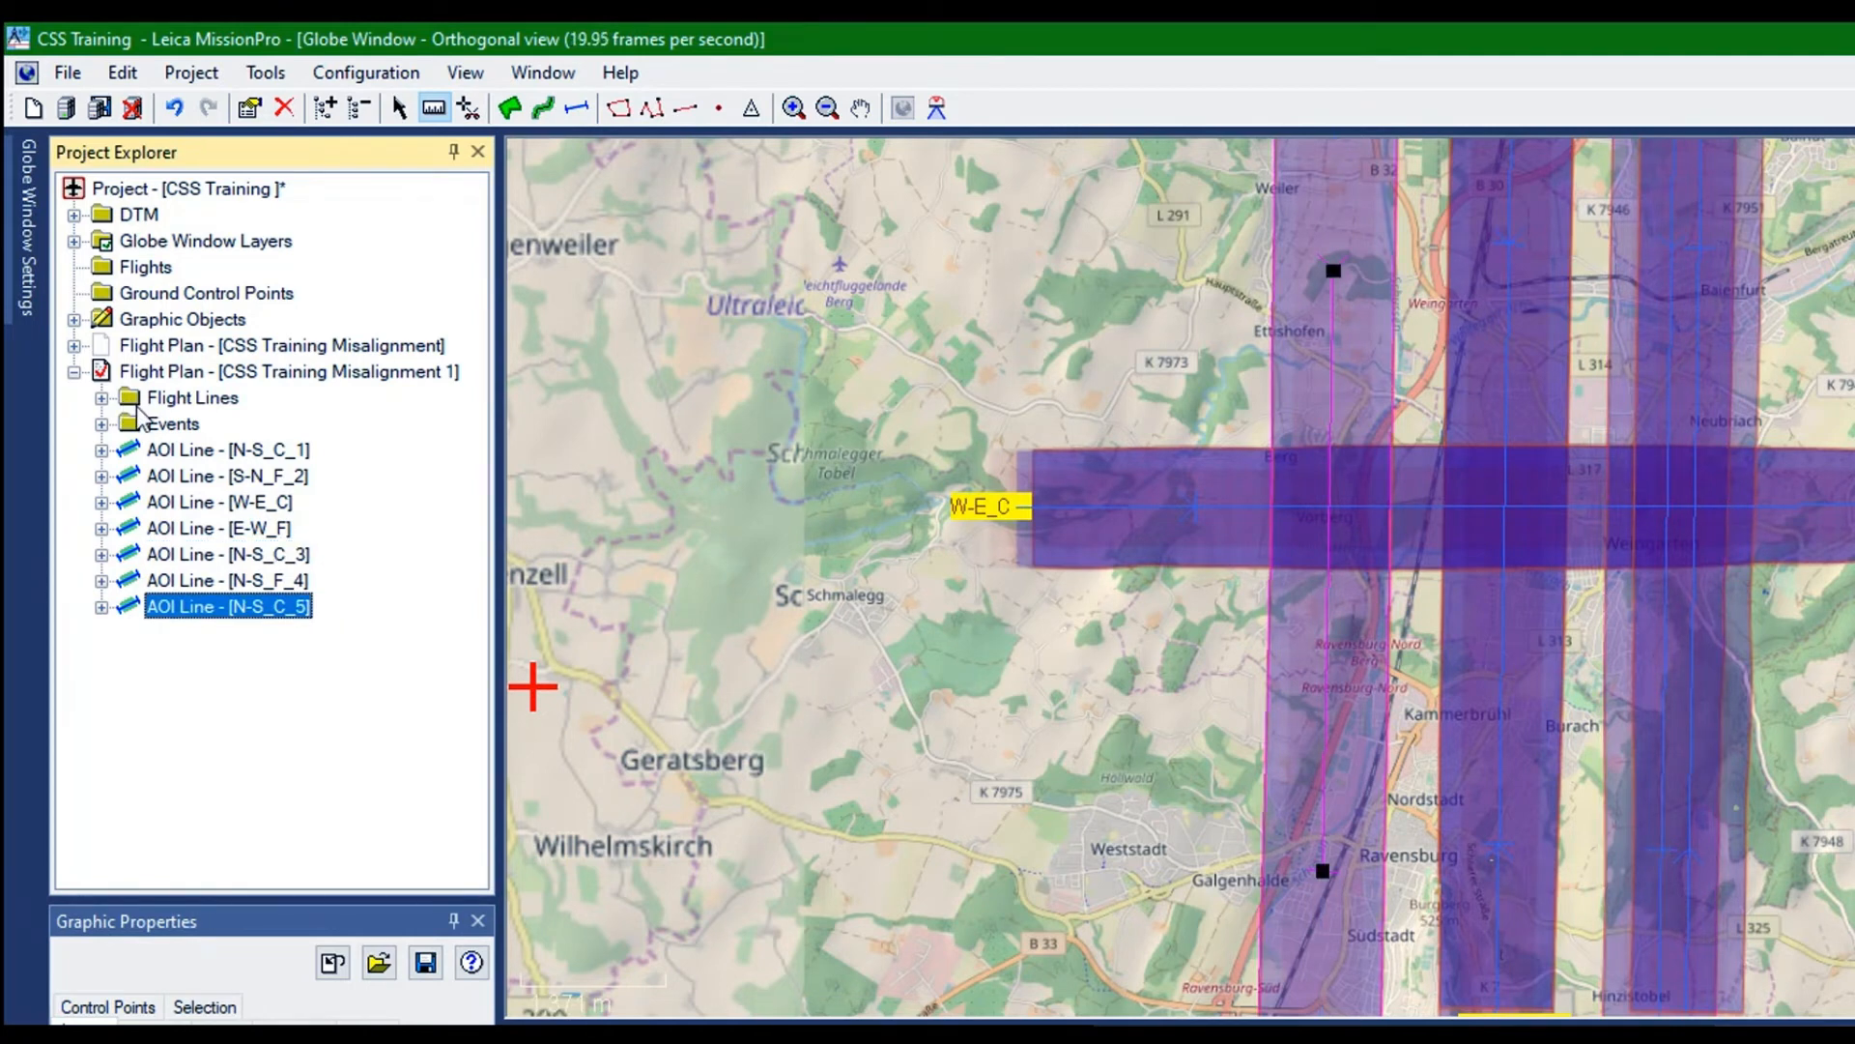
{"action": "right_click", "coordinate": [137, 408]}
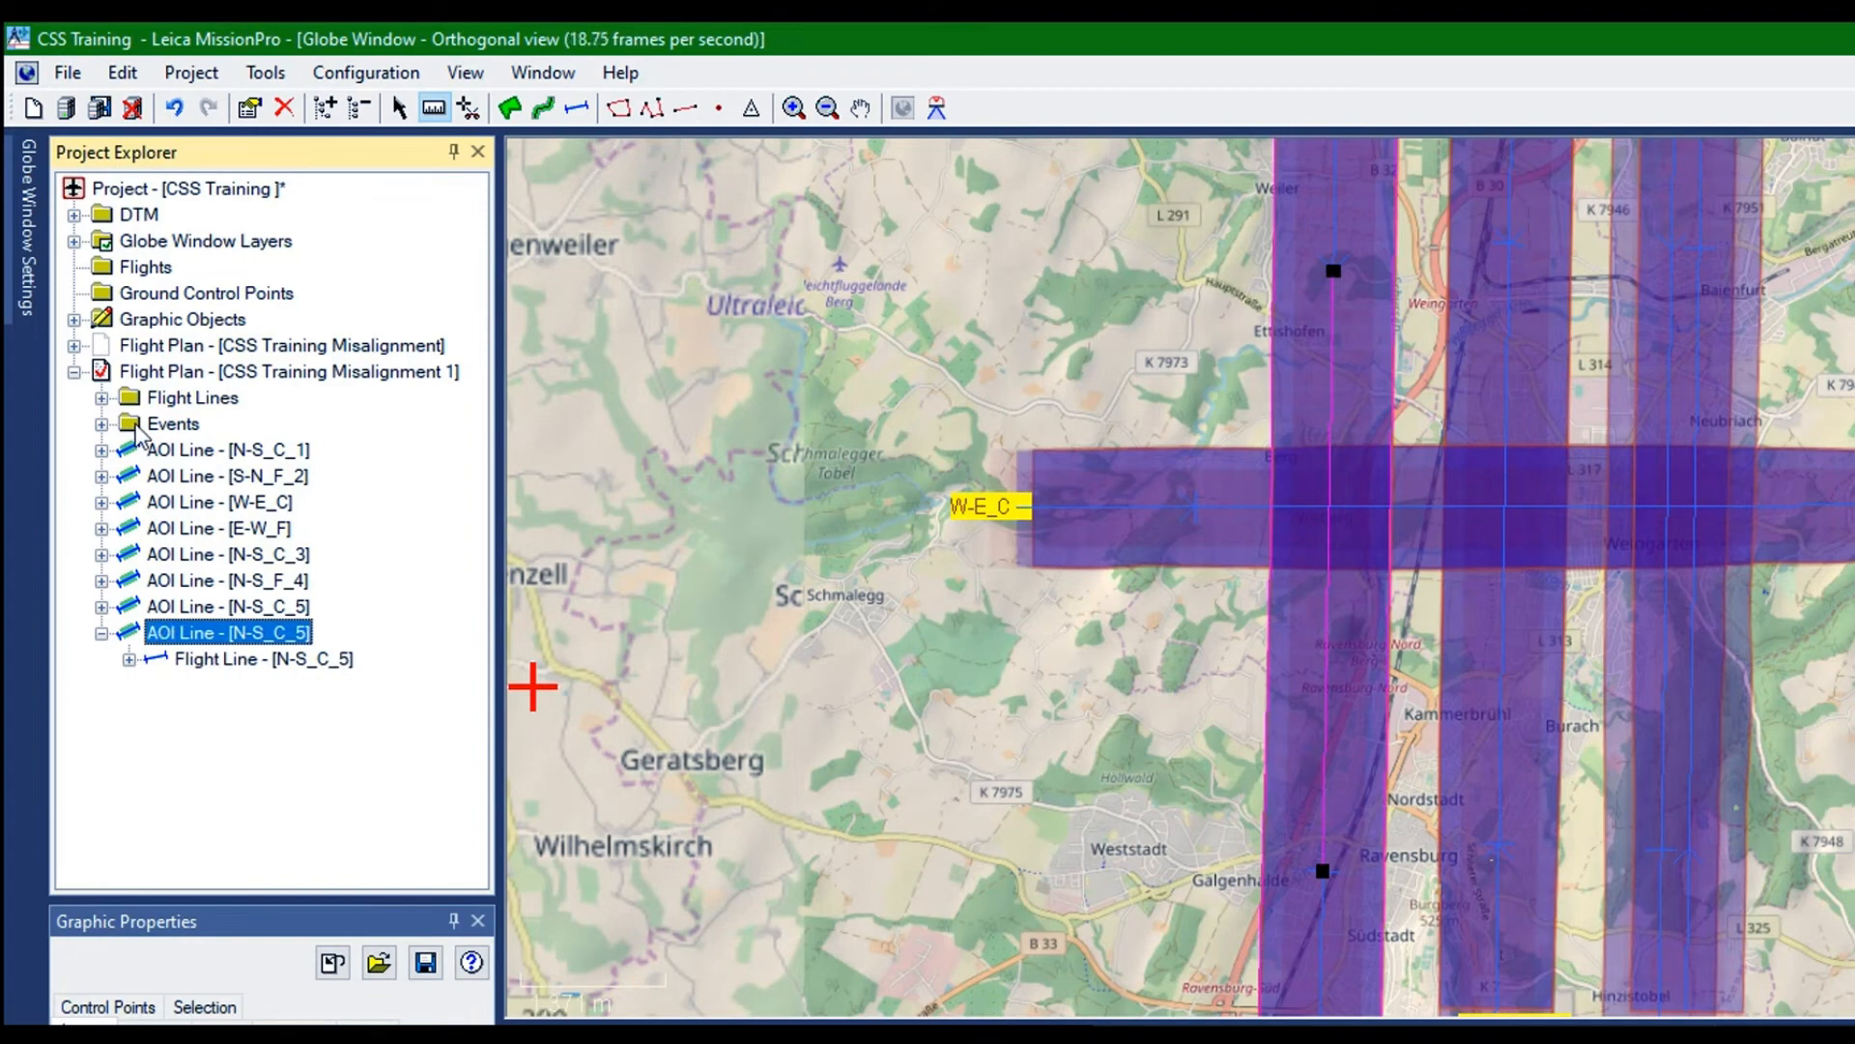
Rename the flight line of the duplicated N-S_C_5 line as N-S_F_6
{"action": "right_click", "coordinate": [136, 424]}
{"action": "left_click", "coordinate": [197, 476]}
{"action": "right_click", "coordinate": [158, 424]}
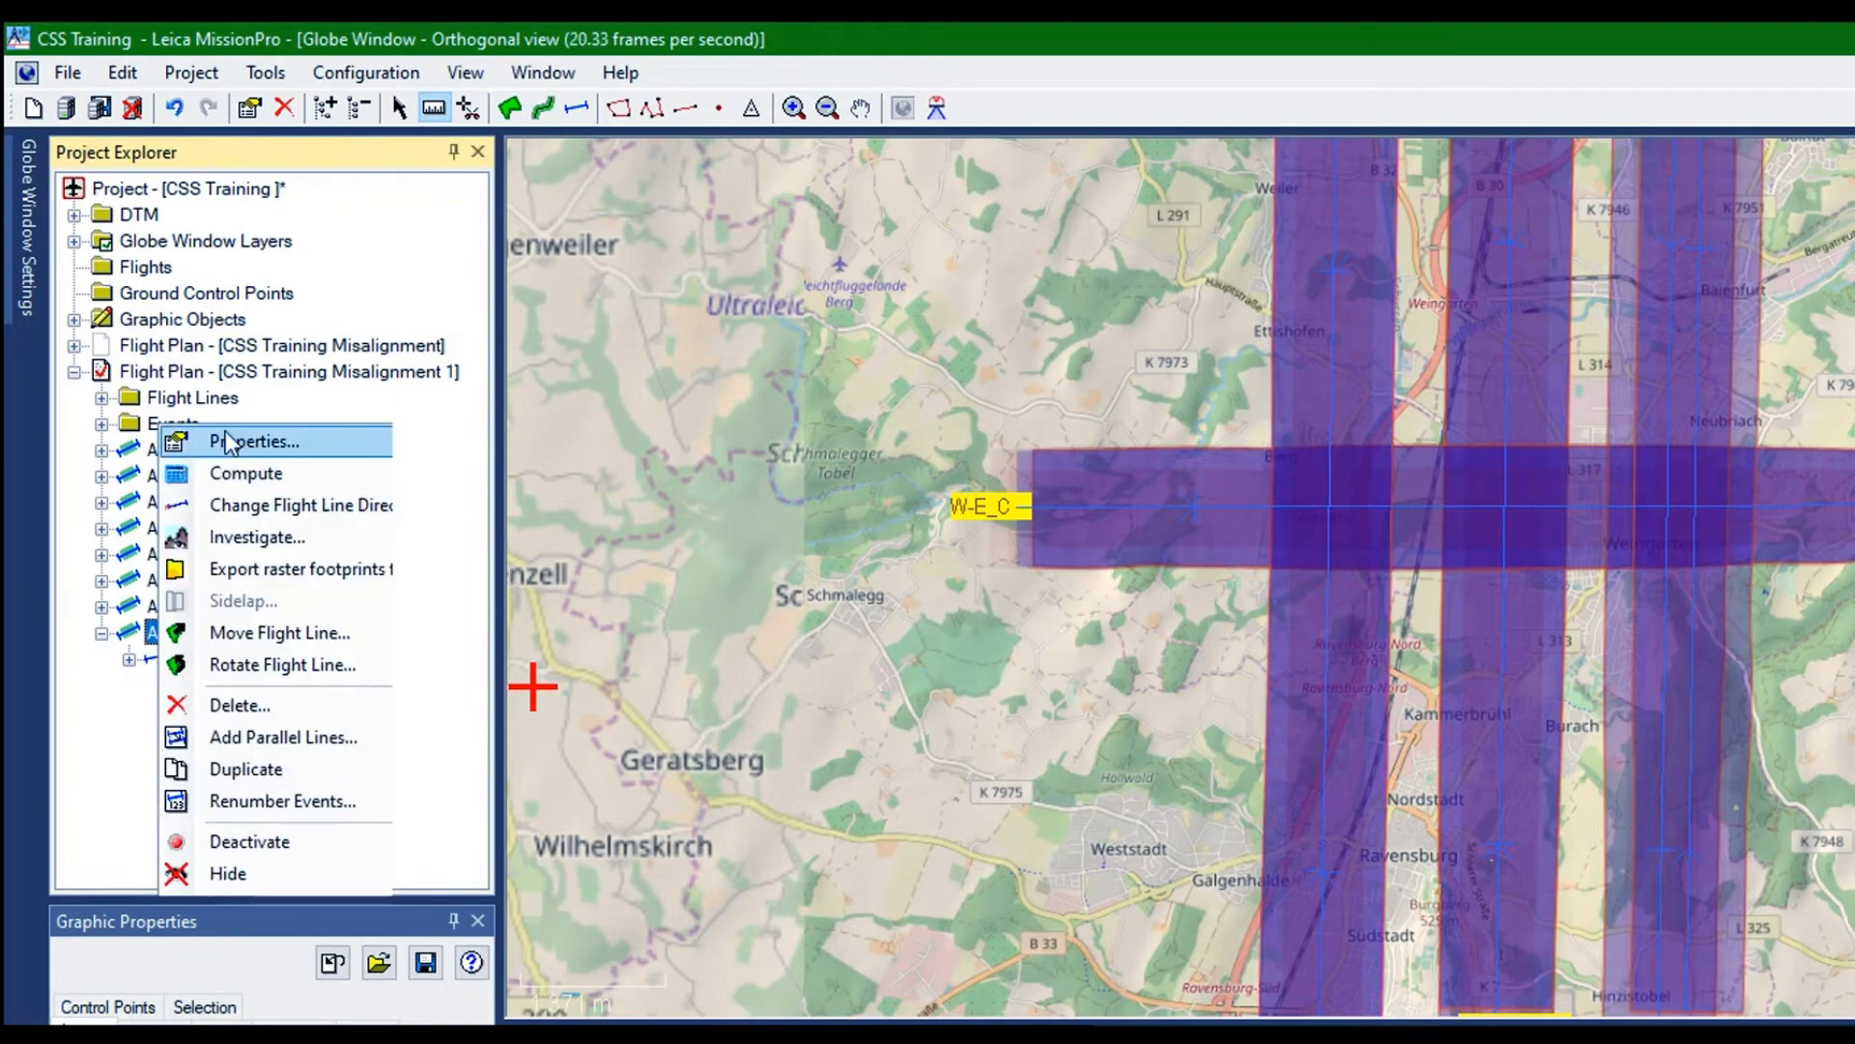
{"action": "left_click", "coordinate": [223, 430]}
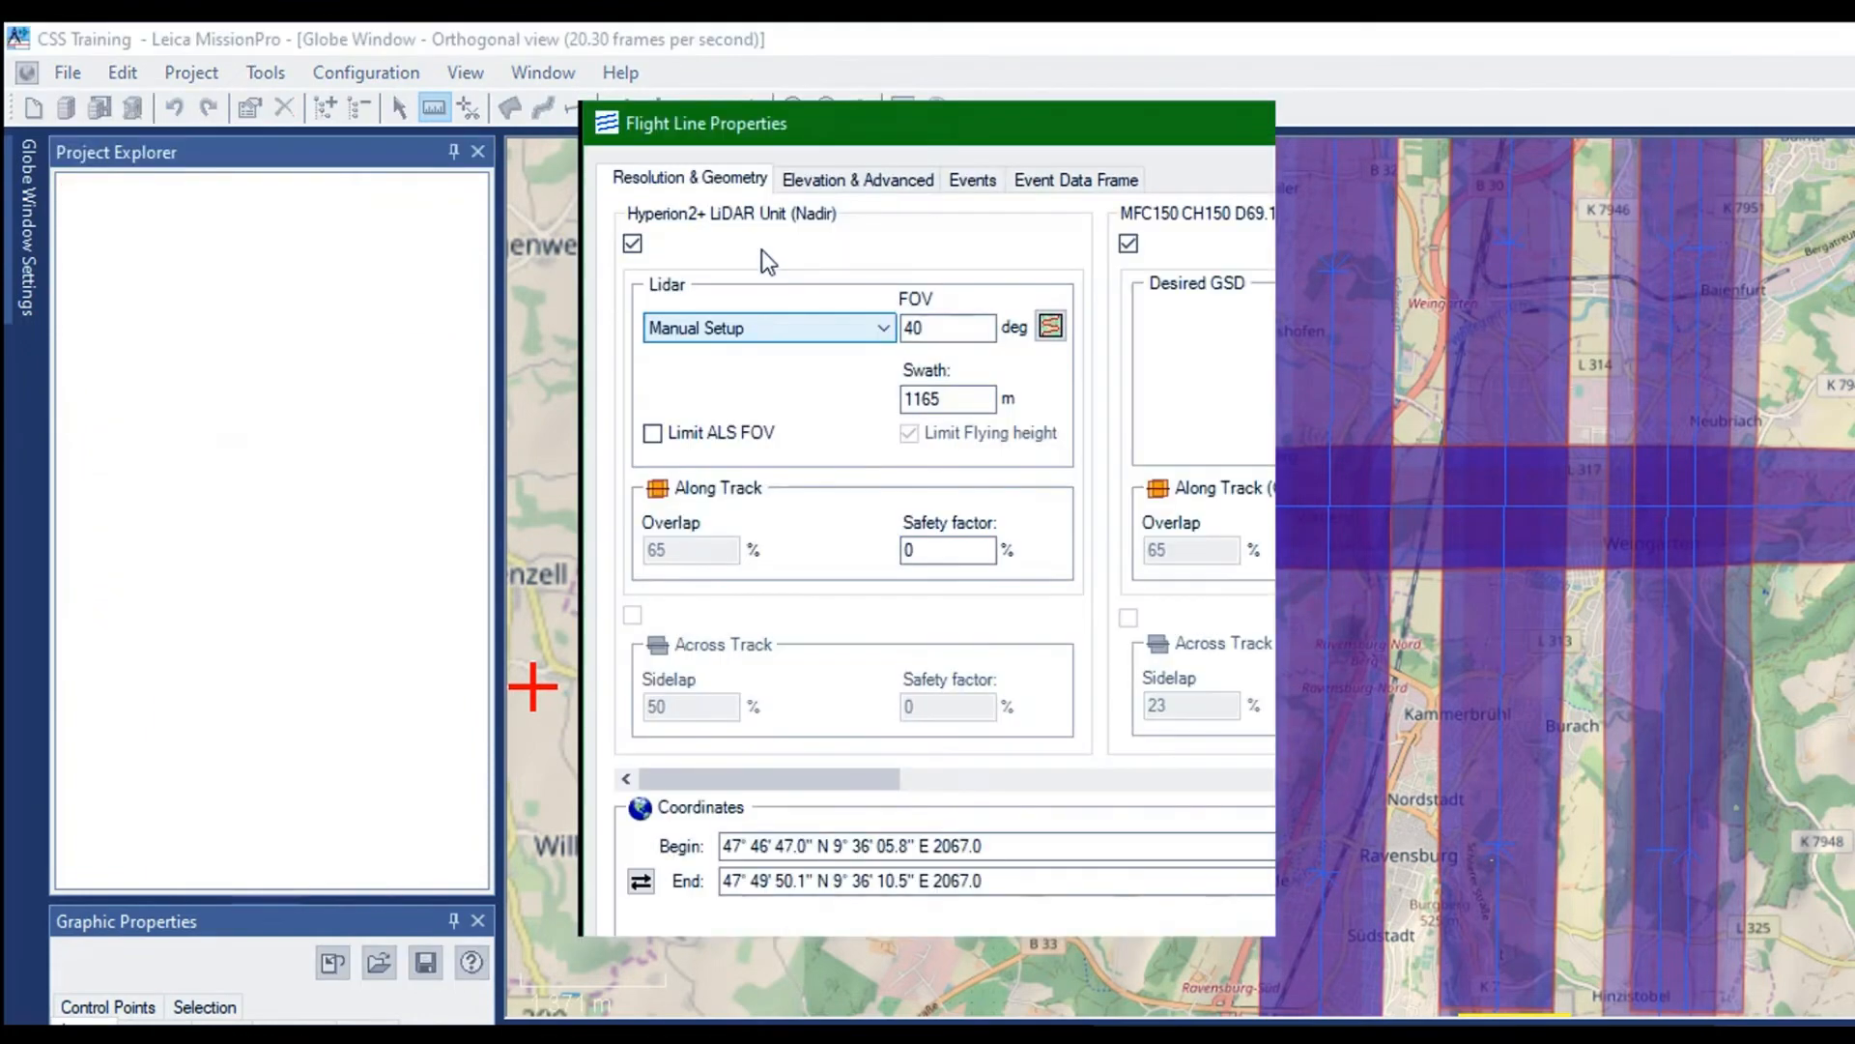
{"action": "left_click", "coordinate": [784, 175]}
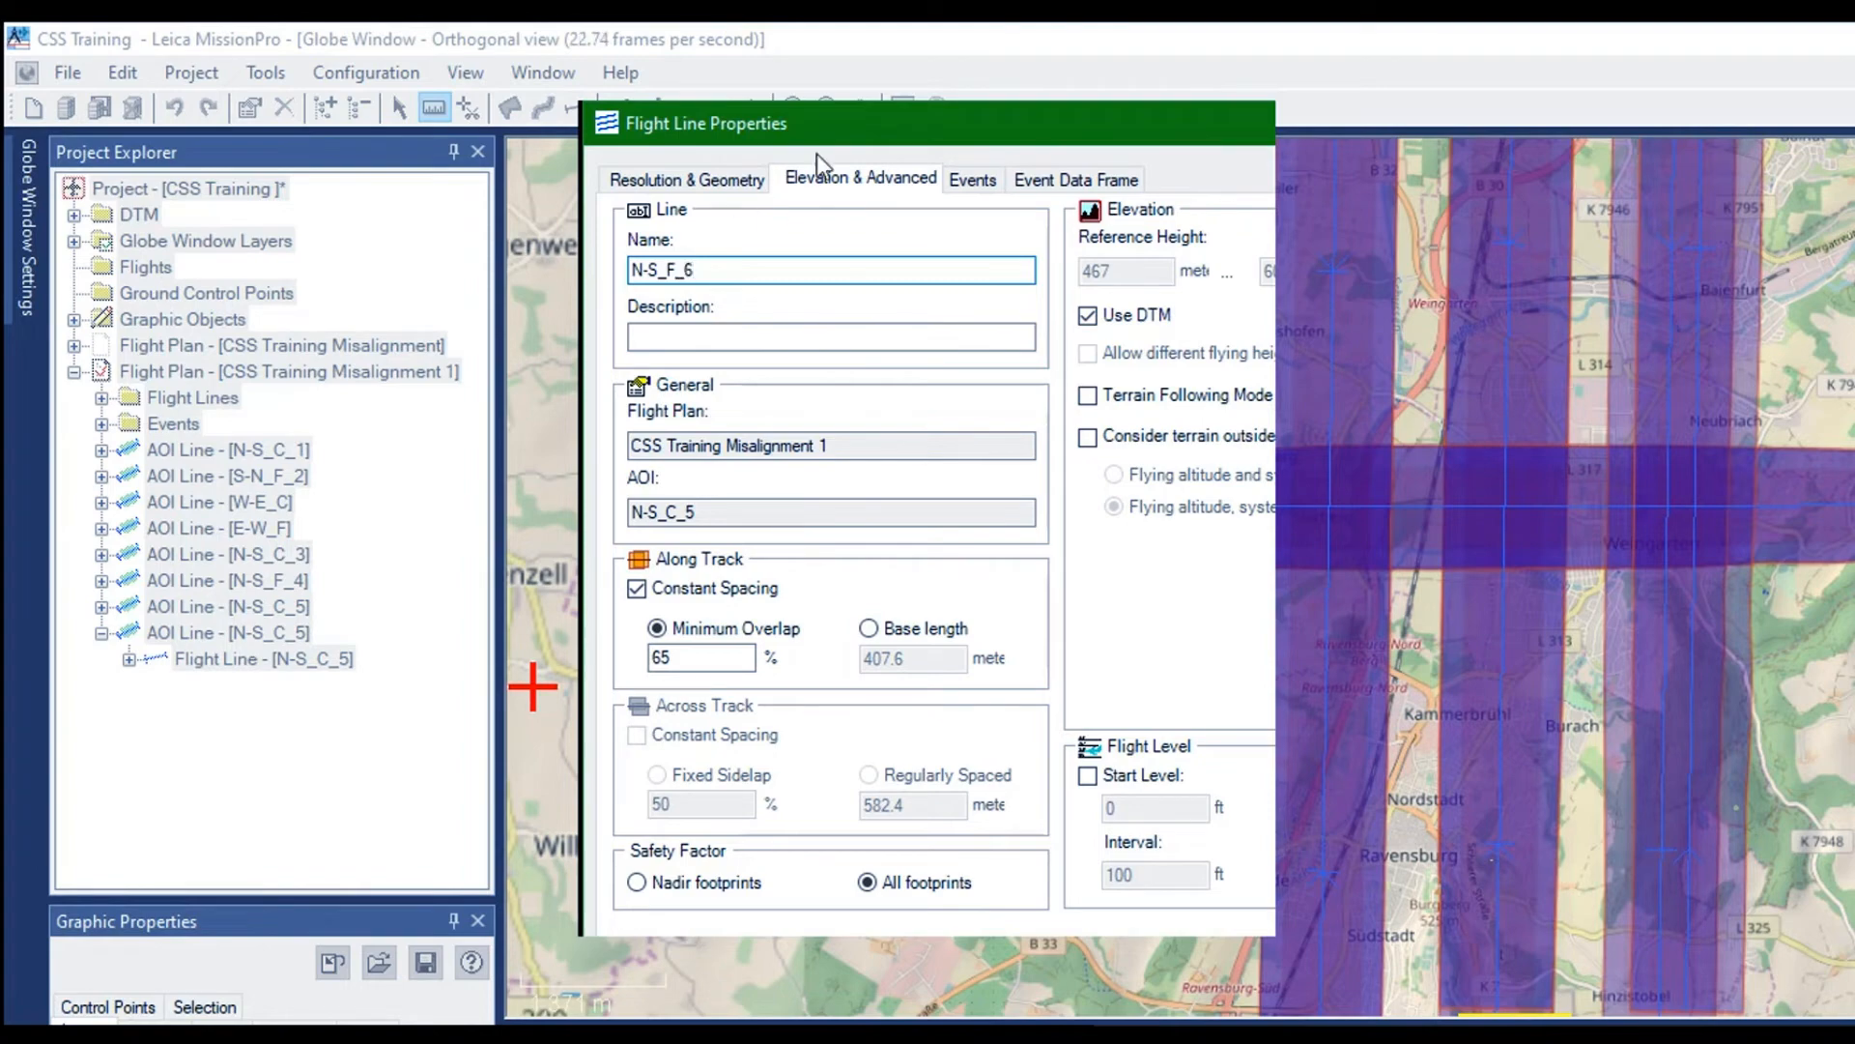
Set the LiDAR scan pattern of flight line N-S_F_6 to Flower in its AeroPlan setup
{"action": "left_click", "coordinate": [665, 172]}
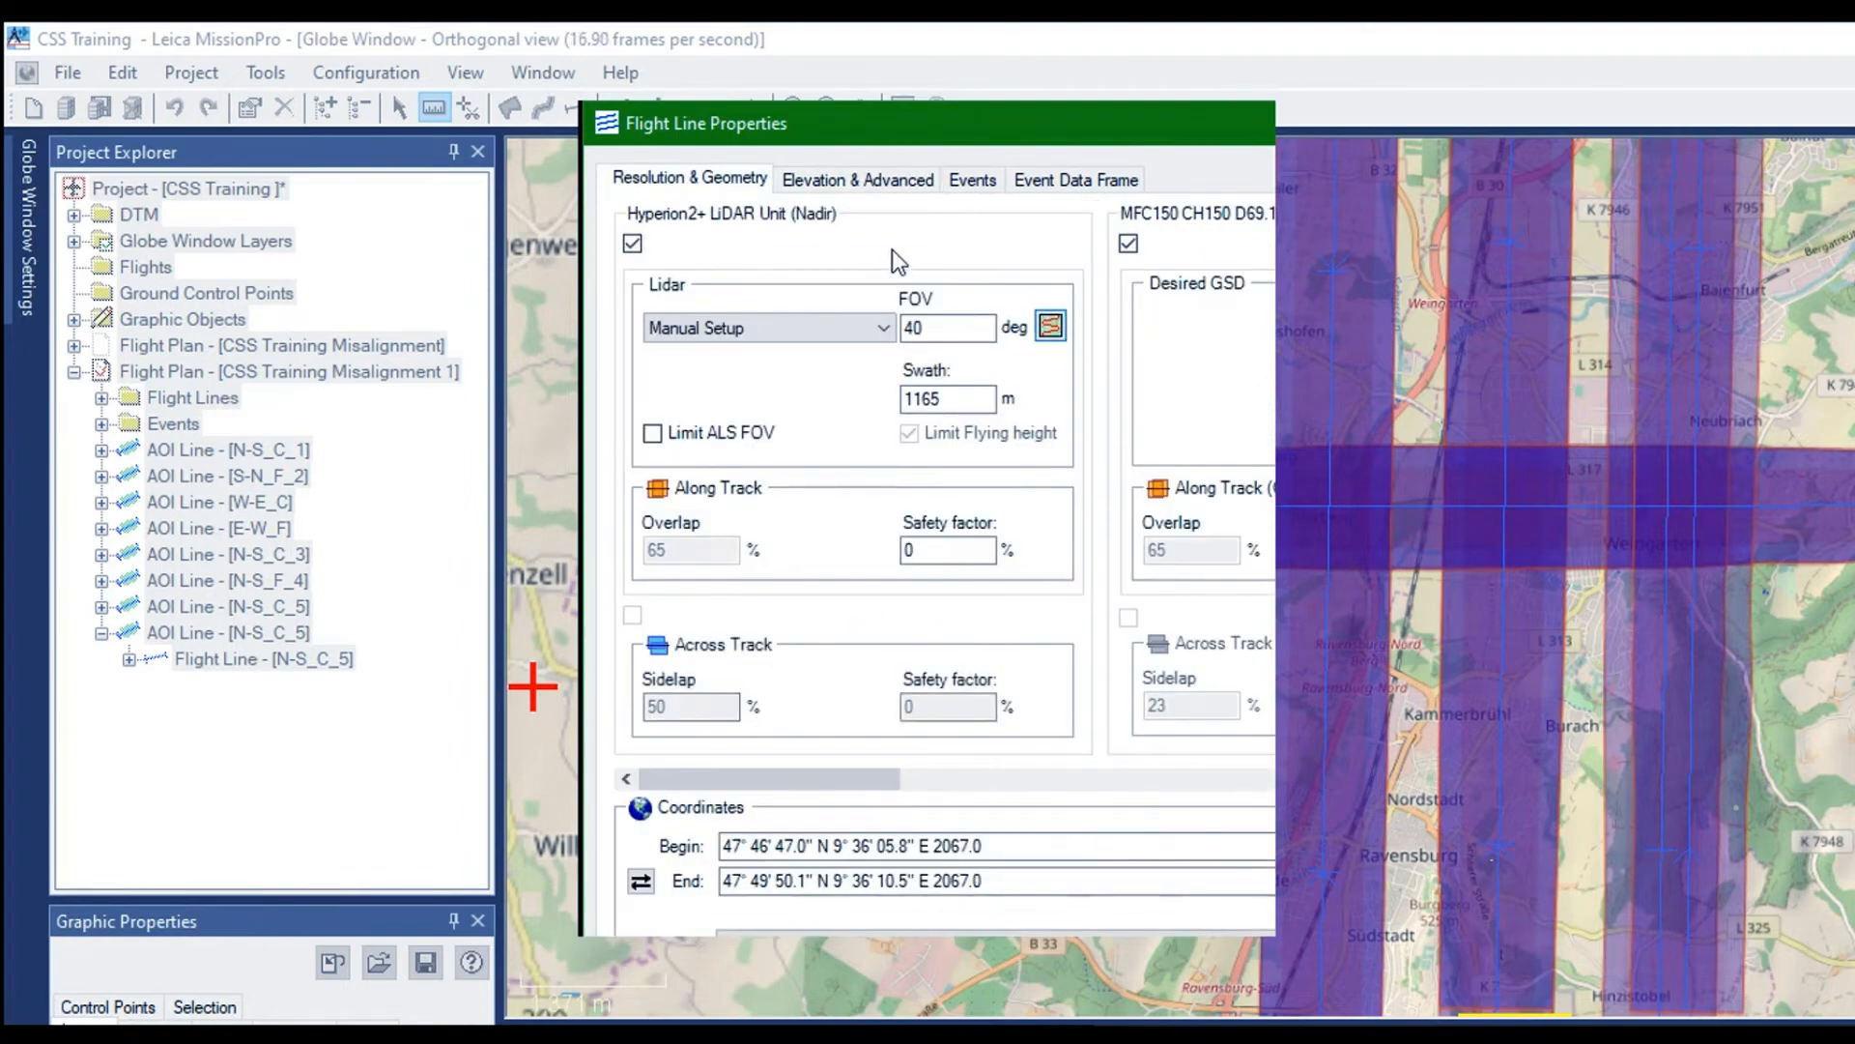
{"action": "left_click", "coordinate": [1050, 326]}
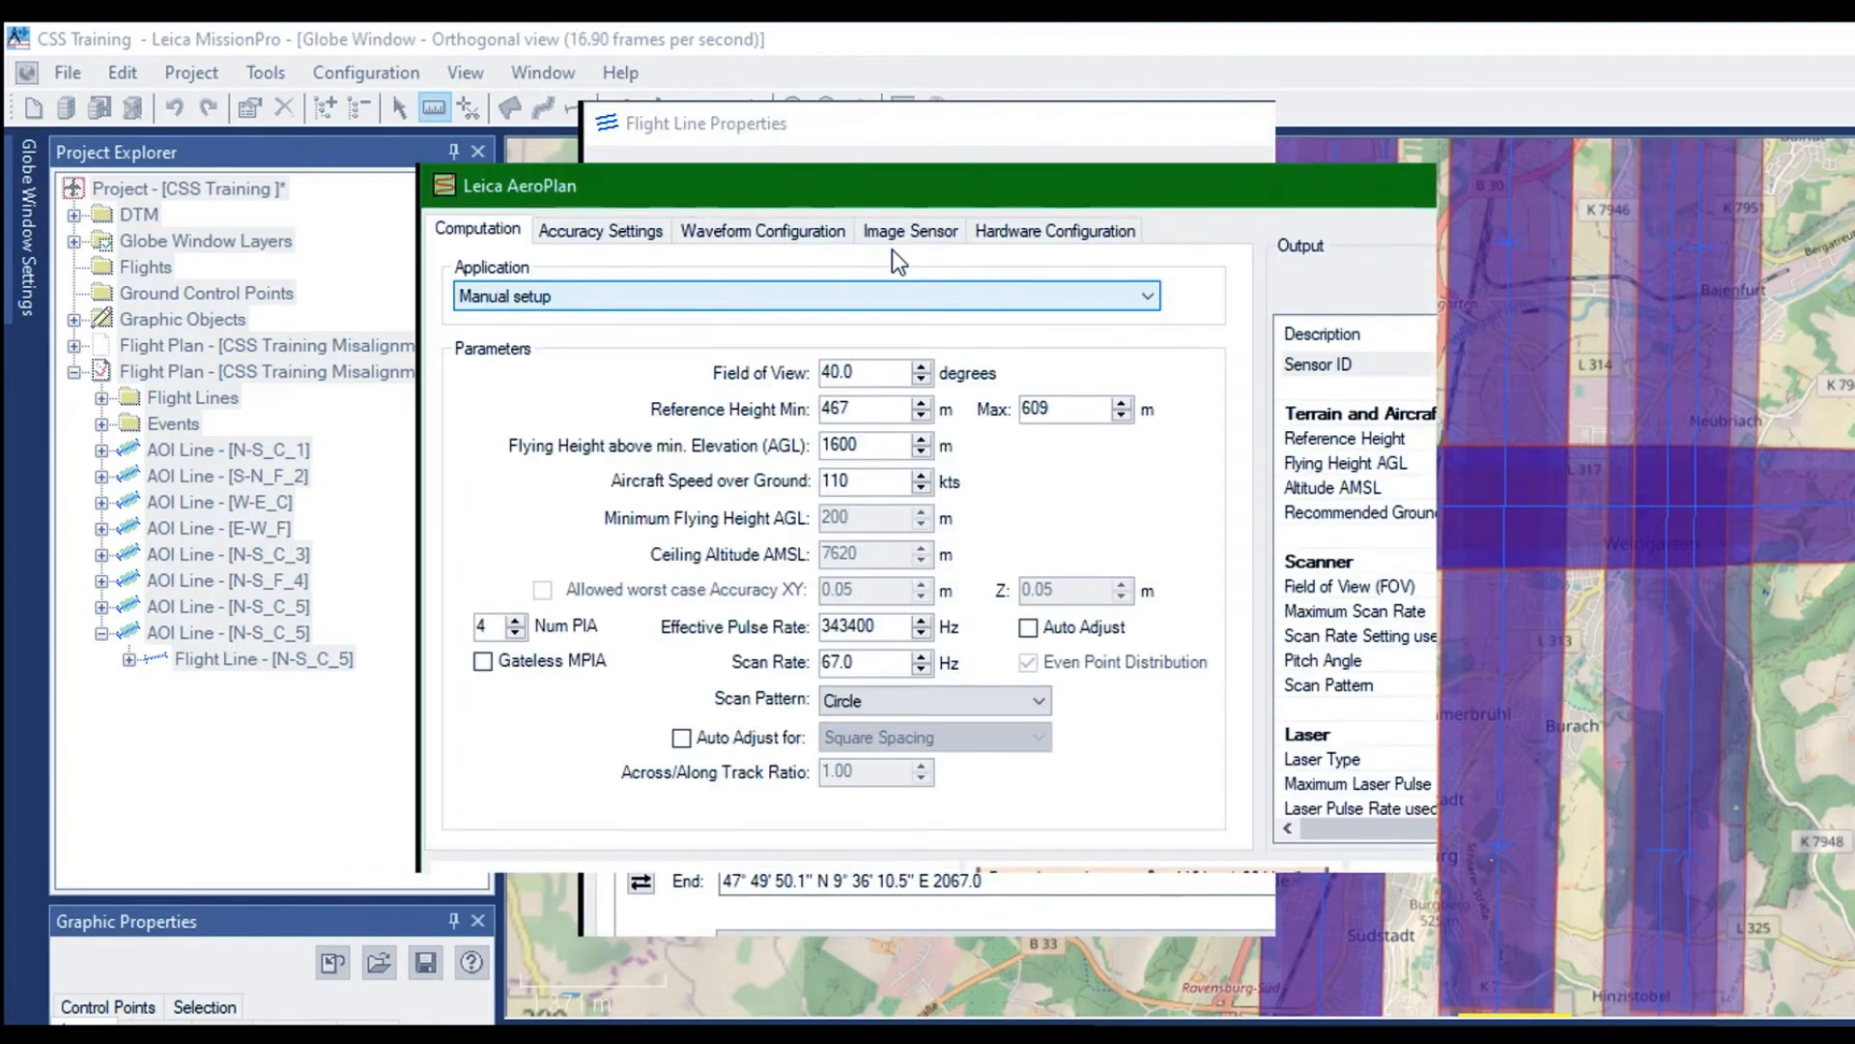
{"action": "left_click", "coordinate": [821, 525]}
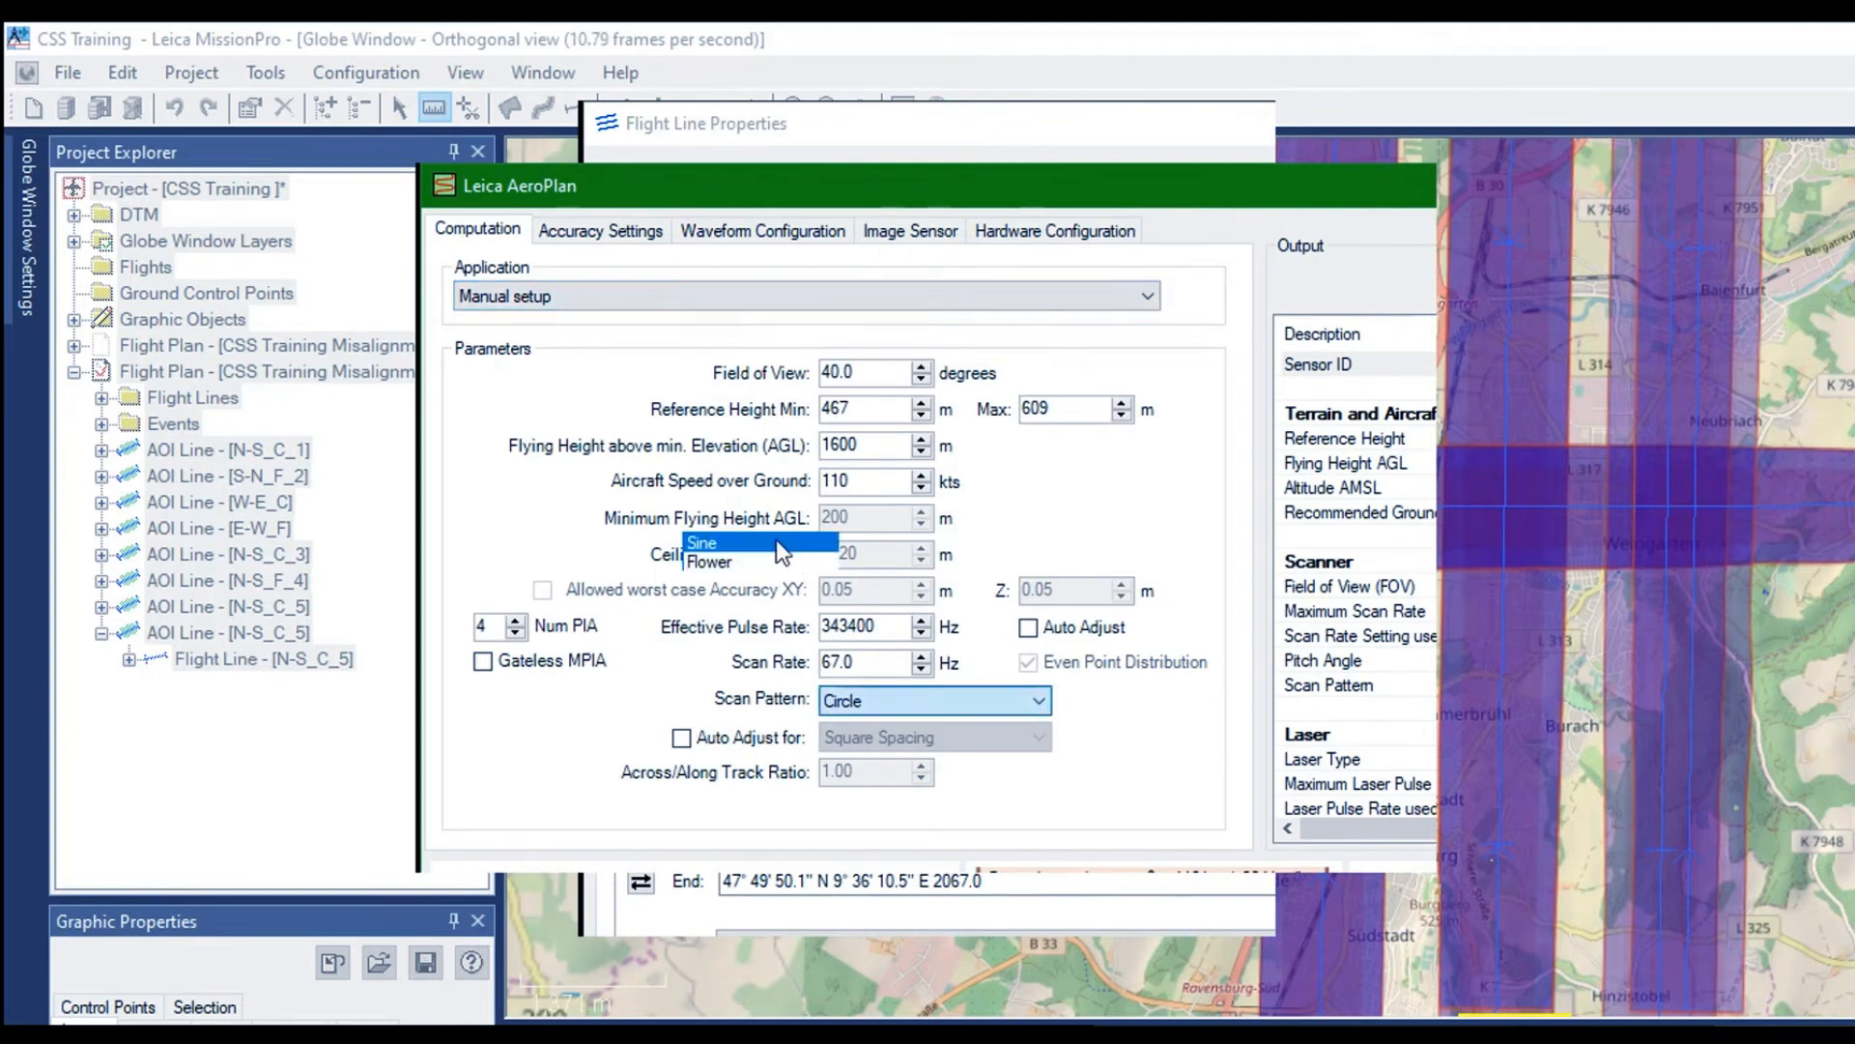
{"action": "left_click", "coordinate": [721, 553]}
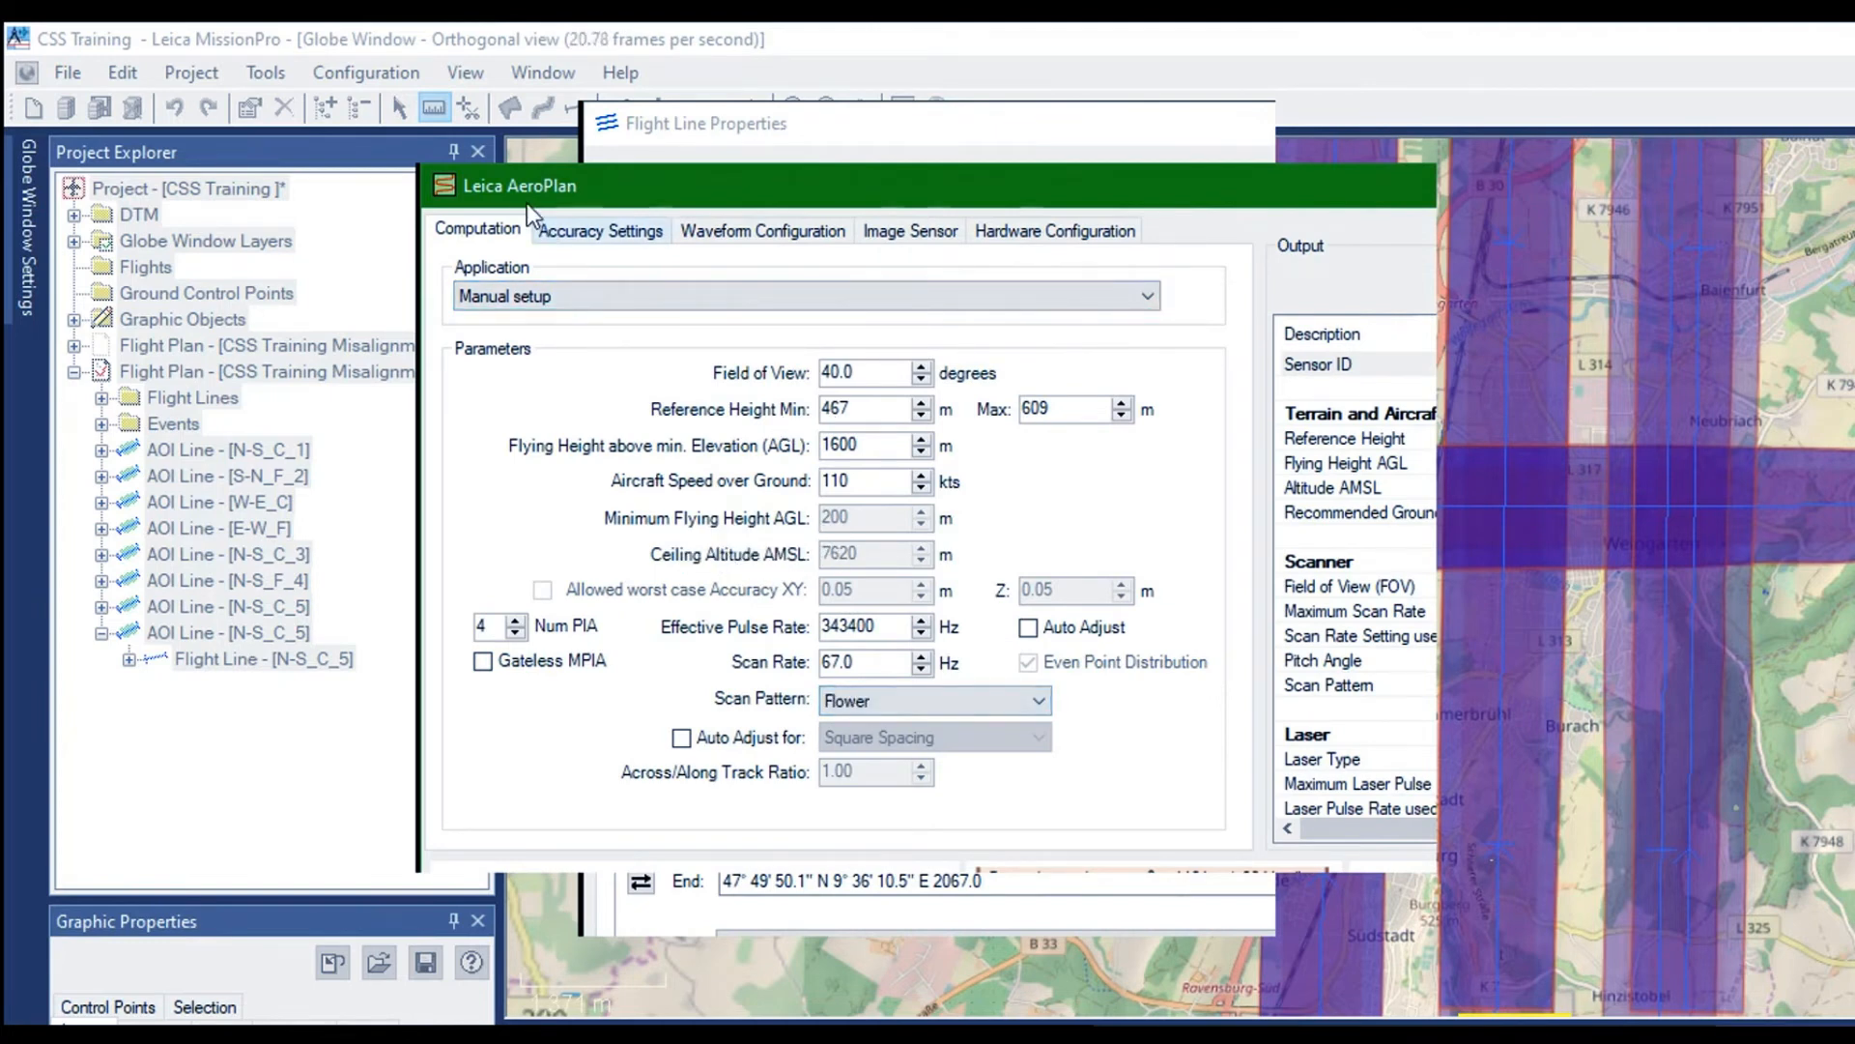
Set the desired signal-to-noise ratio of N-S_F_6 to 7.1 and check the laser output
{"action": "left_click", "coordinate": [545, 232]}
{"action": "left_click_drag", "start_coordinate": [918, 445], "coordinate": [816, 440]}
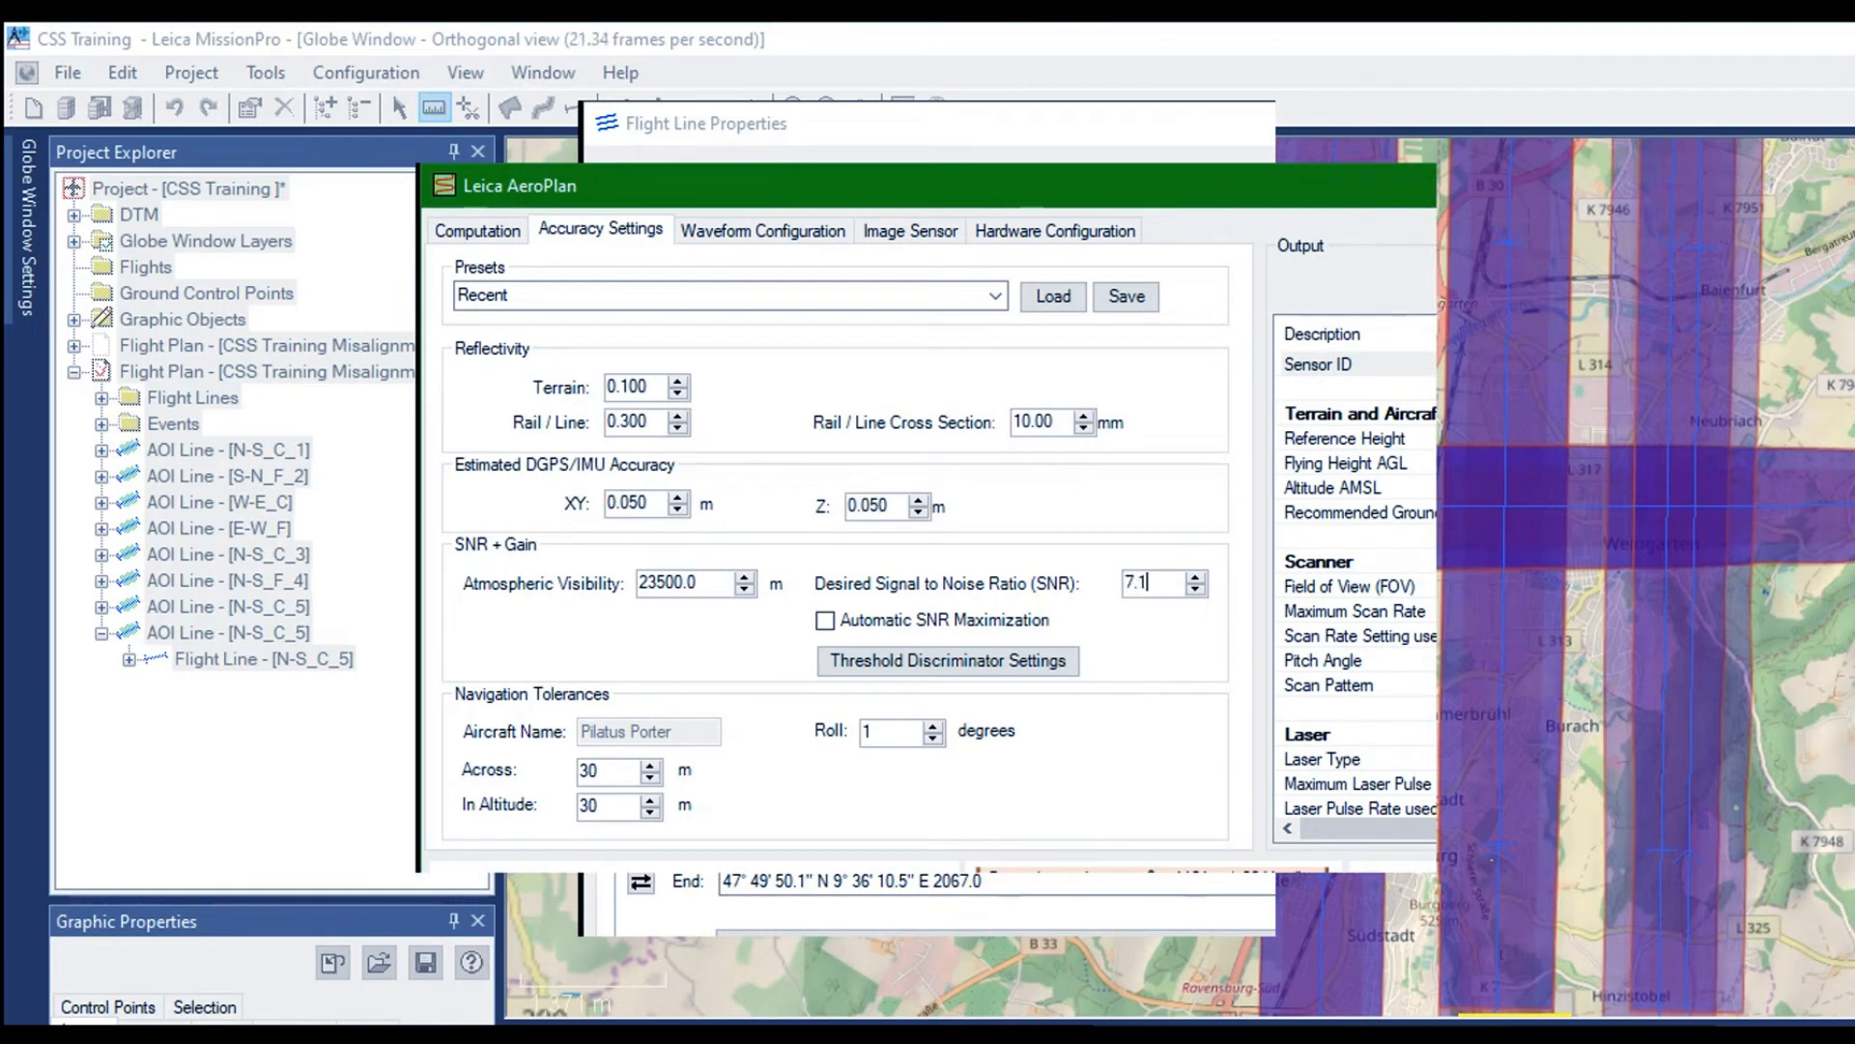
{"action": "key", "text": "Return"}
{"action": "scroll", "coordinate": [1356, 580], "scroll_direction": "down", "scroll_amount": 4}
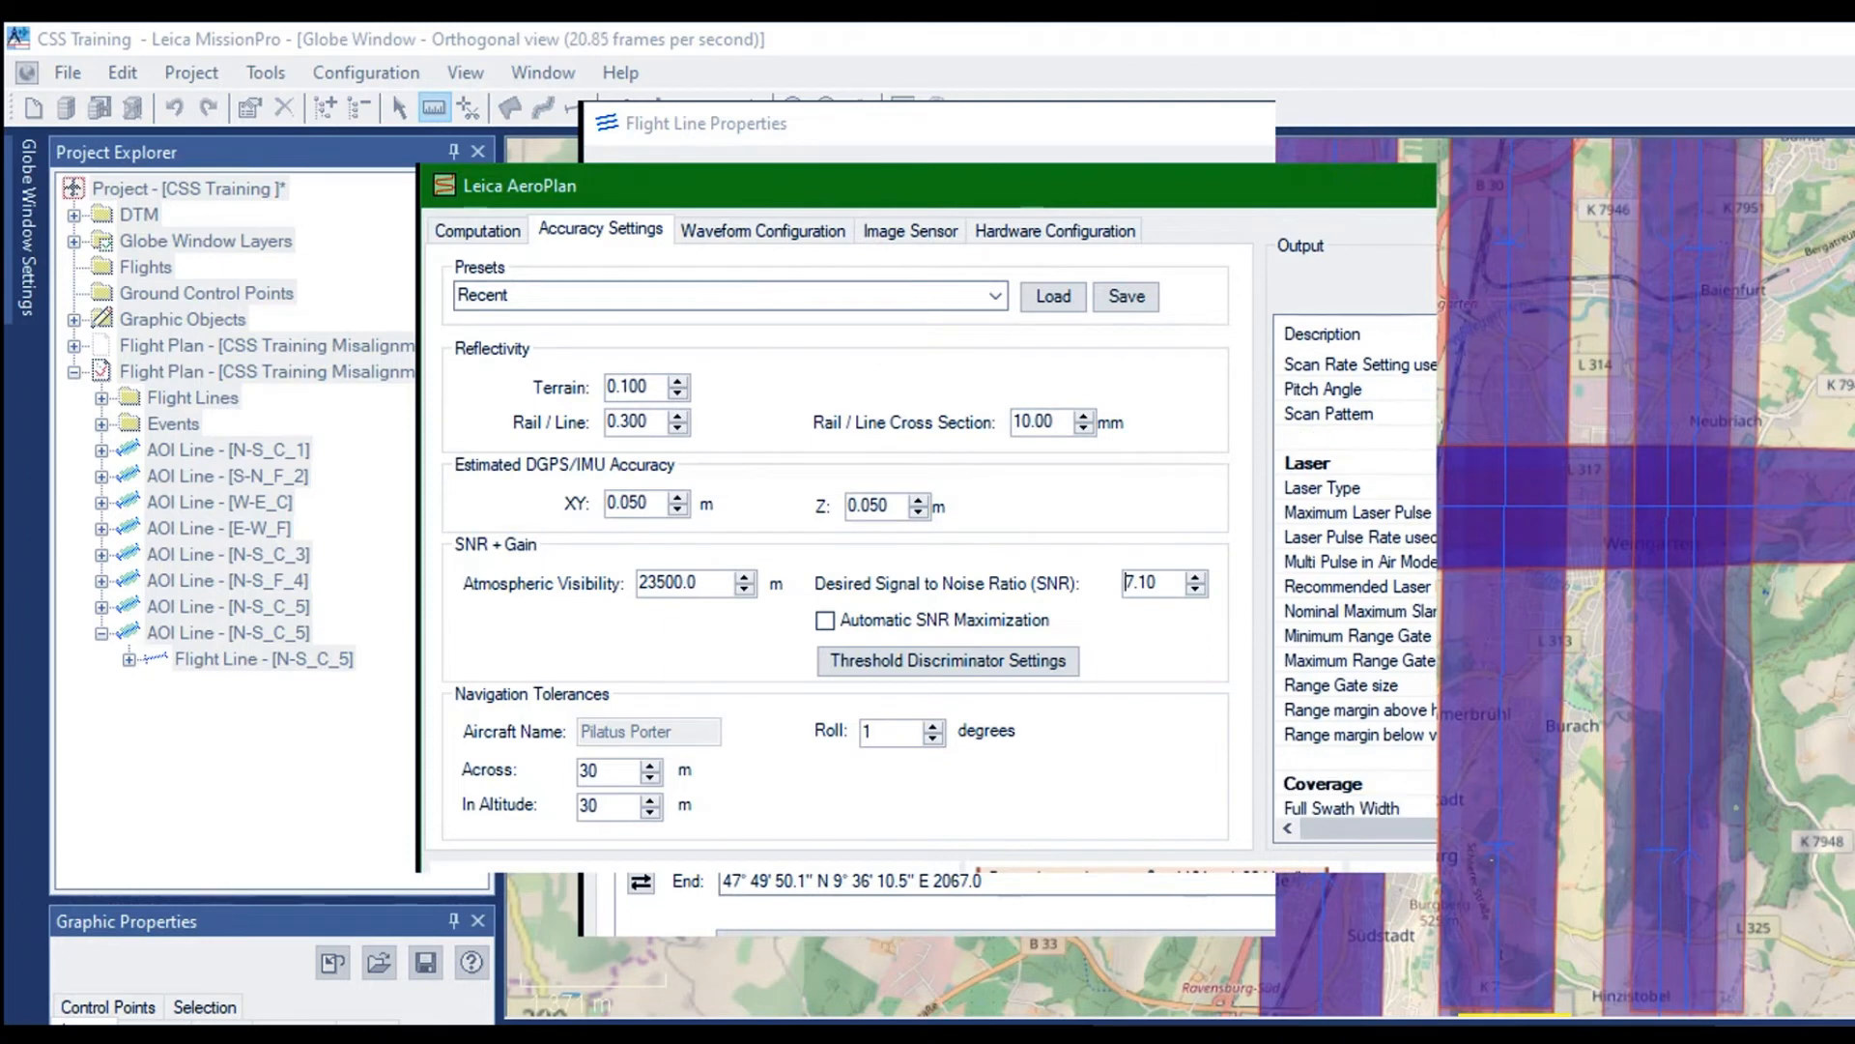
{"action": "scroll", "coordinate": [1356, 580], "scroll_direction": "down", "scroll_amount": 2}
Compare the AeroPlan output with 5 and 4 pulses in air, keep 4, and accept the settings for N-S_F_6
{"action": "left_click", "coordinate": [471, 229]}
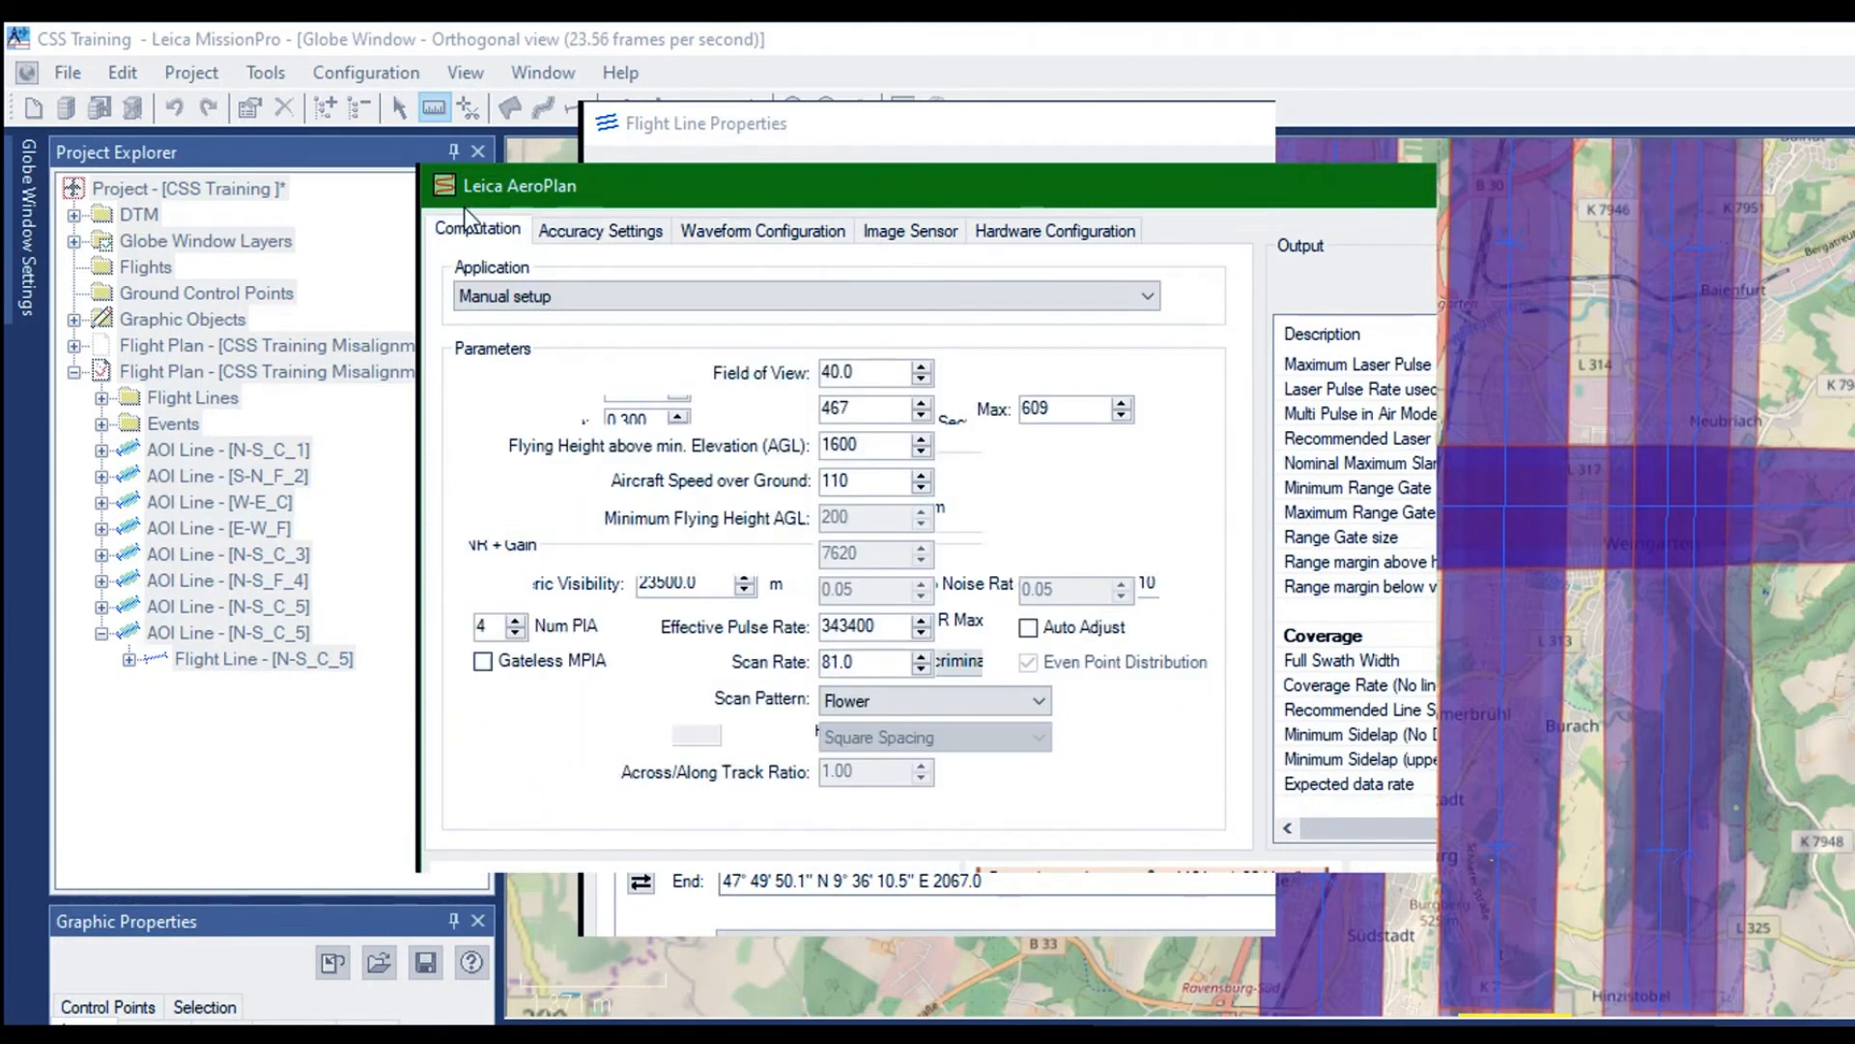
{"action": "key", "text": "Return"}
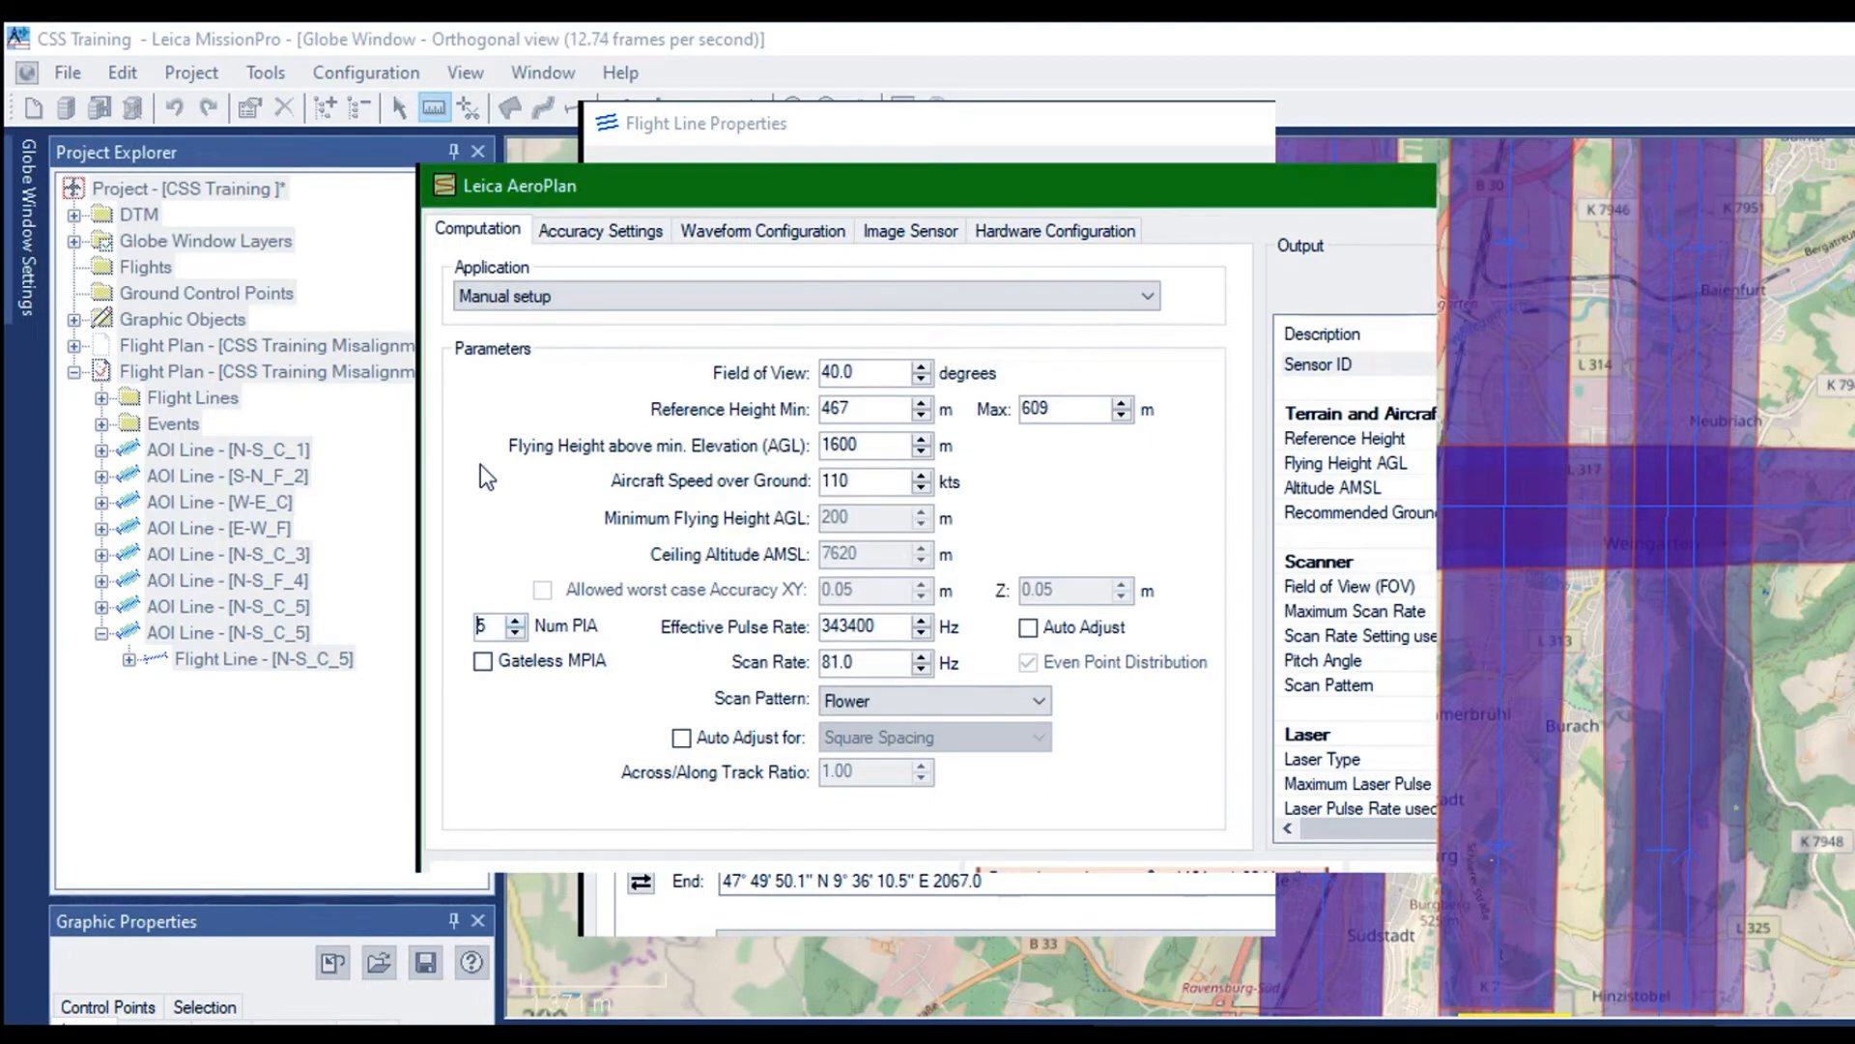
{"action": "key", "text": "Down"}
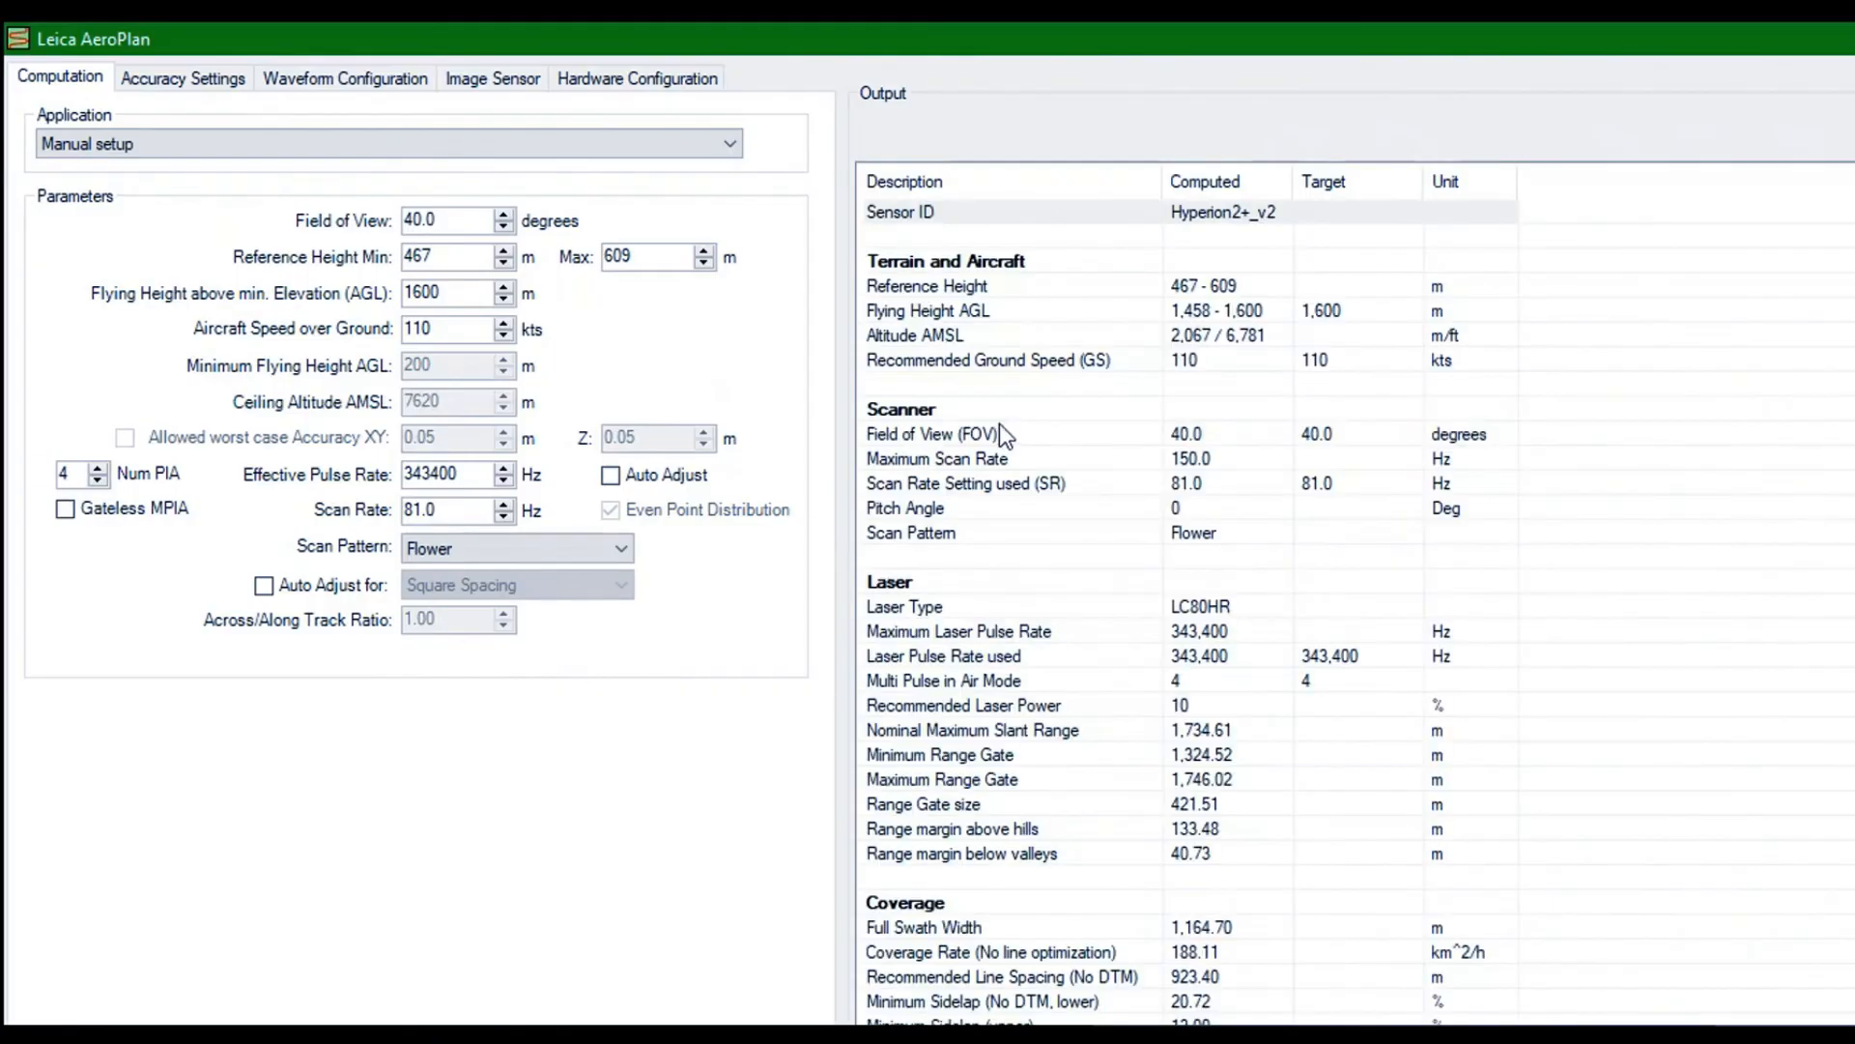
{"action": "scroll", "coordinate": [999, 423], "scroll_direction": "down", "scroll_amount": 4}
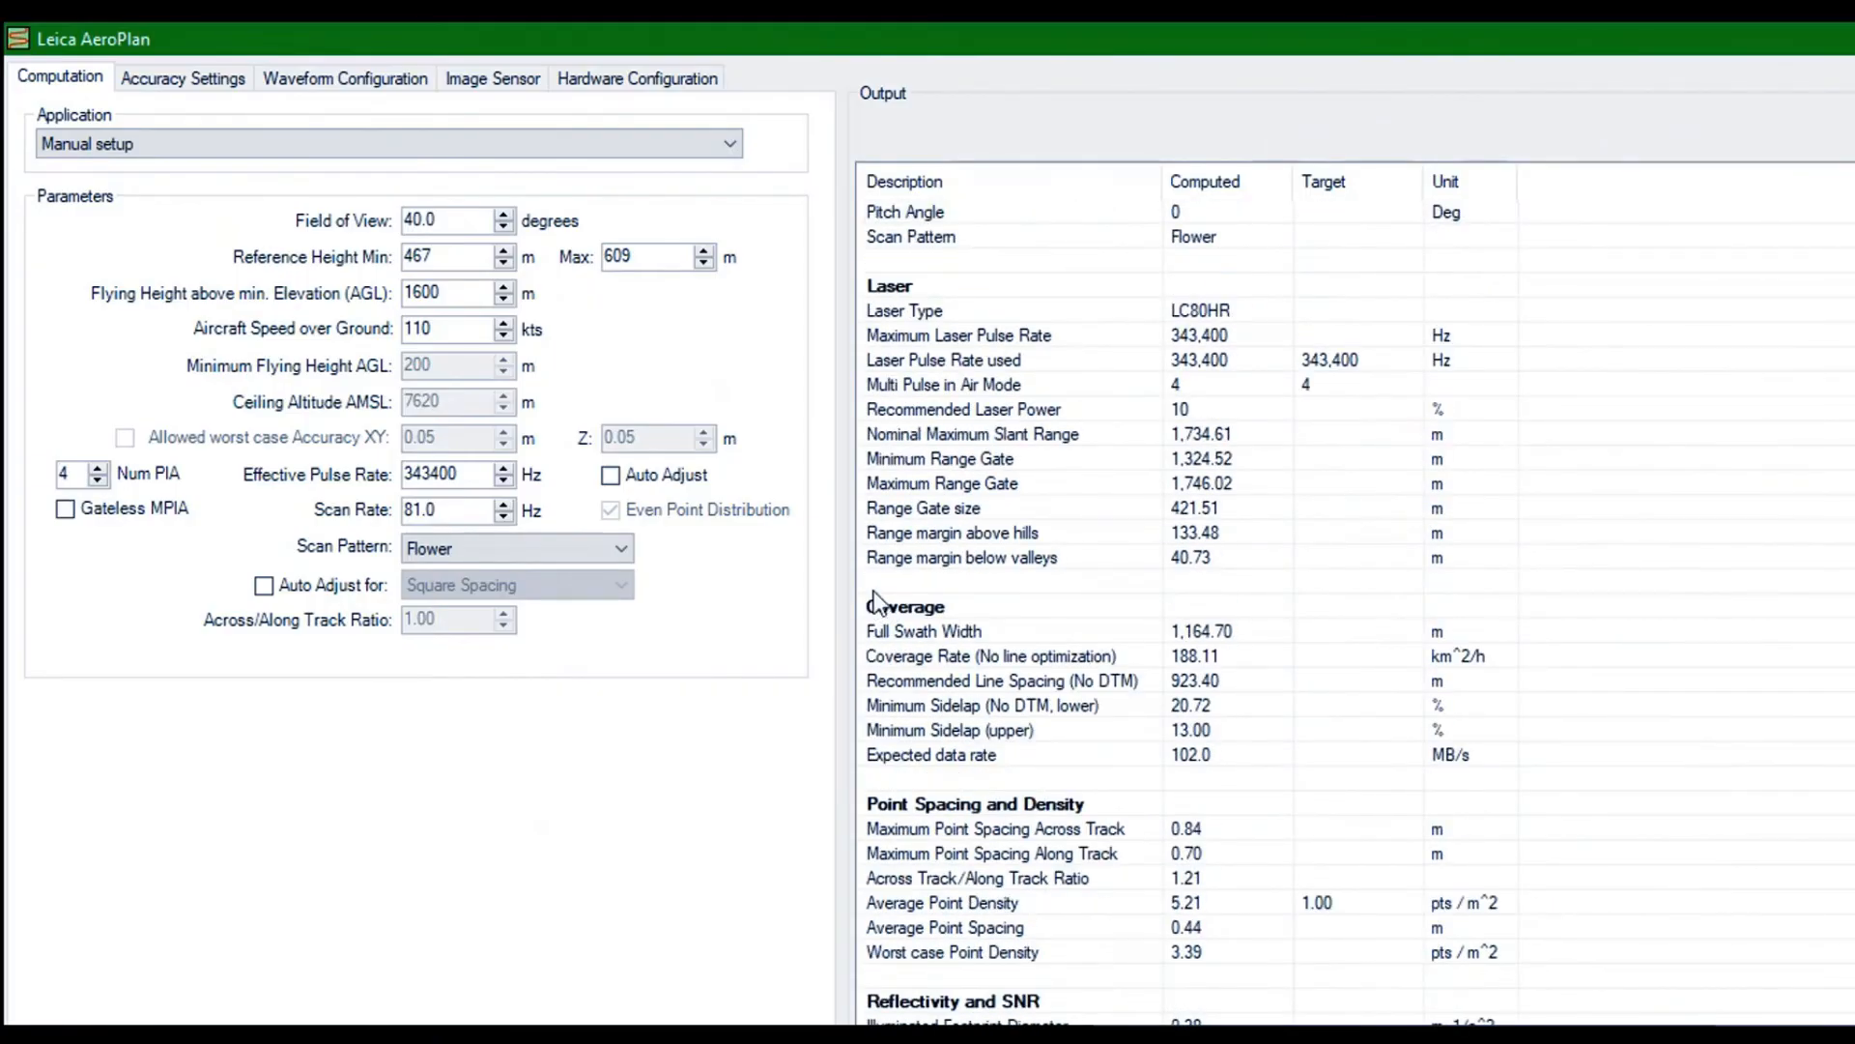
{"action": "scroll", "coordinate": [878, 601], "scroll_direction": "down", "scroll_amount": 2}
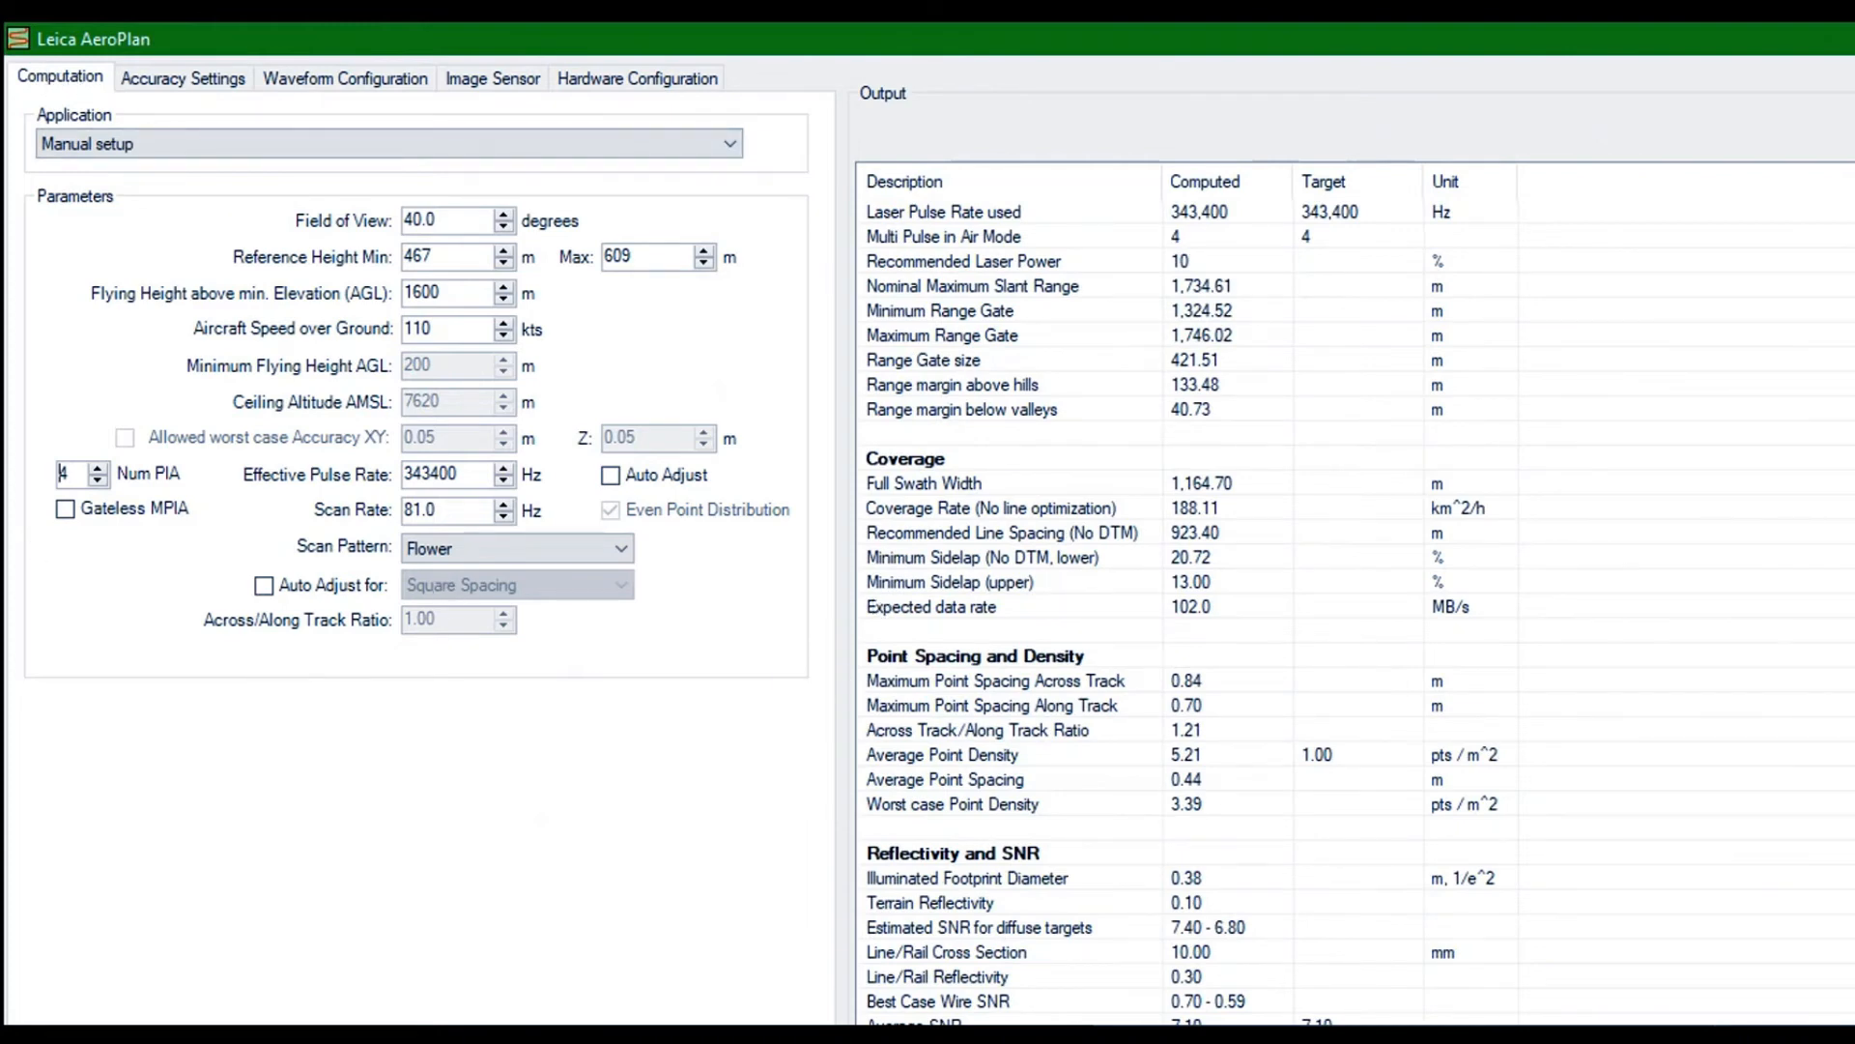
{"action": "key", "text": "Escape"}
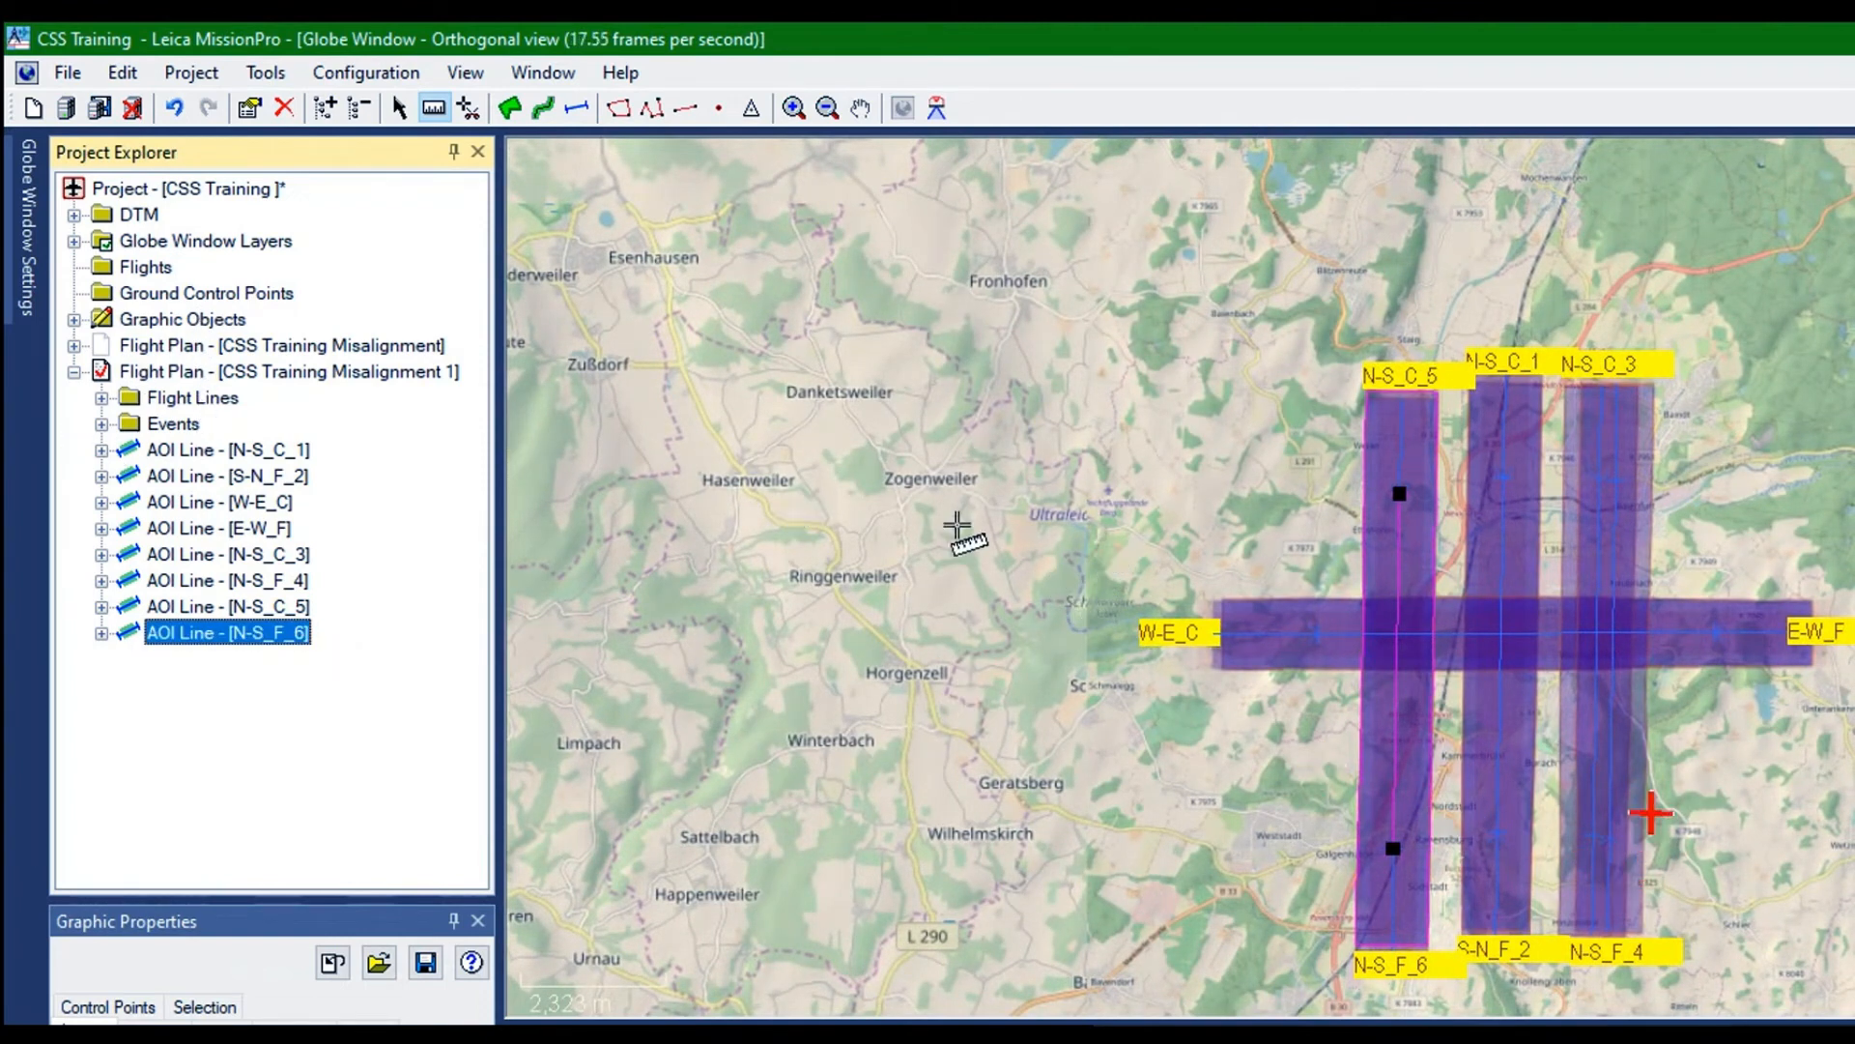
Compute the flight plan CSS Training Misalignment 1 and inspect its line coverage on the map
{"action": "right_click", "coordinate": [136, 256]}
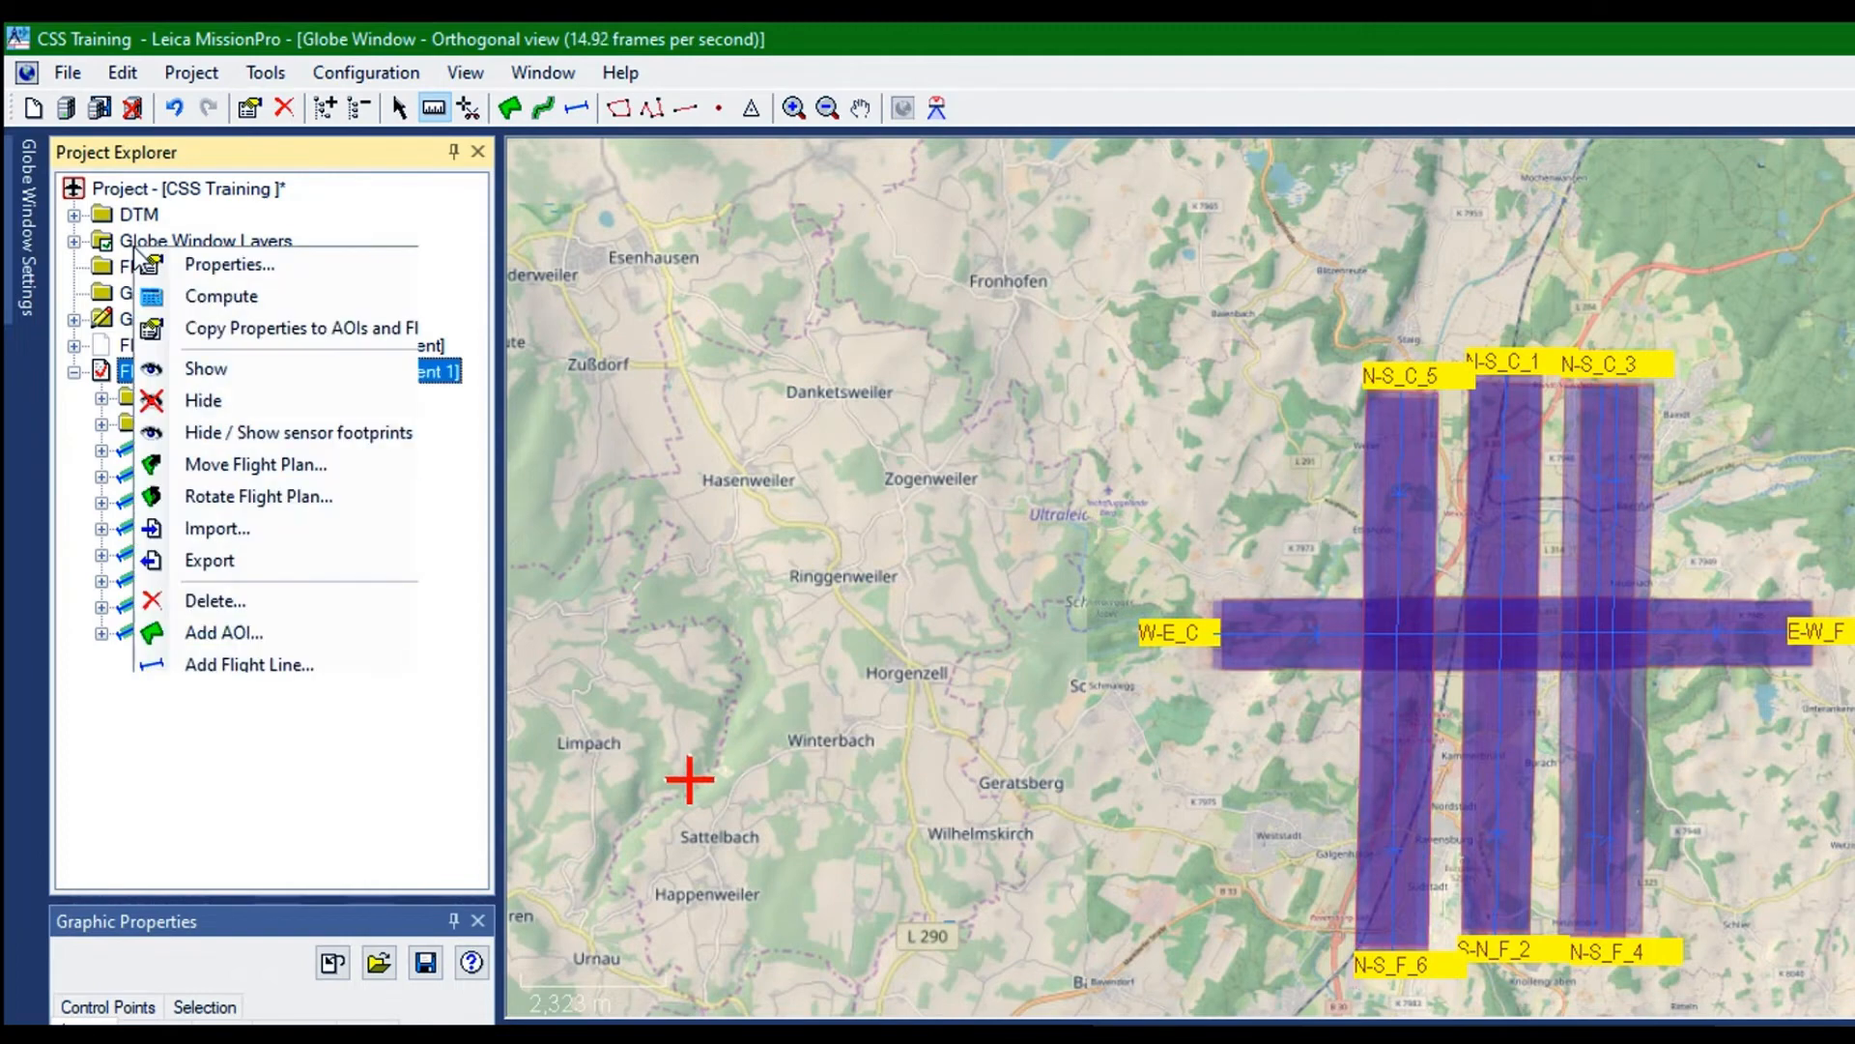
{"action": "left_click", "coordinate": [221, 297]}
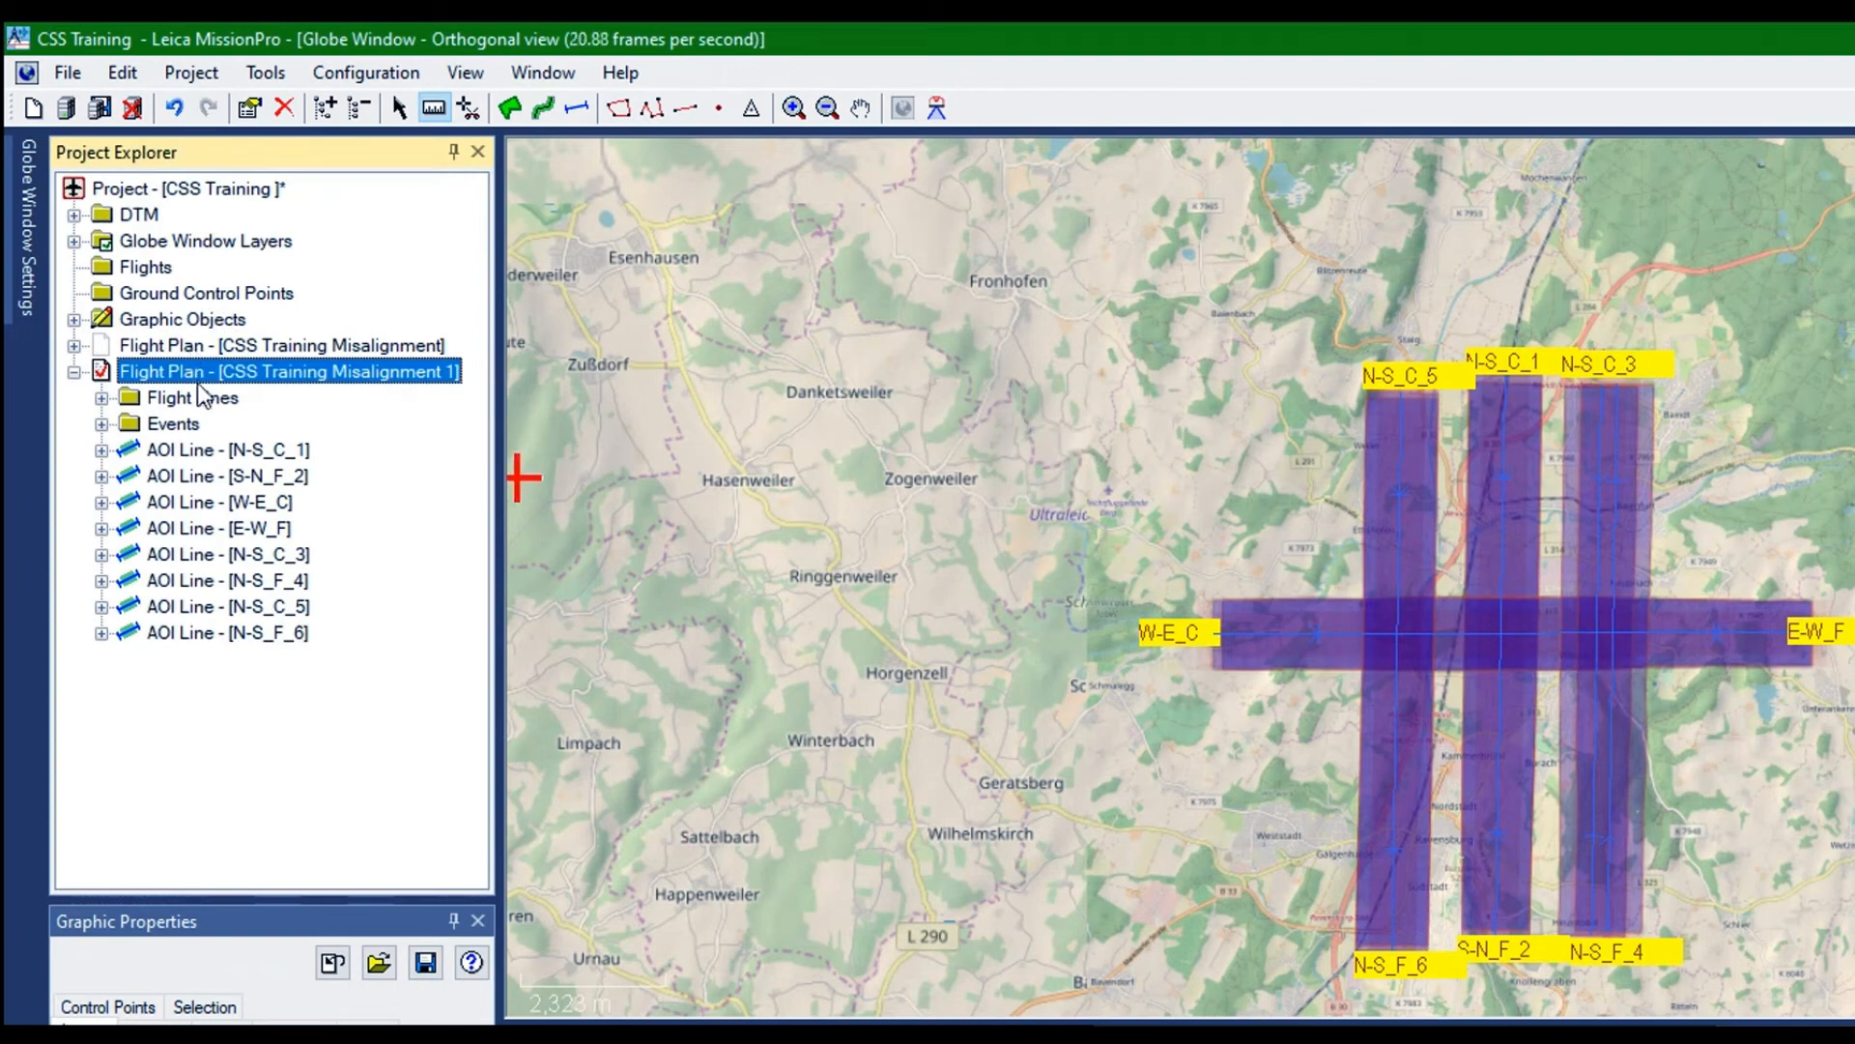
{"action": "key", "text": "Down"}
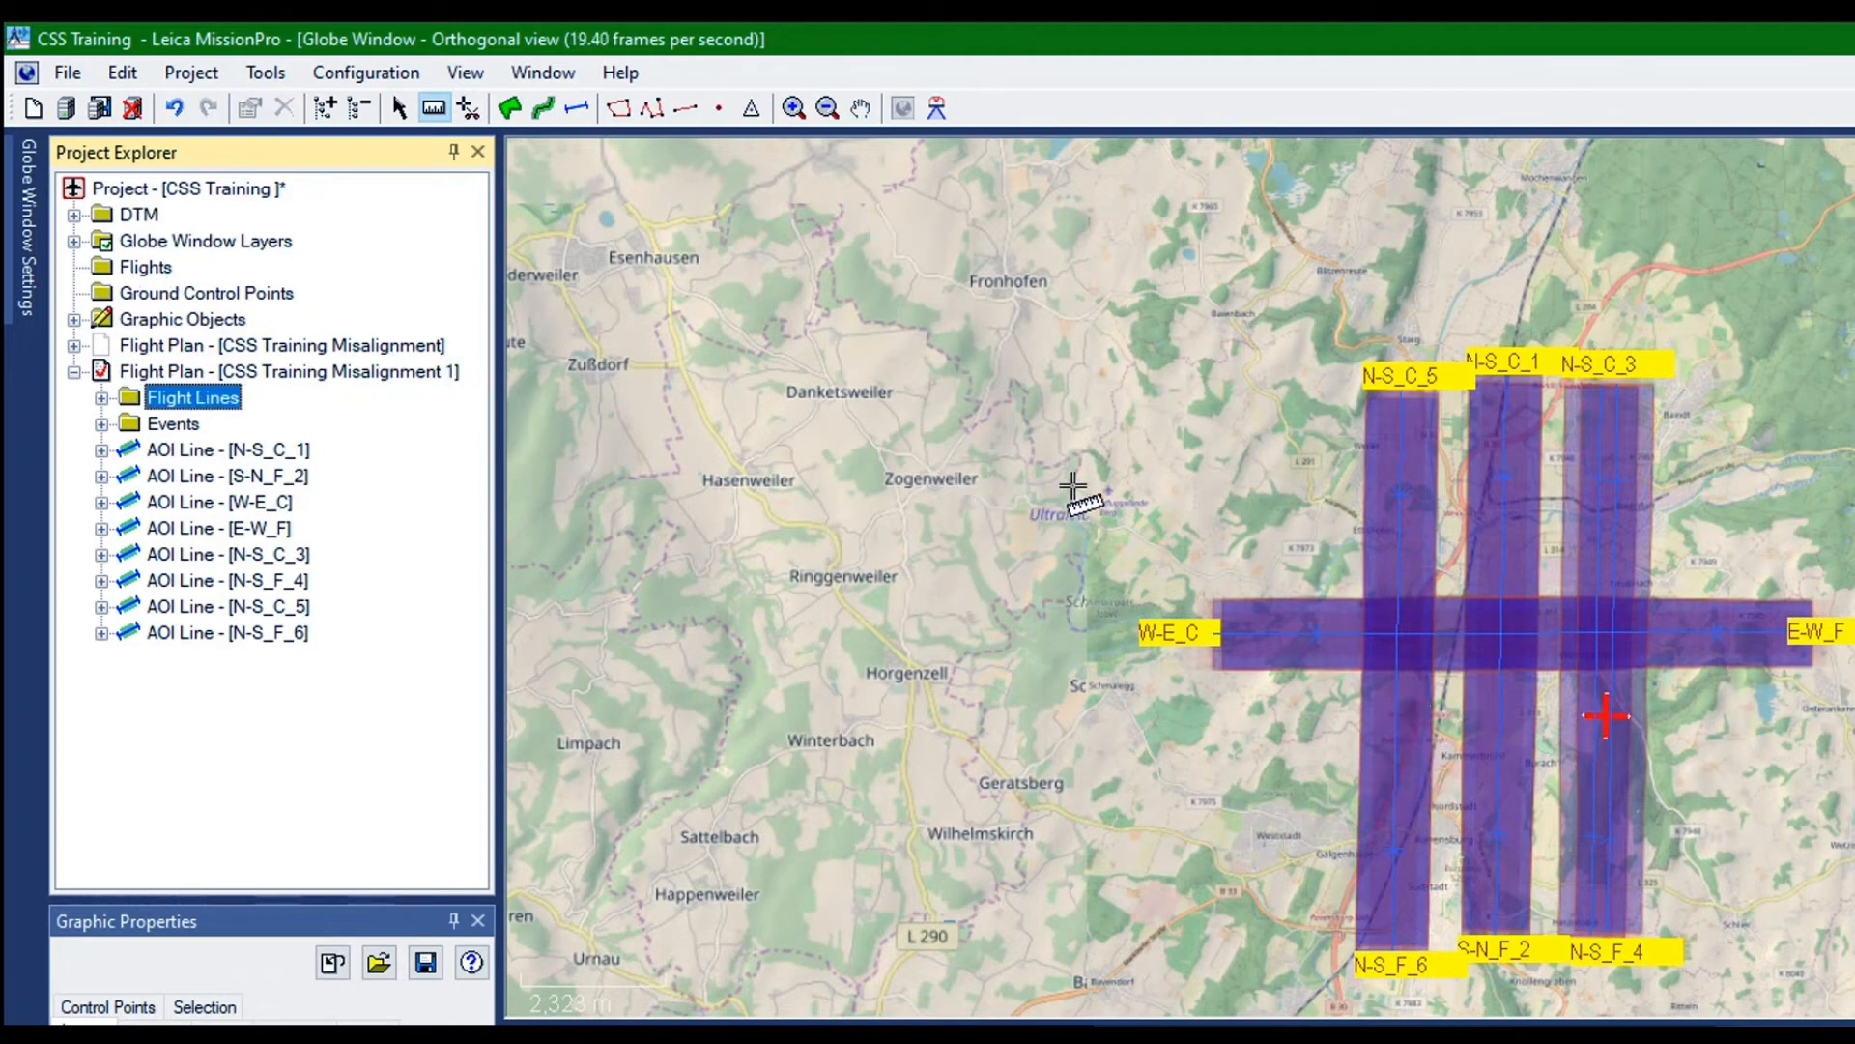
{"action": "scroll", "coordinate": [1684, 786], "scroll_direction": "up", "scroll_amount": 3}
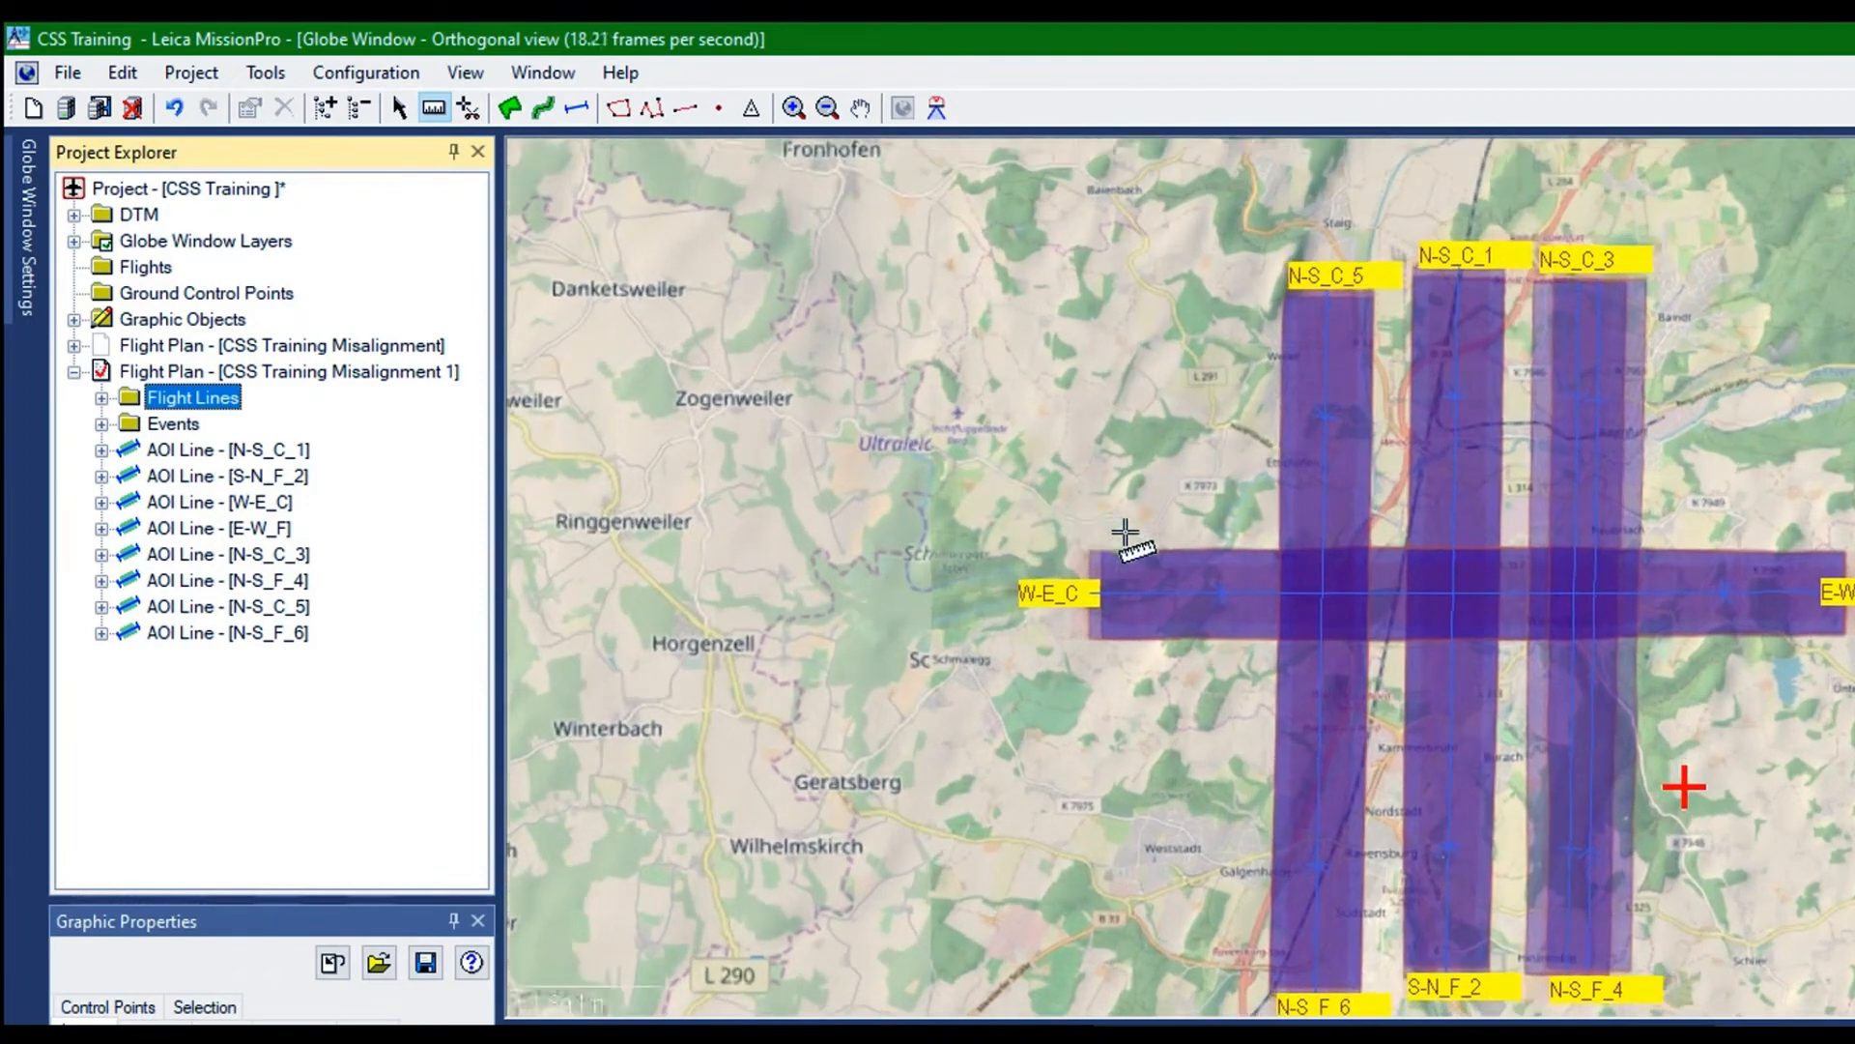
{"action": "scroll", "coordinate": [1684, 785], "scroll_direction": "up", "scroll_amount": 2}
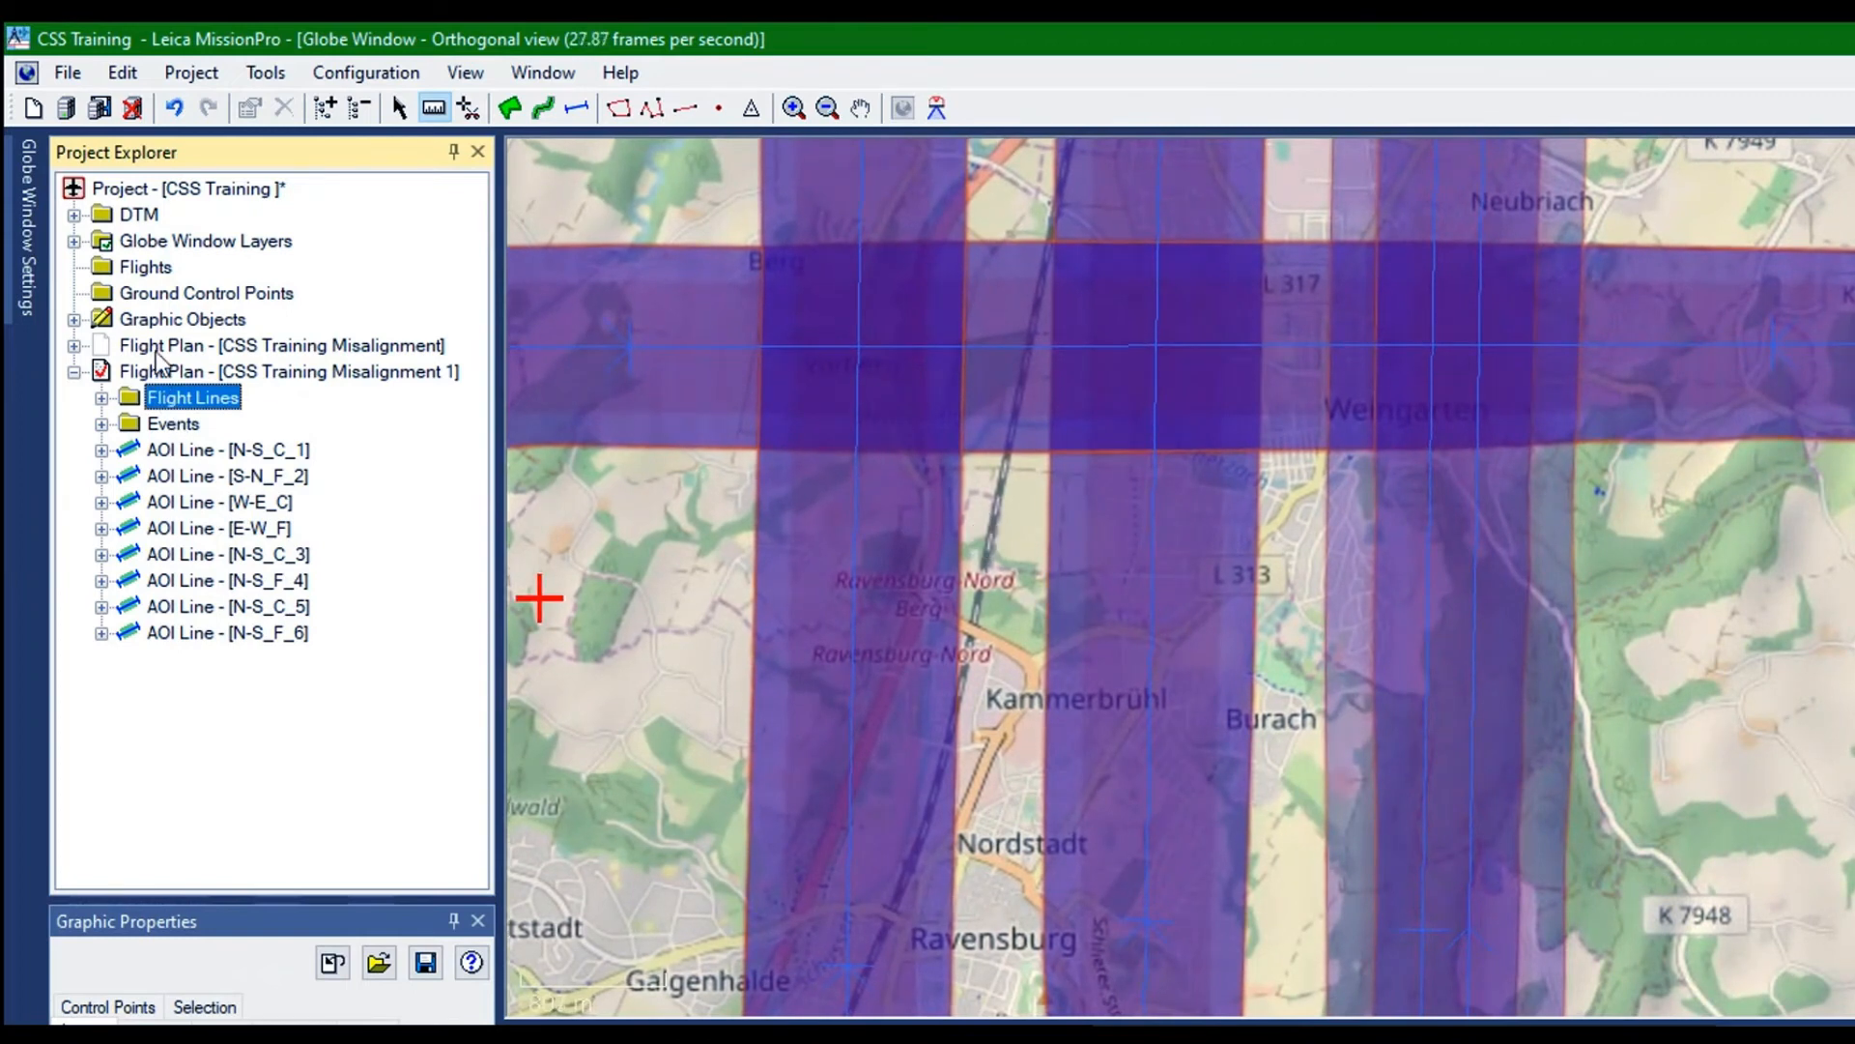
Hide the flight plan CSS Training Misalignment 1 with all its AOI lines
{"action": "key", "text": "Down"}
{"action": "key", "text": "Down"}
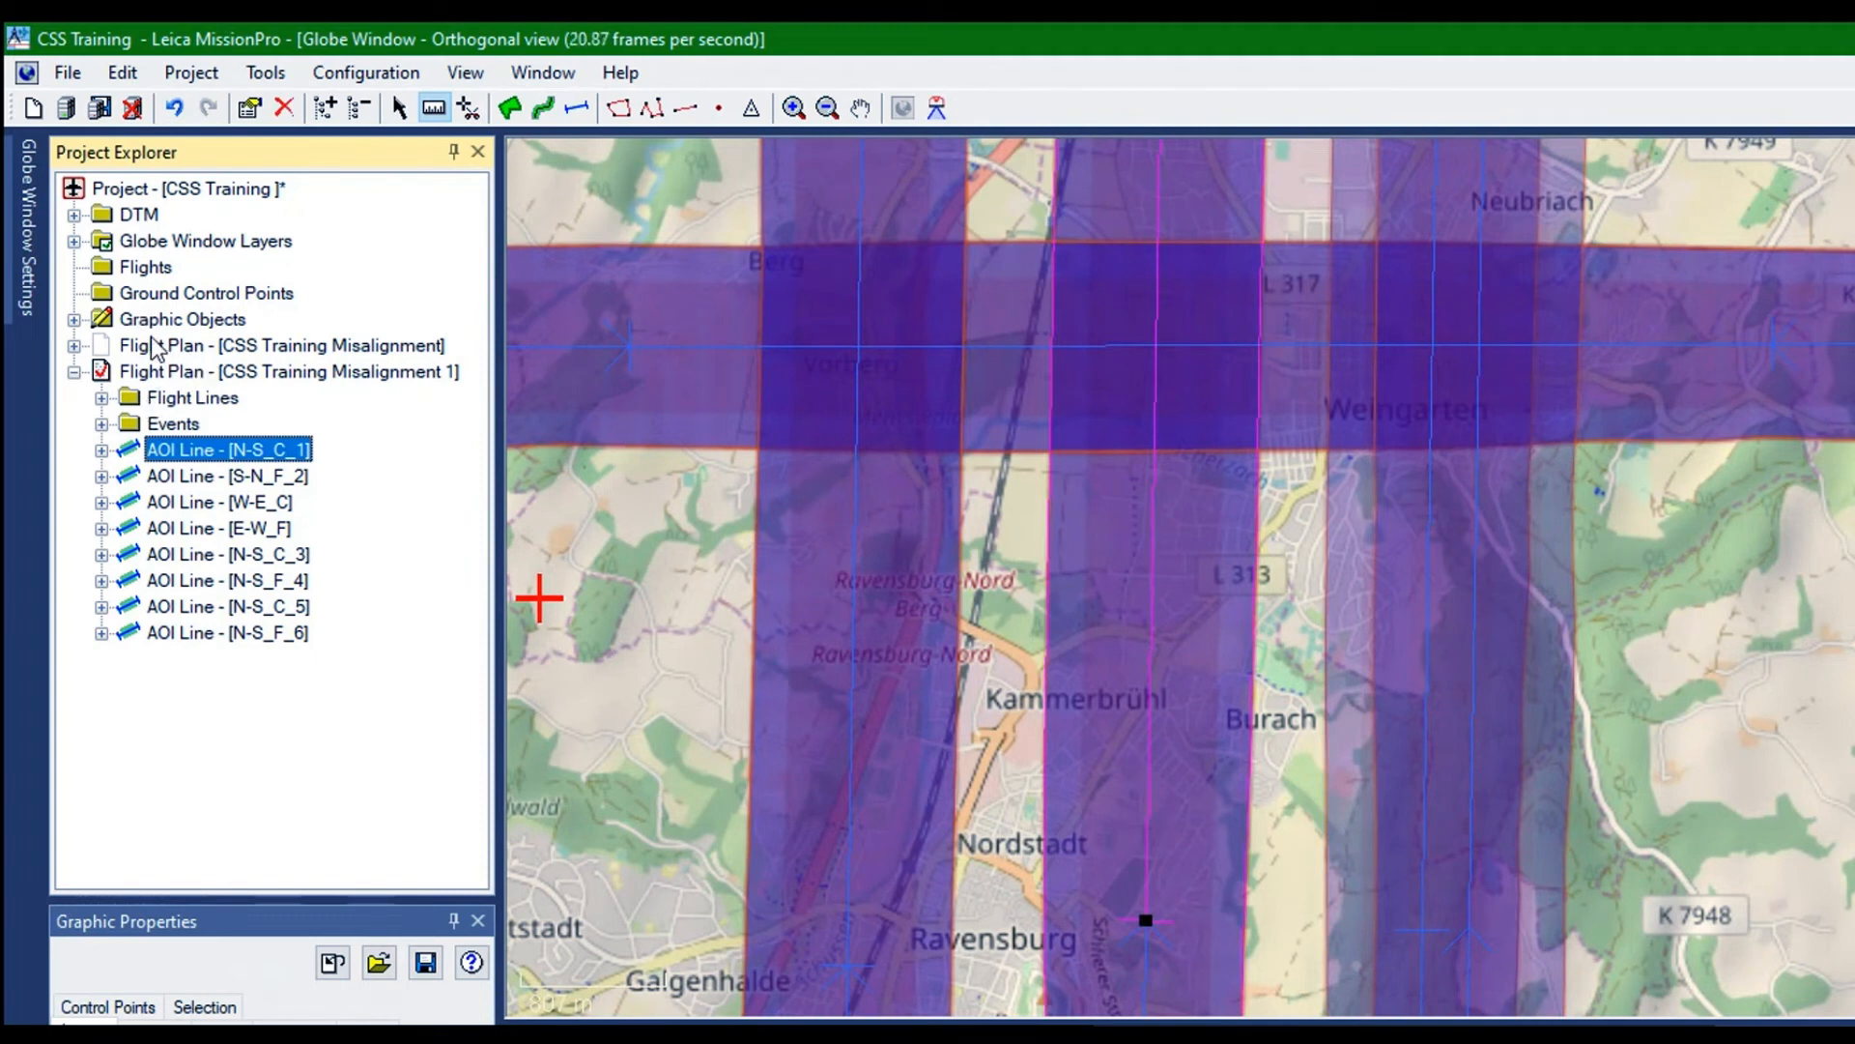
{"action": "key", "text": "Down"}
{"action": "key", "text": "Down"}
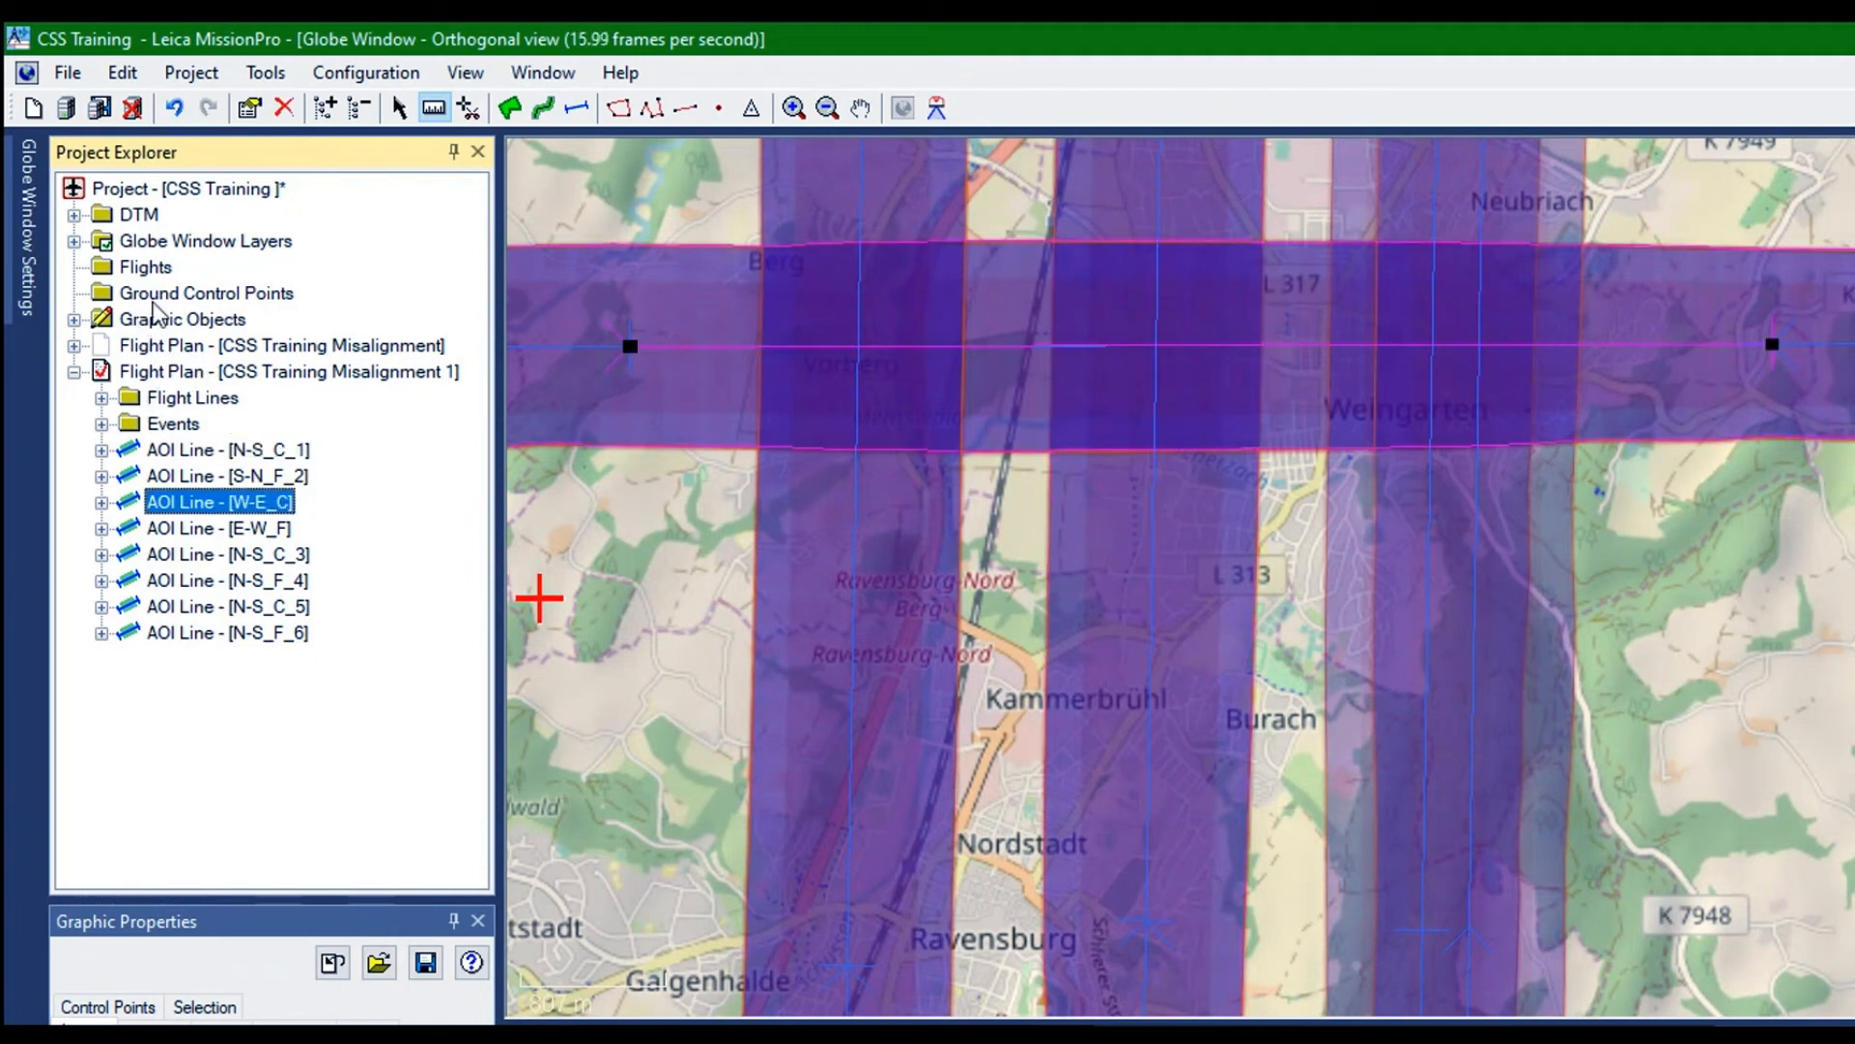
{"action": "key", "text": "Left"}
{"action": "right_click", "coordinate": [147, 255]}
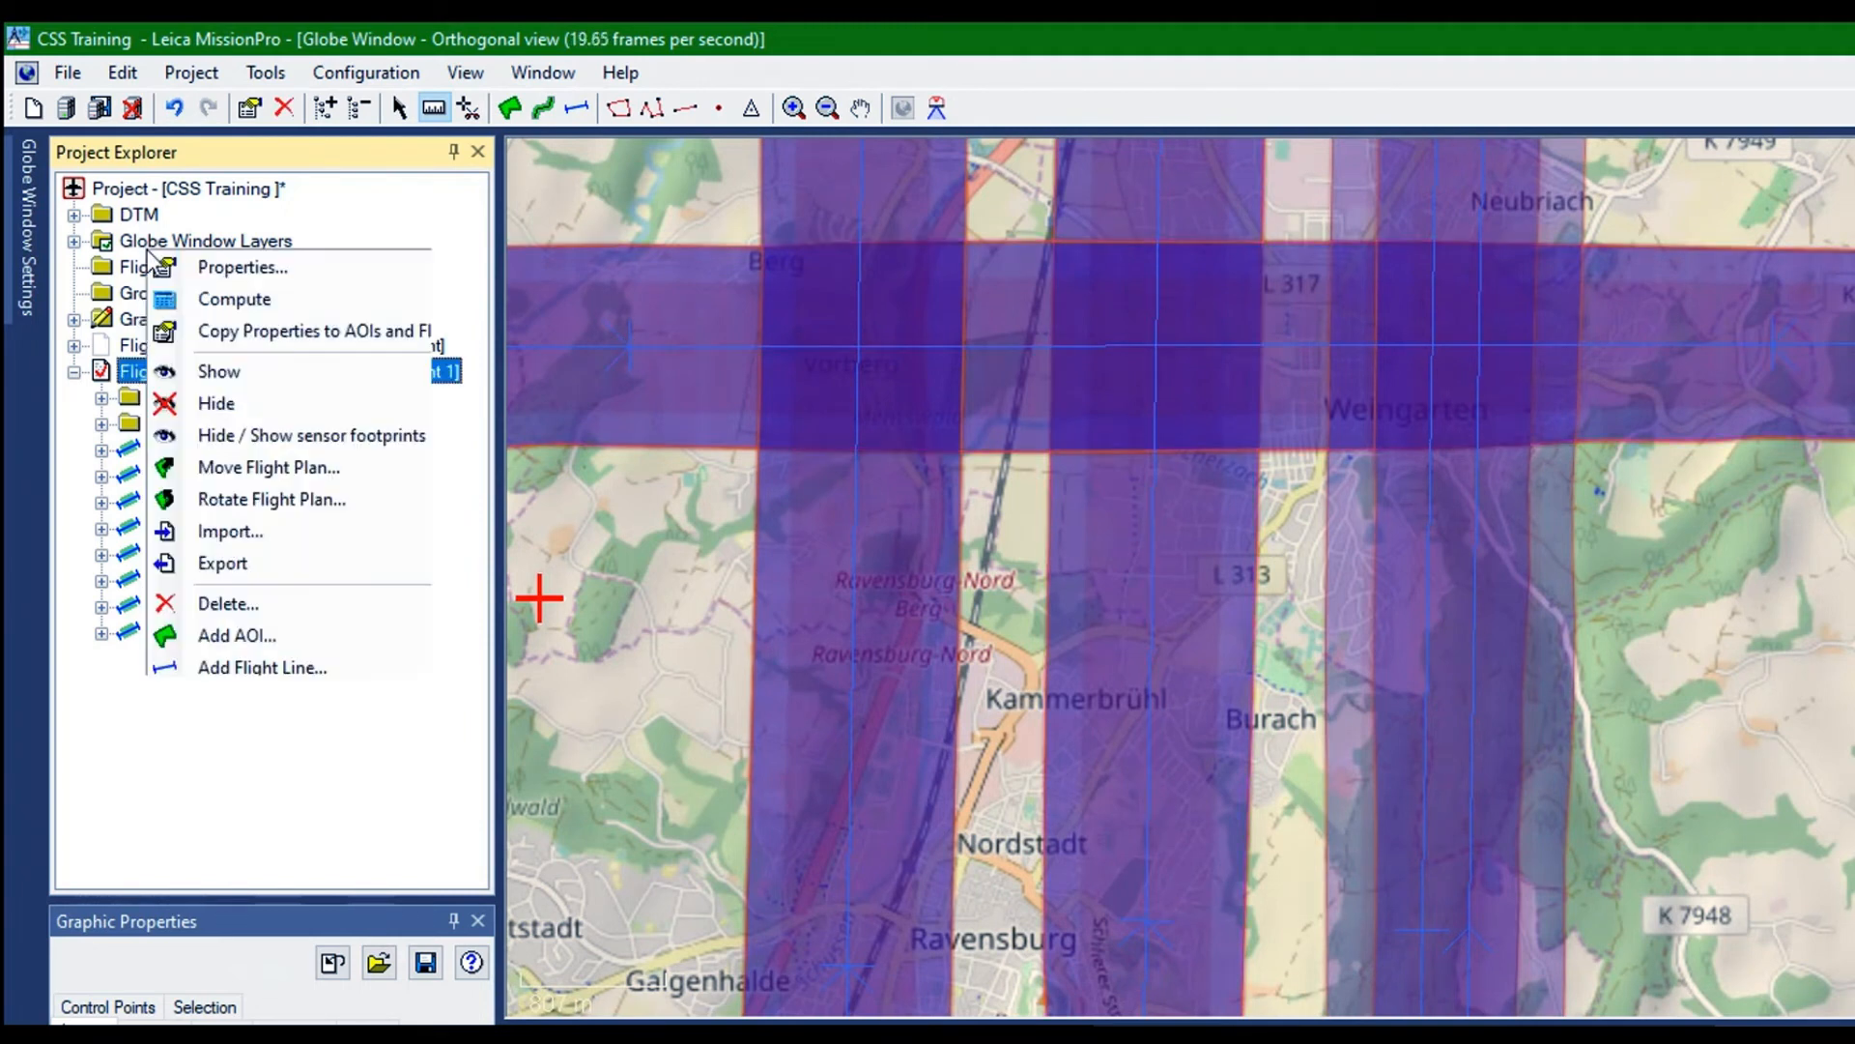
{"action": "left_click", "coordinate": [207, 403]}
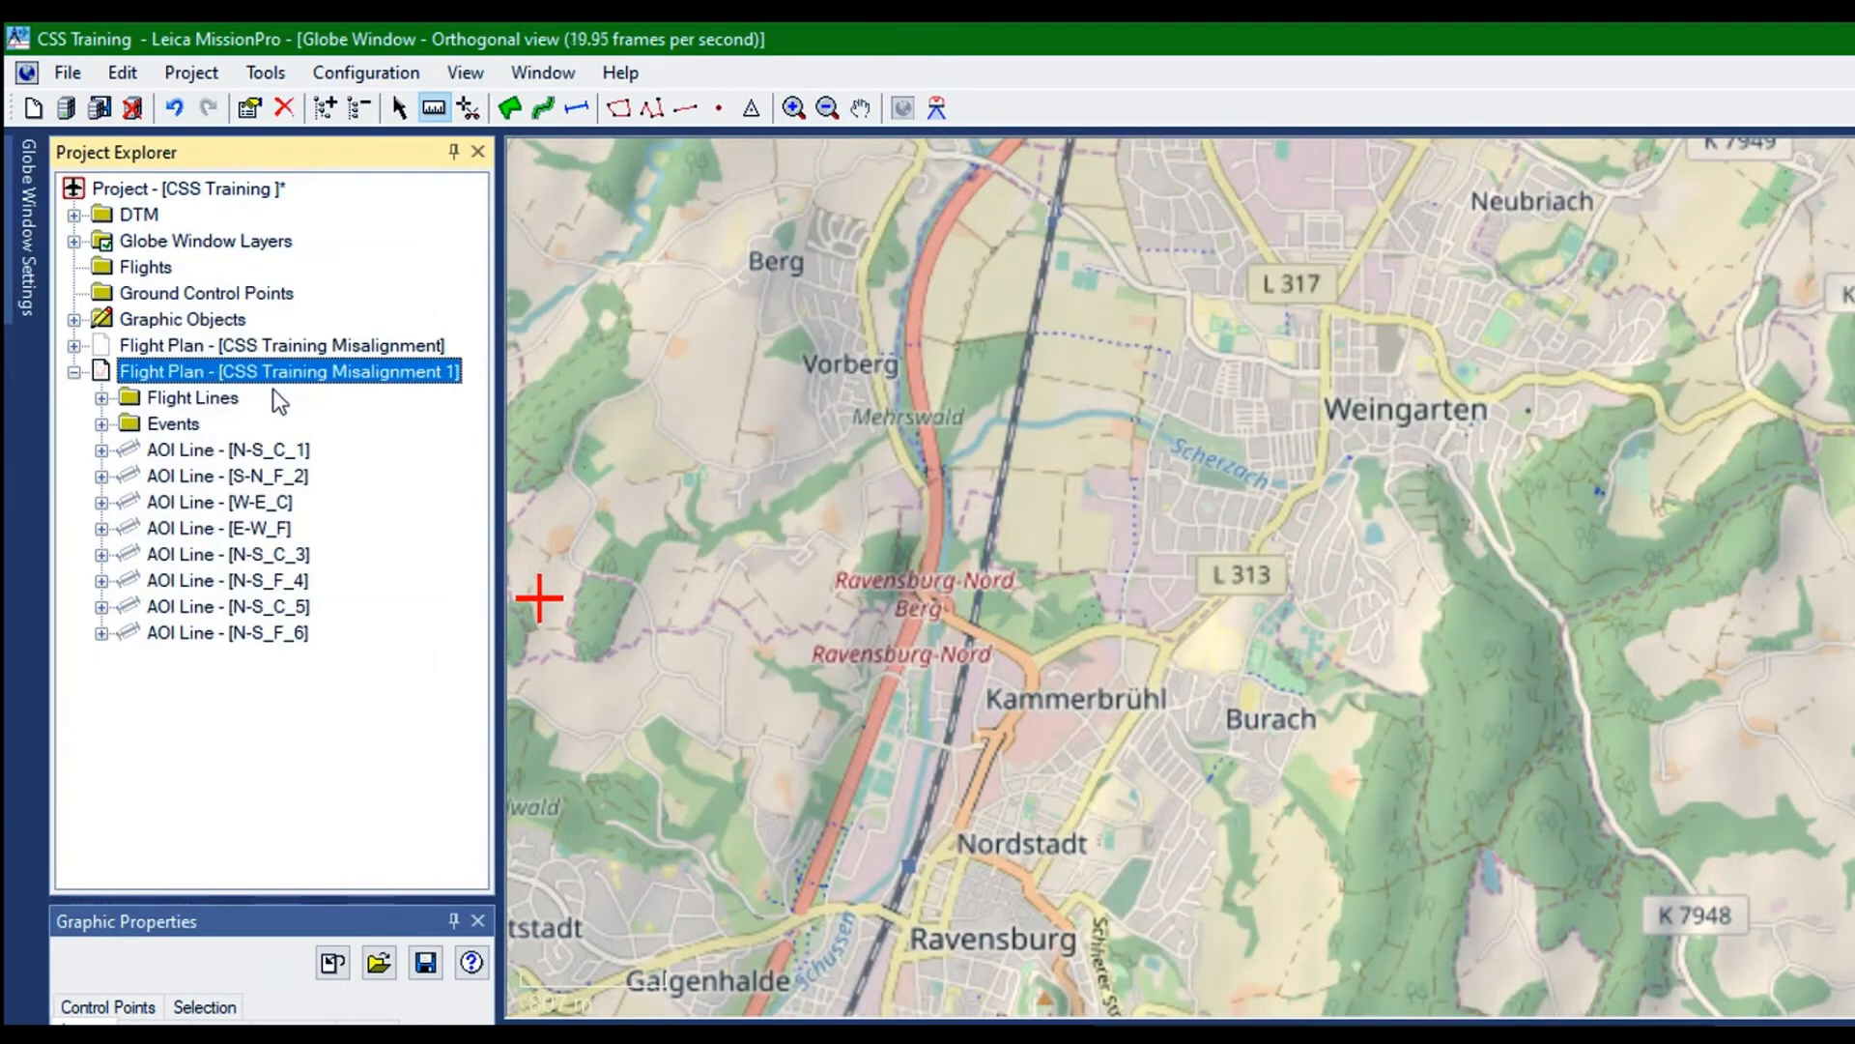
Duplicate the AOI line W-E_C in the flight plan CSS Training Misalignment 1
{"action": "left_click", "coordinate": [160, 350]}
{"action": "right_click", "coordinate": [160, 350]}
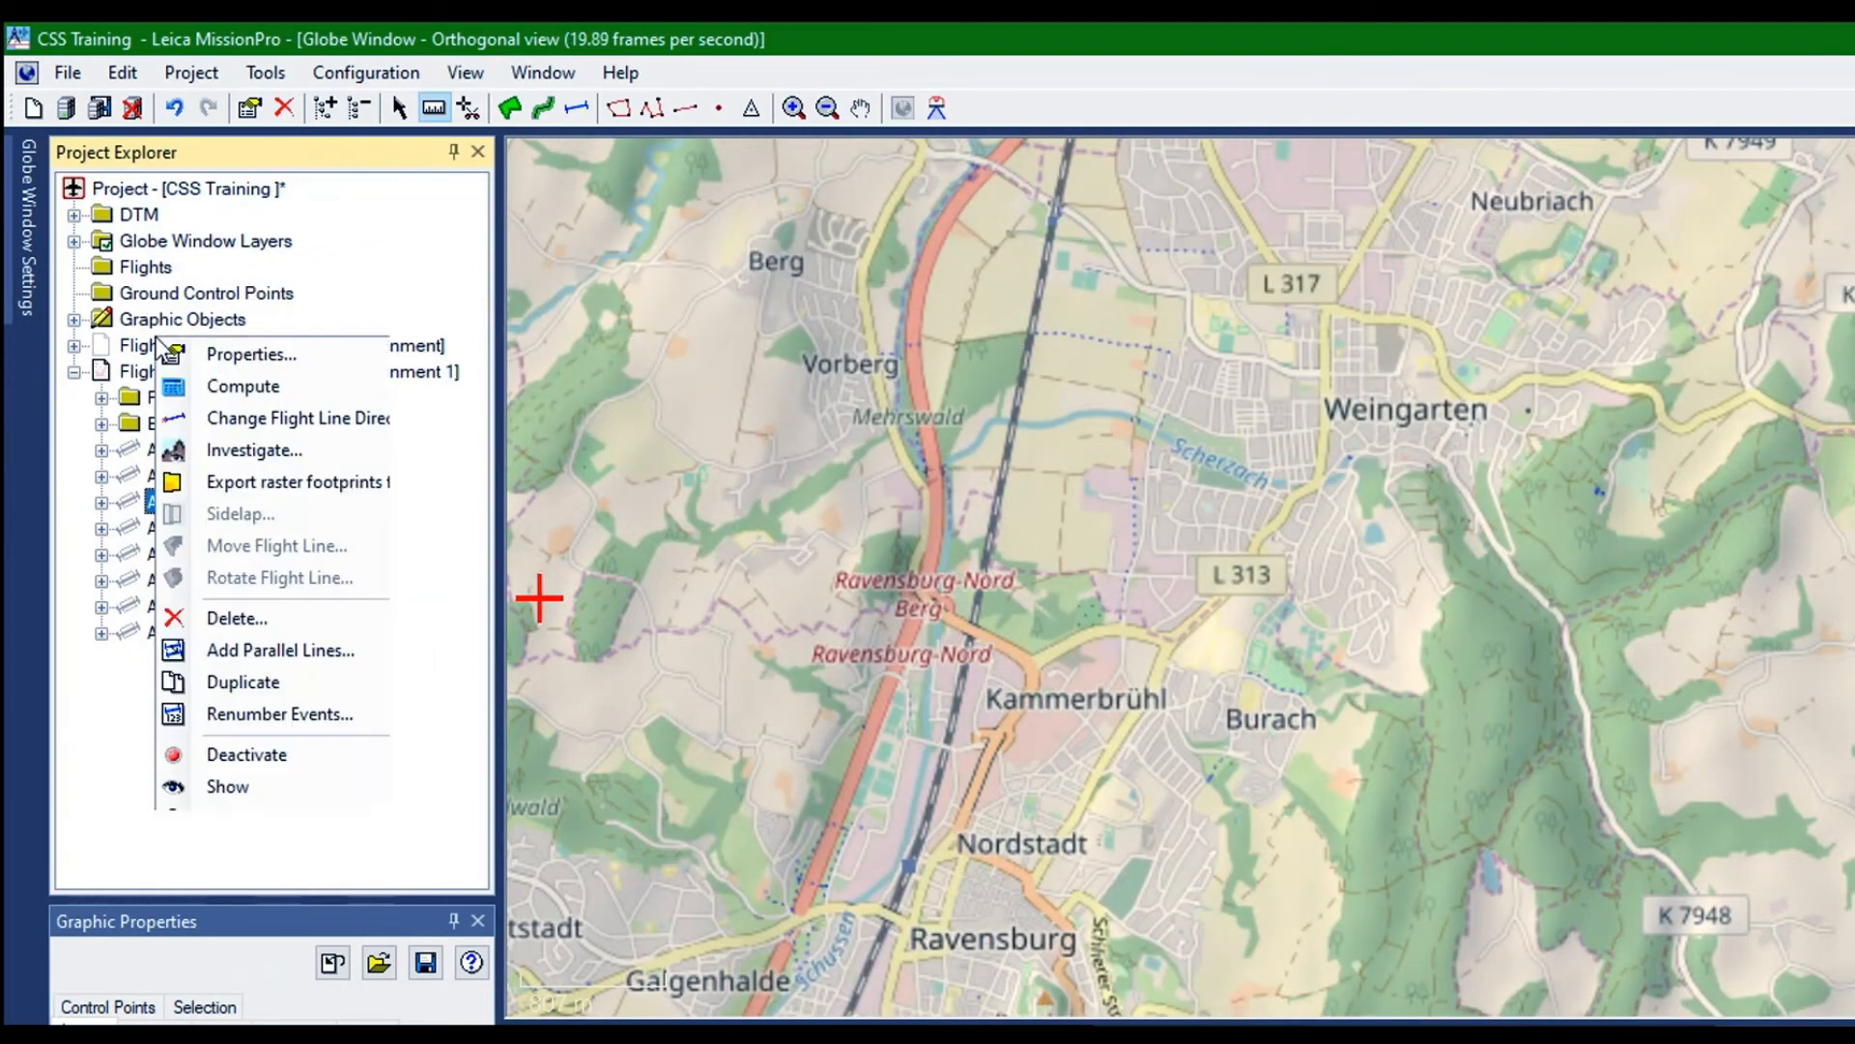
{"action": "left_click", "coordinate": [241, 565]}
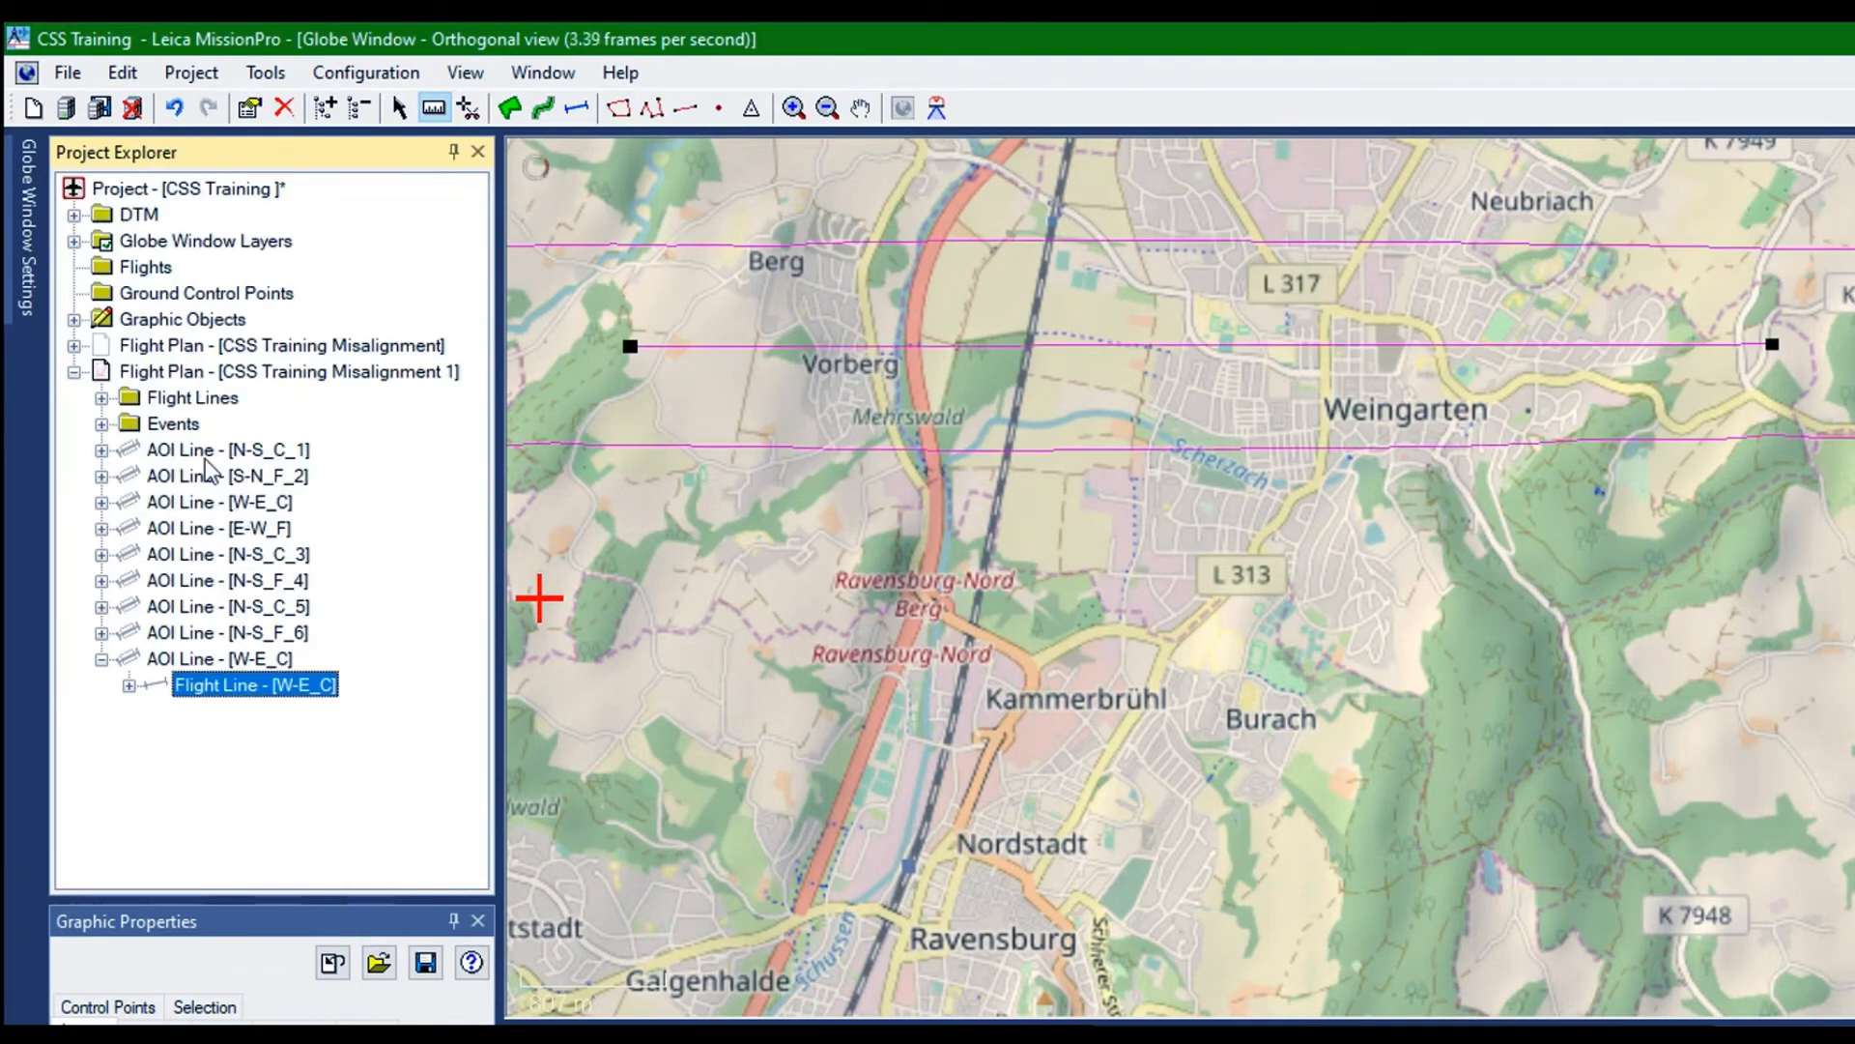
Show both the duplicated and the original W-E_C AOI lines on the map
{"action": "right_click", "coordinate": [170, 452]}
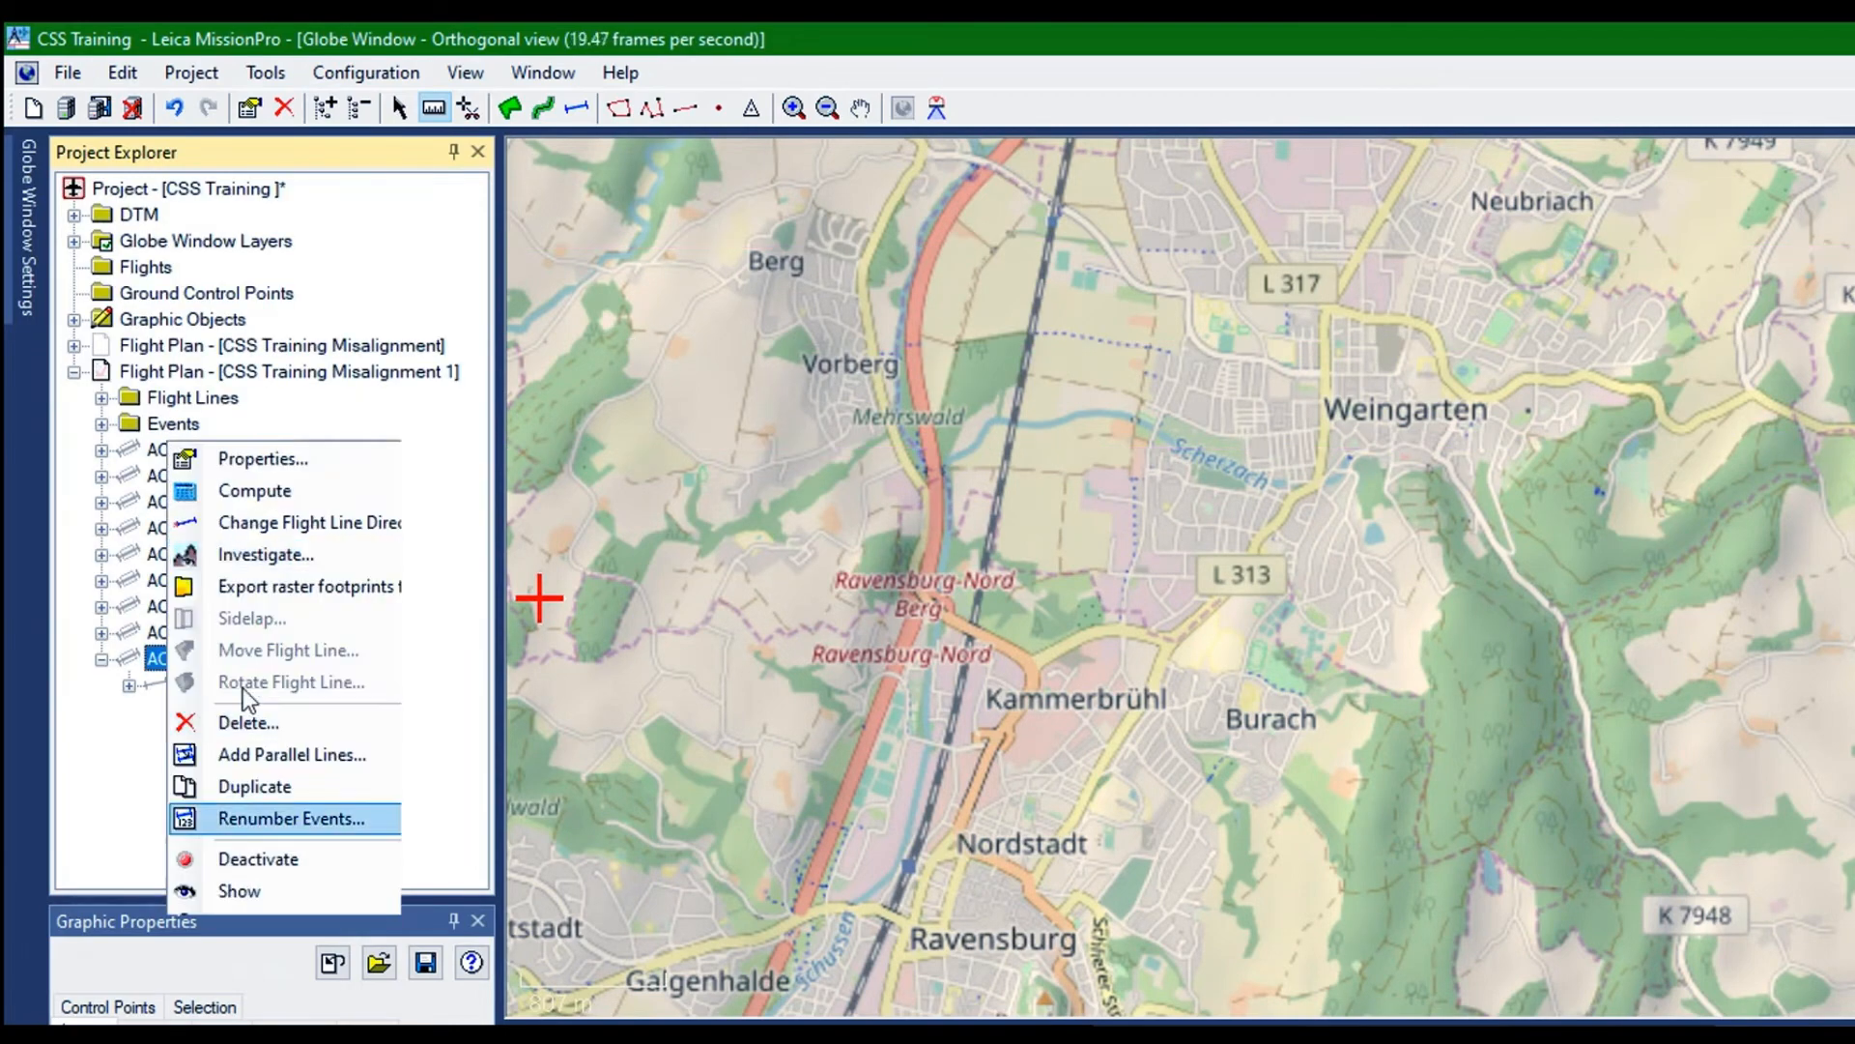
{"action": "left_click", "coordinate": [241, 889]}
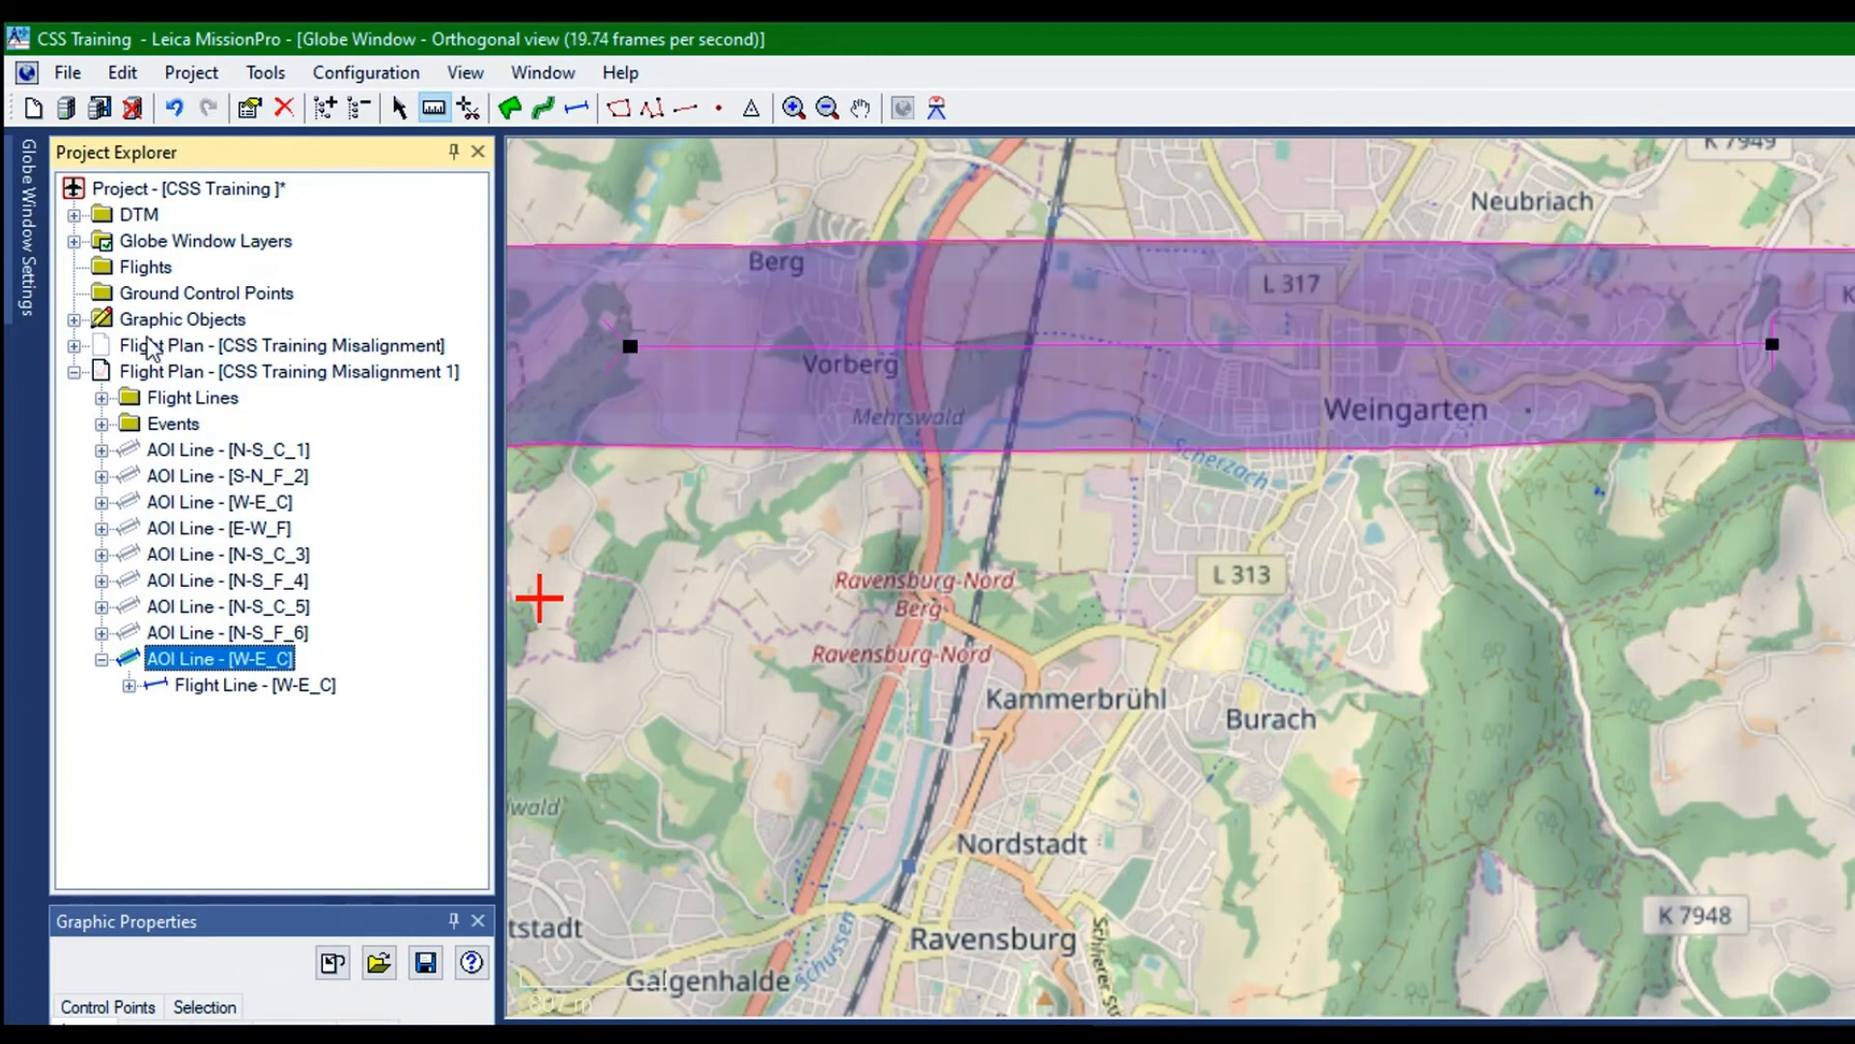
{"action": "right_click", "coordinate": [148, 337]}
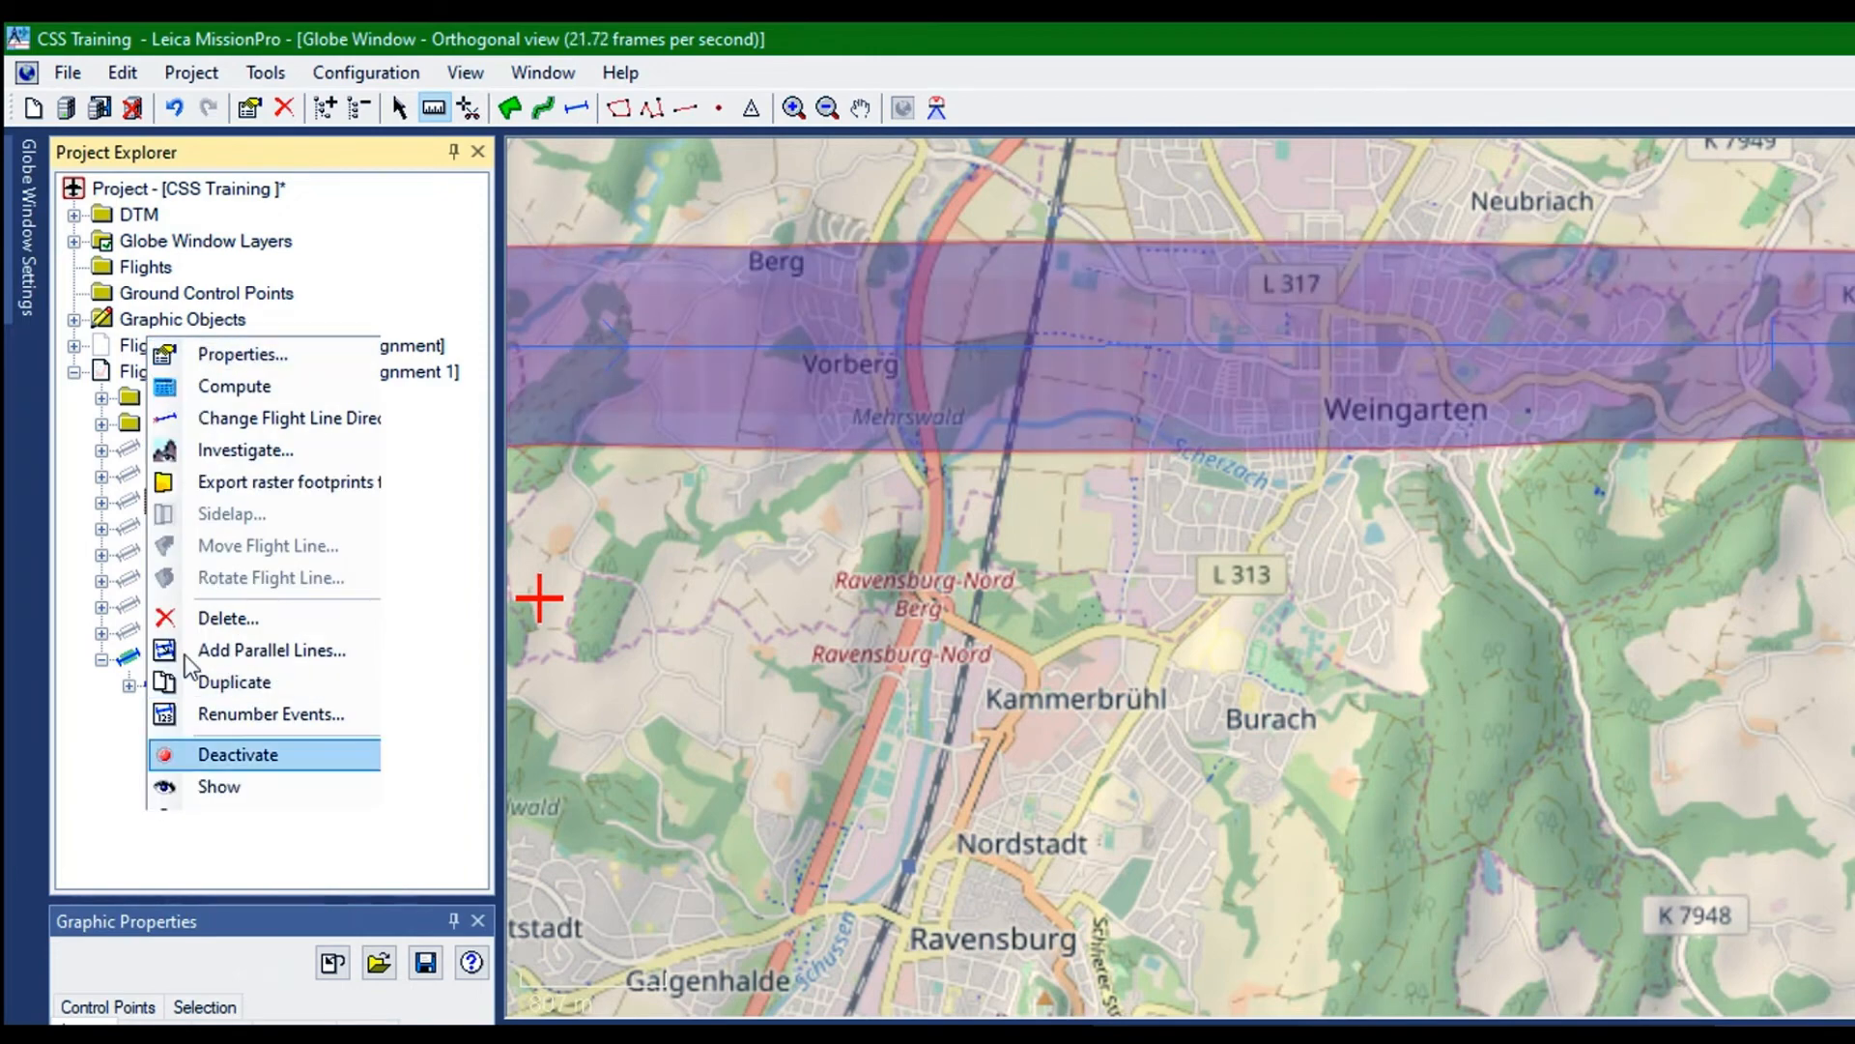
{"action": "left_click", "coordinate": [219, 786]}
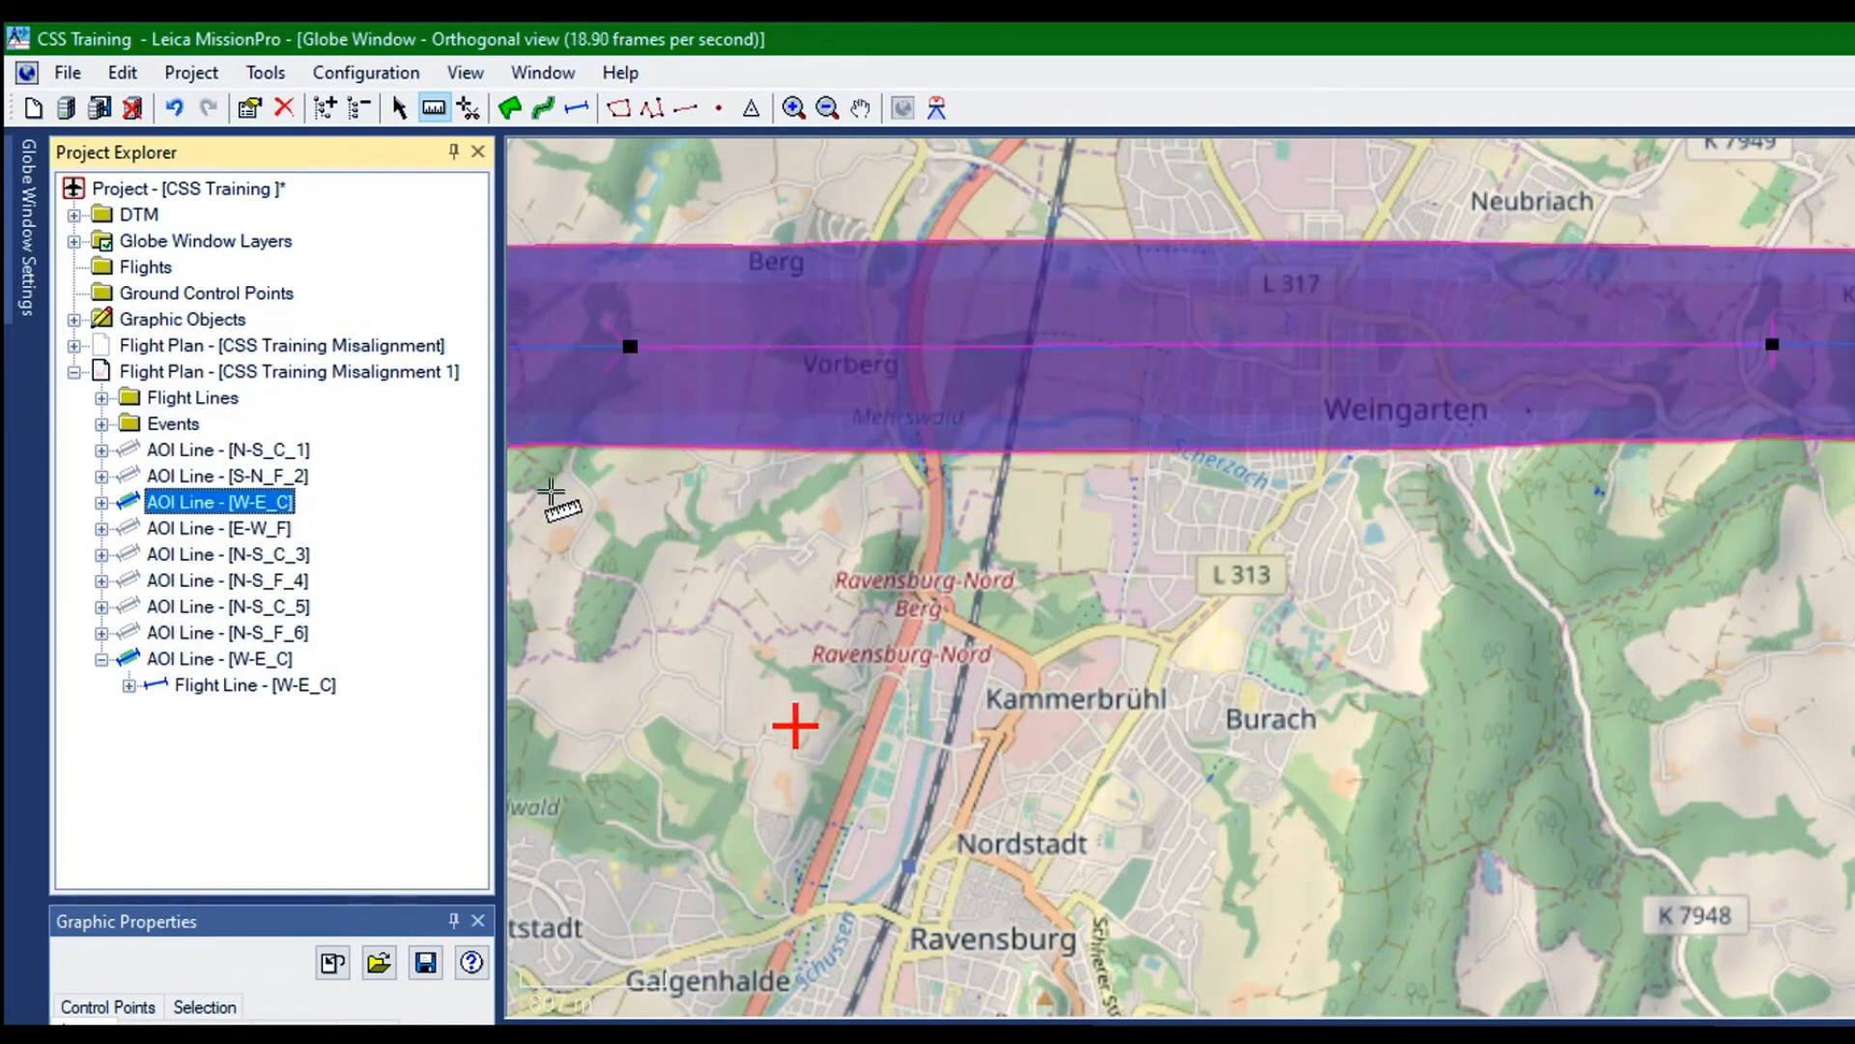
Move the duplicated W-E_C AOI line south of the original W-E_C line, keeping the two strips parallel with a gap between them
{"action": "left_click_drag", "start_coordinate": [761, 488], "coordinate": [1012, 547]}
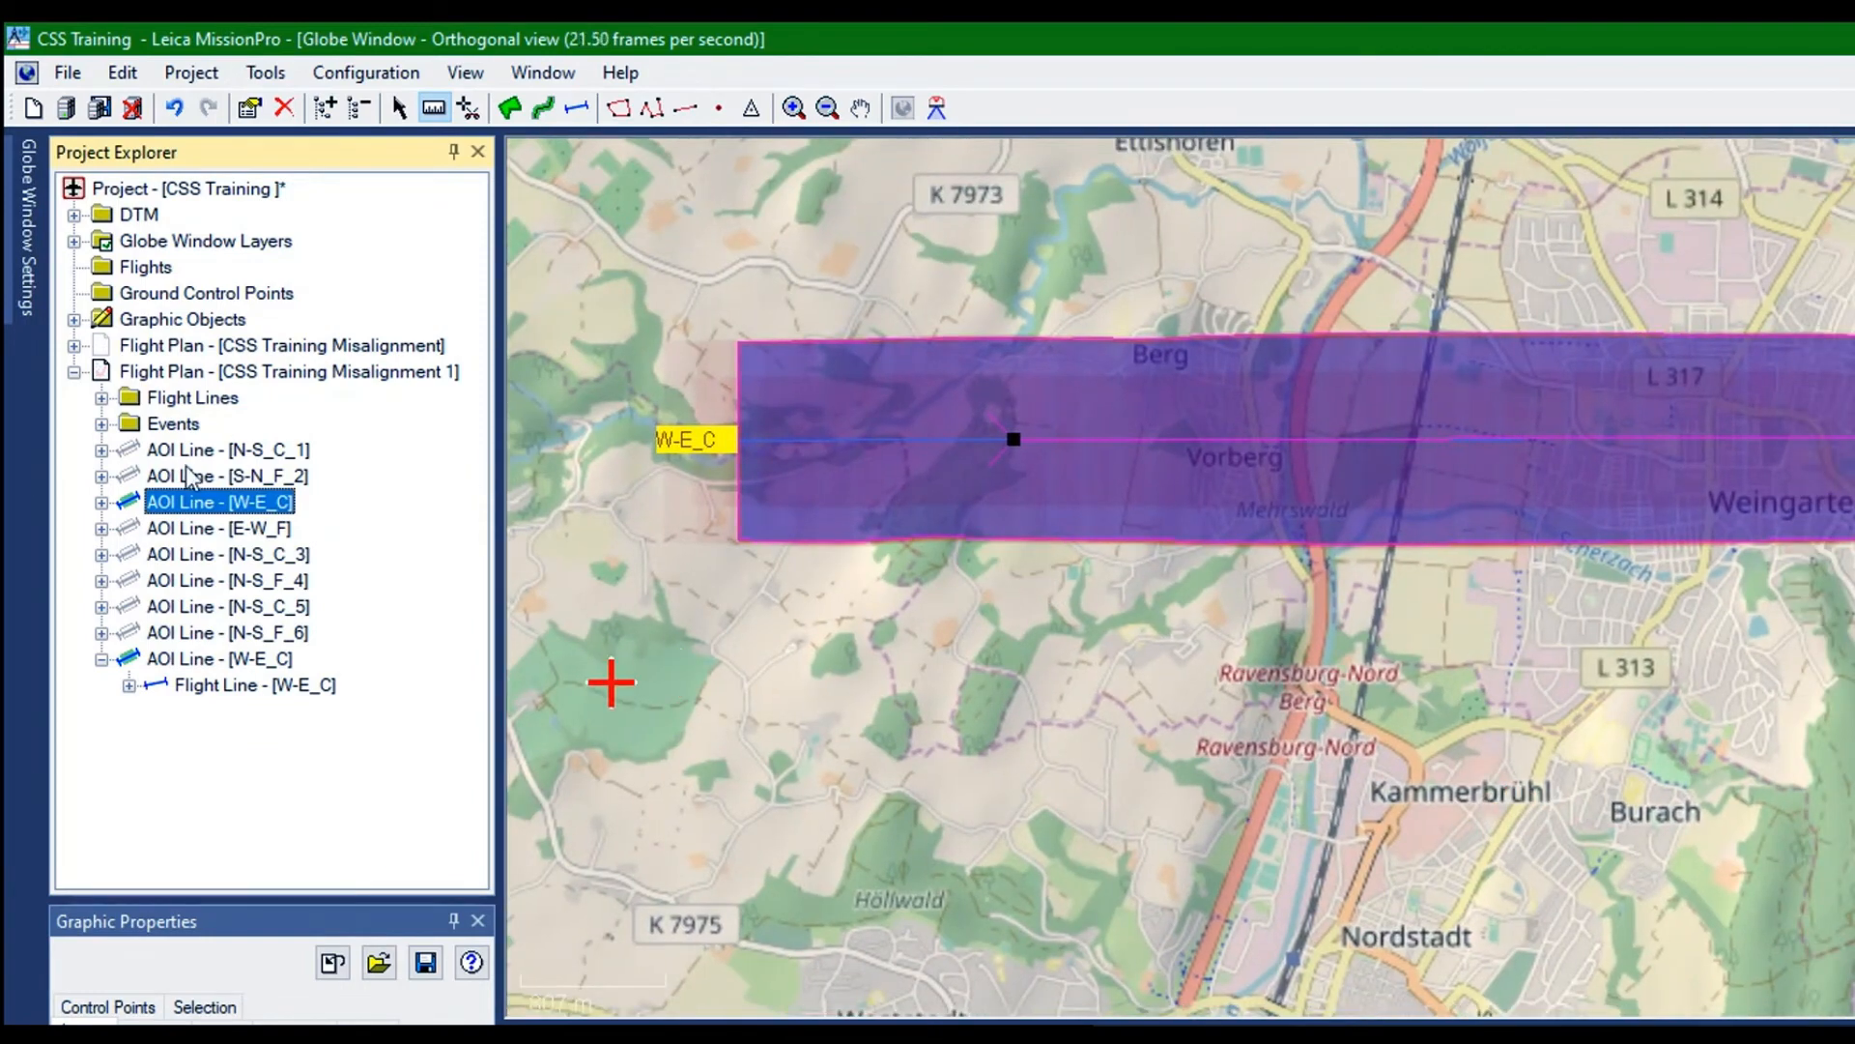
{"action": "key", "text": "Delete"}
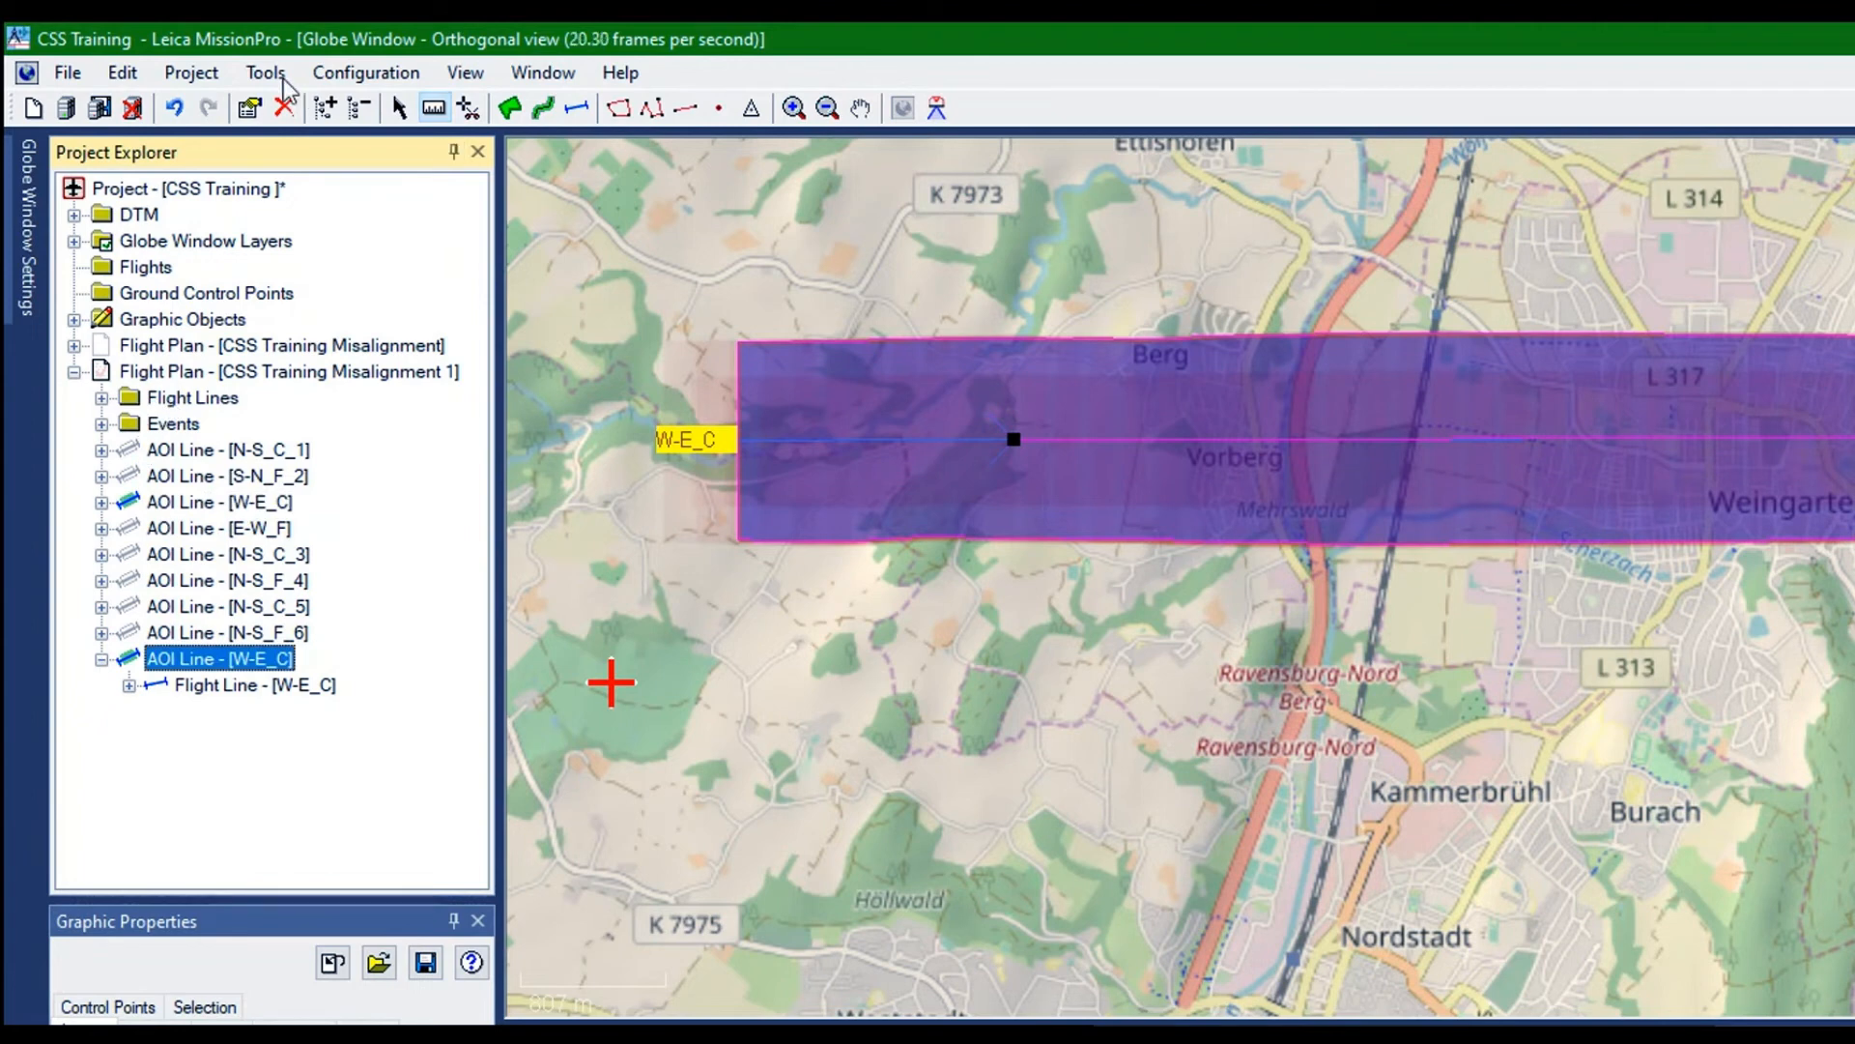
{"action": "left_click", "coordinate": [510, 107]}
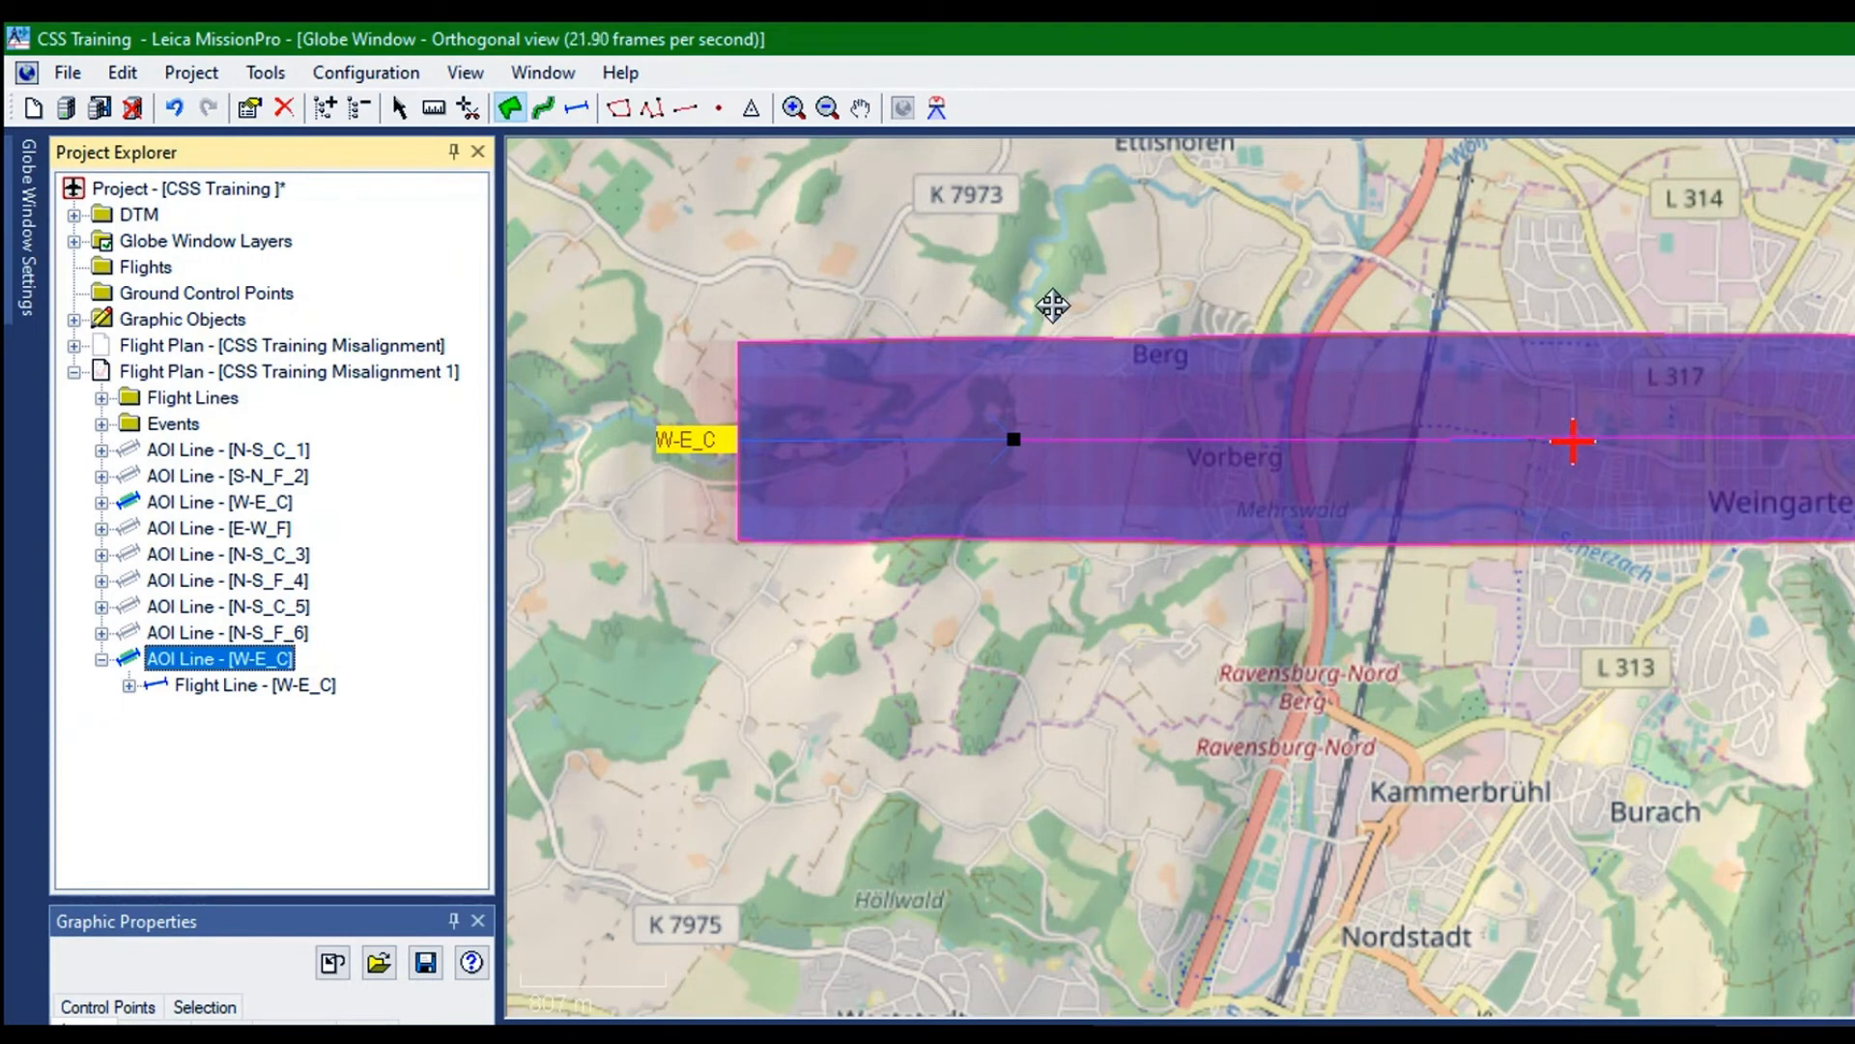
{"action": "left_click", "coordinate": [1569, 563]}
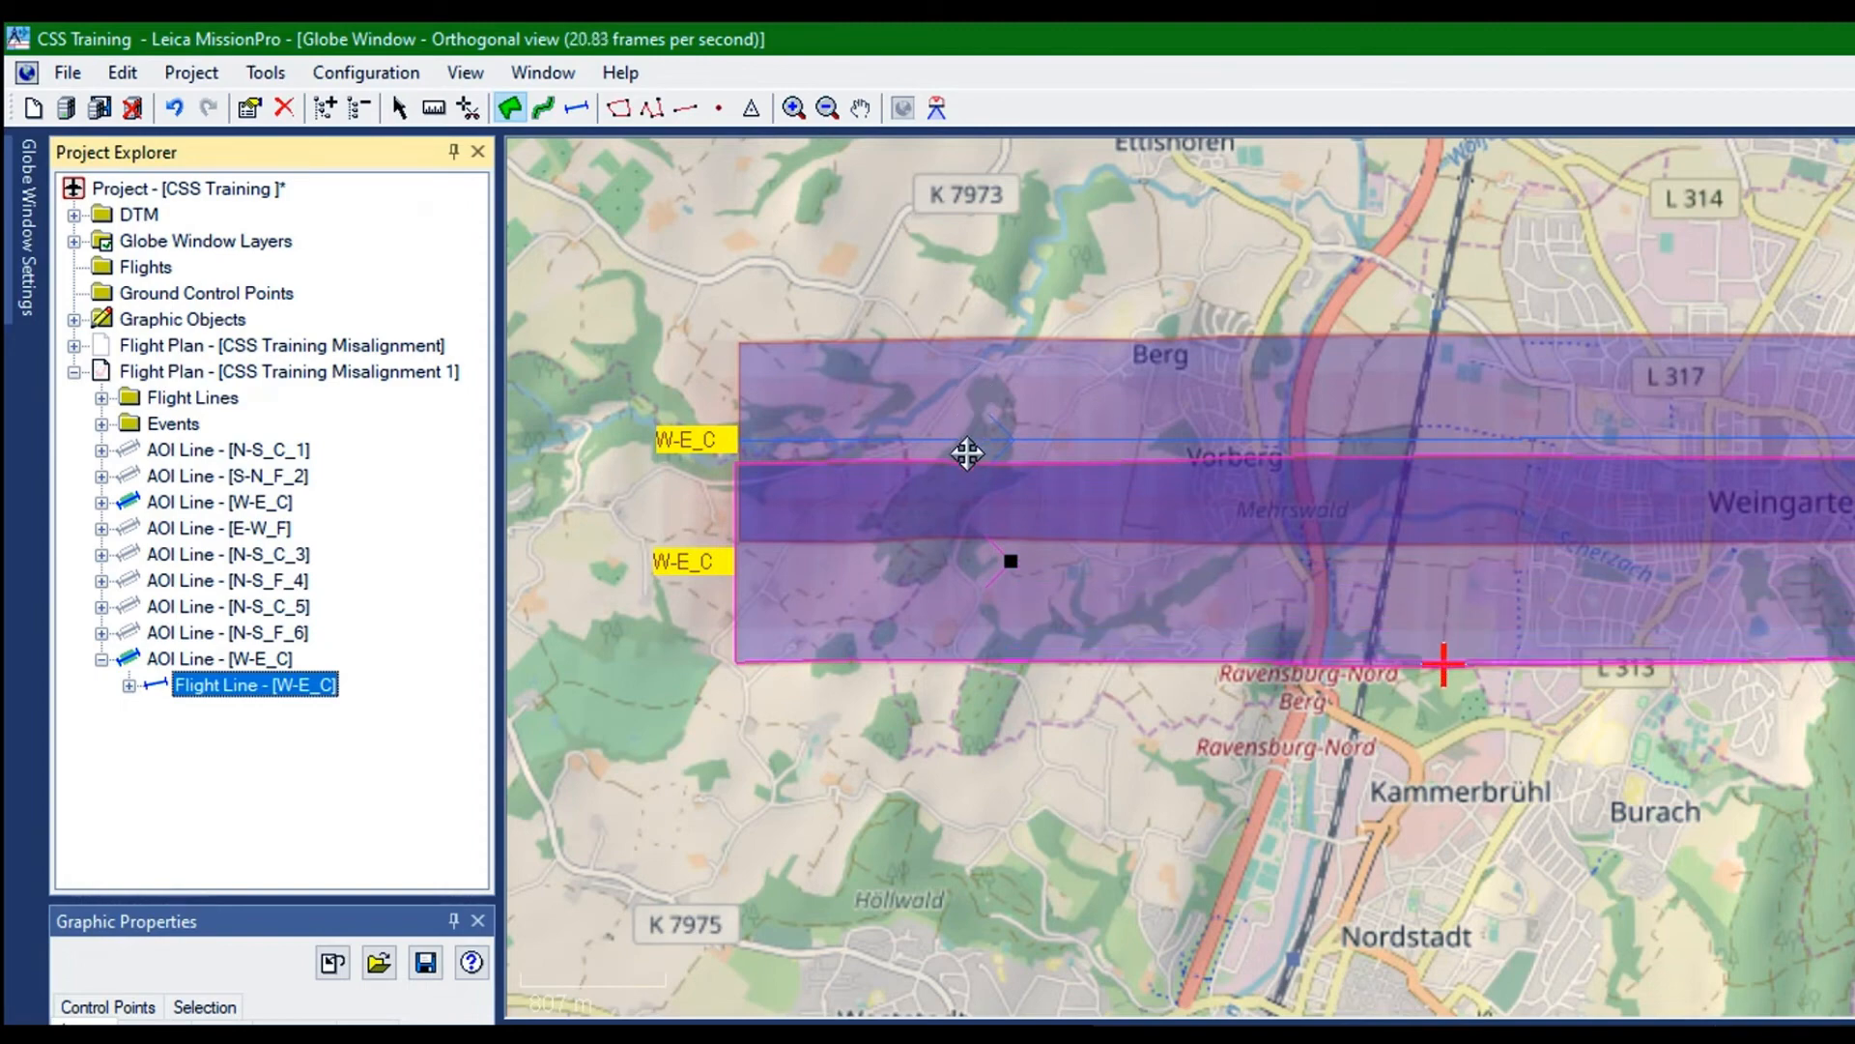
{"action": "left_click", "coordinate": [966, 452]}
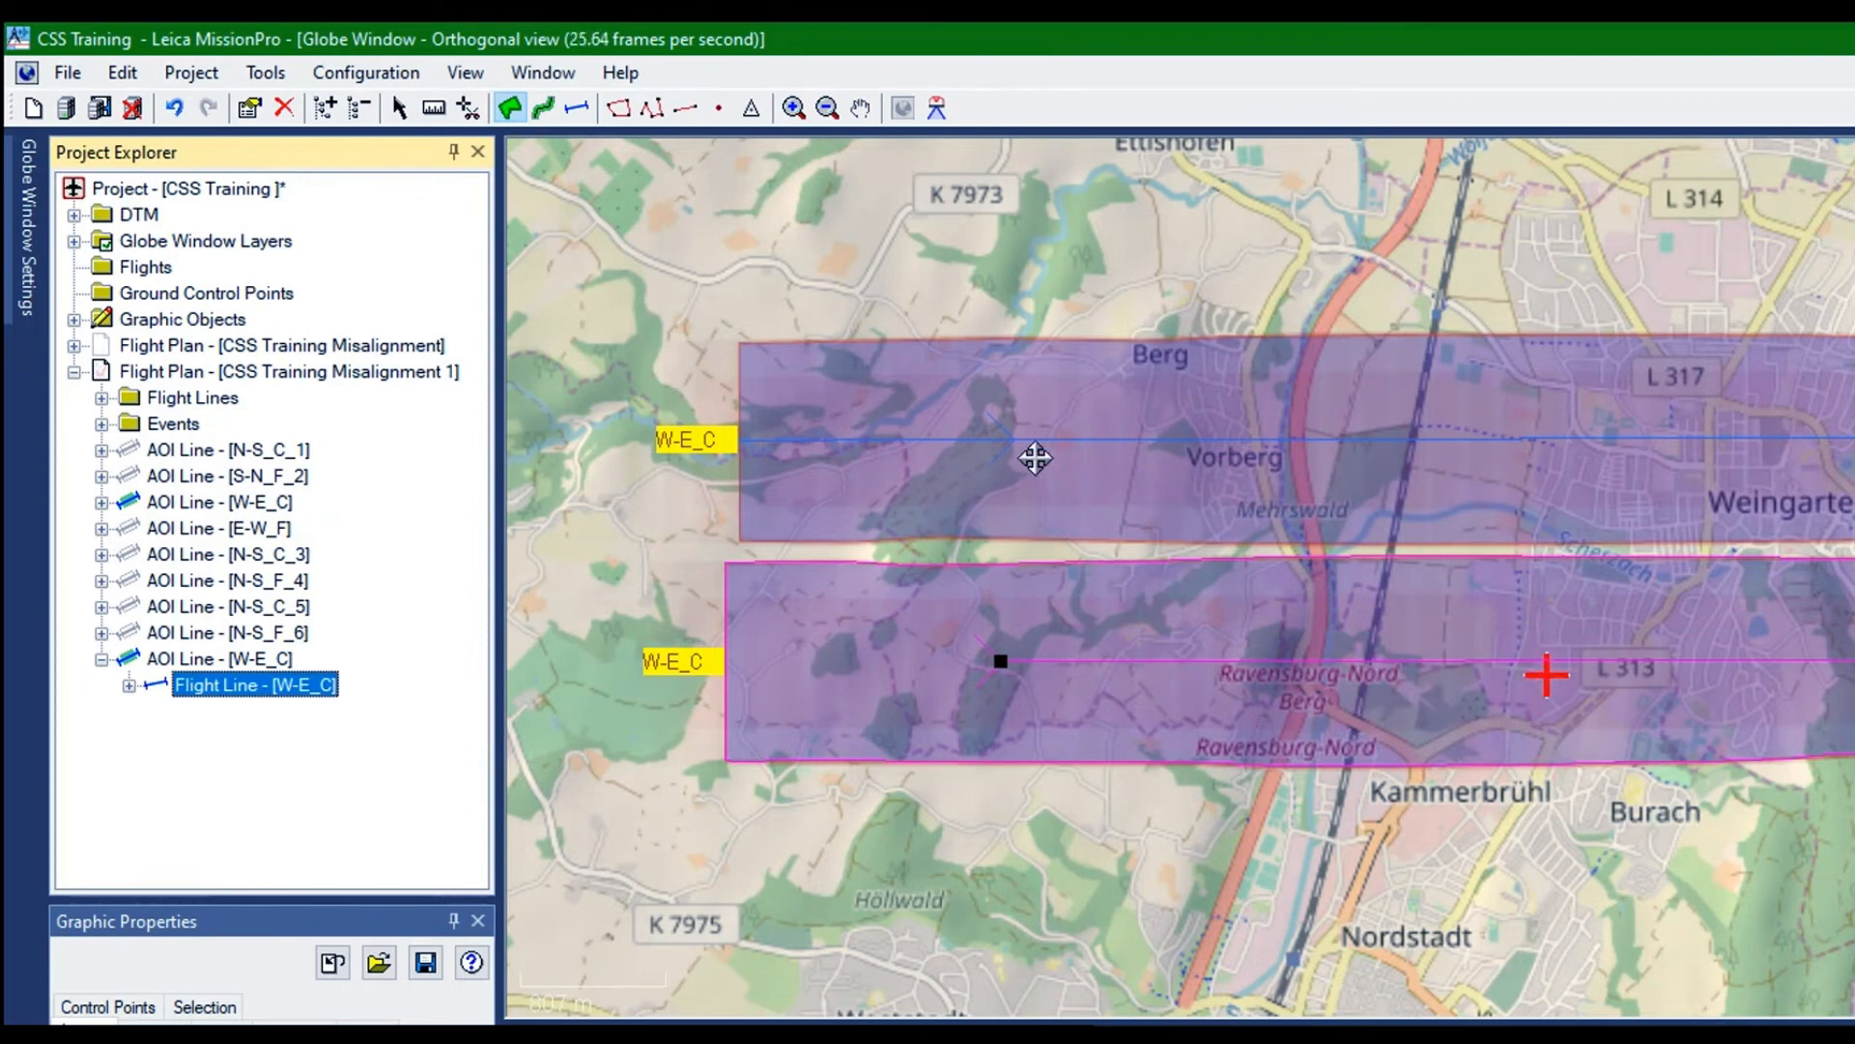
{"action": "left_click_drag", "start_coordinate": [1035, 450], "coordinate": [1033, 471]}
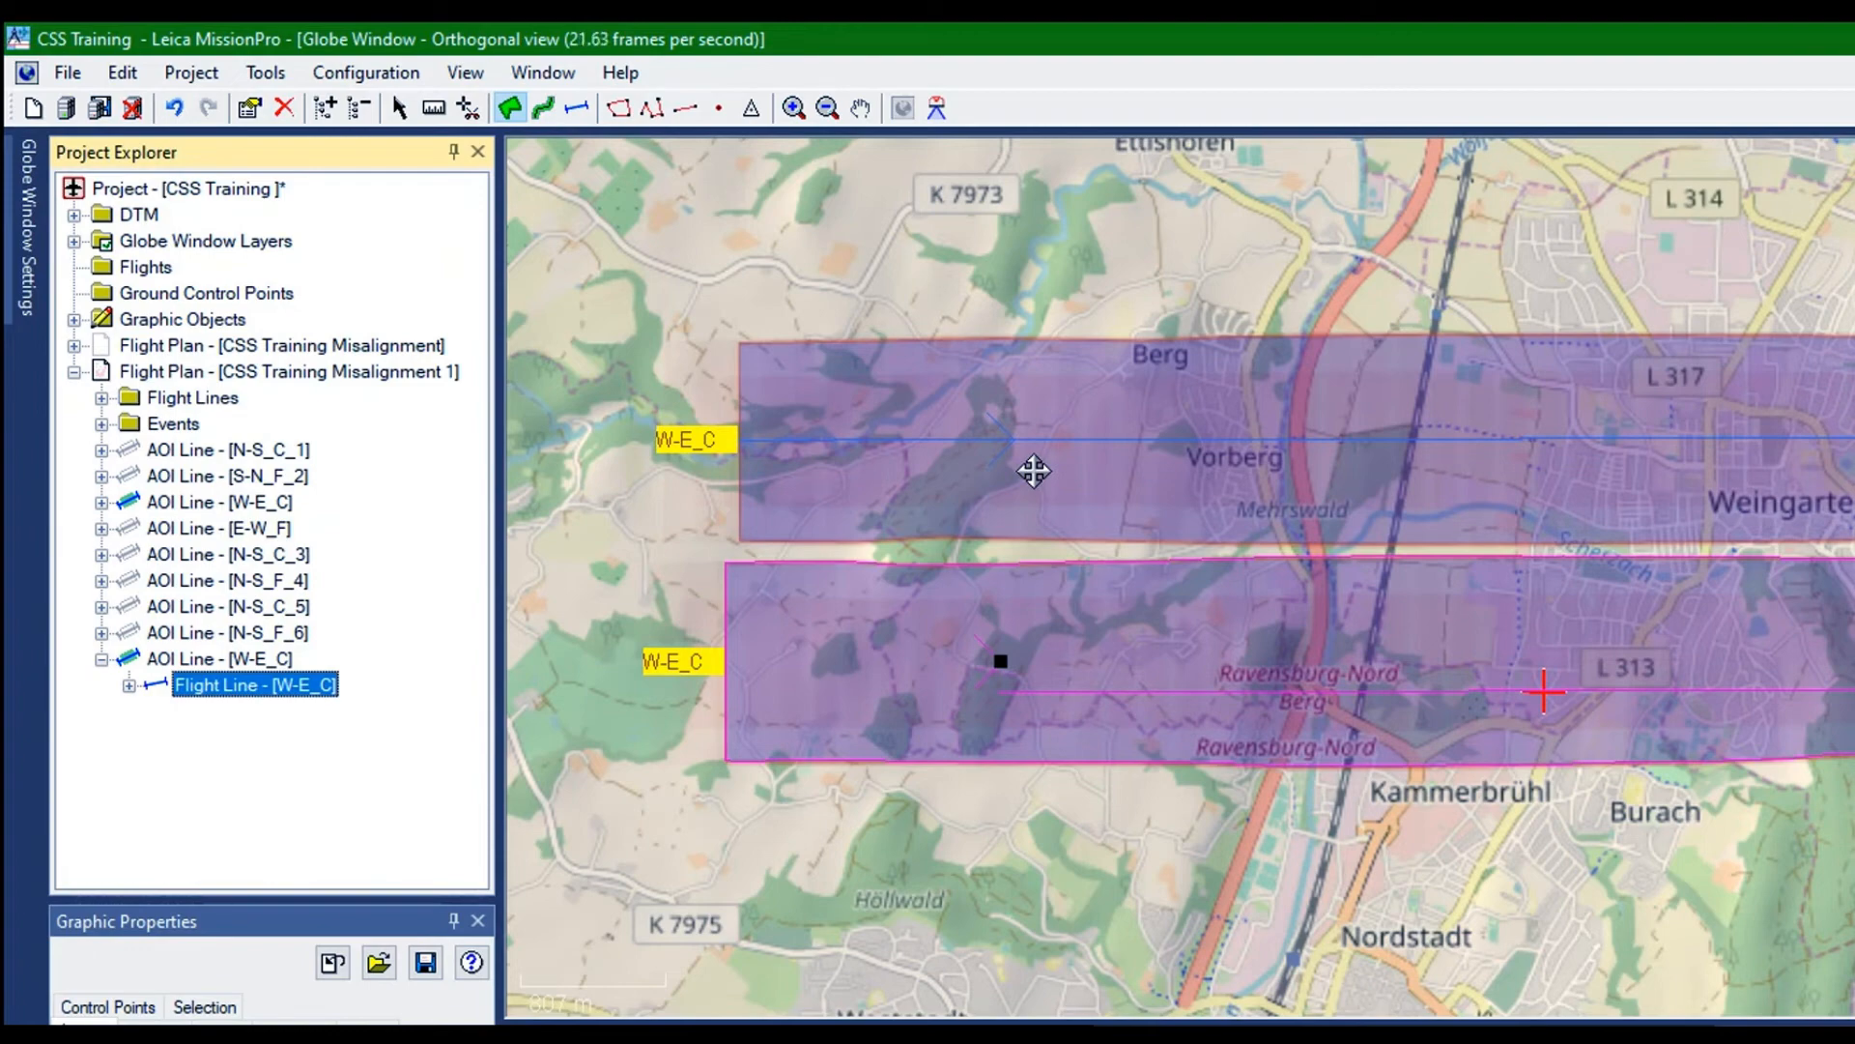
{"action": "left_click_drag", "start_coordinate": [1033, 470], "coordinate": [1028, 471]}
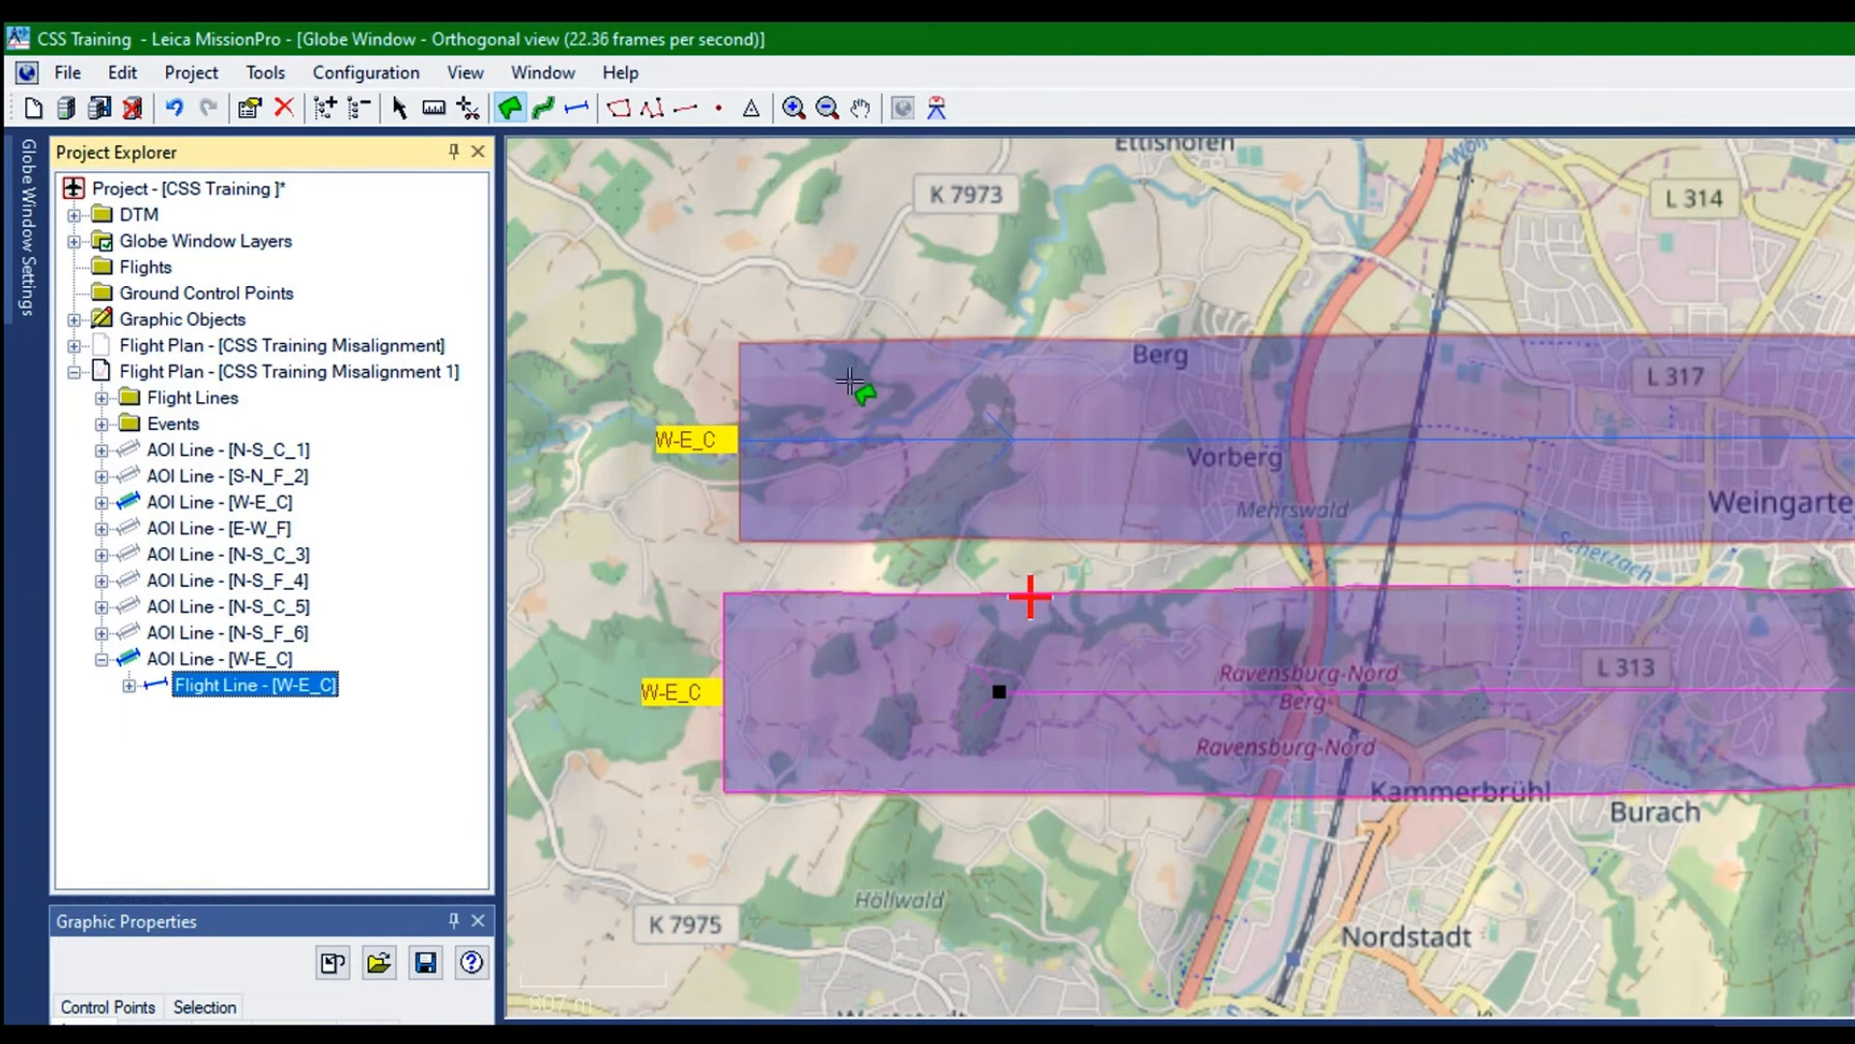
Measure the distance between the original W-E_C flight line and its duplicate to the south
{"action": "left_click", "coordinate": [434, 107]}
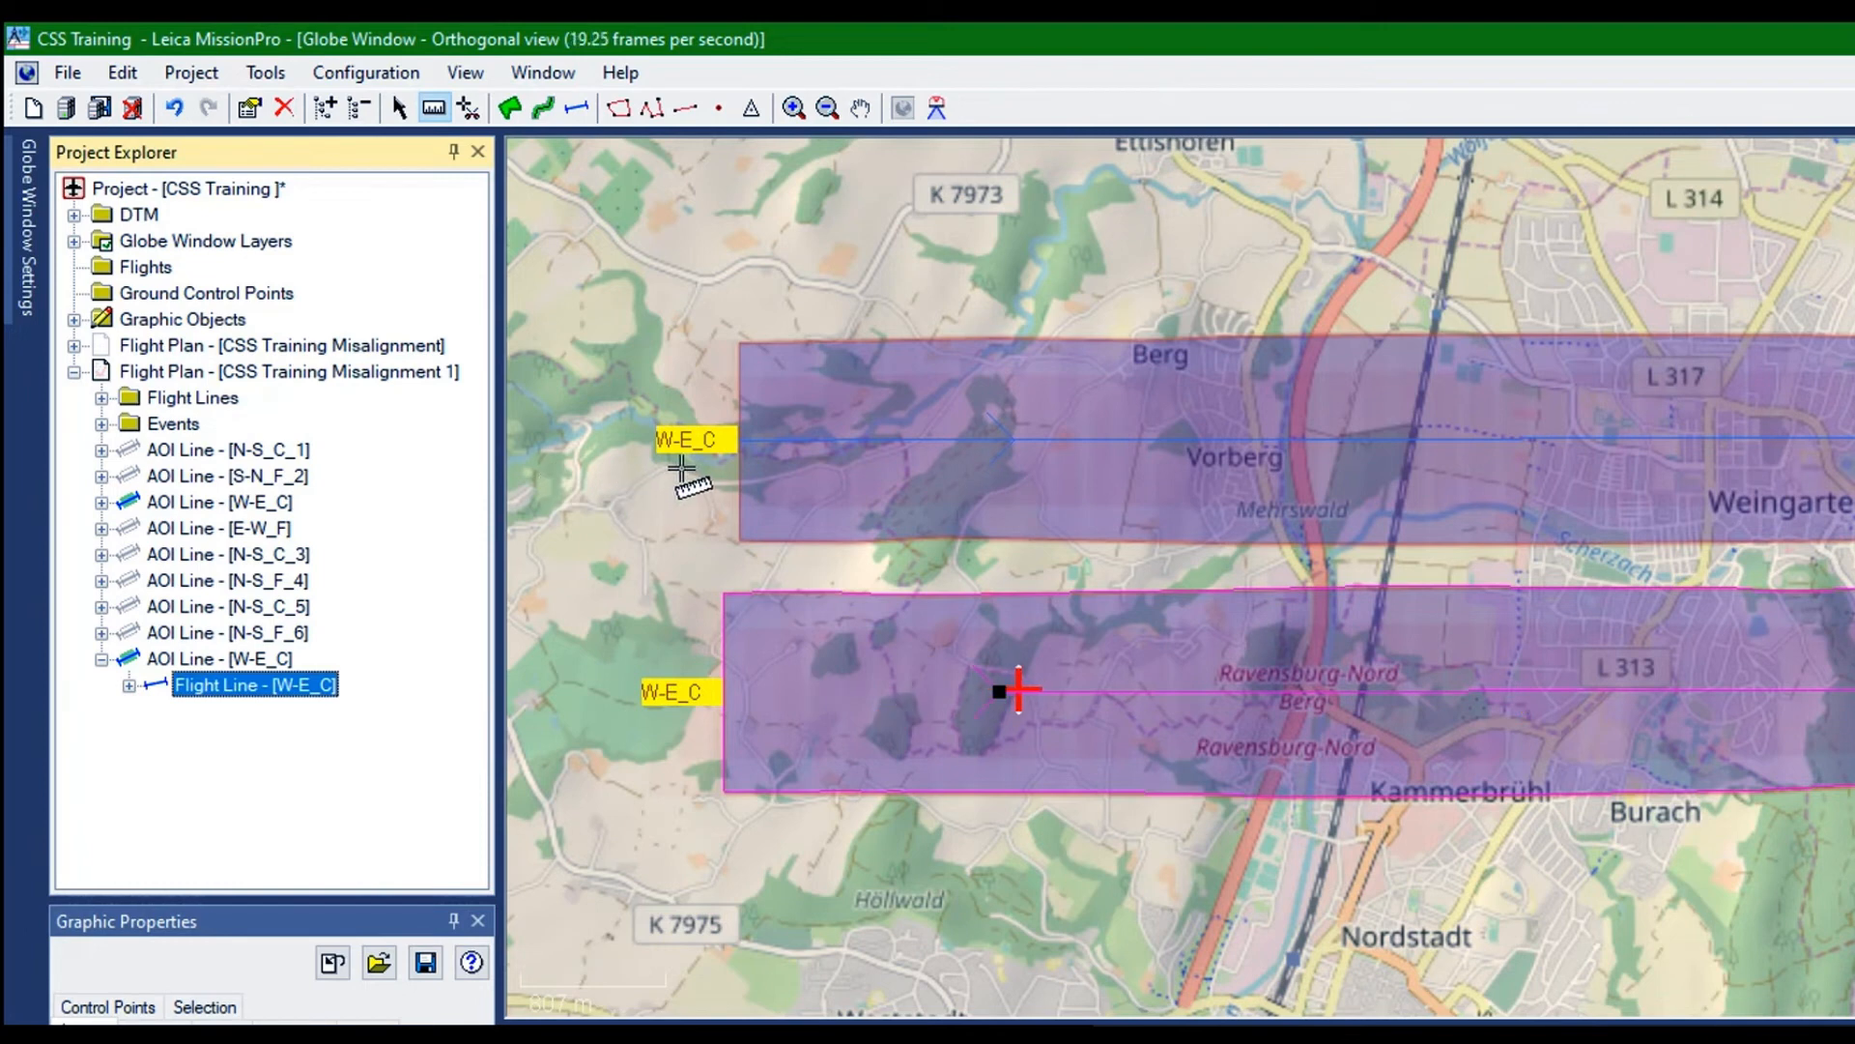
{"action": "left_click", "coordinate": [685, 466]}
{"action": "left_click", "coordinate": [684, 305]}
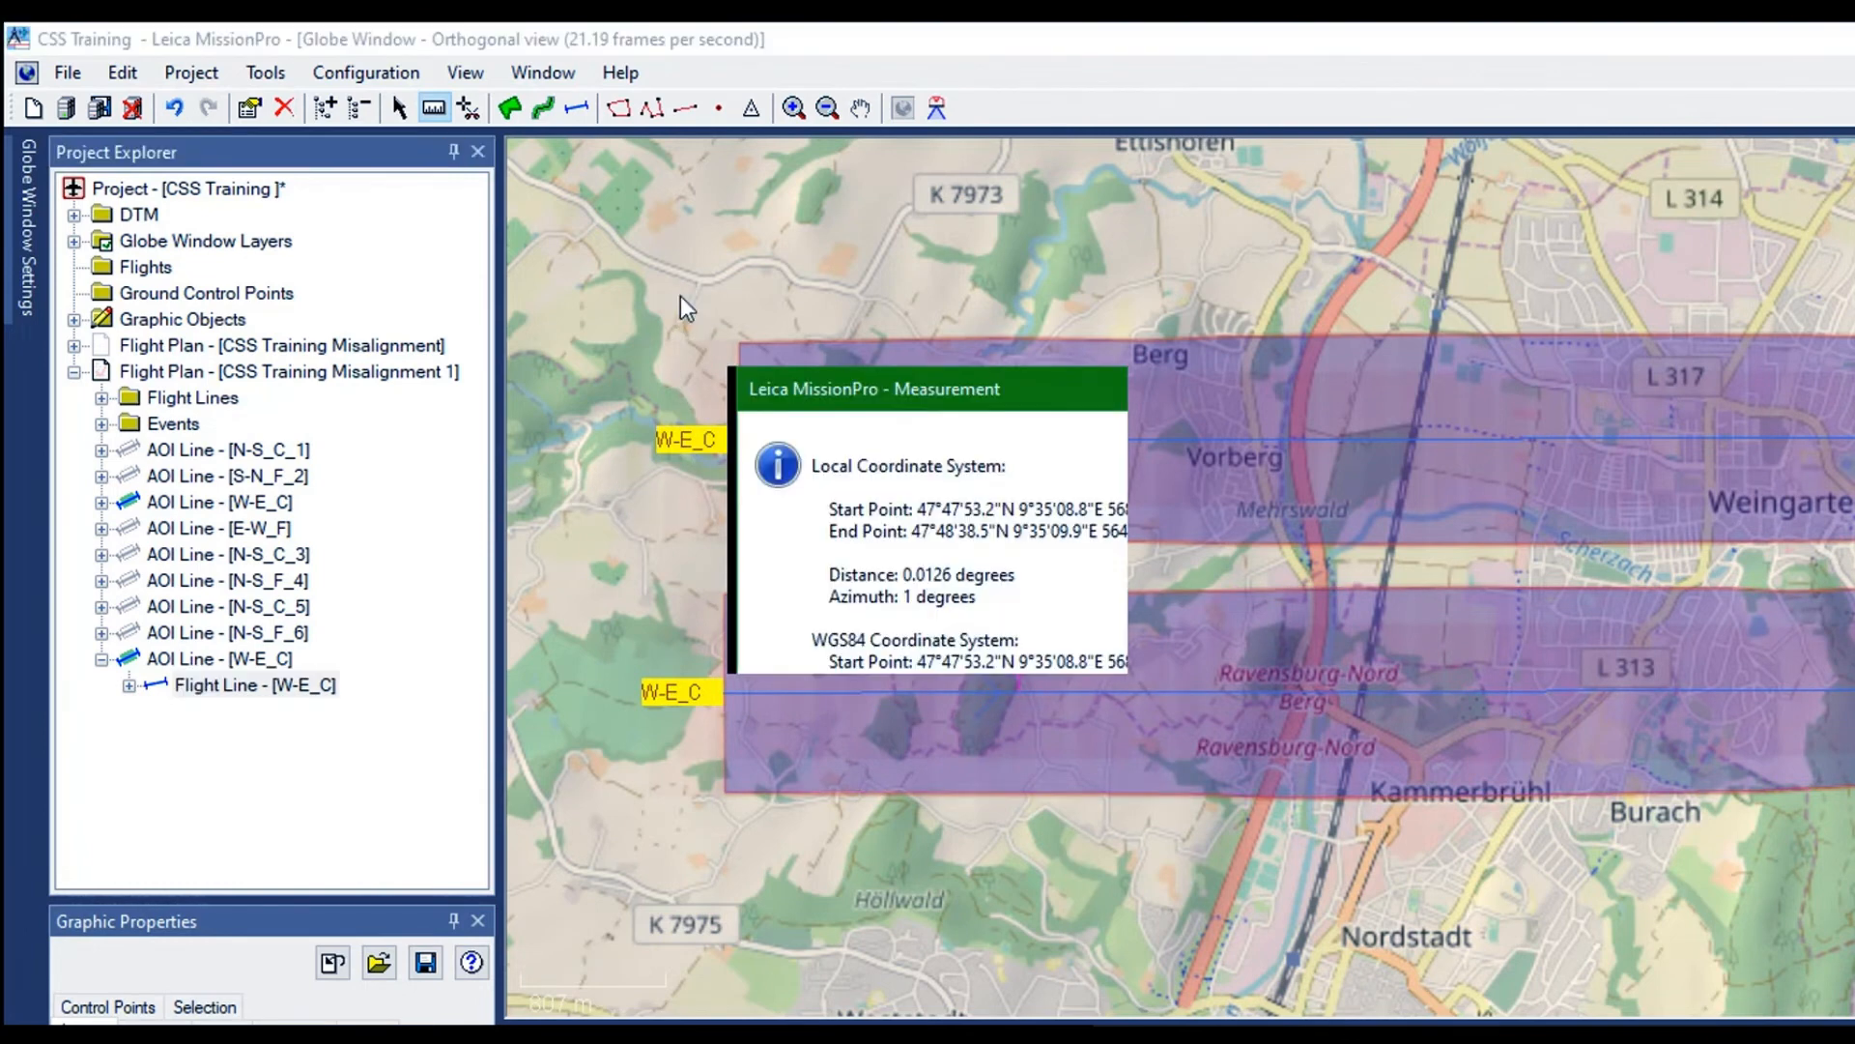
{"action": "left_click", "coordinate": [1073, 643]}
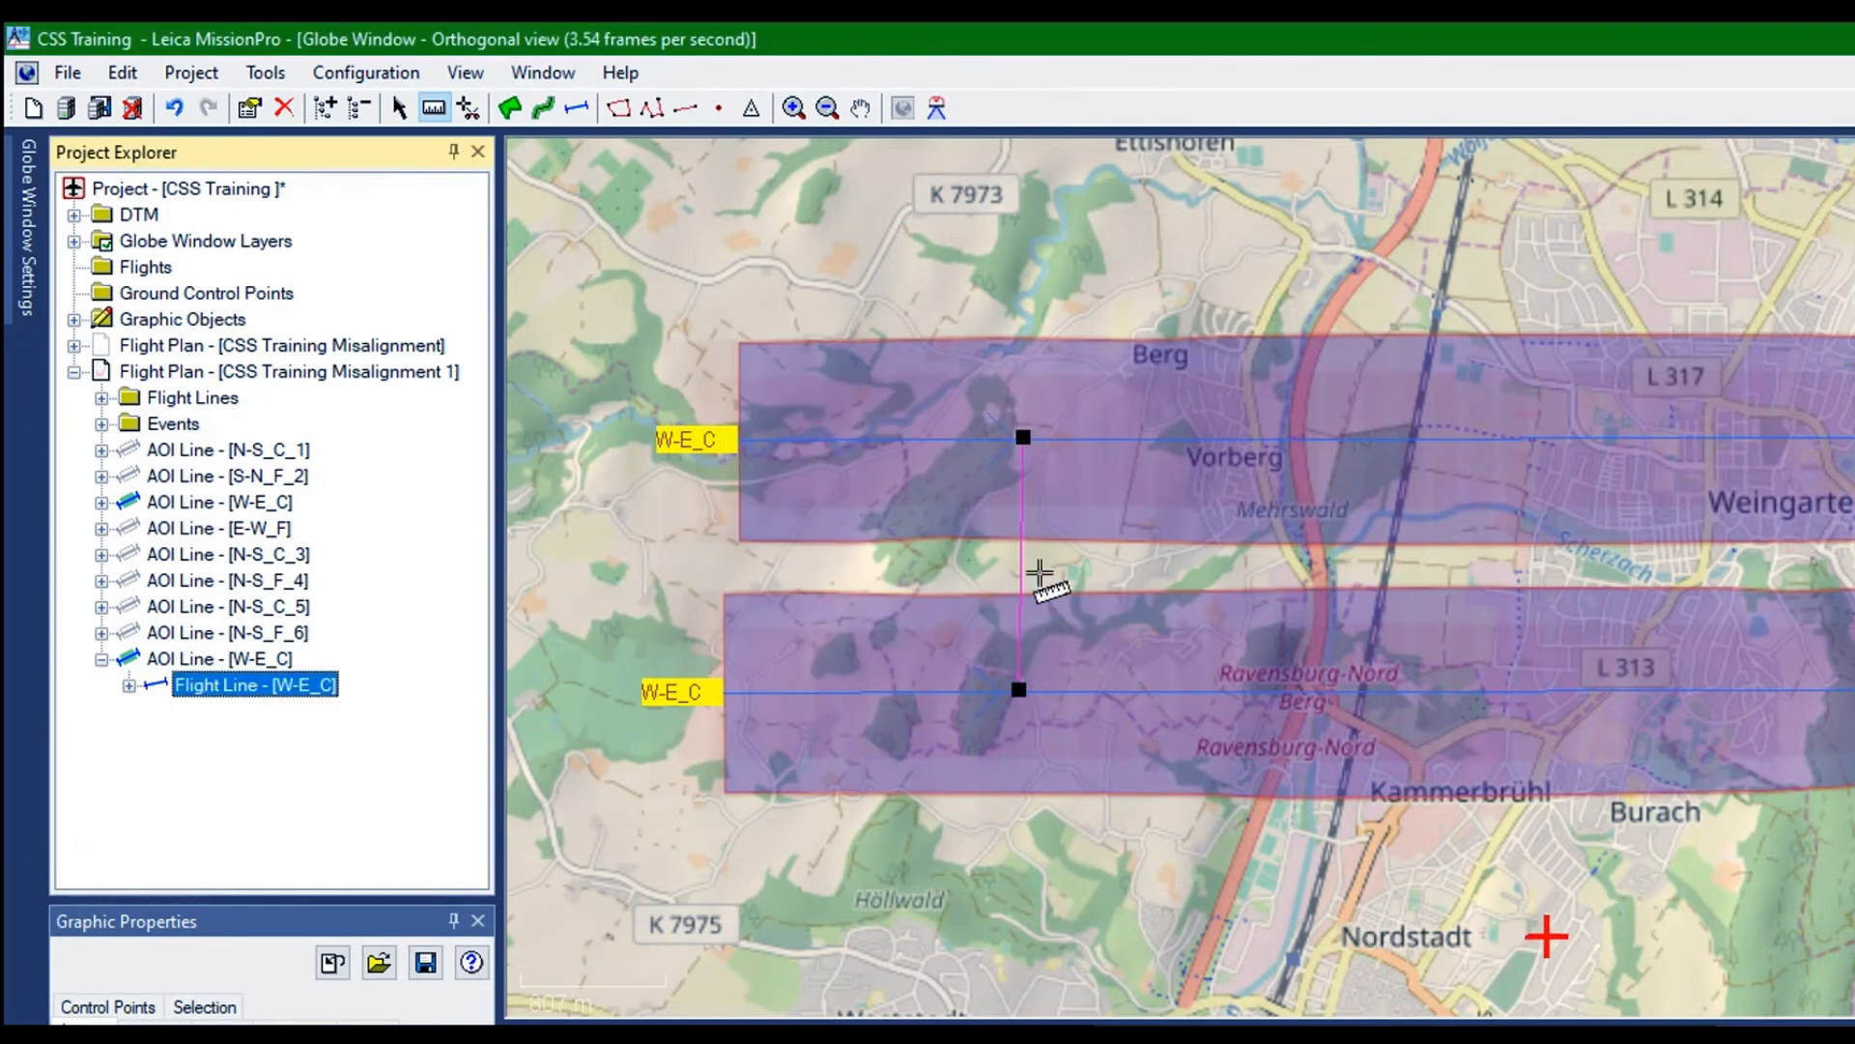
Shift the duplicated W-E_C AOI line slightly further south to widen the spacing to the original
{"action": "left_click", "coordinate": [225, 660]}
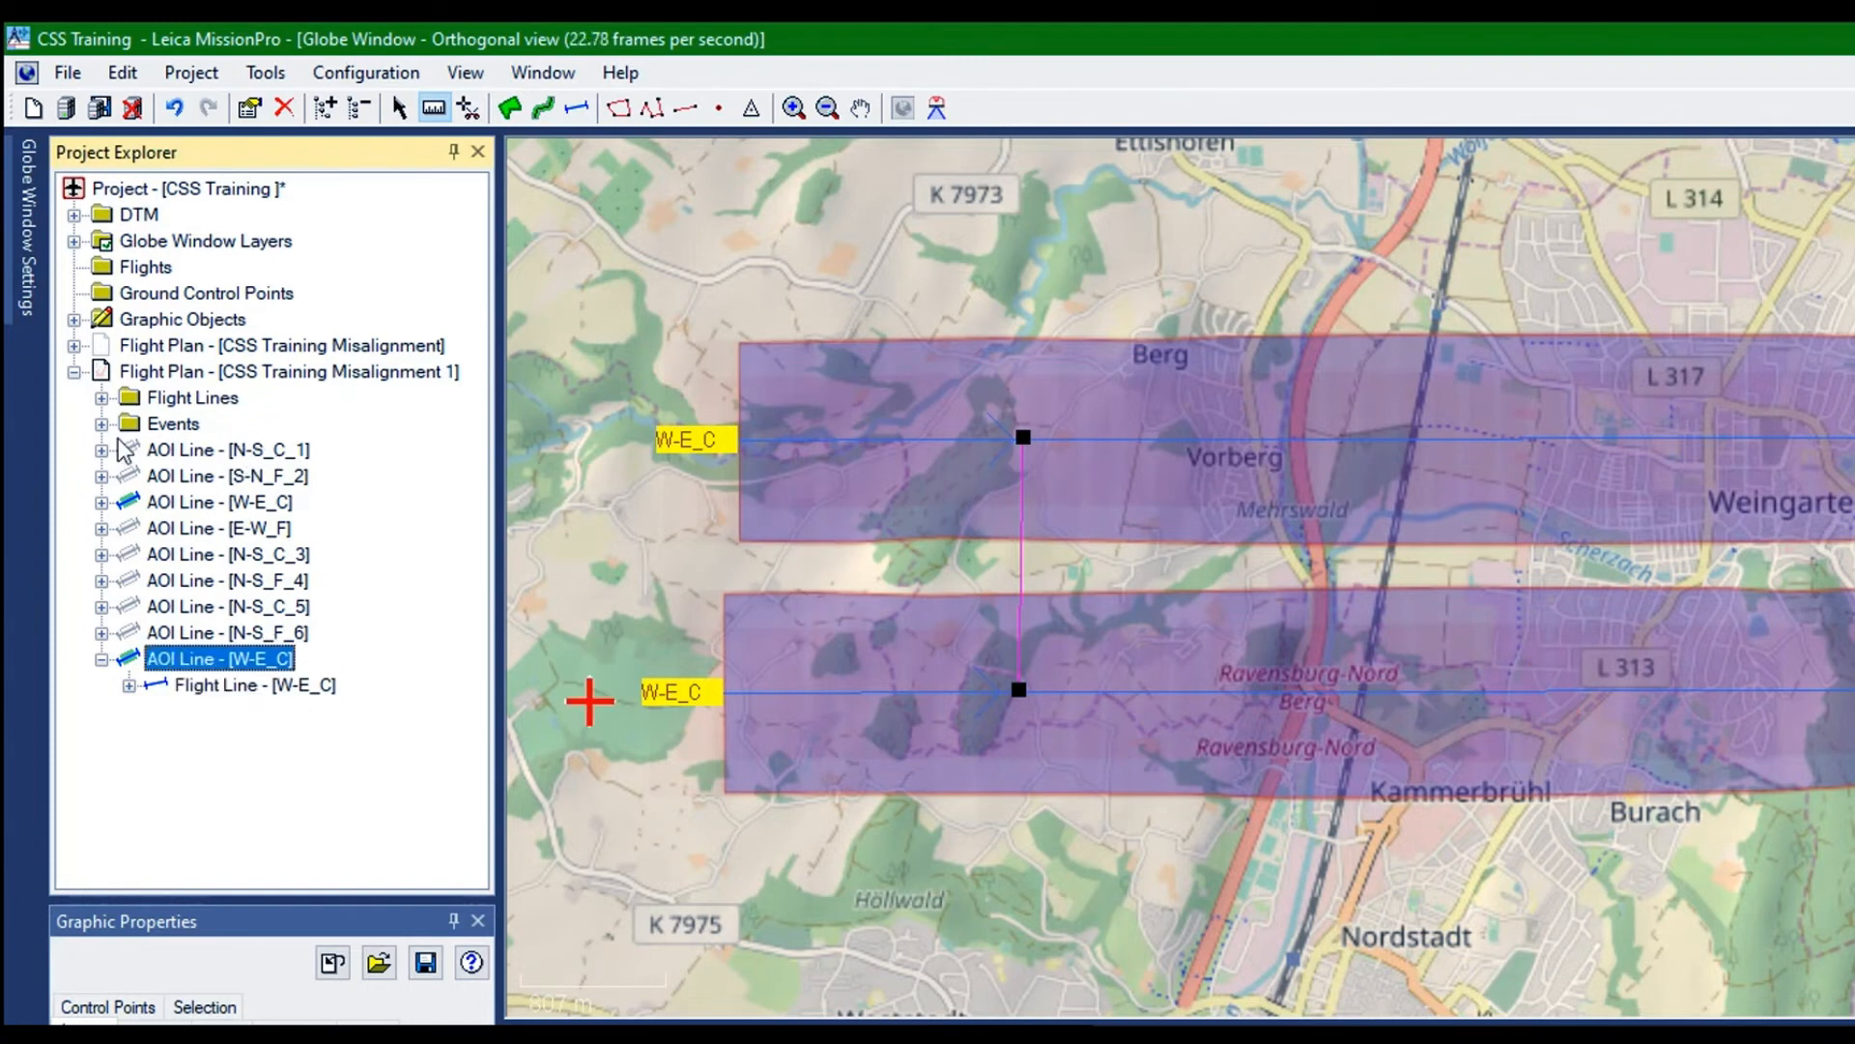
{"action": "left_click", "coordinate": [510, 107]}
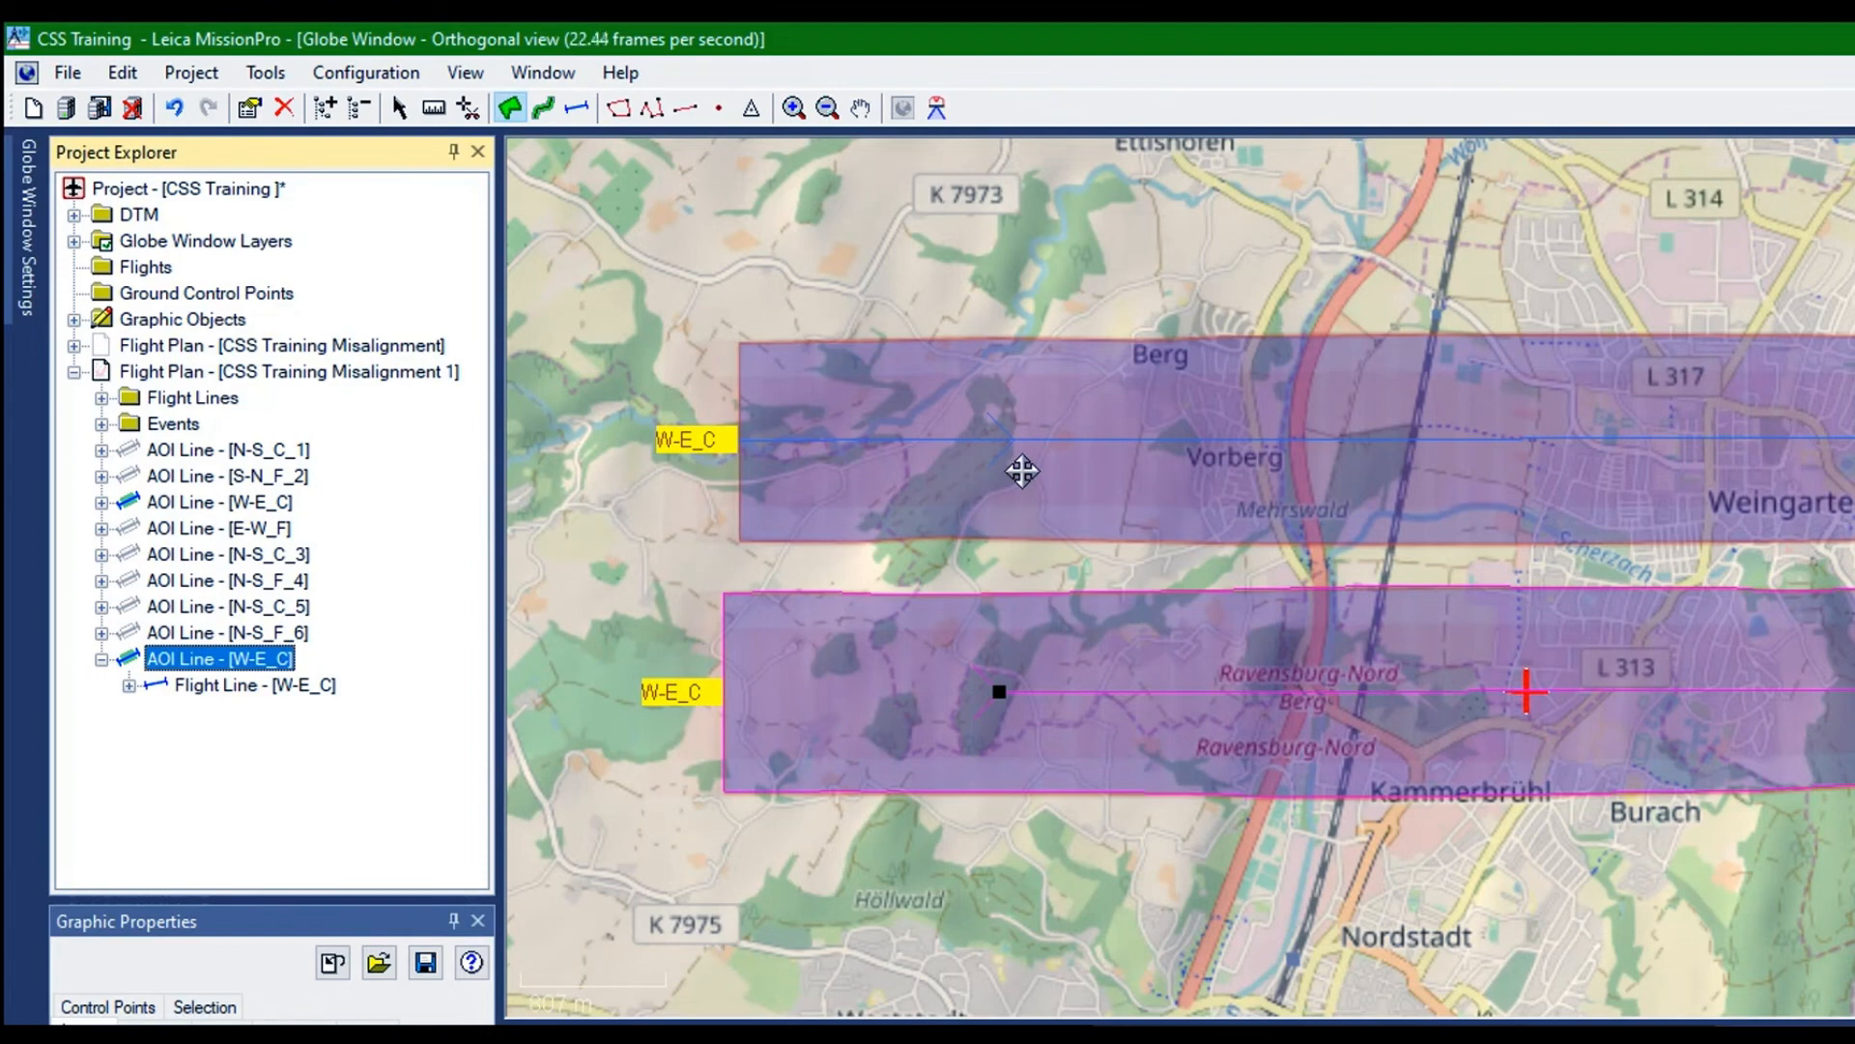
{"action": "left_click_drag", "start_coordinate": [1022, 470], "coordinate": [1021, 482]}
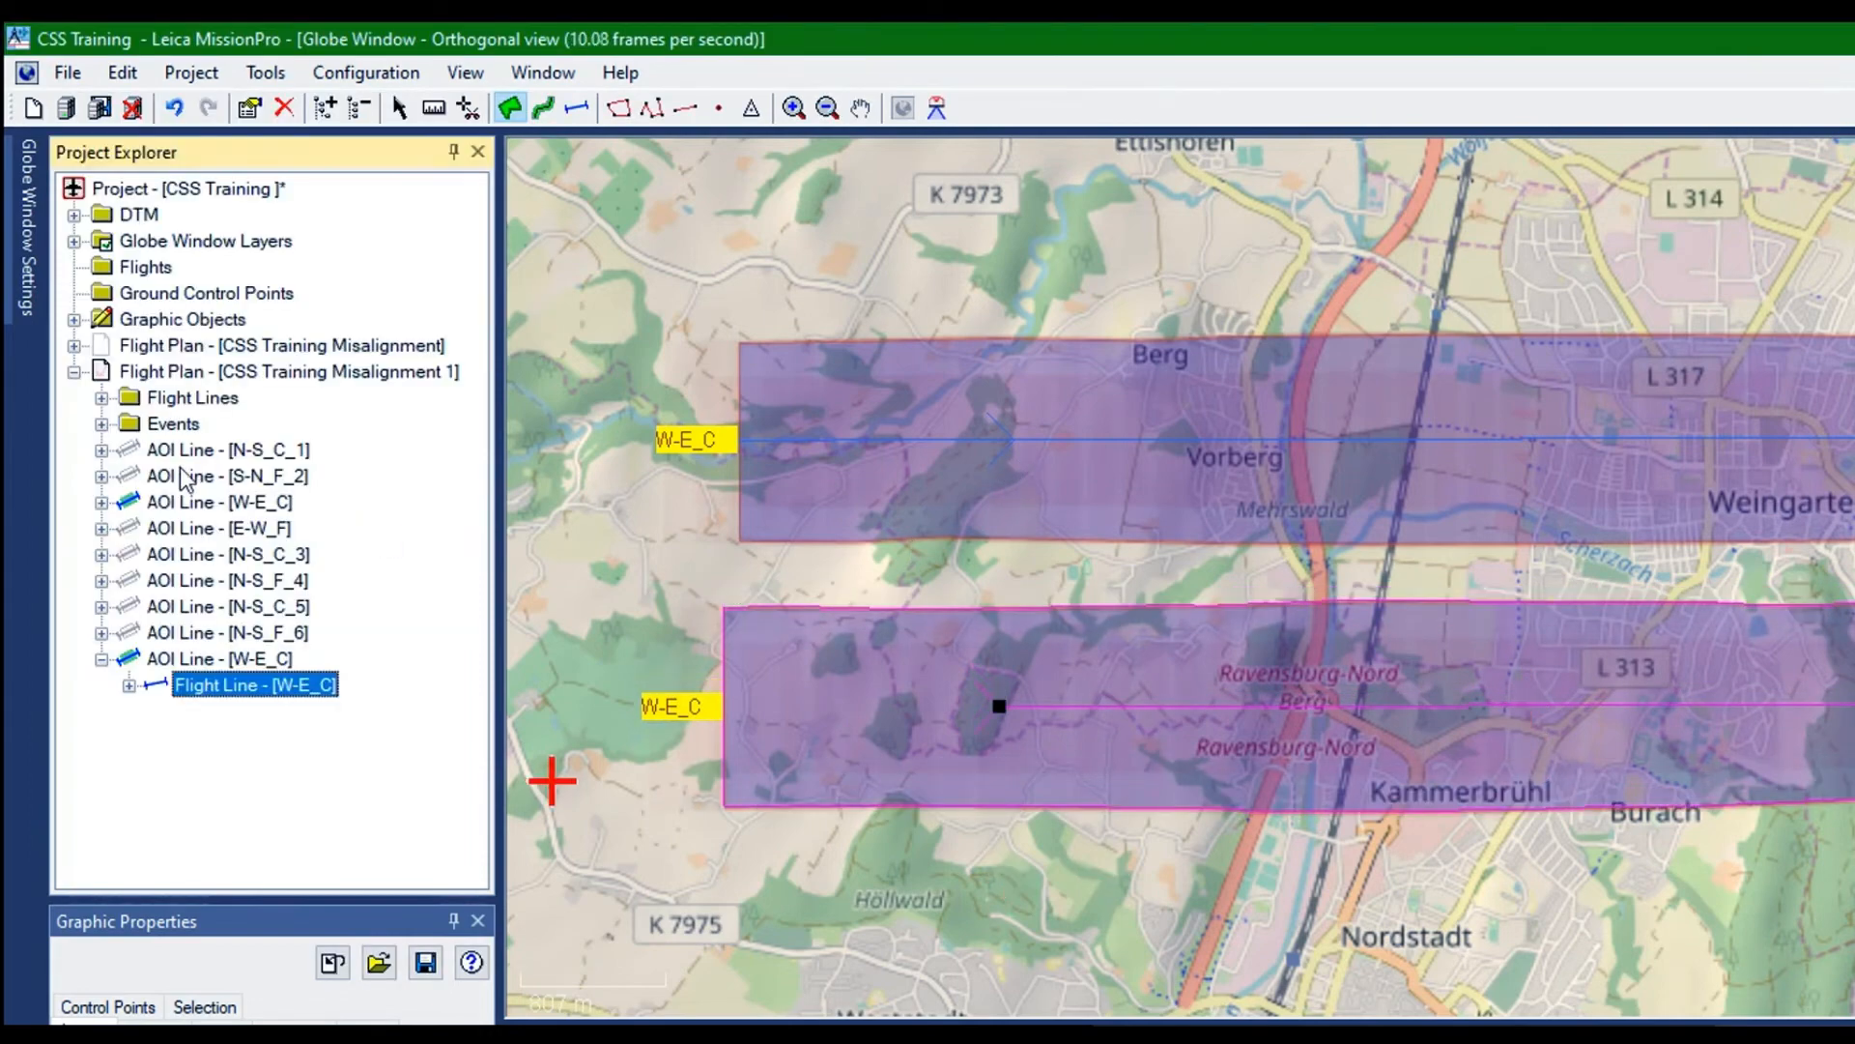
Rename the duplicated southern W-E_C line as W-E_C_7 in its flight line properties
{"action": "key", "text": "Up"}
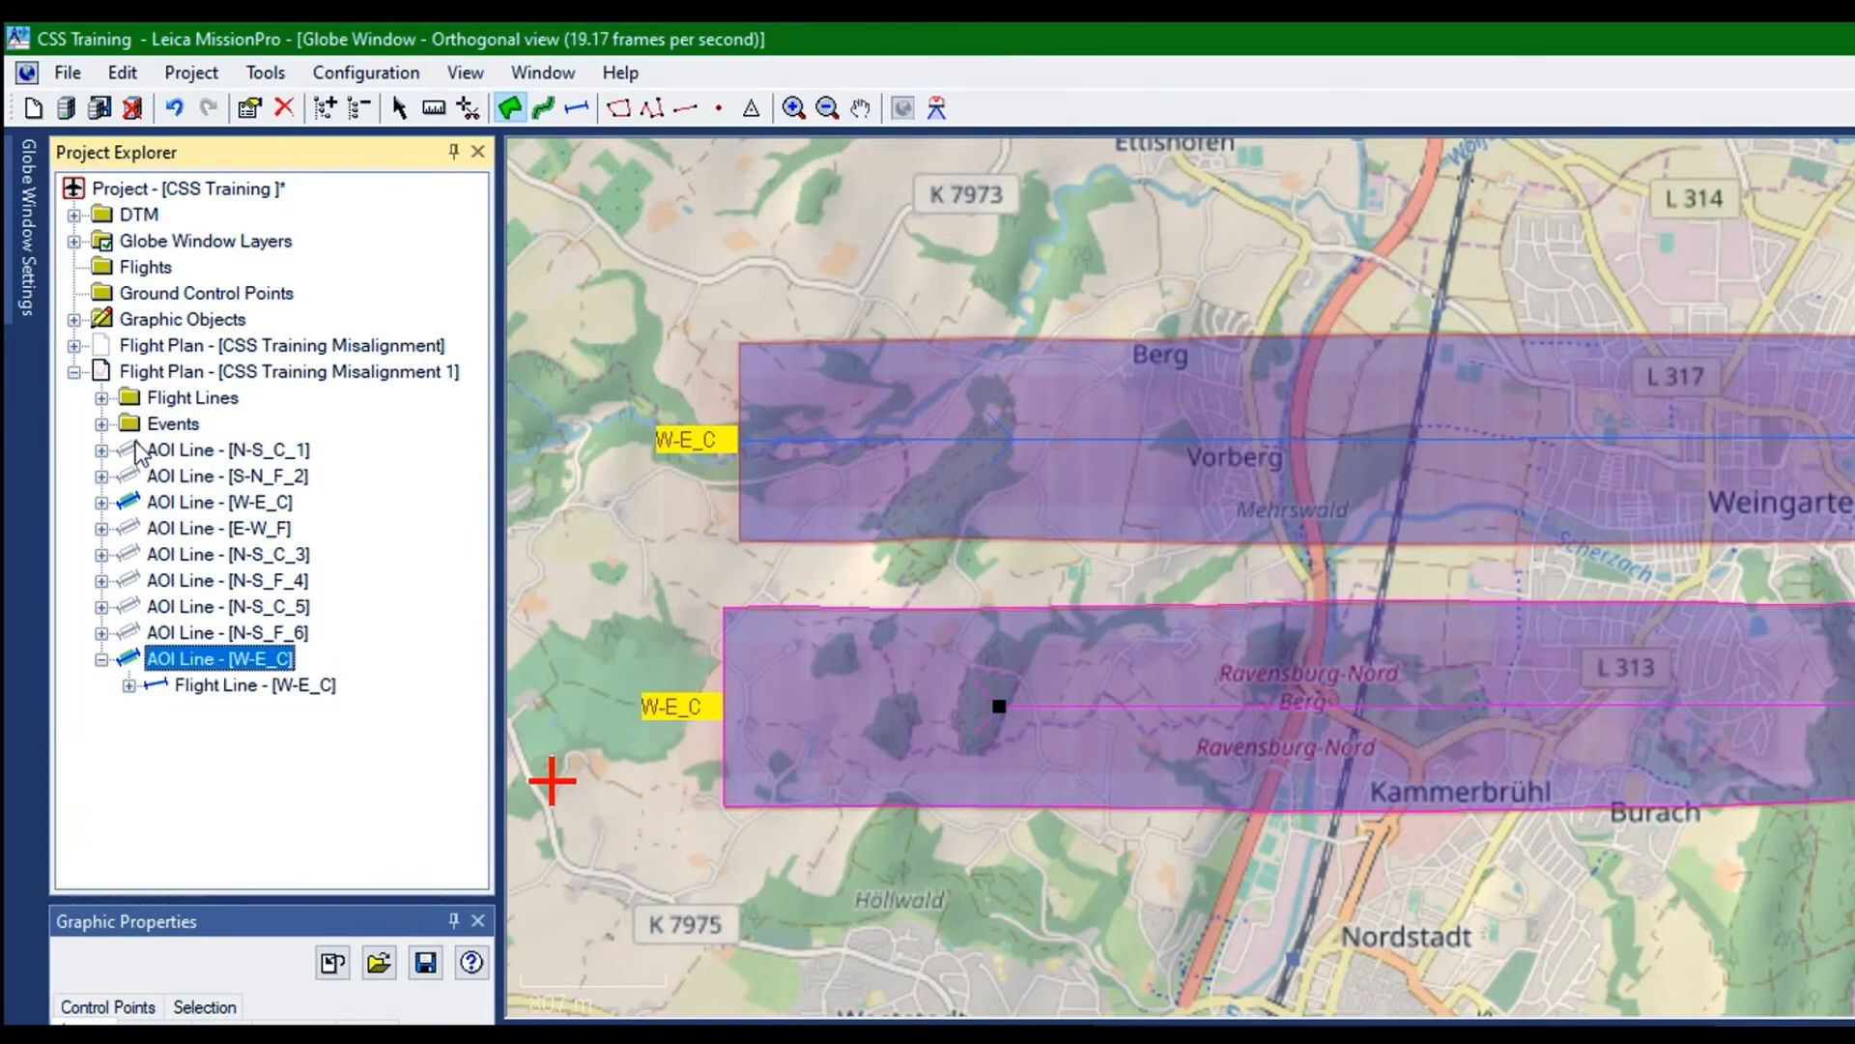
{"action": "right_click", "coordinate": [135, 442]}
{"action": "left_click", "coordinate": [197, 458]}
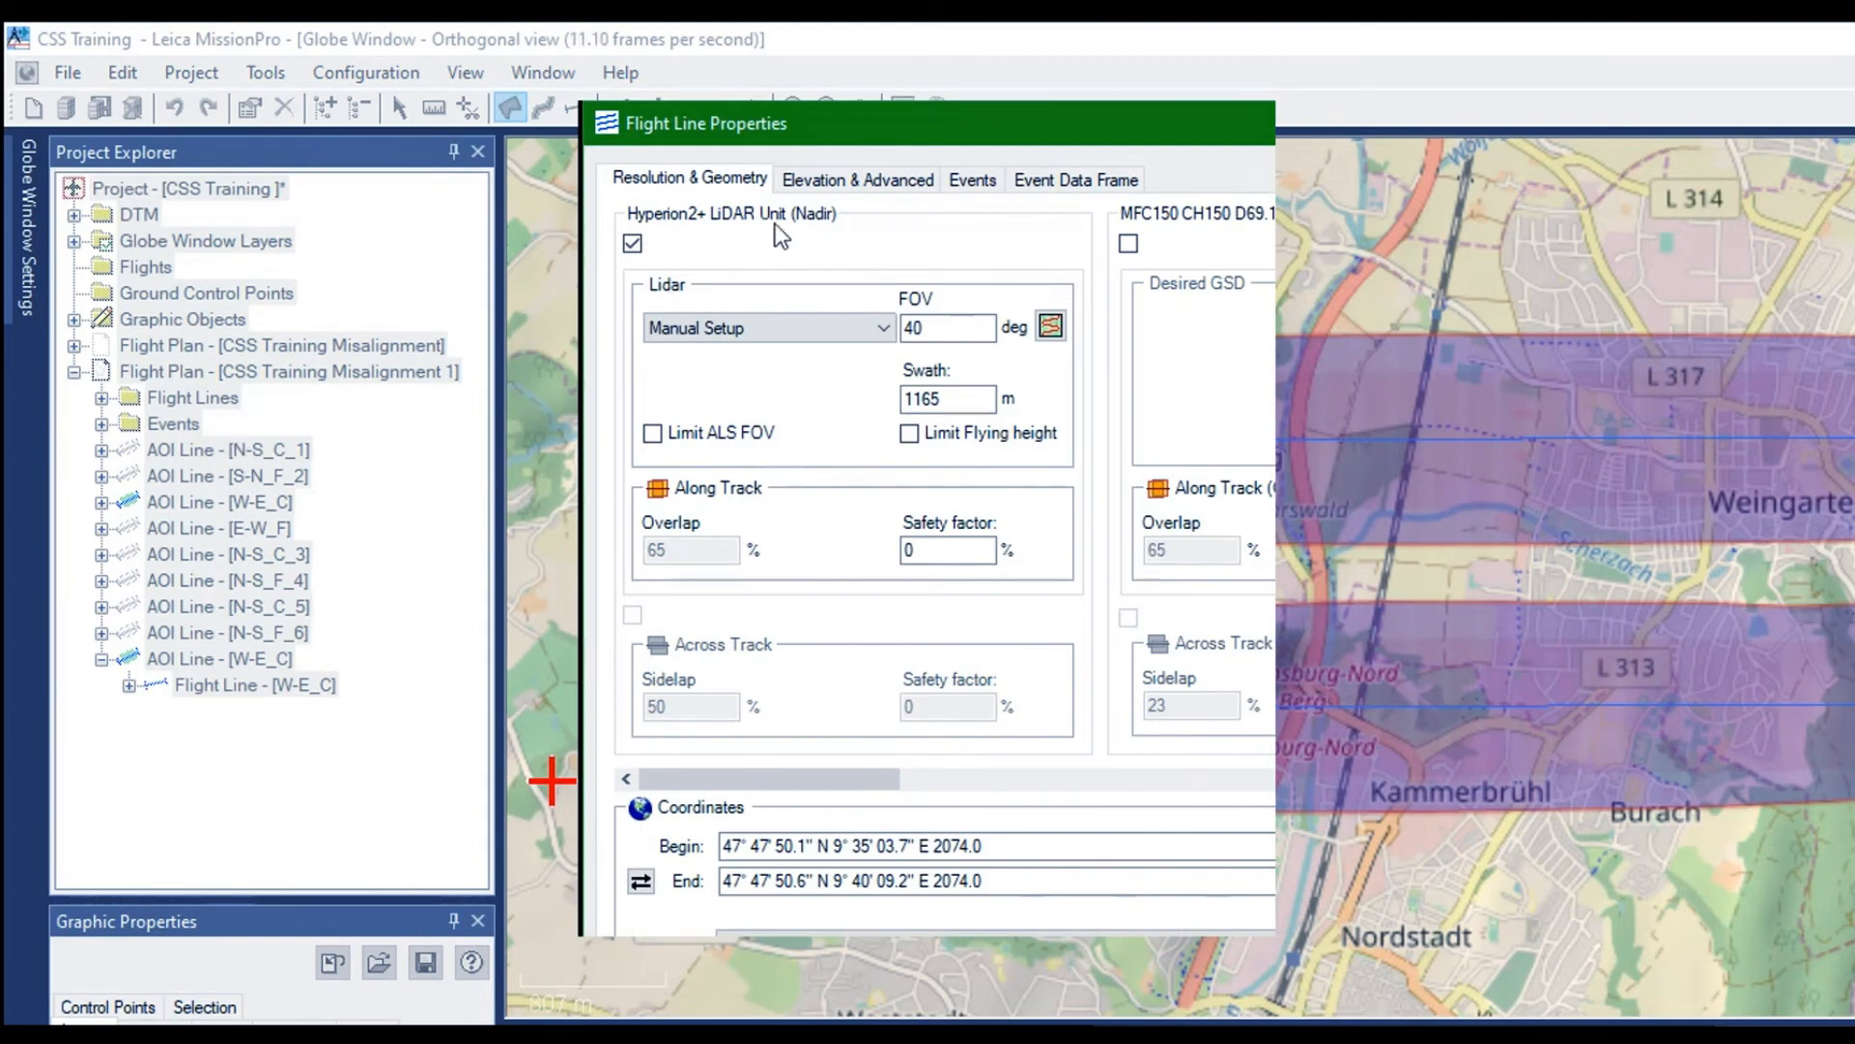
{"action": "left_click", "coordinate": [831, 179]}
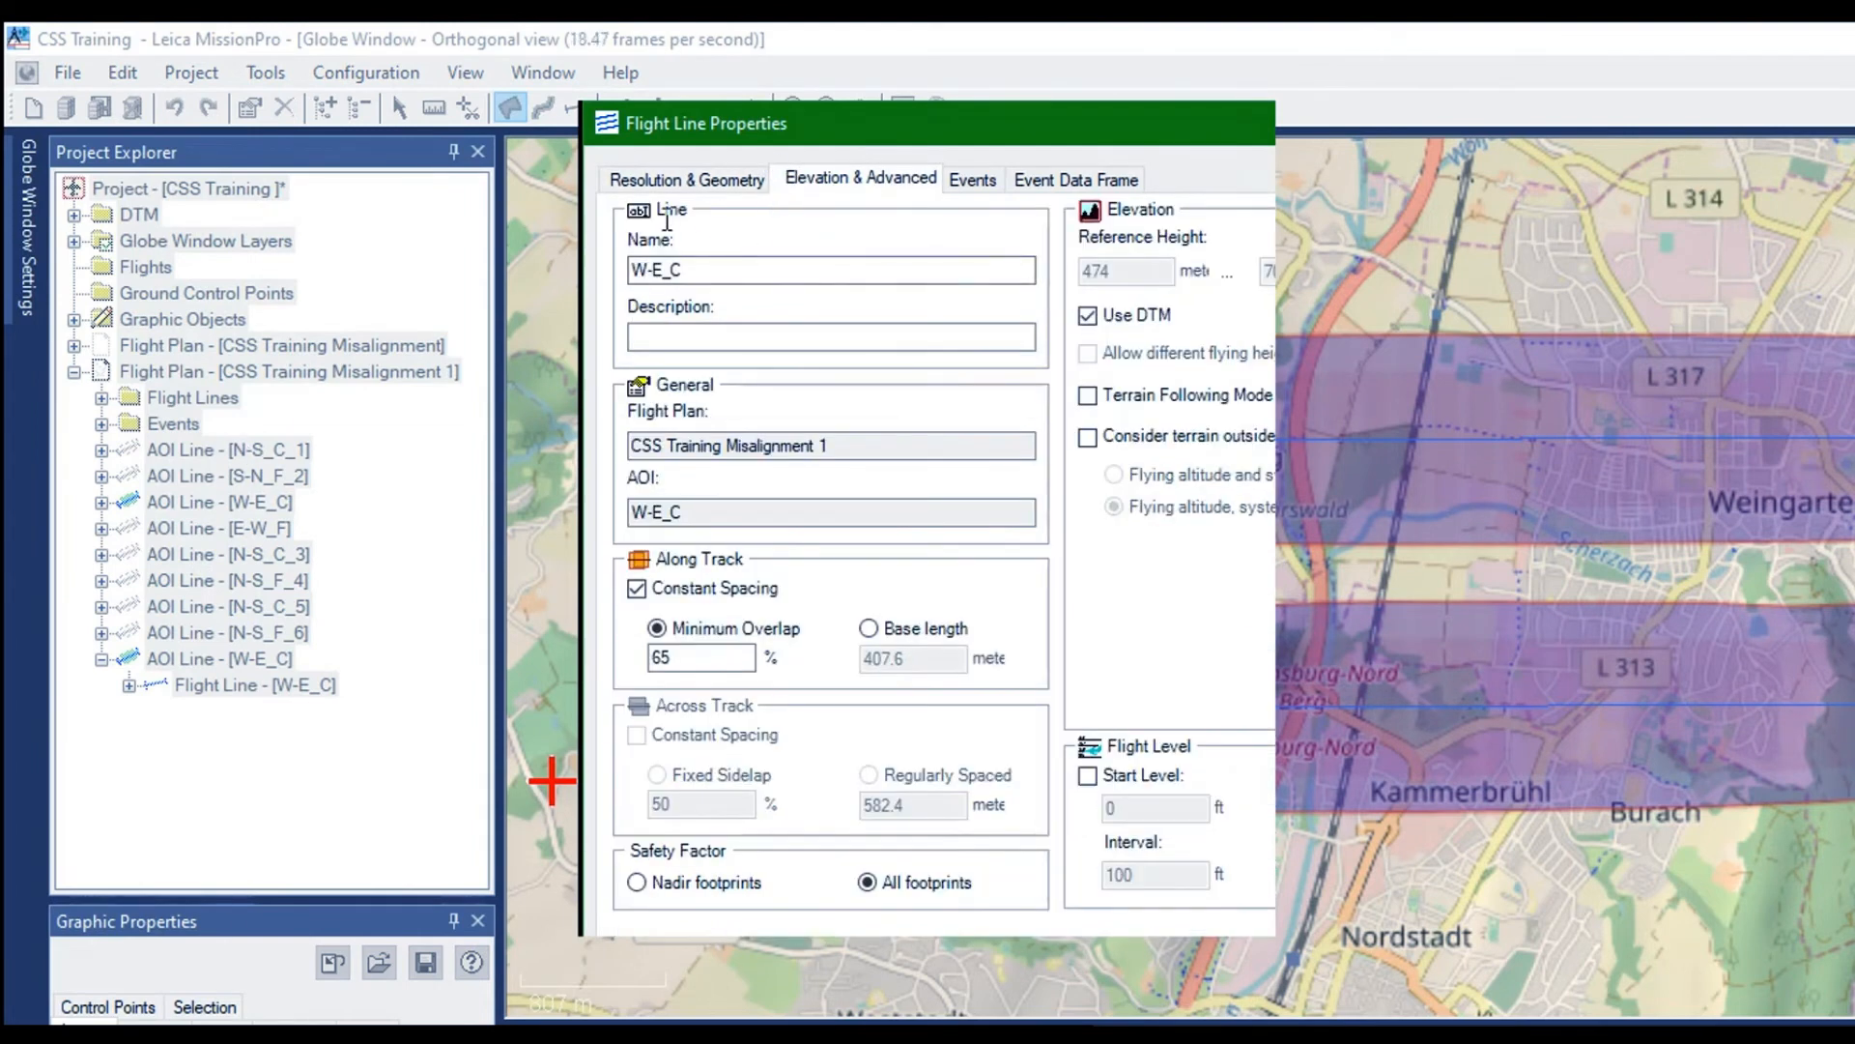
{"action": "left_click", "coordinate": [669, 263]}
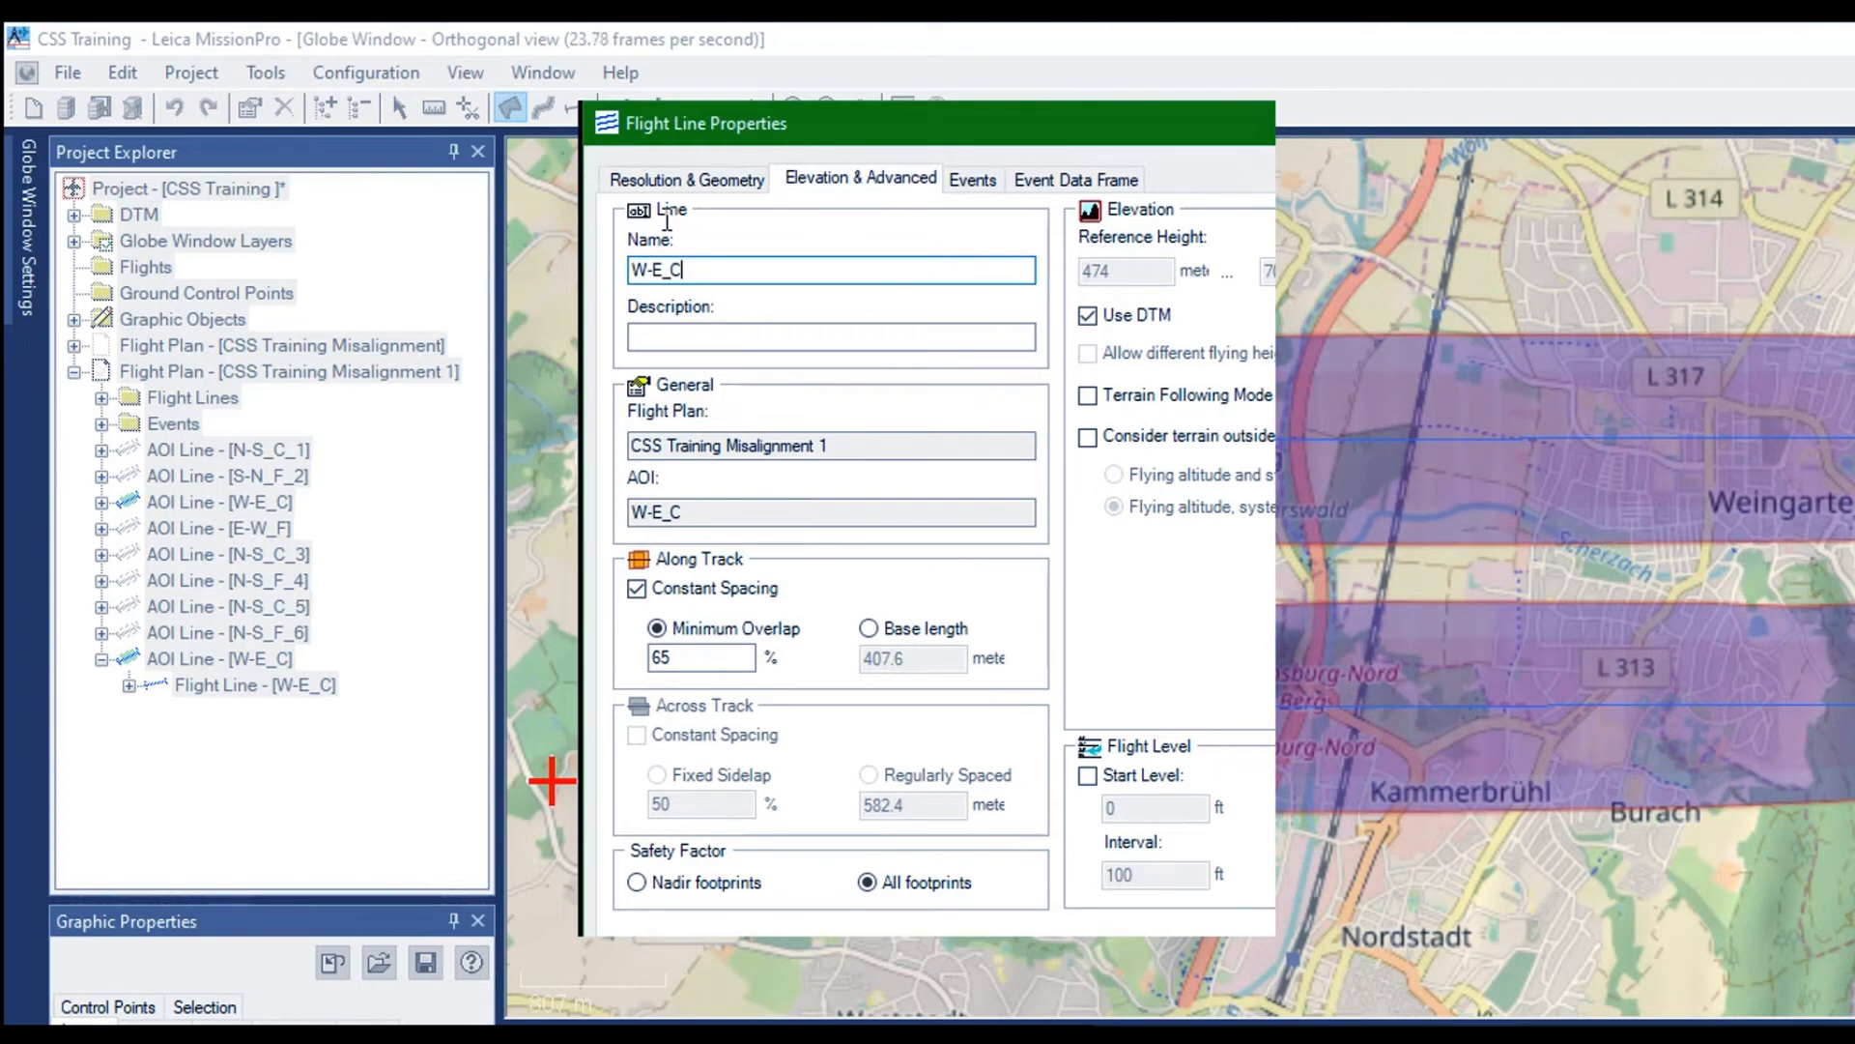
{"action": "type", "text": "_7"}
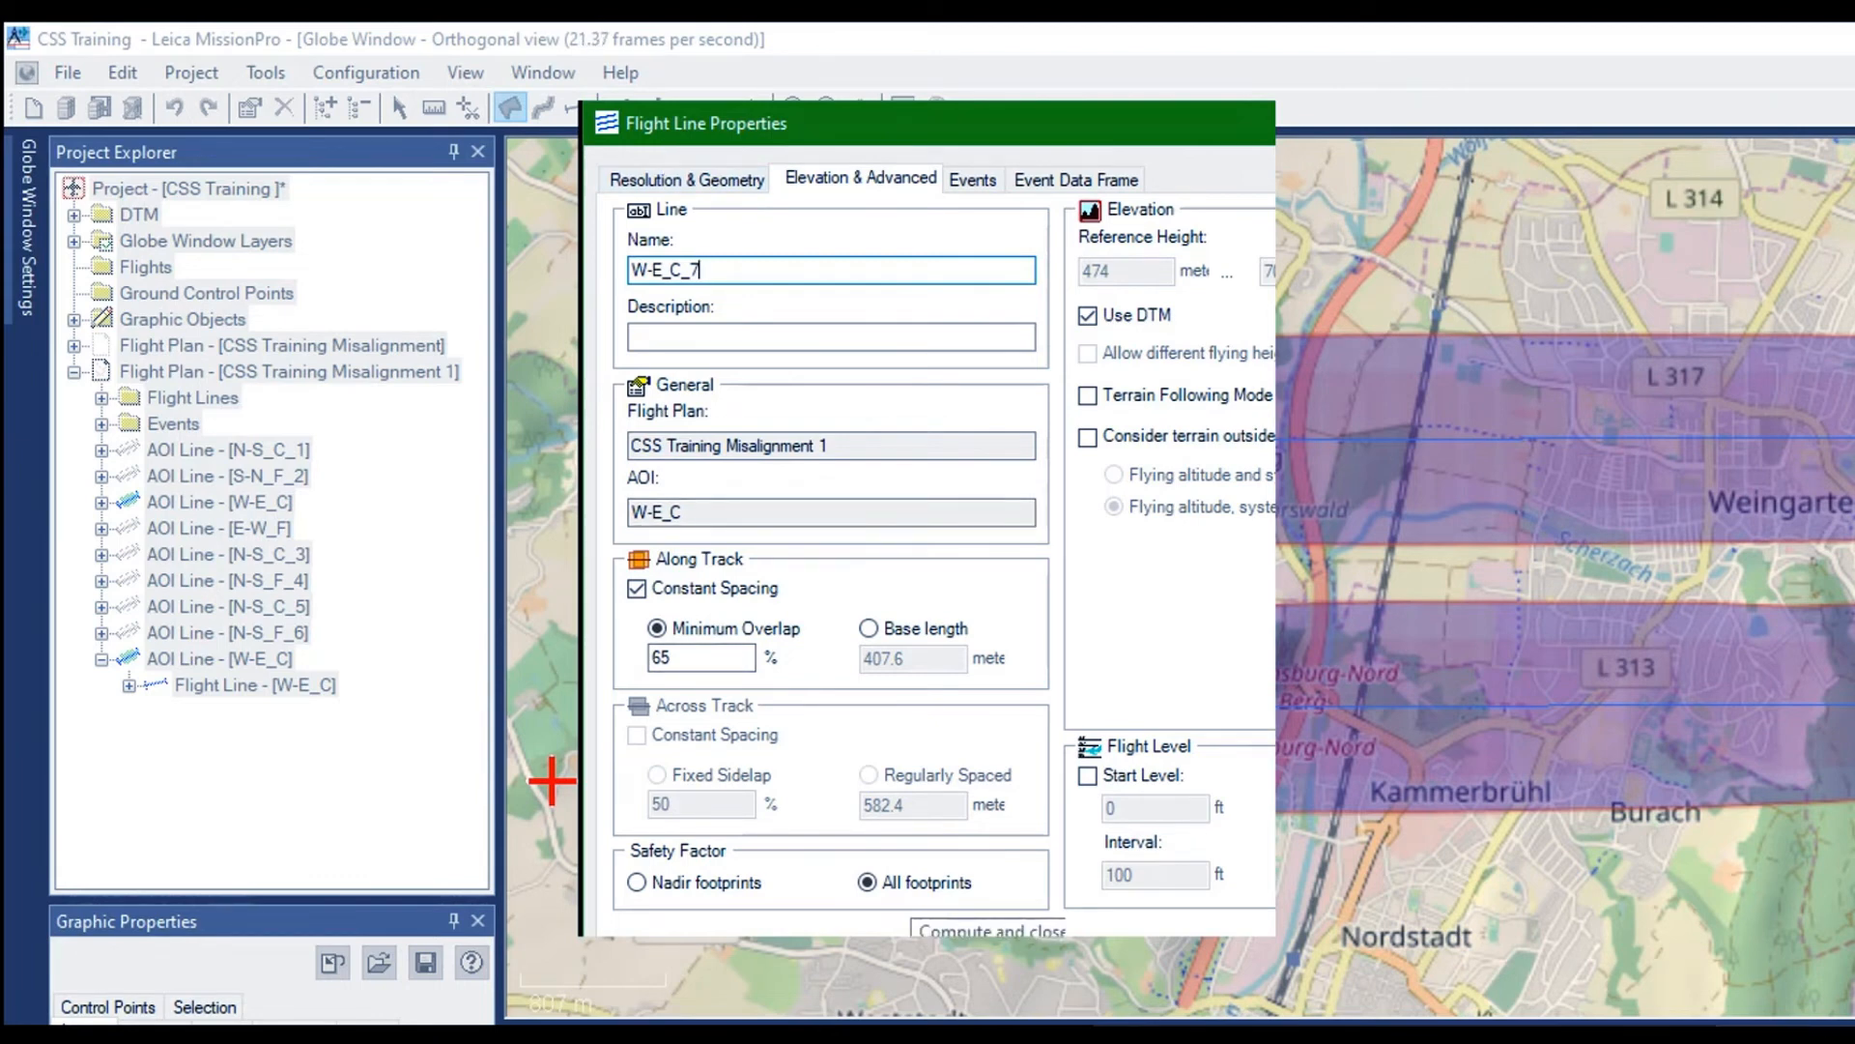
Review the computation and accuracy settings of W-E_C_7 in AeroPlan and apply its flight line properties
{"action": "left_click", "coordinate": [663, 171]}
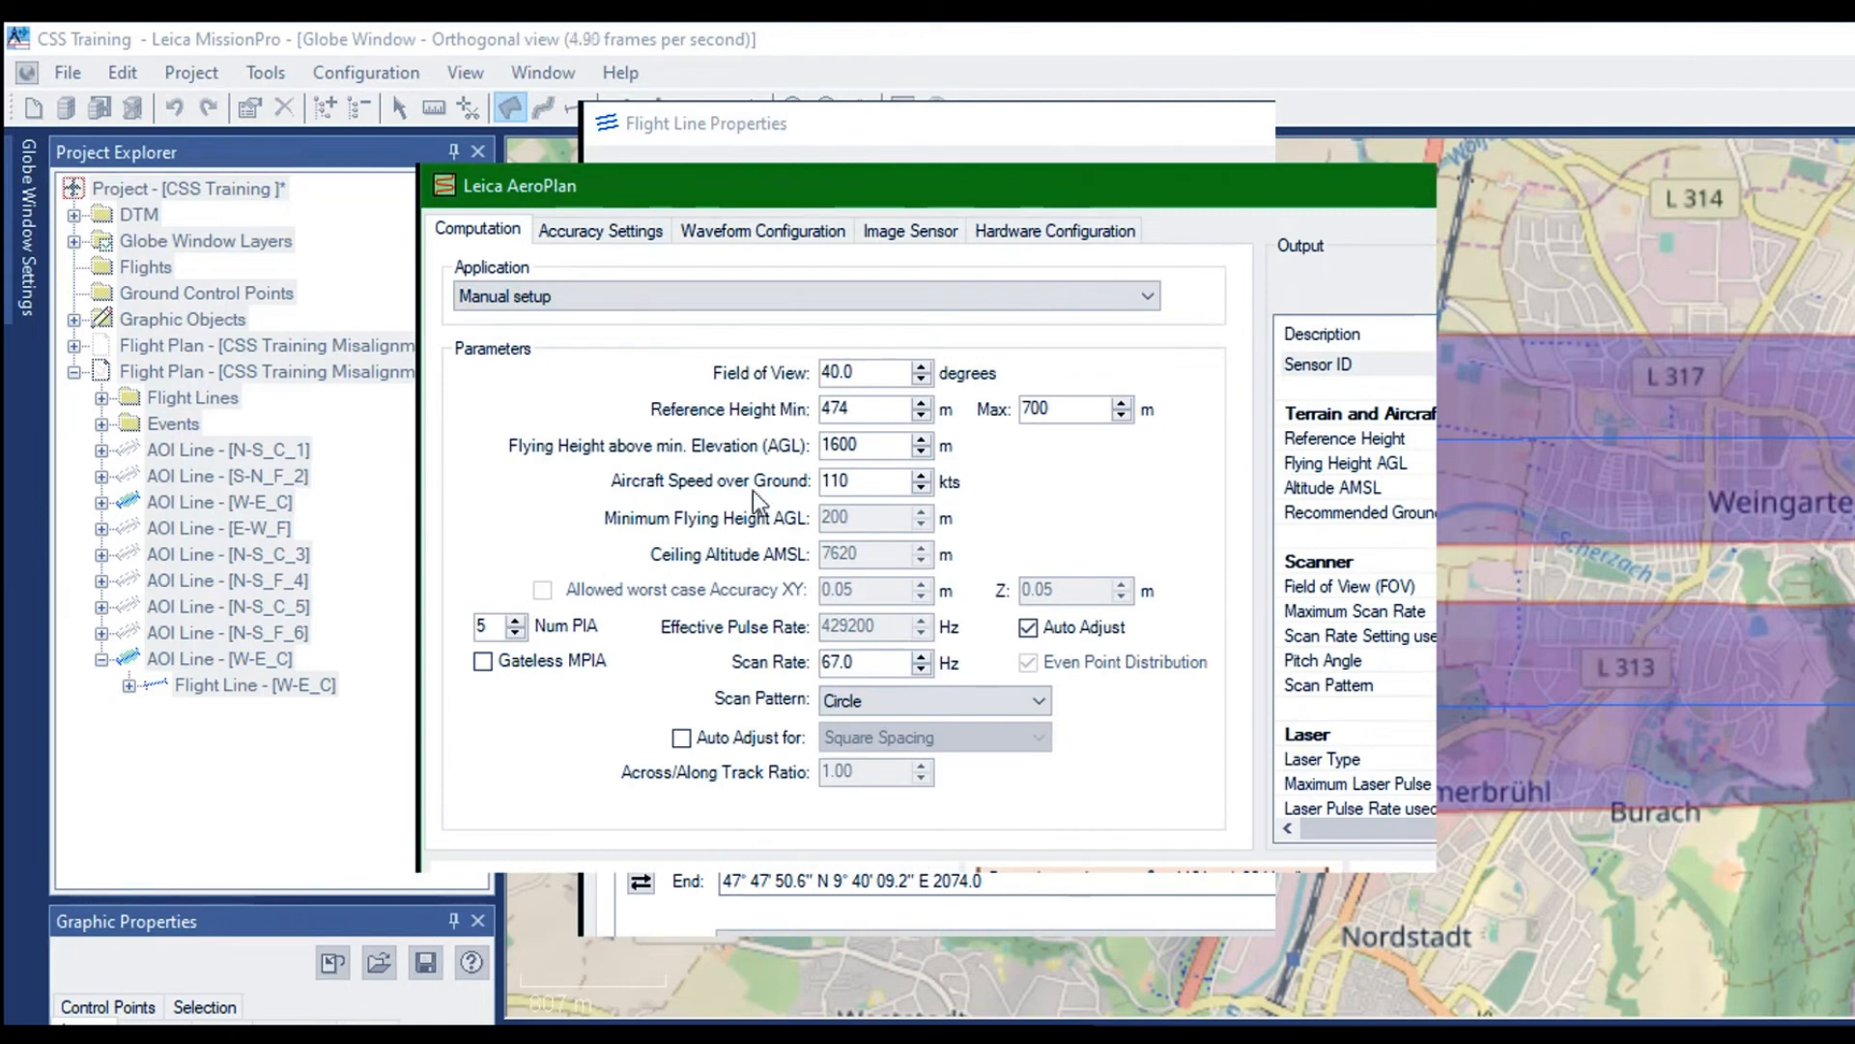
{"action": "left_click", "coordinate": [564, 219]}
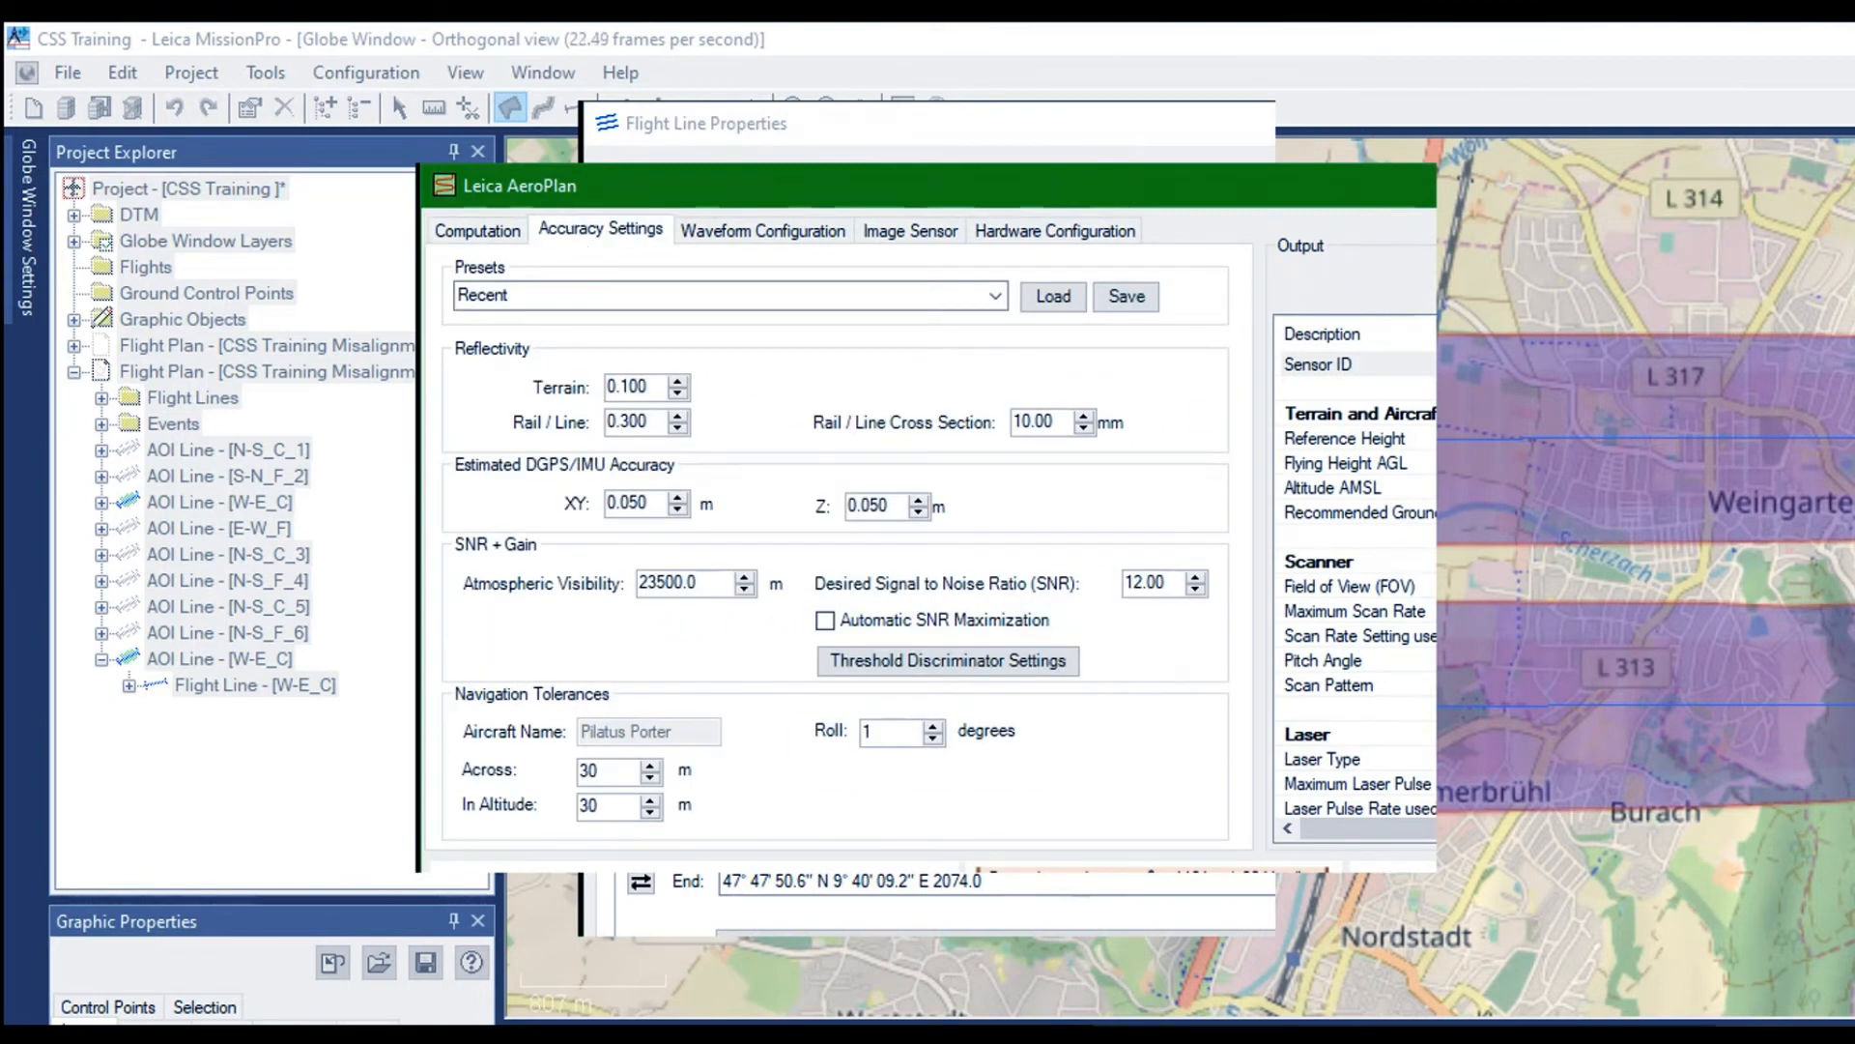
{"action": "scroll", "coordinate": [1353, 580], "scroll_direction": "down", "scroll_amount": 6}
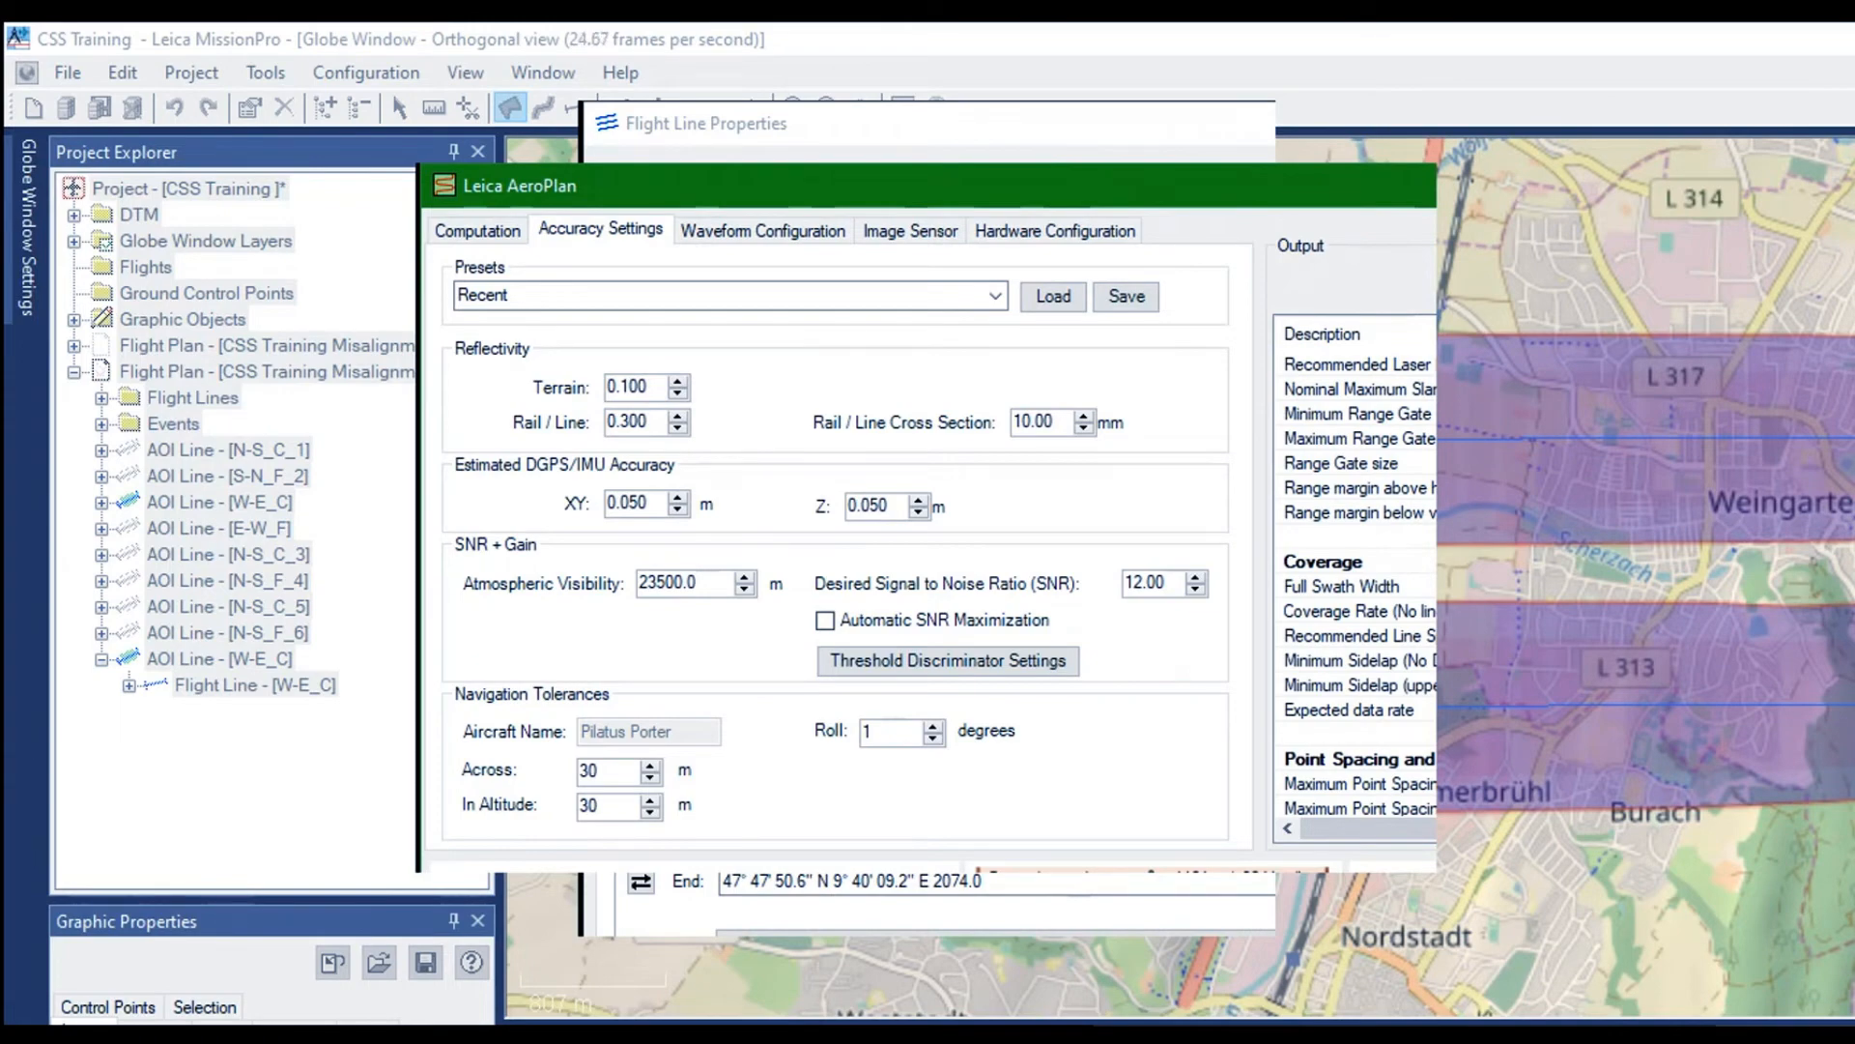
{"action": "key", "text": "Return"}
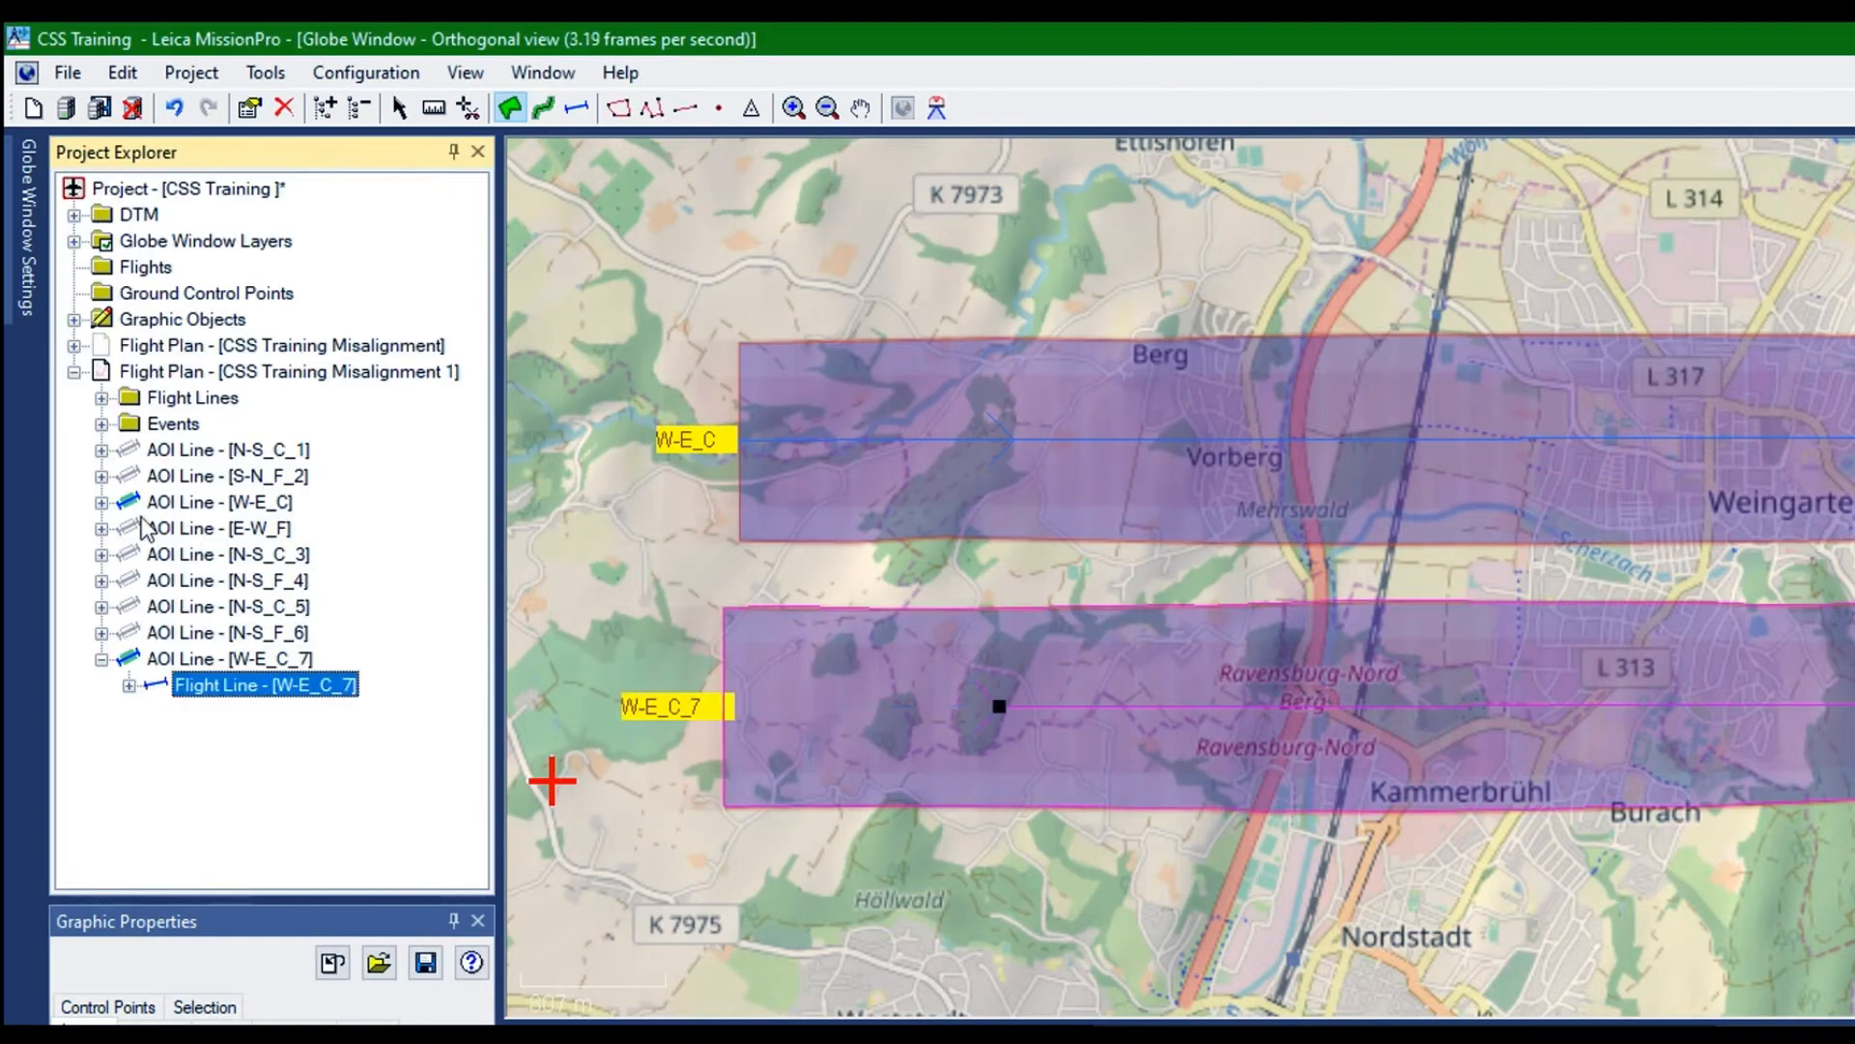
Duplicate the AOI line W-E_C_7 and reverse the flight direction of the copy
{"action": "right_click", "coordinate": [127, 440]}
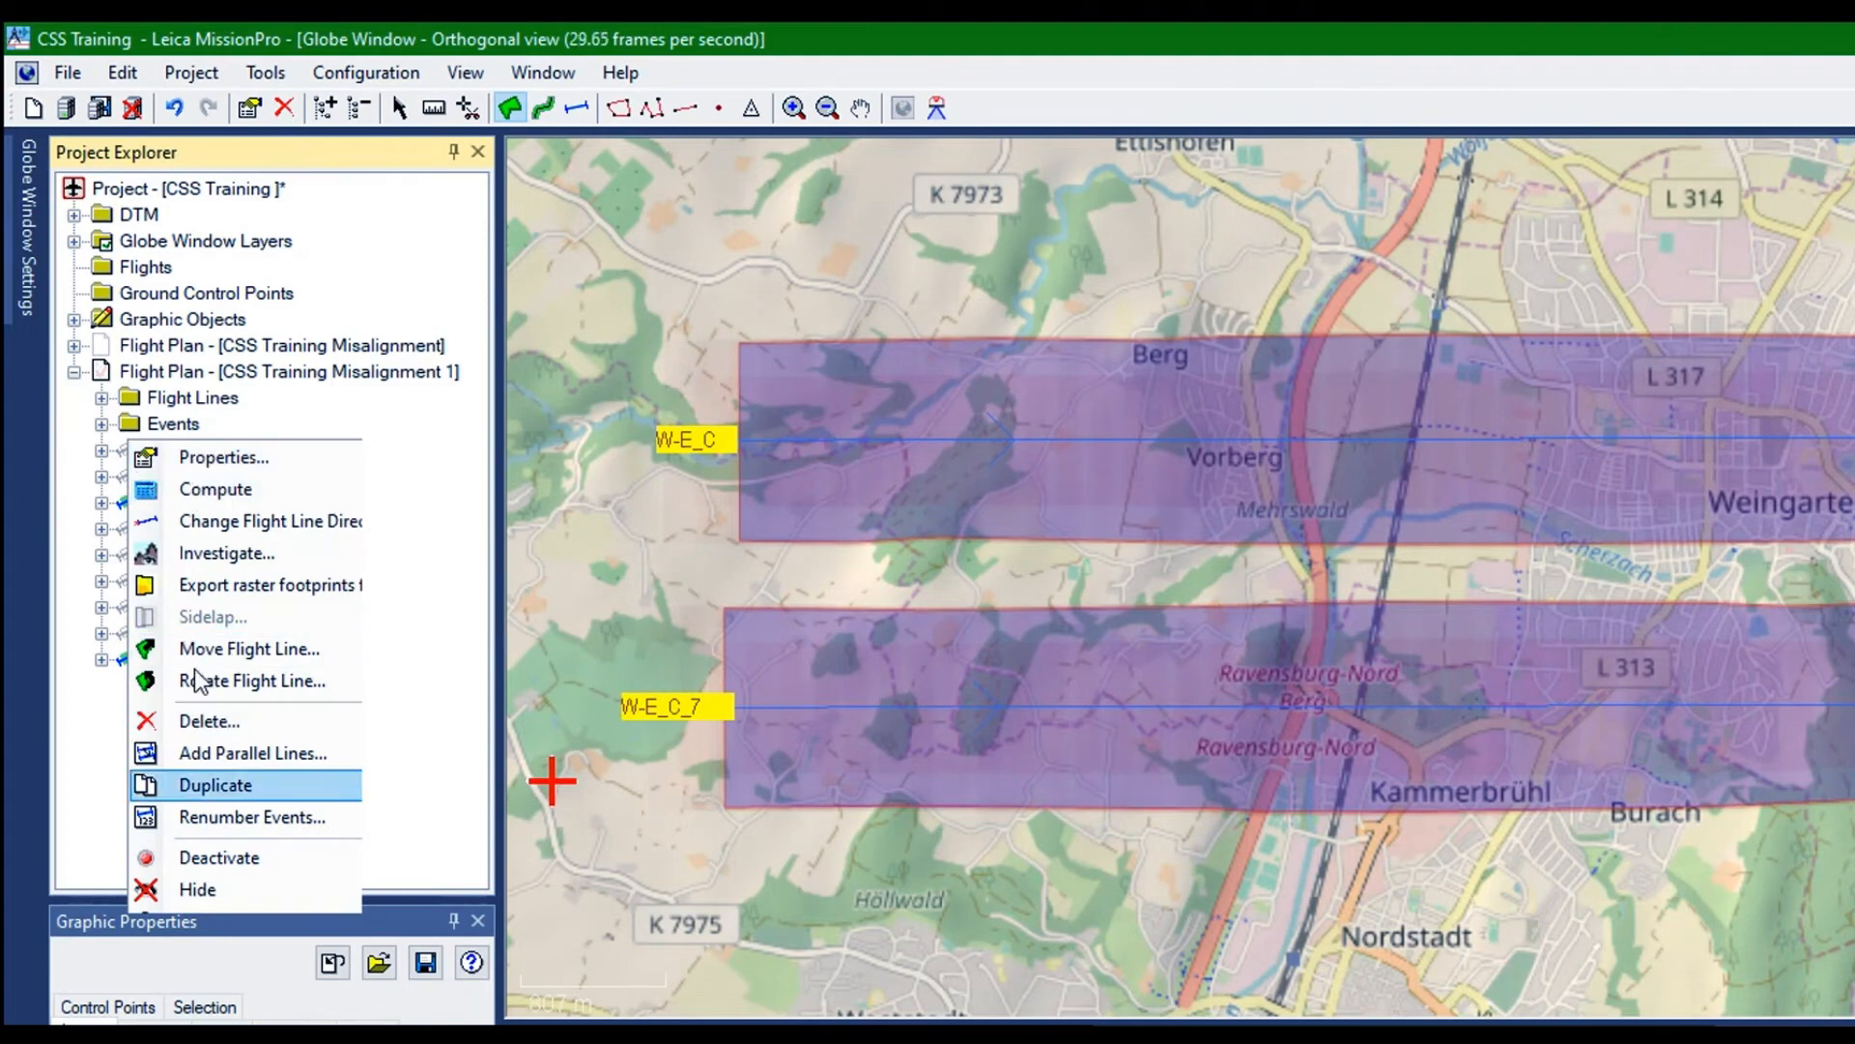
{"action": "left_click", "coordinate": [201, 785]}
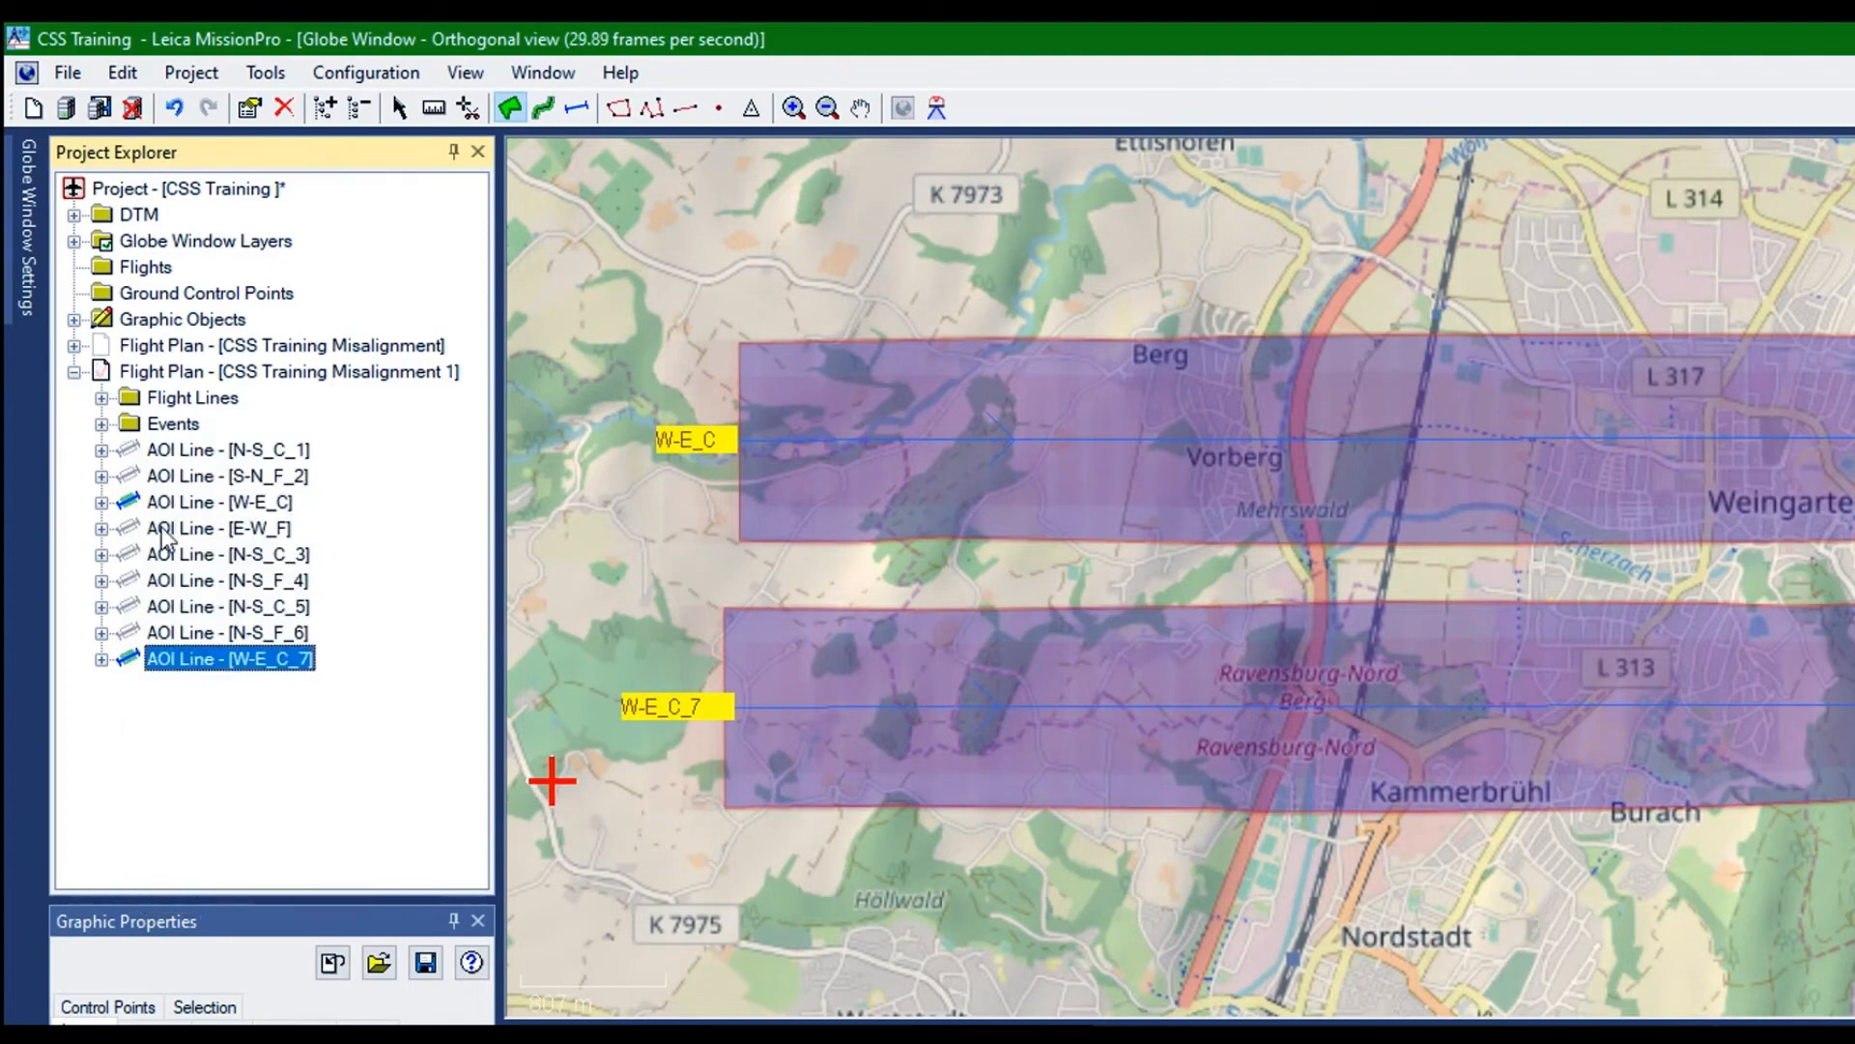
{"action": "right_click", "coordinate": [161, 470]}
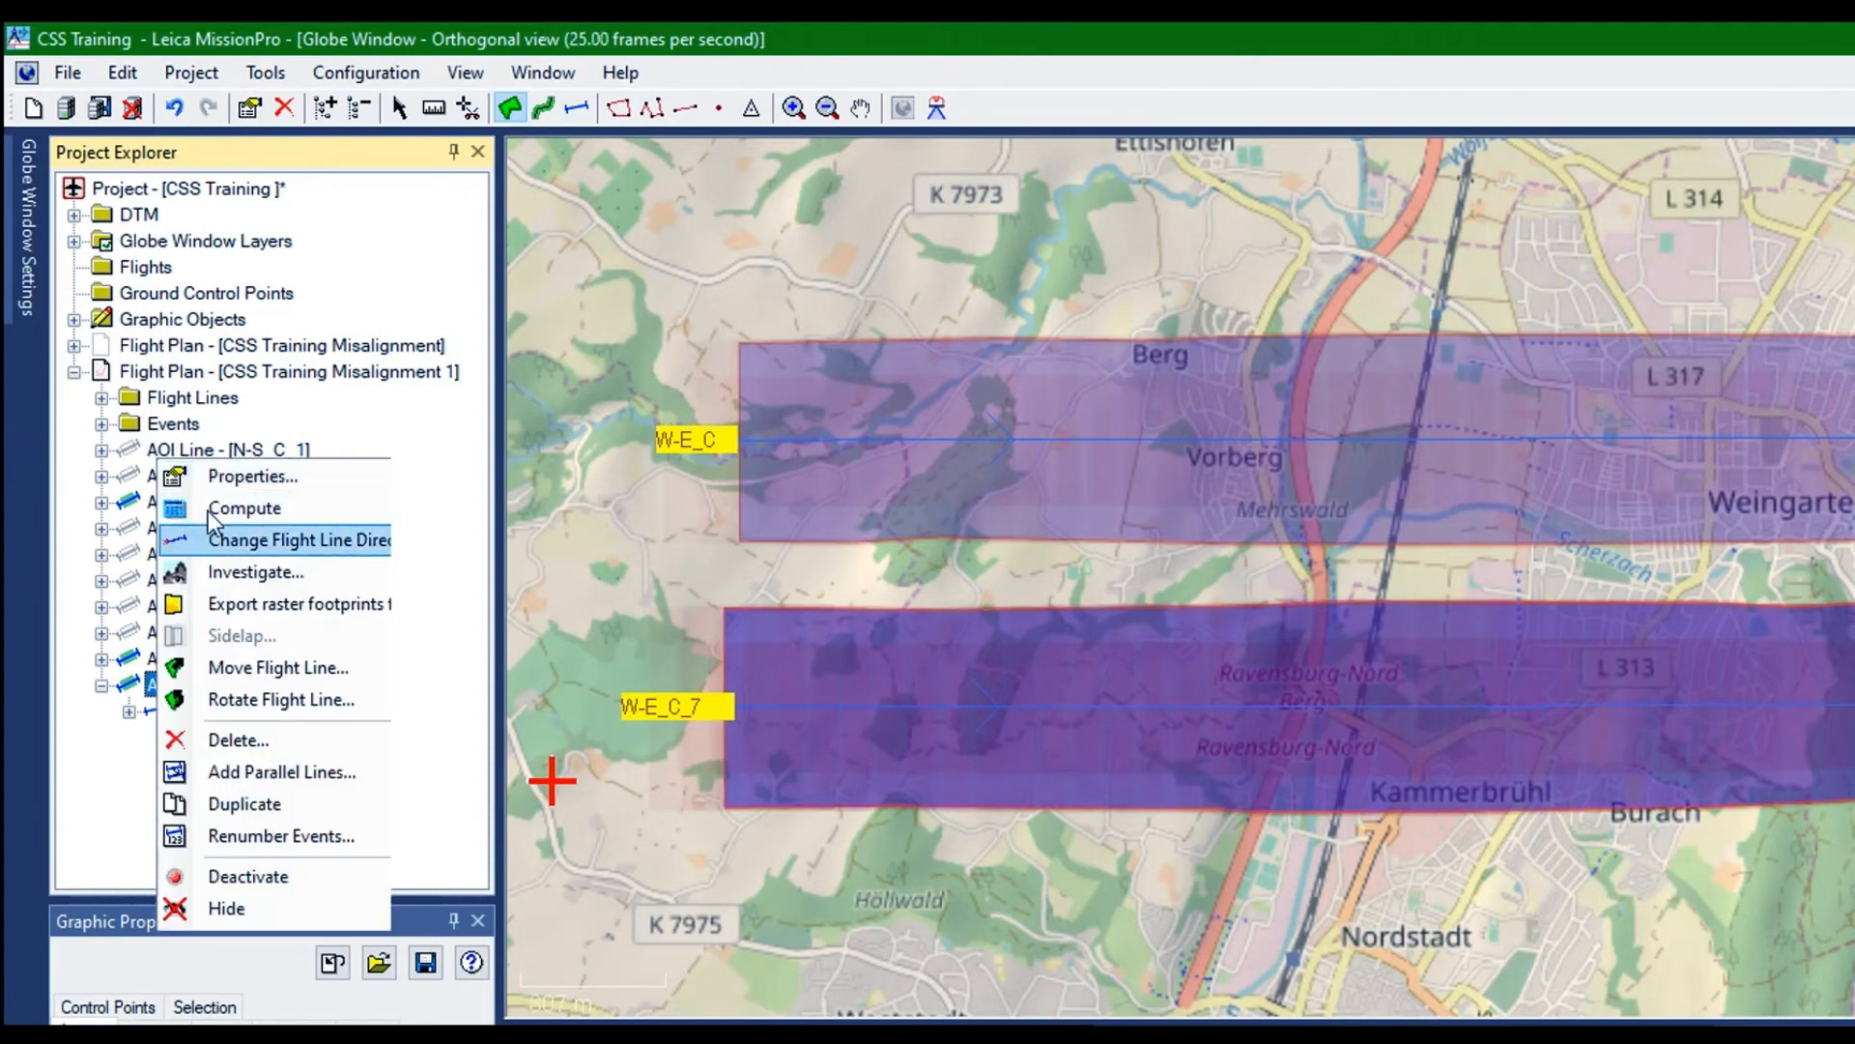
{"action": "left_click", "coordinate": [207, 510]}
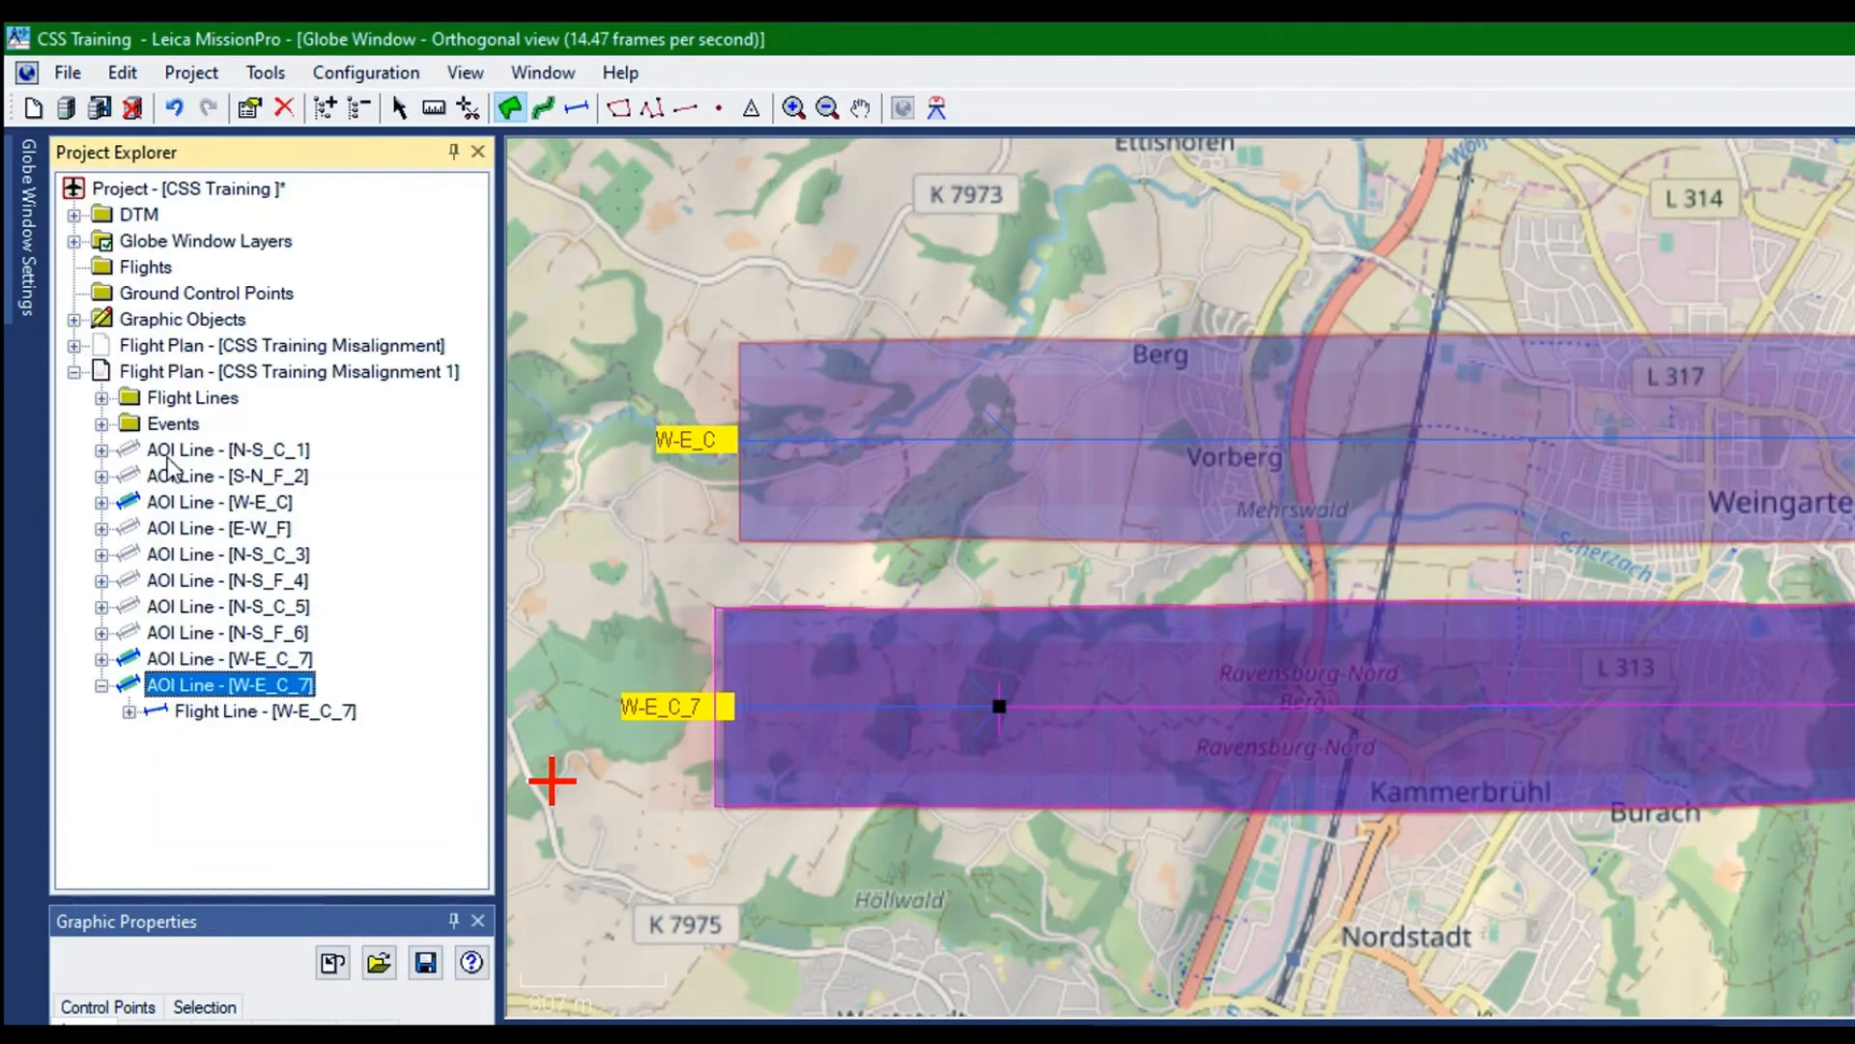
Rename the reversed duplicate of W-E_C_7 as W-E_F_8 in its flight line properties
{"action": "right_click", "coordinate": [170, 458]}
{"action": "left_click", "coordinate": [222, 474]}
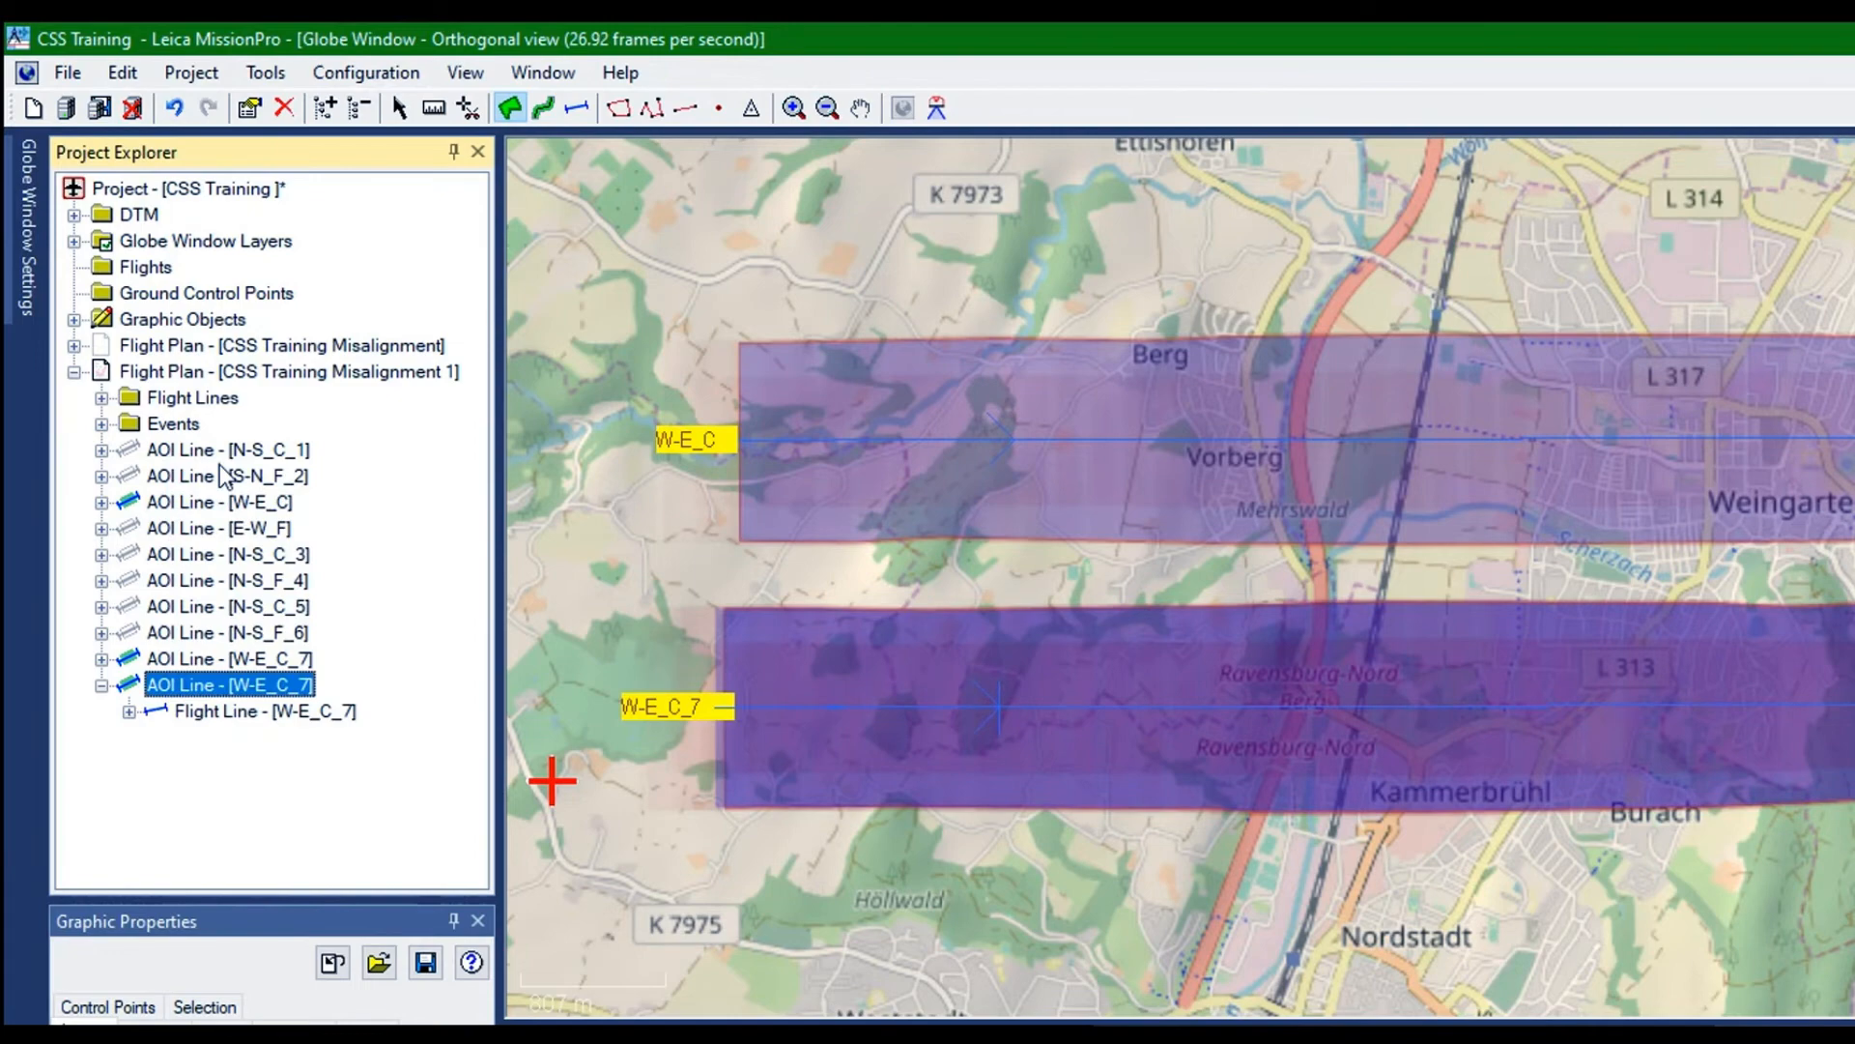
{"action": "left_click", "coordinate": [777, 178]}
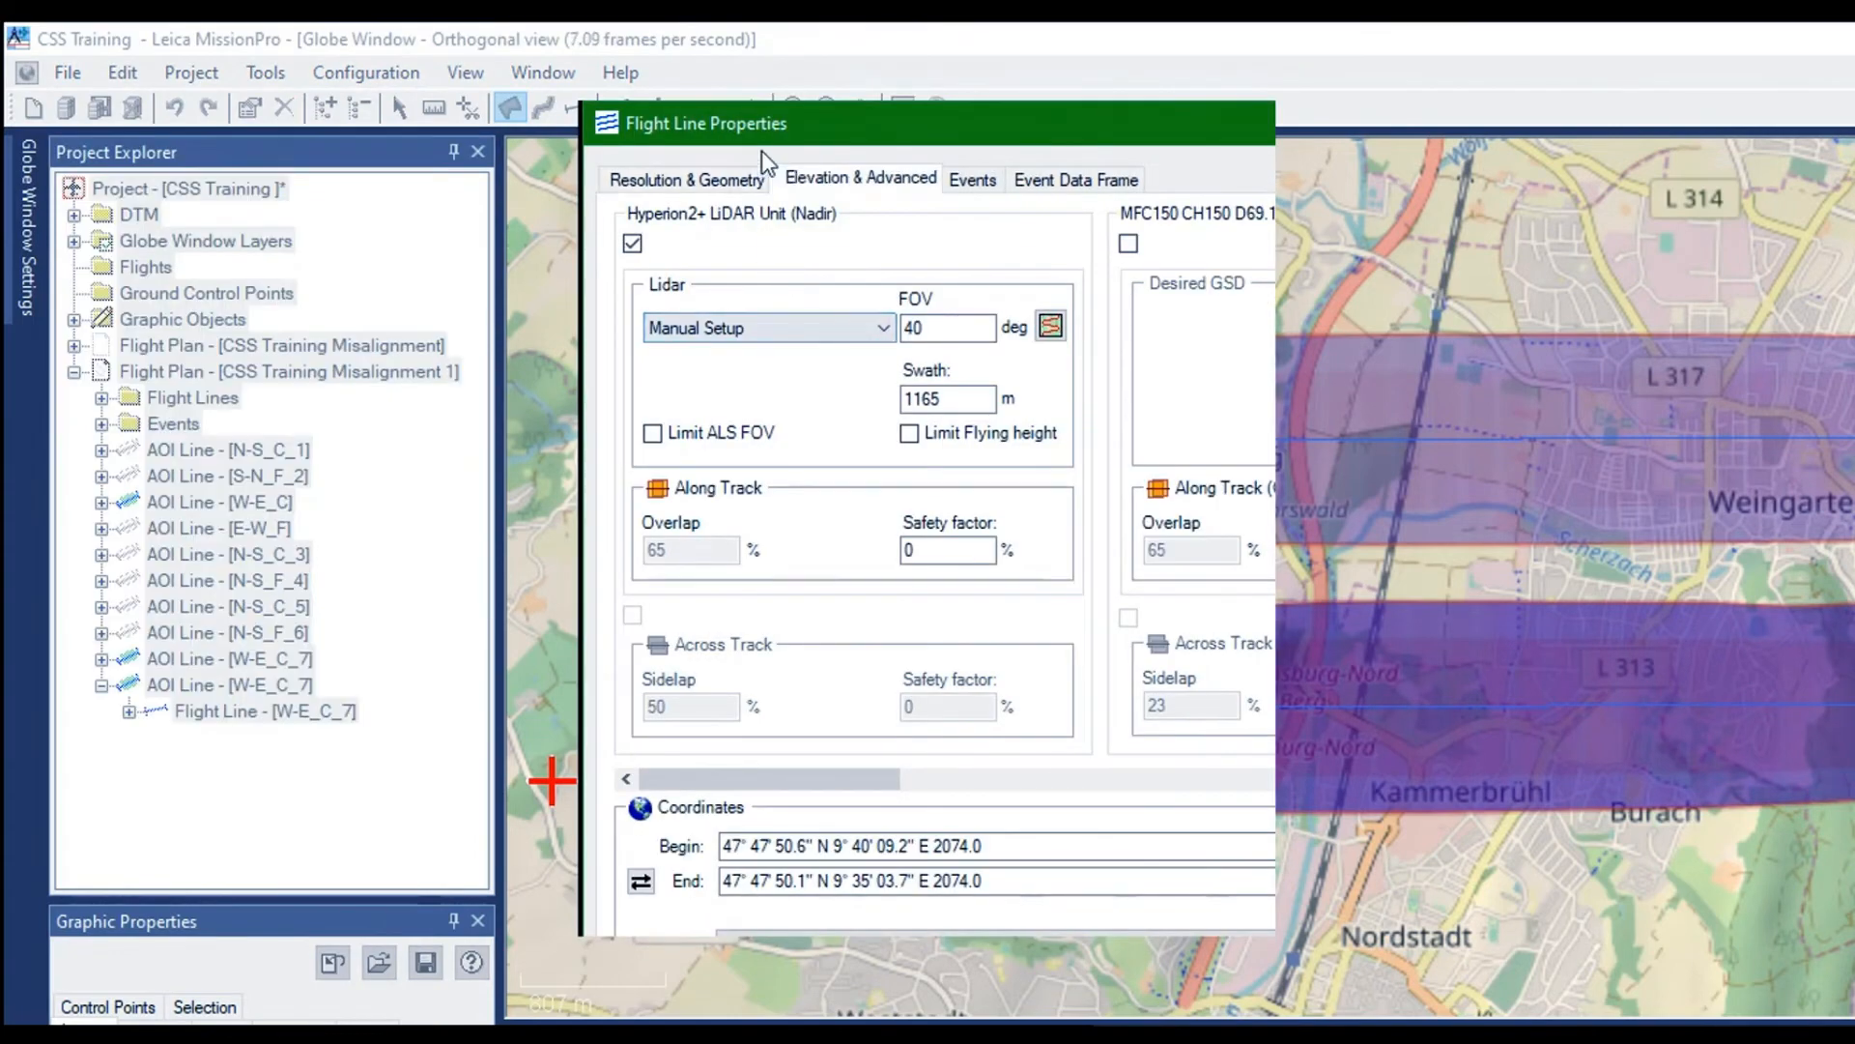
{"action": "left_click_drag", "start_coordinate": [702, 270], "coordinate": [672, 270]}
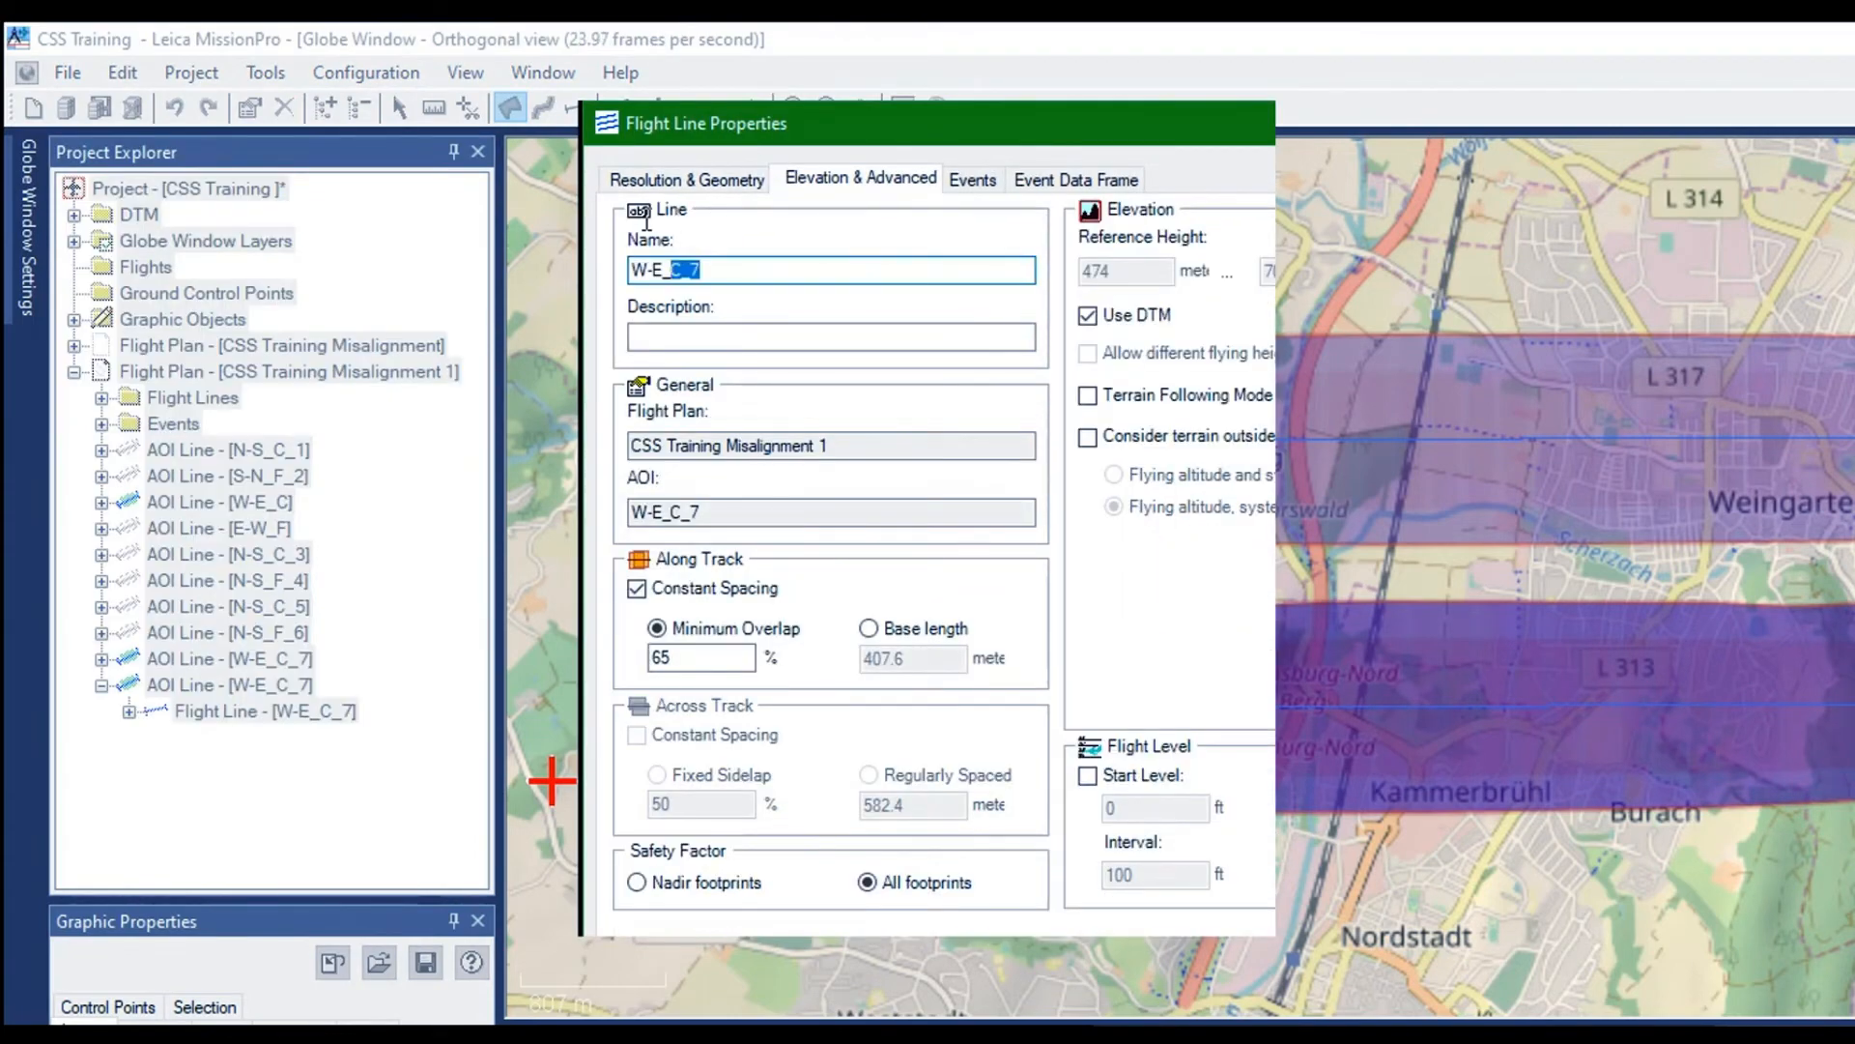
{"action": "type", "text": "F_8"}
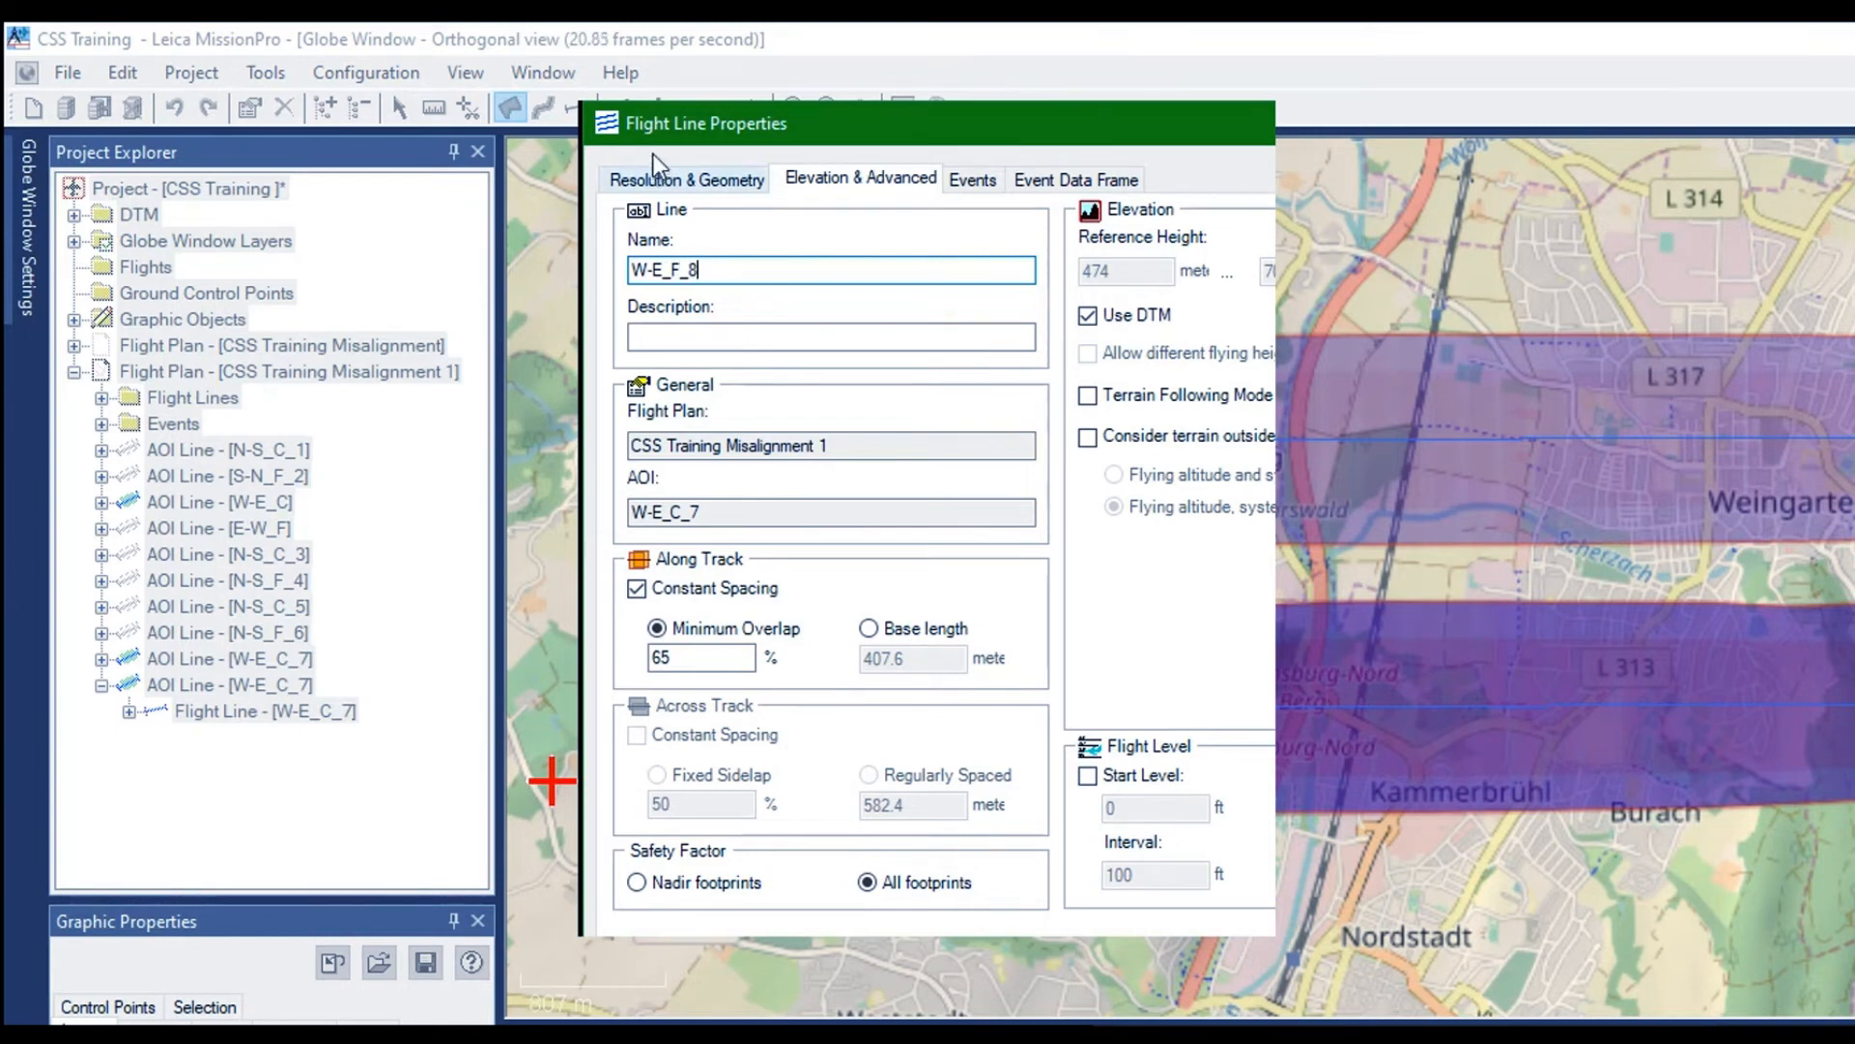
Set the LiDAR scan pattern of W-E_F_8 to Flower in AeroPlan
{"action": "left_click", "coordinate": [677, 178]}
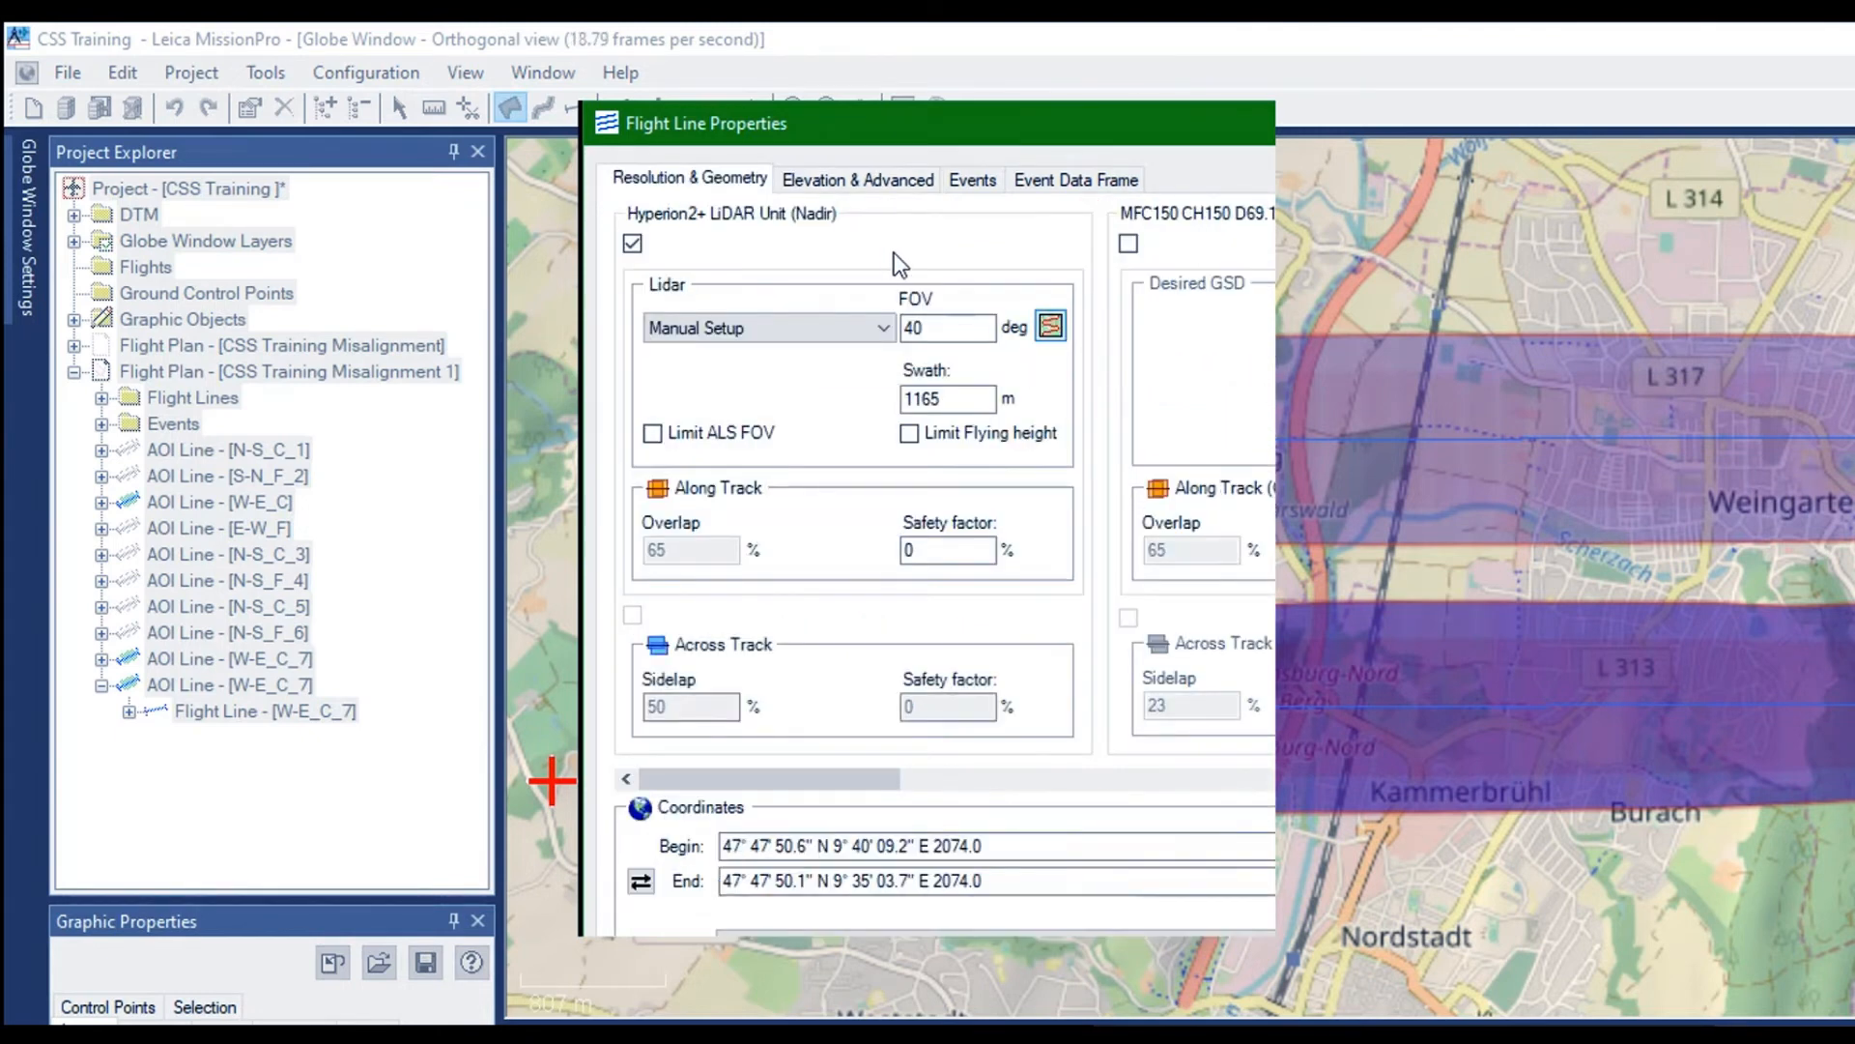
{"action": "left_click", "coordinate": [1050, 326]}
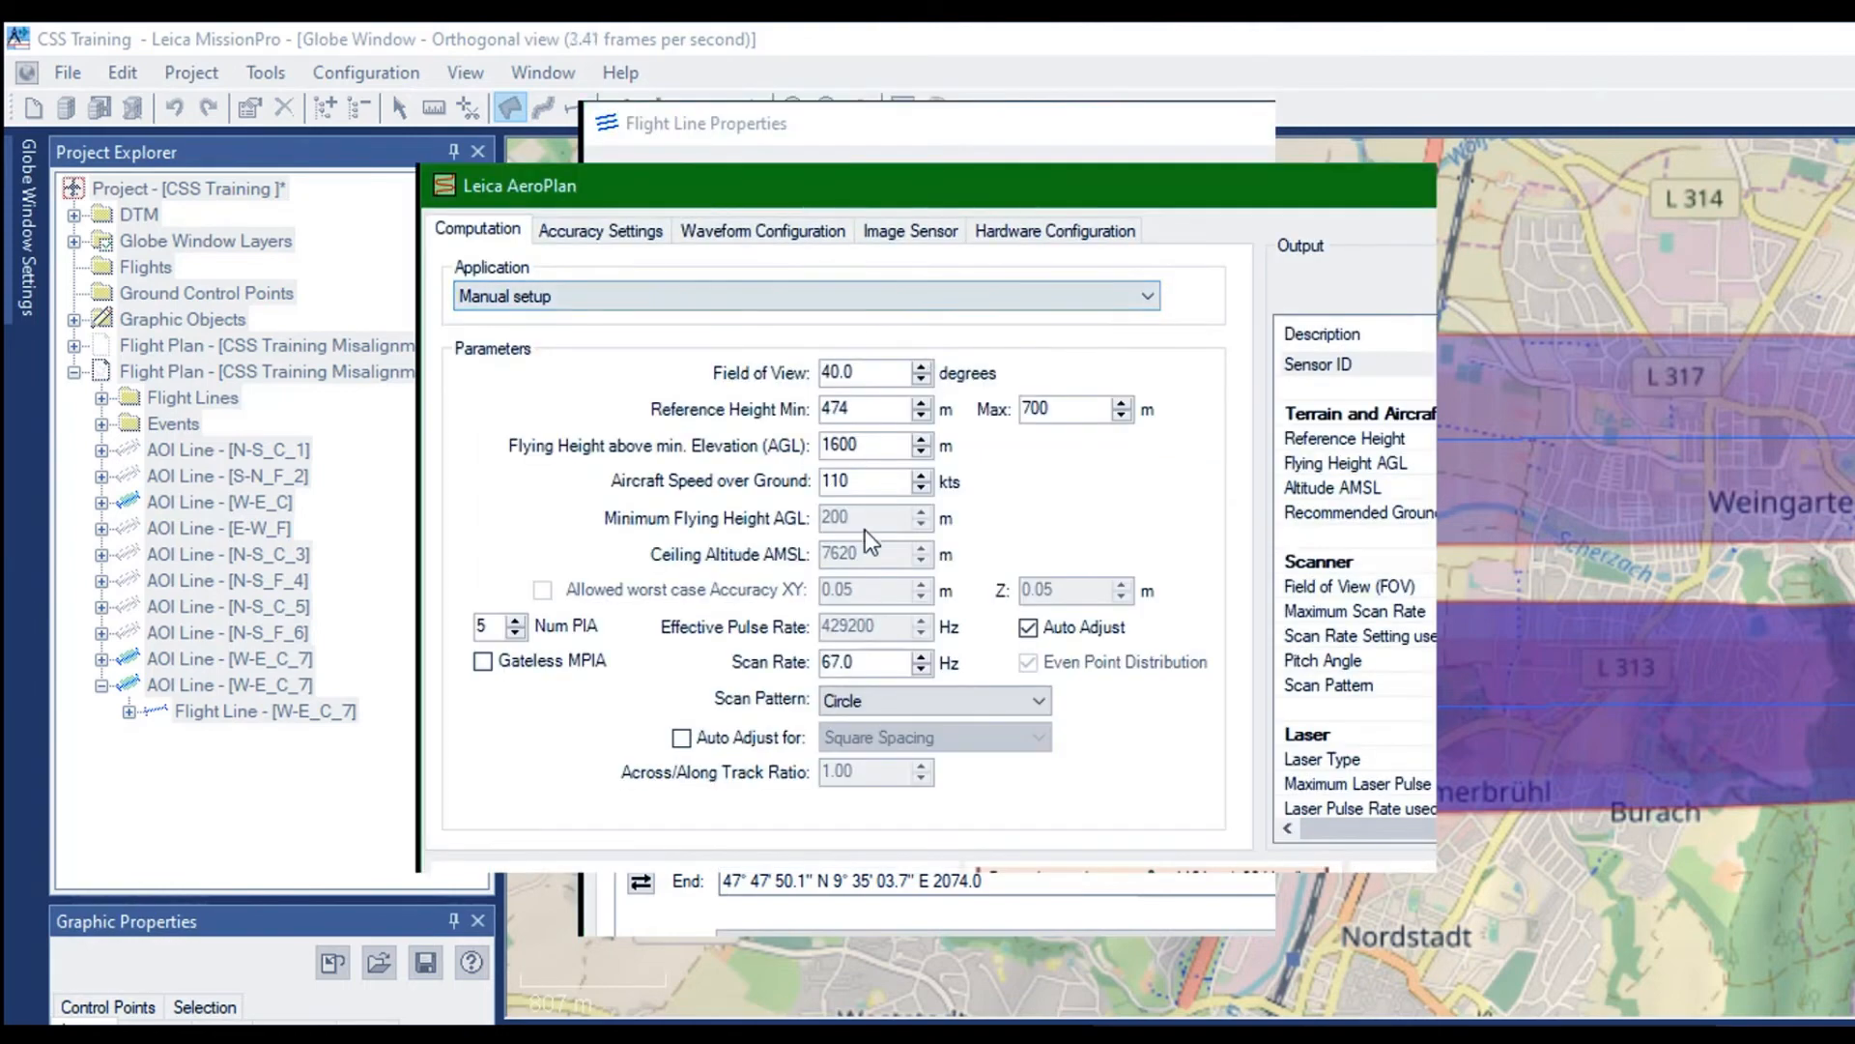
{"action": "left_click", "coordinate": [831, 519]}
{"action": "left_click", "coordinate": [740, 553]}
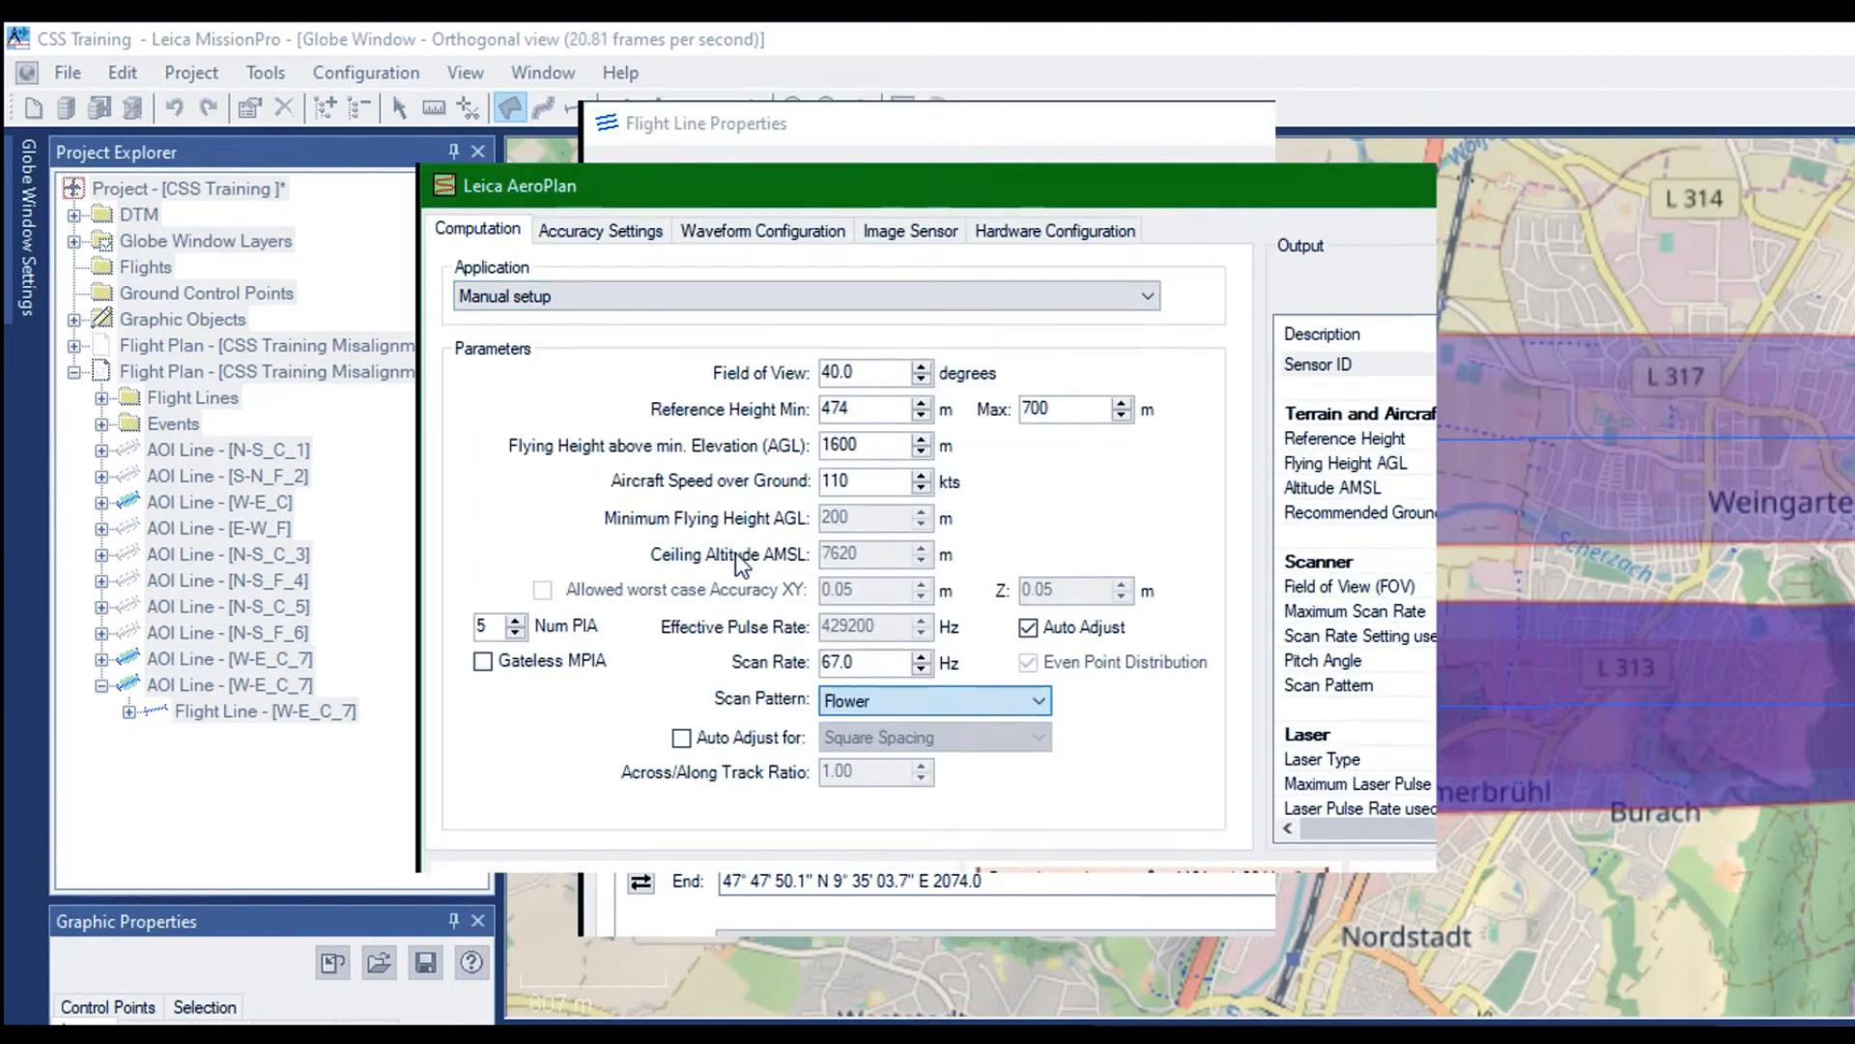
Set the desired signal to noise ratio of W-E_F_8 to 7.10 in the AeroPlan accuracy settings and accept the computation warning
{"action": "left_click", "coordinate": [580, 230]}
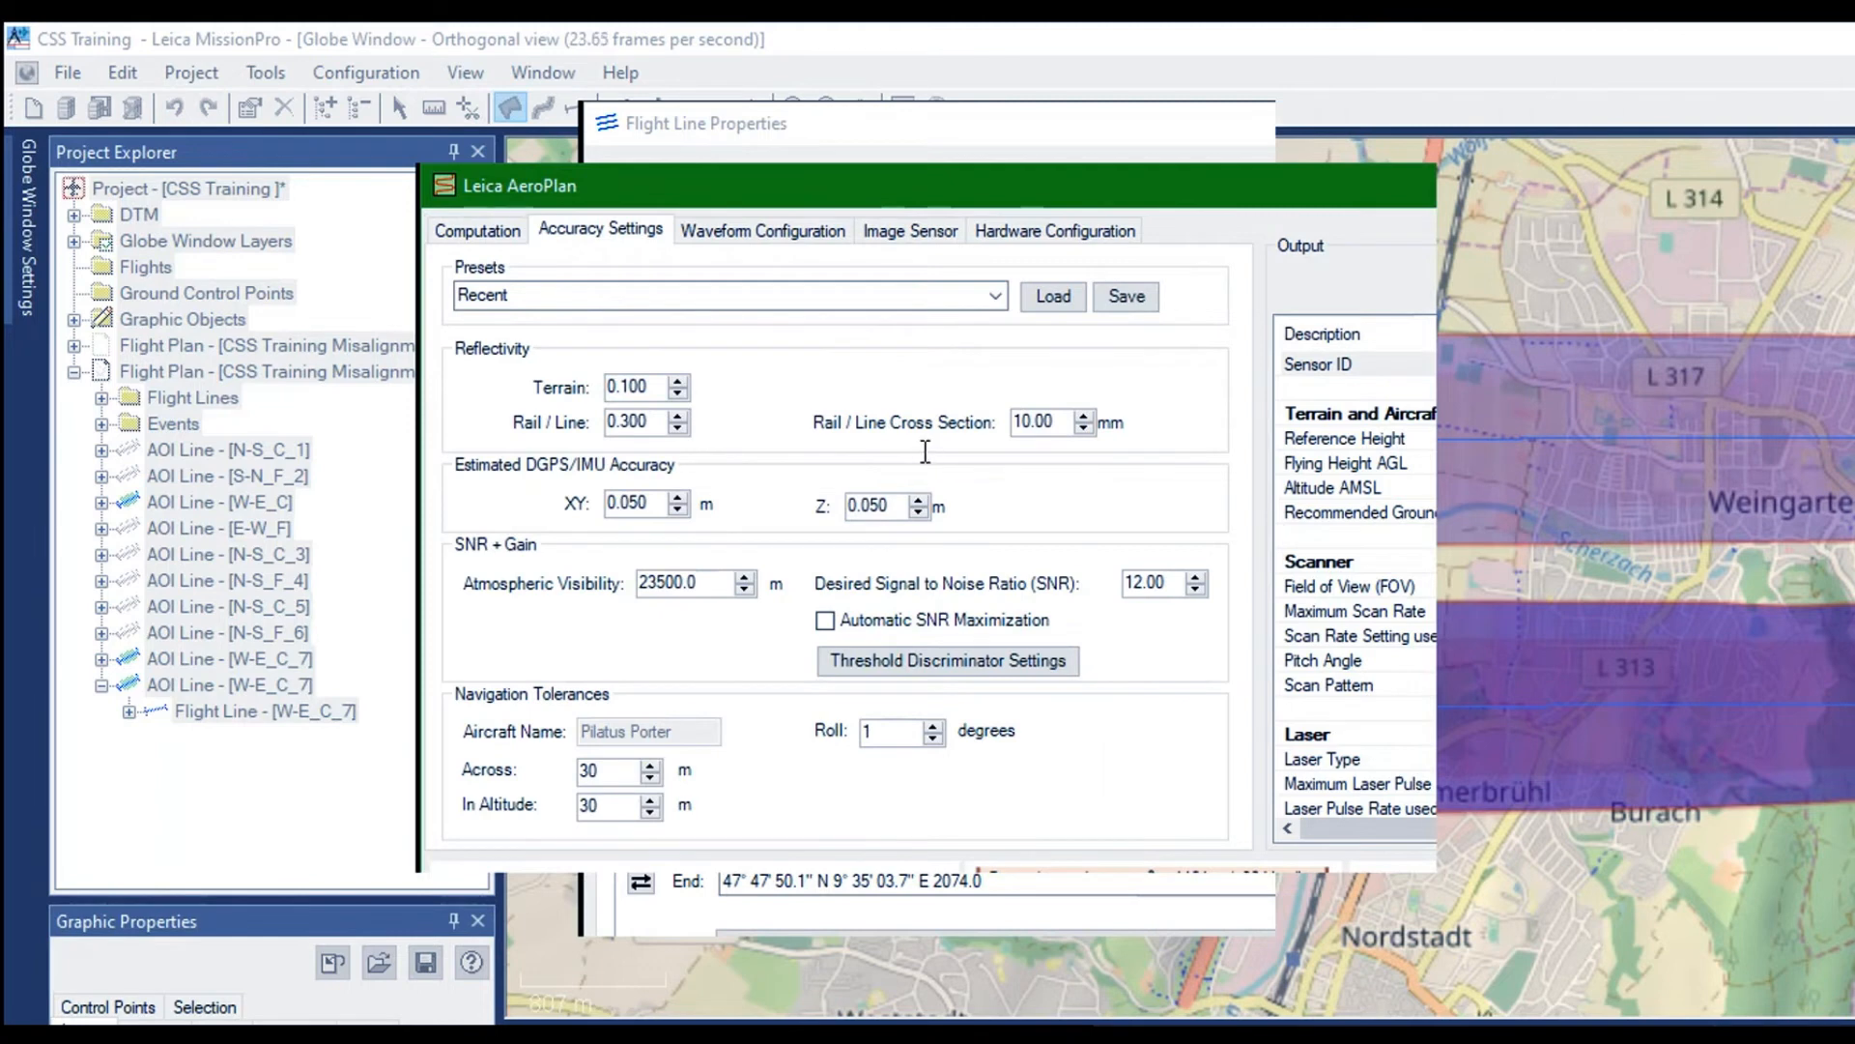
{"action": "left_click_drag", "start_coordinate": [925, 451], "coordinate": [827, 442]}
{"action": "type", "text": "7"}
{"action": "key", "text": "BackSpace"}
{"action": "left_click", "coordinate": [1038, 585]}
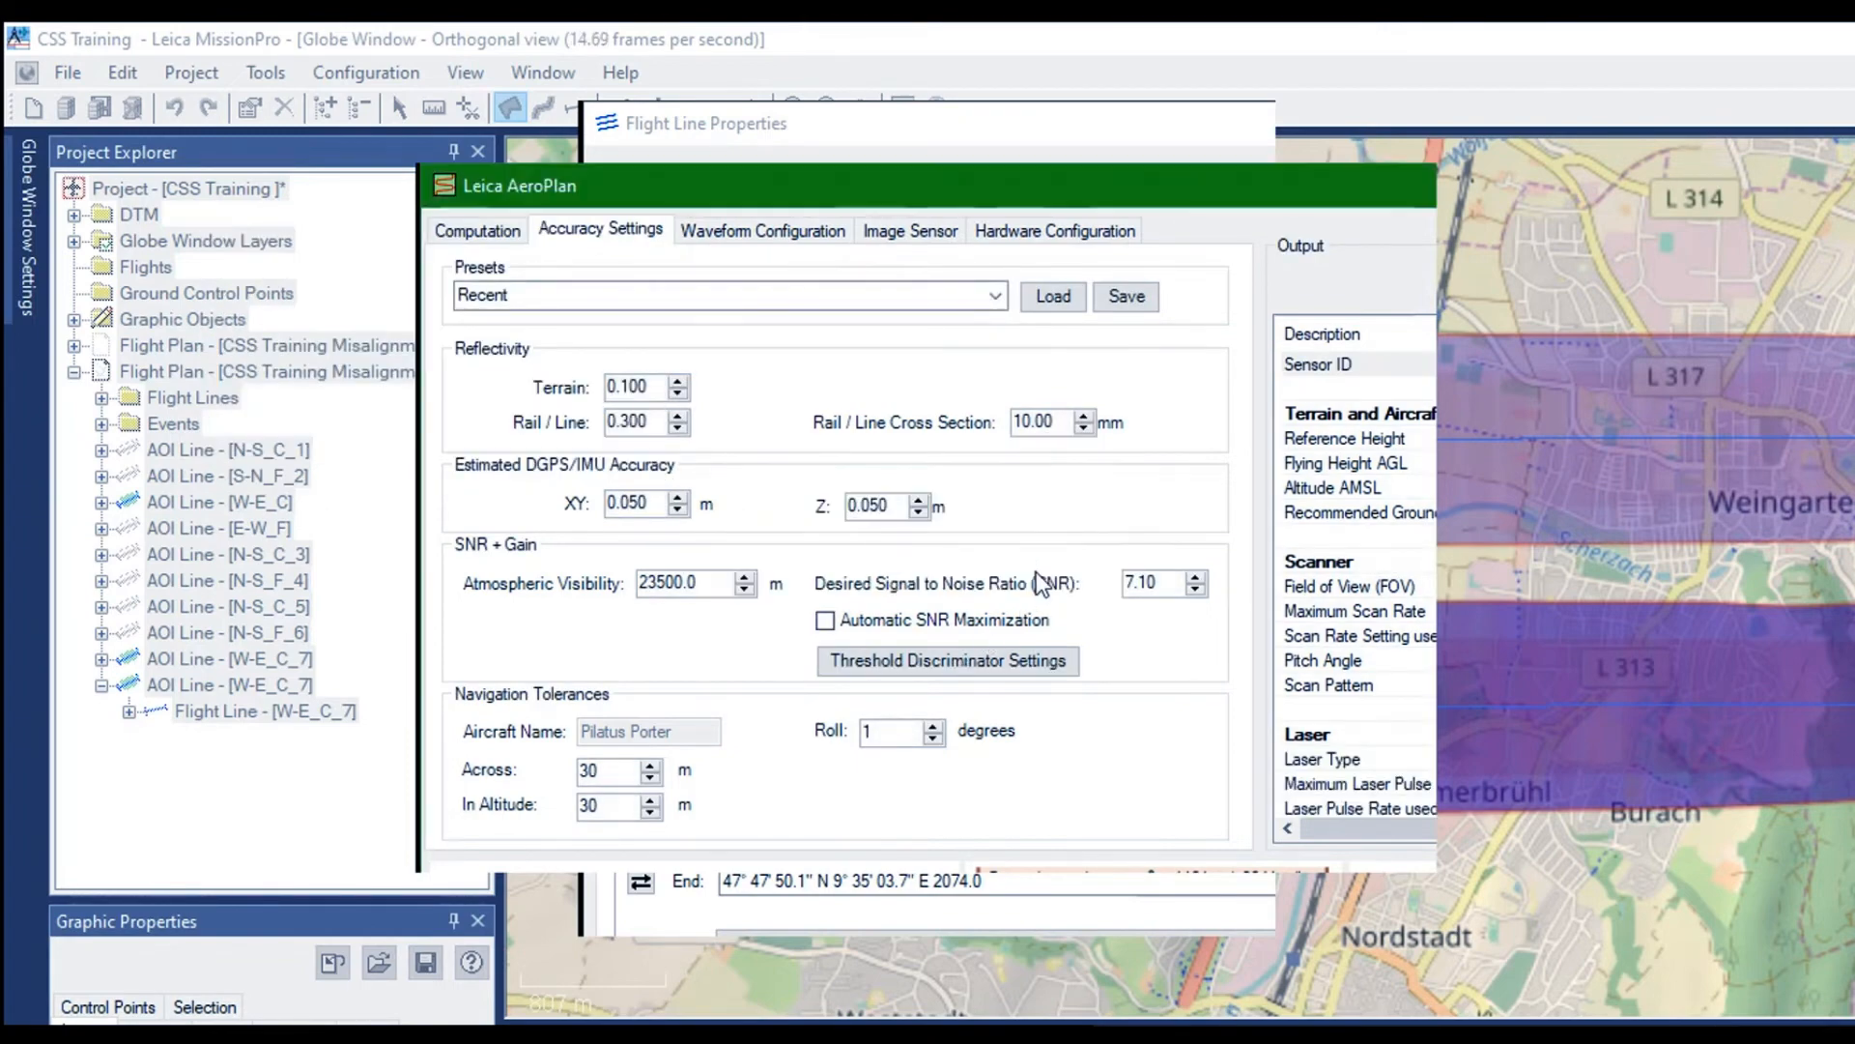
Lower the Num PIA of W-E_F_8 in the AeroPlan computation parameters and apply its flight line properties
{"action": "left_click", "coordinate": [478, 230]}
{"action": "scroll", "coordinate": [1356, 580], "scroll_direction": "down", "scroll_amount": 5}
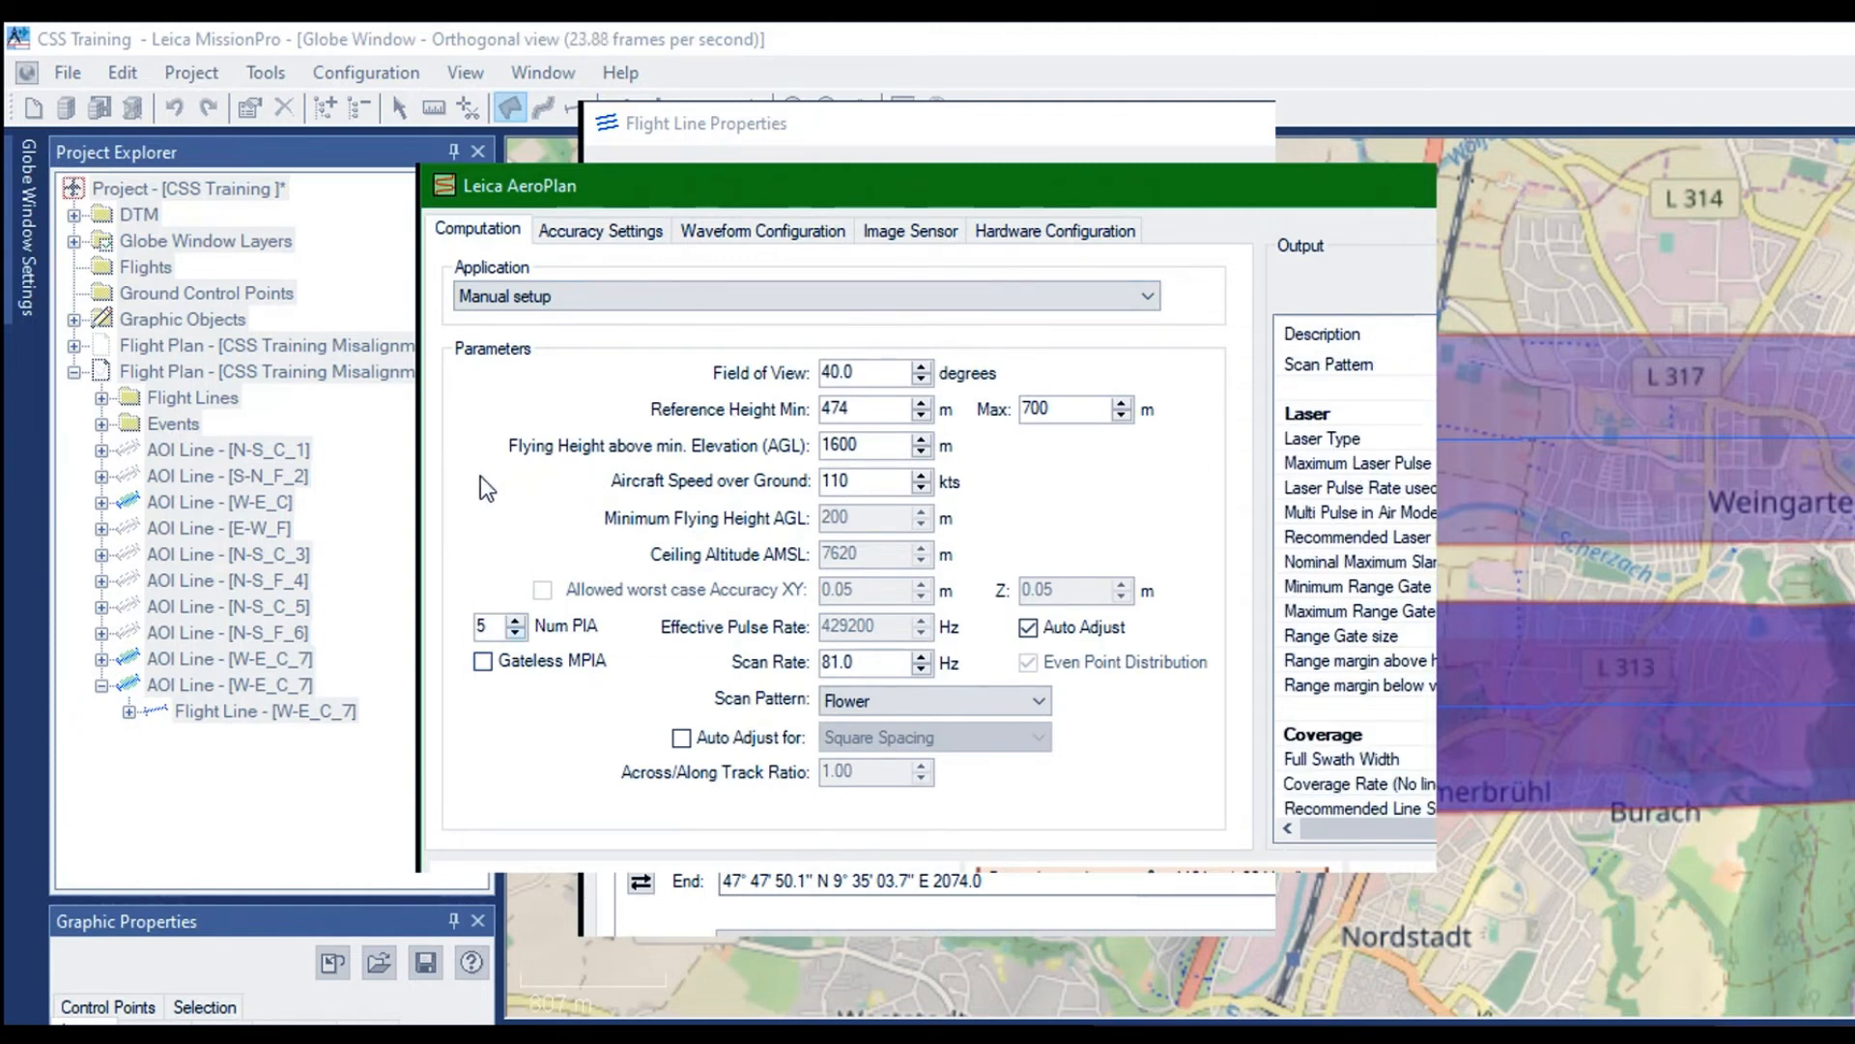
{"action": "left_click", "coordinate": [515, 634]}
{"action": "key", "text": "Return"}
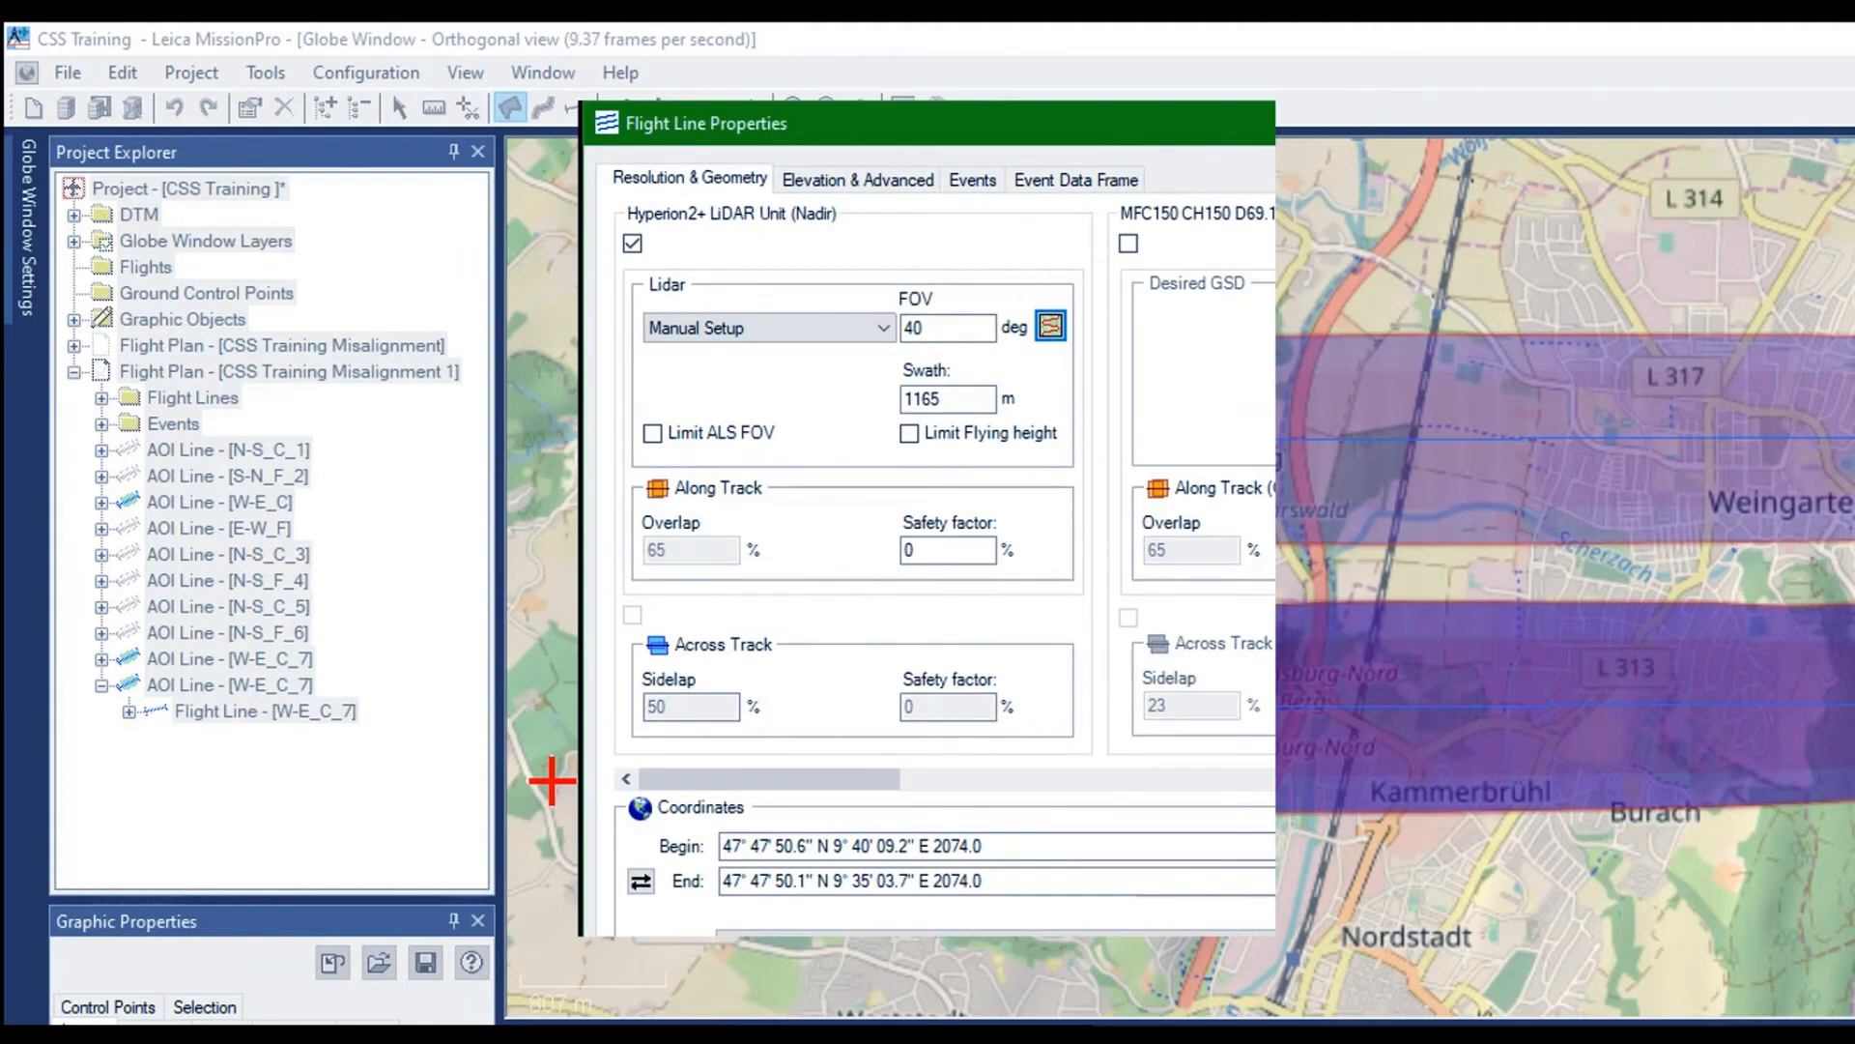
{"action": "key", "text": "Return"}
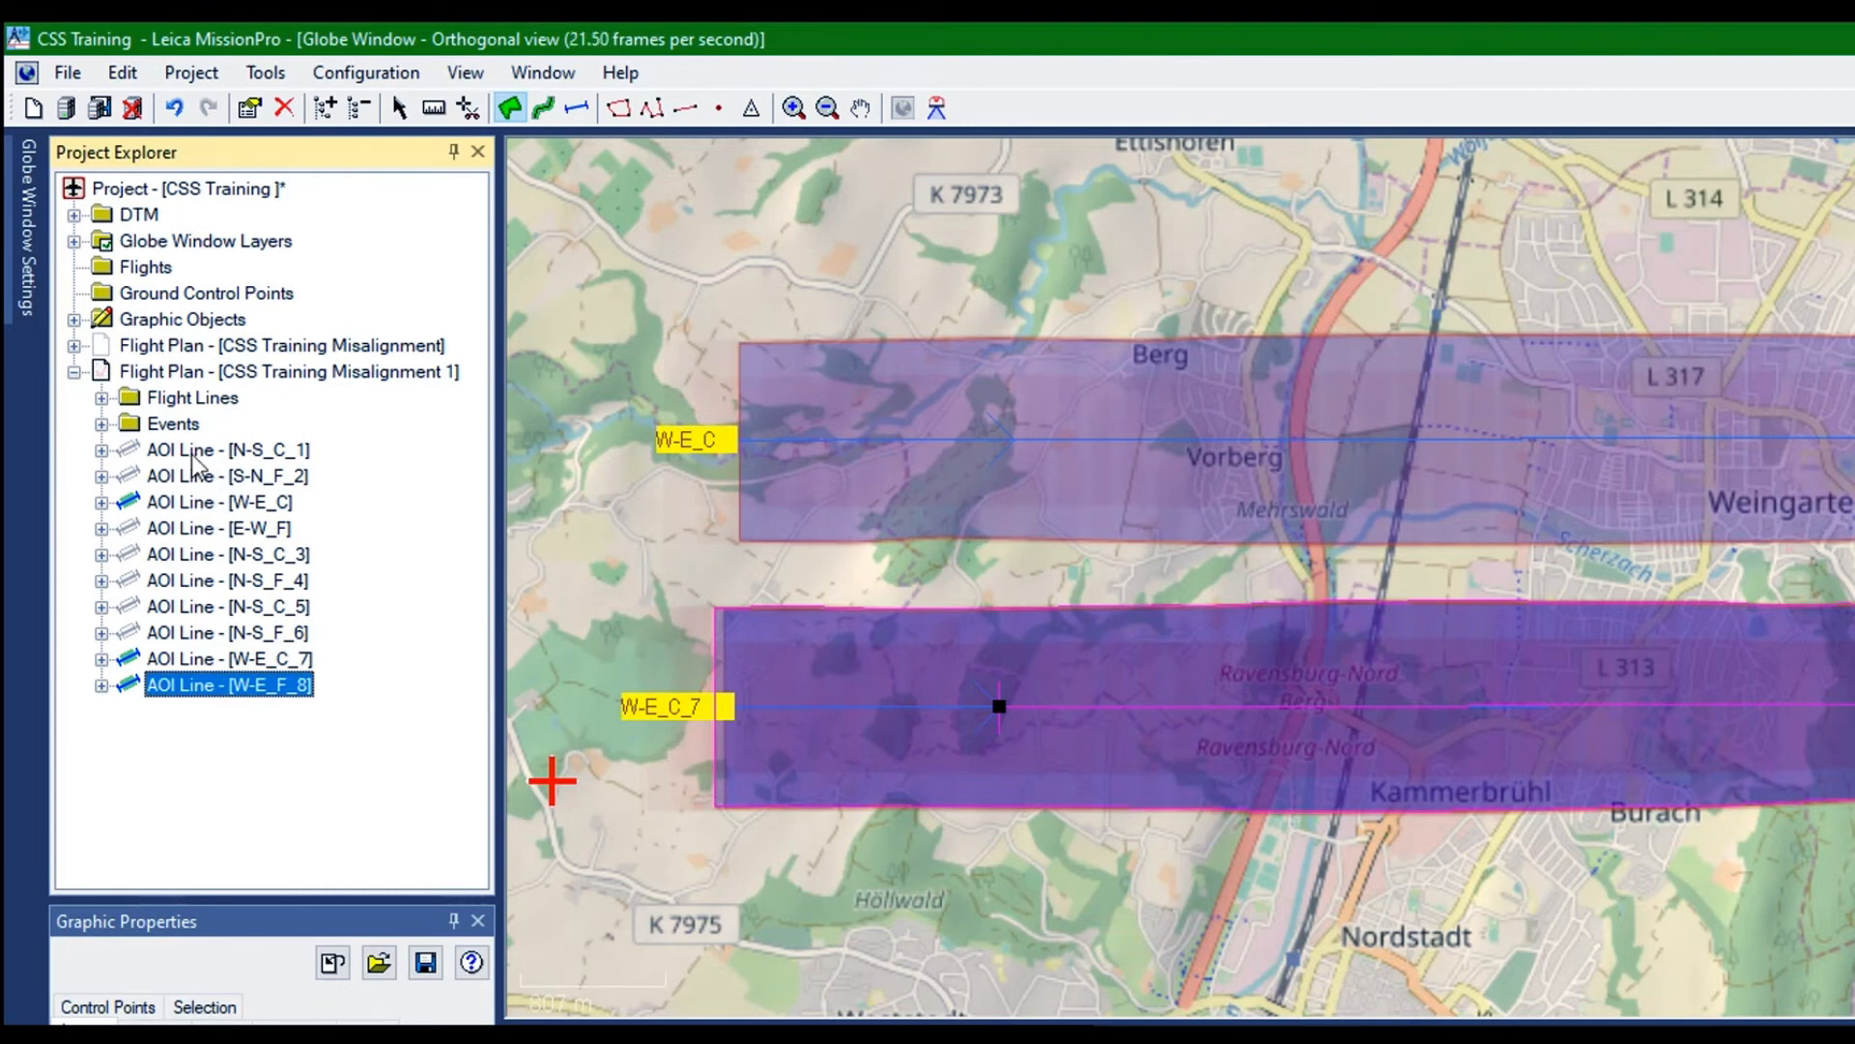
Hide the AOI line W-E_C and show the AOI line E-W_F on the map
{"action": "right_click", "coordinate": [130, 339]}
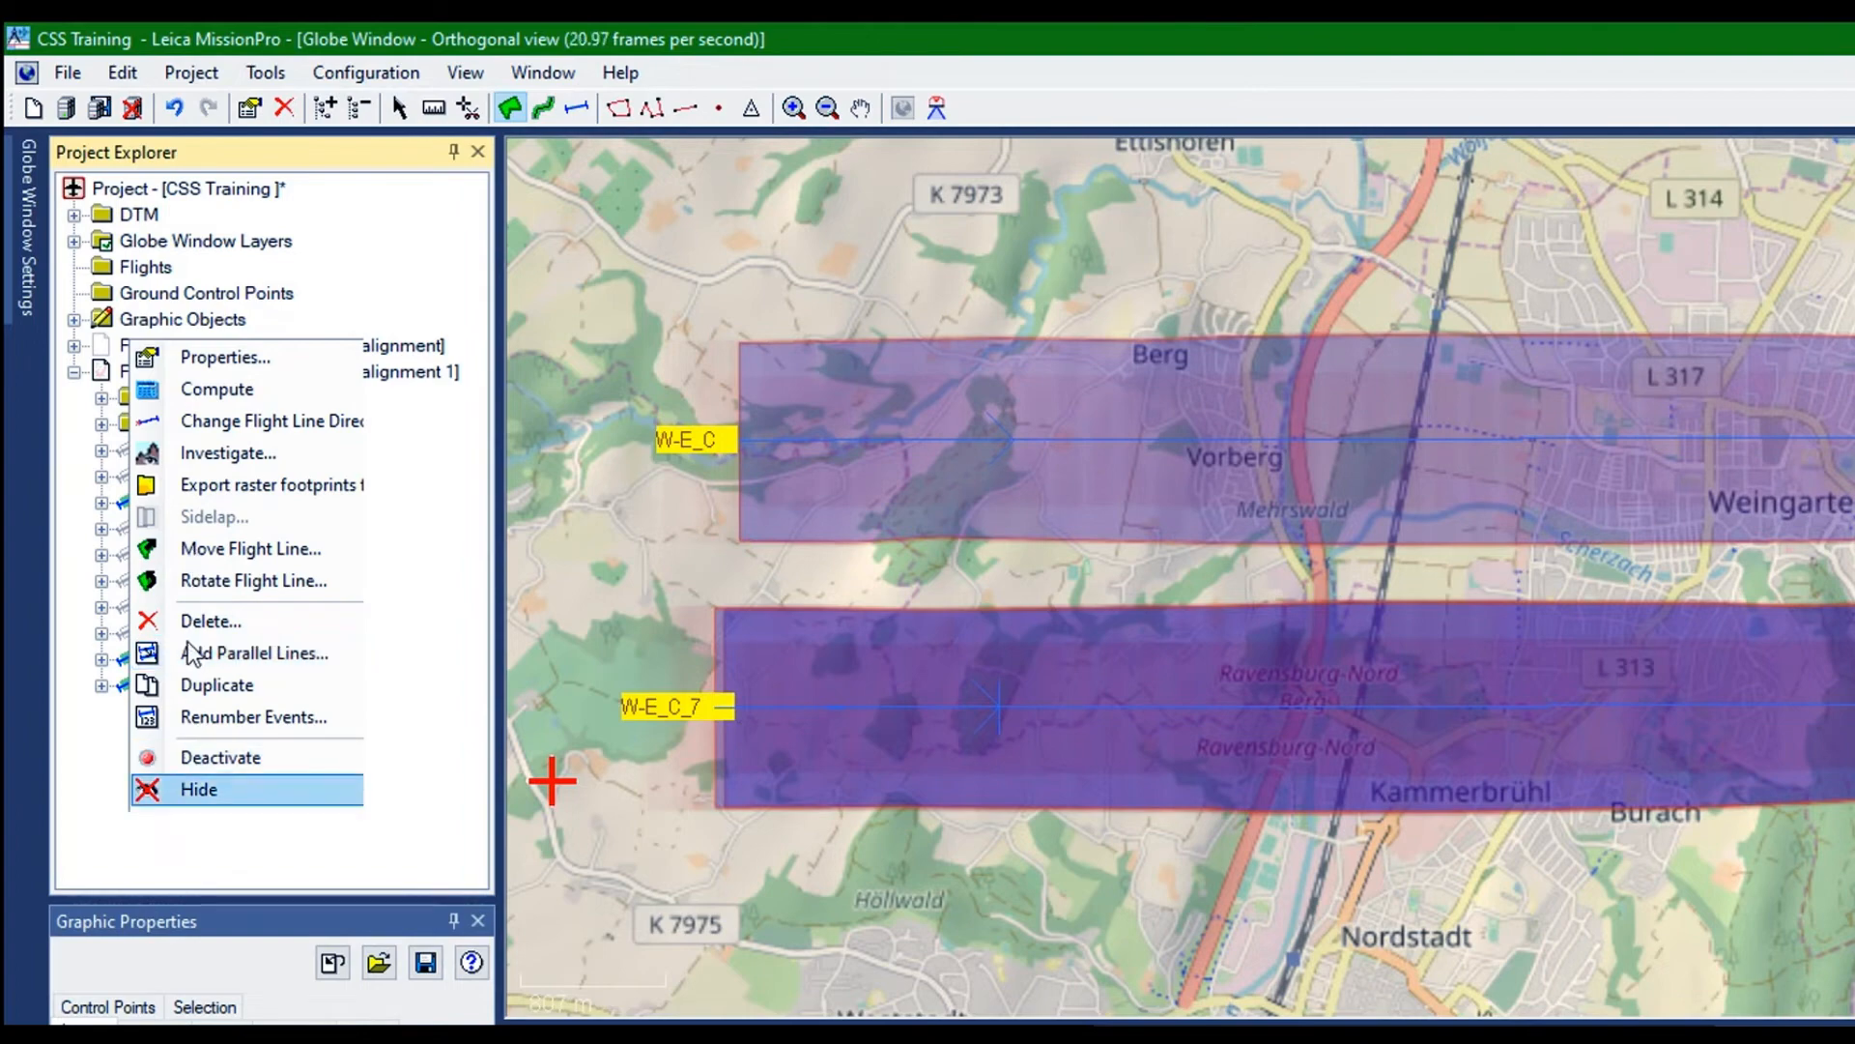
{"action": "left_click", "coordinate": [217, 789]}
{"action": "left_click", "coordinate": [218, 528]}
{"action": "right_click", "coordinate": [150, 361]}
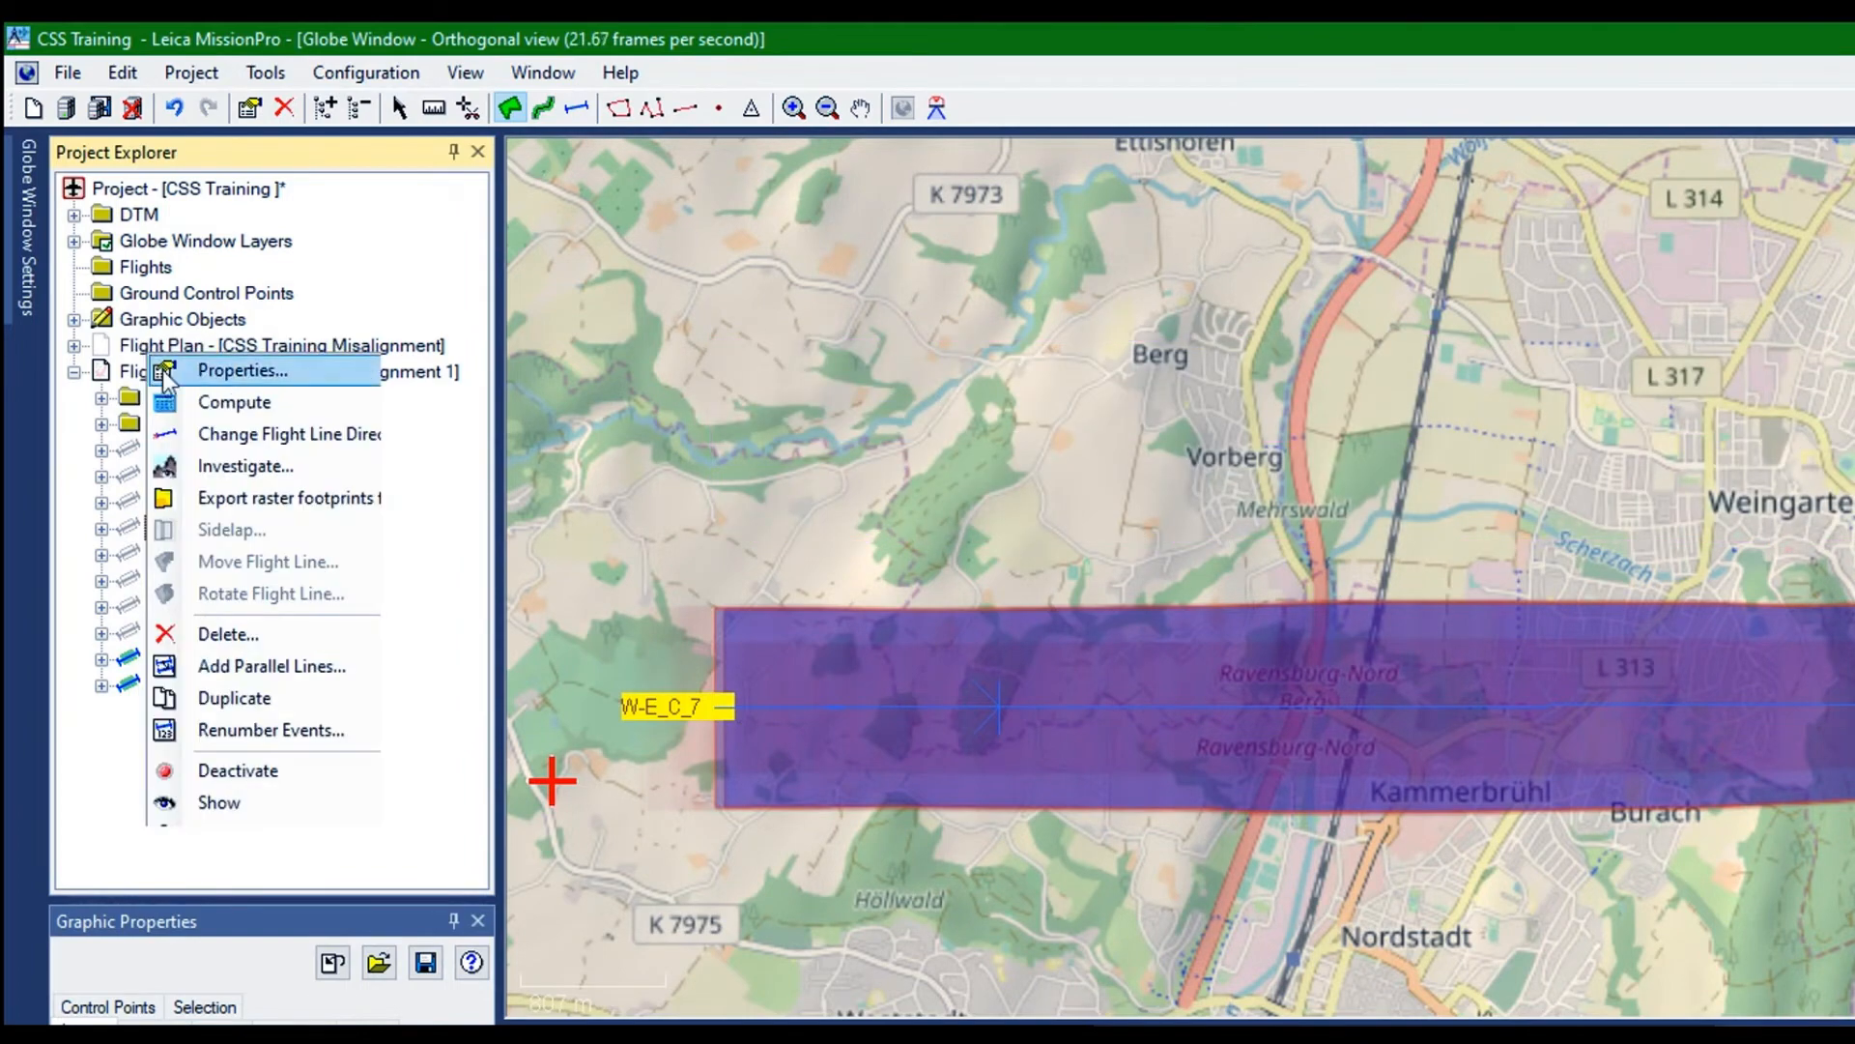
{"action": "left_click", "coordinate": [215, 802]}
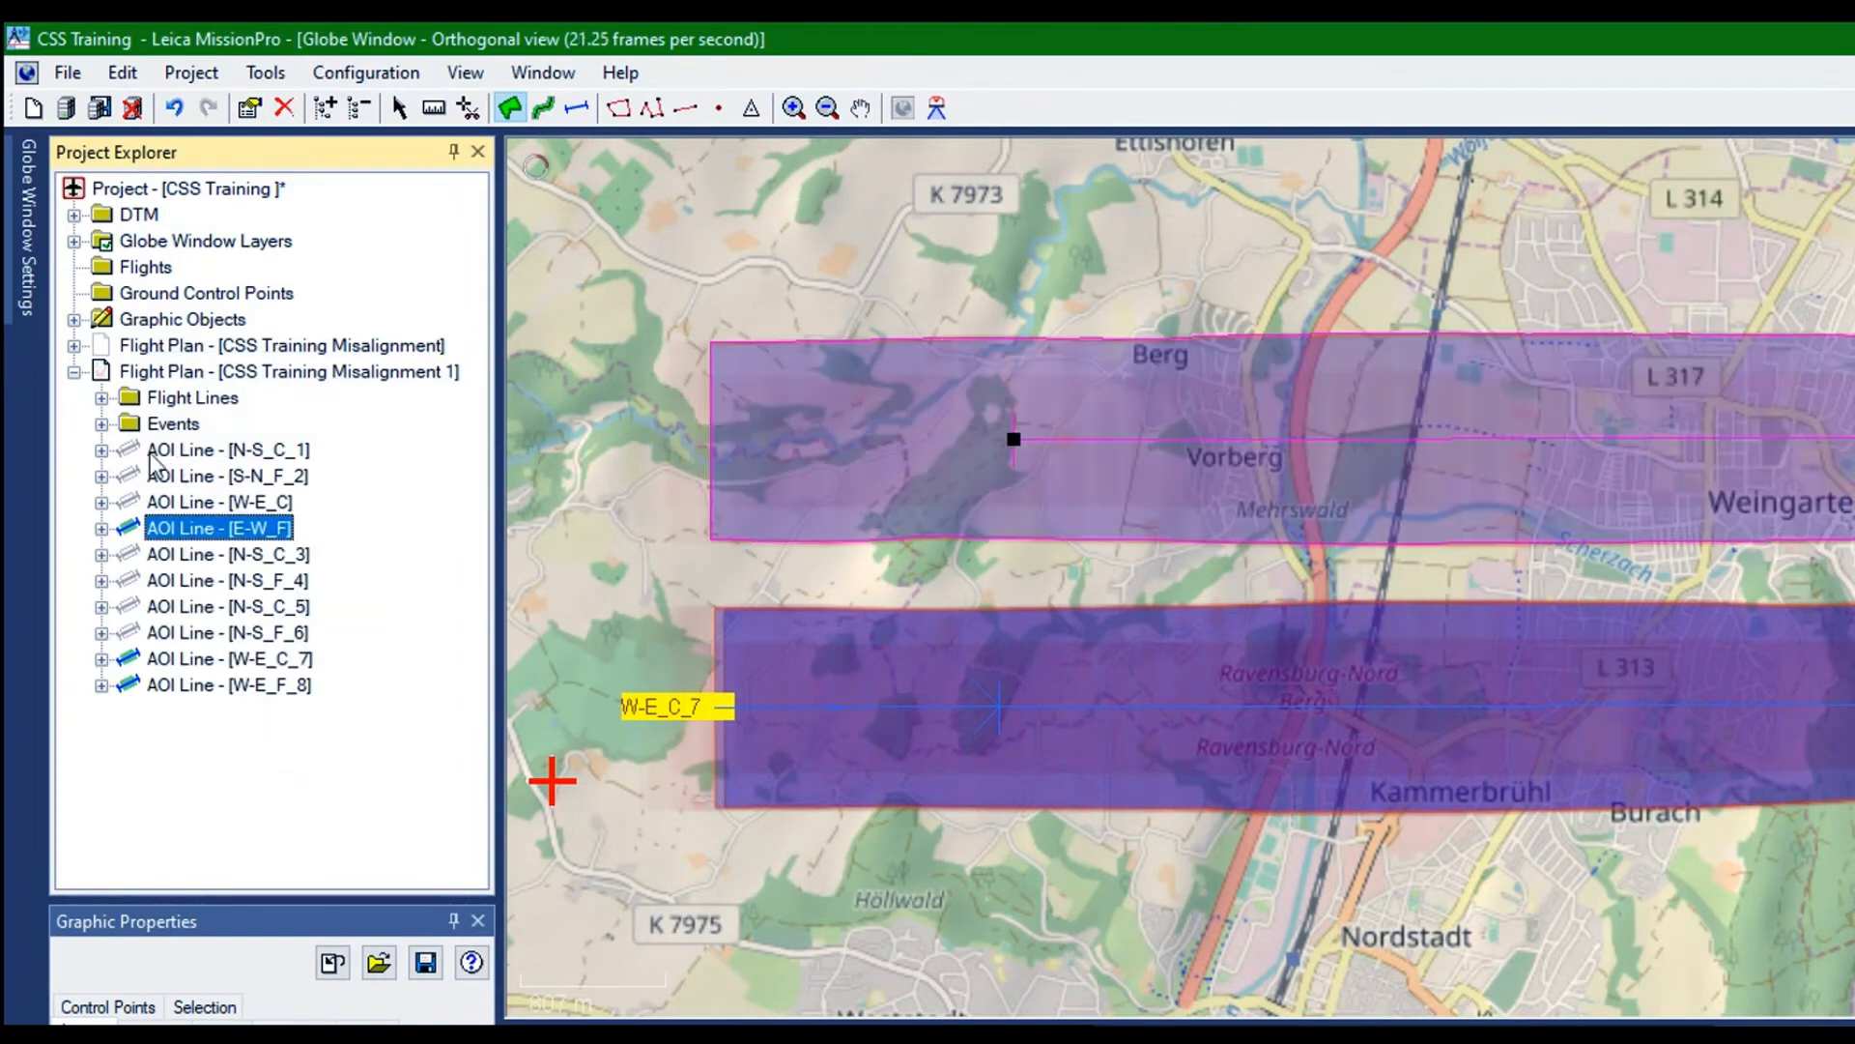
Hide the AOI lines W-E_C_7 and W-E_F_8 on the map
{"action": "left_click", "coordinate": [138, 443]}
{"action": "right_click", "coordinate": [138, 443]}
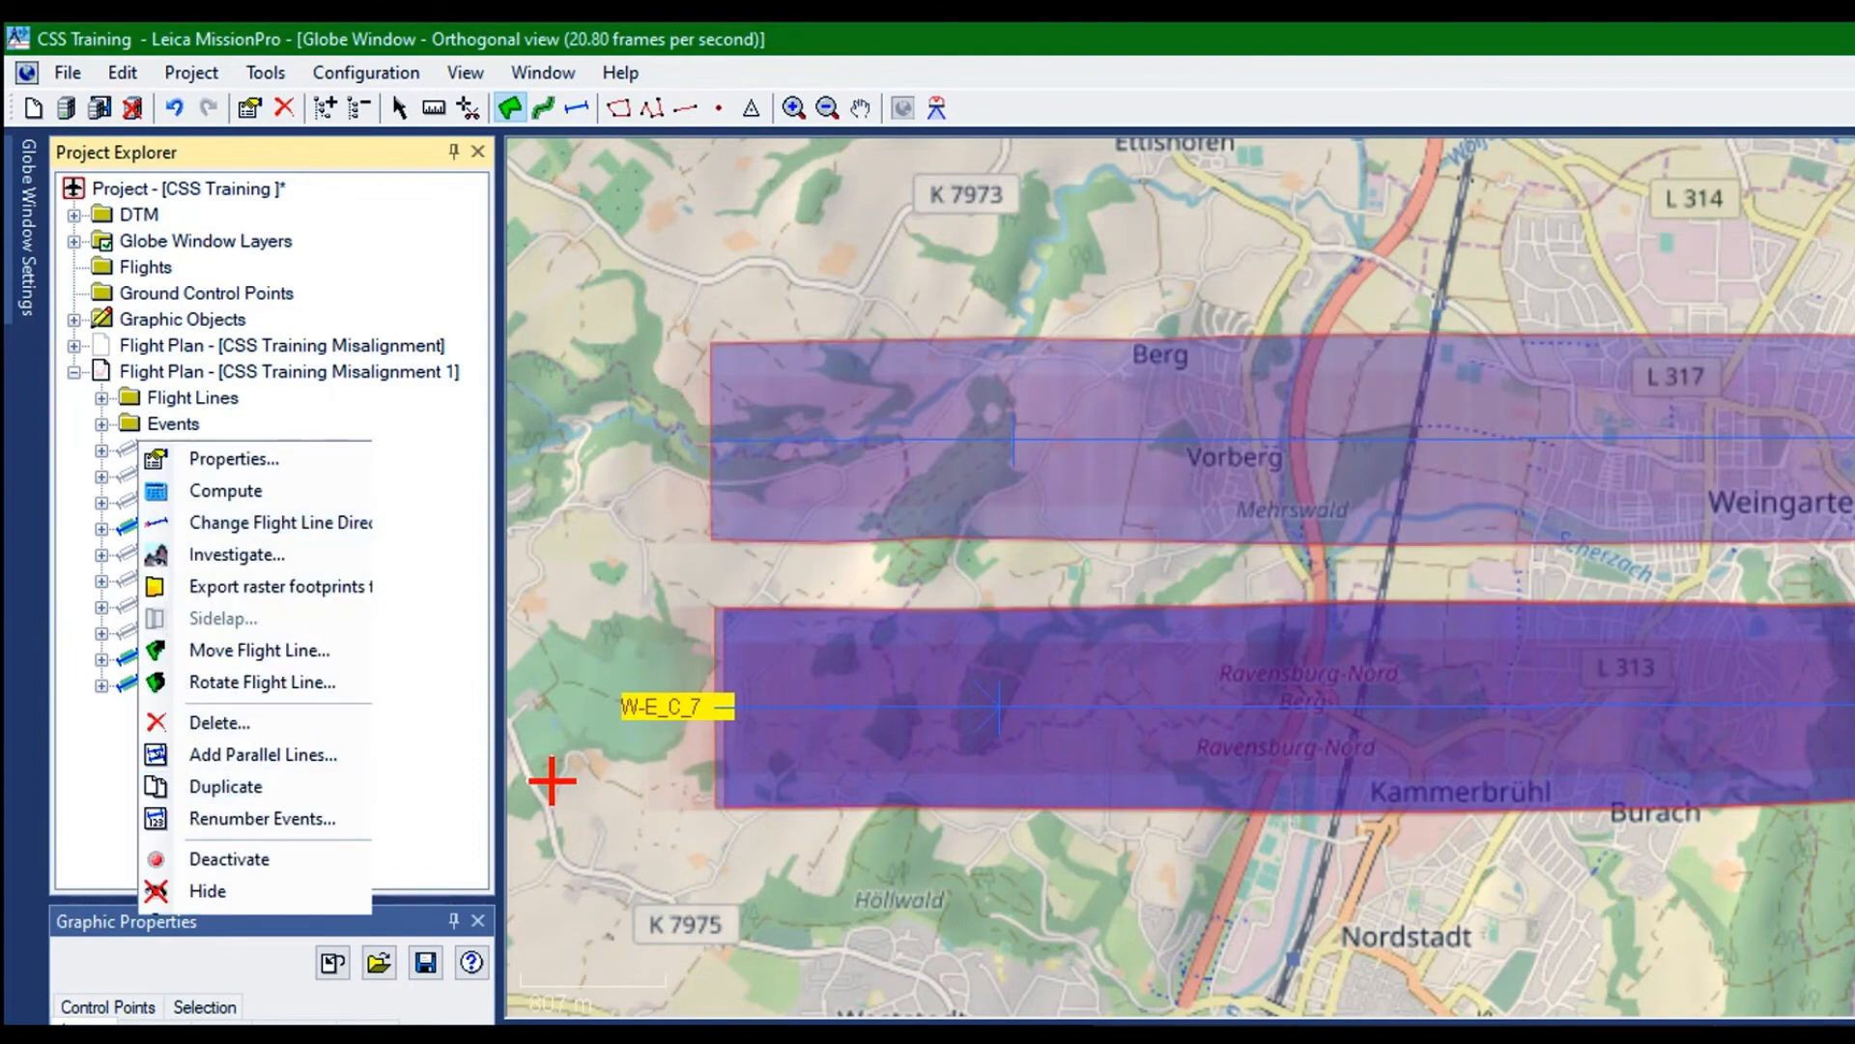
{"action": "left_click", "coordinate": [207, 890]}
{"action": "left_click", "coordinate": [152, 684]}
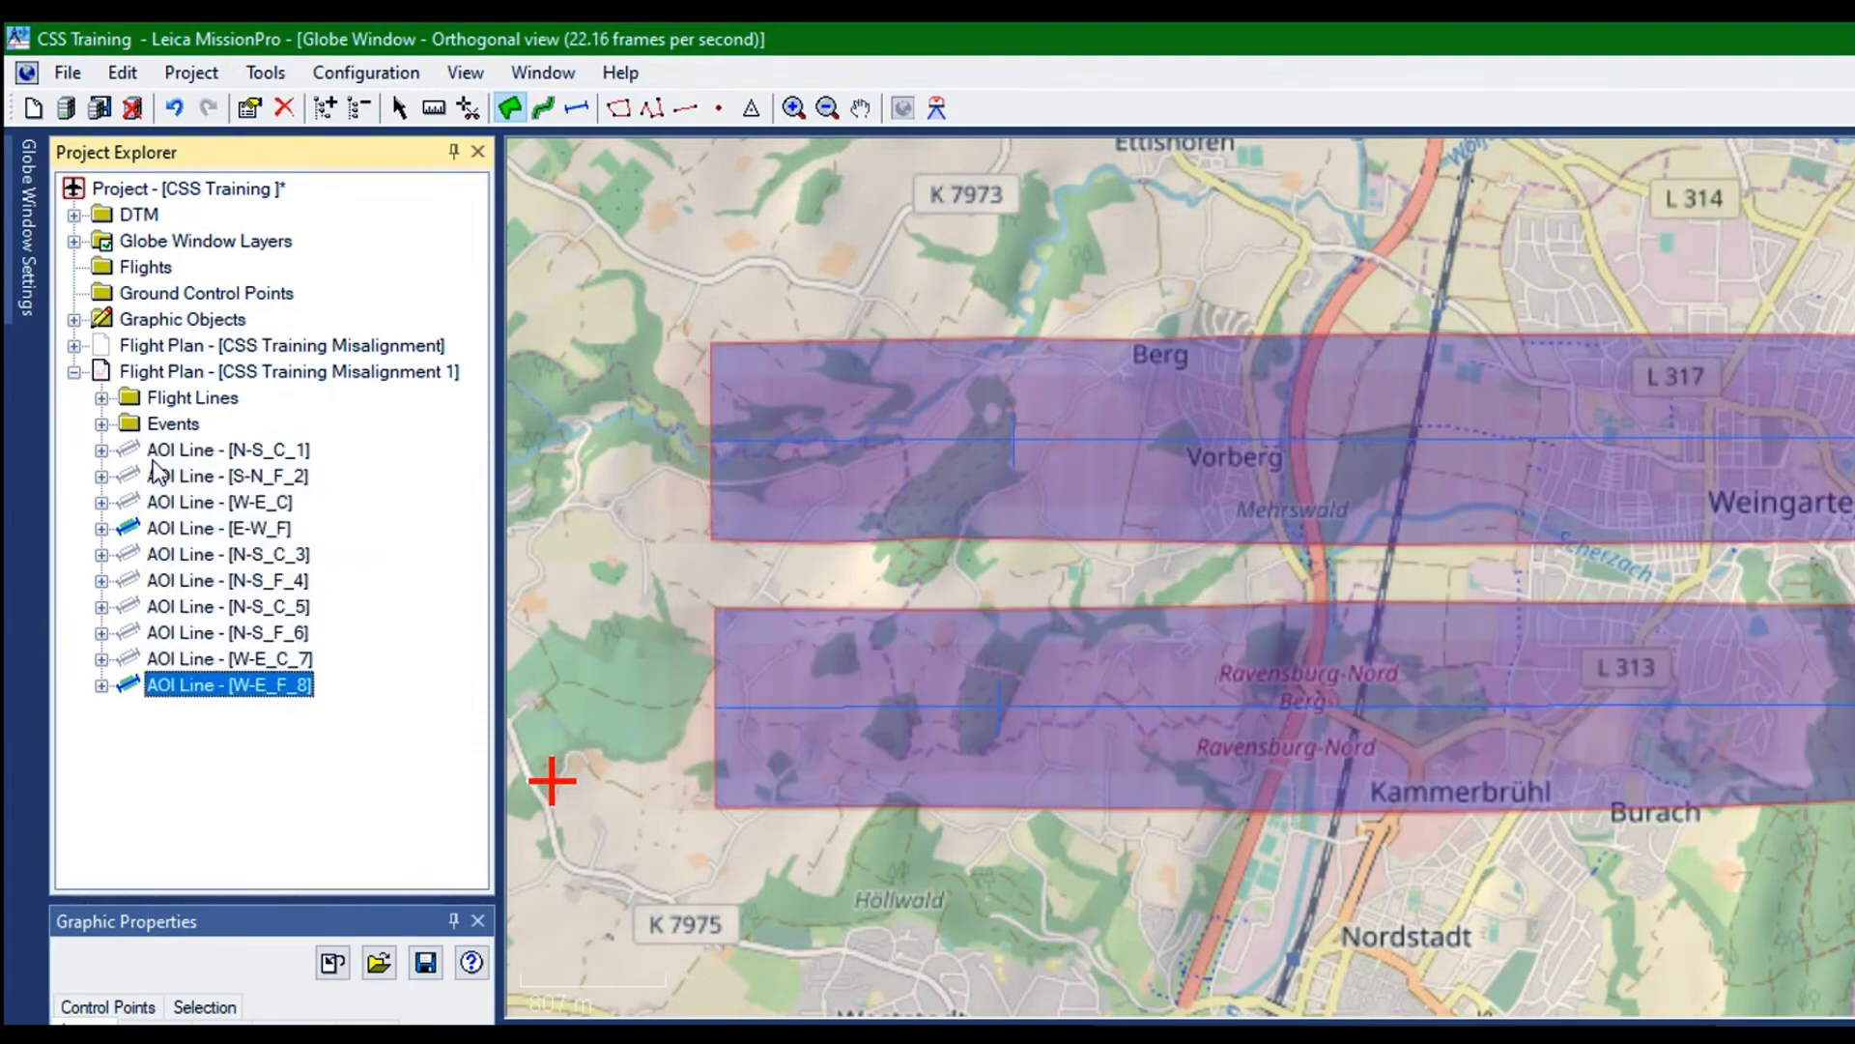
{"action": "right_click", "coordinate": [151, 684]}
{"action": "left_click", "coordinate": [222, 909]}
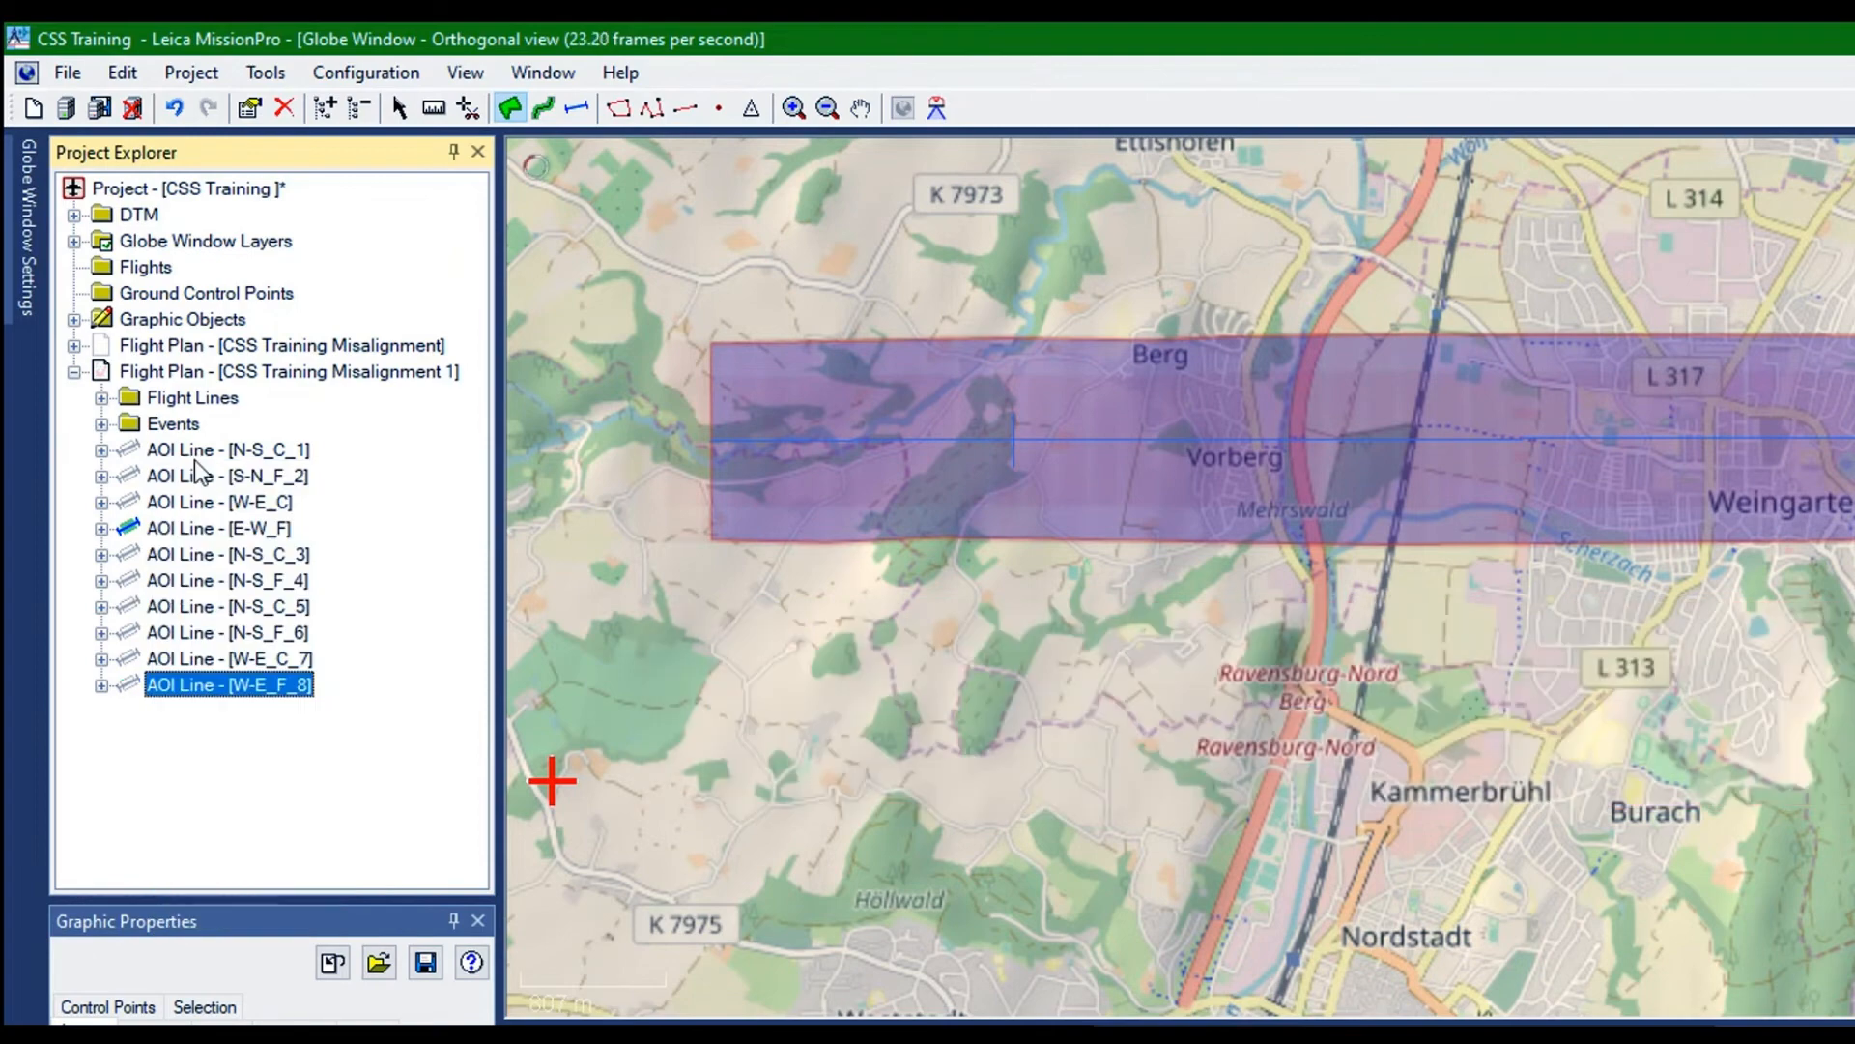
Duplicate the AOI line E-W_F in the flight plan CSS Training Misalignment 1
{"action": "right_click", "coordinate": [202, 527]}
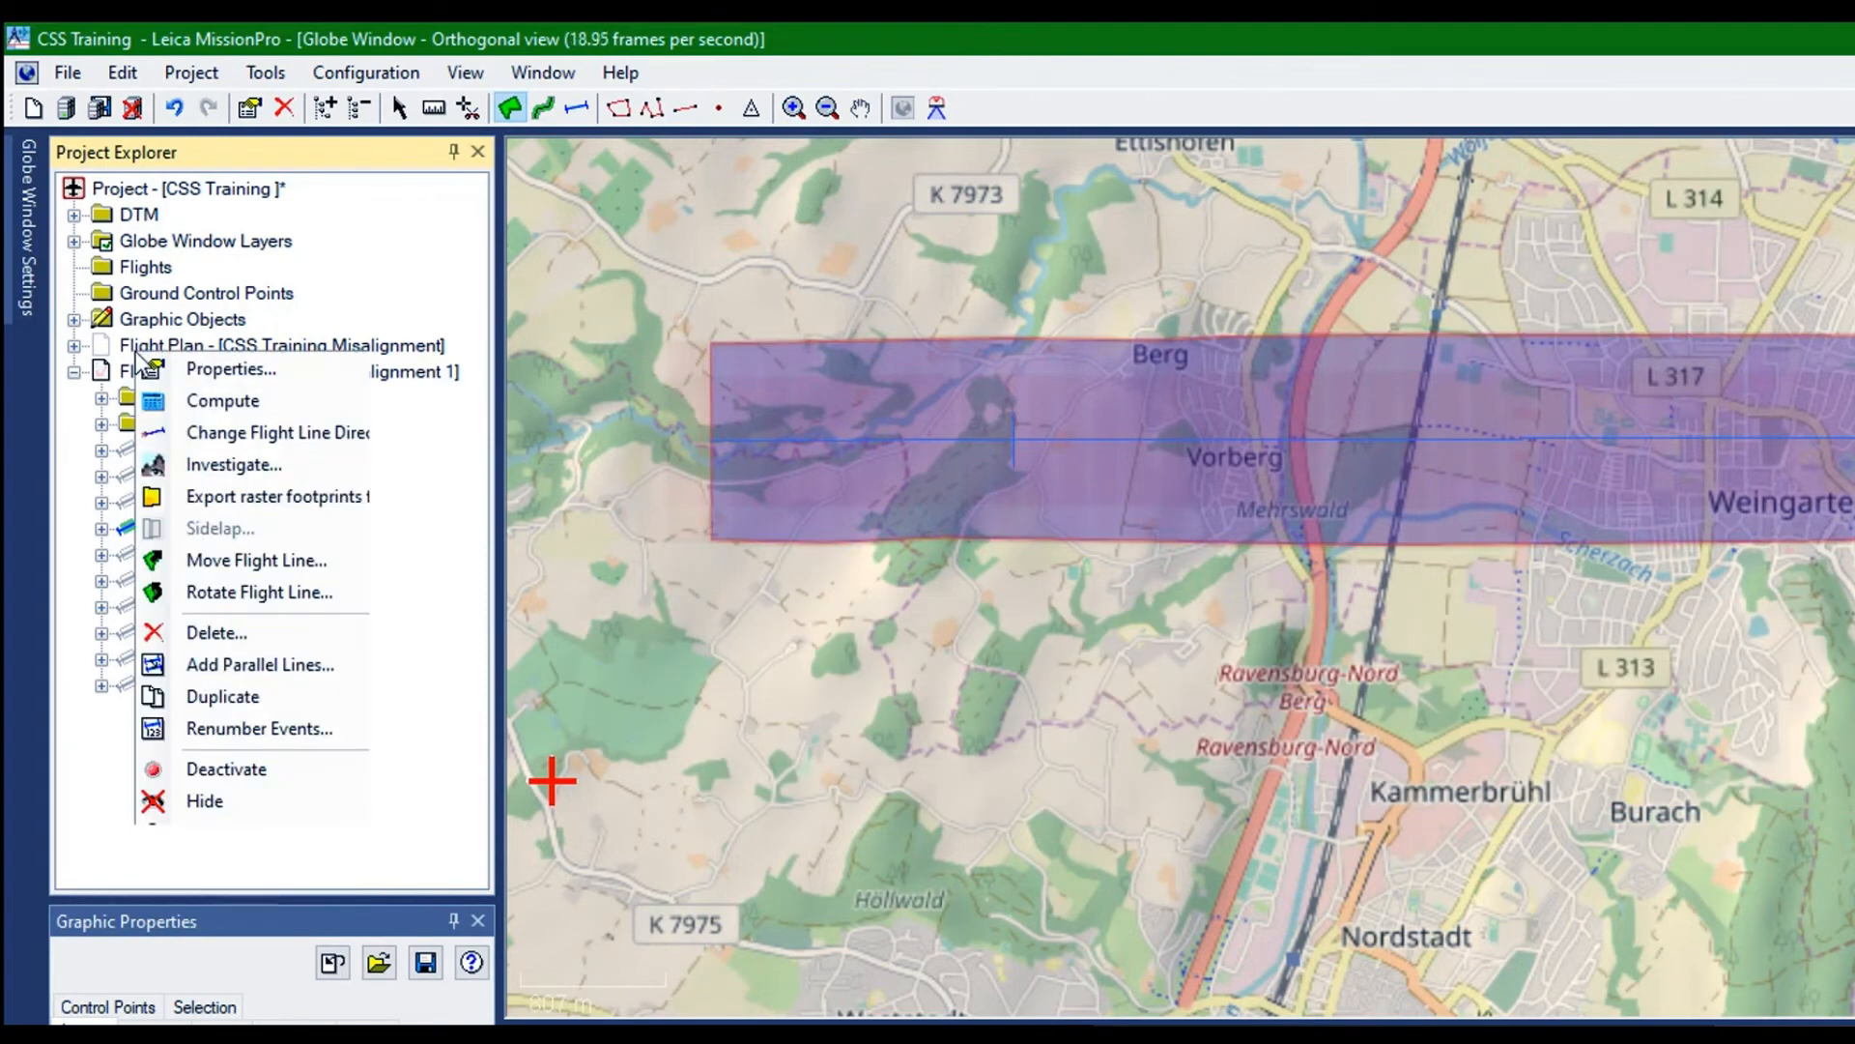
{"action": "left_click", "coordinate": [219, 696]}
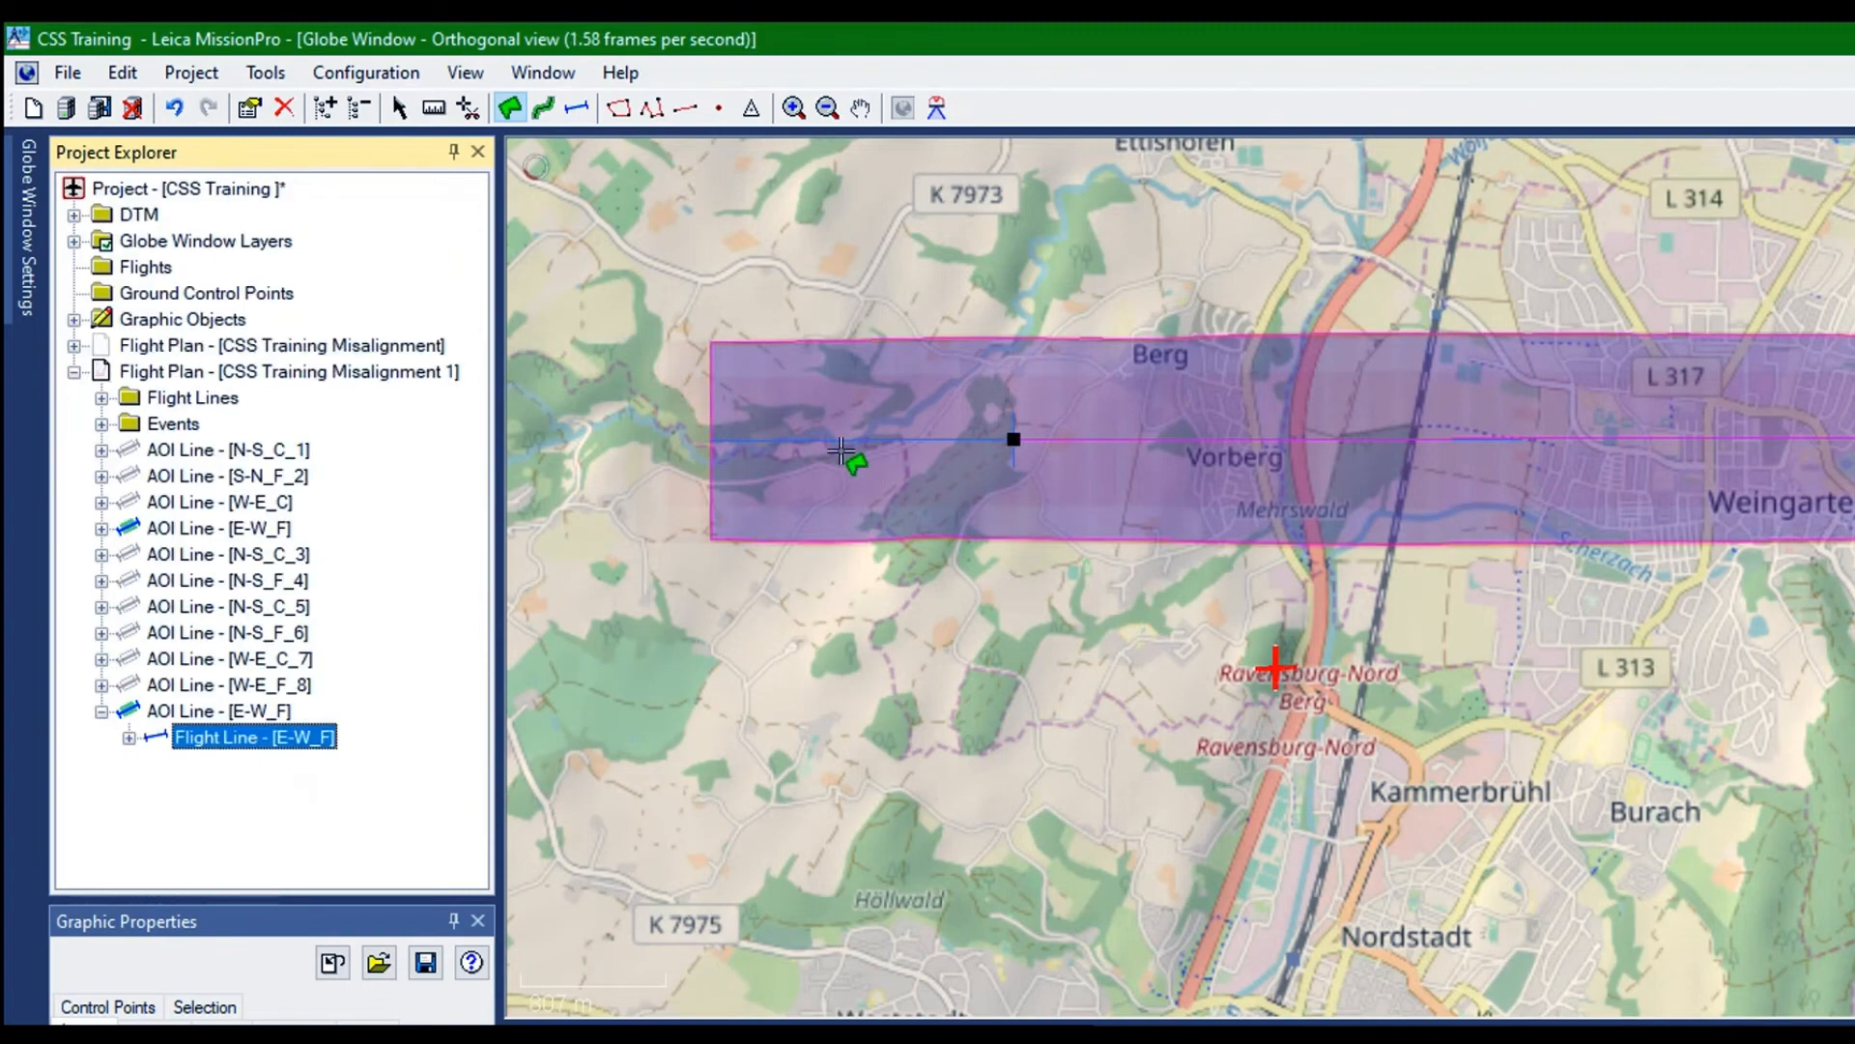
{"action": "left_click_drag", "start_coordinate": [810, 446], "coordinate": [882, 571]}
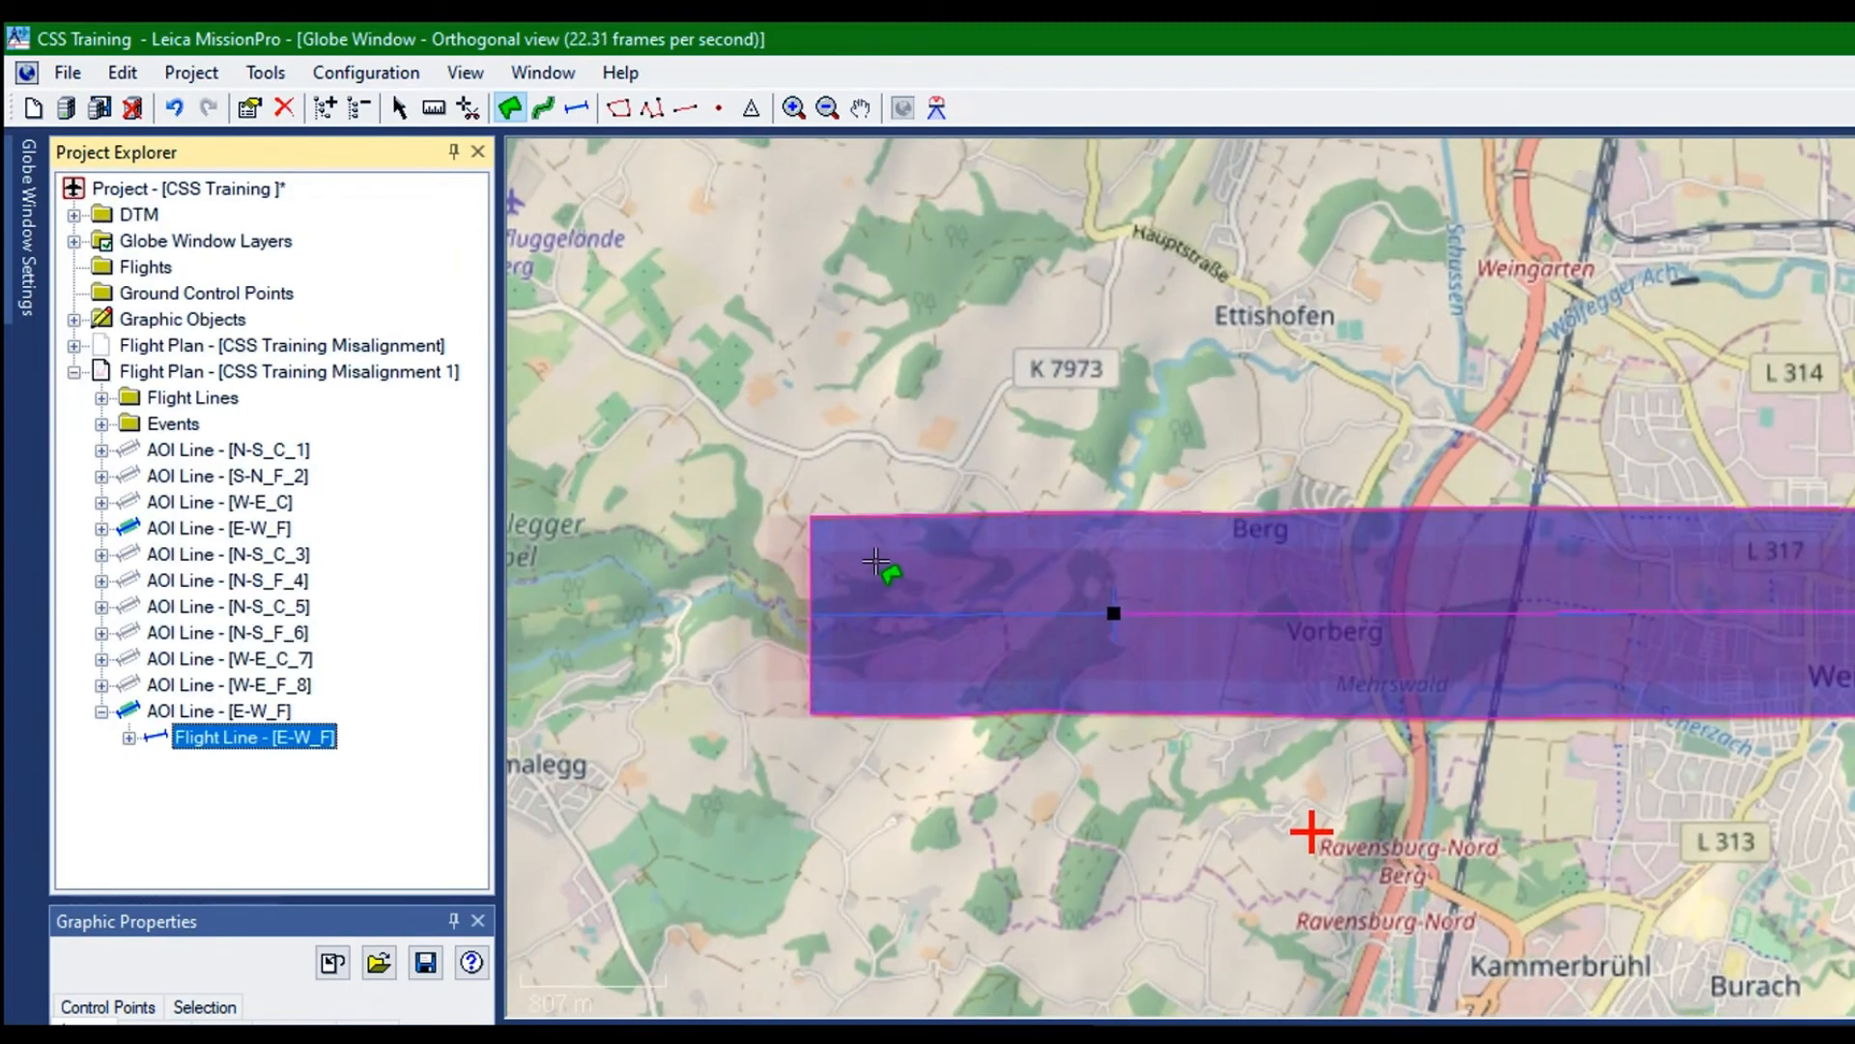
Rename the duplicate of E-W_F as E-W_F_9 in its flight line properties
{"action": "key", "text": "Up"}
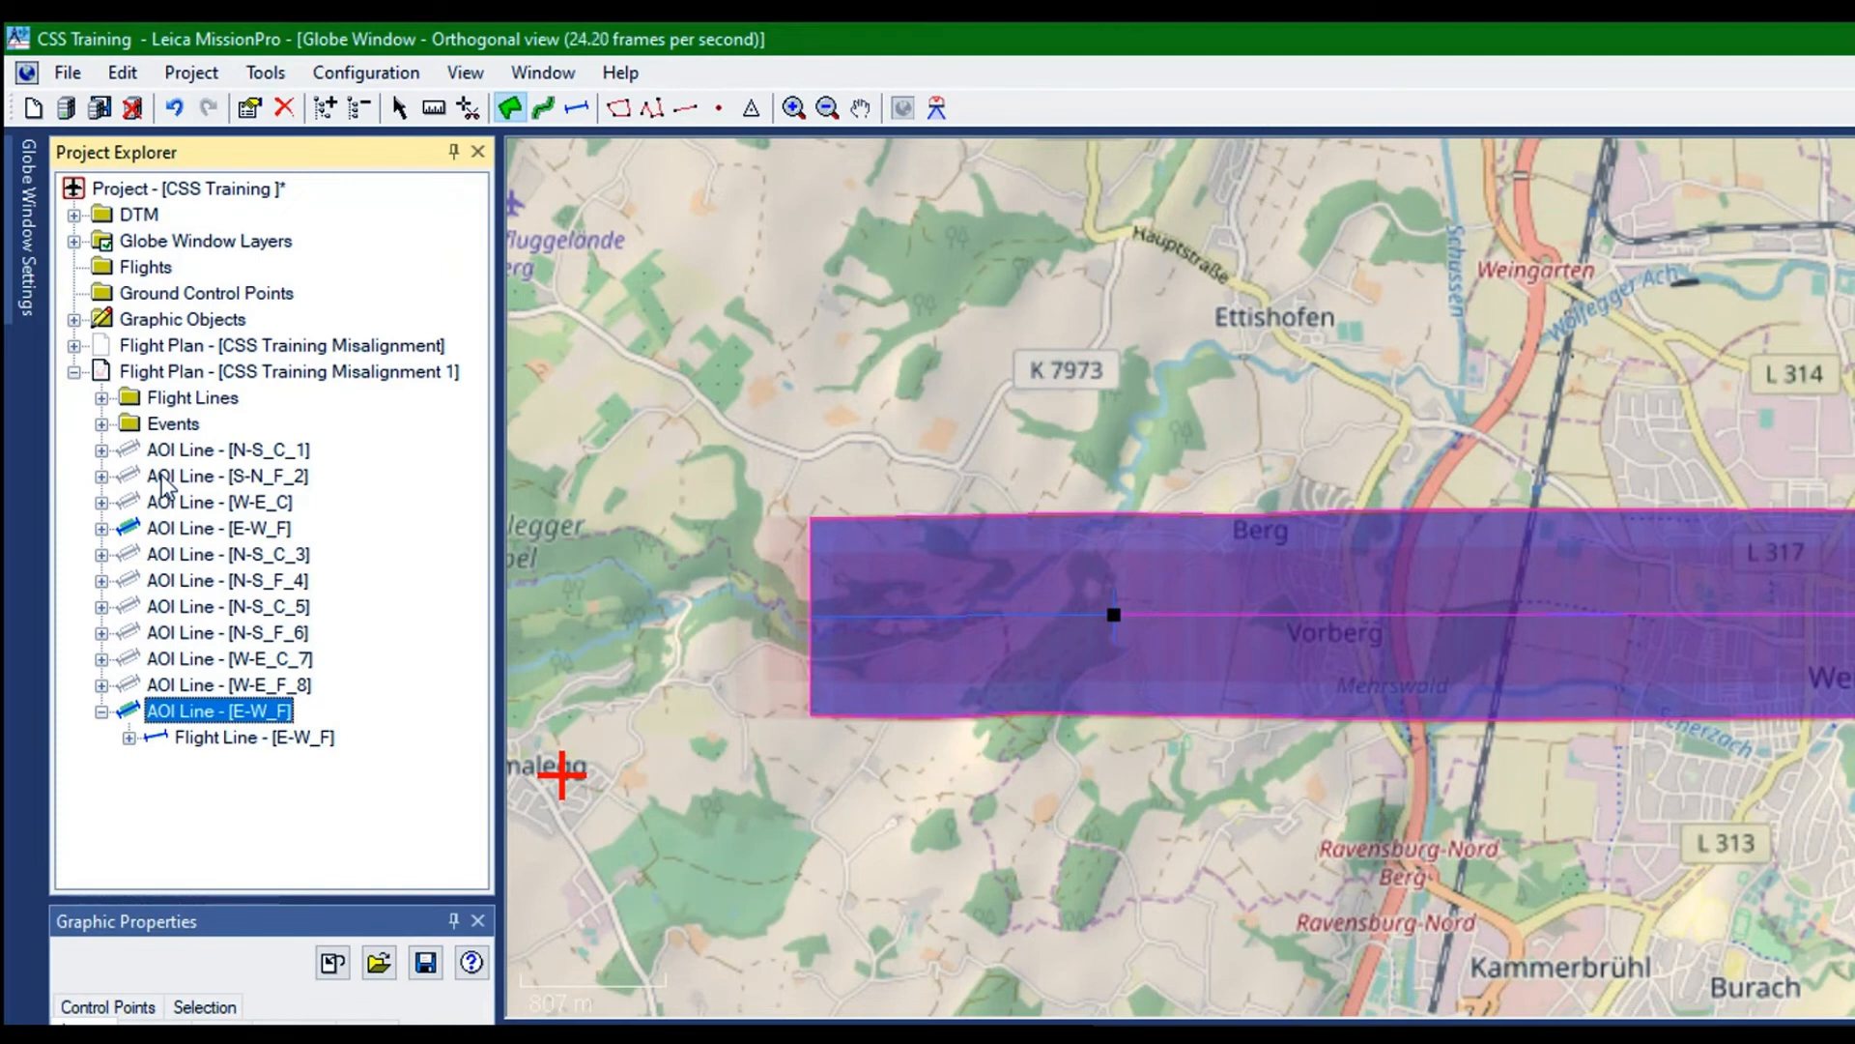
{"action": "right_click", "coordinate": [165, 481]}
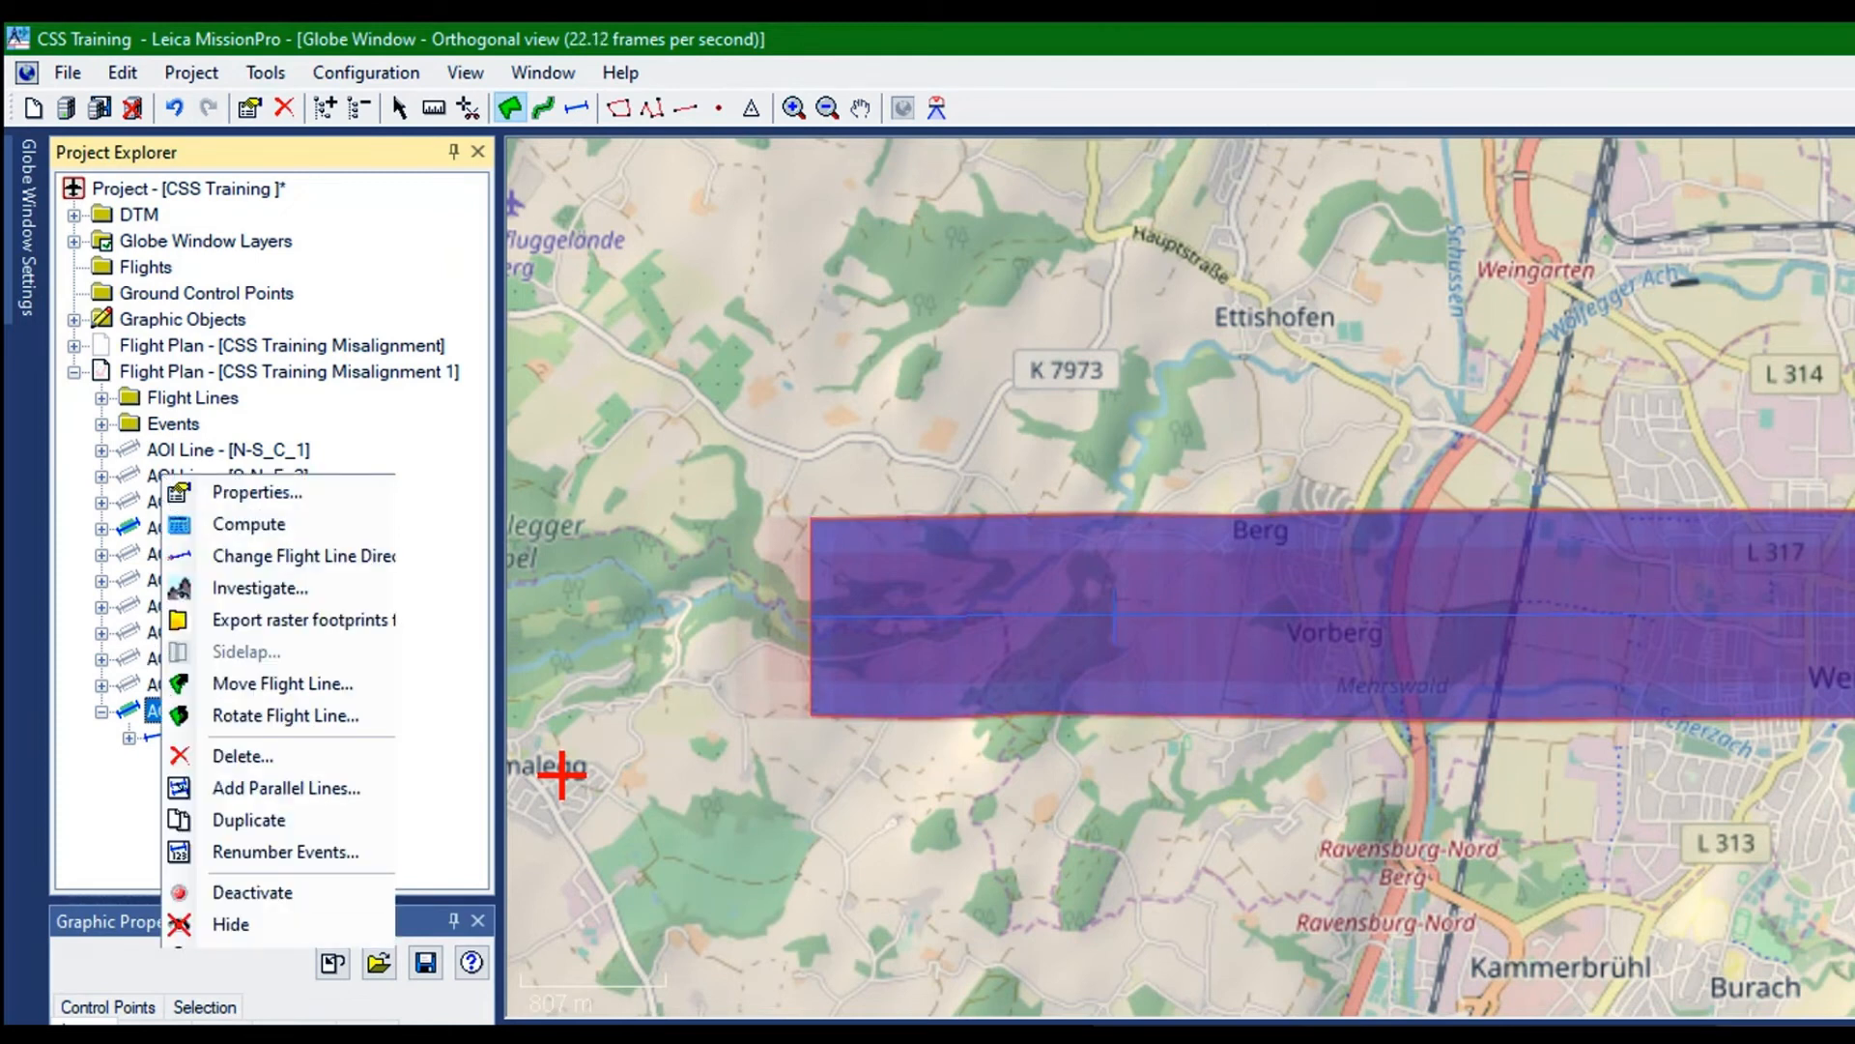
{"action": "left_click", "coordinate": [238, 490]}
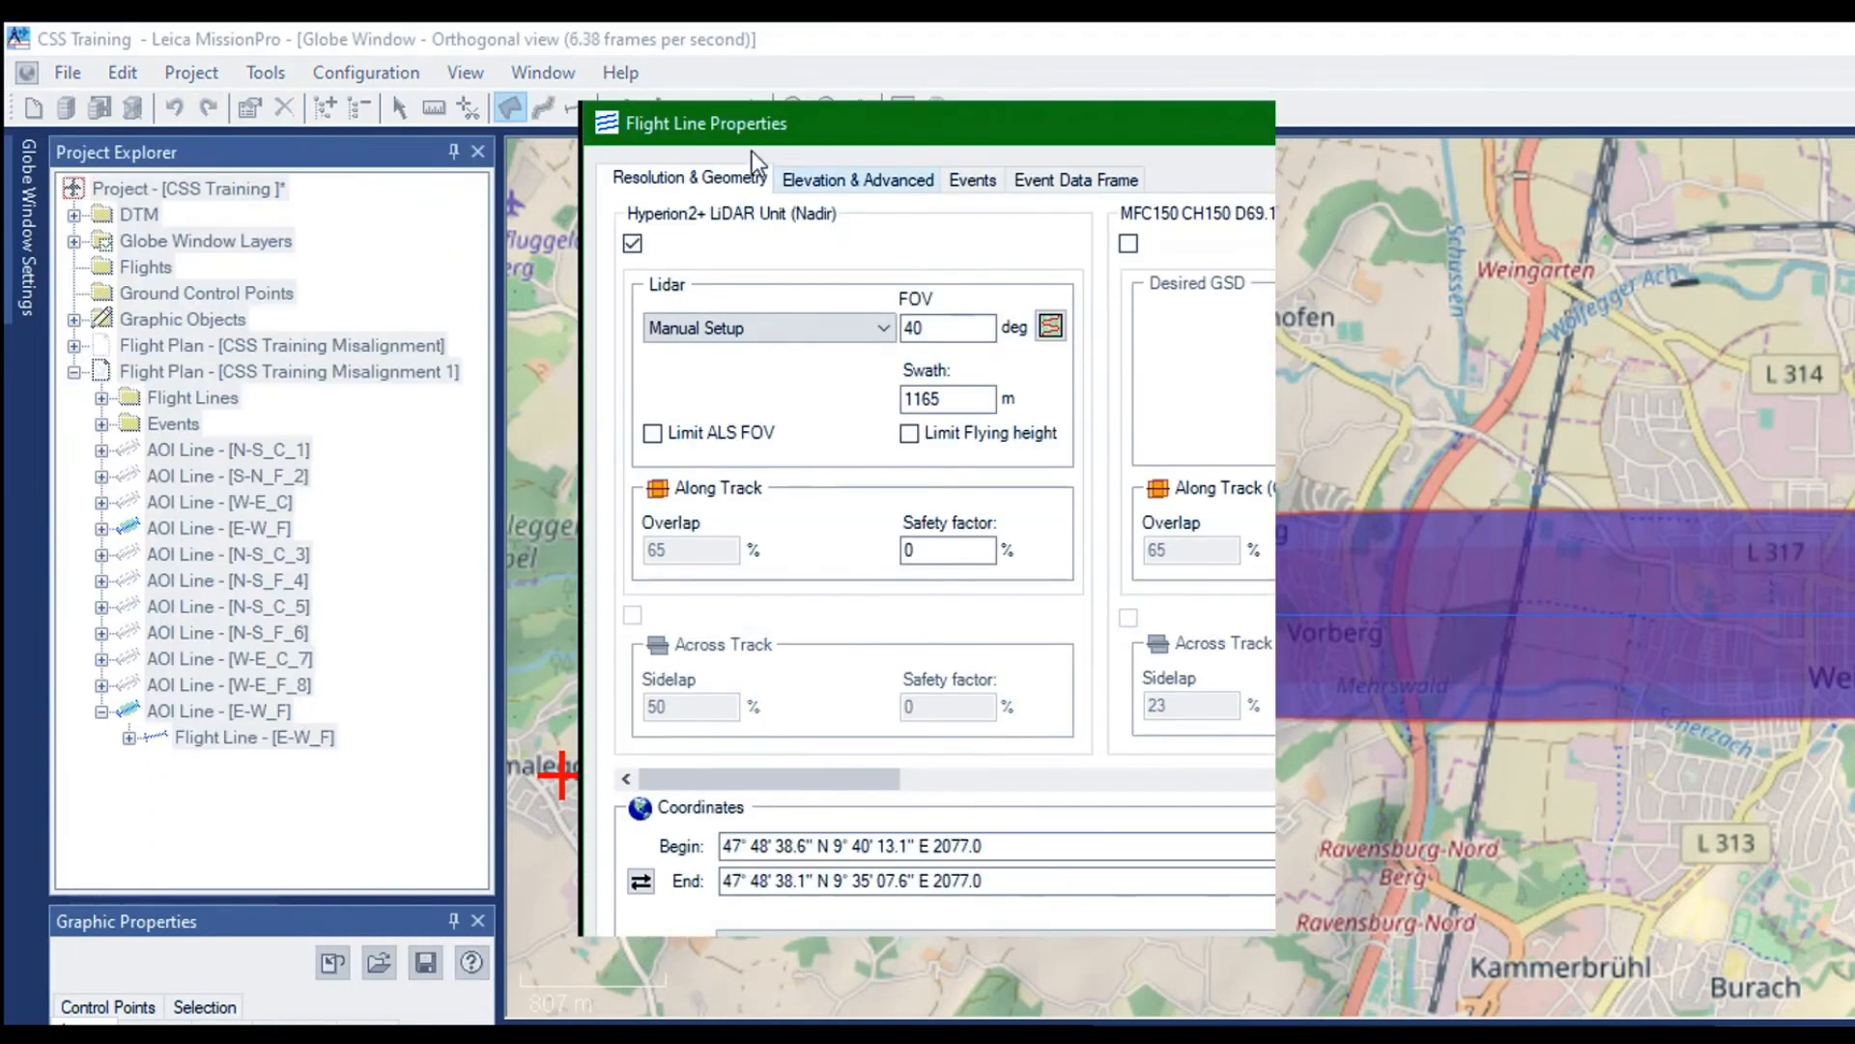
{"action": "key", "text": "ctrl+Tab"}
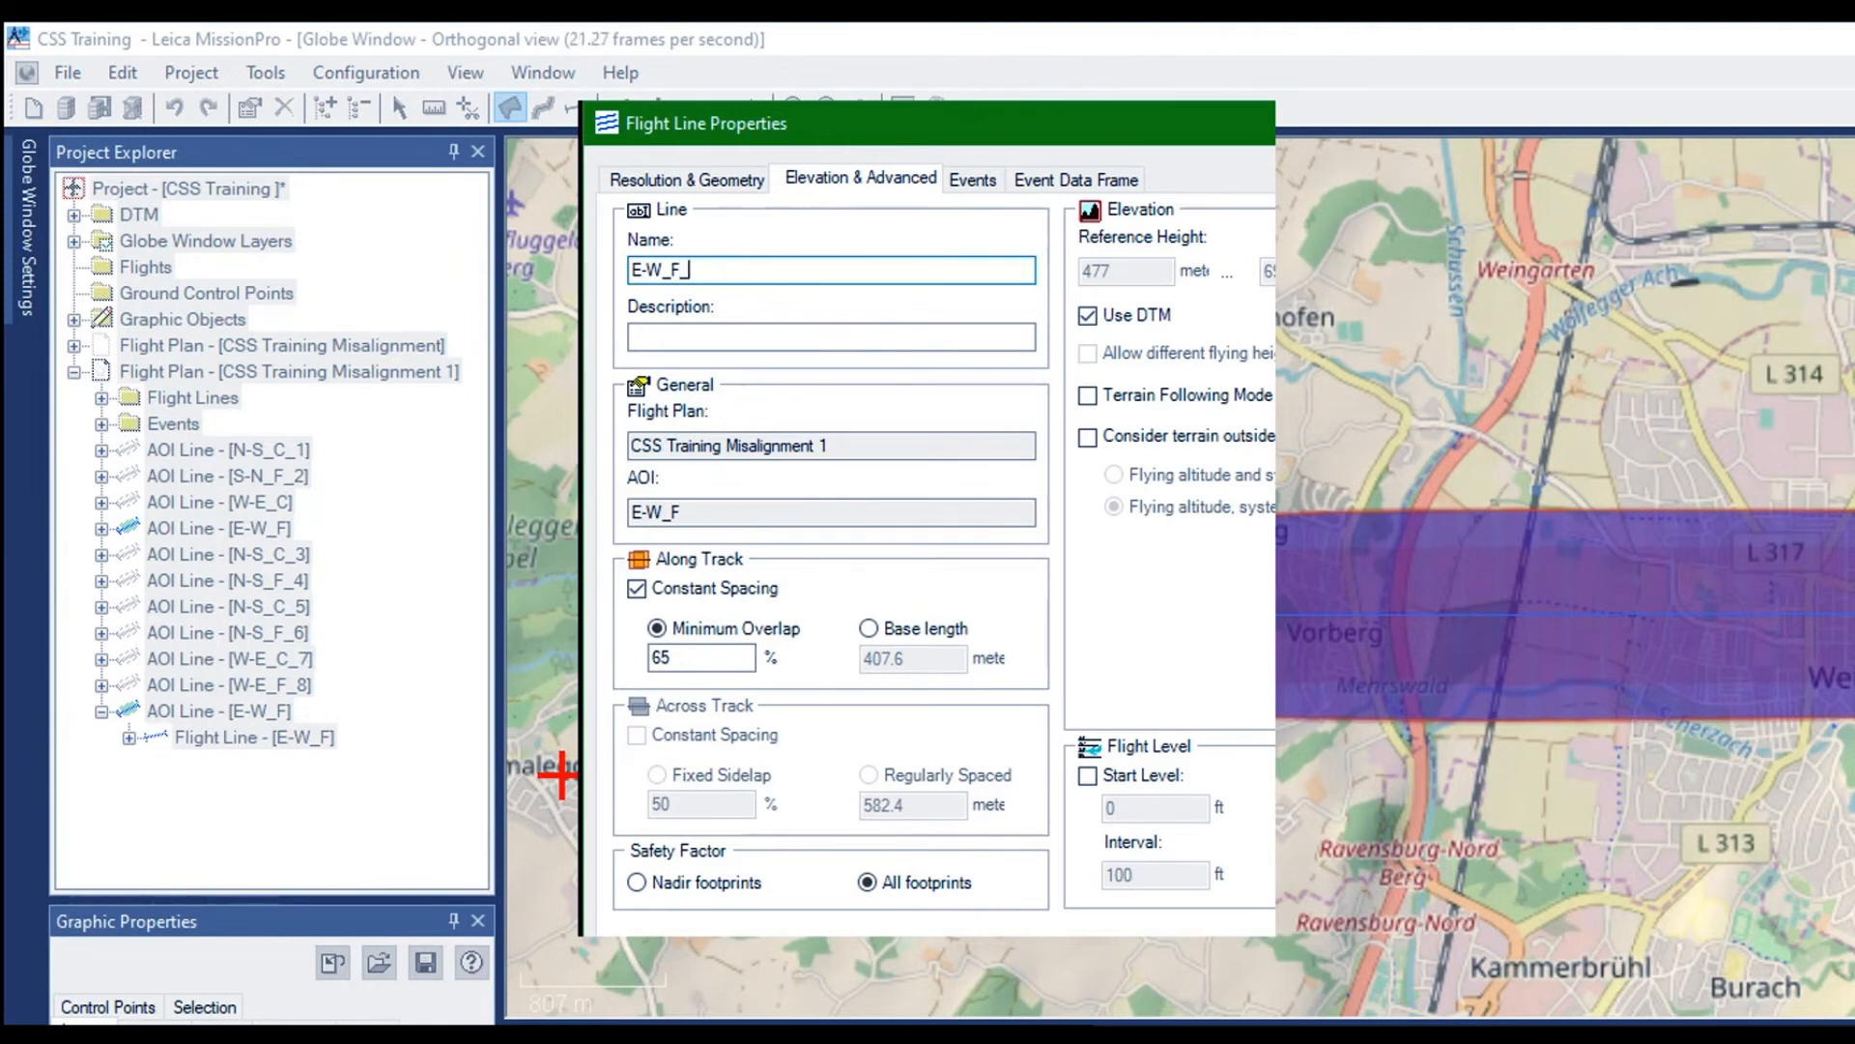
{"action": "type", "text": "9"}
Review the computation and accuracy settings of E-W_F_9 in AeroPlan and apply its flight line properties
{"action": "left_click", "coordinate": [643, 179]}
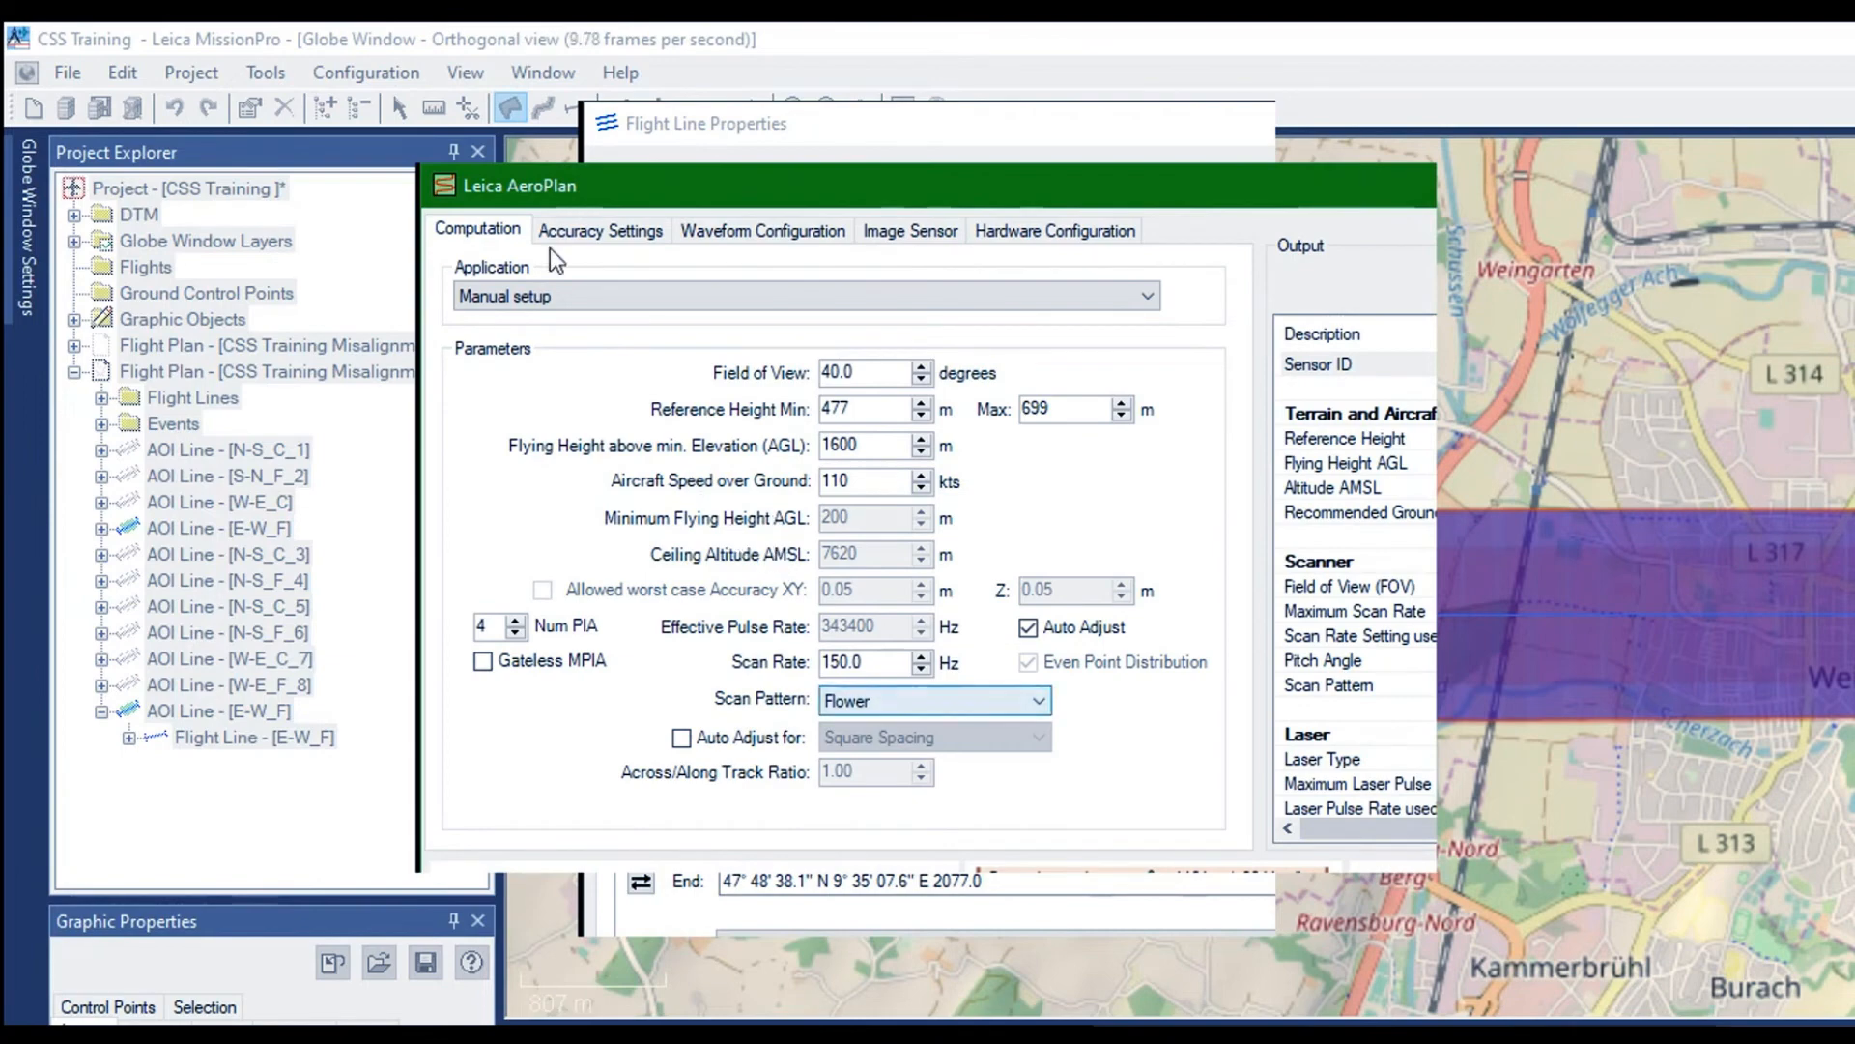
{"action": "left_click", "coordinate": [529, 214]}
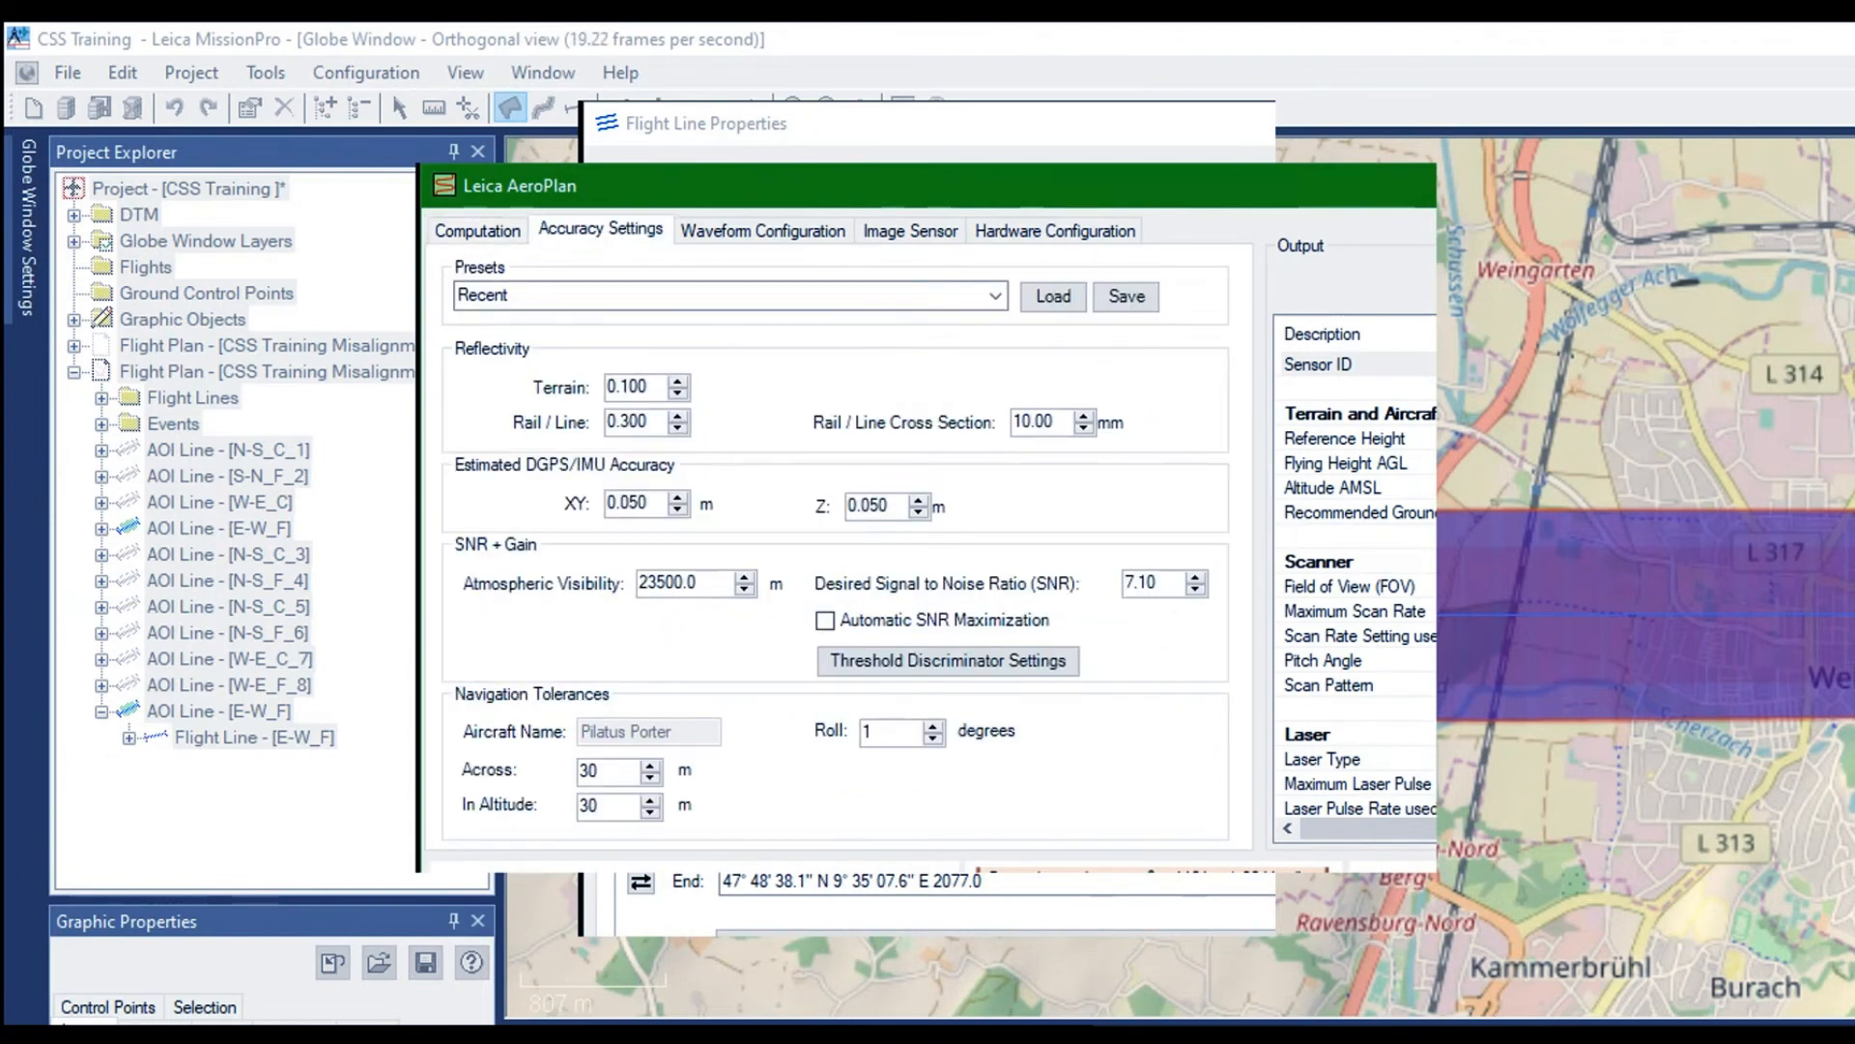
{"action": "key", "text": "Return"}
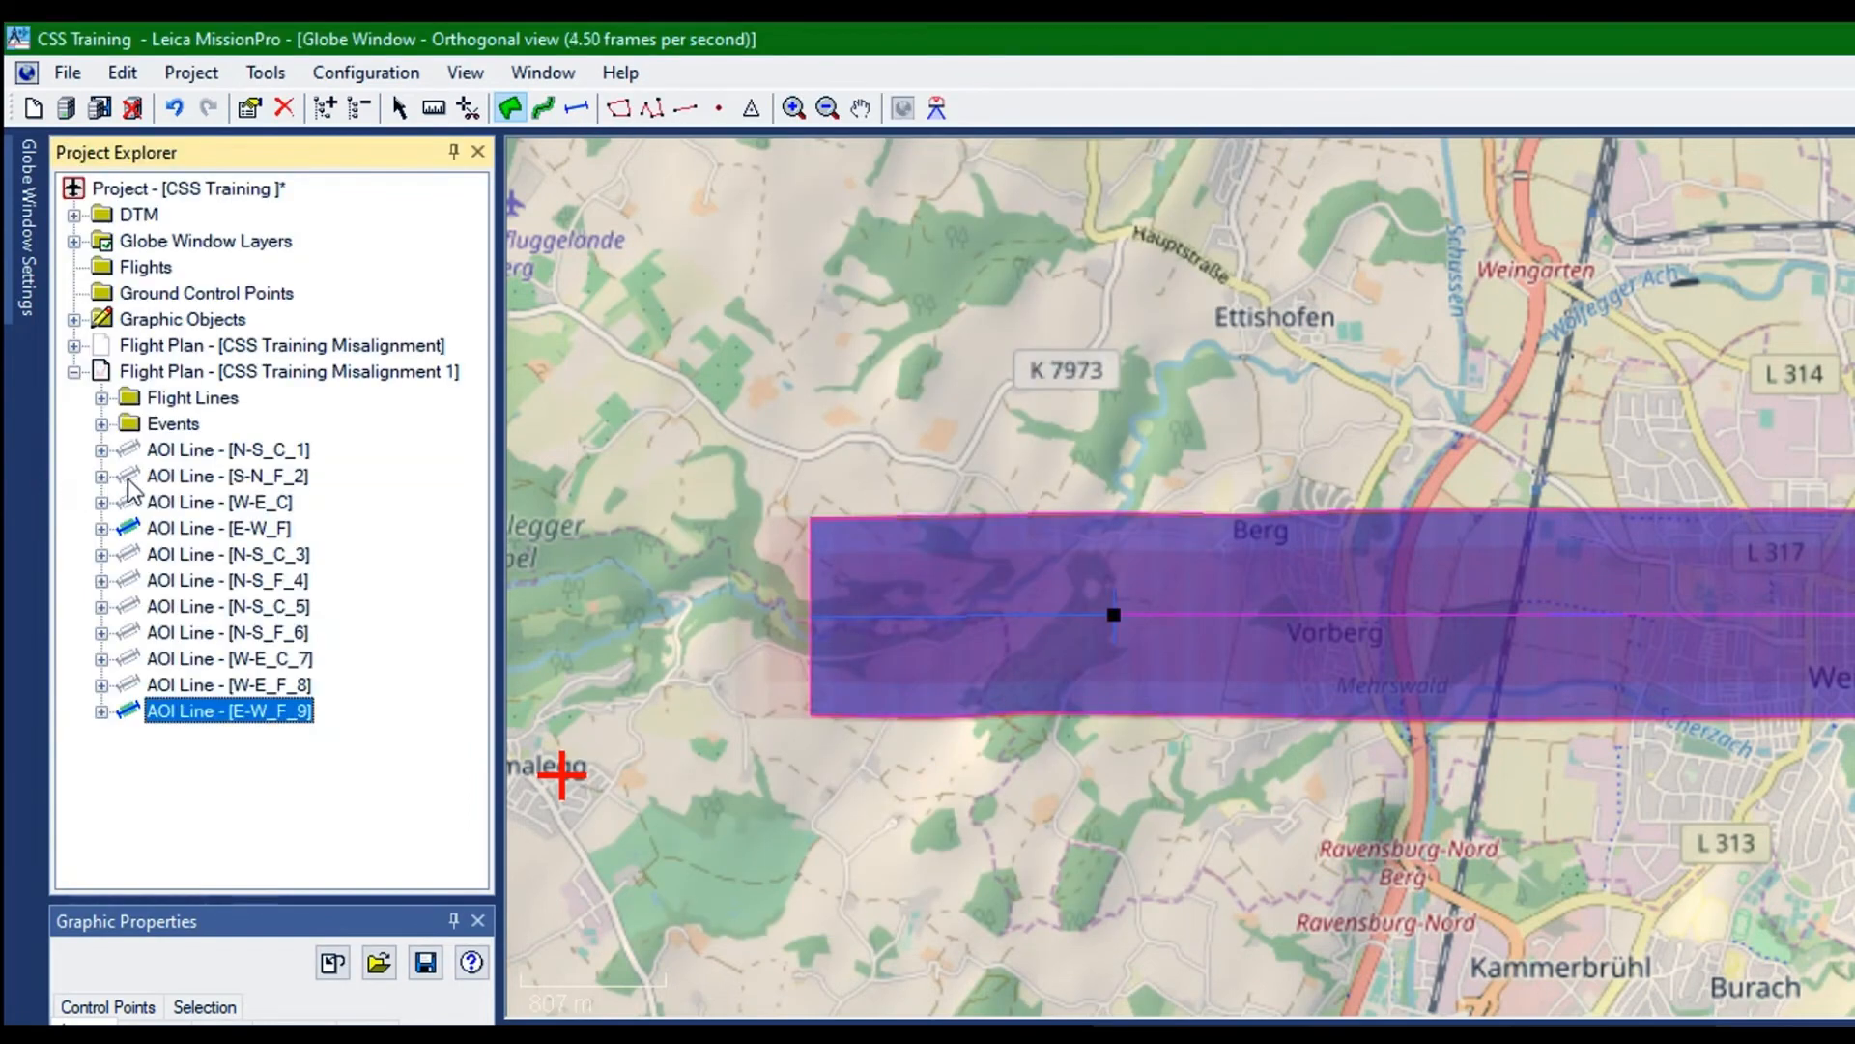
Duplicate the AOI line E-W_F_9 and reverse the flight direction of the copy
{"action": "right_click", "coordinate": [129, 477]}
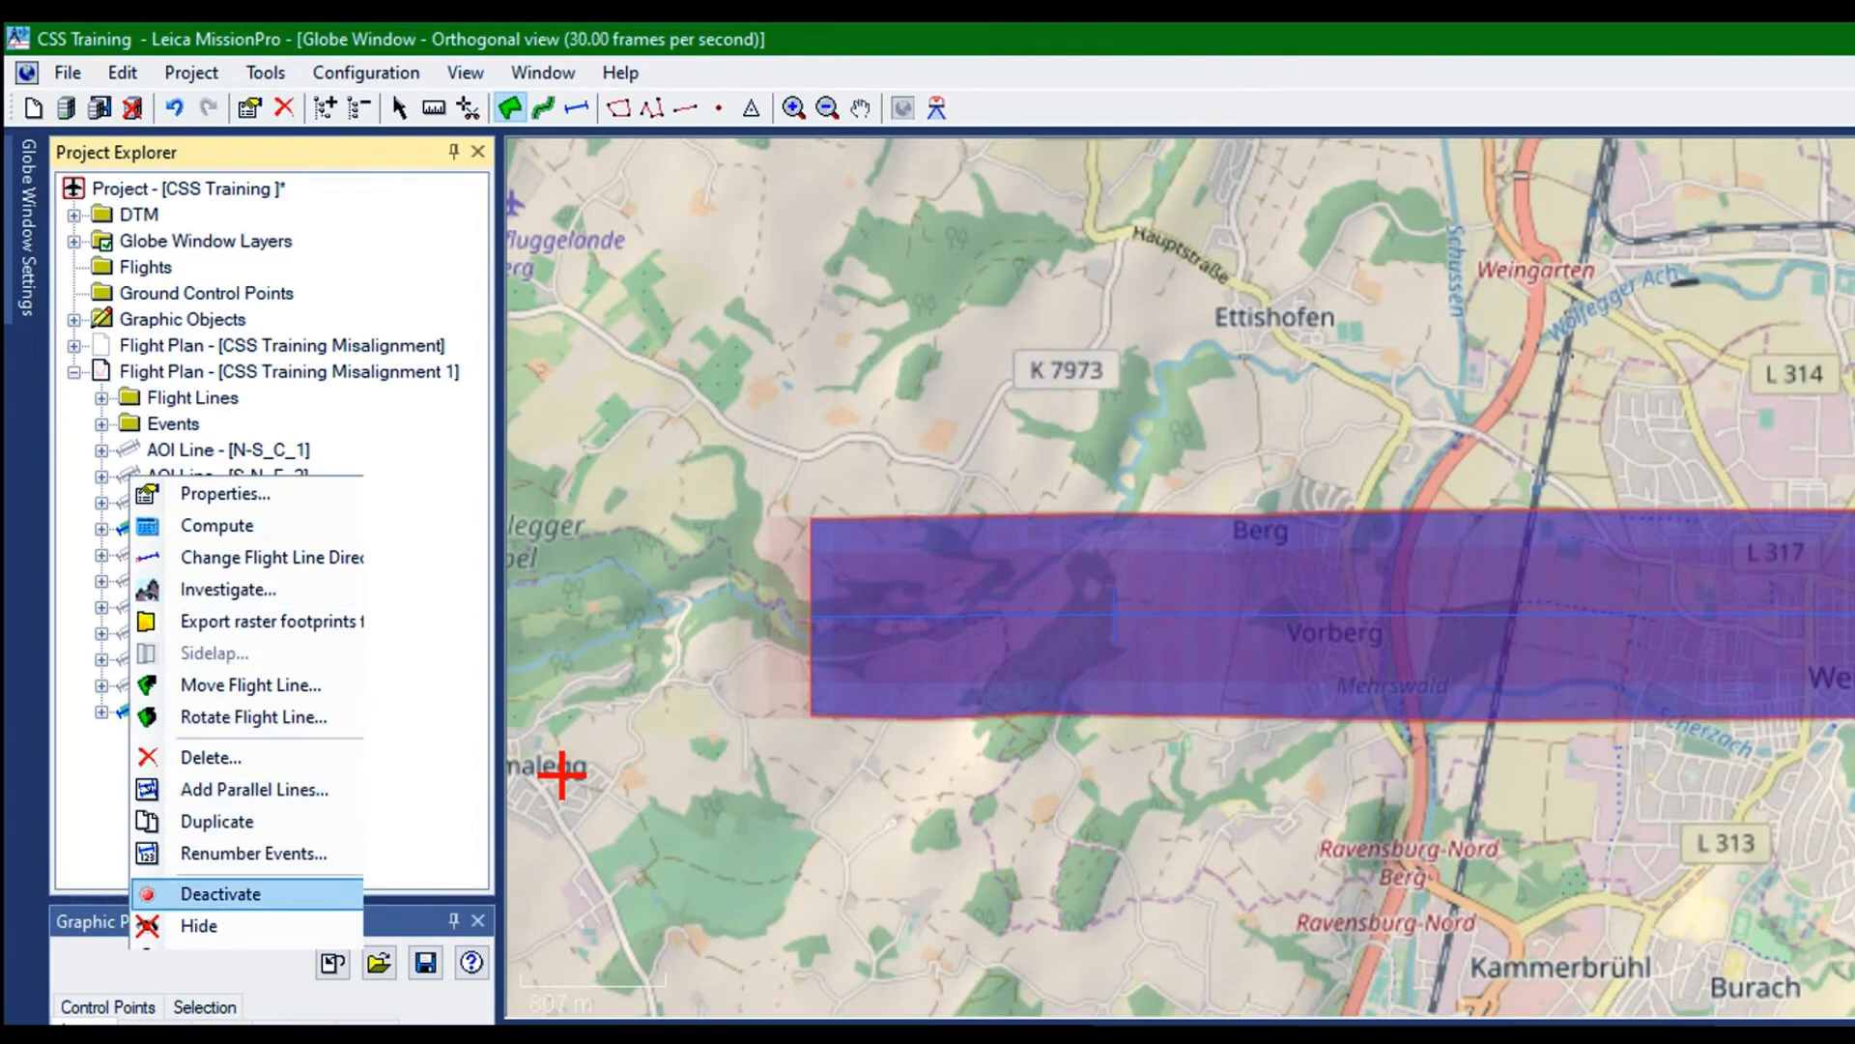
{"action": "left_click", "coordinate": [217, 820]}
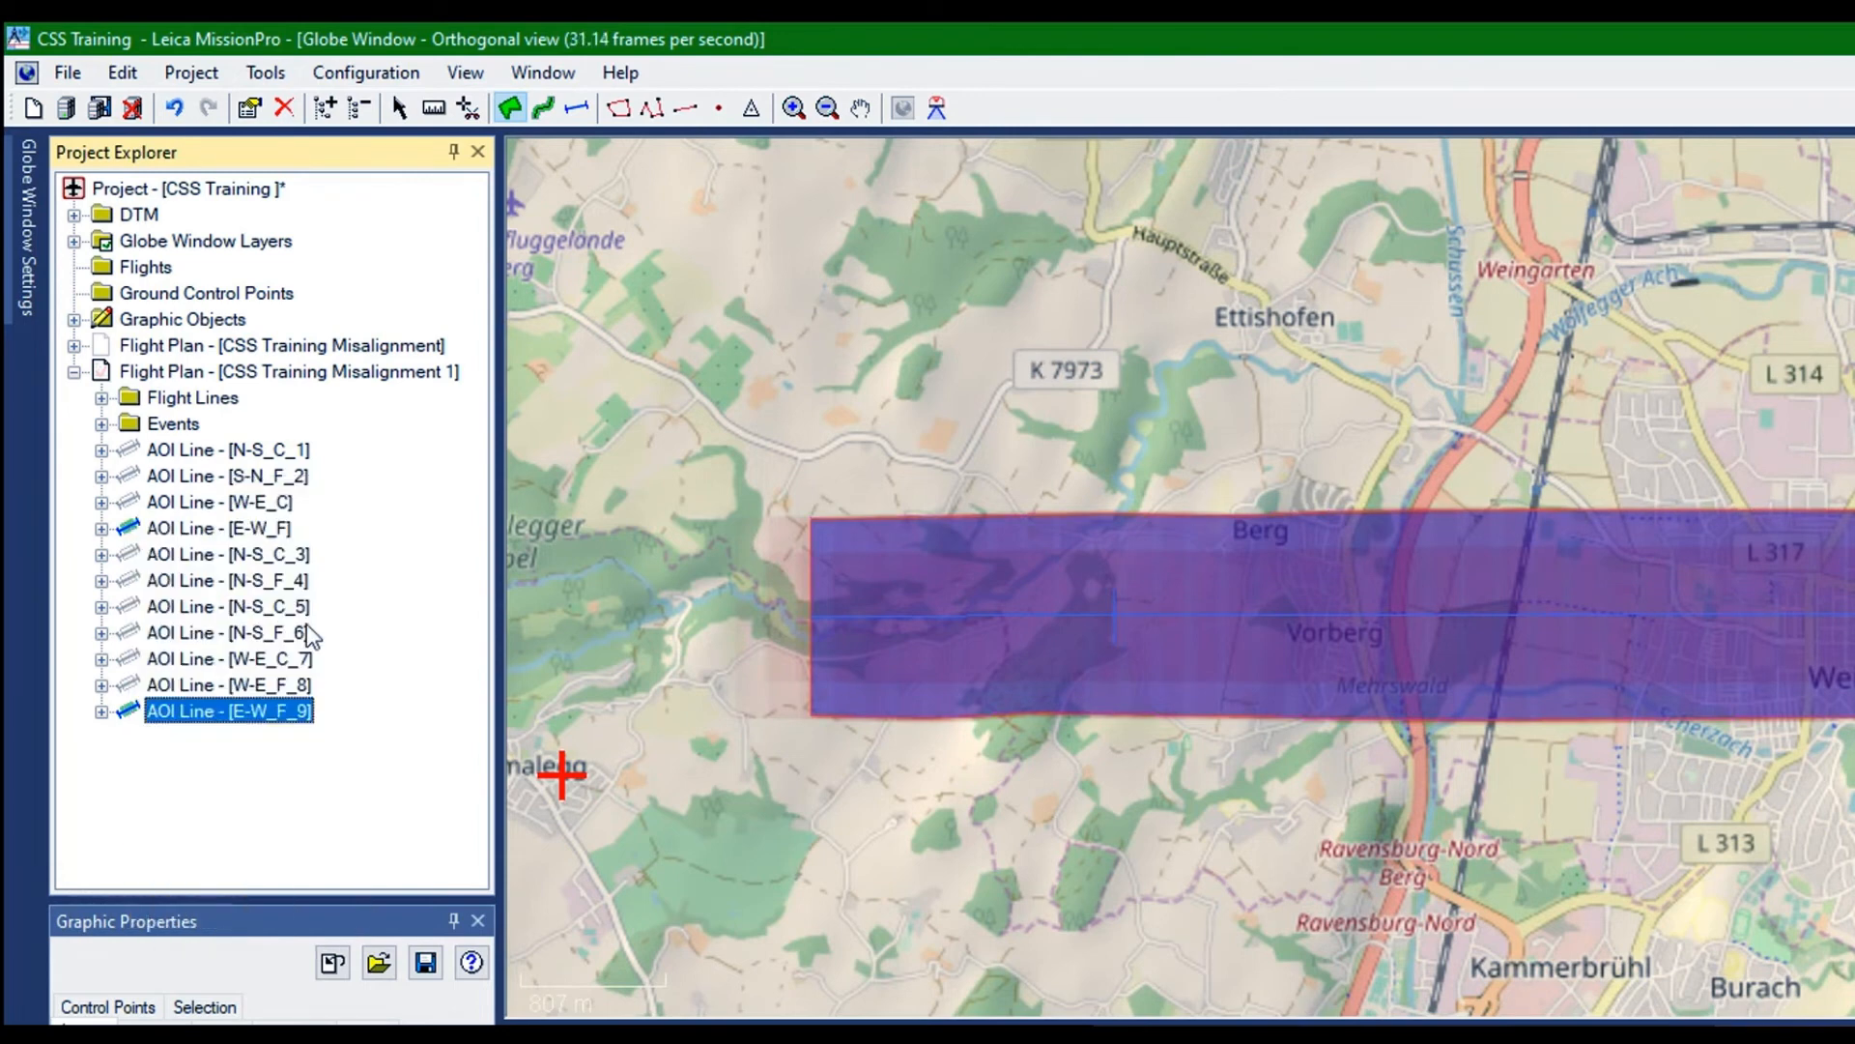
{"action": "right_click", "coordinate": [173, 503]}
{"action": "left_click", "coordinate": [223, 543]}
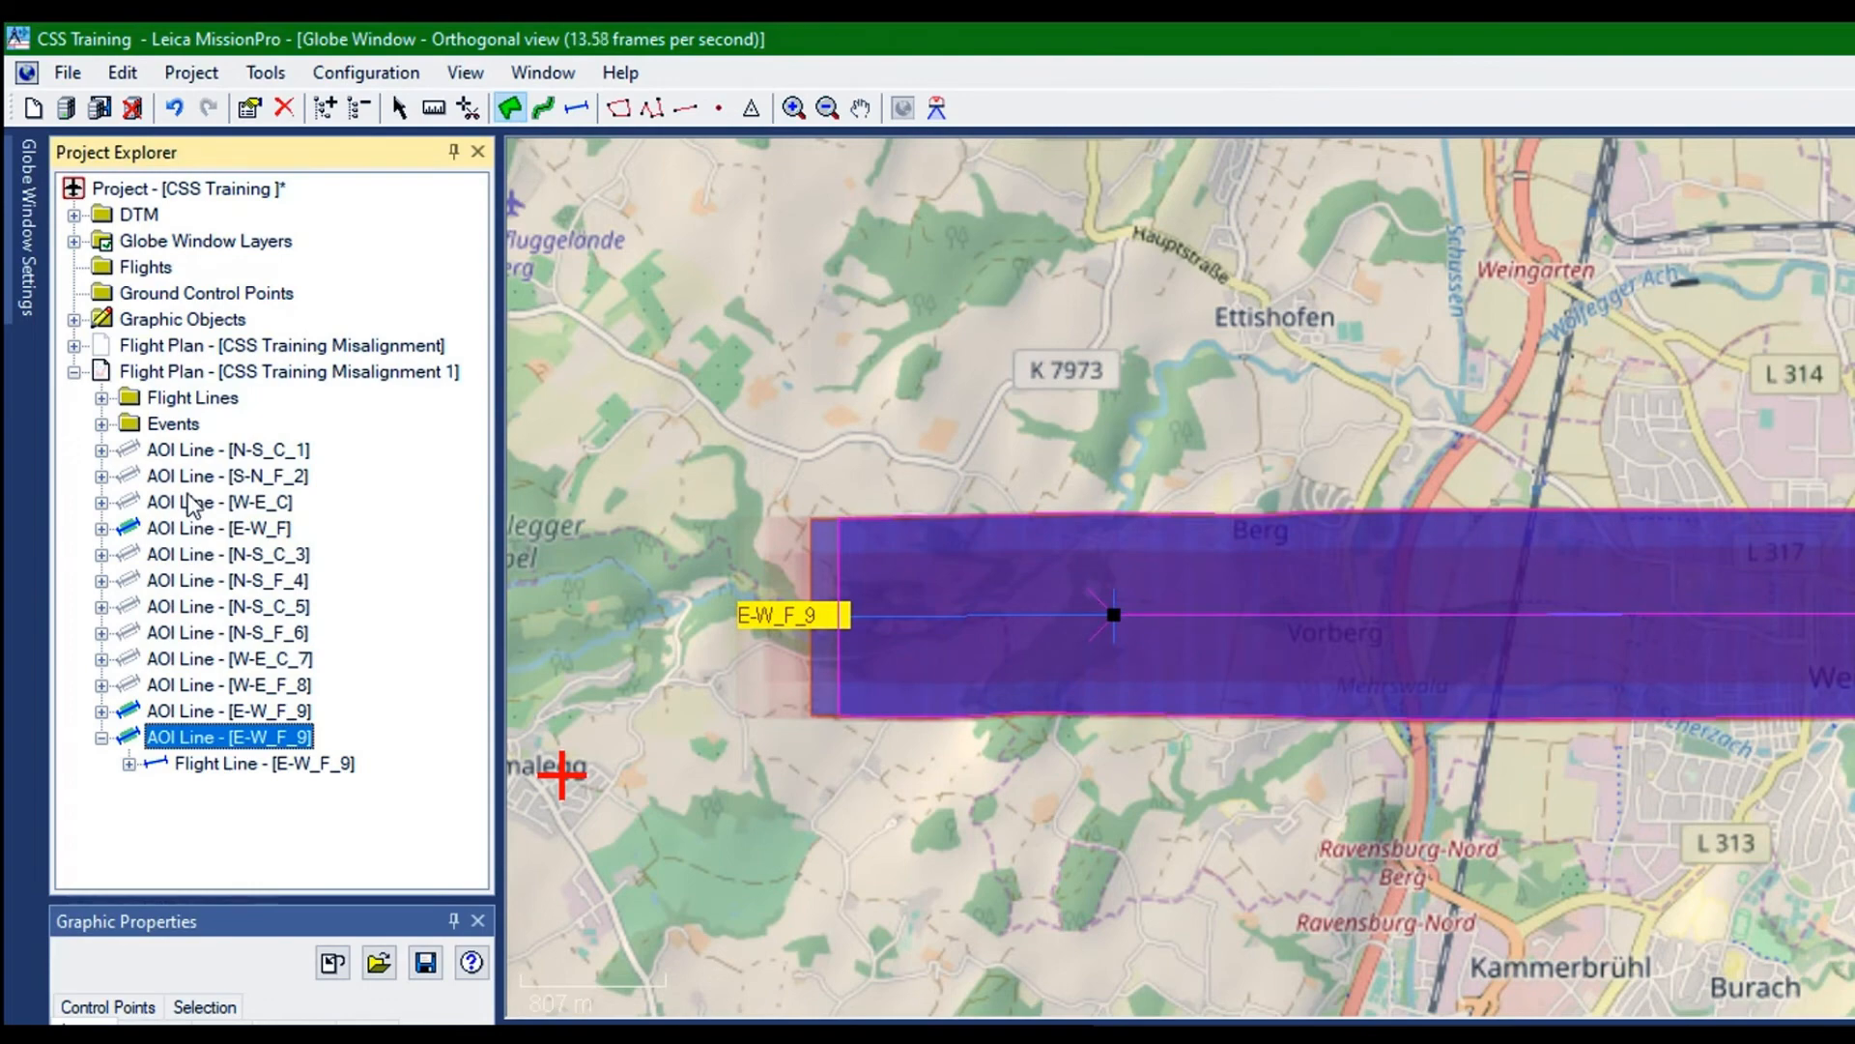
Rename the reversed duplicate of E-W_F_9 as E-W_C_10 in its flight line properties
{"action": "right_click", "coordinate": [190, 504]}
{"action": "left_click", "coordinate": [243, 508]}
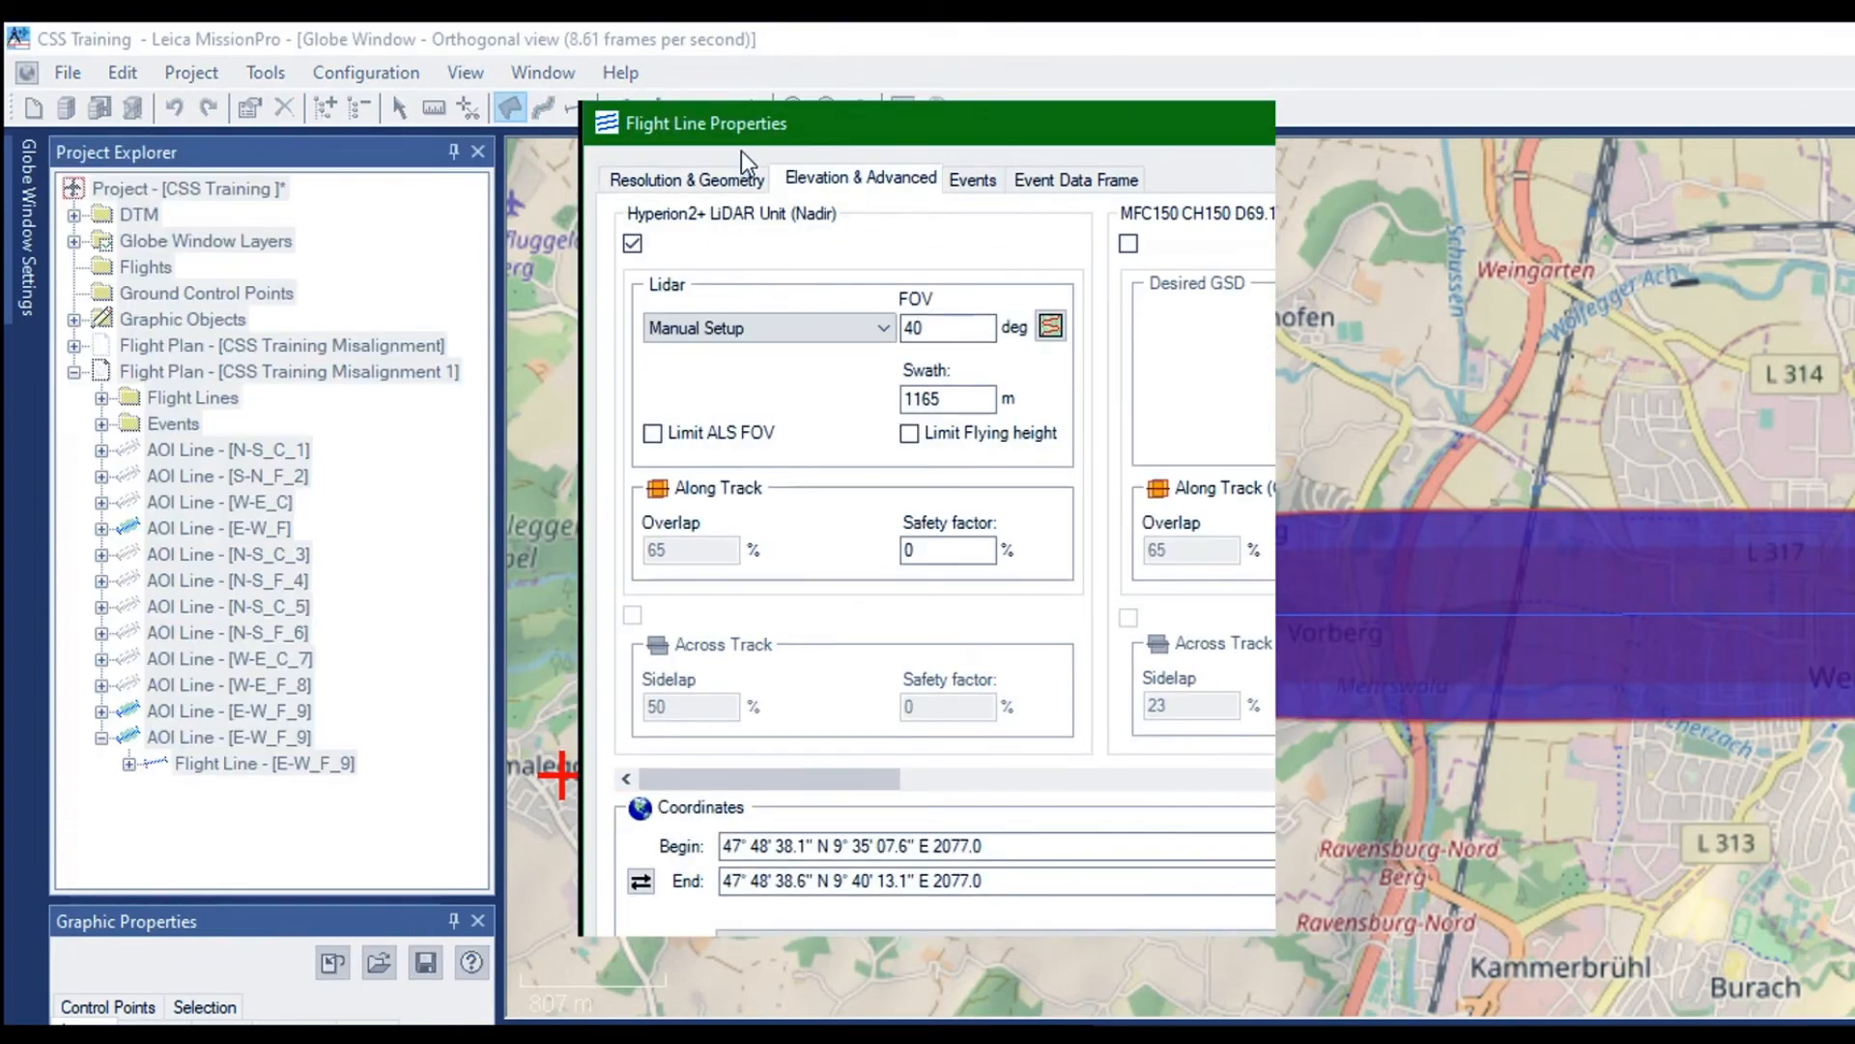
{"action": "left_click", "coordinate": [741, 152]}
{"action": "left_click_drag", "start_coordinate": [664, 218], "coordinate": [646, 220]}
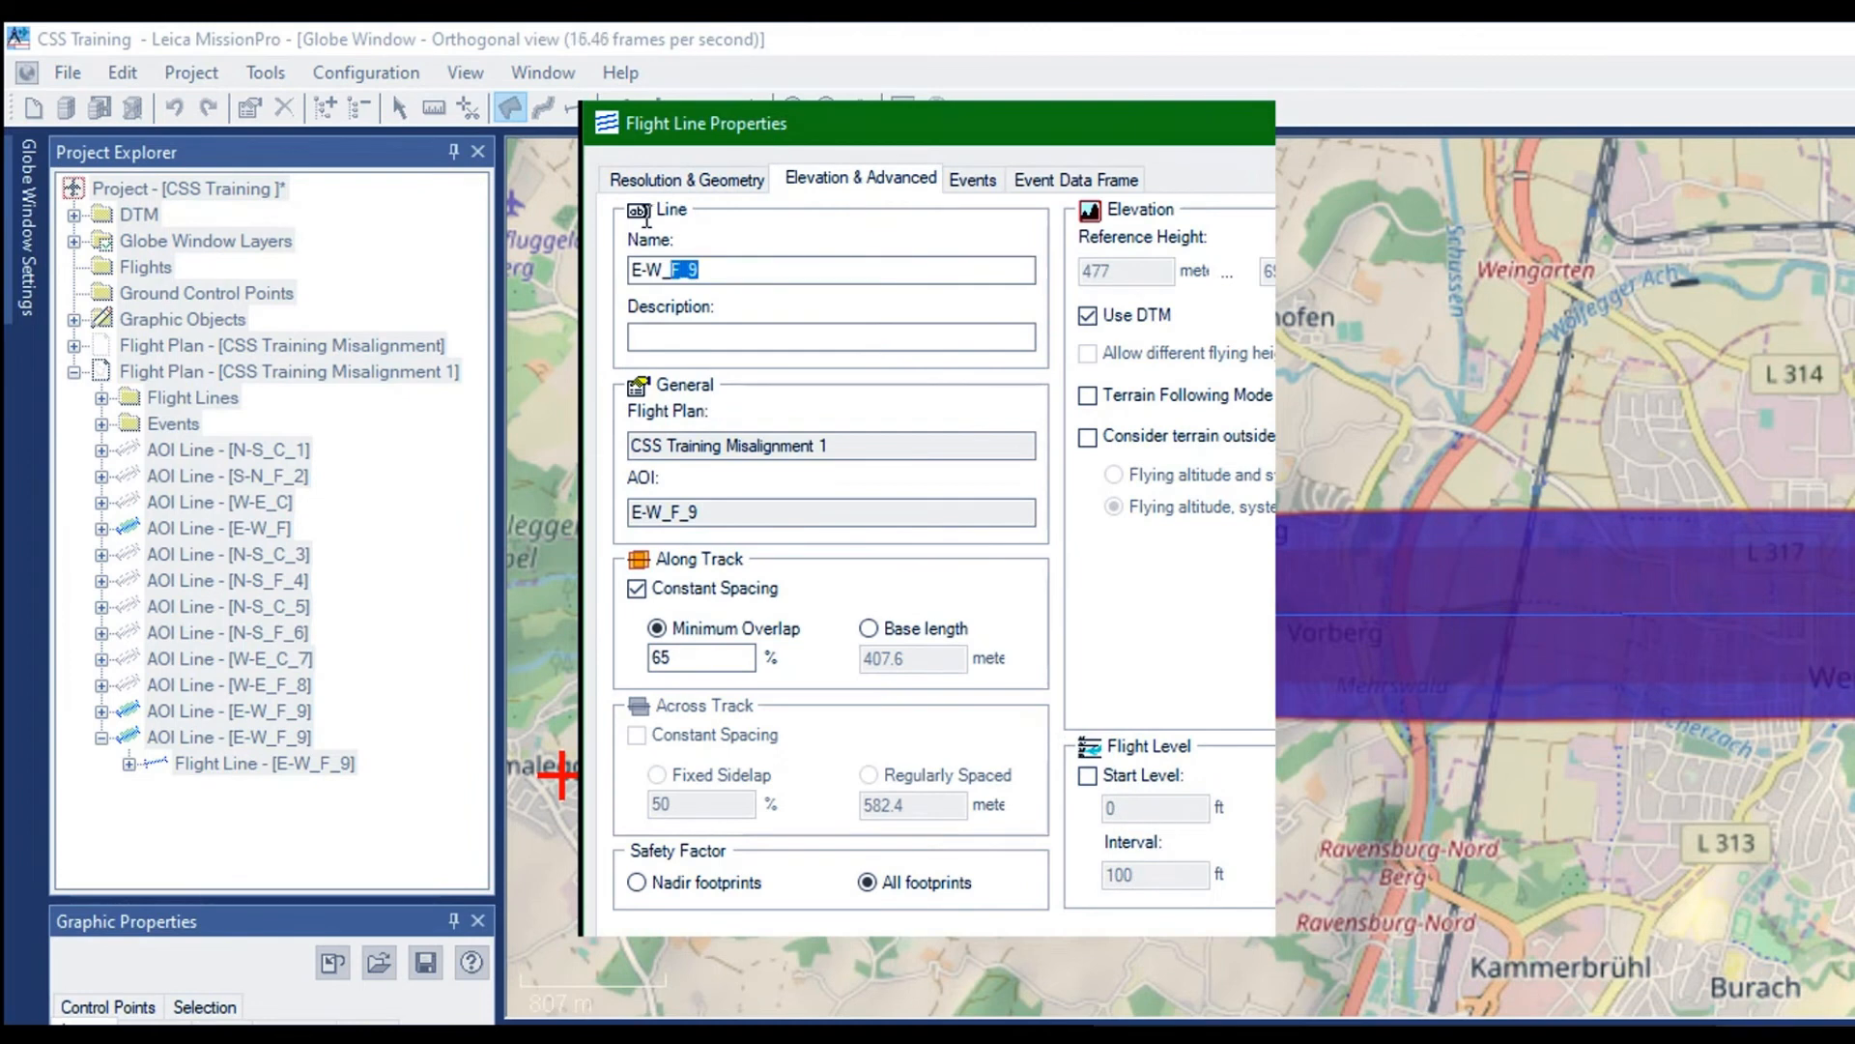
{"action": "type", "text": "C_10"}
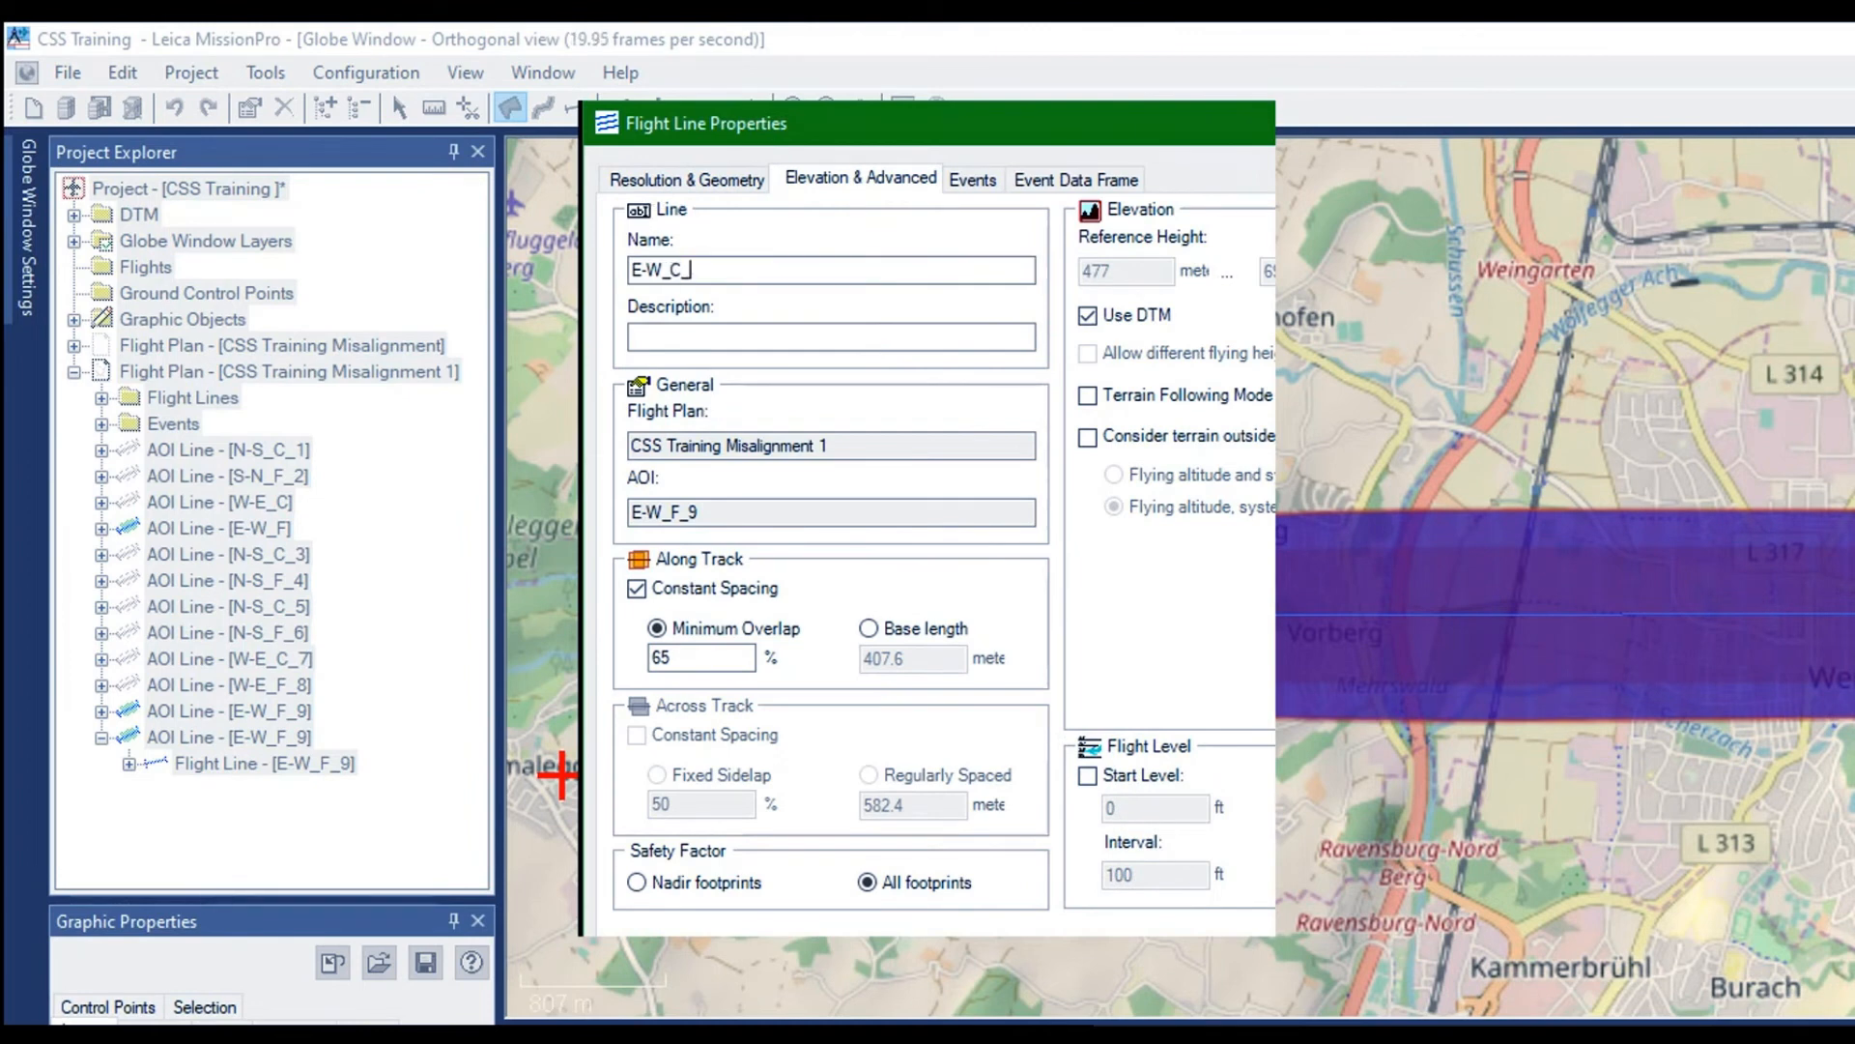
Set the LiDAR scan pattern of E-W_C_10 to Circle in AeroPlan
{"action": "left_click", "coordinate": [625, 153]}
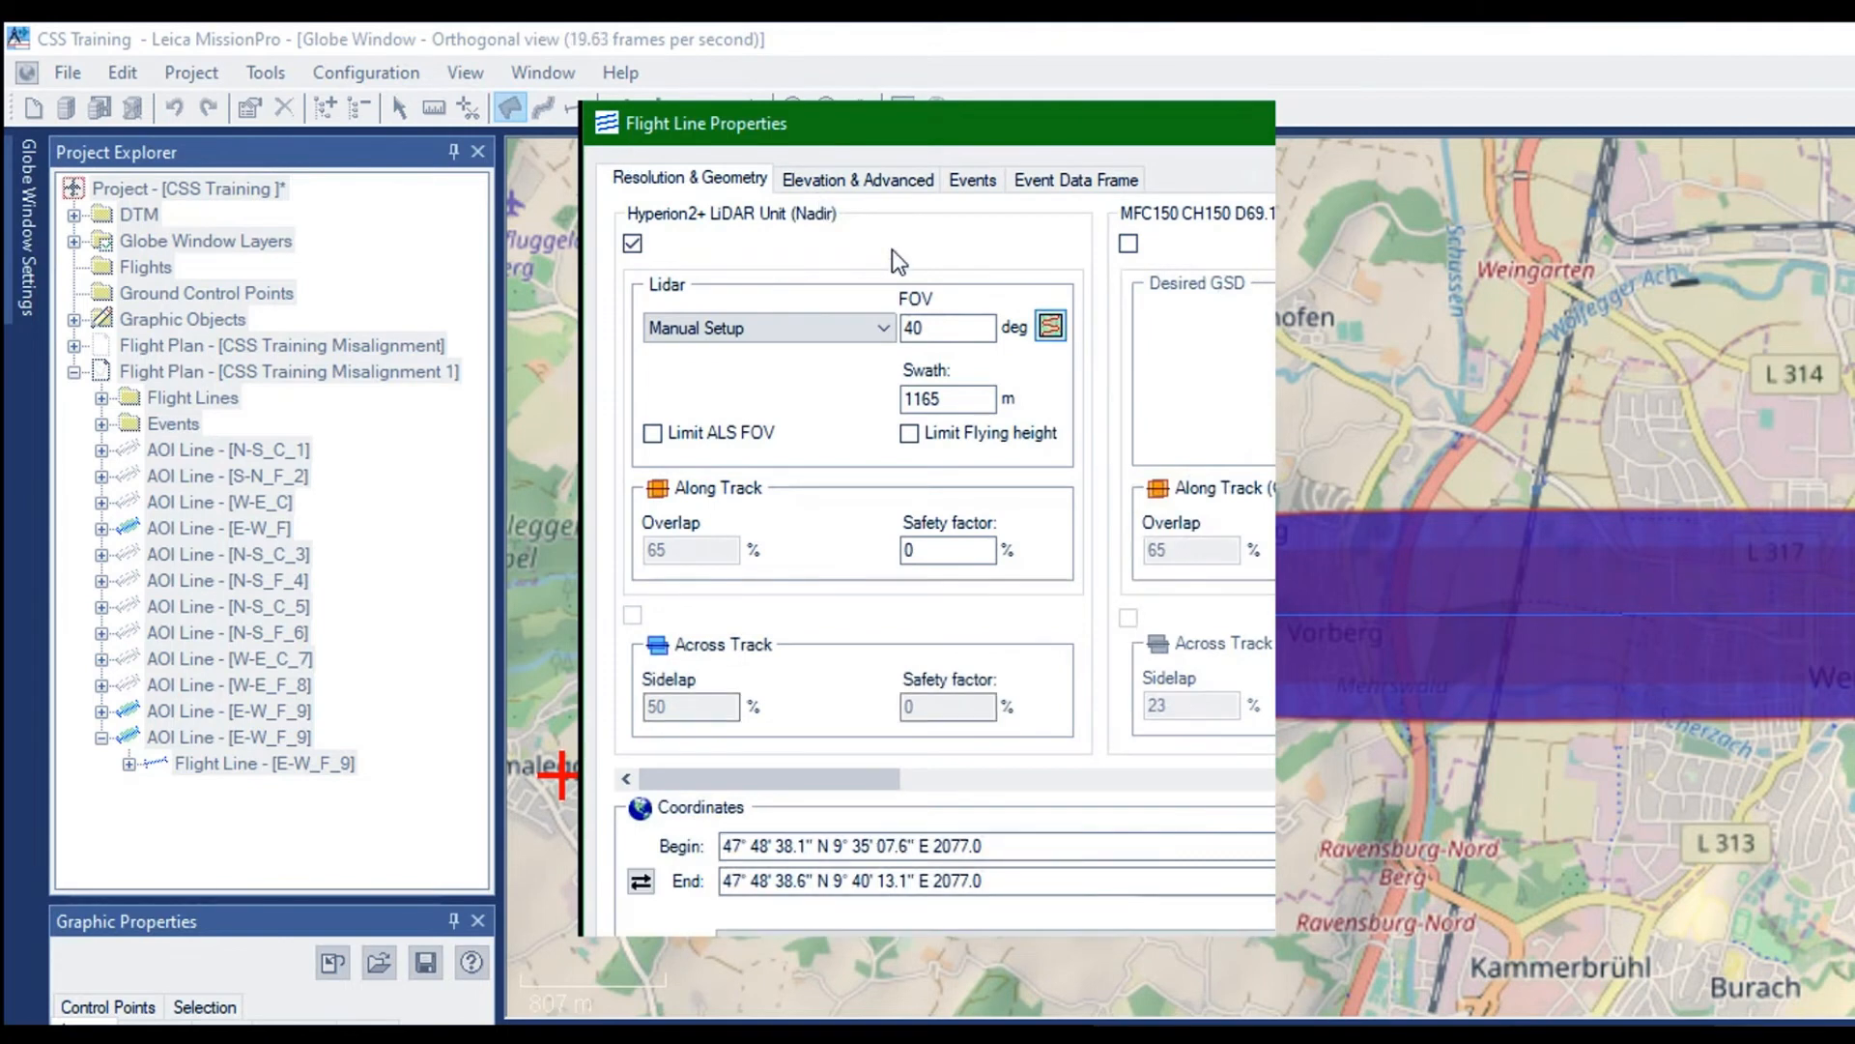
{"action": "left_click", "coordinate": [891, 250]}
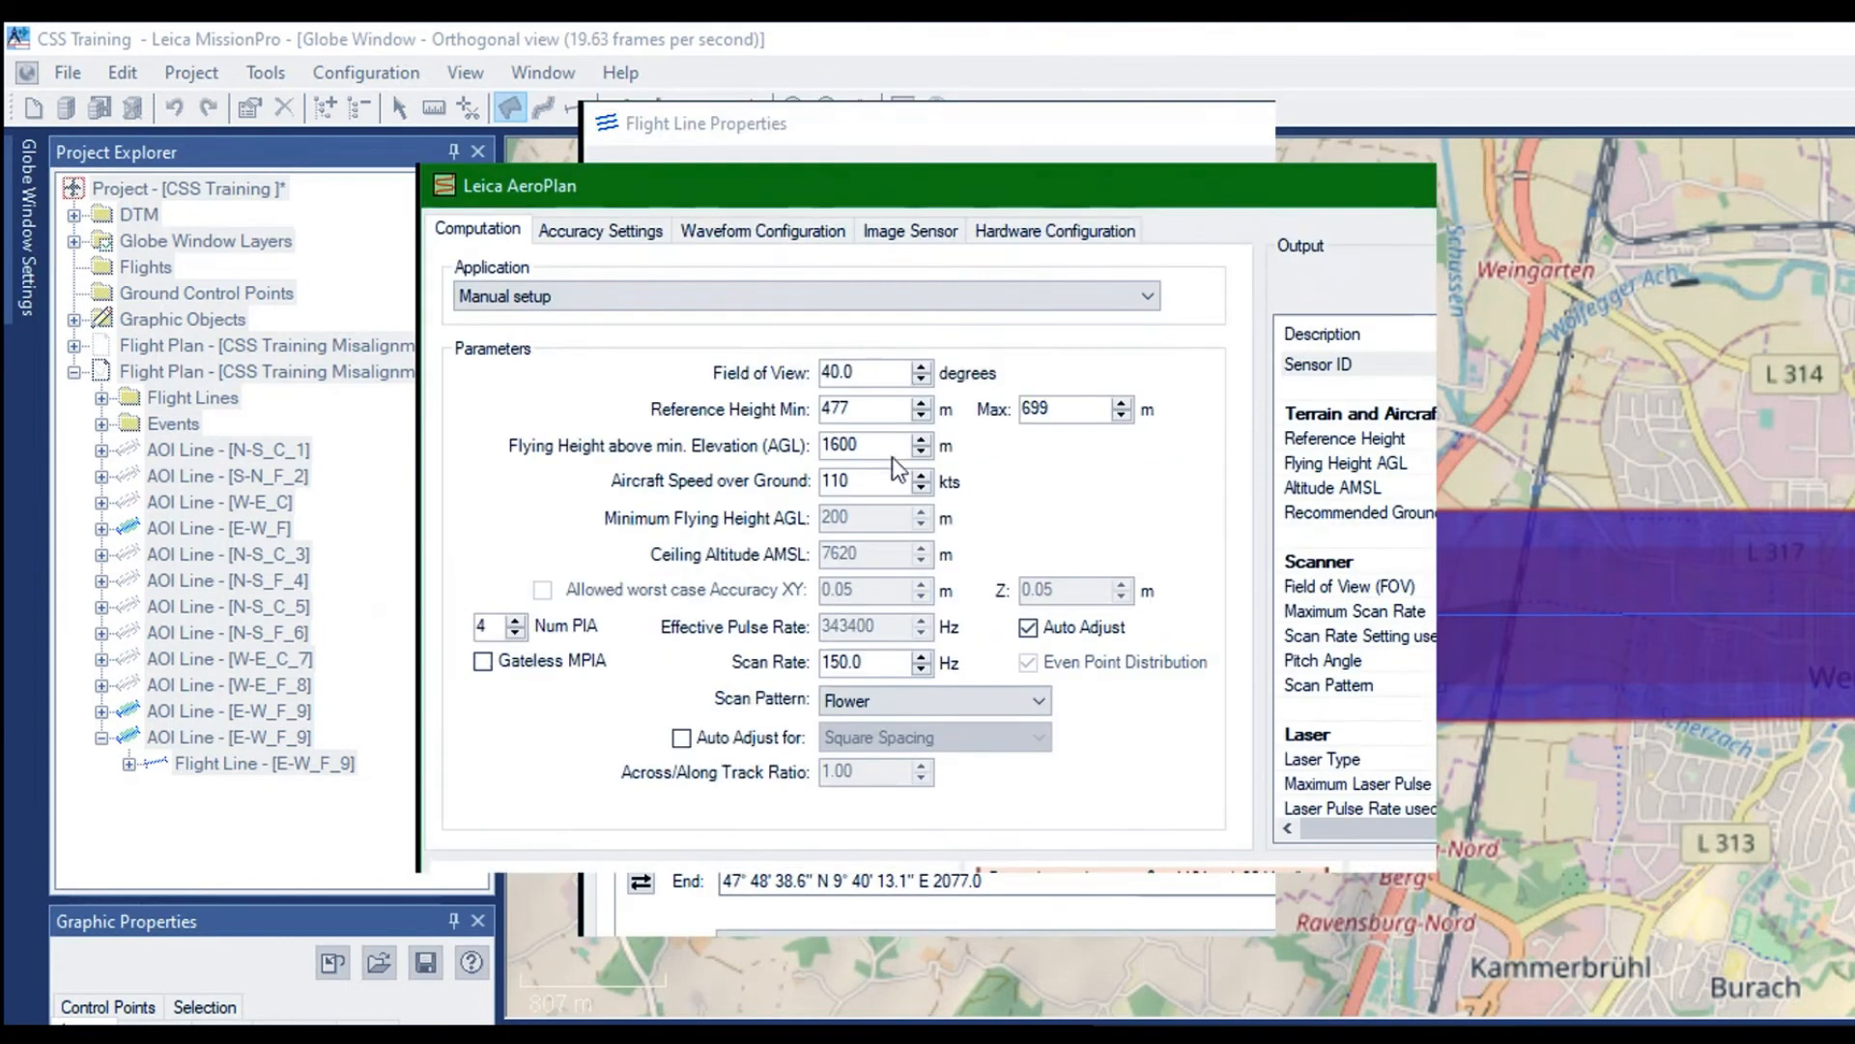
{"action": "left_click", "coordinate": [832, 522]}
{"action": "left_click", "coordinate": [707, 548]}
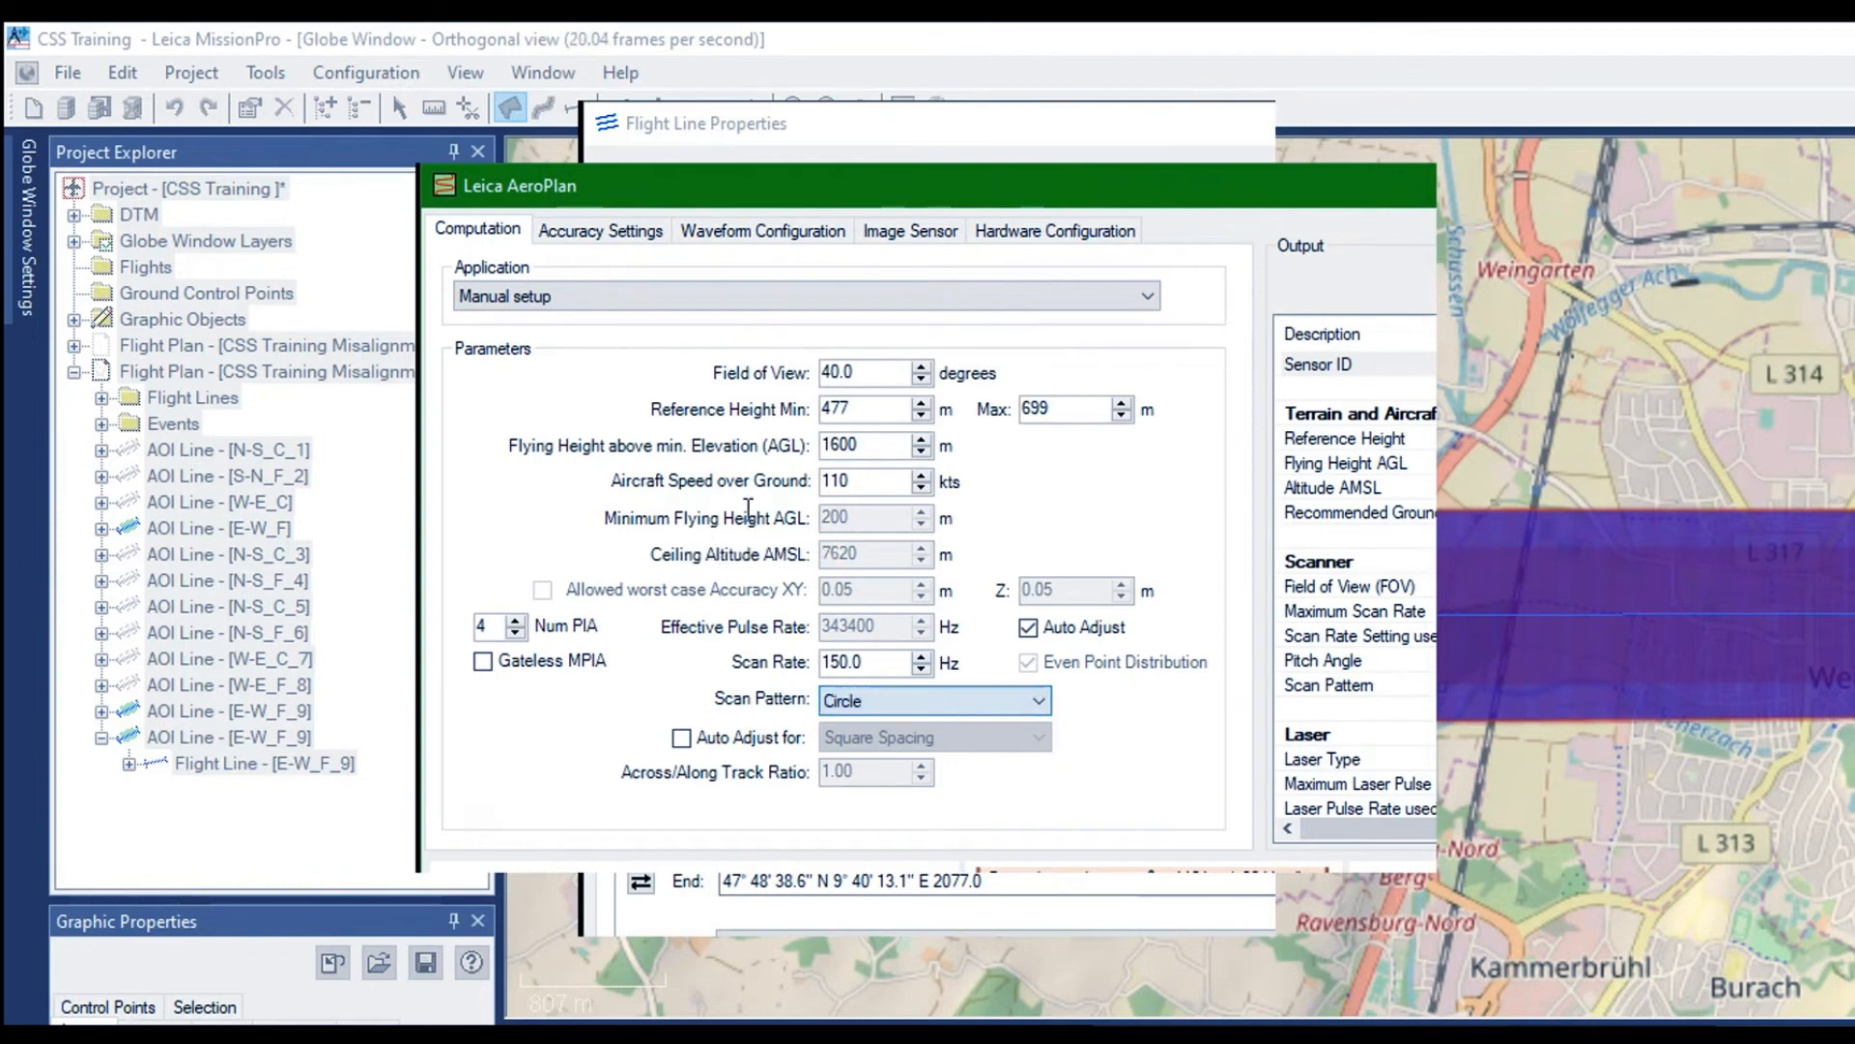
Set the desired signal to noise ratio of E-W_C_10 to 12 and its Num PIA to 5, and apply the flight line properties
{"action": "left_click", "coordinate": [546, 222]}
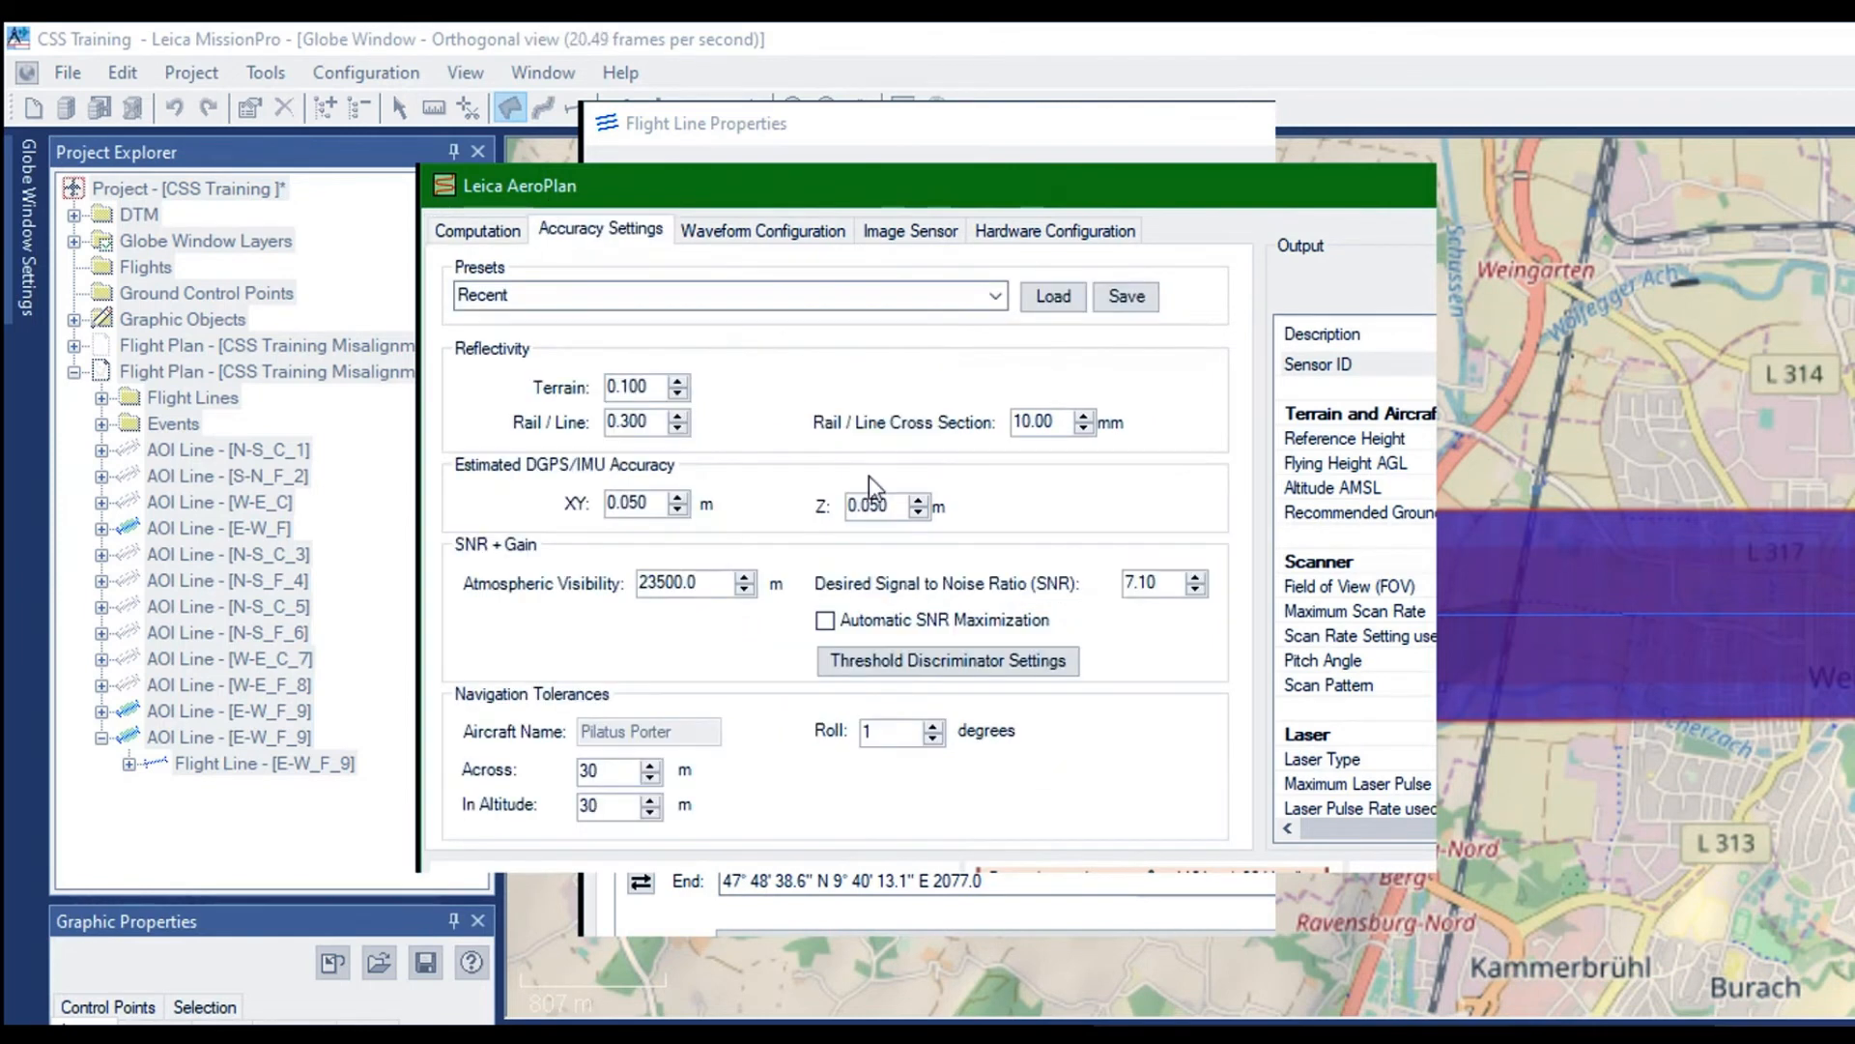
{"action": "key", "text": "shift+Home"}
{"action": "type", "text": "12"}
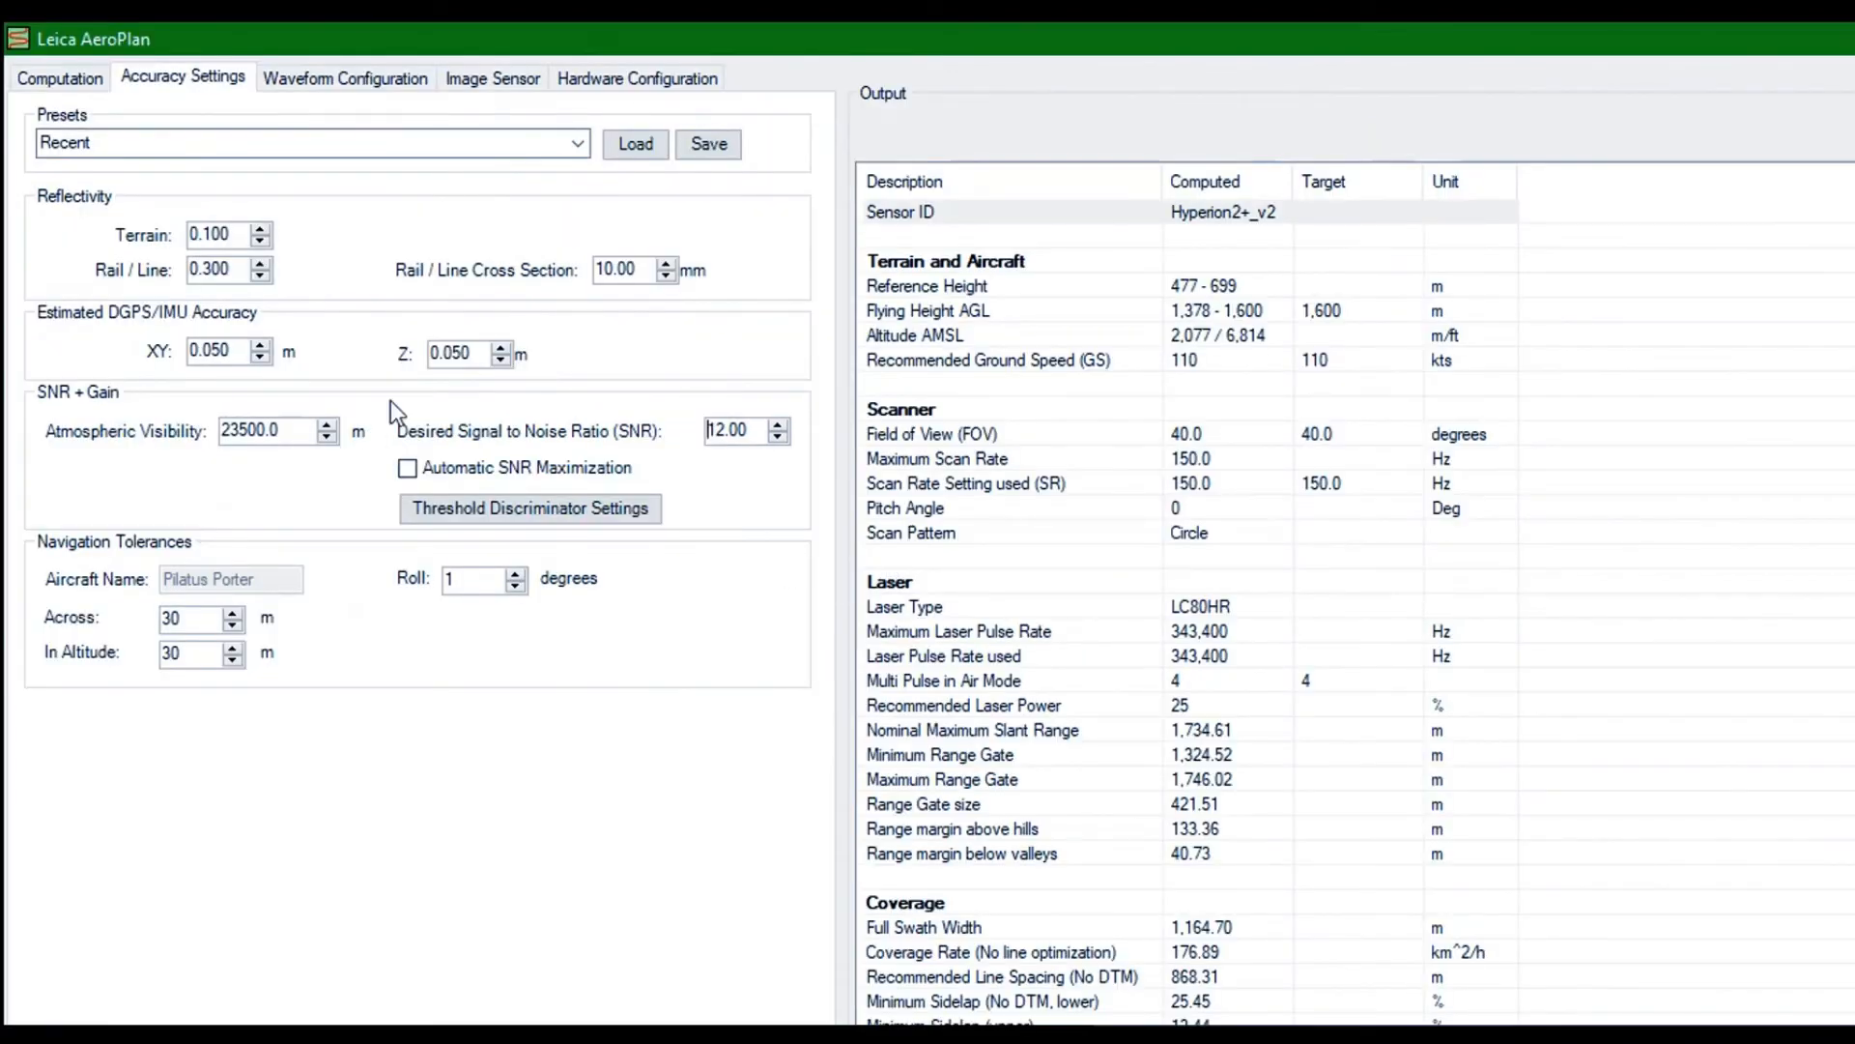
{"action": "left_click", "coordinate": [43, 75]}
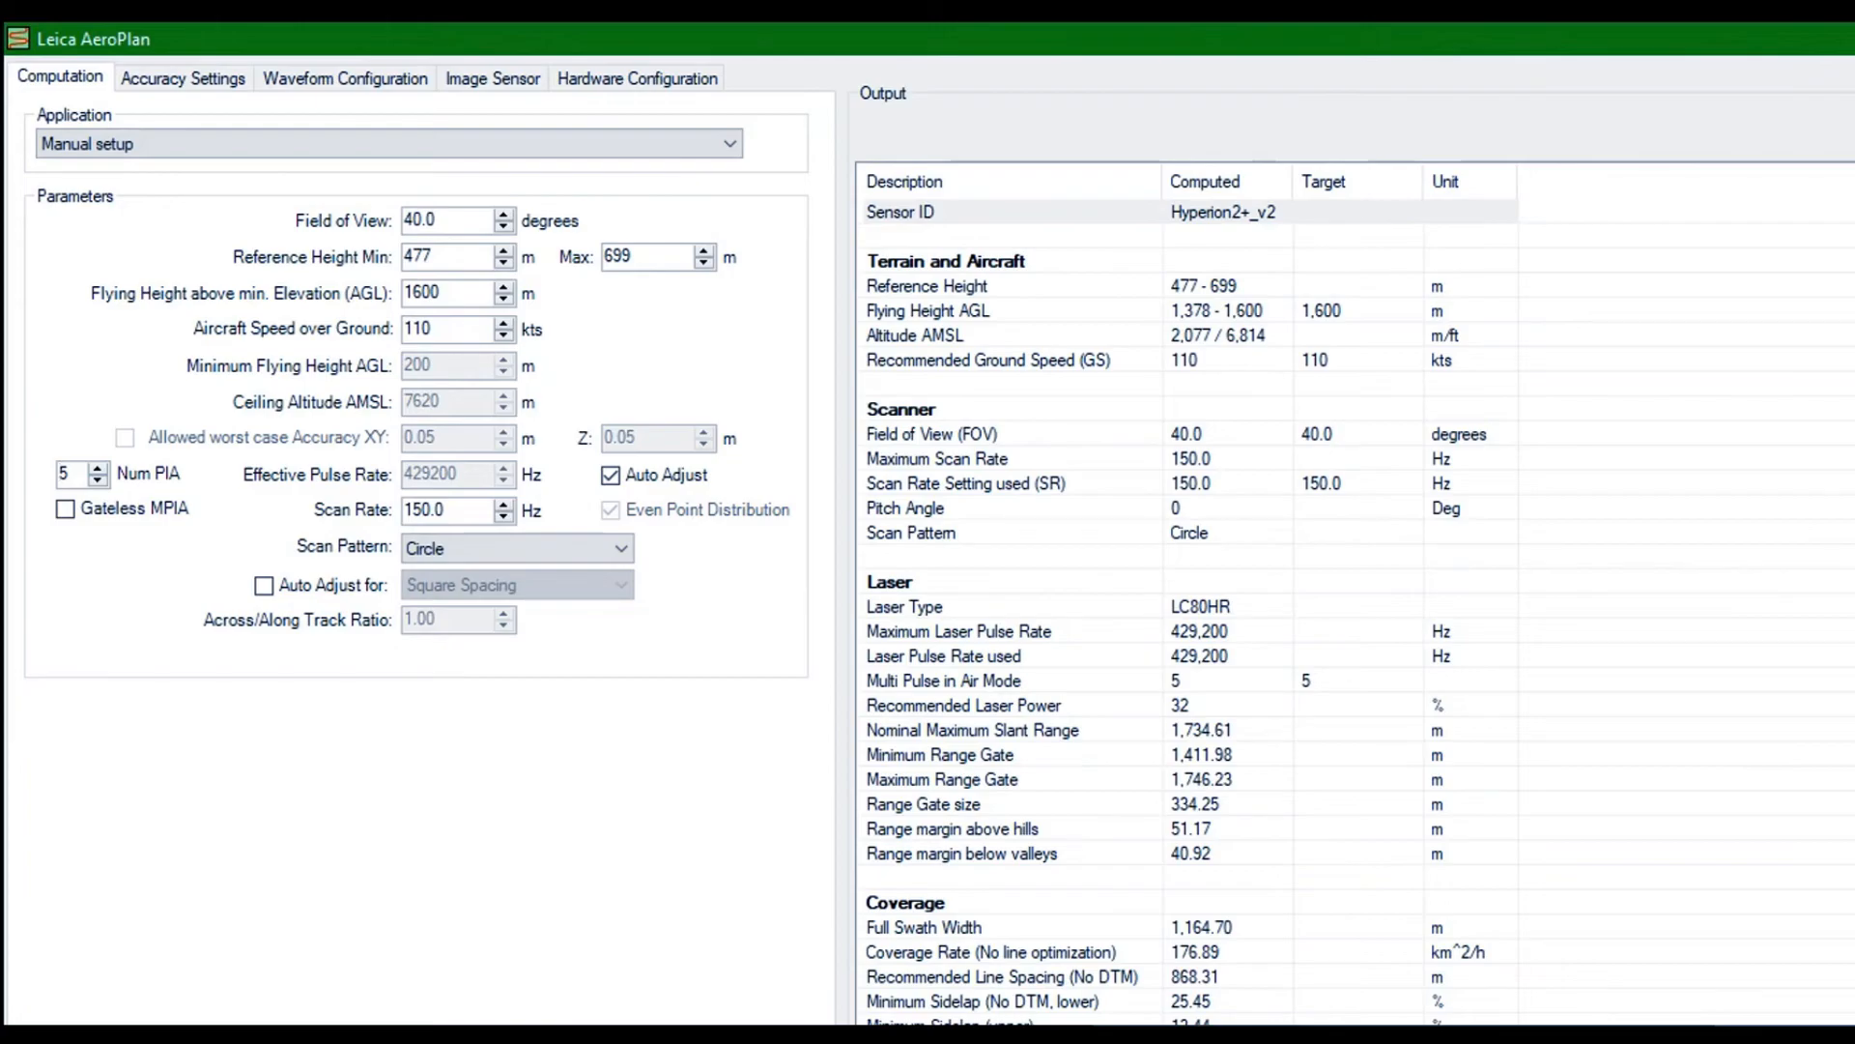
{"action": "key", "text": "Return"}
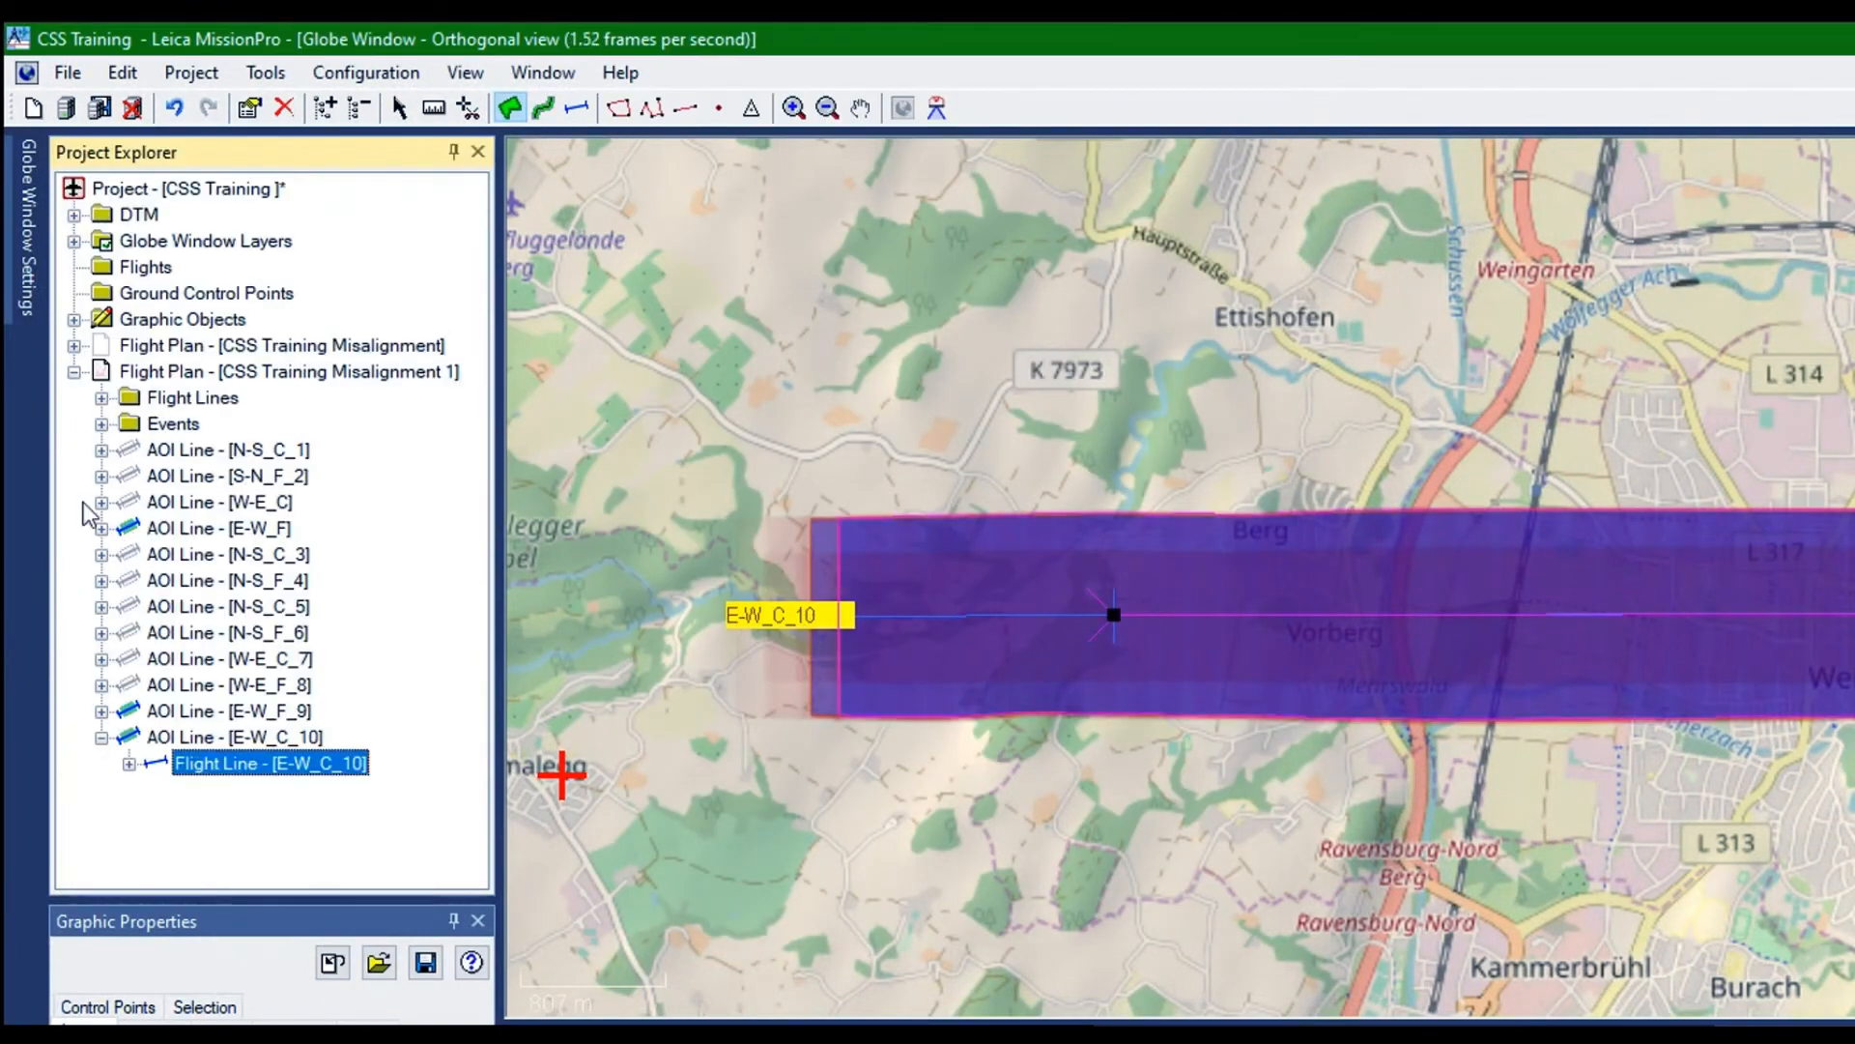
Rename the flight line W-E_C of CSS Training Misalignment 1 as W-E_C_11 in its flight line properties
{"action": "right_click", "coordinate": [120, 351]}
{"action": "left_click", "coordinate": [159, 349]}
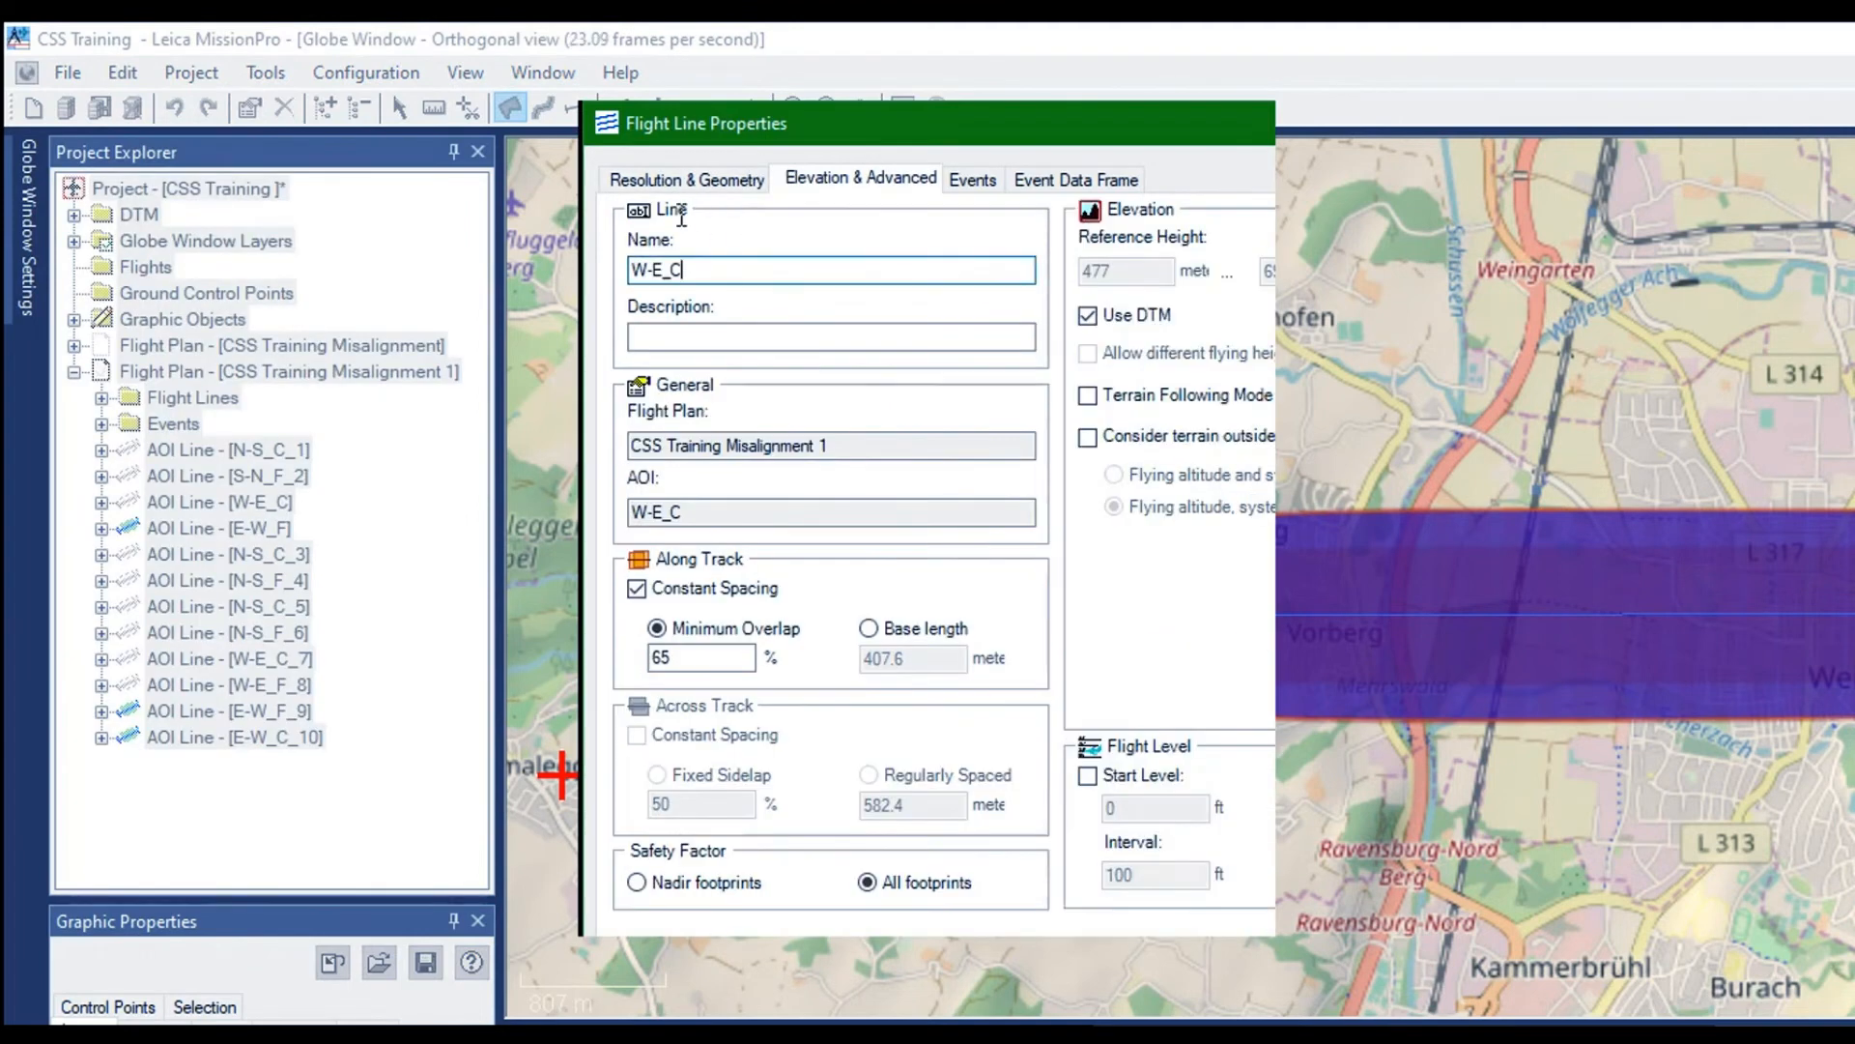
{"action": "type", "text": "_11"}
{"action": "key", "text": "Return"}
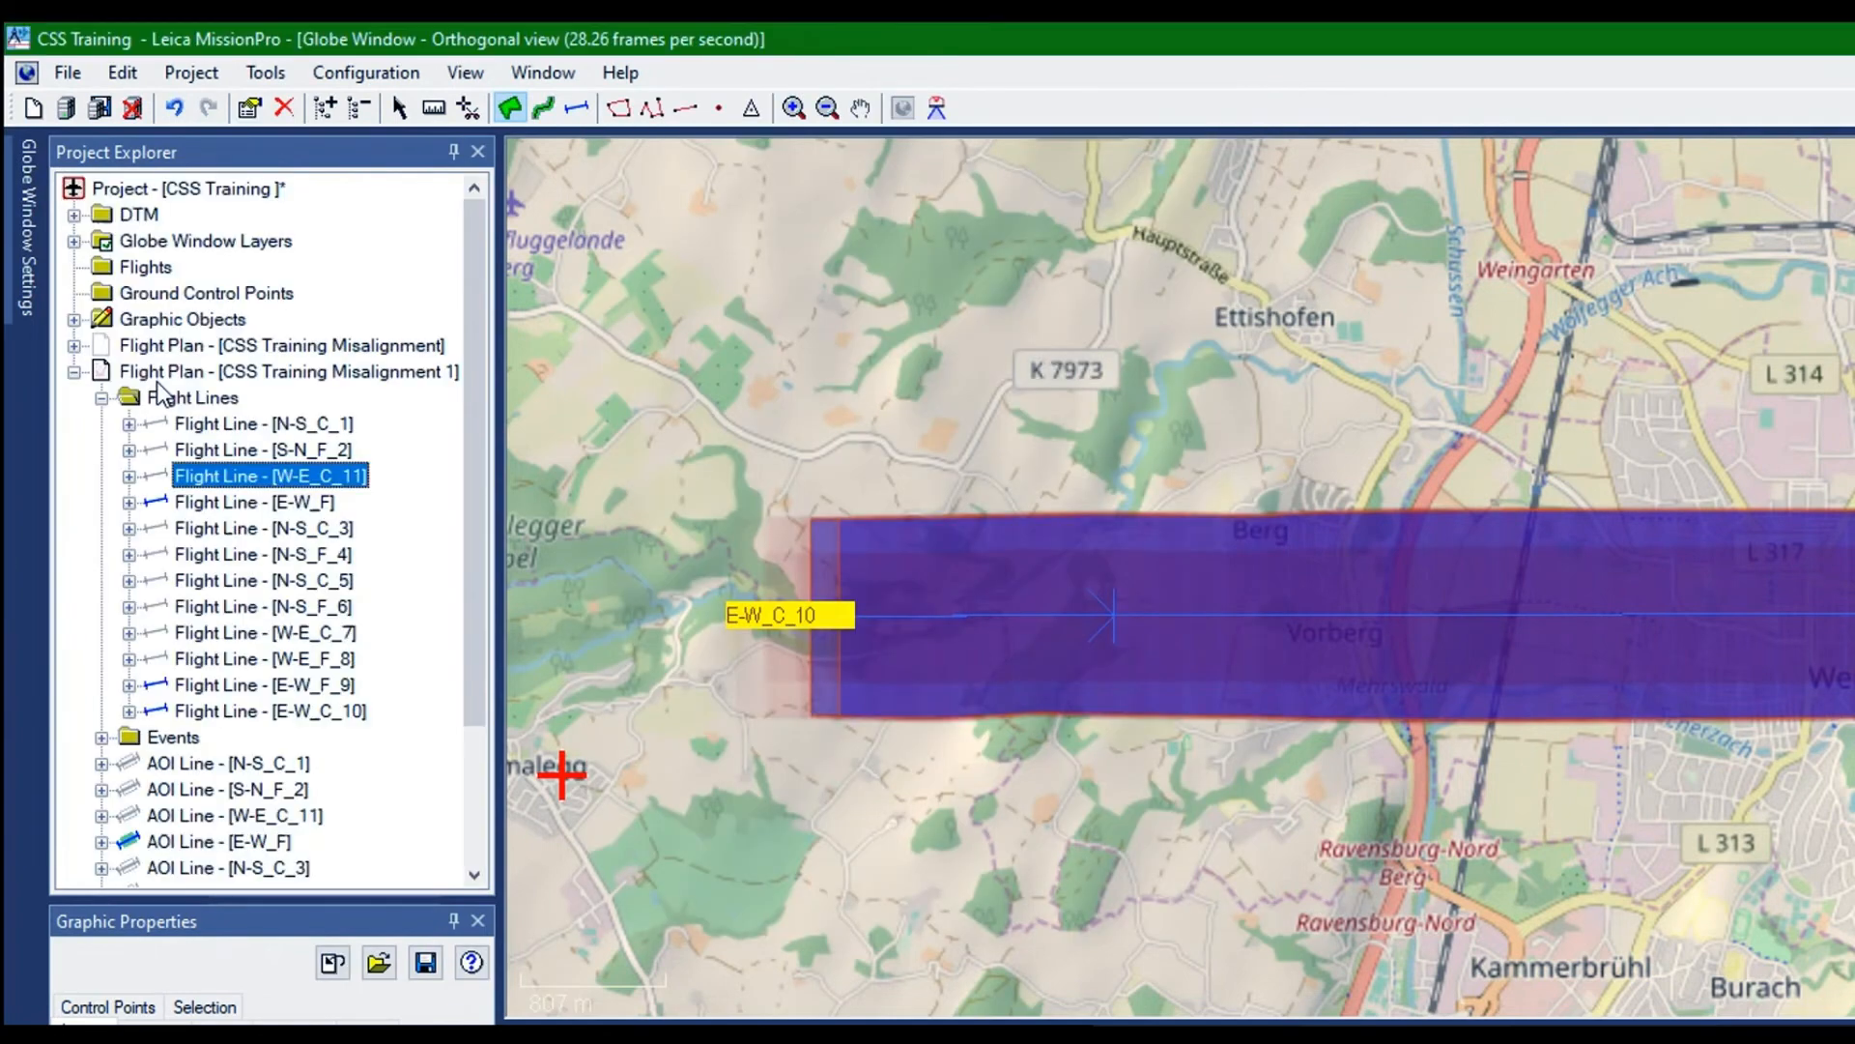
Rename the flight line E-W_F as E-W_F_12 and show the whole flight plan CSS Training Misalignment 1 on the map
{"action": "key", "text": "Down"}
{"action": "right_click", "coordinate": [176, 338]}
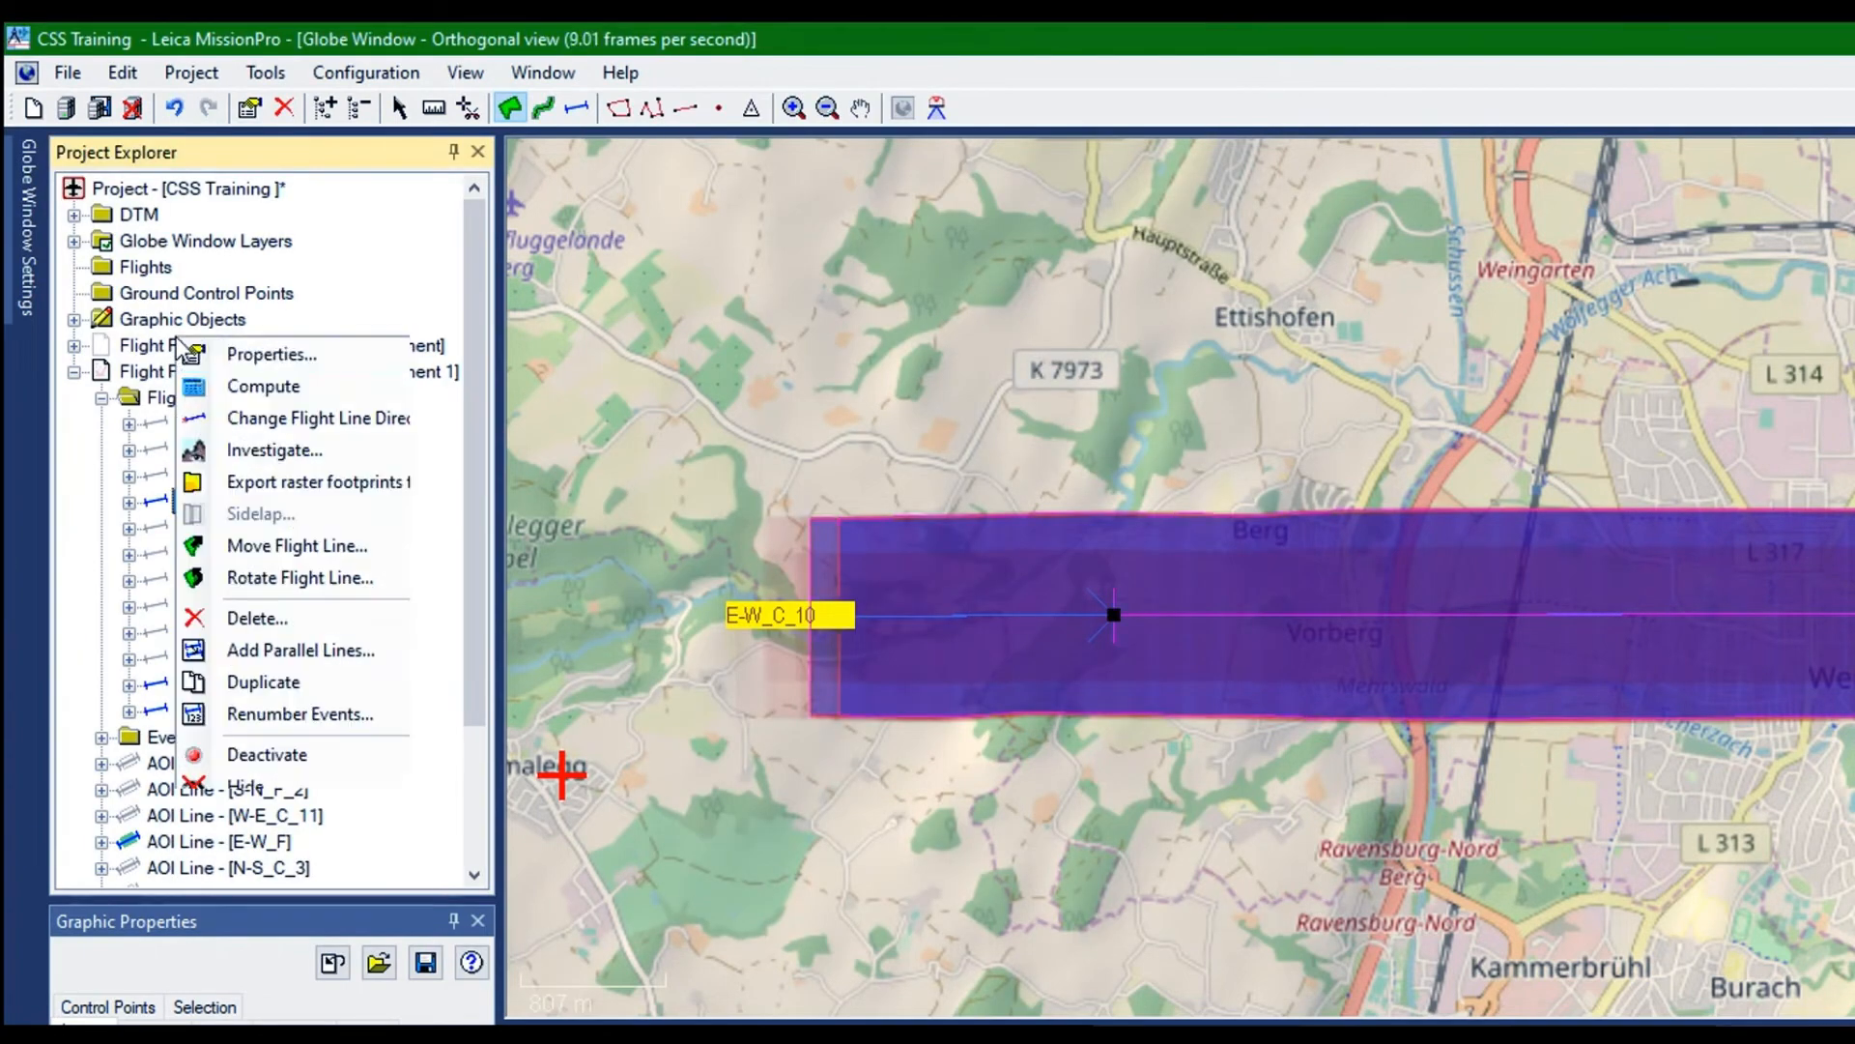
{"action": "left_click", "coordinate": [227, 349]}
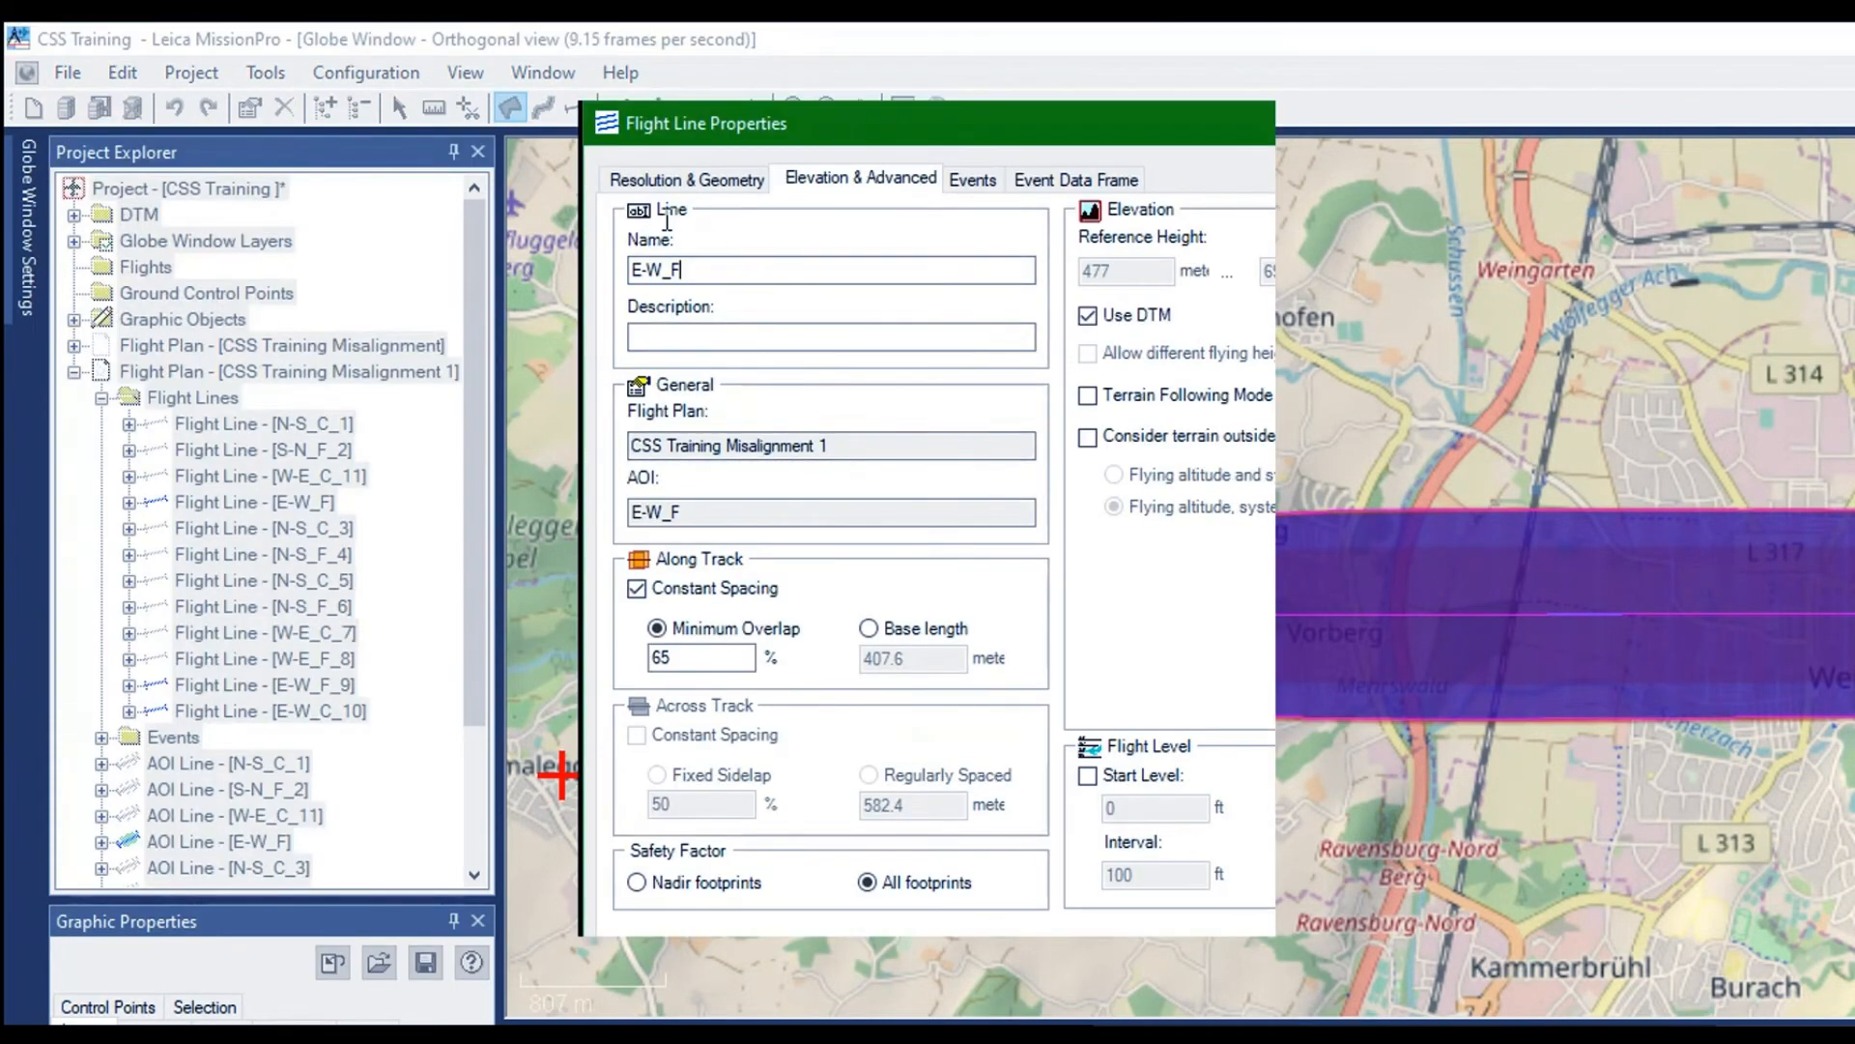
{"action": "type", "text": "_12"}
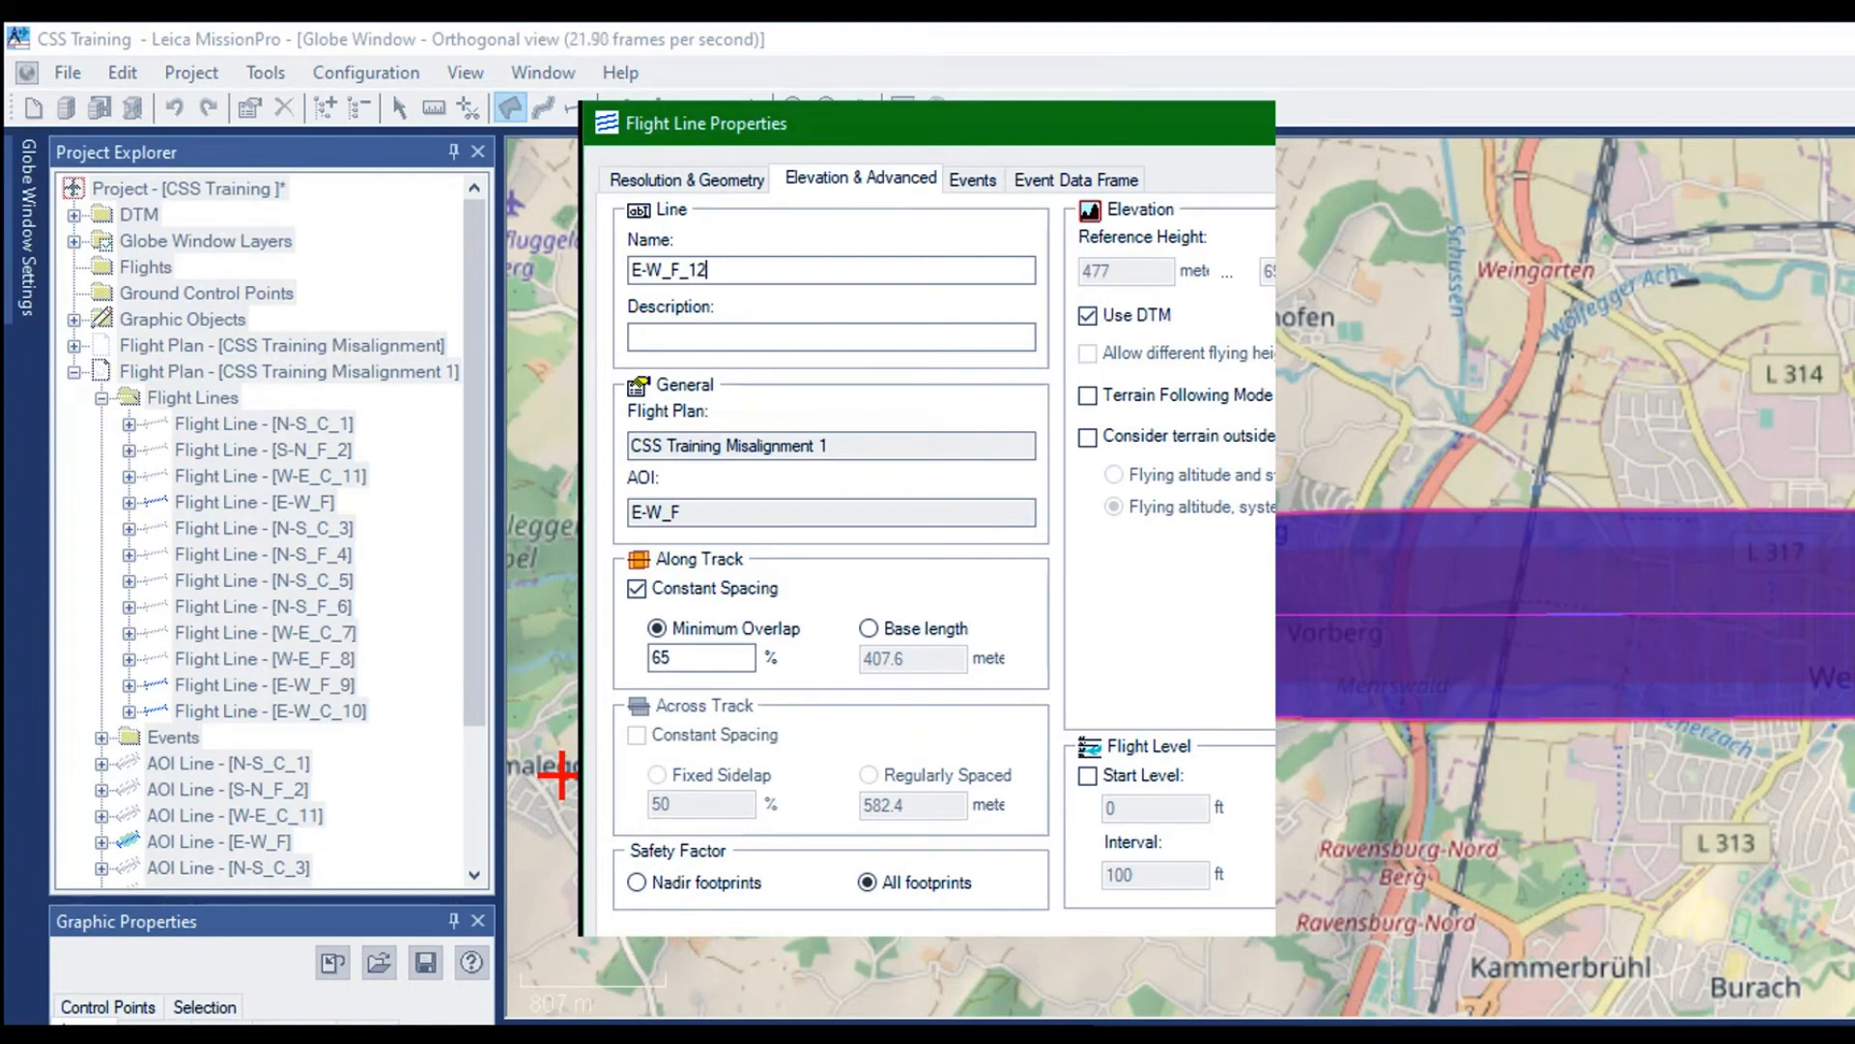
{"action": "key", "text": "Return"}
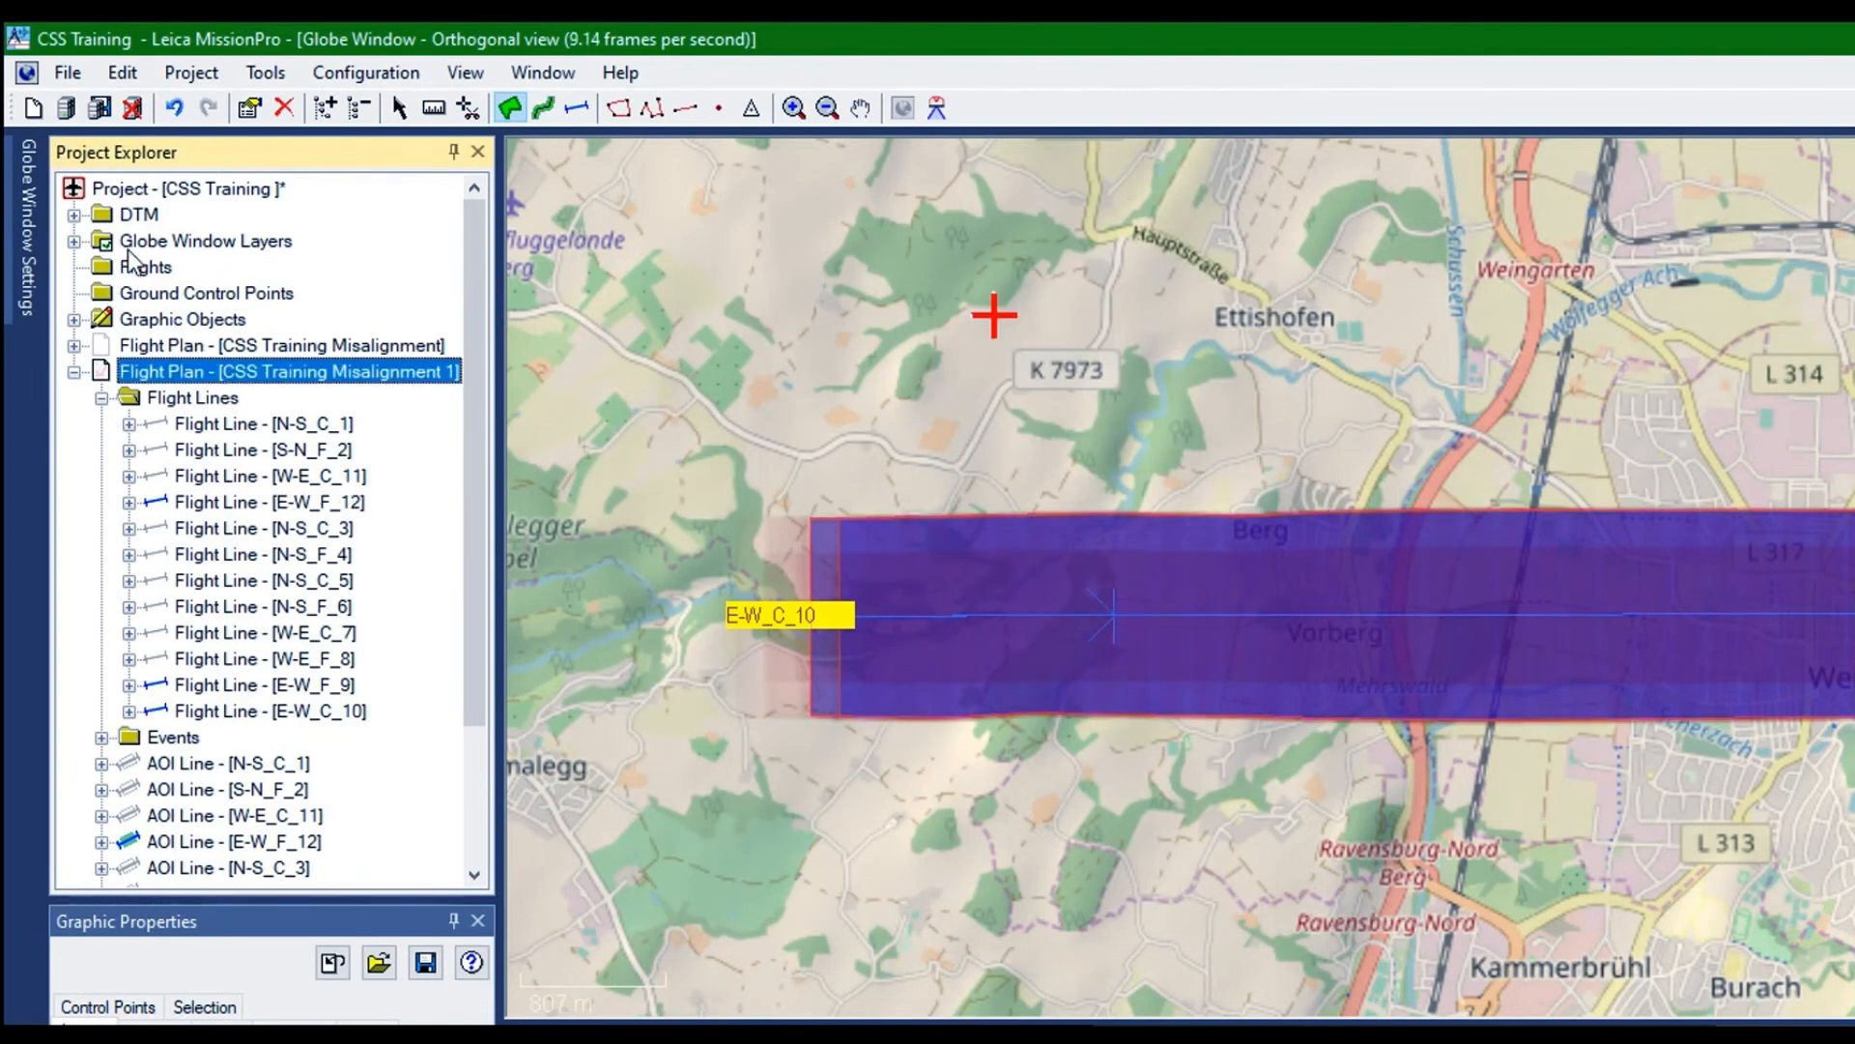
{"action": "right_click", "coordinate": [127, 249]}
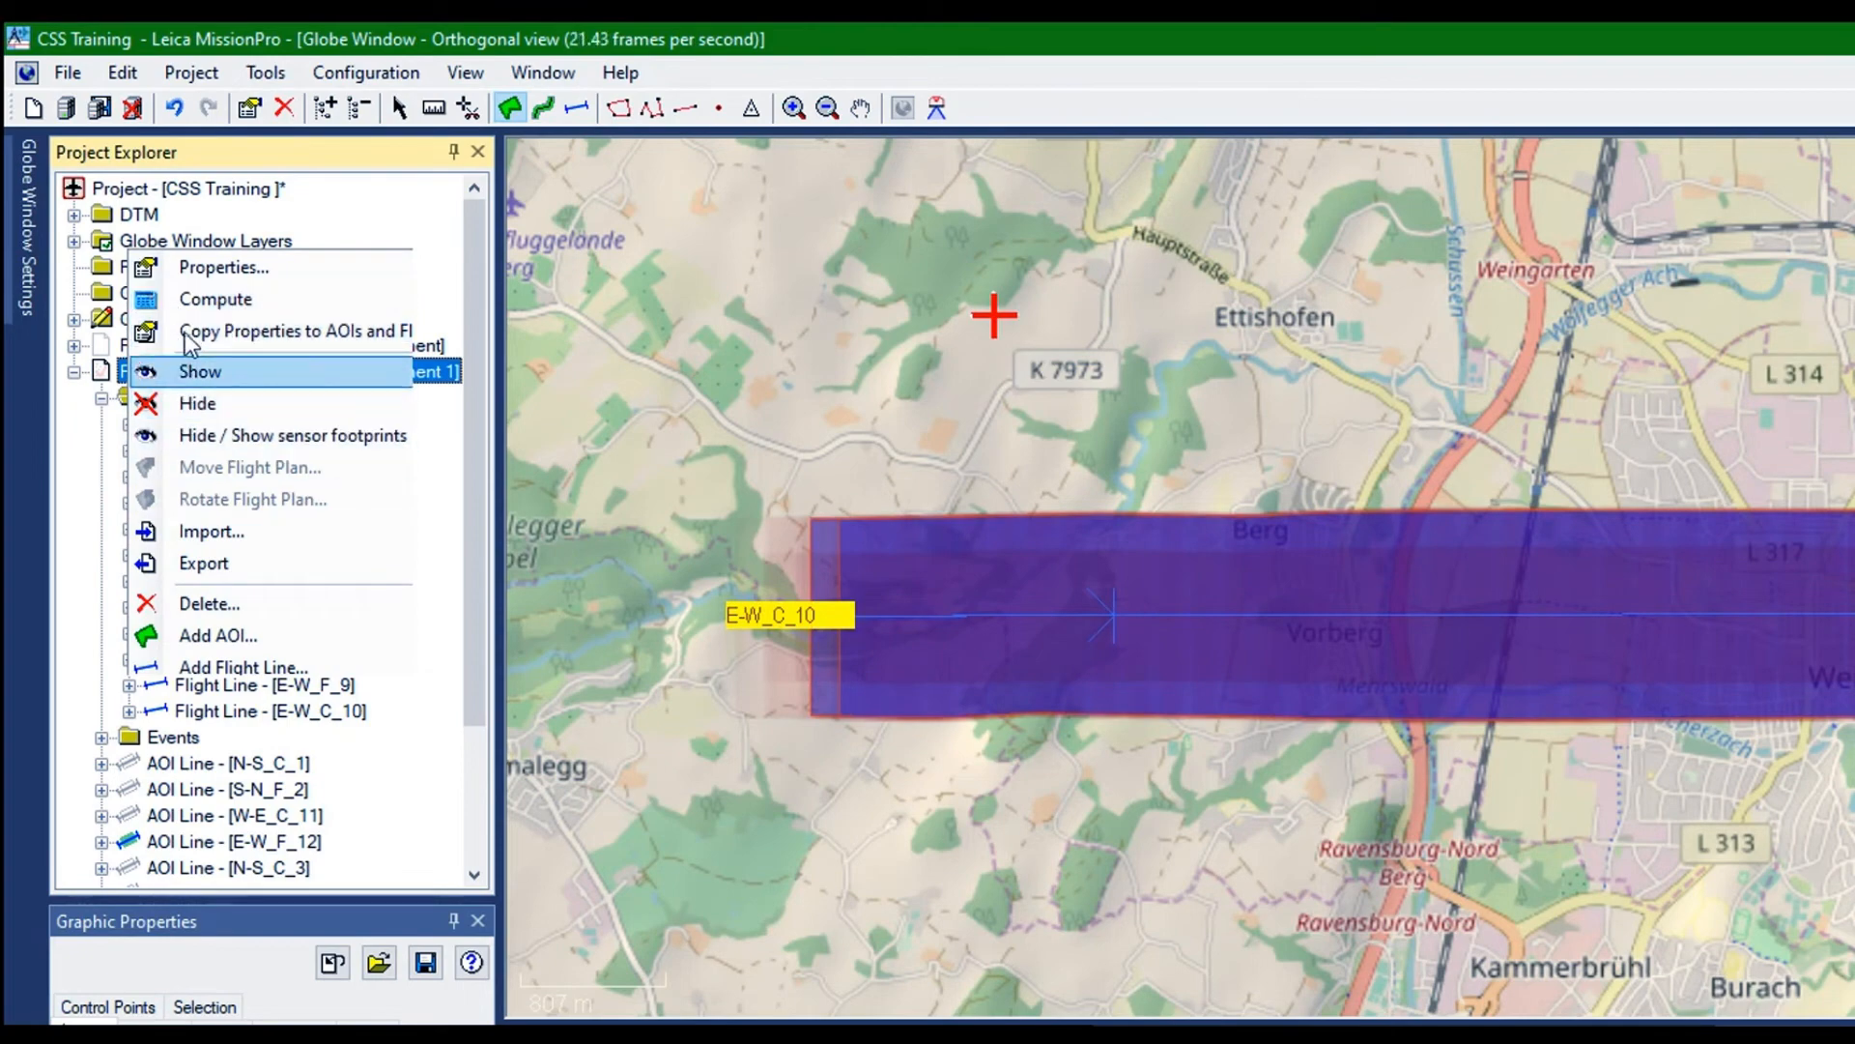
{"action": "left_click", "coordinate": [198, 371]}
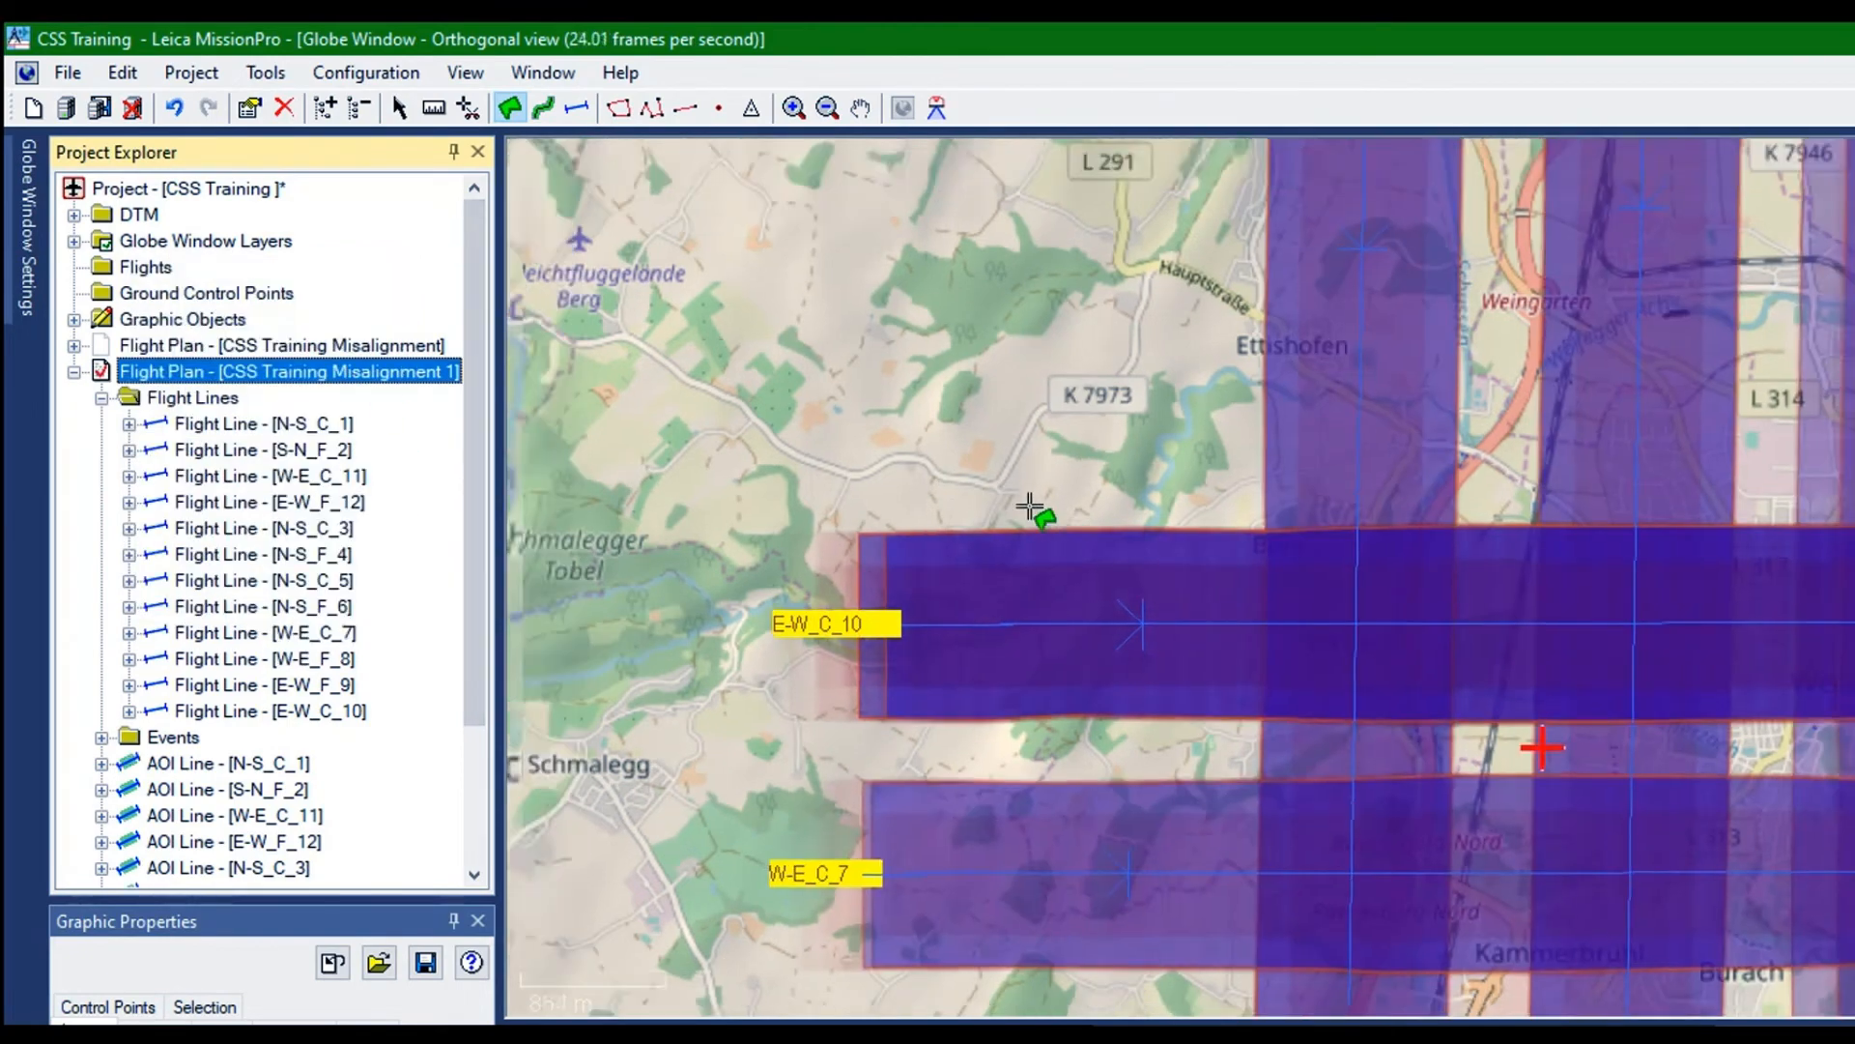
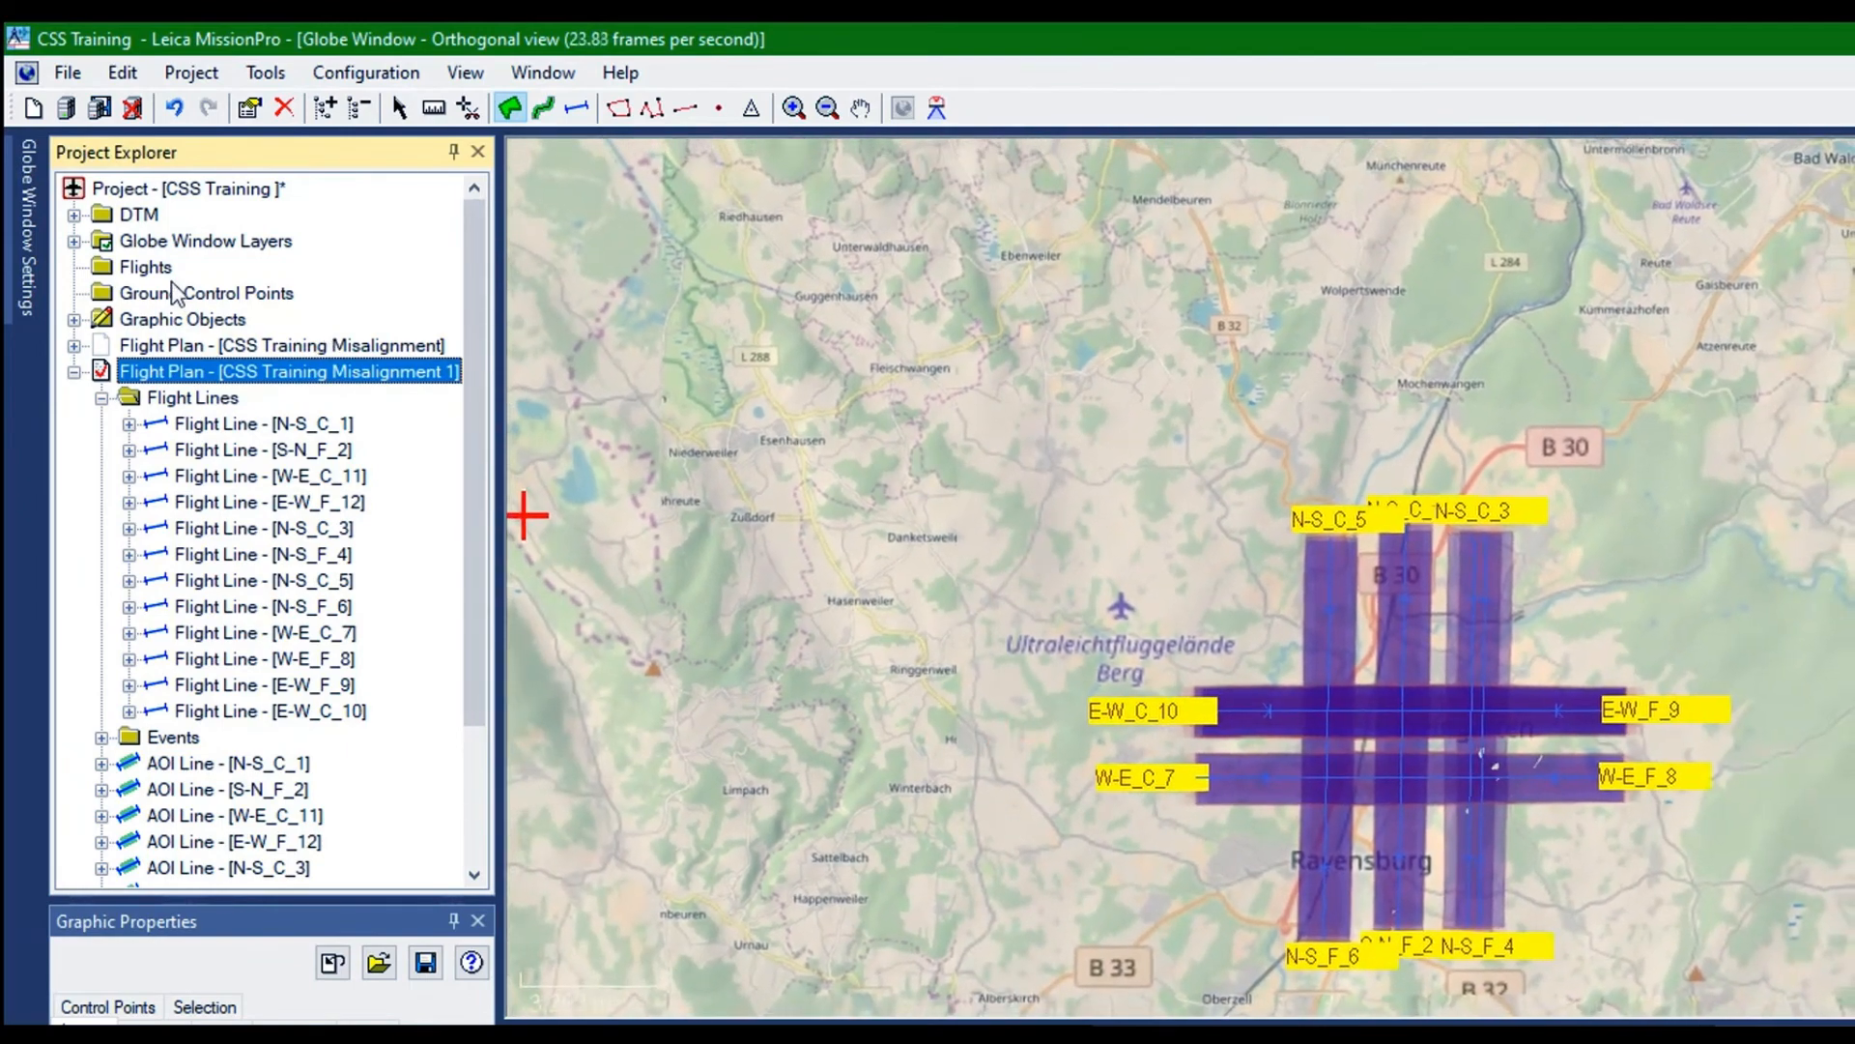
Check the placement of the first flight lines in CSS Training Misalignment 1 and delete the flight line N-S_F_4
{"action": "left_click", "coordinate": [258, 422]}
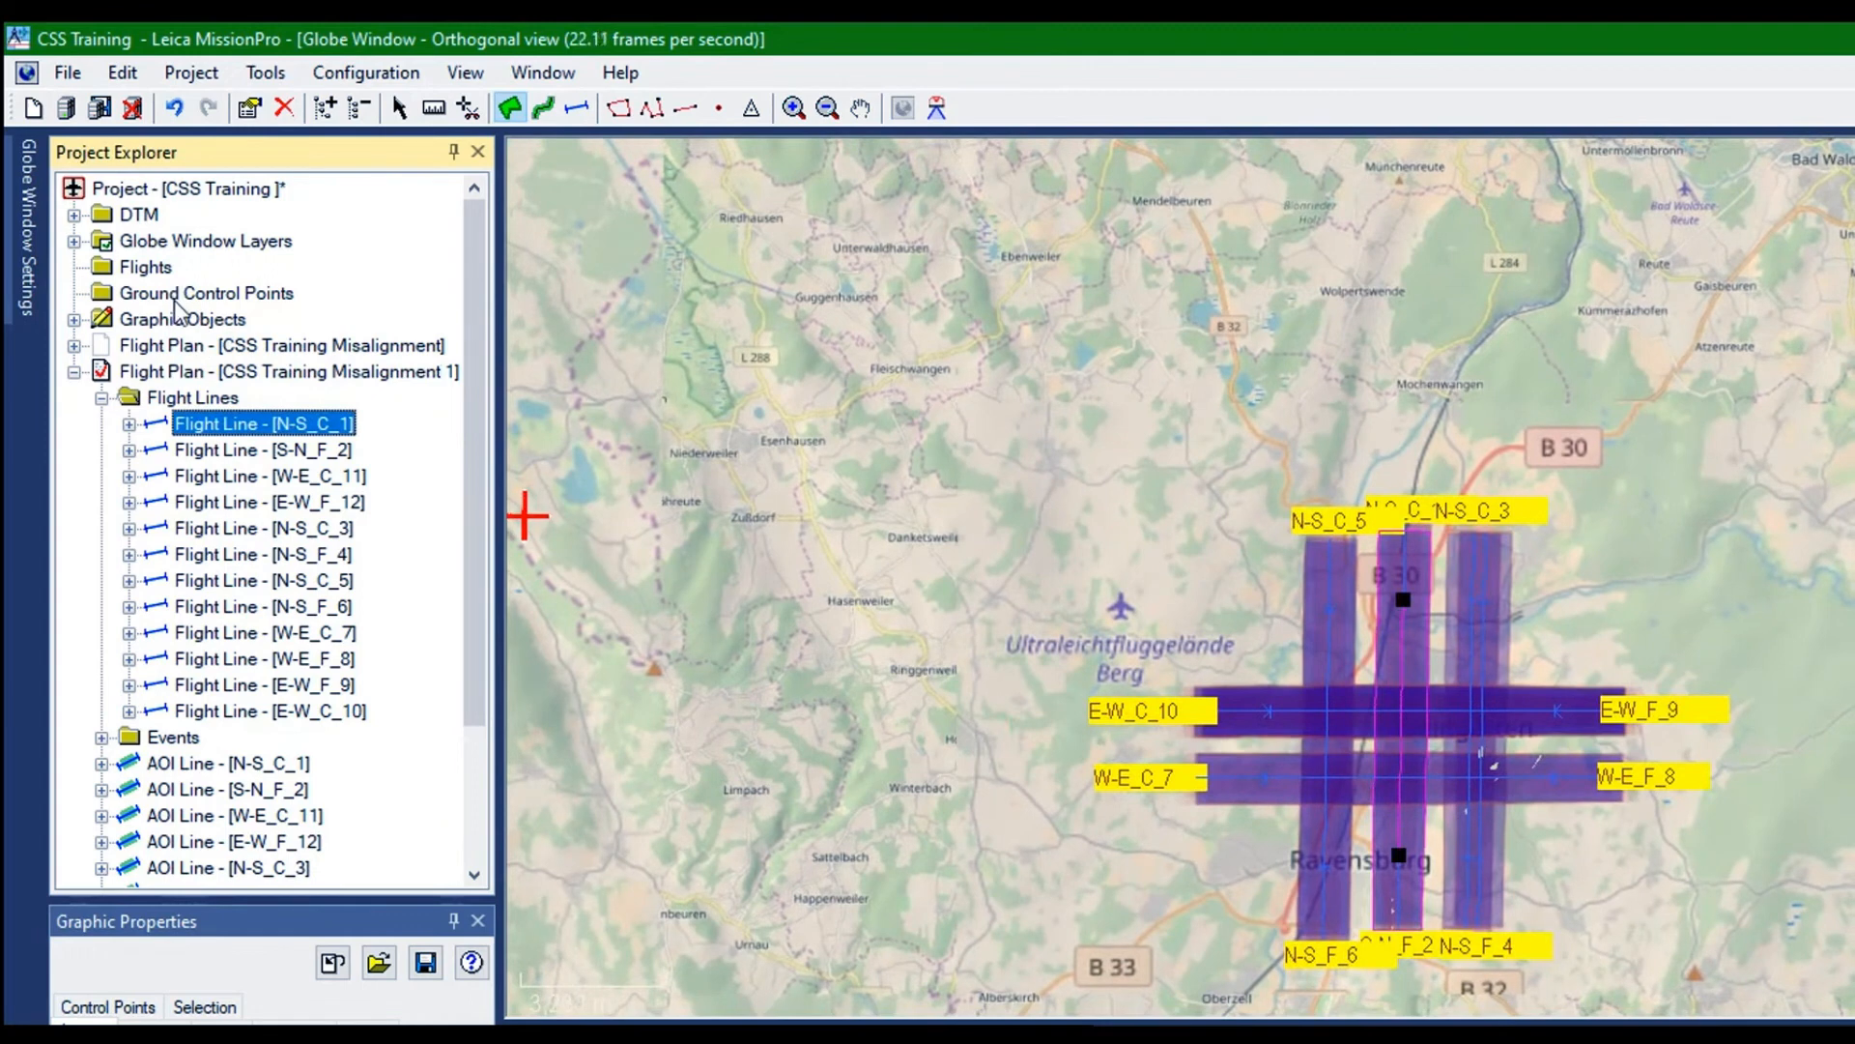
{"action": "key", "text": "Down"}
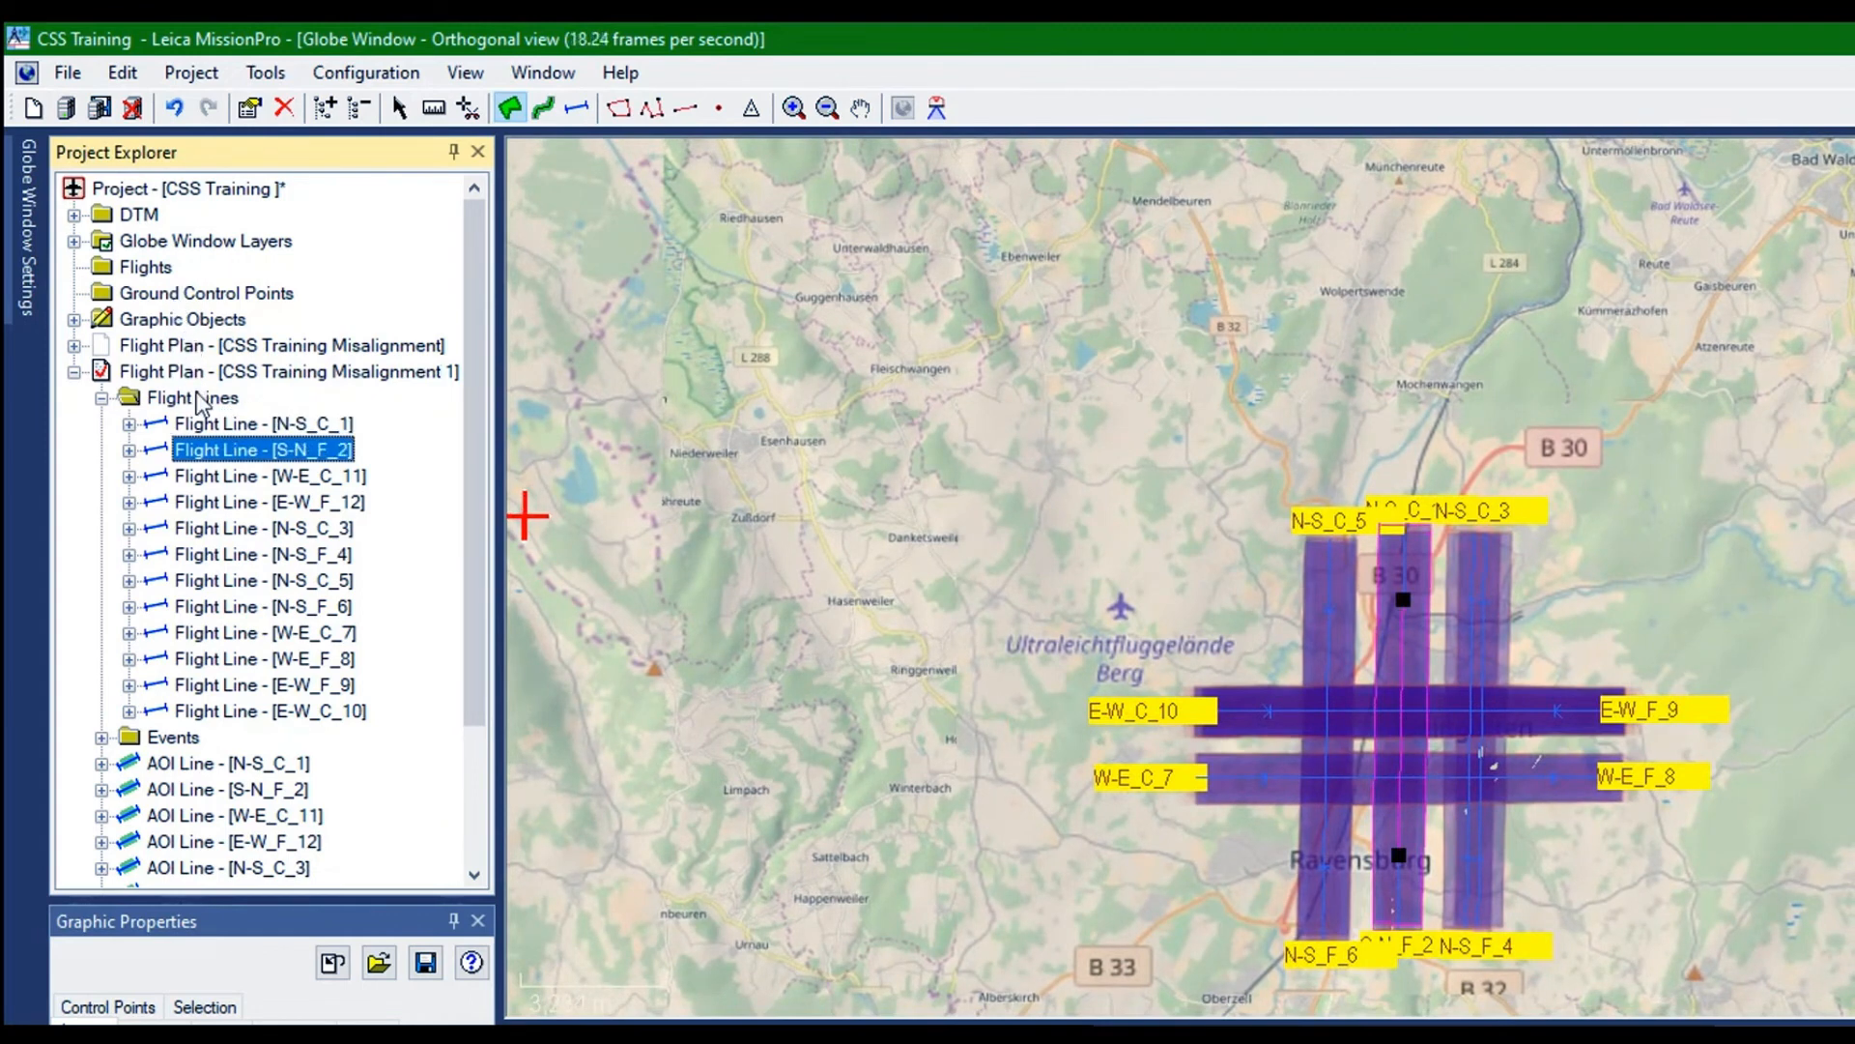
{"action": "key", "text": "Down"}
{"action": "key", "text": "Down"}
{"action": "key", "text": "Down"}
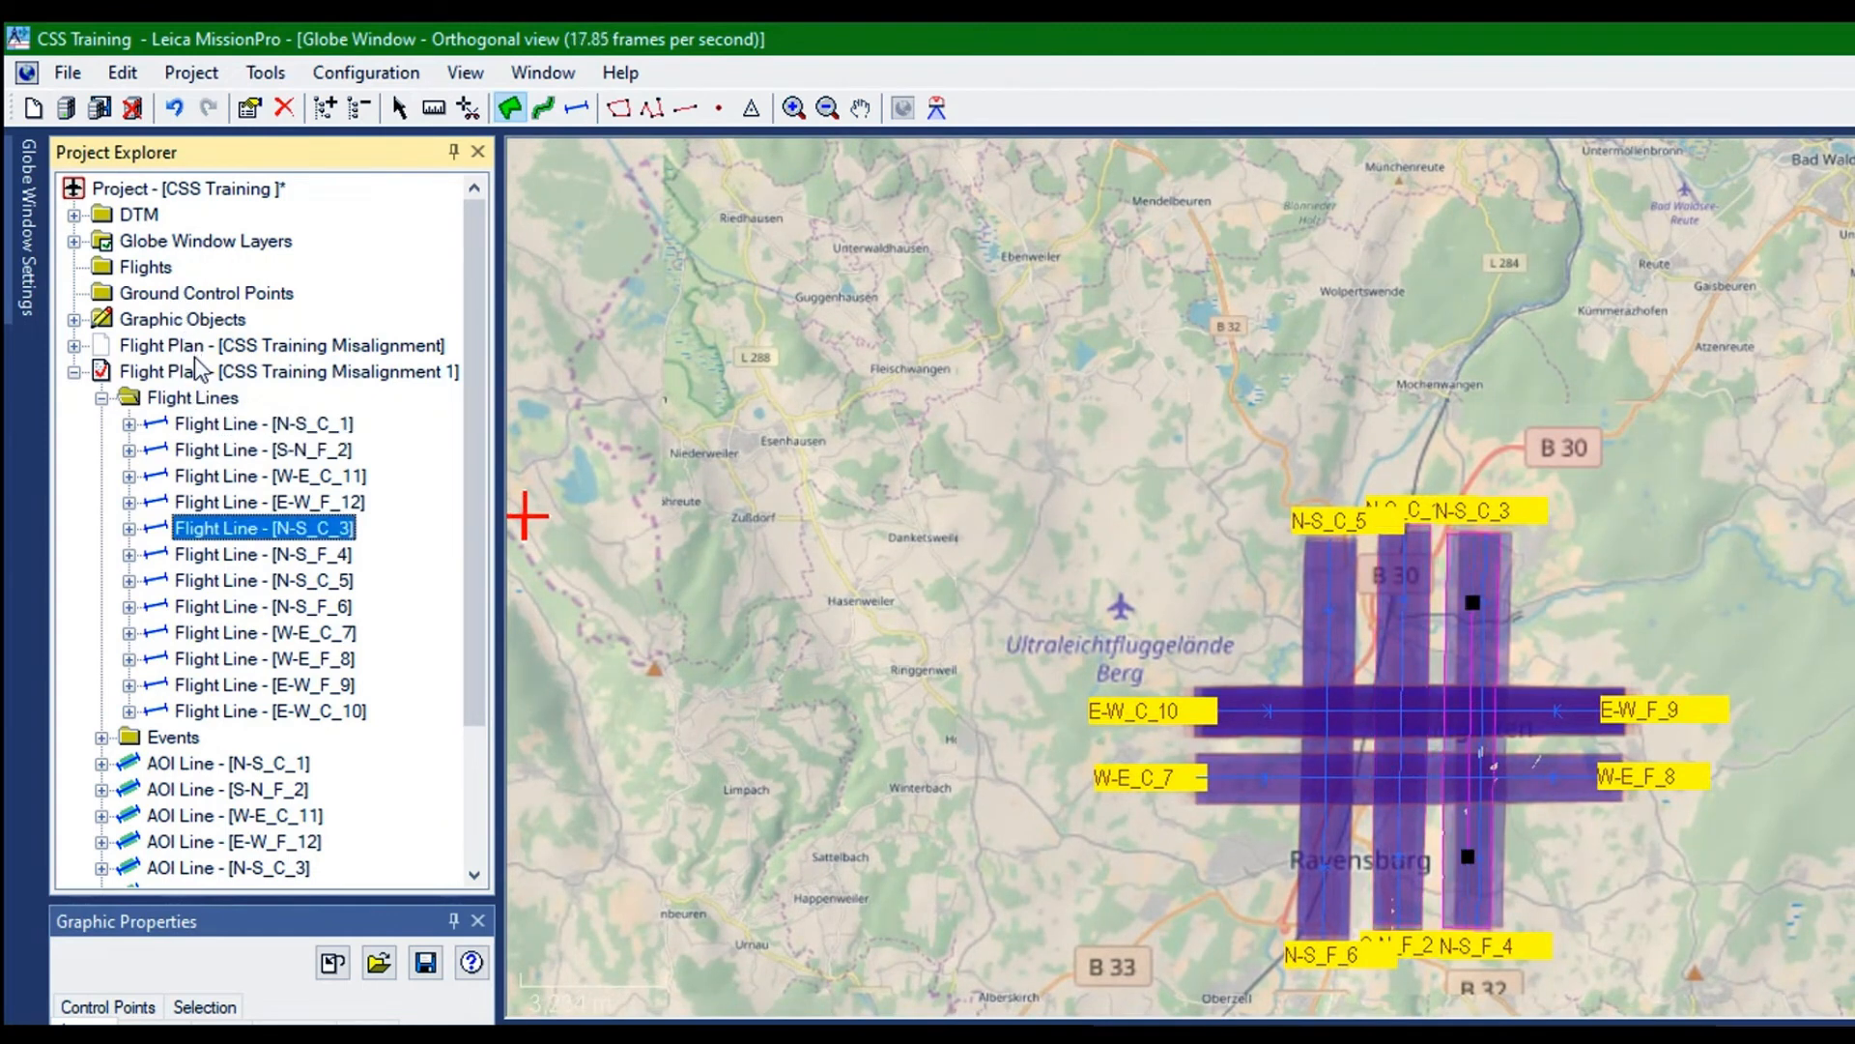
{"action": "key", "text": "Down"}
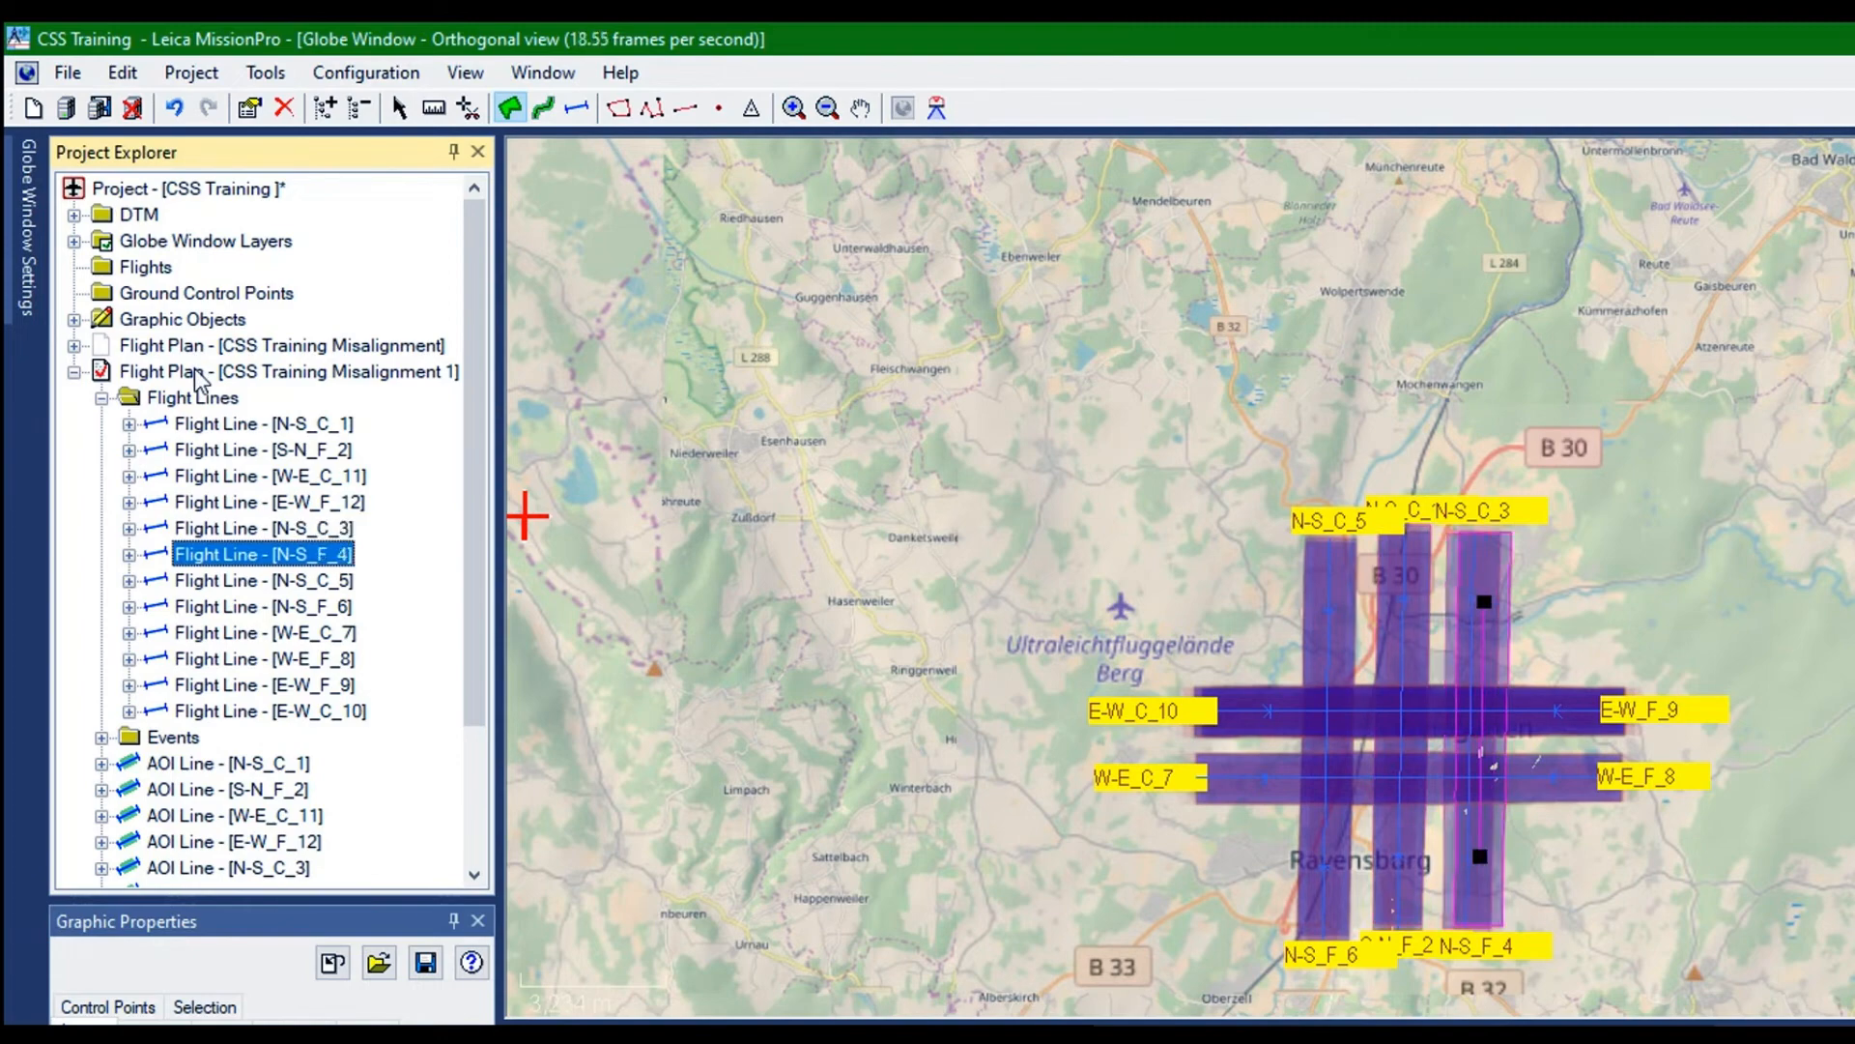
{"action": "right_click", "coordinate": [196, 377]}
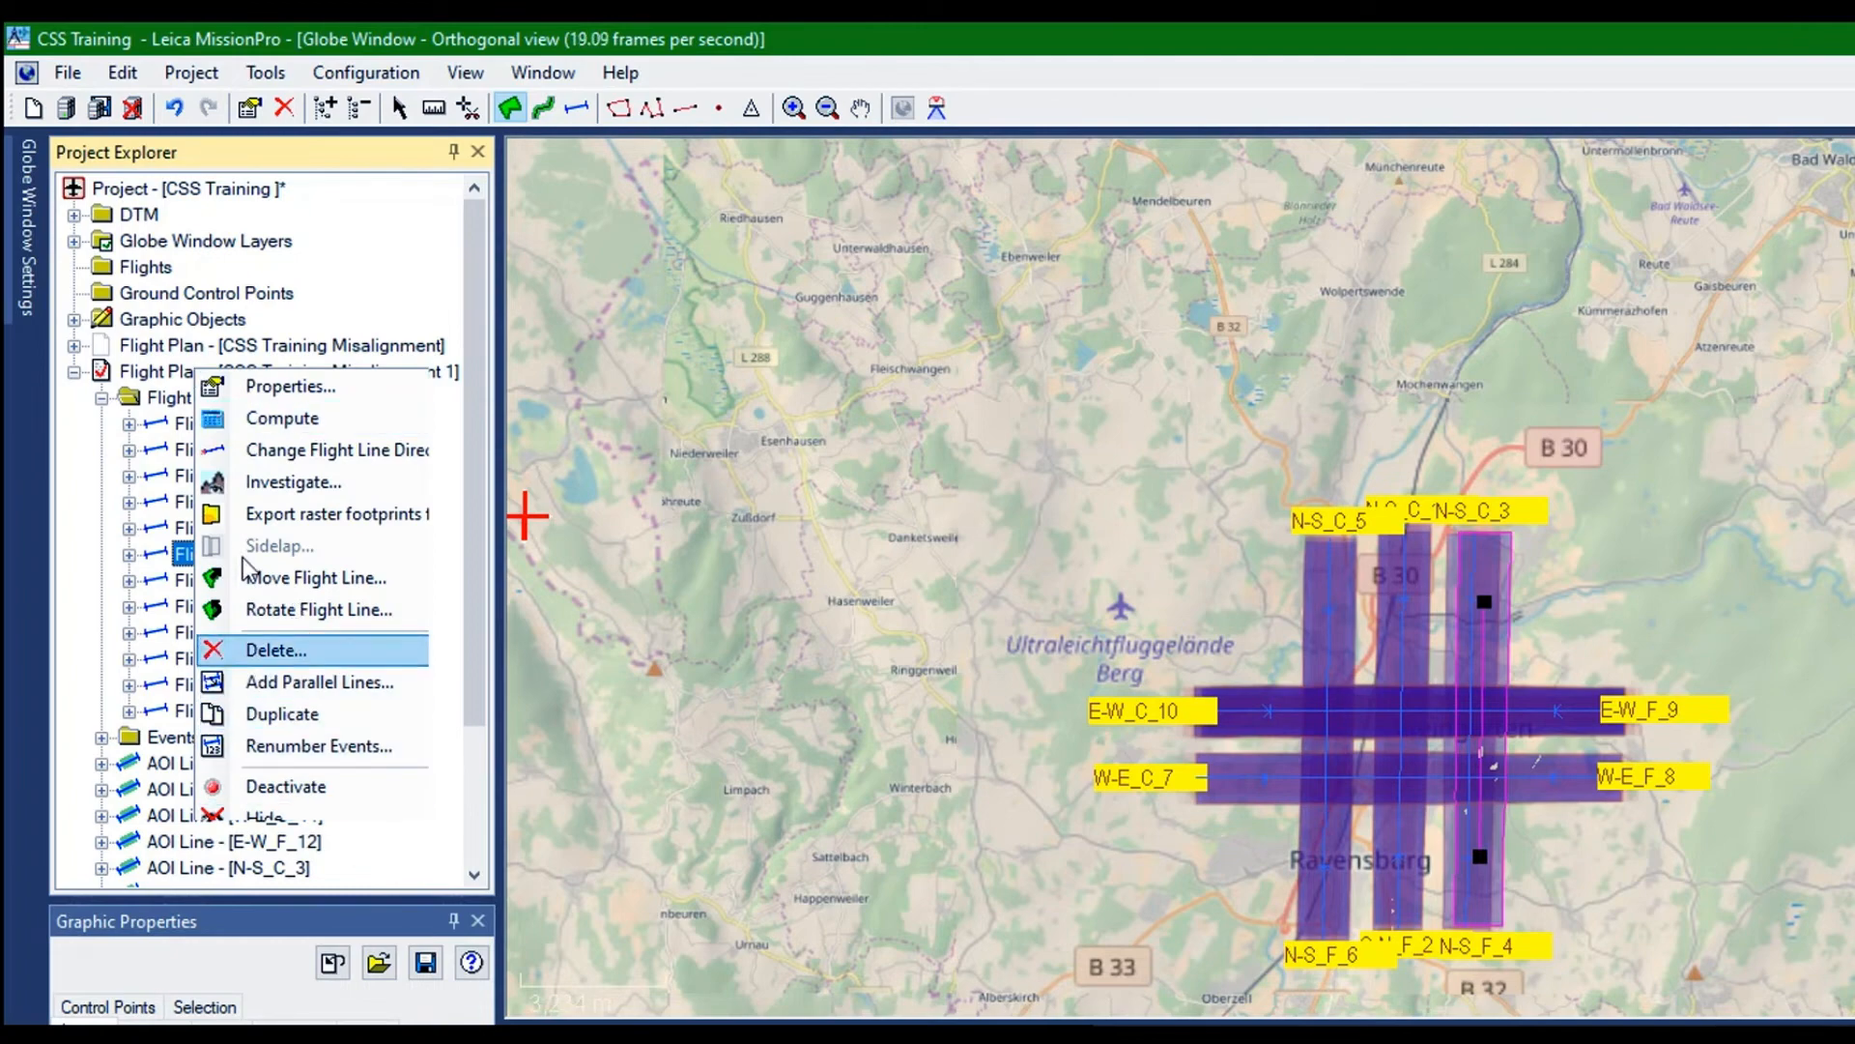
{"action": "left_click", "coordinate": [261, 651]}
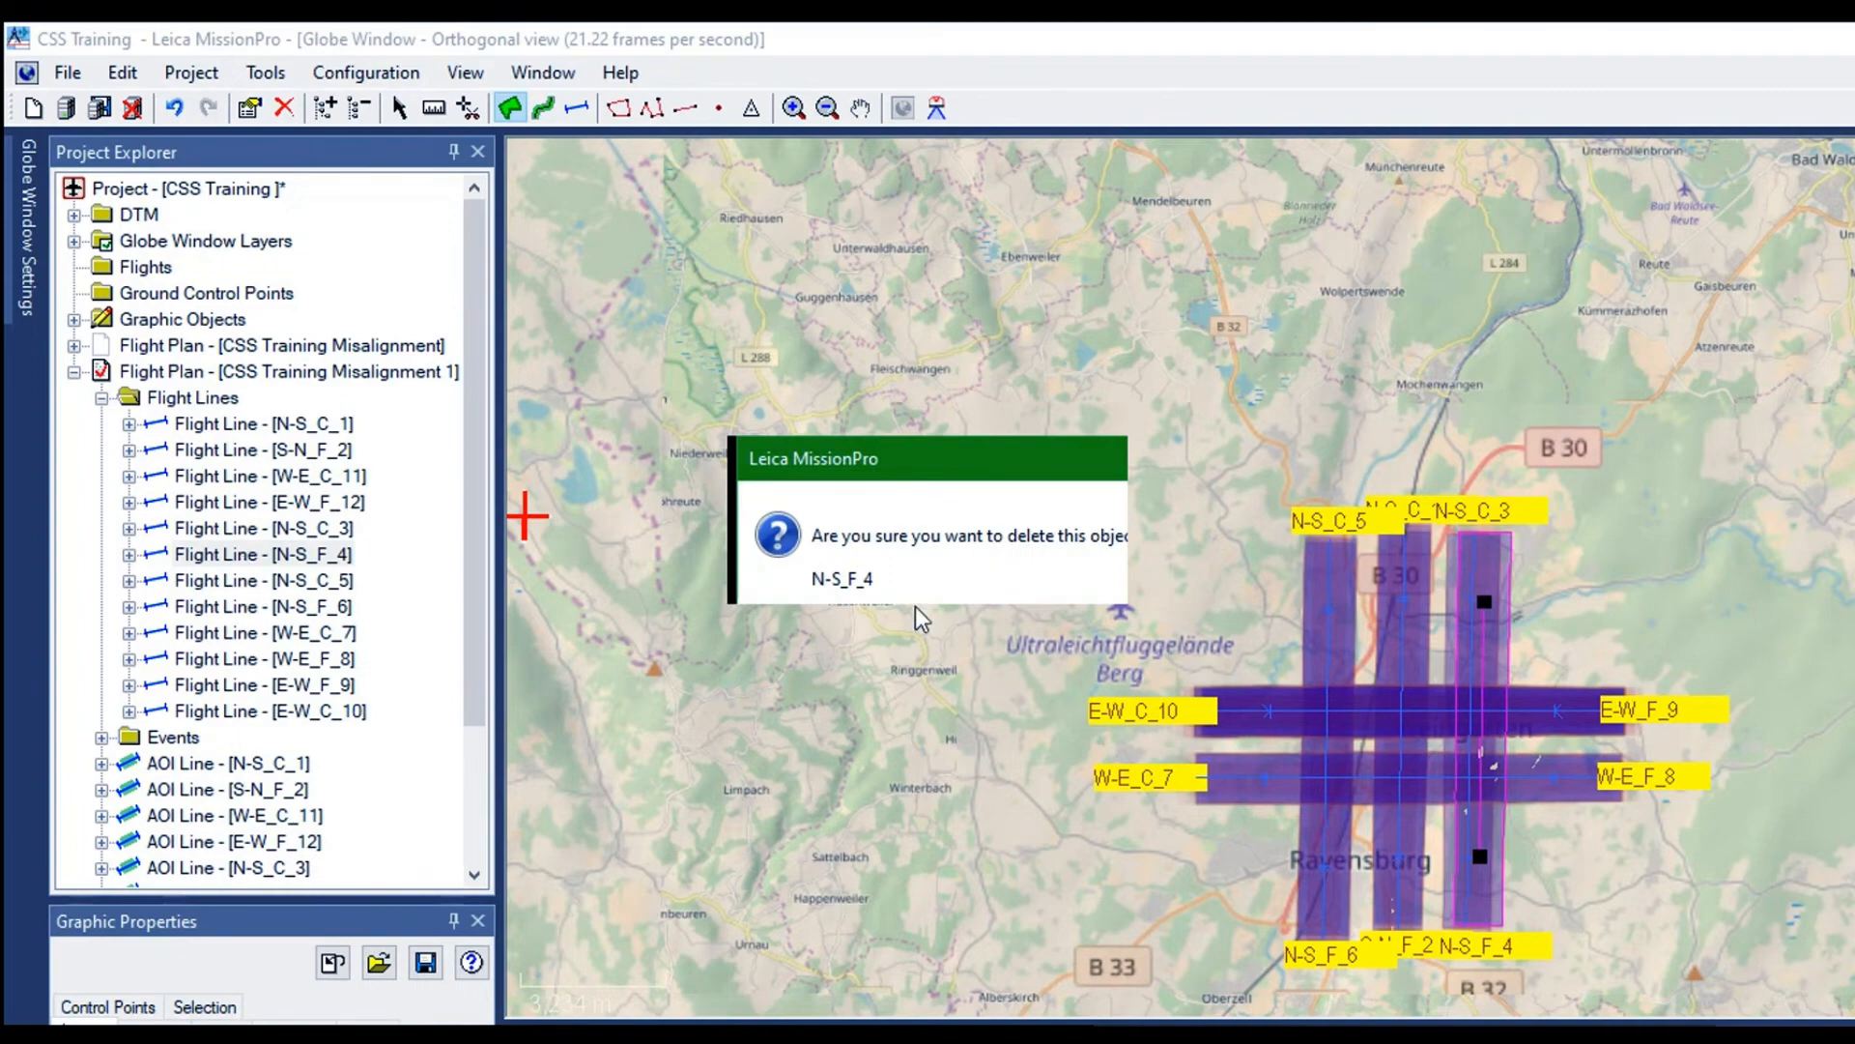
{"action": "left_click", "coordinate": [952, 578]}
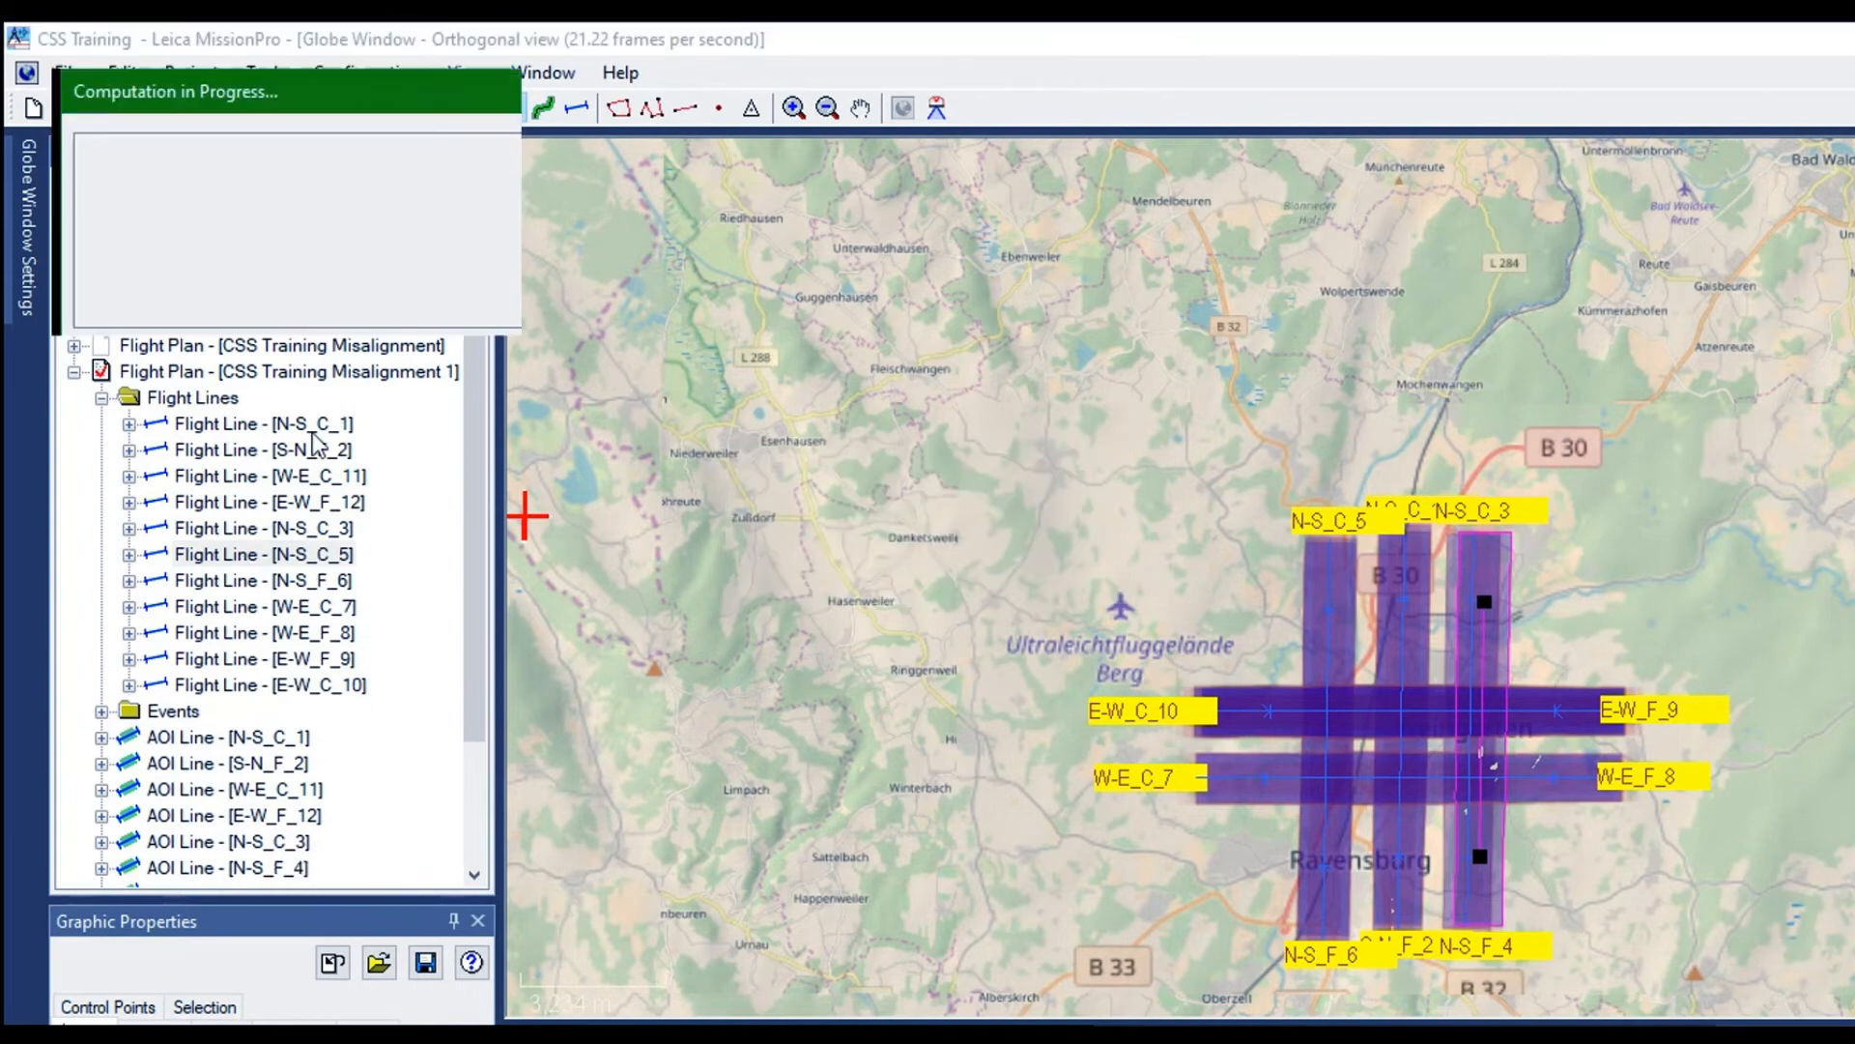
Duplicate the line N-S_C_3 and set the scan pattern of the copy to Flower in AeroPlan
{"action": "right_click", "coordinate": [156, 376]}
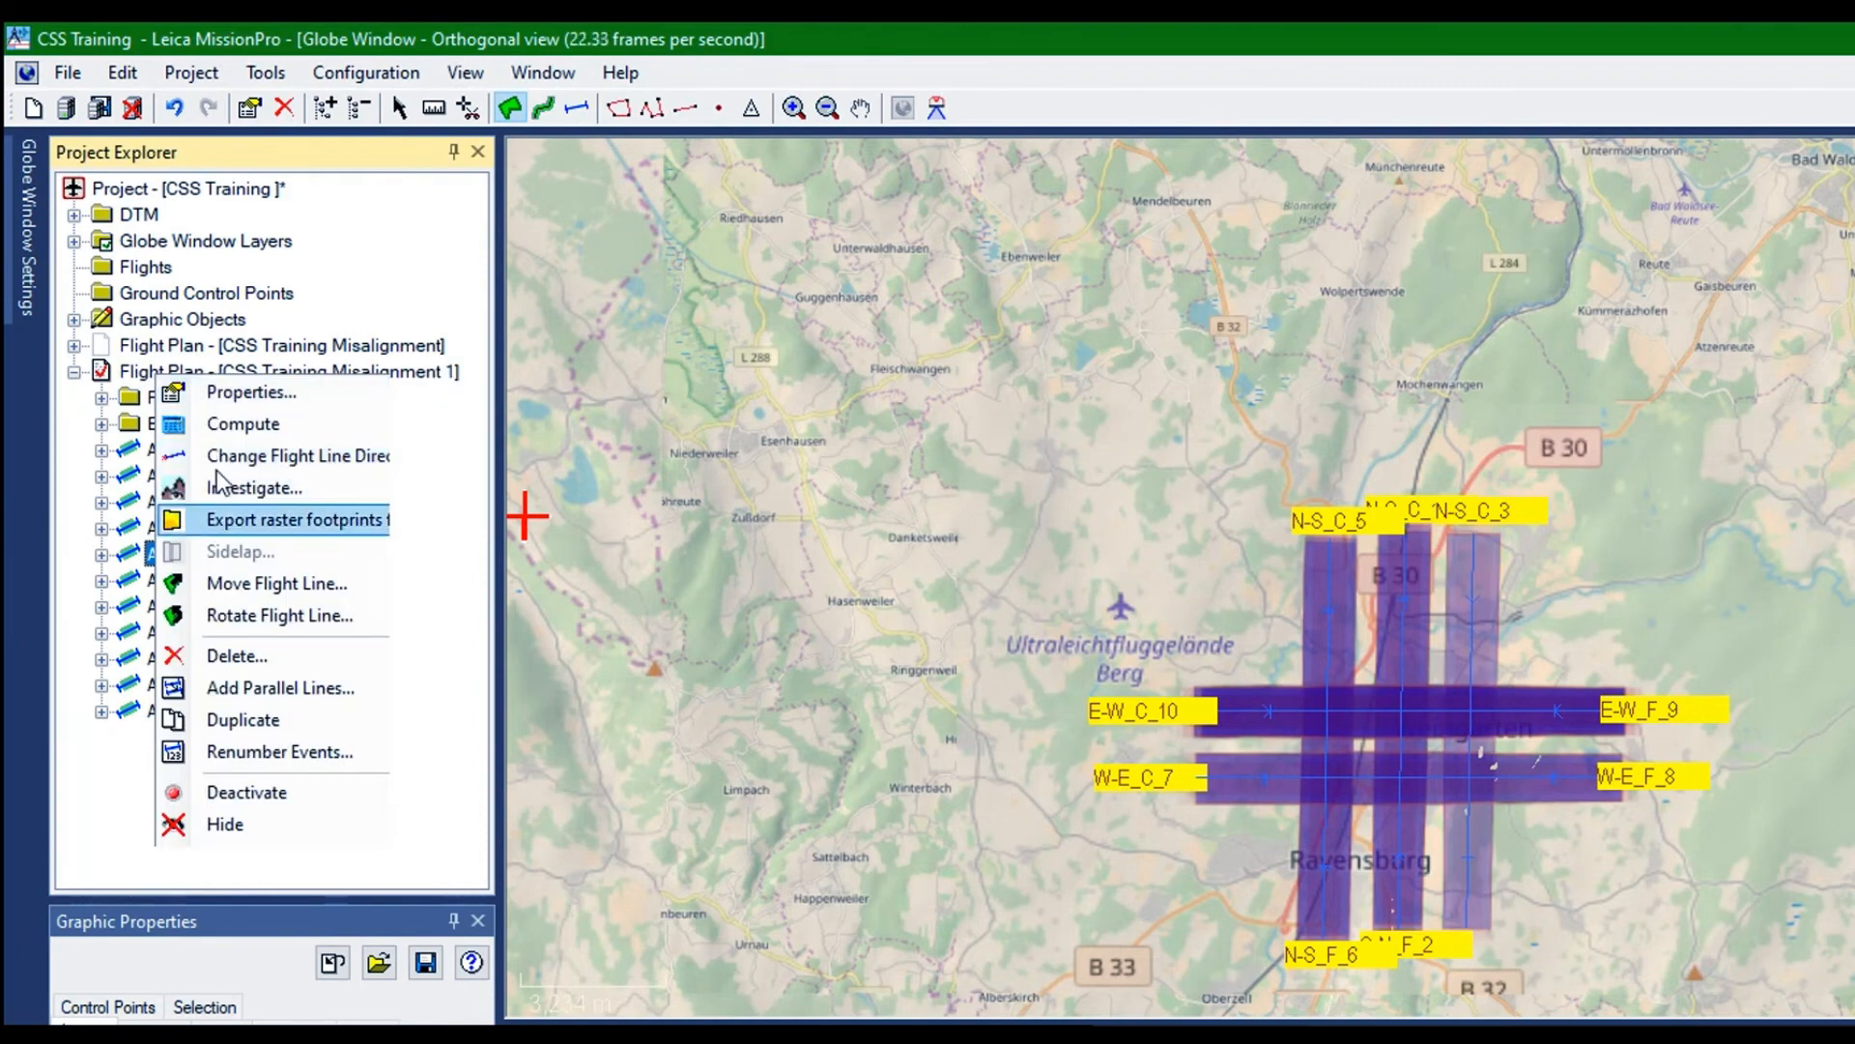
{"action": "left_click", "coordinate": [220, 720]}
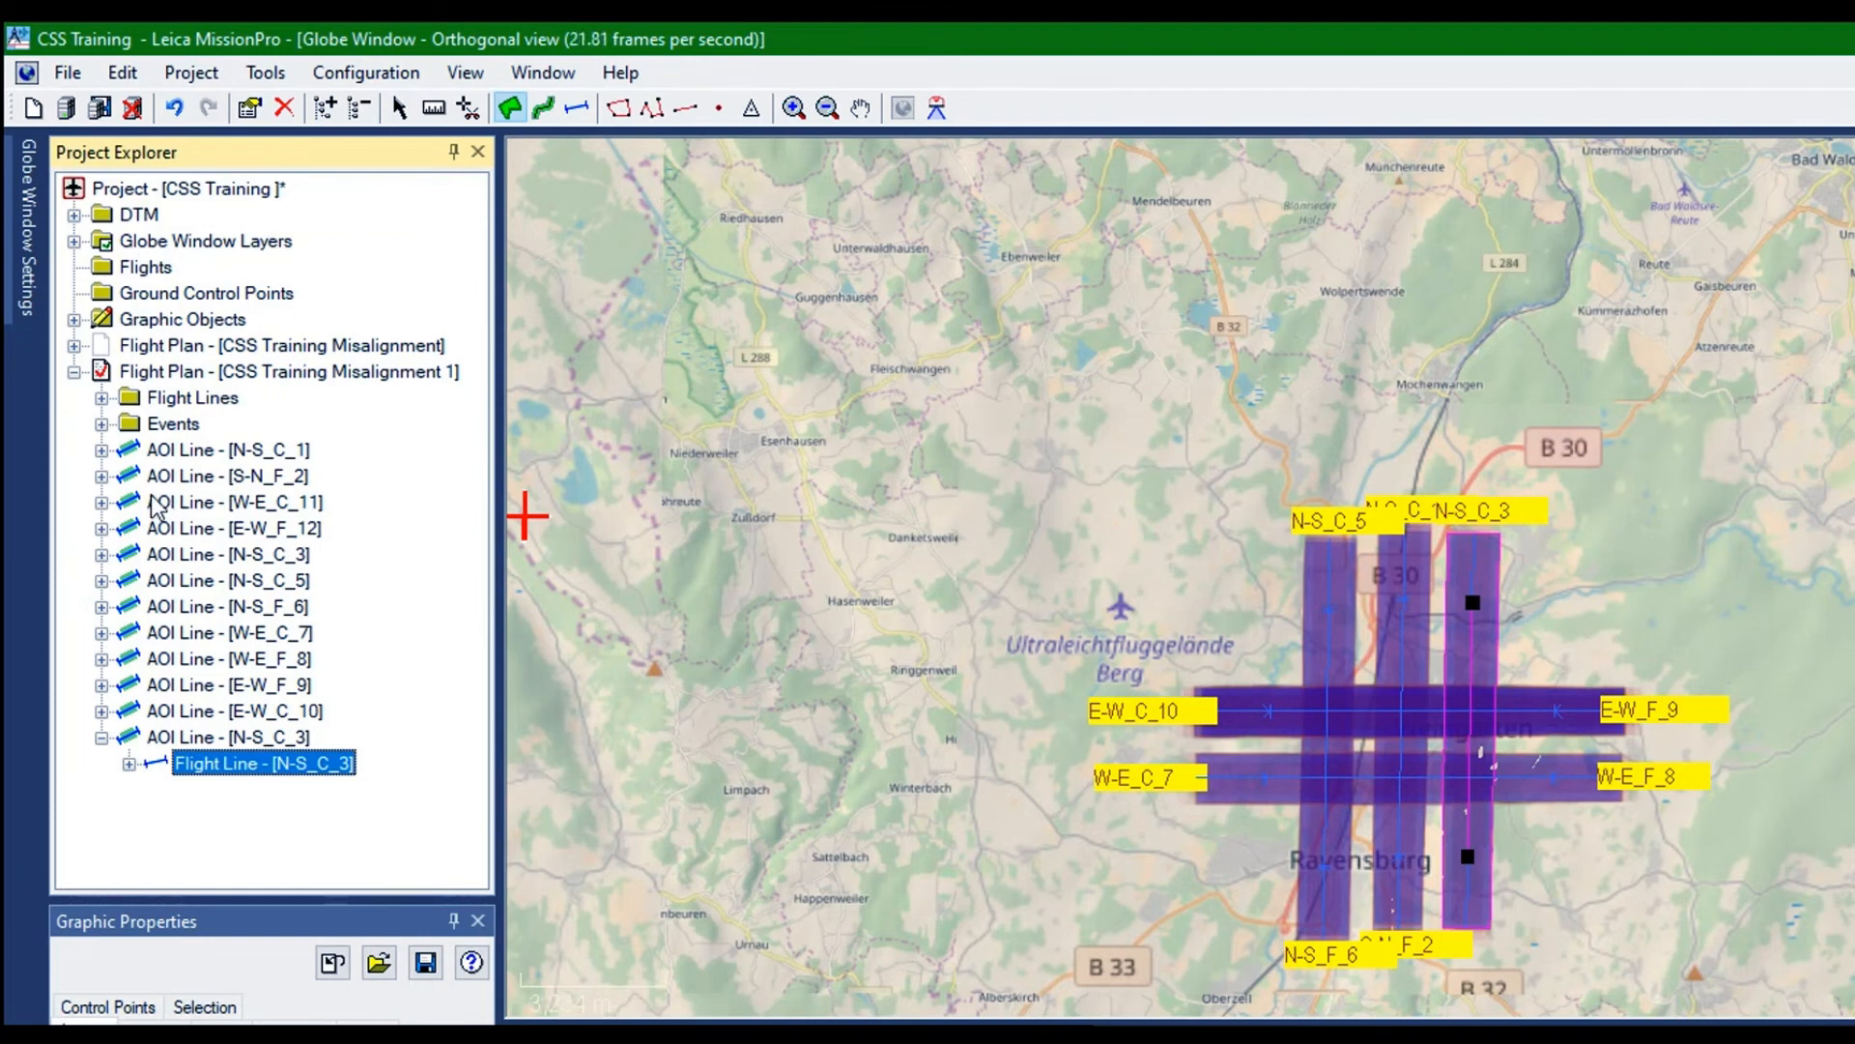
{"action": "right_click", "coordinate": [154, 504]}
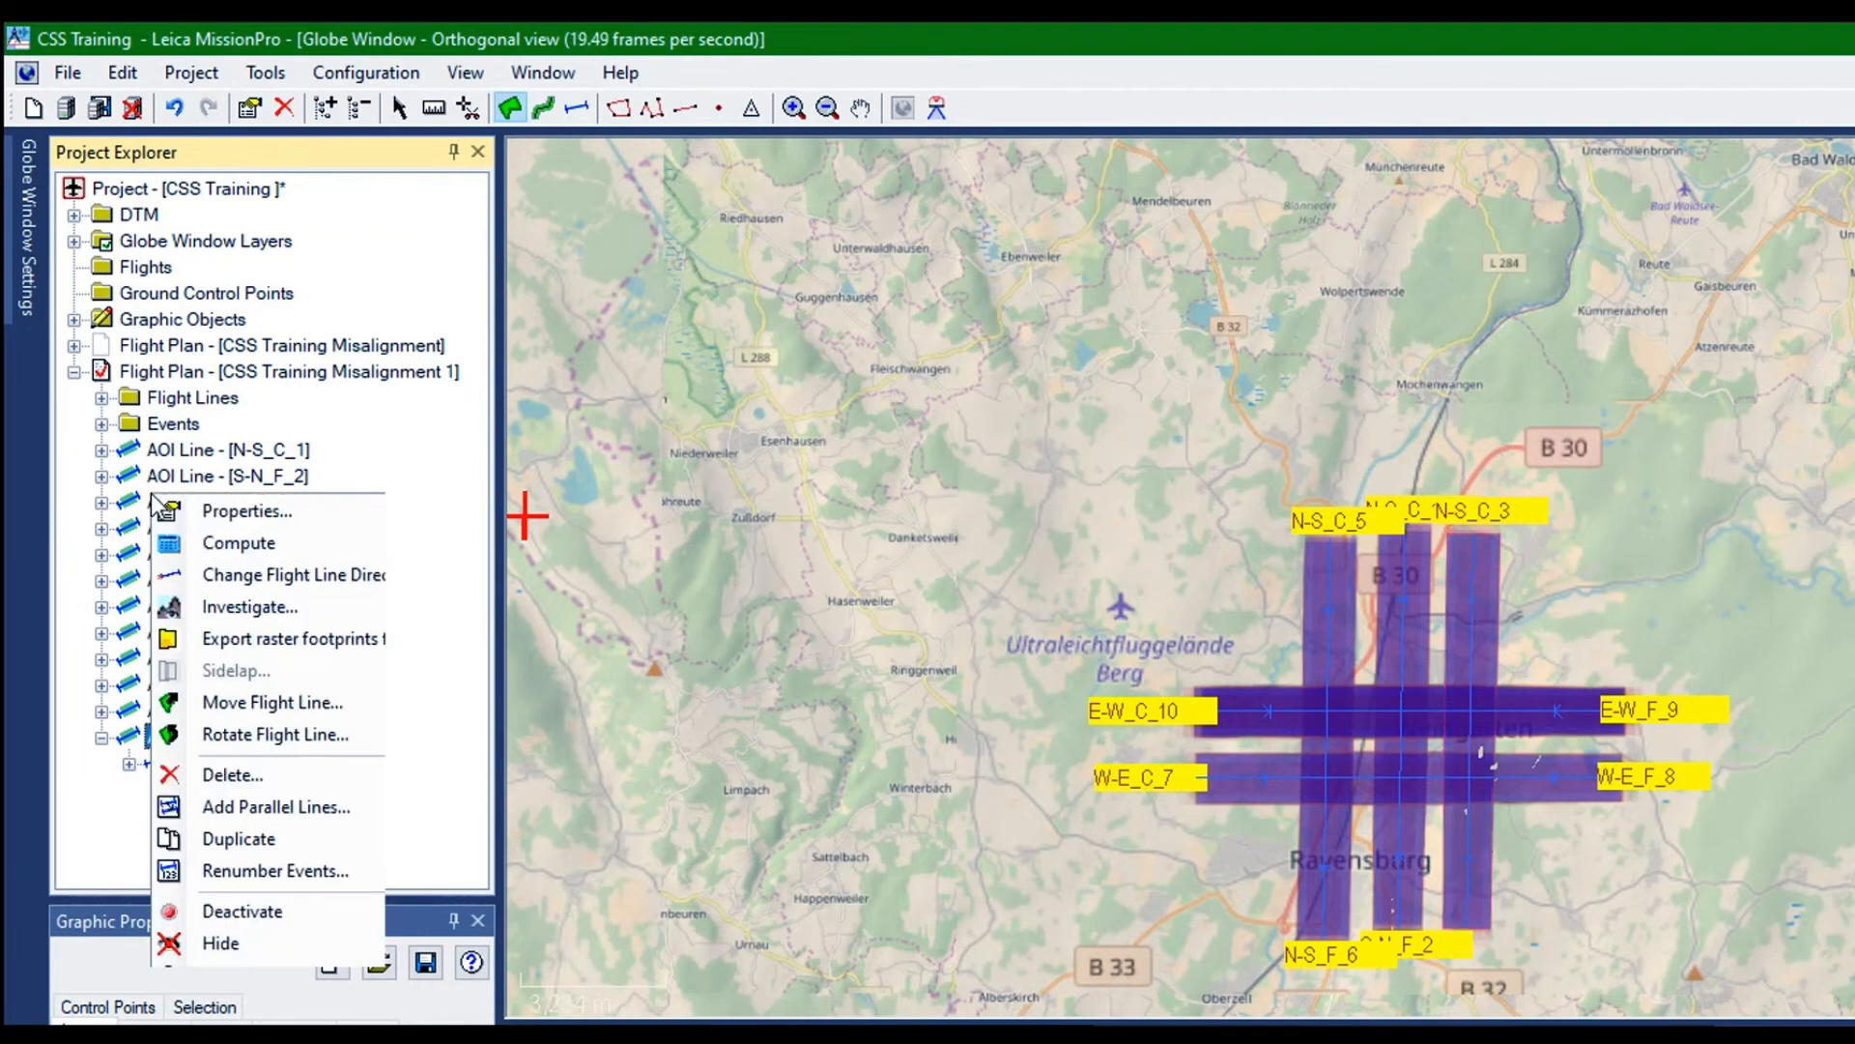
{"action": "left_click", "coordinate": [201, 510]}
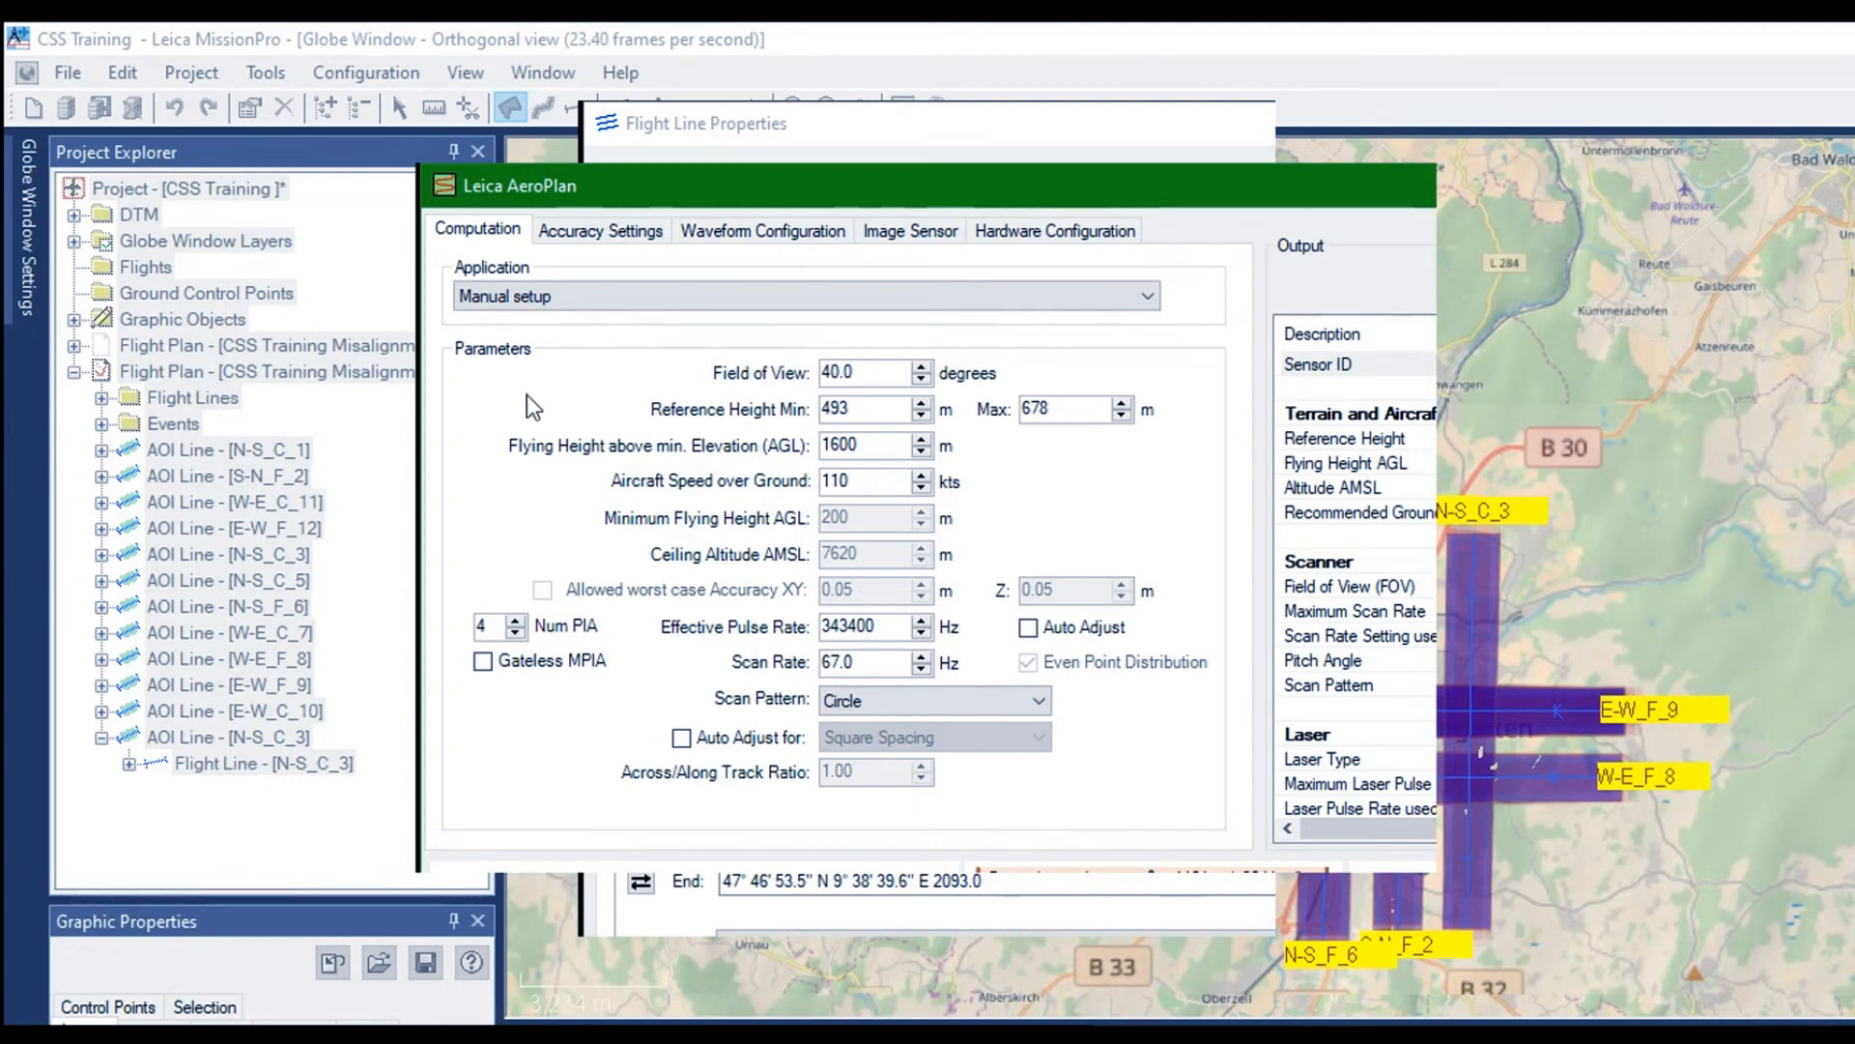
{"action": "left_click", "coordinate": [832, 520]}
{"action": "left_click", "coordinate": [711, 558]}
Set the desired signal to noise ratio of the N-S_C_3 copy to 7.10 and accept the AeroPlan settings
{"action": "left_click", "coordinate": [547, 211]}
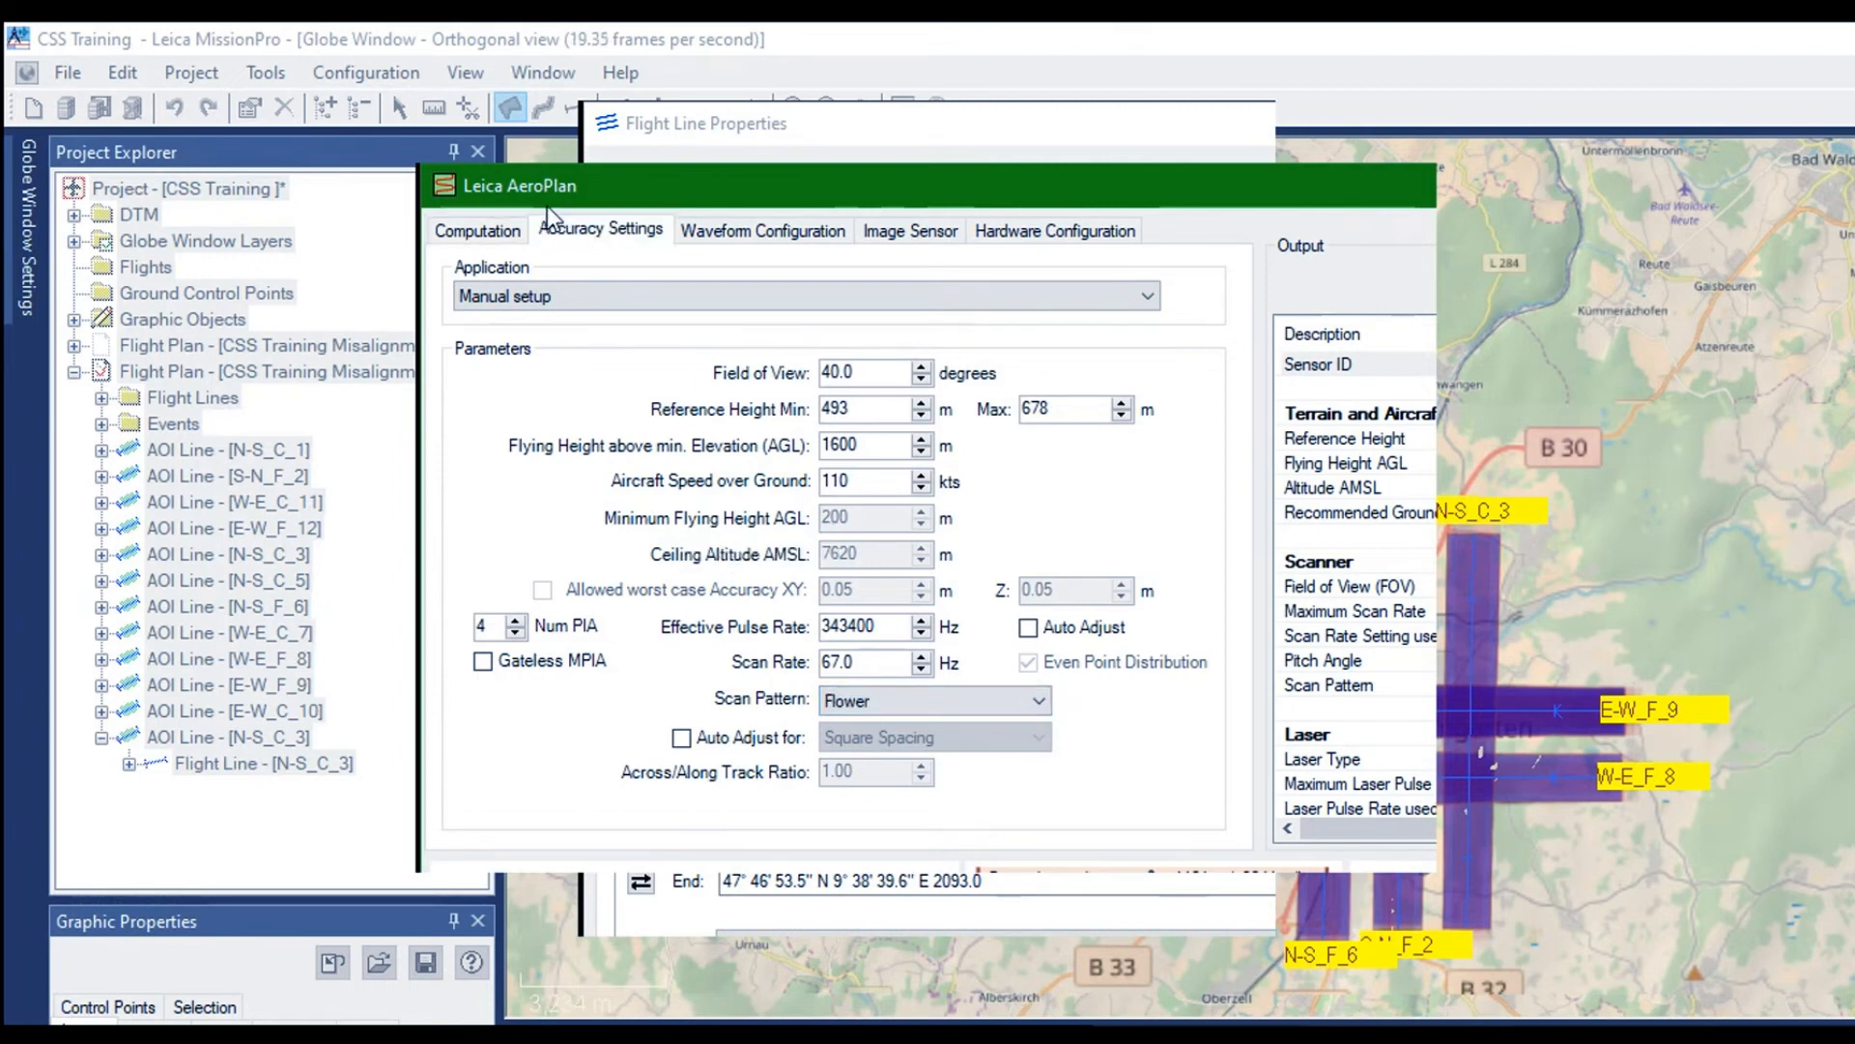
{"action": "left_click_drag", "start_coordinate": [928, 441], "coordinate": [809, 441]}
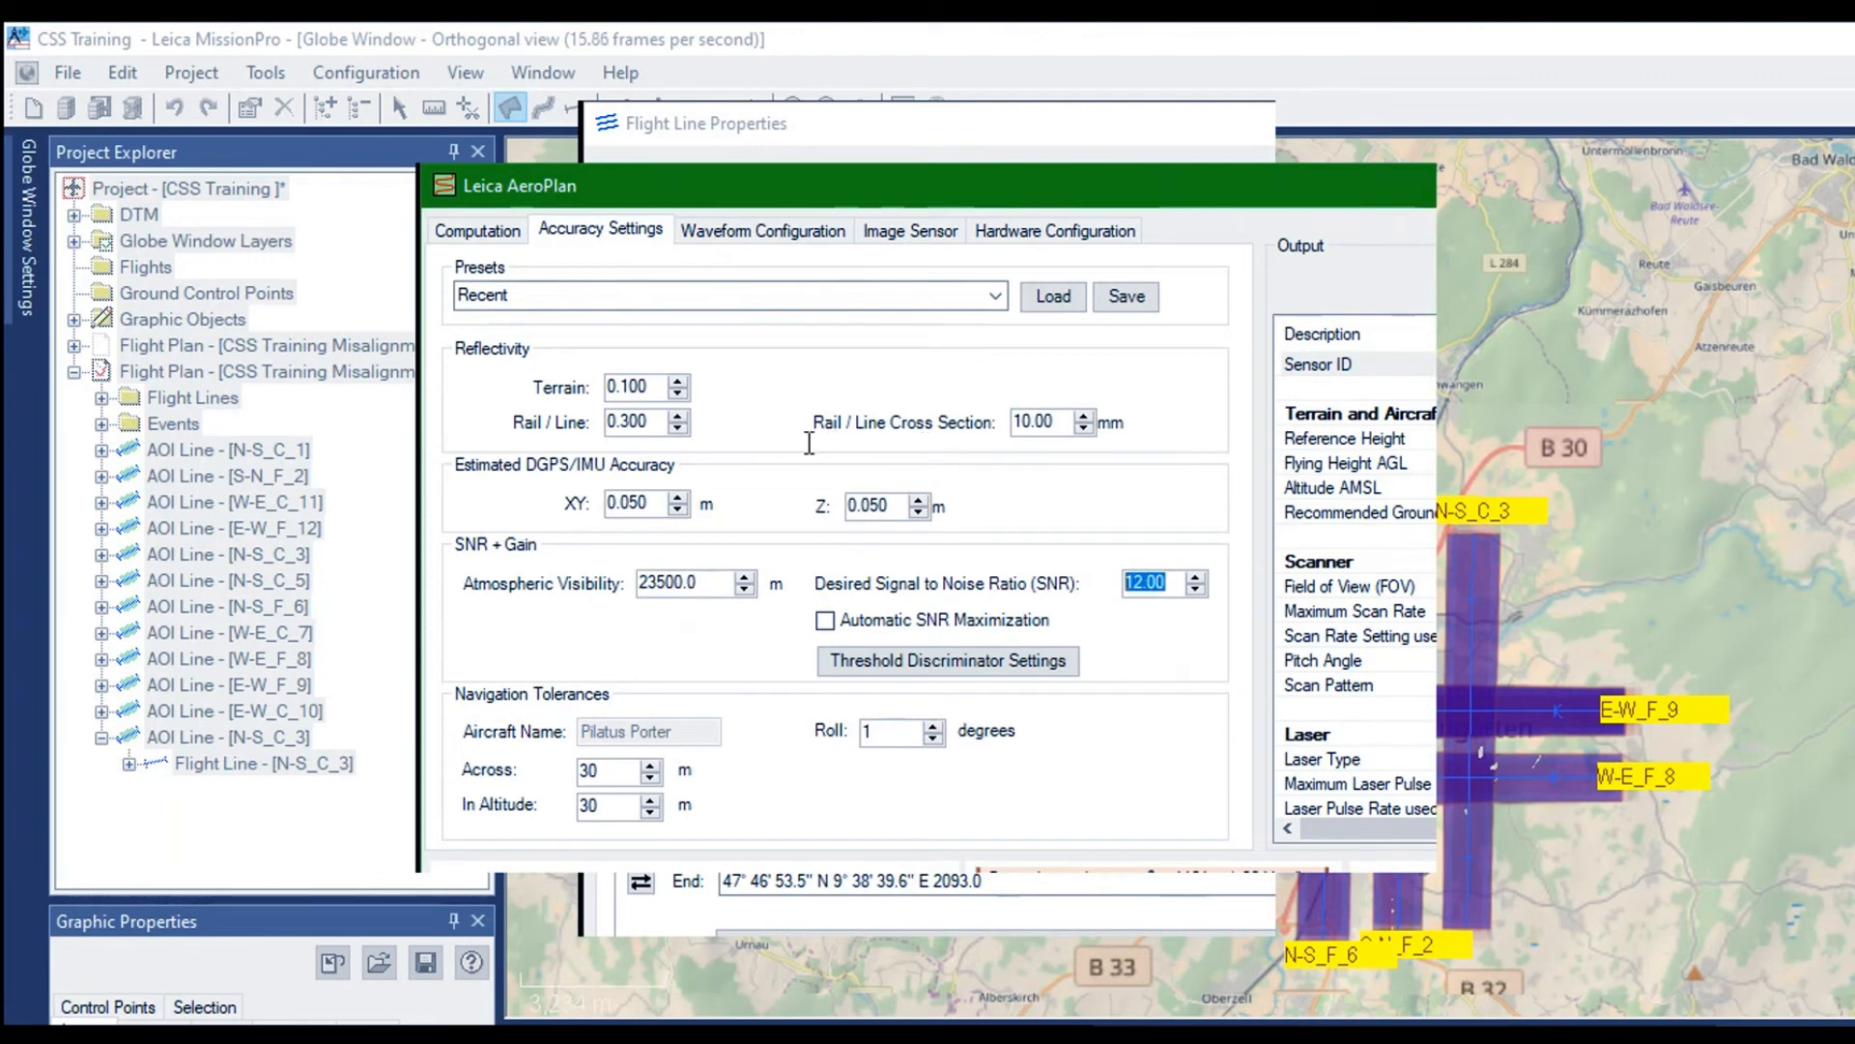
{"action": "type", "text": "7.0"}
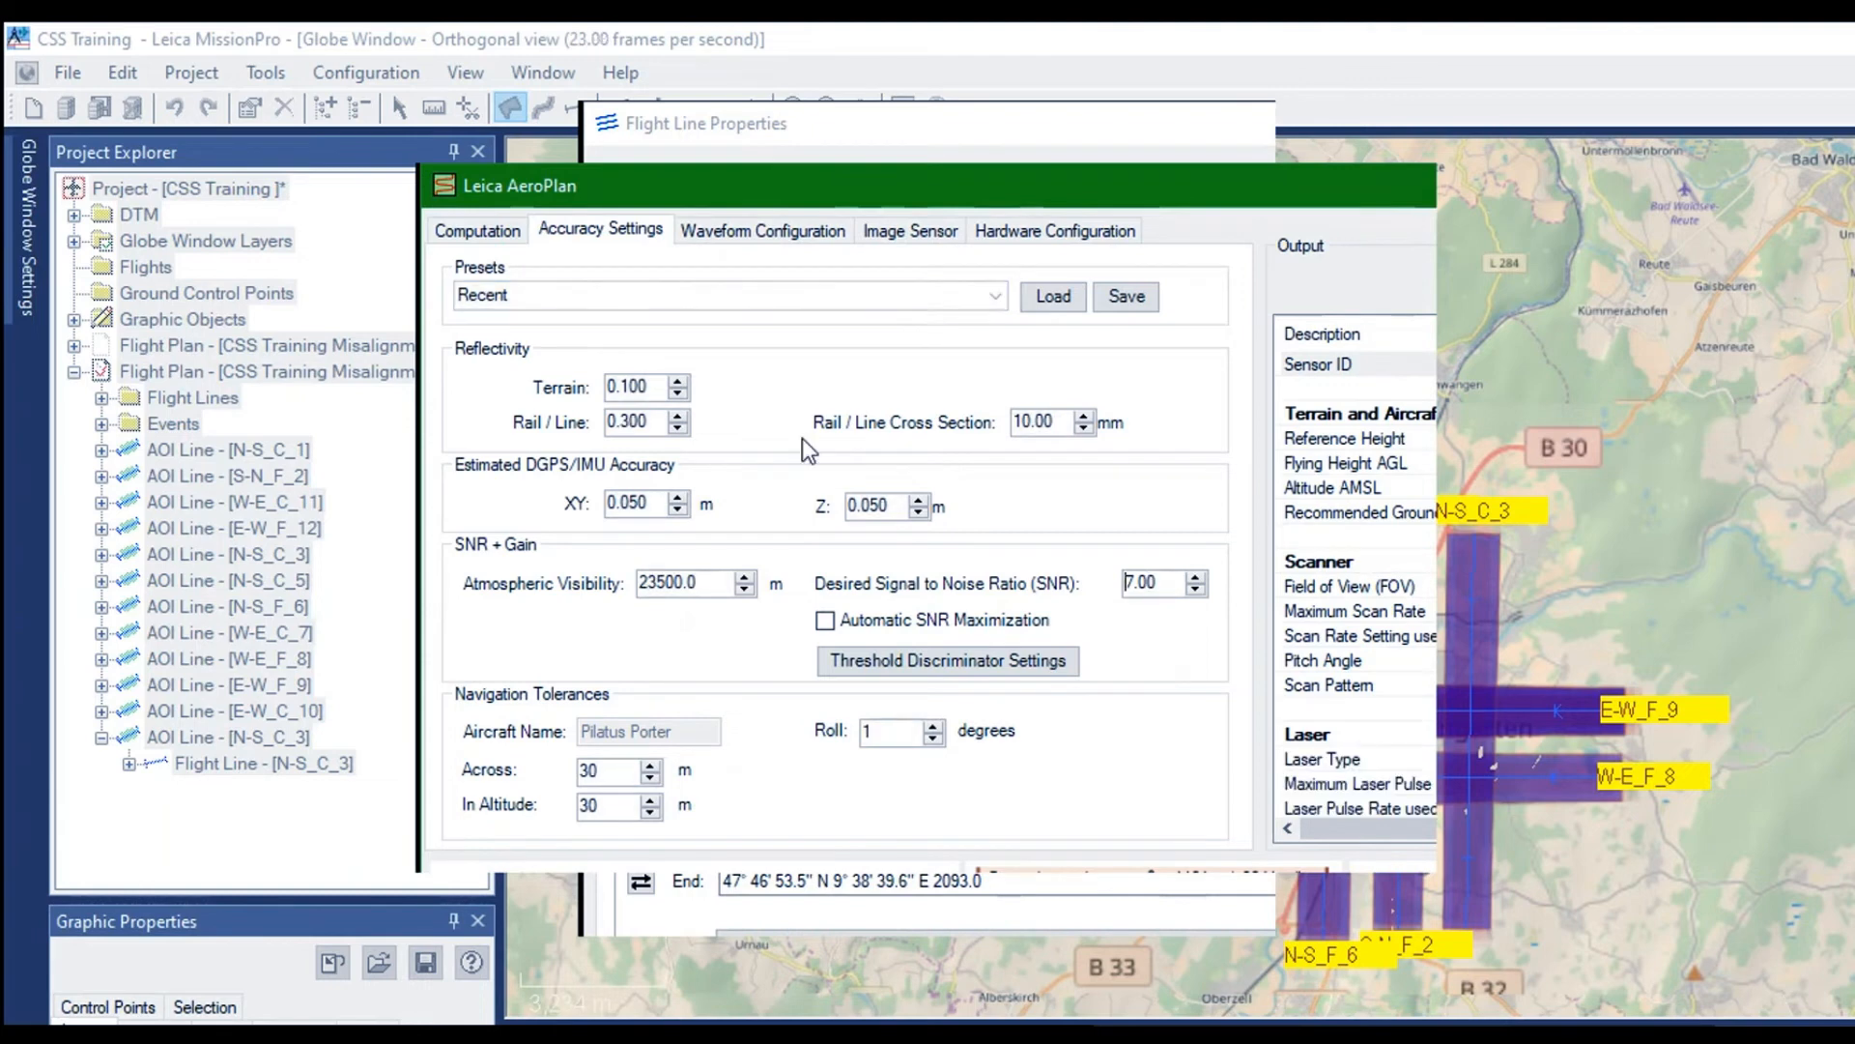
{"action": "left_click_drag", "start_coordinate": [928, 456], "coordinate": [782, 448]}
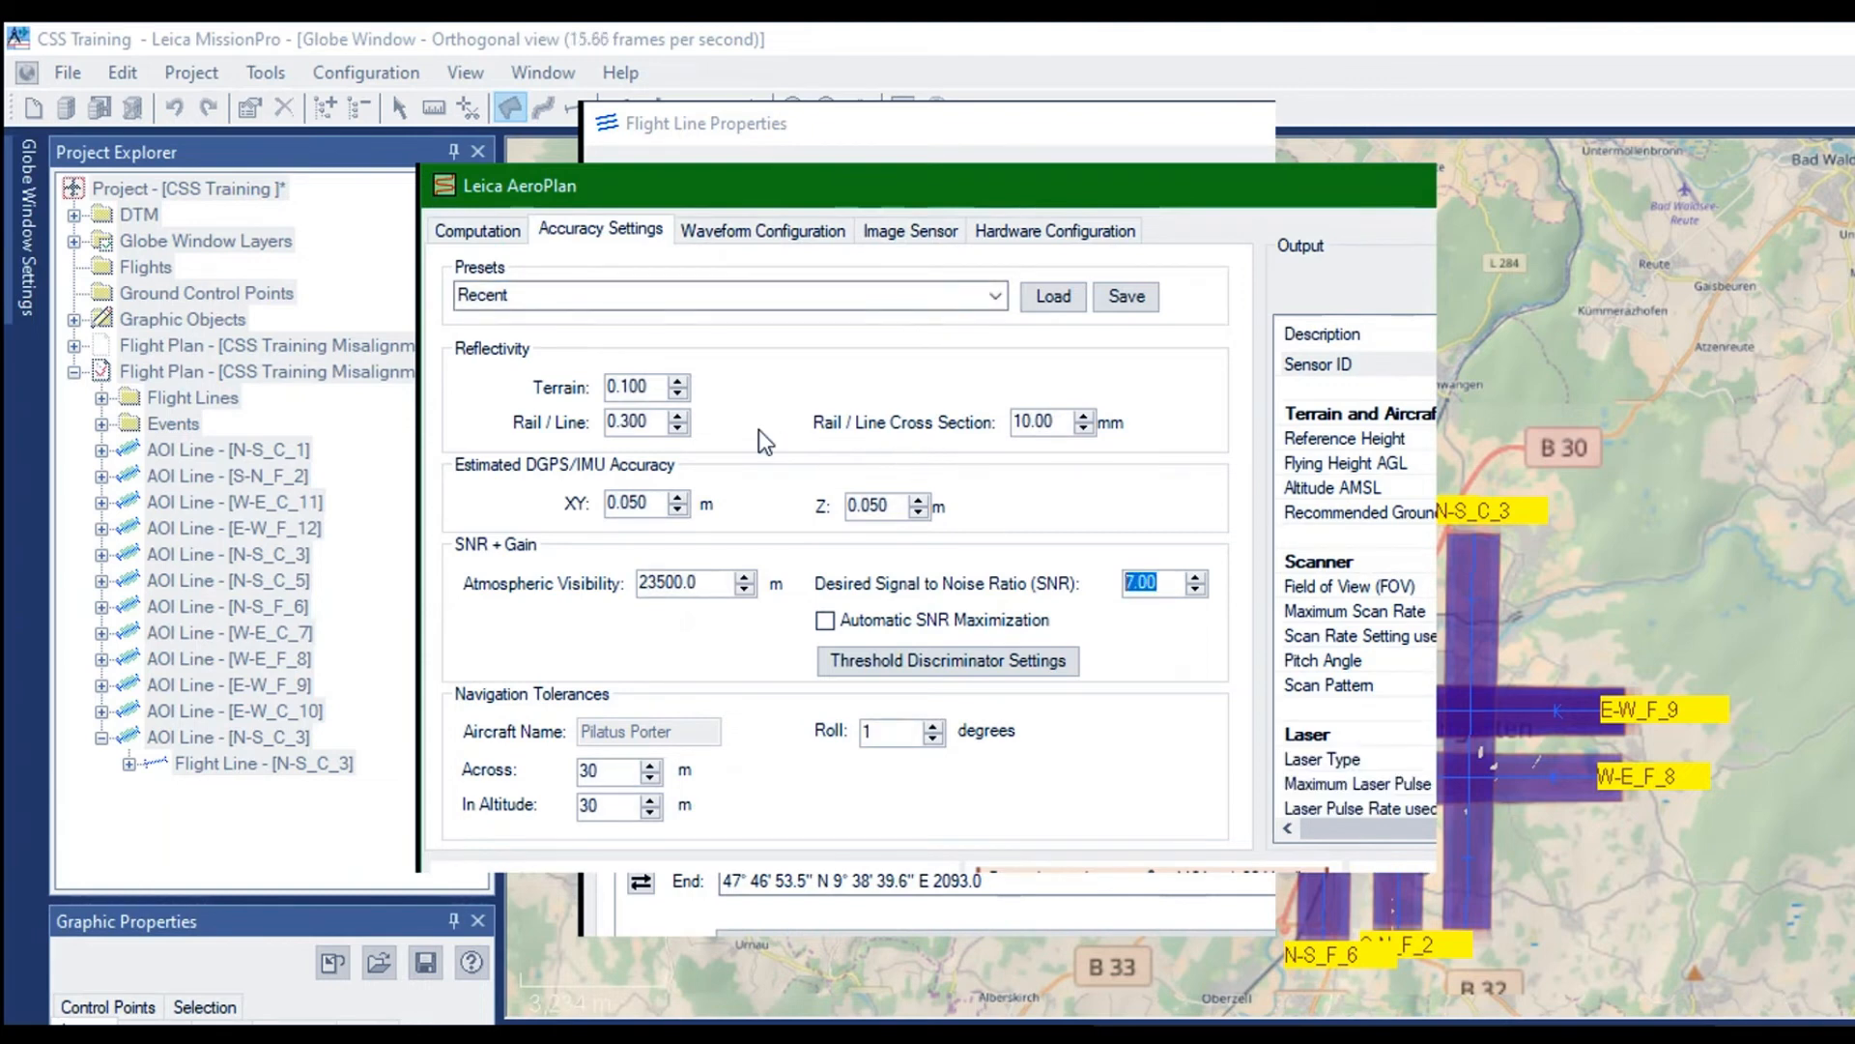
{"action": "type", "text": "7.10"}
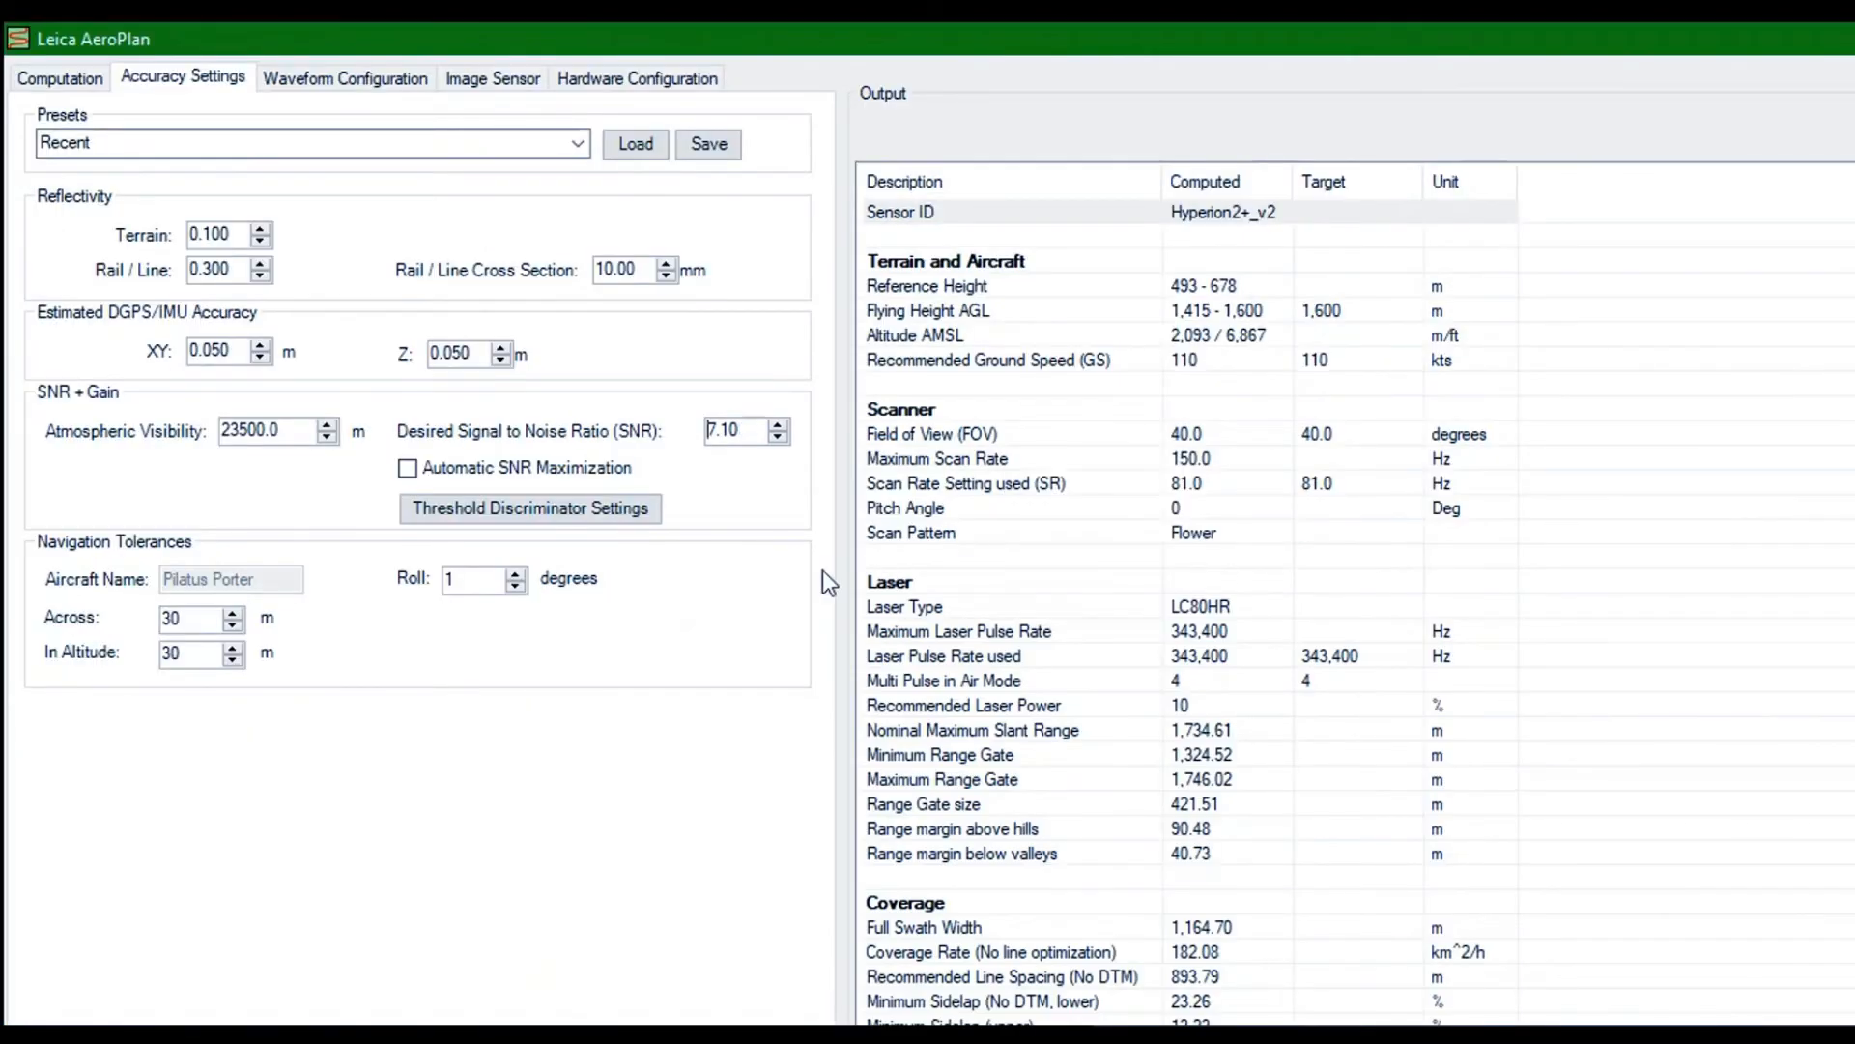
{"action": "left_click", "coordinate": [48, 78]}
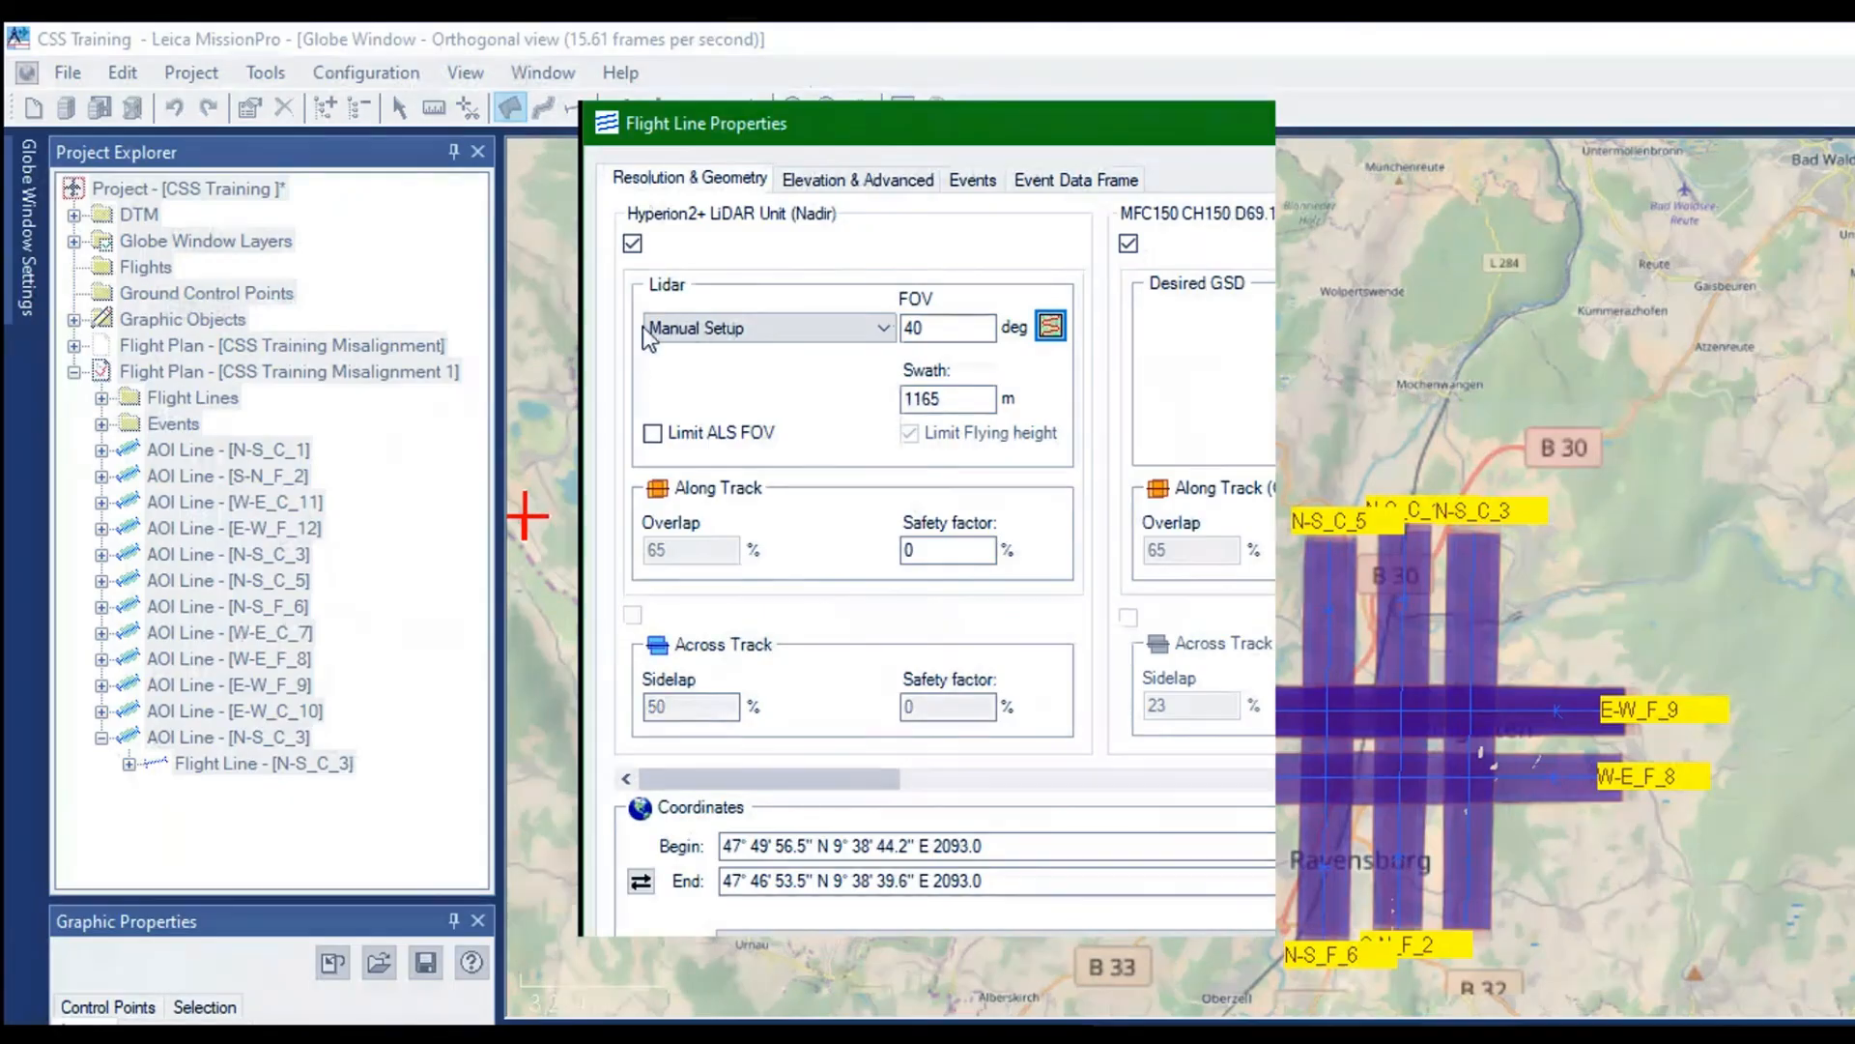
Rename the duplicated N-S_C_3 flight line as N-S_F_4 and apply its flight line properties
{"action": "left_click", "coordinate": [755, 179]}
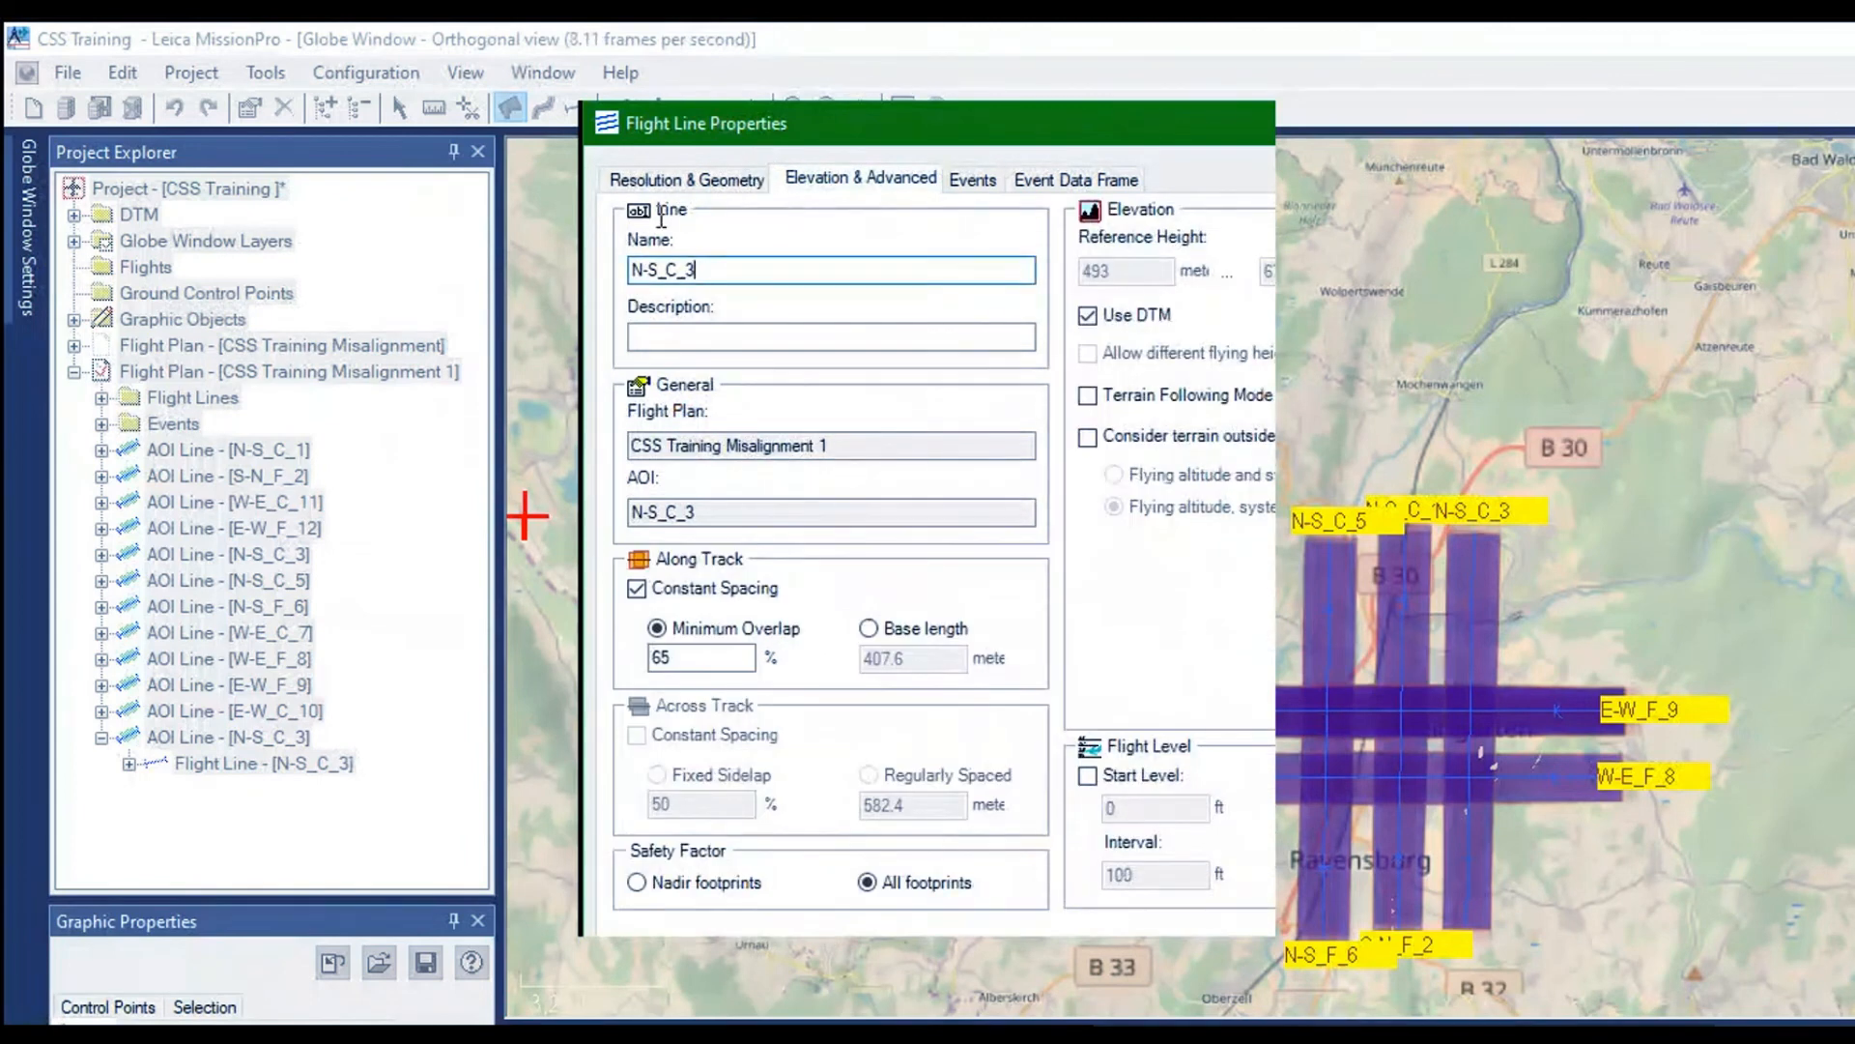
{"action": "left_click_drag", "start_coordinate": [698, 269], "coordinate": [666, 269]}
{"action": "type", "text": "F_"}
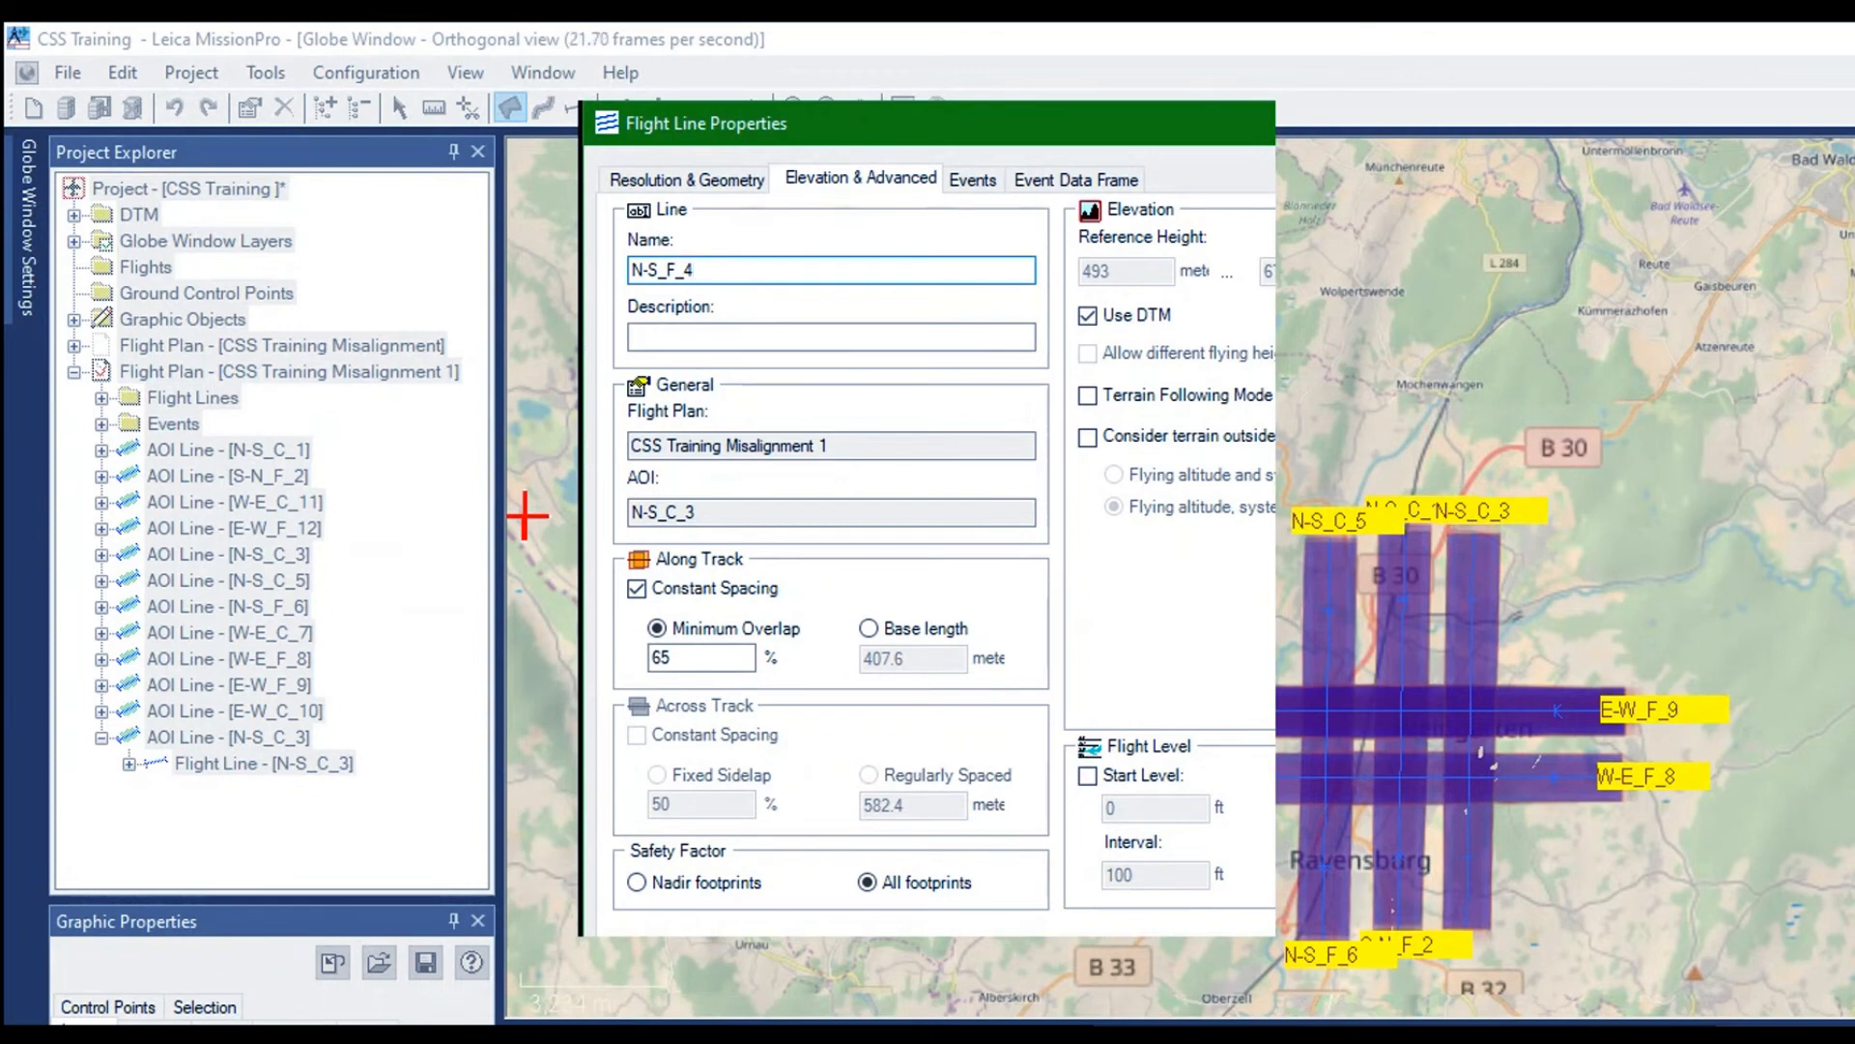
{"action": "key", "text": "Return"}
{"action": "left_click", "coordinate": [958, 570]}
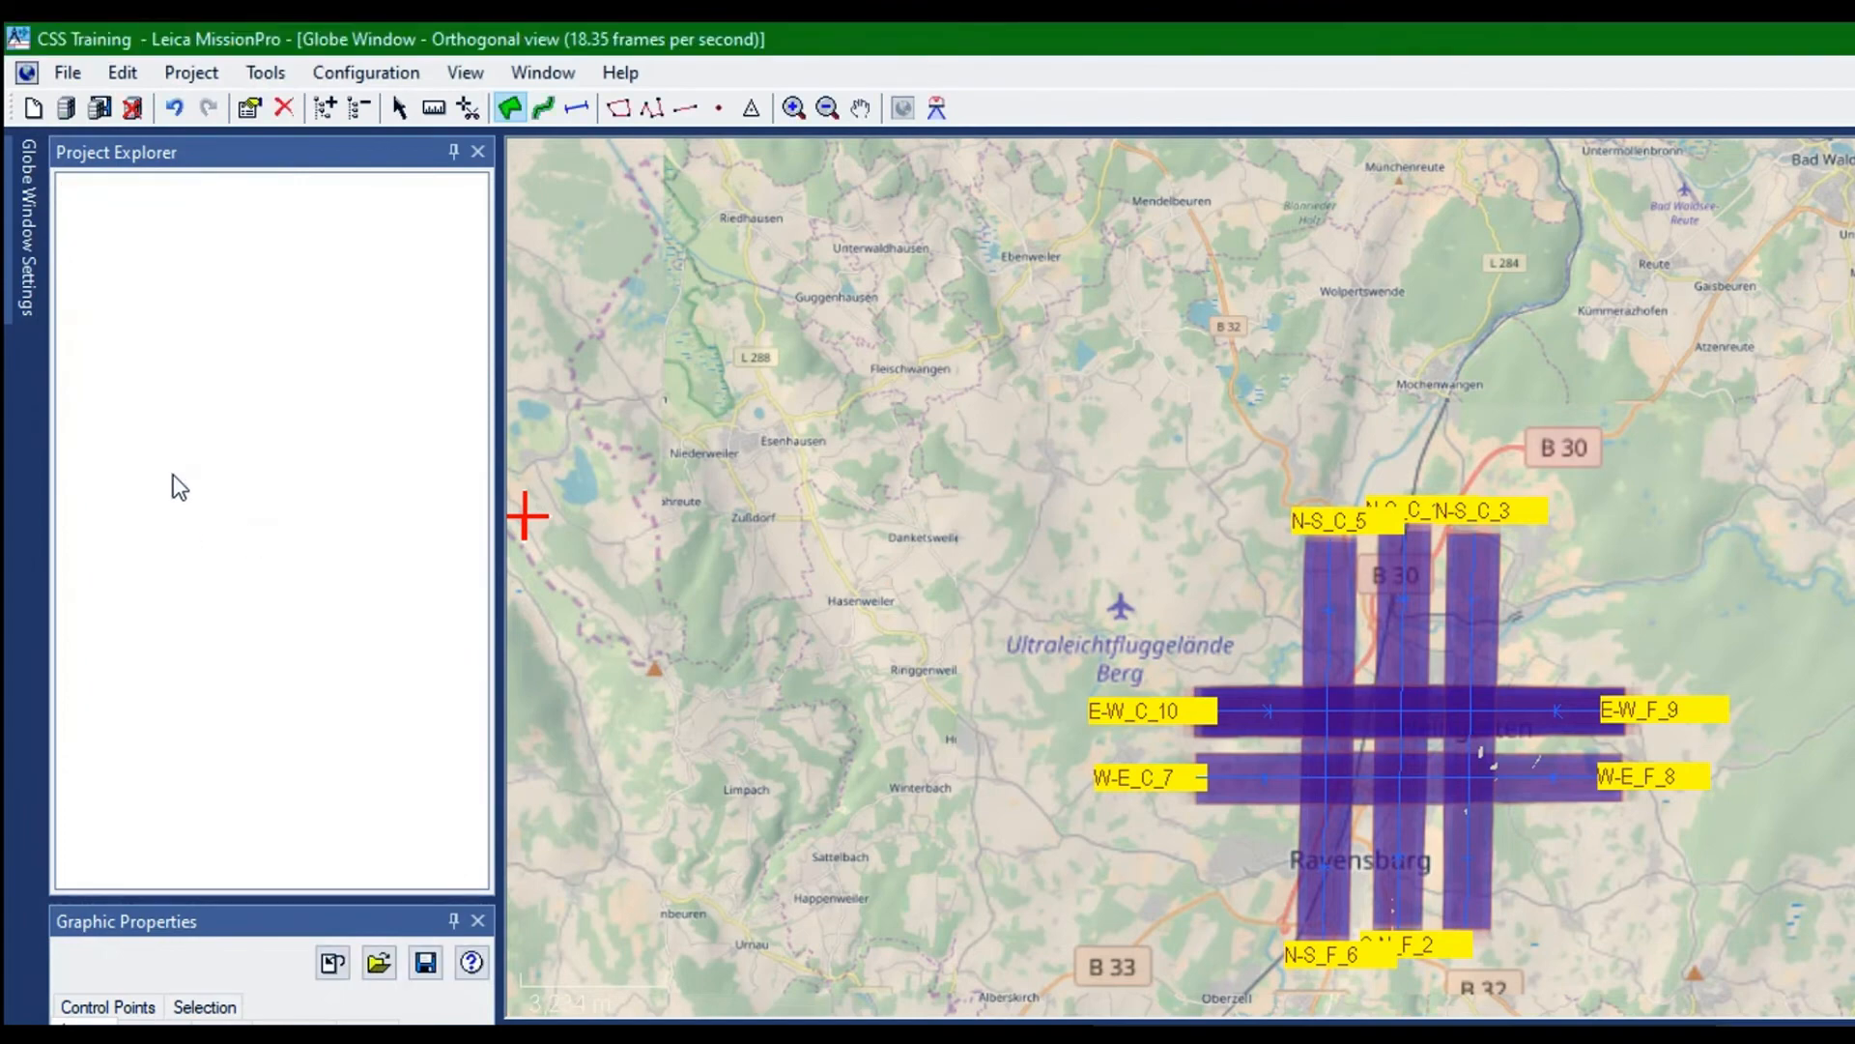
Go through the AOI lines of CSS Training Misalignment 1 one by one and examine their position and direction on the map
{"action": "left_click", "coordinate": [280, 450]}
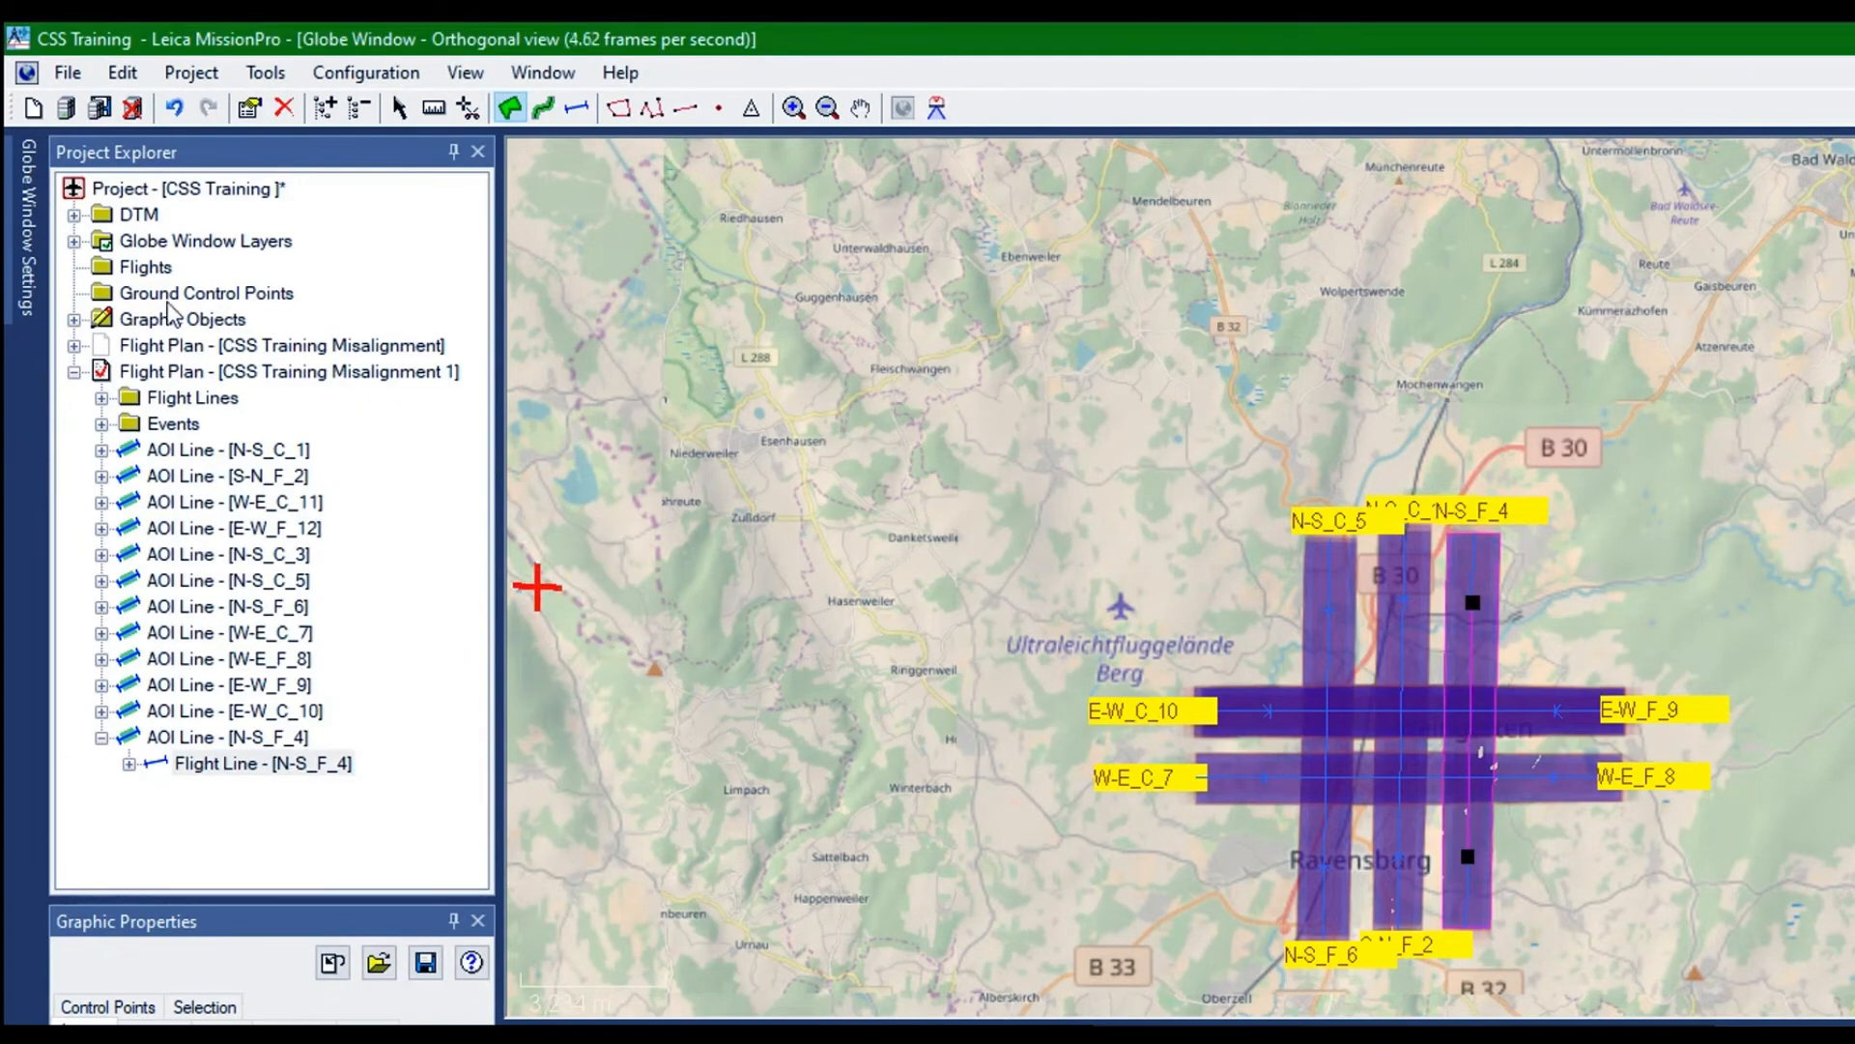
{"action": "key", "text": "Down"}
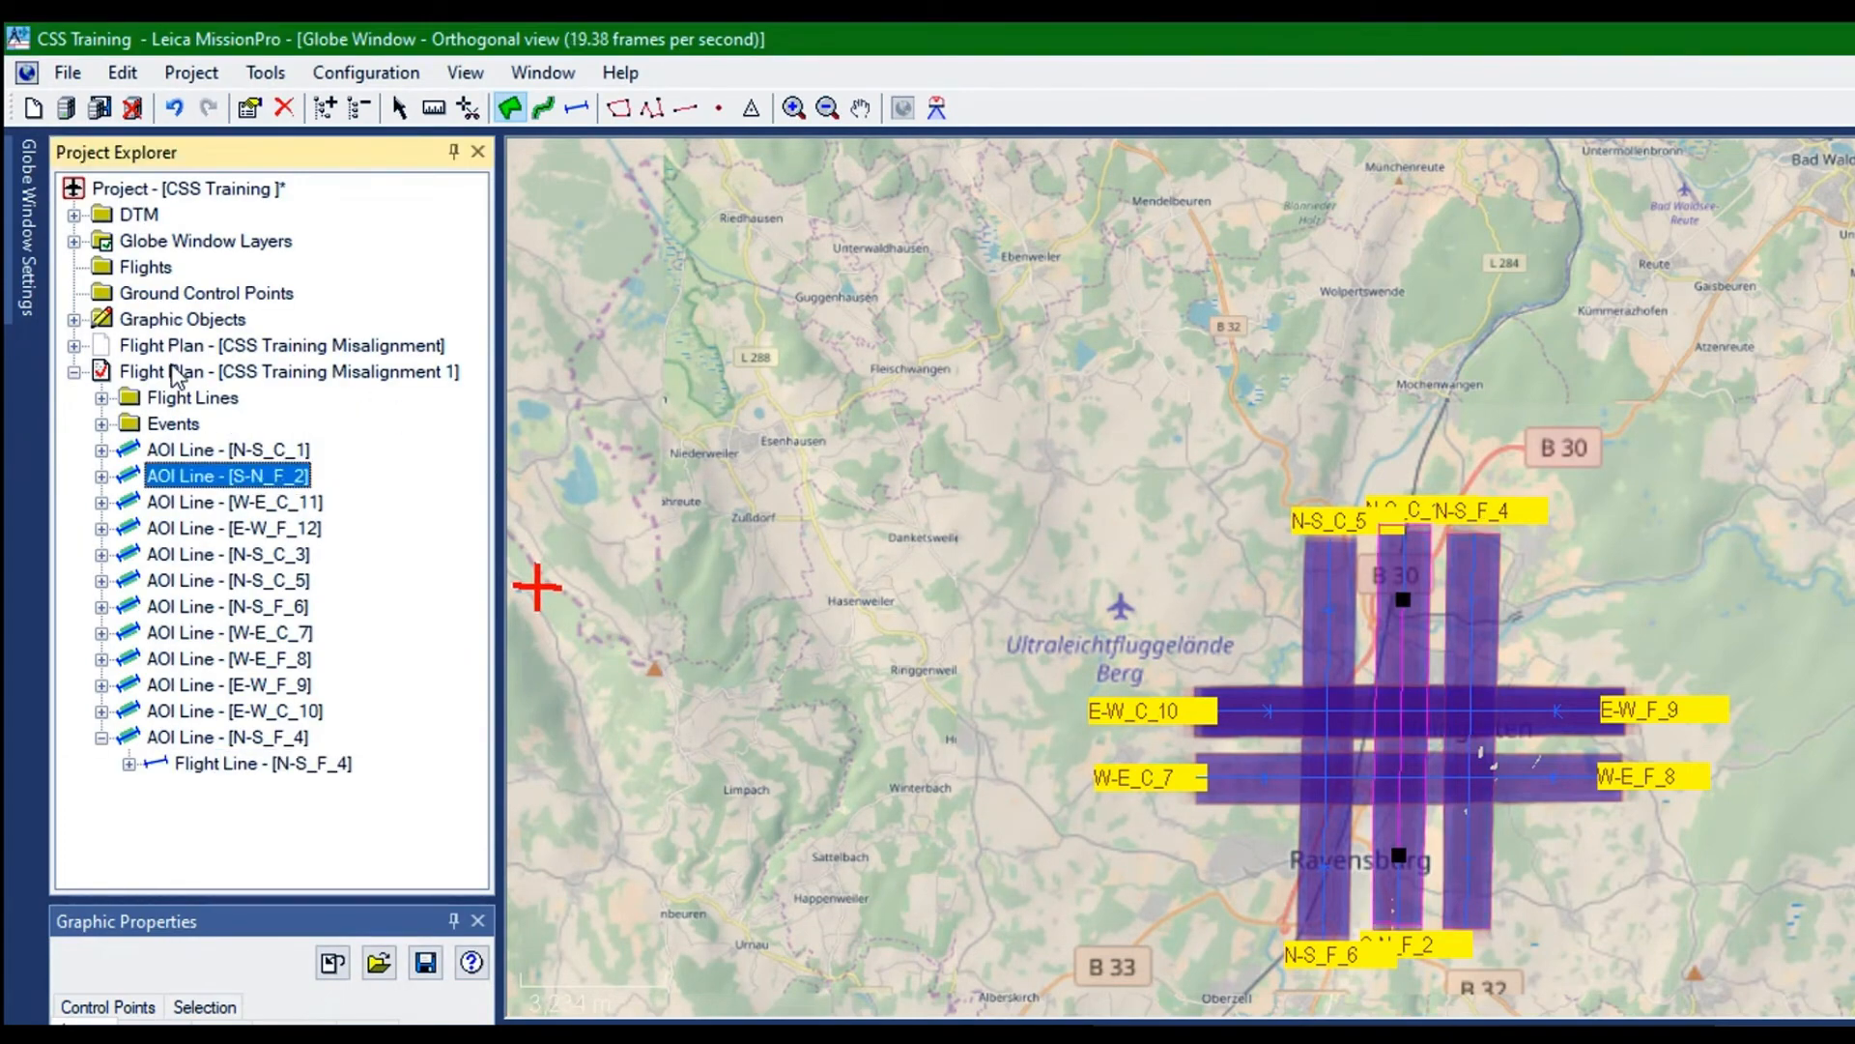
{"action": "key", "text": "Down"}
{"action": "key", "text": "Down"}
{"action": "key", "text": "Down"}
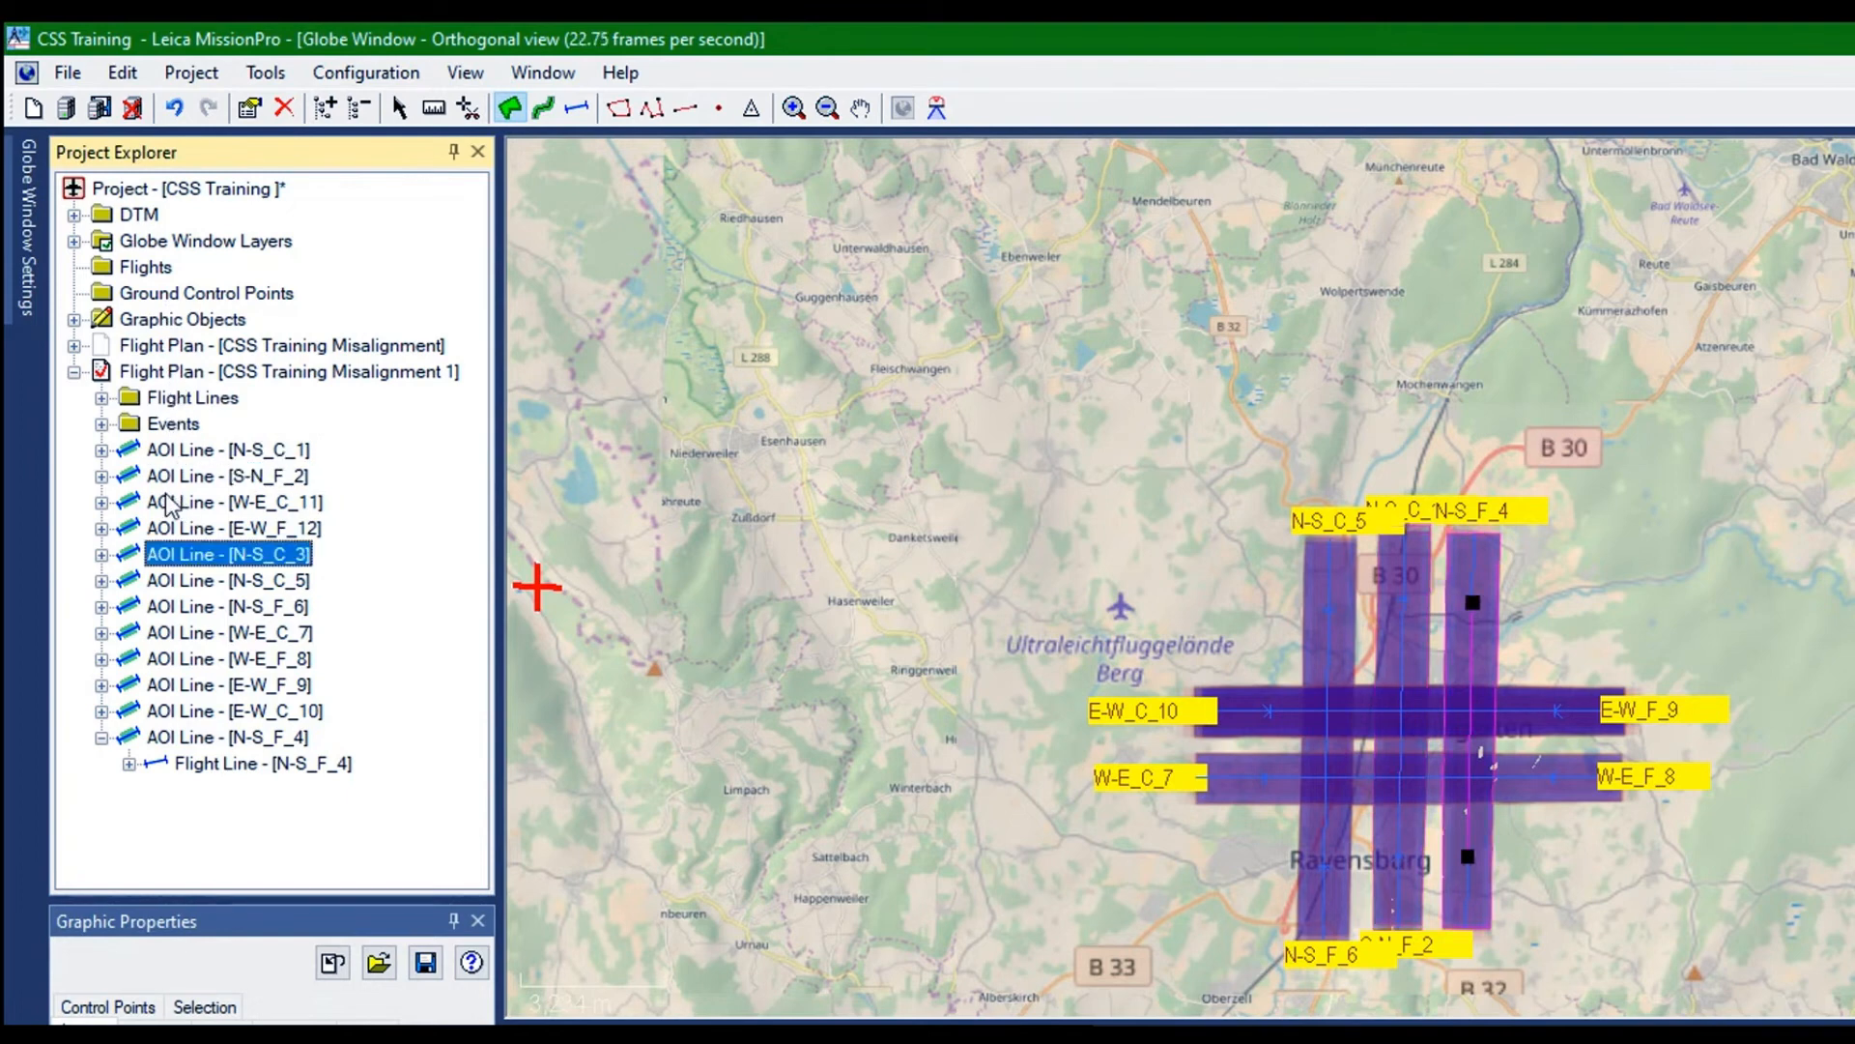
{"action": "key", "text": "Down"}
{"action": "key", "text": "Down"}
{"action": "key", "text": "Down"}
{"action": "key", "text": "Down"}
{"action": "key", "text": "Down"}
{"action": "key", "text": "Down"}
{"action": "key", "text": "Down"}
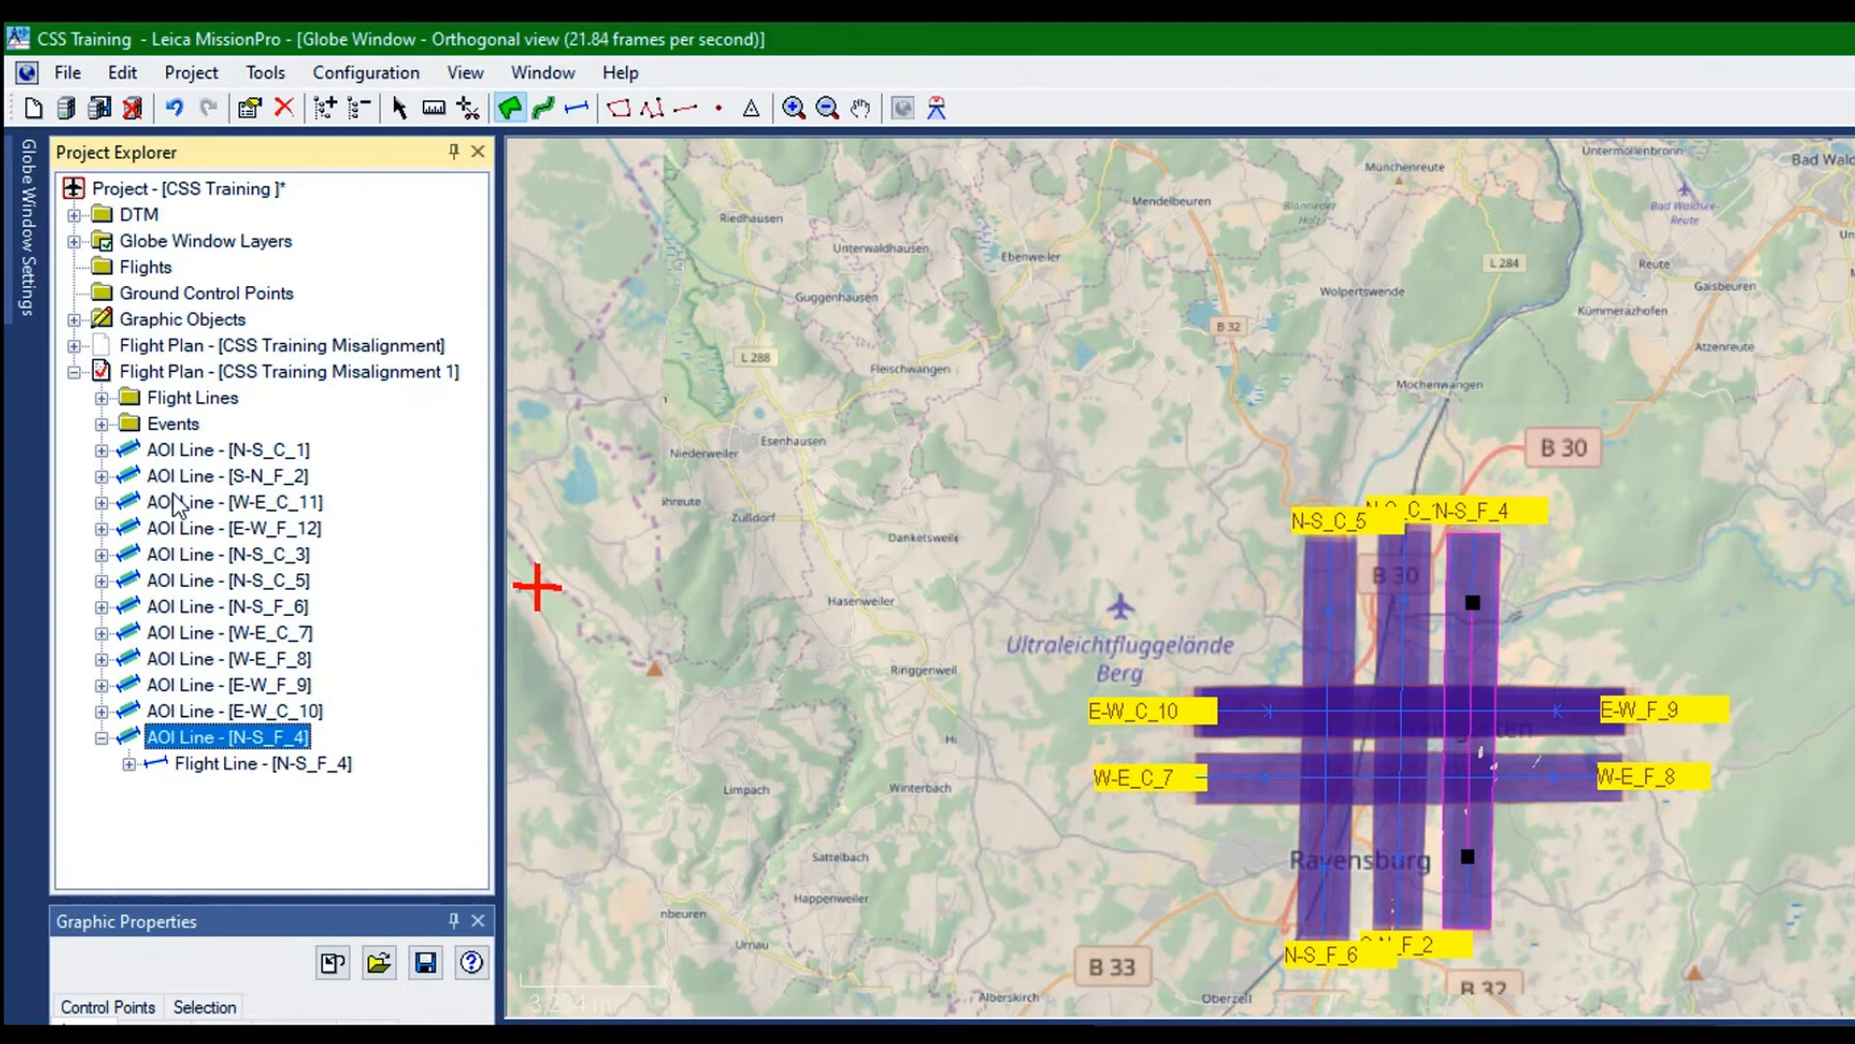
{"action": "key", "text": "Up"}
{"action": "key", "text": "Up"}
{"action": "key", "text": "Up"}
{"action": "key", "text": "Up"}
{"action": "key", "text": "Up"}
{"action": "key", "text": "Up"}
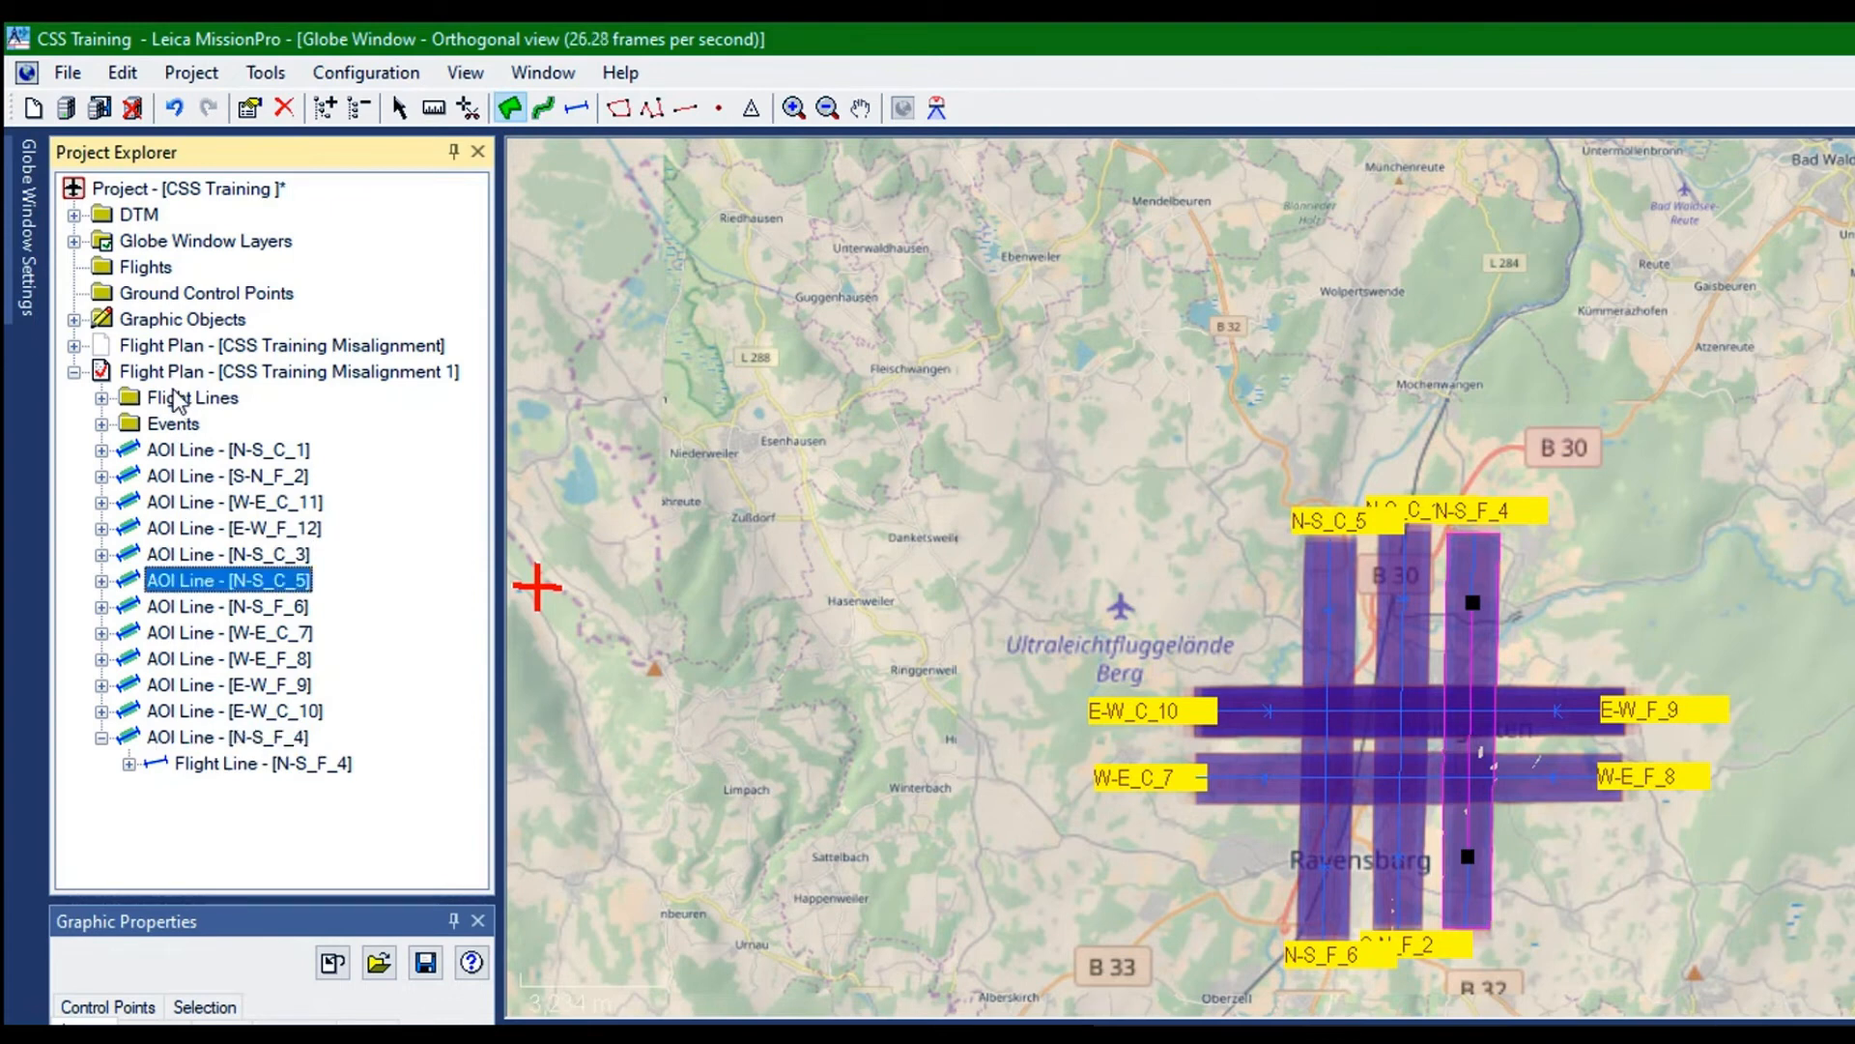
{"action": "key", "text": "Down"}
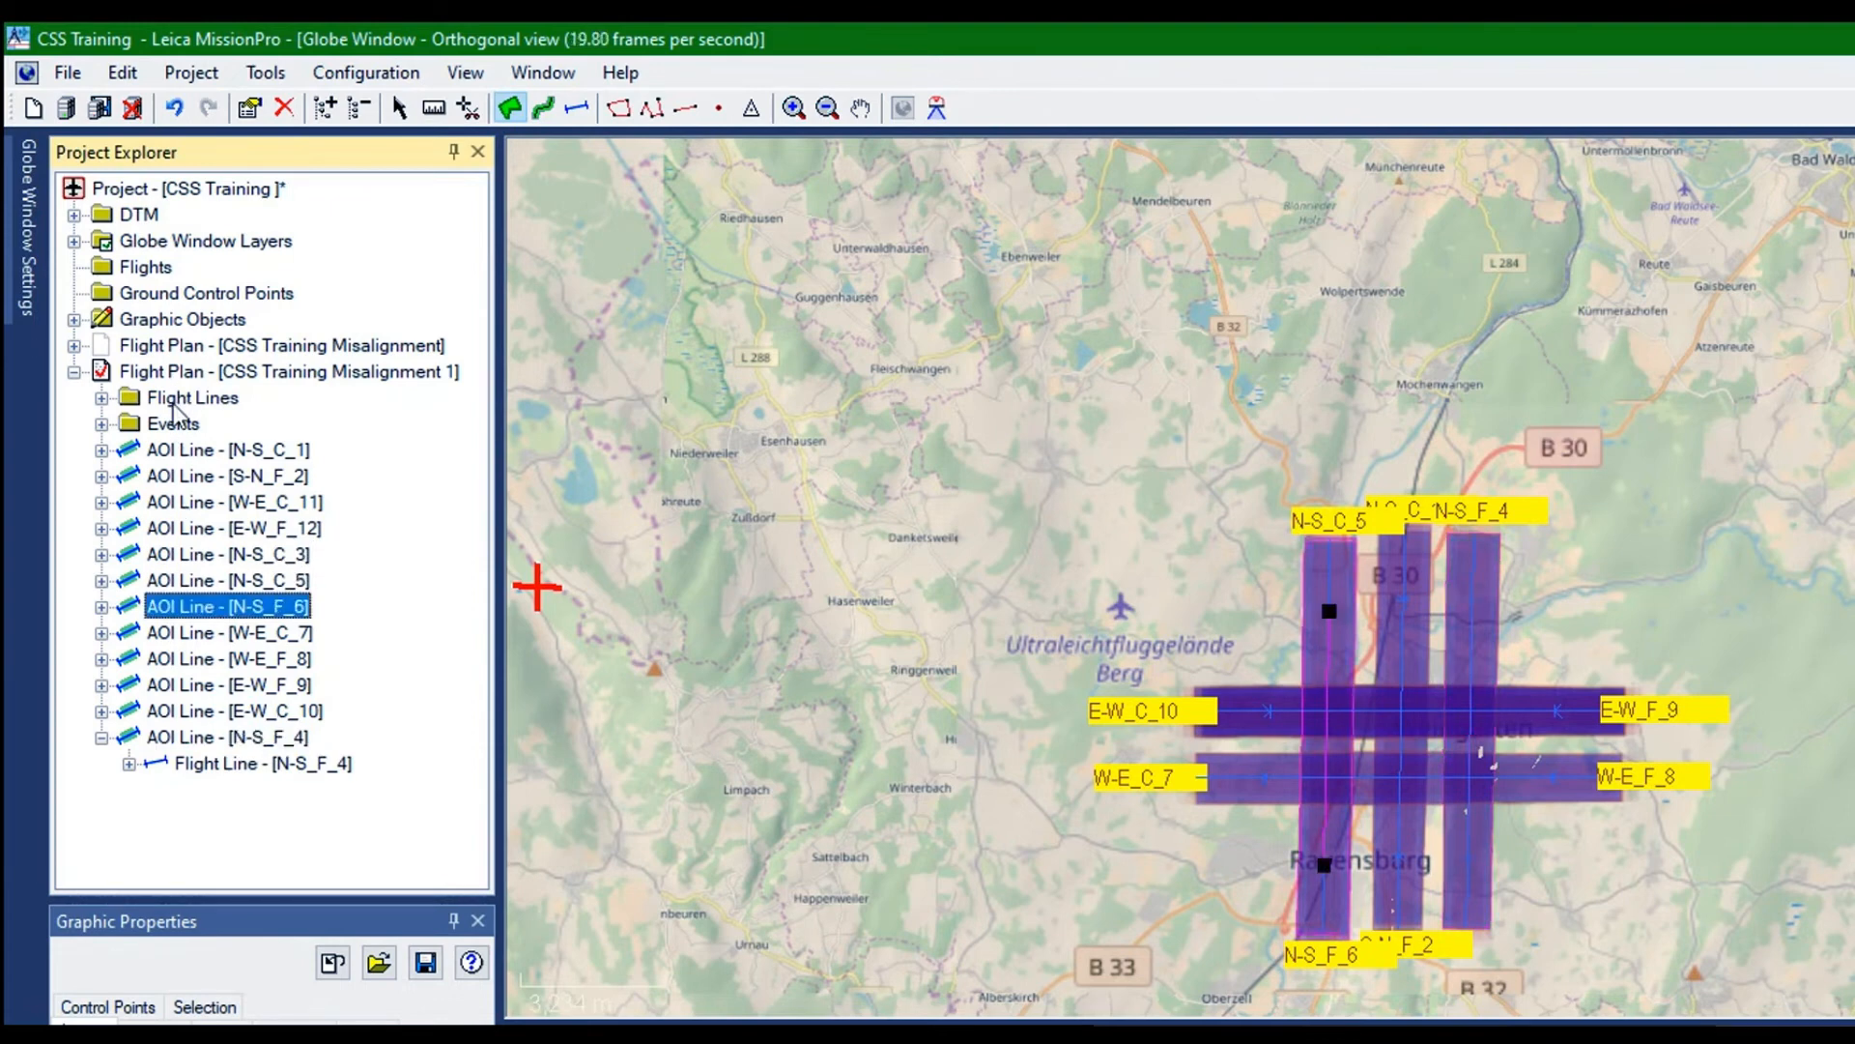
{"action": "key", "text": "Down"}
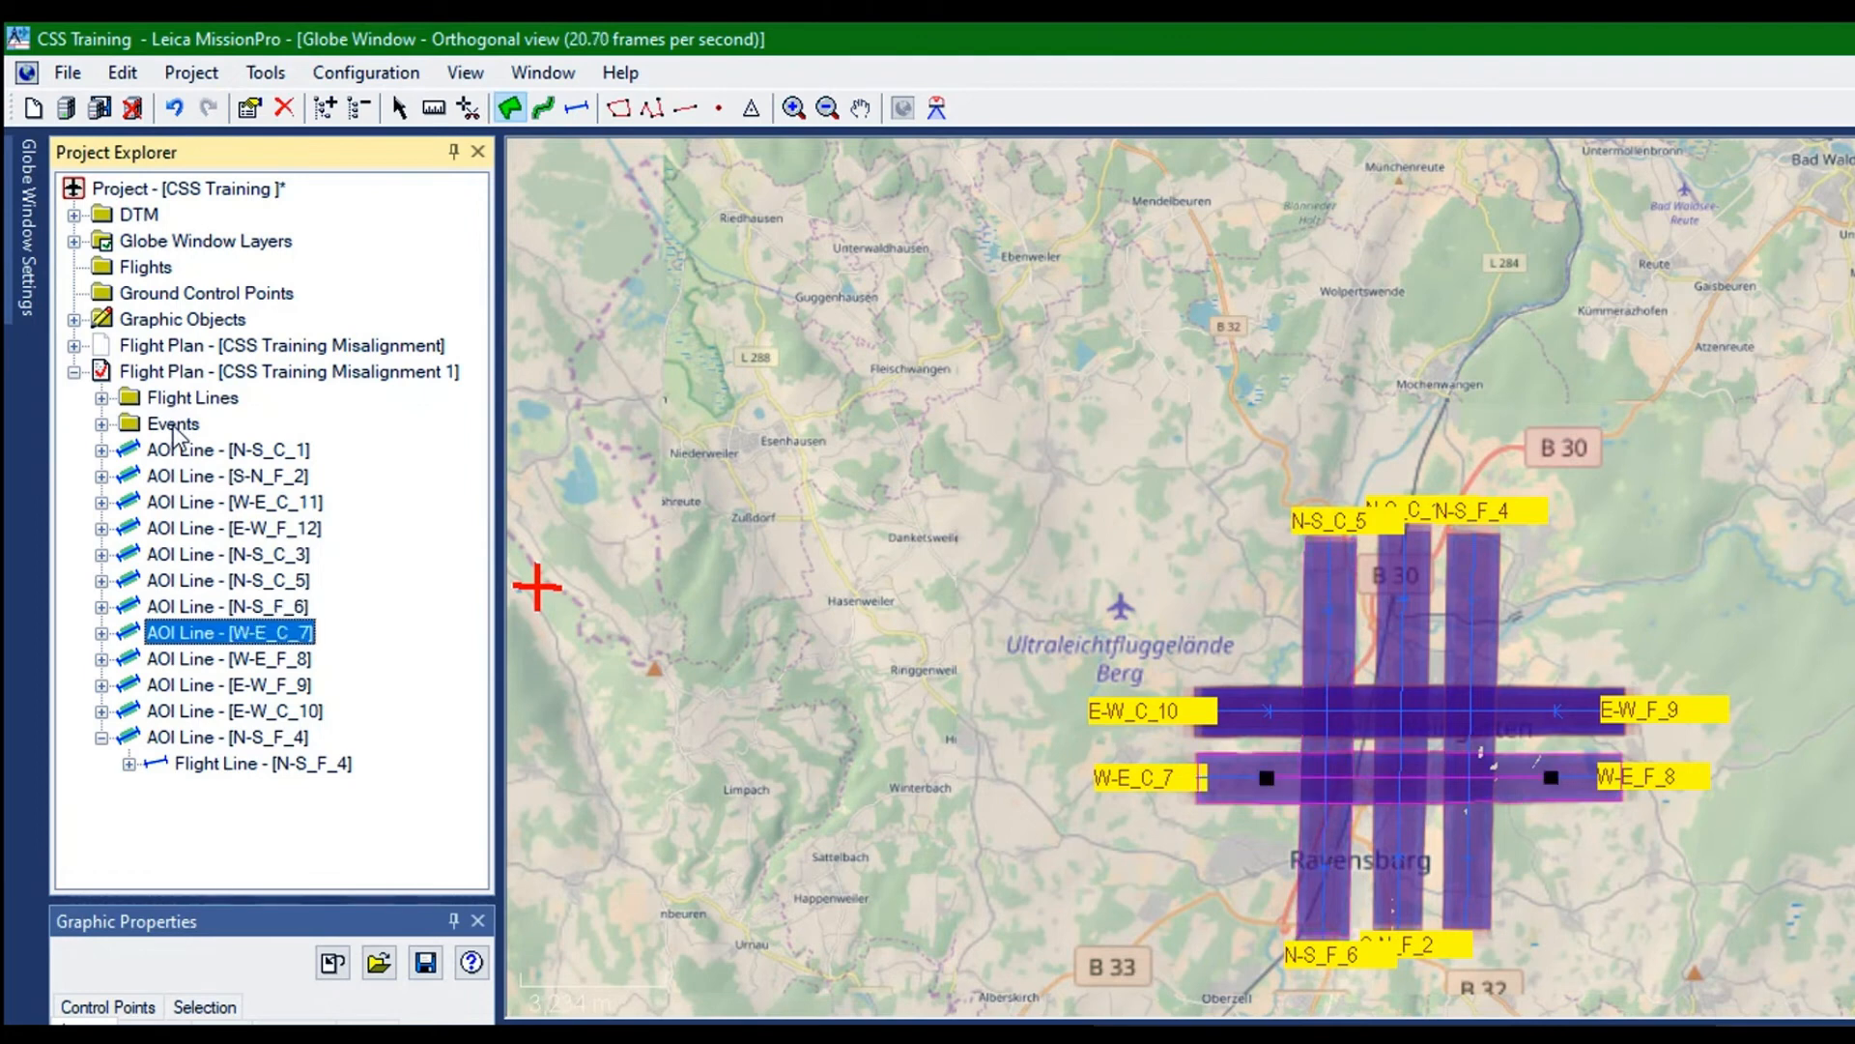
{"action": "key", "text": "Down"}
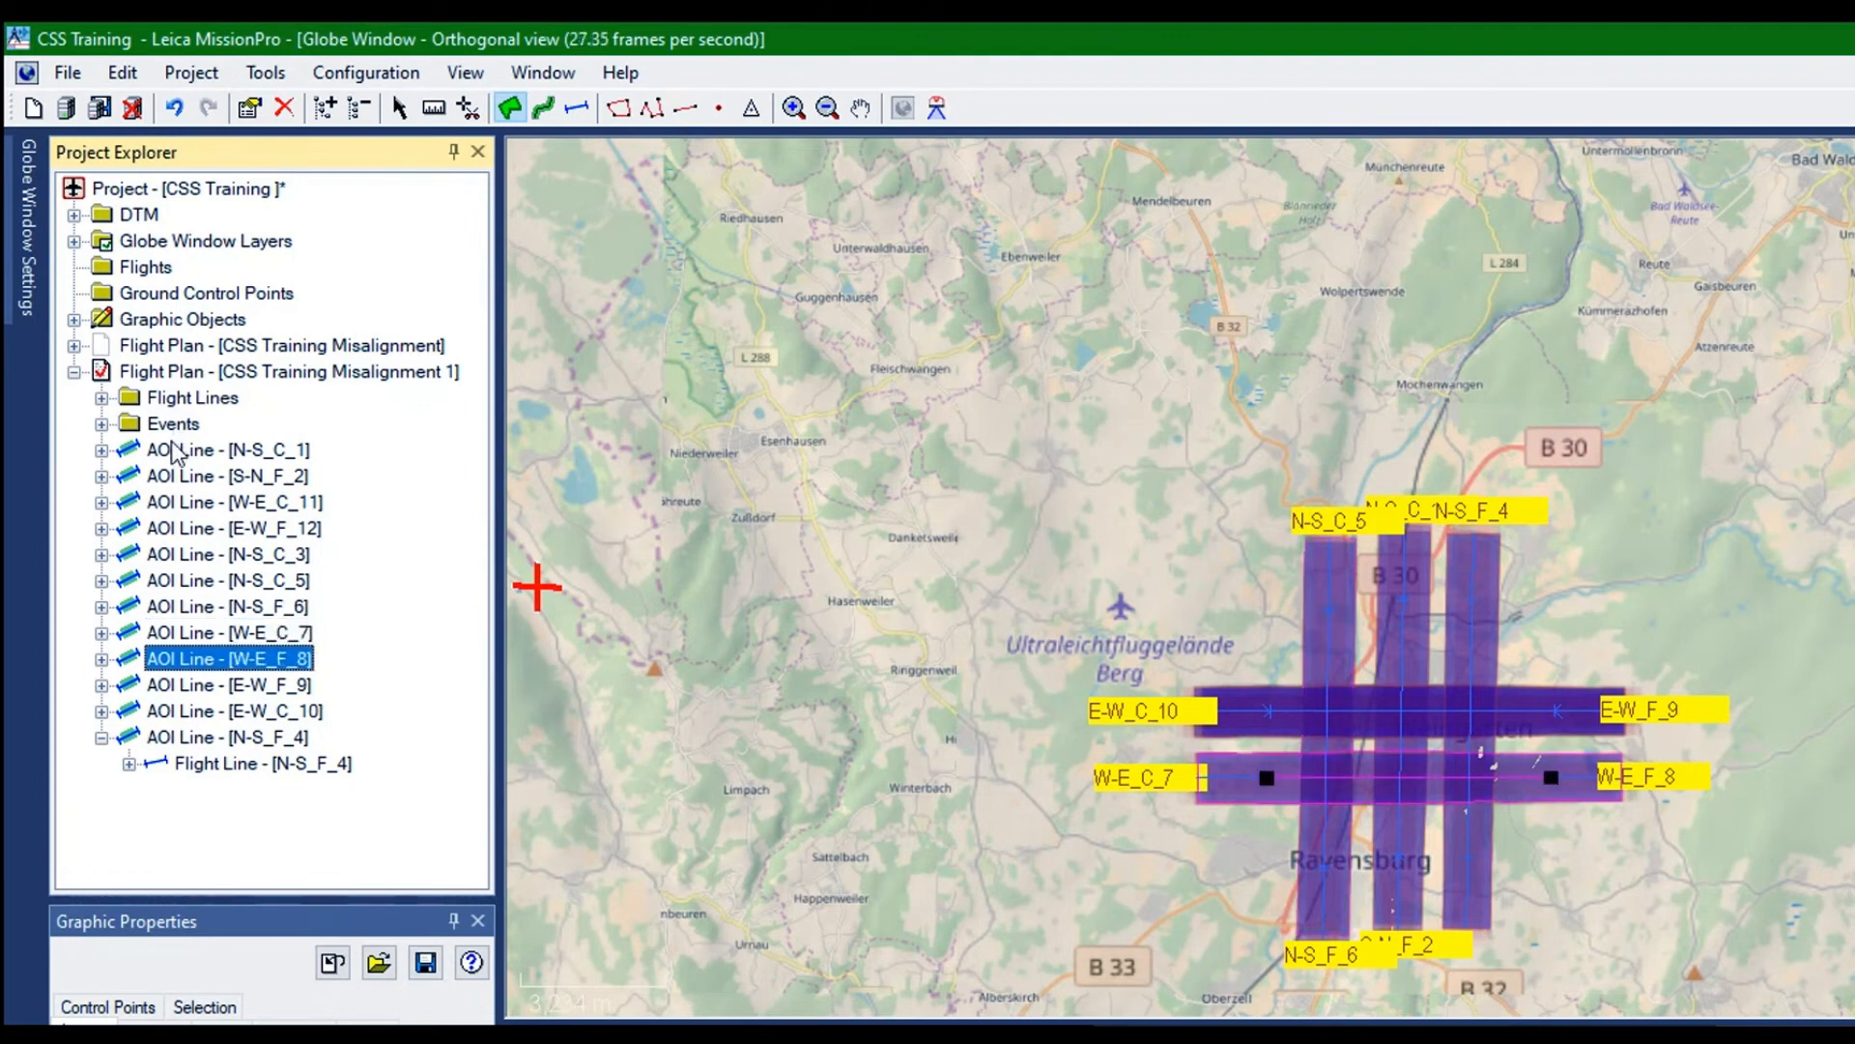
{"action": "key", "text": "Down"}
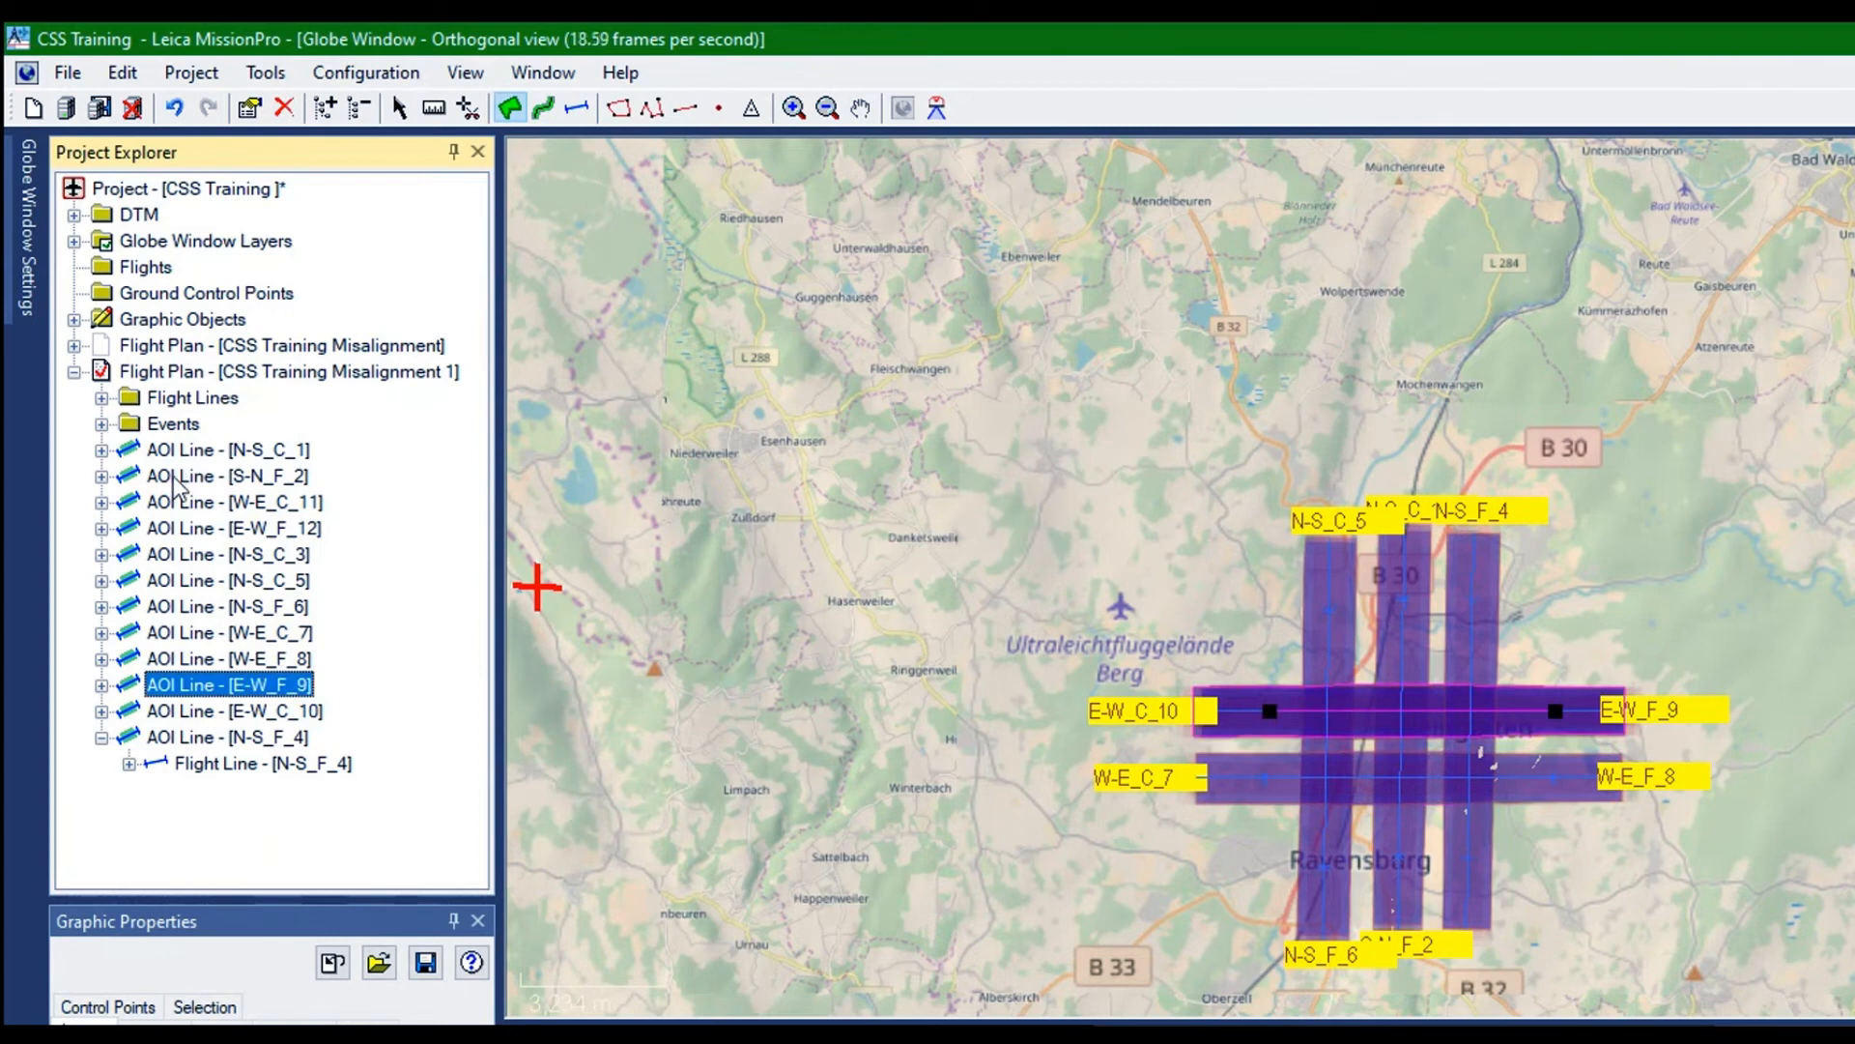
{"action": "key", "text": "Down"}
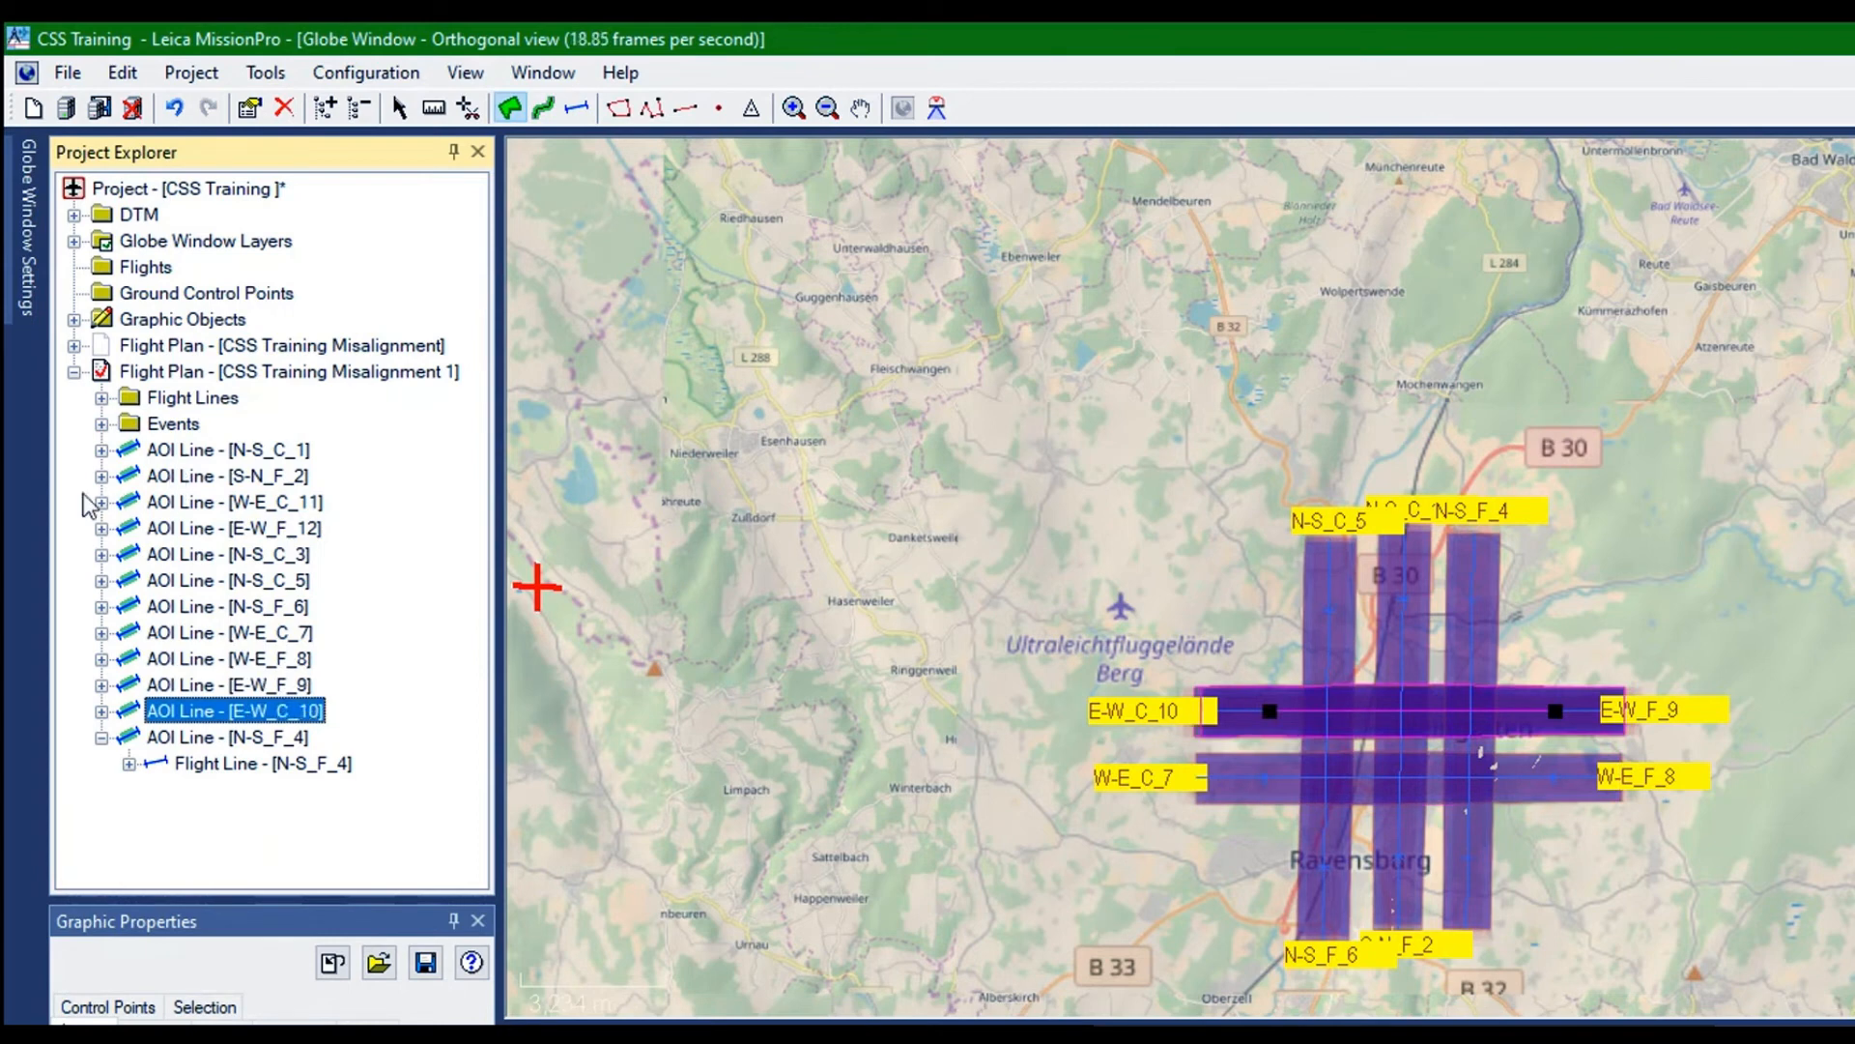
{"action": "left_click", "coordinate": [101, 738]}
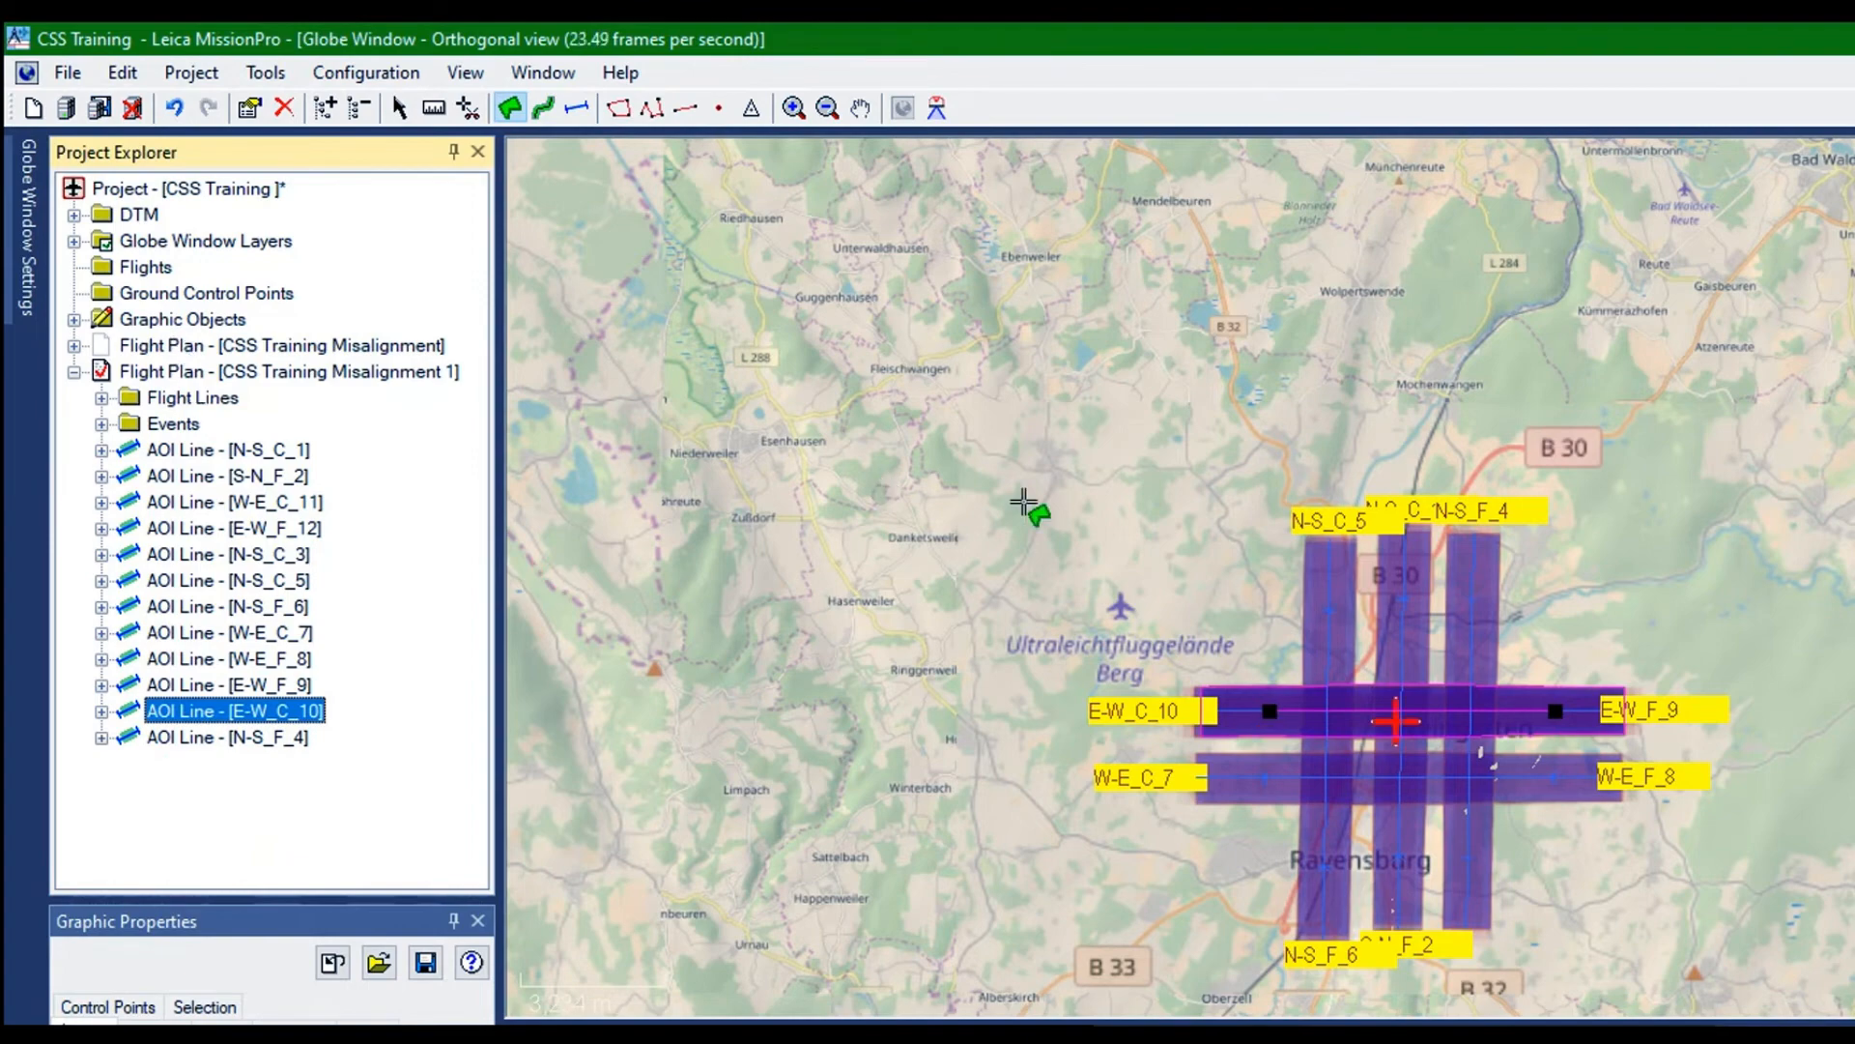
{"action": "scroll", "coordinate": [985, 517], "scroll_direction": "up", "scroll_amount": 3}
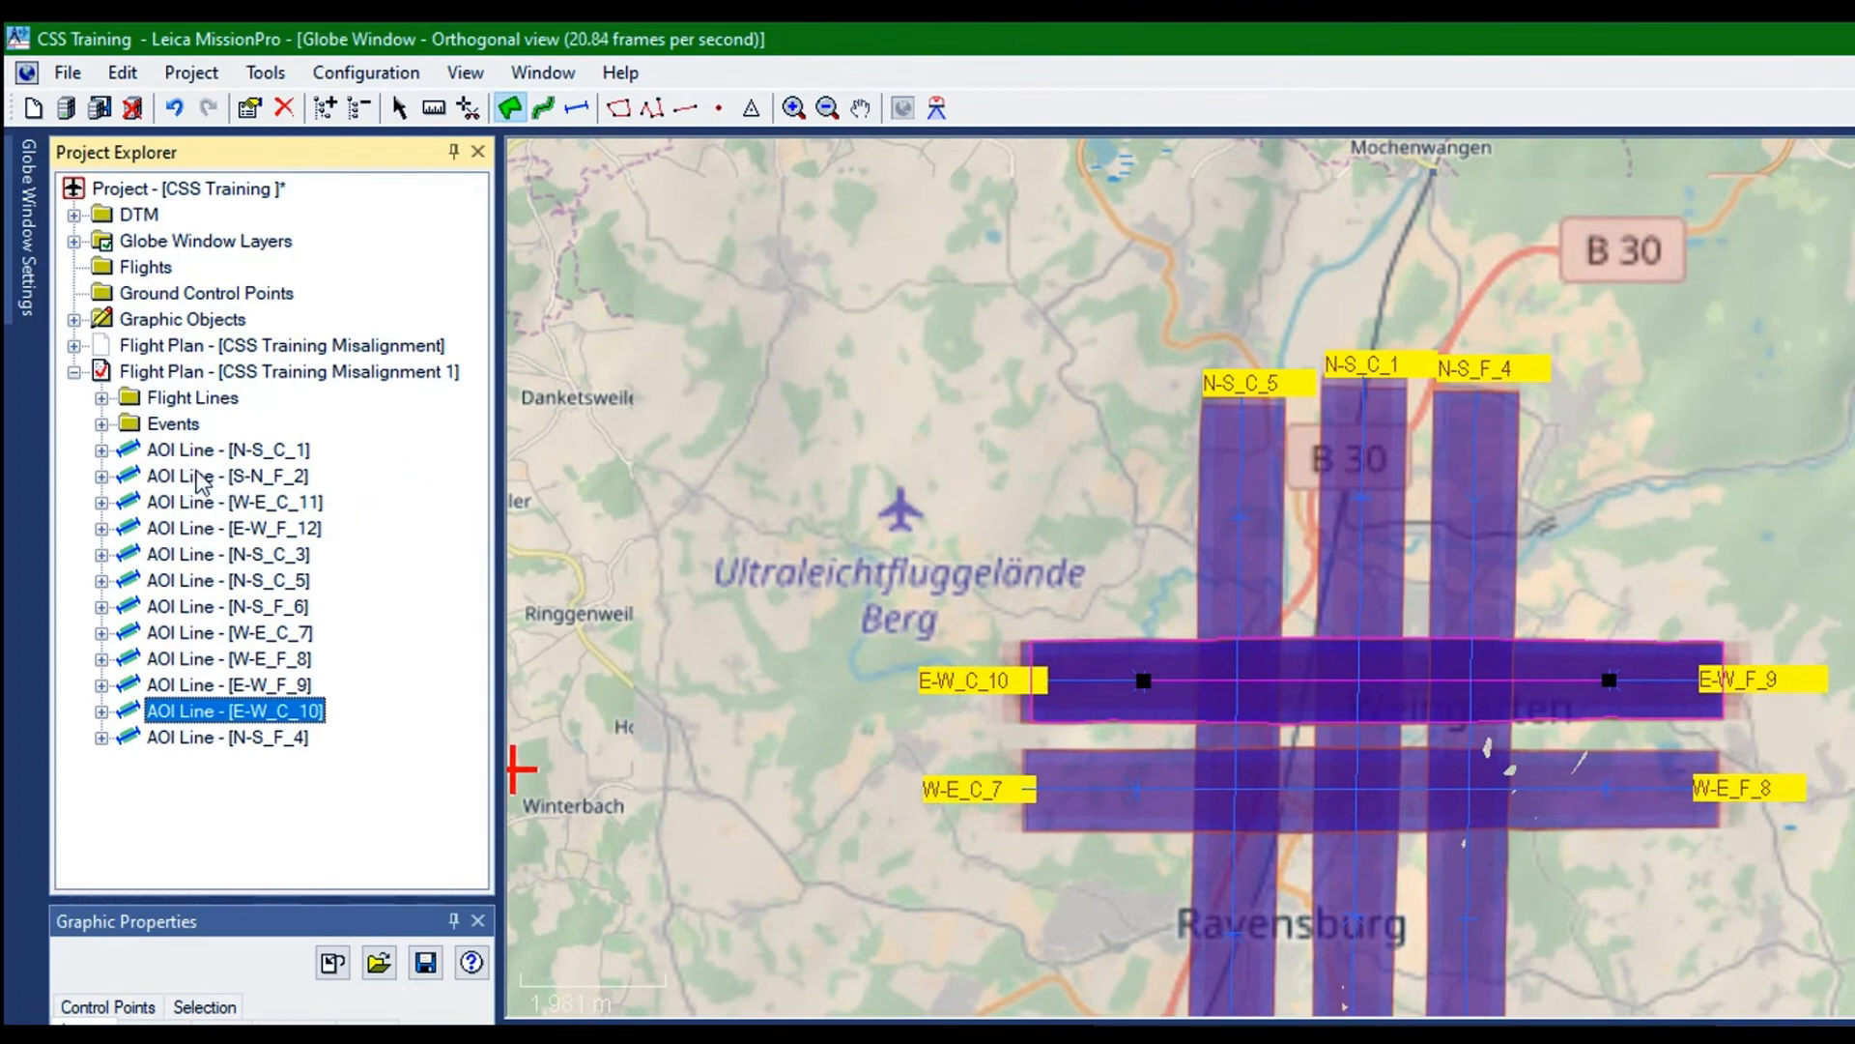
Show the data view listing the flight lines of CSS Training Misalignment 1 below the map
{"action": "left_click", "coordinate": [191, 397]}
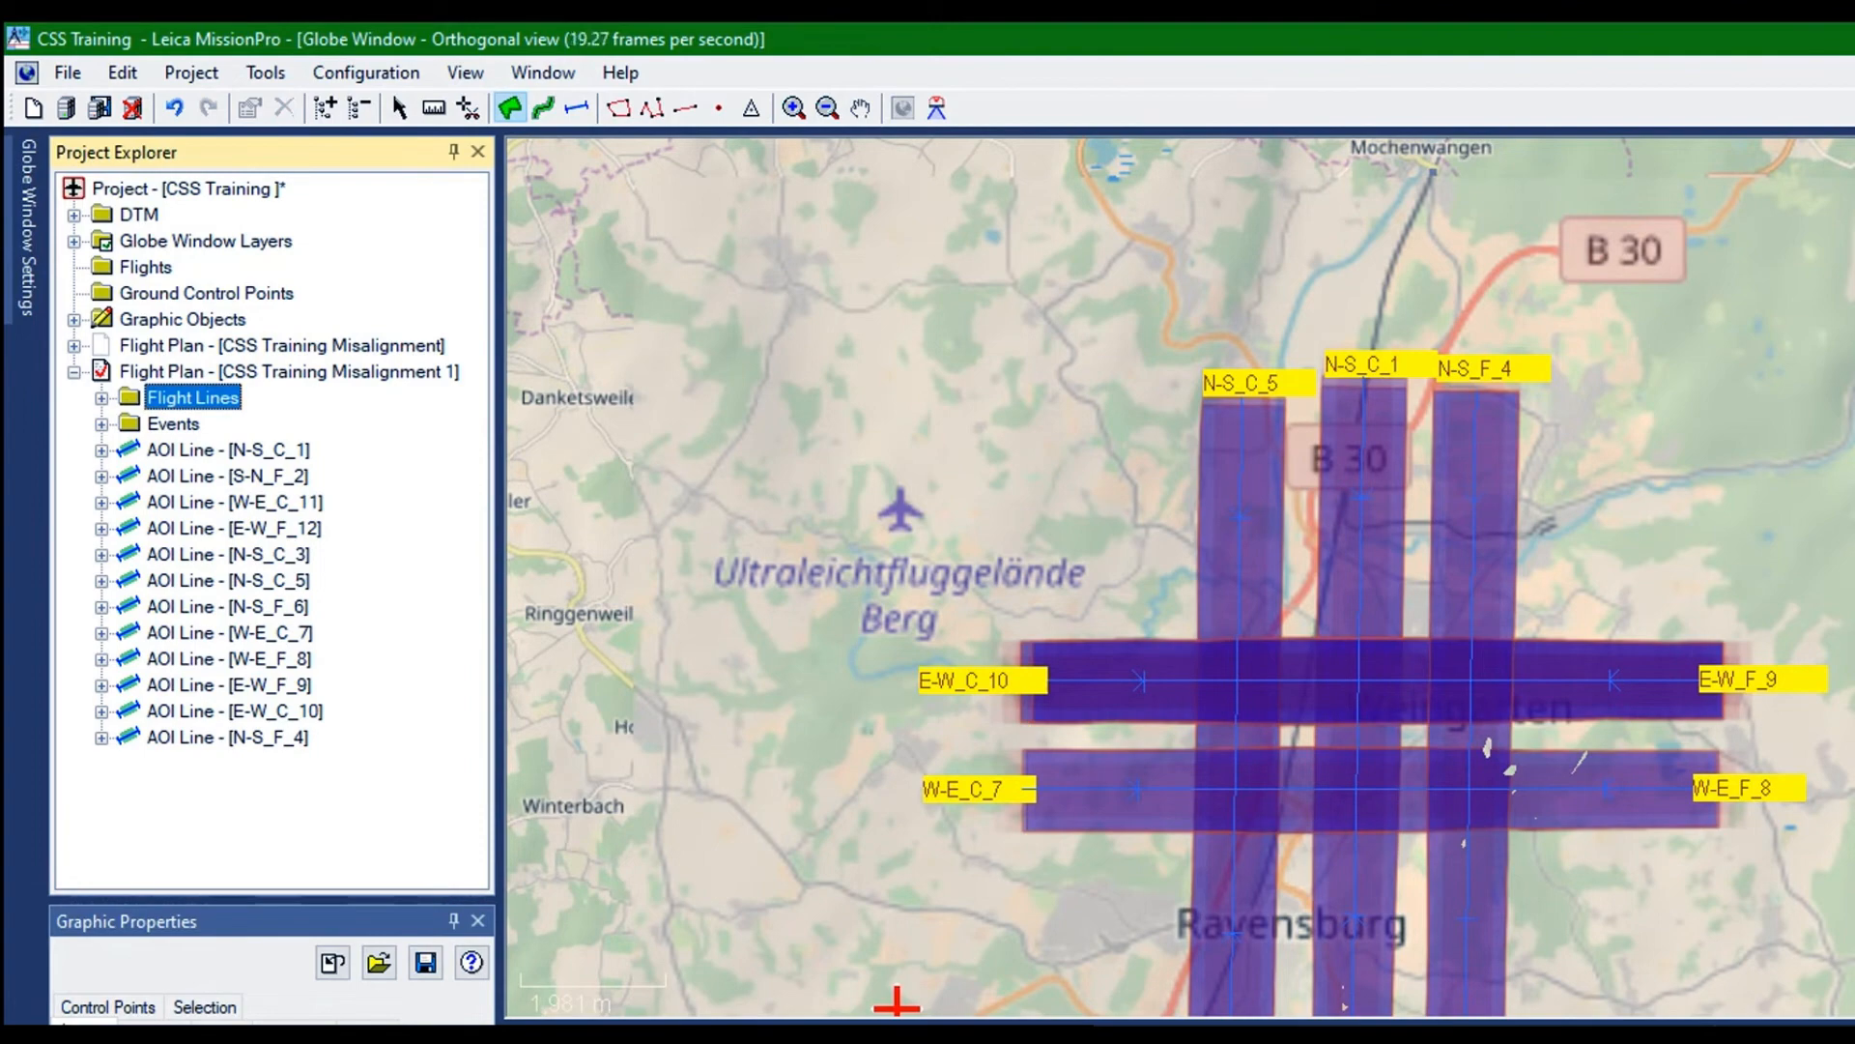
{"action": "left_click_drag", "start_coordinate": [600, 694], "coordinate": [605, 551]}
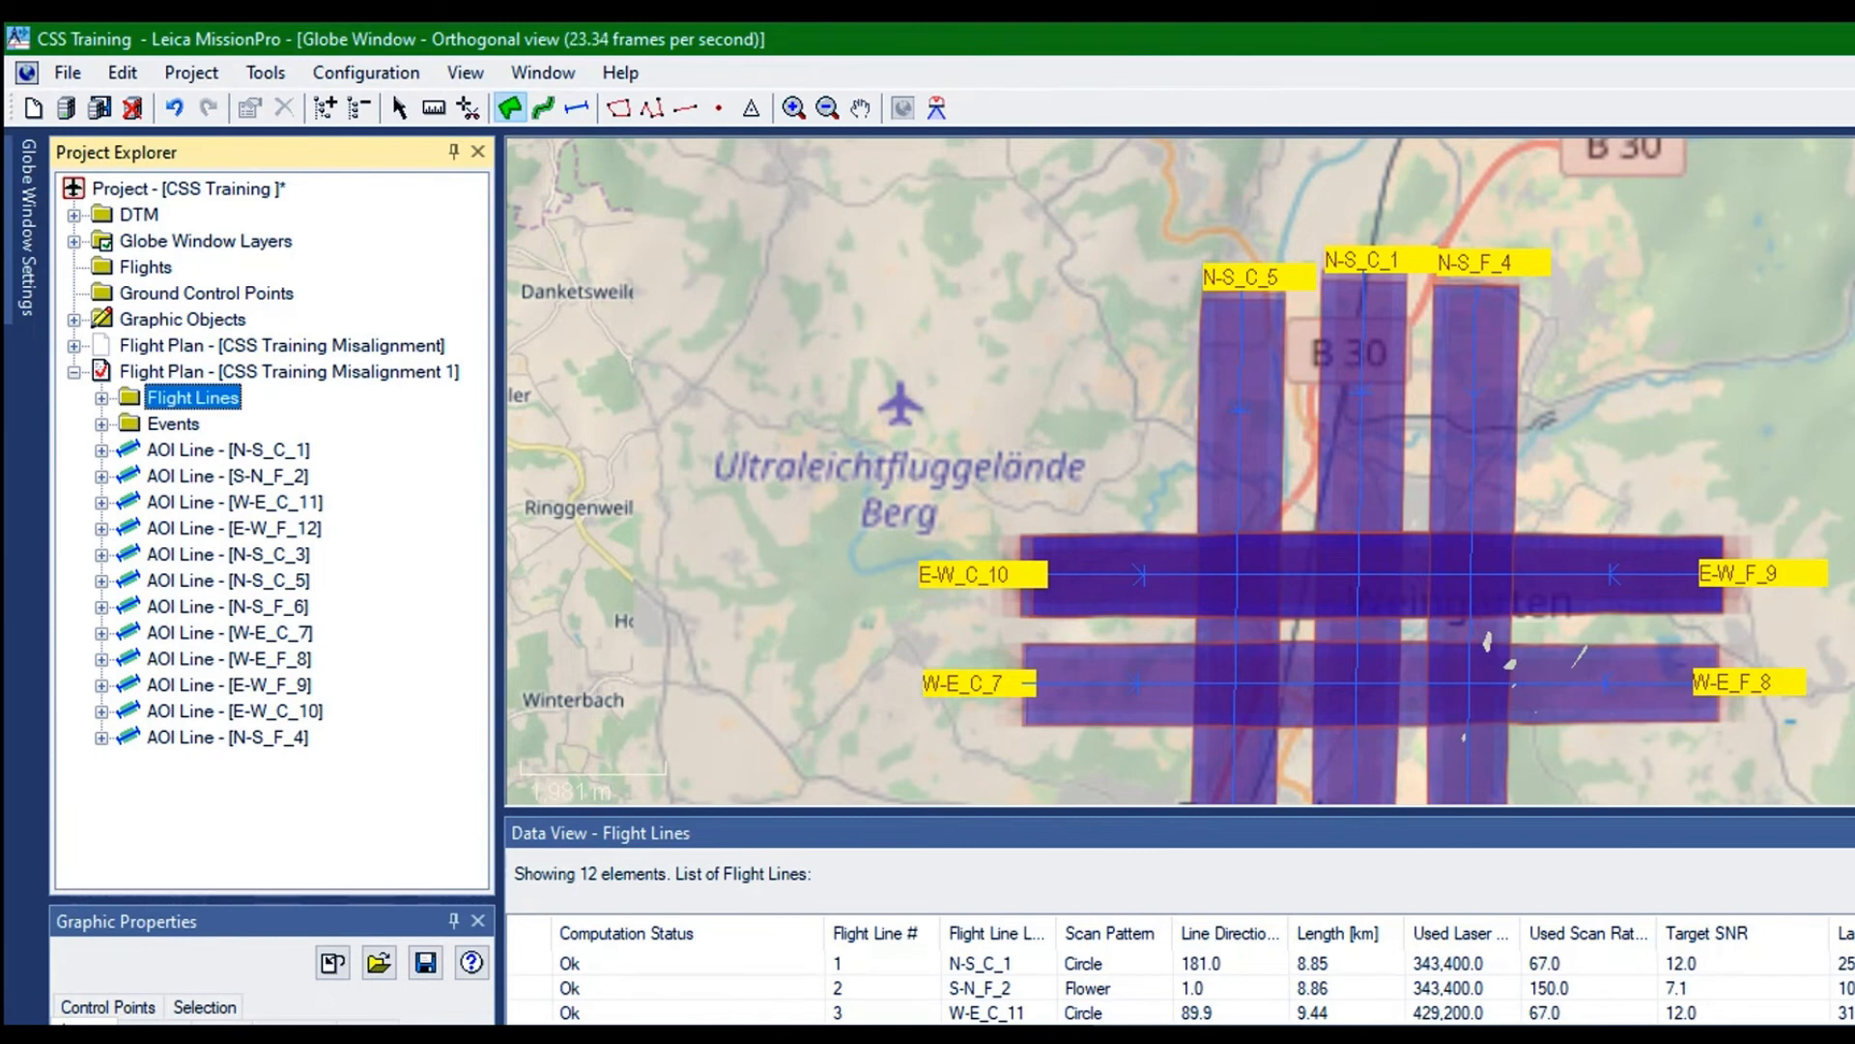
{"action": "left_click", "coordinate": [1179, 833]}
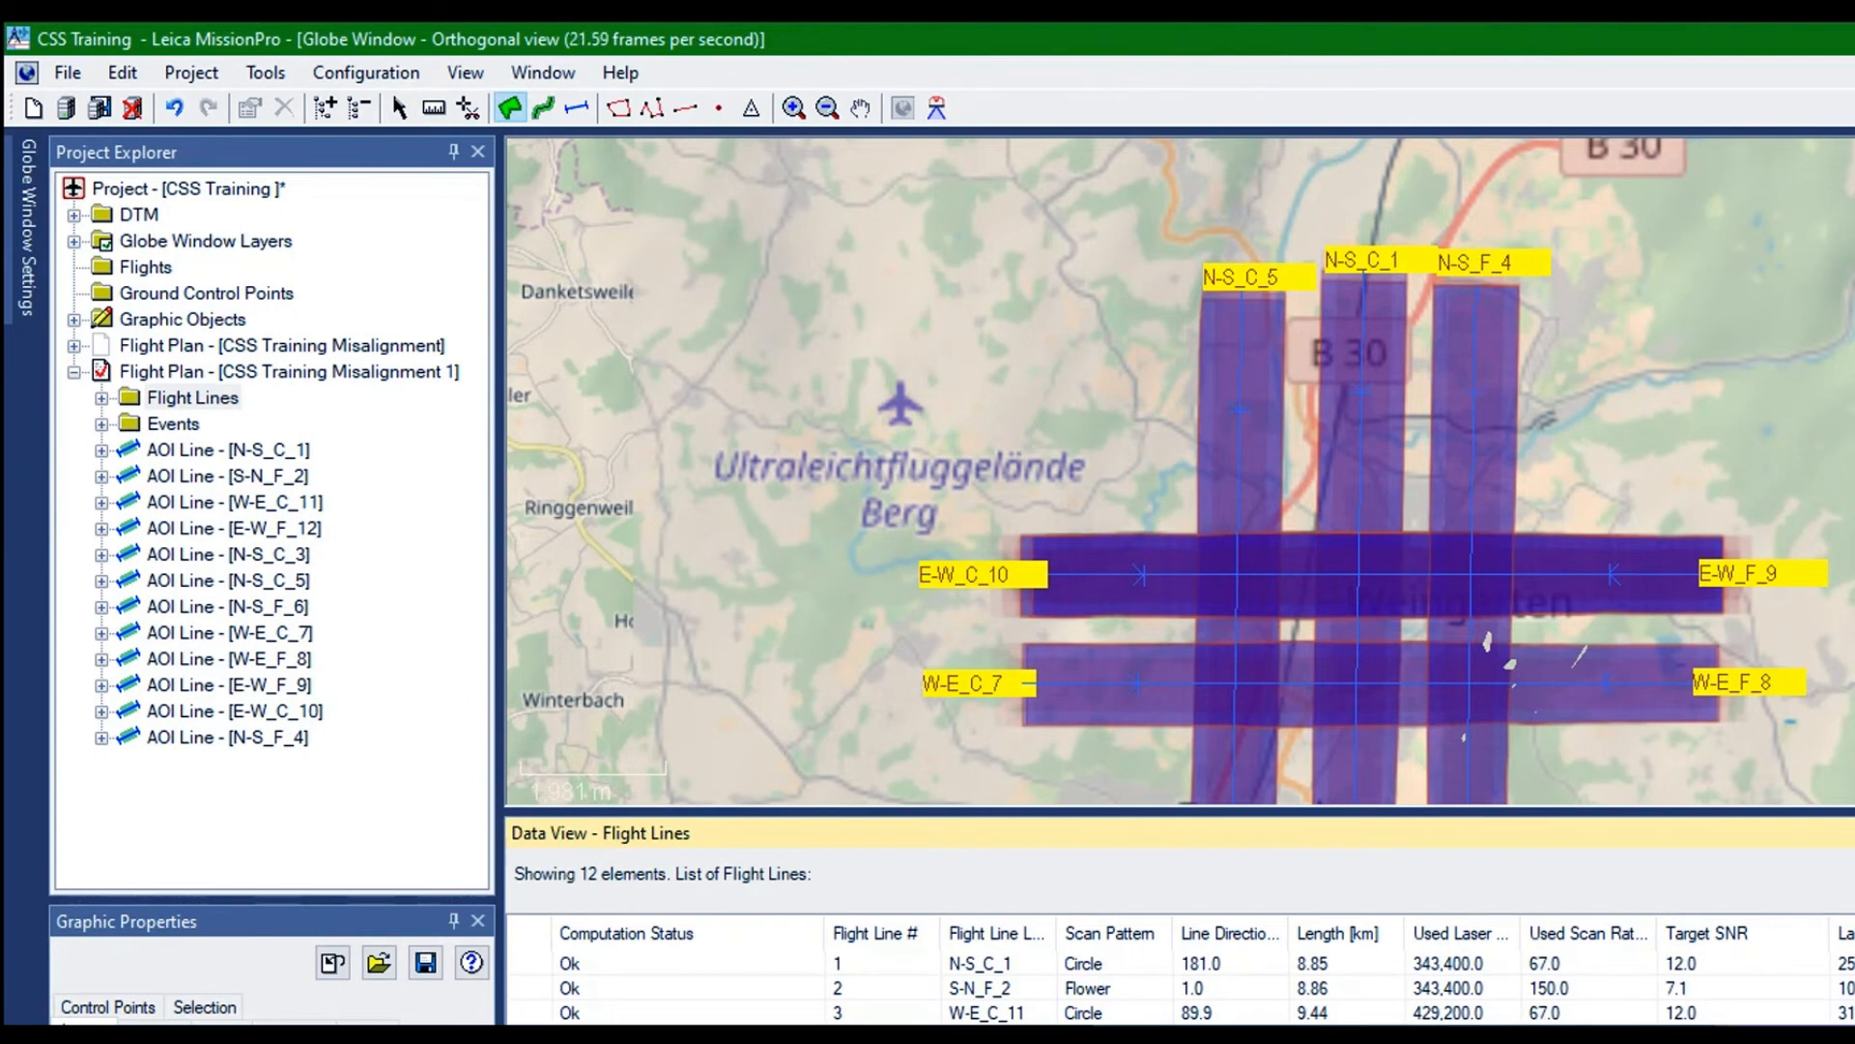
Delete the AOI lines E-W_F_9 and E-W_C_10 from the flight plan CSS Training Misalignment 1
{"action": "key", "text": "Delete"}
{"action": "key", "text": "Return"}
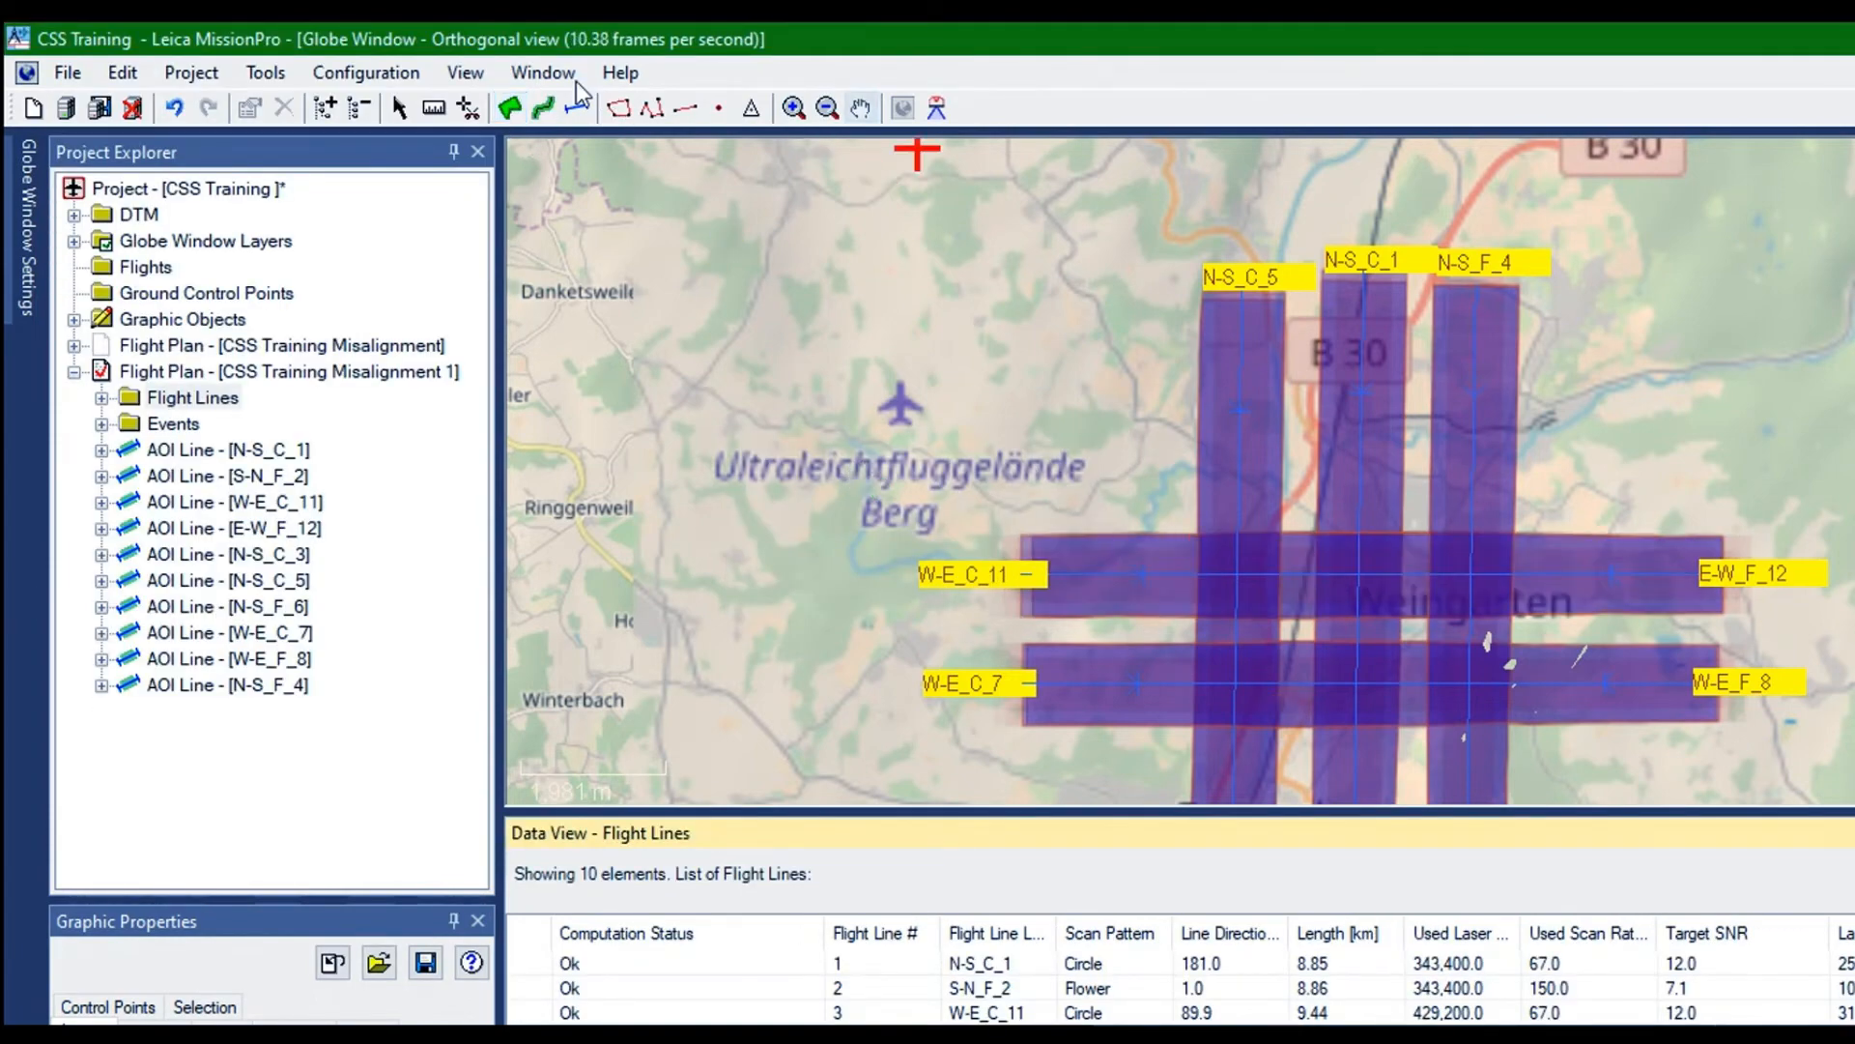
Duplicate the AOI line W-E_C_11 in the flight plan CSS Training Misalignment 1
{"action": "left_click", "coordinate": [860, 107]}
{"action": "left_click_drag", "start_coordinate": [802, 437], "coordinate": [959, 283]}
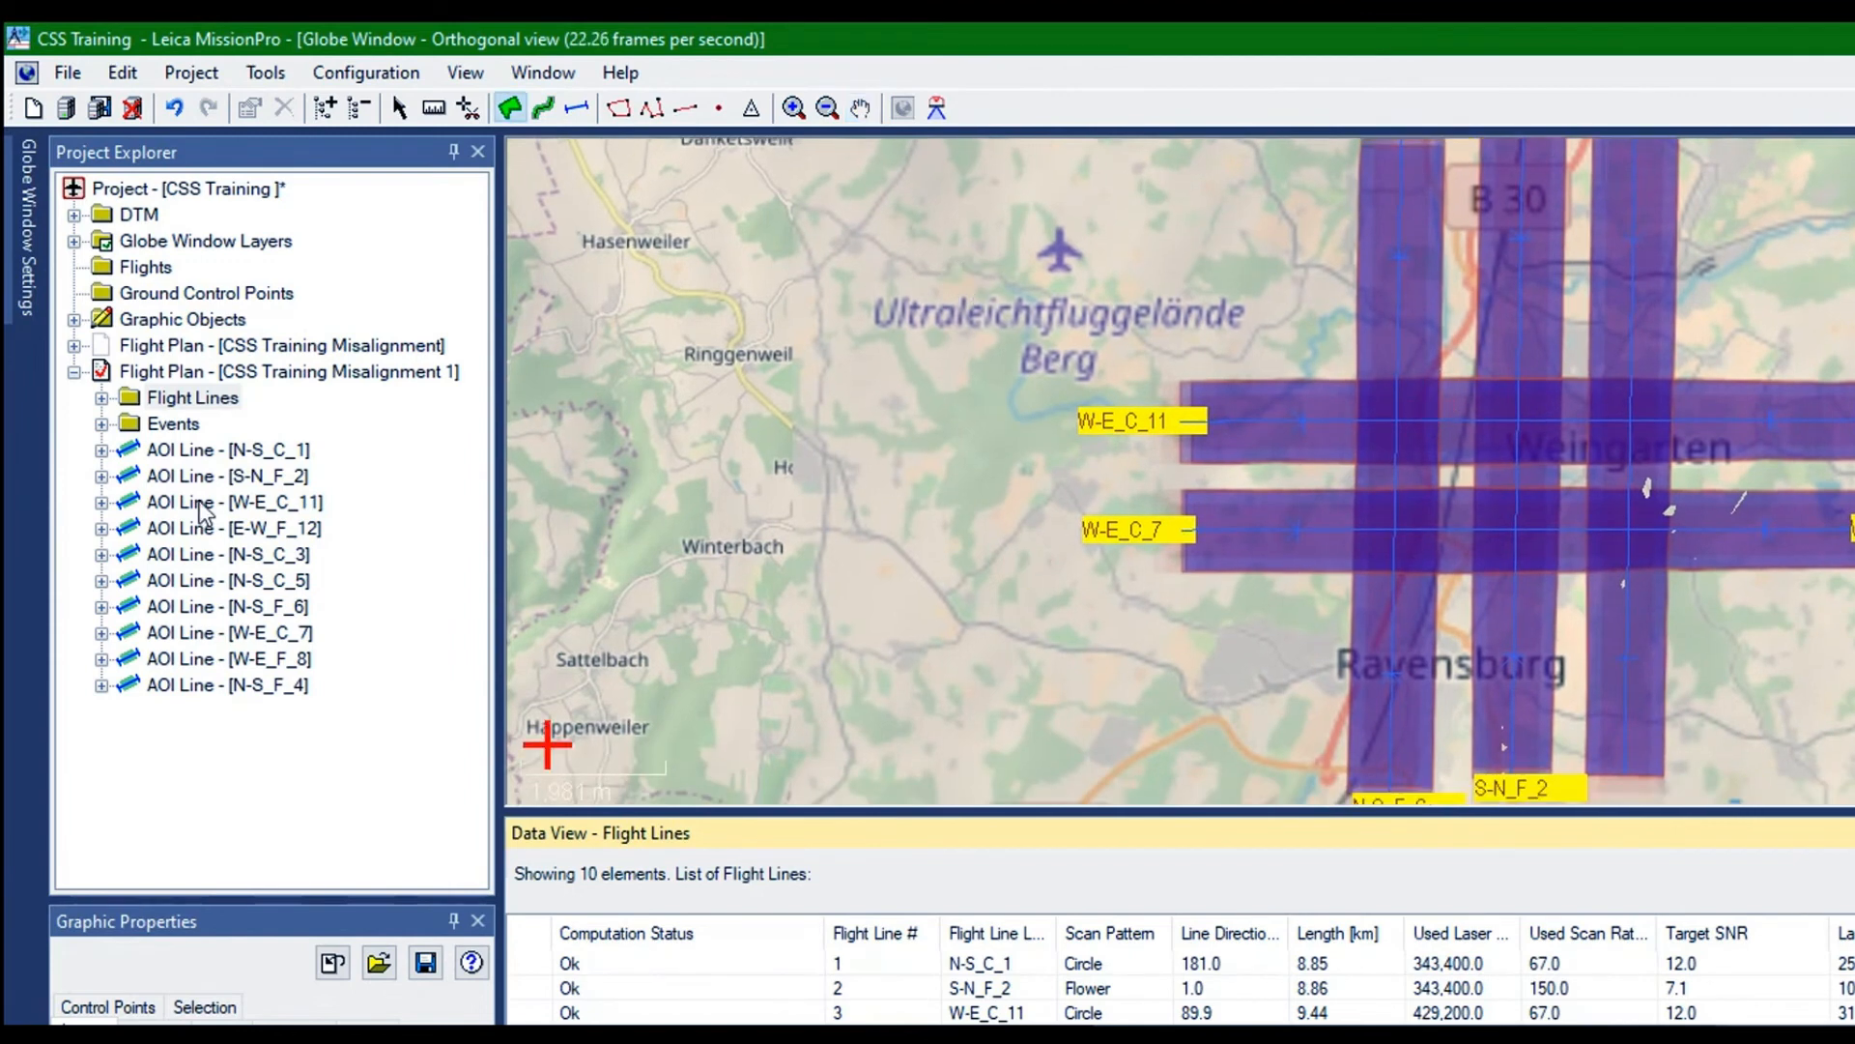
{"action": "left_click", "coordinate": [240, 501]}
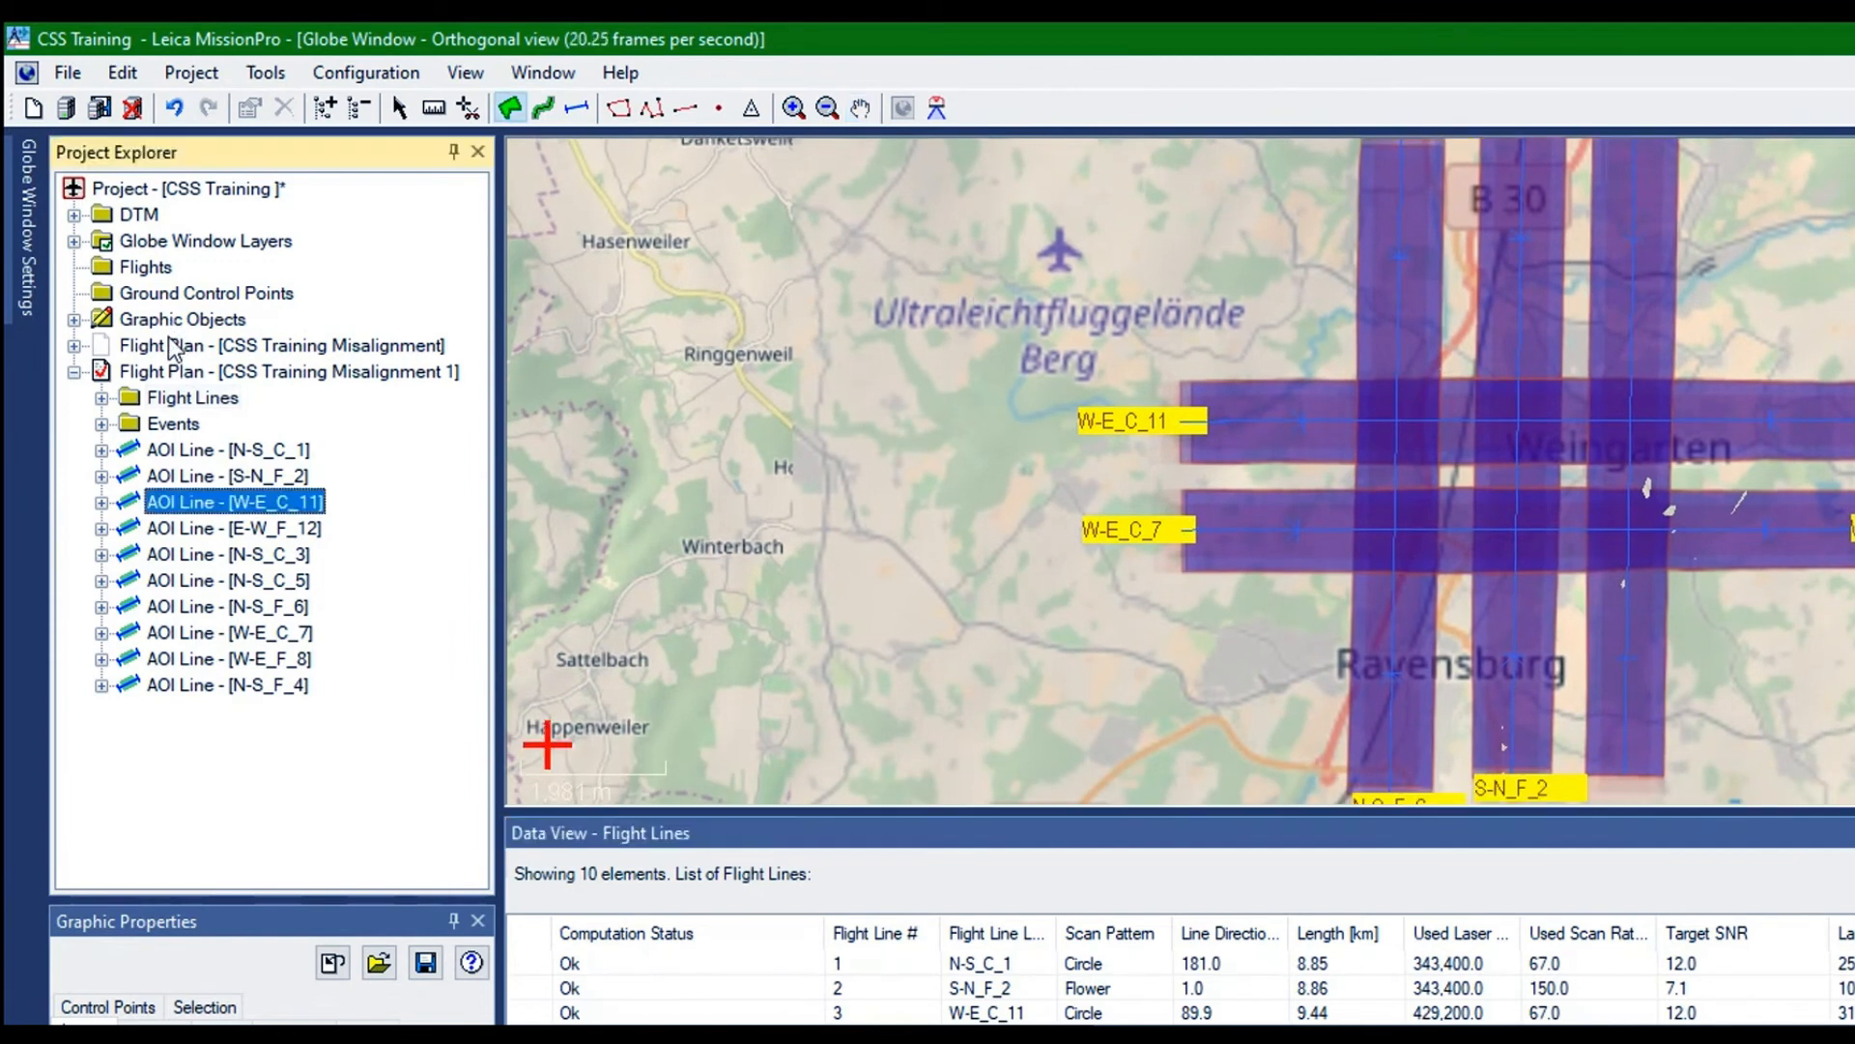
{"action": "key", "text": "Down"}
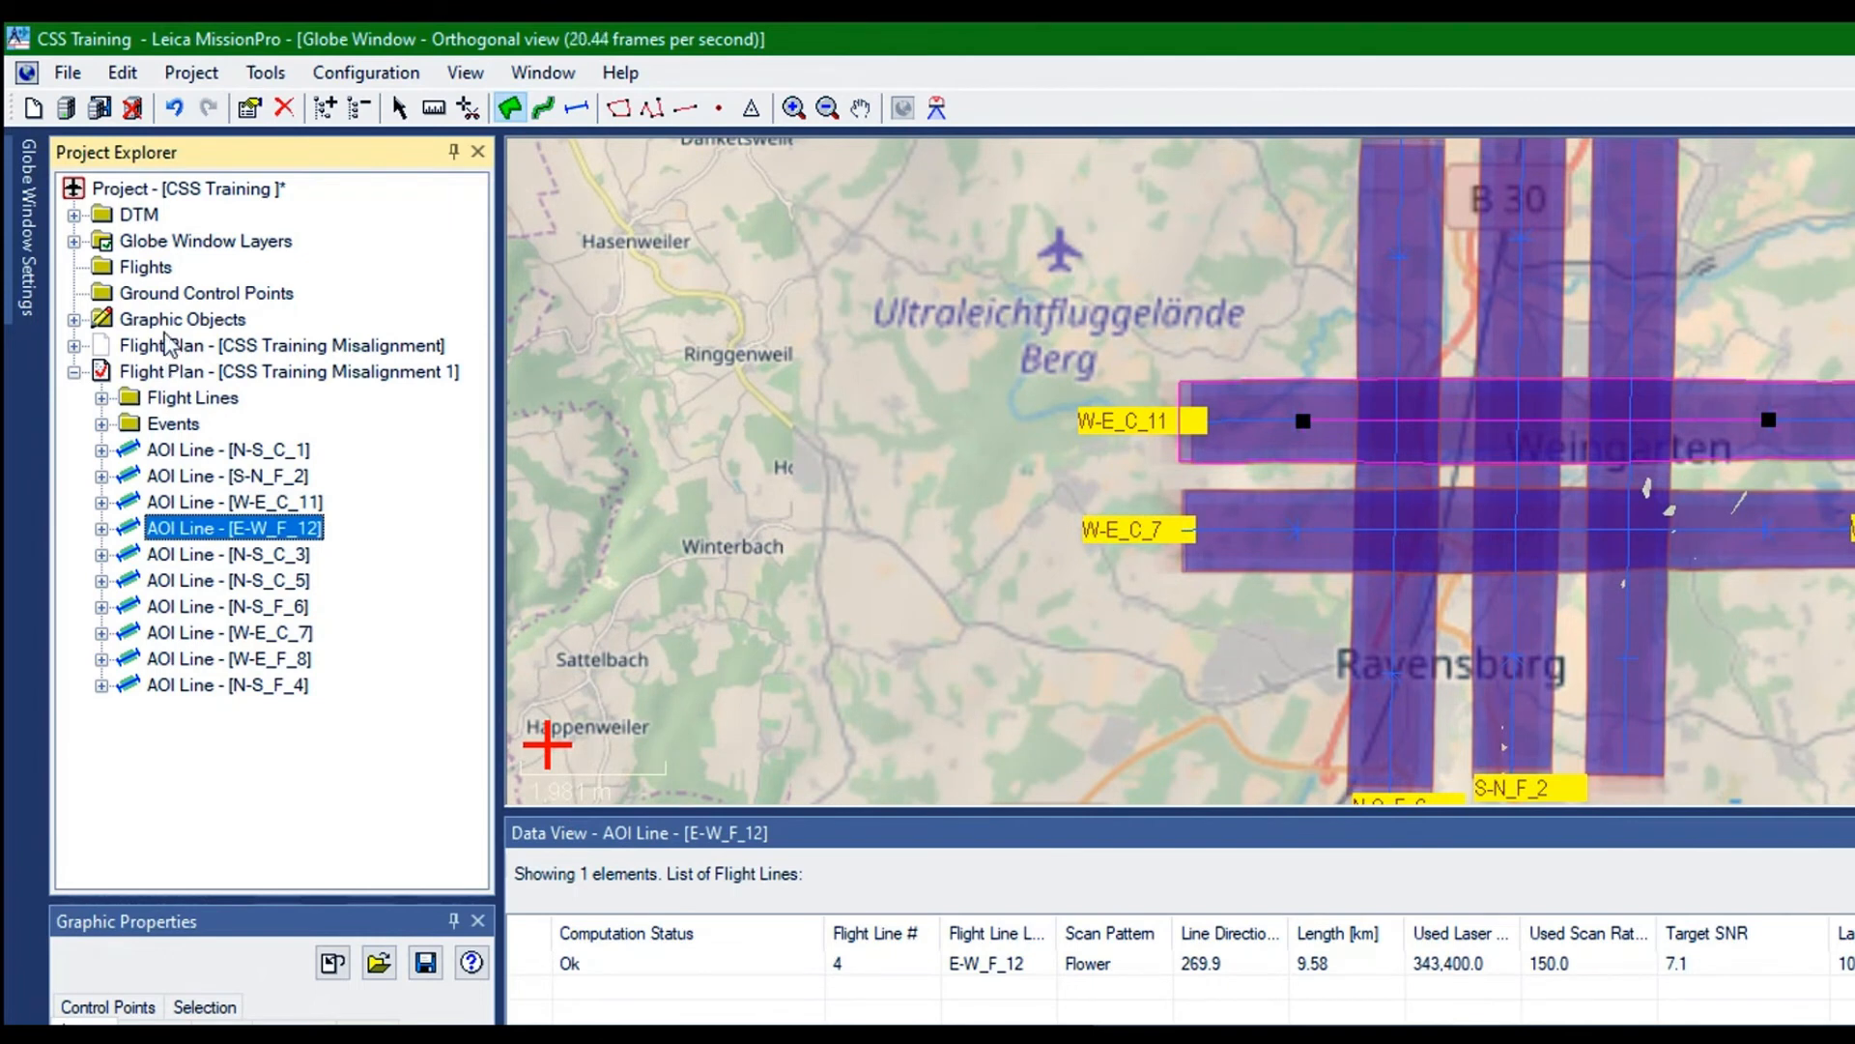
{"action": "key", "text": "Up"}
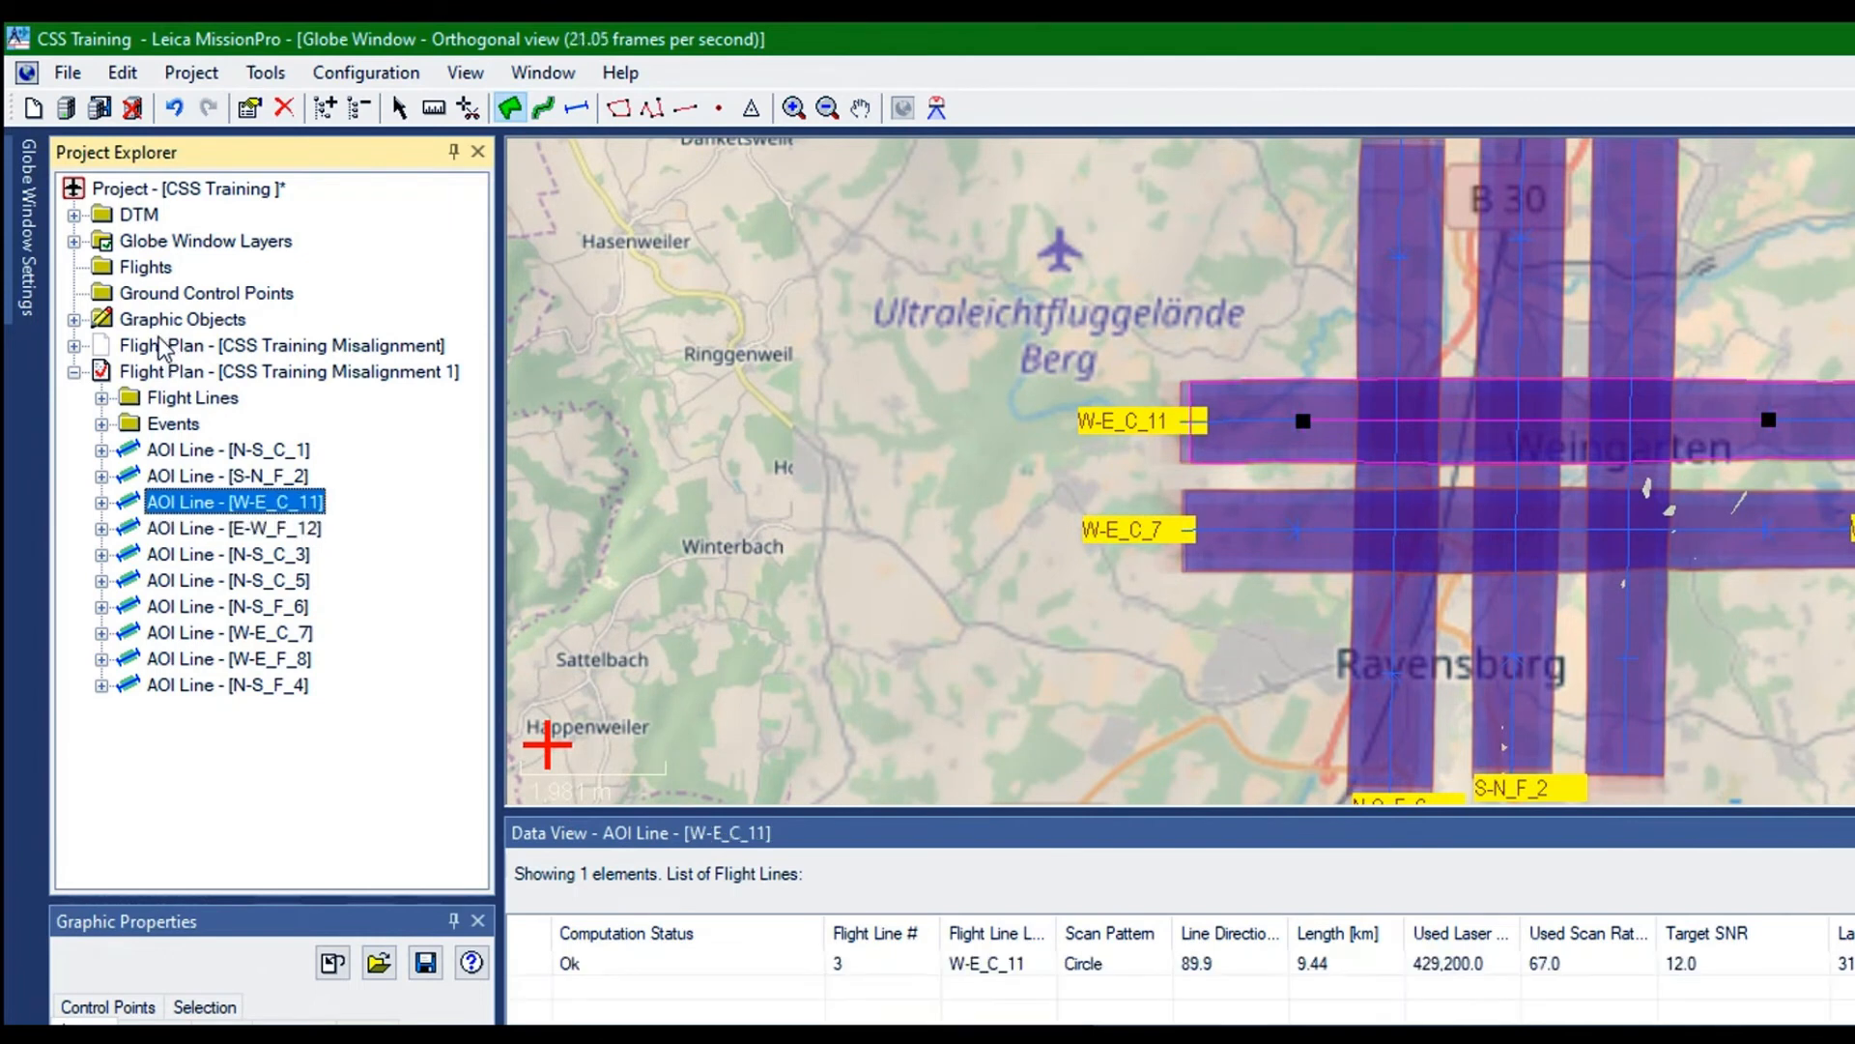
{"action": "right_click", "coordinate": [162, 348]}
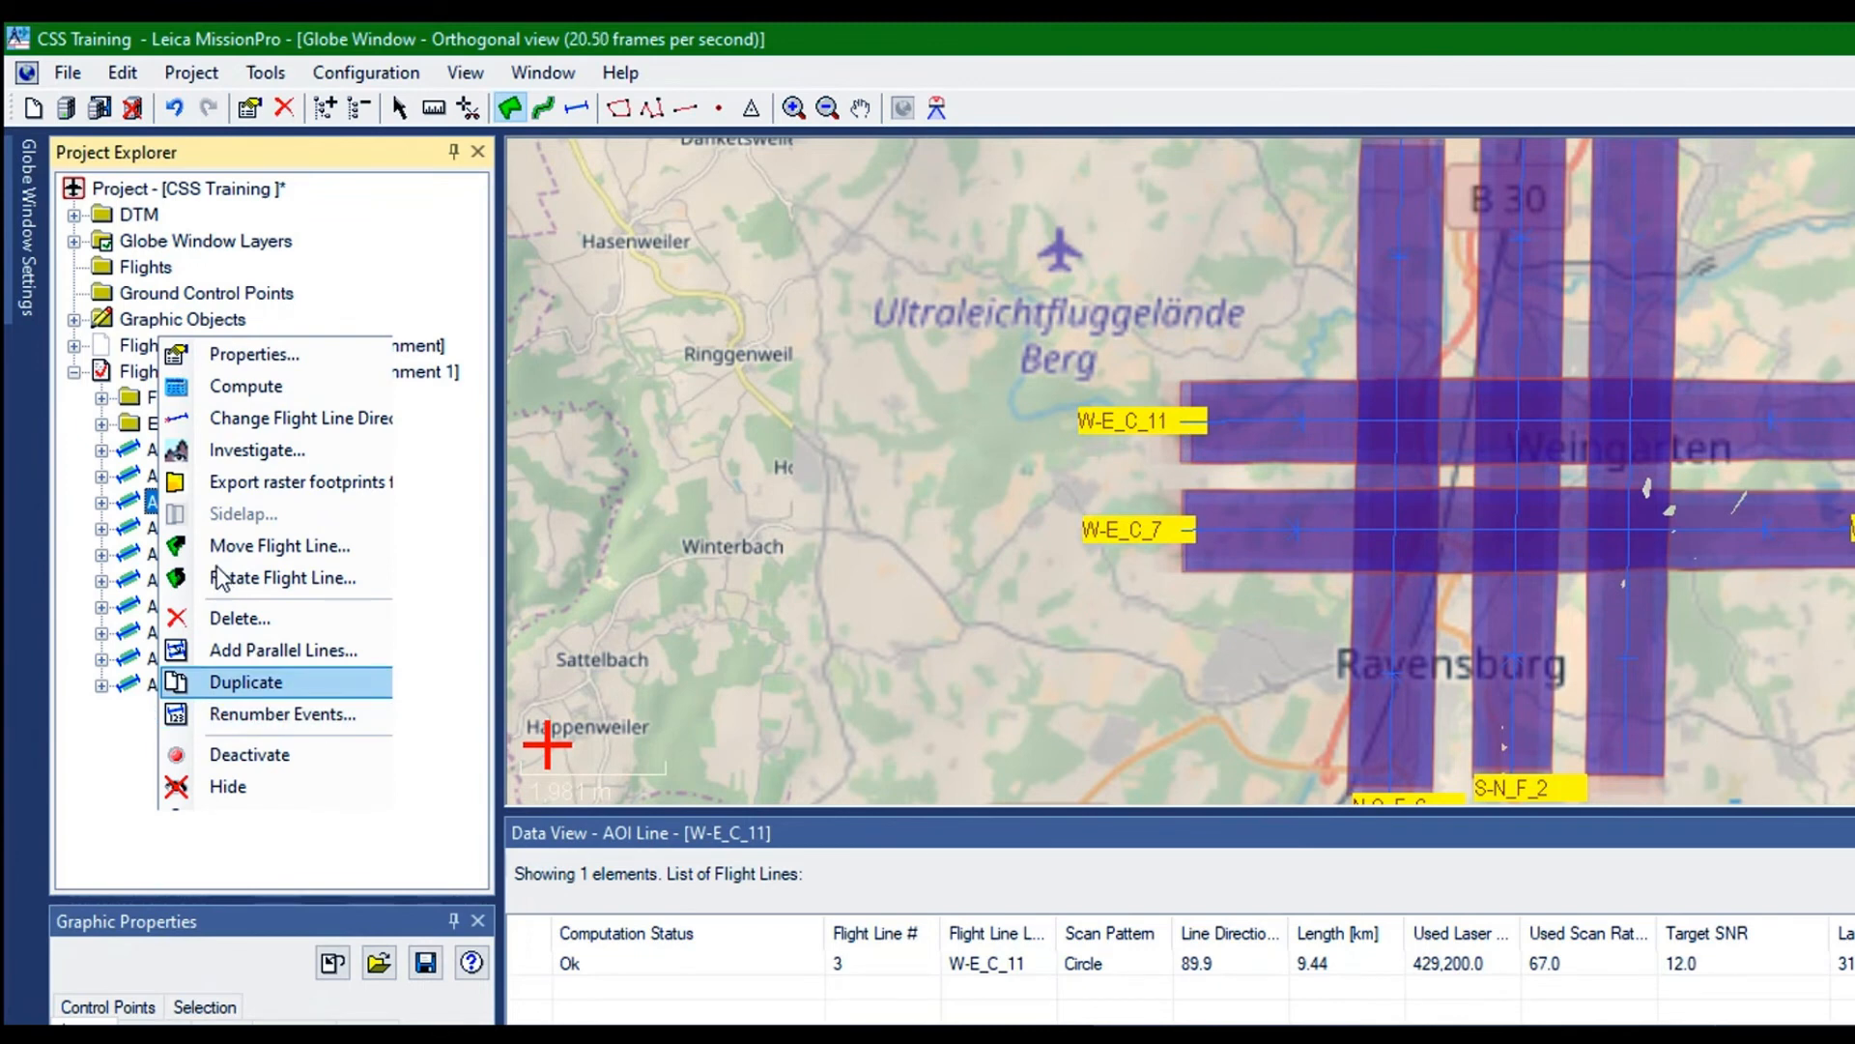
{"action": "key", "text": "Return"}
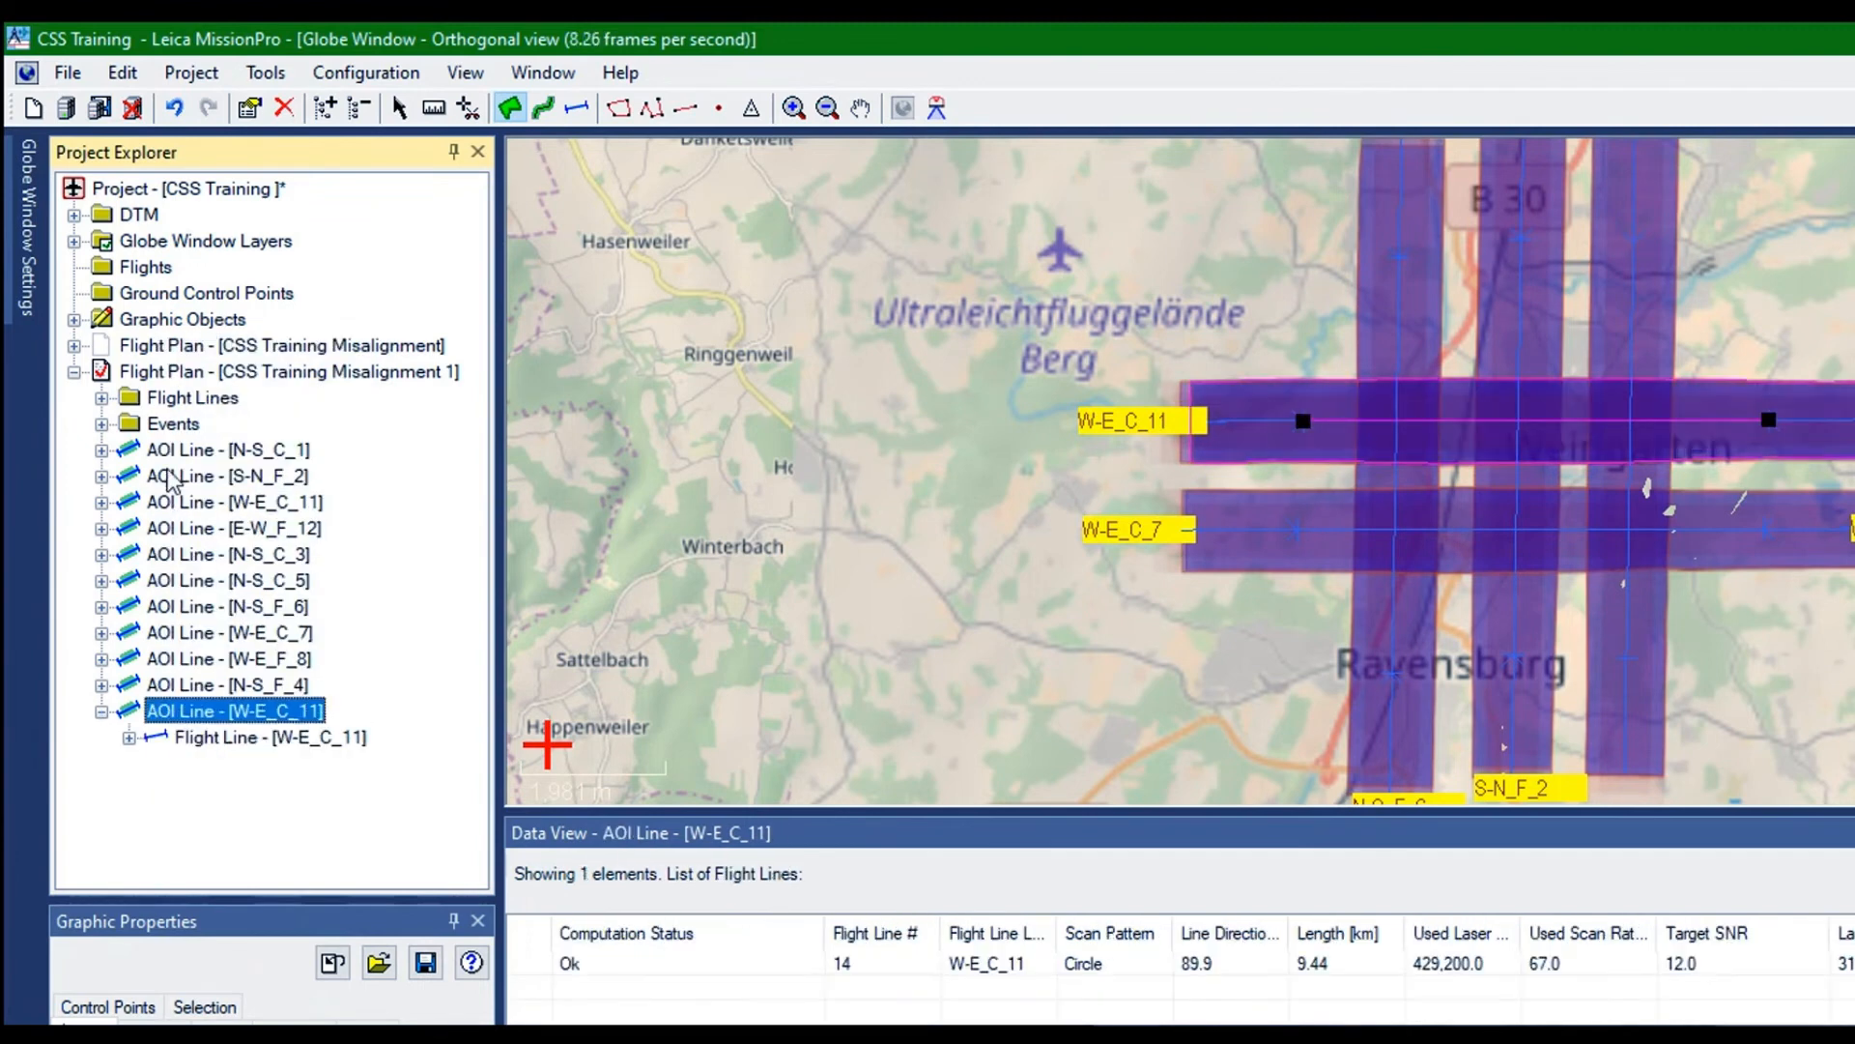
Move the duplicated W-E_C_11 line north on the map, so it runs parallel above the original with a gap between the strips
{"action": "left_click", "coordinate": [399, 108]}
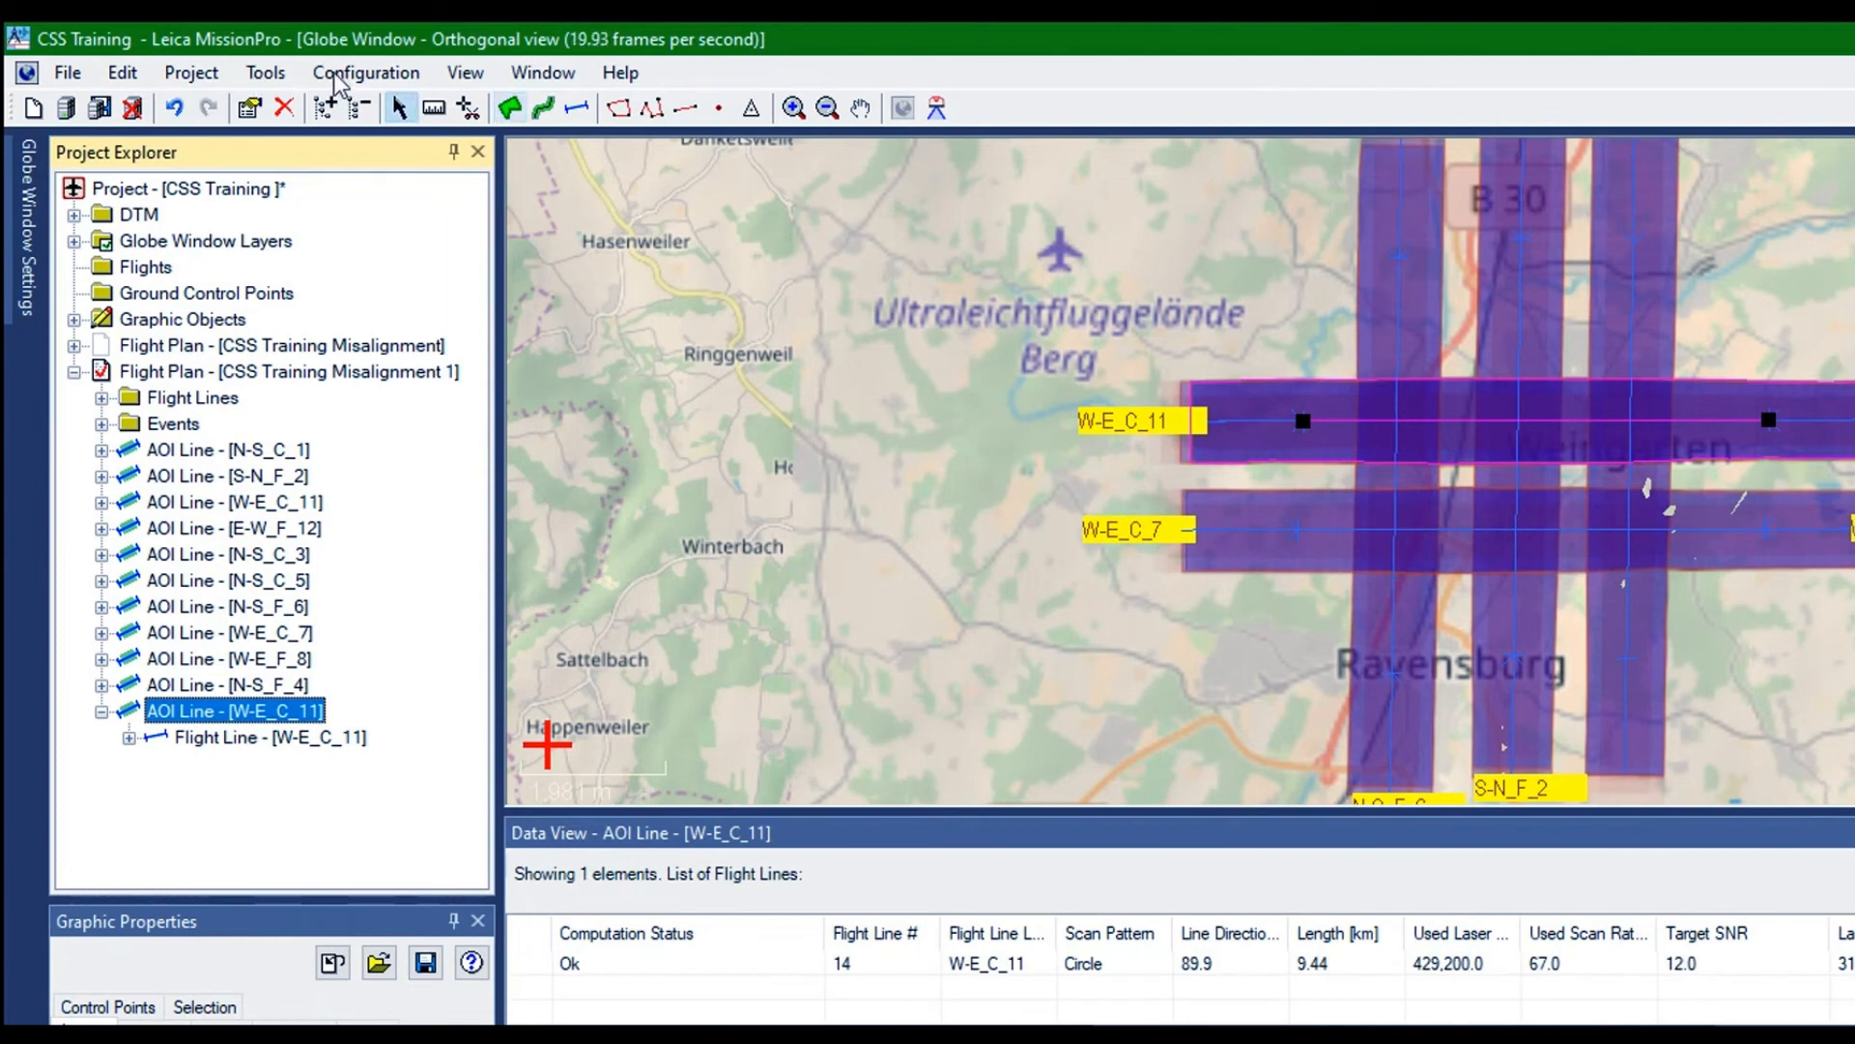
{"action": "left_click", "coordinate": [511, 107]}
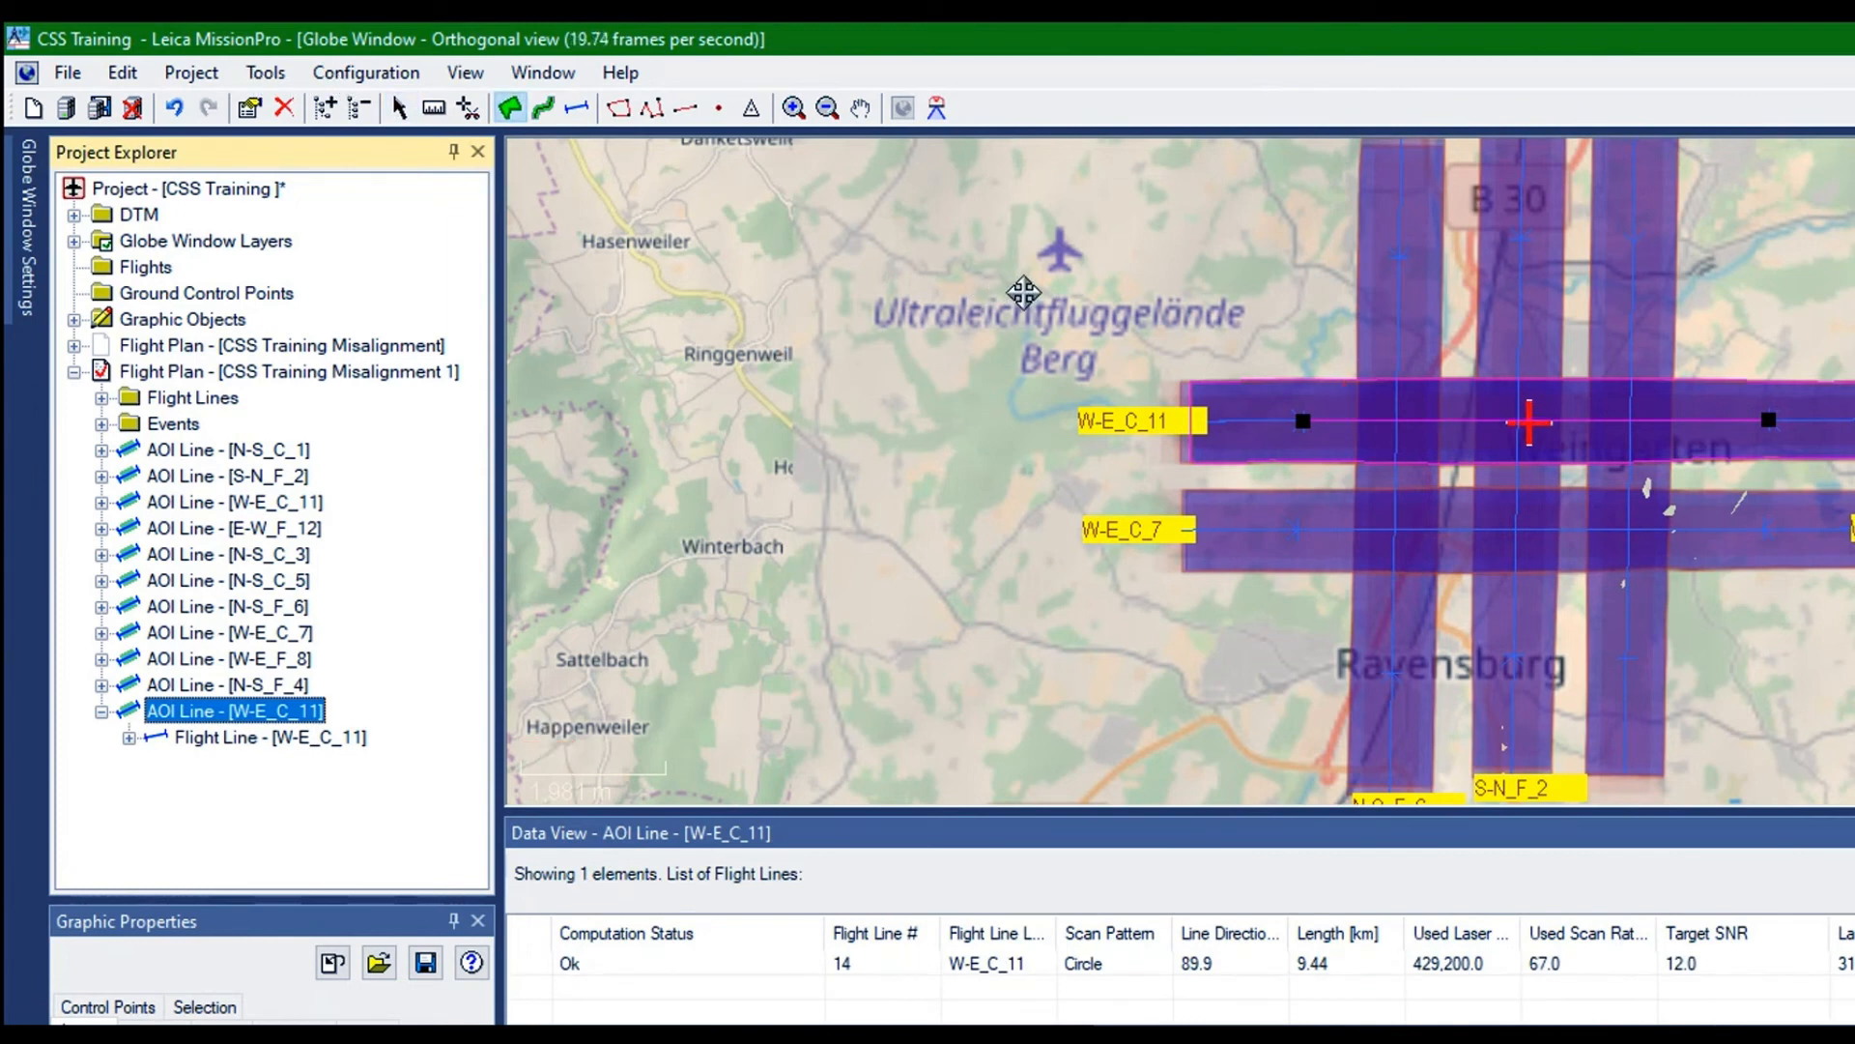
{"action": "left_click_drag", "start_coordinate": [1024, 291], "coordinate": [1014, 234]}
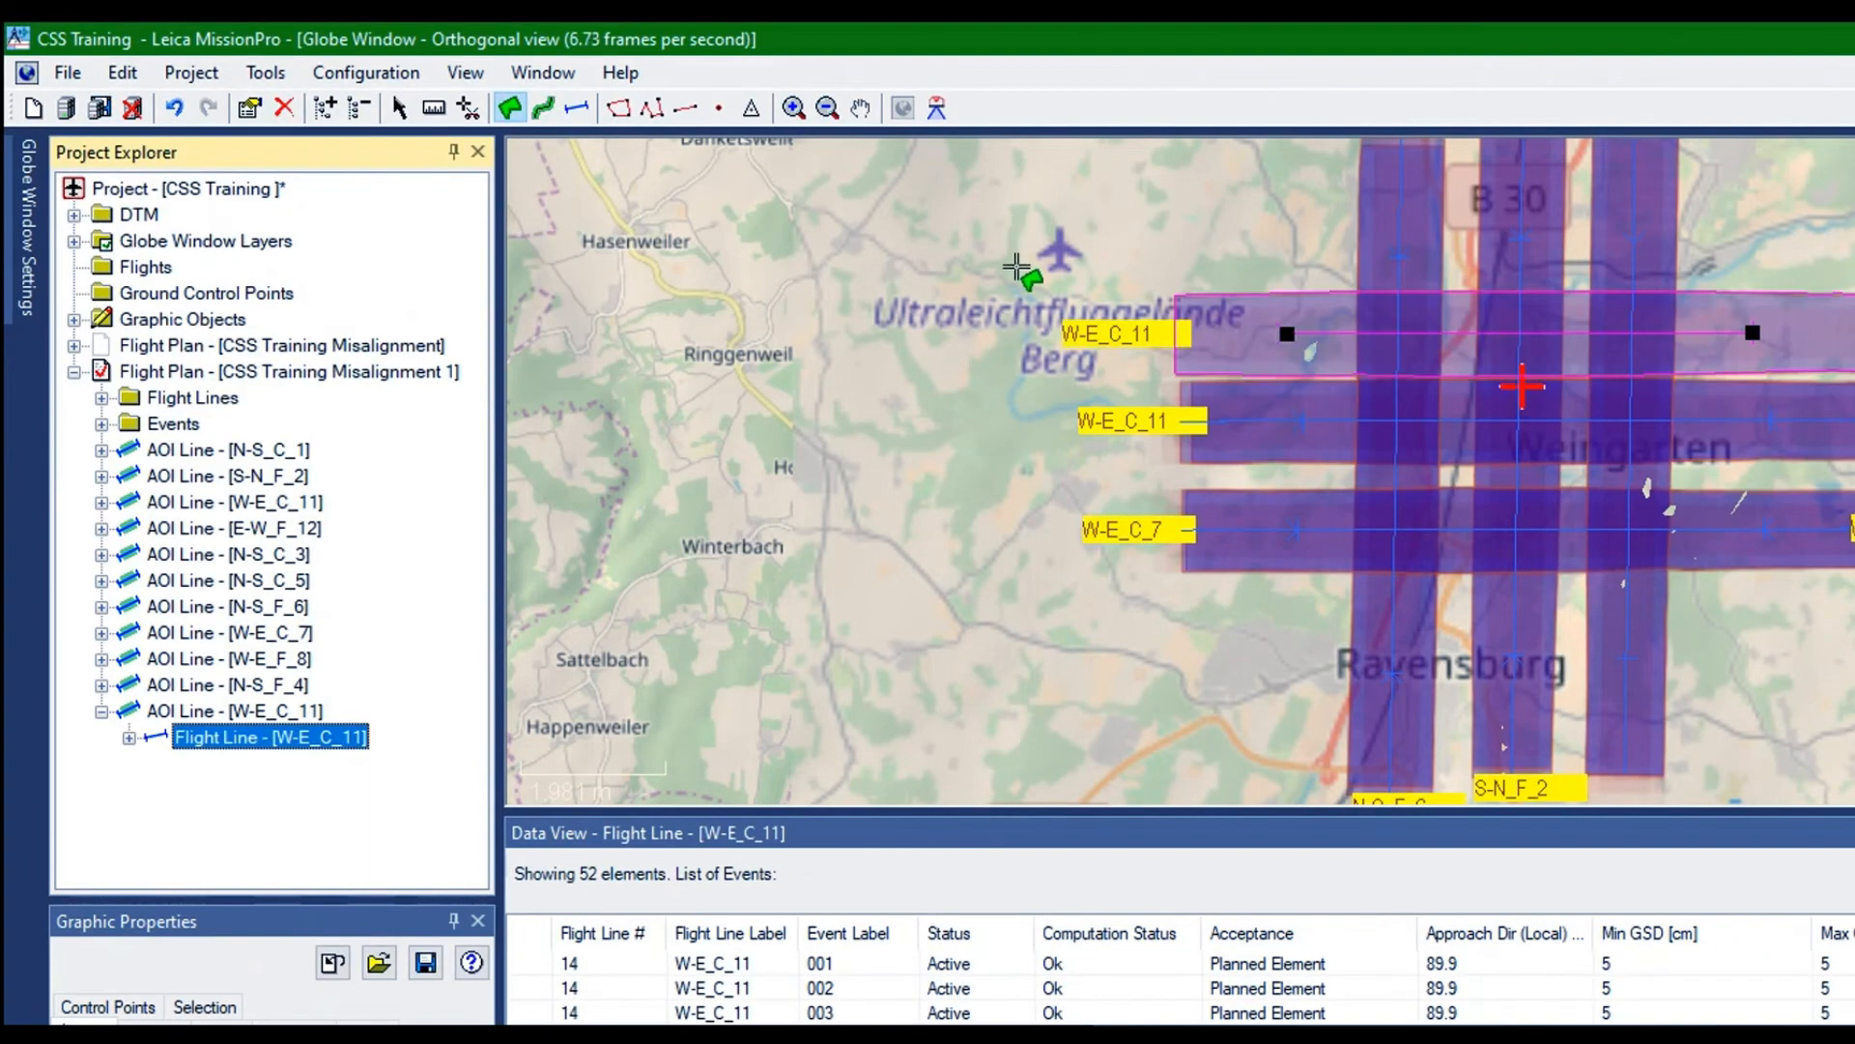
{"action": "left_click_drag", "start_coordinate": [1008, 232], "coordinate": [1004, 214]}
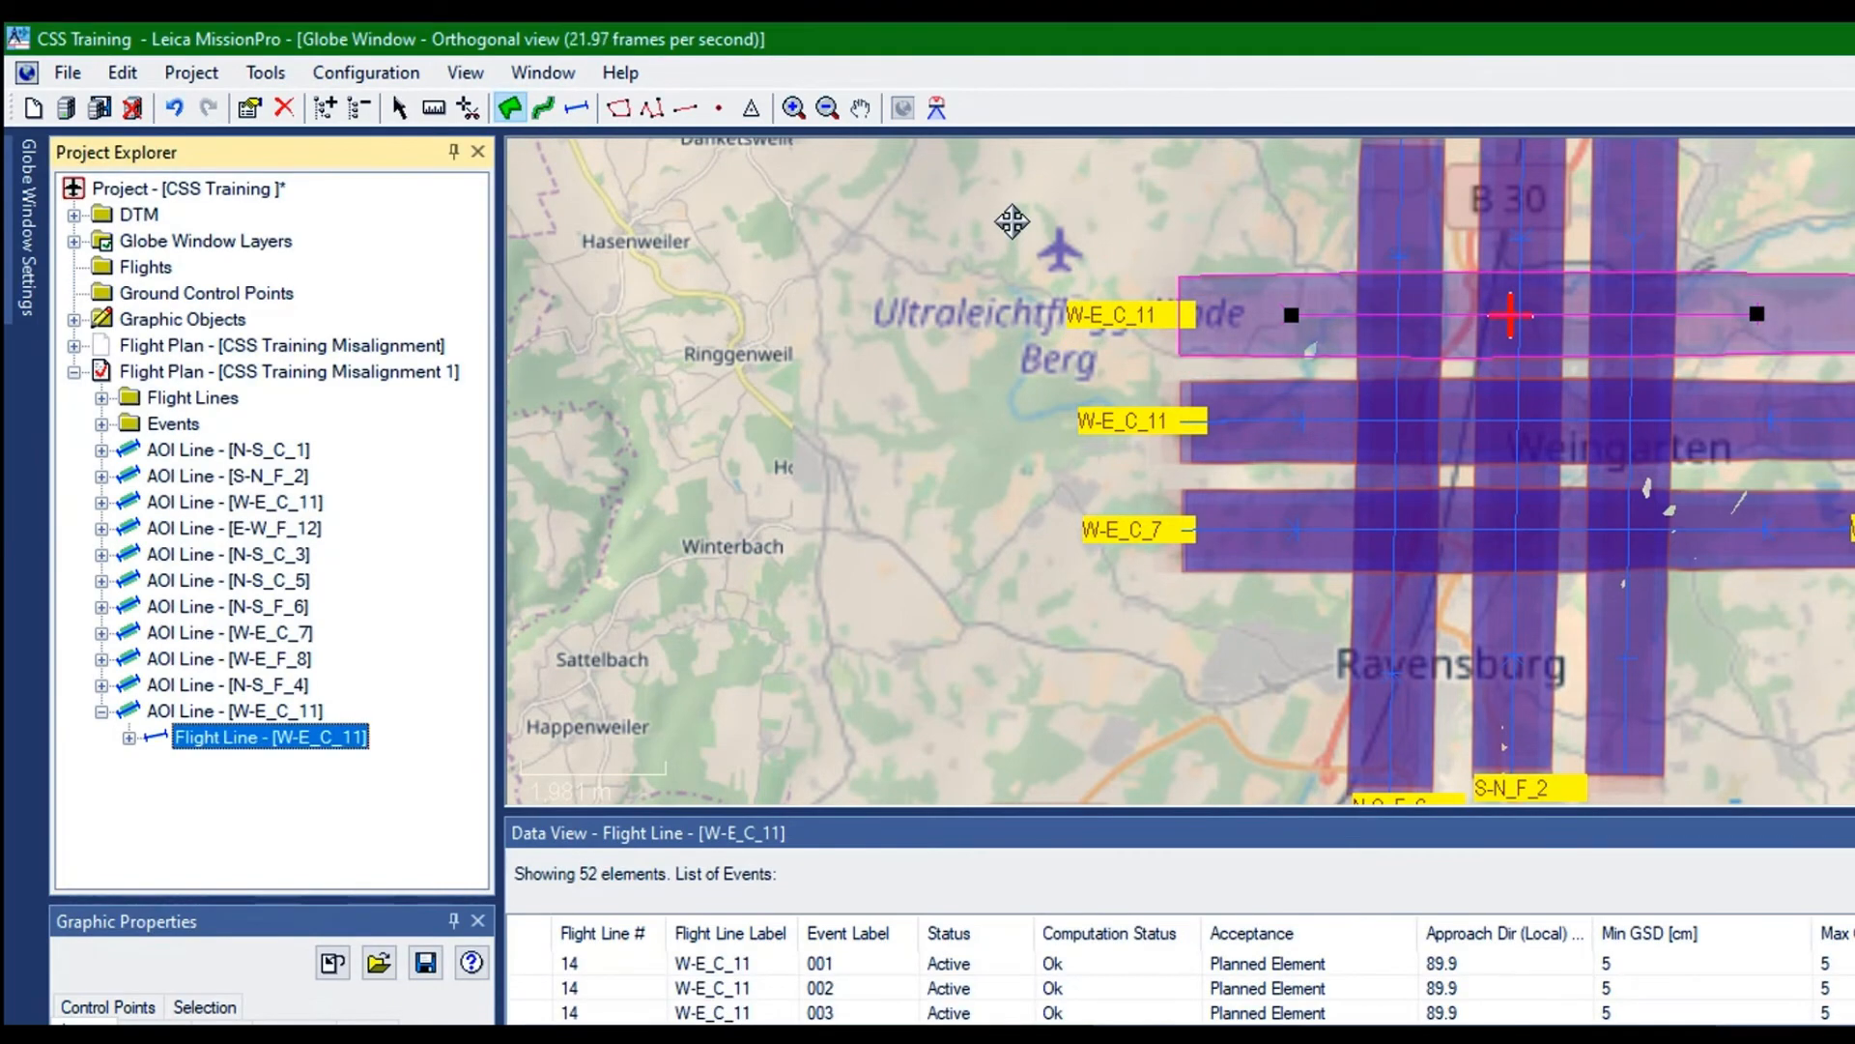
{"action": "left_click_drag", "start_coordinate": [1012, 221], "coordinate": [1005, 215]}
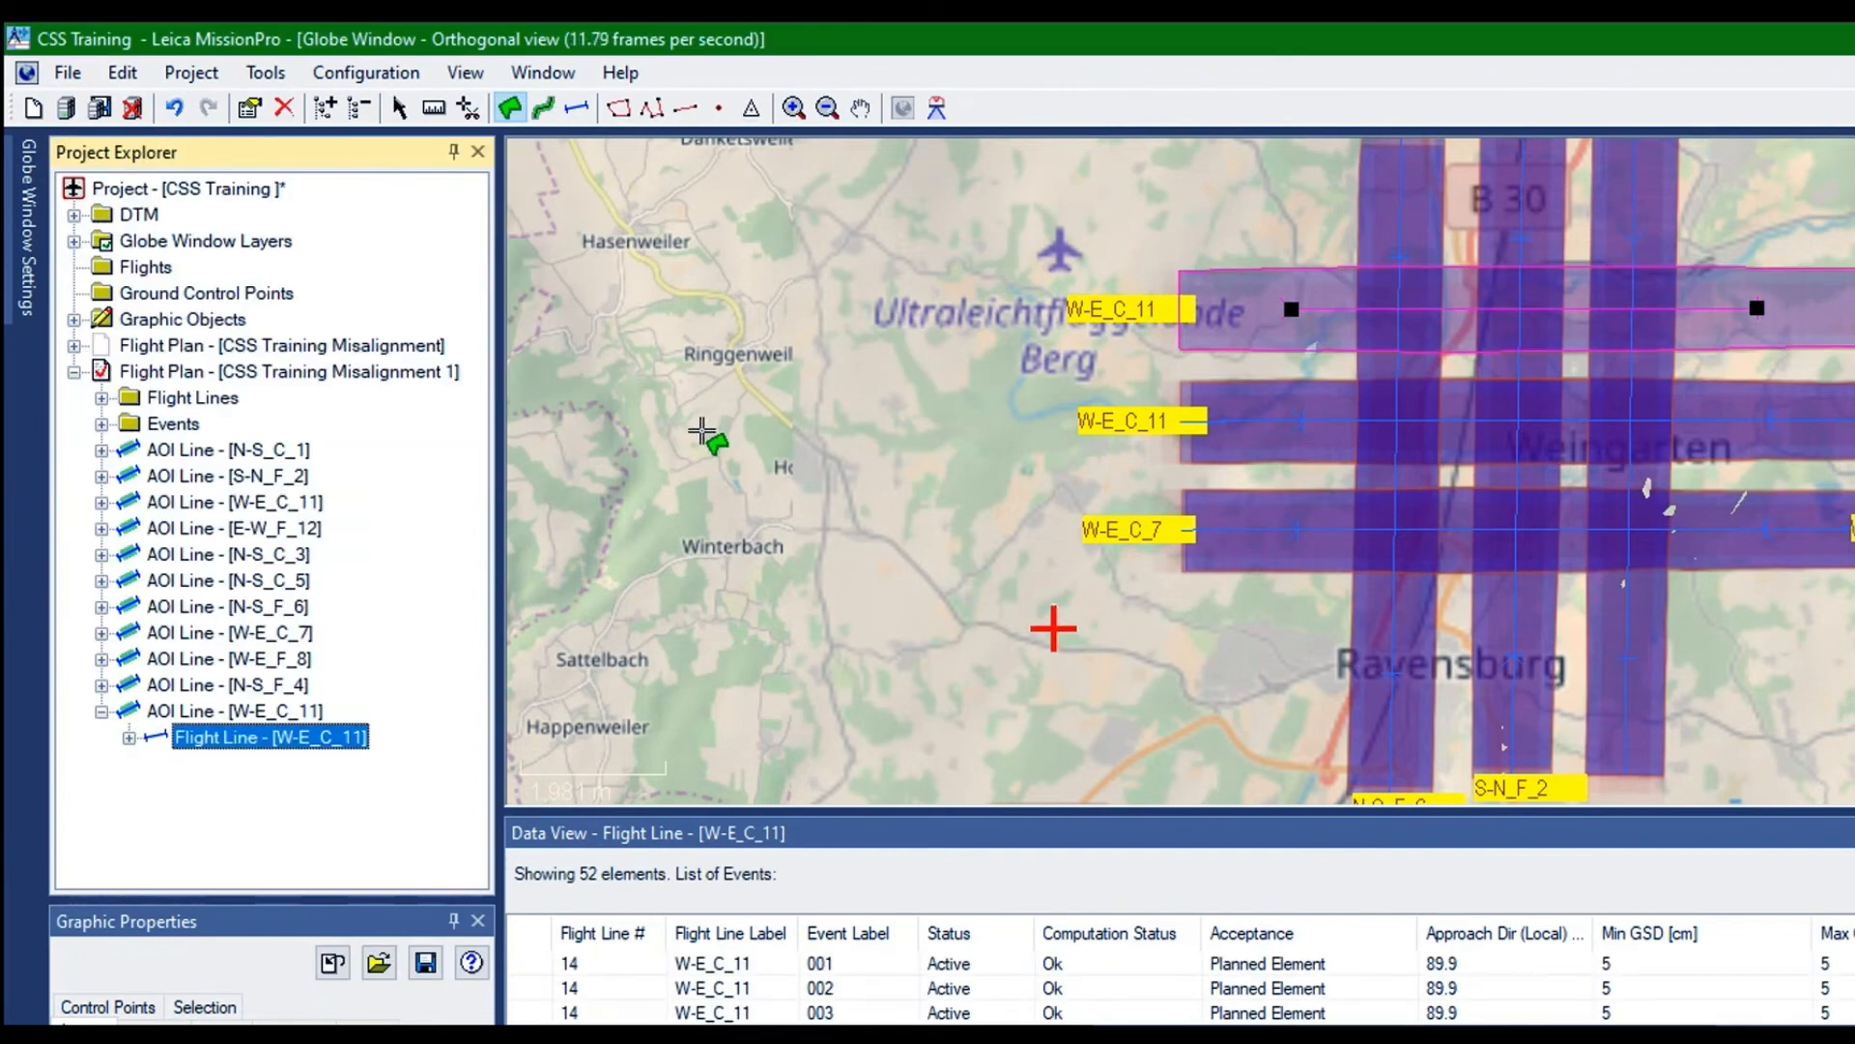
Rename the moved copy of W-E_C_11 as W-E_C_9 in its flight line properties and apply the change
{"action": "left_click", "coordinate": [174, 474]}
{"action": "right_click", "coordinate": [174, 474]}
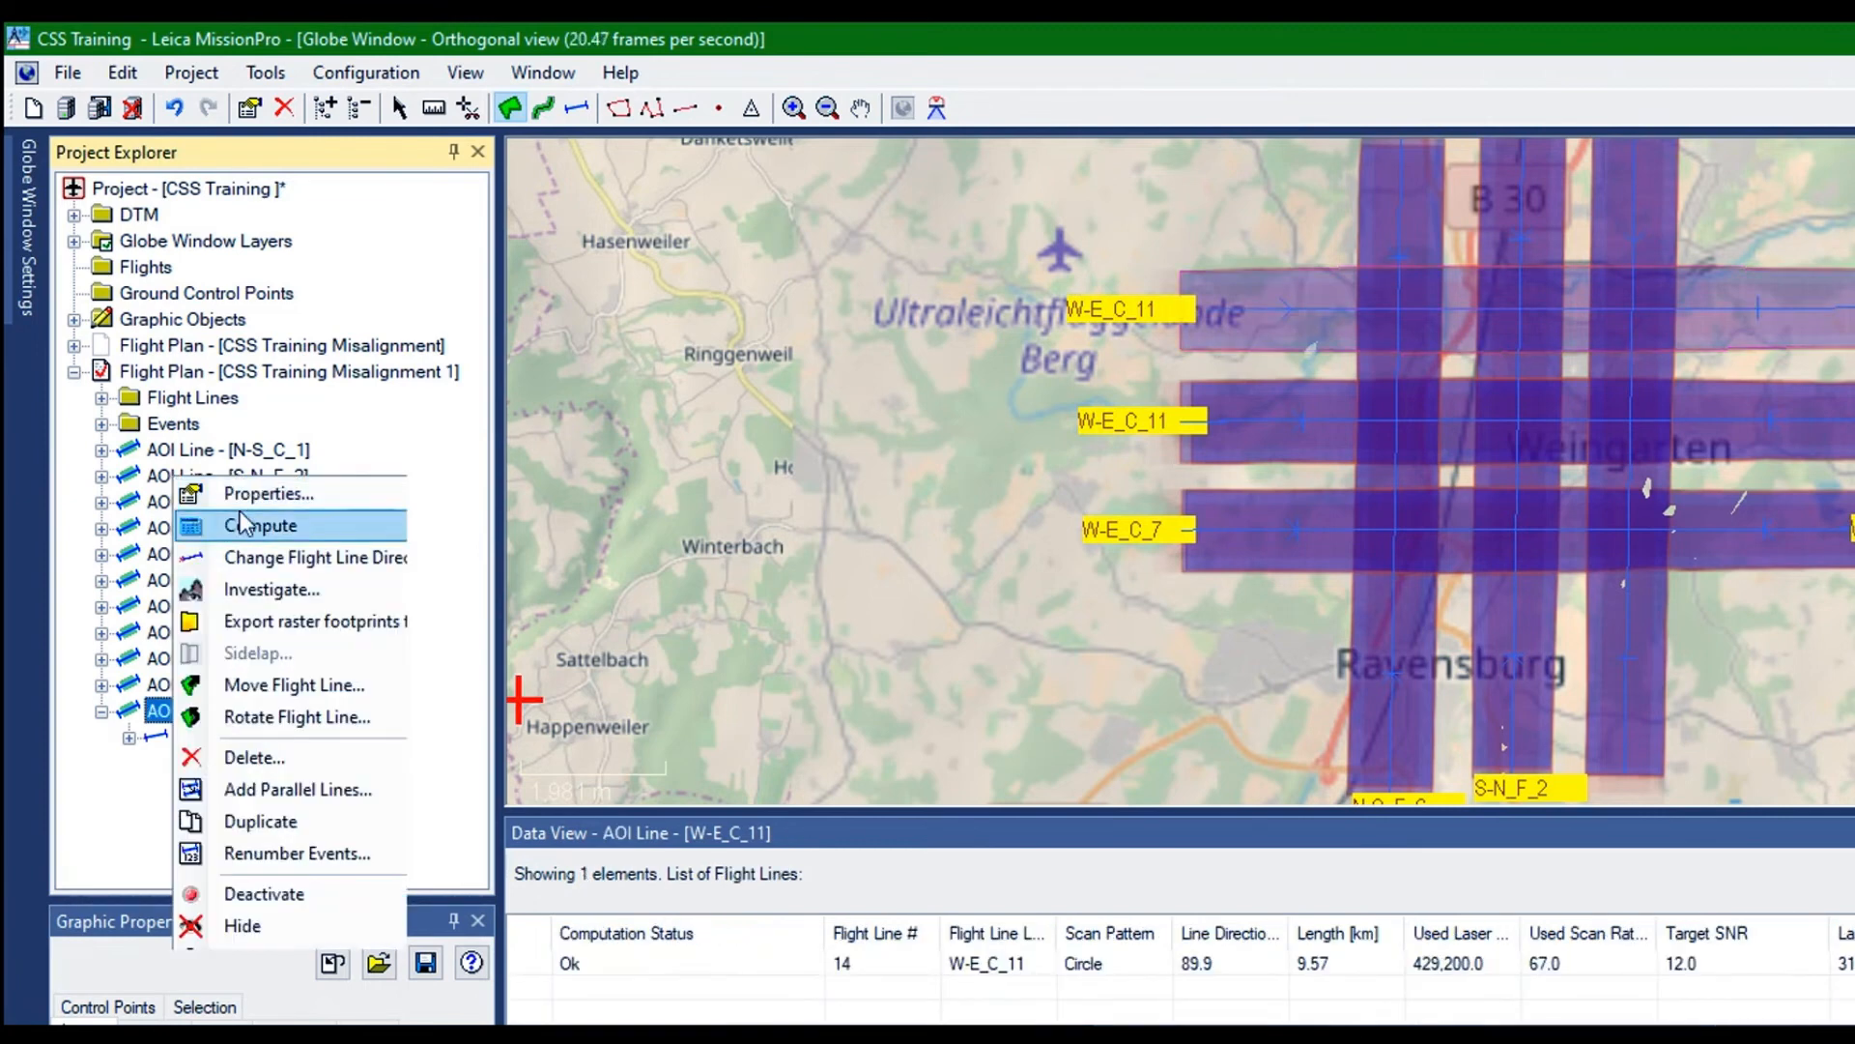
{"action": "left_click", "coordinate": [280, 491]}
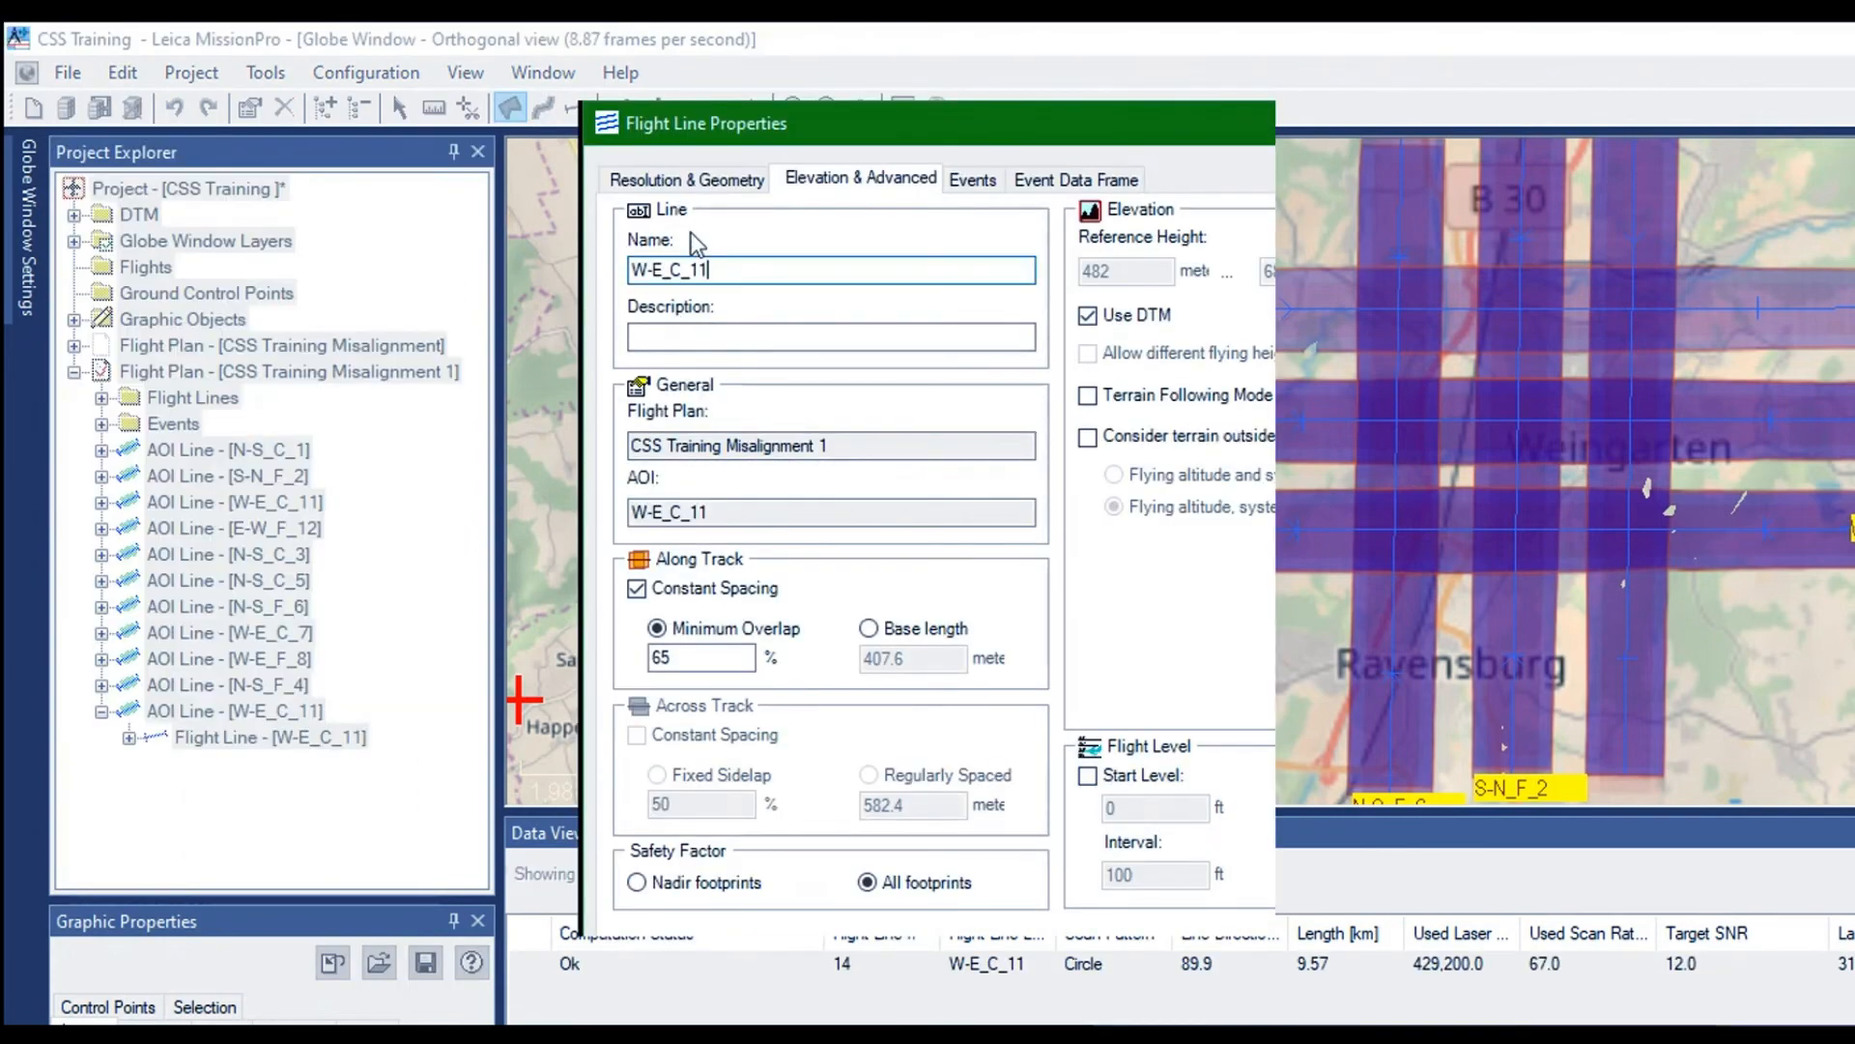
{"action": "key", "text": "BackSpace"}
{"action": "type", "text": "9"}
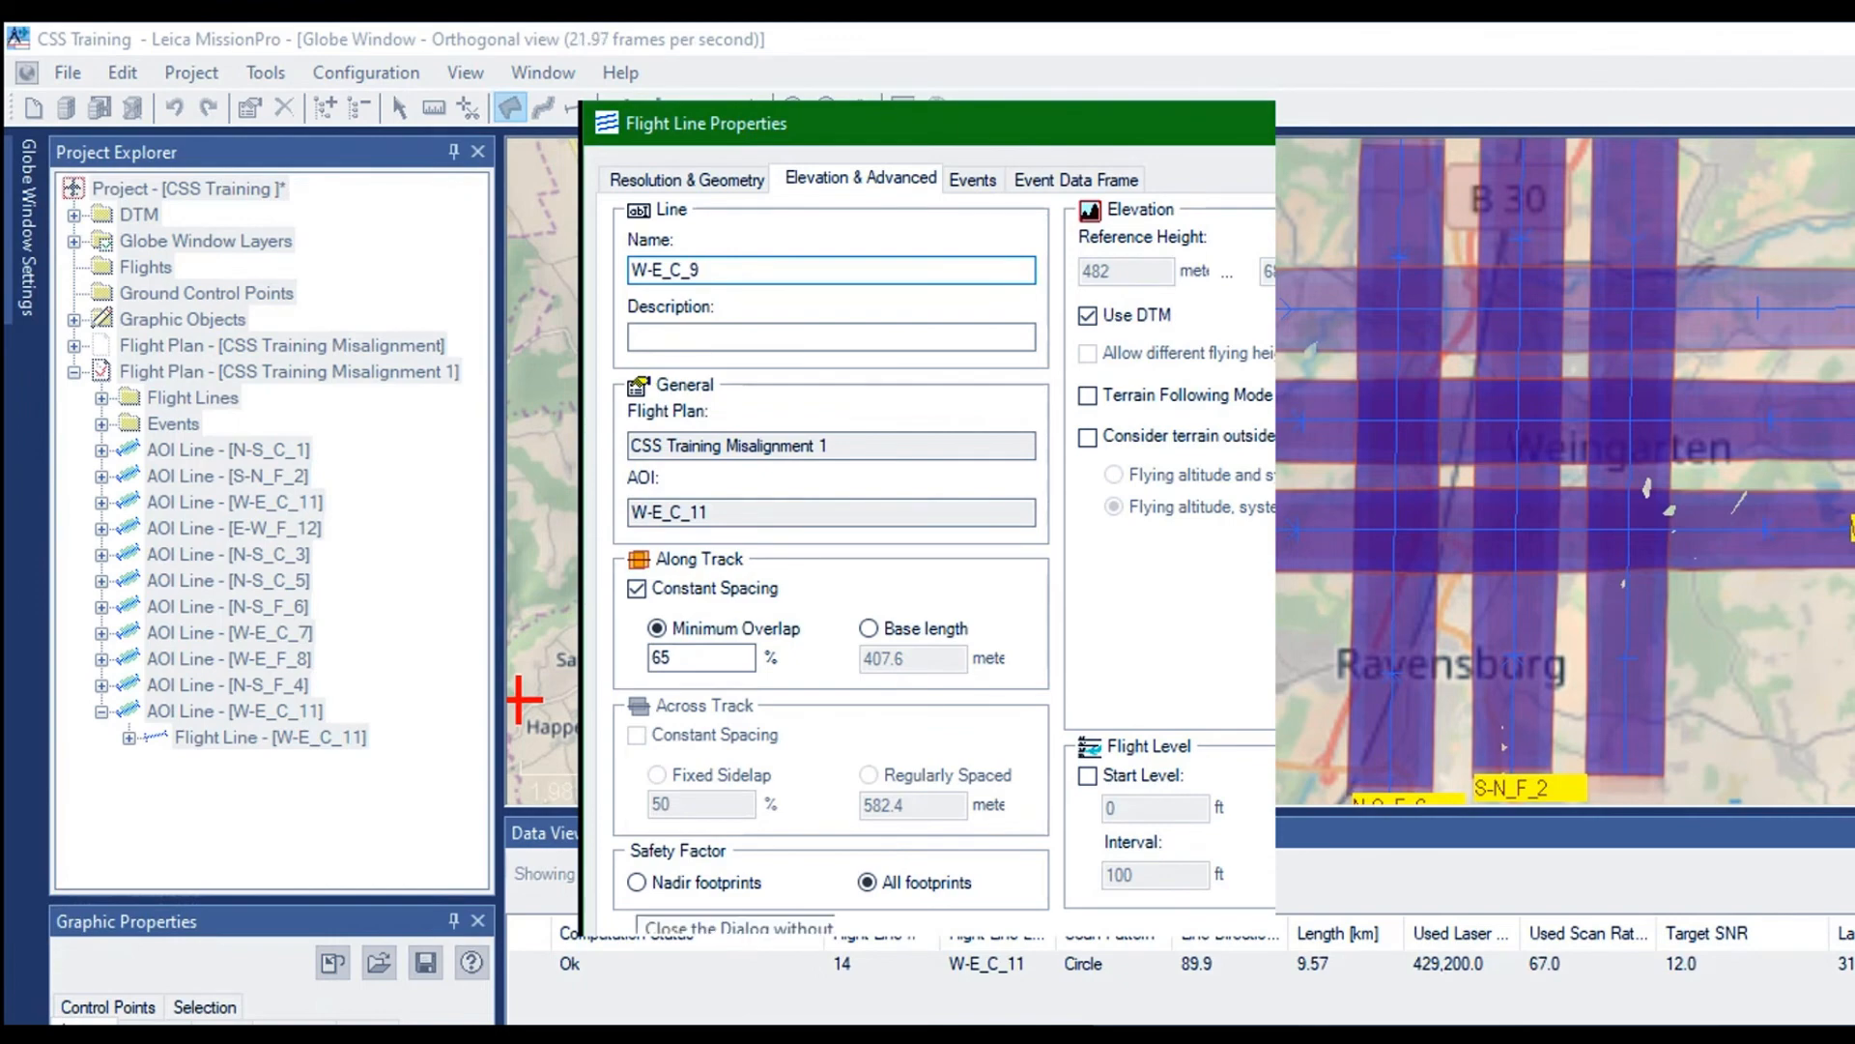
{"action": "left_click", "coordinate": [657, 959]}
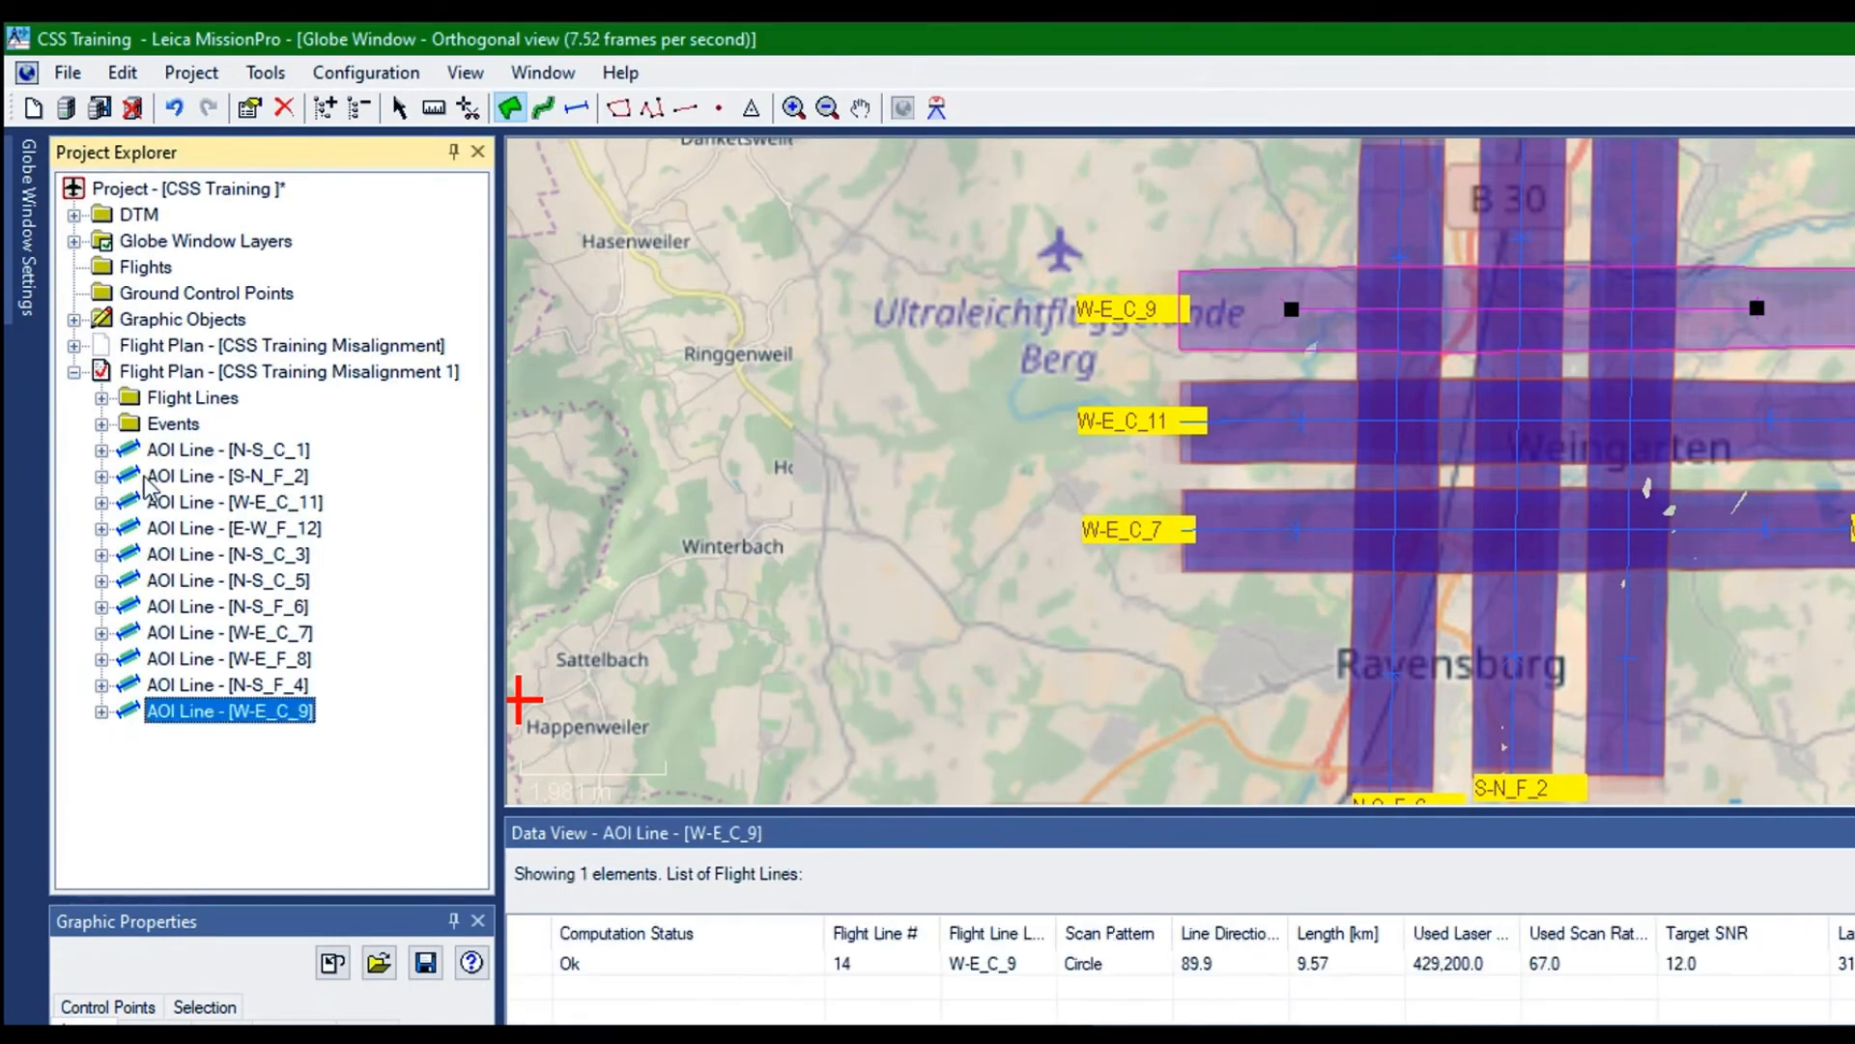
Duplicate the AOI line W-E_C_9 and reverse the flight direction of the copy
{"action": "right_click", "coordinate": [144, 478]}
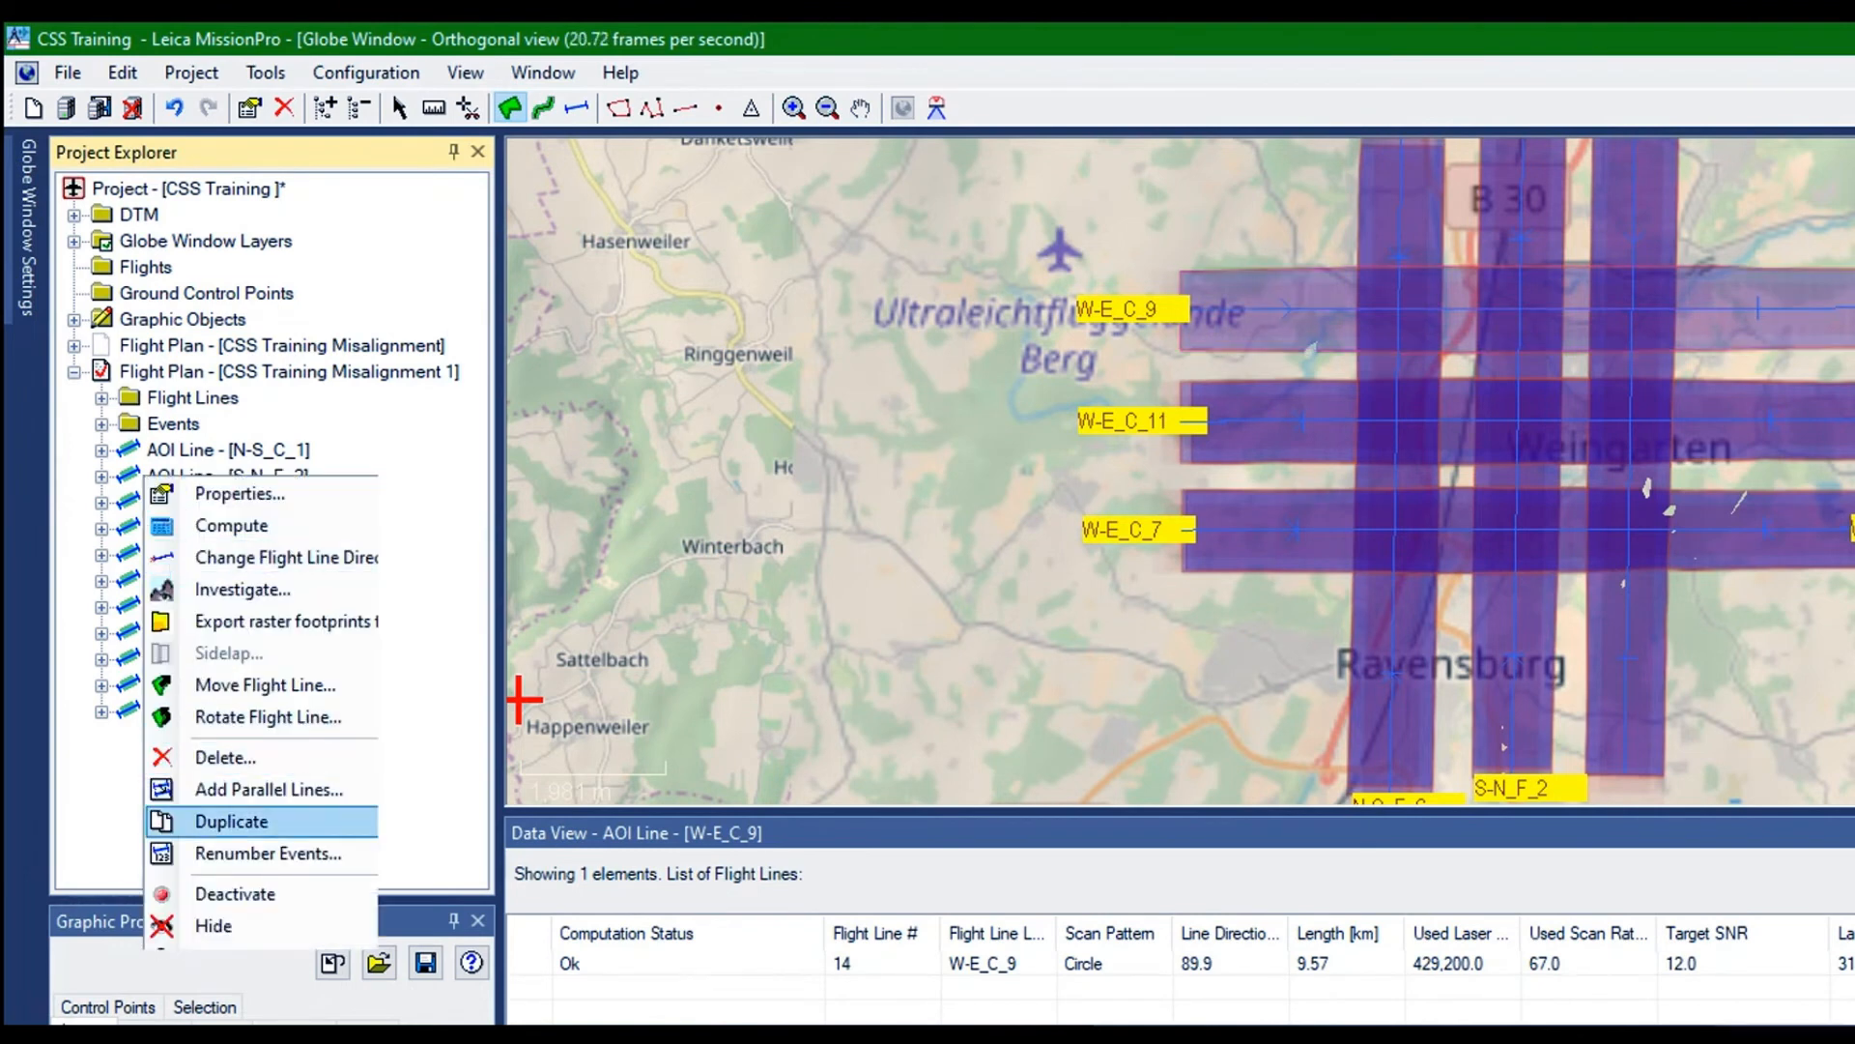
{"action": "left_click", "coordinate": [232, 821]}
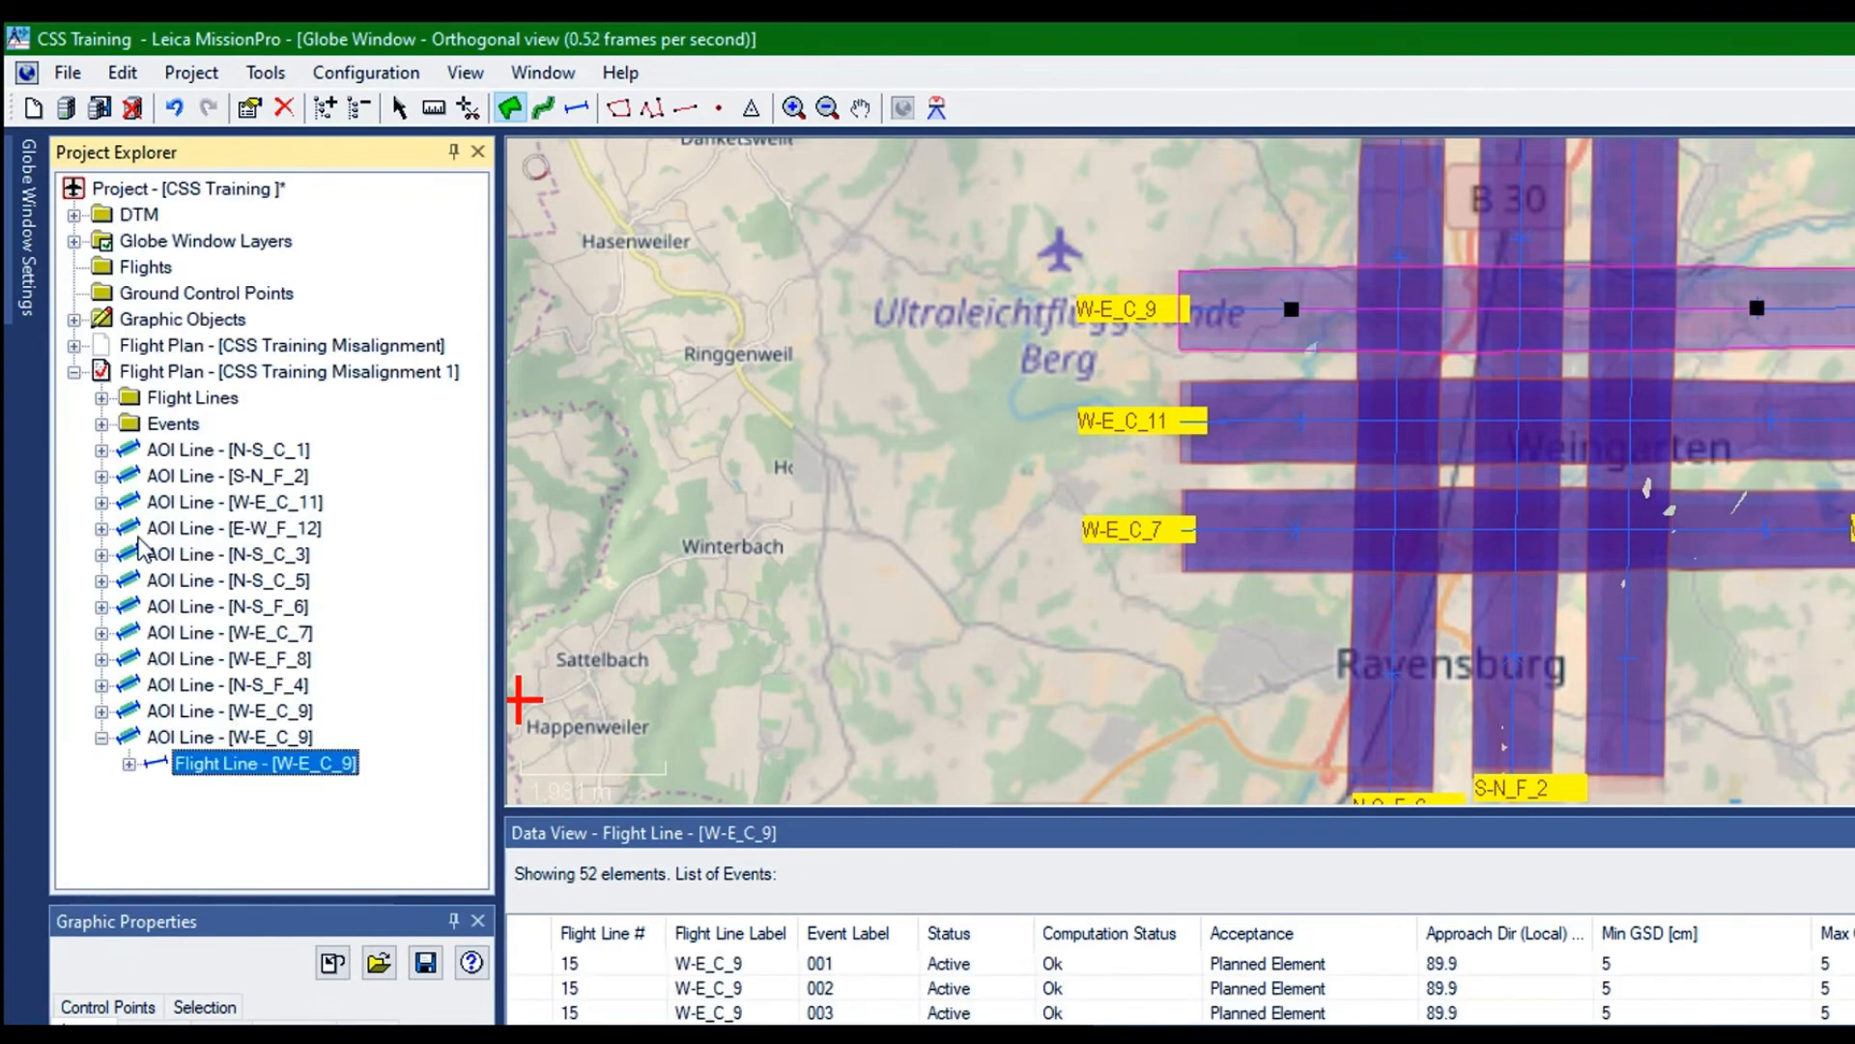
{"action": "left_click", "coordinate": [193, 737]}
{"action": "right_click", "coordinate": [165, 495]}
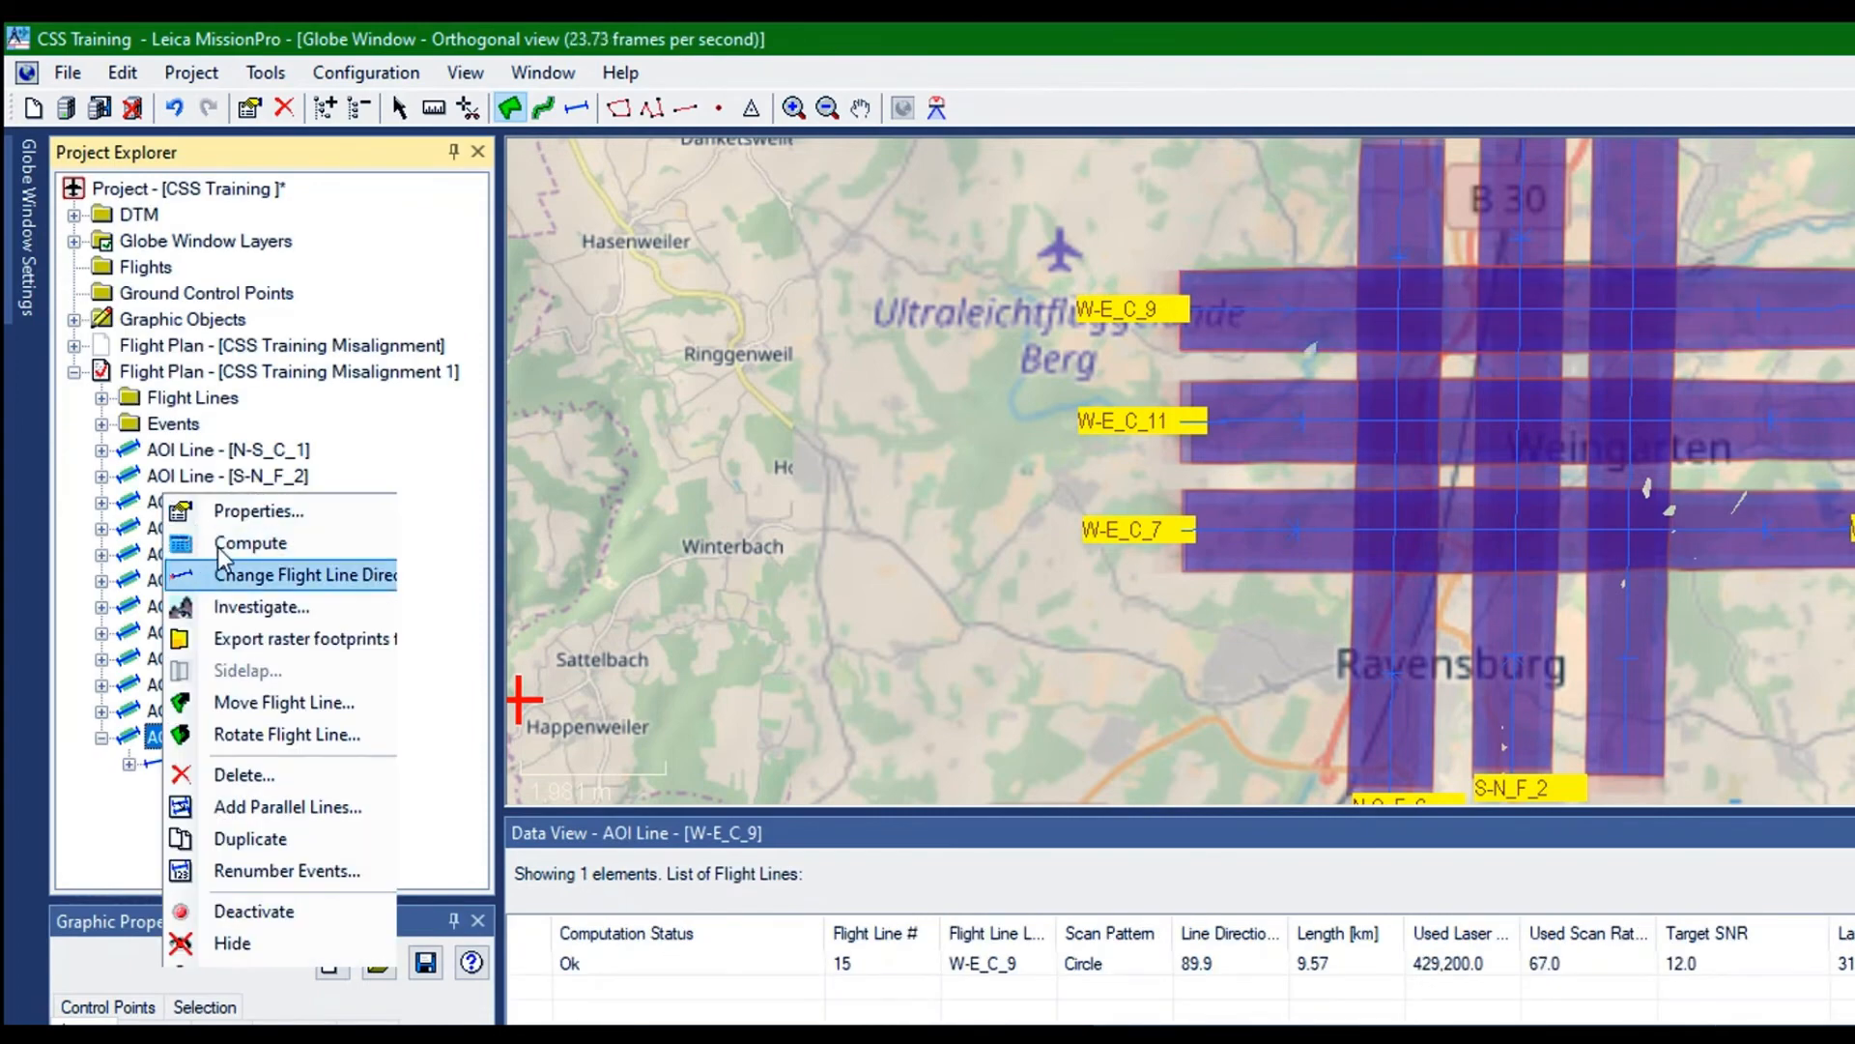
{"action": "left_click", "coordinate": [224, 572]}
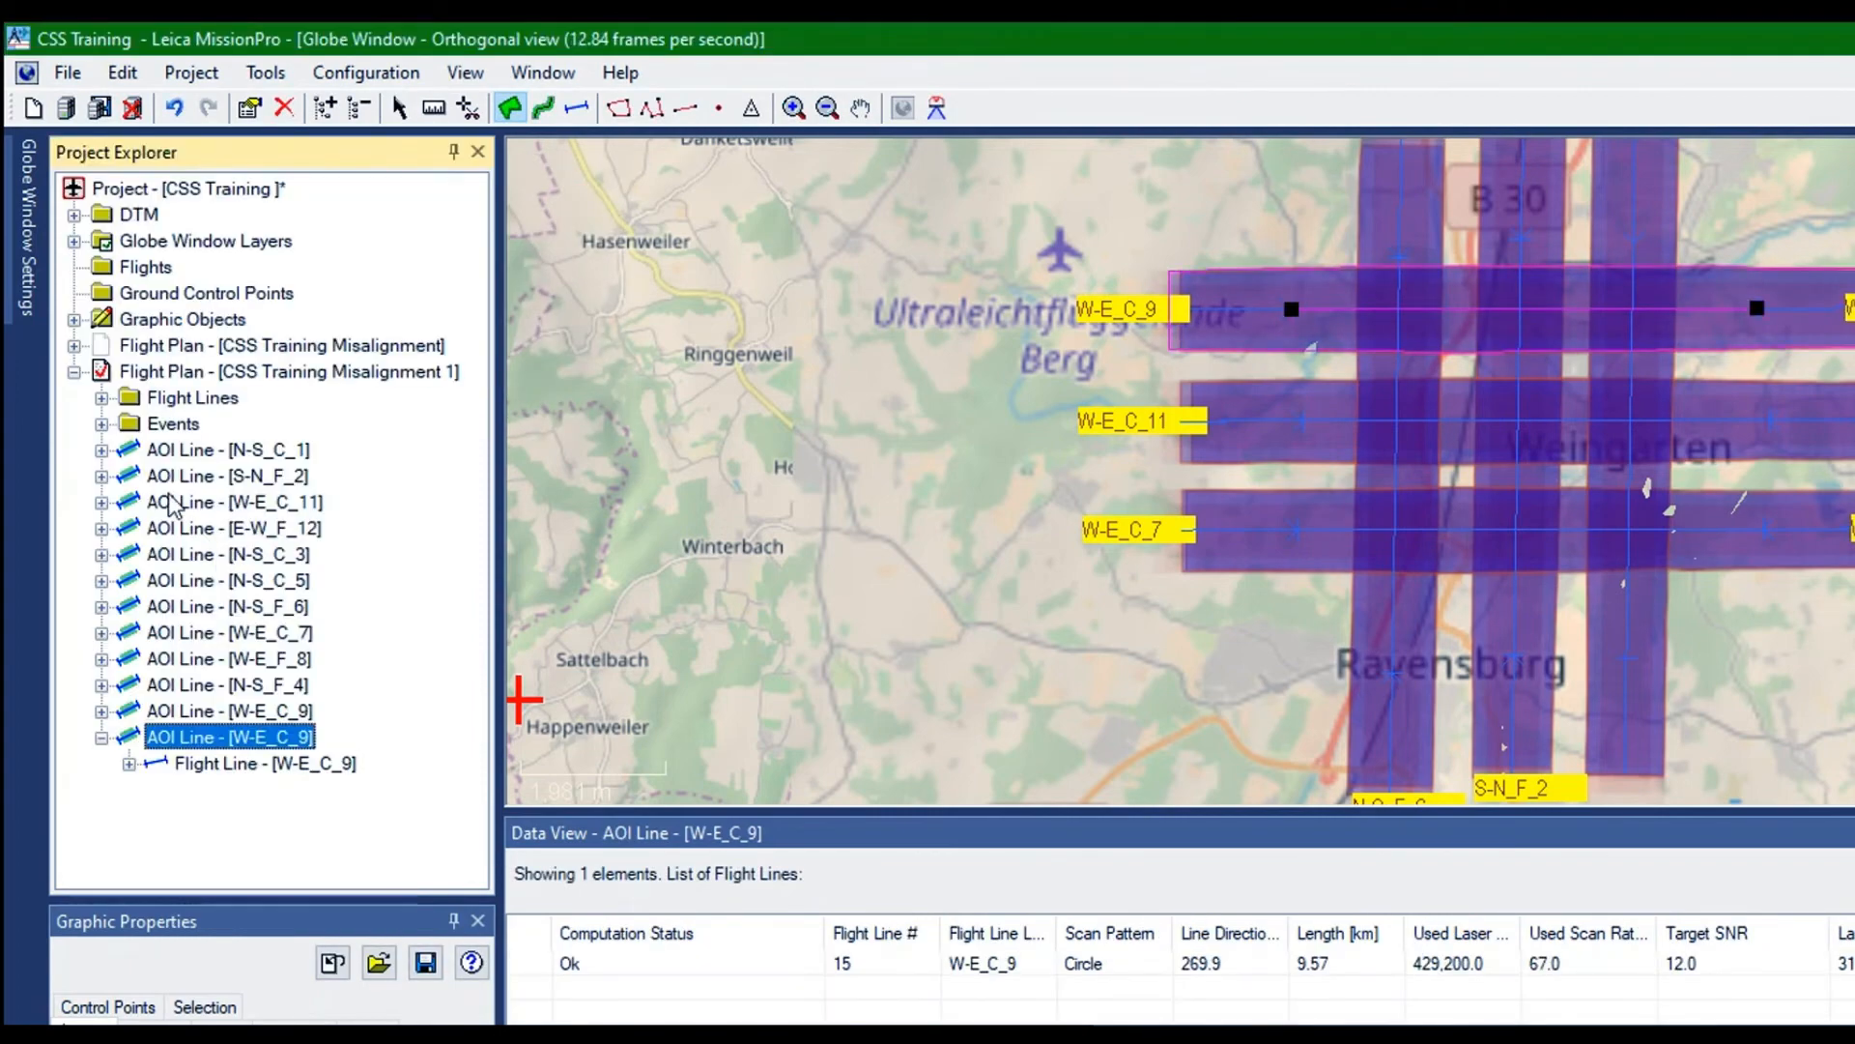
Rename the reversed copy as W-E_C_10, check its Circle scan settings in AeroPlan and apply the flight line properties
{"action": "right_click", "coordinate": [169, 495]}
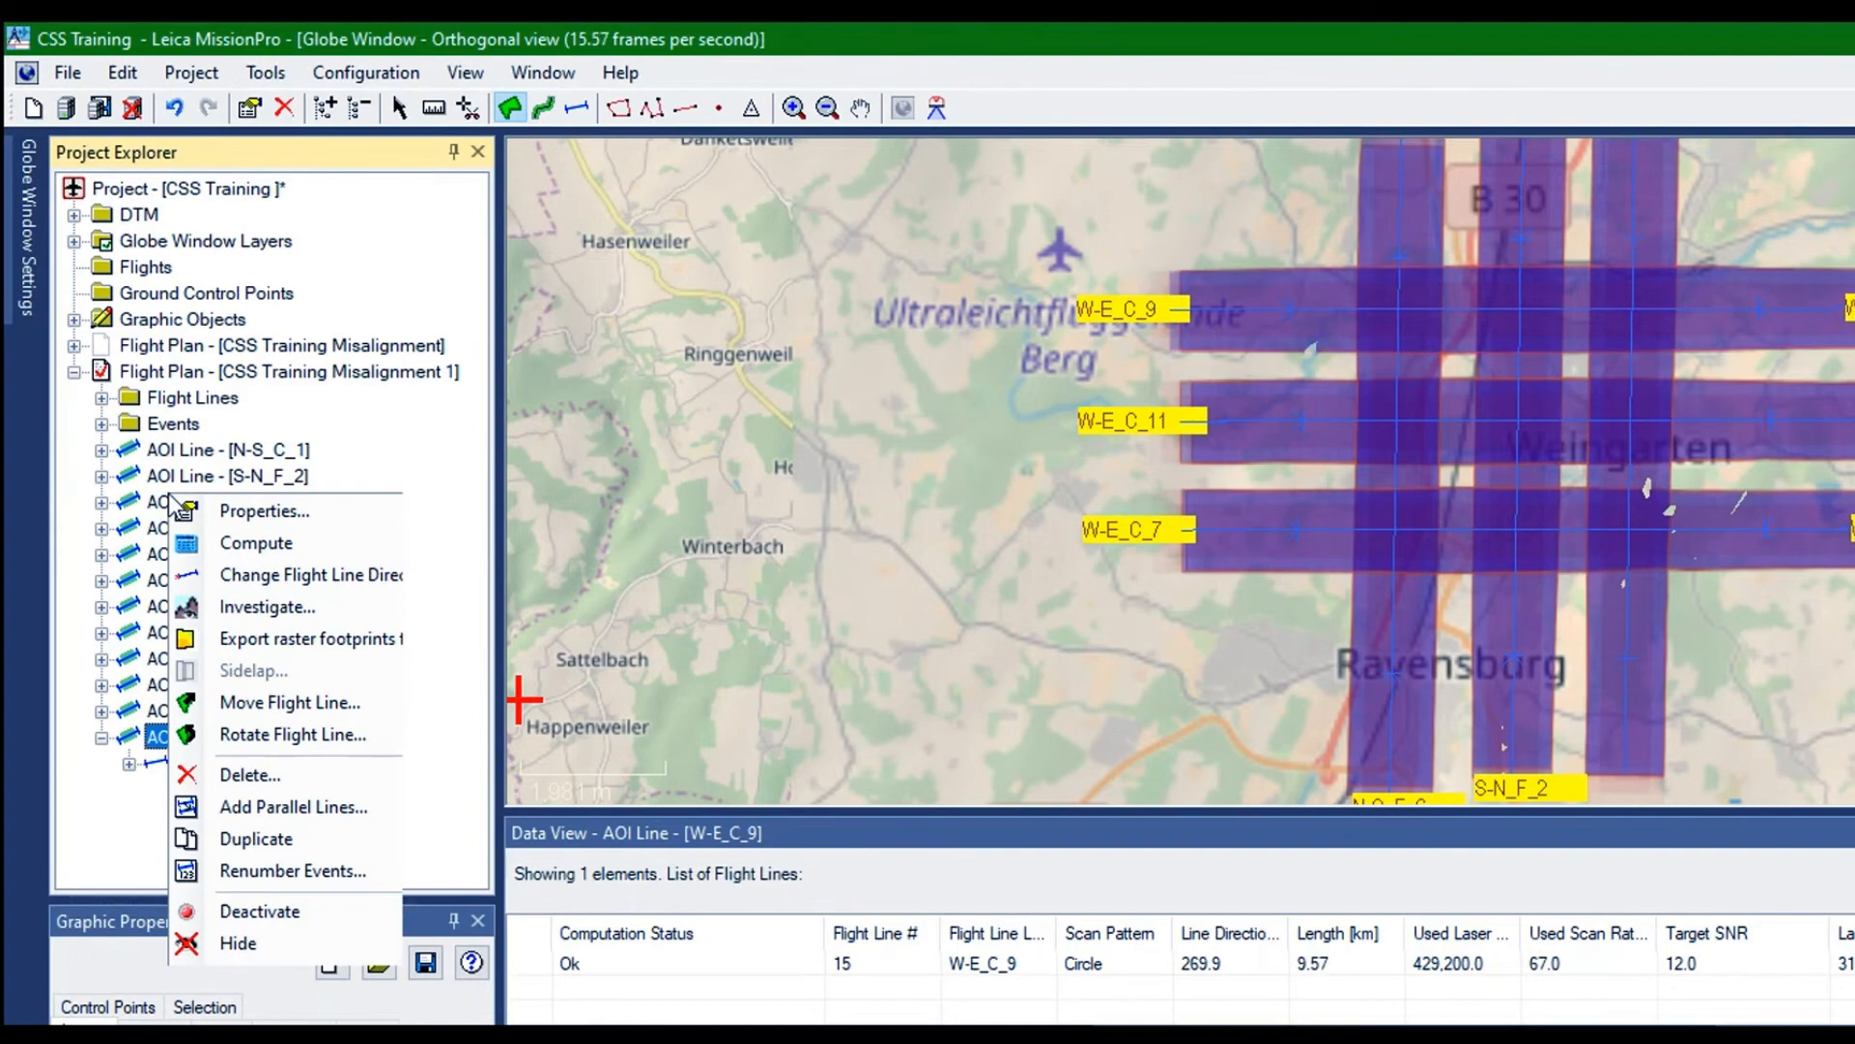
{"action": "left_click", "coordinate": [220, 509]}
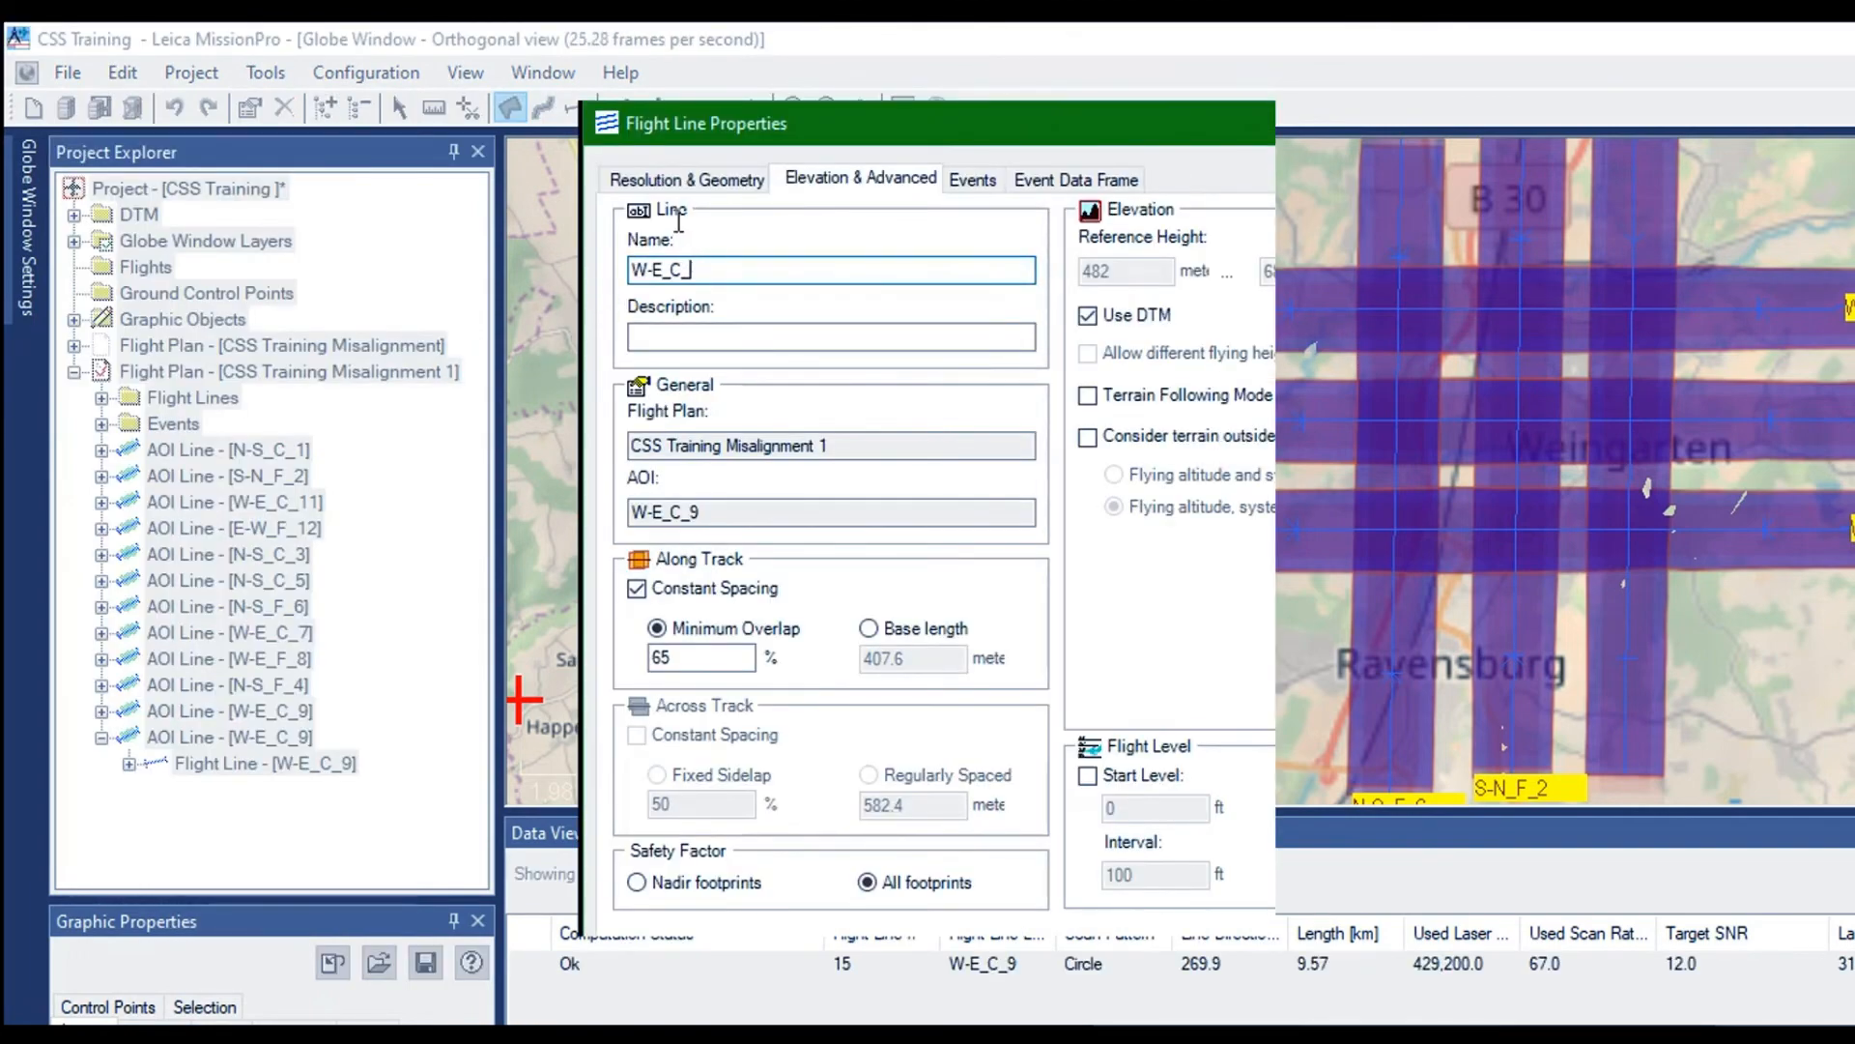
{"action": "type", "text": "10"}
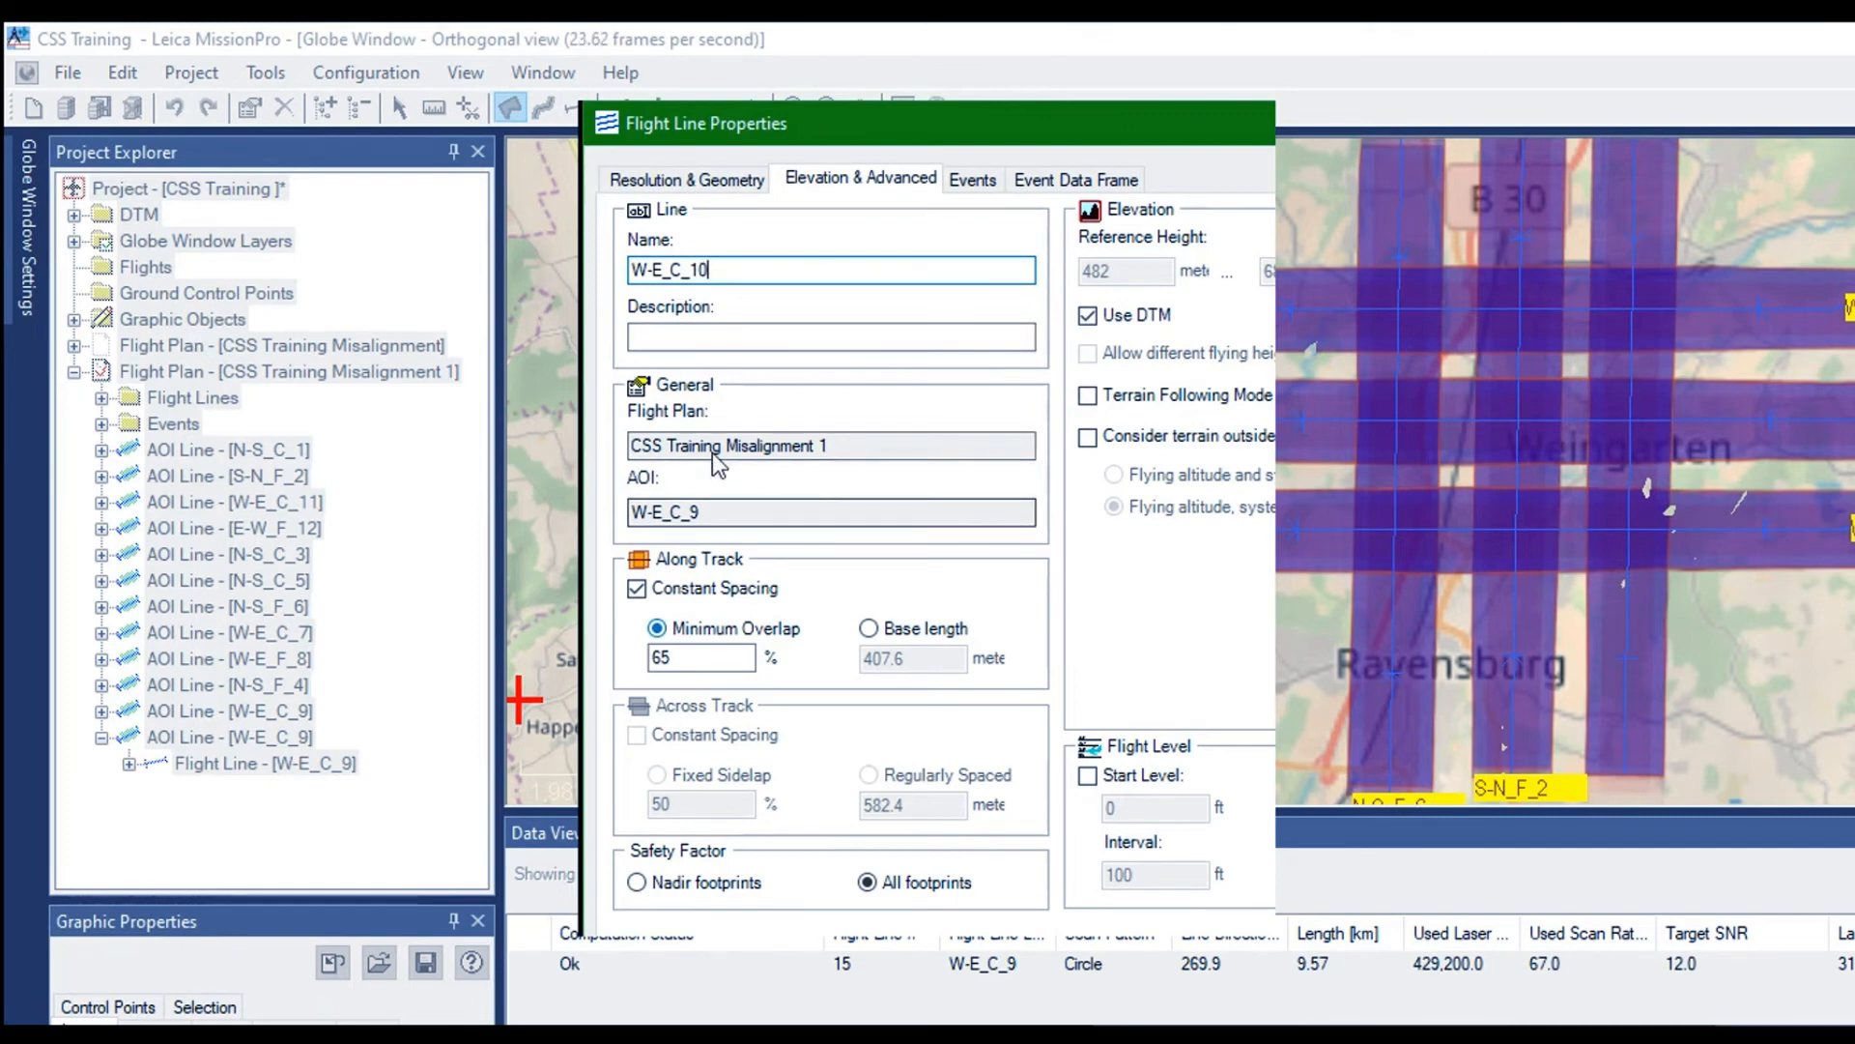
{"action": "left_click", "coordinate": [649, 177]}
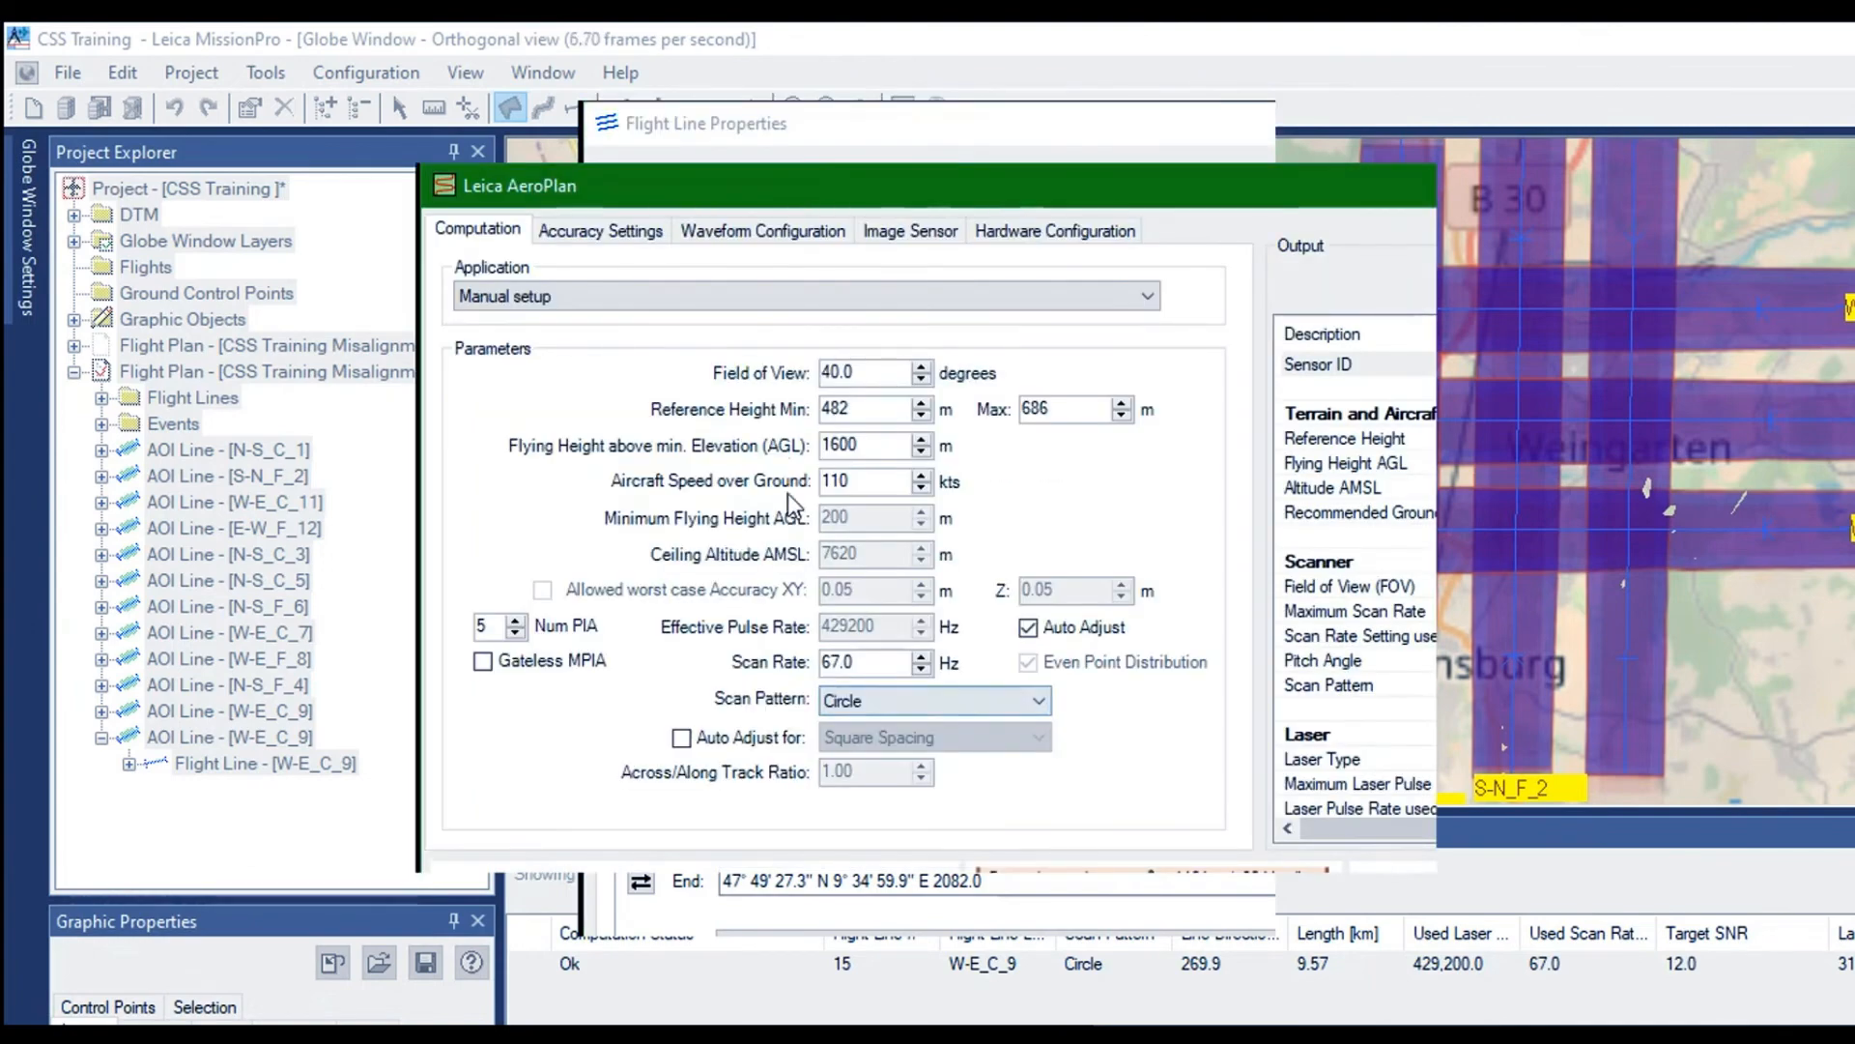
{"action": "left_click", "coordinate": [549, 206]}
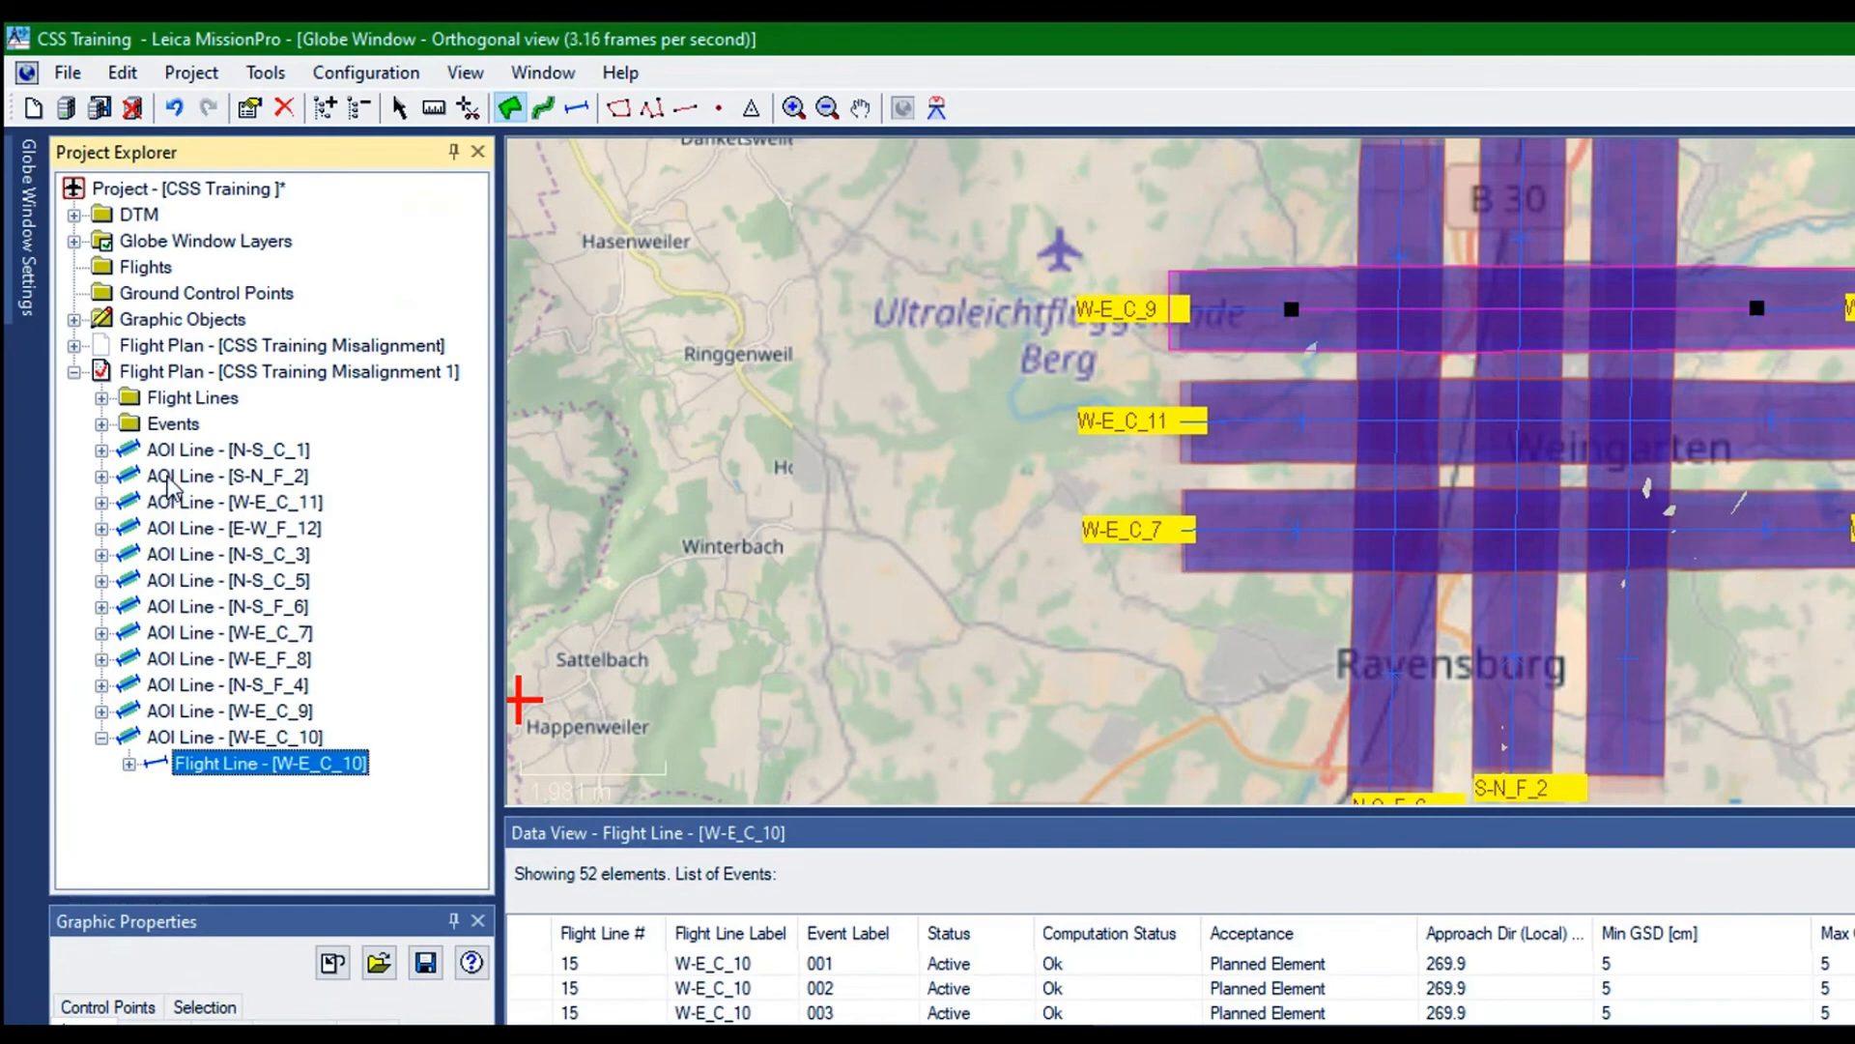
Set the scan pattern of the original W-E_C_9 line to Flower in its AeroPlan computation settings
{"action": "right_click", "coordinate": [166, 478]}
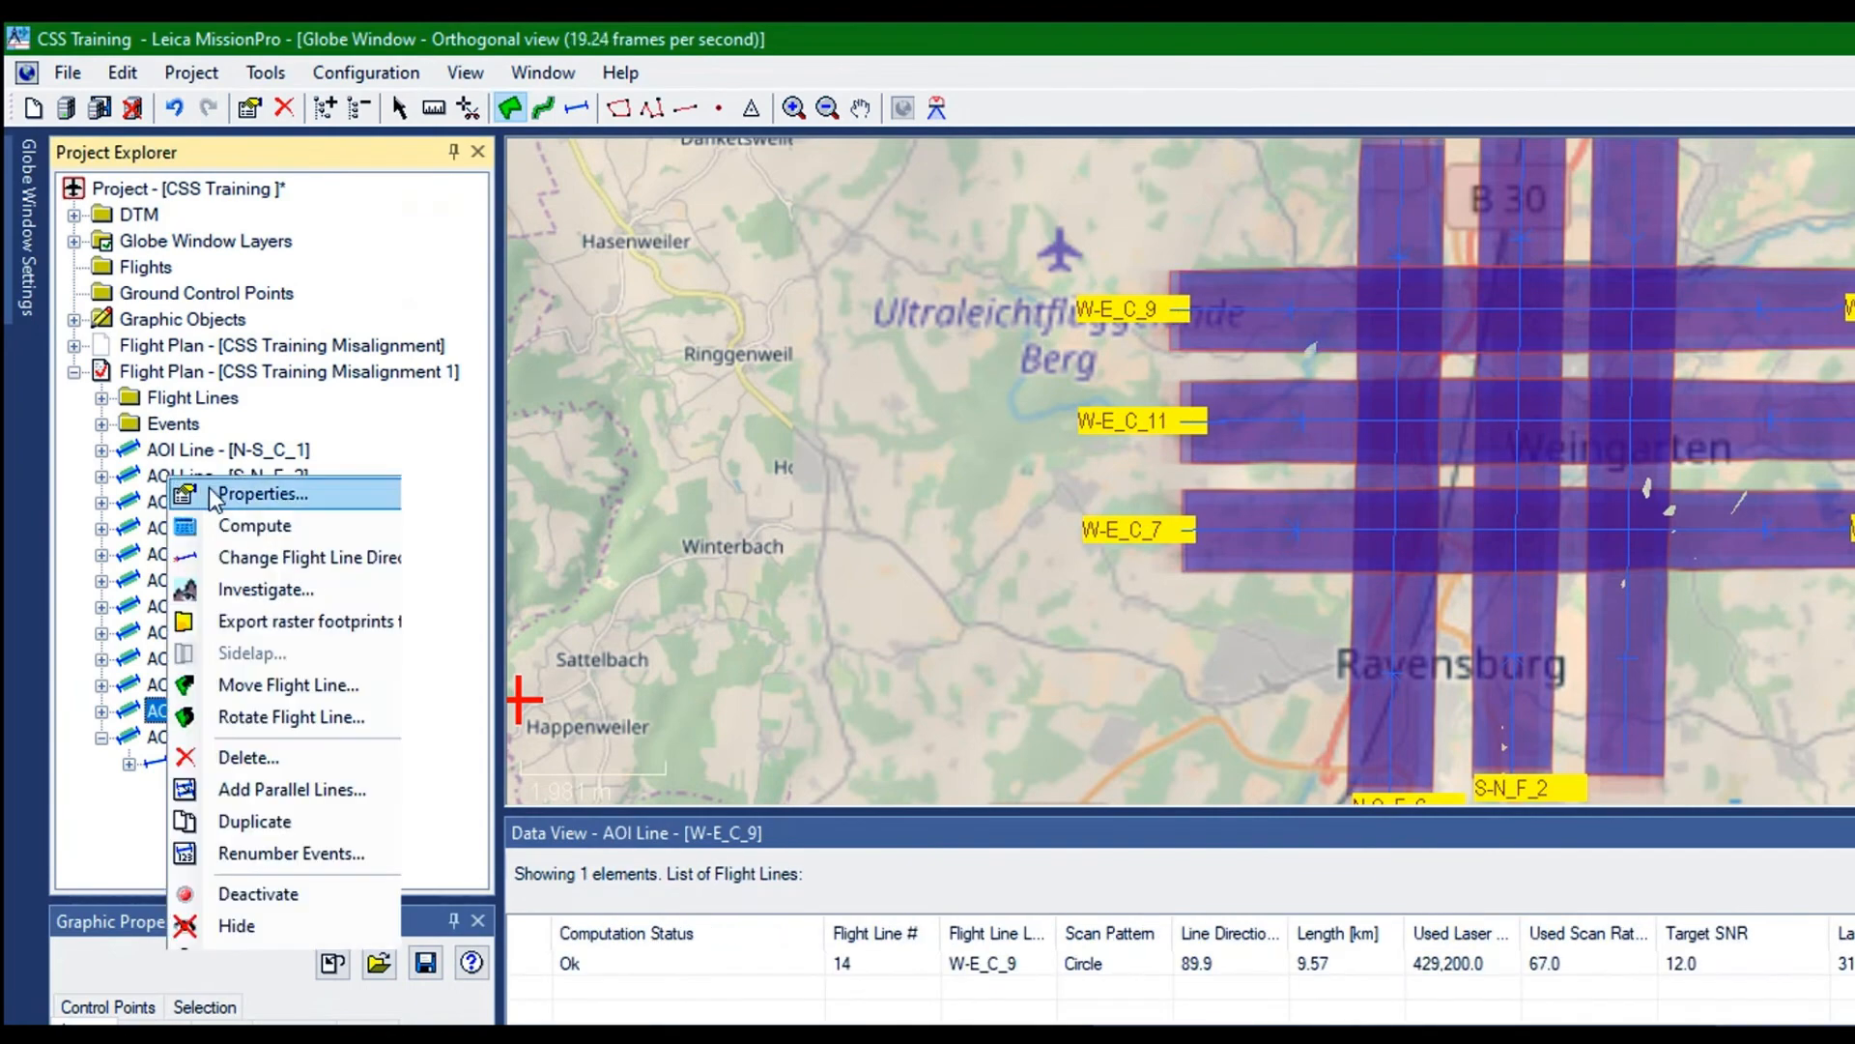
{"action": "left_click", "coordinate": [211, 489]}
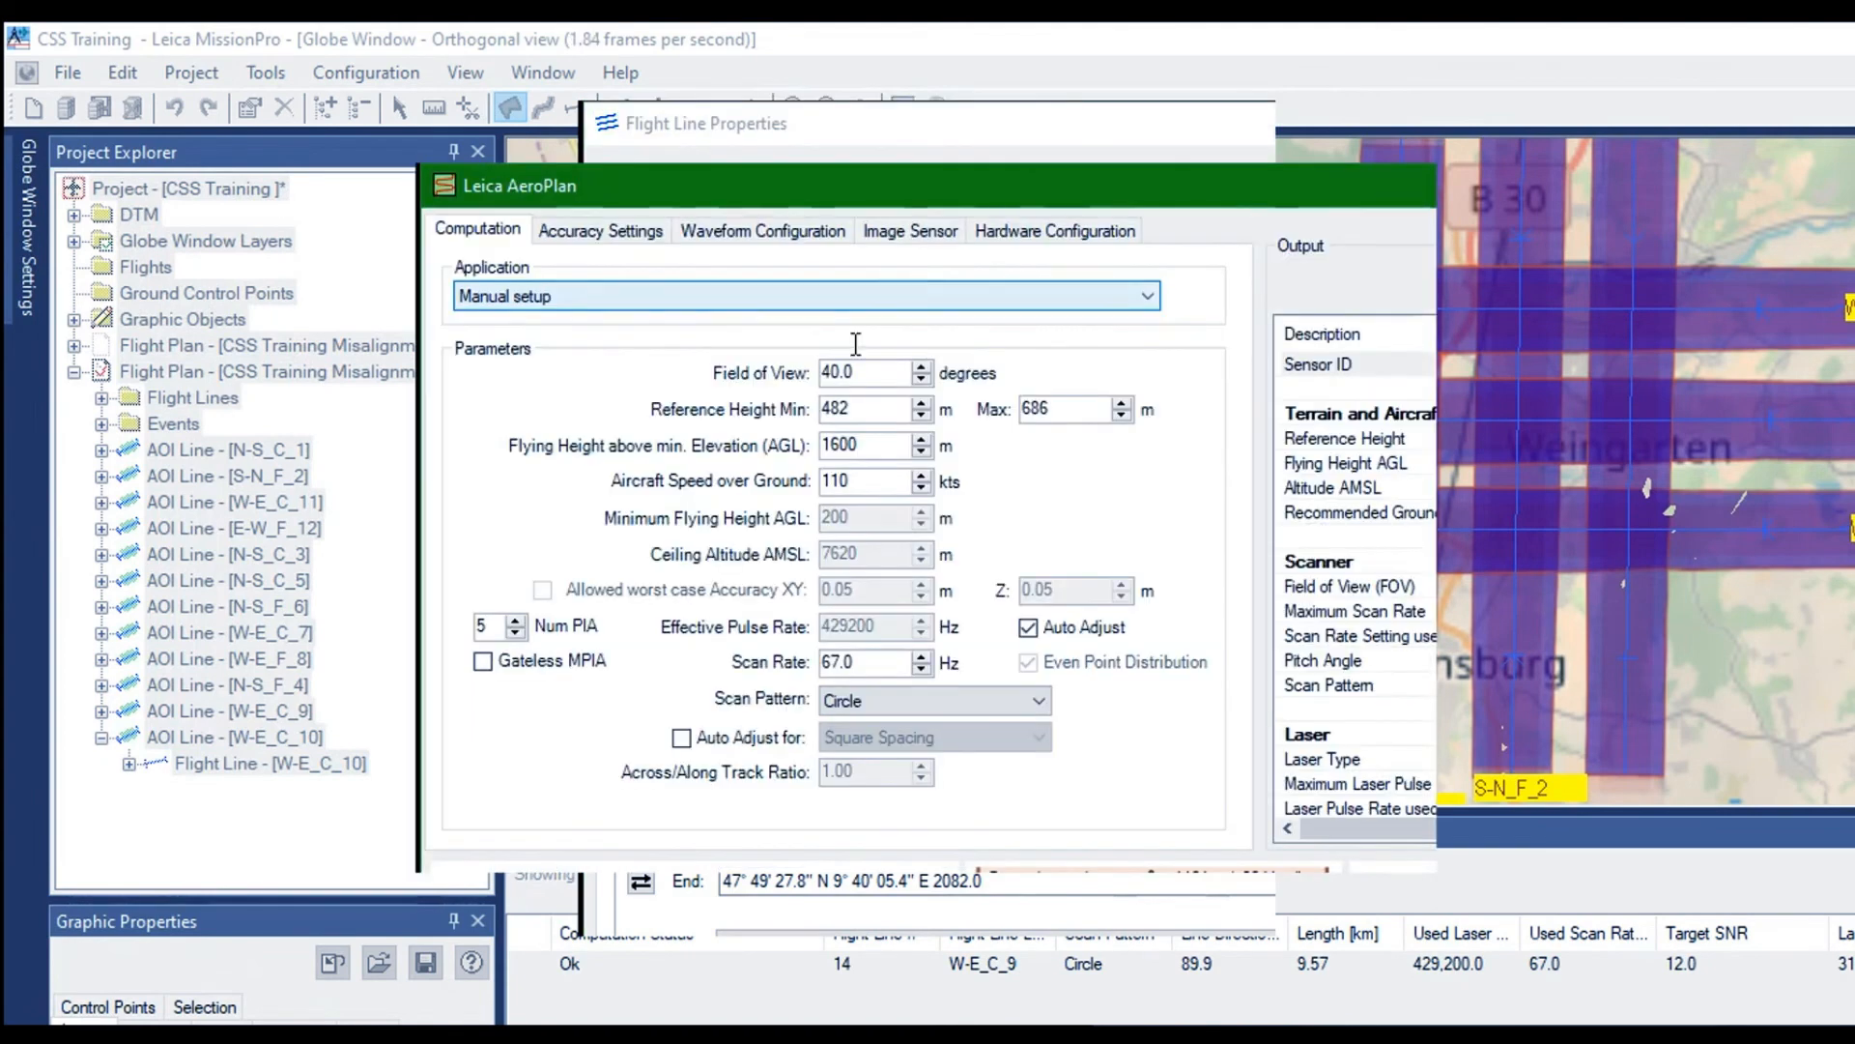
{"action": "left_click", "coordinate": [825, 518]}
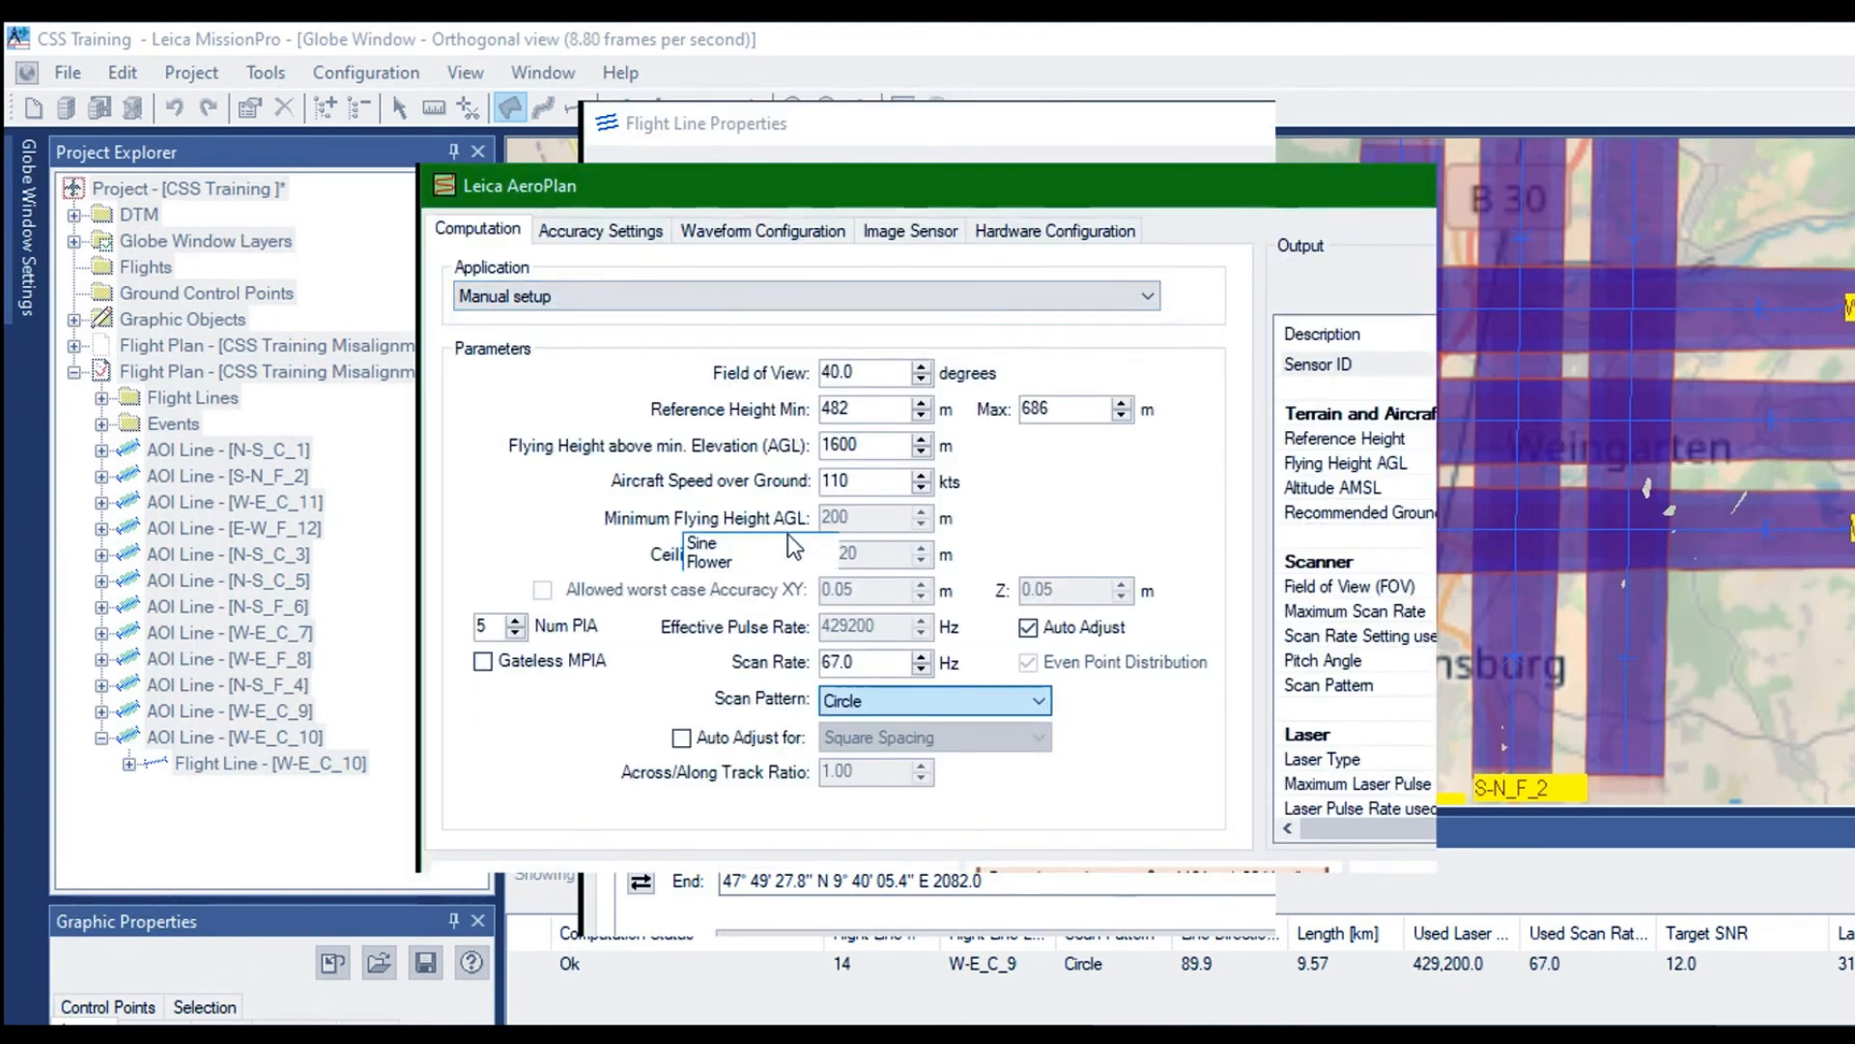
{"action": "left_click", "coordinate": [710, 558]}
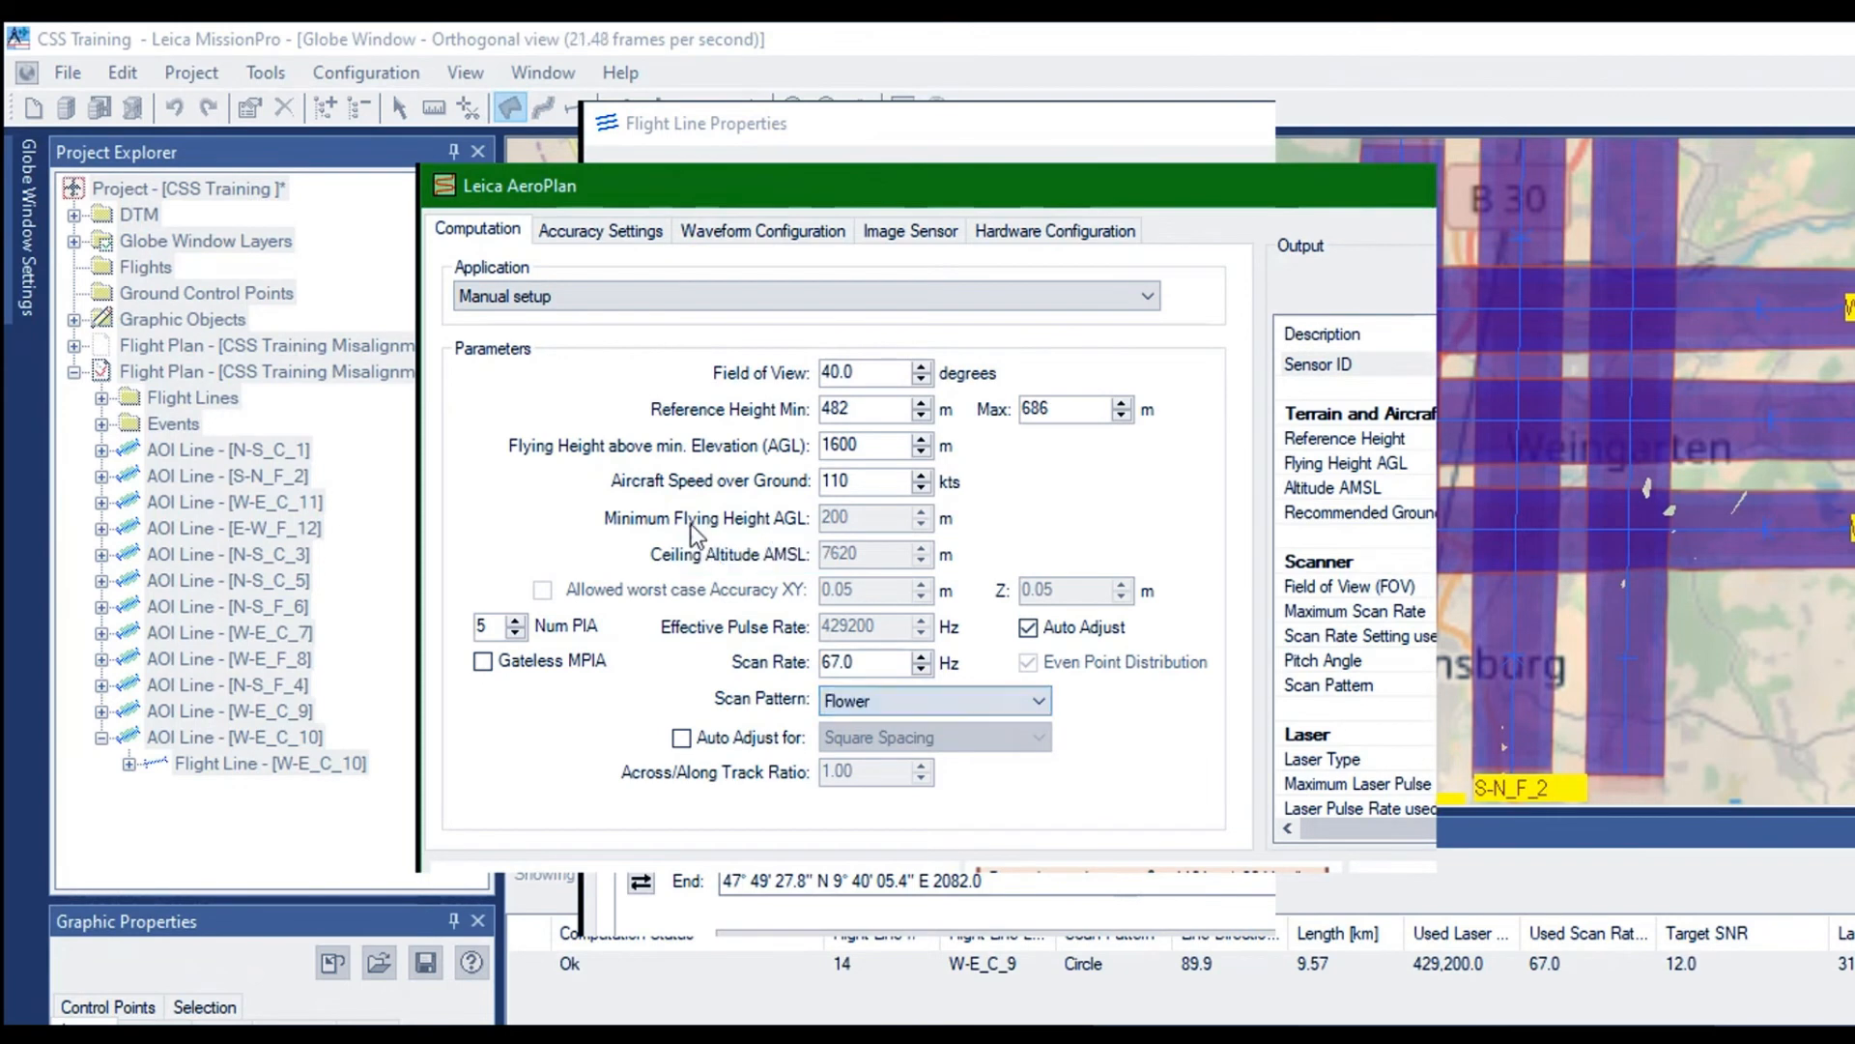
Set the desired signal to noise ratio of W-E_C_9 to 7.10 and Num PIA to 4, and accept the AeroPlan settings
{"action": "left_click", "coordinate": [541, 228]}
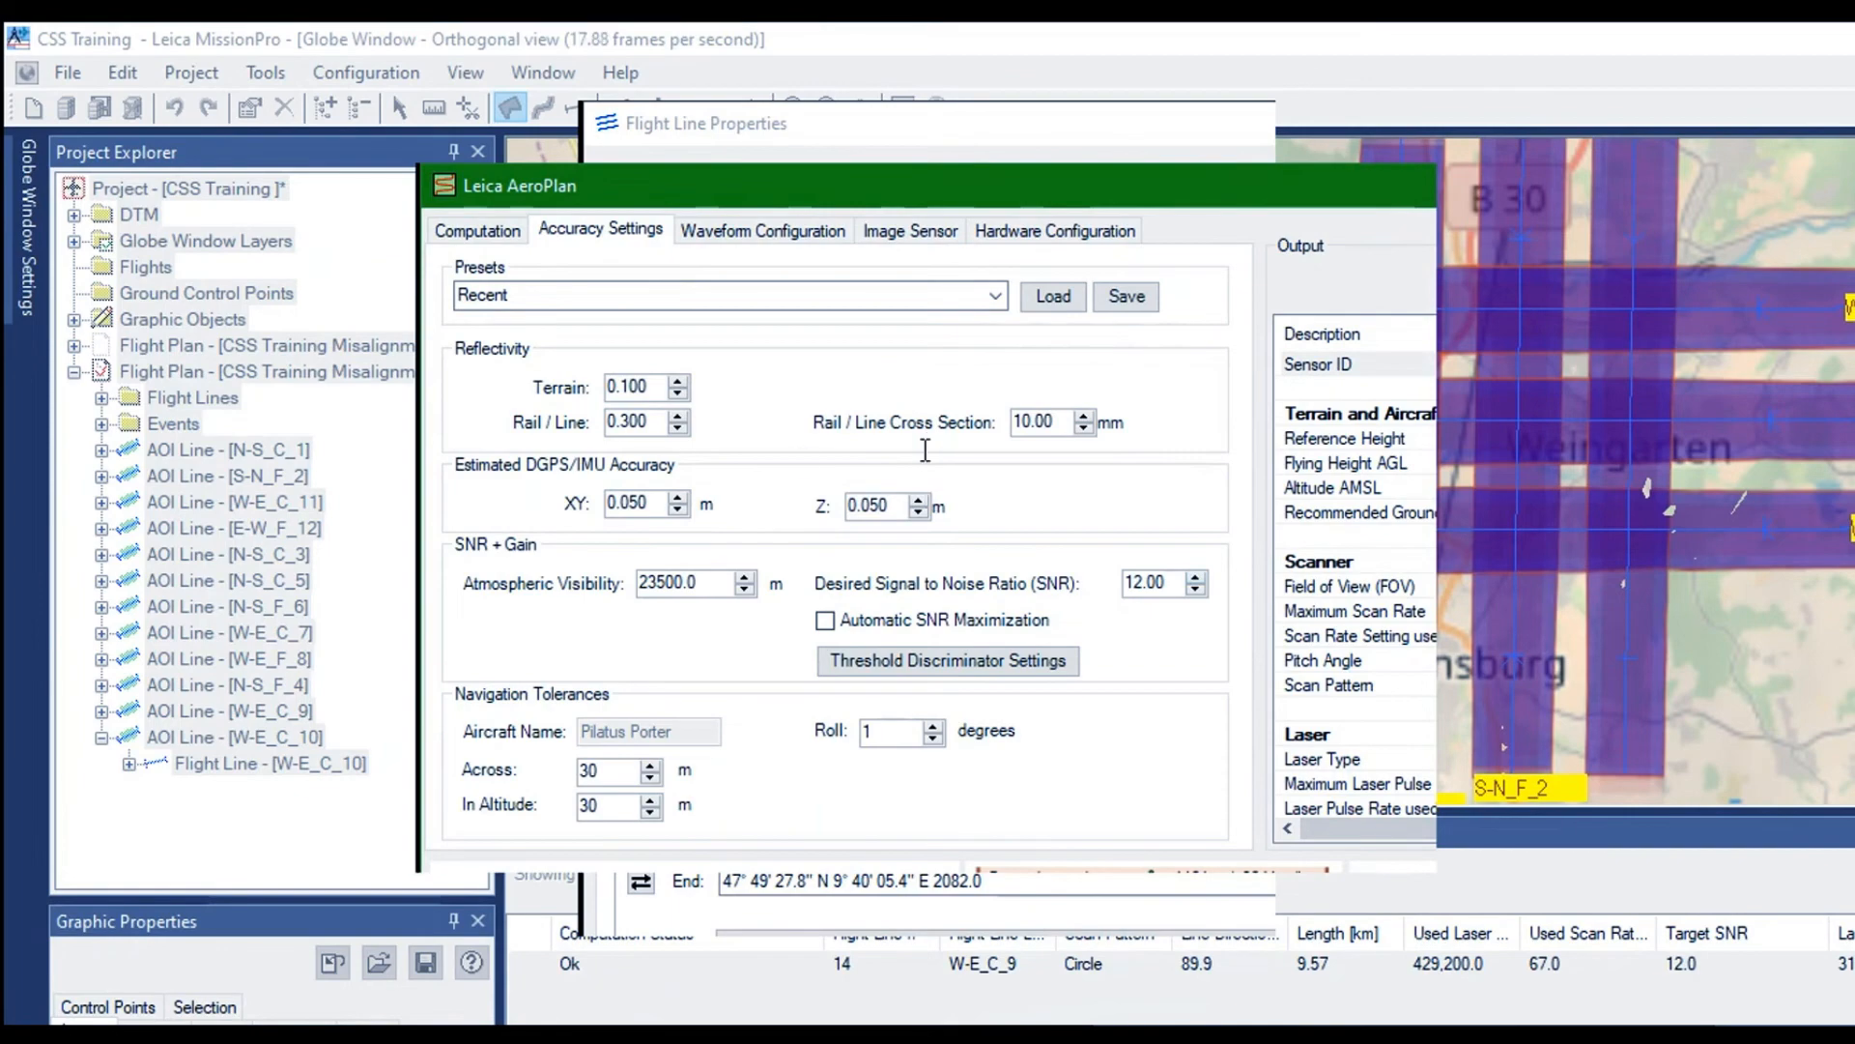
{"action": "left_click_drag", "start_coordinate": [924, 451], "coordinate": [787, 460]}
{"action": "type", "text": "7.1"}
{"action": "key", "text": "Return"}
{"action": "left_click", "coordinate": [476, 229]}
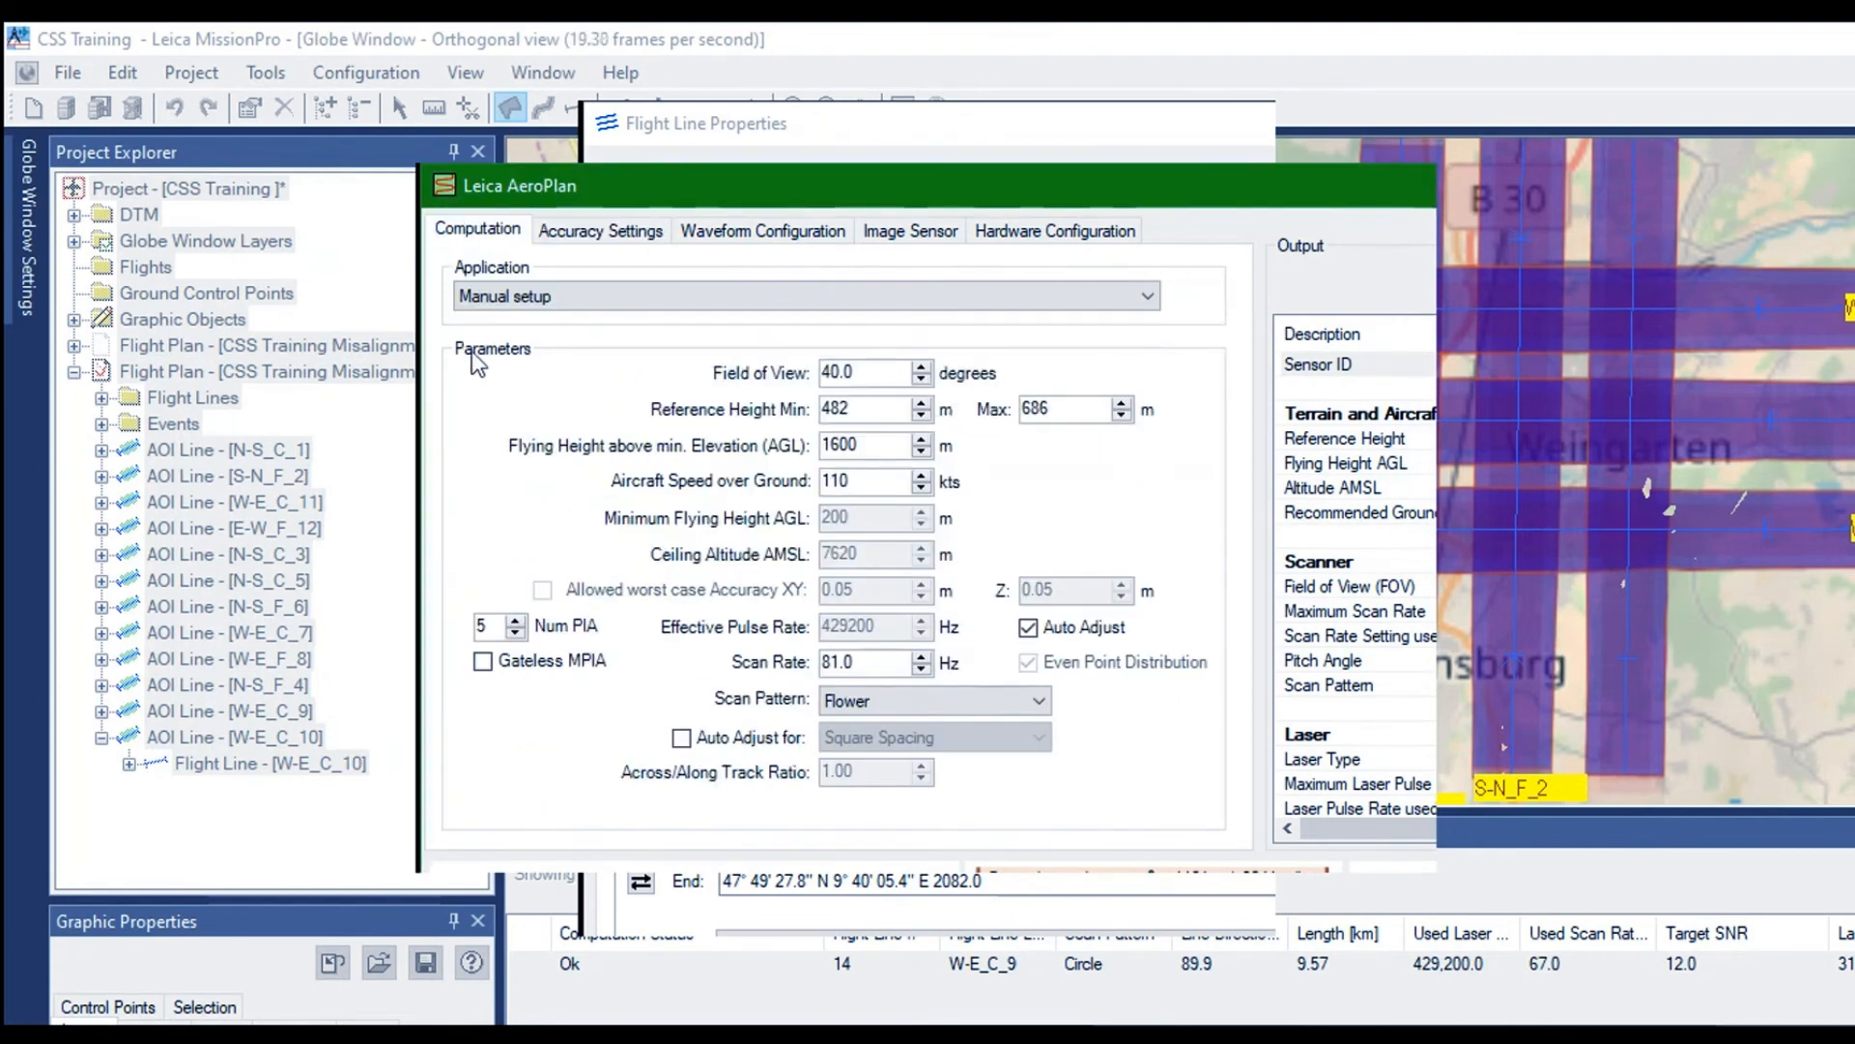
{"action": "left_click", "coordinate": [478, 475]}
{"action": "left_click", "coordinate": [578, 228]}
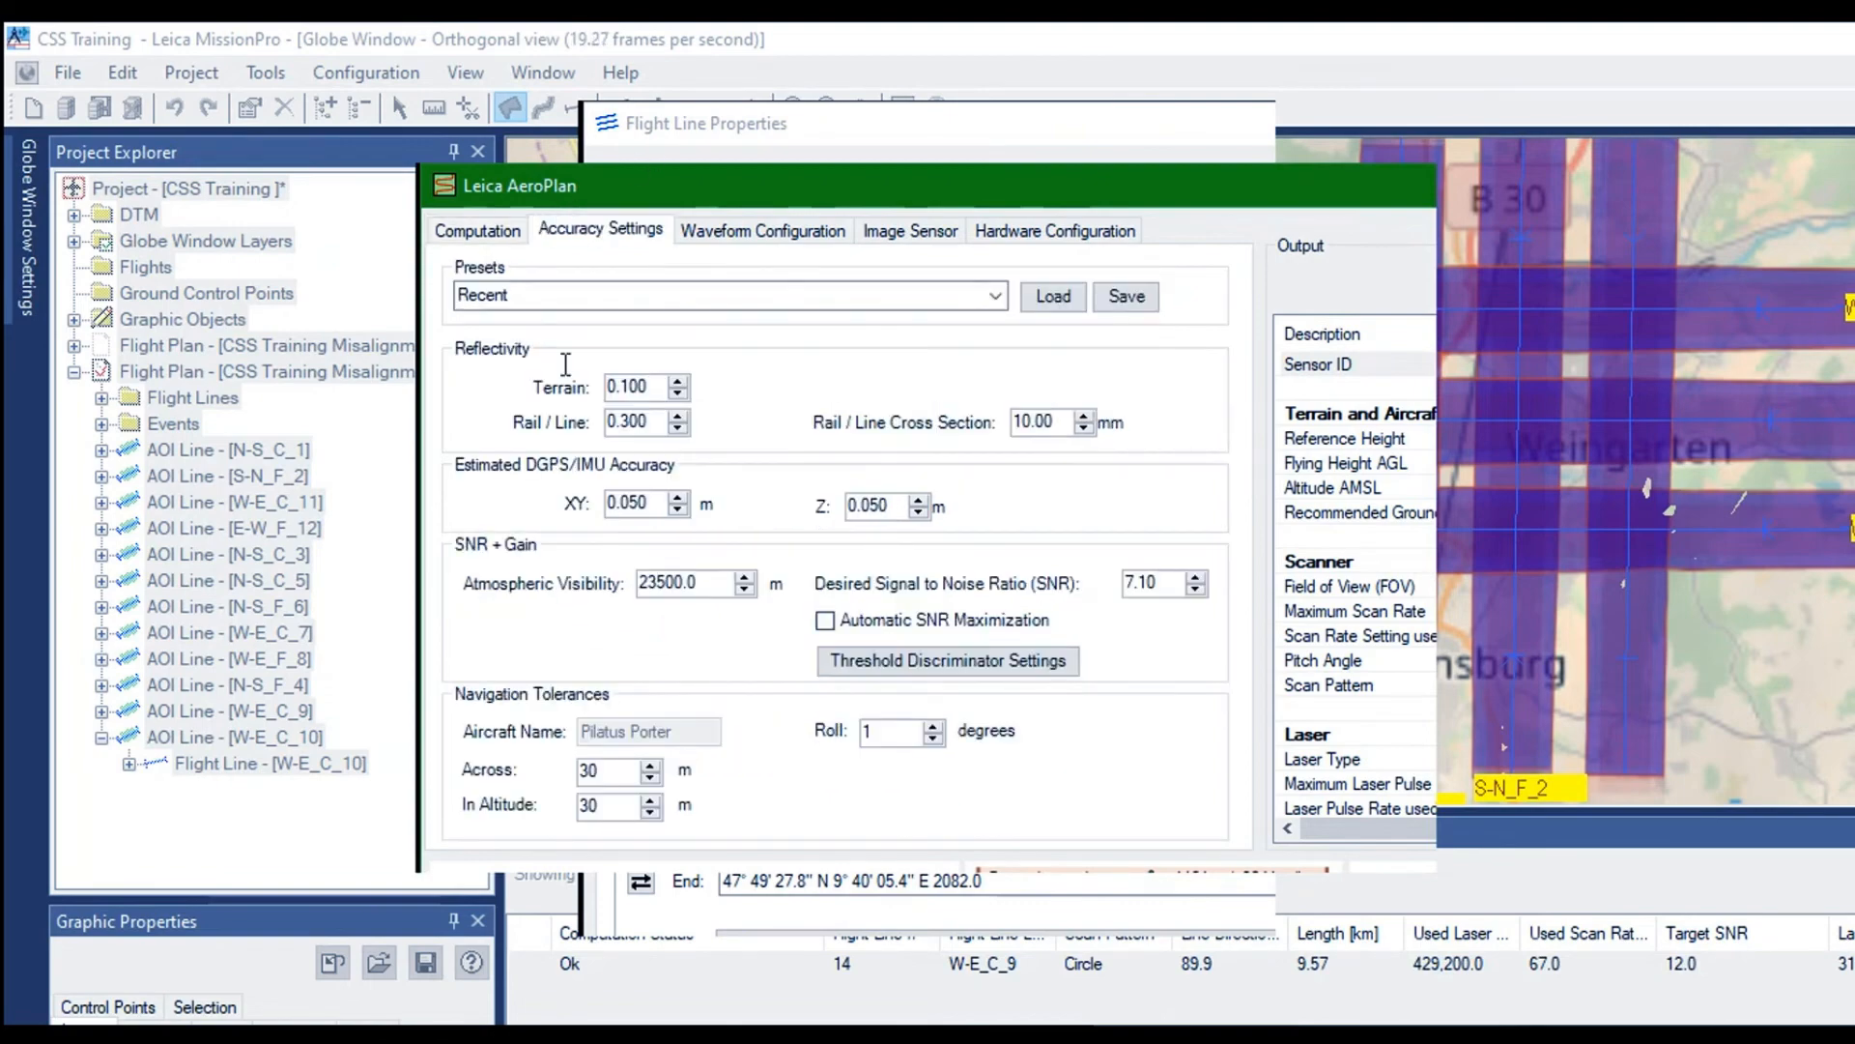
{"action": "key", "text": "Escape"}
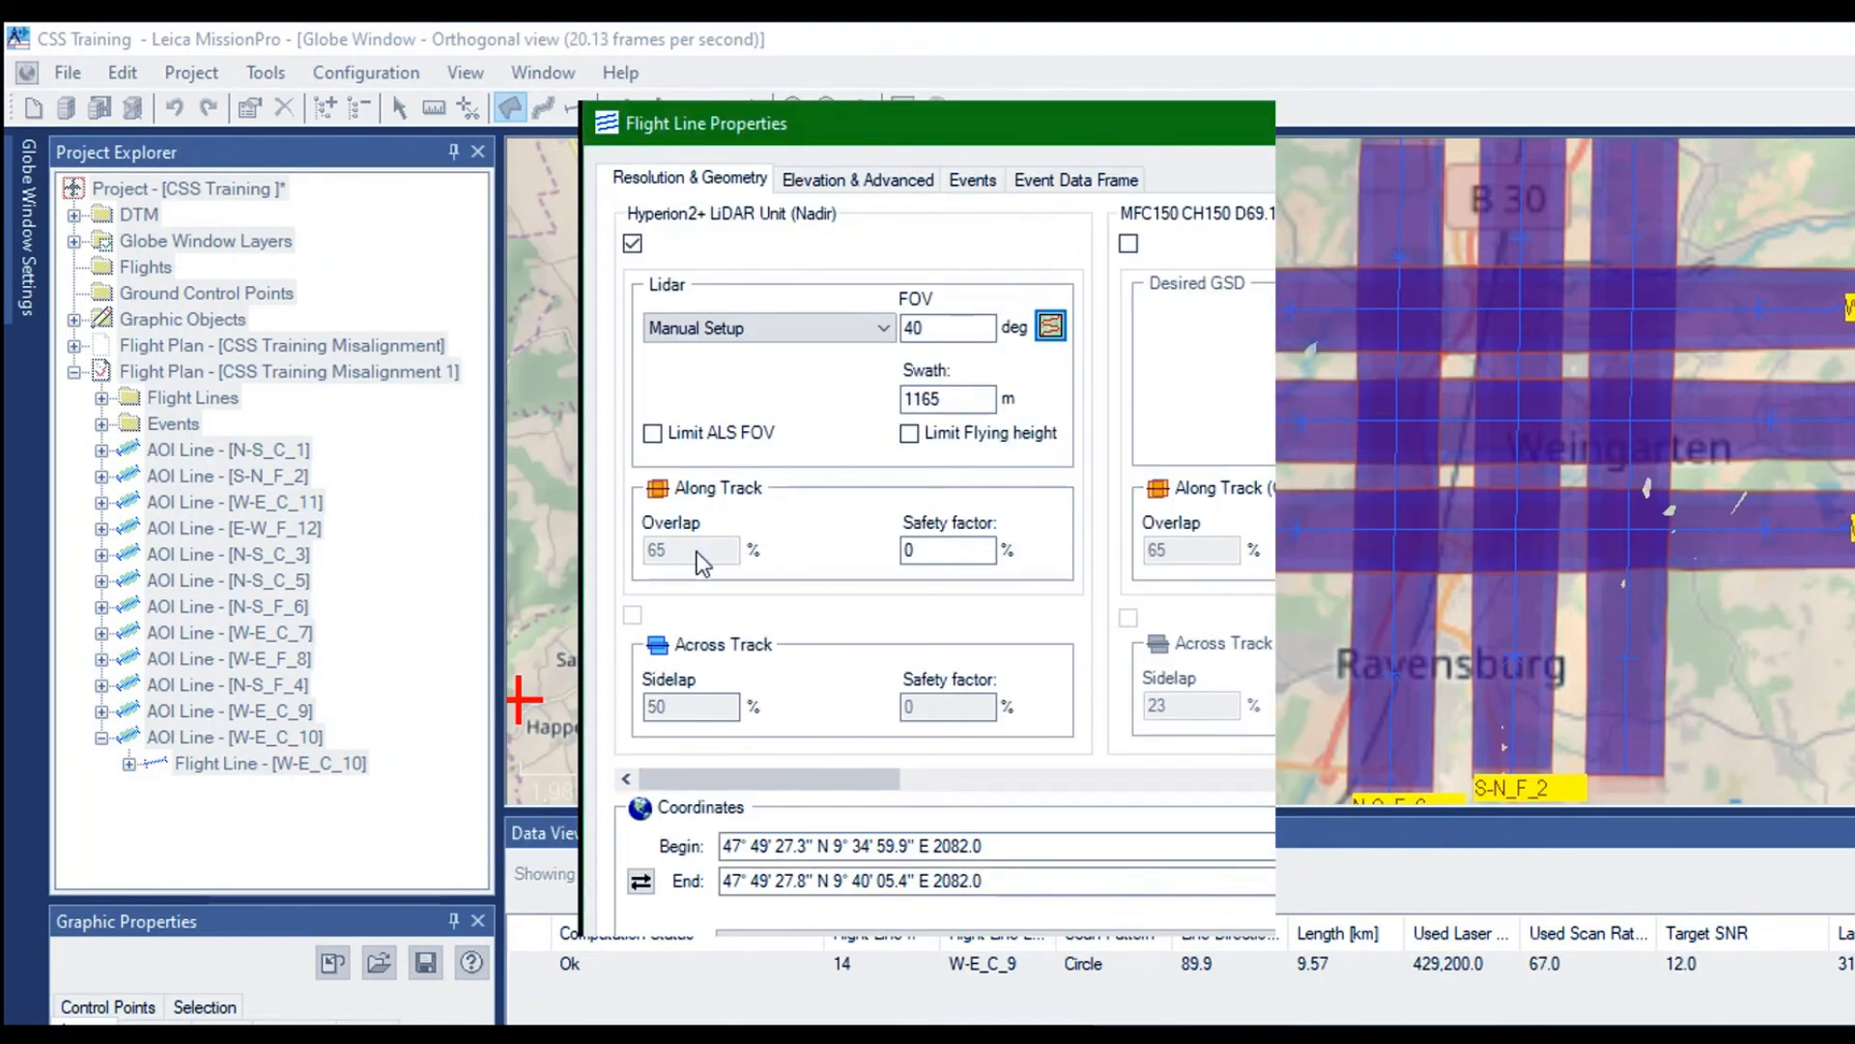
Rename the flower line W-E_C_9 as W-E_F_9 and apply its flight line properties
{"action": "left_click", "coordinate": [833, 177]}
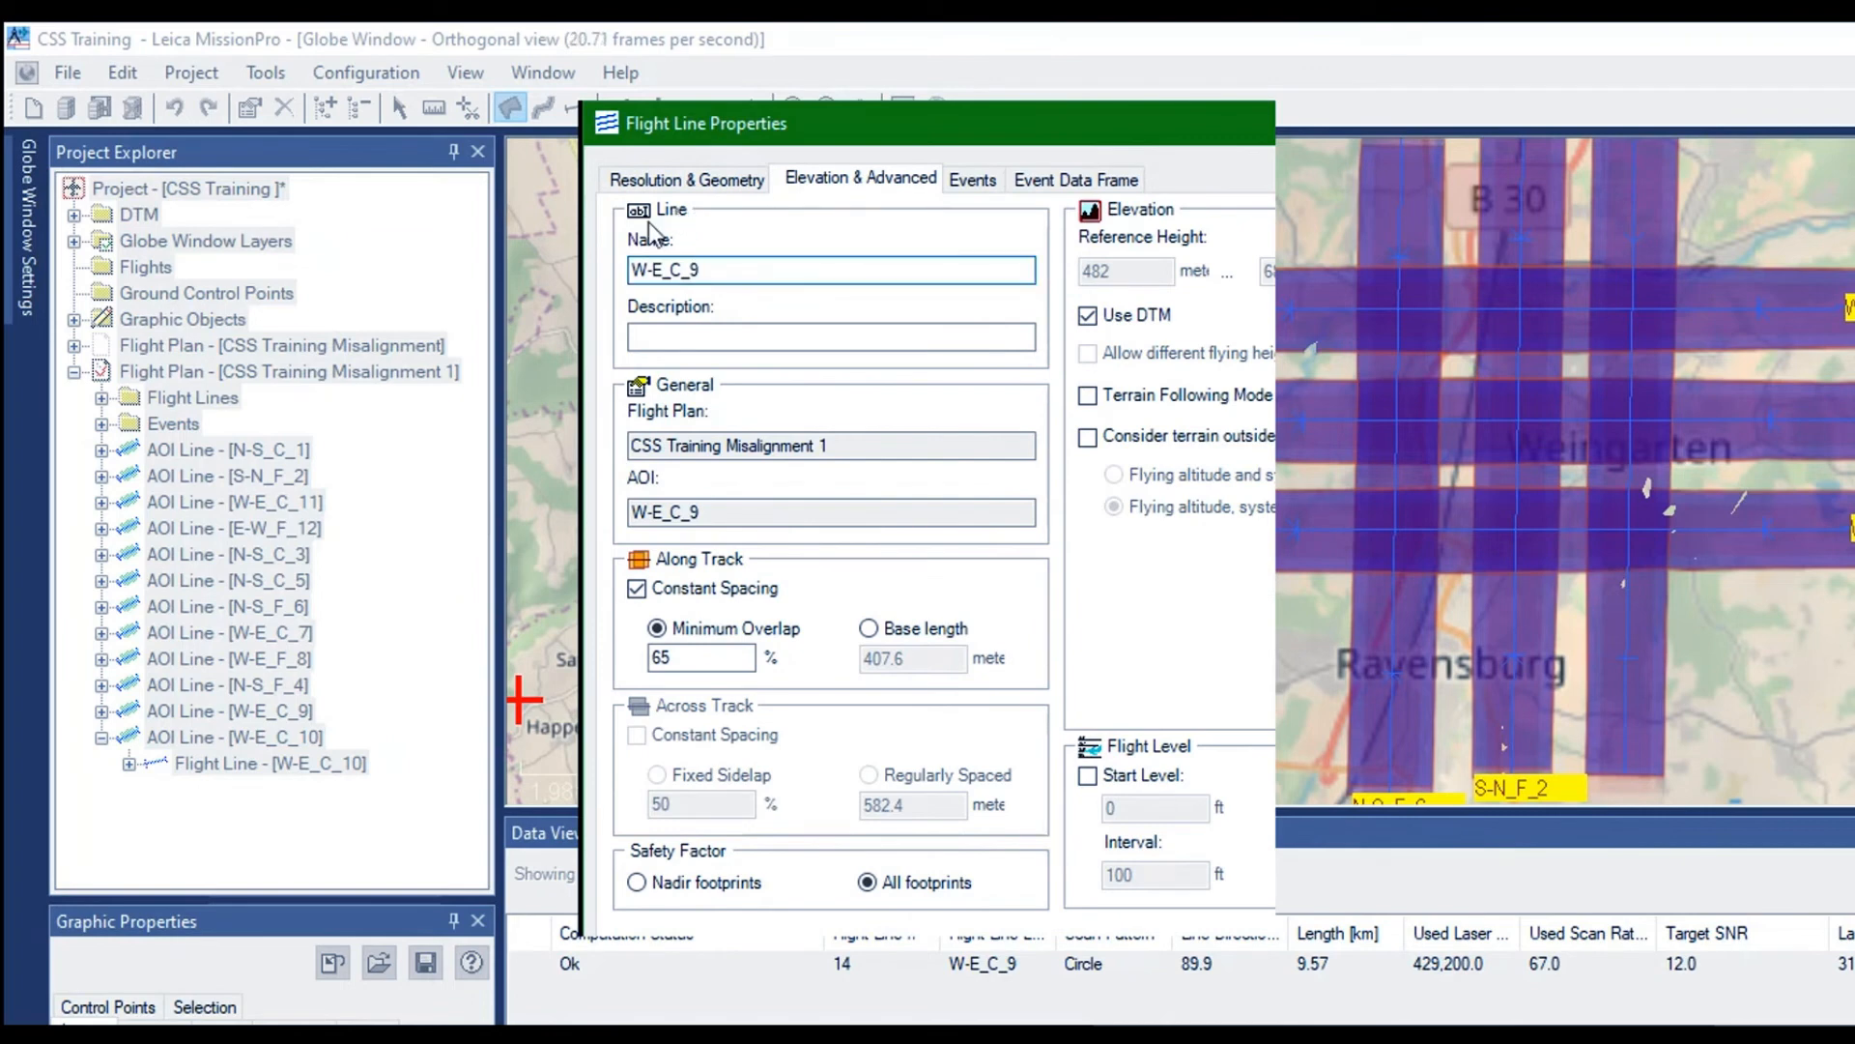
{"action": "key", "text": "Left"}
{"action": "key", "text": "Left"}
{"action": "type", "text": "F"}
{"action": "key", "text": "Return"}
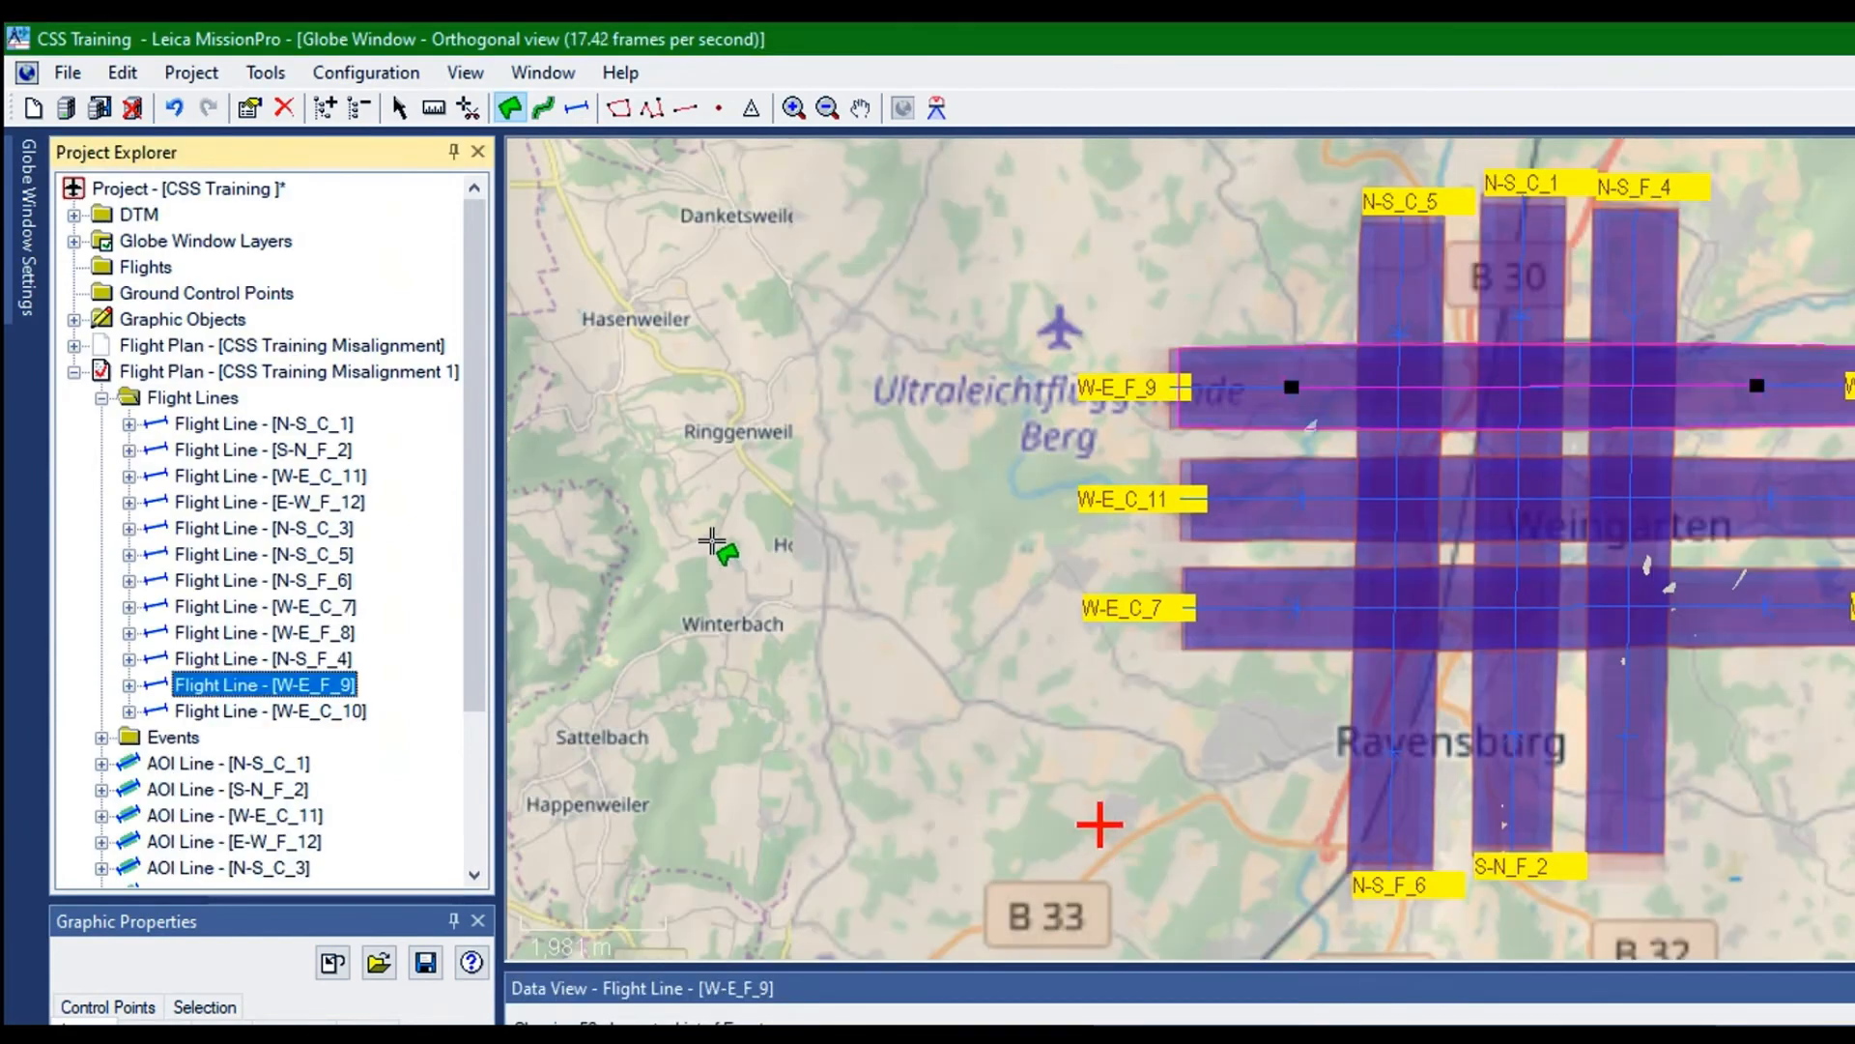
Review the AOI lines of CSS Training Misalignment 1 one by one on the map, from N-S_C_1 to W-E_C_10, including W-E_C_11 and E-W_F_12
{"action": "left_click", "coordinate": [101, 398]}
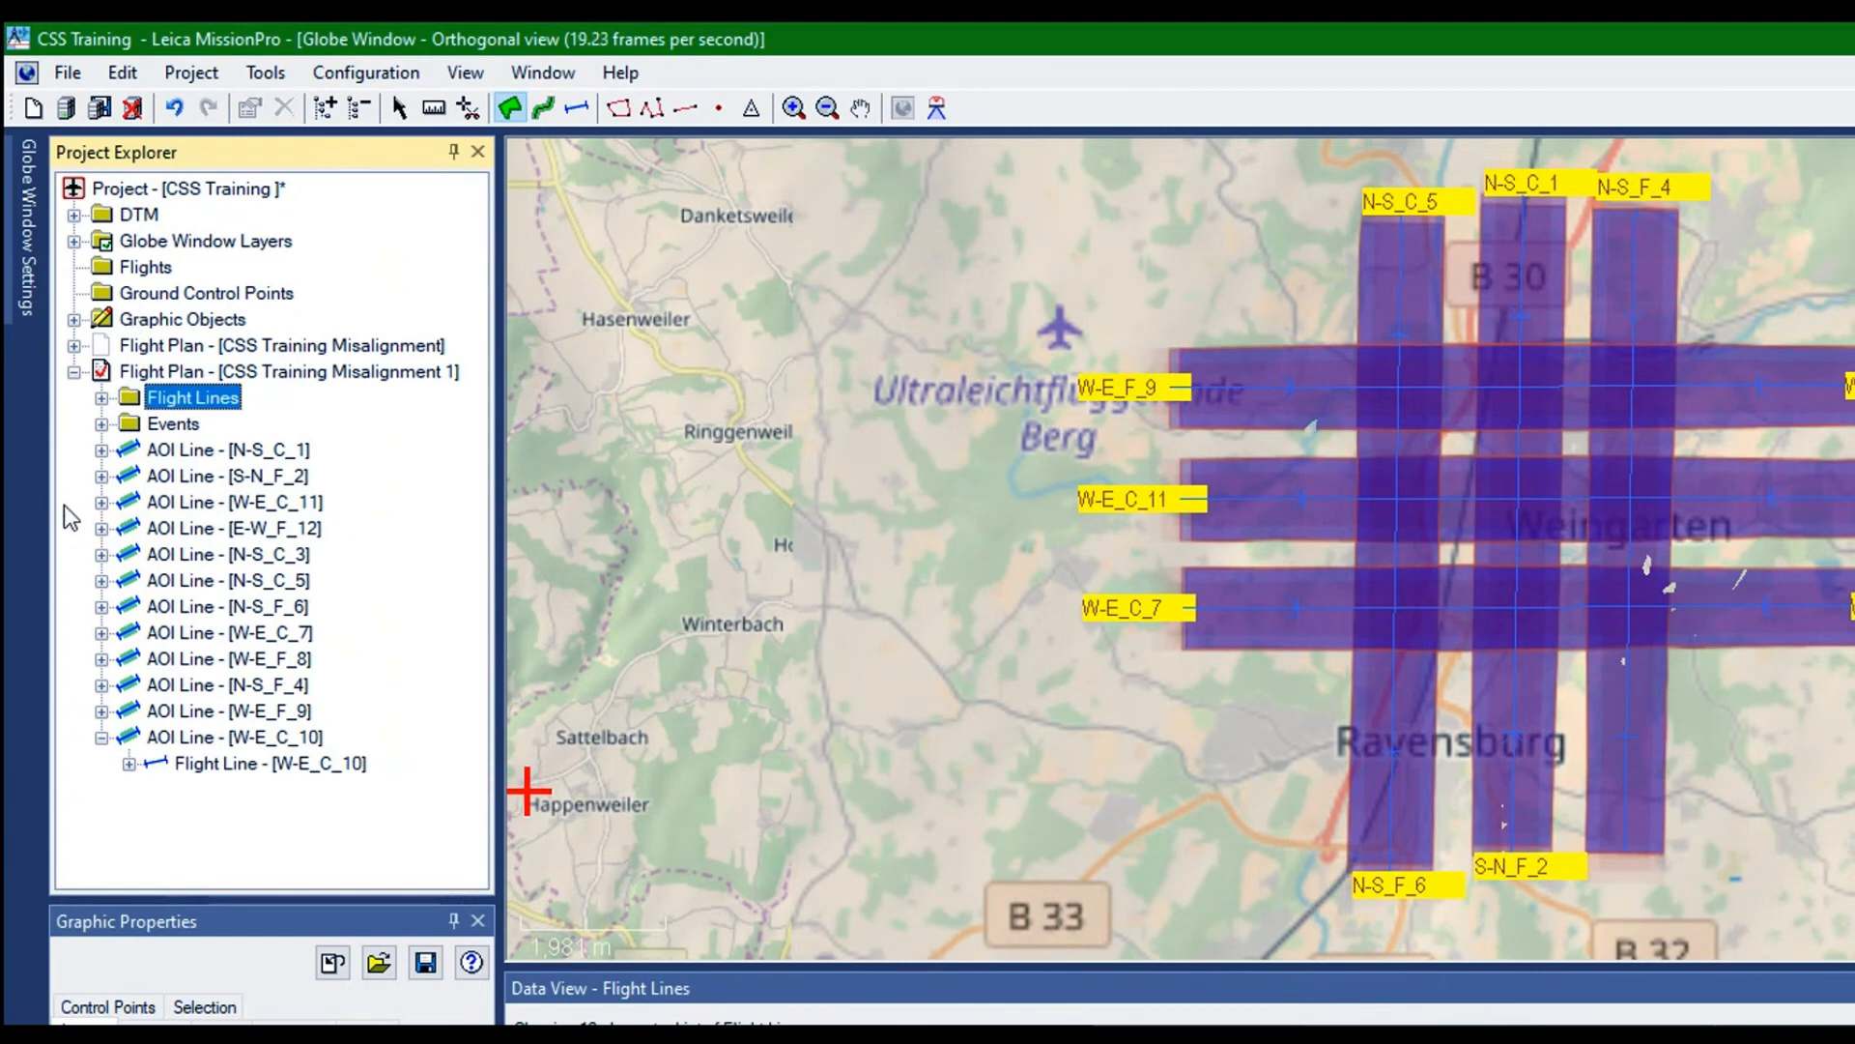
{"action": "left_click", "coordinate": [101, 737]}
{"action": "left_click", "coordinate": [237, 450]}
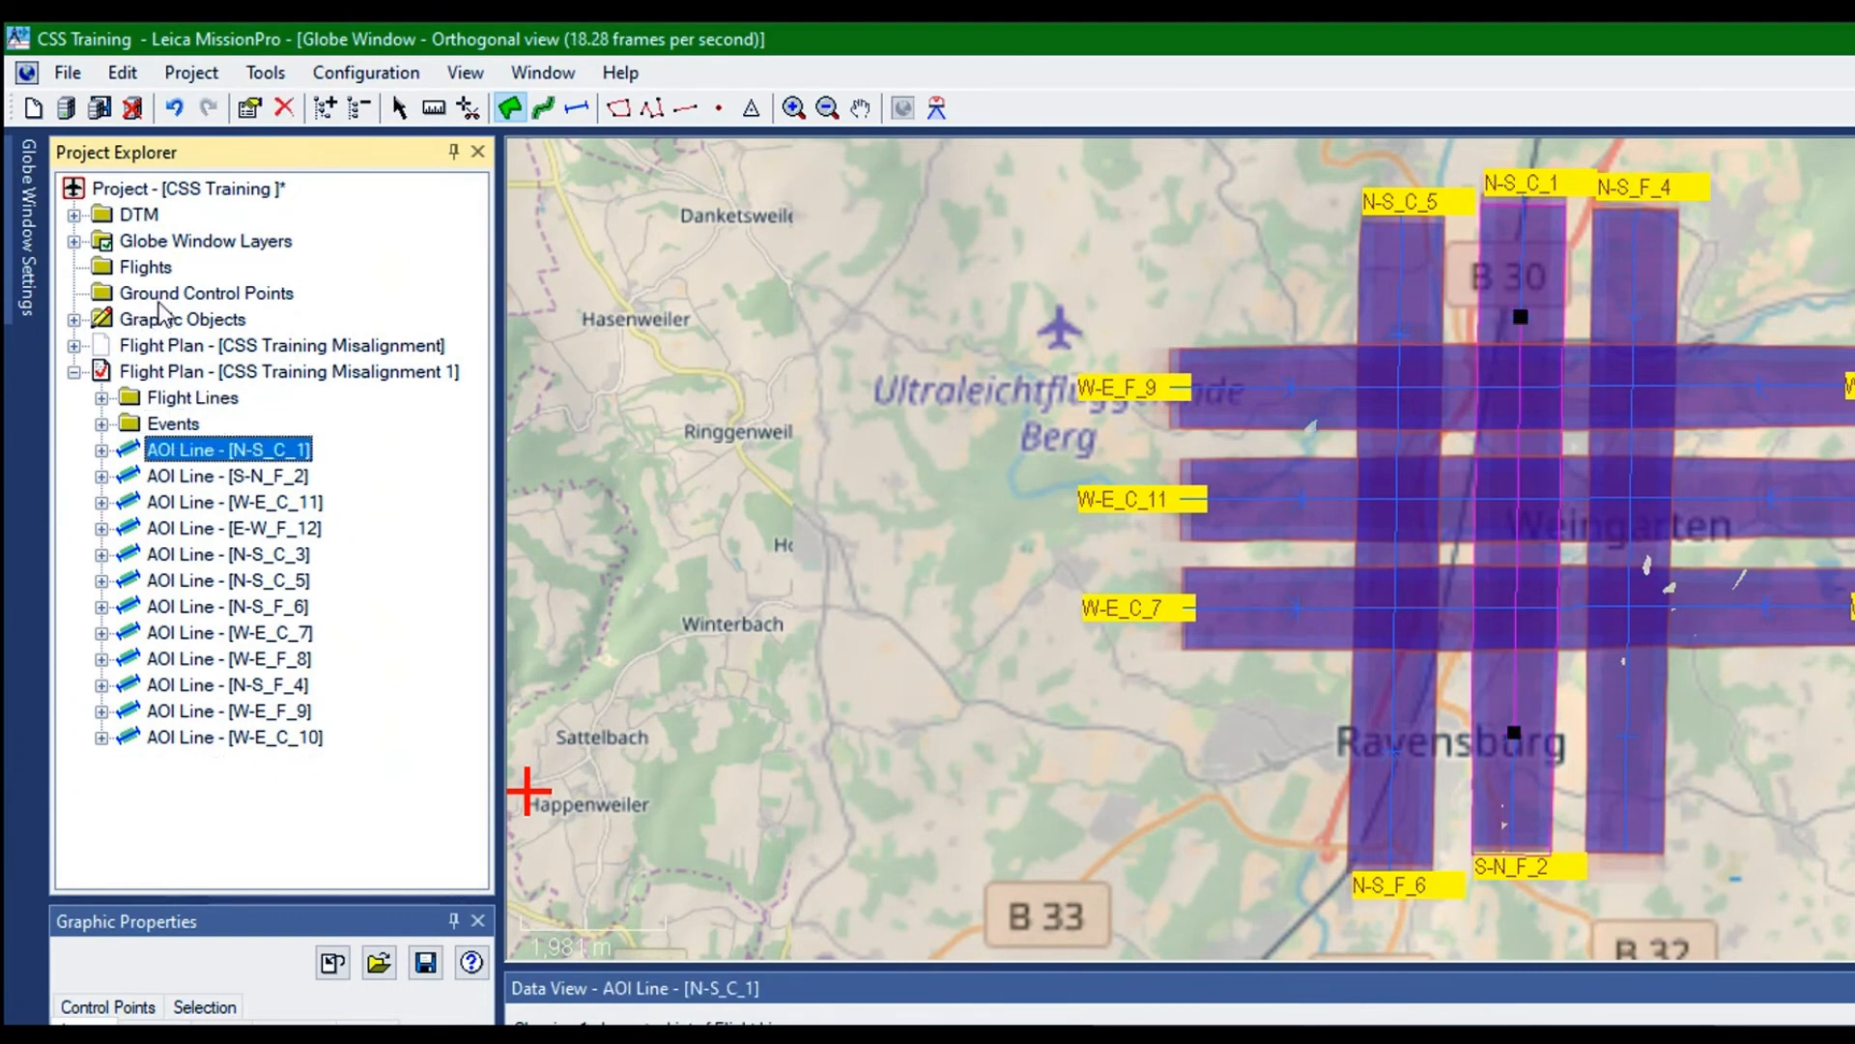
{"action": "key", "text": "Down"}
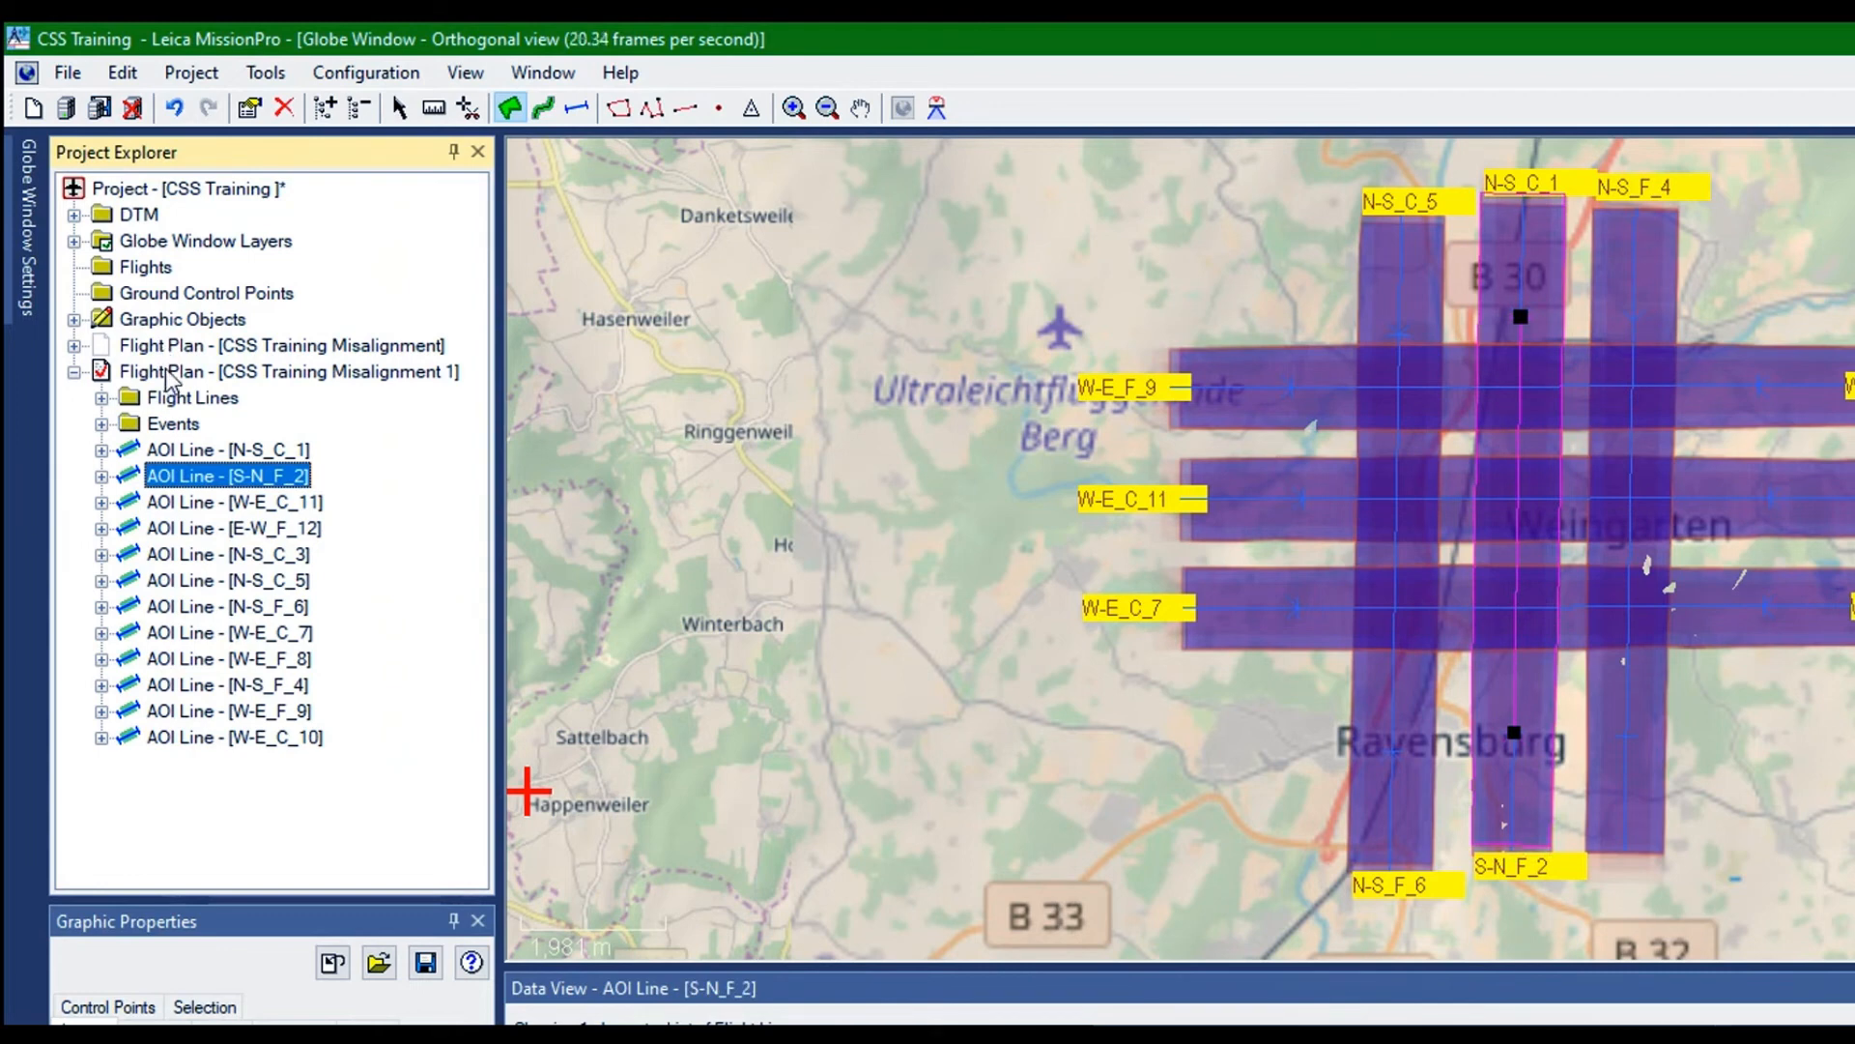
{"action": "key", "text": "Down"}
{"action": "key", "text": "Down"}
{"action": "key", "text": "Down"}
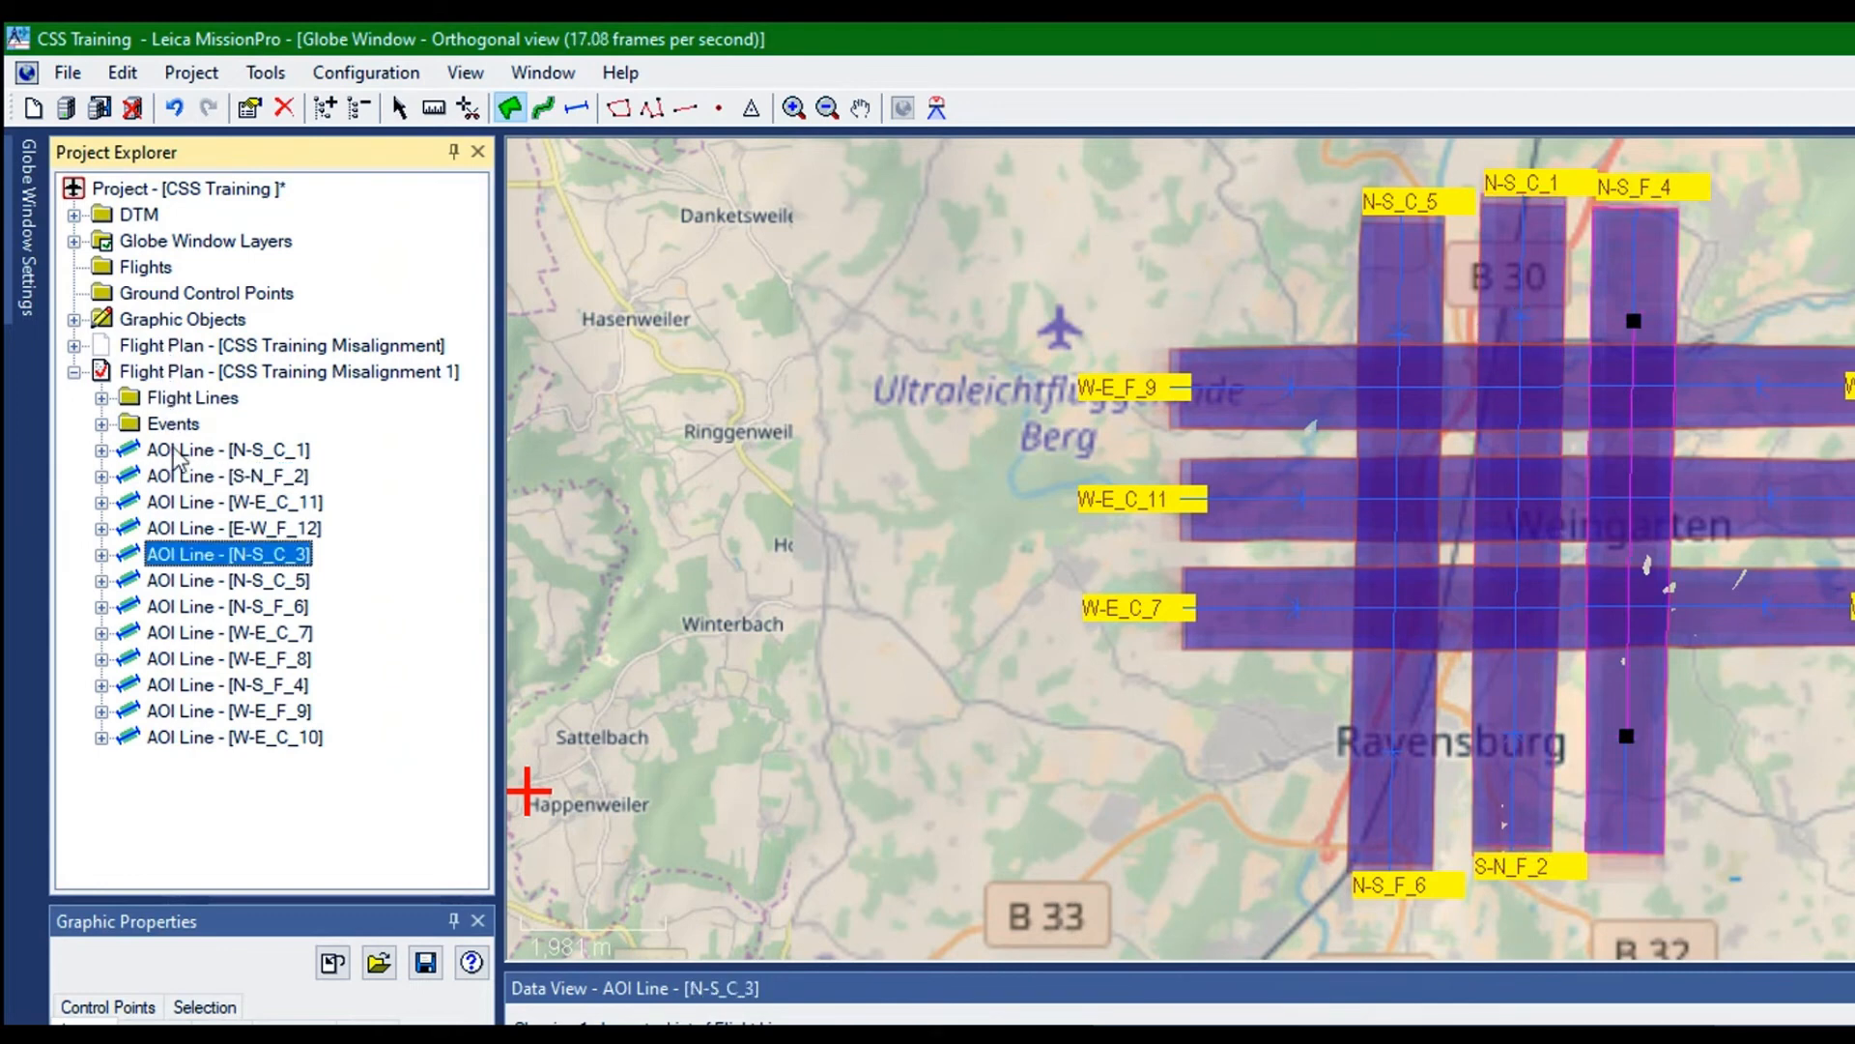
{"action": "key", "text": "Down"}
{"action": "key", "text": "Down"}
{"action": "key", "text": "Down"}
{"action": "key", "text": "Down"}
{"action": "key", "text": "Down"}
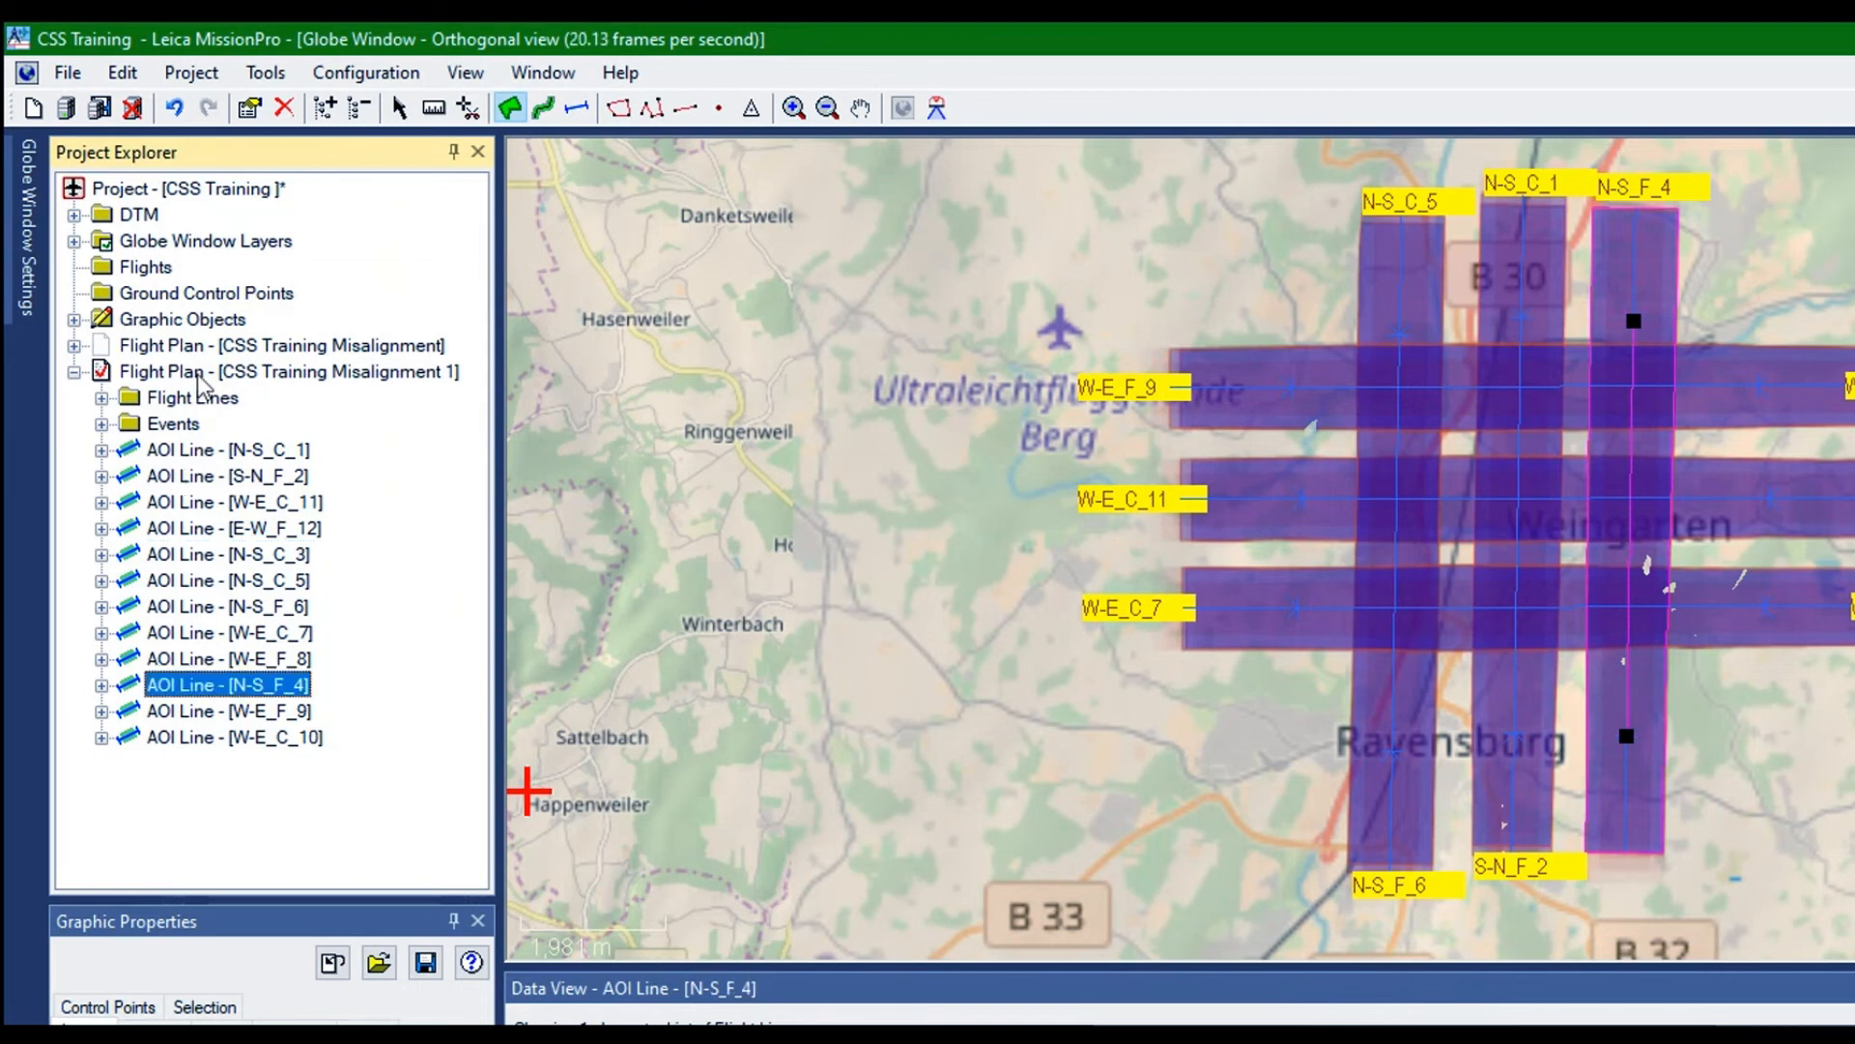
{"action": "key", "text": "Up"}
{"action": "key", "text": "Up"}
{"action": "key", "text": "Up"}
{"action": "key", "text": "Up"}
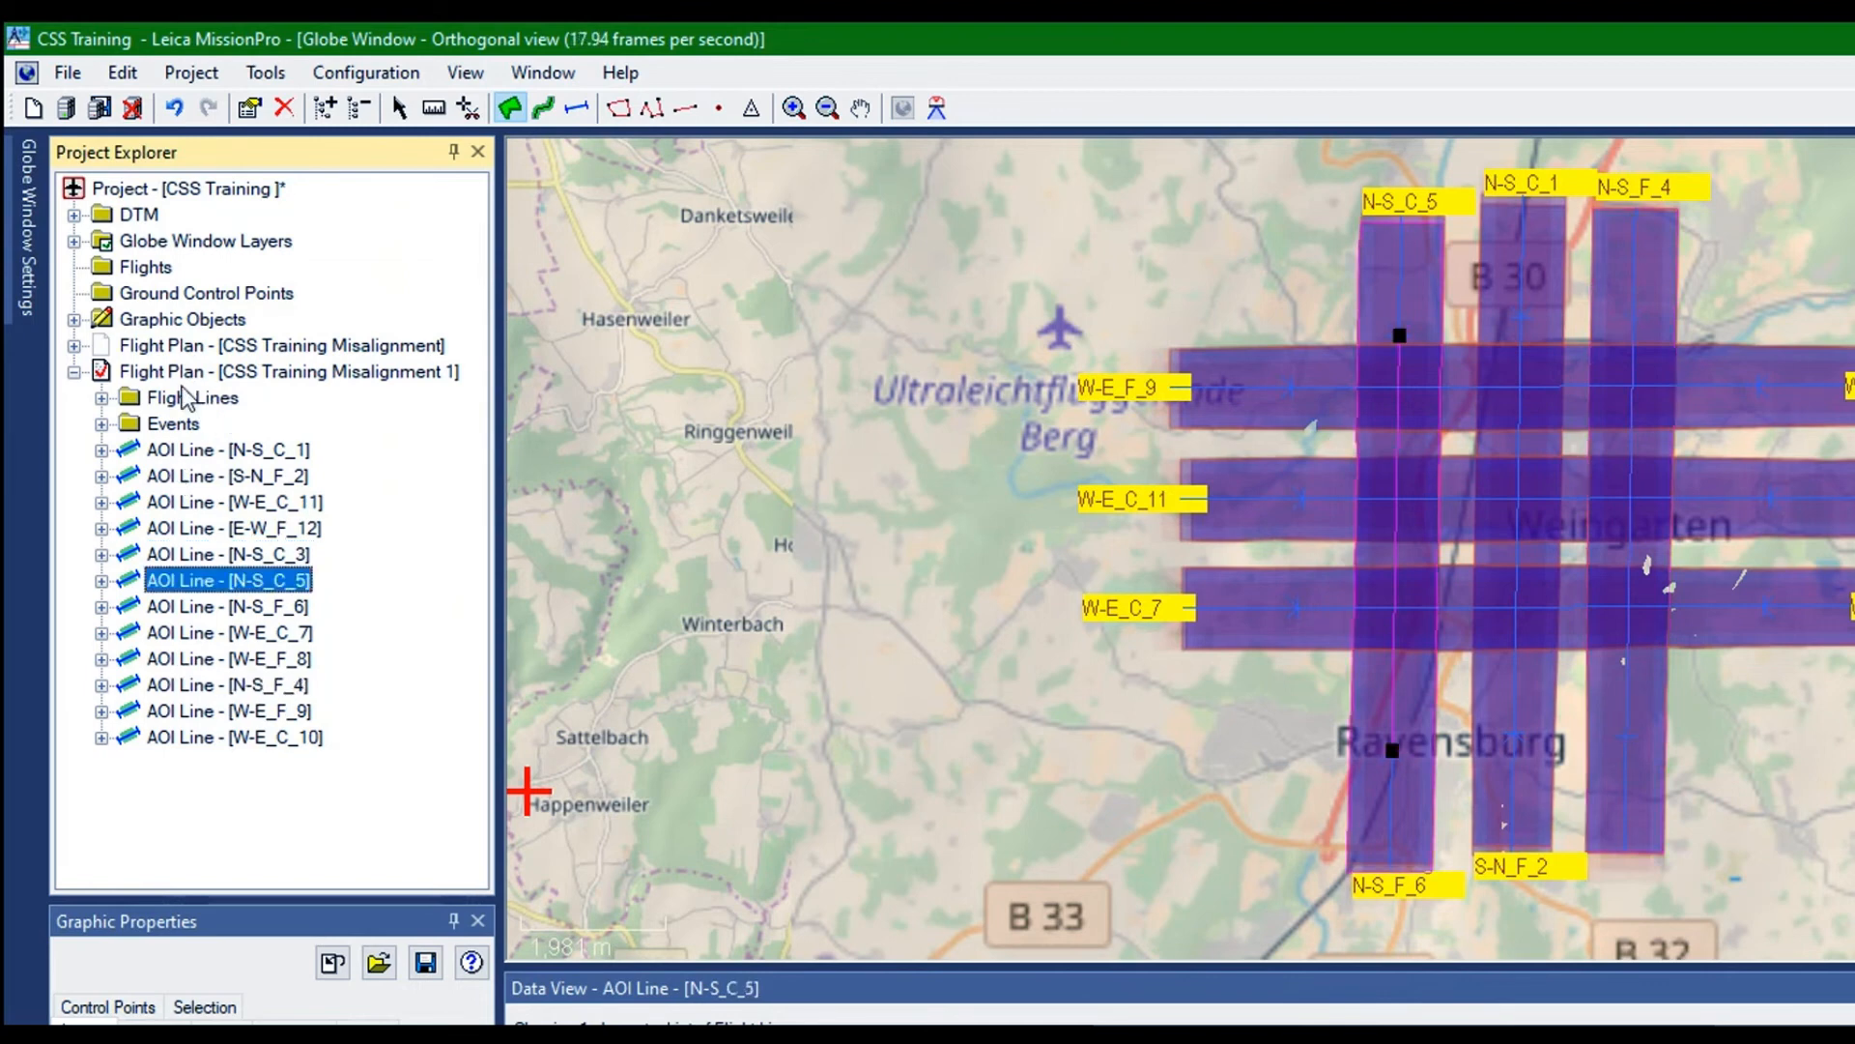
{"action": "key", "text": "Down"}
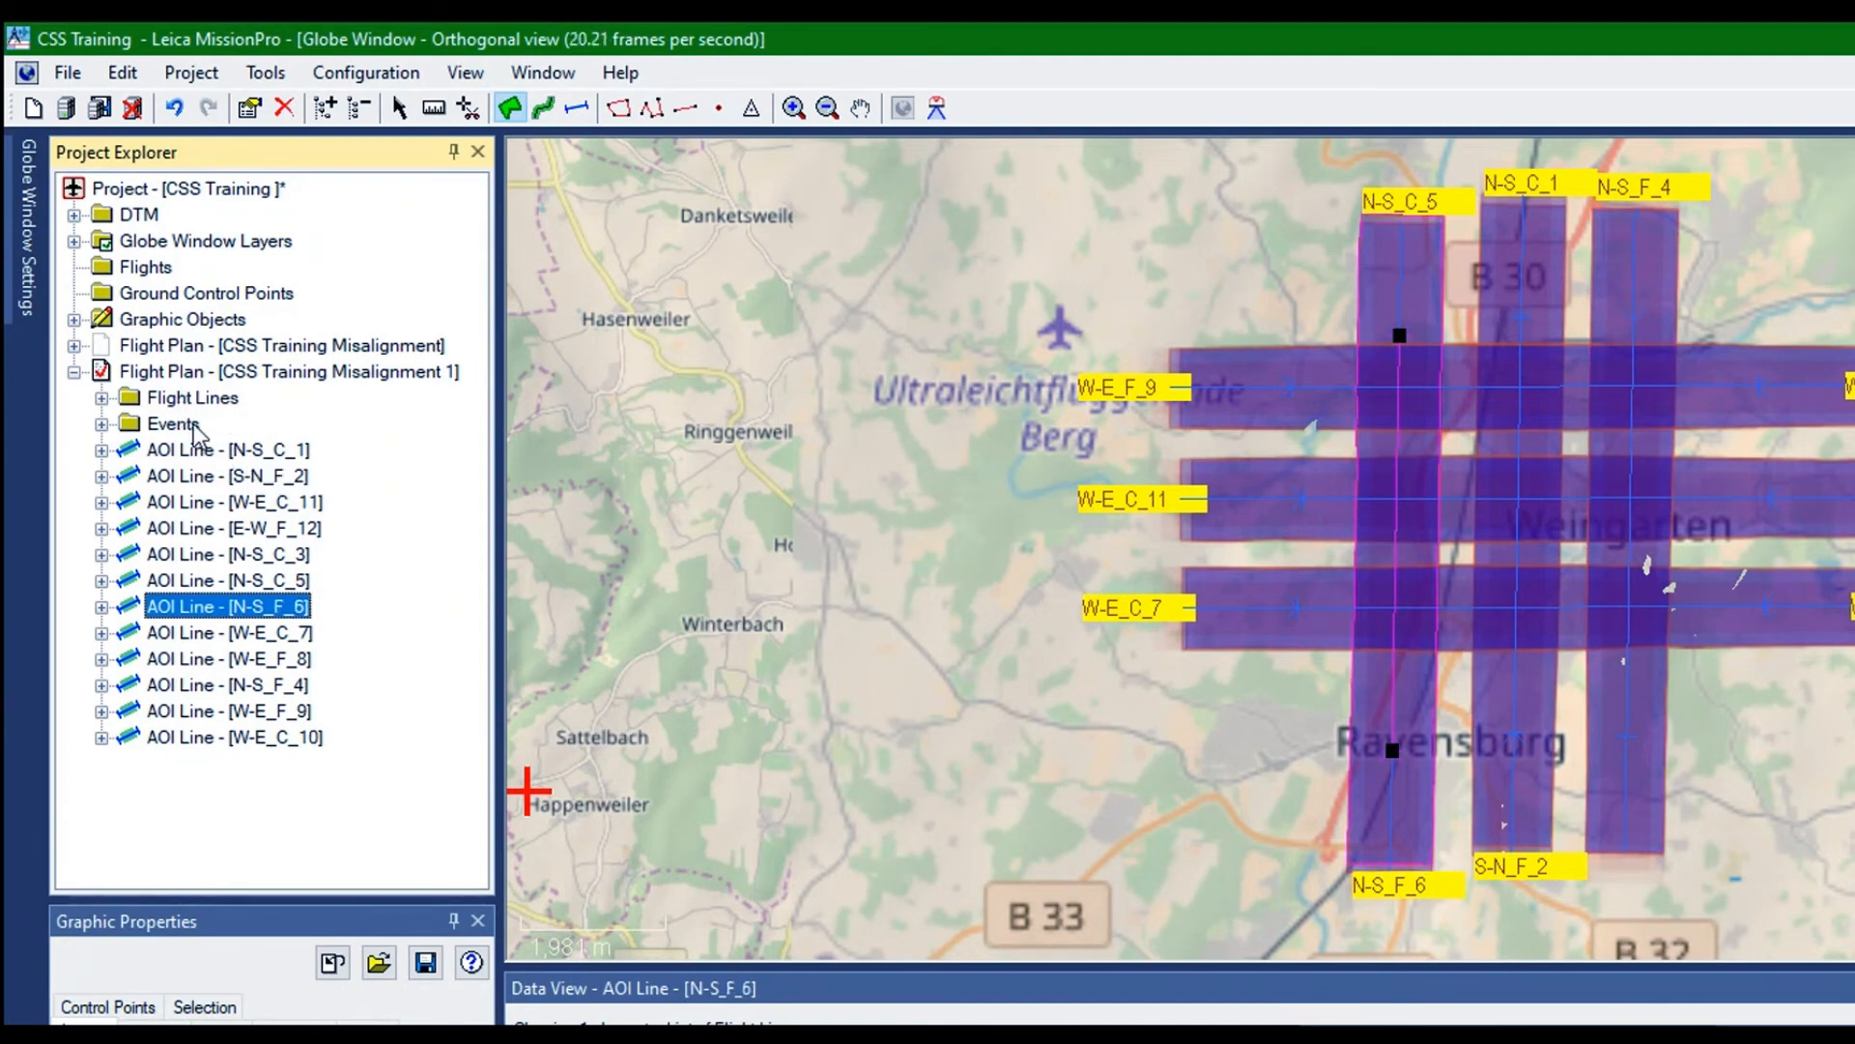
{"action": "key", "text": "Down"}
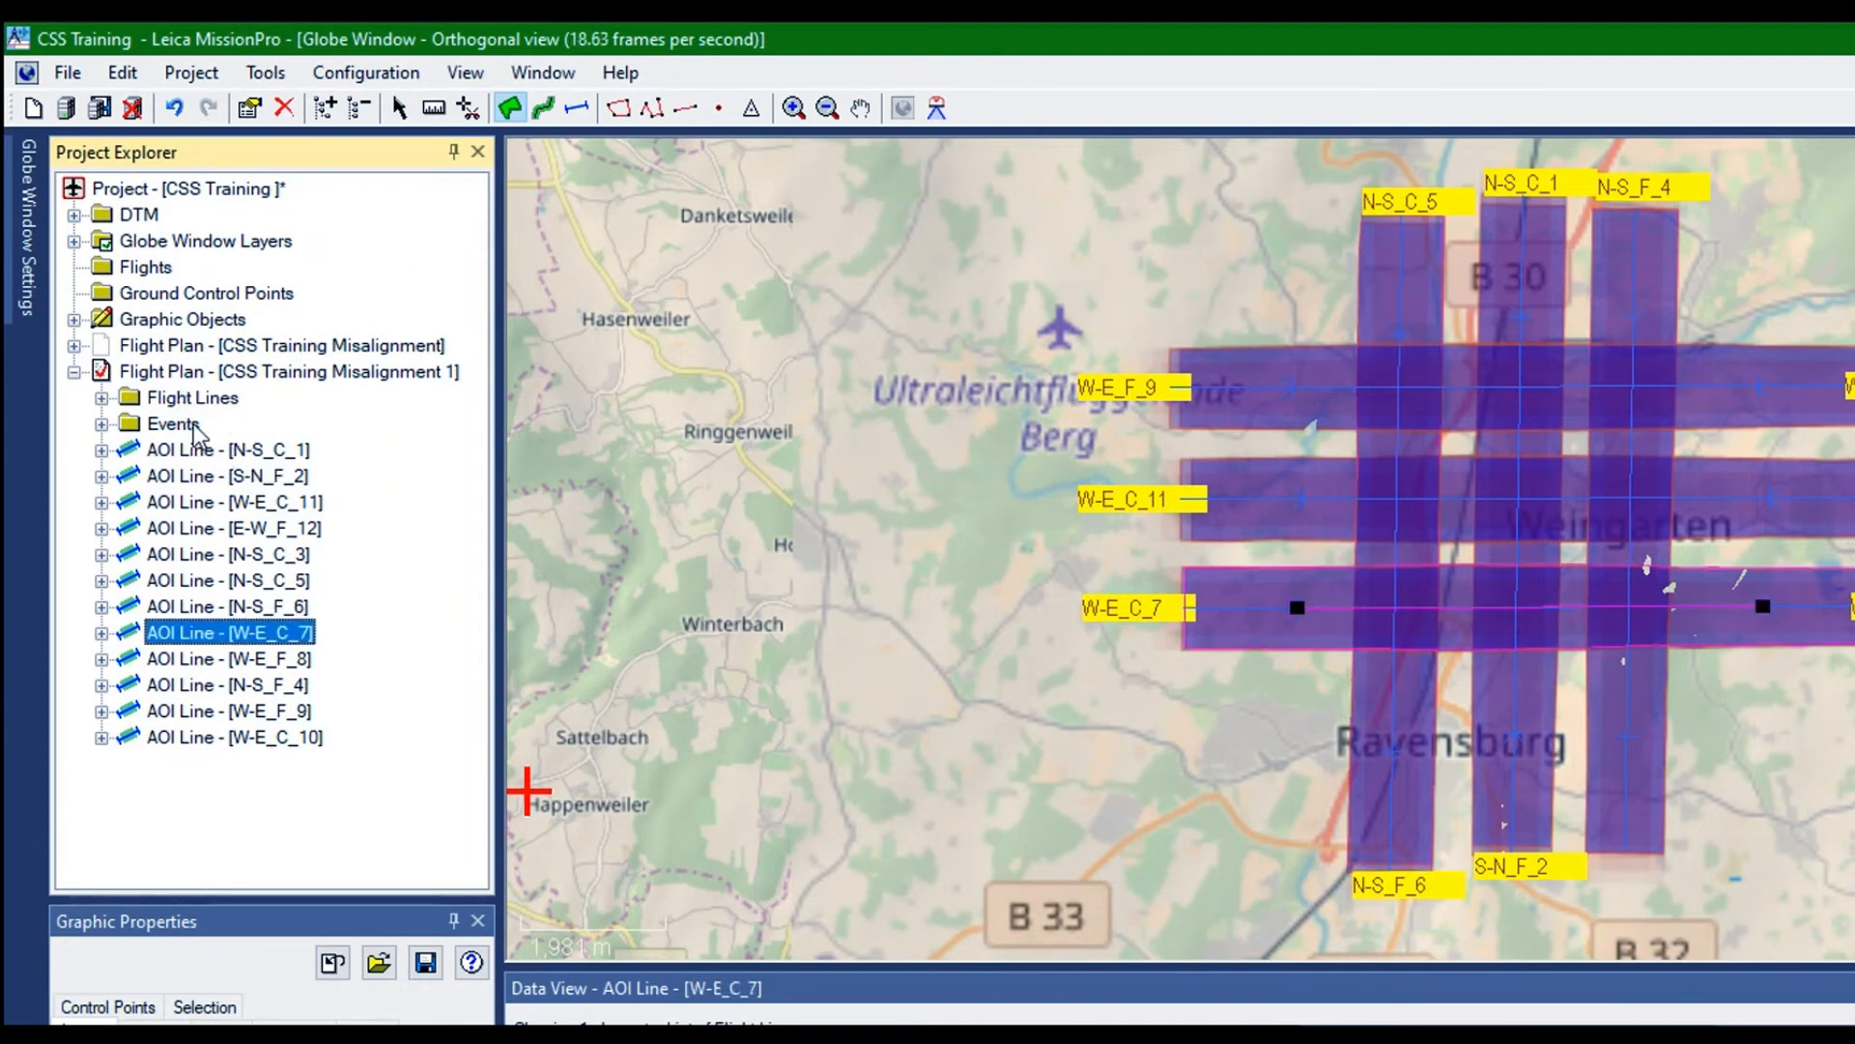
{"action": "key", "text": "Down"}
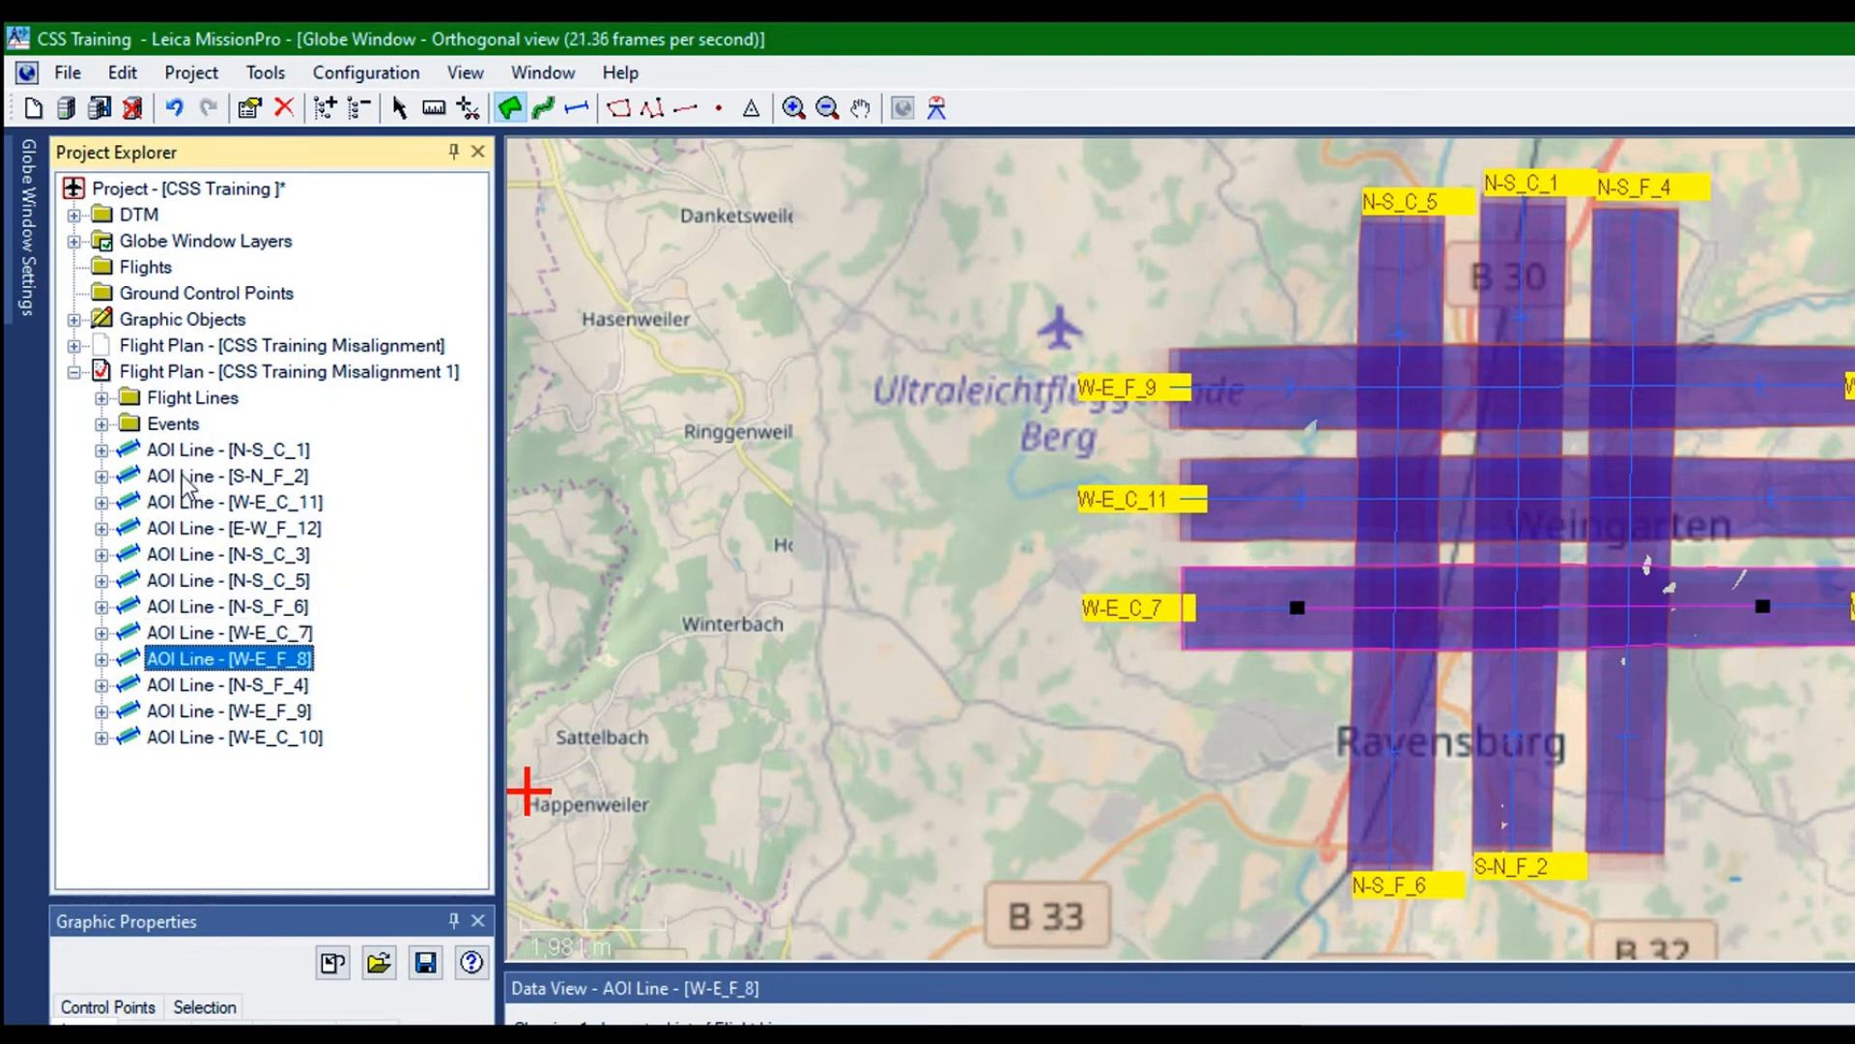
{"action": "key", "text": "Down"}
{"action": "key", "text": "Down"}
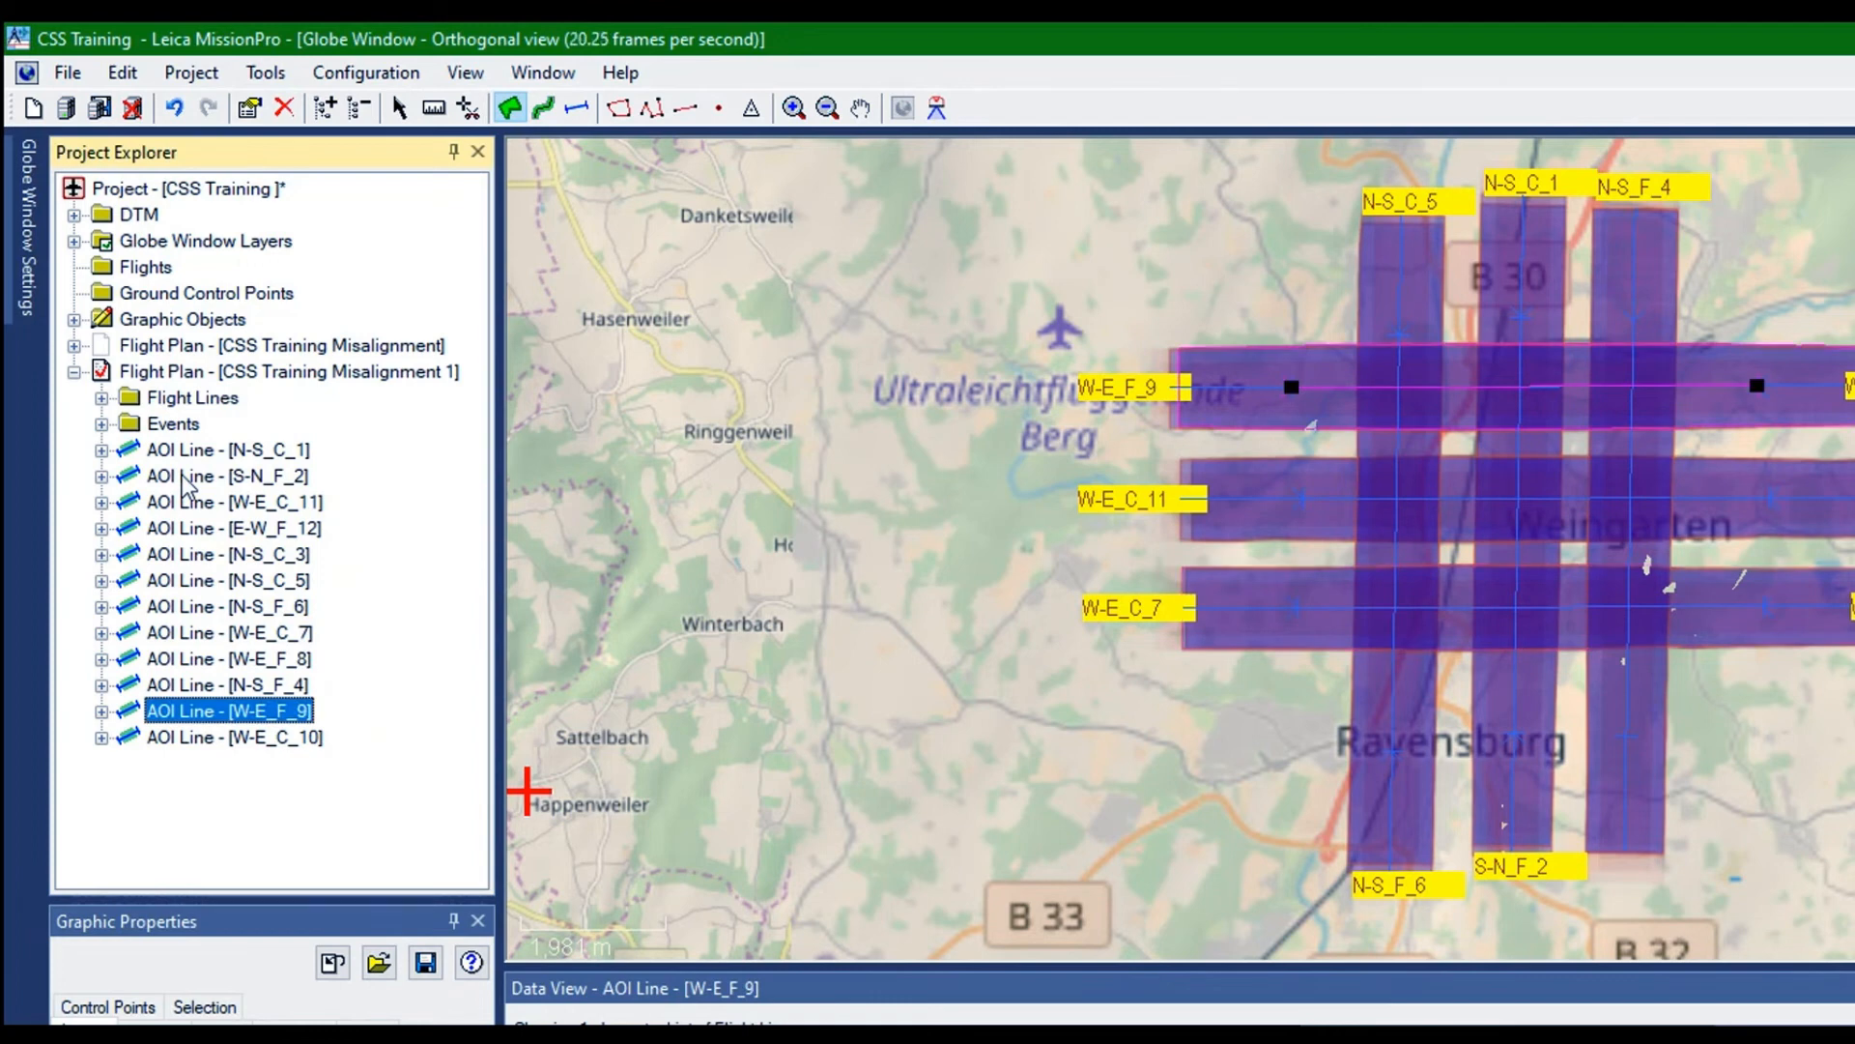
{"action": "key", "text": "Down"}
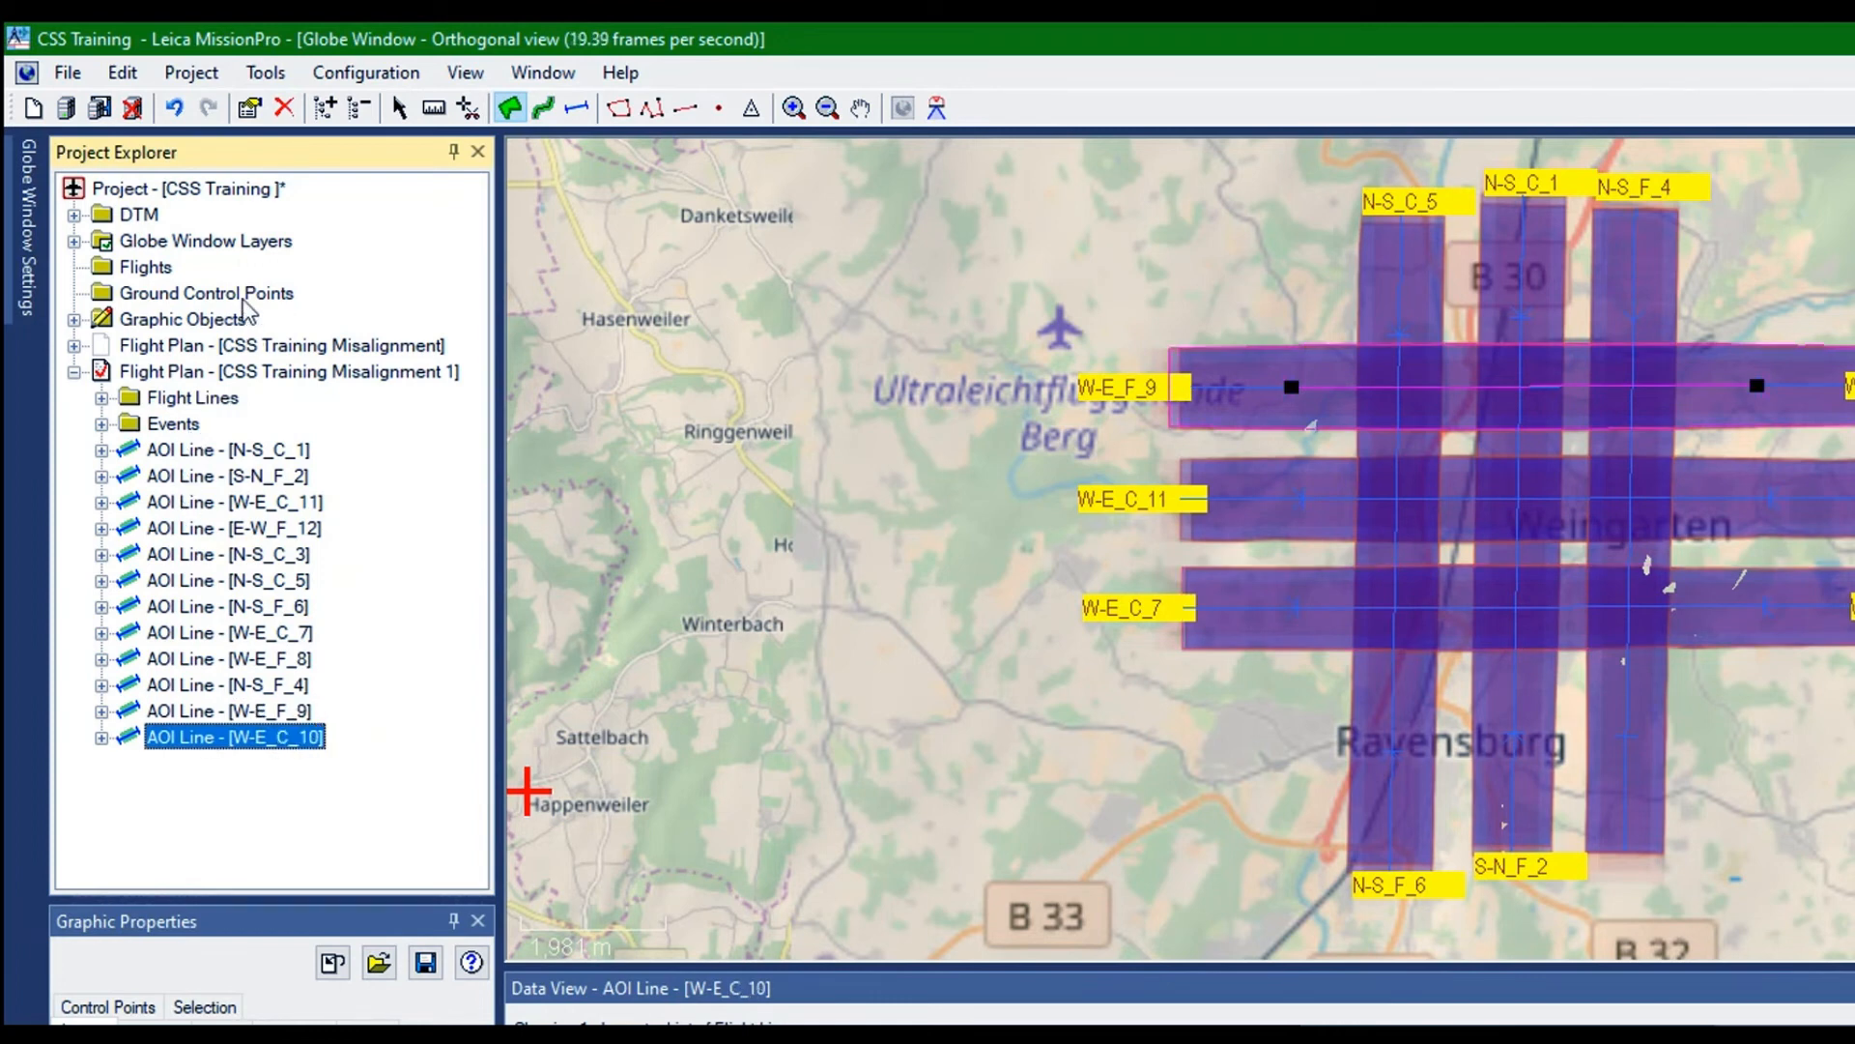
{"action": "left_click", "coordinate": [237, 502]}
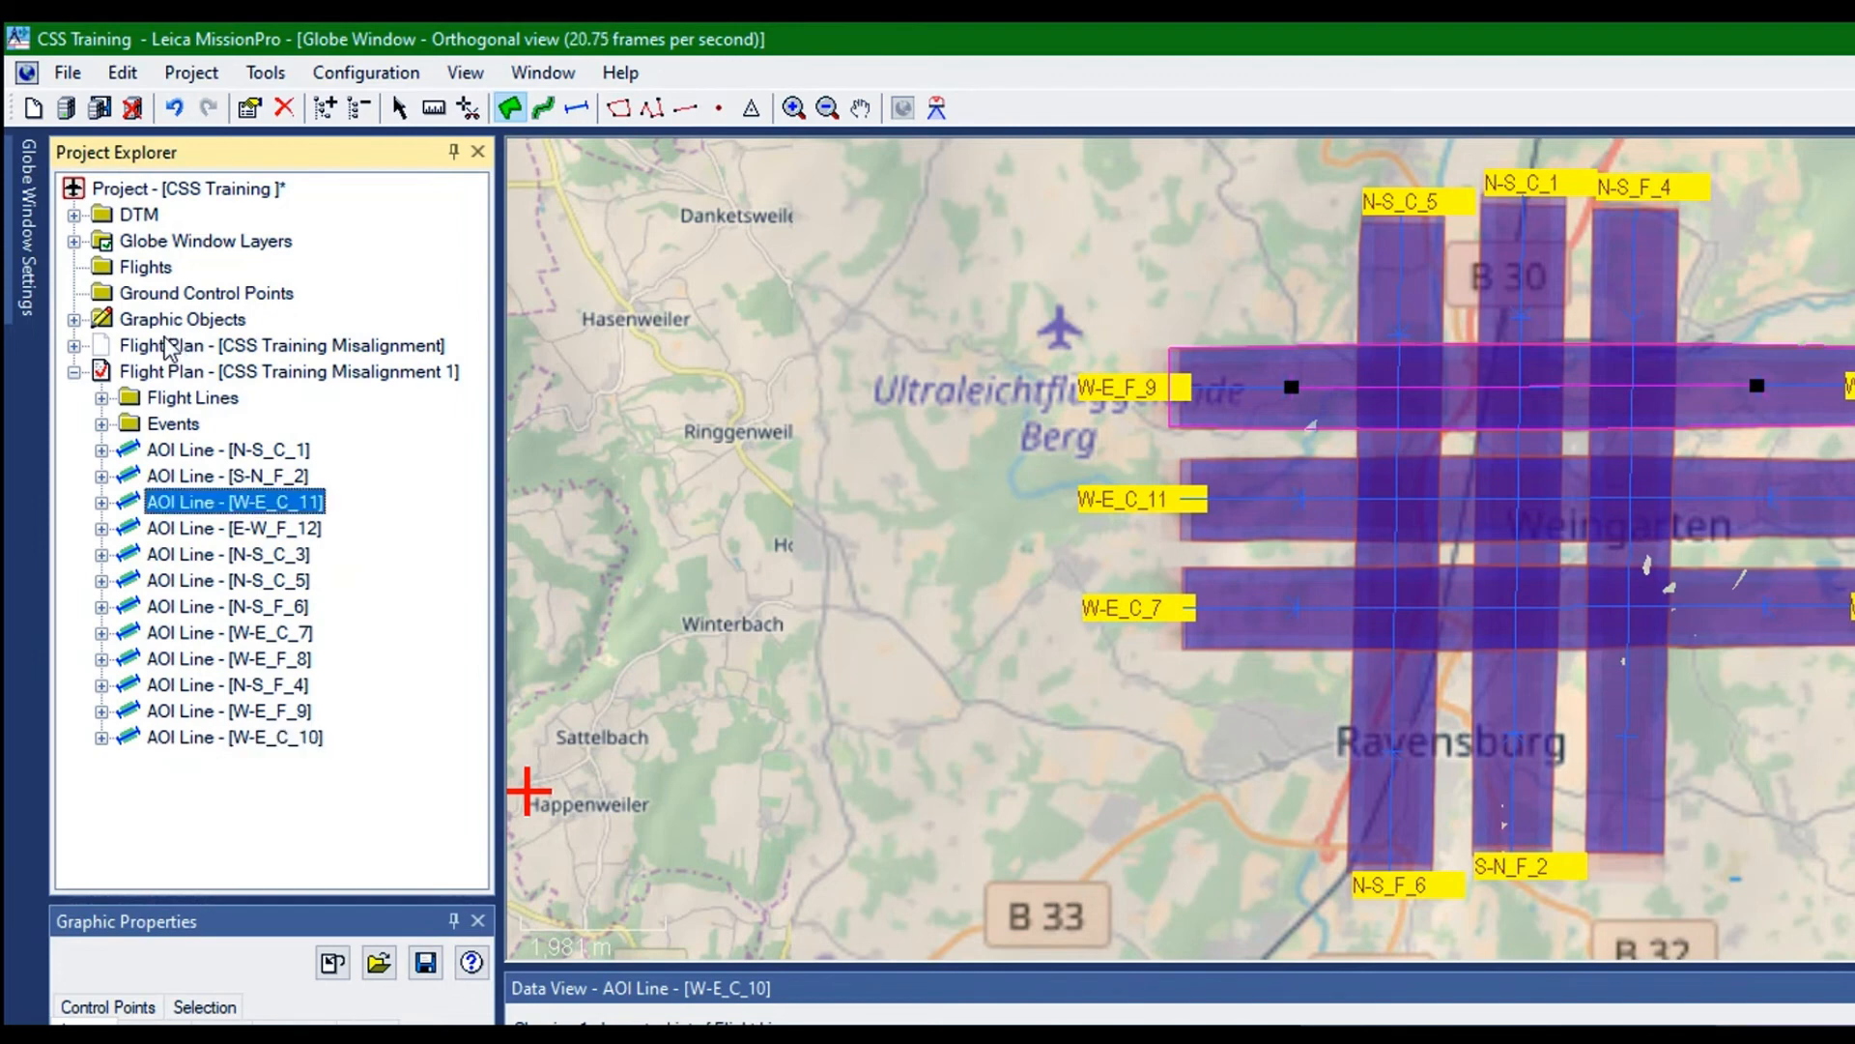
{"action": "key", "text": "Down"}
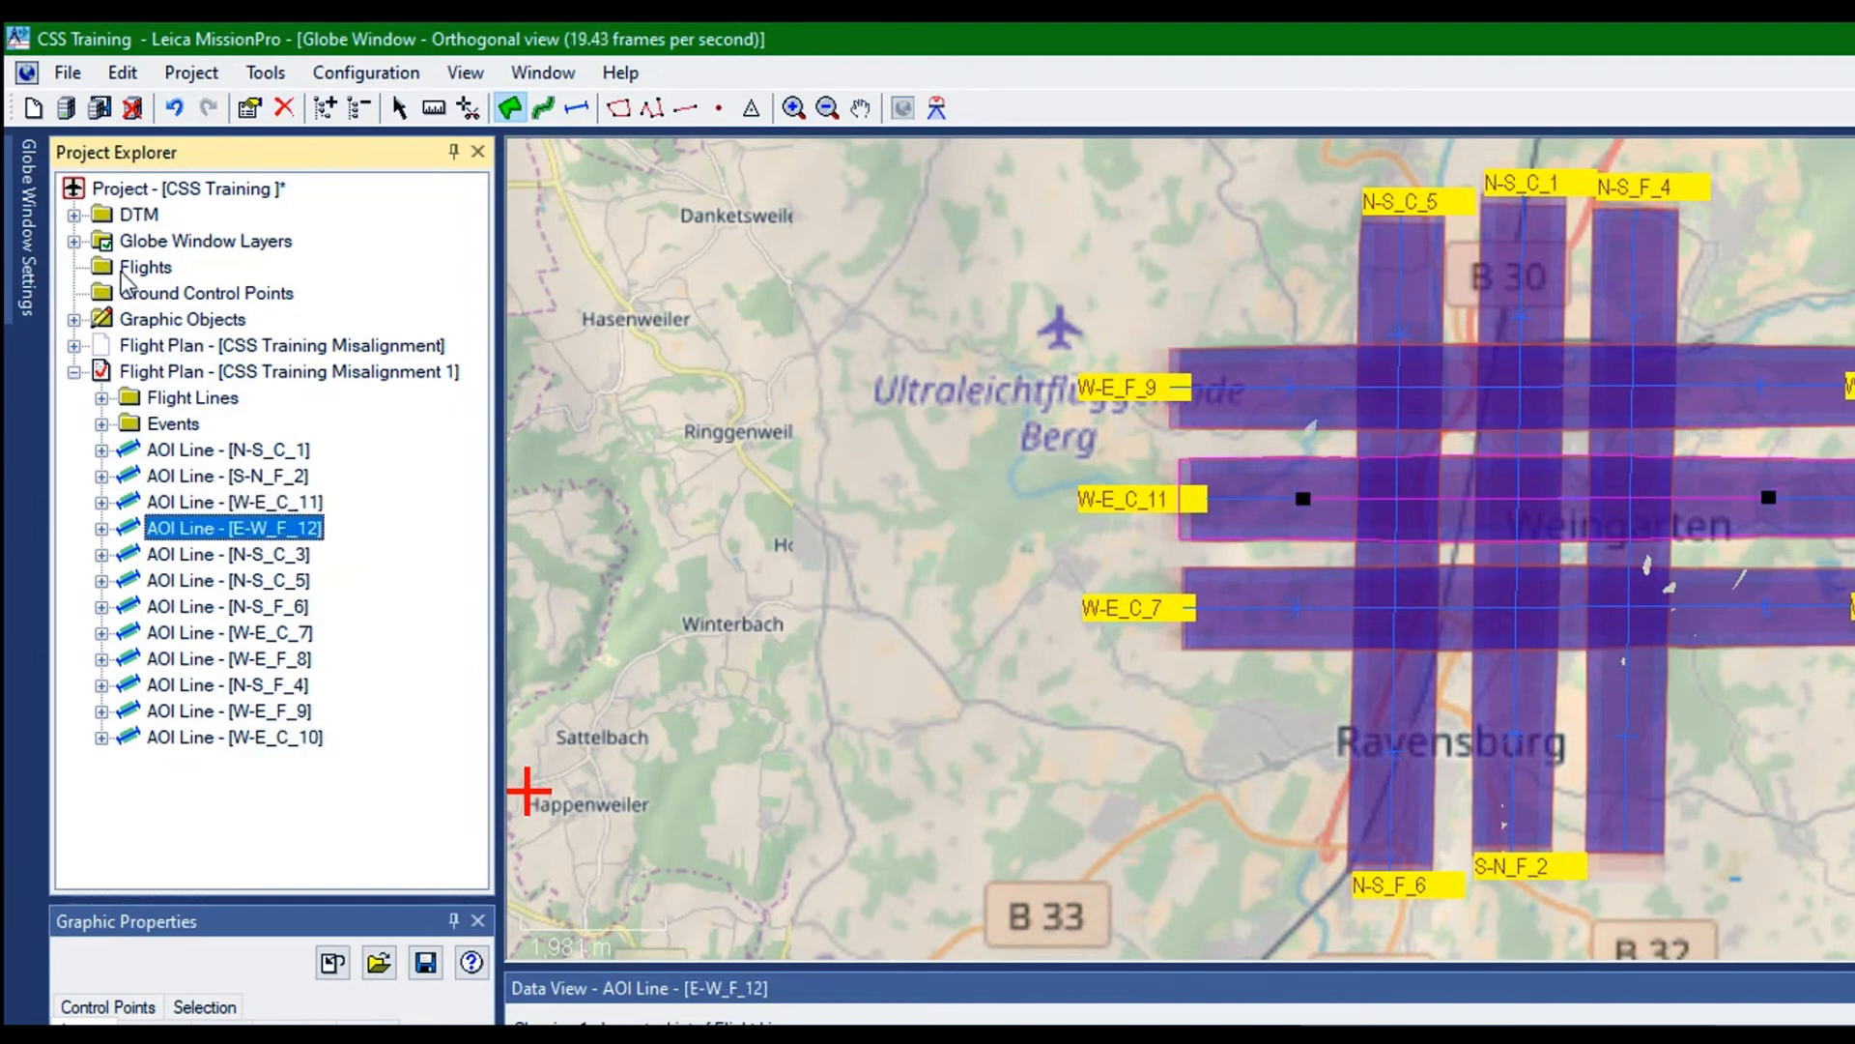
Open the Flight Line Sequence for the plan's flight lines and move N-S_C_3 up to number 3, accepting the reordering
{"action": "left_click", "coordinate": [193, 397]}
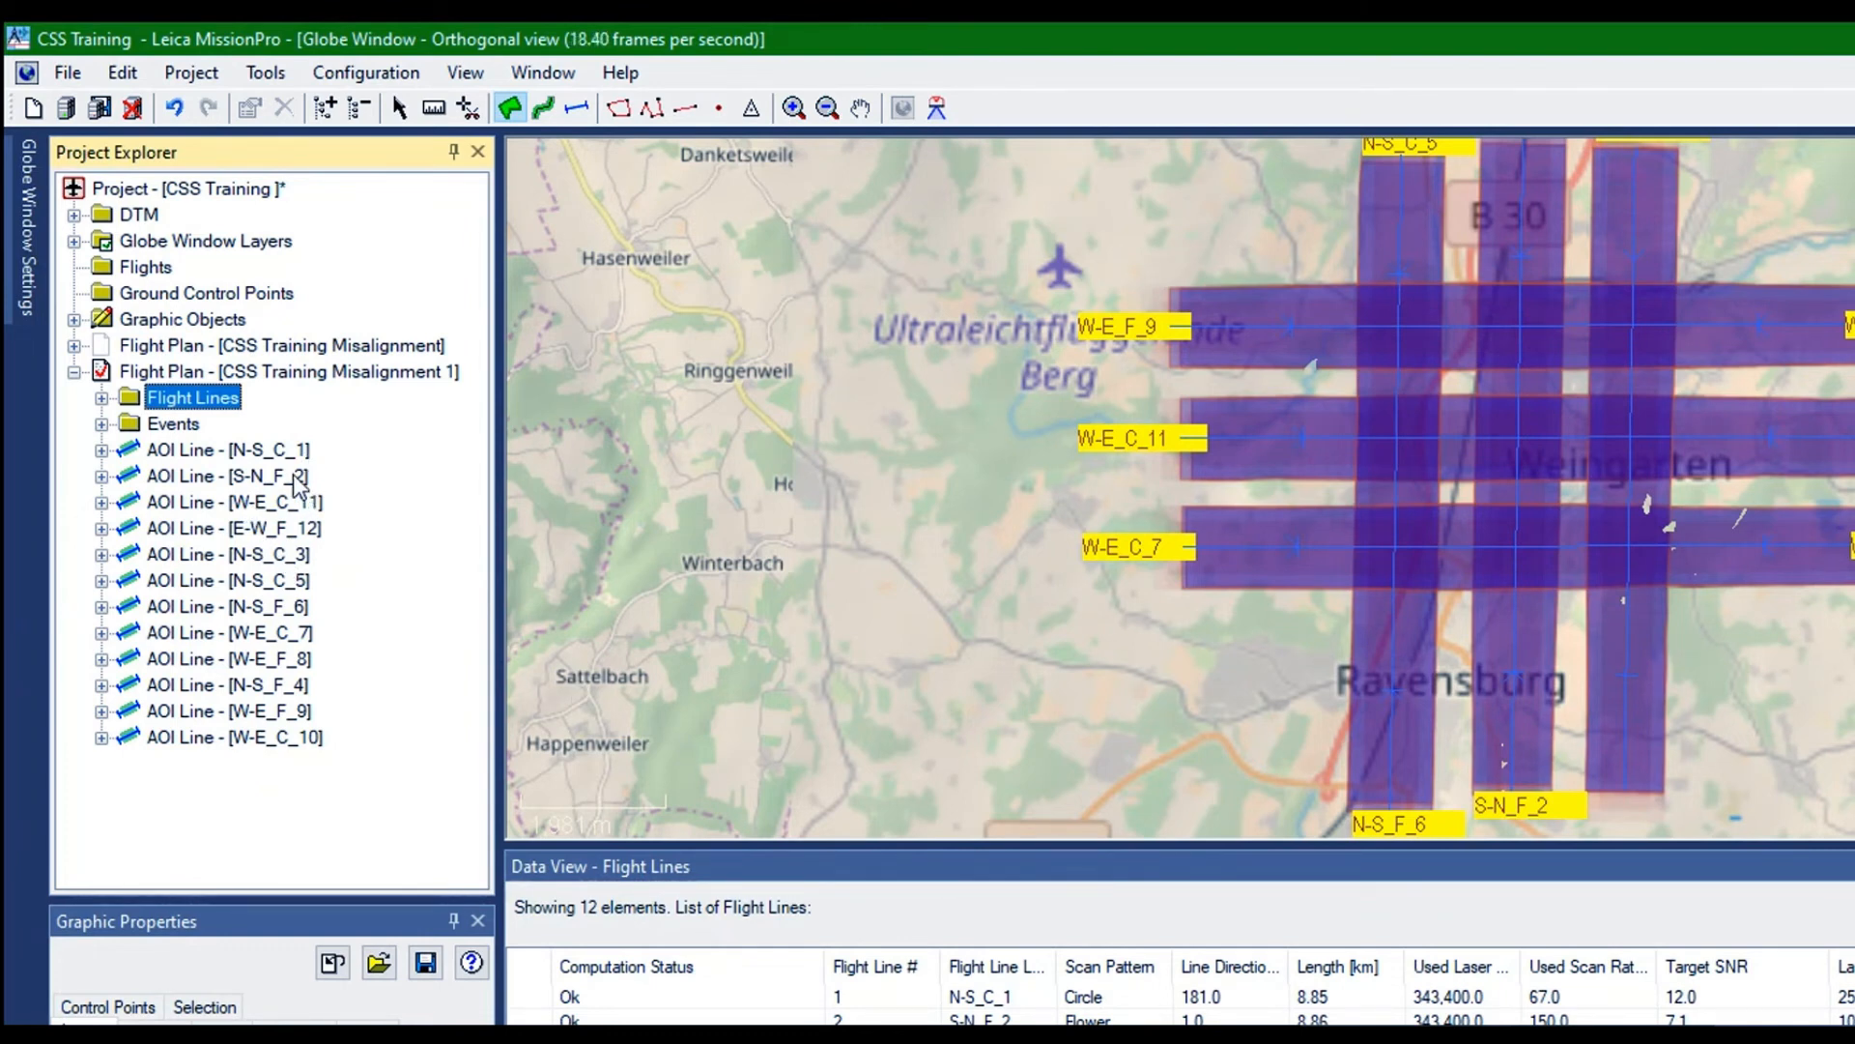
{"action": "right_click", "coordinate": [130, 276]}
{"action": "left_click", "coordinate": [193, 286]}
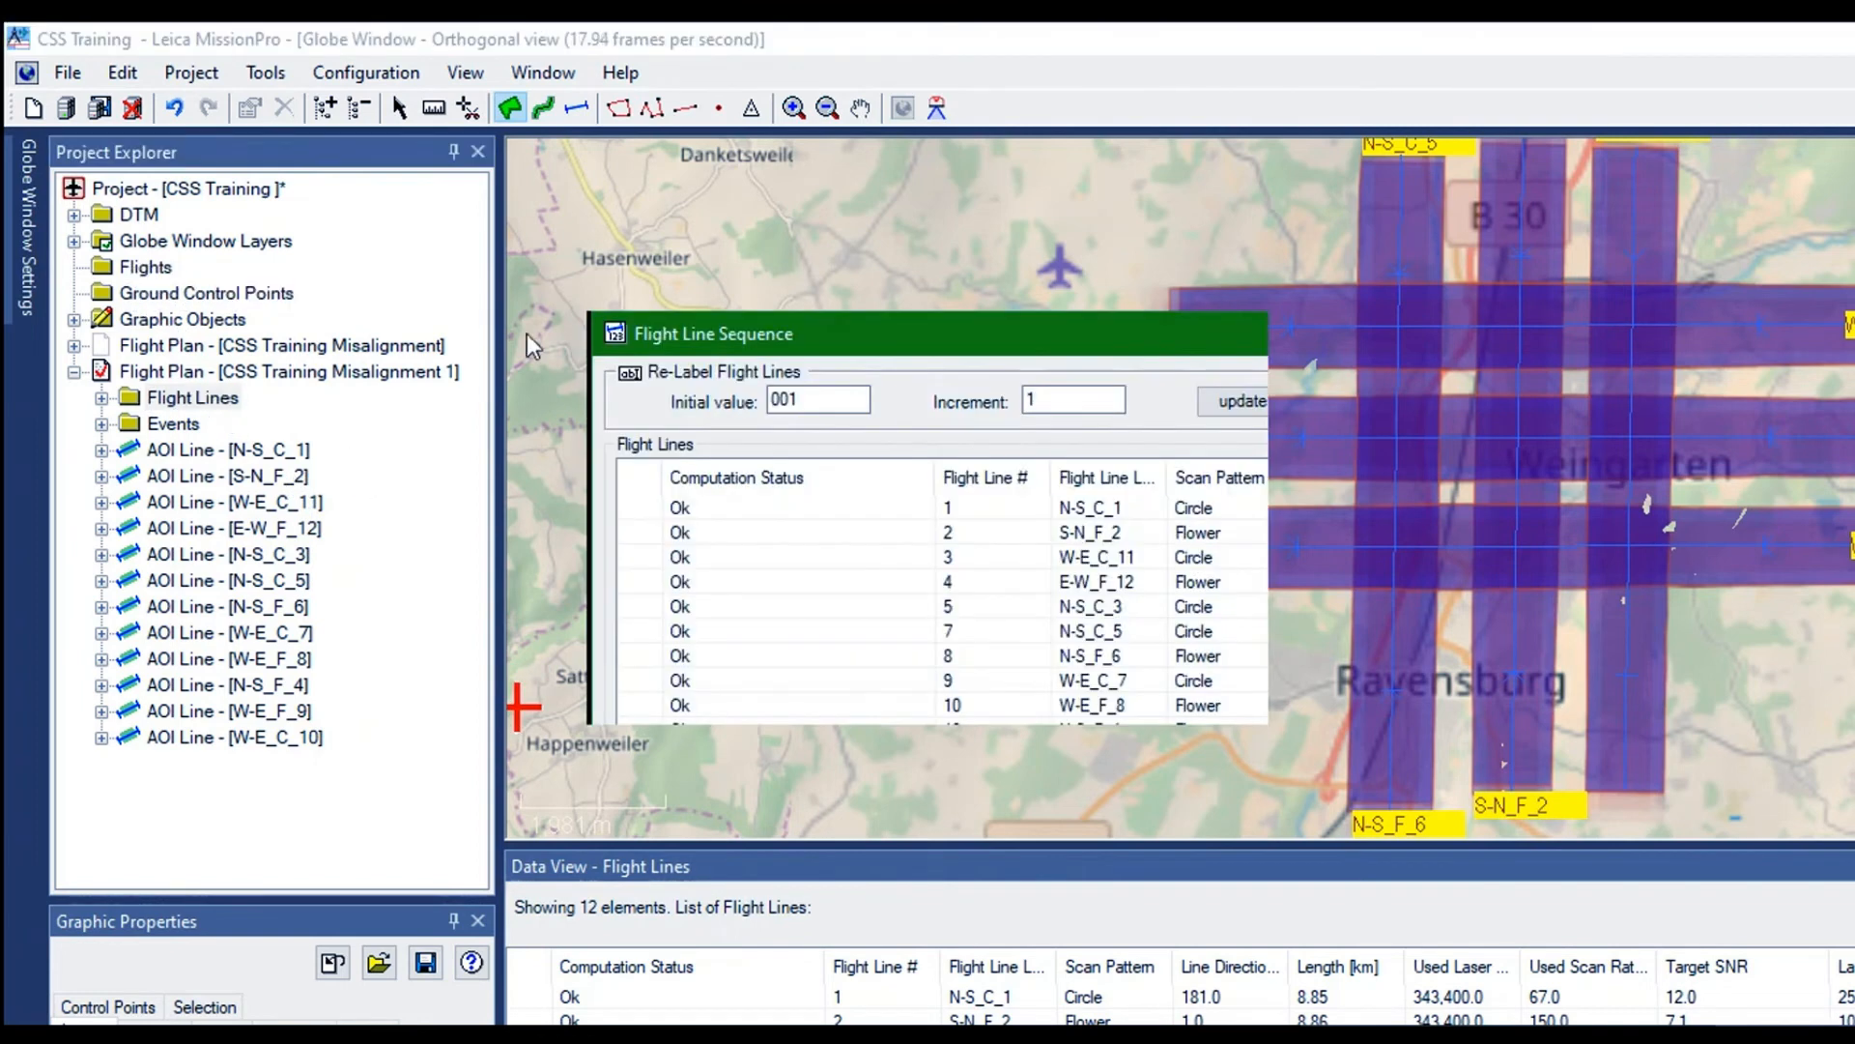
{"action": "double_click", "coordinate": [943, 325]}
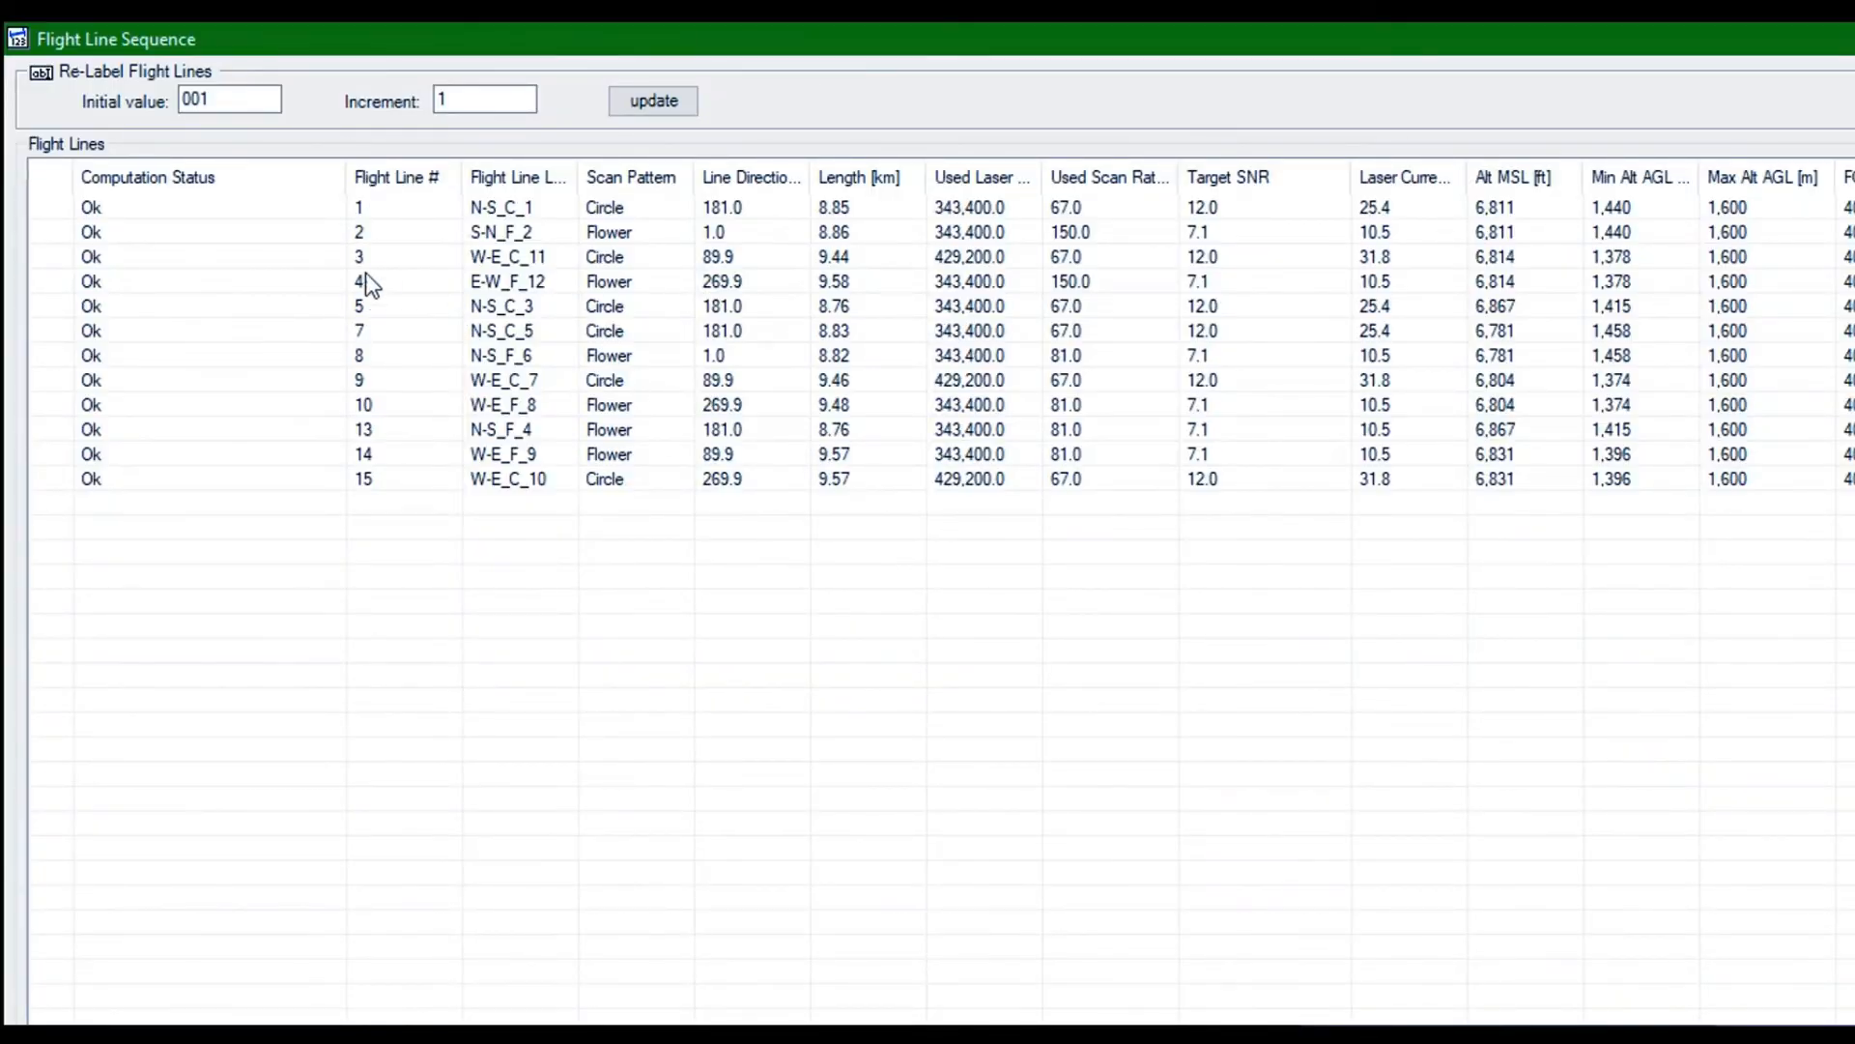
{"action": "left_click", "coordinate": [360, 307]}
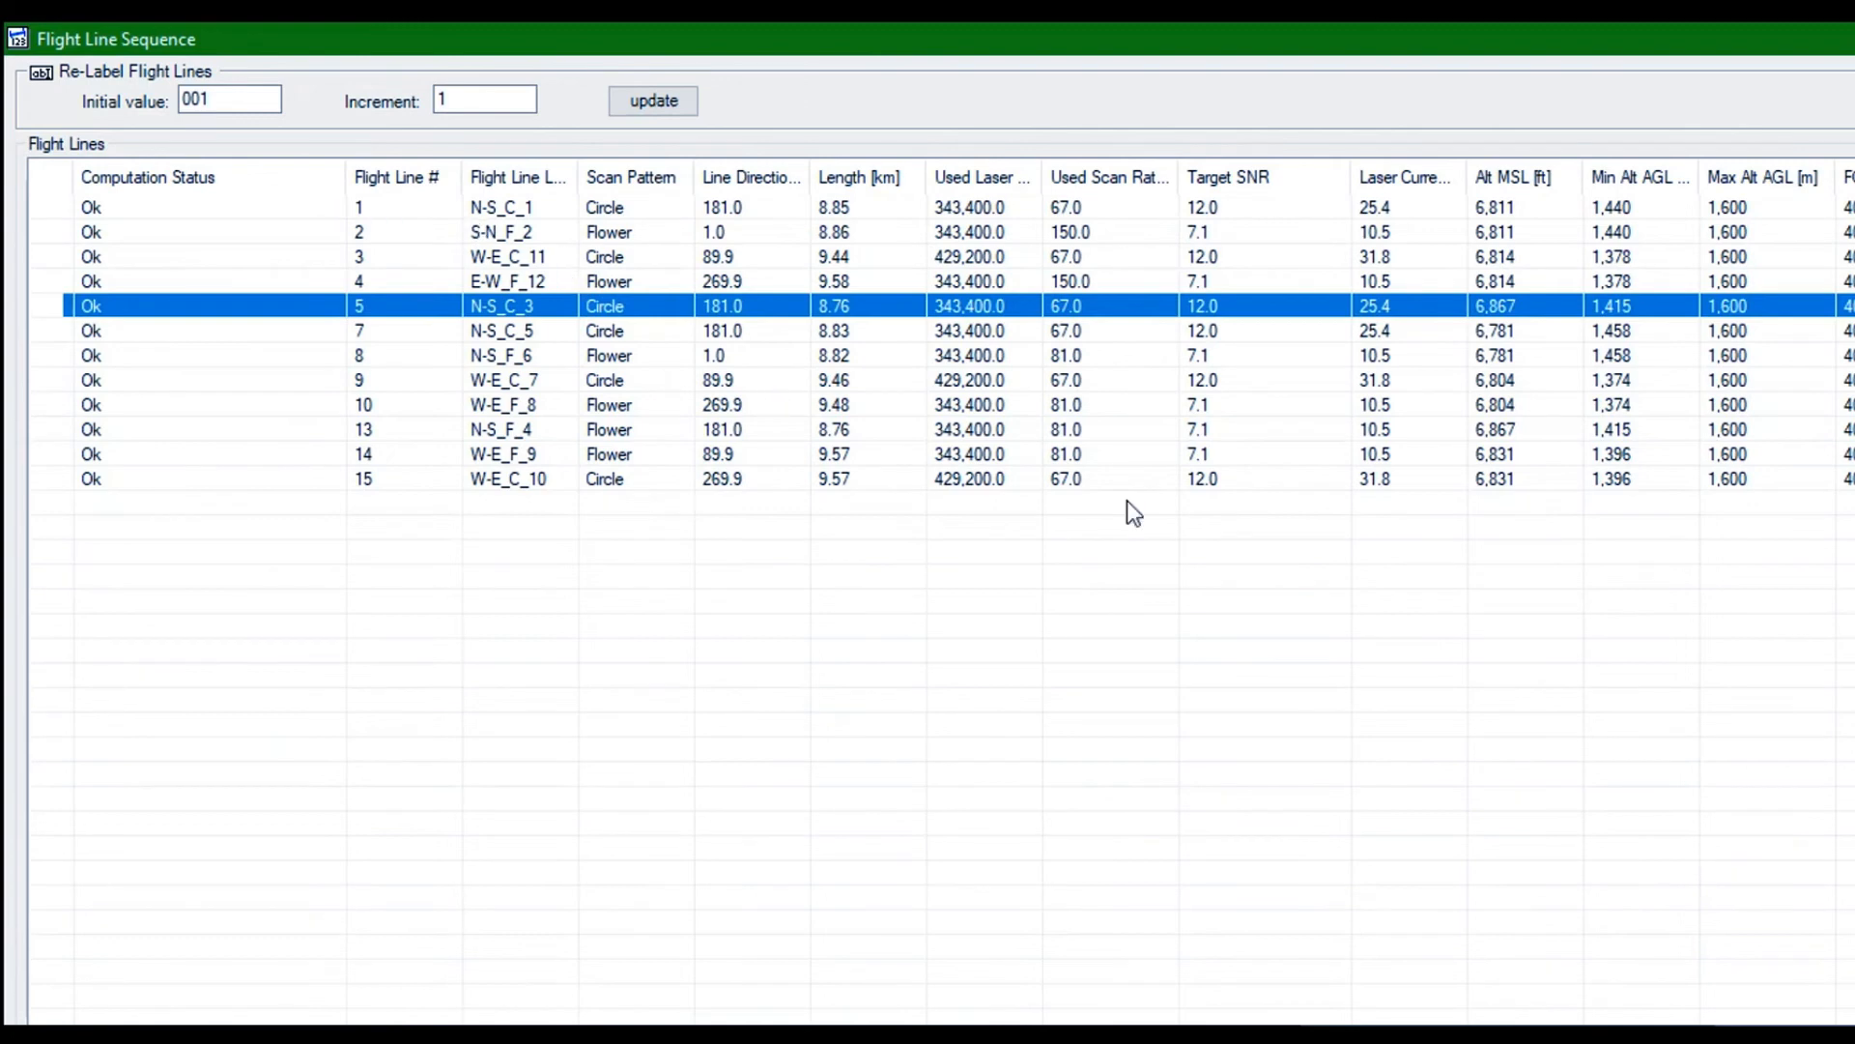
{"action": "left_click", "coordinate": [1786, 1026]}
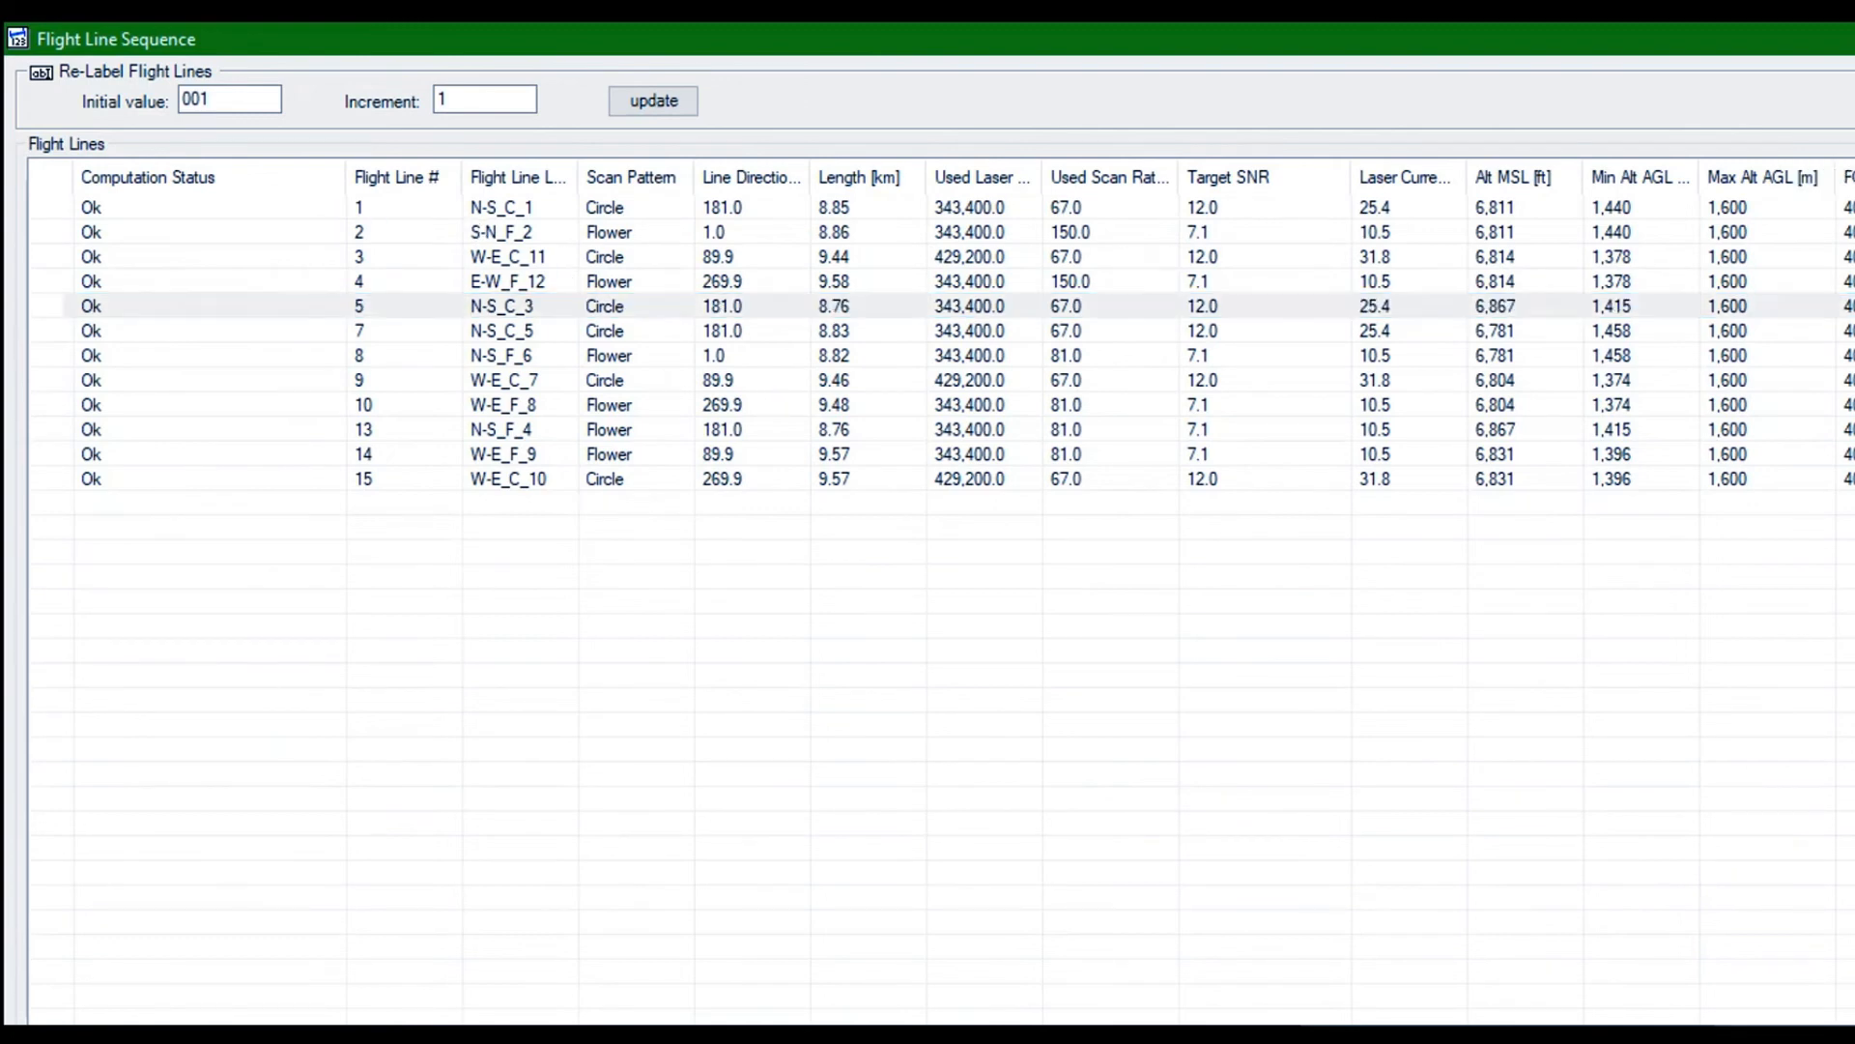
{"action": "left_click", "coordinate": [967, 570]}
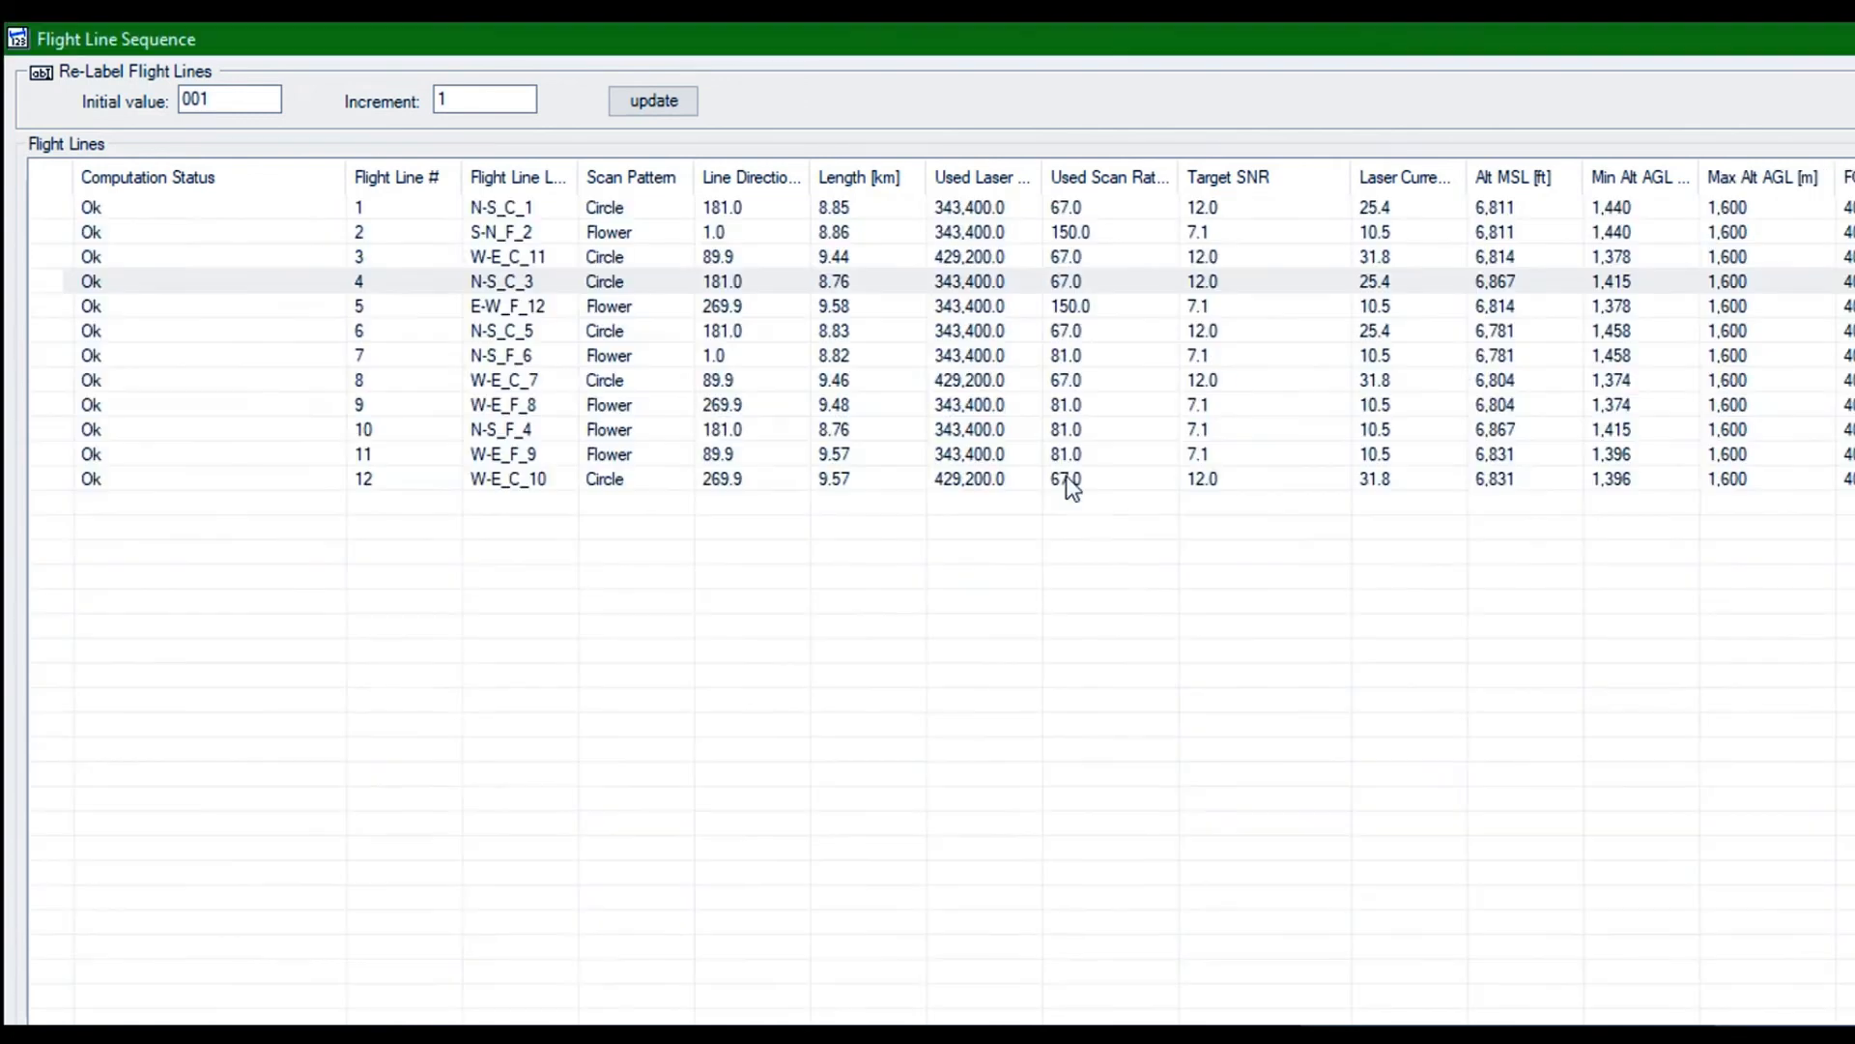
{"action": "left_click", "coordinate": [1786, 1025]}
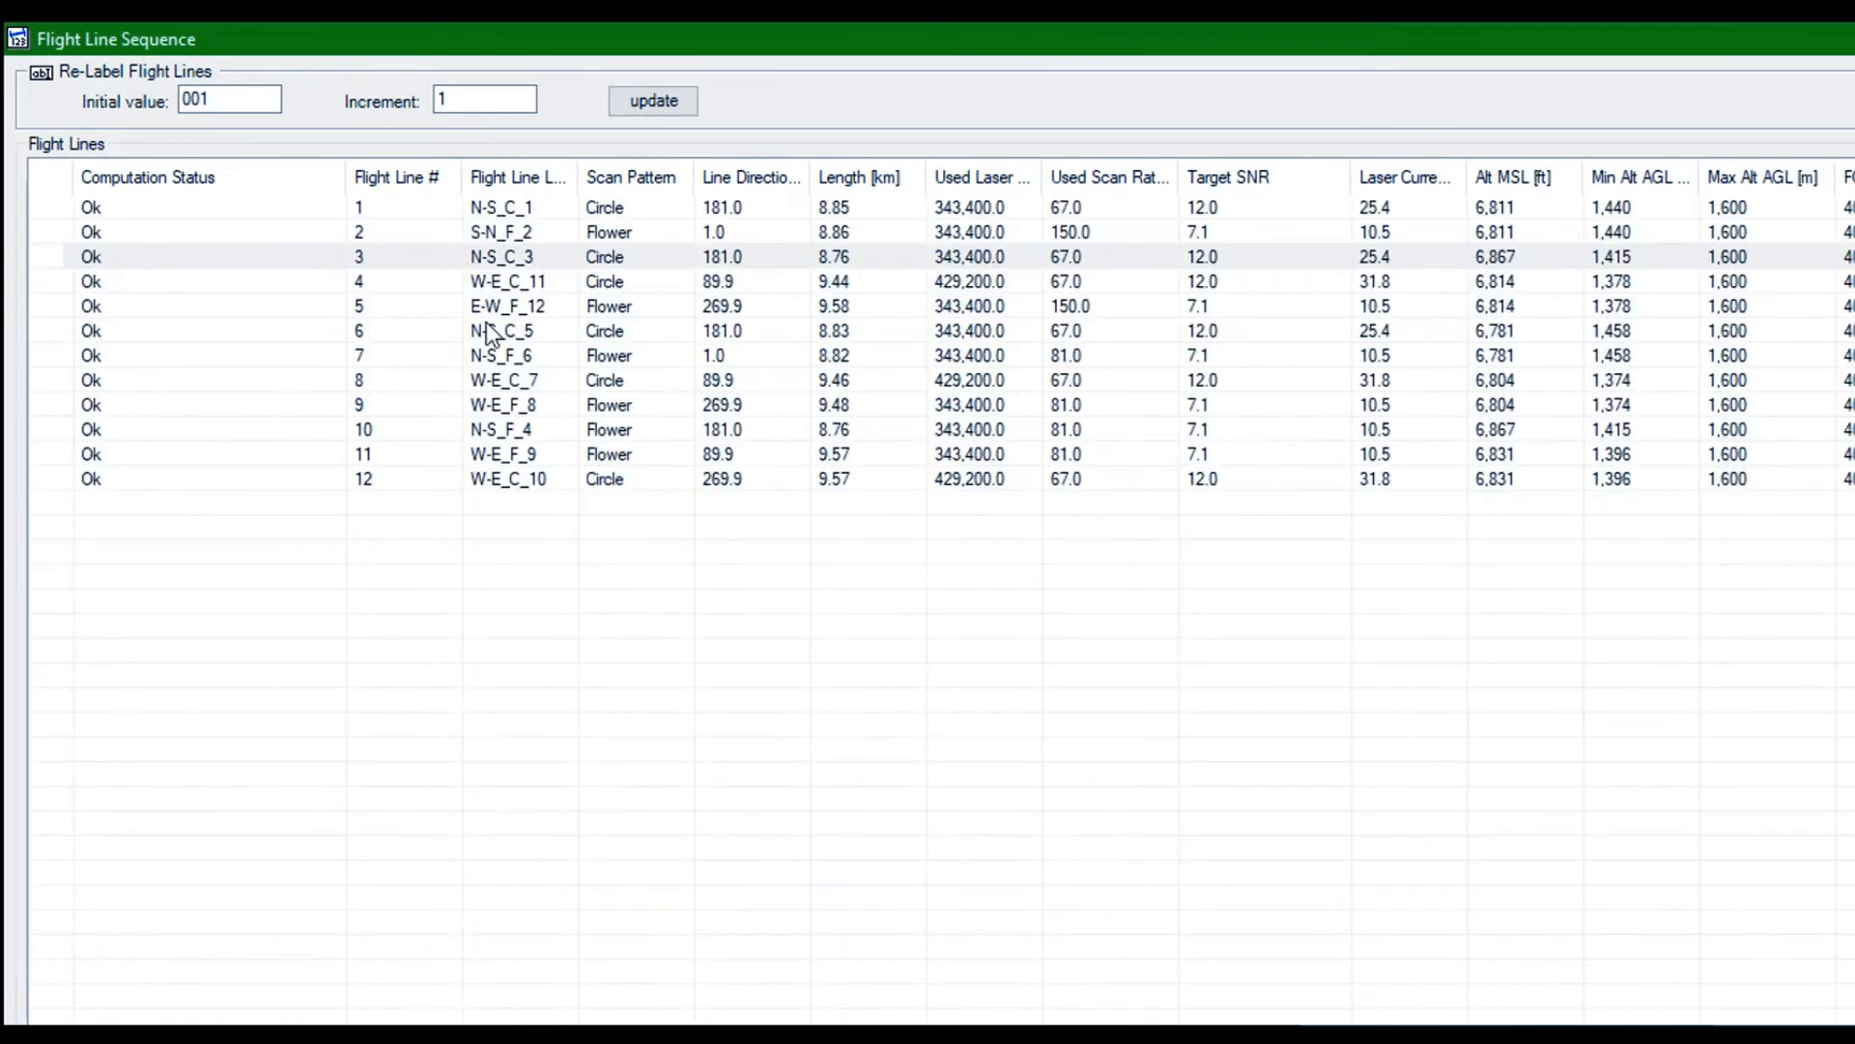
Move flight line N-S_F_4 up the sequence to number 4, directly after N-S_C_3
{"action": "left_click", "coordinate": [362, 429]}
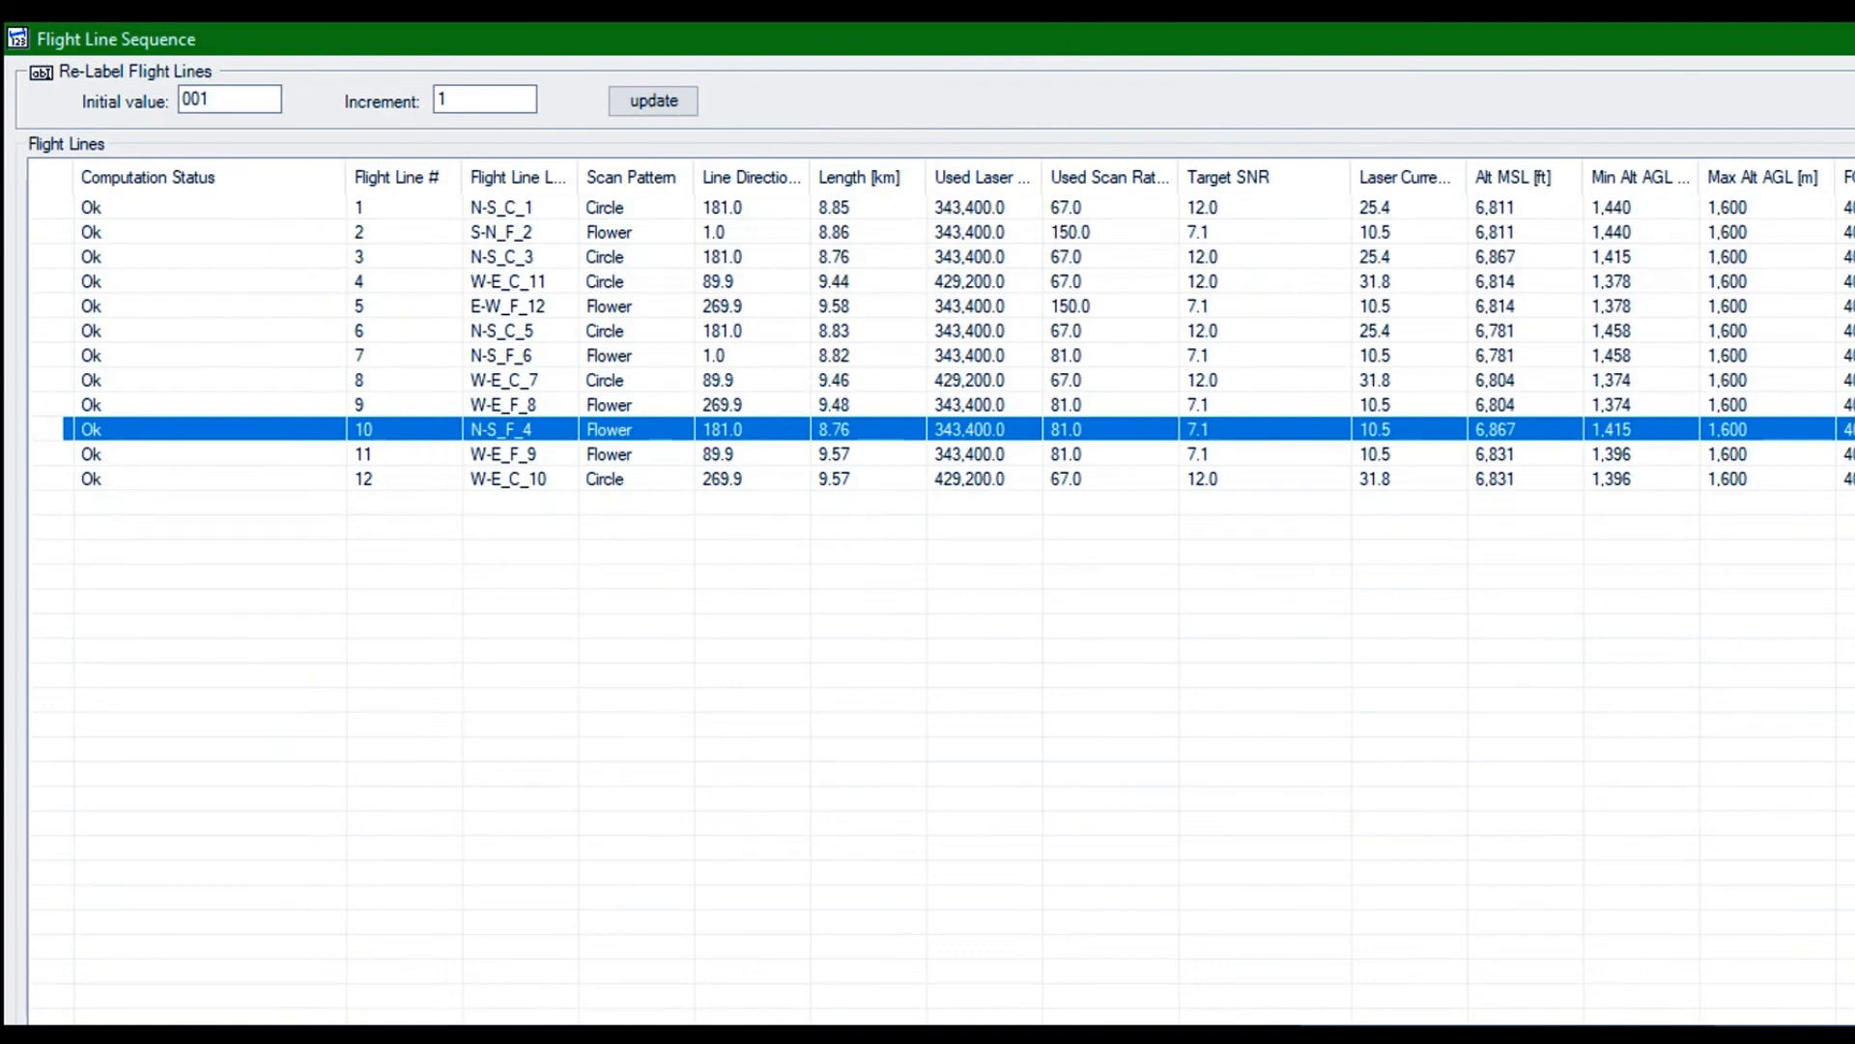
{"action": "left_click", "coordinate": [1786, 1025]}
{"action": "left_click", "coordinate": [1786, 1025]}
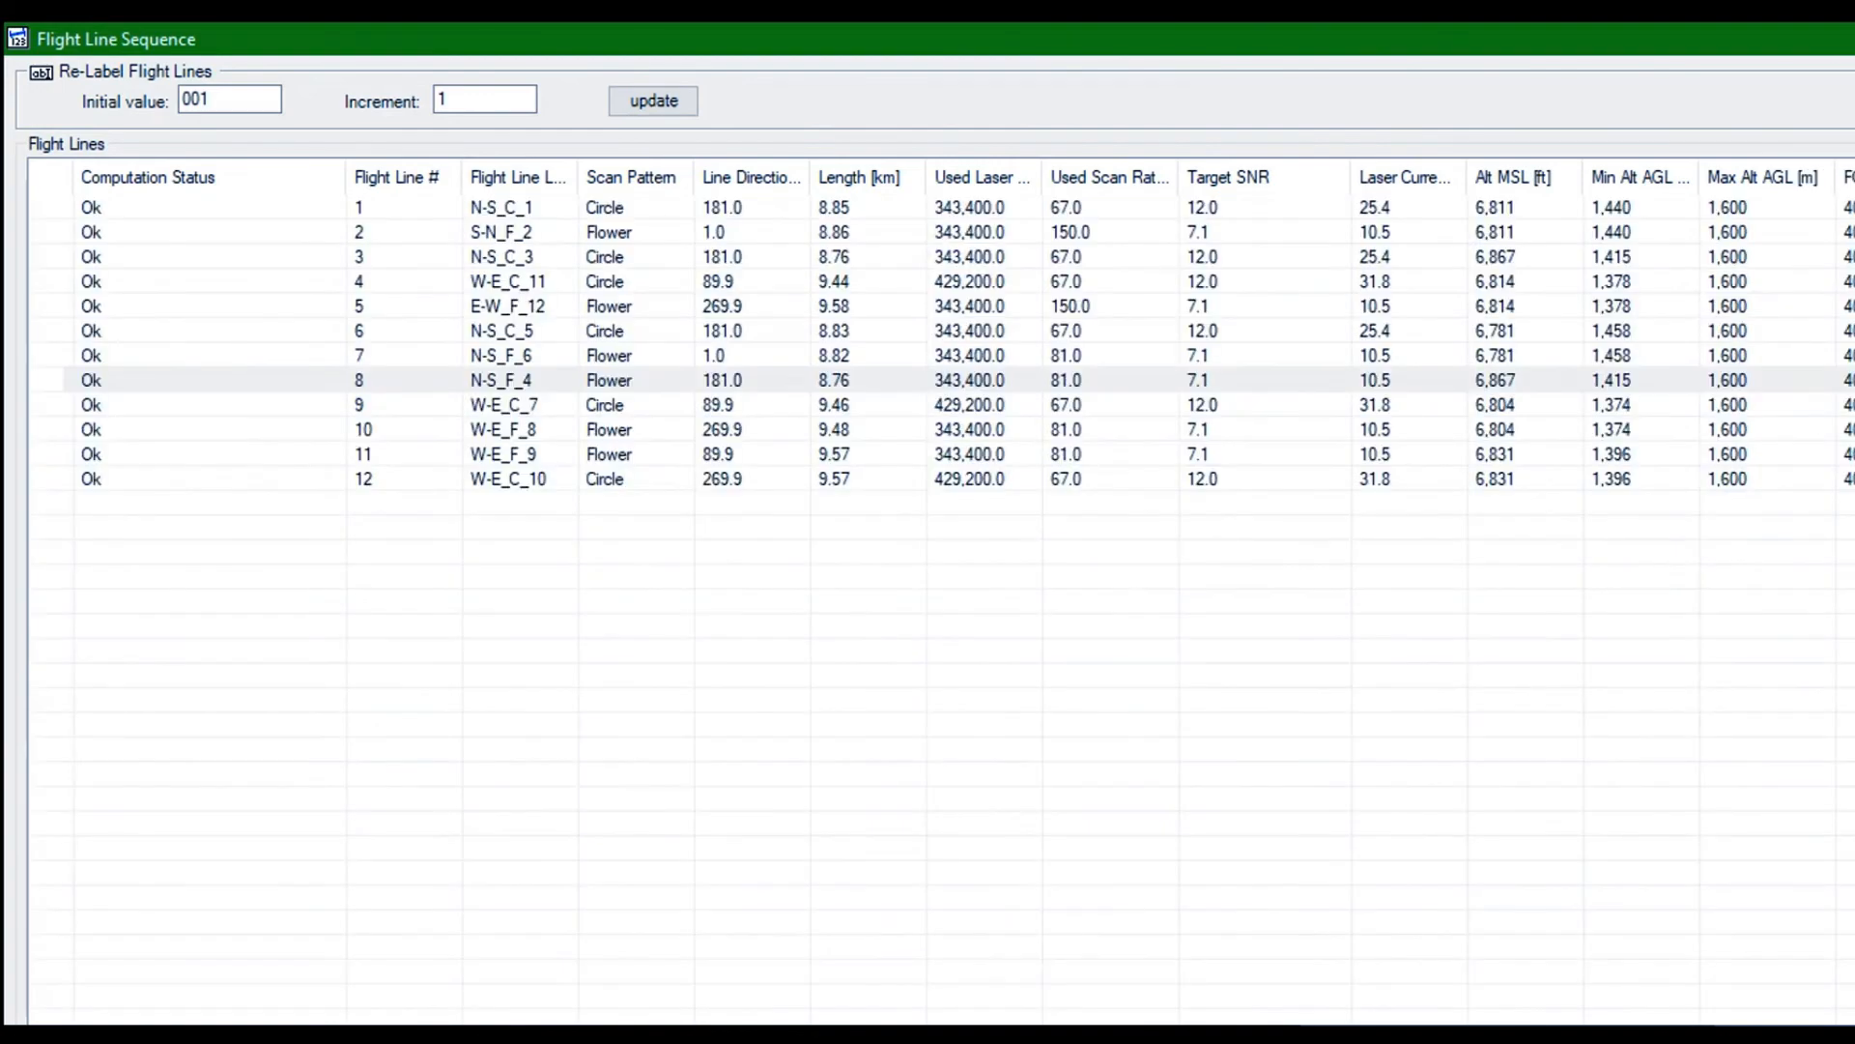
{"action": "left_click", "coordinate": [1786, 1025]}
{"action": "left_click", "coordinate": [1785, 1025]}
{"action": "left_click", "coordinate": [1785, 1026]}
{"action": "left_click", "coordinate": [1786, 1025]}
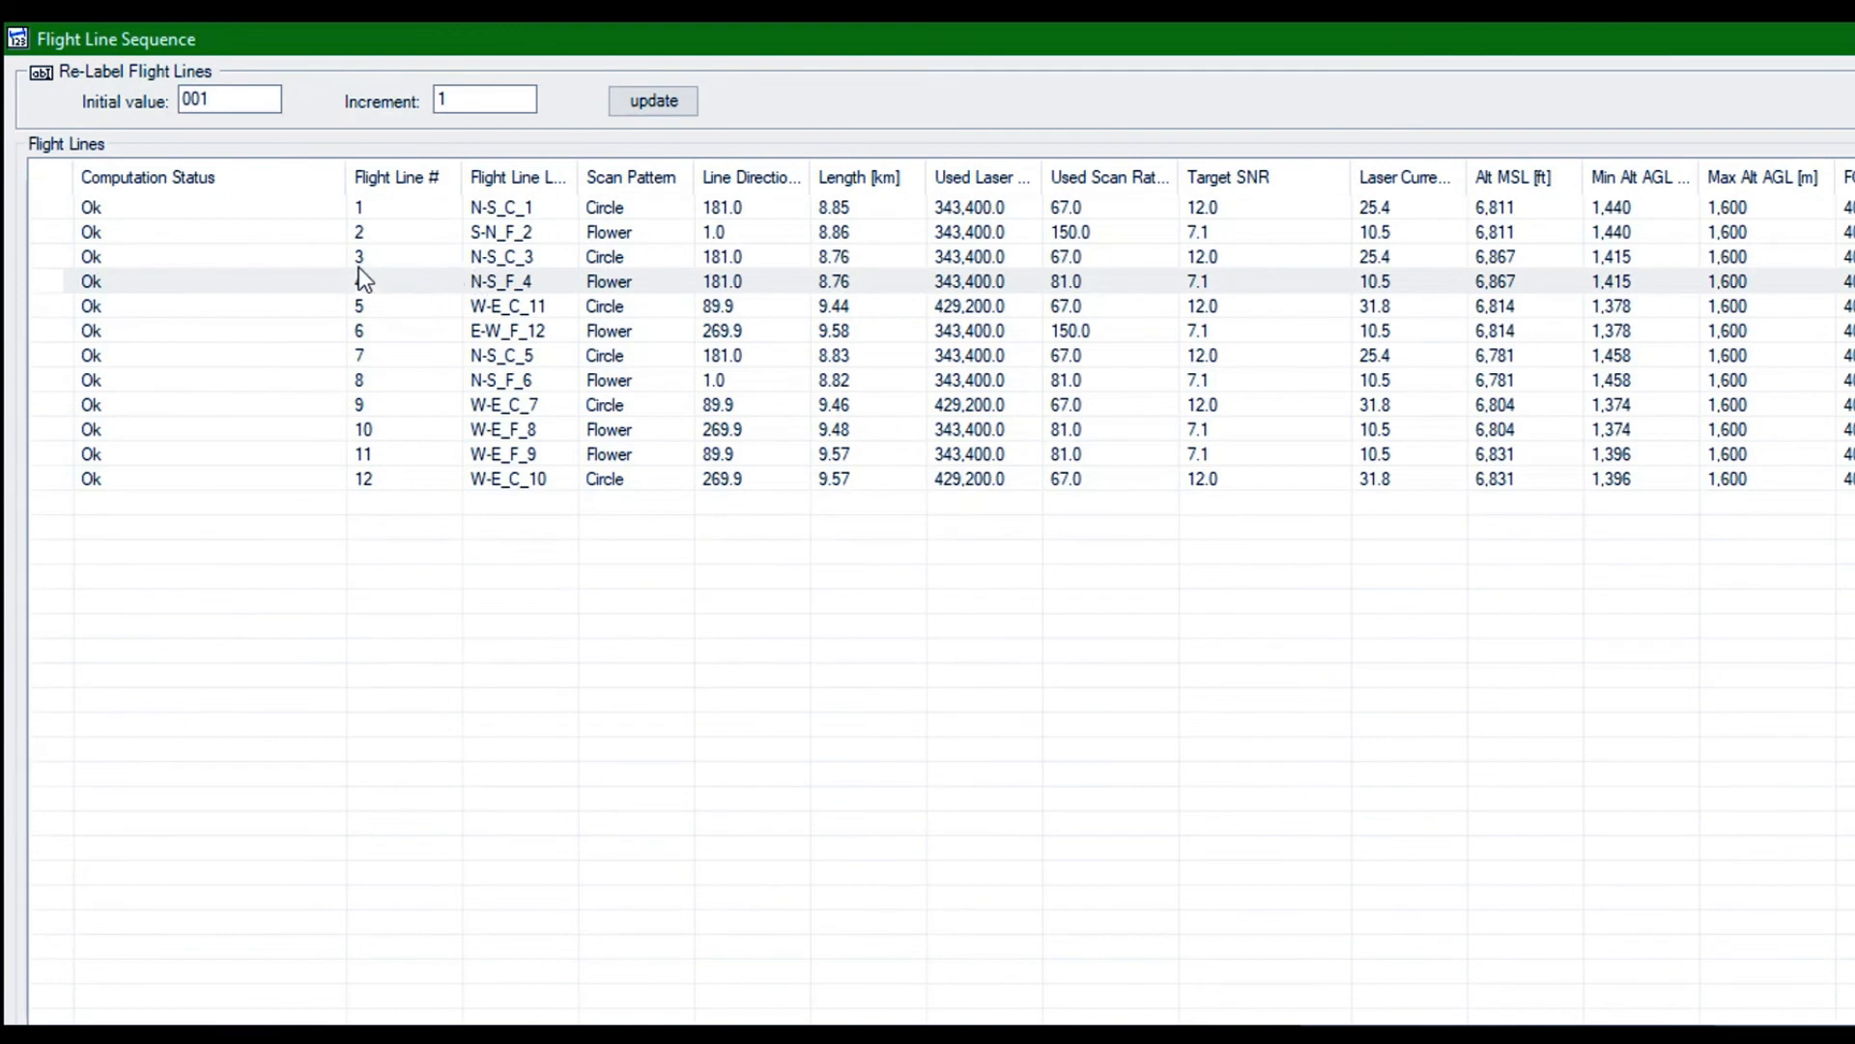
Move N-S_C_5 to number 5 and N-S_F_6 to number 6 in the sequence, and close the Flight Line Sequence
{"action": "left_click", "coordinate": [360, 355]}
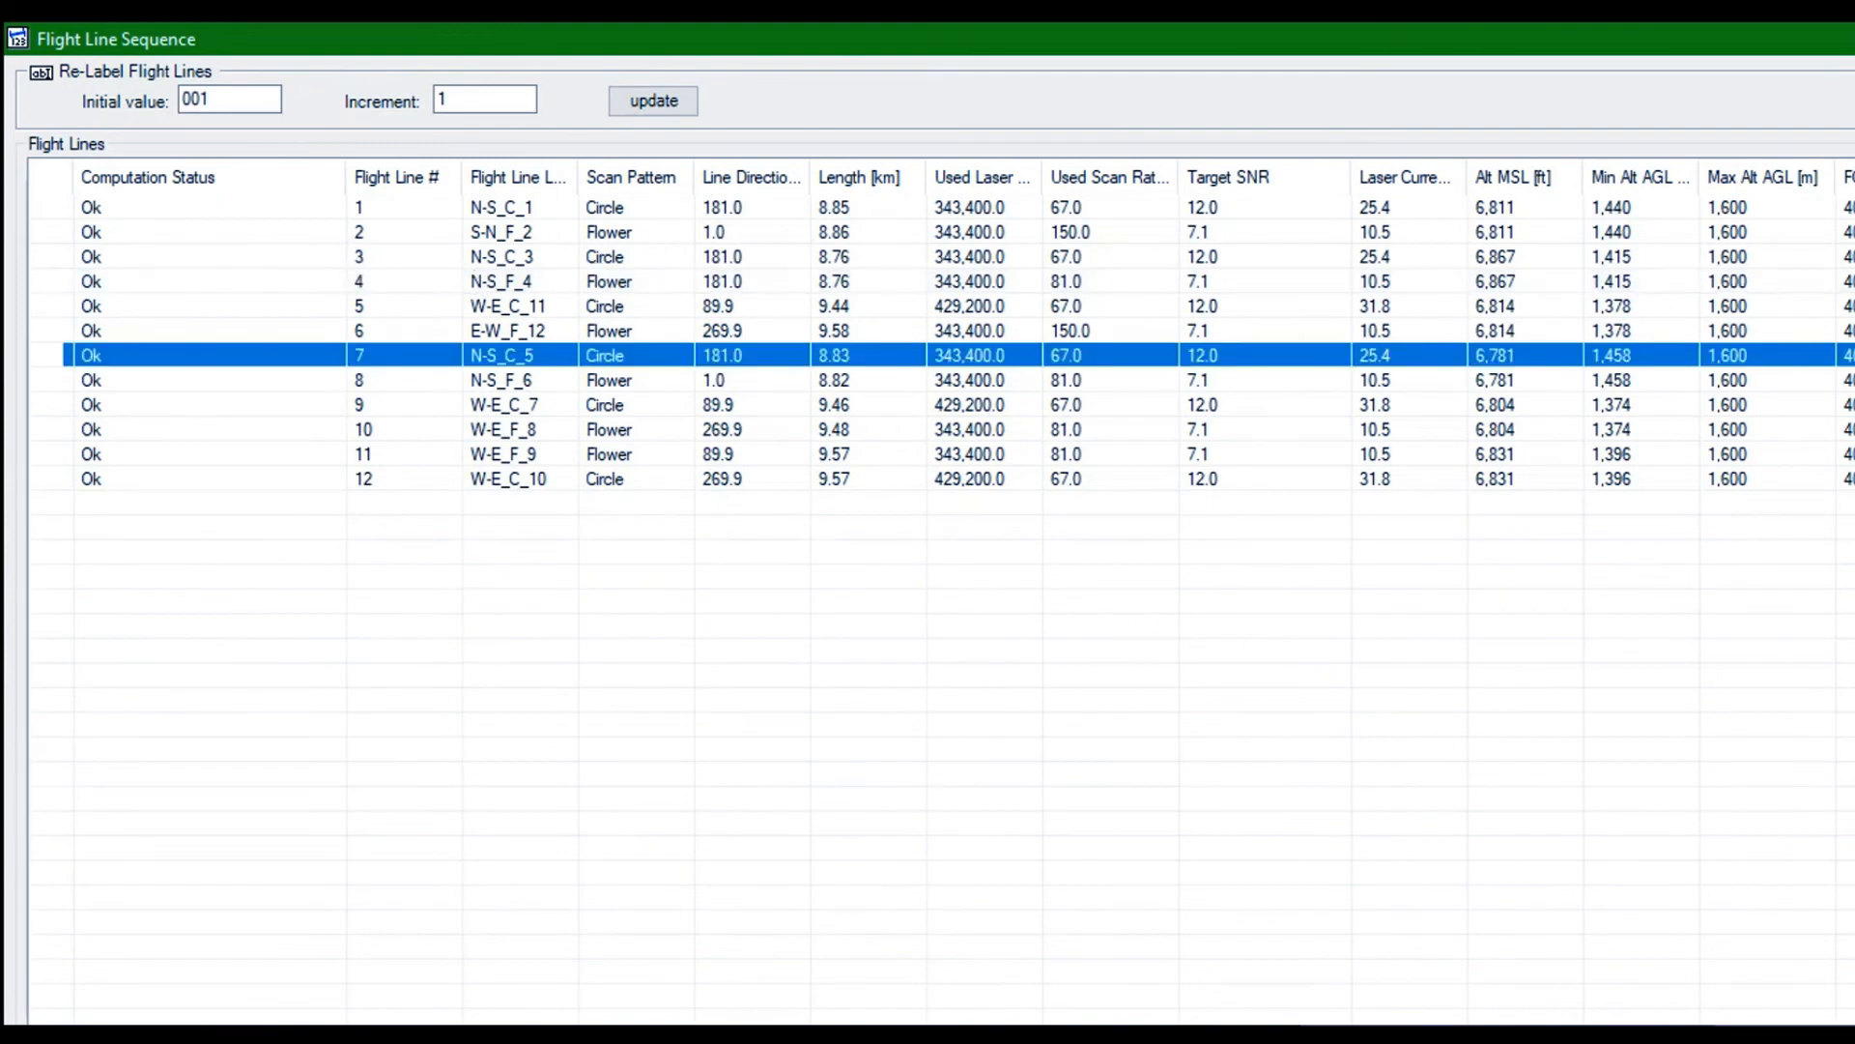
{"action": "left_click", "coordinate": [1850, 356]}
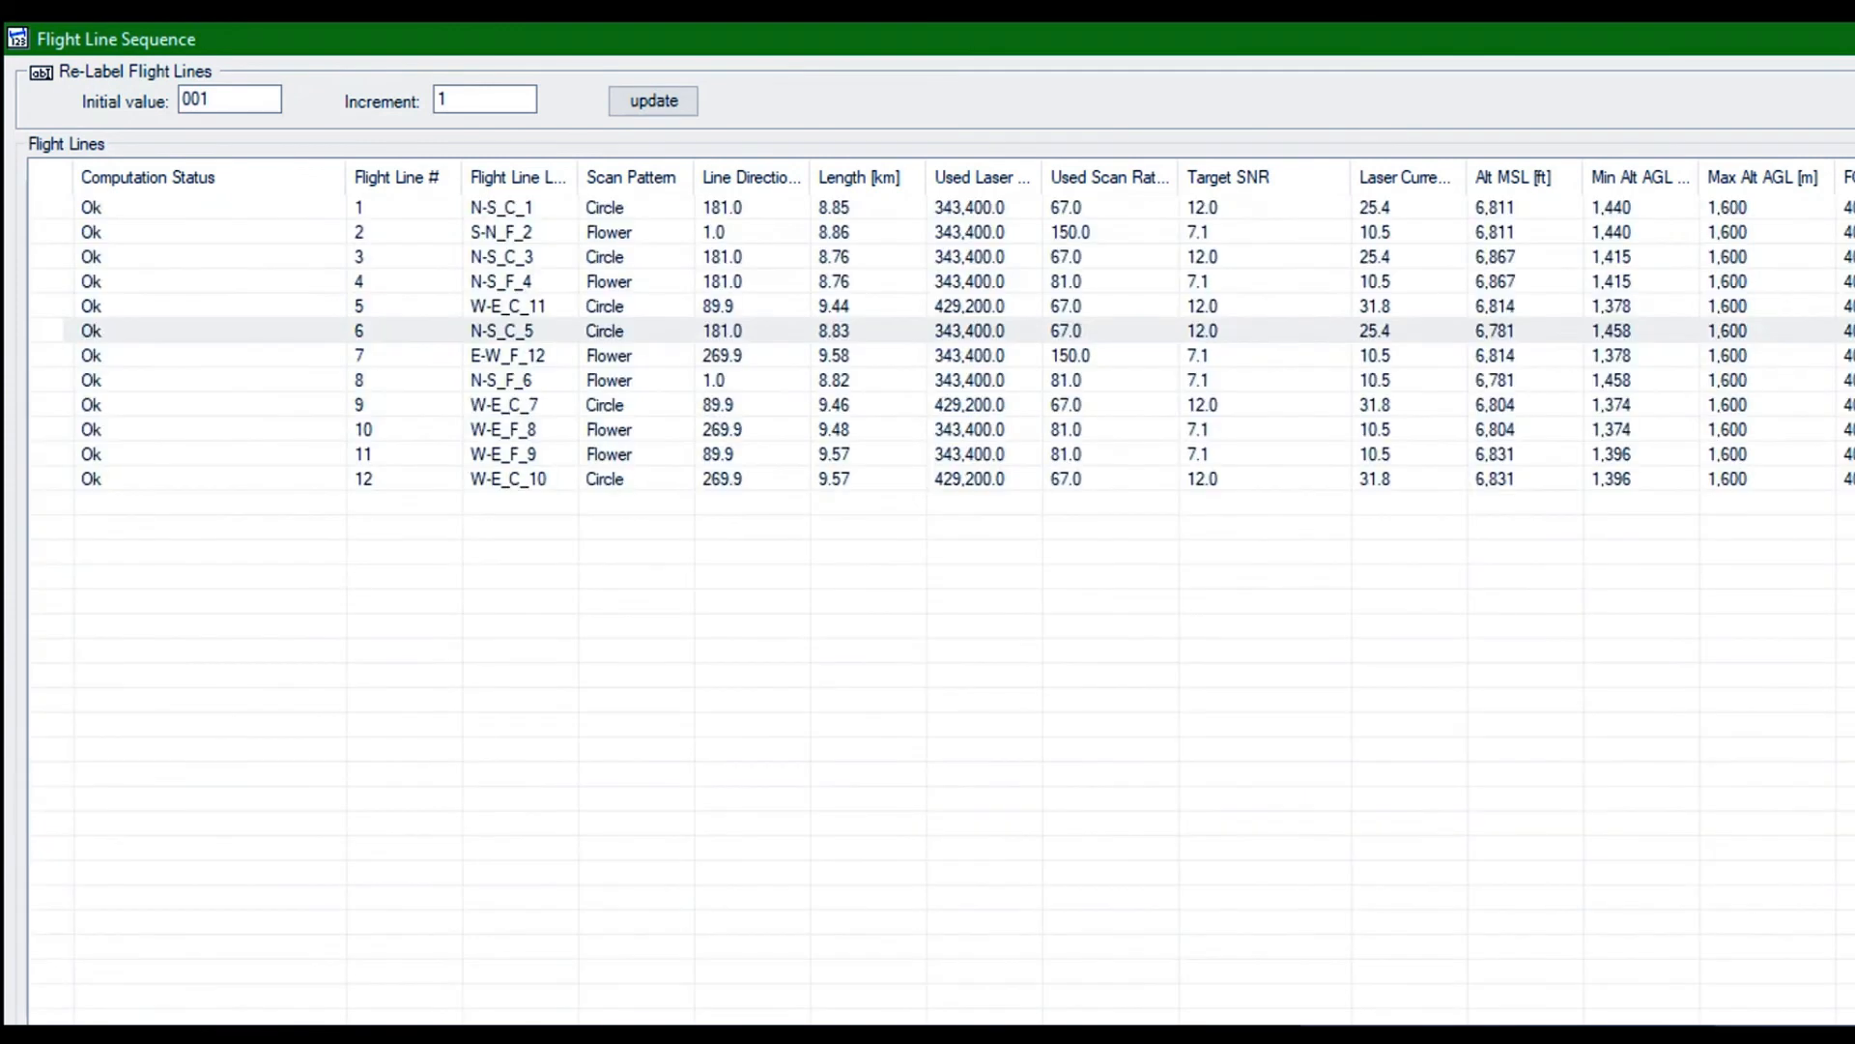
{"action": "left_click", "coordinate": [1850, 356]}
{"action": "left_click", "coordinate": [352, 380]}
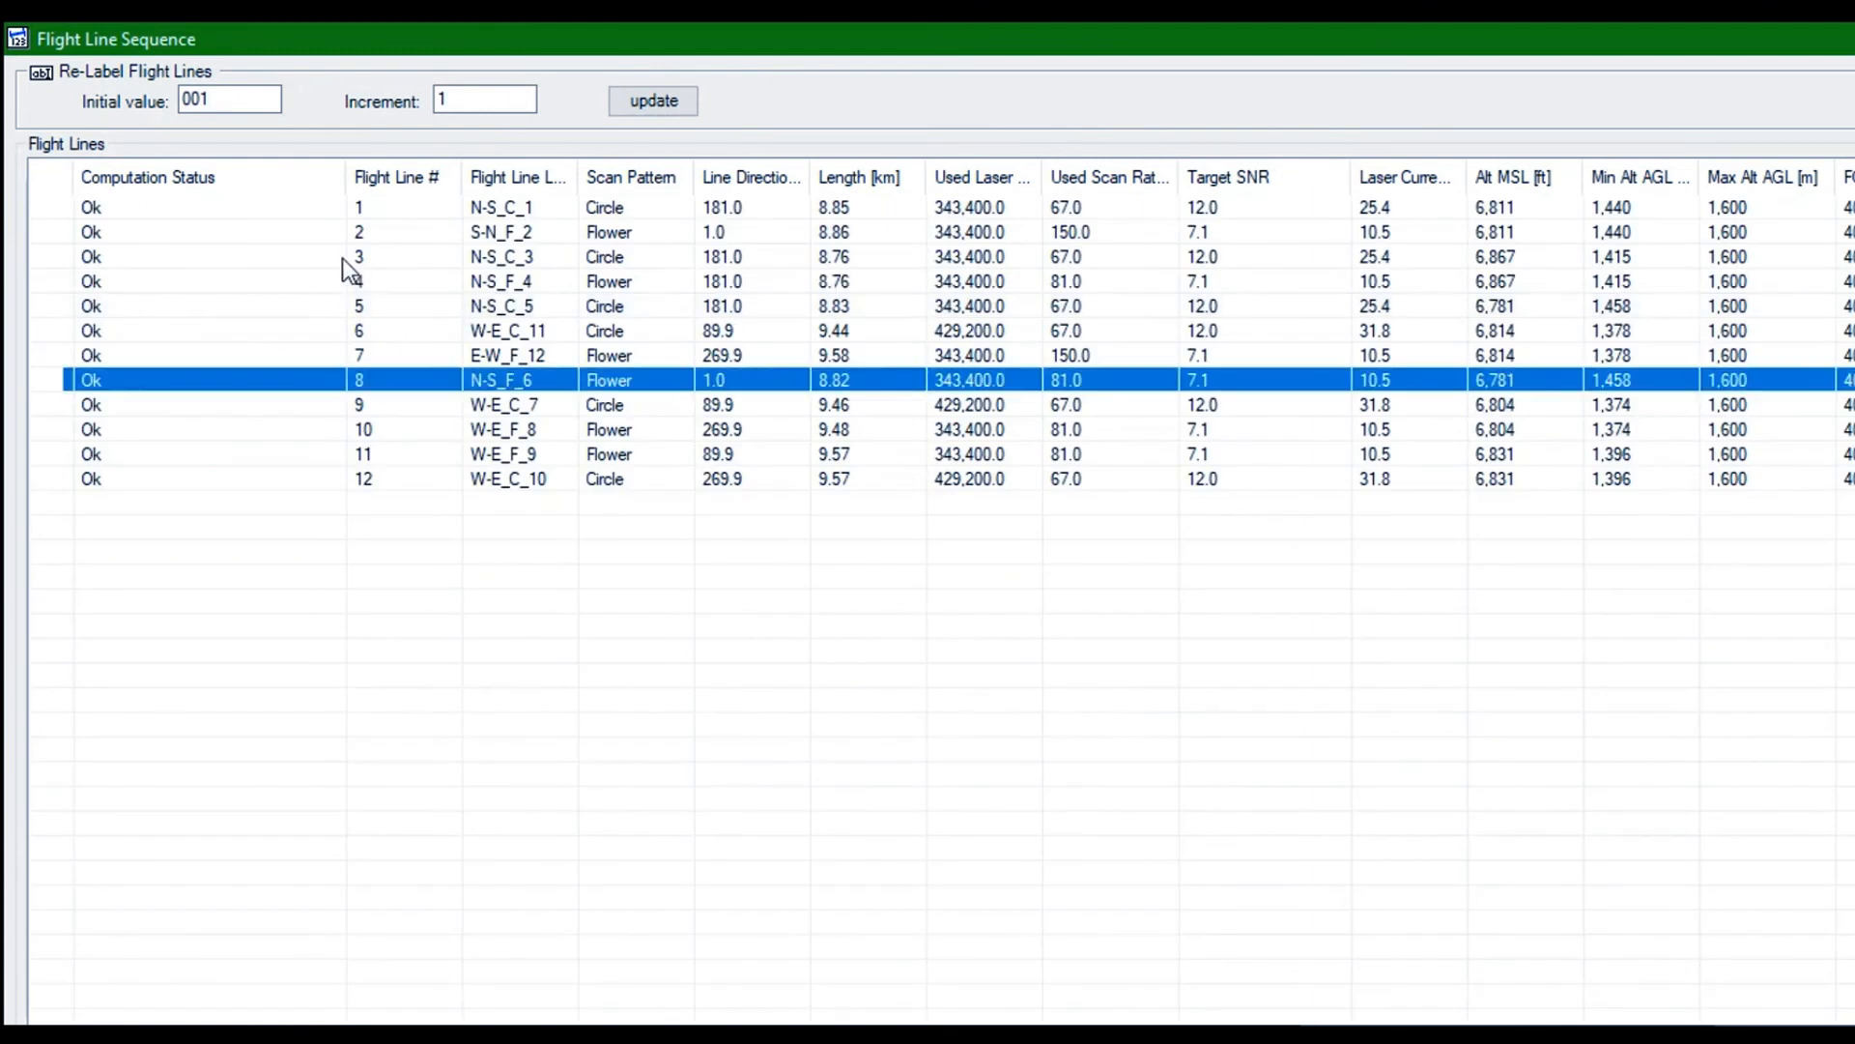
{"action": "left_click", "coordinate": [1850, 355]}
{"action": "left_click", "coordinate": [1850, 355]}
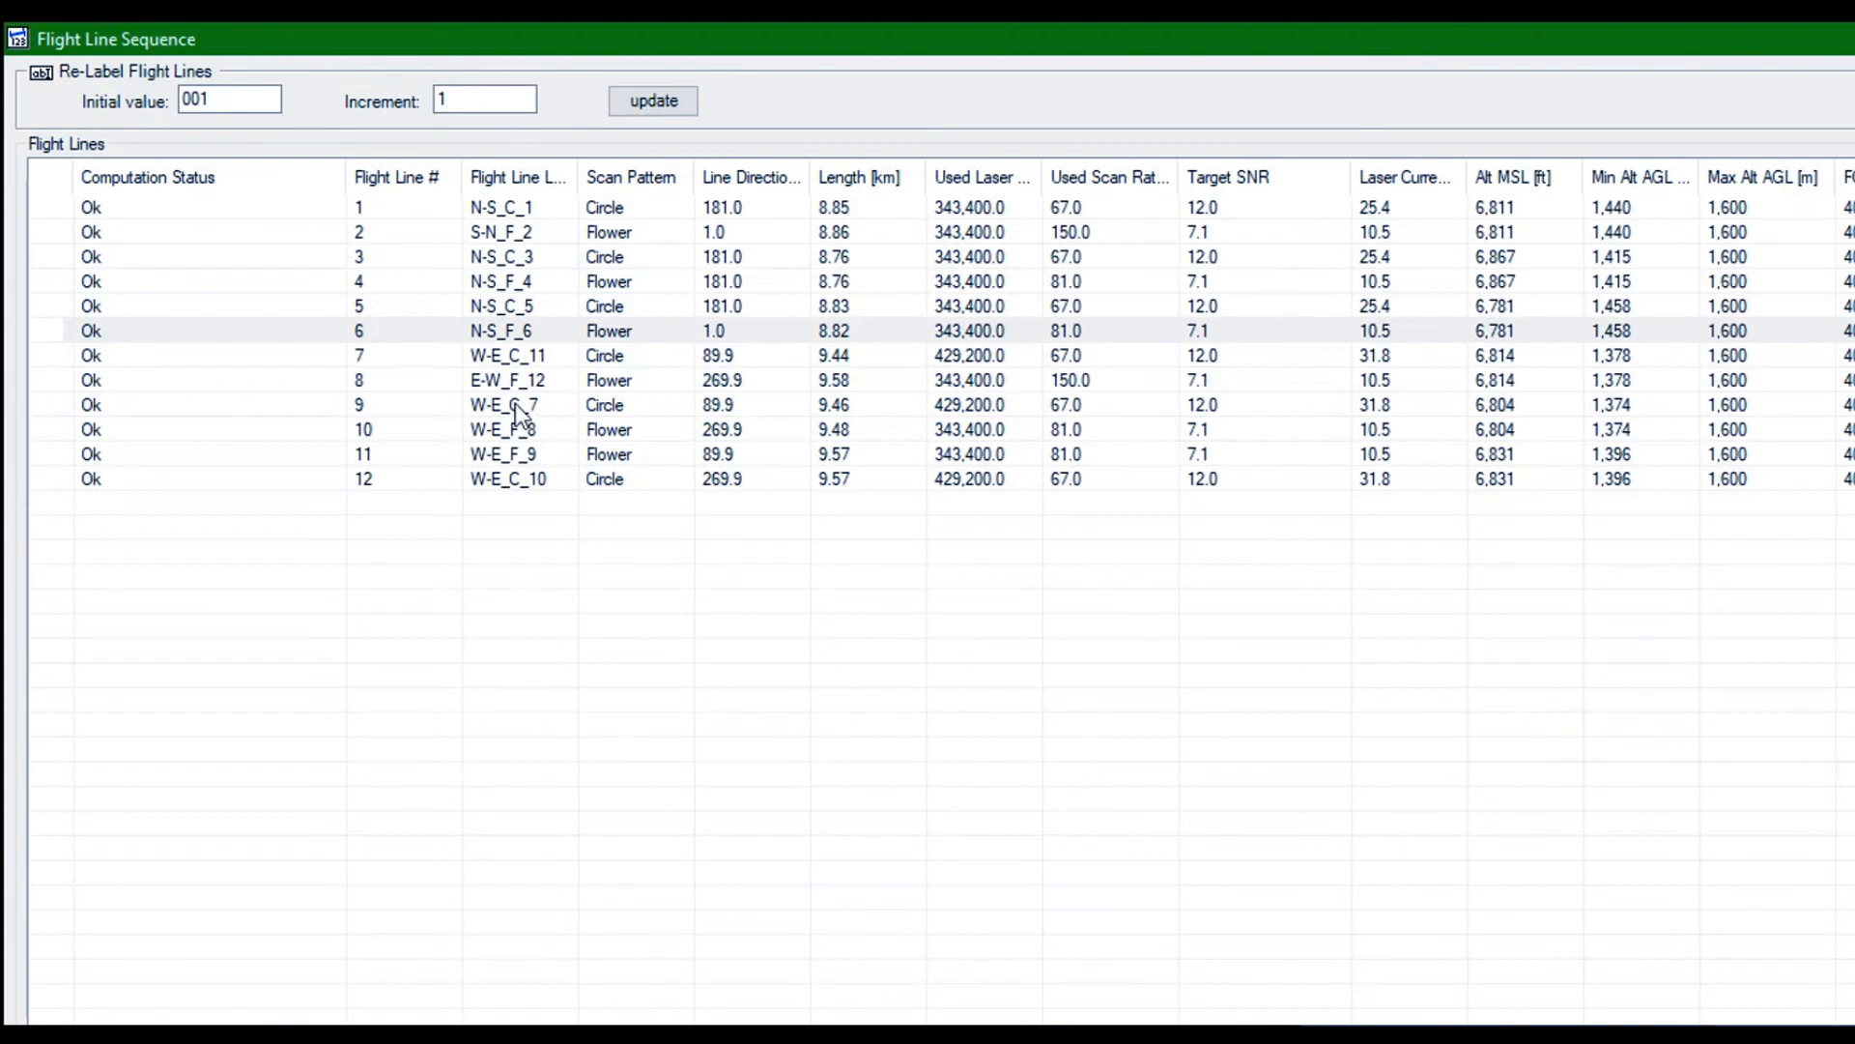
{"action": "key", "text": "Return"}
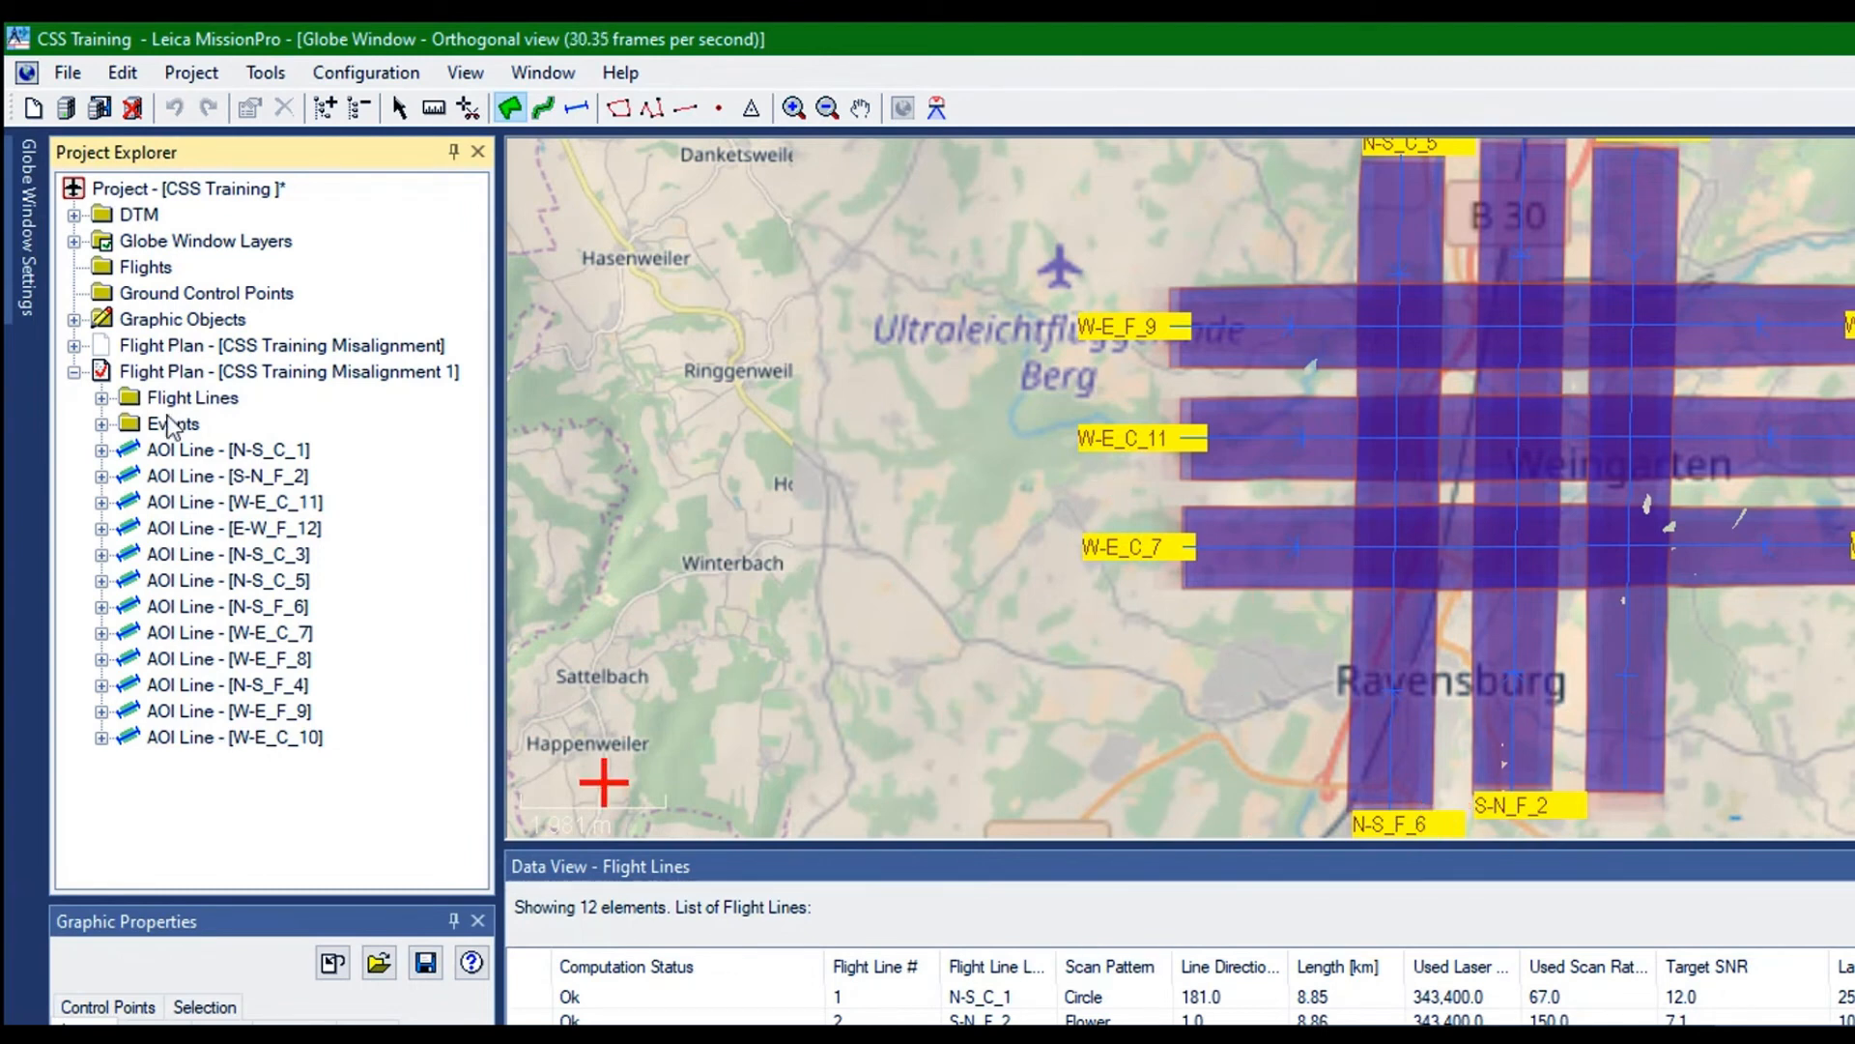
Reopen the Flight Line Sequence, accept the reordering, and move W-E_C_7 to number 7 and W-E_F_8 to number 8
{"action": "left_click", "coordinate": [123, 270]}
{"action": "right_click", "coordinate": [122, 268]}
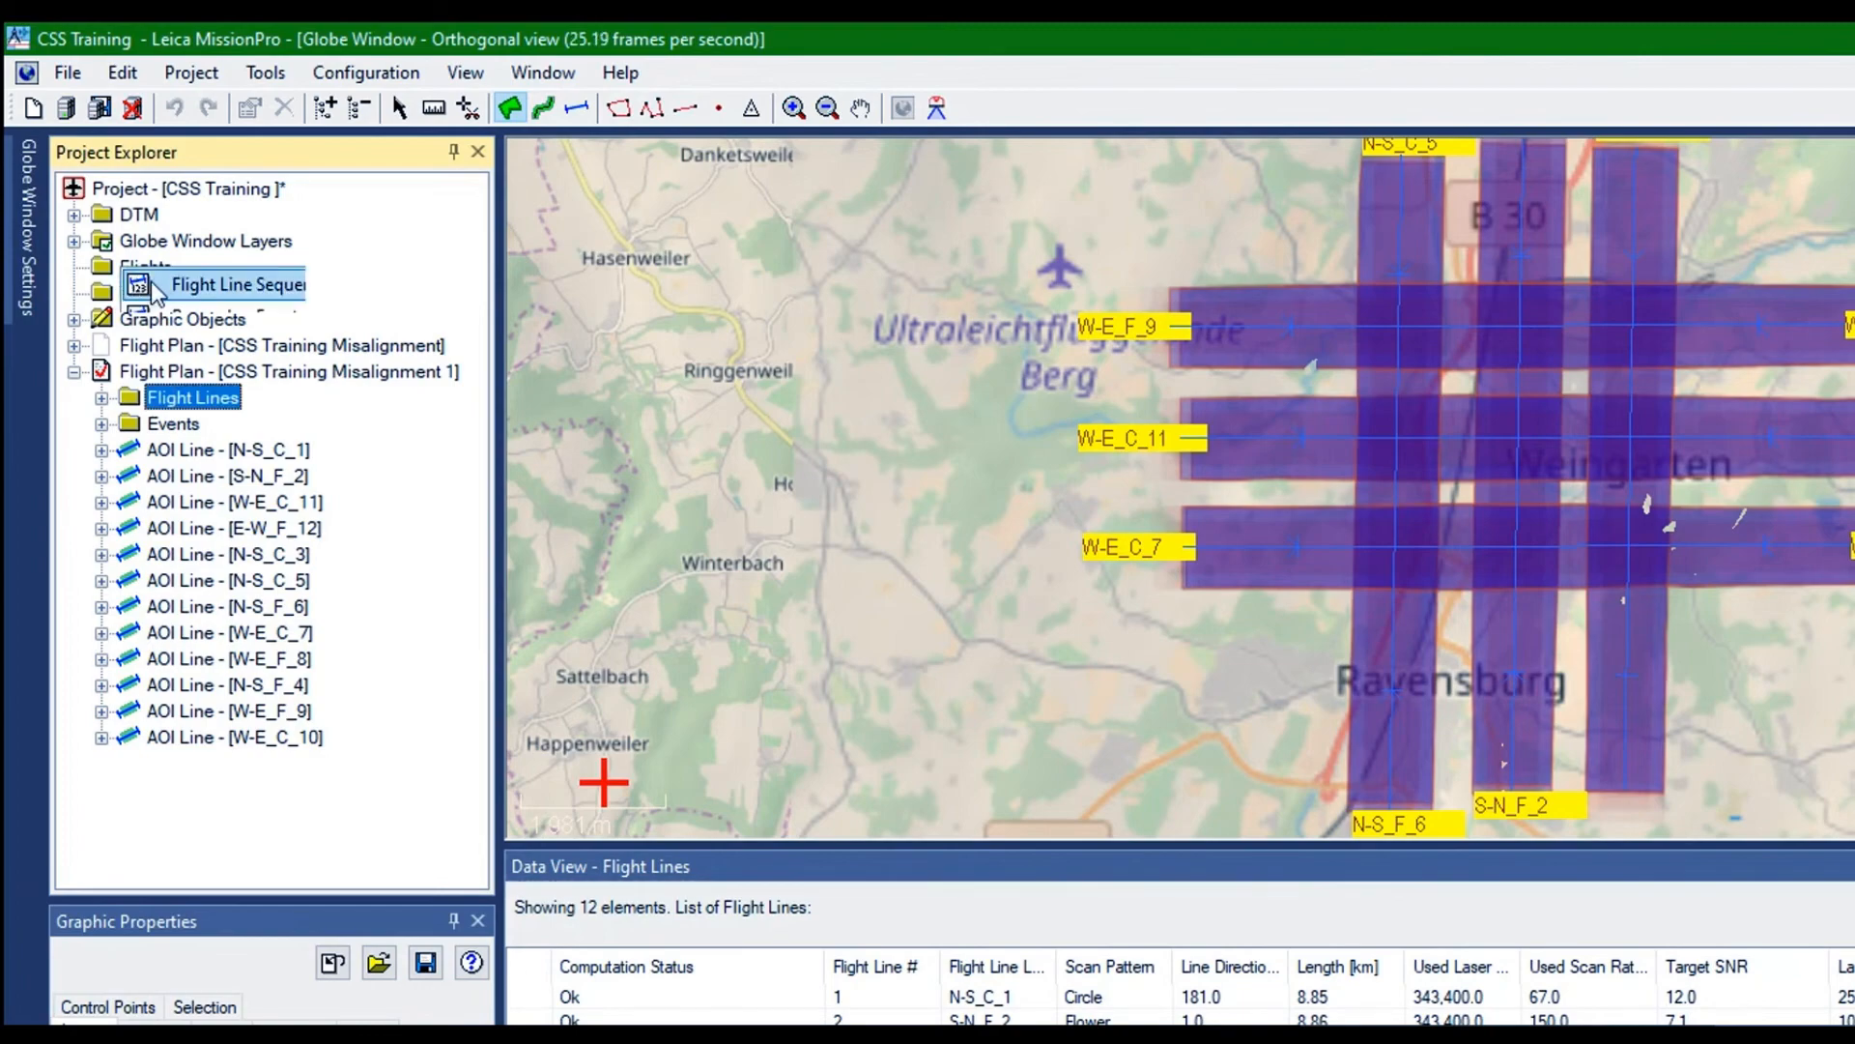
{"action": "left_click", "coordinate": [149, 280]}
{"action": "double_click", "coordinate": [1196, 330]}
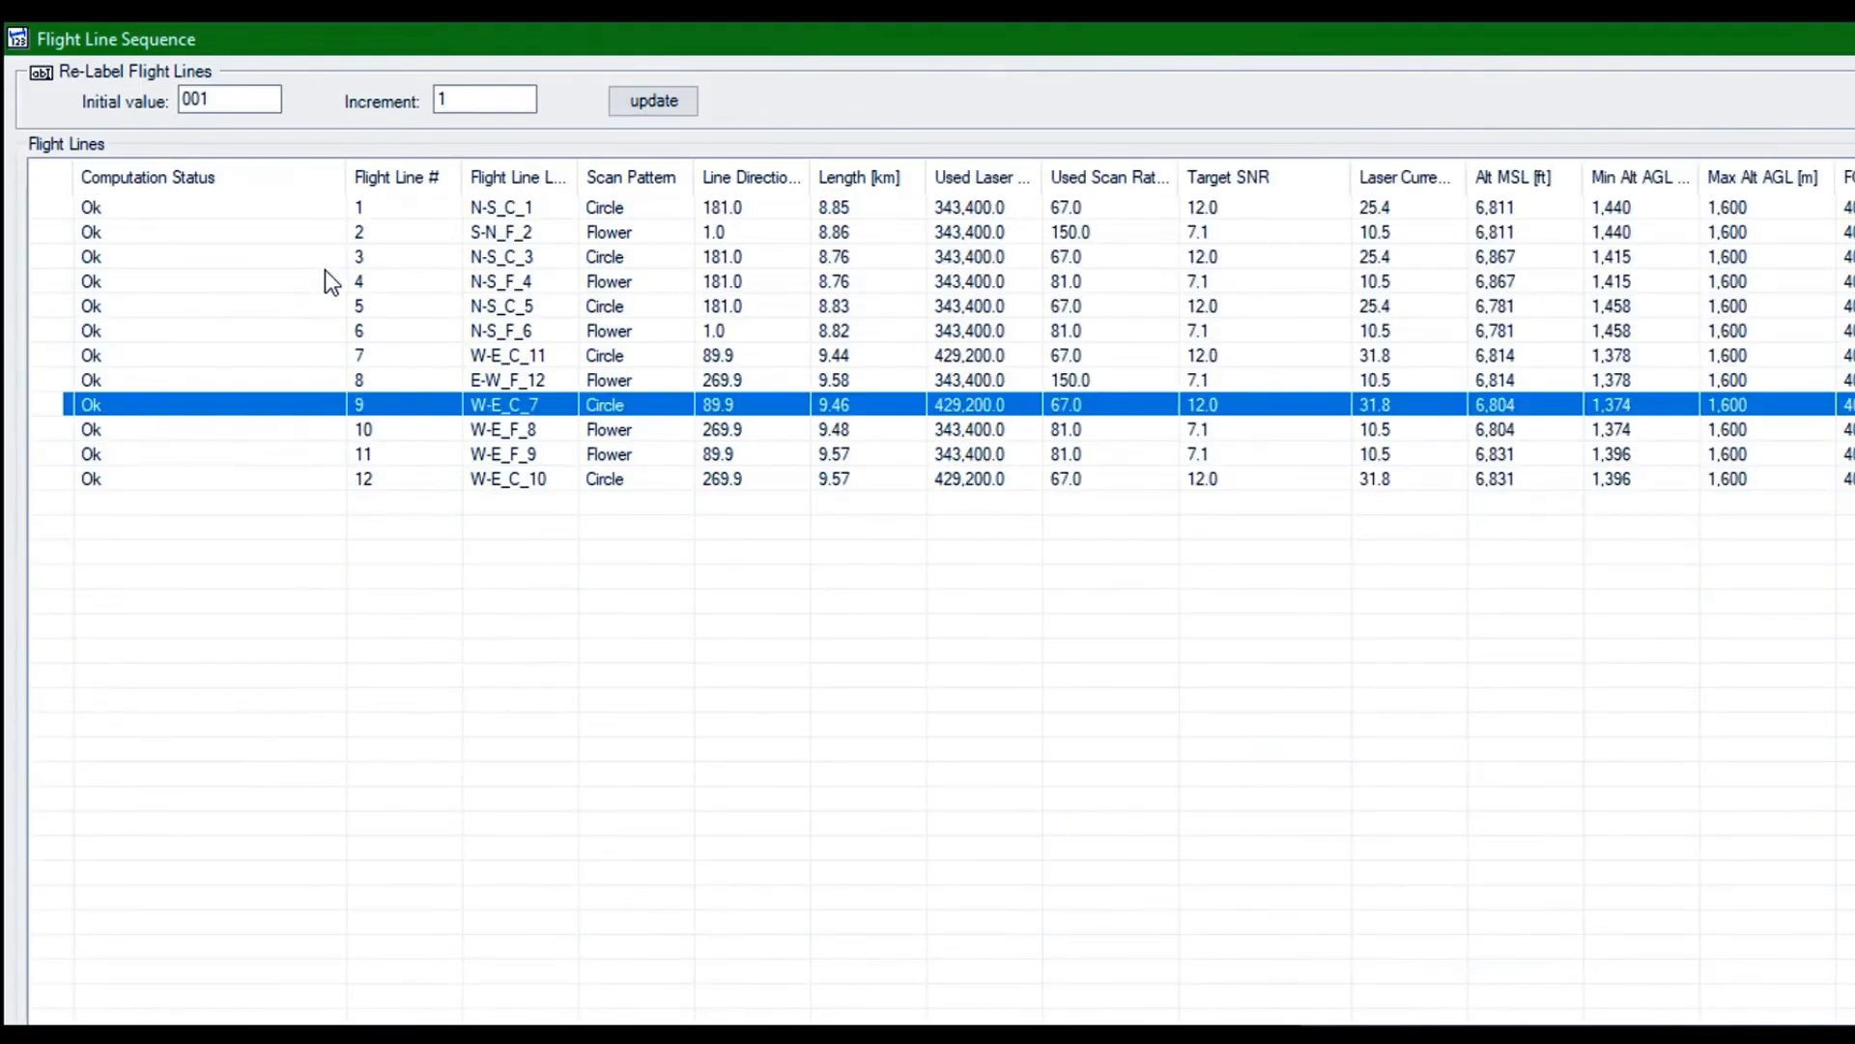
{"action": "left_click", "coordinate": [1786, 1025]}
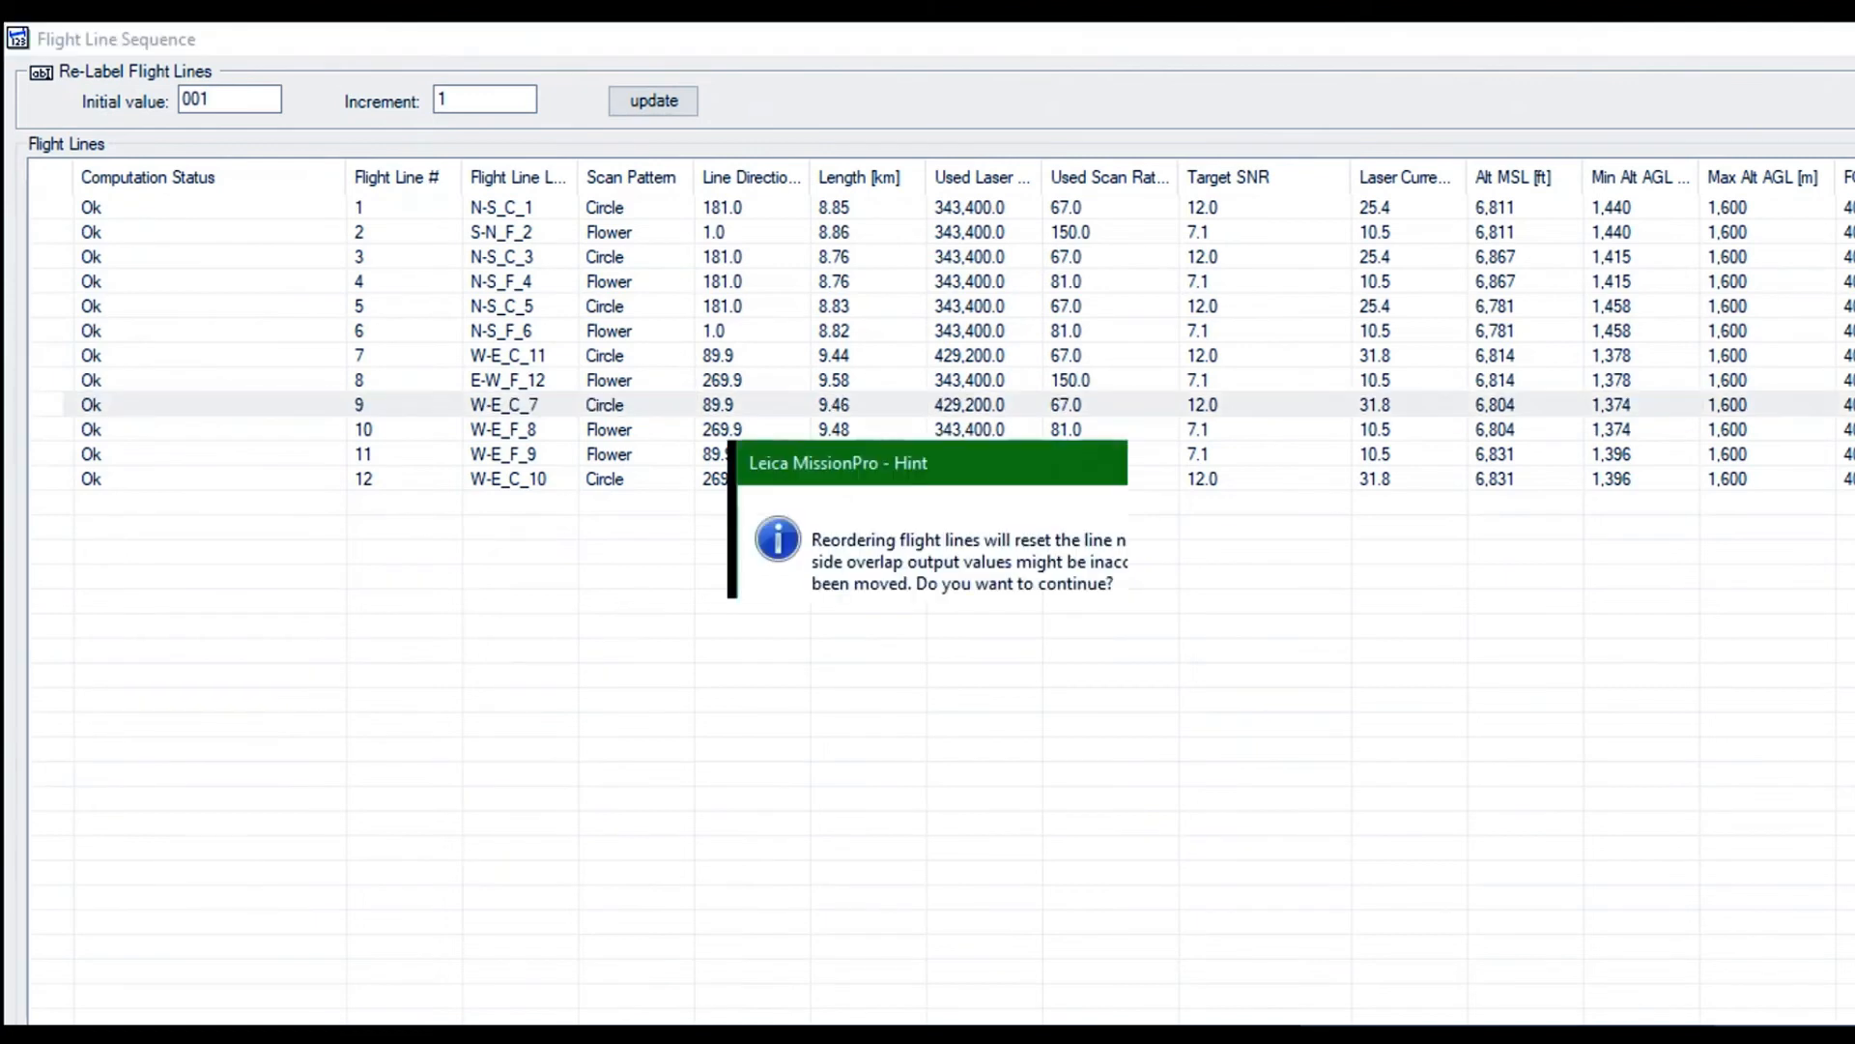
{"action": "left_click", "coordinate": [989, 576]}
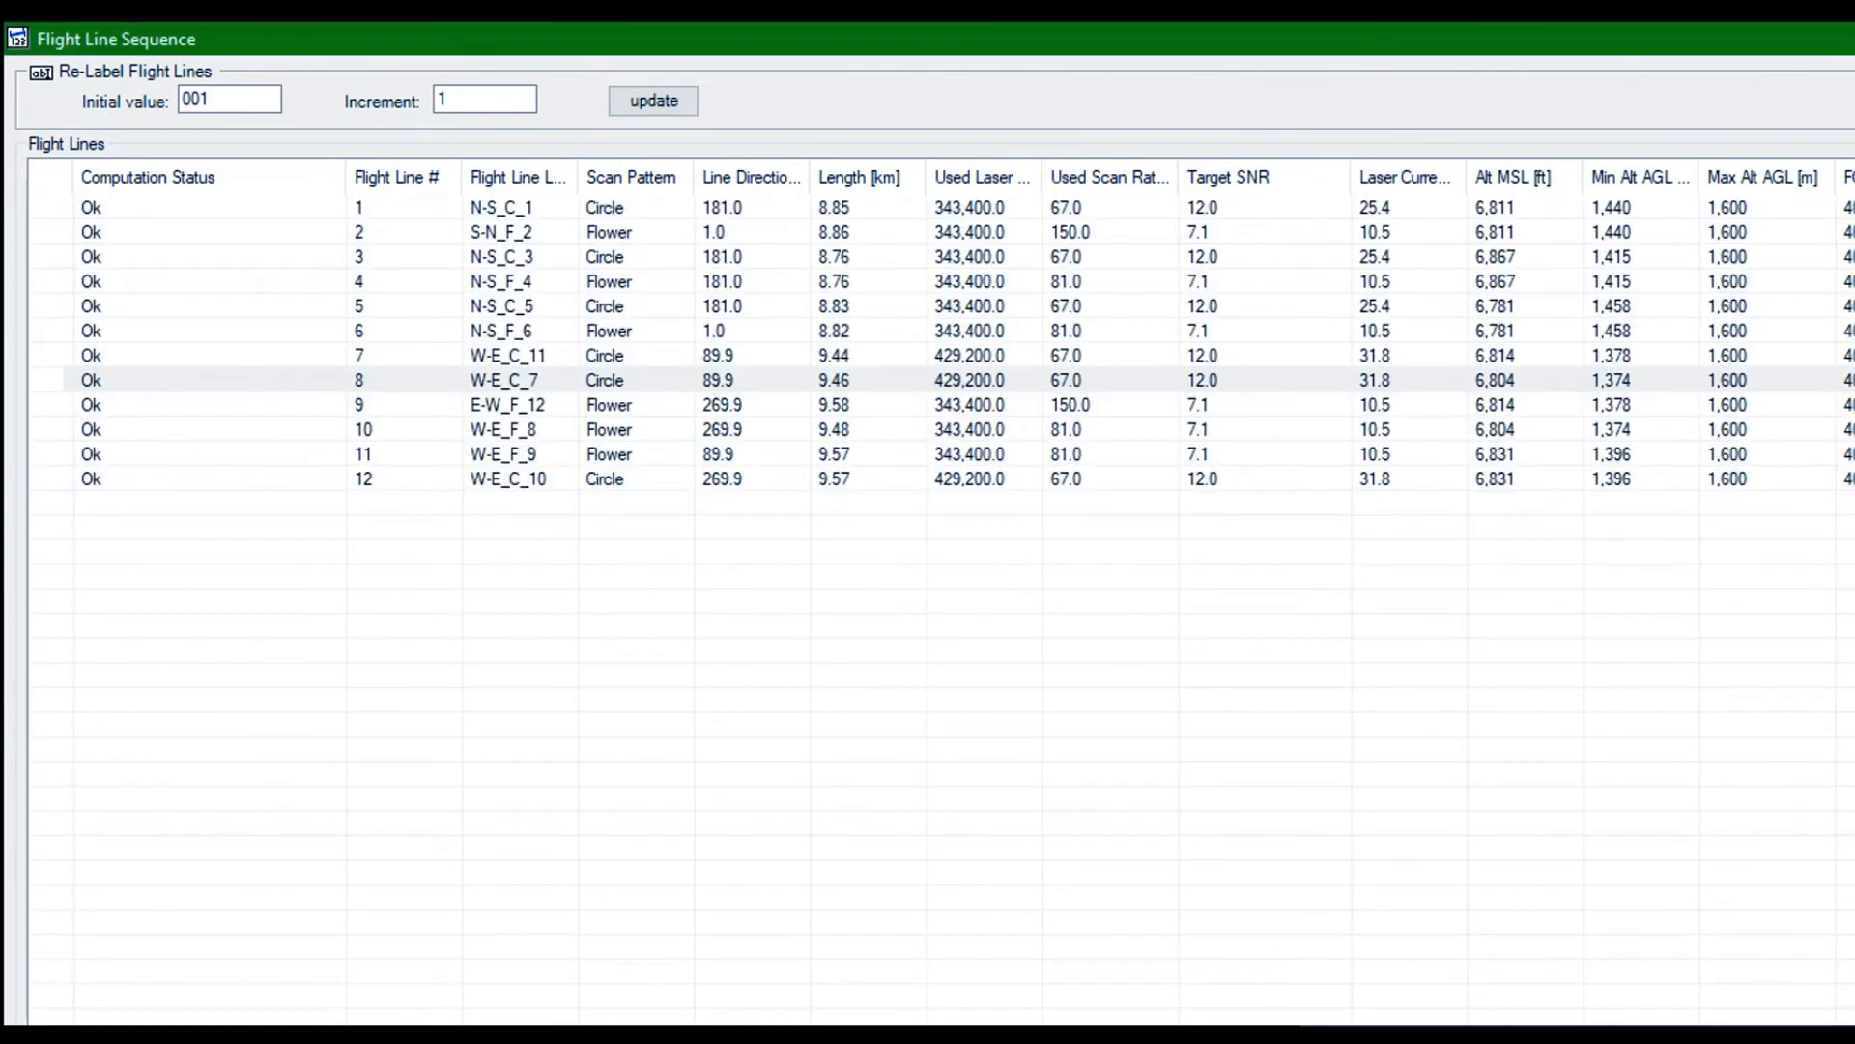
{"action": "left_click", "coordinate": [1786, 1025]}
{"action": "left_click", "coordinate": [1785, 1025]}
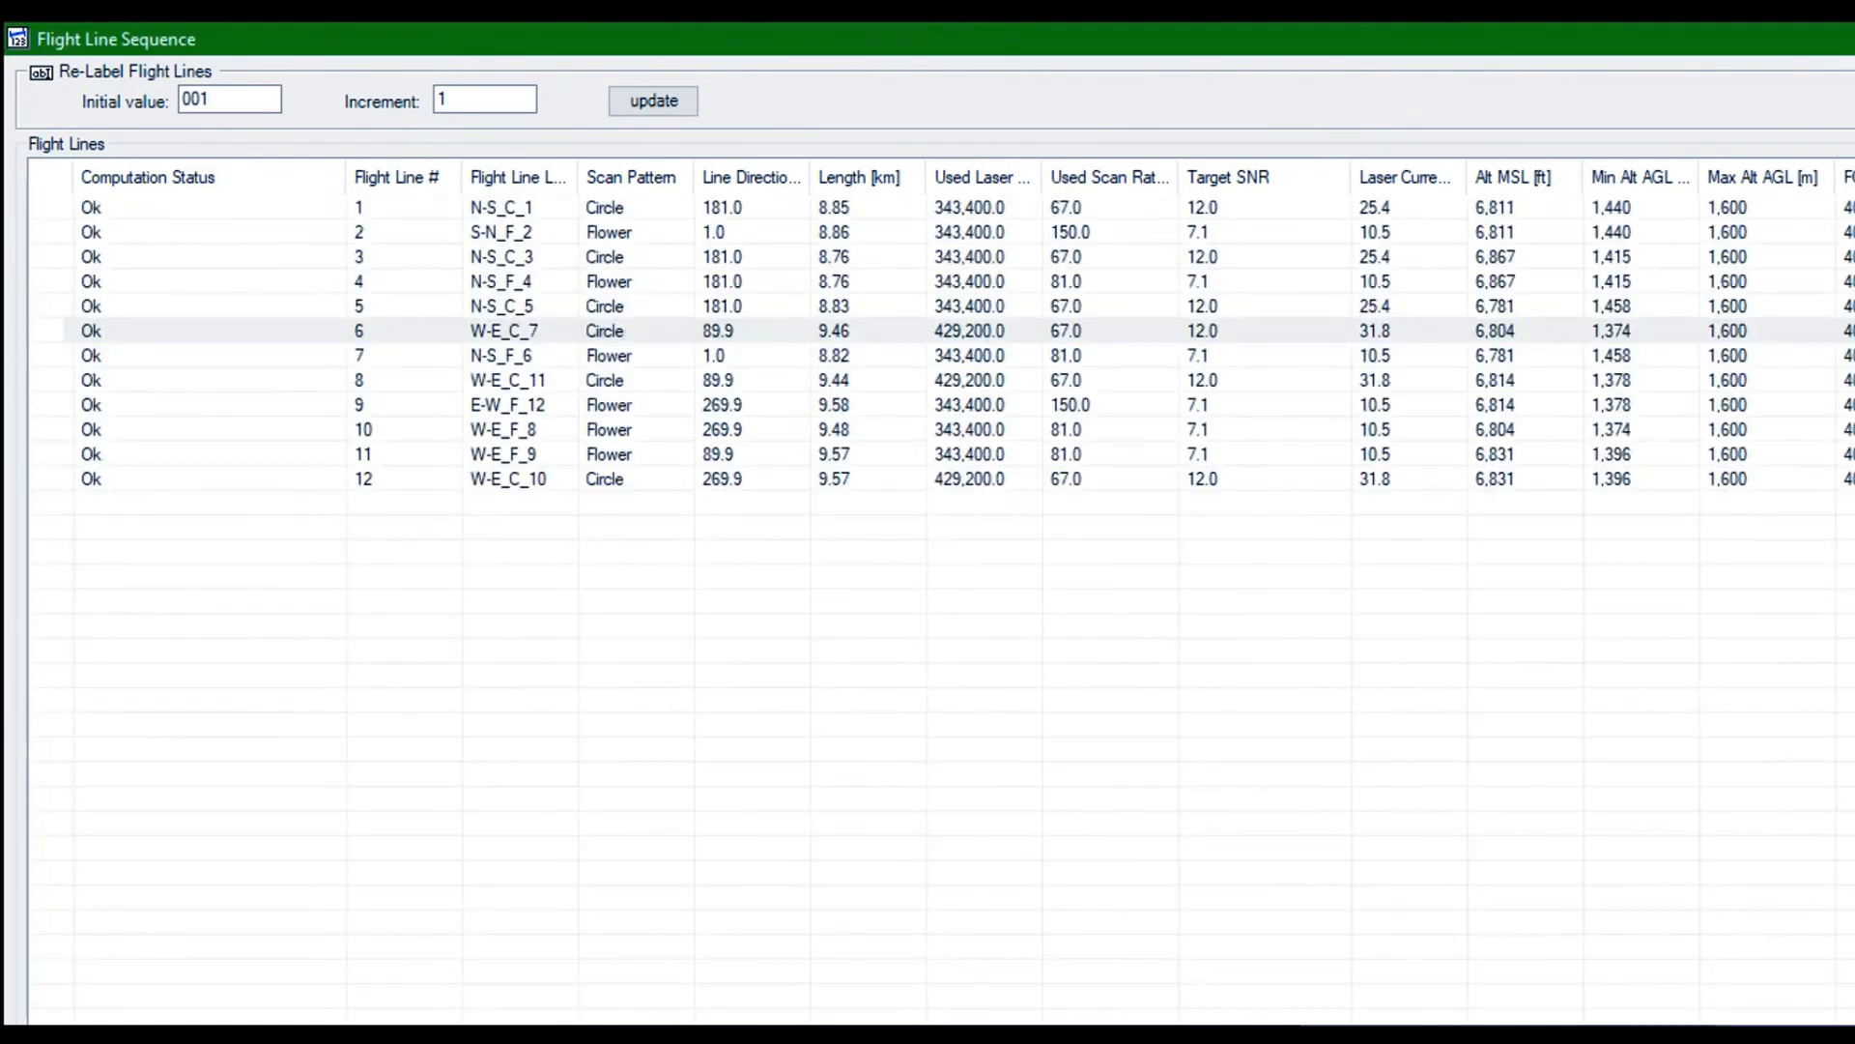
{"action": "left_click", "coordinate": [1786, 1025]}
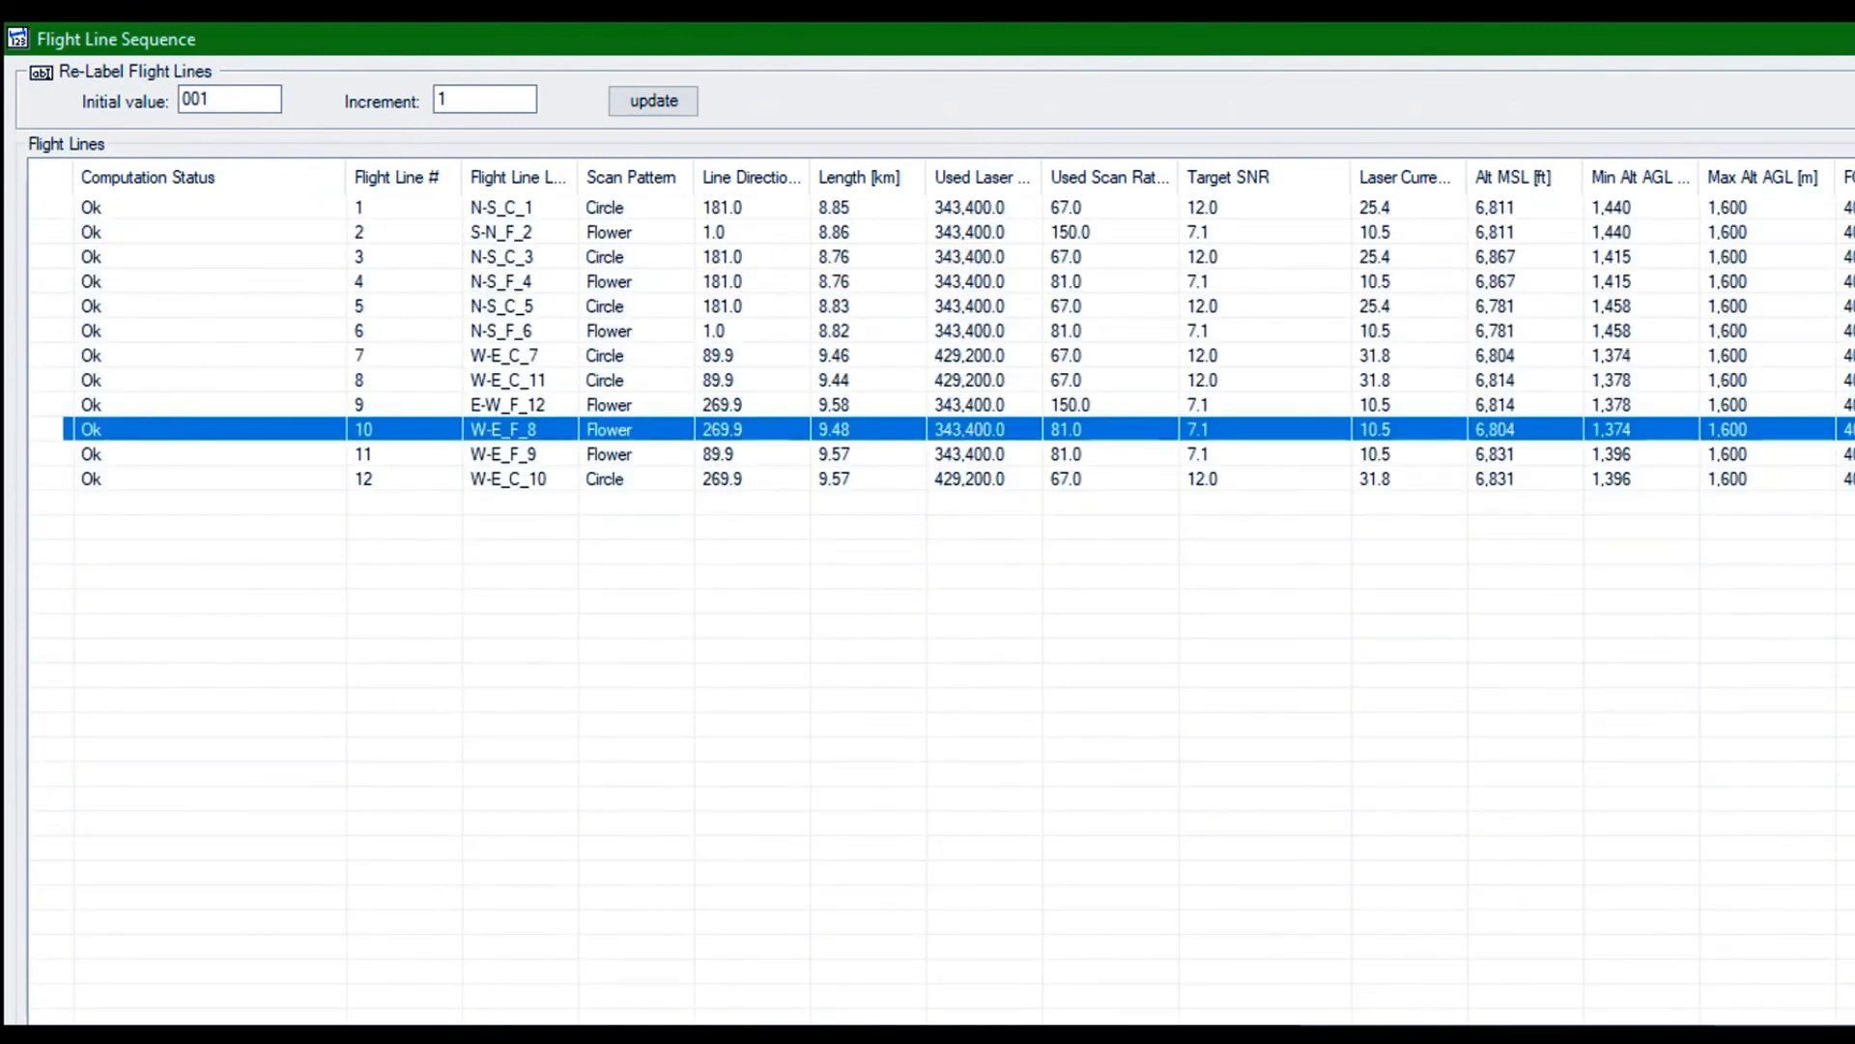
{"action": "left_click", "coordinate": [1786, 1025]}
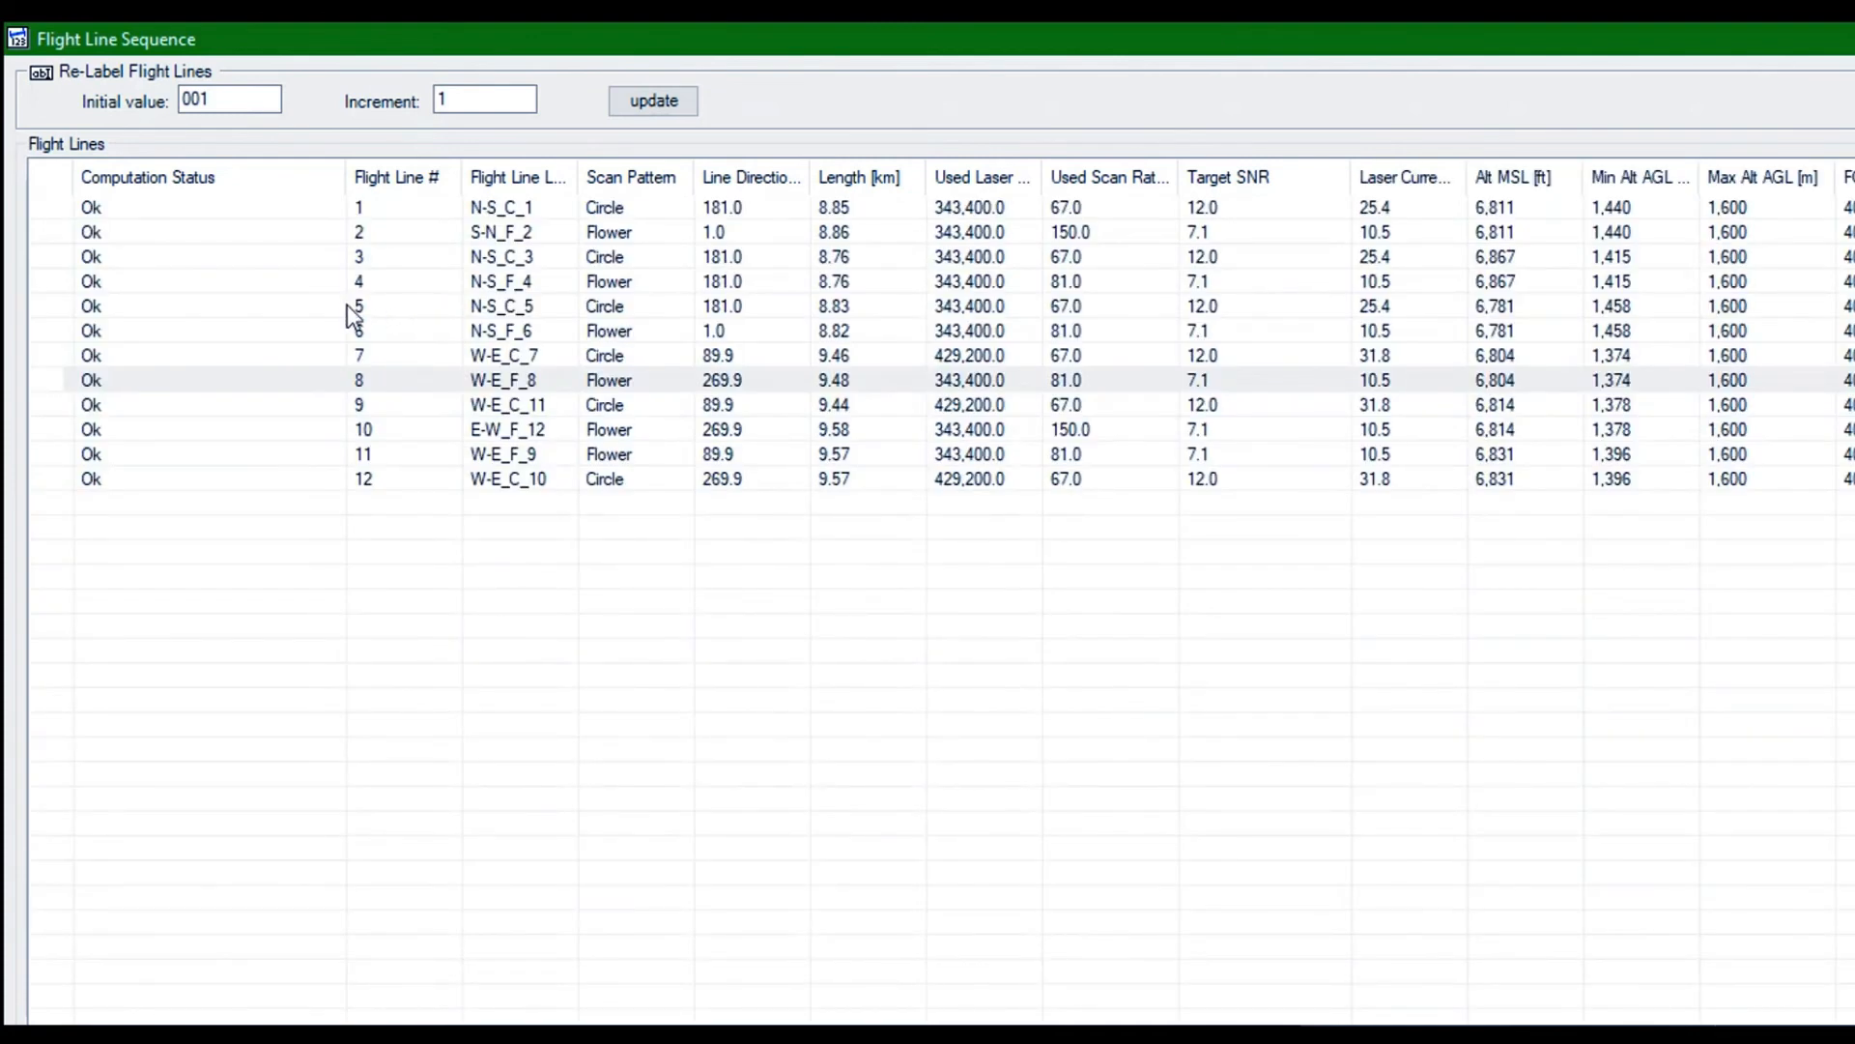
Move flight line W-E_F_9 up to number 9 and W-E_C_10 up to number 10 in the sequence
{"action": "left_click", "coordinate": [466, 454]}
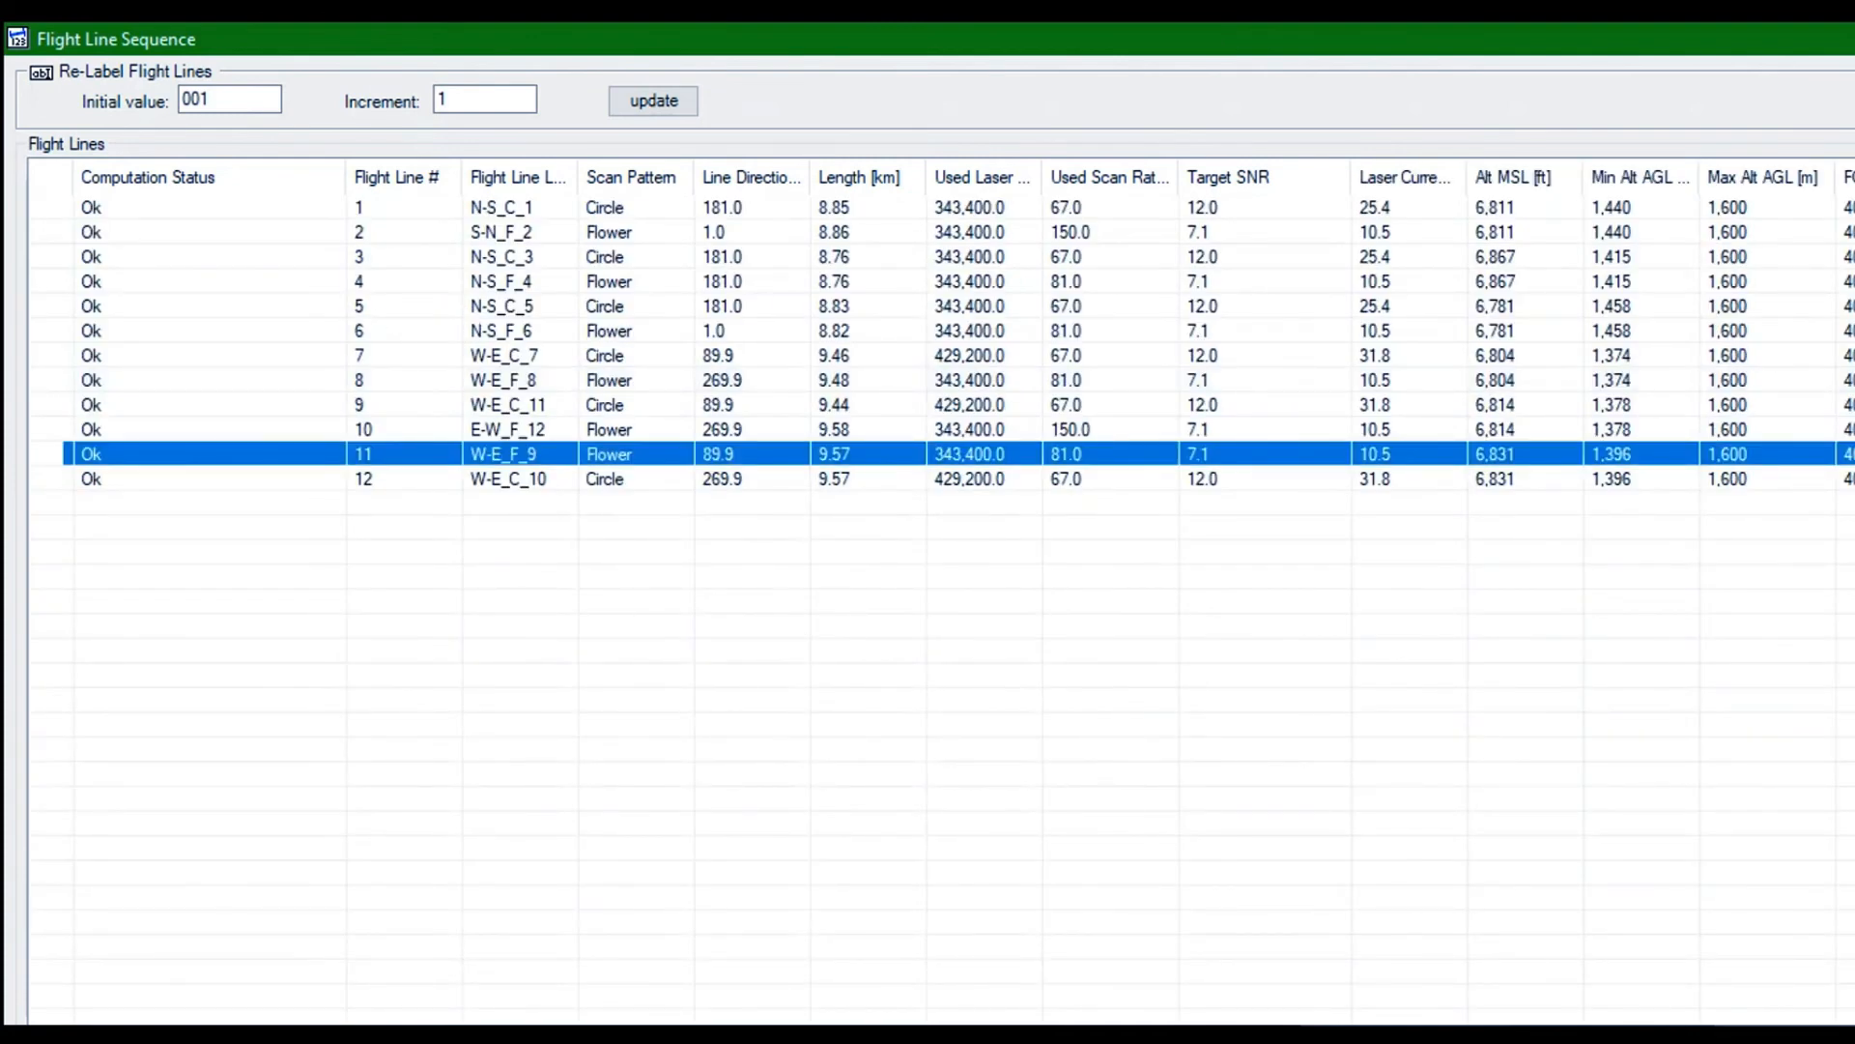
{"action": "left_click", "coordinate": [1786, 1025]}
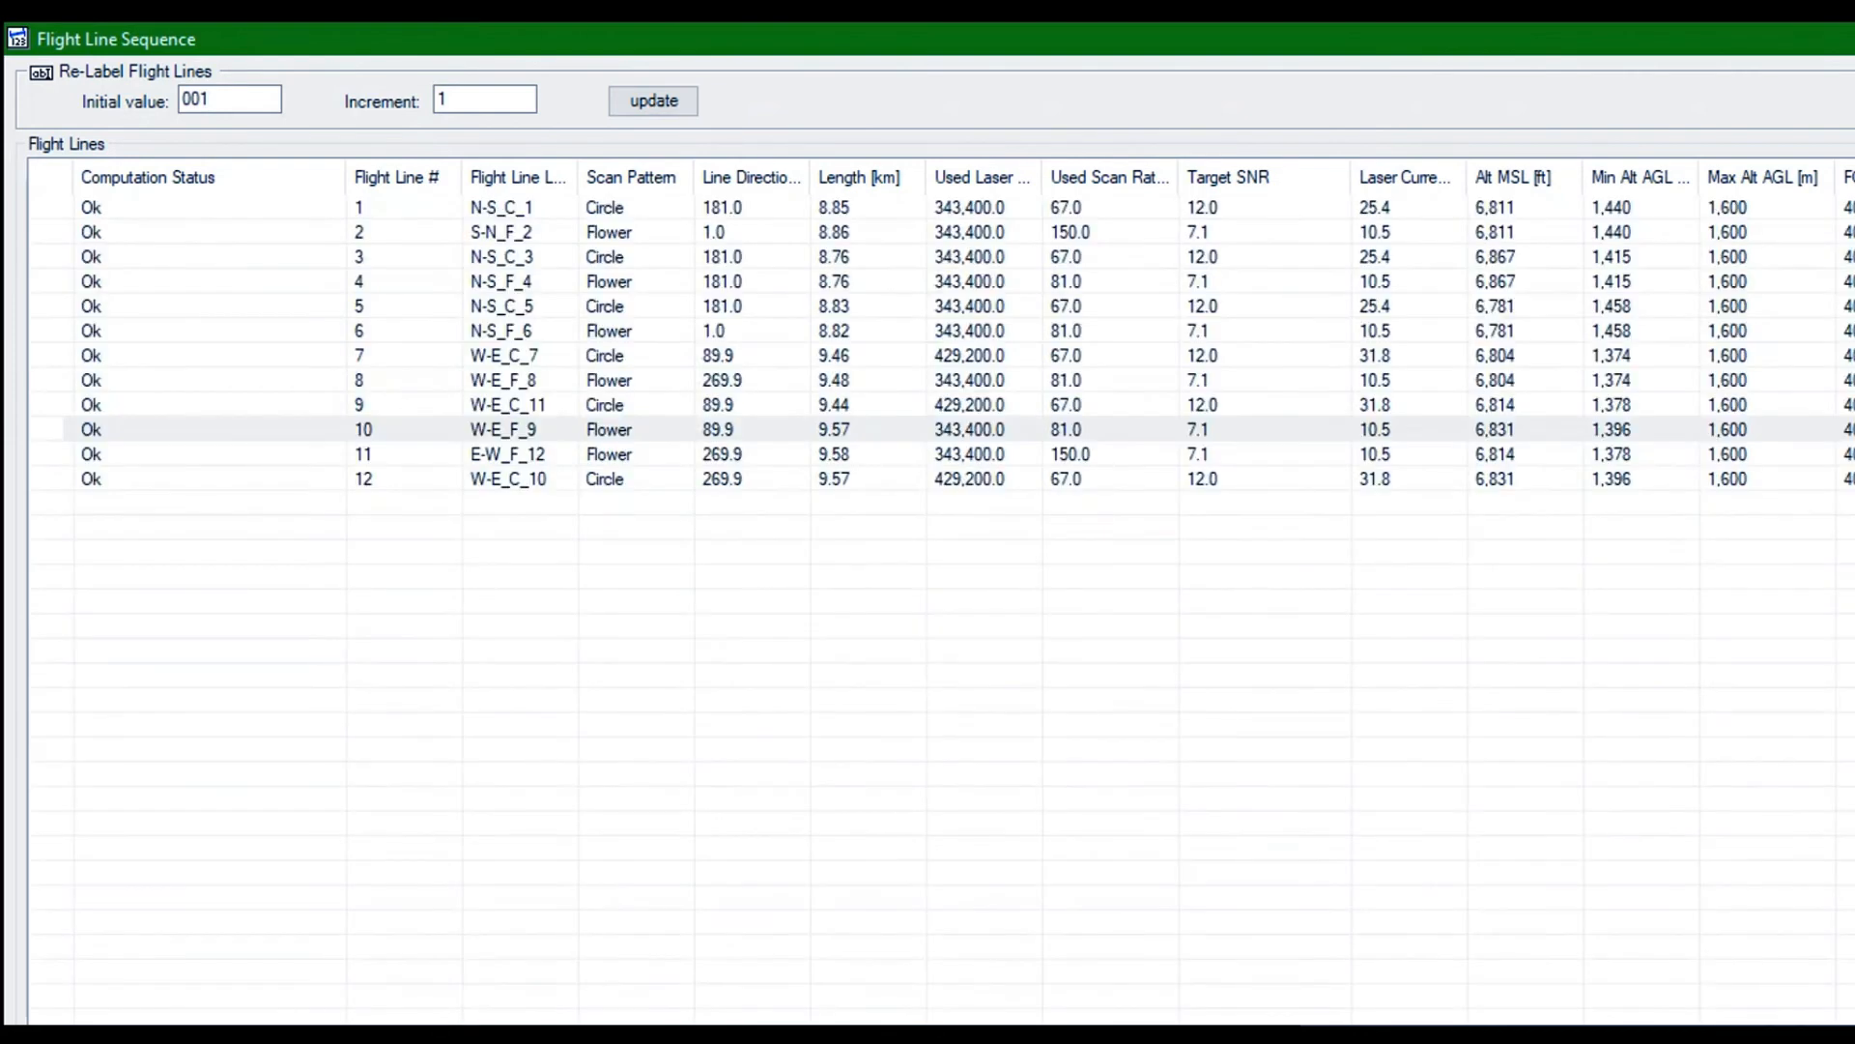
{"action": "left_click", "coordinate": [1786, 1026]}
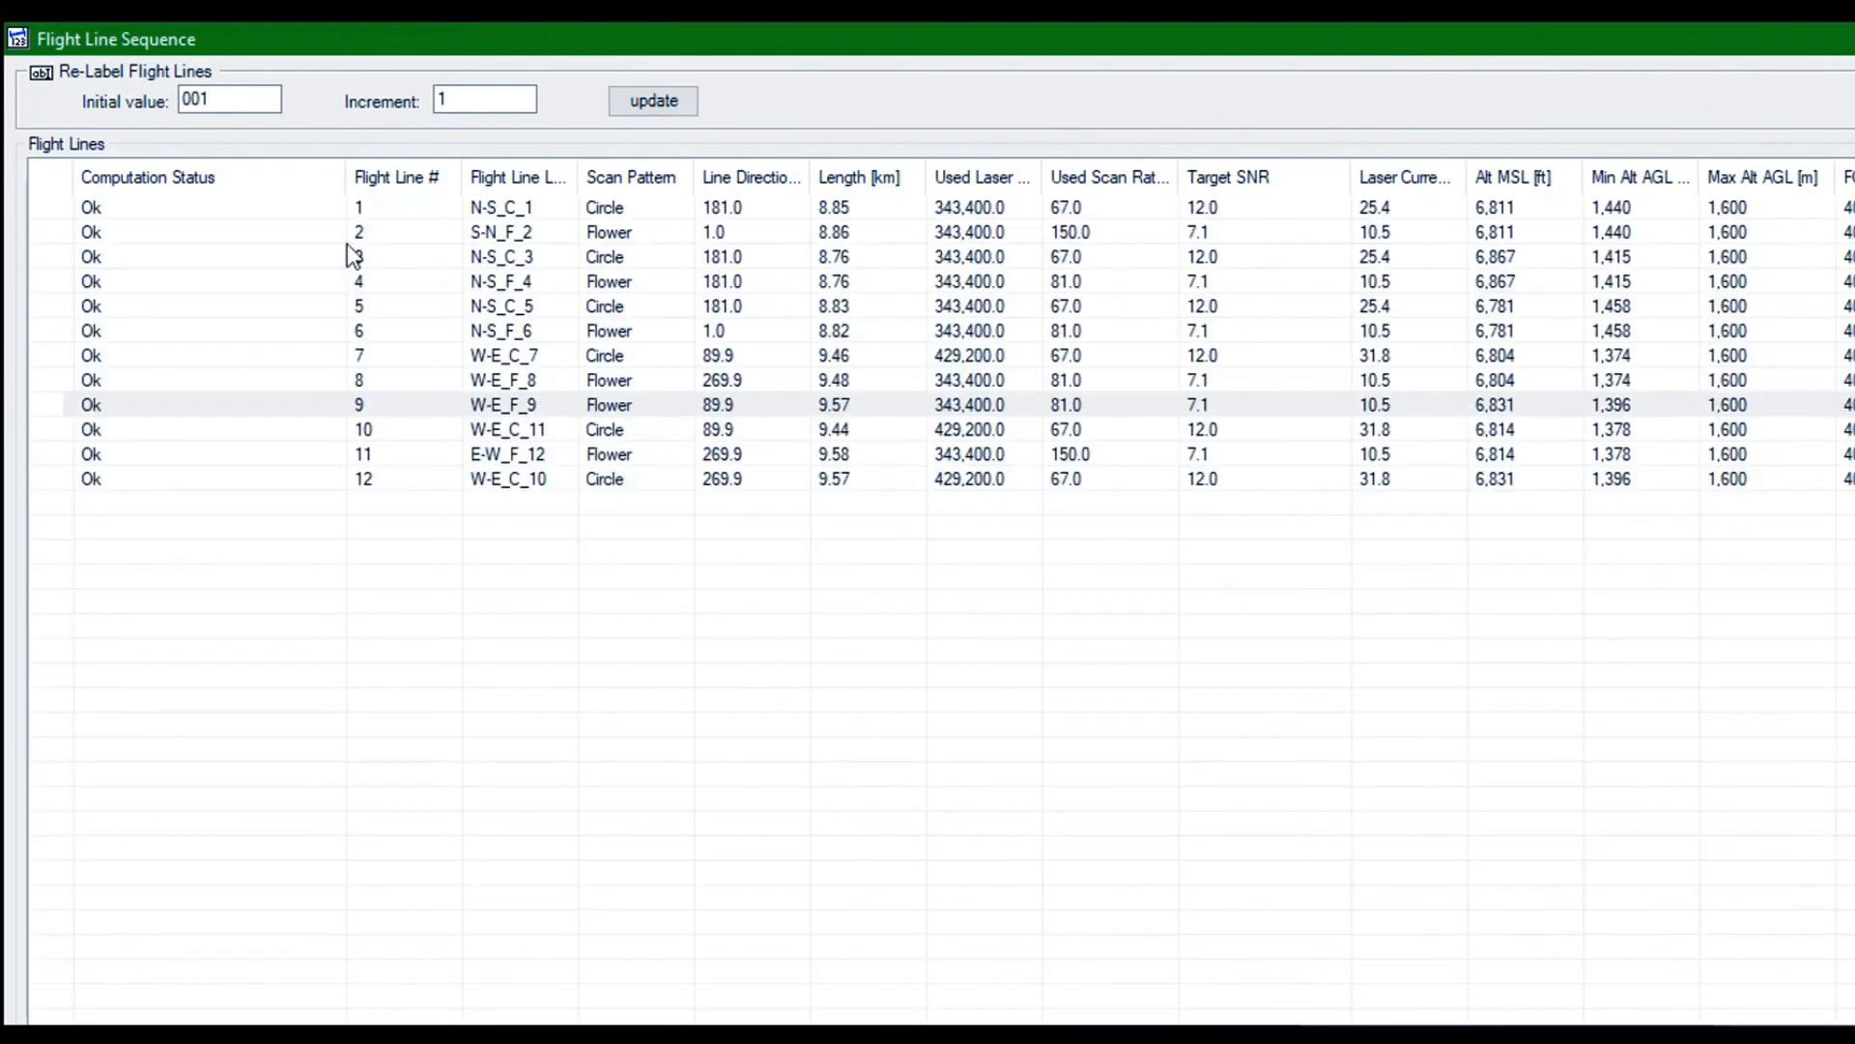
{"action": "left_click", "coordinate": [371, 480]}
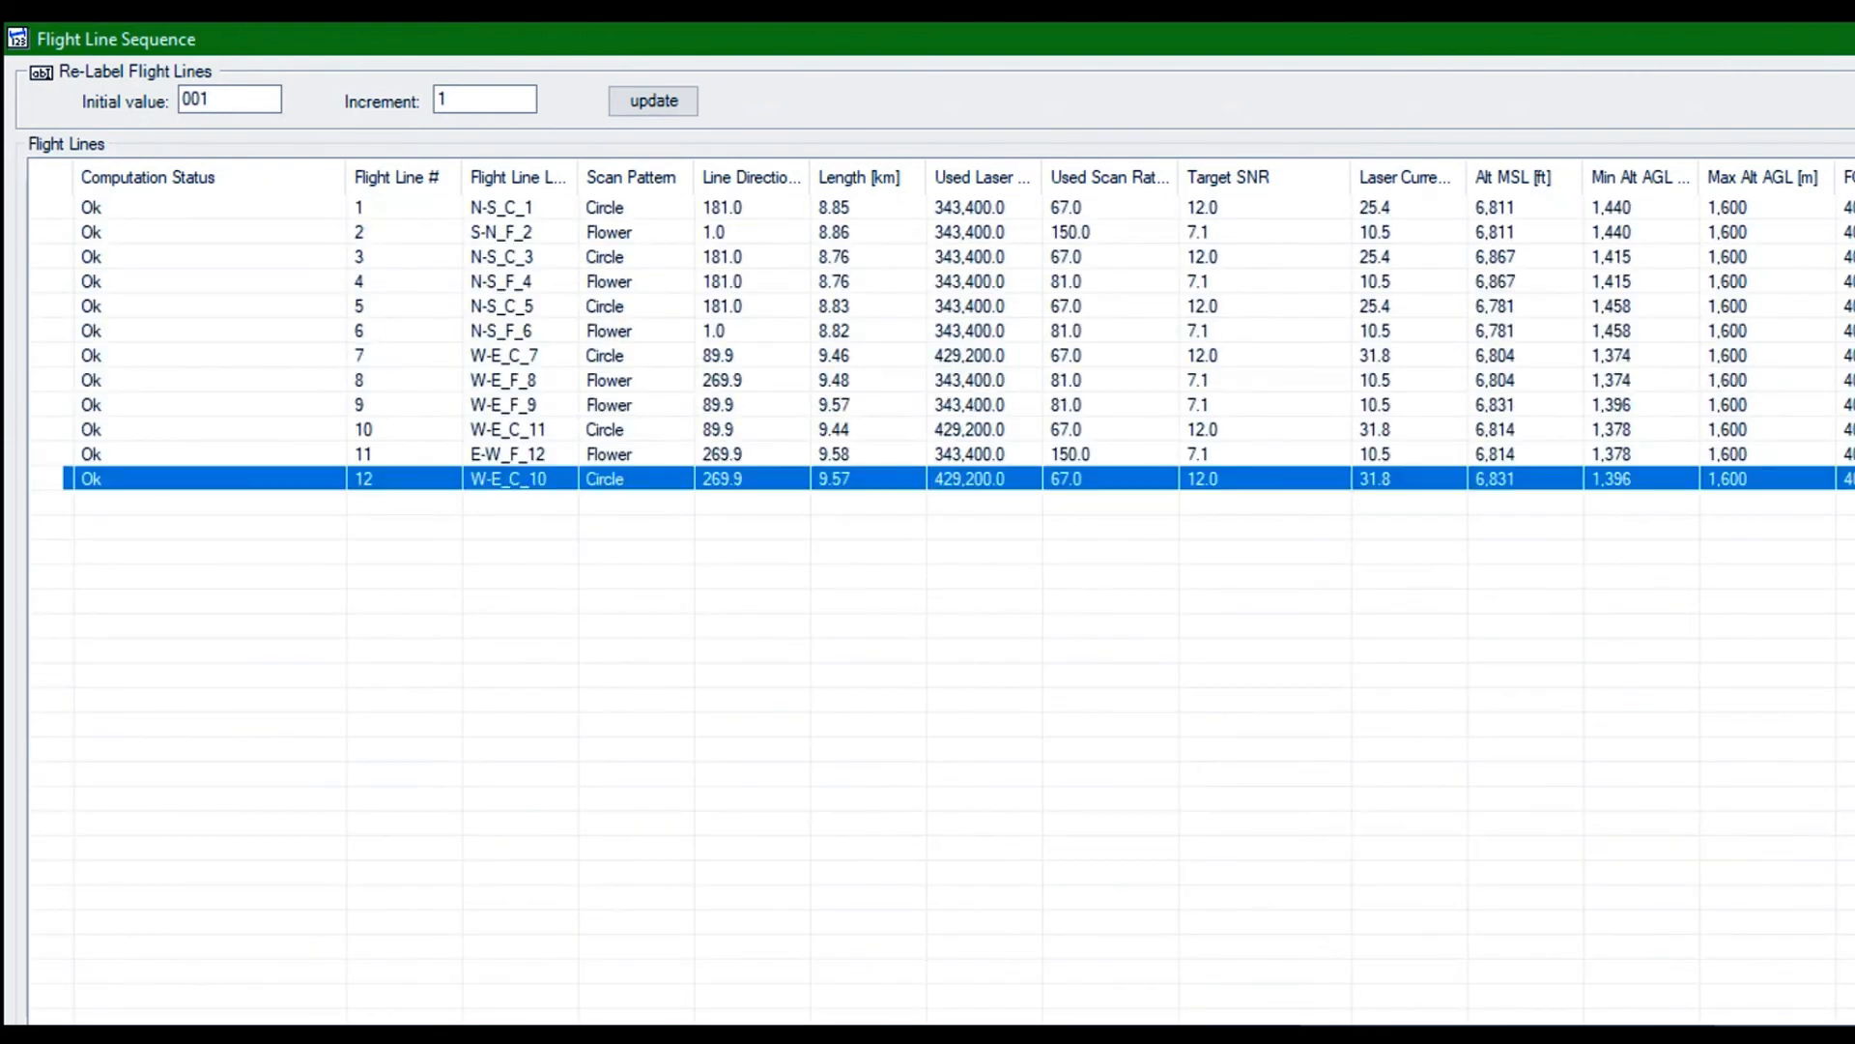
{"action": "left_click", "coordinate": [1786, 1026]}
{"action": "left_click", "coordinate": [1786, 1025]}
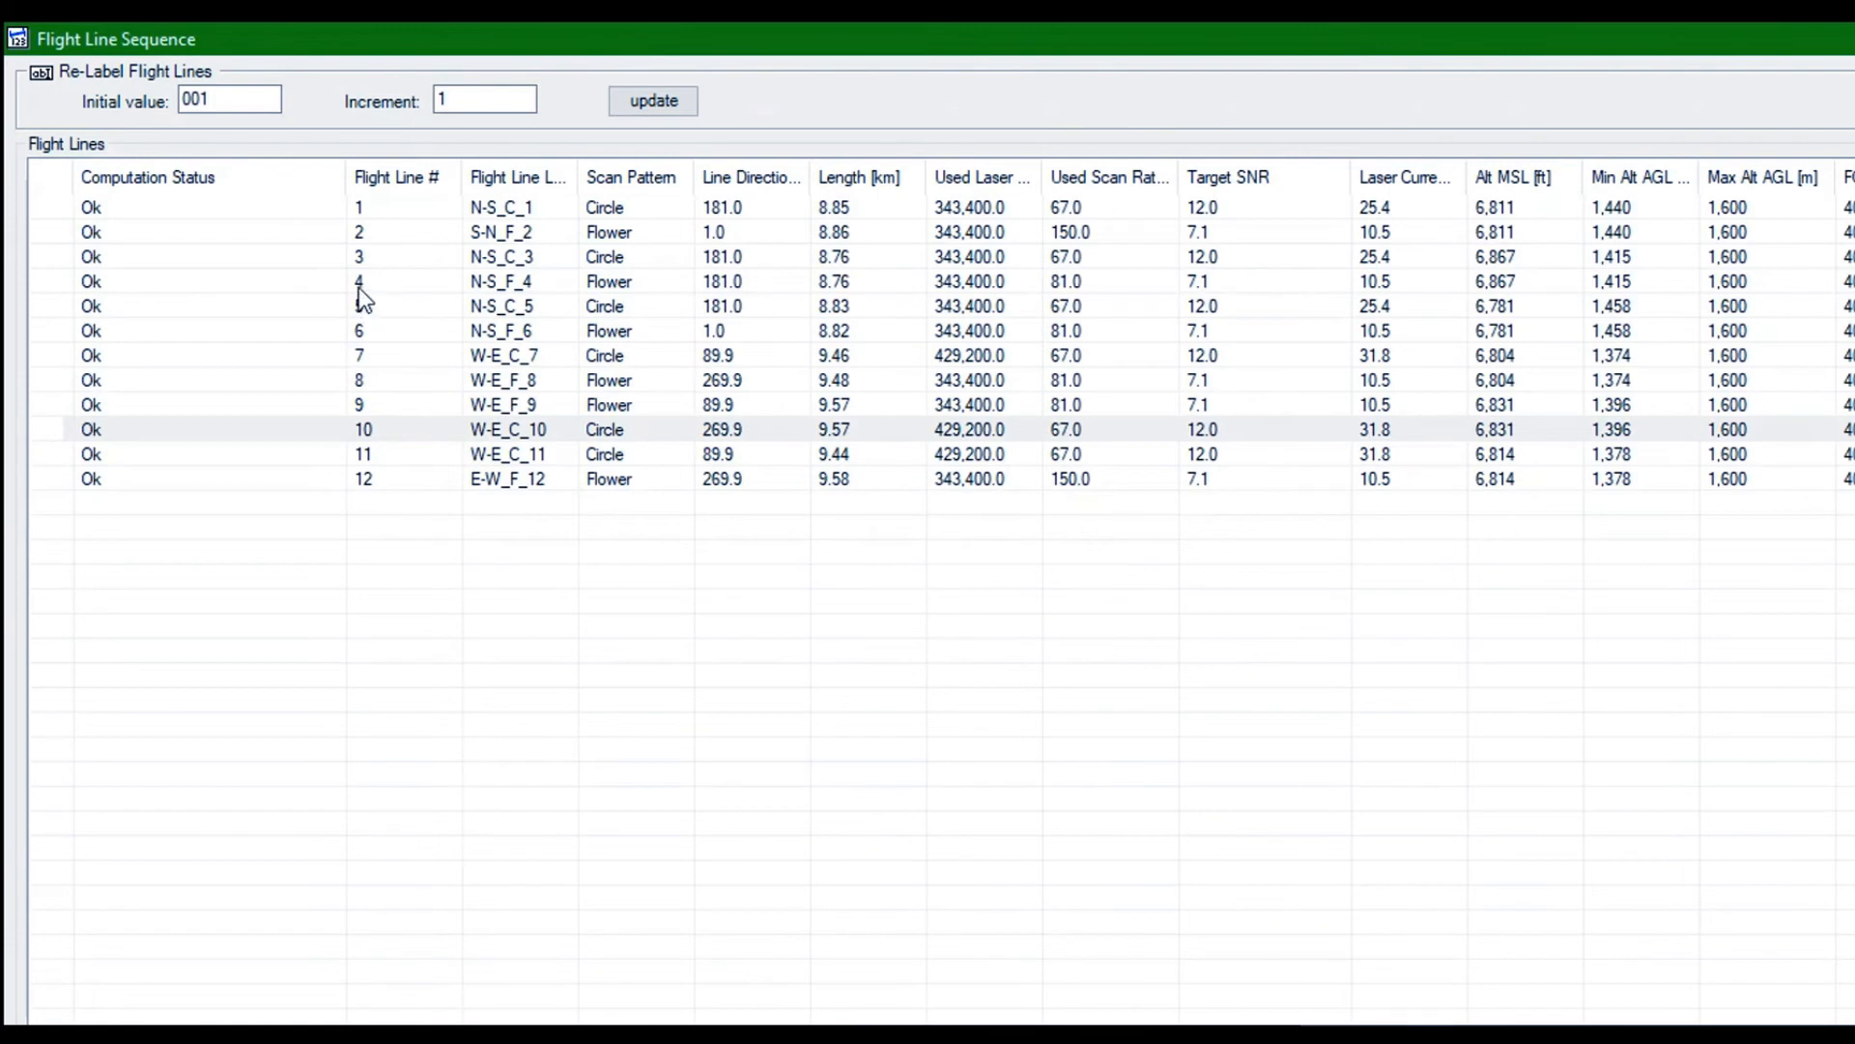
Move flight line W-E_C_10 up to number 9, ahead of W-E_F_9, and close the Flight Line Sequence
{"action": "left_click", "coordinate": [358, 287]}
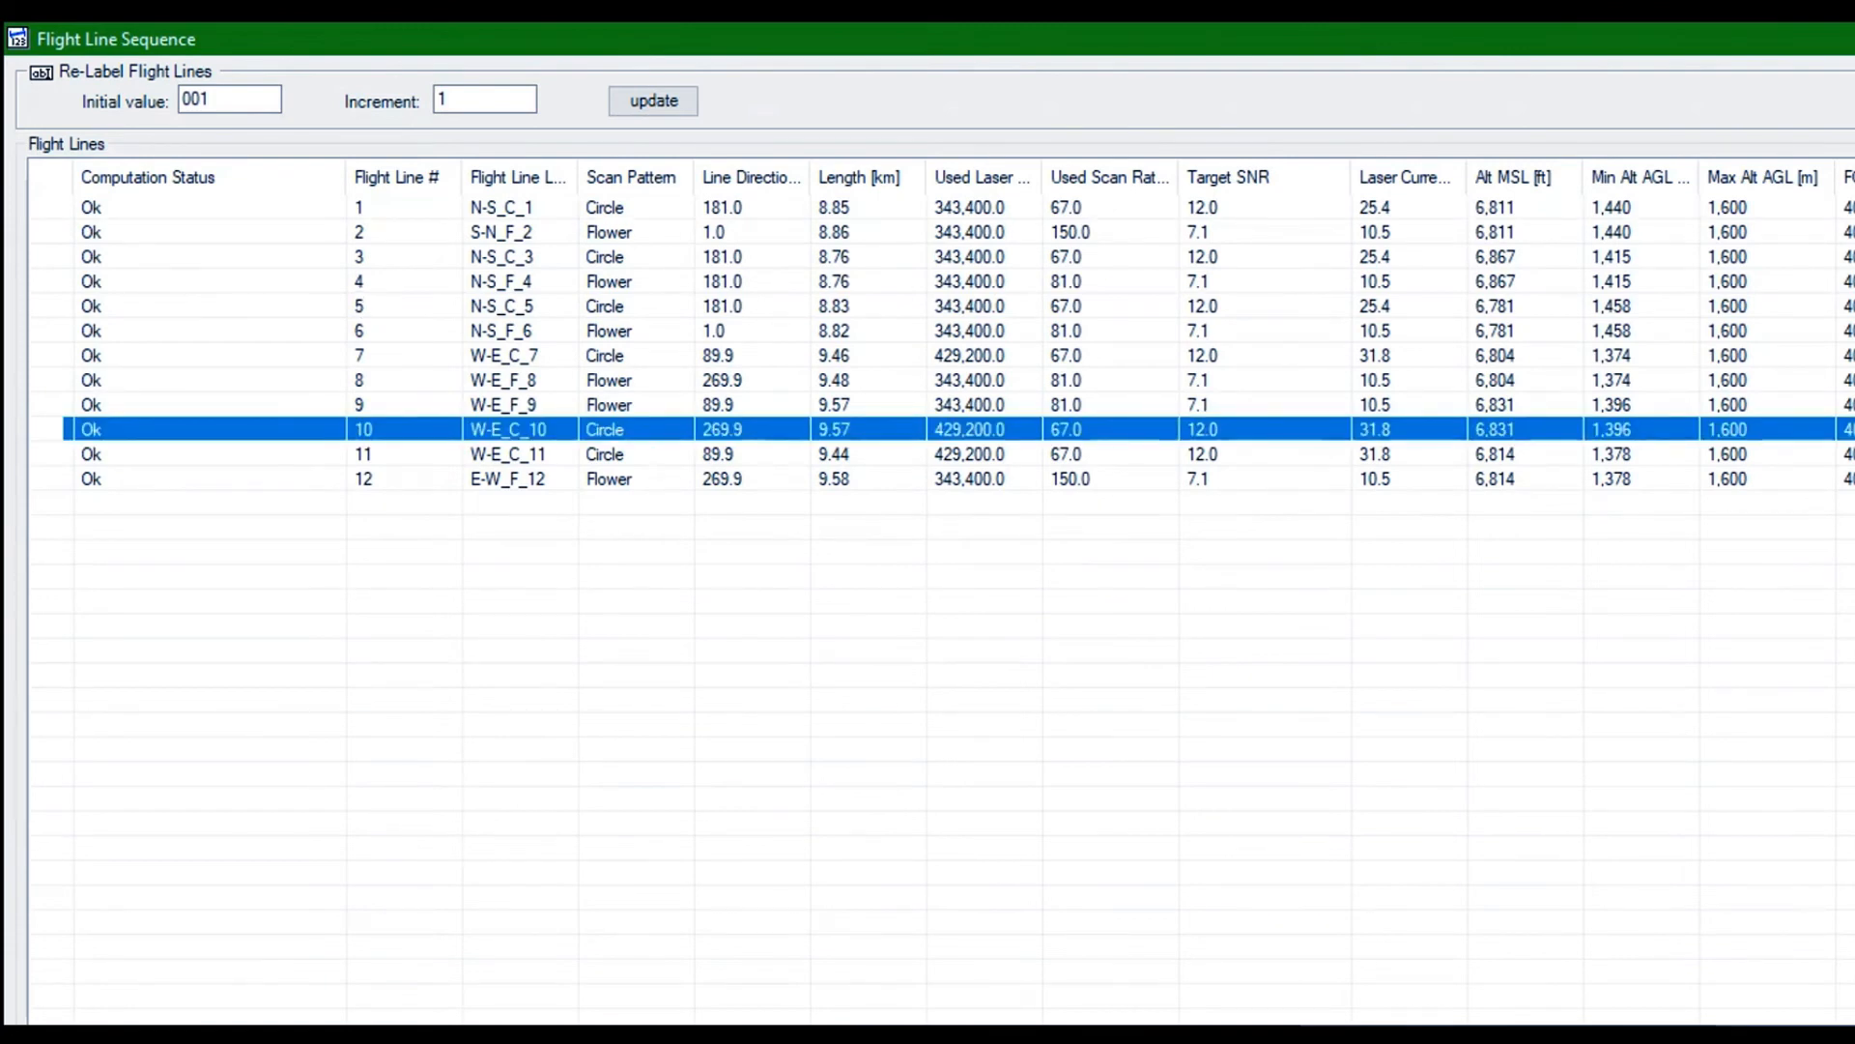
{"action": "left_click", "coordinate": [1786, 1025]}
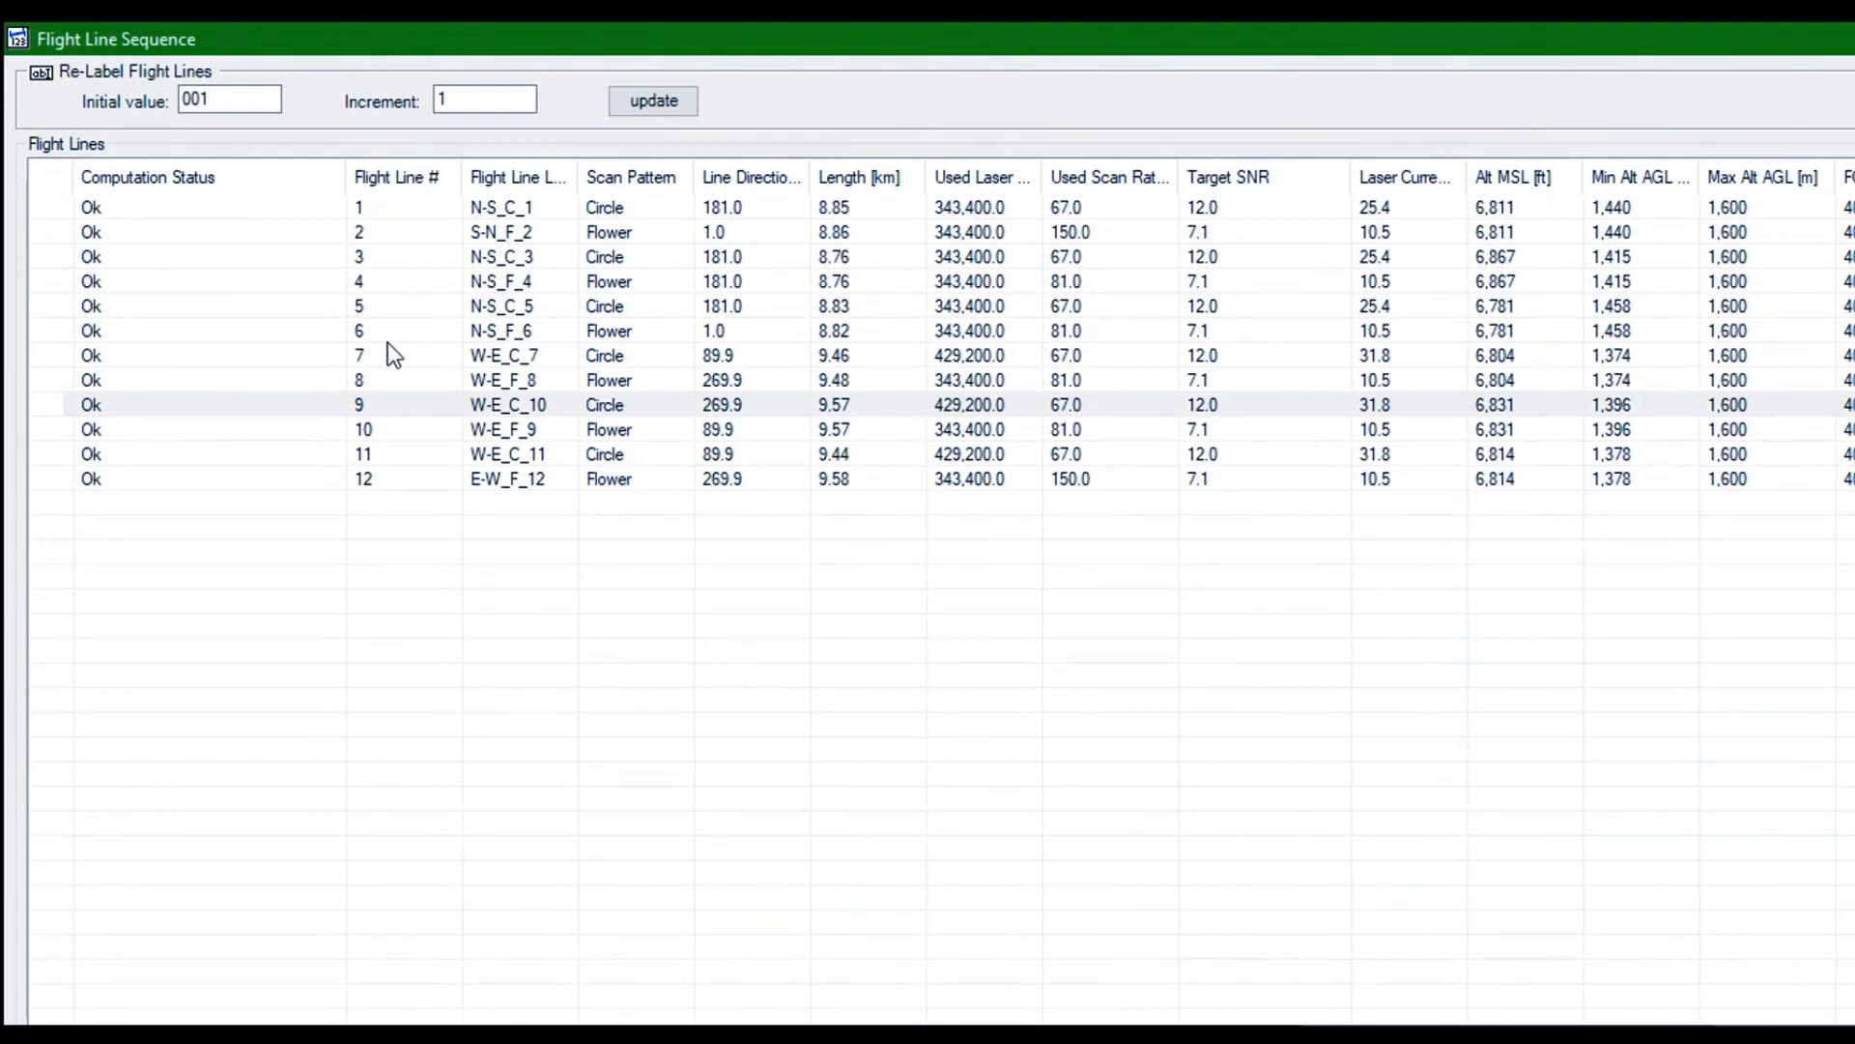
{"action": "key", "text": "Return"}
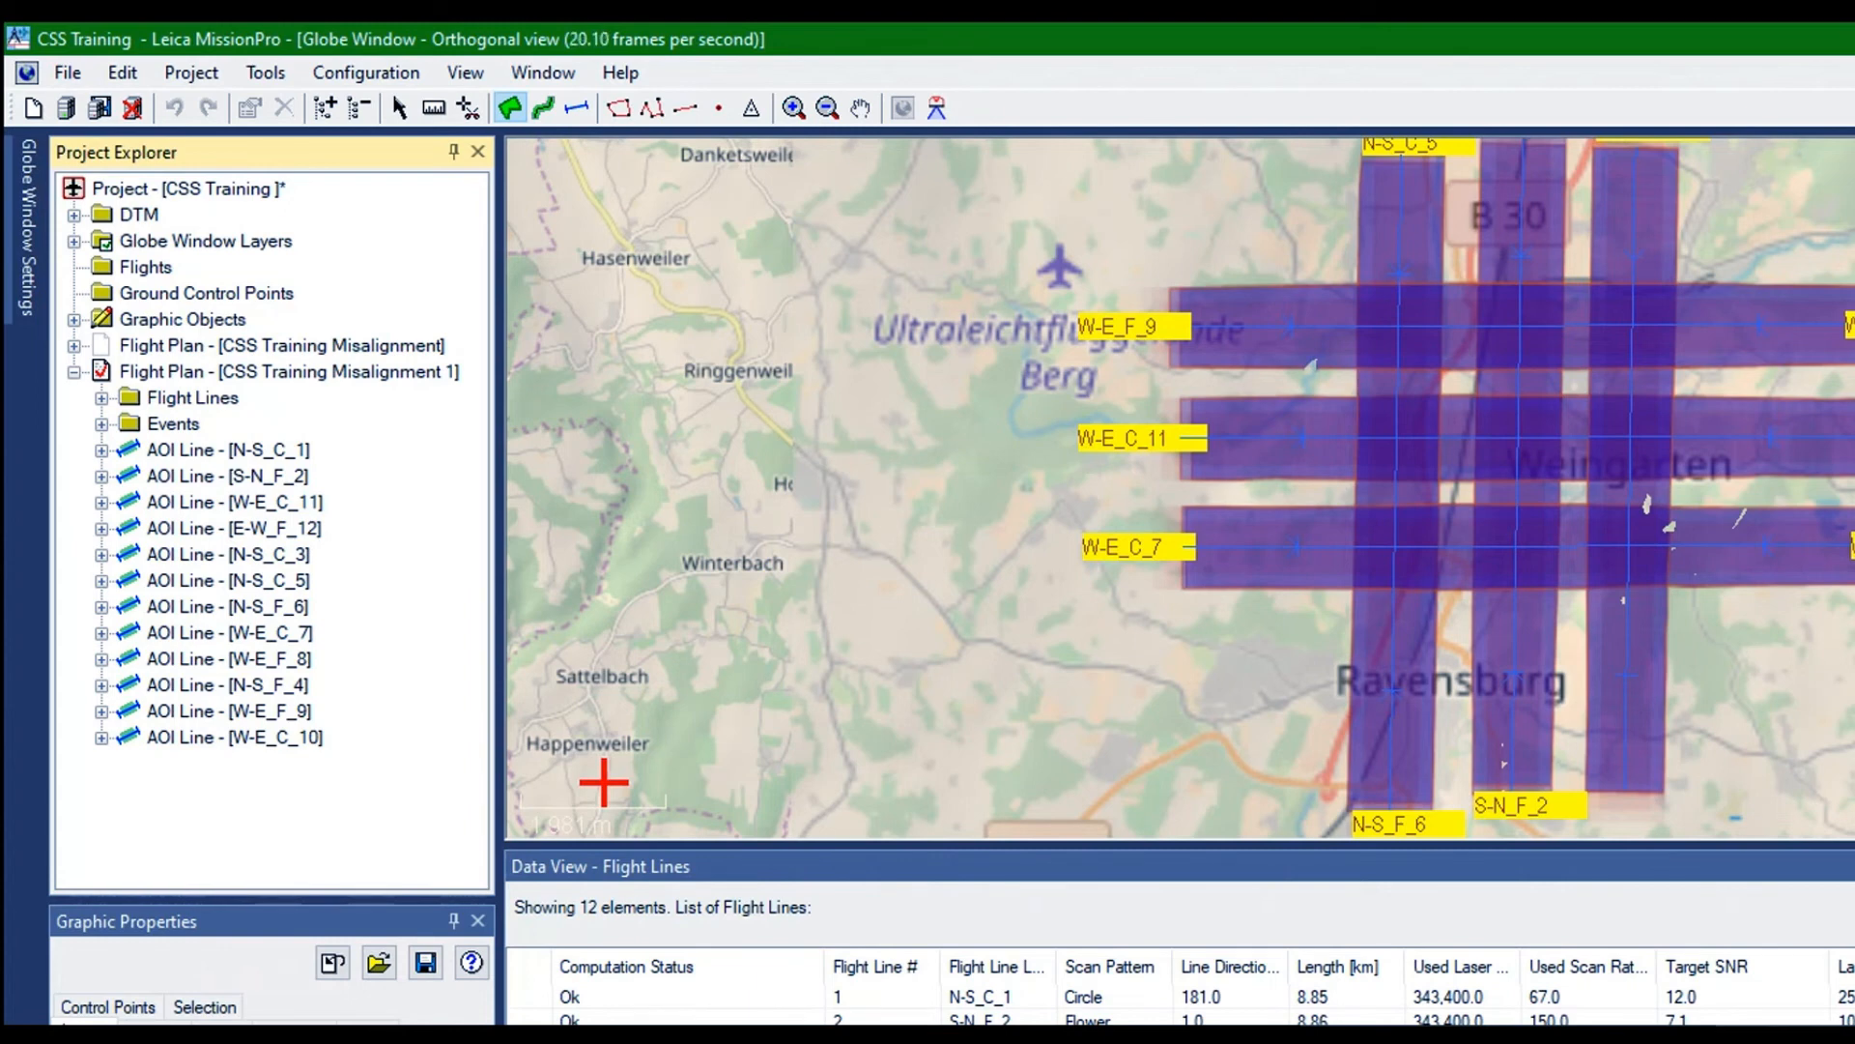
Reverse the flight direction of flight line N-S_F_4 from the flight lines list
{"action": "left_click", "coordinate": [1179, 867]}
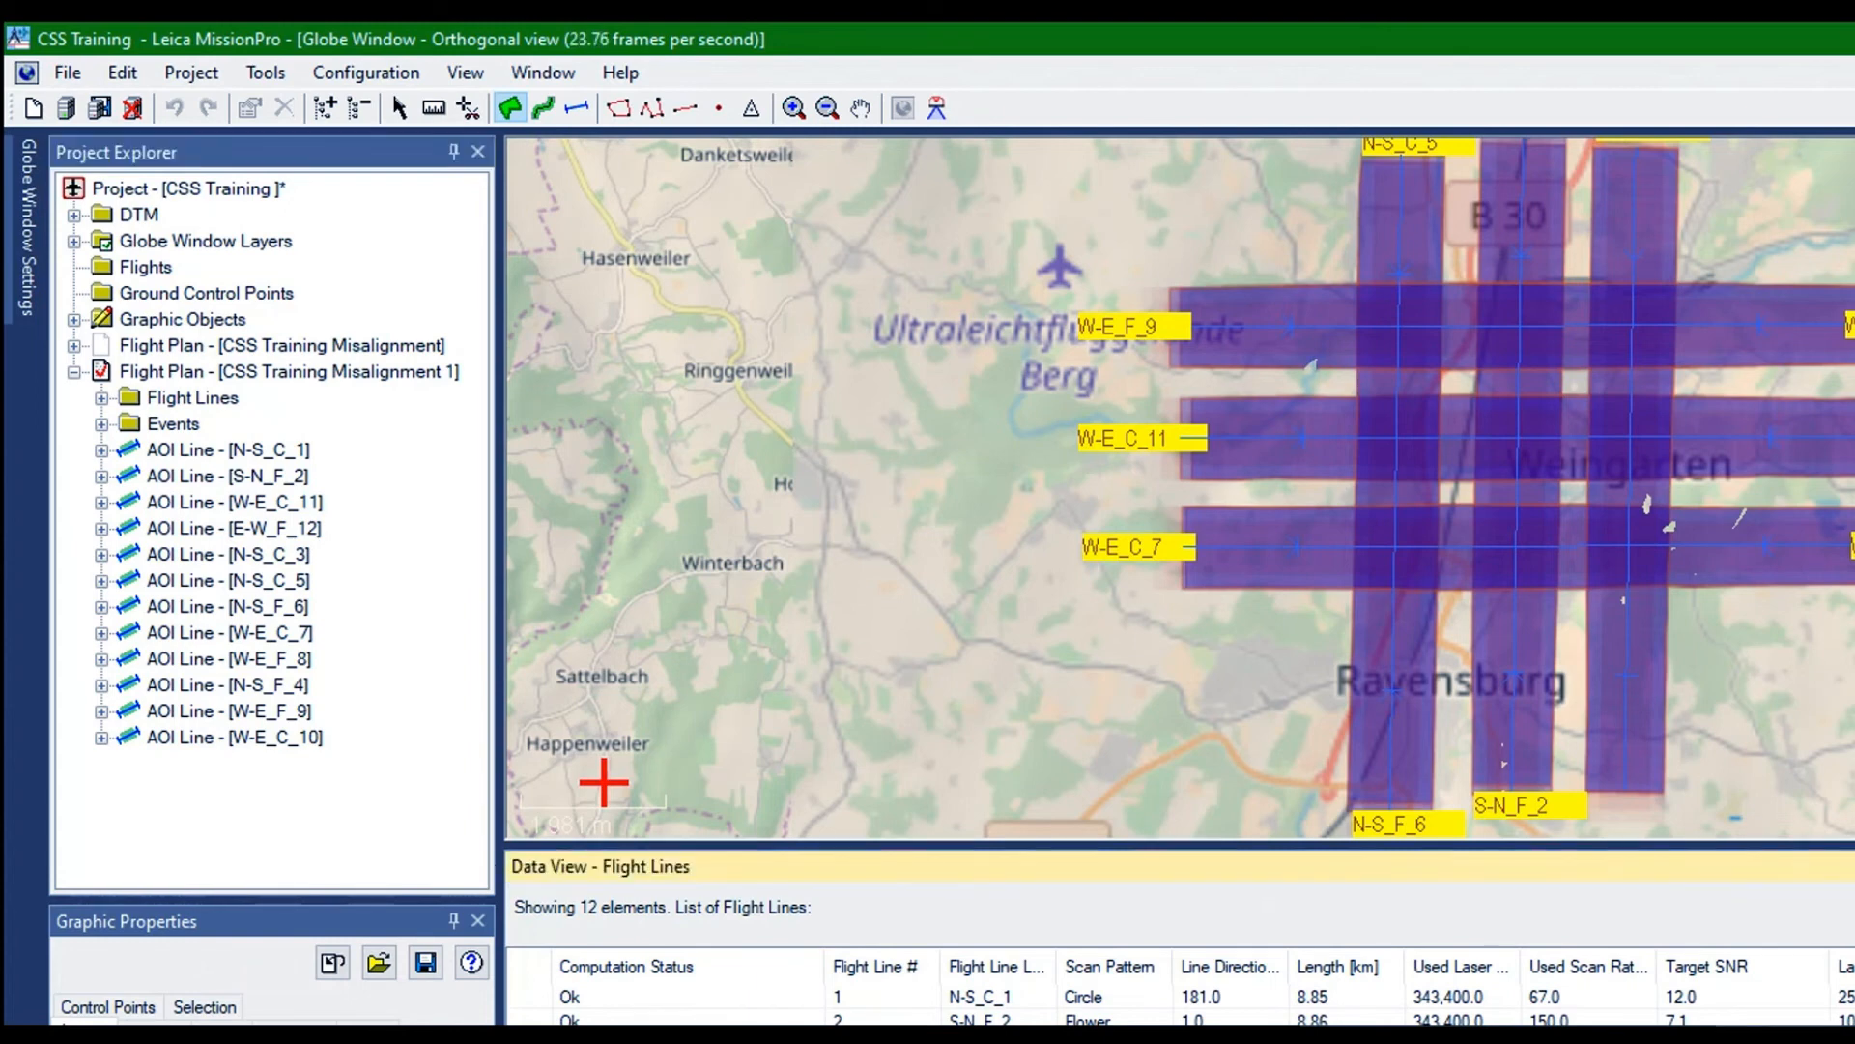
{"action": "right_click", "coordinate": [677, 569]}
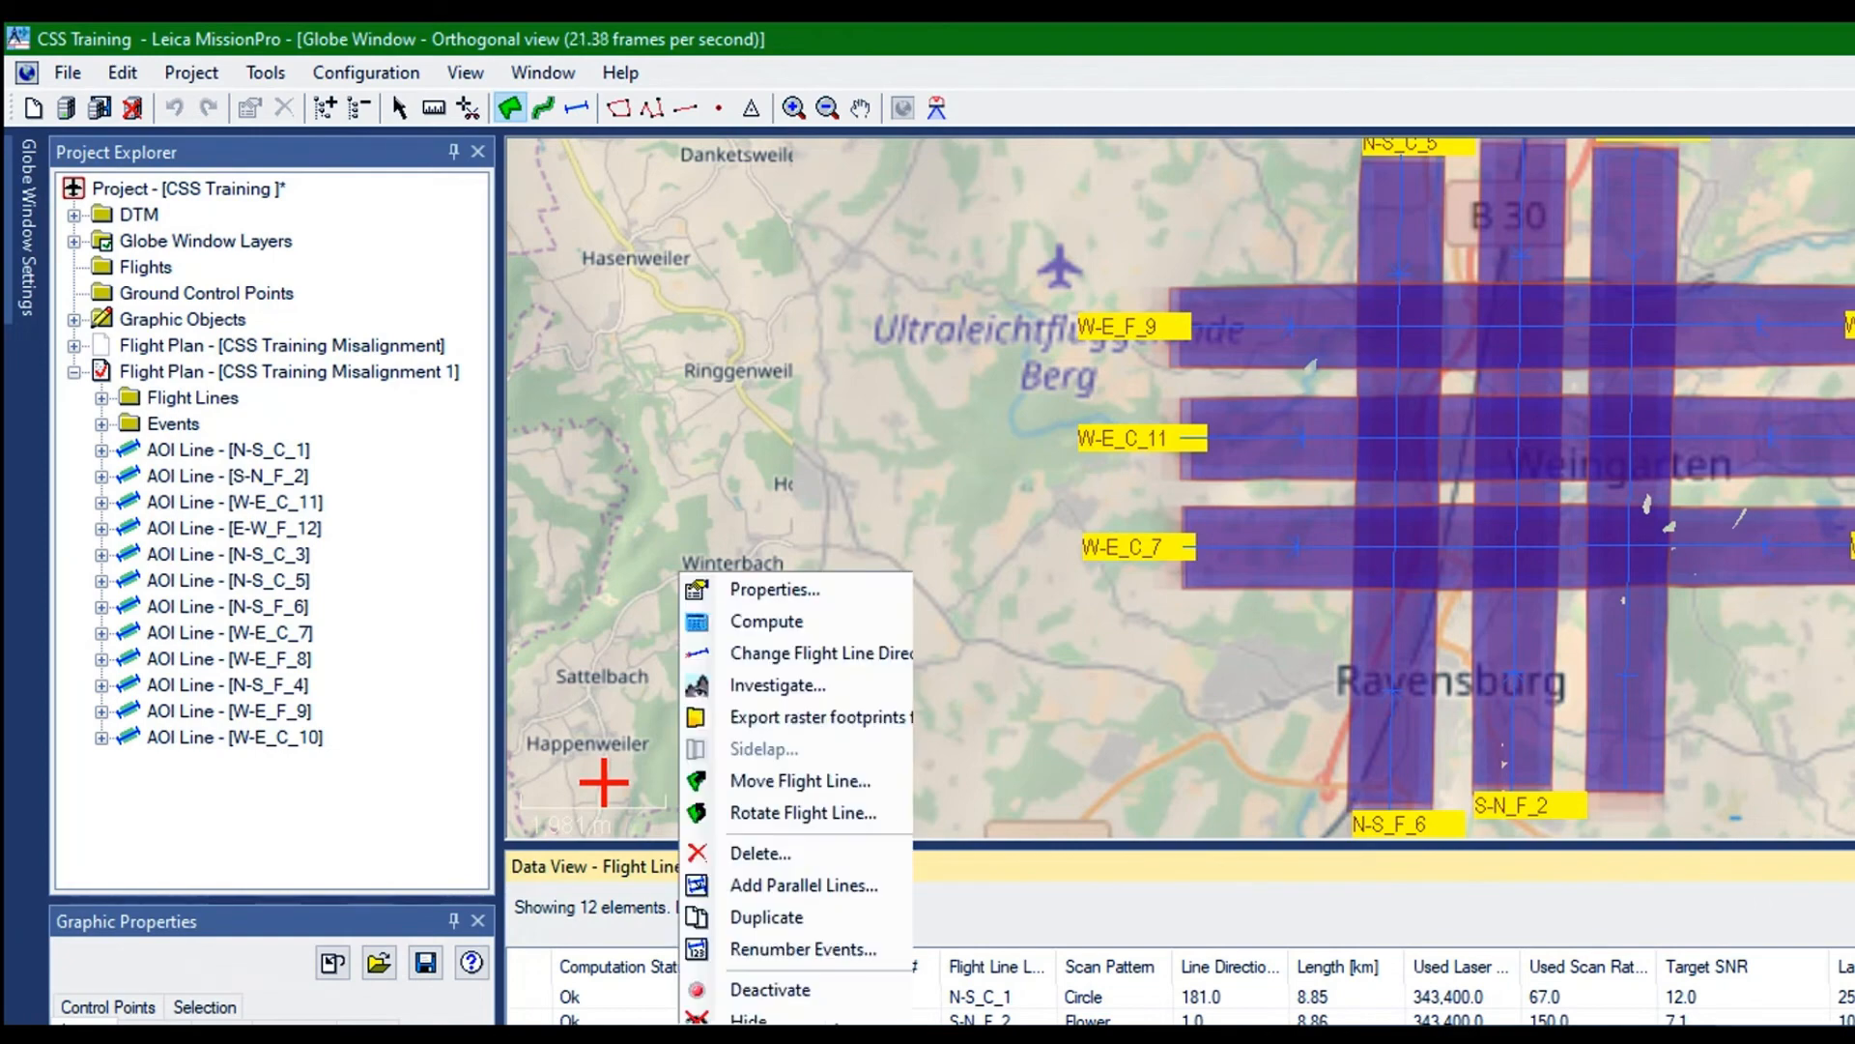
{"action": "left_click", "coordinate": [739, 617]}
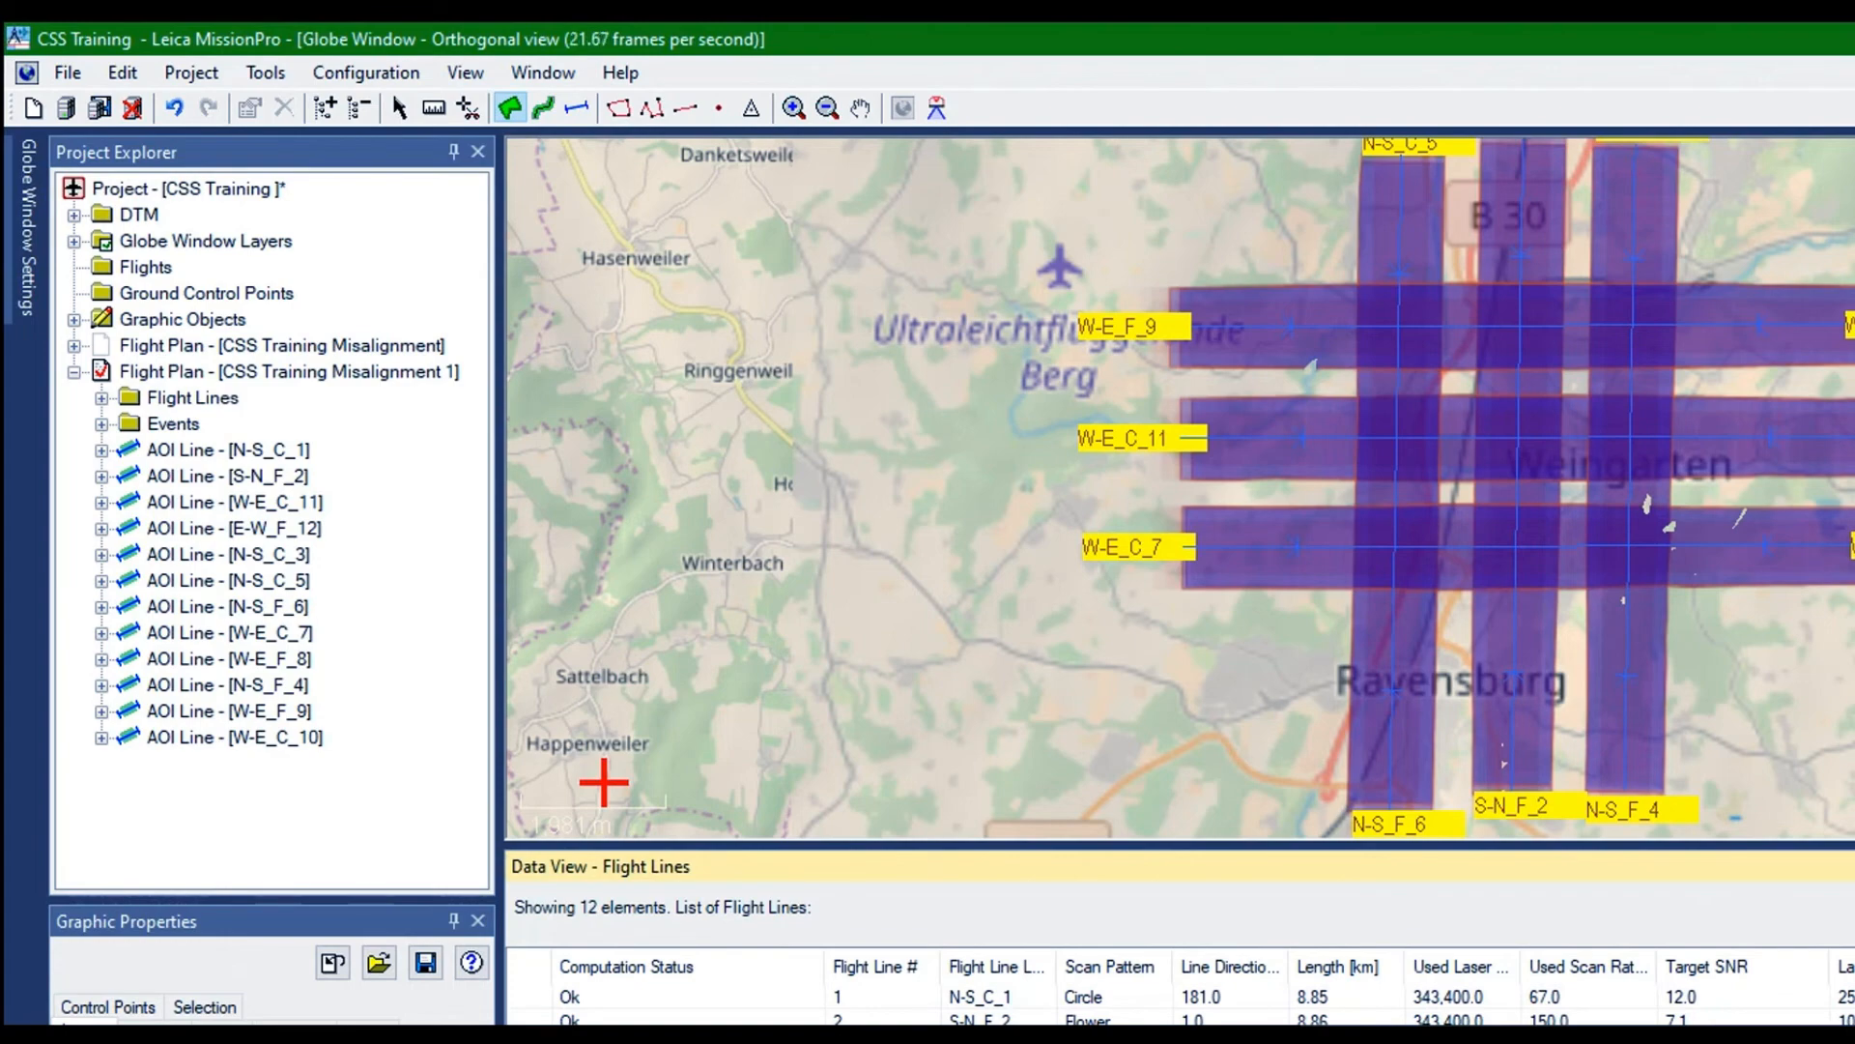
Rename flight line N-S_F_4 as S-N_F_4 in its properties
{"action": "right_click", "coordinate": [668, 571]}
{"action": "left_click", "coordinate": [715, 583]}
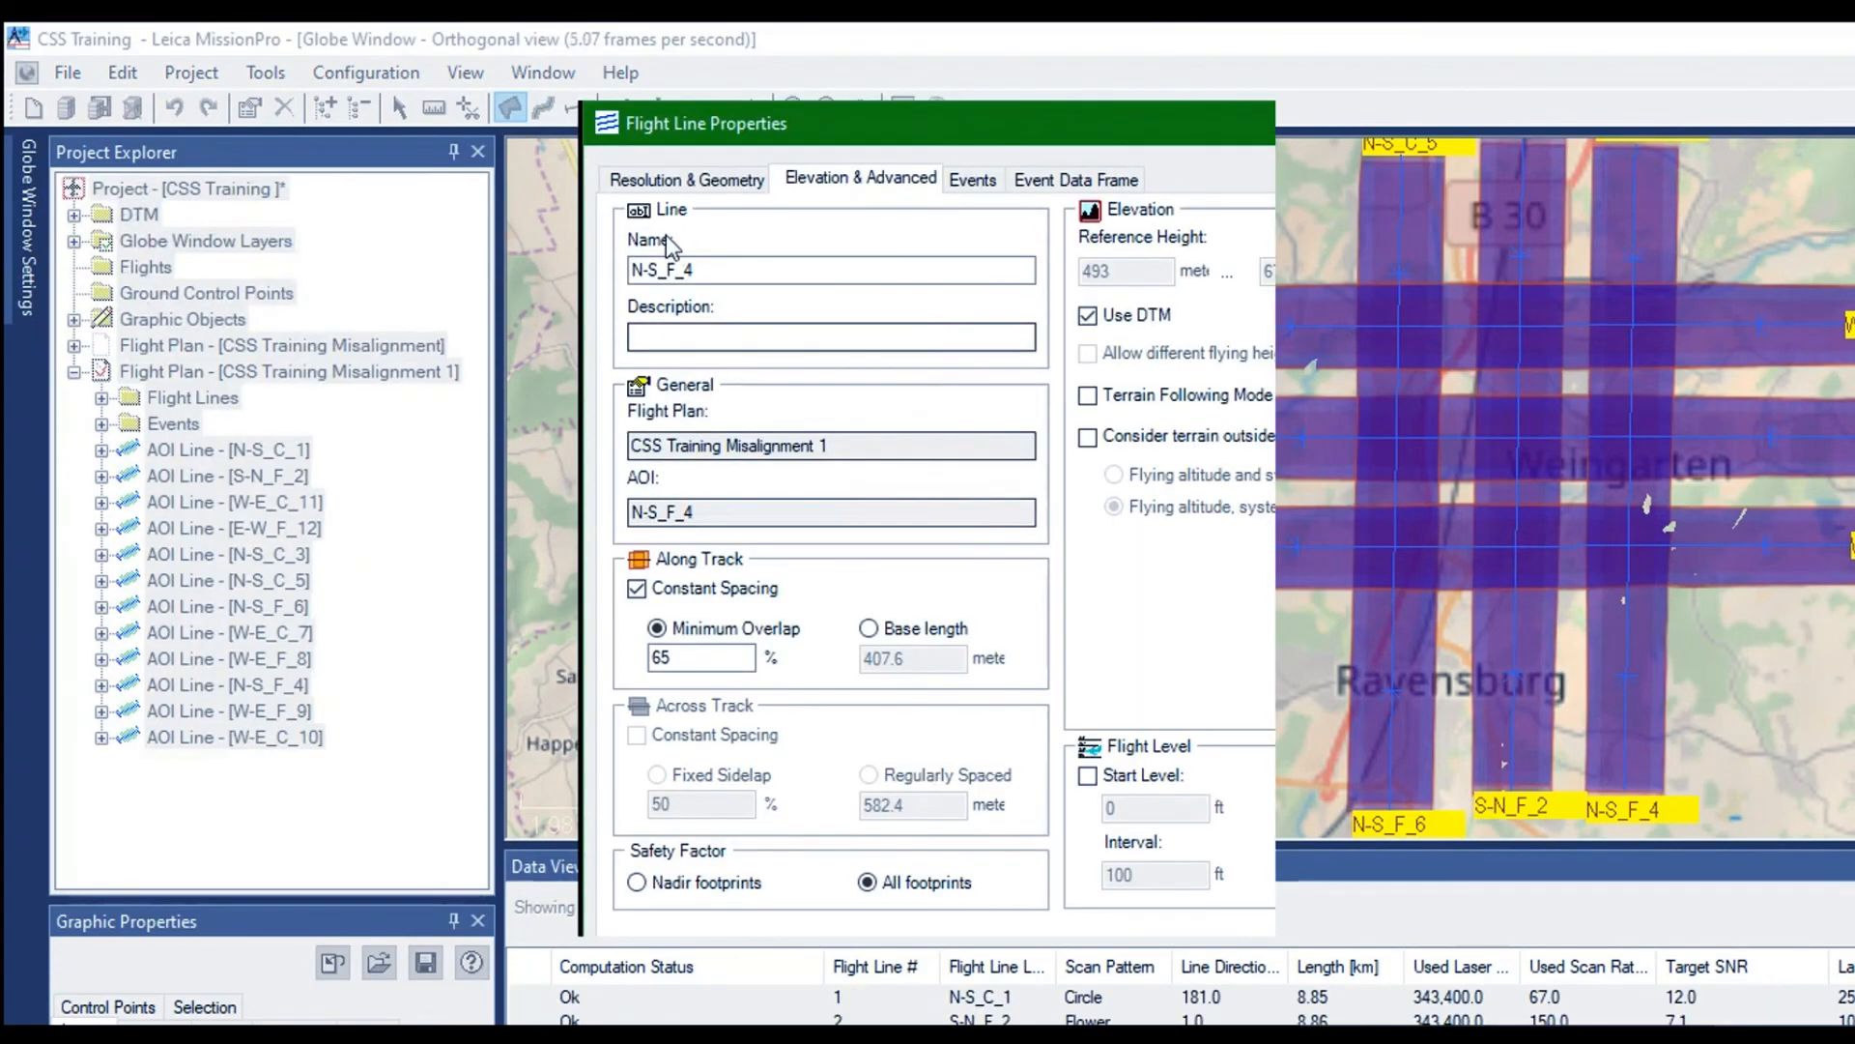
{"action": "left_click", "coordinate": [656, 269]}
{"action": "key", "text": "BackSpace"}
{"action": "key", "text": "BackSpace"}
{"action": "key", "text": "BackSpace"}
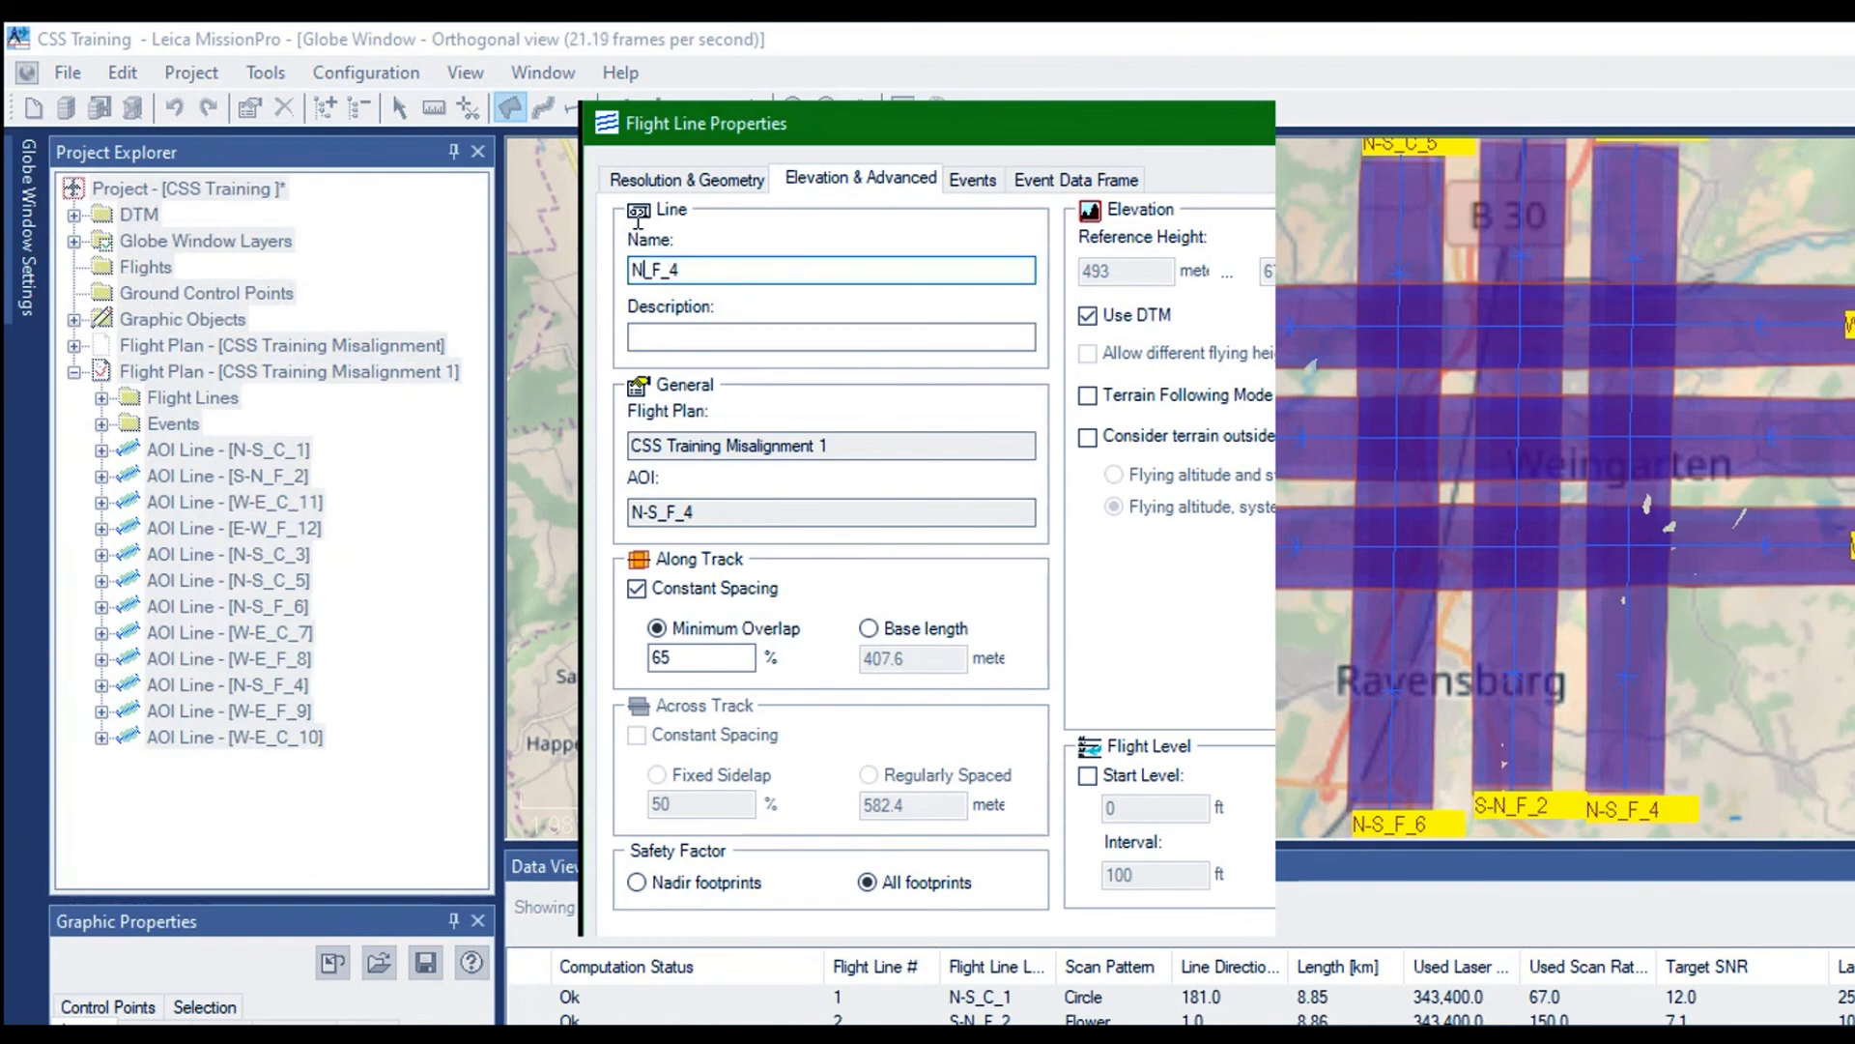
{"action": "type", "text": "S-"}
{"action": "key", "text": "BackSpace"}
{"action": "type", "text": "-N"}
{"action": "key", "text": "Return"}
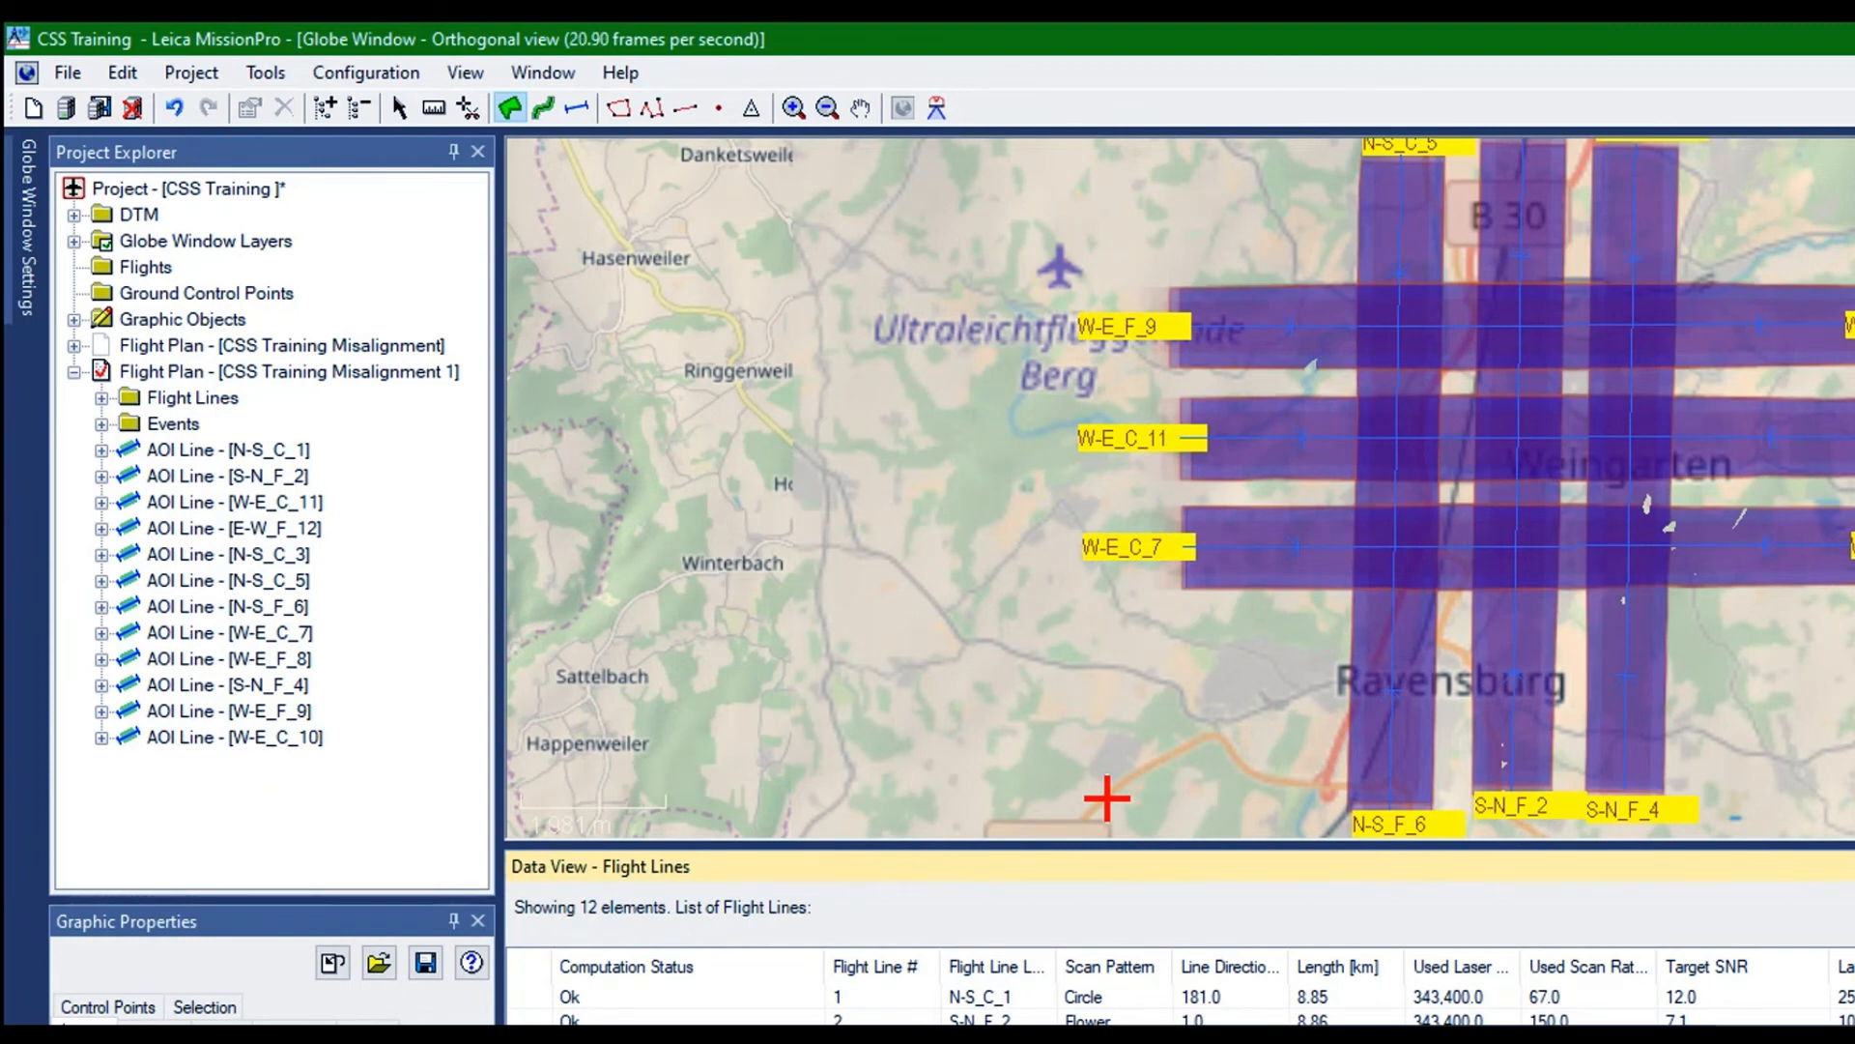
Rename flight line N-S_F_6 as S-N_F_6 in its properties
{"action": "right_click", "coordinate": [663, 997]}
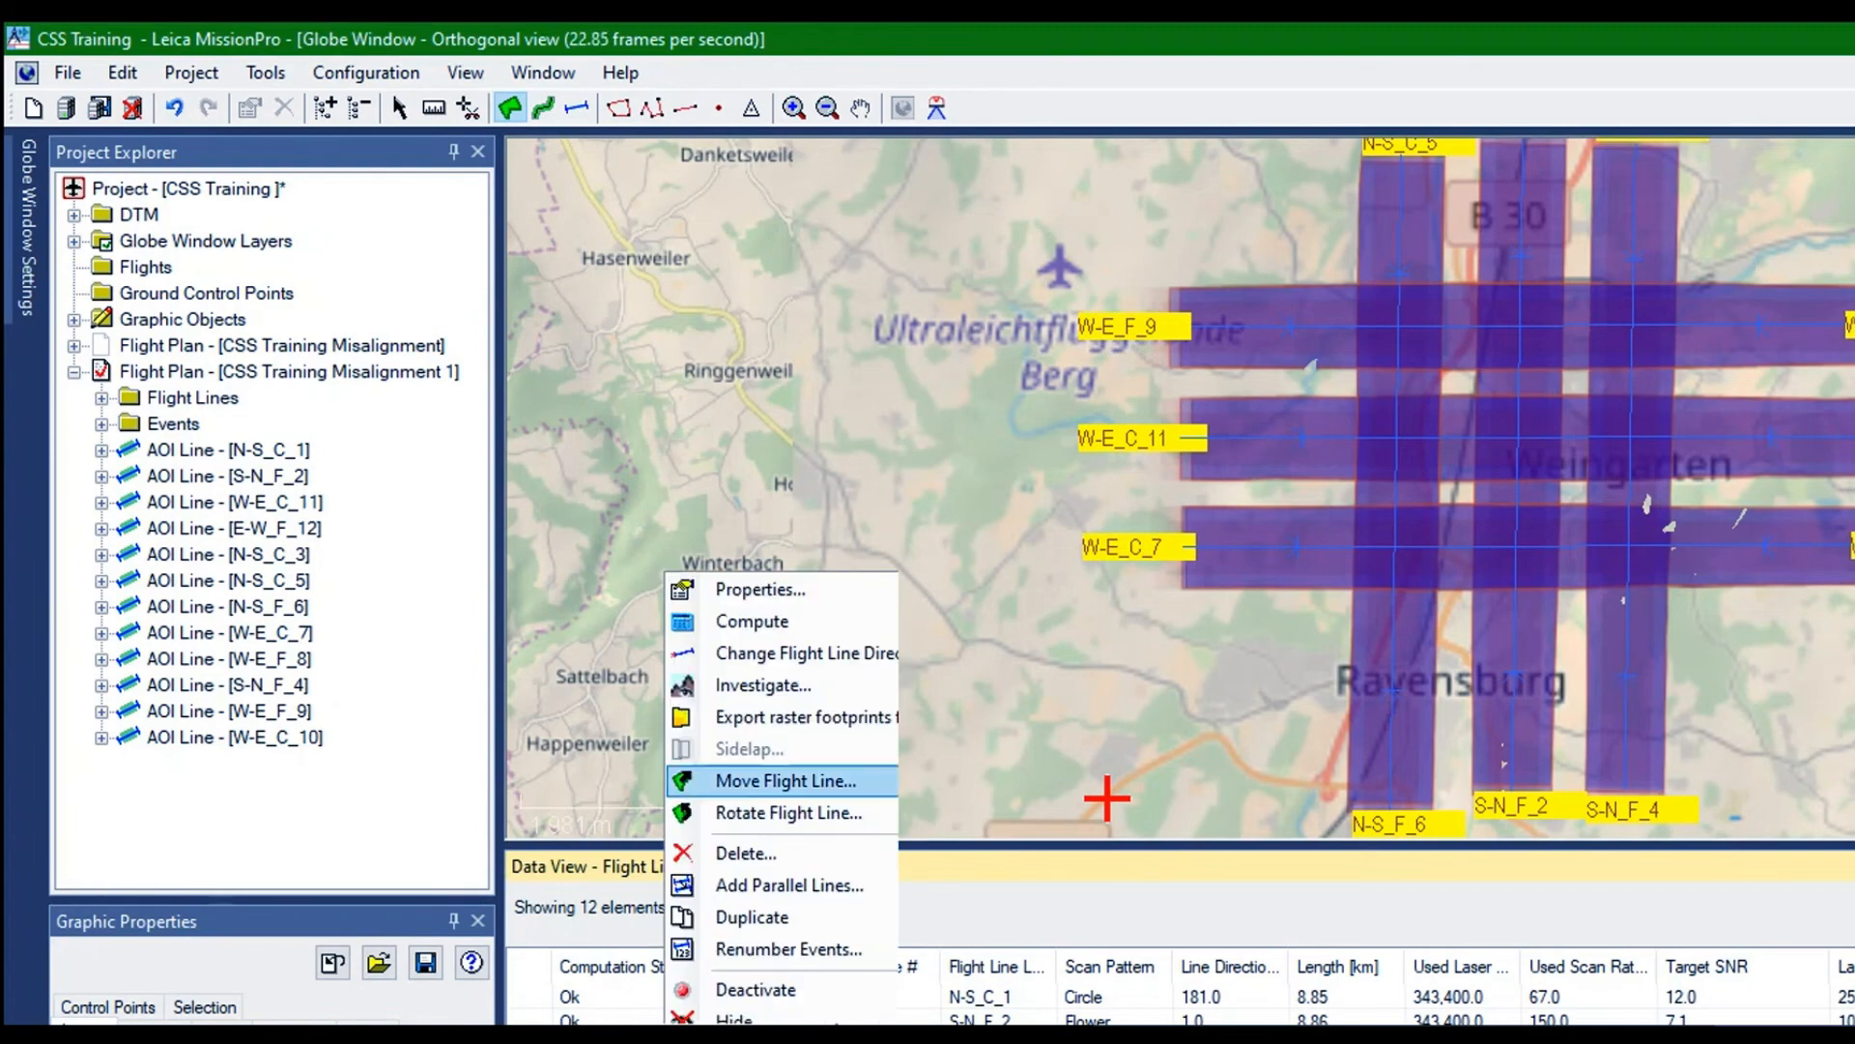
{"action": "left_click", "coordinate": [731, 591]}
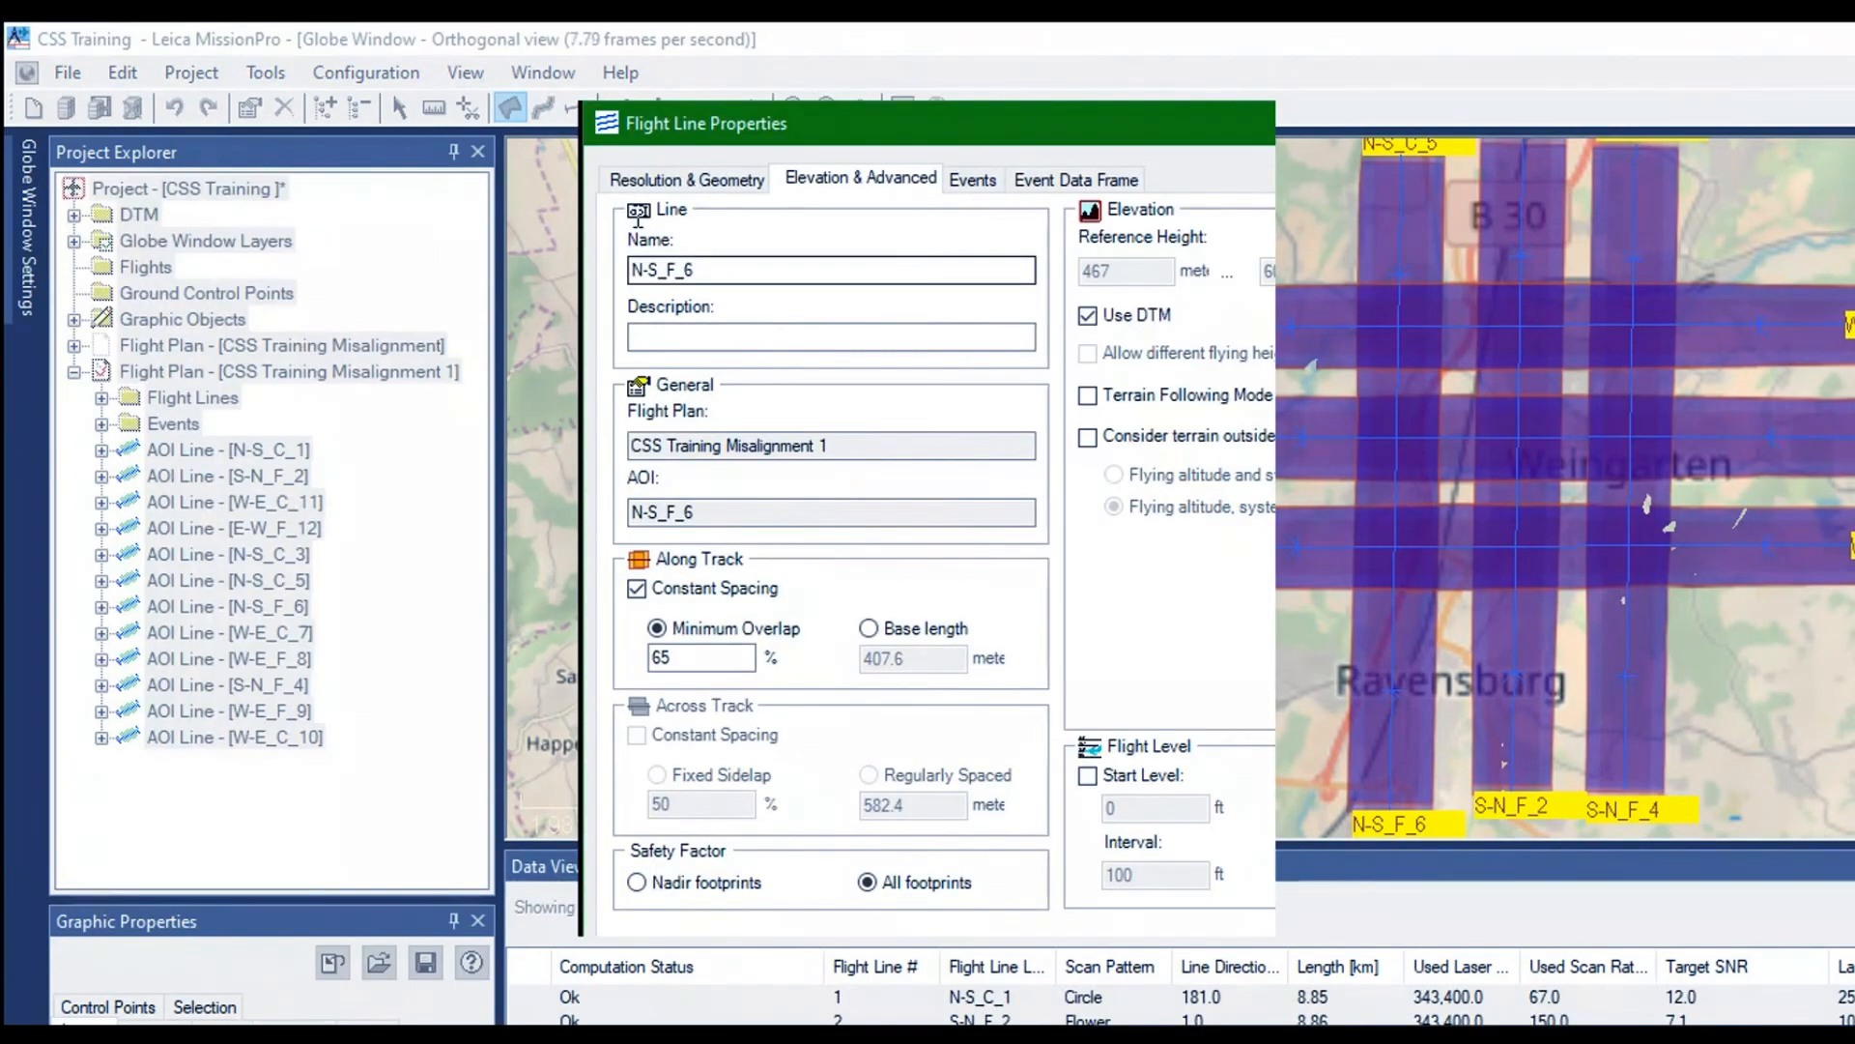
{"action": "left_click", "coordinate": [660, 270]}
{"action": "key", "text": "BackSpace"}
{"action": "key", "text": "BackSpace"}
{"action": "key", "text": "BackSpace"}
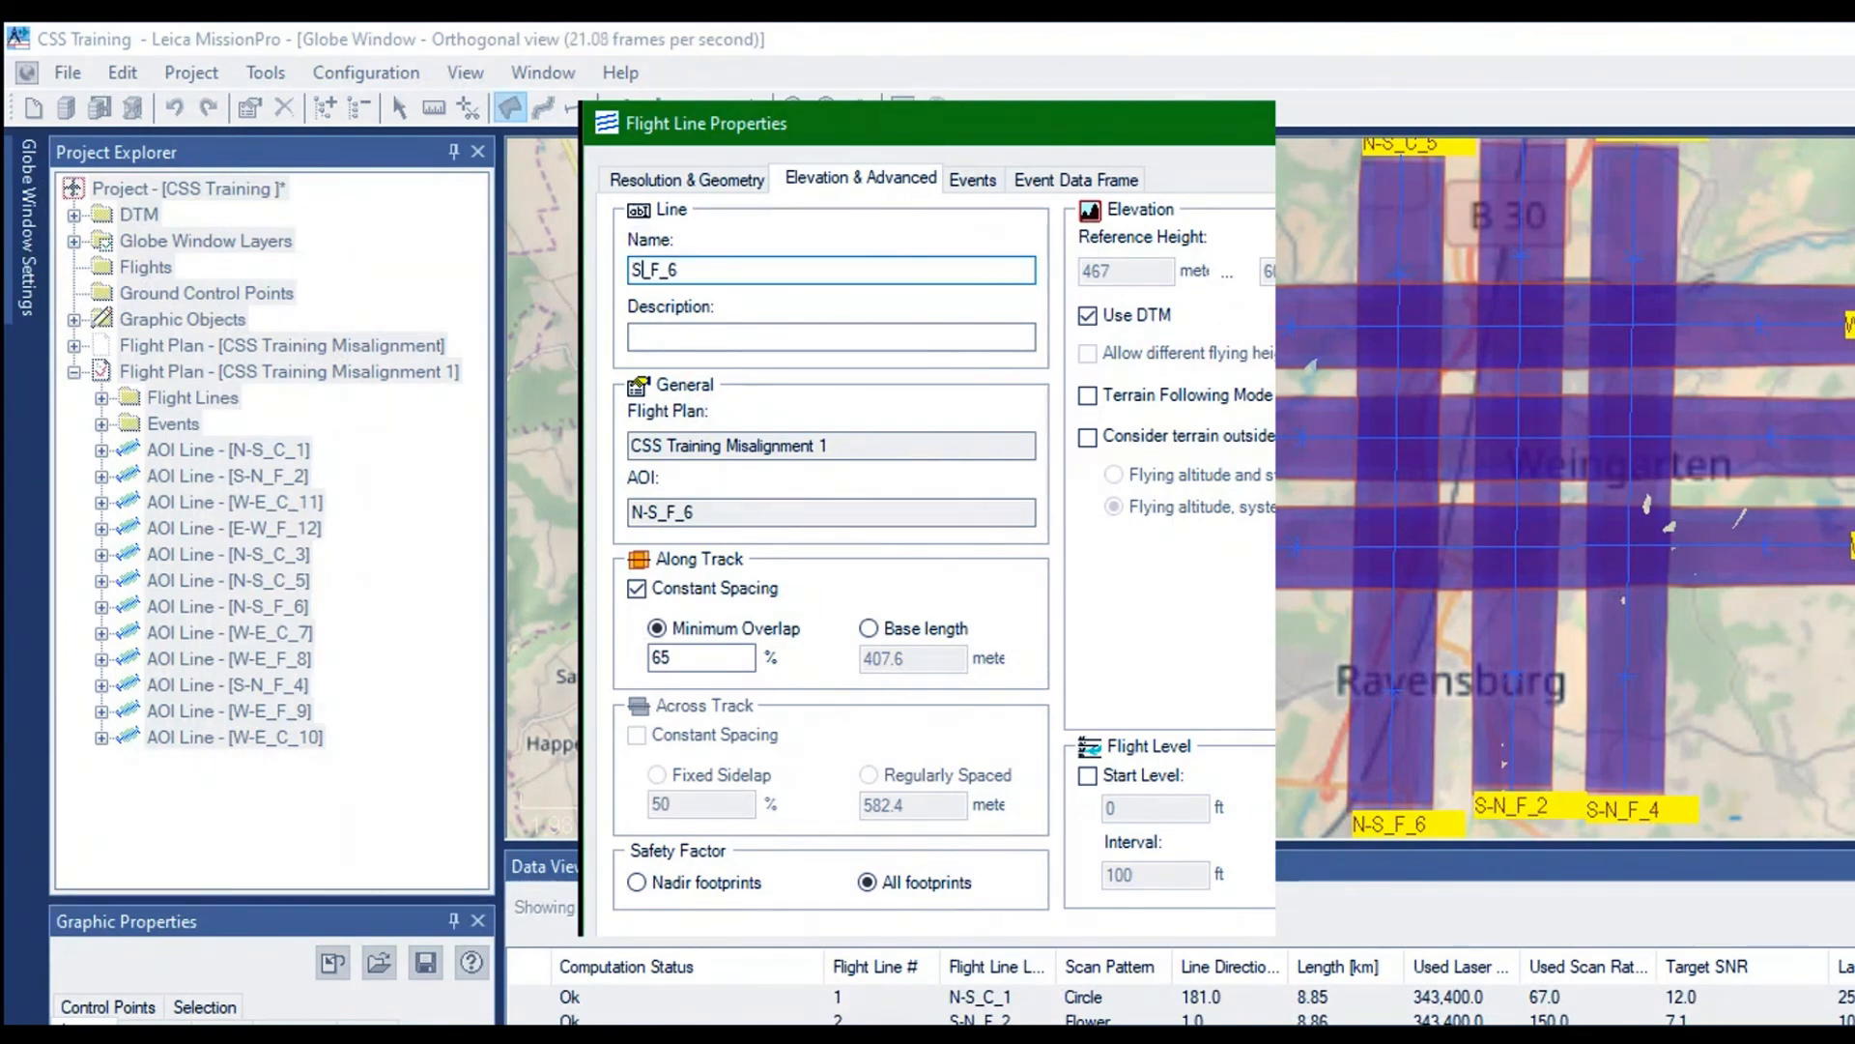
{"action": "type", "text": "S-N"}
{"action": "key", "text": "Return"}
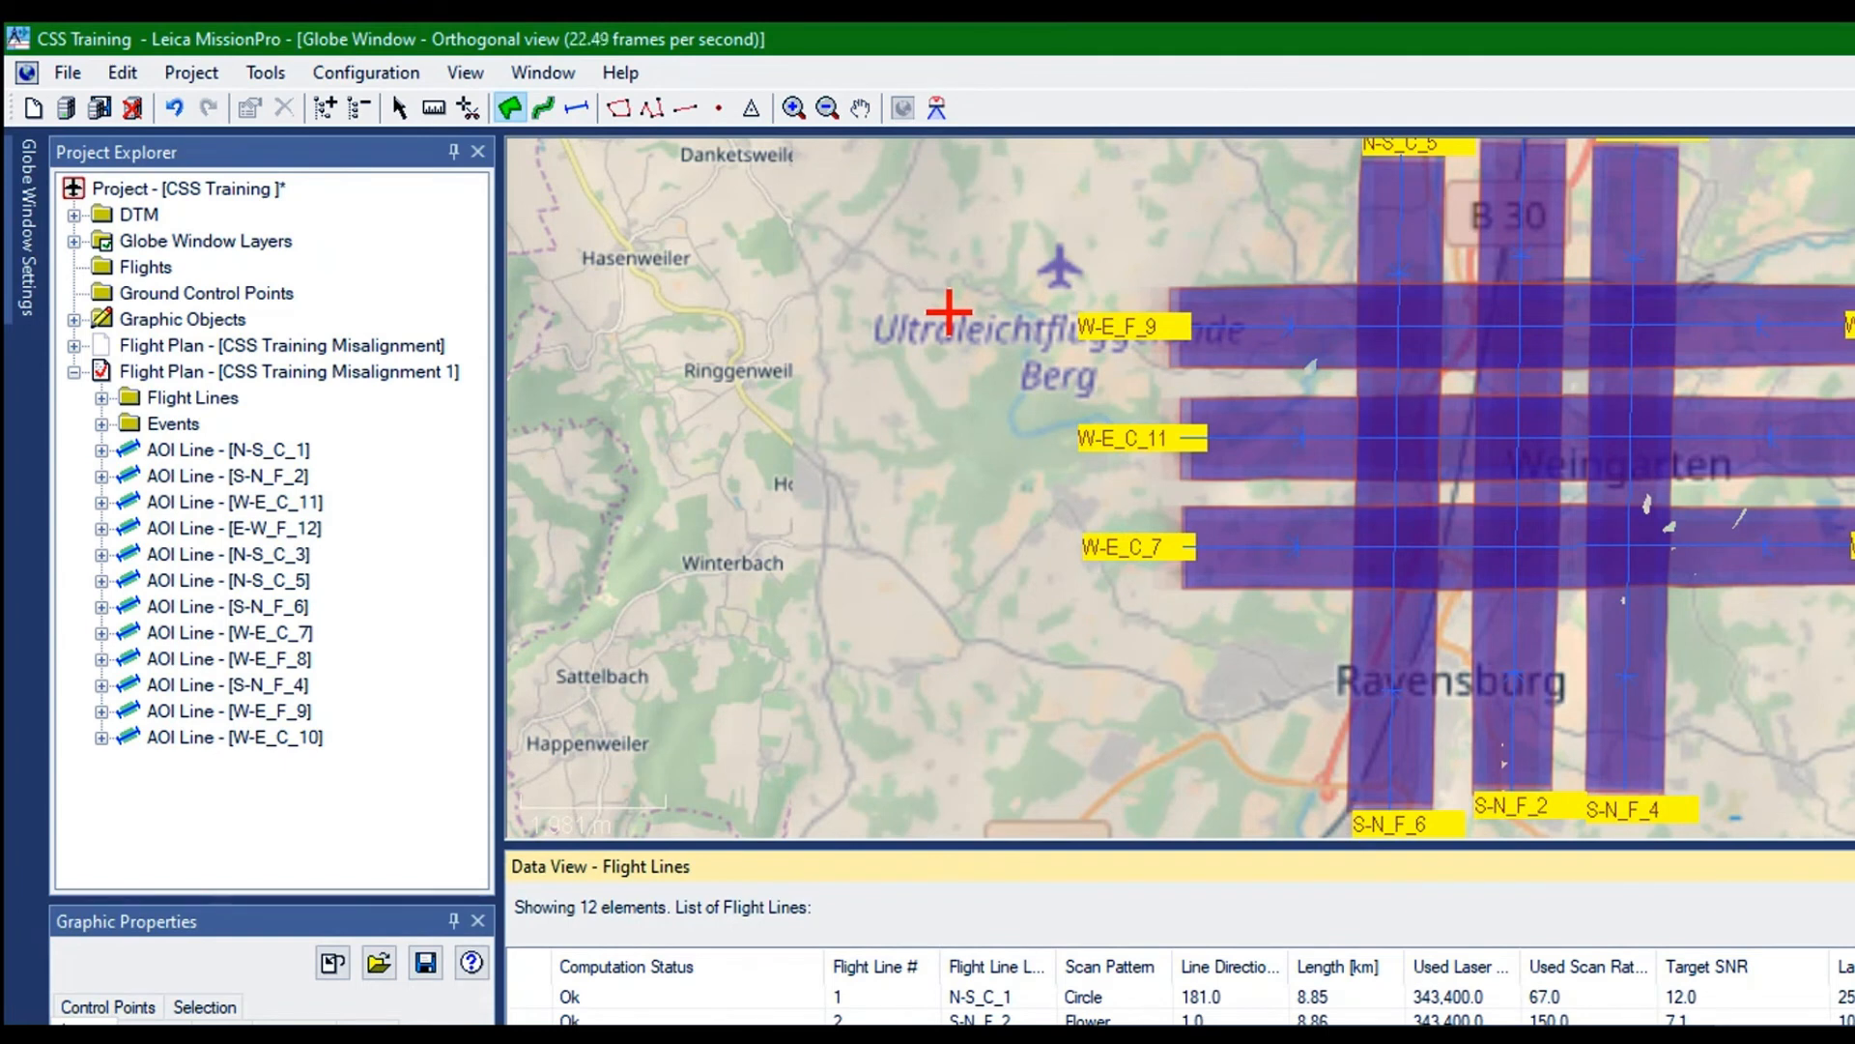
{"action": "right_click", "coordinate": [738, 1037]}
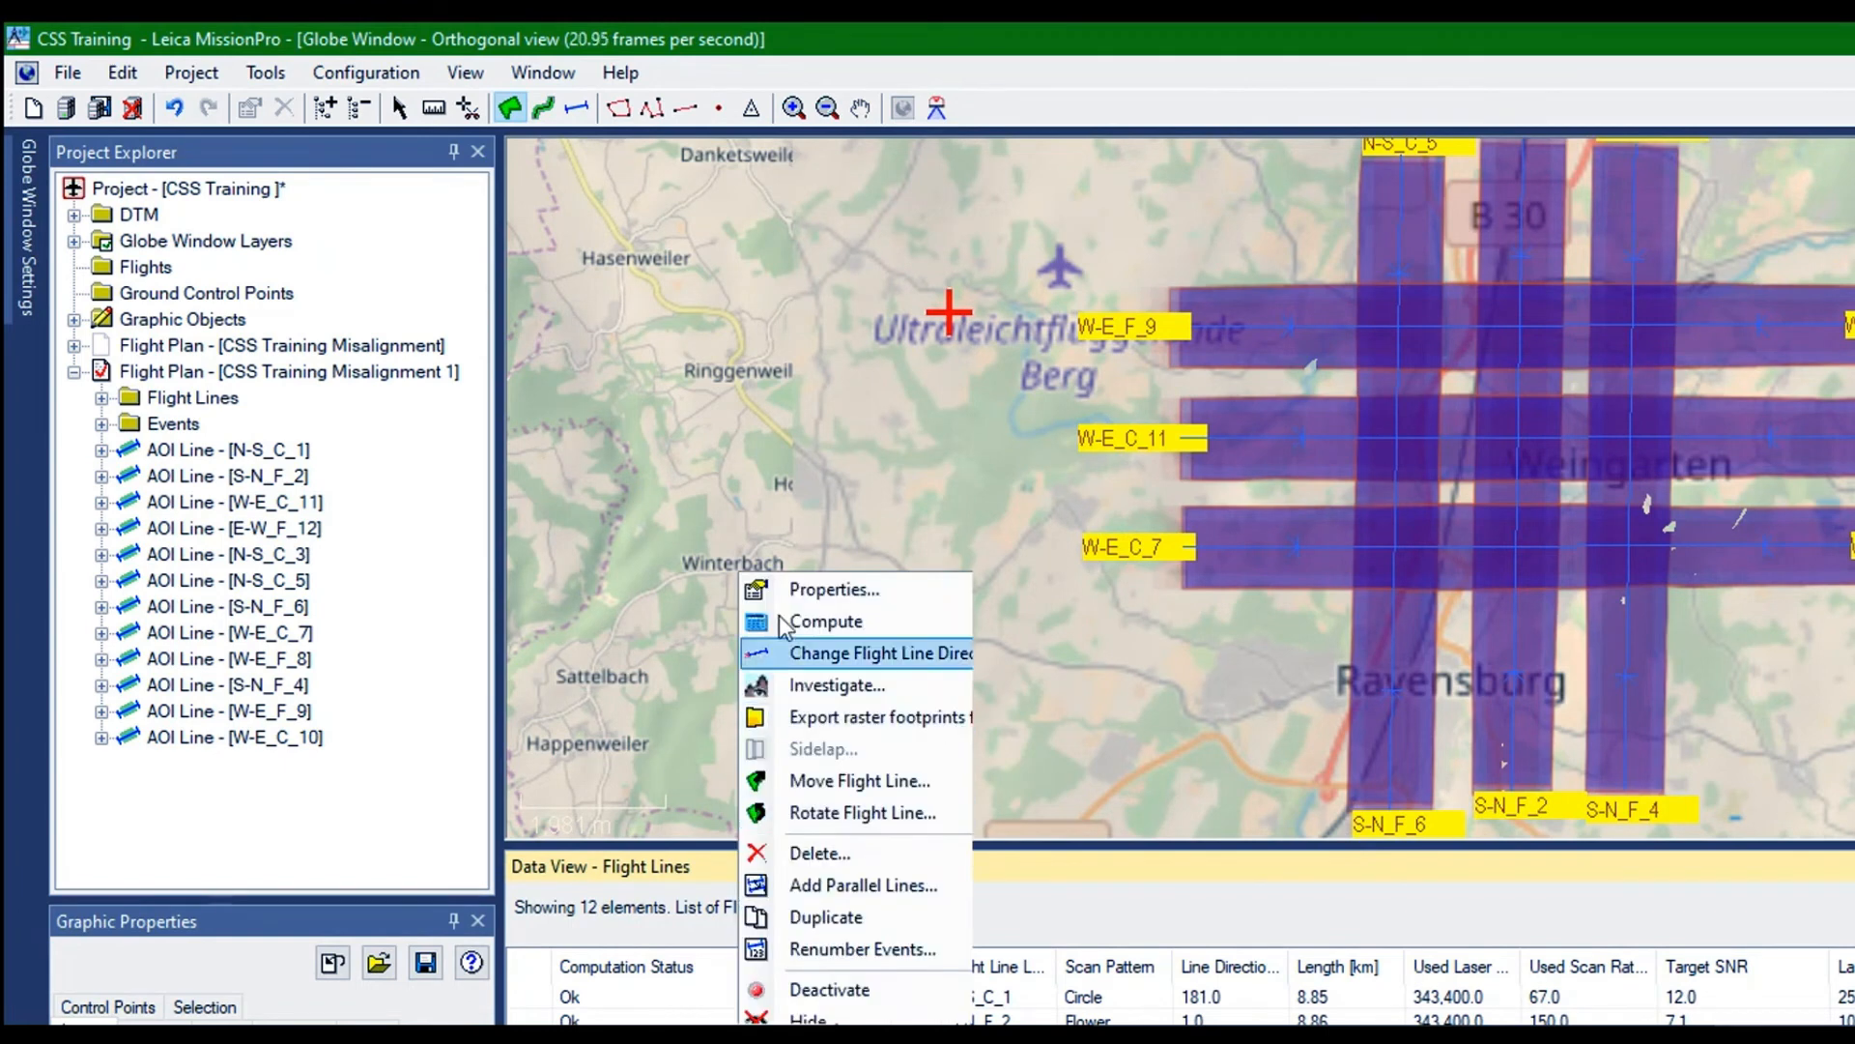
{"action": "left_click", "coordinate": [787, 583]}
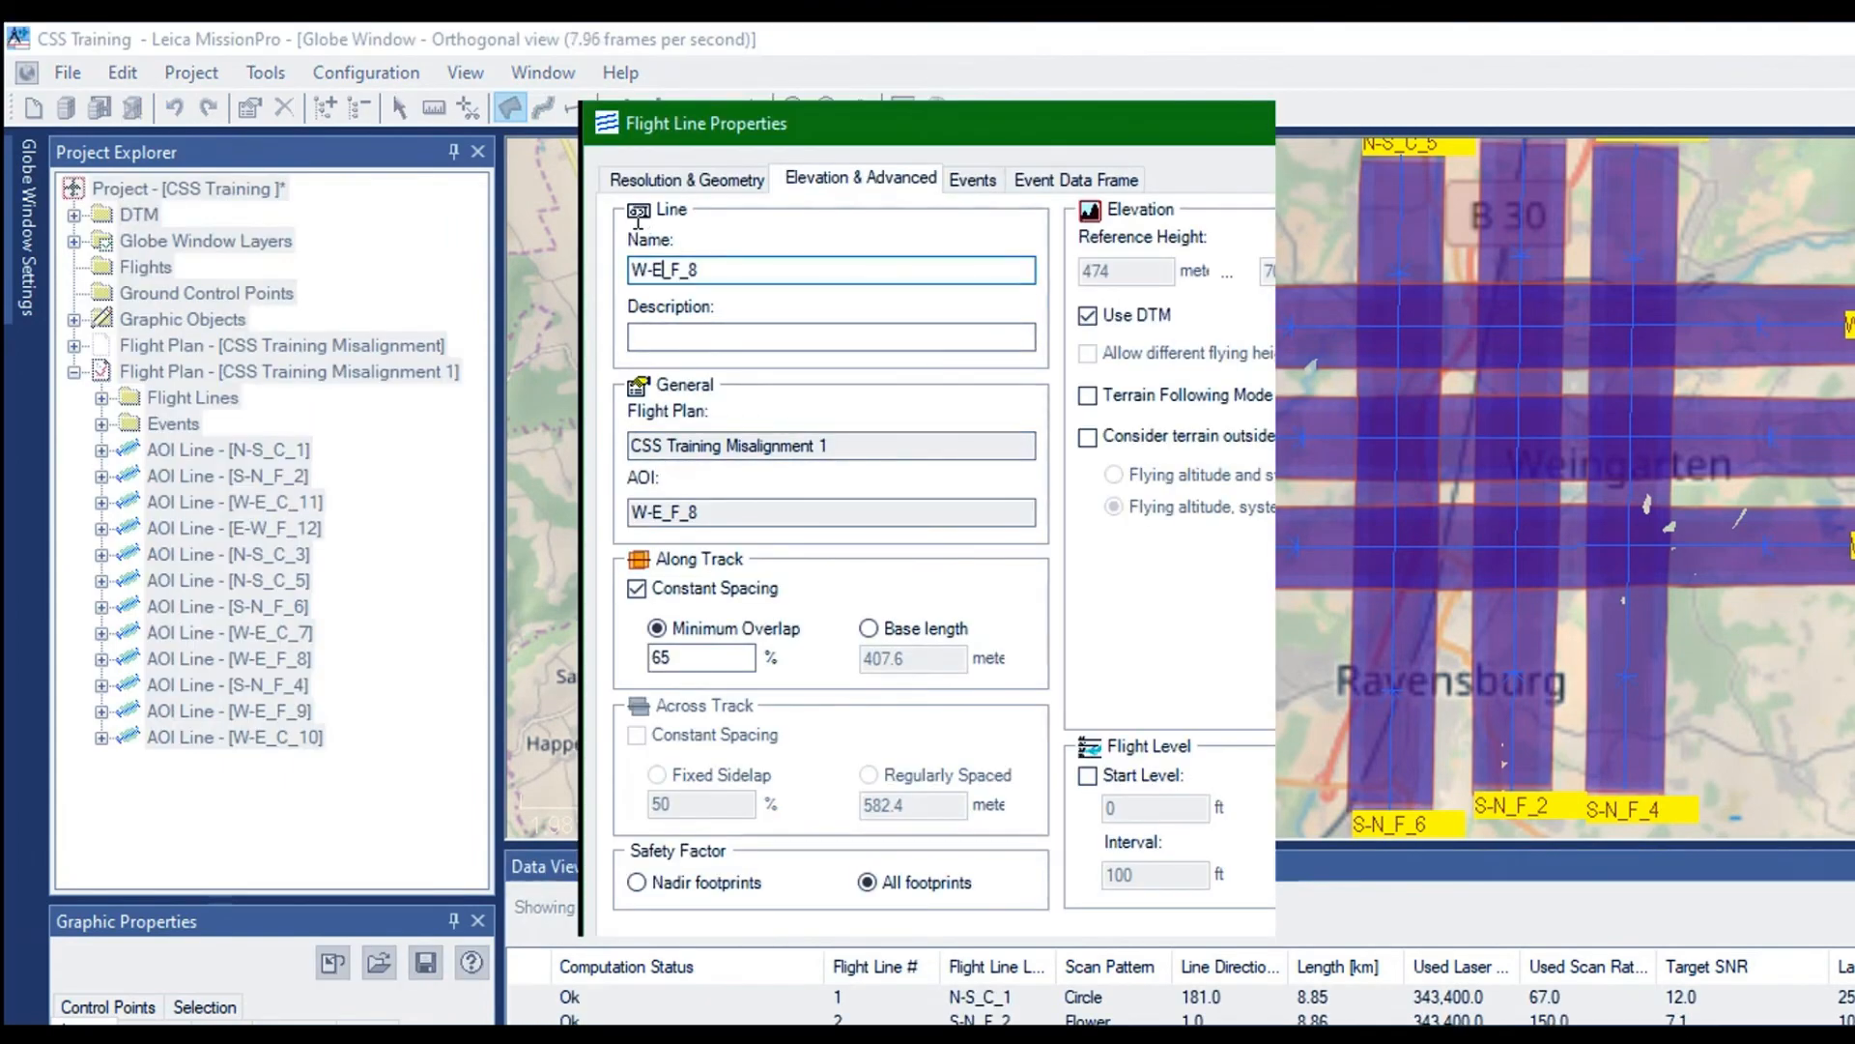
{"action": "key", "text": "BackSpace"}
{"action": "key", "text": "BackSpace"}
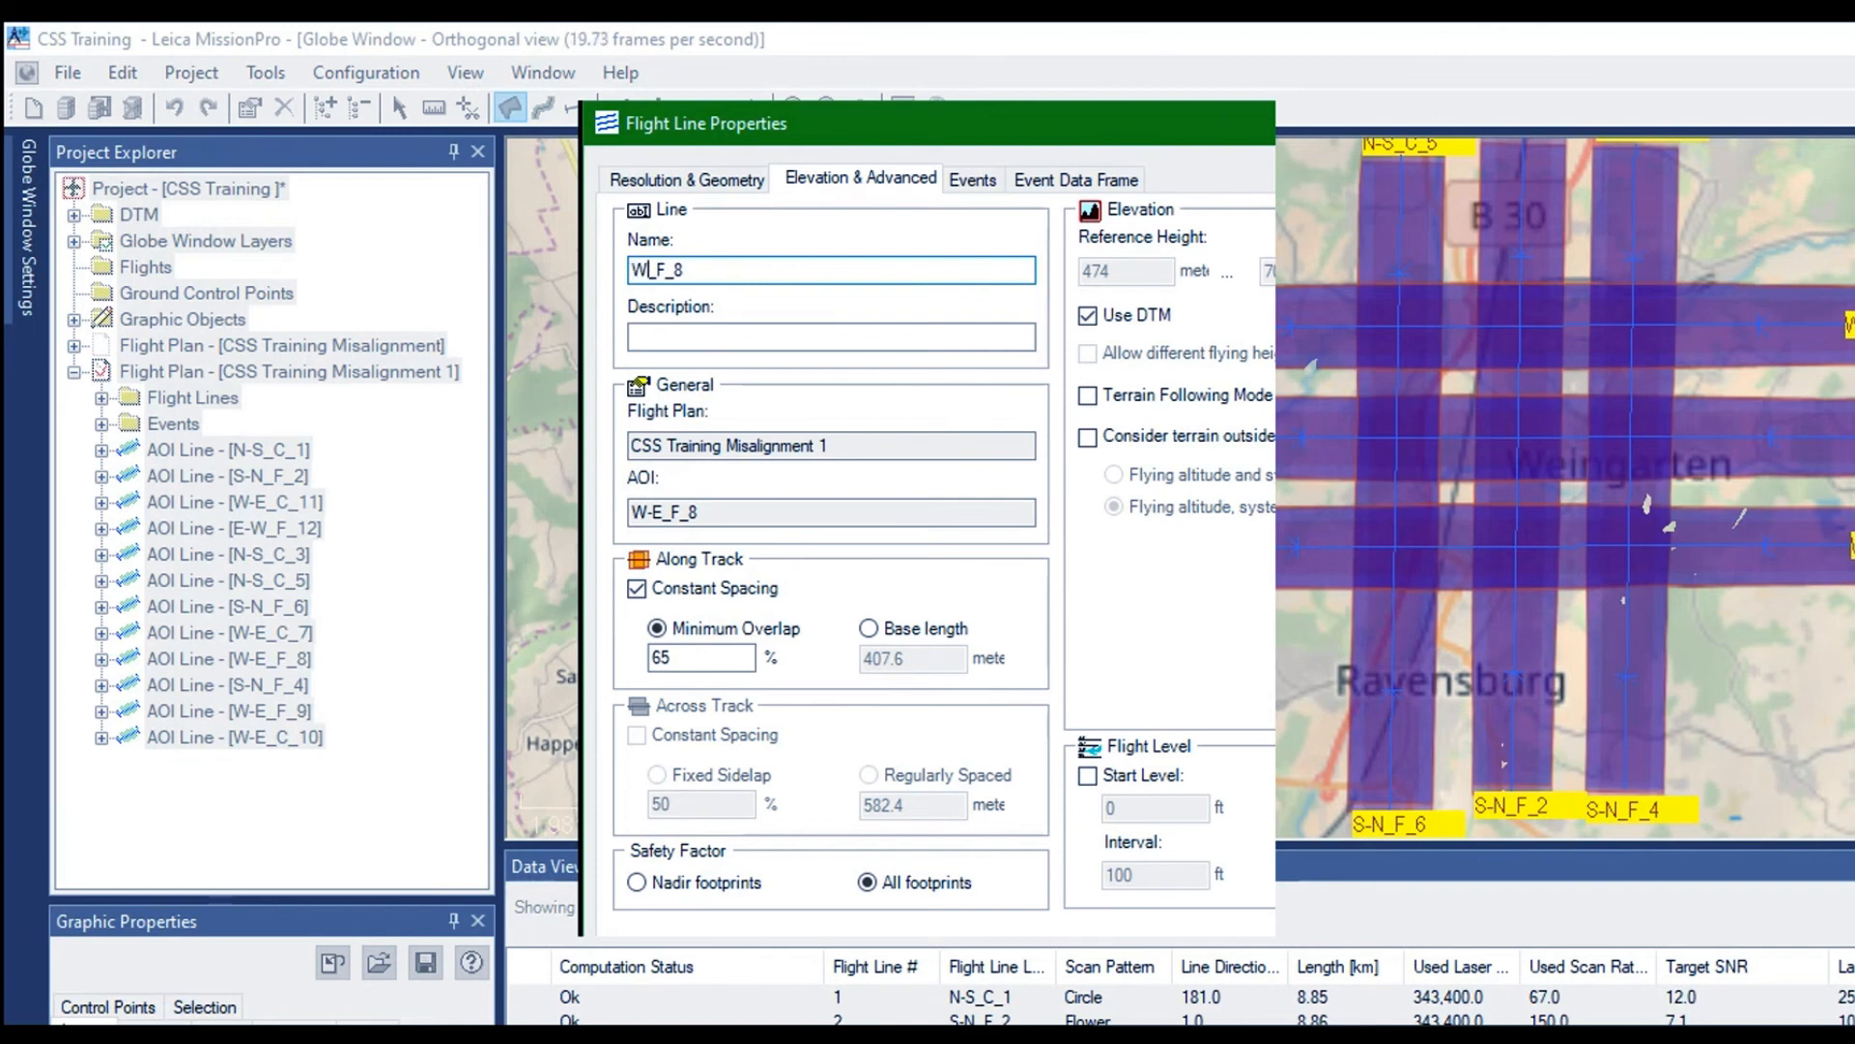
{"action": "type", "text": "-E"}
{"action": "key", "text": "Return"}
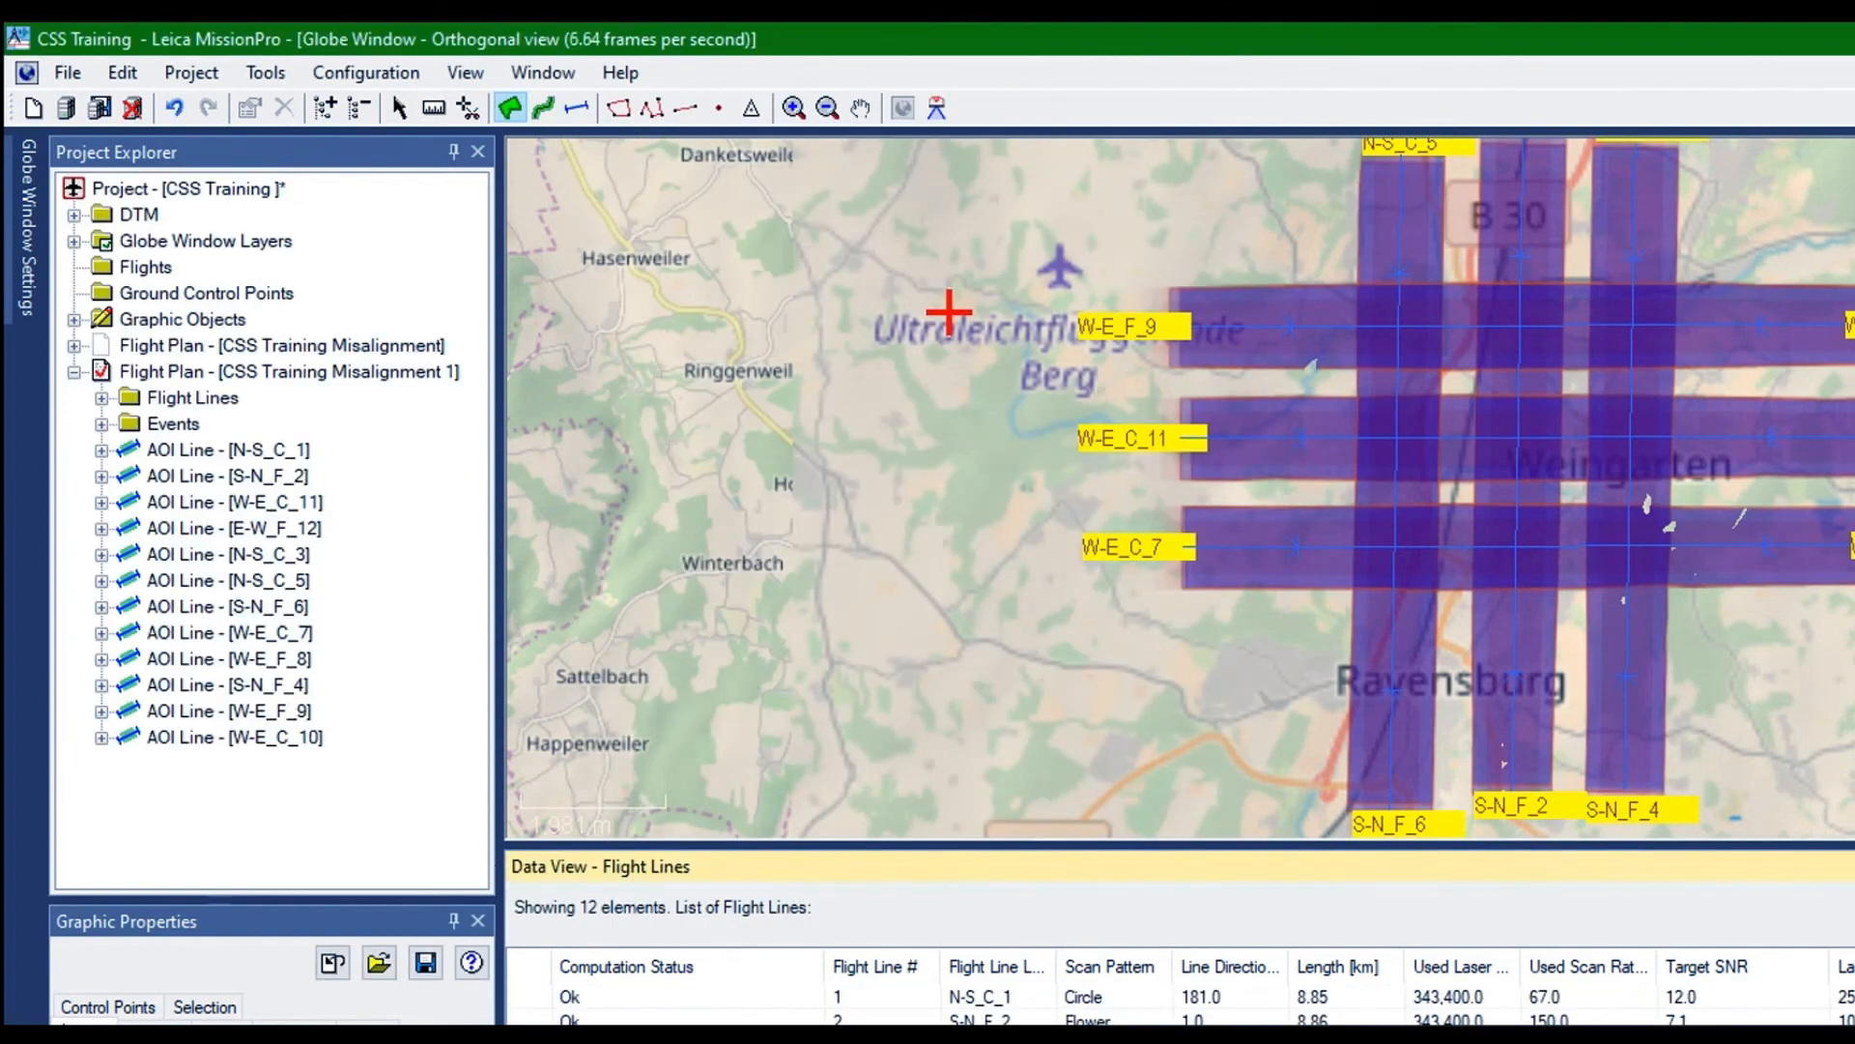
Rename flight line W-E_F_8 as E-W_F_8 in its properties
{"action": "right_click", "coordinate": [664, 571]}
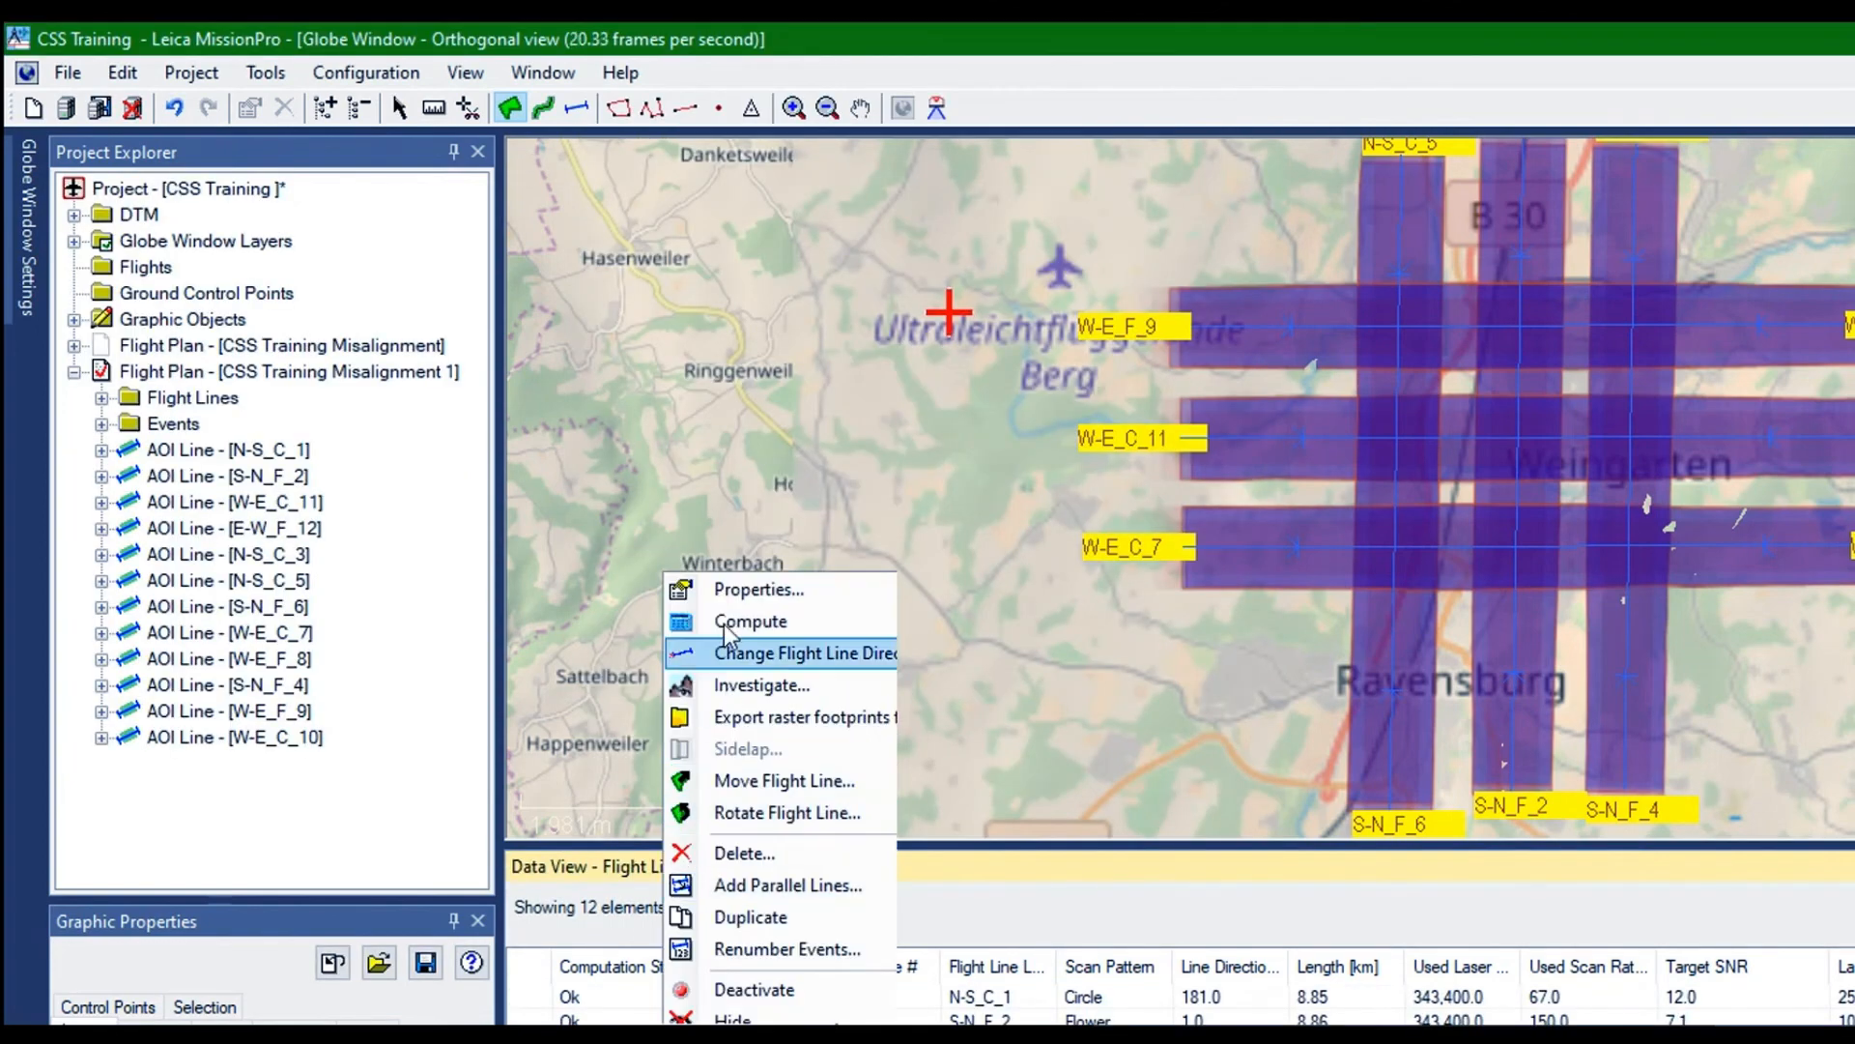
{"action": "left_click", "coordinate": [725, 590]}
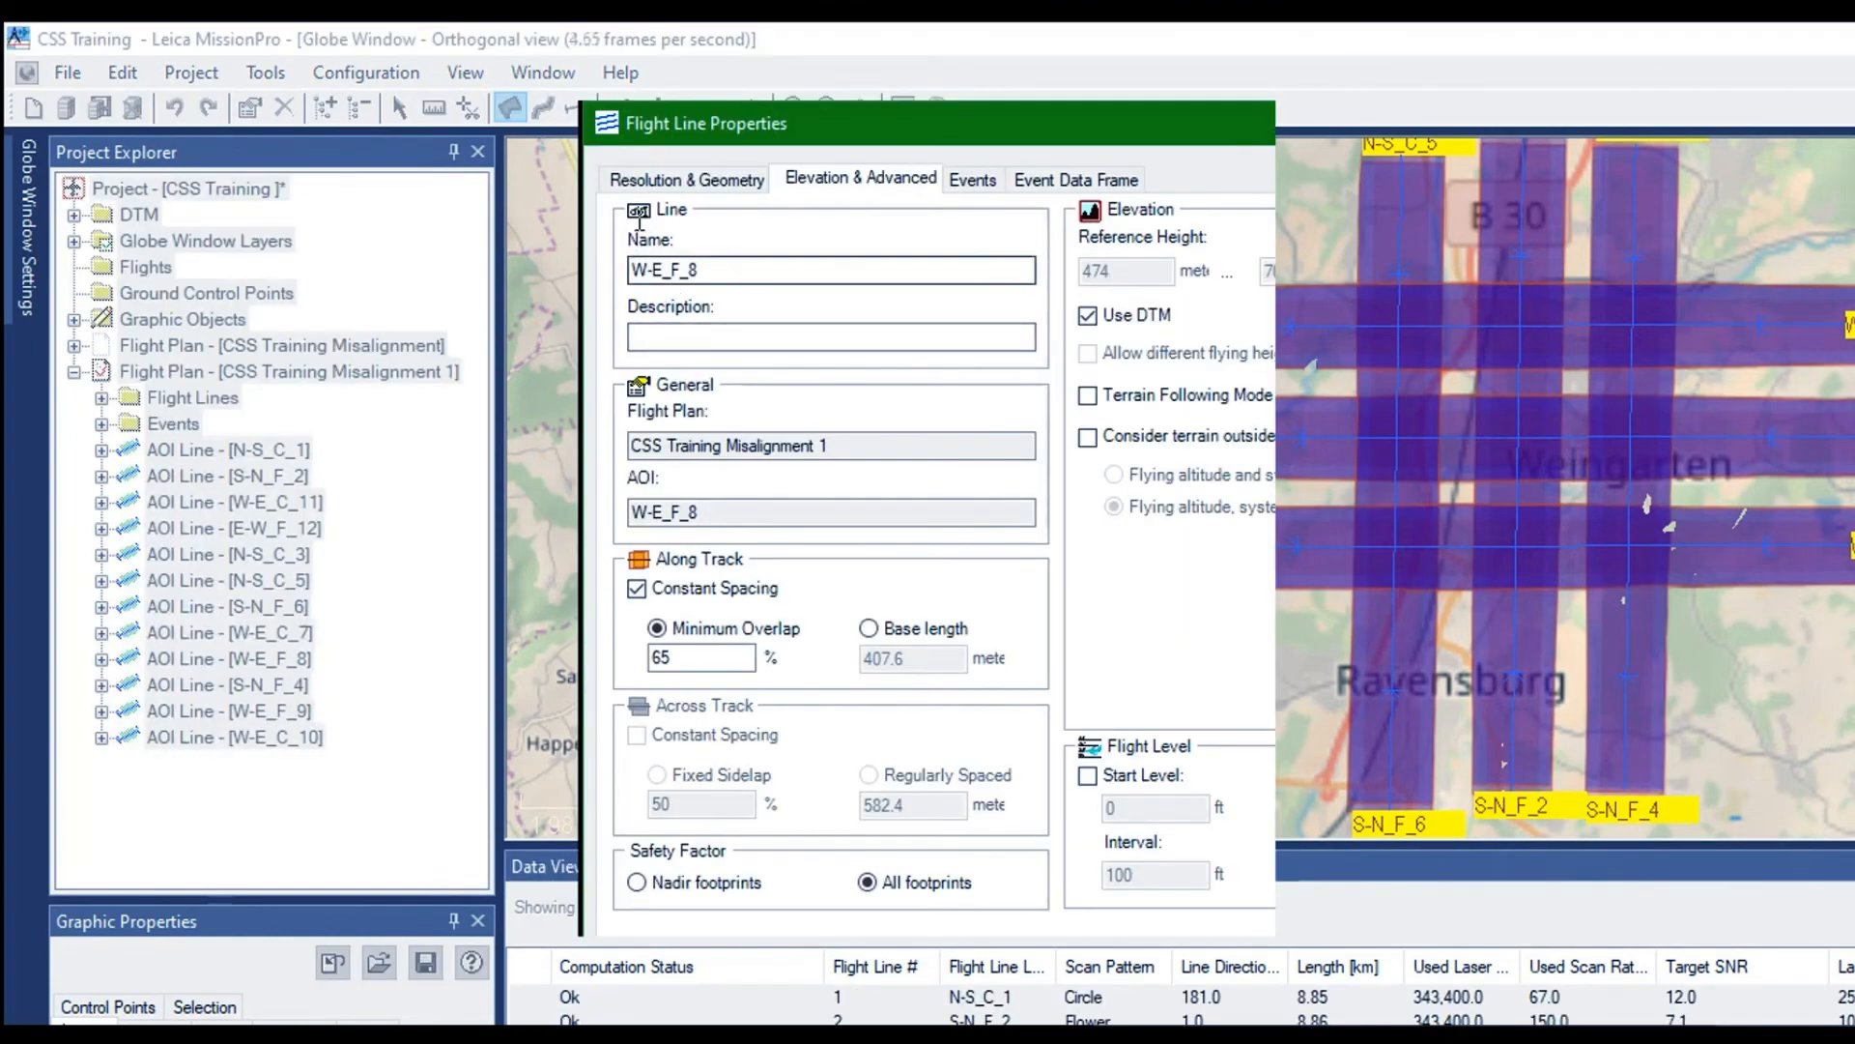
{"action": "left_click_drag", "start_coordinate": [664, 271], "coordinate": [599, 225]}
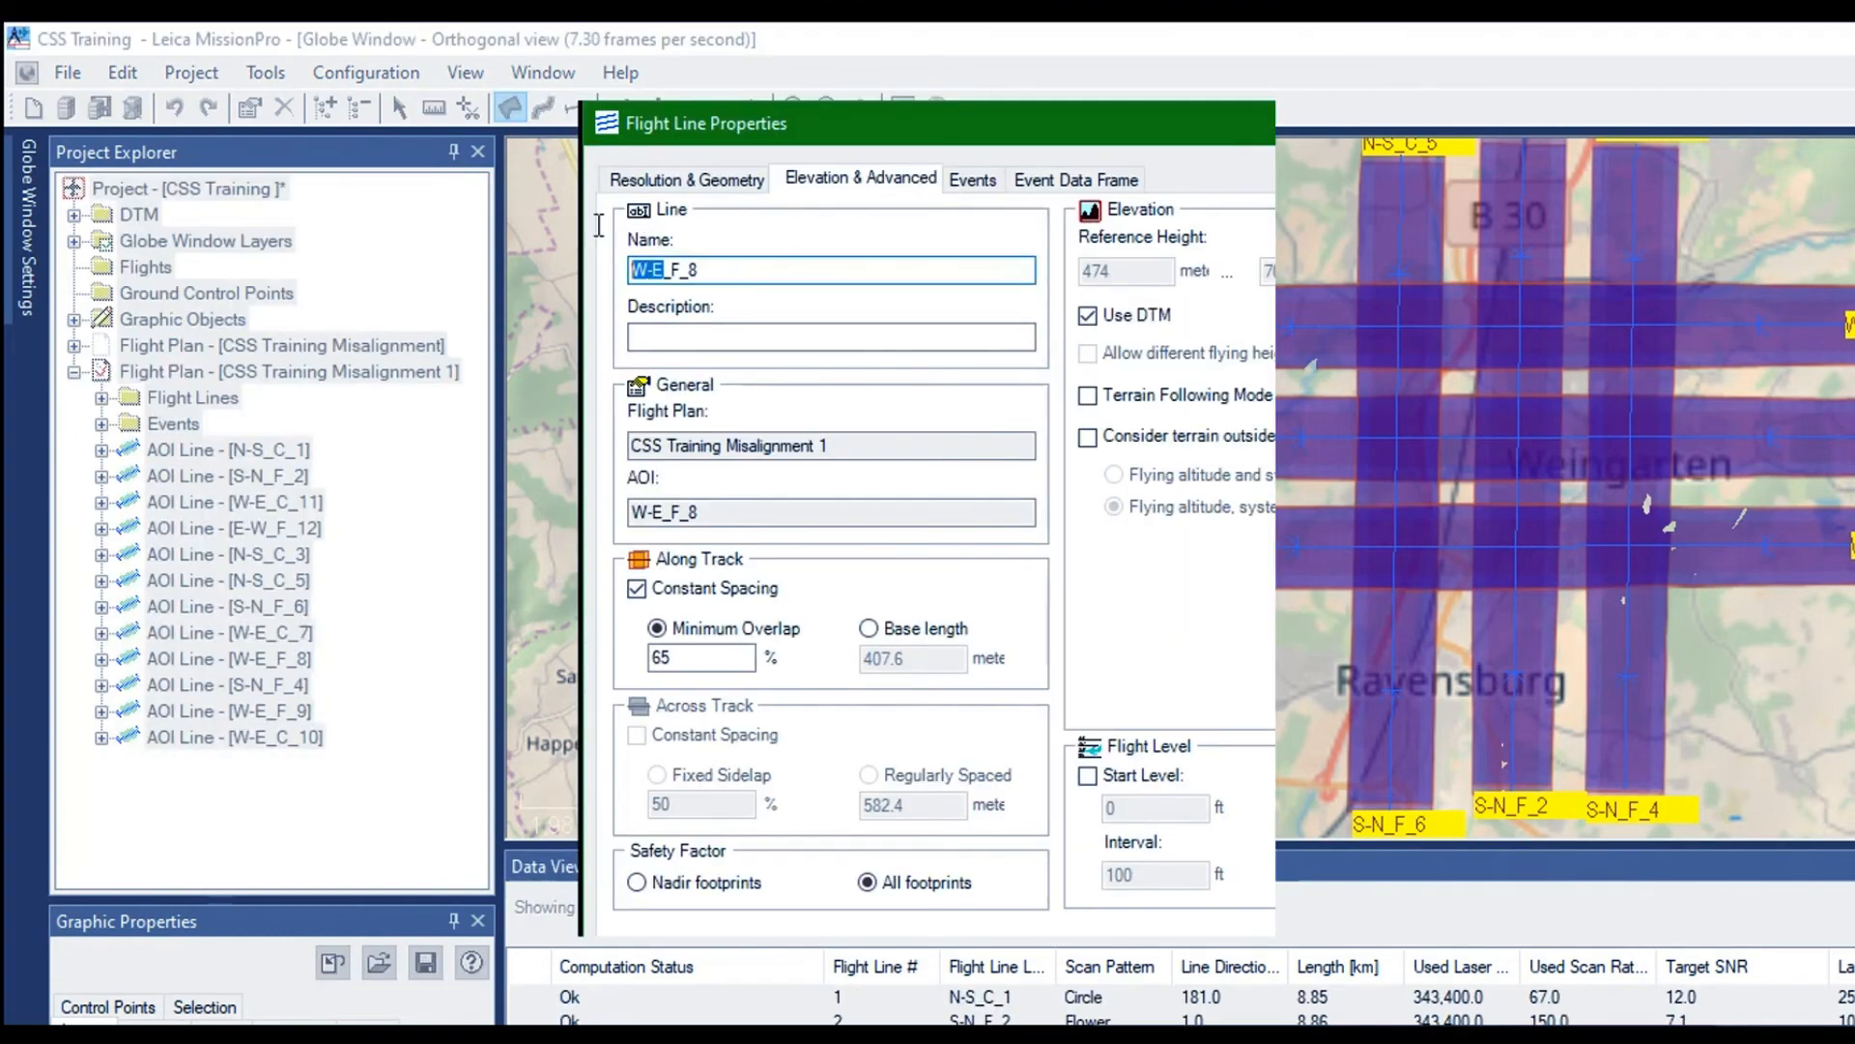
{"action": "key", "text": "Delete"}
{"action": "type", "text": "E"}
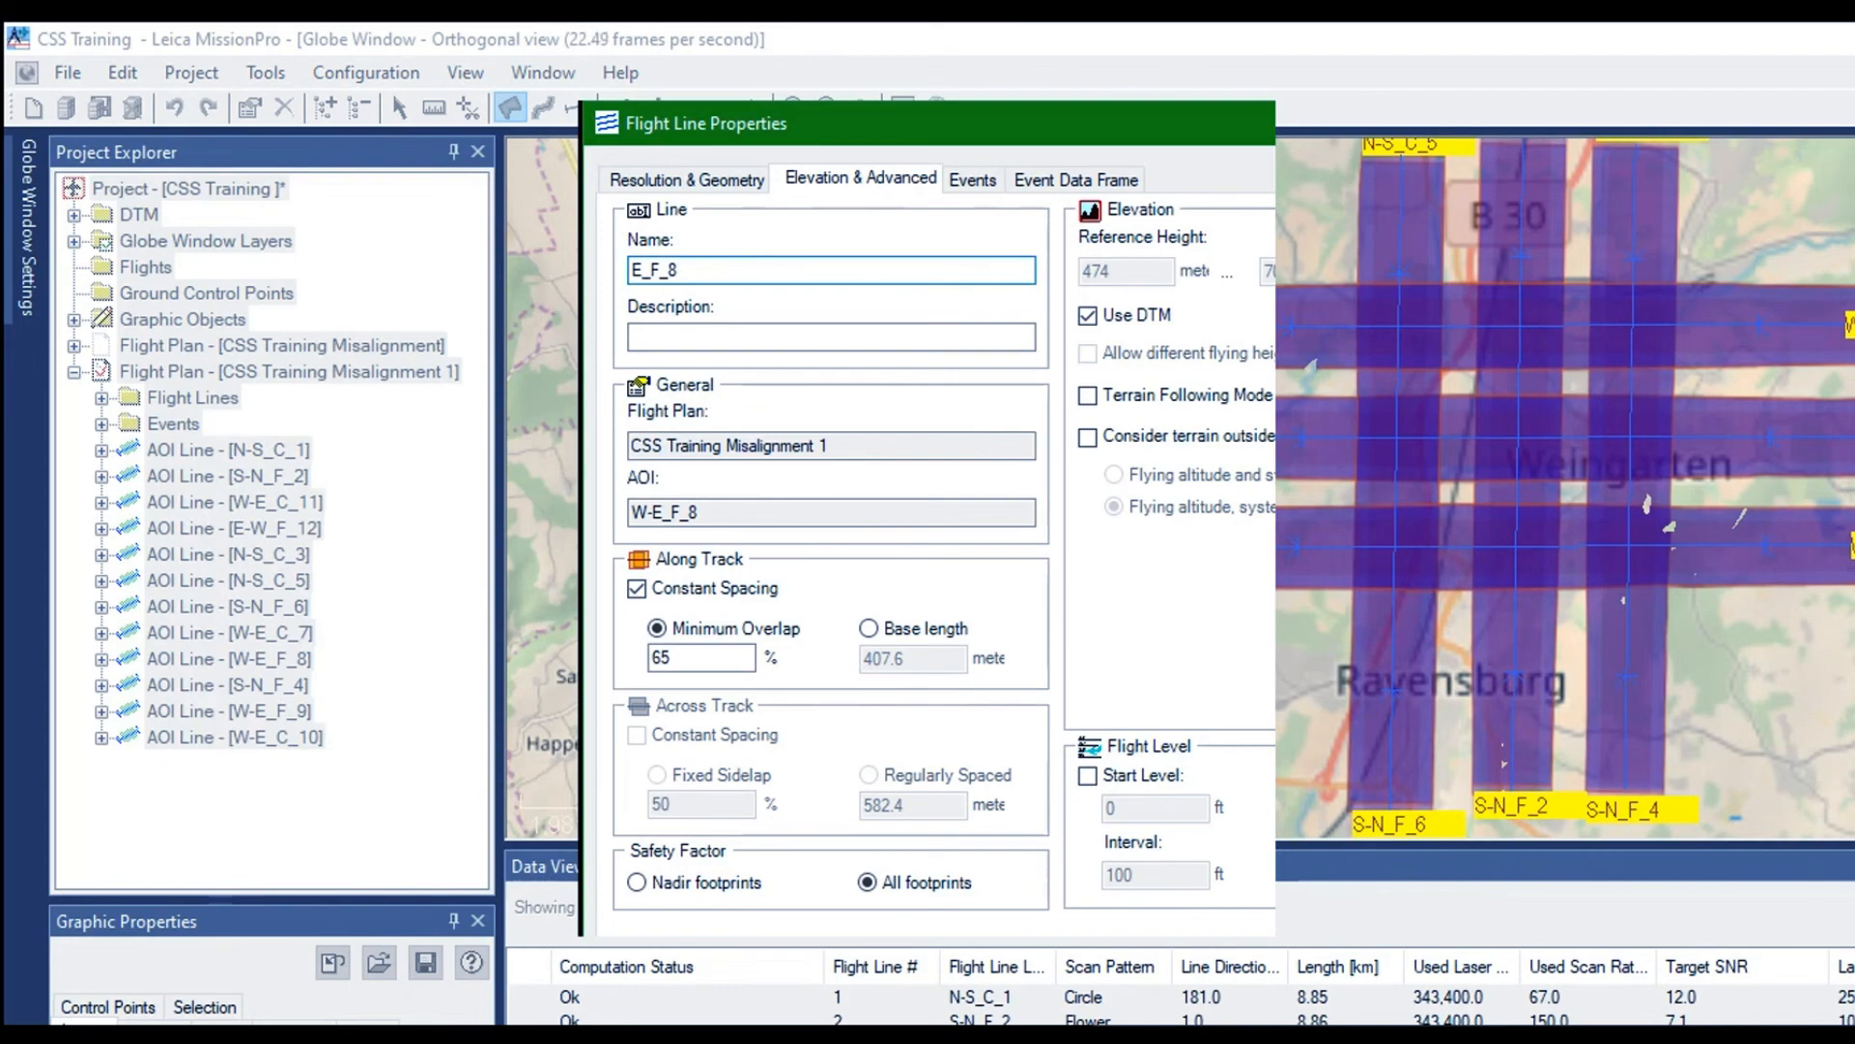
{"action": "type", "text": "-W"}
{"action": "key", "text": "Return"}
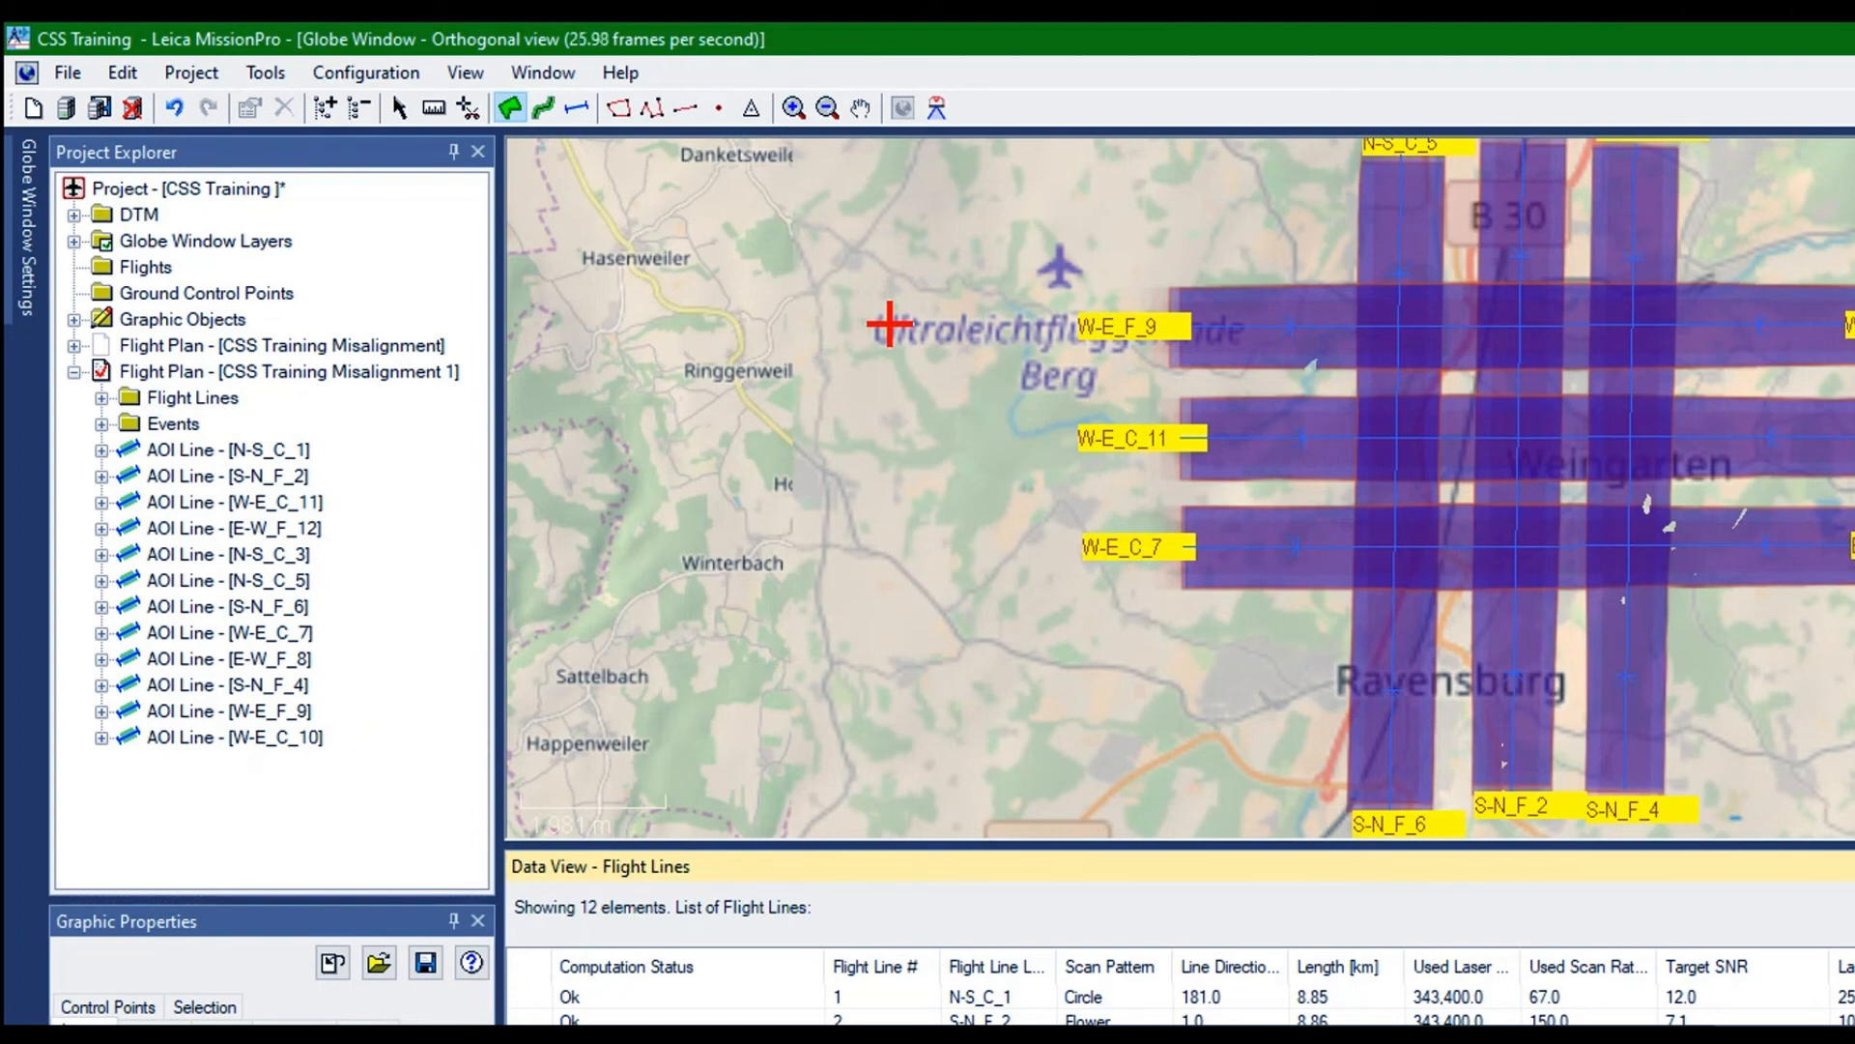
Rename flight line W-E_C_10 as E-W_C_10 in its properties
{"action": "right_click", "coordinate": [792, 1020]}
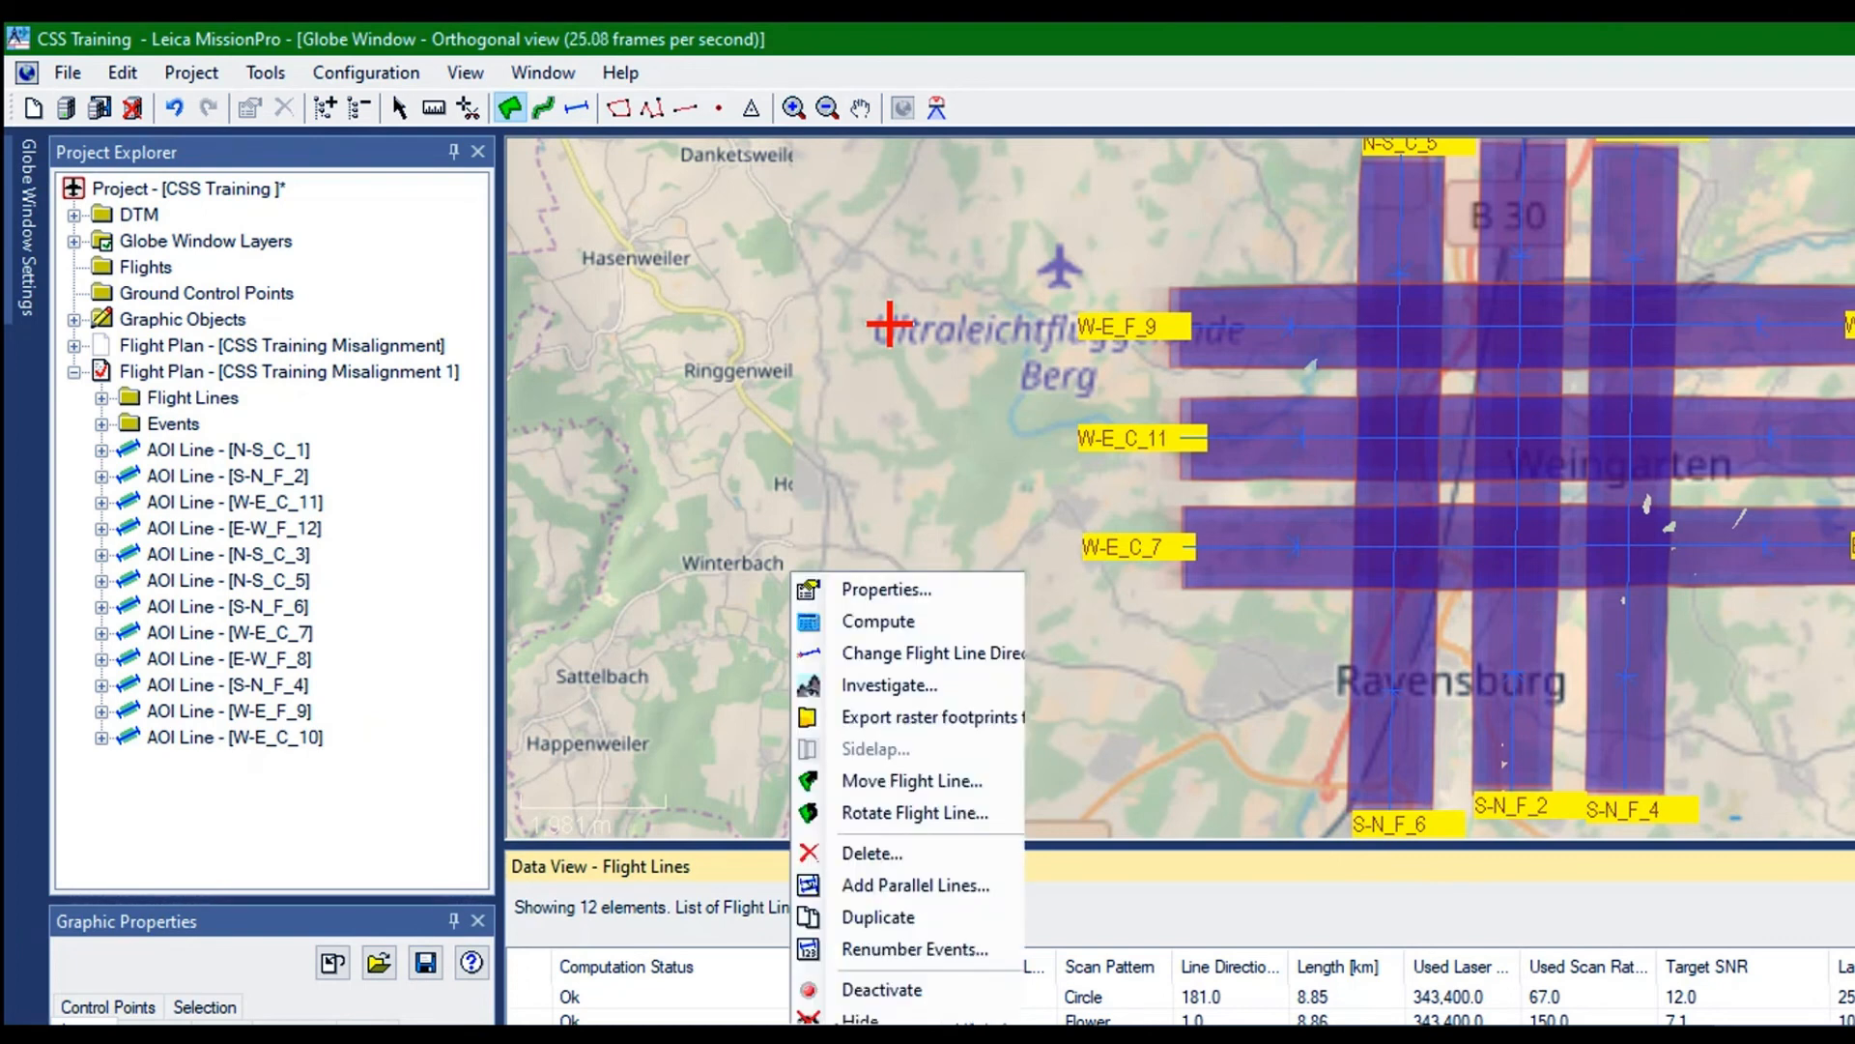
{"action": "left_click", "coordinate": [844, 585]}
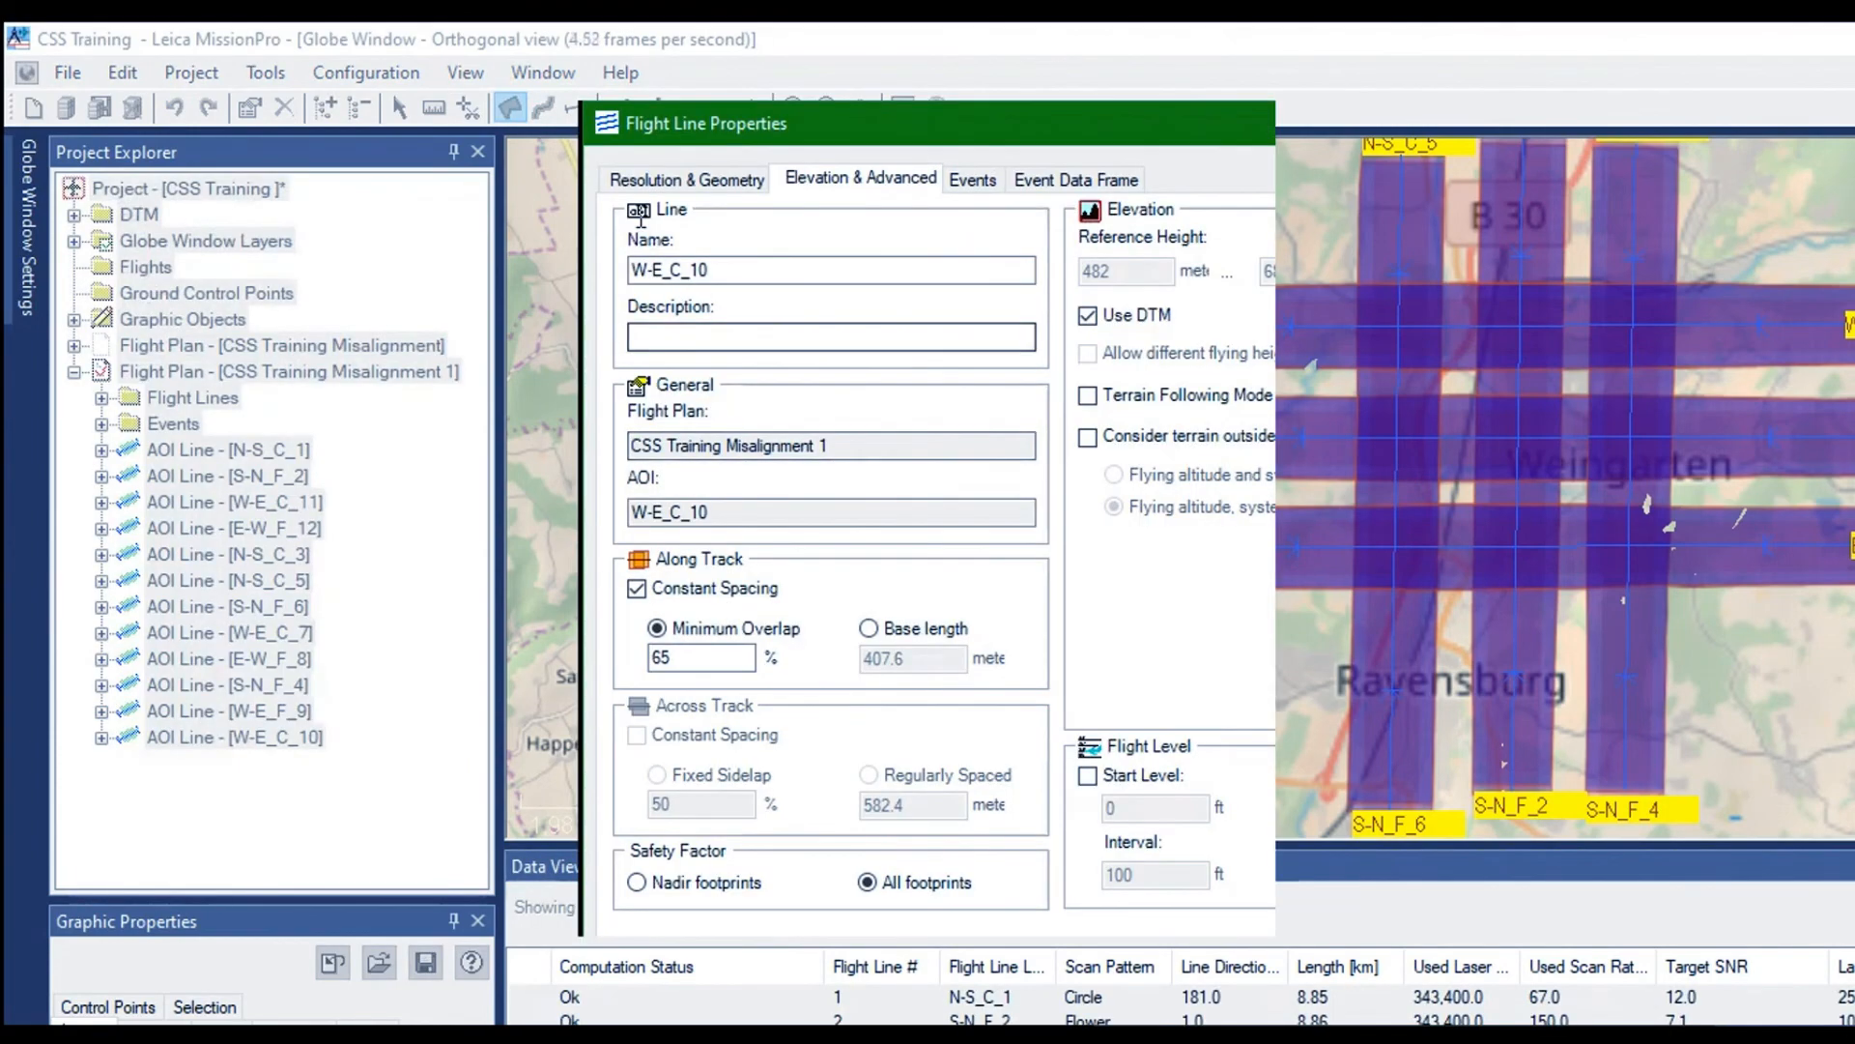
{"action": "type", "text": "E-W"}
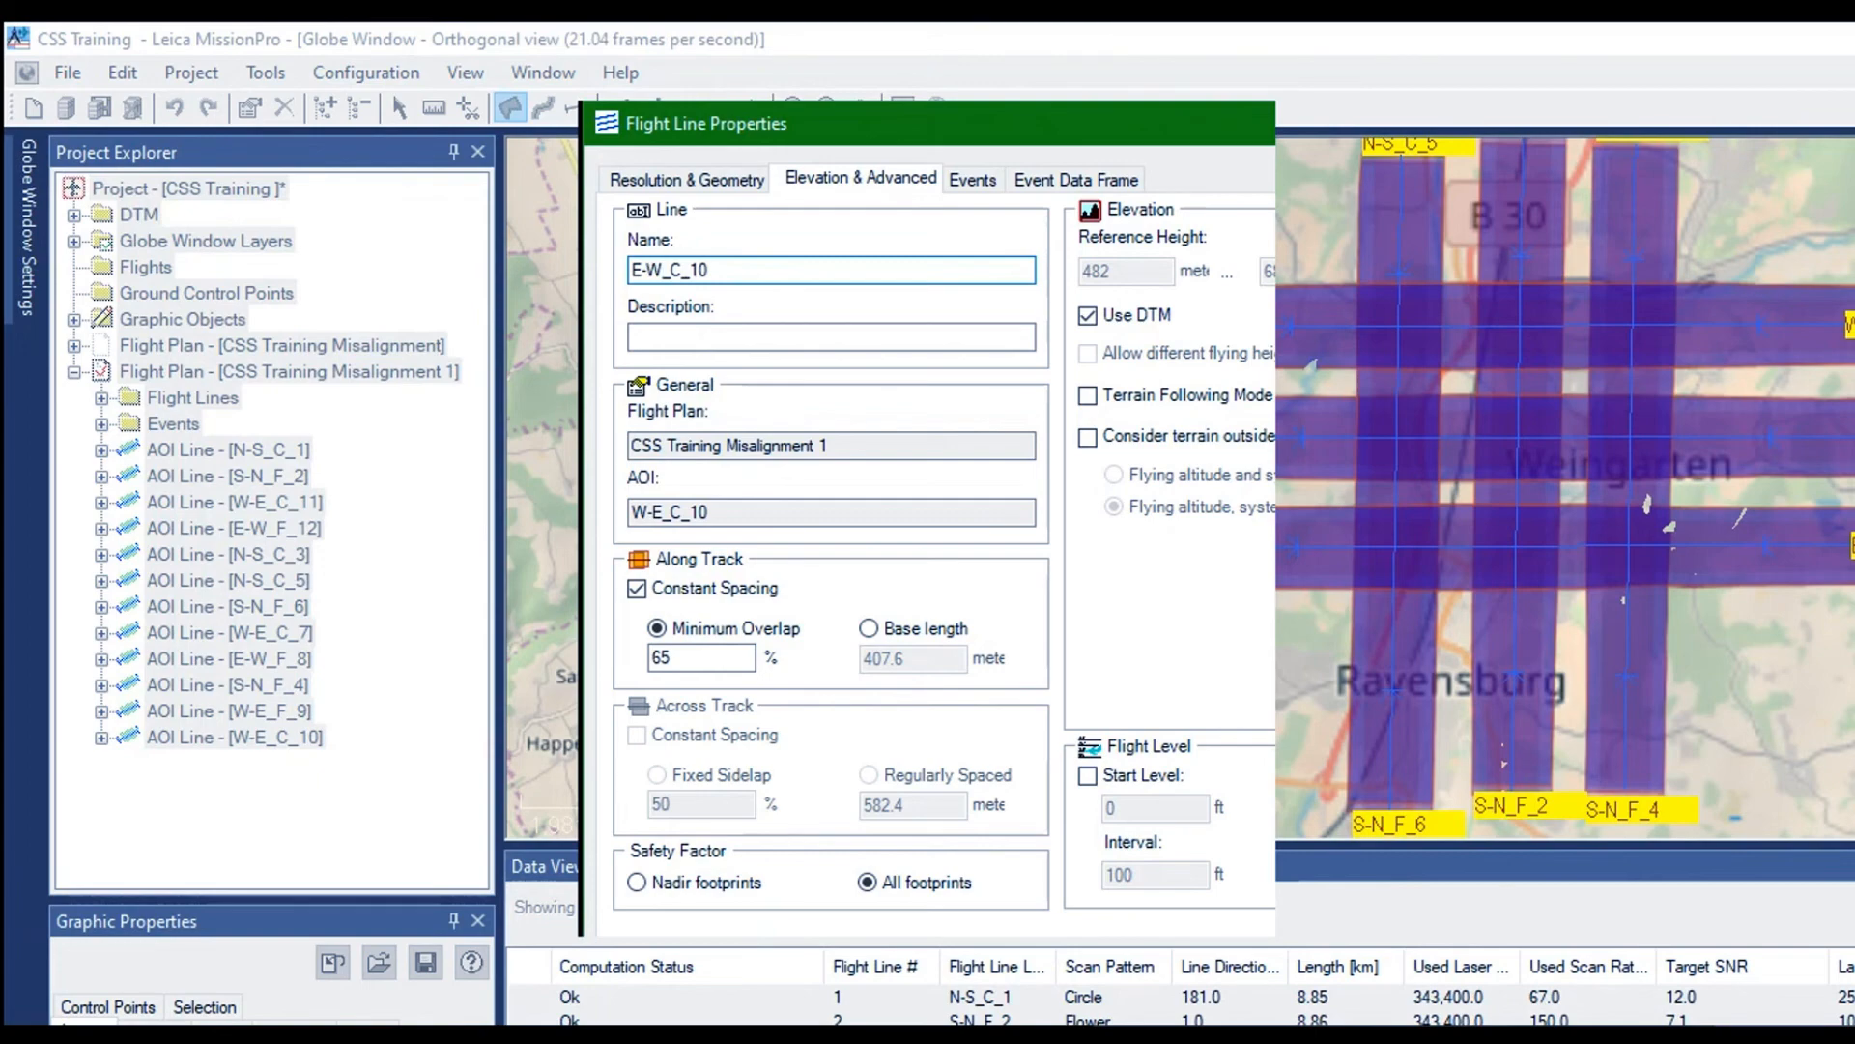
{"action": "key", "text": "Return"}
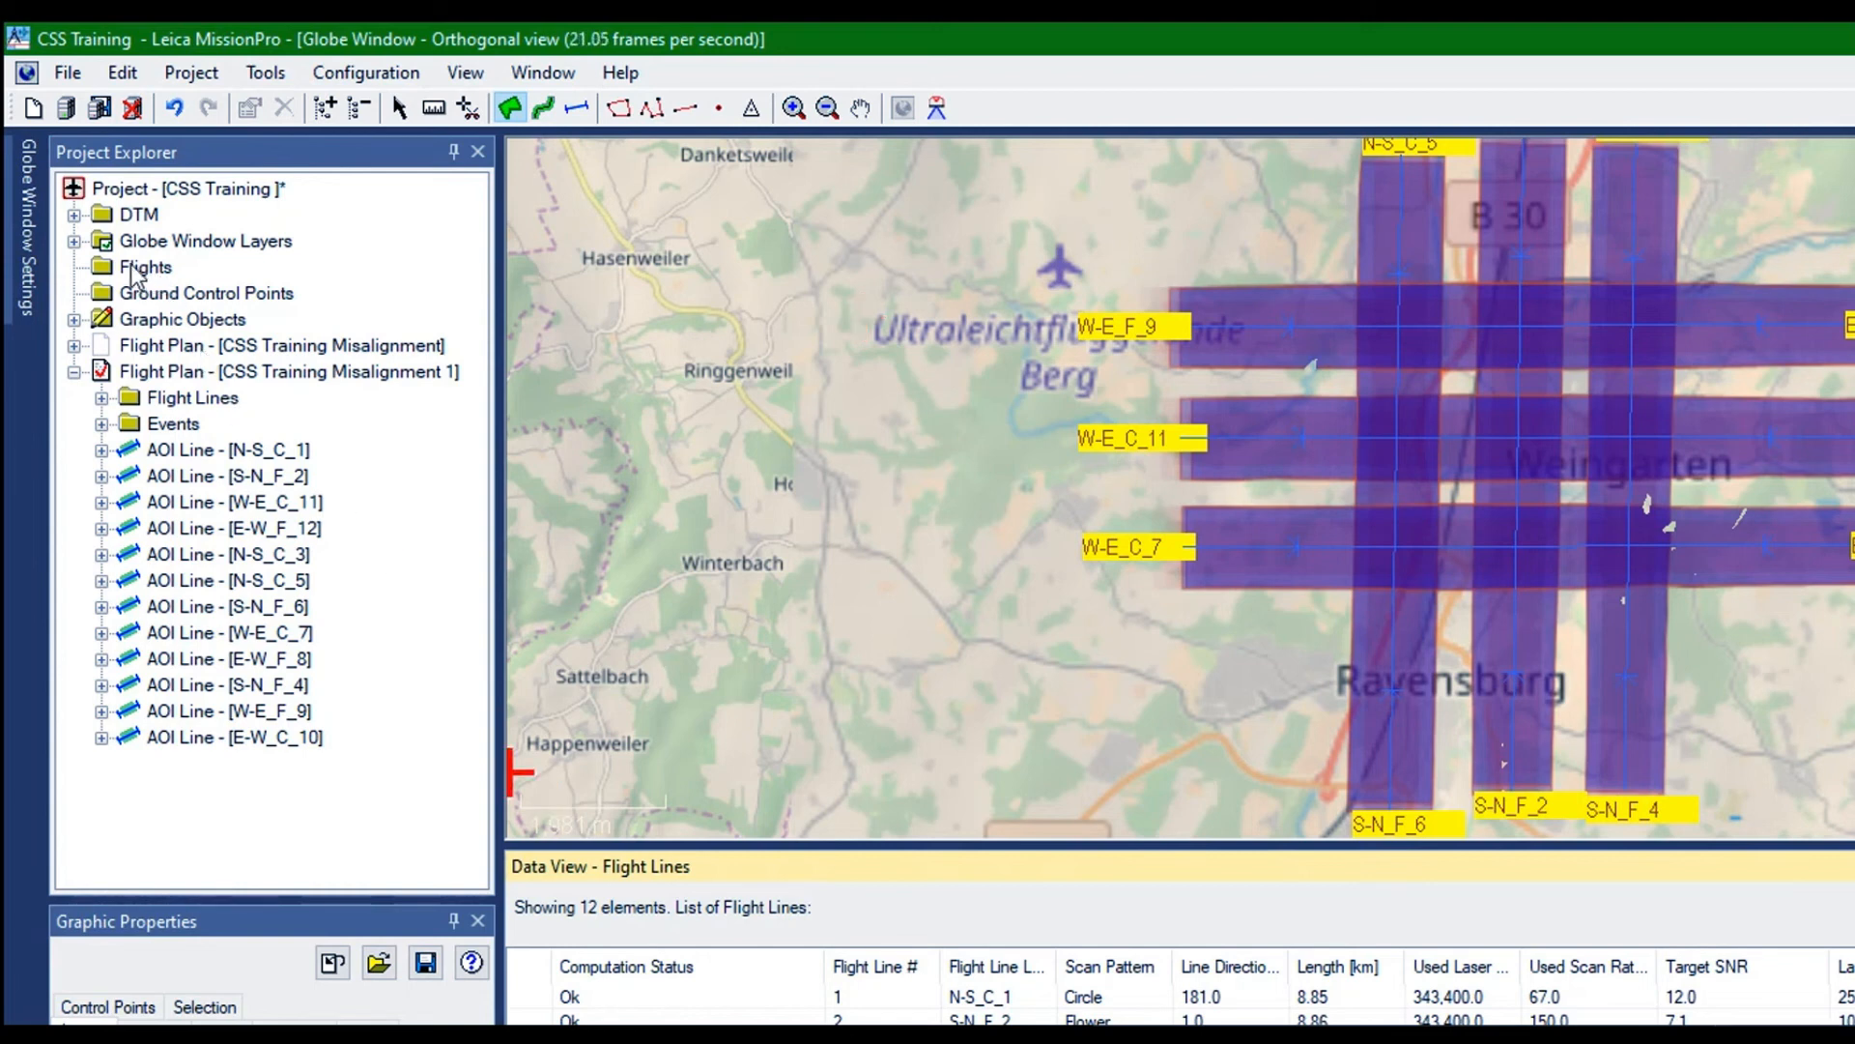
Set the scan rate of flight line S-N_F_4 to 150 Hz, check the AeroPlan output and recompute the line
{"action": "left_click", "coordinate": [192, 398]}
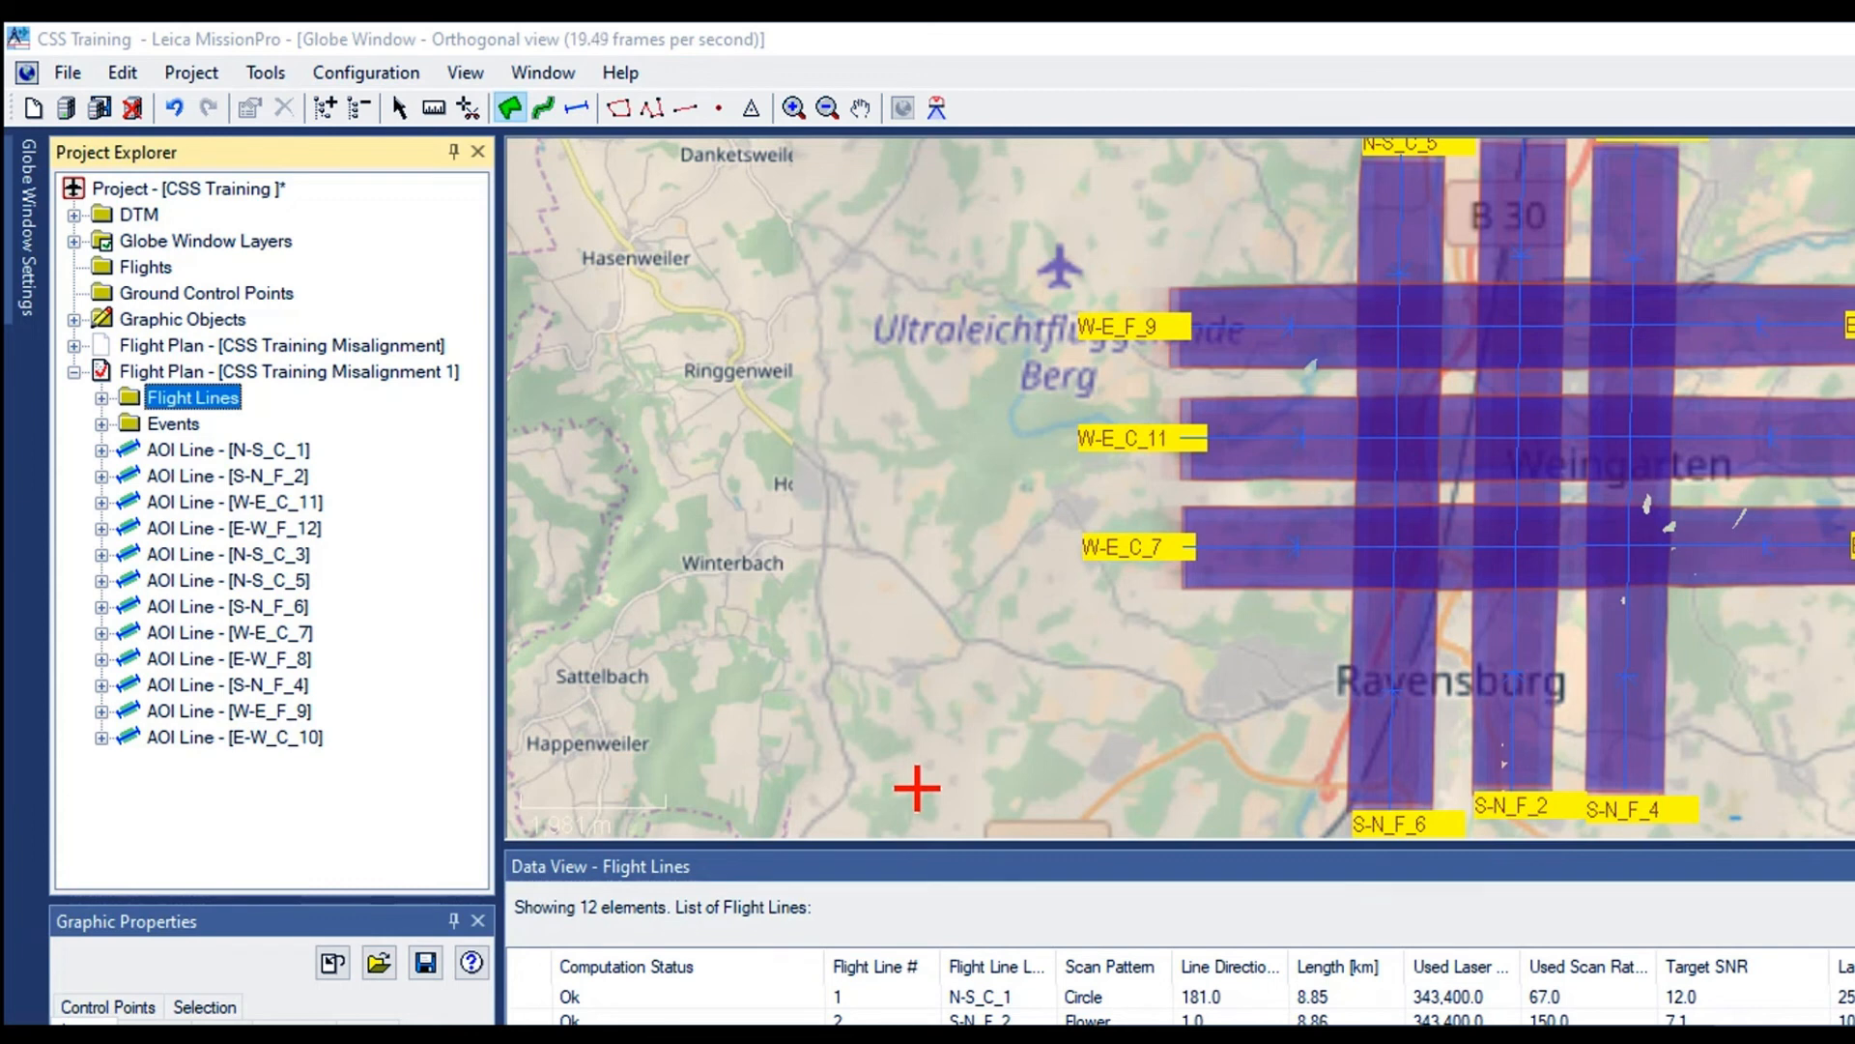
{"action": "left_click", "coordinate": [1179, 866]}
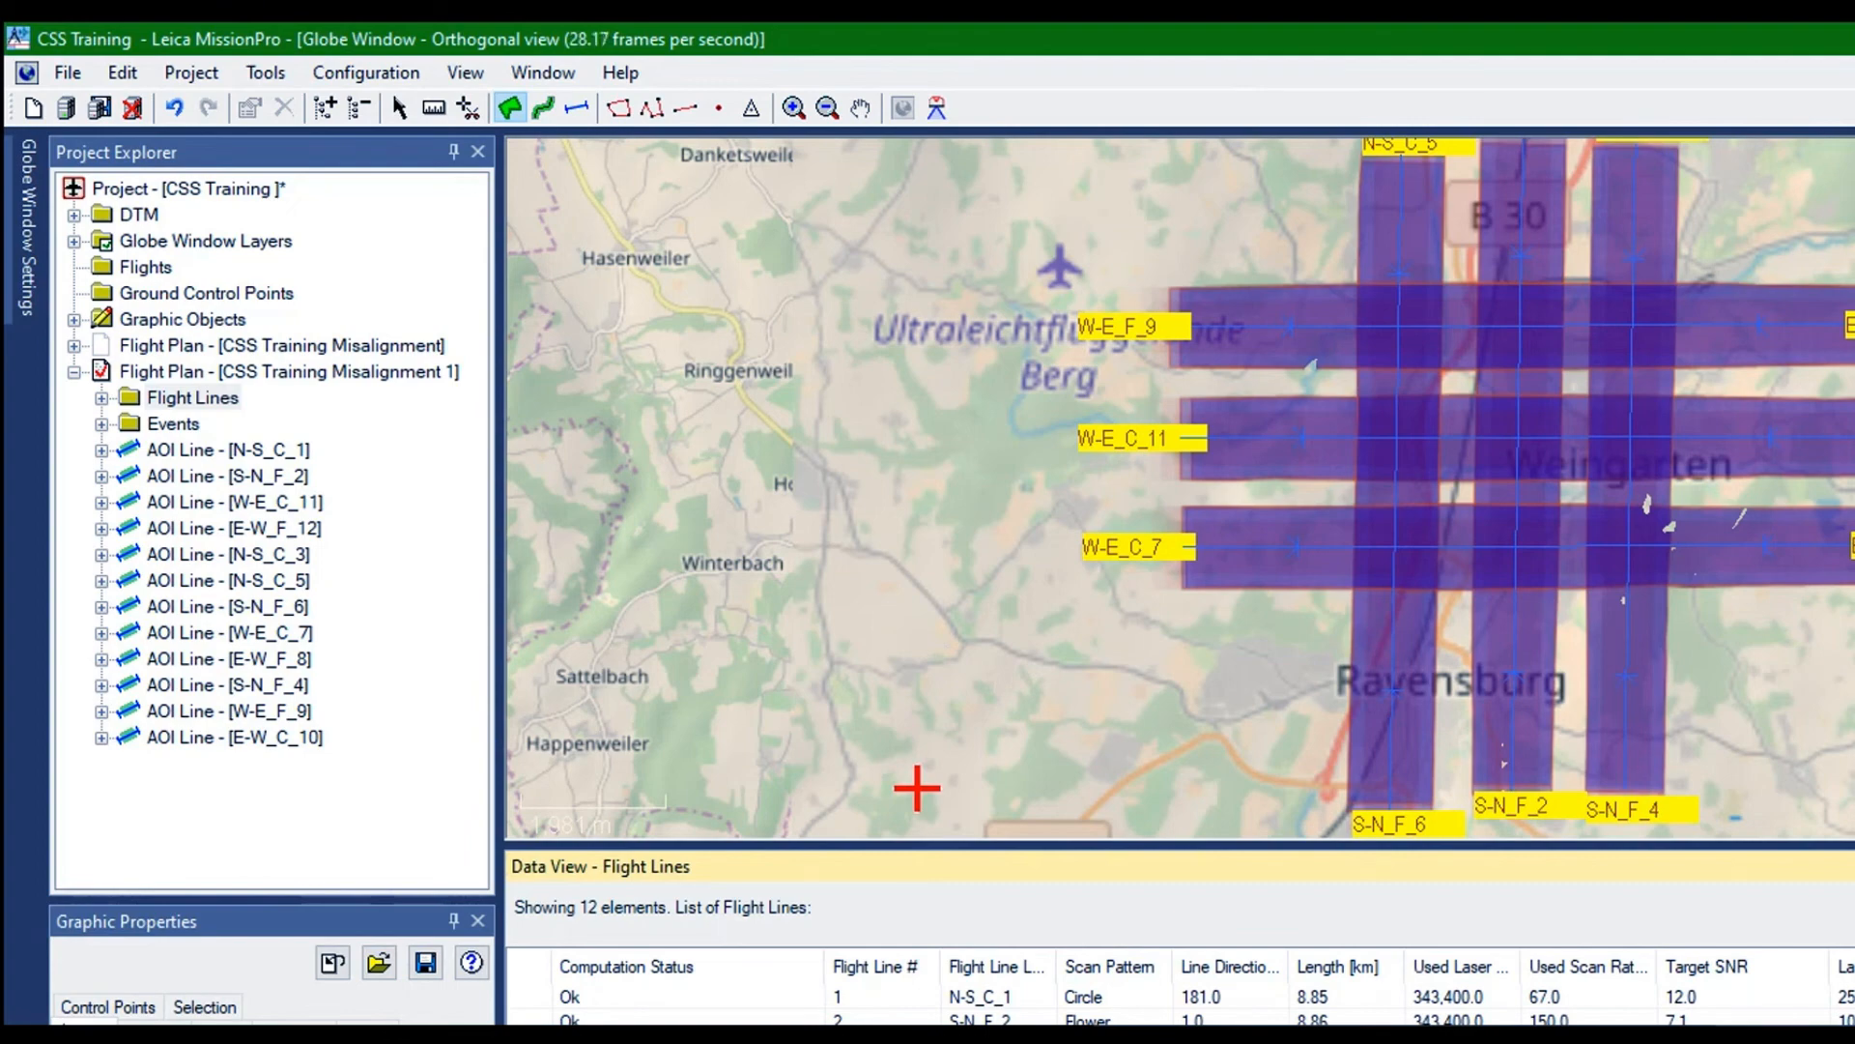
{"action": "right_click", "coordinate": [663, 571]}
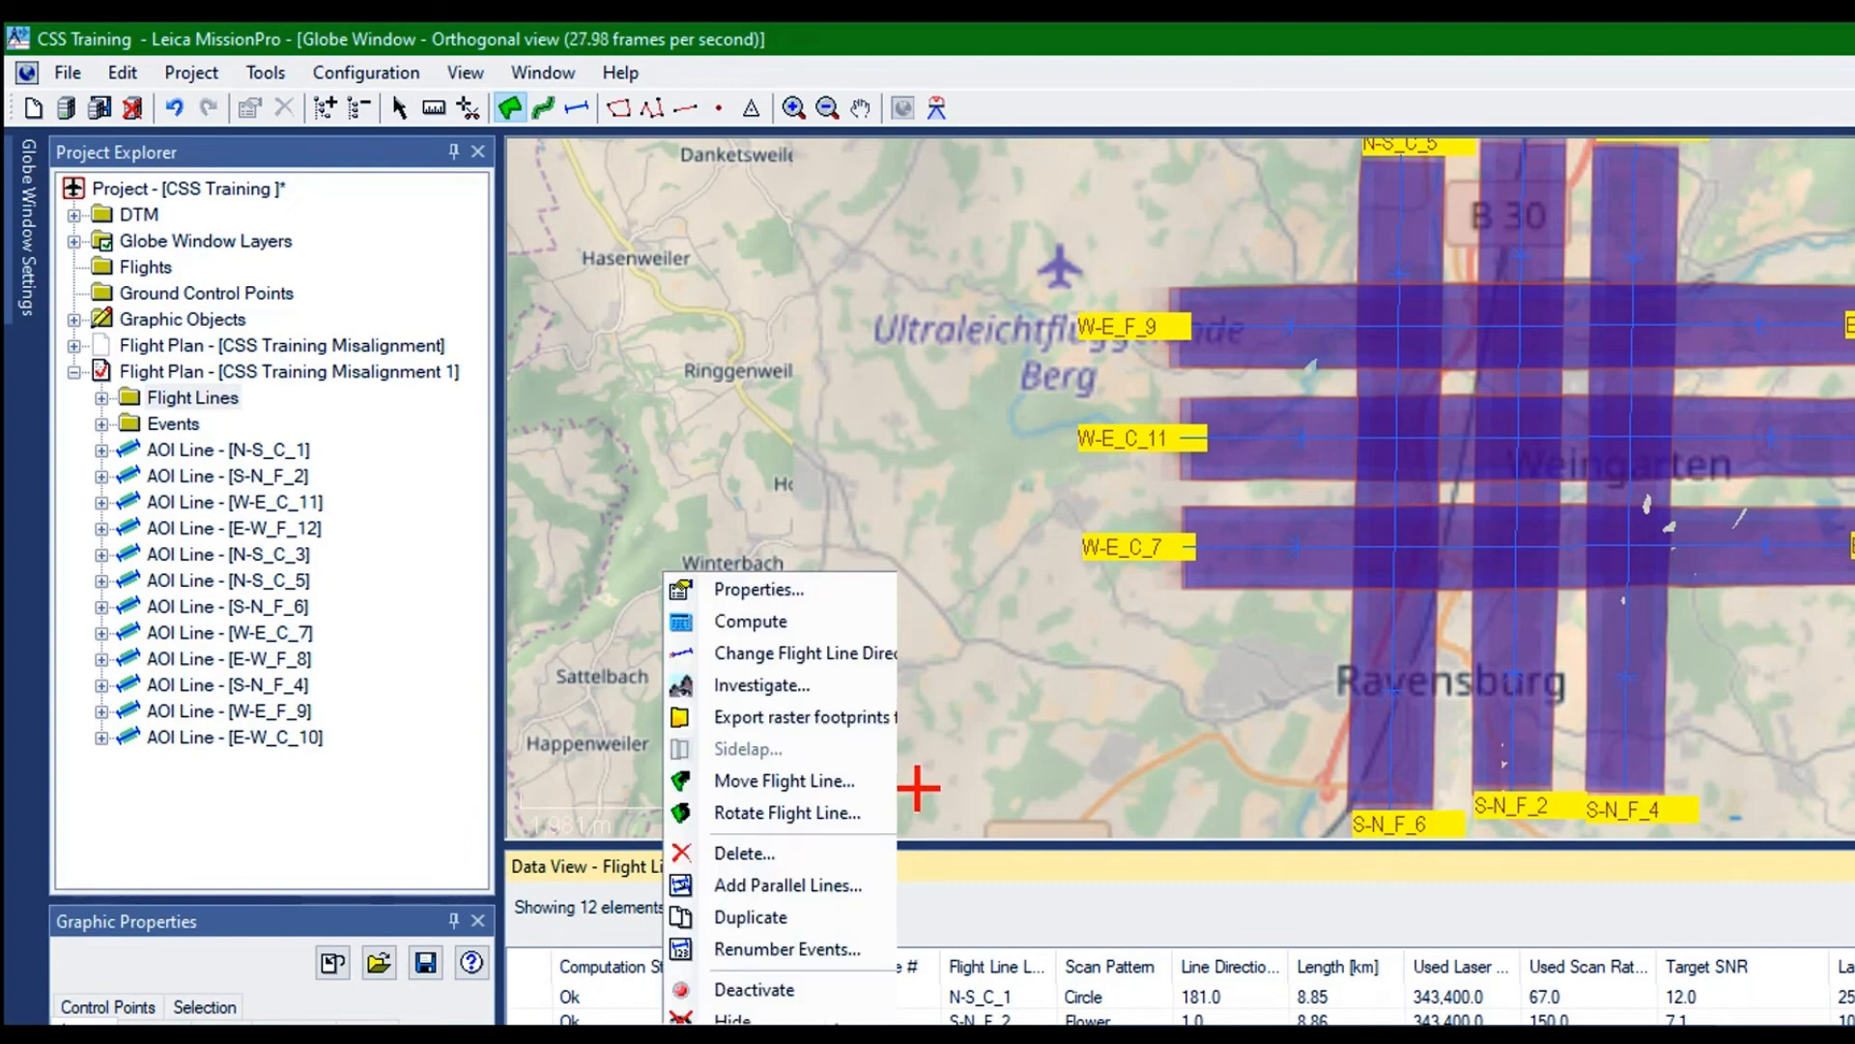
{"action": "left_click", "coordinate": [727, 587]}
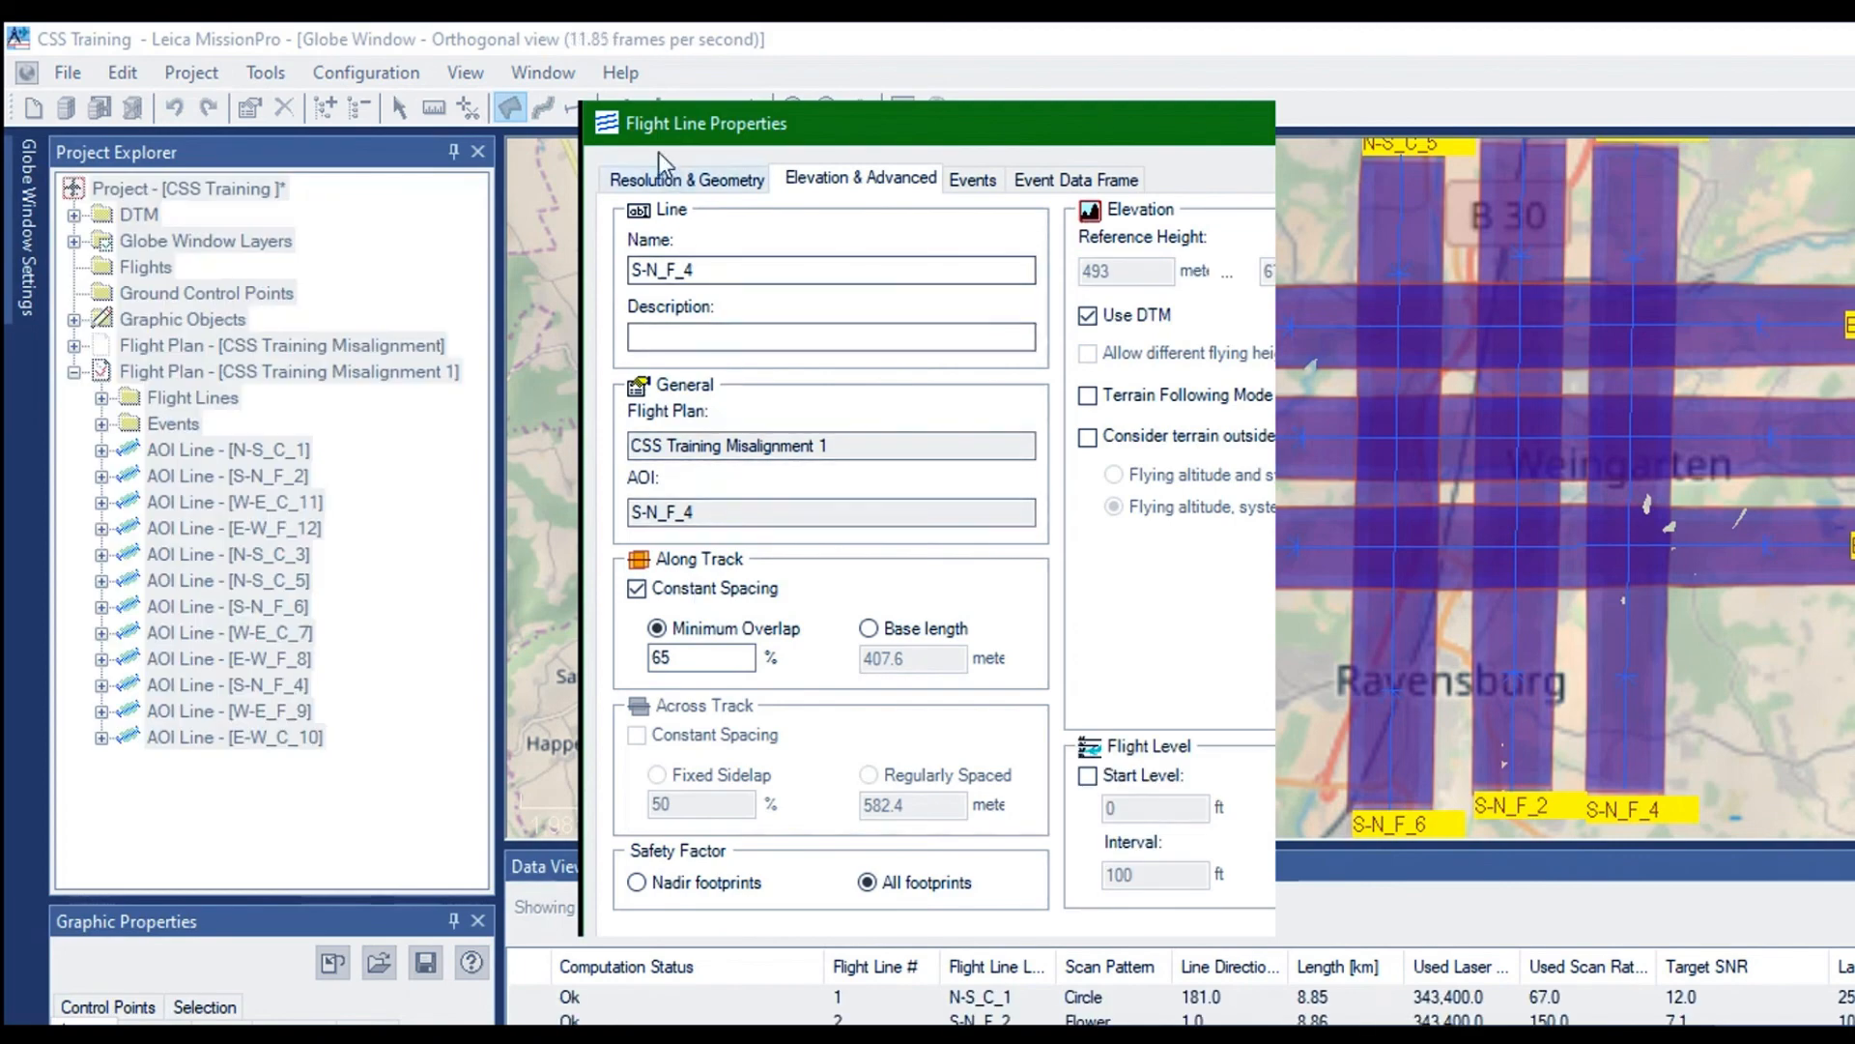
{"action": "left_click", "coordinate": [665, 178]}
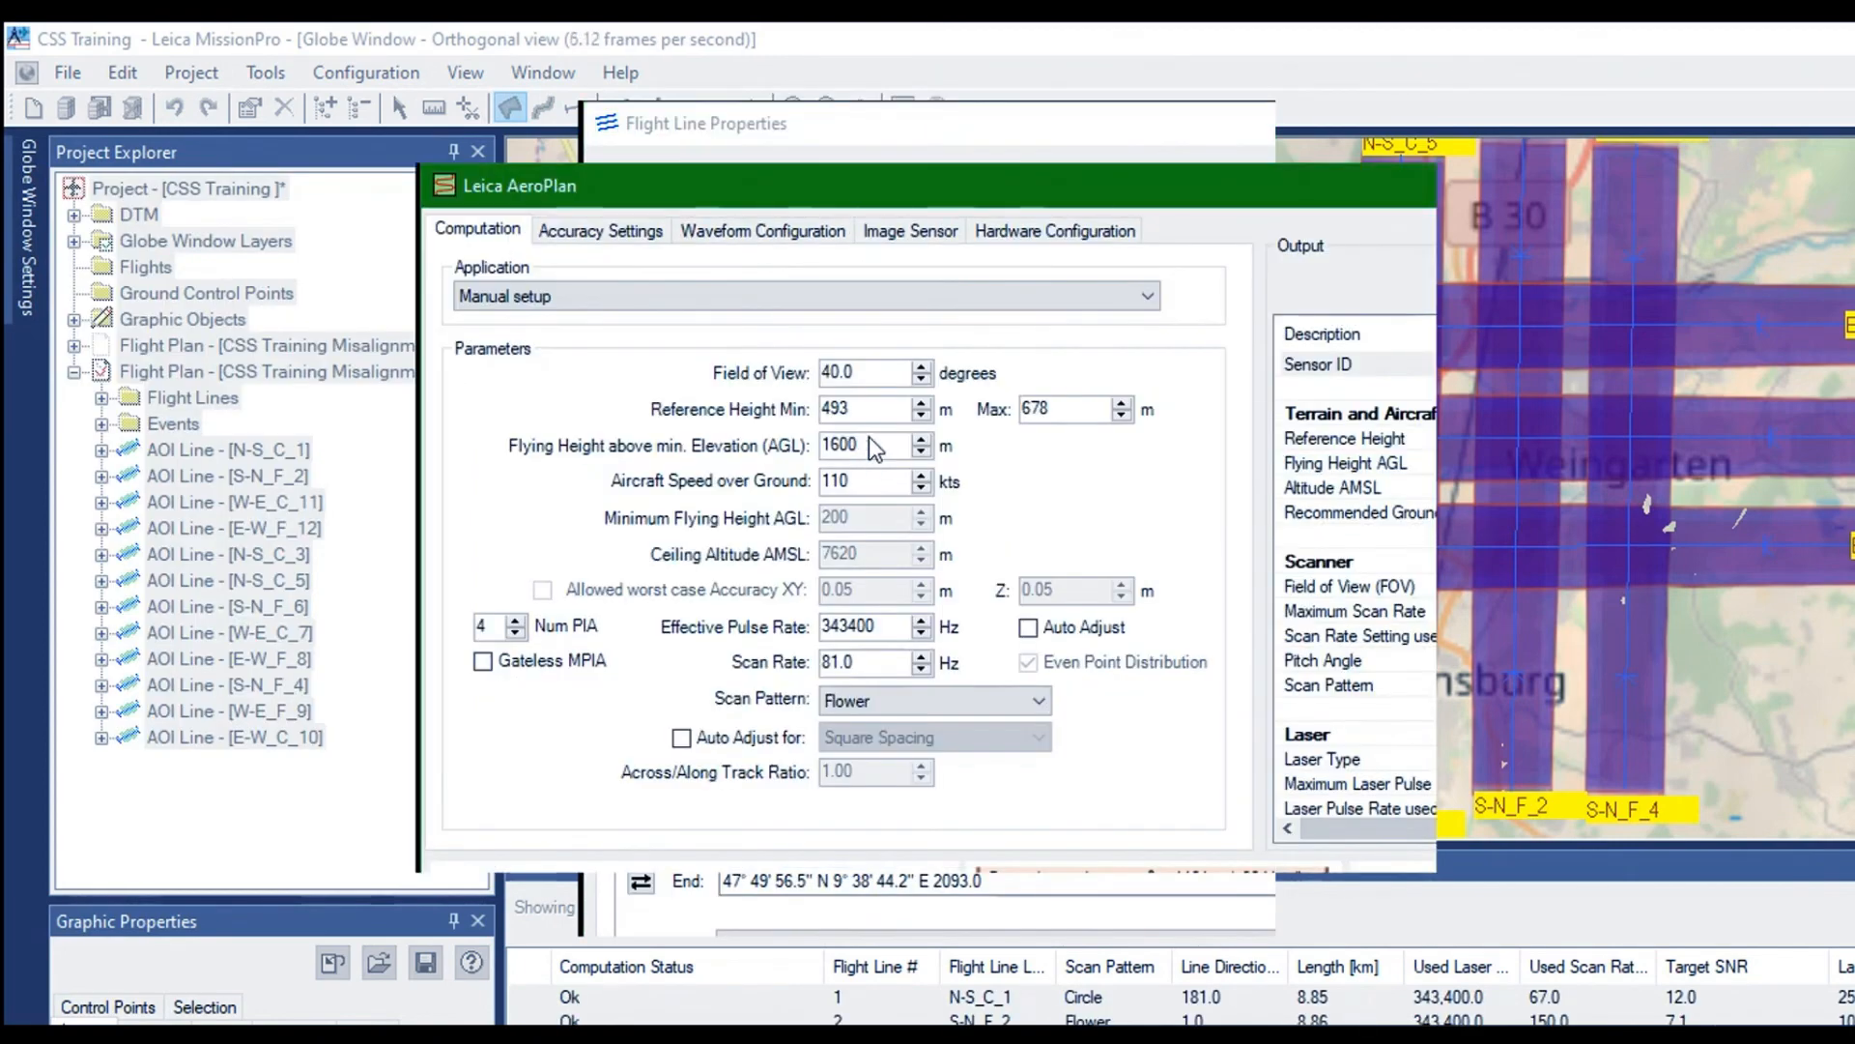
{"action": "key", "text": "shift+Tab"}
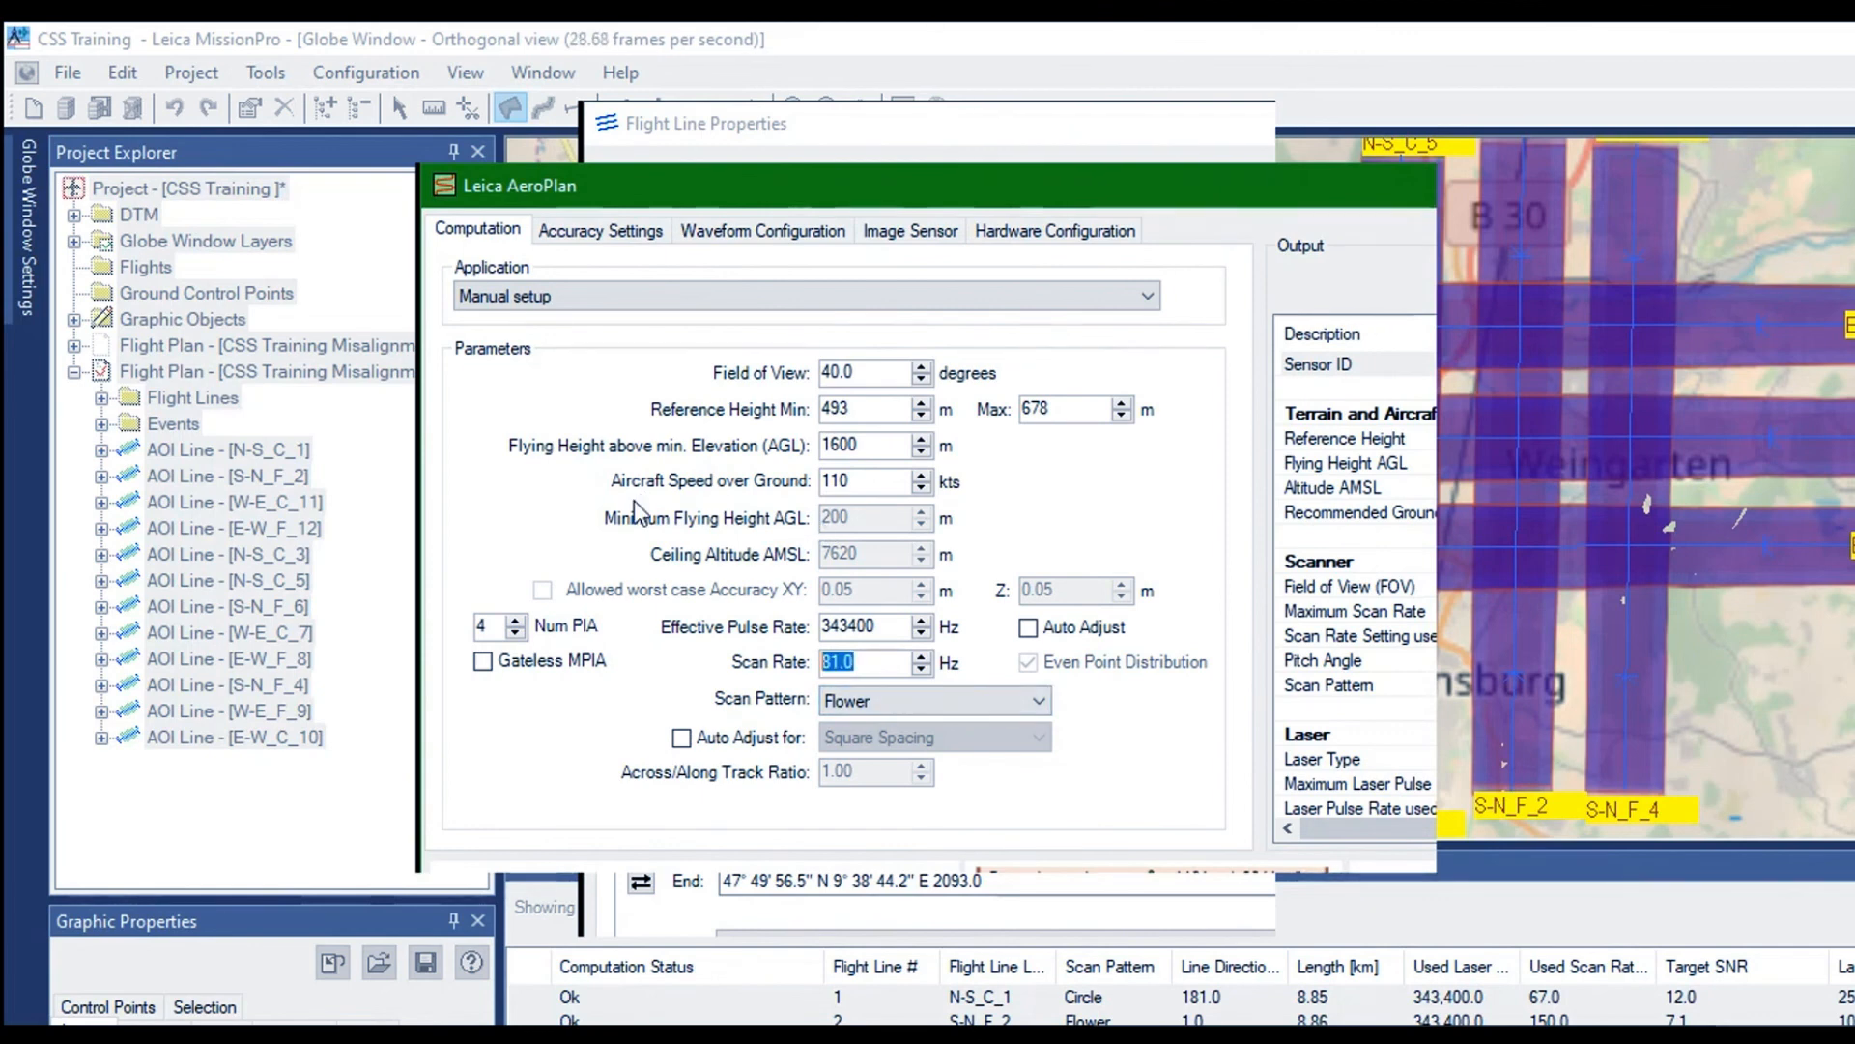
{"action": "type", "text": "150"}
{"action": "key", "text": "Return"}
{"action": "left_click", "coordinate": [1372, 184]}
{"action": "scroll", "coordinate": [896, 524], "scroll_direction": "down", "scroll_amount": 6}
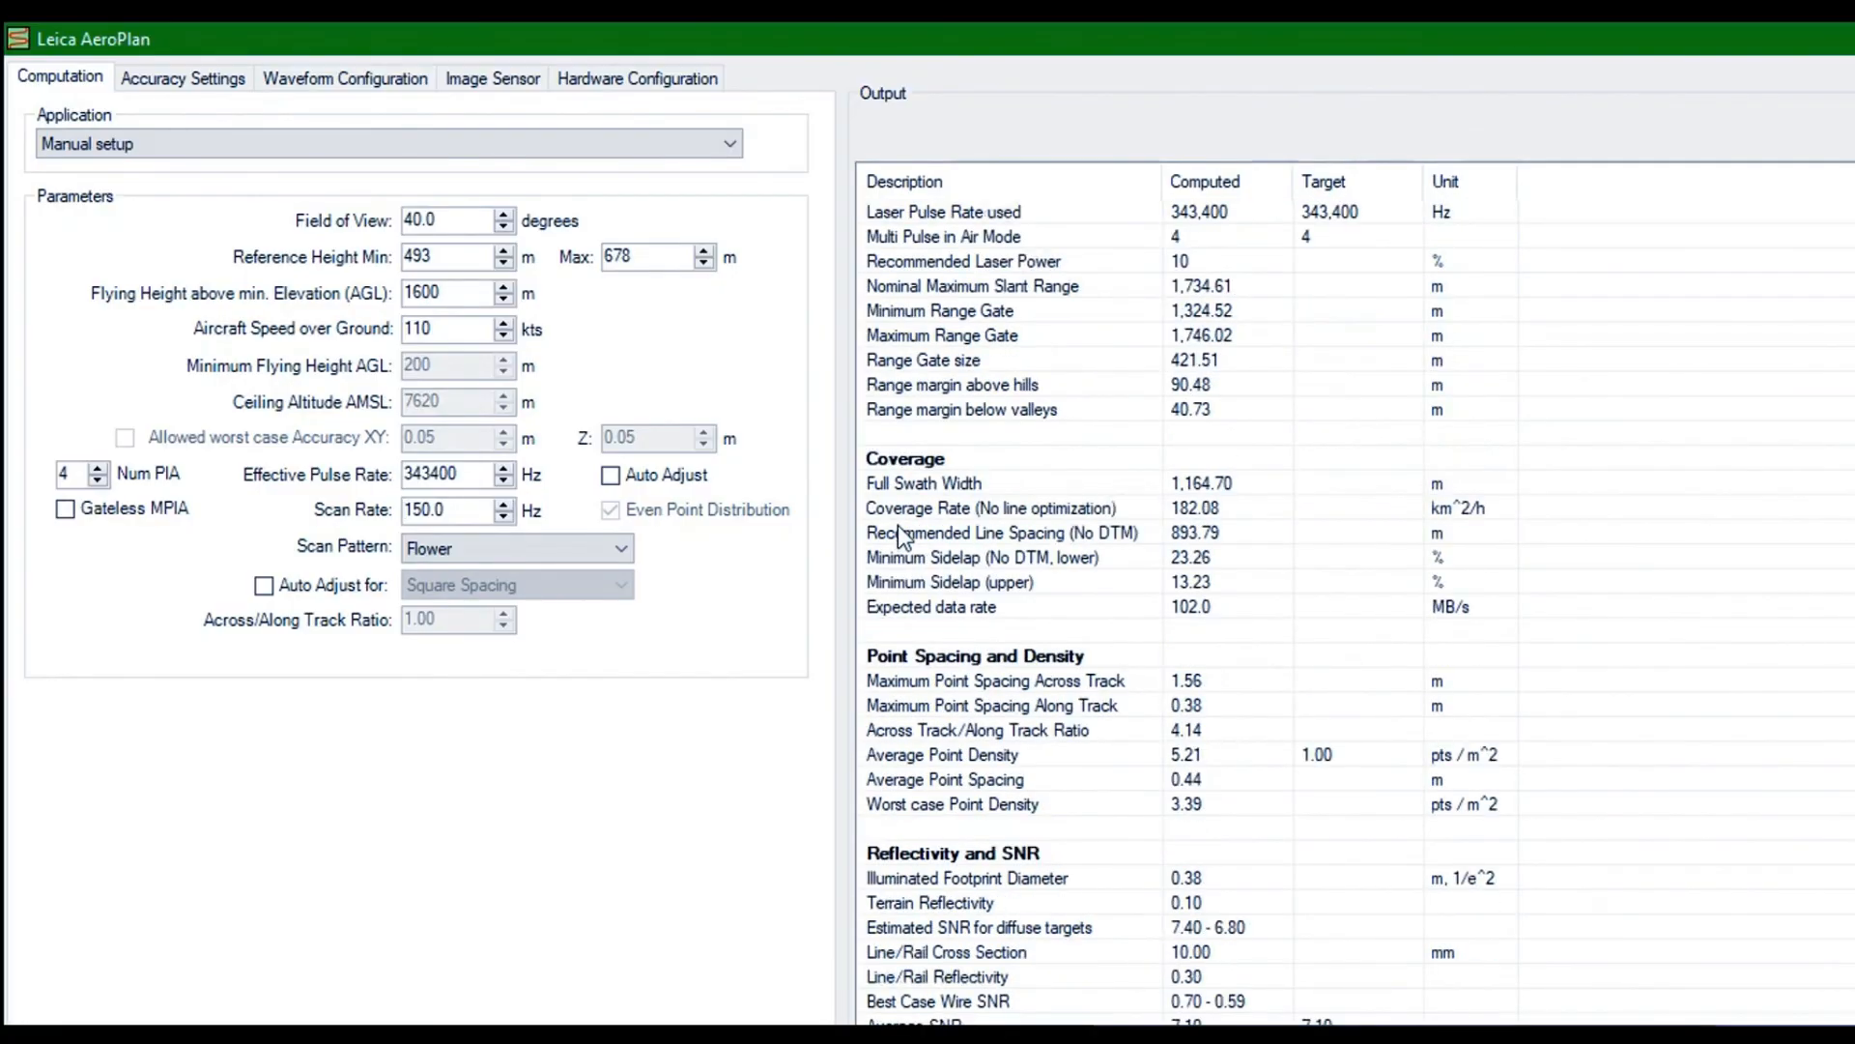
{"action": "key", "text": "Return"}
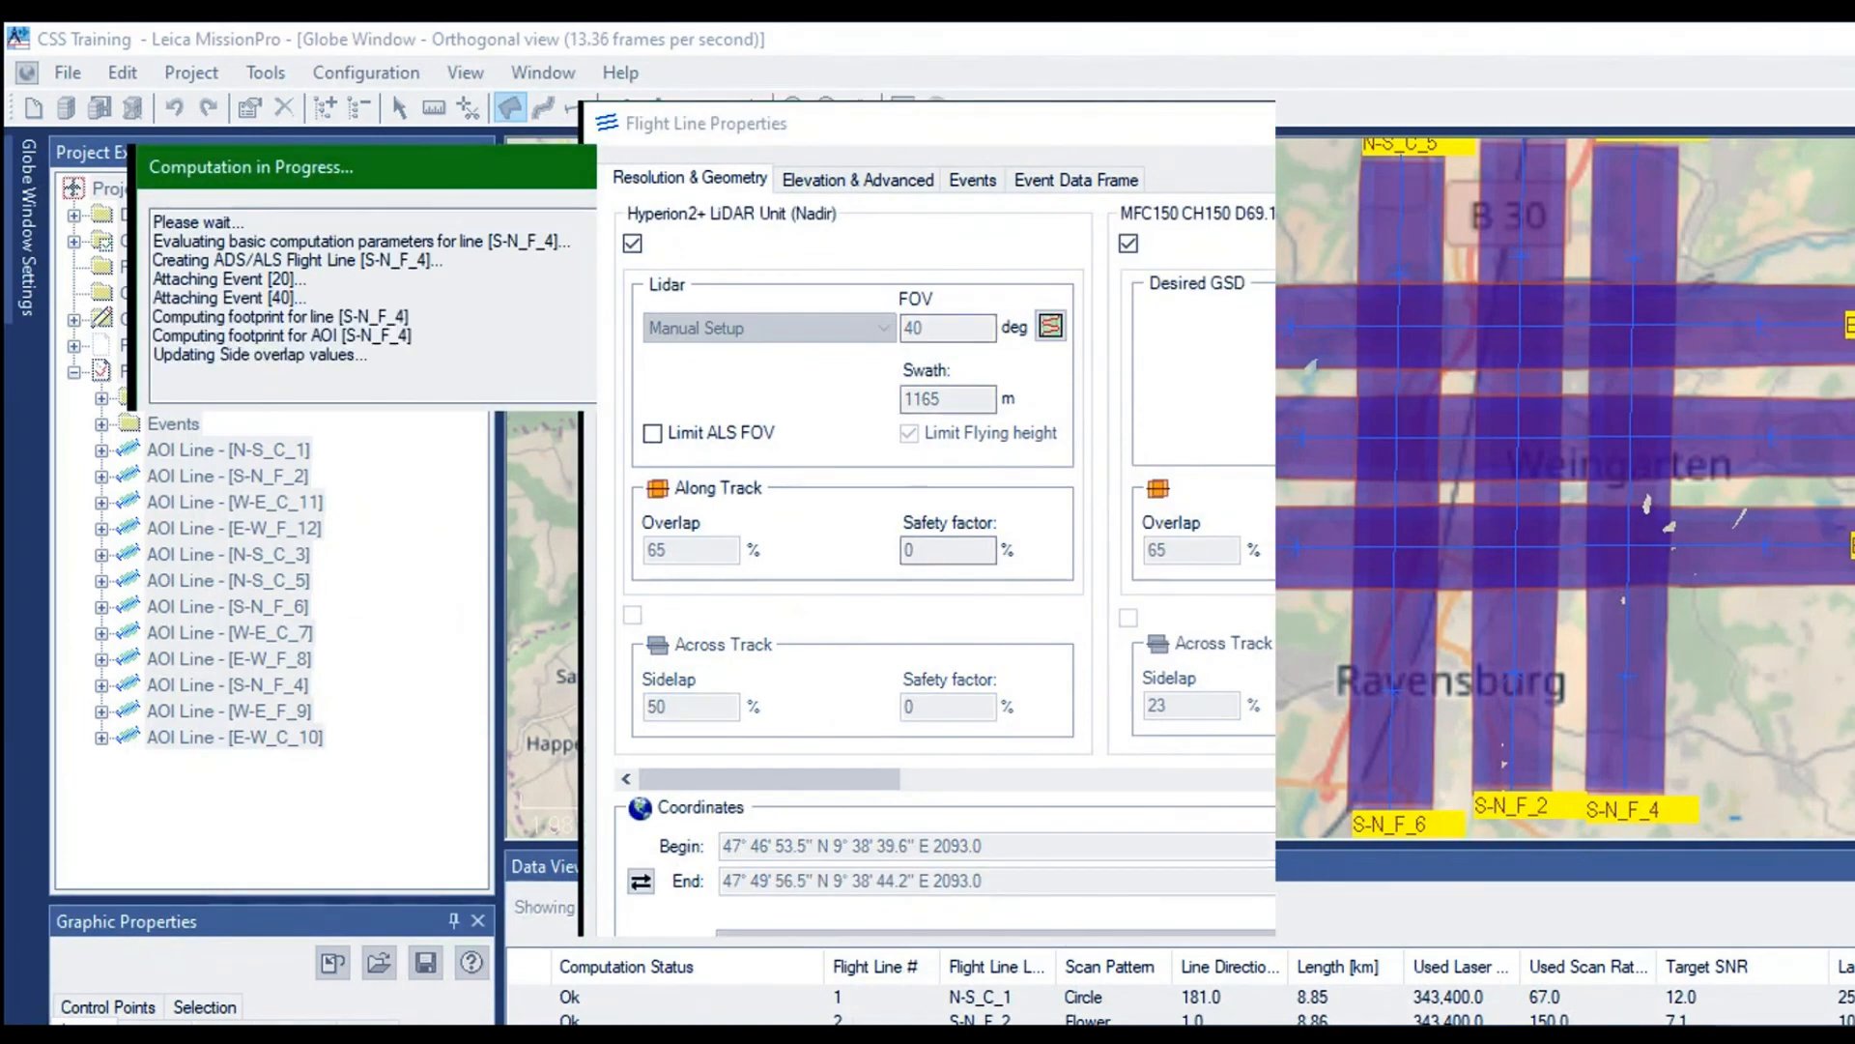
{"action": "key", "text": "Return"}
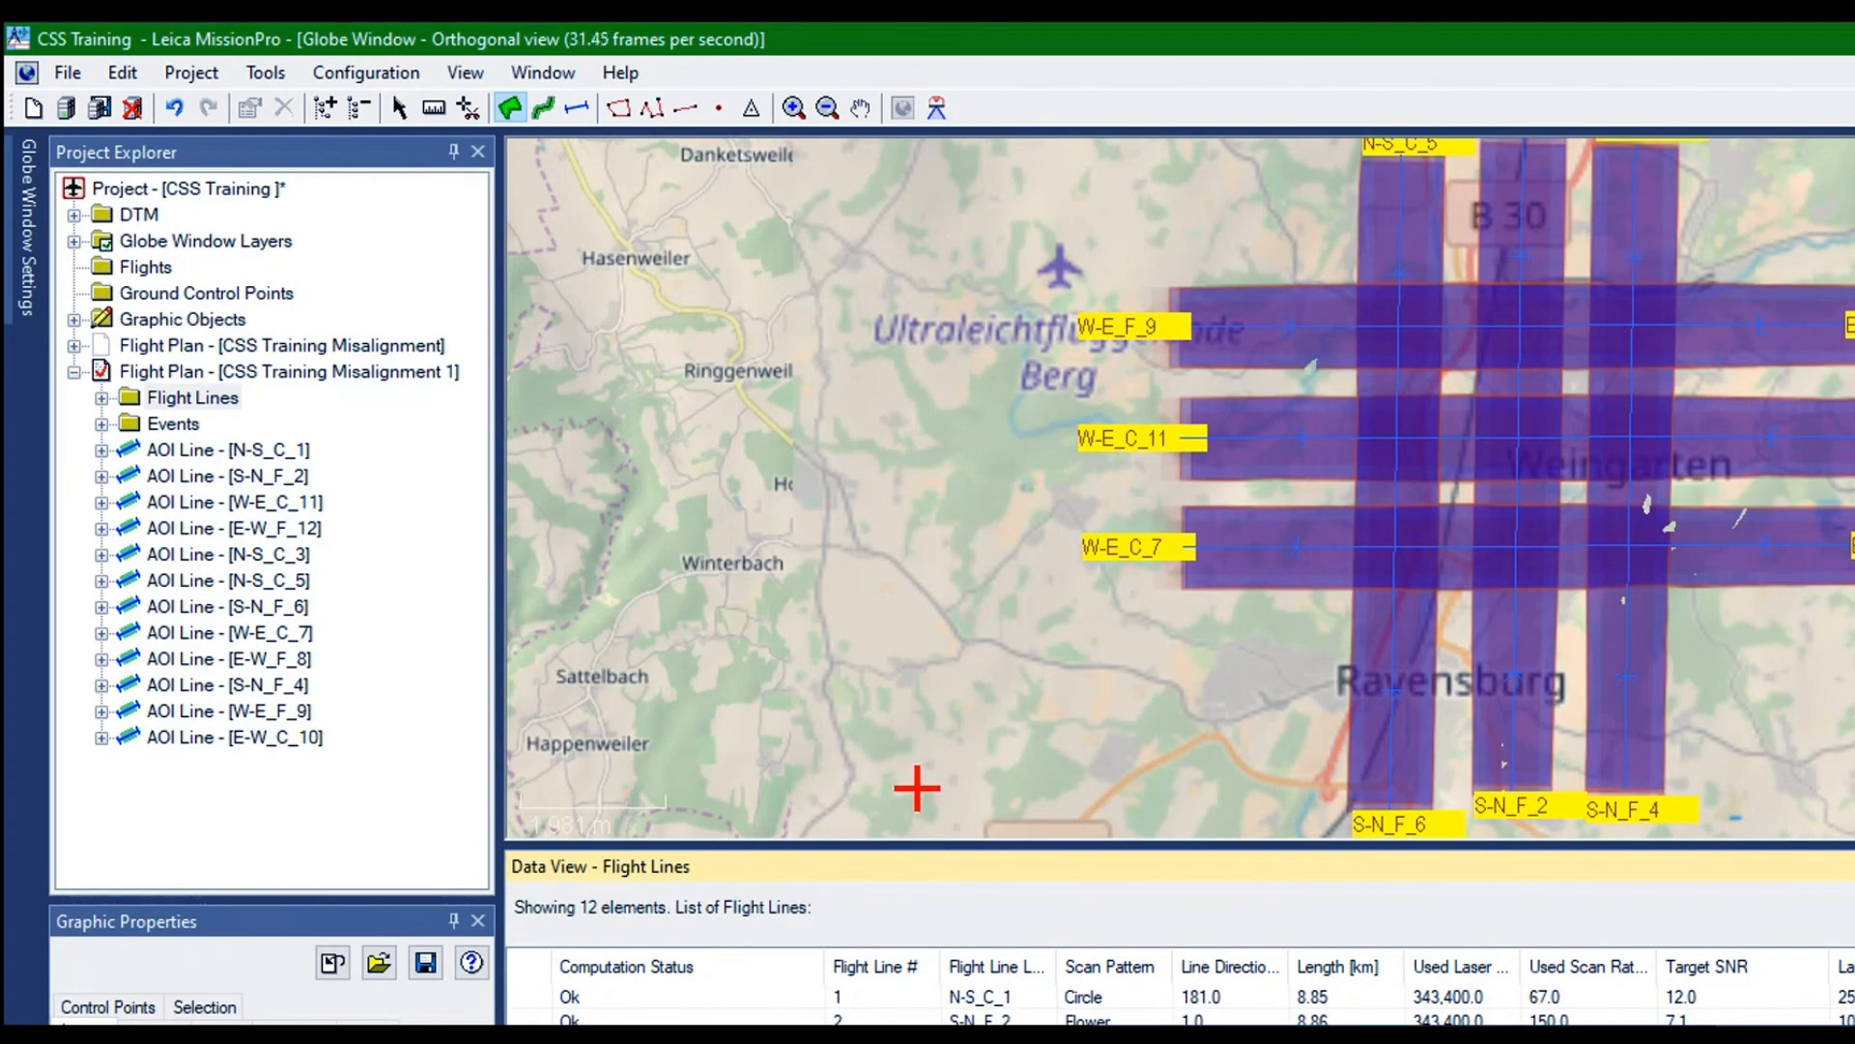
Set the scan rate of flight line S-N_F_6 to 150 Hz in AeroPlan and recompute the line
{"action": "right_click", "coordinate": [1025, 573]}
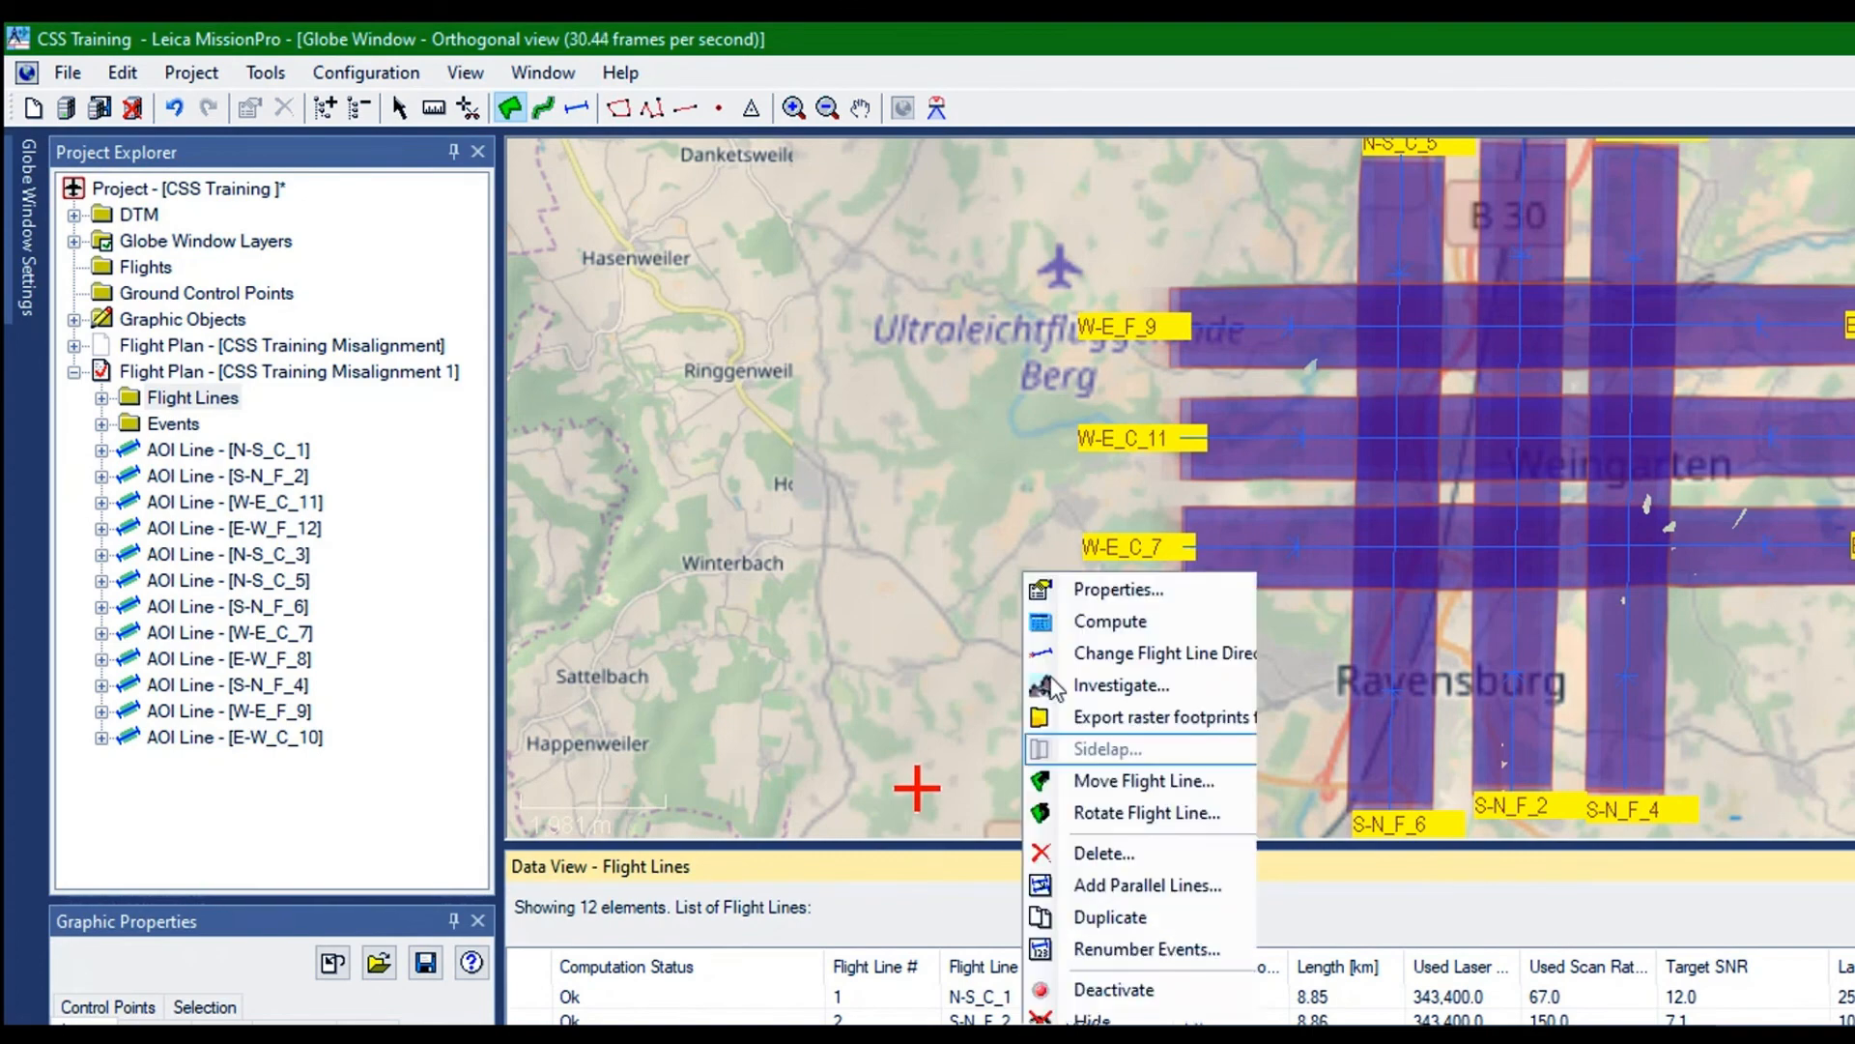
{"action": "left_click", "coordinate": [1072, 591]}
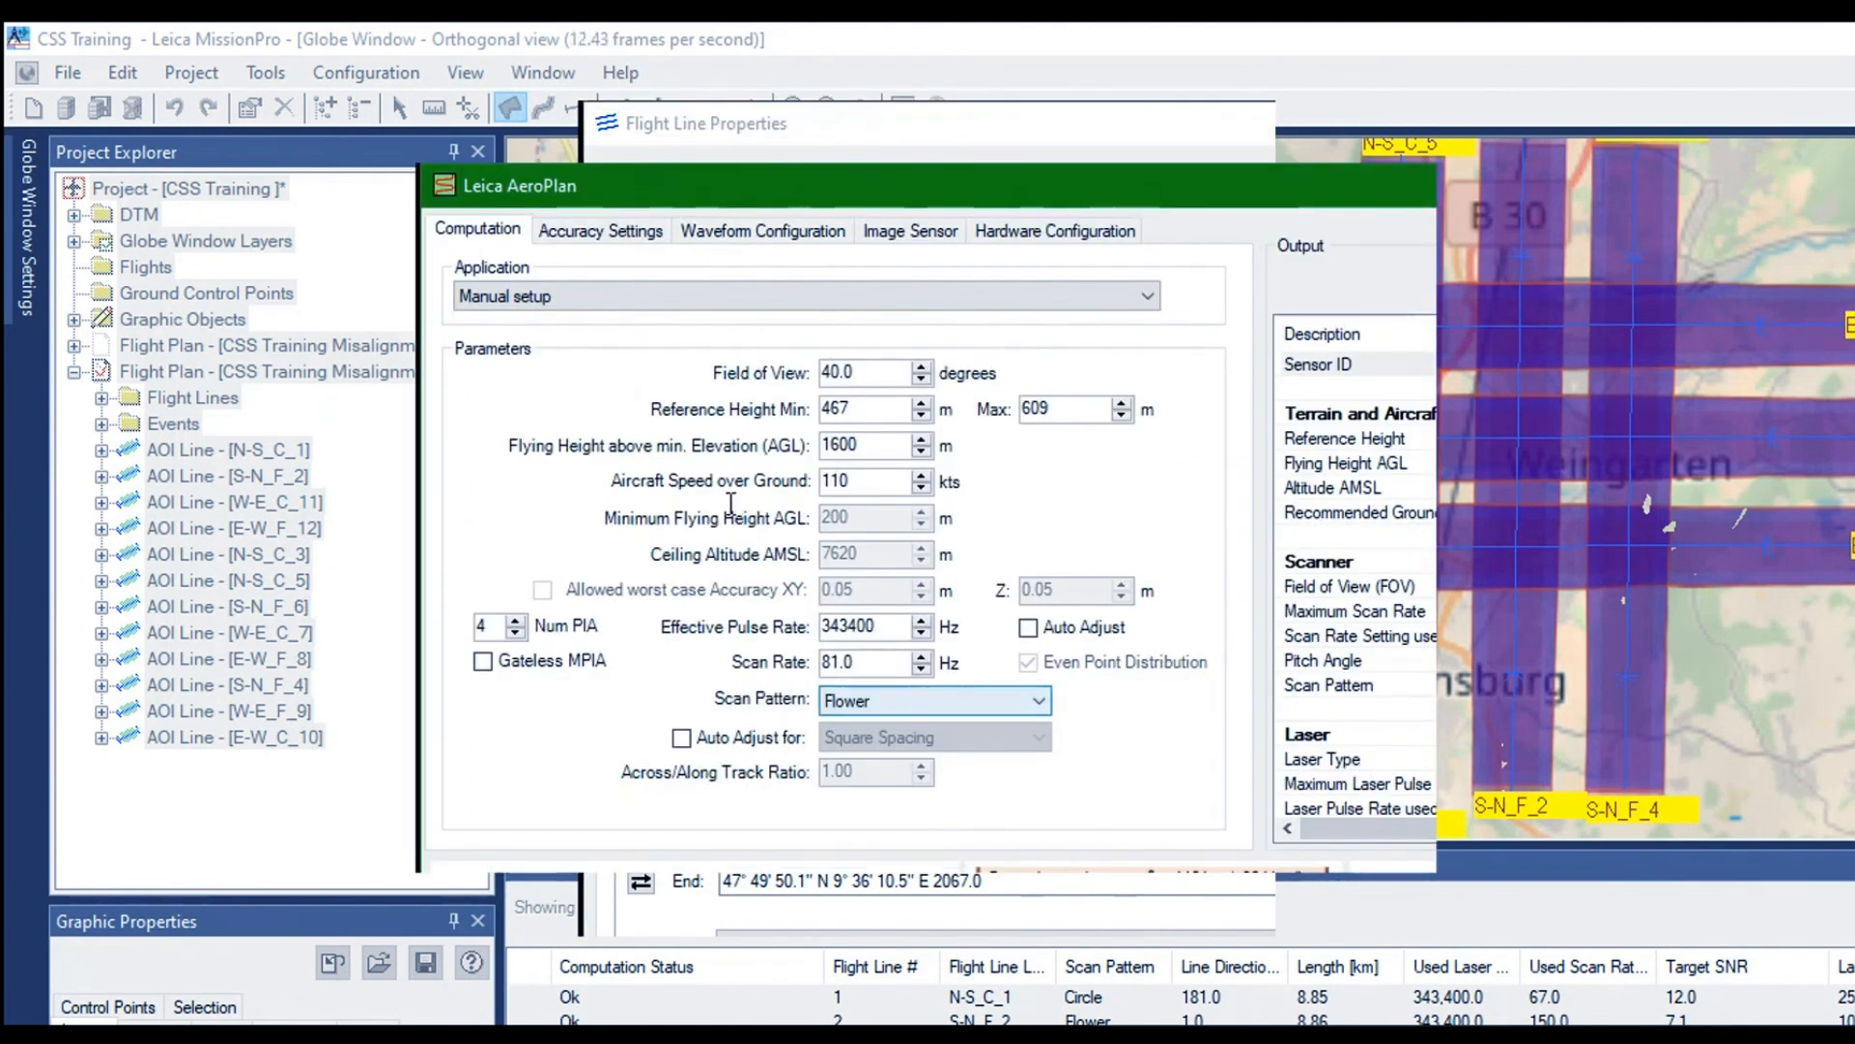
{"action": "key", "text": "shift+Tab"}
{"action": "type", "text": "150.0"}
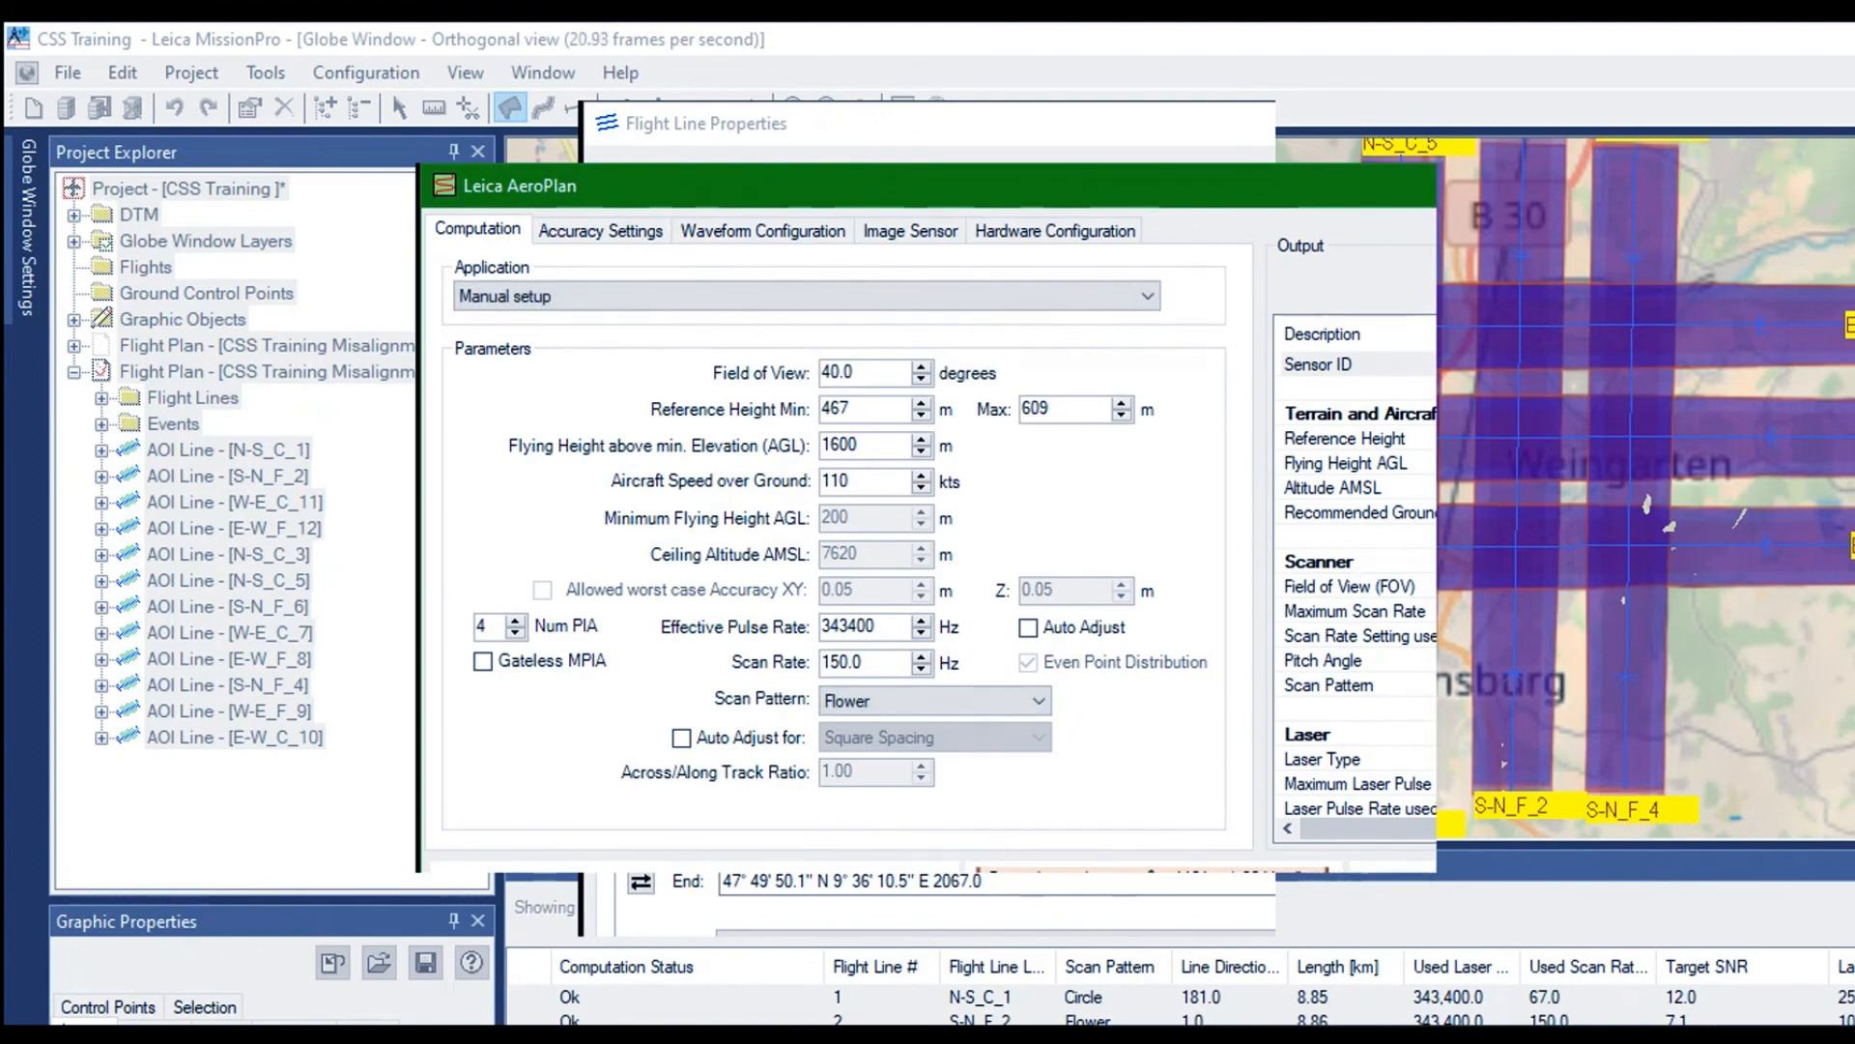
{"action": "key", "text": "Return"}
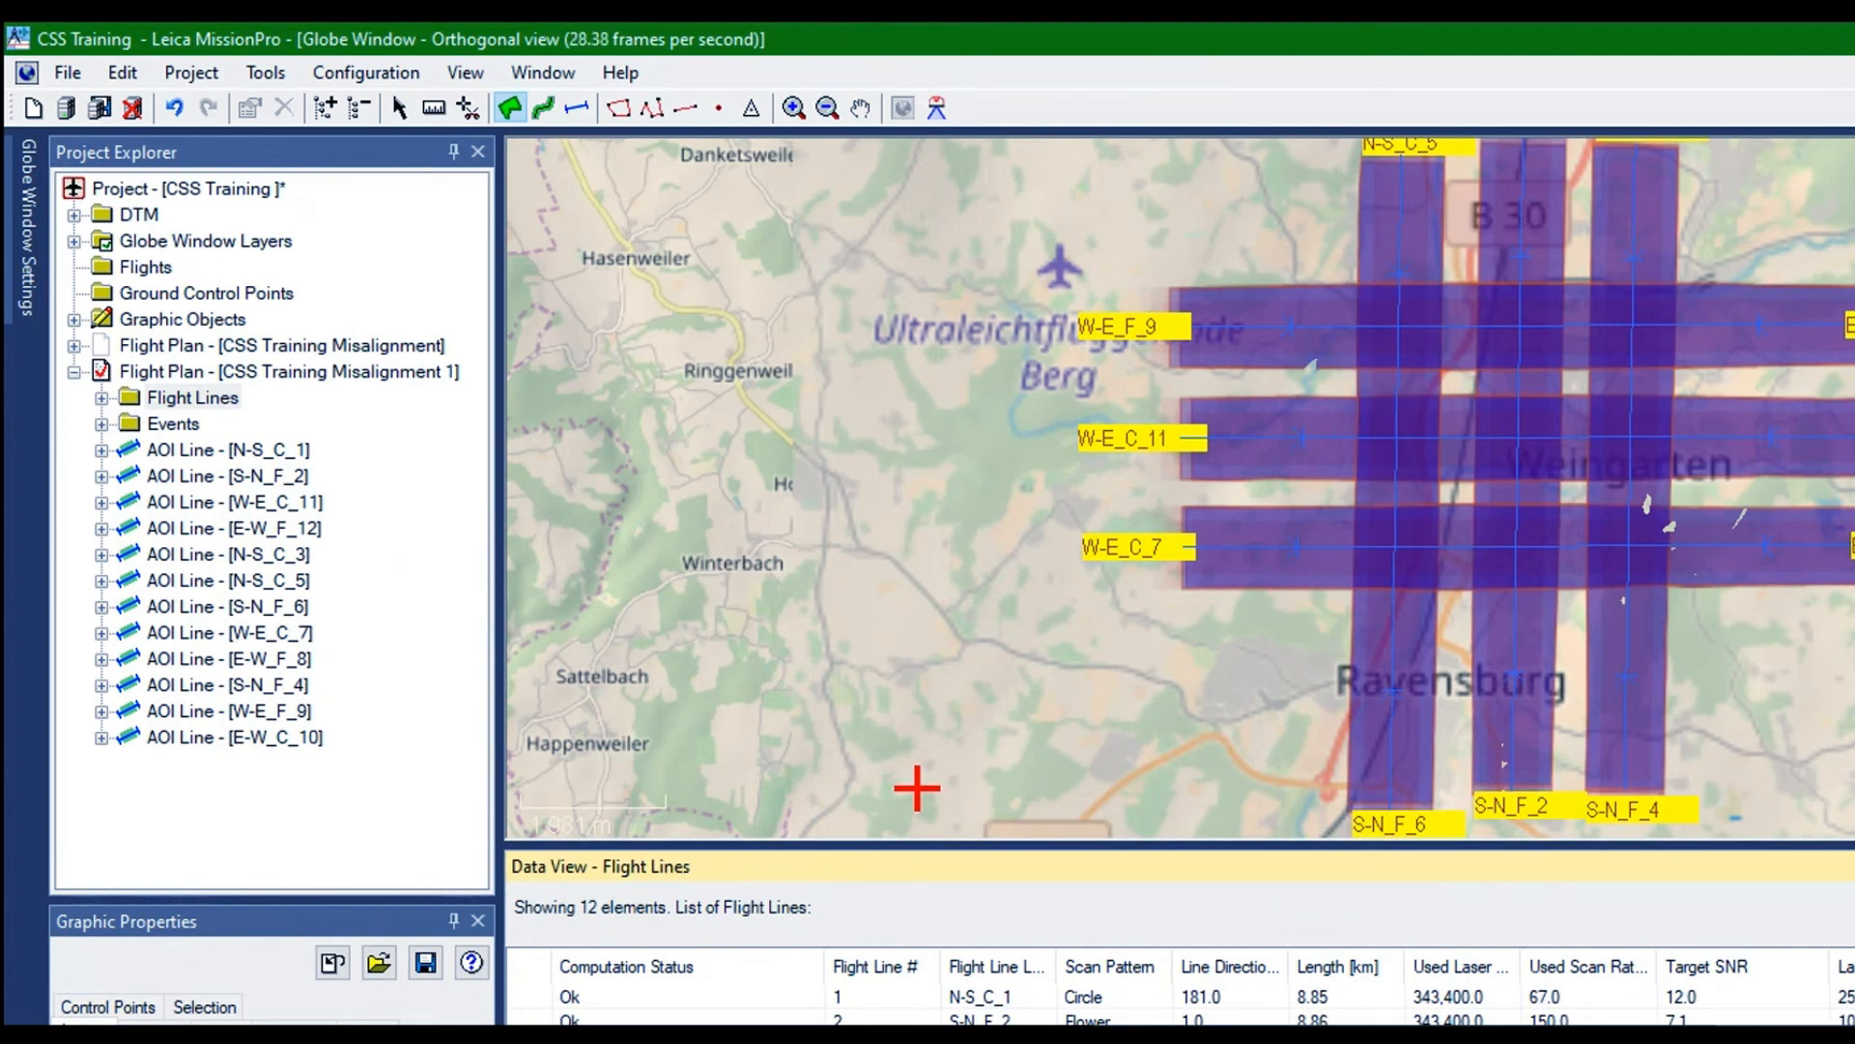
Set the scan rate of flight line E-W_F_8 to 150 Hz in AeroPlan and recompute the line
{"action": "right_click", "coordinate": [1027, 570]}
{"action": "left_click", "coordinate": [1076, 579]}
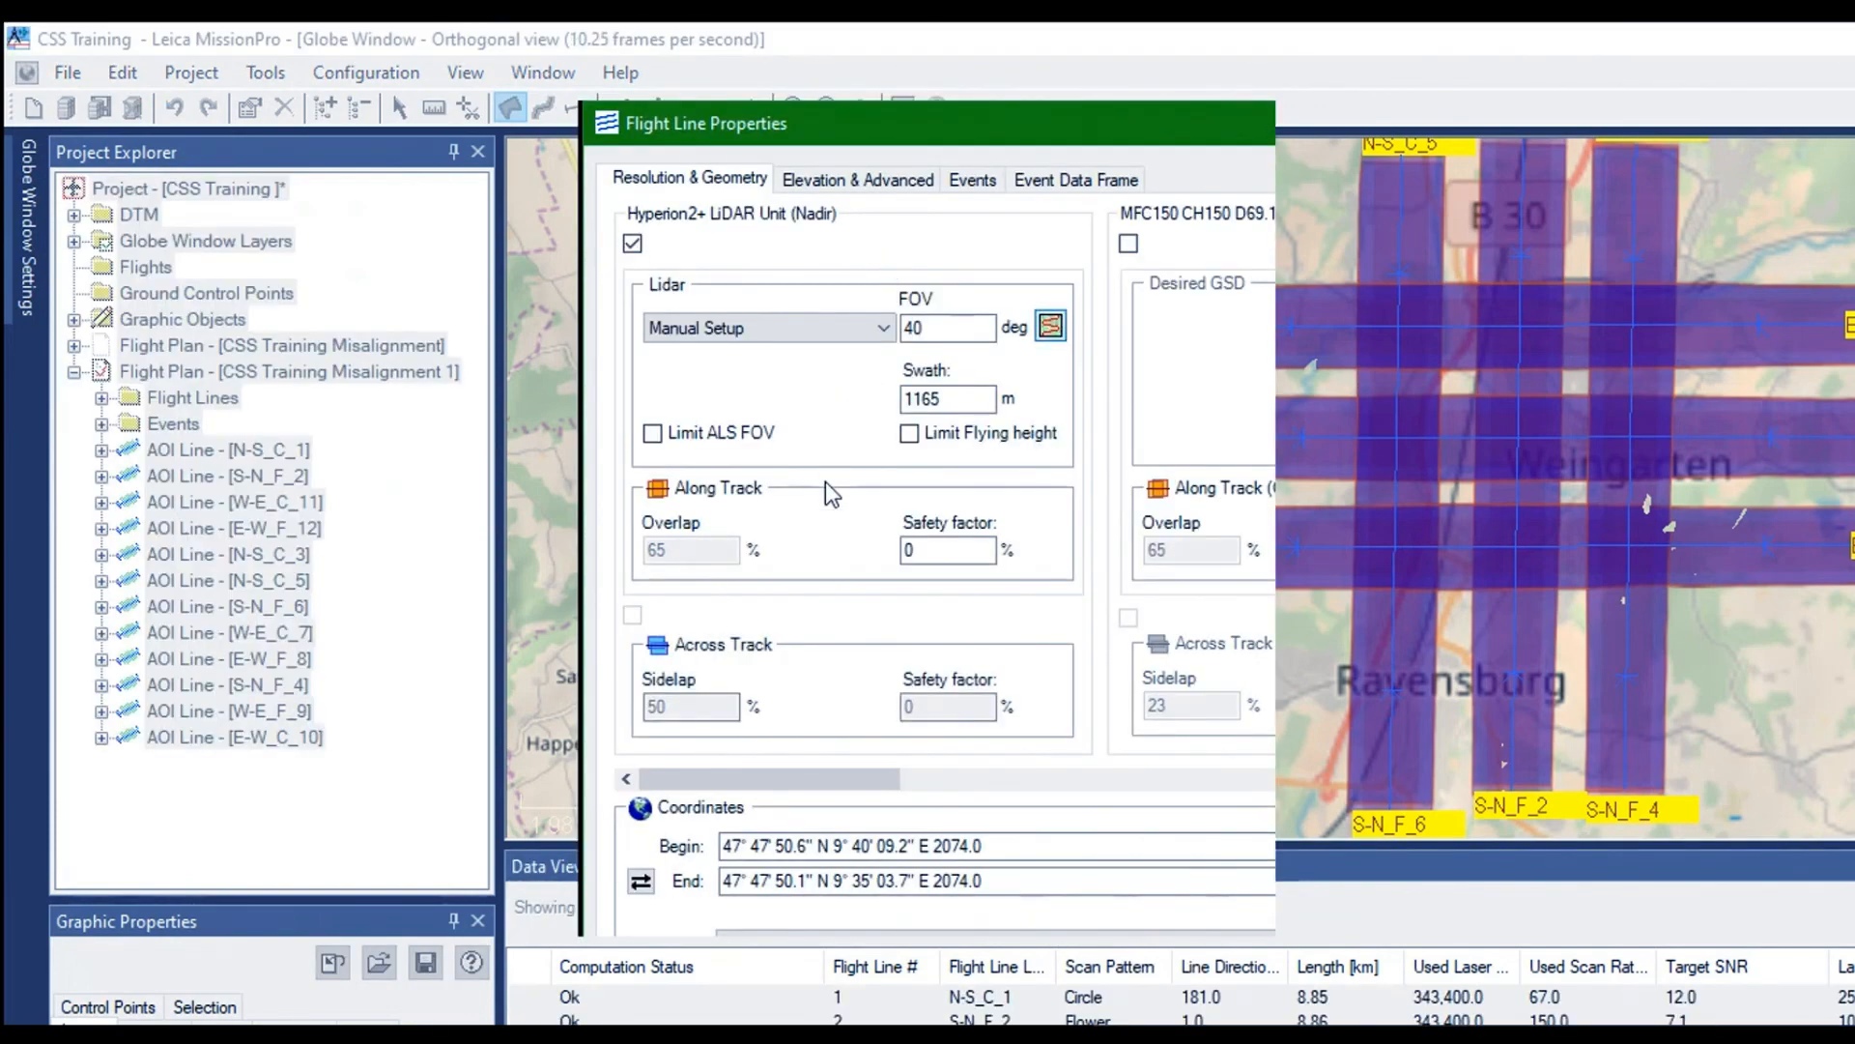
{"action": "key", "text": "Tab"}
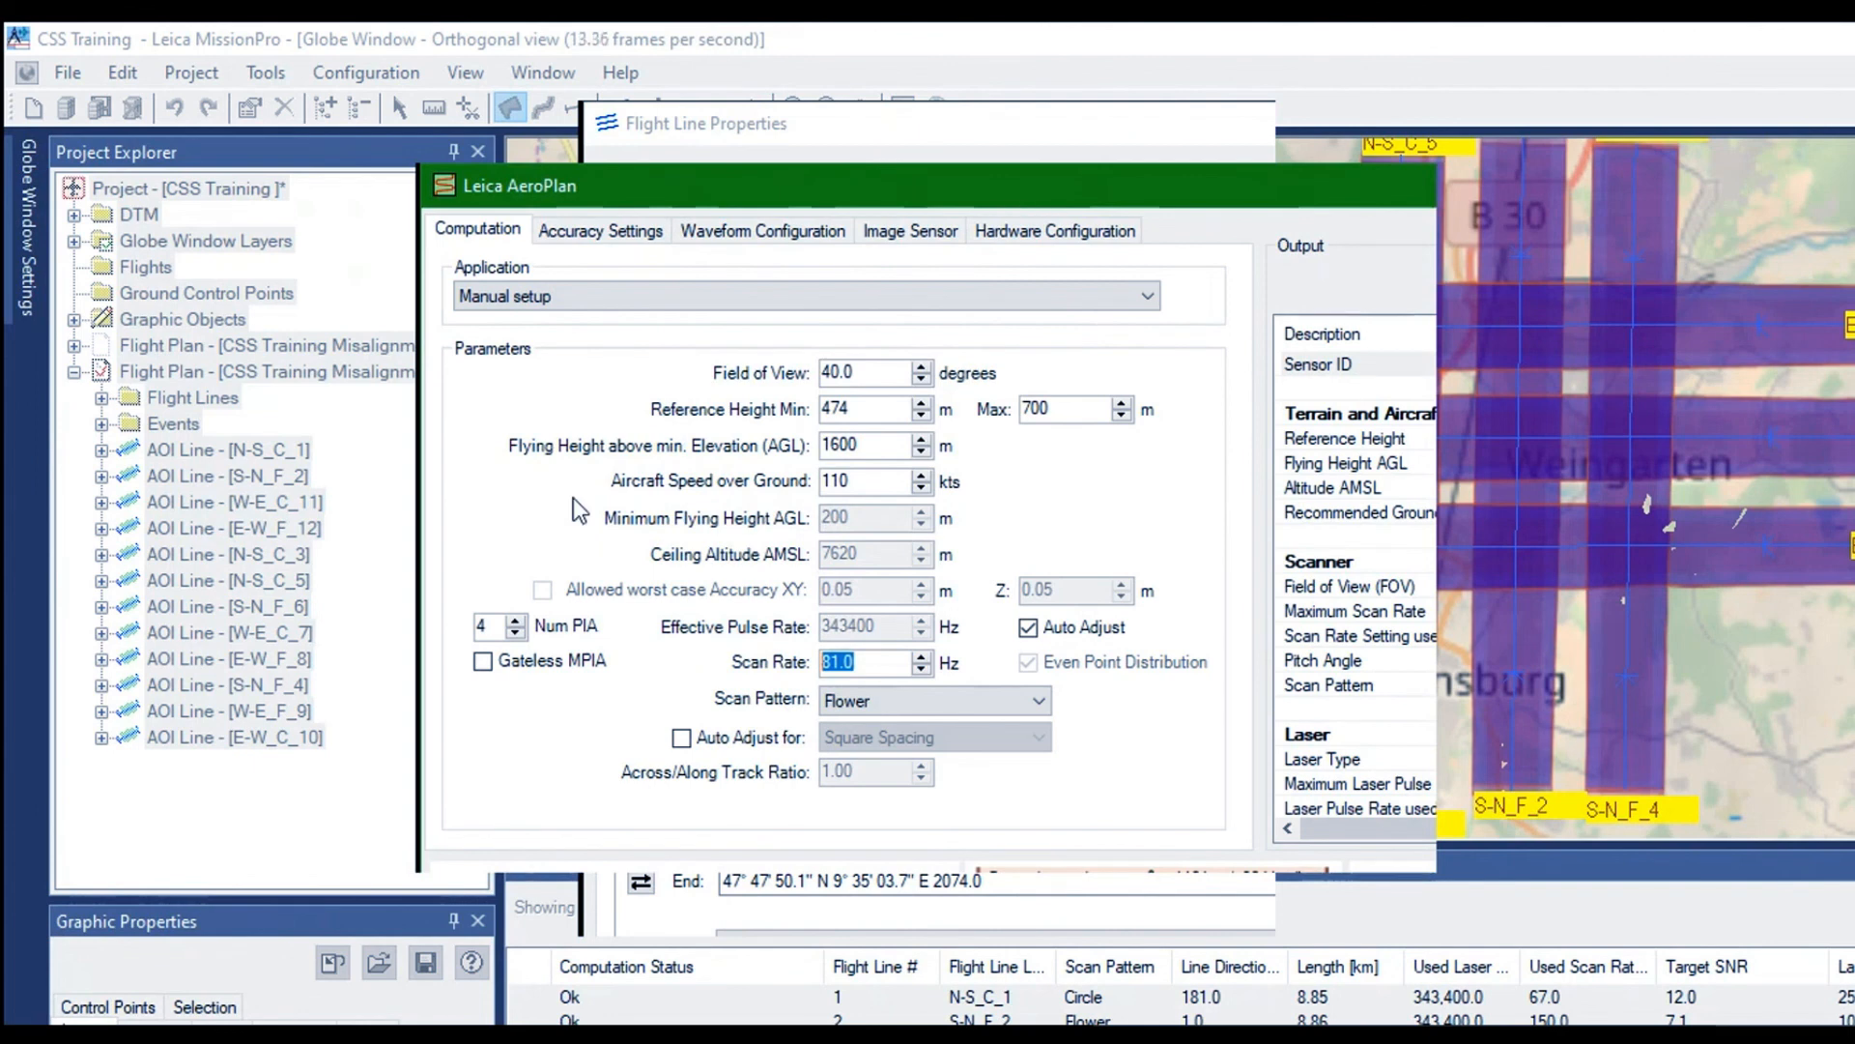
{"action": "type", "text": "150"}
{"action": "key", "text": "Tab"}
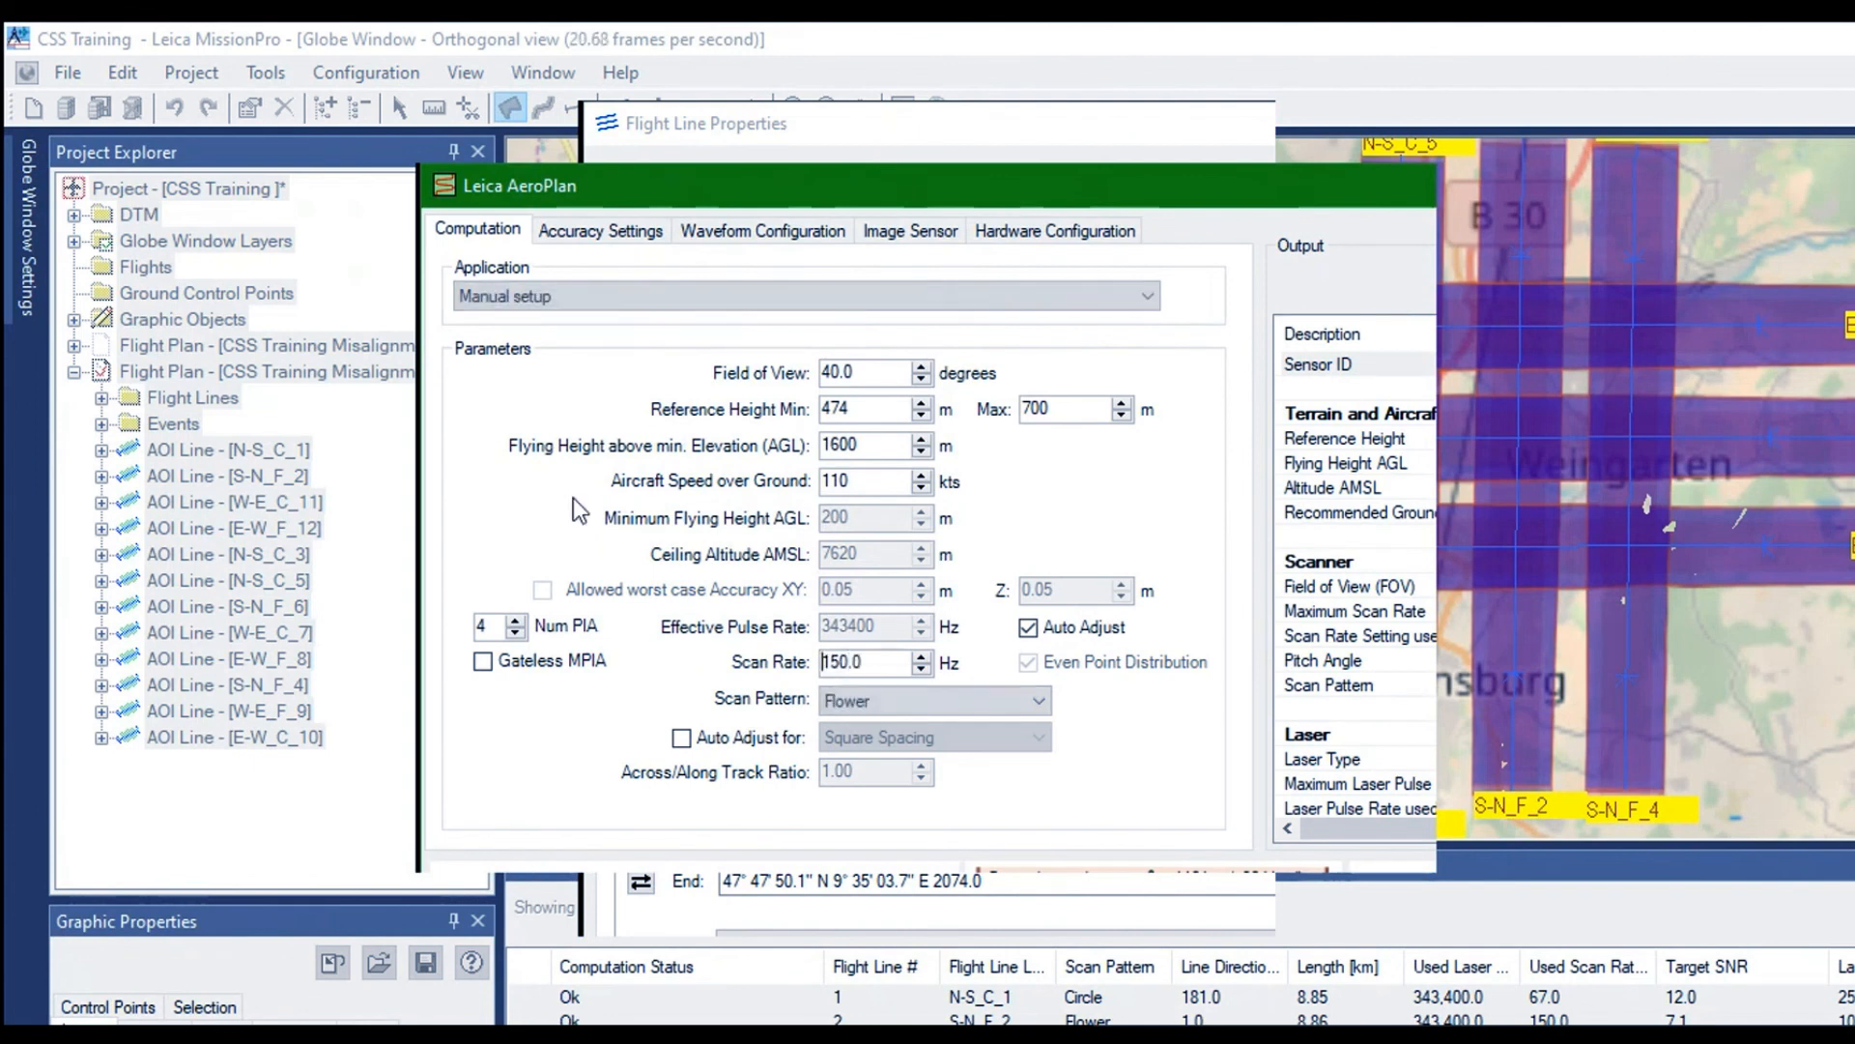
{"action": "key", "text": "Return"}
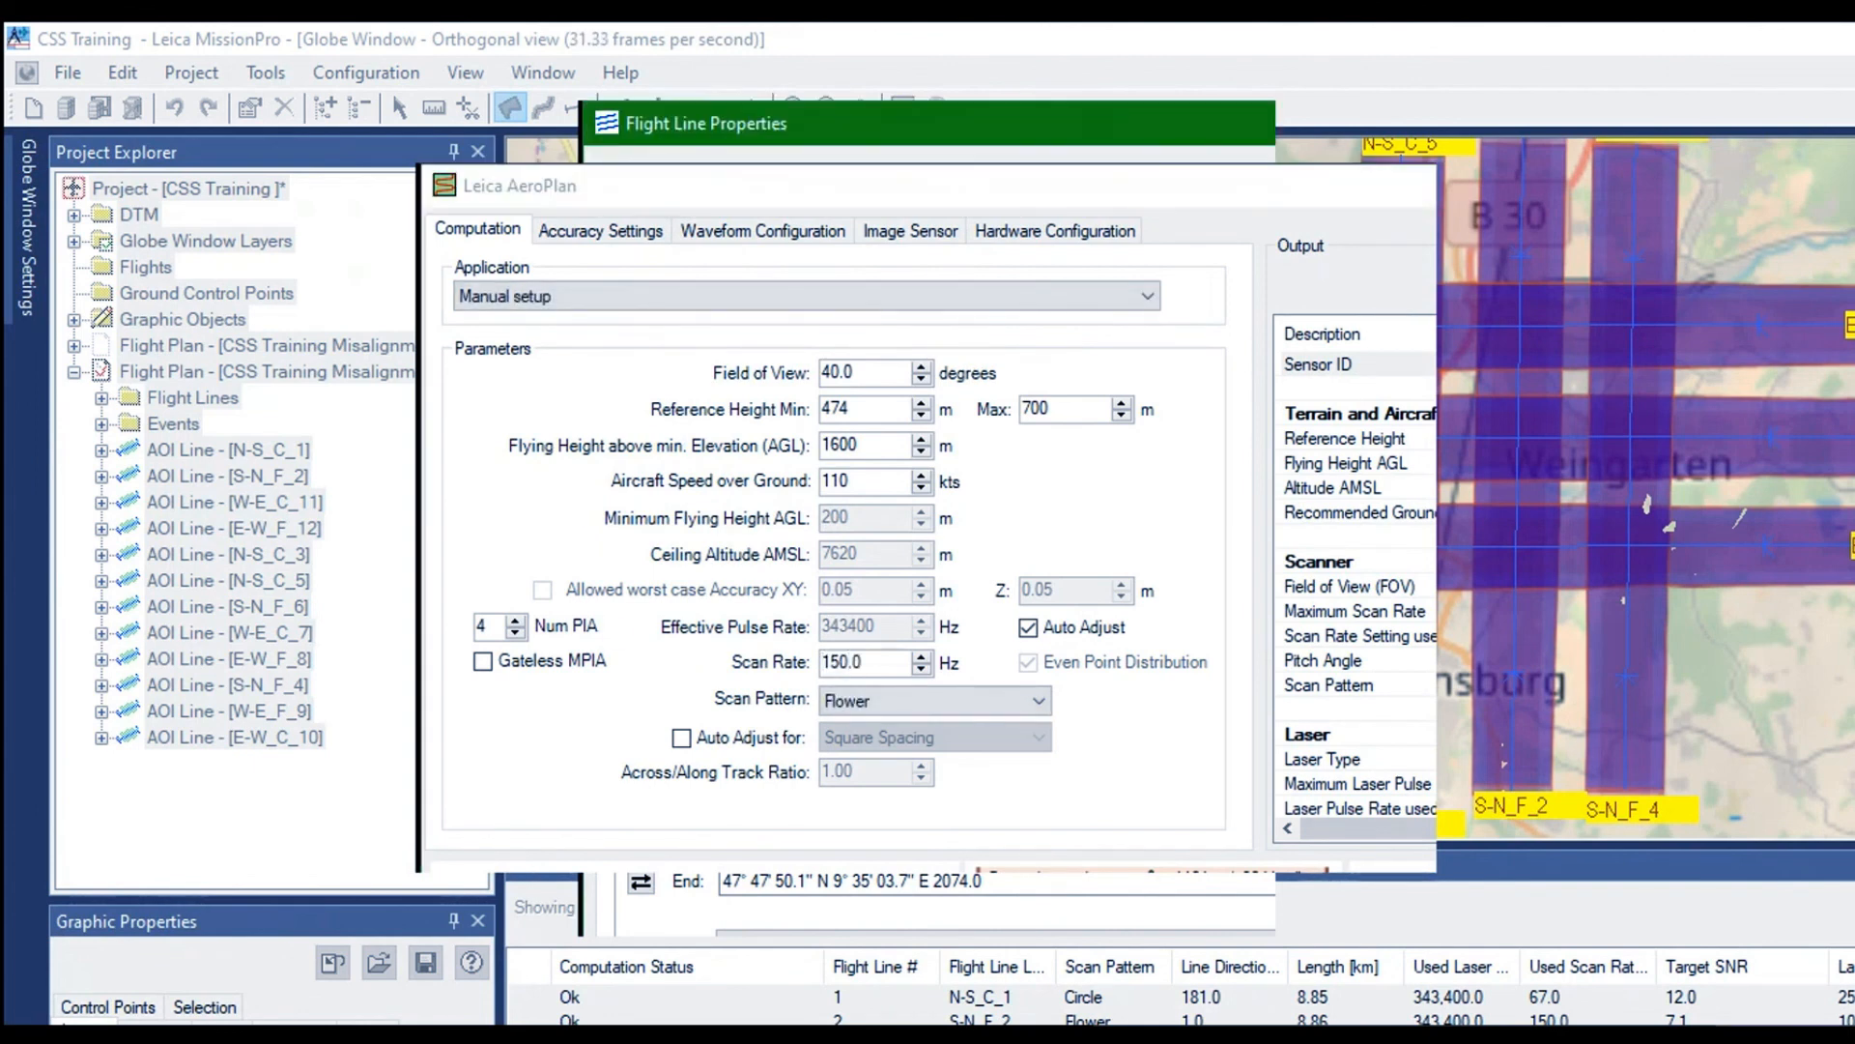
{"action": "left_click", "coordinate": [932, 909]}
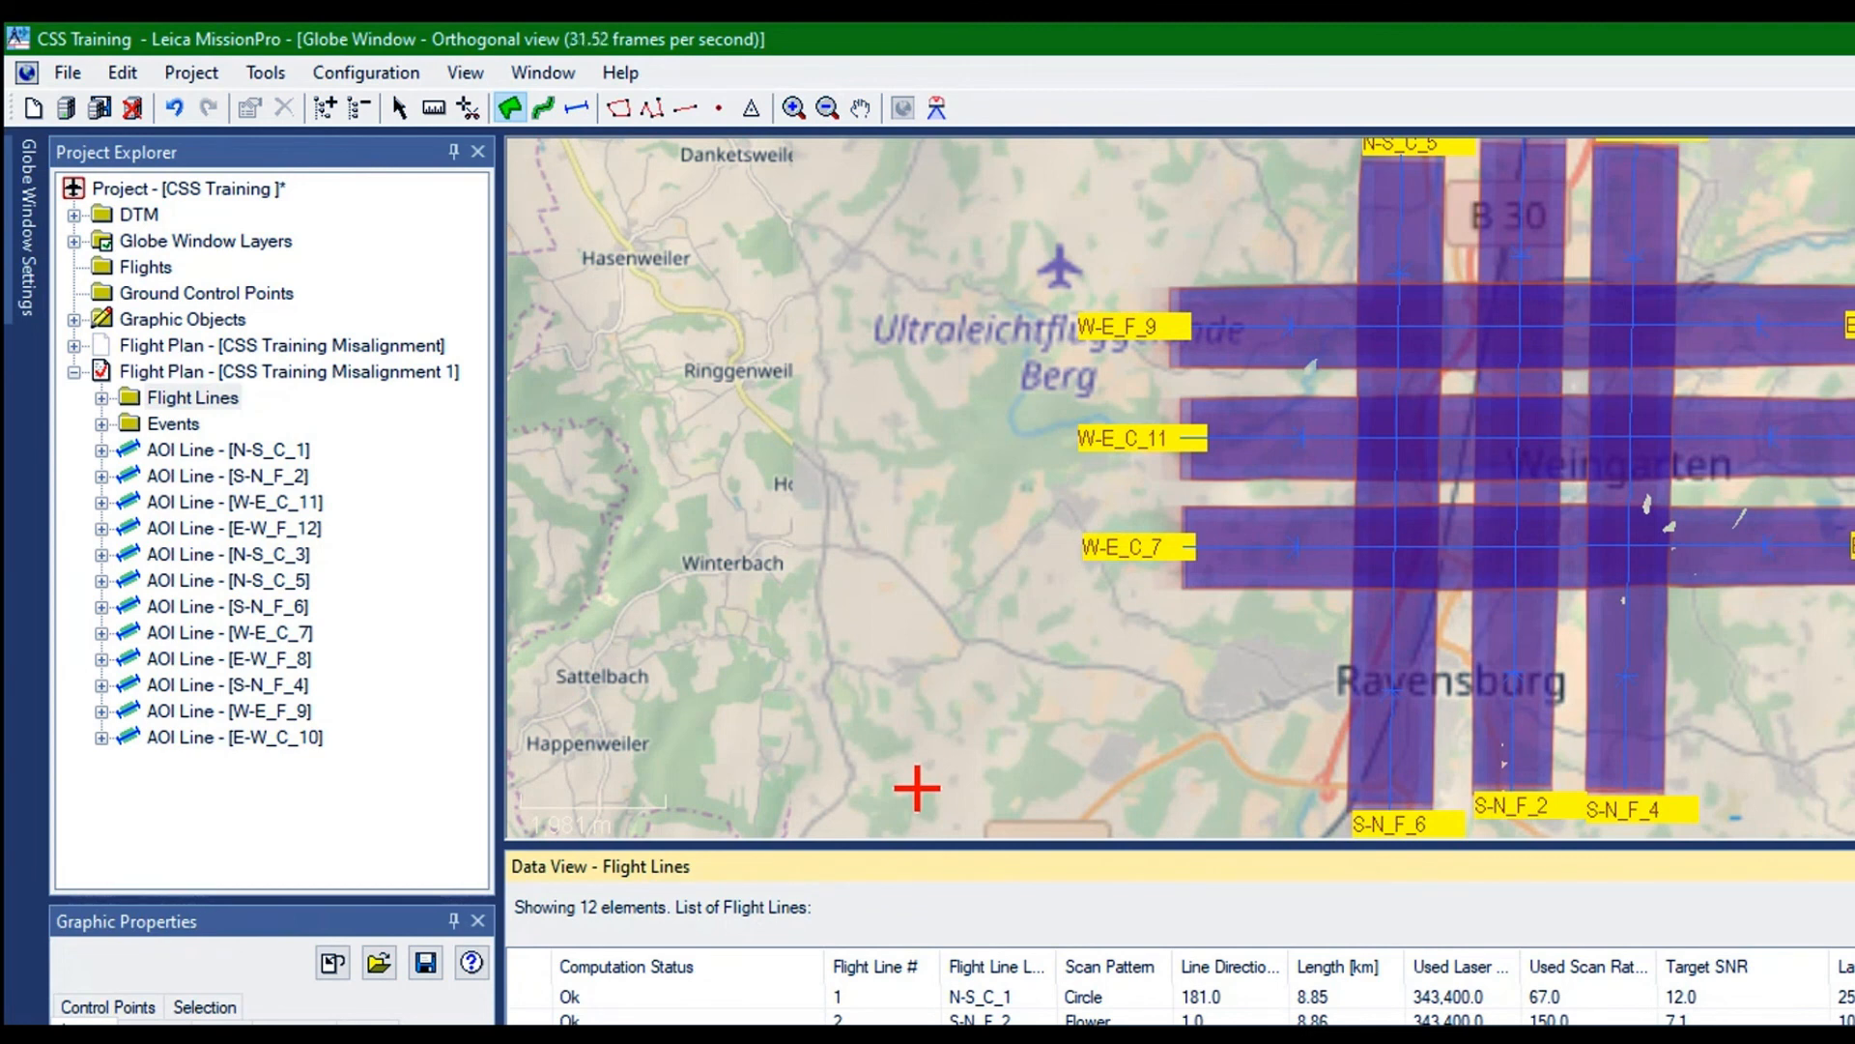
Set the scan rate of flight line W-E_F_9 to 150 Hz in AeroPlan and recompute the line
{"action": "right_click", "coordinate": [1042, 572]}
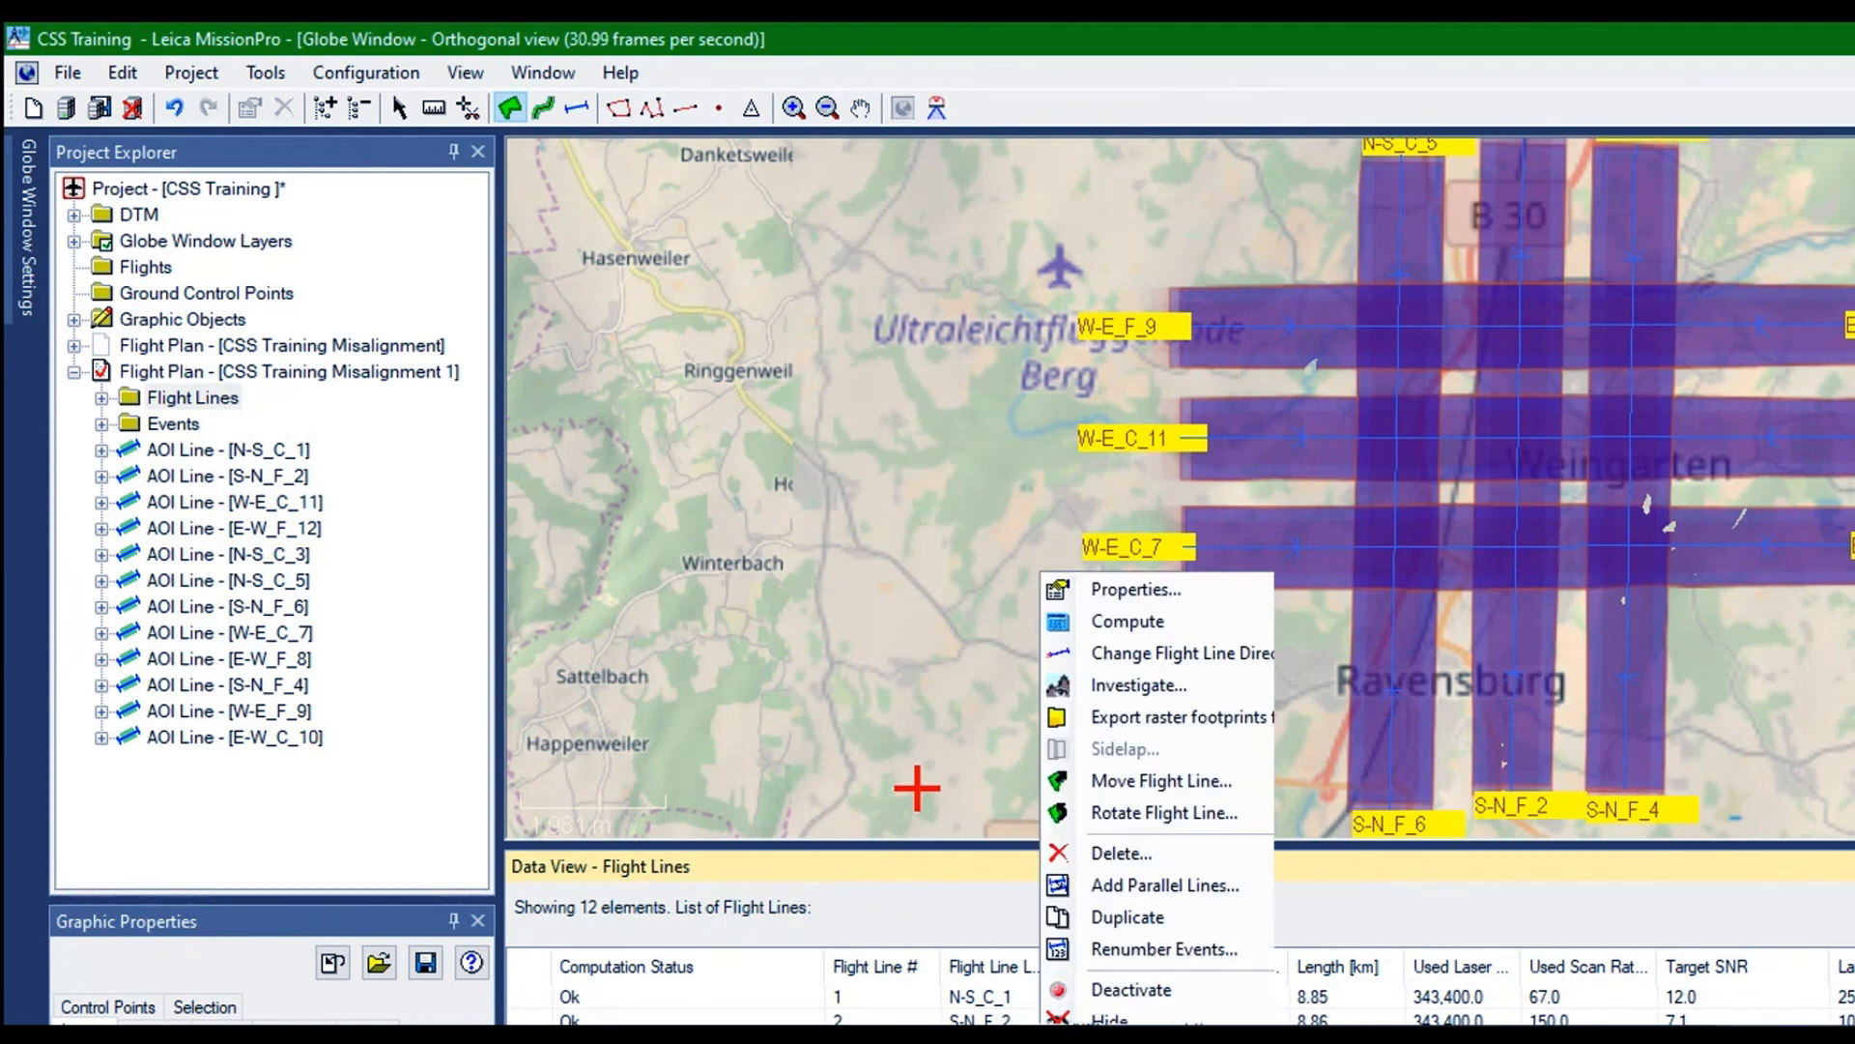
{"action": "left_click", "coordinate": [1116, 590]}
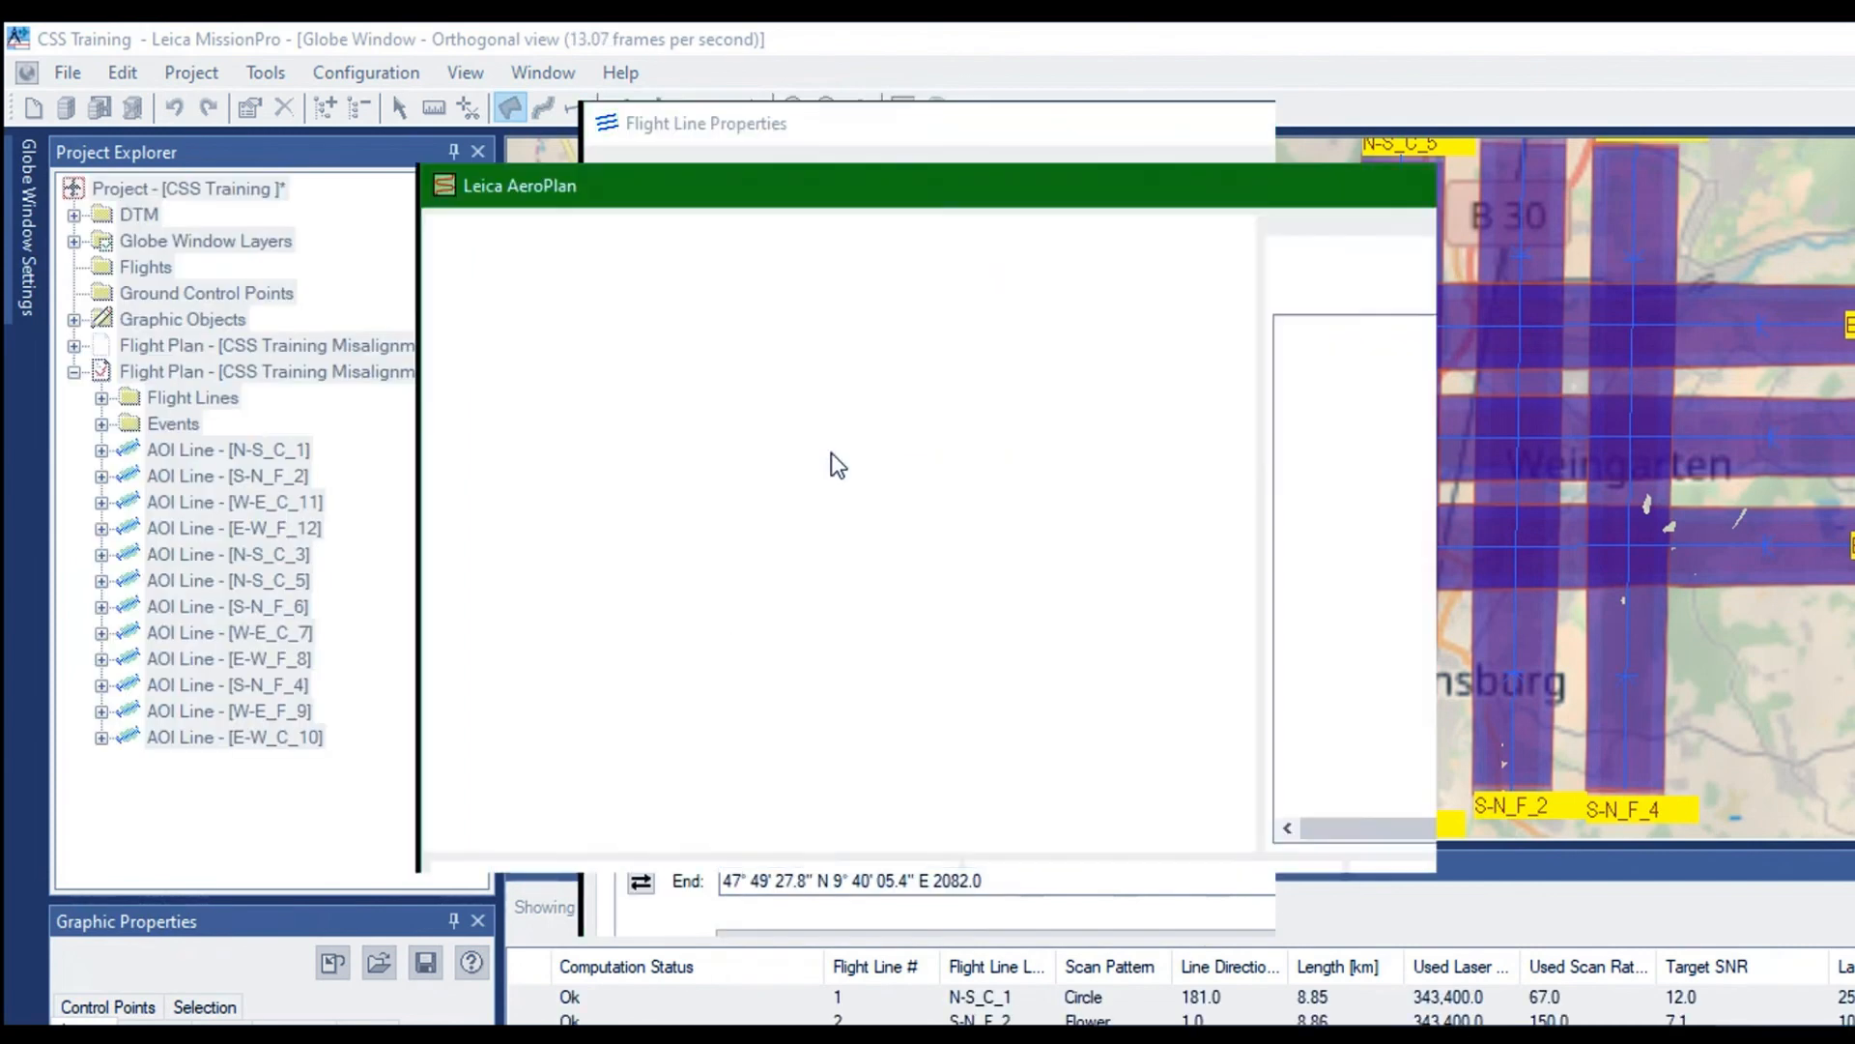
{"action": "type", "text": "150"}
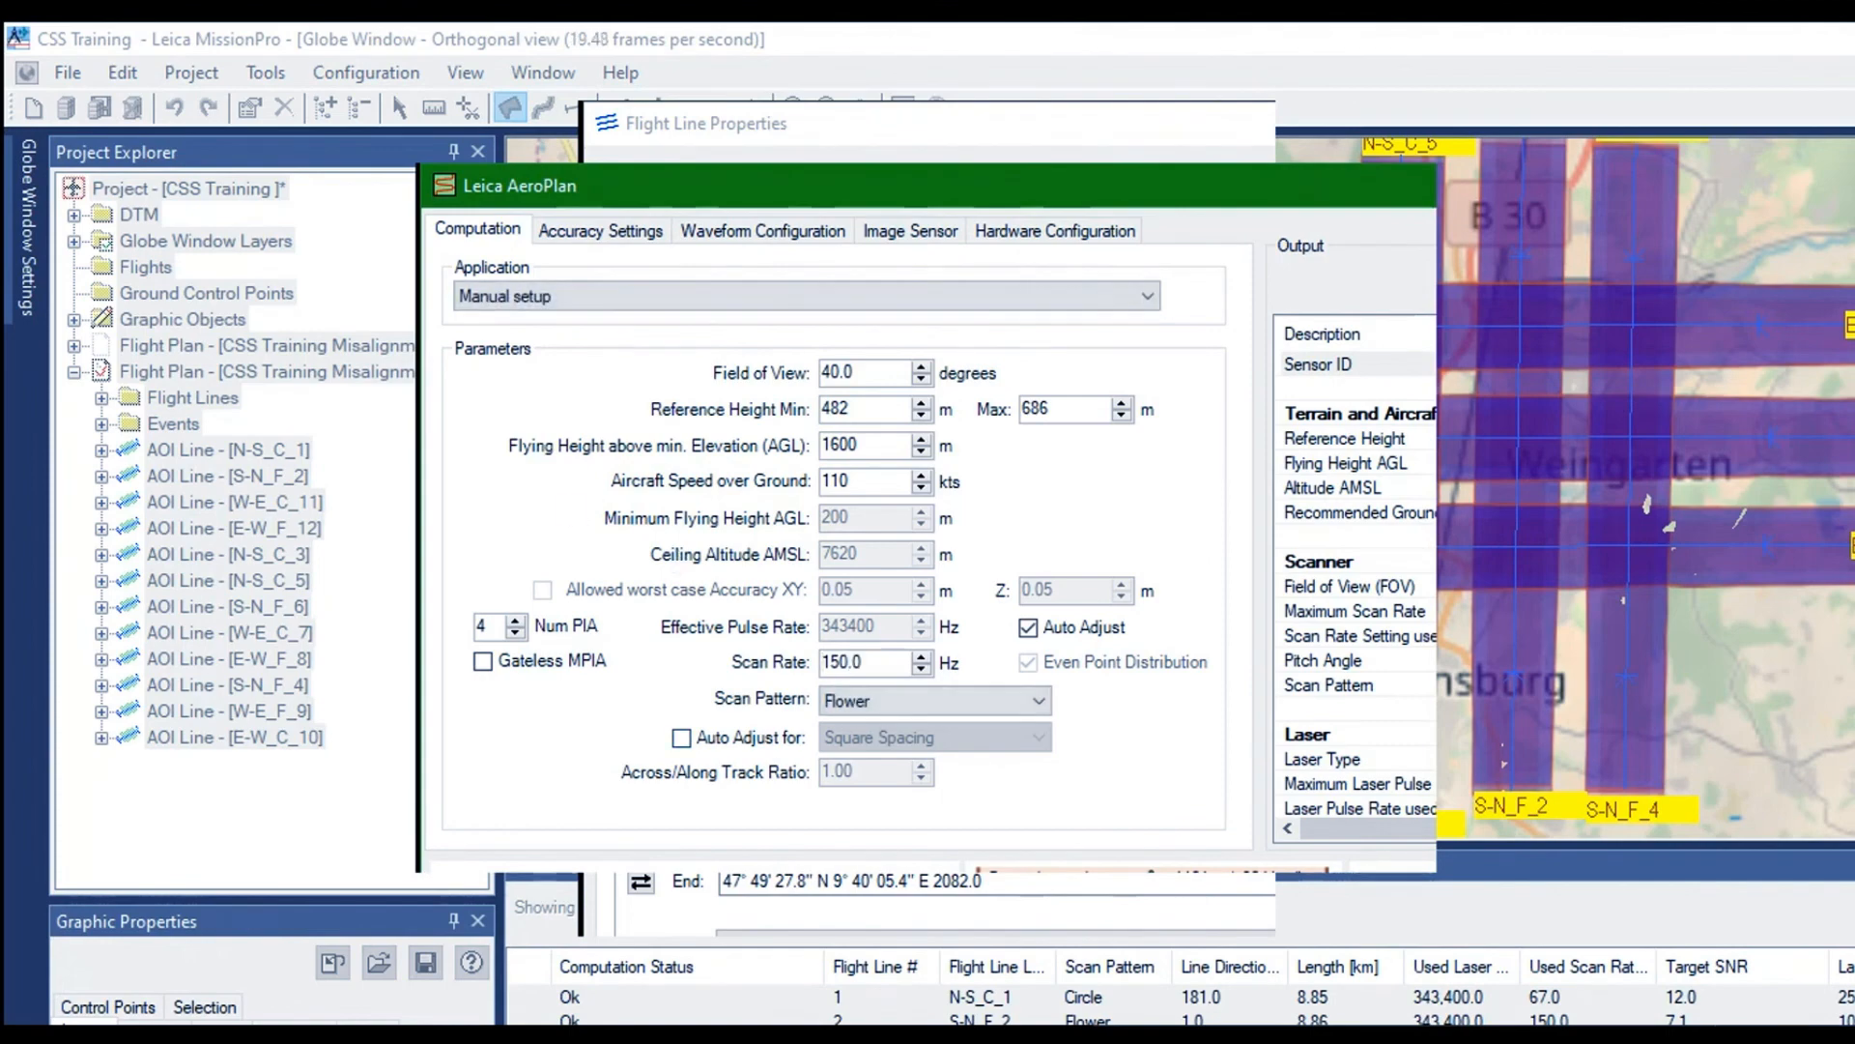
{"action": "key", "text": "Return"}
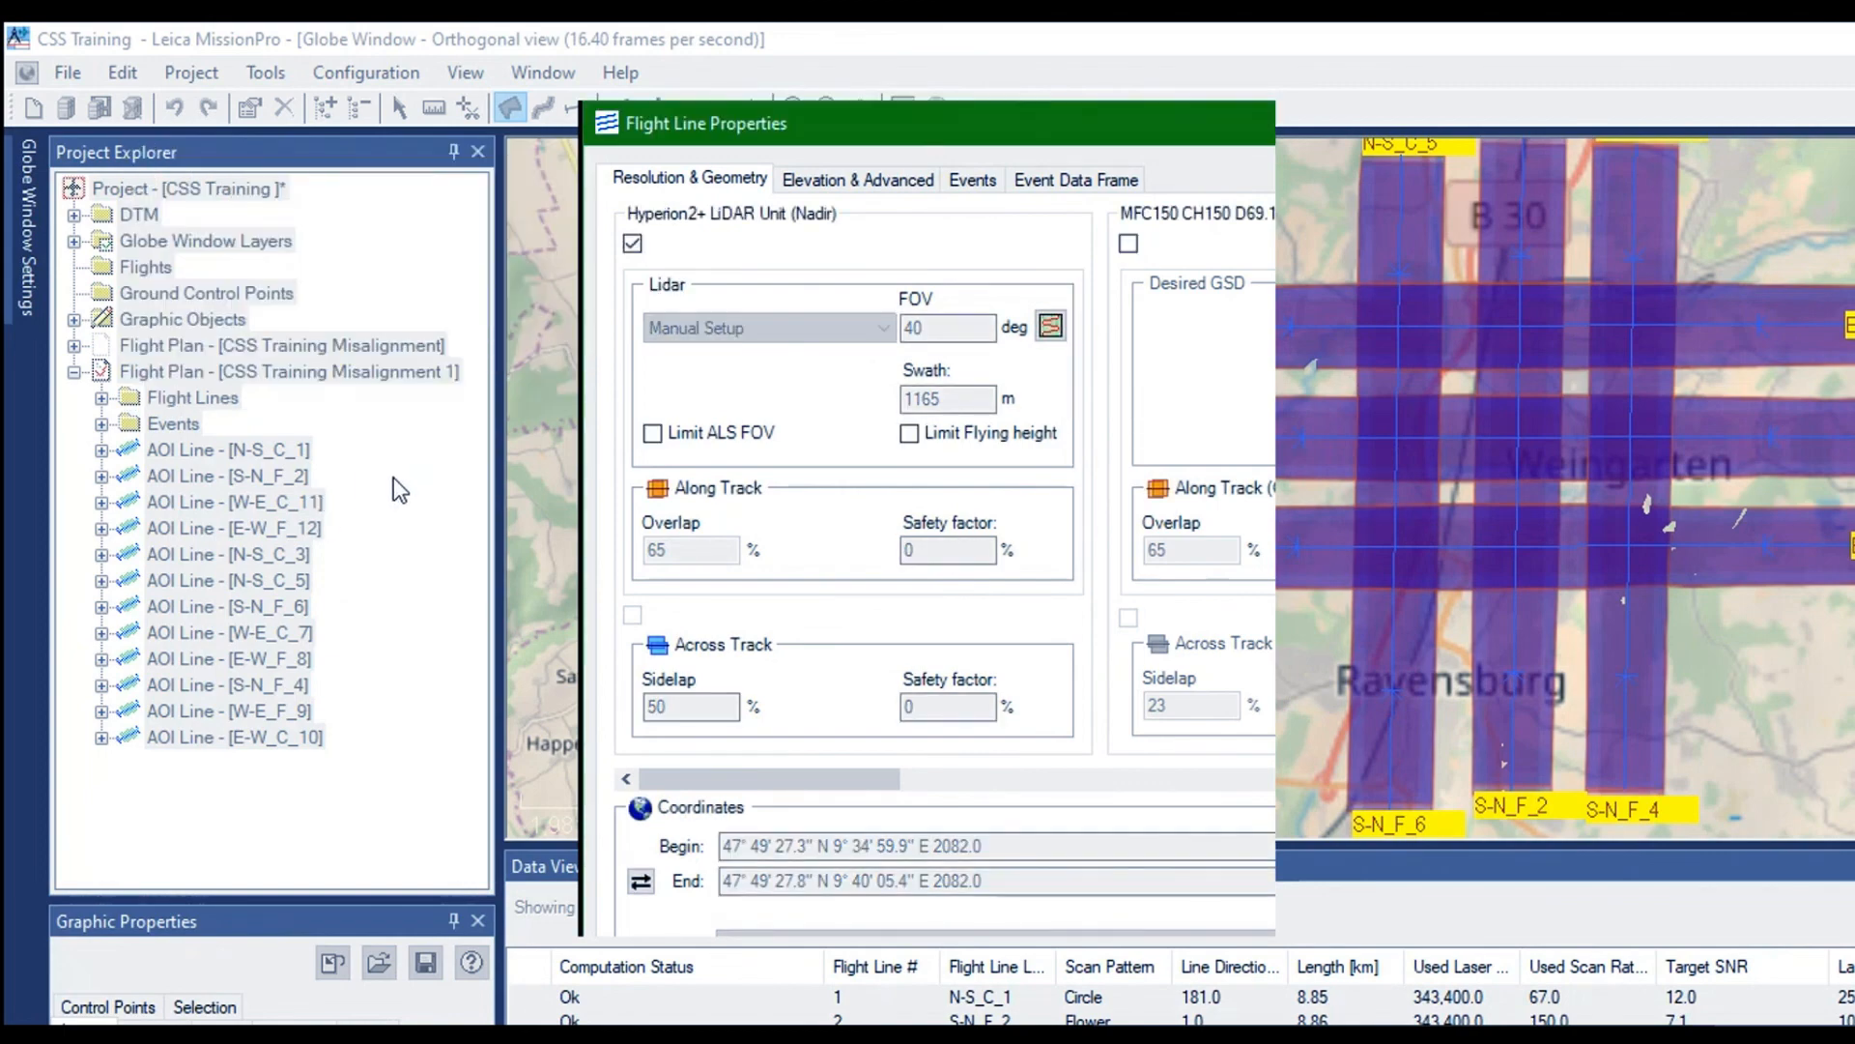
{"action": "key", "text": "Return"}
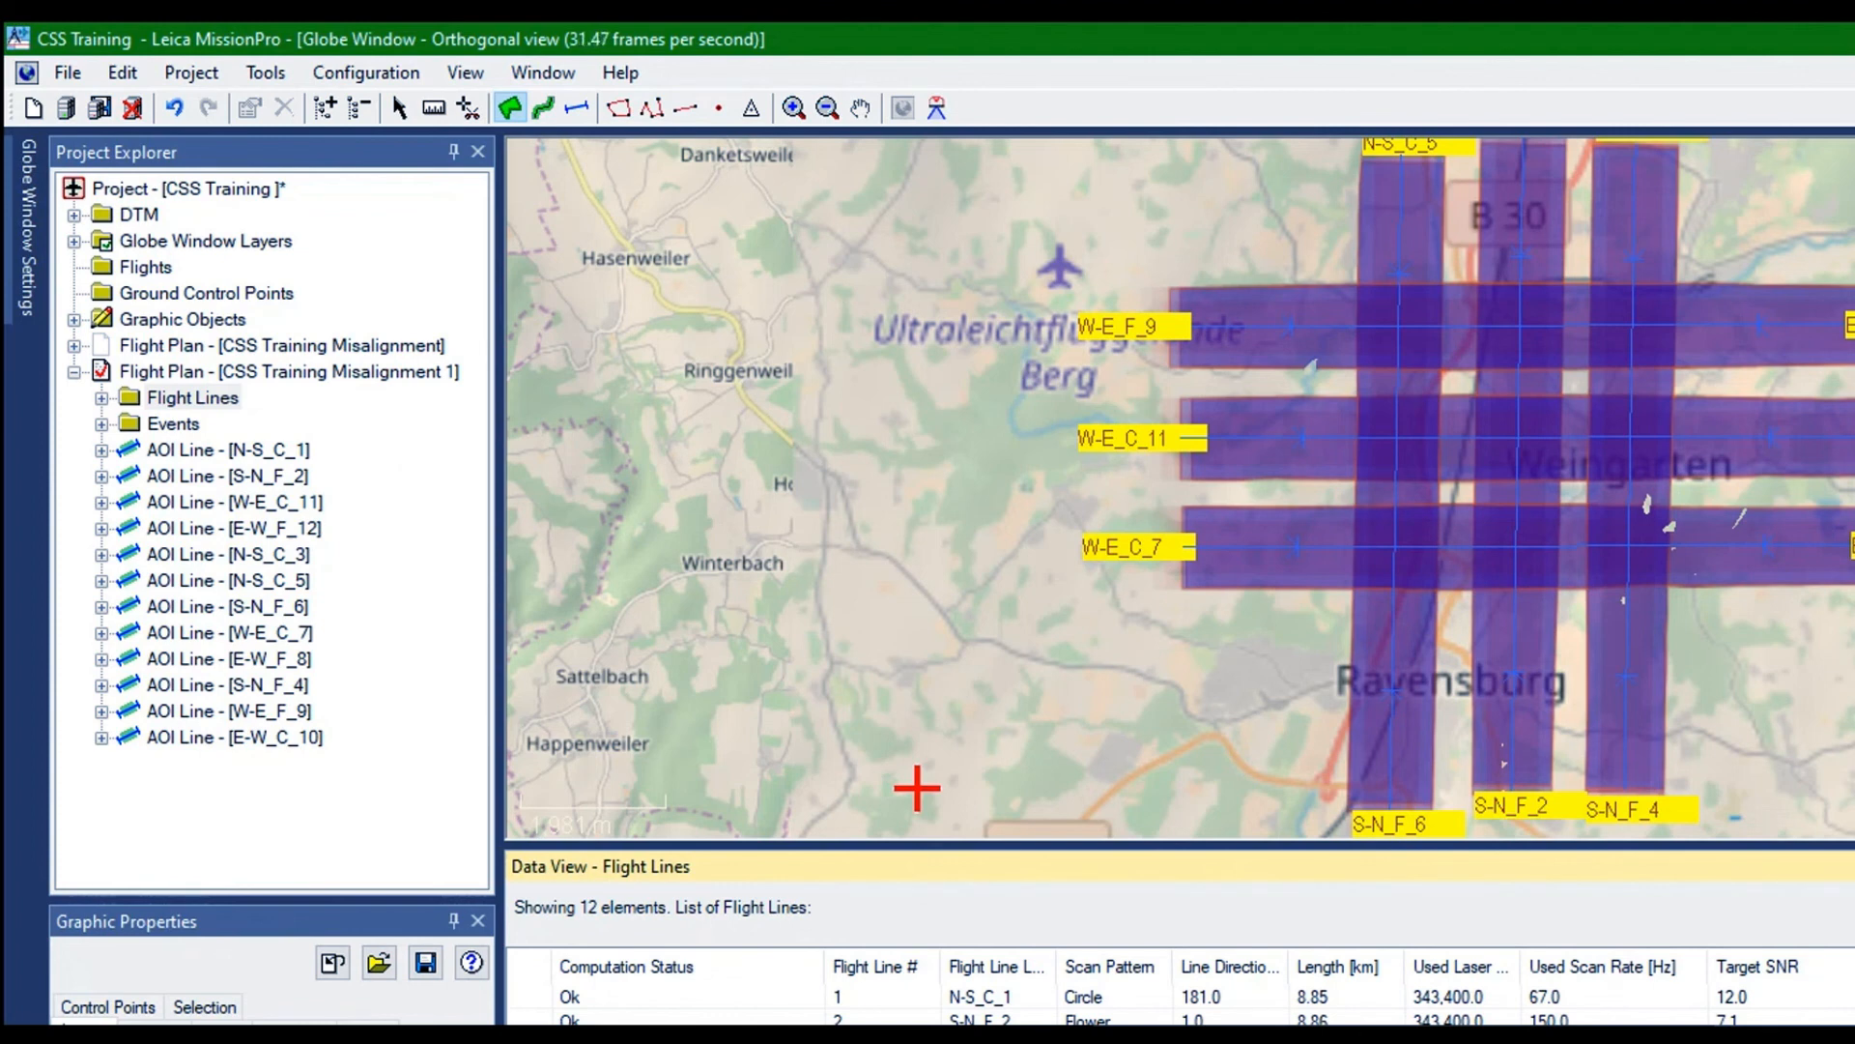
Review the parameters of all lines in the flight line list and enlarge the map area above it
{"action": "scroll", "coordinate": [1179, 987], "scroll_direction": "right", "scroll_amount": 8}
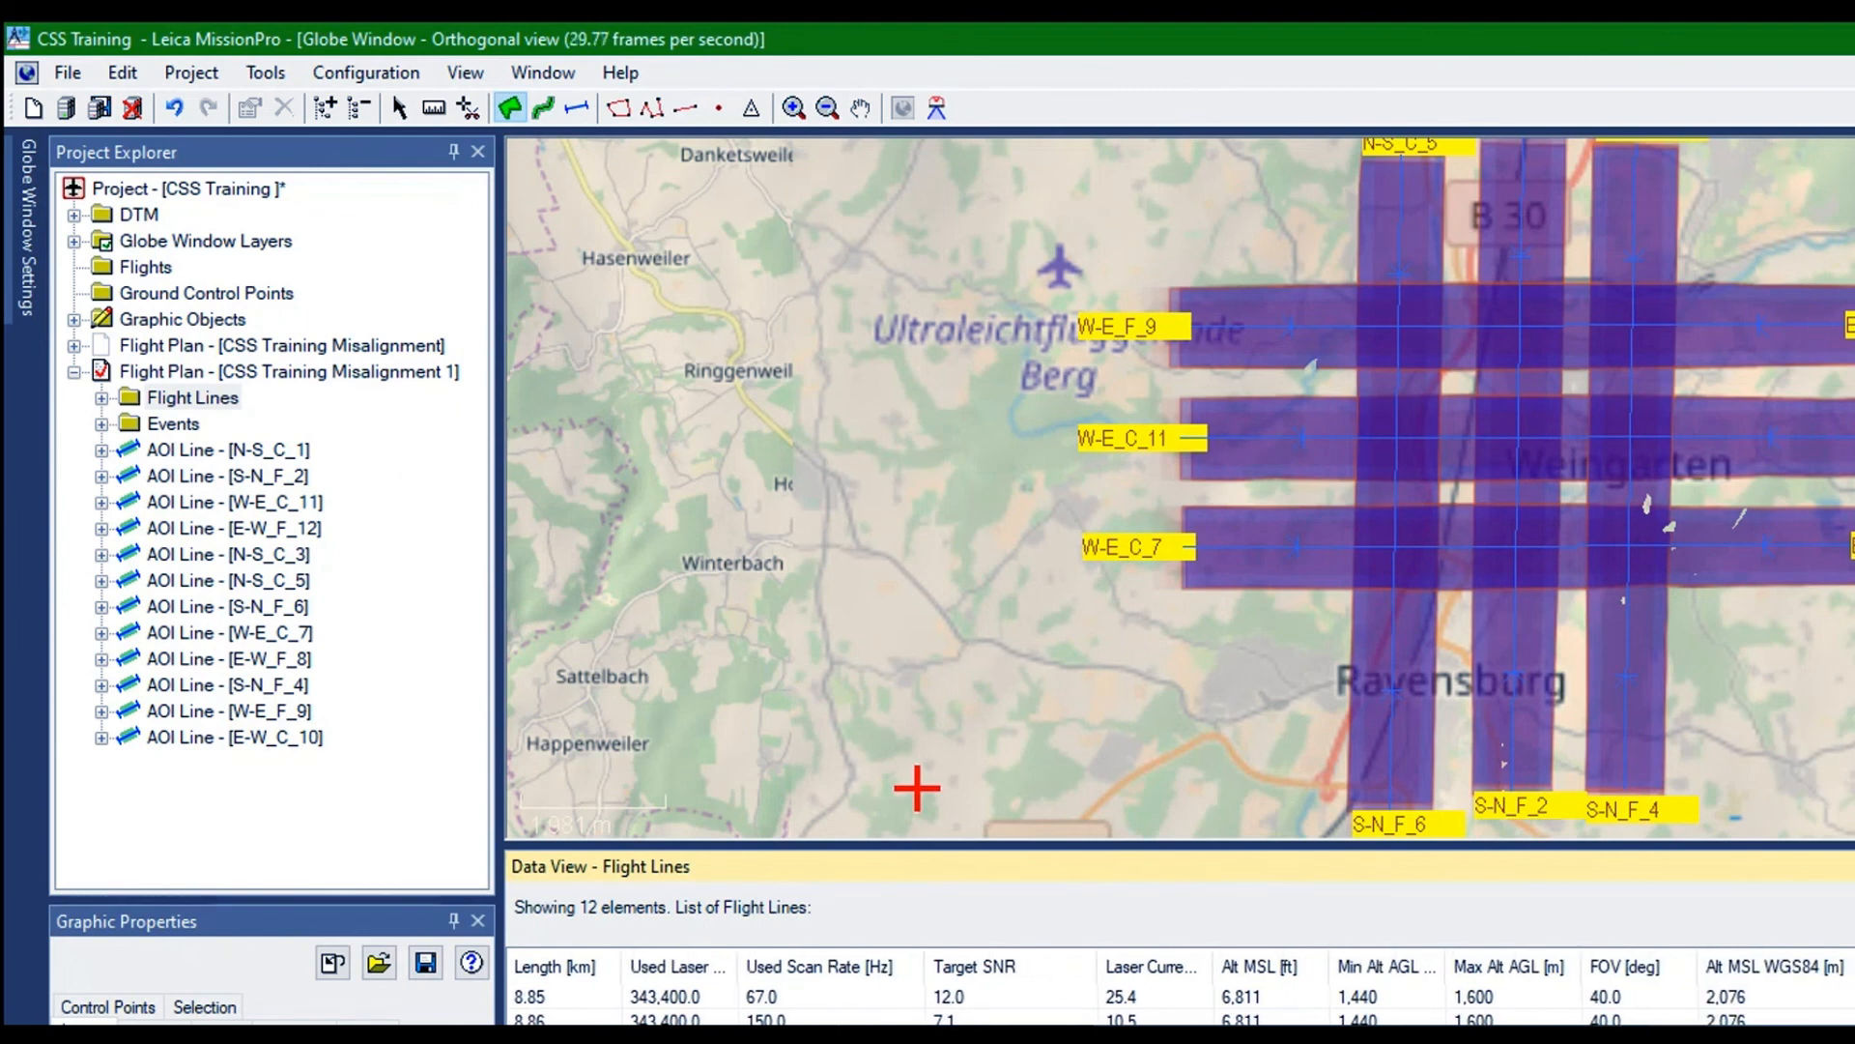
{"action": "scroll", "coordinate": [1179, 987], "scroll_direction": "right", "scroll_amount": 1}
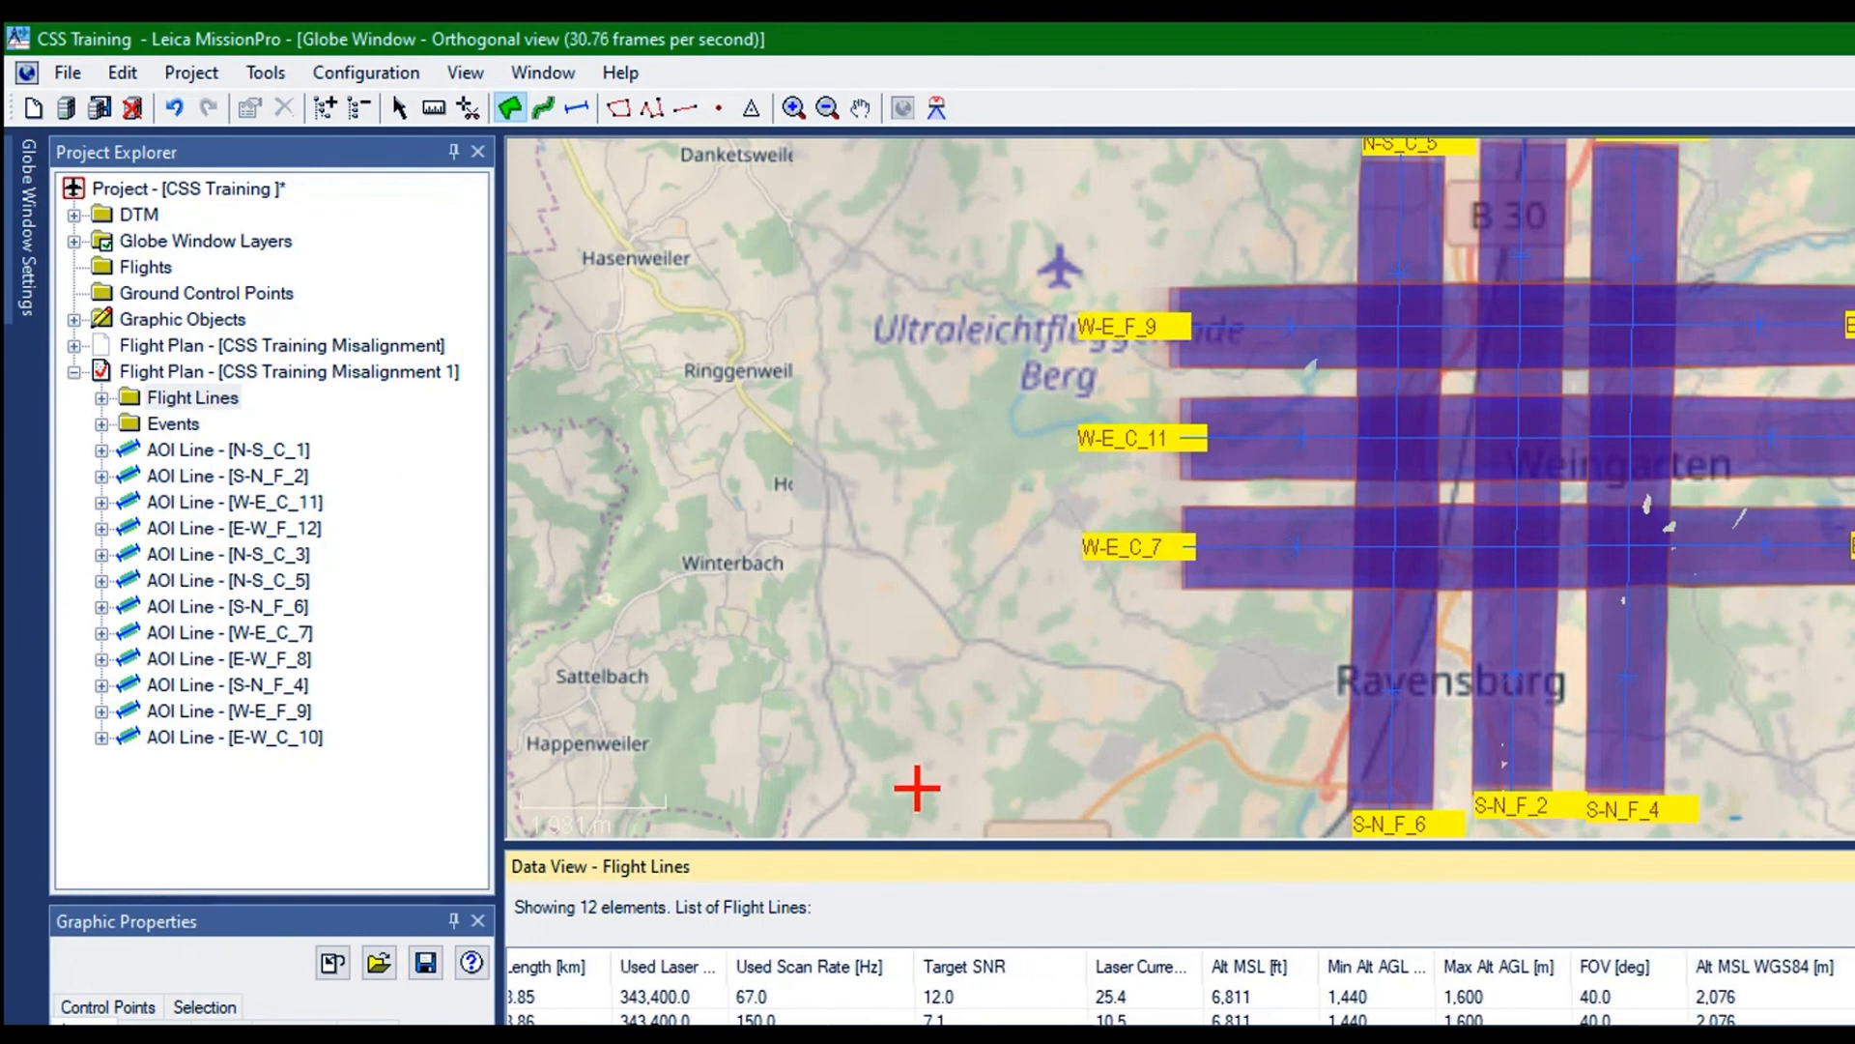
{"action": "scroll", "coordinate": [1179, 988], "scroll_direction": "left", "scroll_amount": 9}
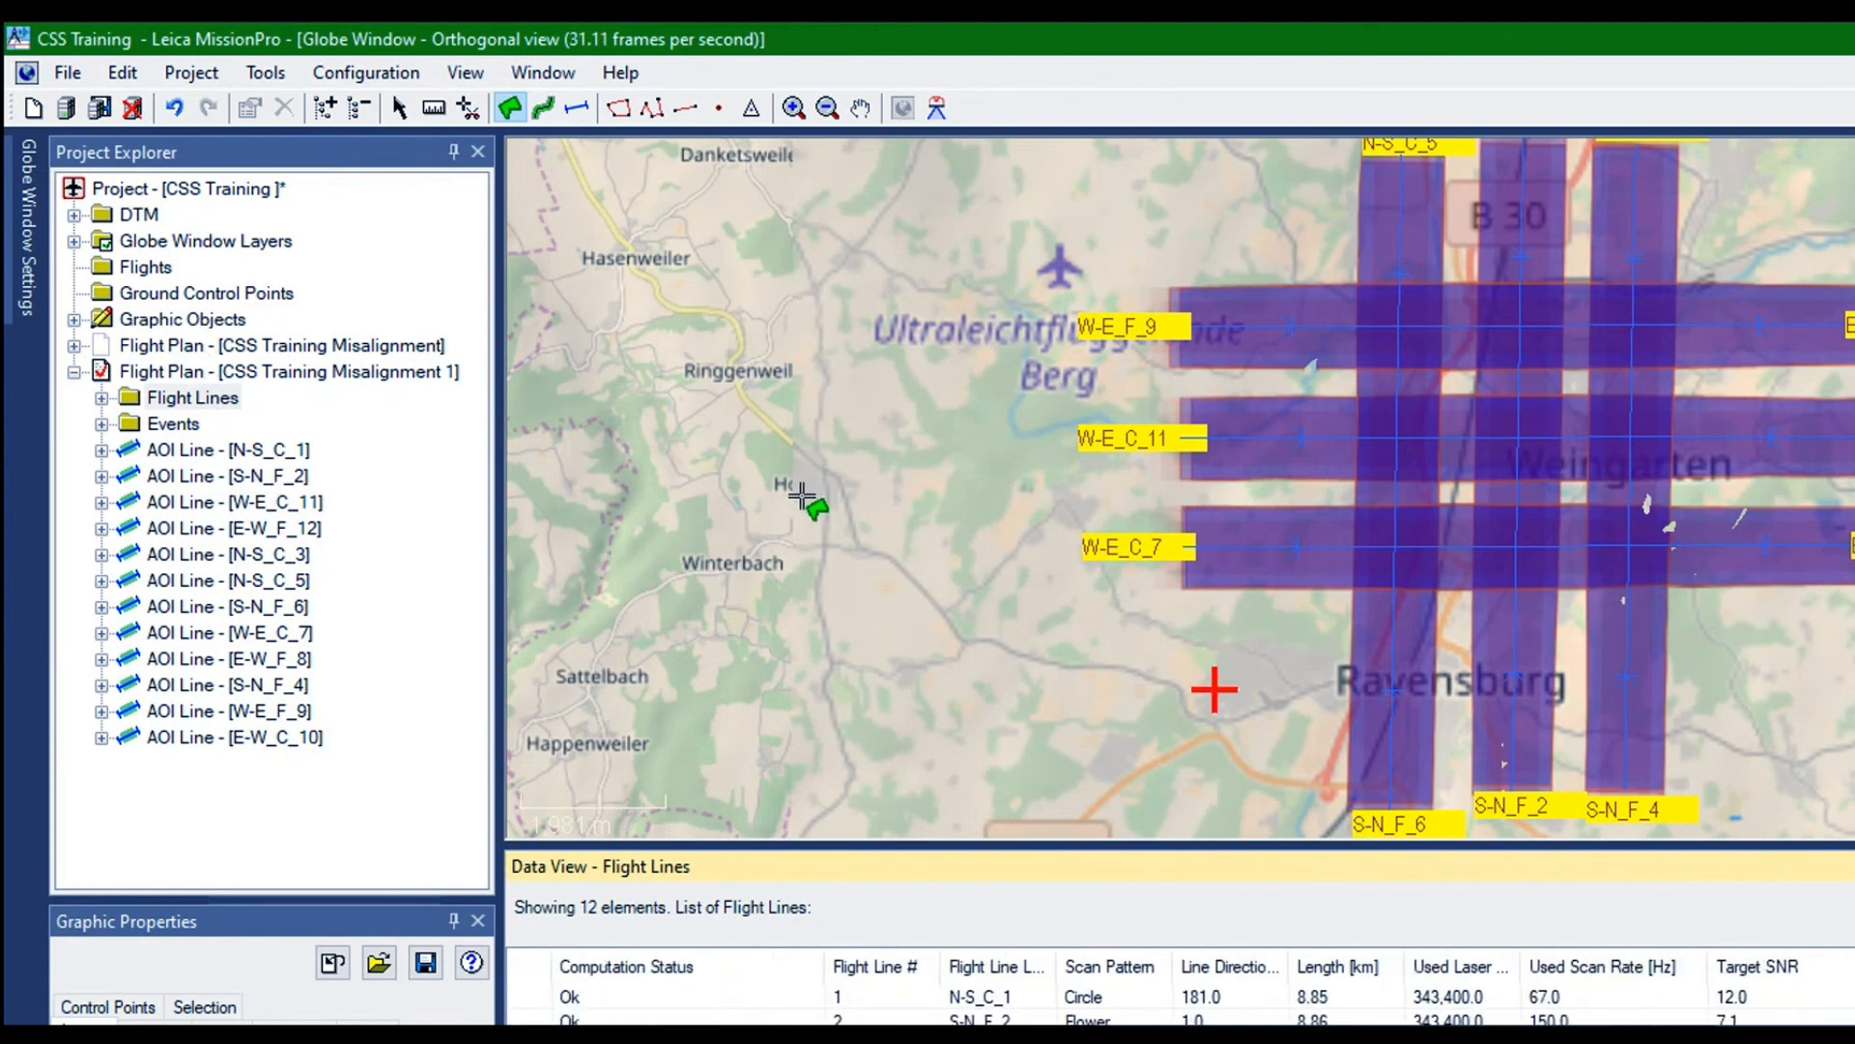
{"action": "left_click_drag", "start_coordinate": [1205, 843], "coordinate": [1201, 1039]}
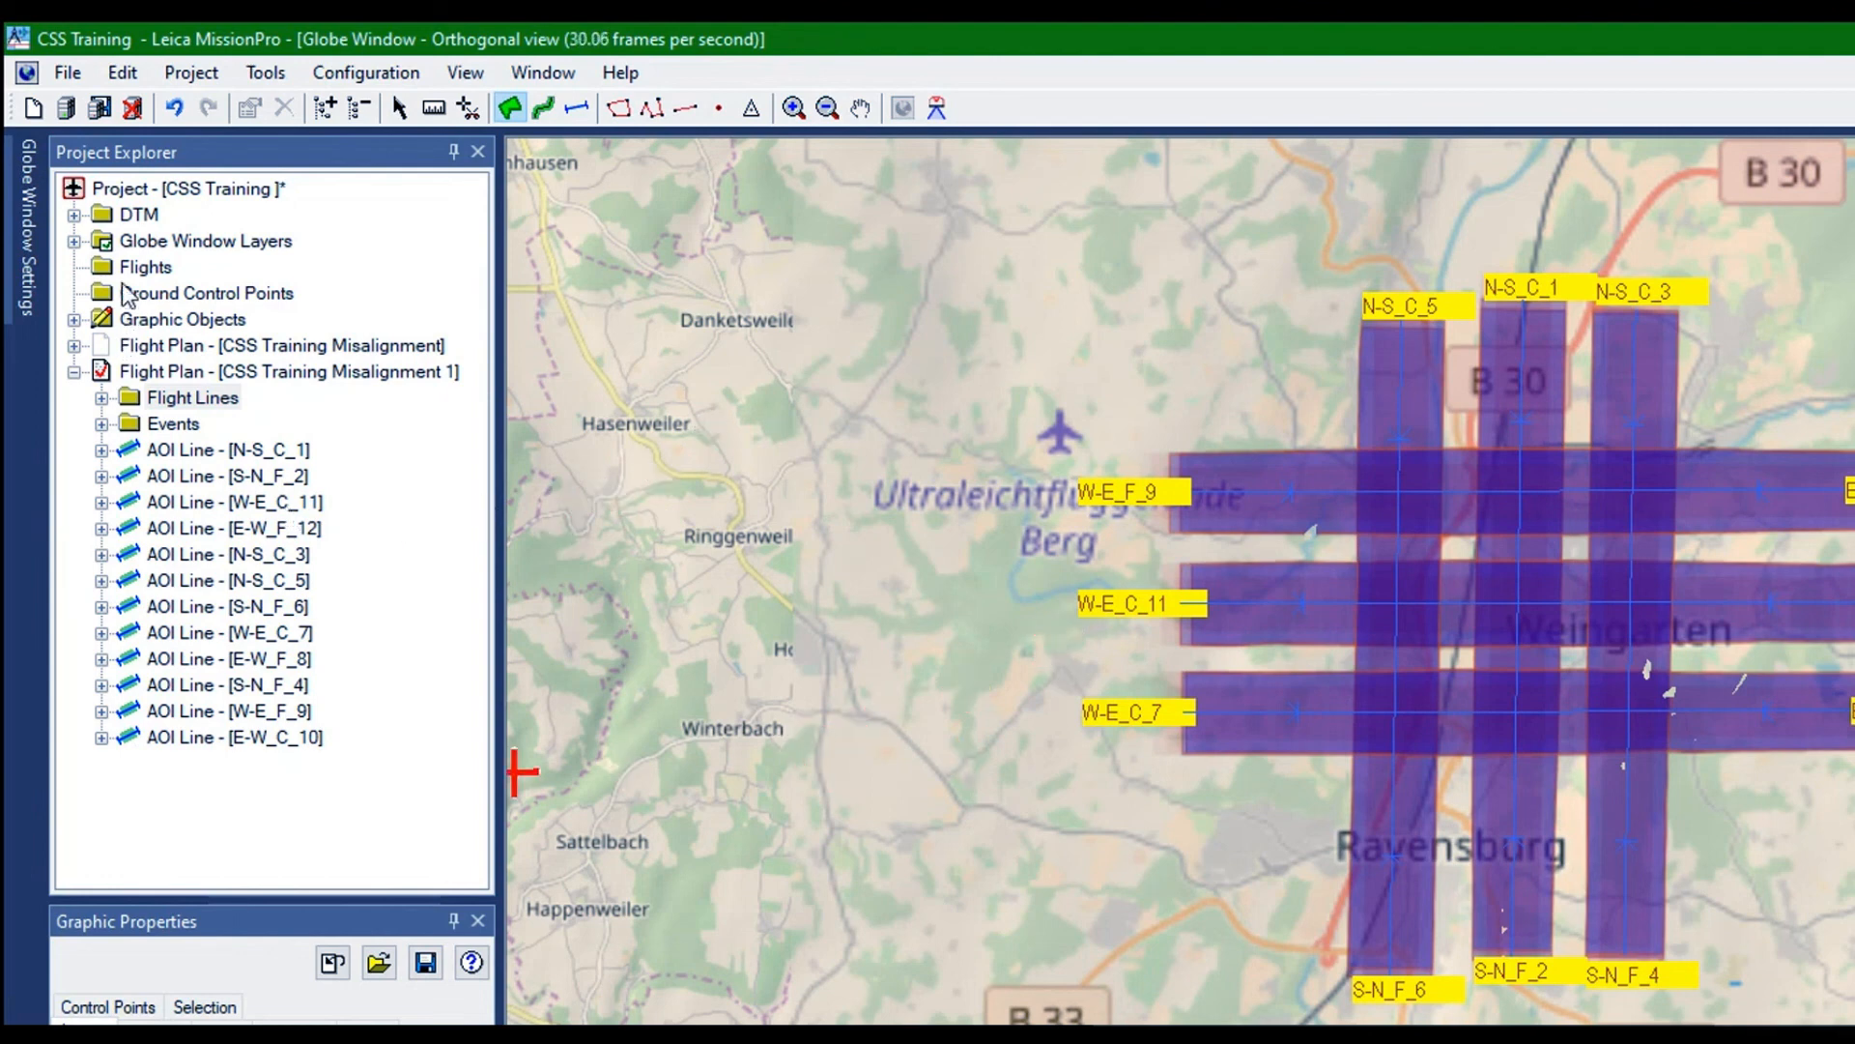
Rename flight plan CSS Training Misalignment 1 as CSS Training Combined H2+ & MFC150 Misalignment in its properties
{"action": "right_click", "coordinate": [163, 247]}
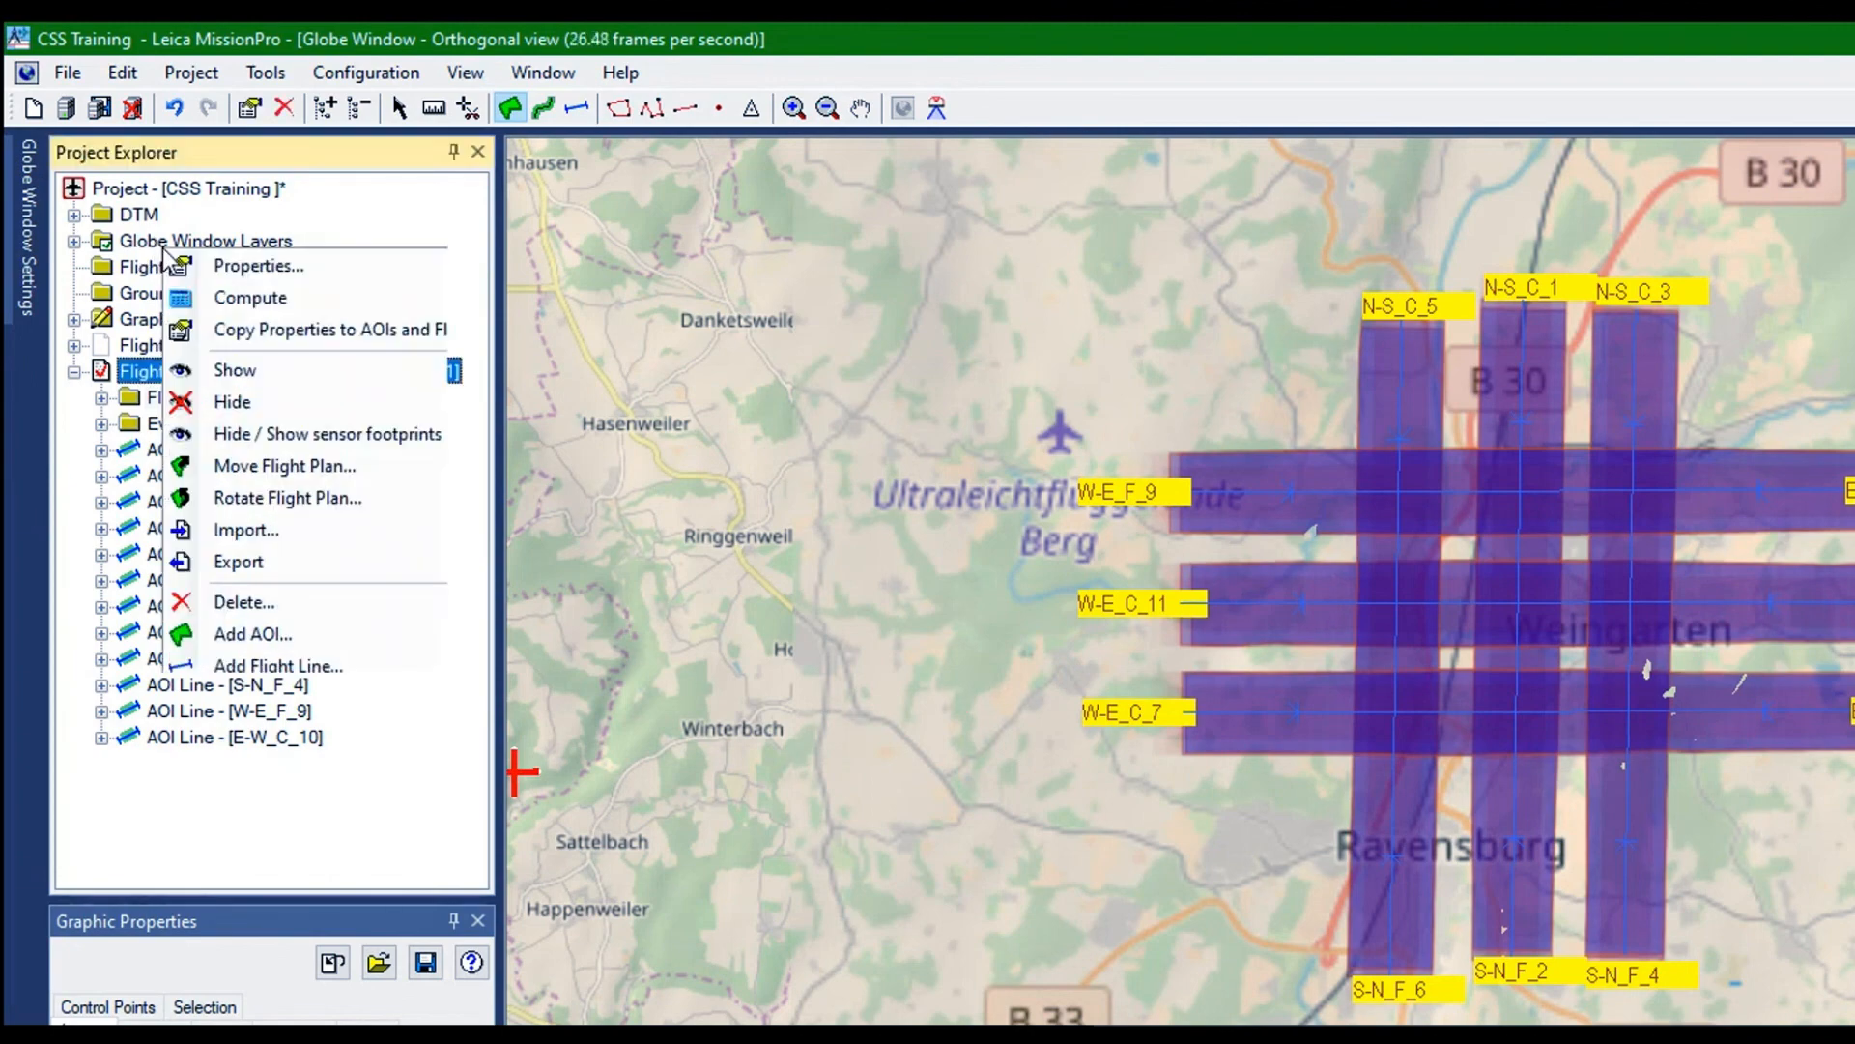
{"action": "left_click", "coordinate": [228, 255]}
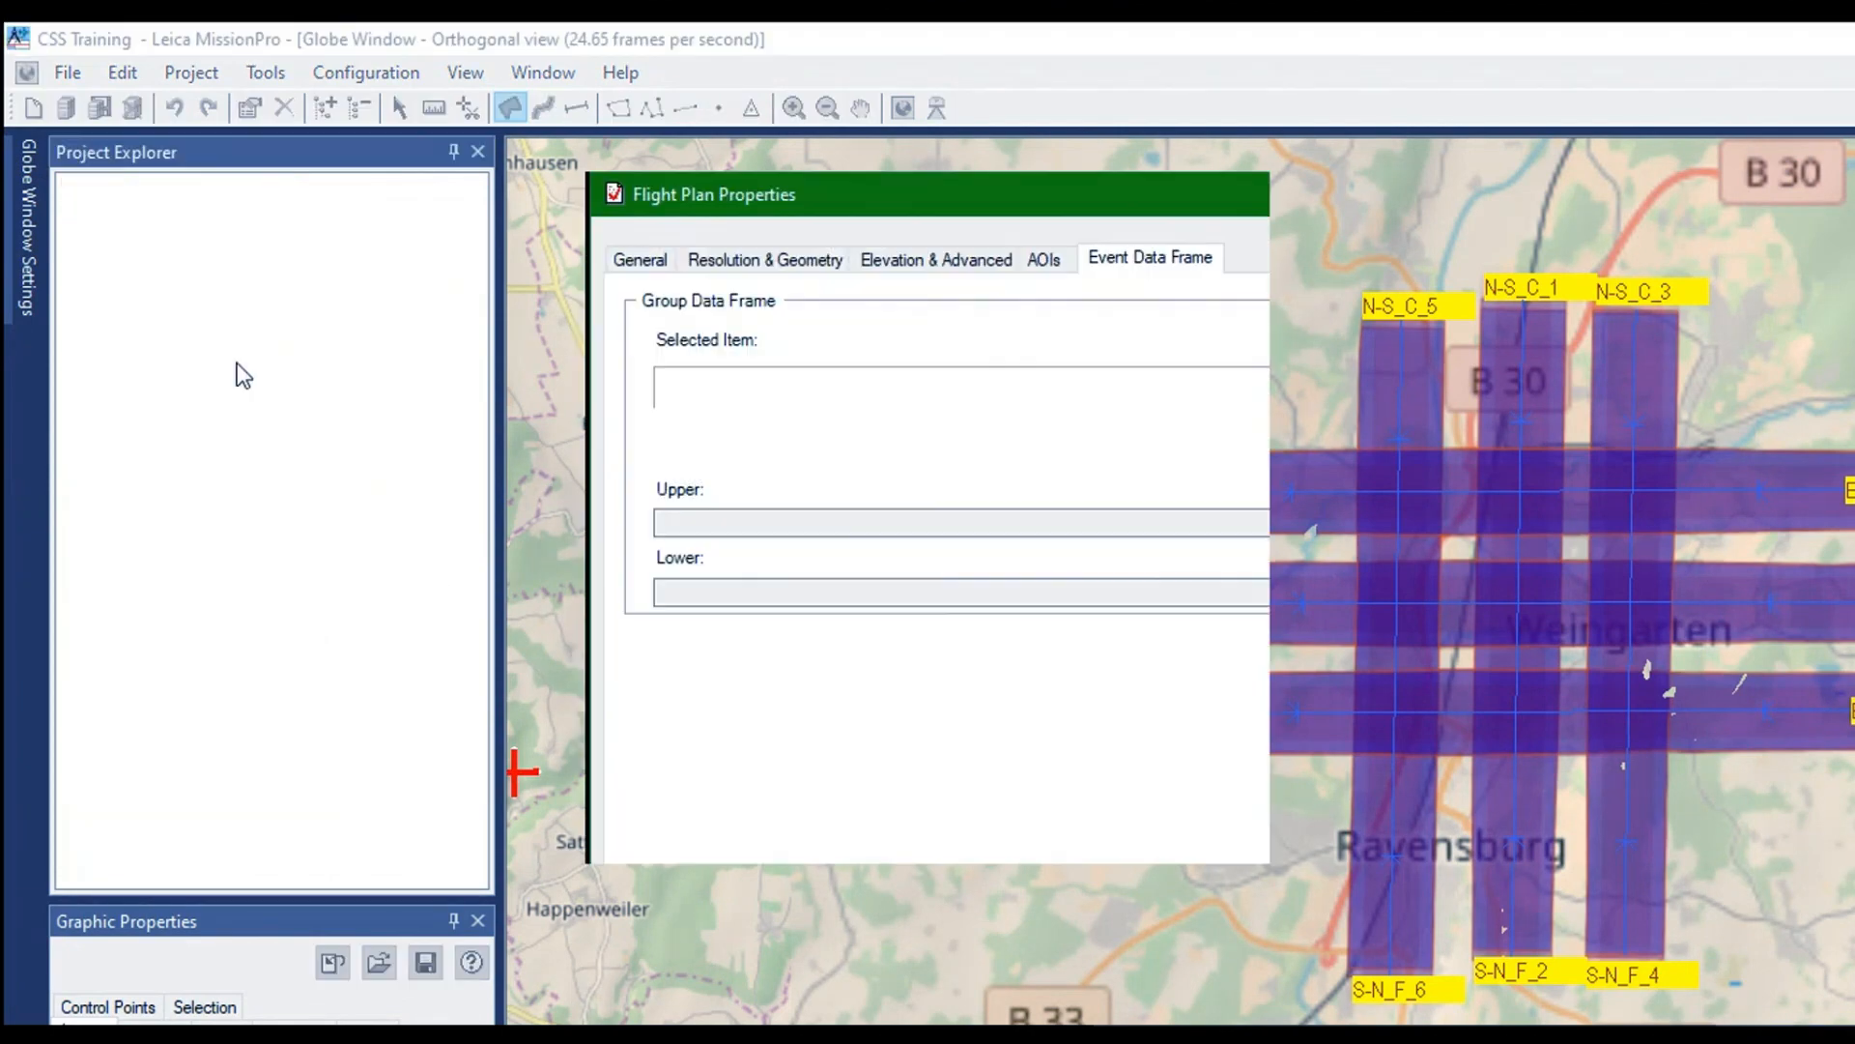
{"action": "left_click", "coordinate": [638, 256]}
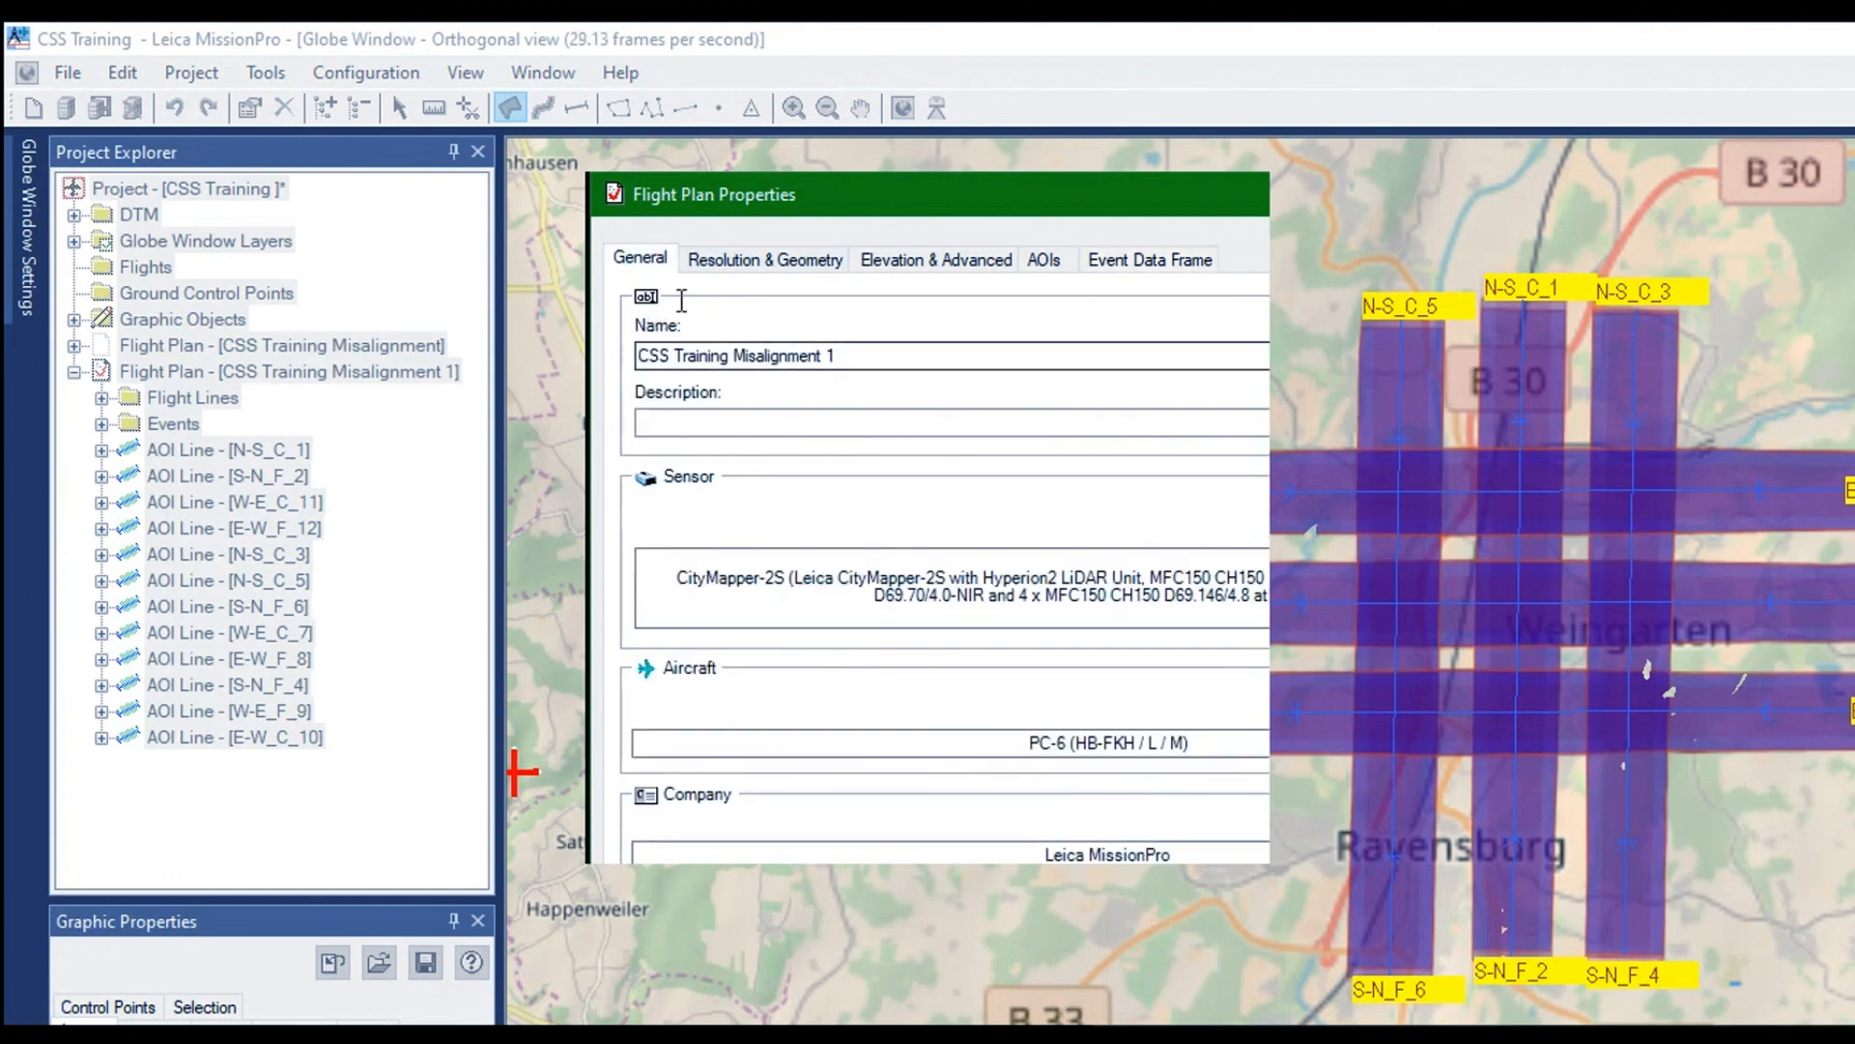
{"action": "left_click", "coordinate": [734, 355]}
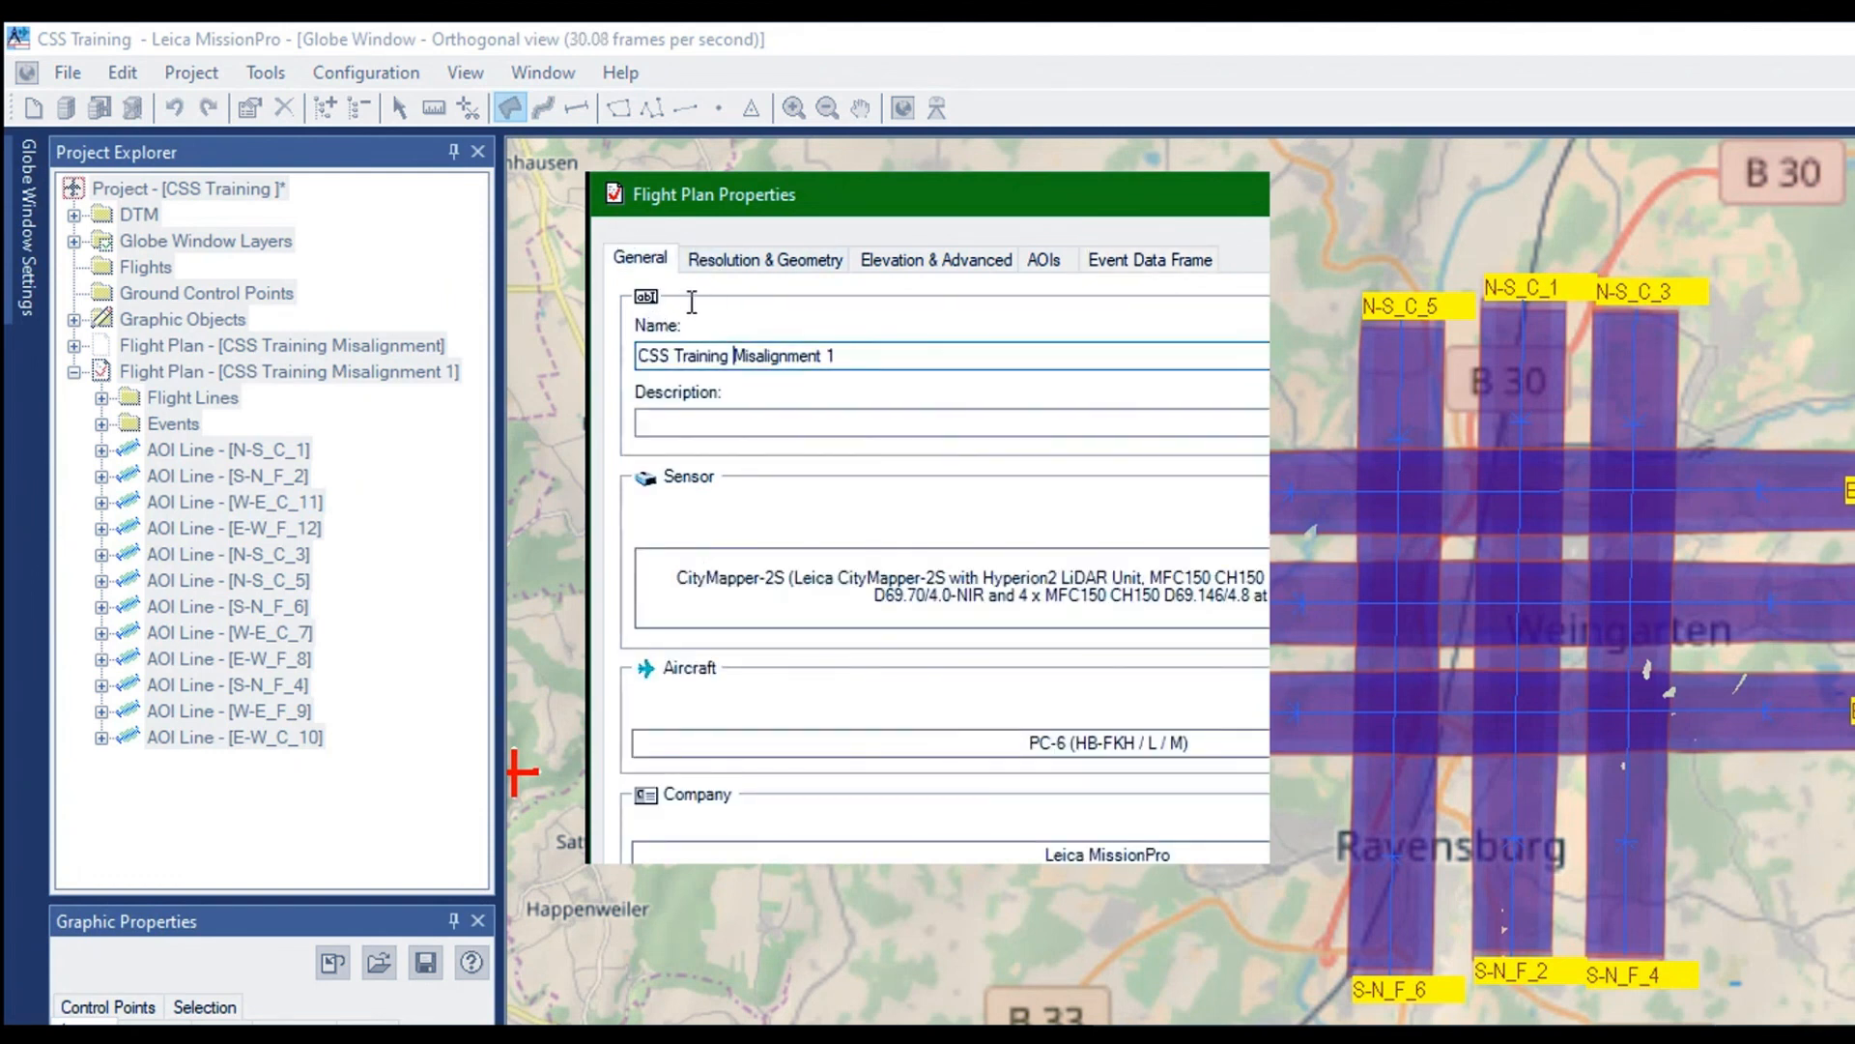
{"action": "type", "text": "C ombined "}
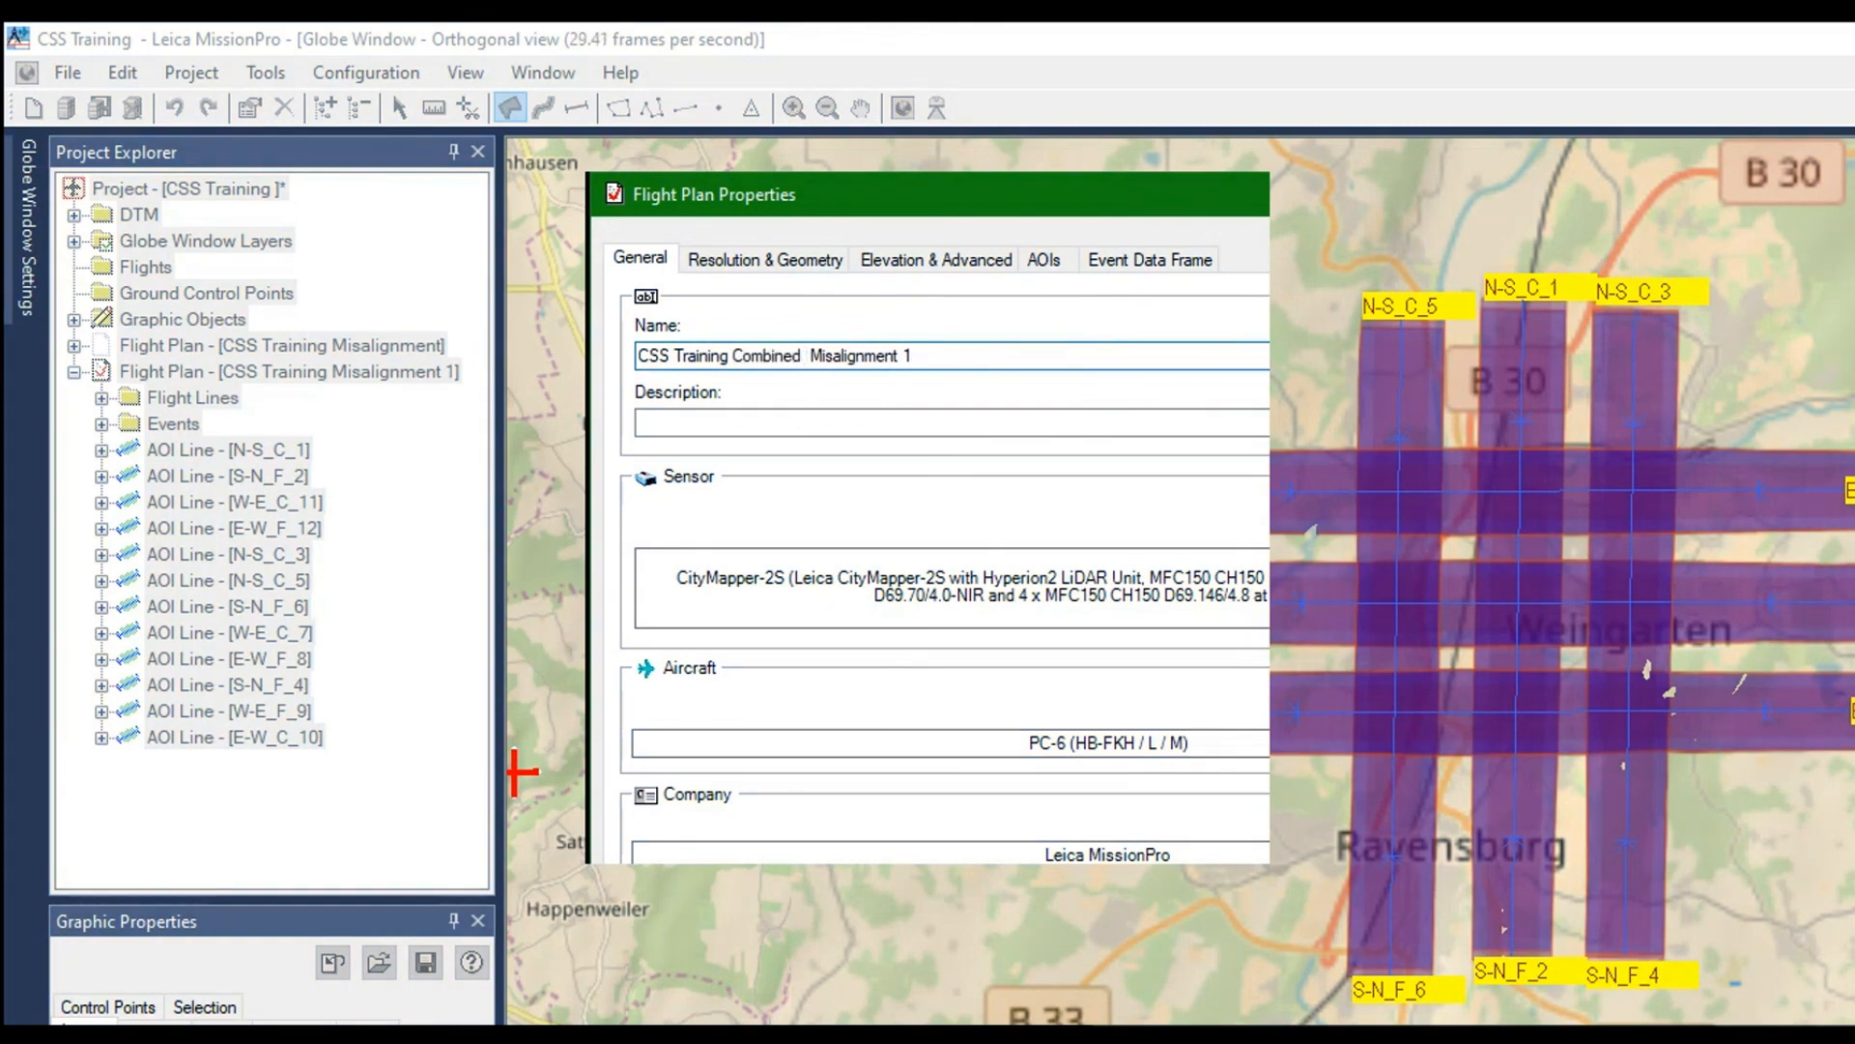
{"action": "type", "text": "H2+ 8"}
{"action": "type", "text": " MFC"}
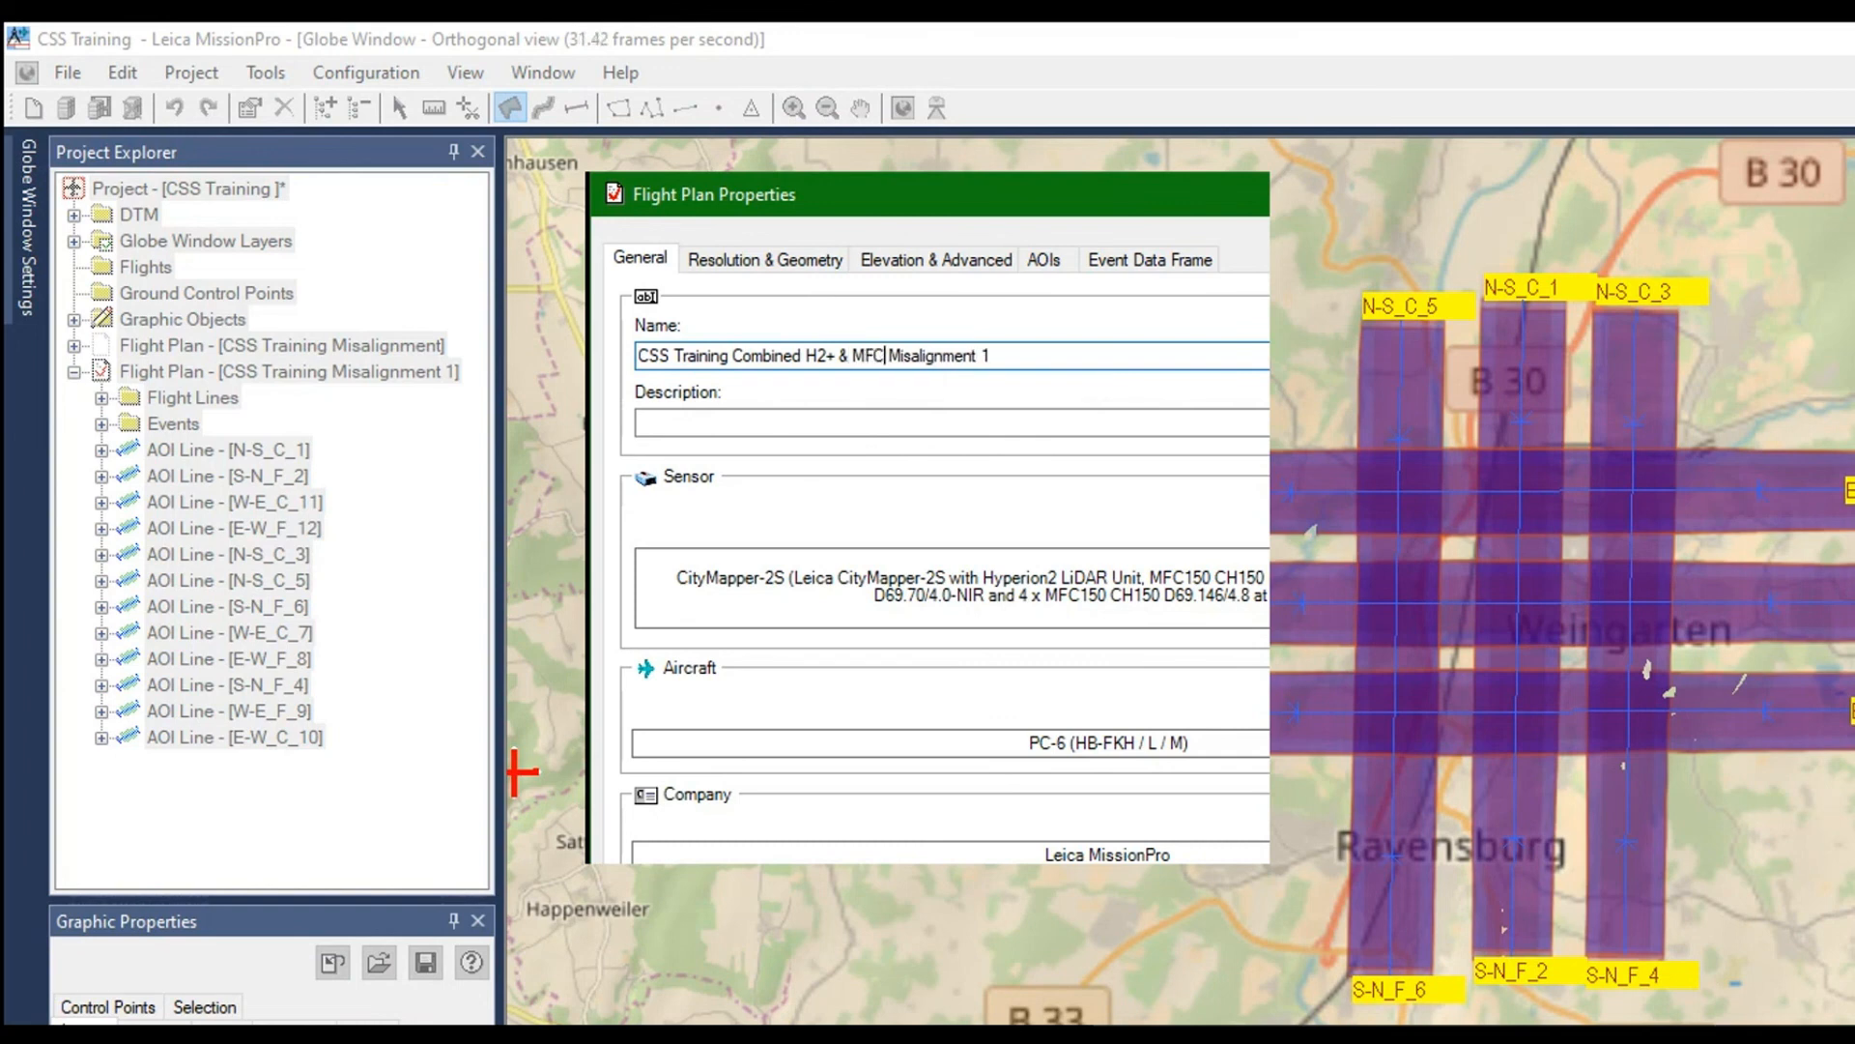
{"action": "type", "text": "150"}
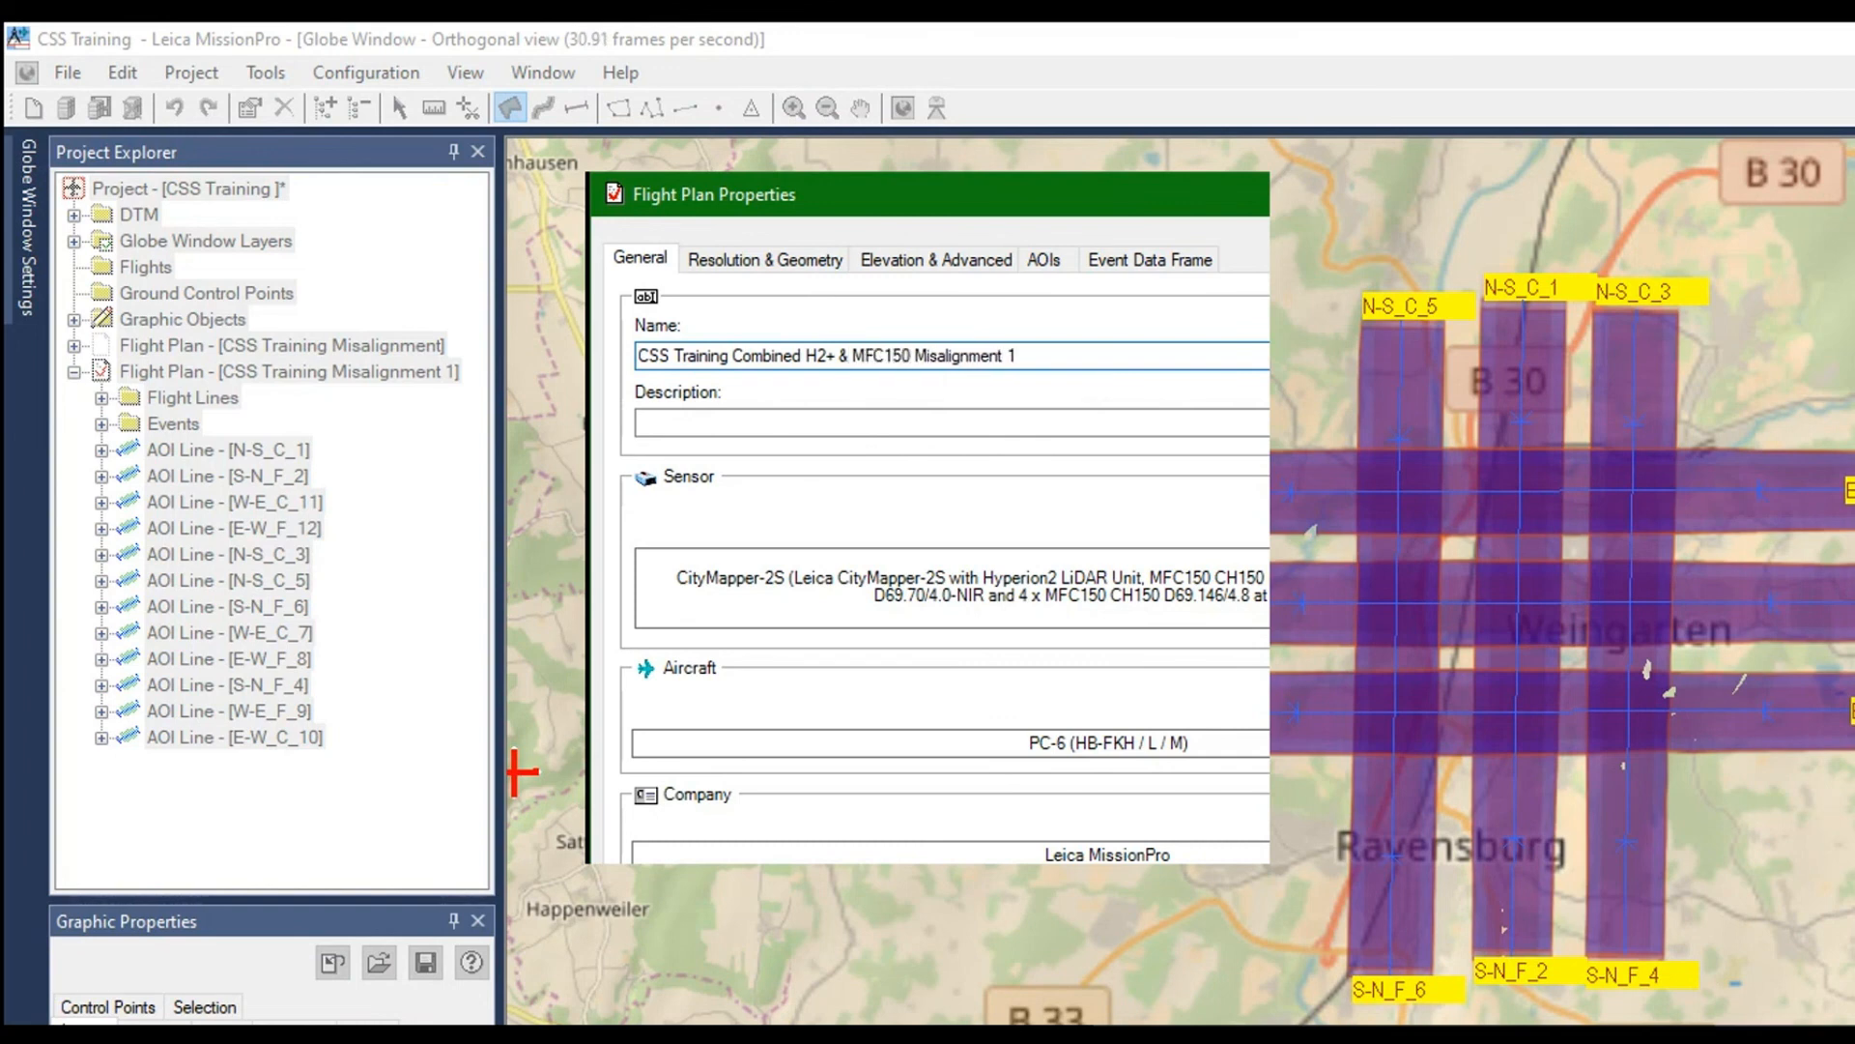
{"action": "key", "text": "End"}
{"action": "key", "text": "BackSpace"}
{"action": "key", "text": "BackSpace"}
{"action": "key", "text": "Return"}
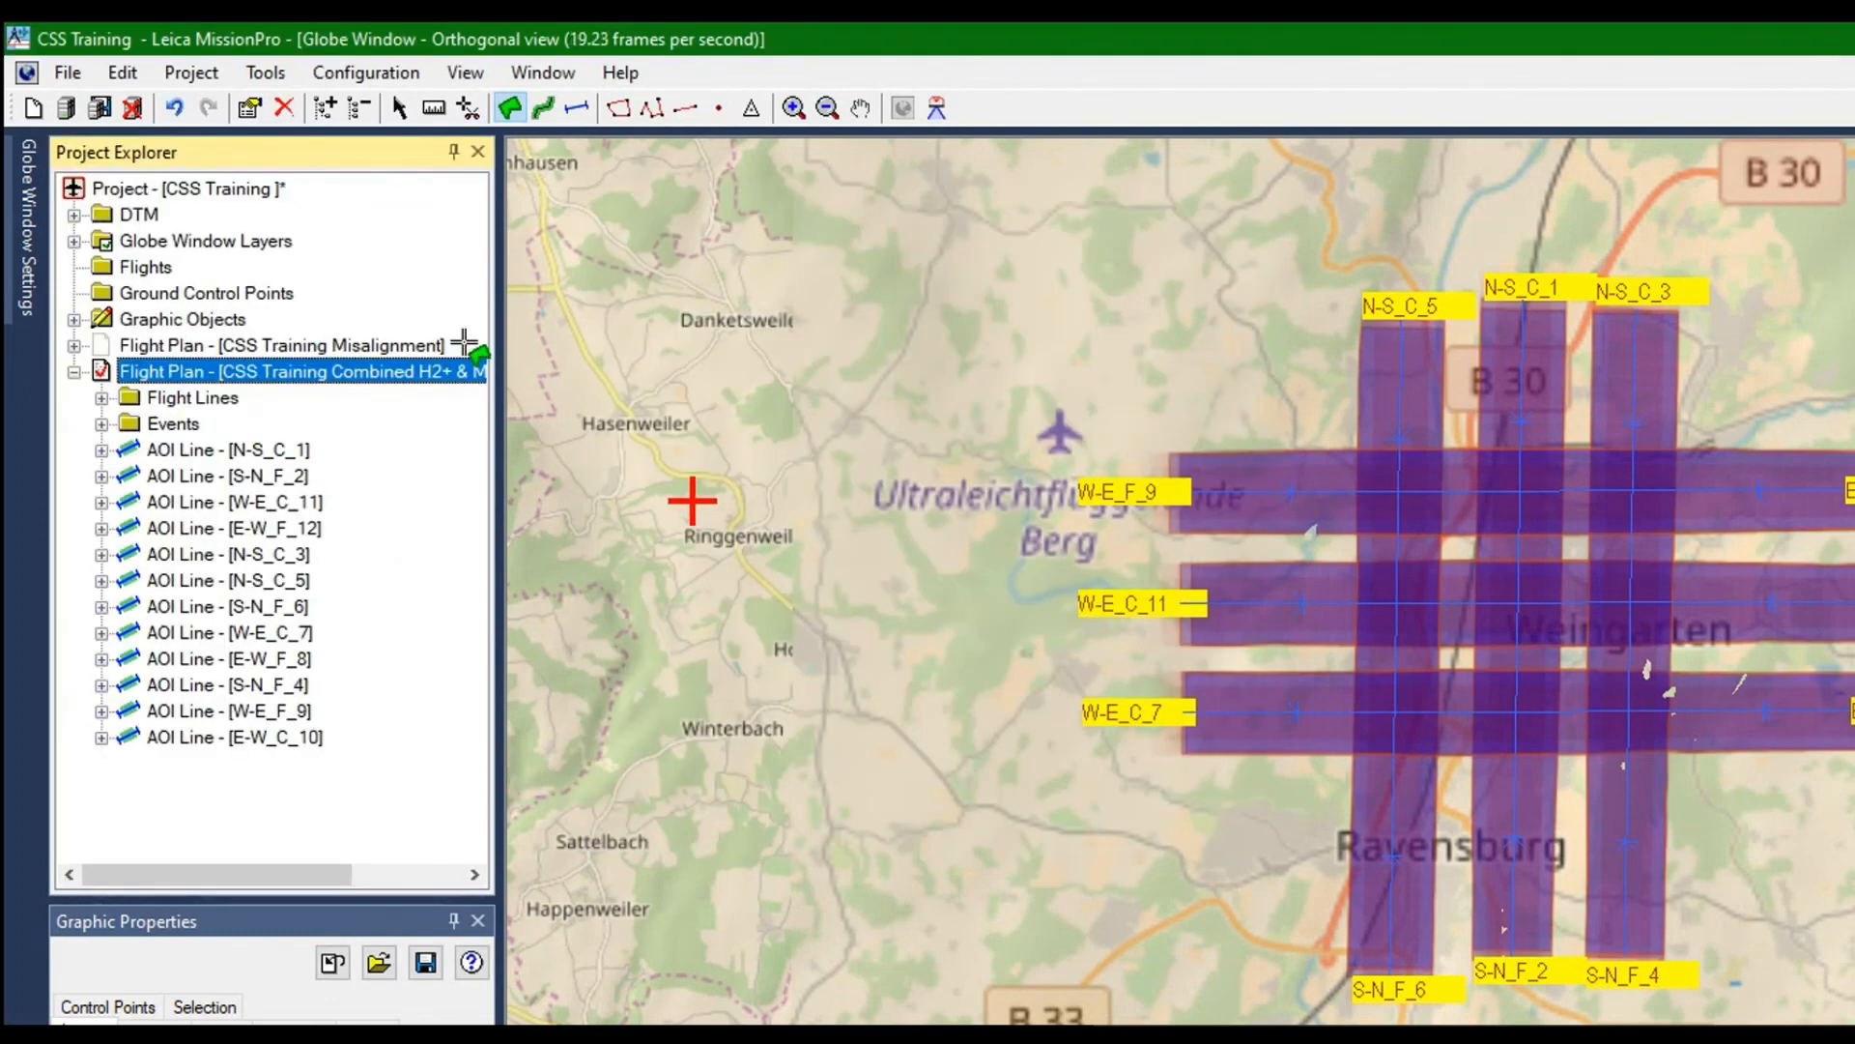
Make CSS Training Misalignment the active flight plan
{"action": "left_click", "coordinate": [163, 233]}
{"action": "right_click", "coordinate": [163, 233]}
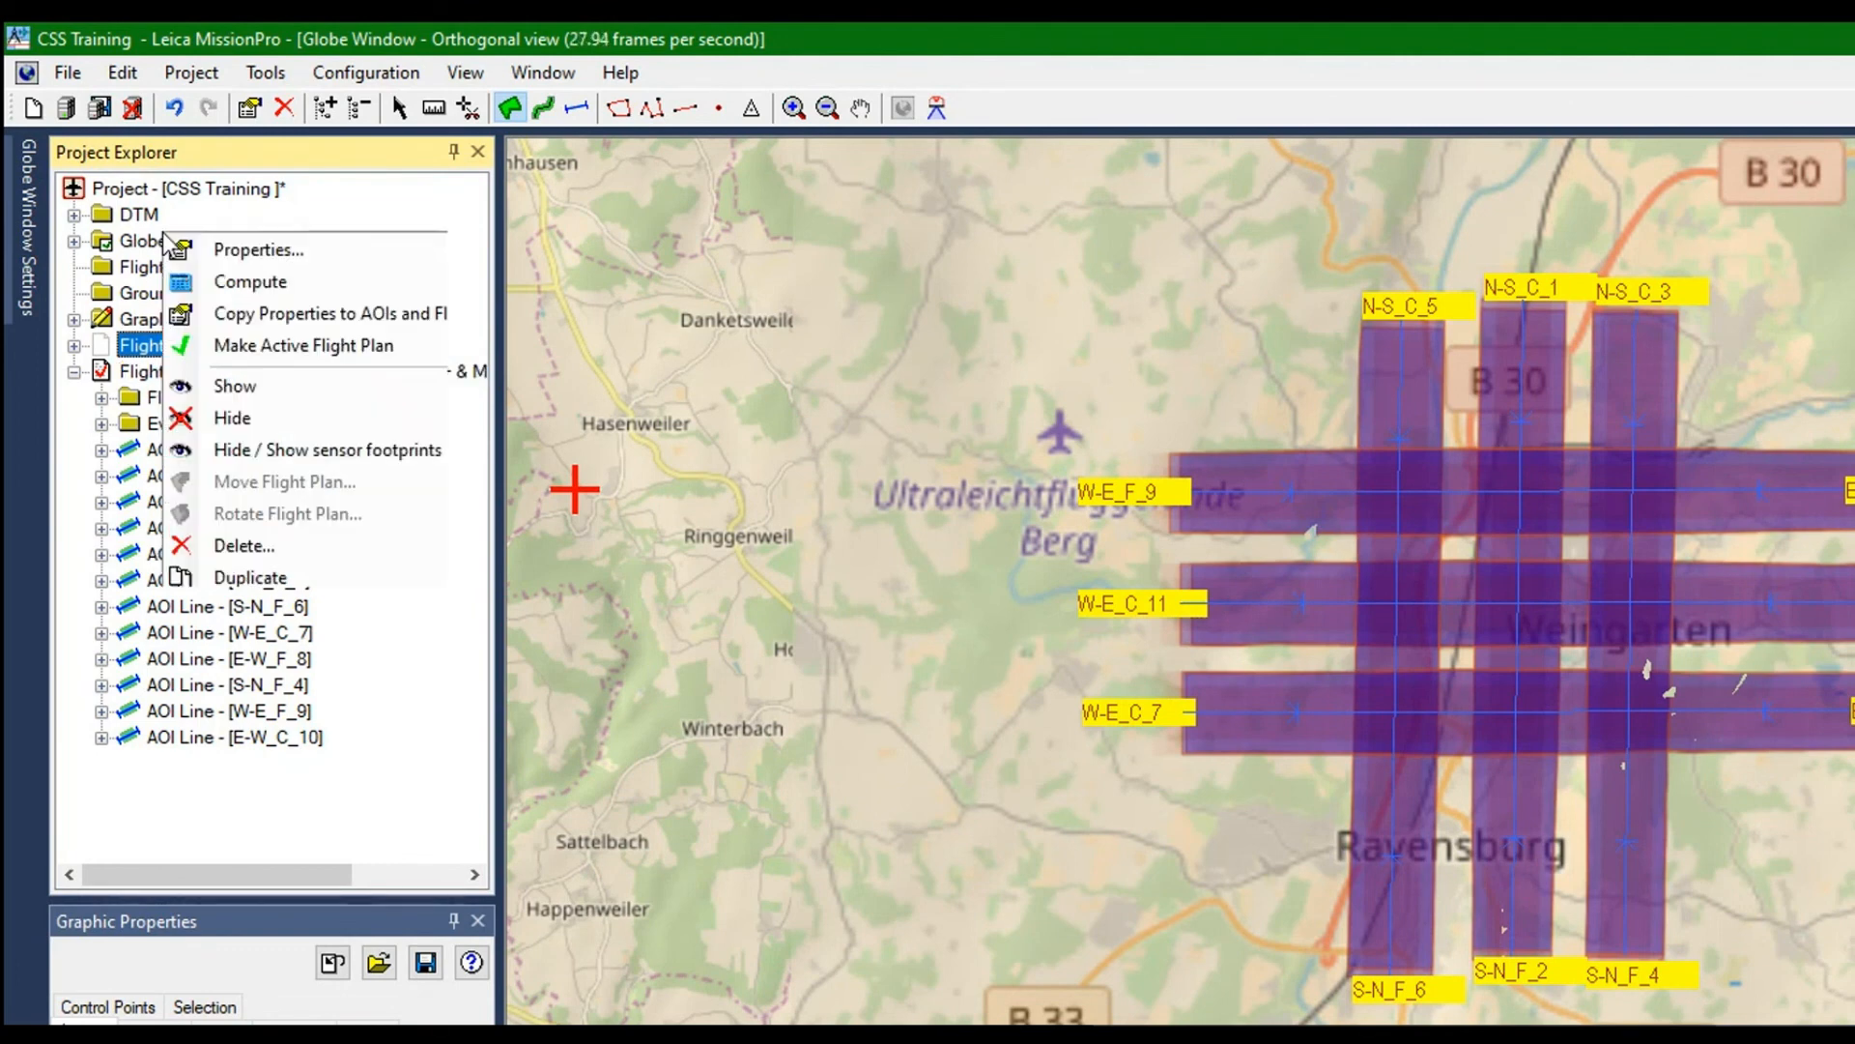
{"action": "left_click", "coordinate": [248, 345]}
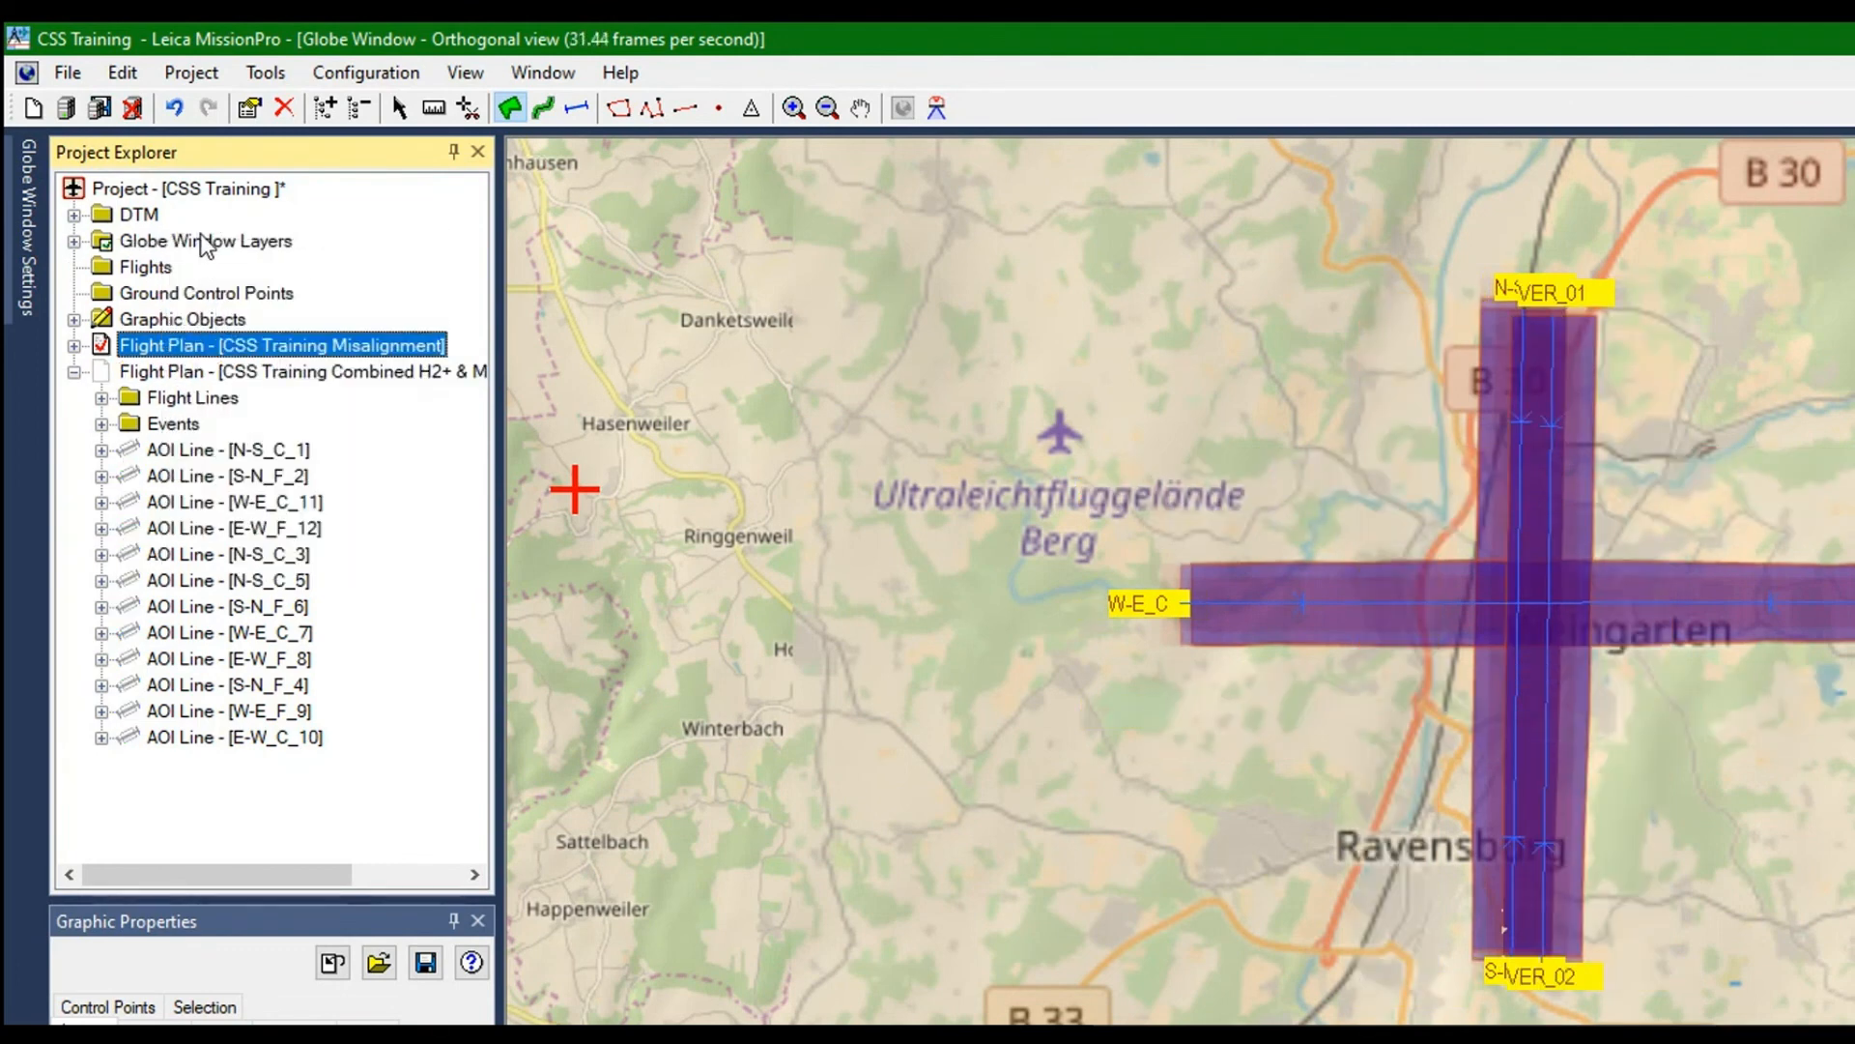
Rename the active flight plan as CSS Training H2+ Misalignment in its properties
{"action": "right_click", "coordinate": [205, 241]}
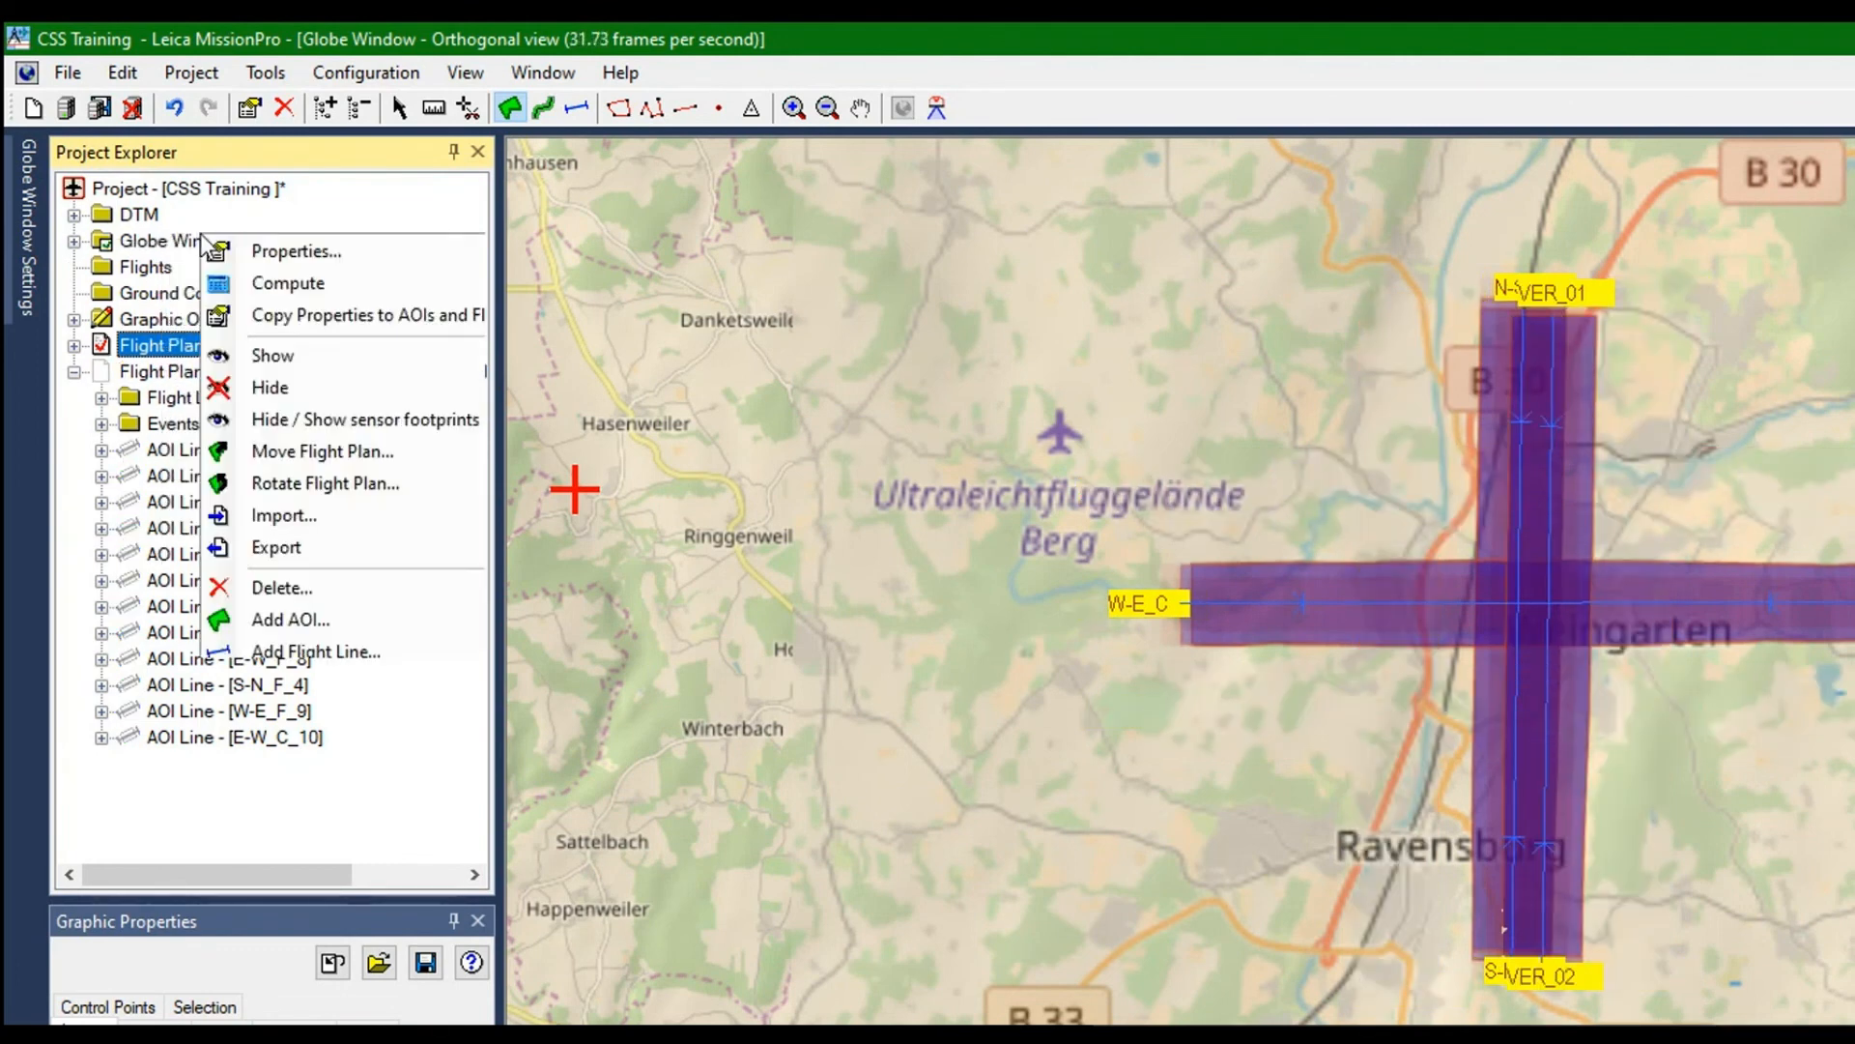
{"action": "left_click", "coordinate": [274, 253]}
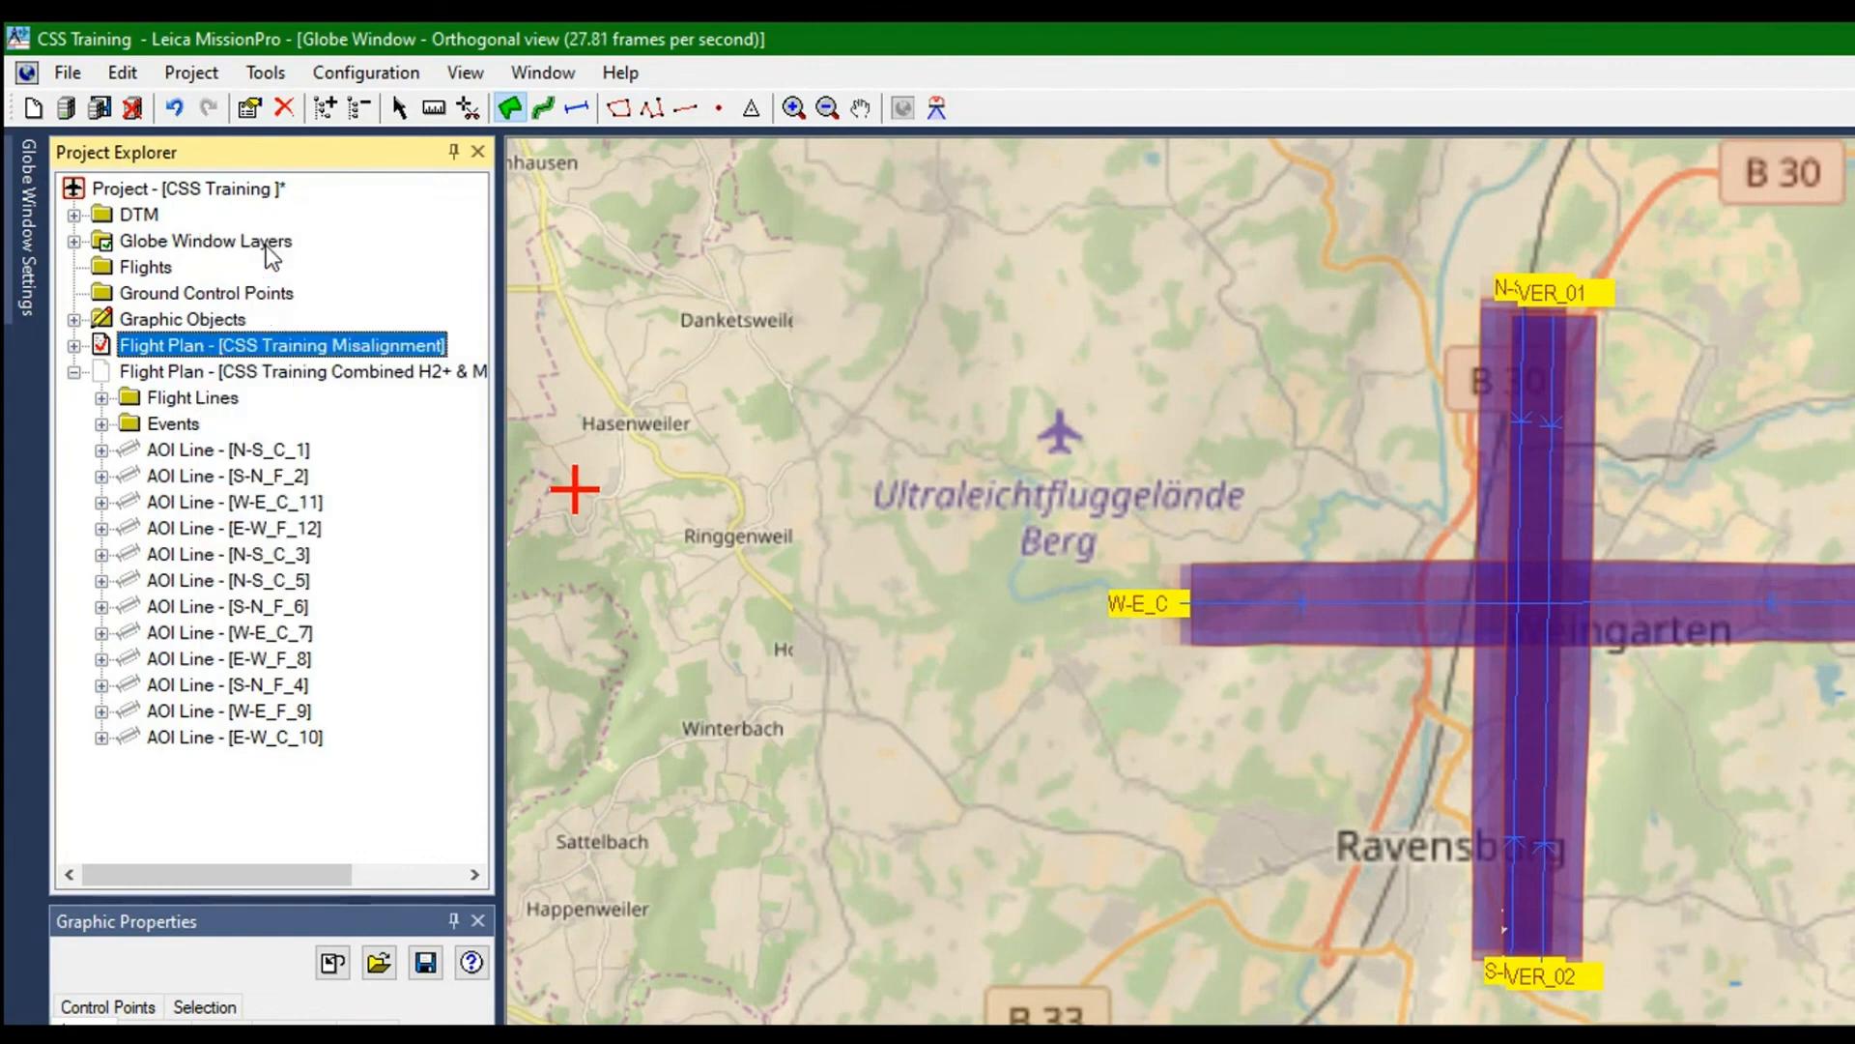
{"action": "left_click", "coordinate": [734, 354]}
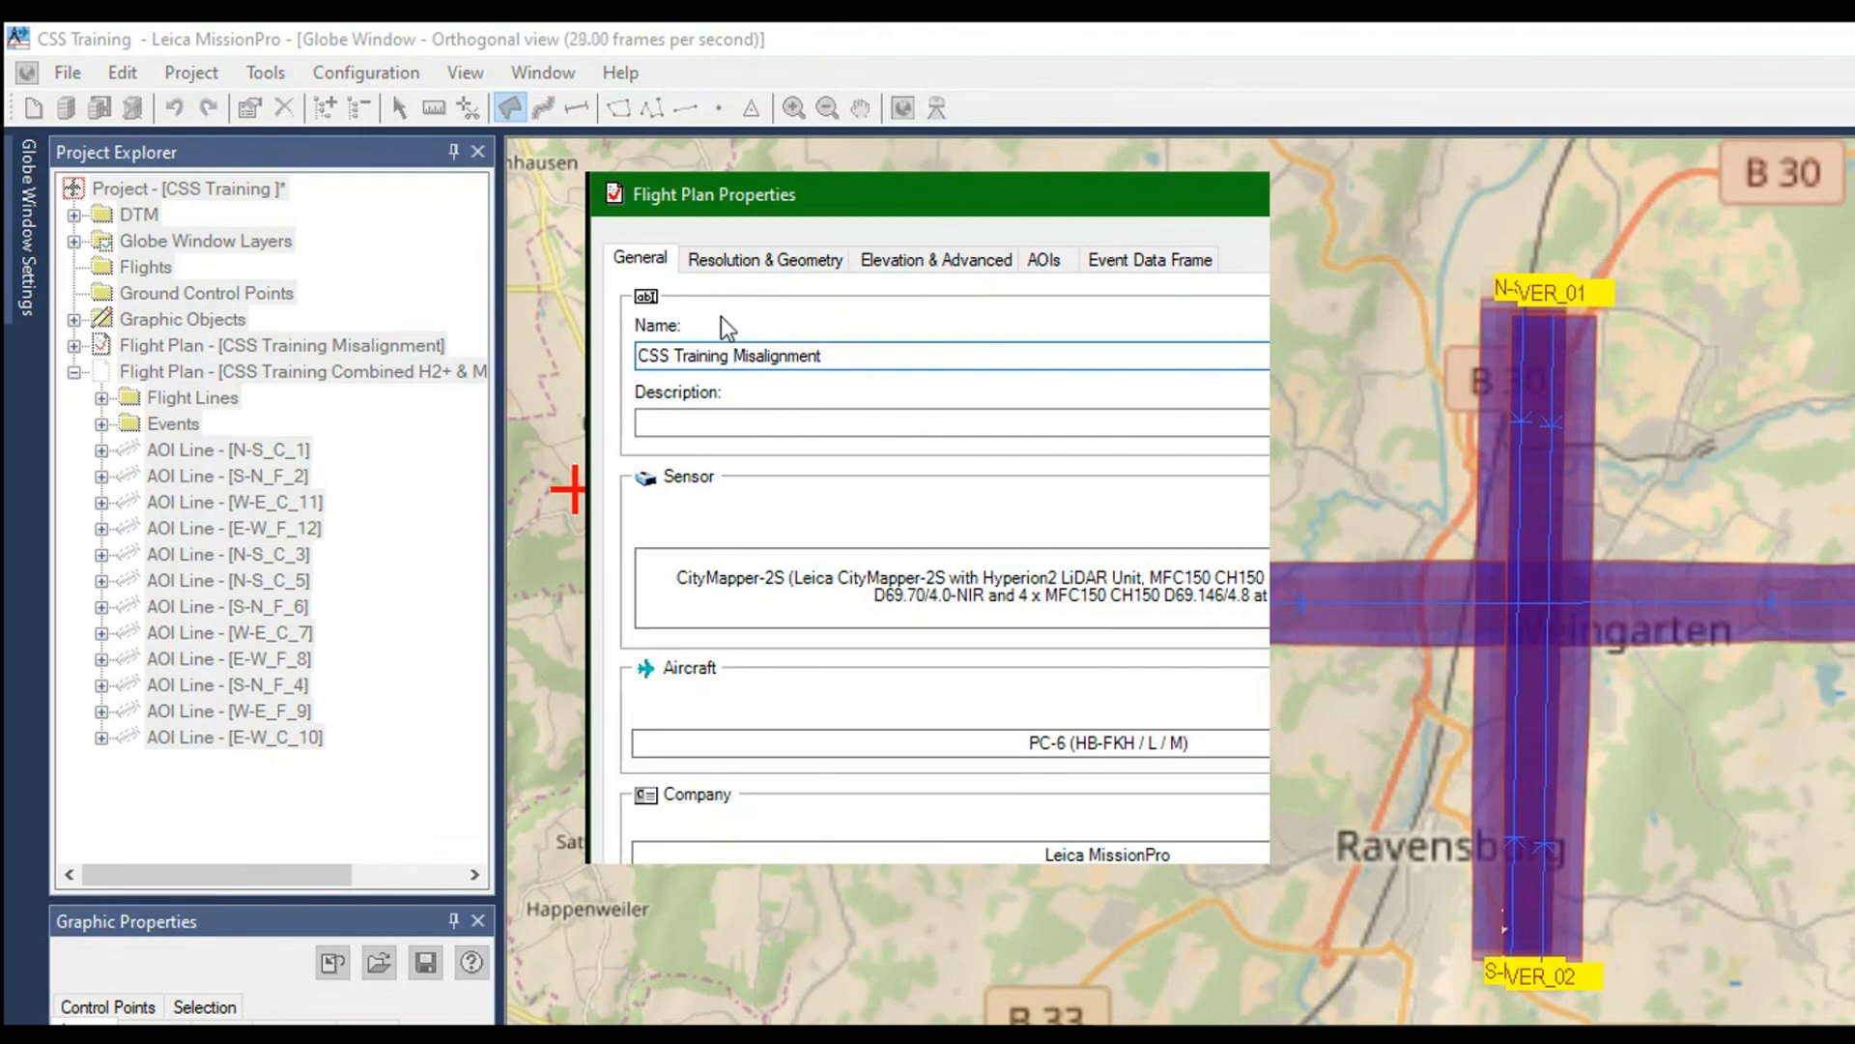
{"action": "type", "text": "H2+"}
{"action": "key", "text": "Return"}
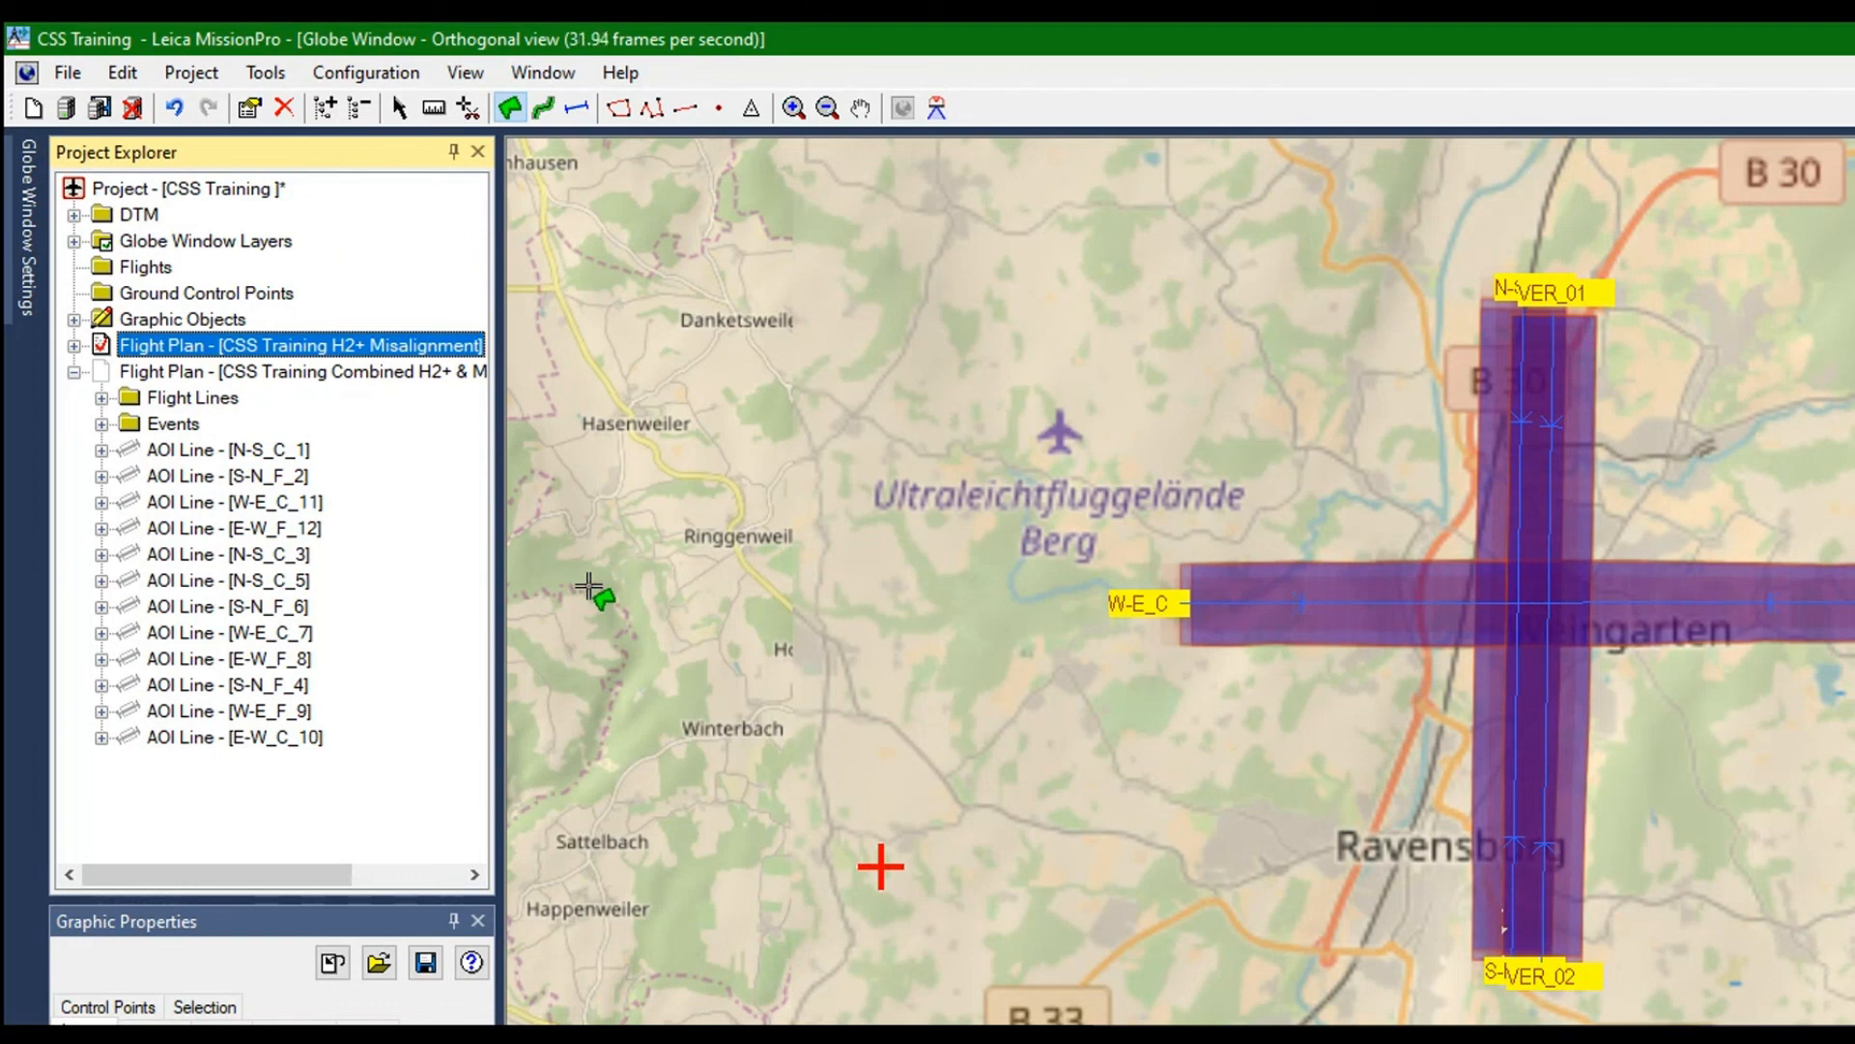
Make CSS Training Combined H2+ & MFC150 Misalignment the active flight plan and keep its lines listed in the project tree
{"action": "left_click", "coordinate": [308, 371]}
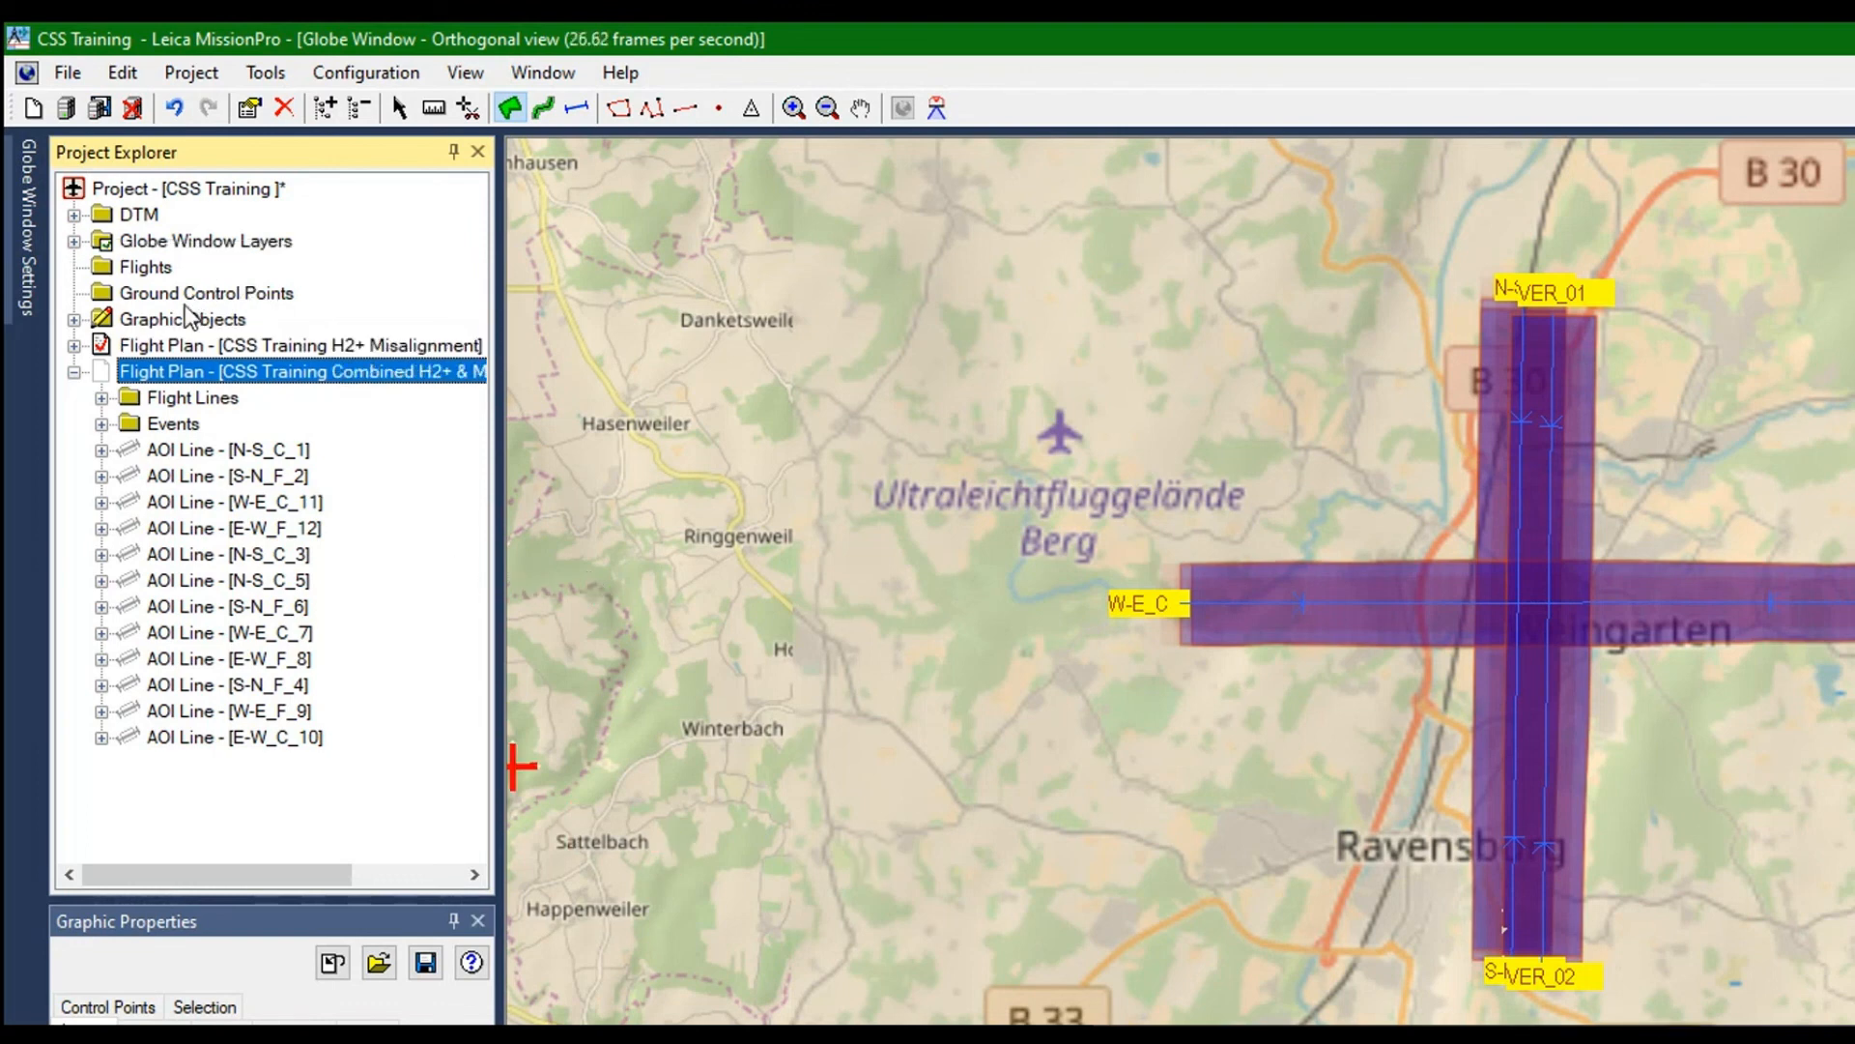
{"action": "left_click", "coordinate": [275, 450]}
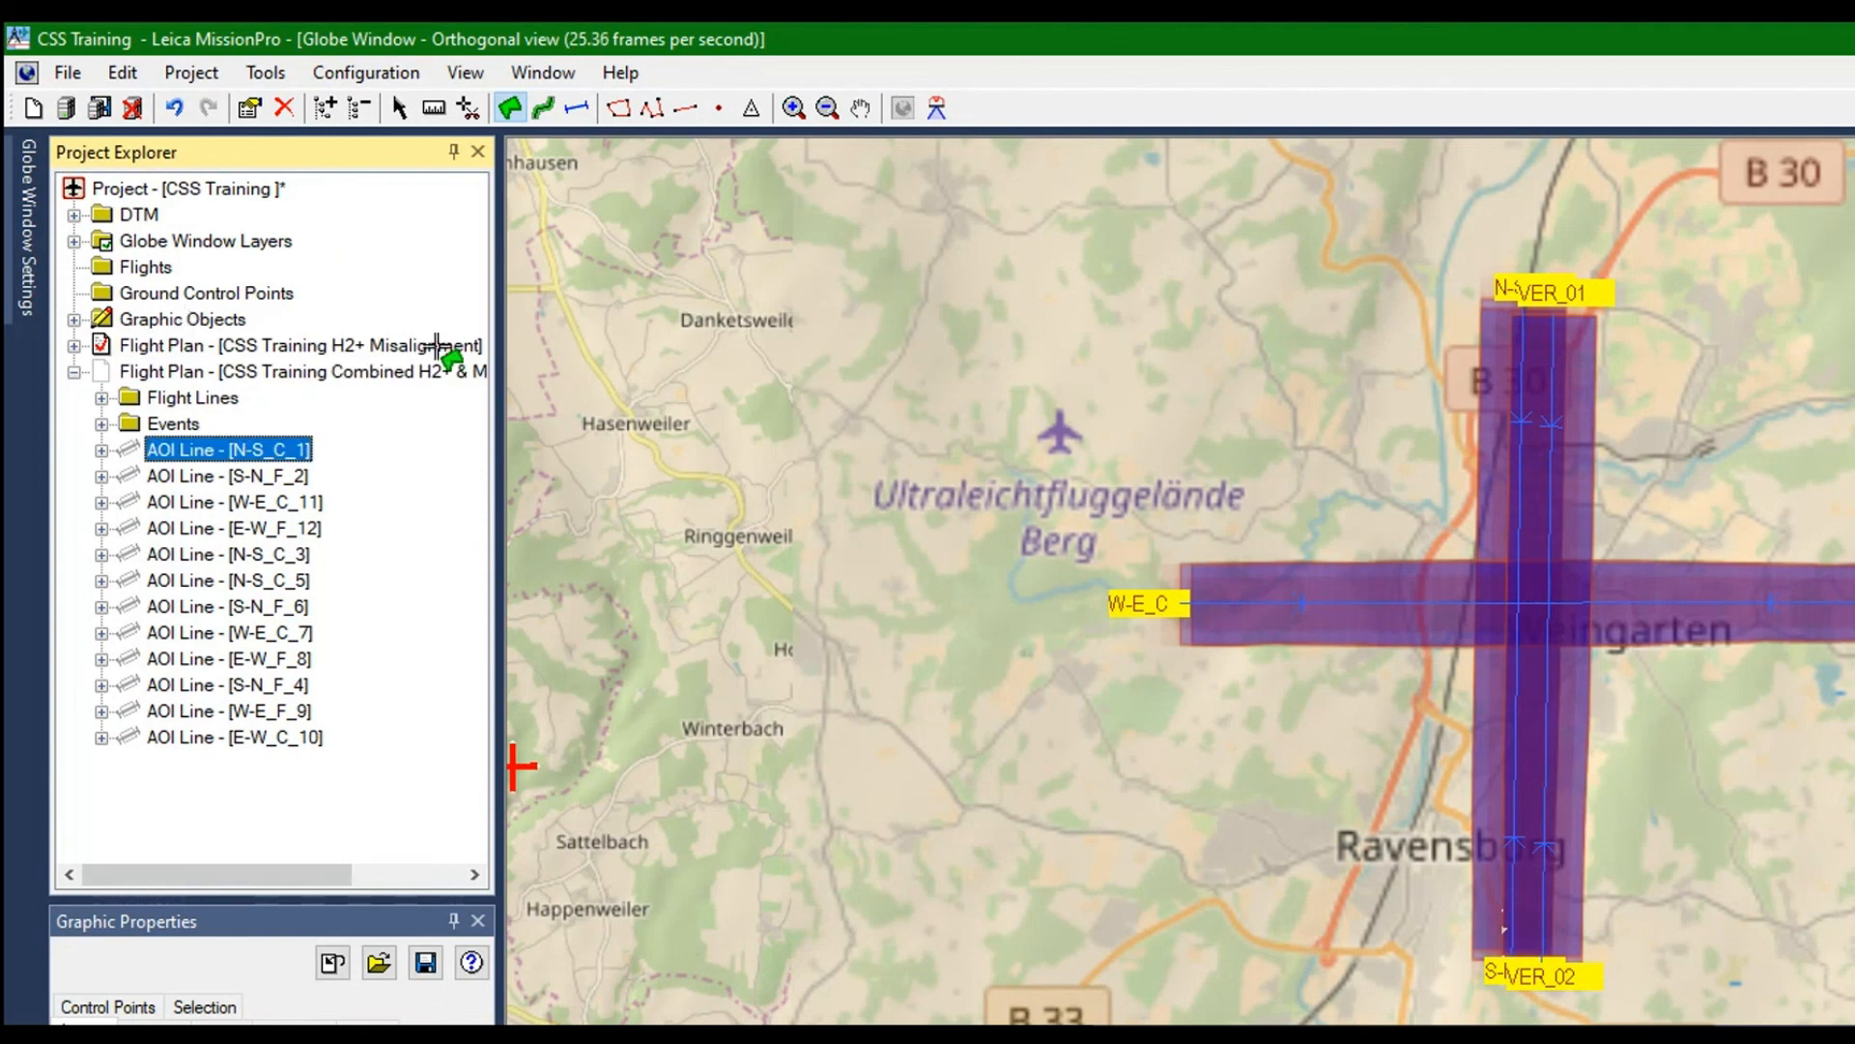
{"action": "right_click", "coordinate": [109, 250]}
{"action": "left_click", "coordinate": [203, 365]}
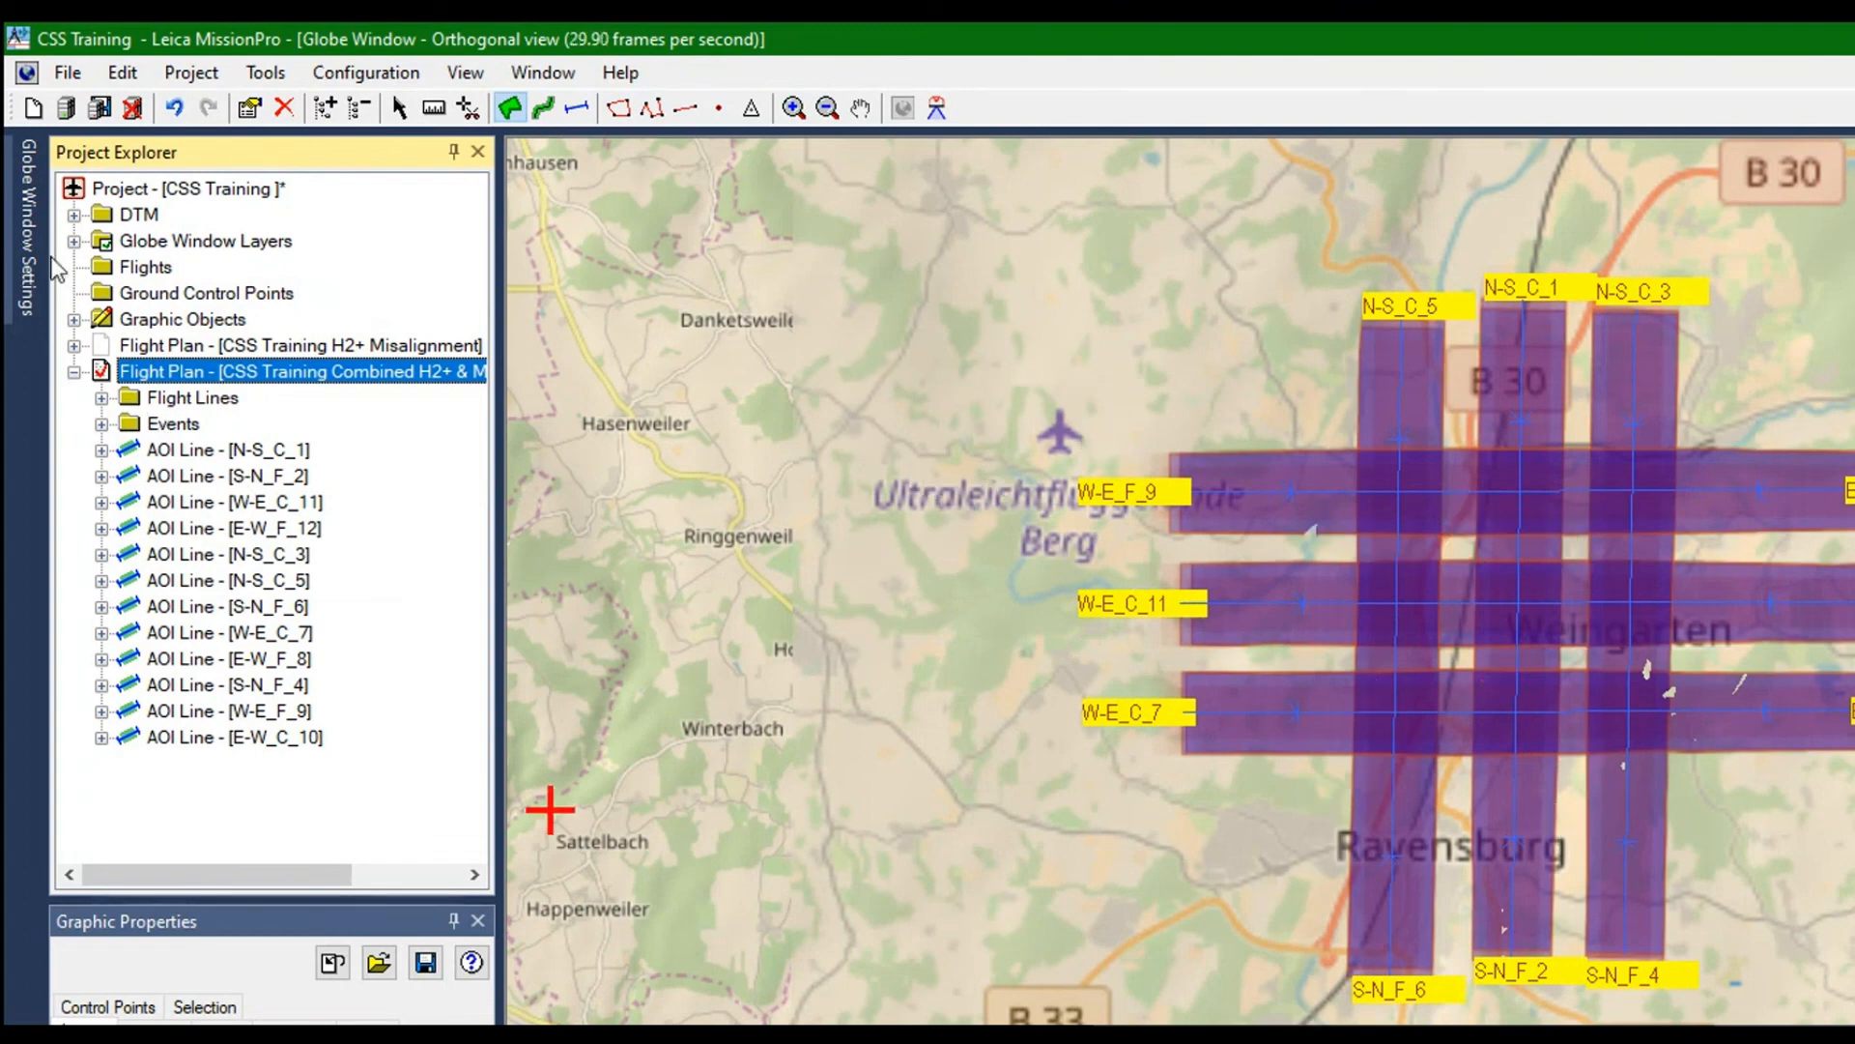
{"action": "left_click", "coordinate": [74, 372]}
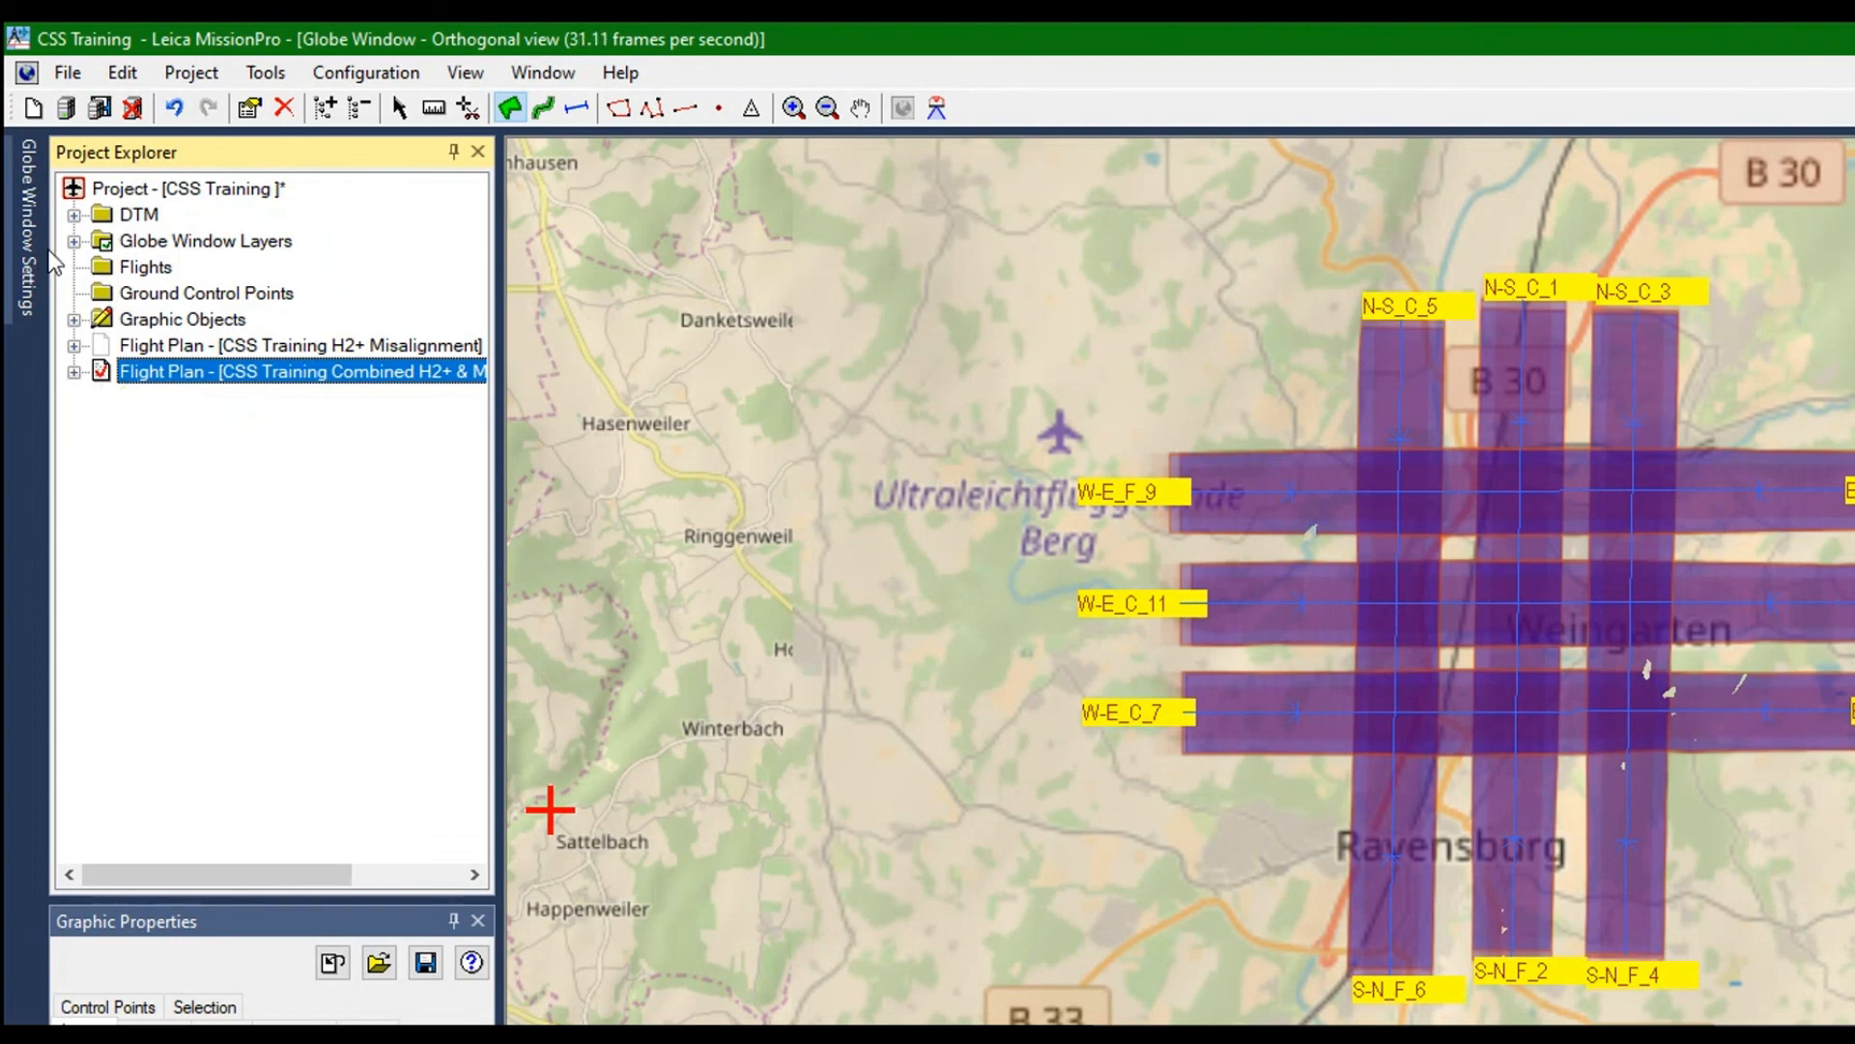
{"action": "left_click", "coordinate": [74, 372]}
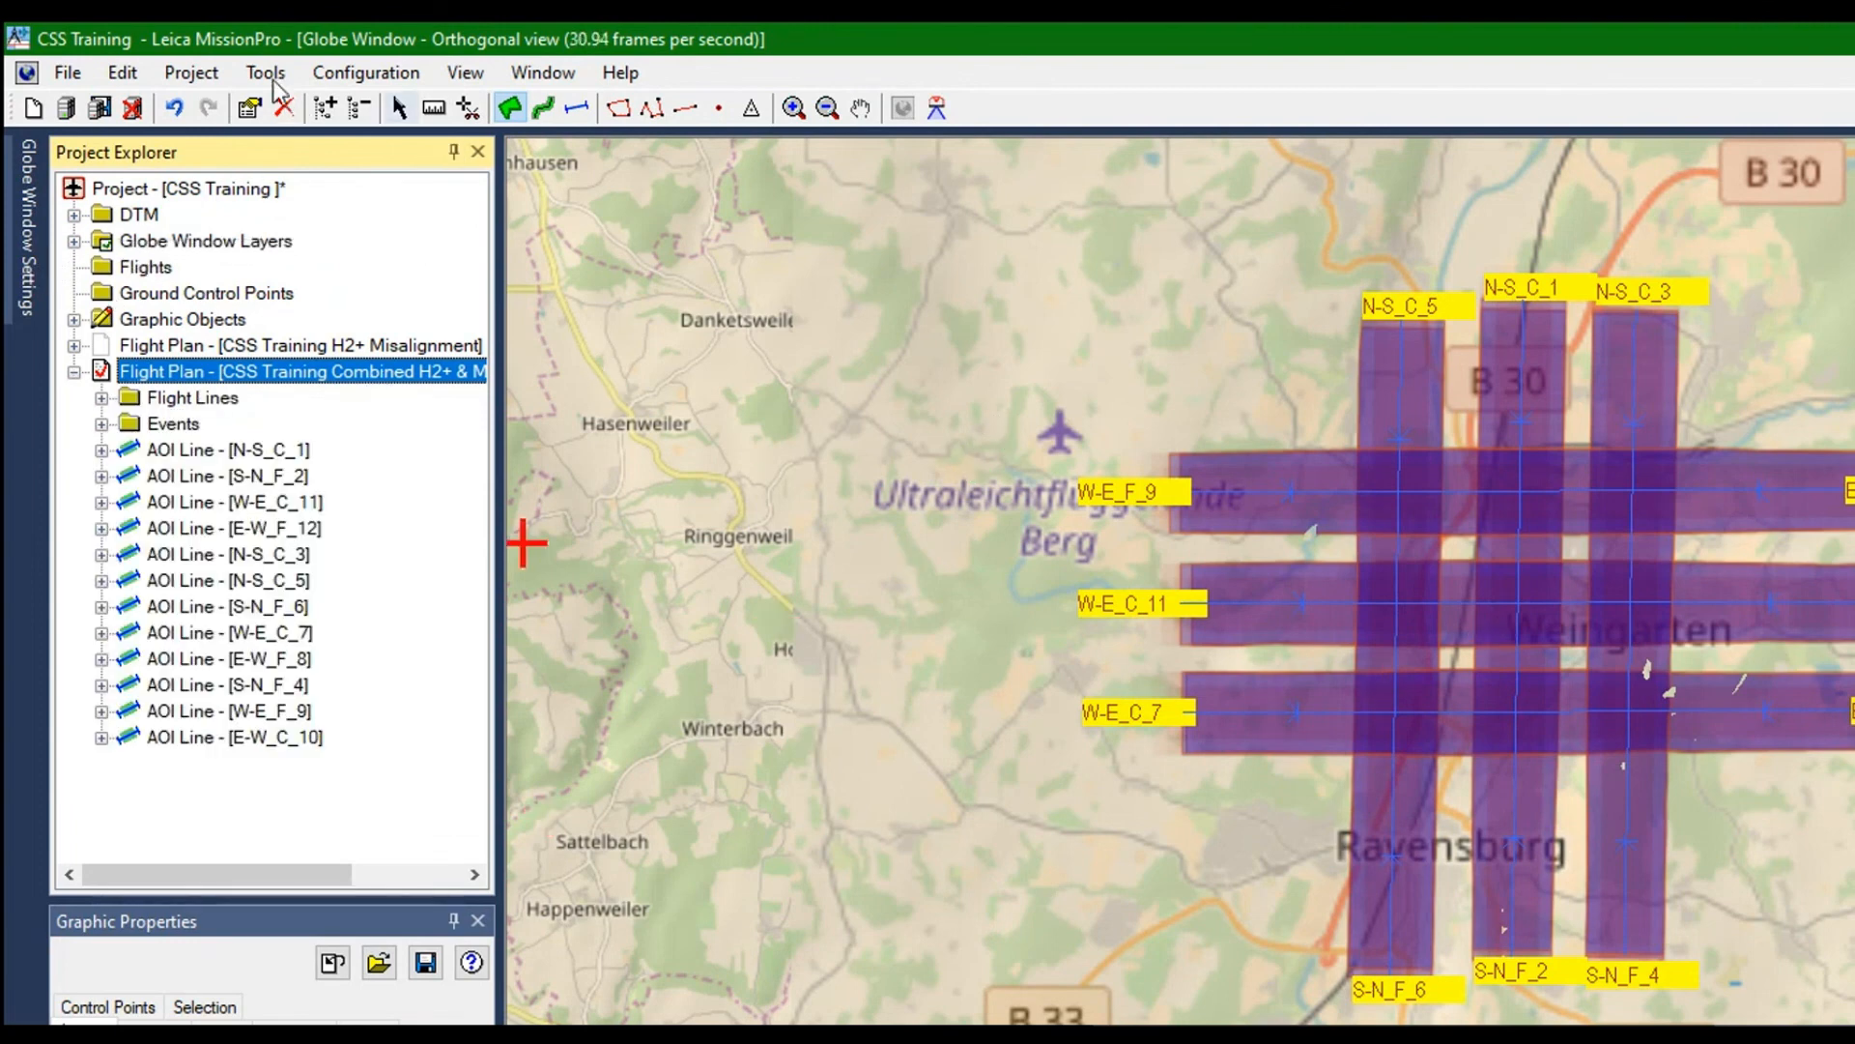
Switch the globe window from area drawing to the selection tool
{"action": "left_click", "coordinate": [398, 107]}
{"action": "left_click", "coordinate": [861, 107]}
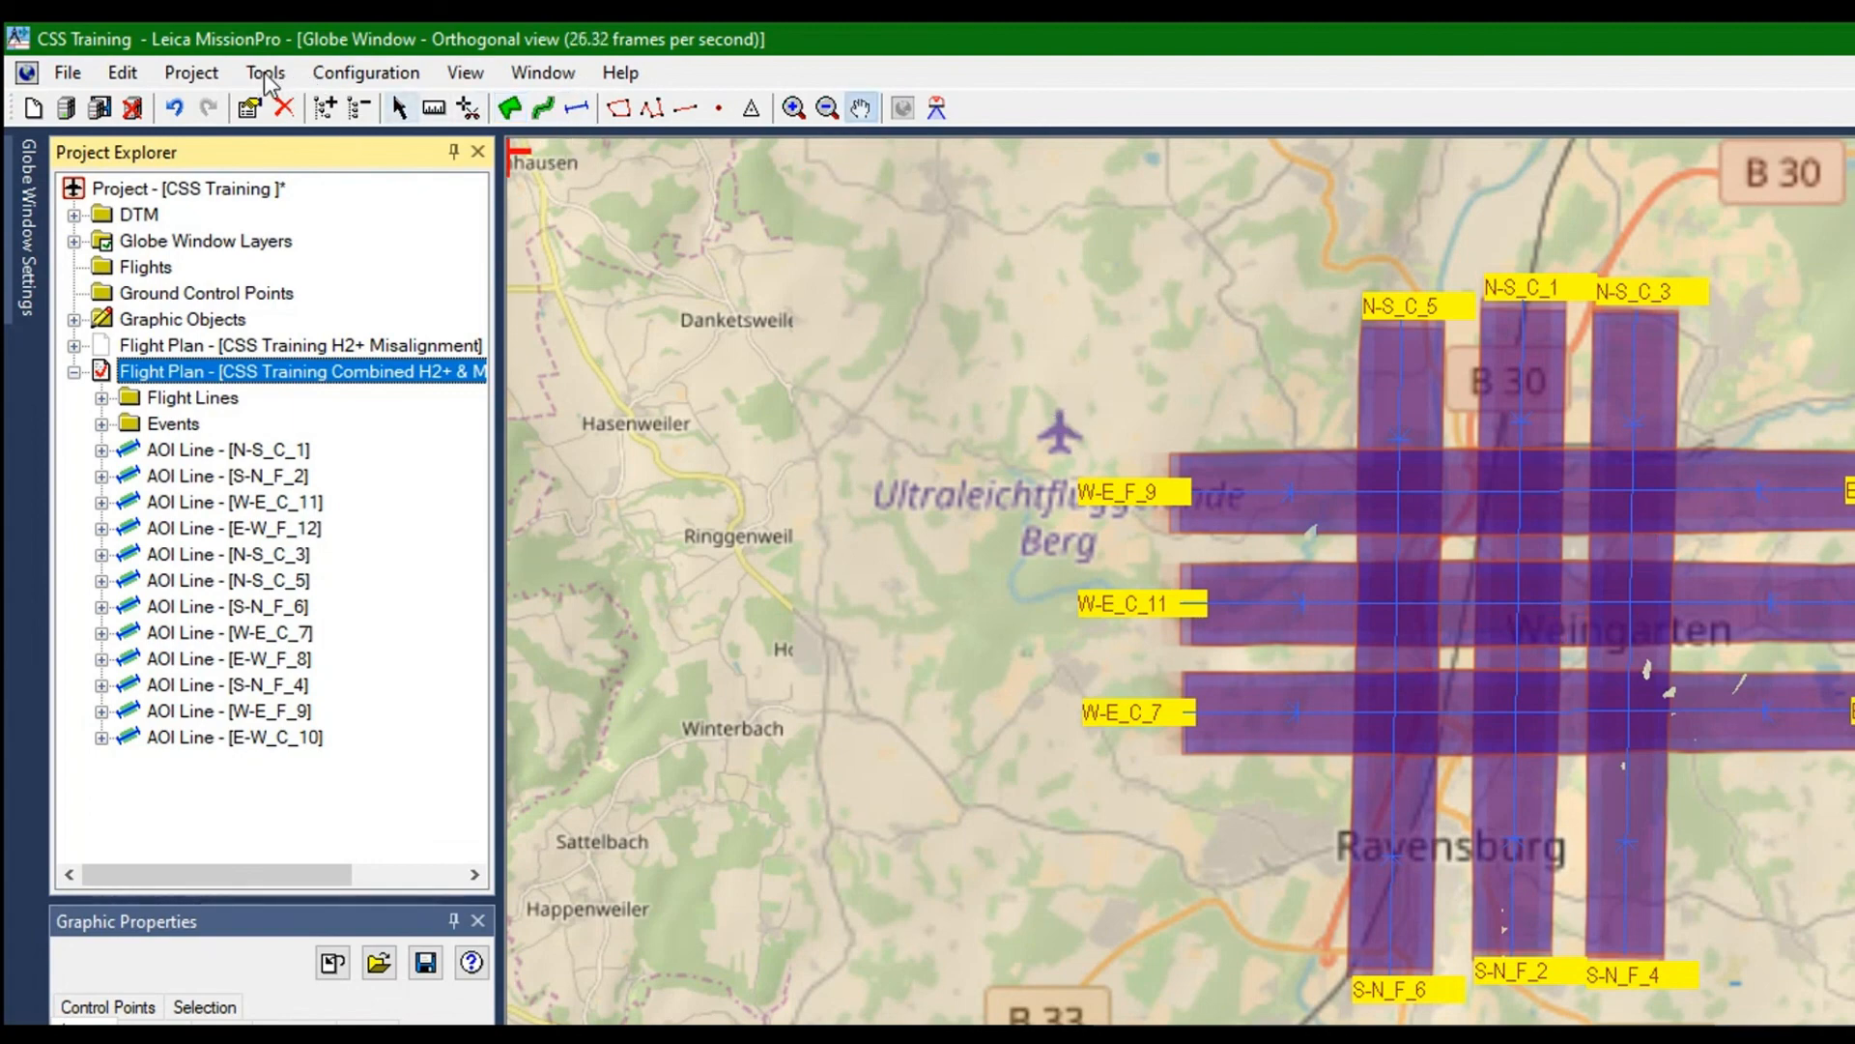
{"action": "left_click", "coordinate": [398, 107]}
{"action": "scroll", "coordinate": [1537, 617], "scroll_direction": "up", "scroll_amount": 4}
{"action": "scroll", "coordinate": [1538, 616], "scroll_direction": "up", "scroll_amount": 4}
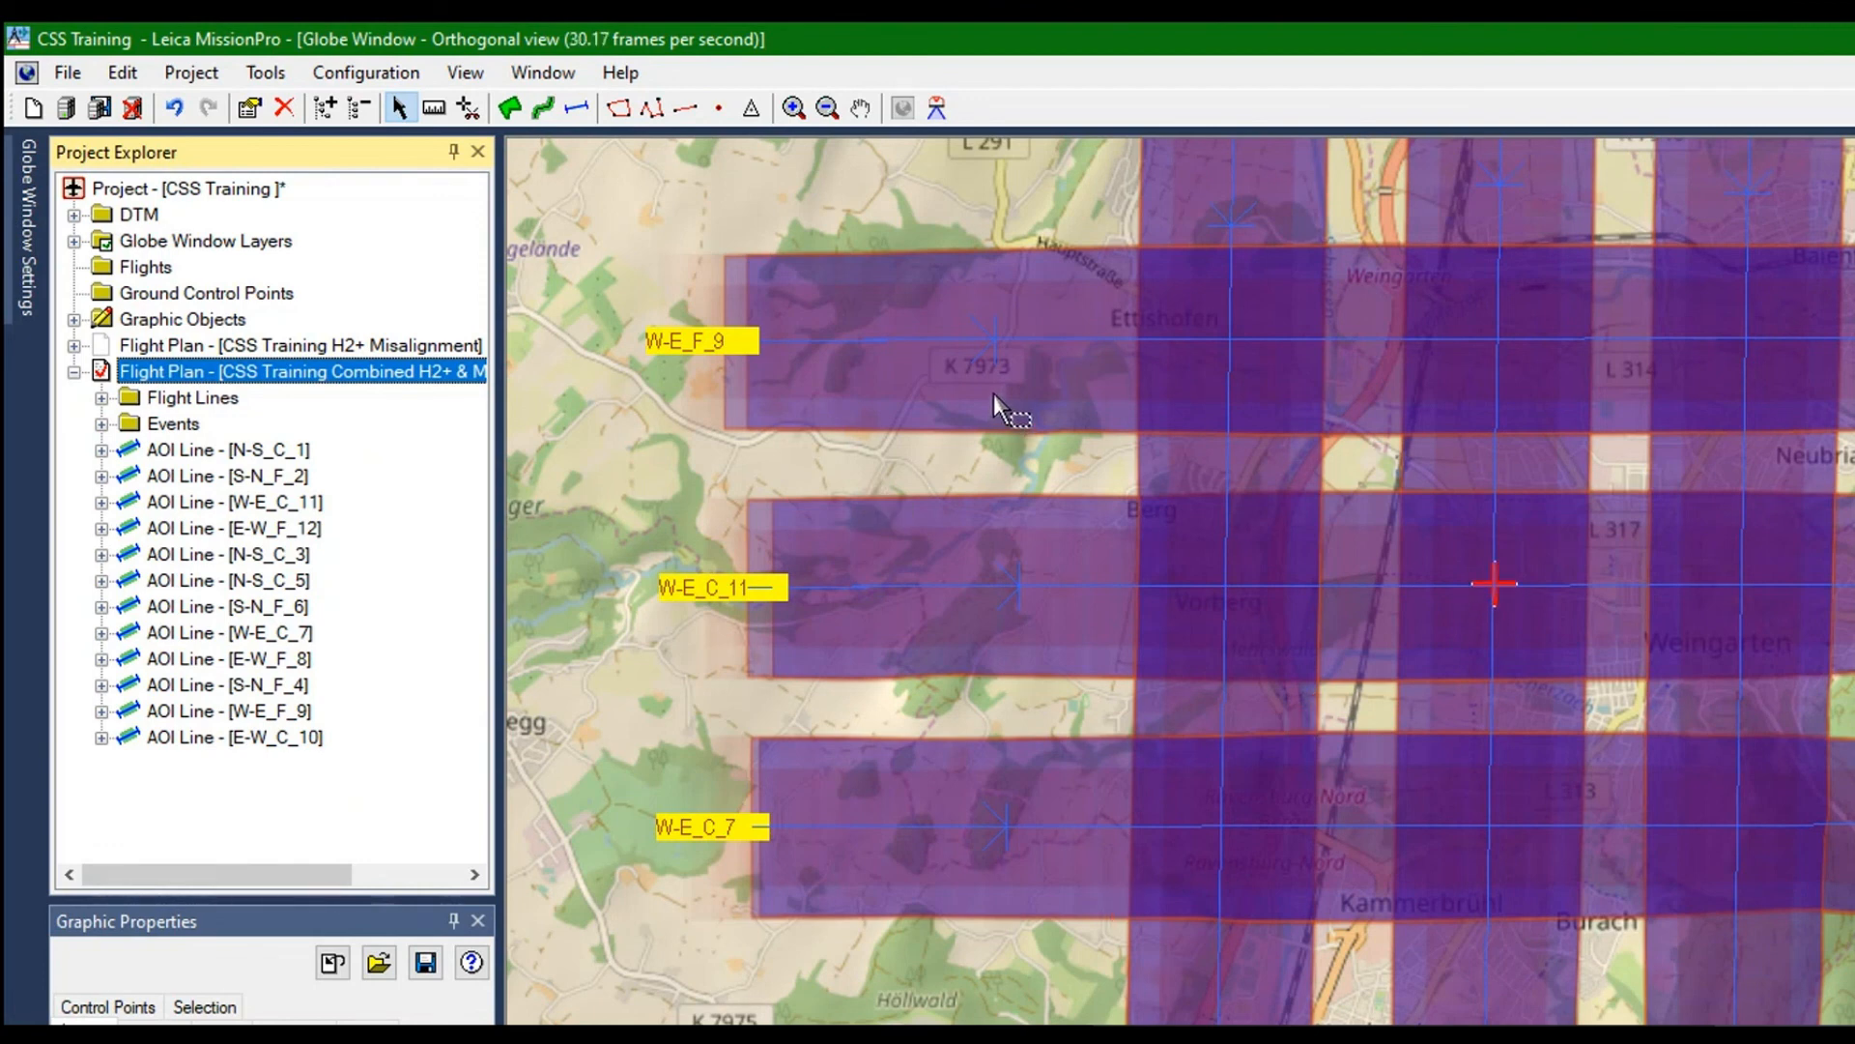
{"action": "left_click_drag", "start_coordinate": [994, 392], "coordinate": [151, 266]}
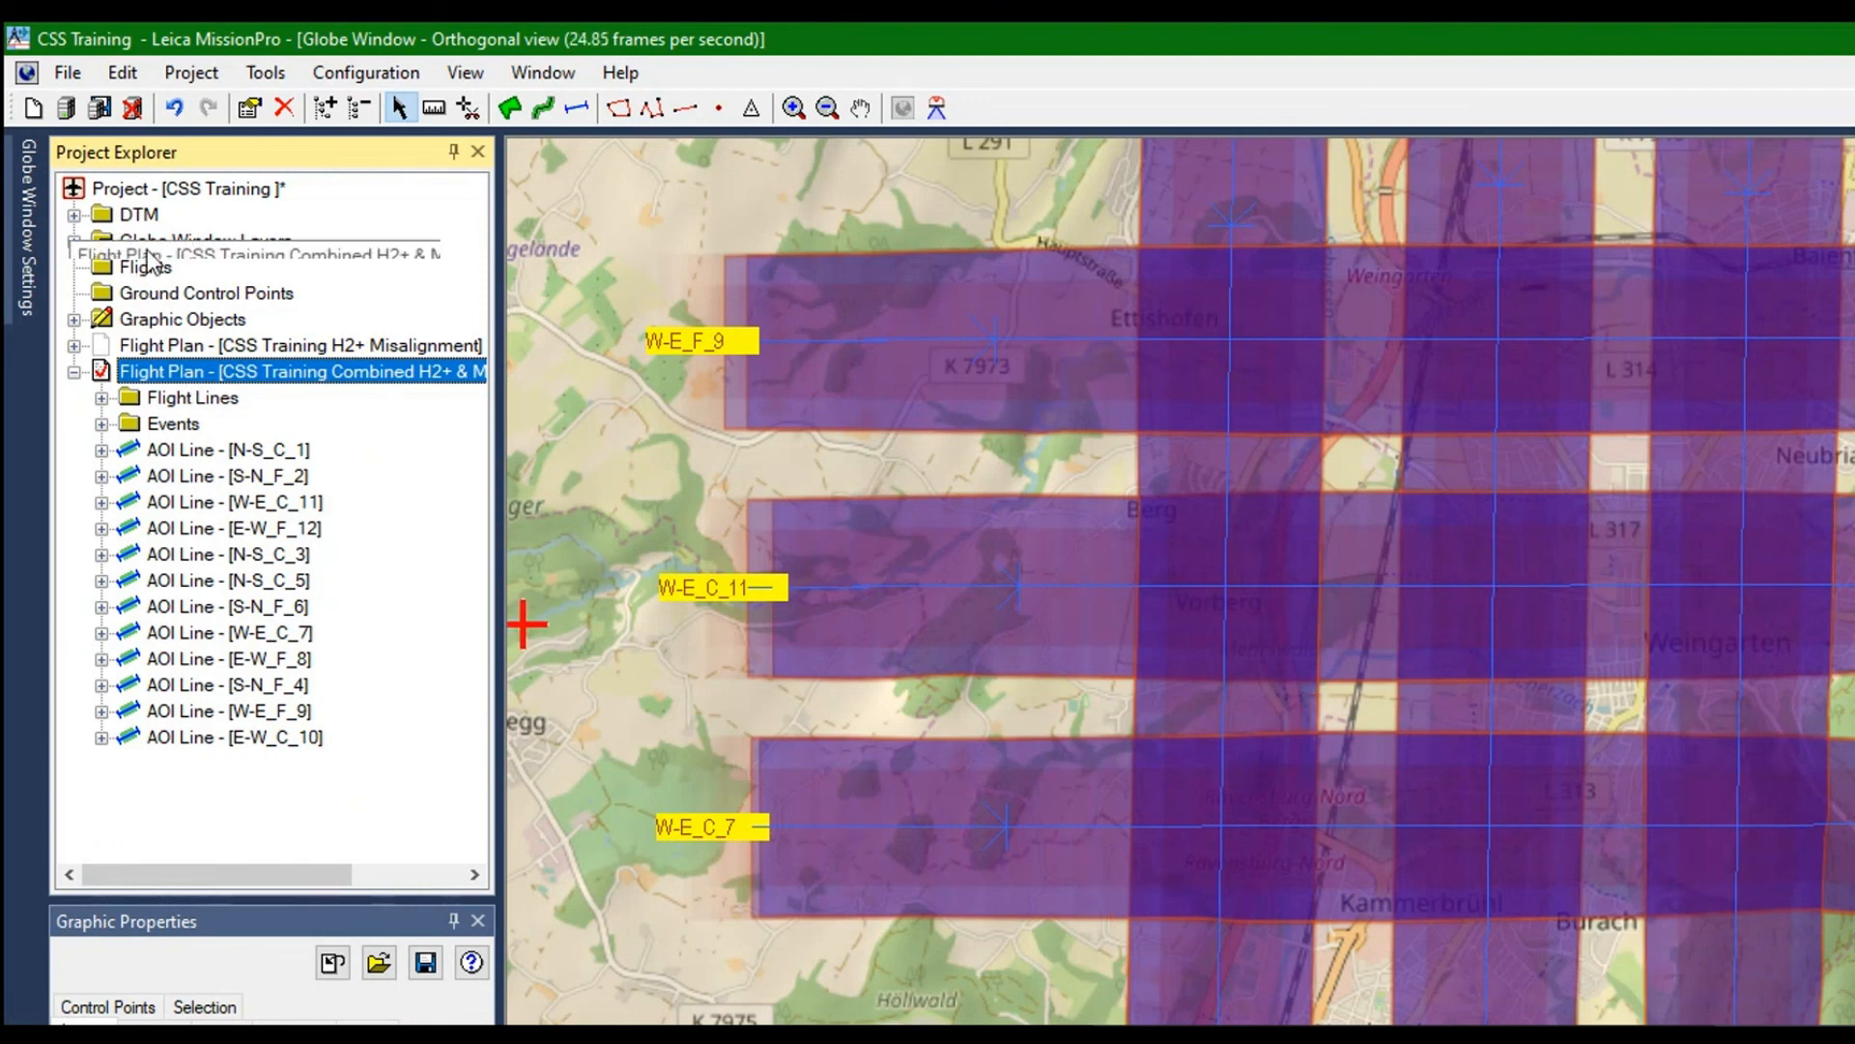
{"action": "right_click", "coordinate": [145, 252]}
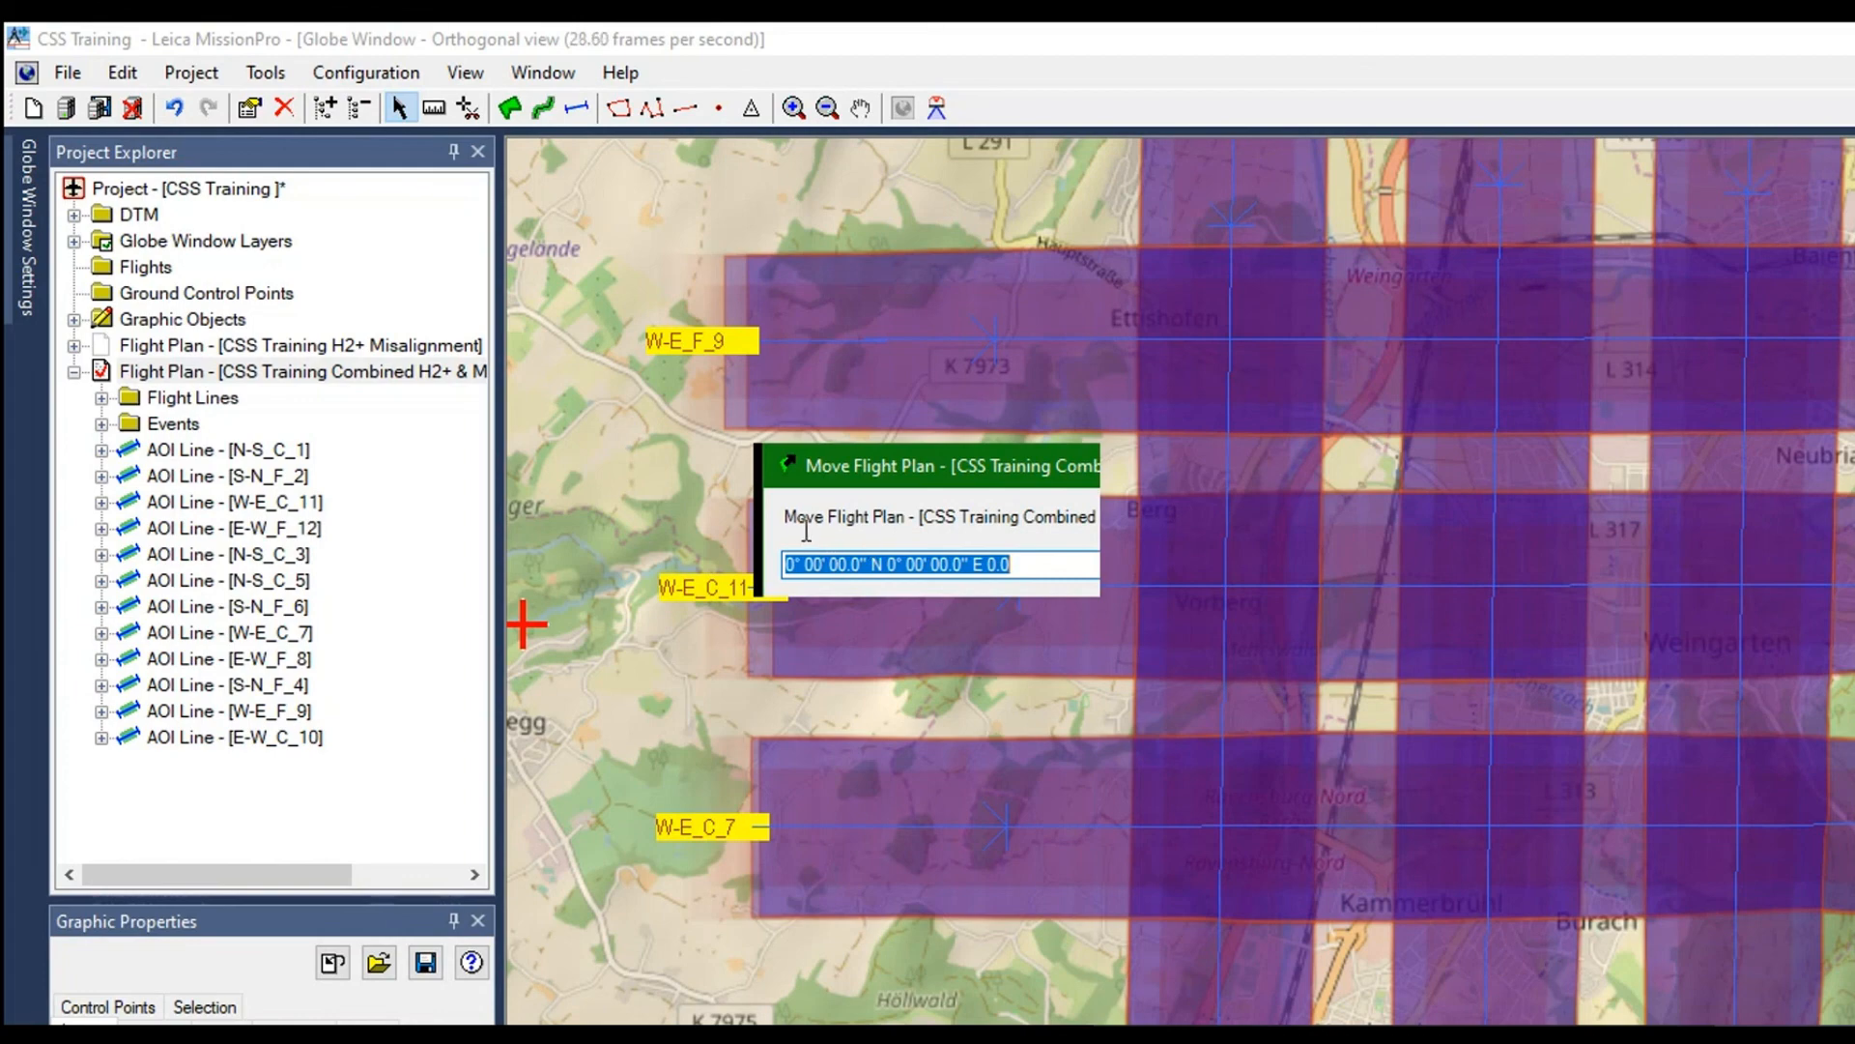
{"action": "key", "text": "Return"}
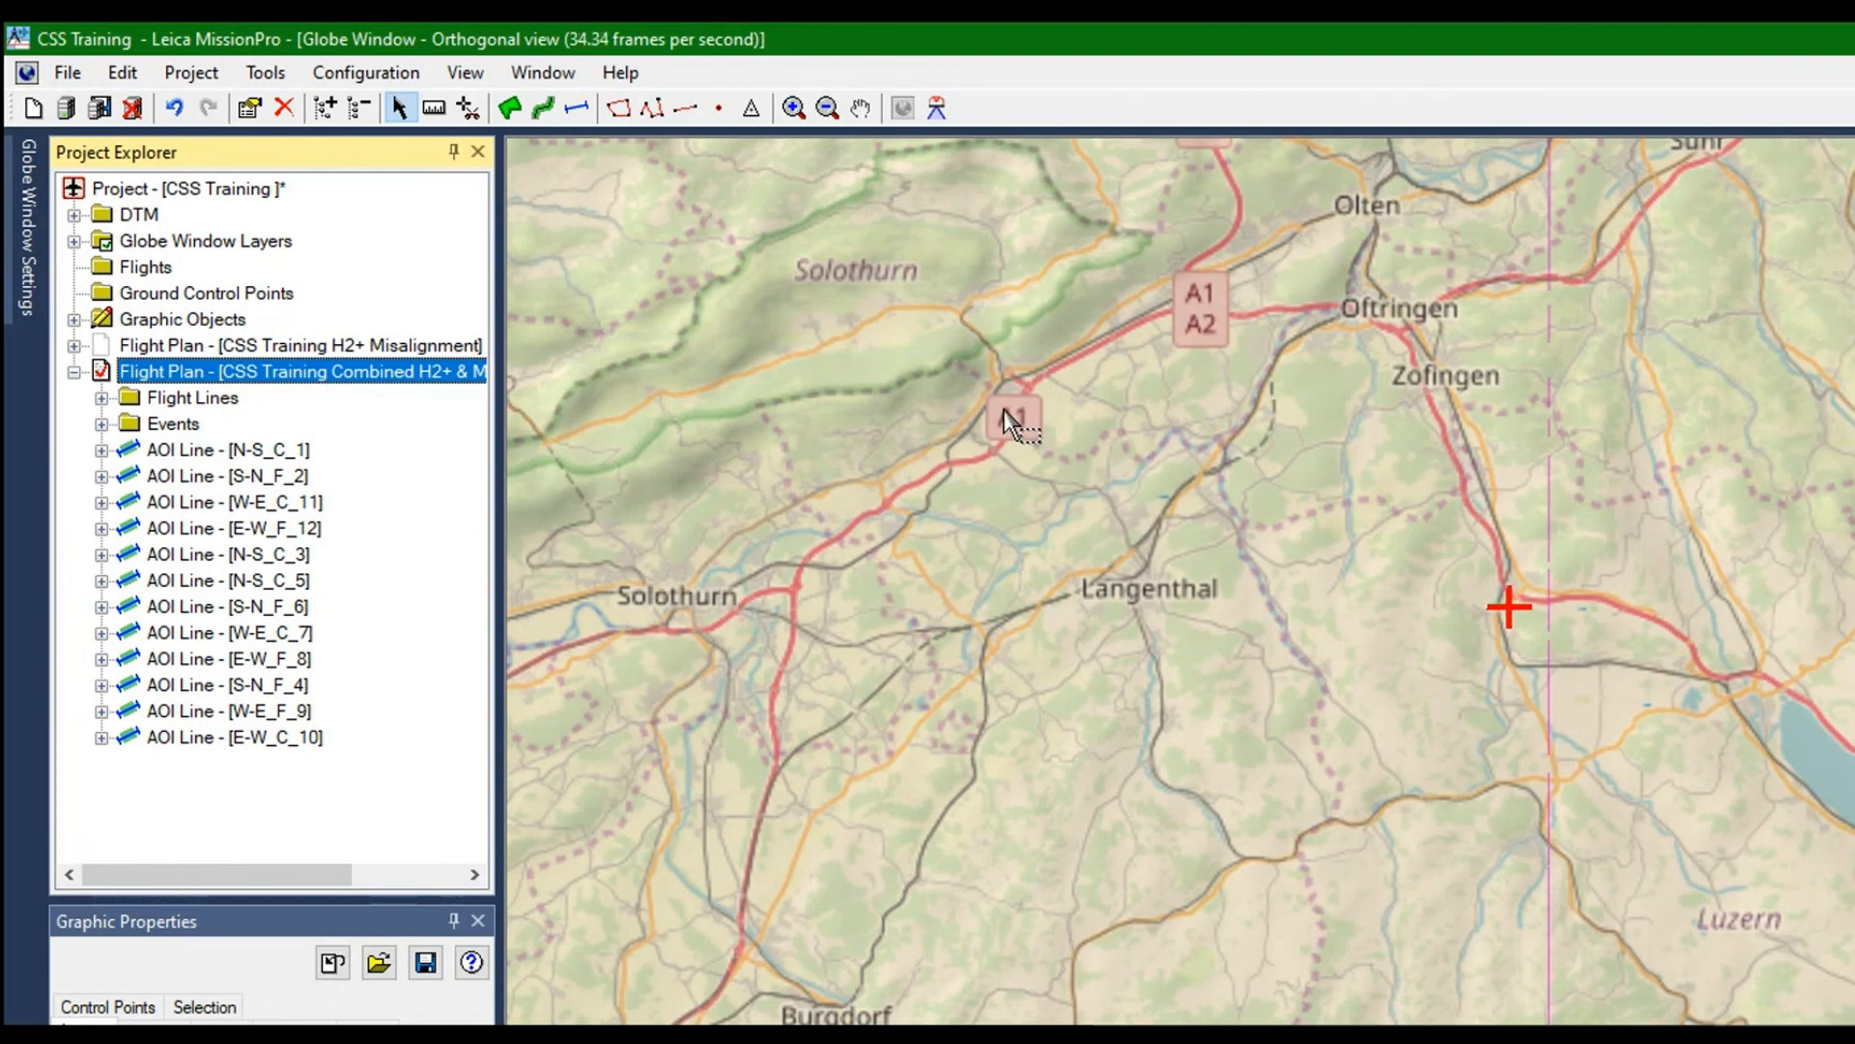
{"action": "left_click_drag", "start_coordinate": [293, 373], "coordinate": [249, 262]}
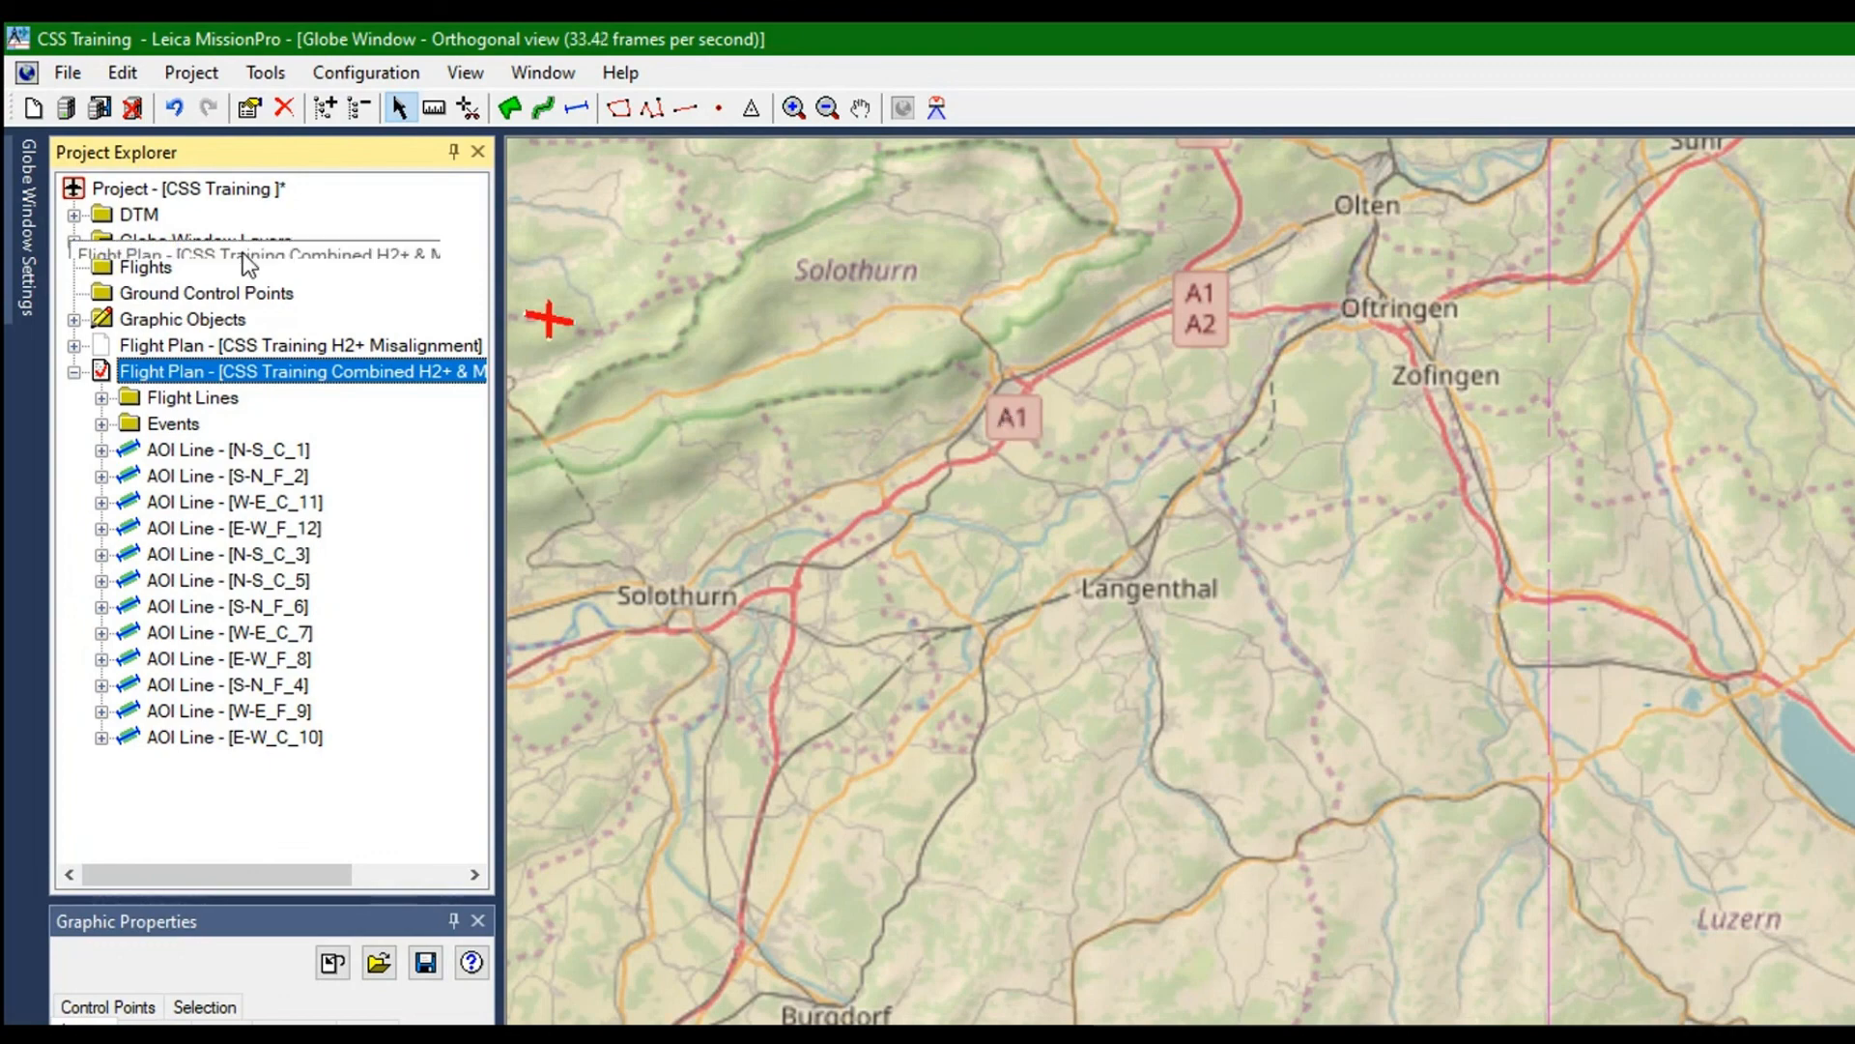
{"action": "right_click", "coordinate": [237, 249]}
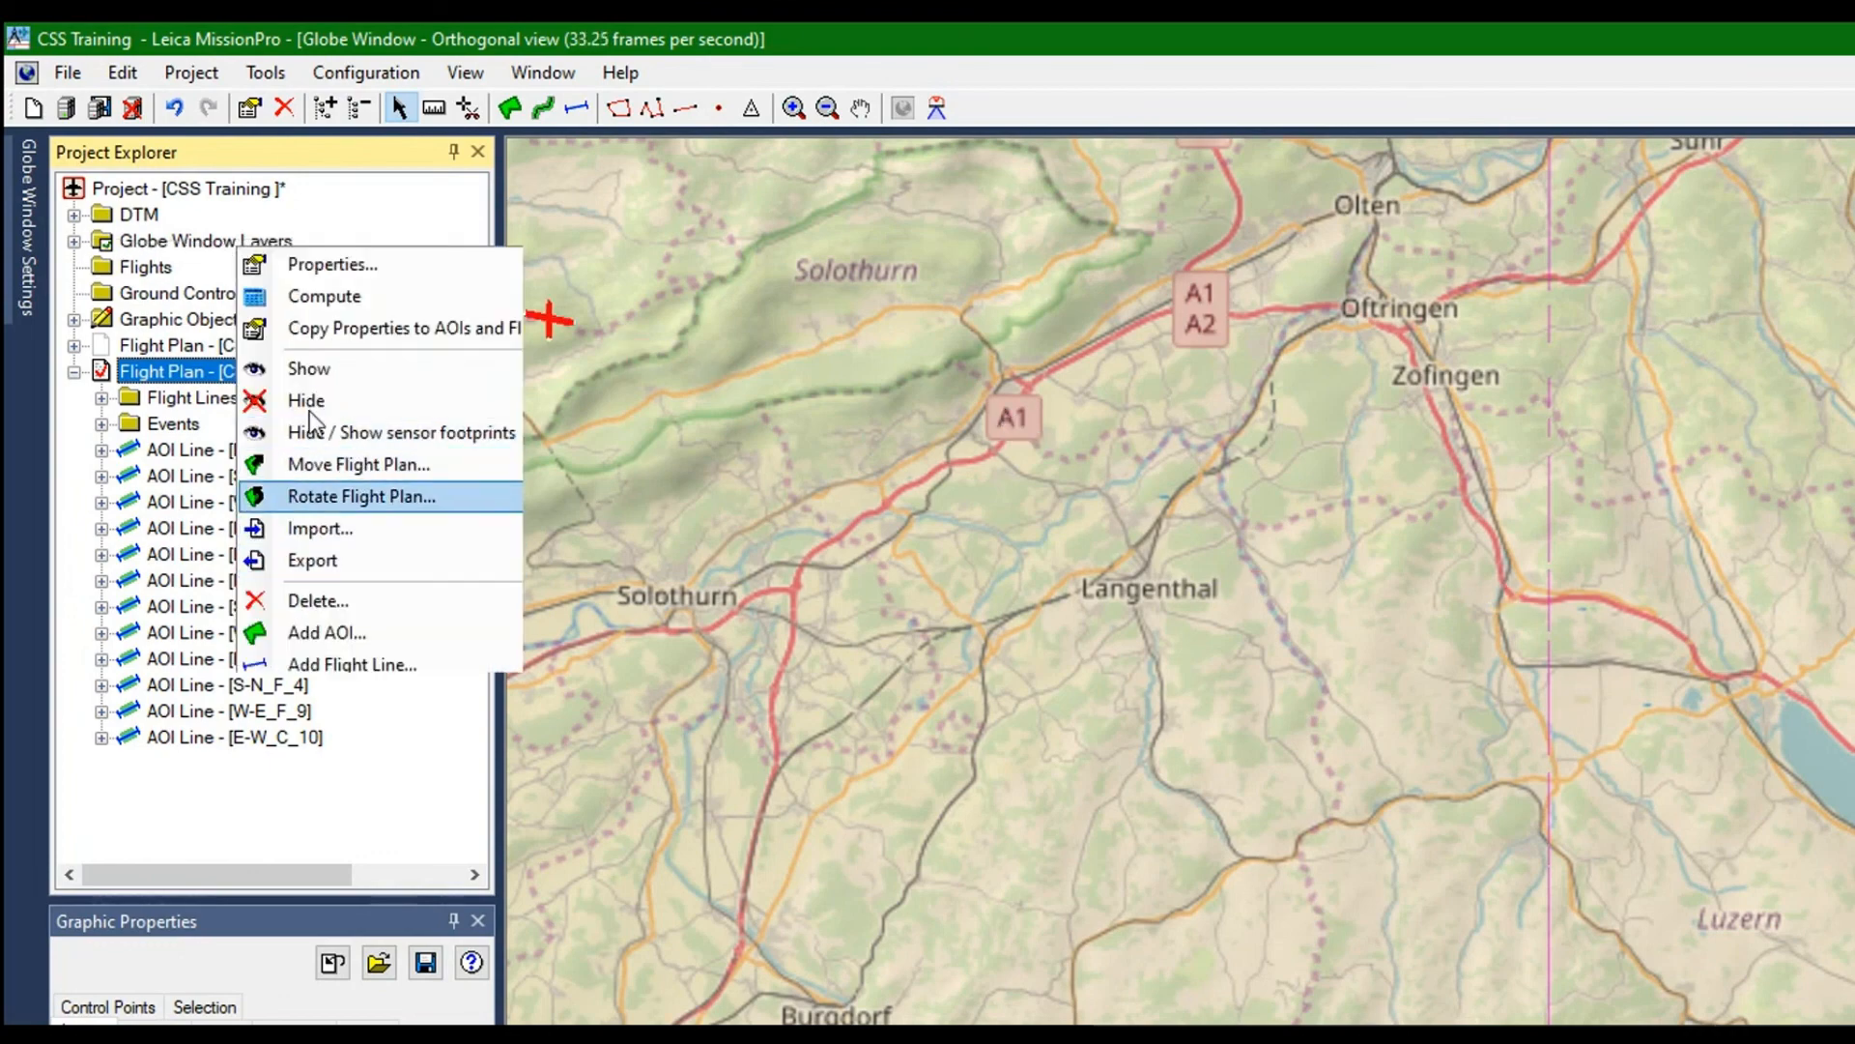
{"action": "key", "text": "Return"}
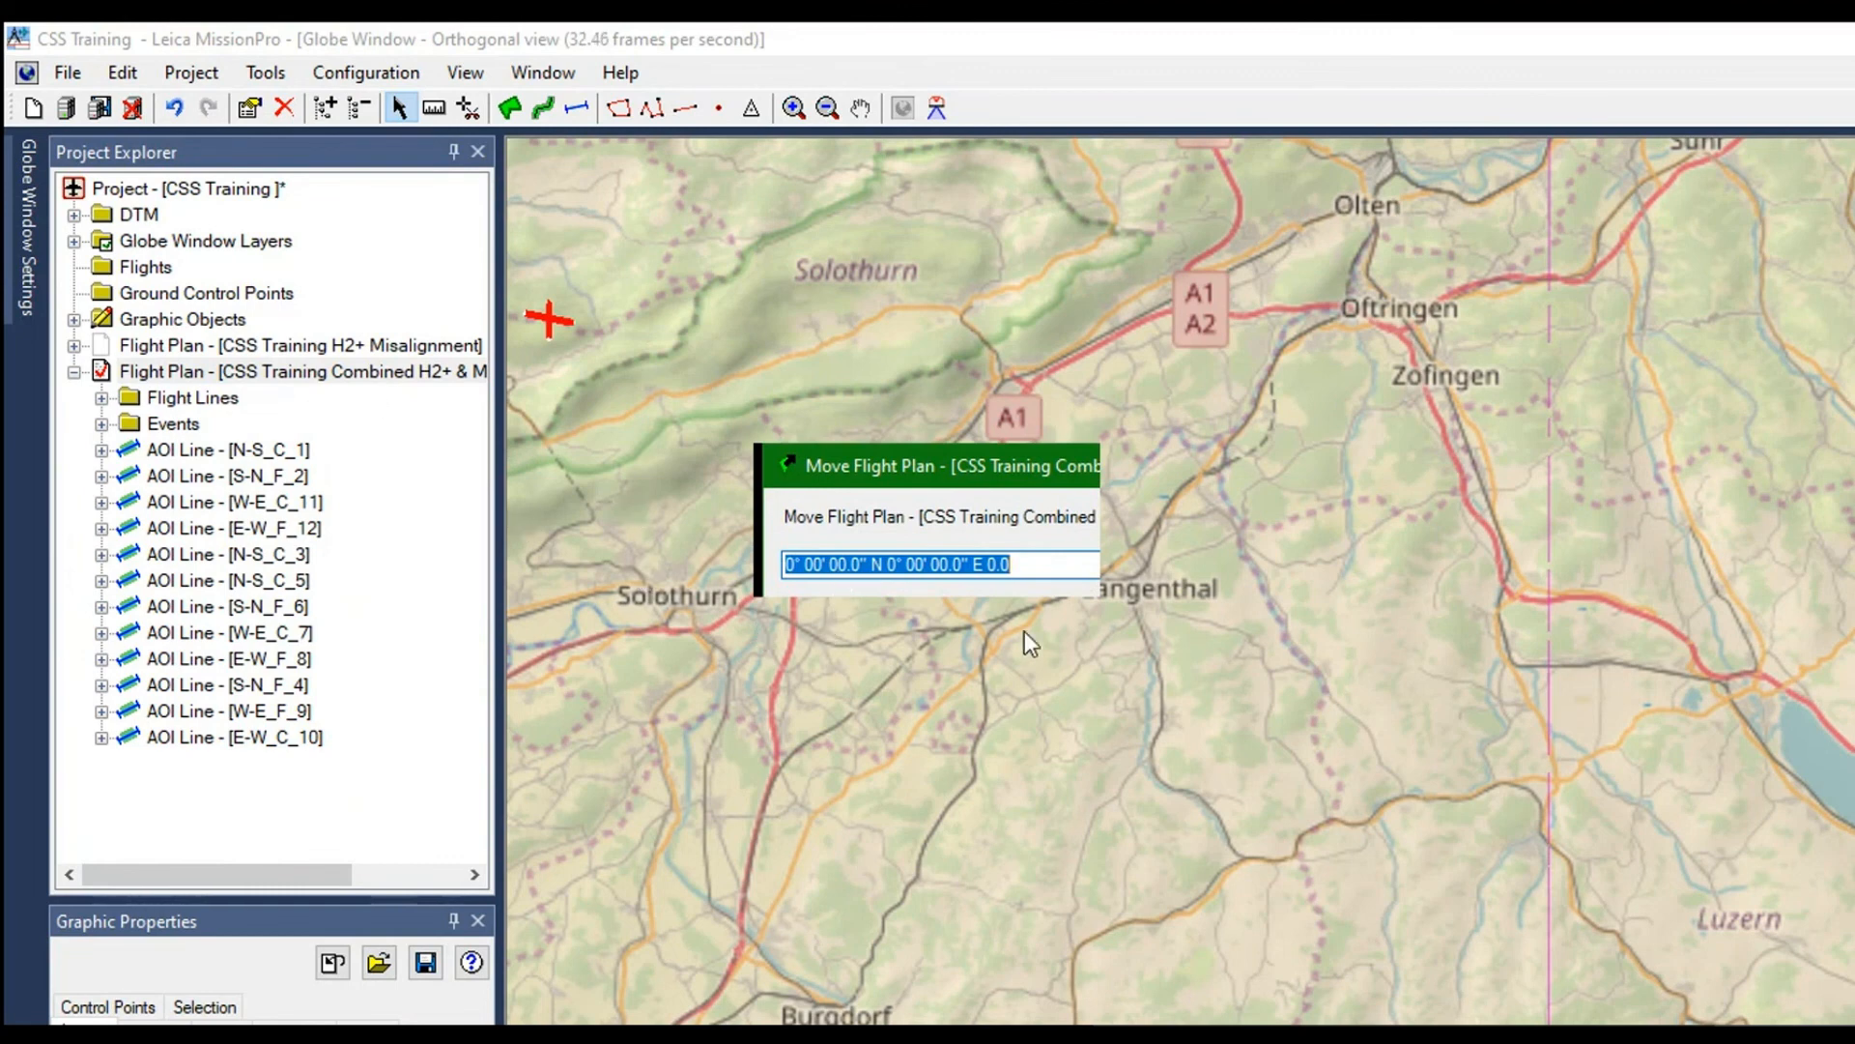
{"action": "left_click", "coordinate": [908, 566]}
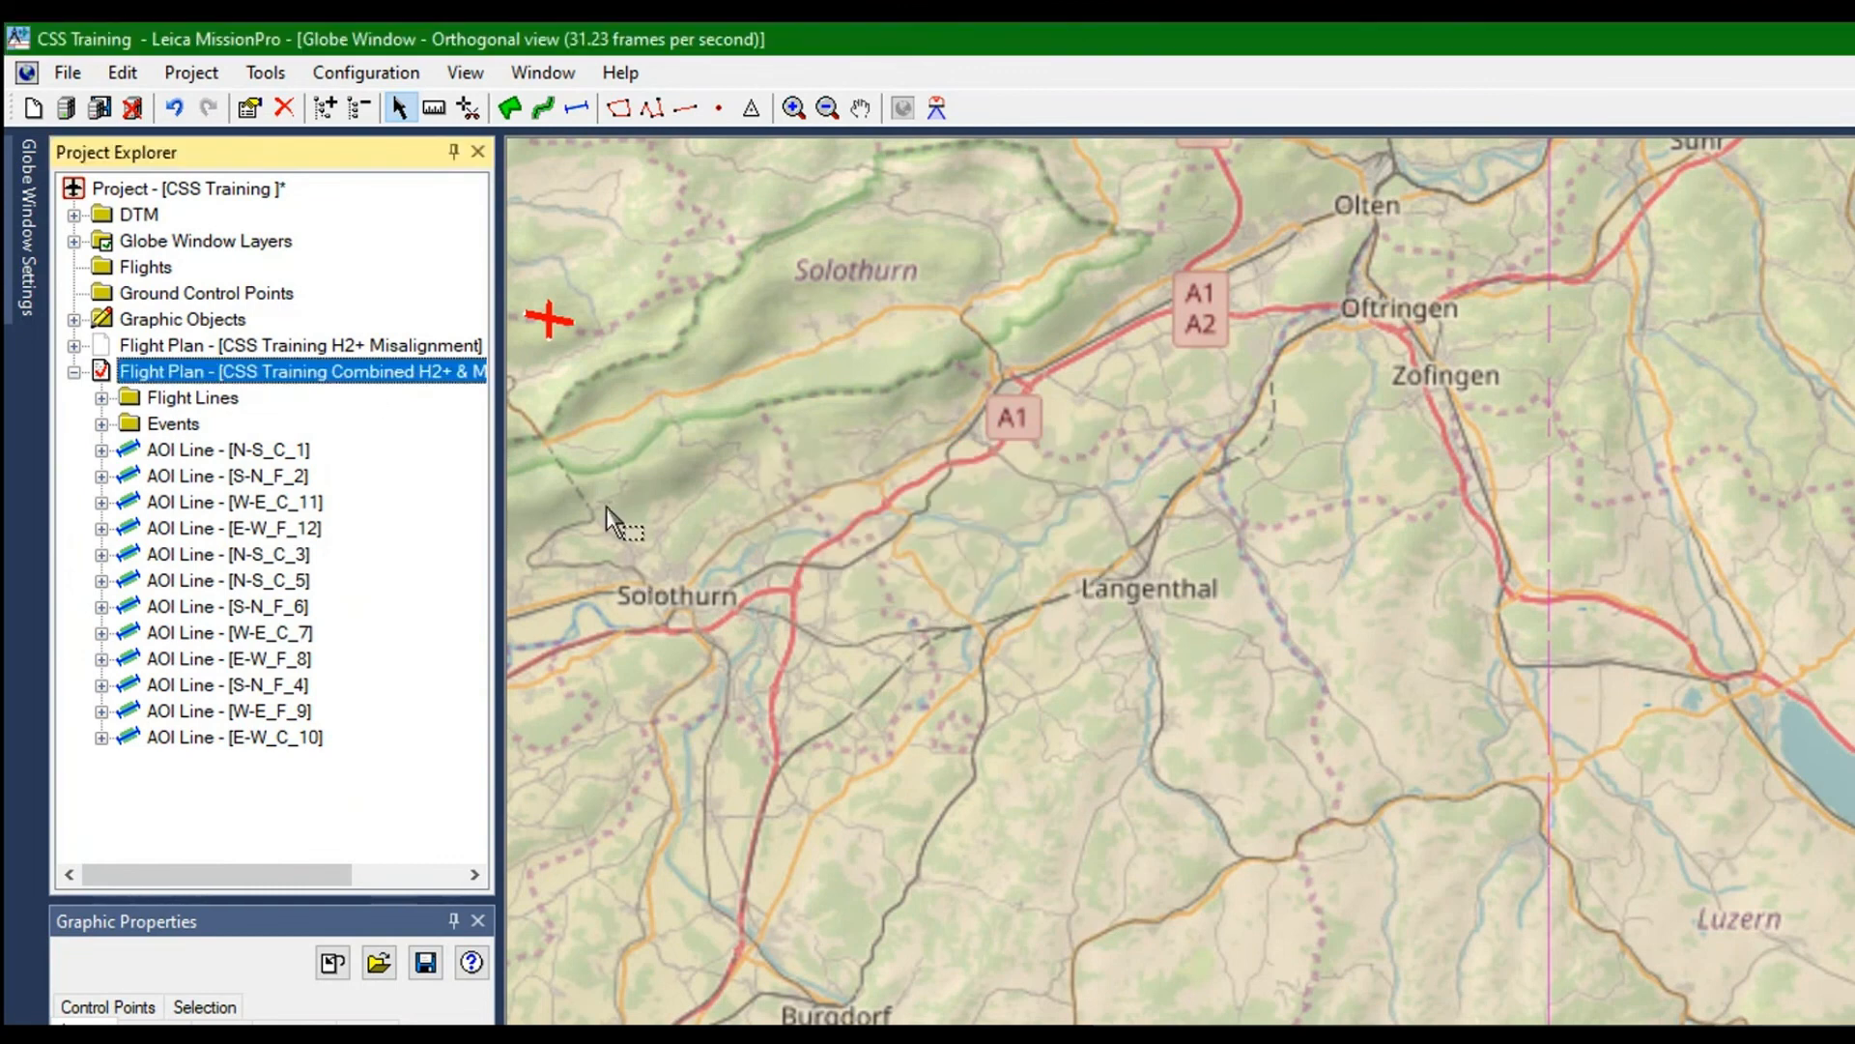
Duplicate flight plan CSS Training Combined H2+ & MFC150 Misalignment, make the copy active and expand it in the project tree
{"action": "right_click", "coordinate": [161, 248]}
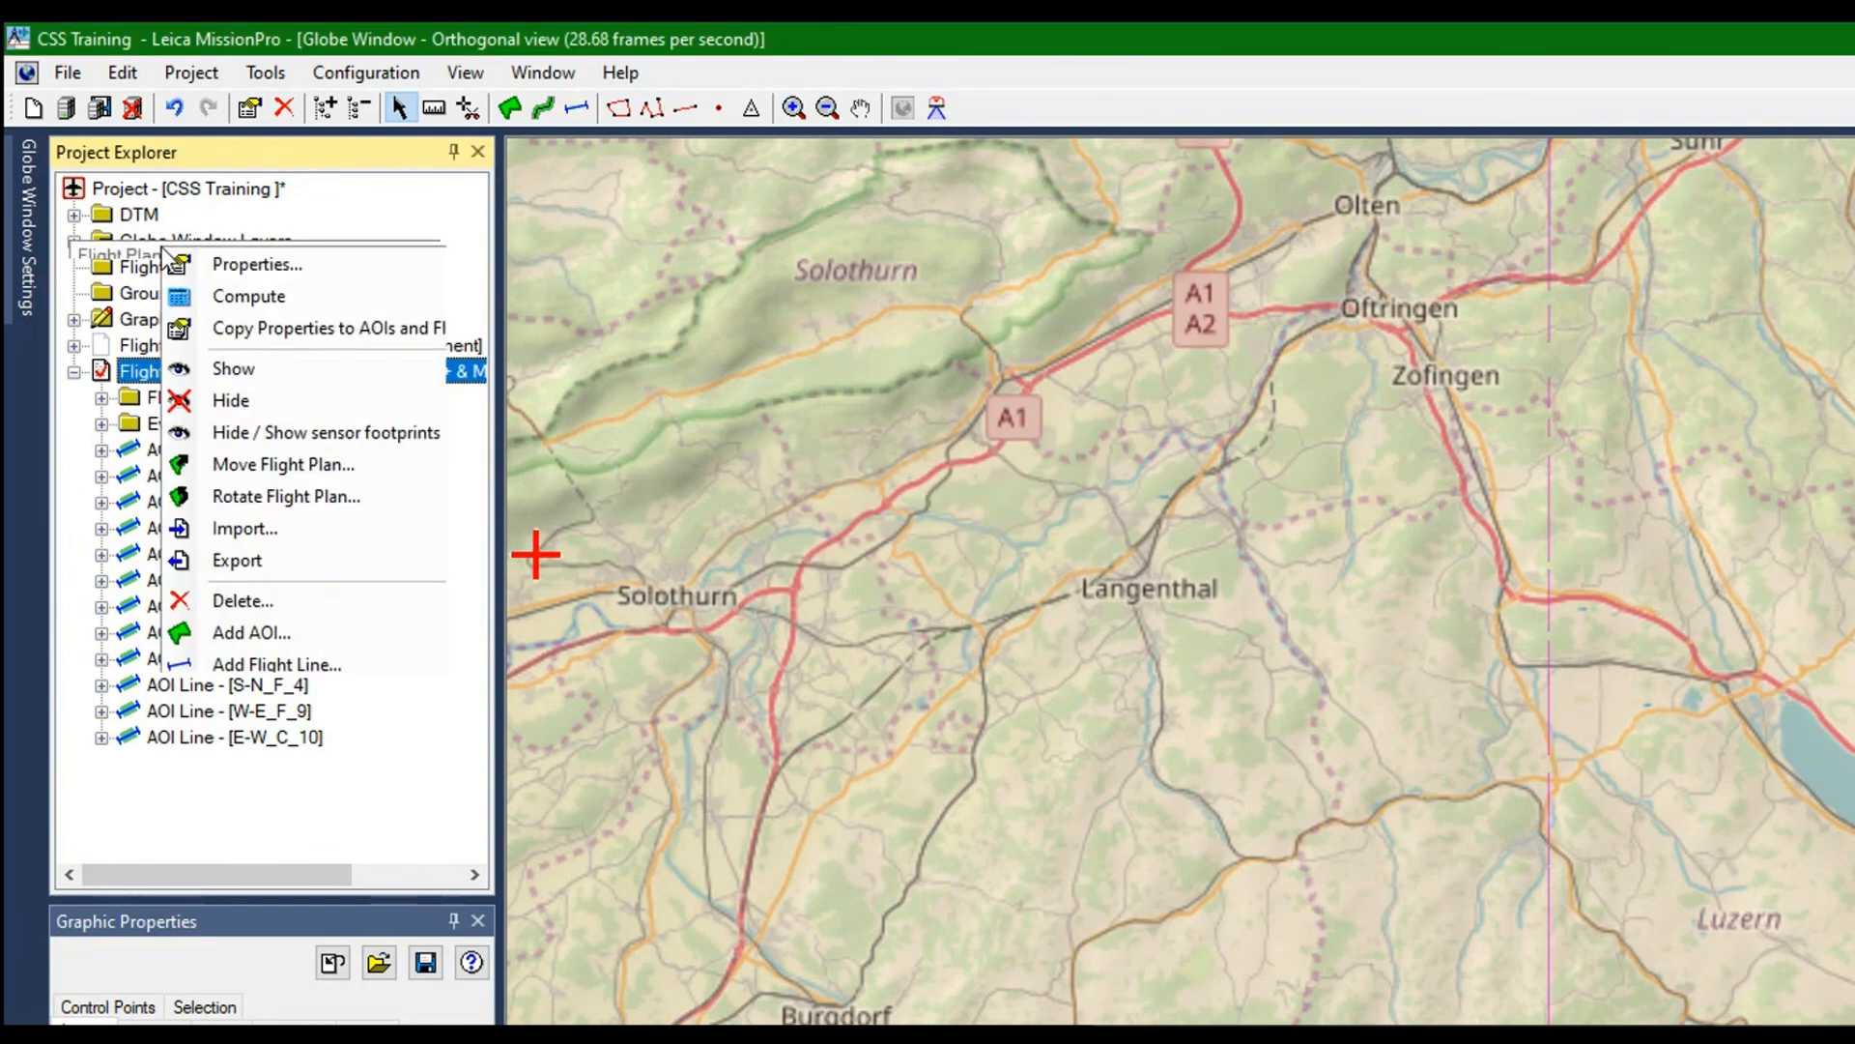
{"action": "left_click", "coordinate": [240, 558]}
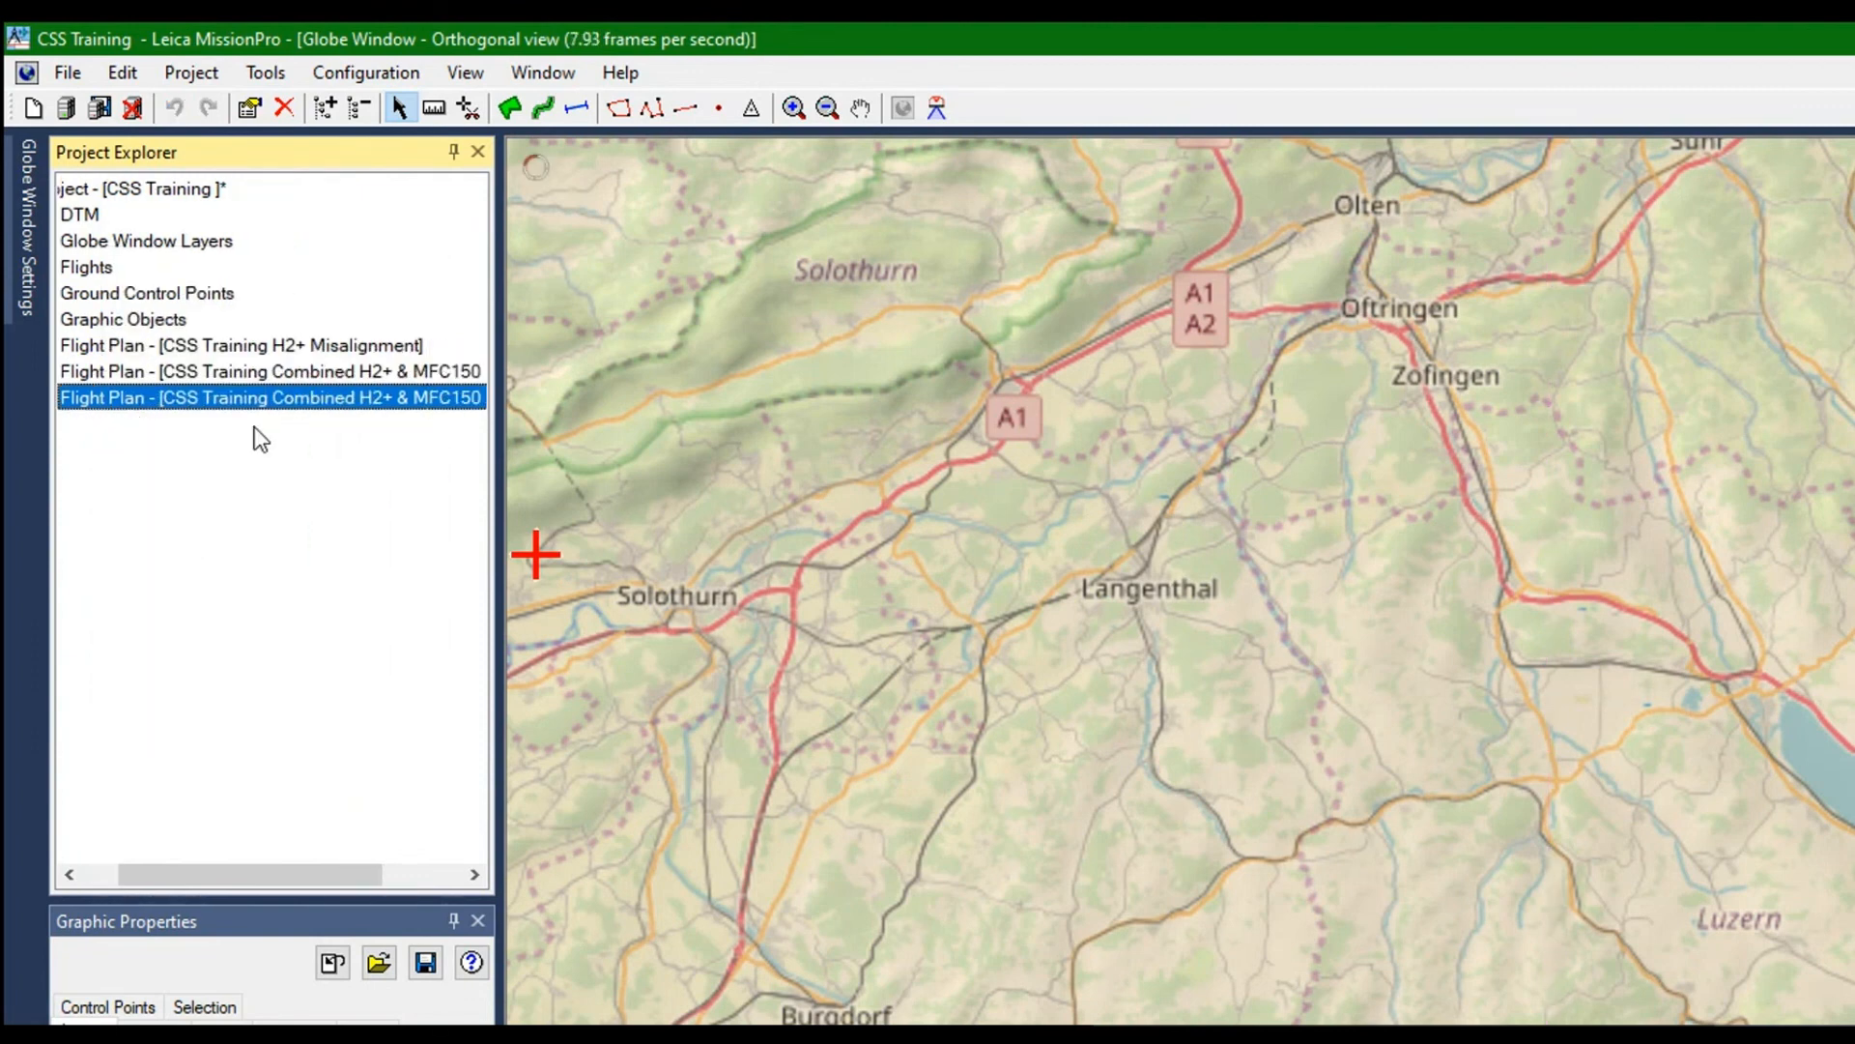
{"action": "left_click_drag", "start_coordinate": [178, 400], "coordinate": [126, 280]}
{"action": "right_click", "coordinate": [124, 268]}
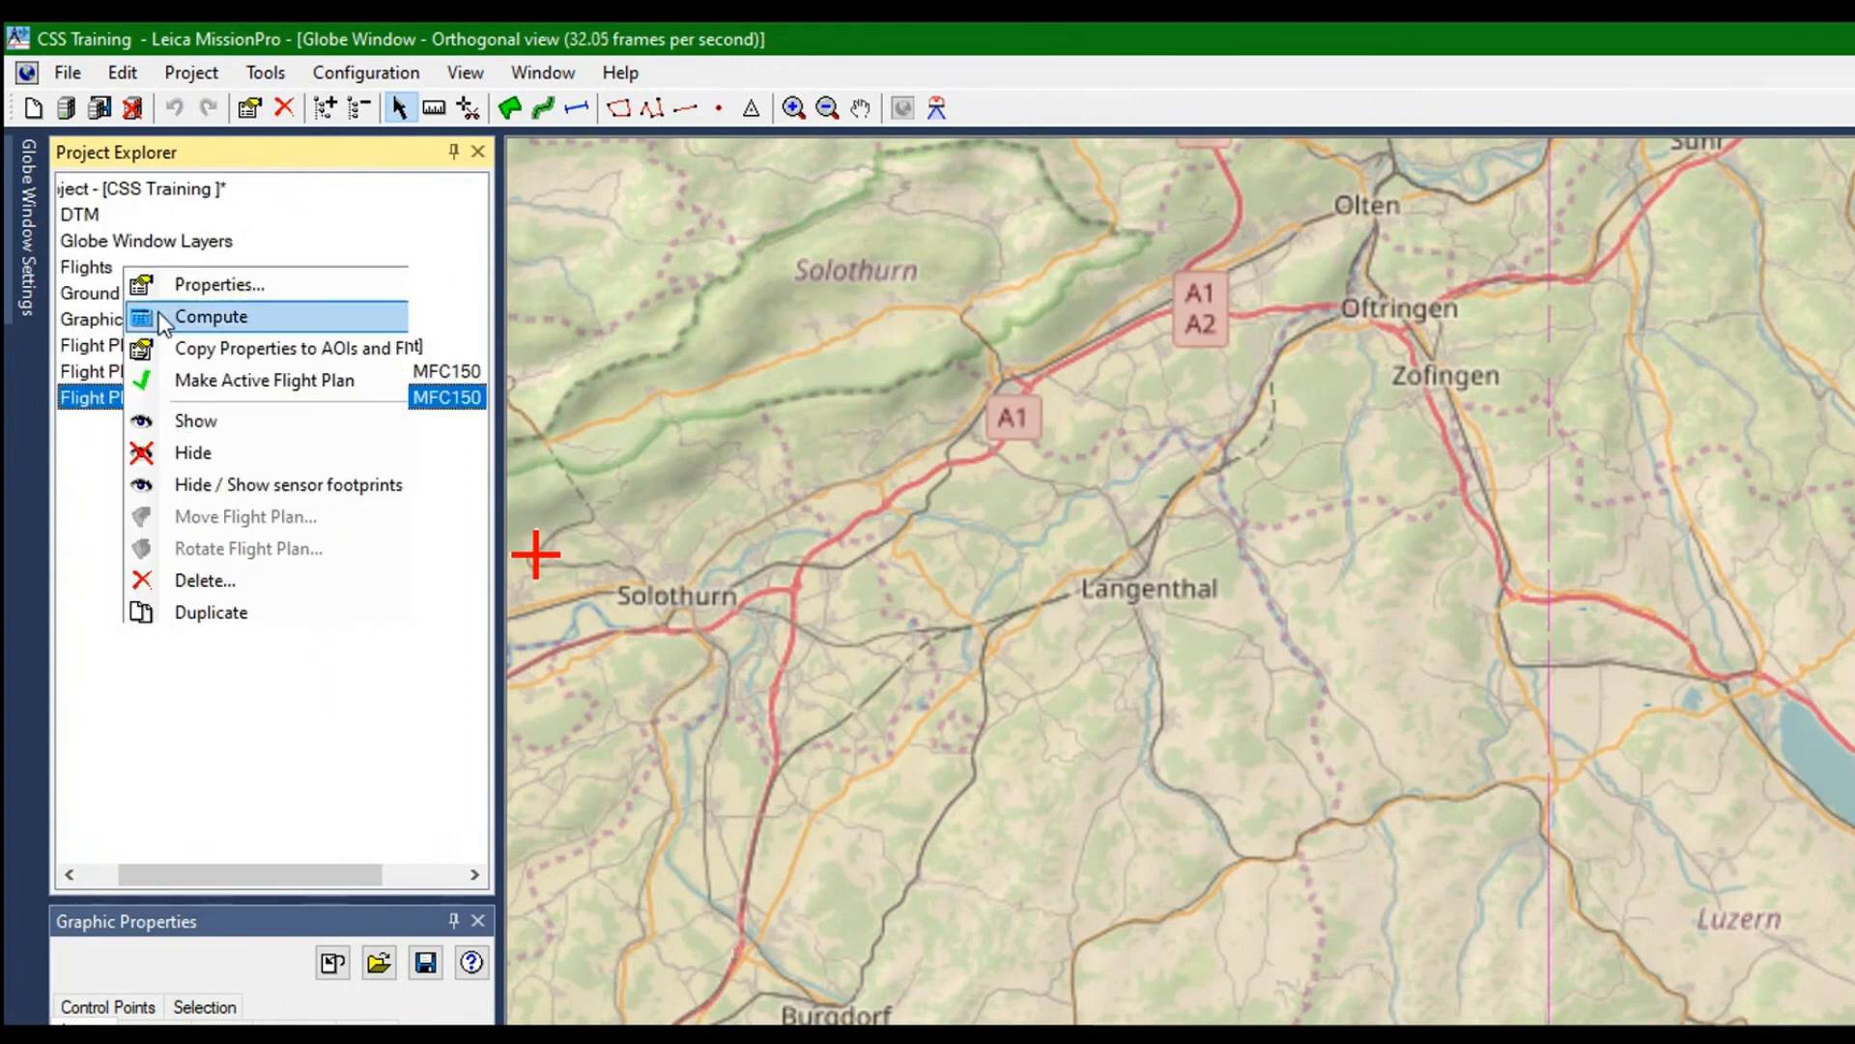
{"action": "left_click", "coordinate": [187, 375]}
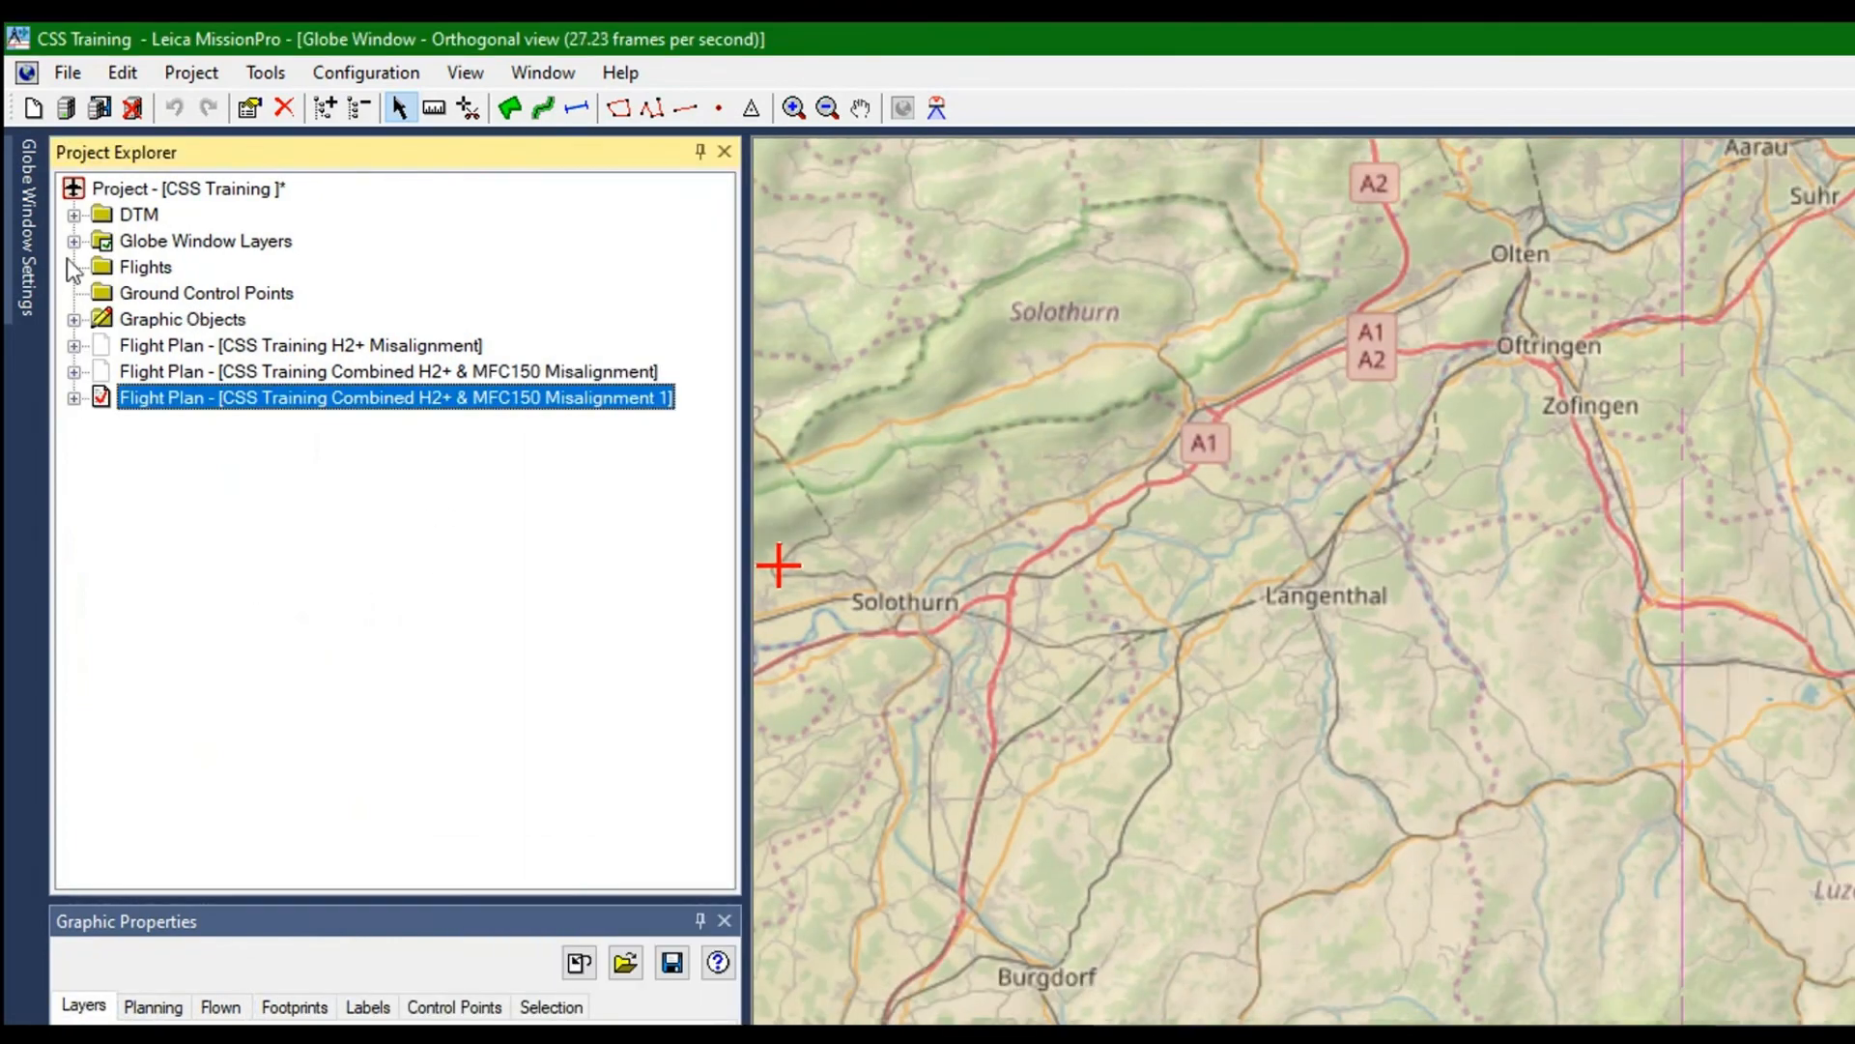
{"action": "key", "text": "Right"}
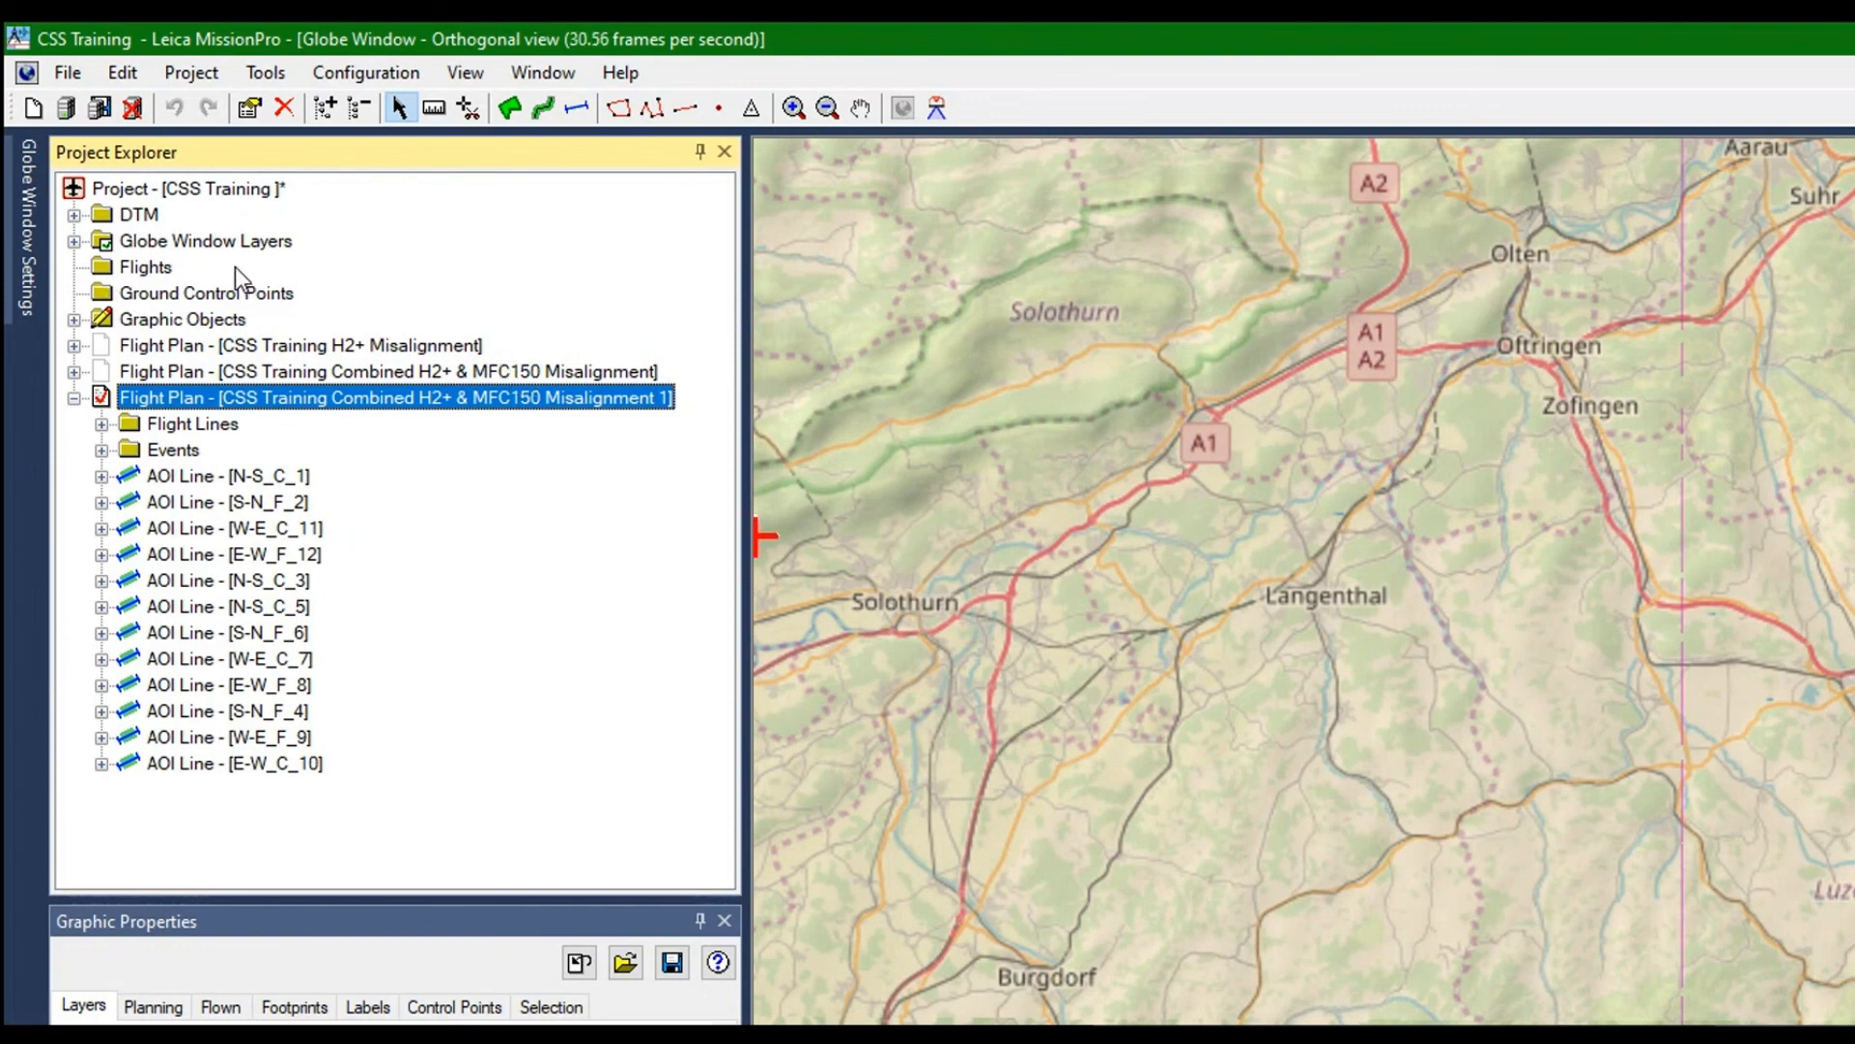
Move the duplicated flight plan by 3° north and 5° east and centre the map on its new location
{"action": "right_click", "coordinate": [236, 269]}
{"action": "left_click", "coordinate": [315, 650]}
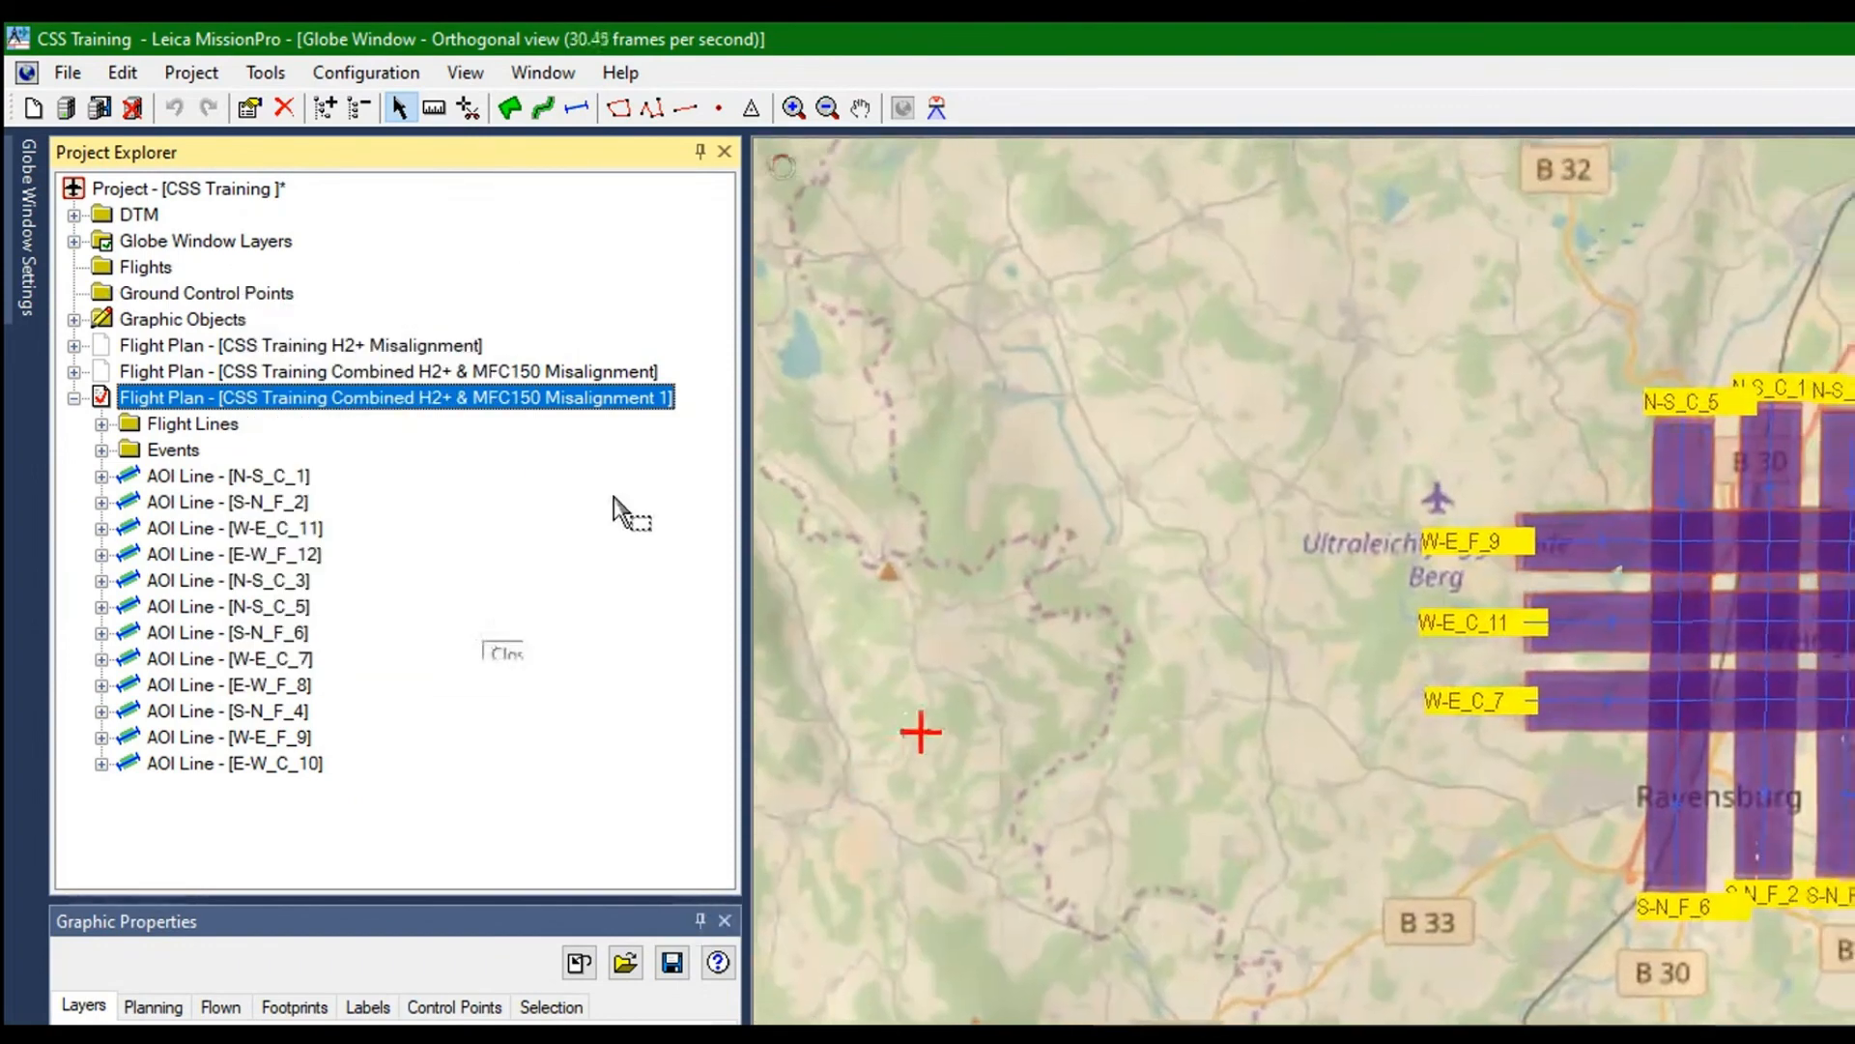
{"action": "right_click", "coordinate": [132, 272]}
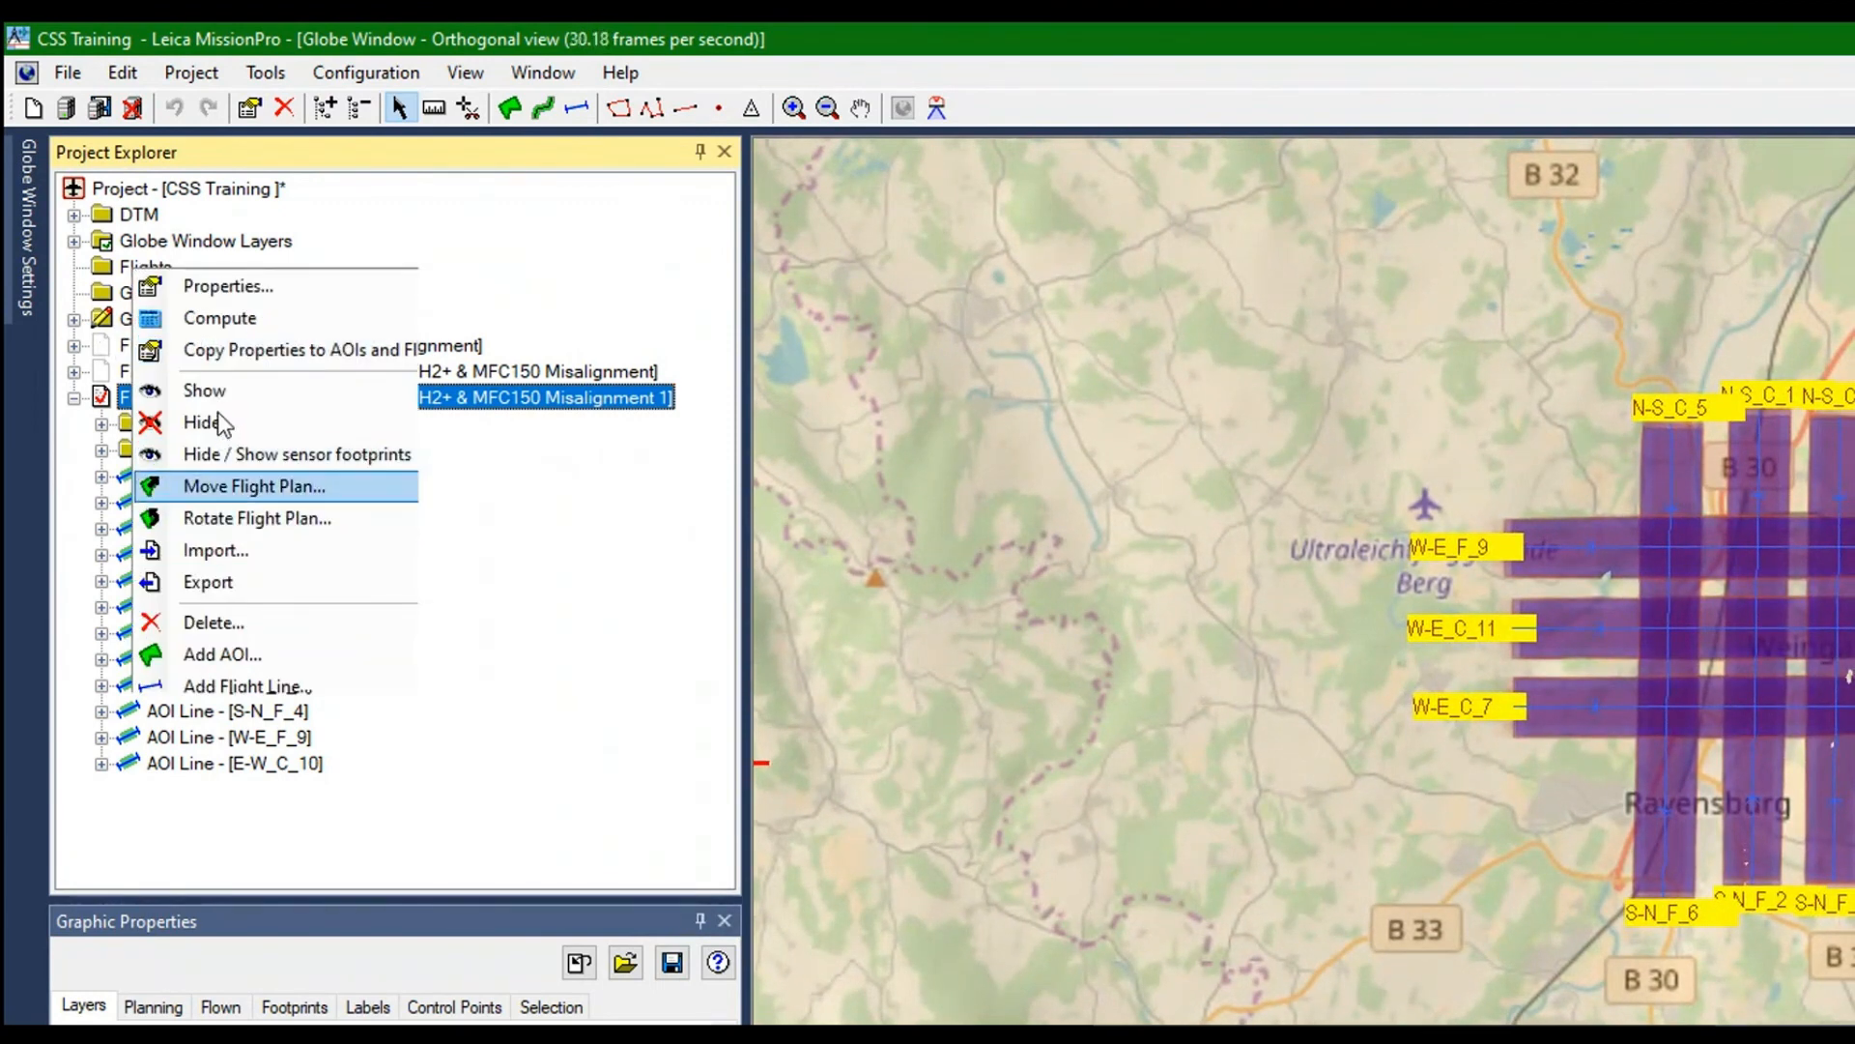
{"action": "key", "text": "Return"}
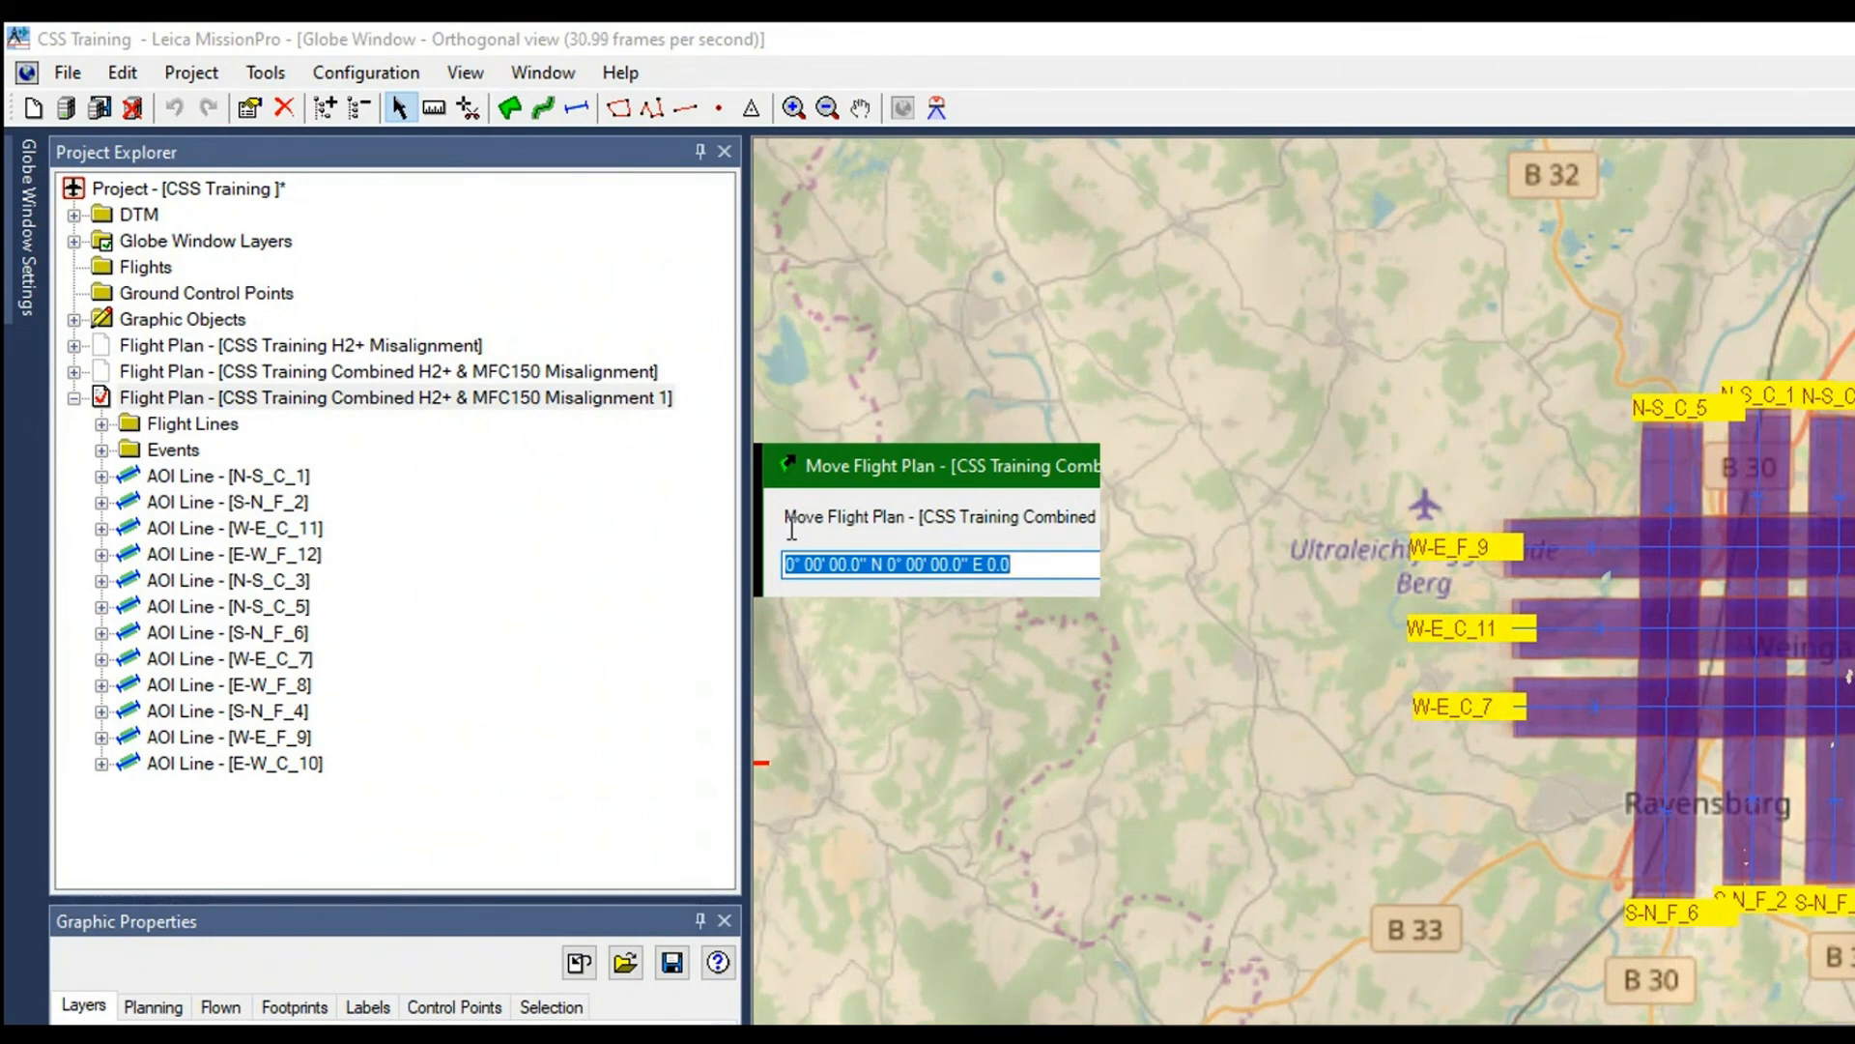
{"action": "left_click_drag", "start_coordinate": [790, 527], "coordinate": [763, 524]}
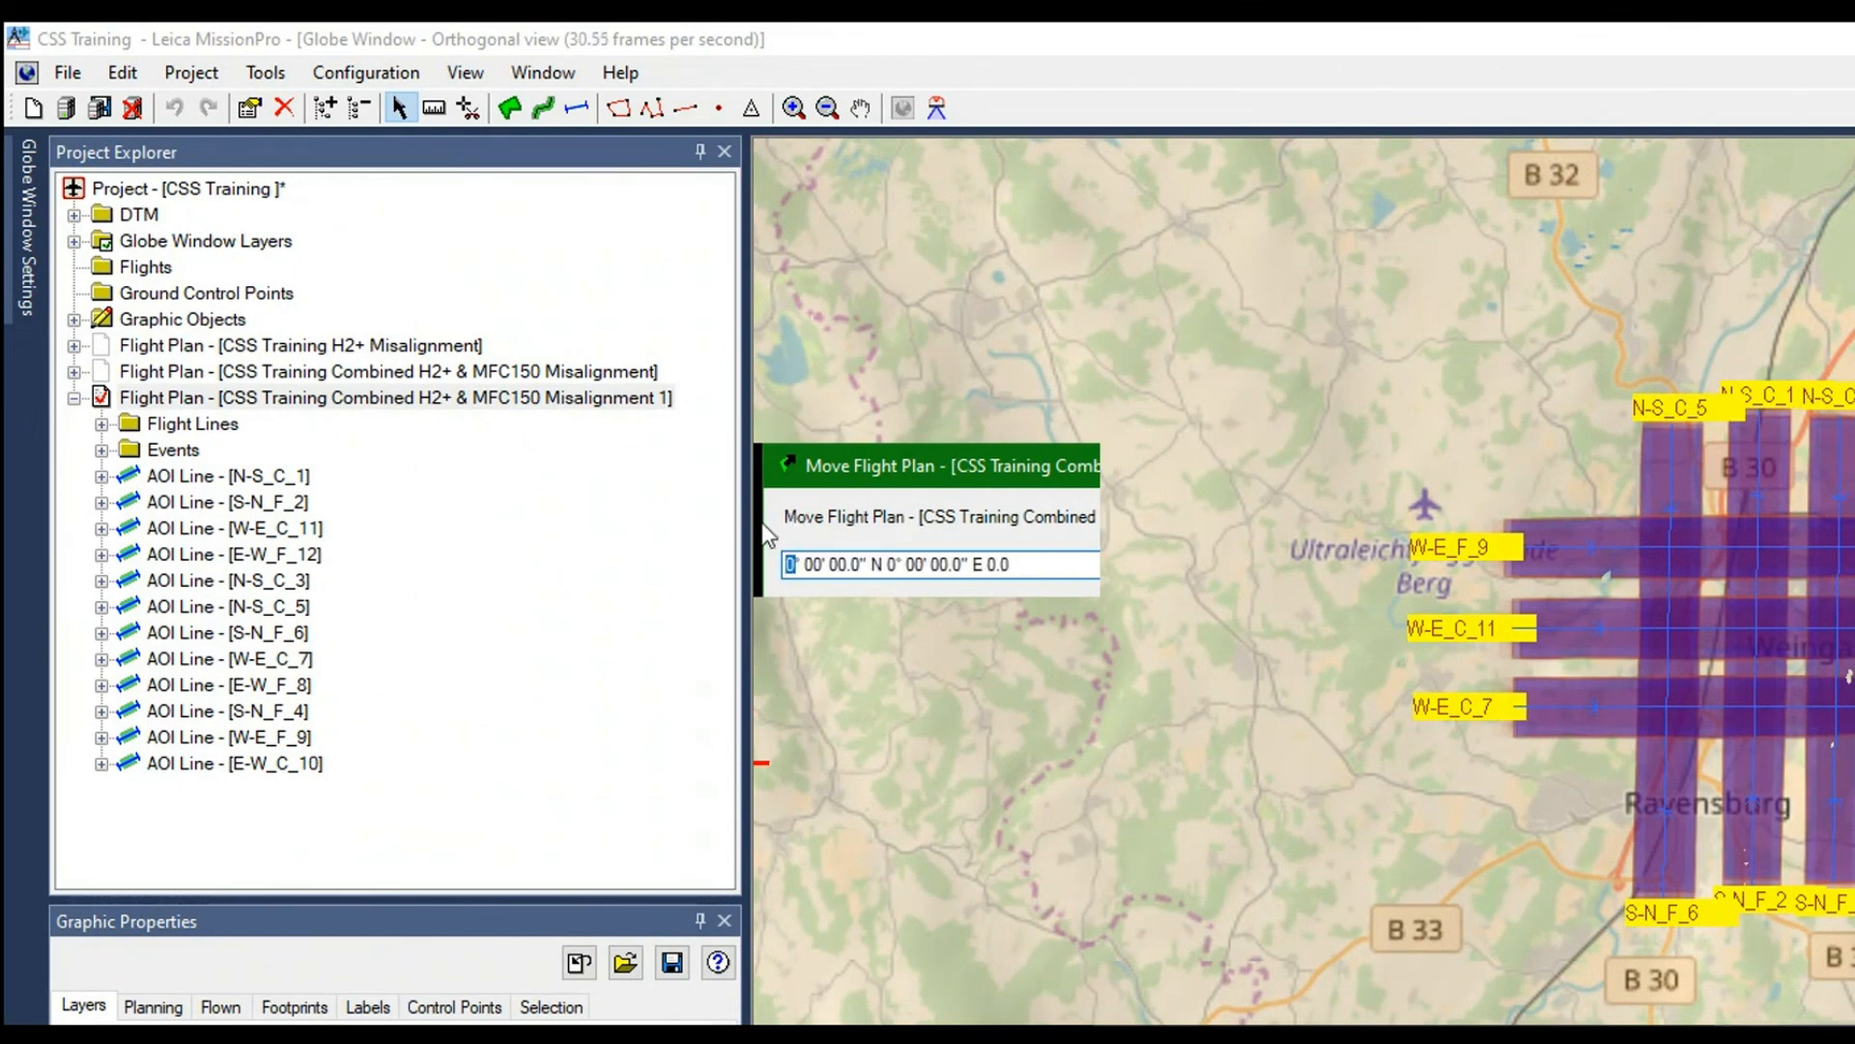
{"action": "type", "text": "3"}
{"action": "type", "text": "5"}
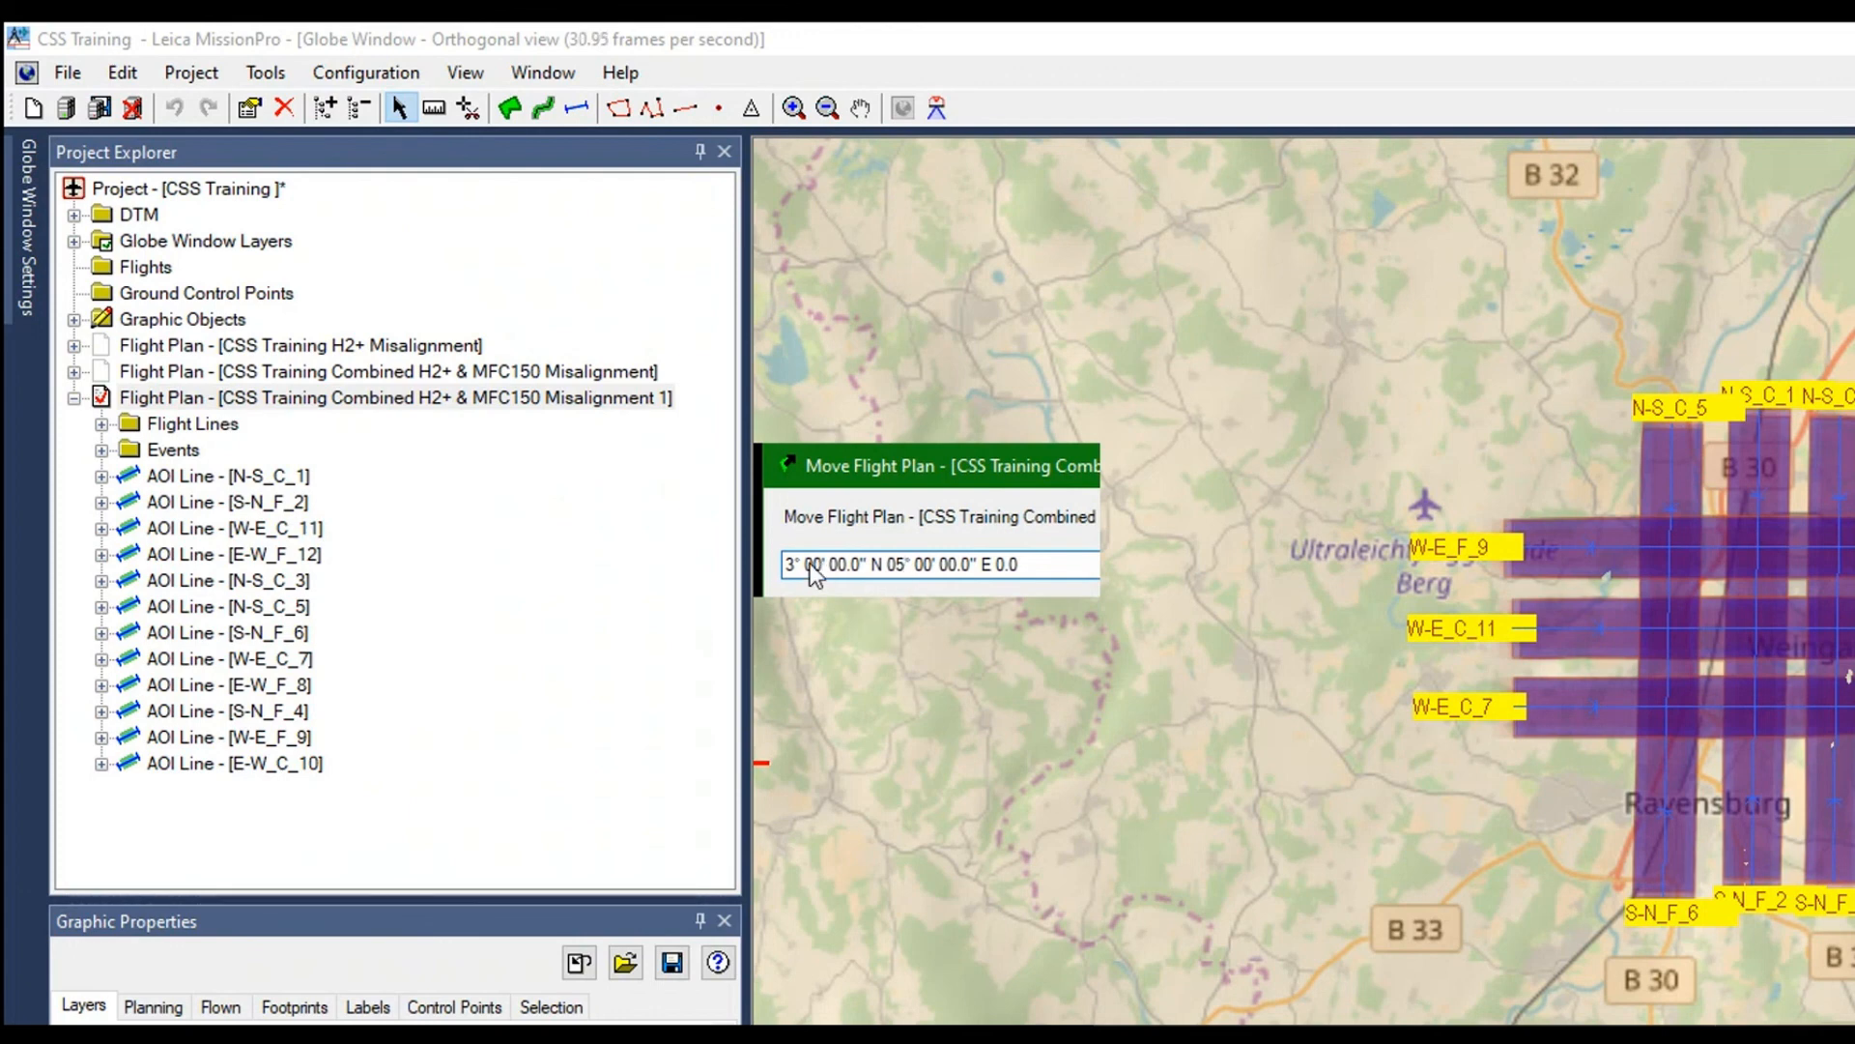
{"action": "key", "text": "Return"}
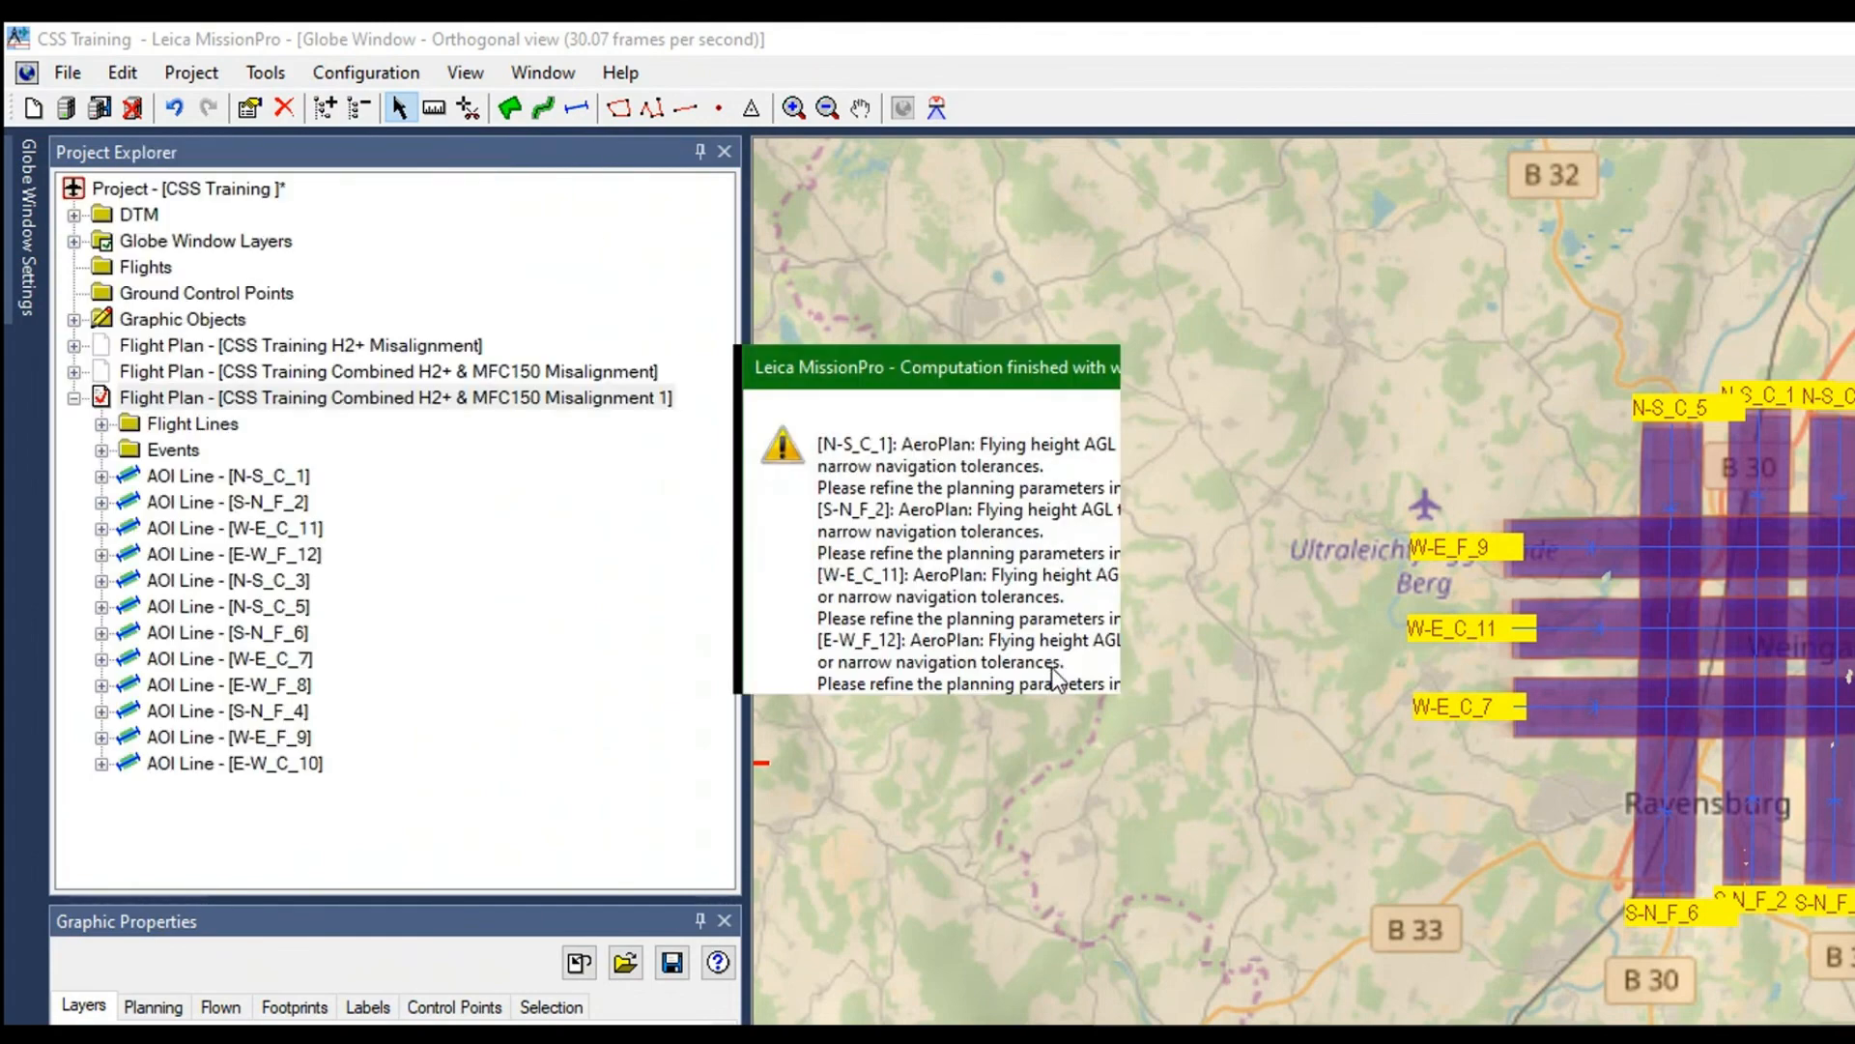
{"action": "key", "text": "Return"}
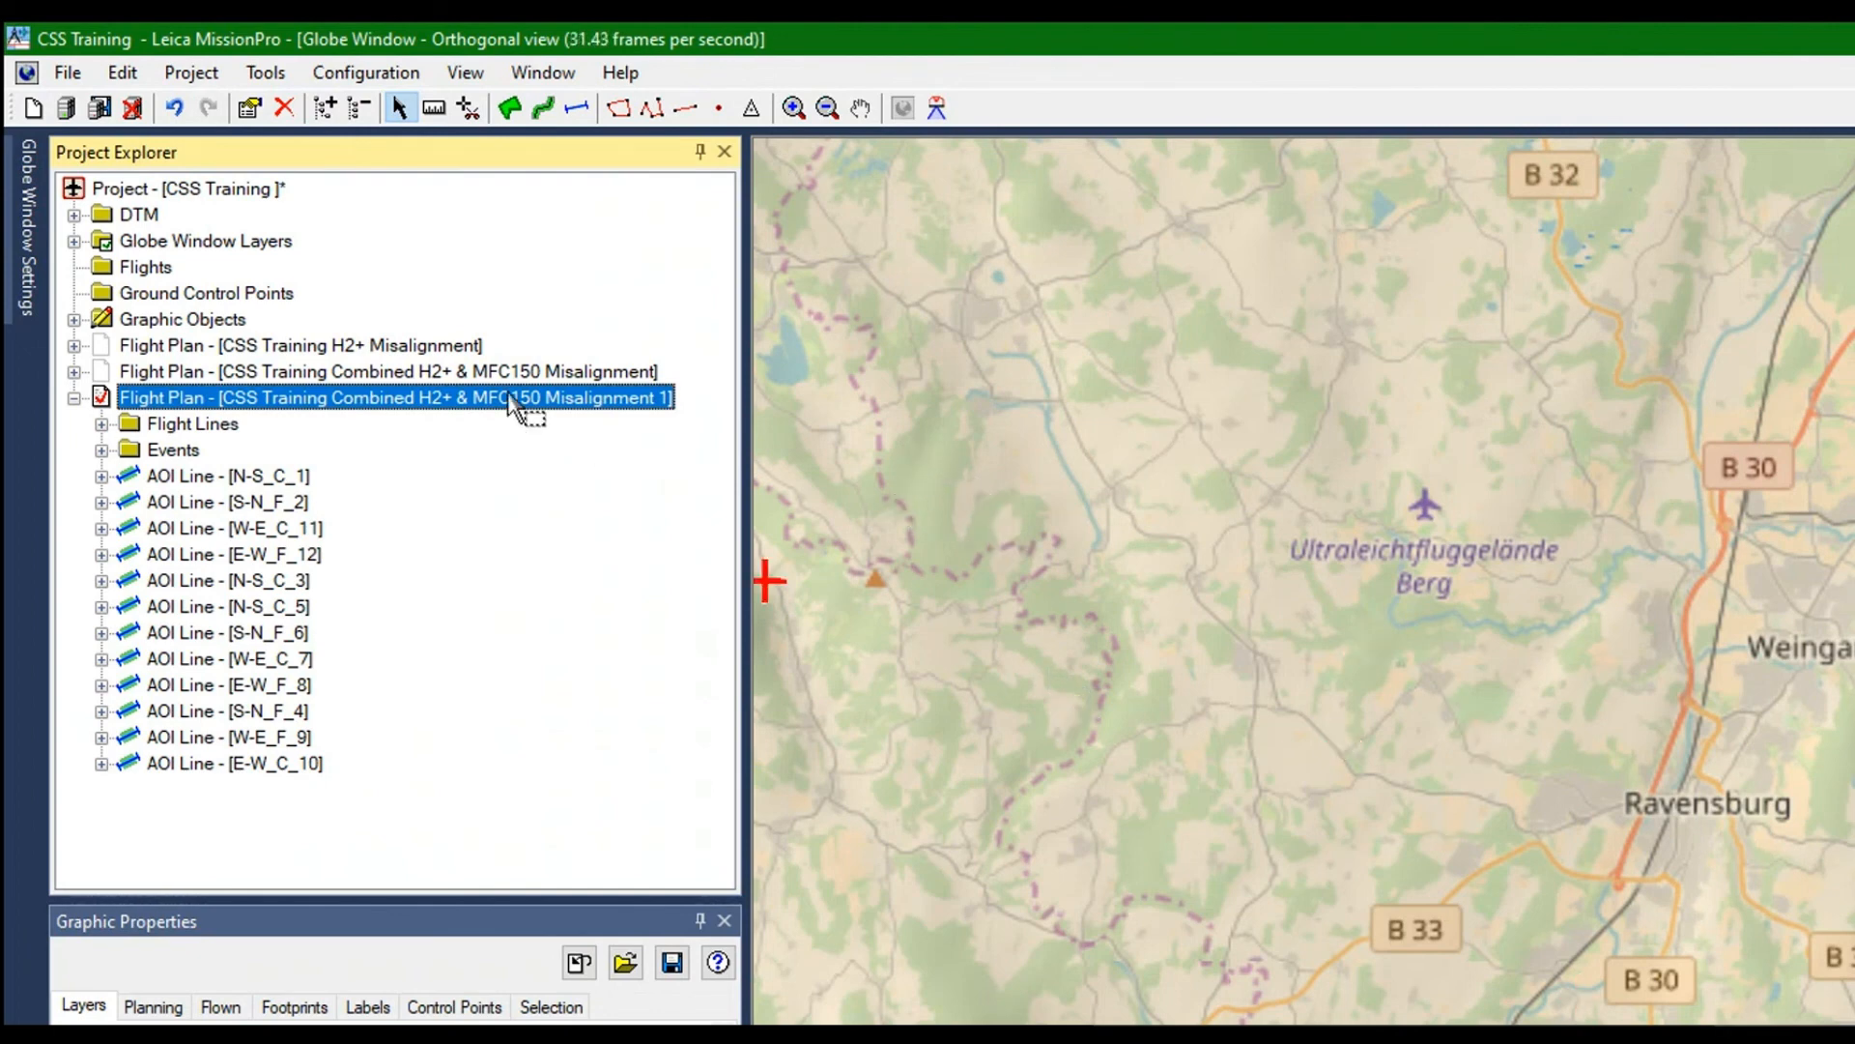
{"action": "right_click", "coordinate": [369, 266]}
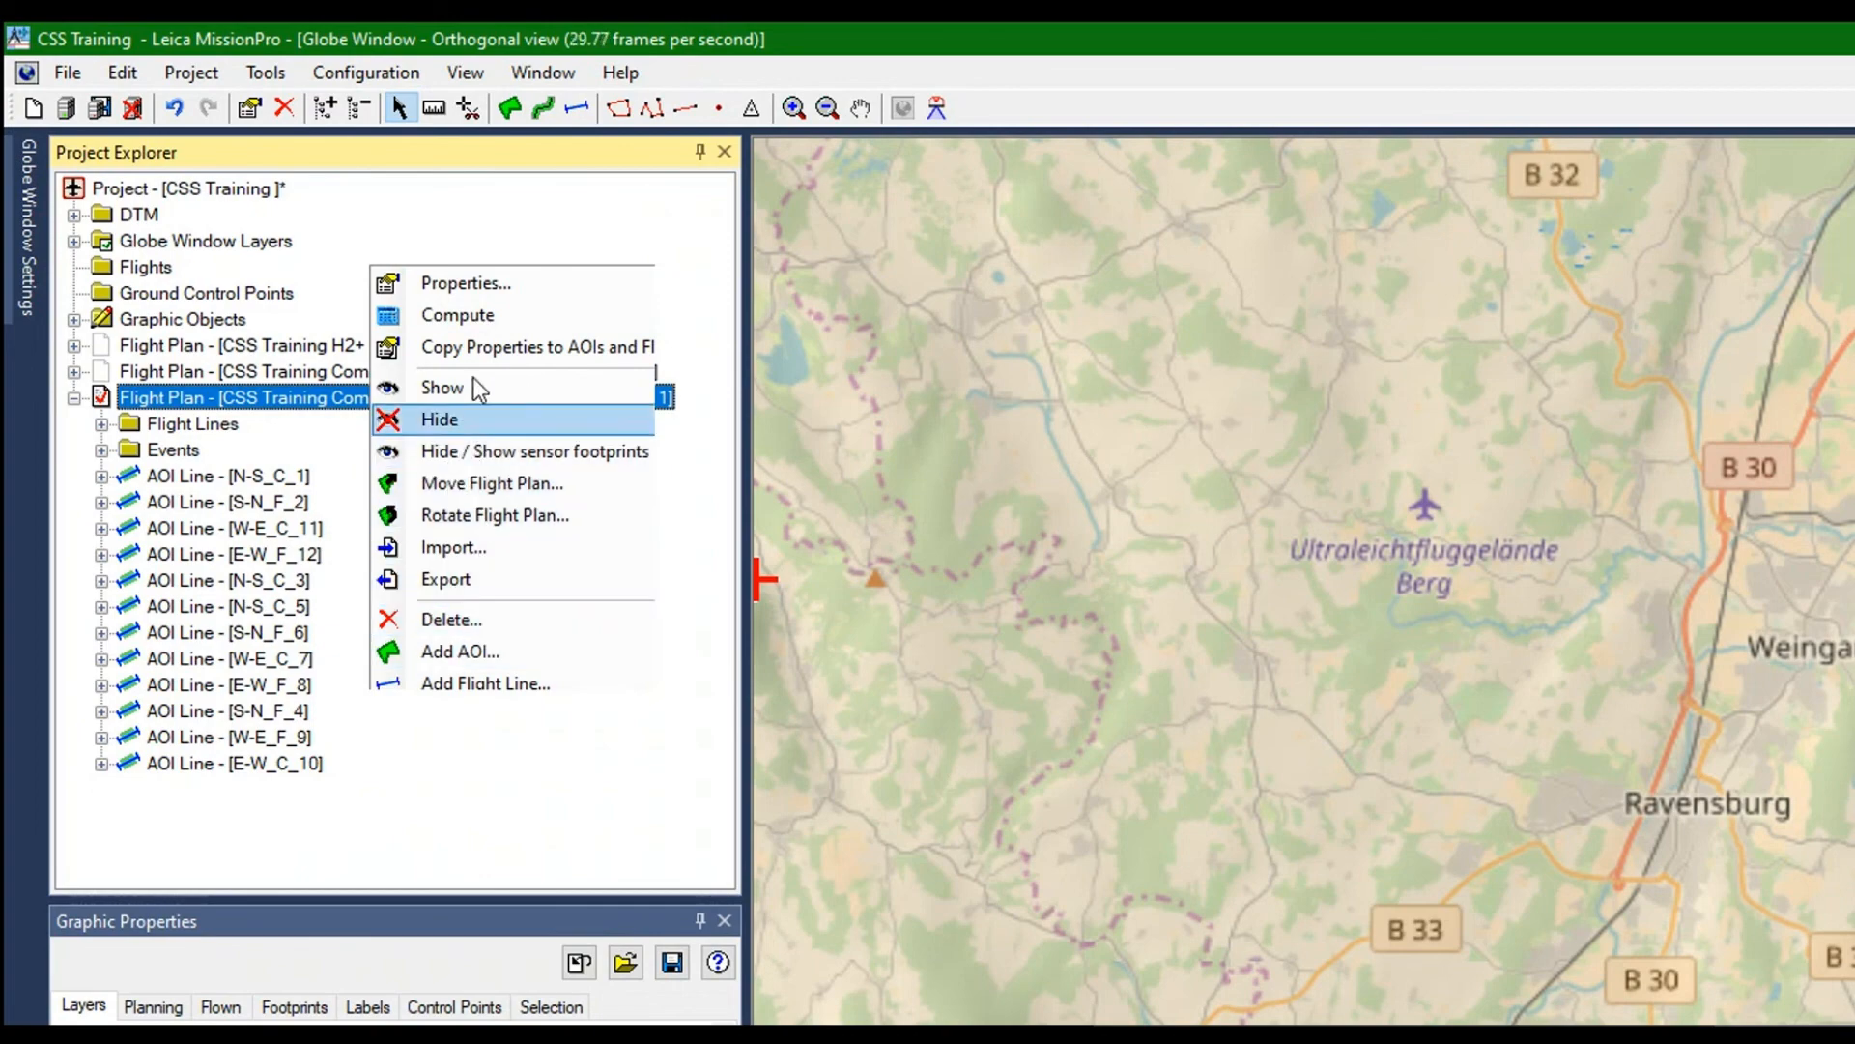
{"action": "left_click", "coordinate": [444, 656]}
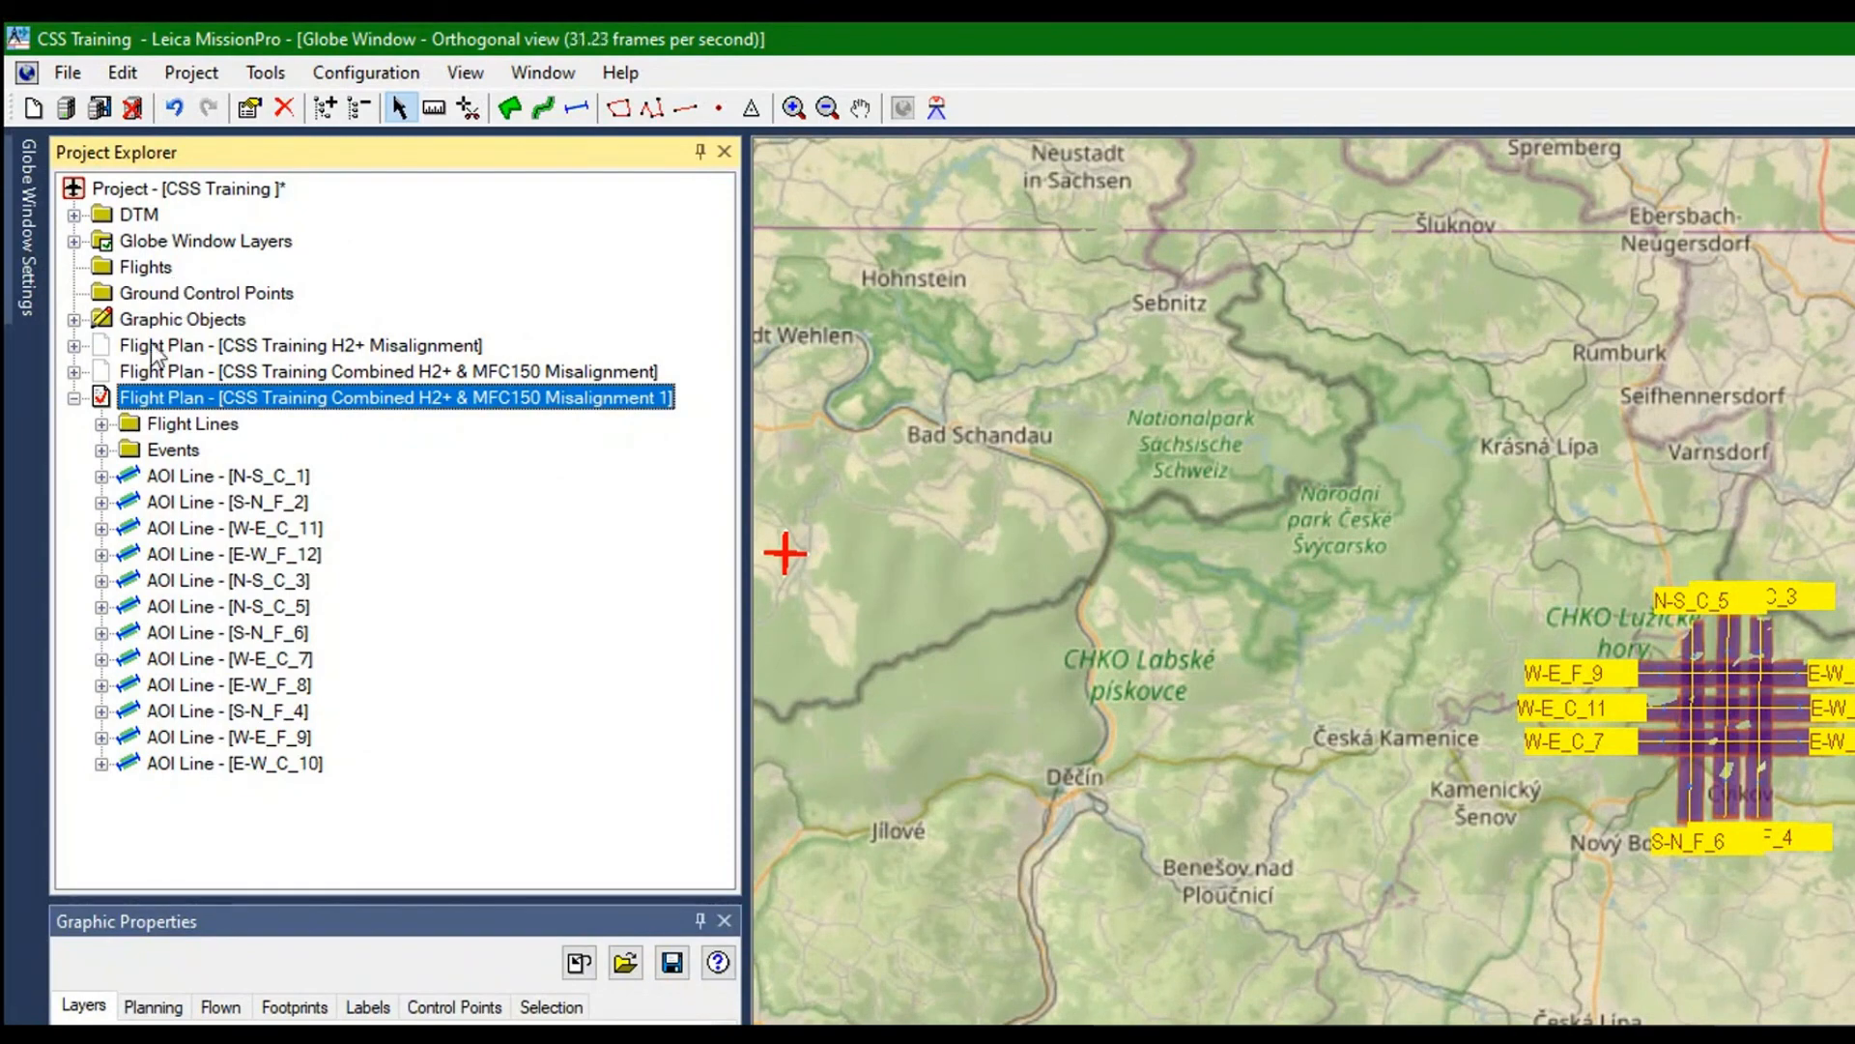
For line N-S_C_1 of the duplicated plan, set the LiDAR's Num PIA to 3 in AeroPlan and review the laser and coverage output
{"action": "left_click", "coordinate": [130, 320]}
{"action": "right_click", "coordinate": [131, 320]}
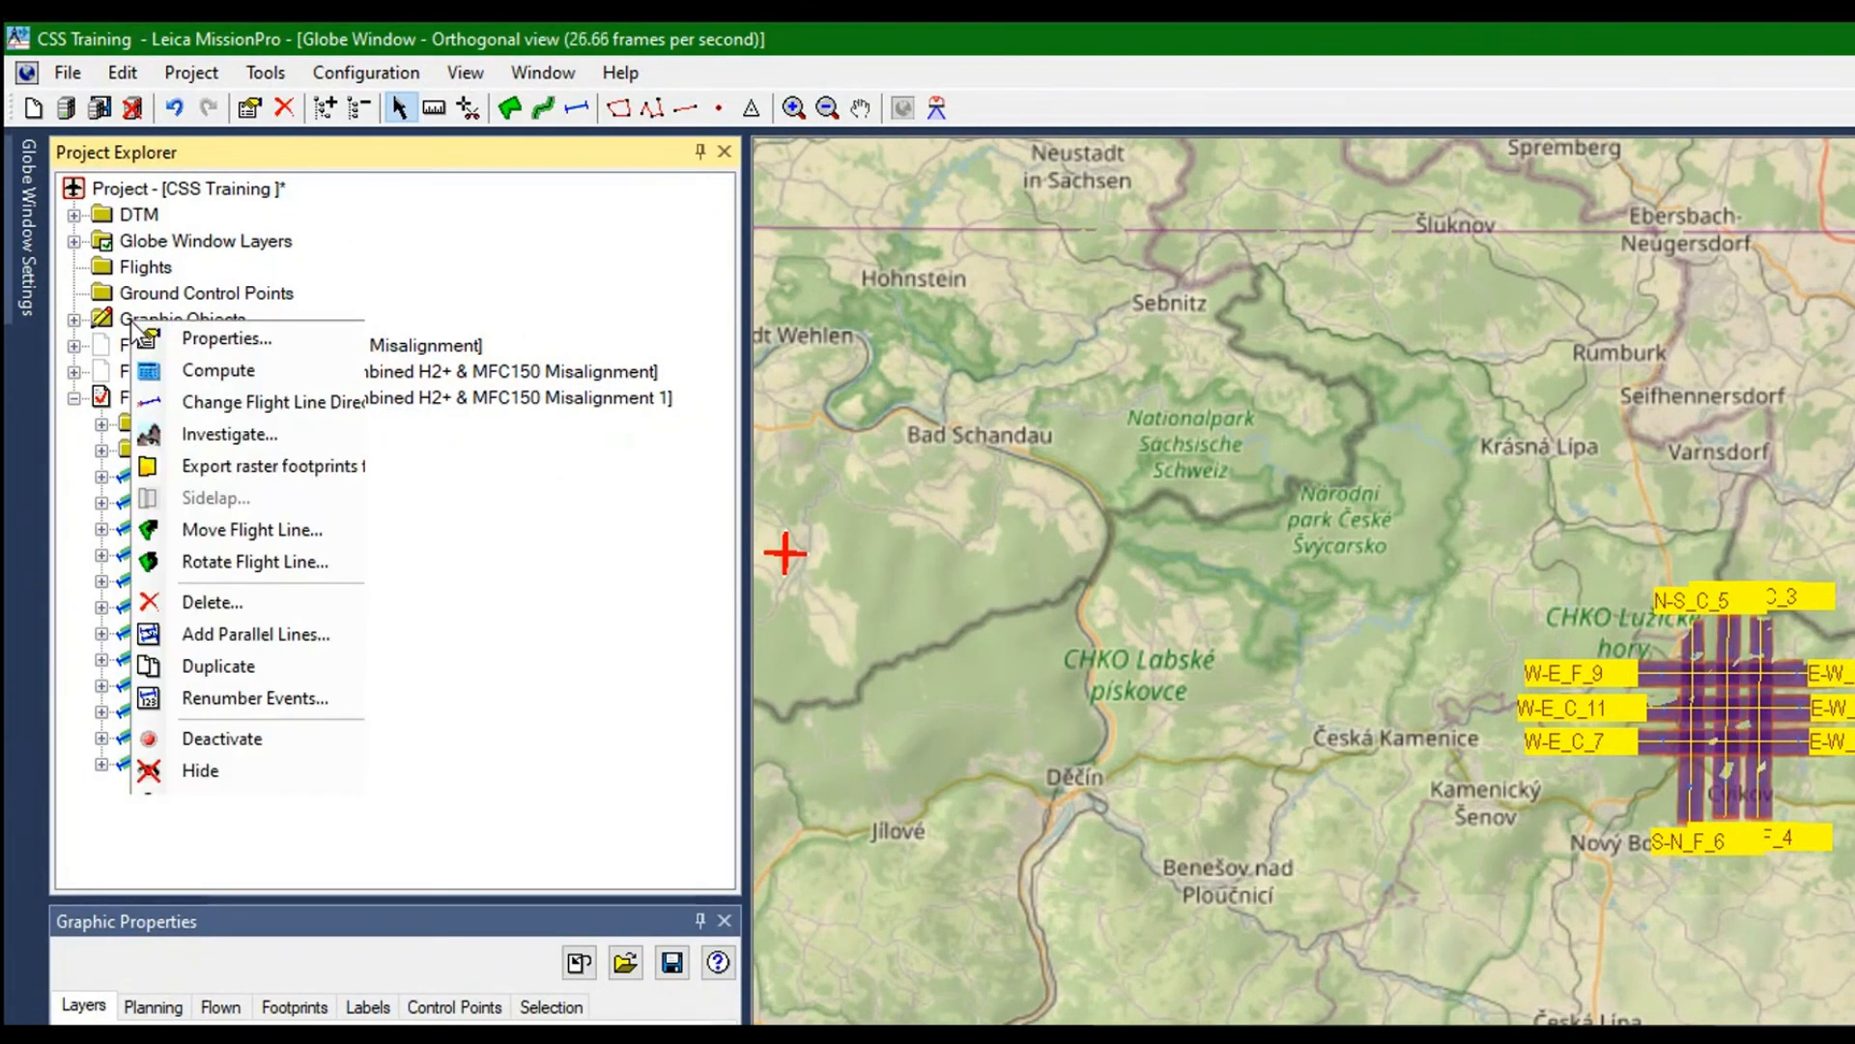
{"action": "left_click", "coordinate": [188, 330]}
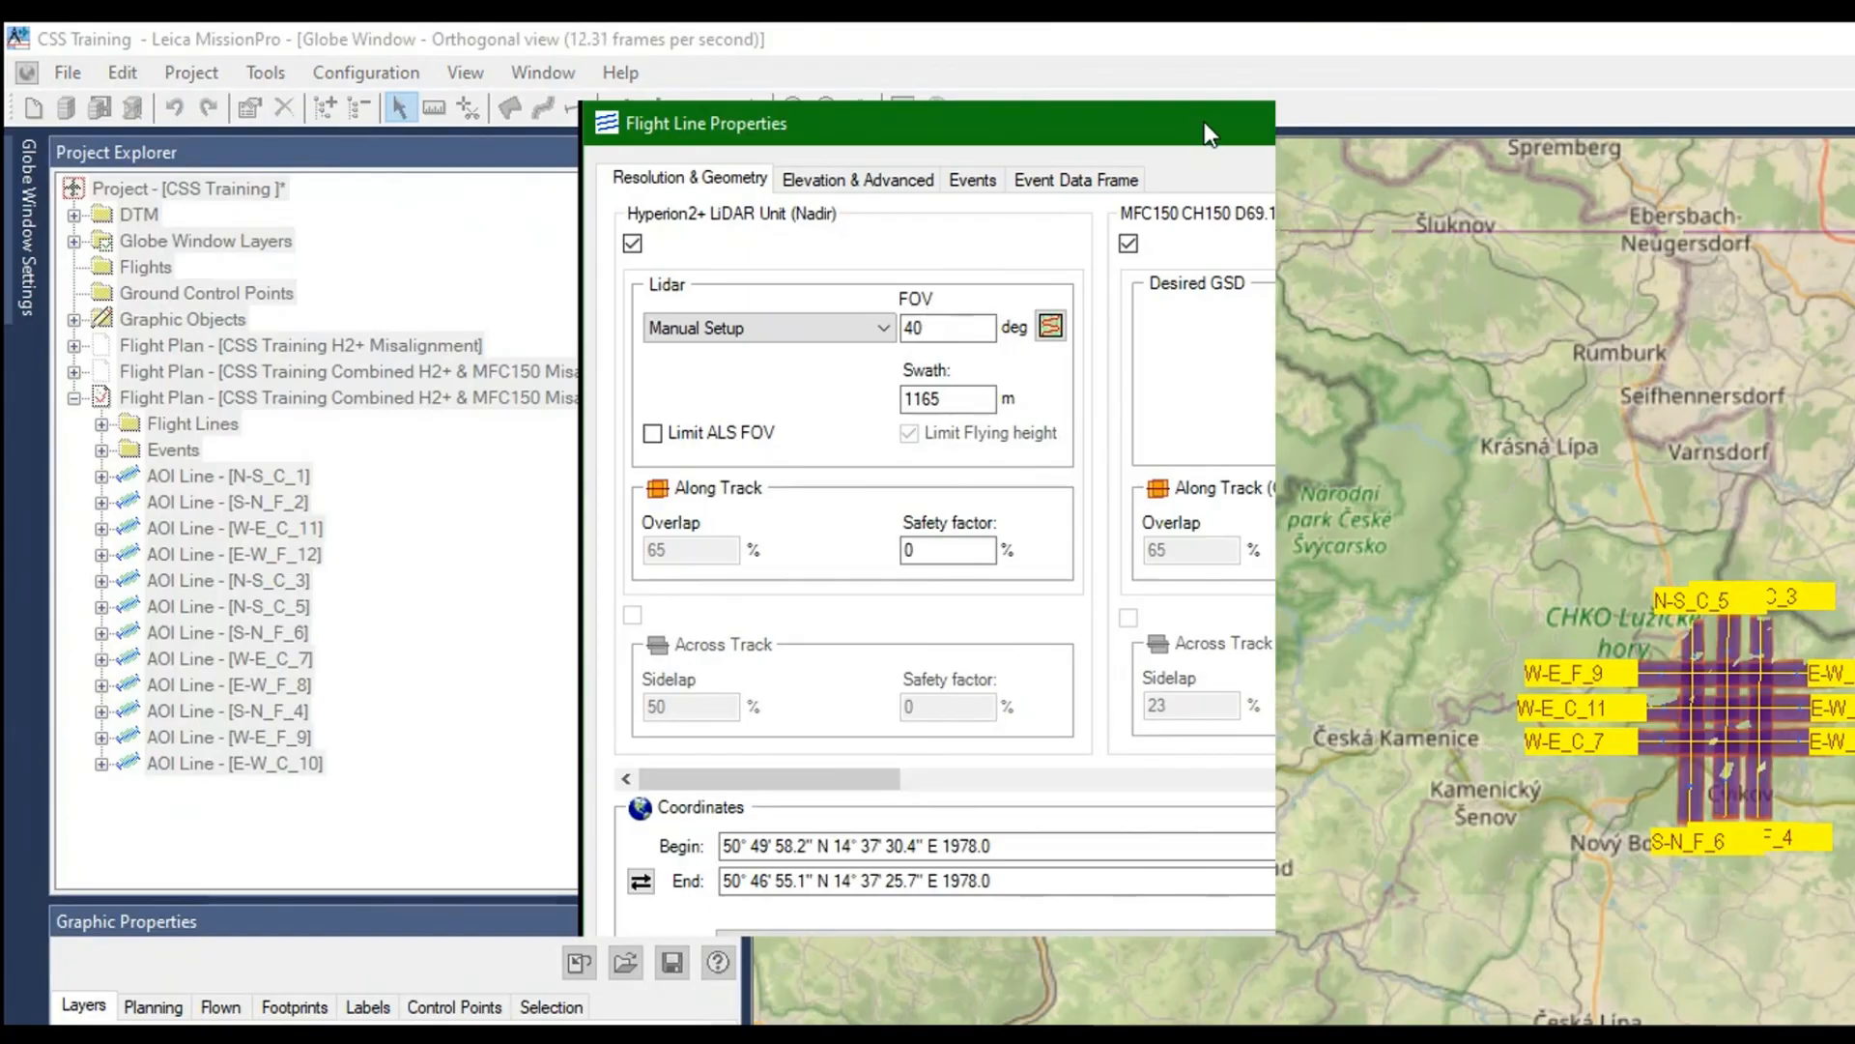
{"action": "double_click", "coordinate": [1204, 122]}
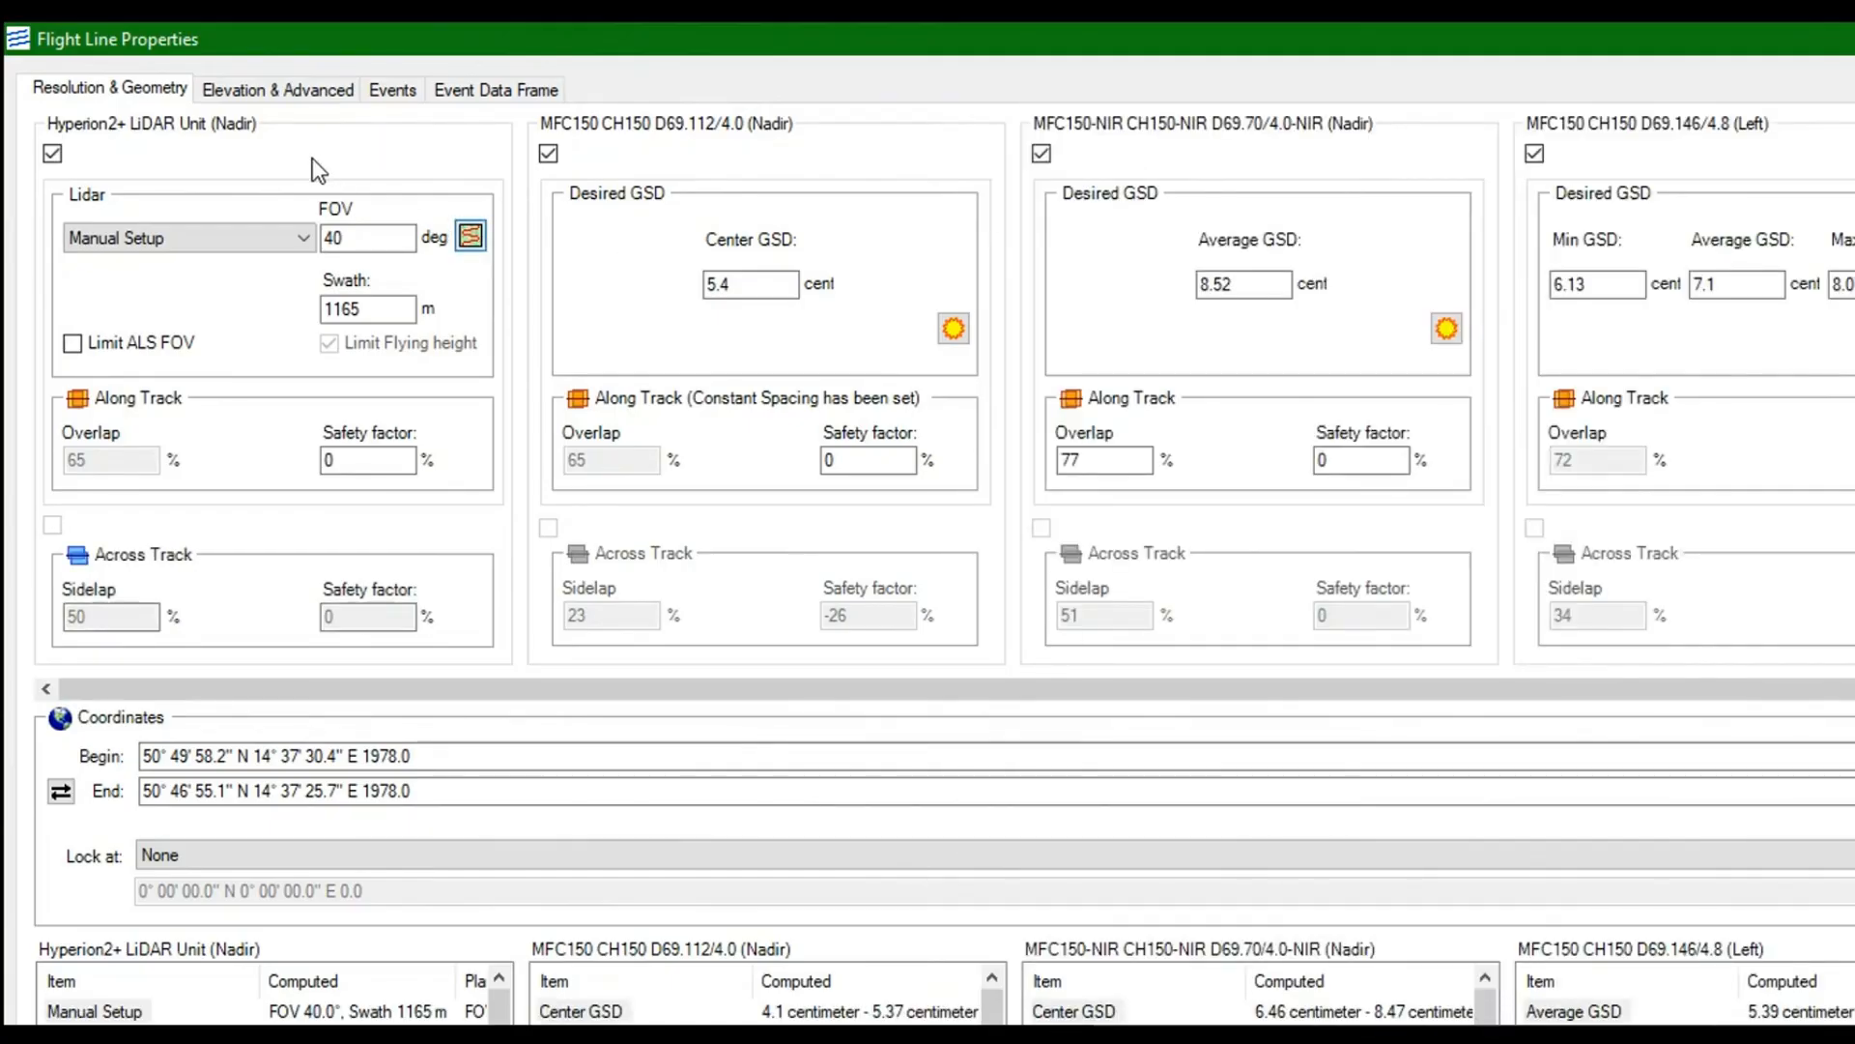
{"action": "left_click", "coordinate": [471, 236]}
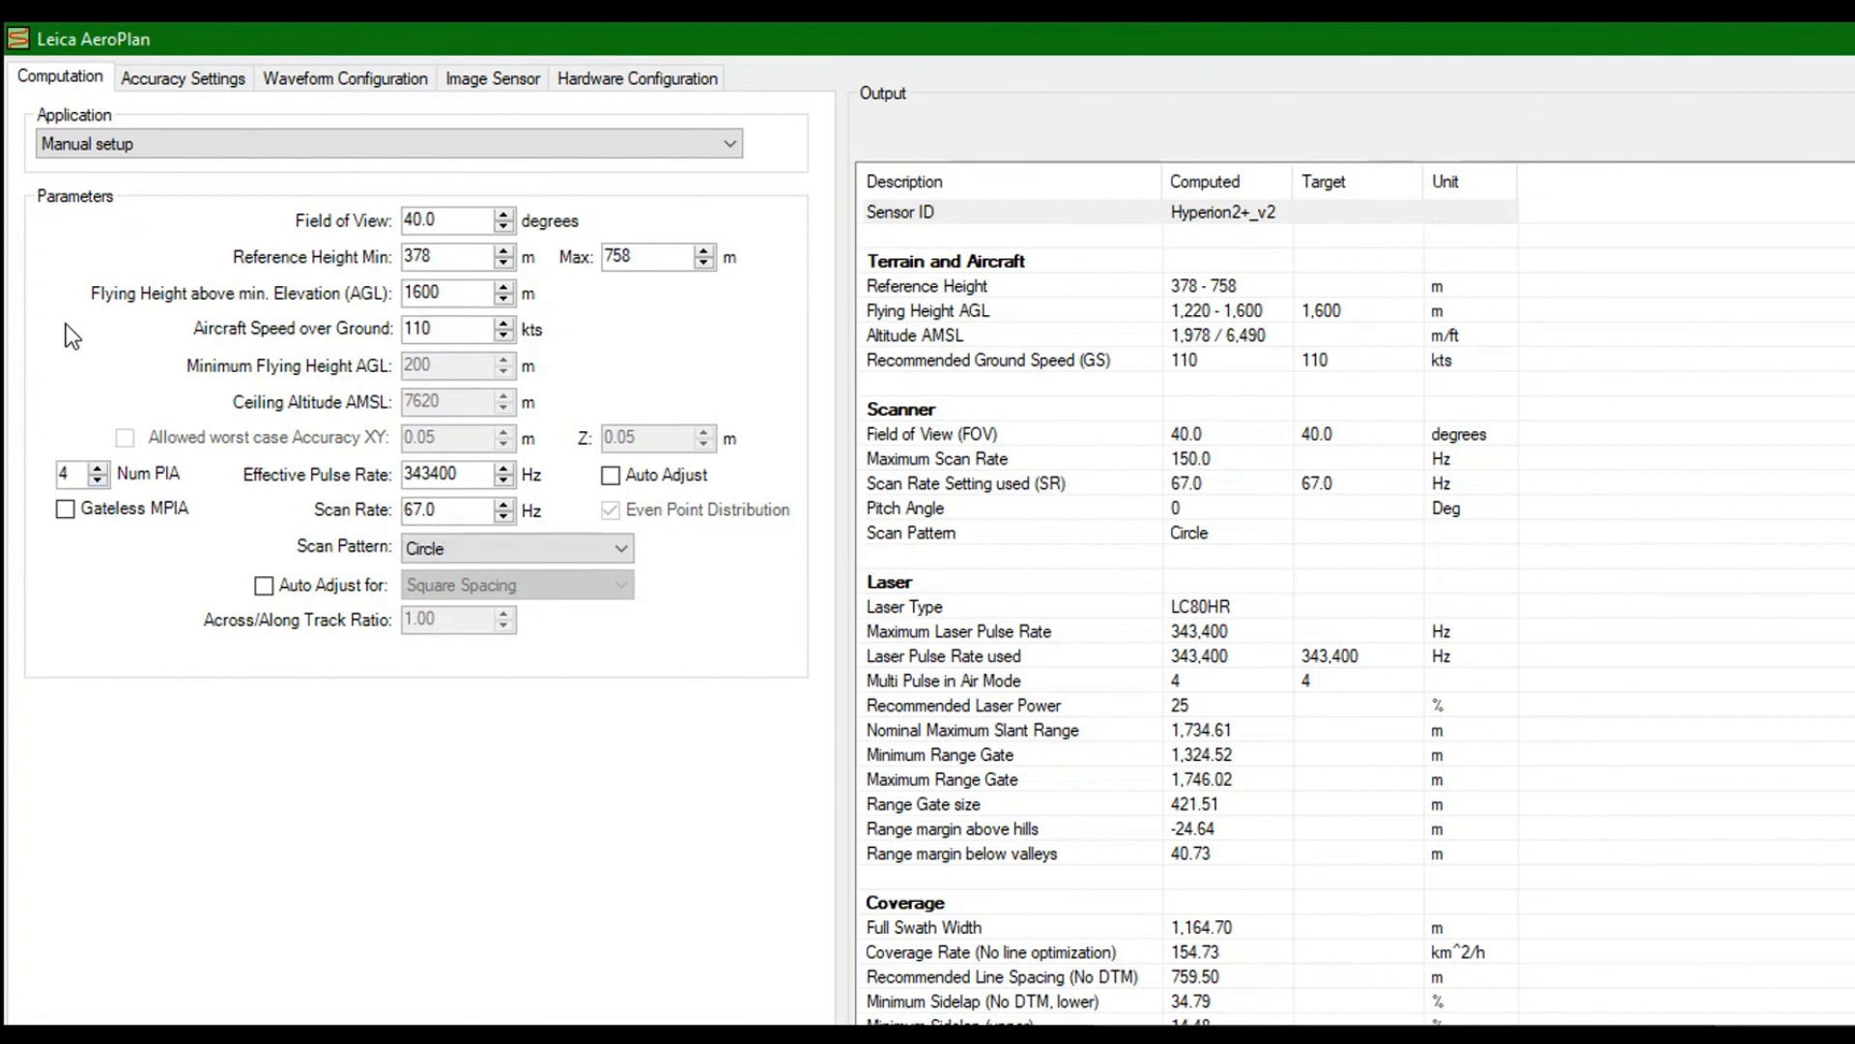
{"action": "key", "text": "Down"}
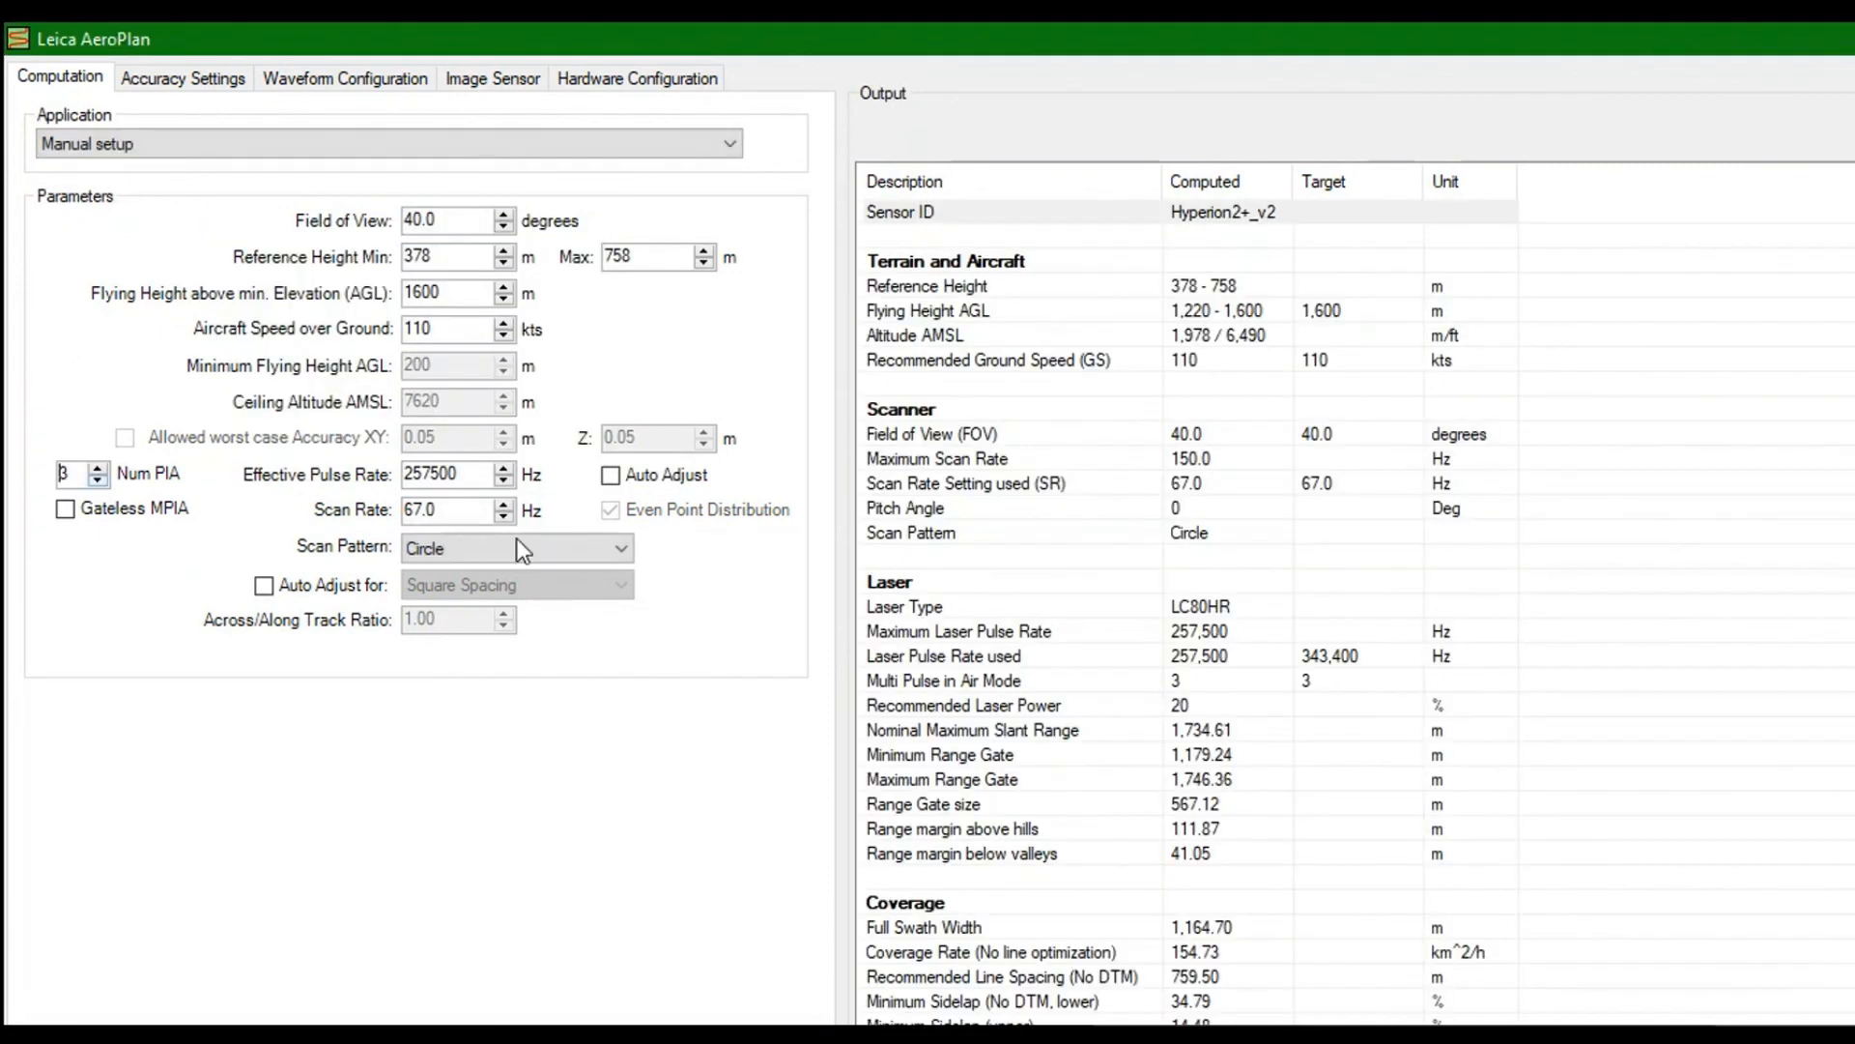
{"action": "scroll", "coordinate": [746, 493], "scroll_direction": "down", "scroll_amount": 7}
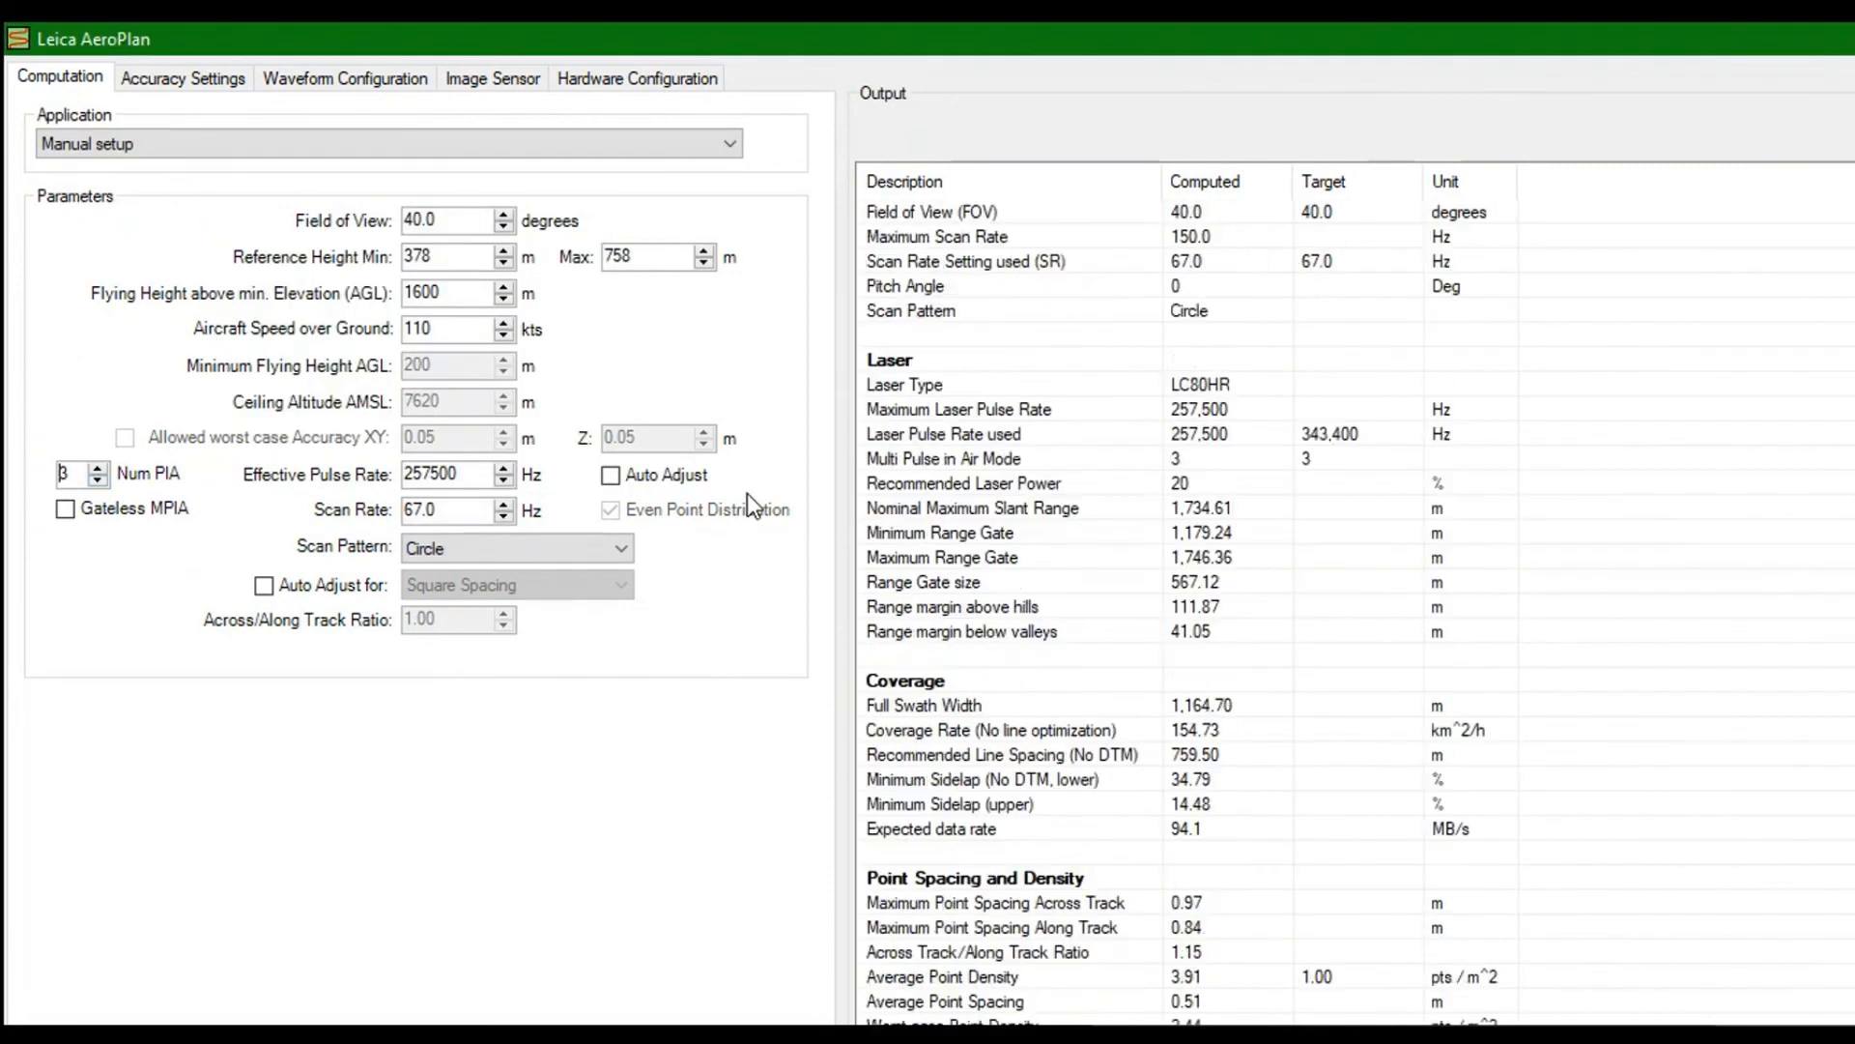
{"action": "scroll", "coordinate": [746, 493], "scroll_direction": "up", "scroll_amount": 5}
{"action": "scroll", "coordinate": [746, 492], "scroll_direction": "up", "scroll_amount": 2}
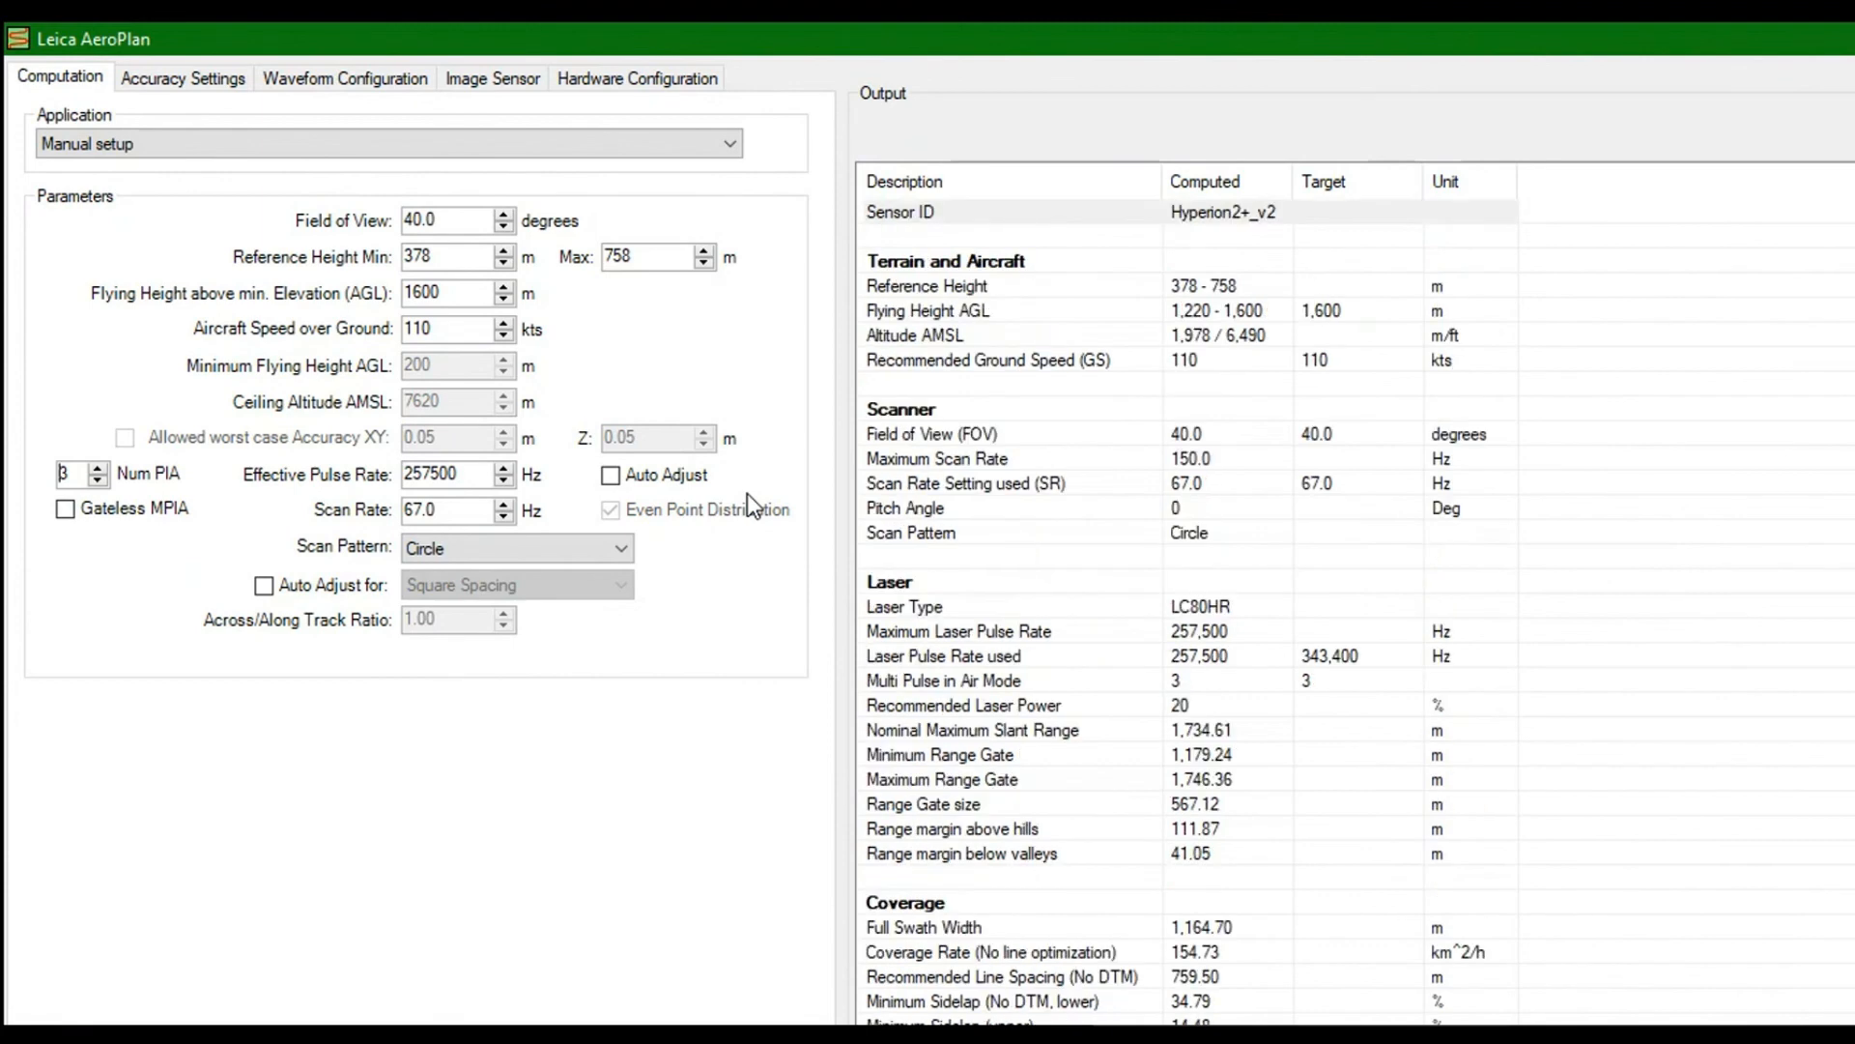
{"action": "key", "text": "Down"}
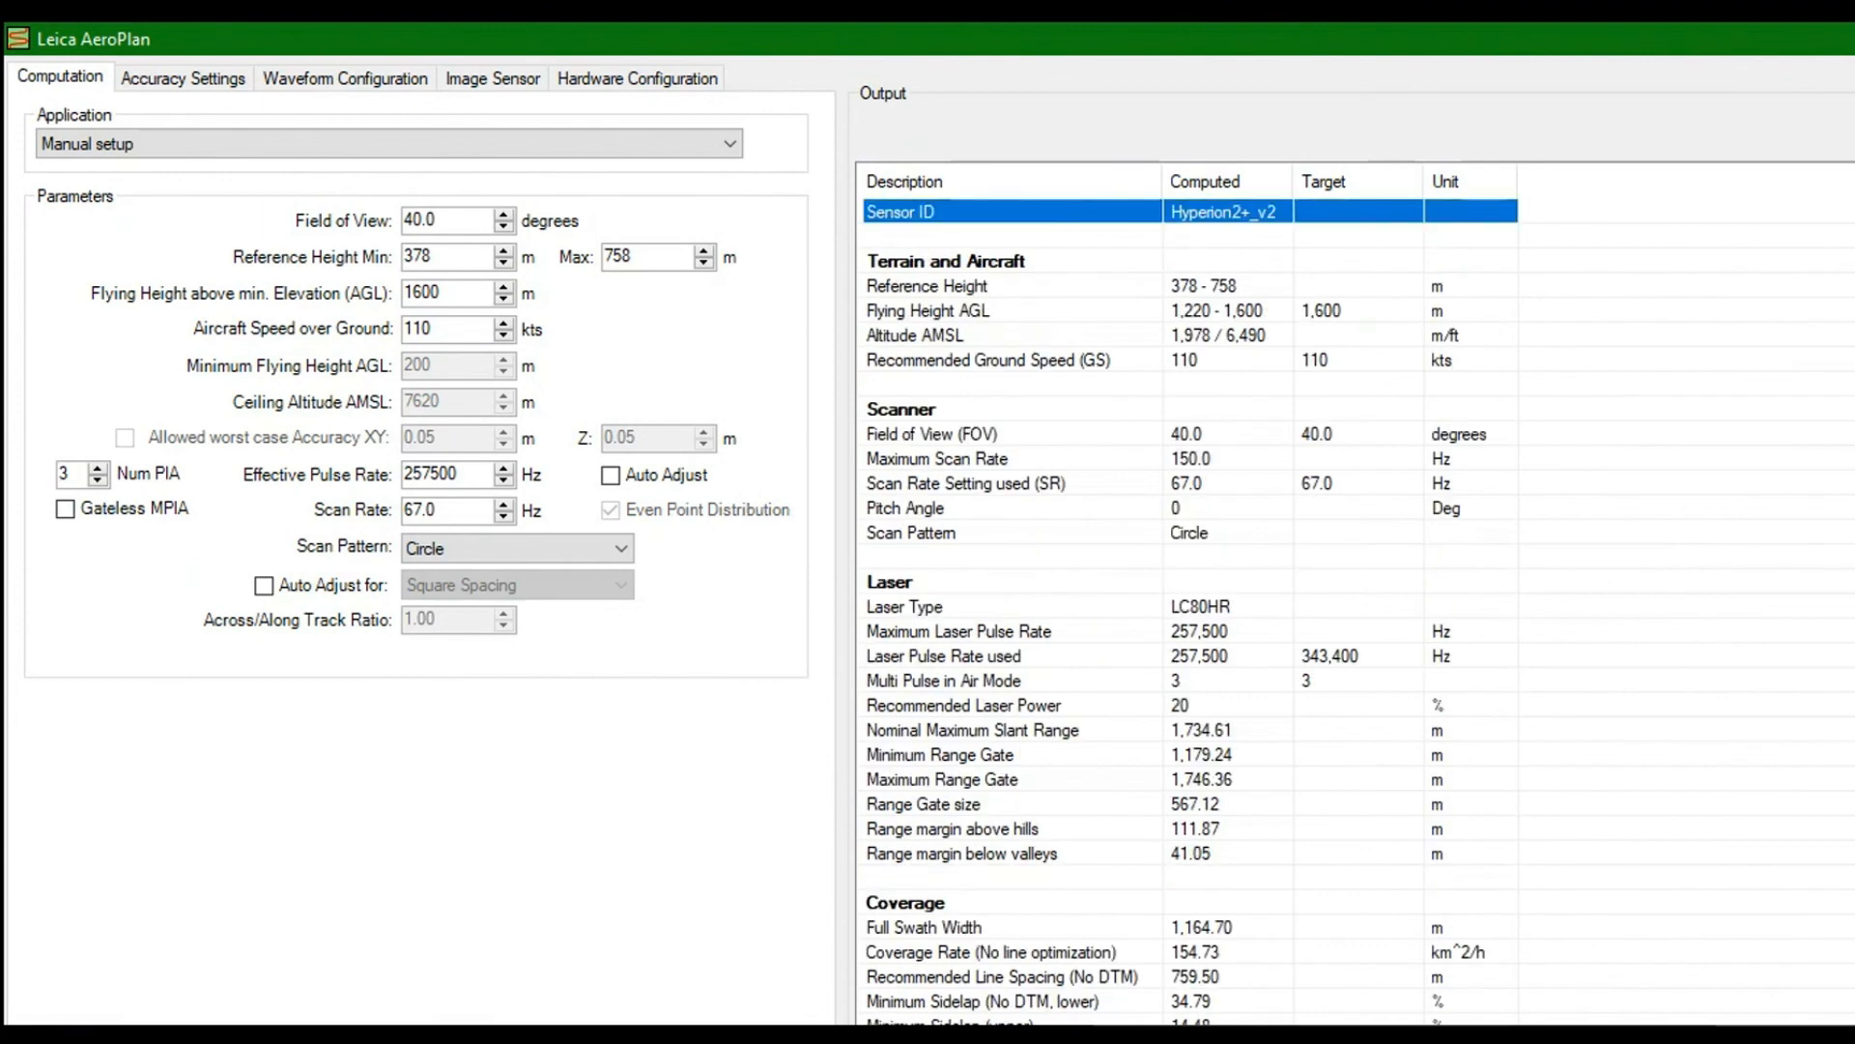
{"action": "key", "text": "Return"}
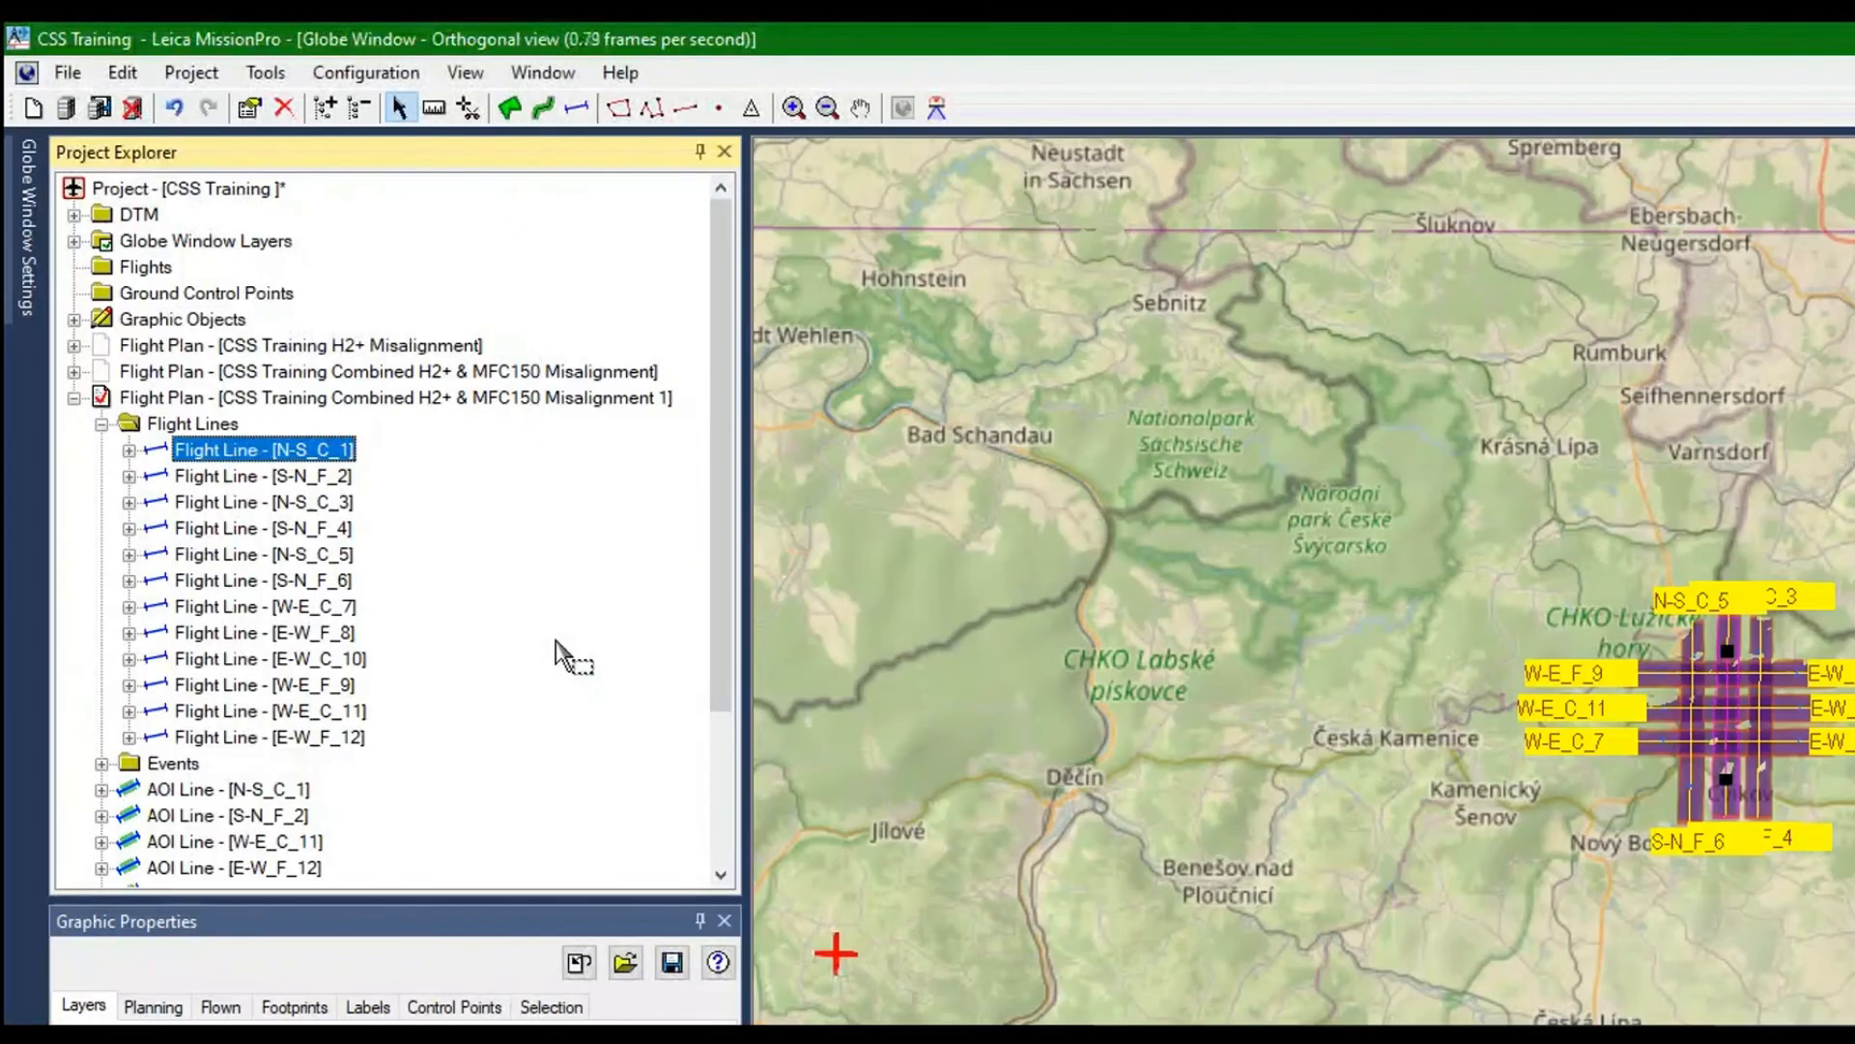
Open the properties of flight line E-W_F_8 in the duplicated plan and maximize the dialog
{"action": "right_click", "coordinate": [174, 433]}
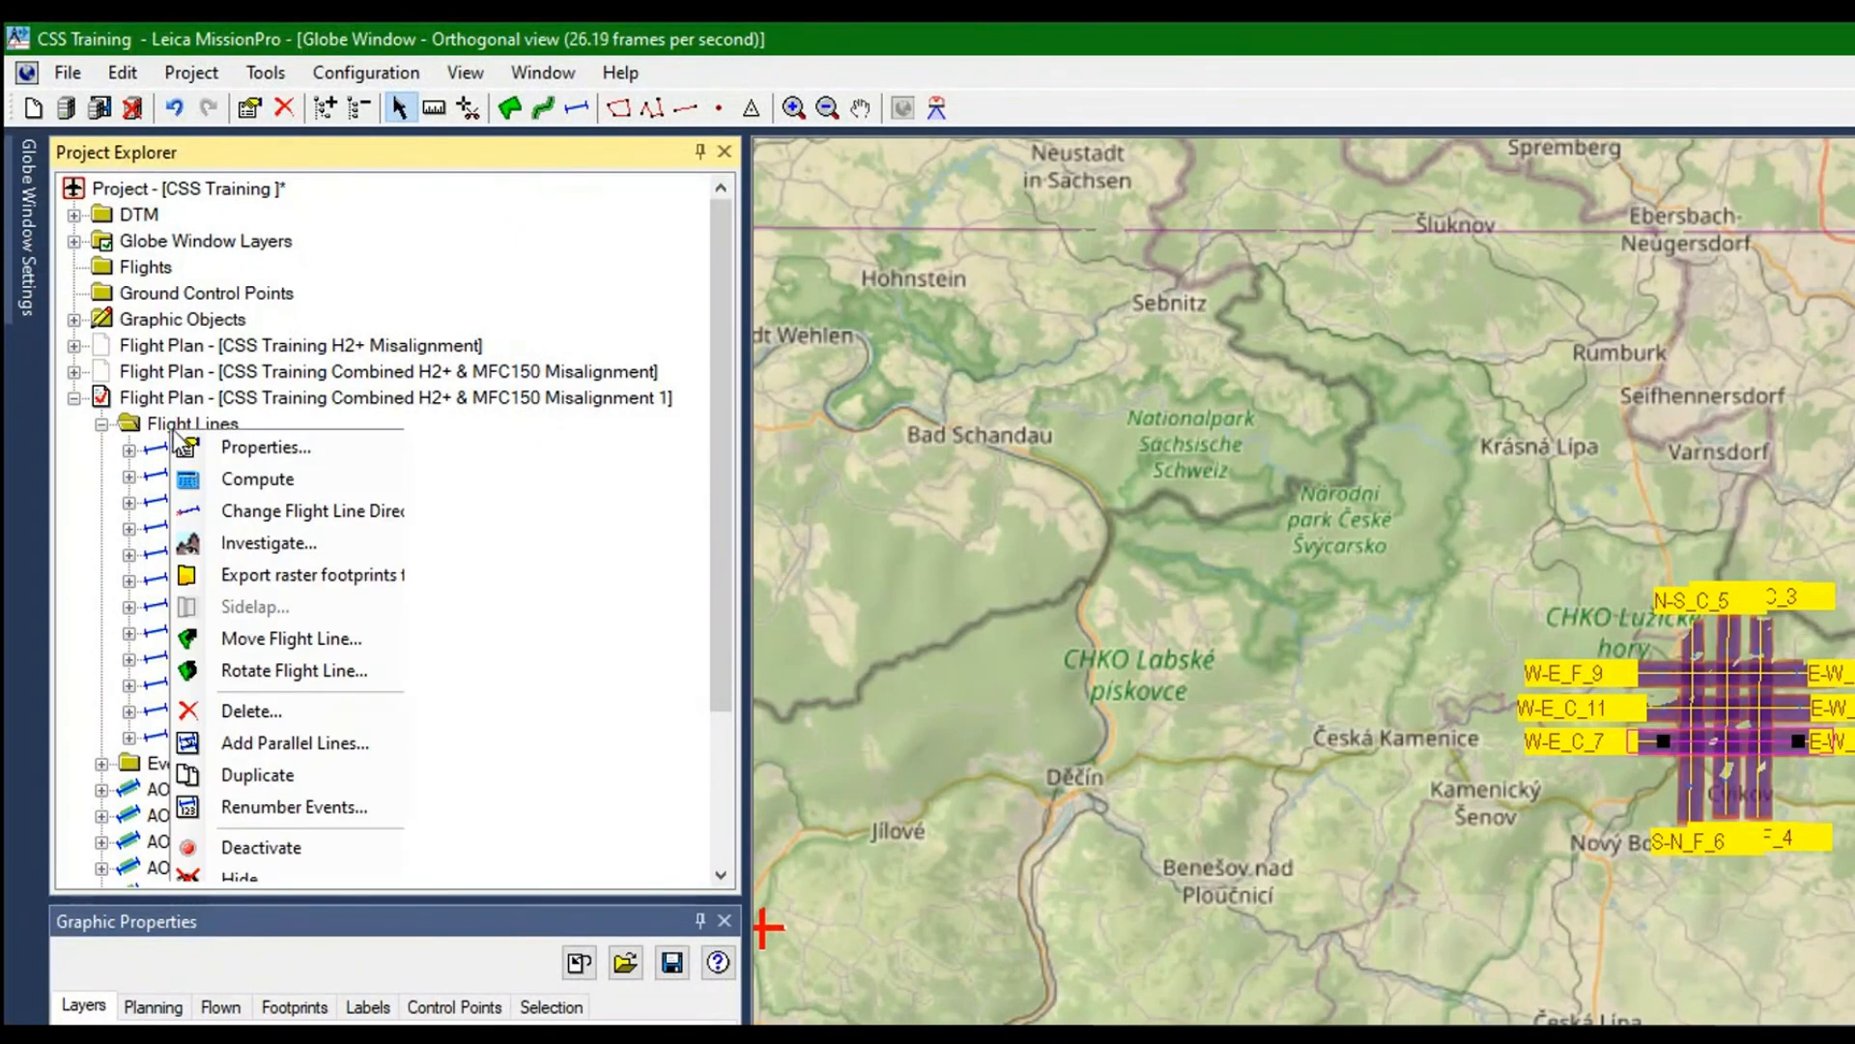
{"action": "left_click", "coordinate": [235, 446]}
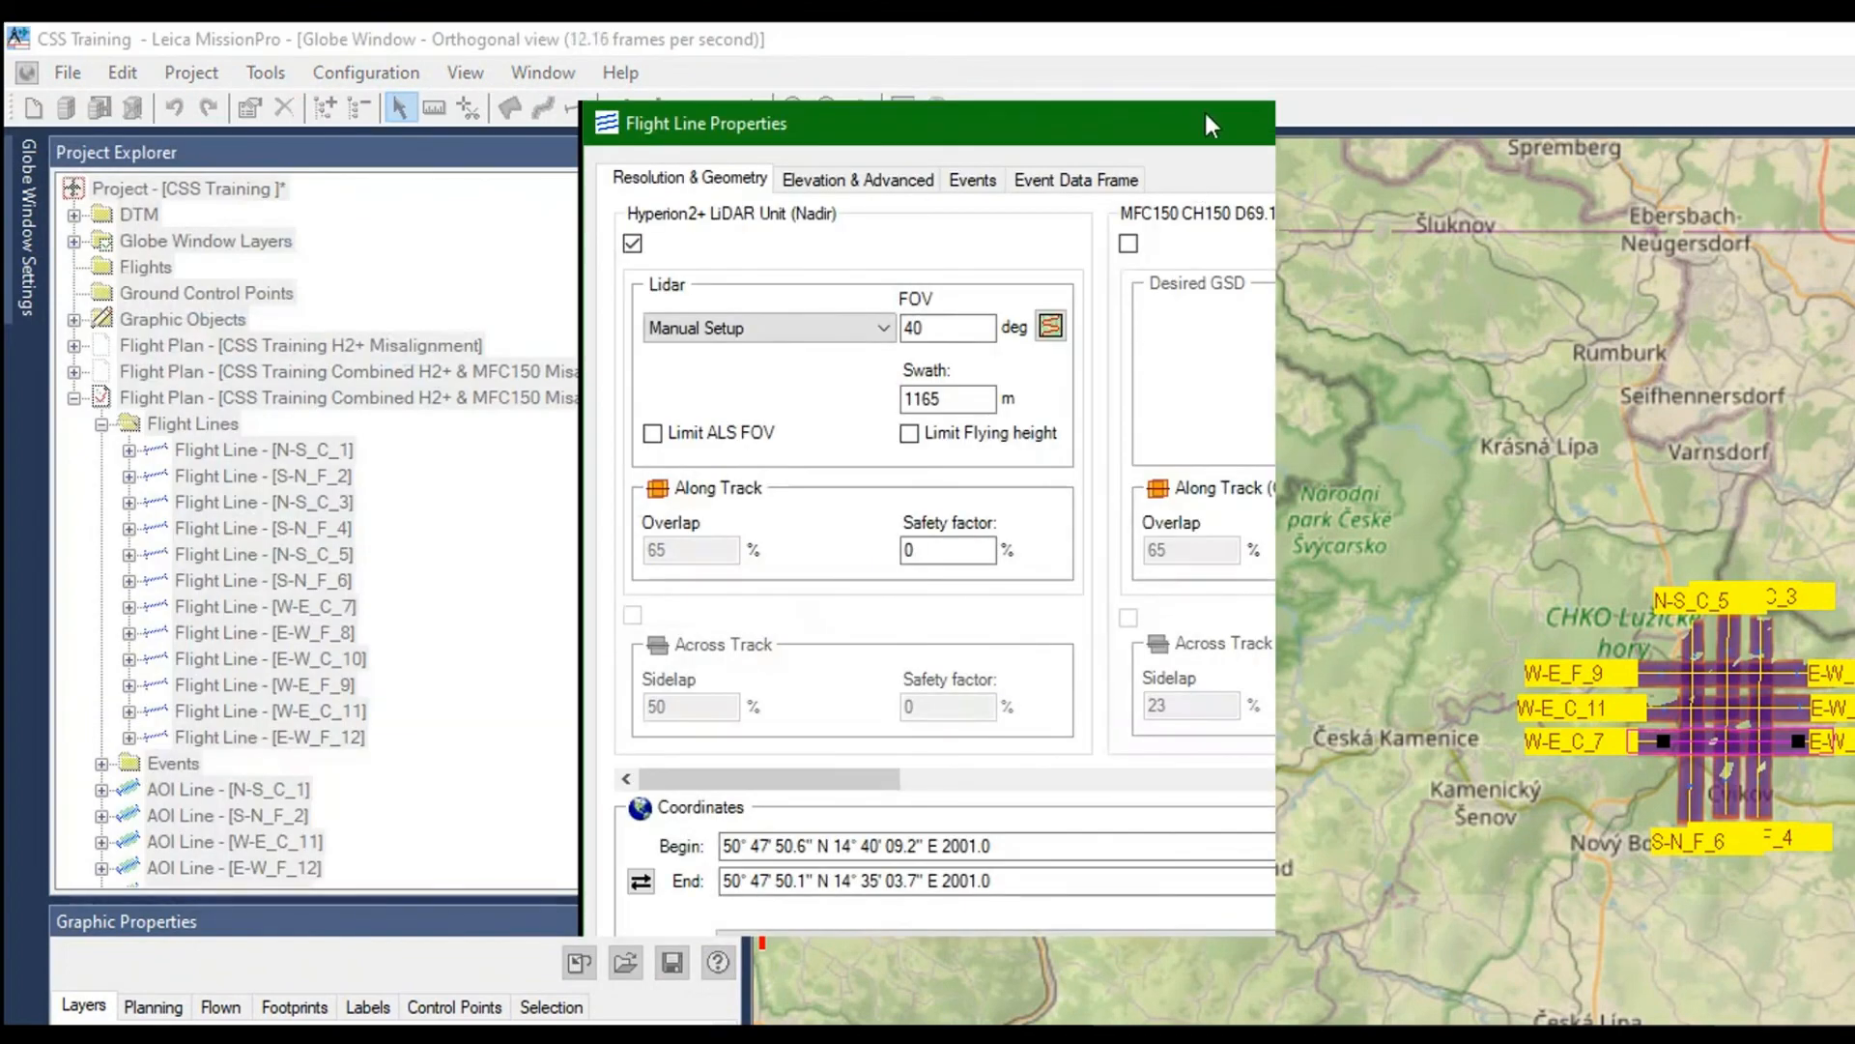
{"action": "double_click", "coordinate": [1204, 108]}
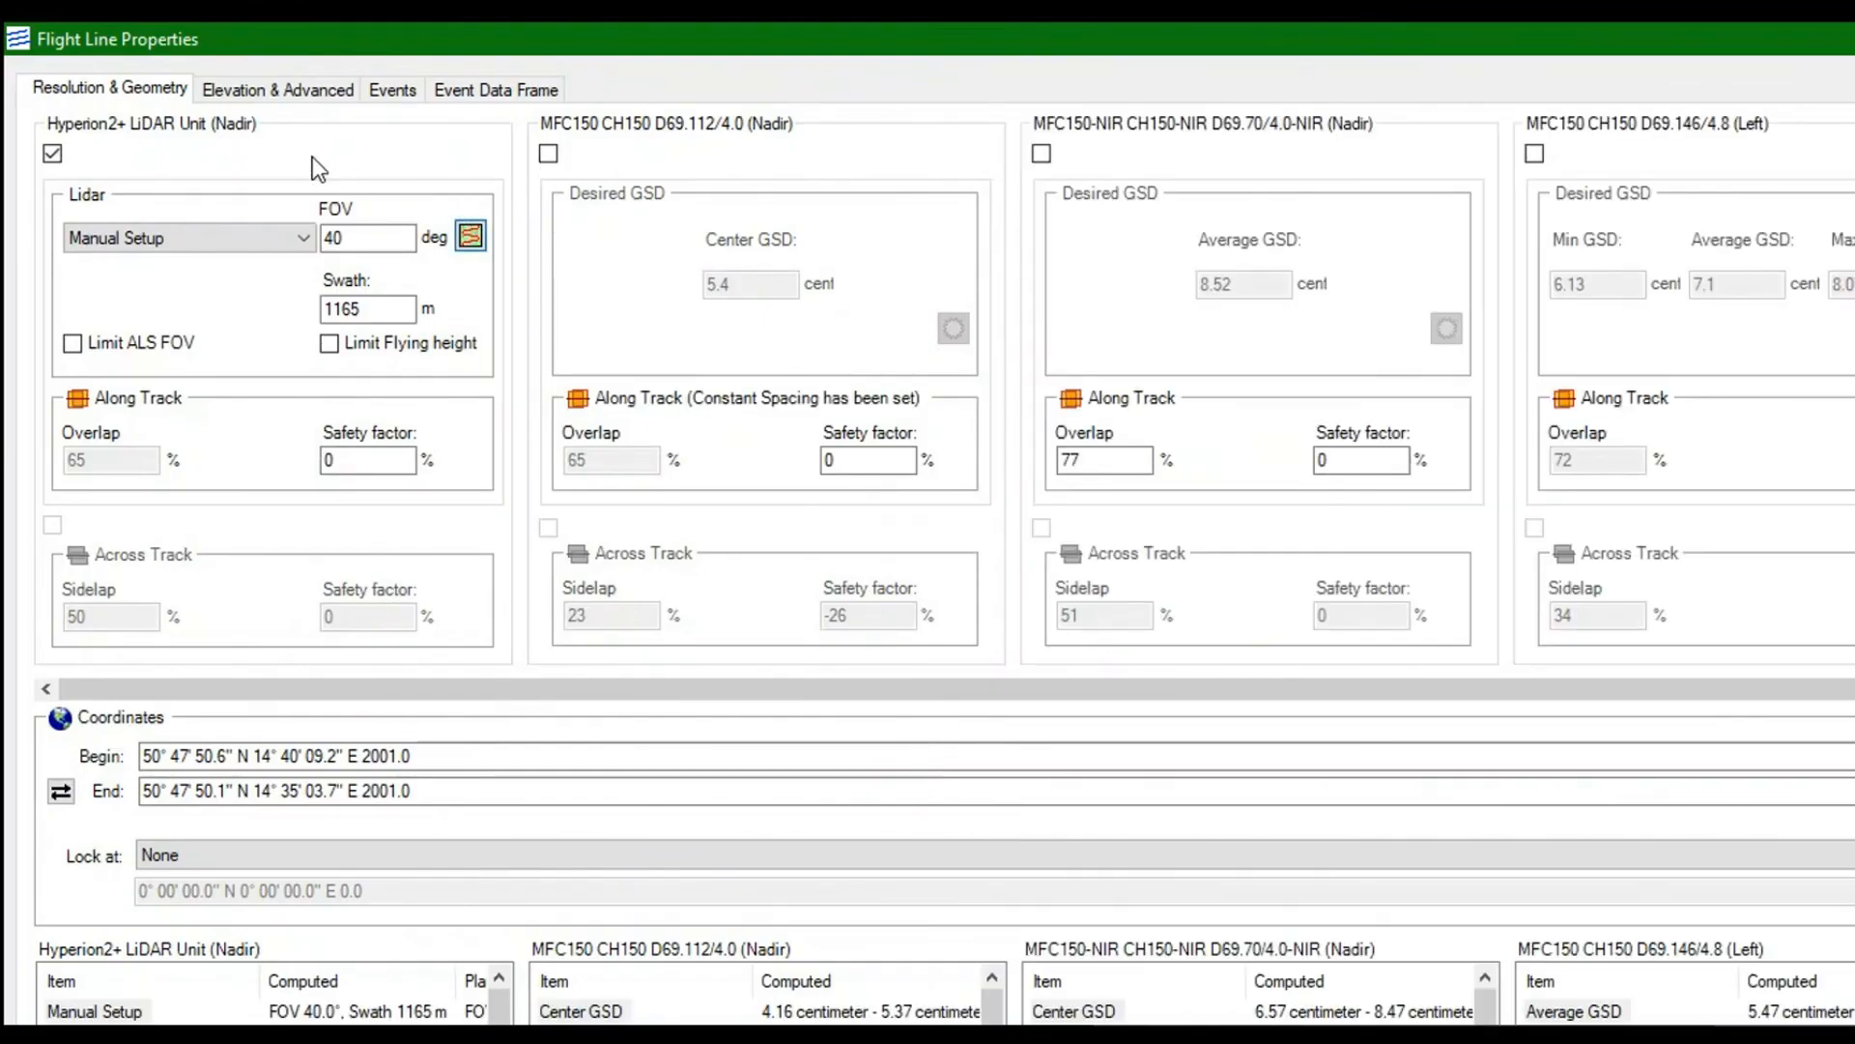